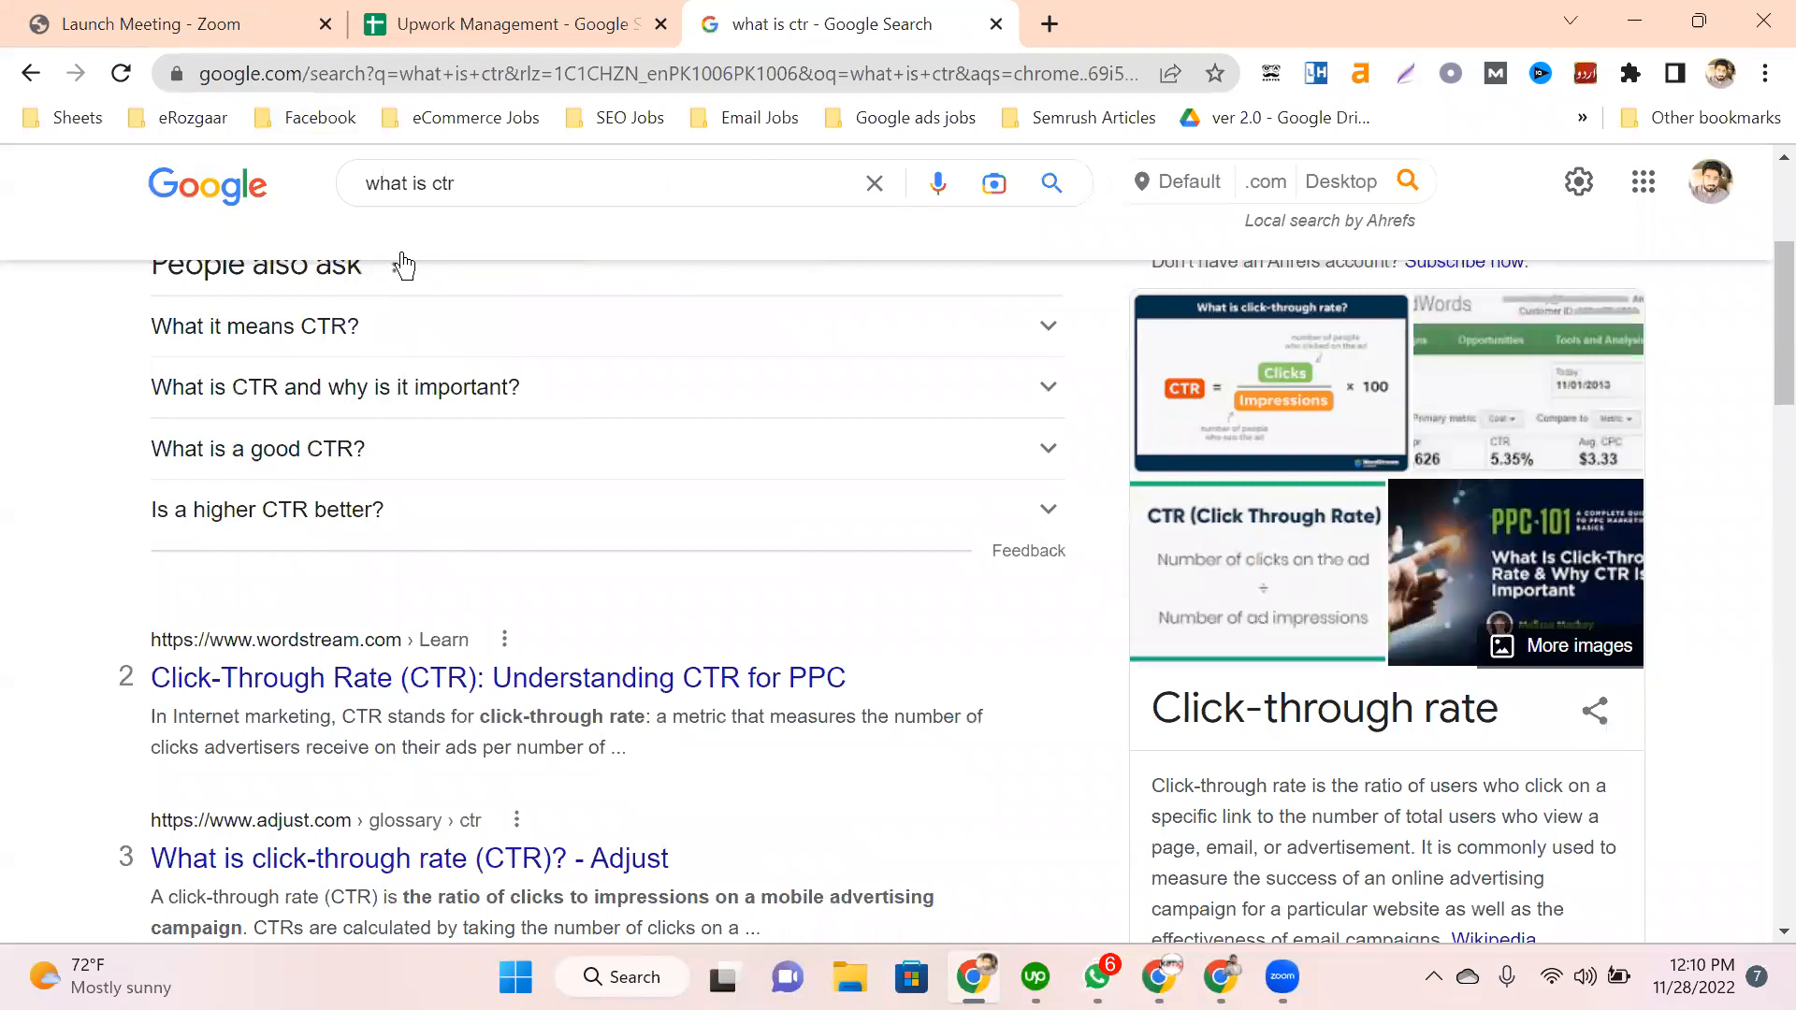
Step: Expand the 'What it means CTR?' answer and highlight the Clickthrough rate and Hotjar result text
left_click(321, 328)
left_click_drag(364, 393, 144, 413)
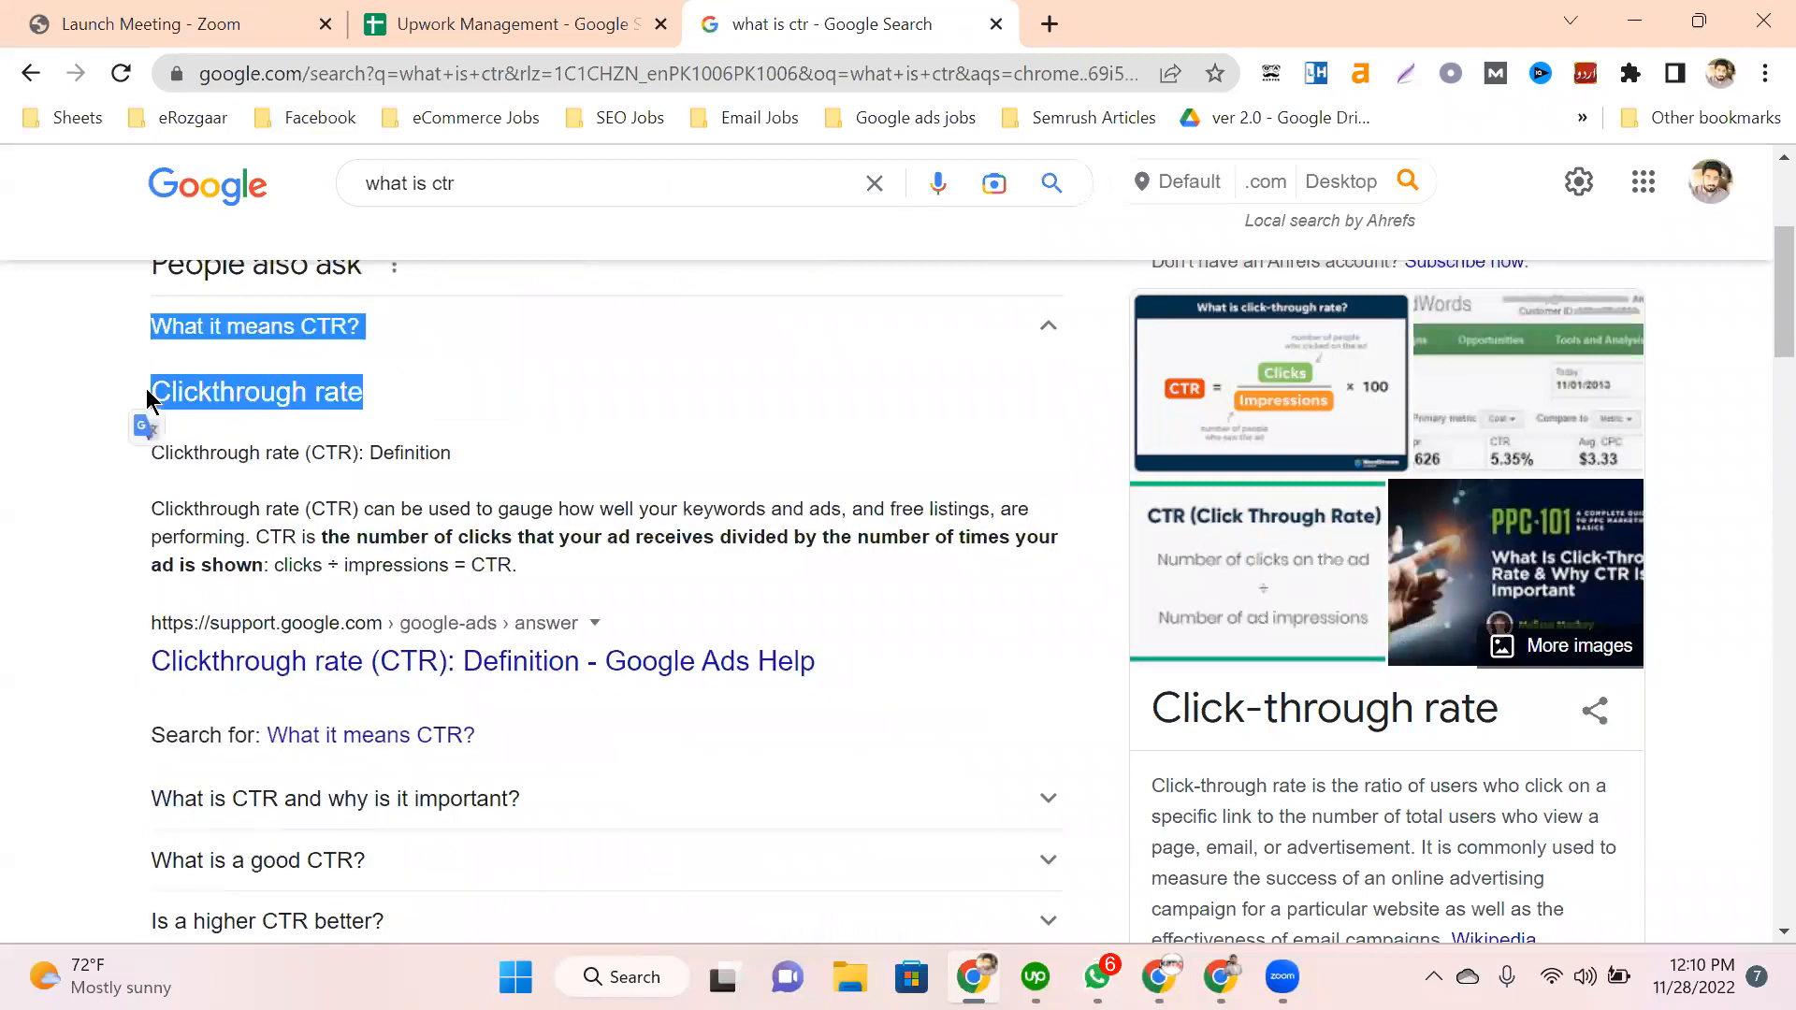
left_click(109, 533)
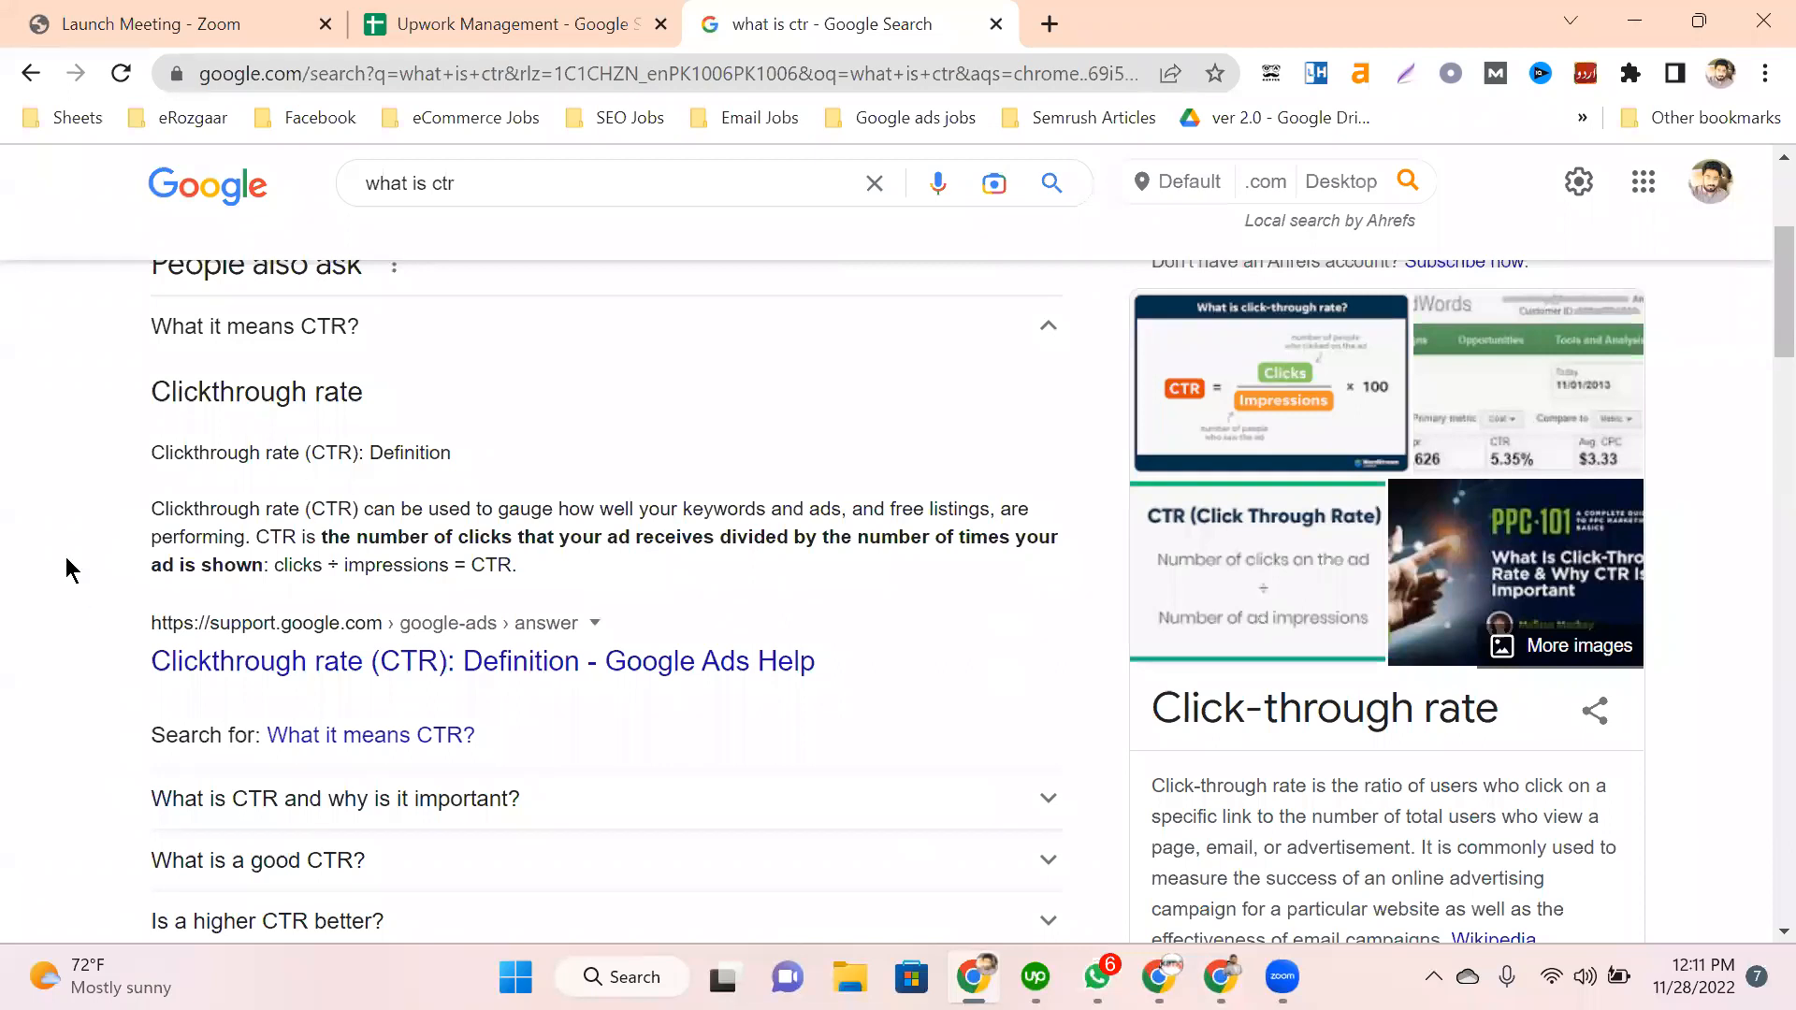
scroll(297, 480, "up", 1)
scroll(298, 480, "up", 1)
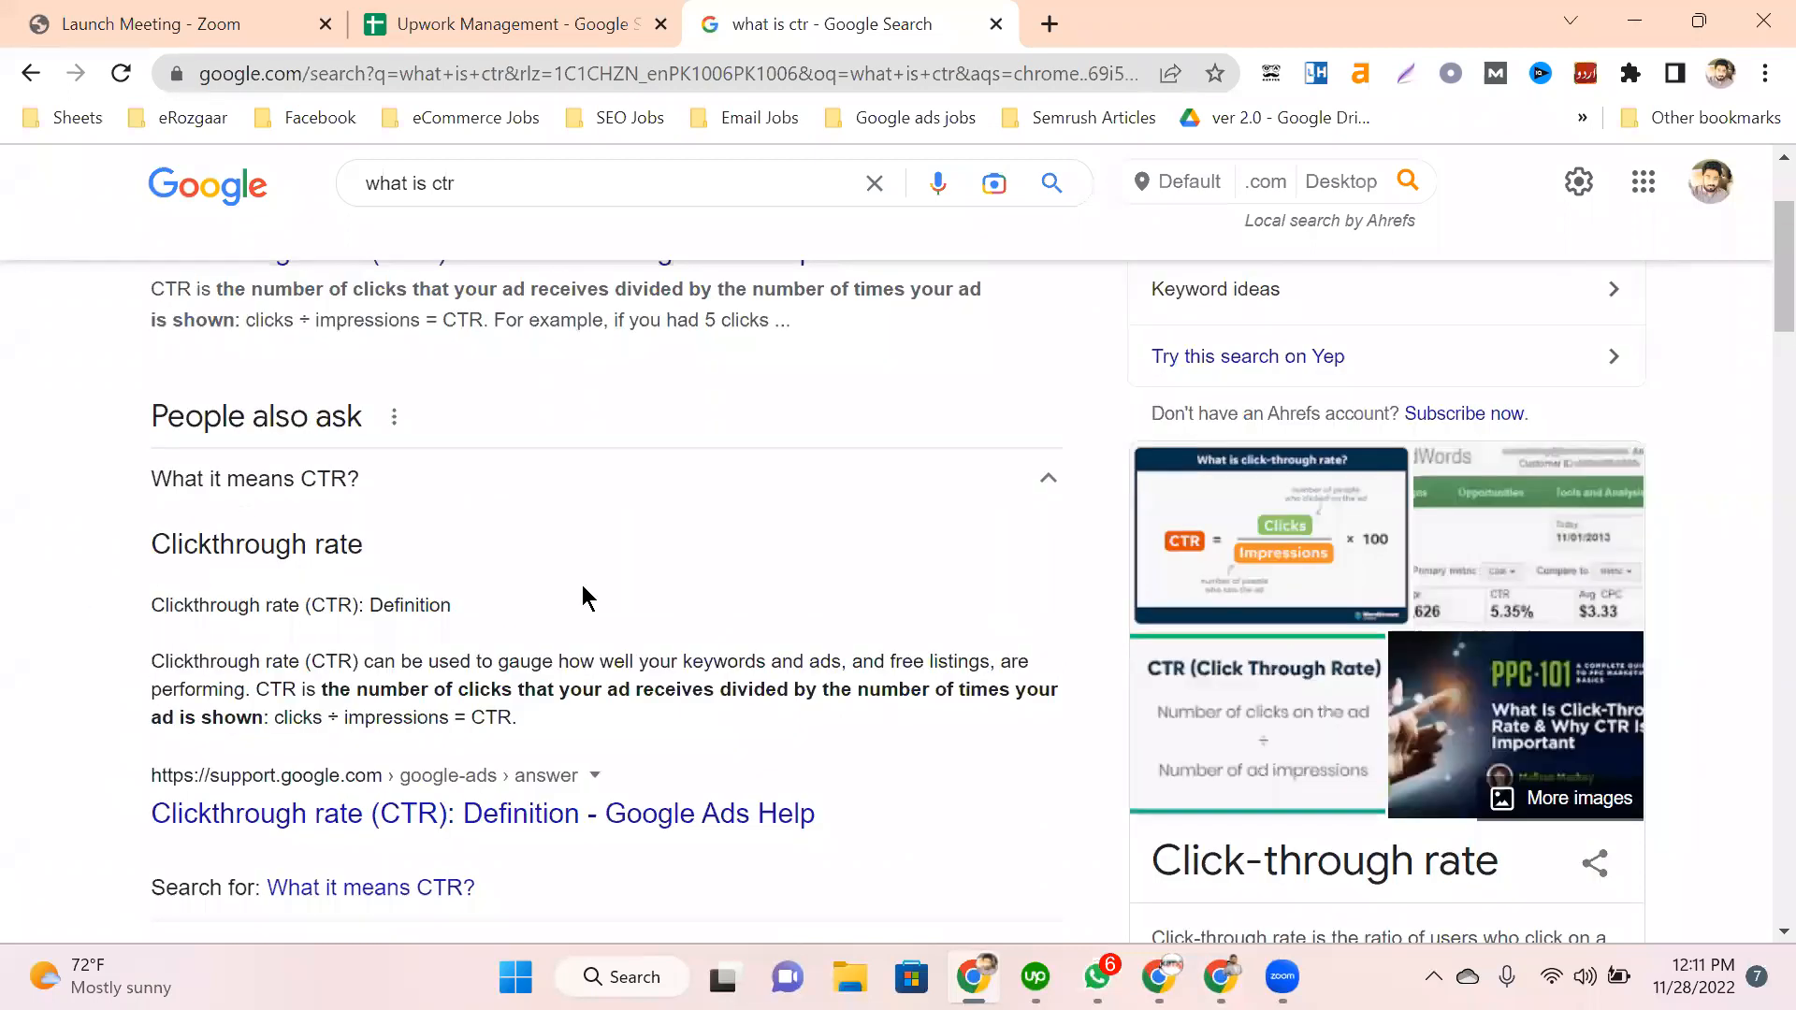
scroll(582, 589, "up", 2)
scroll(292, 513, "down", 20)
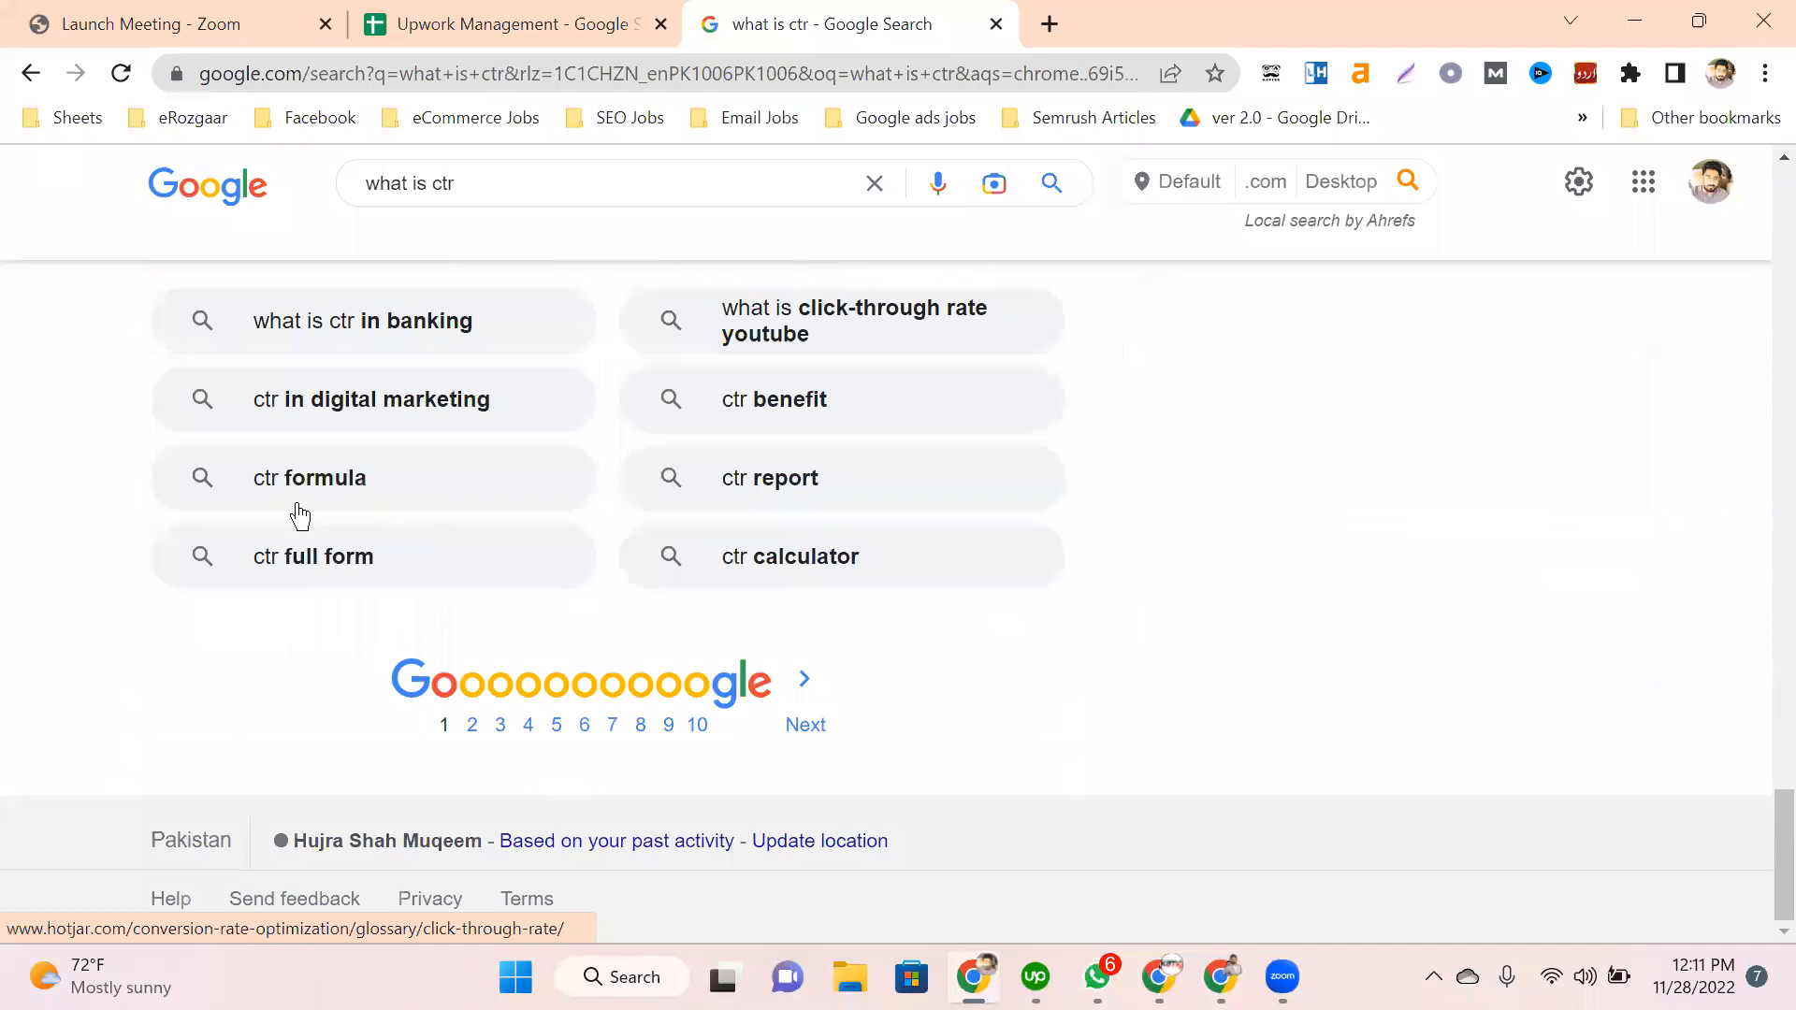
scroll(289, 485, "up", 10)
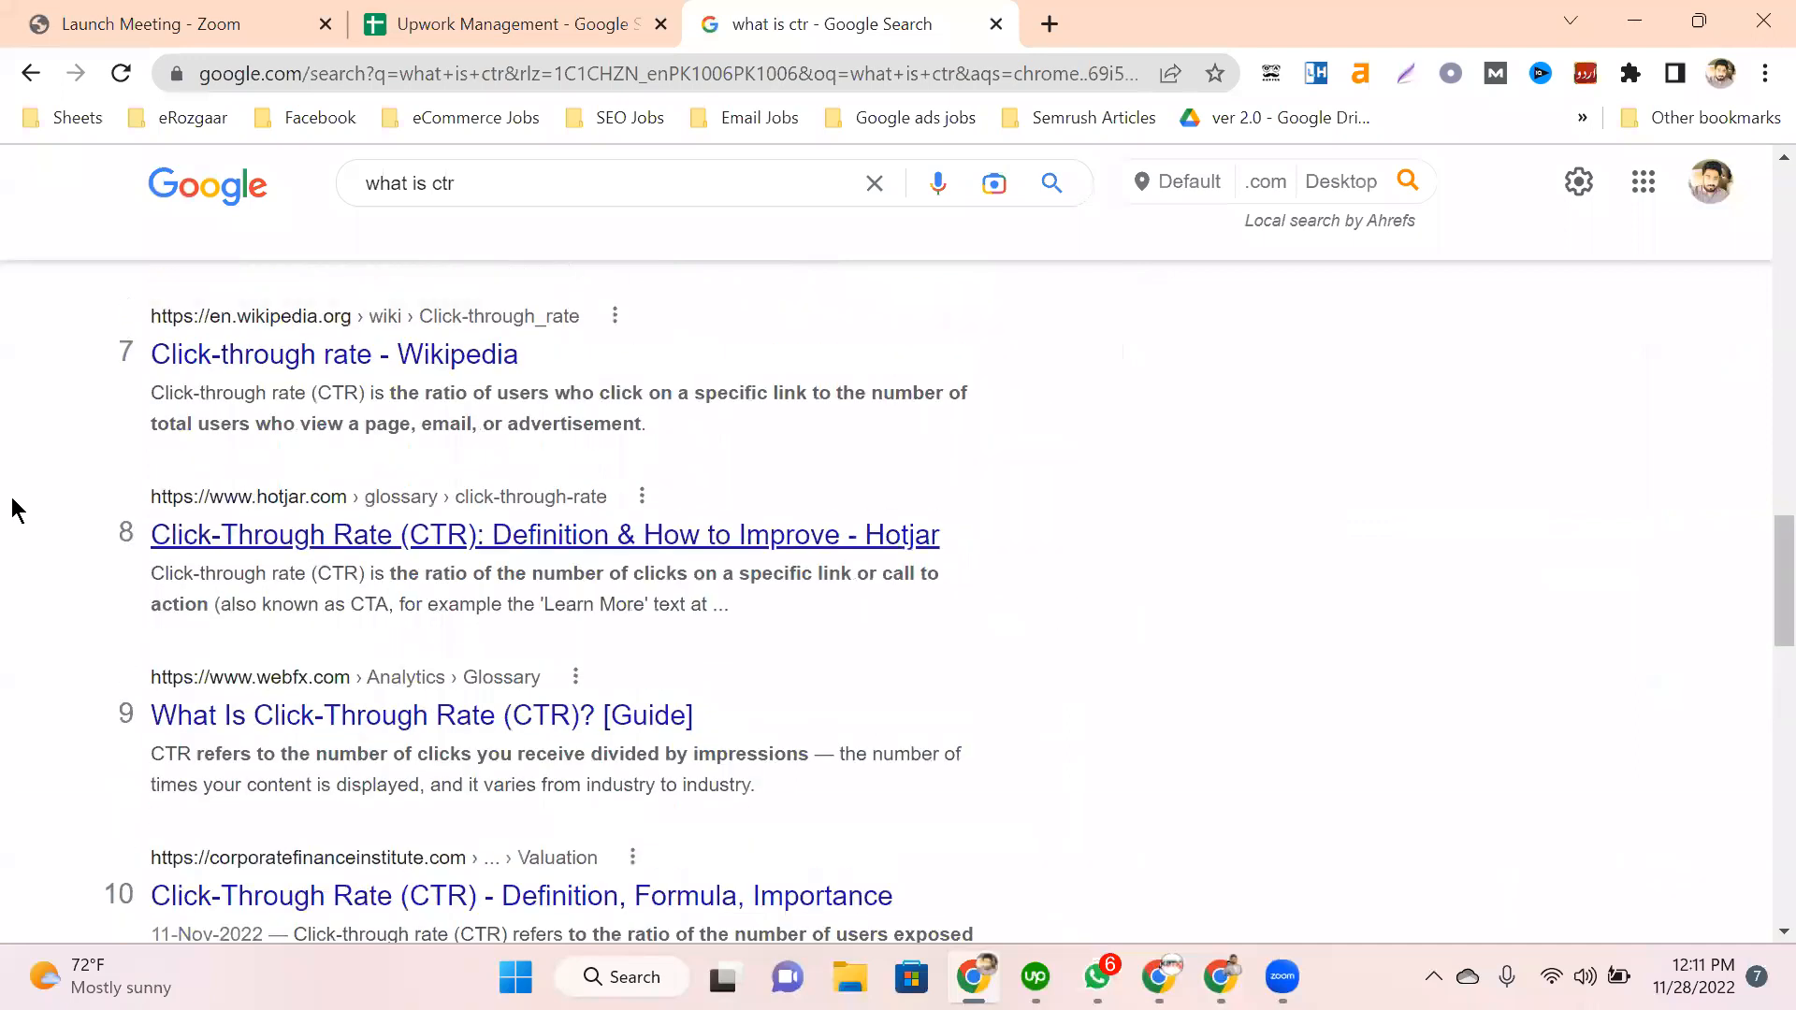
triple_click(13, 510)
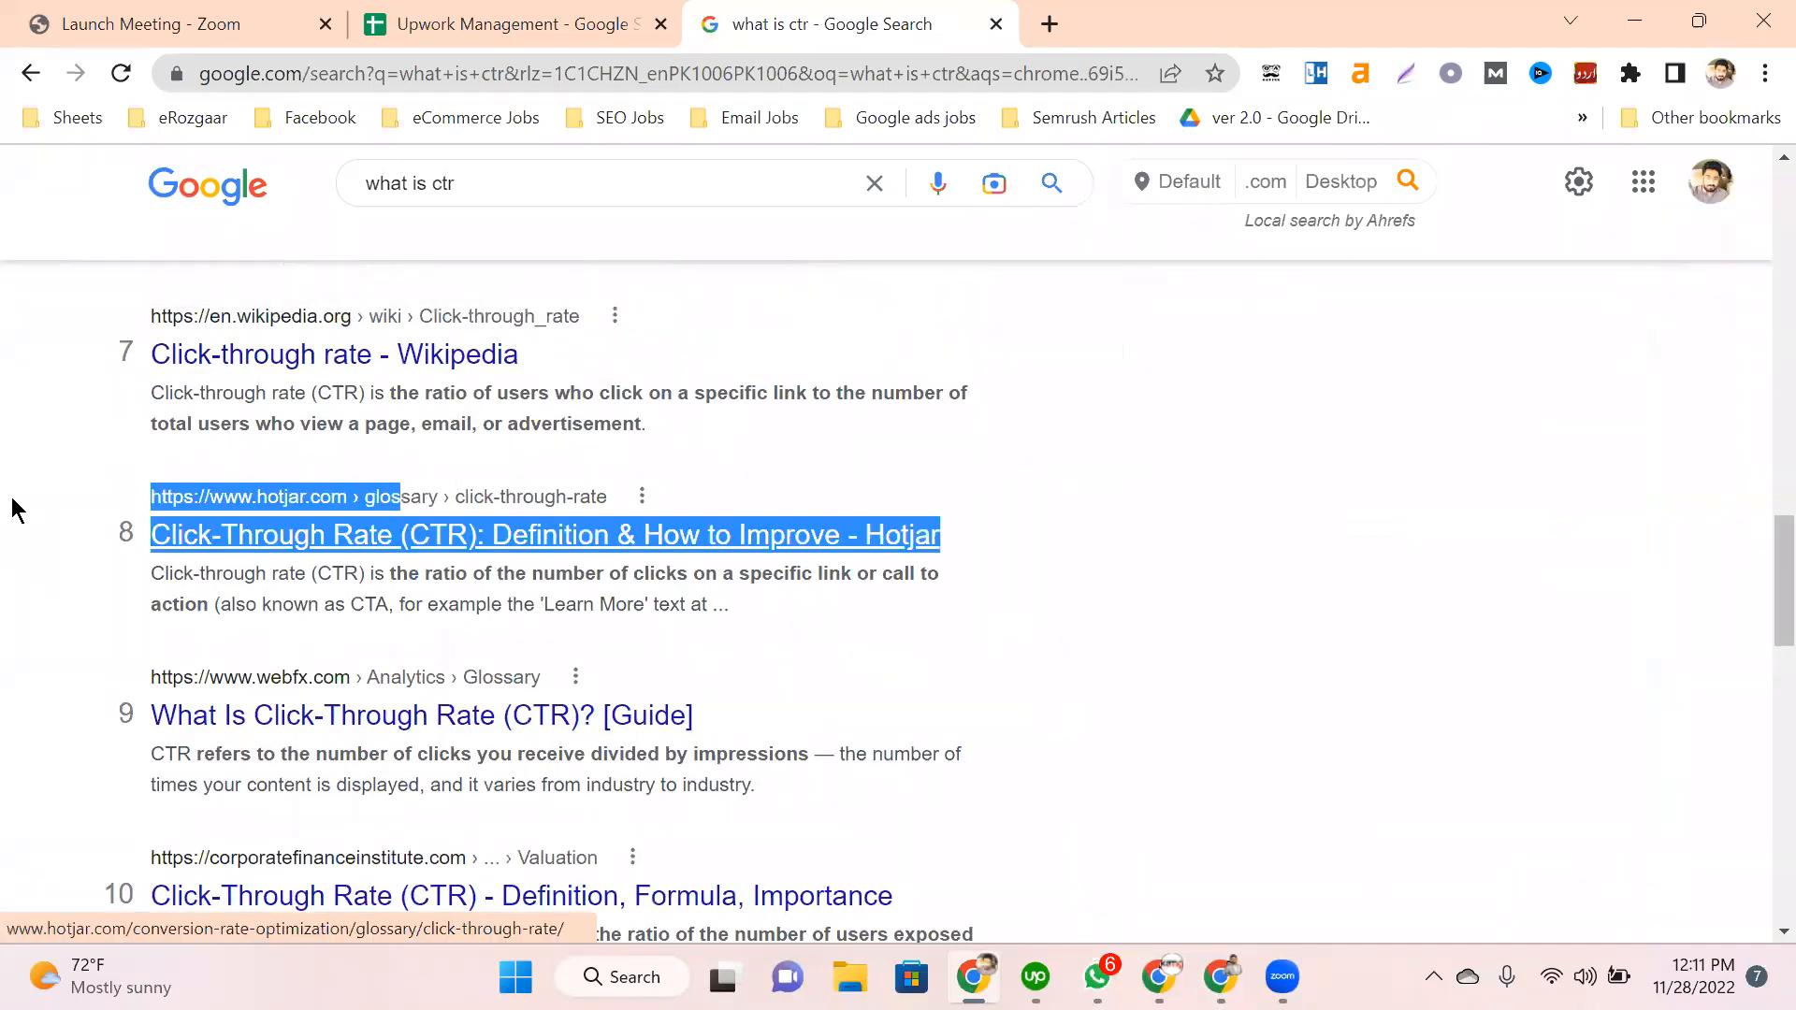
left_click(329, 143)
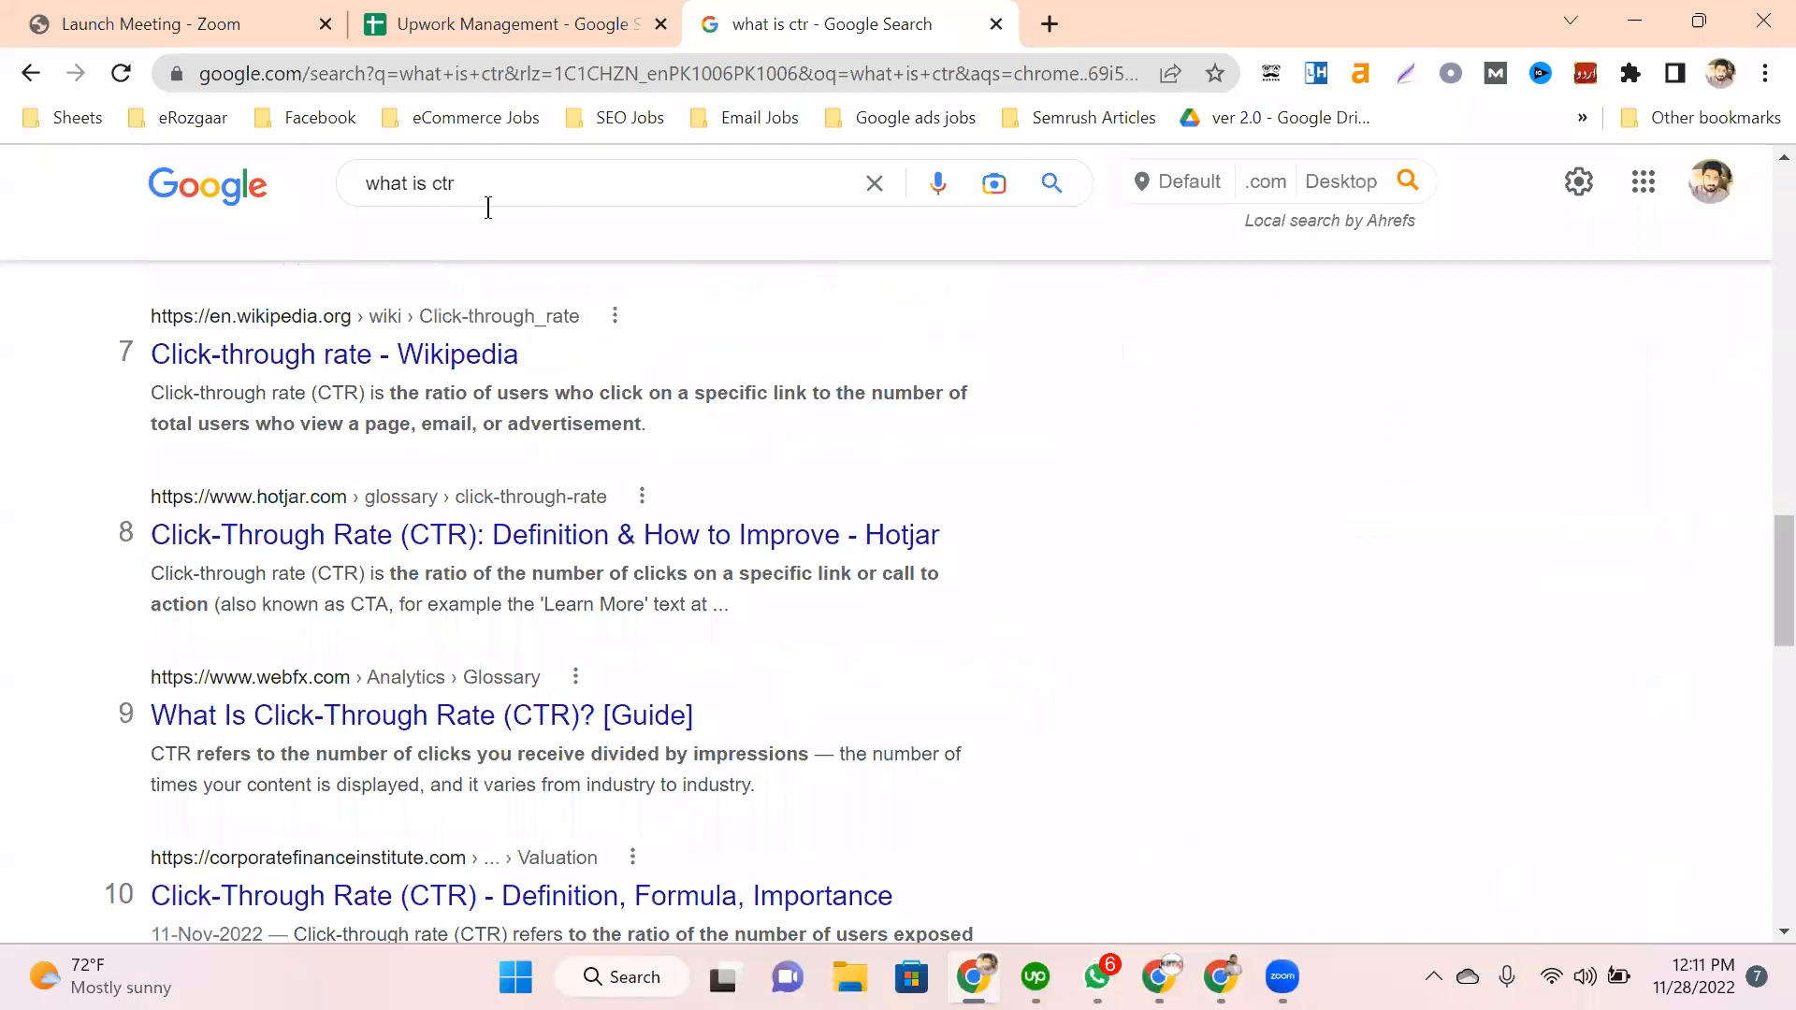
Step: Scroll through the 'what is ctr' results and highlight the Hotjar result's address and title
scroll(550, 265, "up", 7)
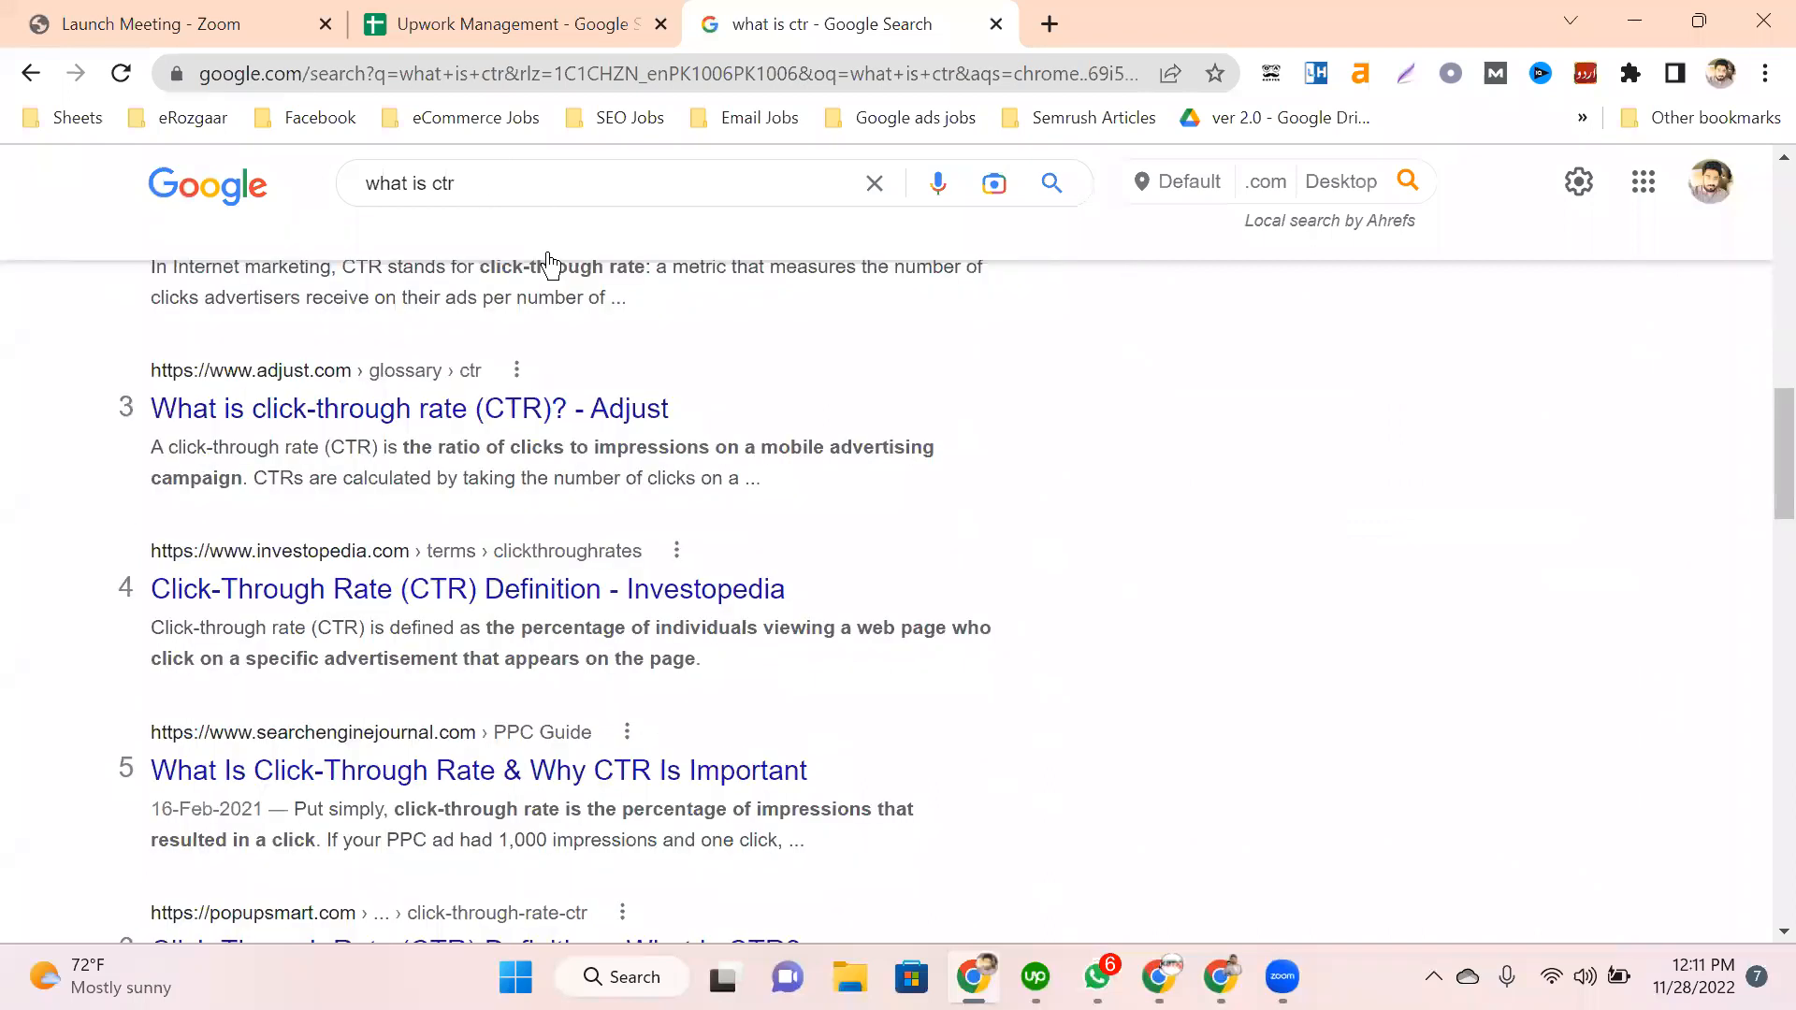
scroll(620, 305, "up", 5)
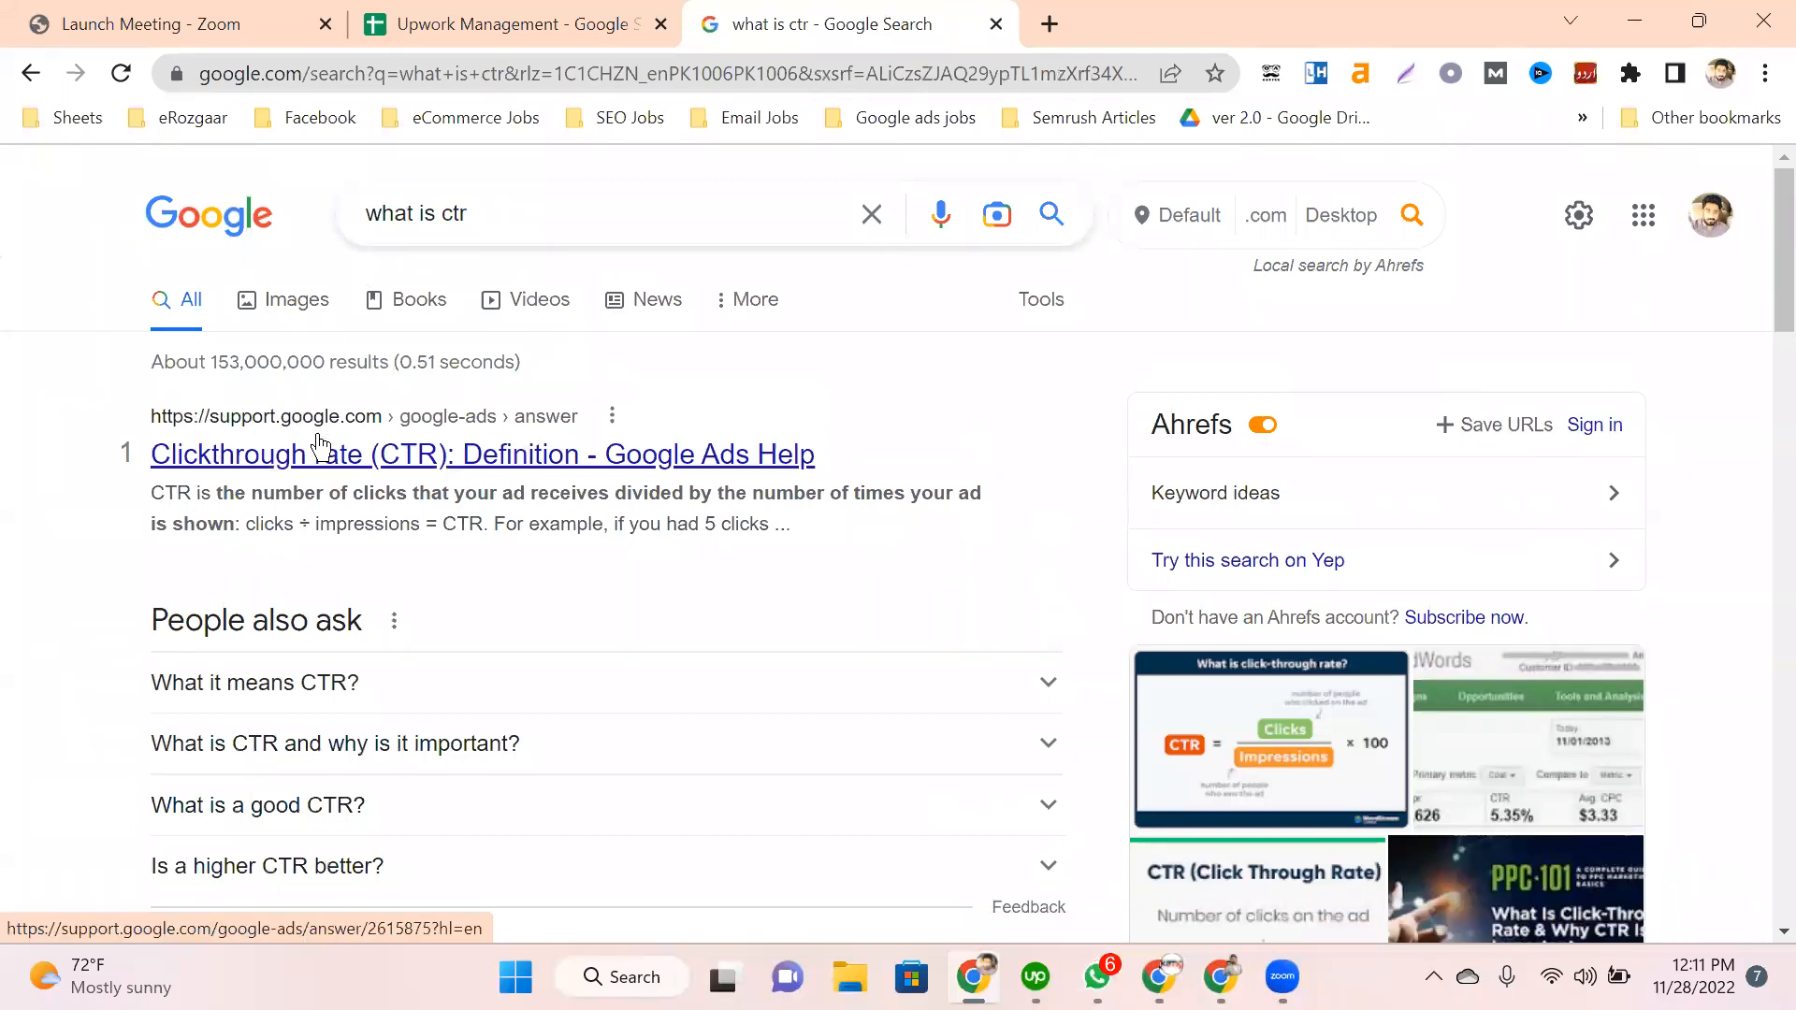
scroll(318, 439, "down", 1)
scroll(318, 435, "down", 5)
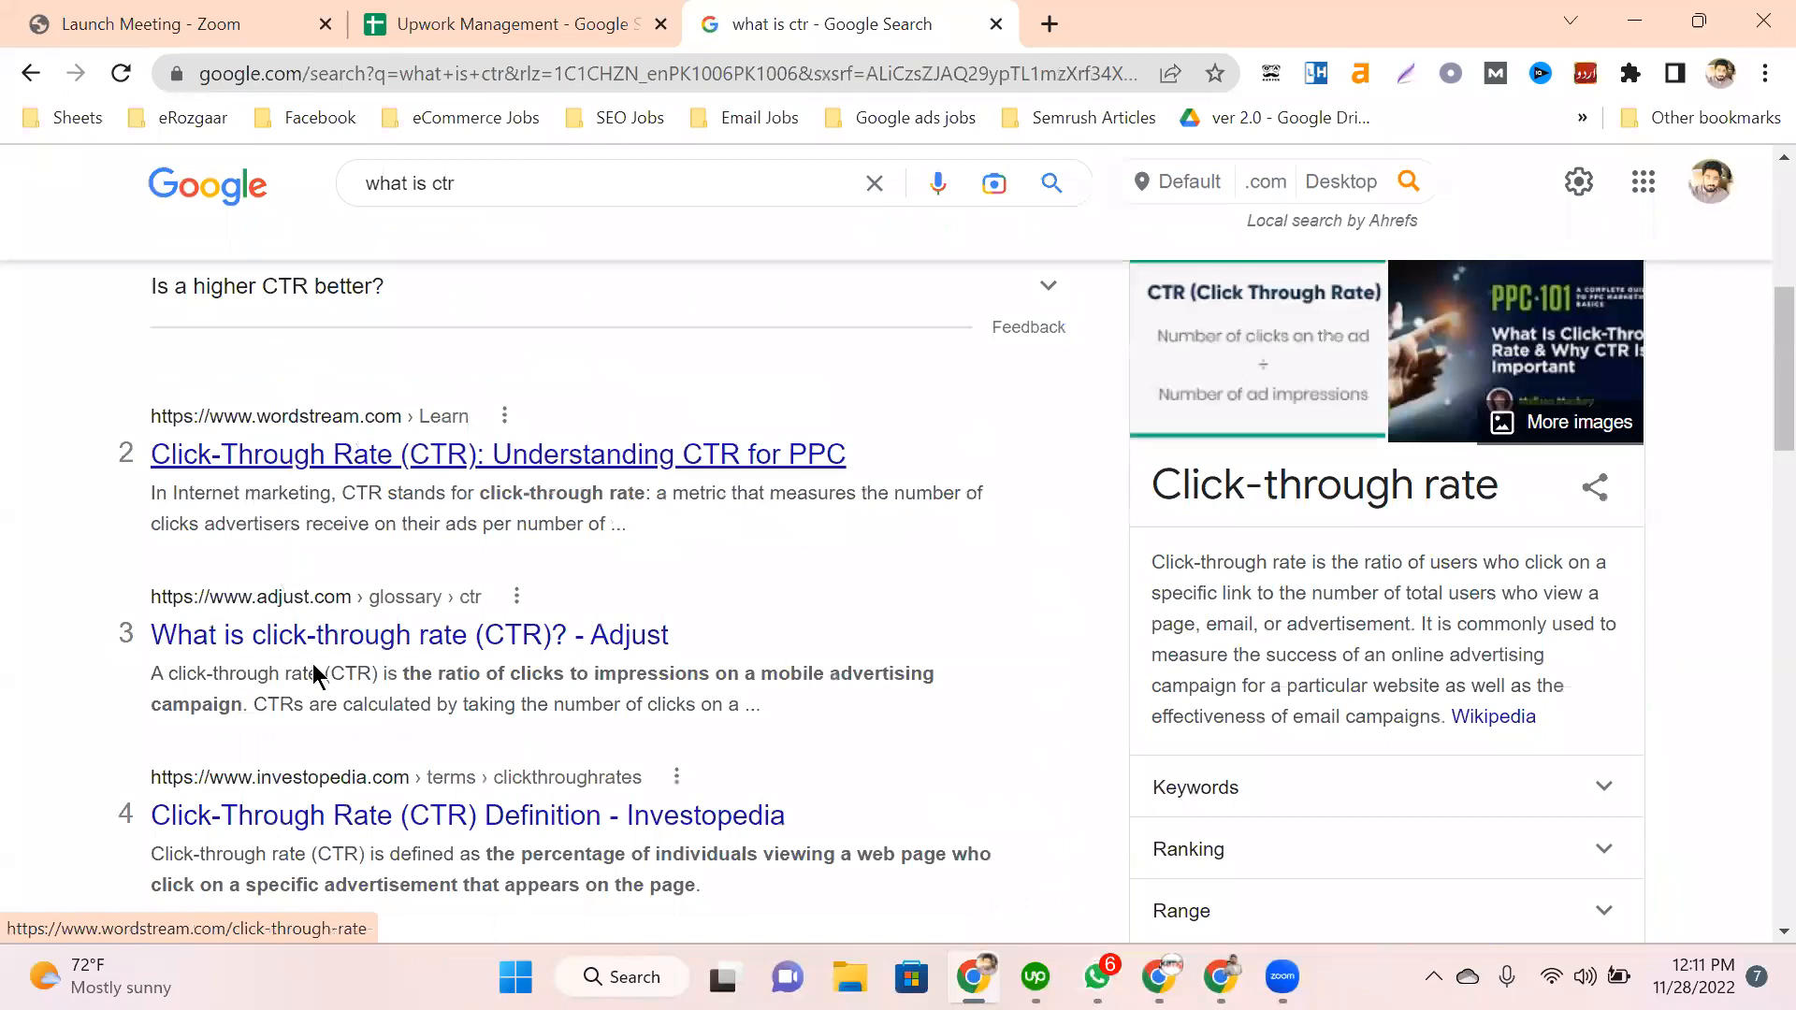
scroll(313, 672, "down", 1)
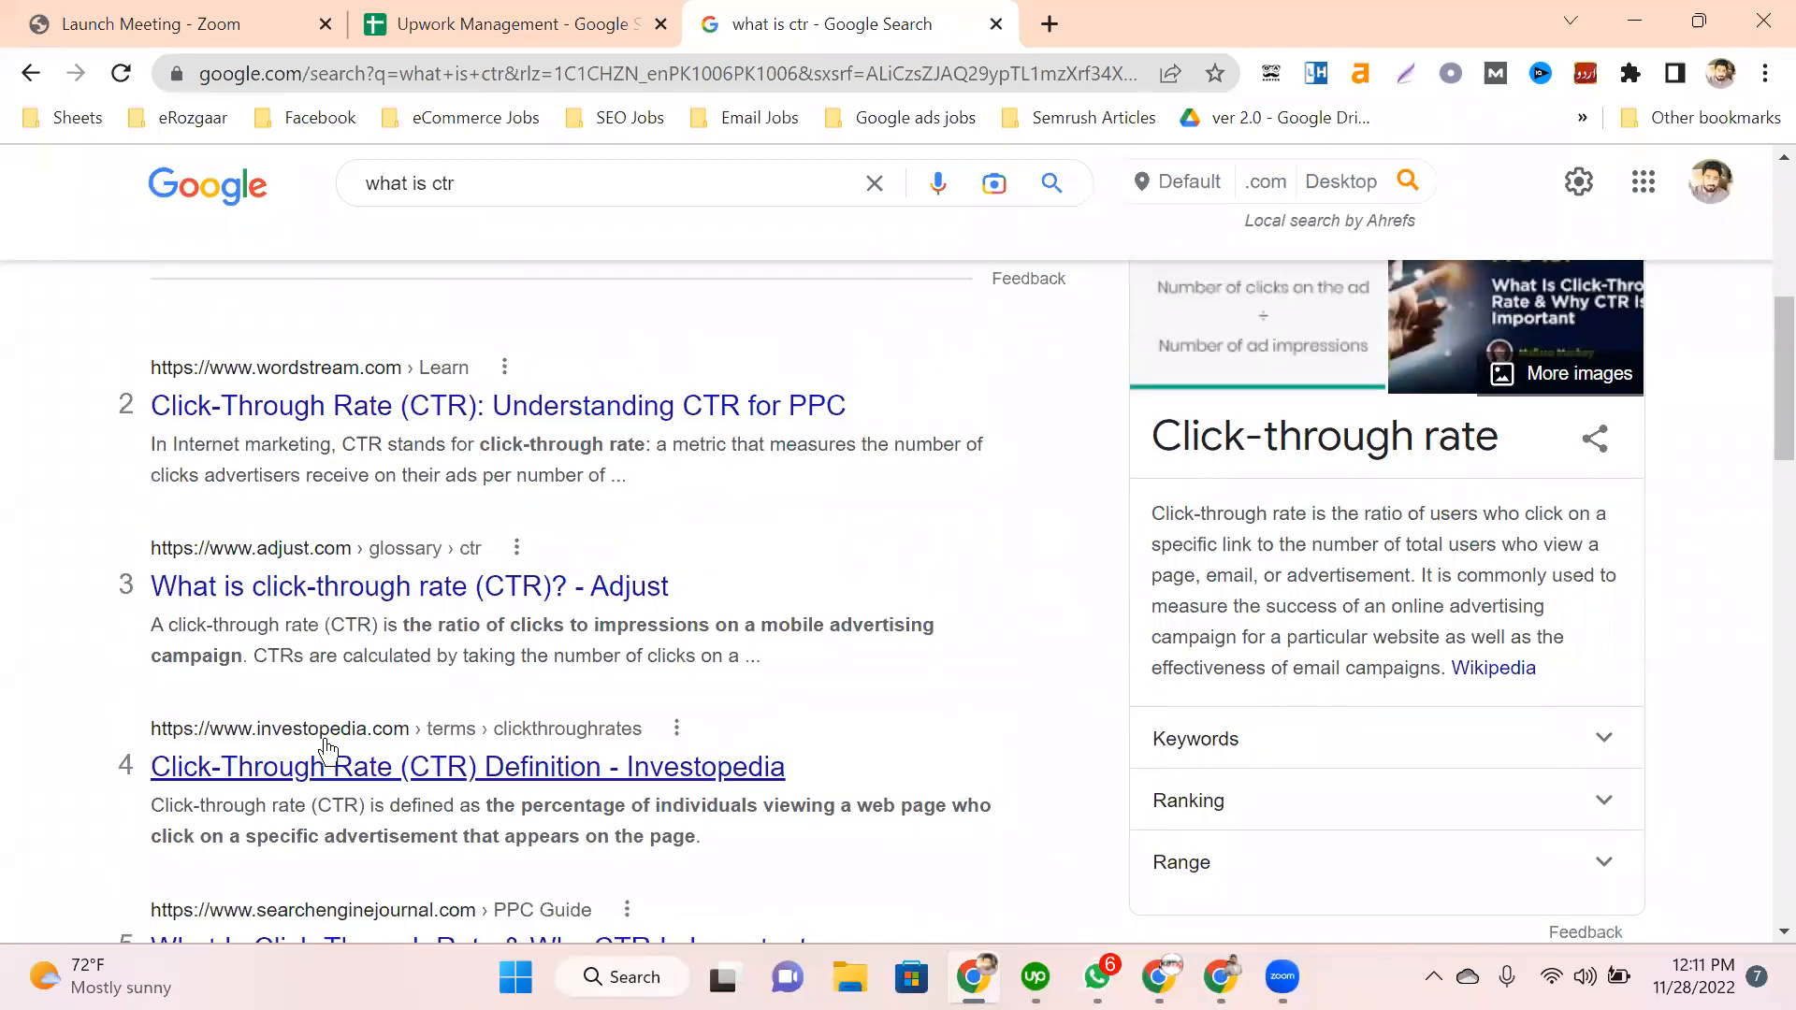
scroll(313, 739, "down", 4)
scroll(314, 739, "down", 11)
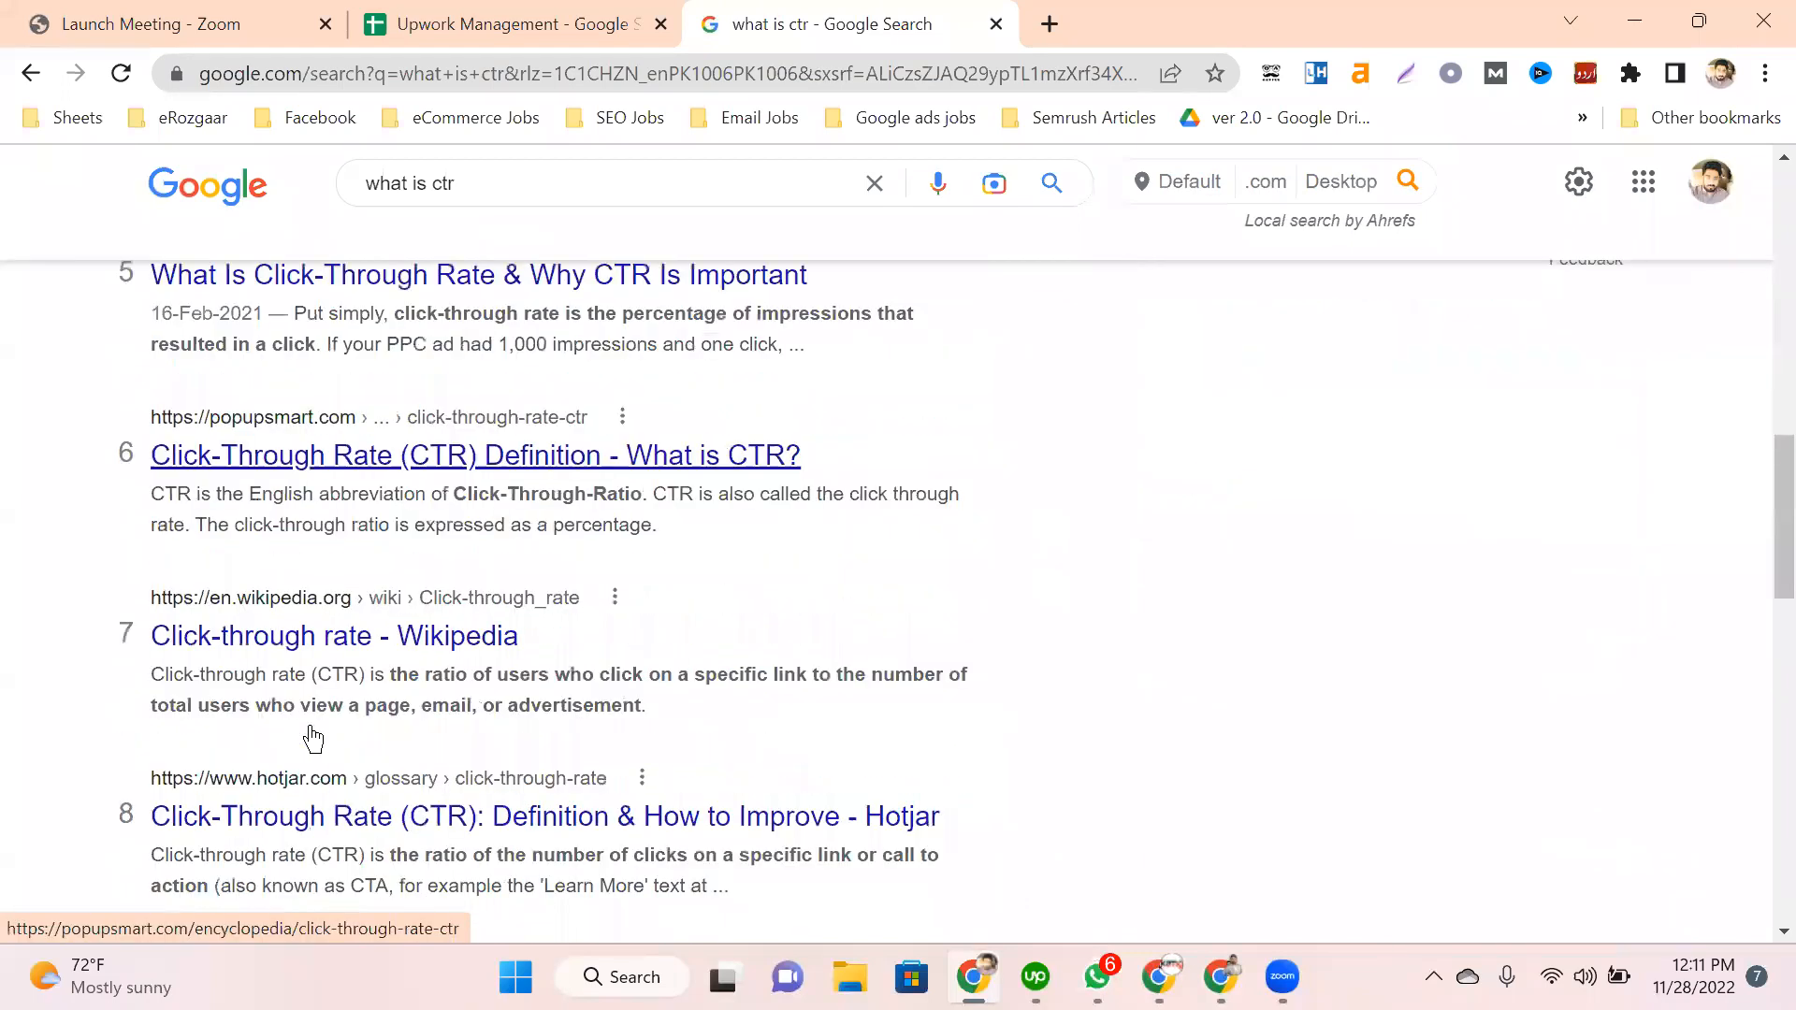
scroll(379, 654, "up", 3)
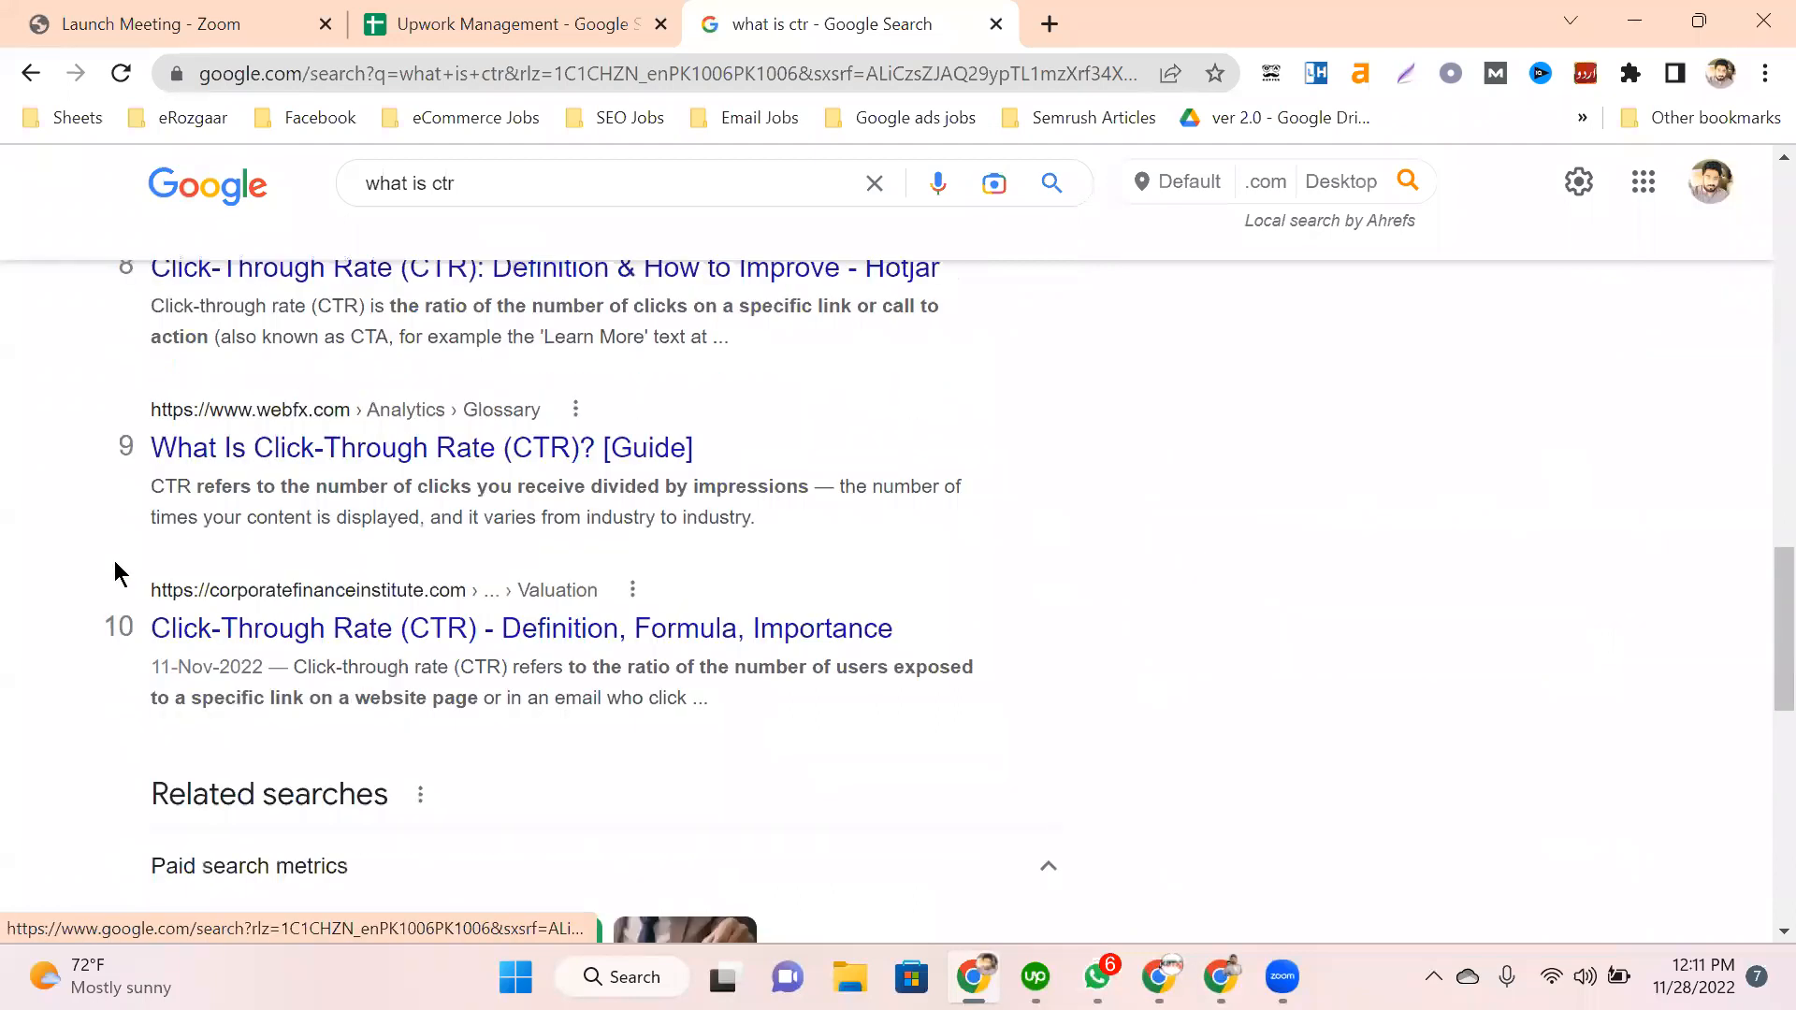
scroll(115, 573, "up", 1)
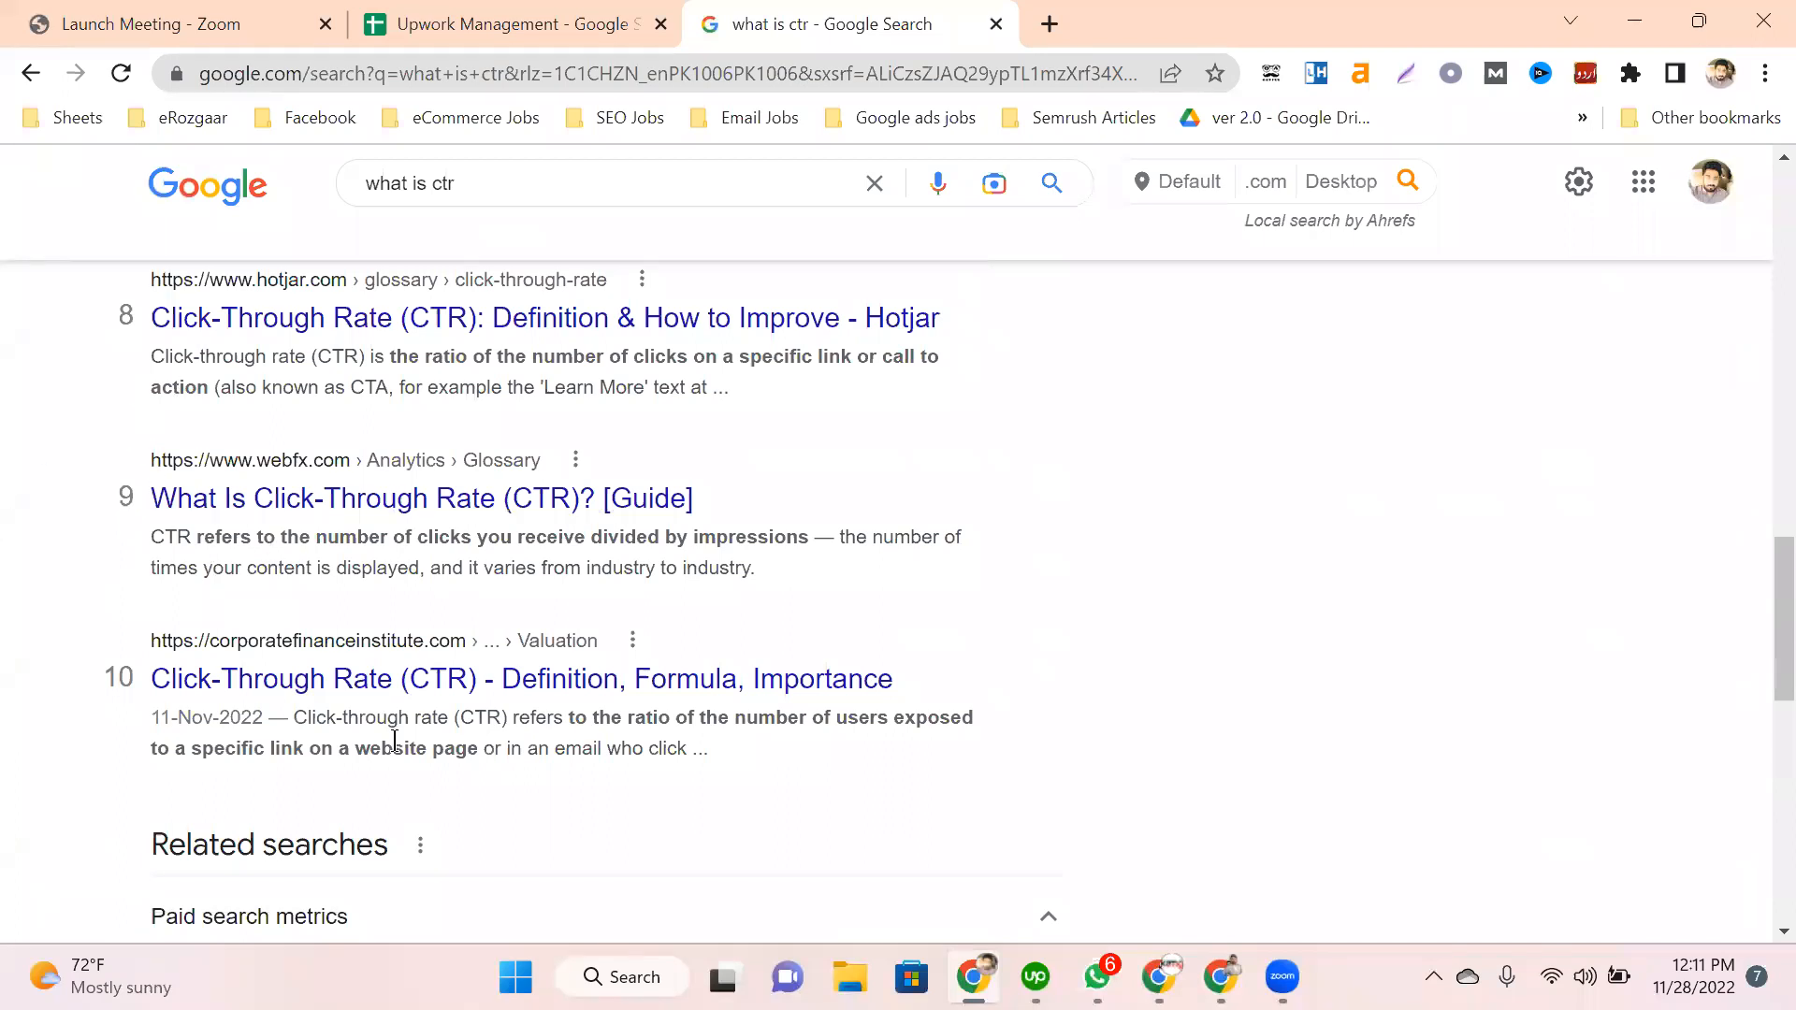
left_click_drag(63, 615, 72, 603)
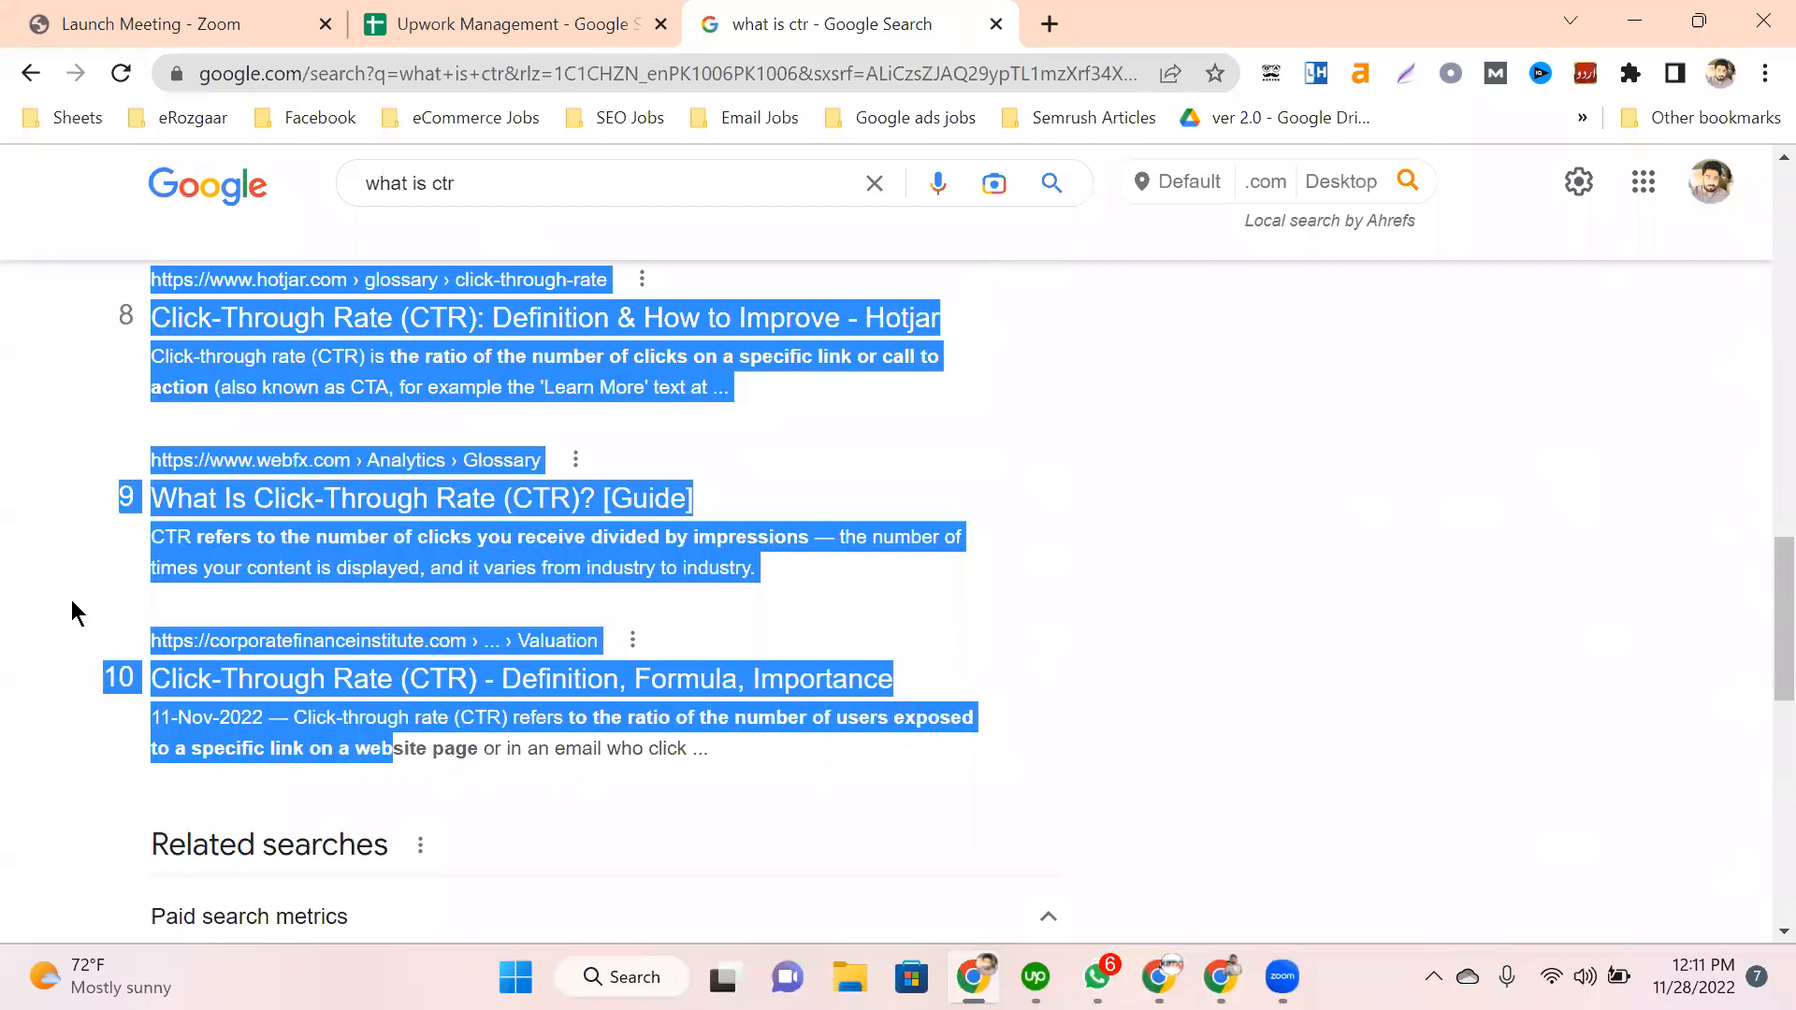
left_click(72, 603)
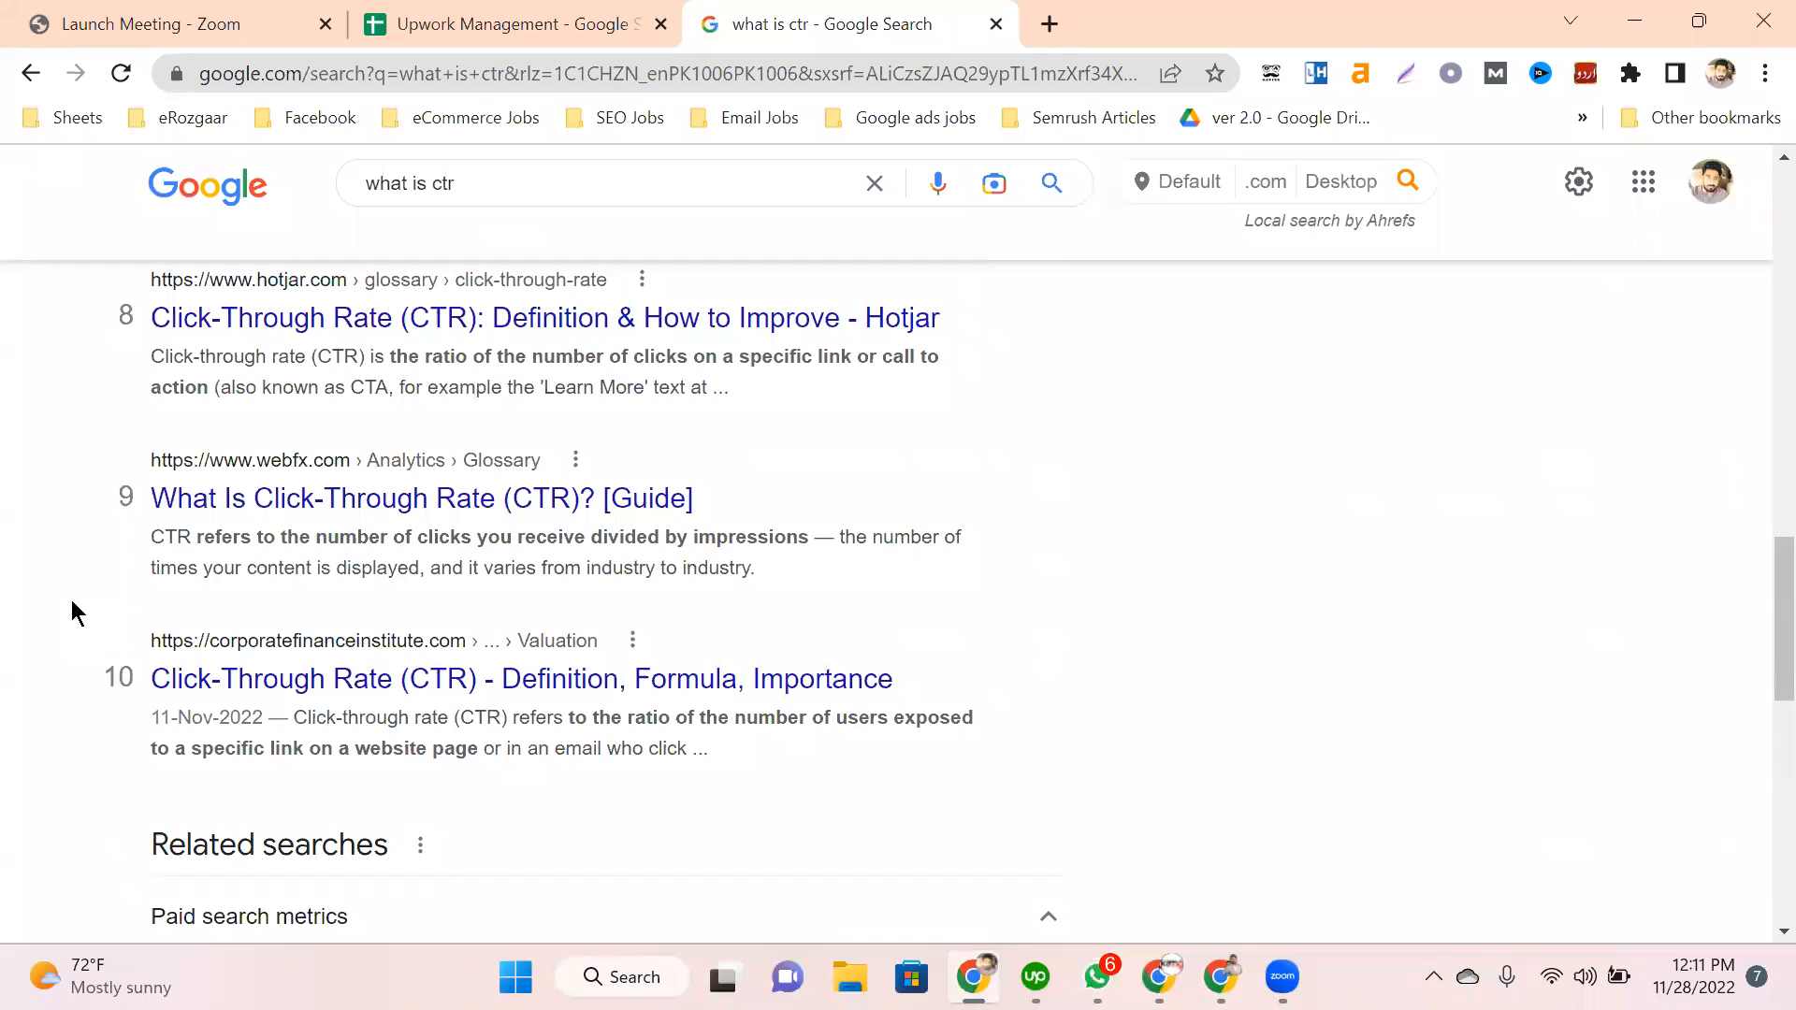
Step: Review the Hotjar result again, then close the 'Launch Meeting - Zoom' tab
scroll(153, 633, "up", 1)
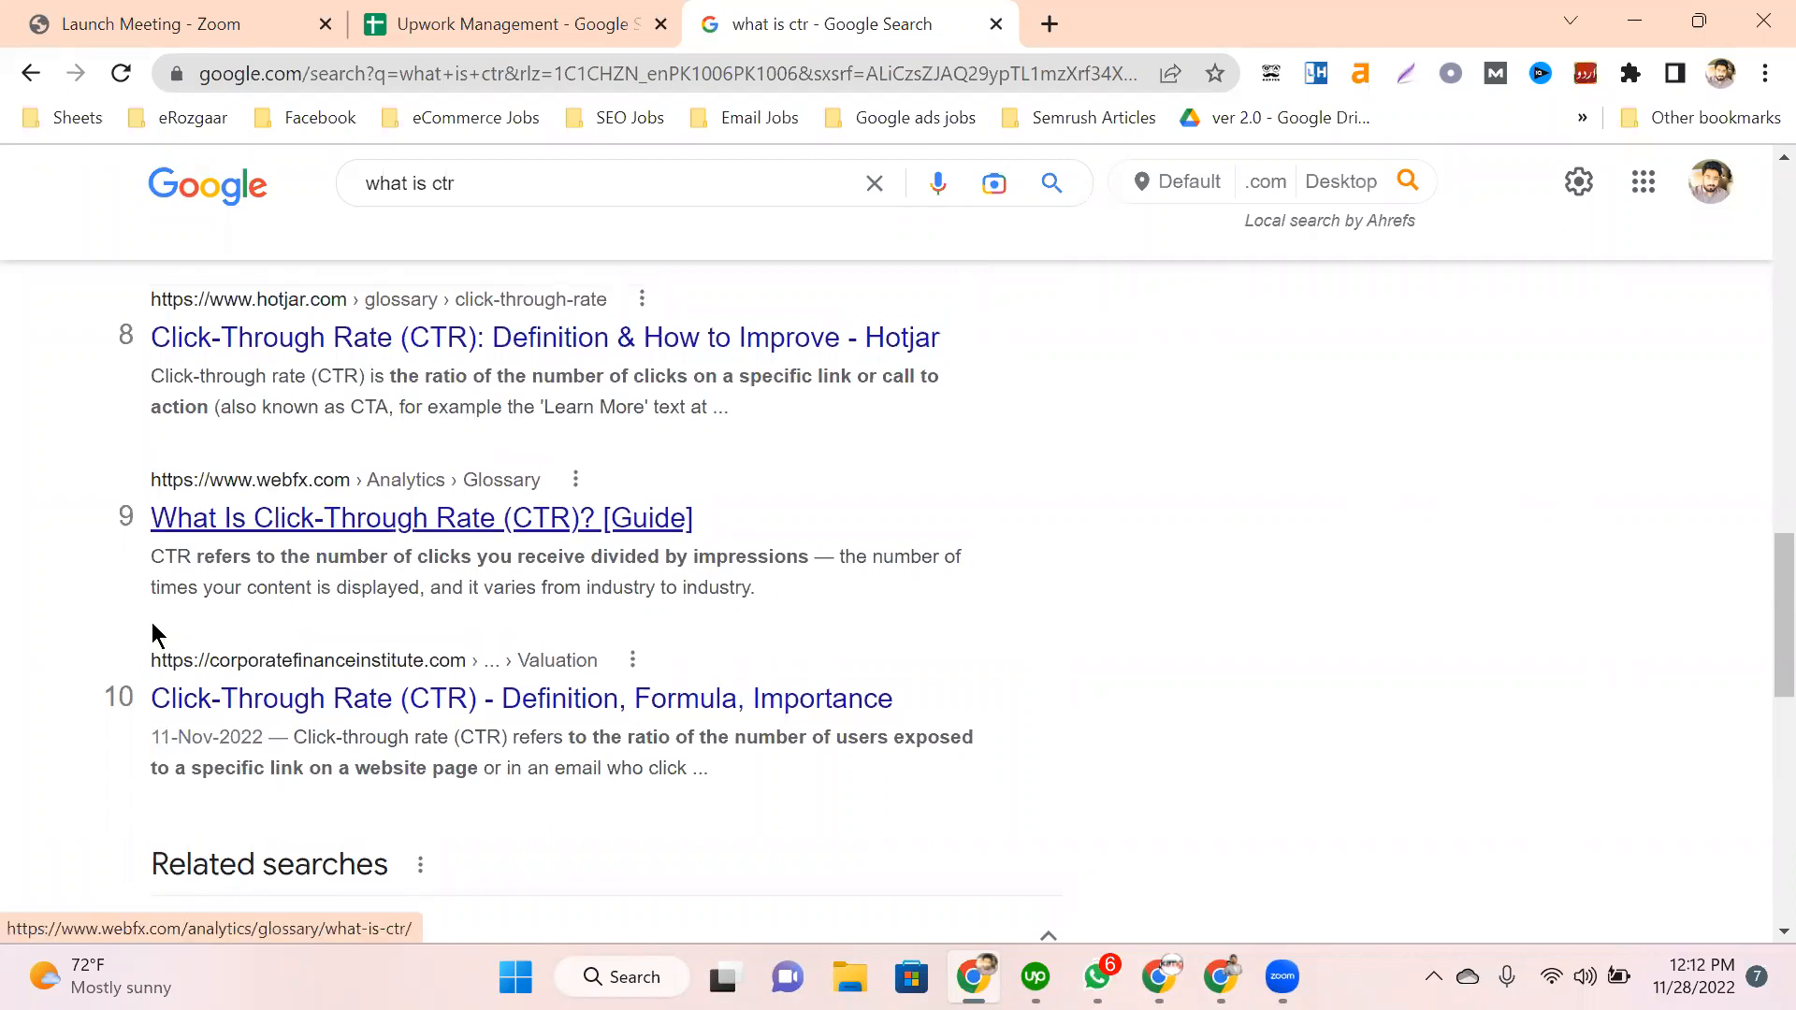
scroll(128, 405, "up", 1)
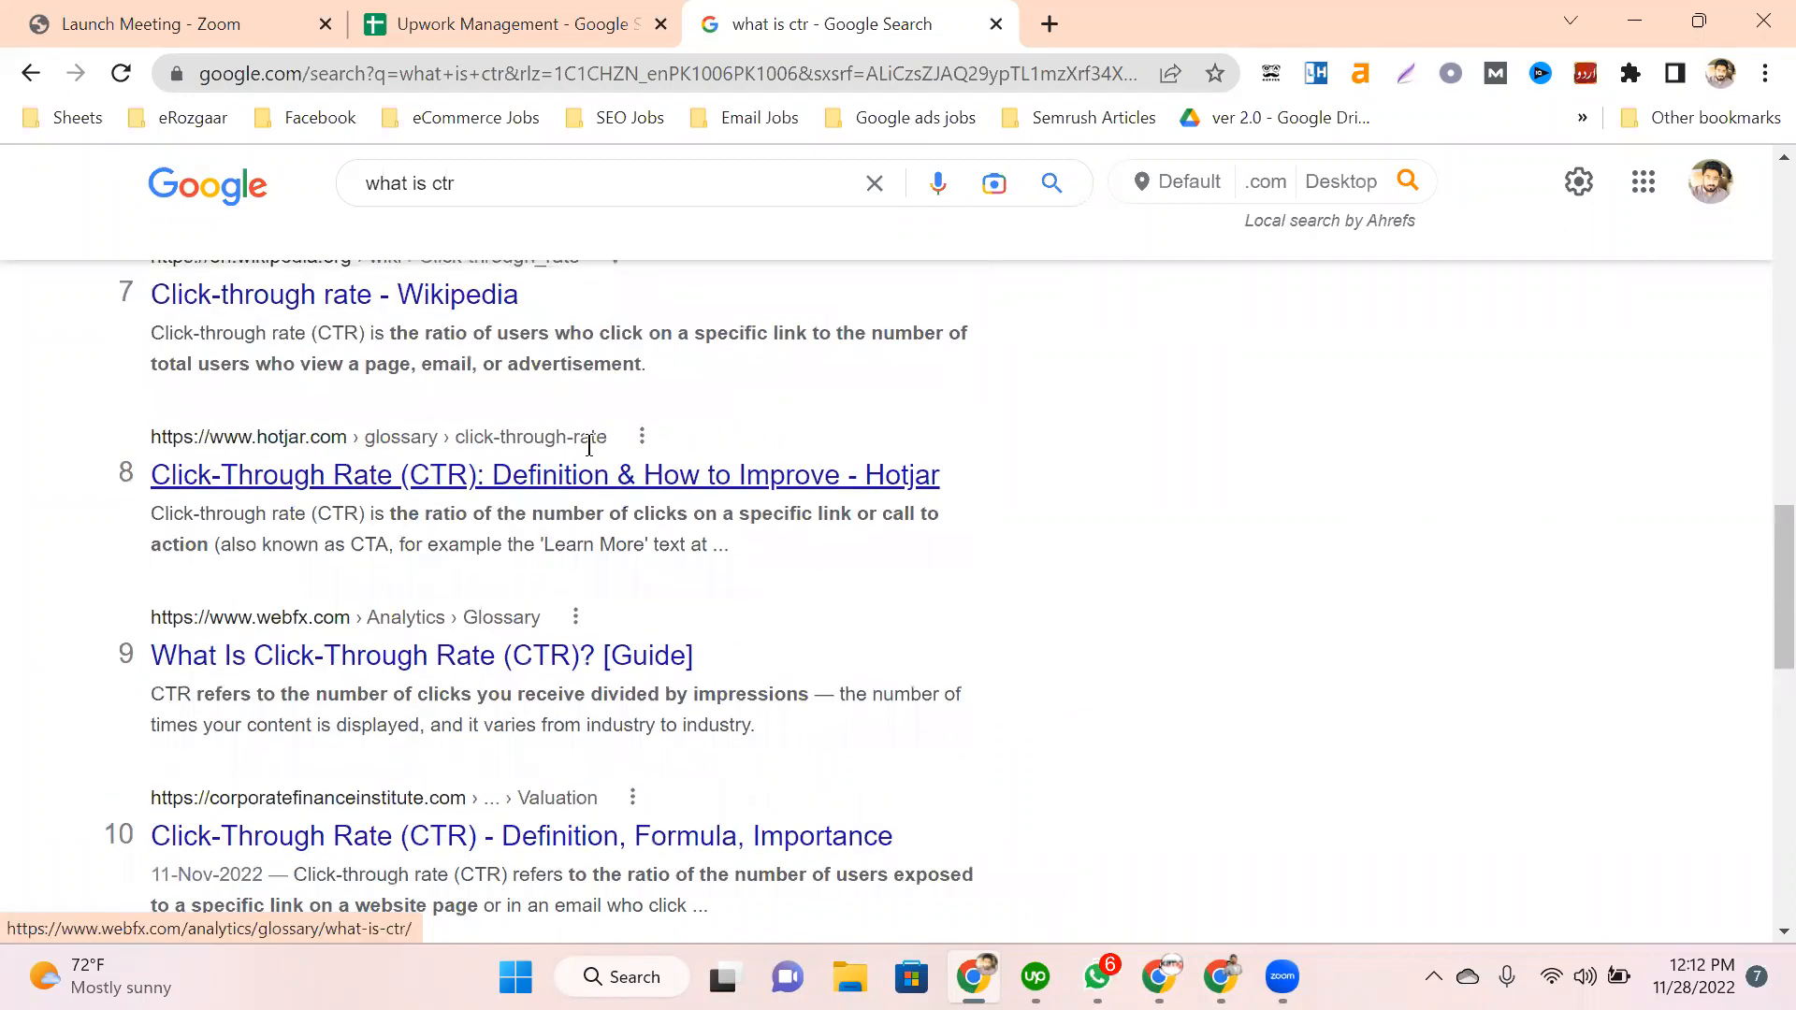
triple_click(589, 446)
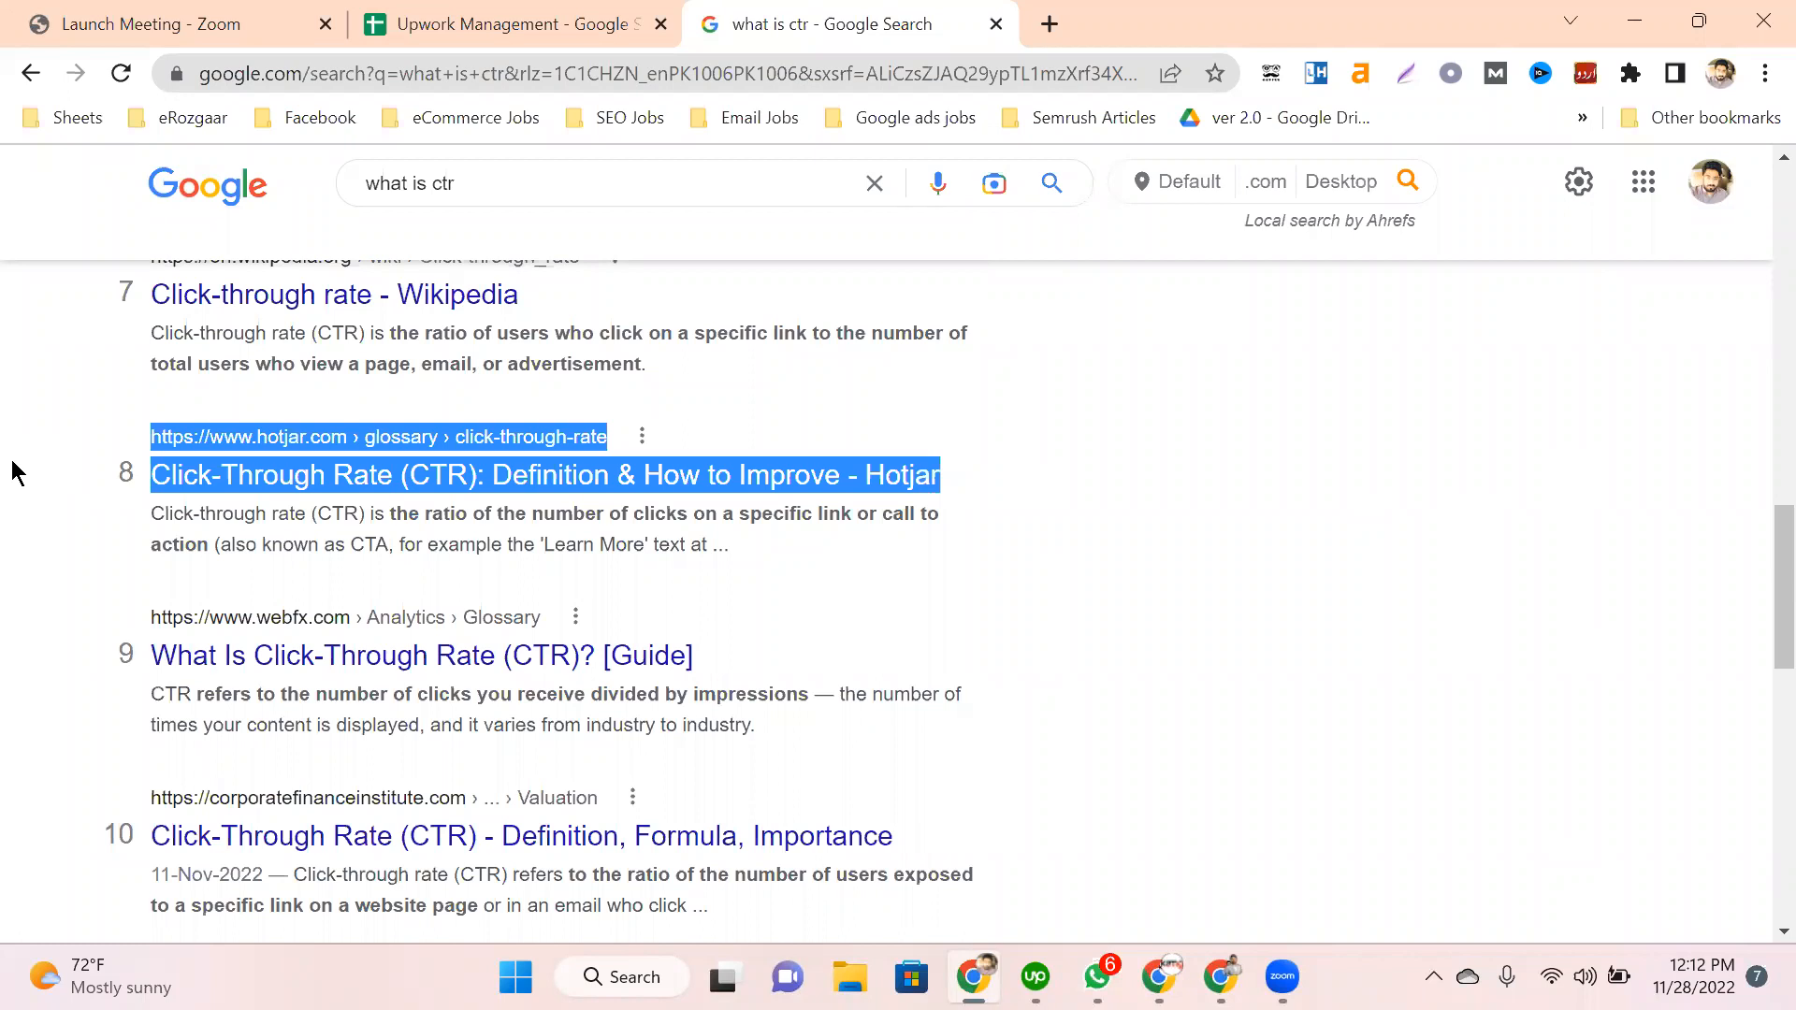
left_click(50, 584)
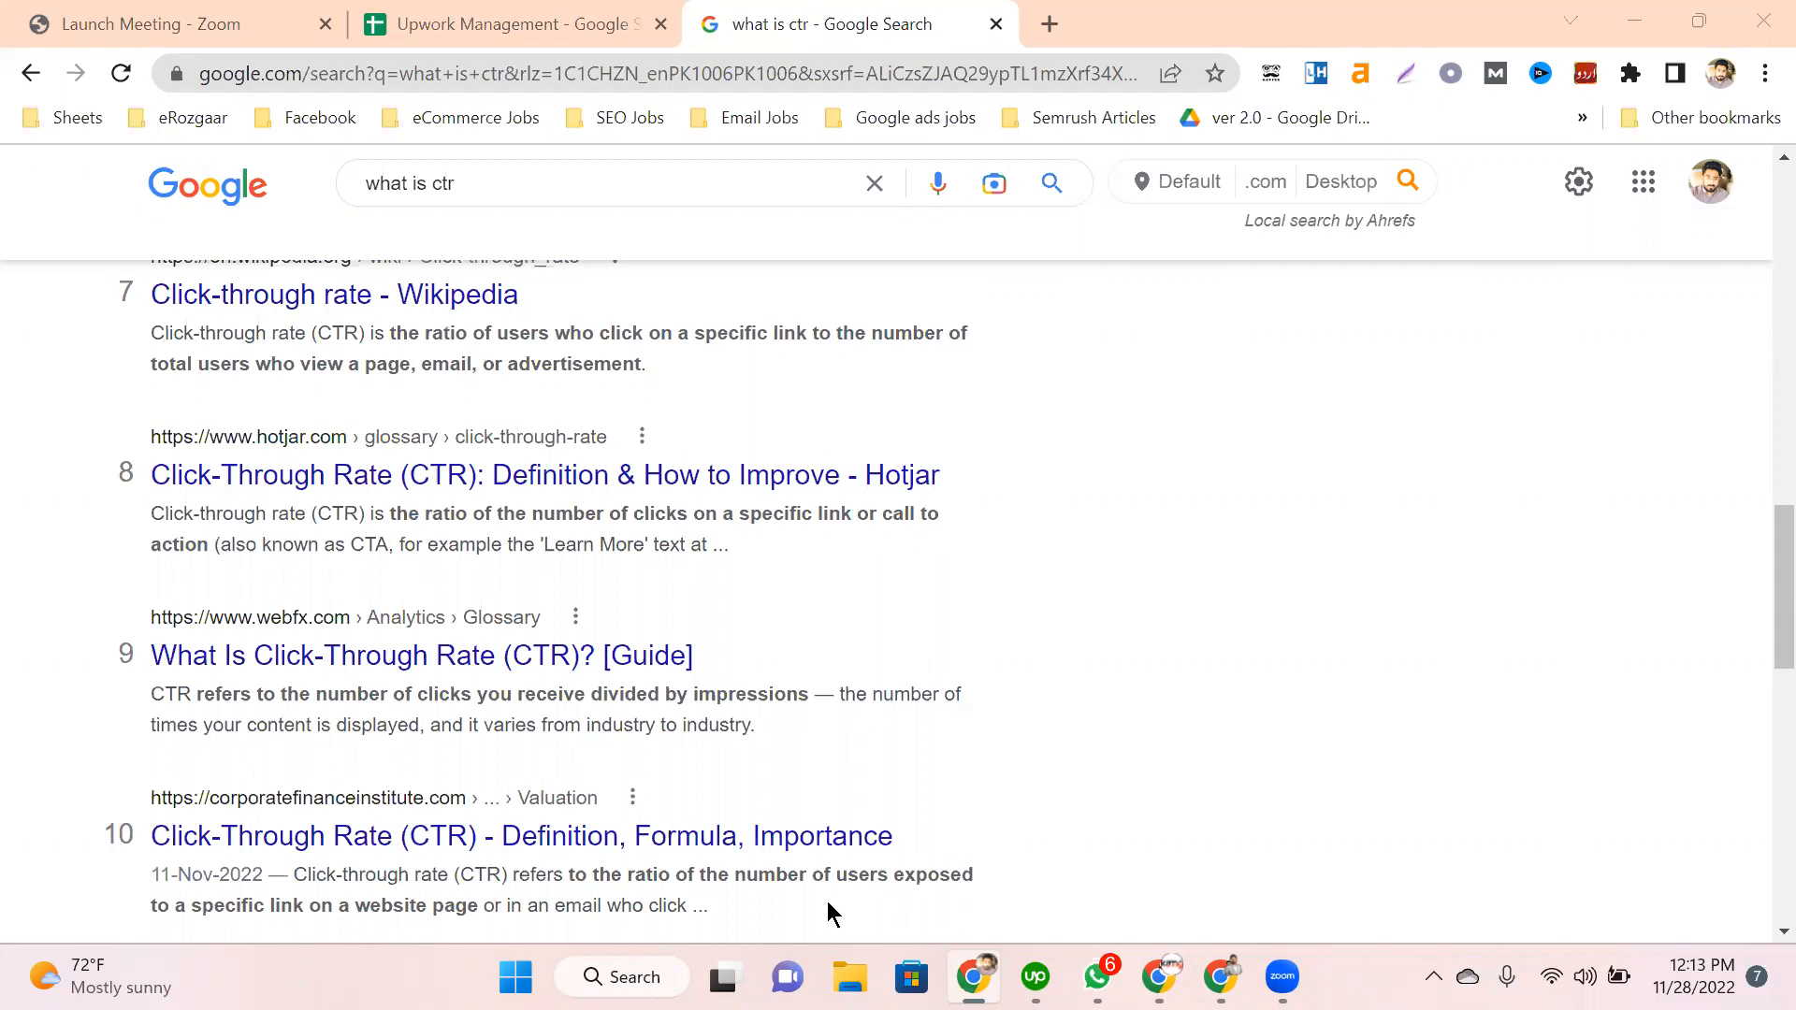
left_click(325, 23)
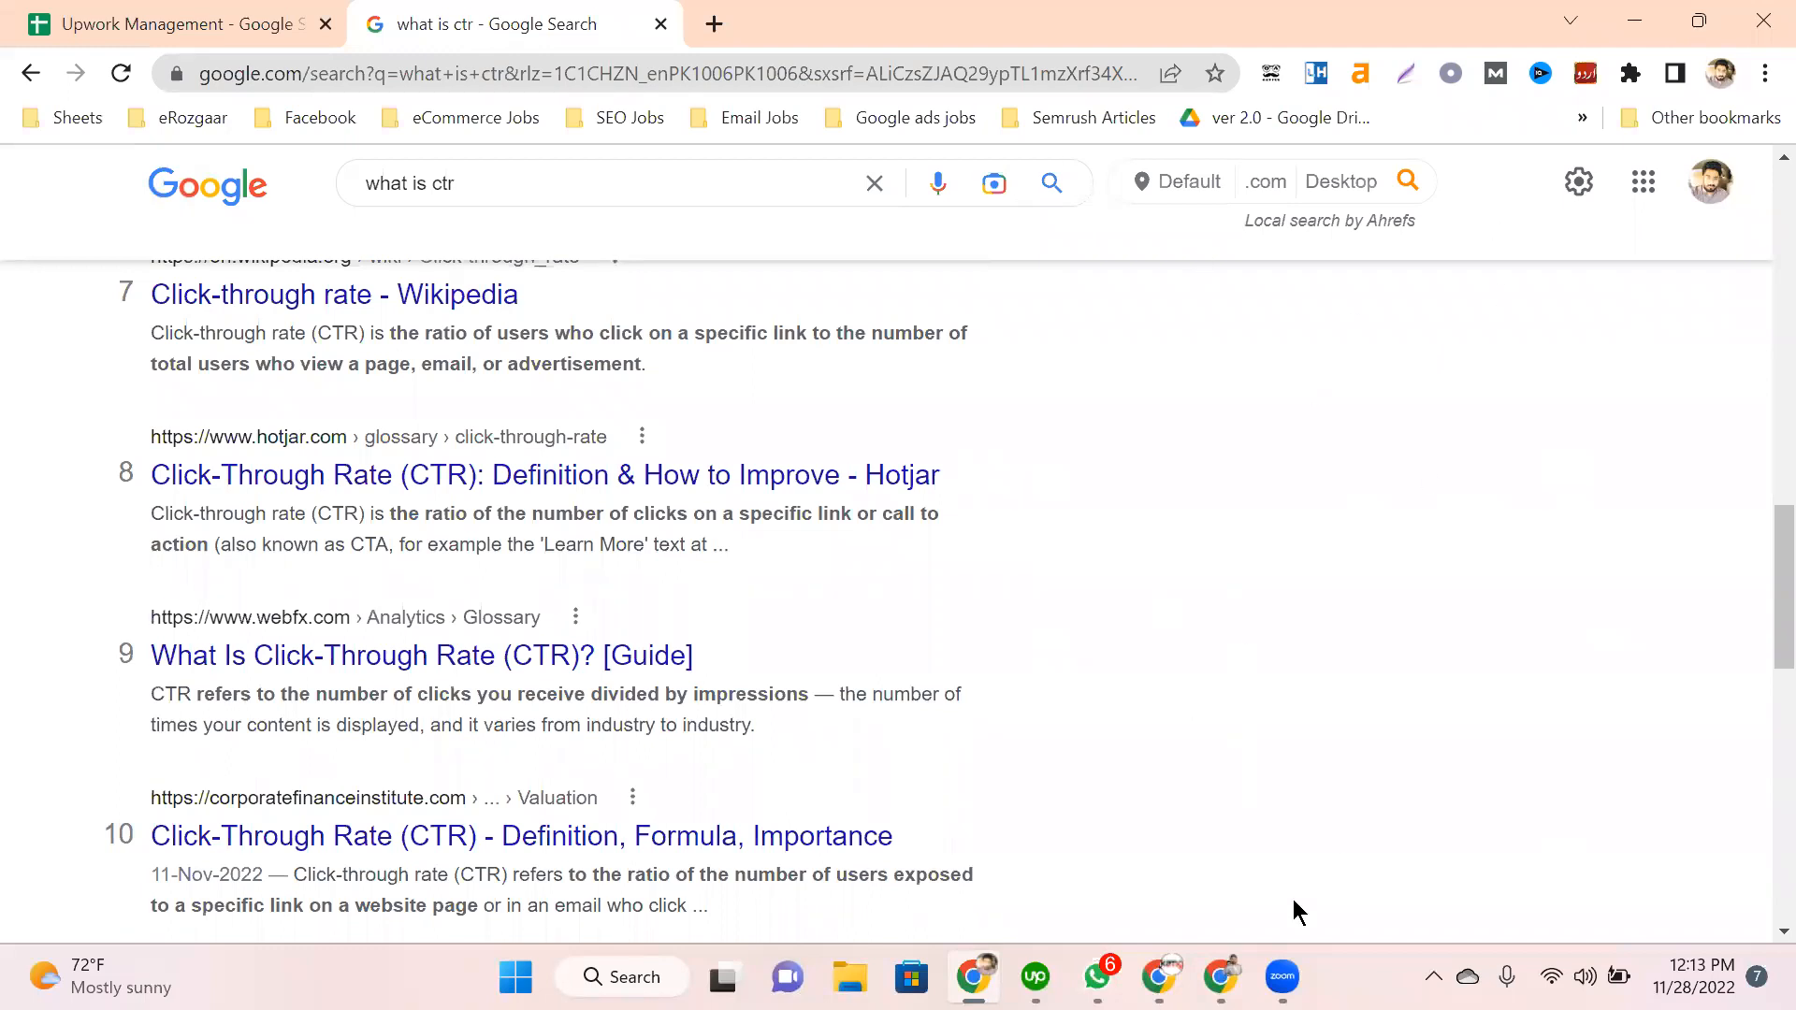
Step: Maximize the Analytics window and switch its Search Console Sitemaps tab to btsarmymerchshop.com
left_click(1160, 977)
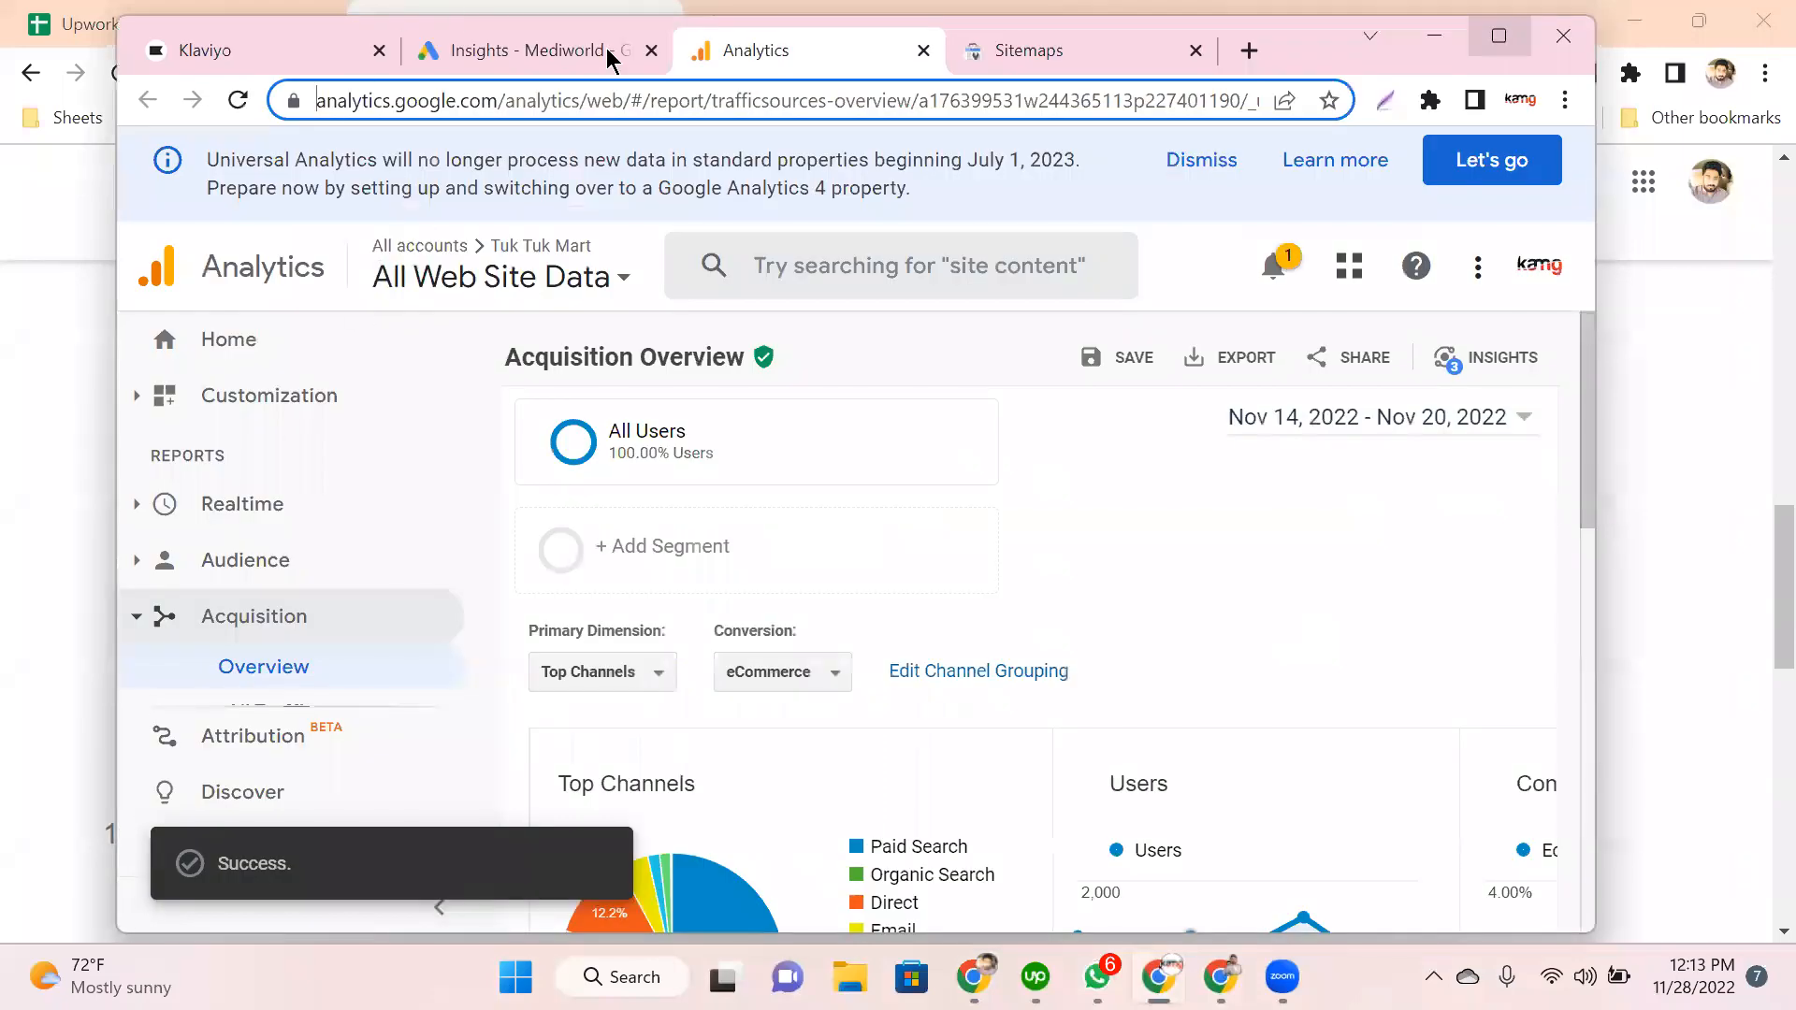
double_click(1181, 27)
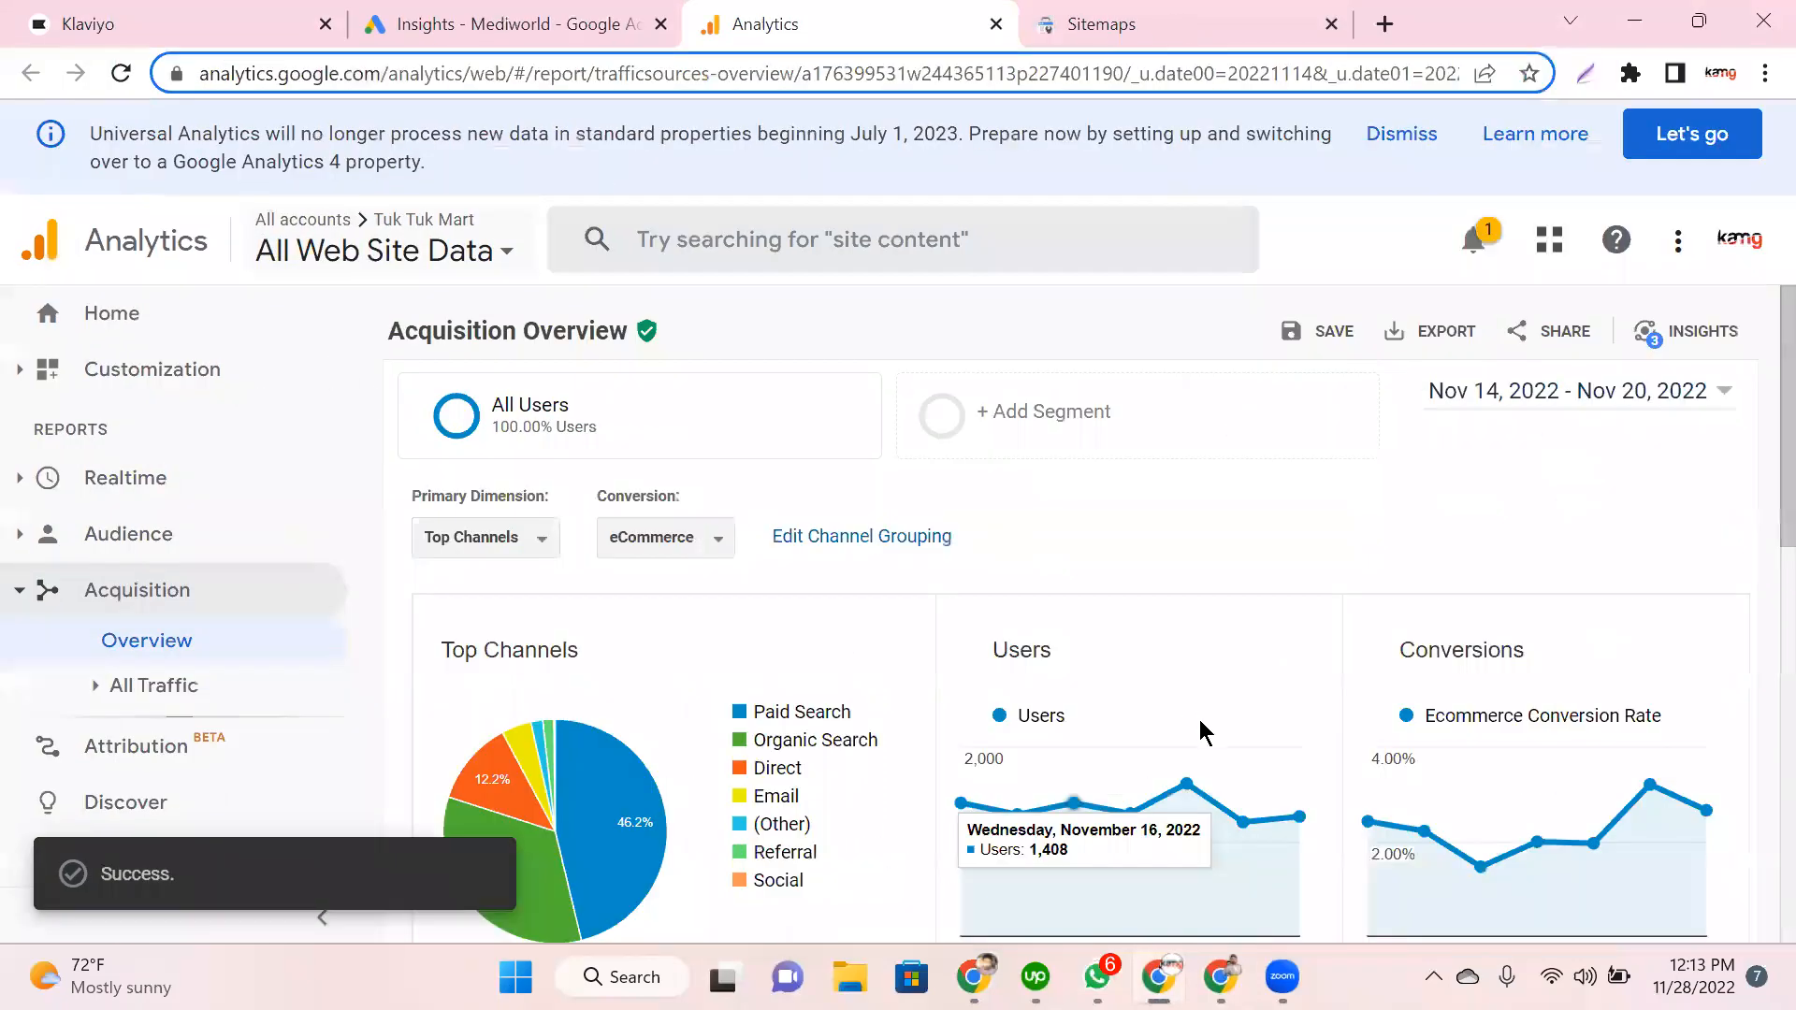
key("ctrl+Tab")
scroll(1474, 728, "down", 1)
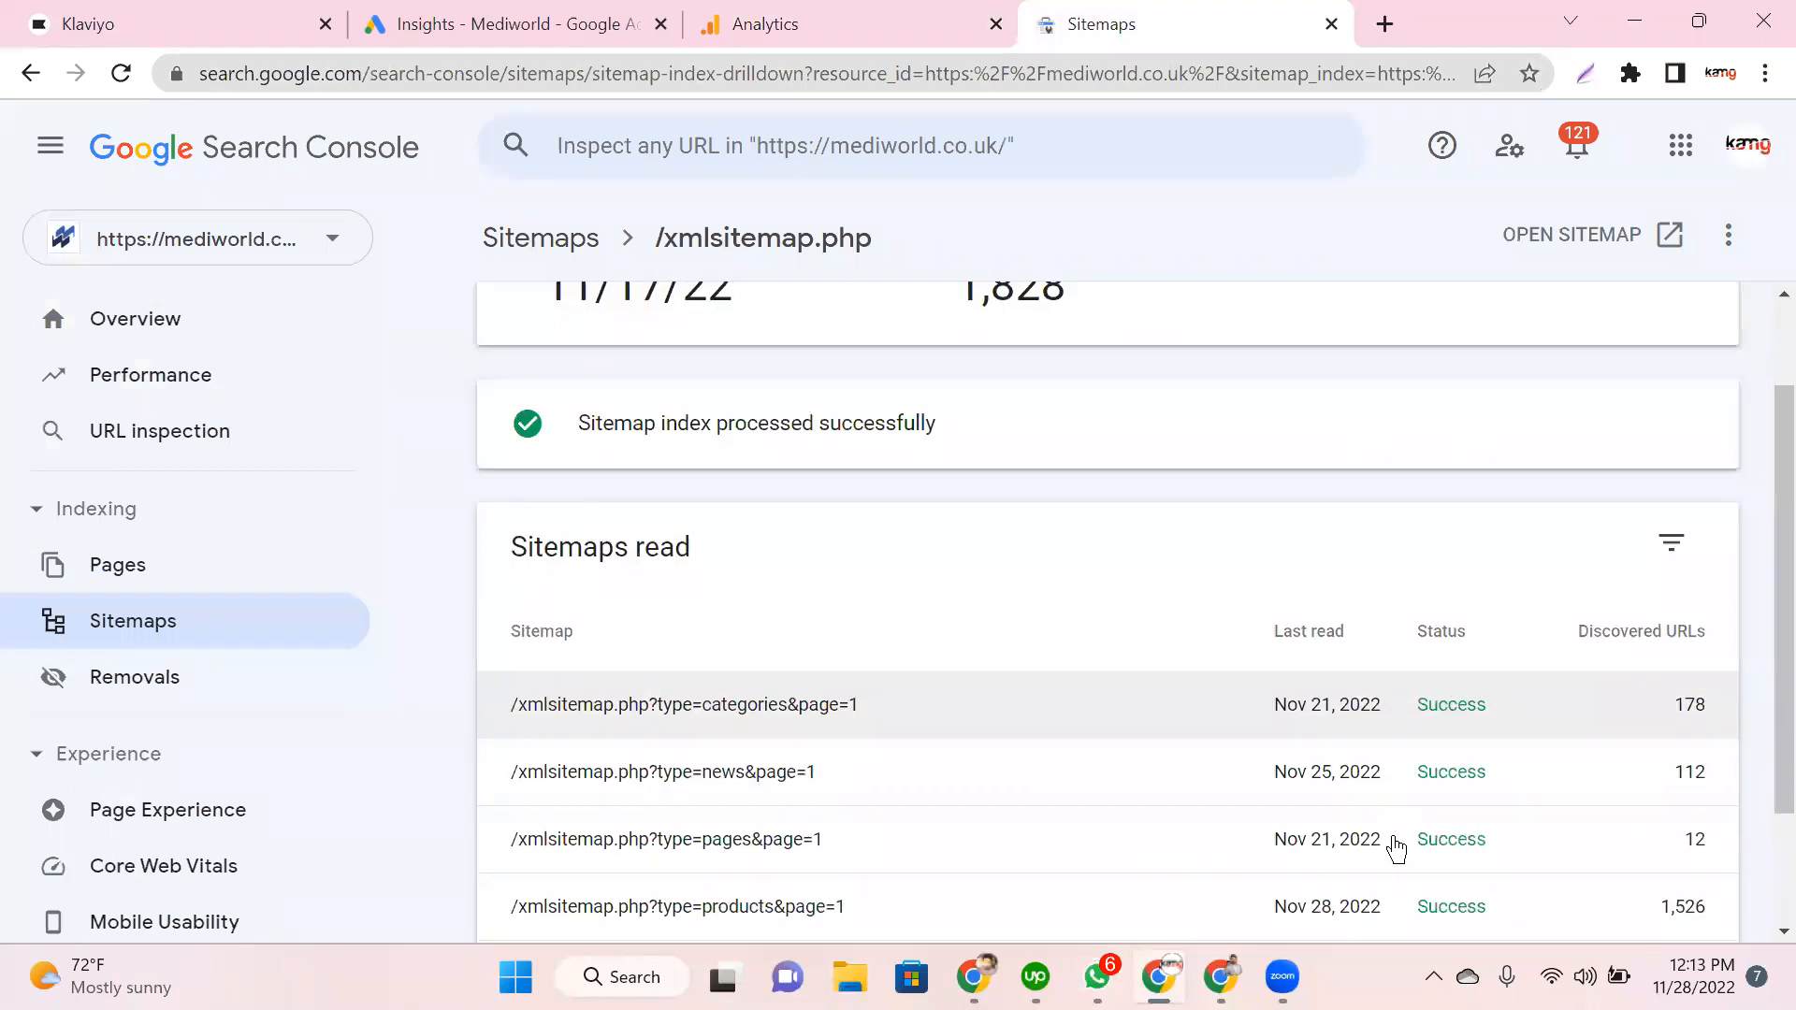
scroll(1394, 847, "up", 1)
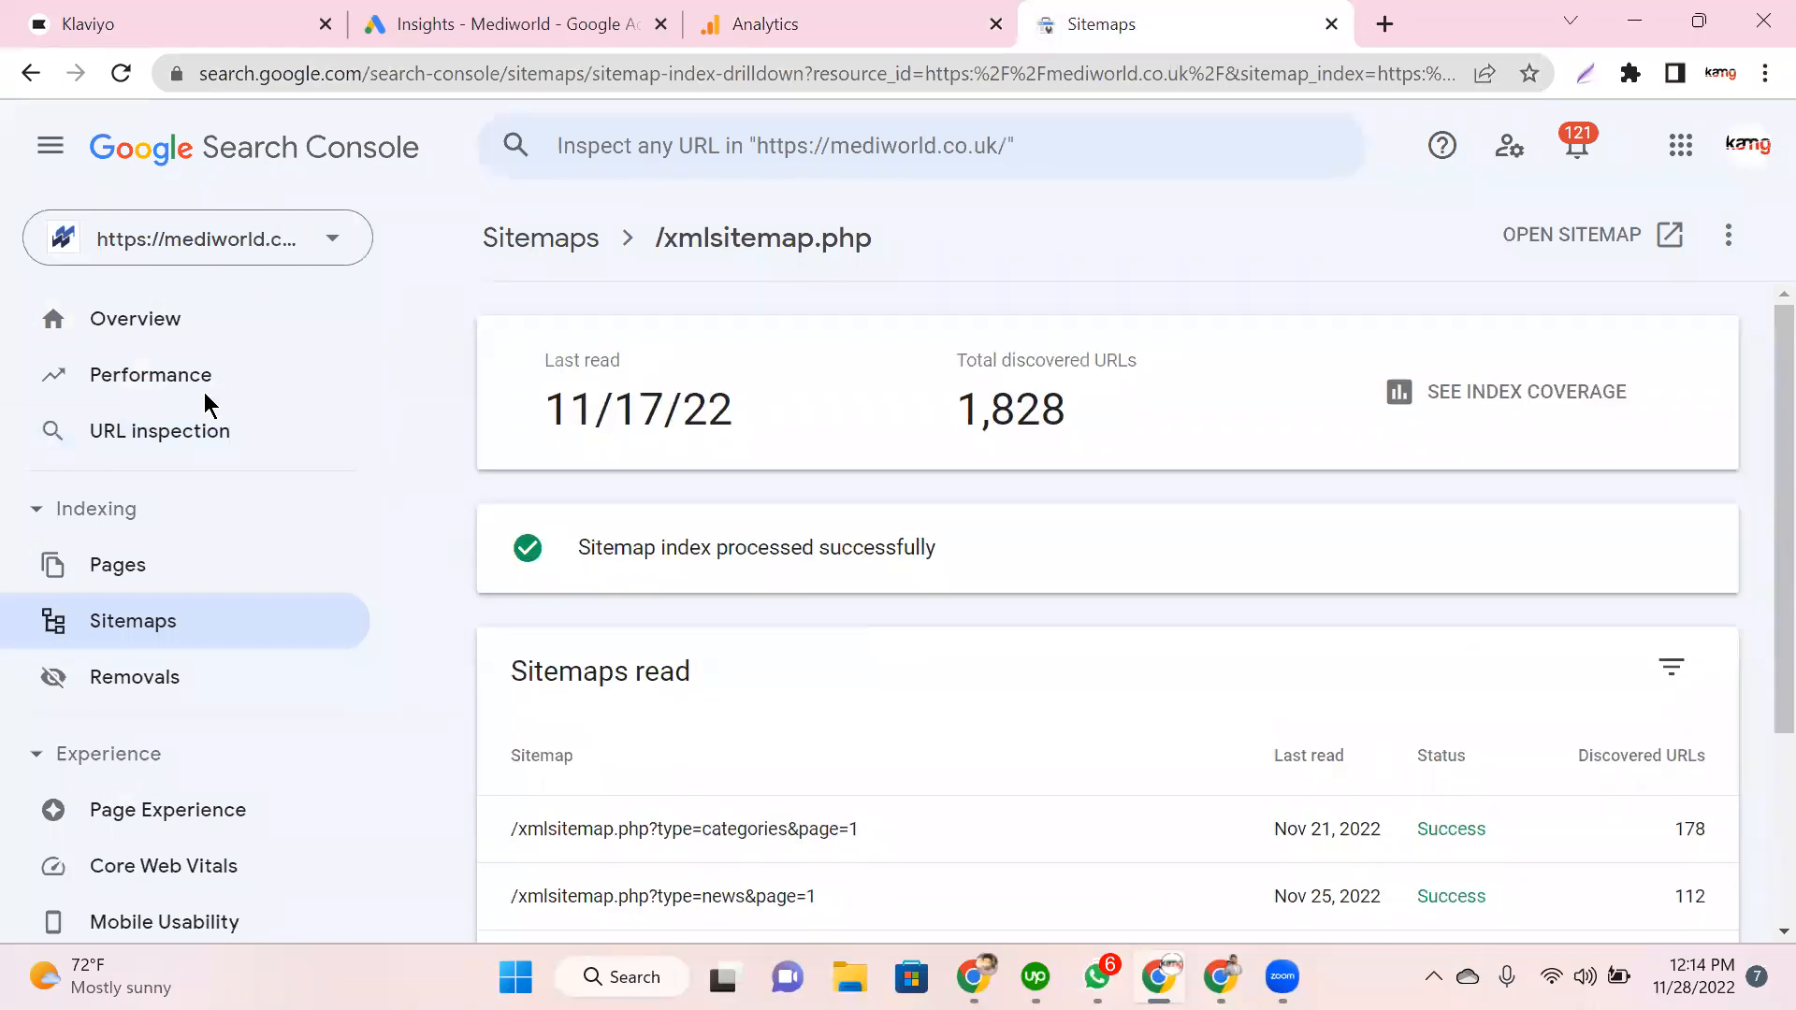
left_click(215, 239)
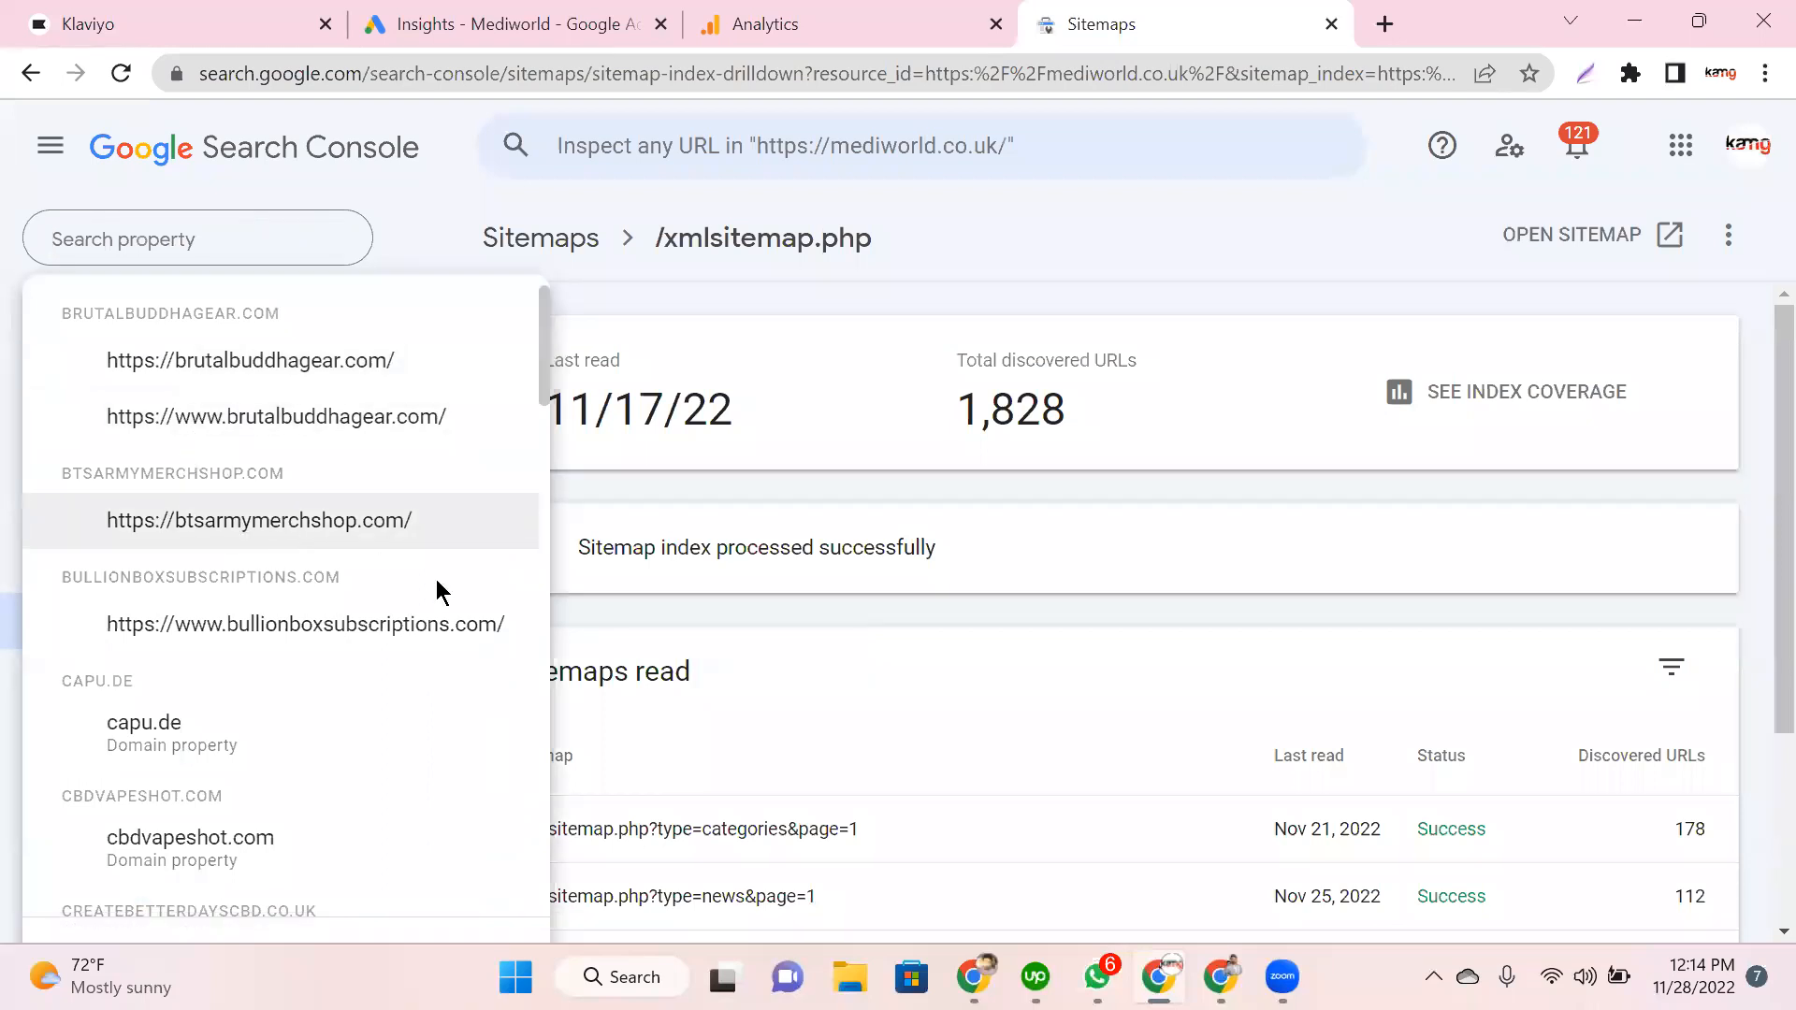
left_click(419, 533)
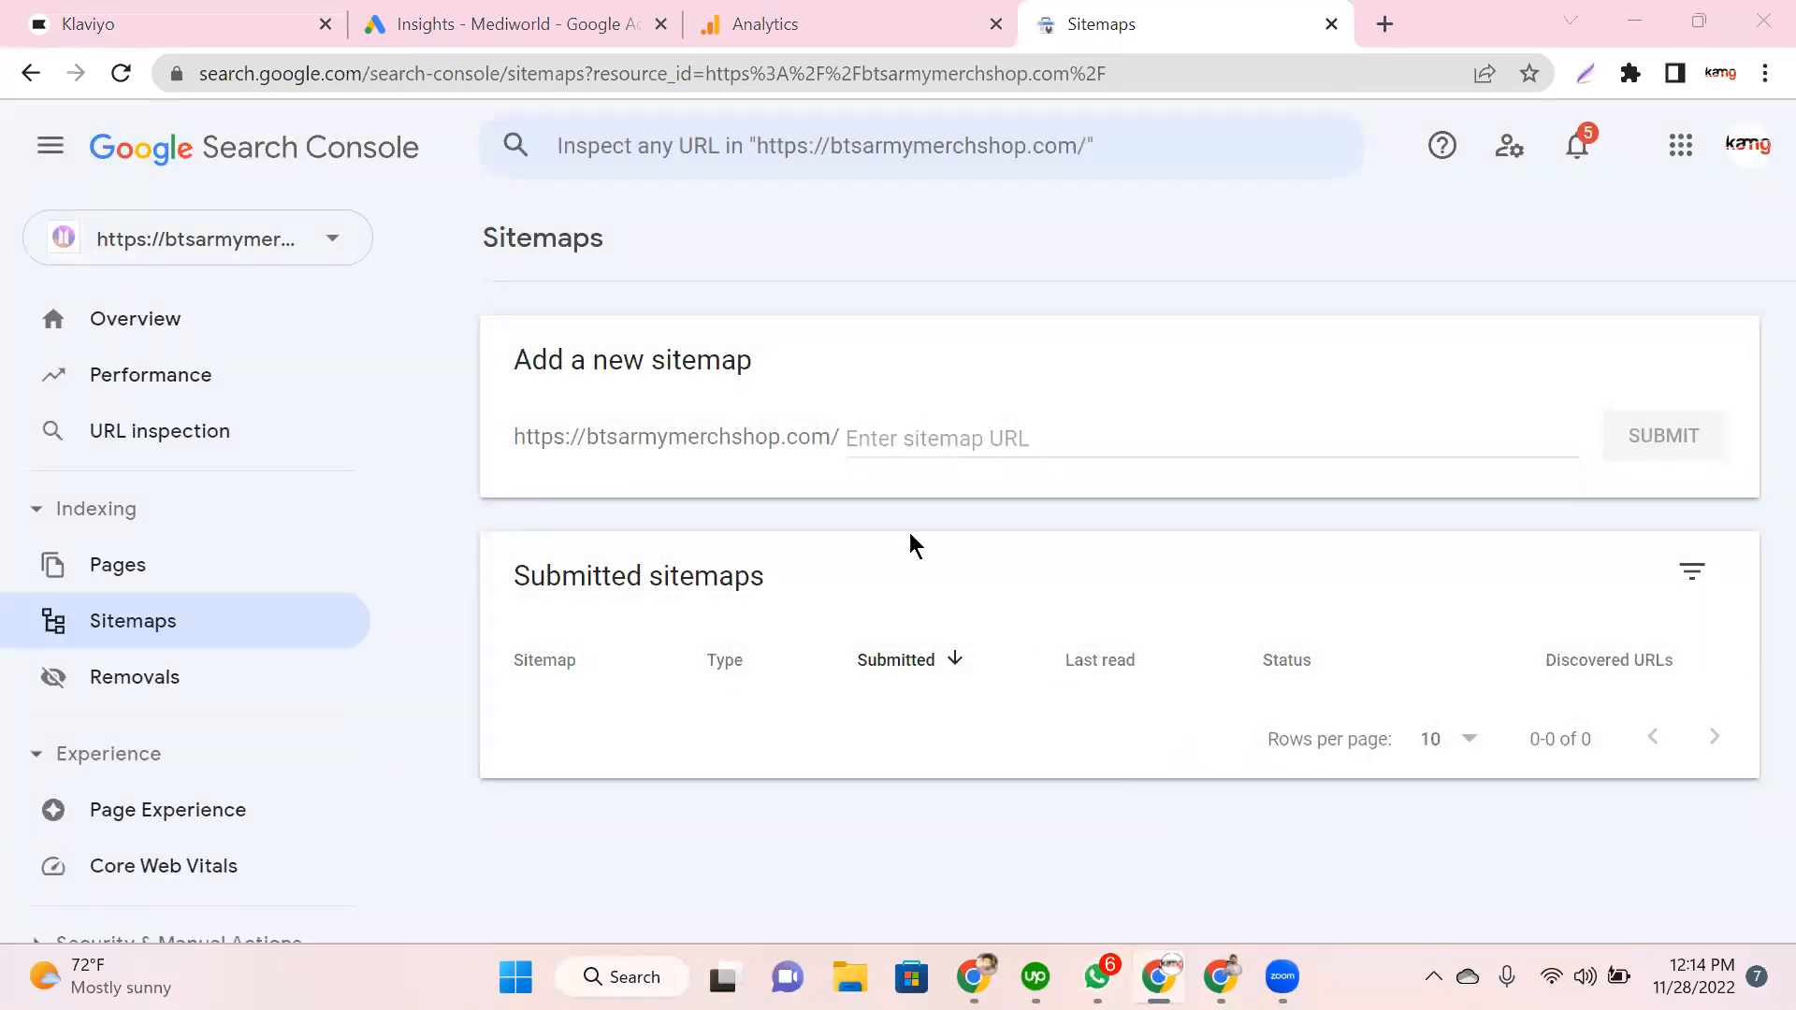
left_click(217, 620)
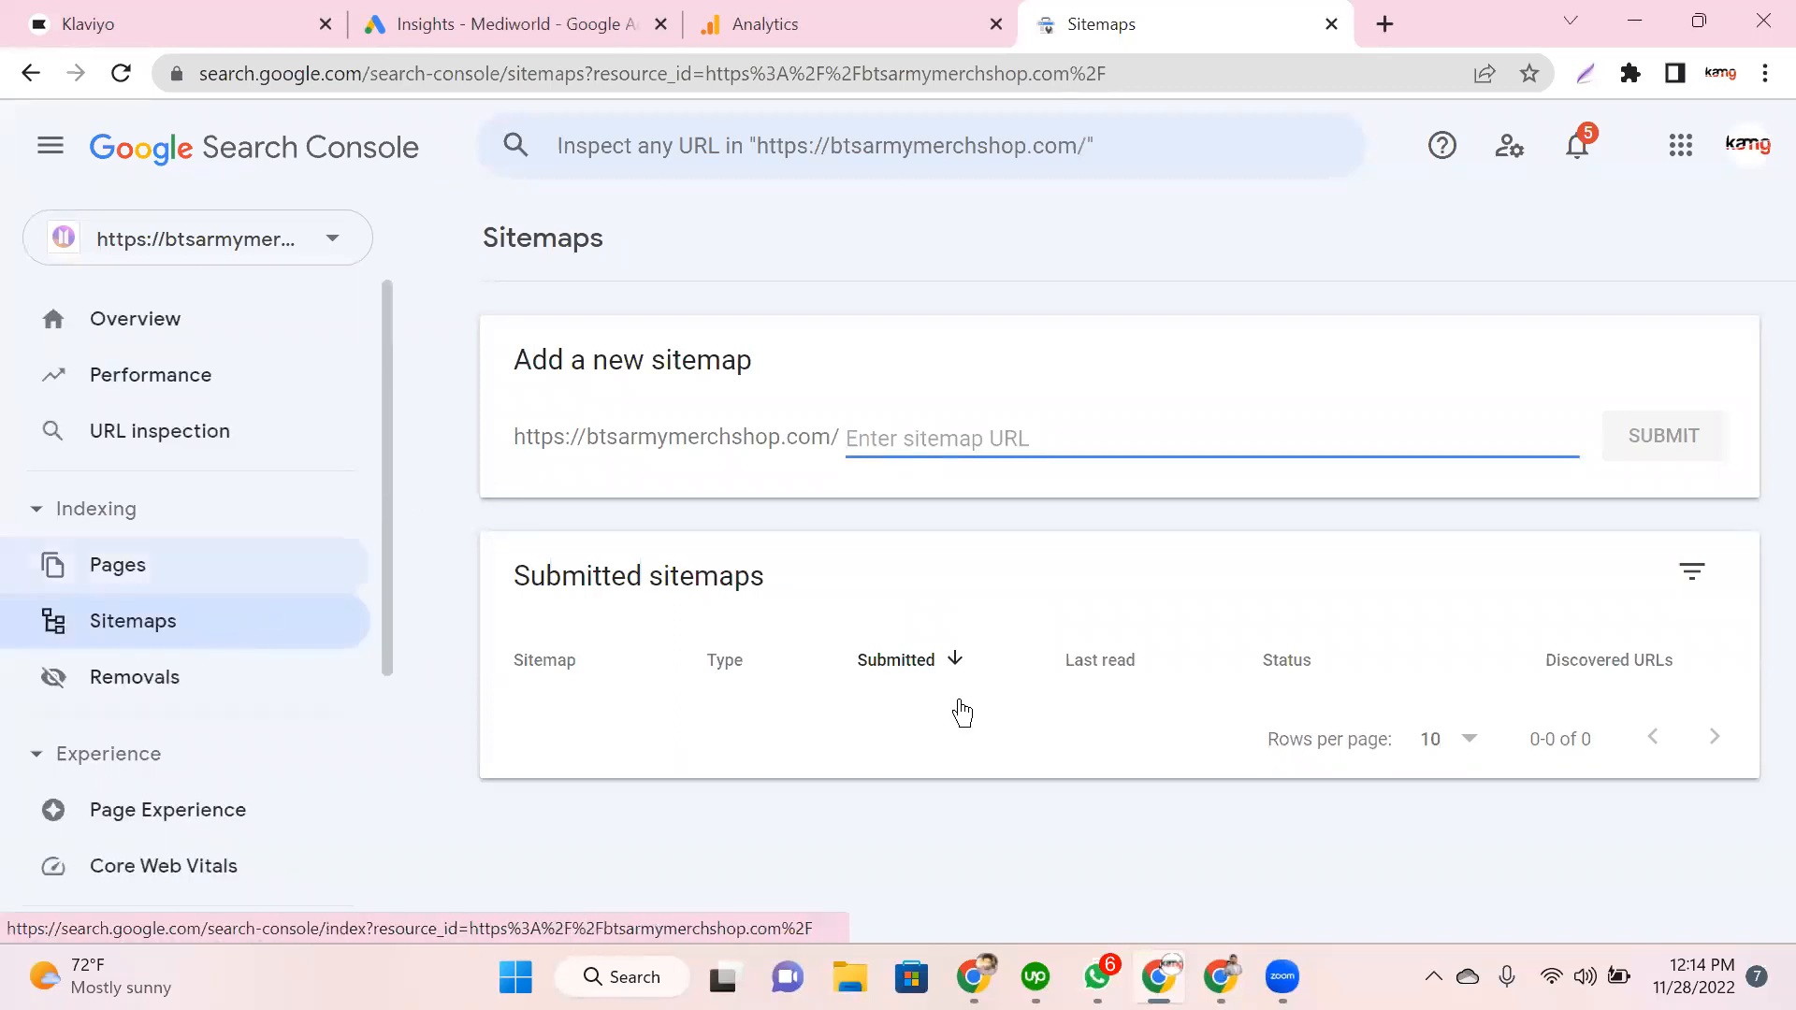
left_click(255, 251)
left_click(251, 413)
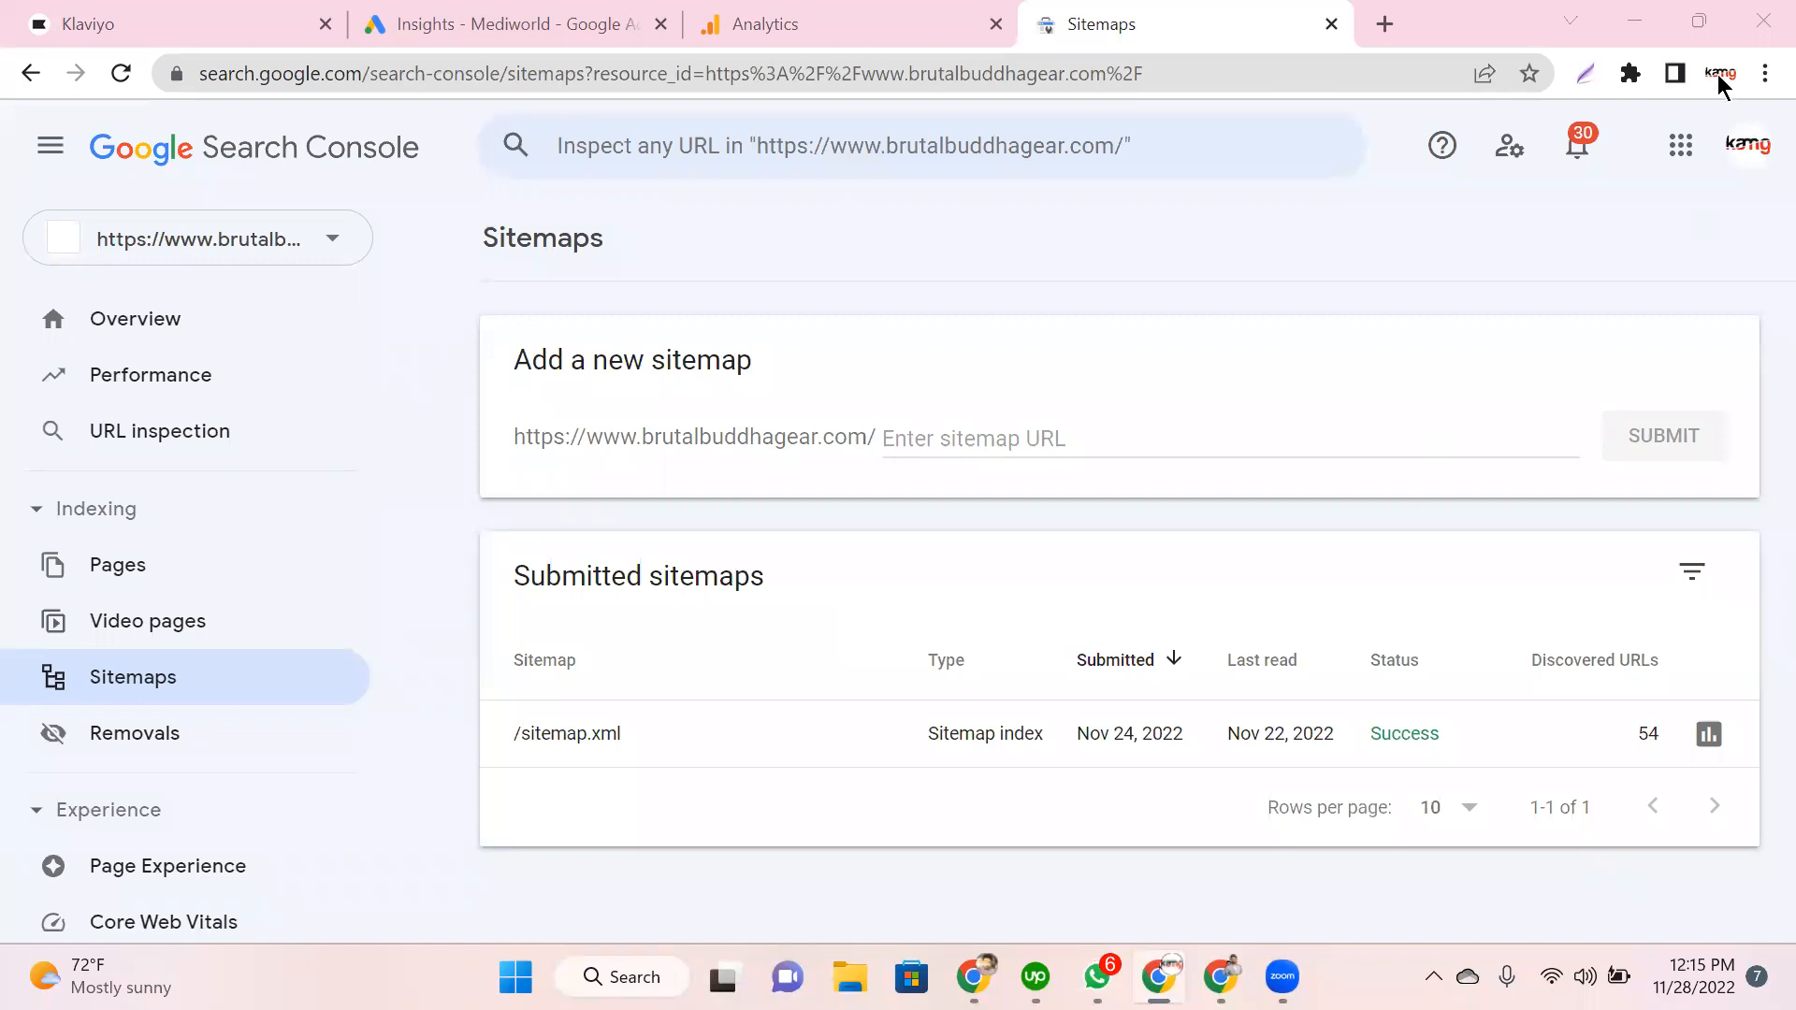
key("alt+Tab")
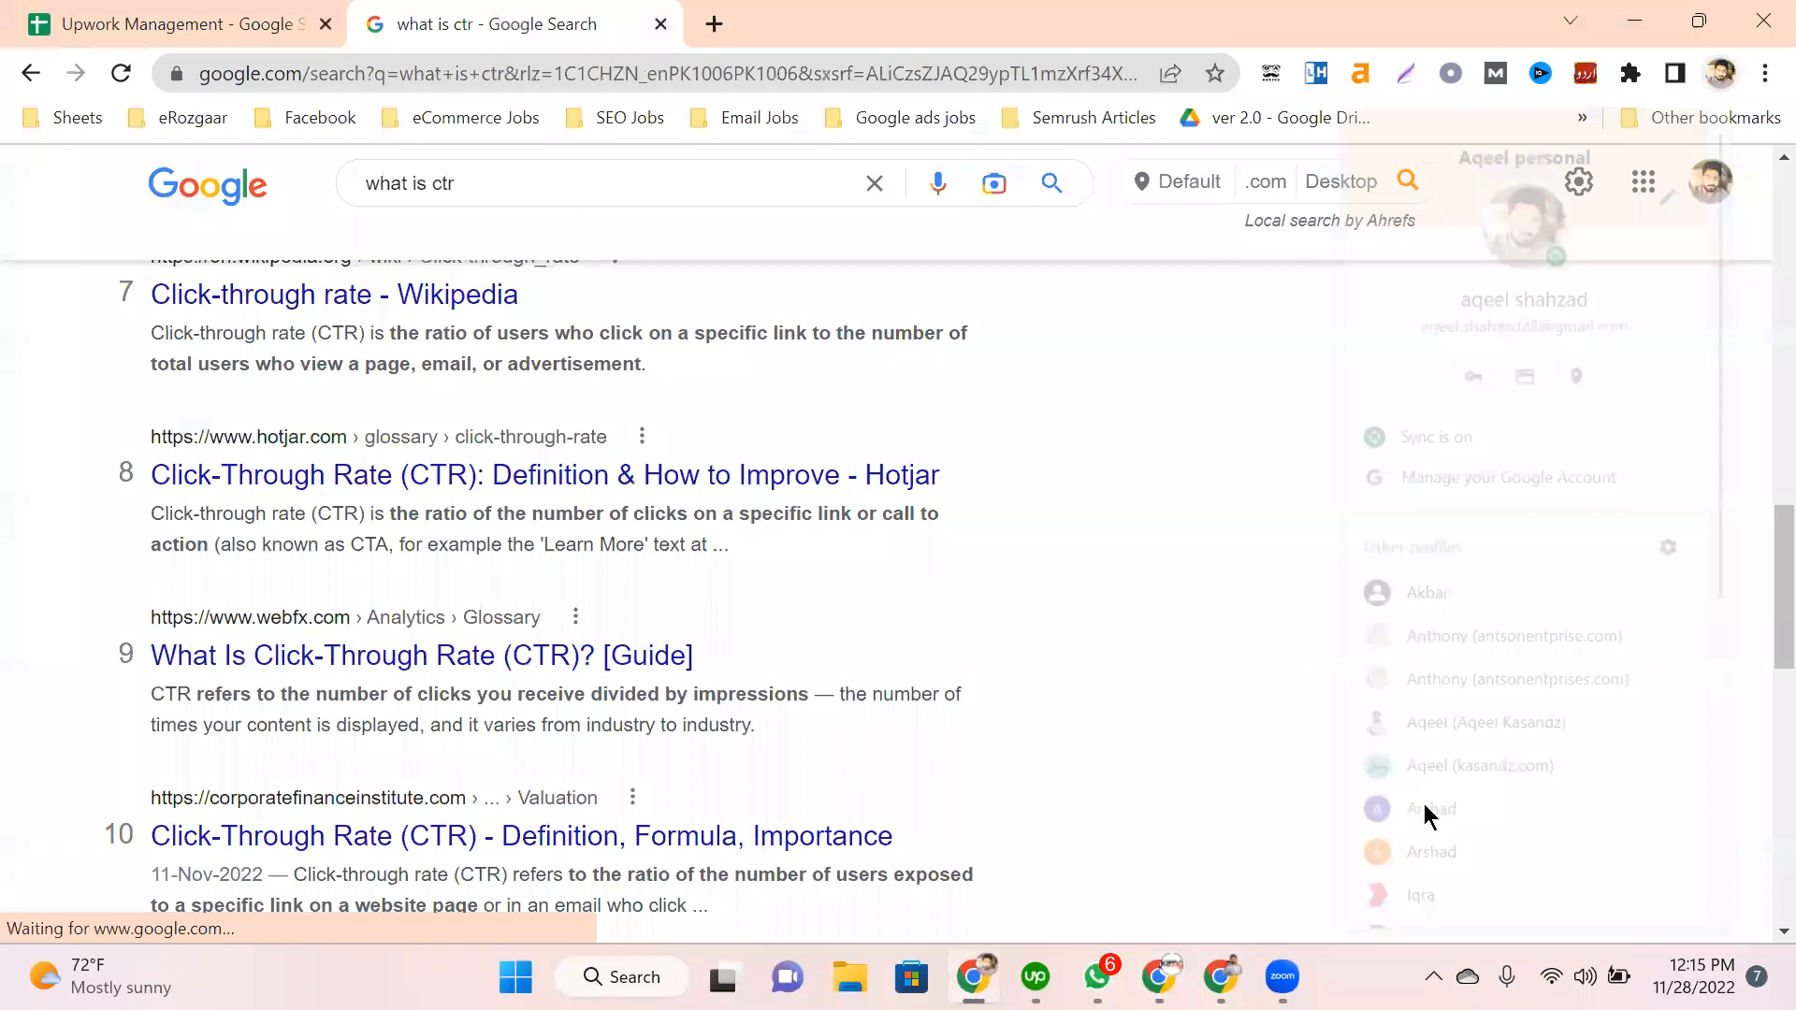
Step: Open a window for the other Chrome profile and restore its previous-session tabs
scroll(1431, 861, "down", 5)
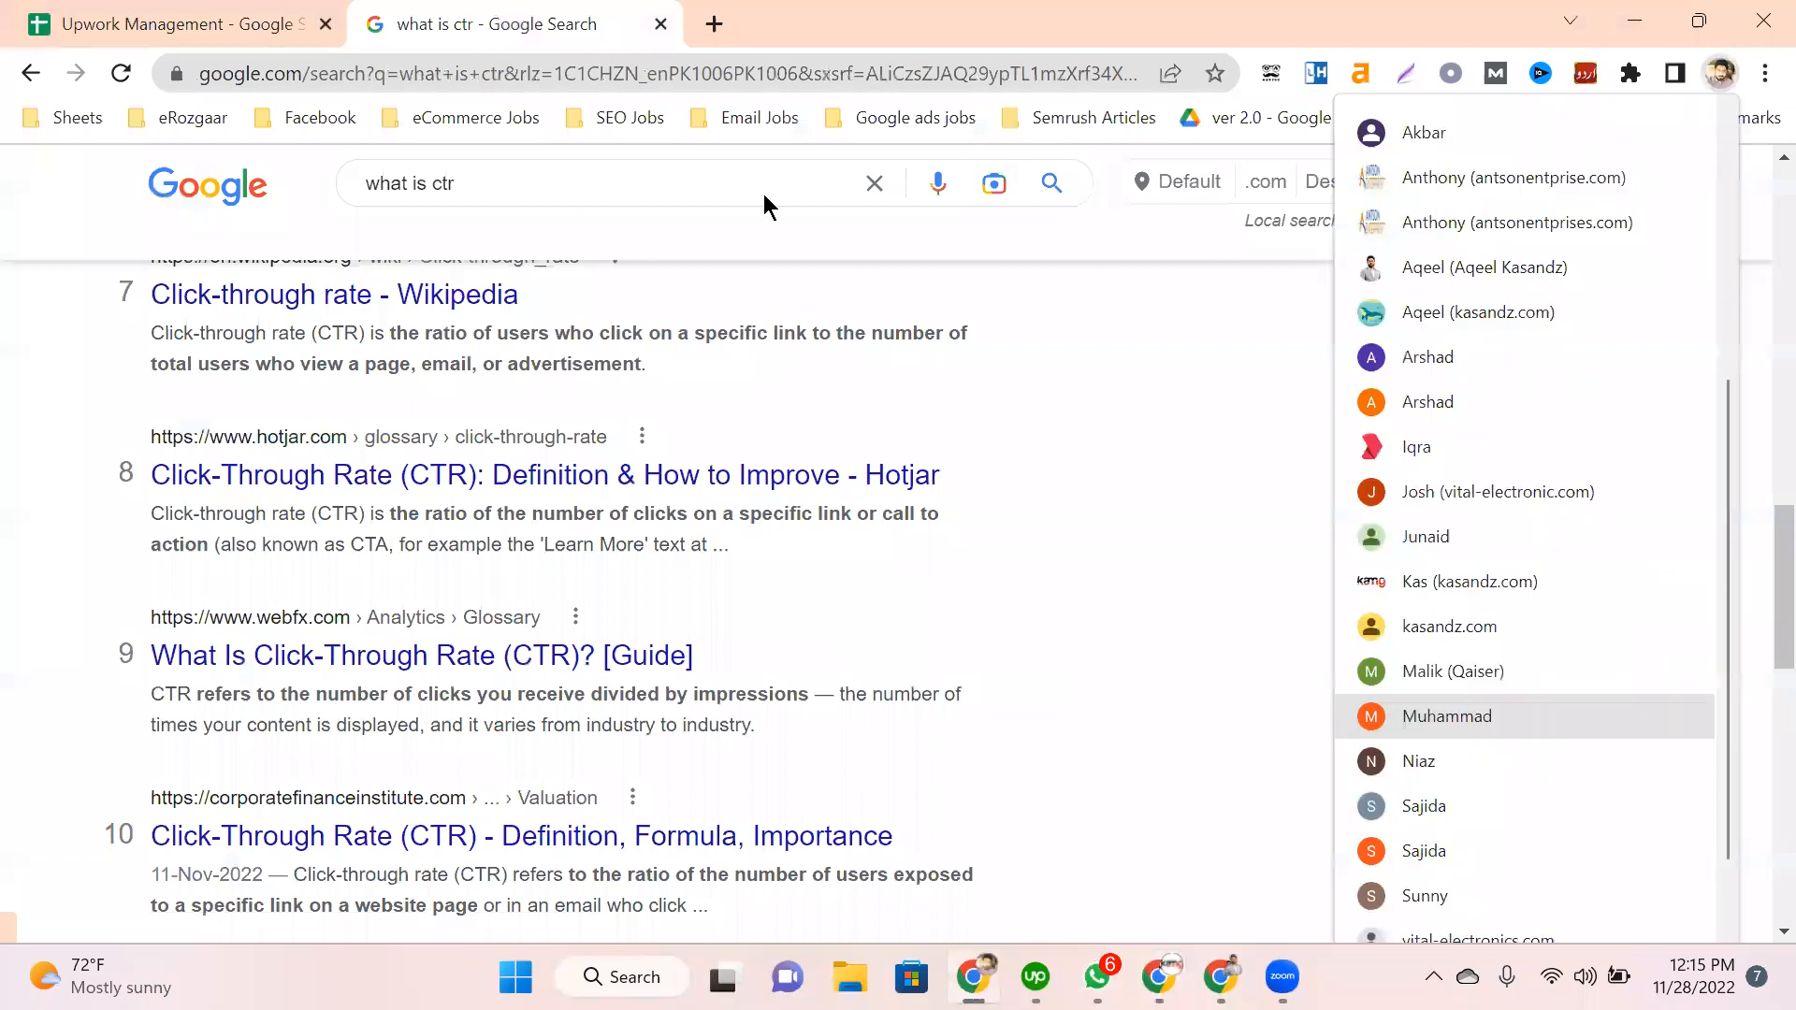
left_click(1429, 855)
left_click(1689, 244)
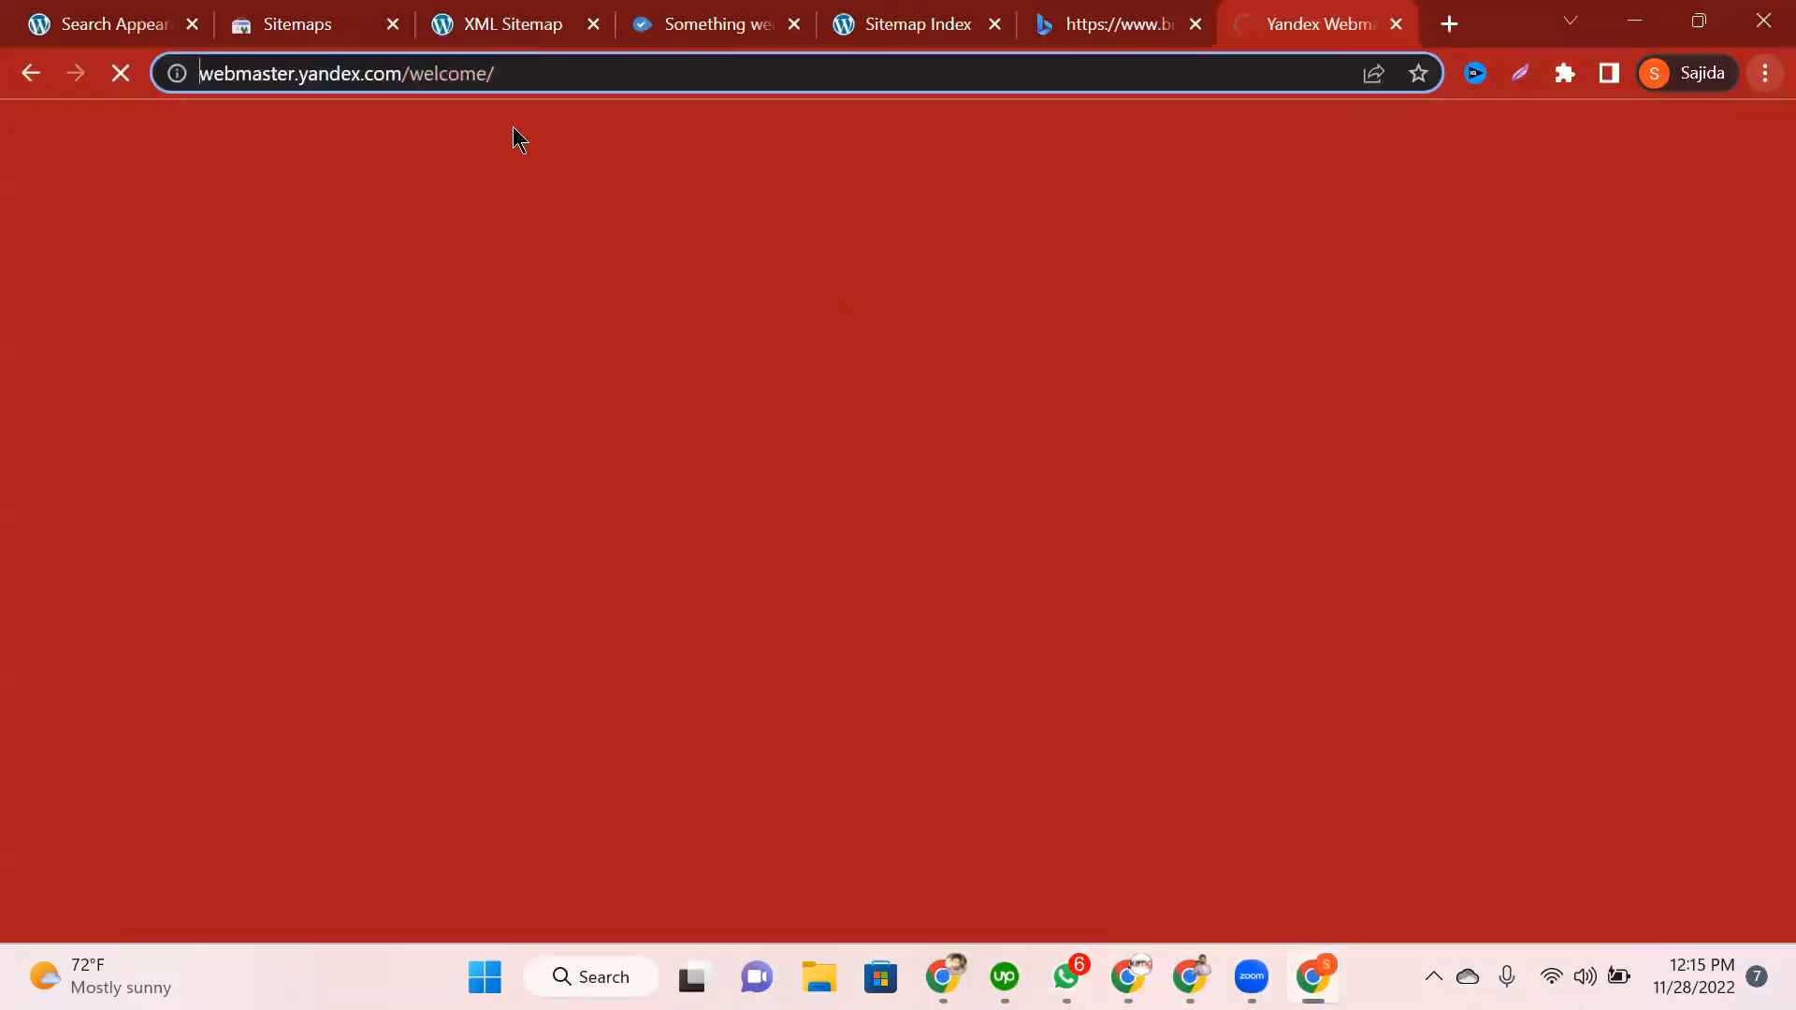
Step: Close the leftover sitemap and extra tabs, keeping Search Appearance, Bing Webmaster and Yandex Webmaster
left_click(388, 40)
left_click(393, 23)
left_click(393, 23)
left_click(393, 23)
left_click(393, 23)
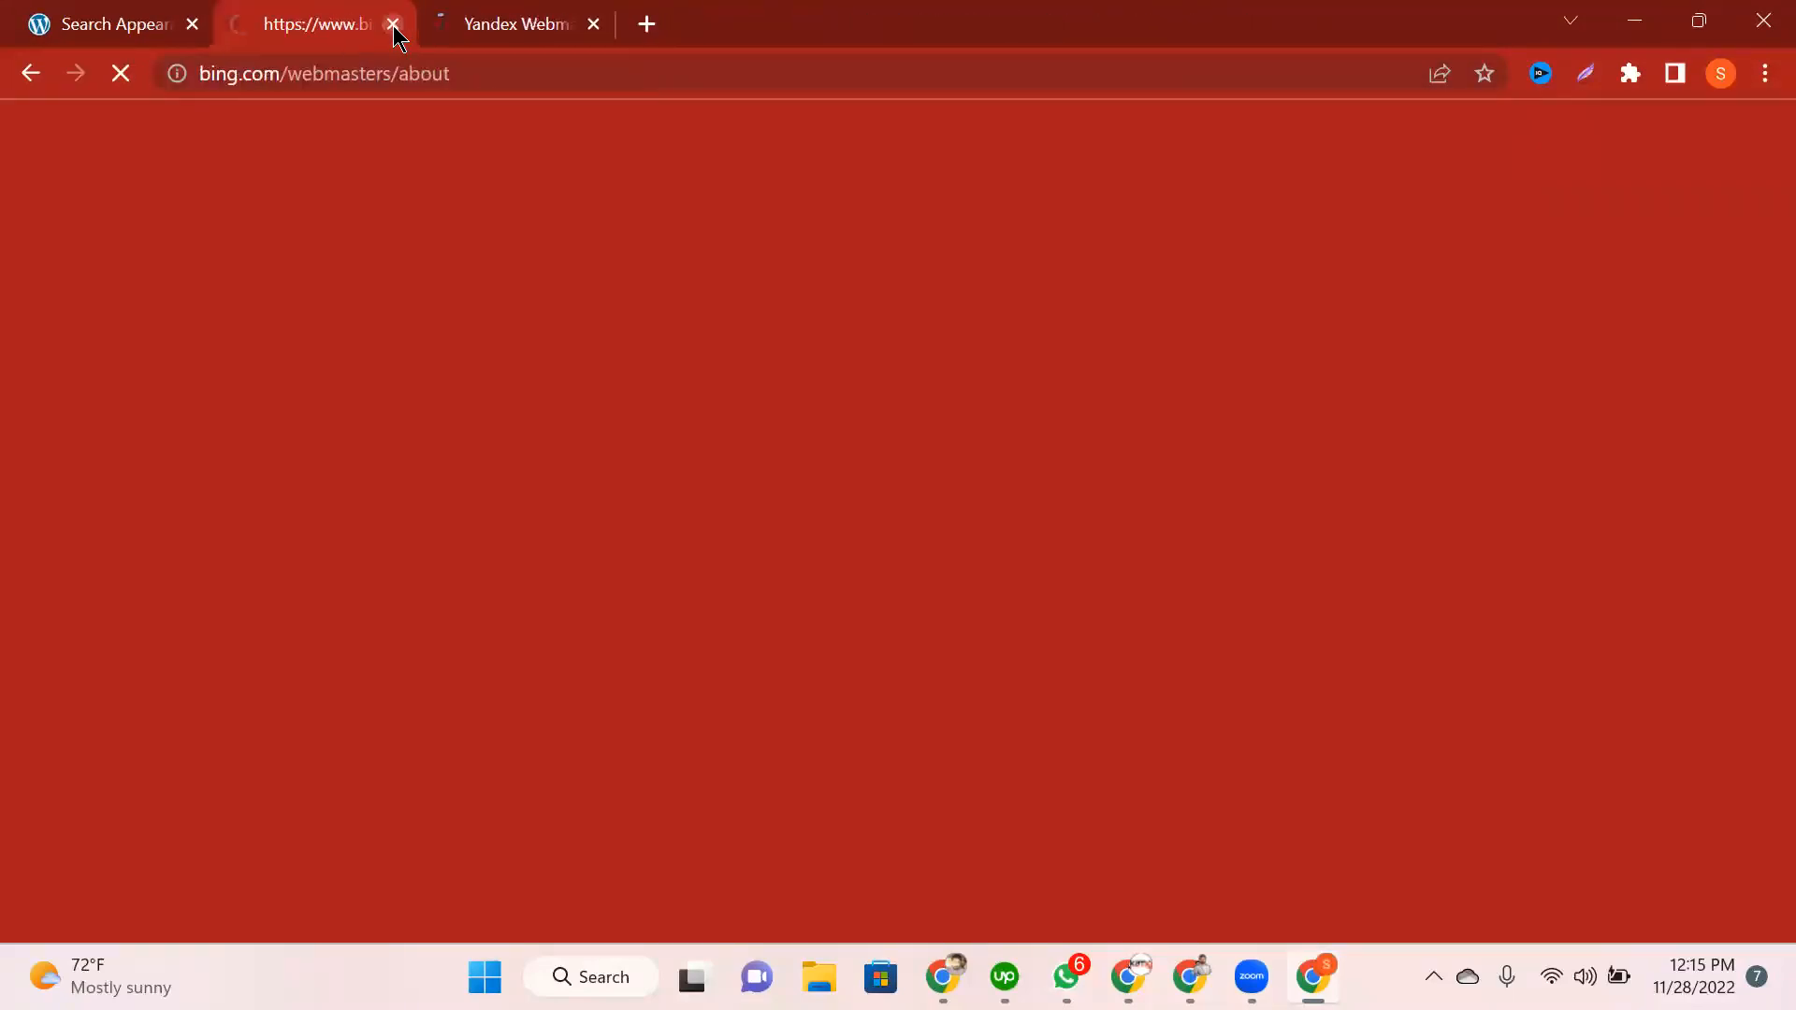
left_click(393, 23)
left_click(393, 23)
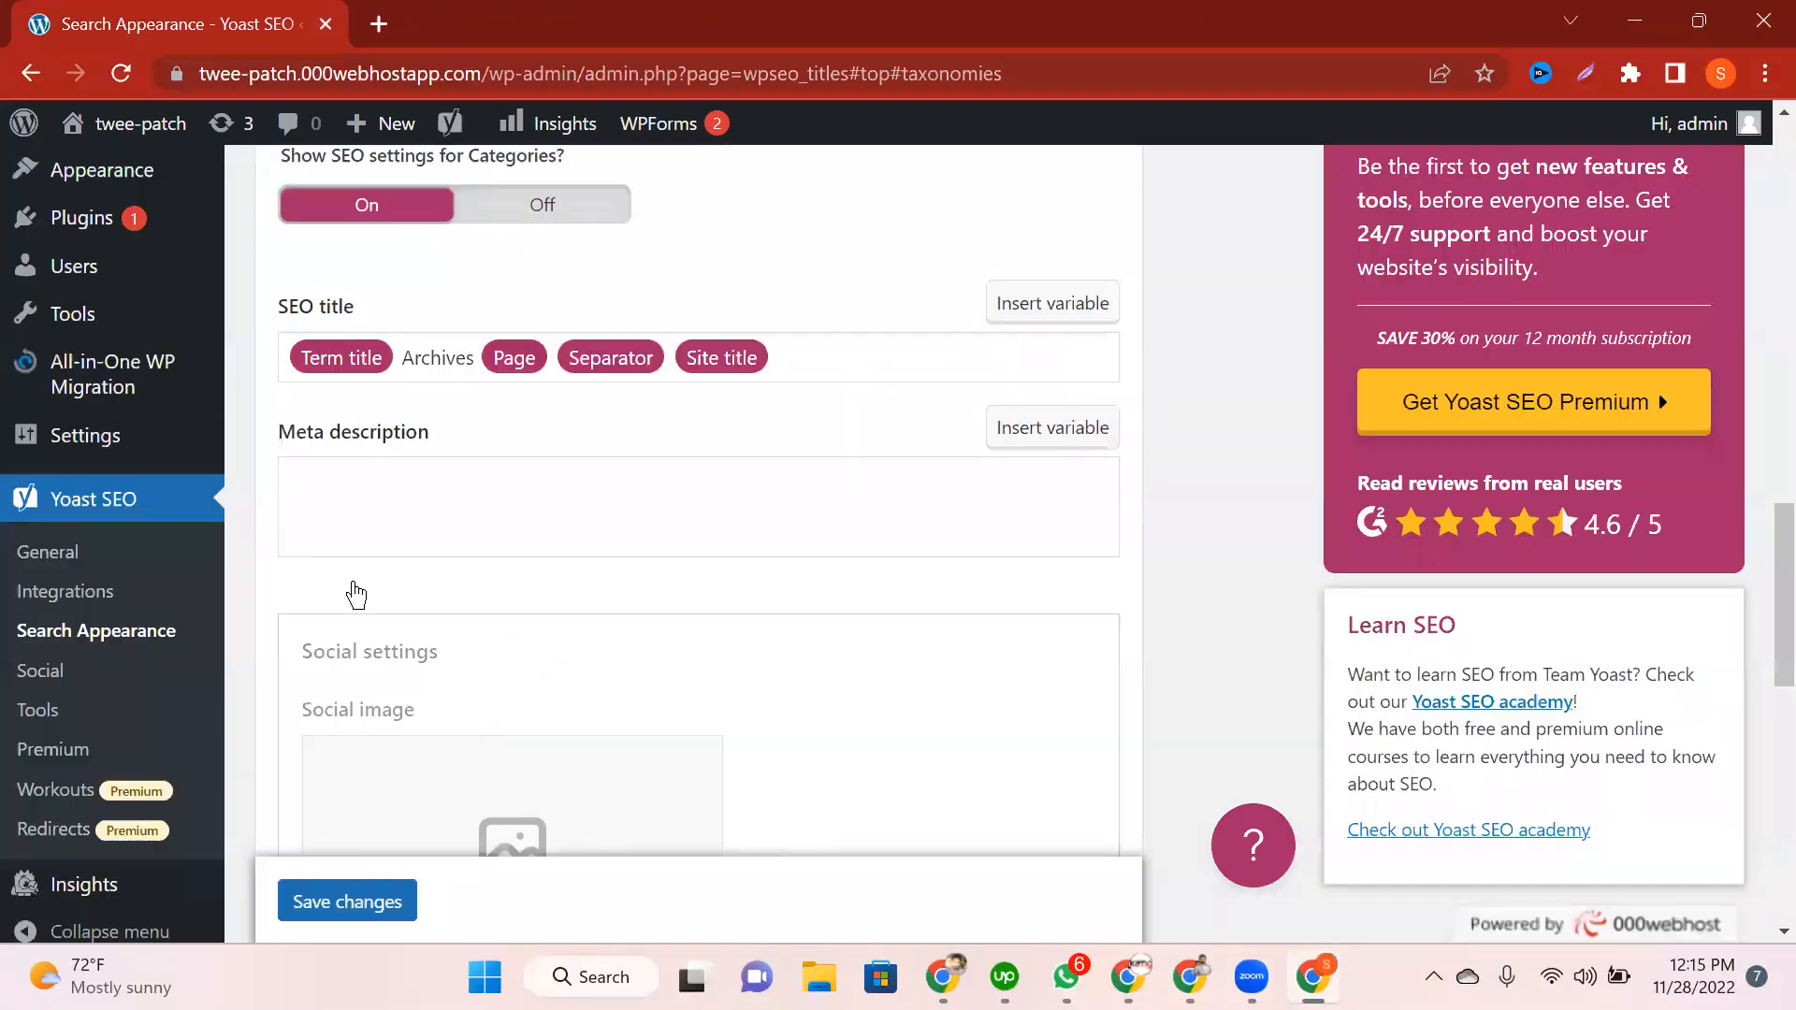
Step: Go to the twee-patch WordPress admin Dashboard from the sidebar
scroll(173, 210, "up", 4)
left_click(148, 204)
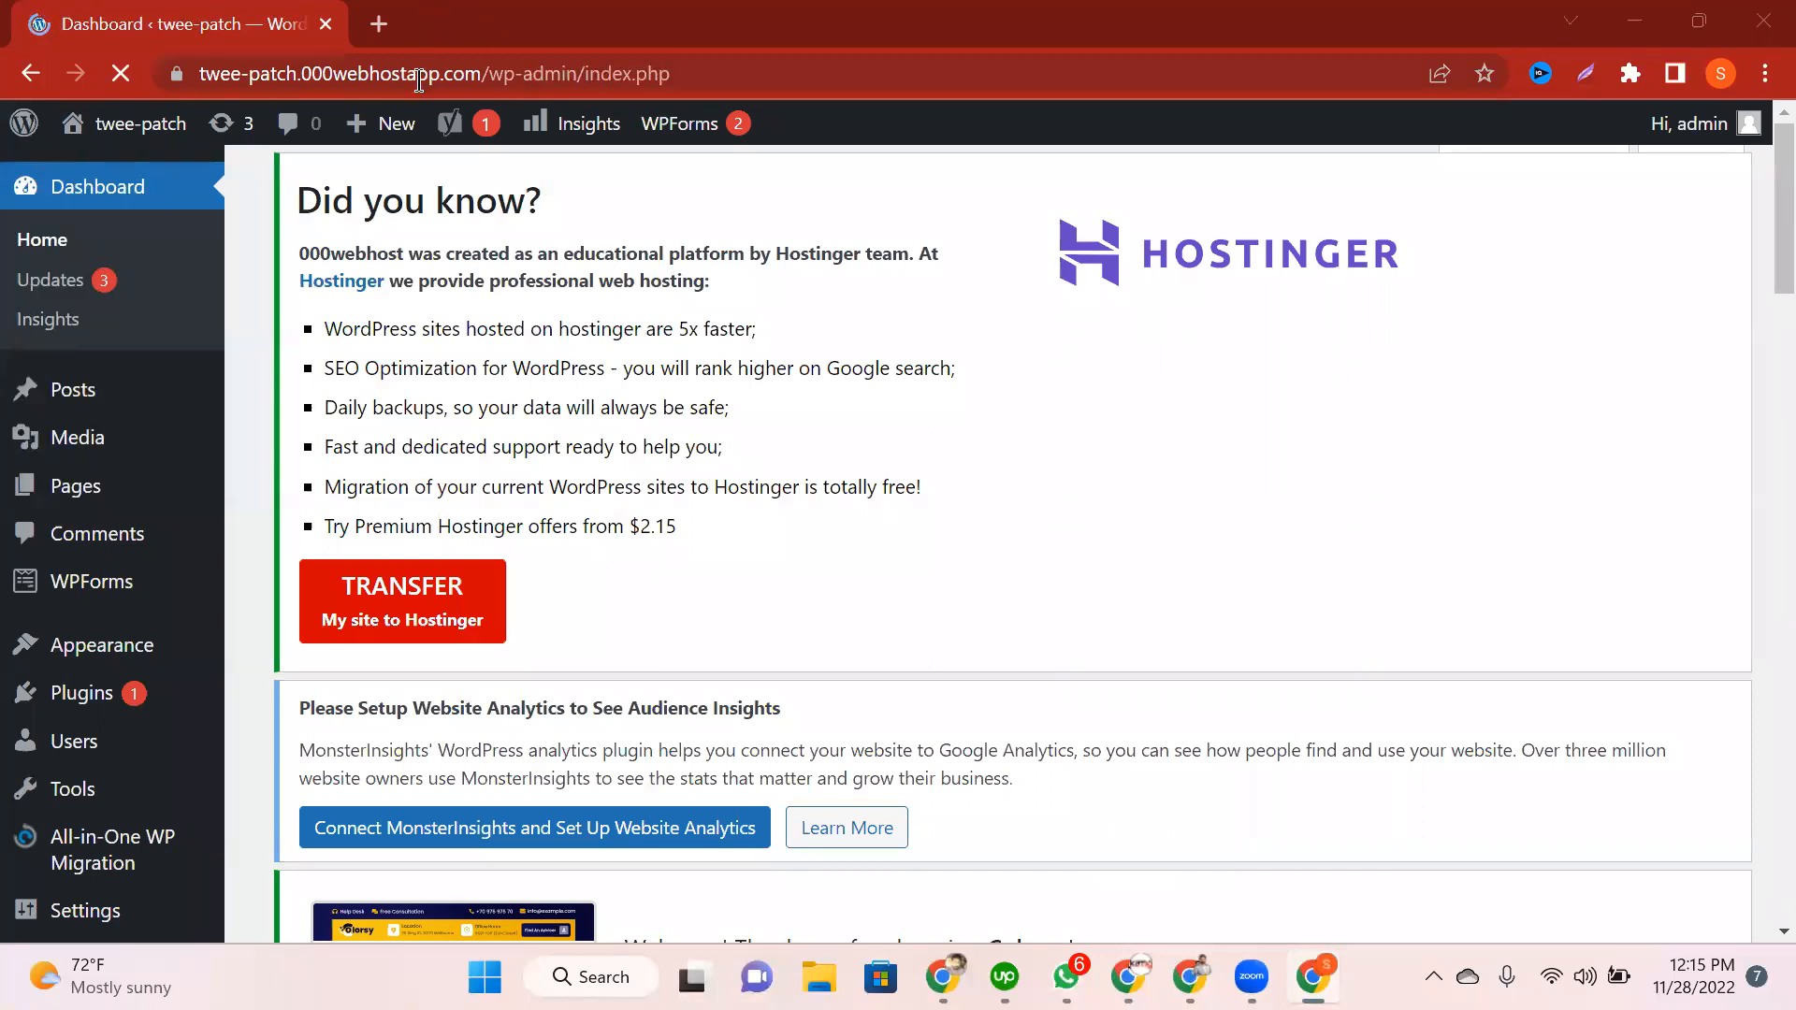
Step: In a new tab, search 'yandex webmaster' and open the Yandex Webmaster result in the background
key("ctrl+t")
left_click(419, 77)
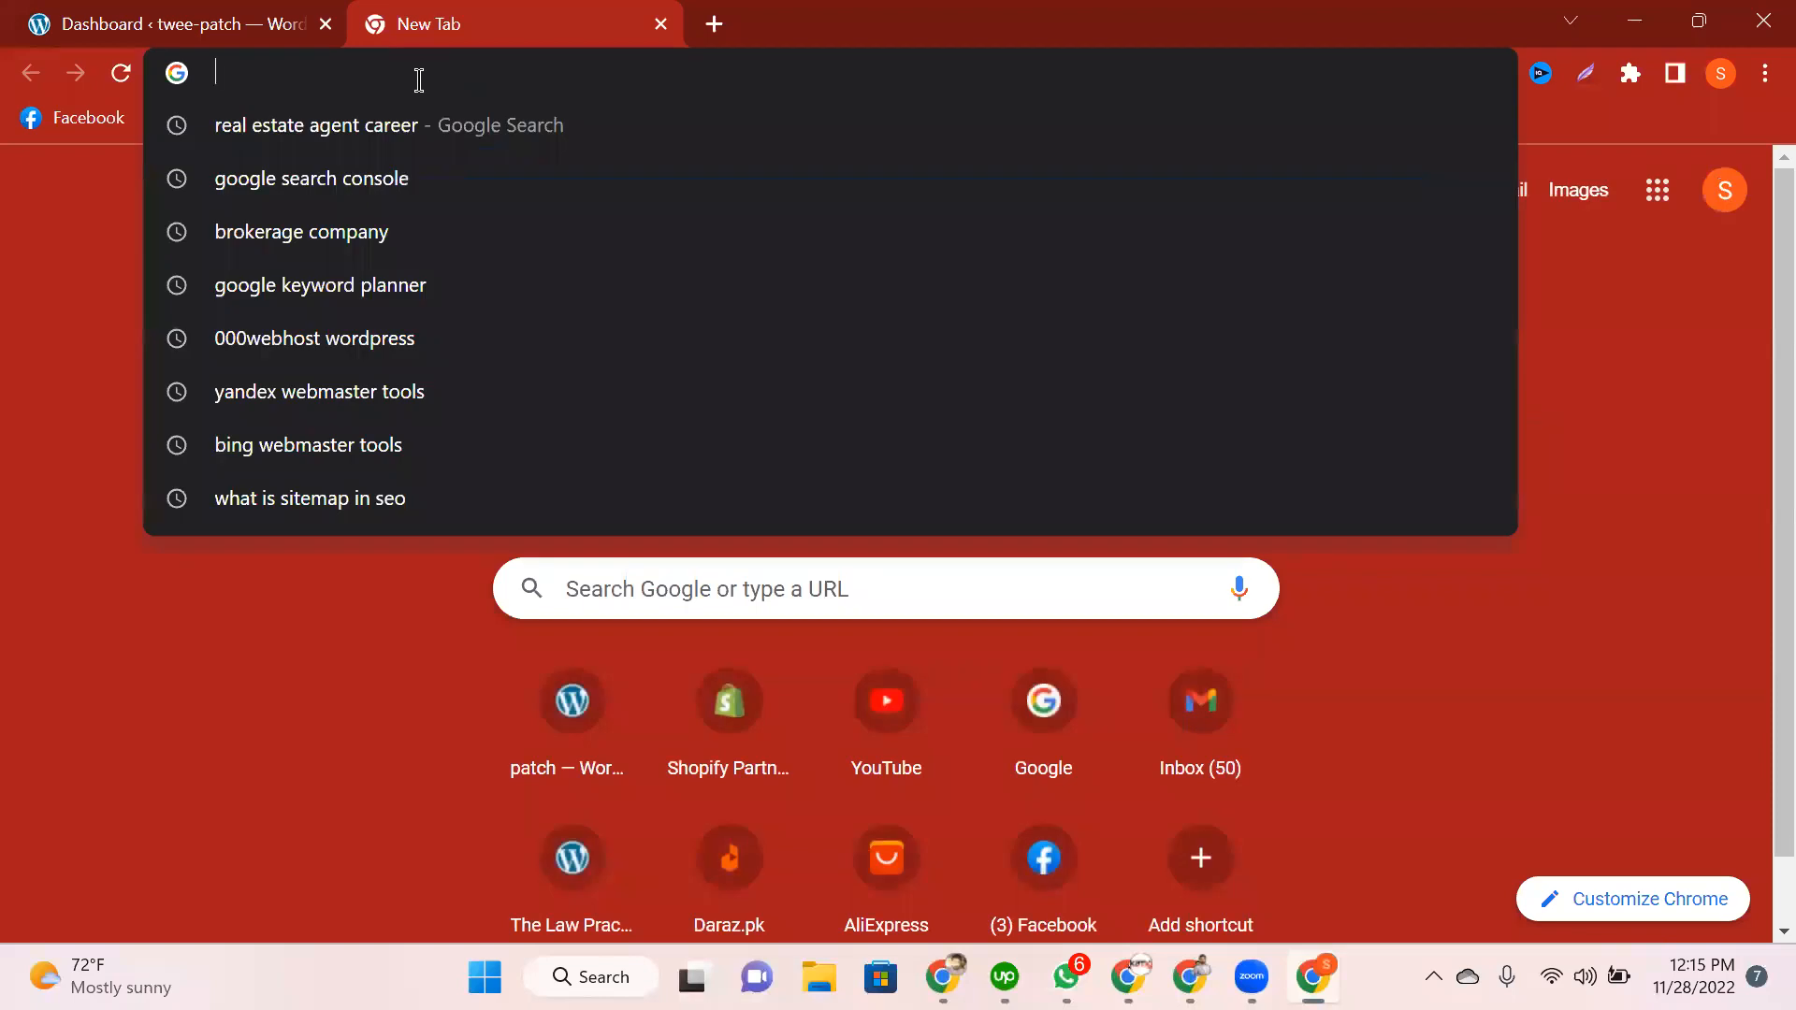
type("yandex")
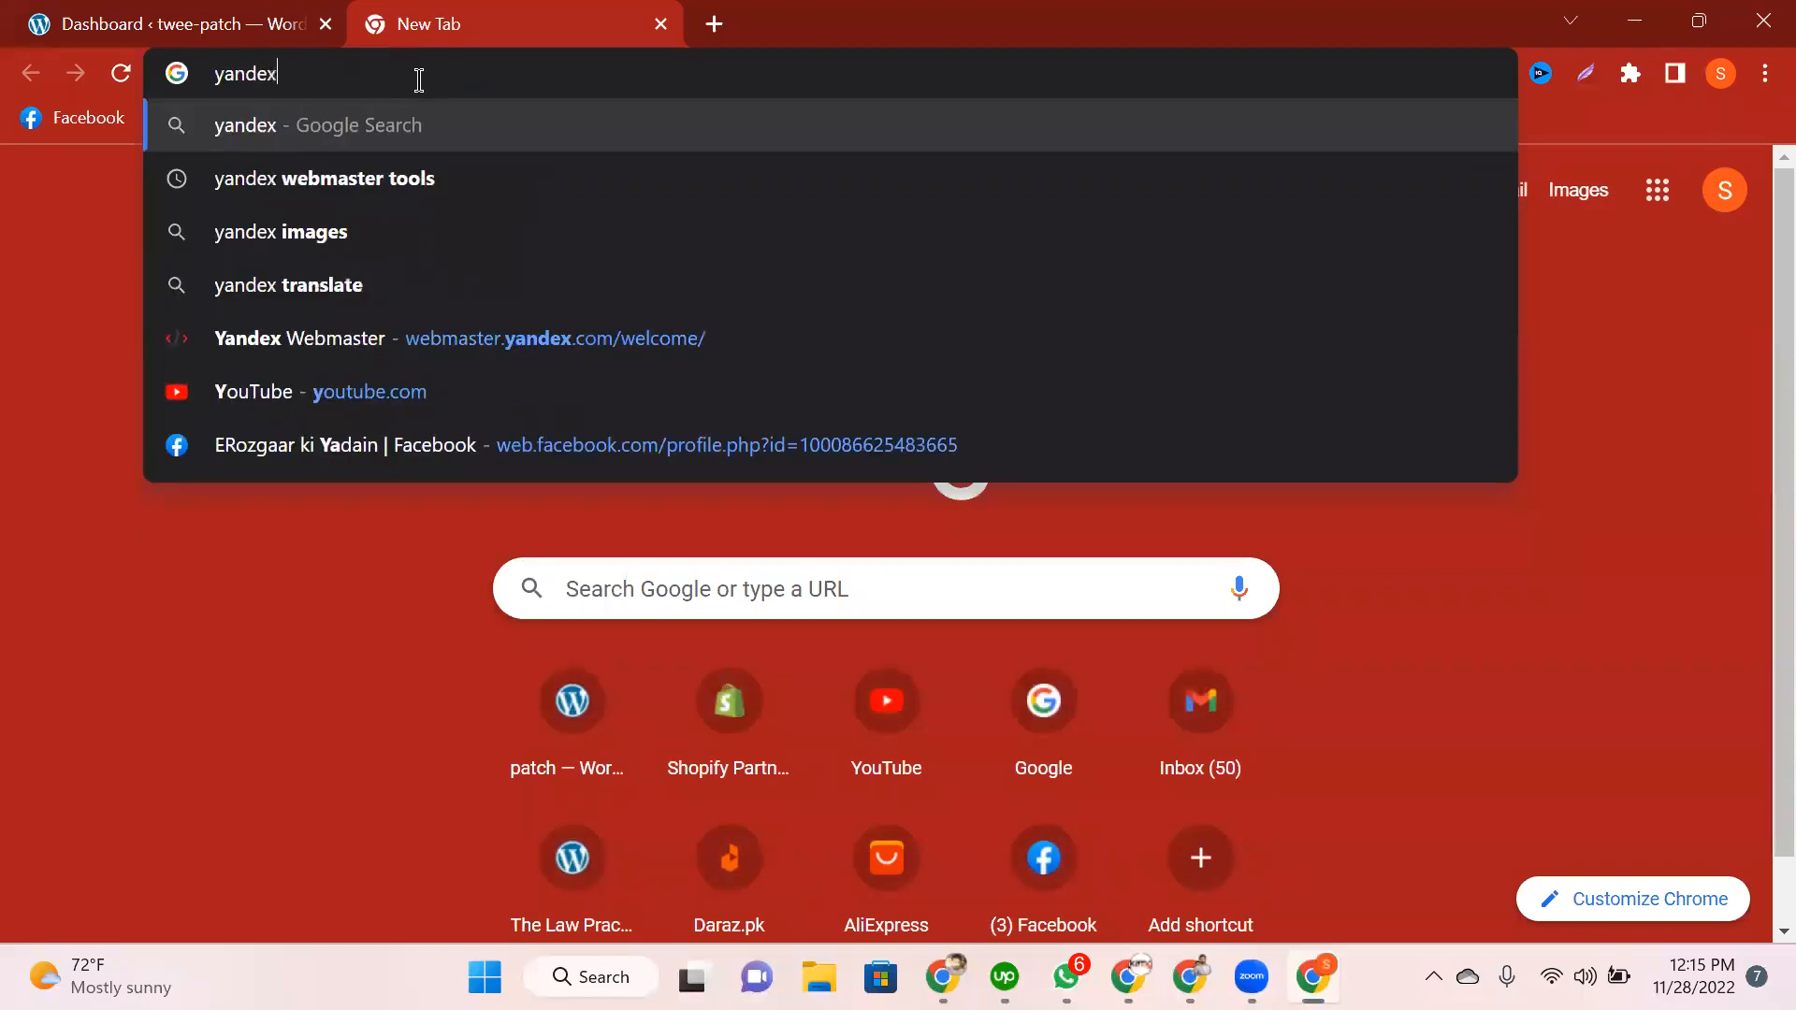
type(" webmas")
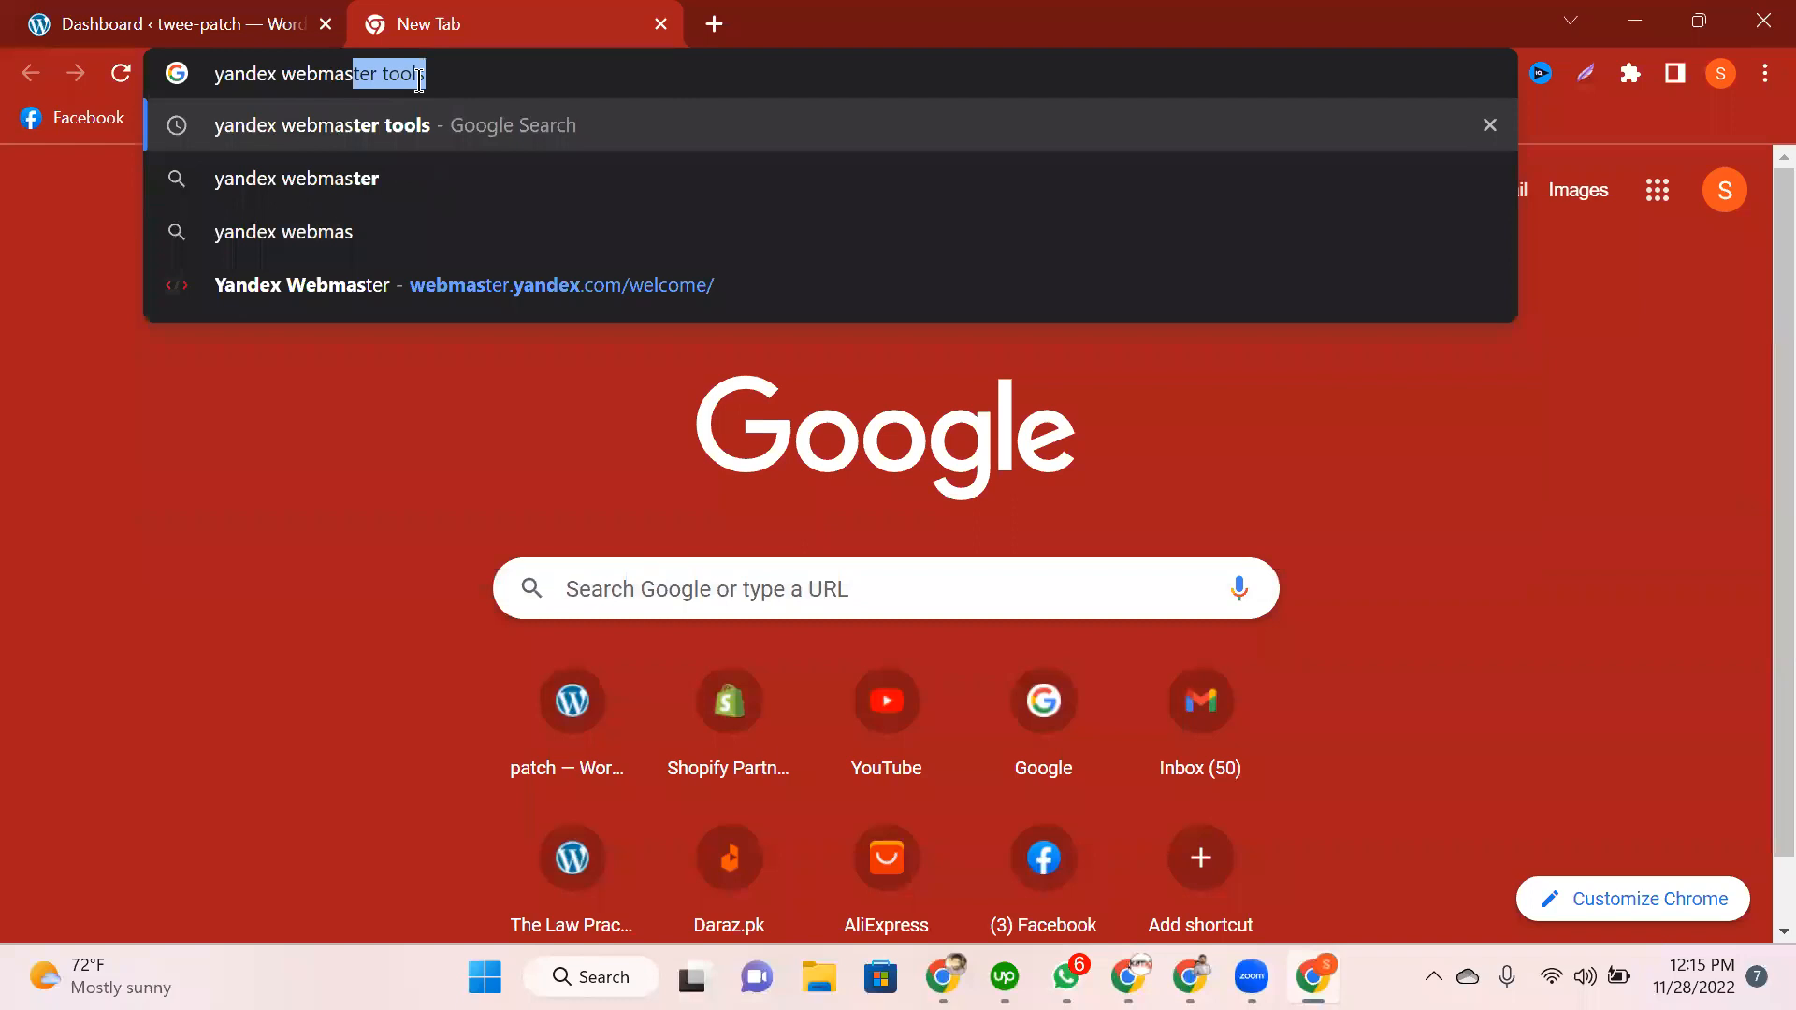
type("ter")
key("Return")
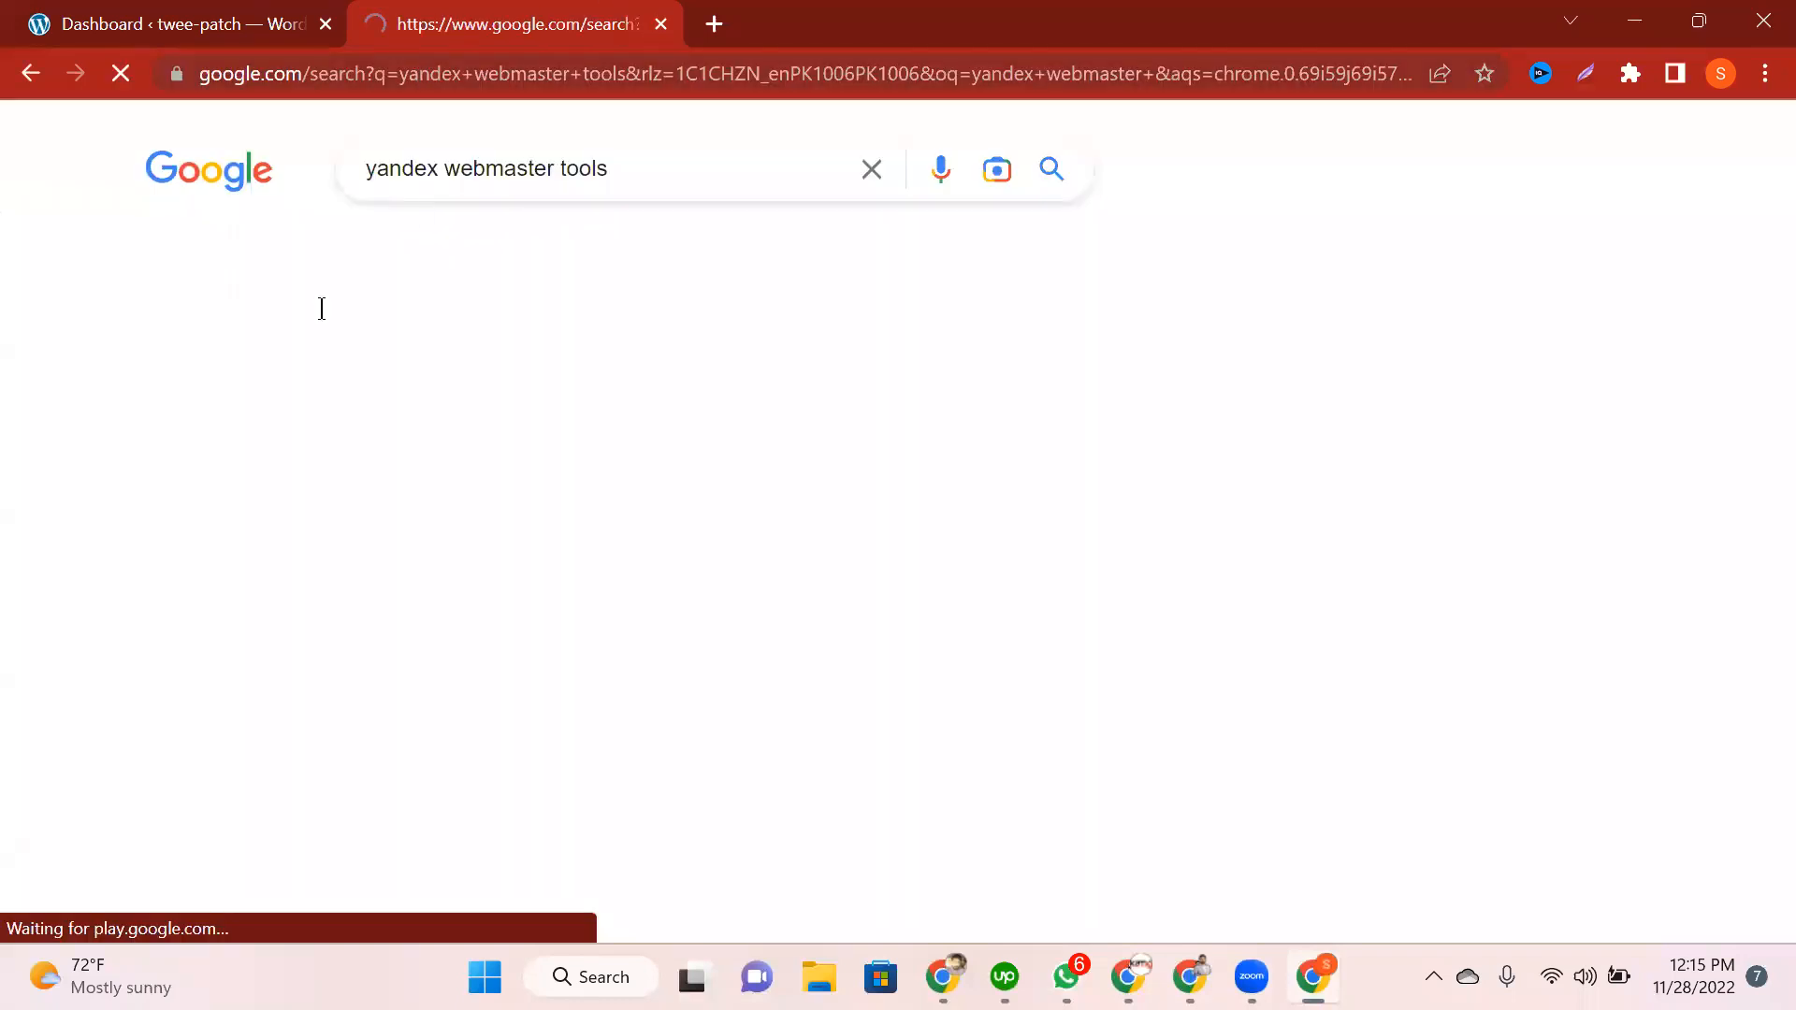
middle_click(267, 382)
Step: Search 'bing webmaster' and open the Bing Webmaster Tools result in a background tab
left_click(438, 169)
key("shift+Left")
key("shift+Left")
key("shift+Left")
key("shift+Left")
key("shift+Left")
key("shift+Left")
type("bing")
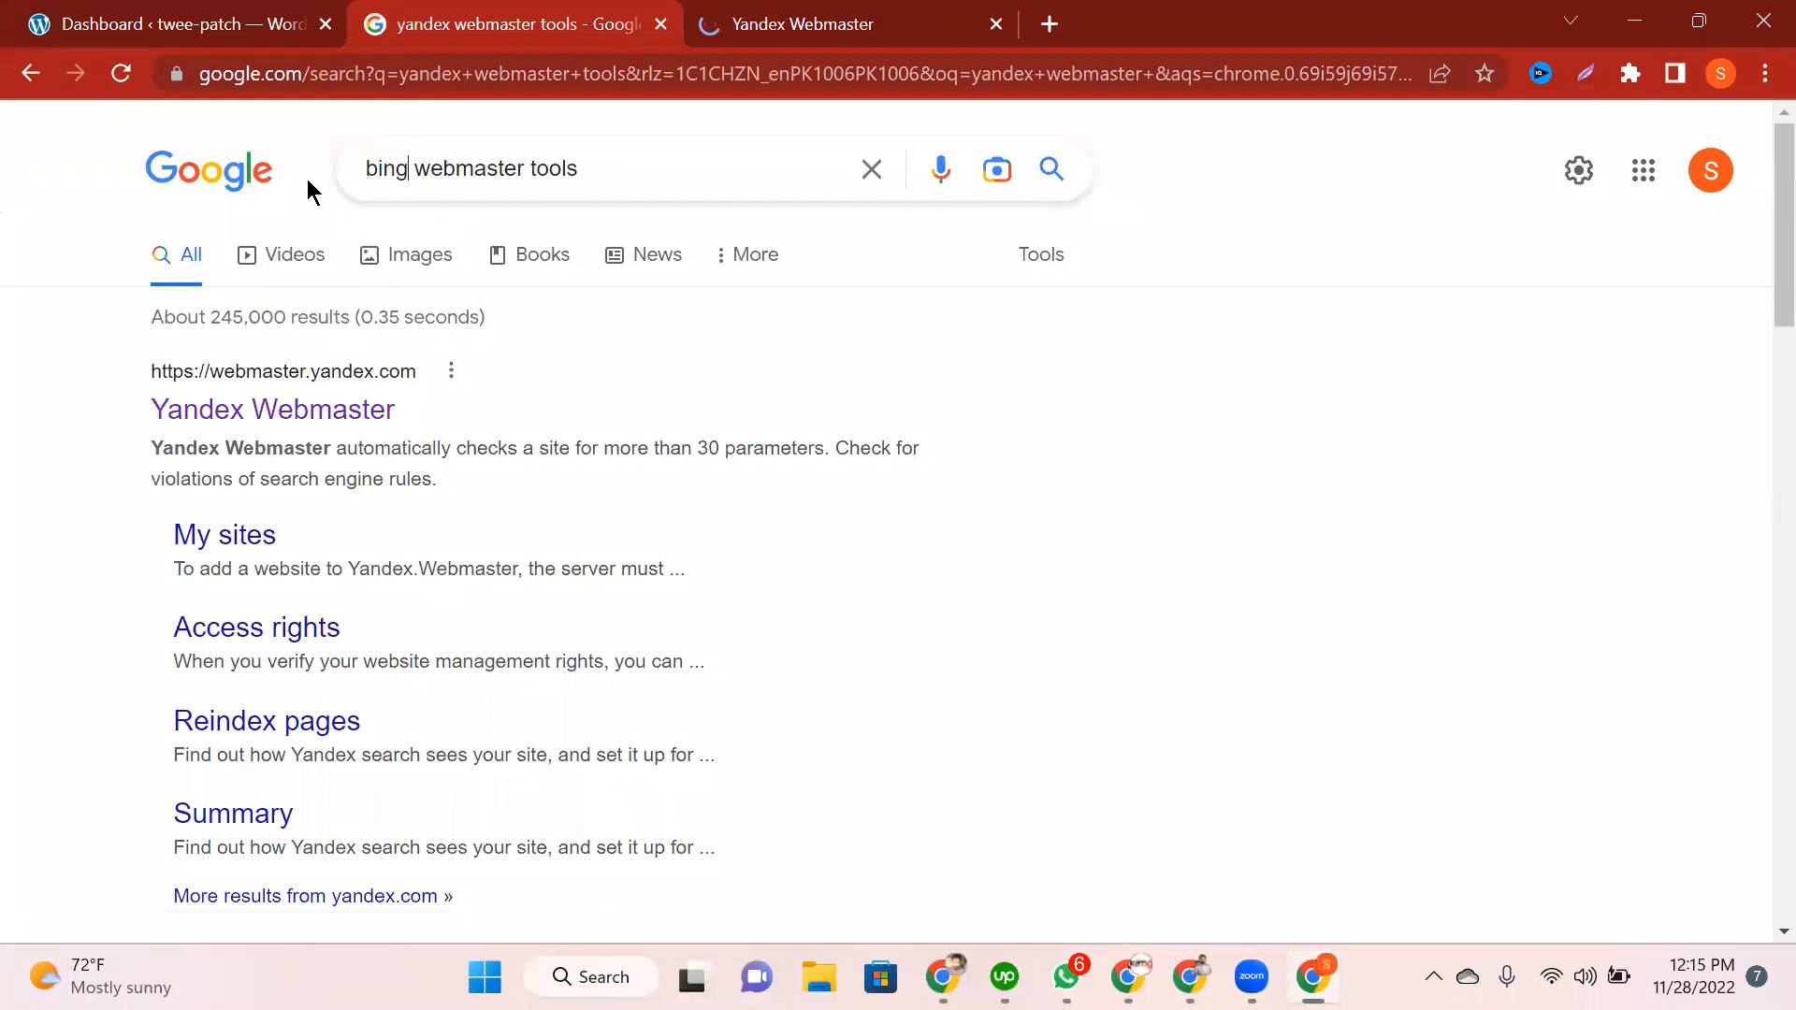
key("Return")
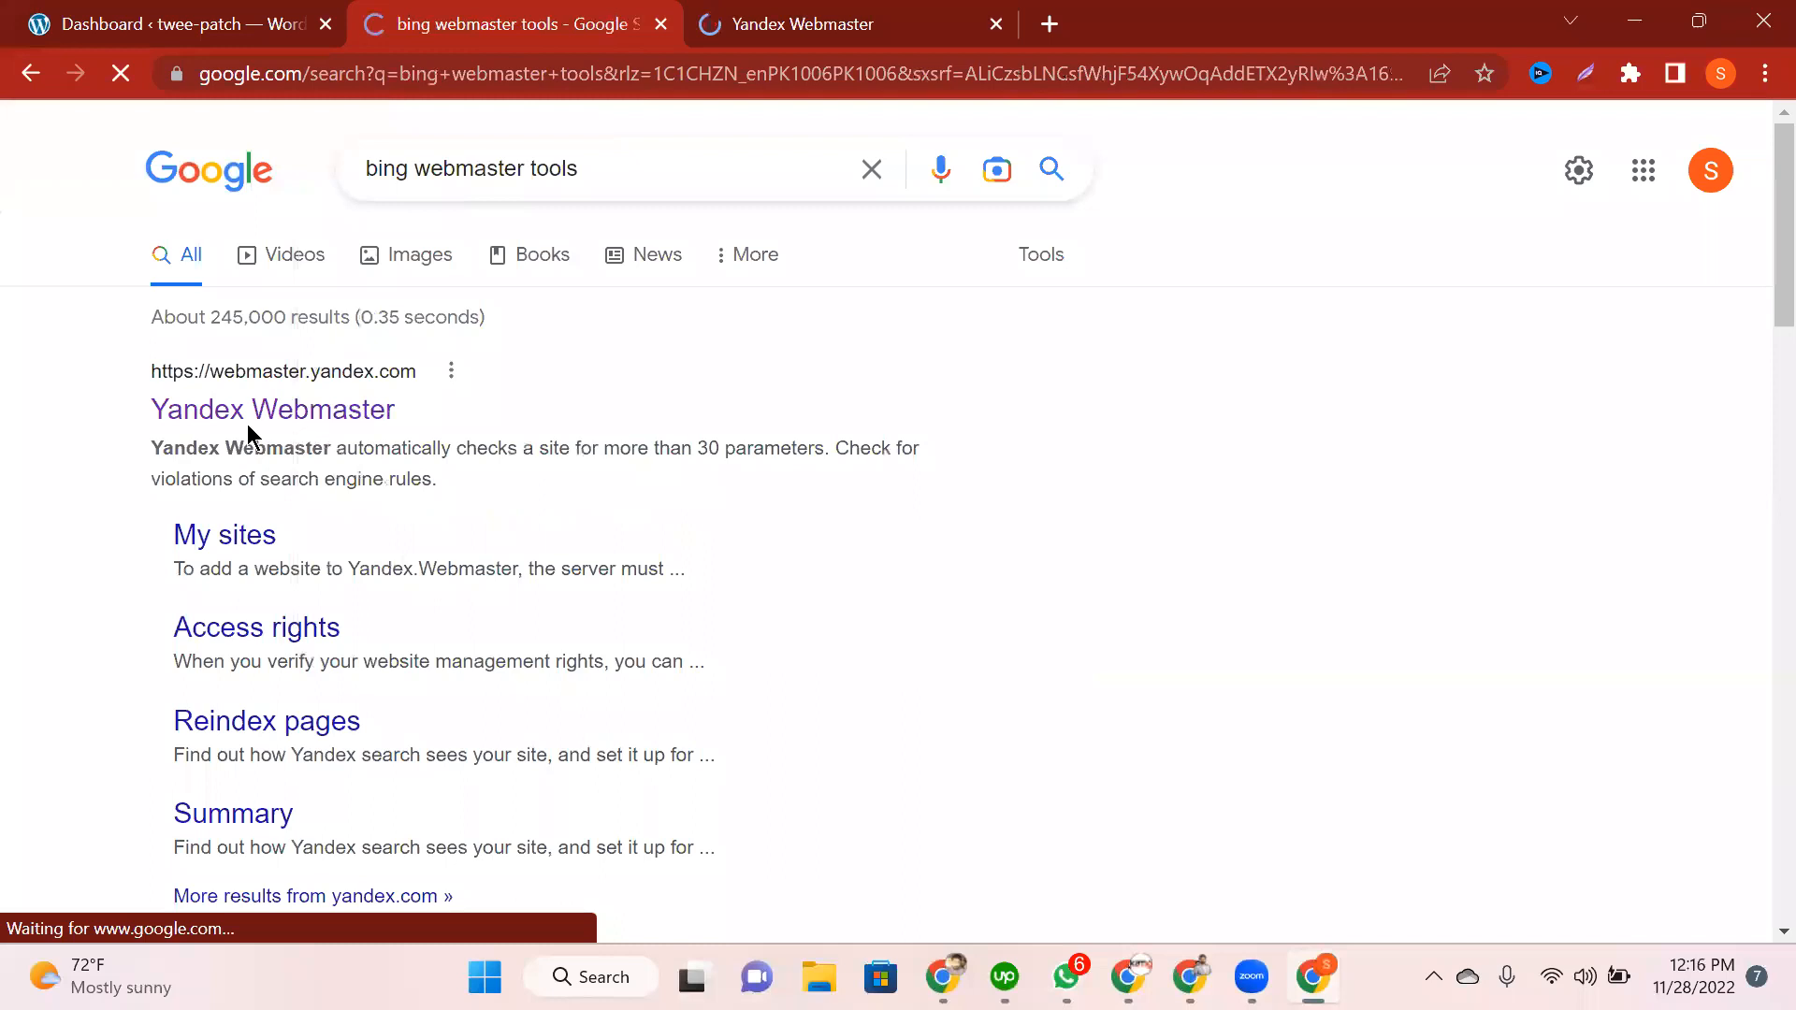
middle_click(234, 407)
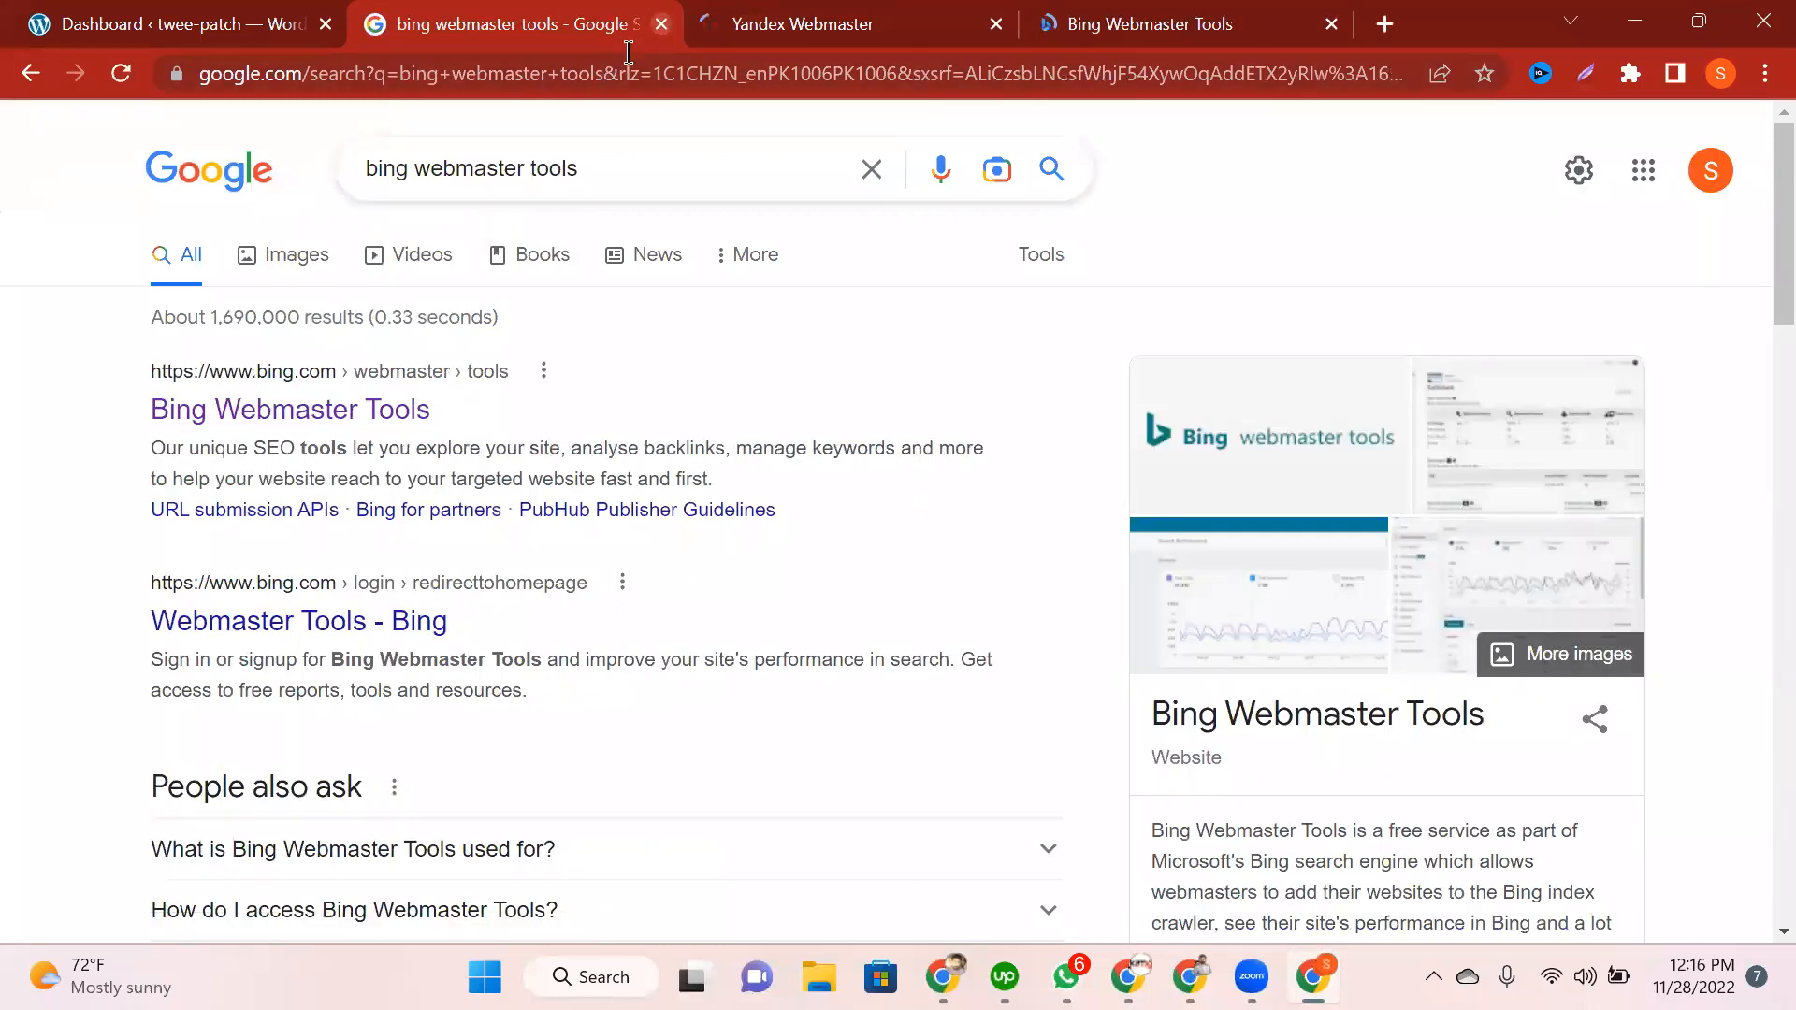
Step: Search 'google webmaster', open Google Search Console in the background, and close the results tab
double_click(402, 173)
type("google")
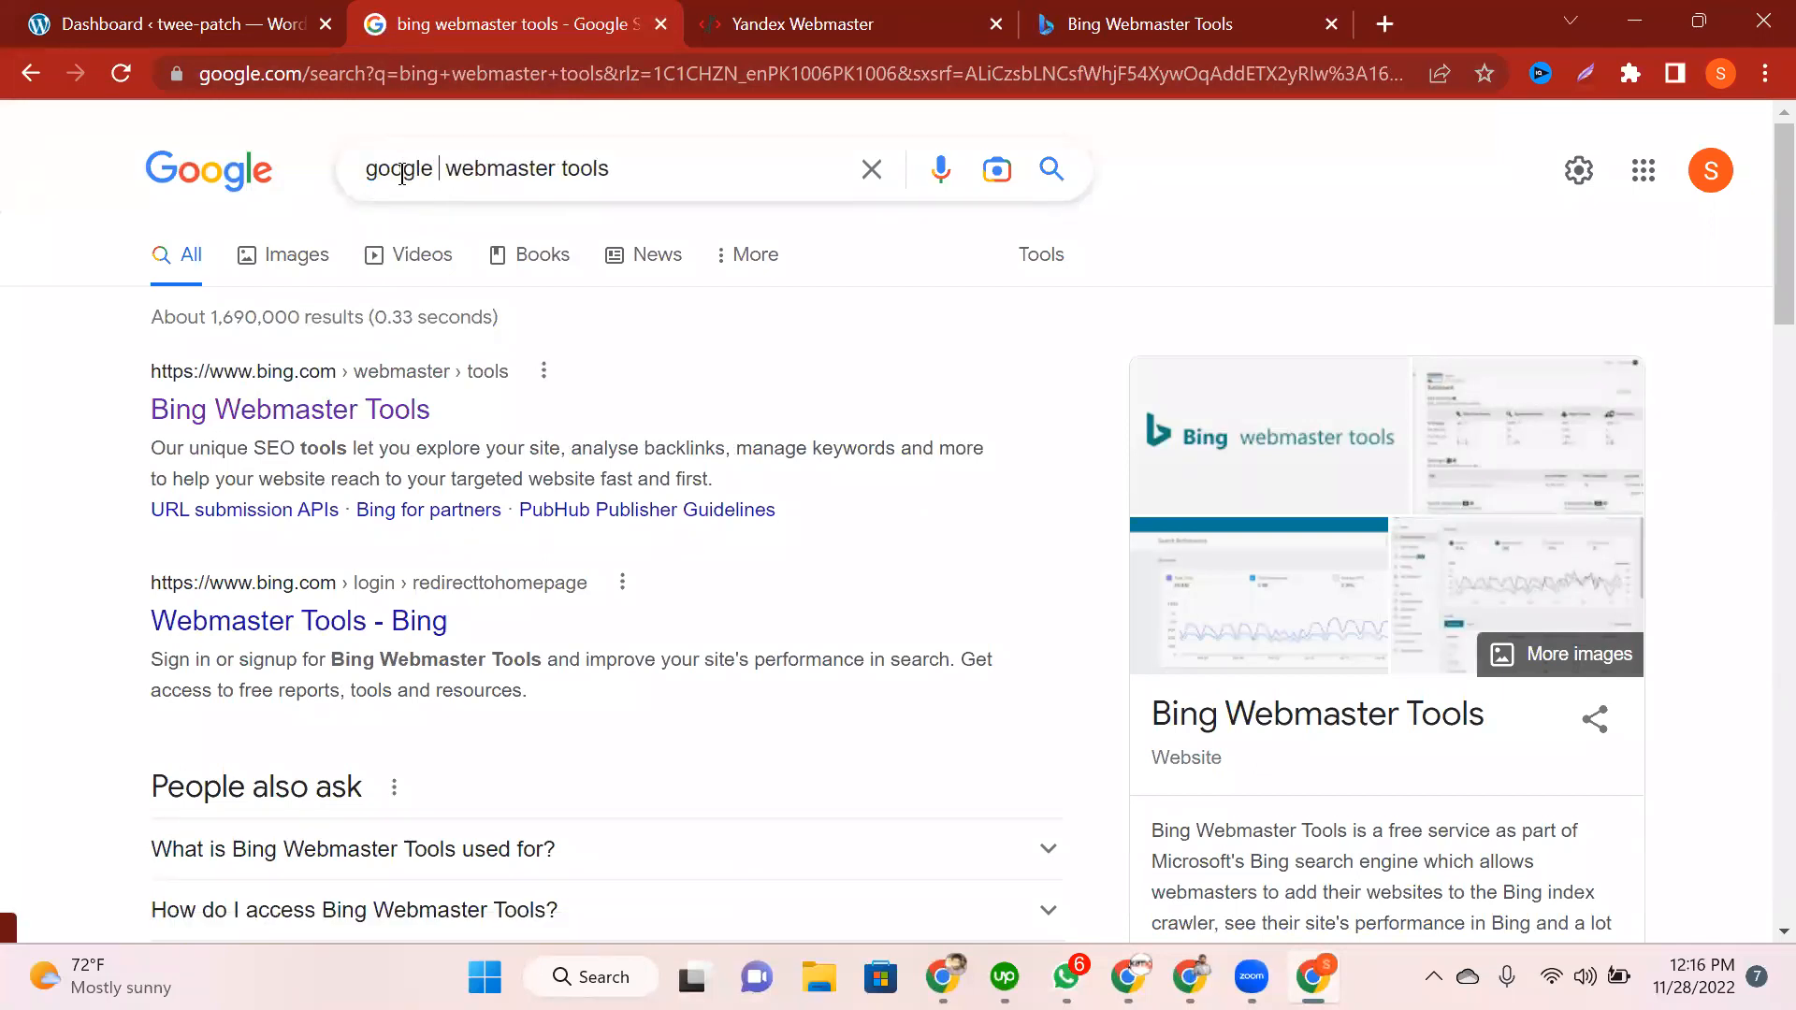
key("Return")
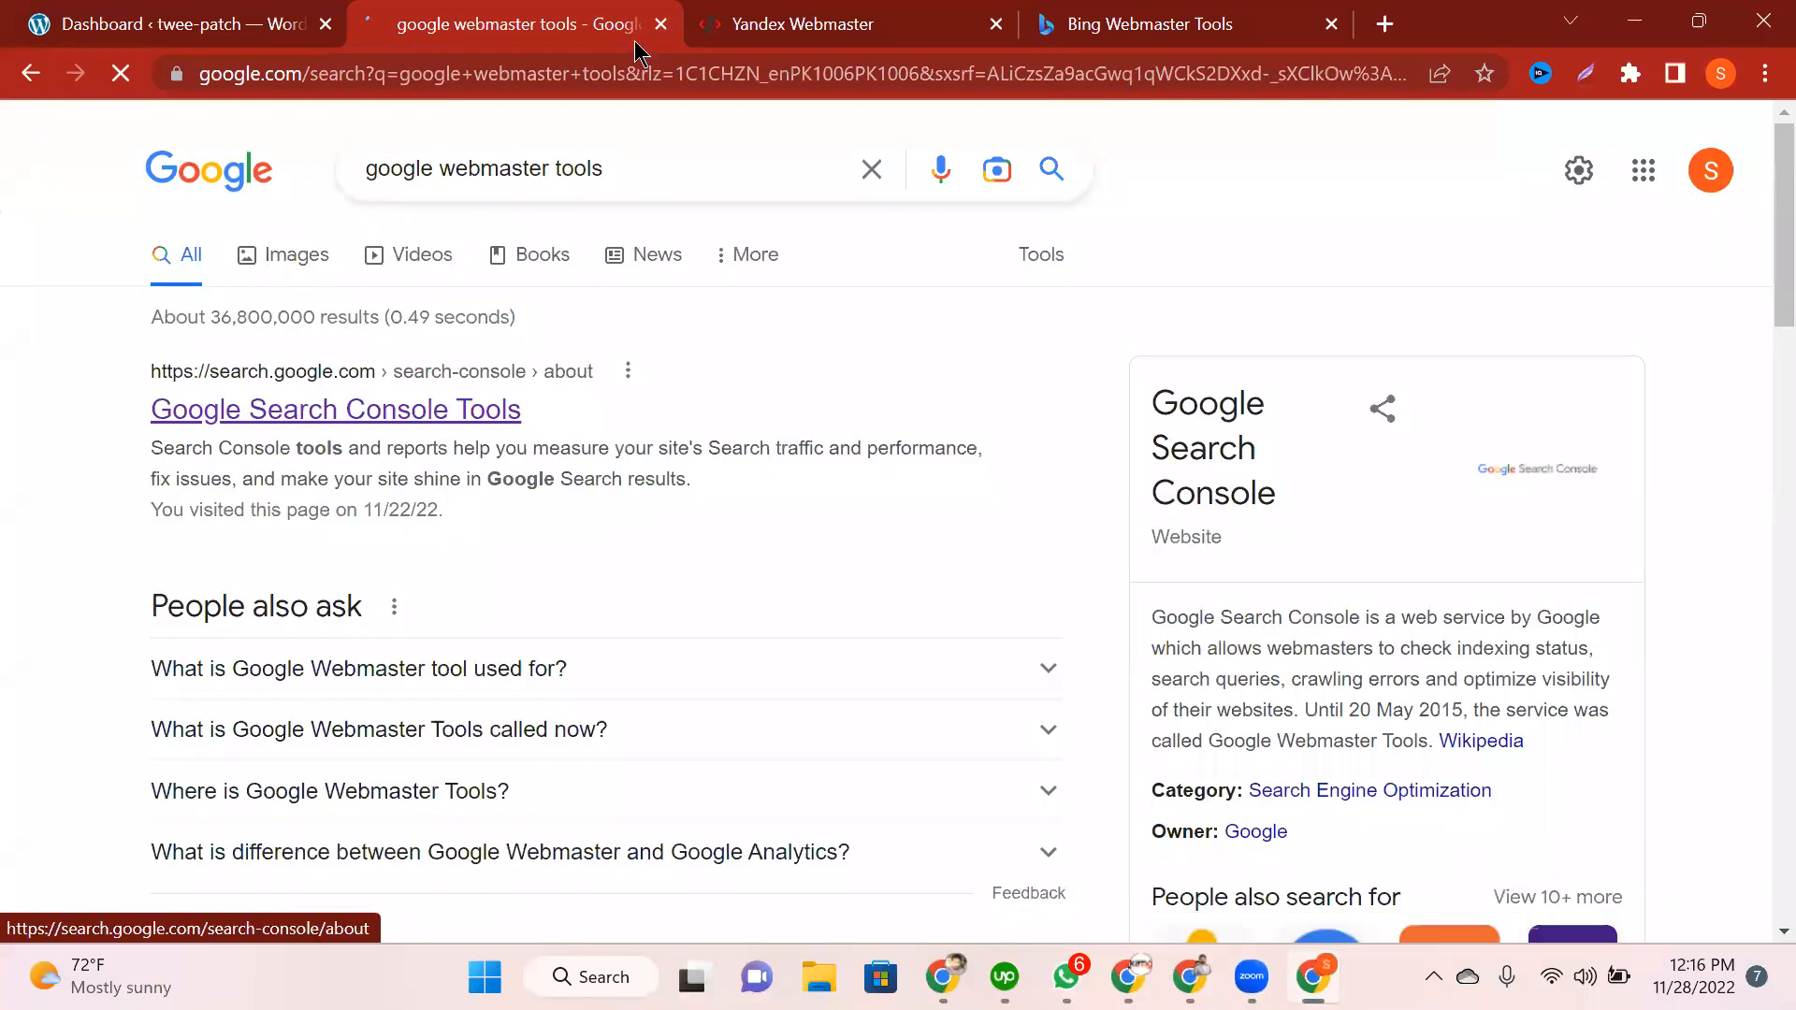
middle_click(292, 411)
key("ctrl+w")
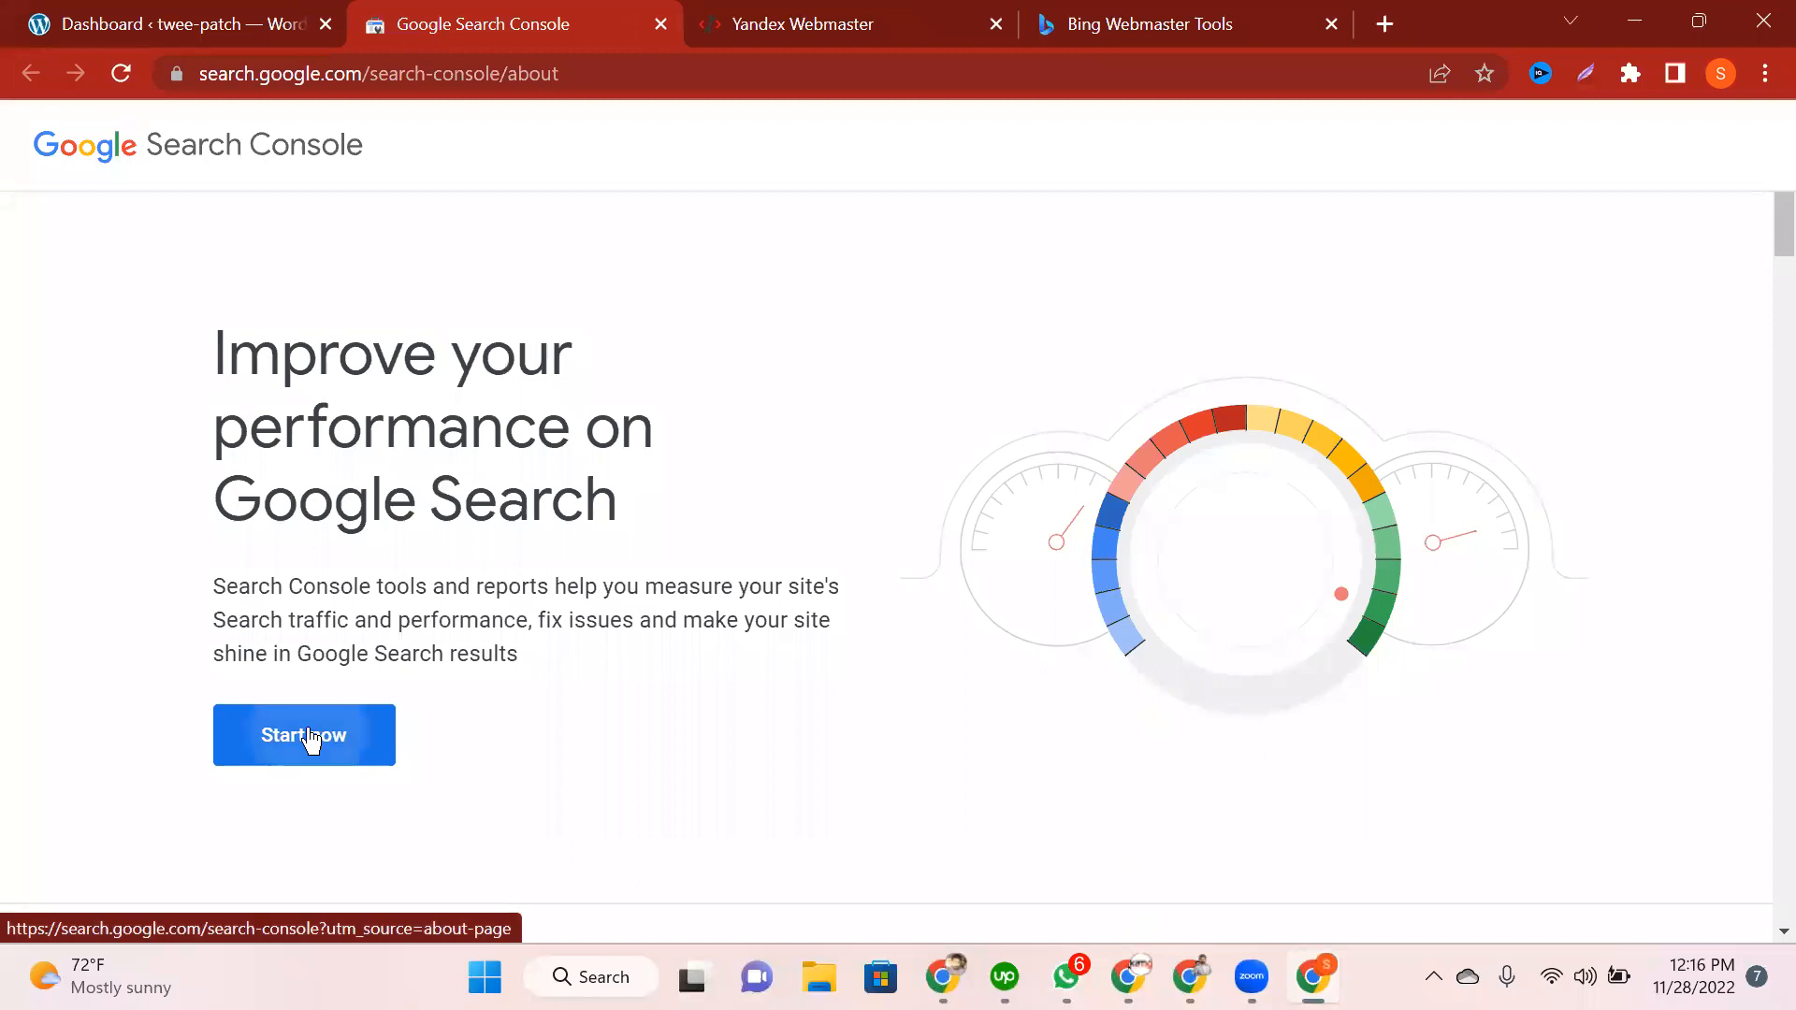
Step: Start Google Search Console for the site, then return to the Yandex Webmaster tab
left_click(313, 739)
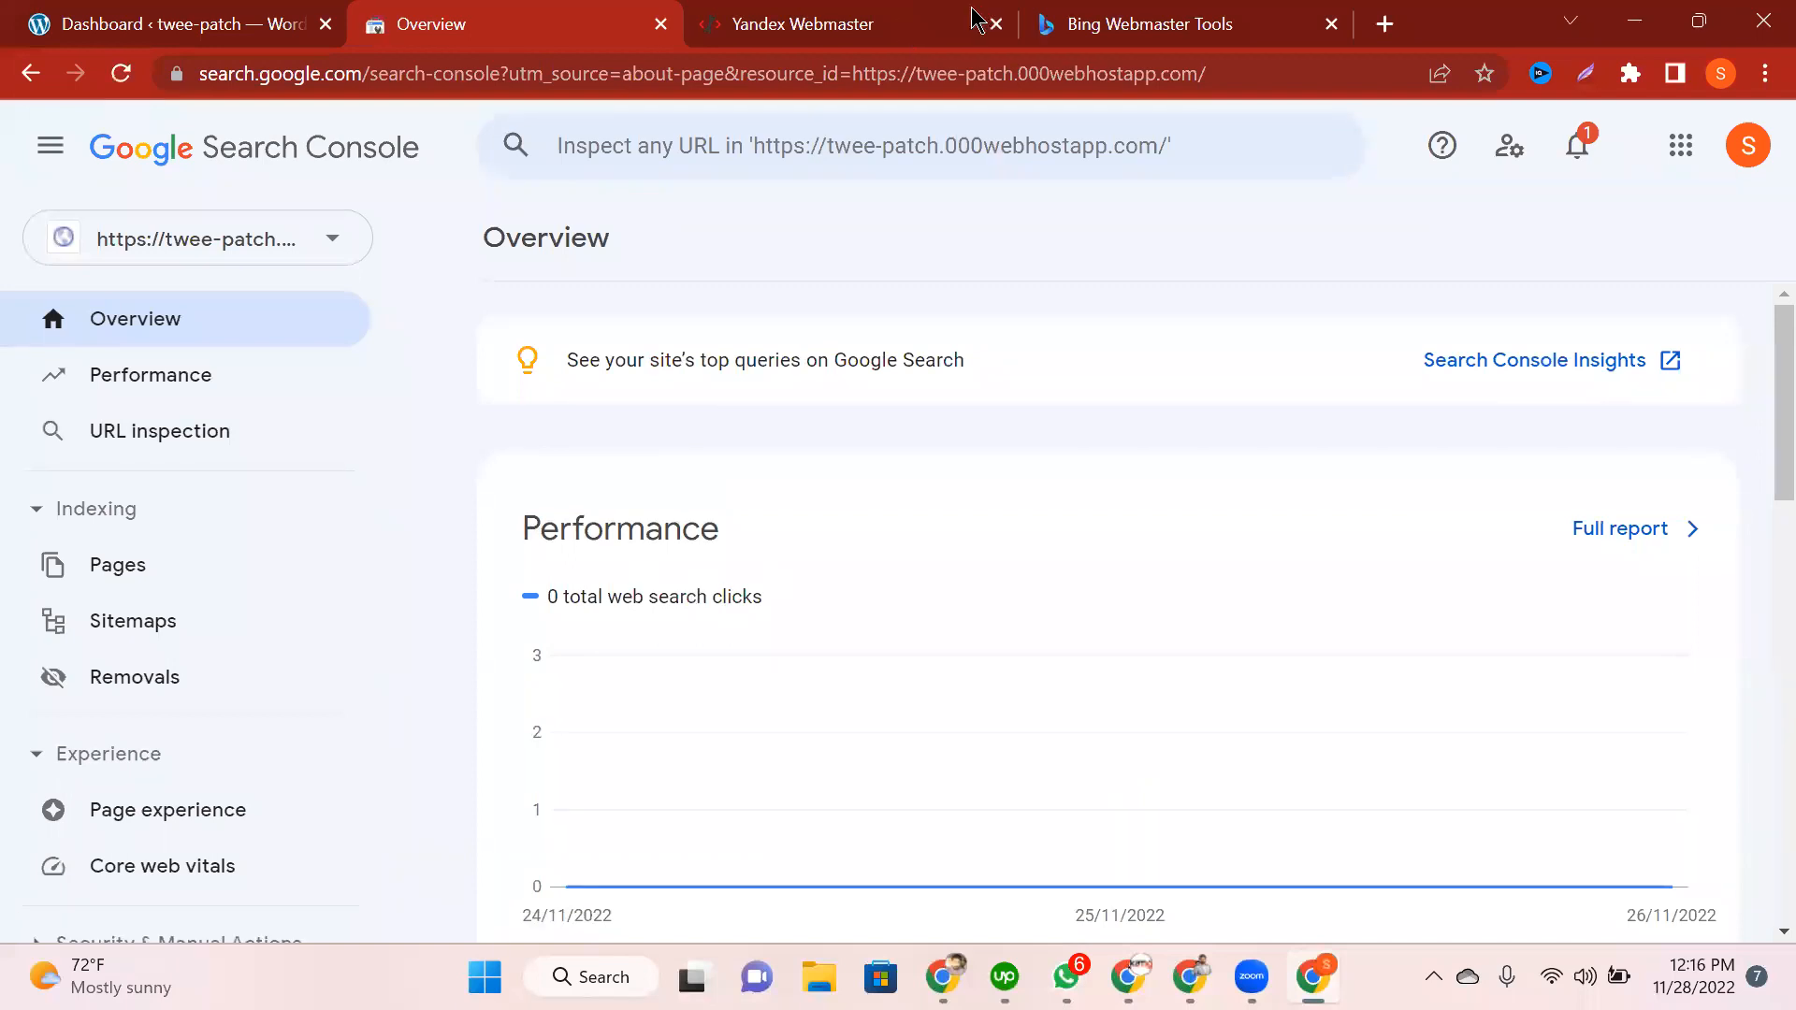
key("ctrl+Tab")
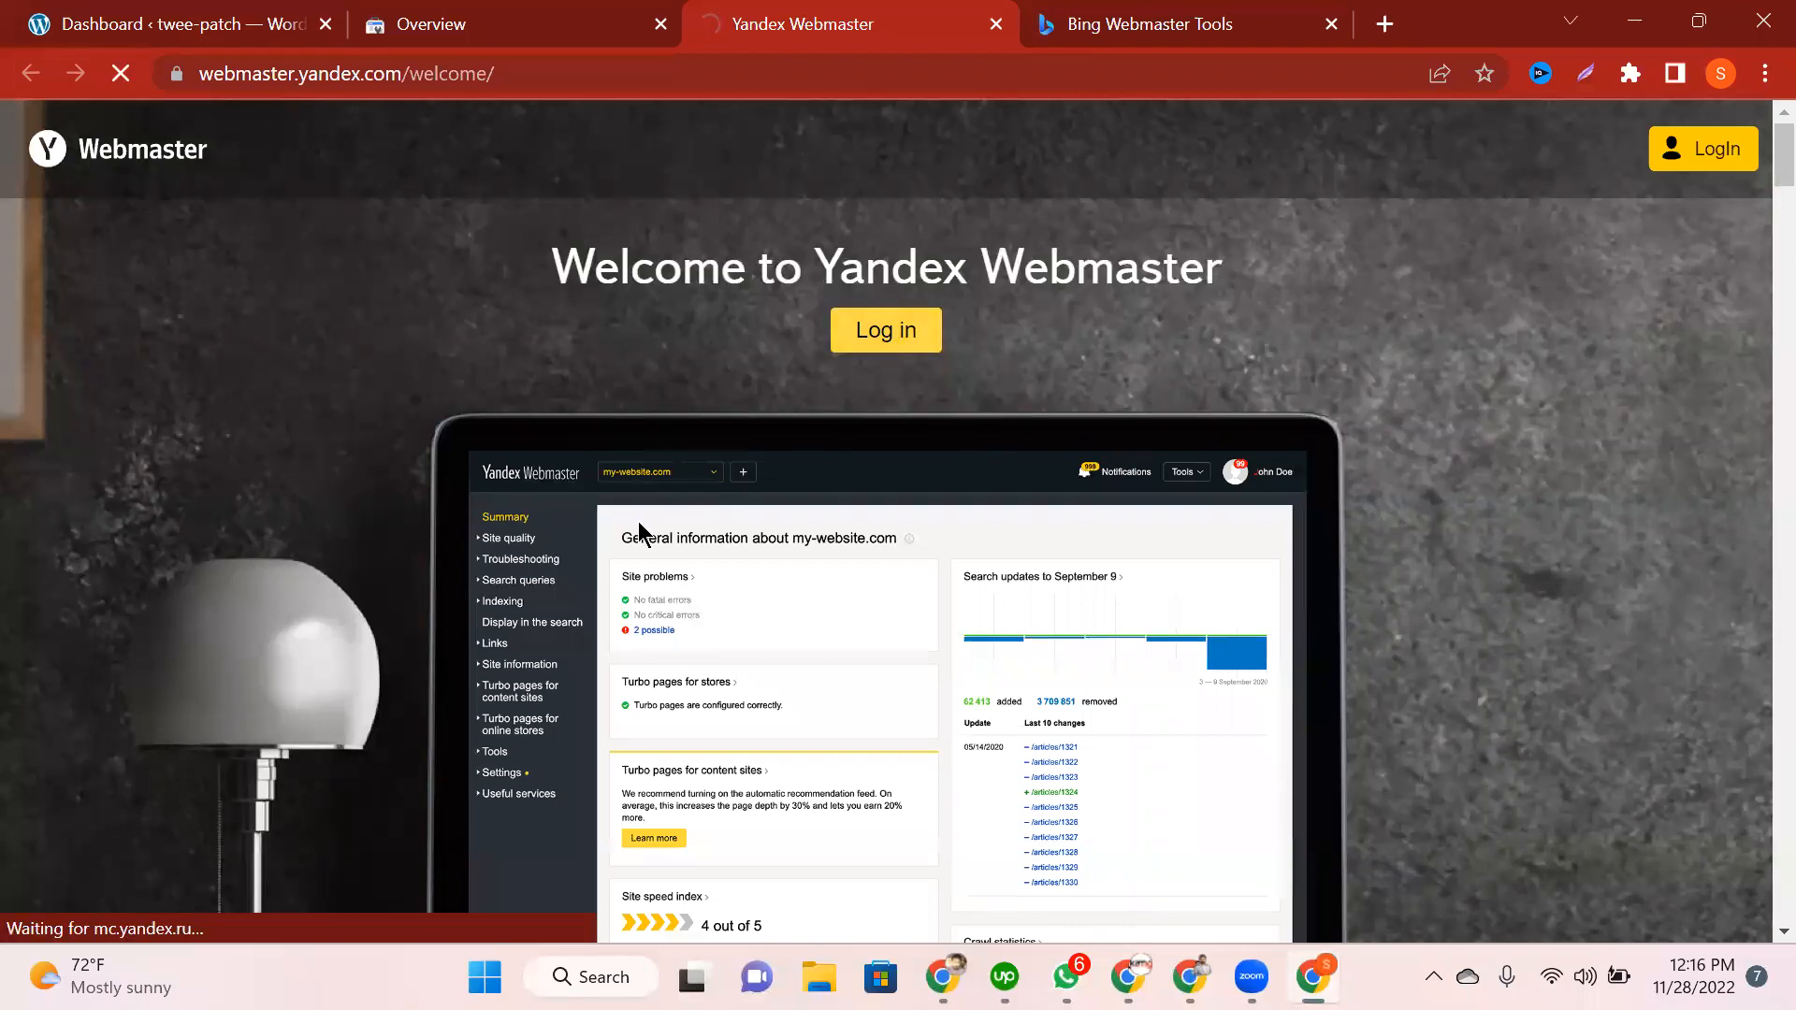
scroll(639, 530, "down", 5)
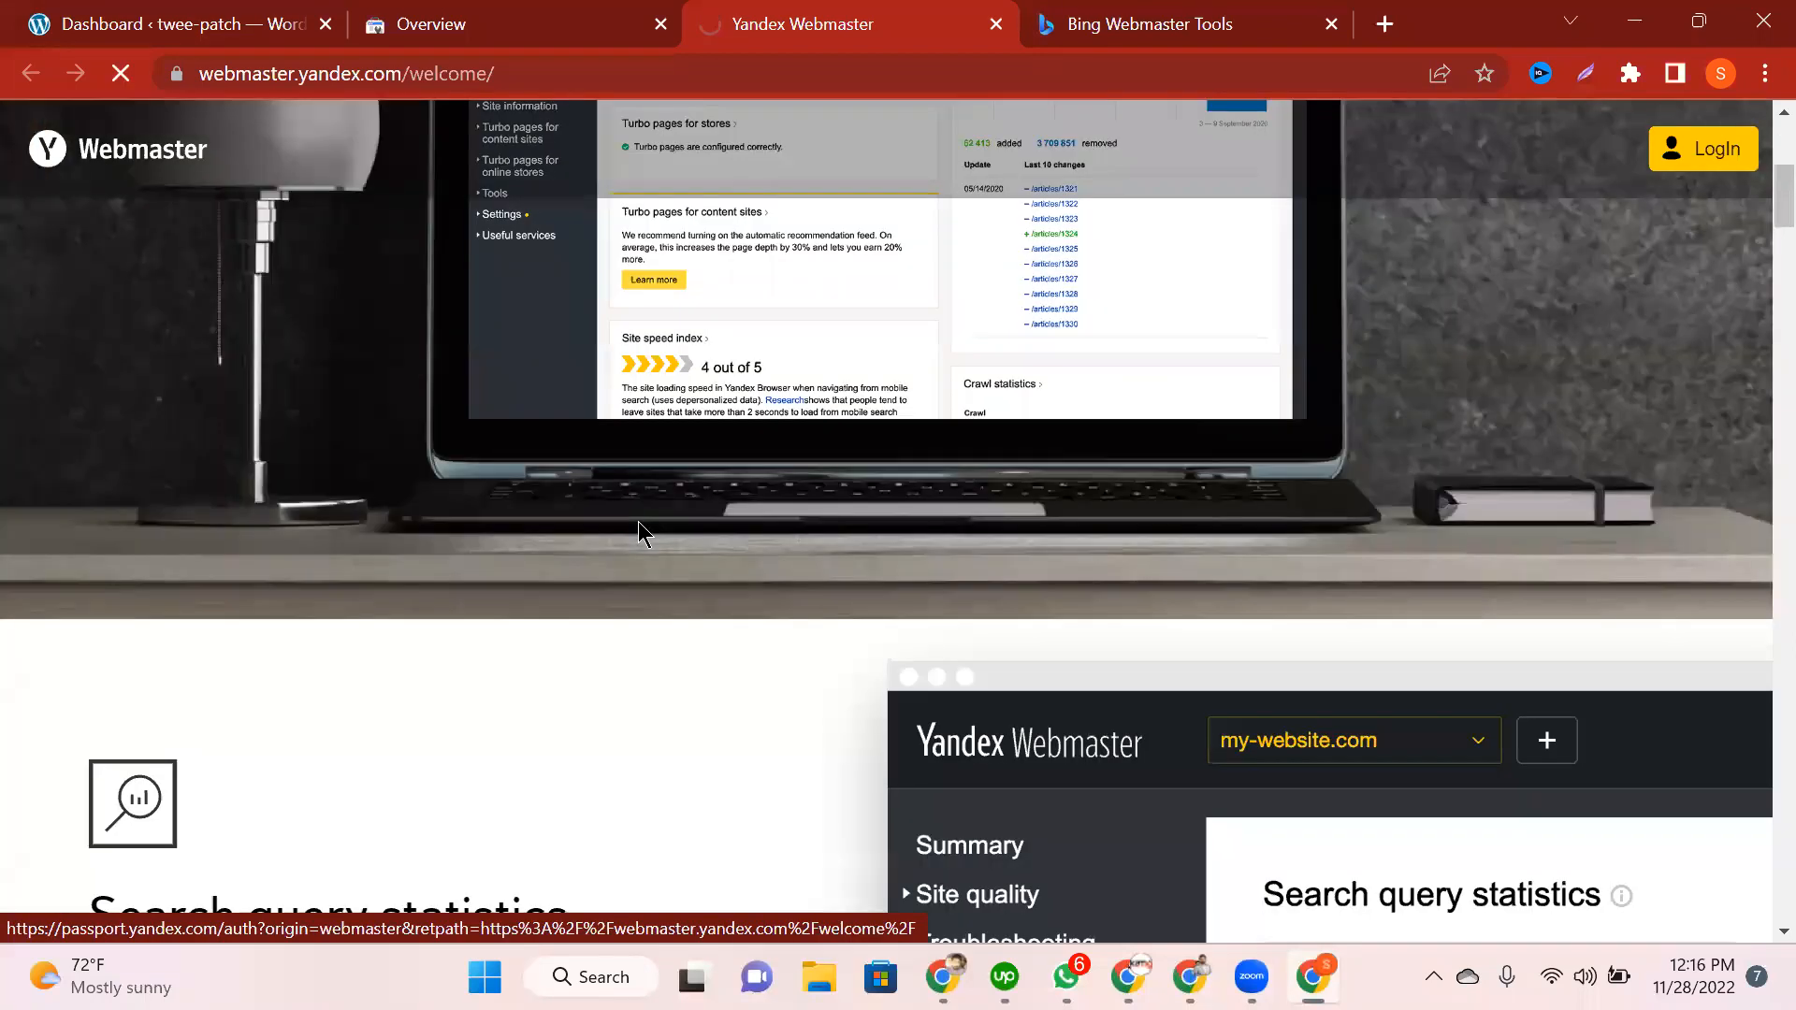
scroll(903, 513, "up", 5)
left_click_drag(779, 359, 1044, 366)
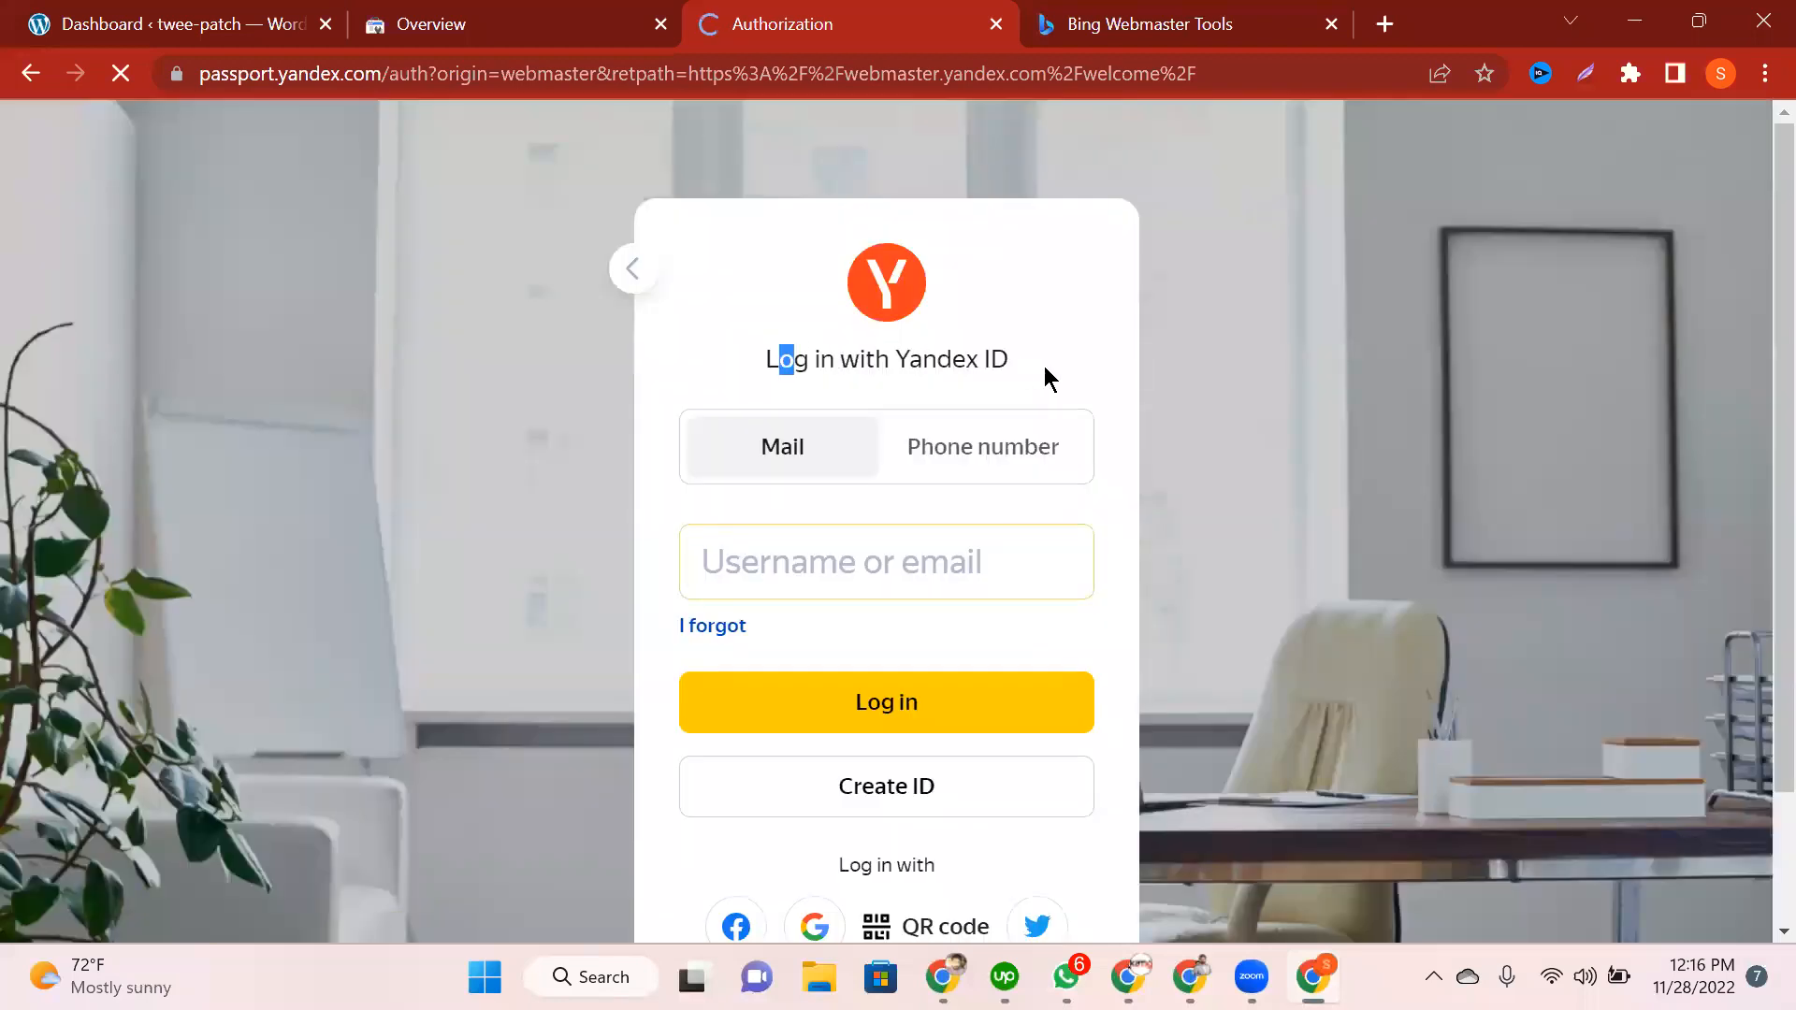
Step: Start creating a new Yandex ID, then go back to the Yandex ID login page
left_click(969, 632)
scroll(898, 683, "down", 2)
left_click_drag(947, 687, 851, 678)
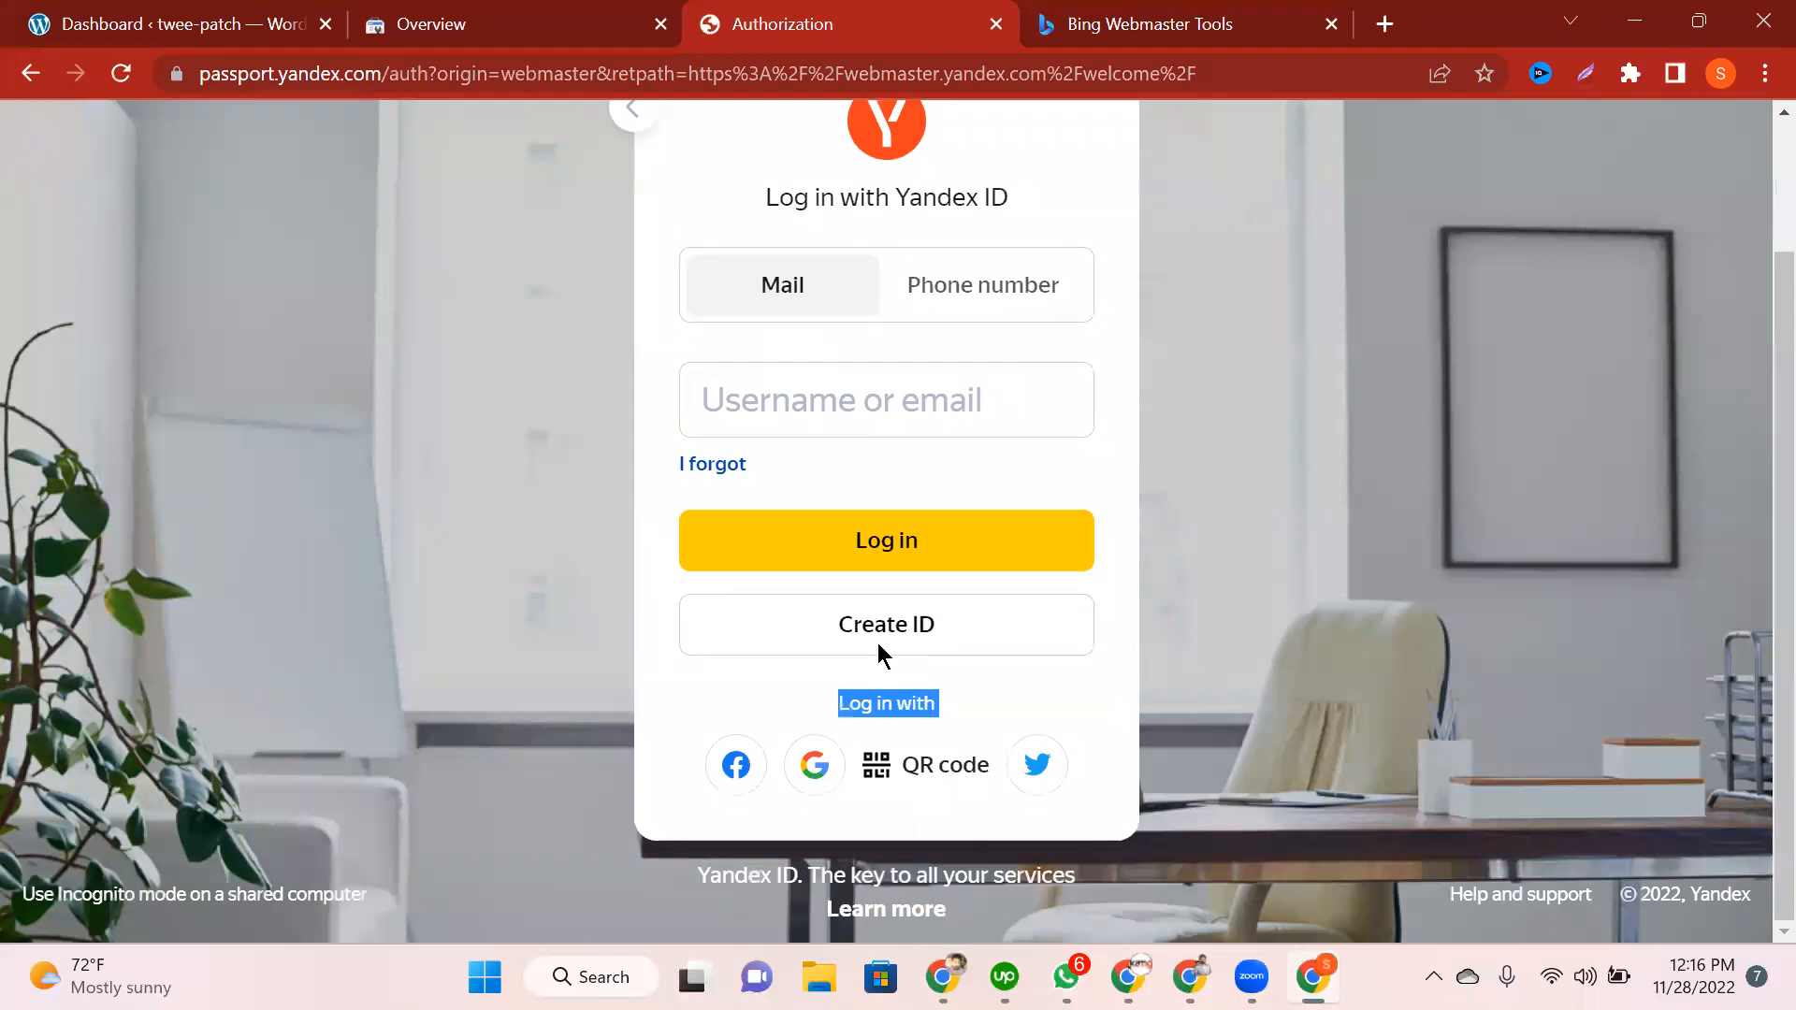
left_click(879, 655)
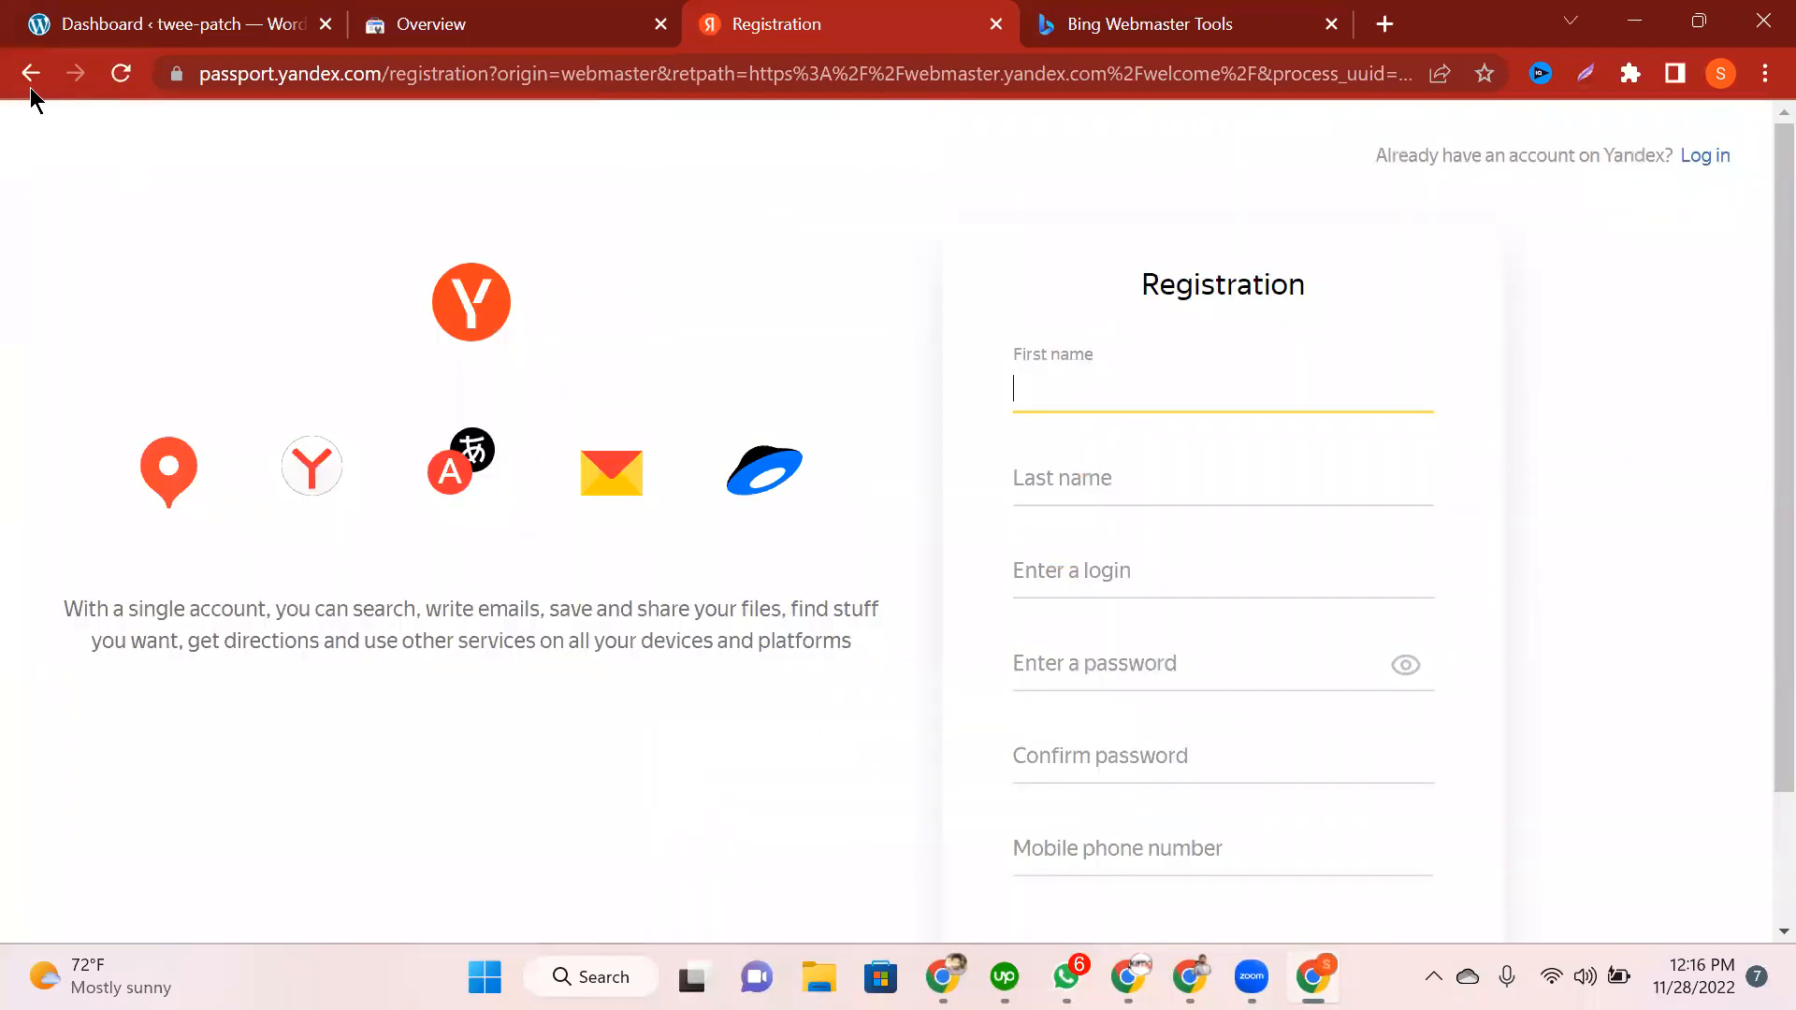
key("alt+Left")
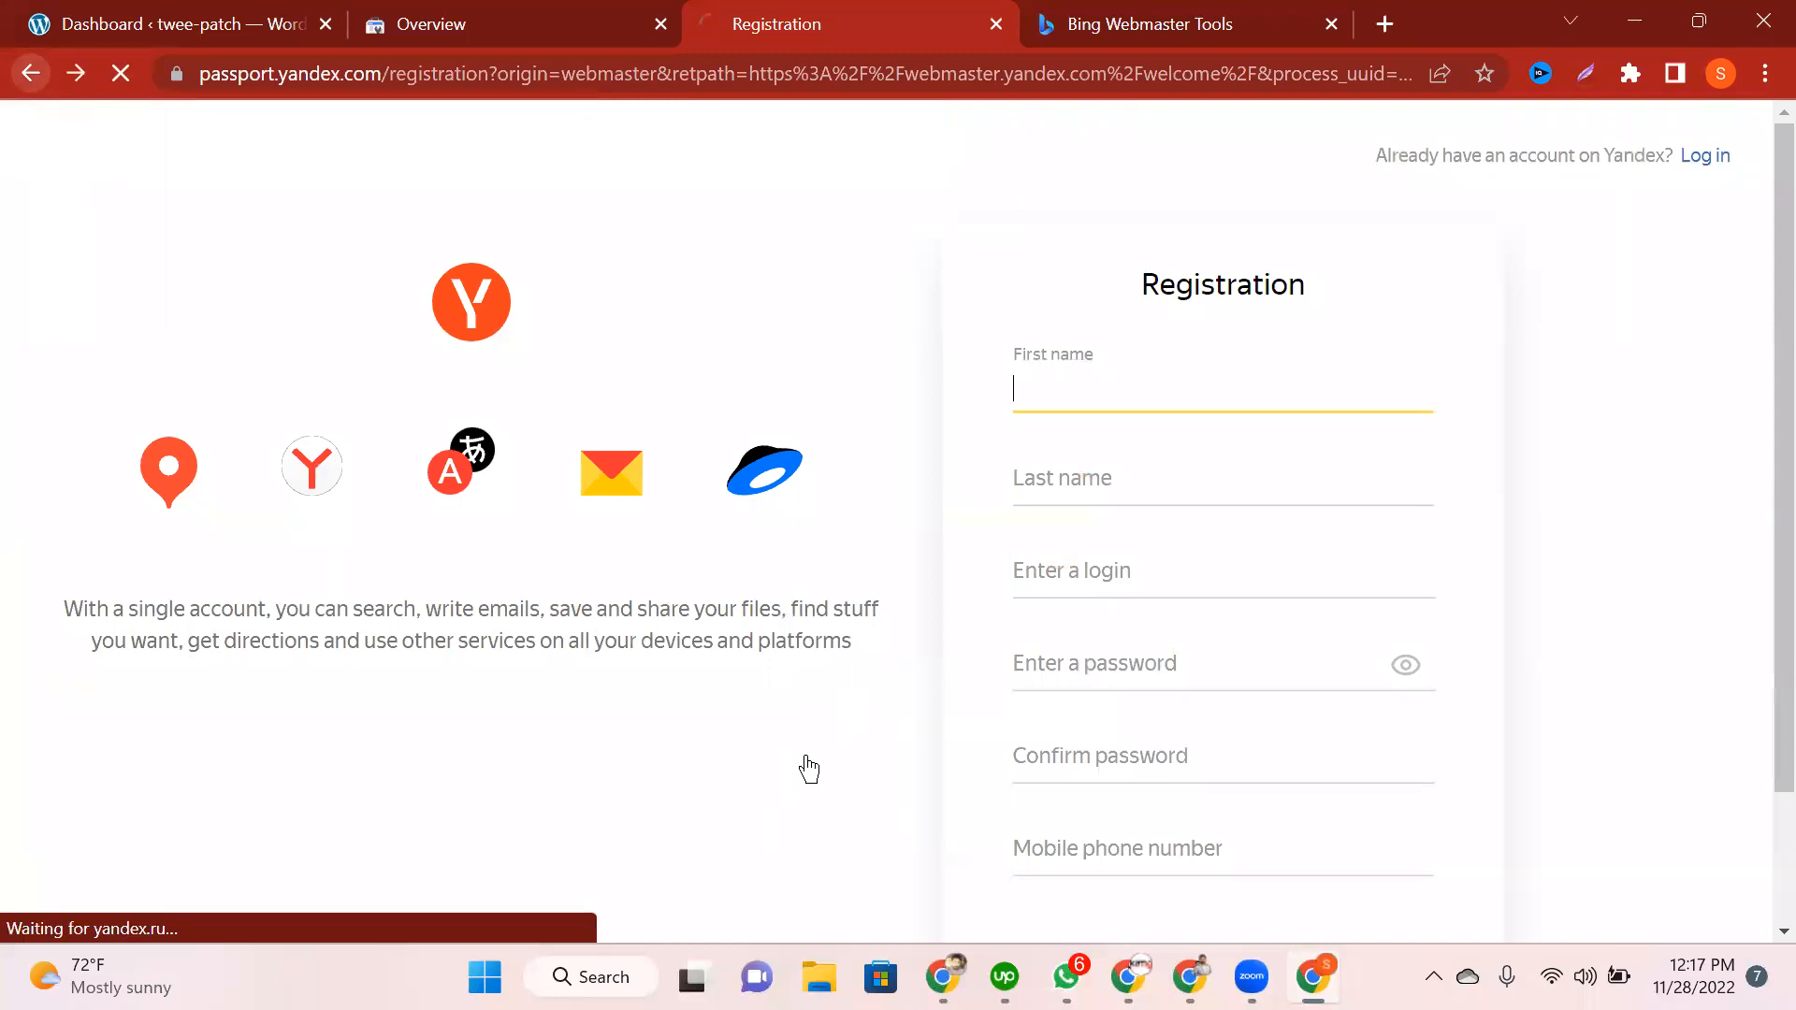
Step: Log in to Yandex with the Google account and accept the terms to create the account
left_click(806, 758)
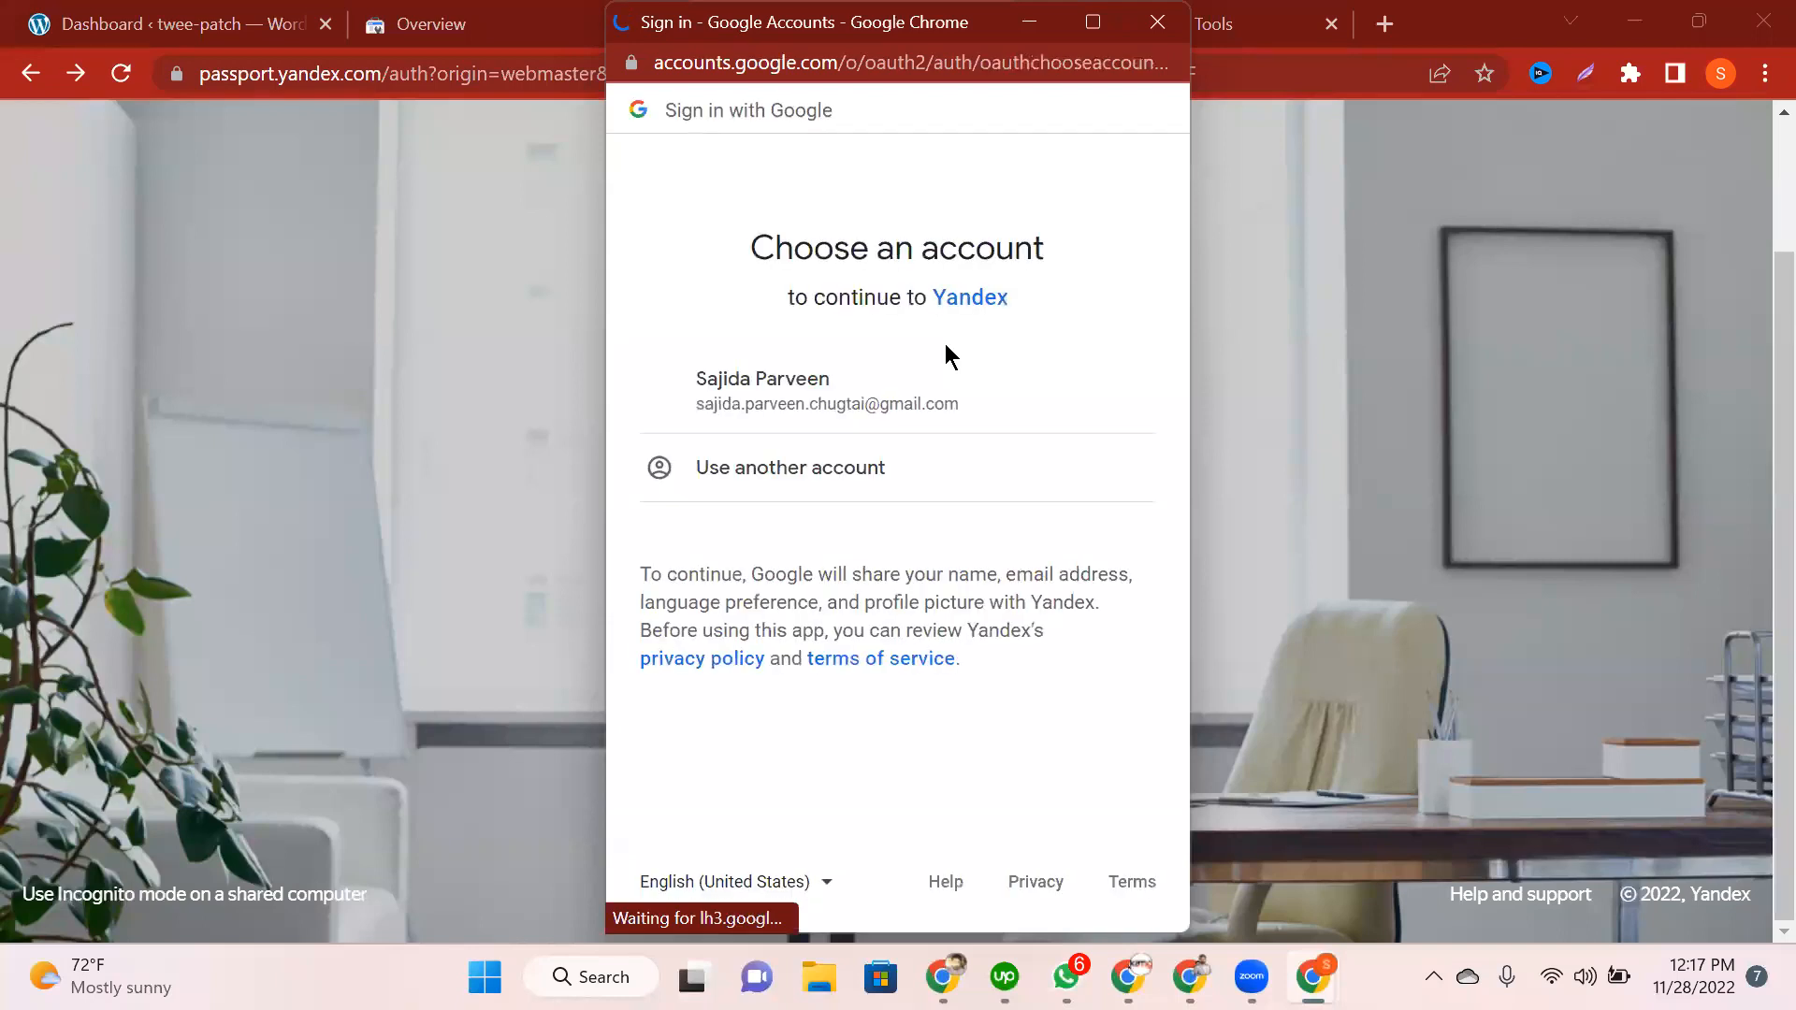
left_click(797, 421)
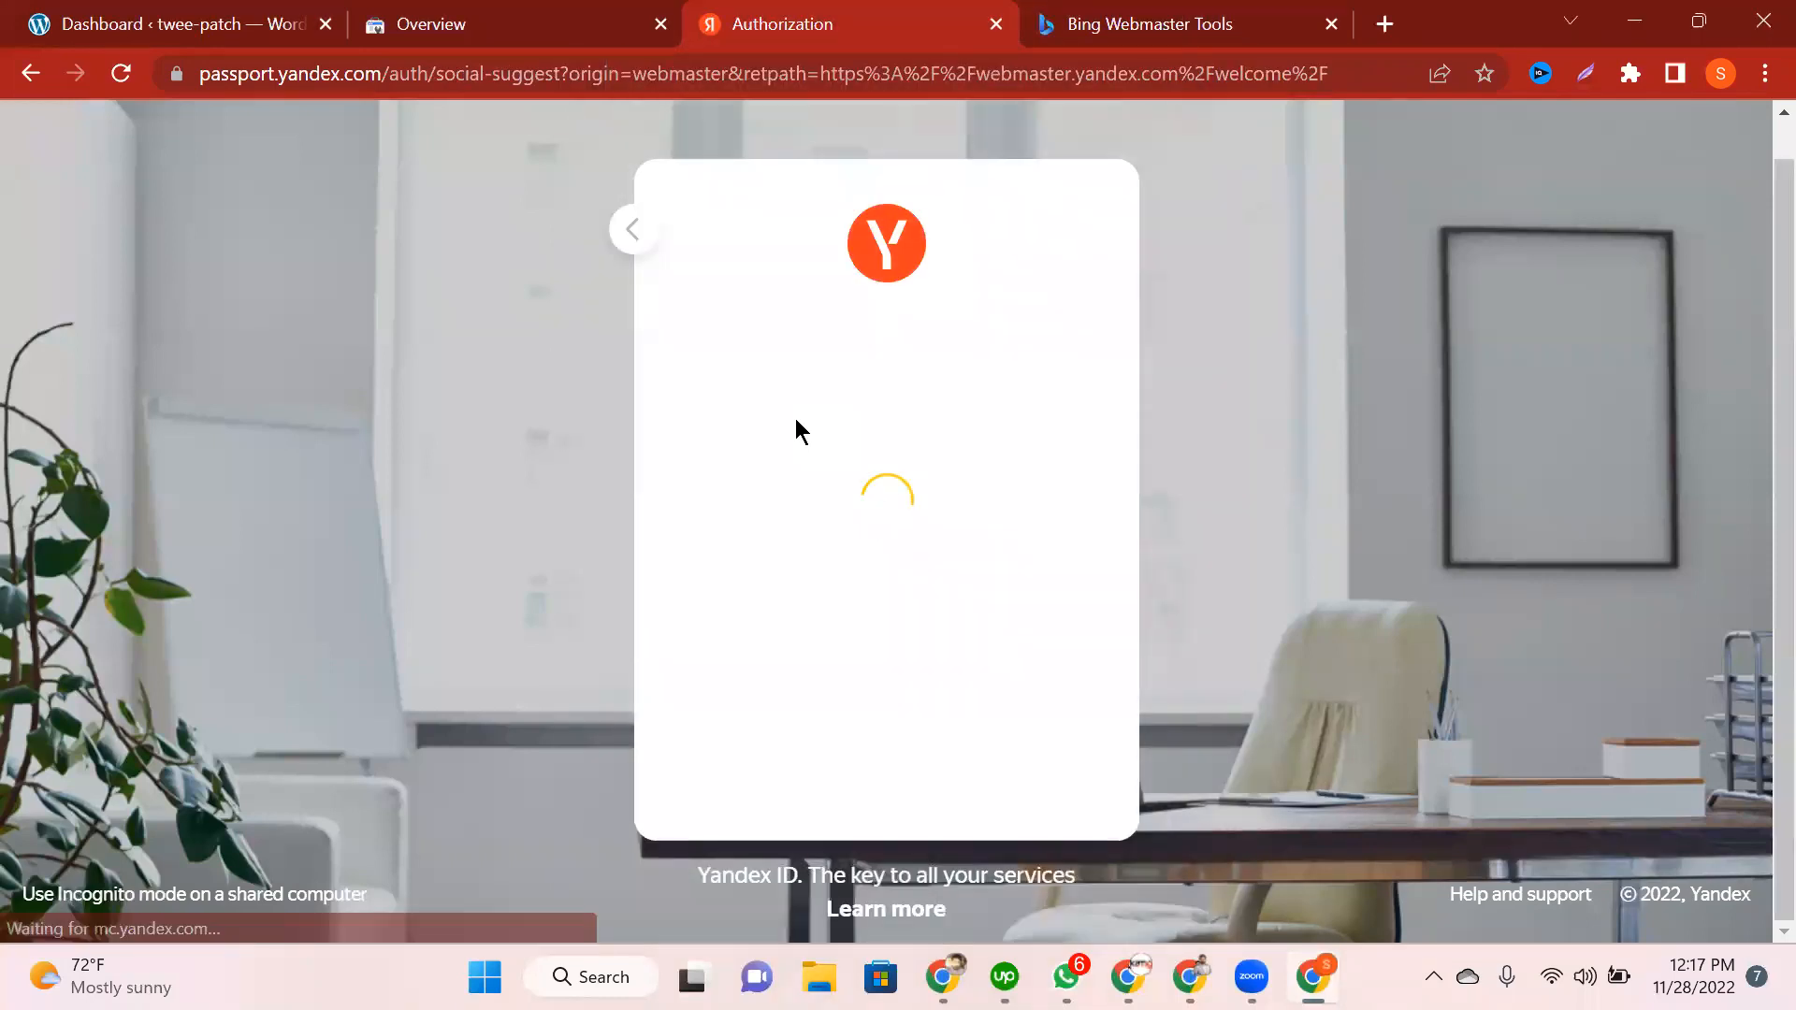
scroll(808, 581, "down", 2)
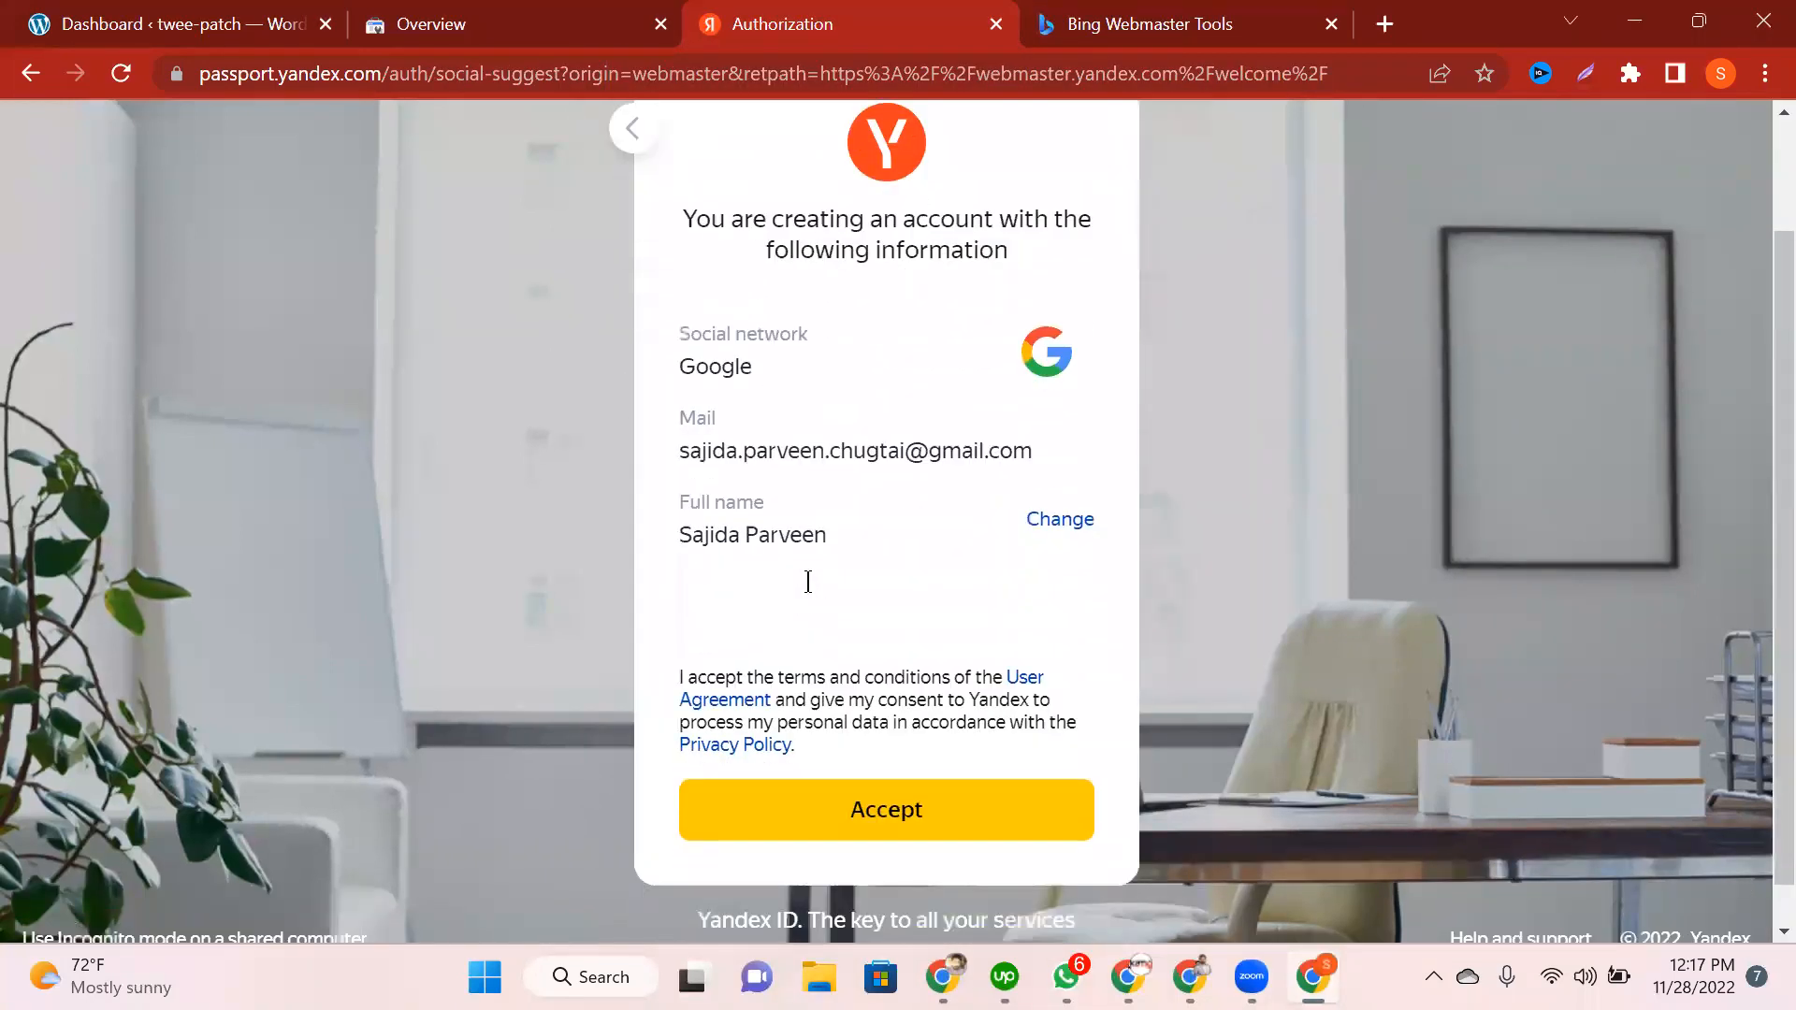
left_click(896, 759)
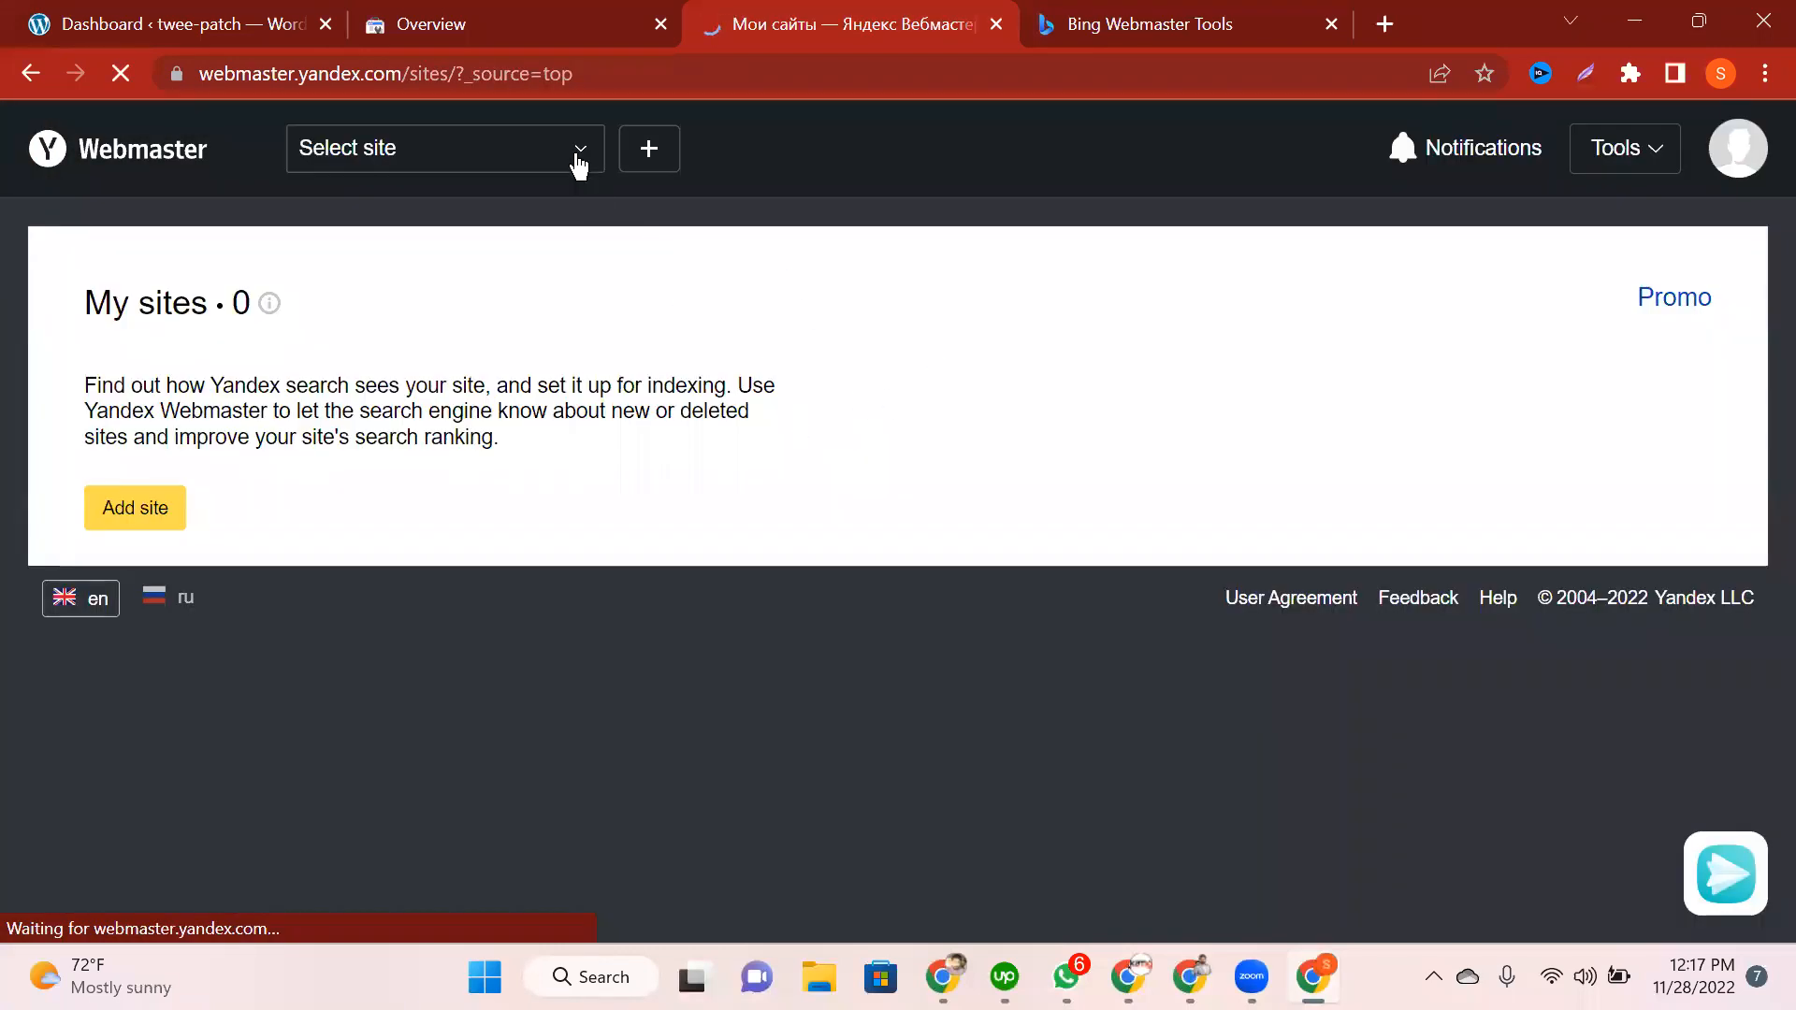
left_click(487, 157)
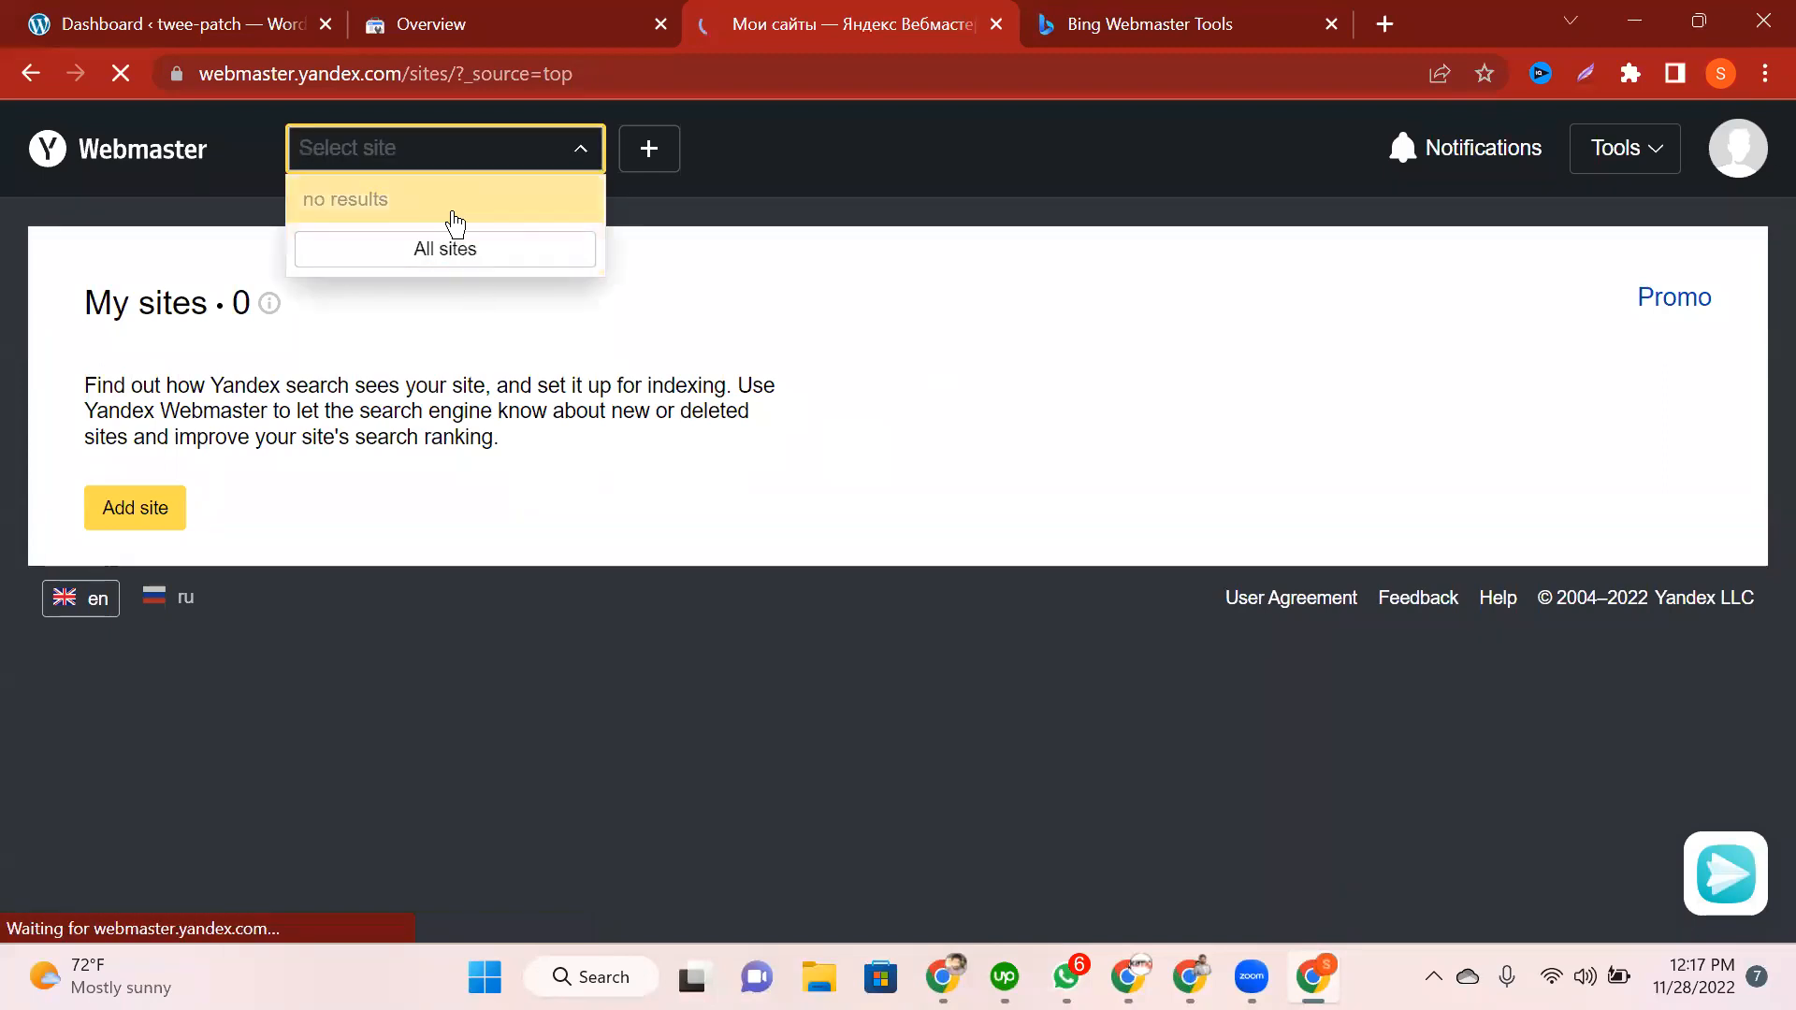
left_click(646, 152)
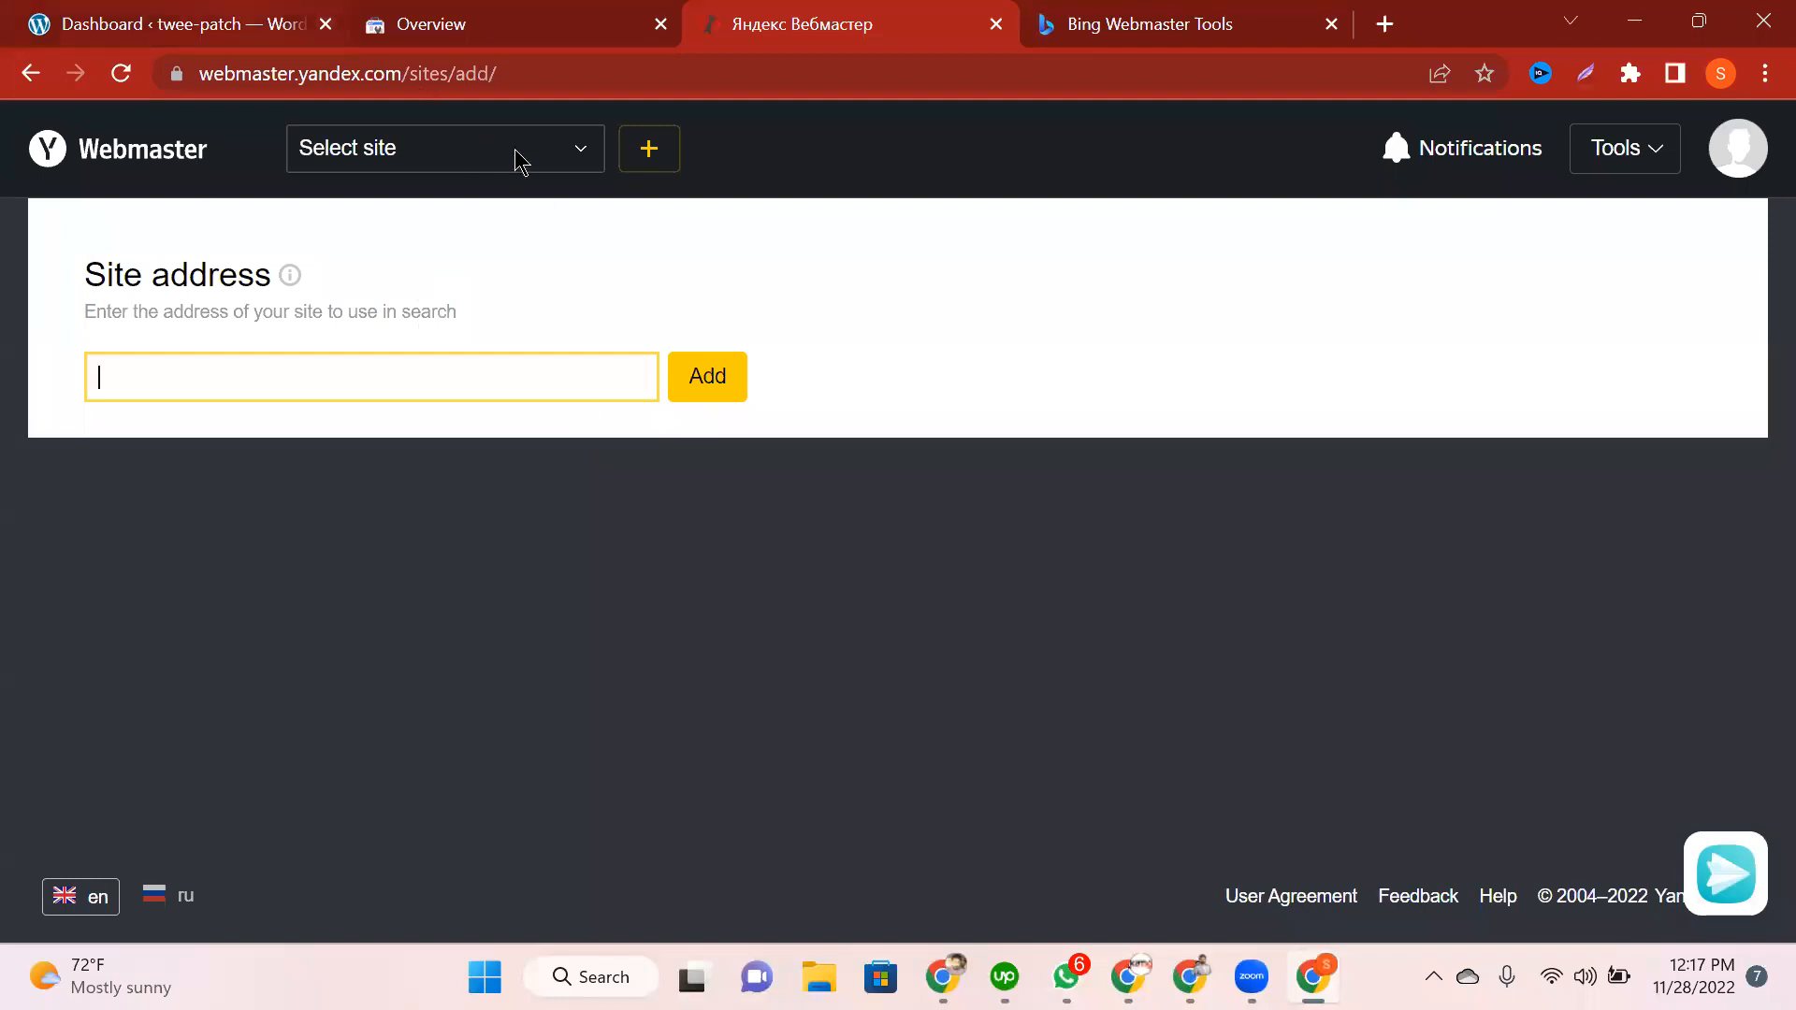
key("ctrl+1")
left_click_drag(488, 75, 166, 93)
key("ctrl+c")
key("ctrl+3")
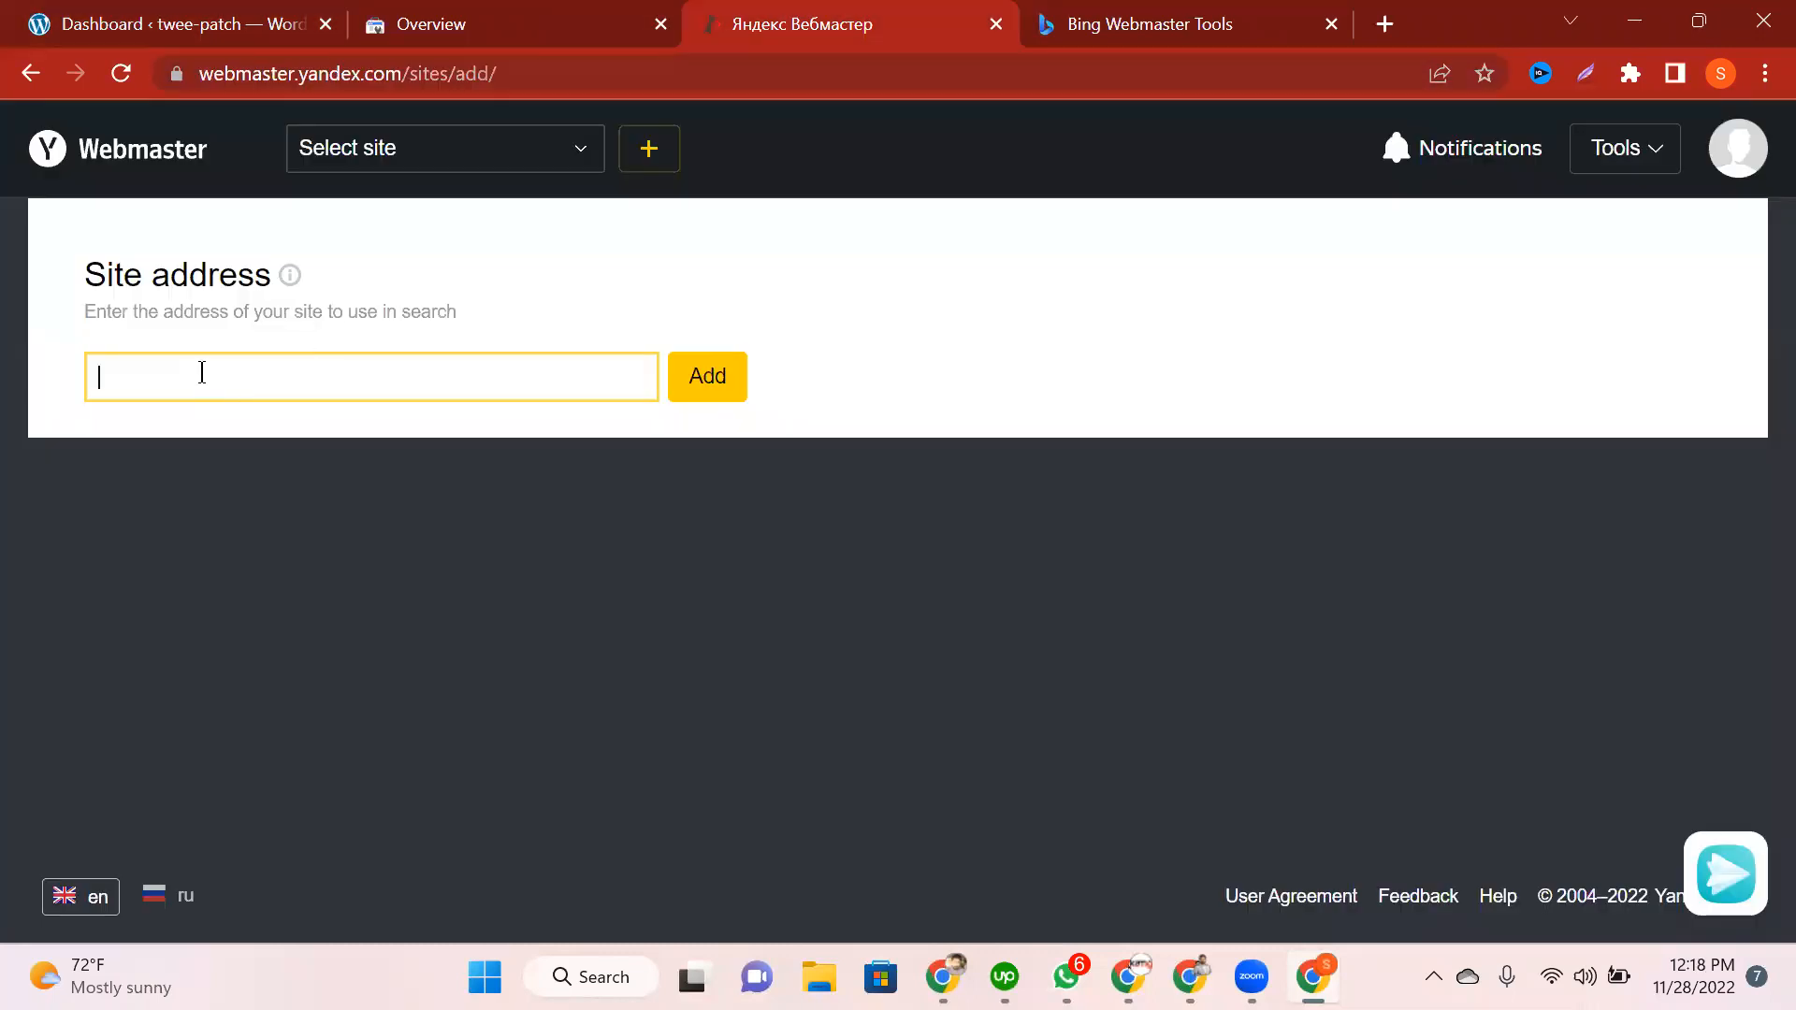
key("ctrl+v")
left_click(709, 376)
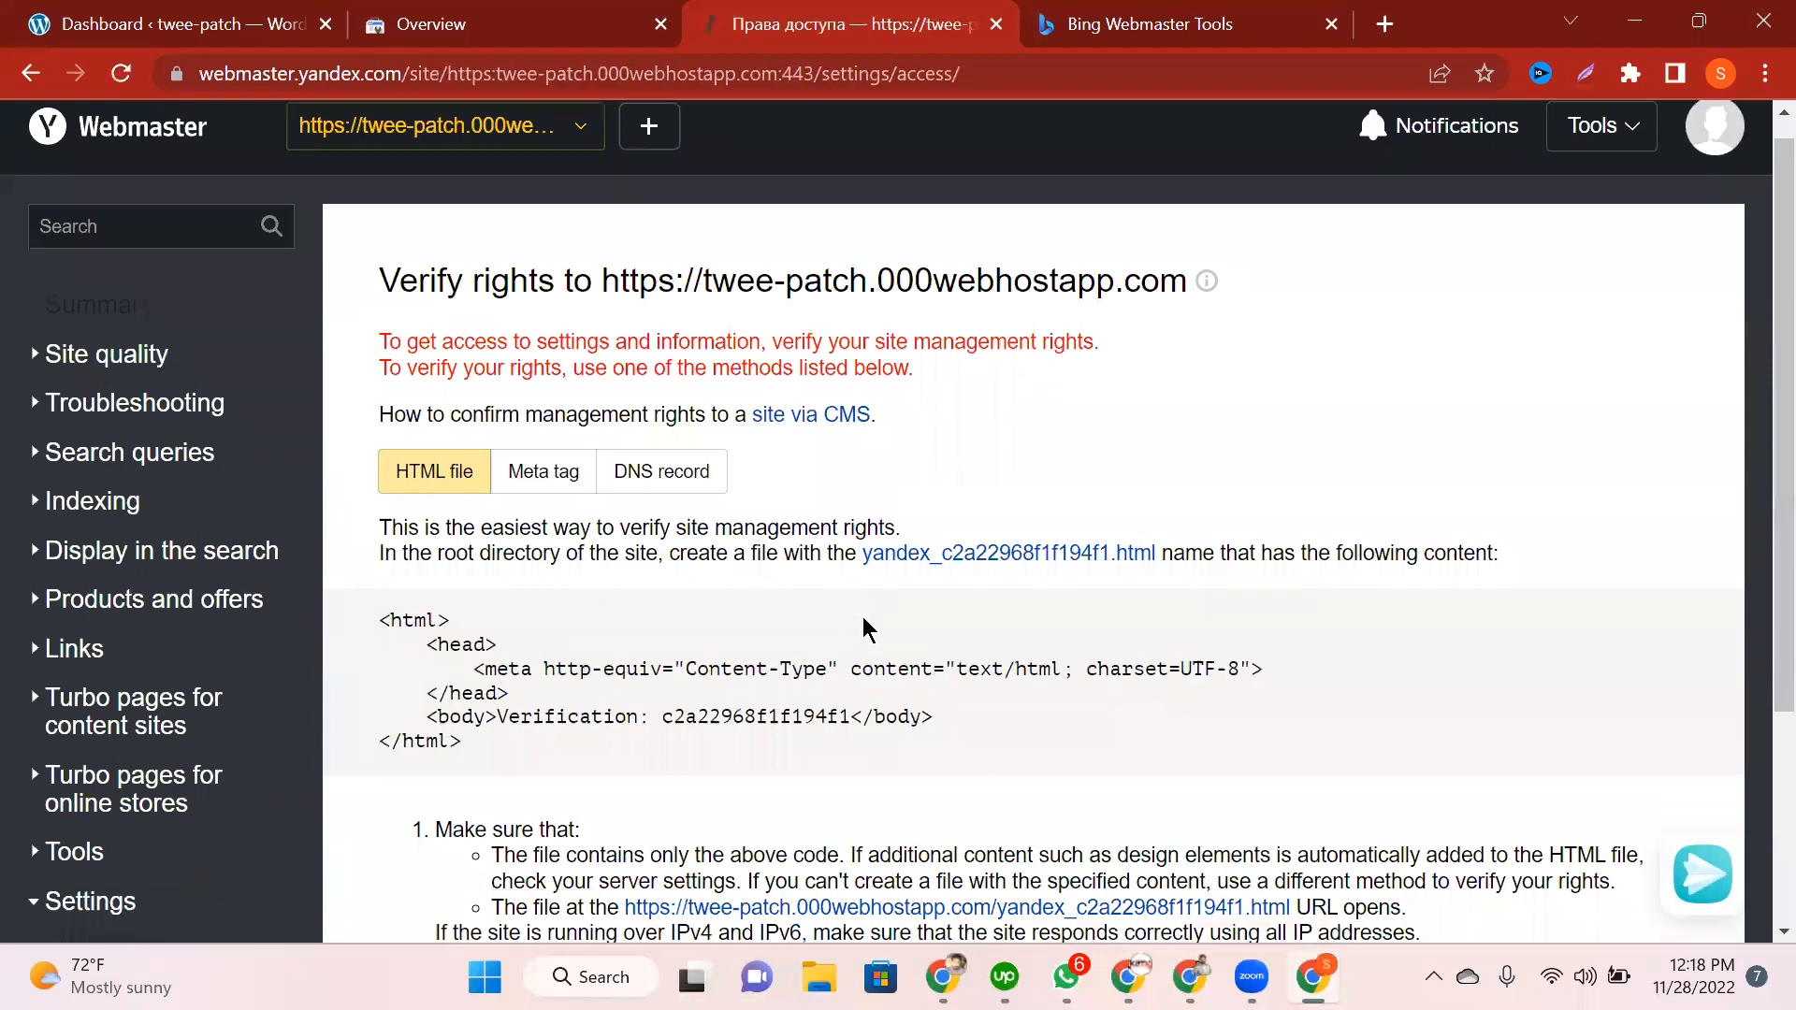
Step: Compare the HTML file, Meta tag and DNS record verification methods, settling on Meta tag
scroll(423, 275, "down", 2)
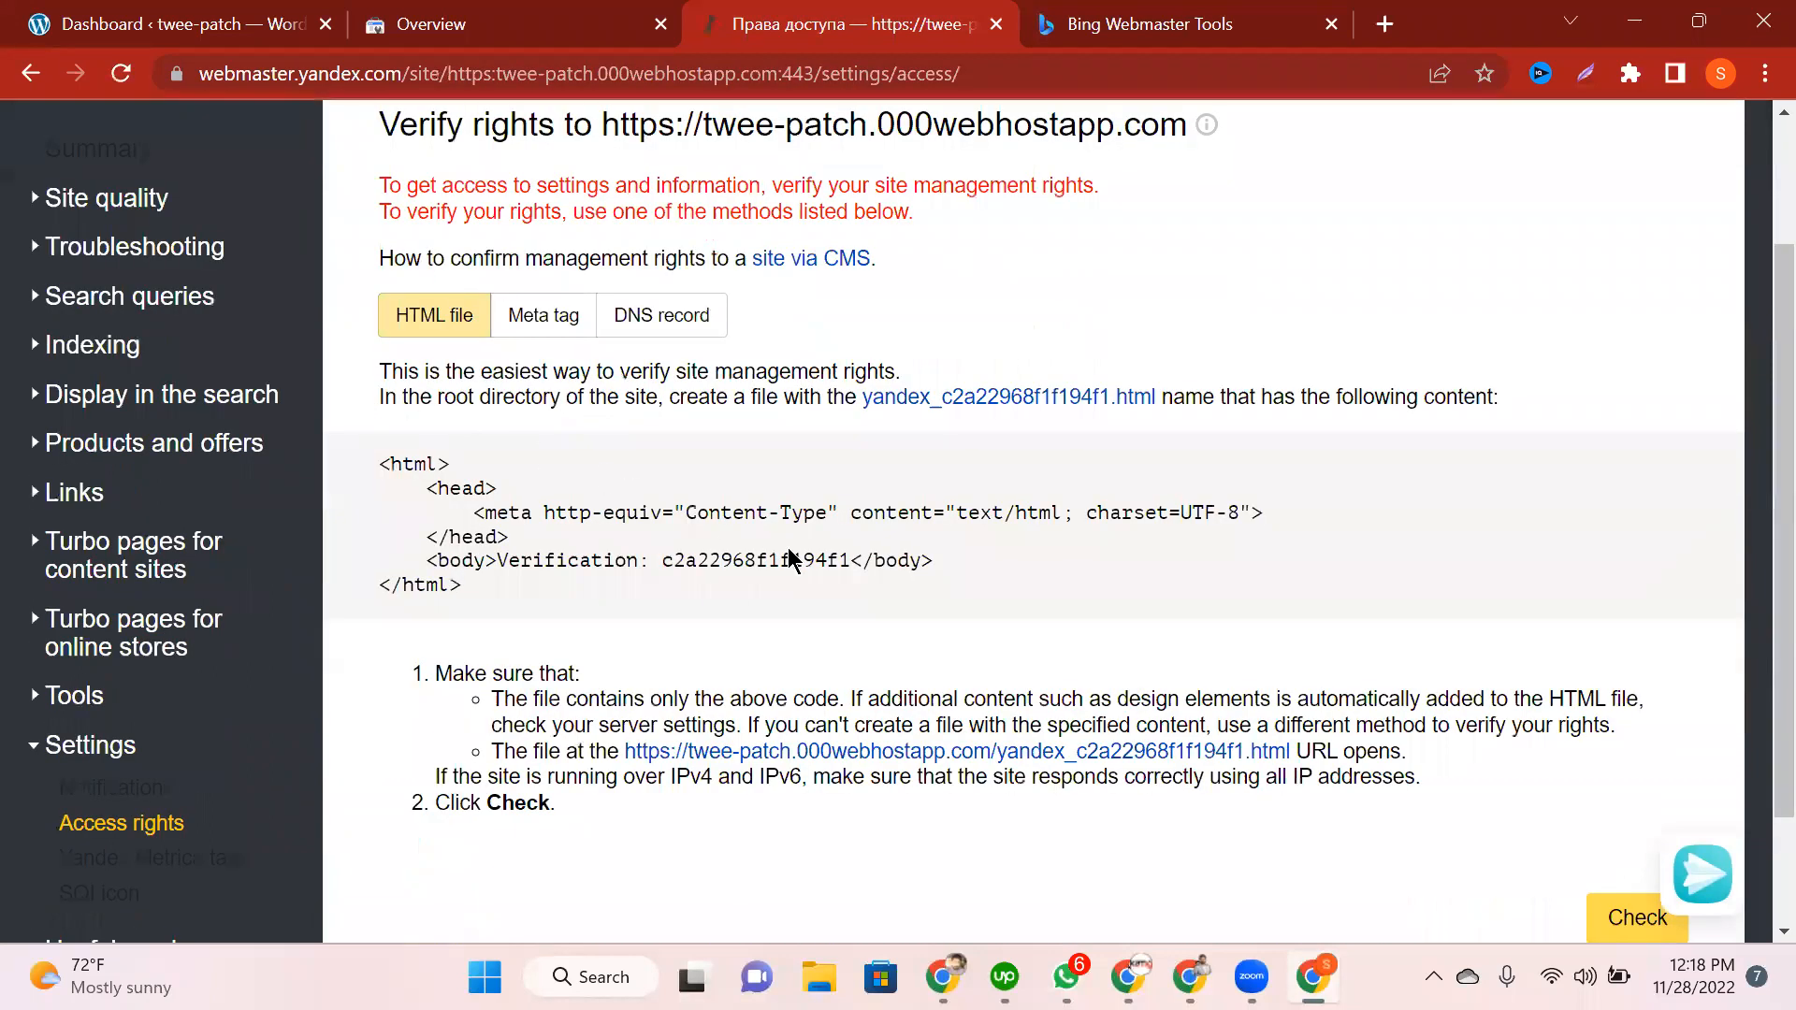
scroll(548, 244, "down", 1)
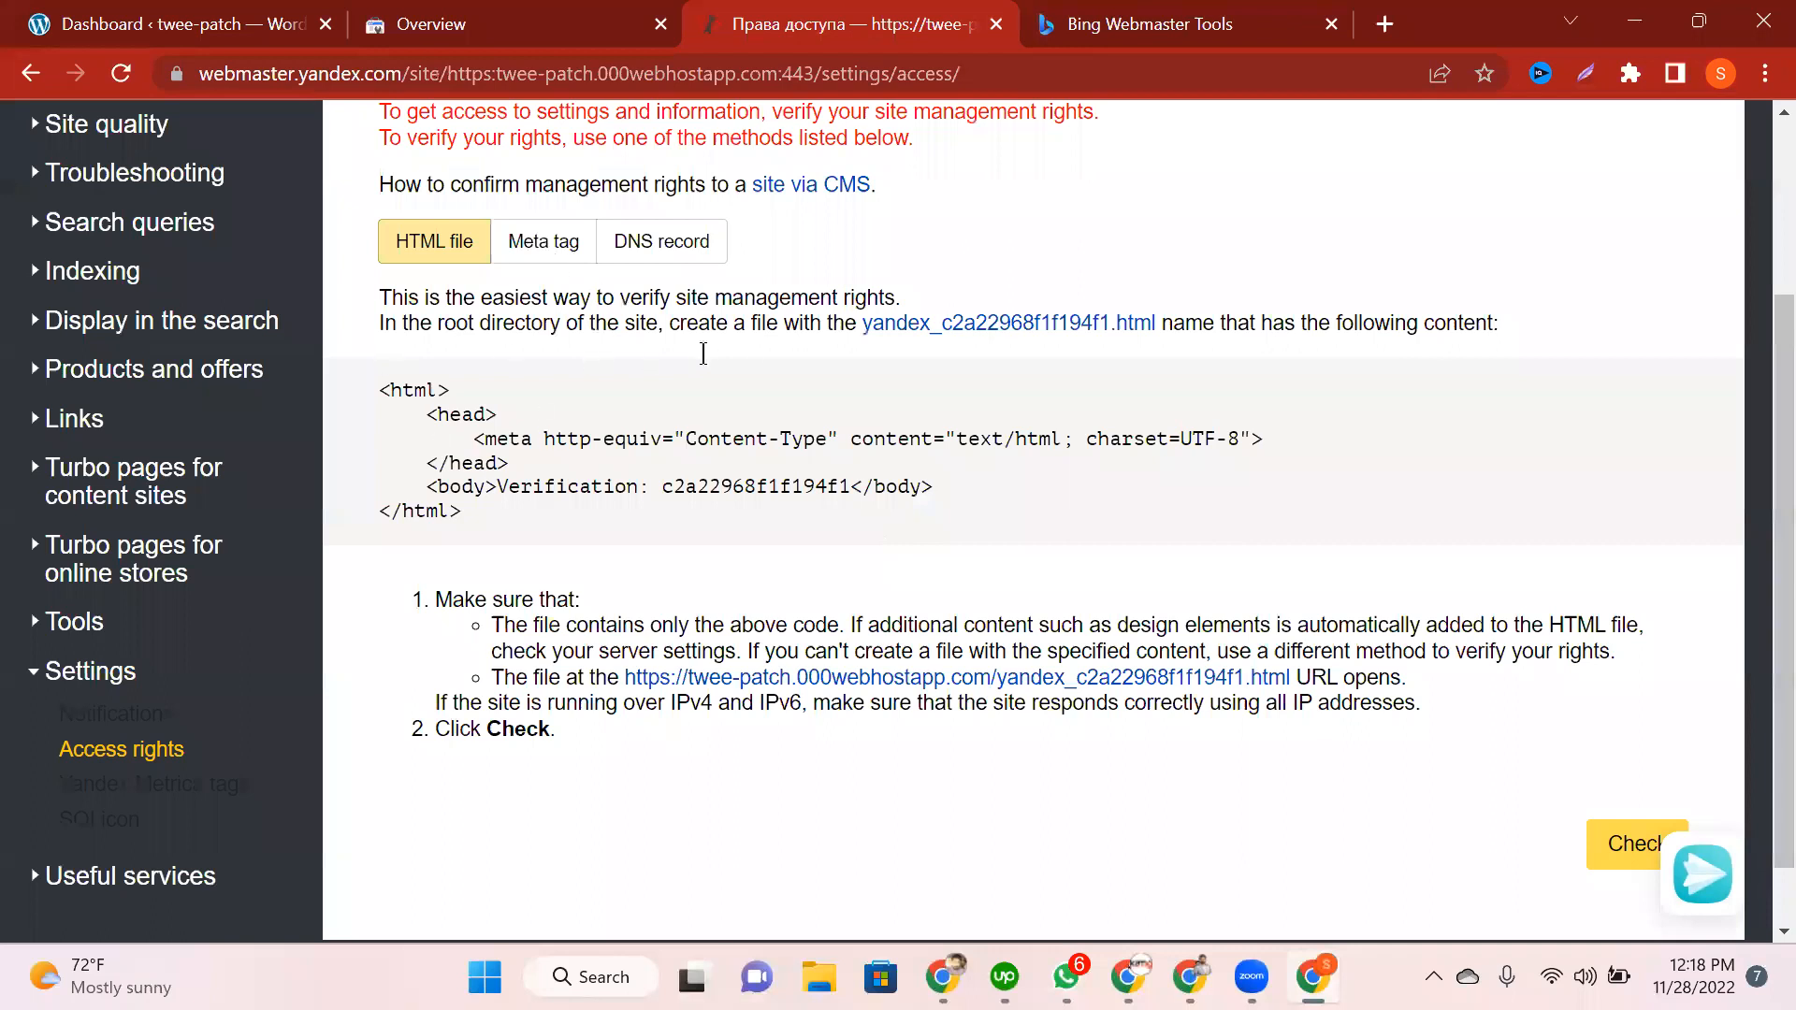
left_click(702, 352)
left_click(544, 241)
left_click(662, 241)
left_click(543, 242)
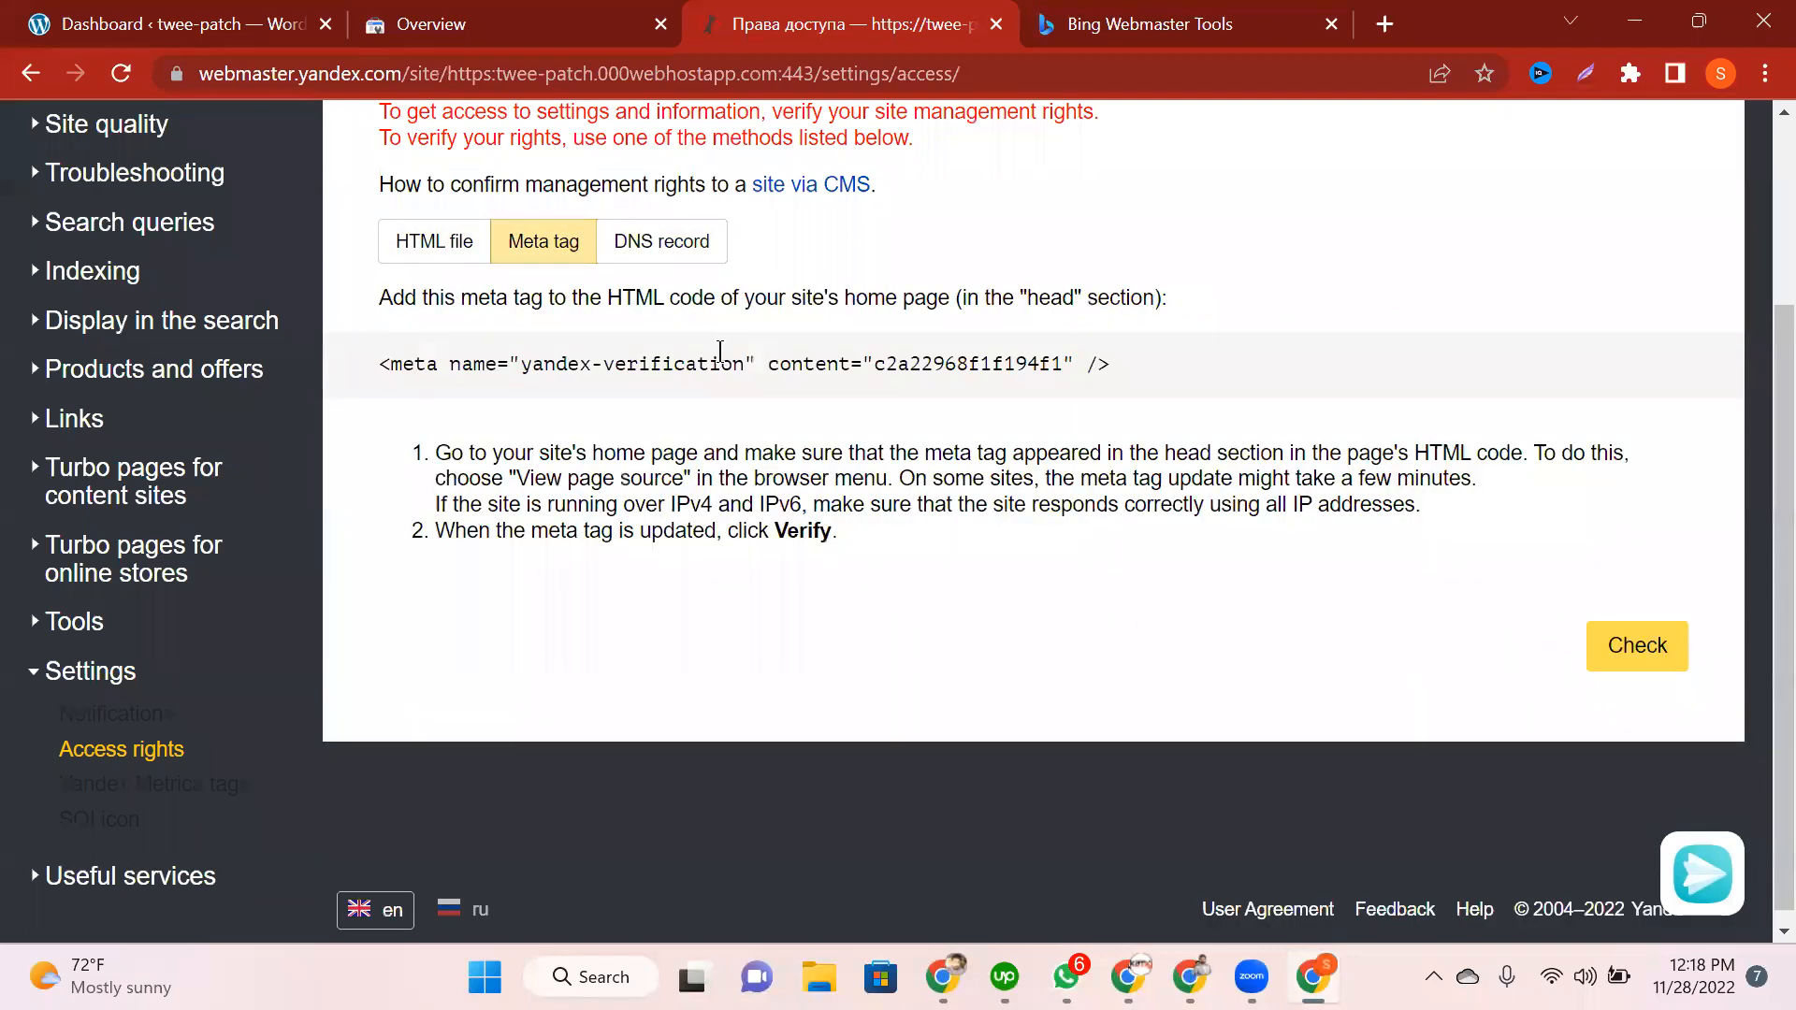
Step: Select the yandex-verification meta tag's content value, then return to the WordPress dashboard
left_click_drag(1119, 374, 722, 365)
left_click_drag(361, 358, 359, 359)
left_click(668, 418)
triple_click(779, 361)
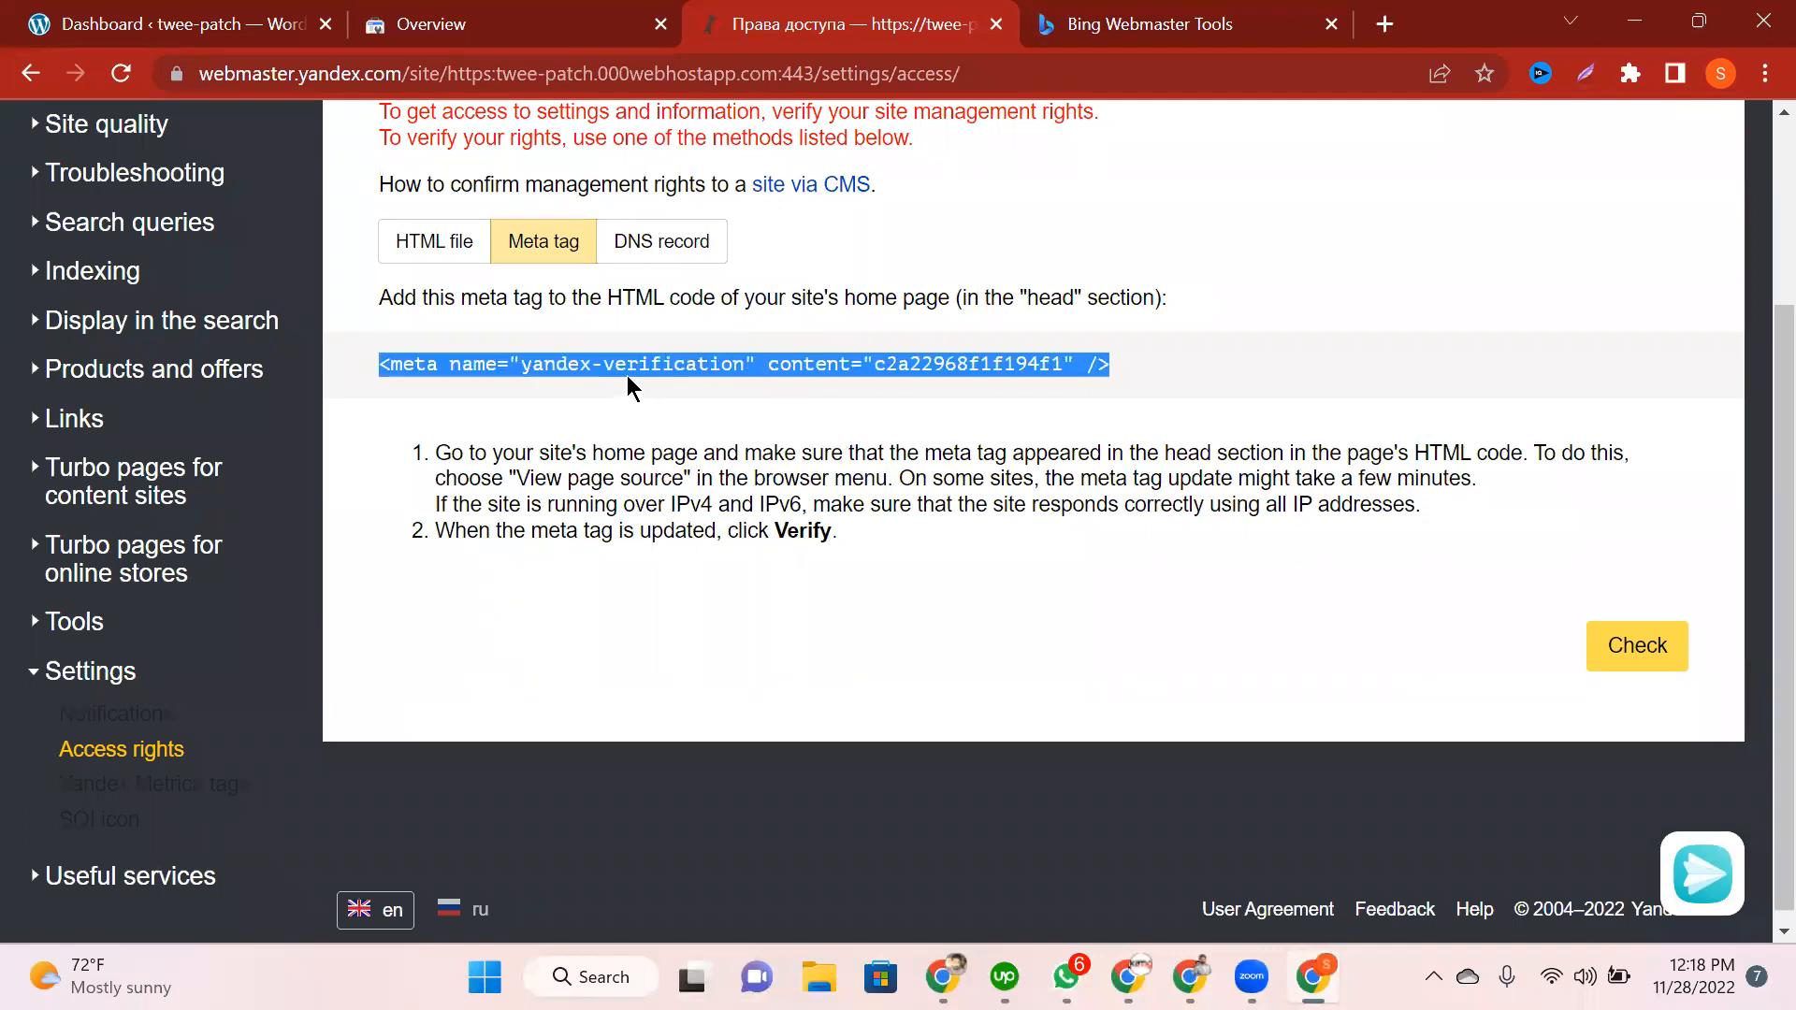
left_click_drag(528, 453, 935, 589)
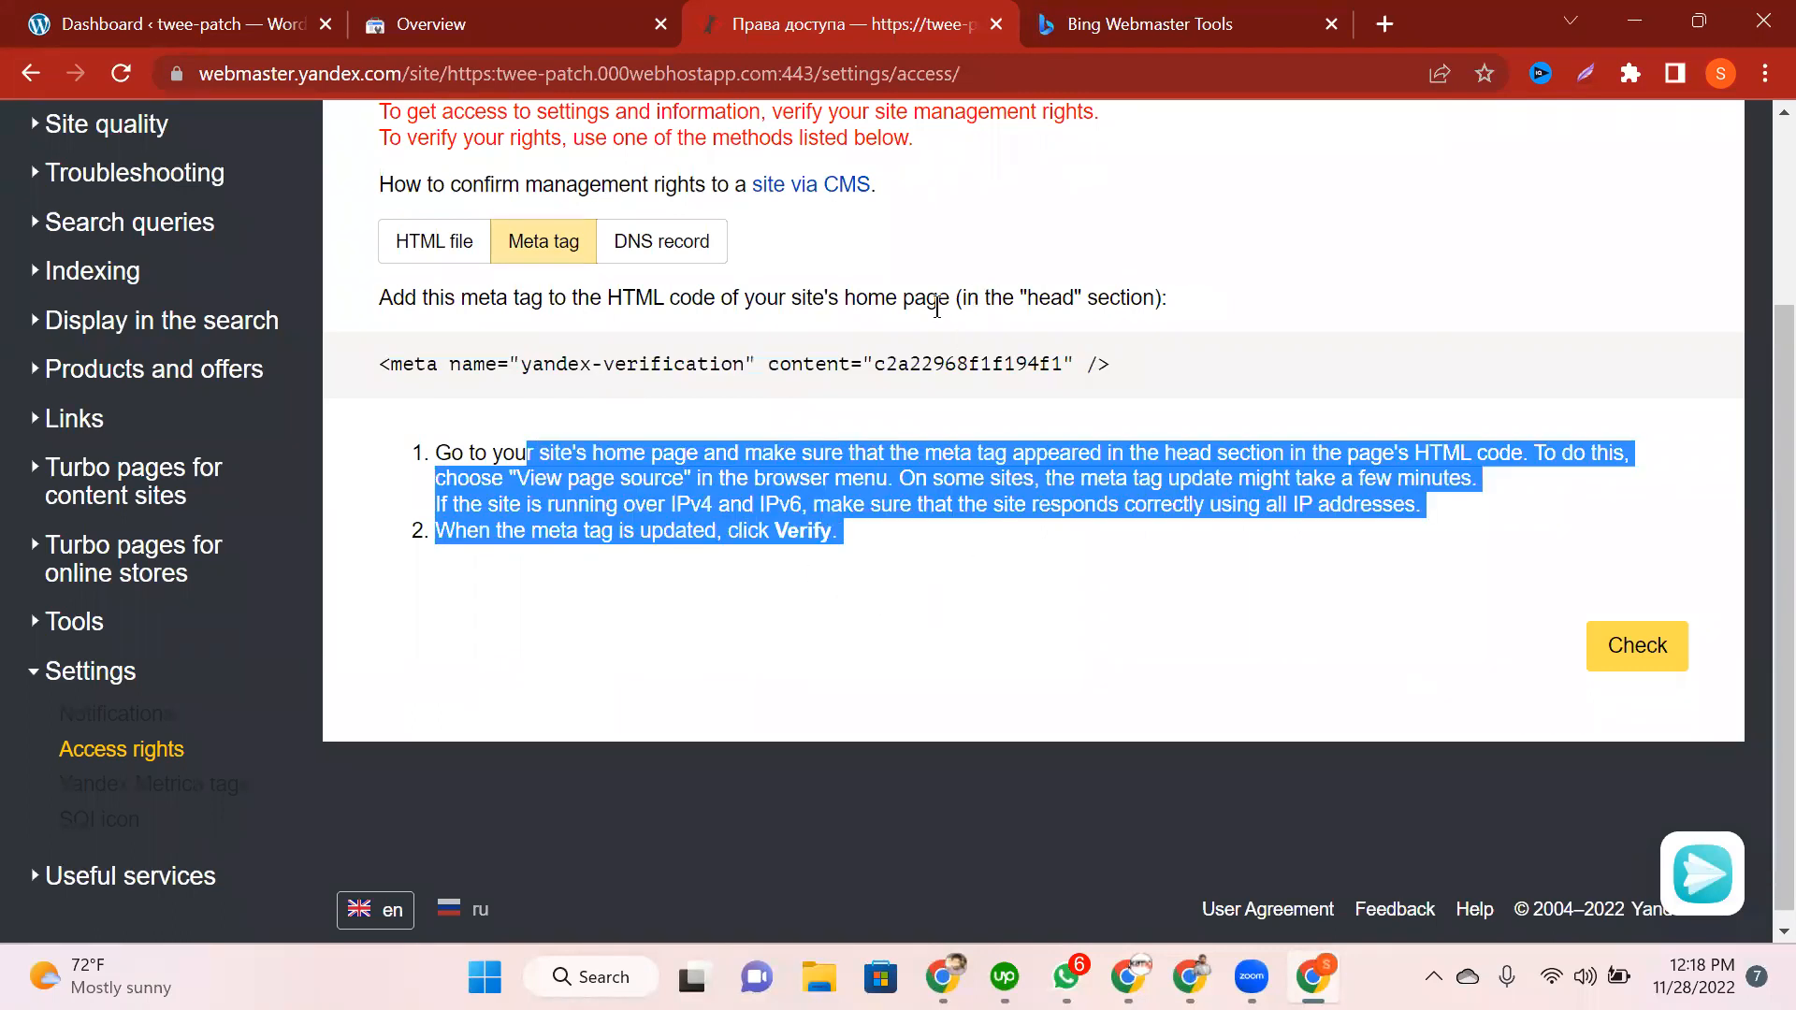
left_click(652, 86)
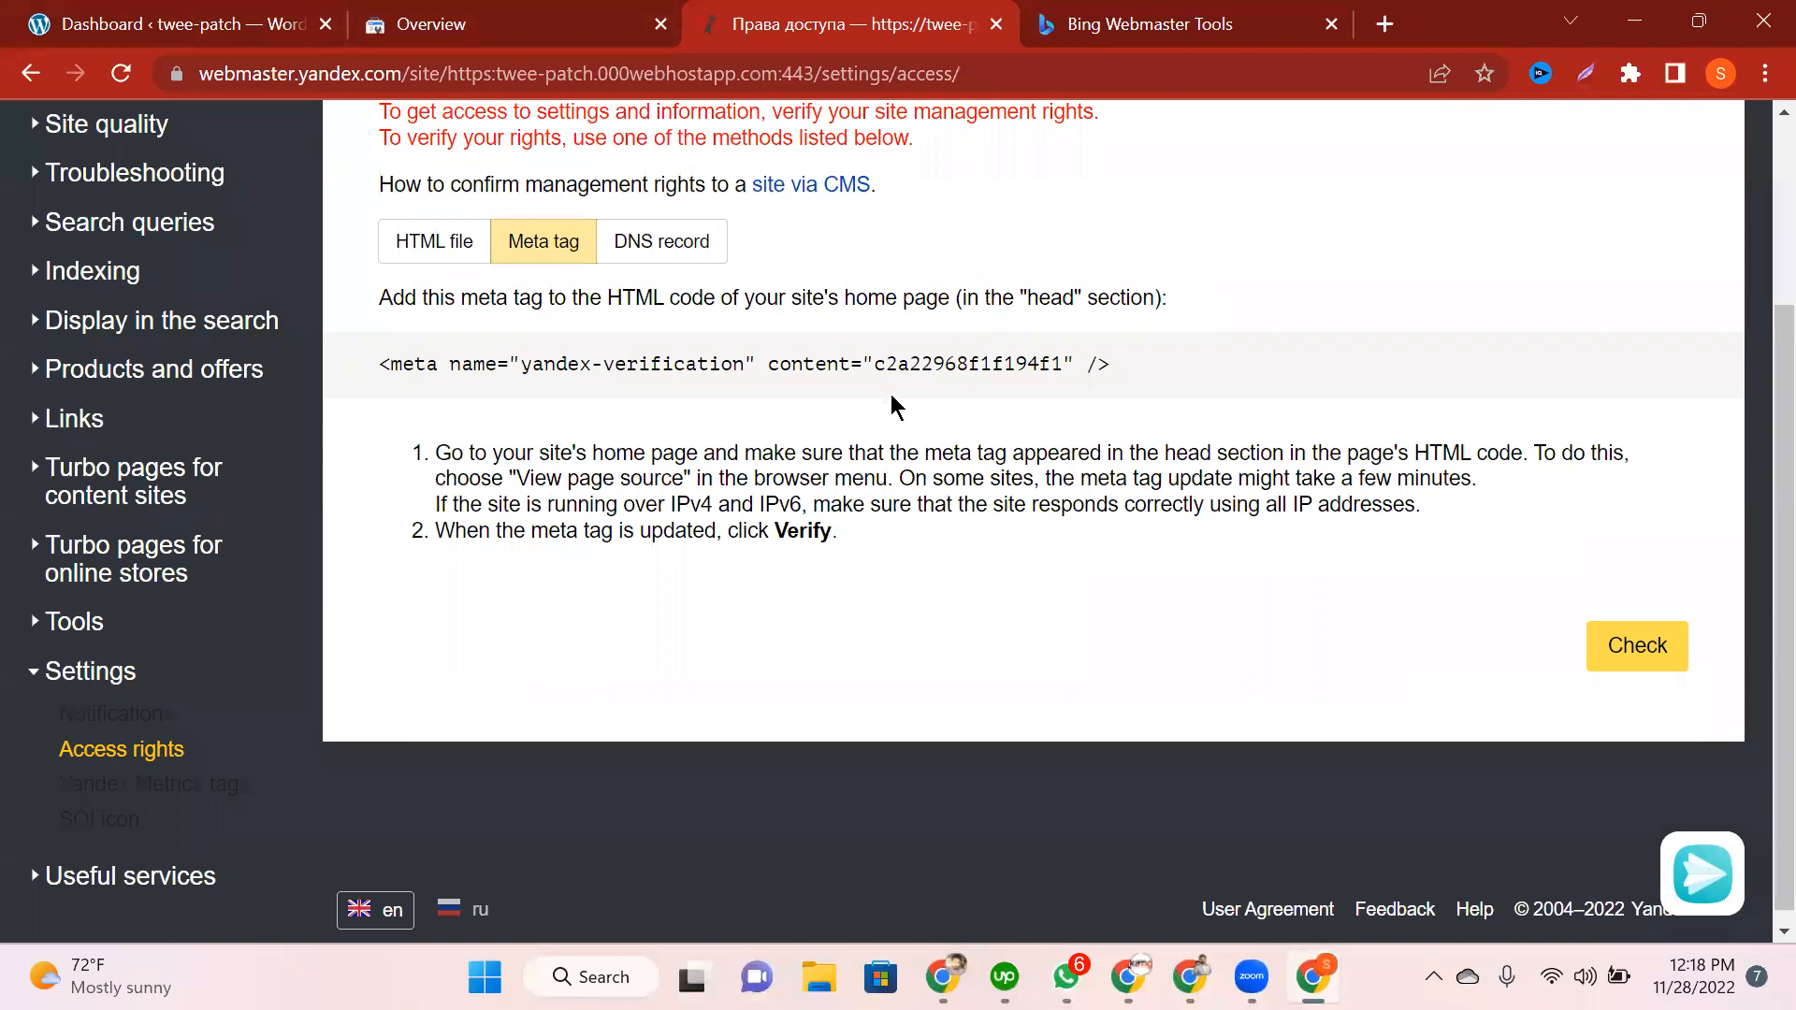
left_click_drag(874, 363, 1063, 363)
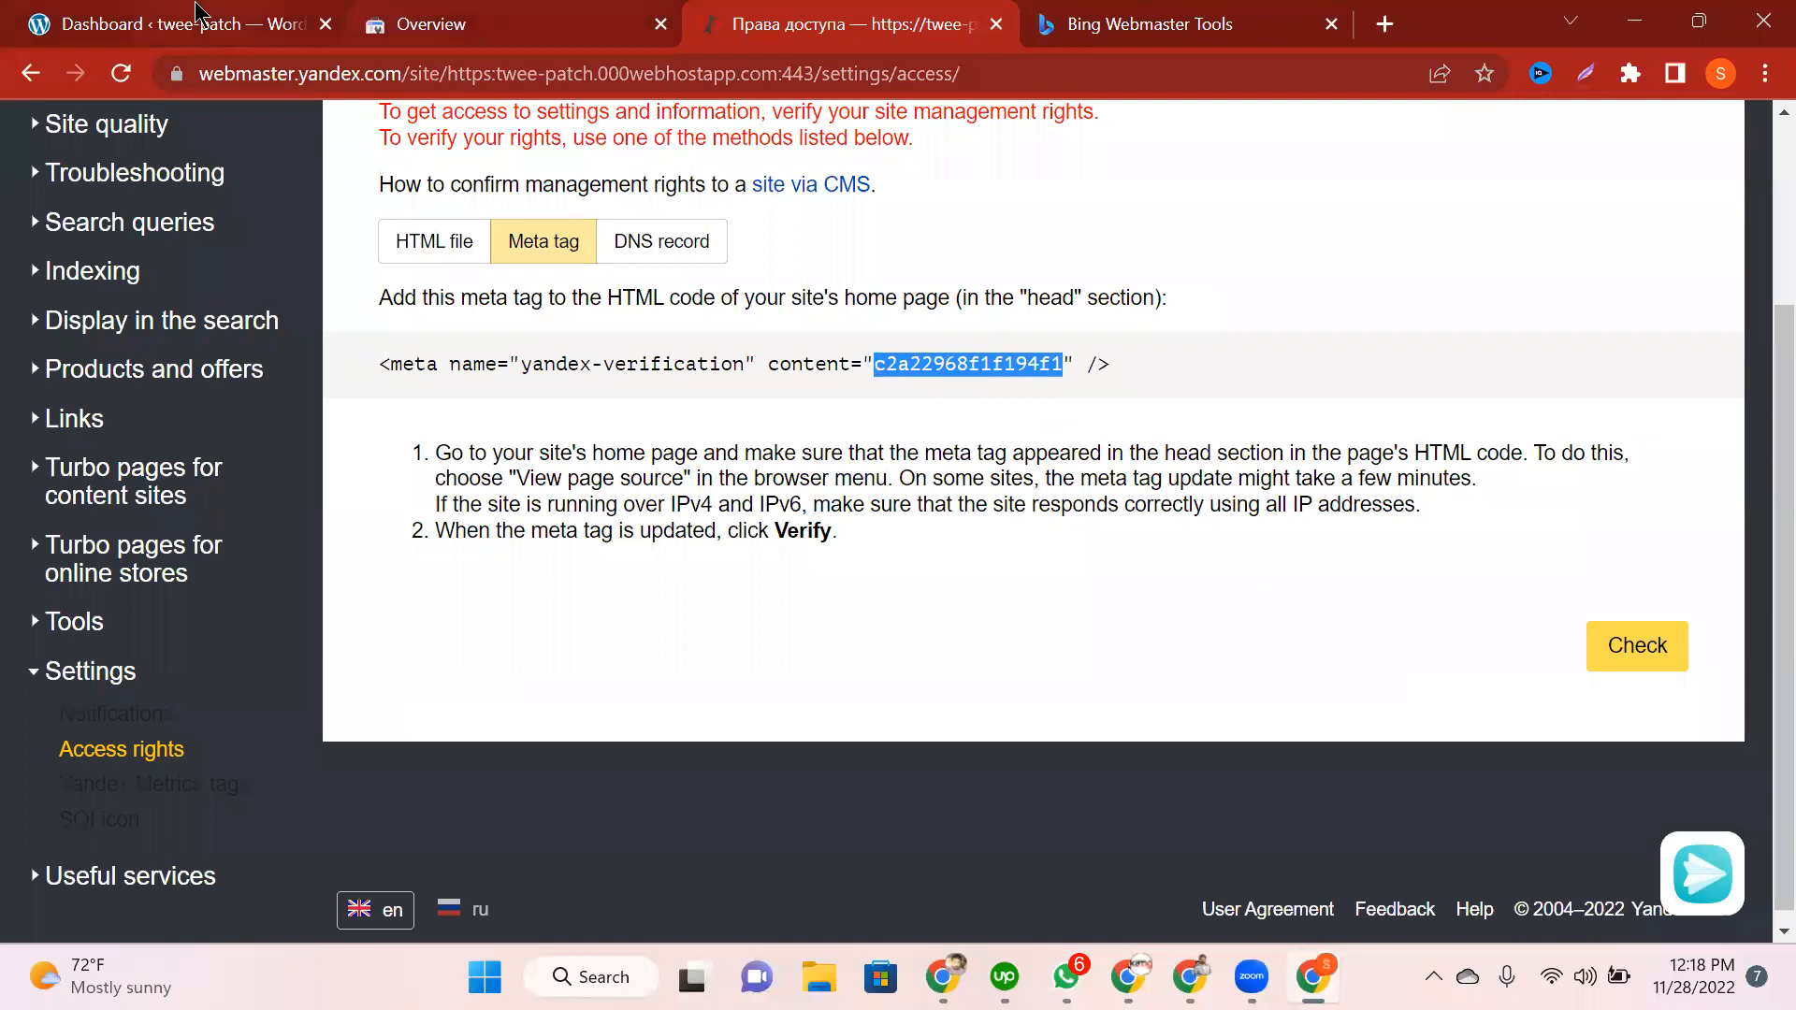
key("ctrl+1")
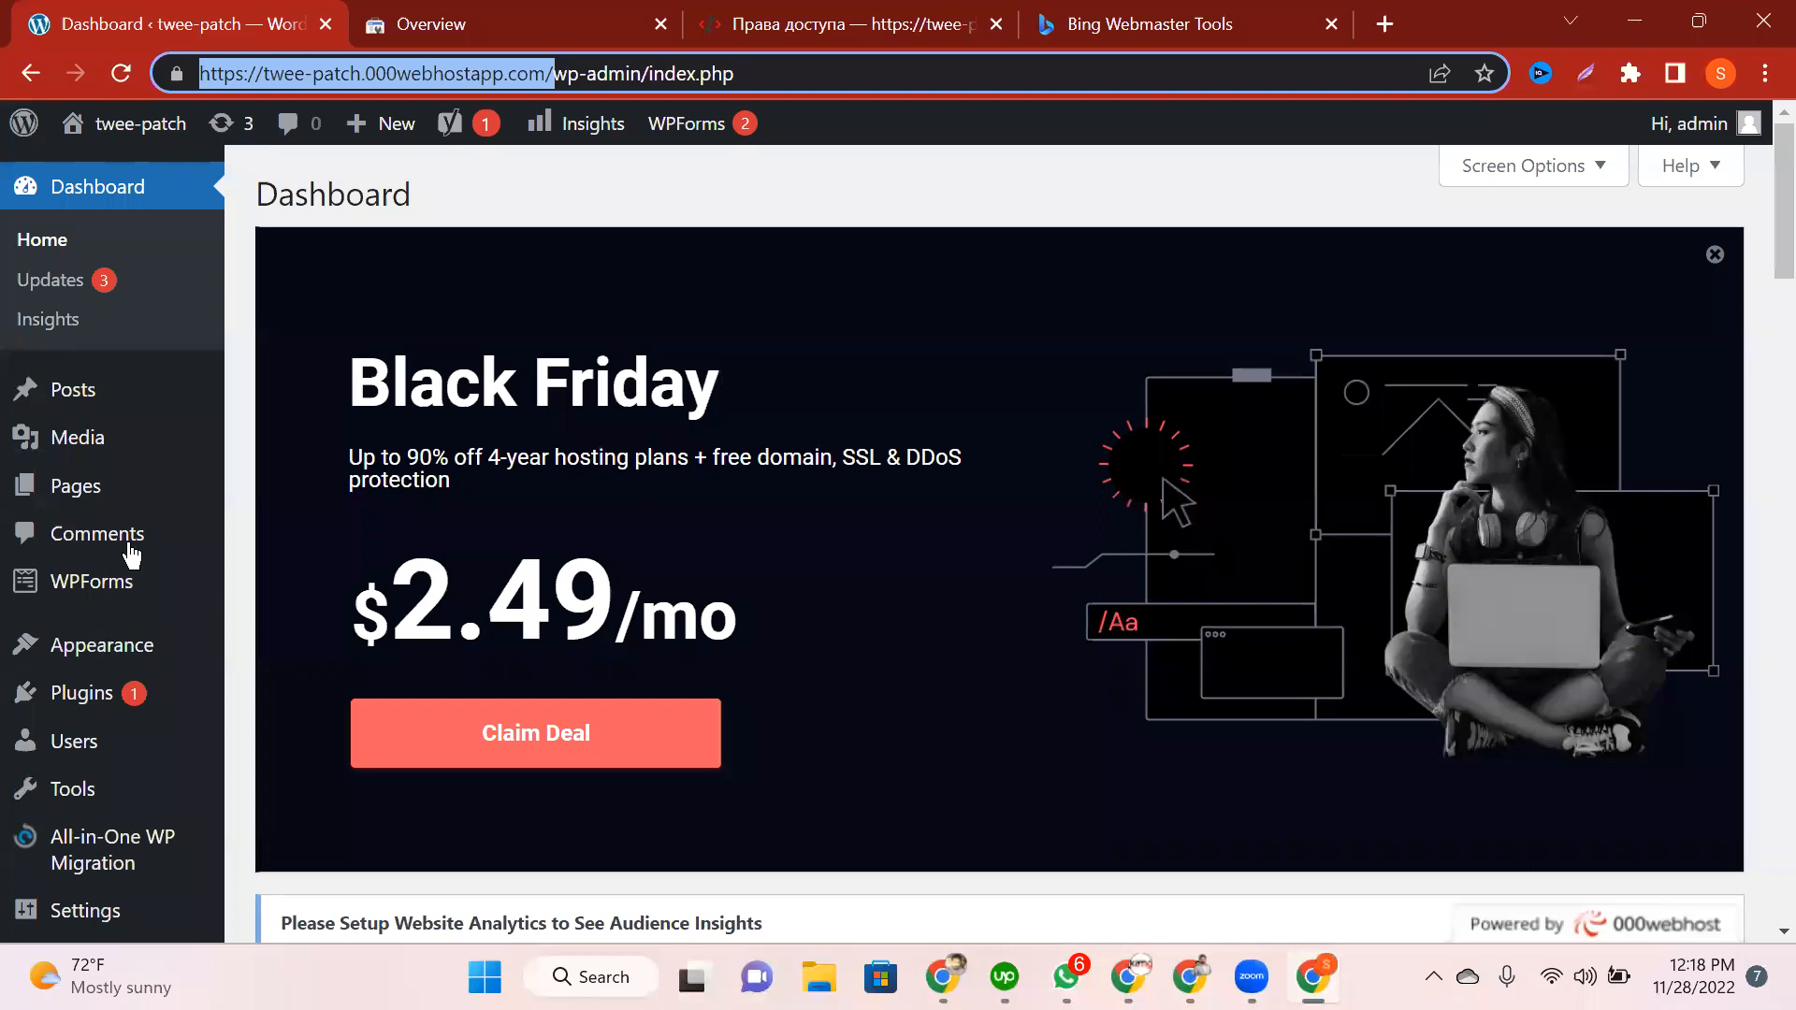
Step: Open Yoast SEO's Webmaster Tools tab showing the Baidu, Bing, Google and Yandex verification code fields
scroll(108, 847, "down", 3)
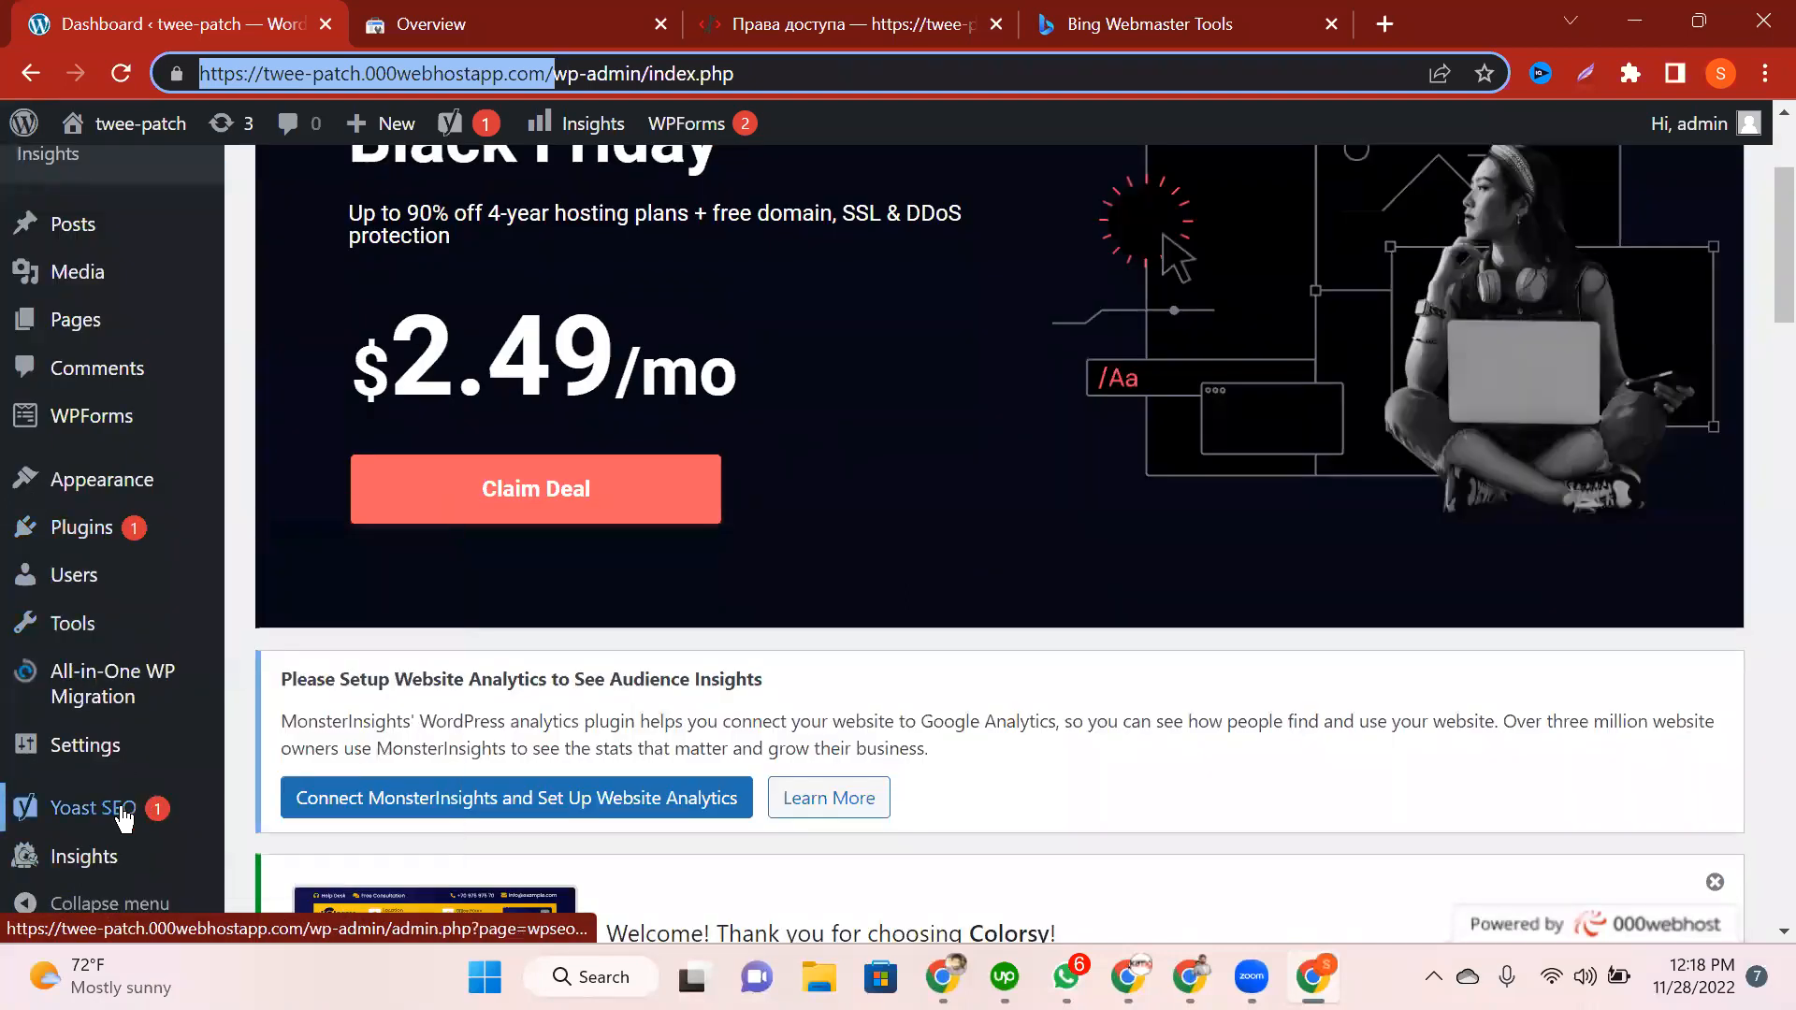
scroll(97, 826, "down", 3)
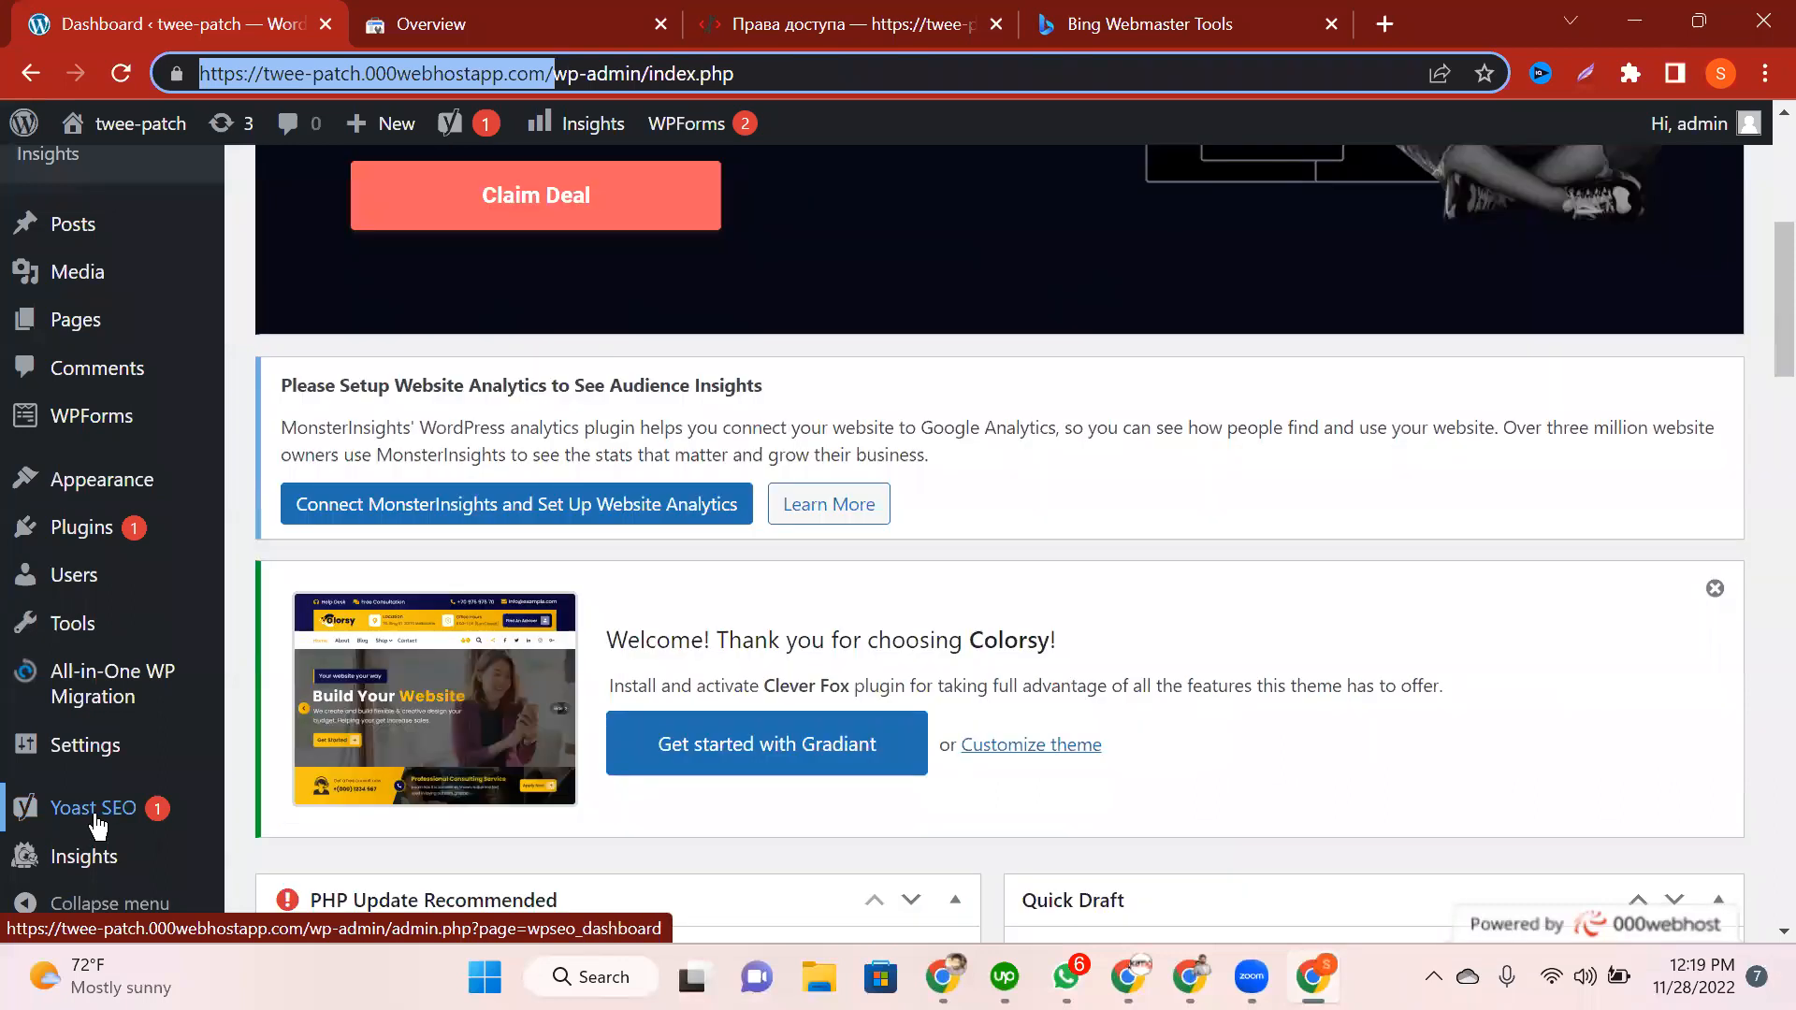
left_click(97, 821)
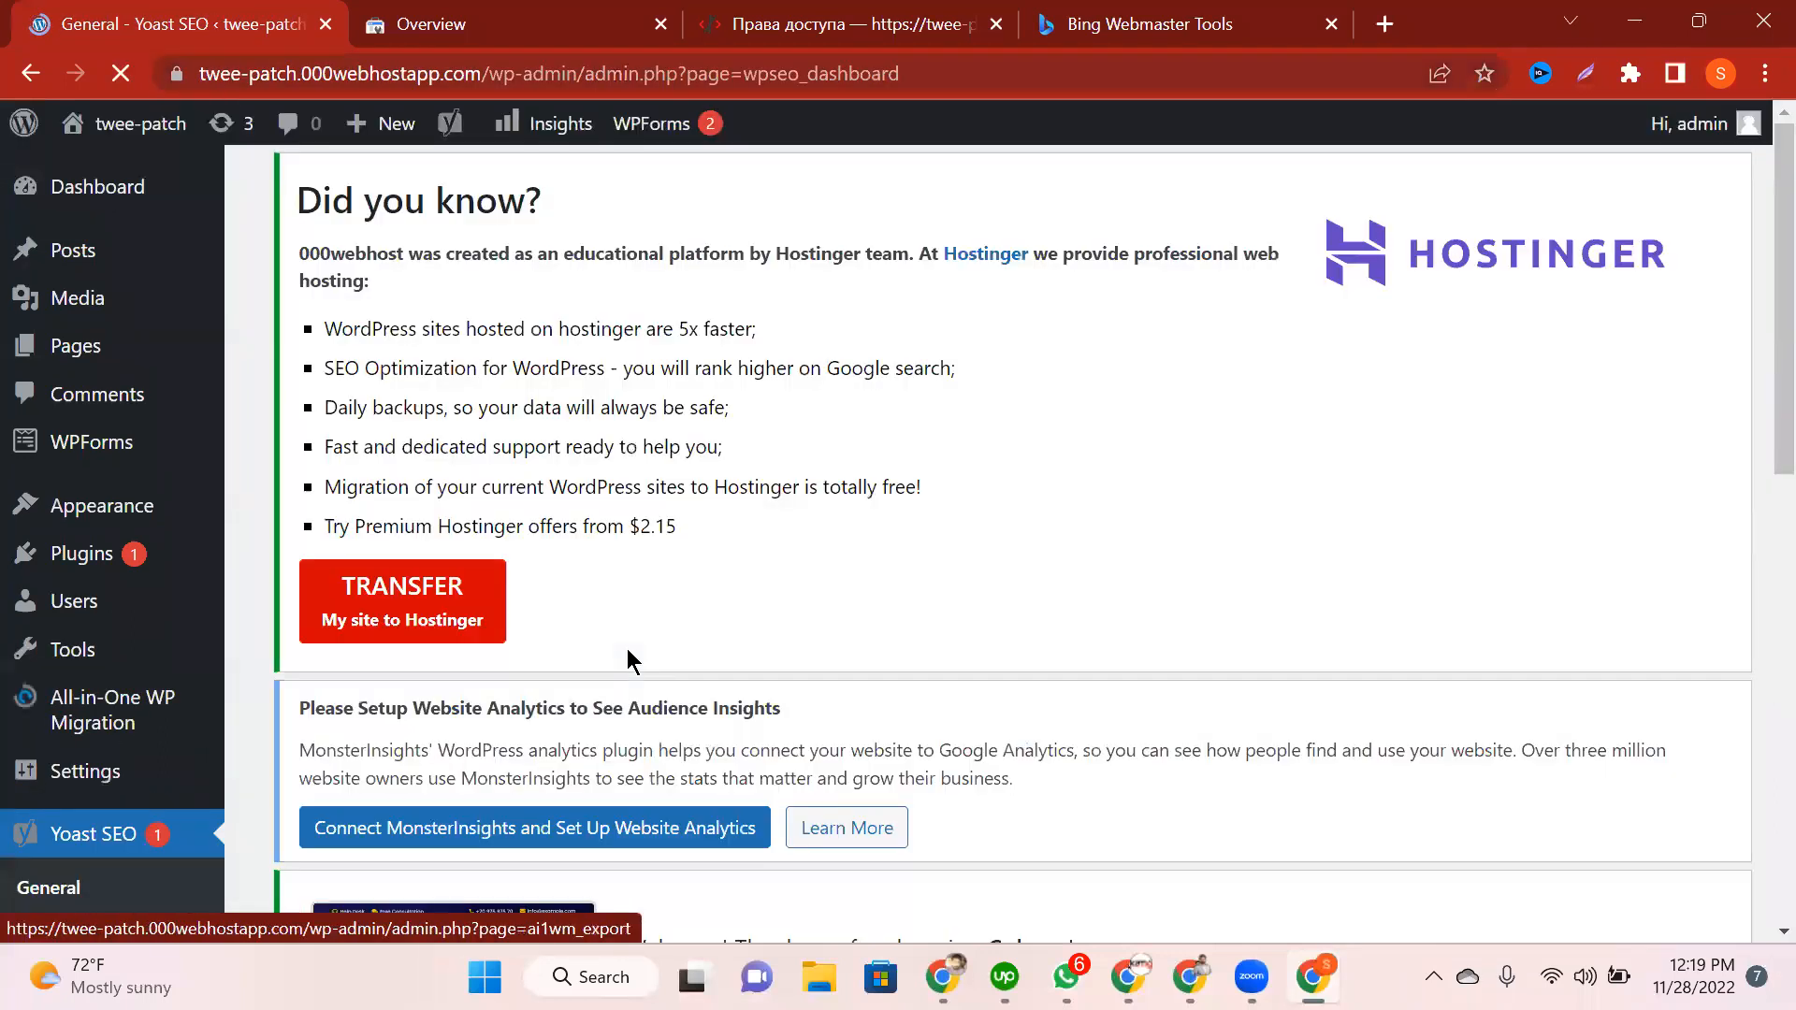
scroll(63, 346, "down", 6)
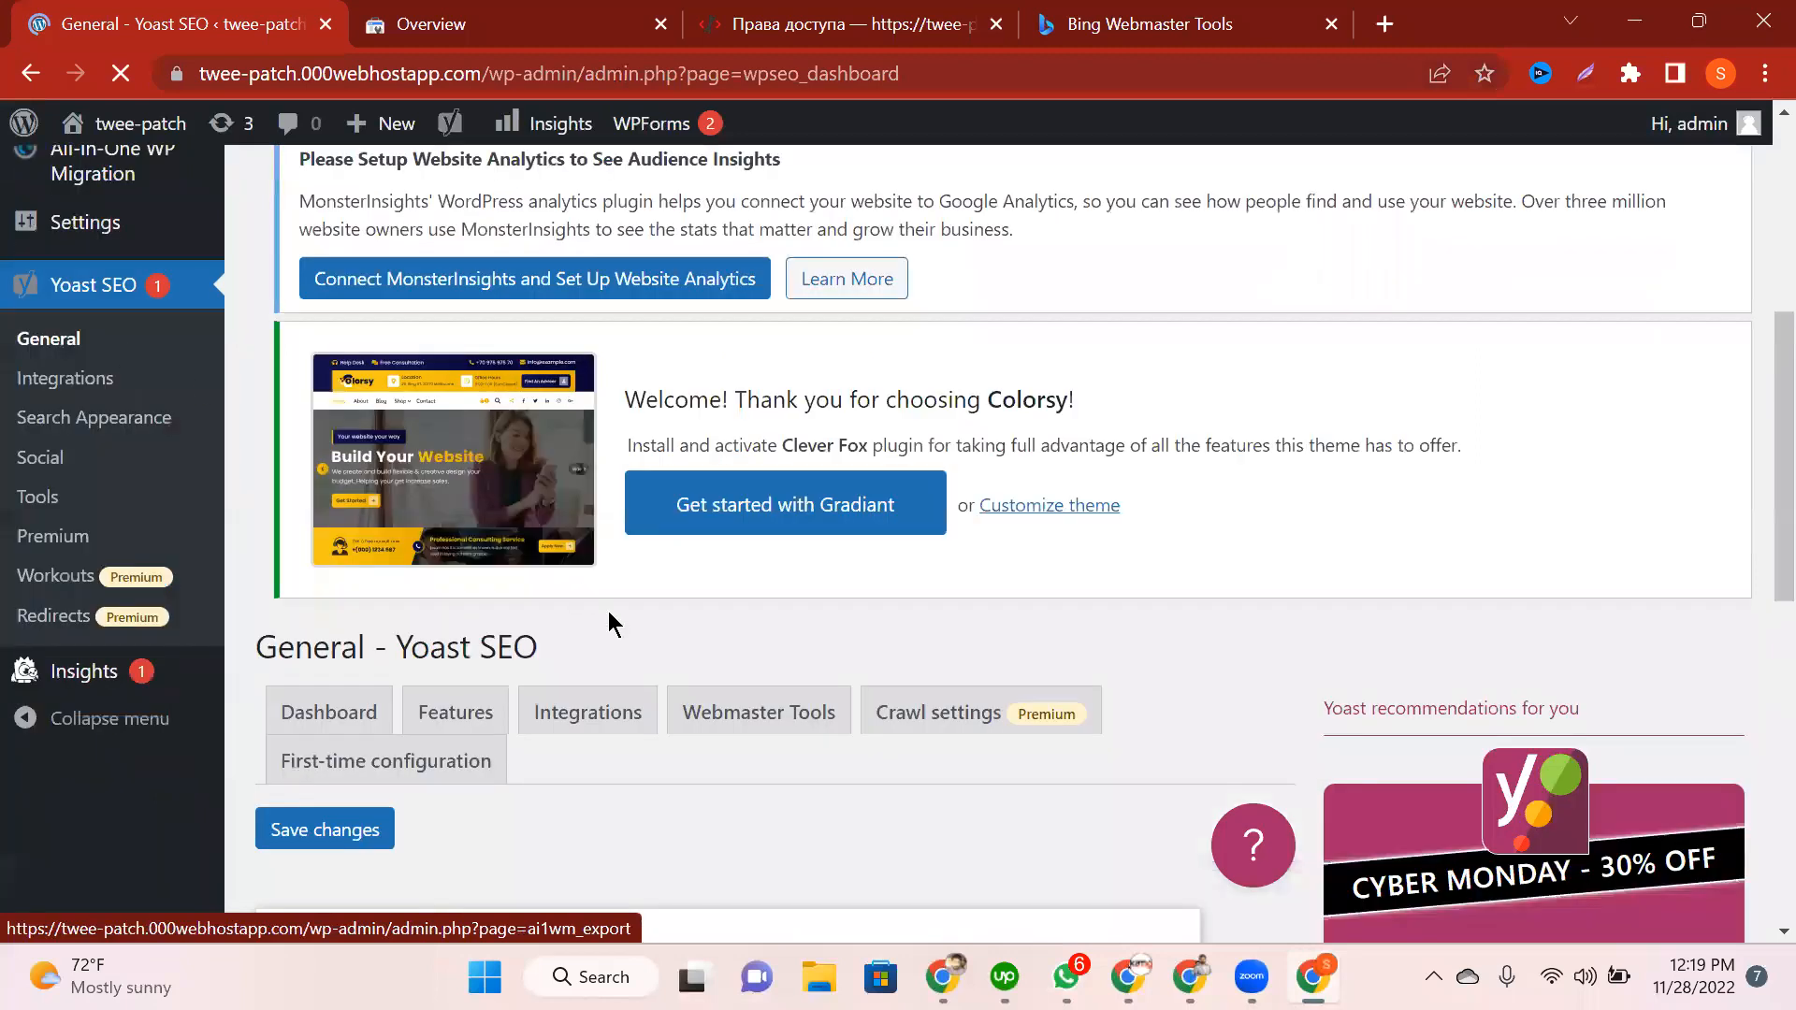
scroll(736, 468, "down", 3)
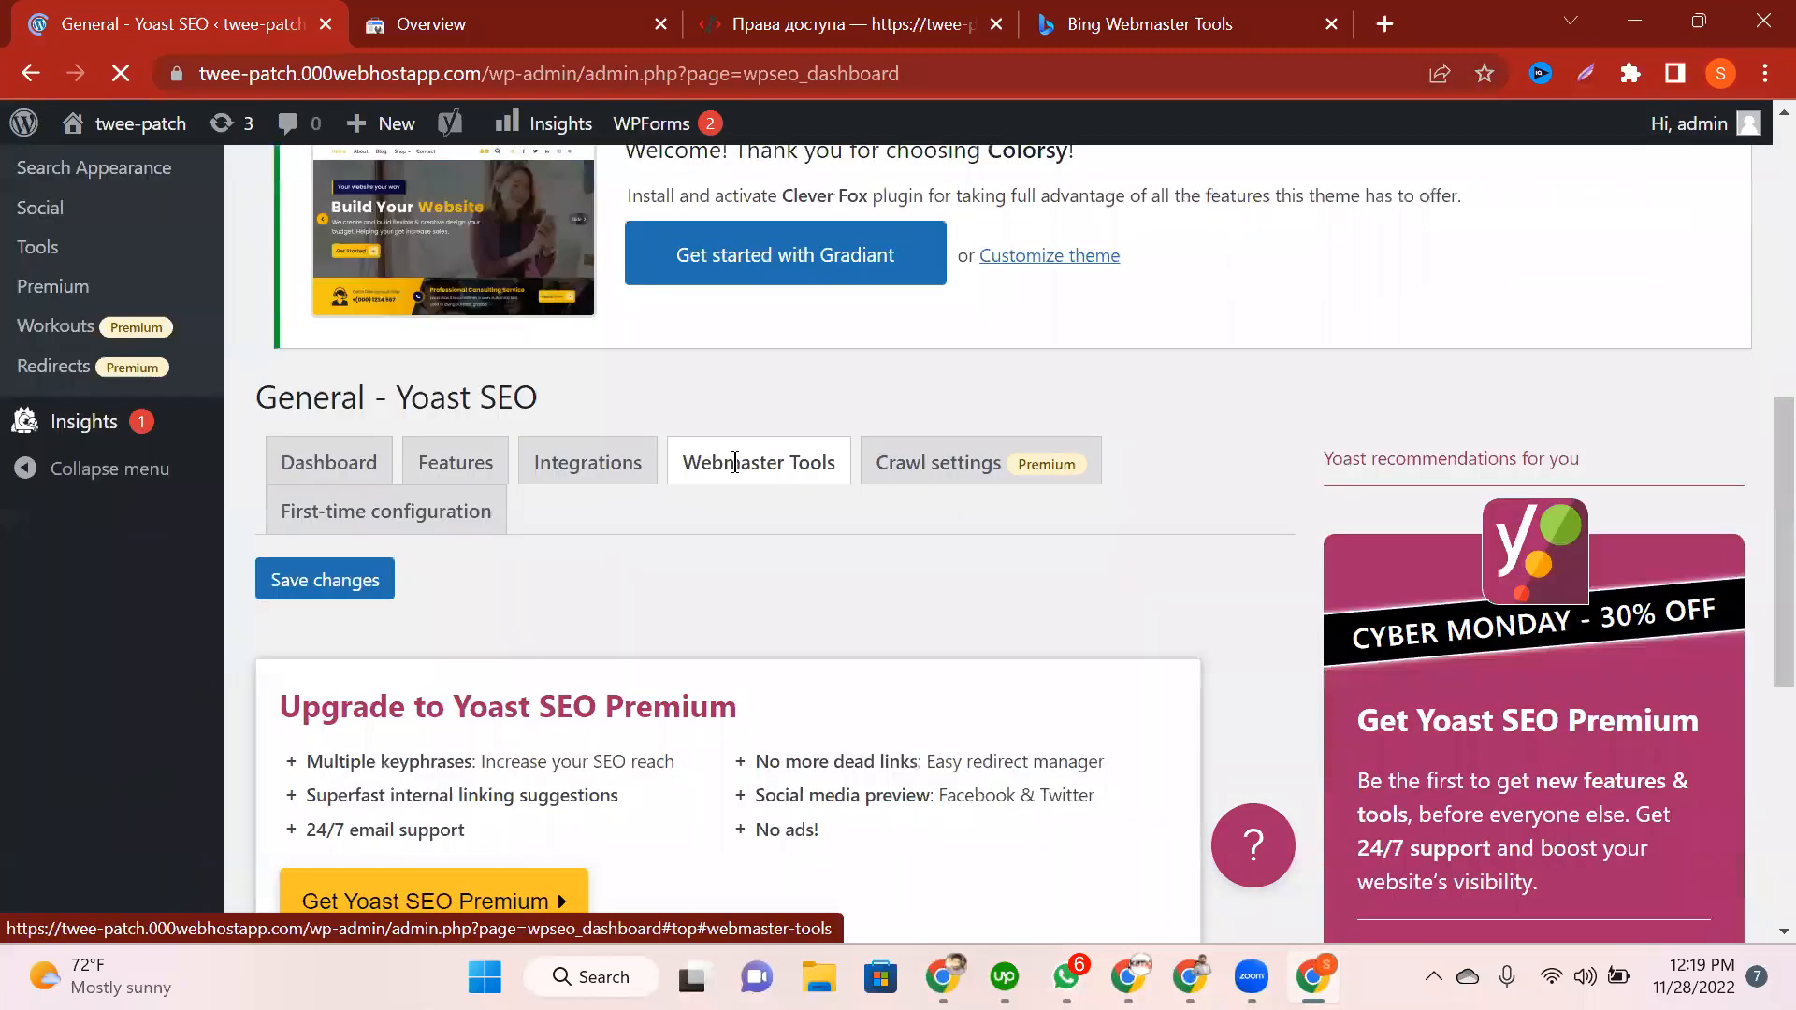
left_click(735, 462)
scroll(773, 670, "down", 5)
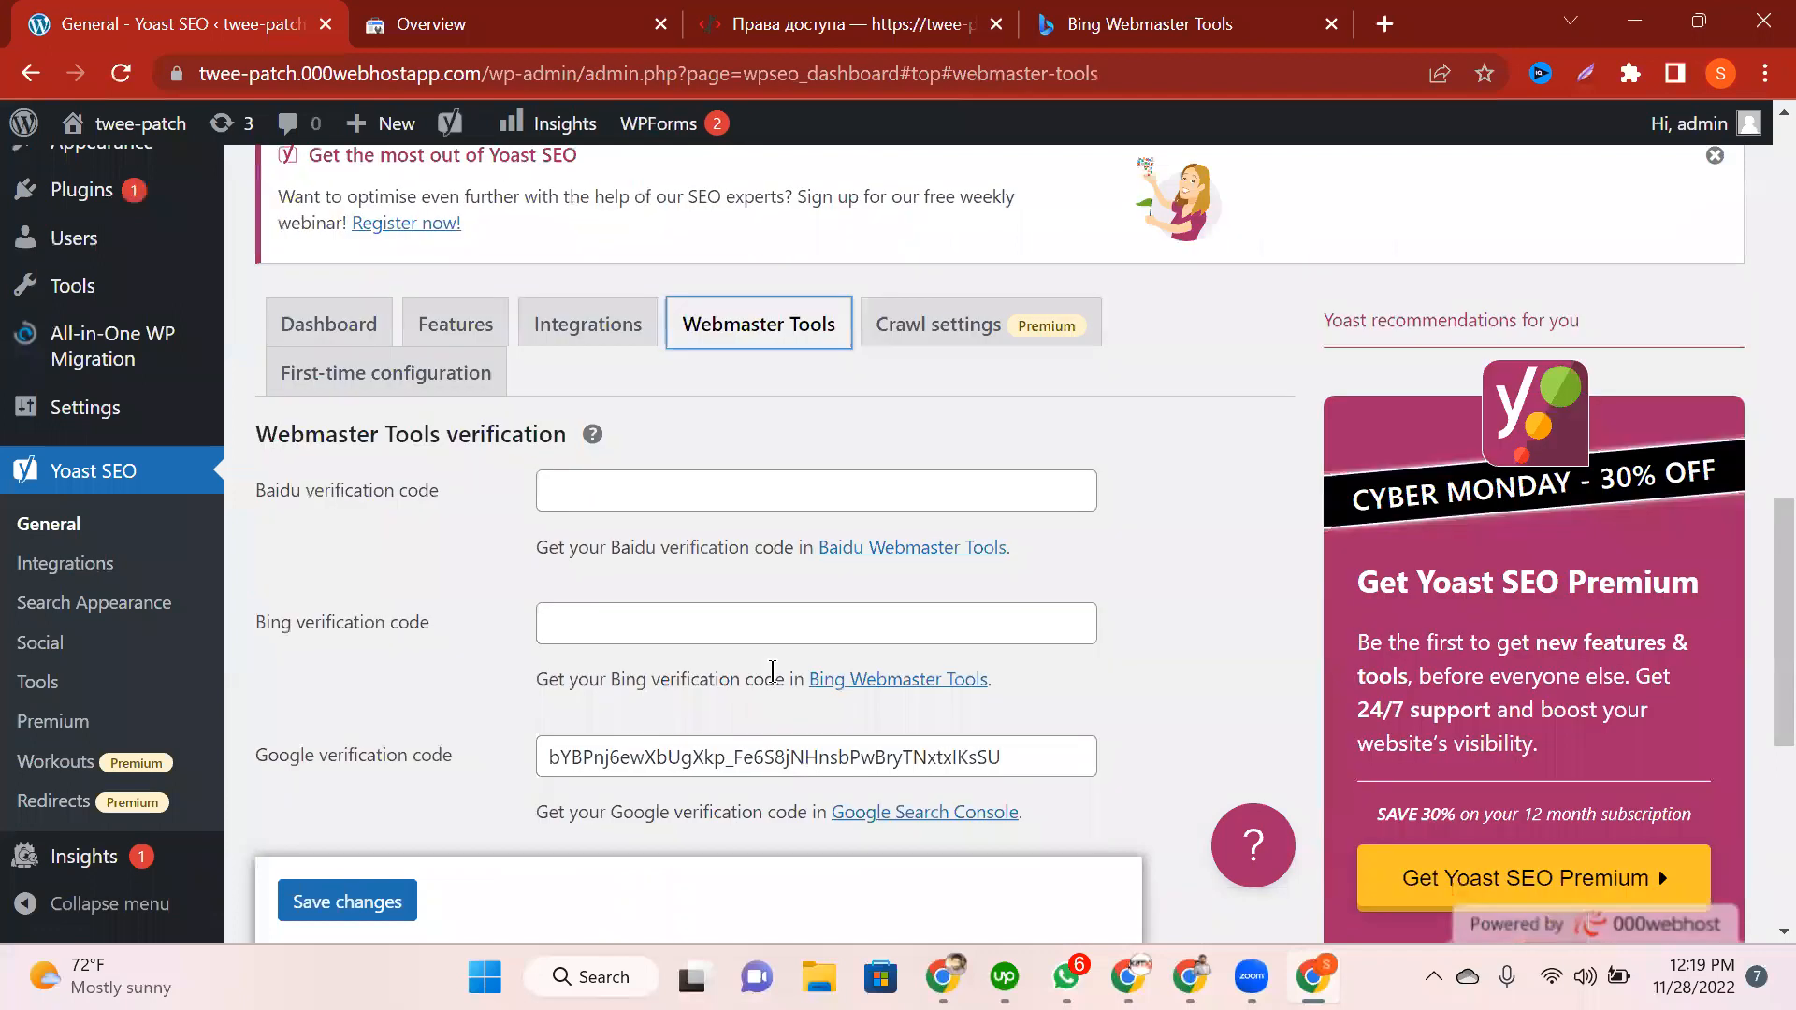
Step: Paste the Yandex meta tag code into Yoast's Yandex verification field and save changes
scroll(739, 118, "down", 2)
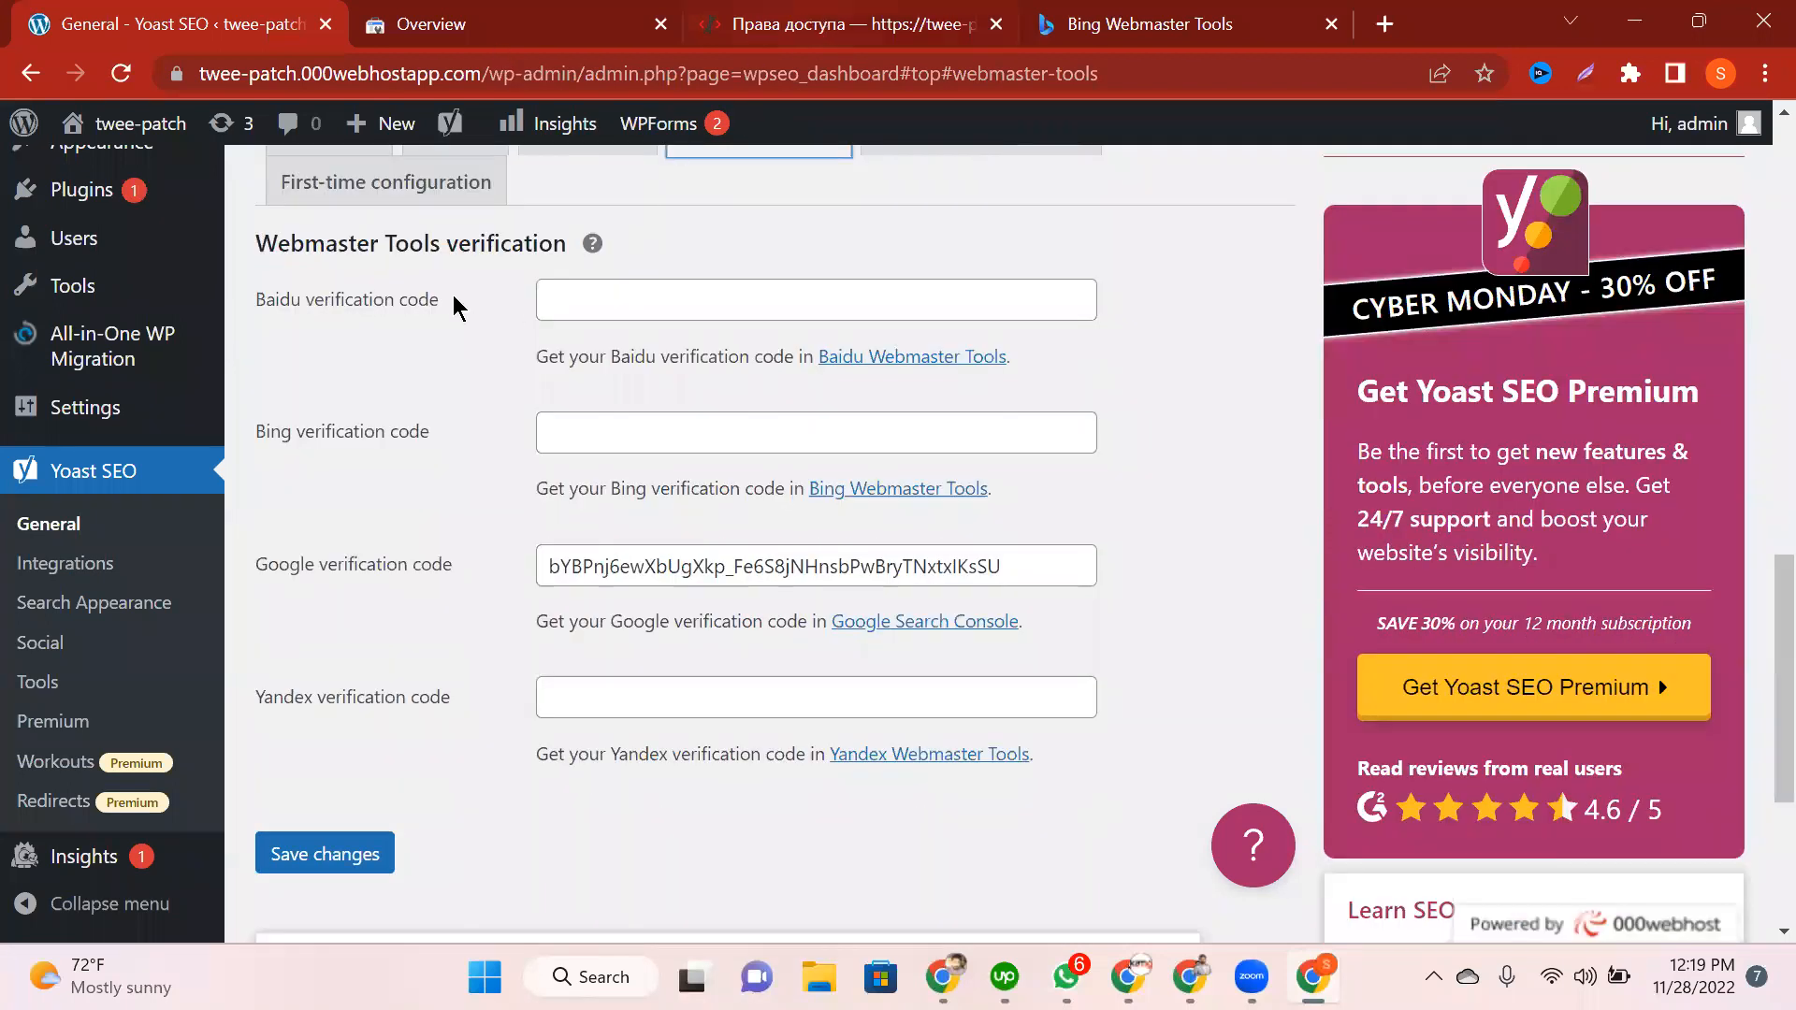
key("ctrl+Tab")
key("ctrl+Tab")
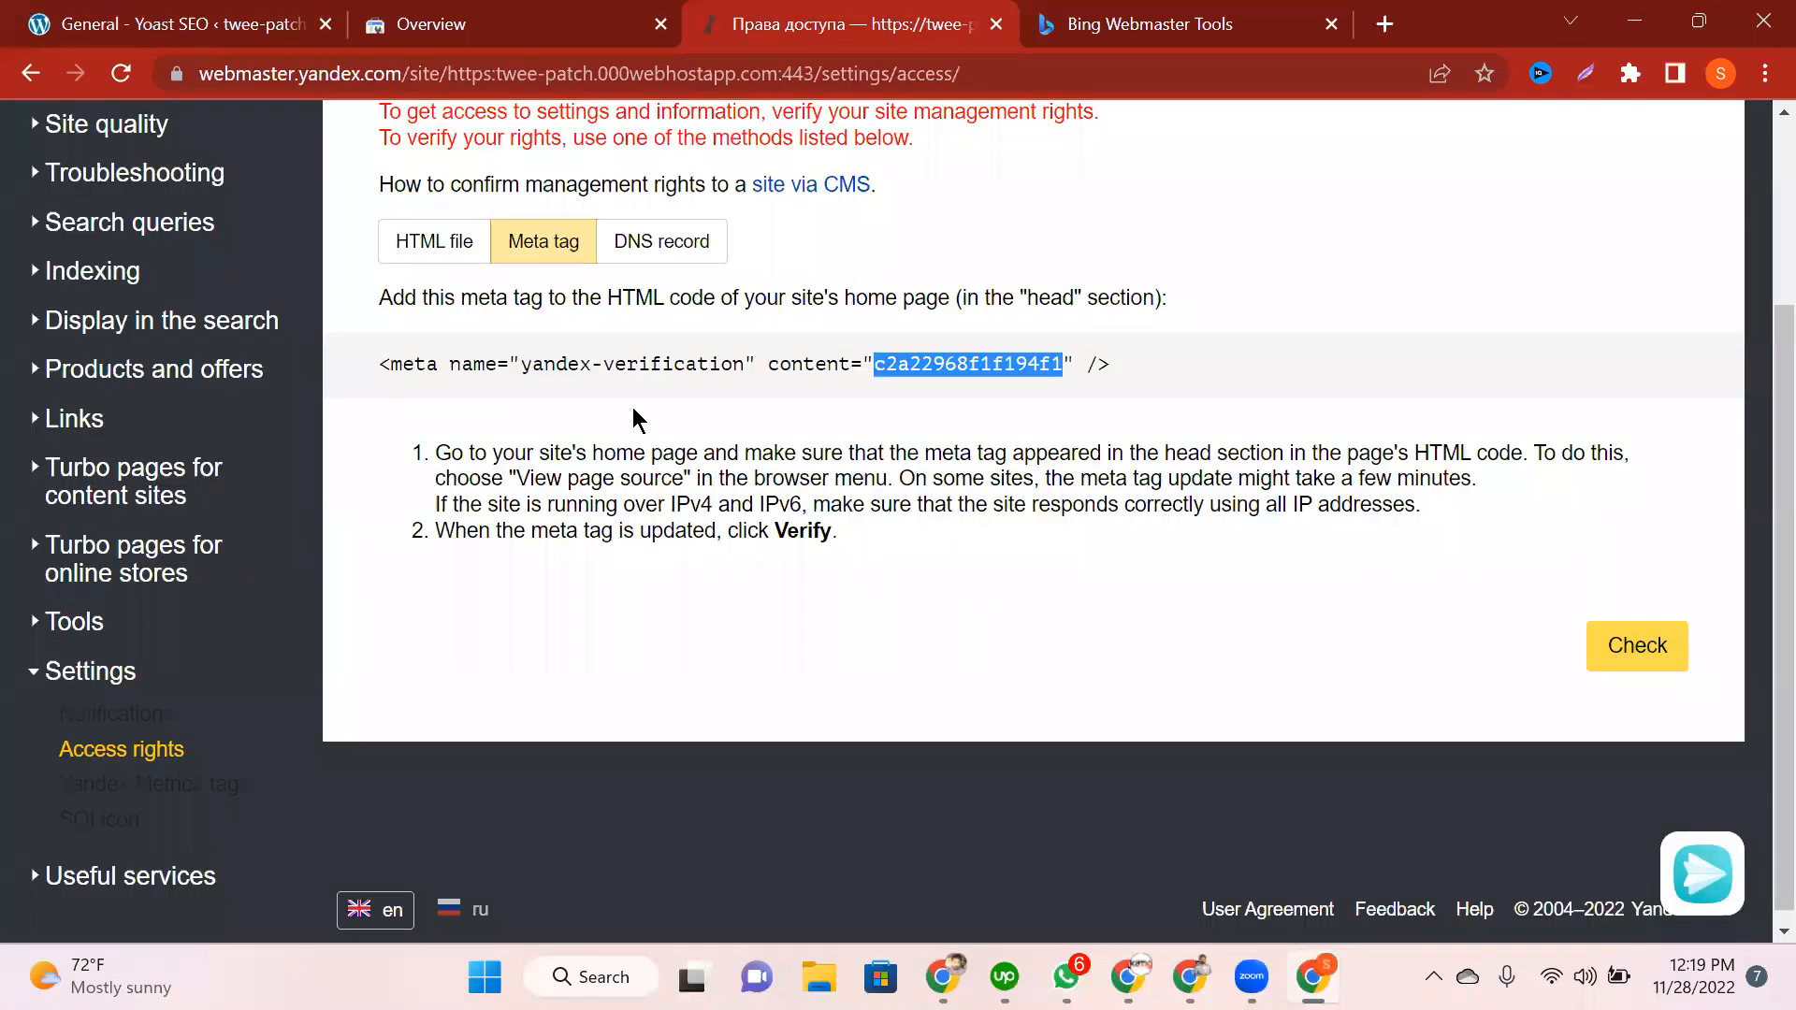
key("ctrl+shift+Tab")
key("ctrl+shift+Tab")
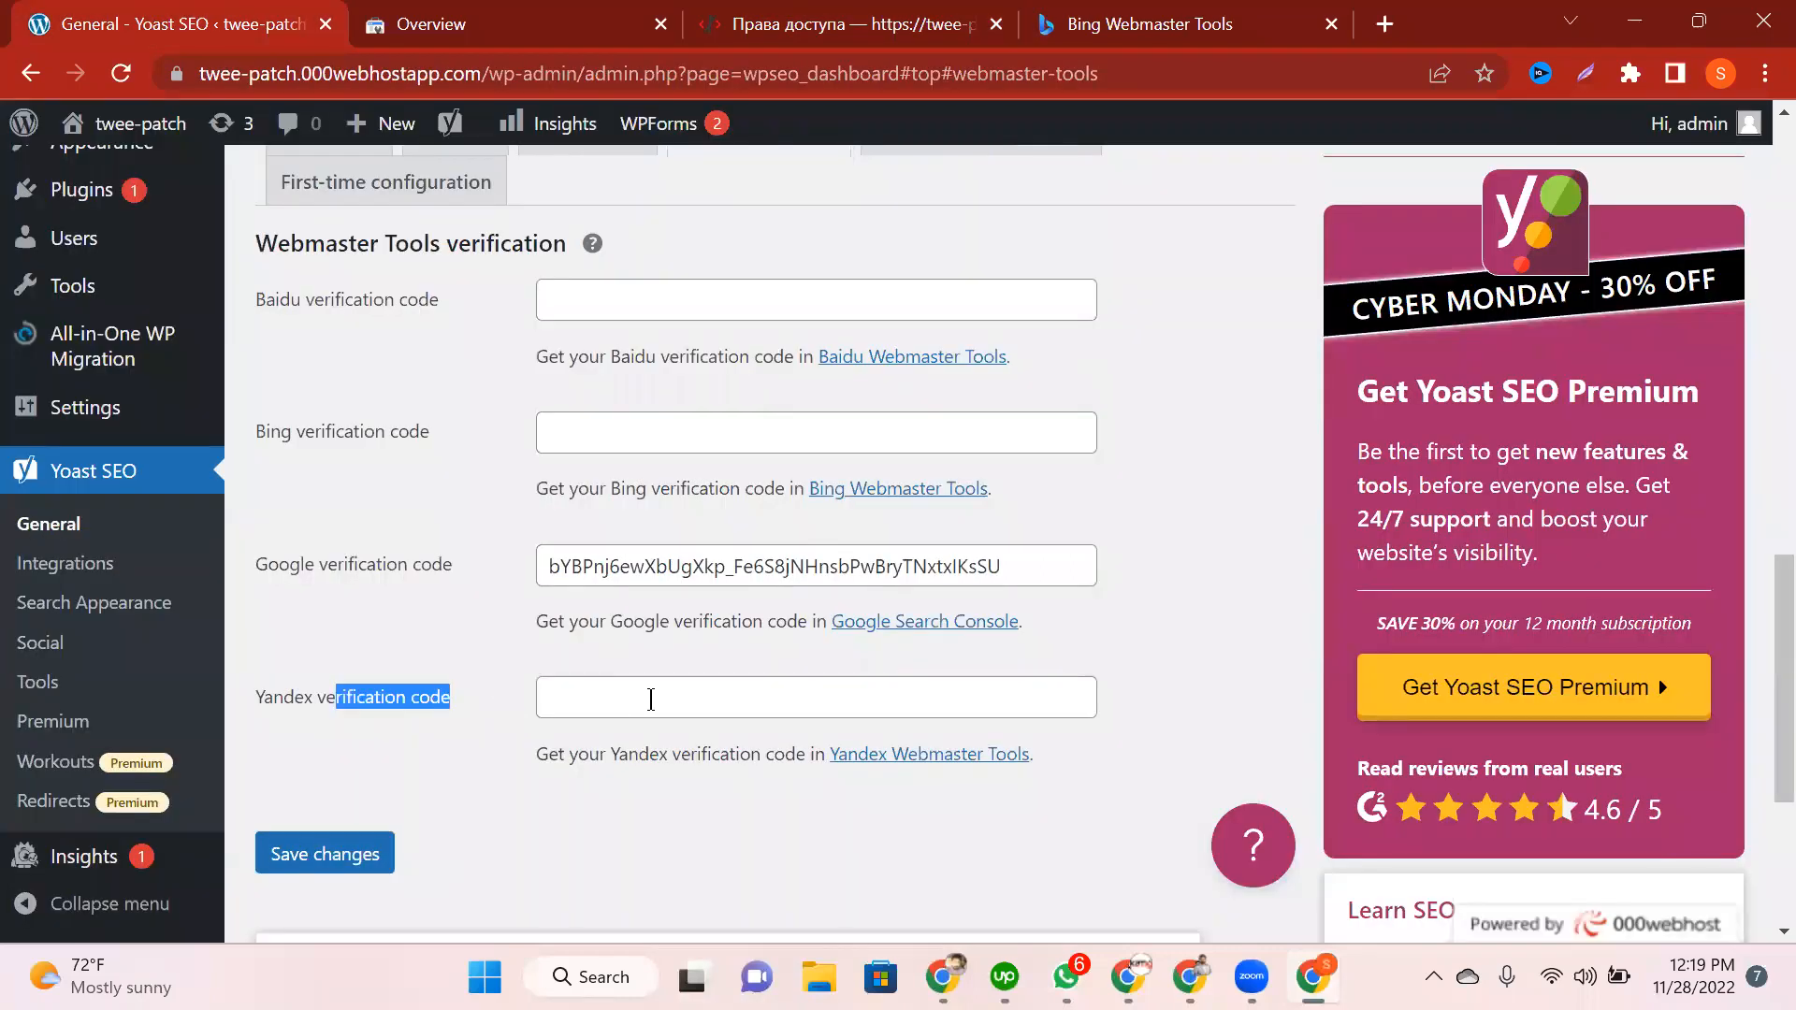
left_click(651, 700)
key("ctrl+v")
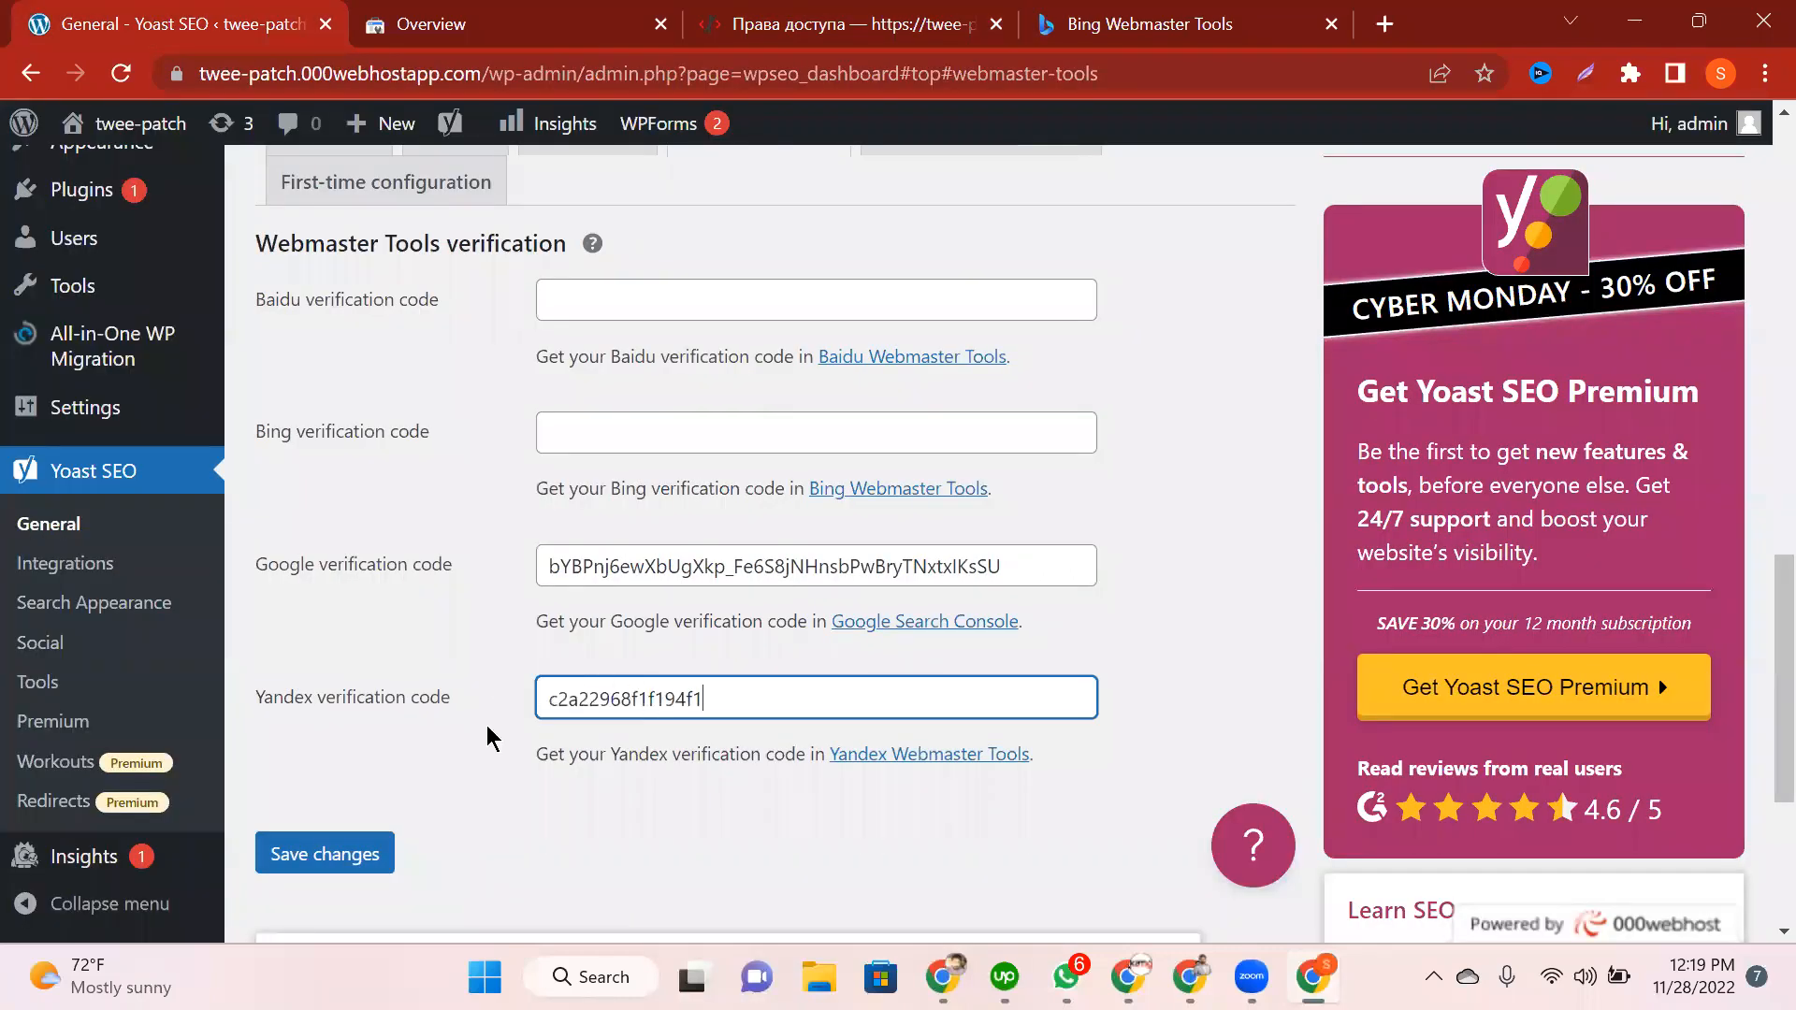
scroll(477, 739, "down", 2)
left_click(356, 643)
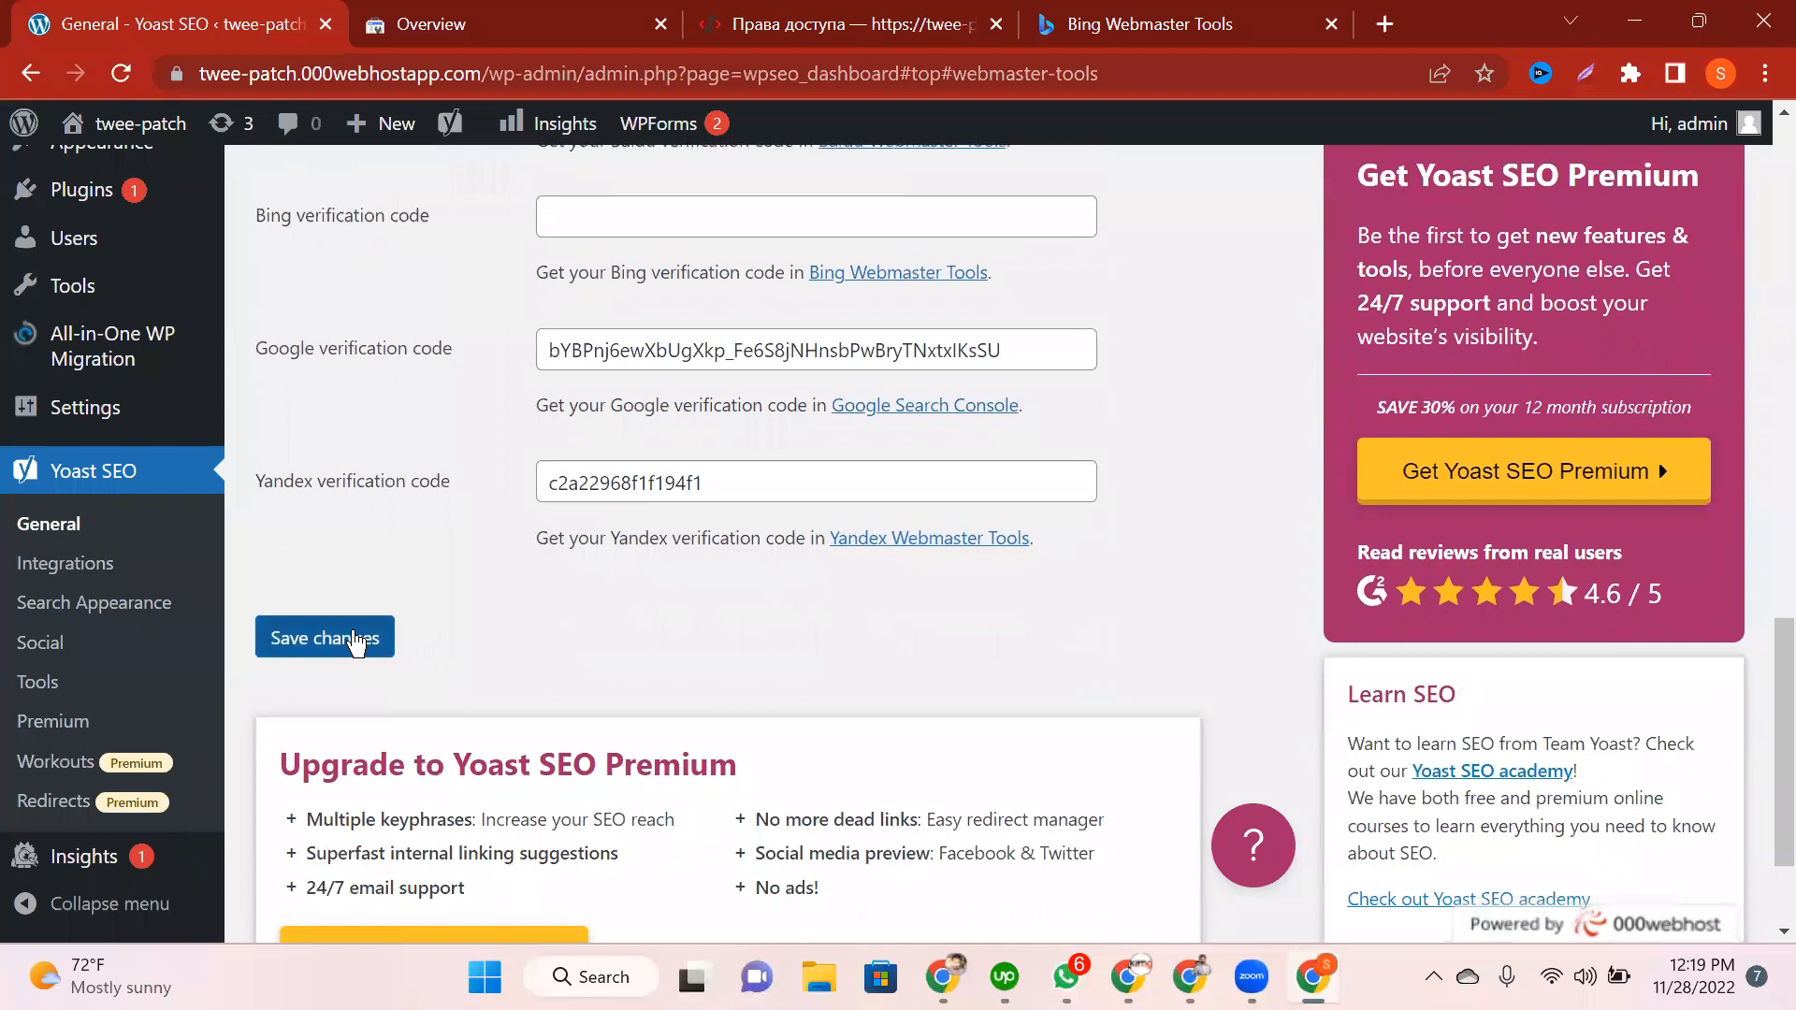
left_click(355, 644)
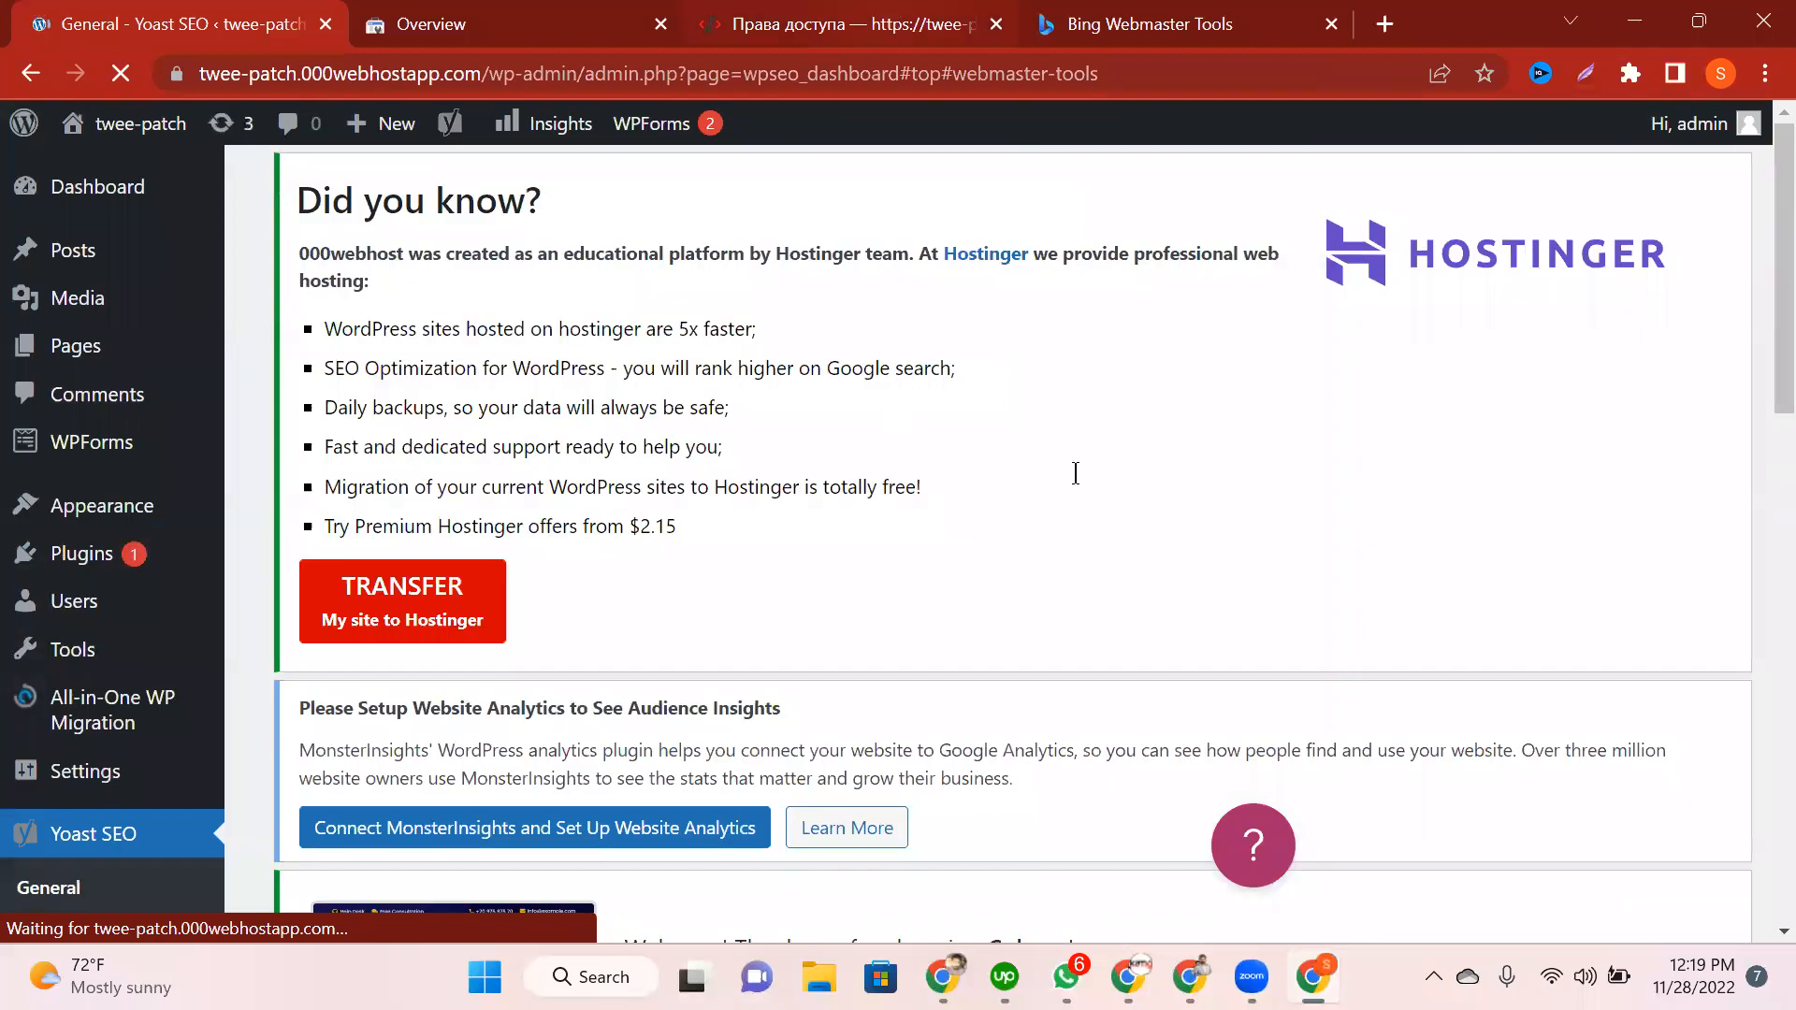
Step: Start the ownership check on the Yandex Webmaster rights verification page
key("ctrl+3")
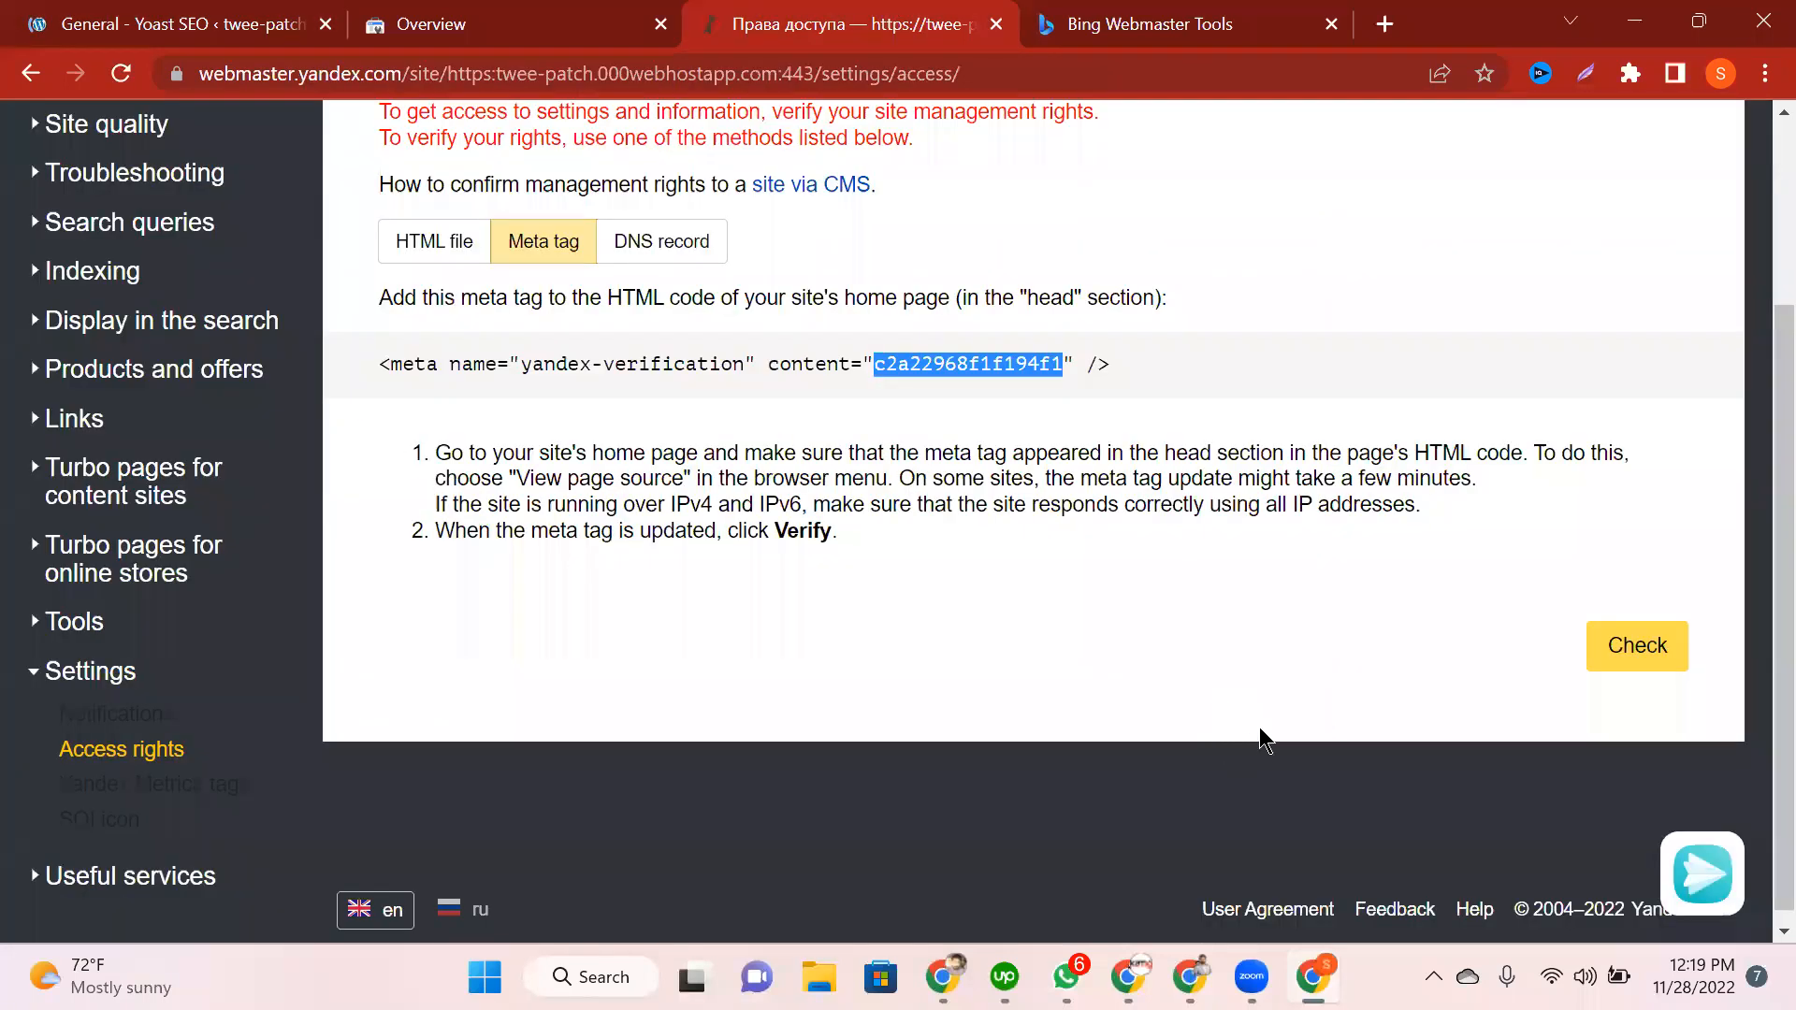
scroll(1632, 563, "up", 2)
scroll(1635, 574, "down", 2)
left_click(1637, 649)
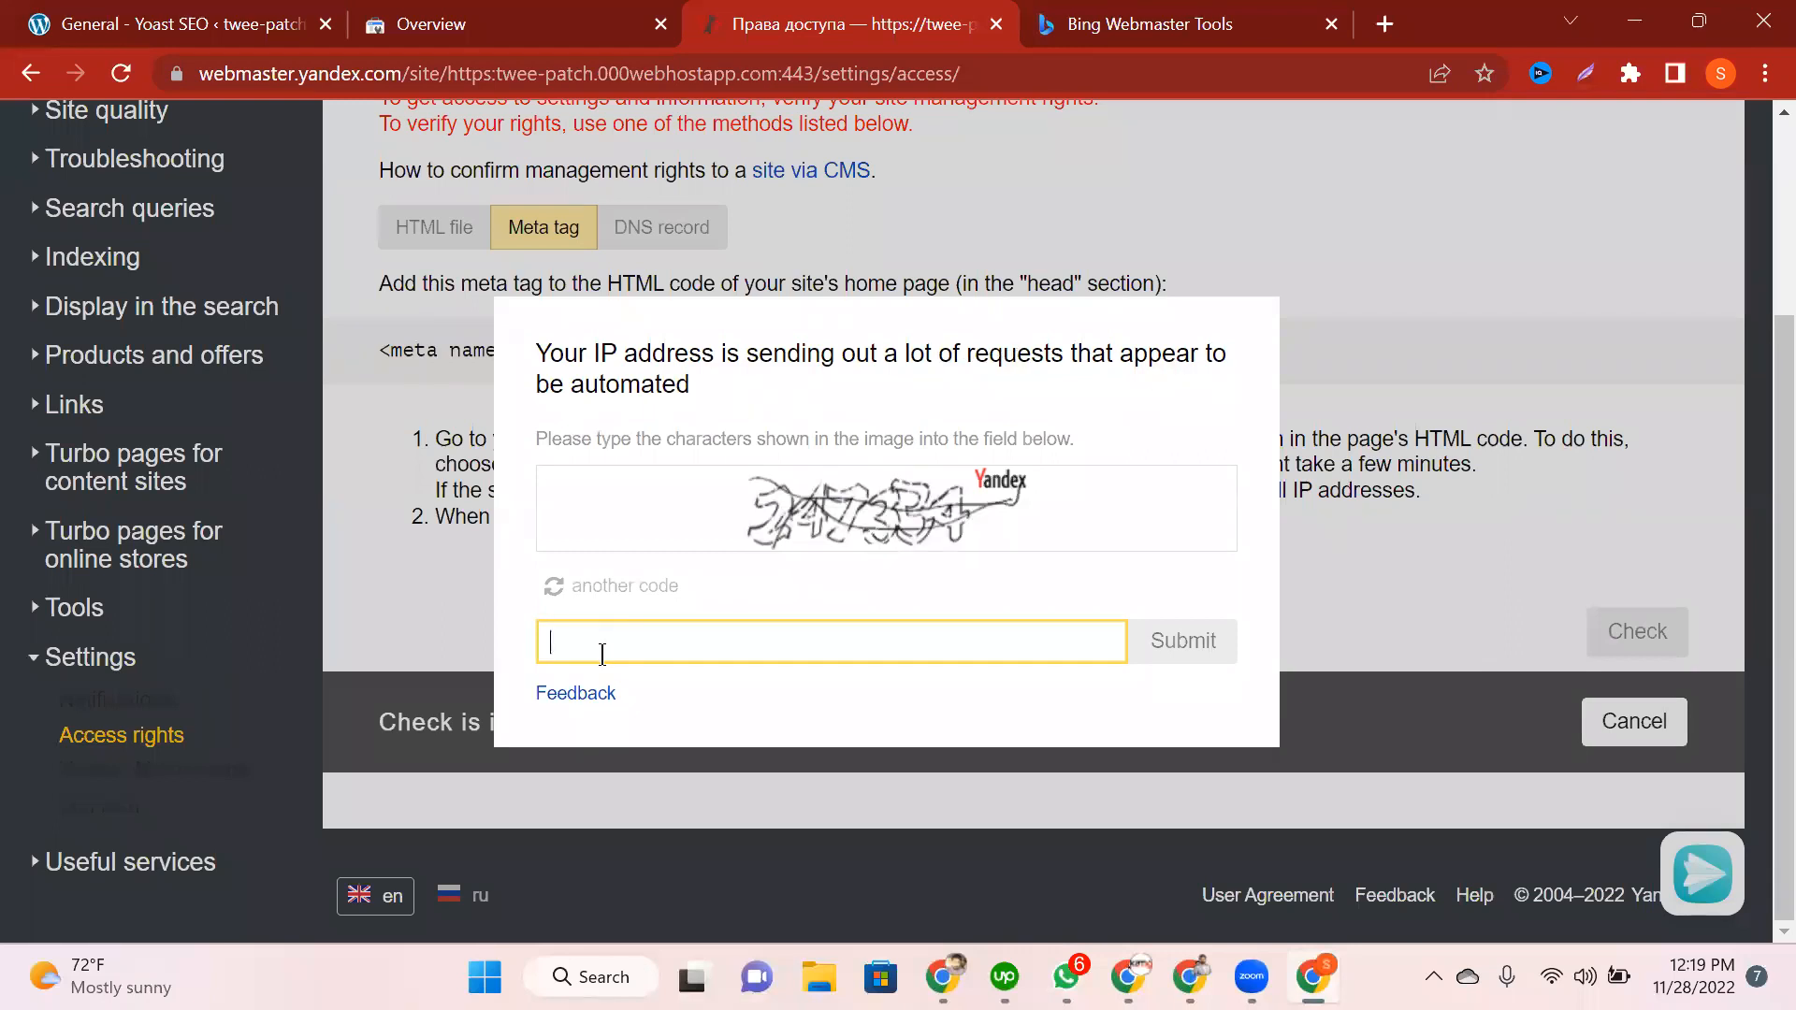
Step: Answer the captcha to complete Yandex's meta-tag verification of the twee-patch site
type("24")
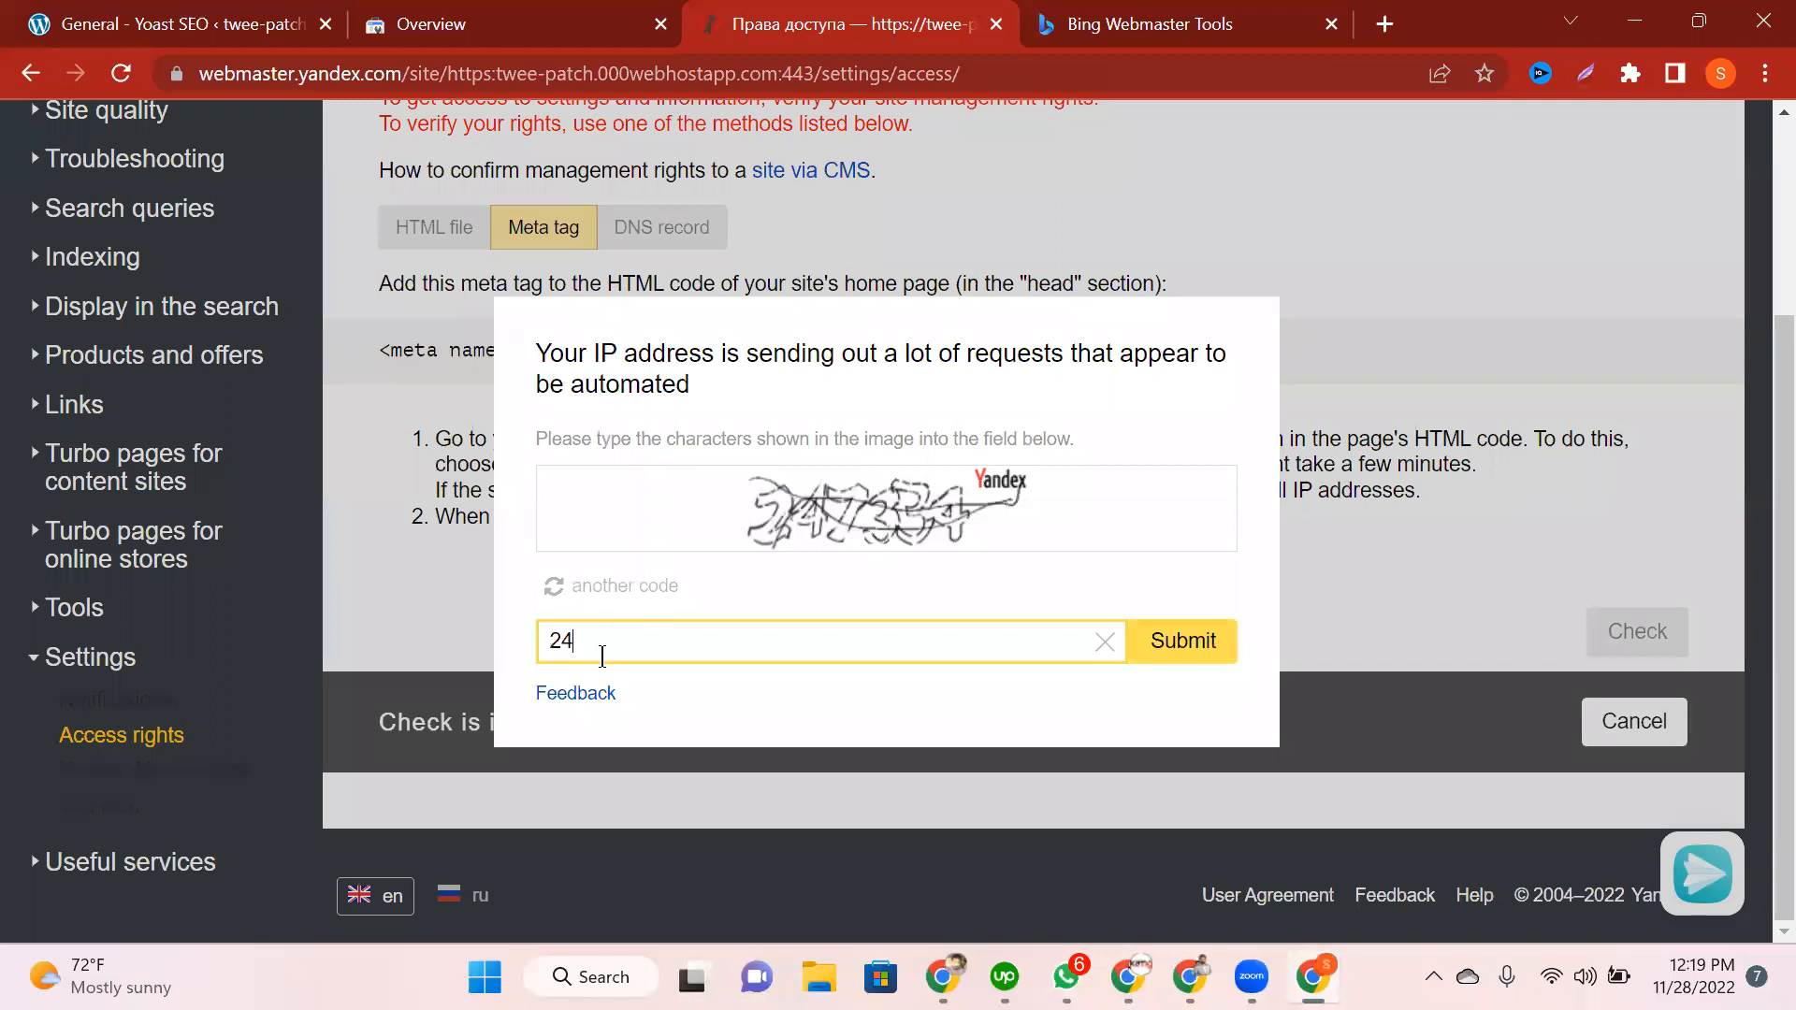
type("7334")
left_click(1170, 657)
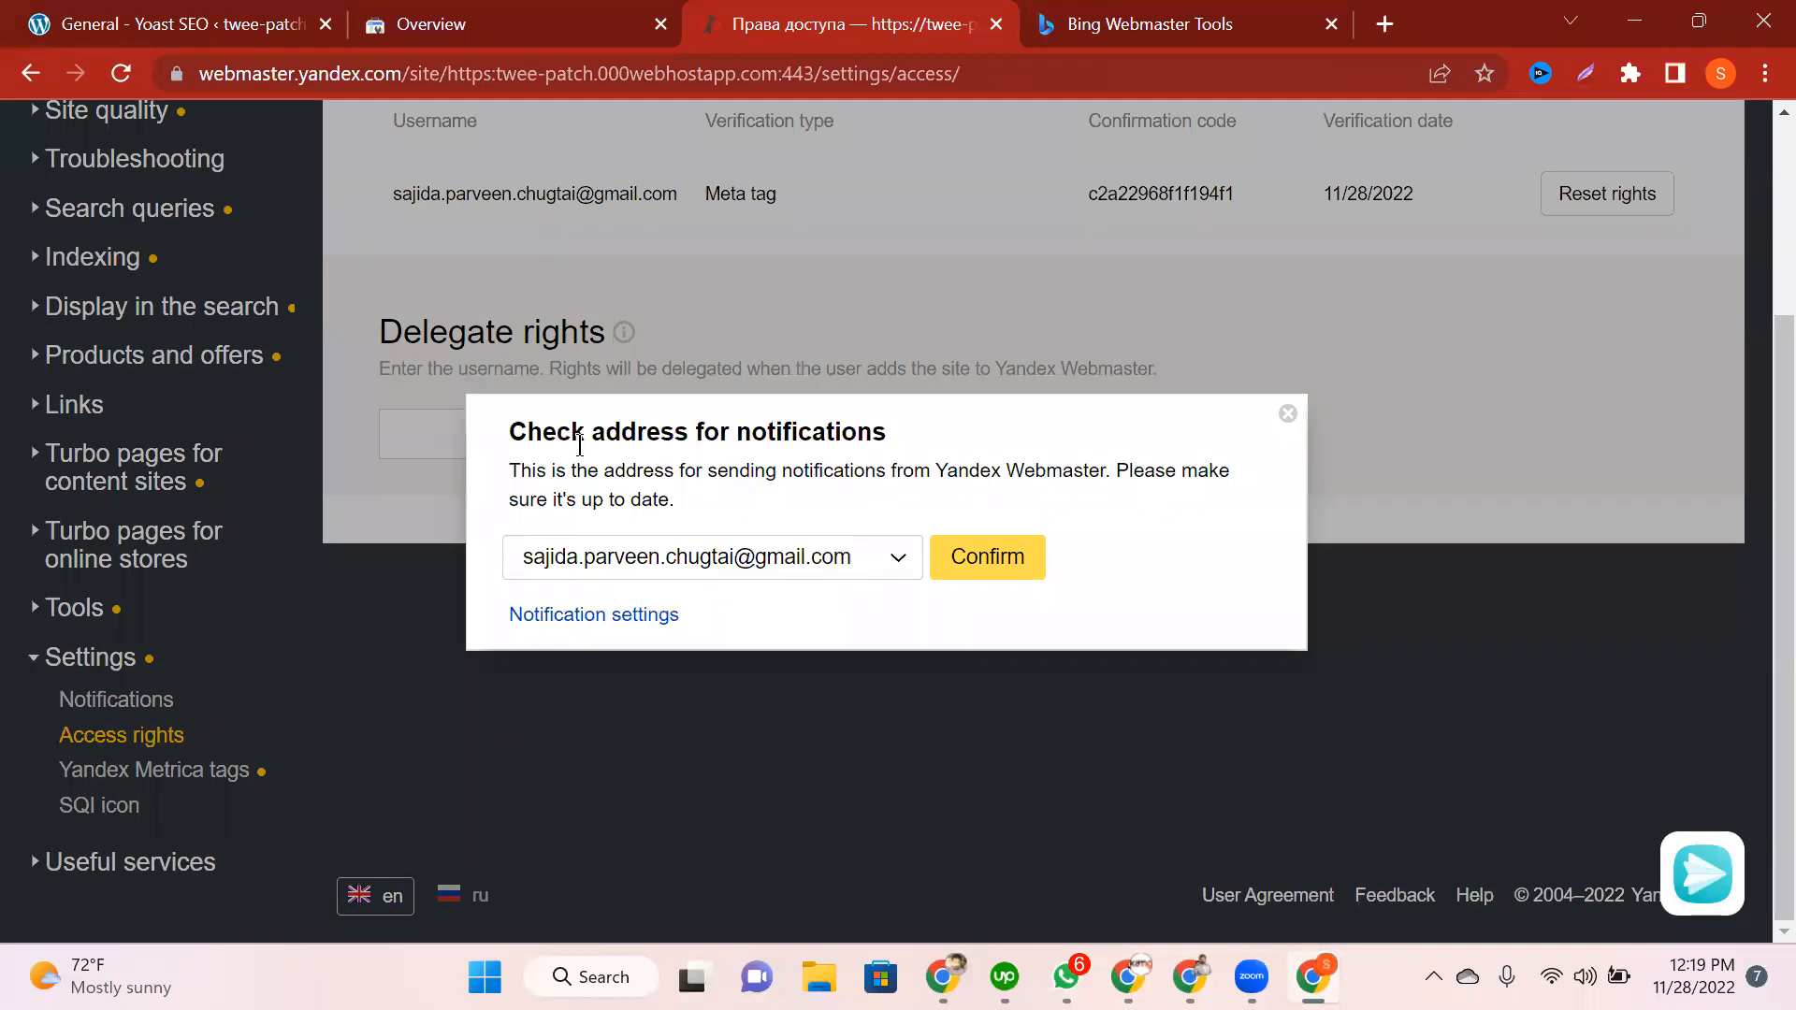
scroll(580, 446, "up", 3)
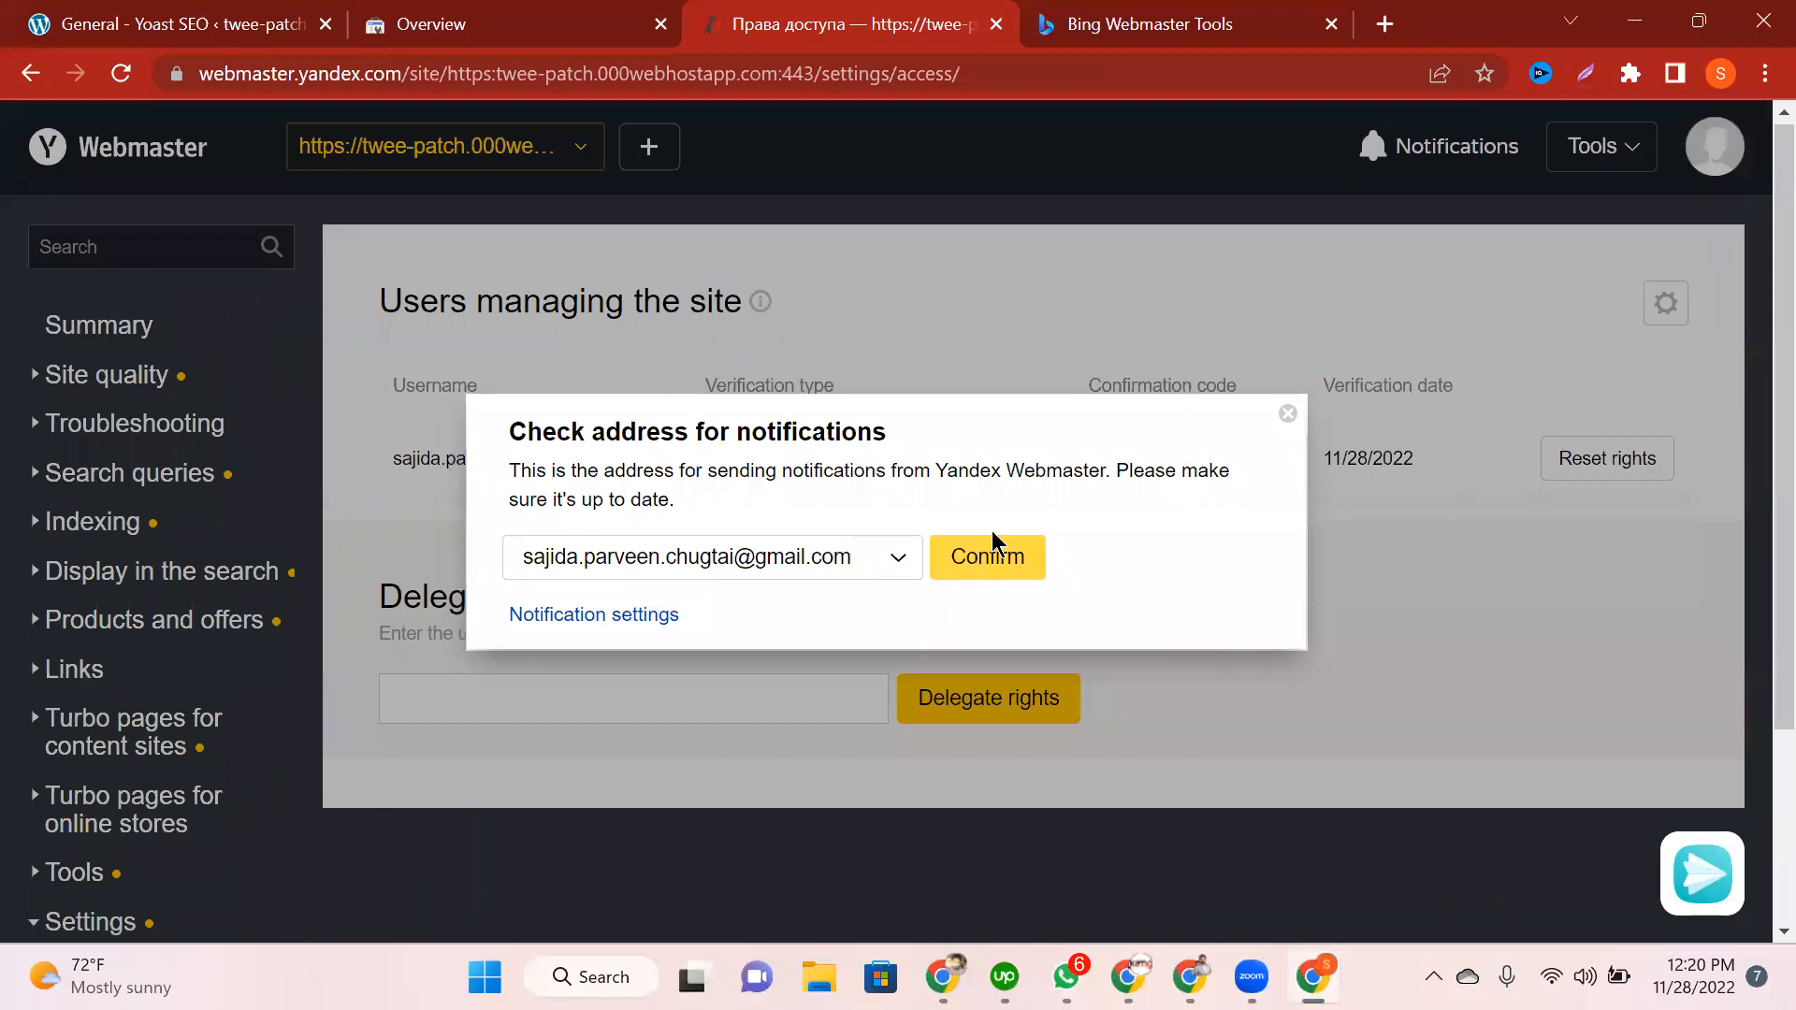
left_click_drag(991, 531, 1051, 582)
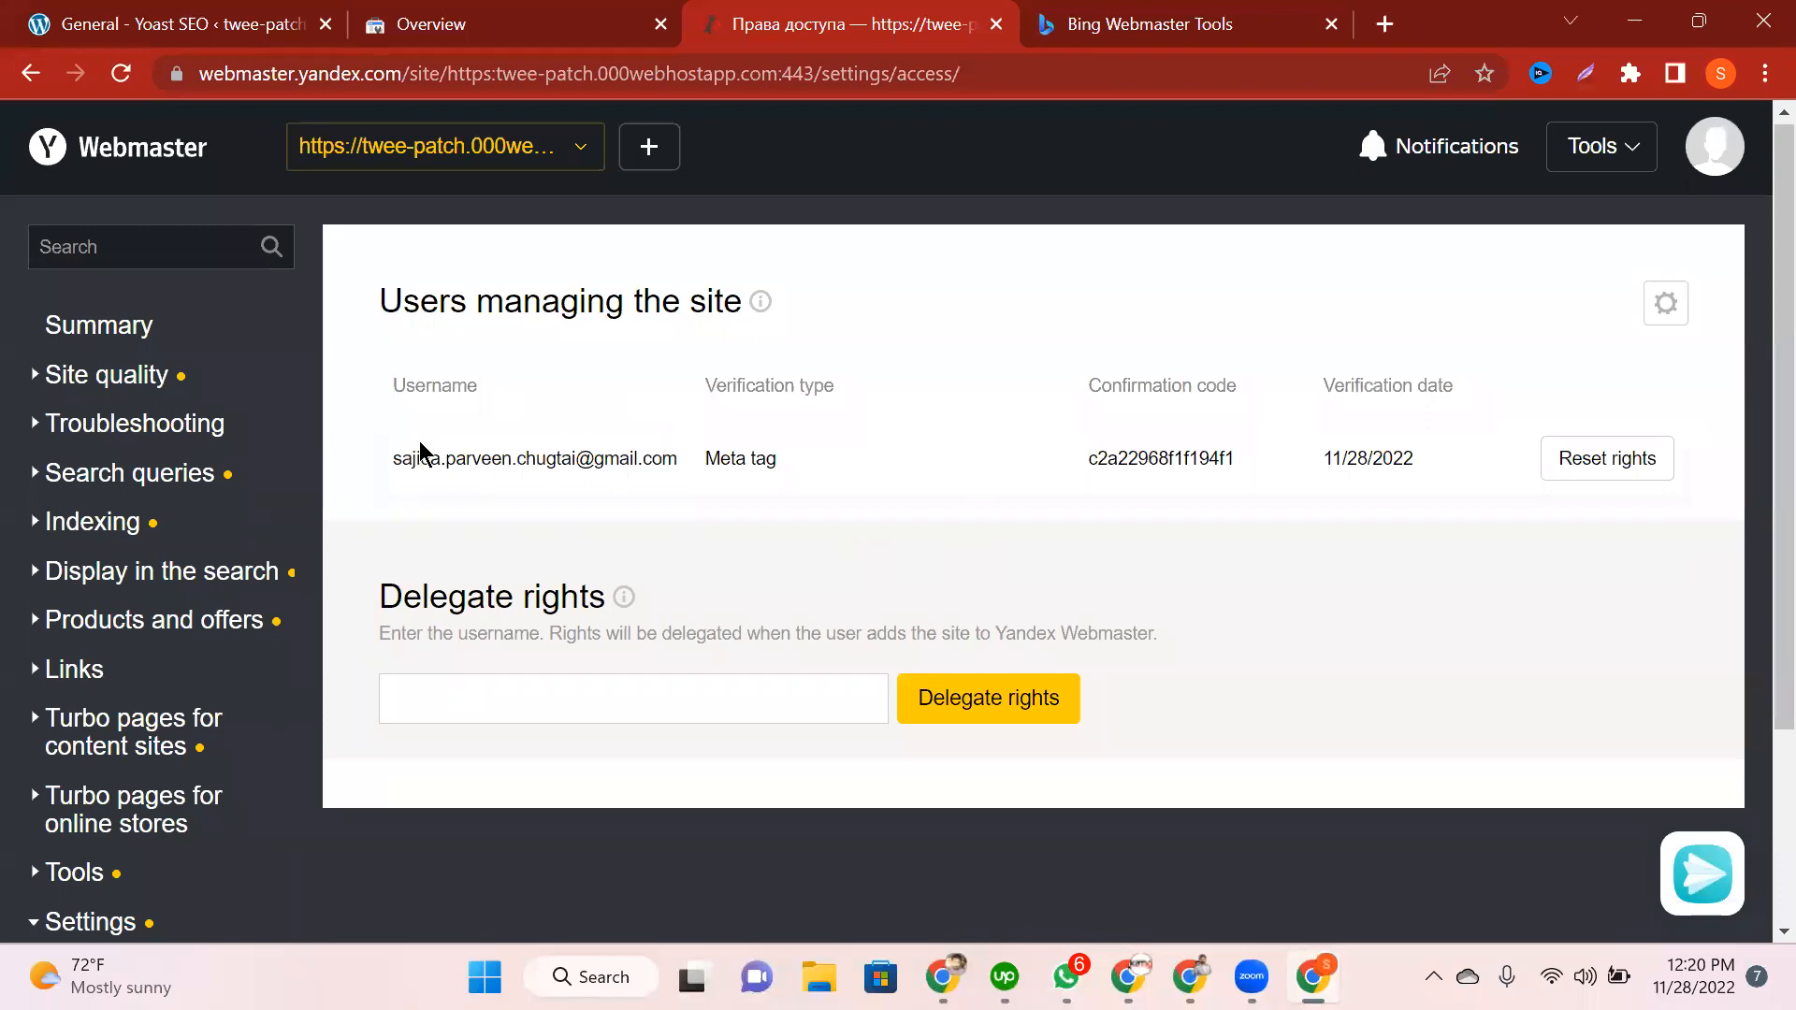
left_click_drag(1158, 458, 1138, 458)
left_click_drag(1148, 458, 566, 454)
left_click(521, 147)
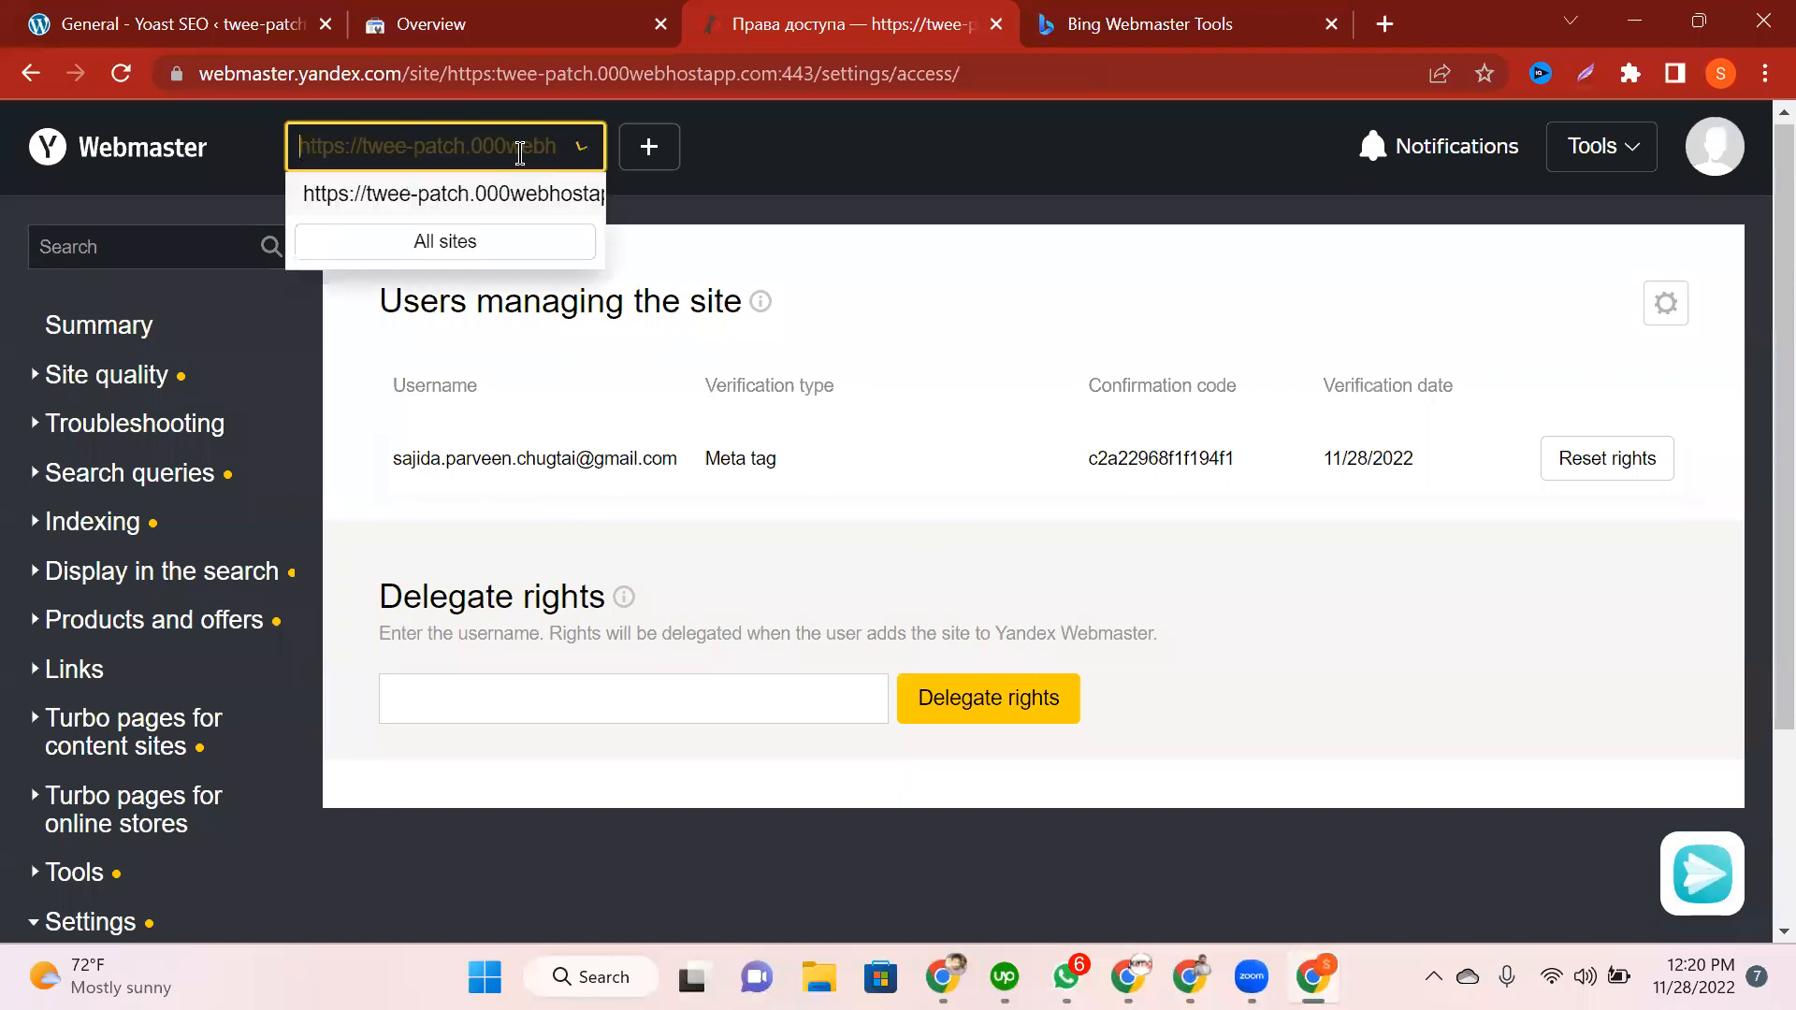
Step: Select the twee-patch site and go to Indexing > Sitemap files in Yandex Webmaster
left_click(412, 195)
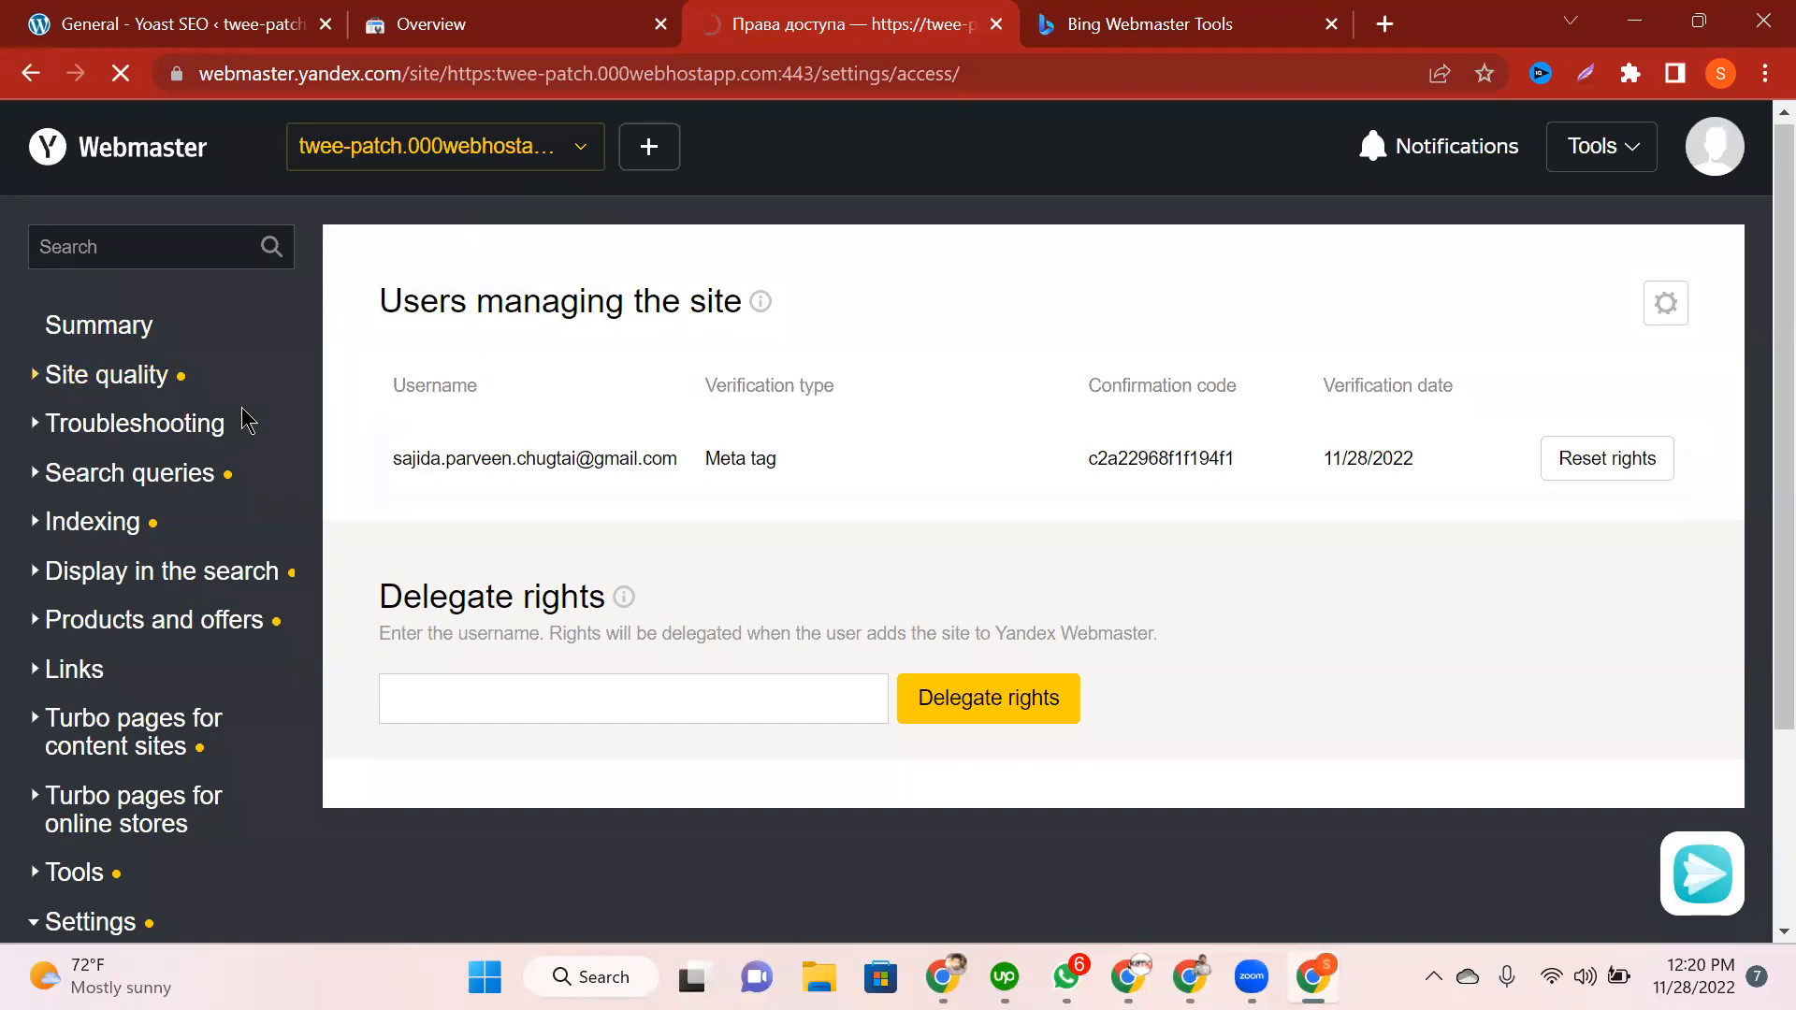
left_click(112, 327)
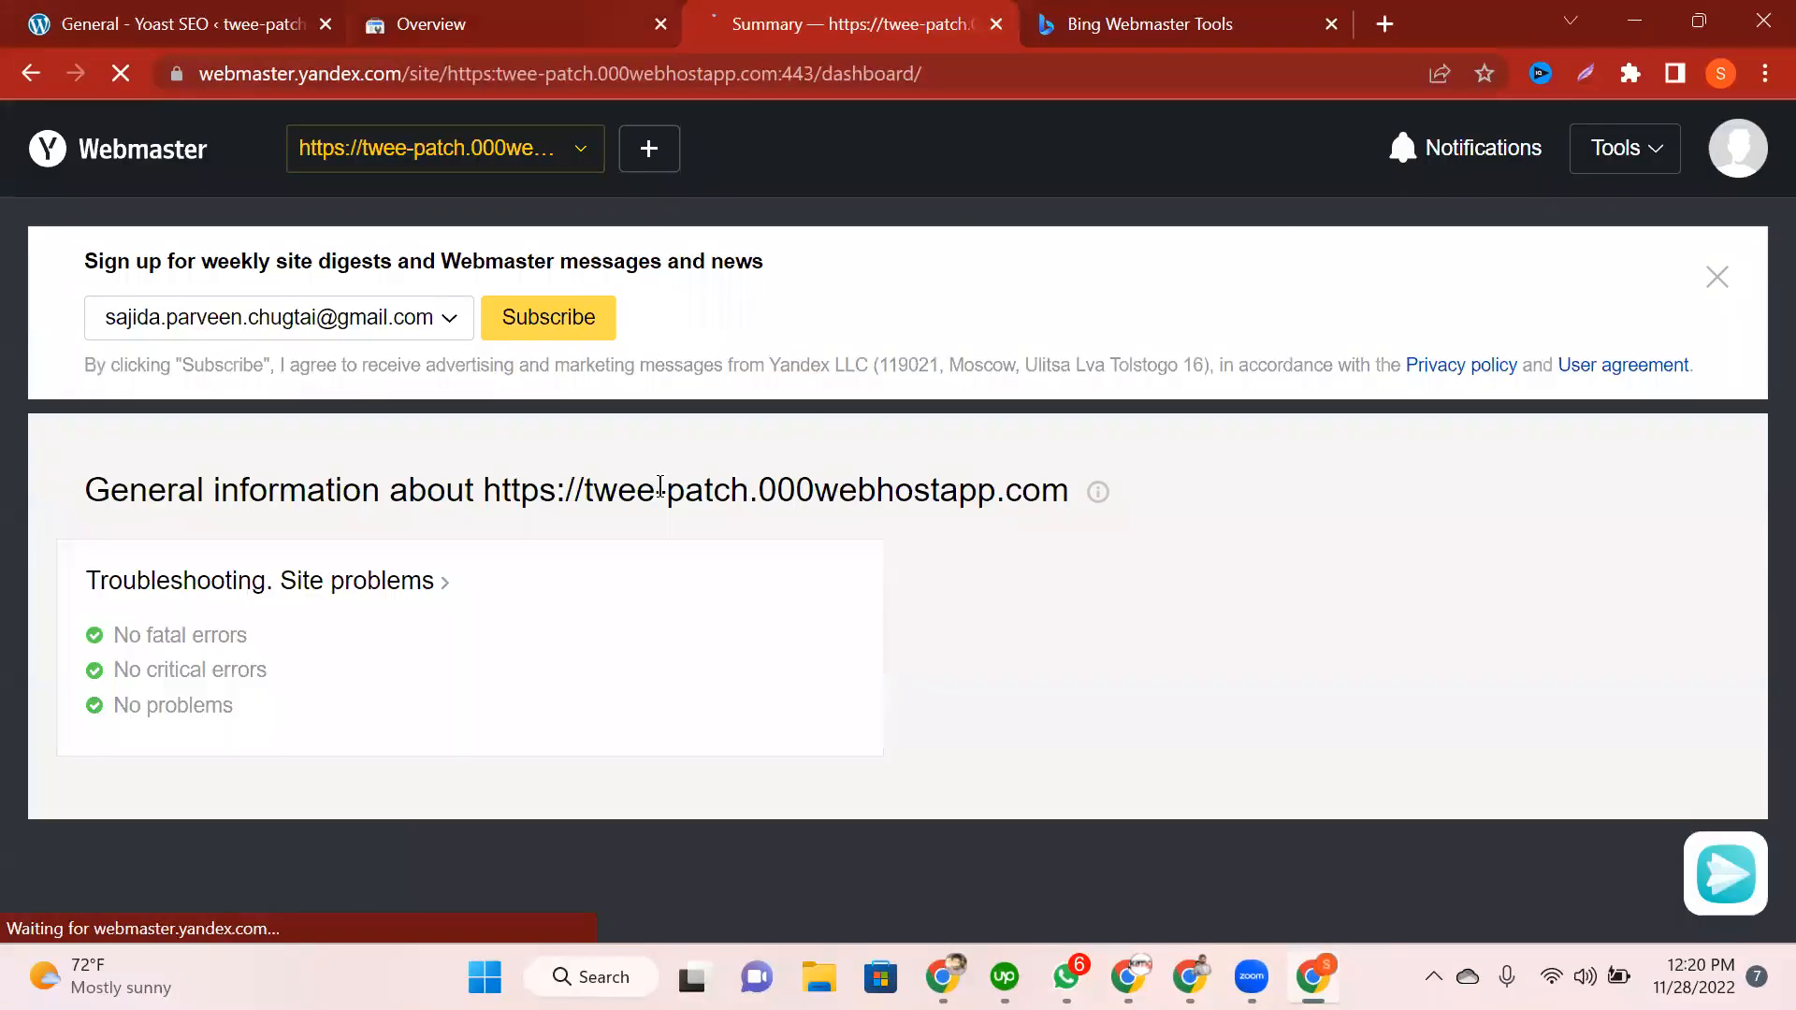
scroll(892, 570, "down", 5)
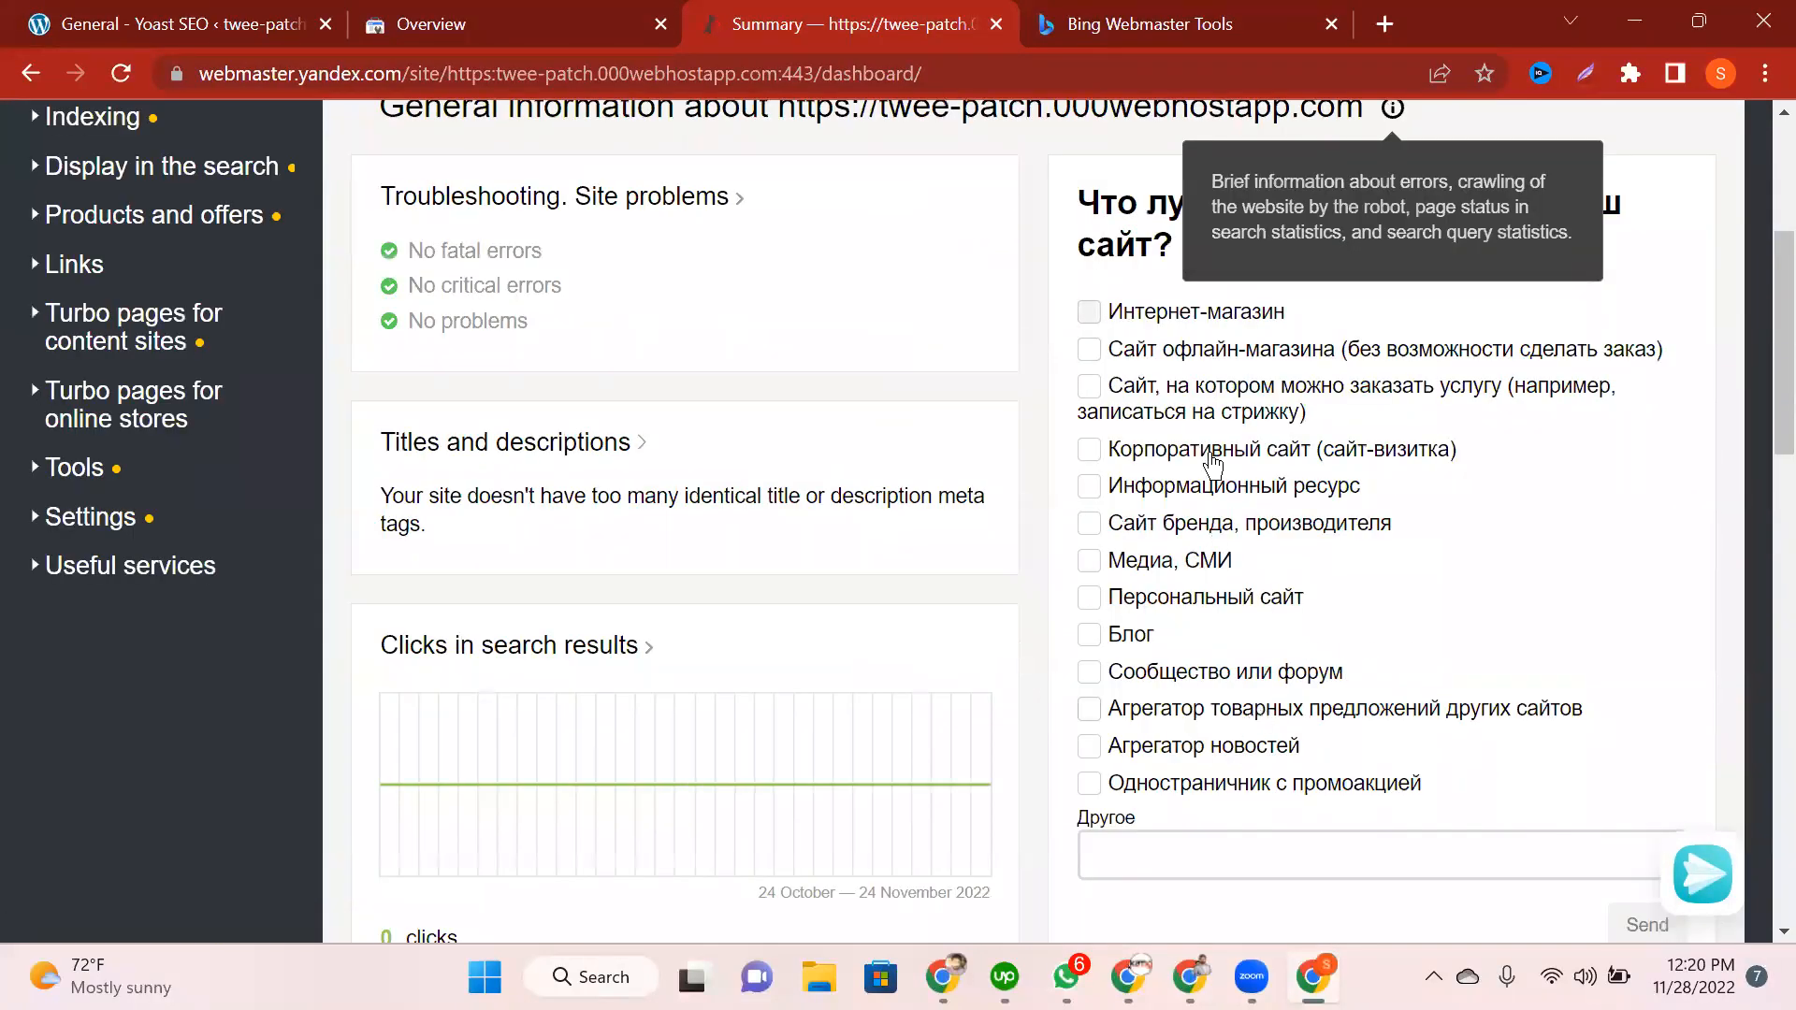
scroll(1165, 425, "up", 3)
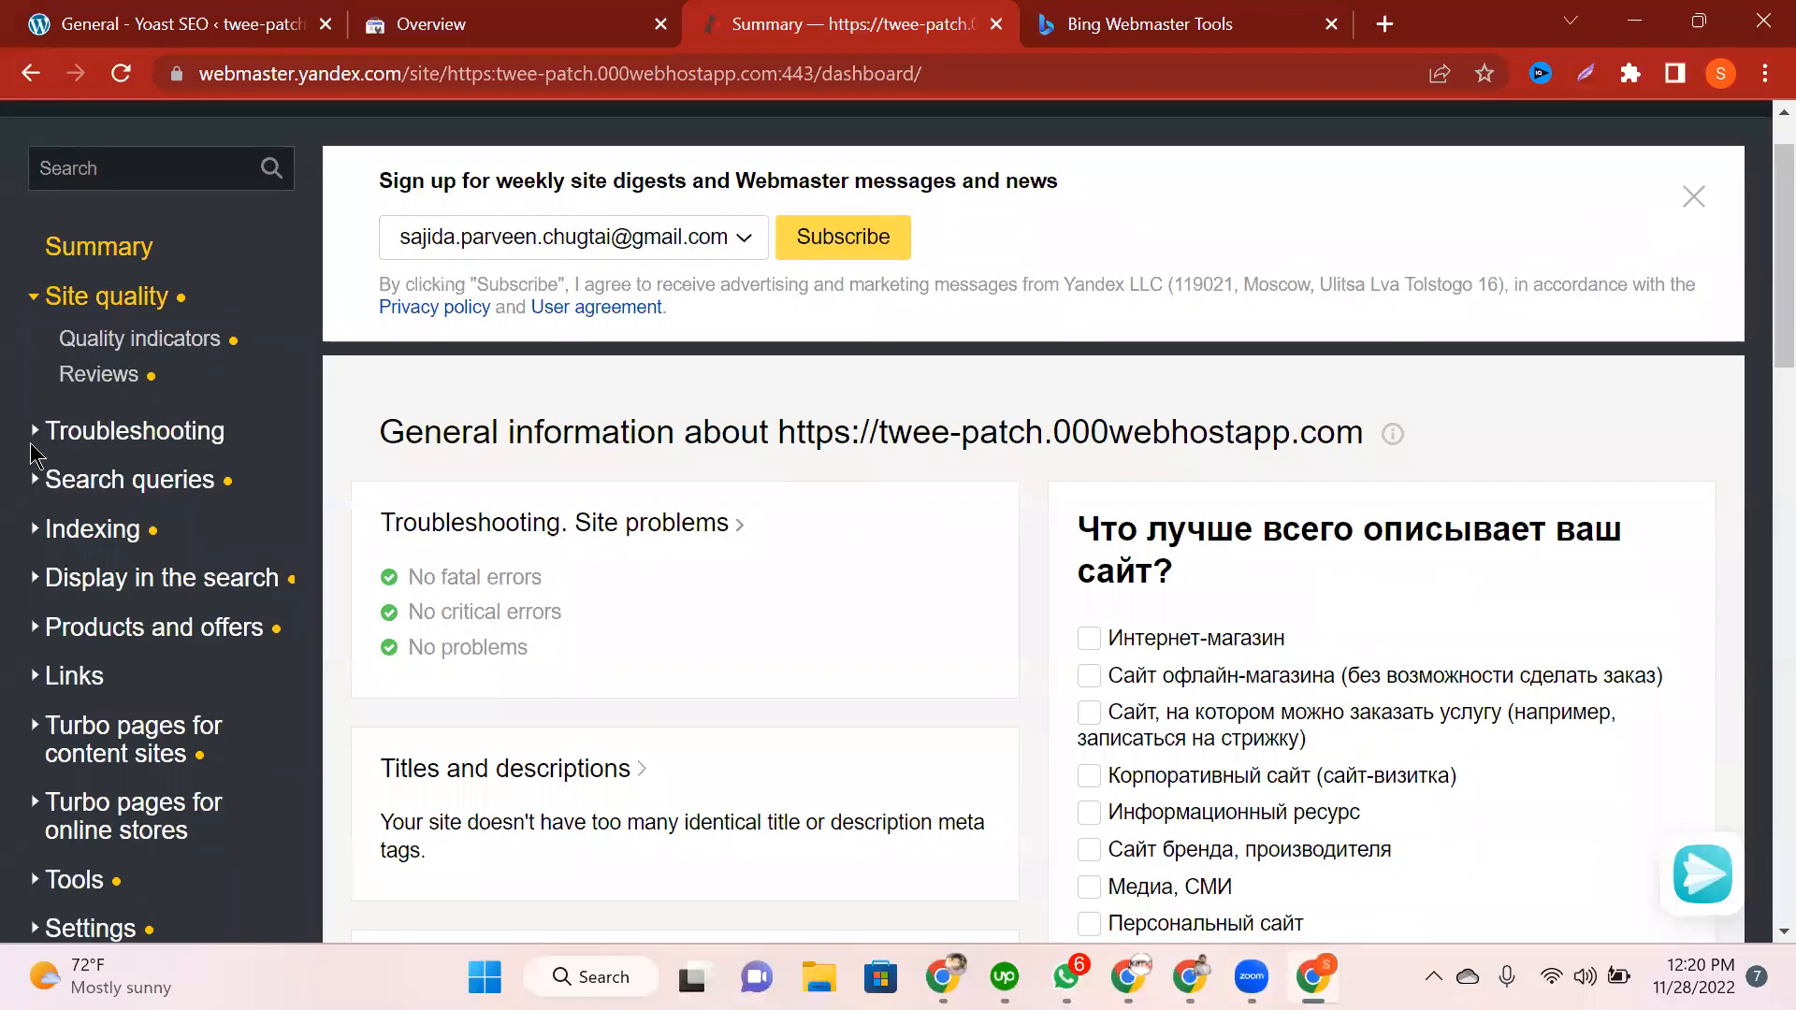
left_click(39, 443)
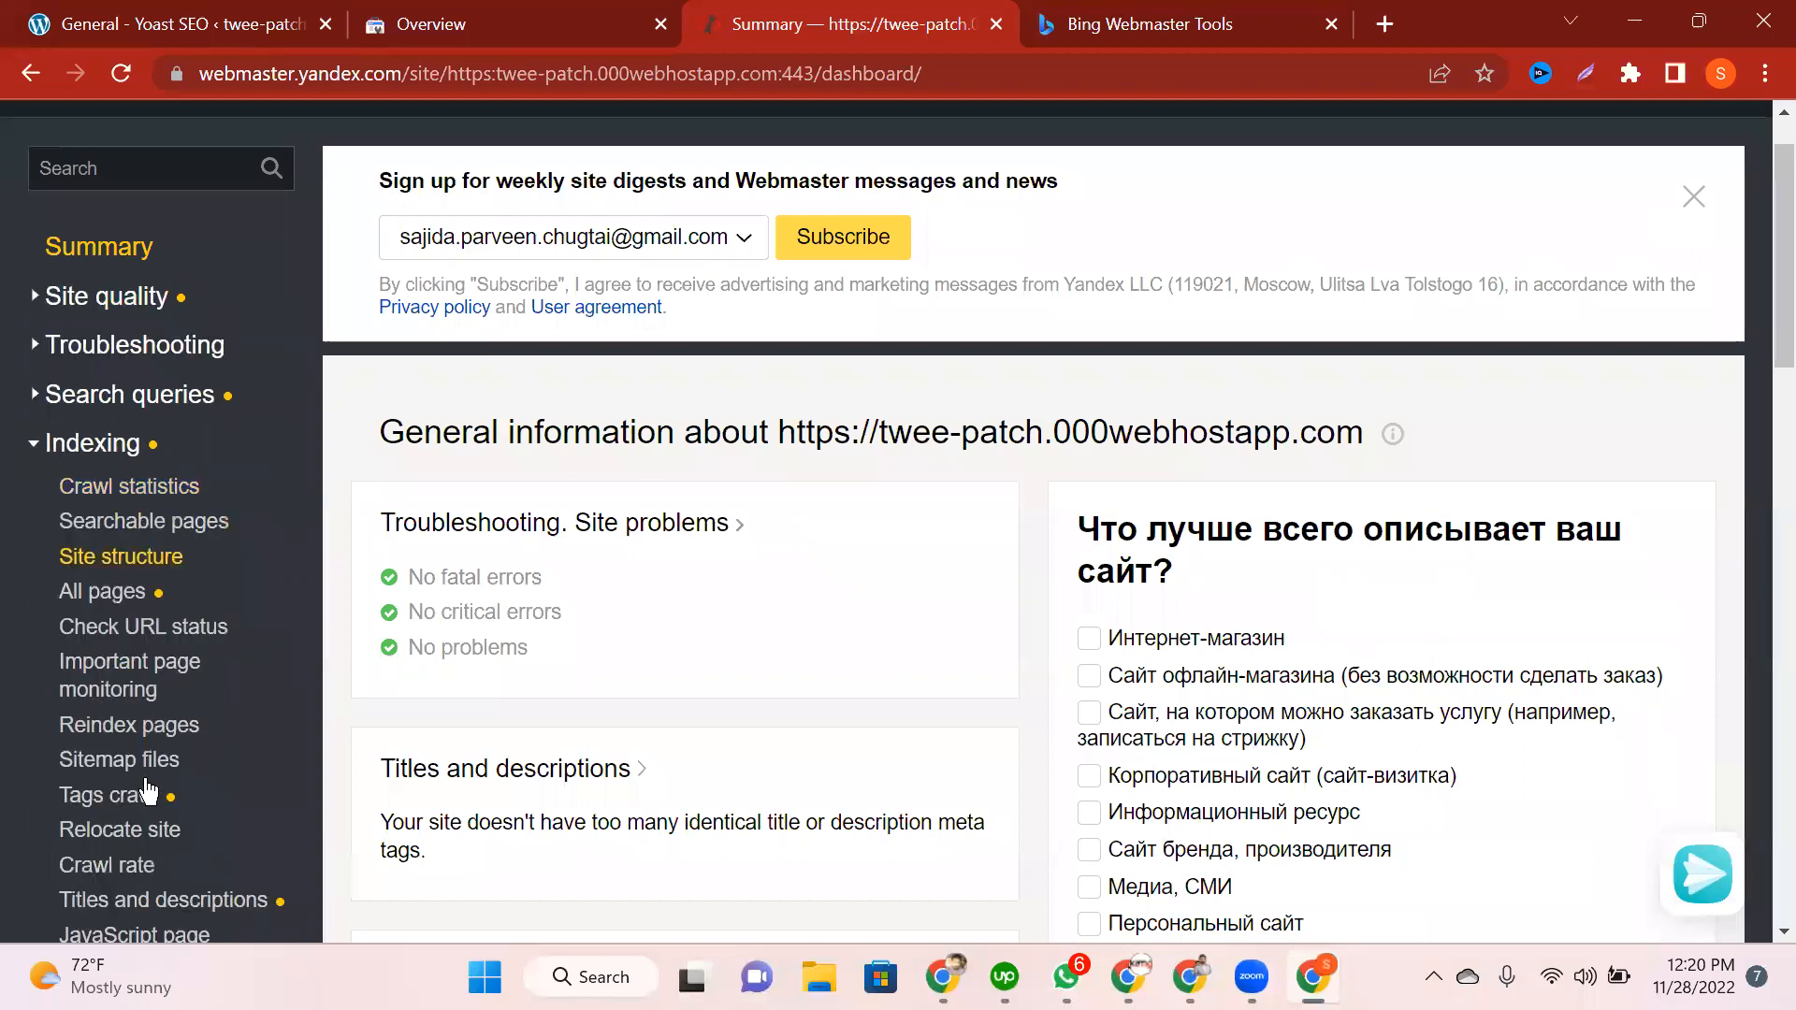
scroll(141, 630, "down", 2)
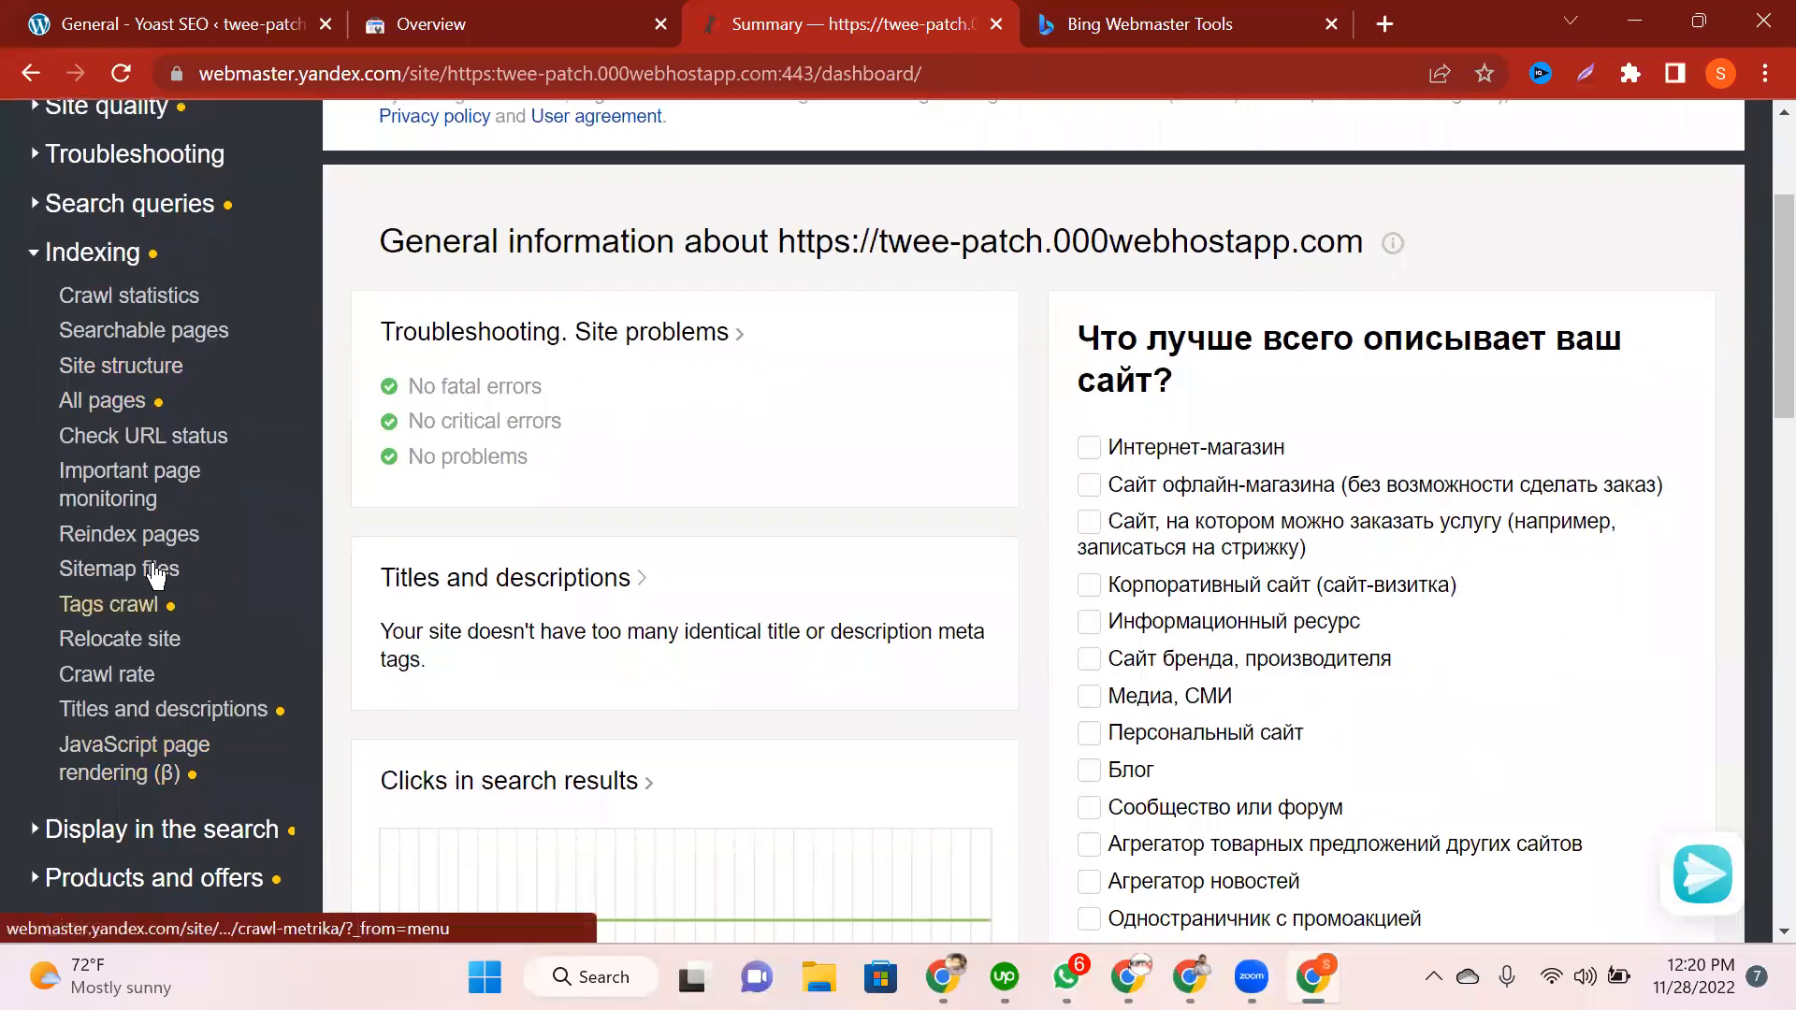
left_click(109, 575)
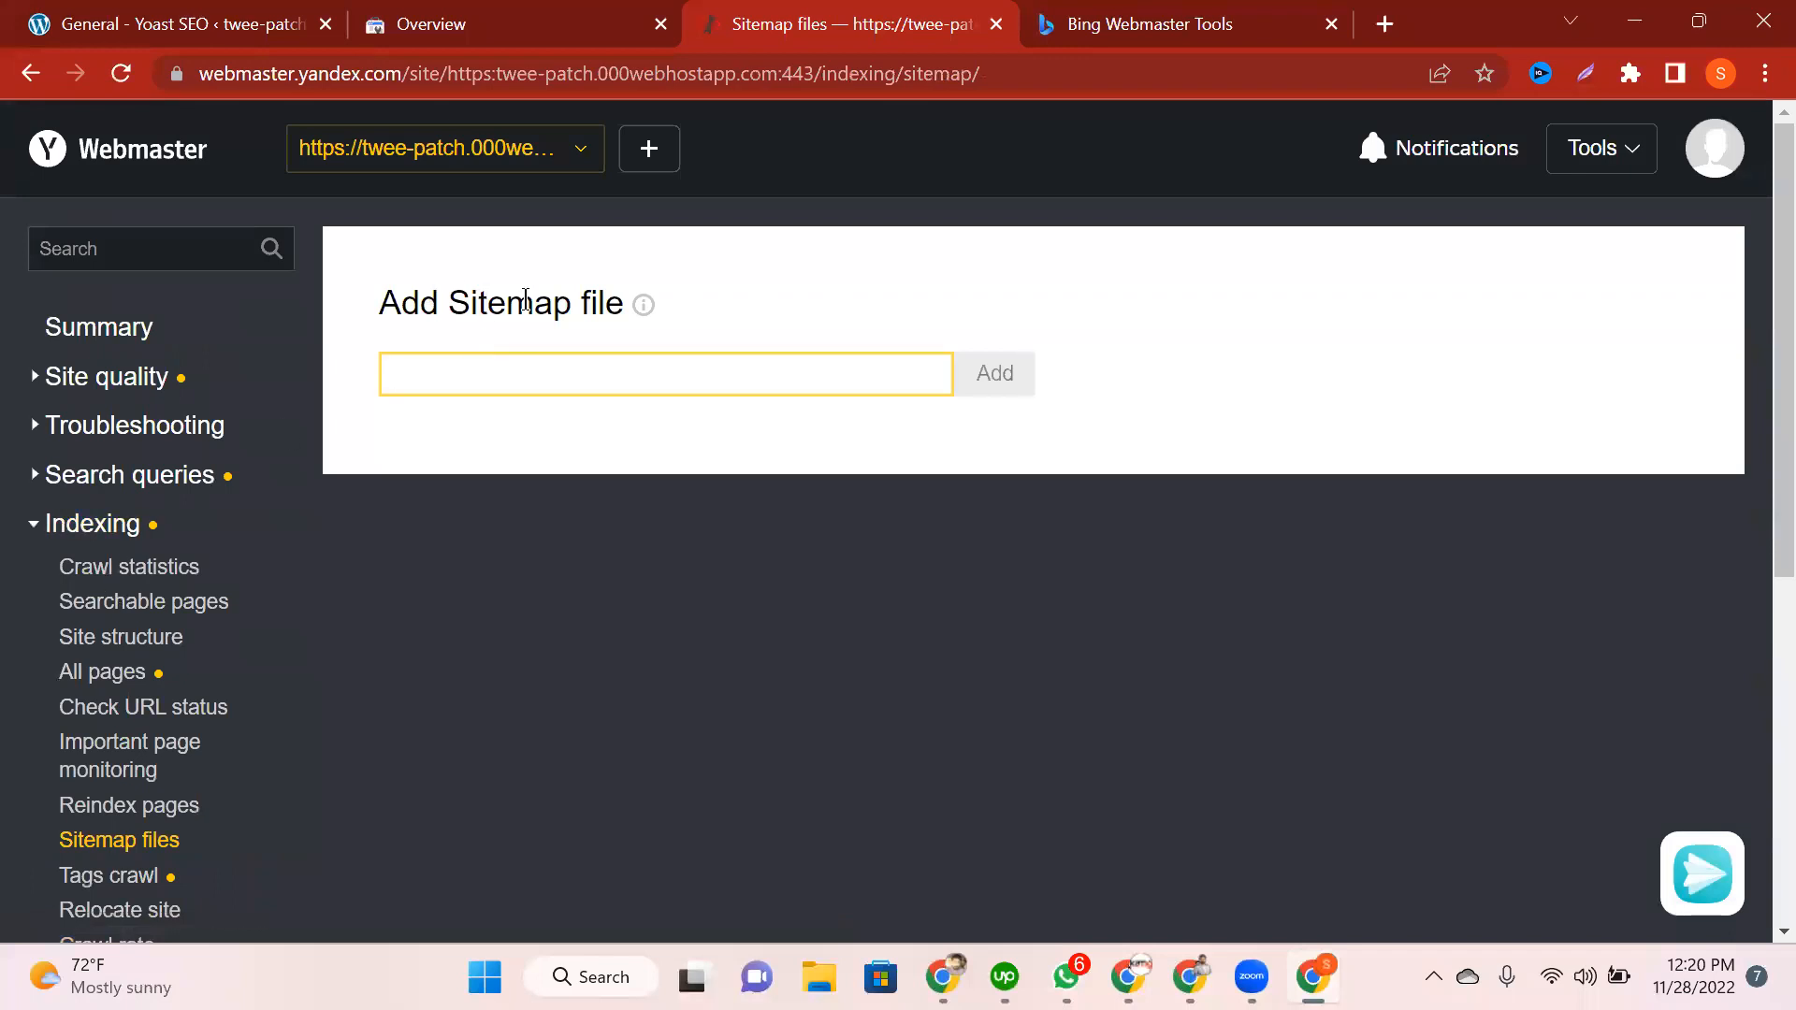
Step: Load the site's sitemap_index.xml in a new tab using the copied WordPress base address
left_click(195, 22)
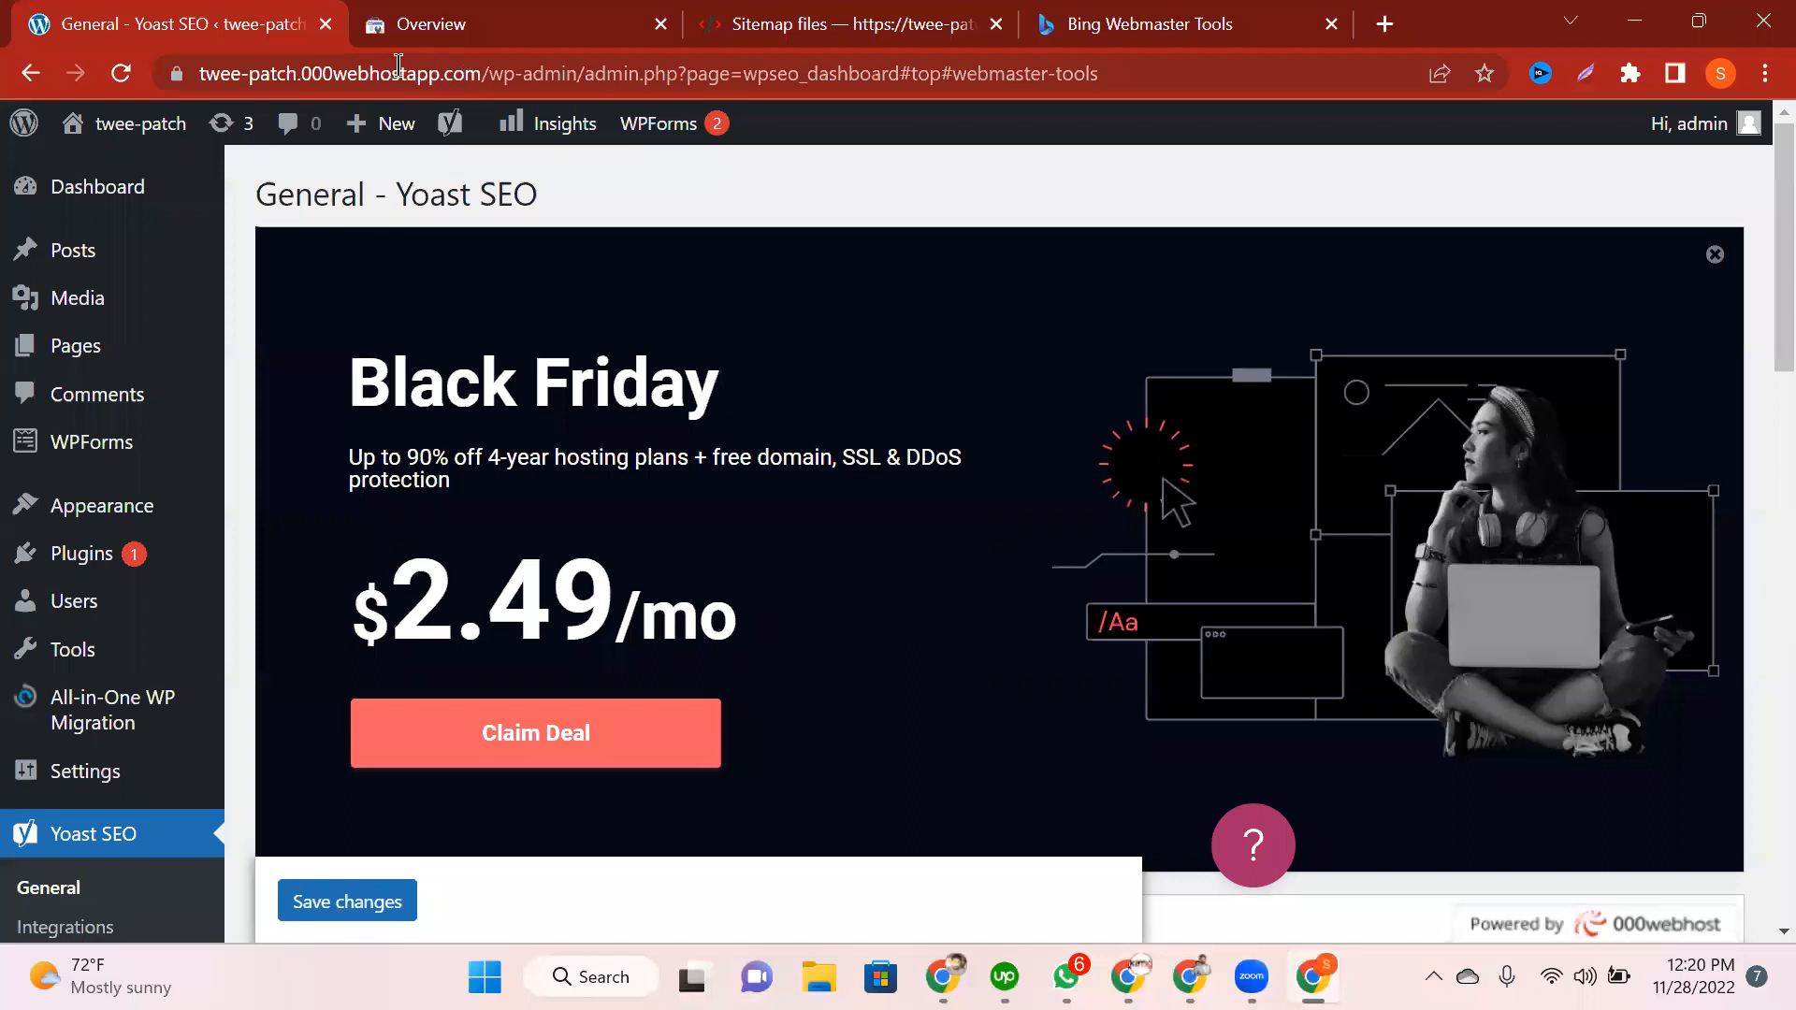
left_click(524, 73)
left_click(559, 73)
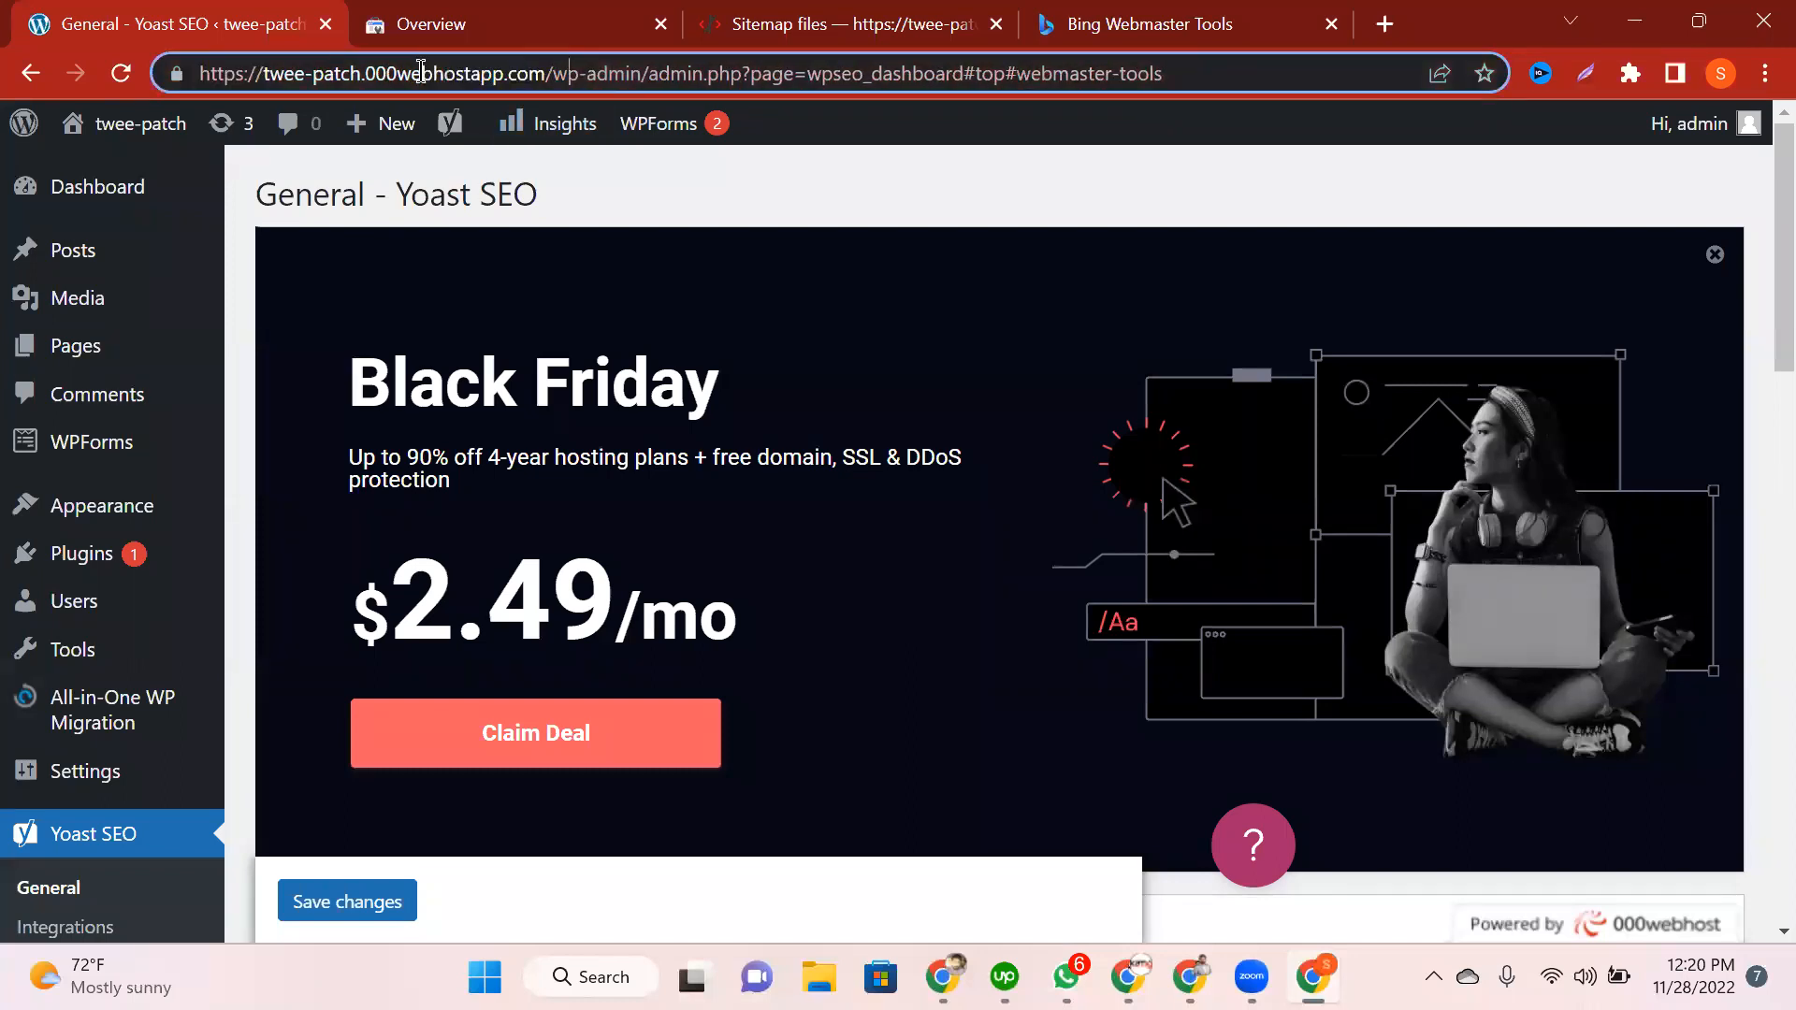
left_click_drag(556, 73, 199, 73)
key("ctrl+c")
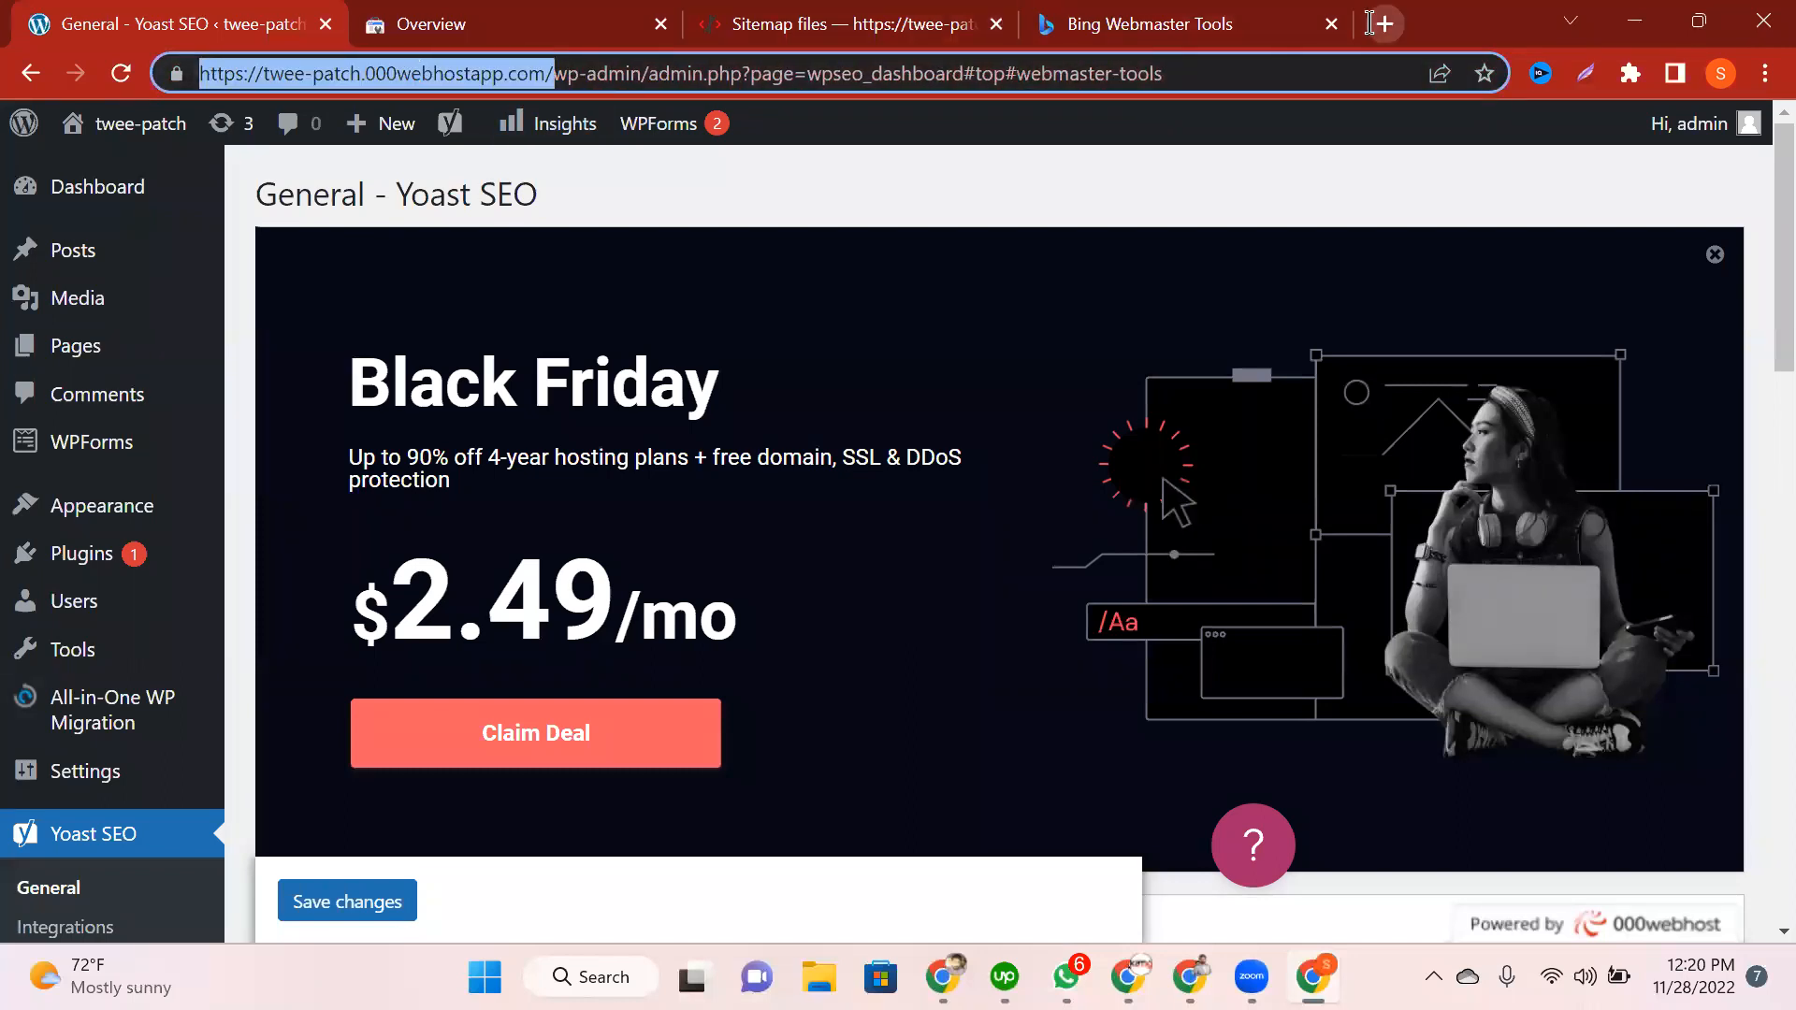
left_click(1371, 24)
key("ctrl+v")
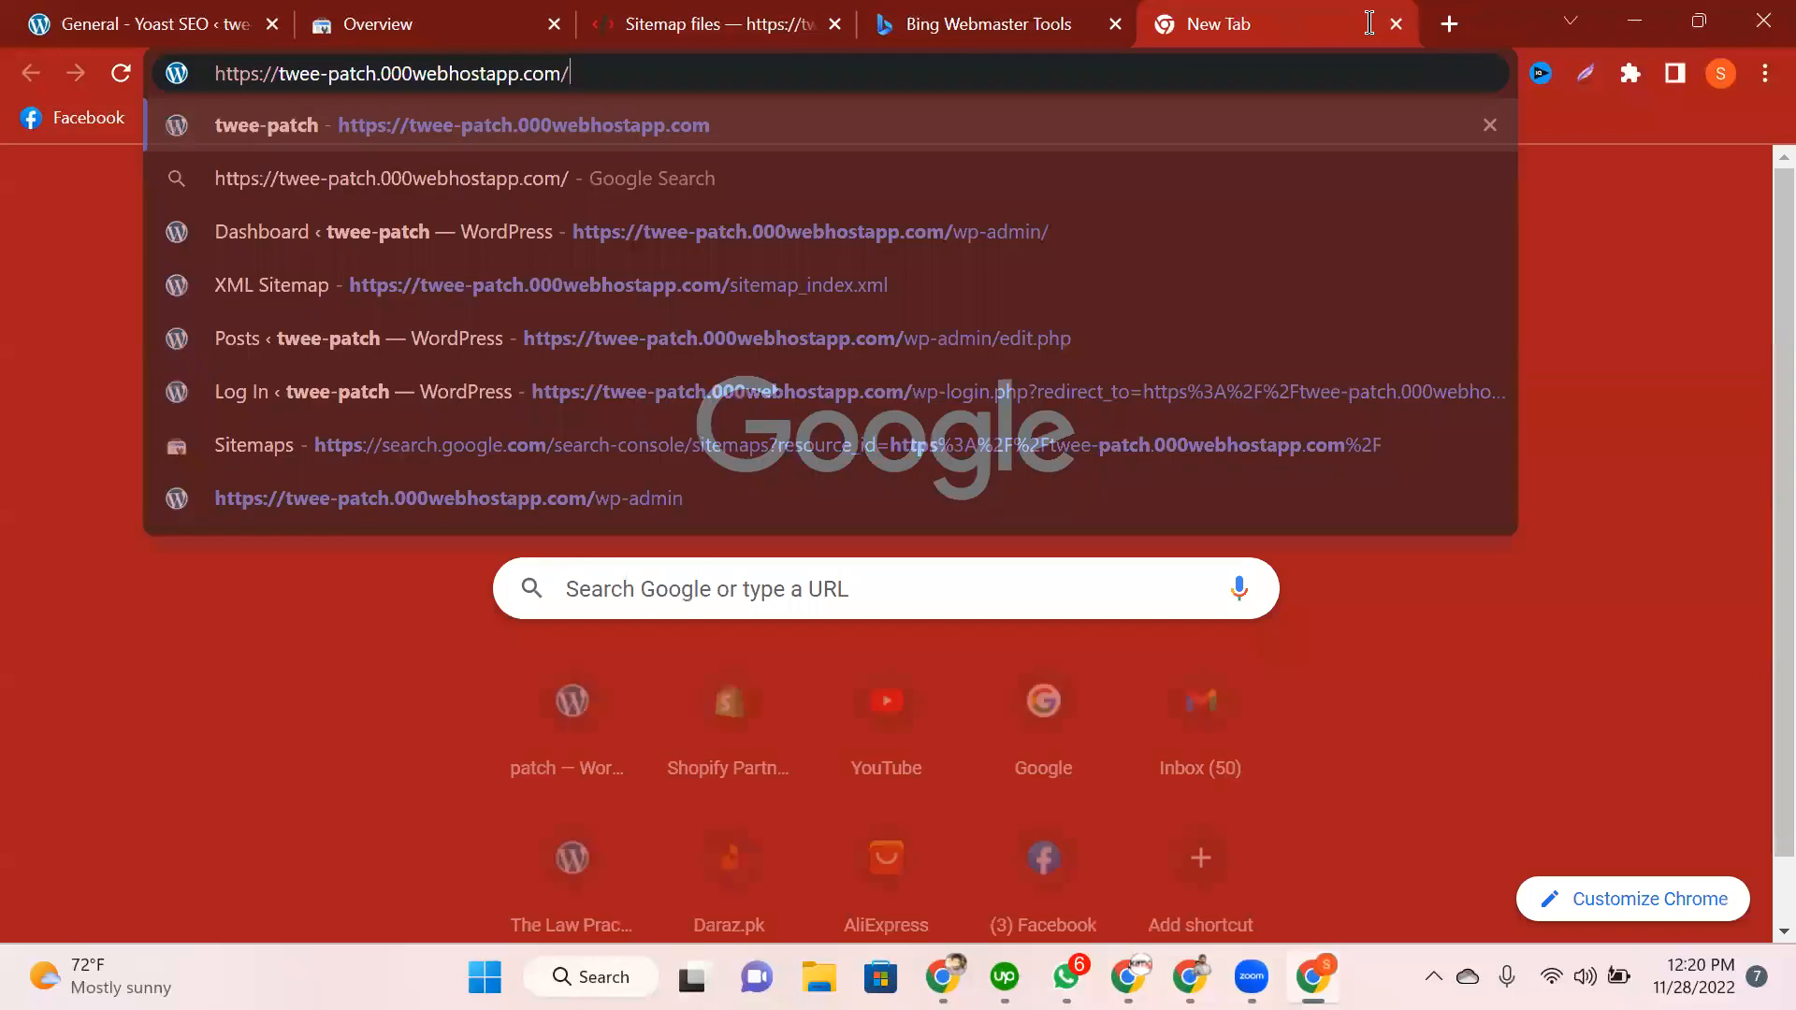
type("sitemap_index.")
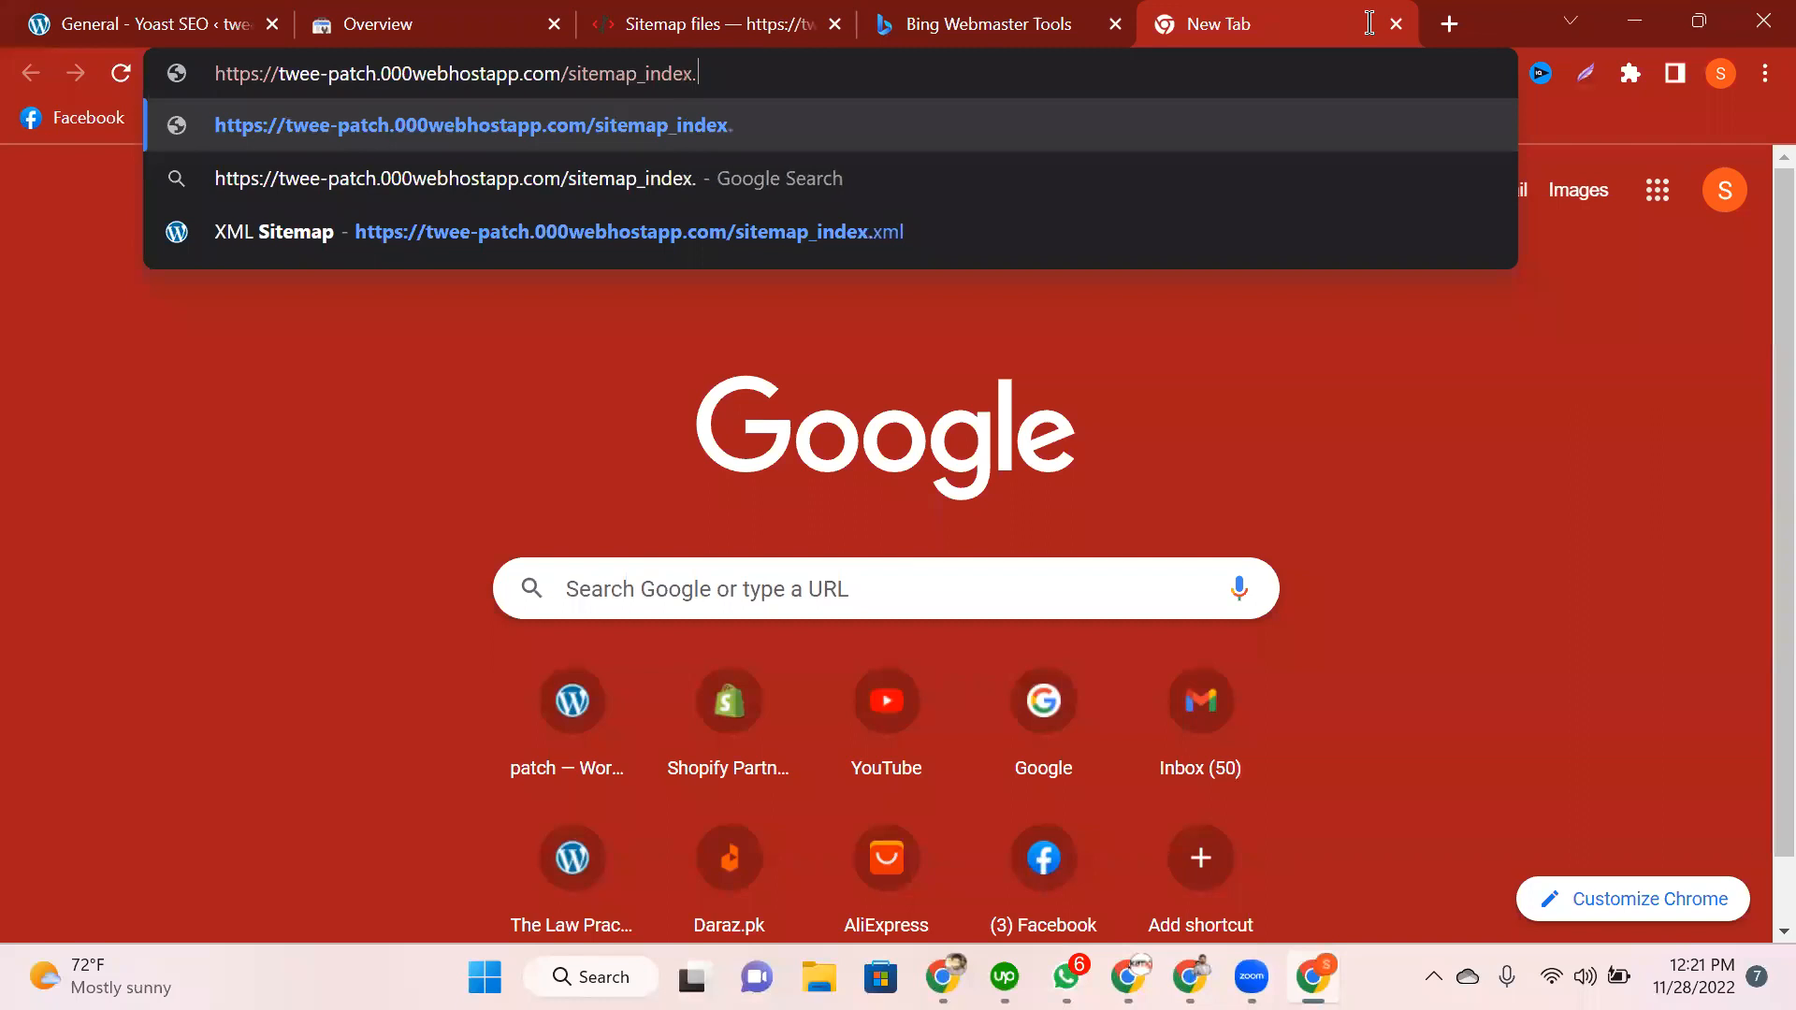
type("xml")
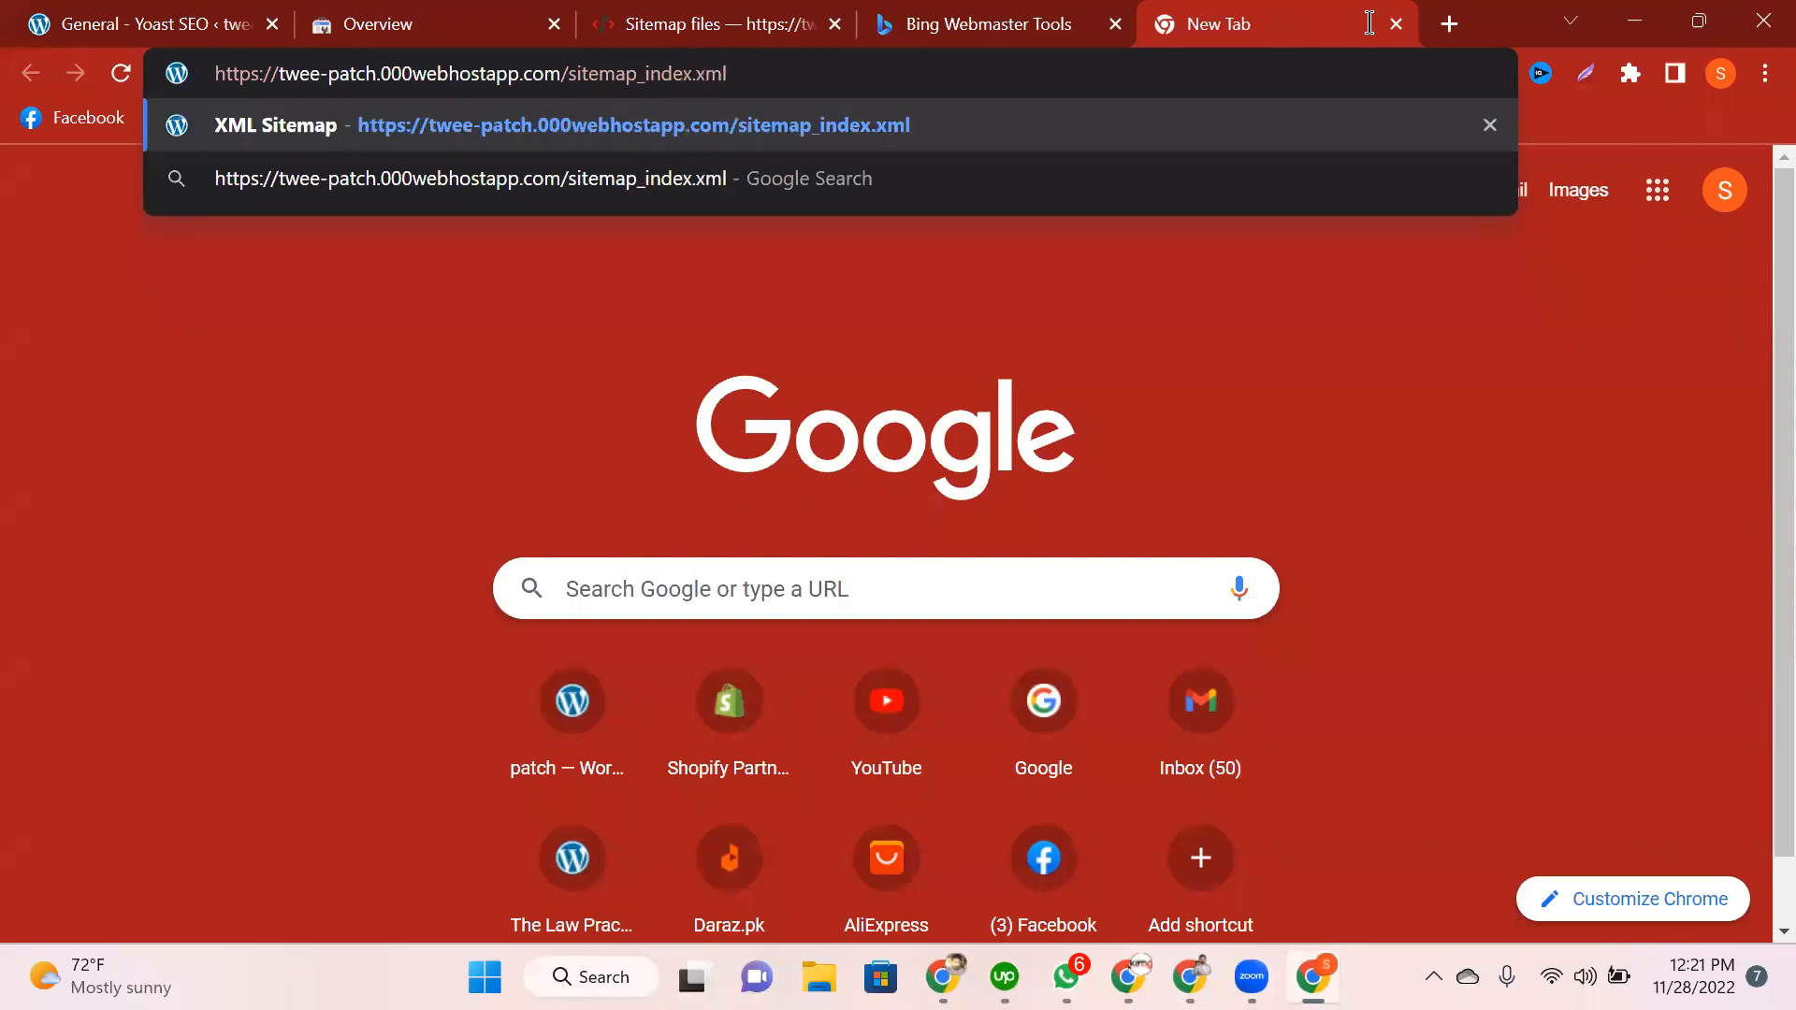
key("Return")
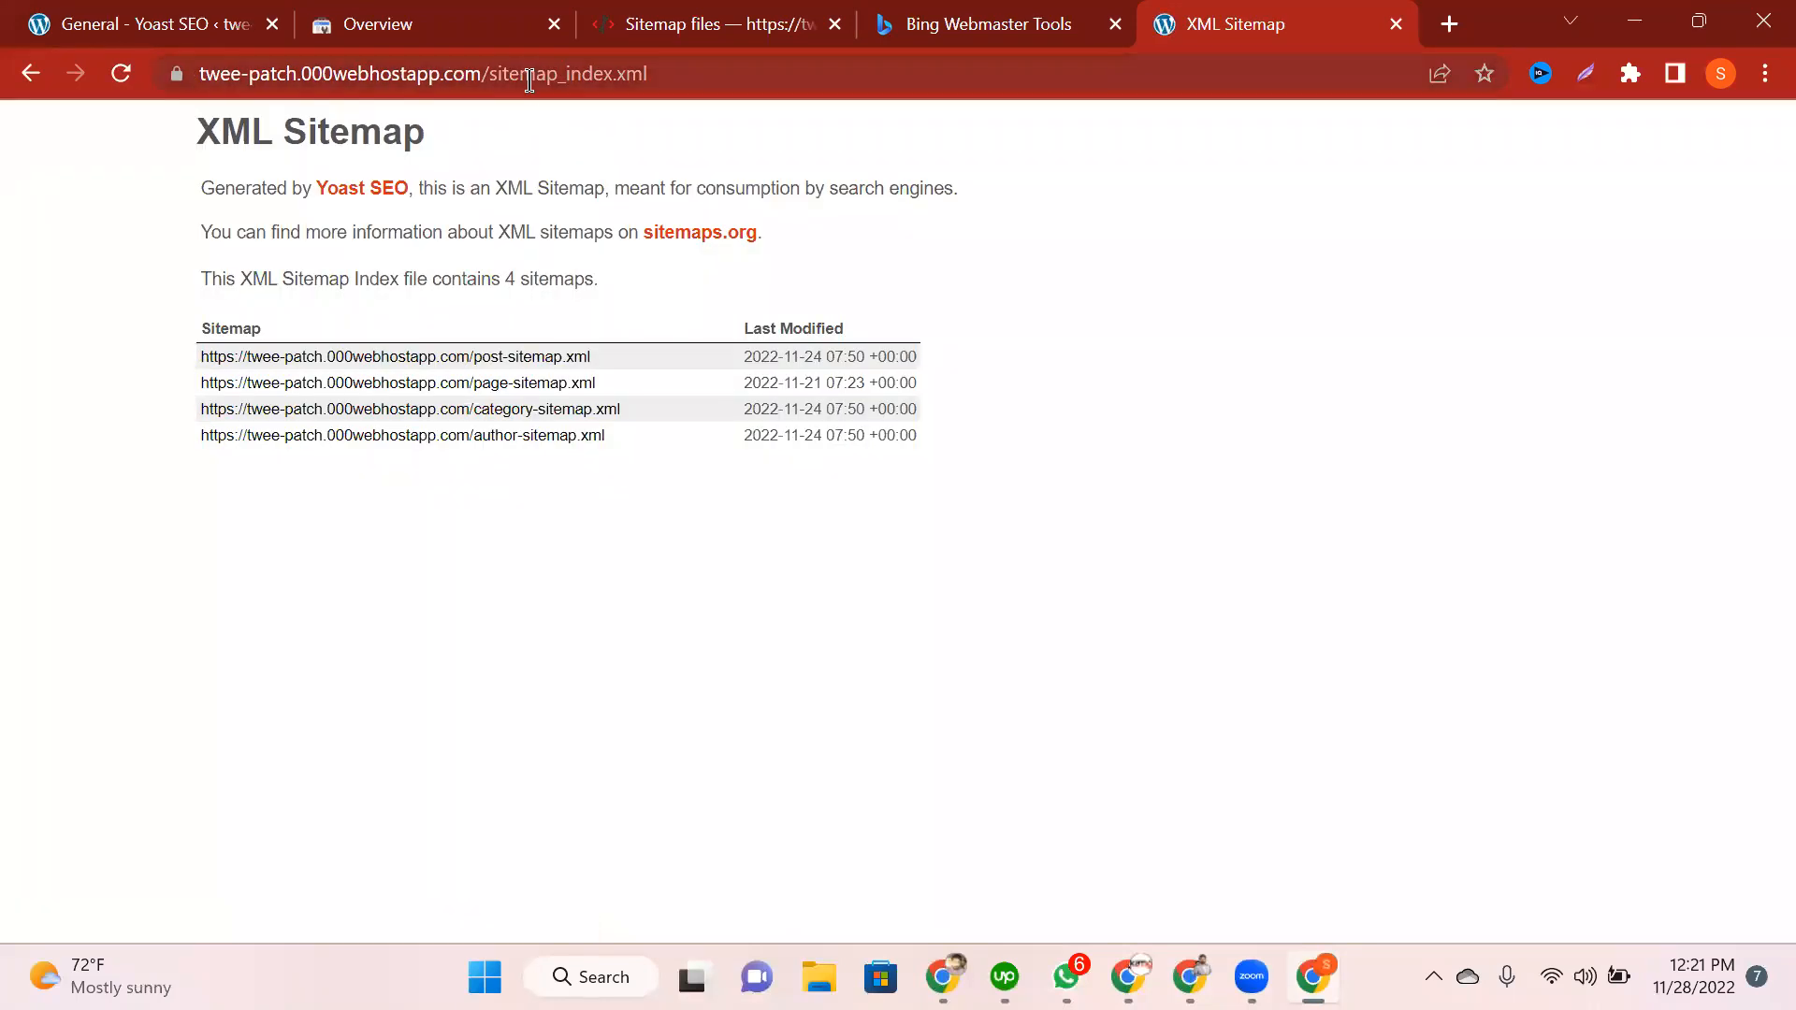
Step: Copy the sitemap_index.xml URL into Yandex's Add Sitemap file field
left_click(530, 80)
key("ctrl+c")
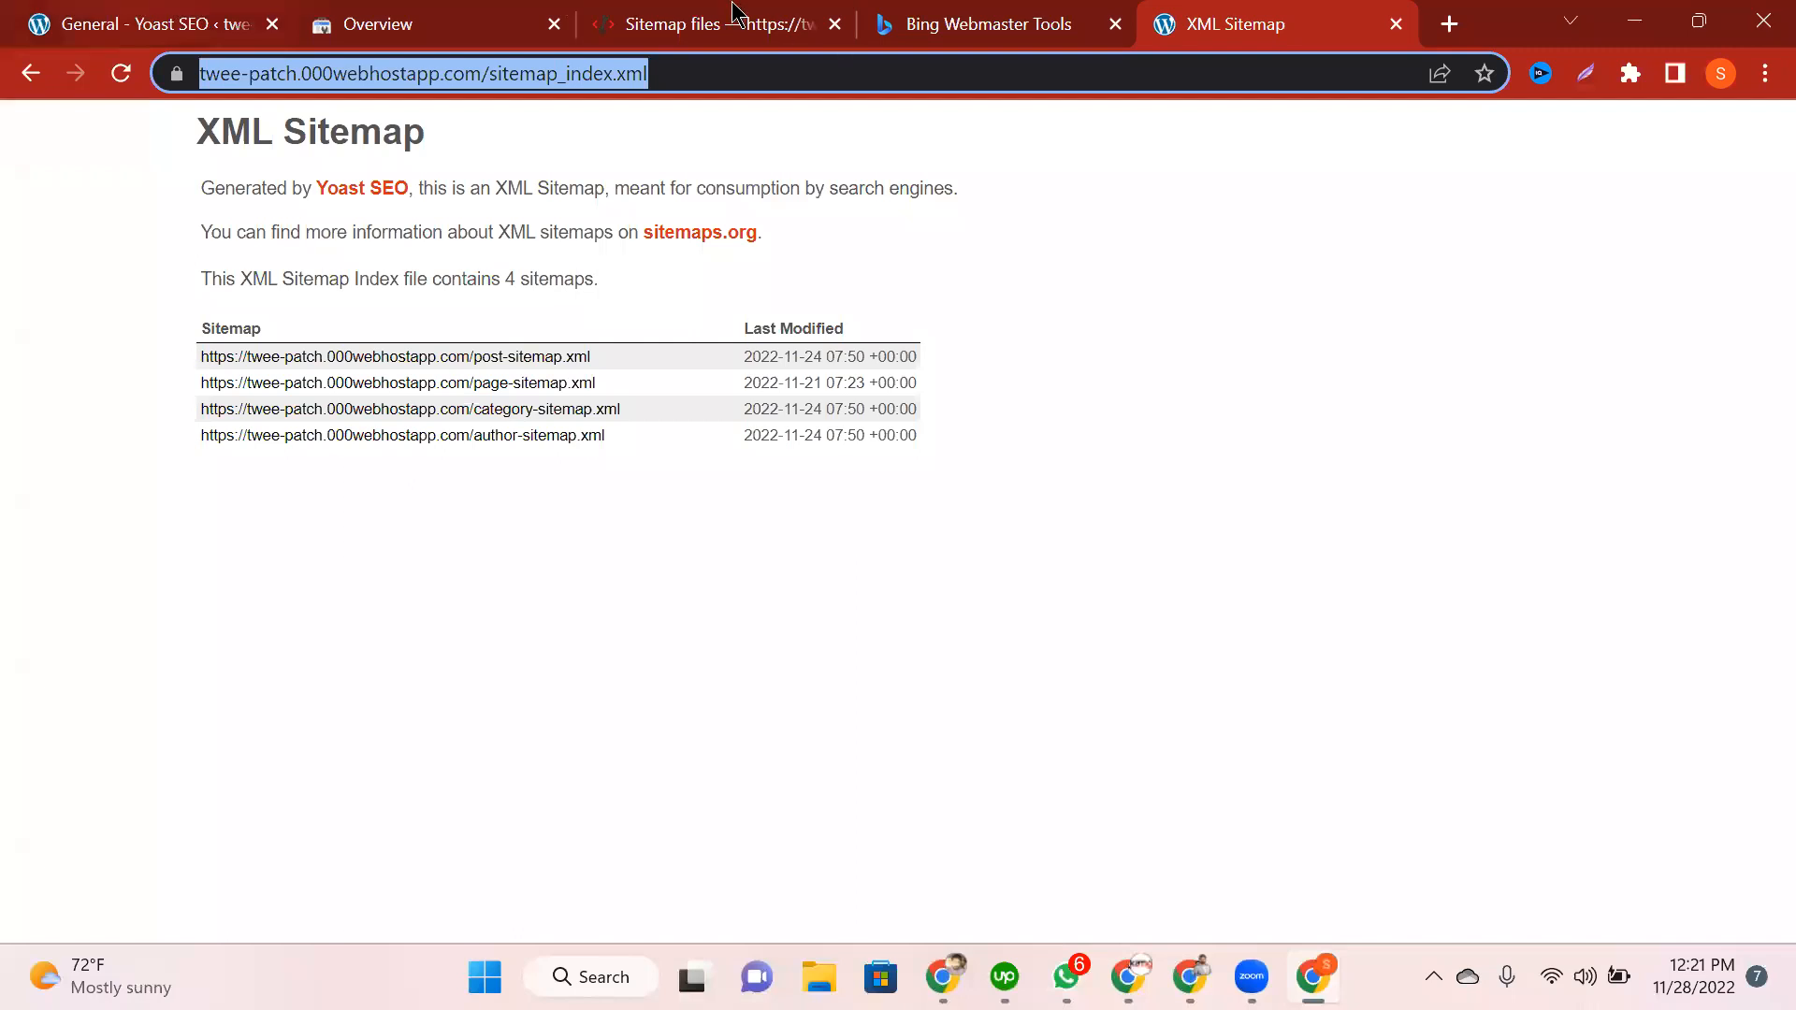
key("ctrl+1")
key("ctrl+3")
key("ctrl+v")
left_click(1026, 384)
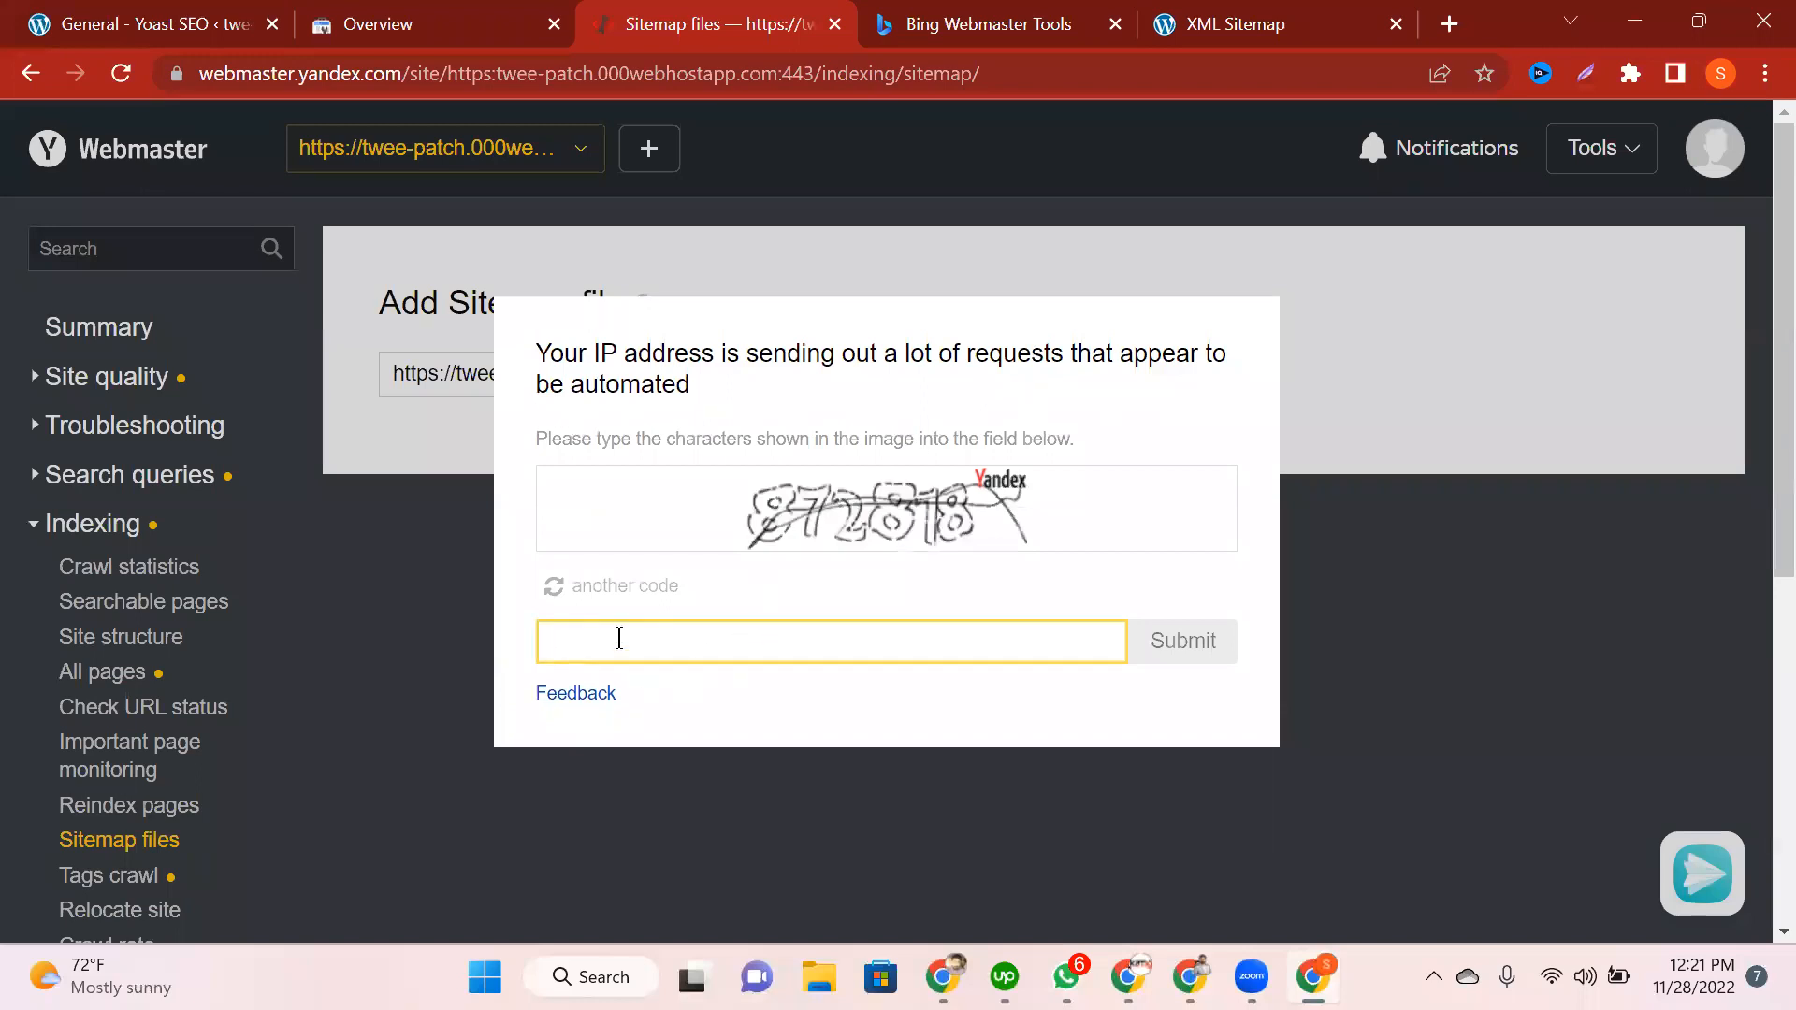
Step: Pass the robot check so sitemap_index.xml appears in Yandex's processing queue
type("872818")
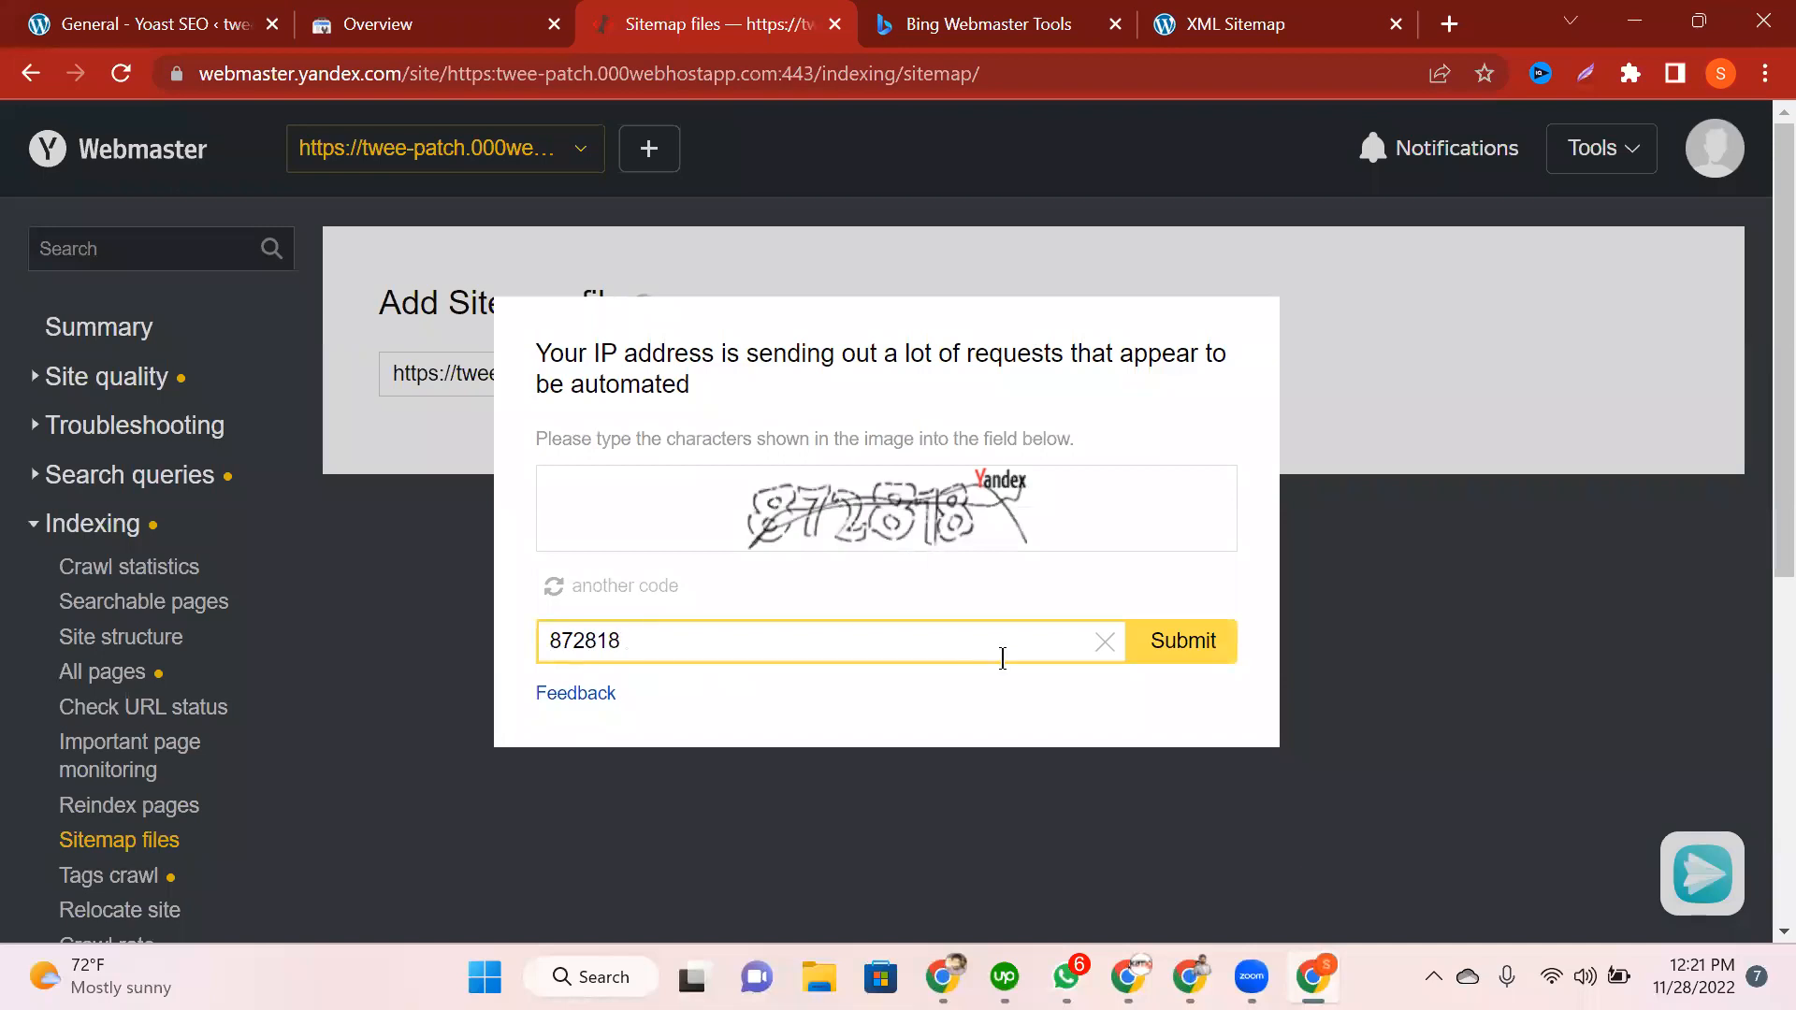
left_click(1194, 639)
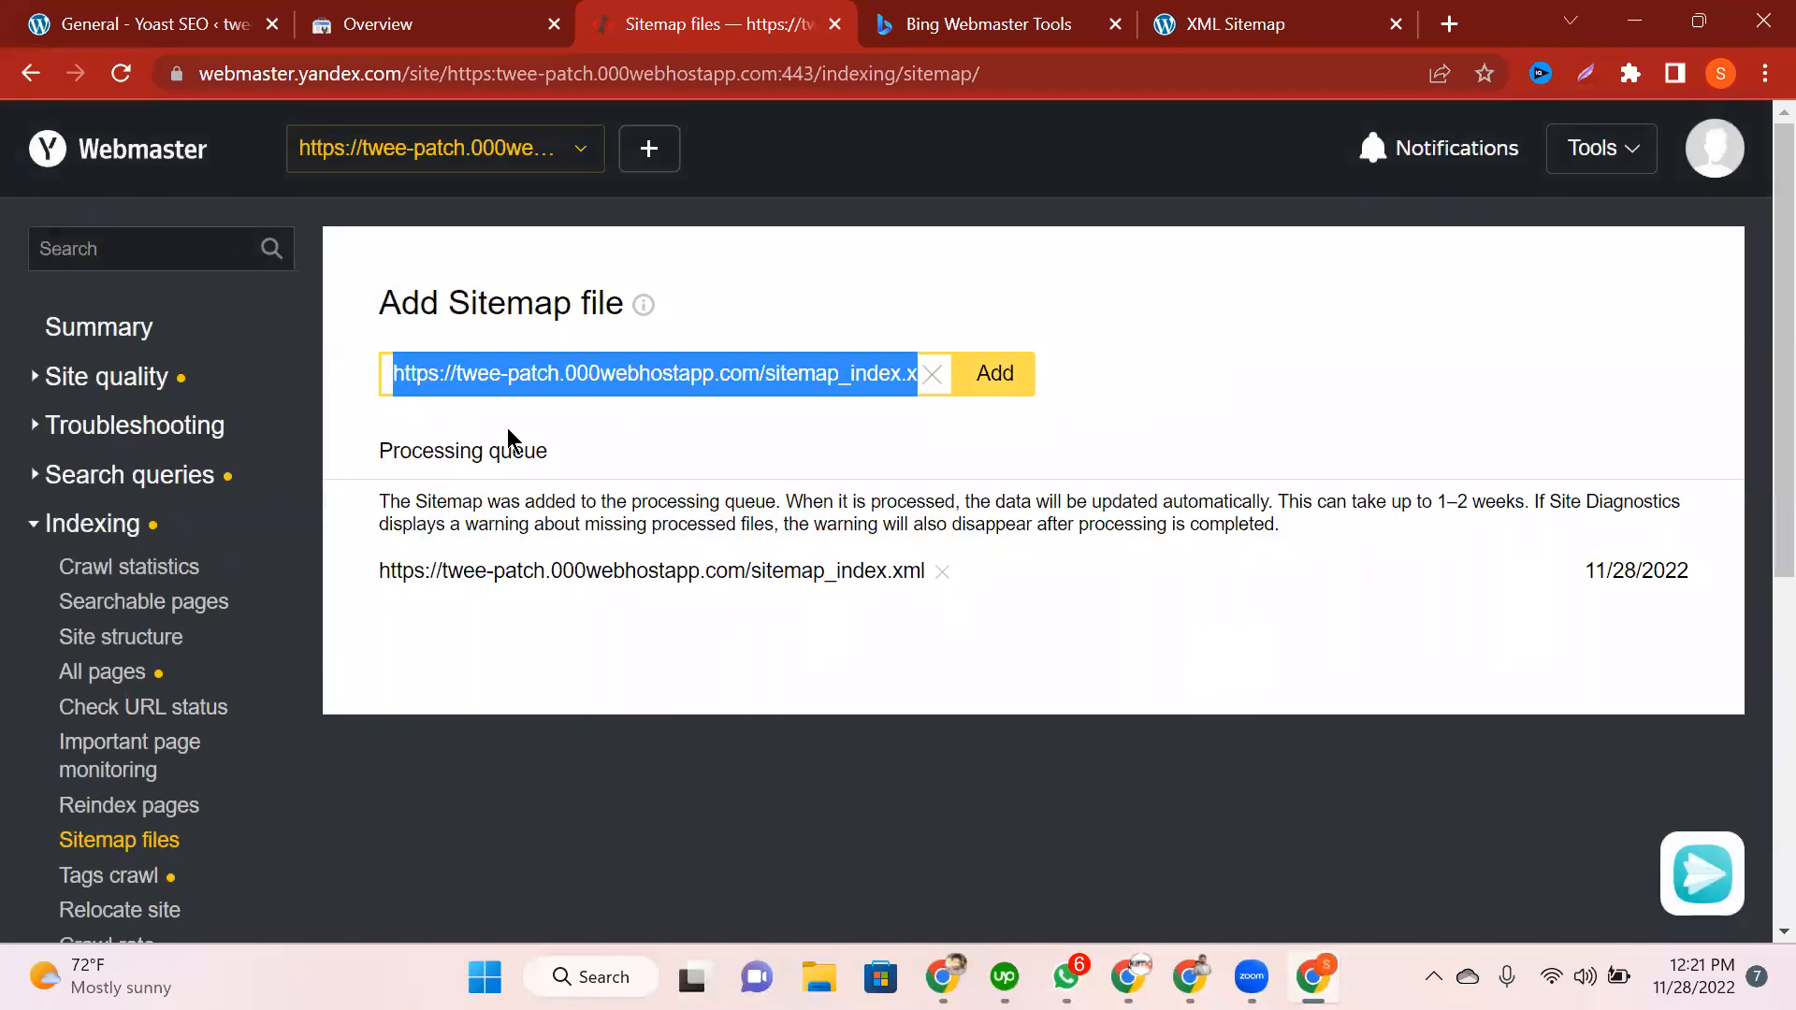
left_click_drag(402, 458, 413, 459)
left_click(580, 465)
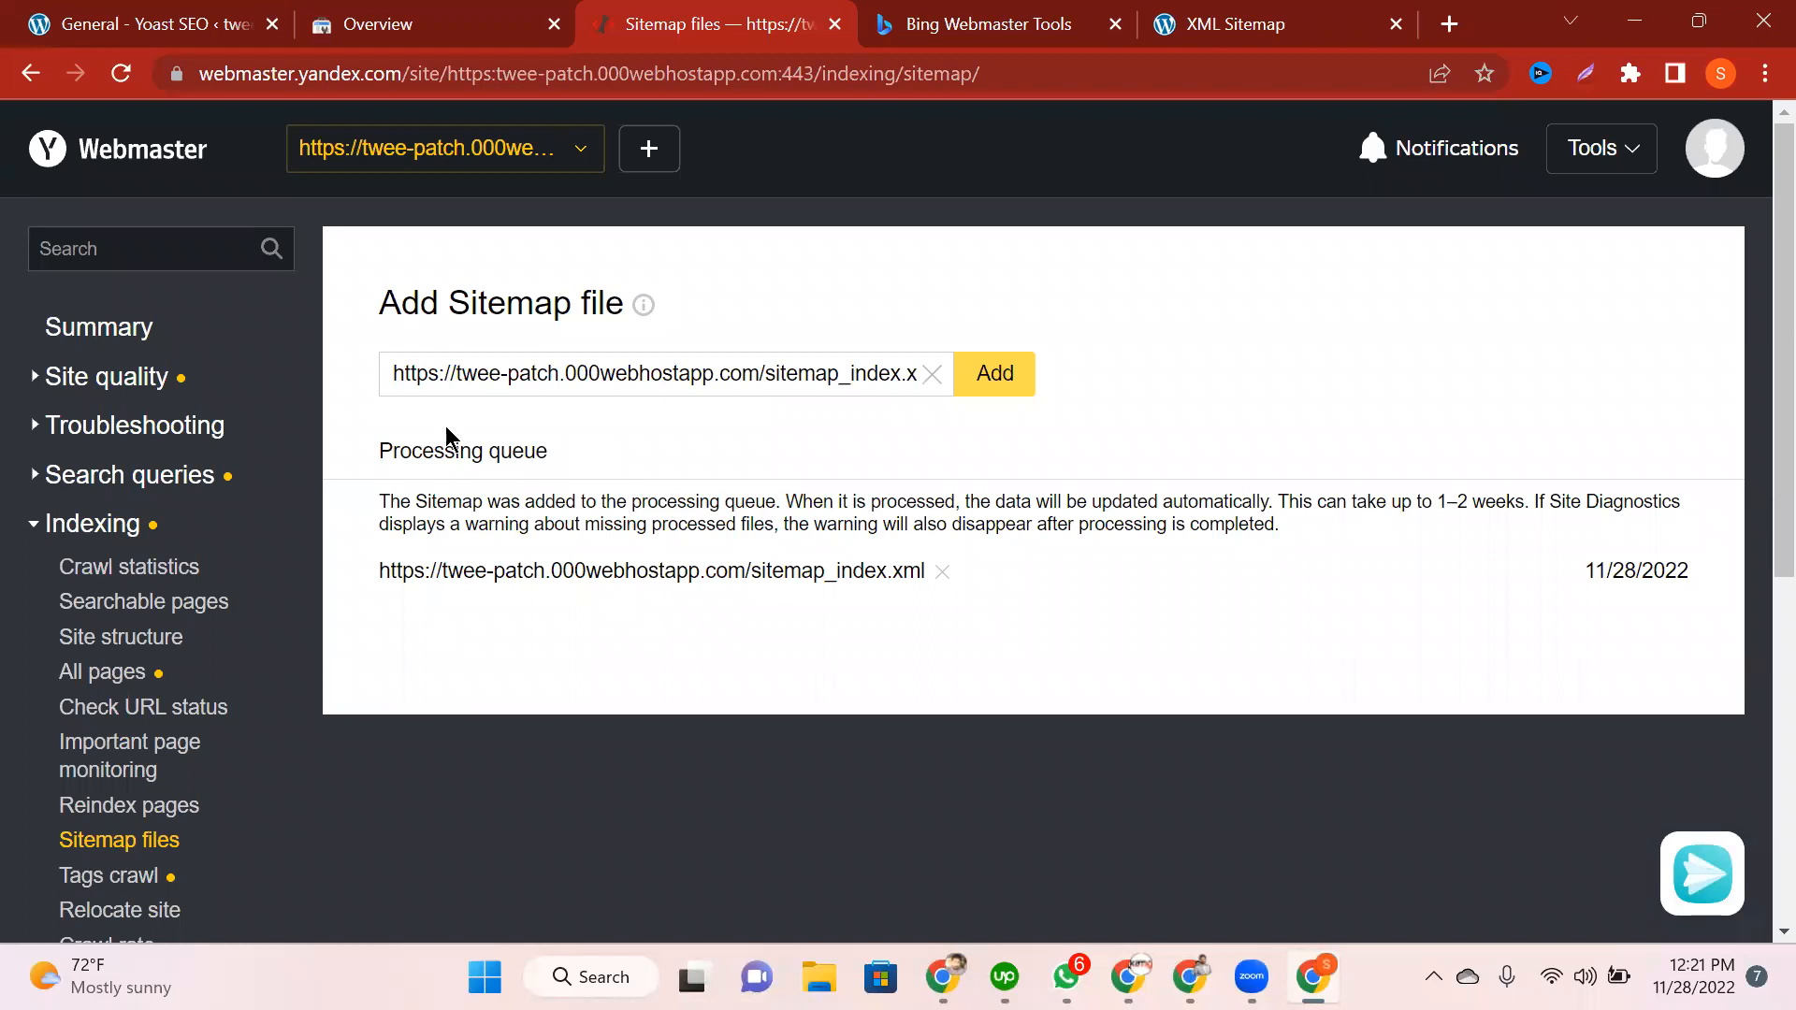
left_click_drag(392, 451, 636, 465)
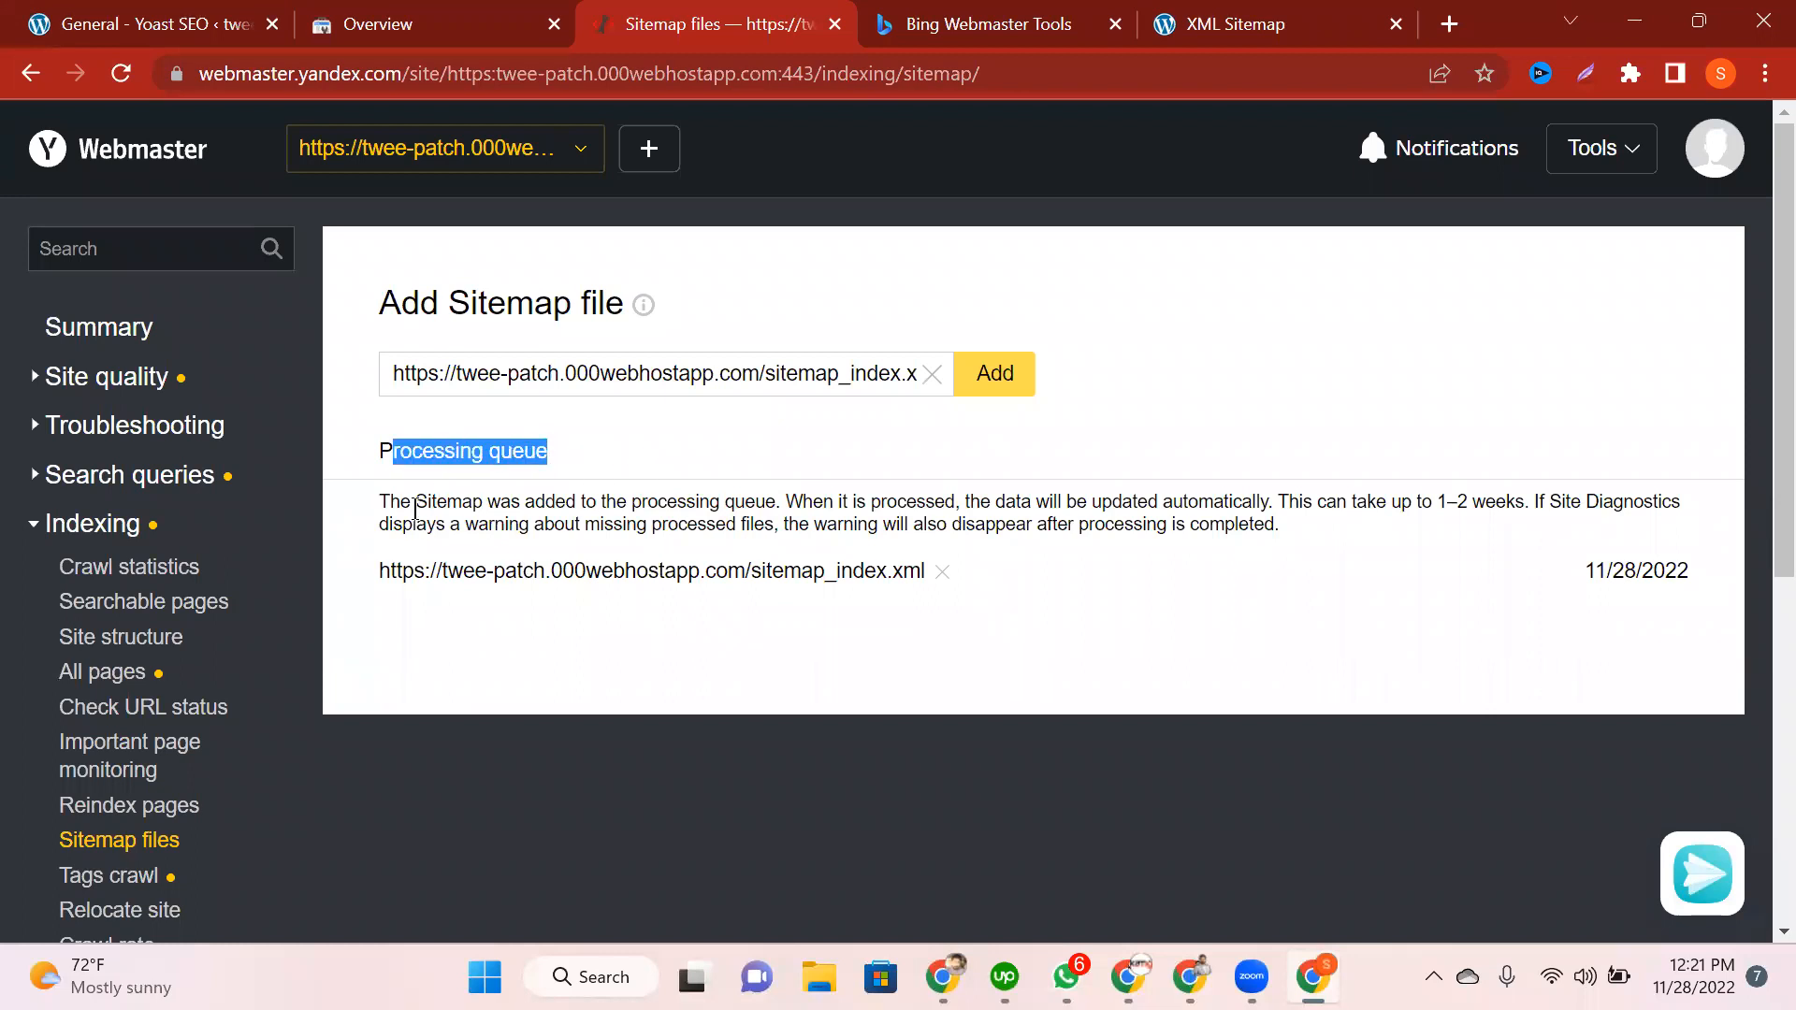
left_click(468, 505)
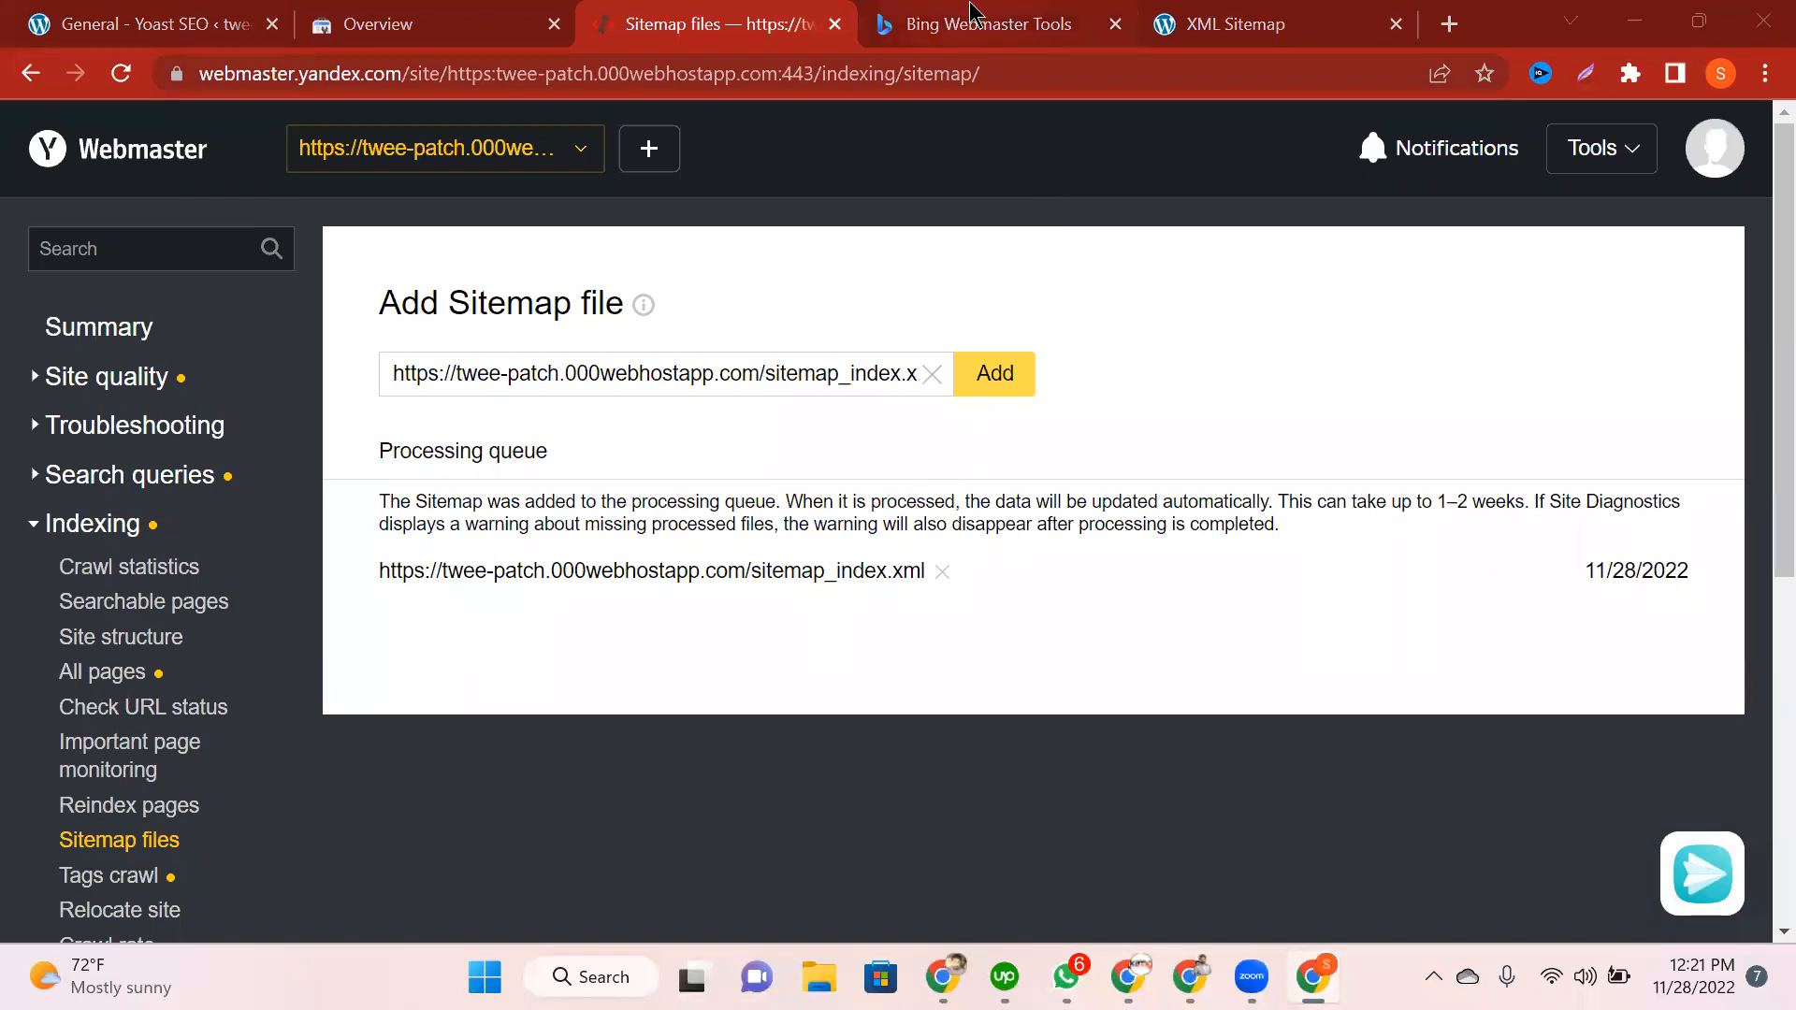
key("ctrl+Tab")
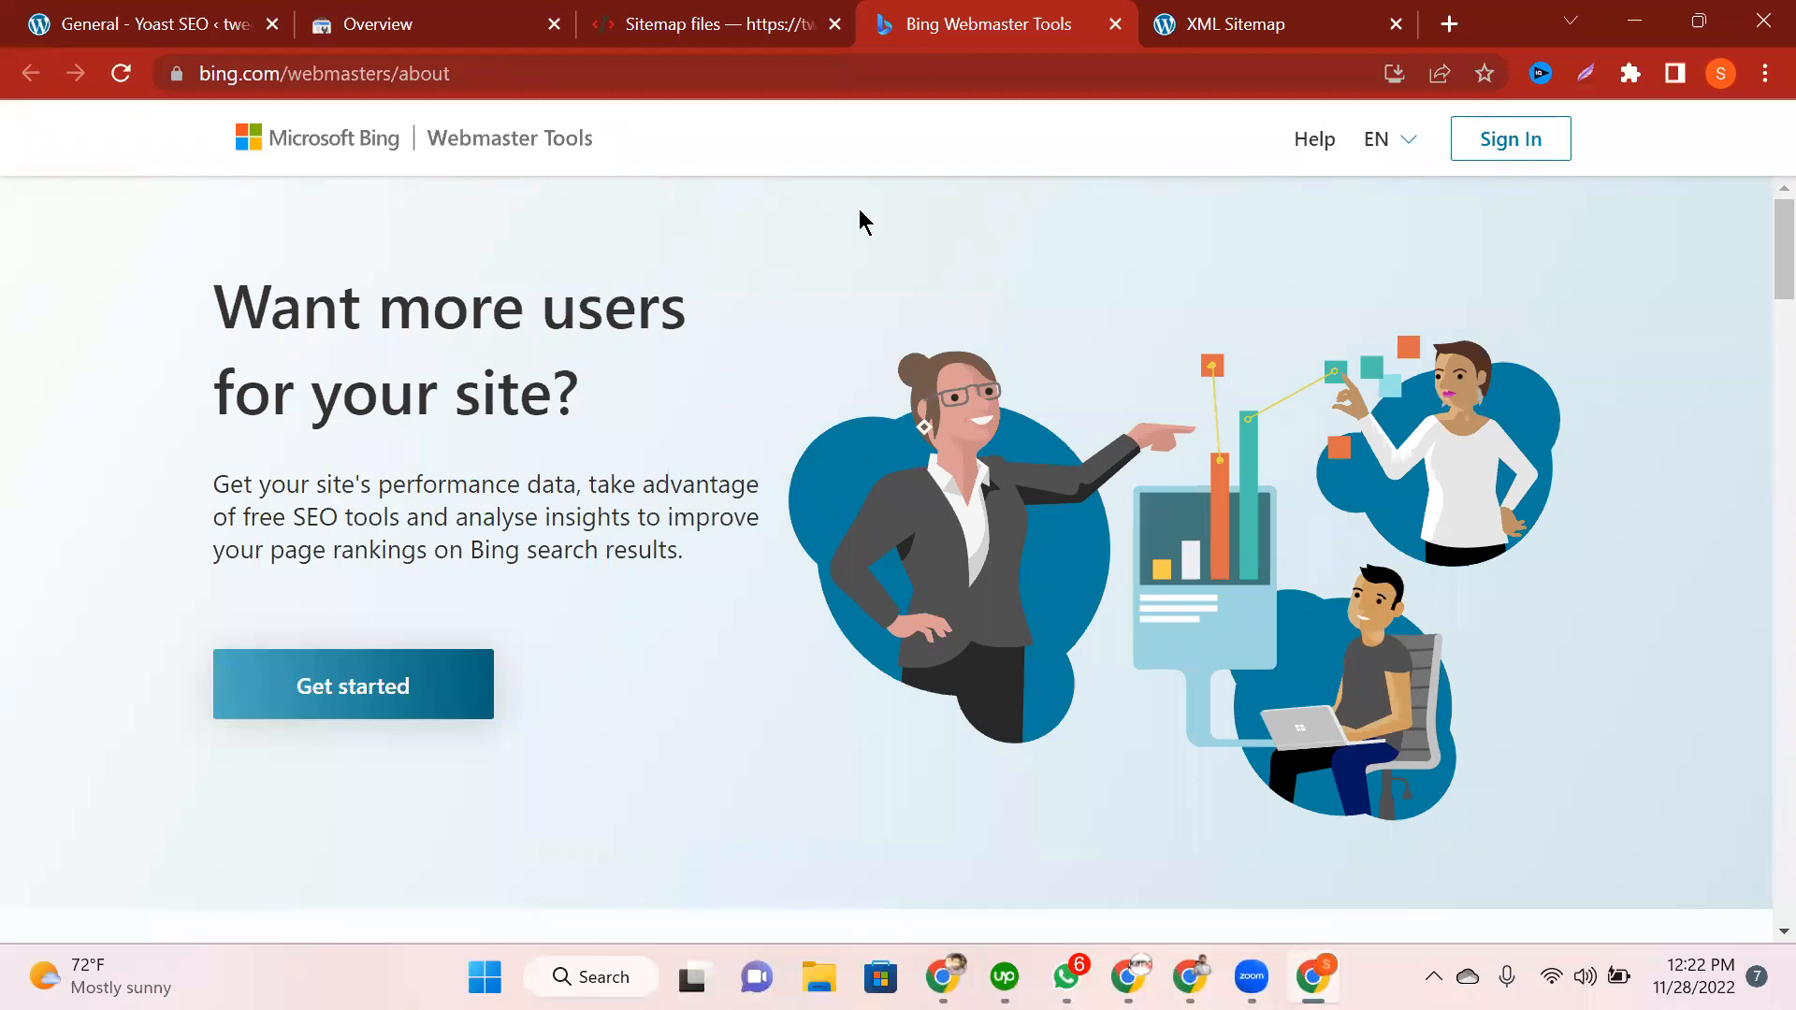
Step: Search Google for 'bing webmaster tools' in a new tab
left_click(1448, 35)
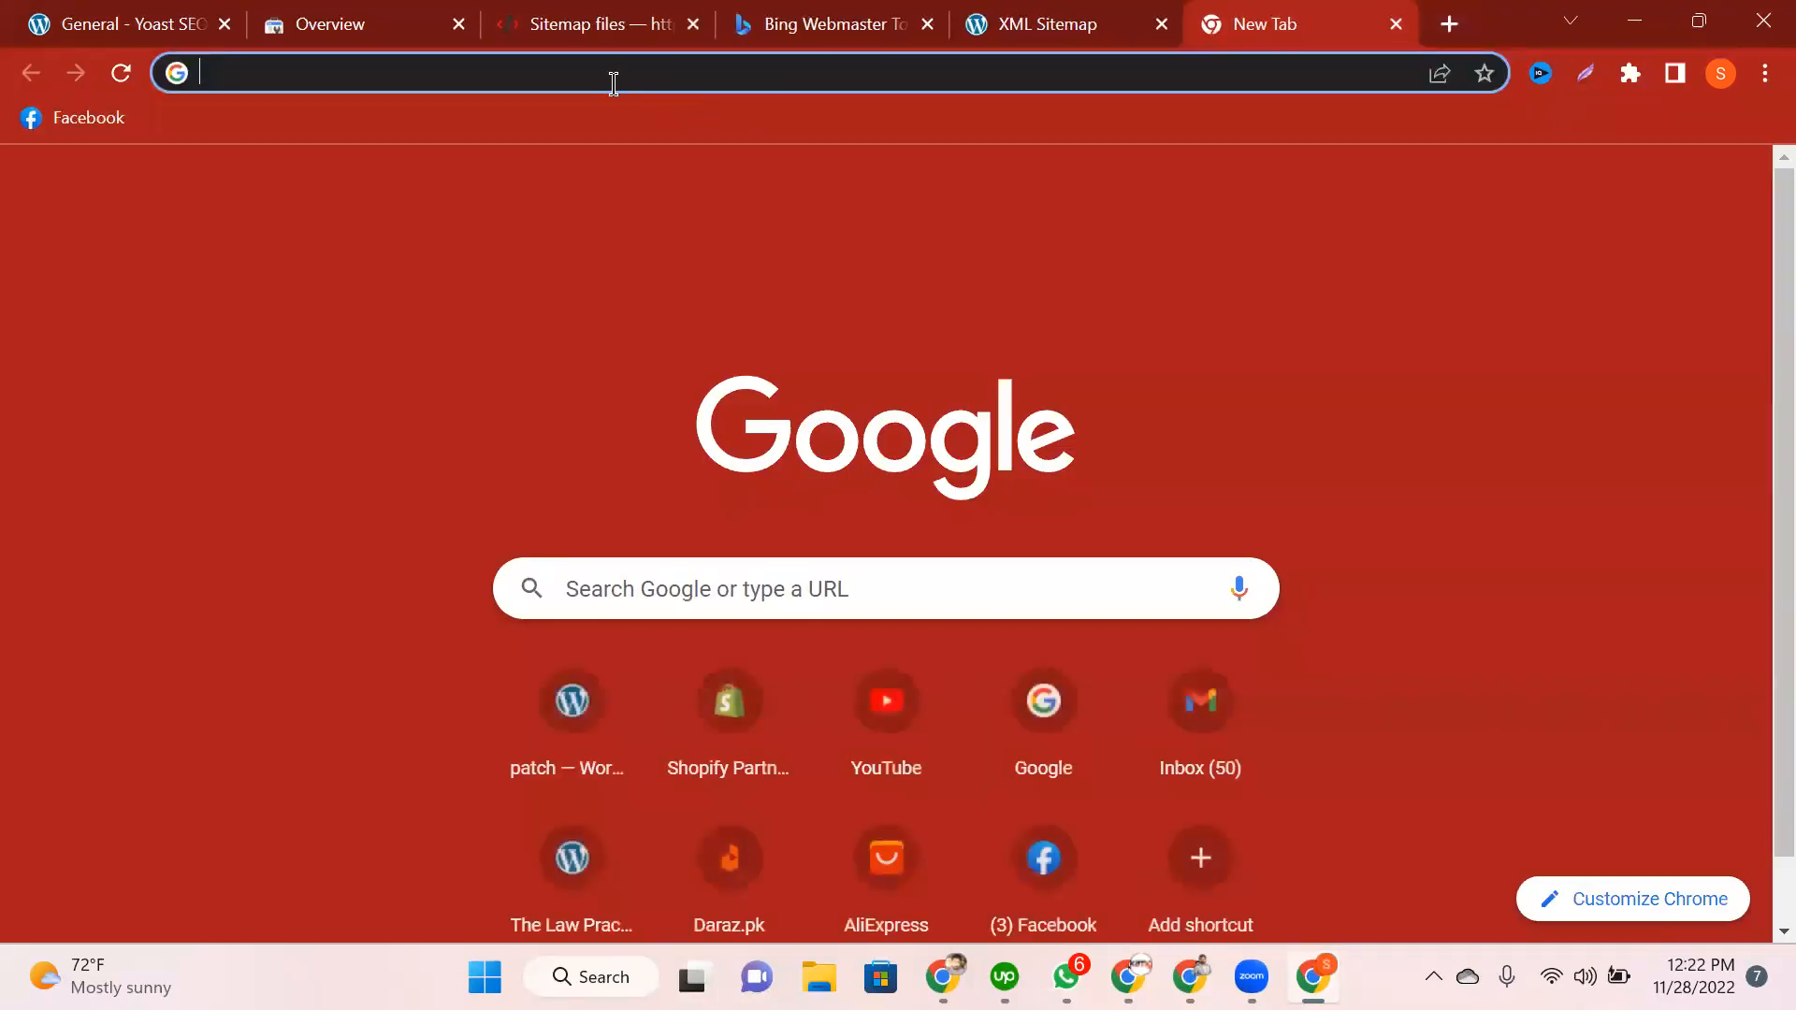
left_click(612, 82)
type("goog")
key("Return")
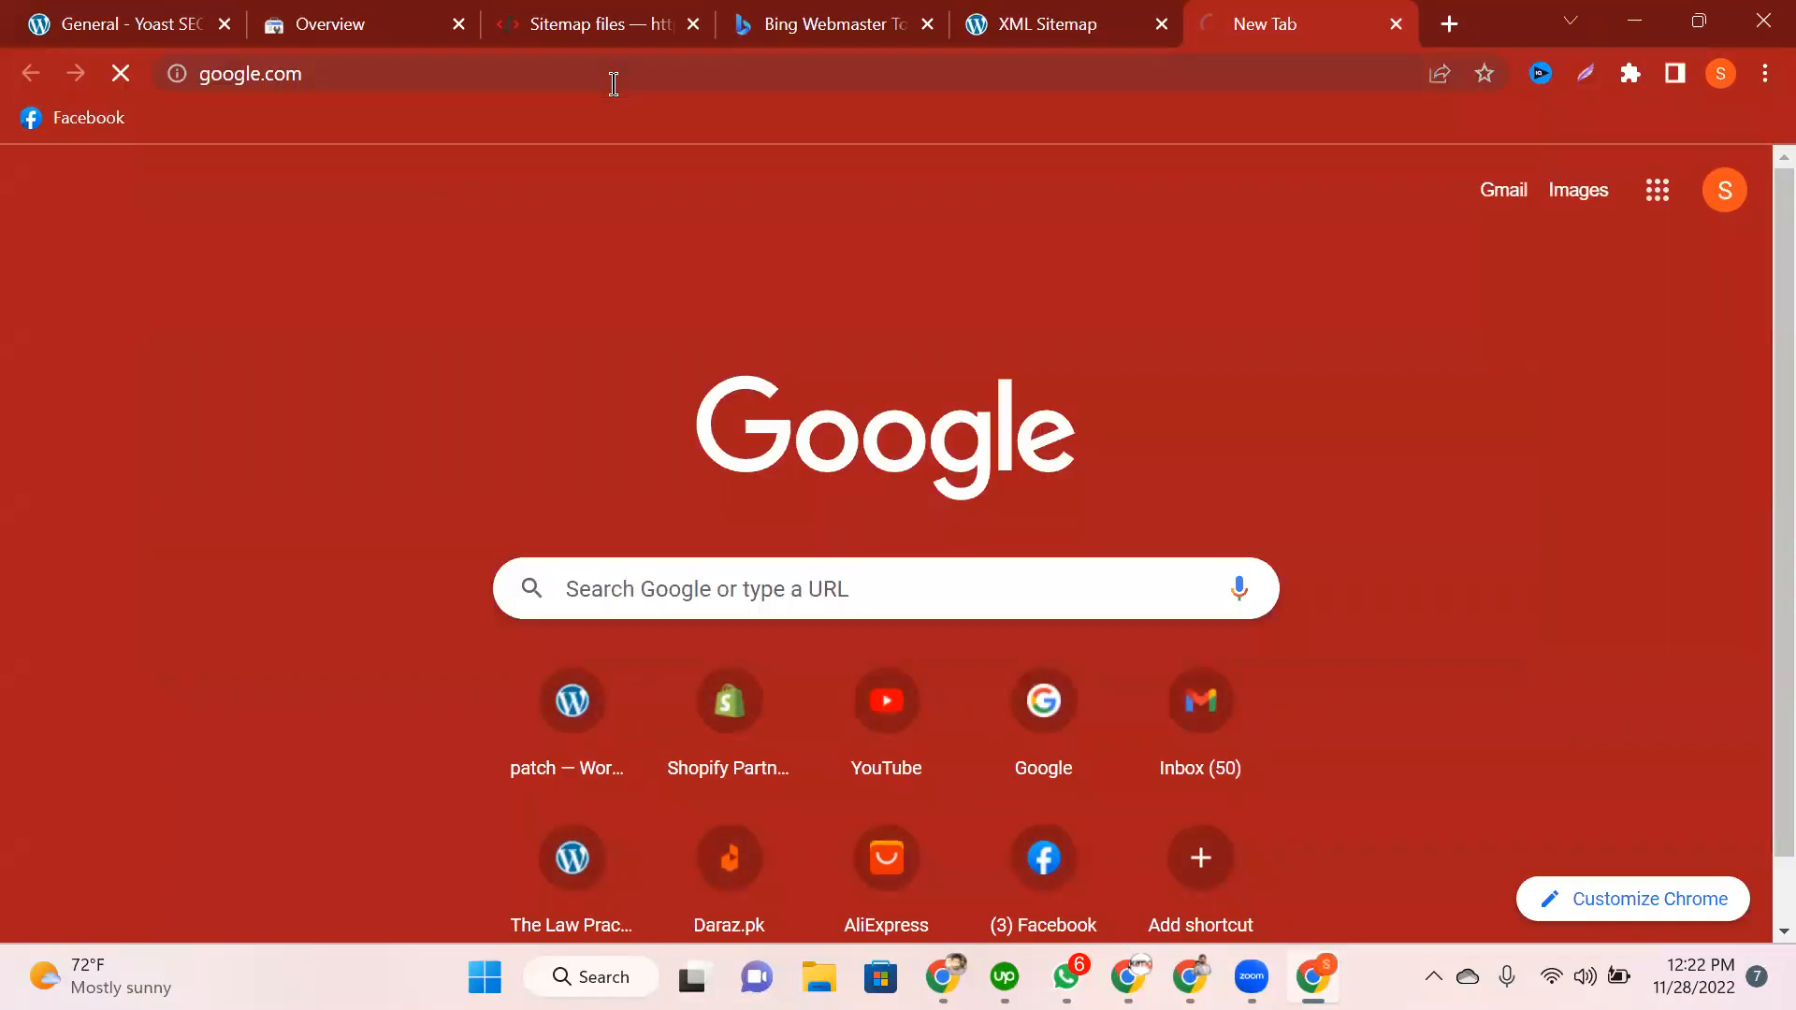
left_click(375, 72)
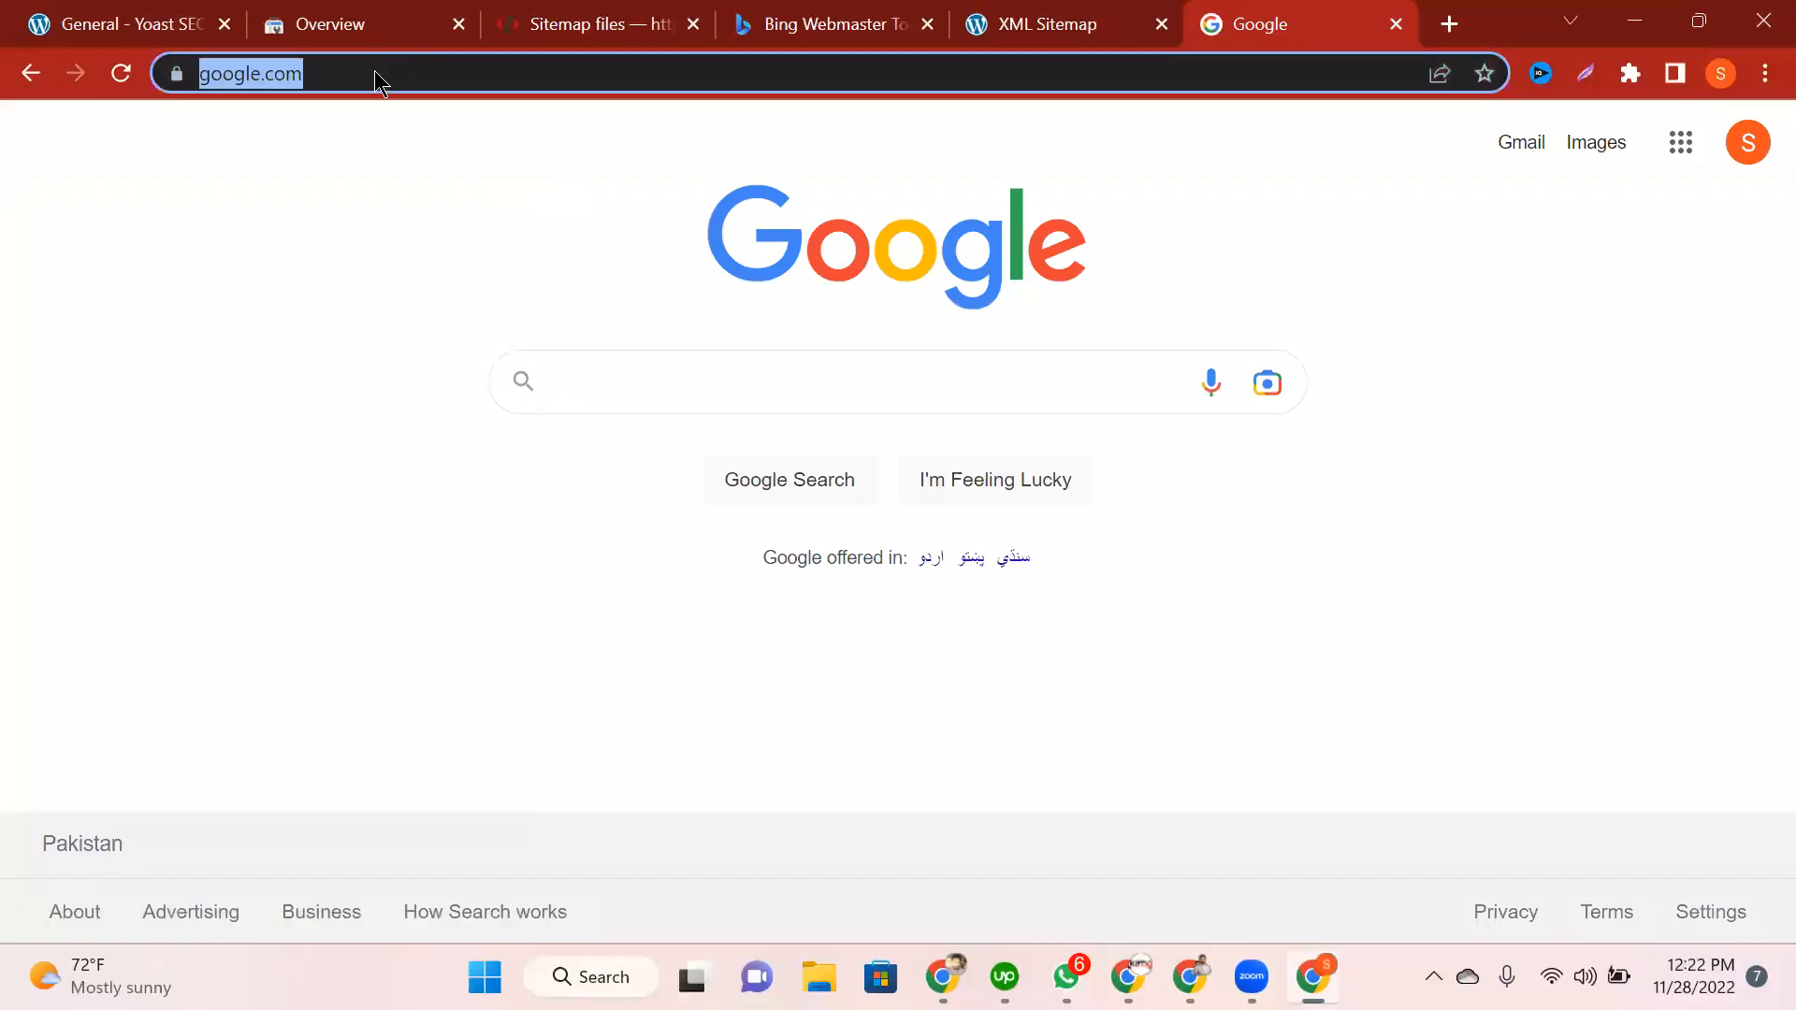
type("bing")
key("Return")
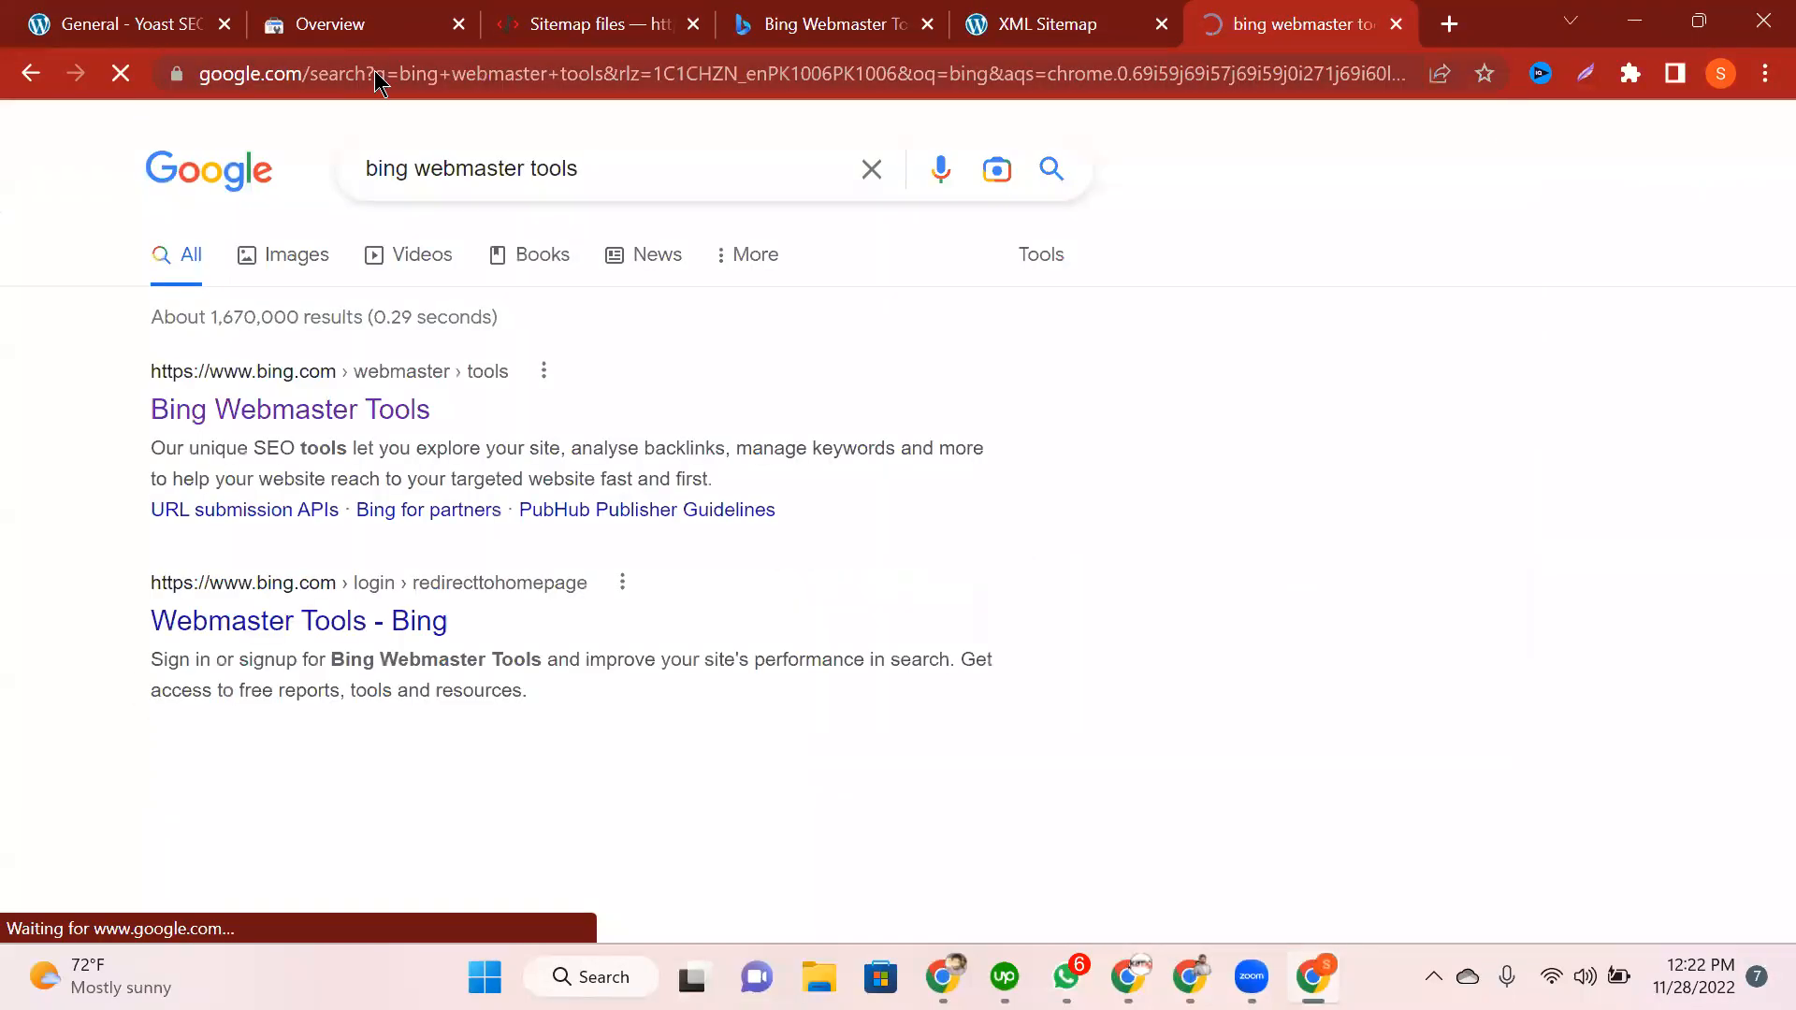
Step: Go to the bing.com home page
left_click(374, 70)
type("bing.com")
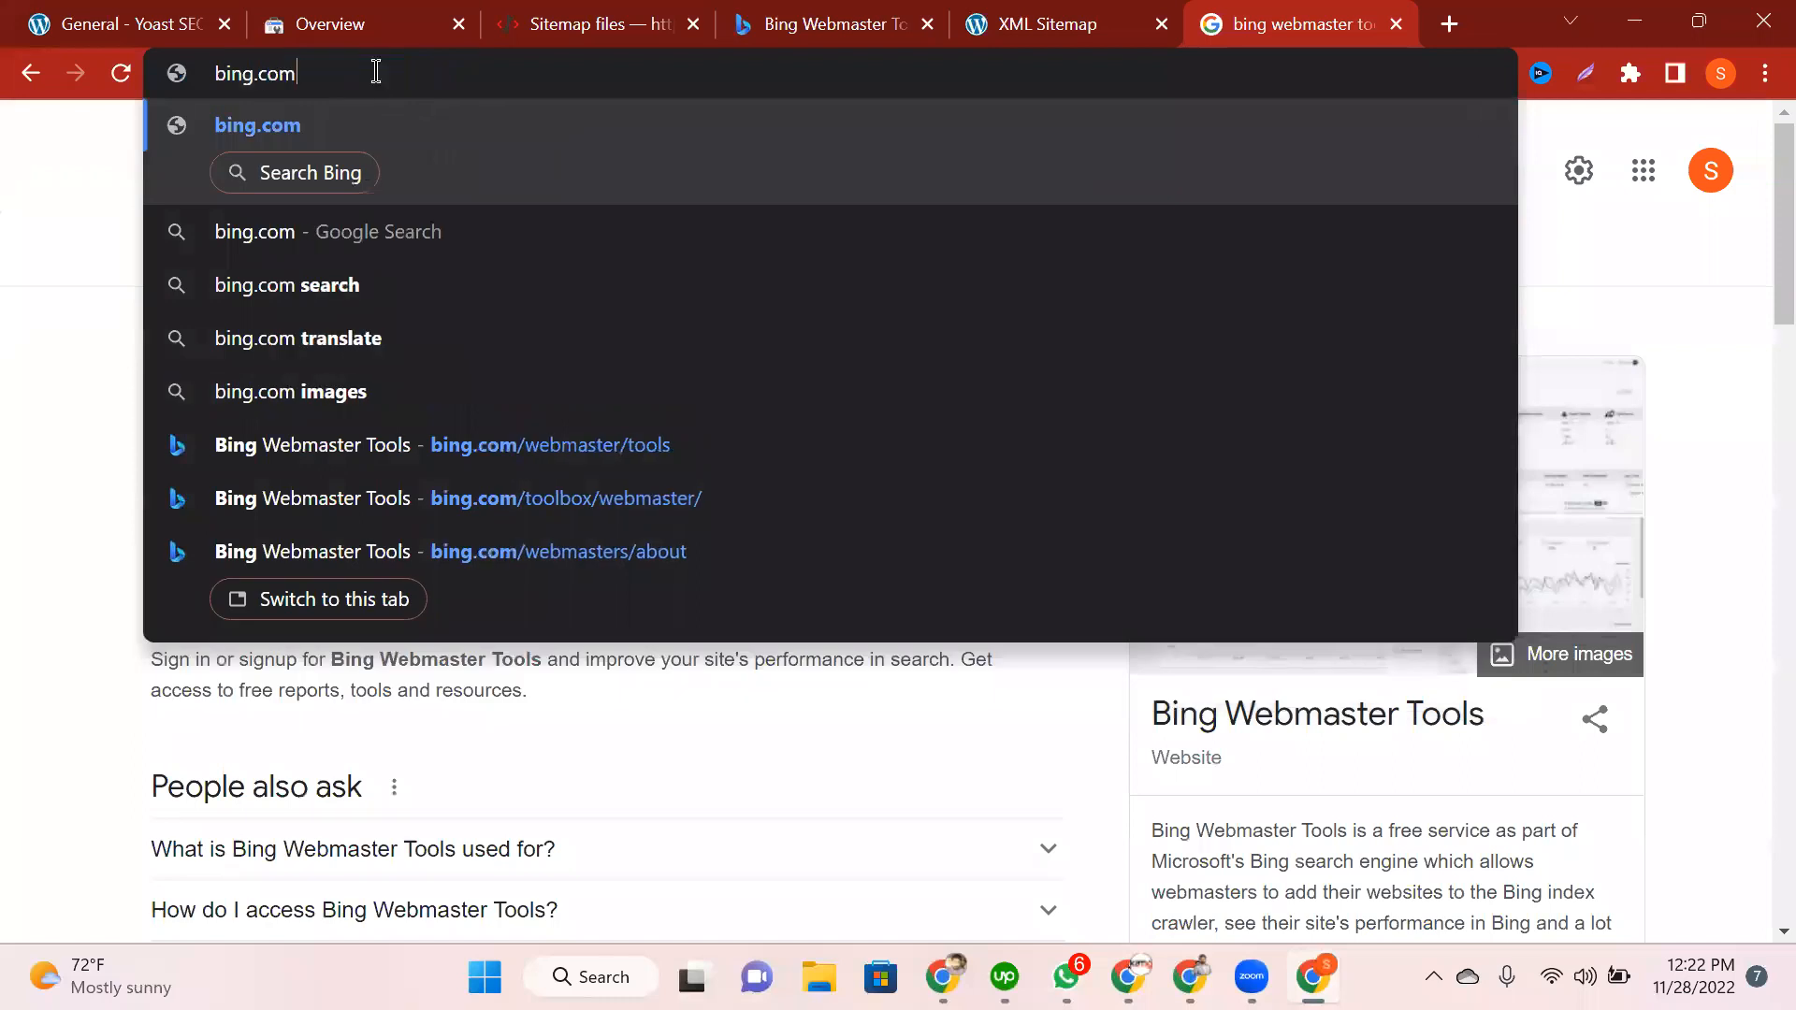
key("Return")
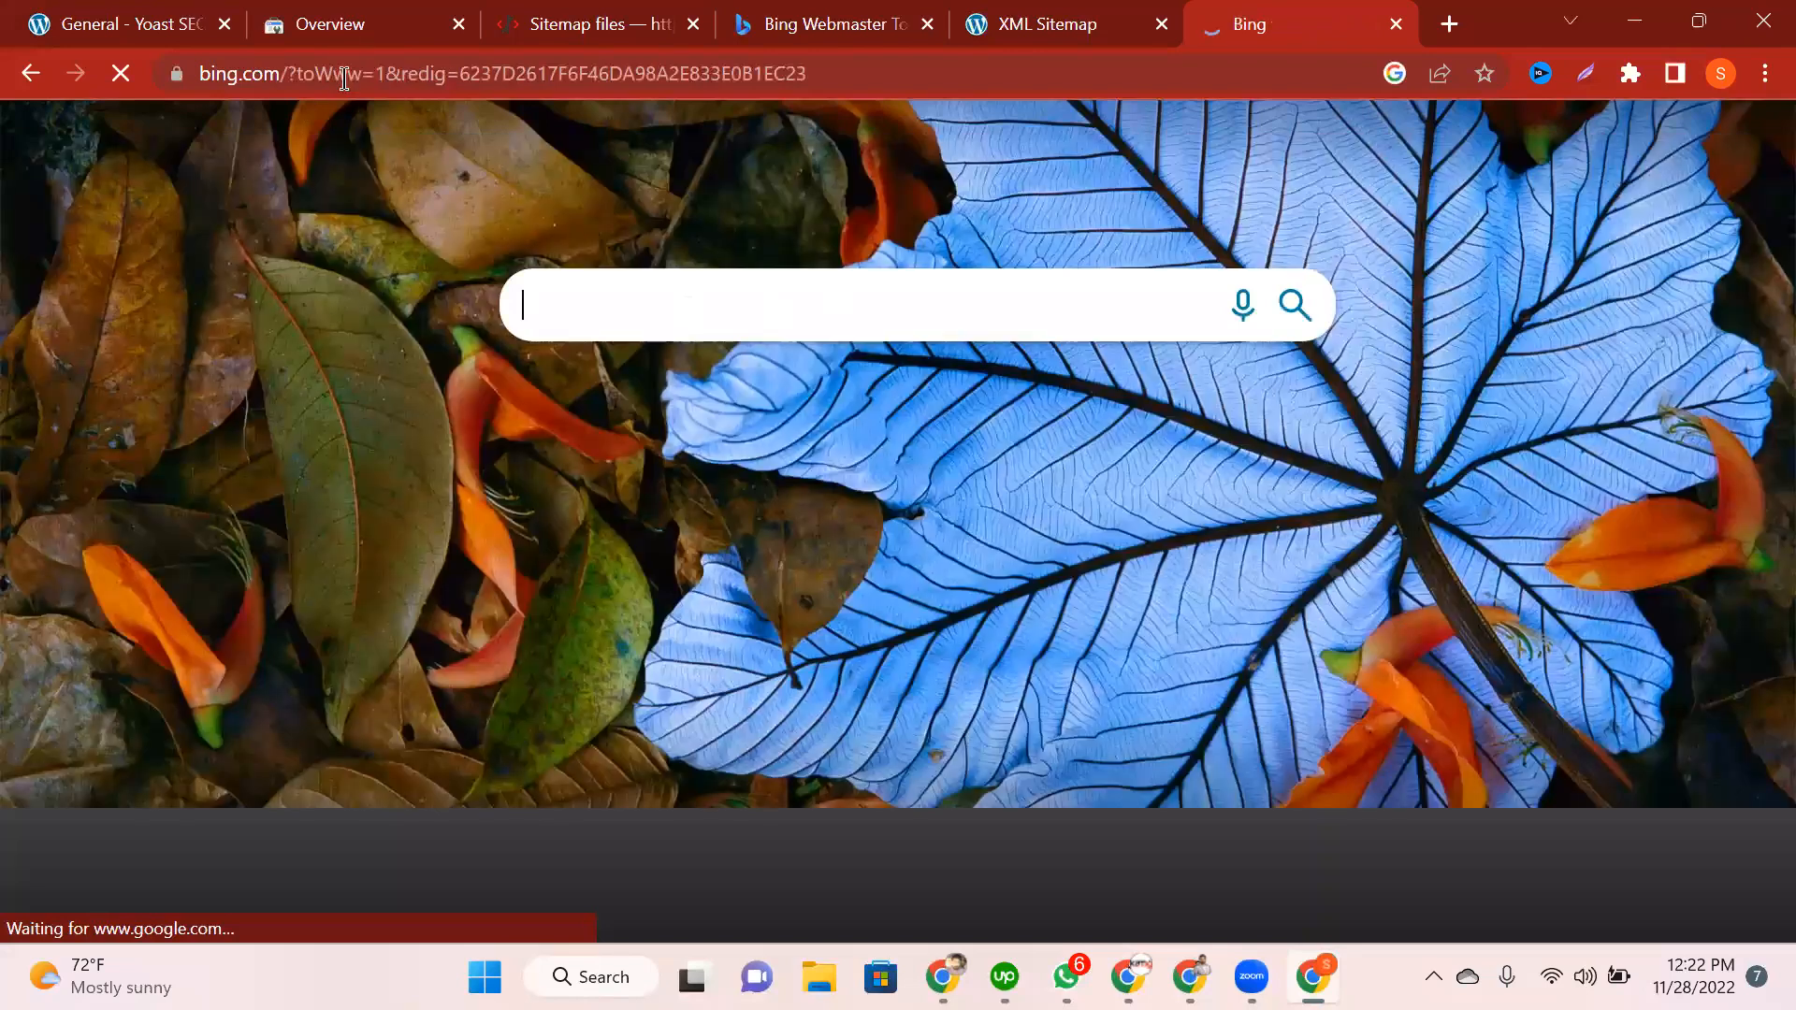
left_click(344, 74)
Step: Open yandex.com, then search 'yandex search engine based in?' and find Russia
type("yandex.com")
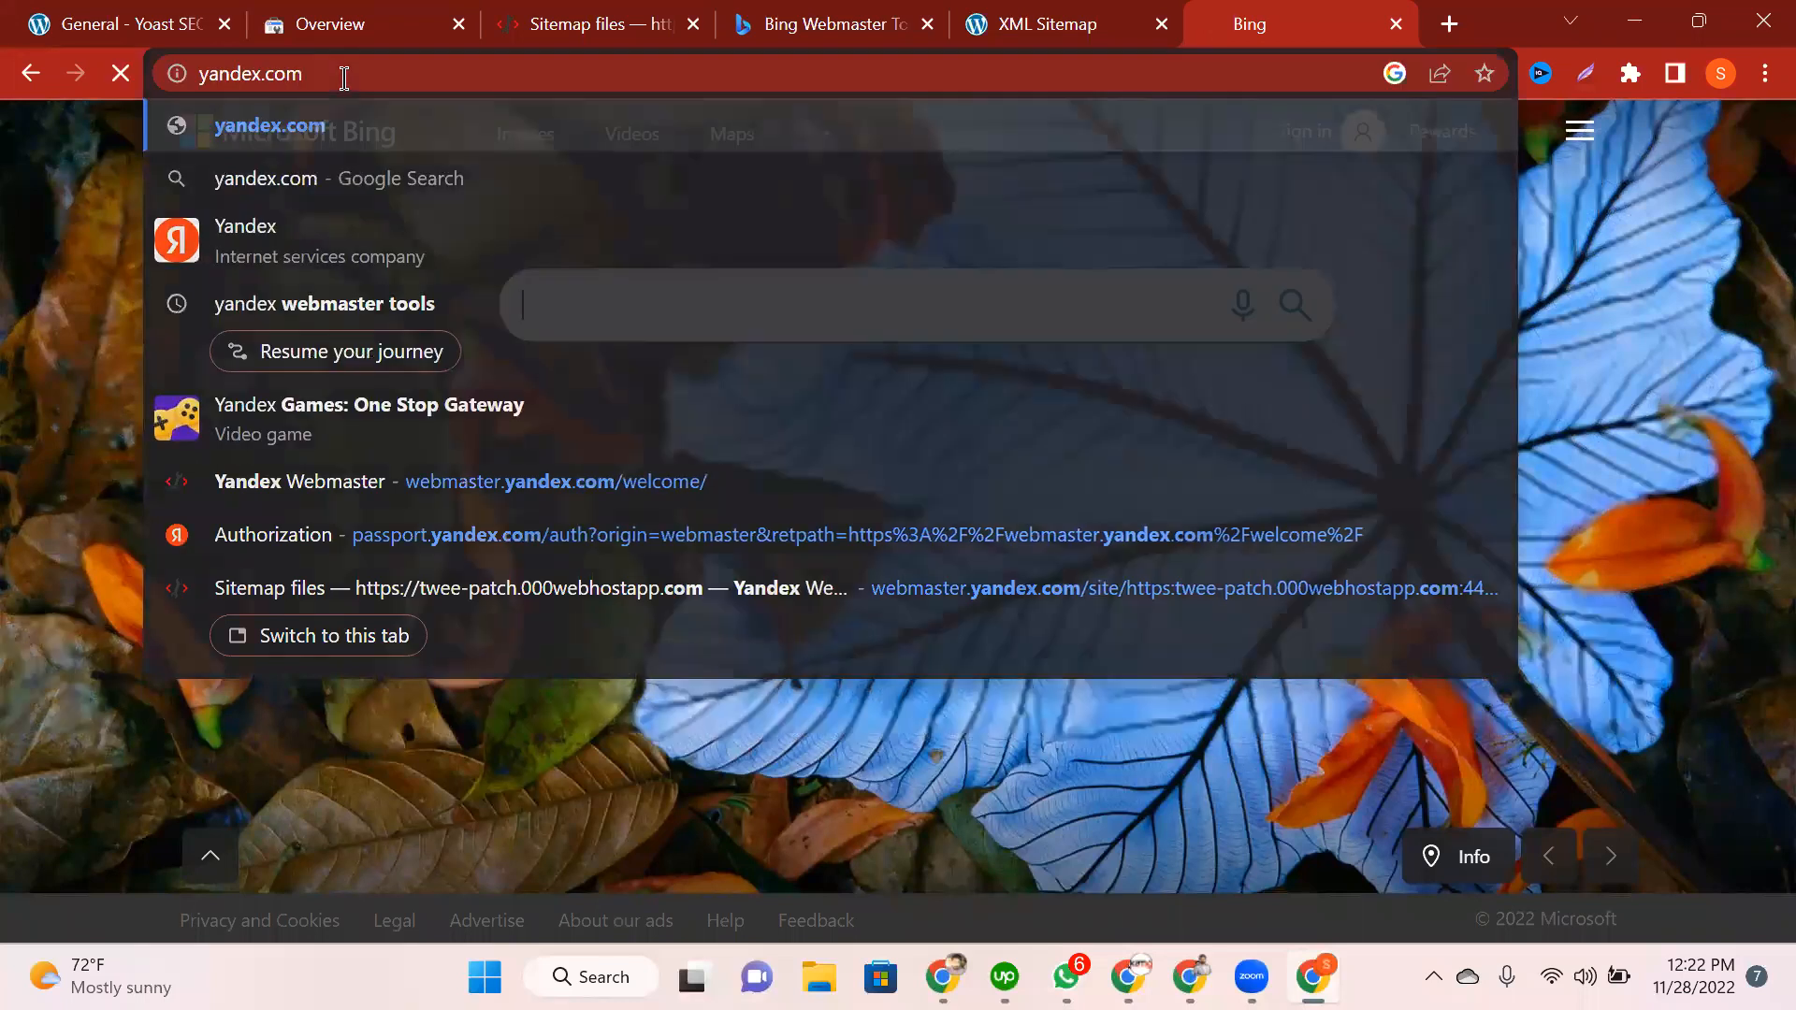
key("Return")
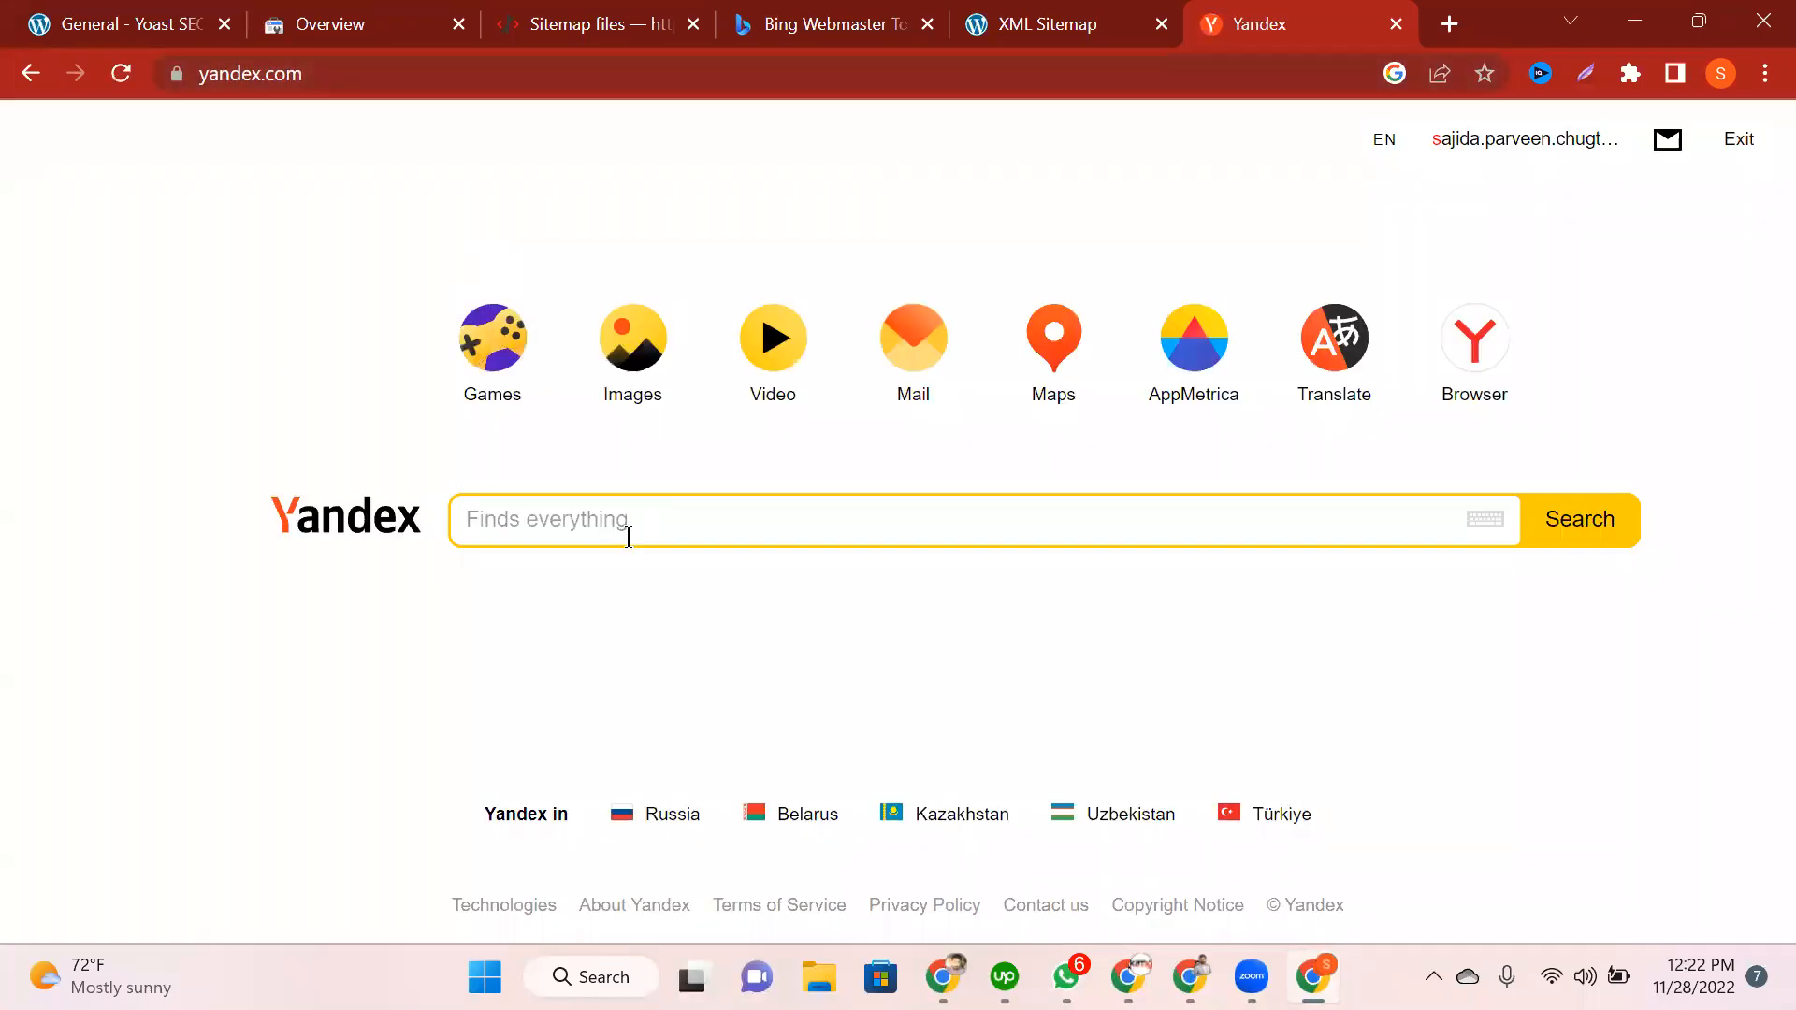
key("ctrl+l")
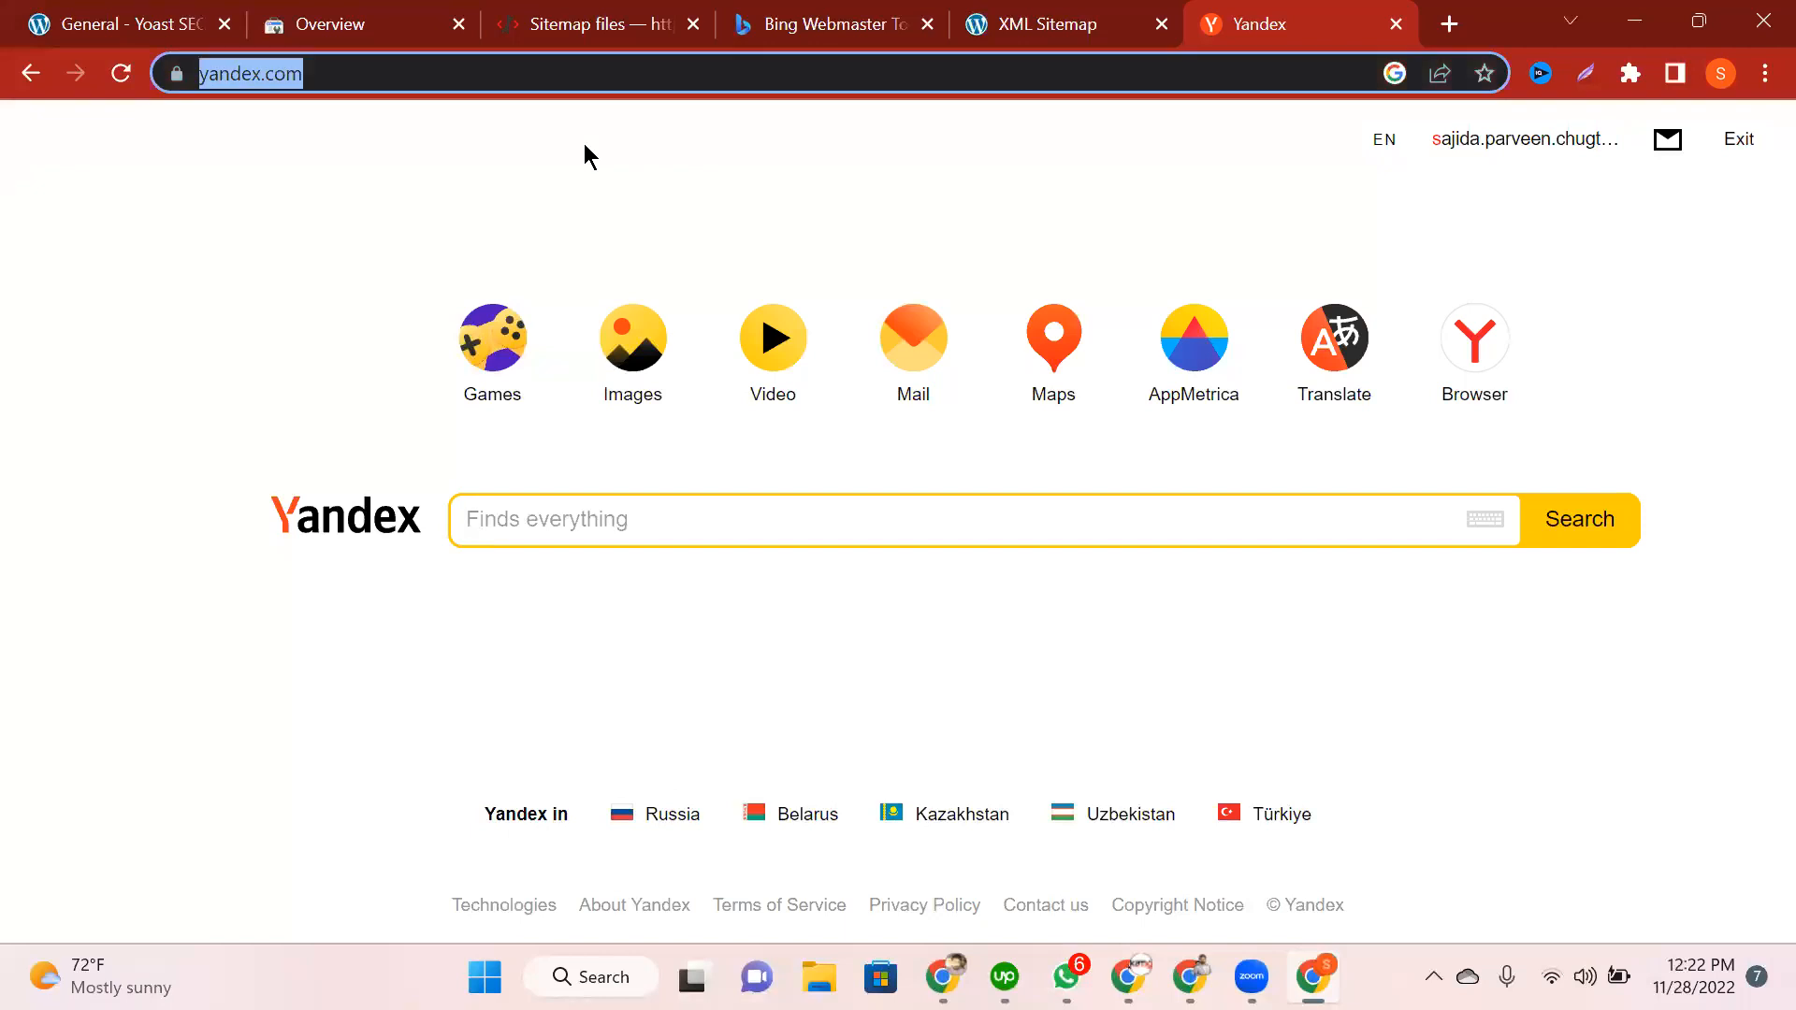
type("yandex ")
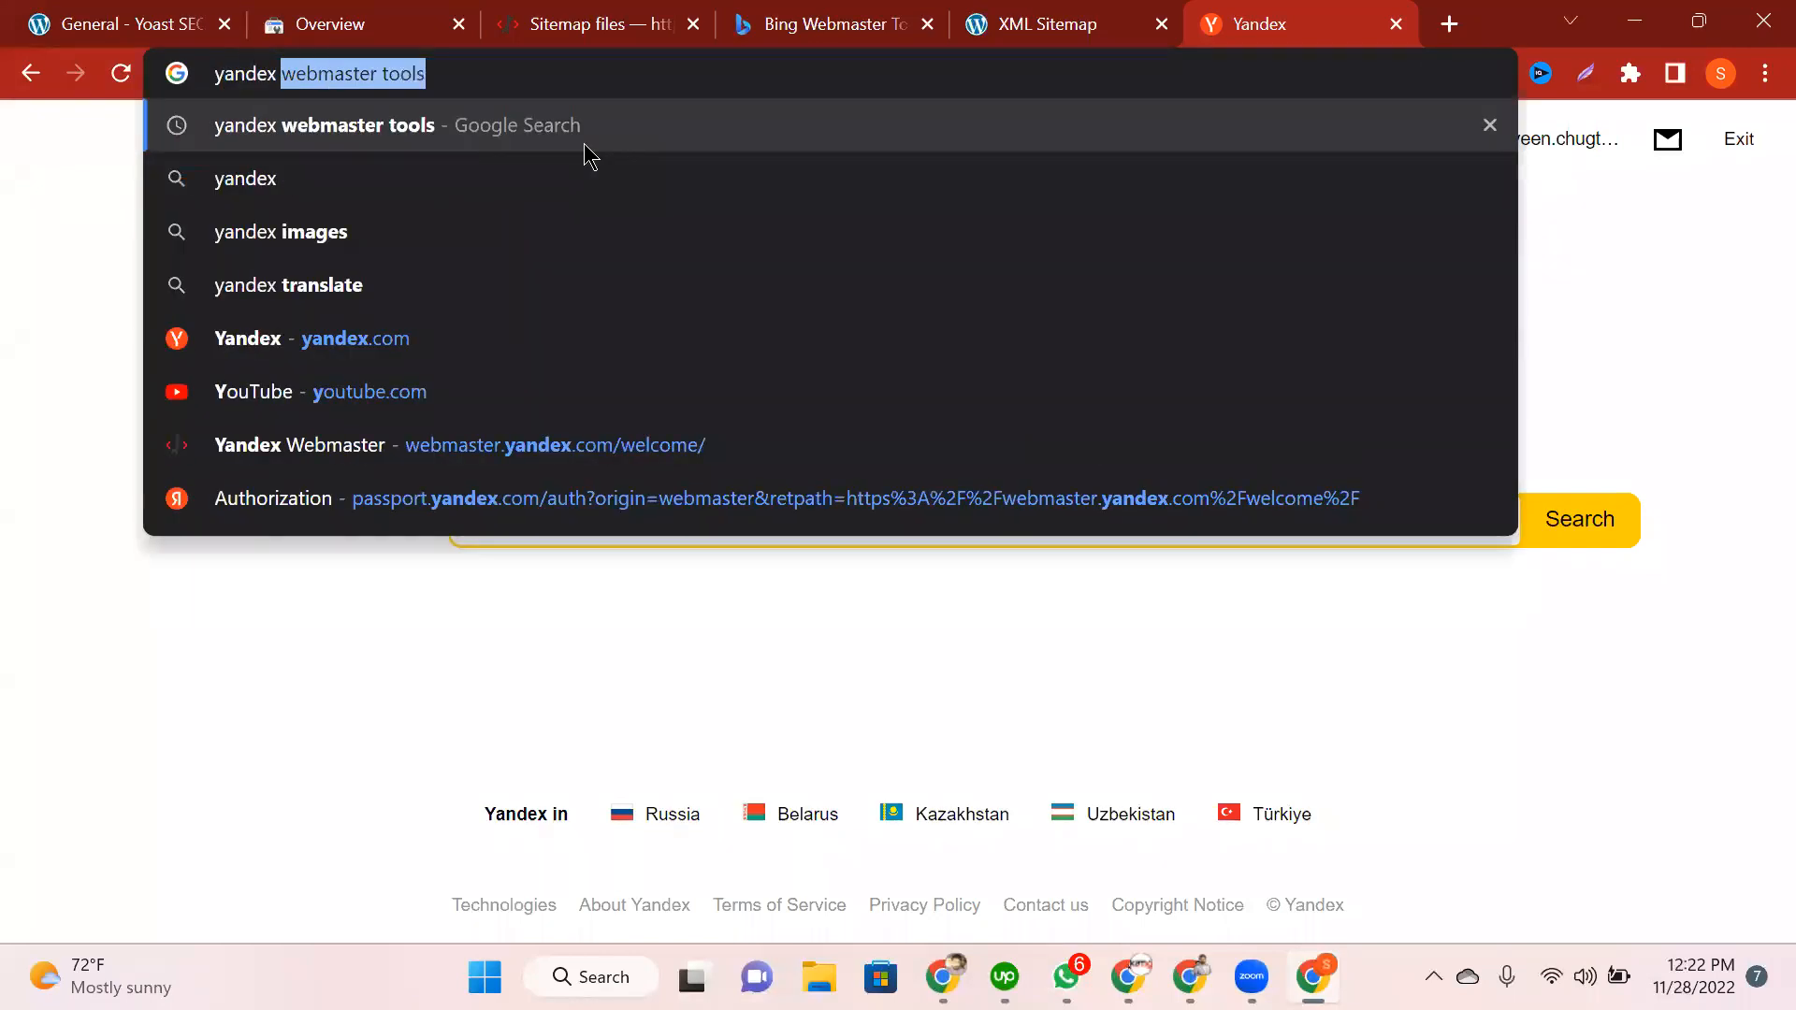
type("search")
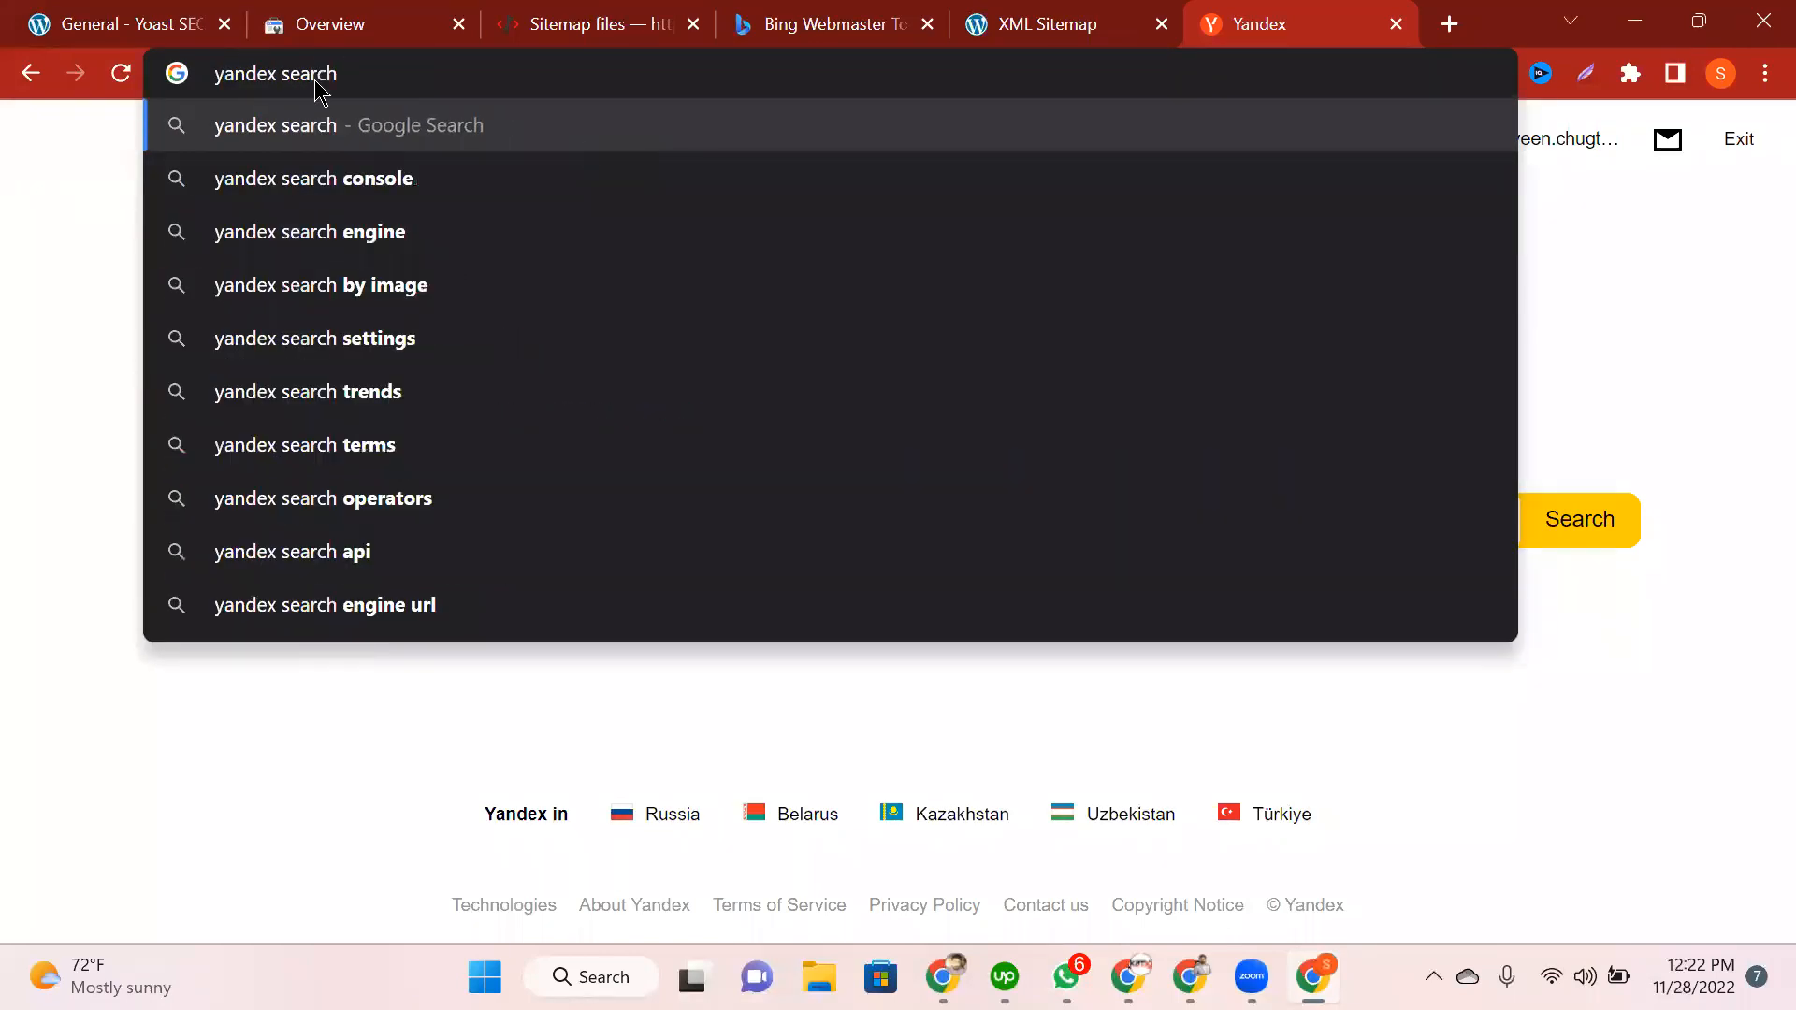
type(" engine")
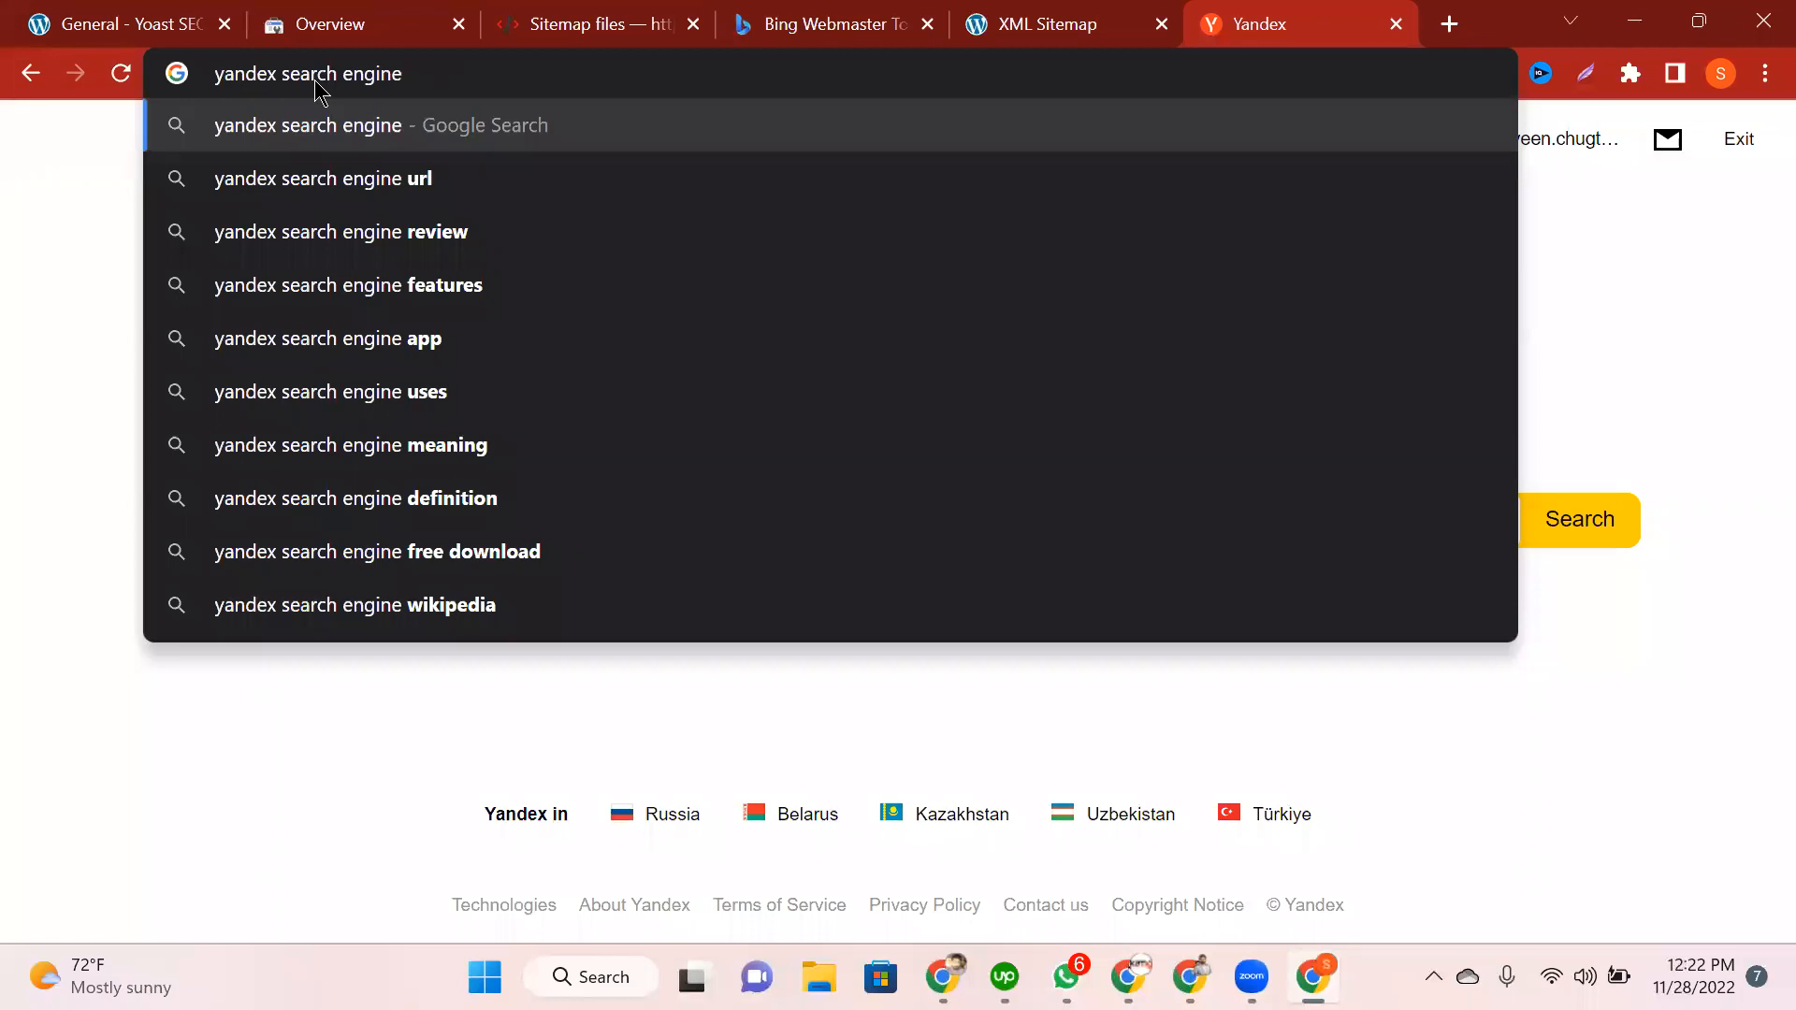
type("based in?")
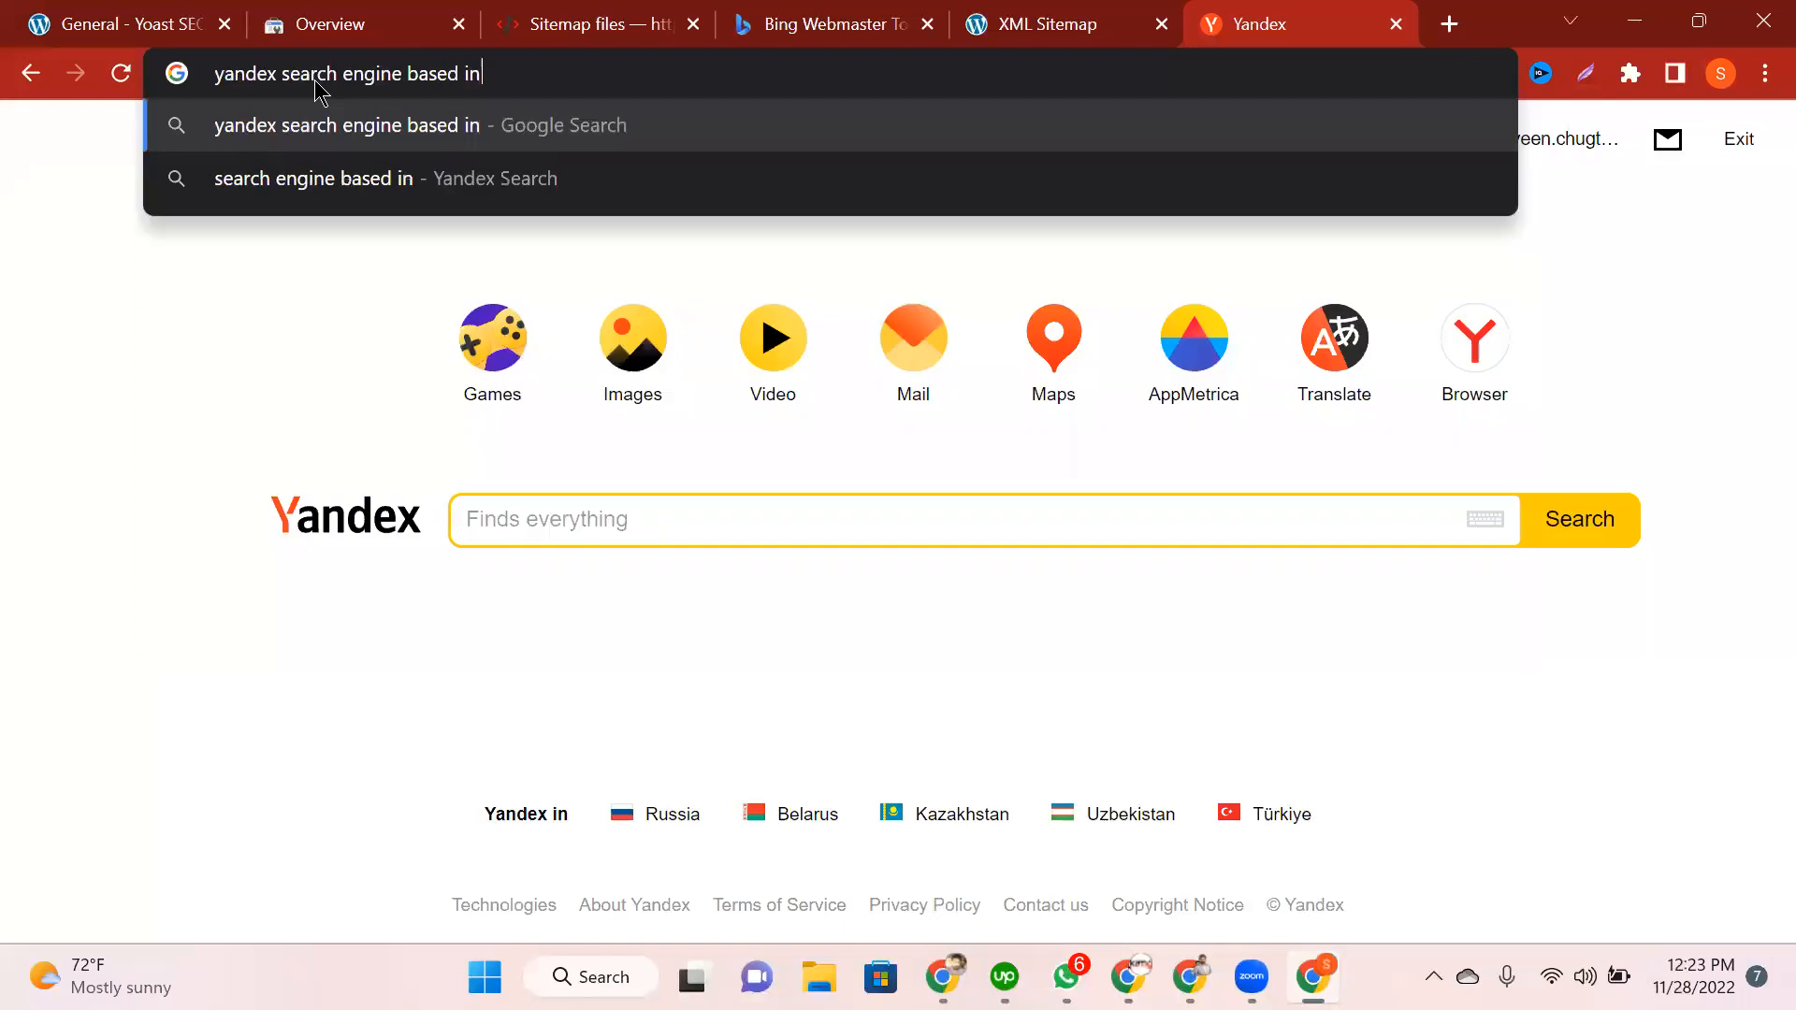
key("Return")
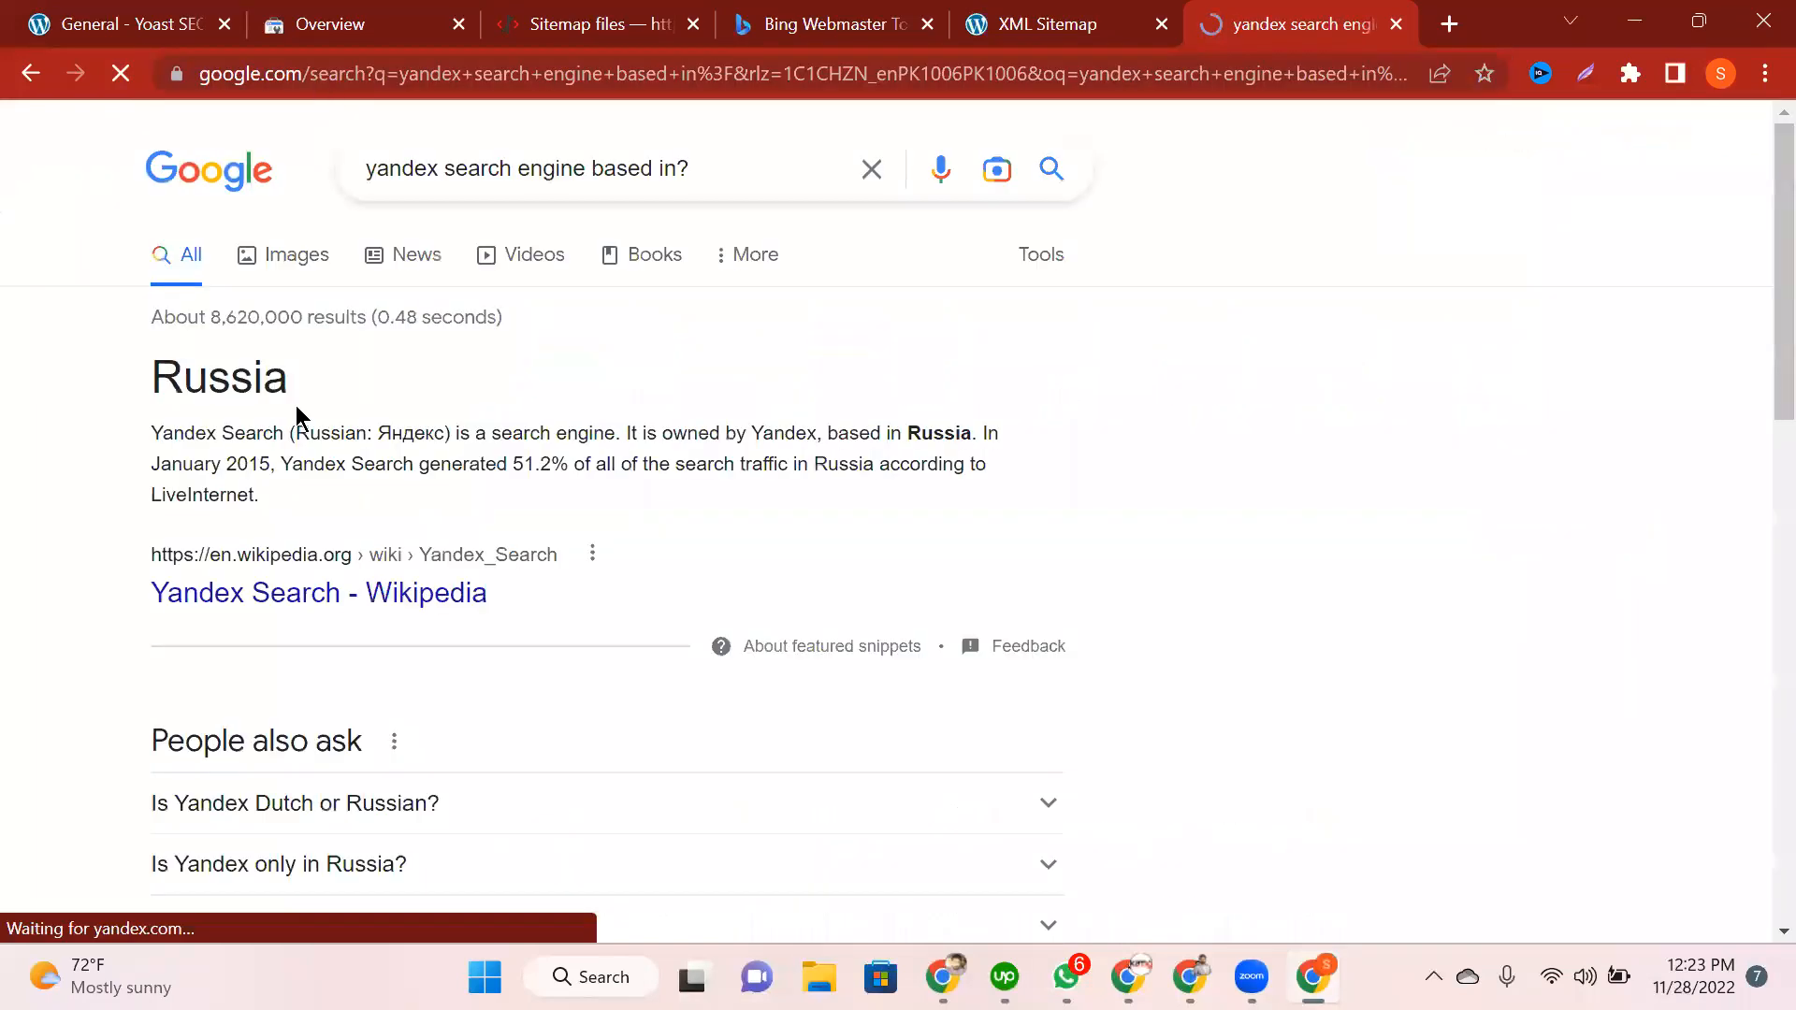
left_click_drag(320, 379, 2, 430)
left_click(303, 350)
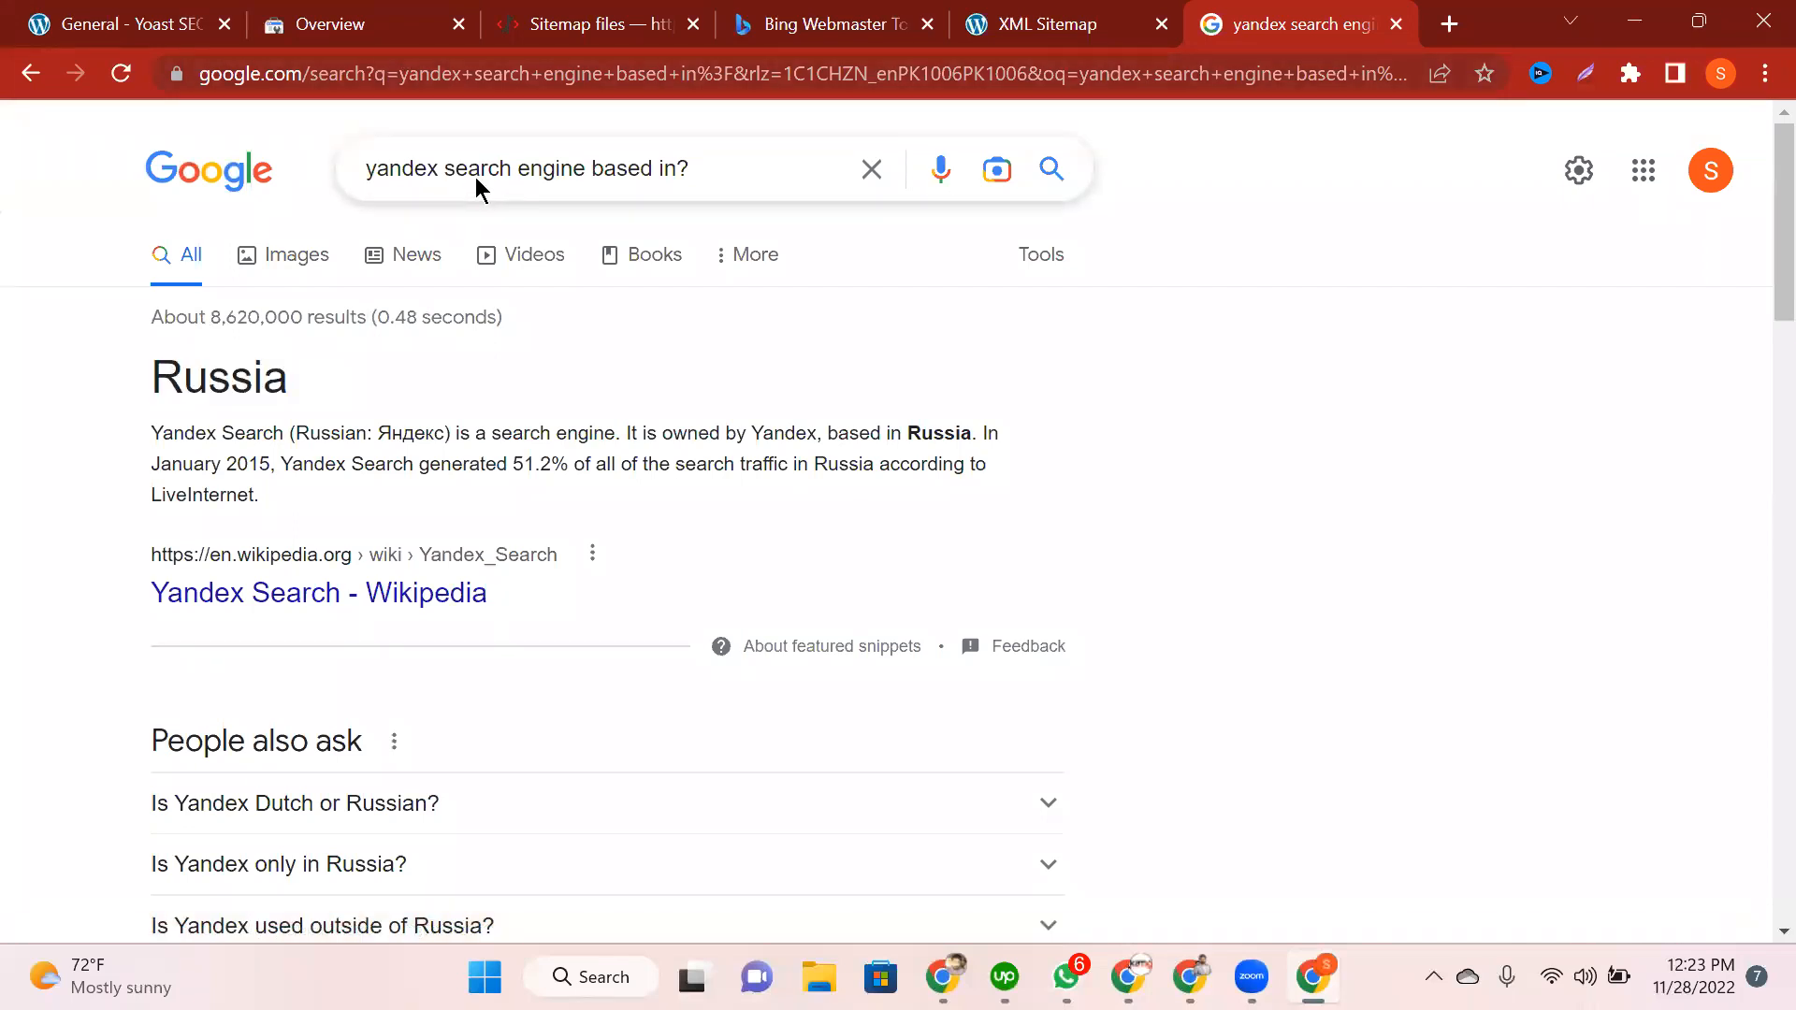
Step: Rerun the same question for Bing and then for Google
double_click(437, 177)
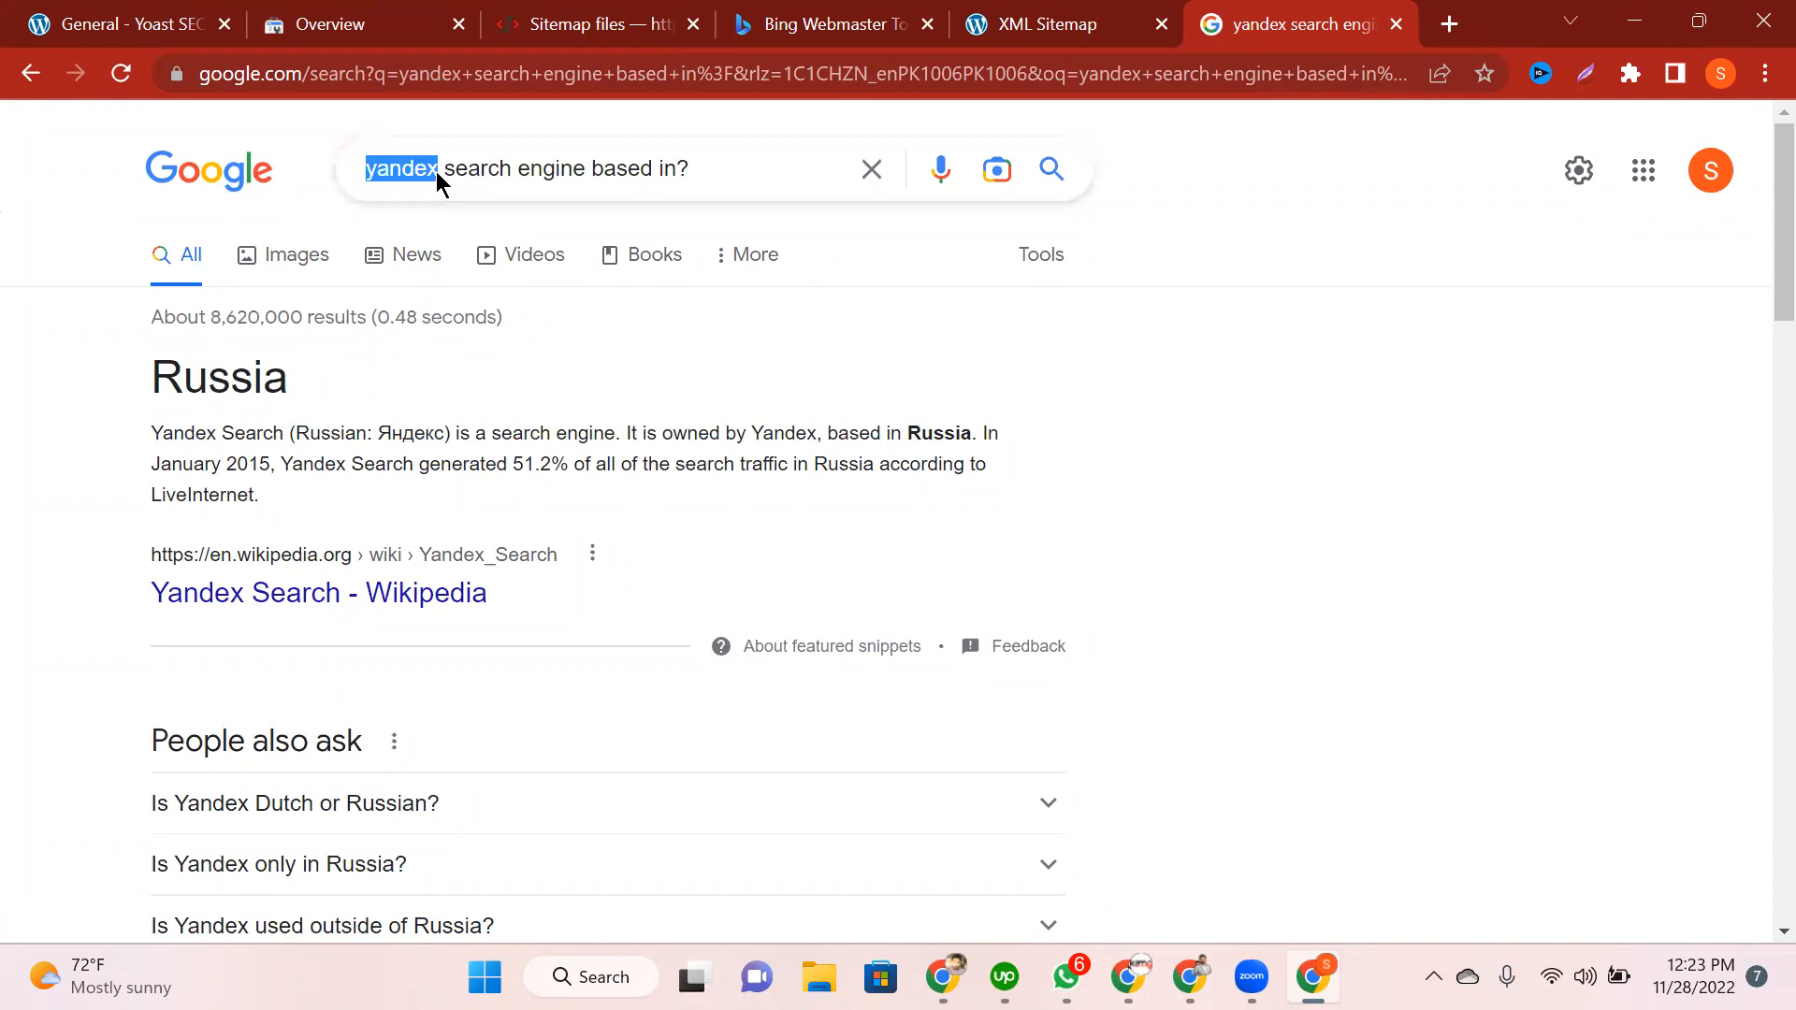
type("bing")
key("Return")
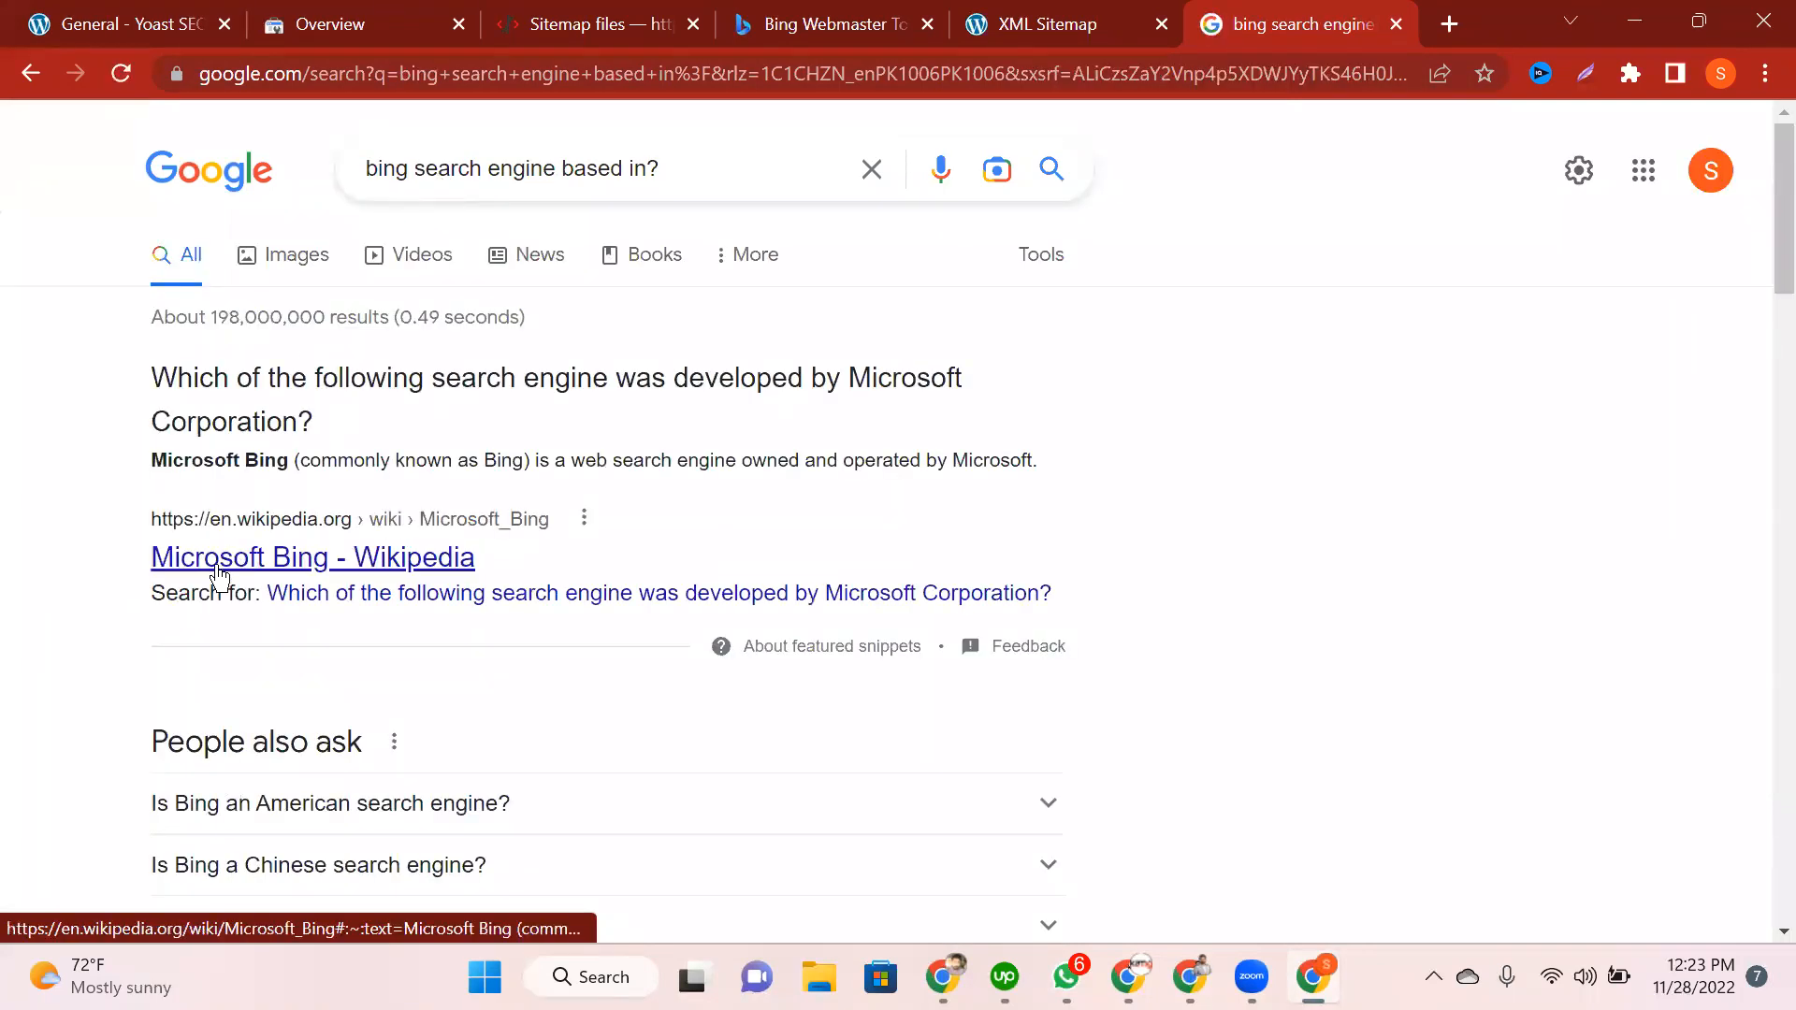
left_click_drag(411, 168, 225, 207)
type("google")
key("Return")
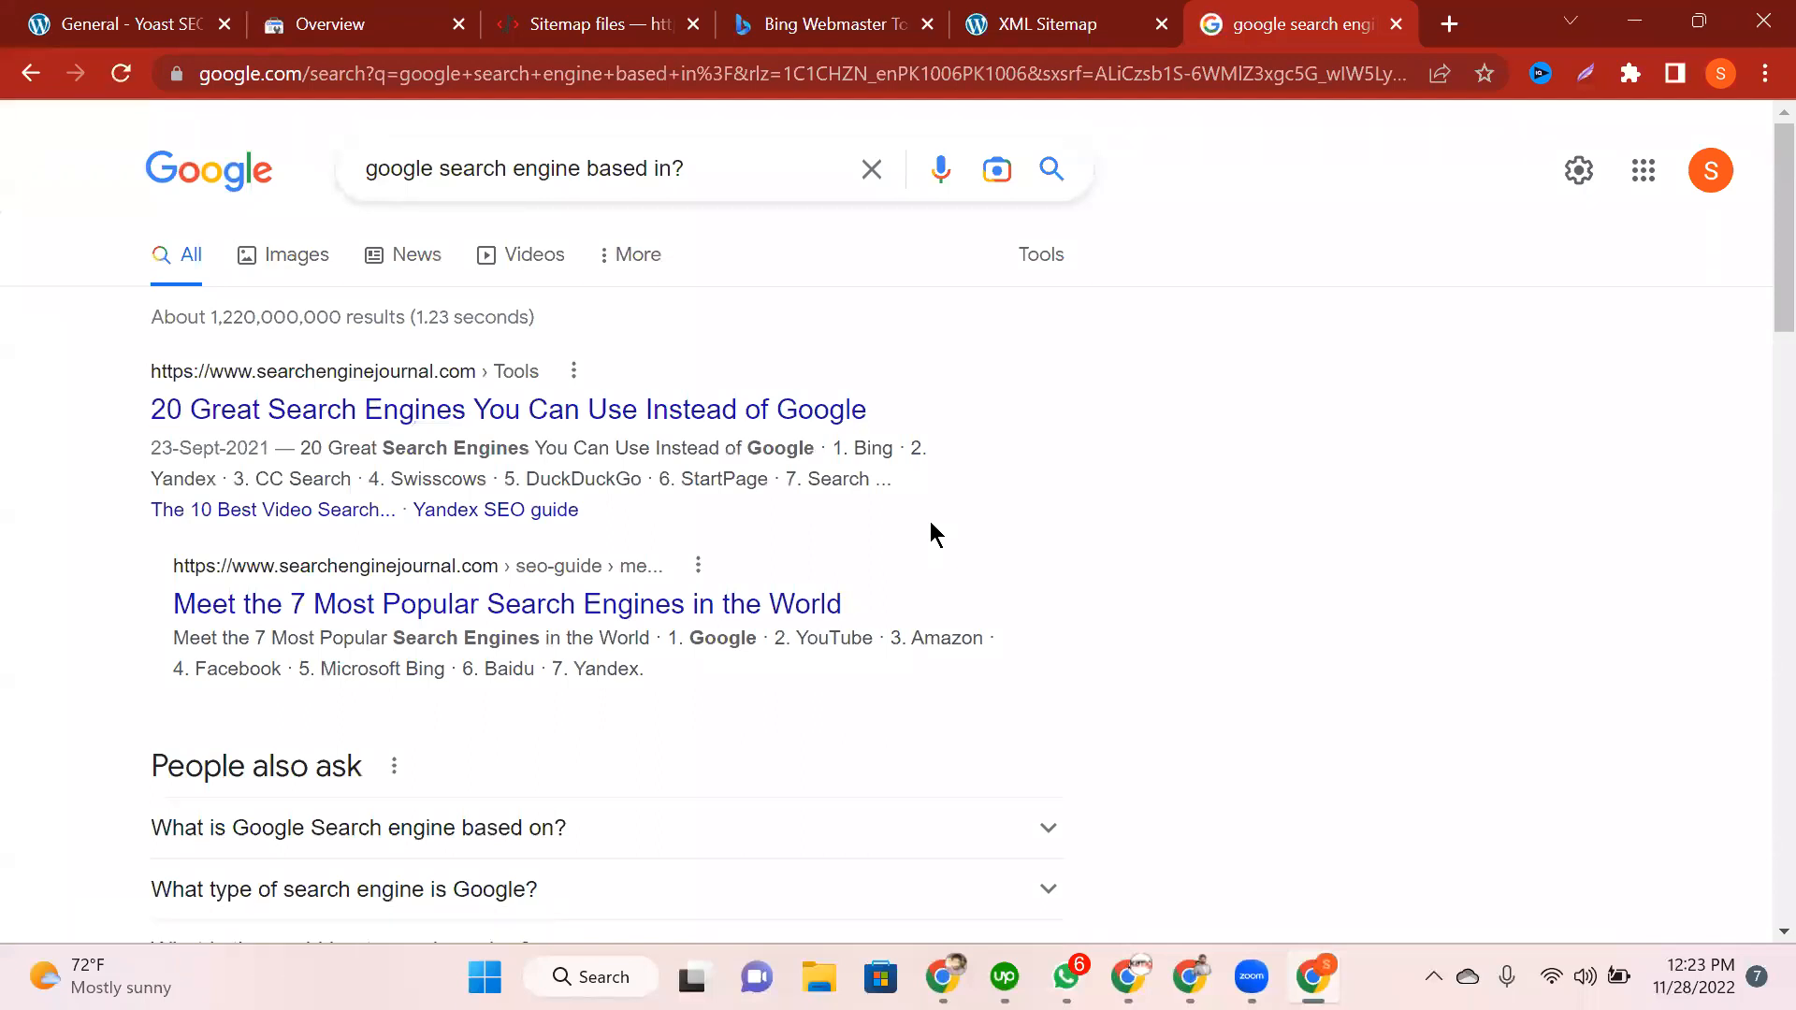
scroll(681, 561, "down", 1)
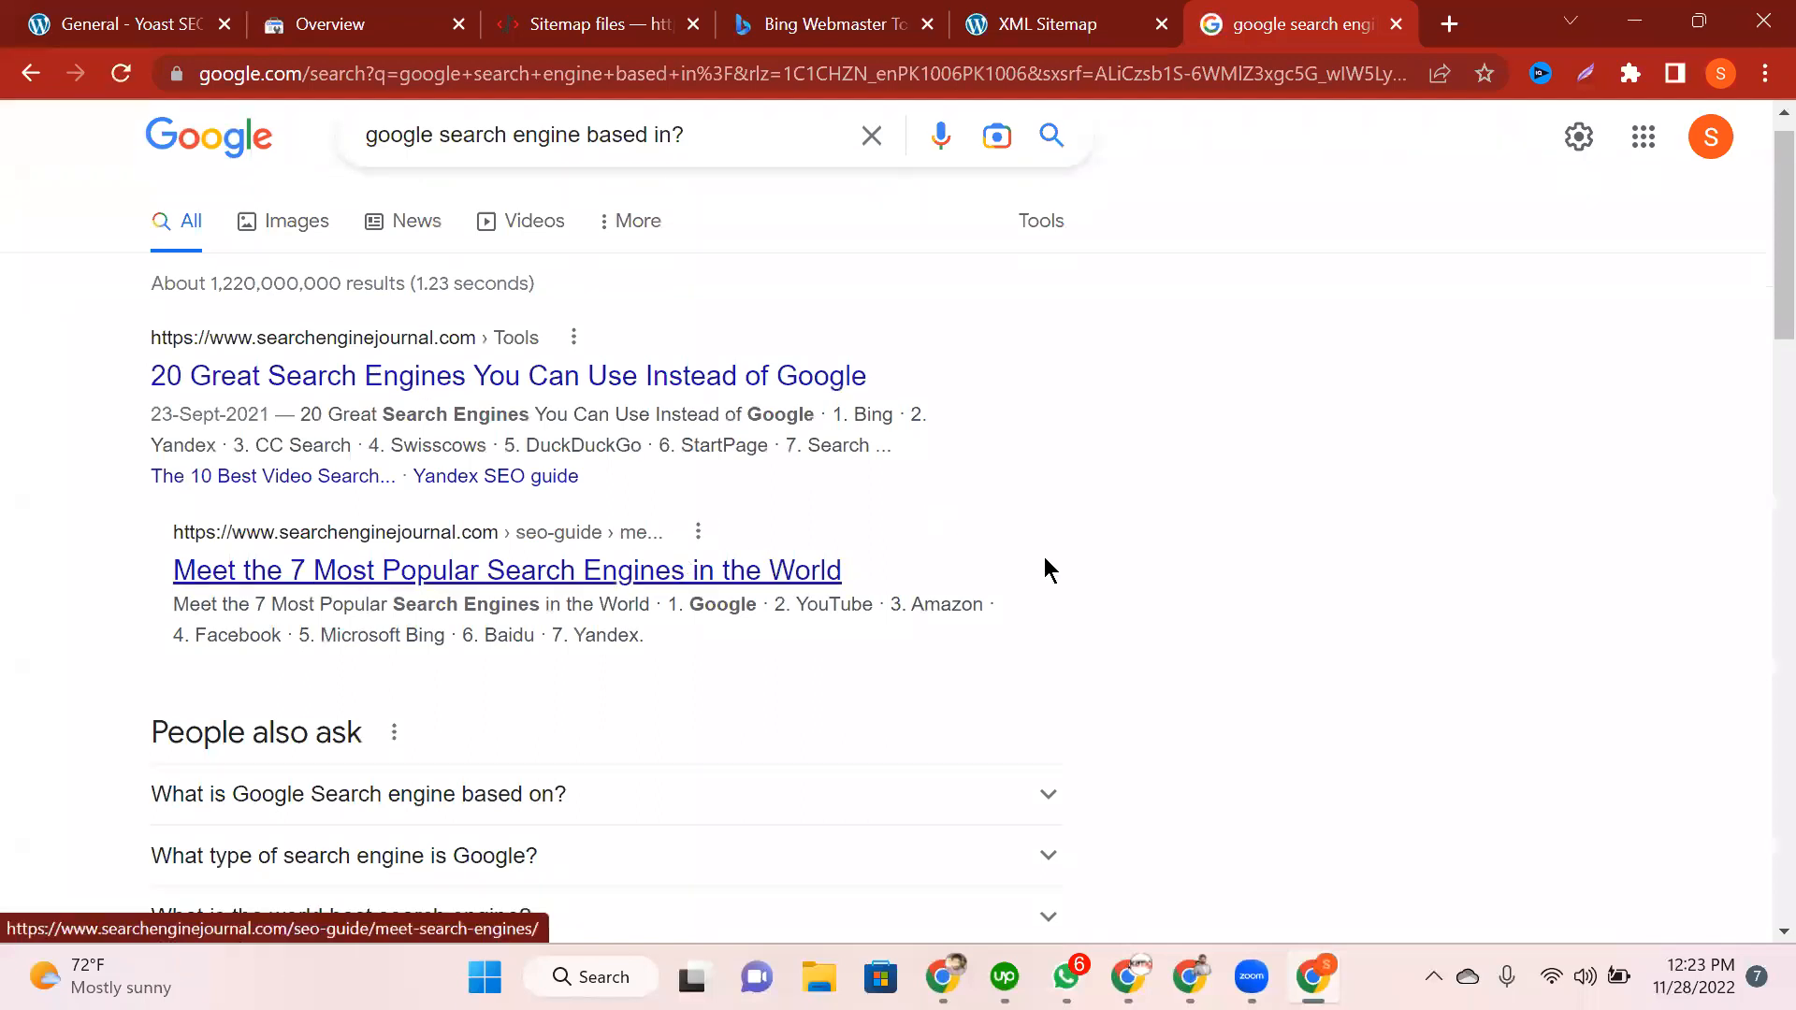
scroll(1046, 565, "down", 2)
scroll(1045, 559, "up", 2)
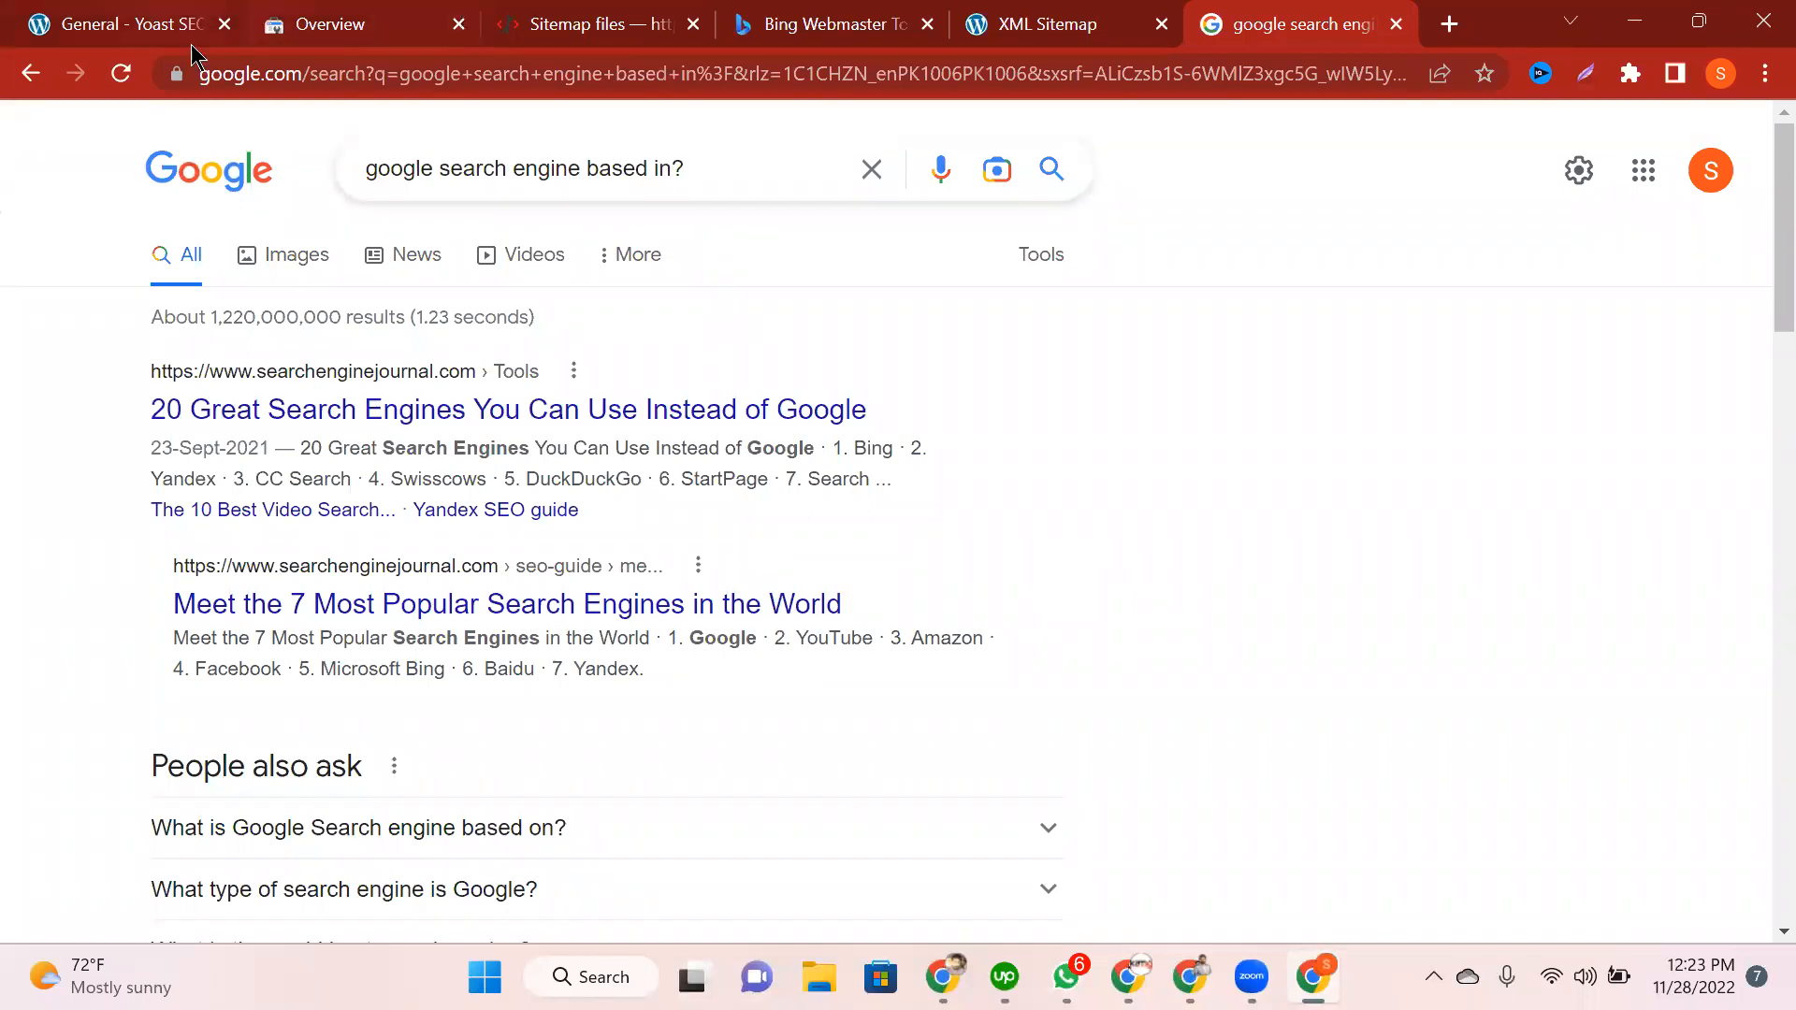
Step: Return to Yoast SEO's Webmaster Tools and locate the Baidu verification code field
key("ctrl+1")
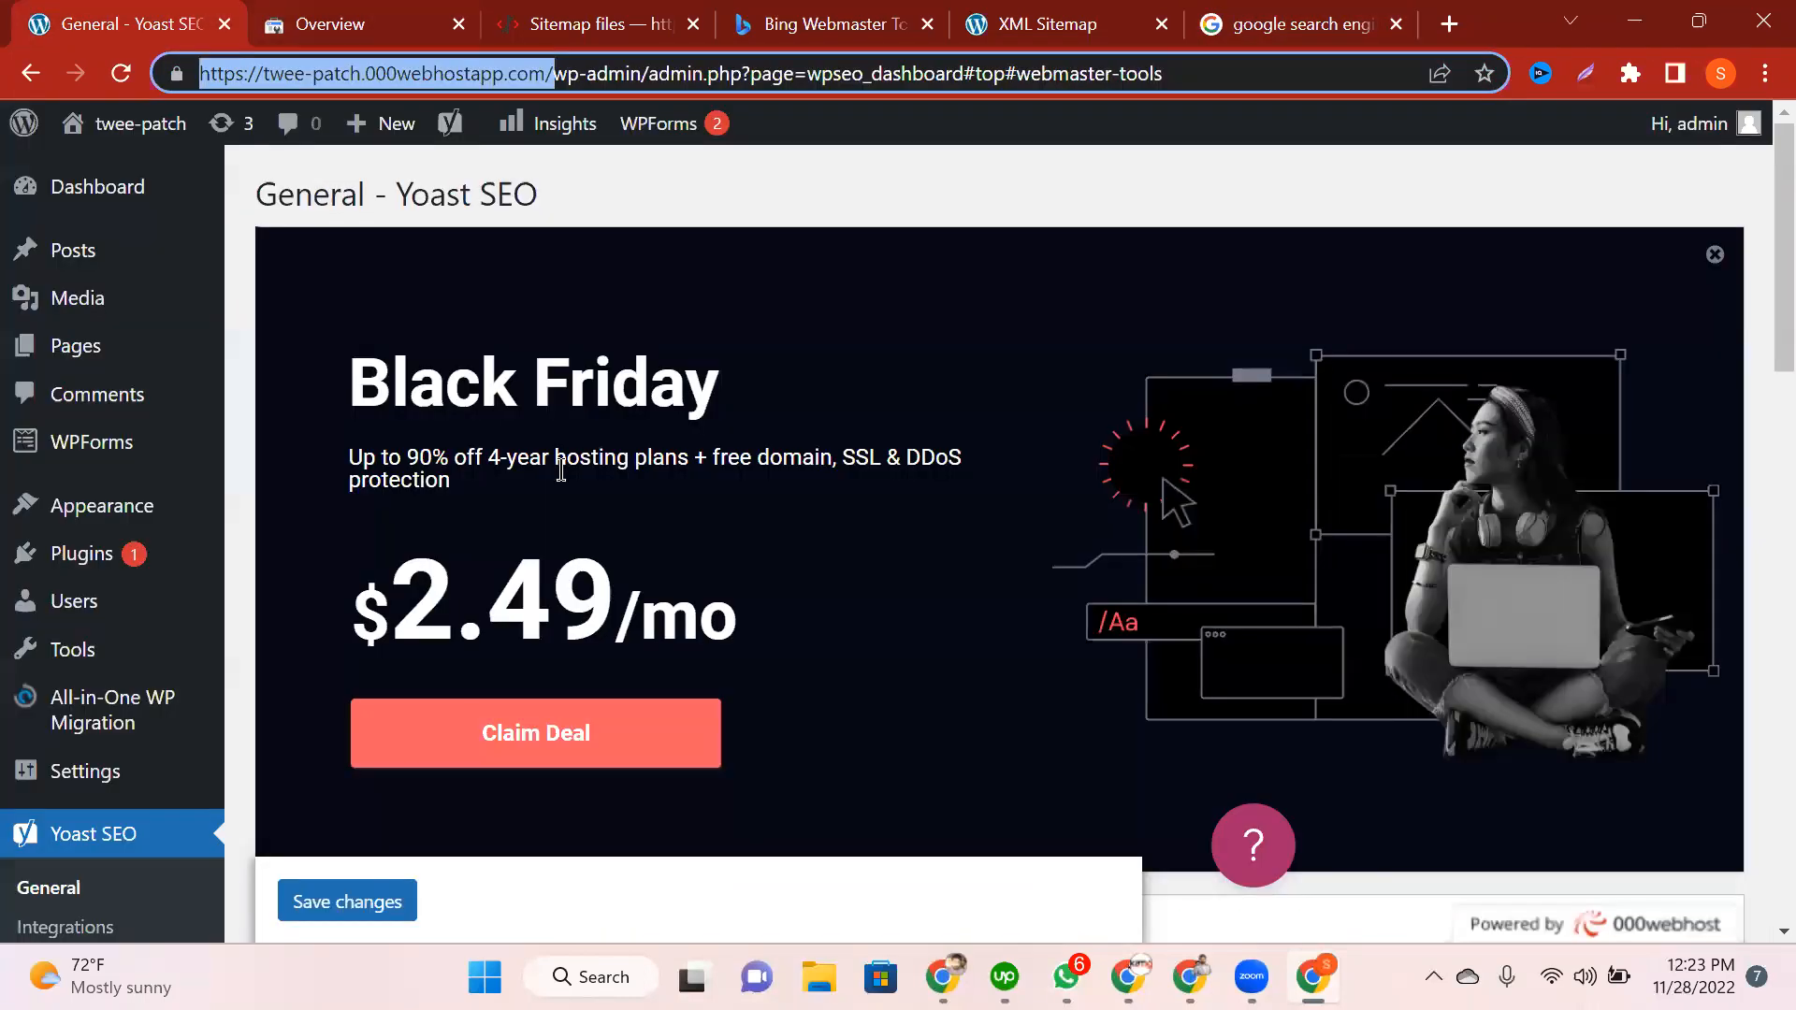
scroll(561, 470, "down", 4)
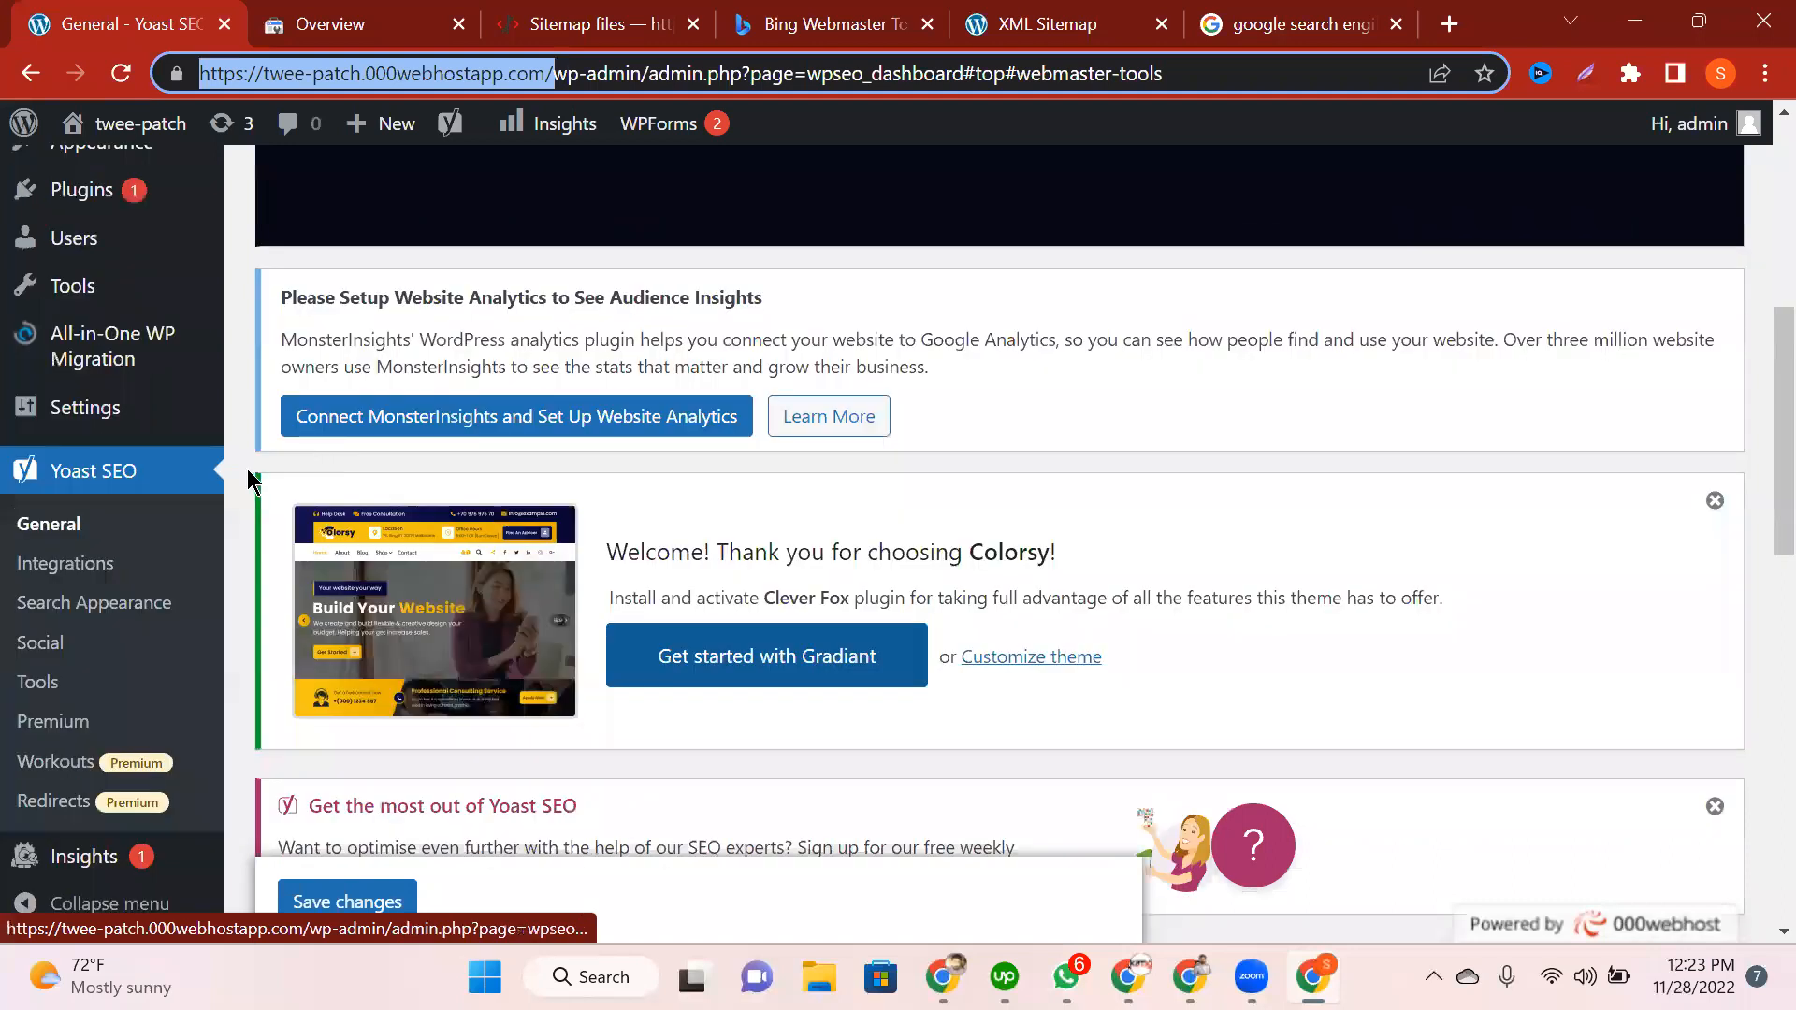
scroll(251, 479, "down", 6)
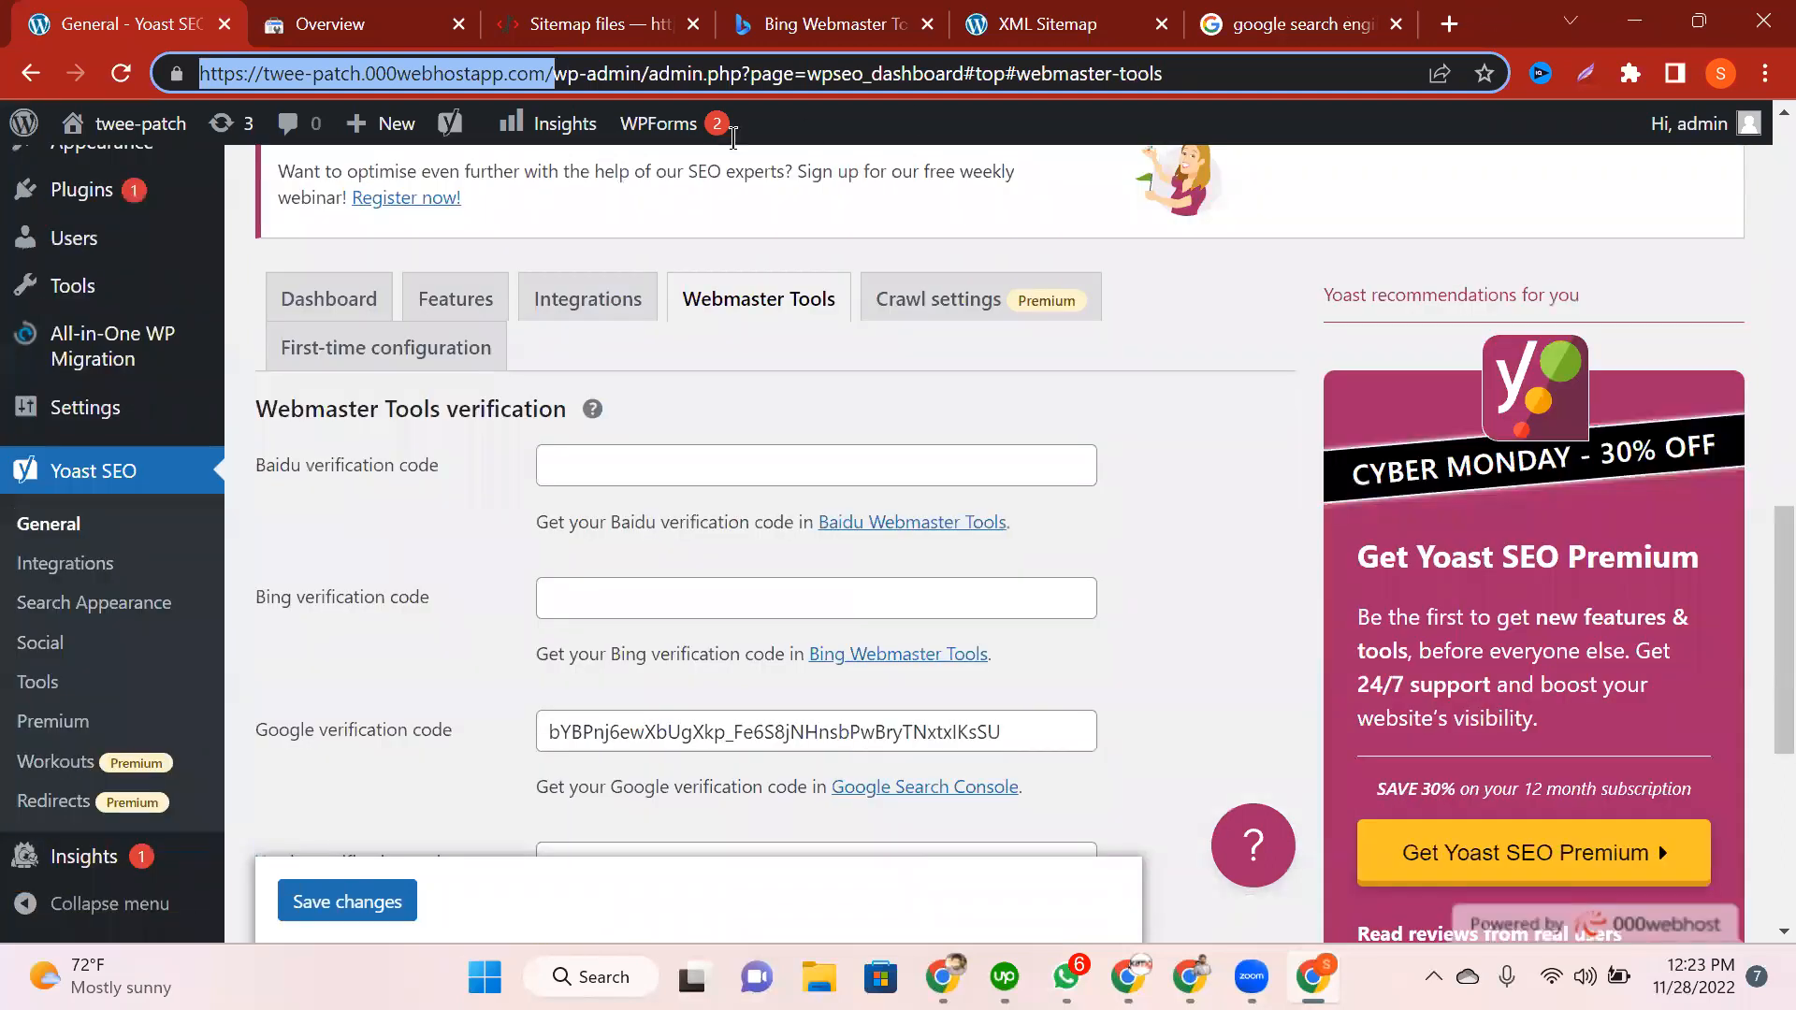
left_click(610, 166)
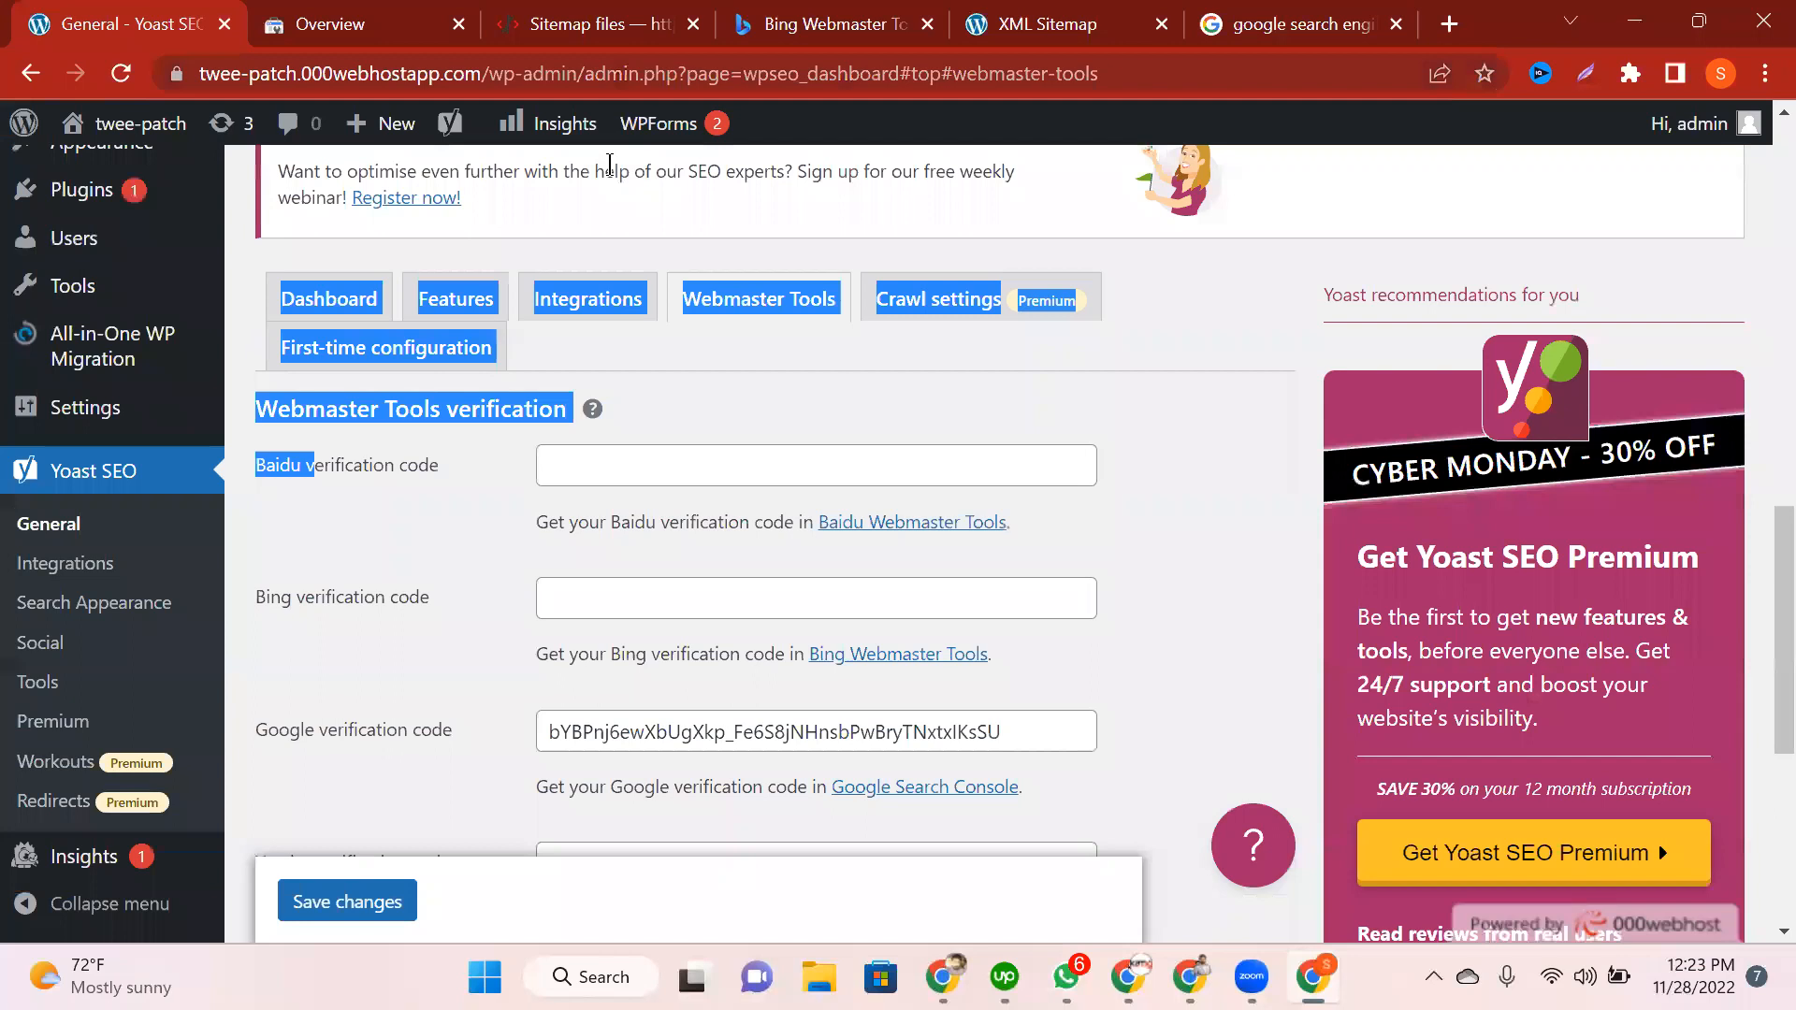
left_click(609, 165)
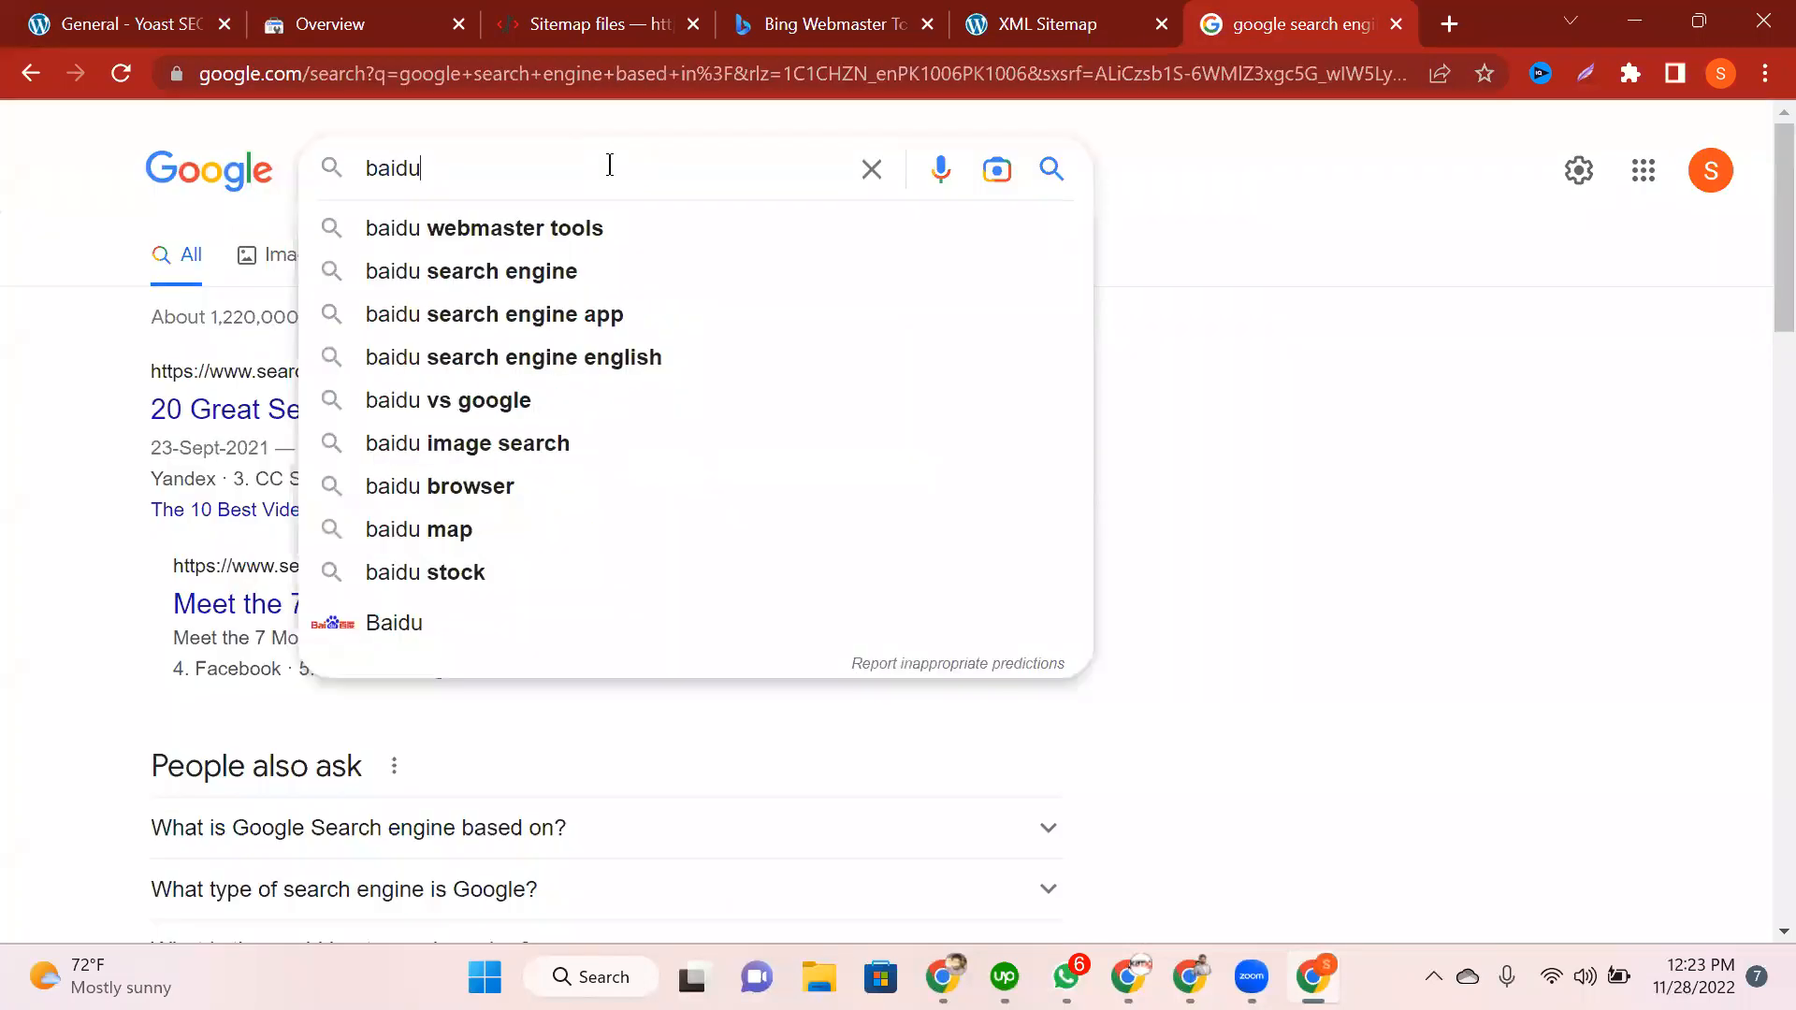
Step: Search 'baidu search engine based in', note Beijing, China, and close the results tab
type("search")
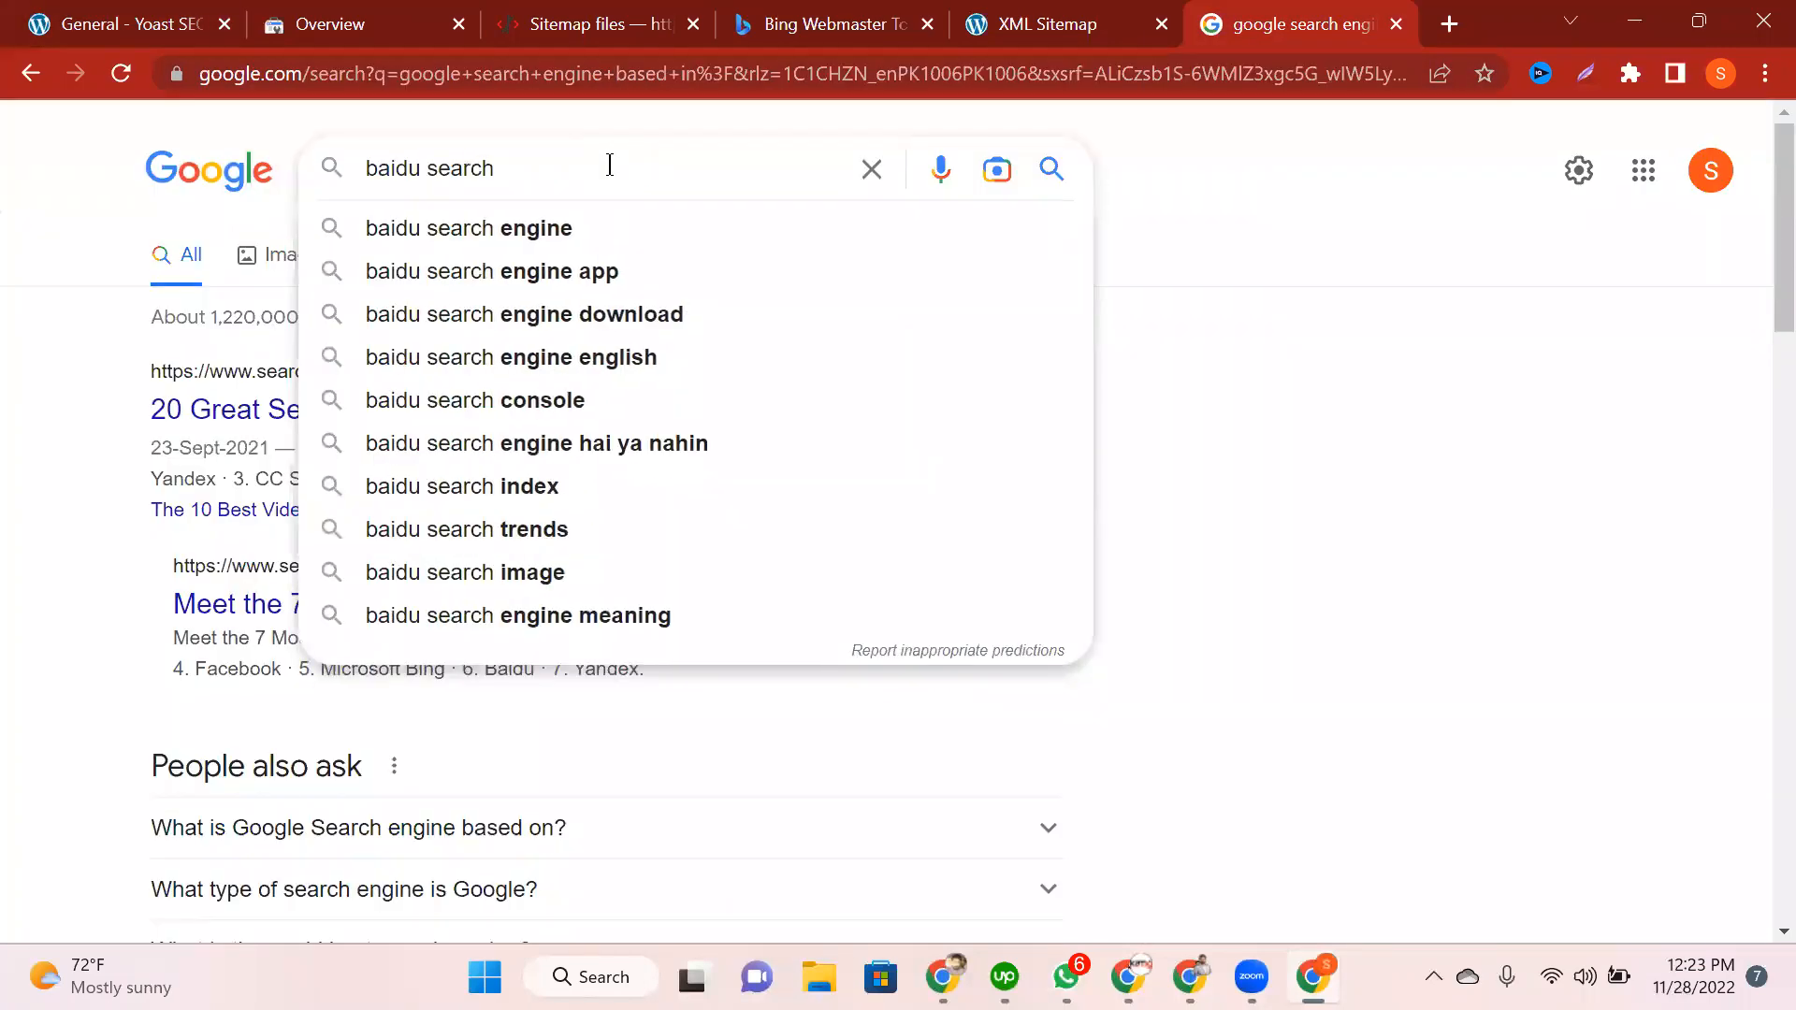
type(" eng")
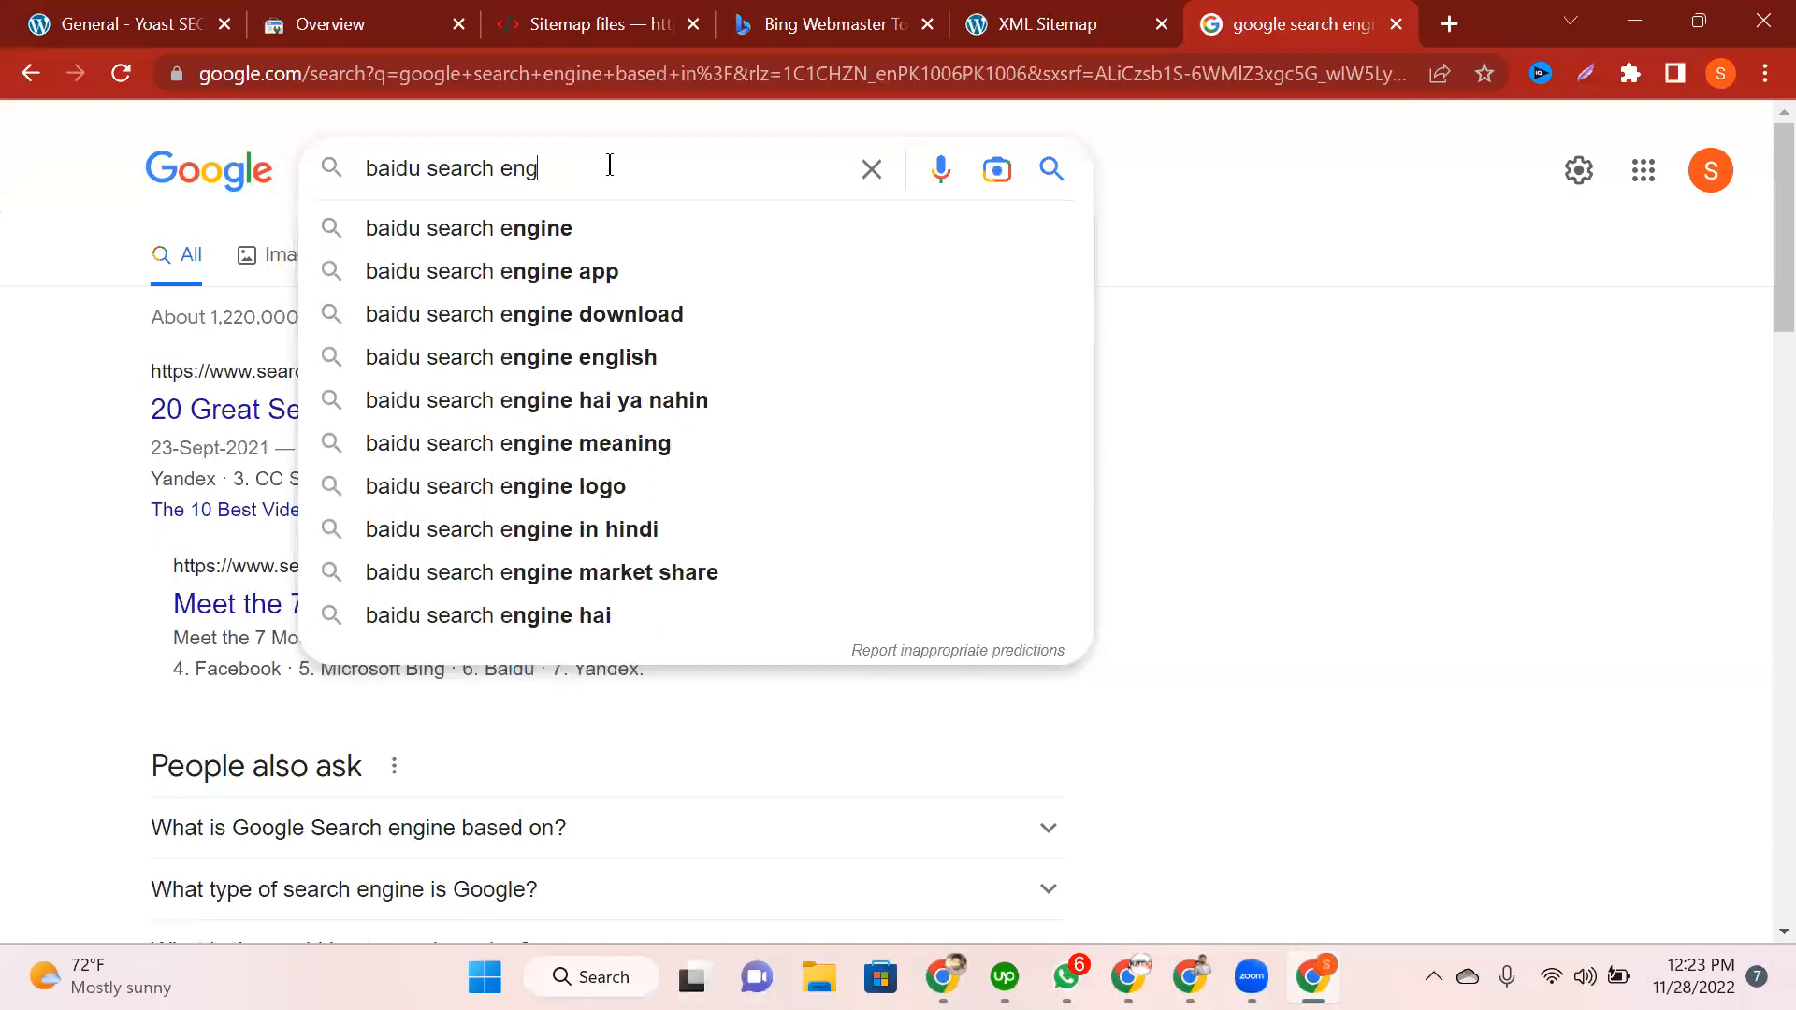
type("ine")
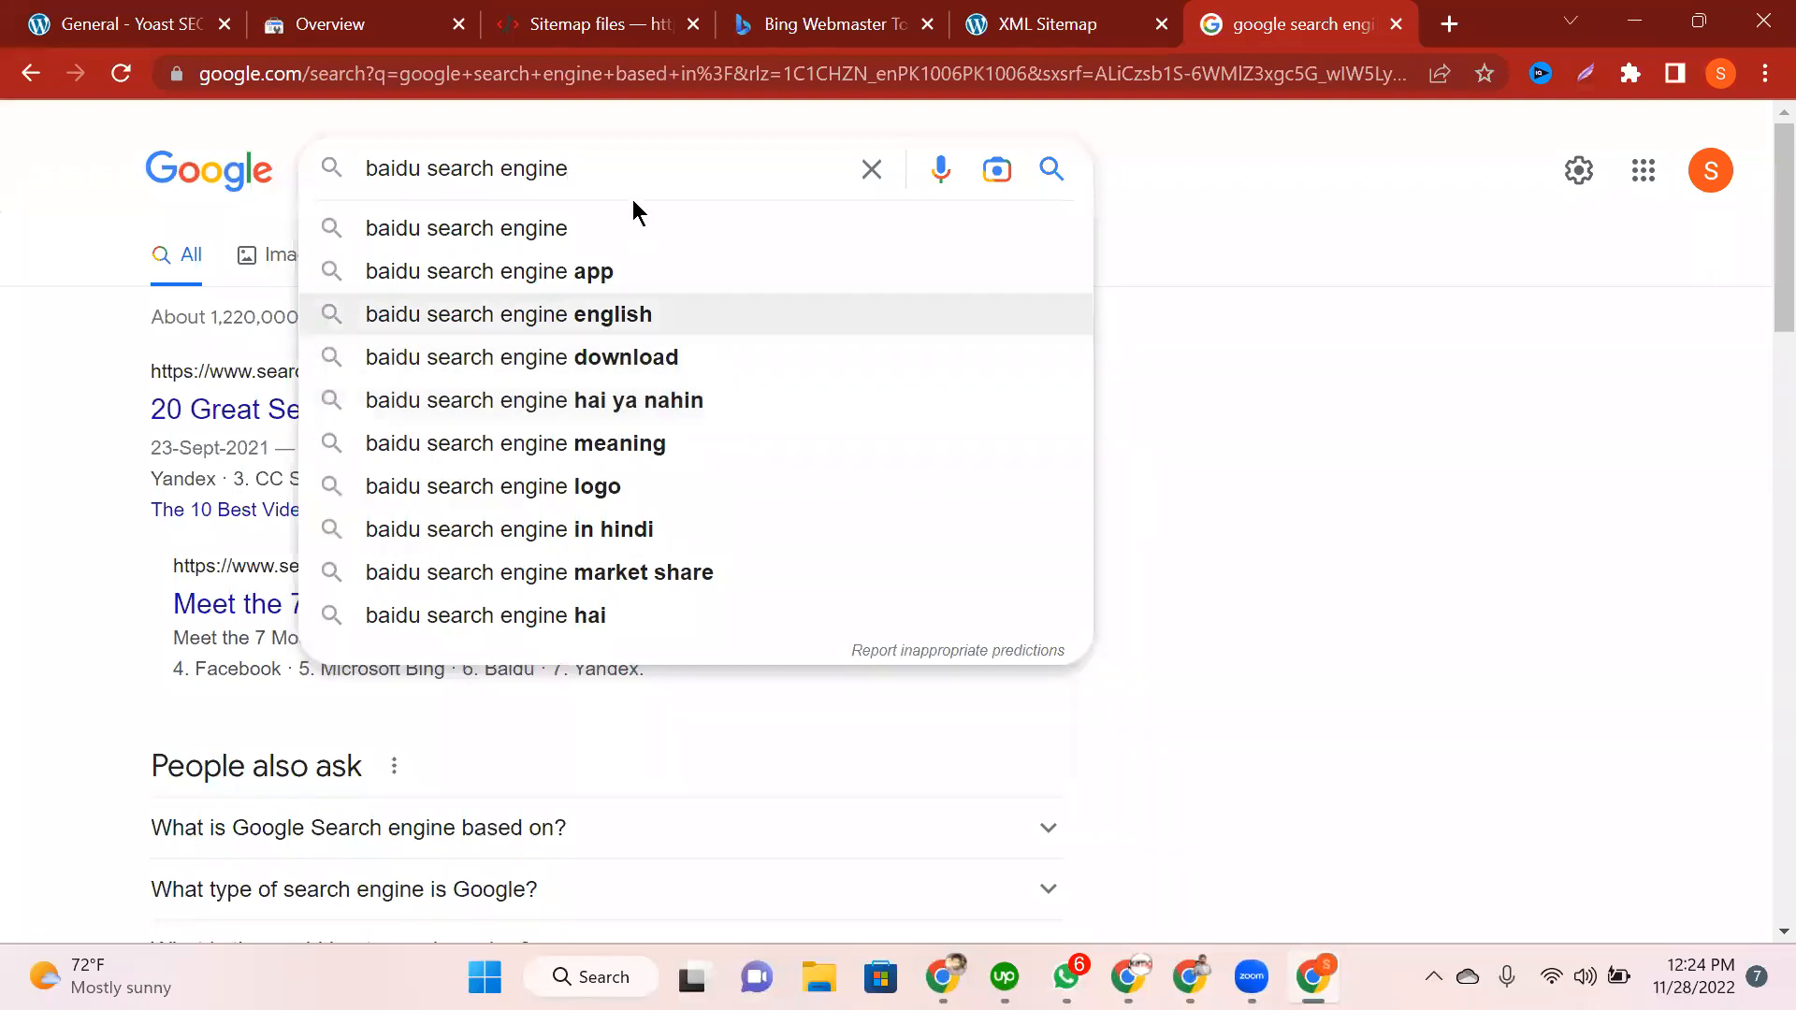
type("based in?")
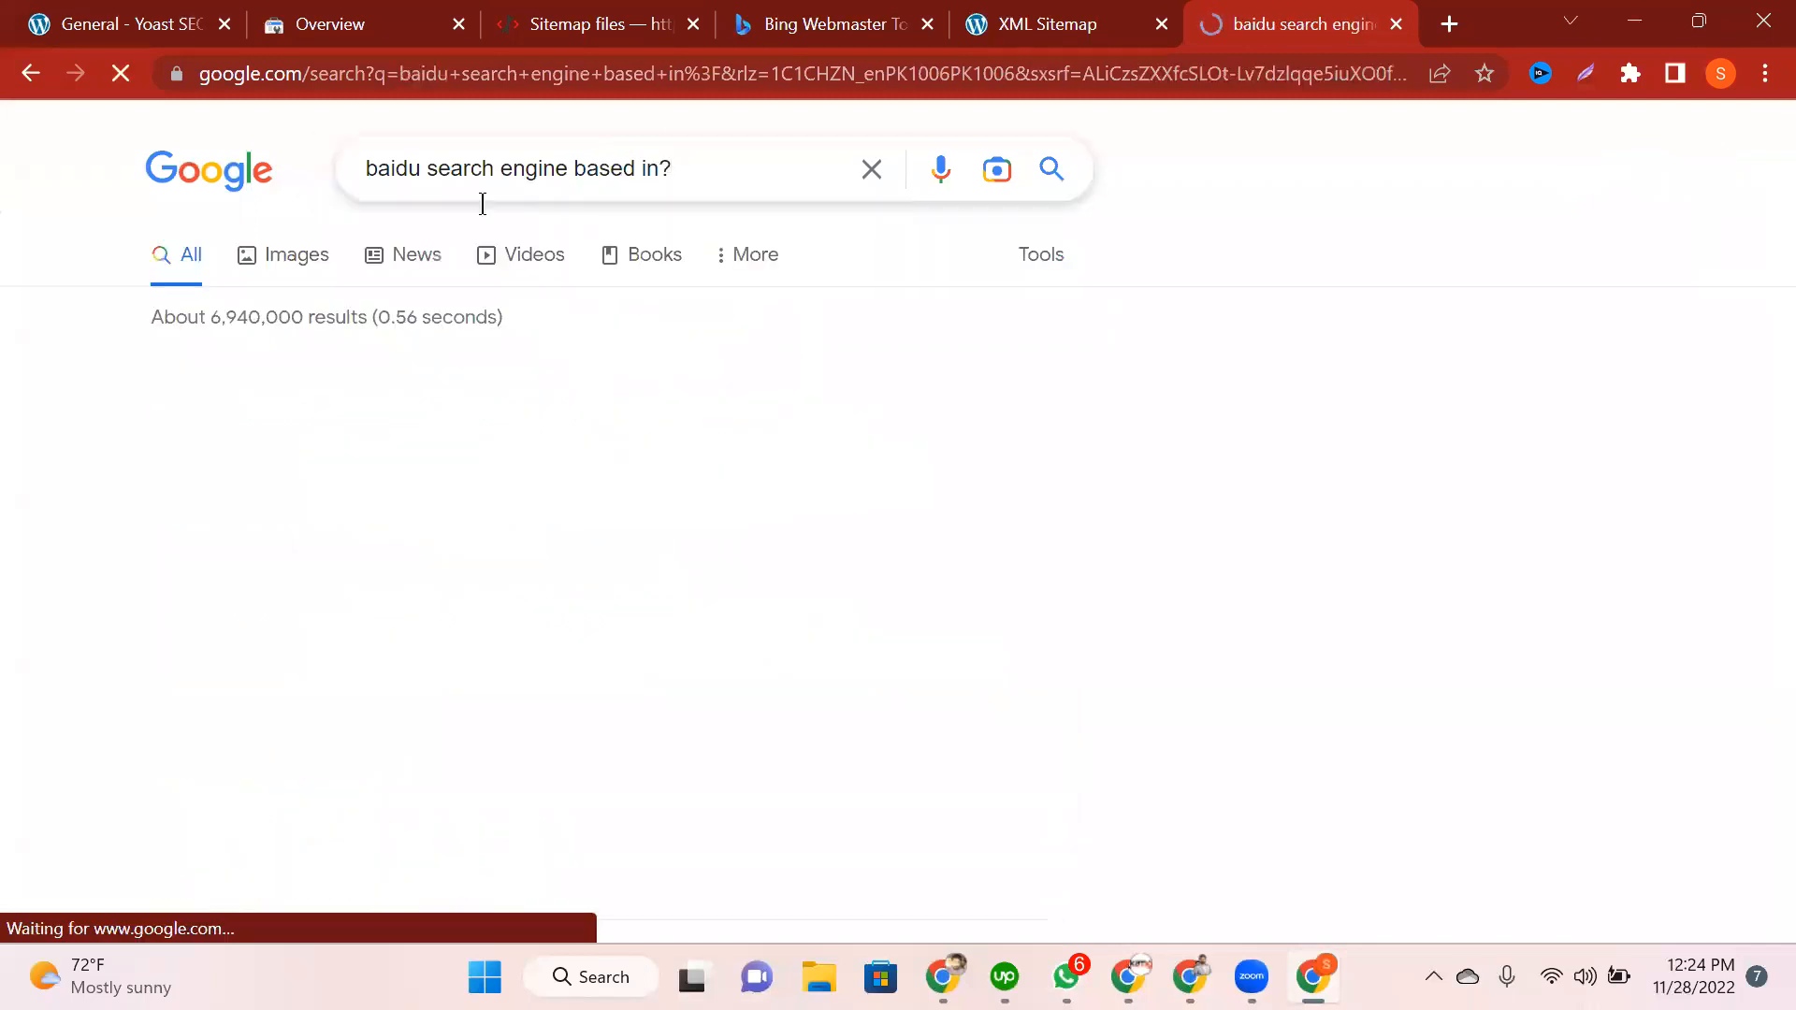
left_click_drag(429, 378, 83, 390)
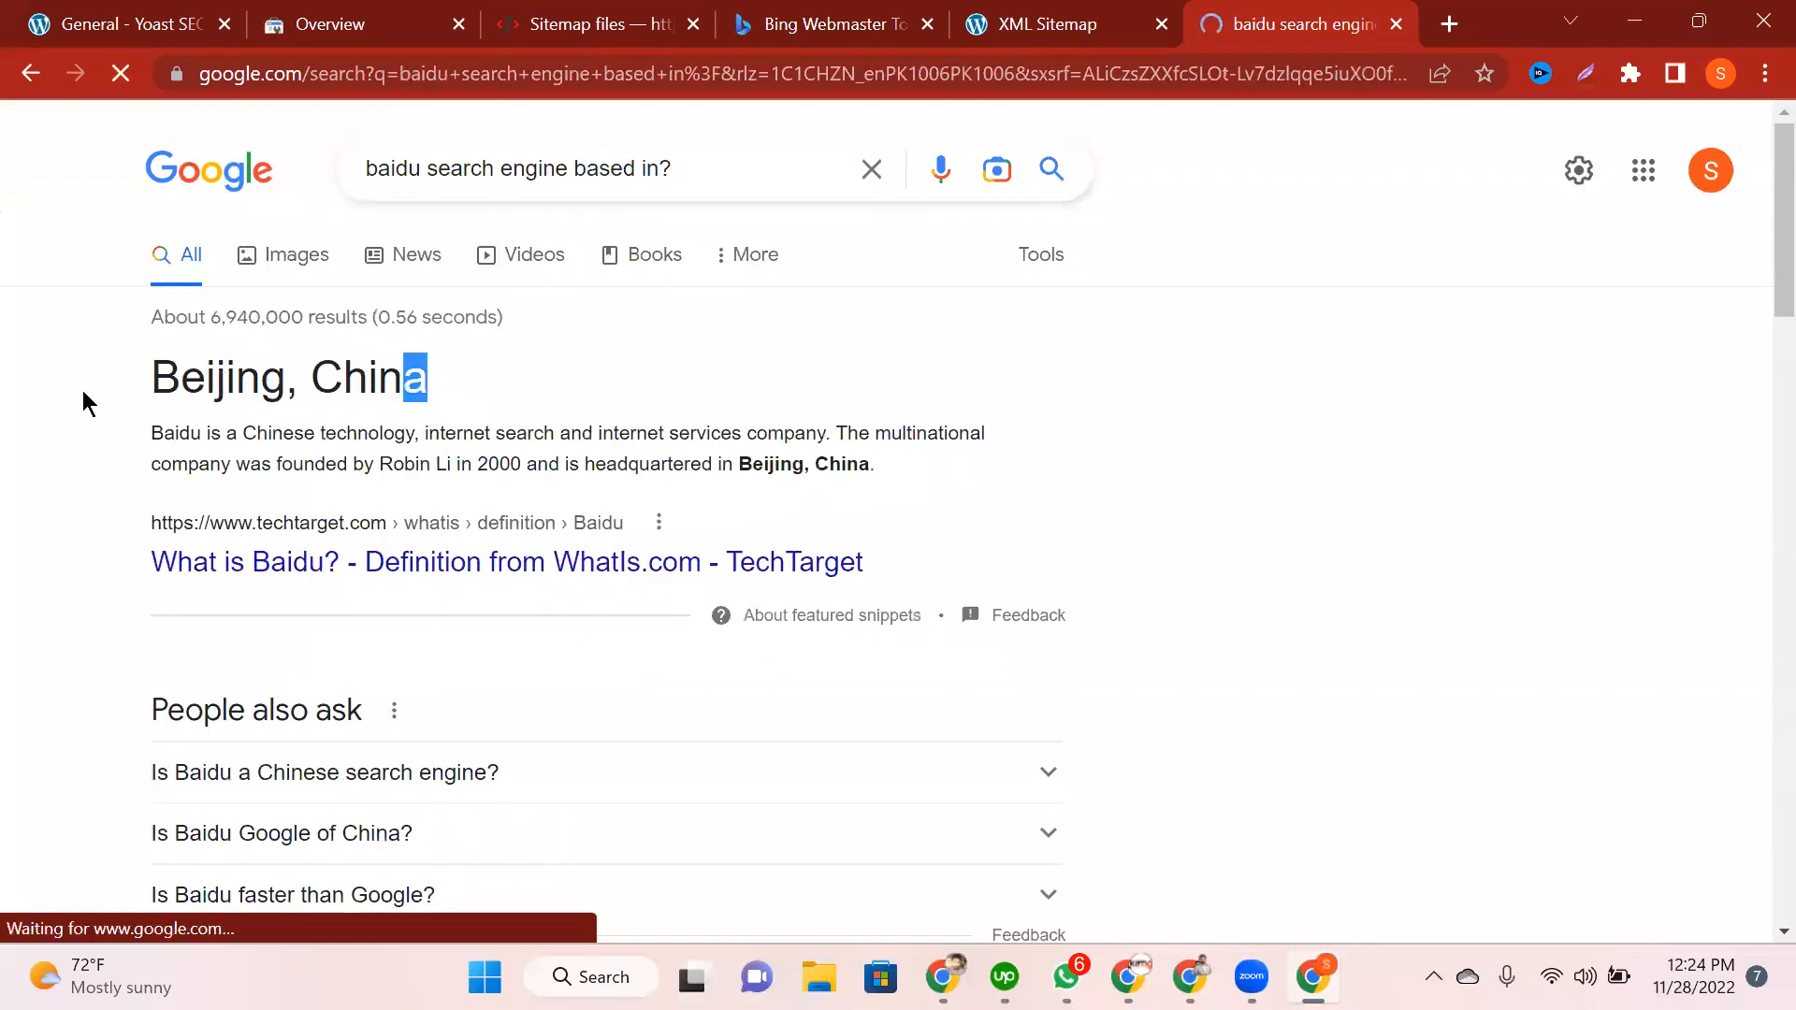
left_click(82, 391)
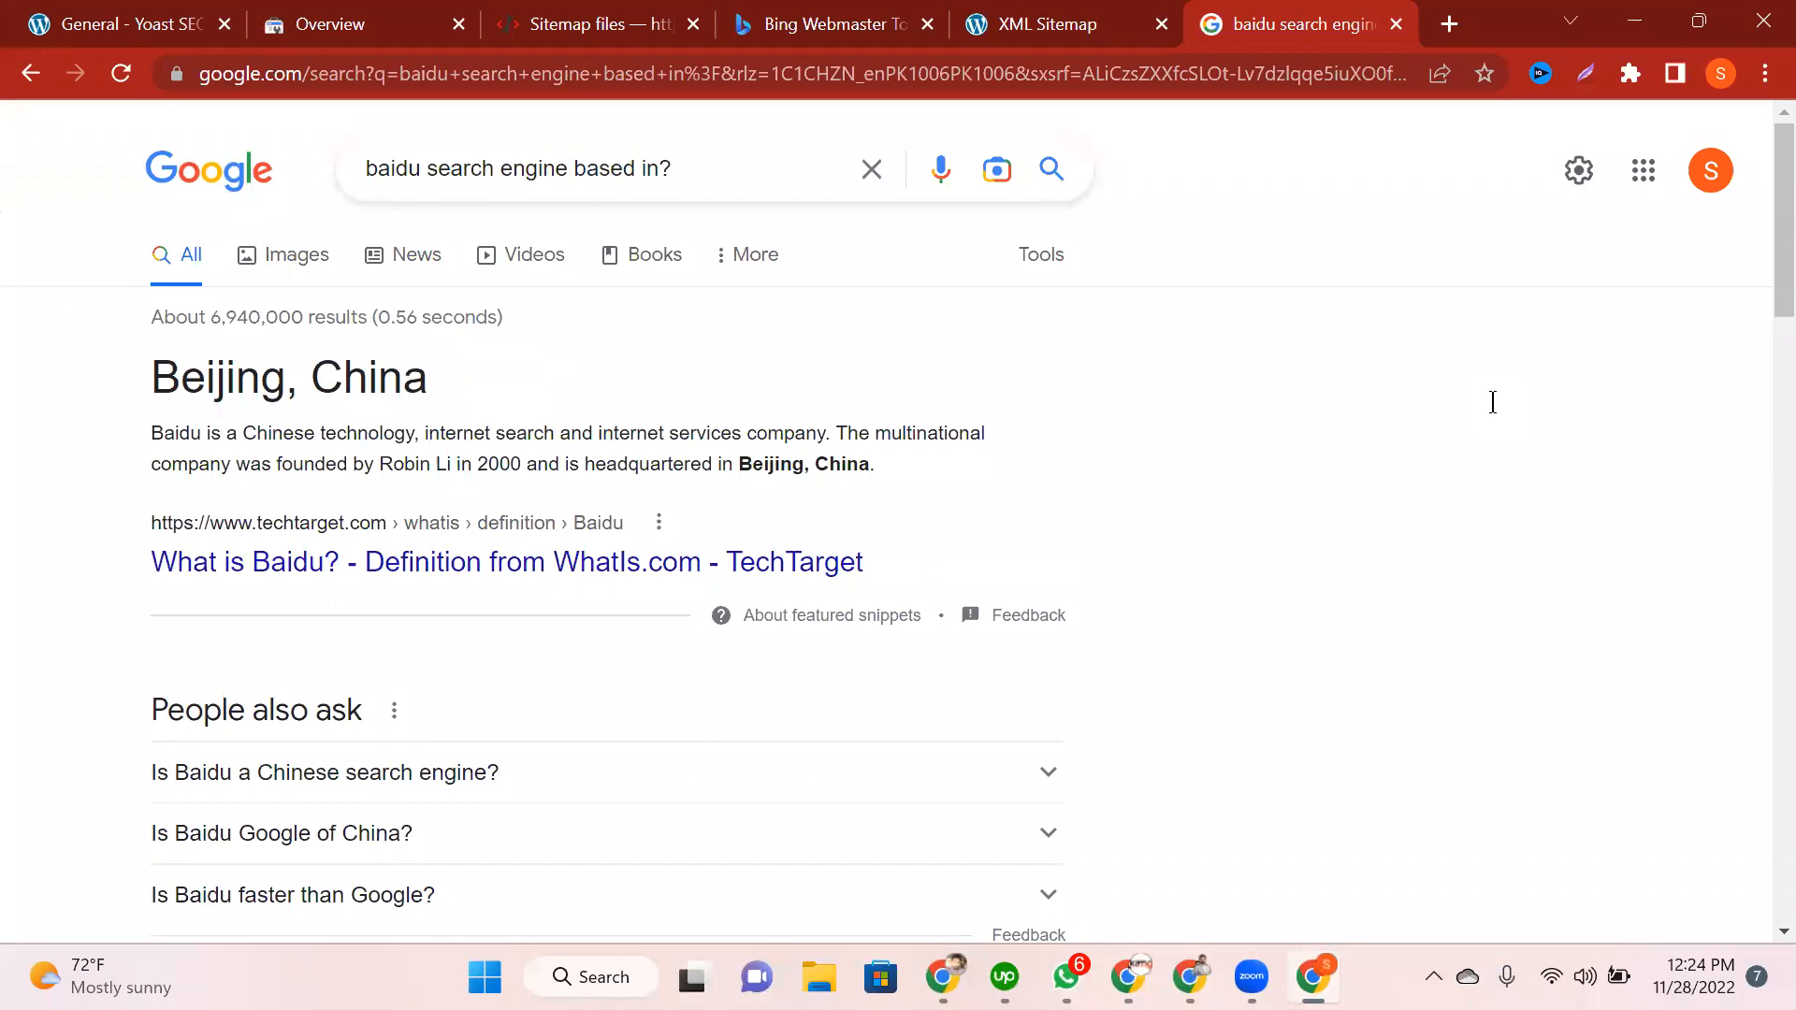
left_click(1396, 24)
Step: Sign in to Bing Webmaster Tools with a Google account to reach the Import from GSC and Add site manually panels
left_click(968, 13)
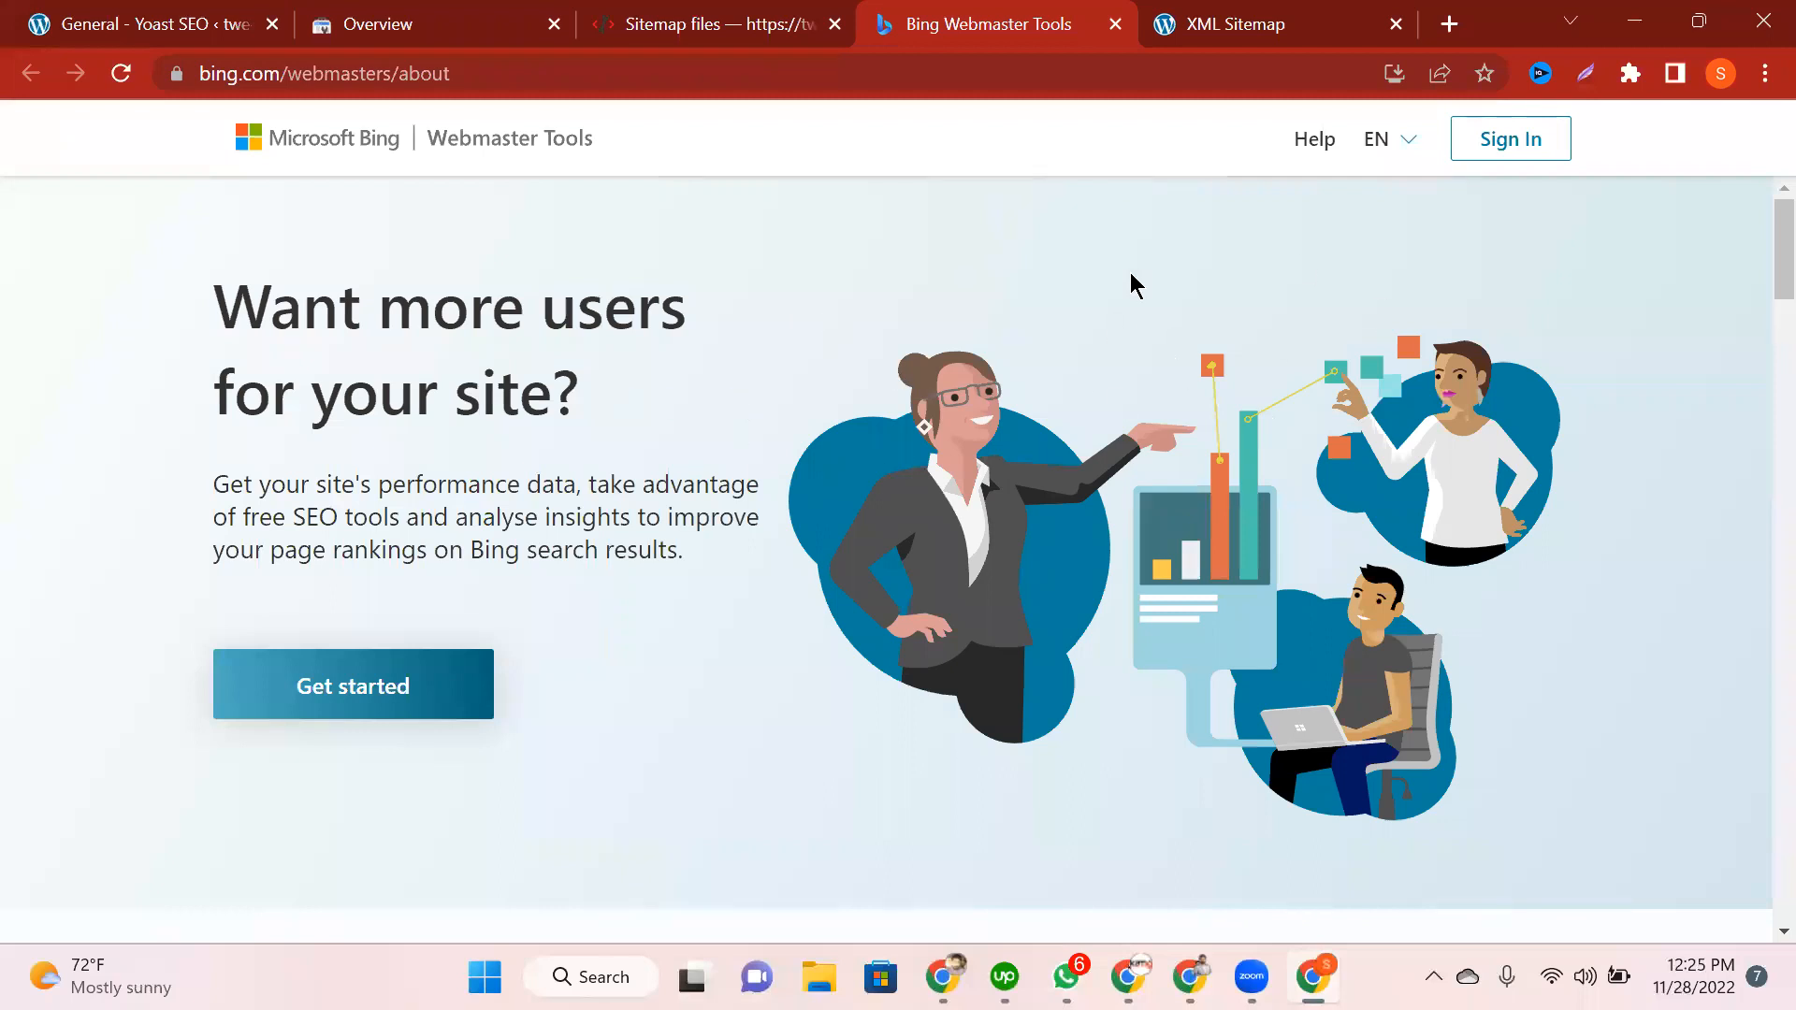
left_click(447, 684)
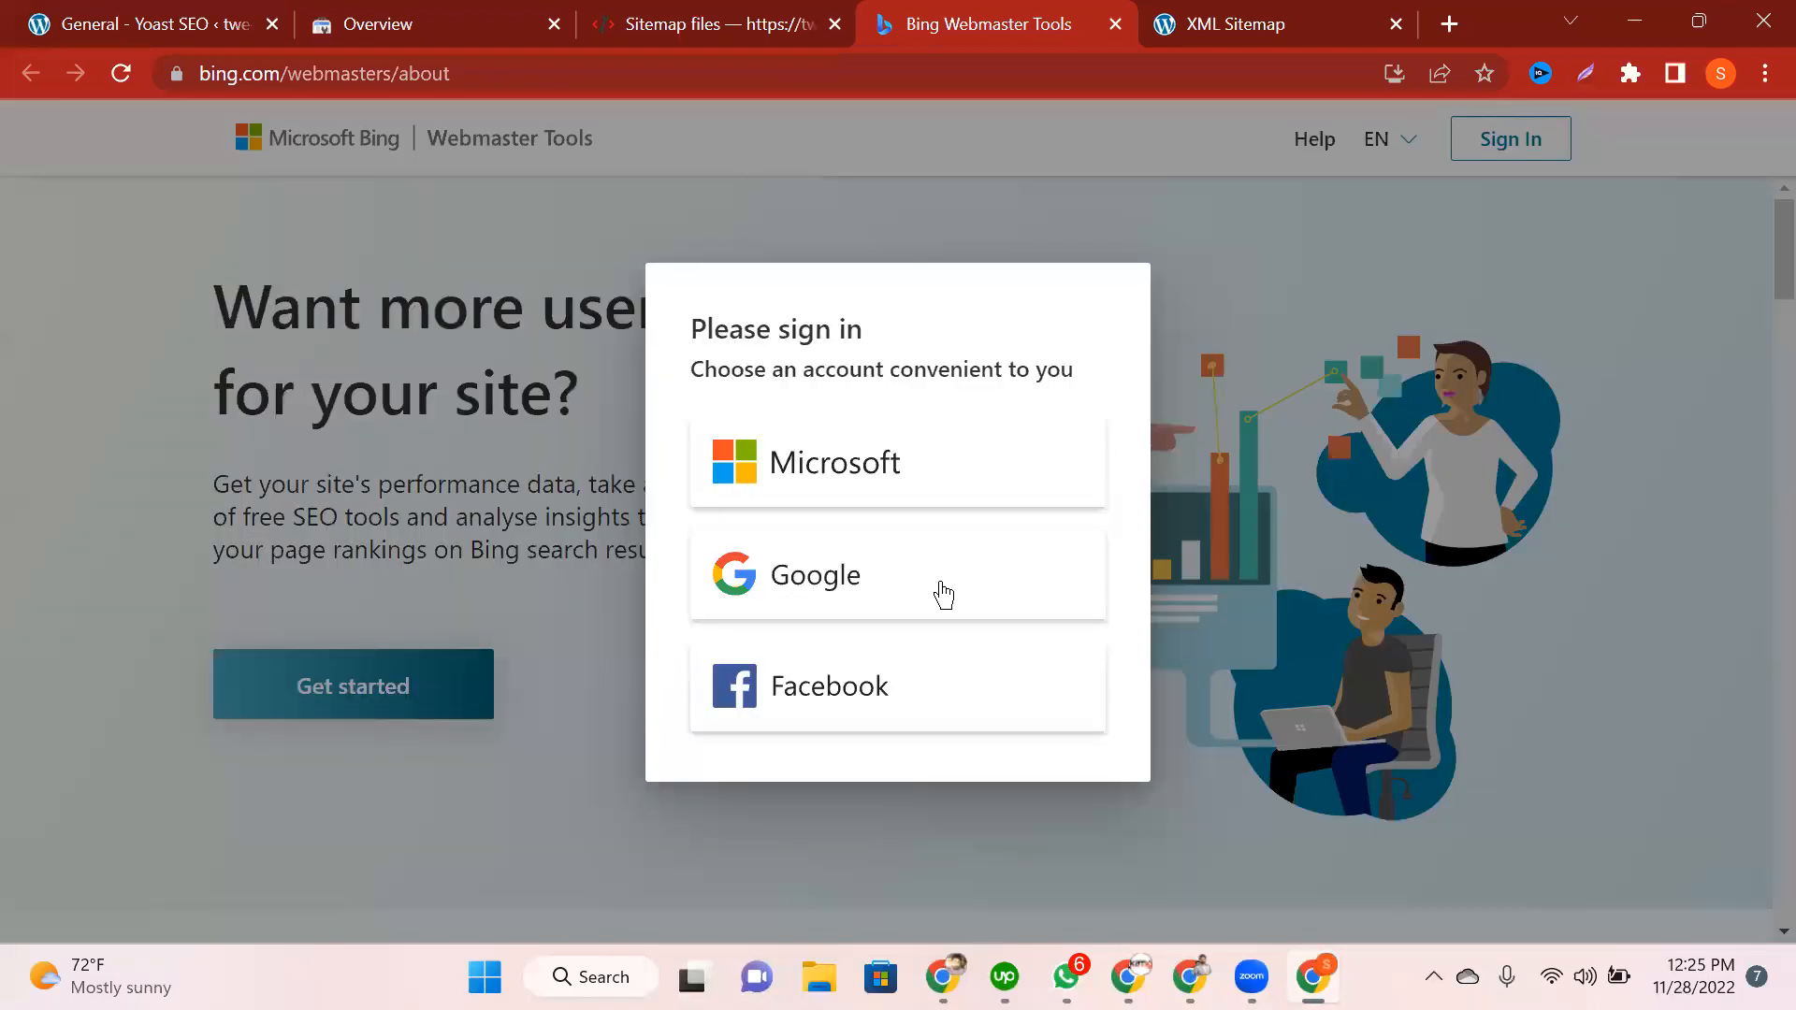
left_click(802, 460)
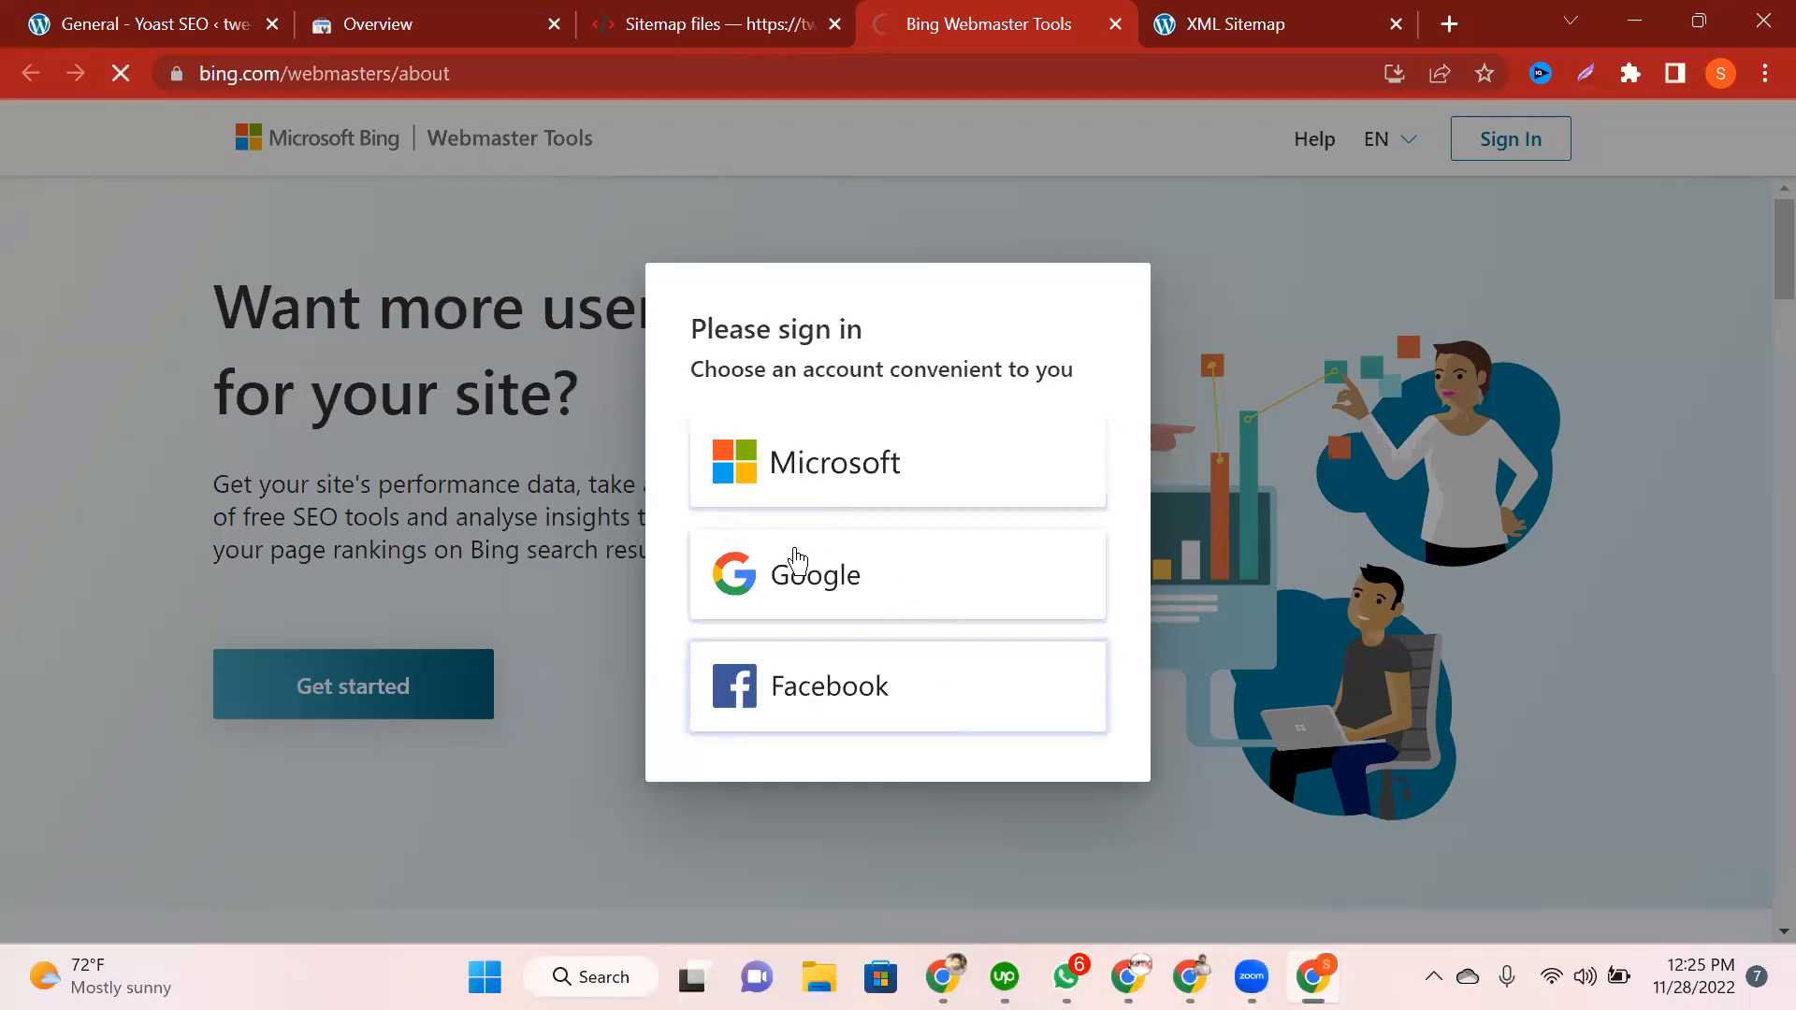
left_click(760, 580)
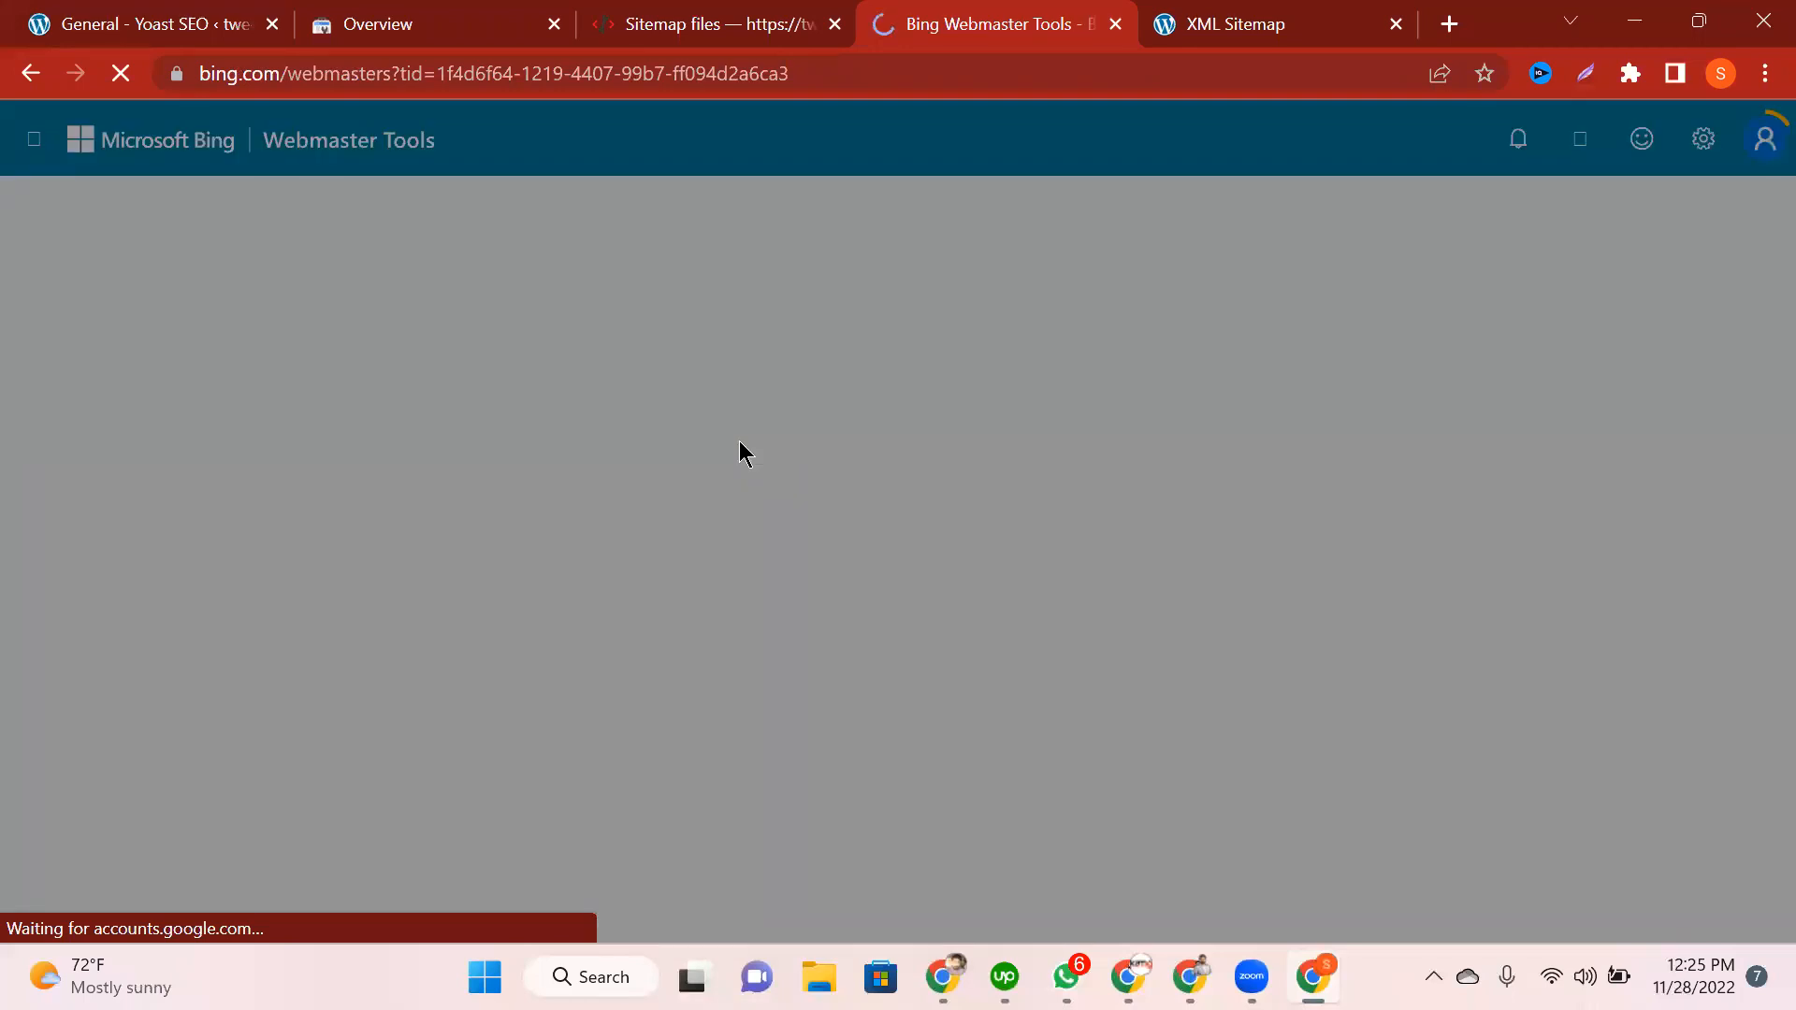
scroll(785, 644, "down", 1)
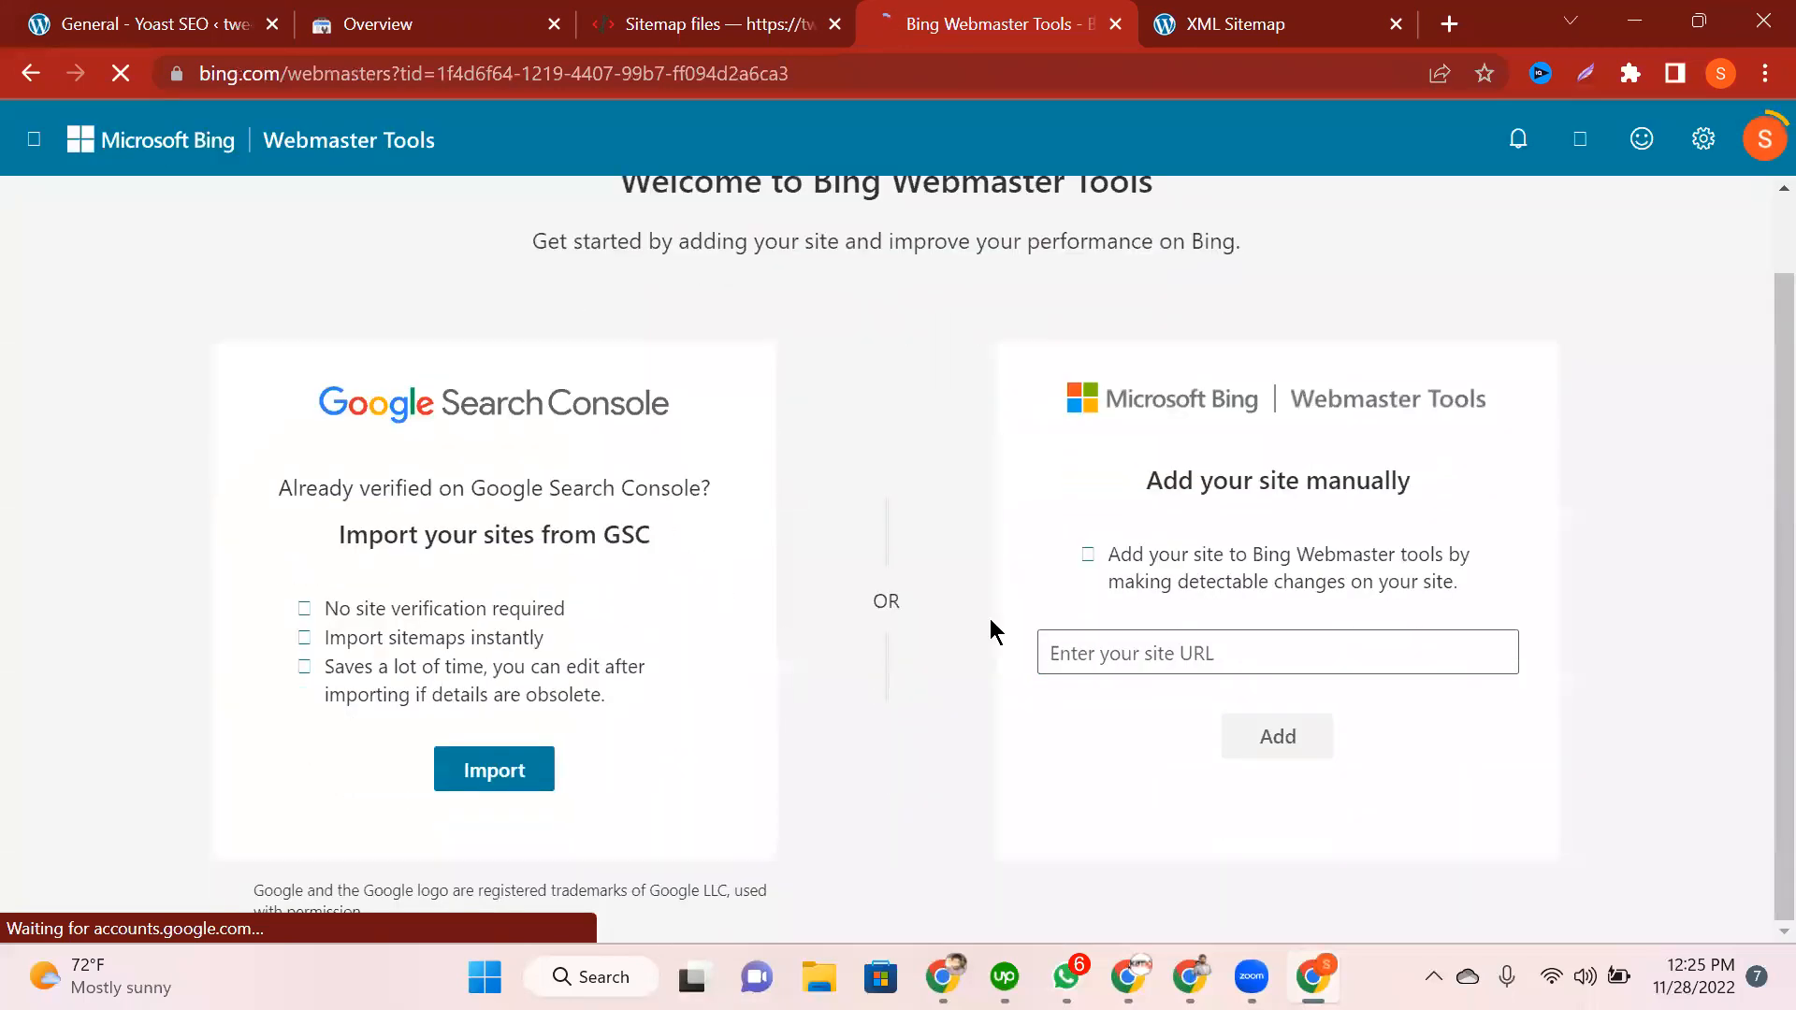
left_click_drag(1142, 468, 1453, 477)
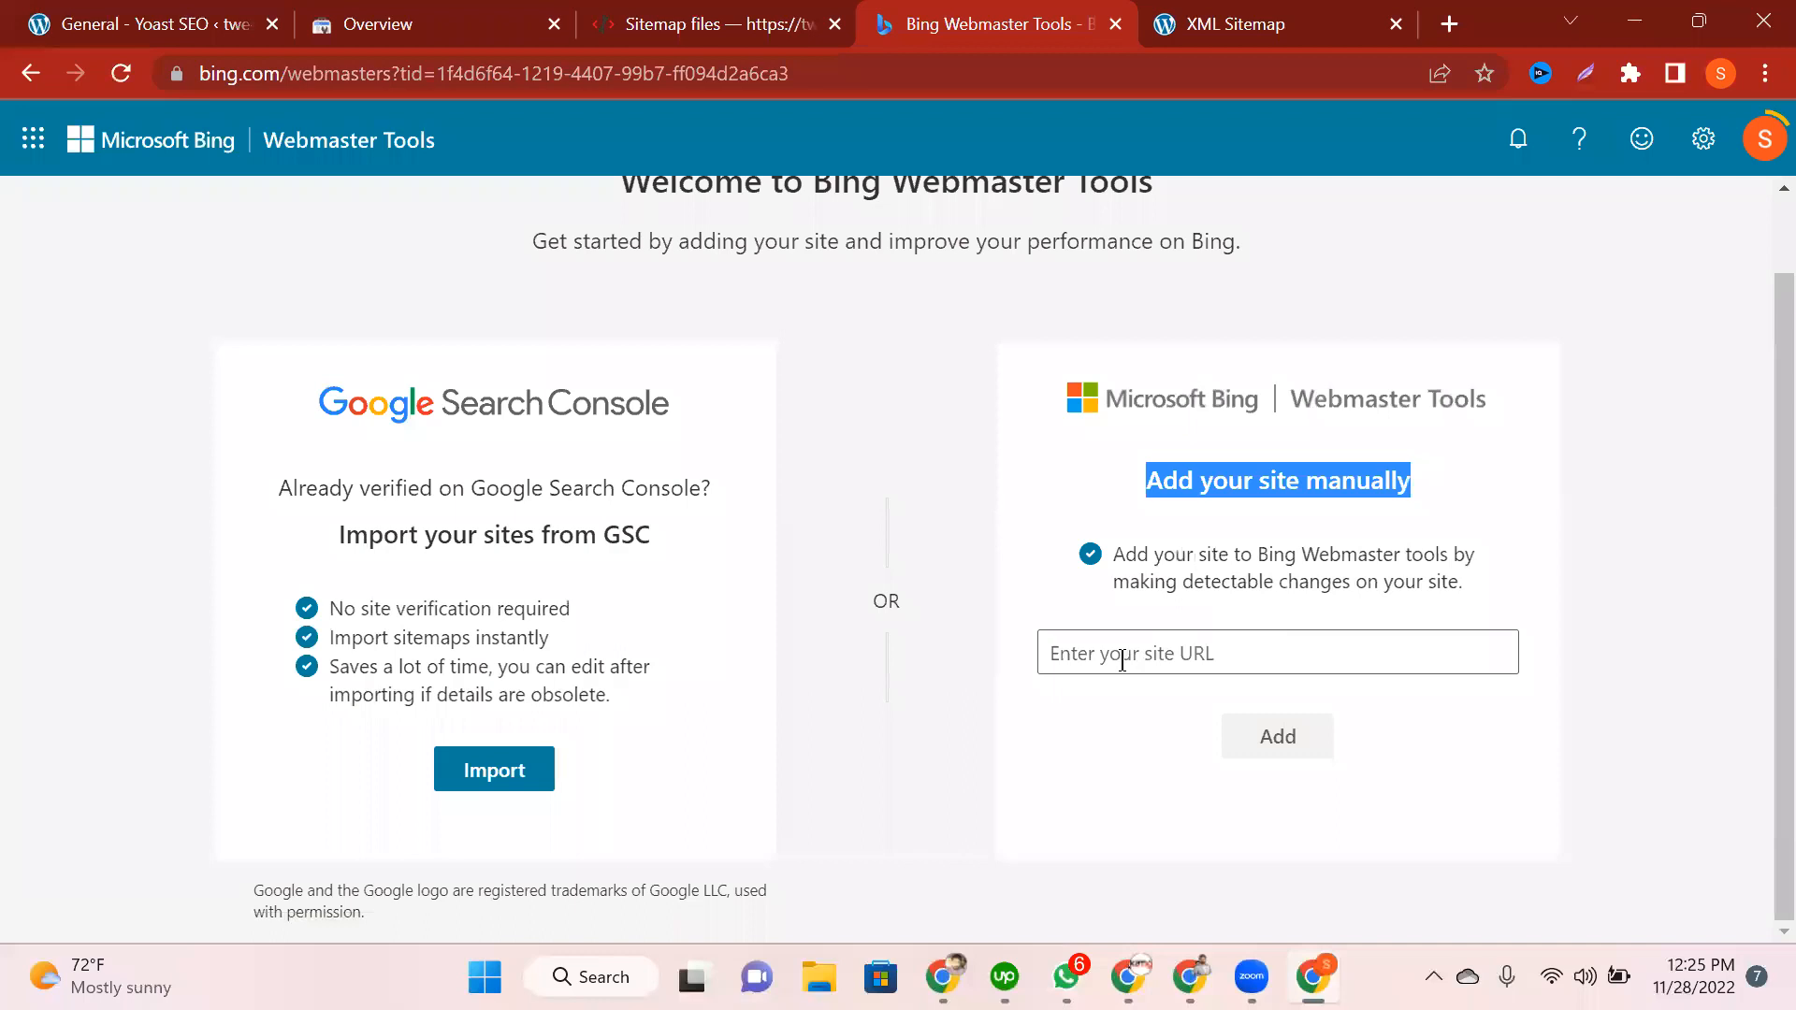
left_click_drag(330, 402, 885, 493)
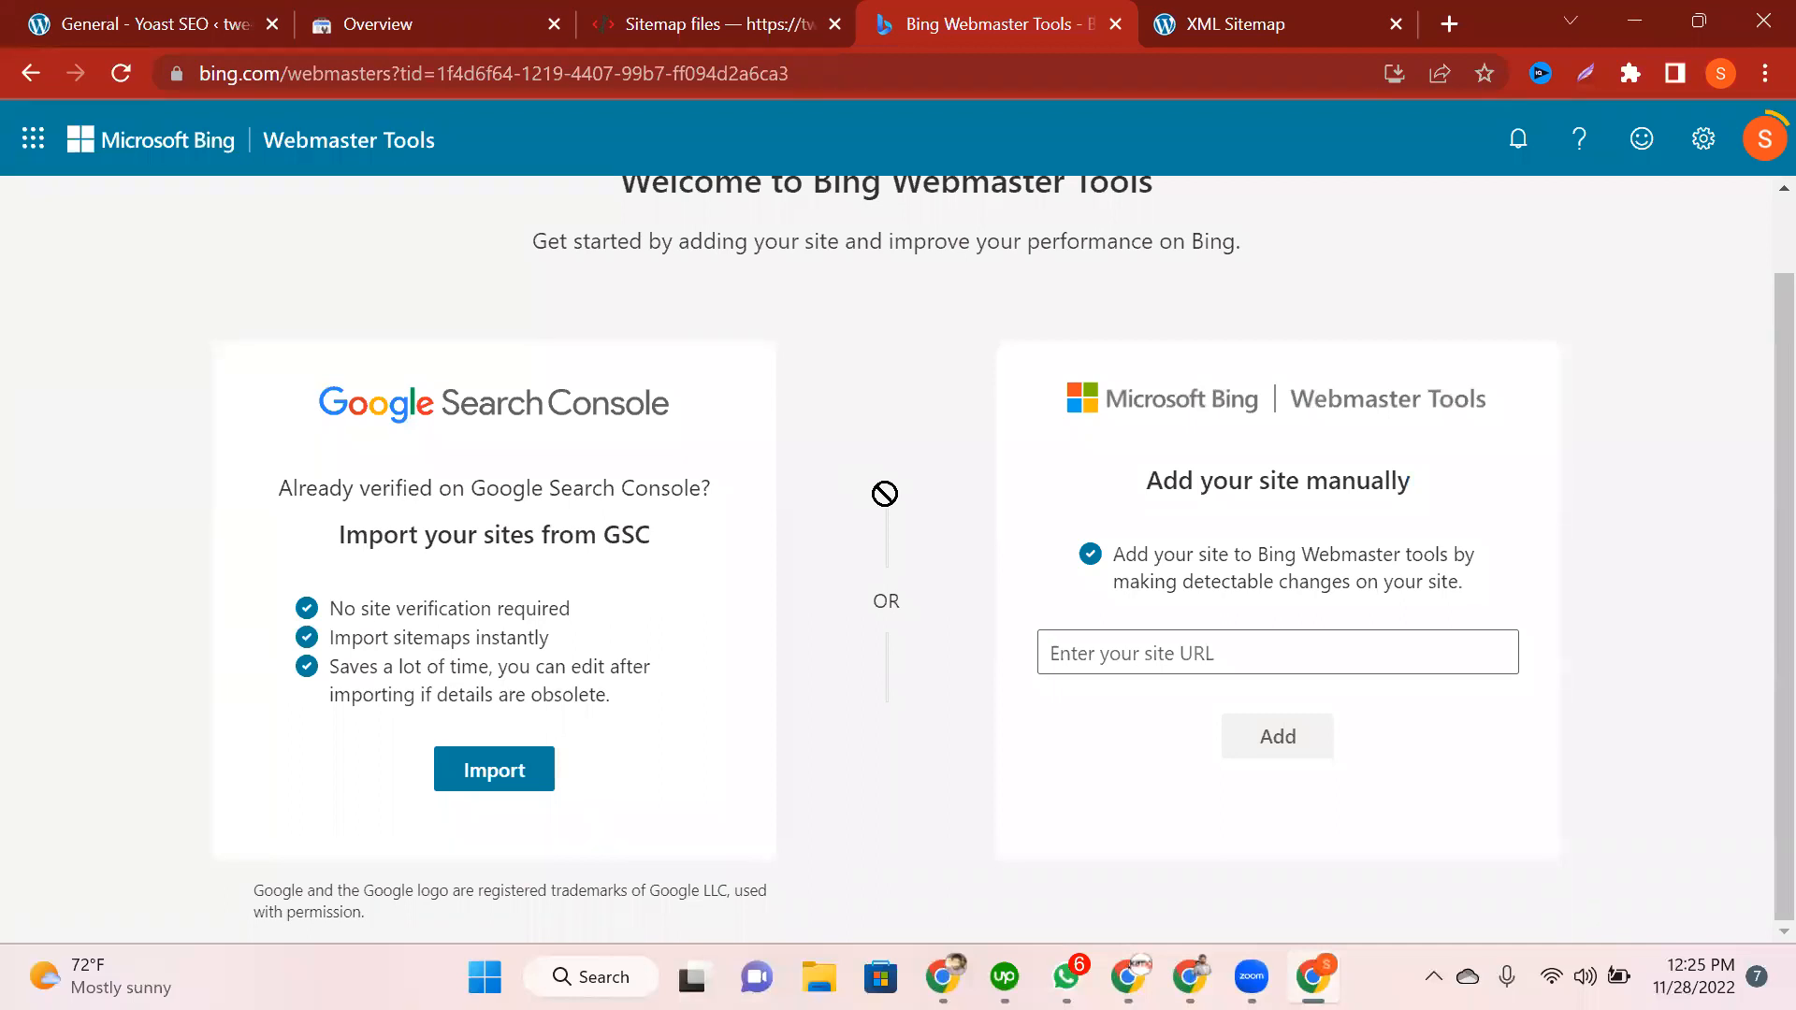
left_click_drag(885, 493, 655, 131)
Step: Review the Search Console property list, then the Yandex Webmaster sitemap page
left_click(439, 24)
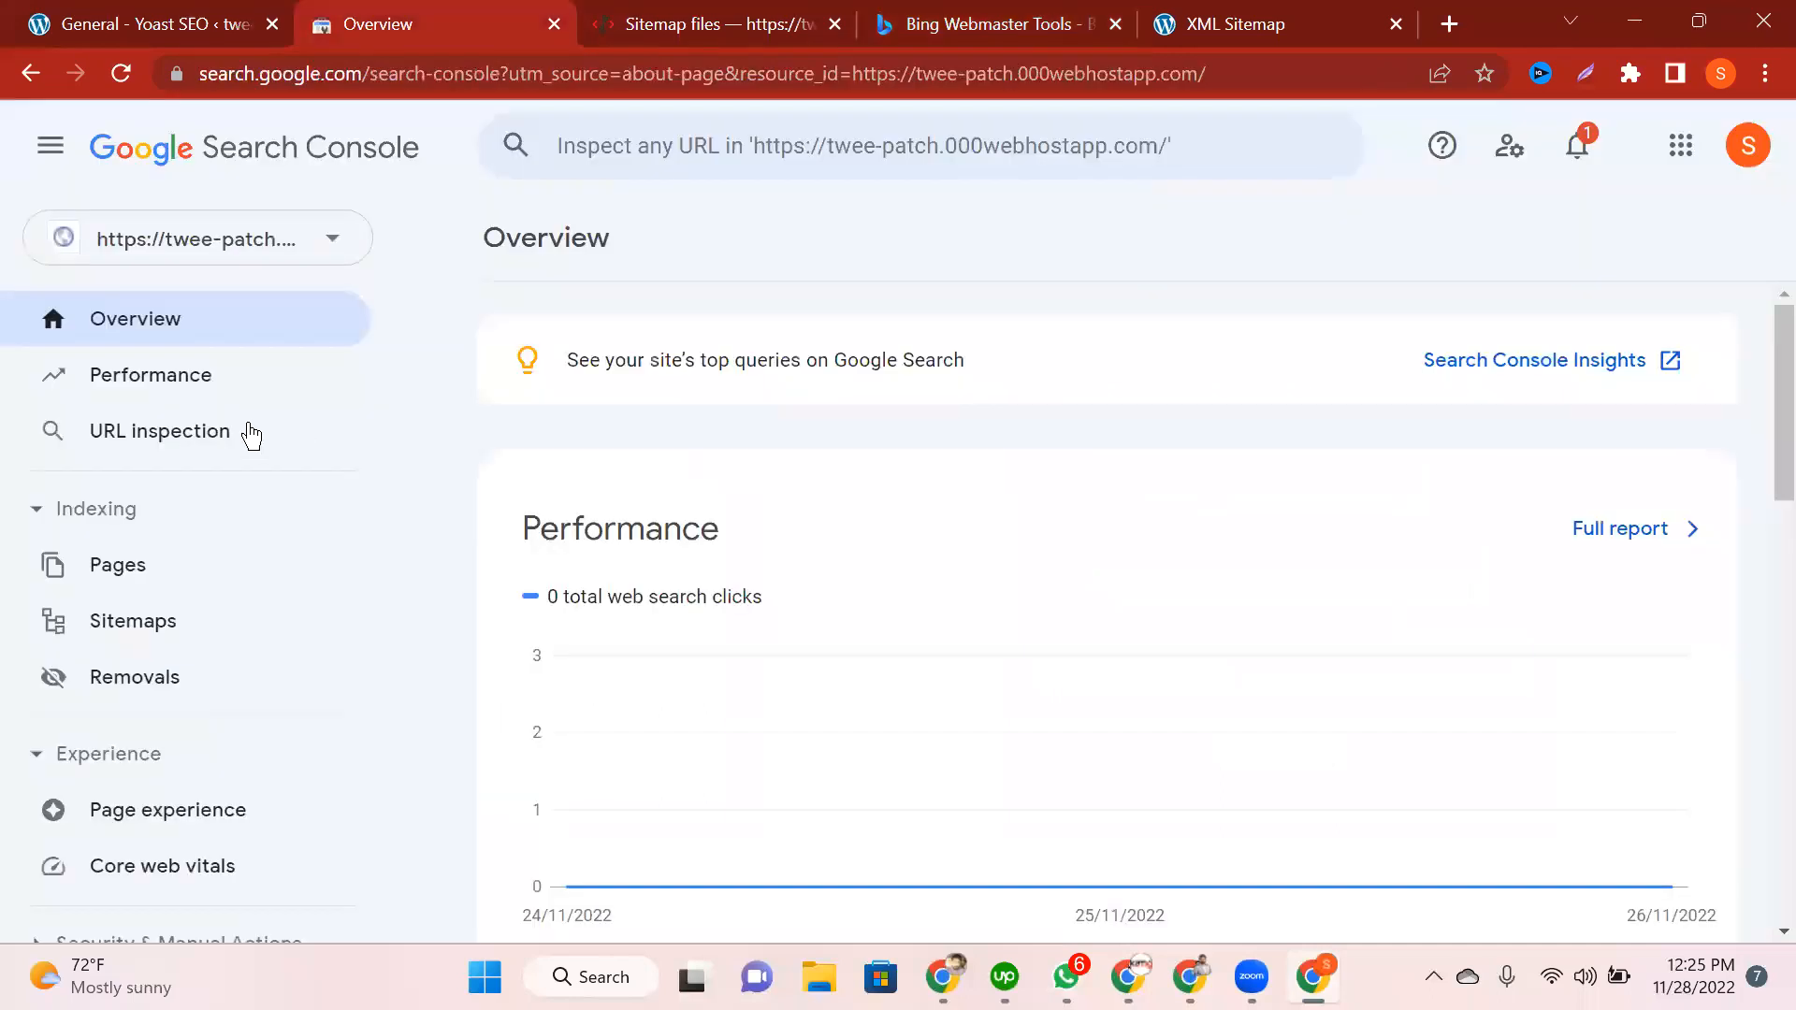
left_click(259, 262)
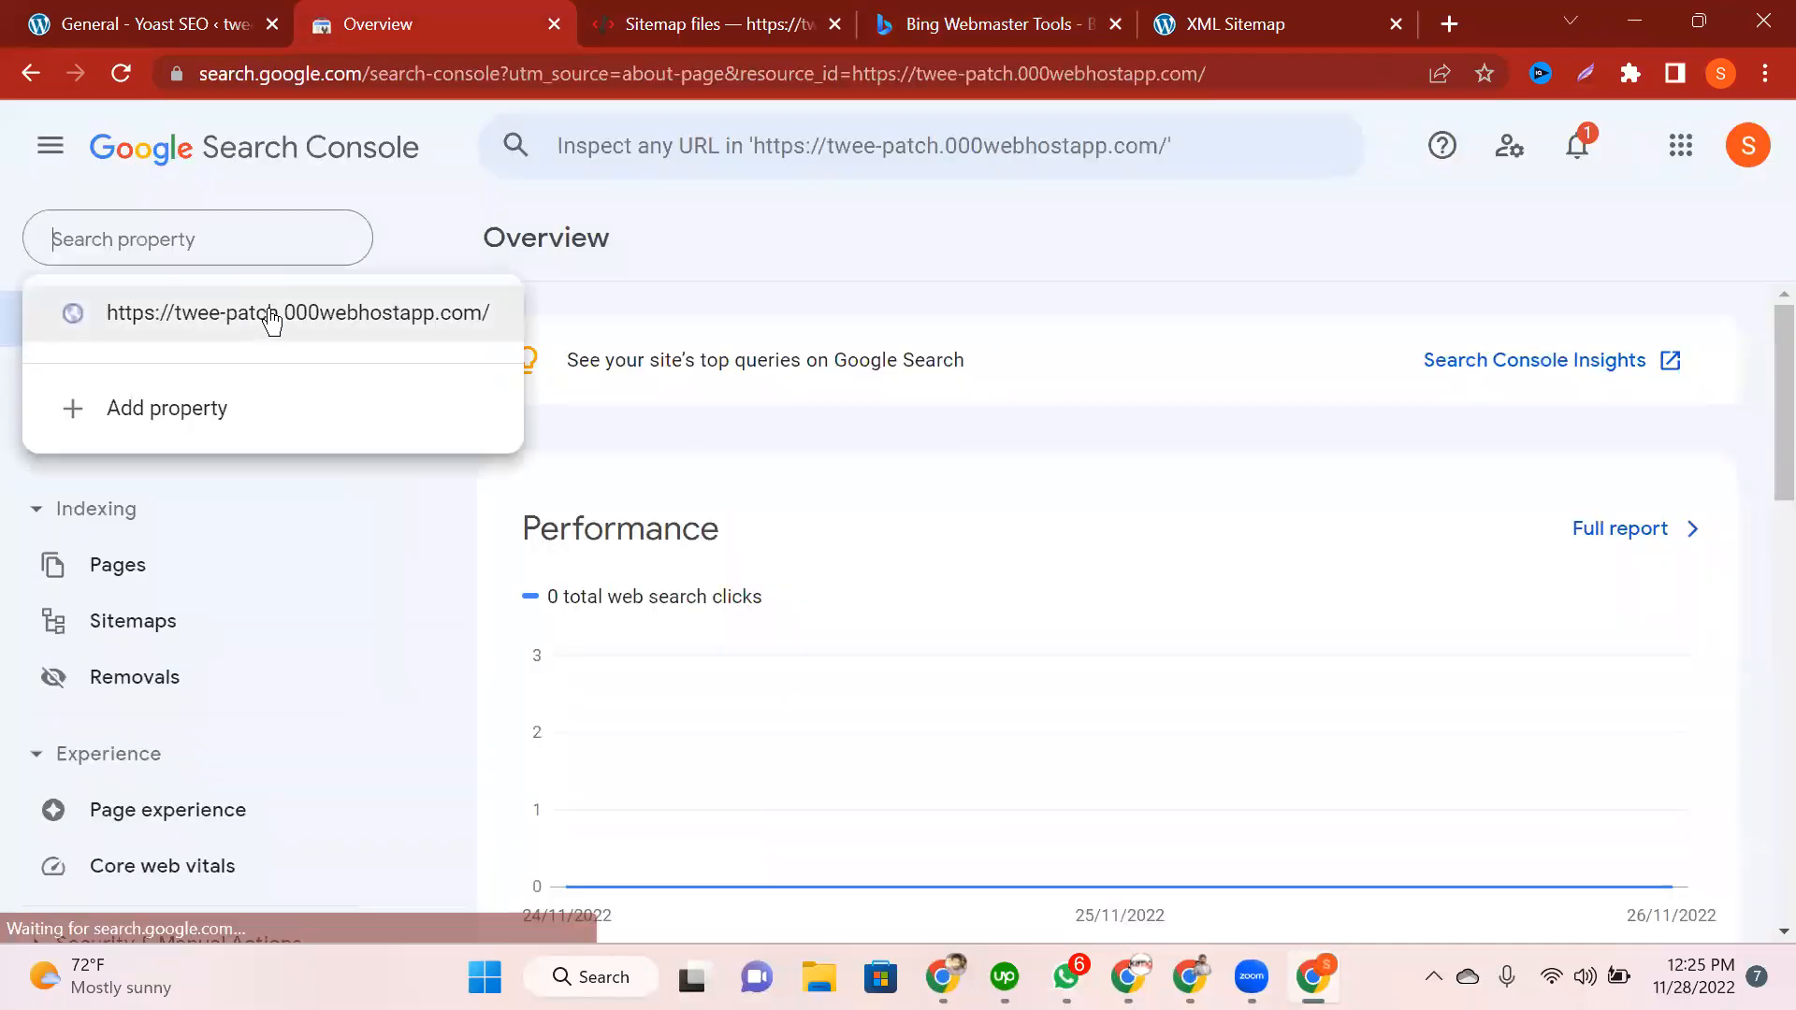
left_click(681, 106)
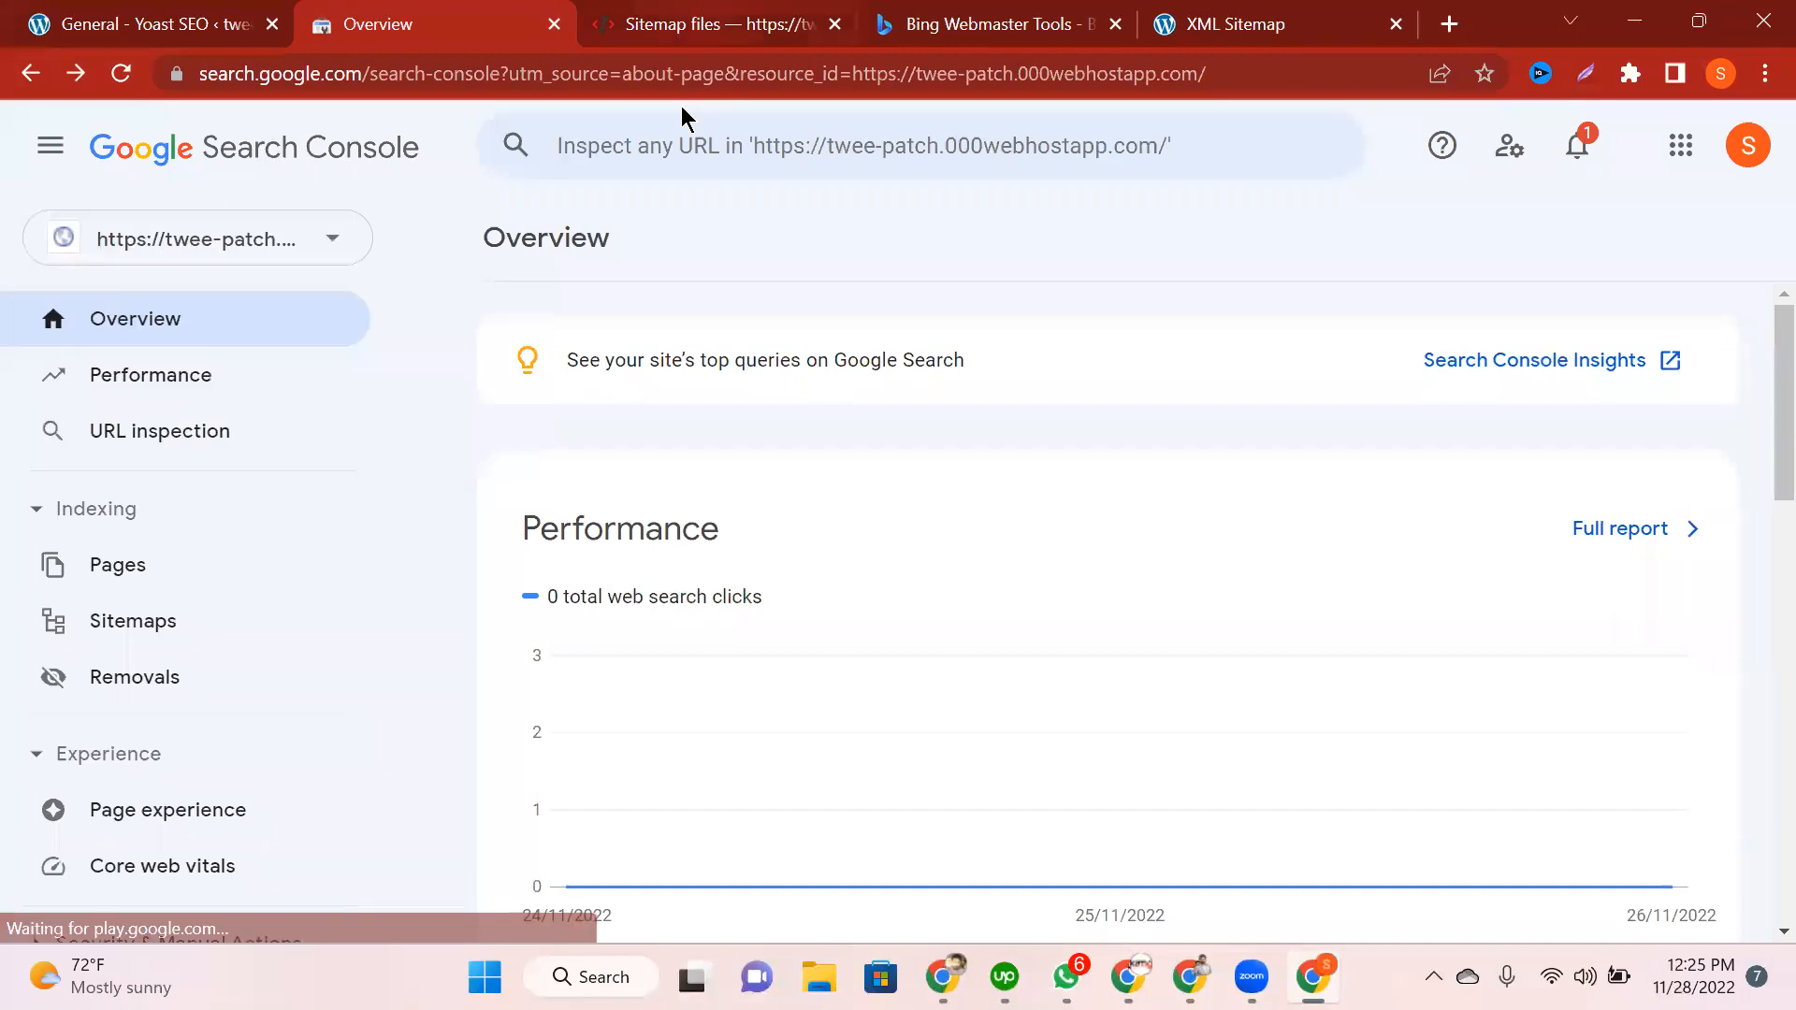
left_click(795, 24)
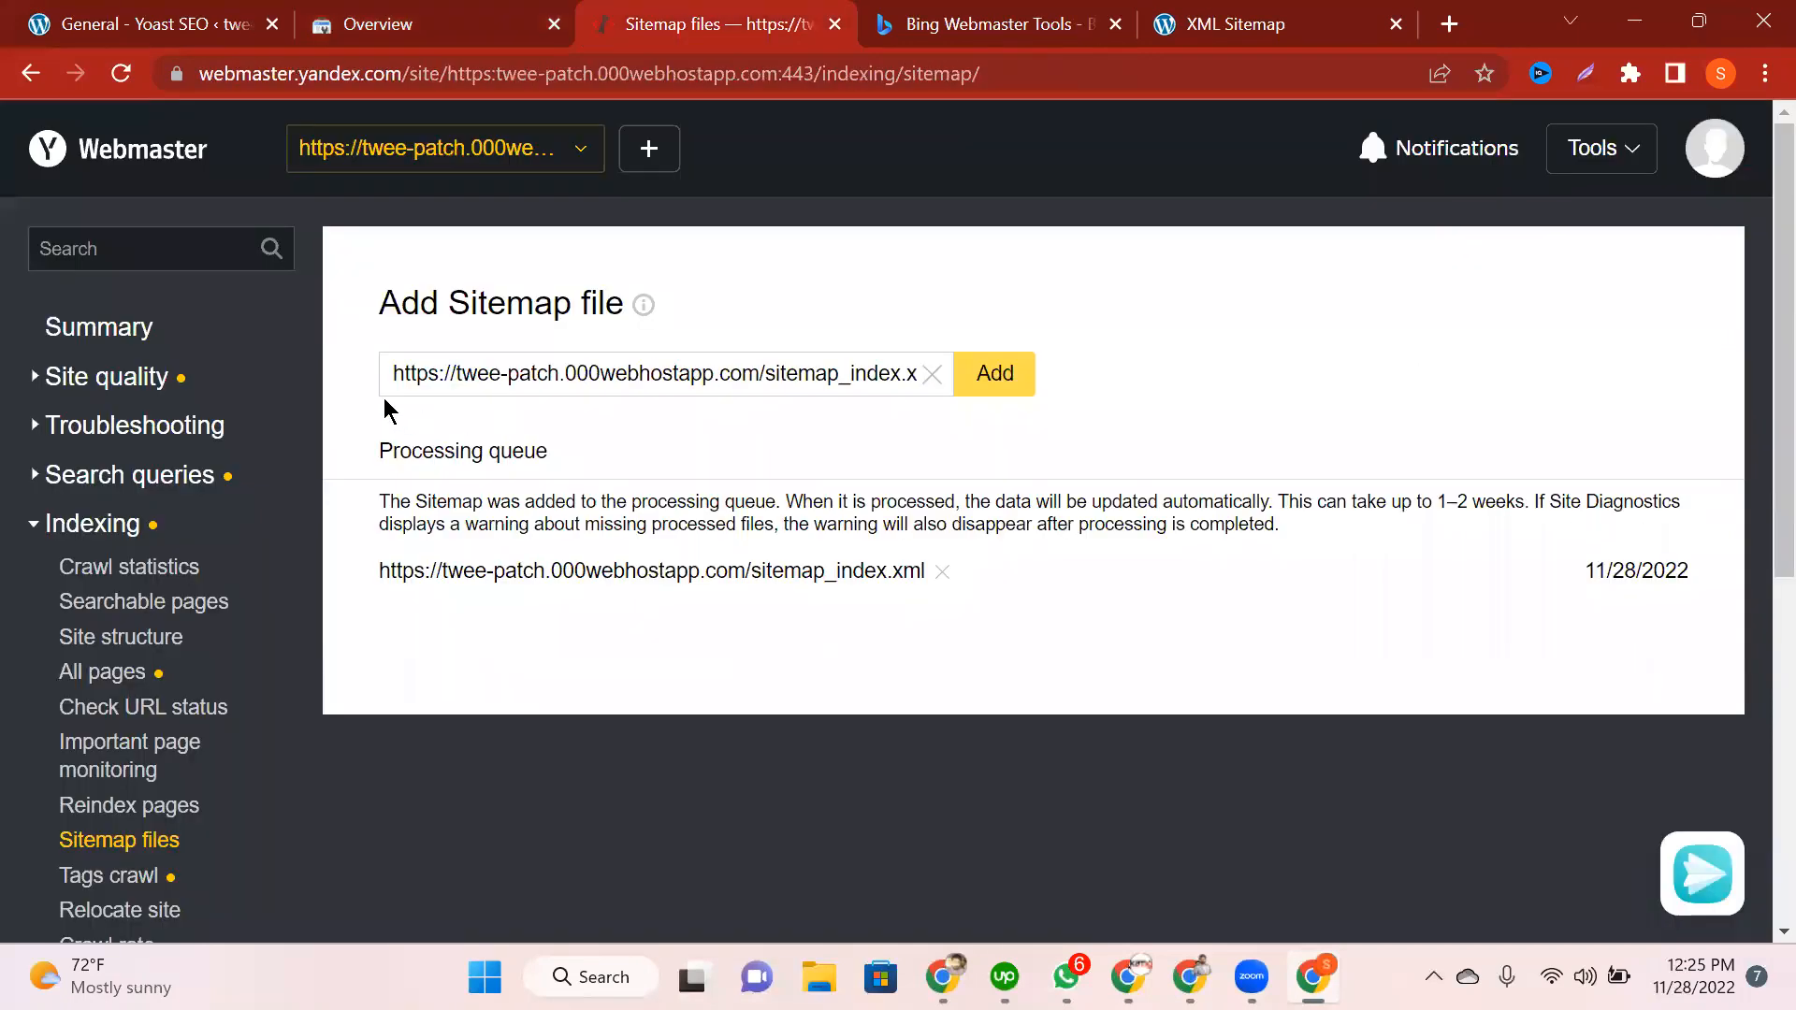
key("ctrl+Tab")
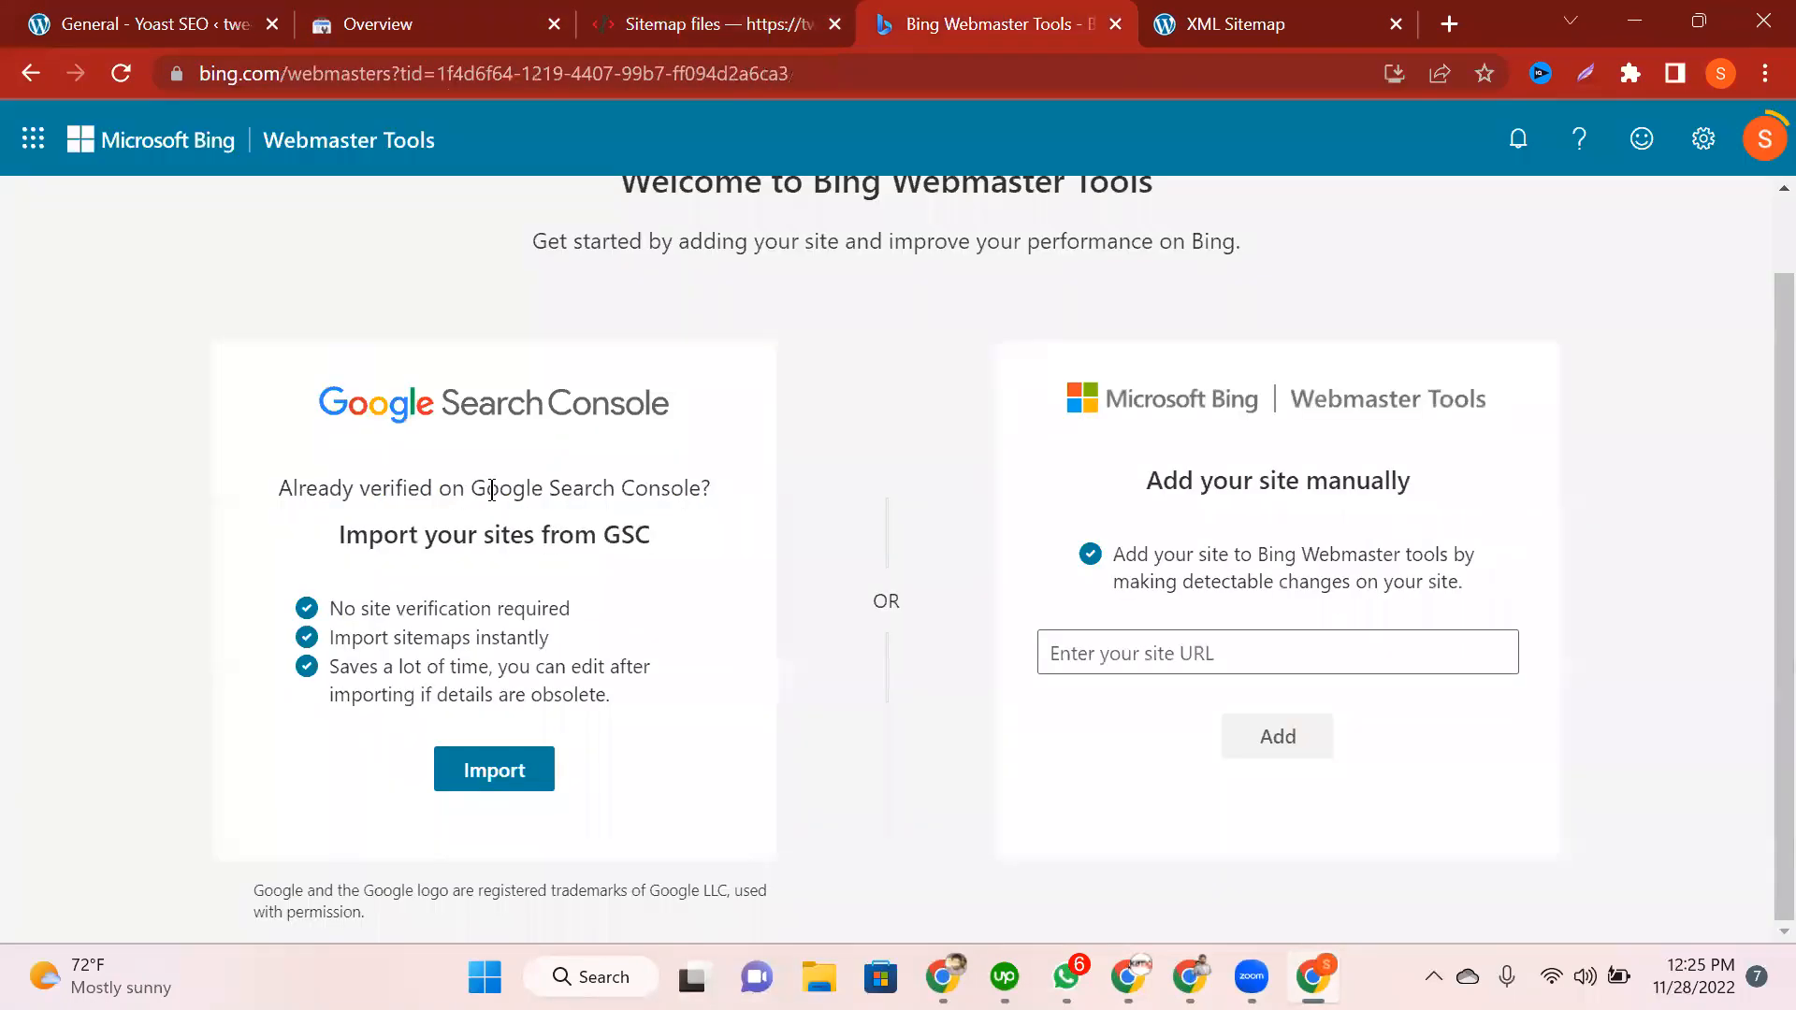
Step: Read Bing's Import from GSC option and site URL field, then return to Yoast SEO settings
left_click_drag(703, 480, 250, 468)
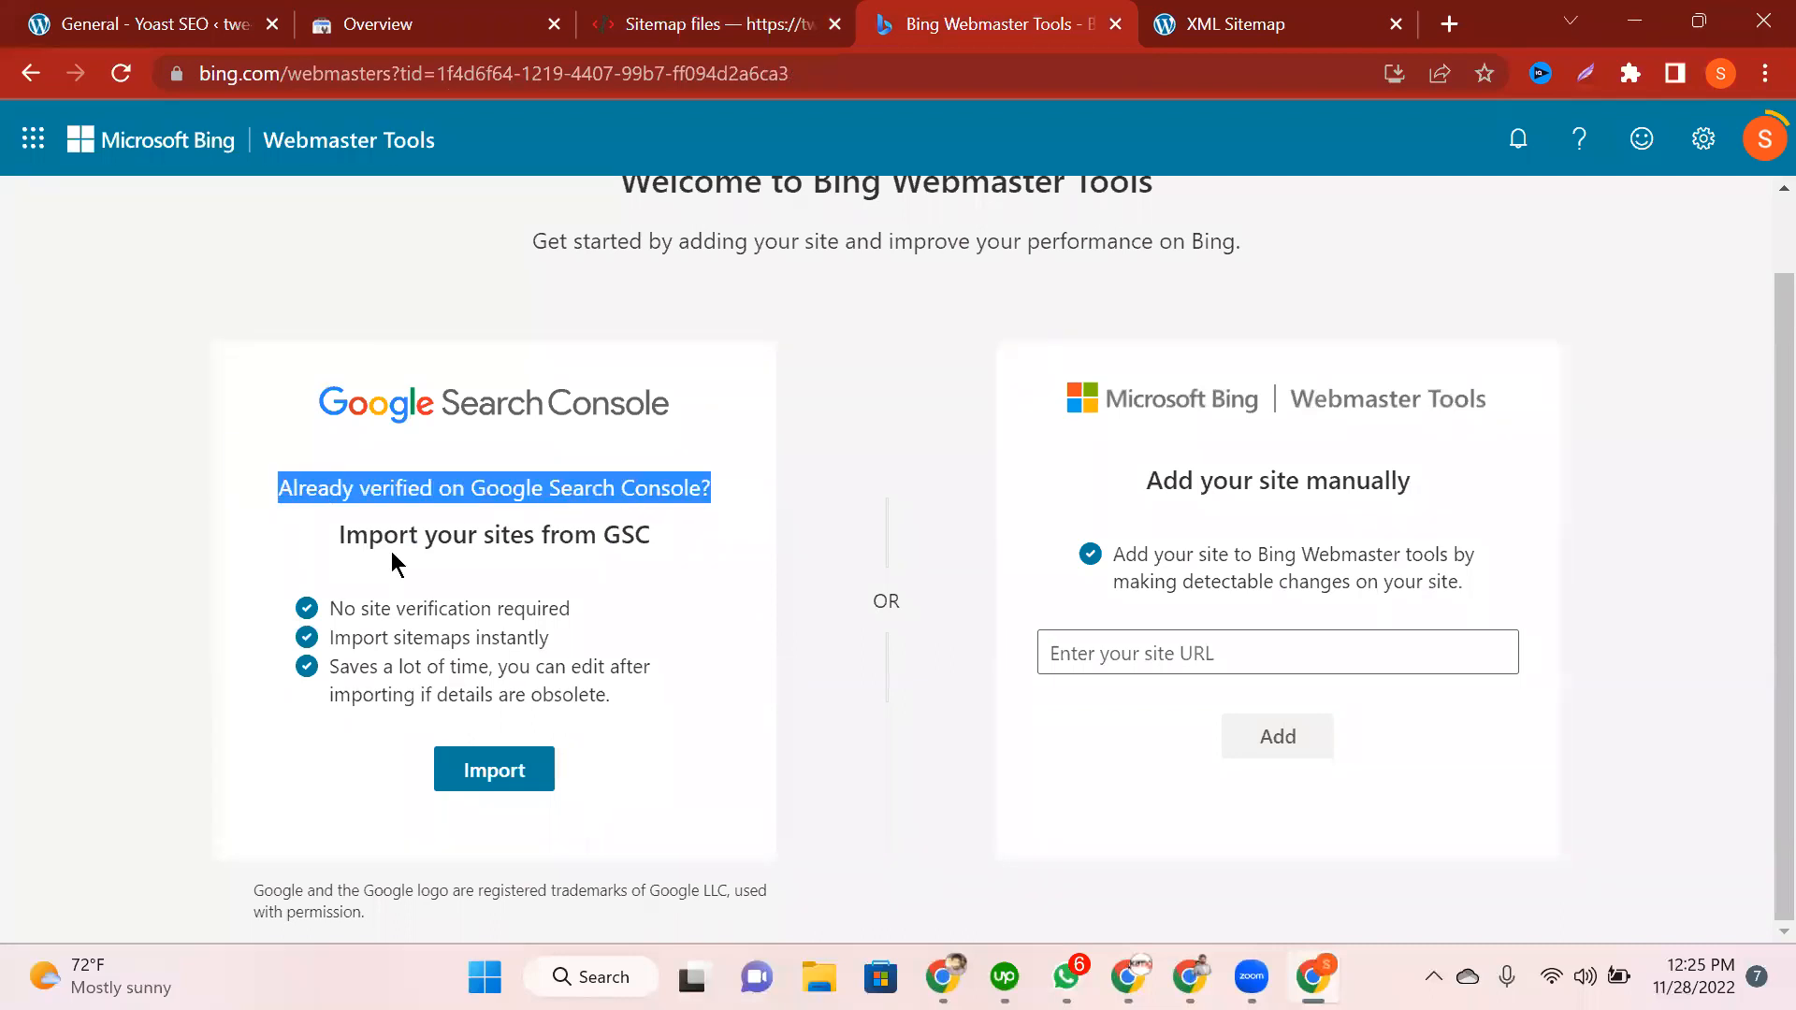
left_click_drag(369, 535, 652, 537)
left_click(487, 639)
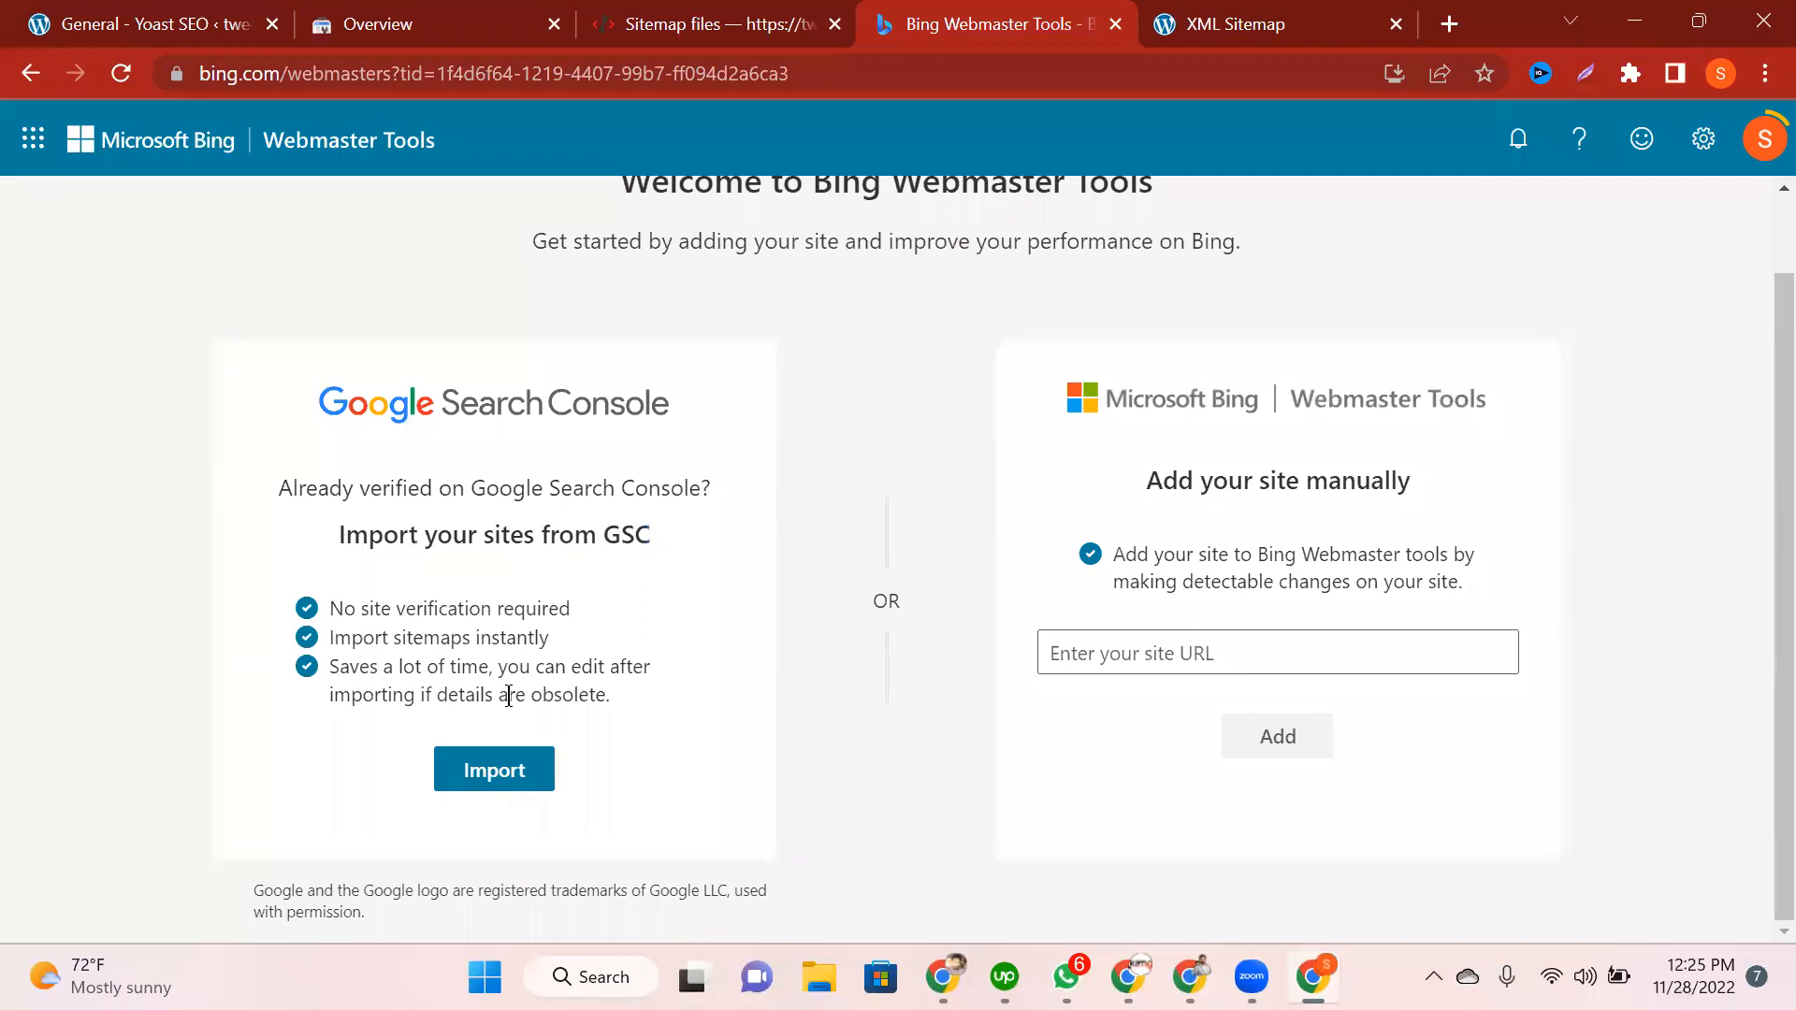
left_click(1104, 655)
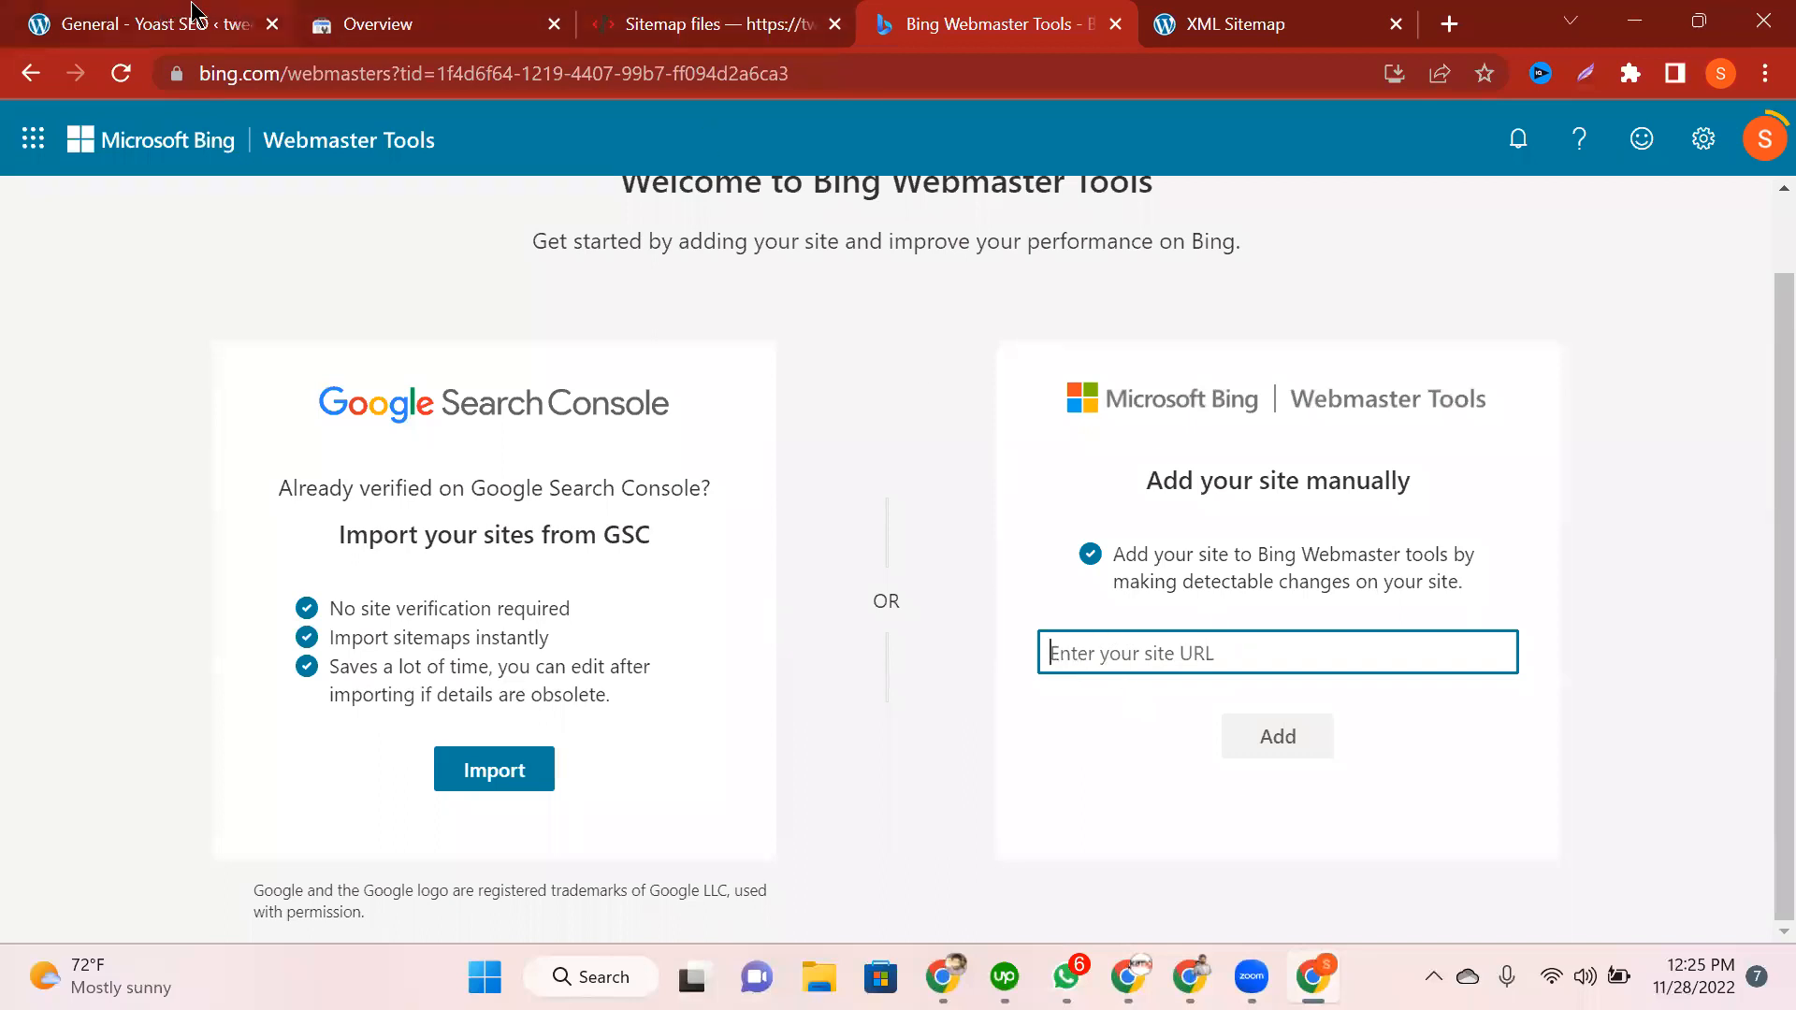
left_click(401, 140)
left_click(169, 25)
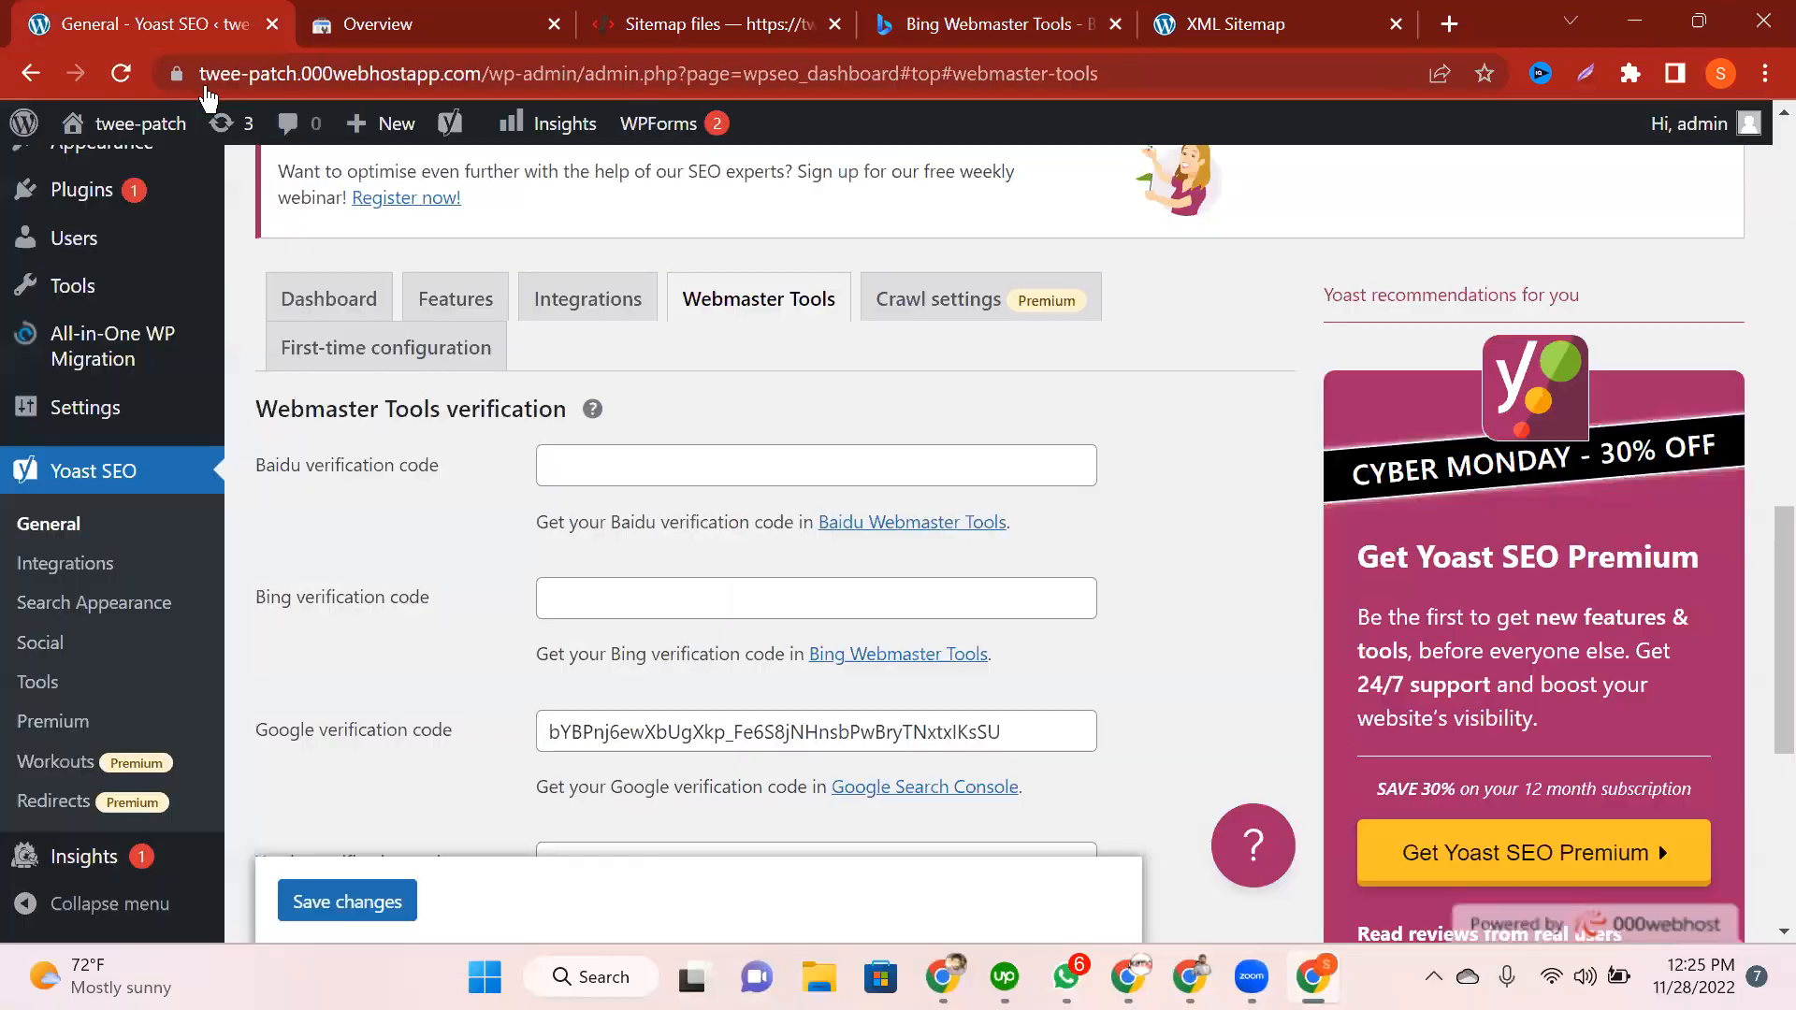
Step: Copy the site's home address and check the empty Bing code field in Yoast
left_click_drag(488, 77, 204, 86)
key("ctrl+c")
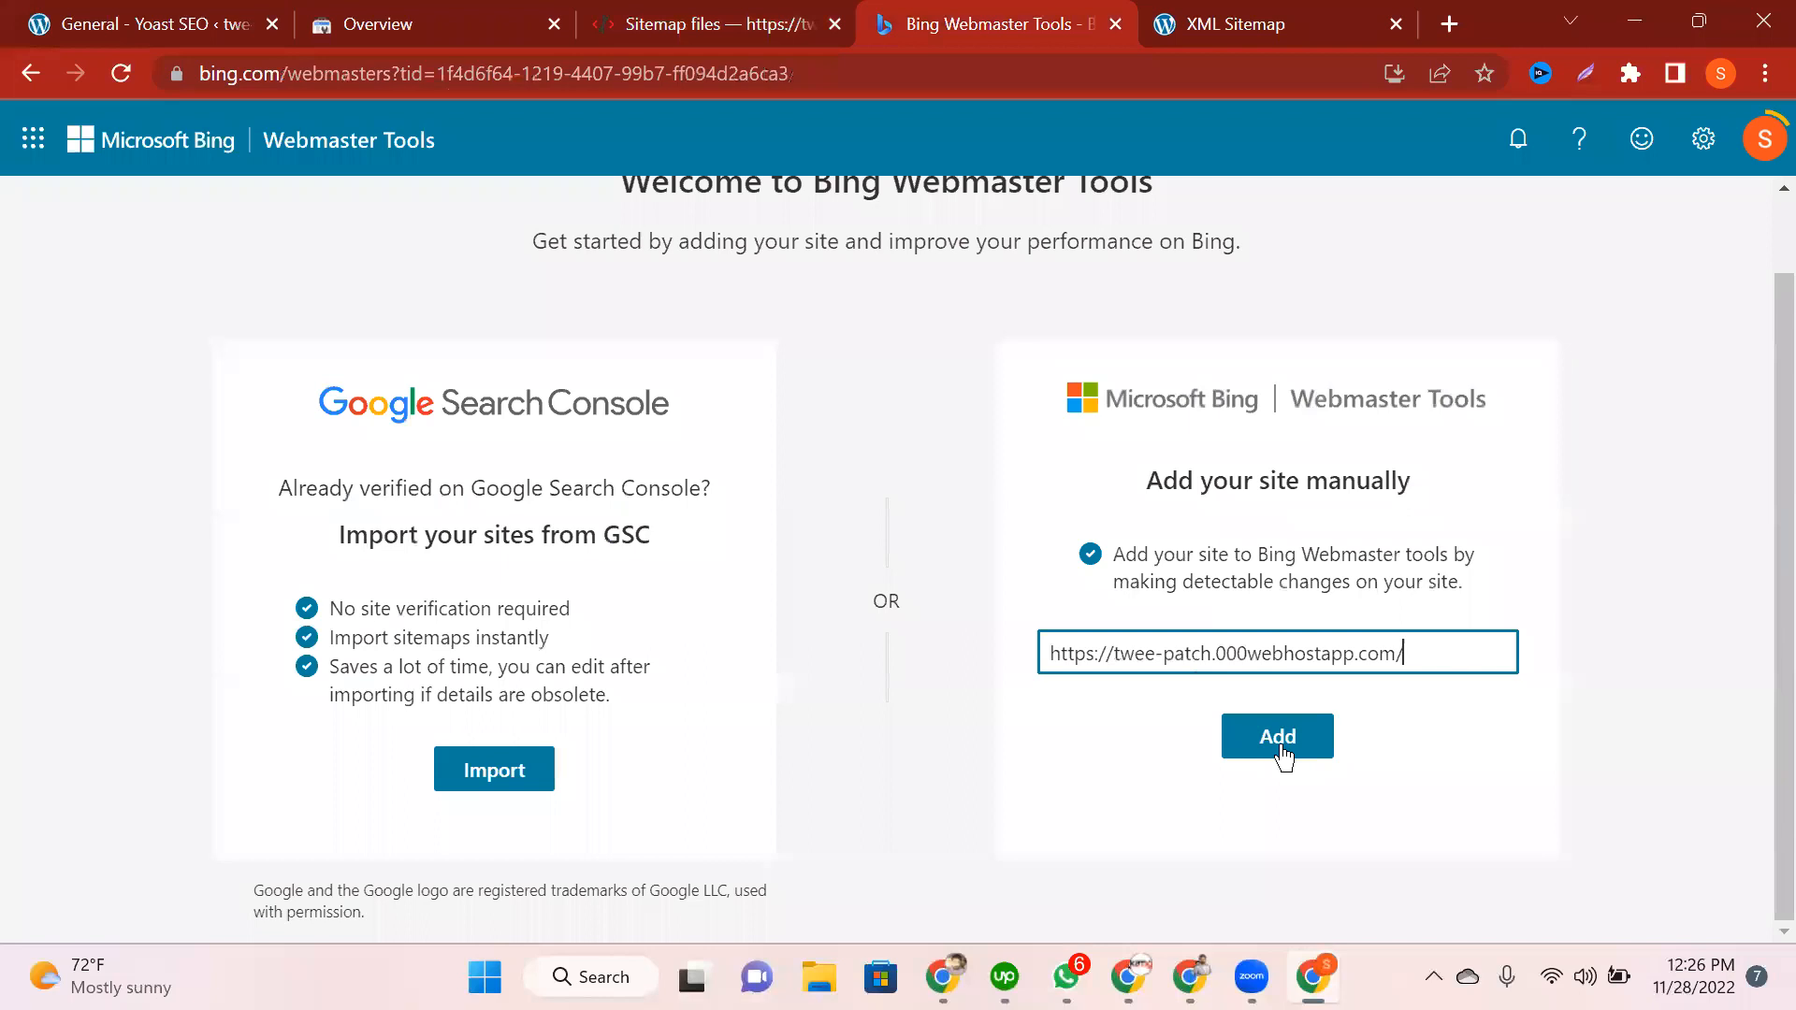
left_click(1280, 739)
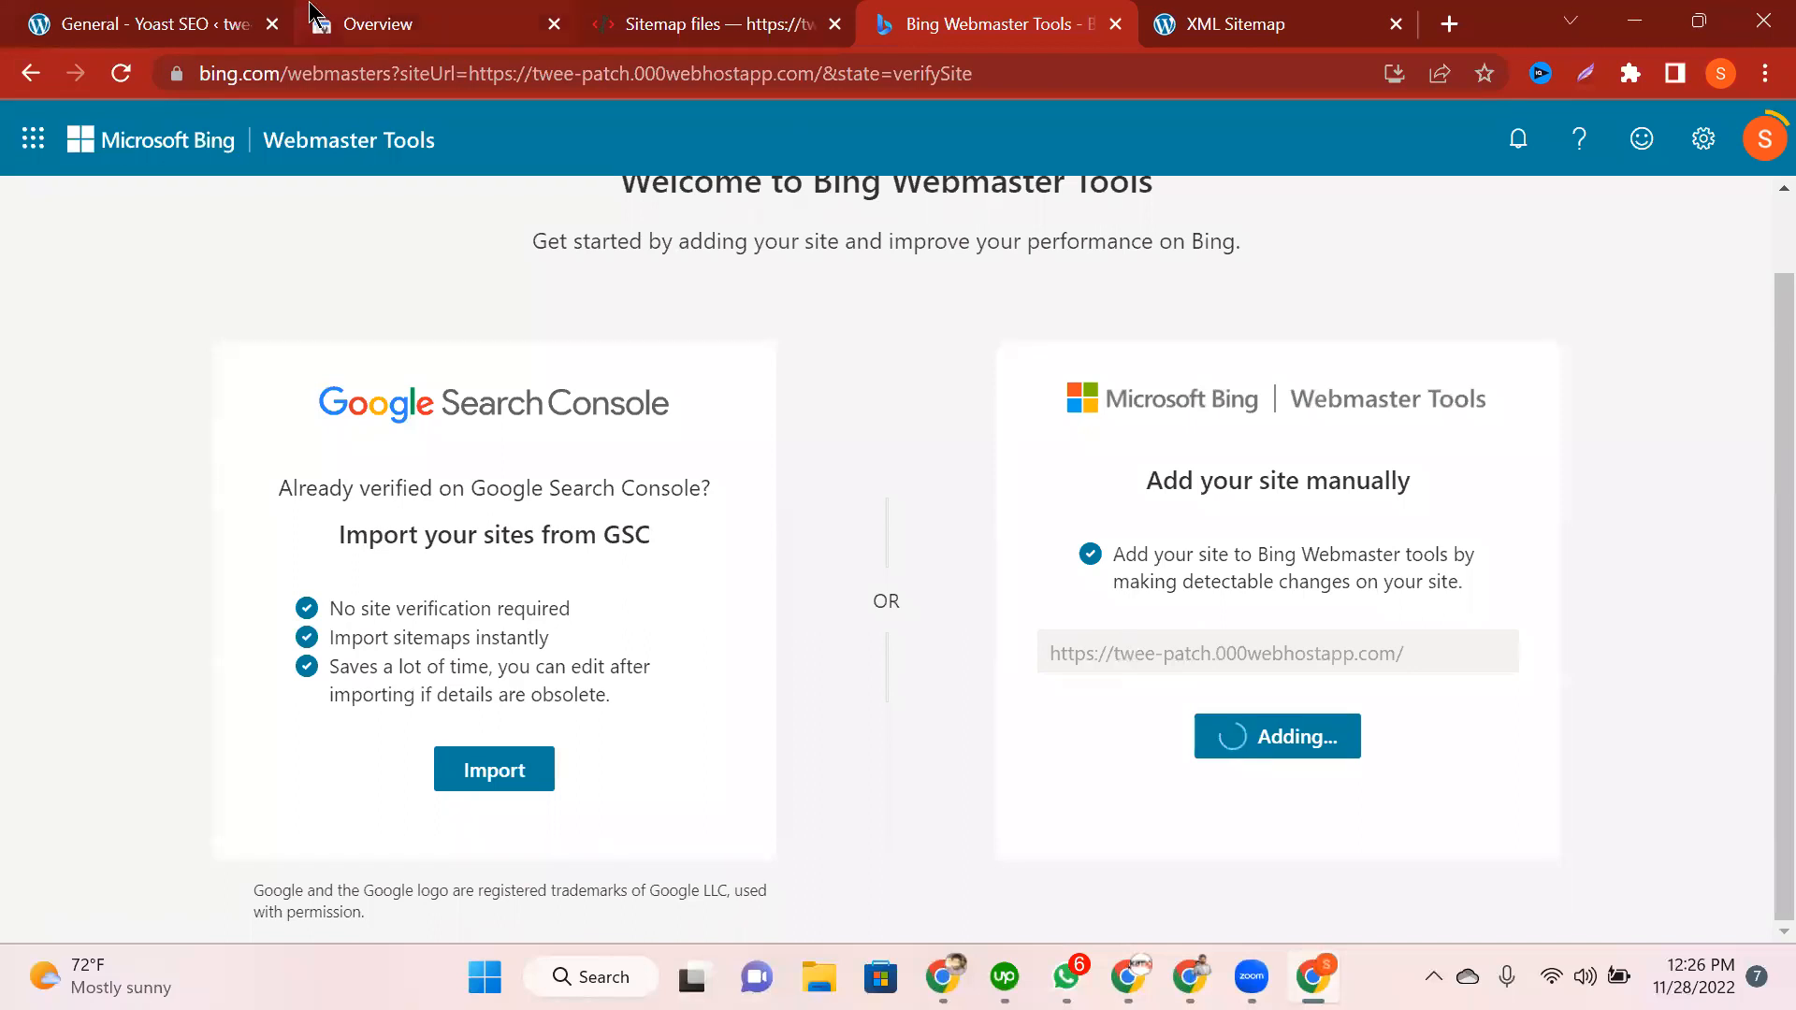
key("ctrl+1")
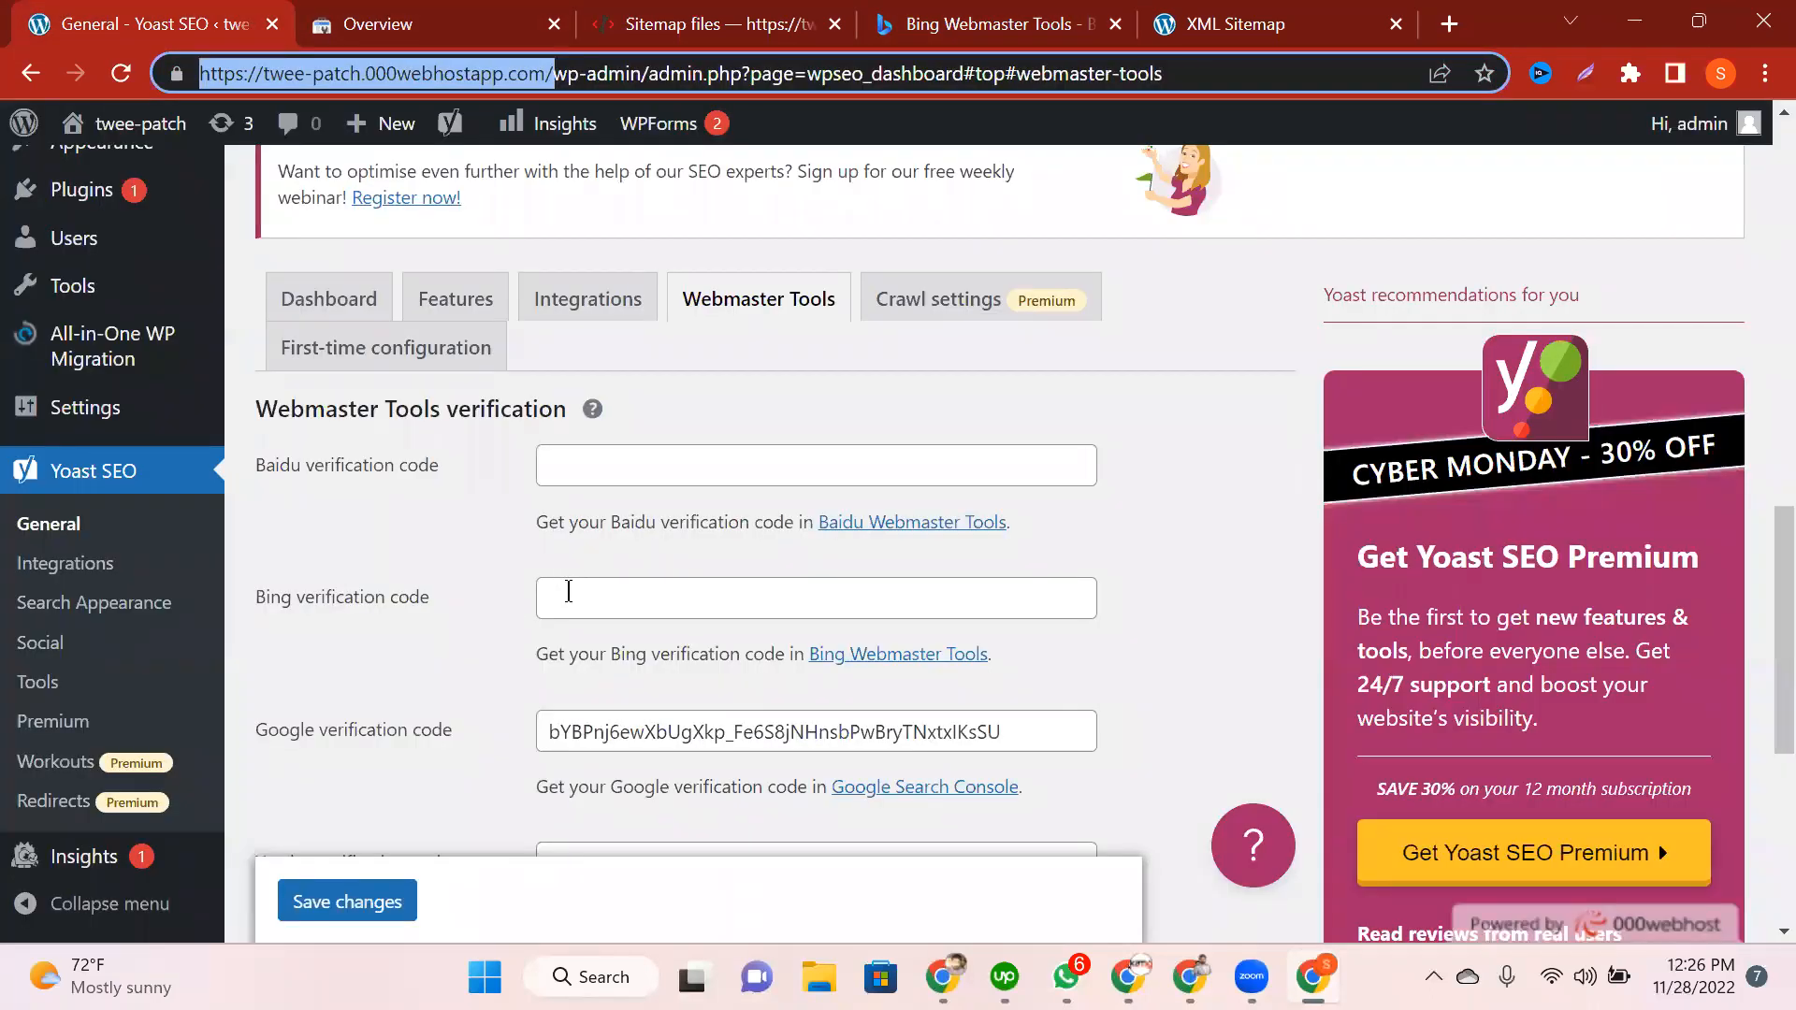
left_click(595, 614)
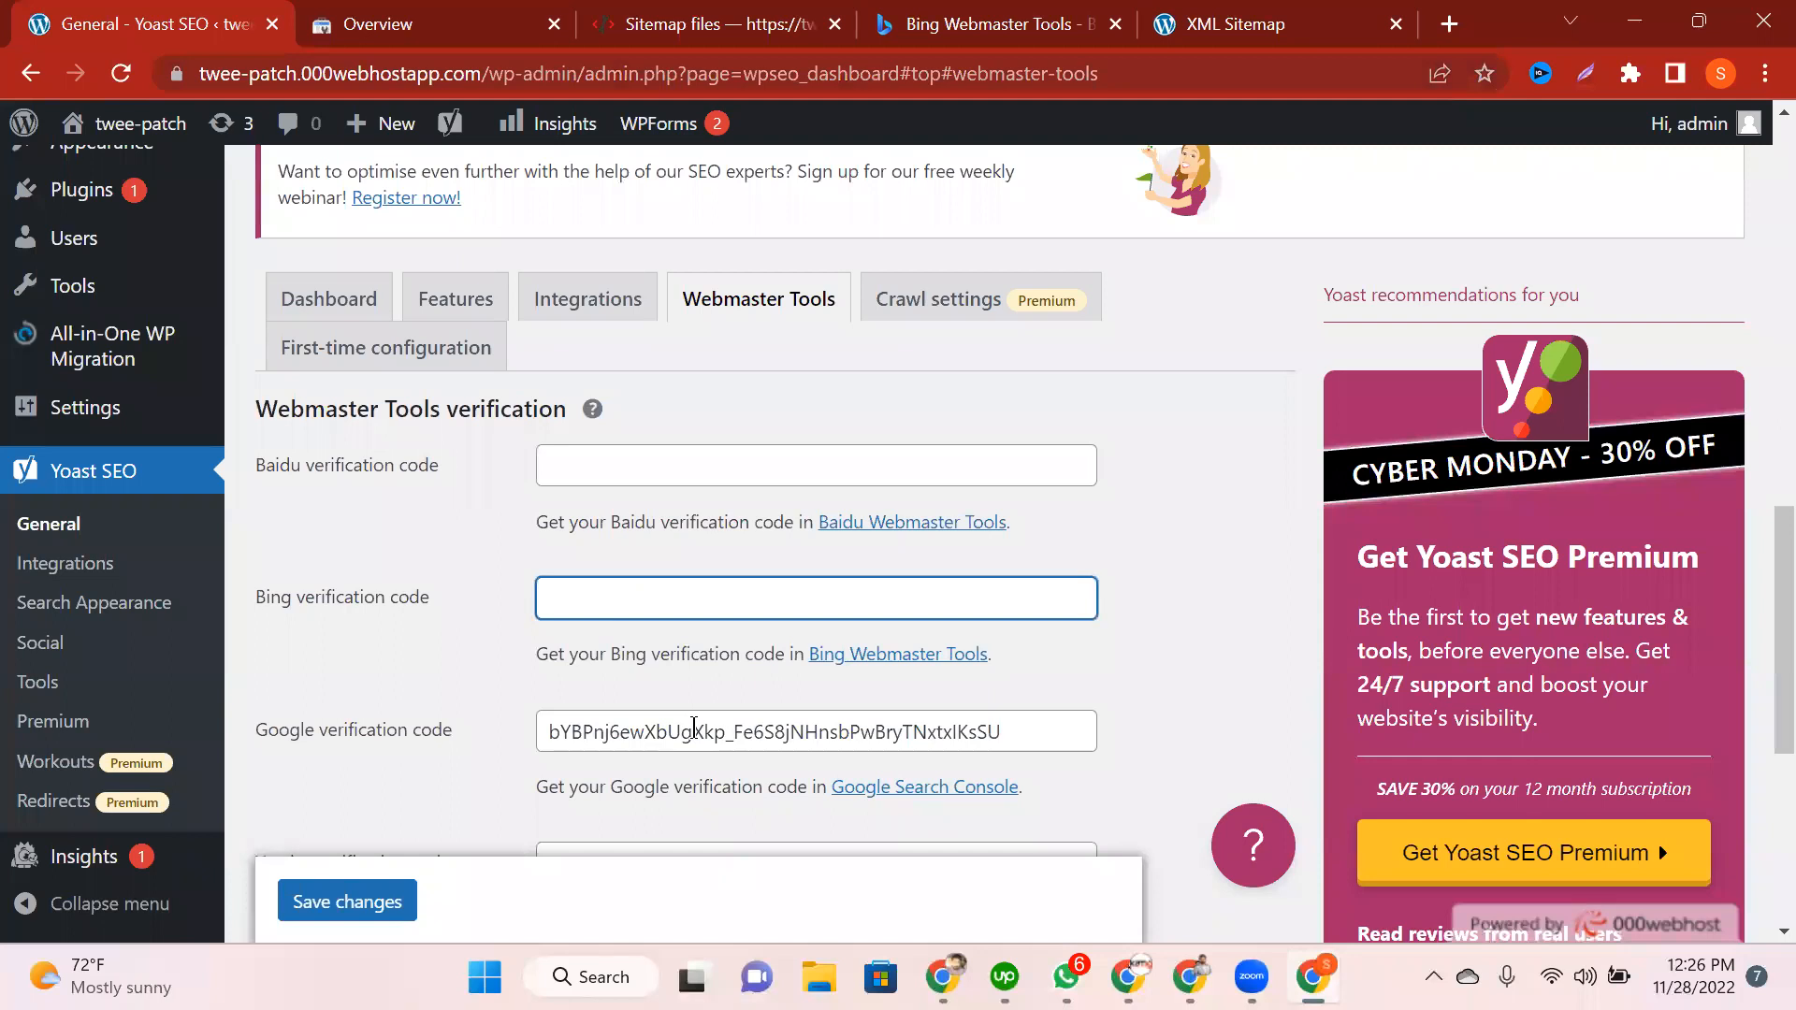
left_click(1008, 24)
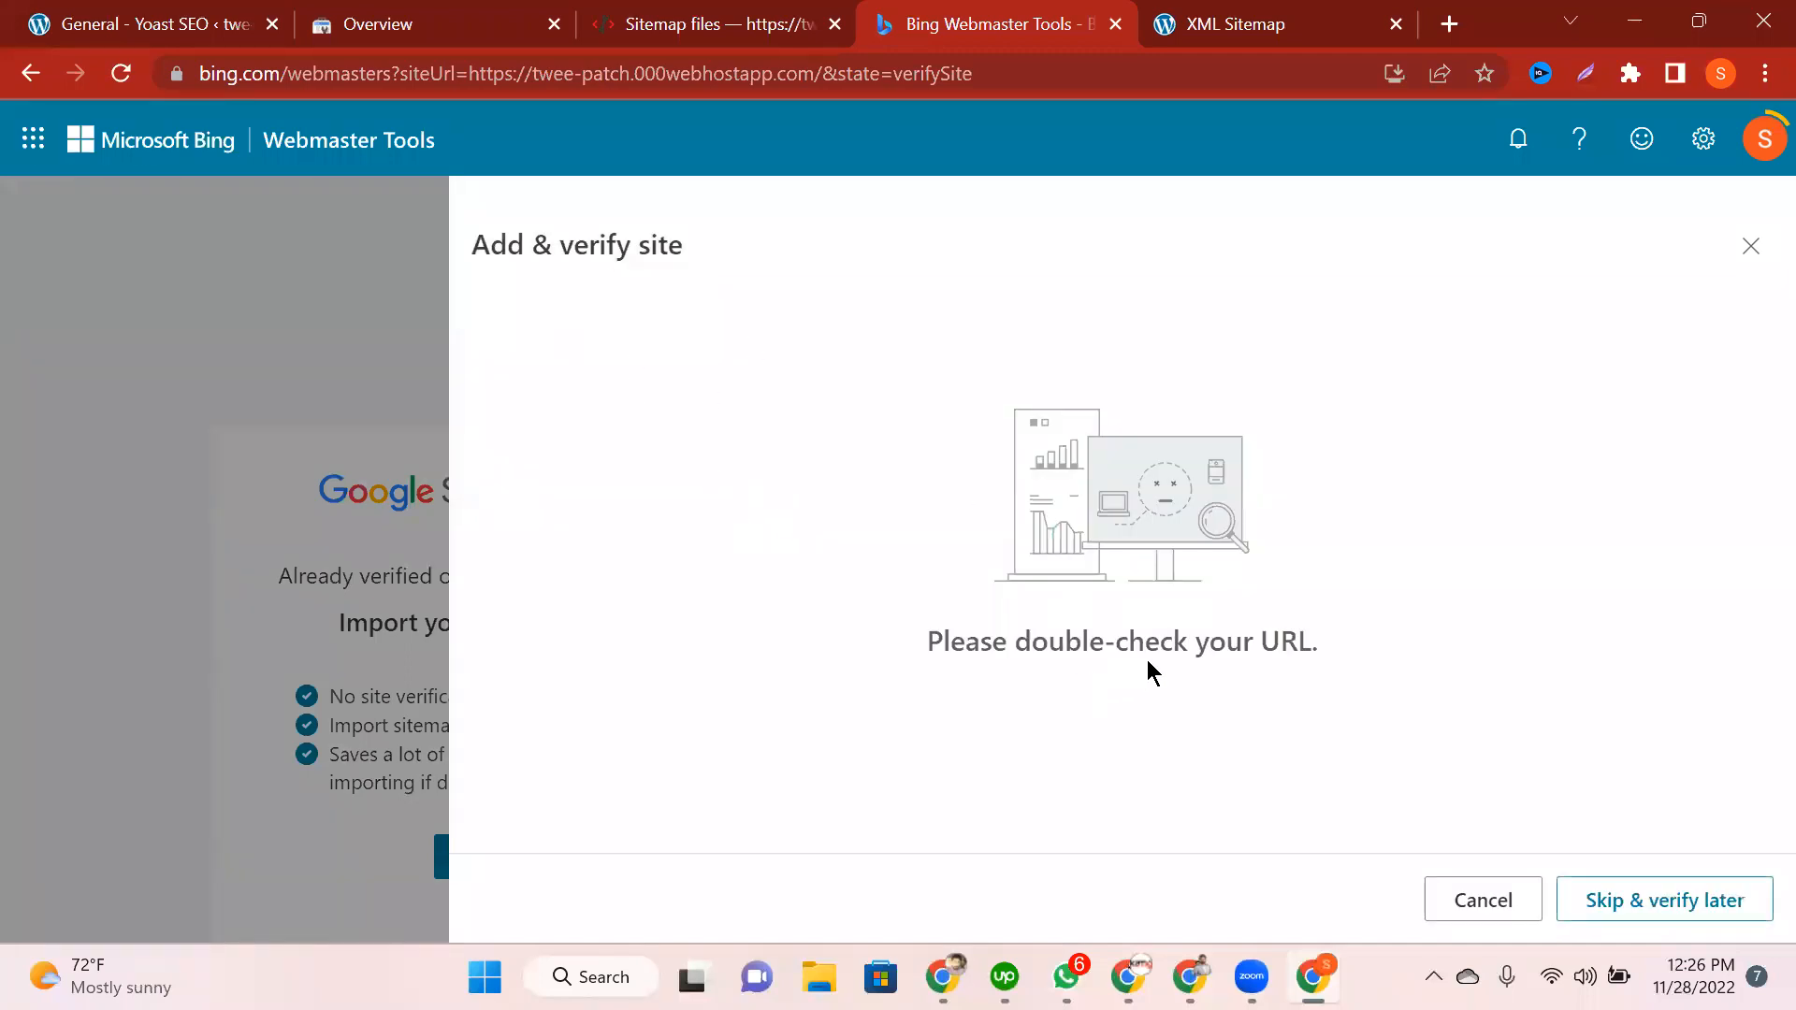
left_click(1750, 246)
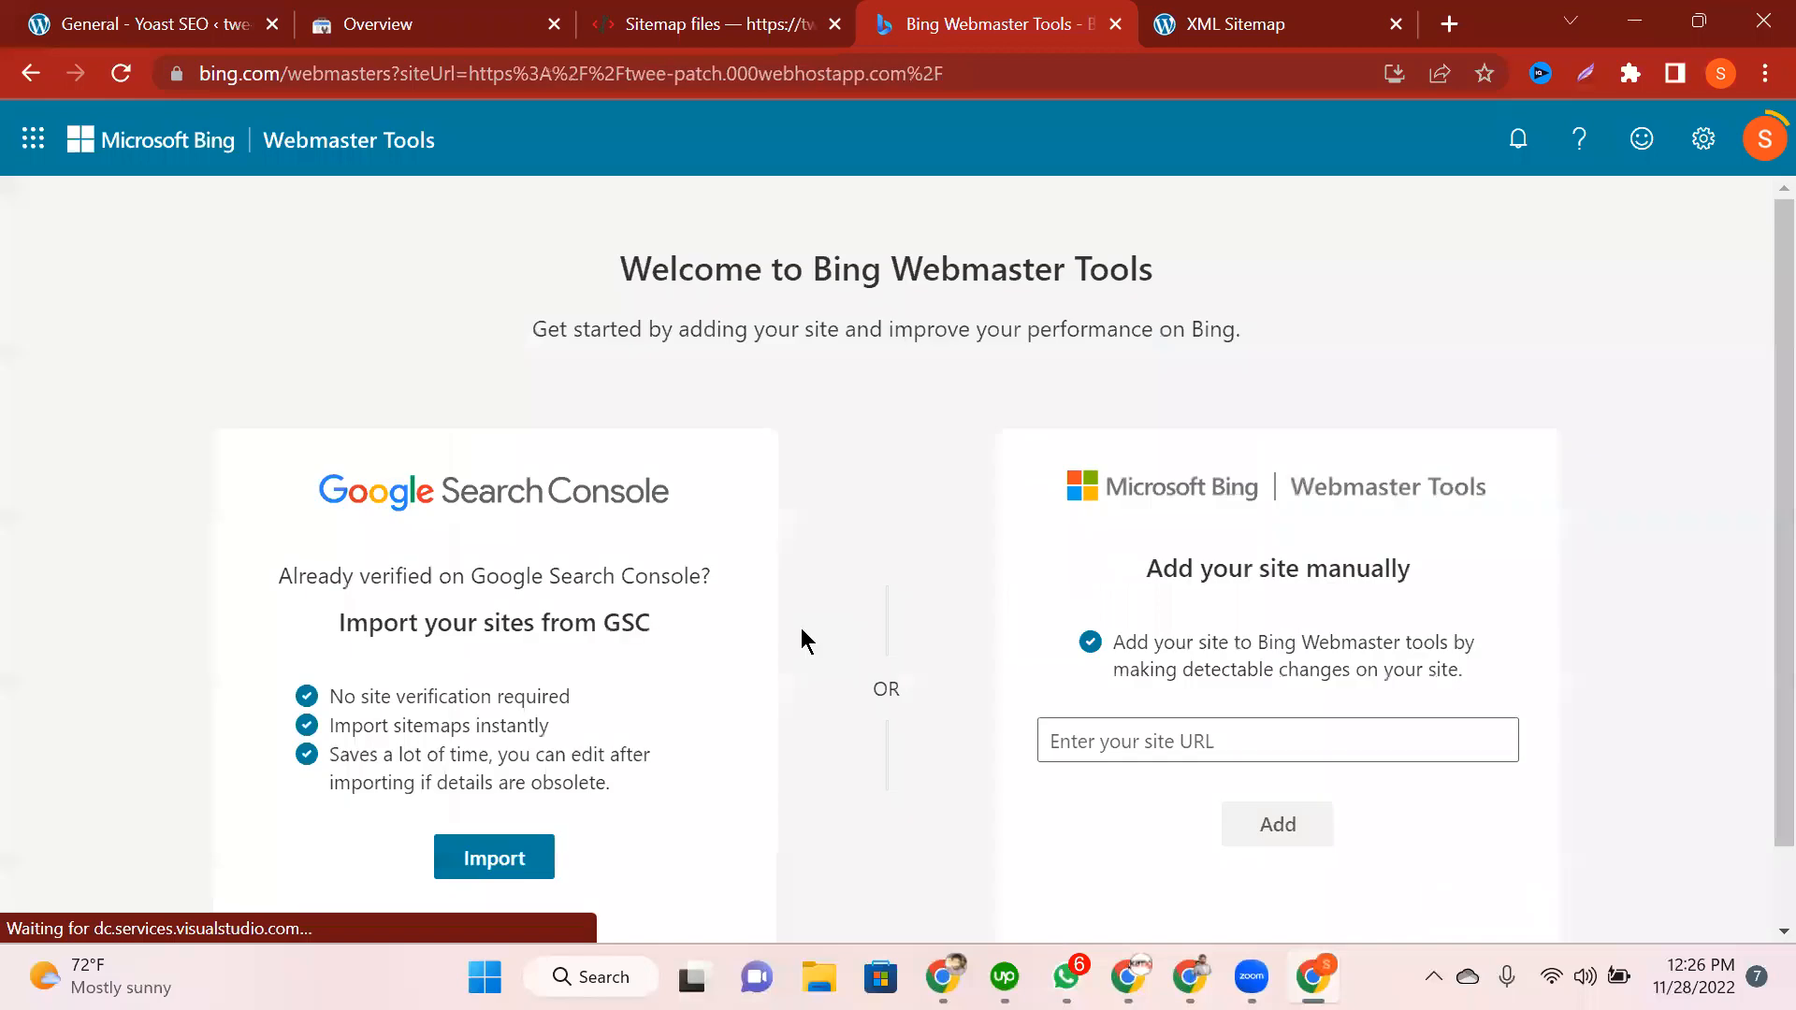
left_click(1099, 739)
key("ctrl+v")
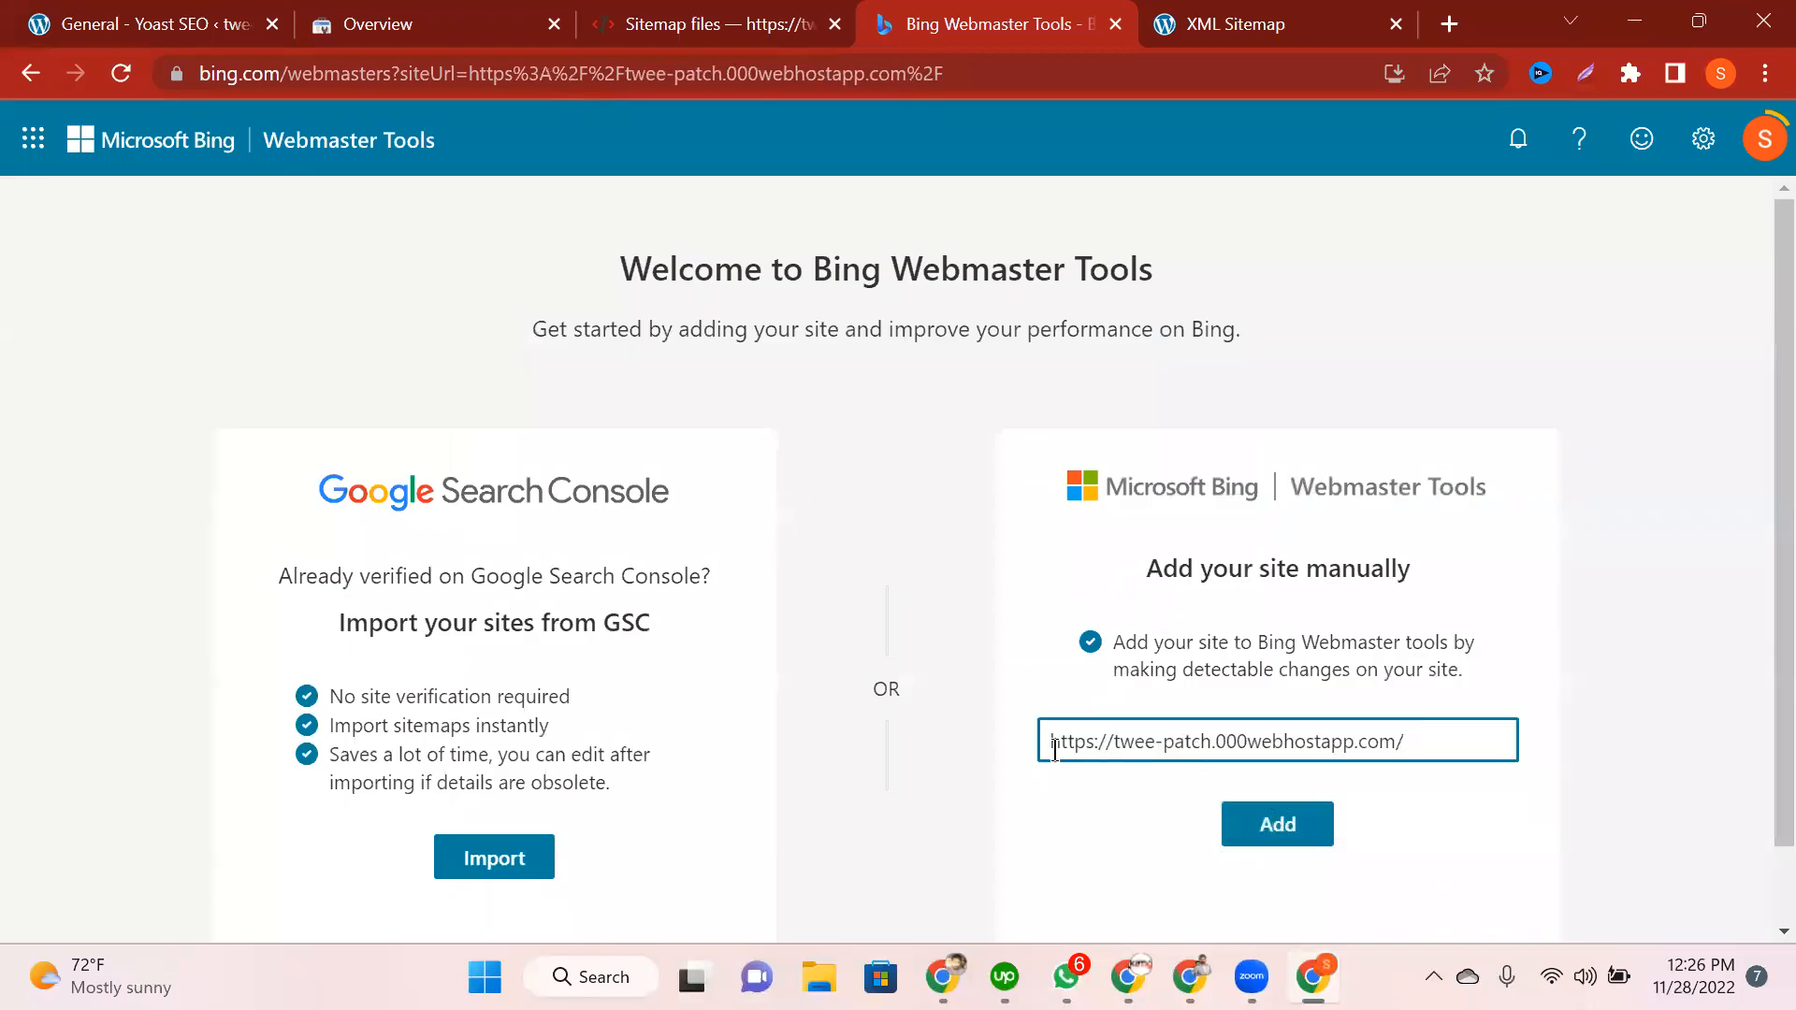
left_click(1279, 819)
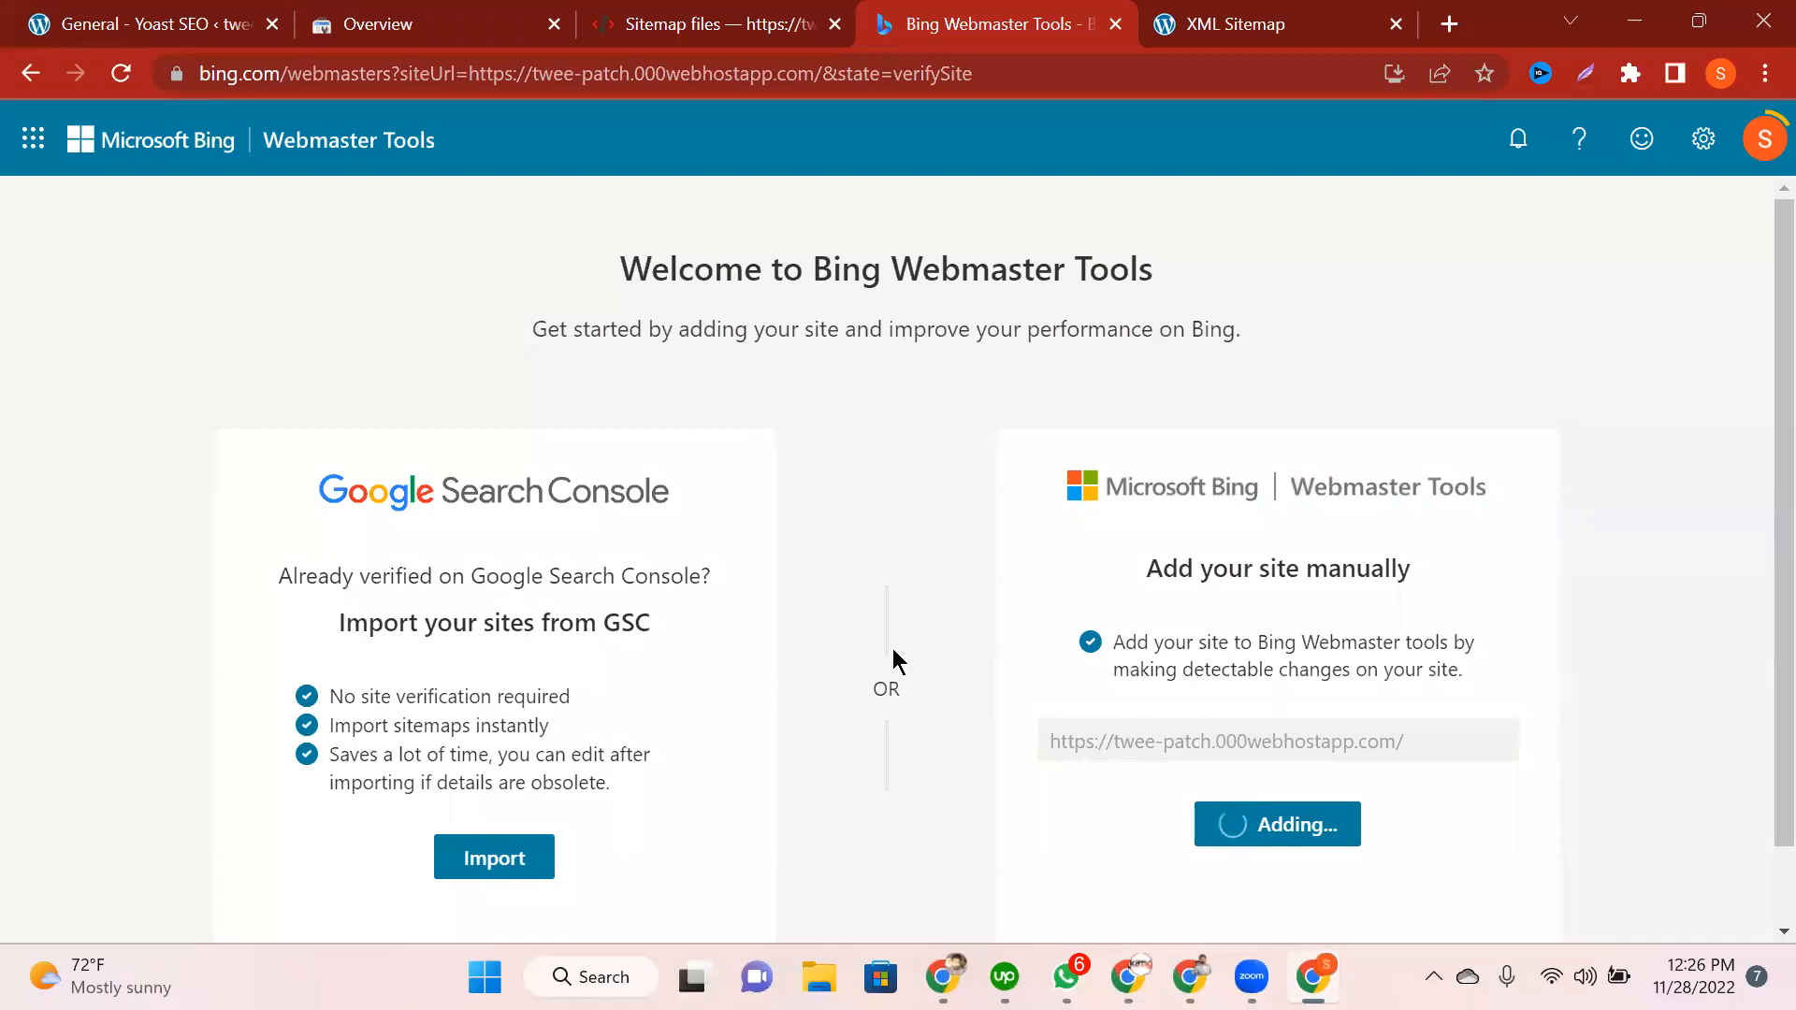
Step: Reload the stalled Bing page and close the Add & verify site panel
scroll(387, 408, "down", 1)
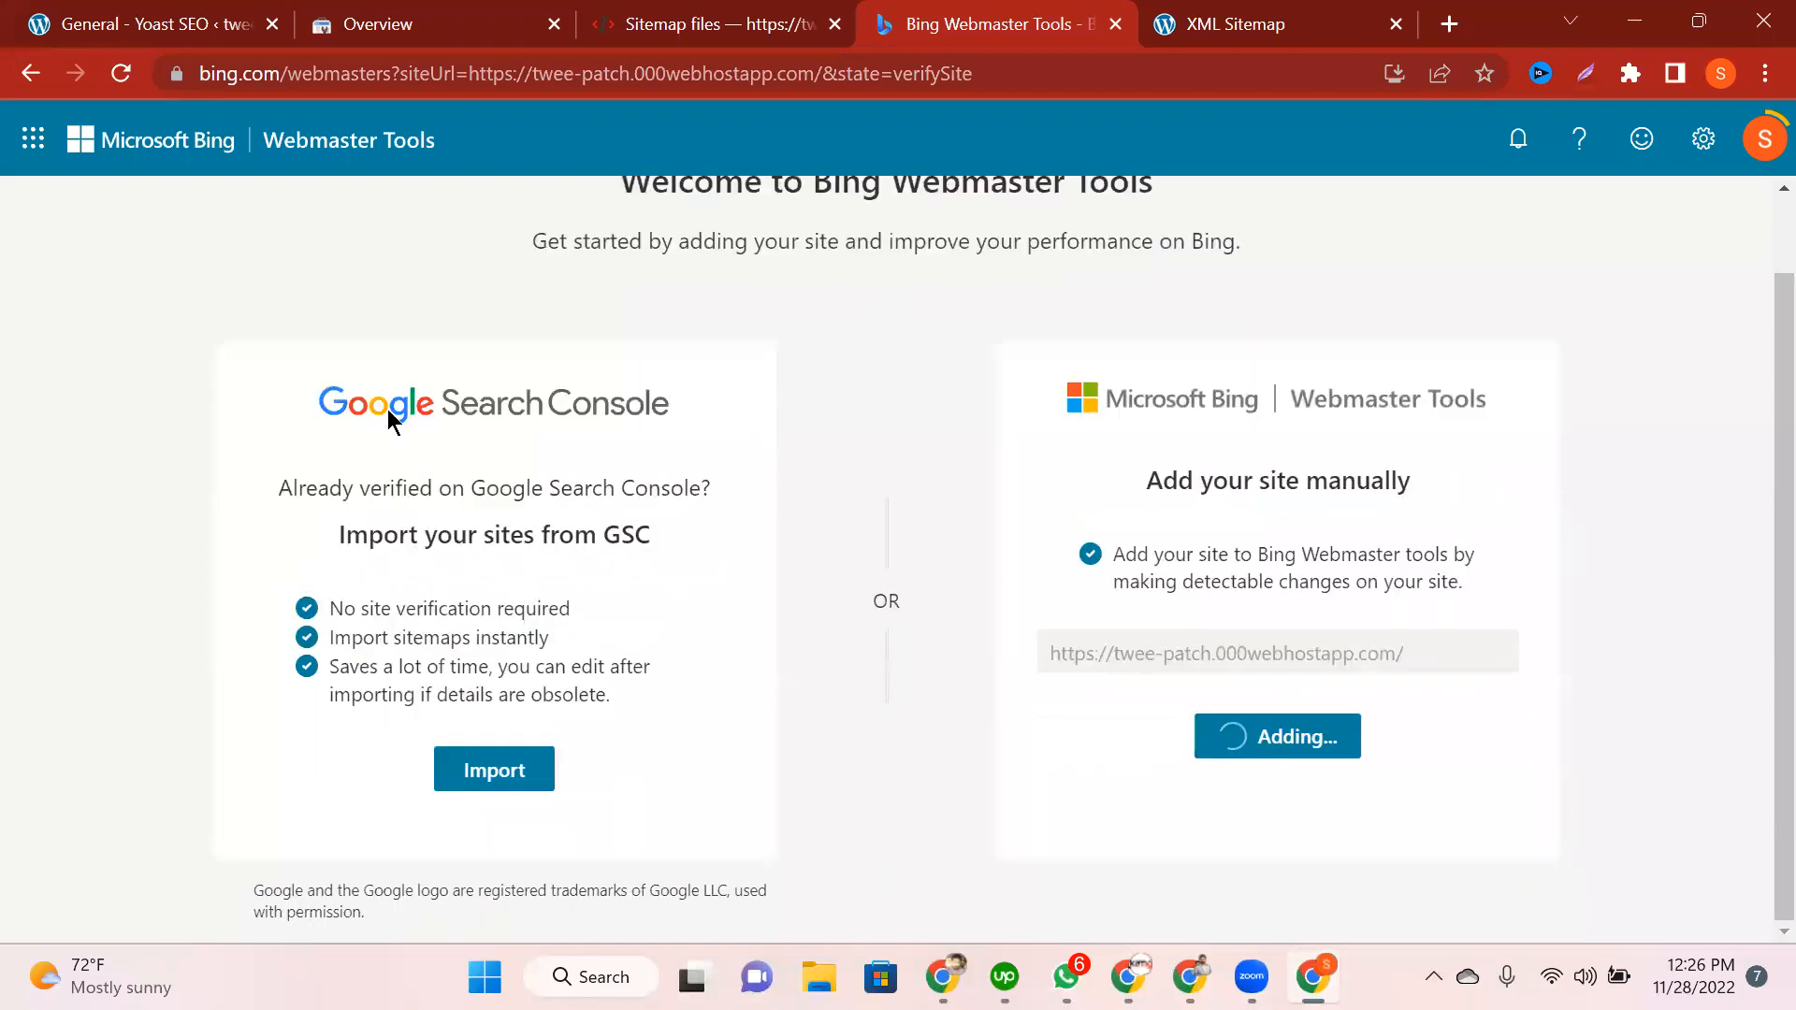
left_click(120, 73)
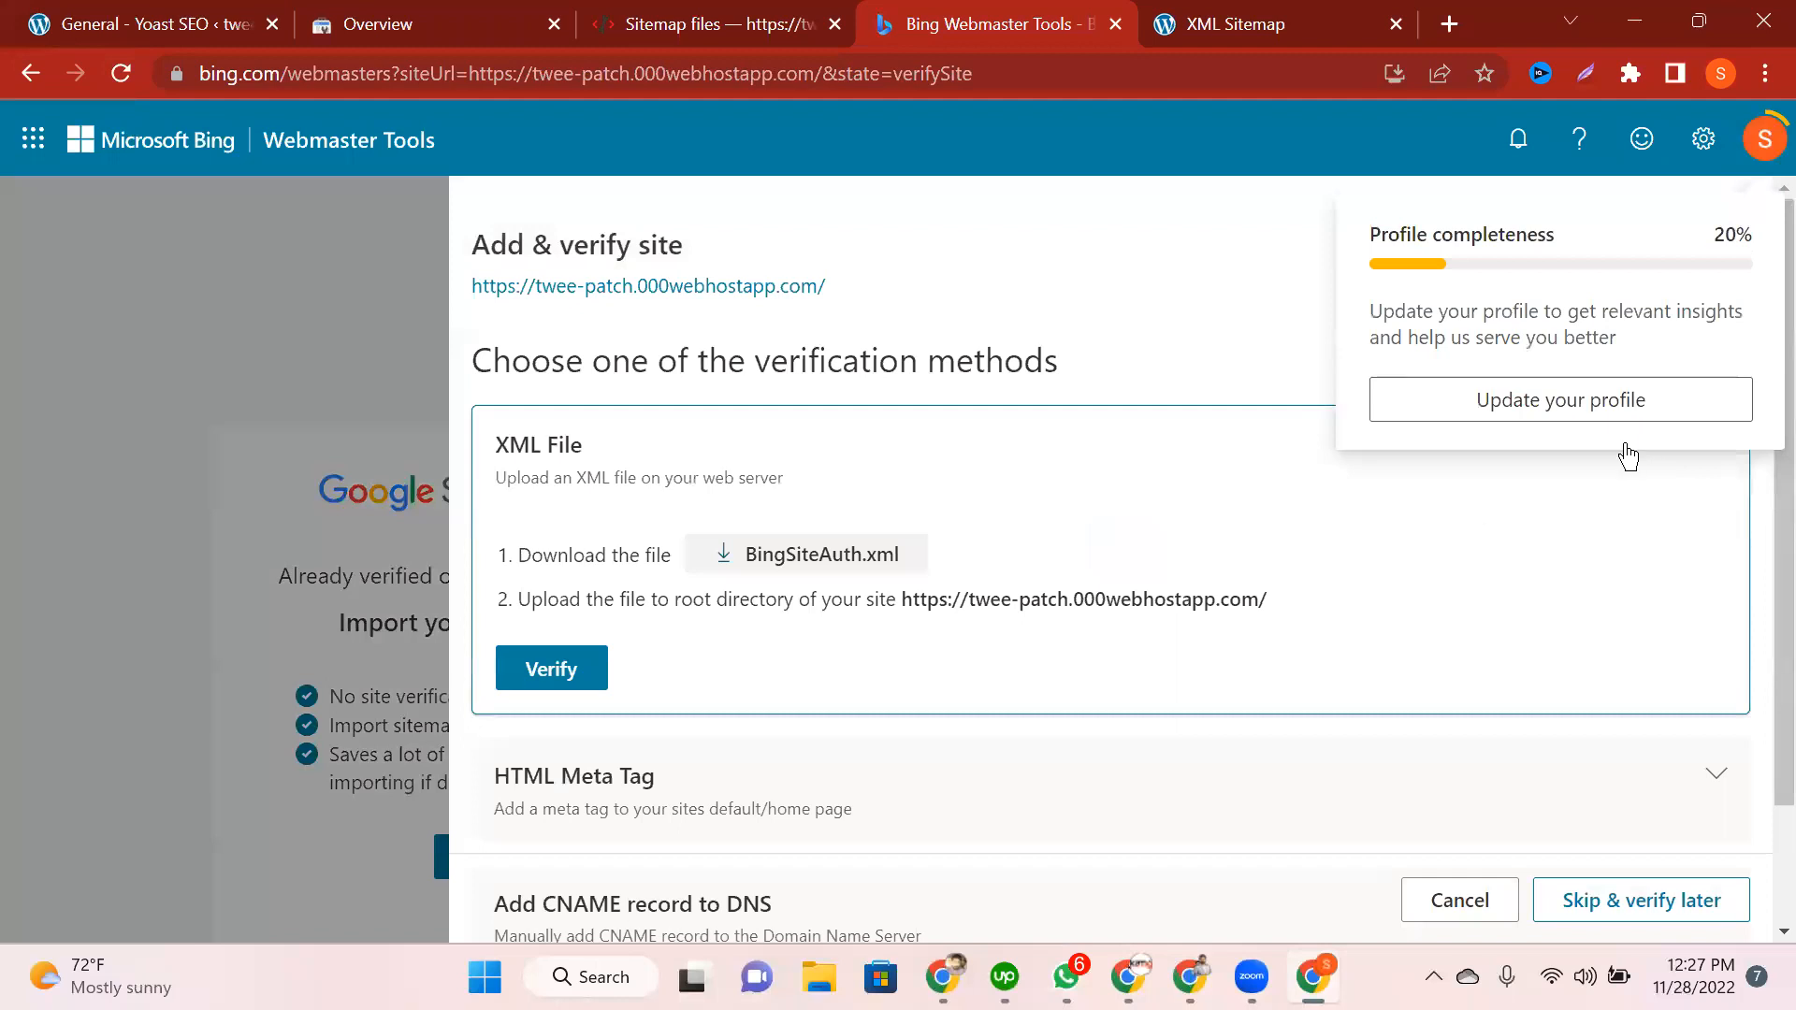
left_click(1725, 245)
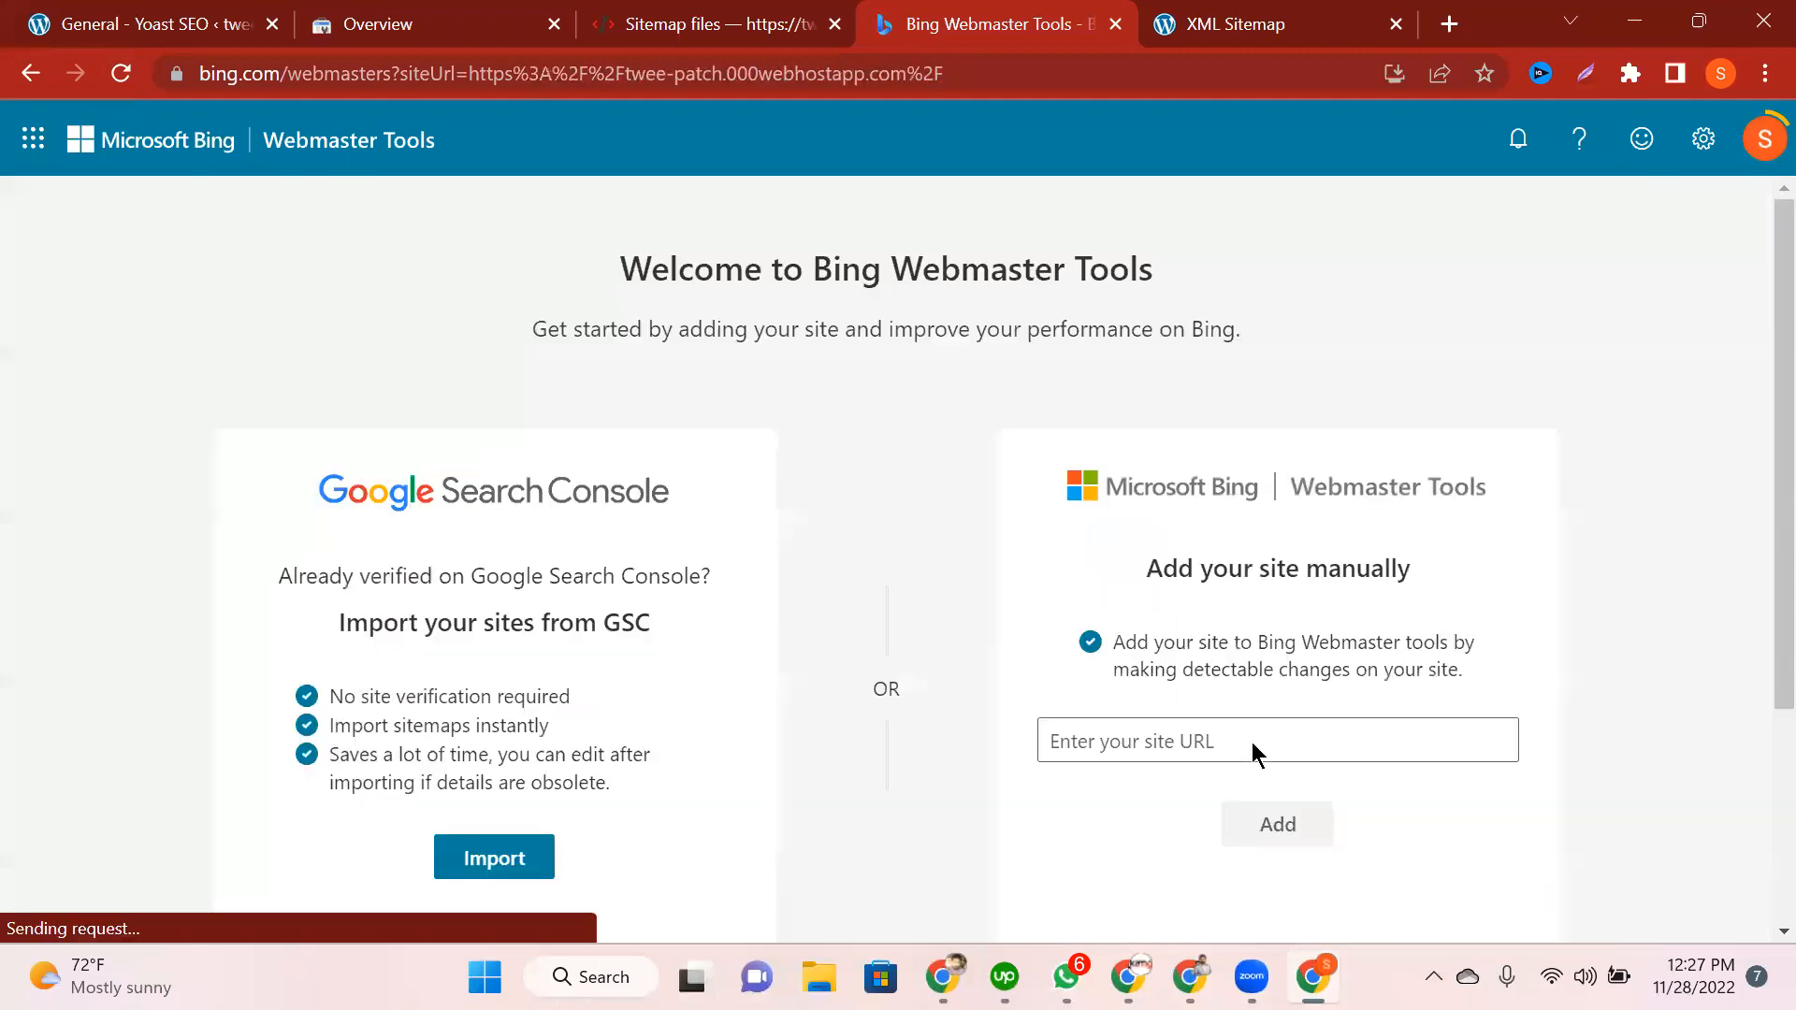
scroll(512, 491, "down", 3)
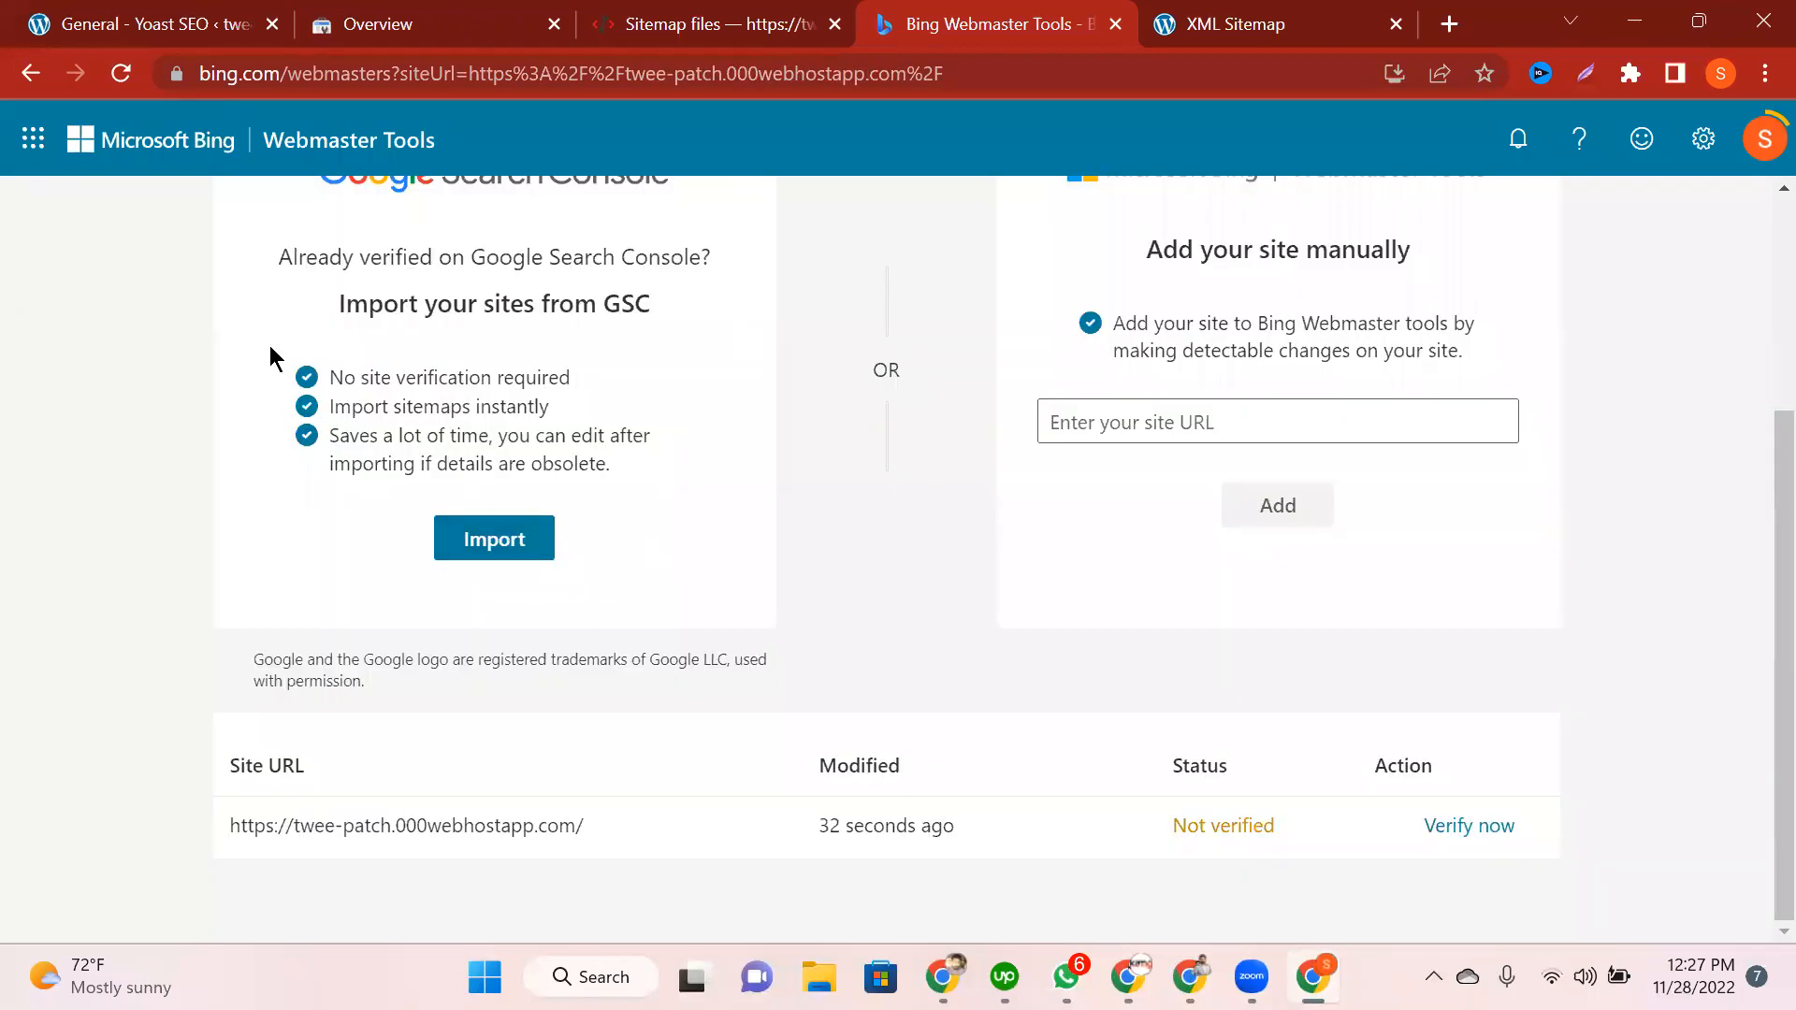
left_click(442, 10)
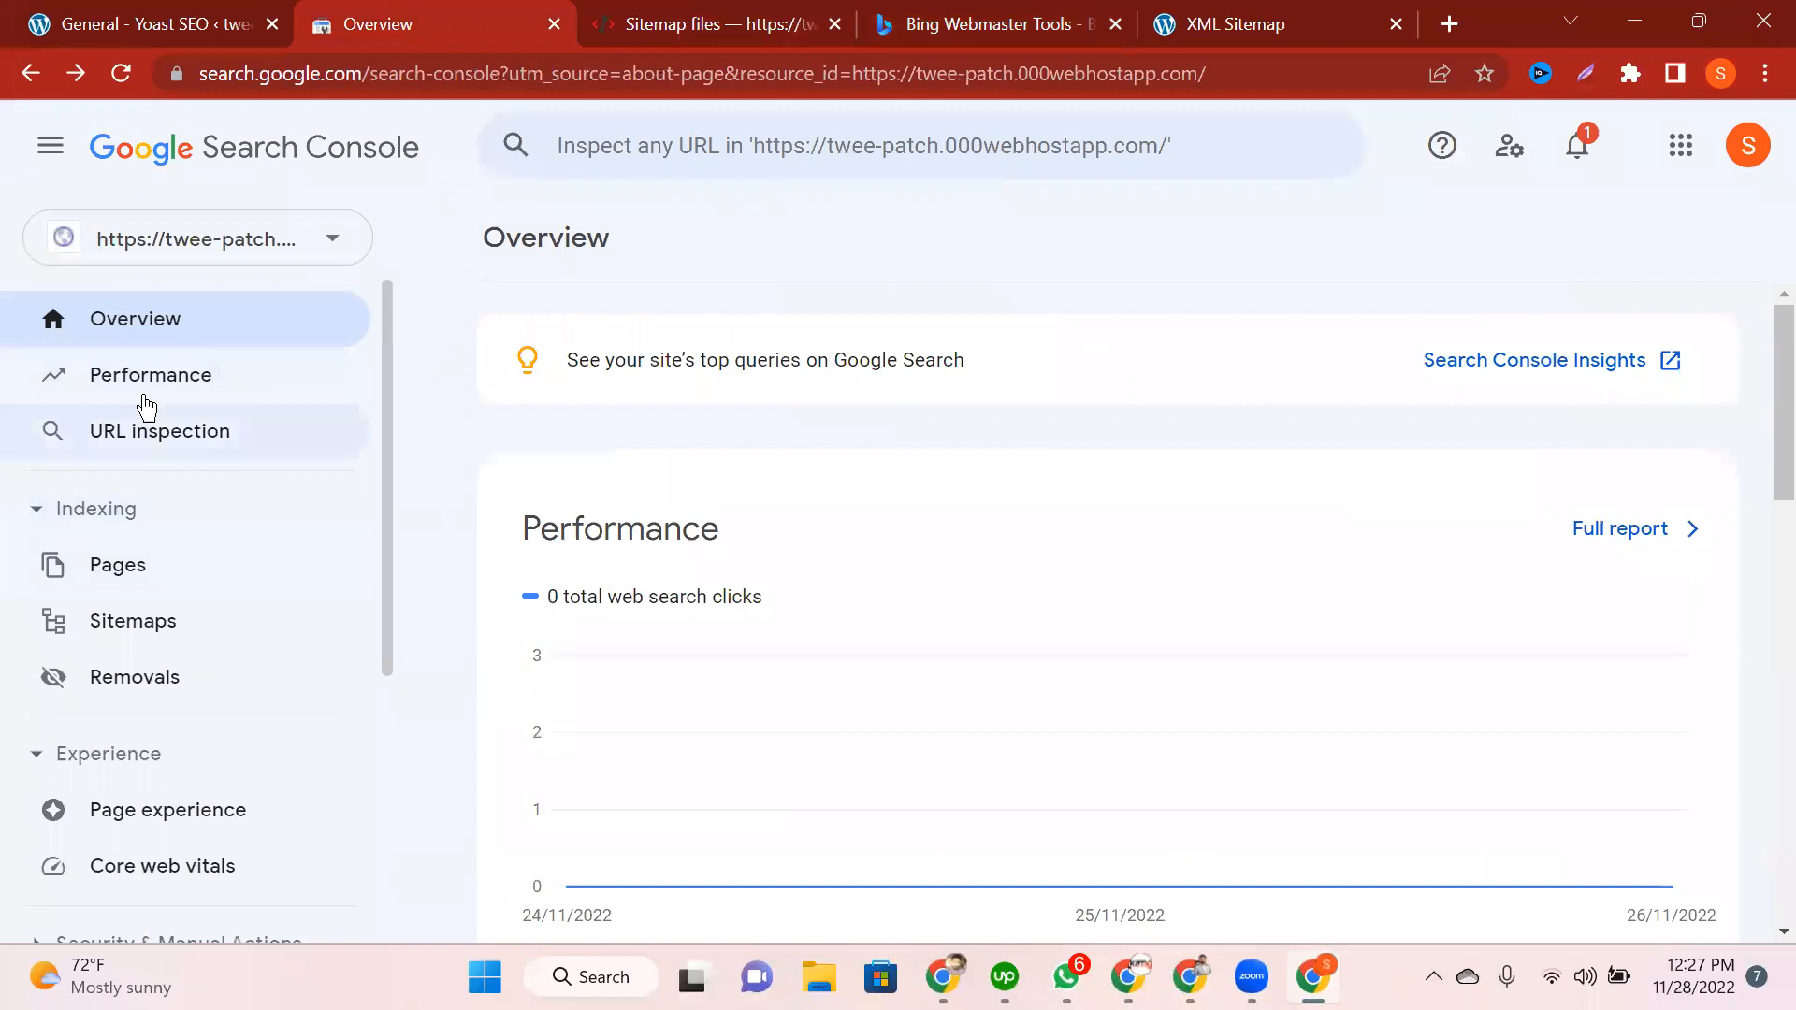
Step: Start importing sites from Google Search Console in Bing Webmaster Tools
left_click(955, 9)
left_click(463, 550)
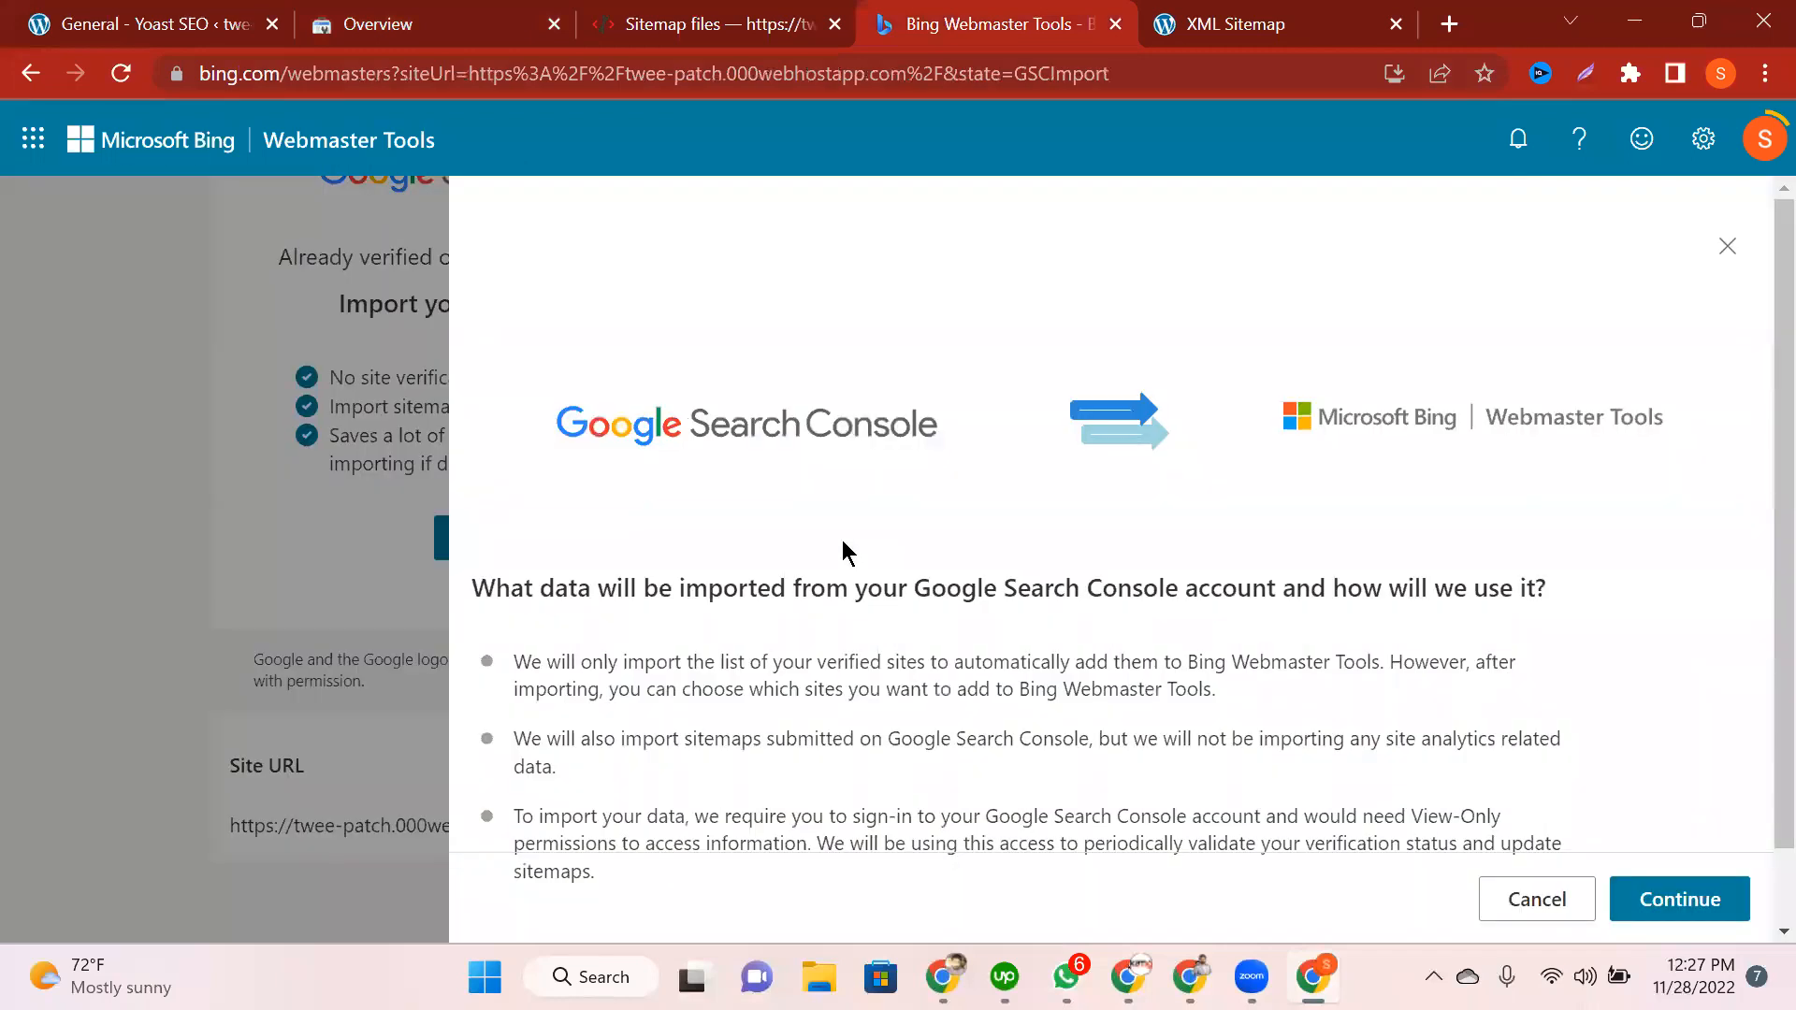
scroll(845, 552, "down", 1)
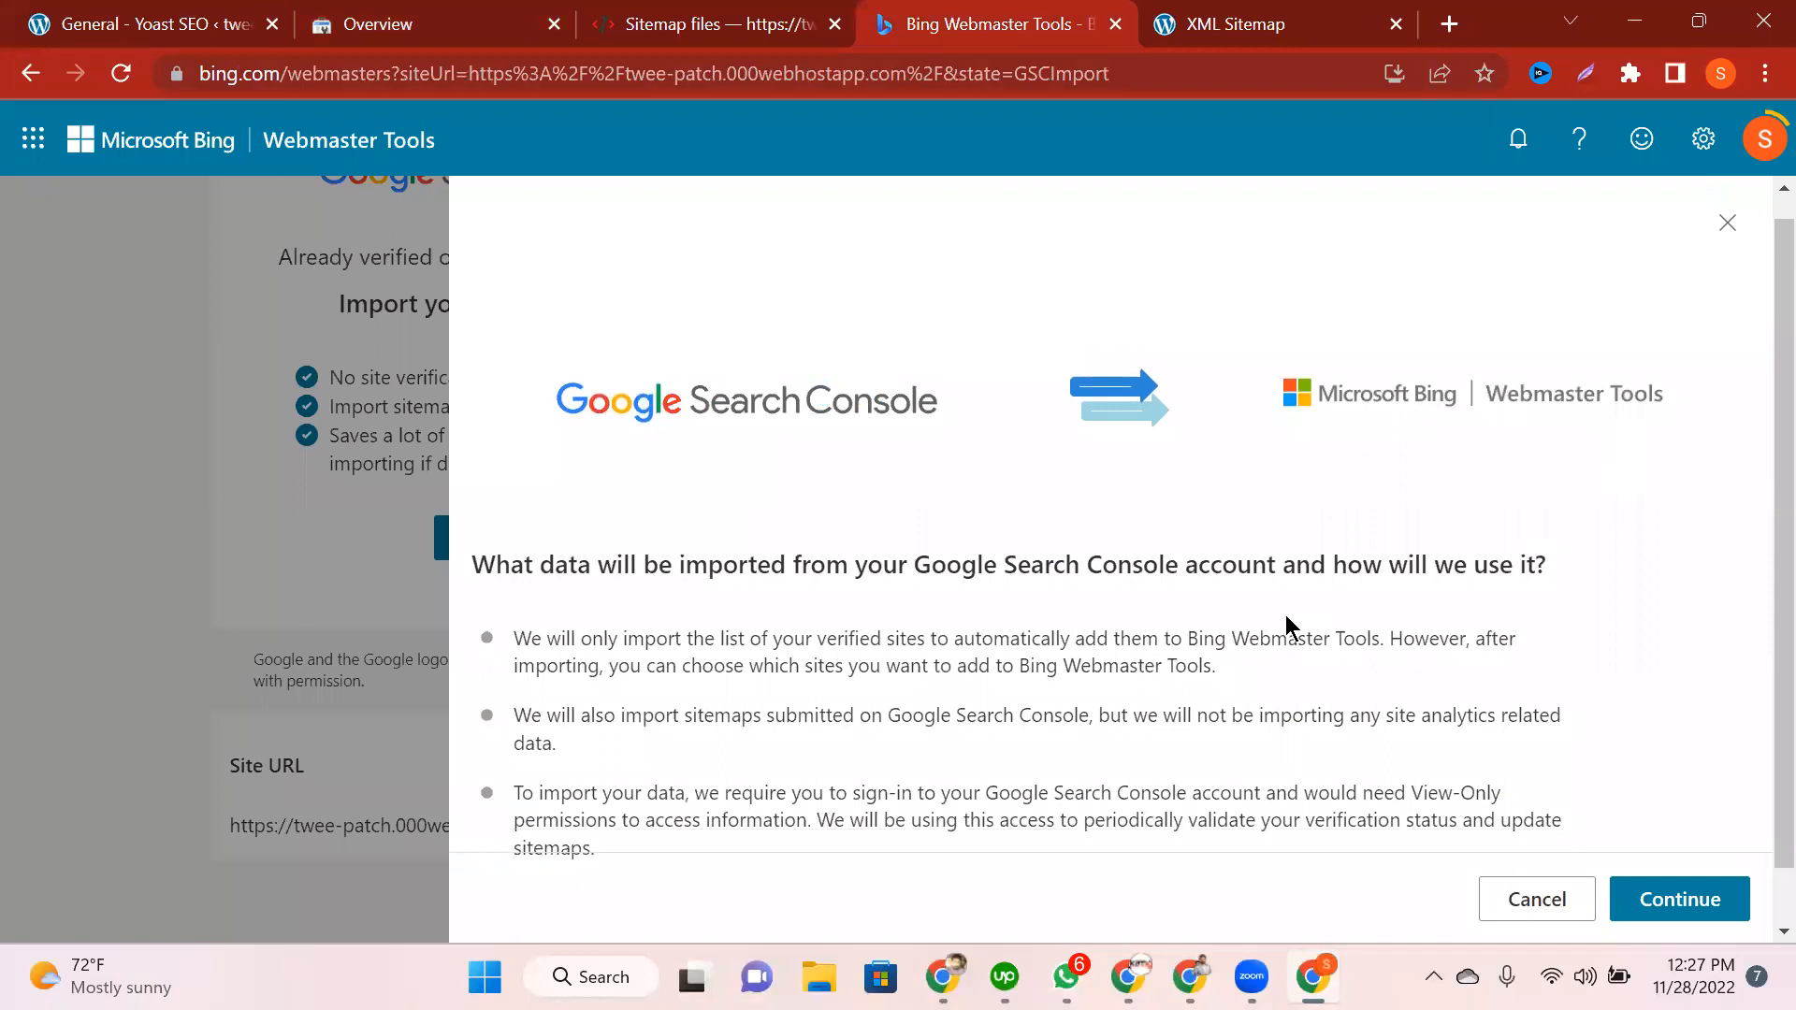
scroll(1285, 614, "down", 1)
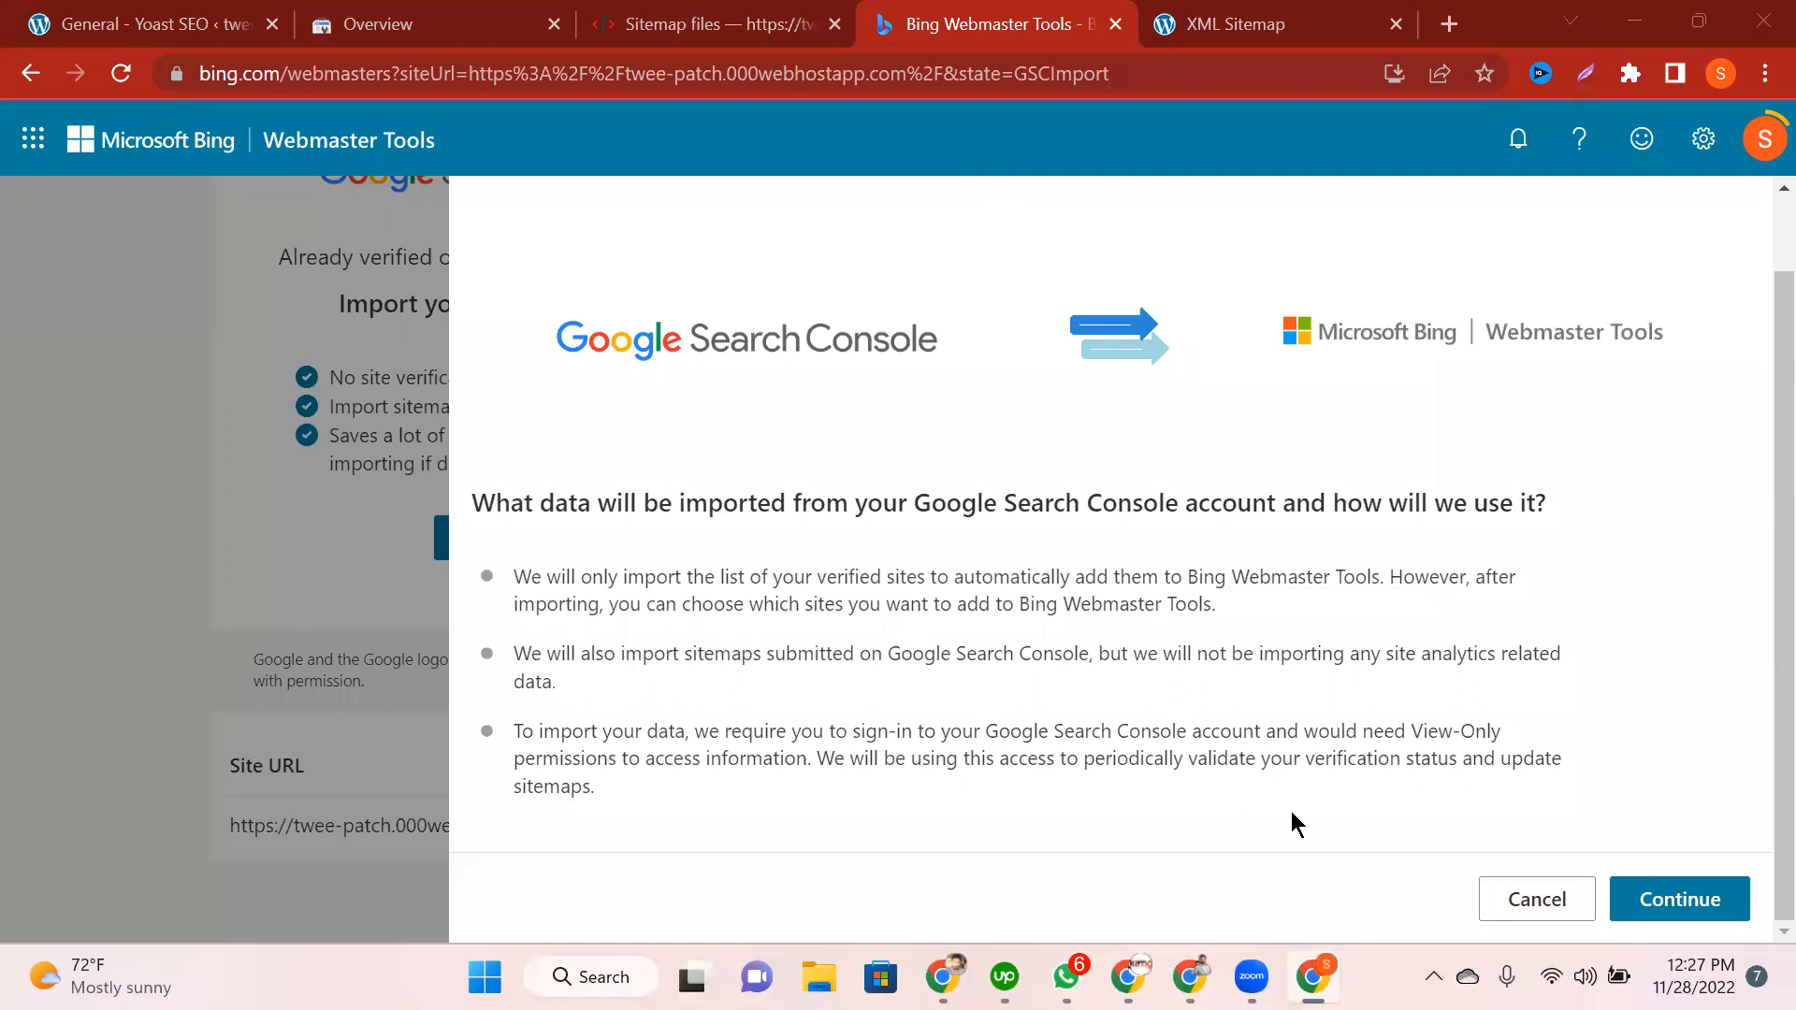
scroll(561, 585, "up", 1)
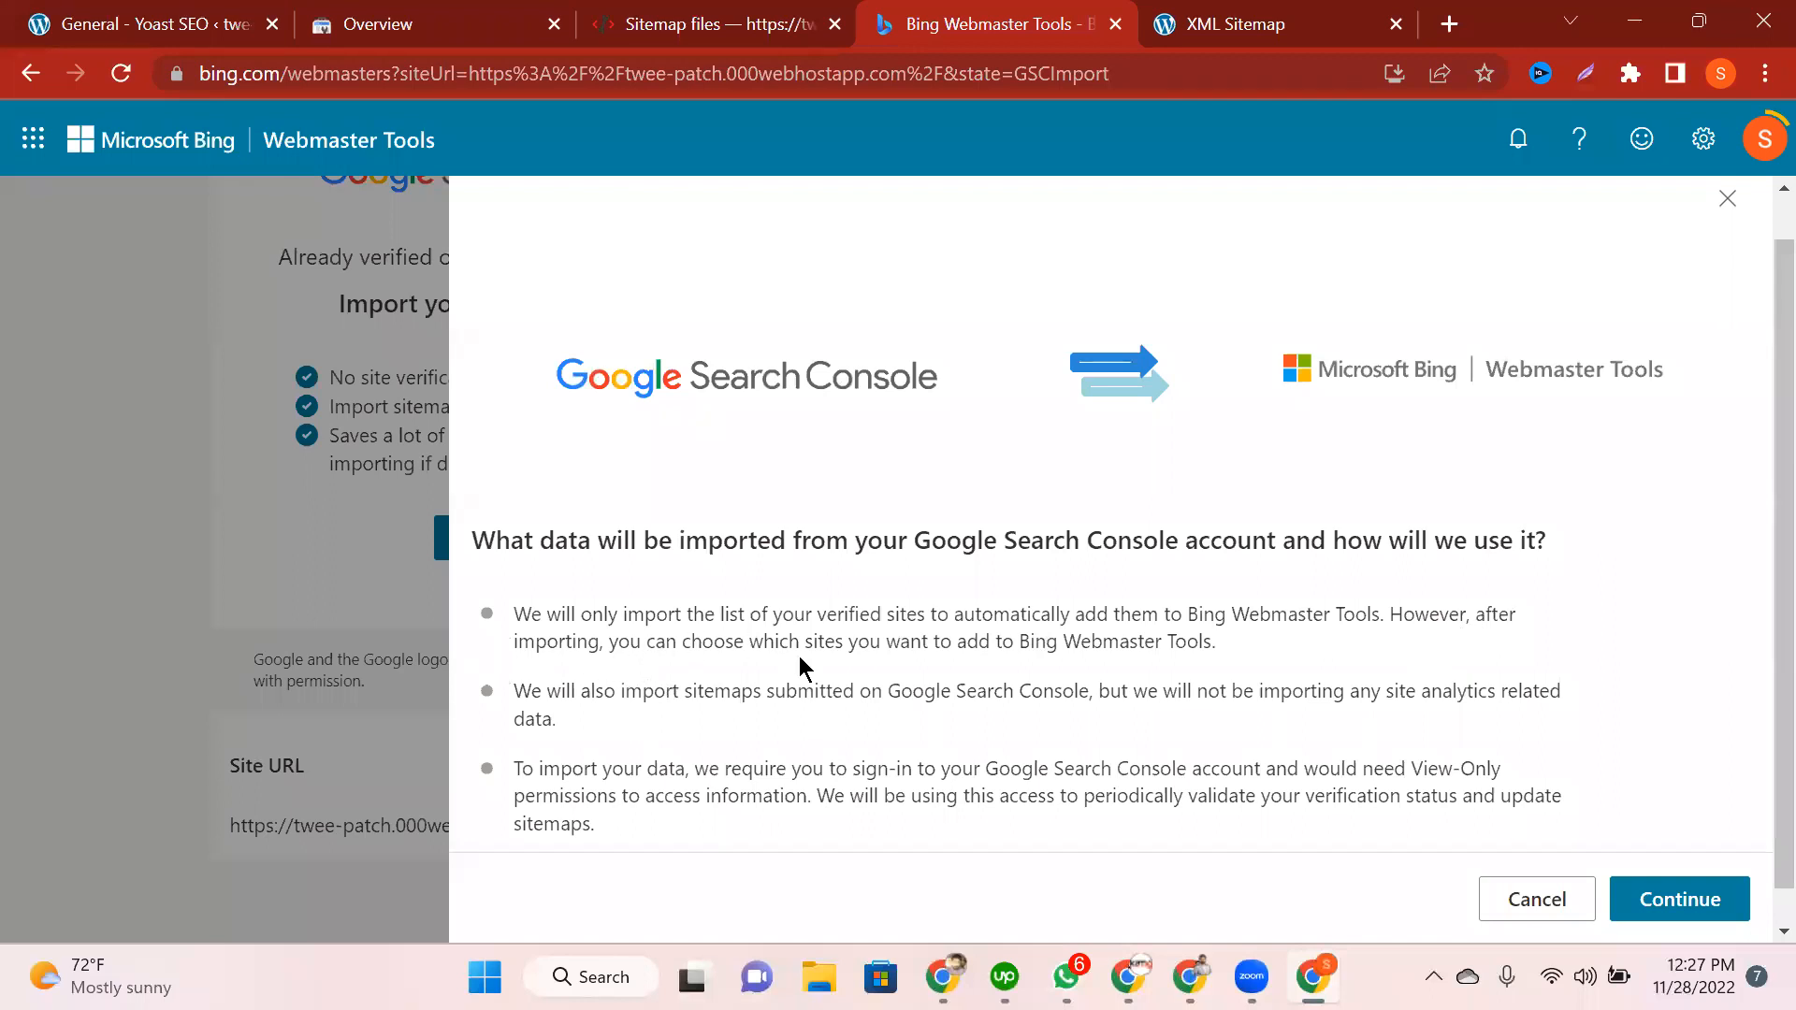
scroll(844, 651, "down", 1)
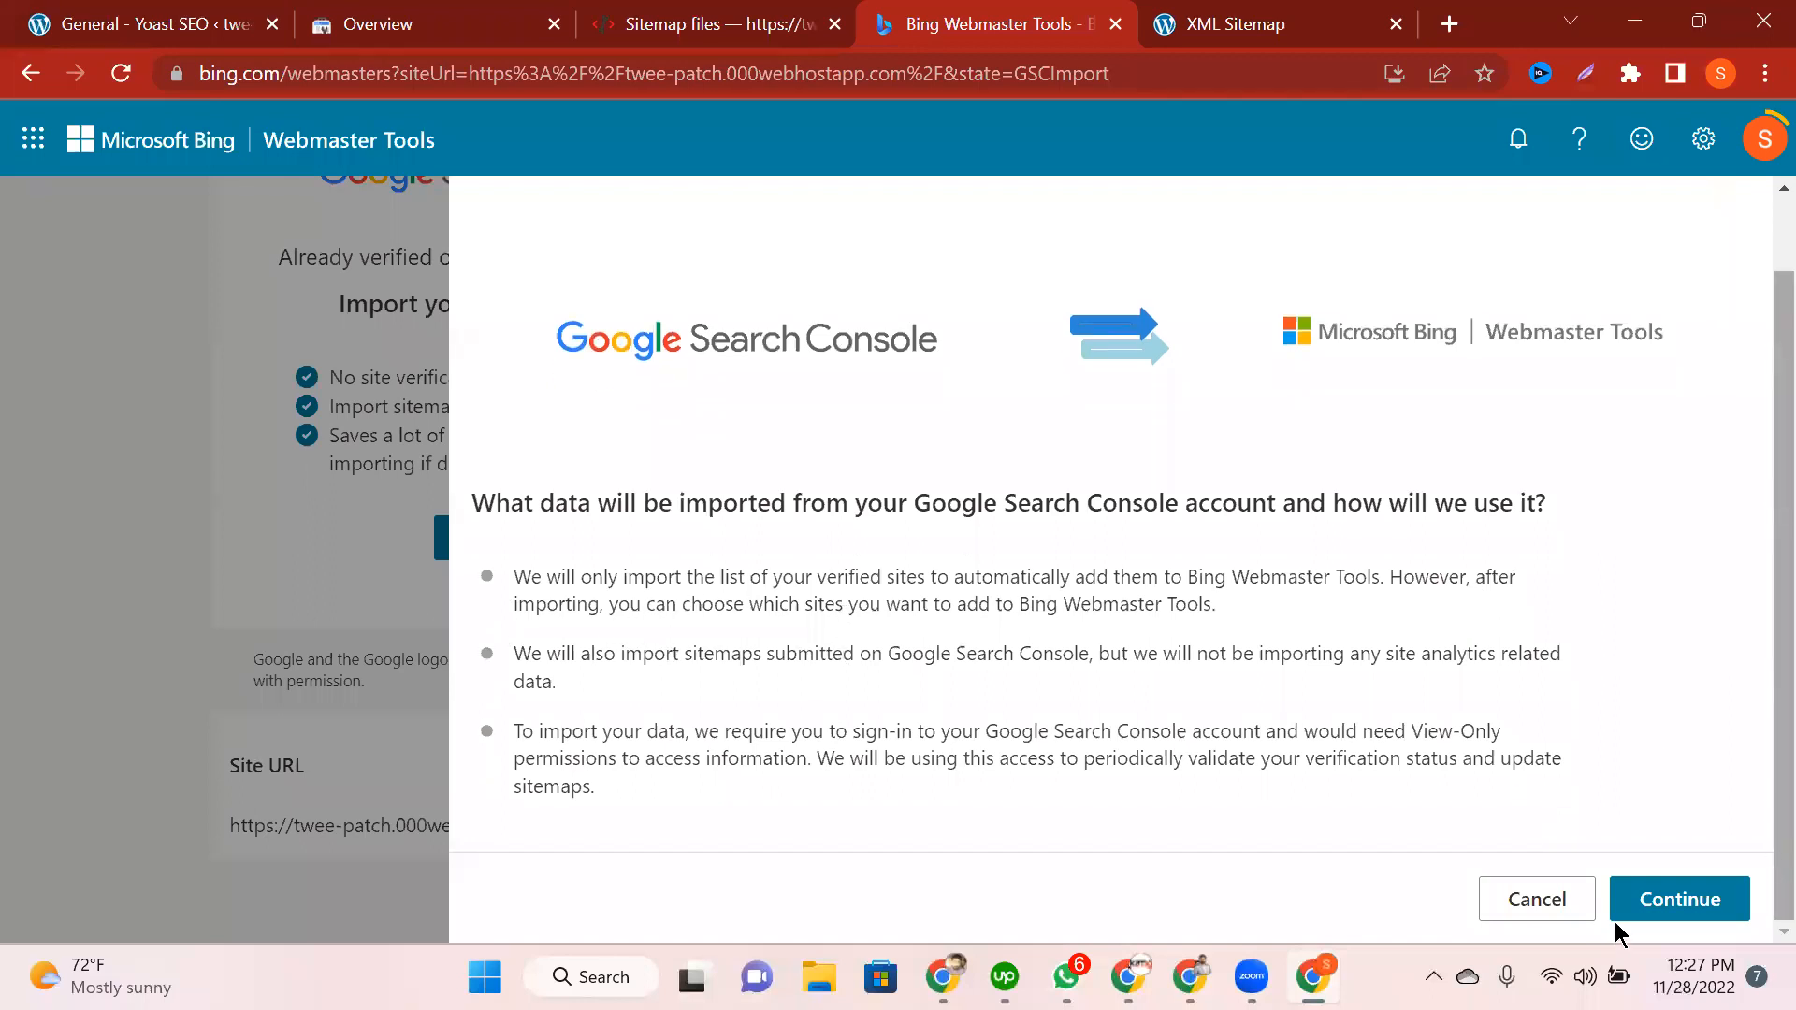
Step: Sign in with the Google account and allow Bing to view Search Console data
left_click(1655, 903)
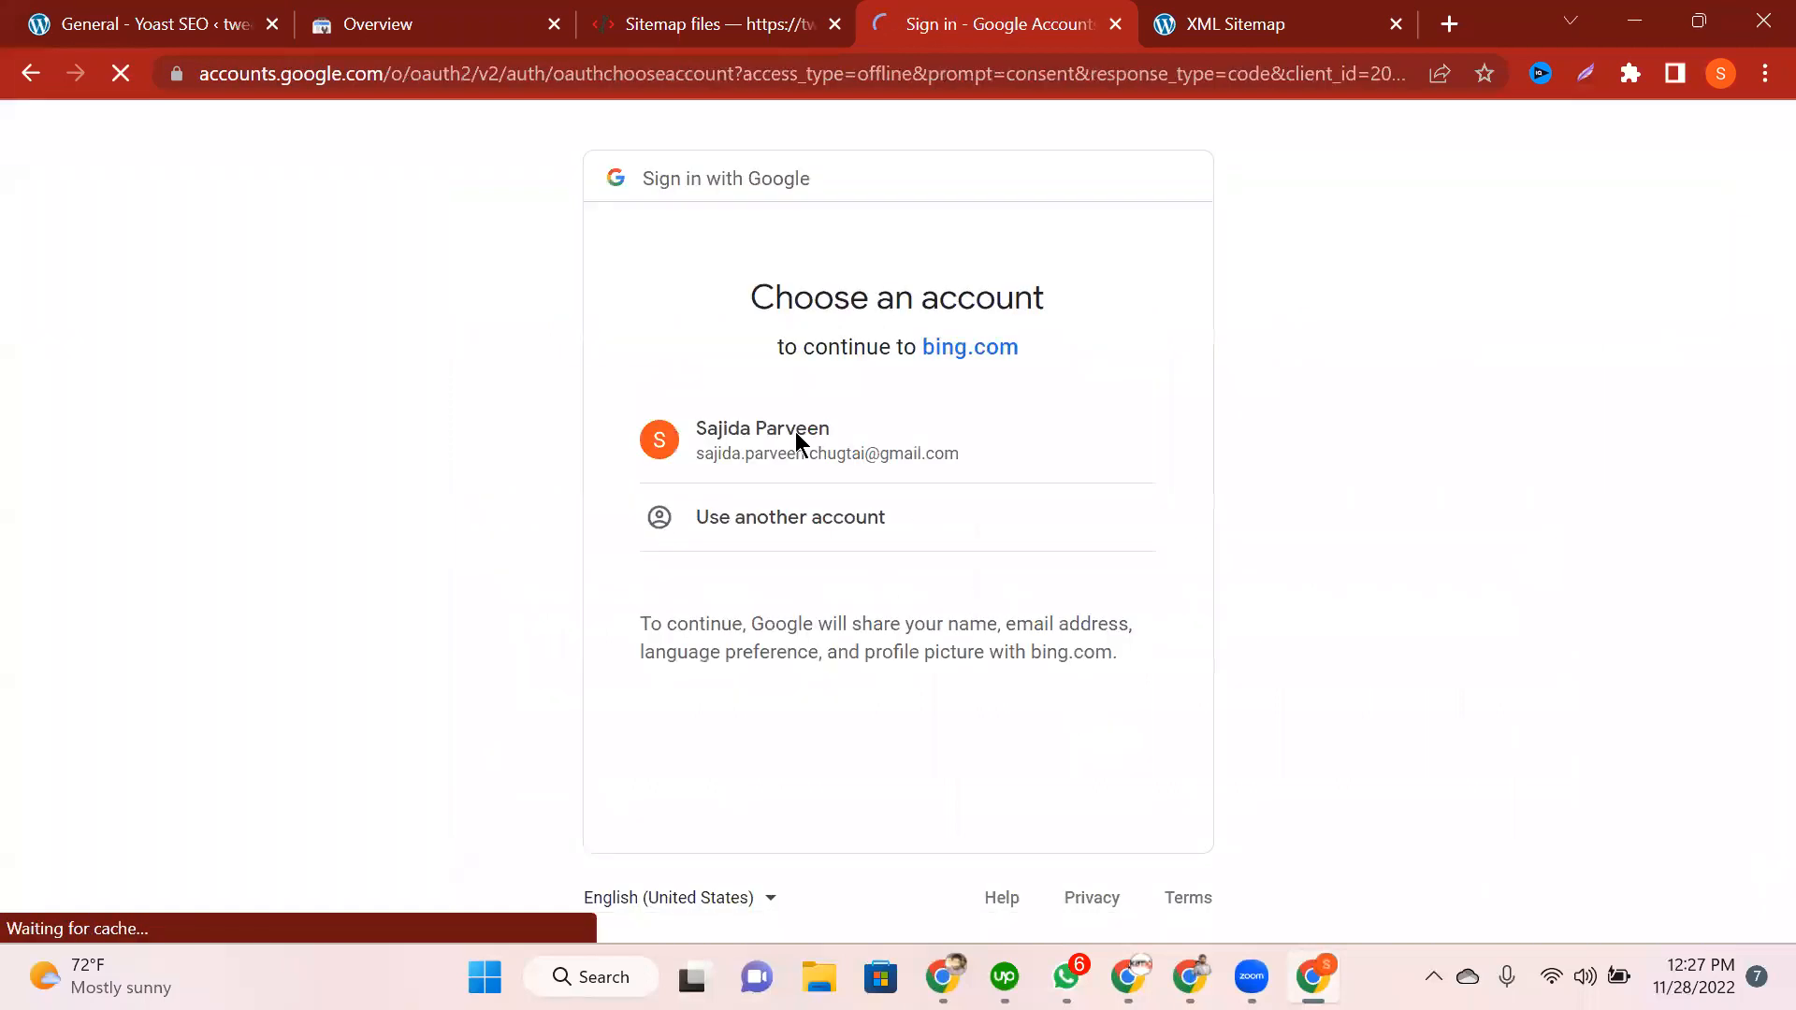
left_click(795, 432)
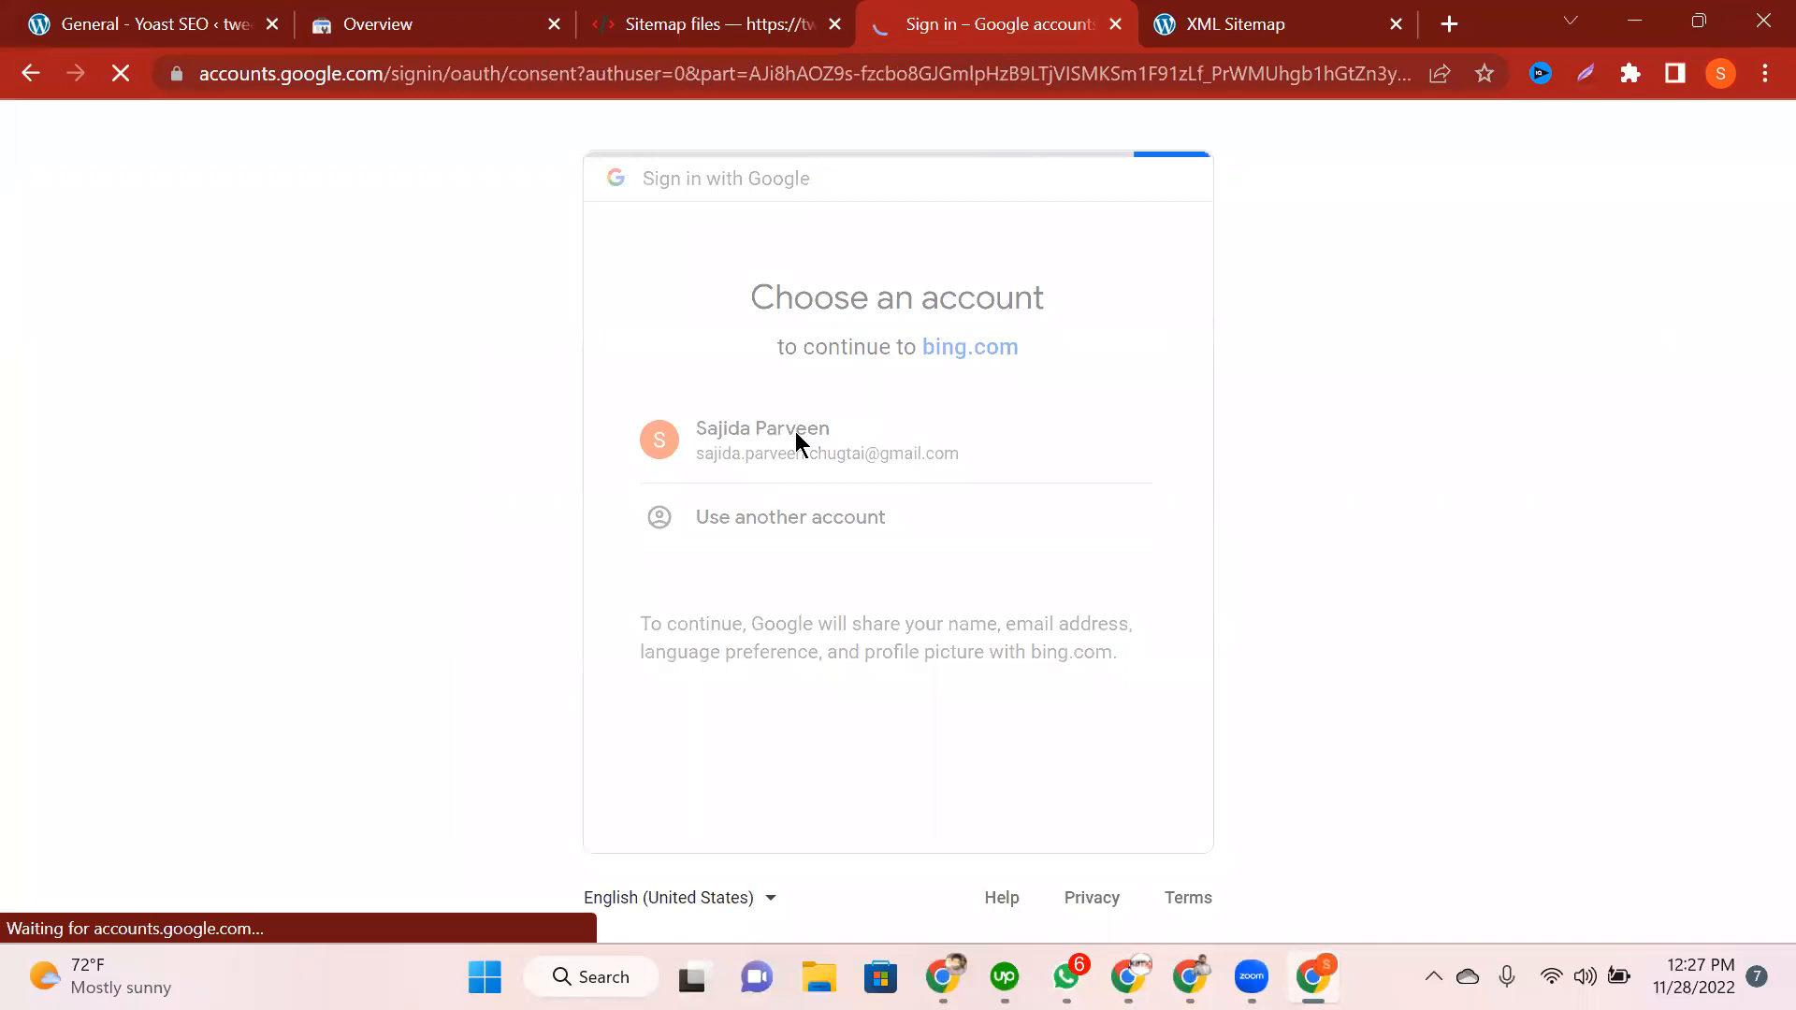
scroll(803, 444, "down", 2)
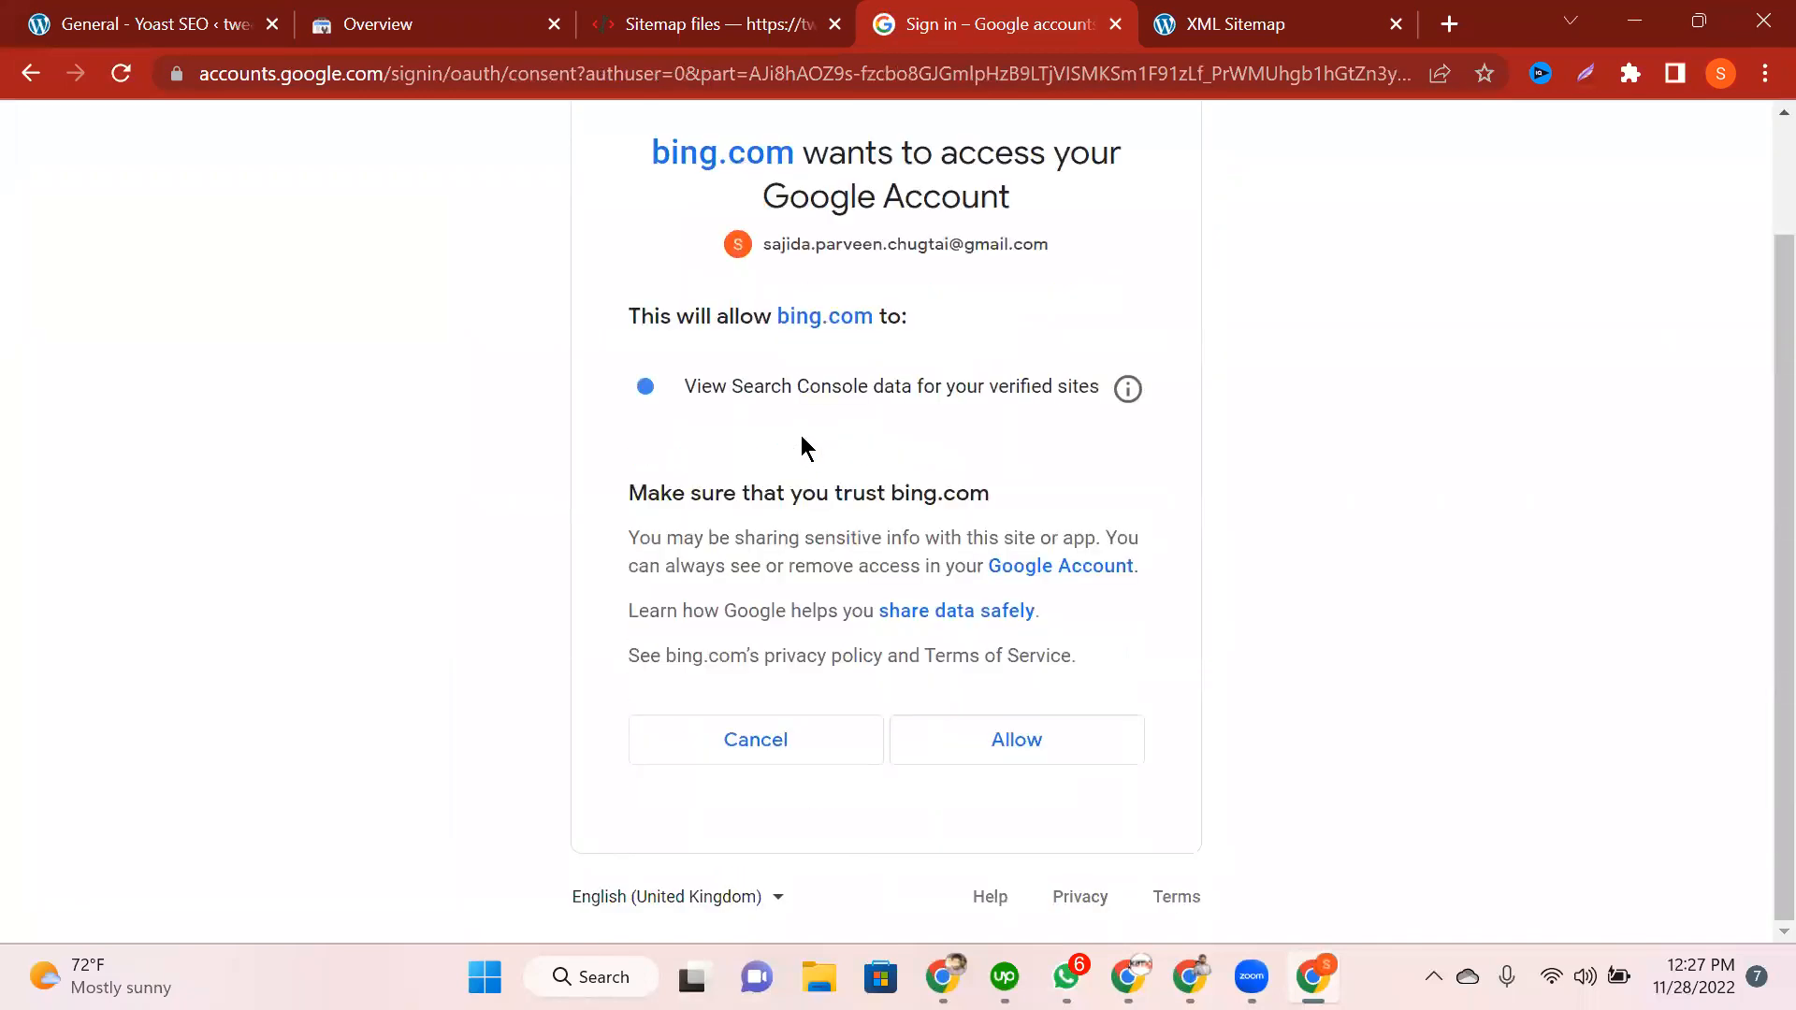
left_click(1108, 753)
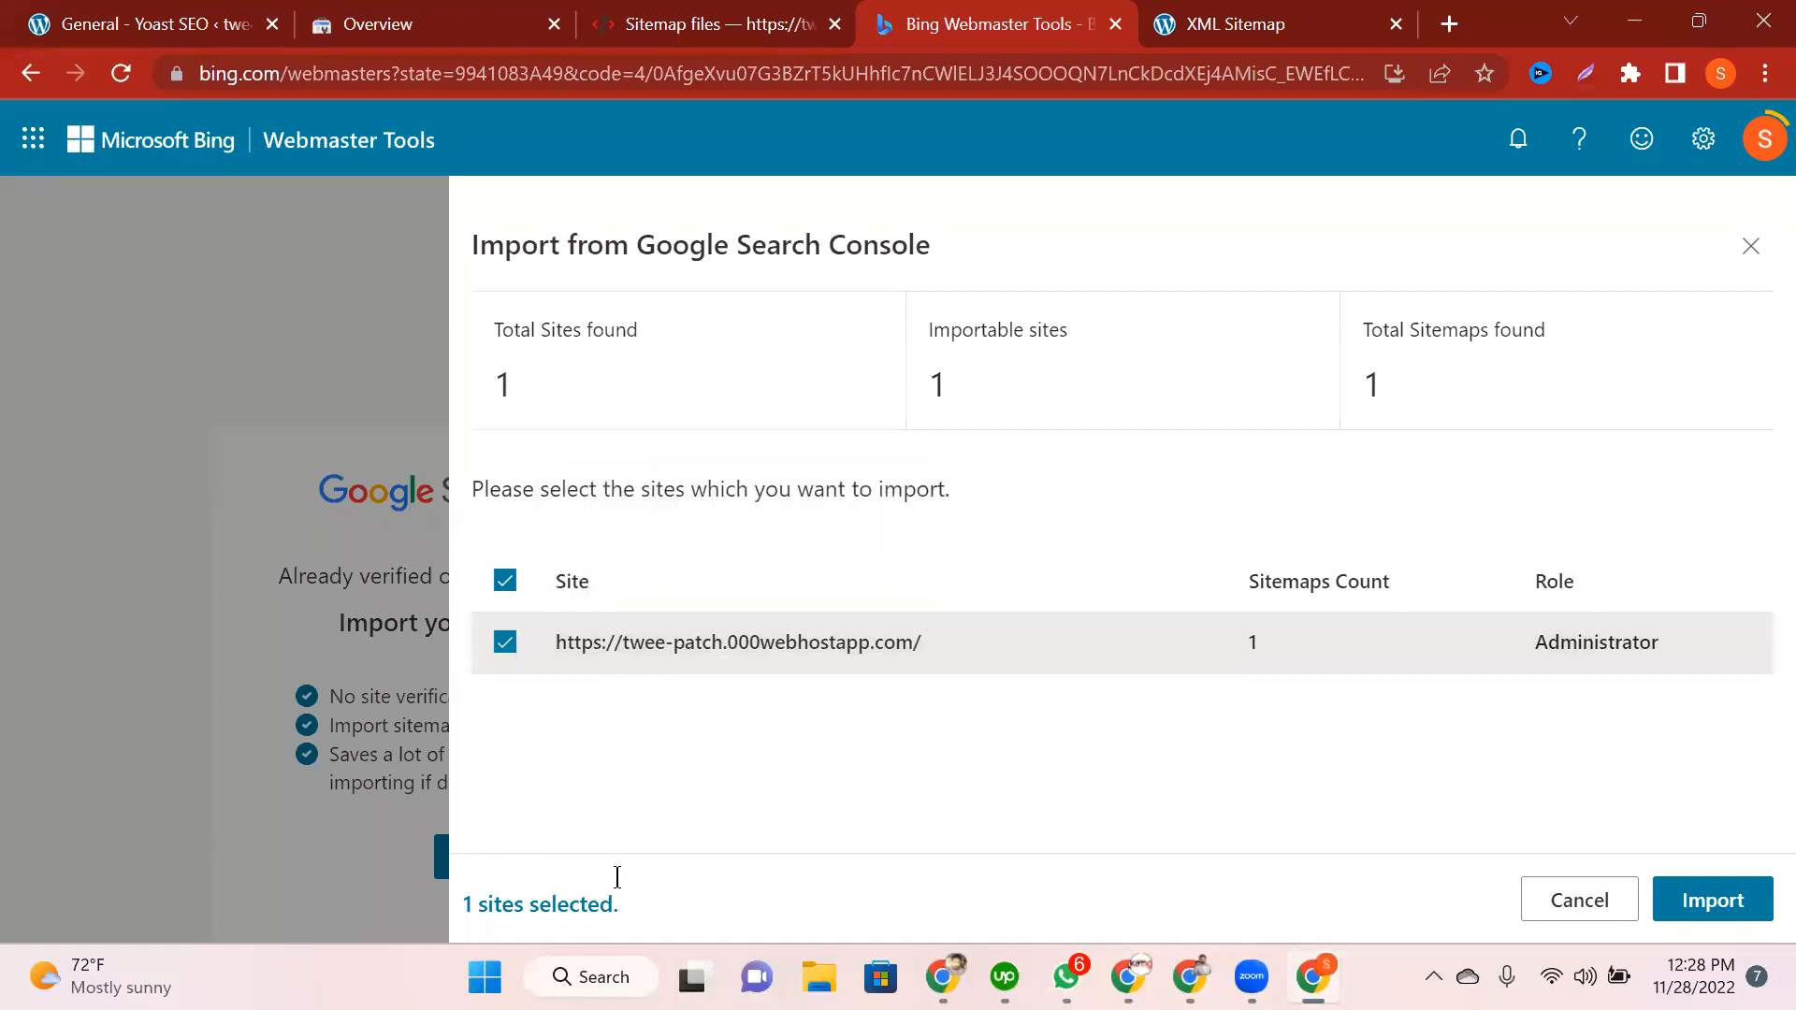
Step: Select only the twee-patch site (1 site selected) and import it into Bing
left_click(505, 643)
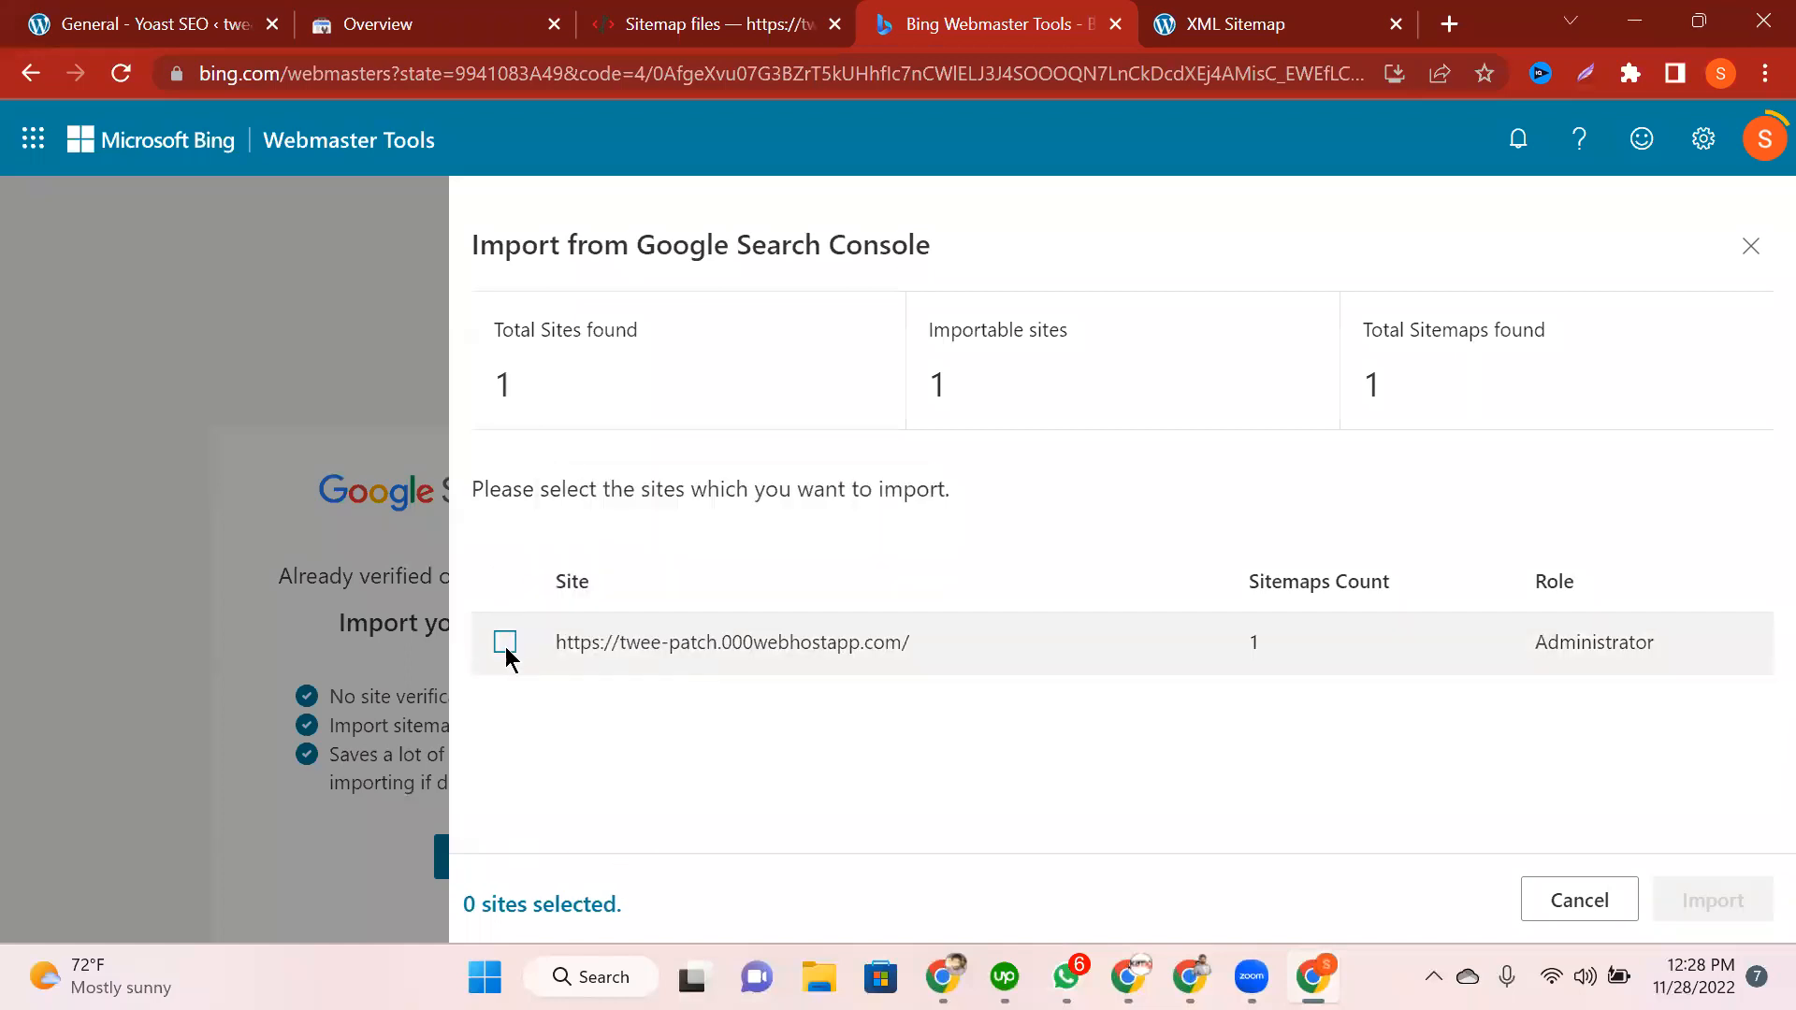
left_click(505, 643)
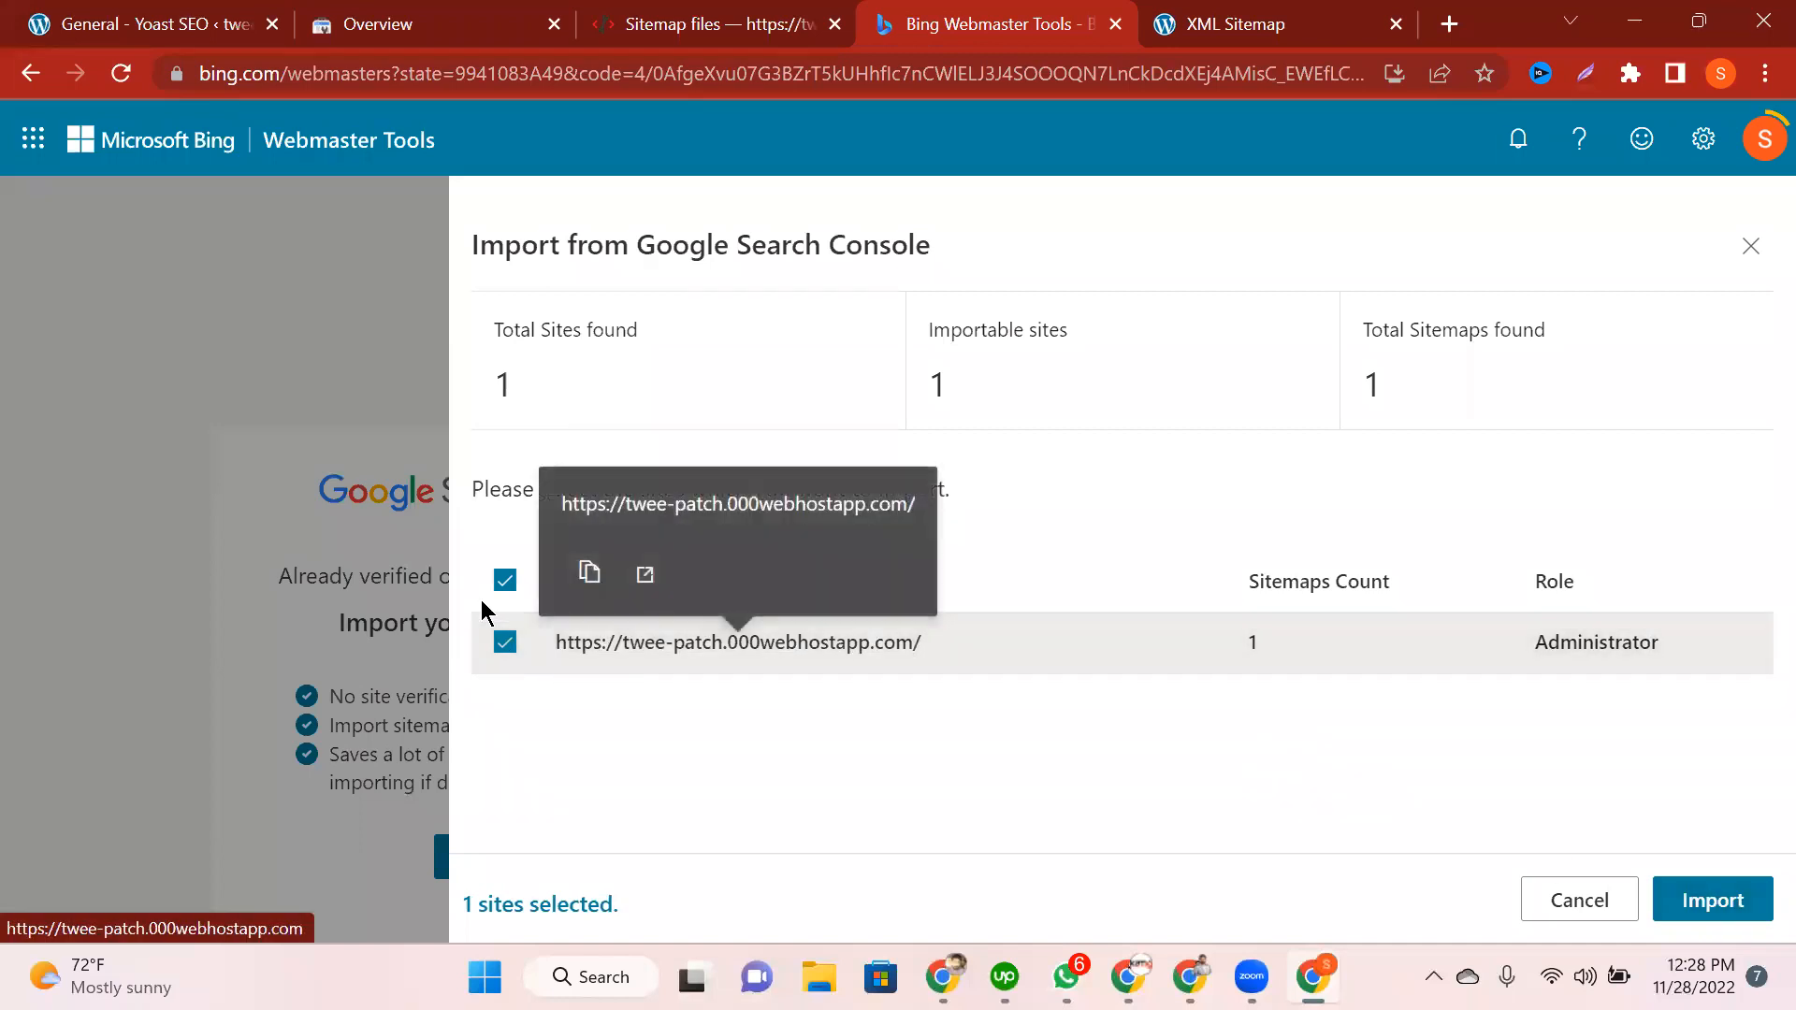
left_click(505, 580)
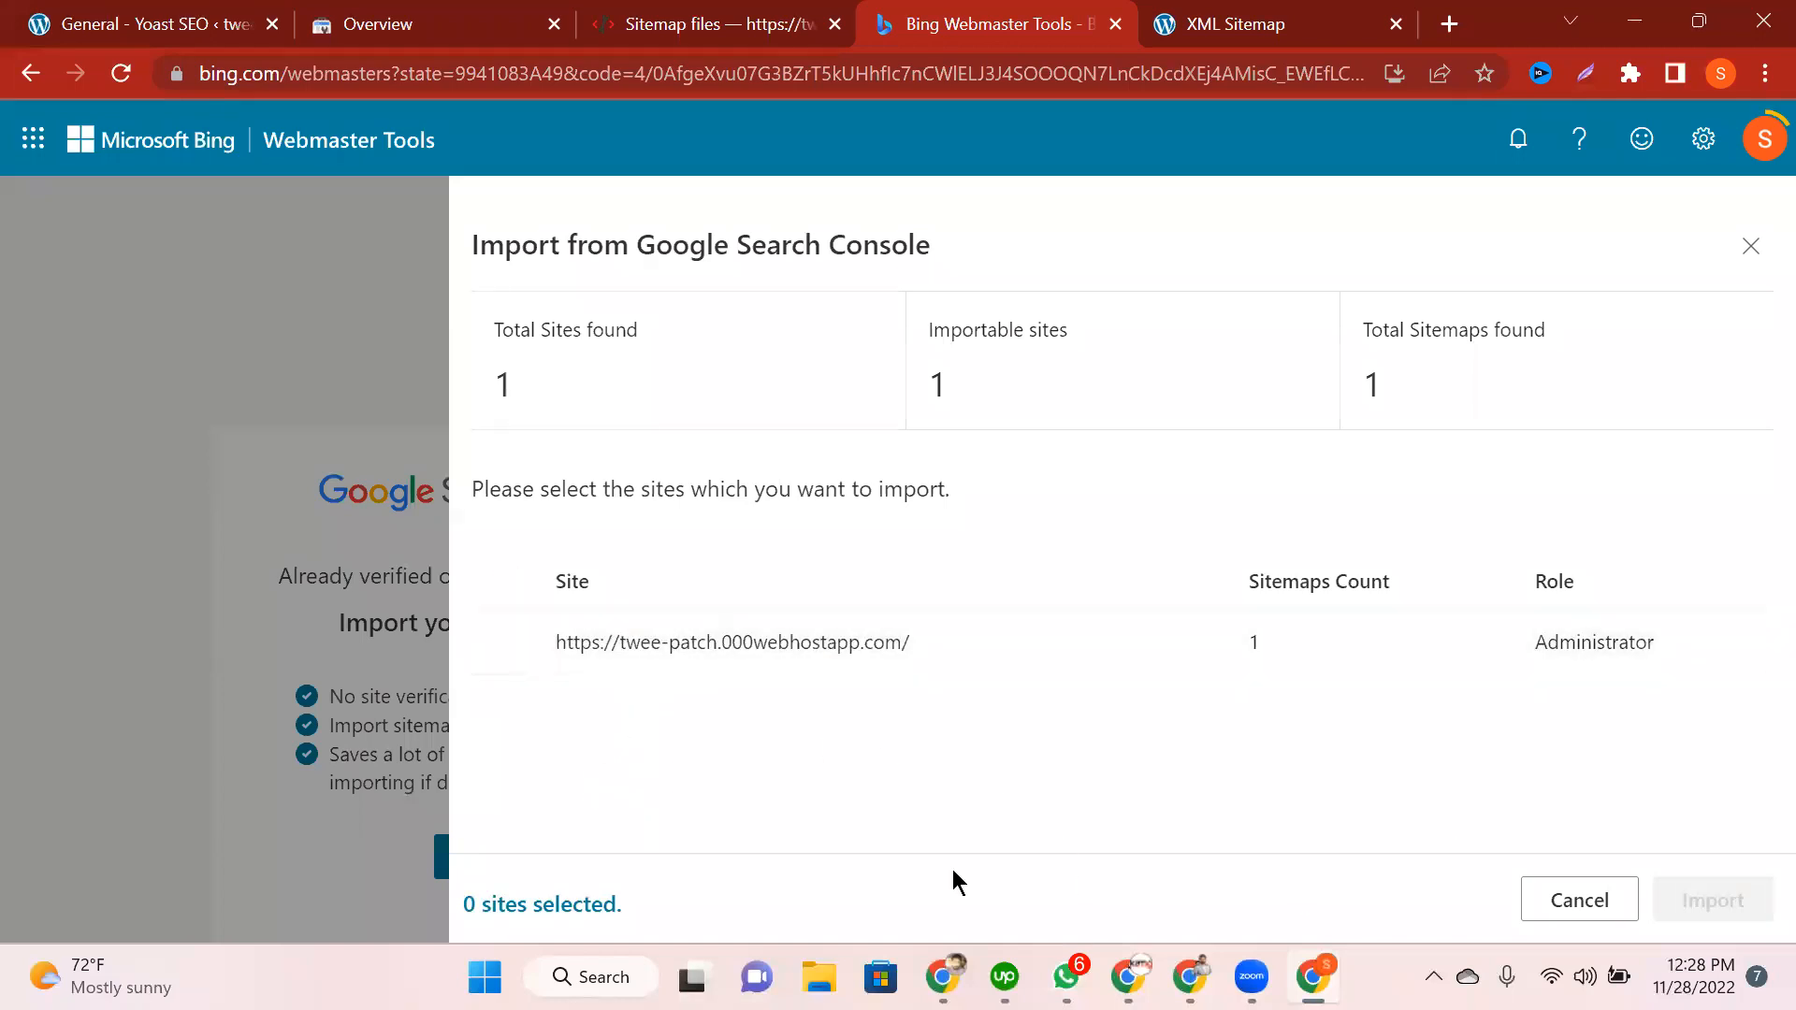
left_click(505, 641)
left_click(1708, 916)
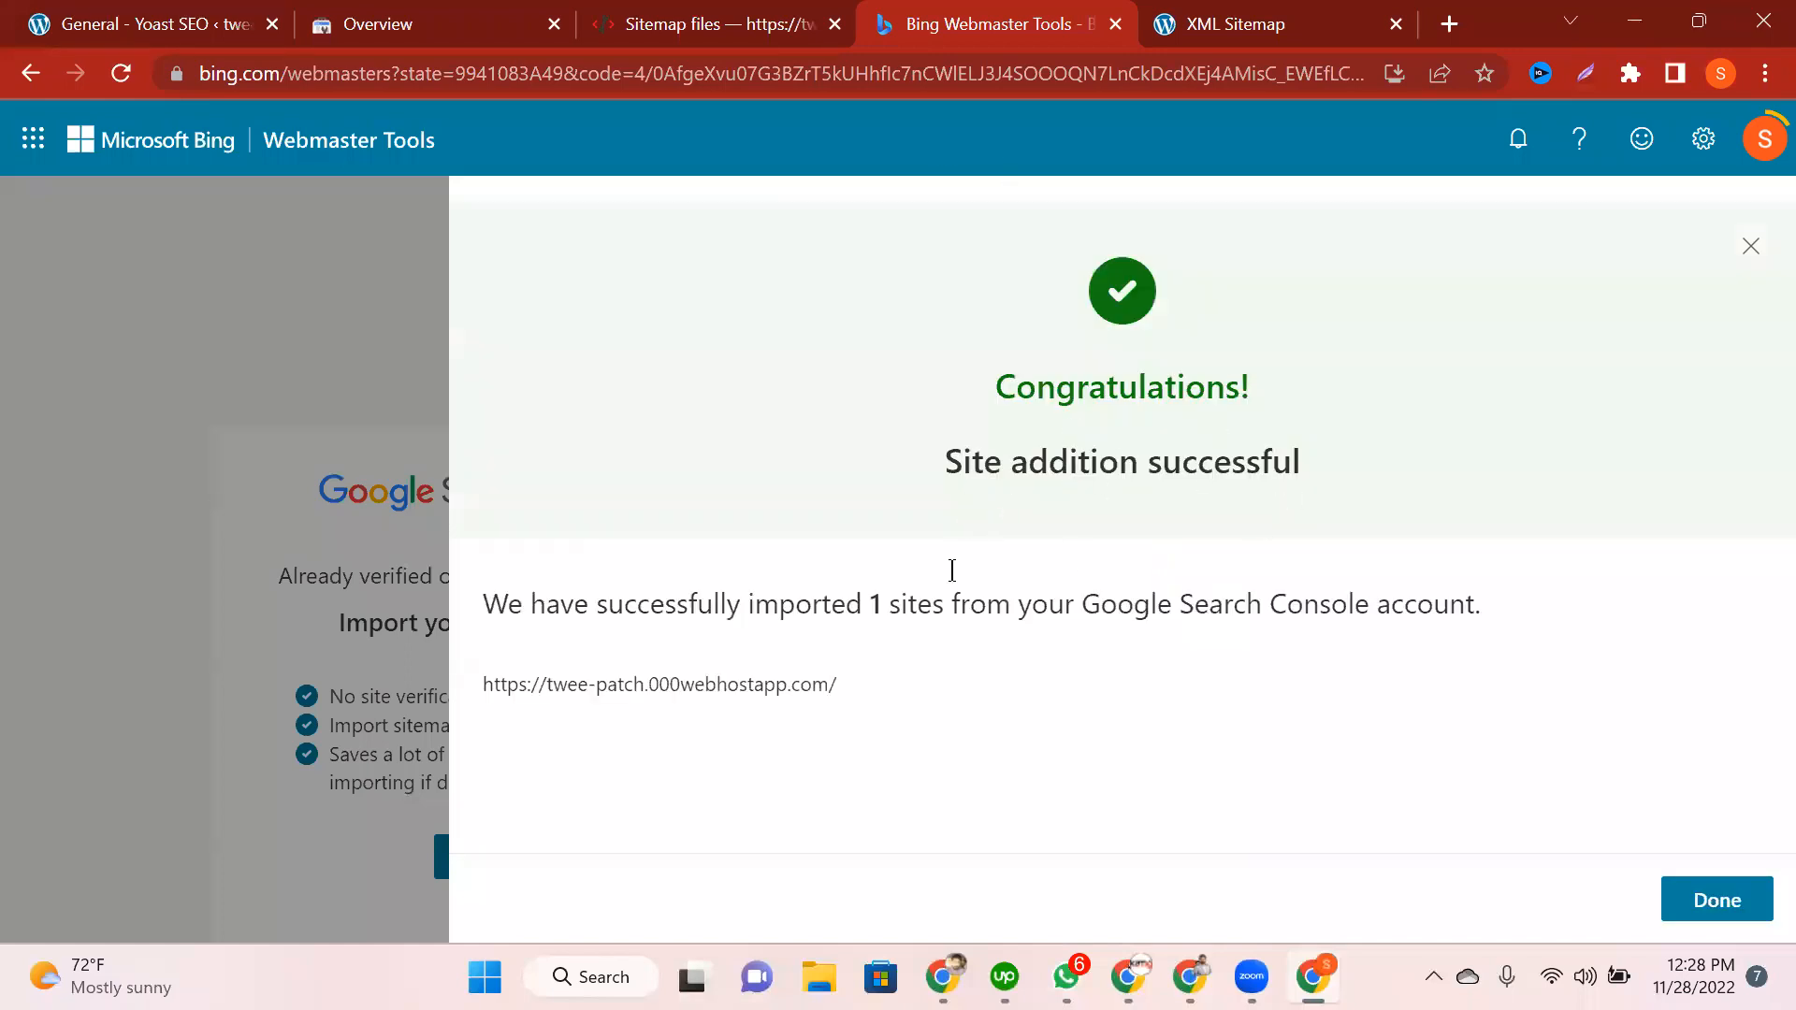
Step: Review the Site addition successful message and continue to the site dashboard
left_click_drag(836, 693, 568, 684)
left_click_drag(945, 640, 1147, 749)
left_click(1147, 750)
left_click(1721, 900)
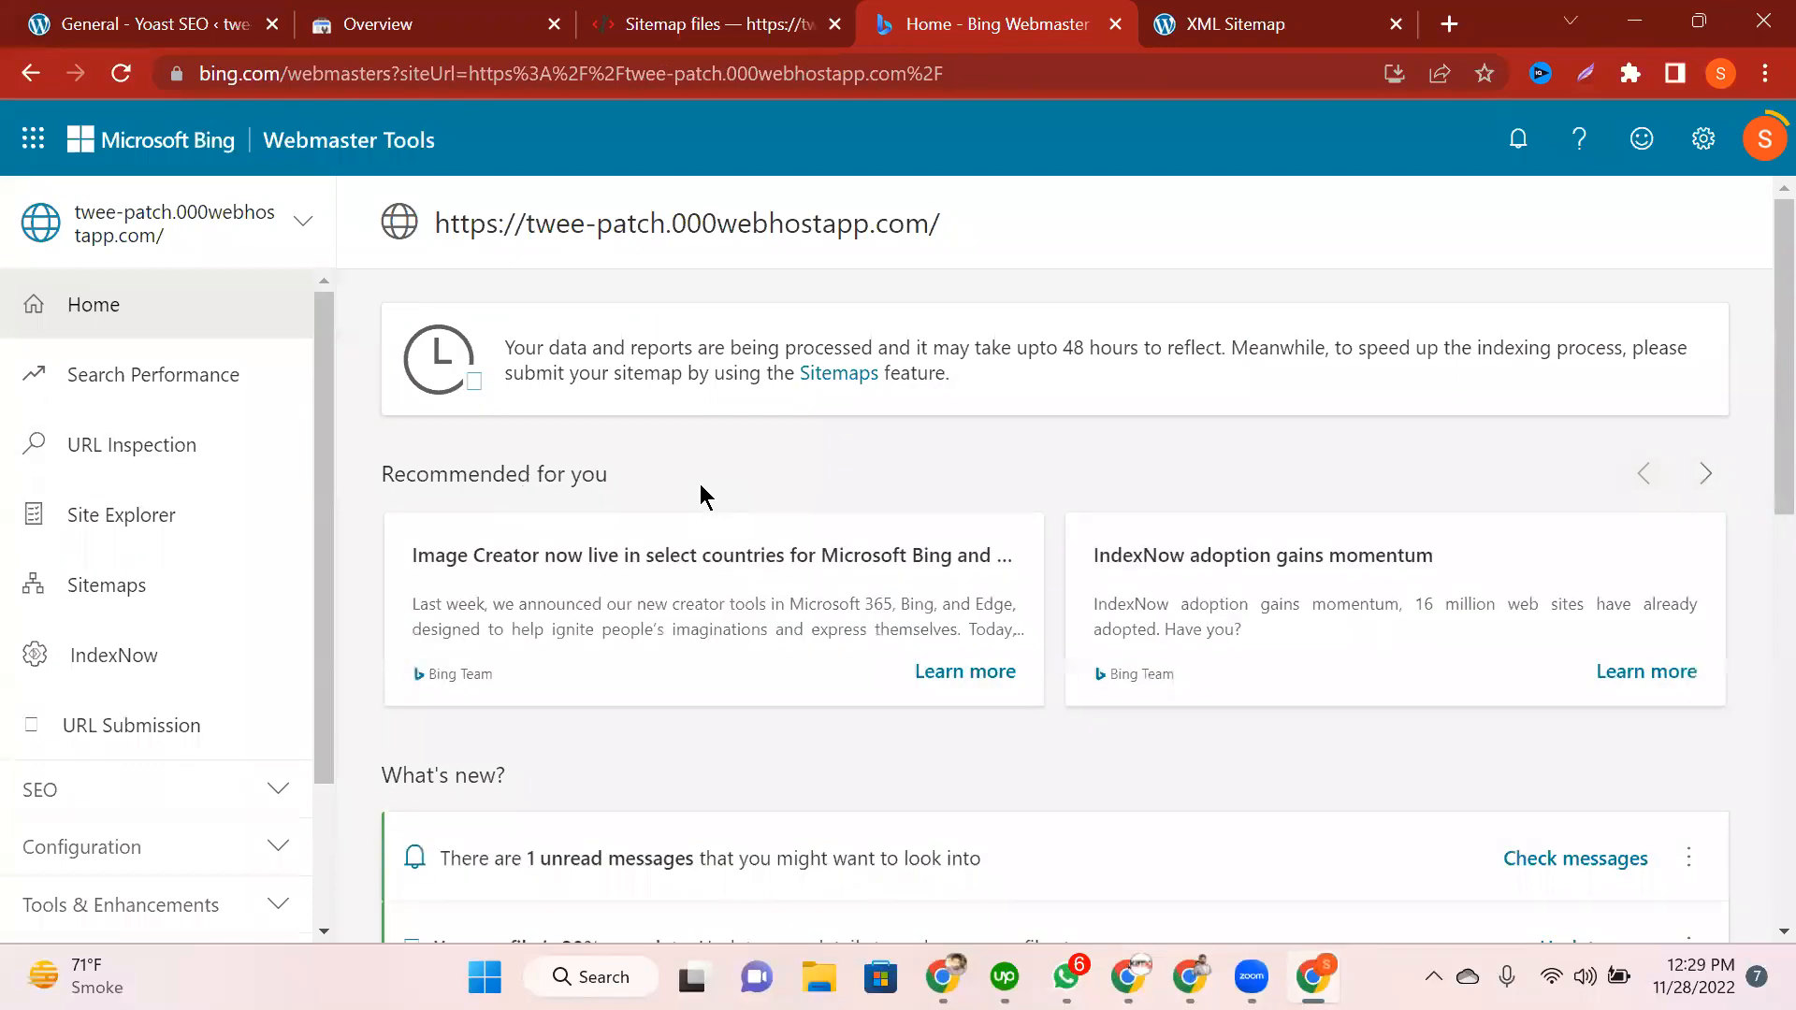
Step: Open the Sitemaps page to find sitemap_index.xml dated 11/28/2022 listed as Processing
left_click(224, 245)
left_click(763, 427)
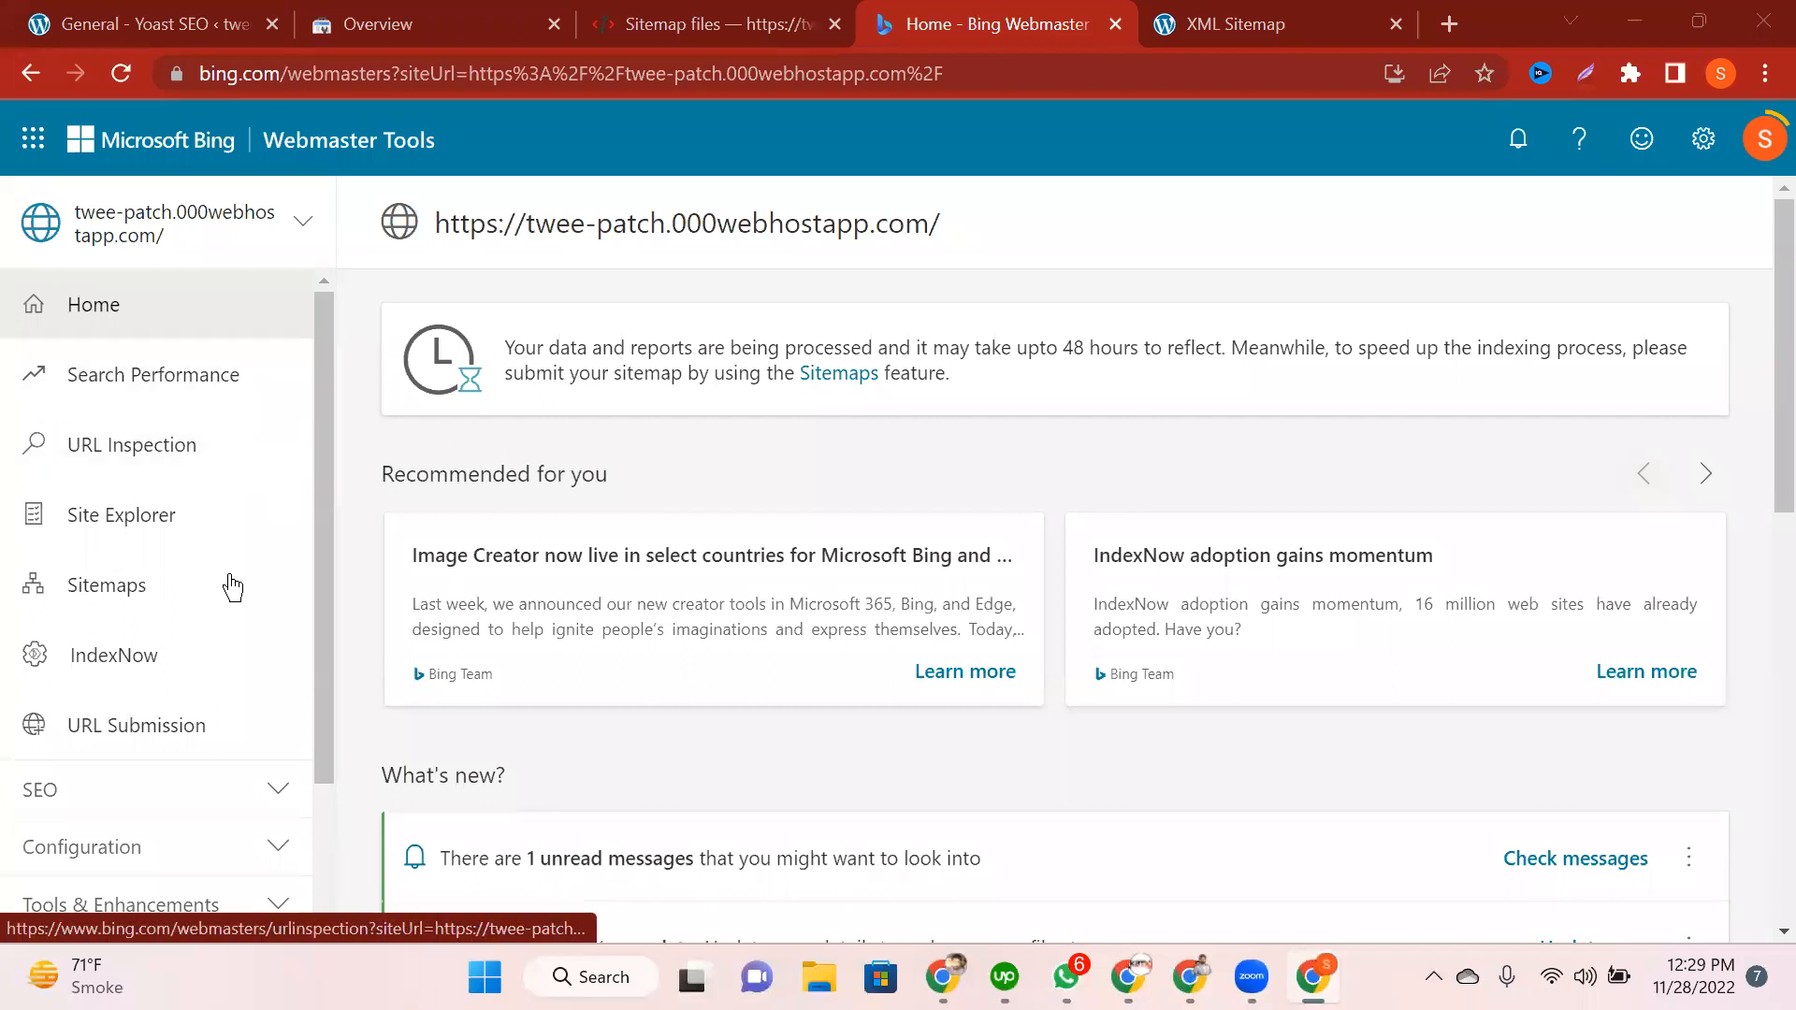
left_click(106, 584)
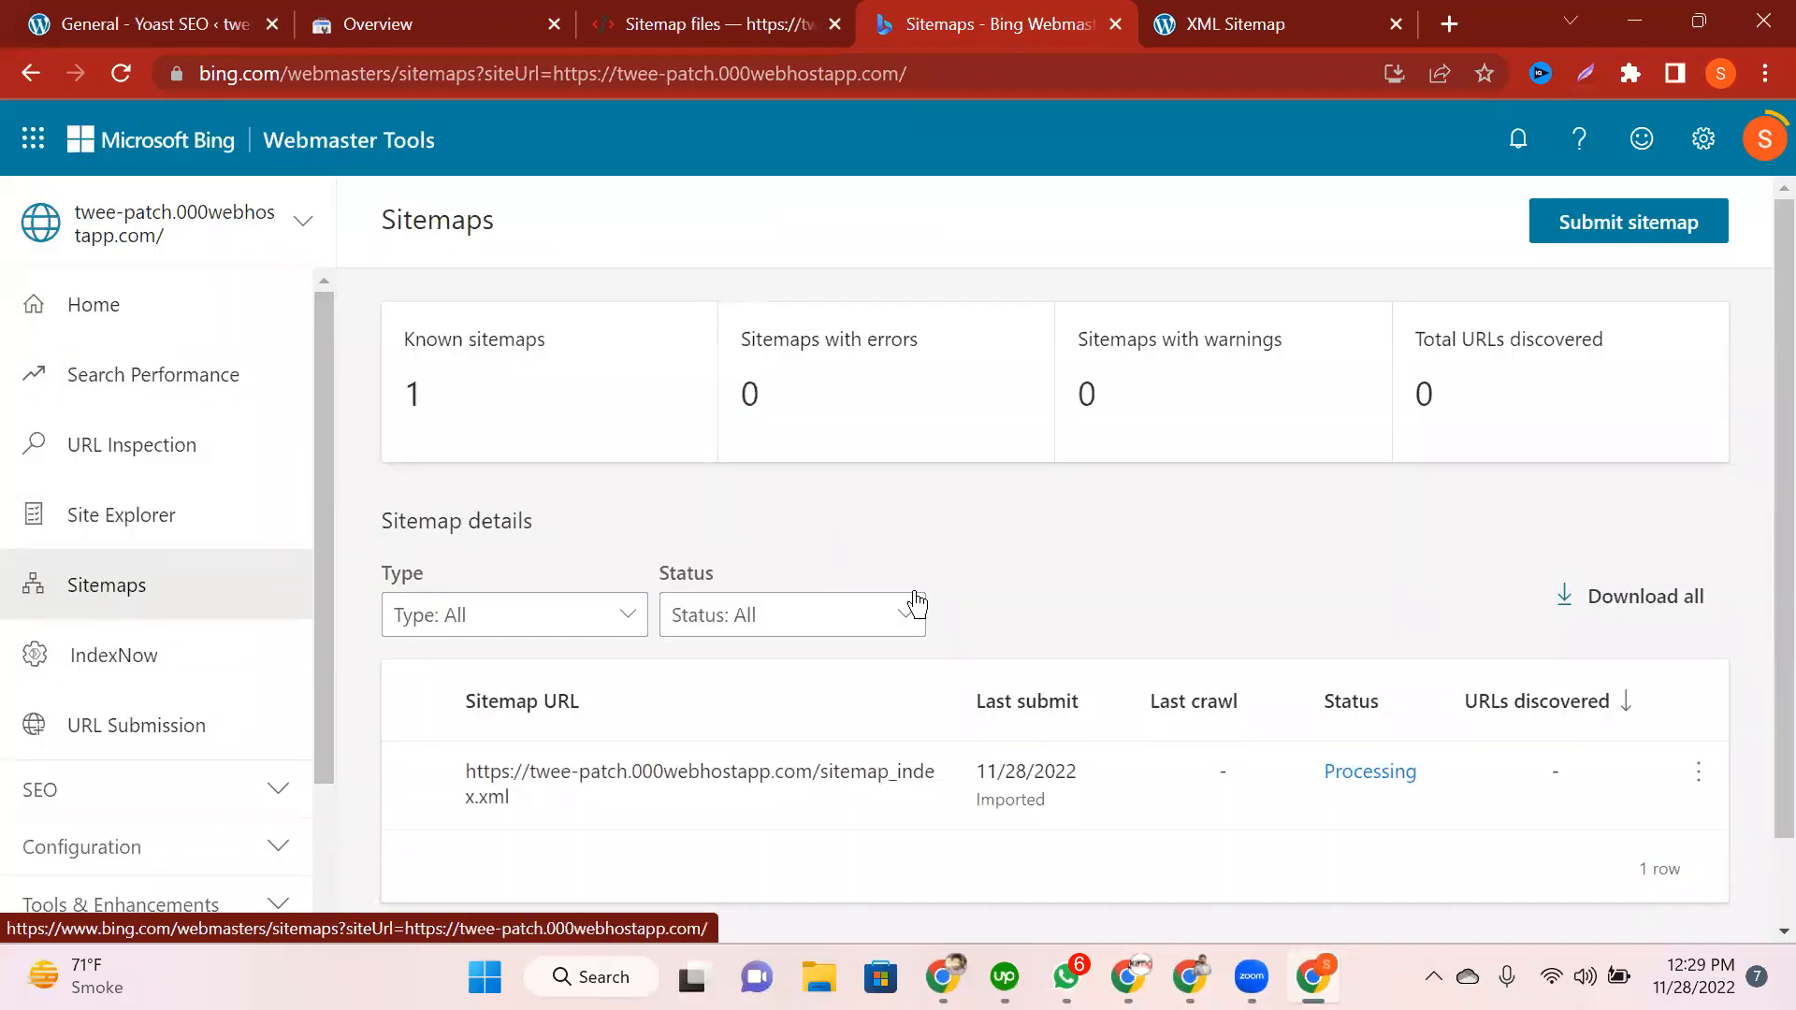
scroll(916, 603, "down", 1)
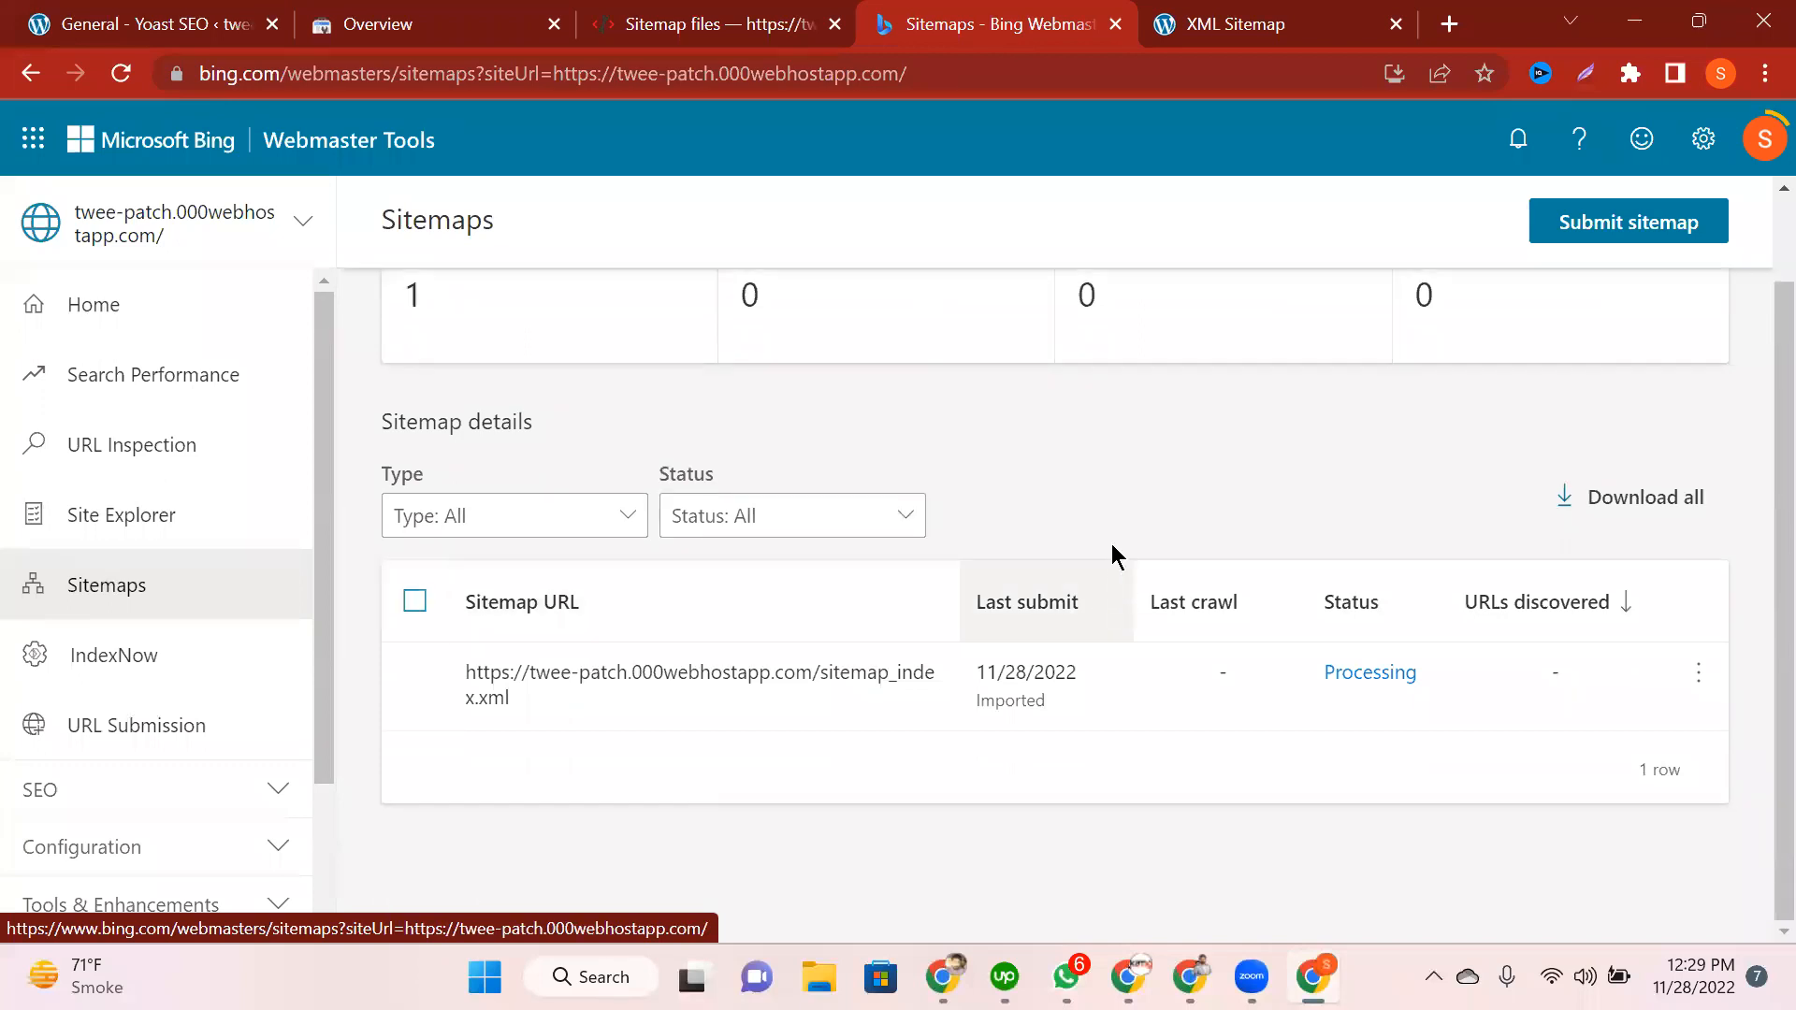
scroll(1111, 551, "up", 1)
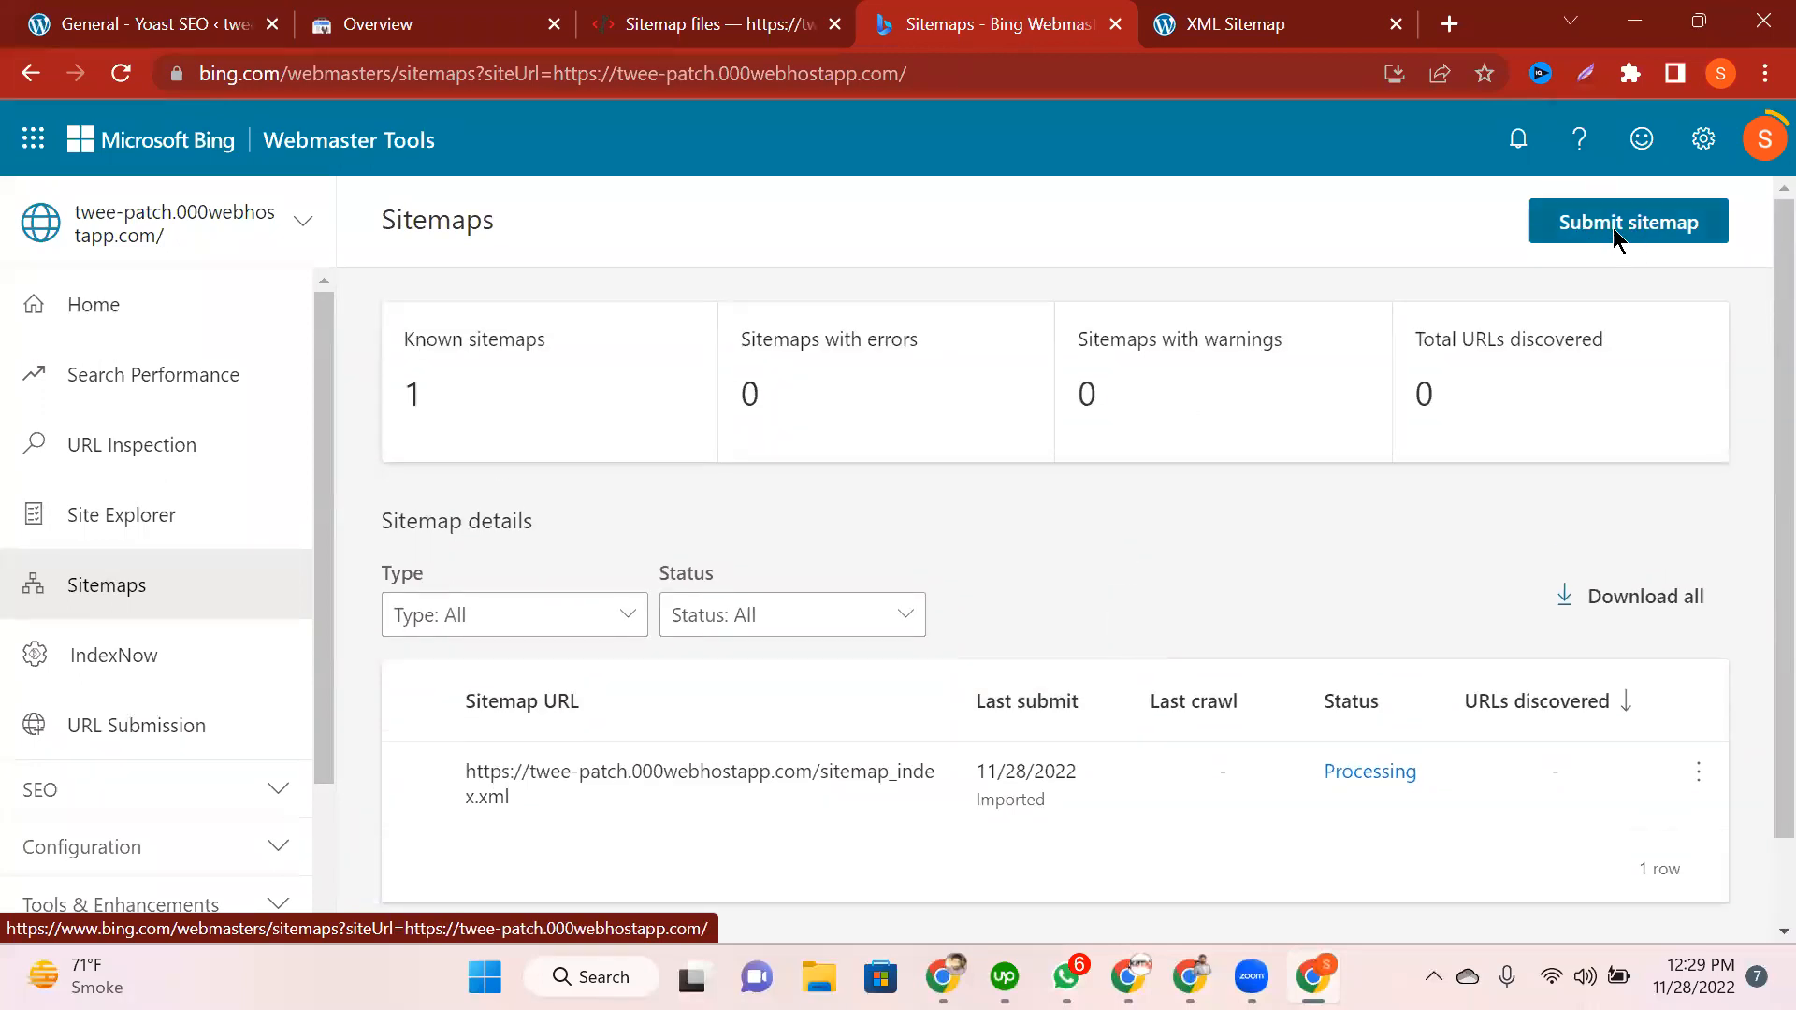
Step: Submit the sitemap_index.xml URL, copied from the XML Sitemap tab, in Bing's Submit sitemap form
left_click(1601, 240)
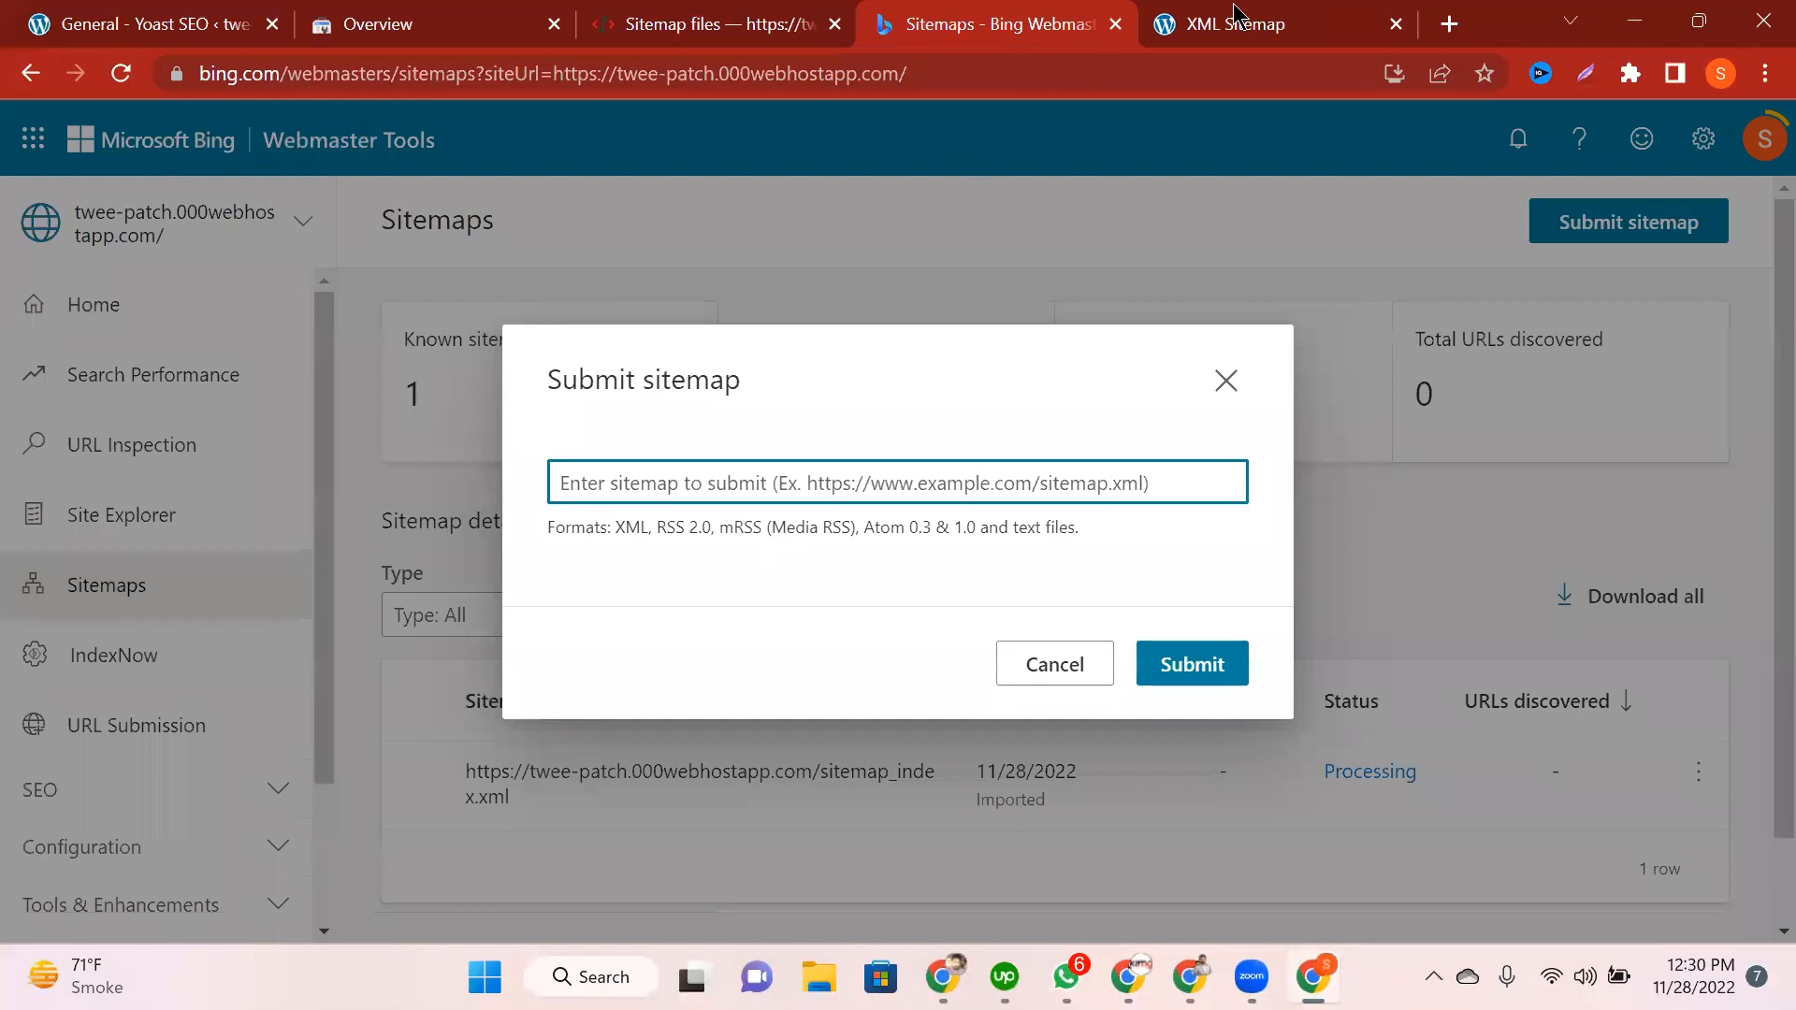
left_click(1235, 24)
left_click(821, 73)
key("ctrl+c")
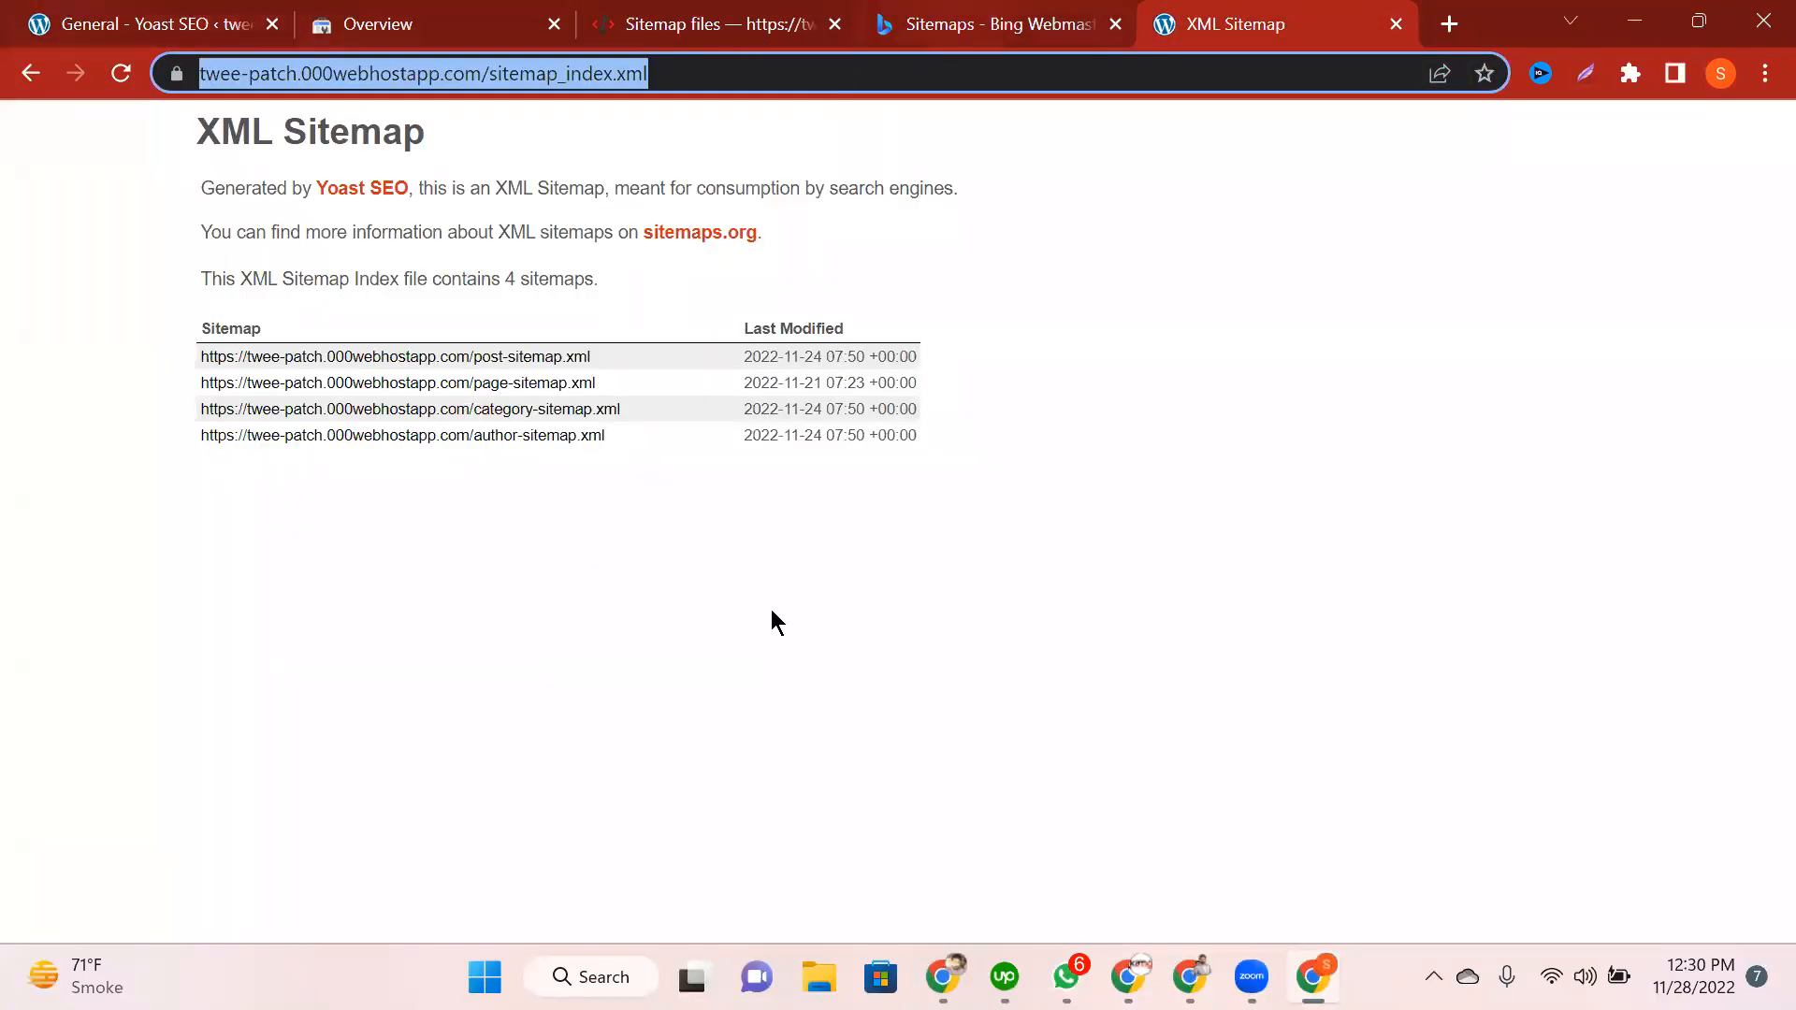
key("ctrl+shift+Tab")
key("ctrl+v")
key("Return")
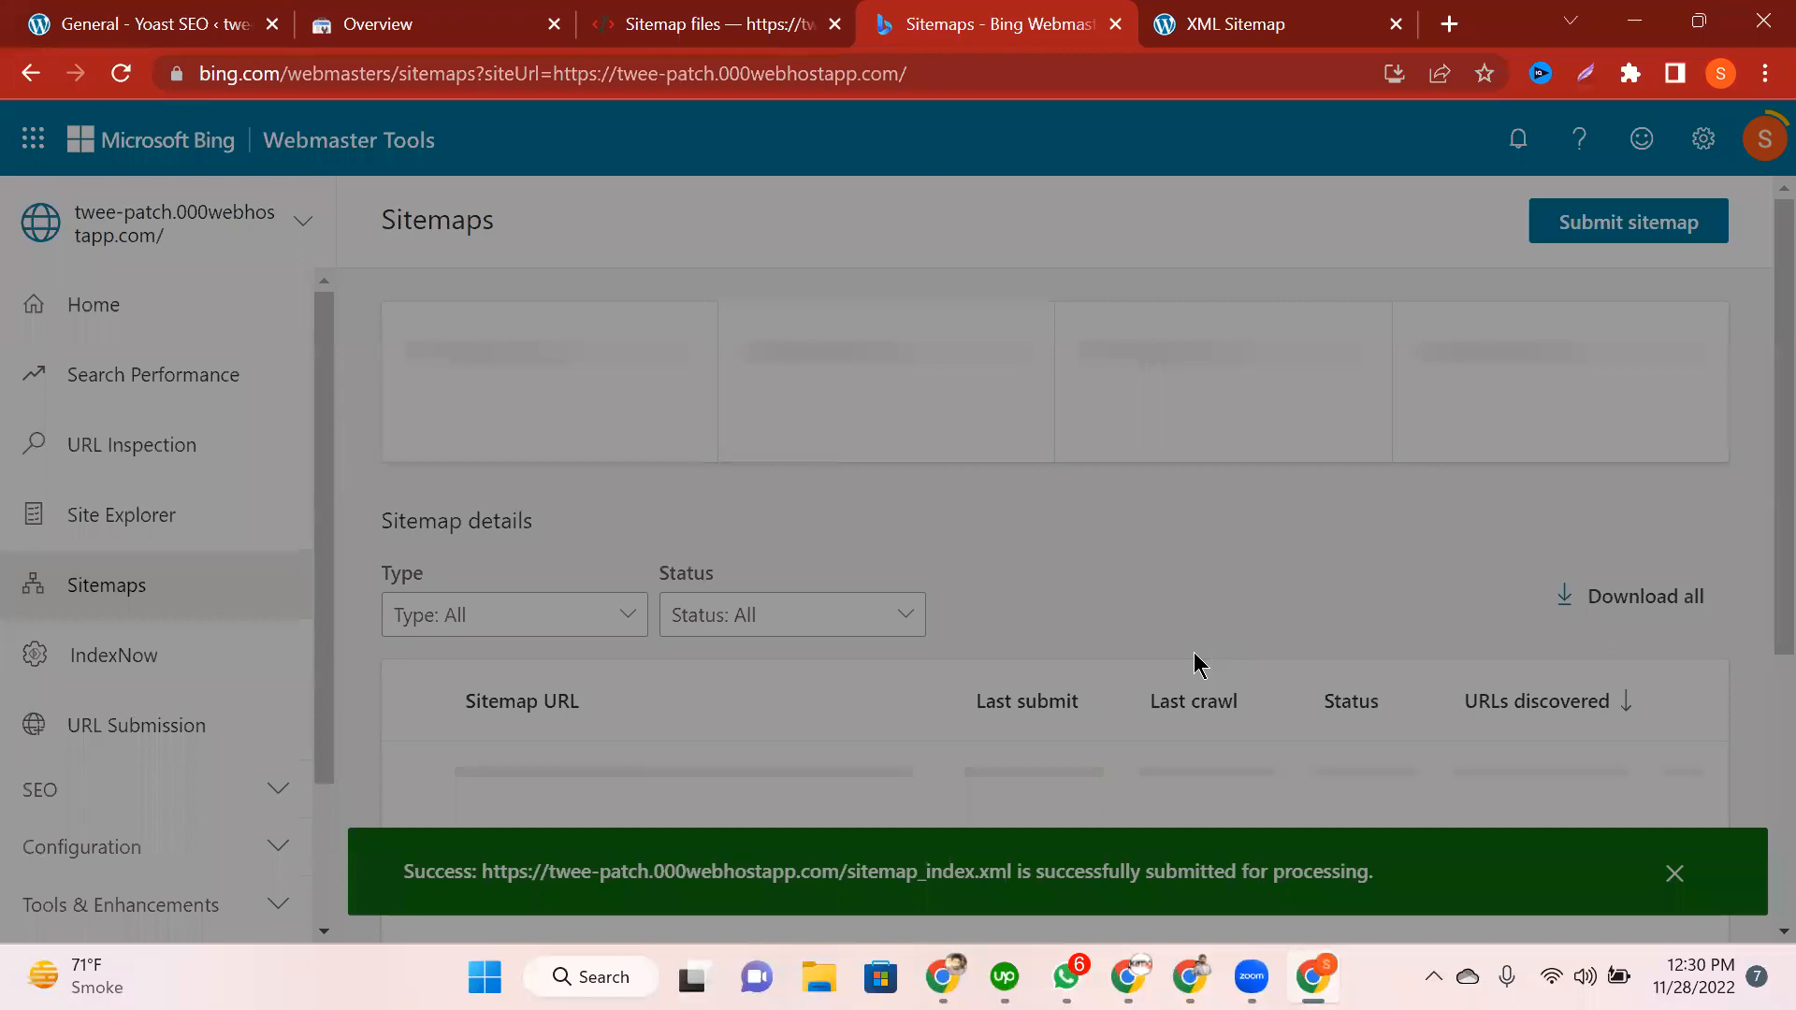
scroll(954, 611, "down", 2)
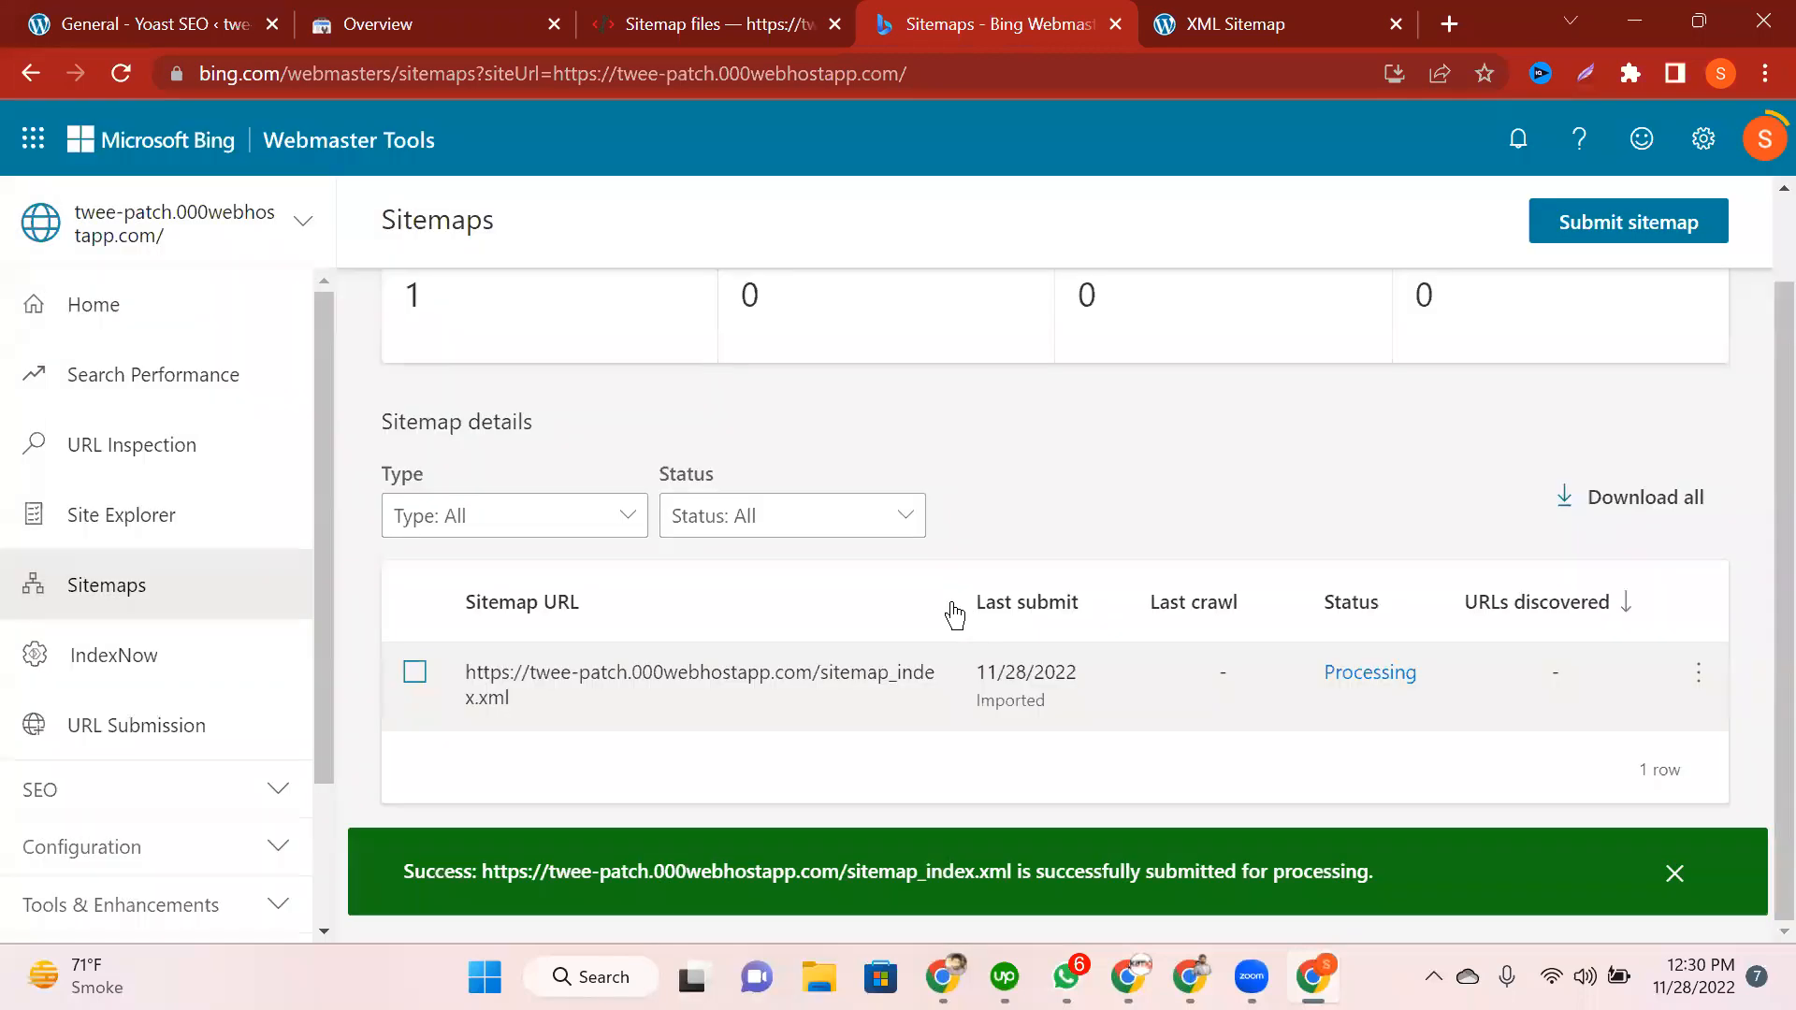
scroll(954, 612, "up", 2)
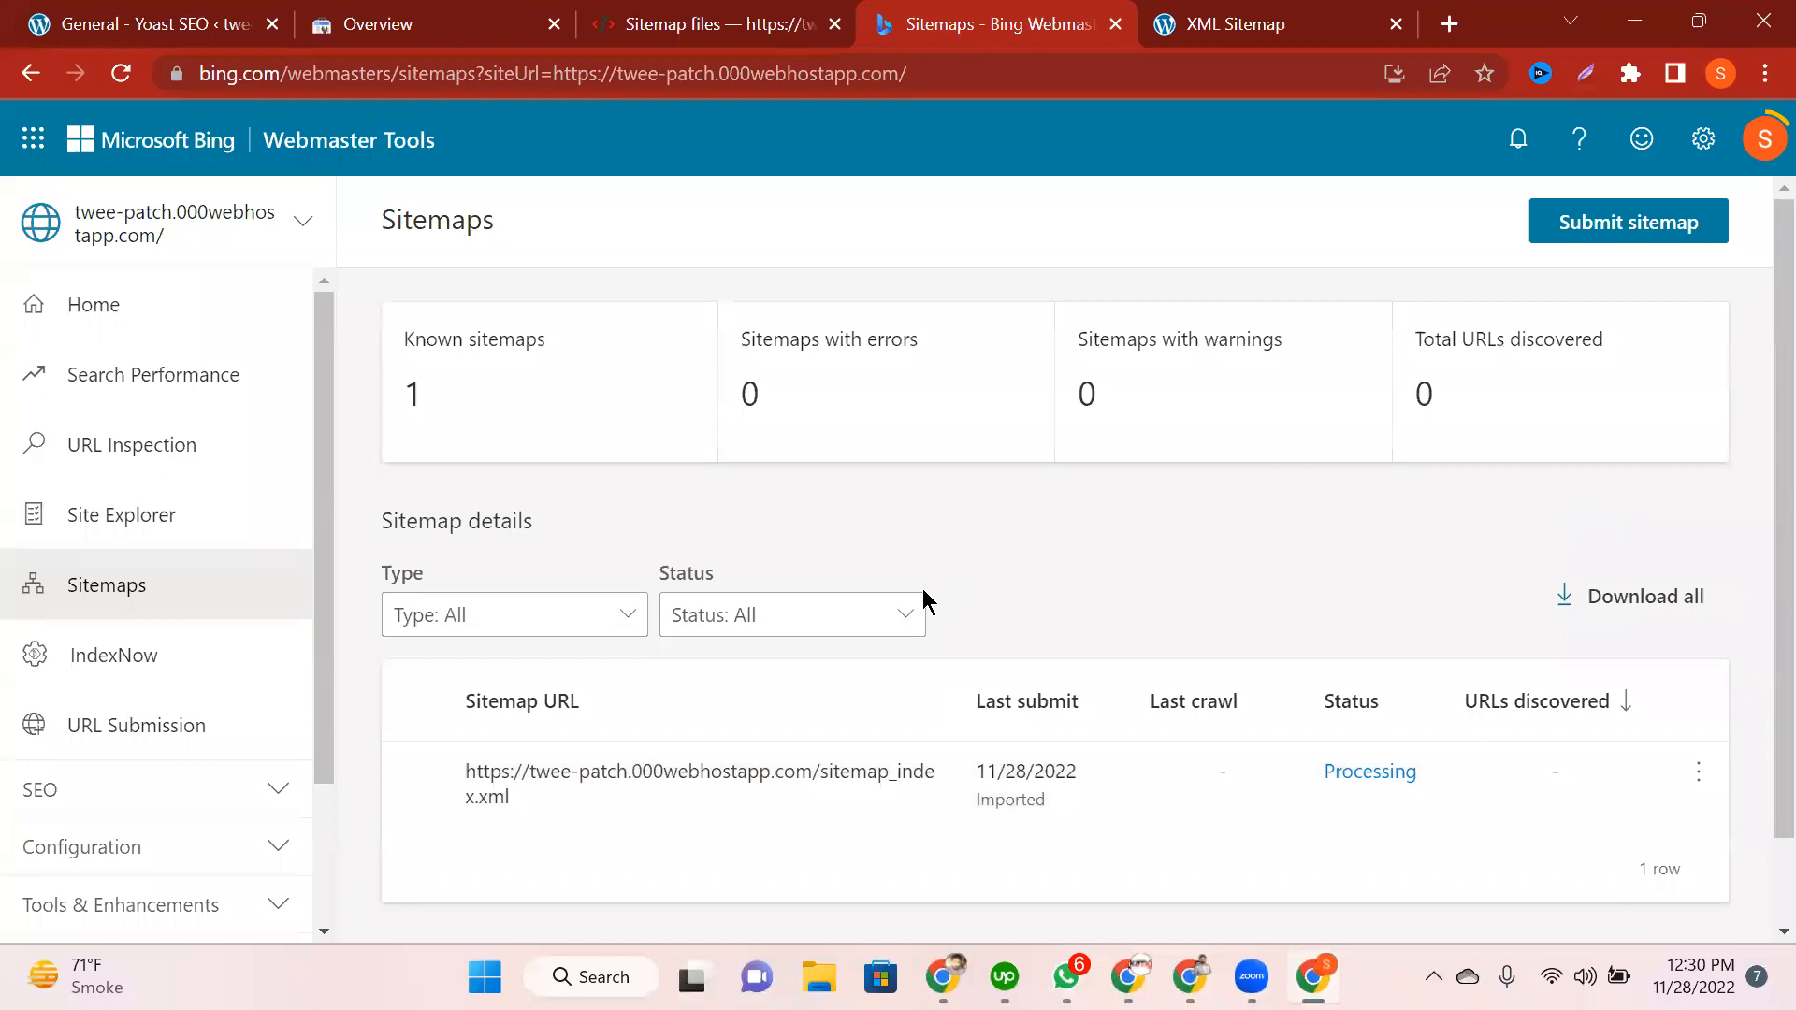
scroll(923, 591, "down", 2)
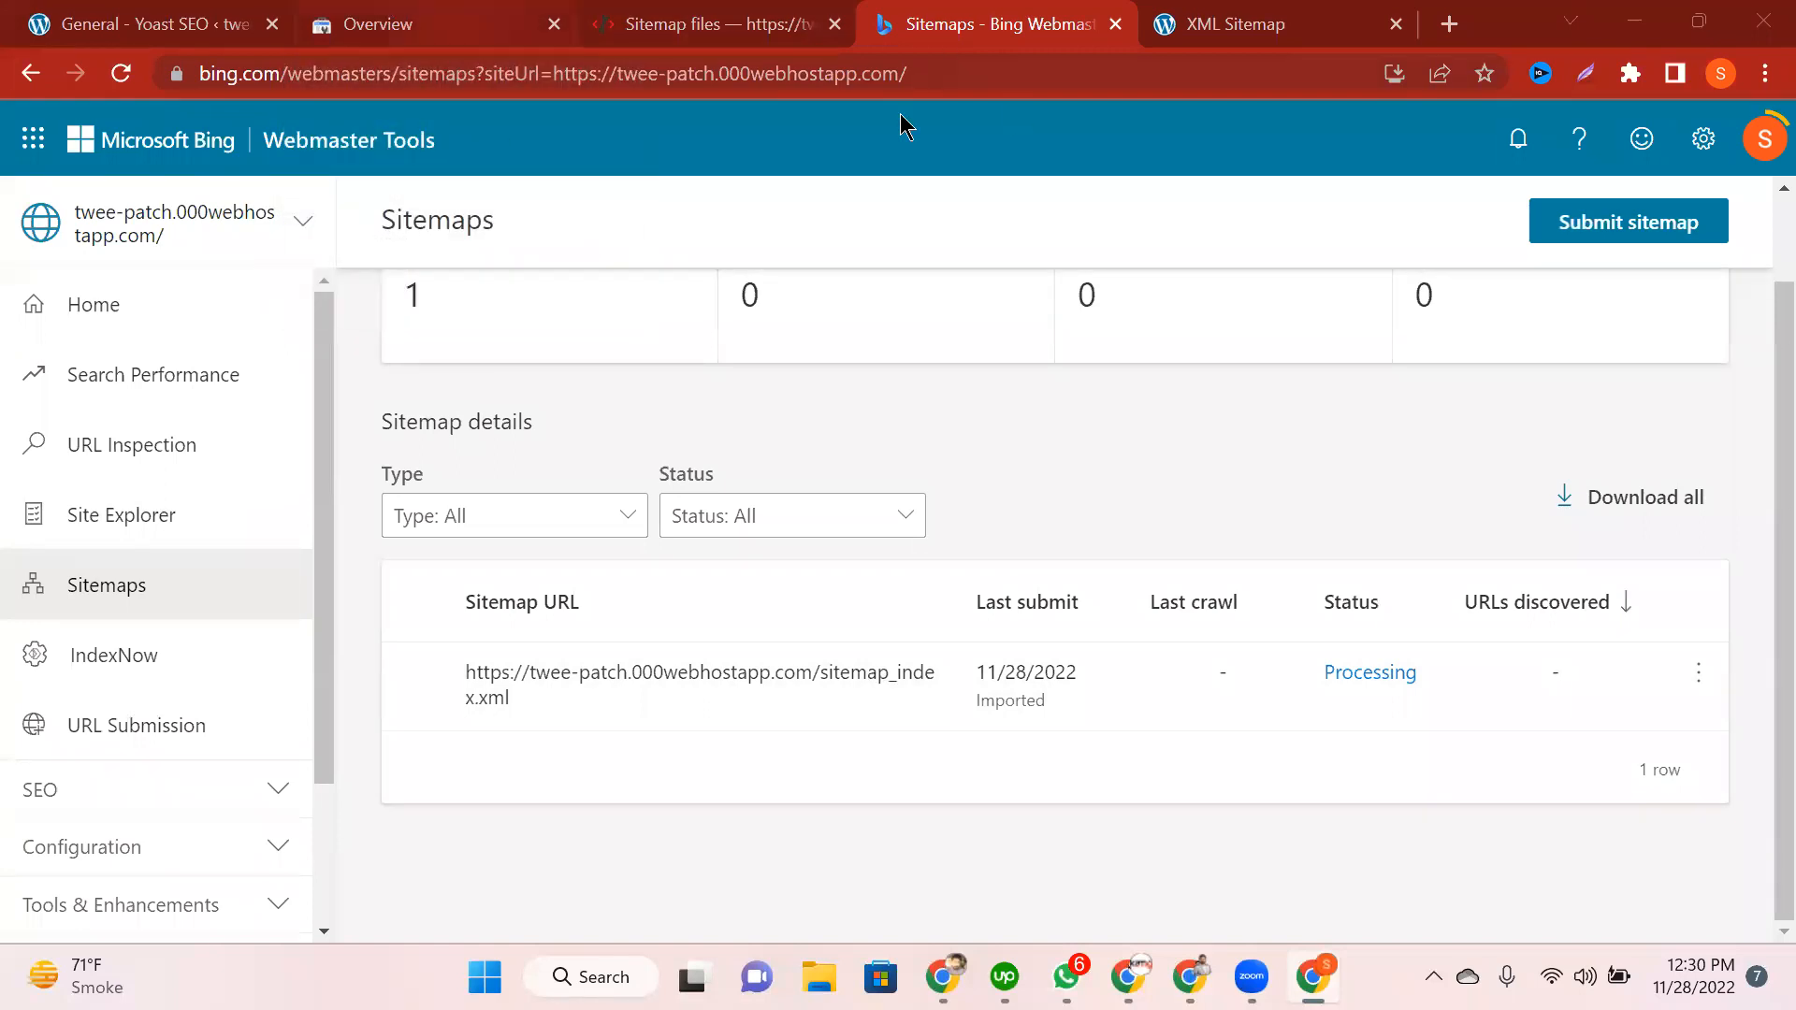
left_click(355, 11)
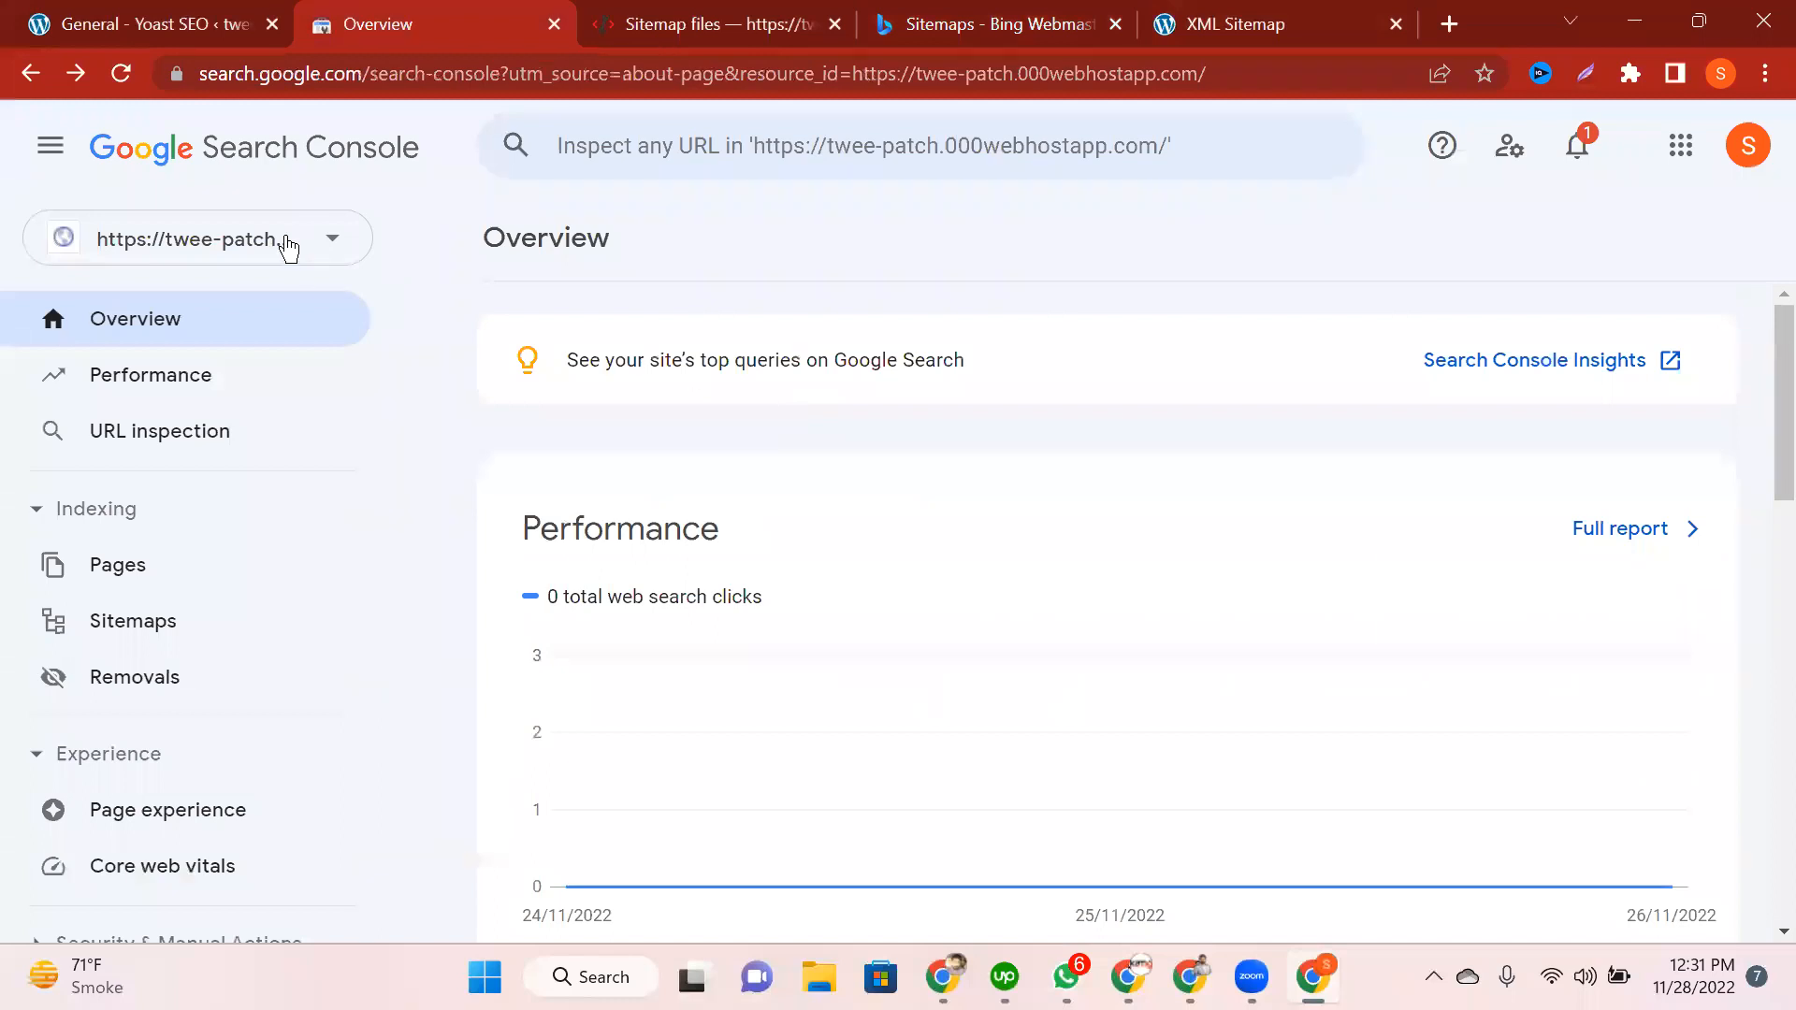
Step: Add the pasted 000webhostapp.com address, trailing path trimmed, as a new URL-prefix property
left_click(288, 248)
left_click(112, 423)
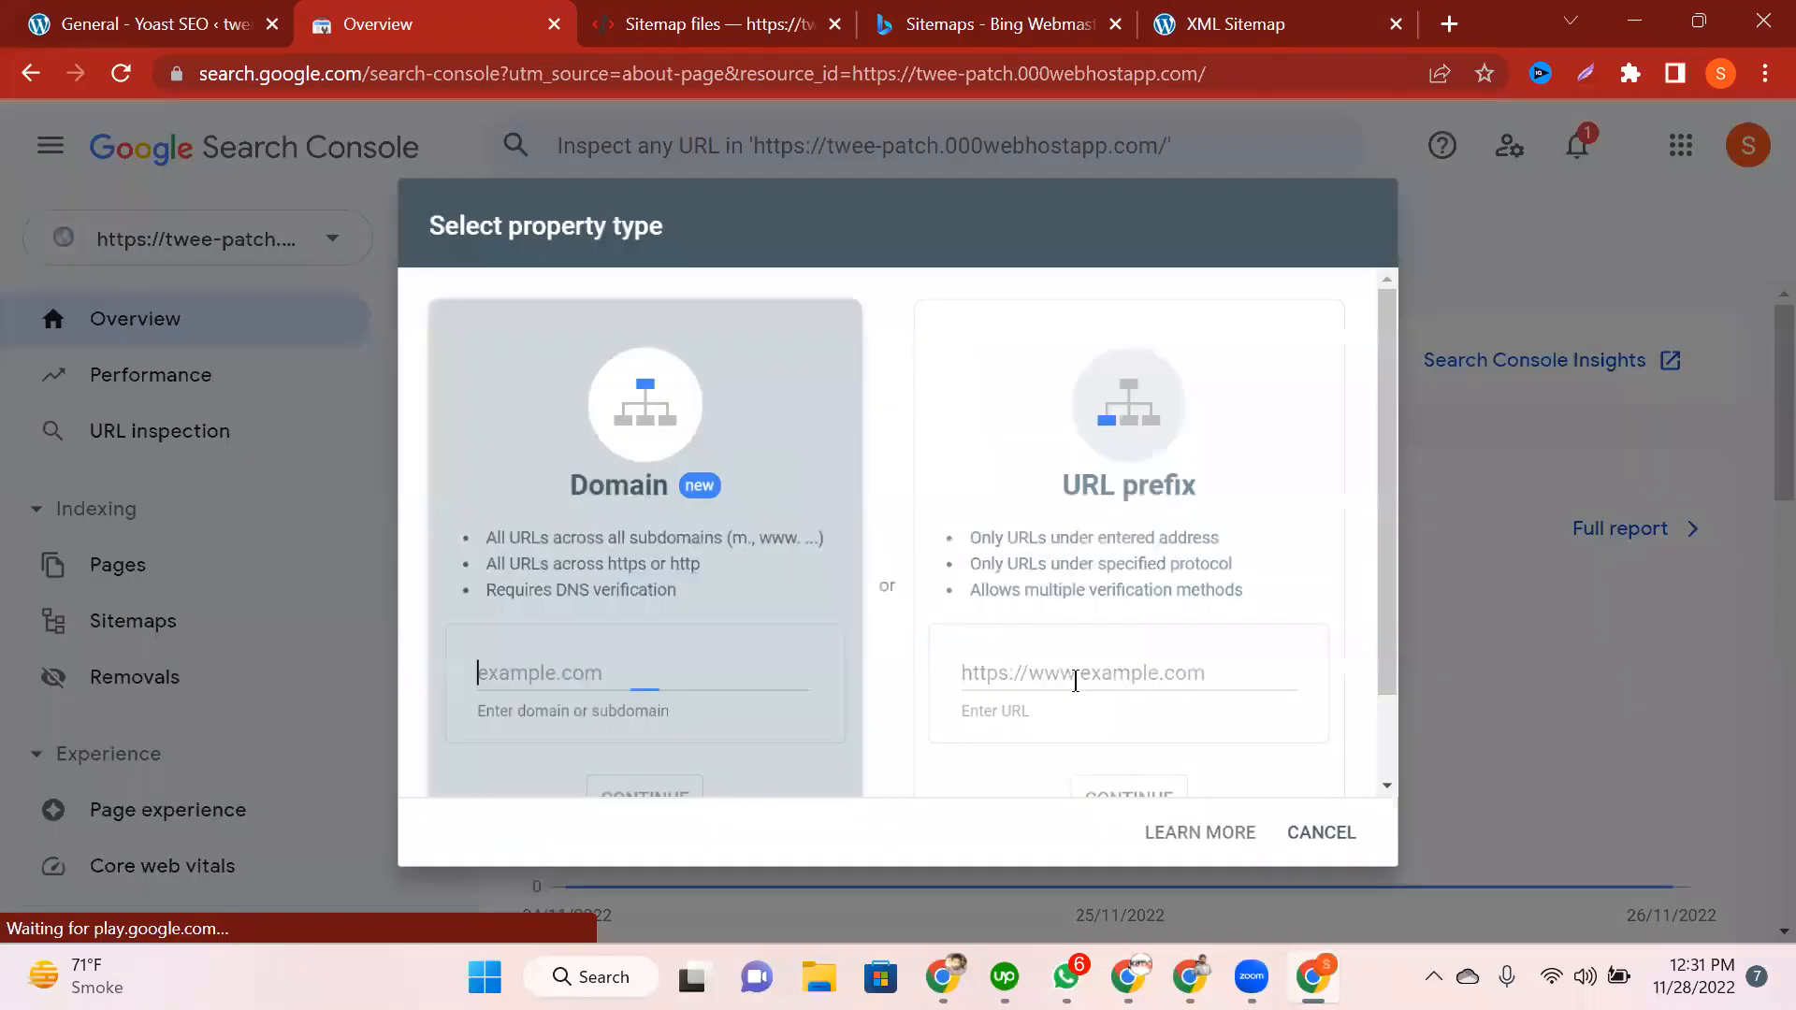
left_click(1077, 689)
key("ctrl+v")
key("BackSpace")
key("BackSpace")
key("BackSpace")
key("BackSpace")
key("BackSpace")
key("BackSpace")
key("BackSpace")
key("BackSpace")
key("BackSpace")
scroll(1253, 716, "down", 2)
left_click(1173, 711)
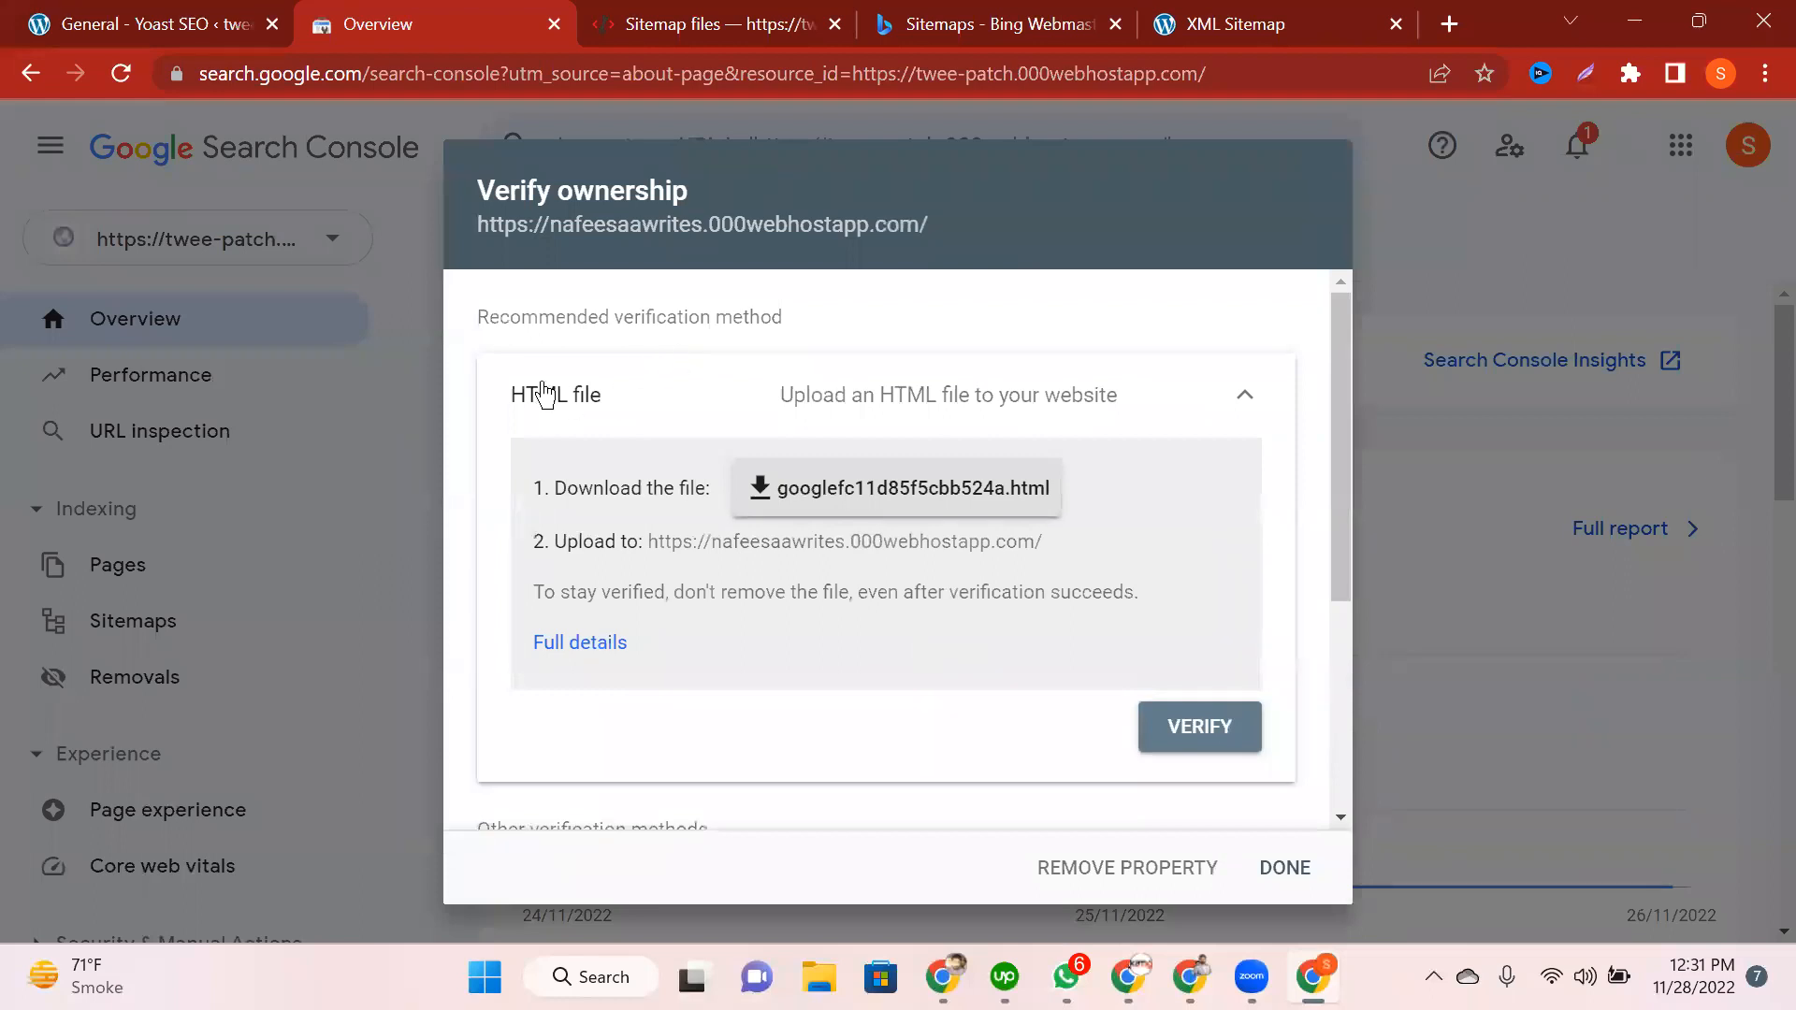
Step: Copy the HTML tag verification code and compare it with Yoast's saved Google code
left_click(1216, 409)
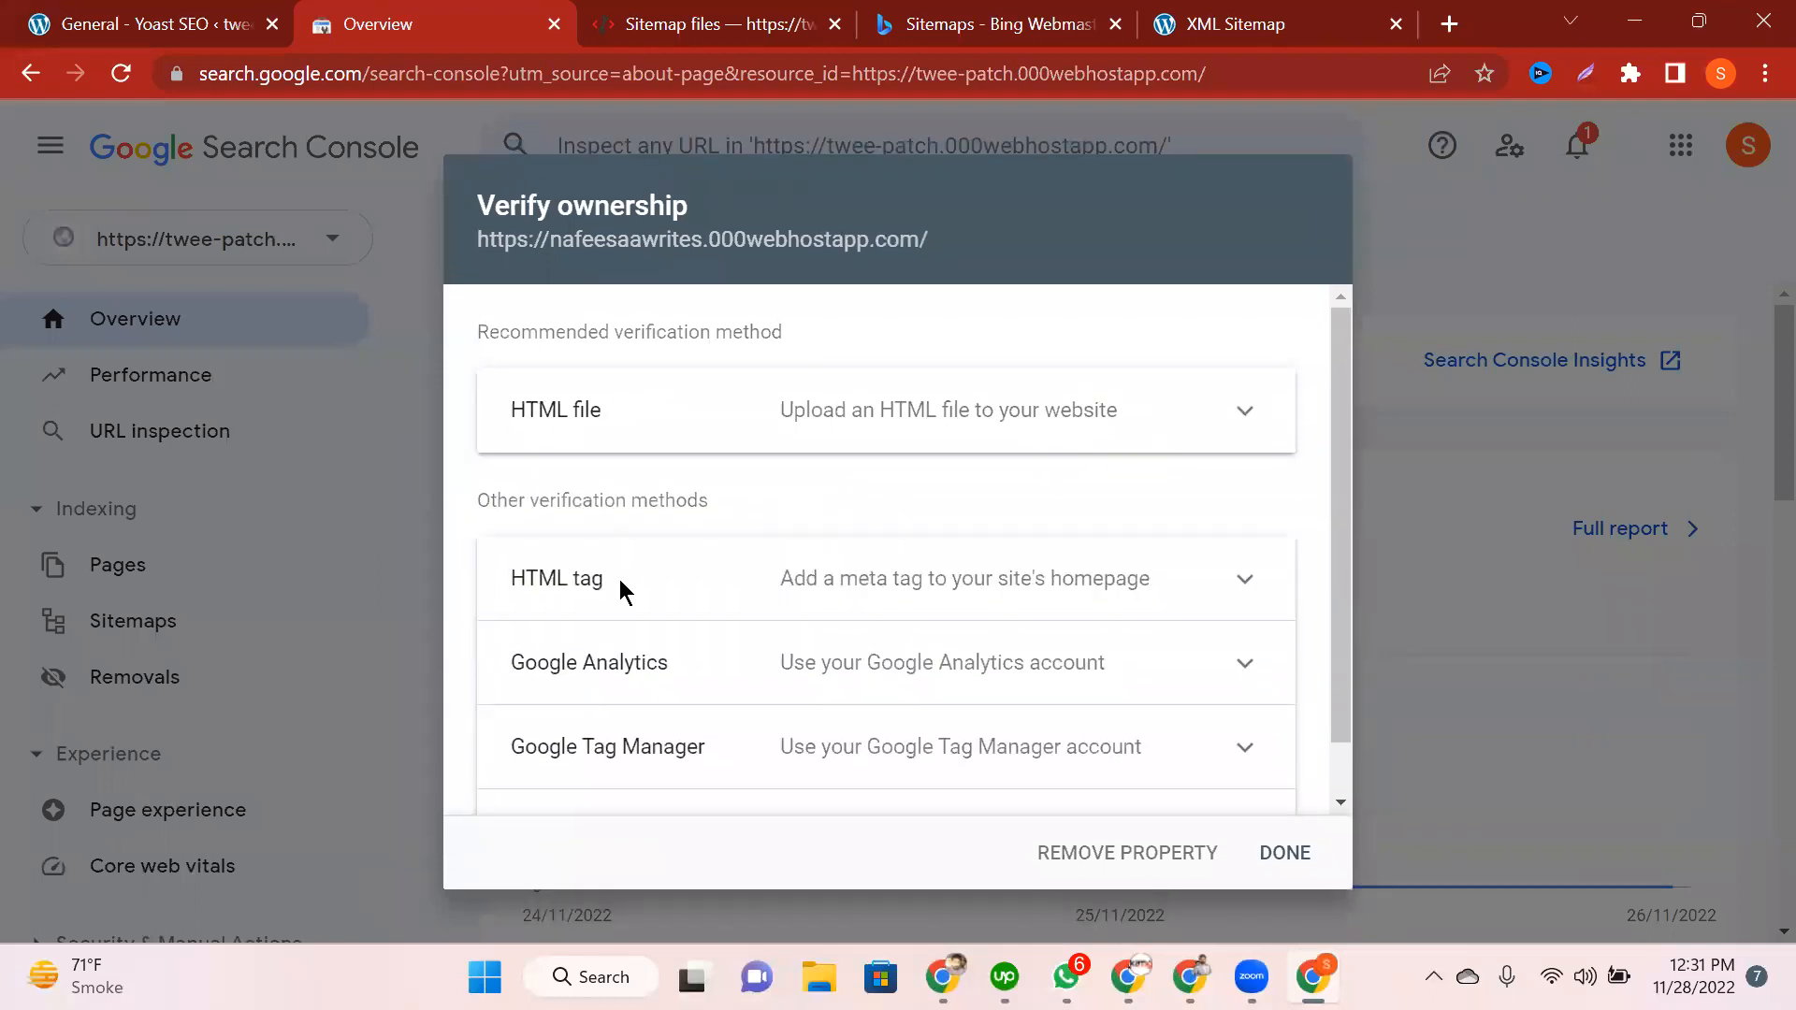
left_click(620, 589)
left_click(1220, 529)
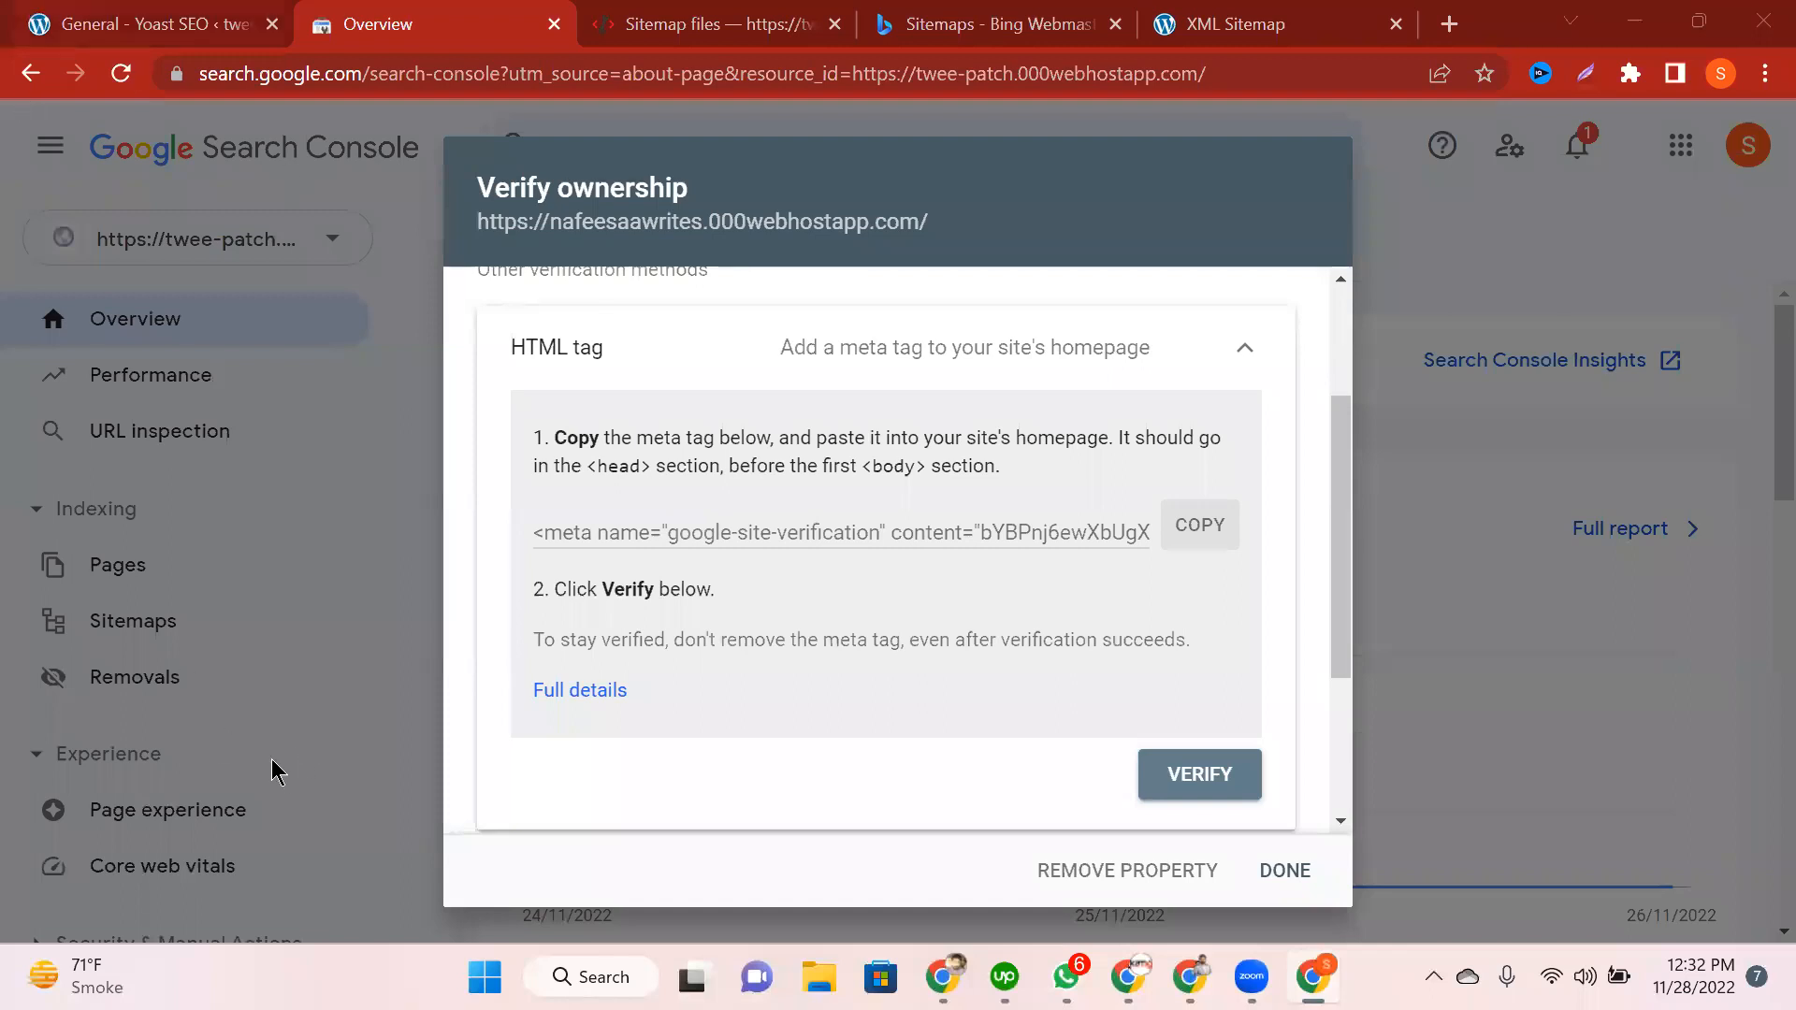
key("ctrl+1")
scroll(320, 601, "down", 1)
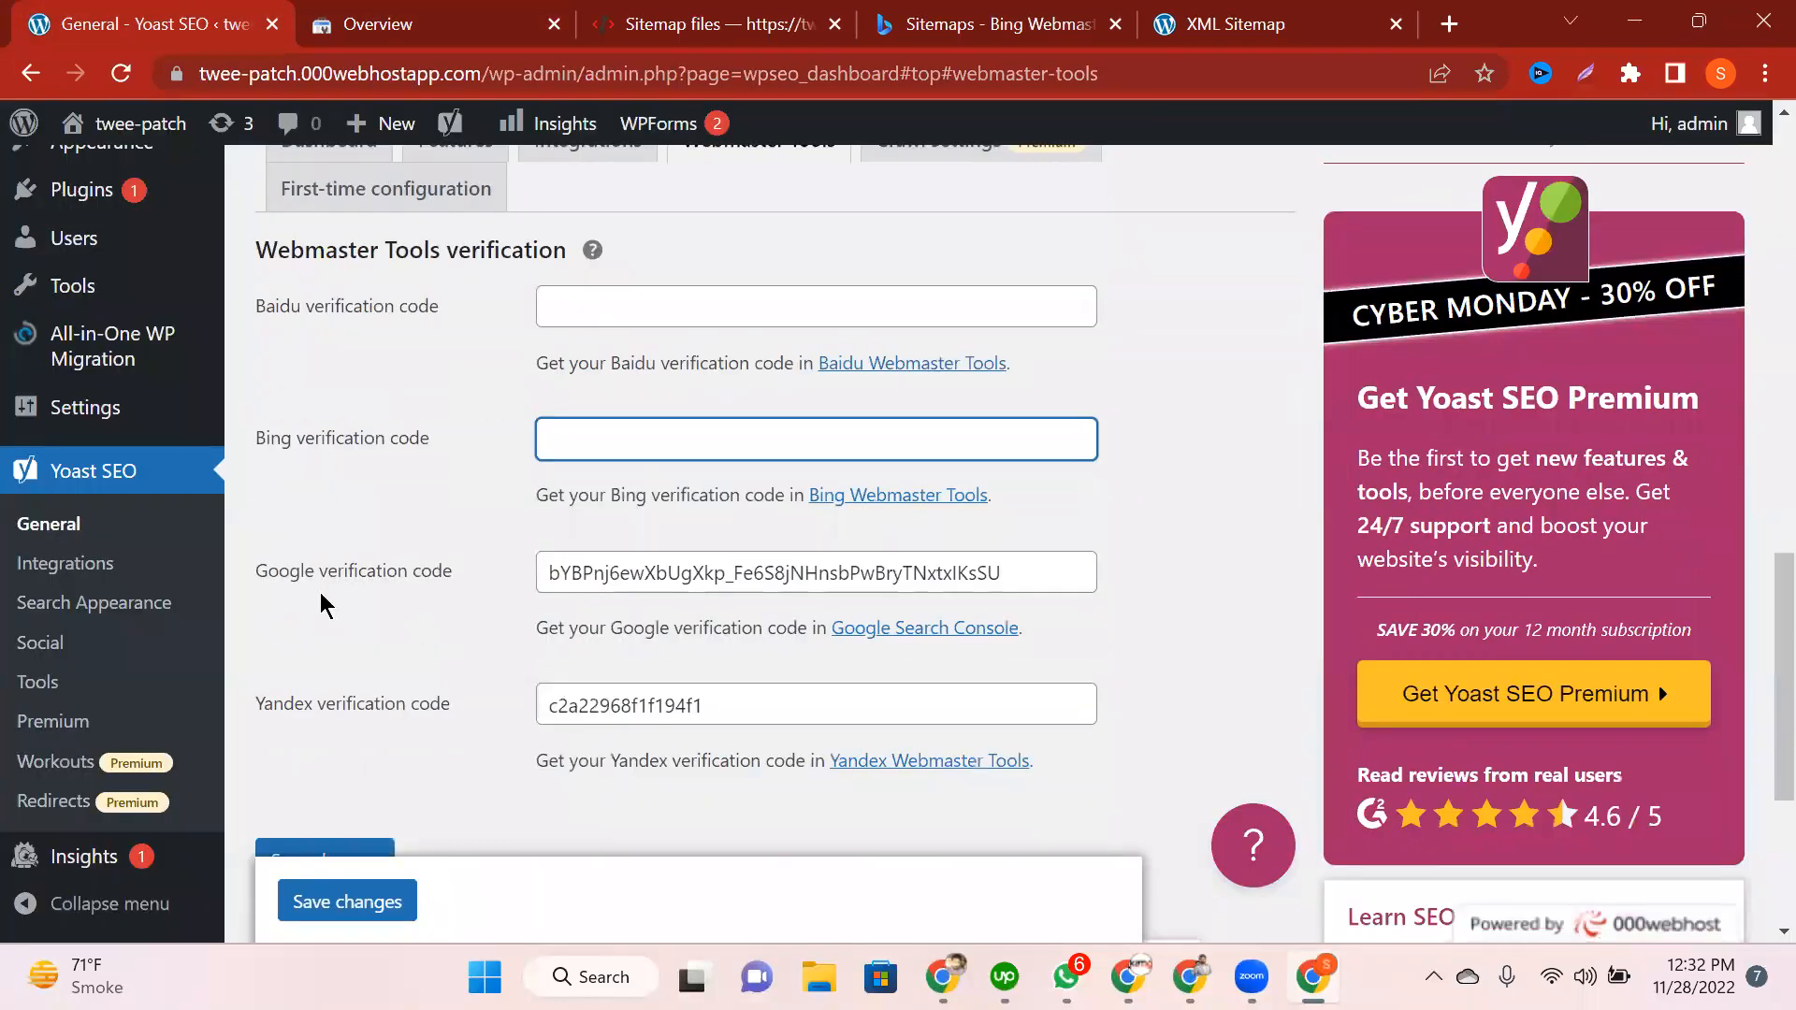
left_click(505, 579)
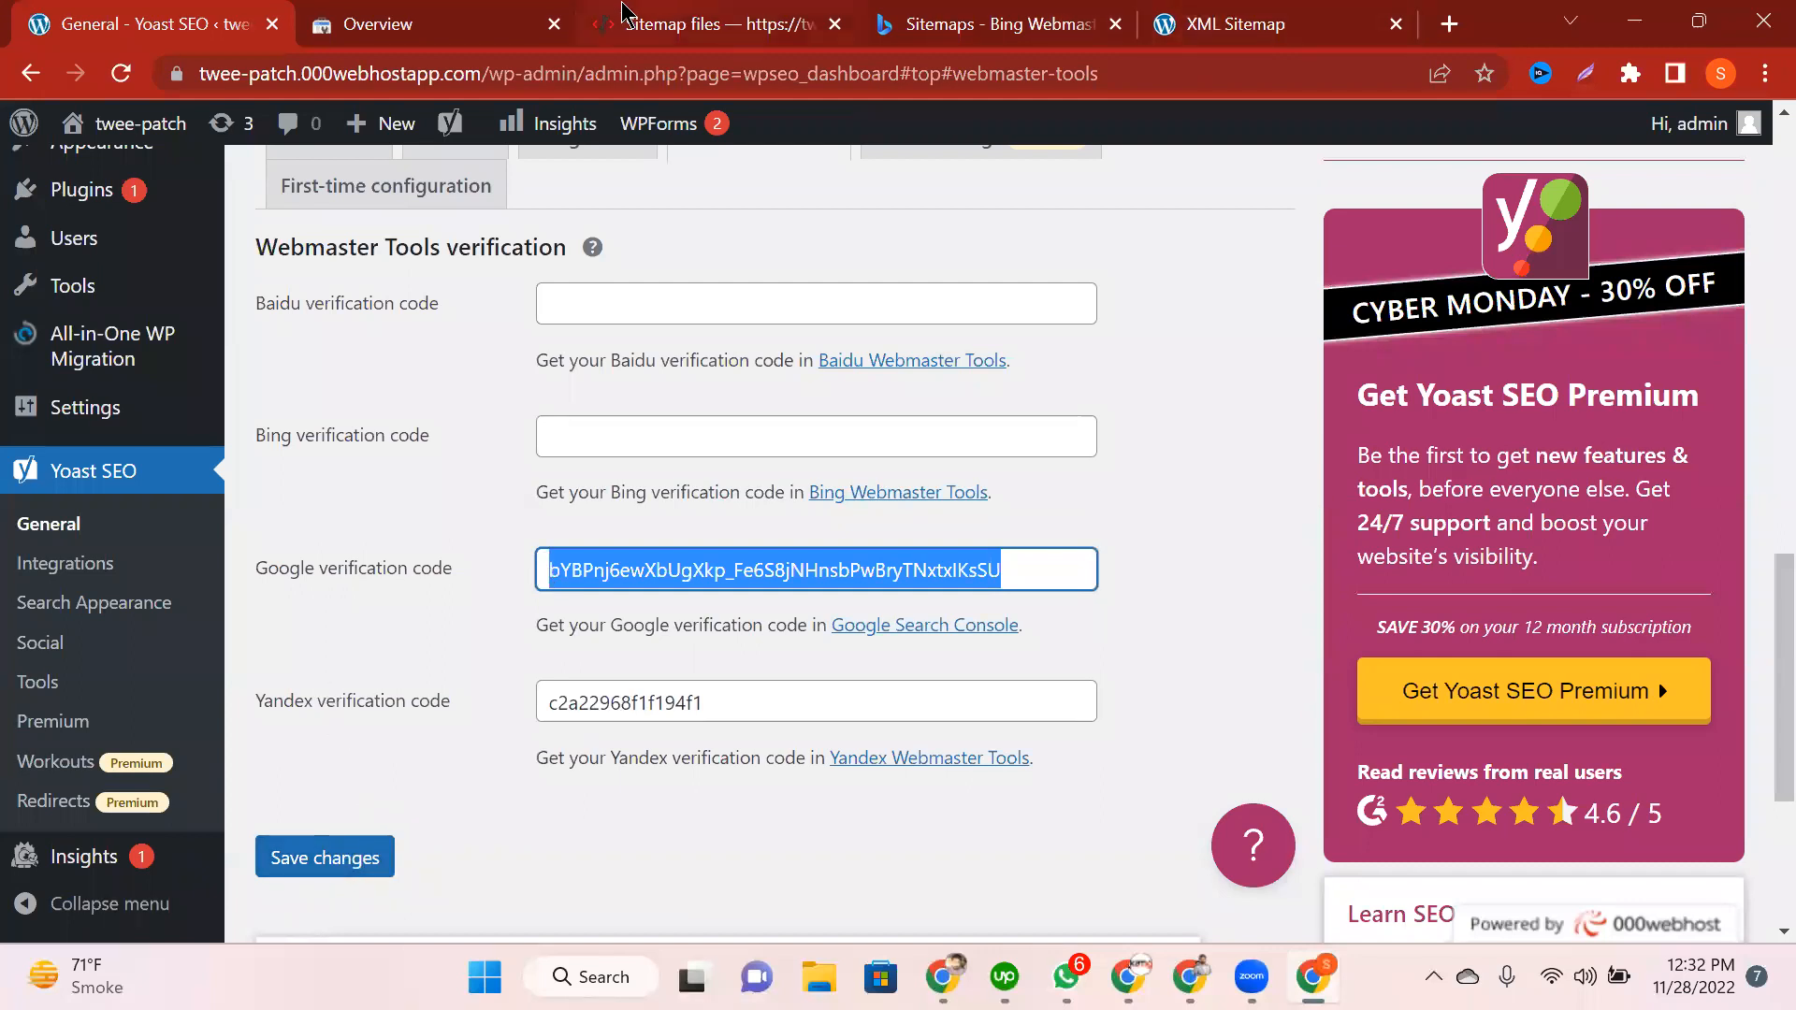
left_click(496, 14)
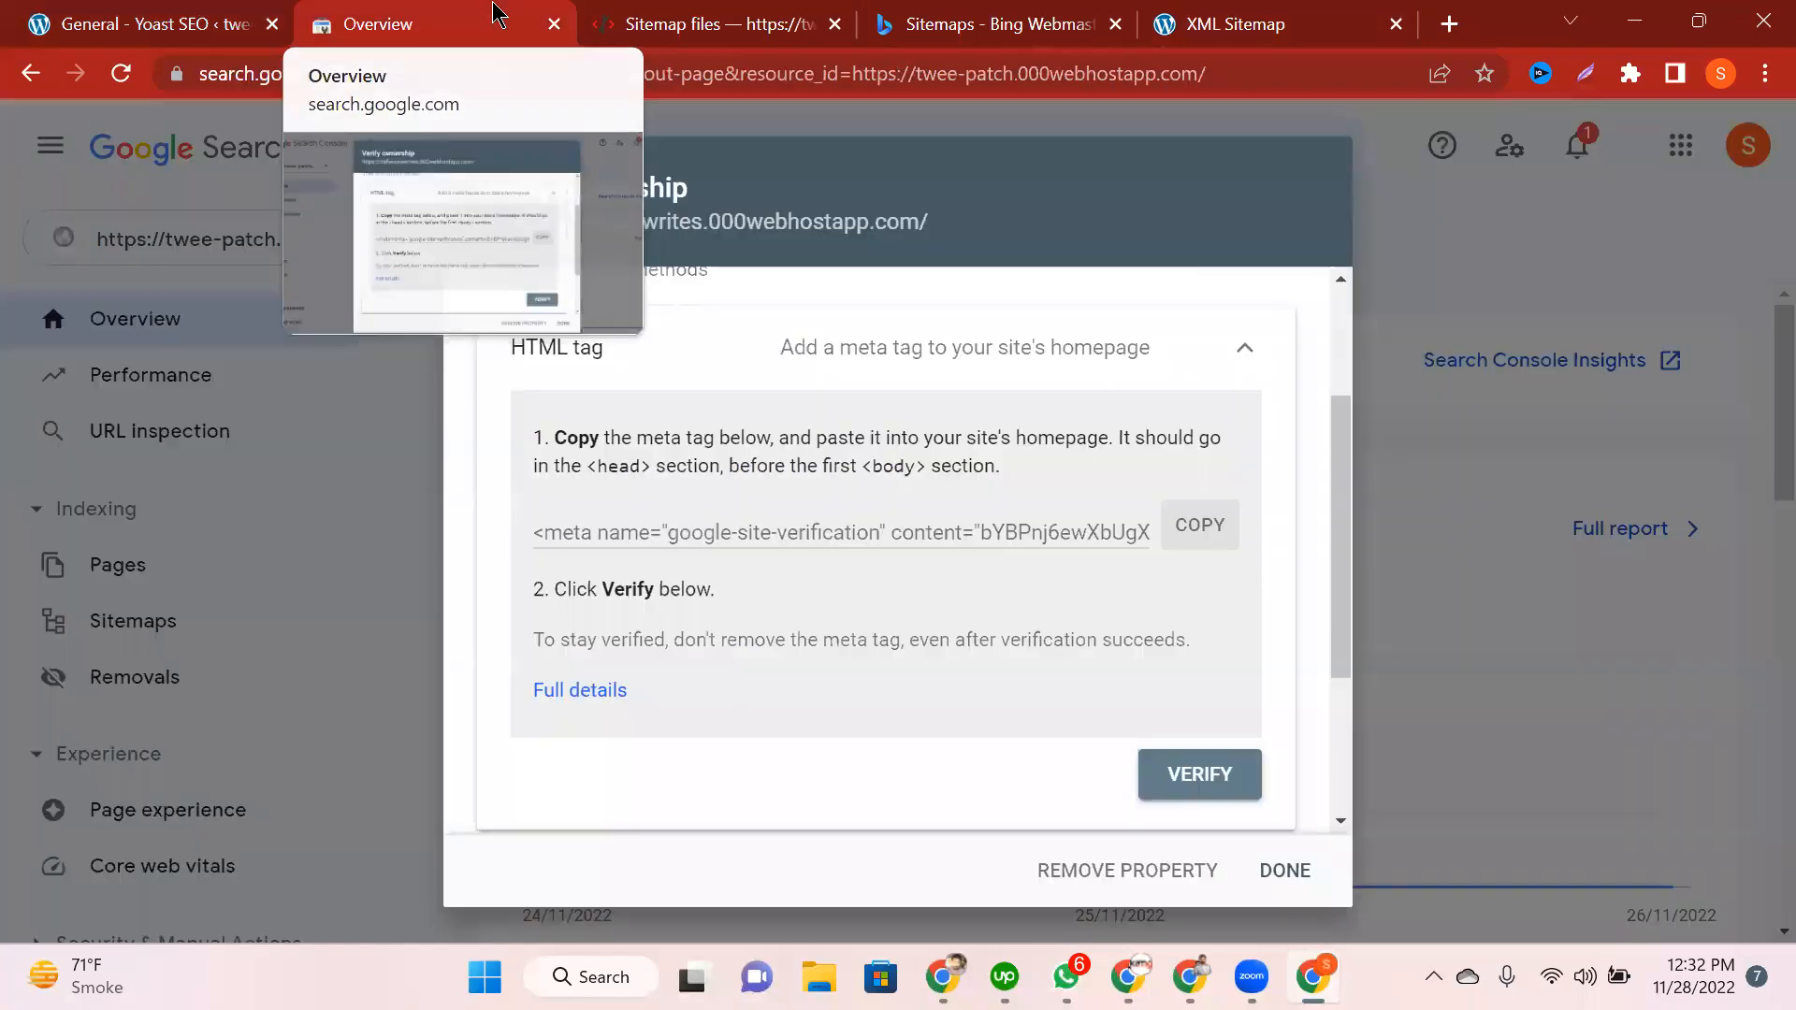
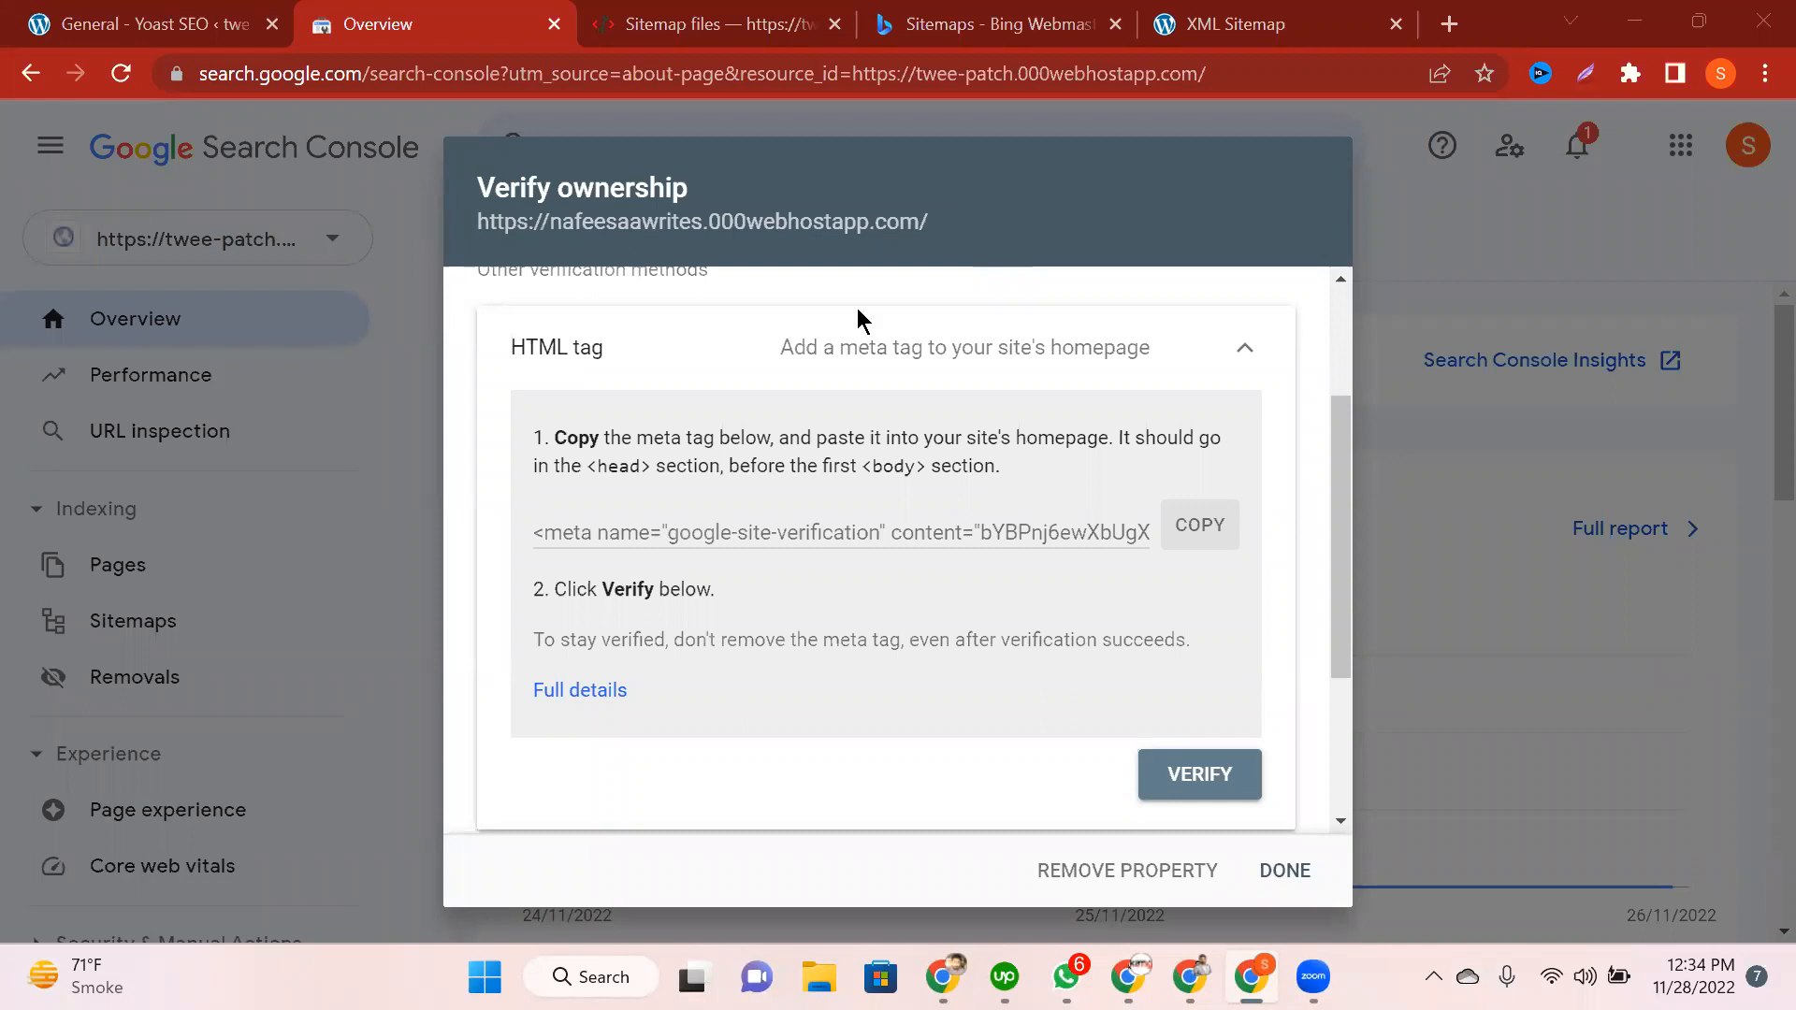
Step: Try verifying ownership with the HTML meta tag, inspect the tag found, and dismiss the failure
left_click(1222, 793)
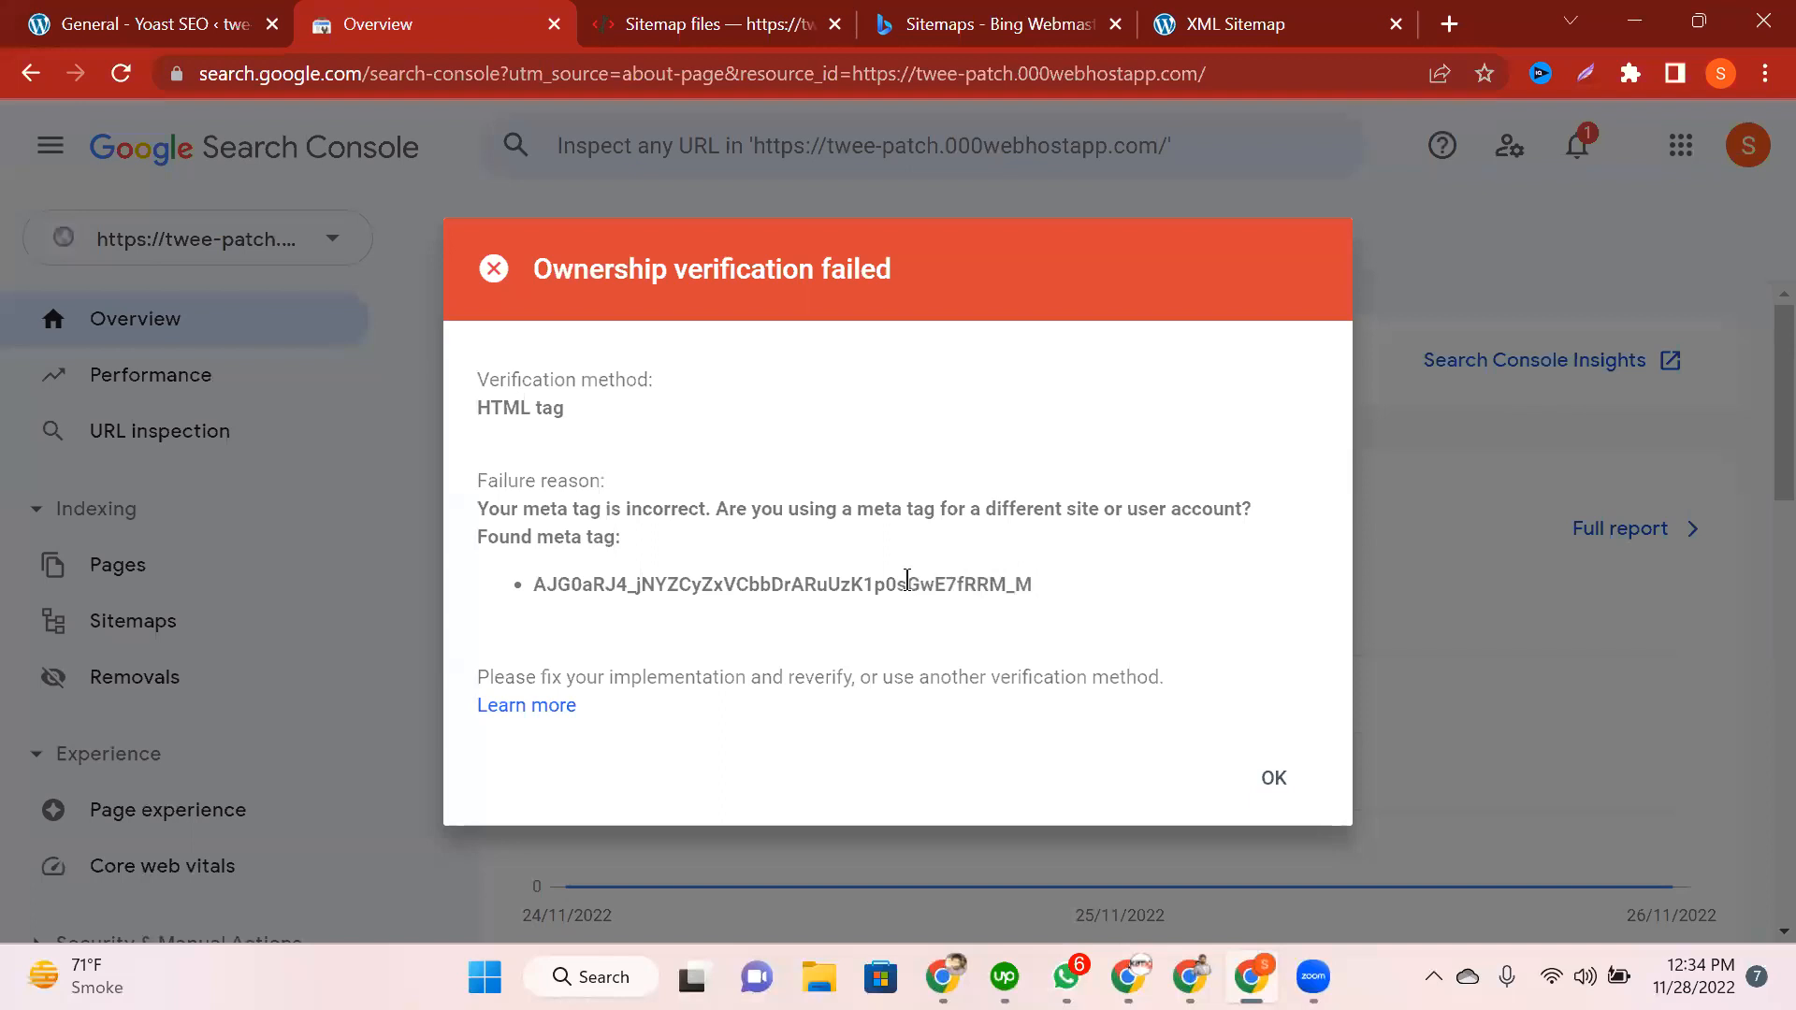
double_click(550, 577)
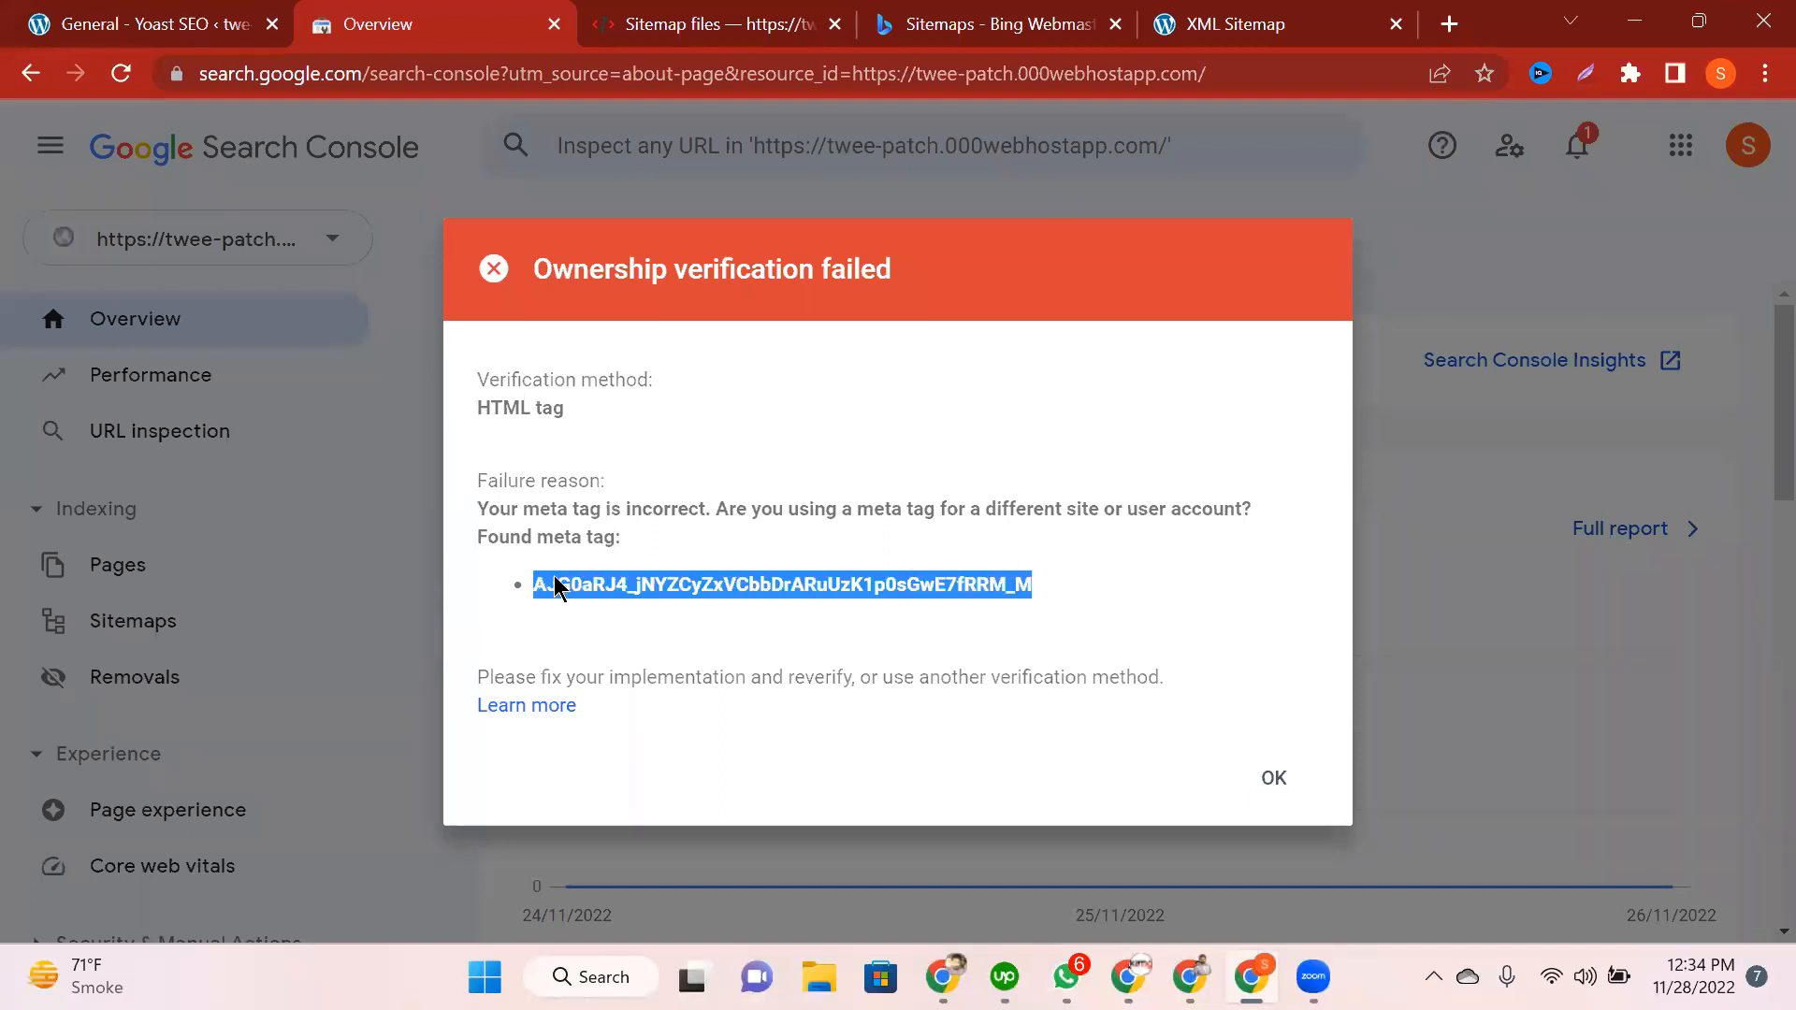
left_click(717, 639)
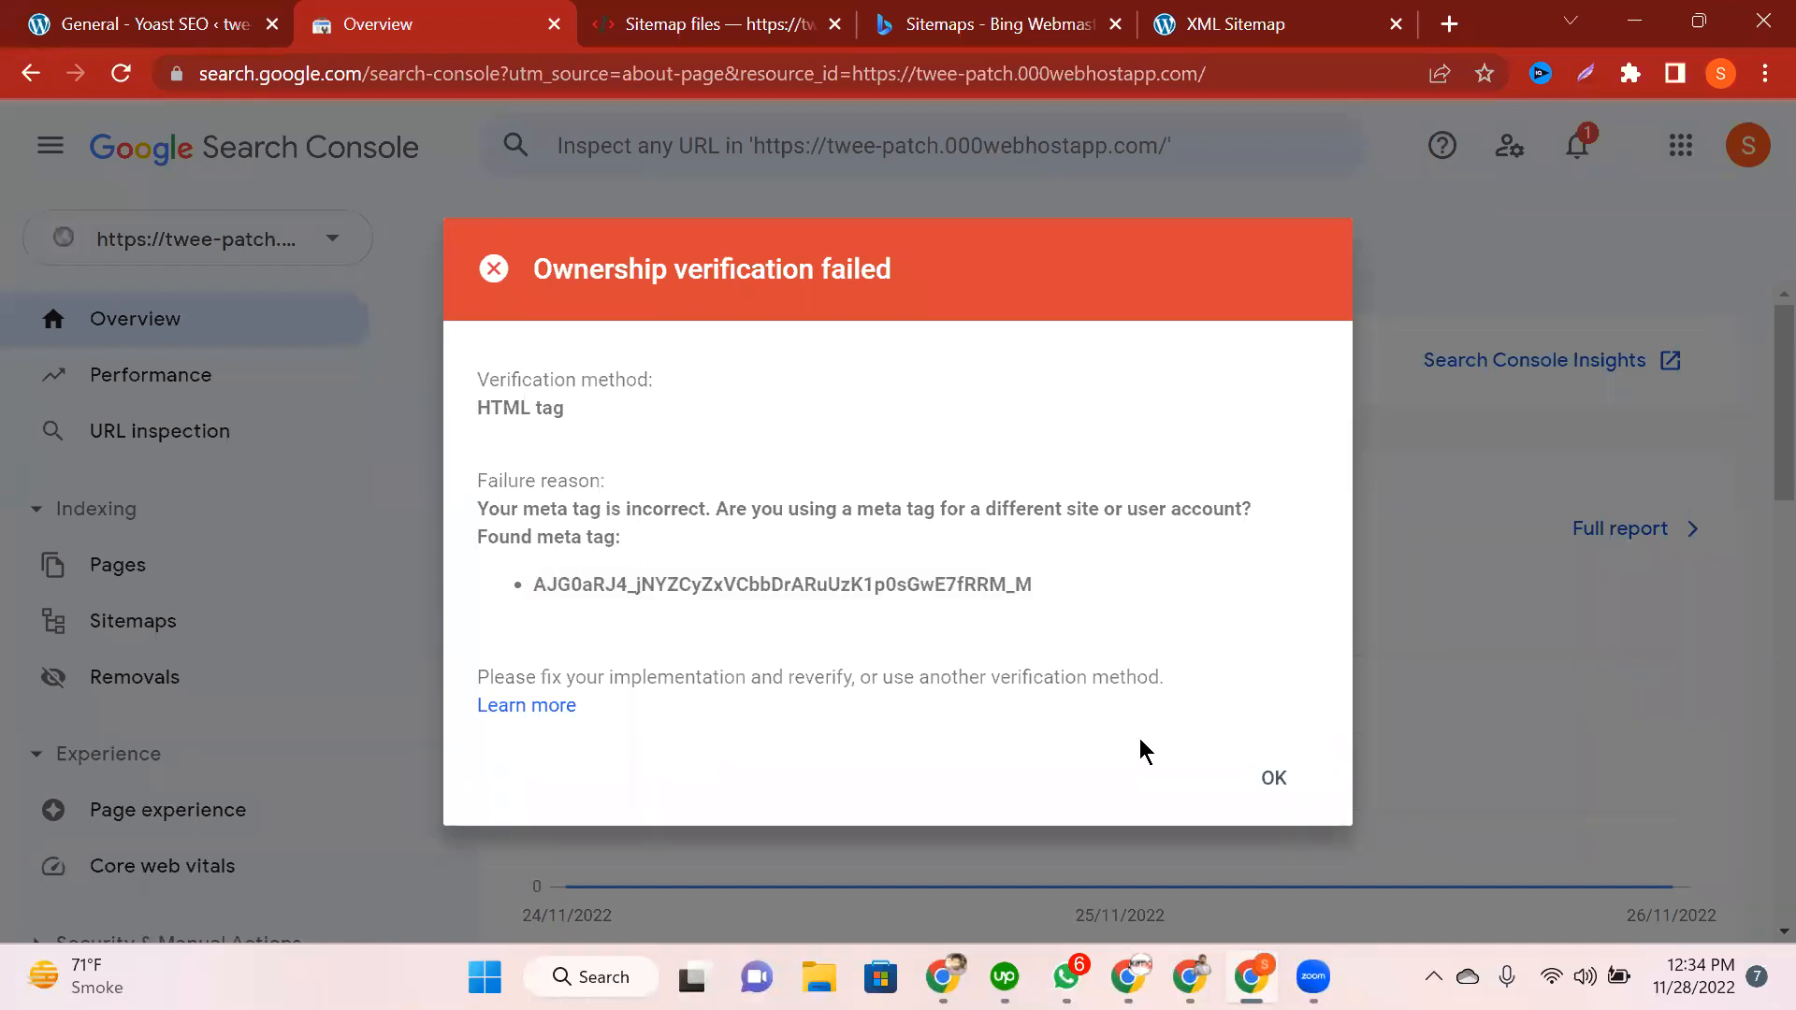
left_click(1273, 778)
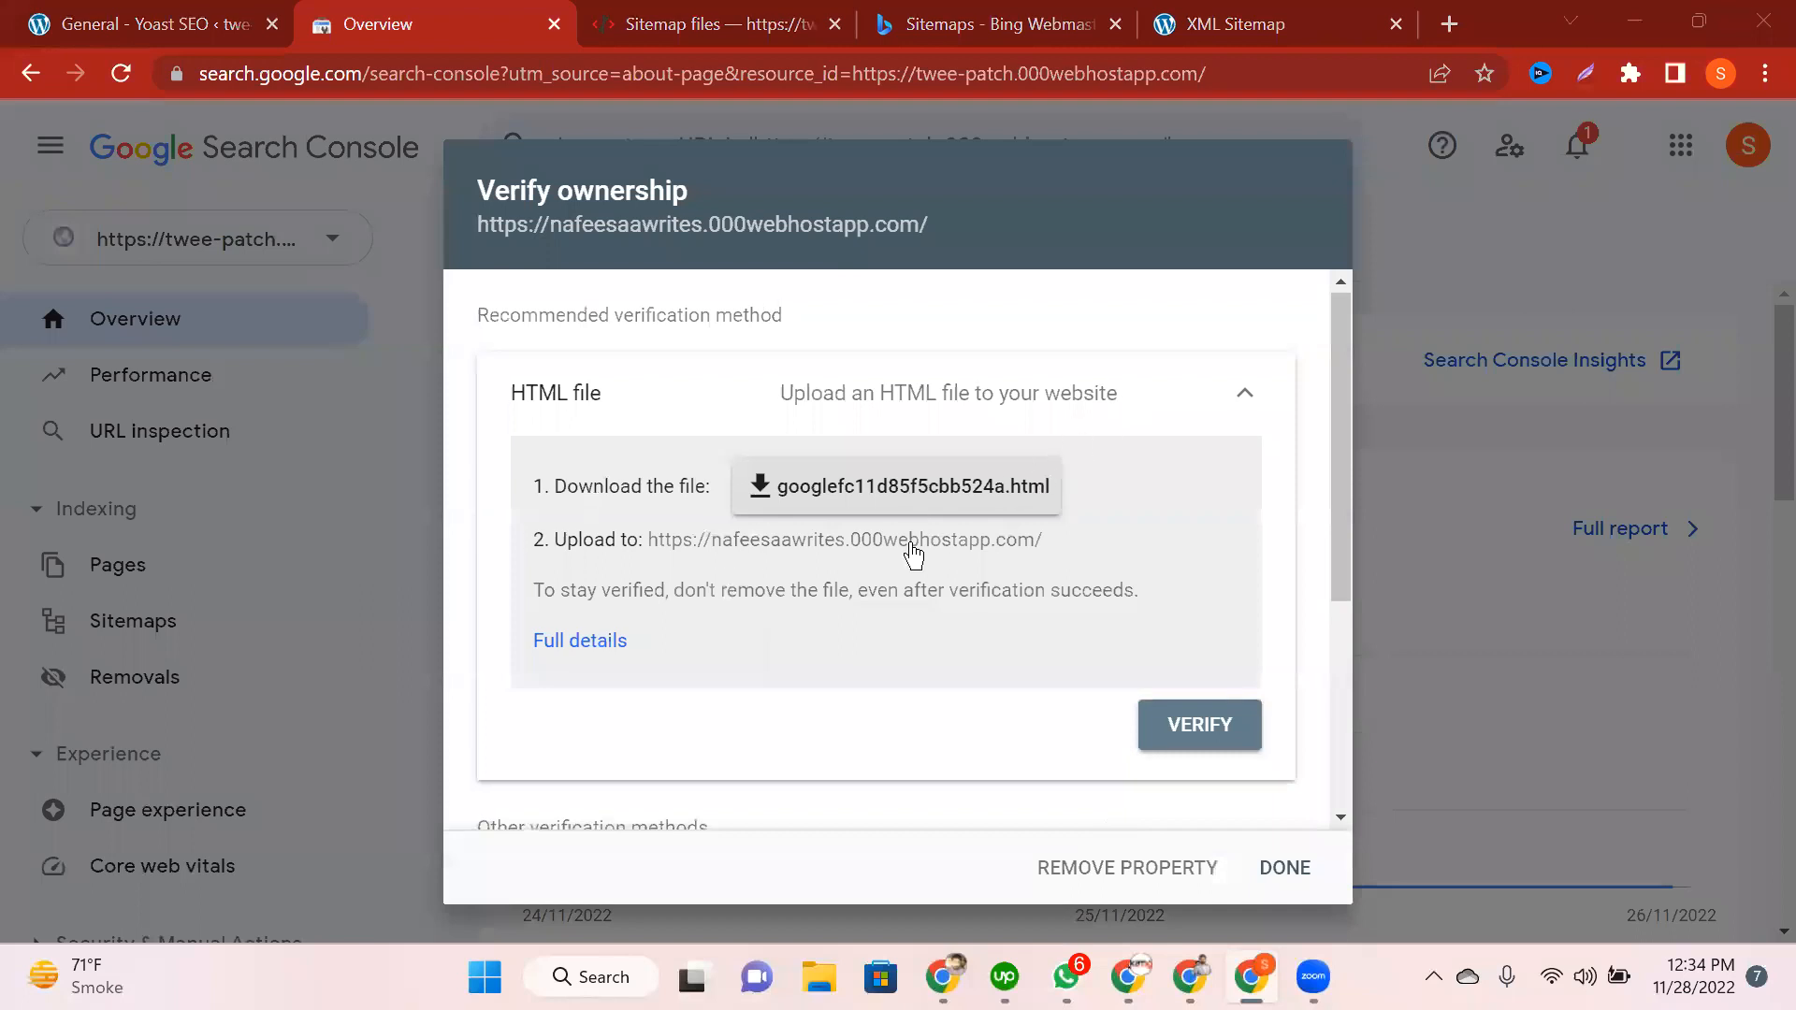
Step: Expand the HTML tag method and copy its verification meta tag to the clipboard
scroll(862, 596, "down", 3)
left_click(862, 628)
scroll(894, 655, "down", 2)
left_click_drag(1049, 582, 1122, 578)
left_click(1200, 575)
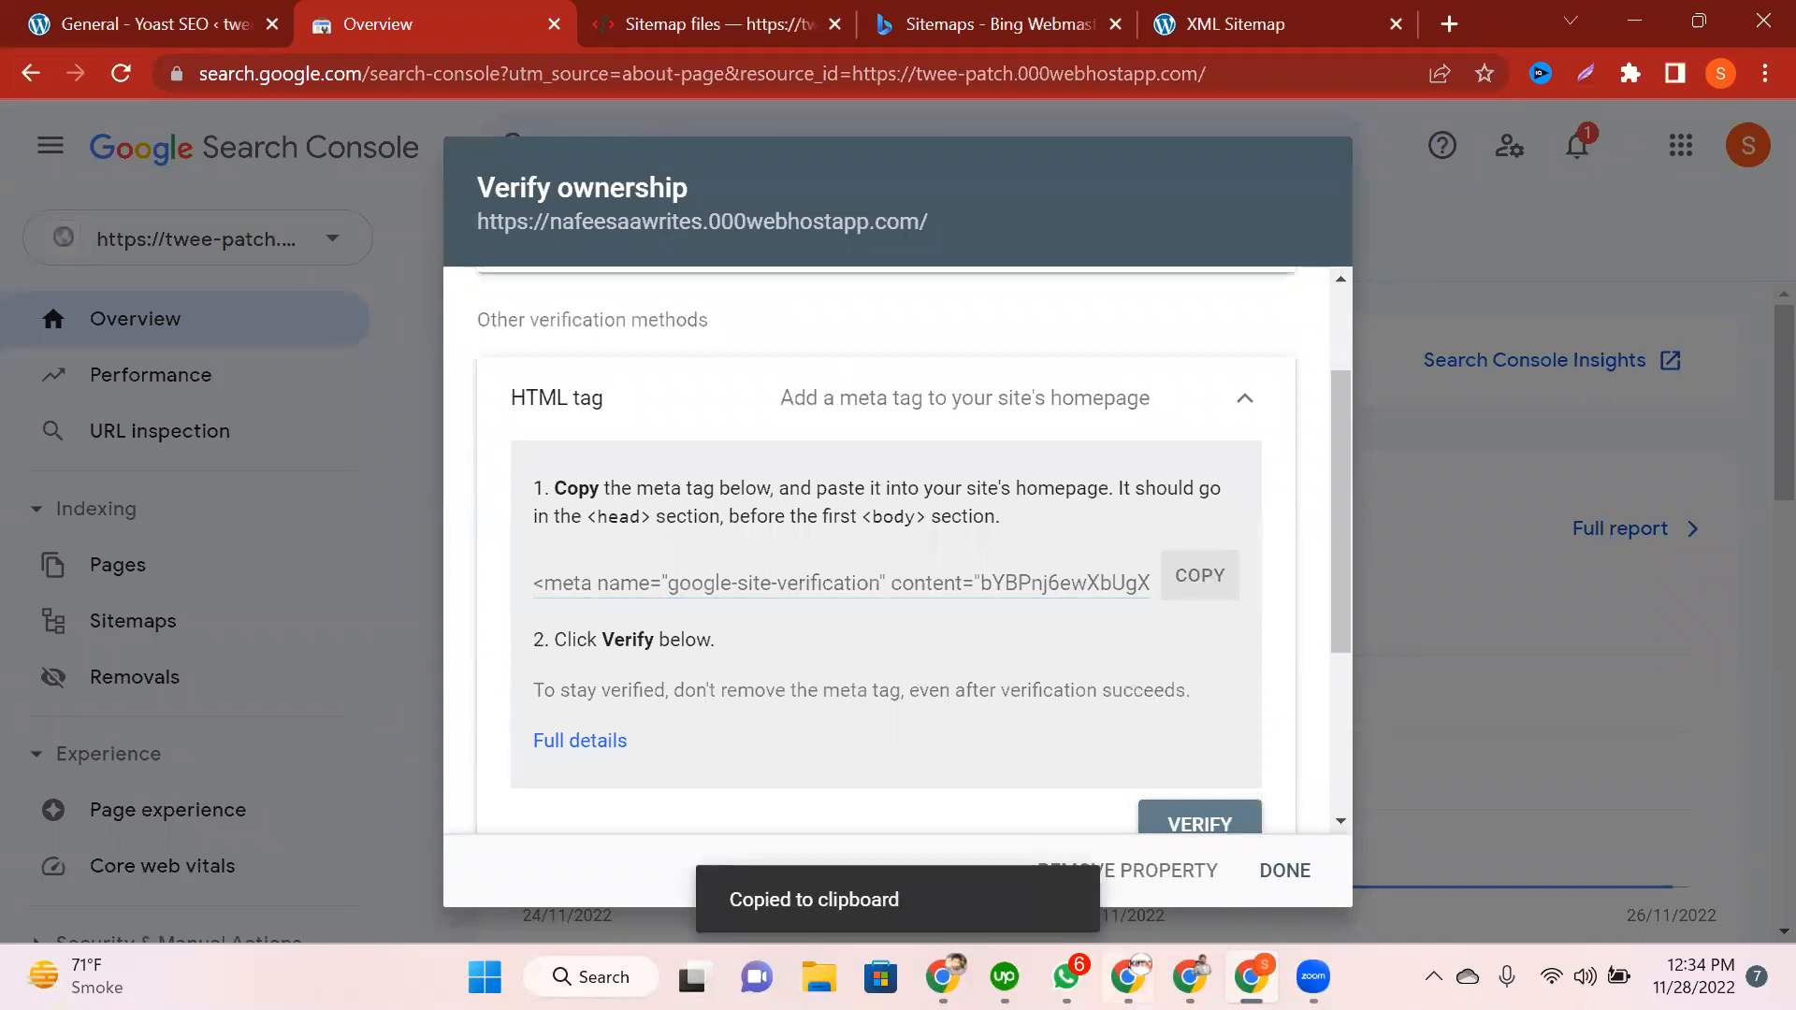
mouse_move(1099, 949)
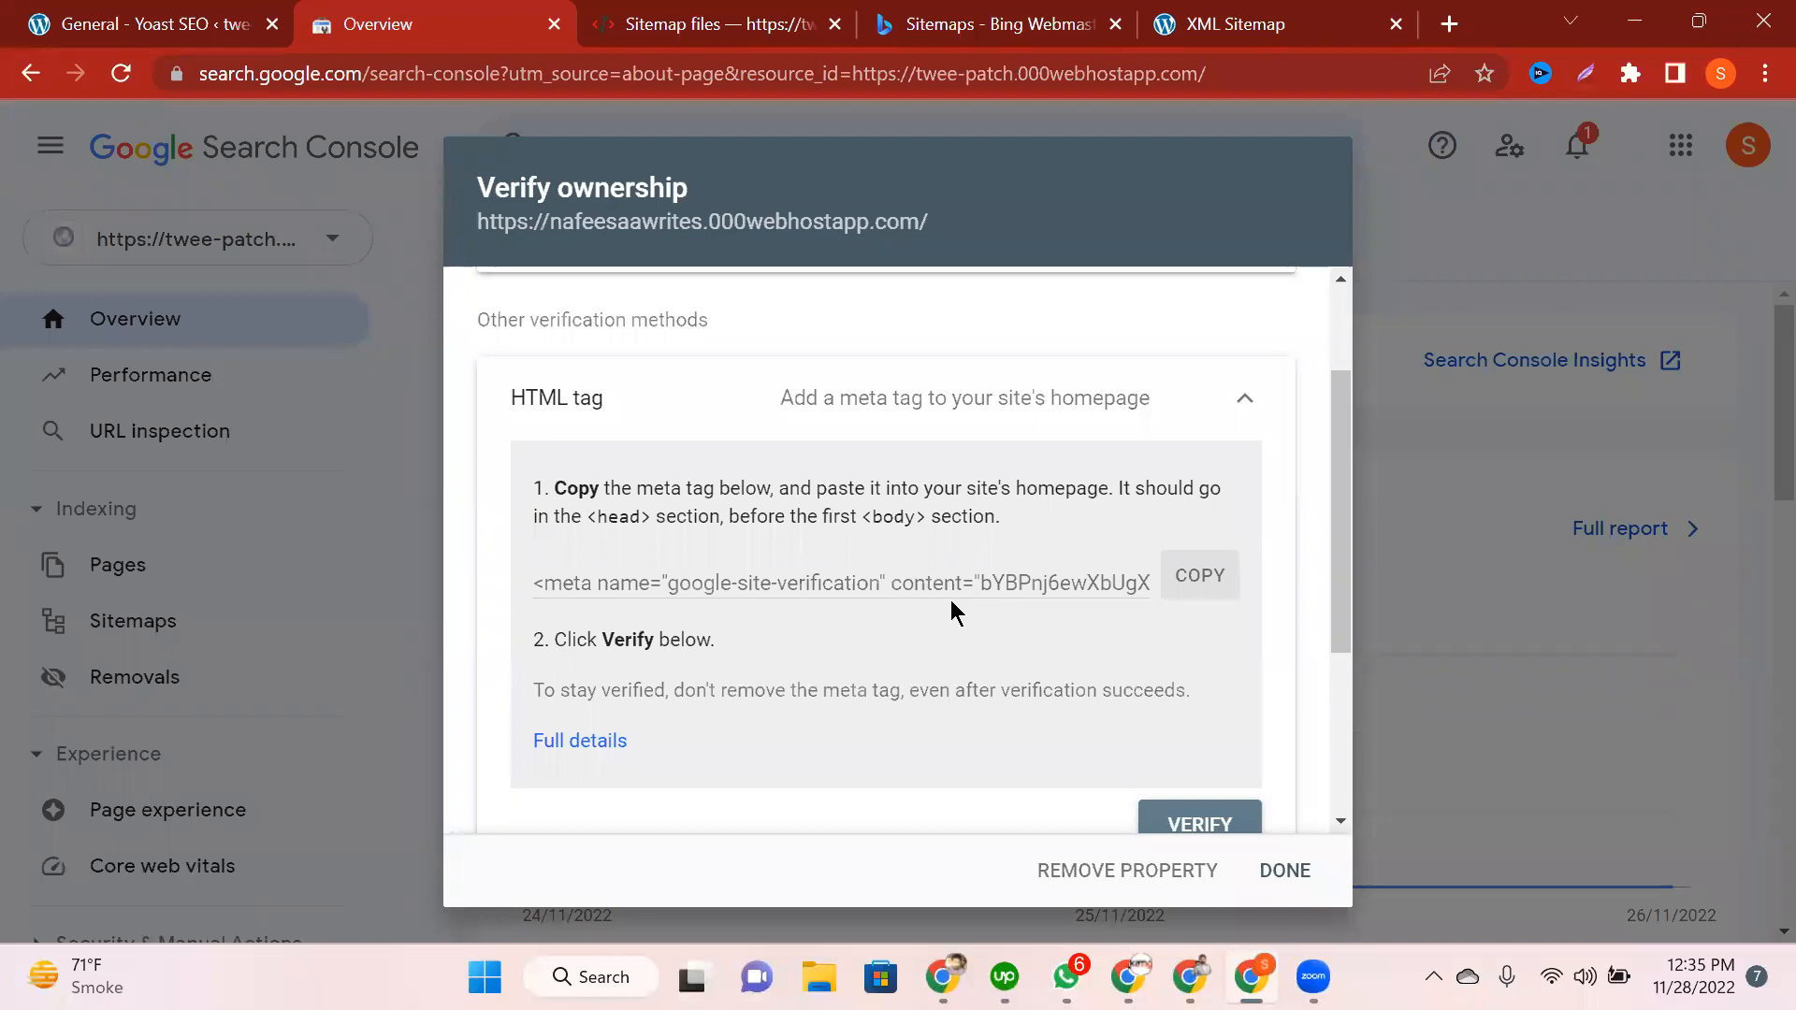
scroll(952, 602, "down", 1)
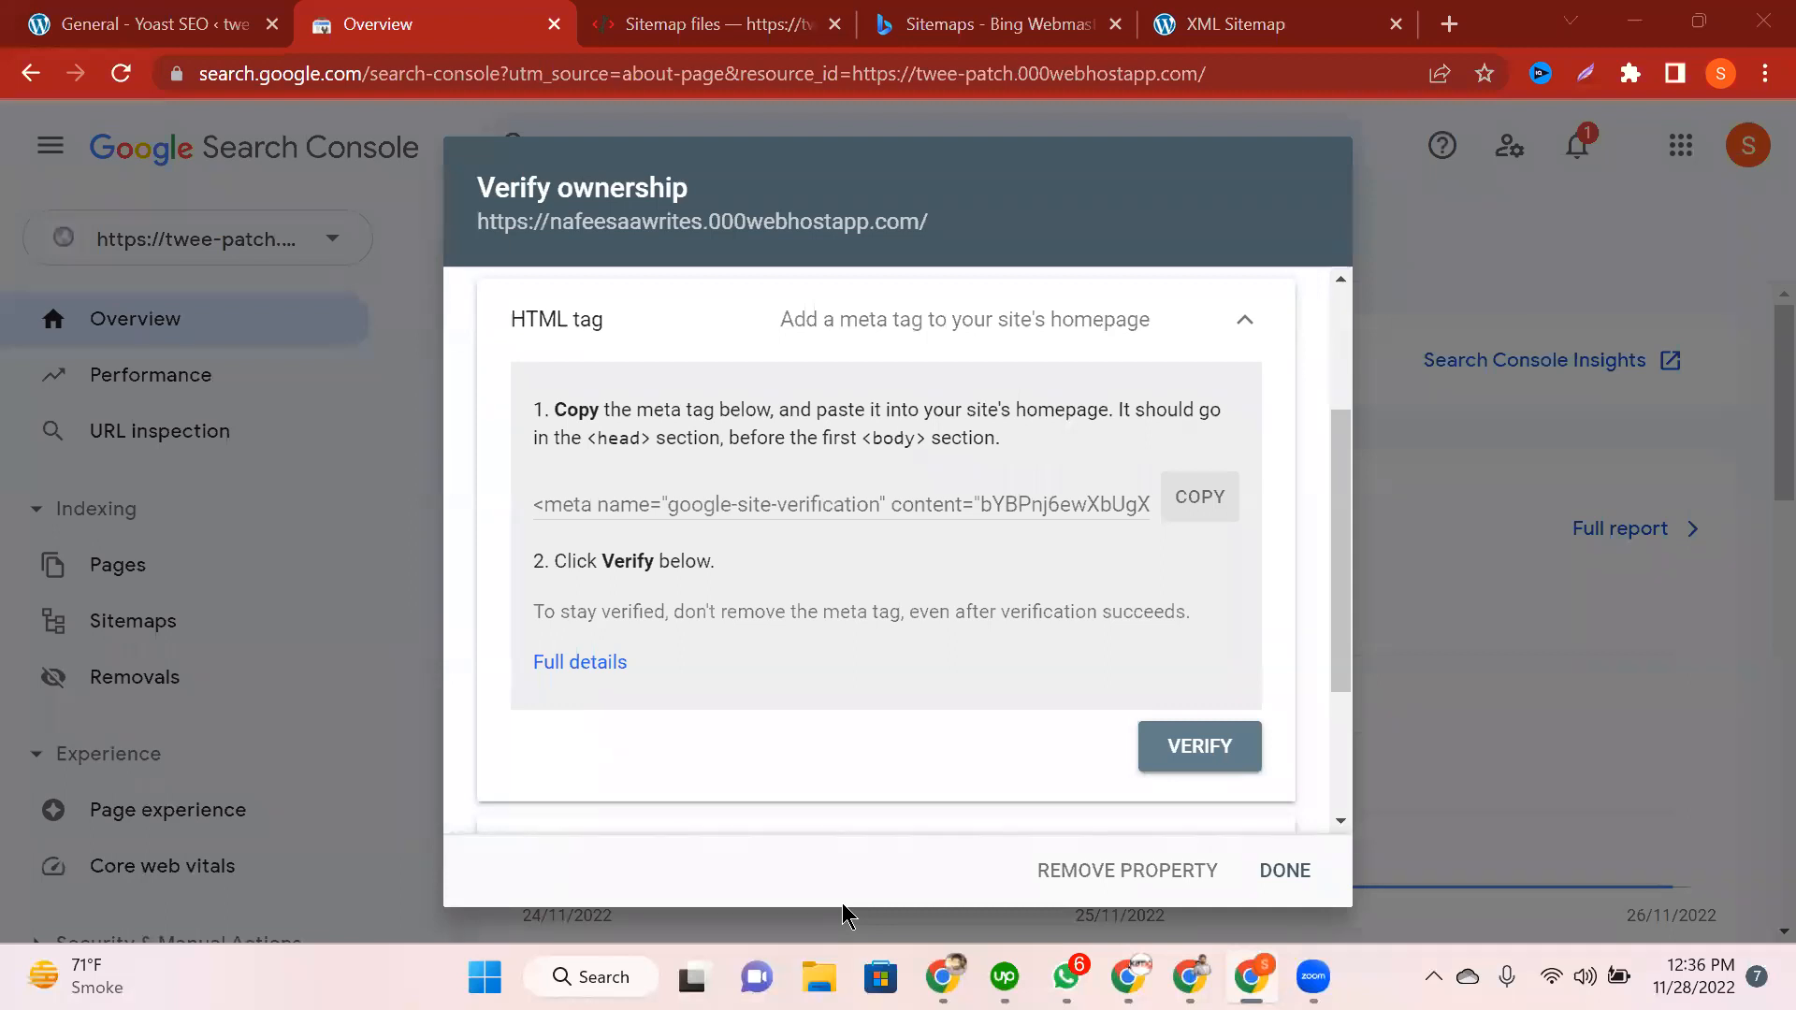
left_click(1449, 24)
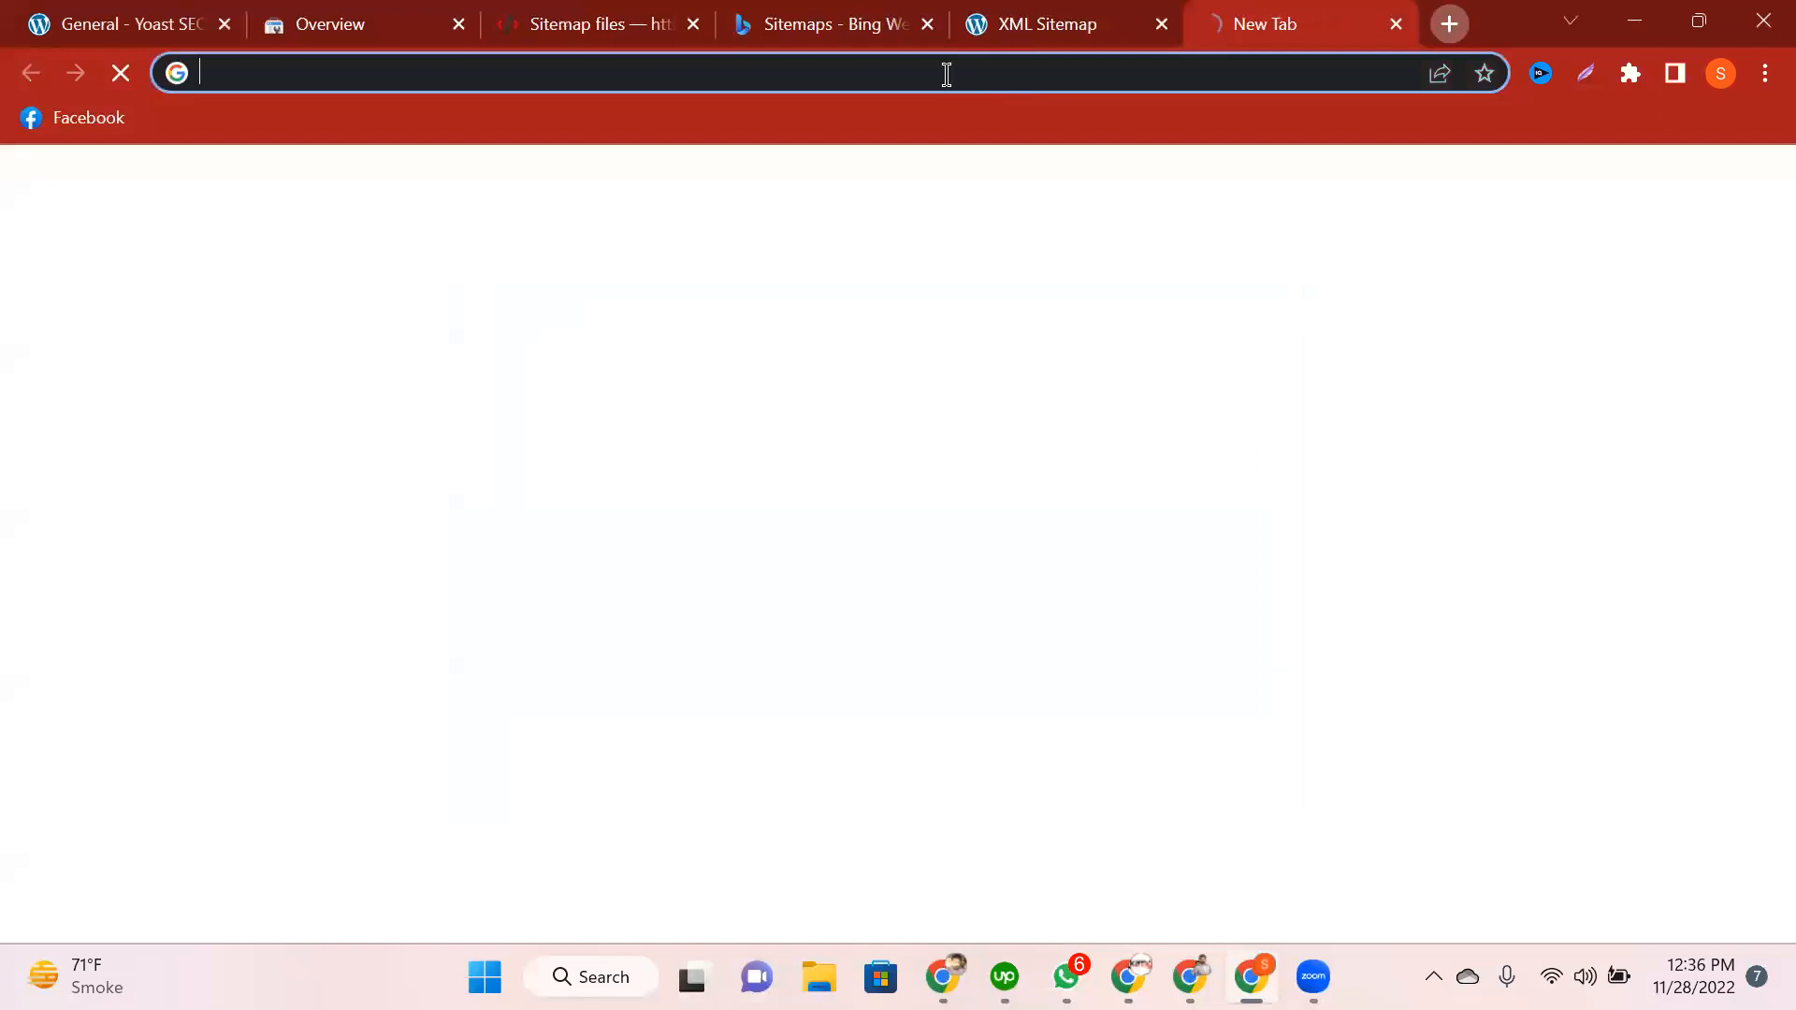
left_click(947, 74)
type("google.com")
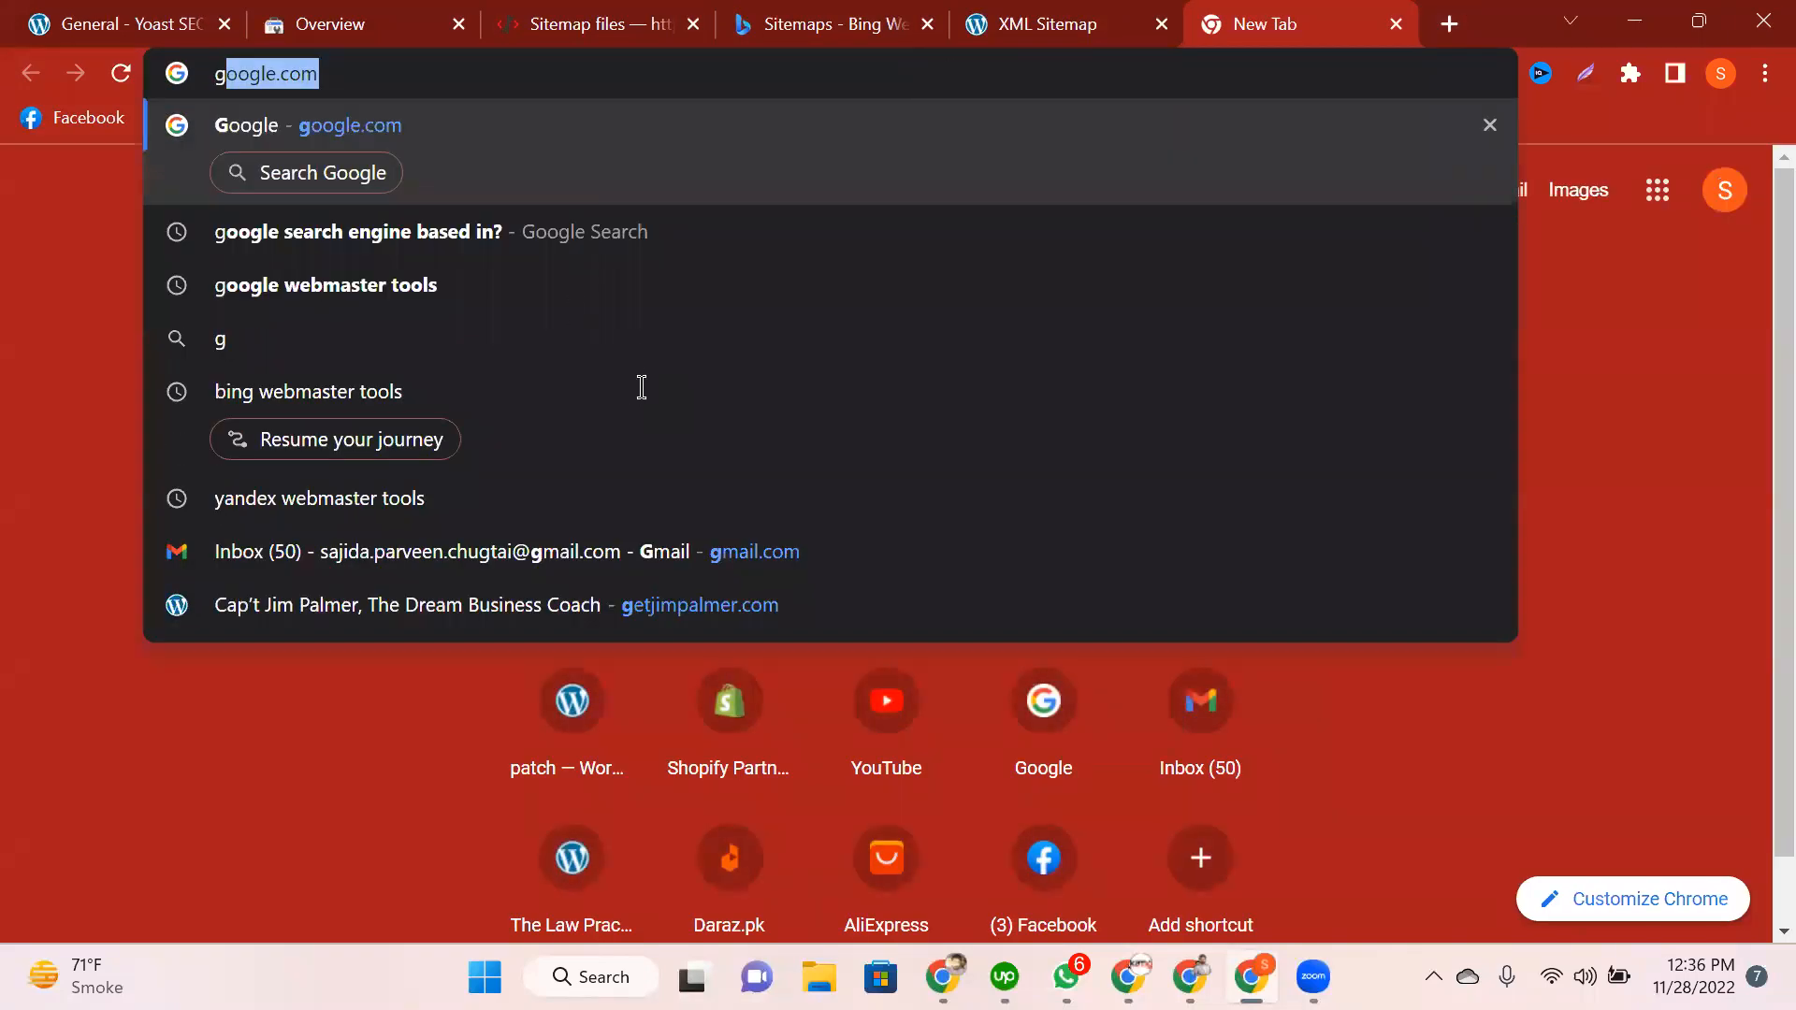
key("Return")
type("whats")
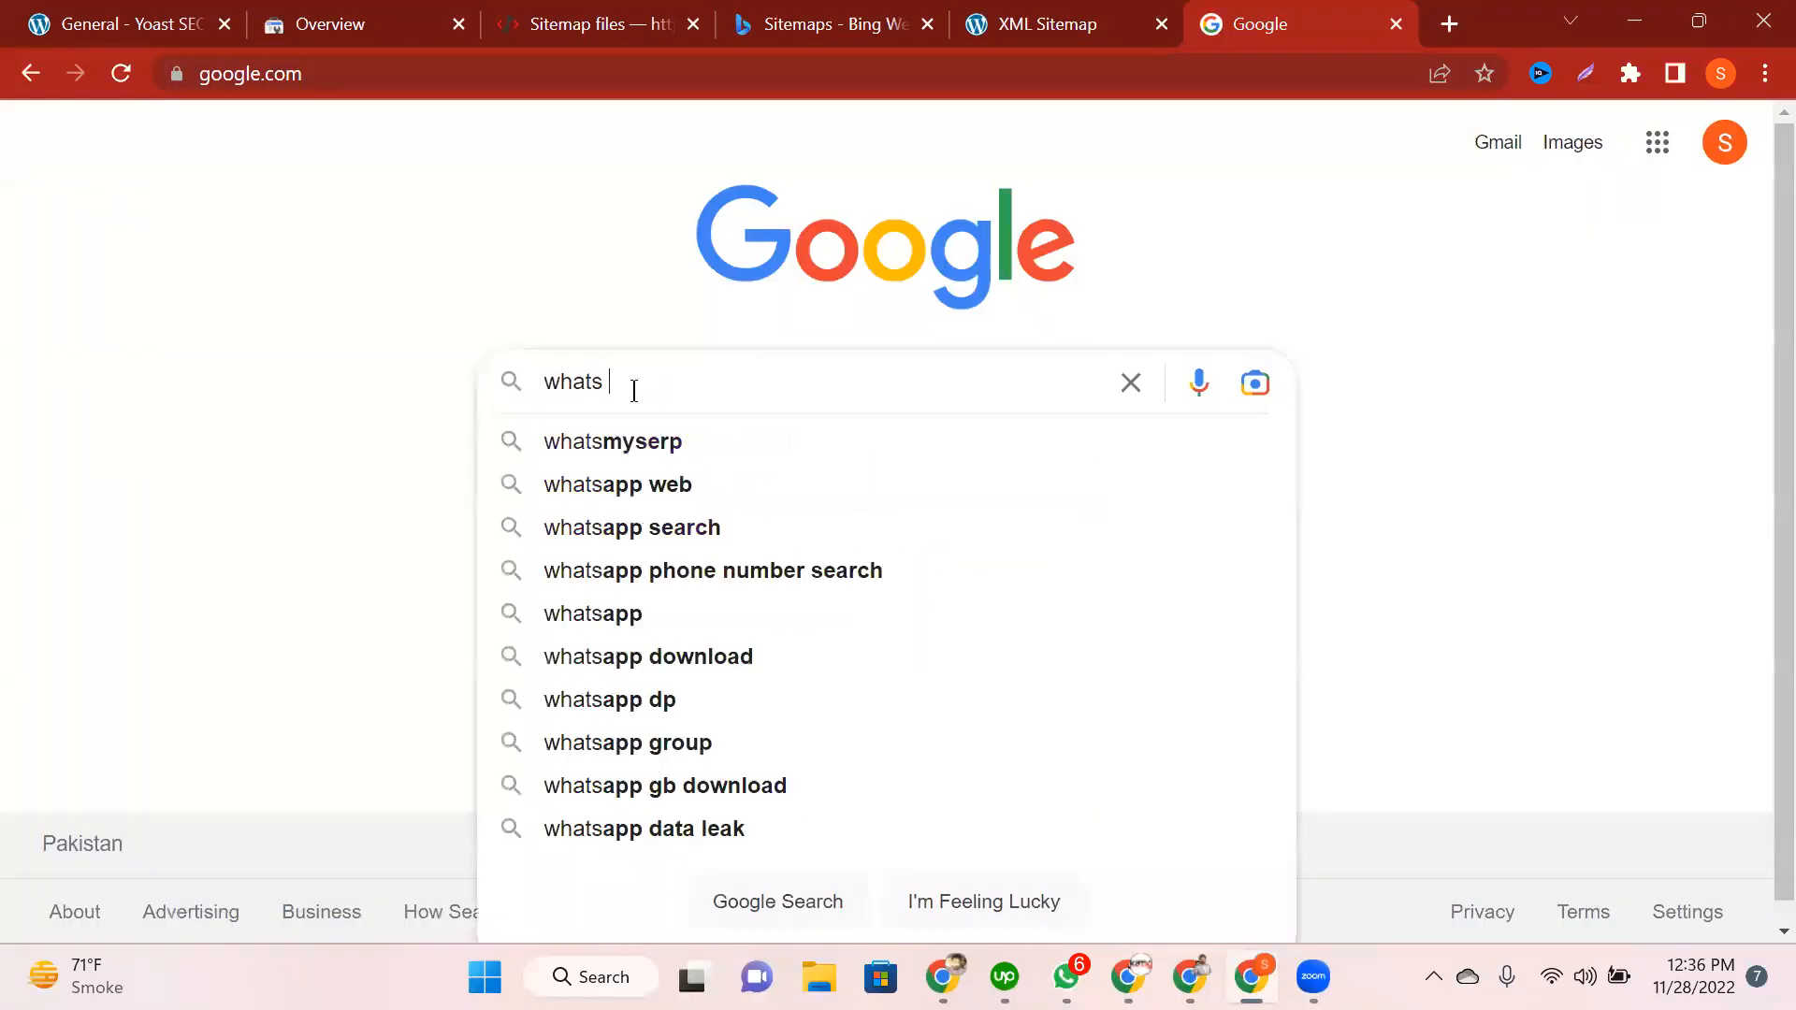
left_click(639, 458)
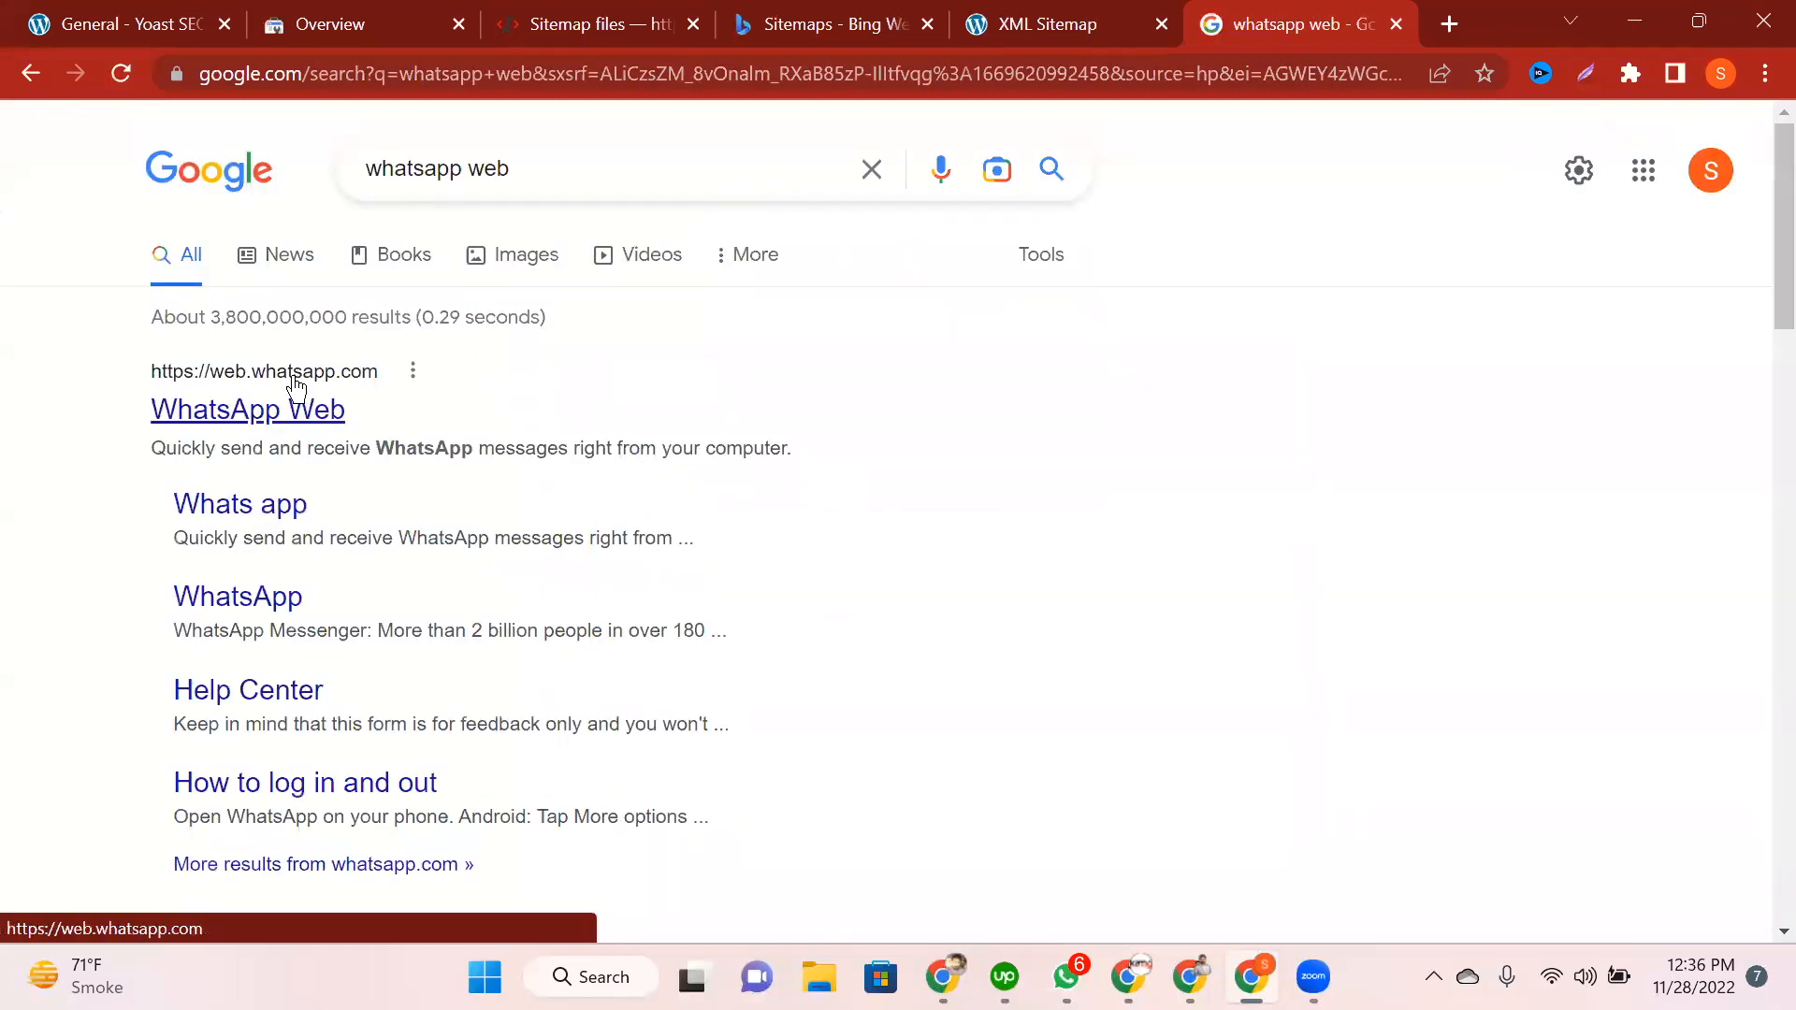
right_click(379, 374)
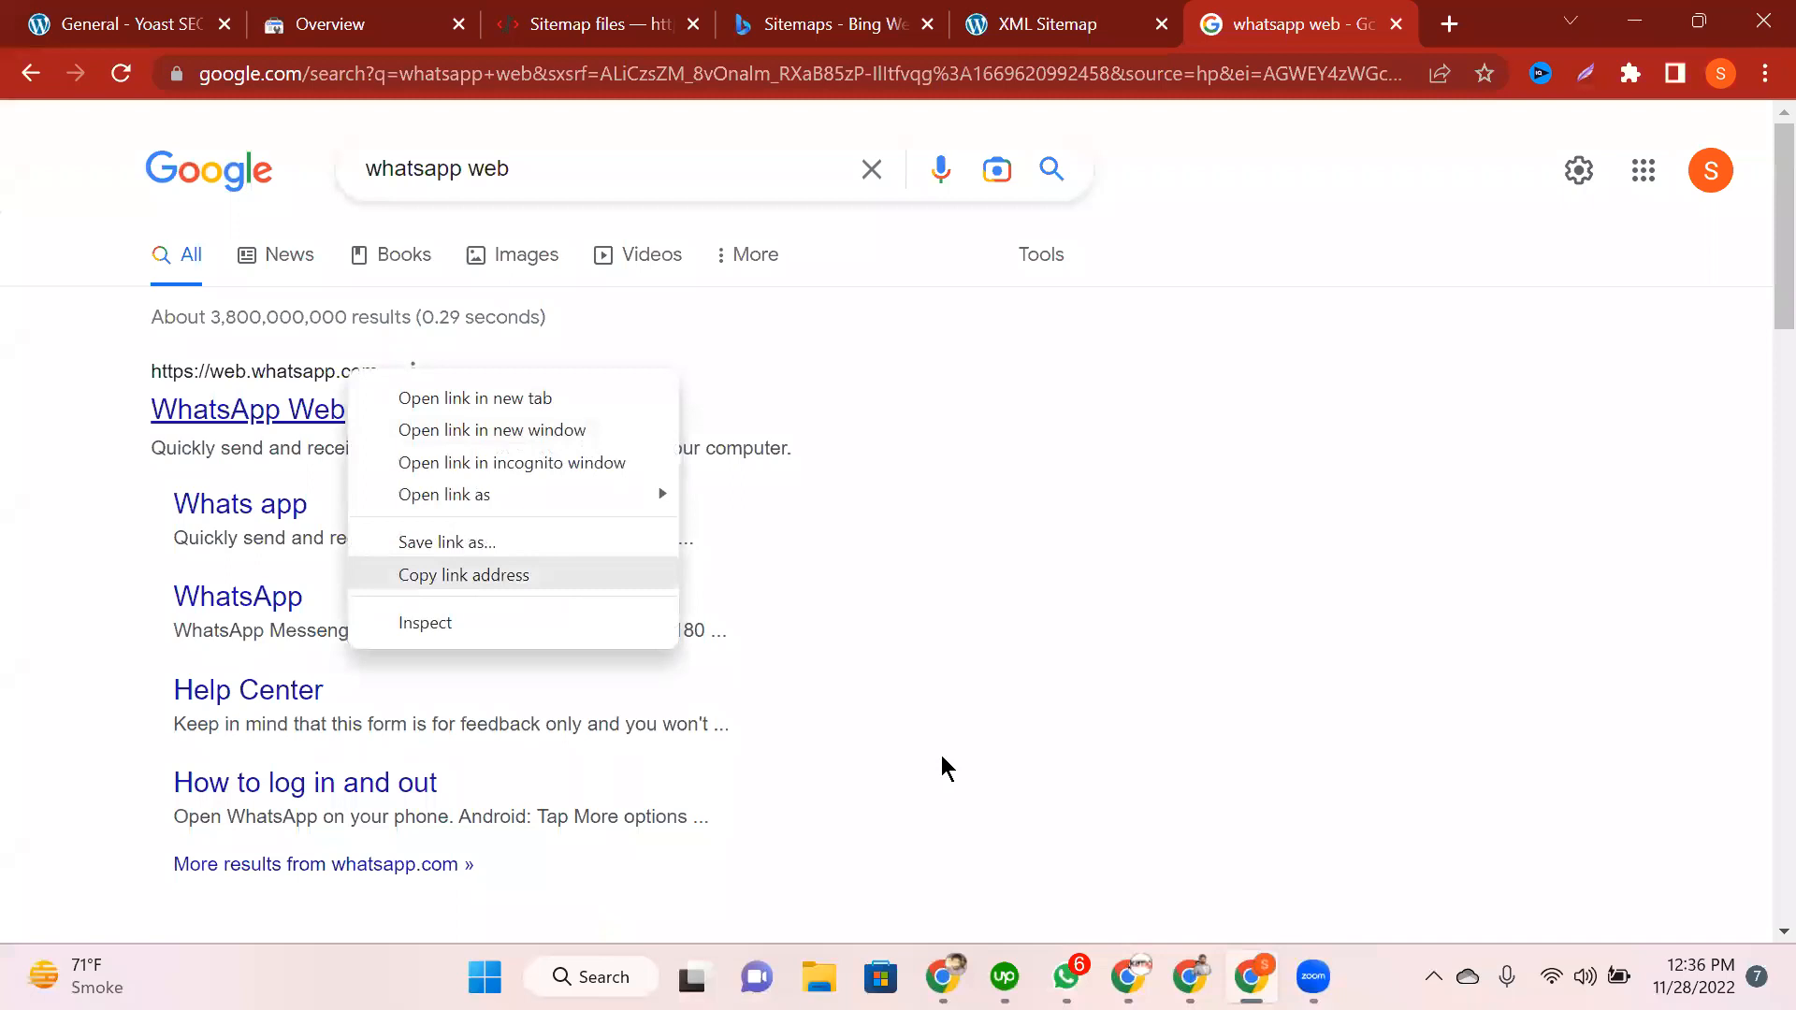
left_click(954, 790)
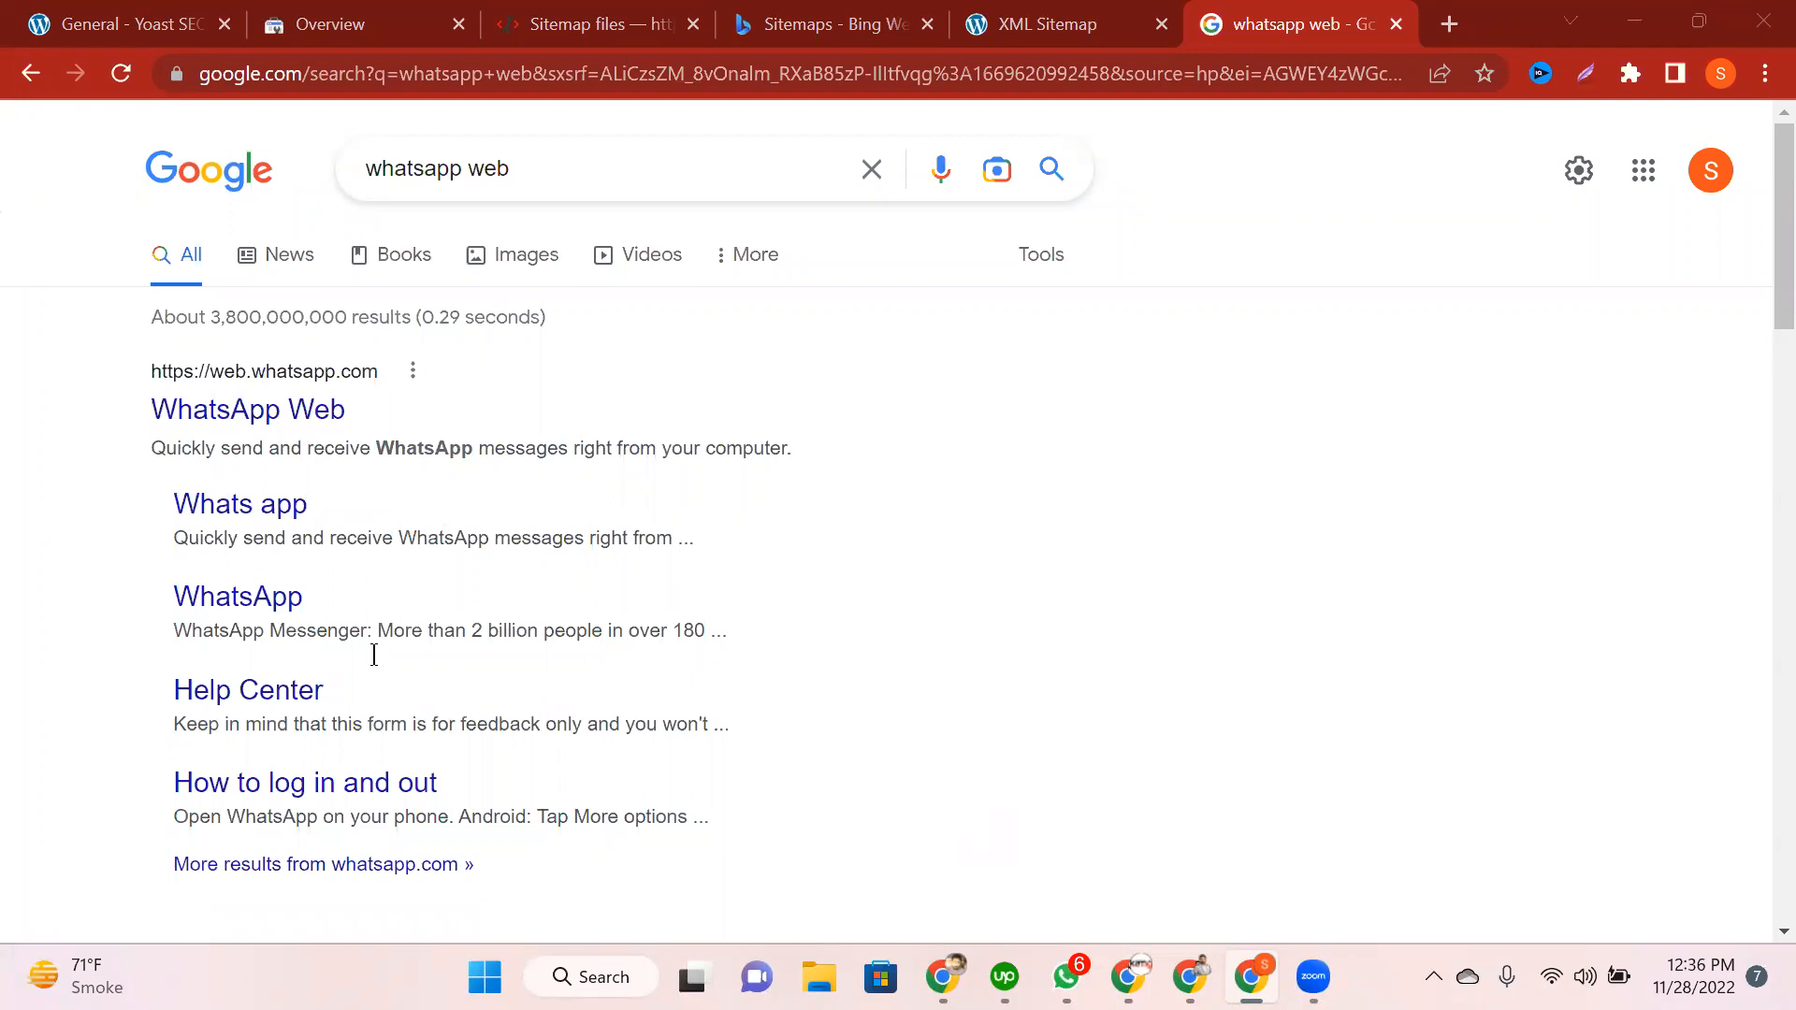
right_click(260, 513)
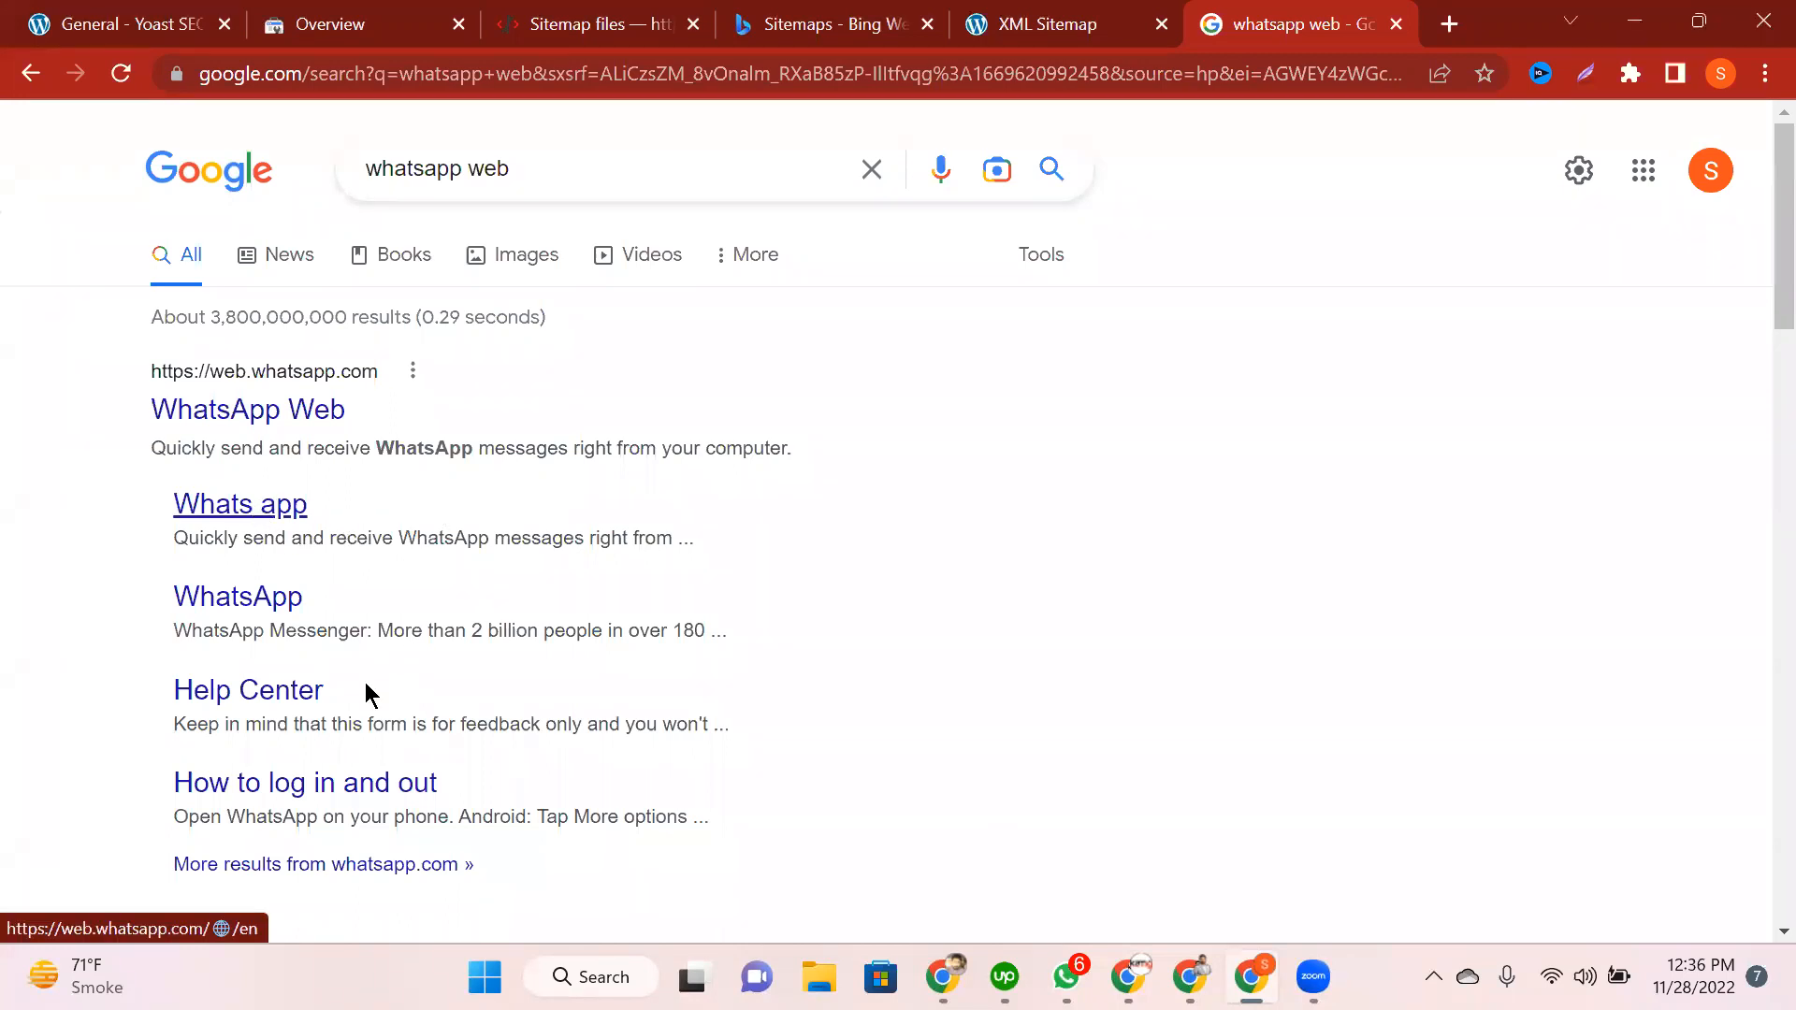
left_click(372, 708)
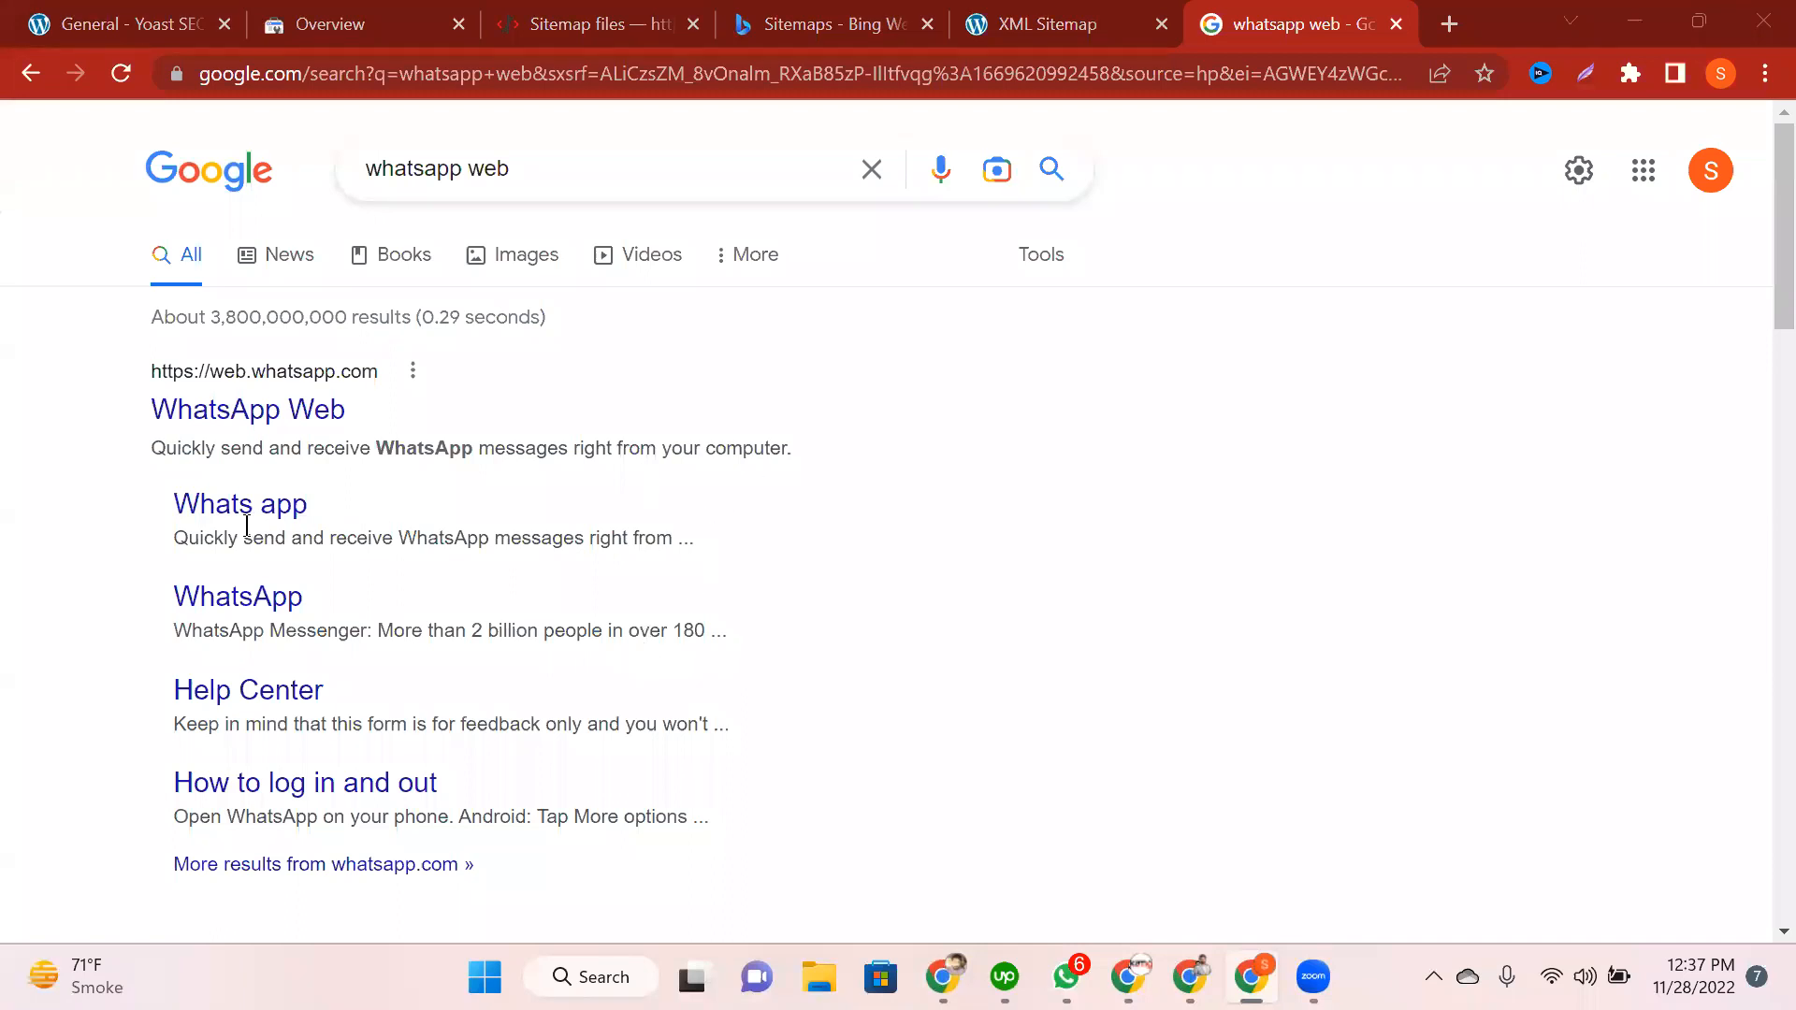
left_click(263, 423)
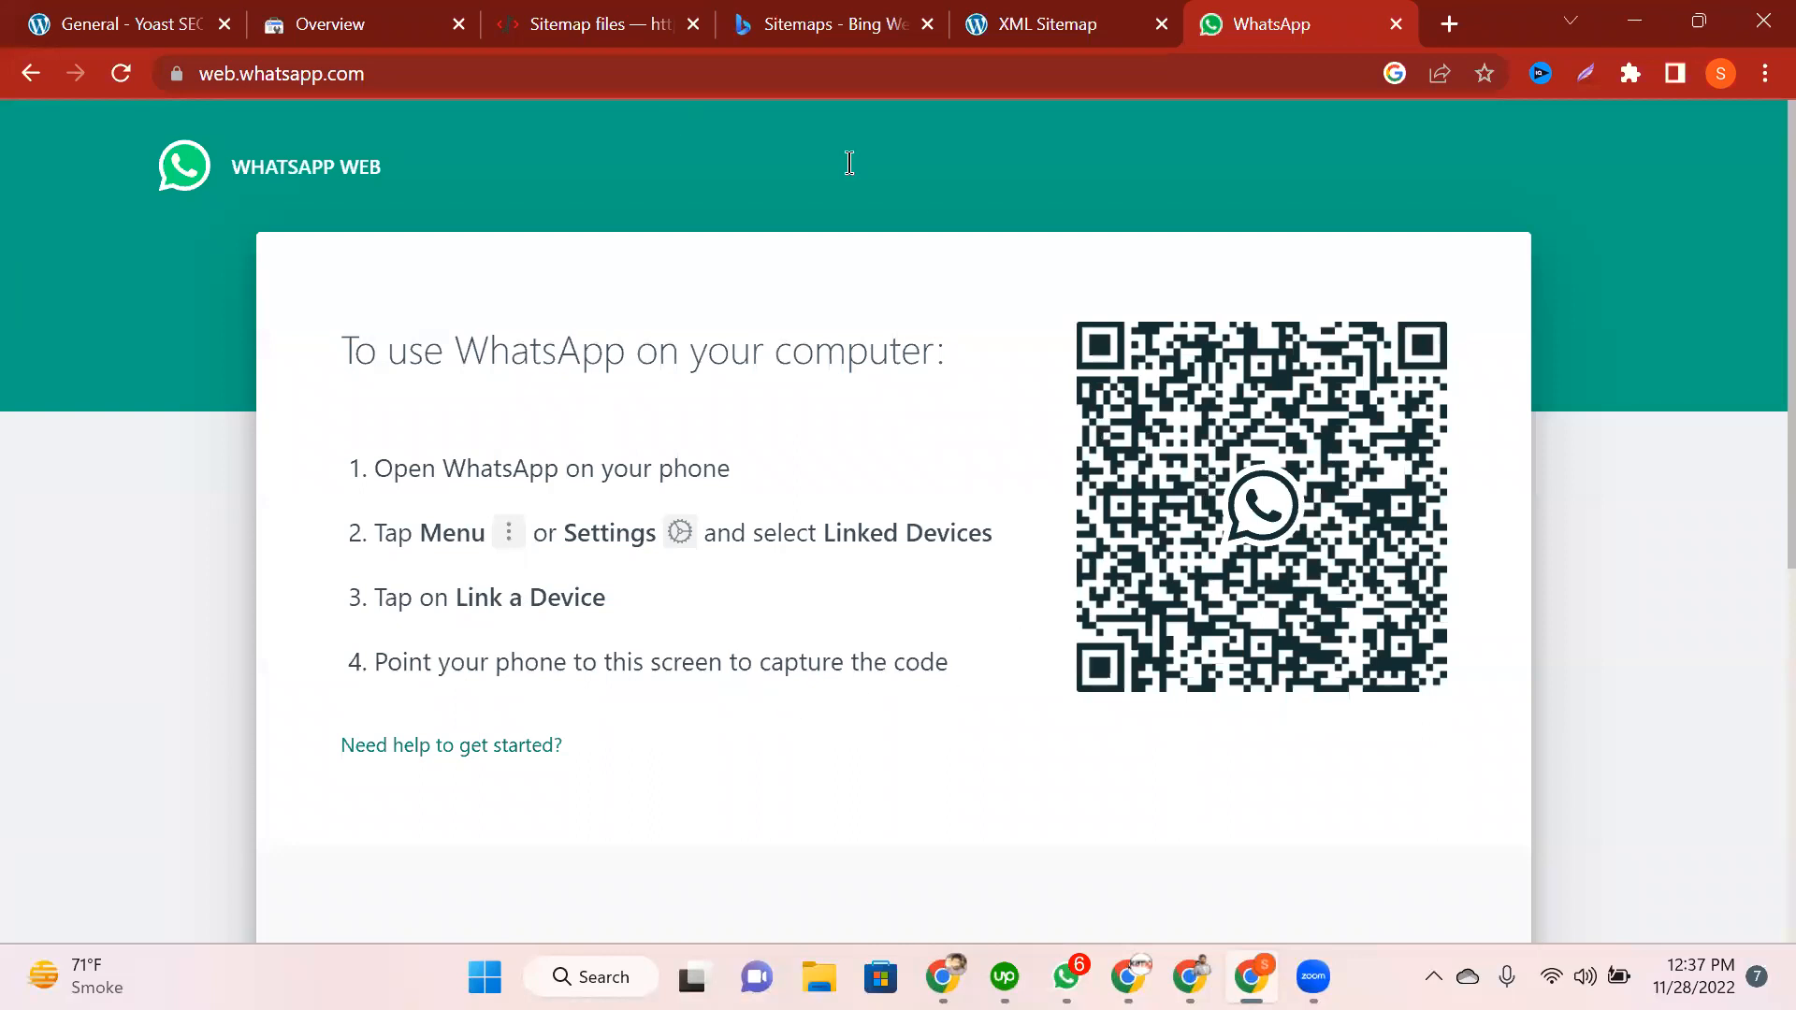
key("ctrl+w")
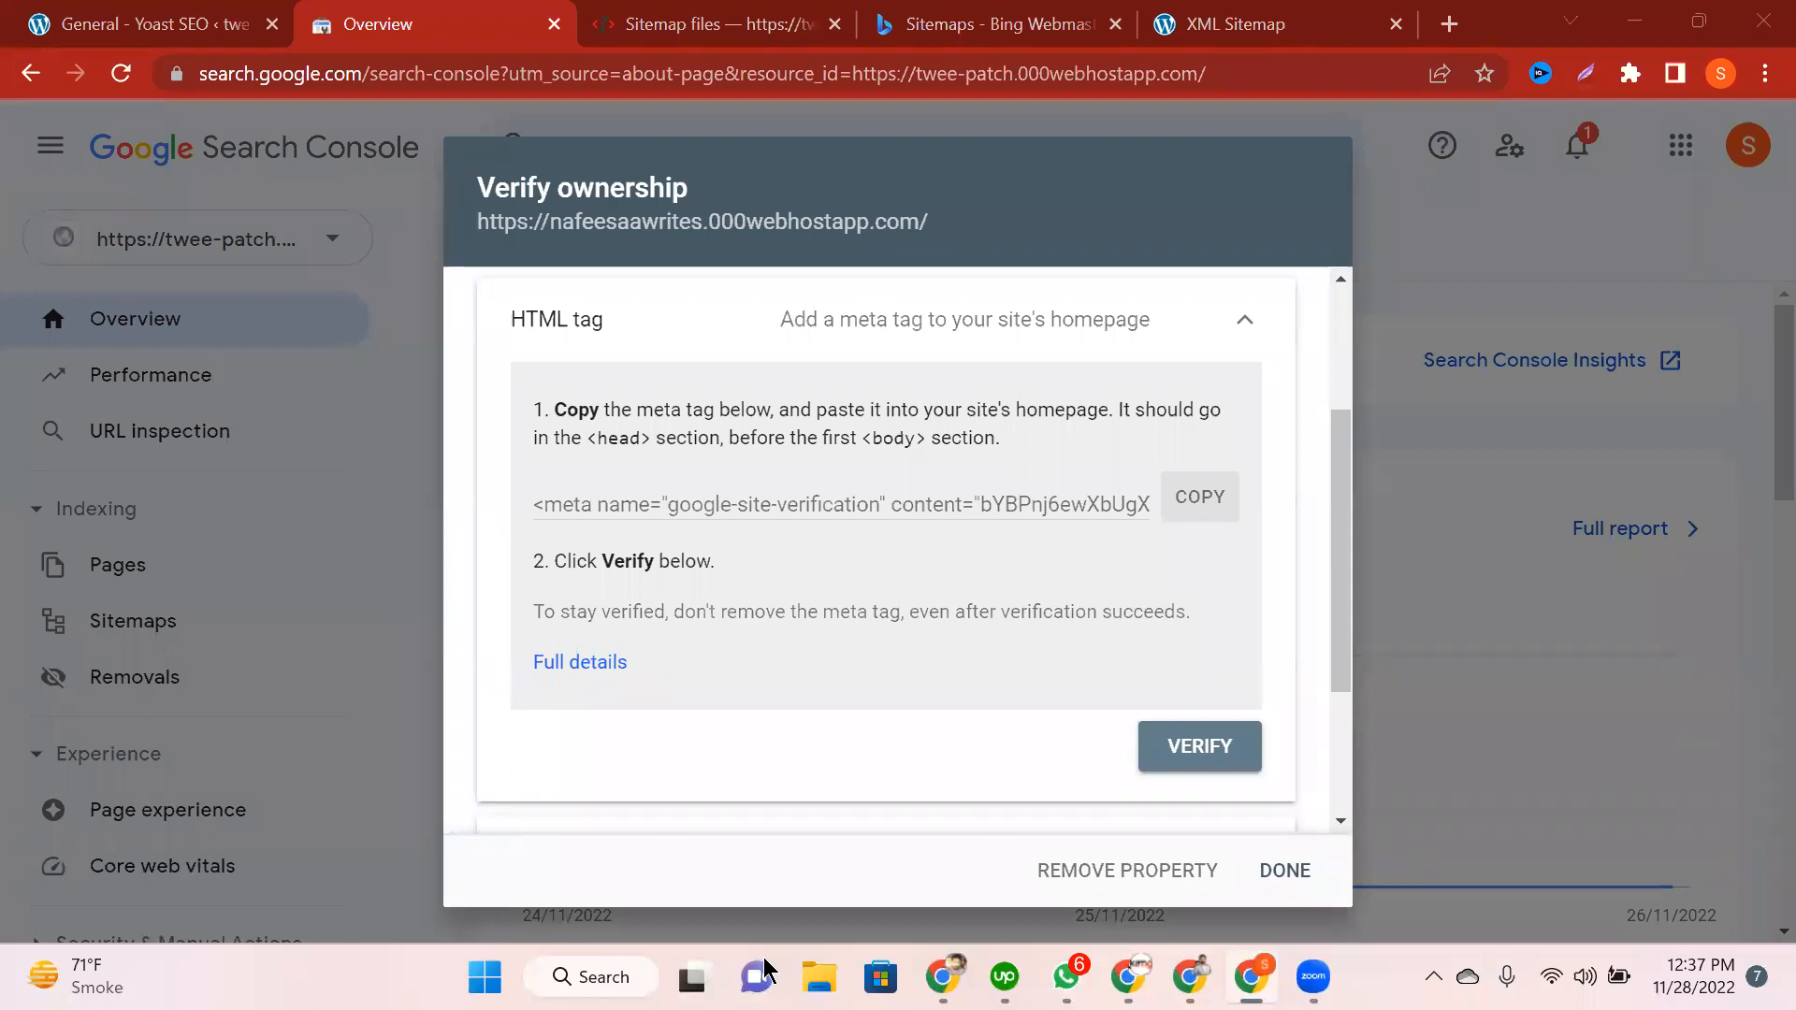
Step: Retry the HTML tag verification, dismiss the second failure, and close Verify ownership
left_click(1191, 754)
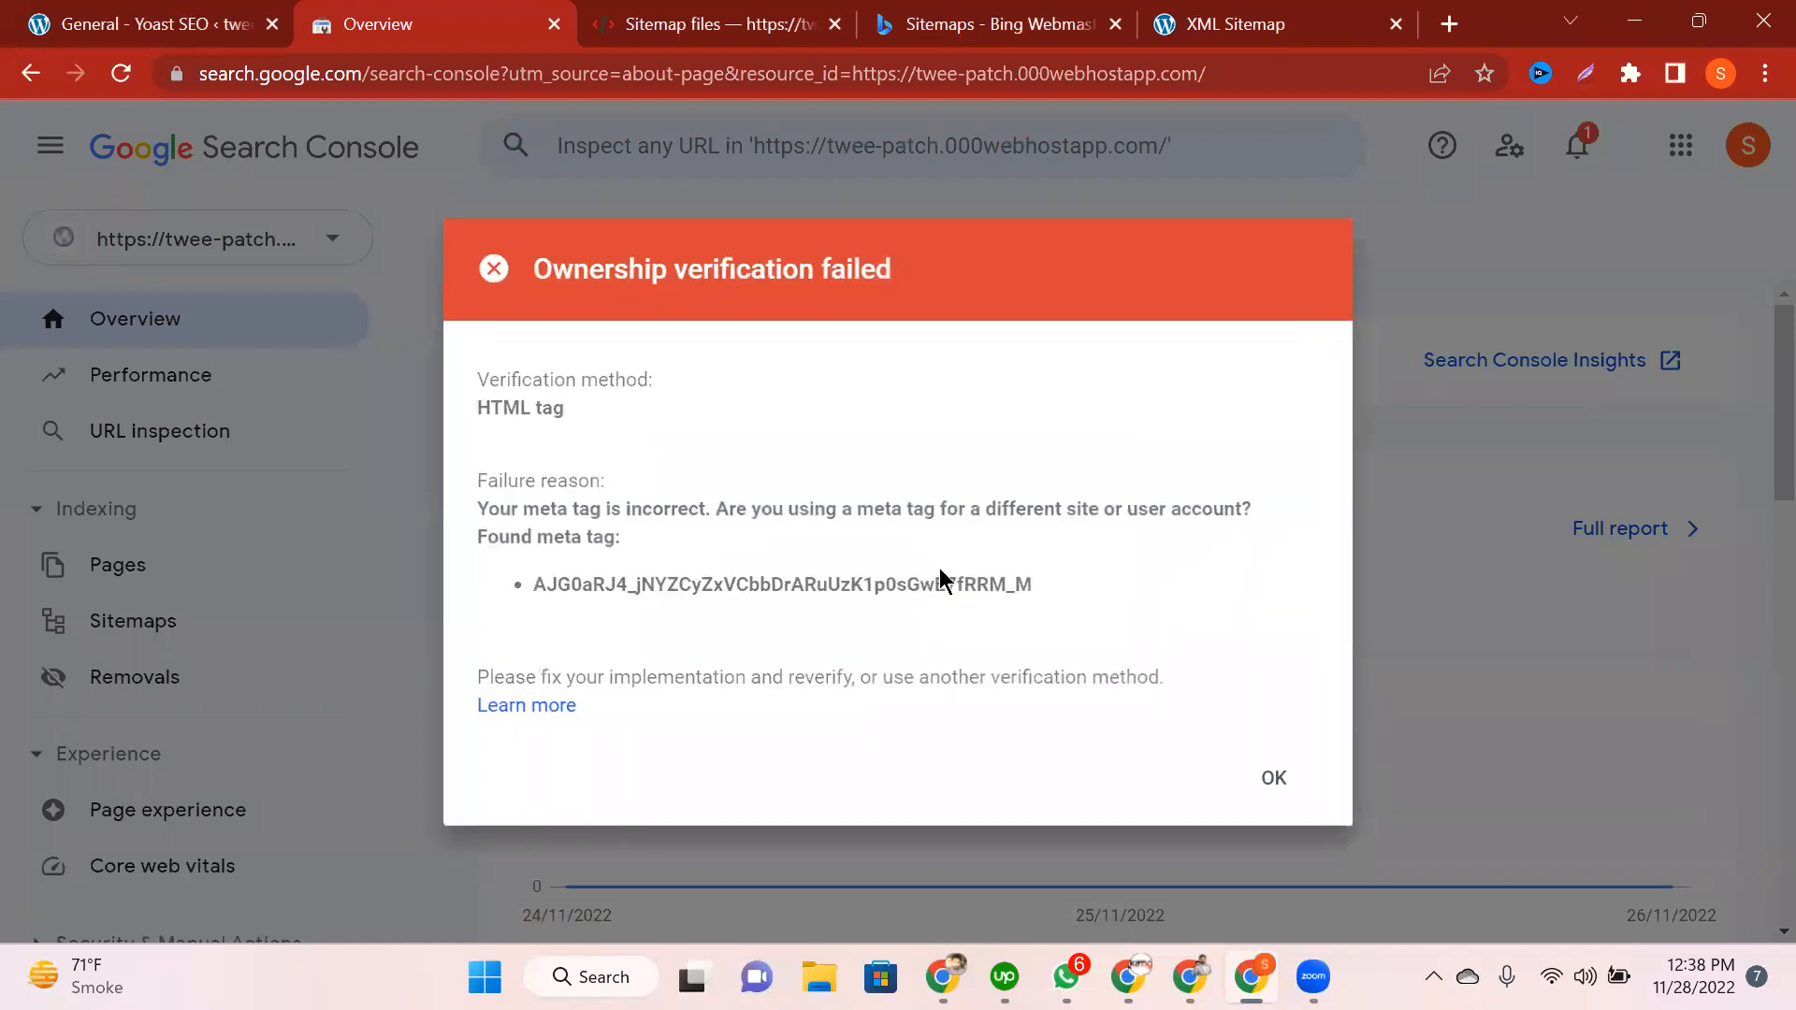
left_click(1276, 782)
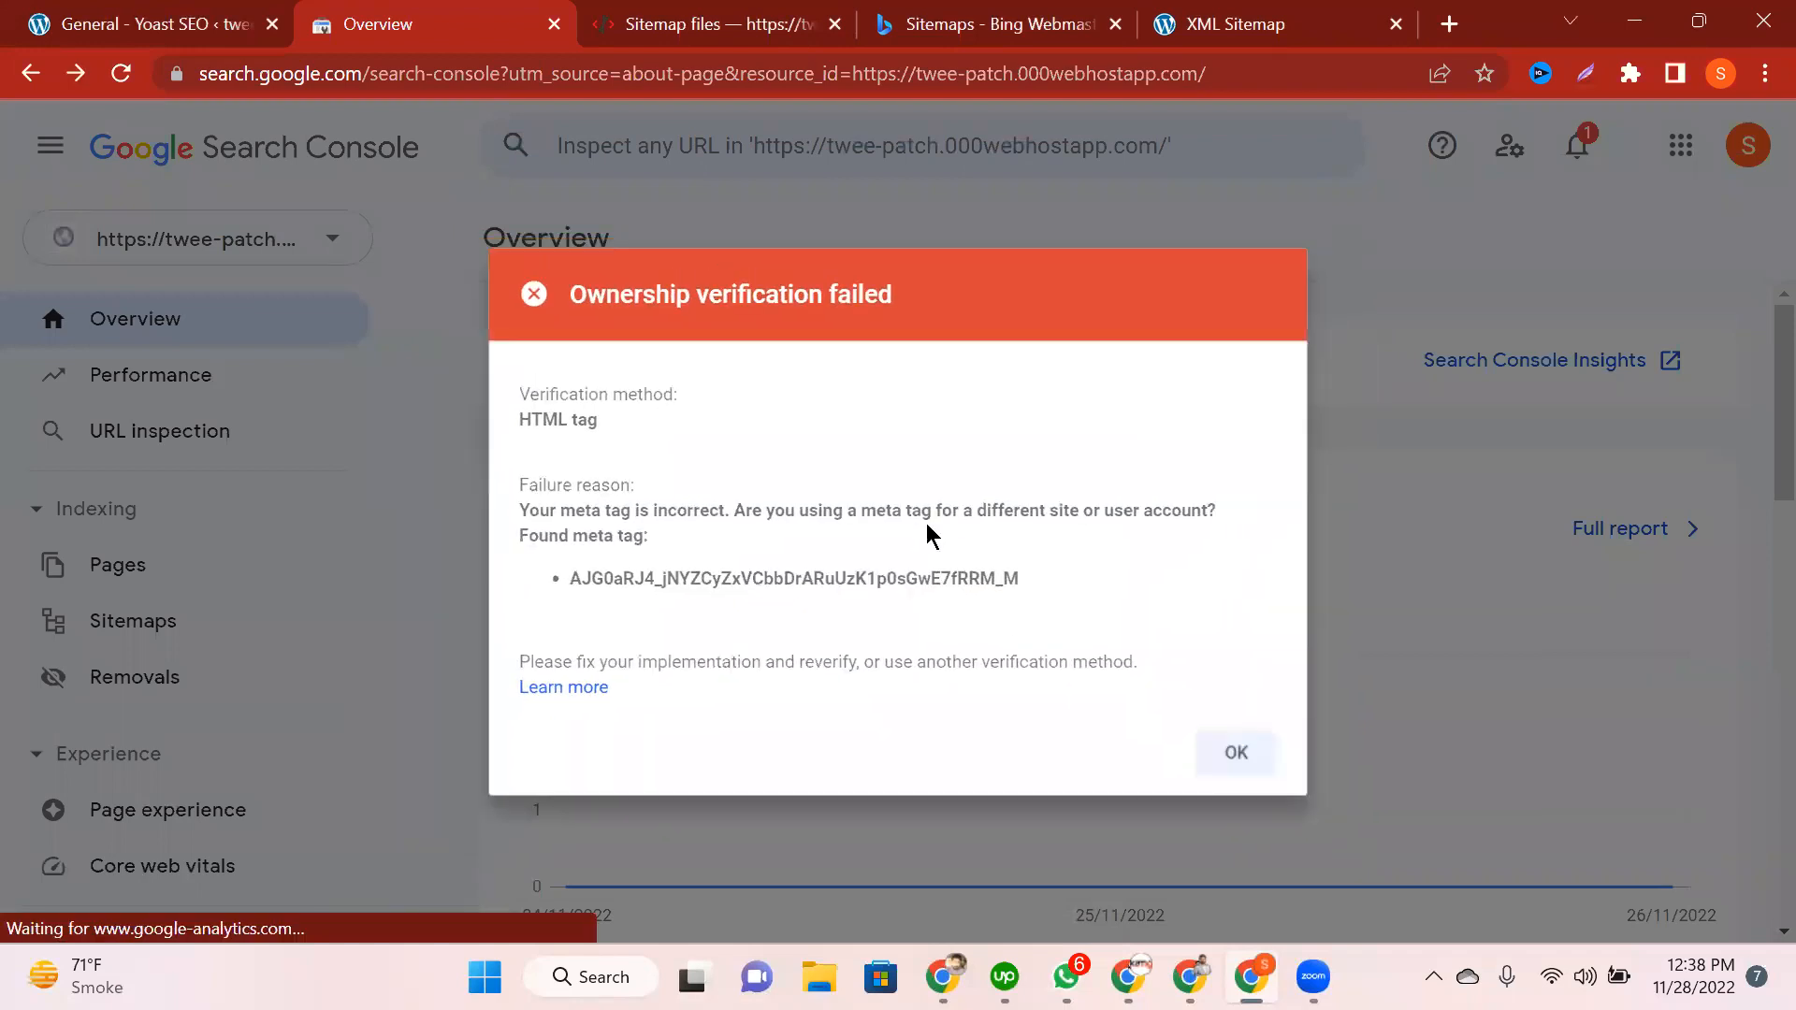
left_click(1115, 430)
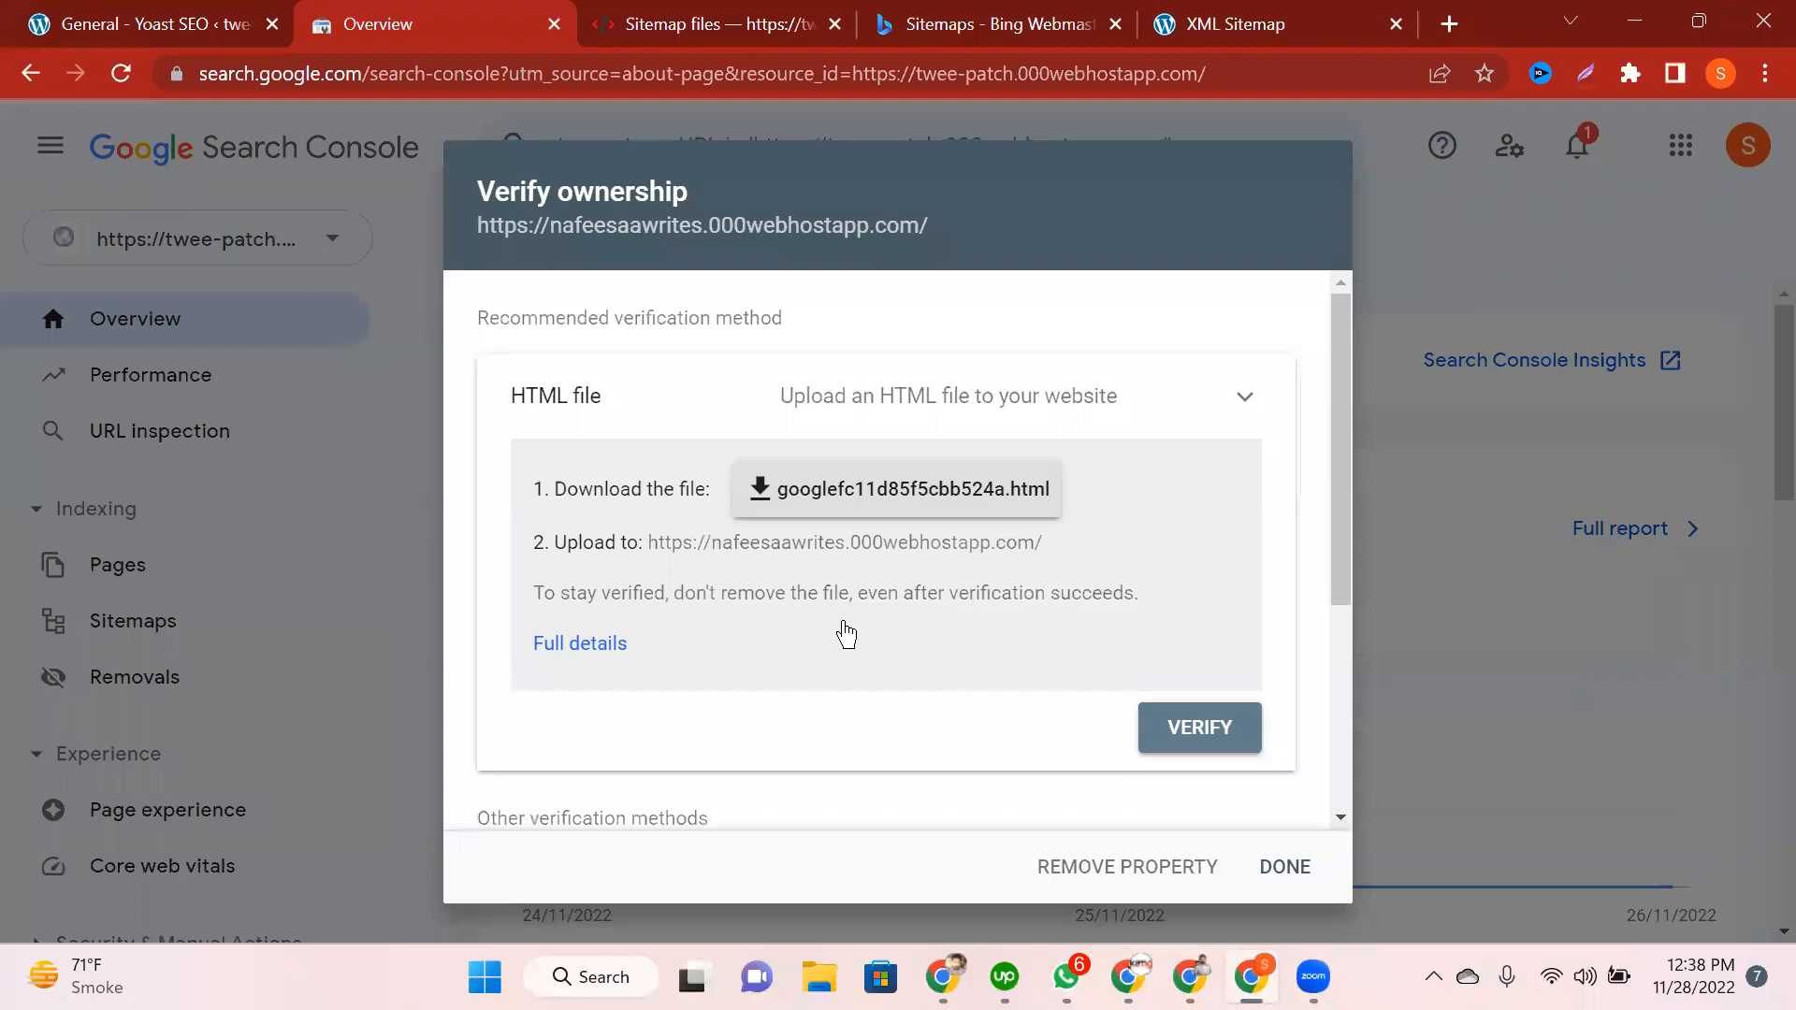
left_click(982, 550)
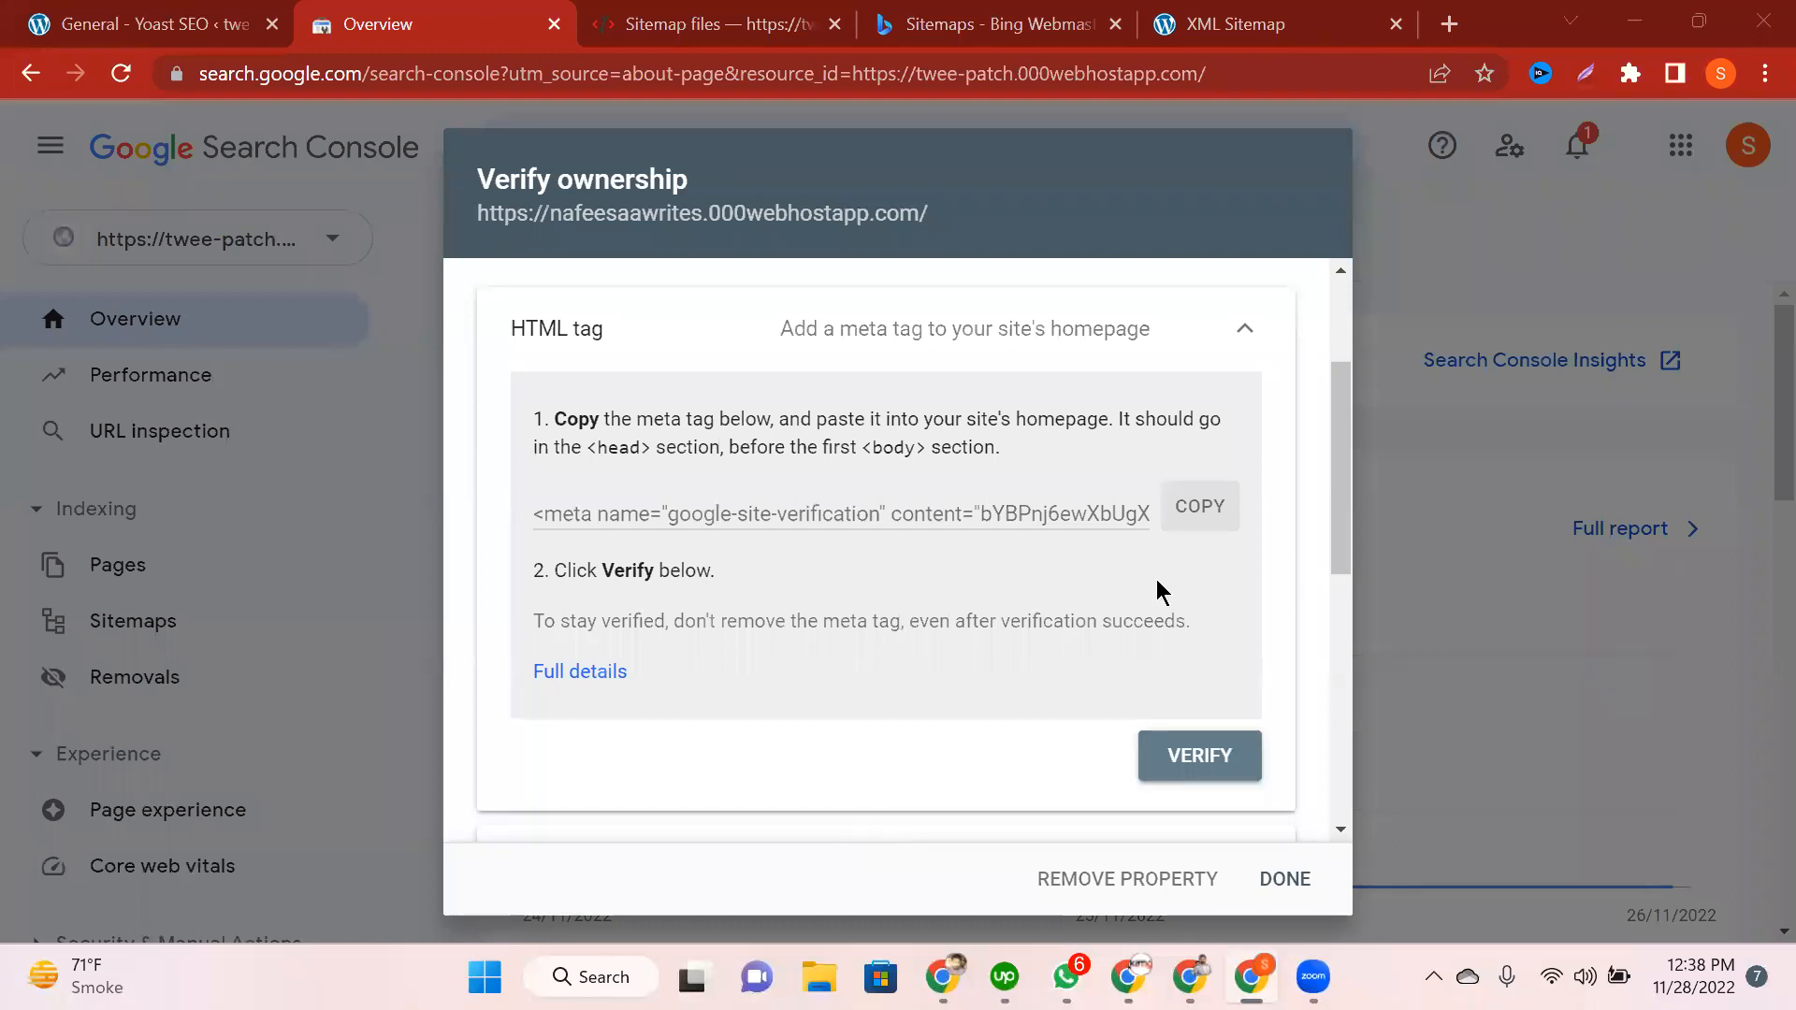
left_click(1283, 880)
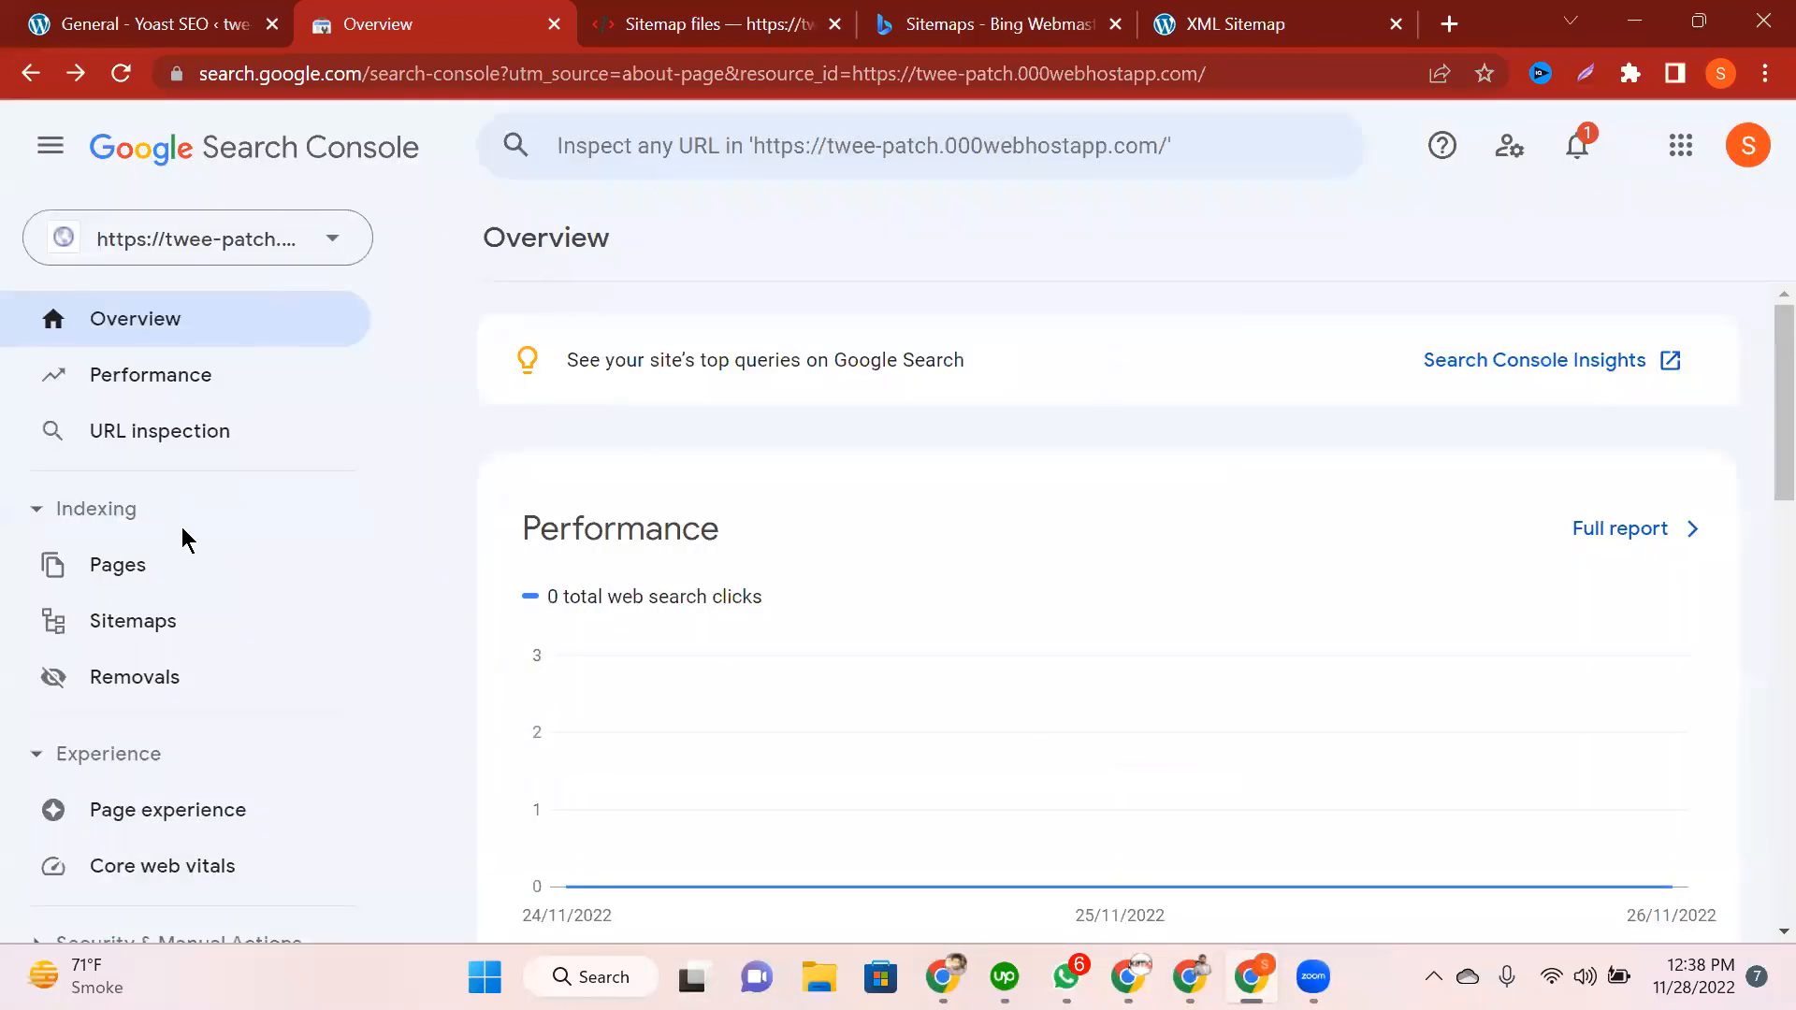
left_click(197, 238)
left_click(182, 532)
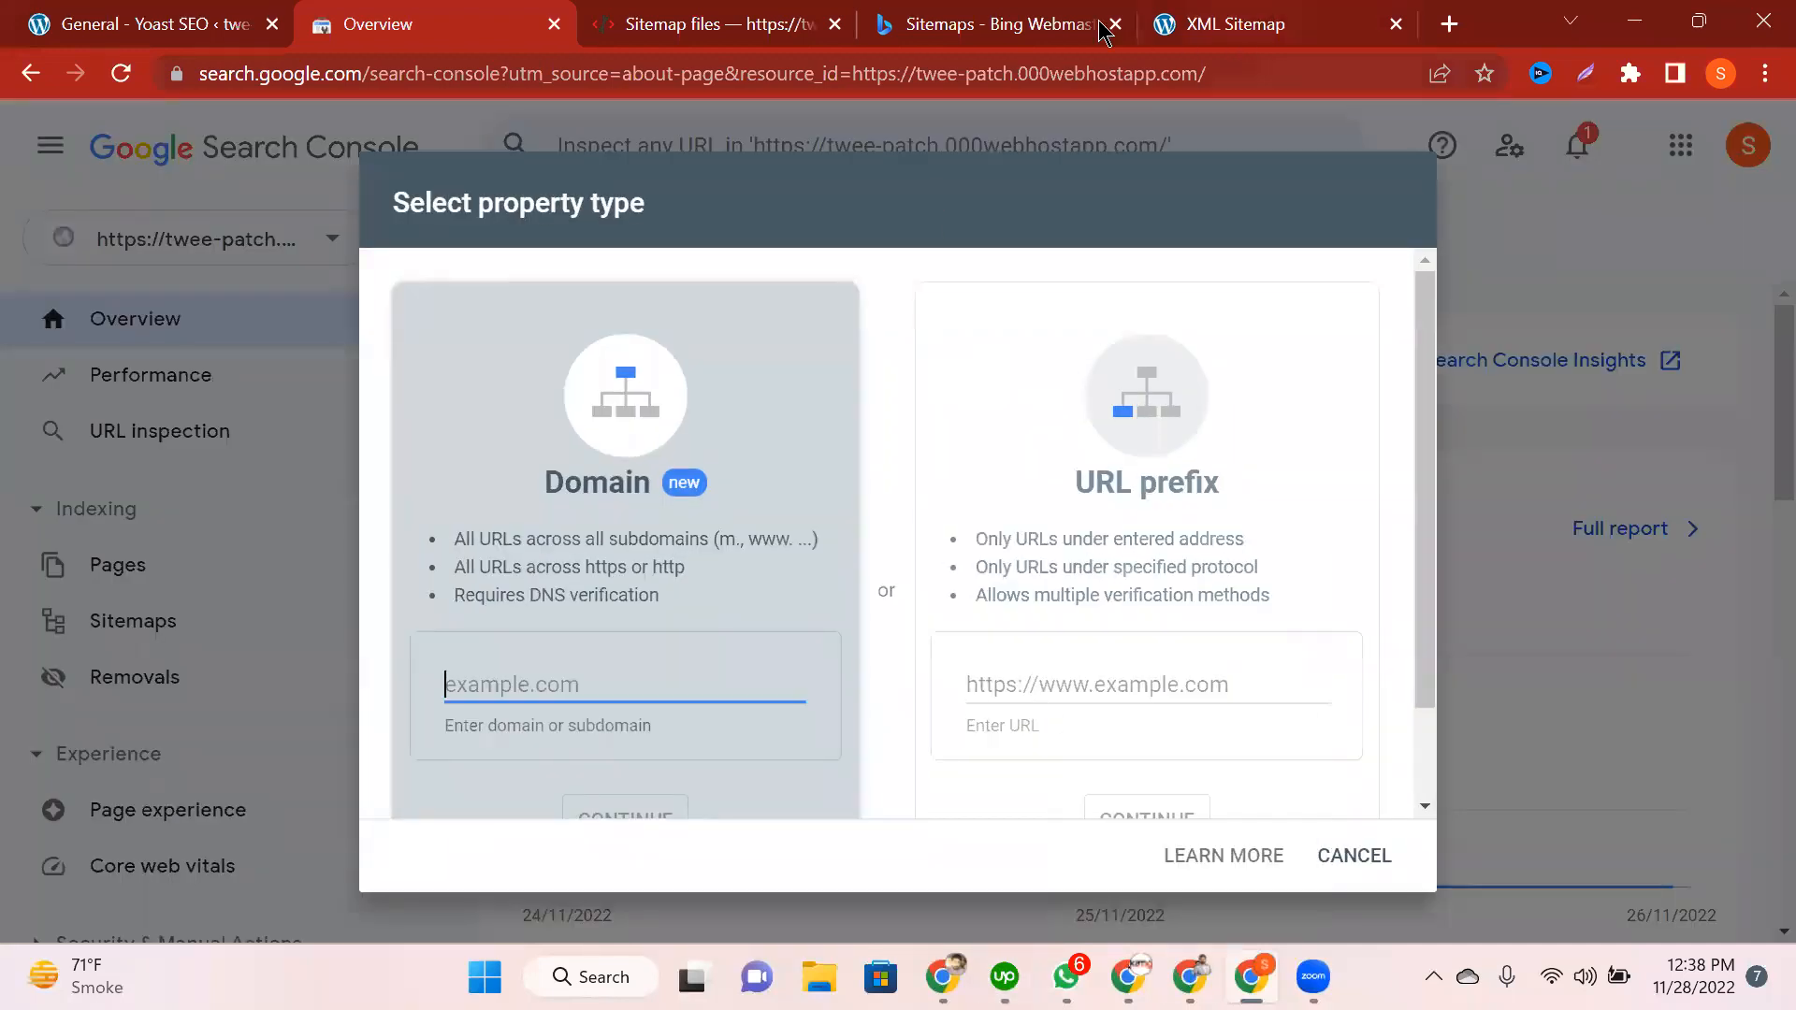
left_click(1048, 699)
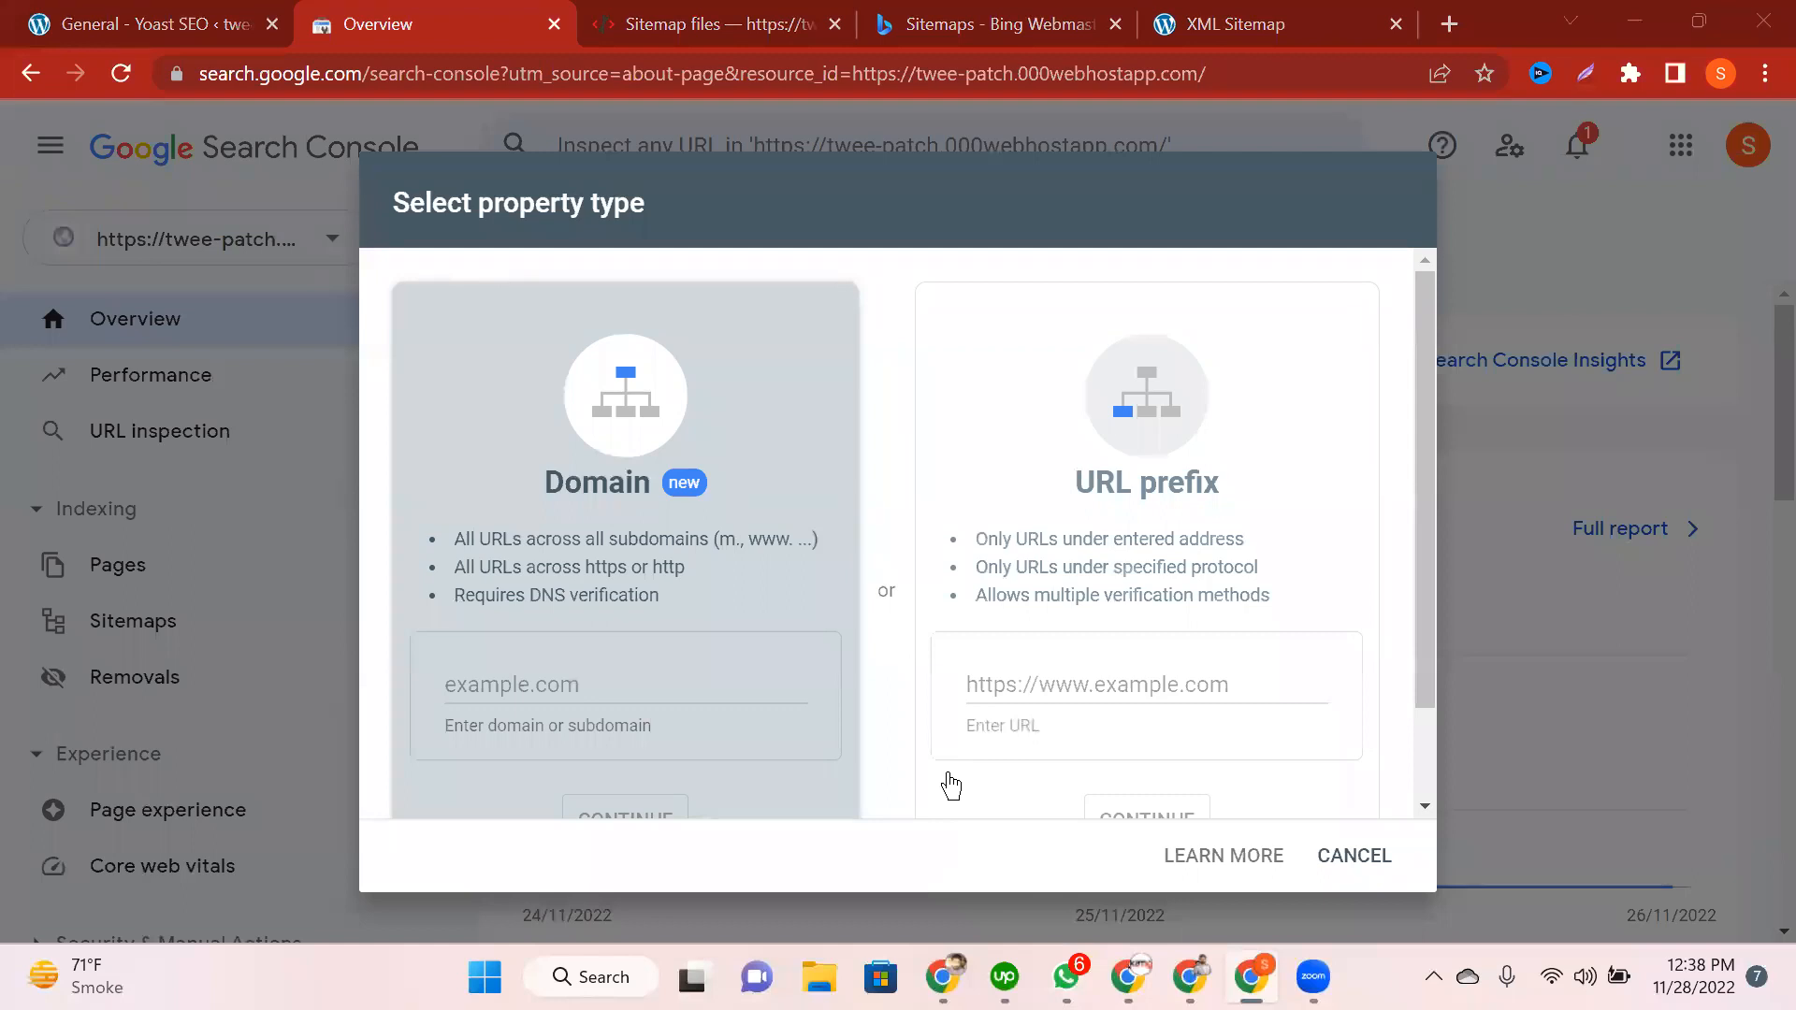
left_click(1011, 678)
key("ctrl+v")
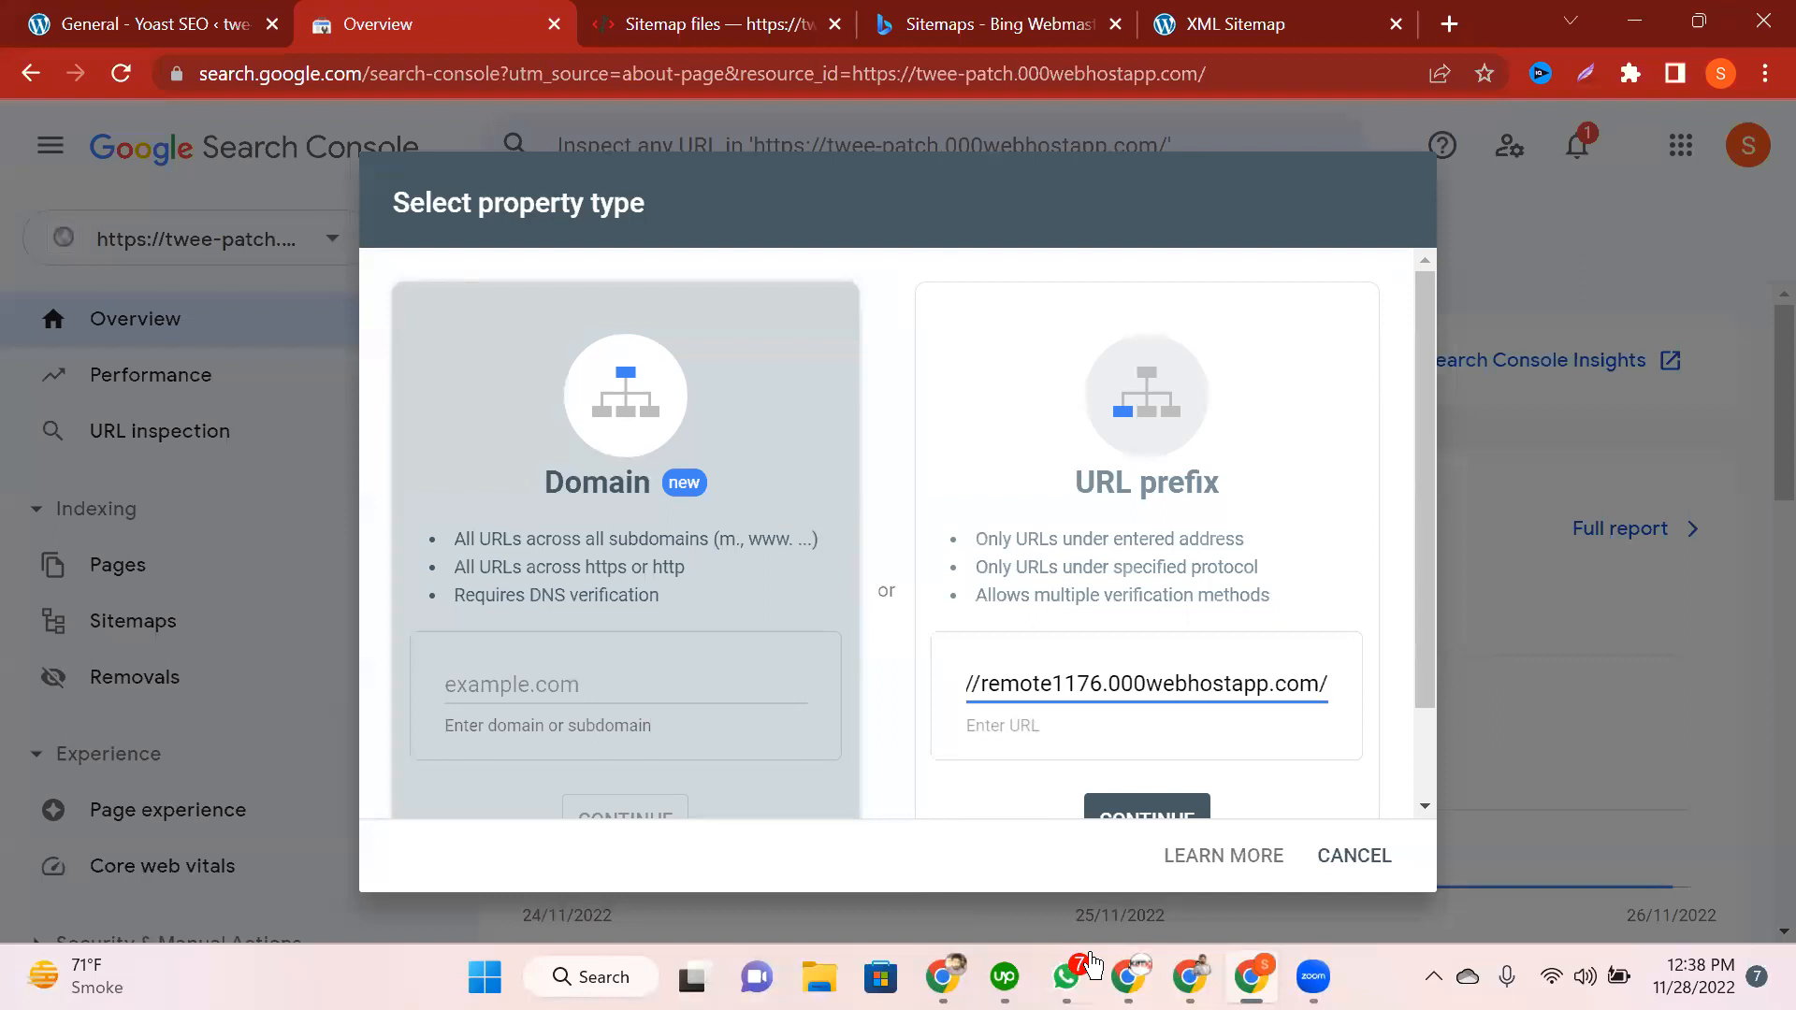
scroll(1160, 711, "down", 2)
left_click(1162, 703)
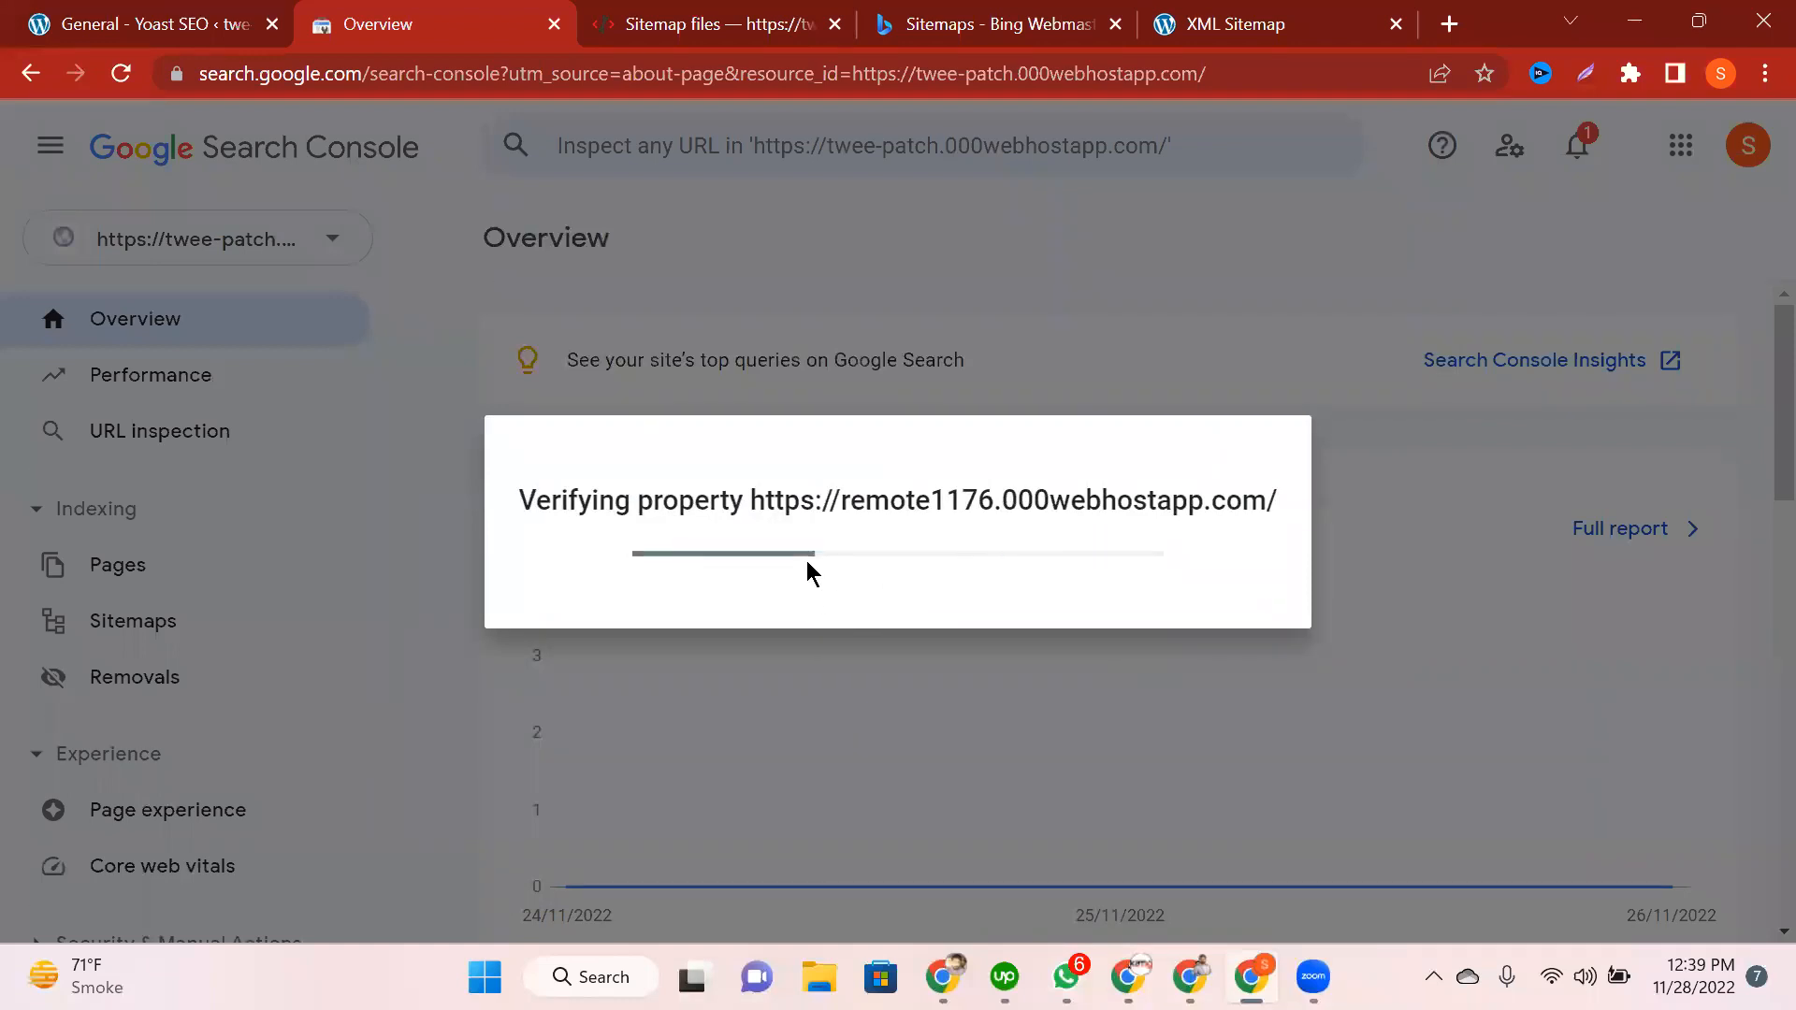
Step: Copy the remote1176 property's HTML verification meta tag, then close the dialog unverified
left_click(1160, 404)
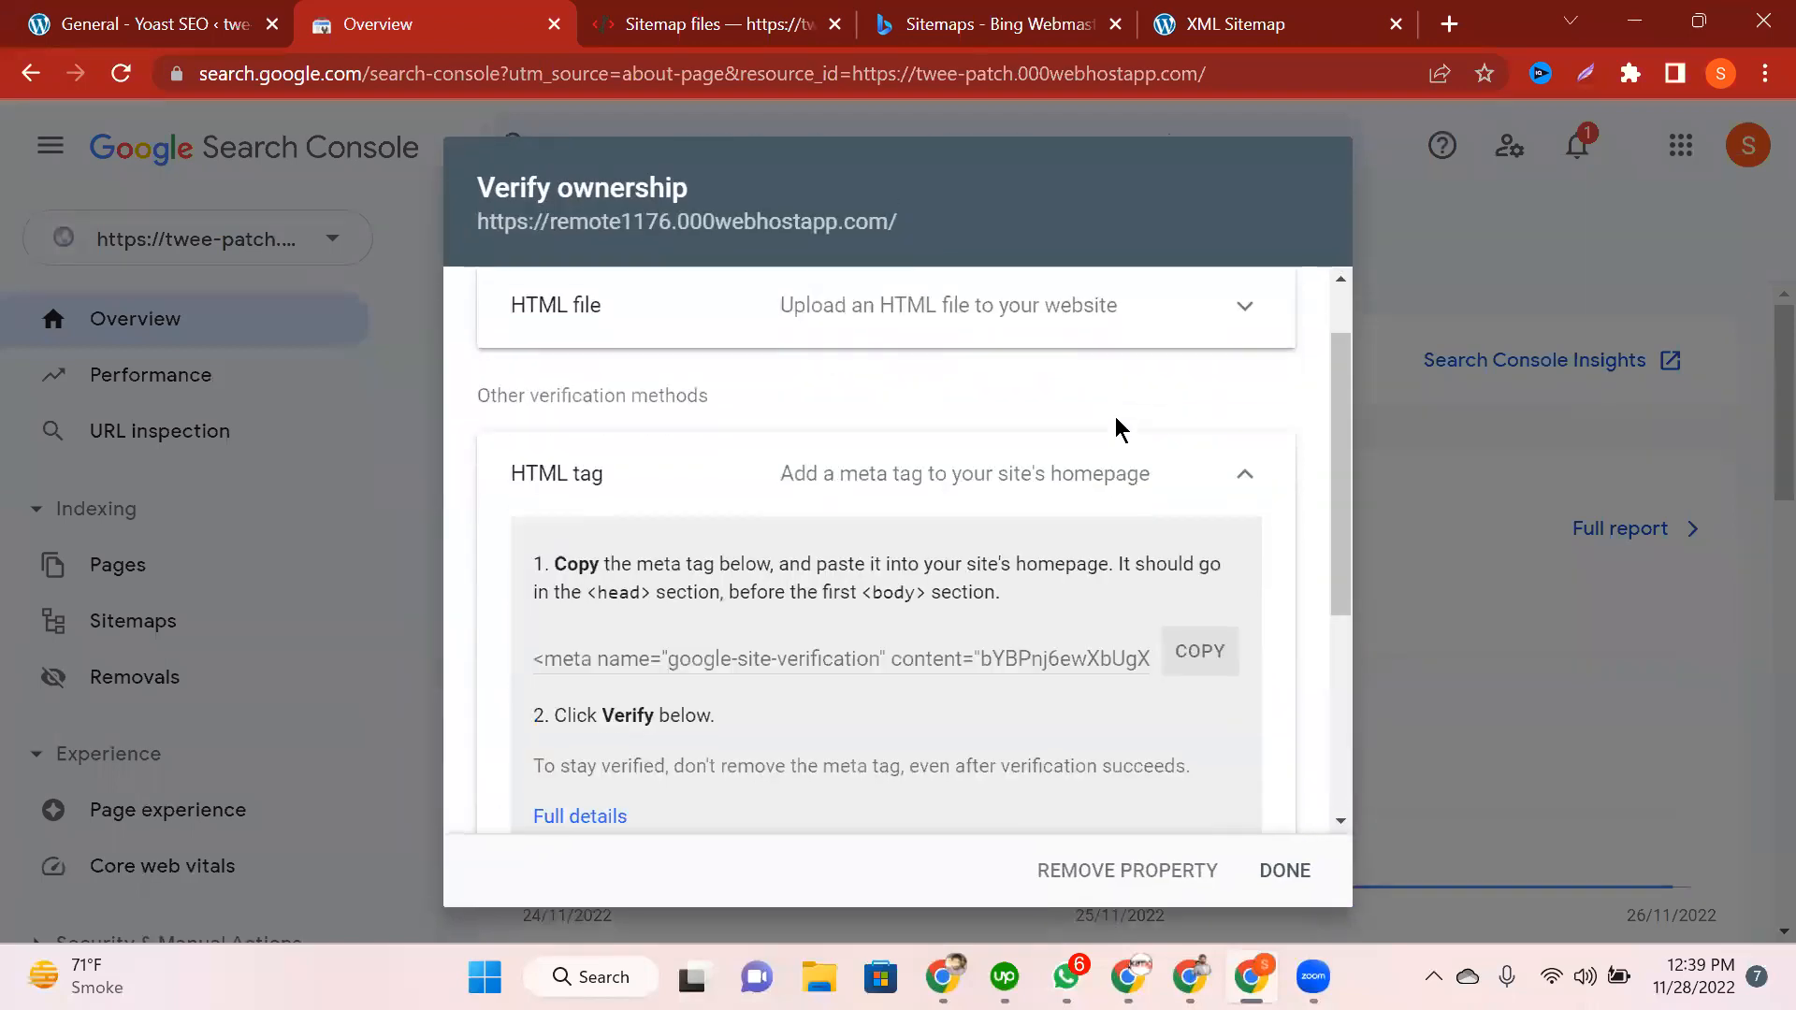
left_click(1214, 557)
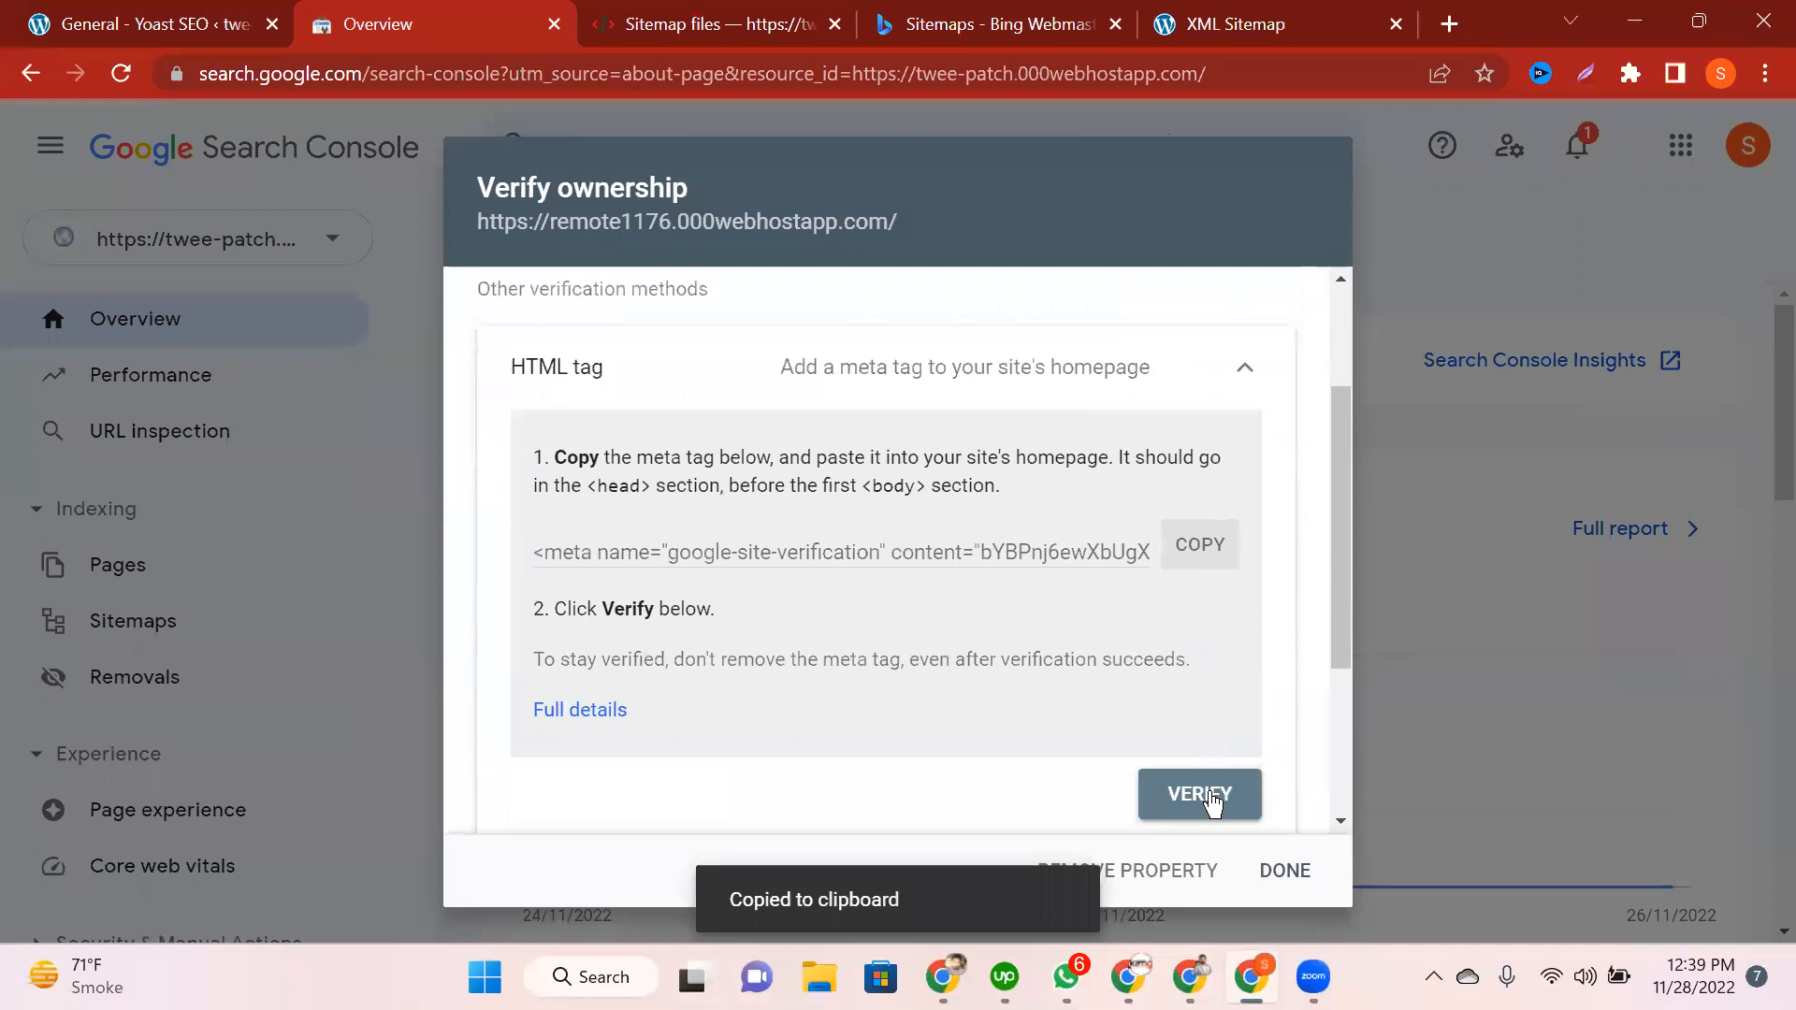
double_click(1091, 553)
left_click(1207, 562)
left_click(1209, 572)
triple_click(1102, 551)
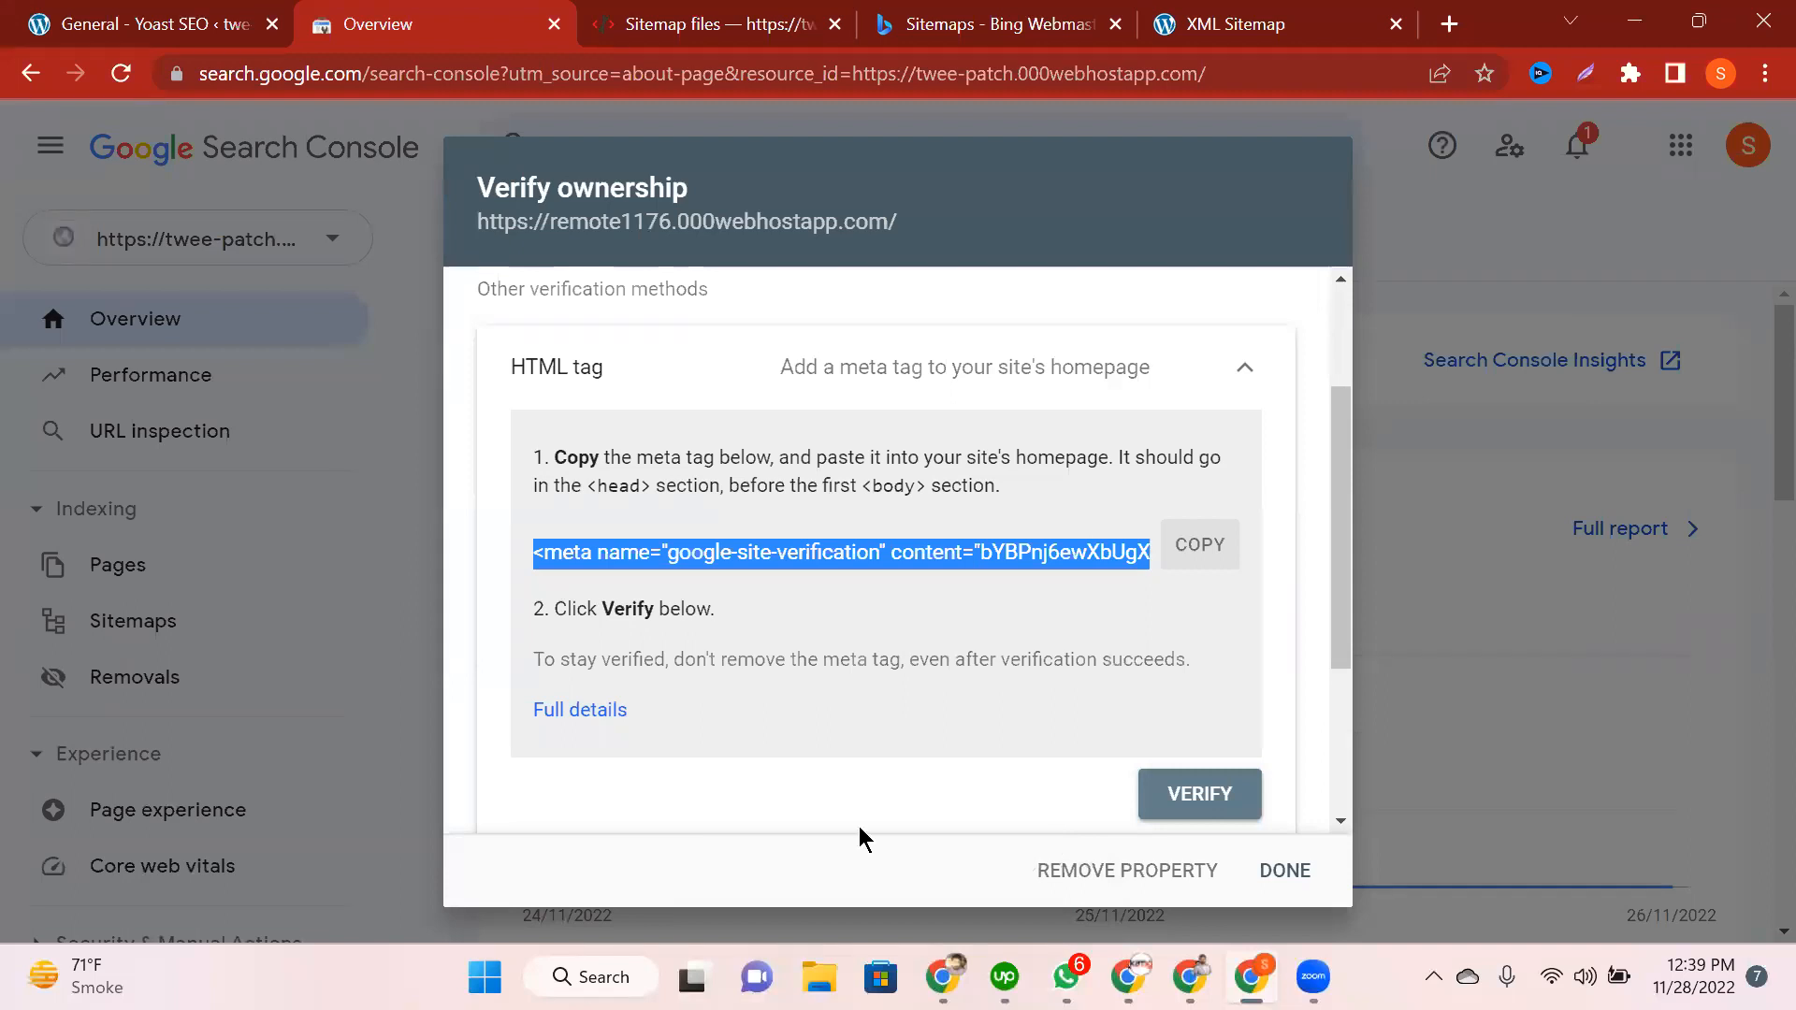
key("alt+Tab")
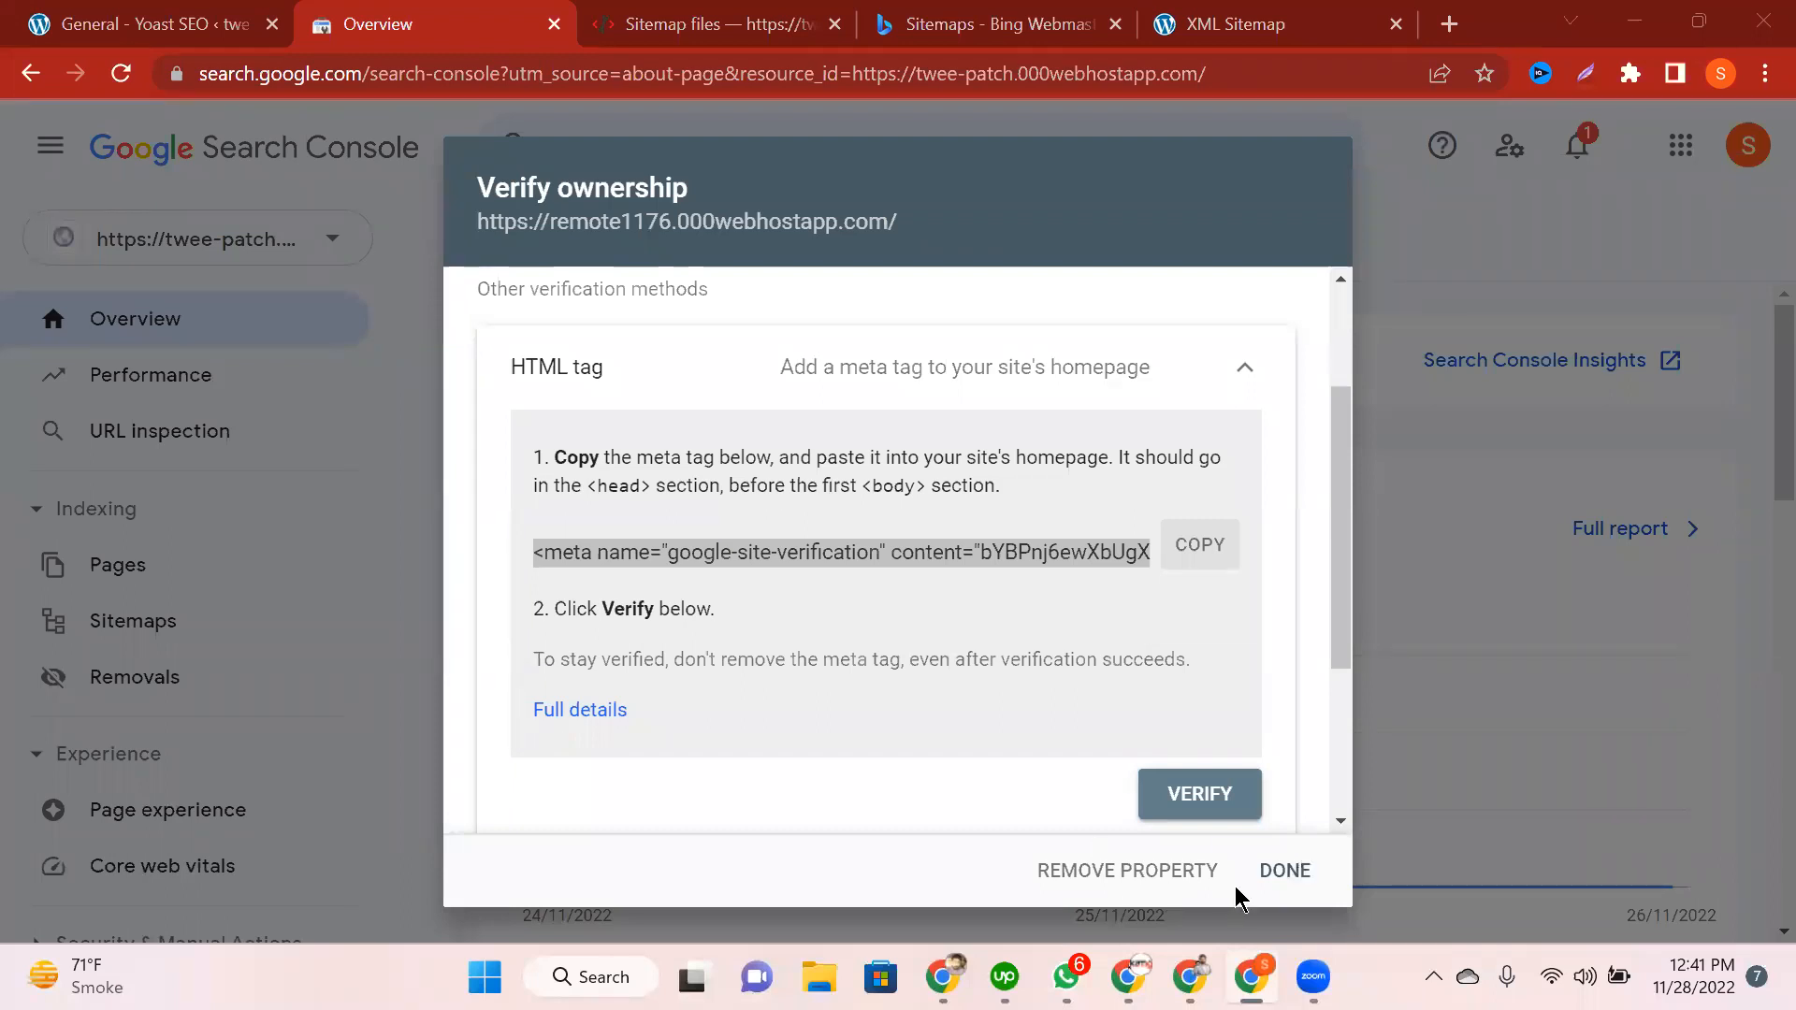
left_click(1284, 871)
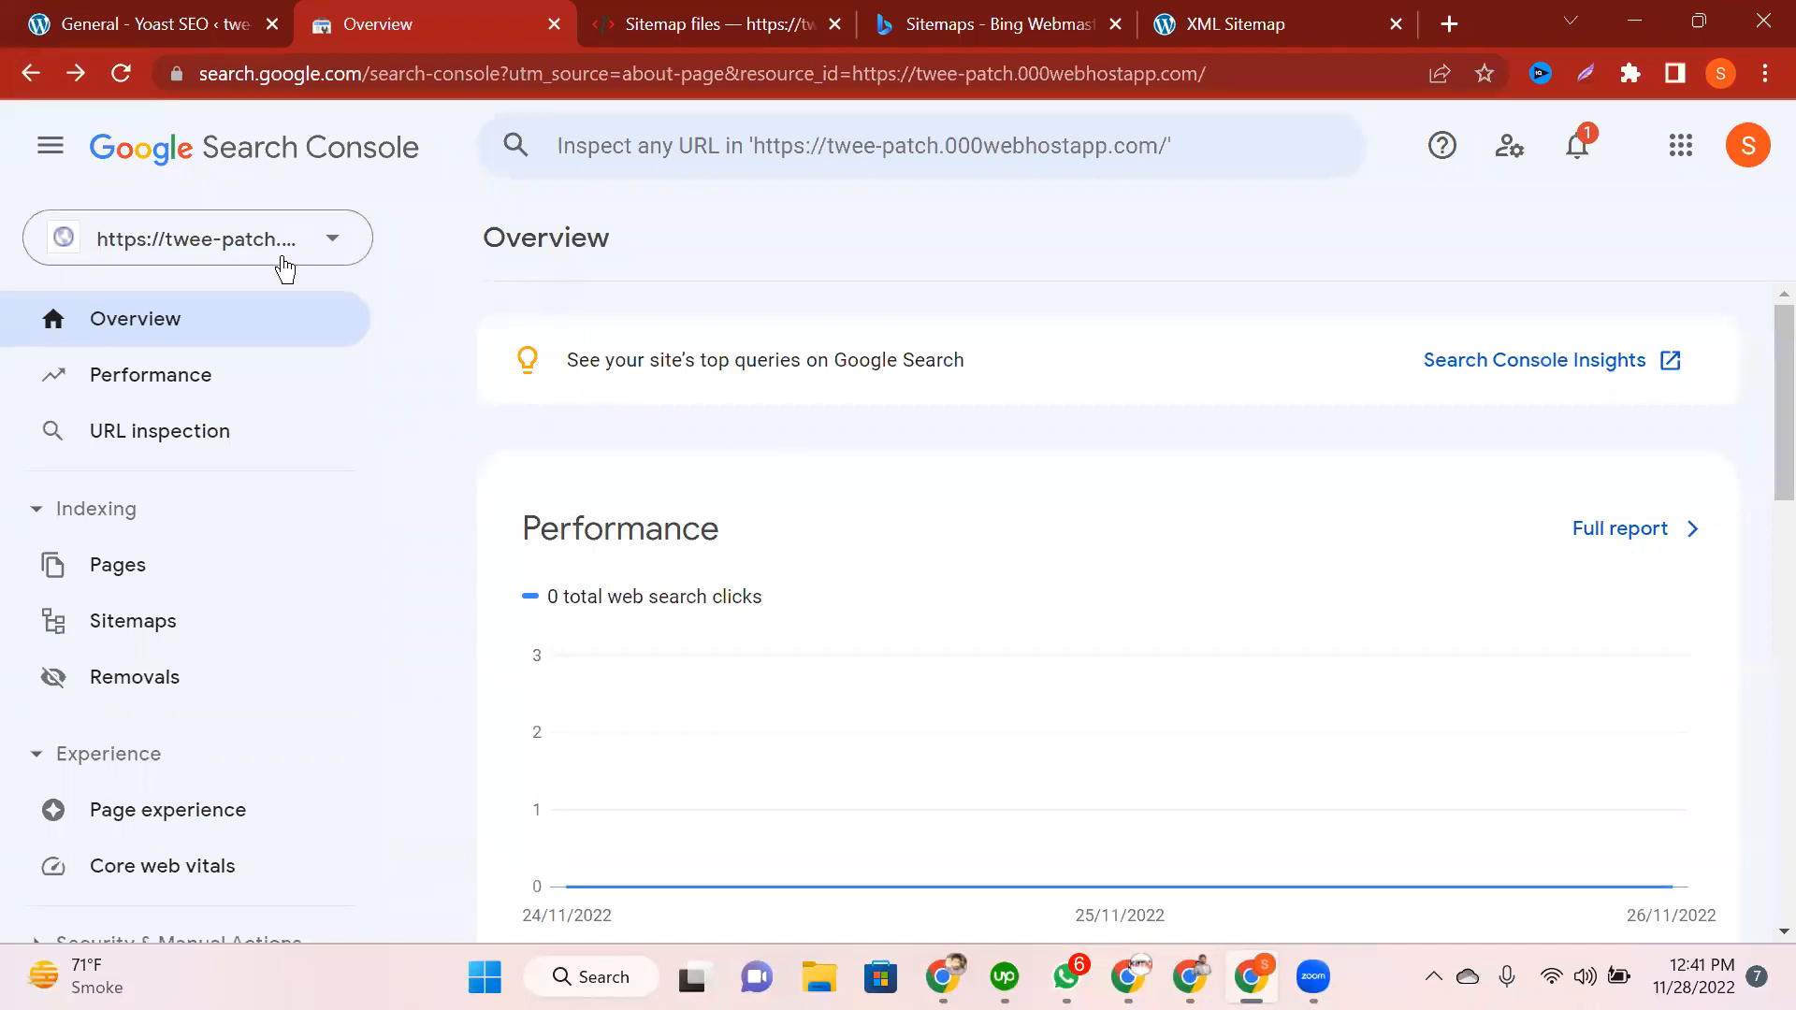
left_click(224, 245)
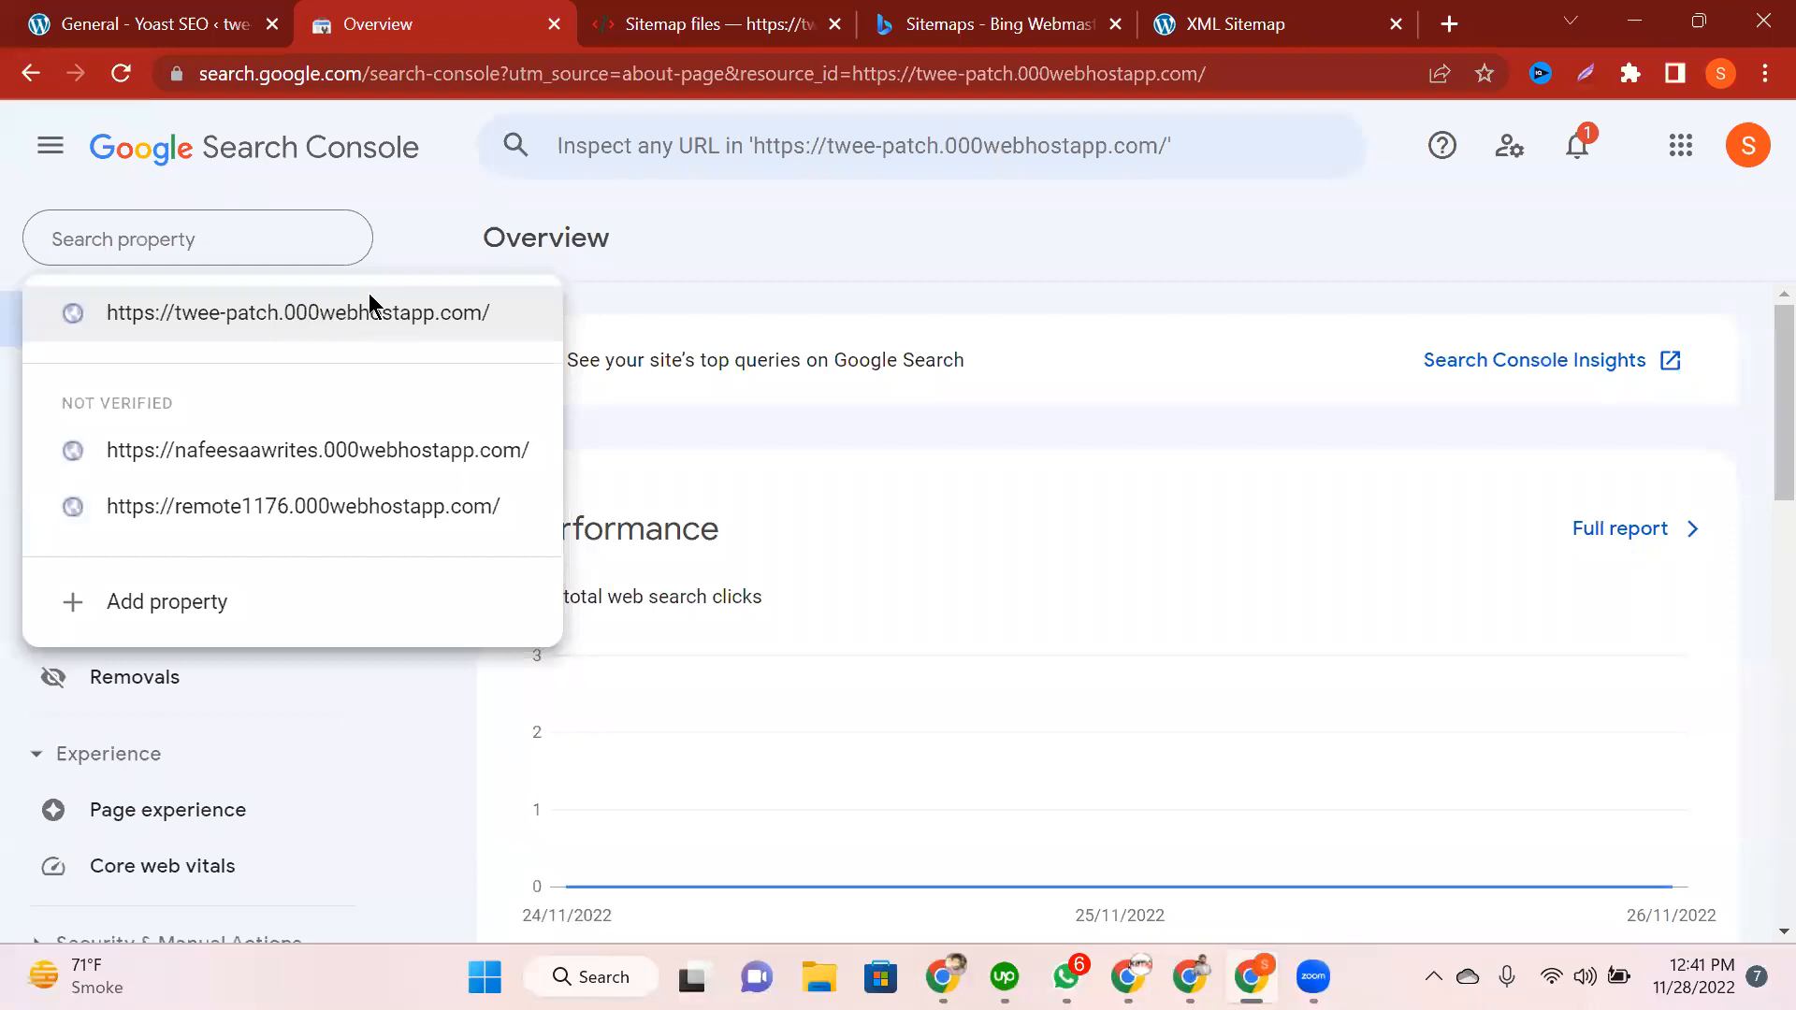
left_click(328, 316)
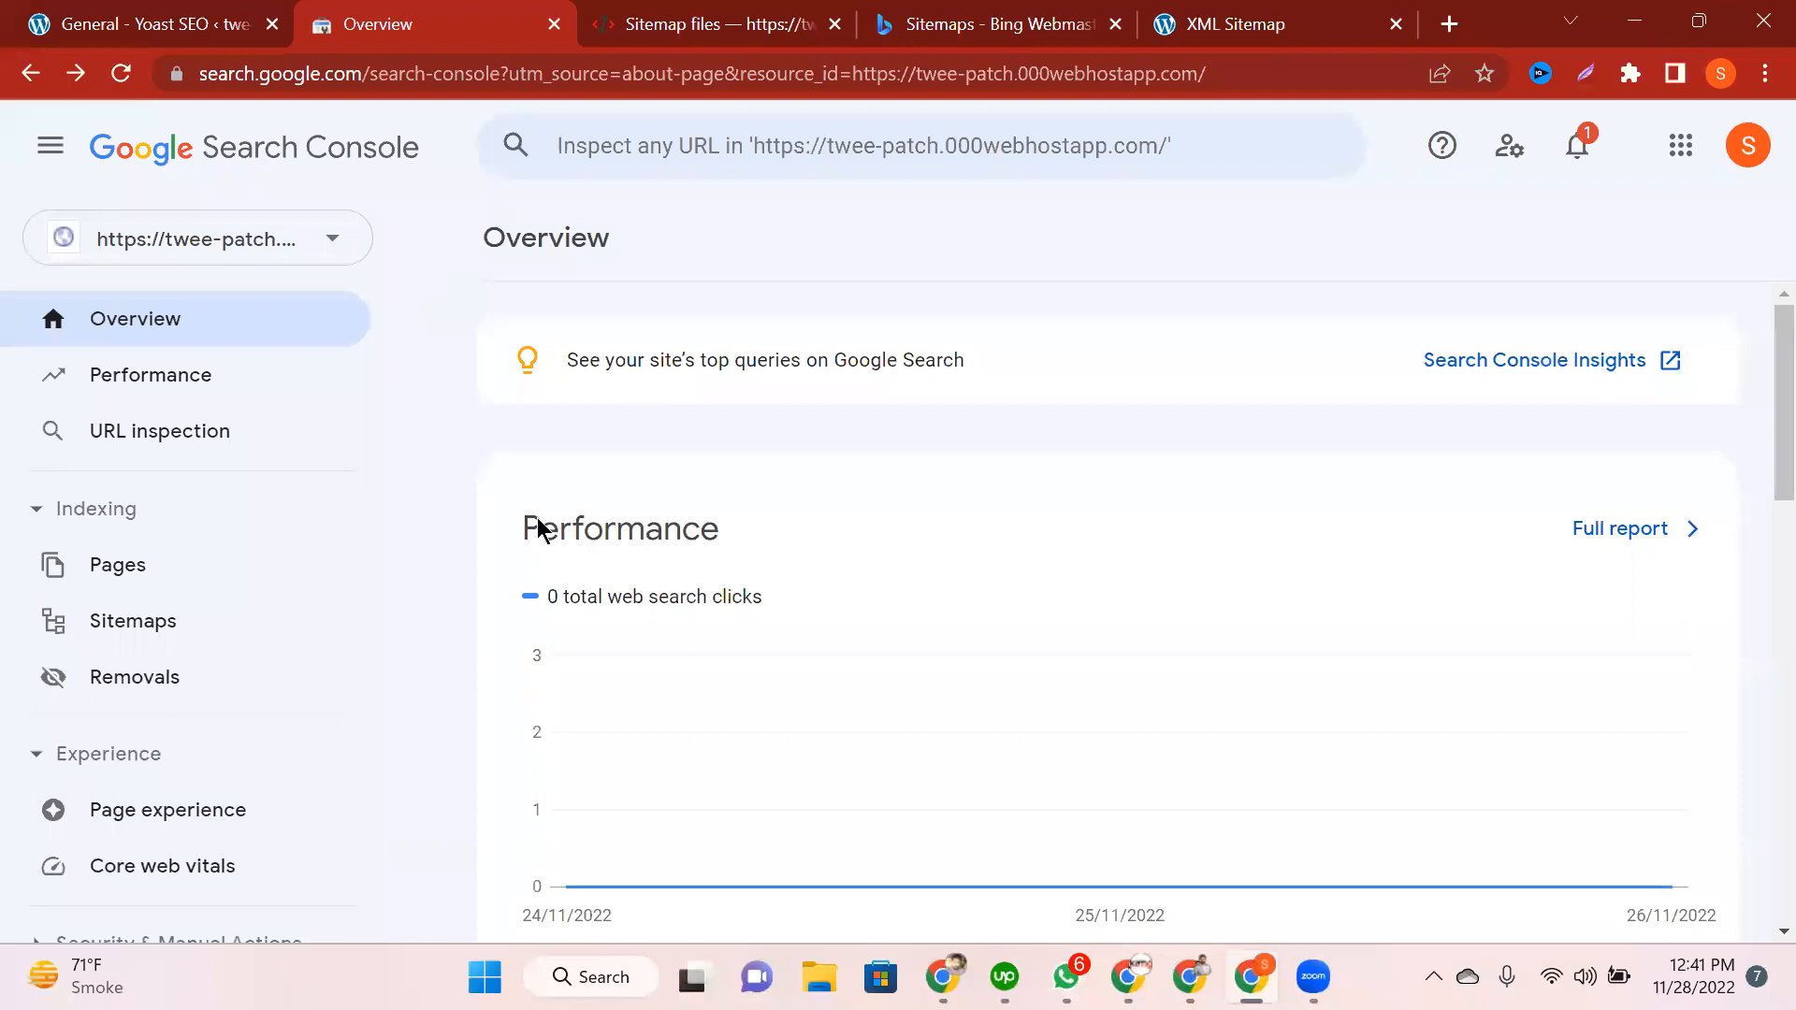
left_click_drag(518, 525, 800, 594)
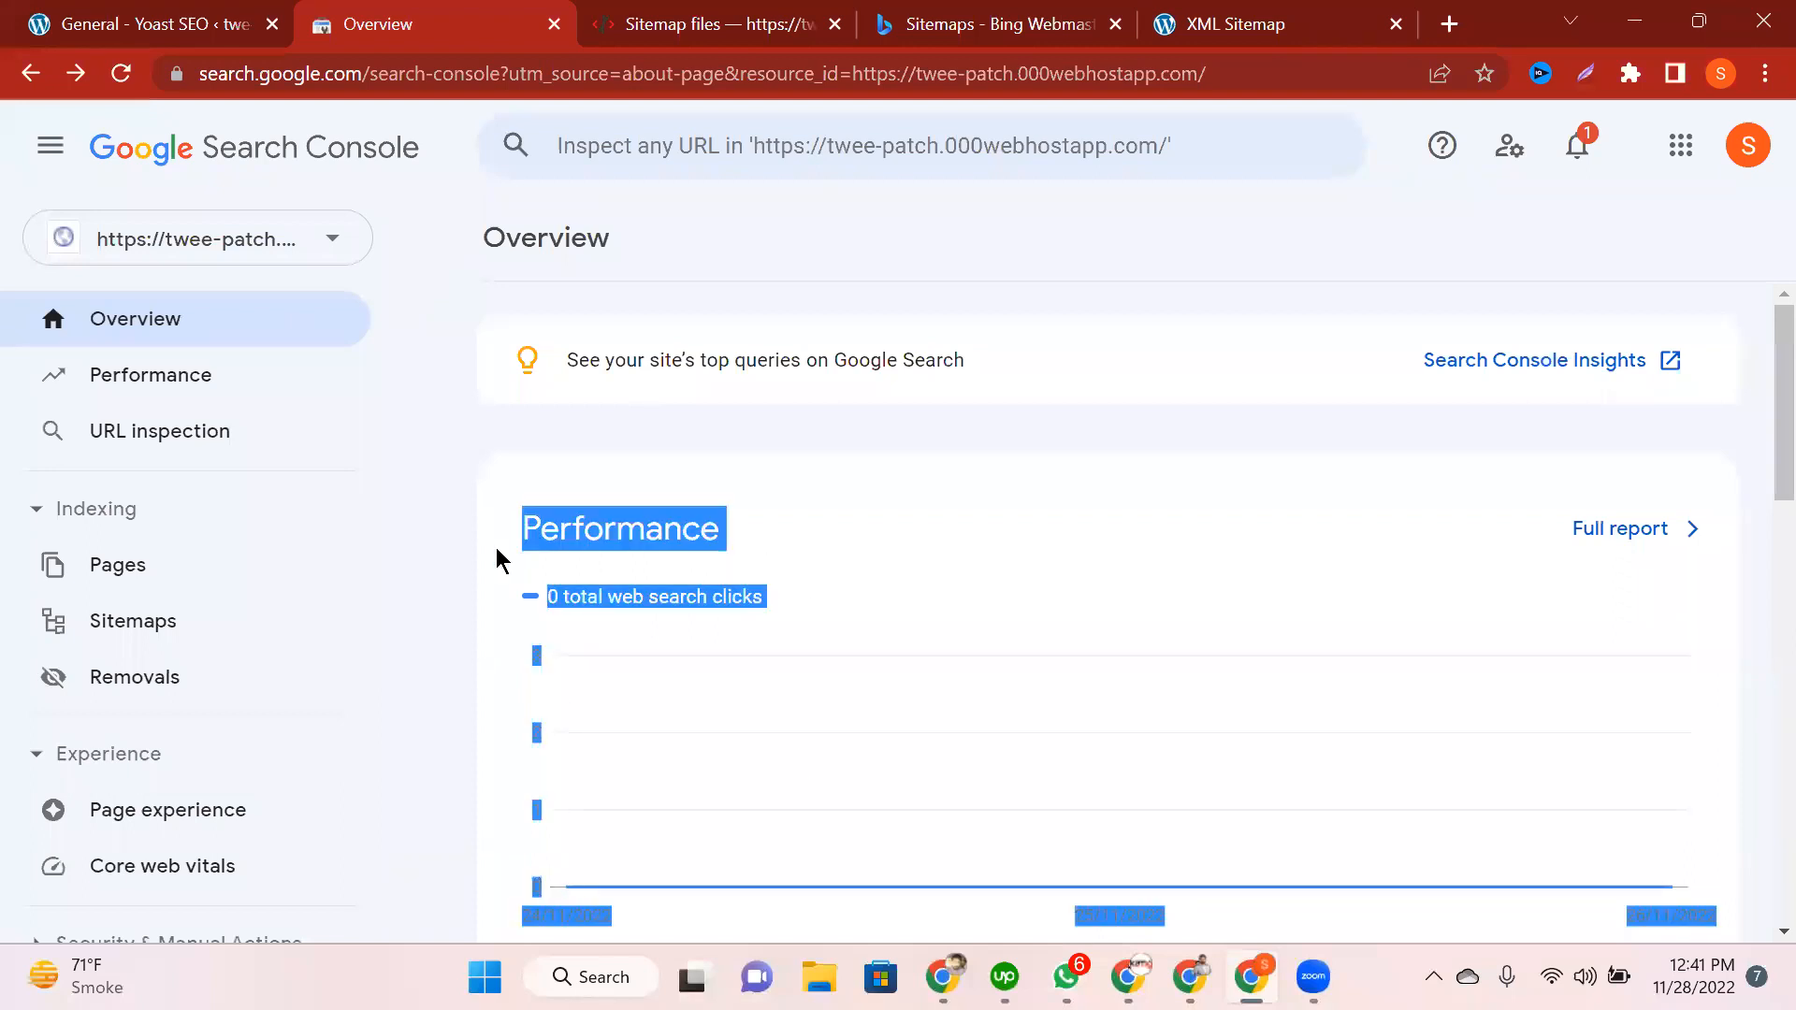
left_click(547, 524)
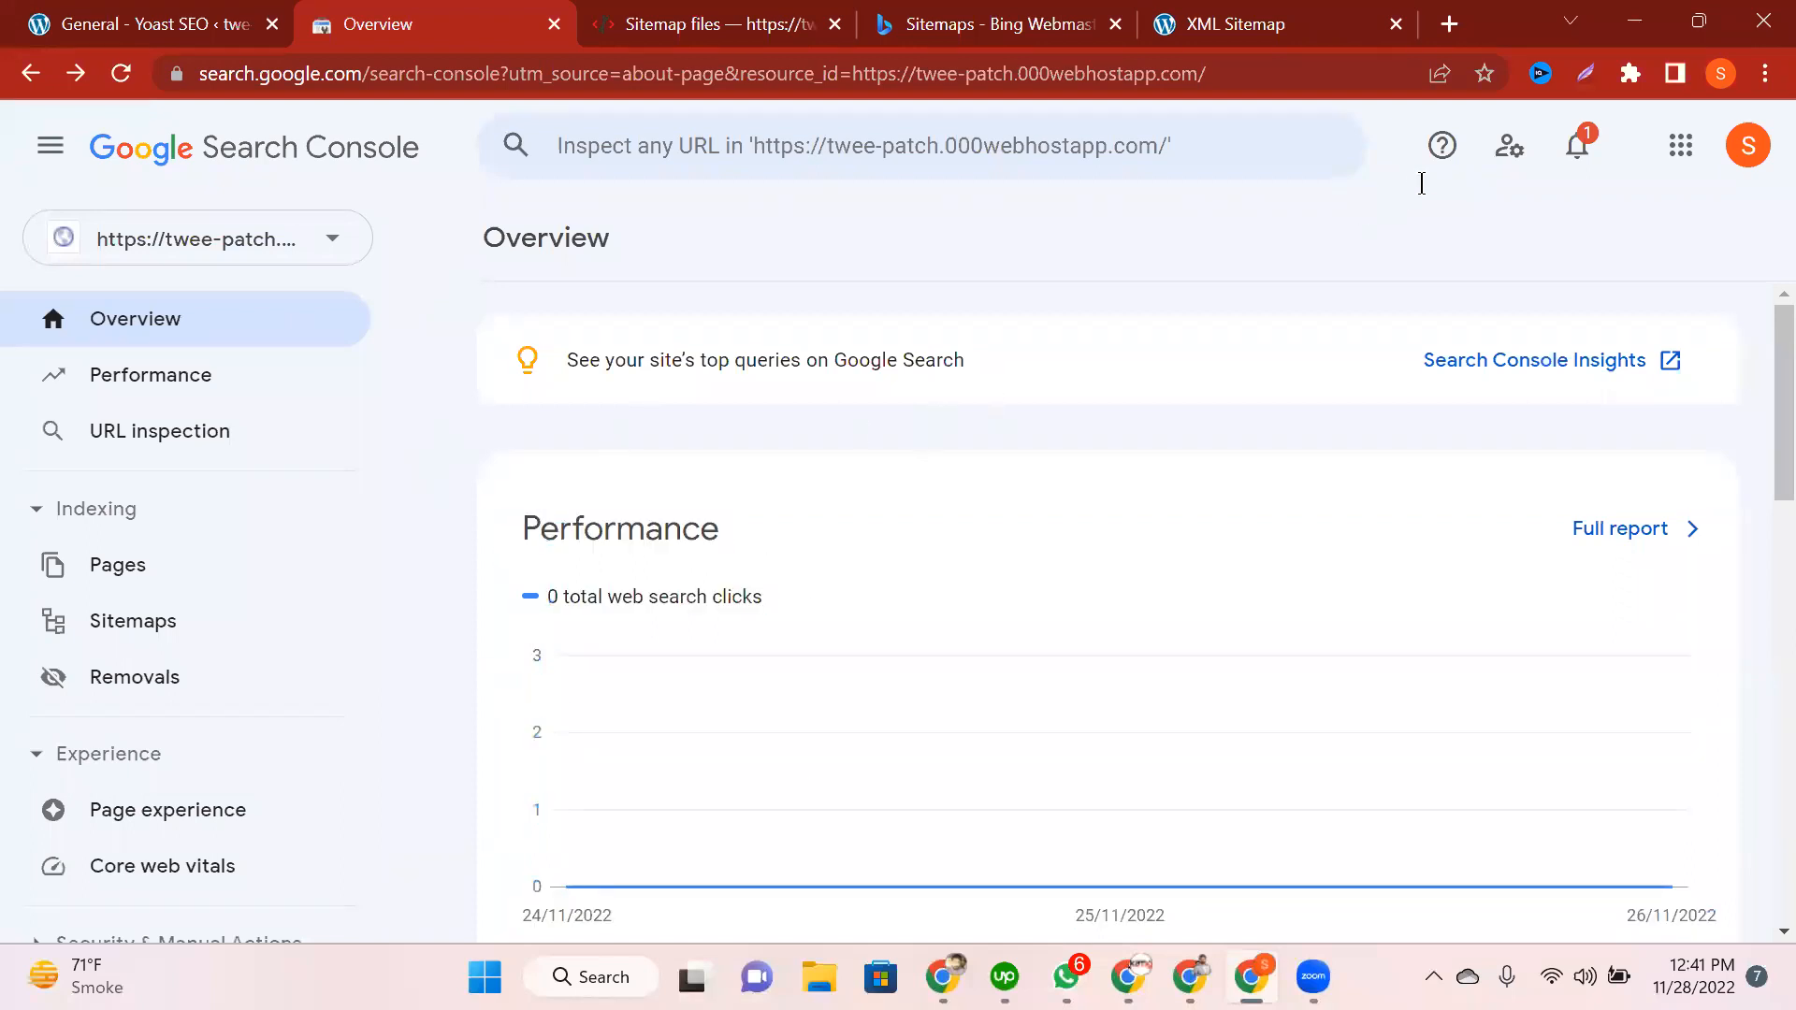
left_click(1508, 145)
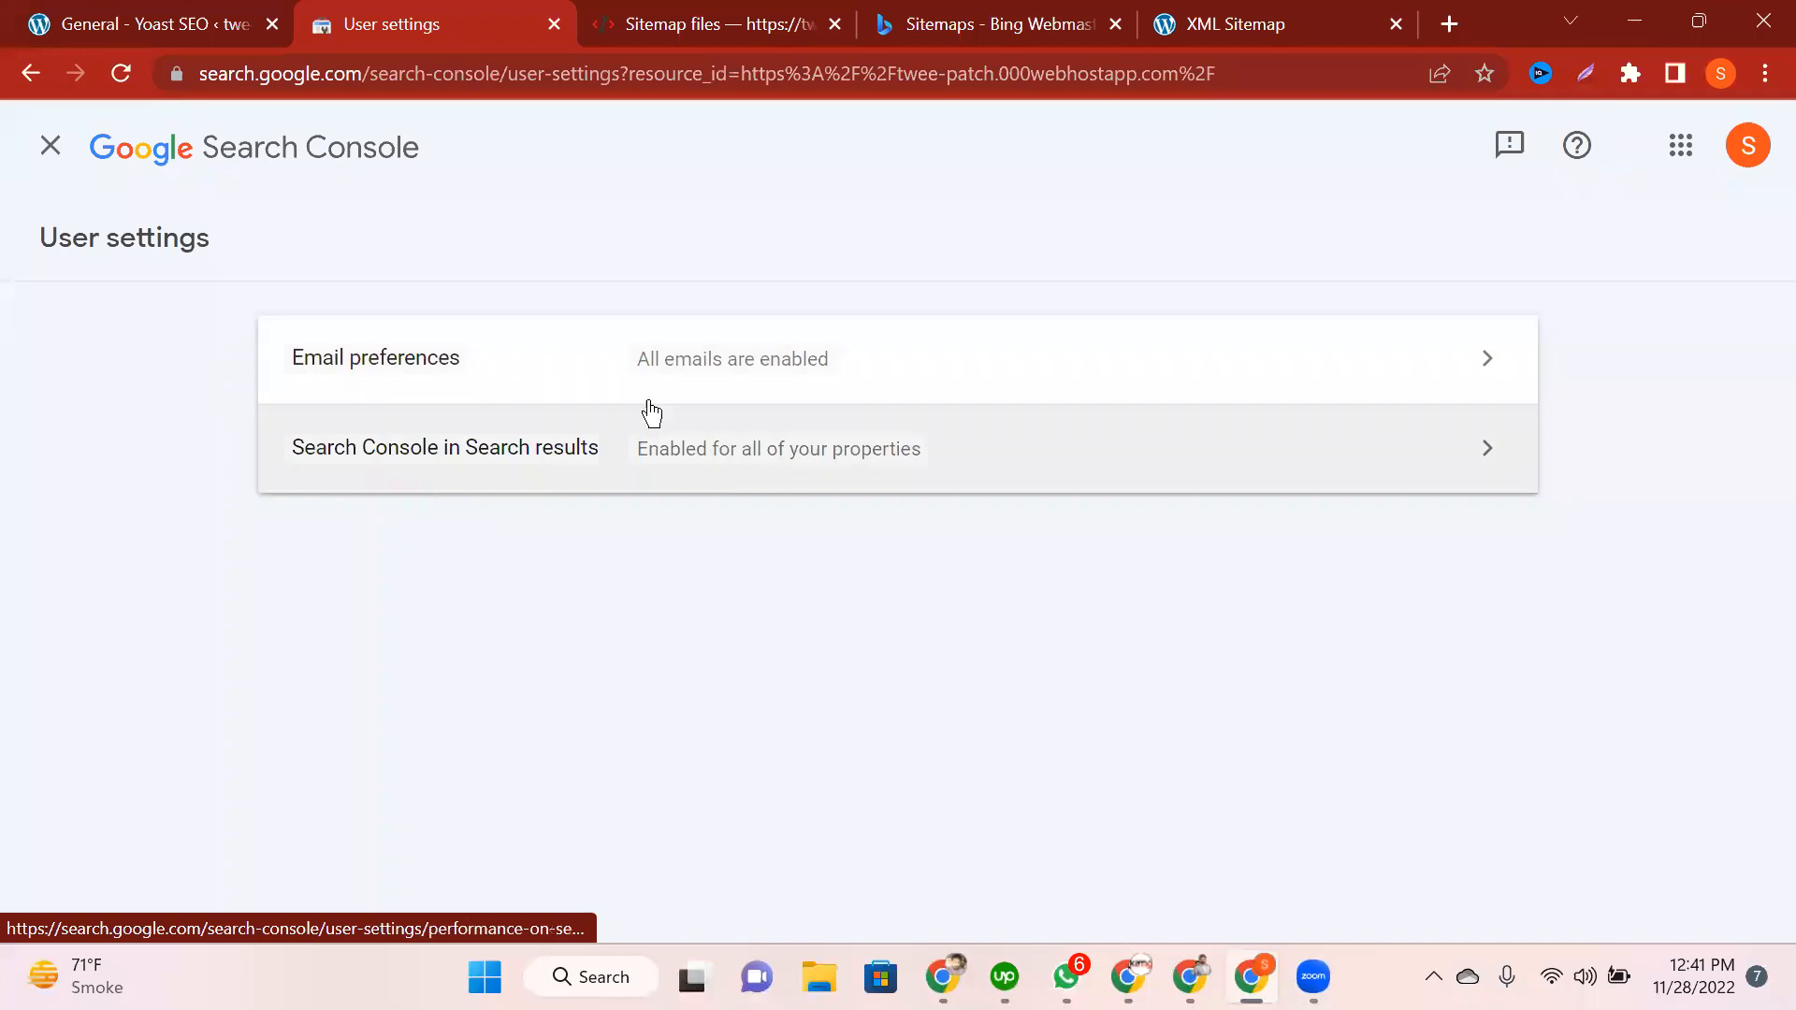
left_click(662, 400)
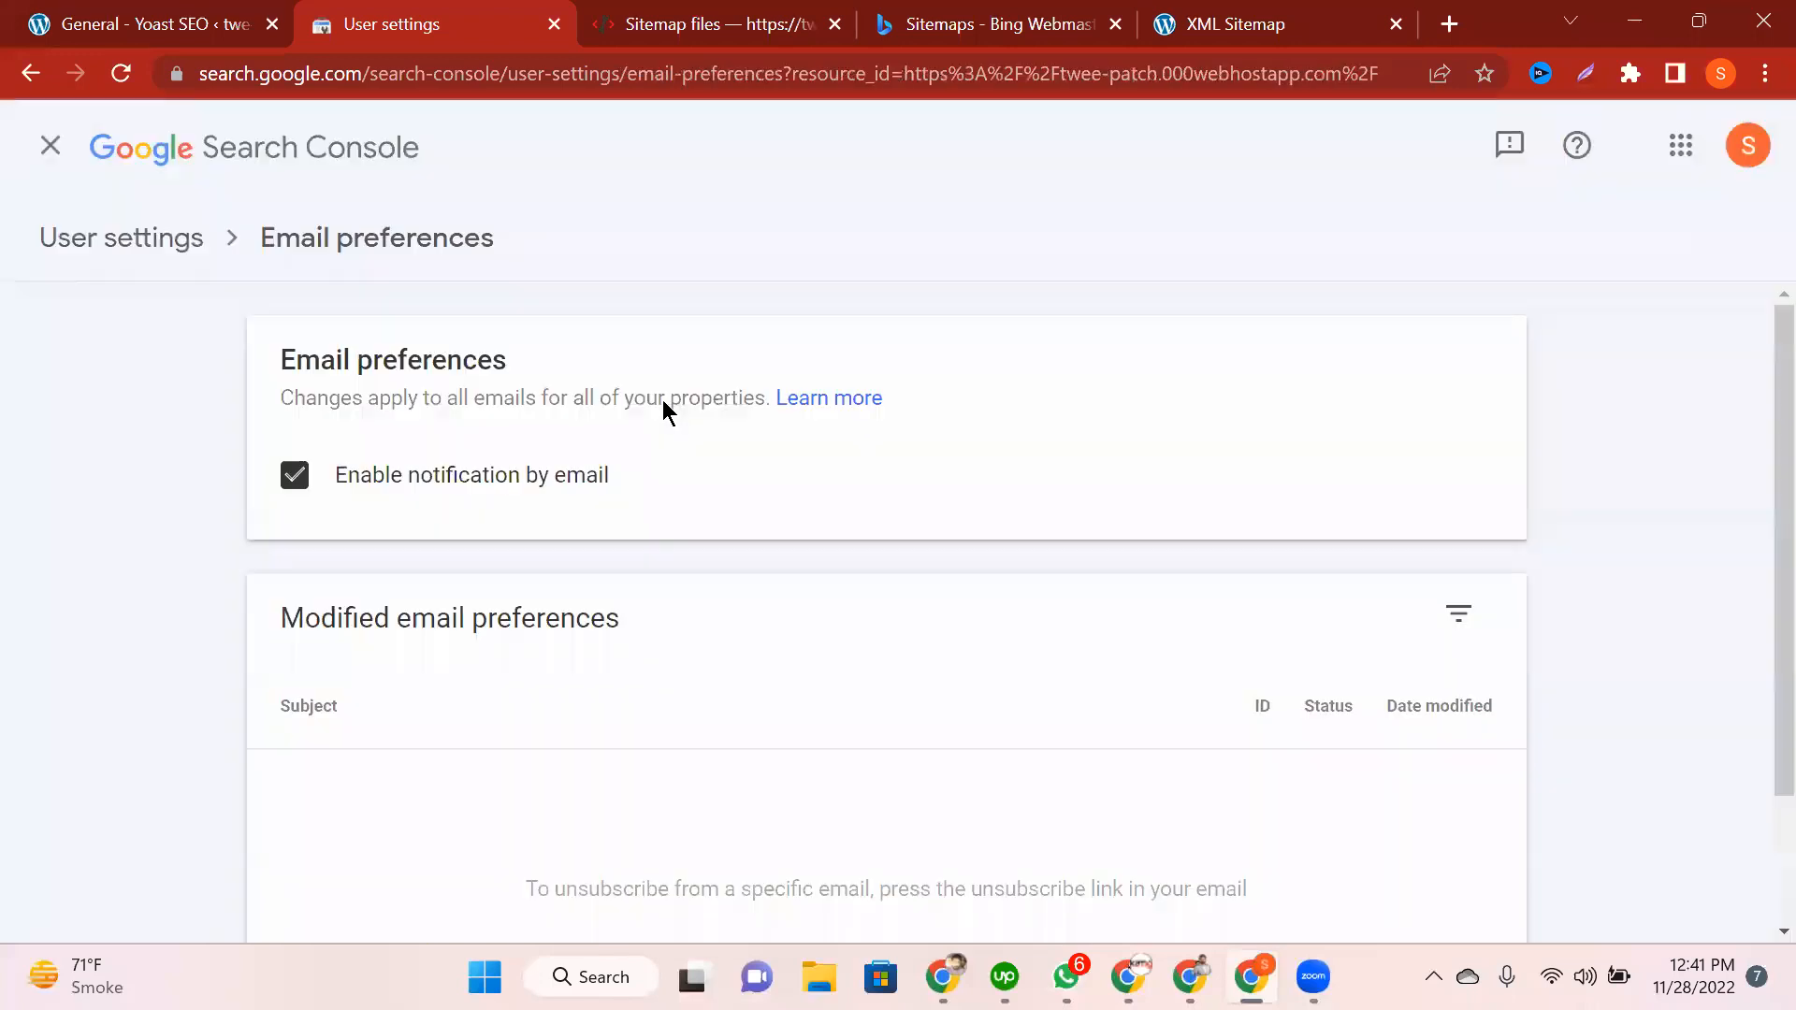
scroll(587, 655, "down", 2)
scroll(587, 654, "up", 2)
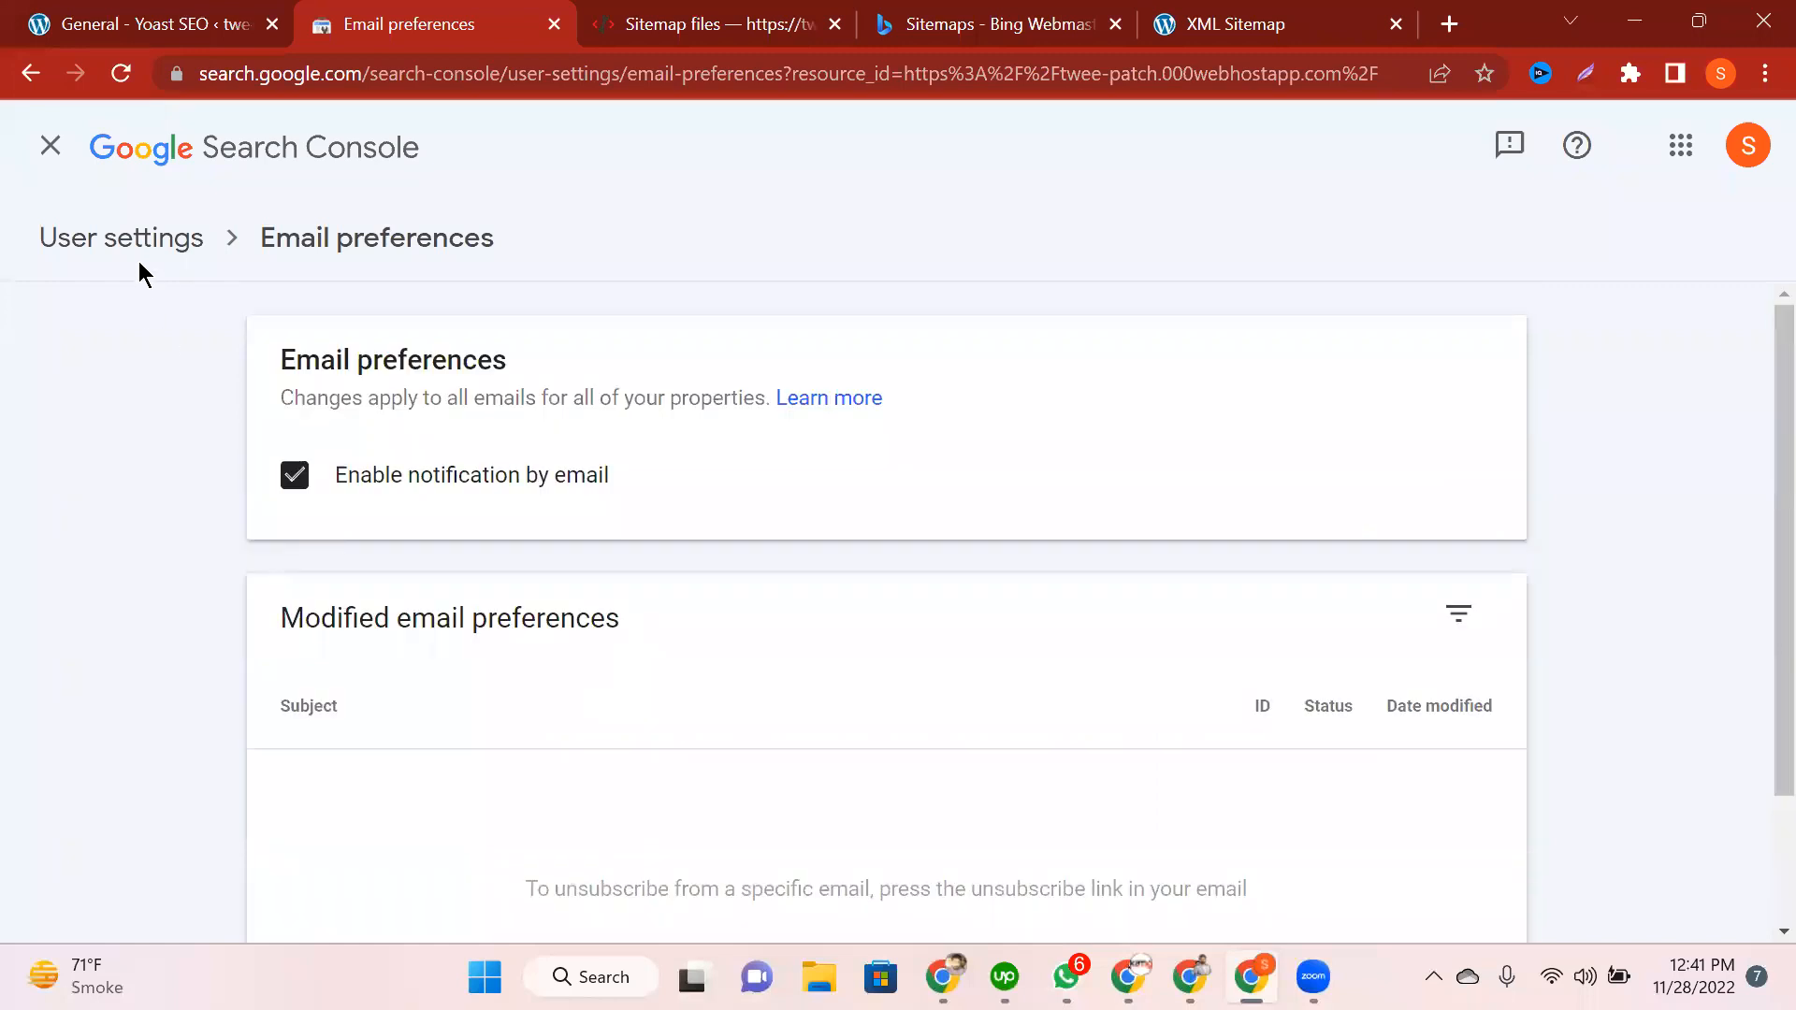
left_click(136, 262)
left_click(509, 481)
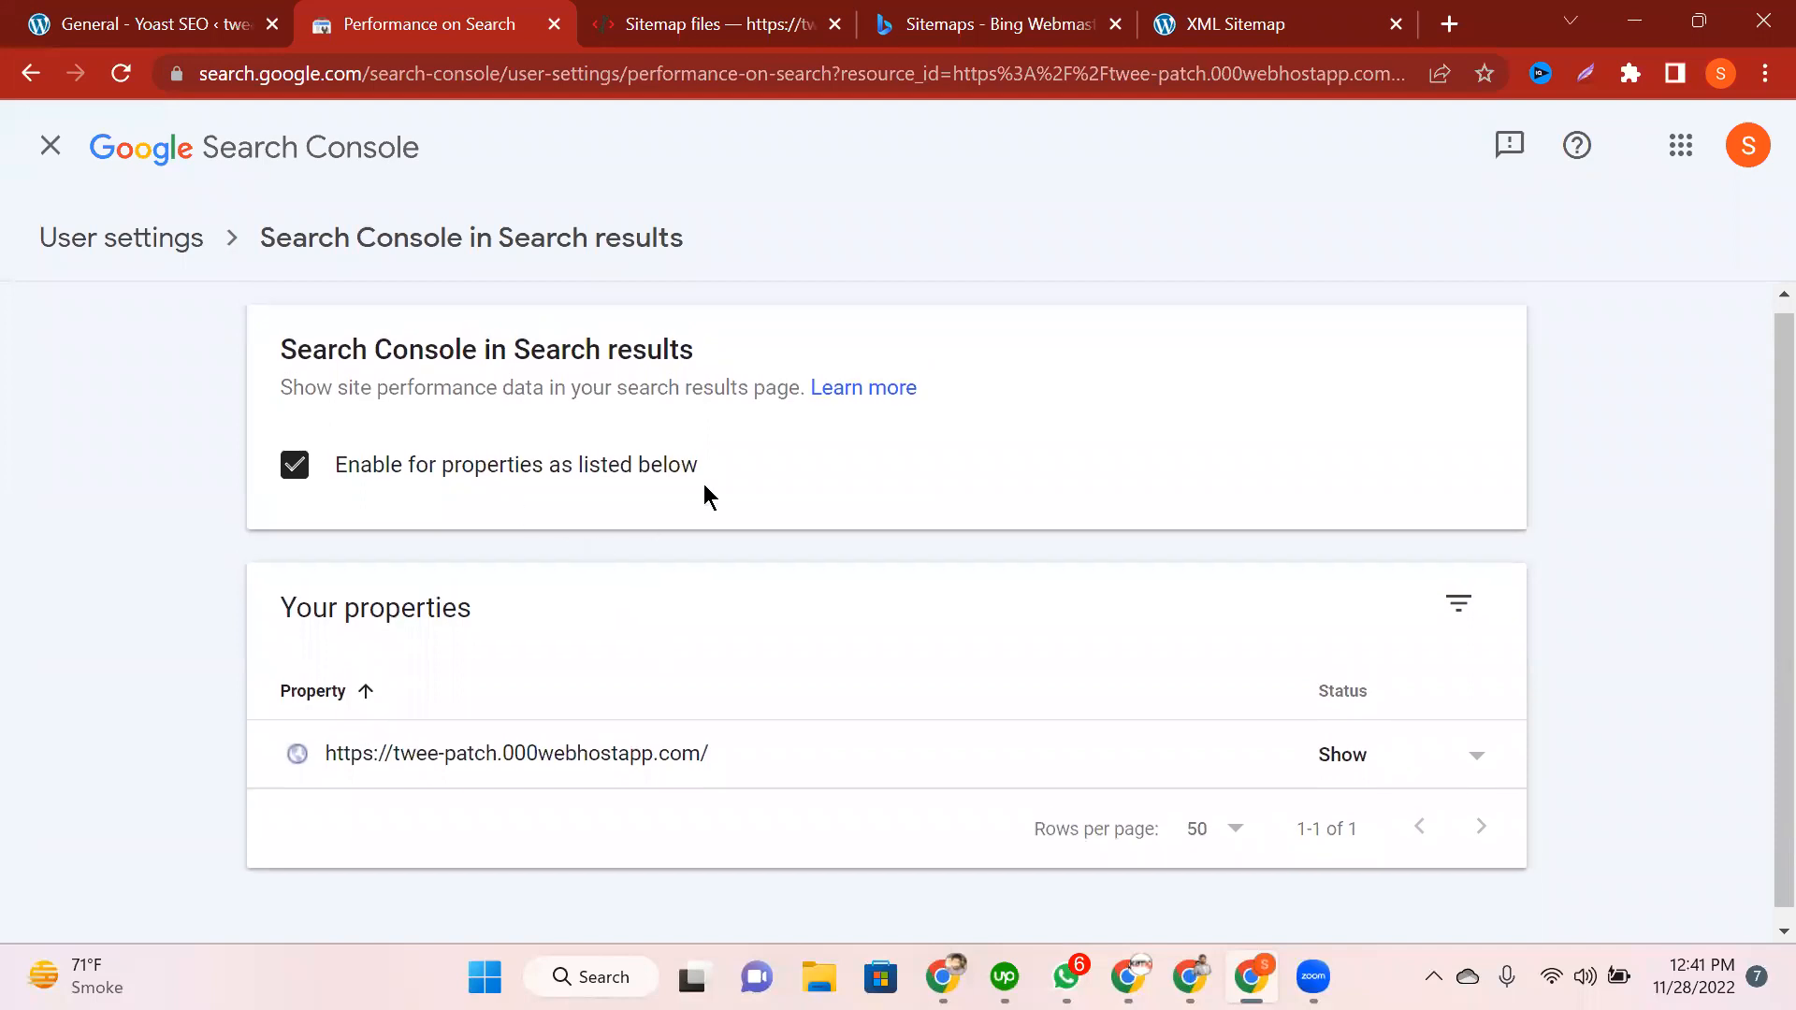
scroll(655, 468, "up", 1)
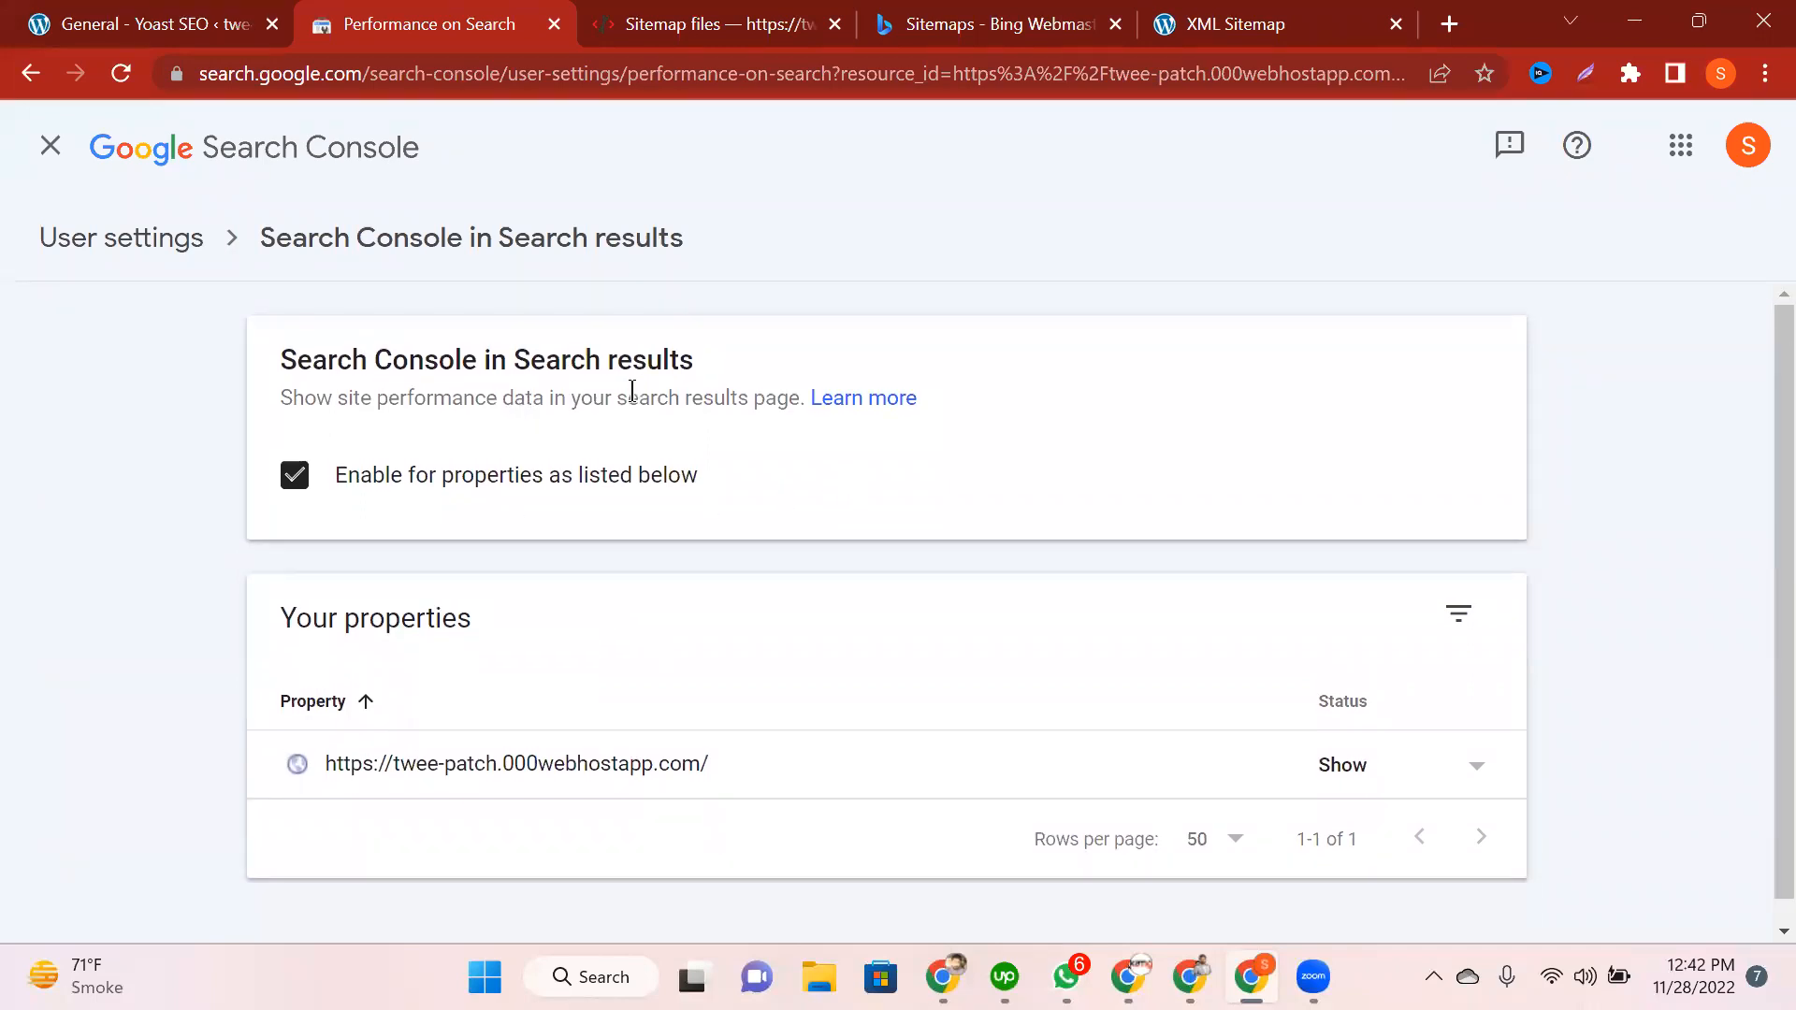
left_click(122, 239)
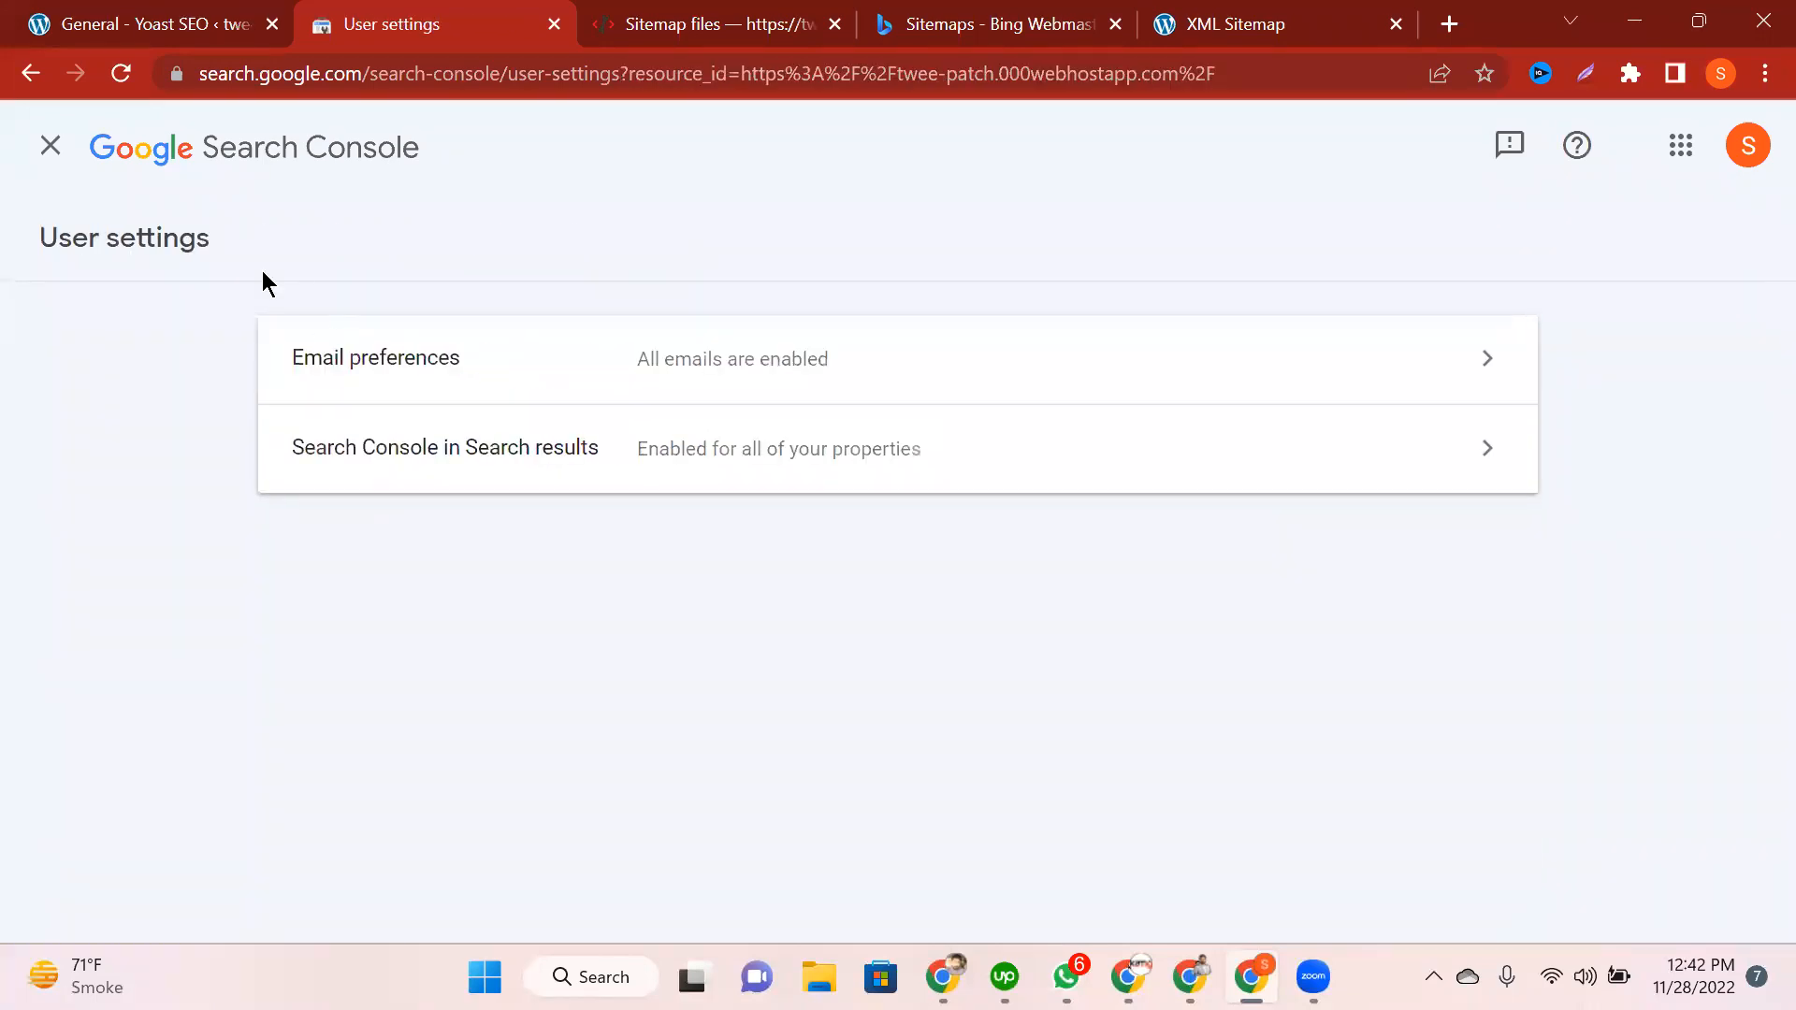
left_click(52, 147)
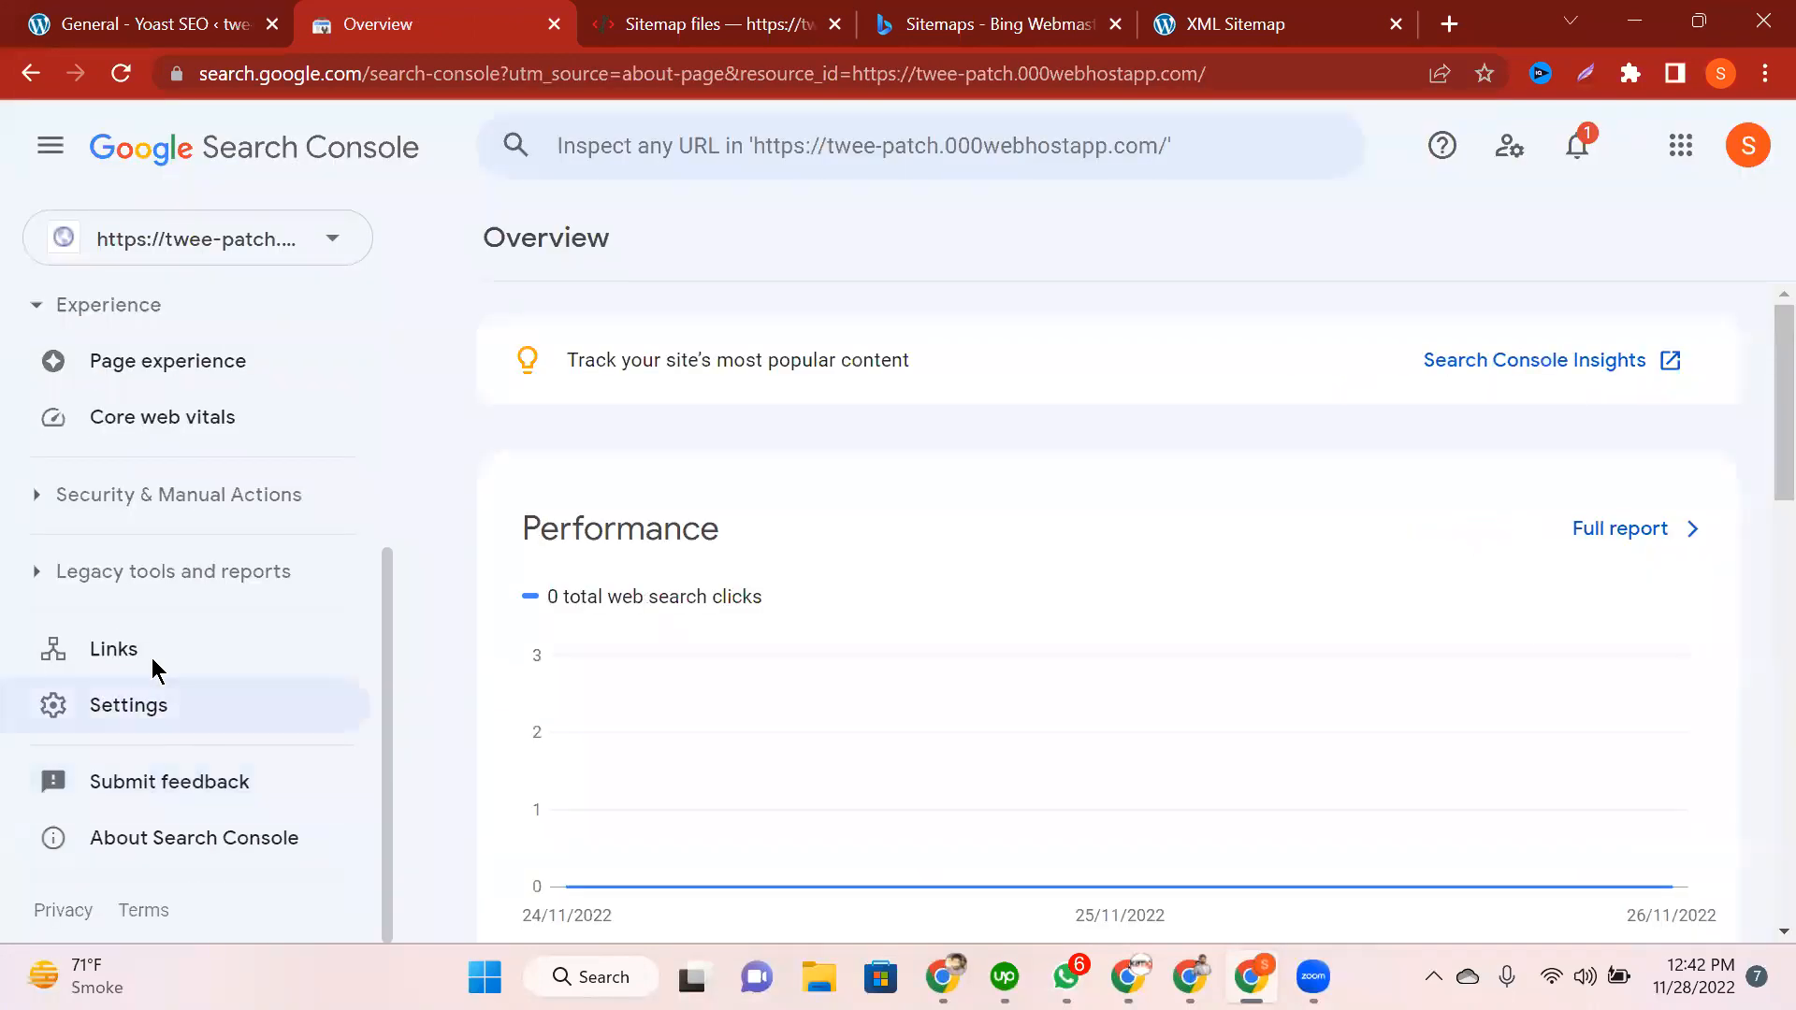
left_click(154, 666)
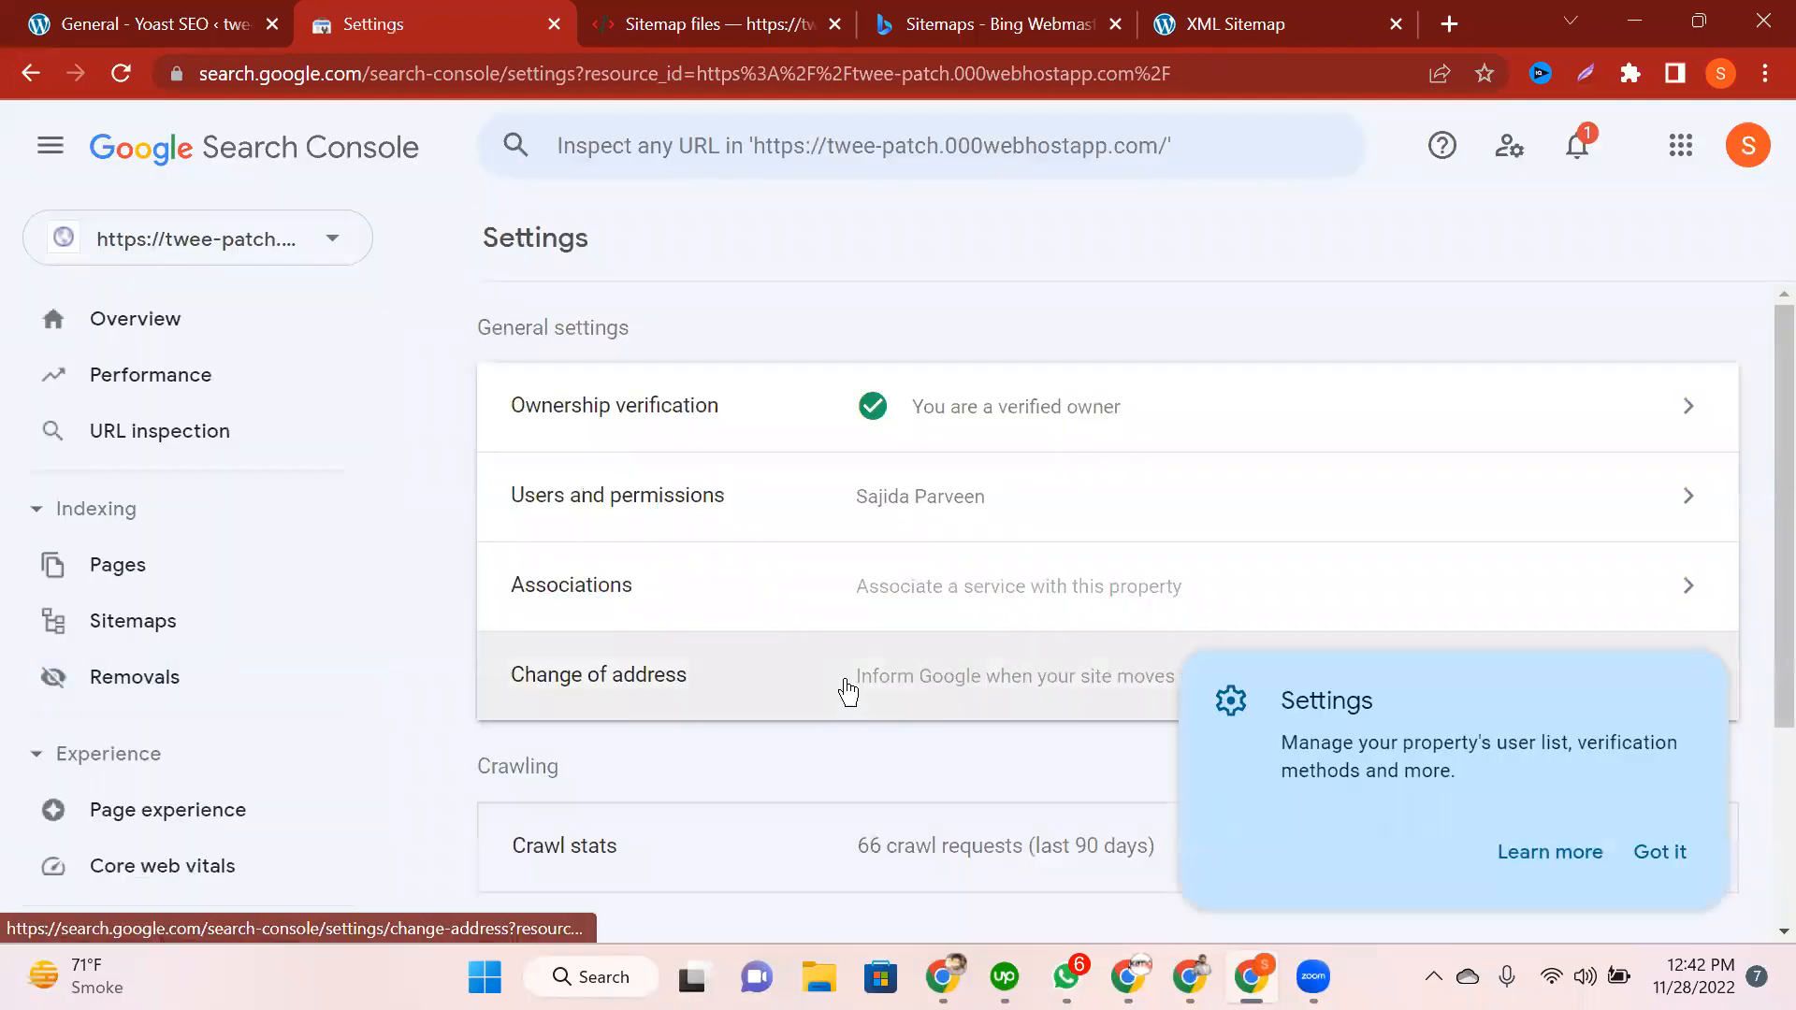
Step: Dismiss the Settings tip, open Users and permissions, and start adding a user
left_click(1679, 846)
left_click(893, 505)
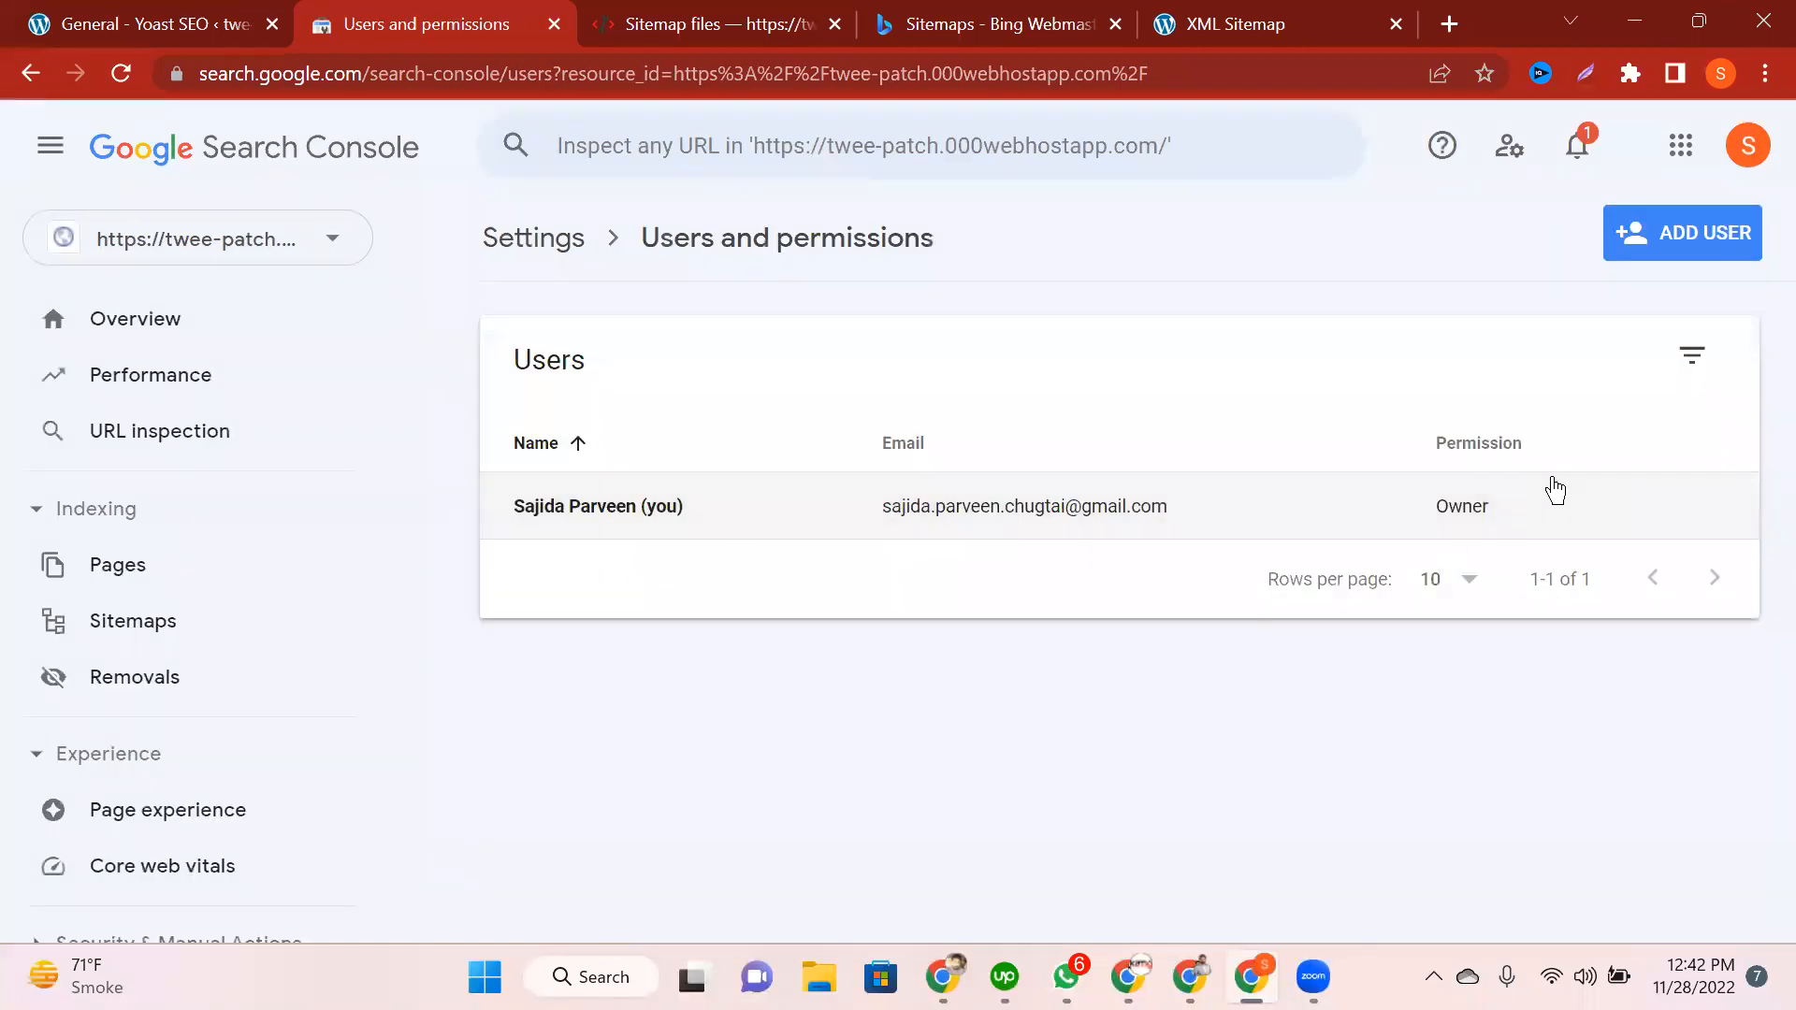
left_click(1659, 228)
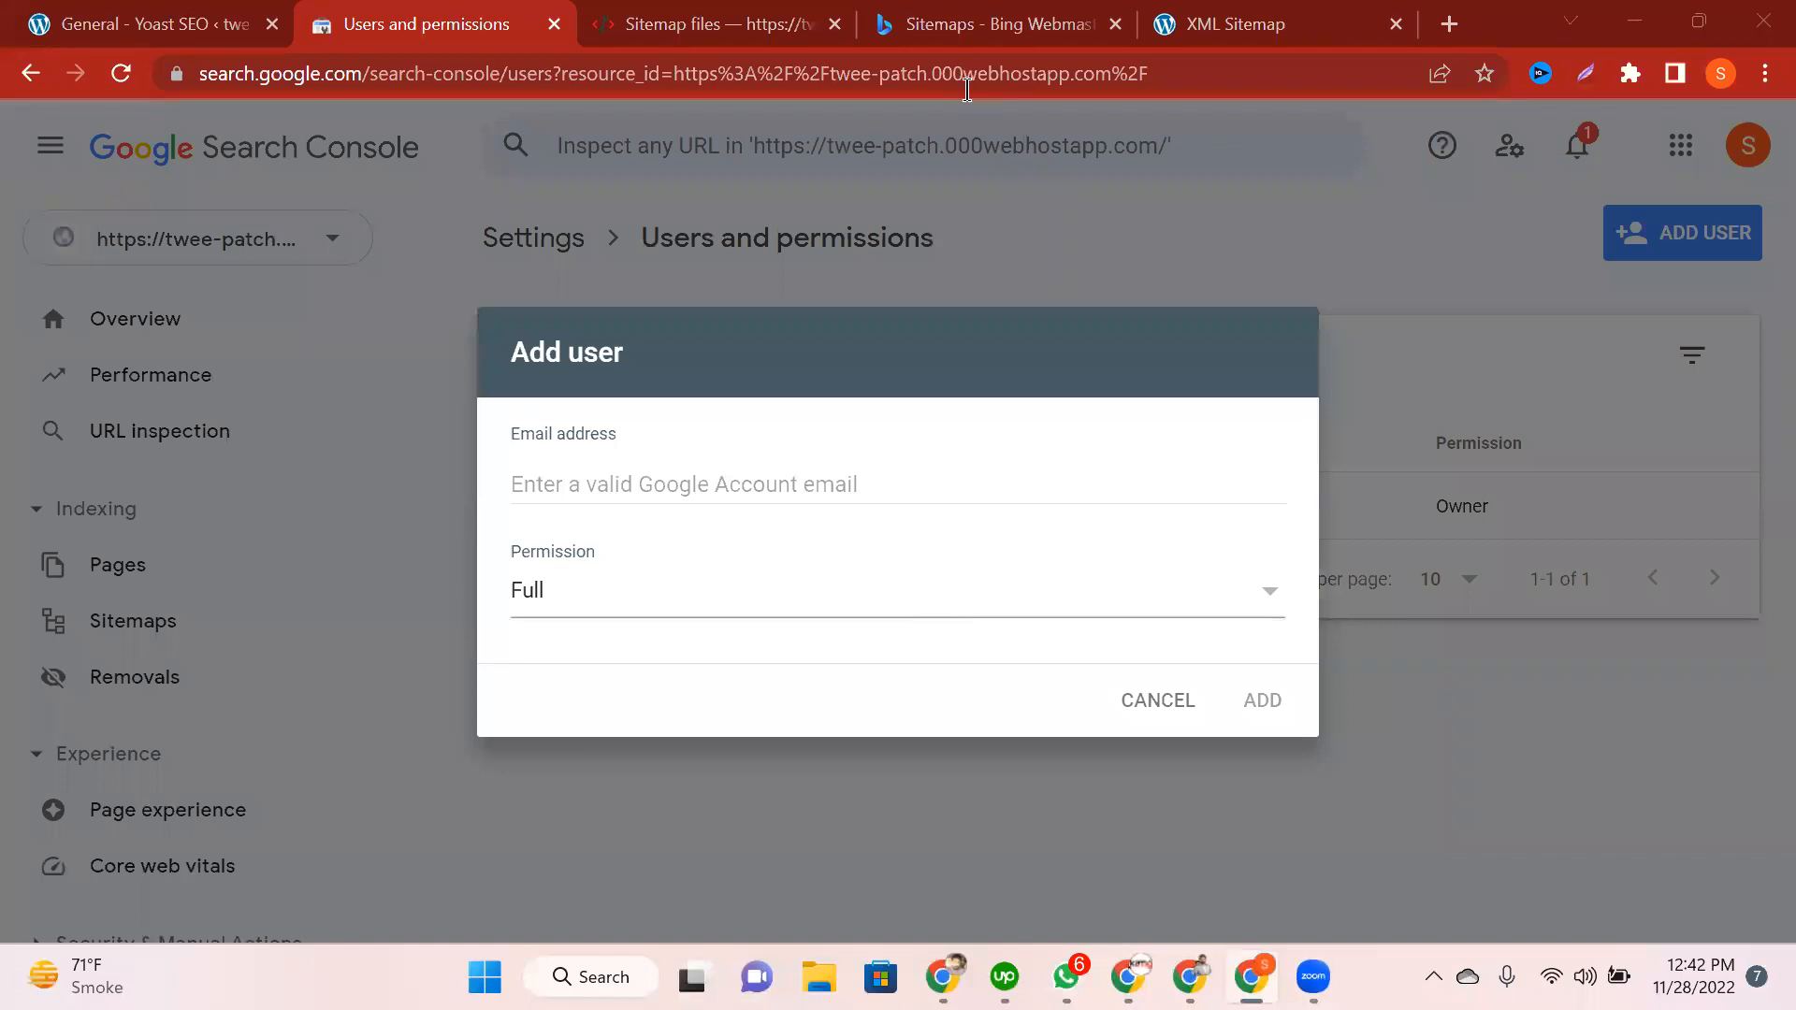
Step: Add a user with Full permission, pasting their e-mail address into the Email field
left_click(598, 591)
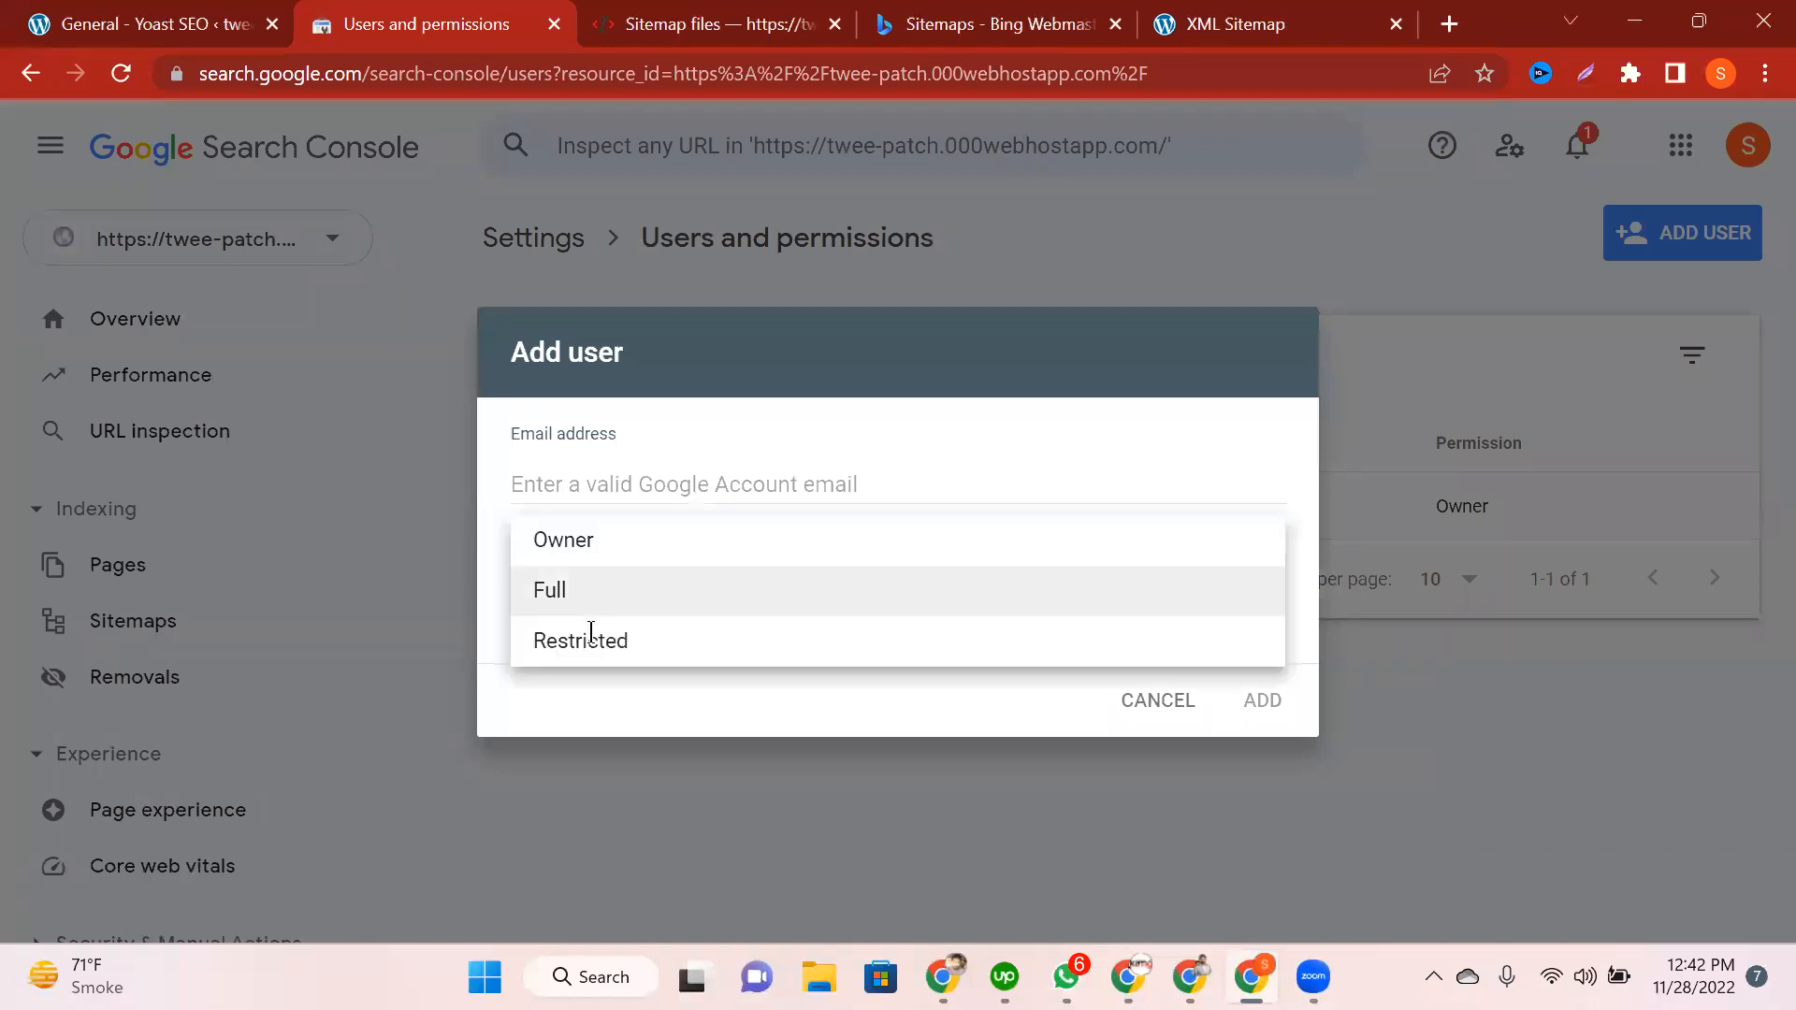
left_click(554, 729)
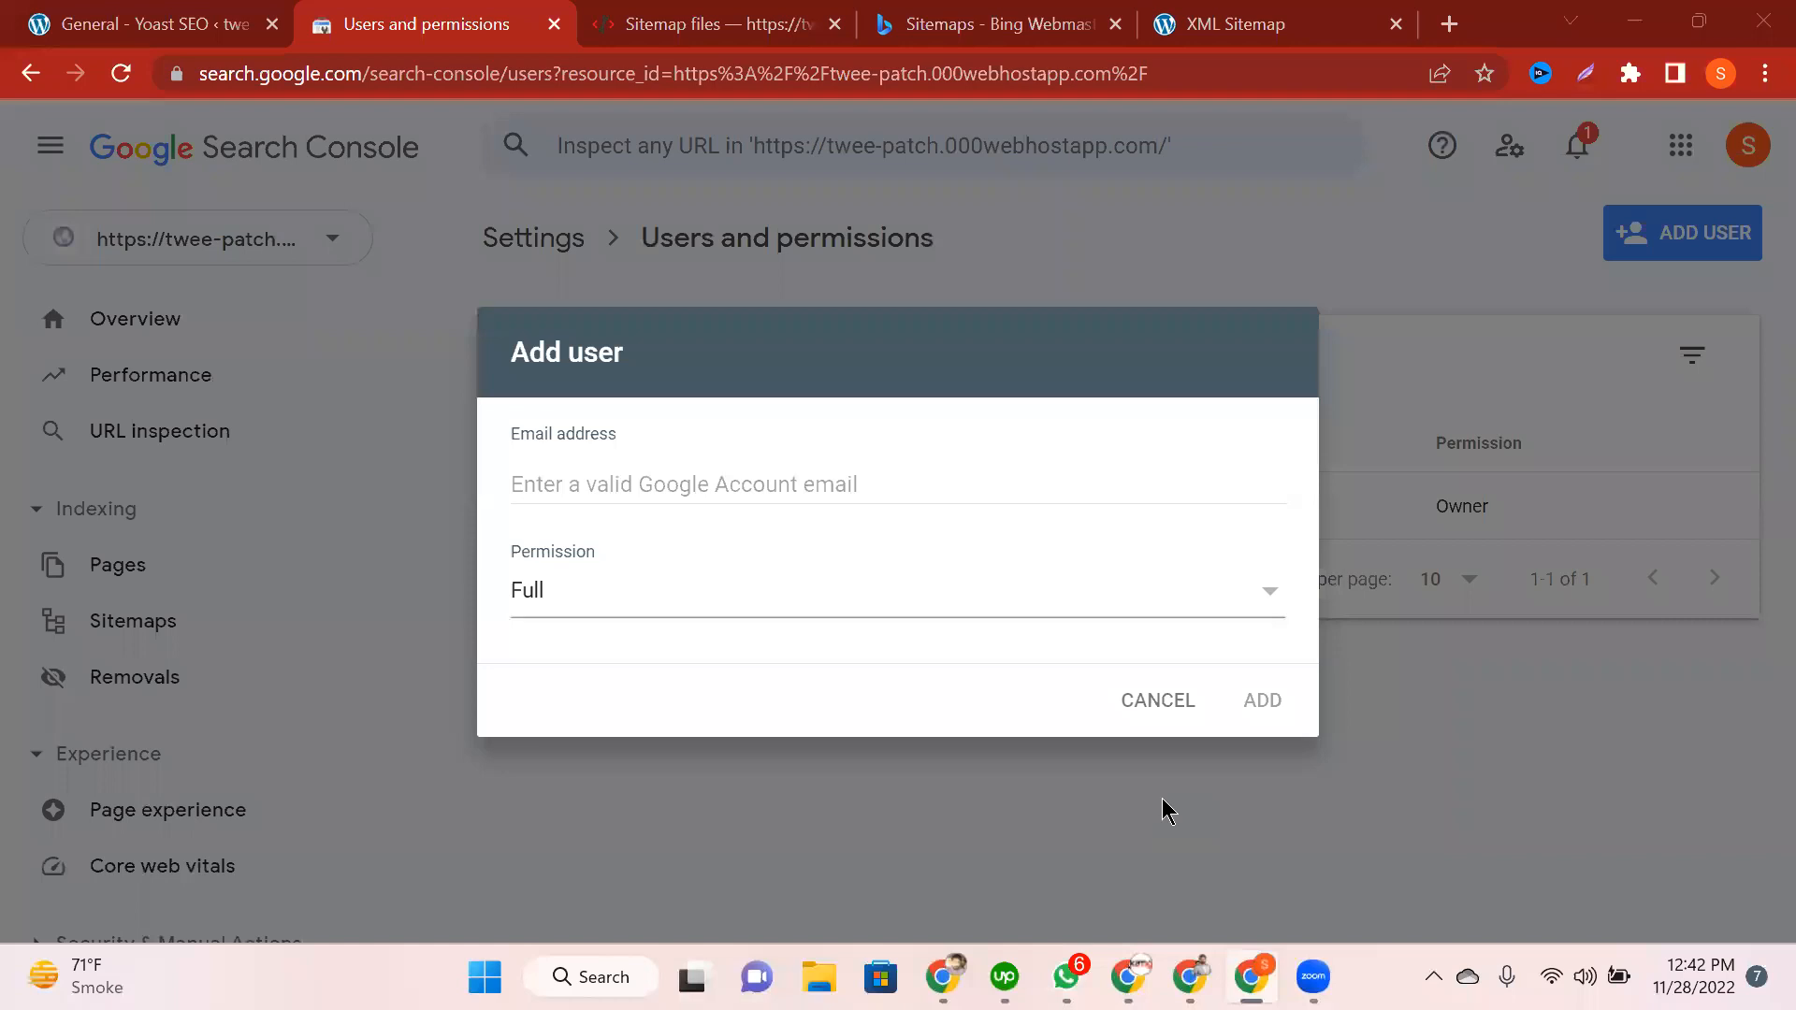
key("Tab")
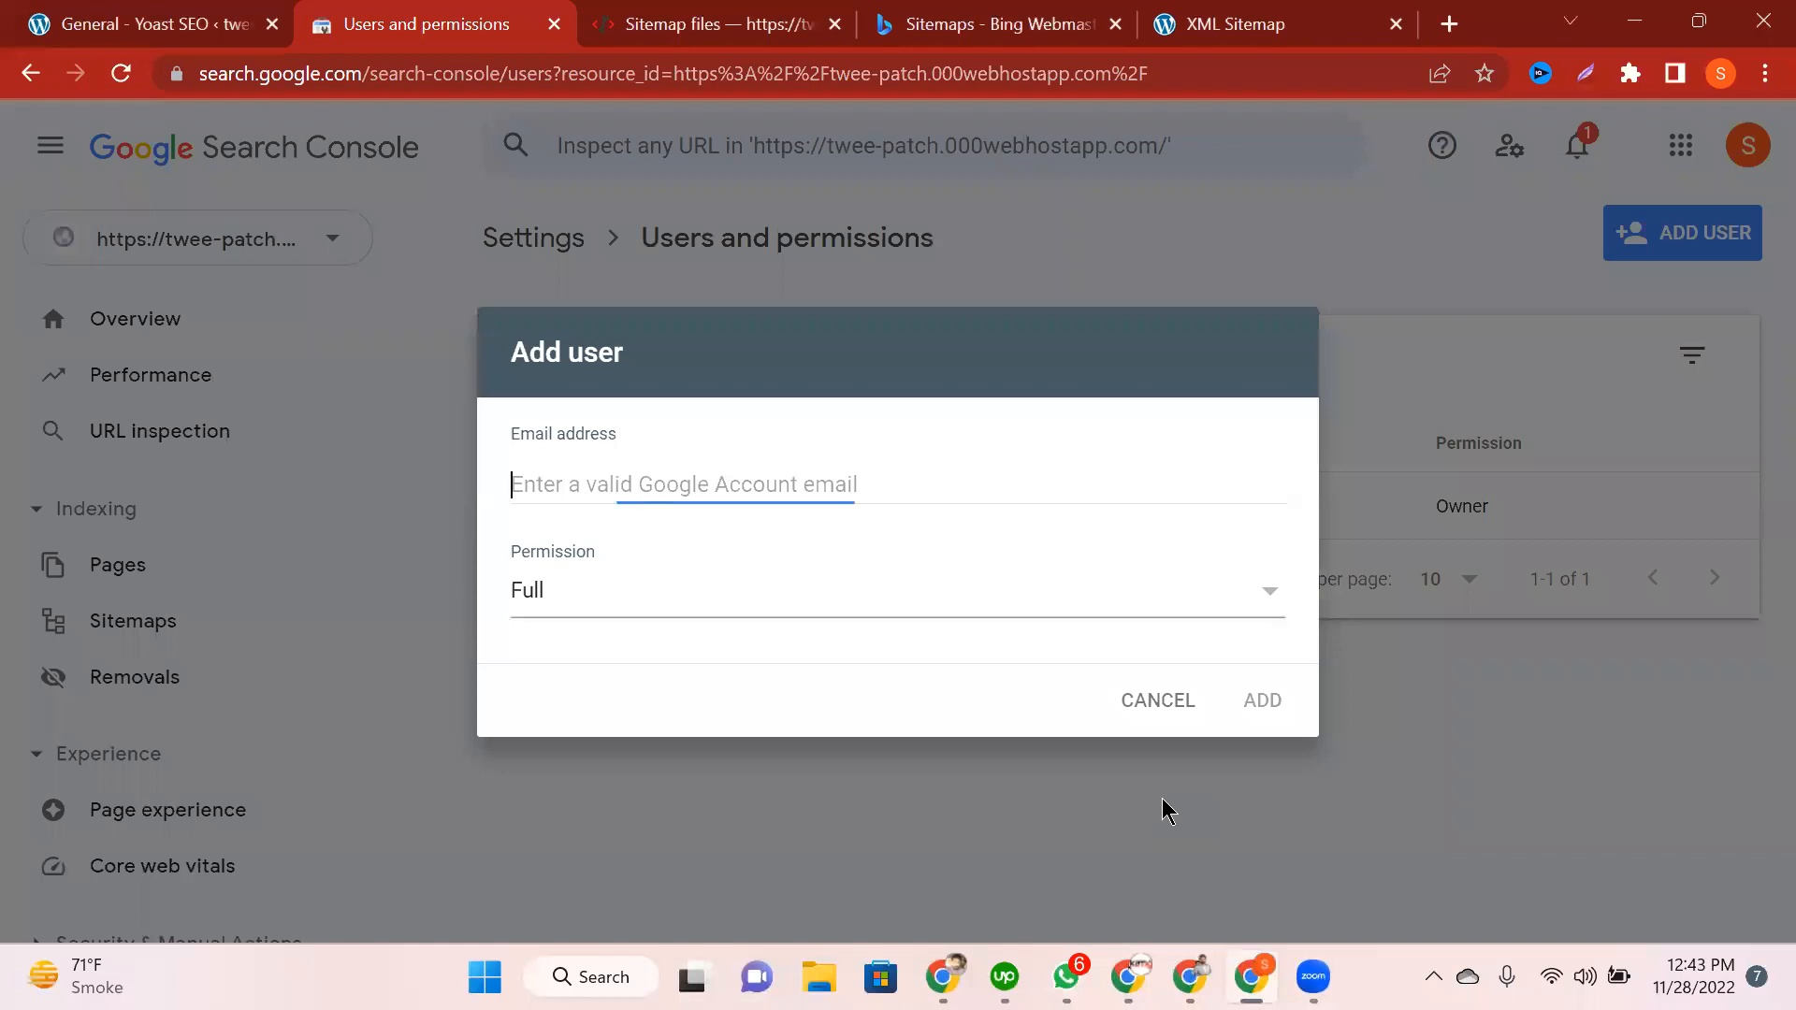
key("ctrl+v")
key("Tab")
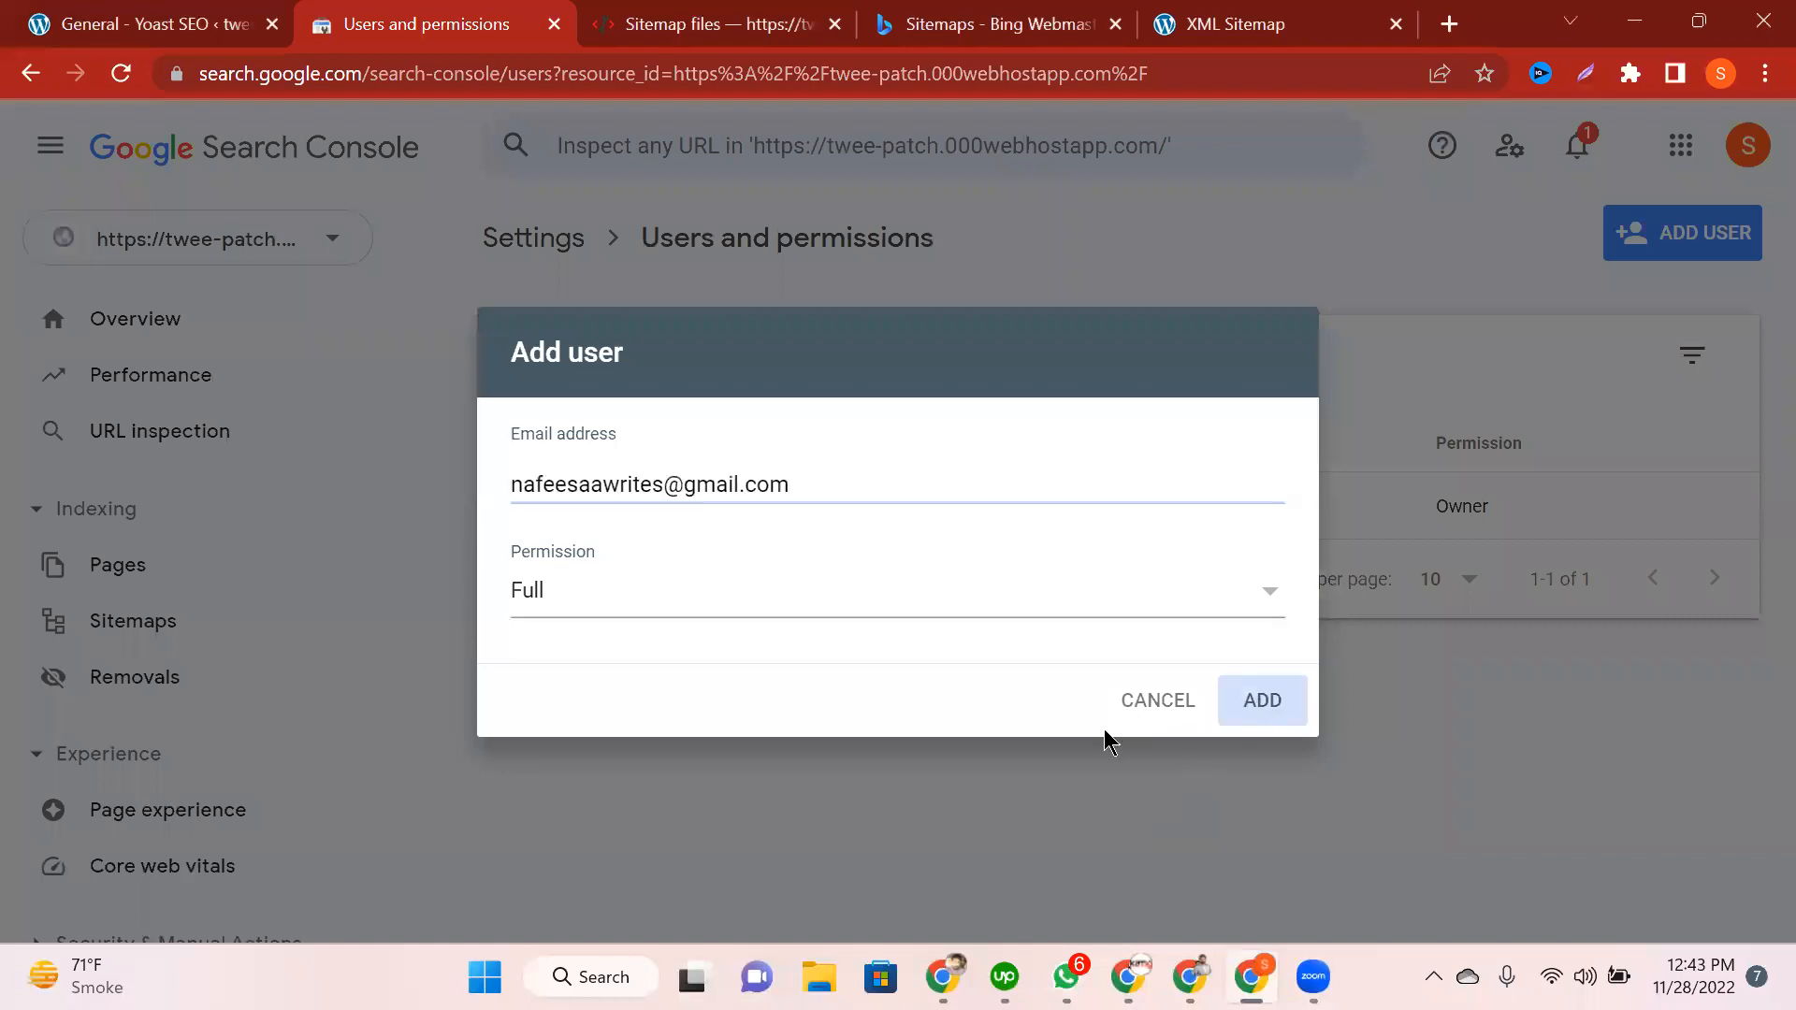
key("Return")
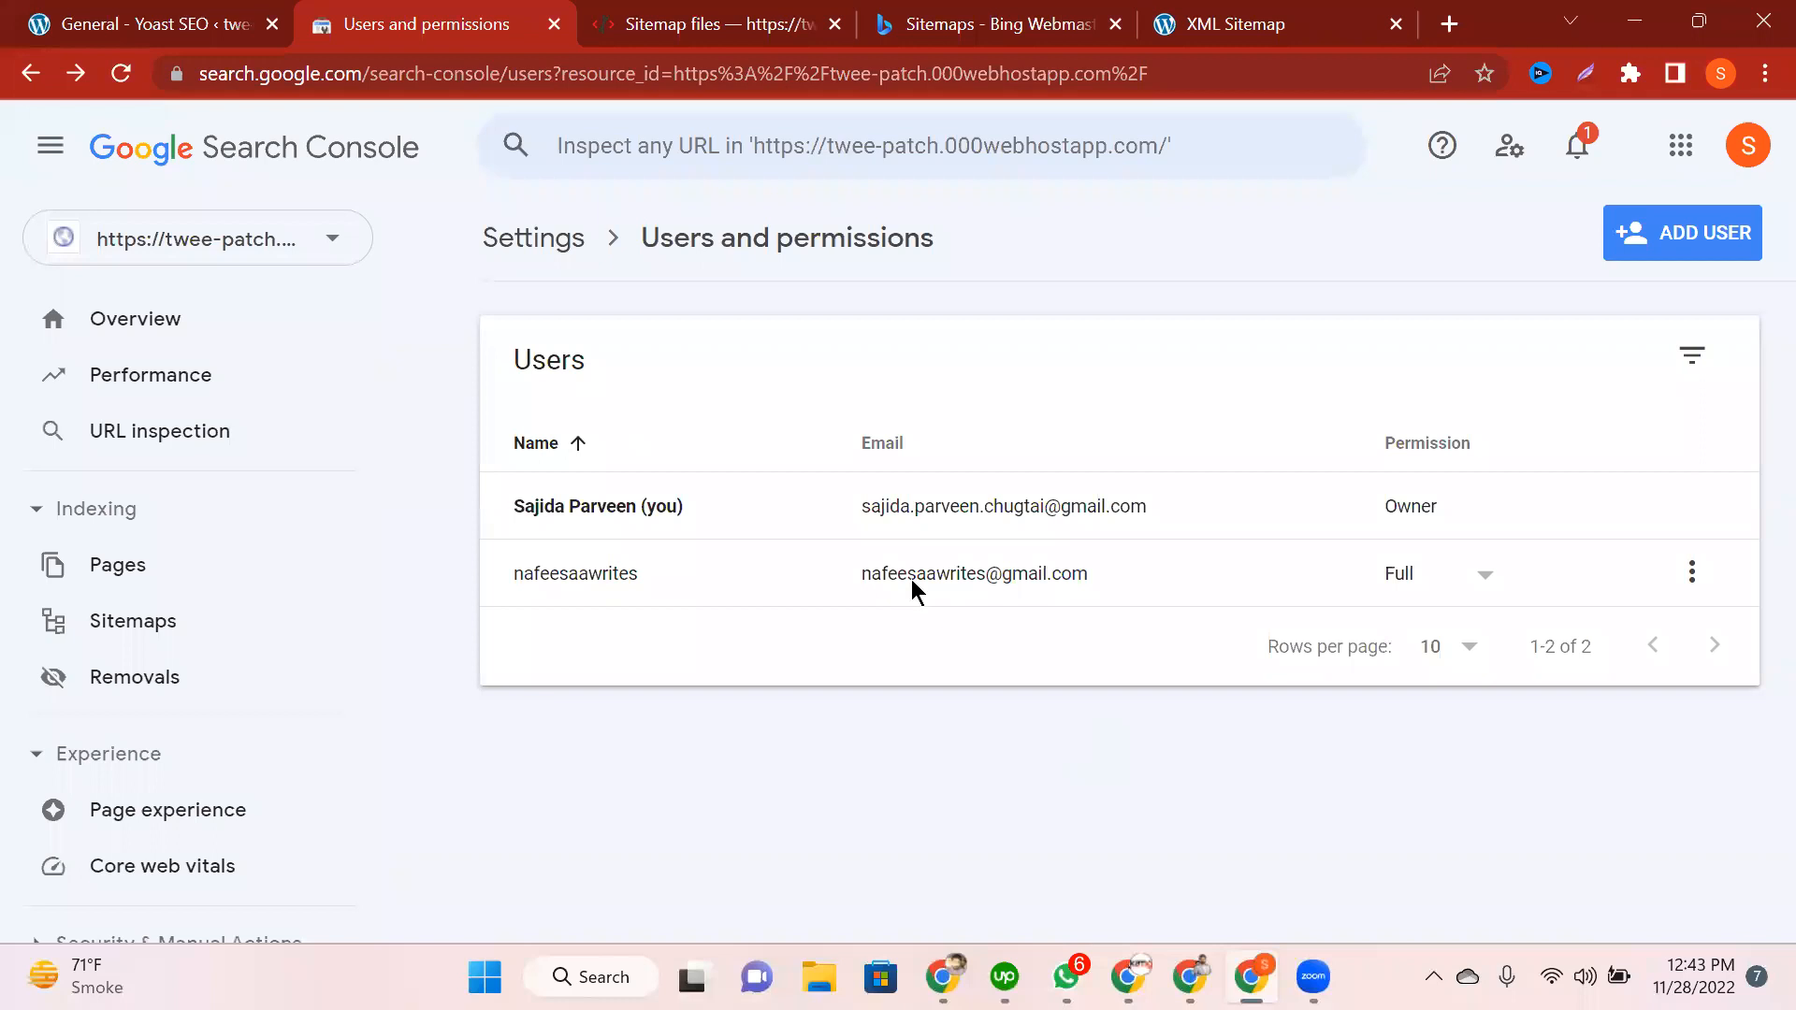
left_click_drag(941, 514, 1129, 517)
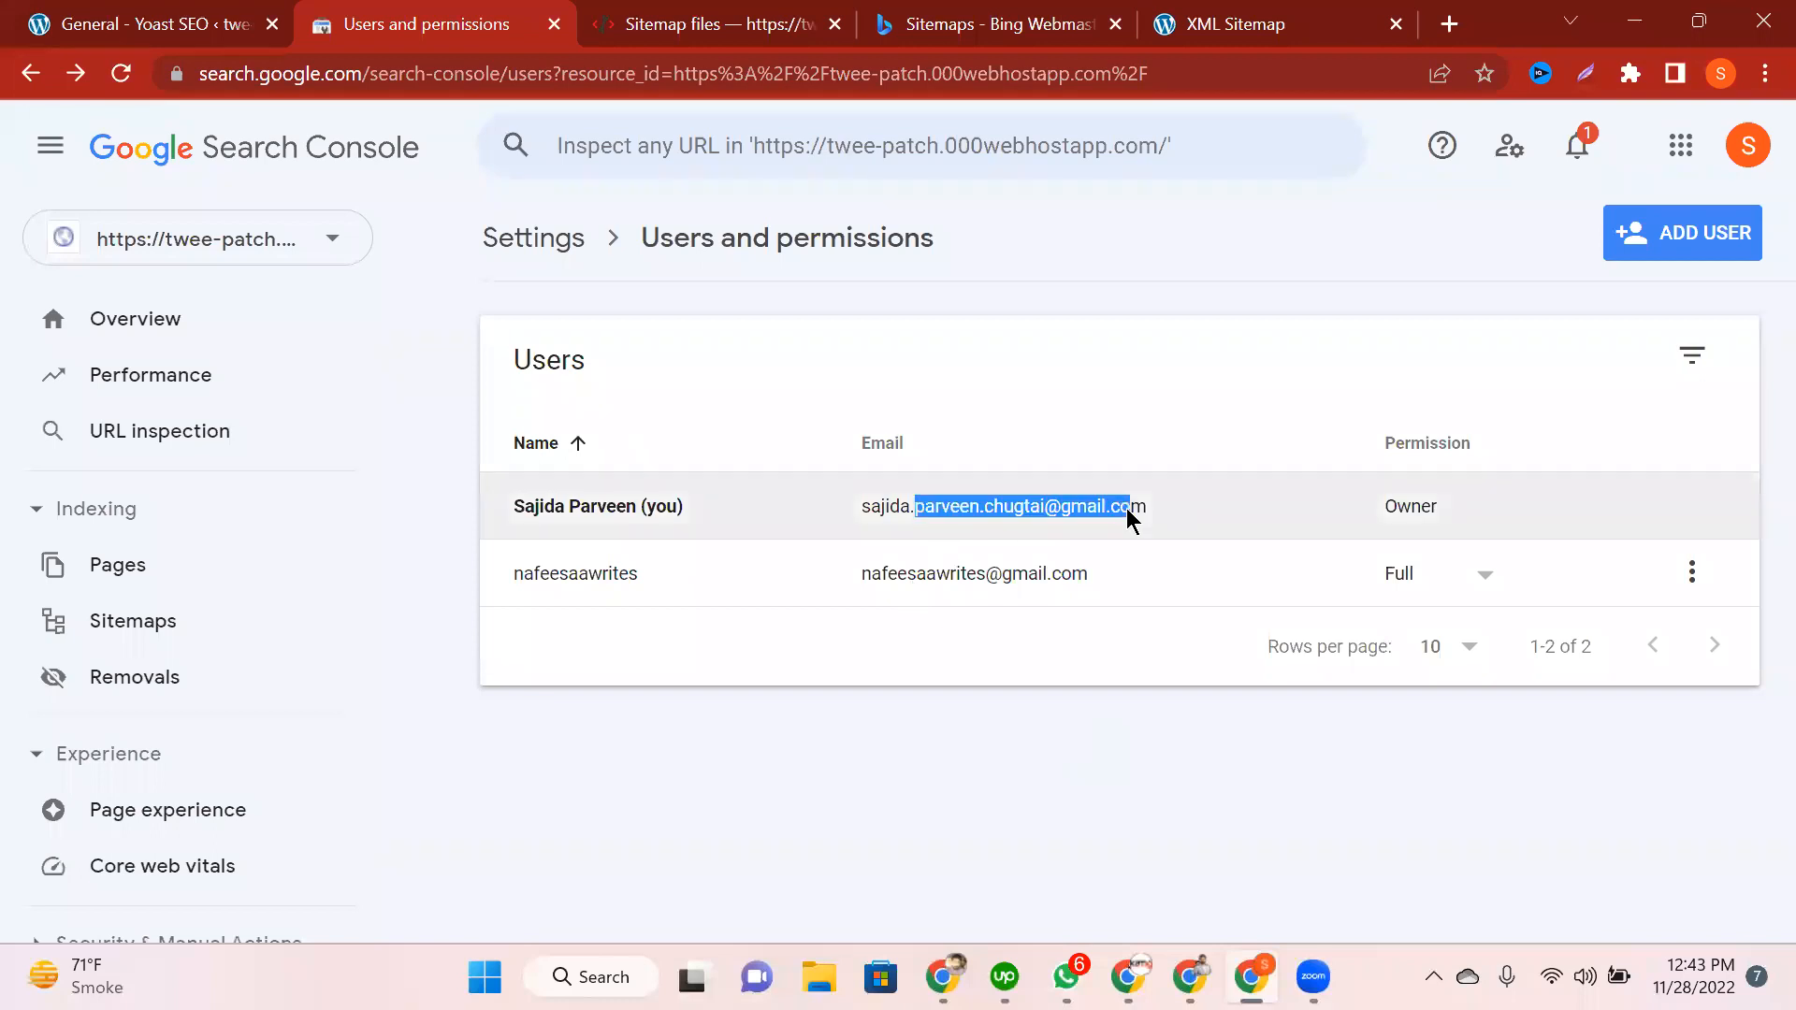
left_click(827, 587)
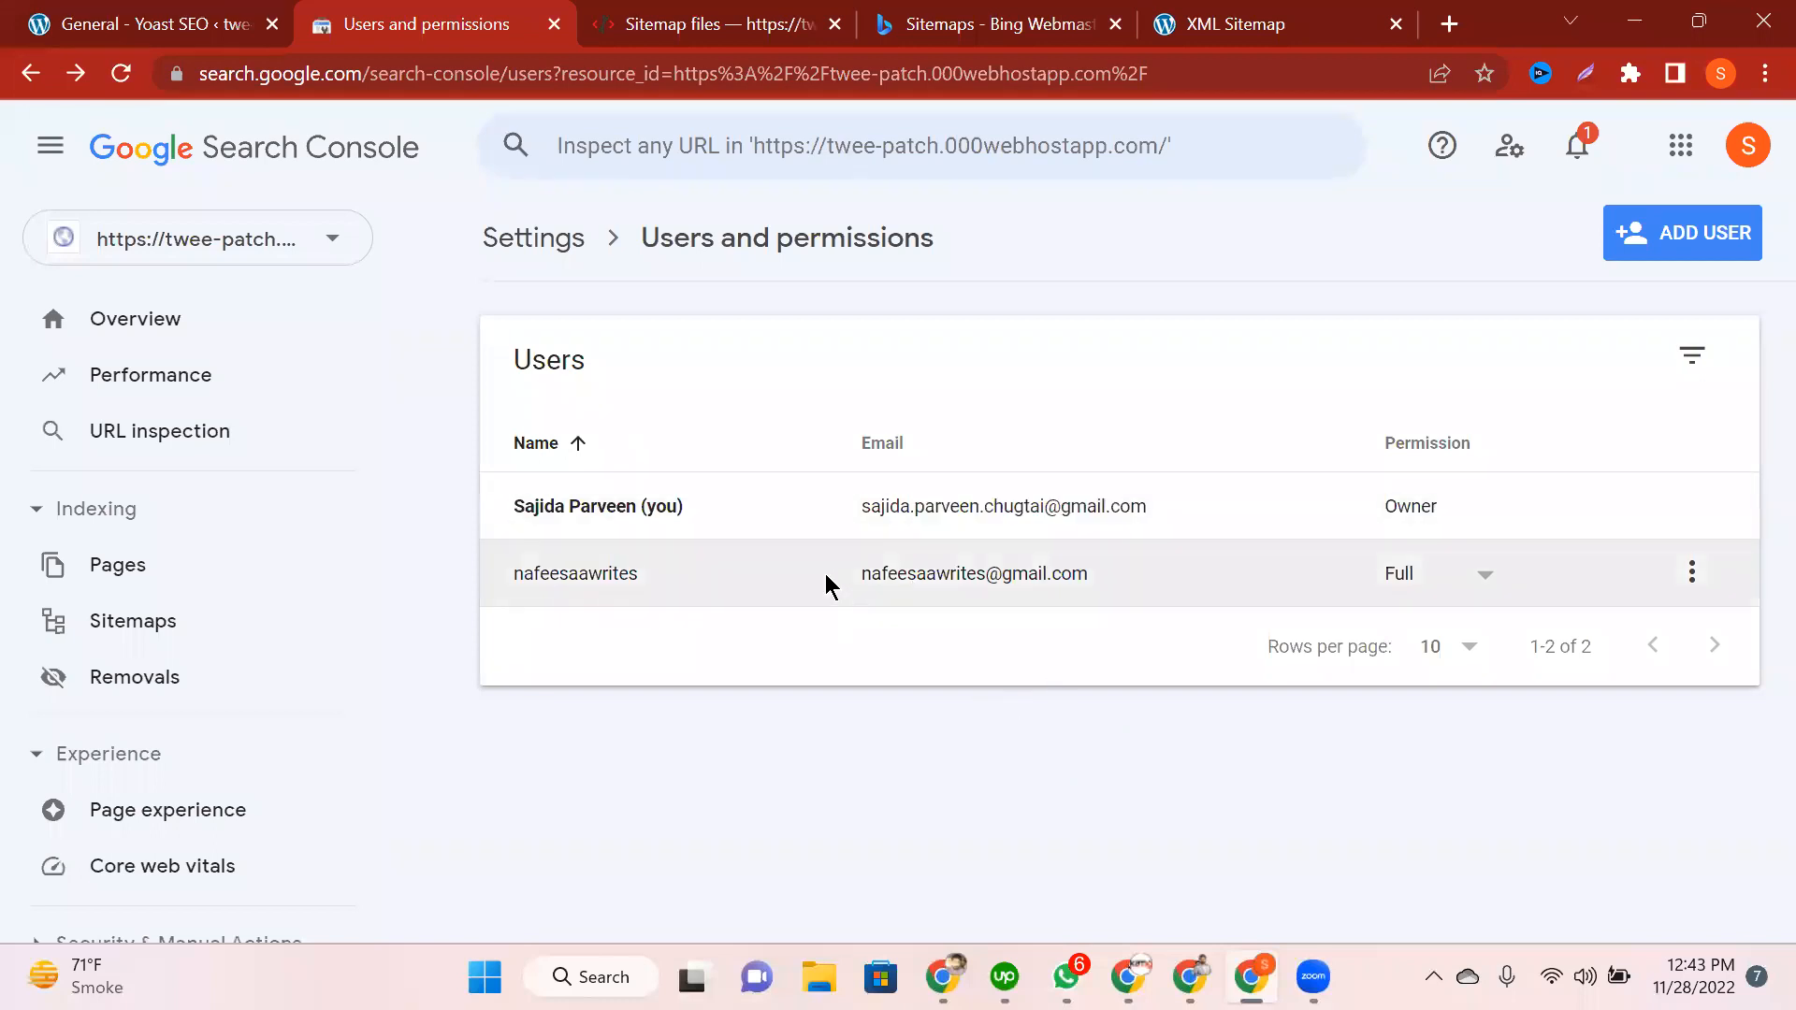
left_click_drag(827, 586, 1401, 589)
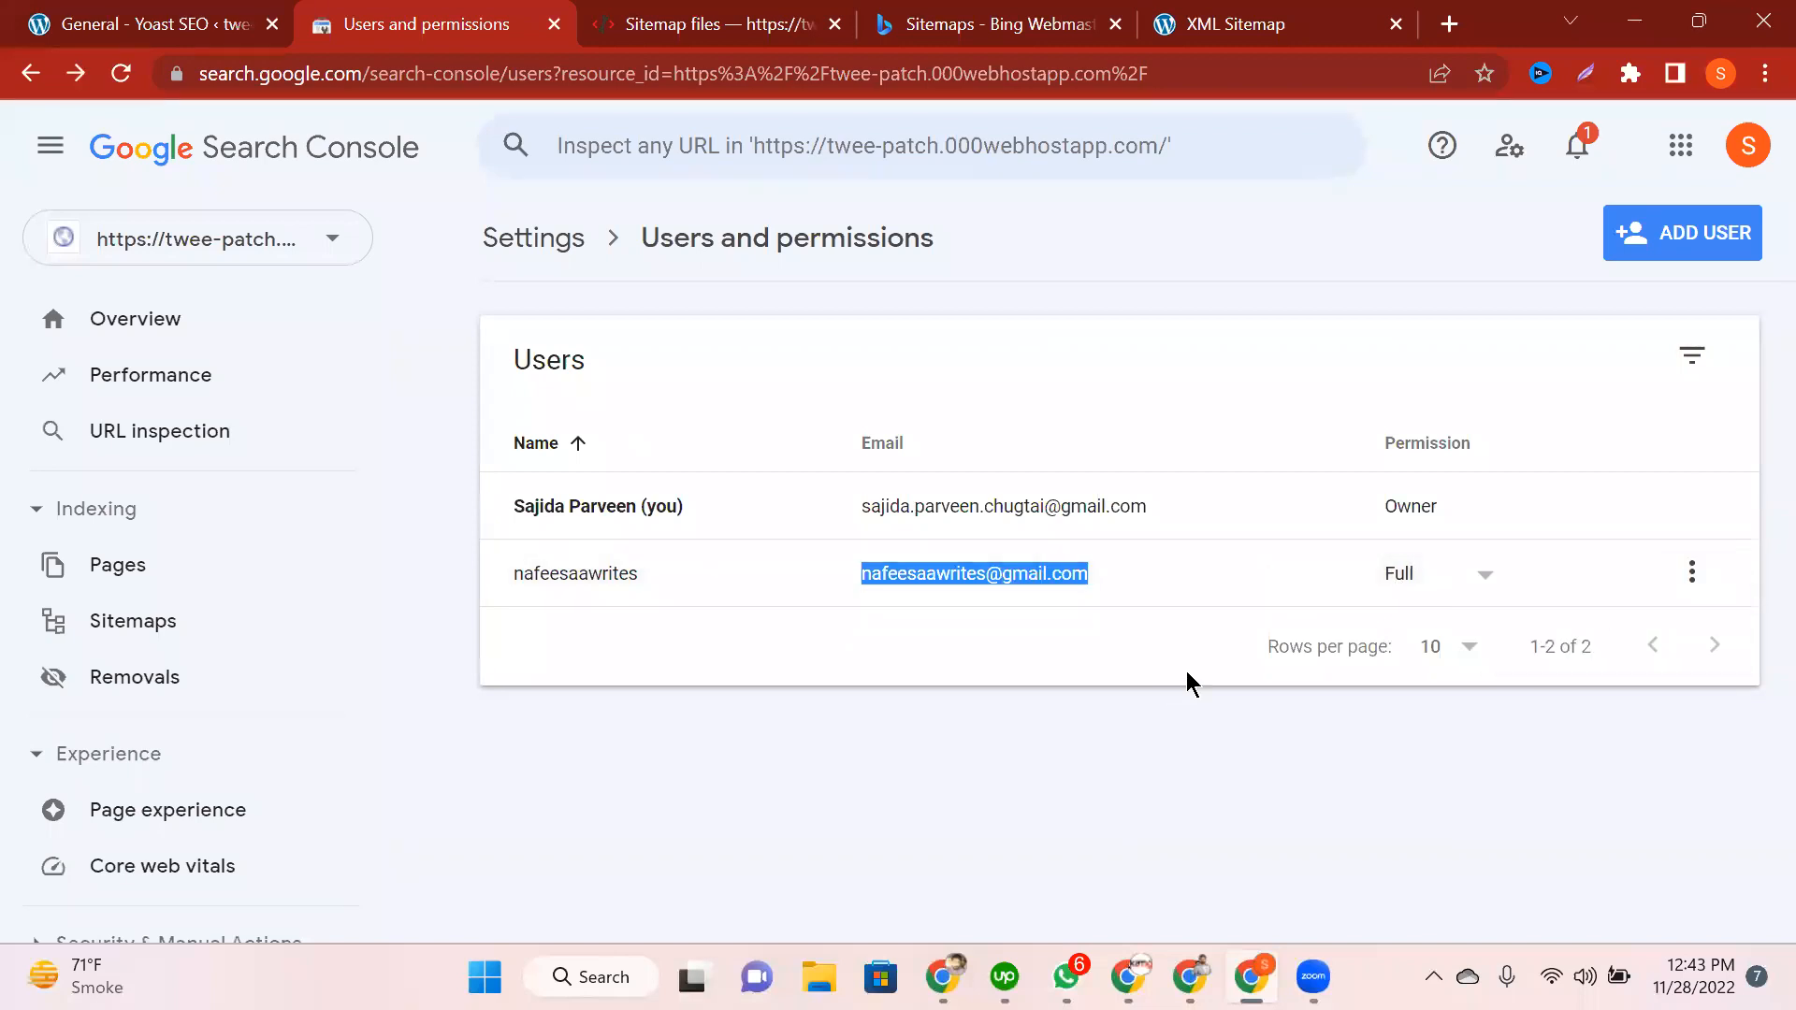
left_click(1694, 575)
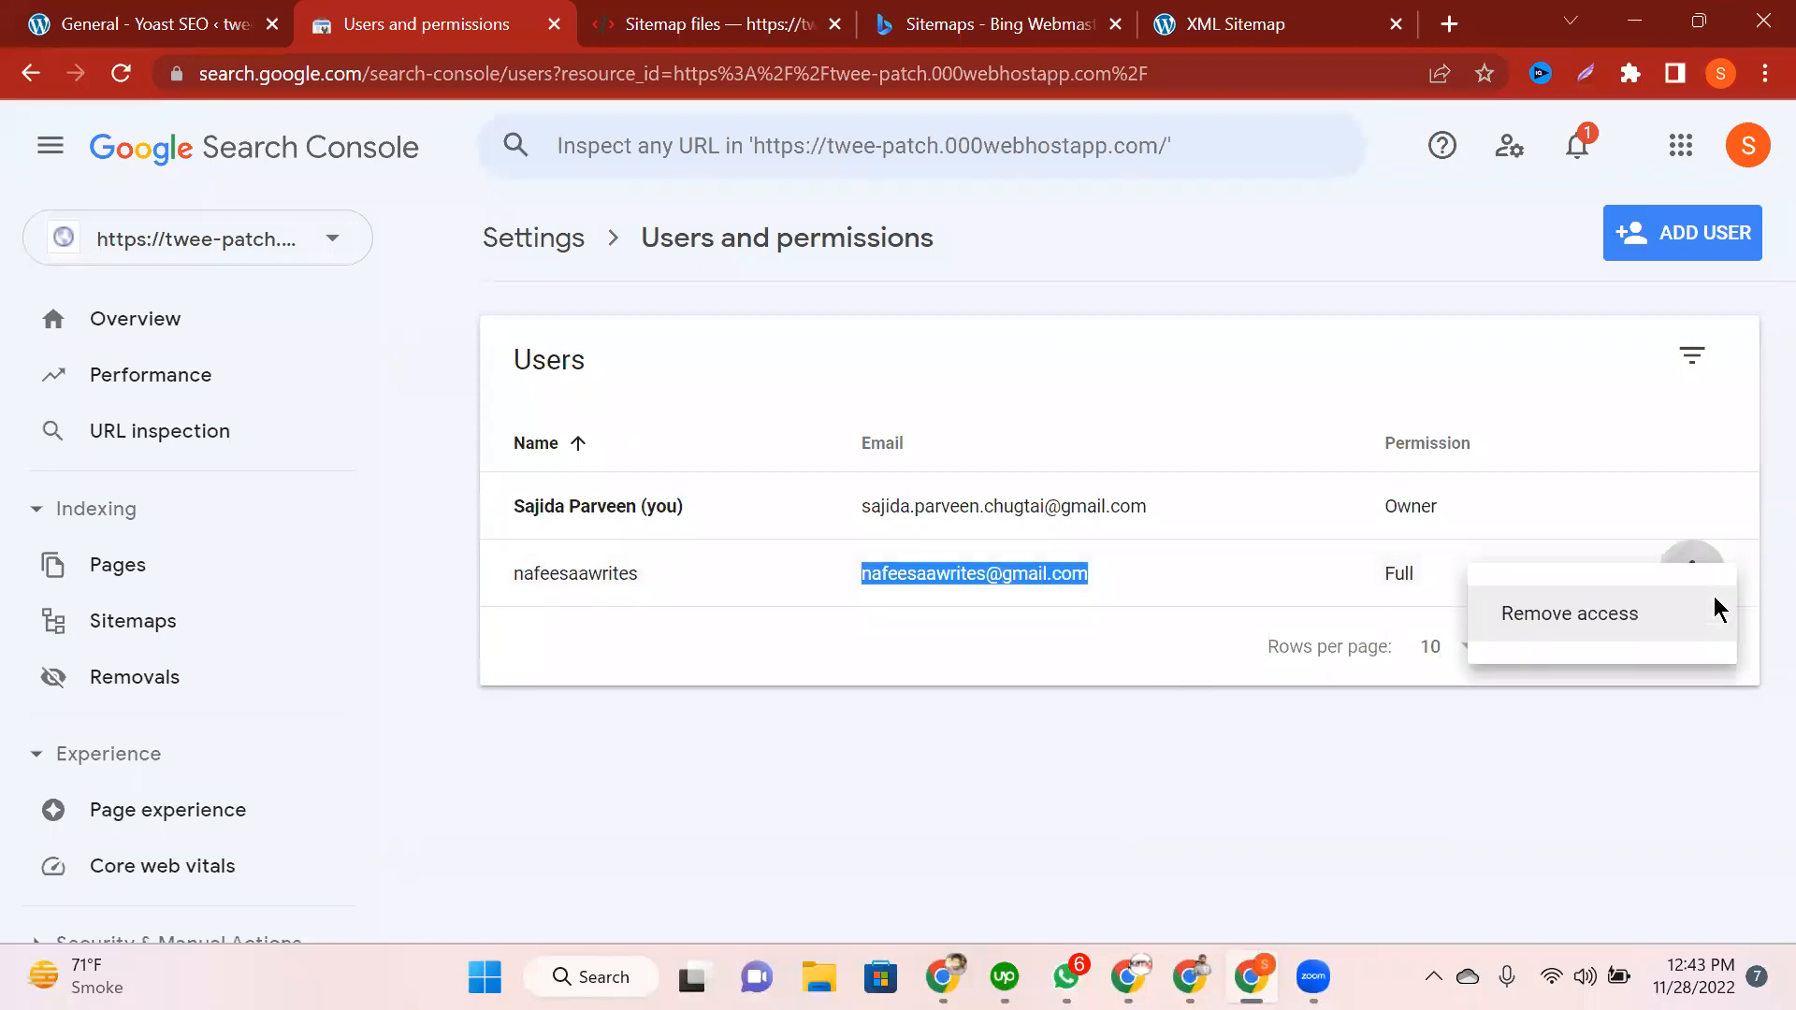
left_click(1714, 600)
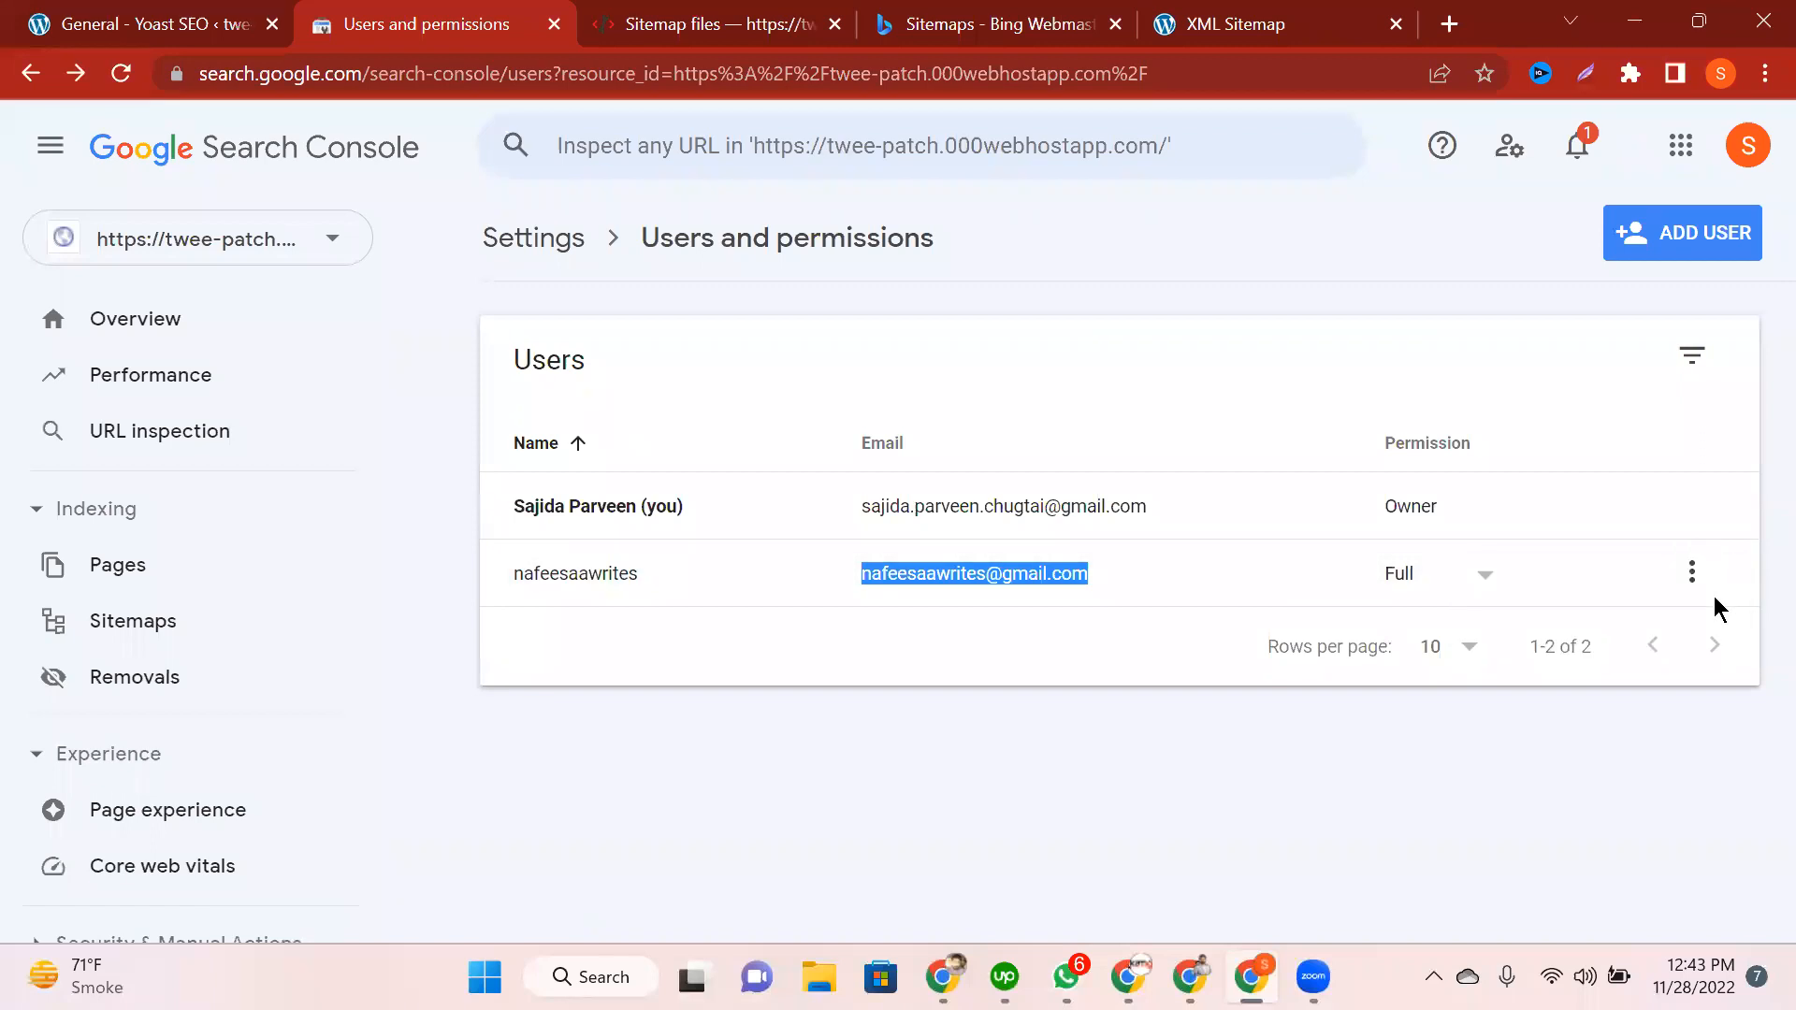
left_click(1692, 357)
left_click(1695, 358)
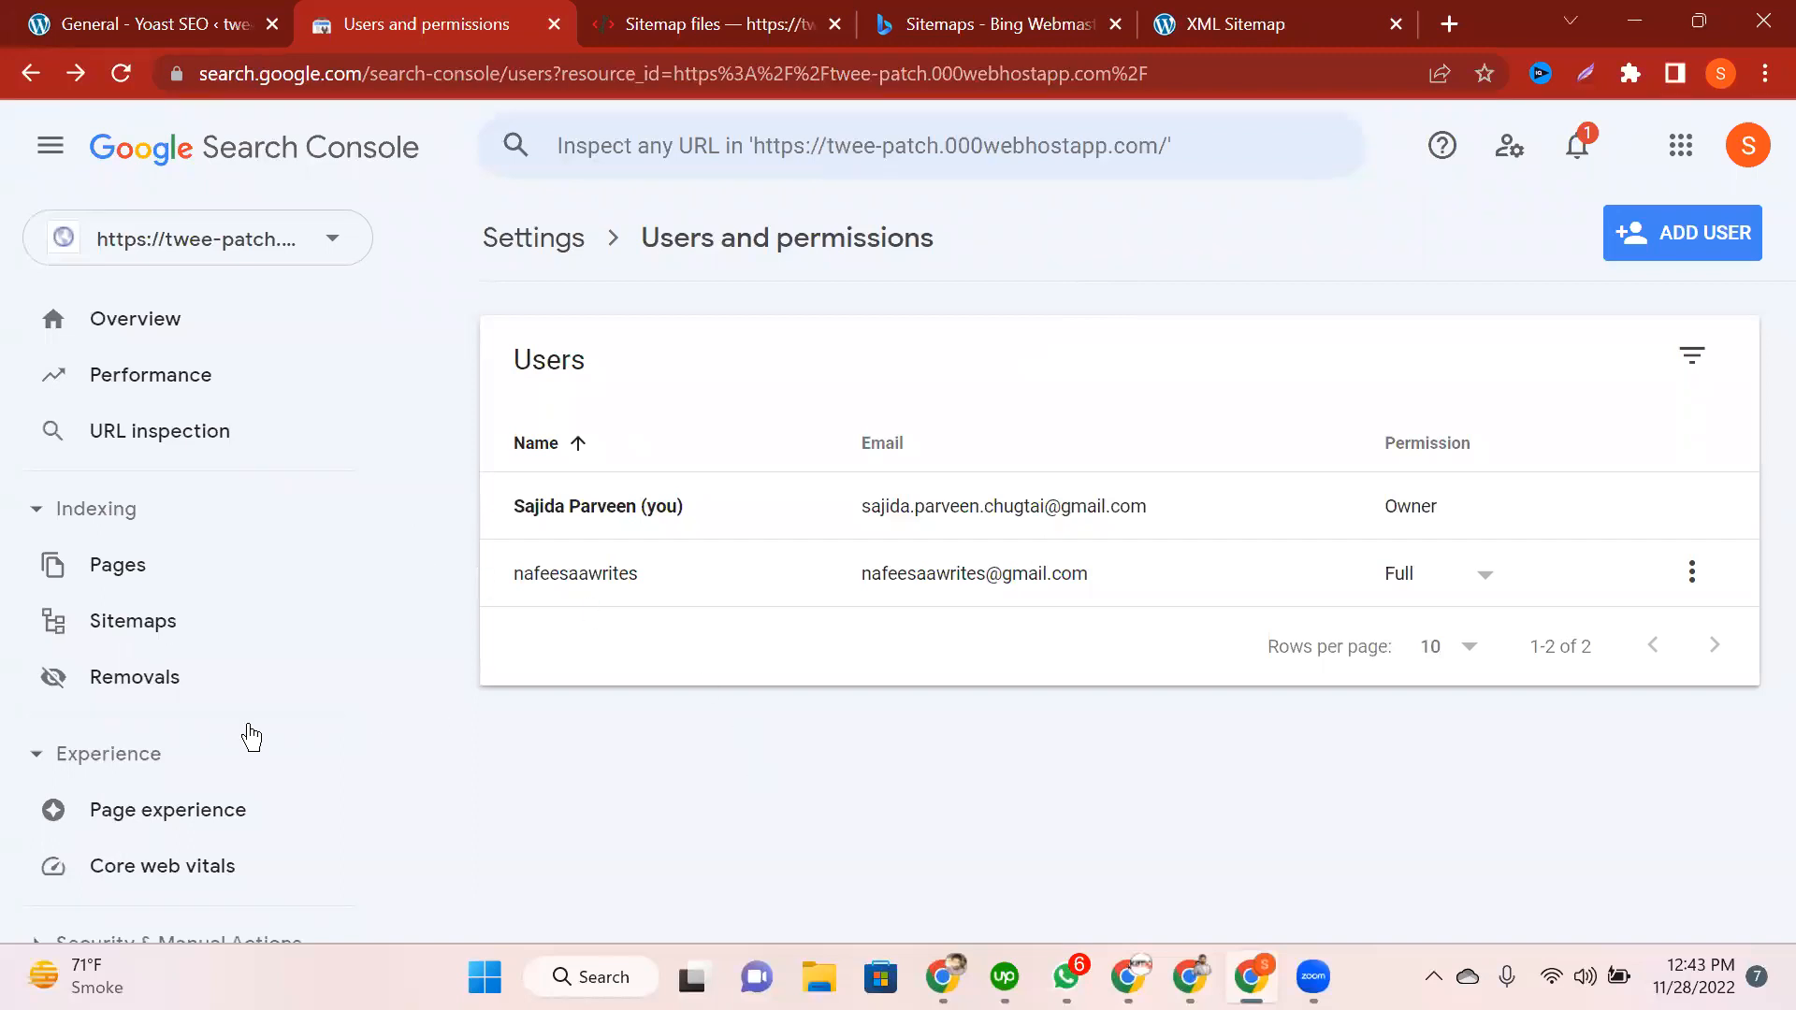
scroll(271, 692, "down", 5)
scroll(281, 669, "up", 5)
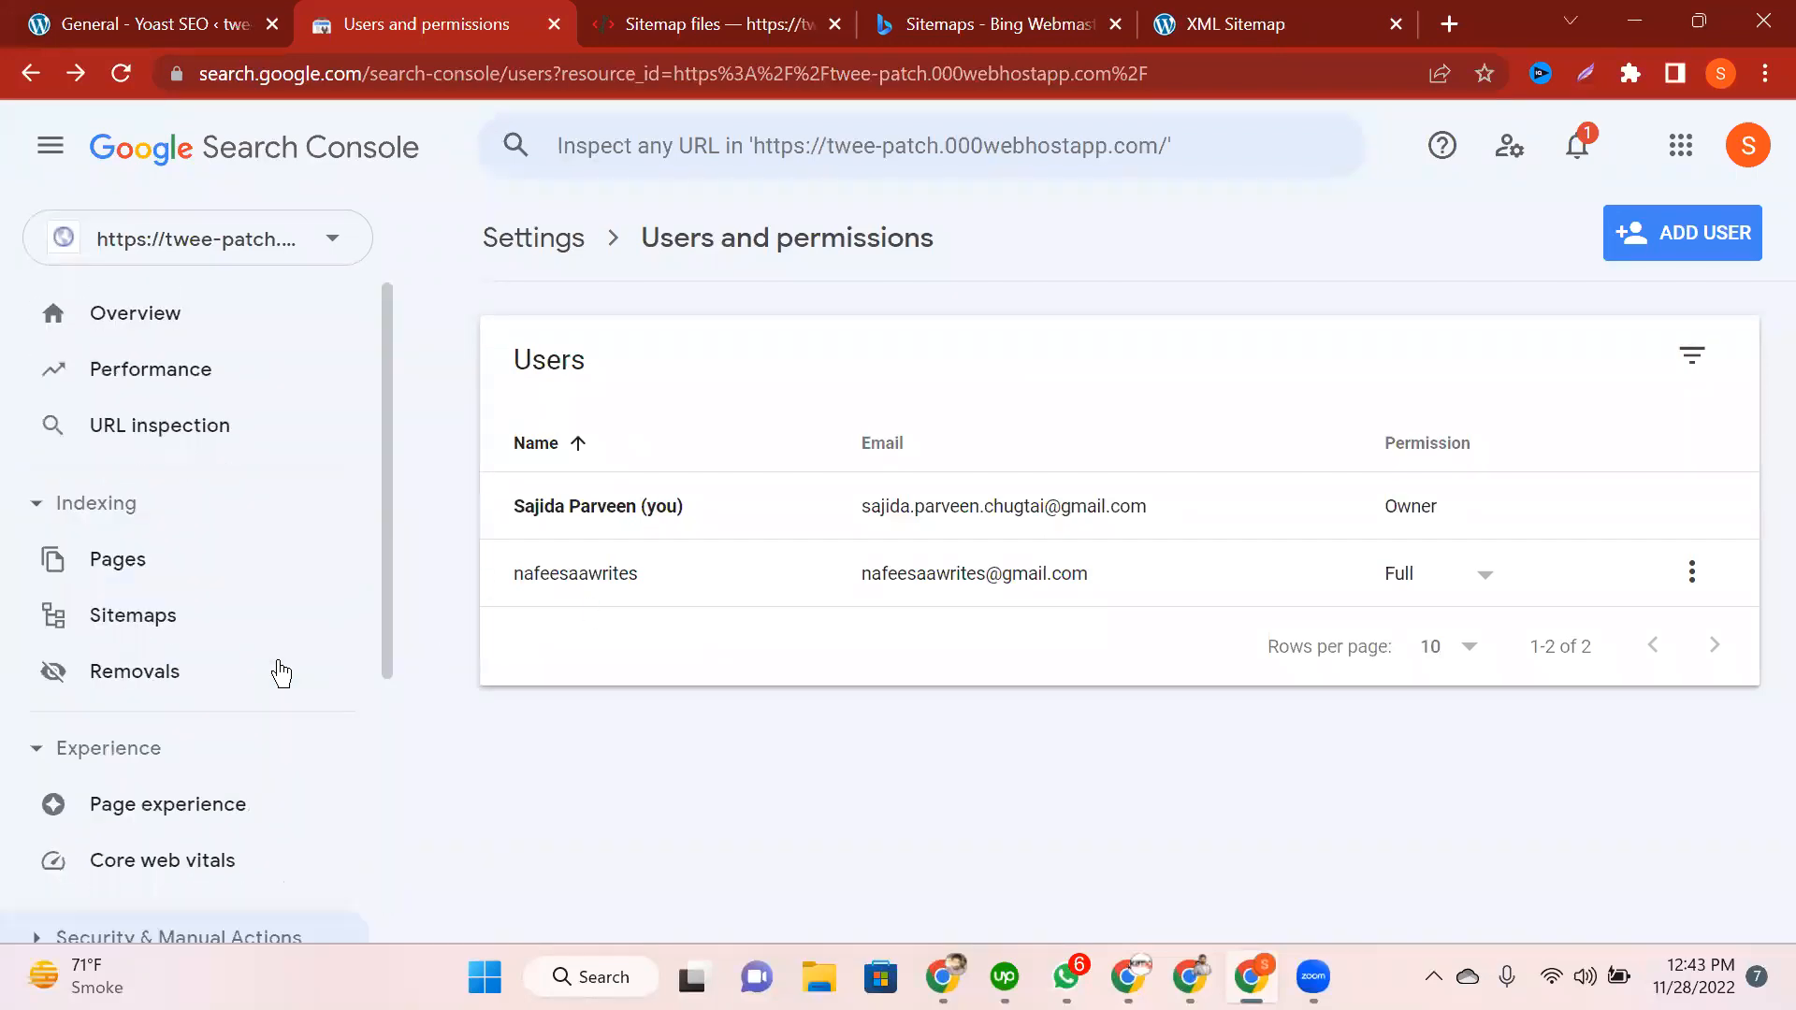
Step: Go back to the twee-patch Overview and open its Performance report
left_click(134, 319)
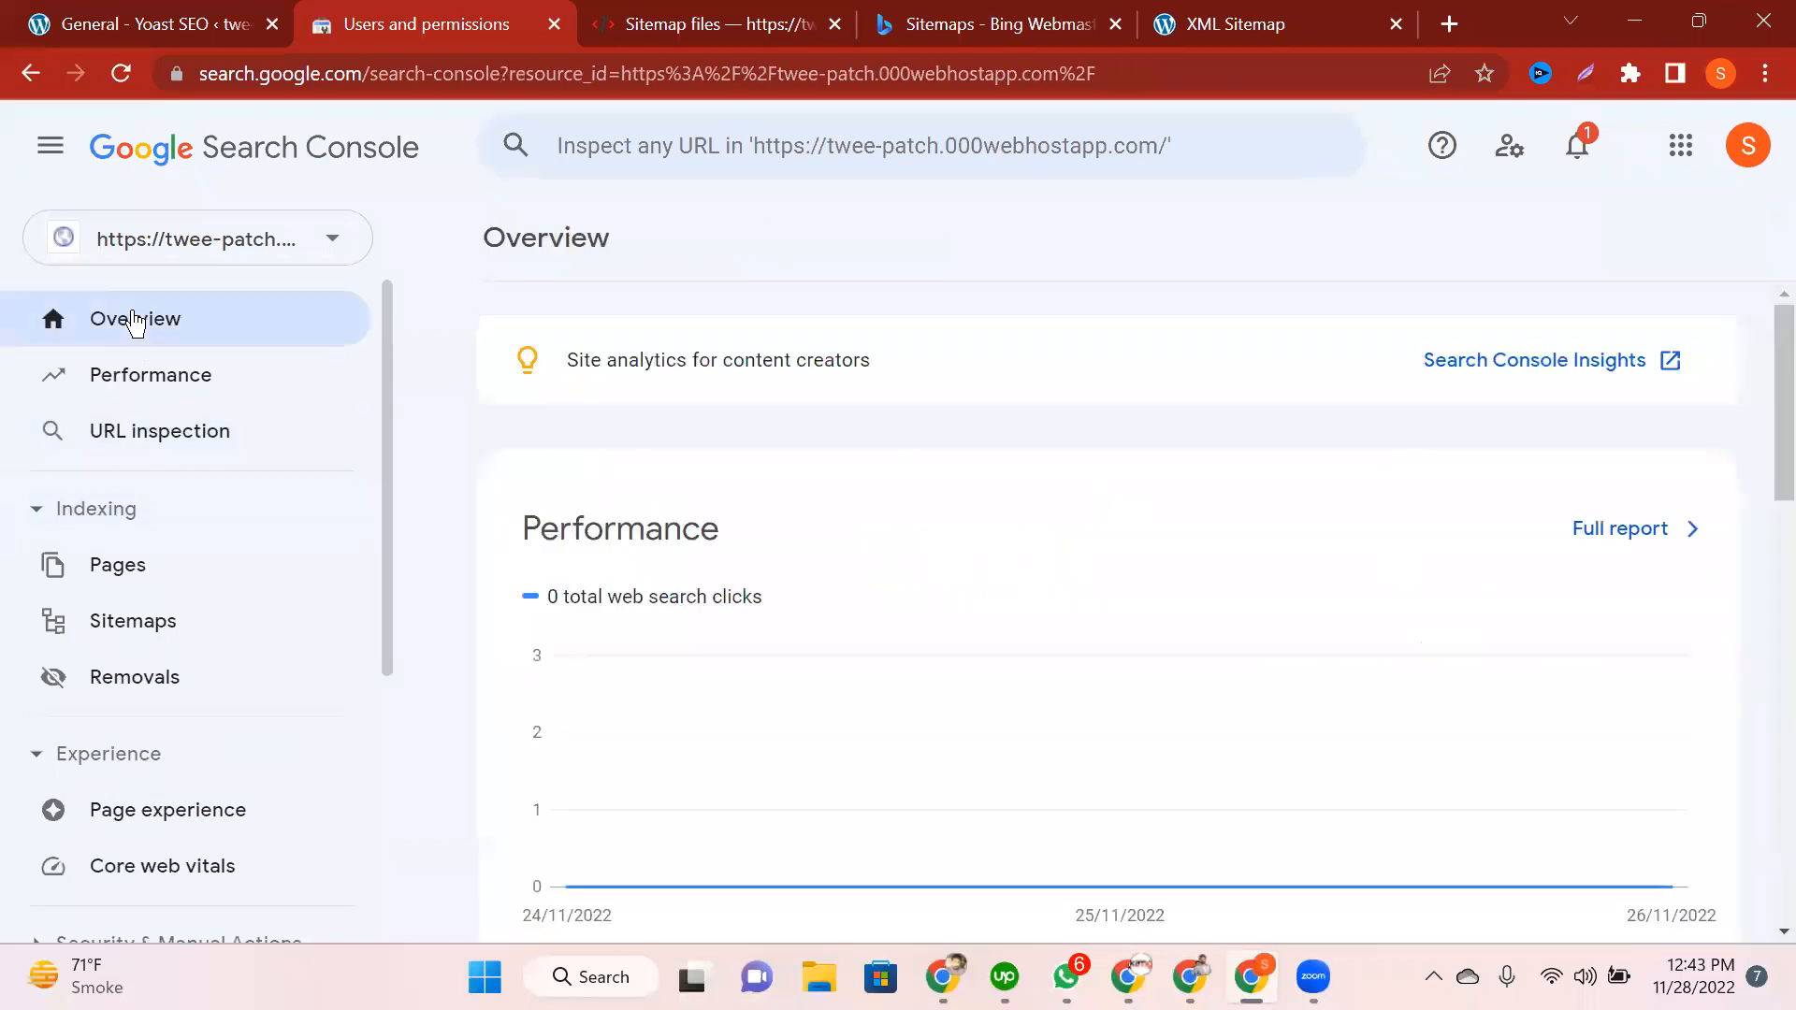
left_click_drag(719, 529, 542, 530)
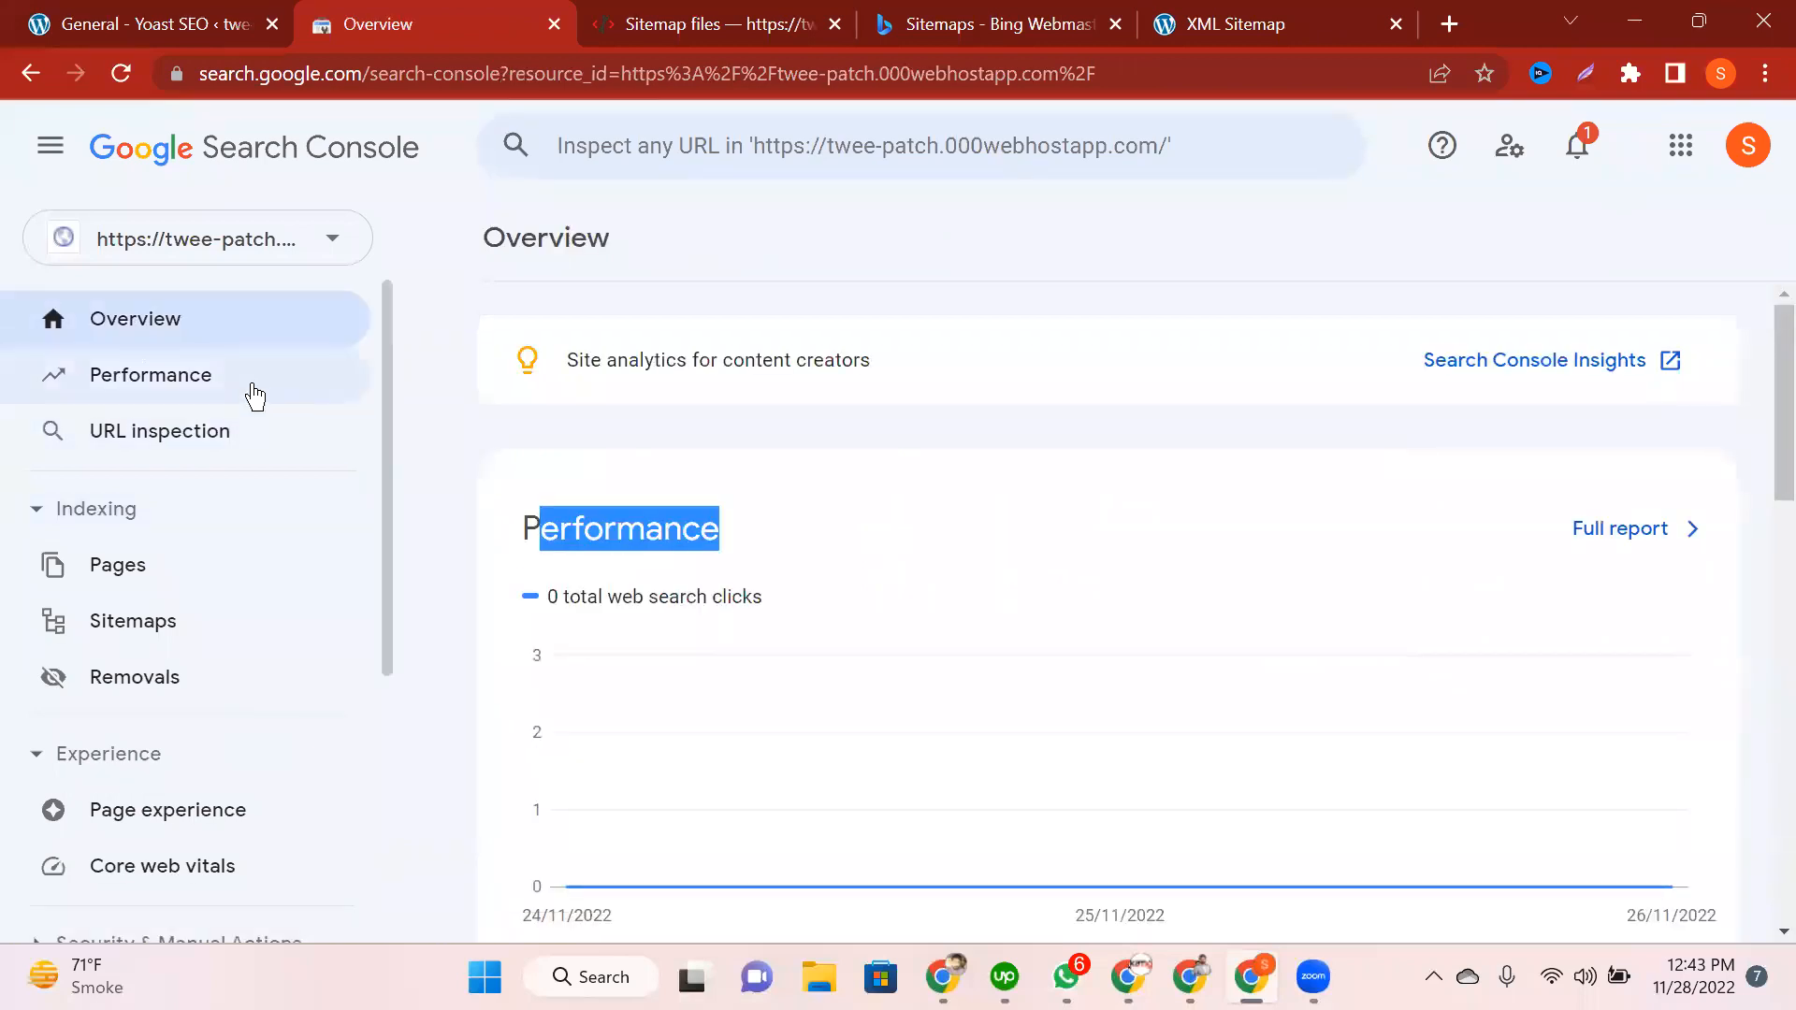
left_click(254, 394)
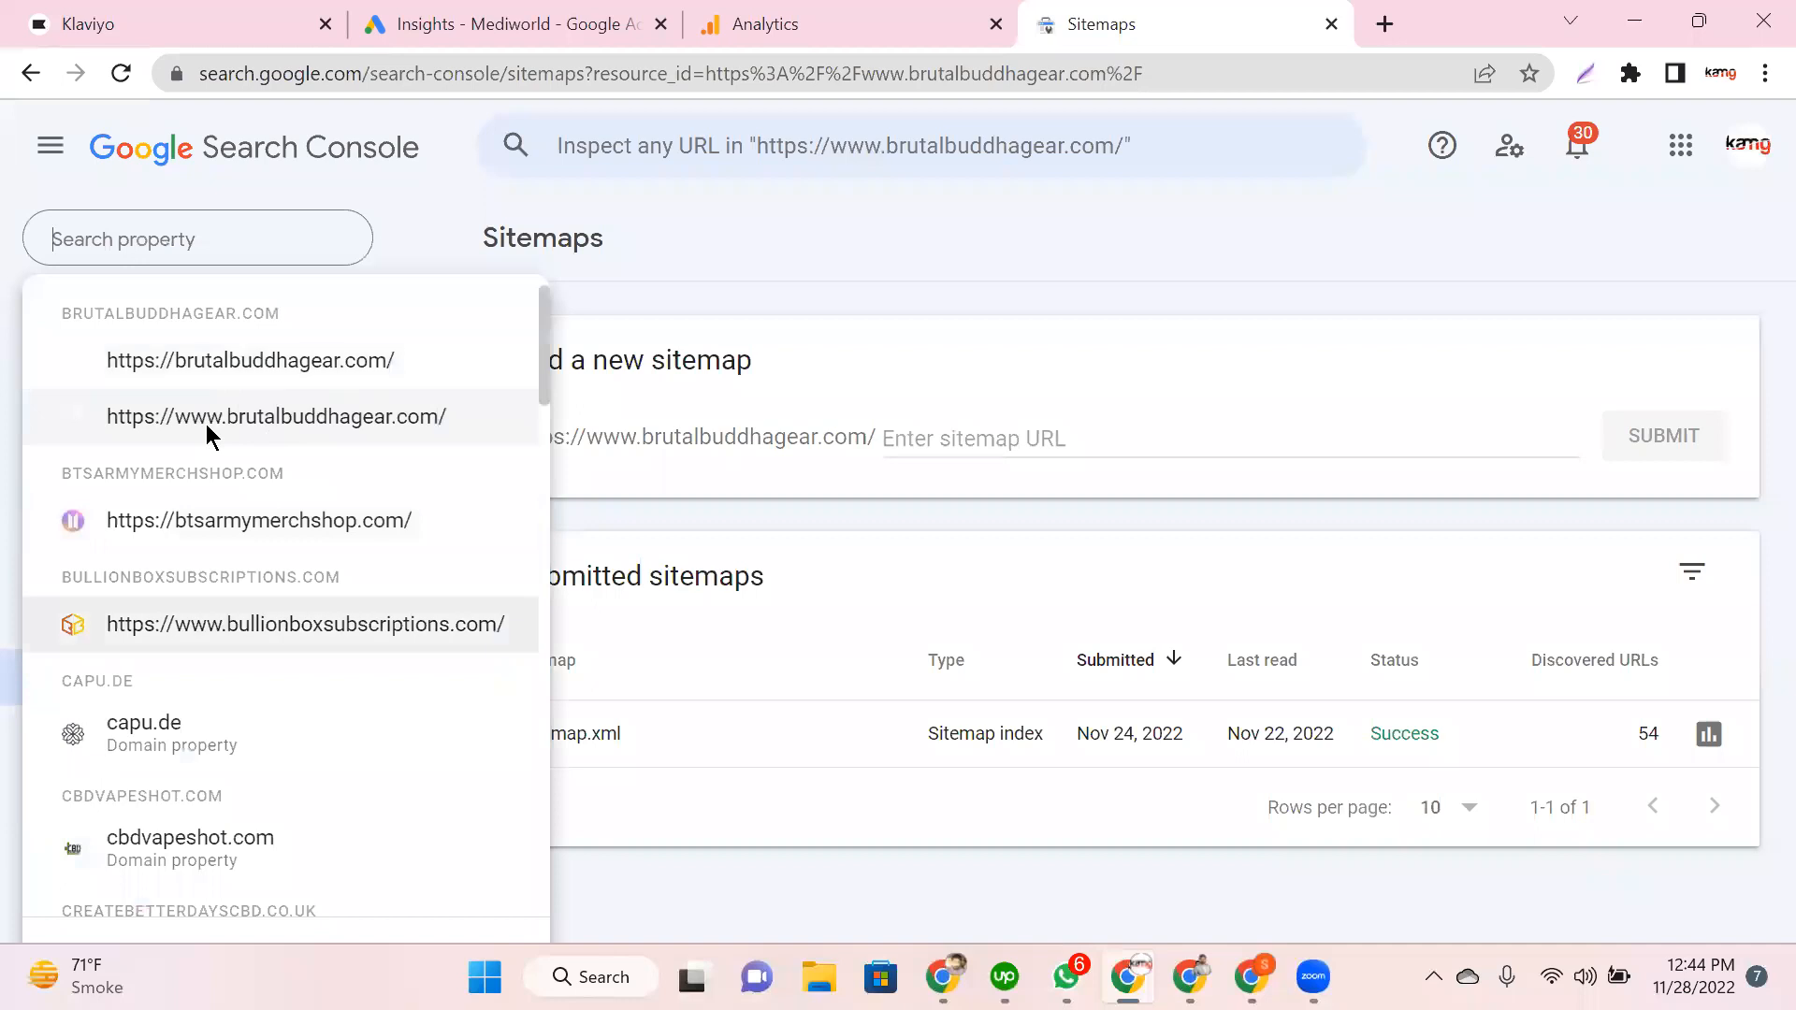
Step: Switch to mediworld.co.uk and open Search Console Insights from the new-content banner
scroll(206, 423, "down", 5)
scroll(206, 424, "down", 9)
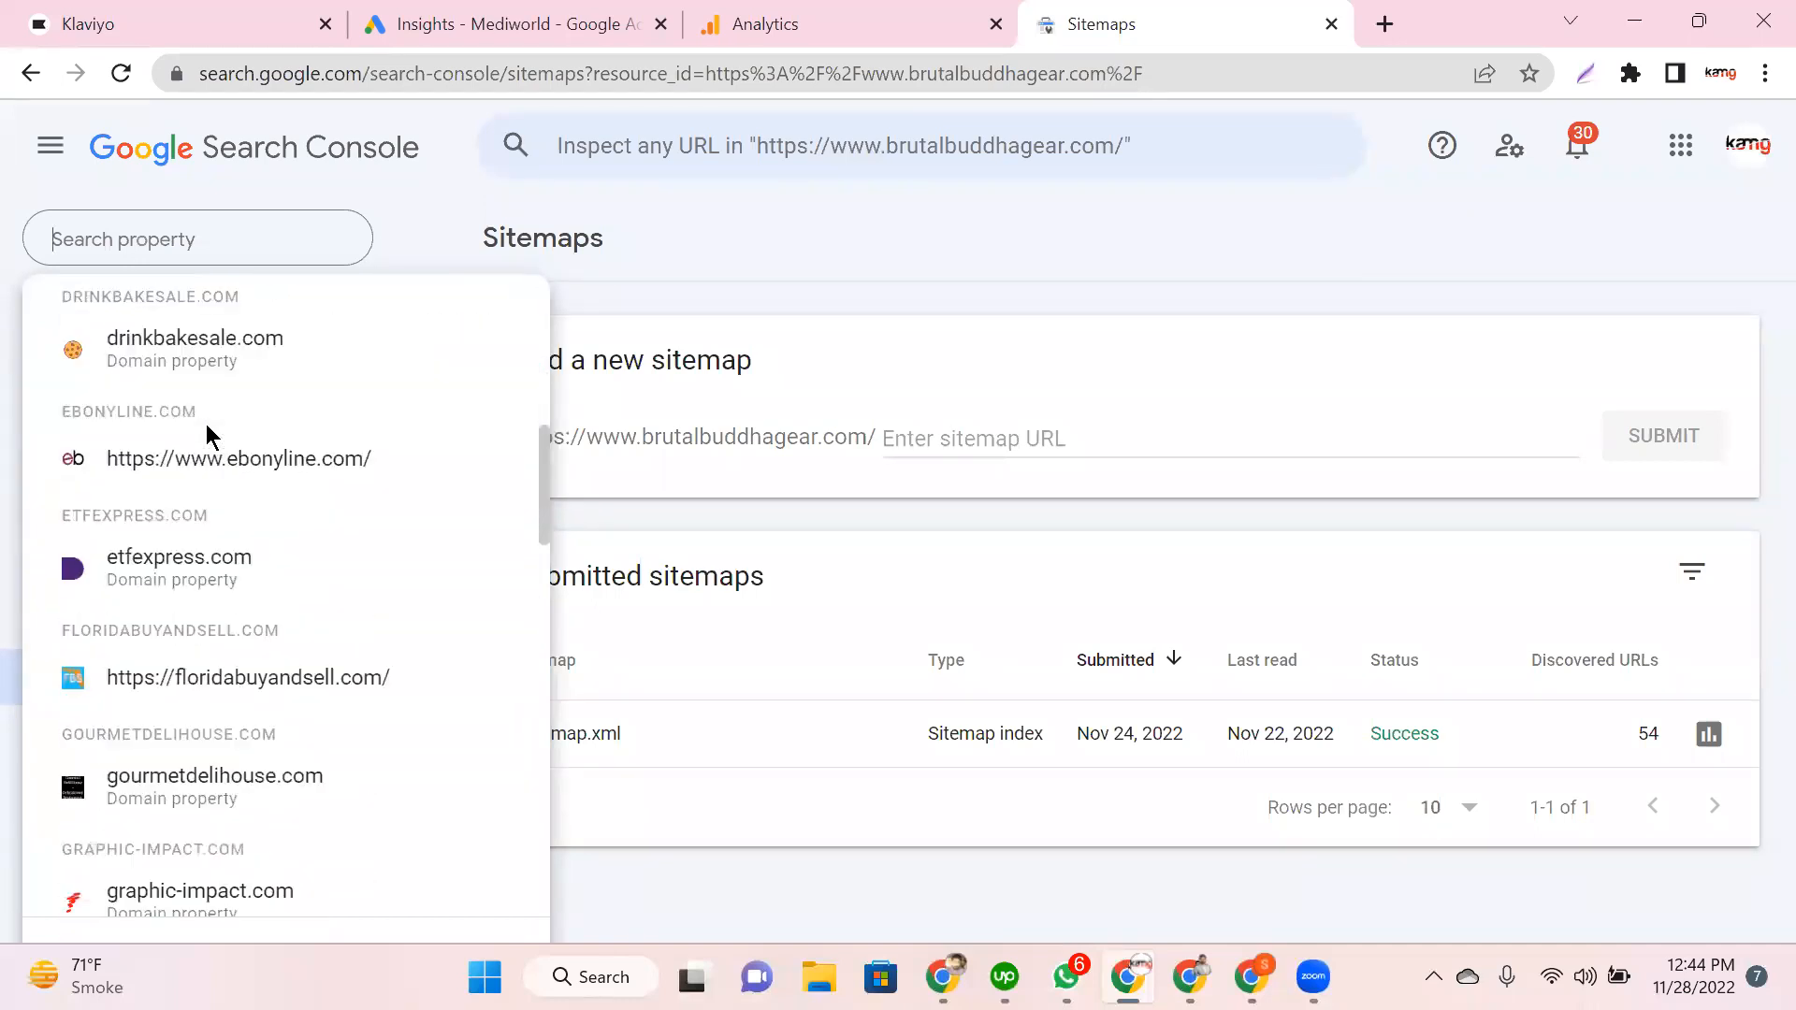
scroll(206, 424, "down", 4)
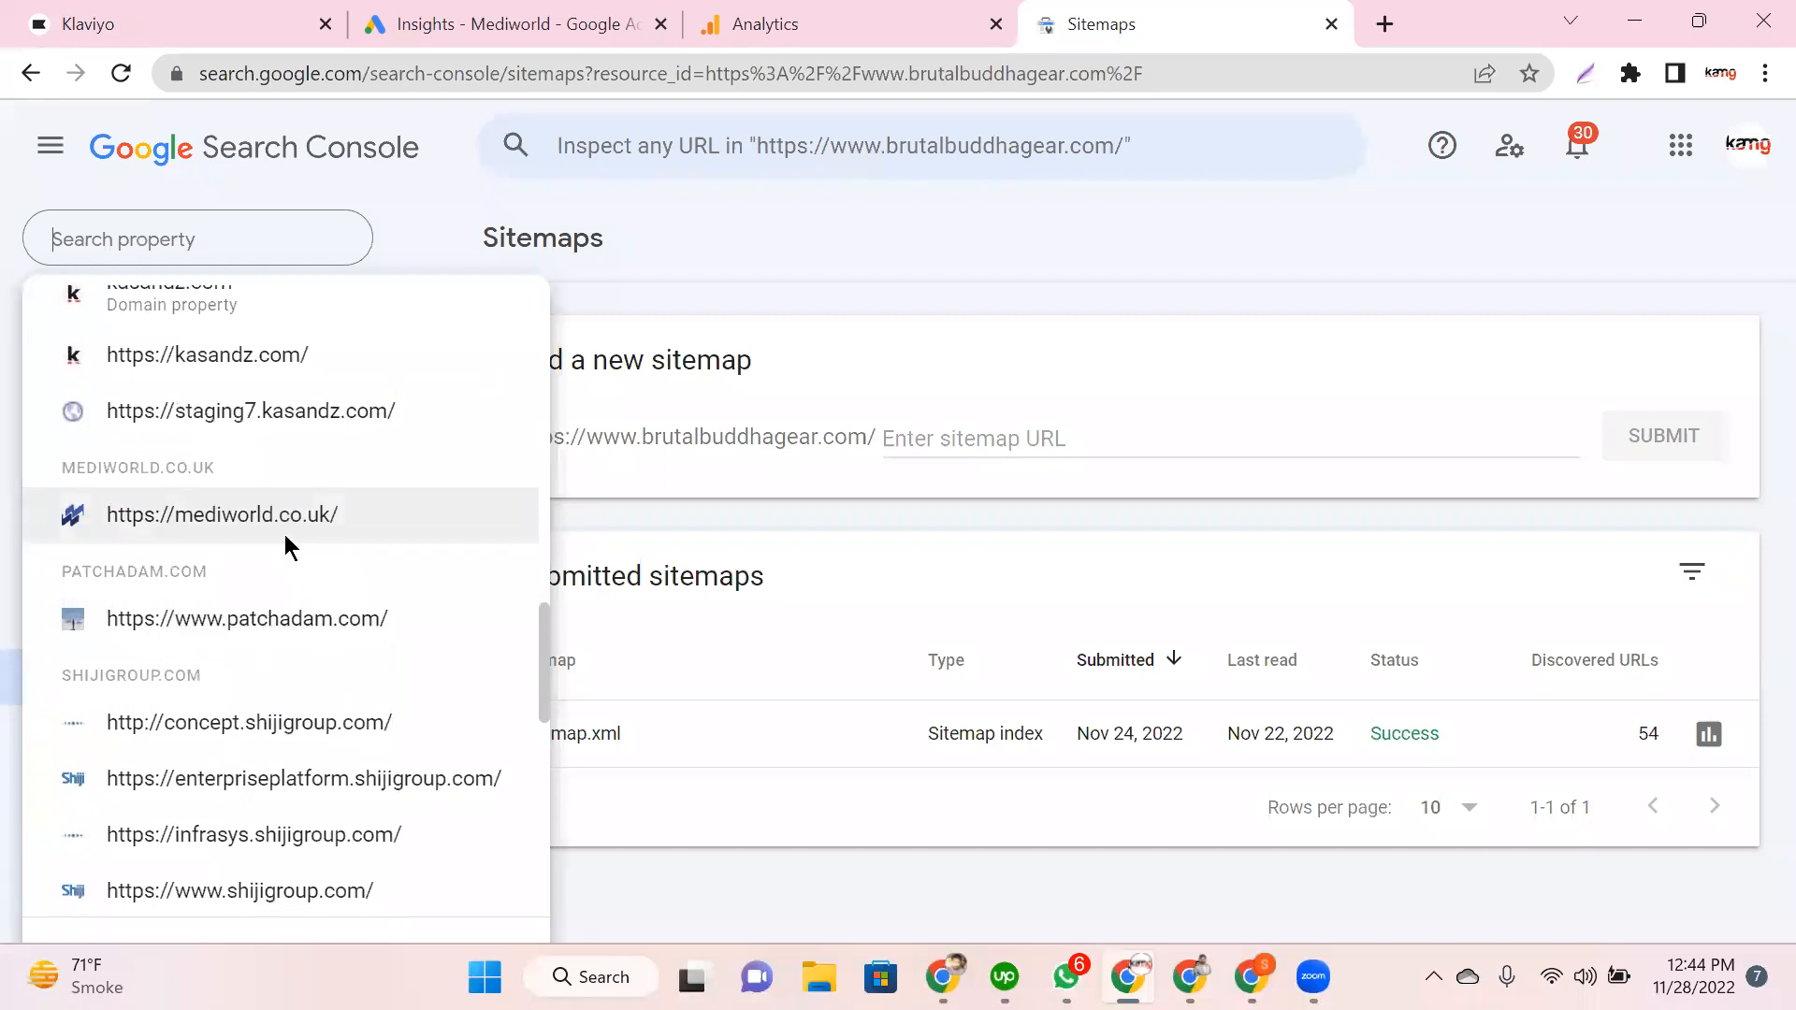
left_click(284, 535)
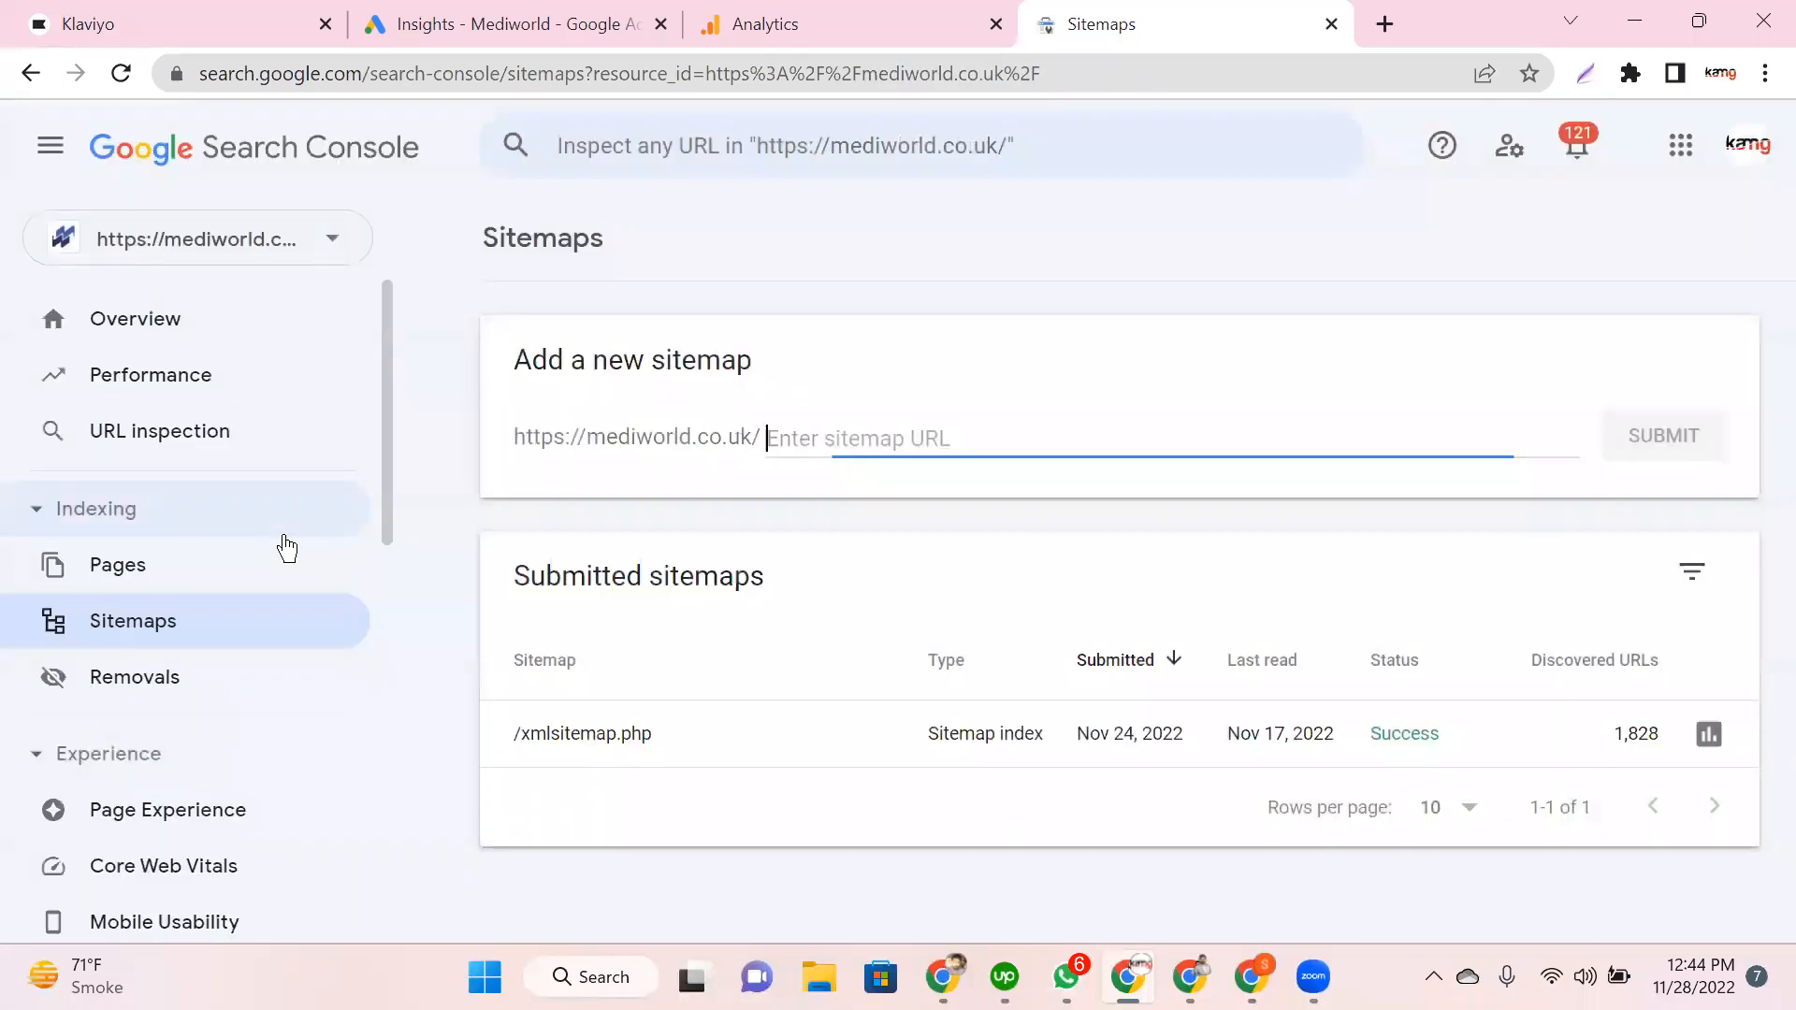
left_click(71, 344)
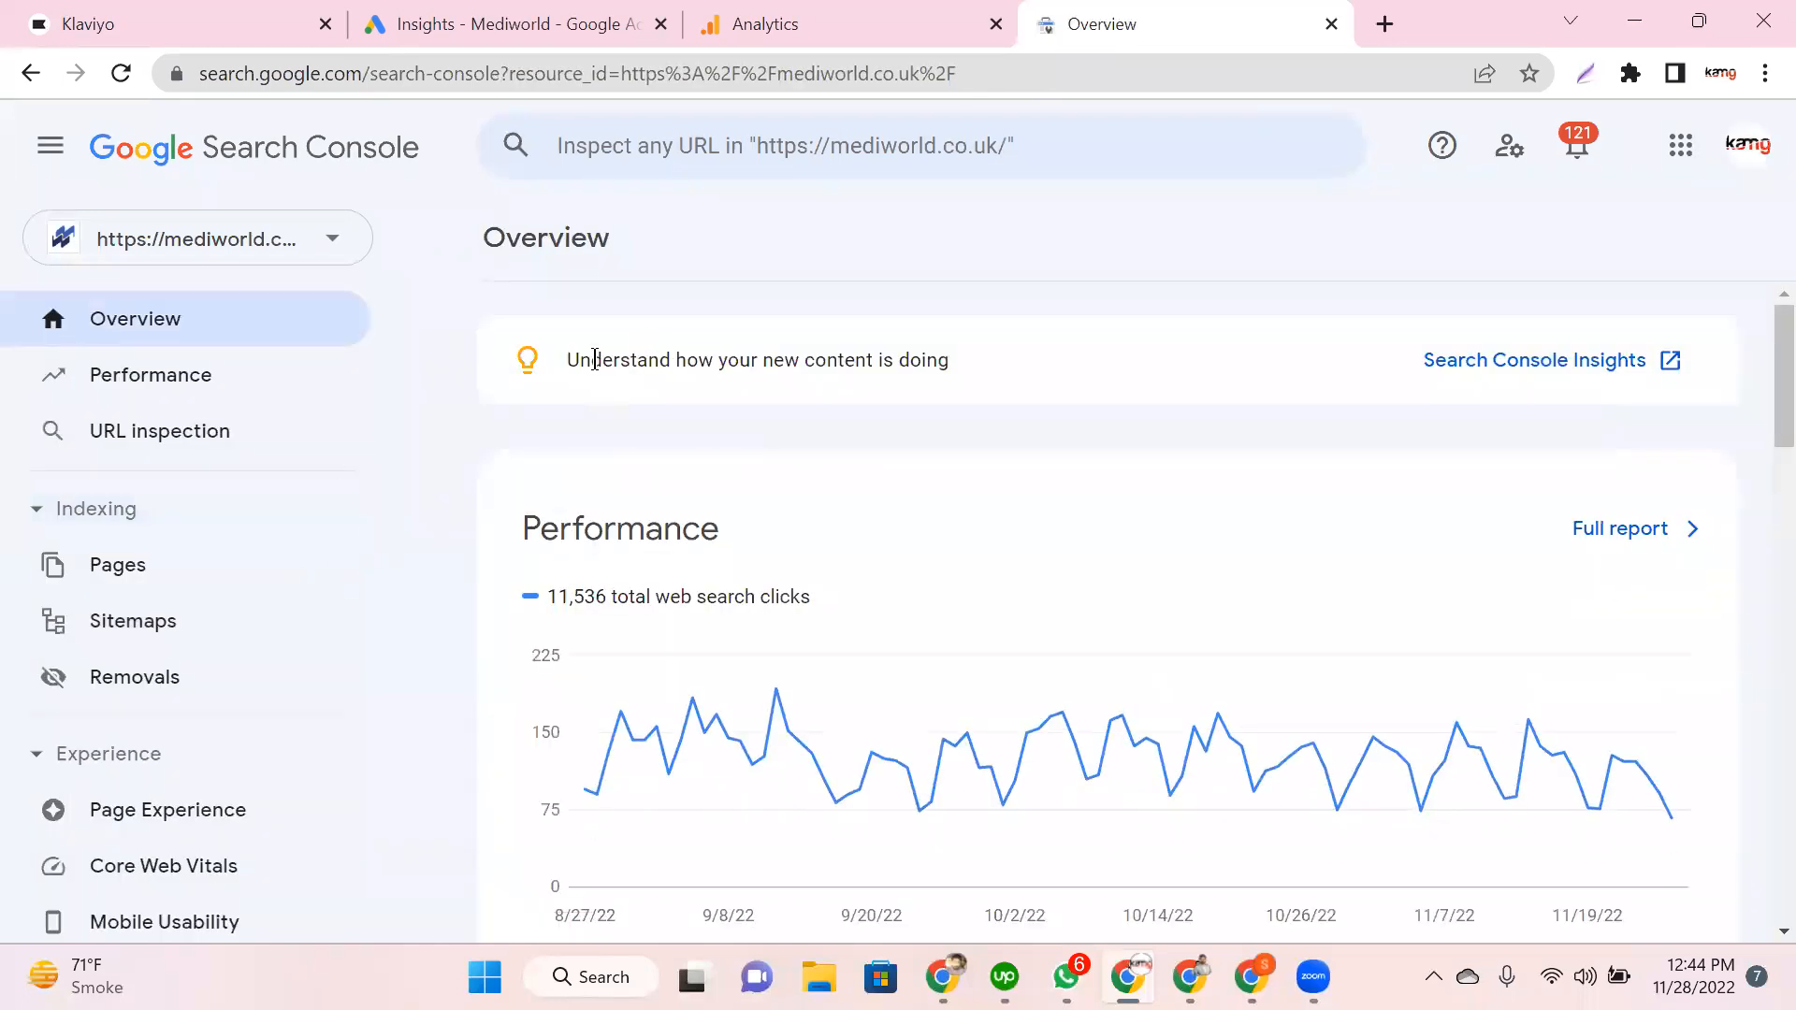
left_click_drag(952, 376, 639, 372)
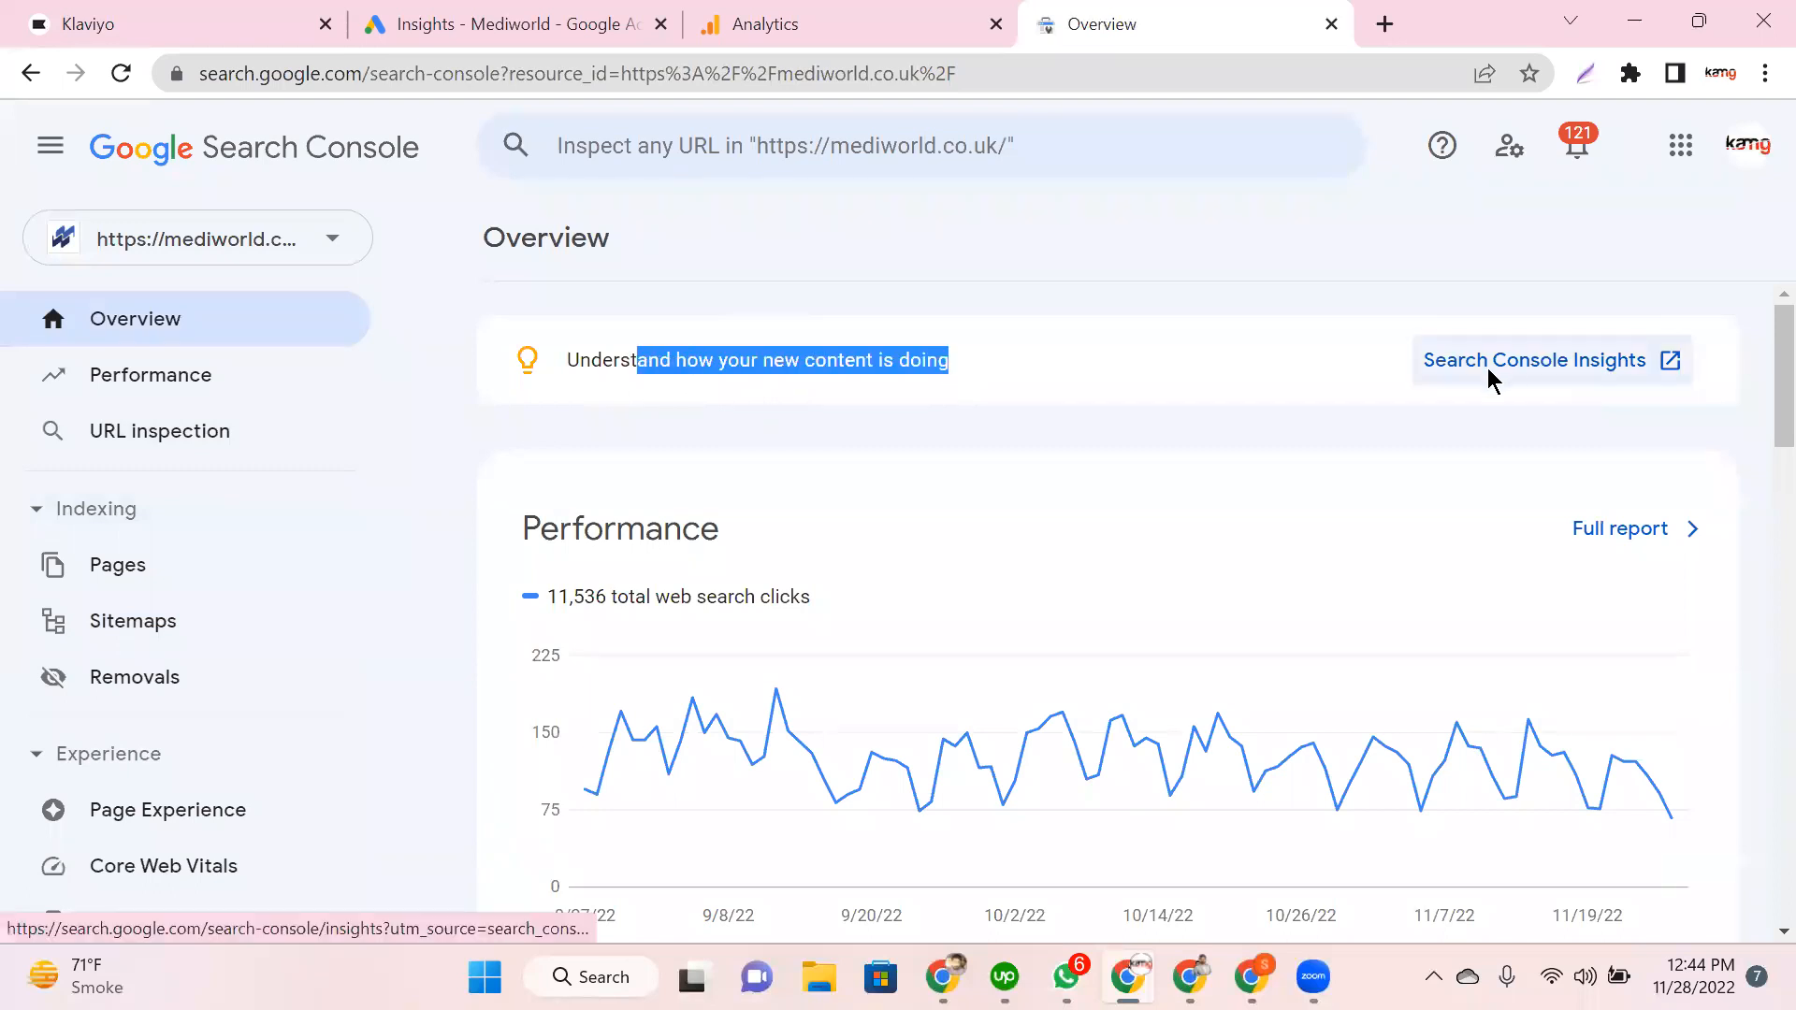
left_click(1540, 382)
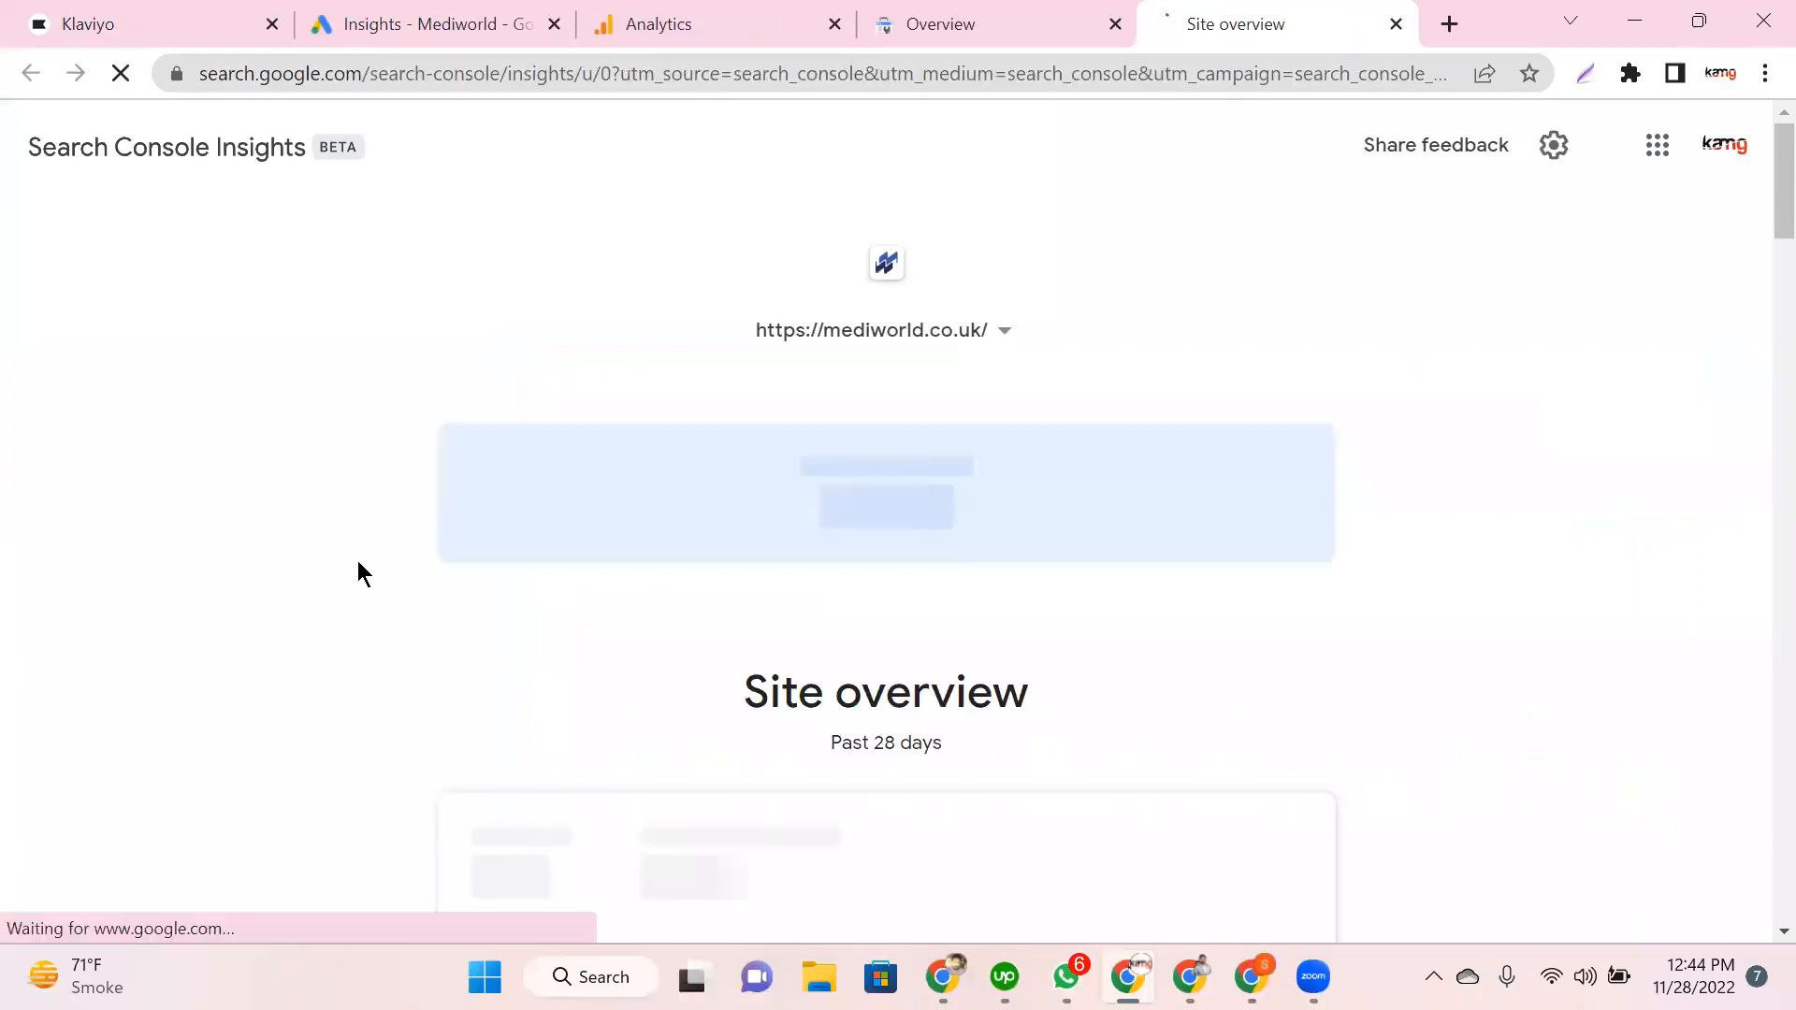
Step: Scroll to the Insights Site overview card covering the past 28 days
scroll(356, 580, "down", 2)
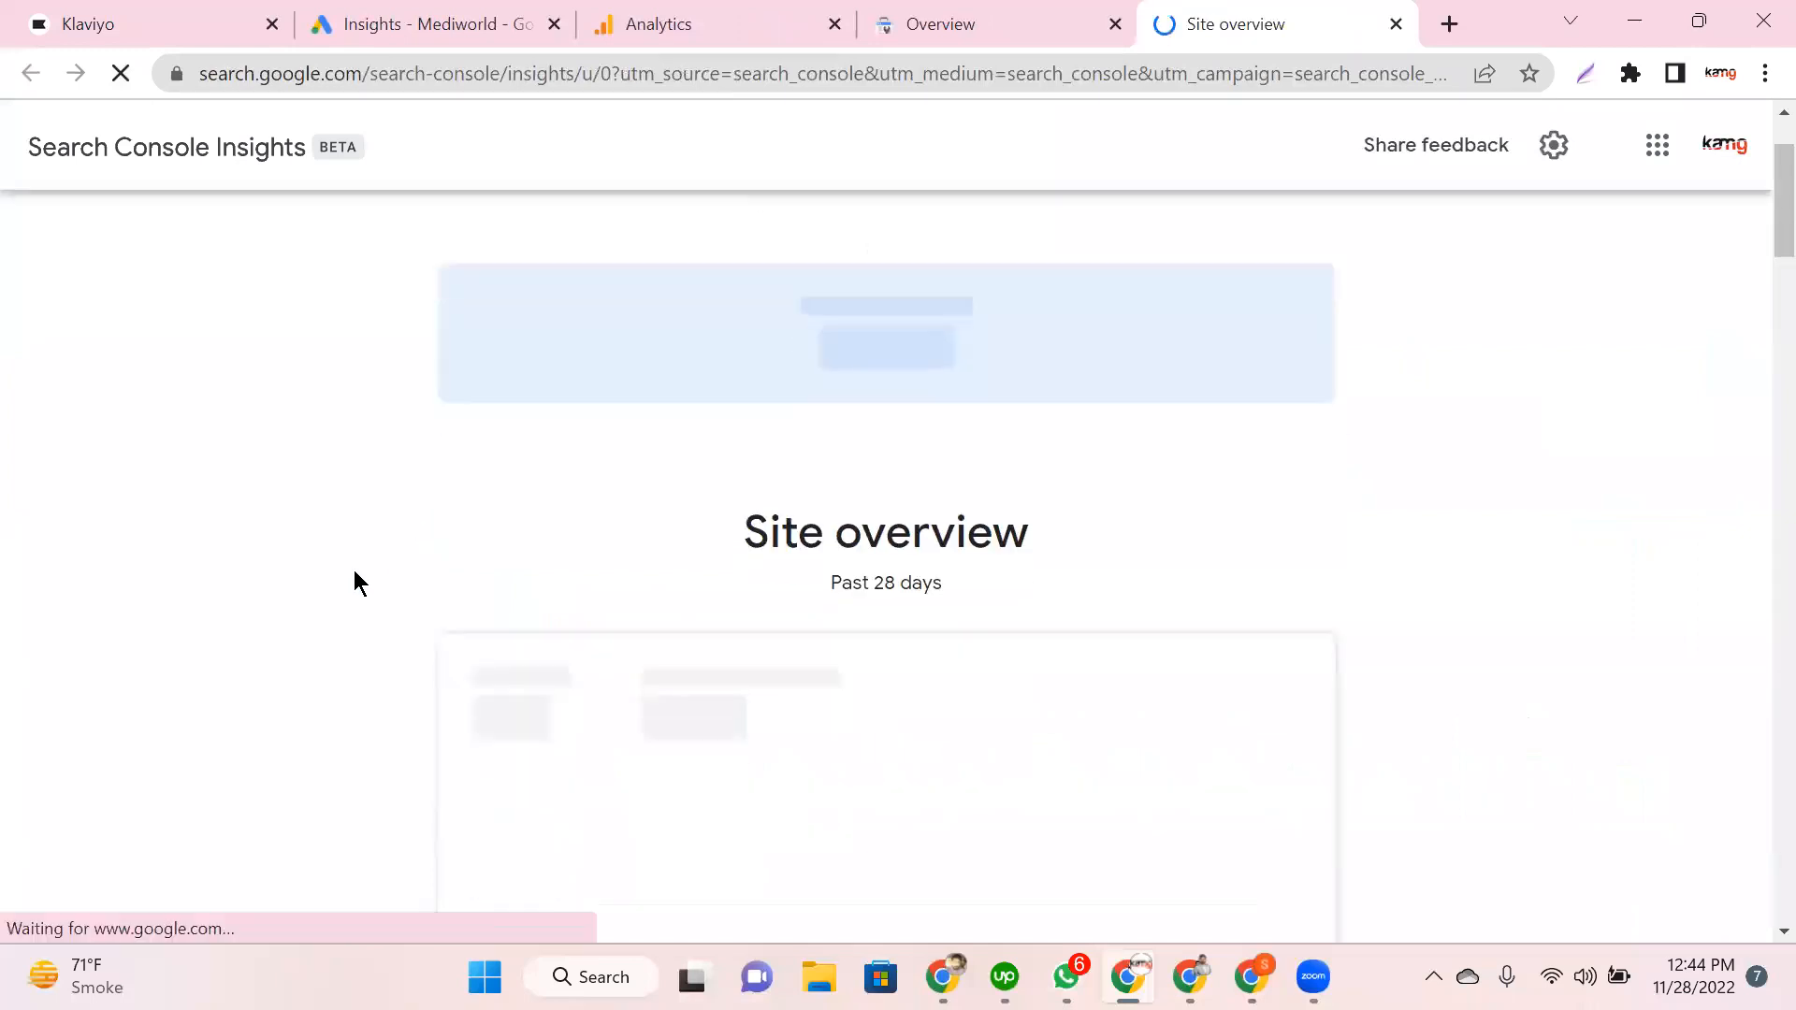
left_click_drag(800, 544, 991, 547)
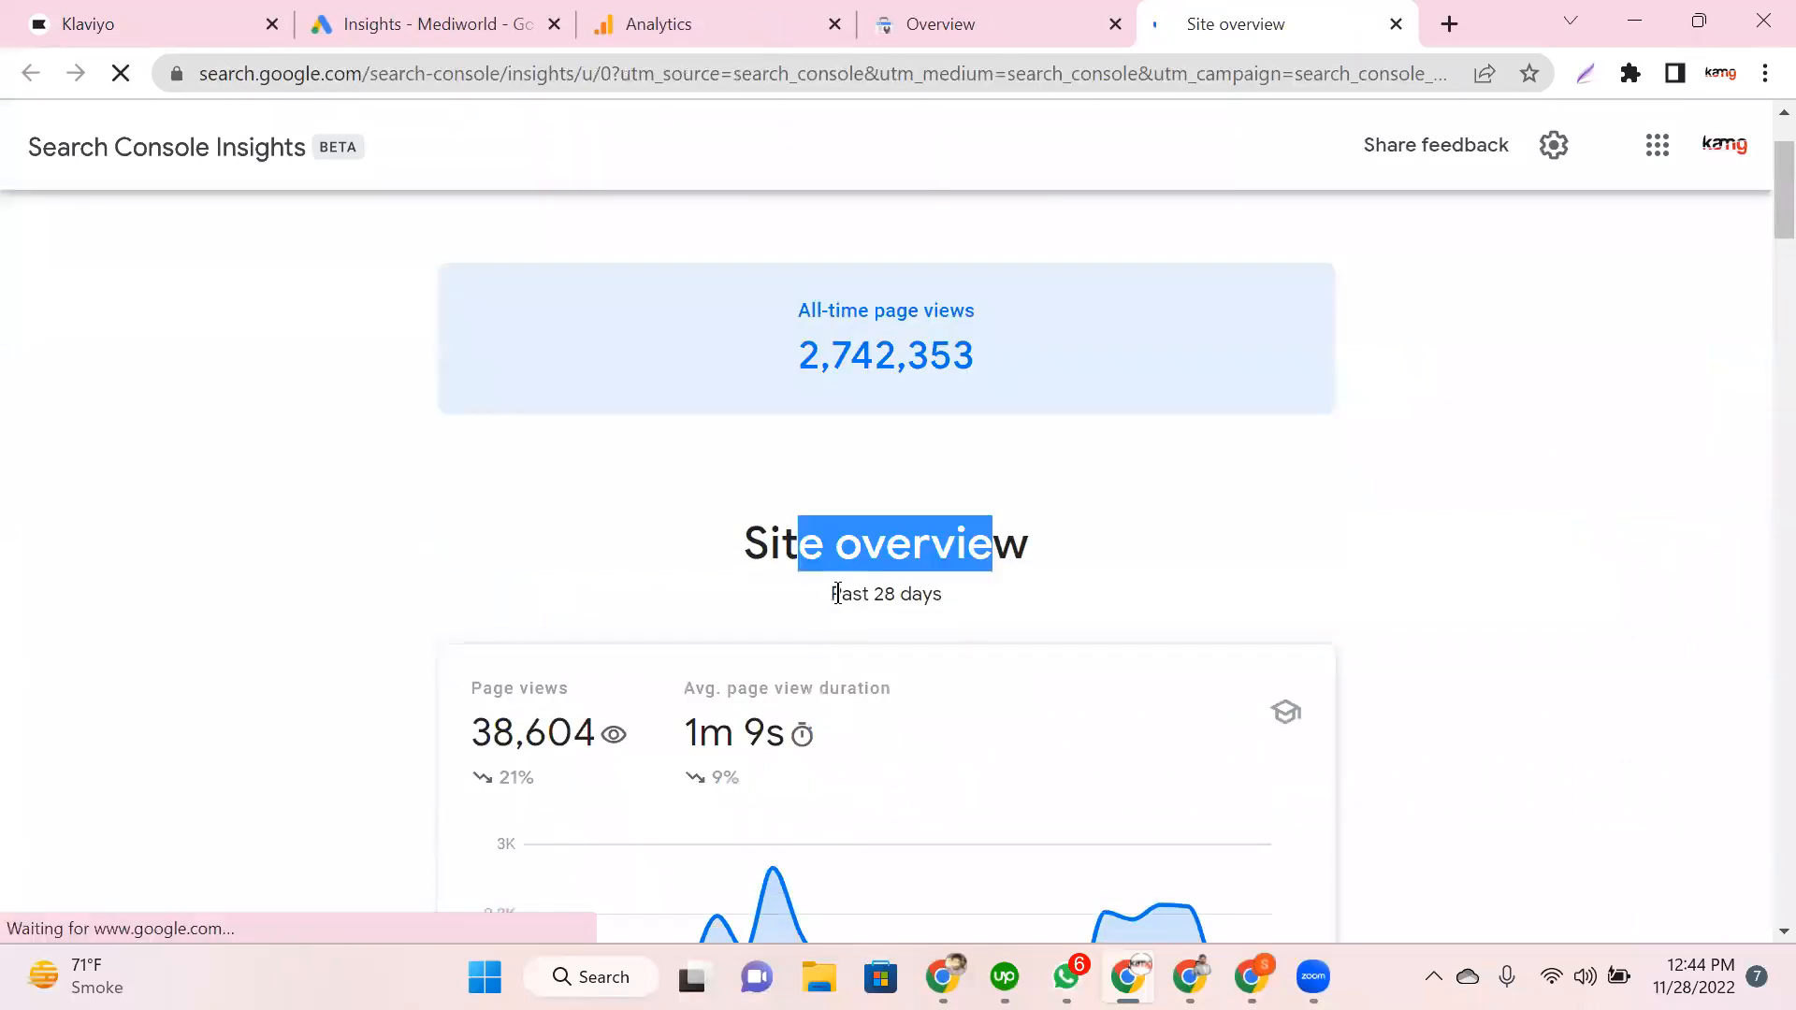
triple_click(837, 593)
left_click(517, 577)
Step: Review the 38,604 page views and 1m 9s engagement time, hovering over the daily chart
scroll(510, 468, "down", 3)
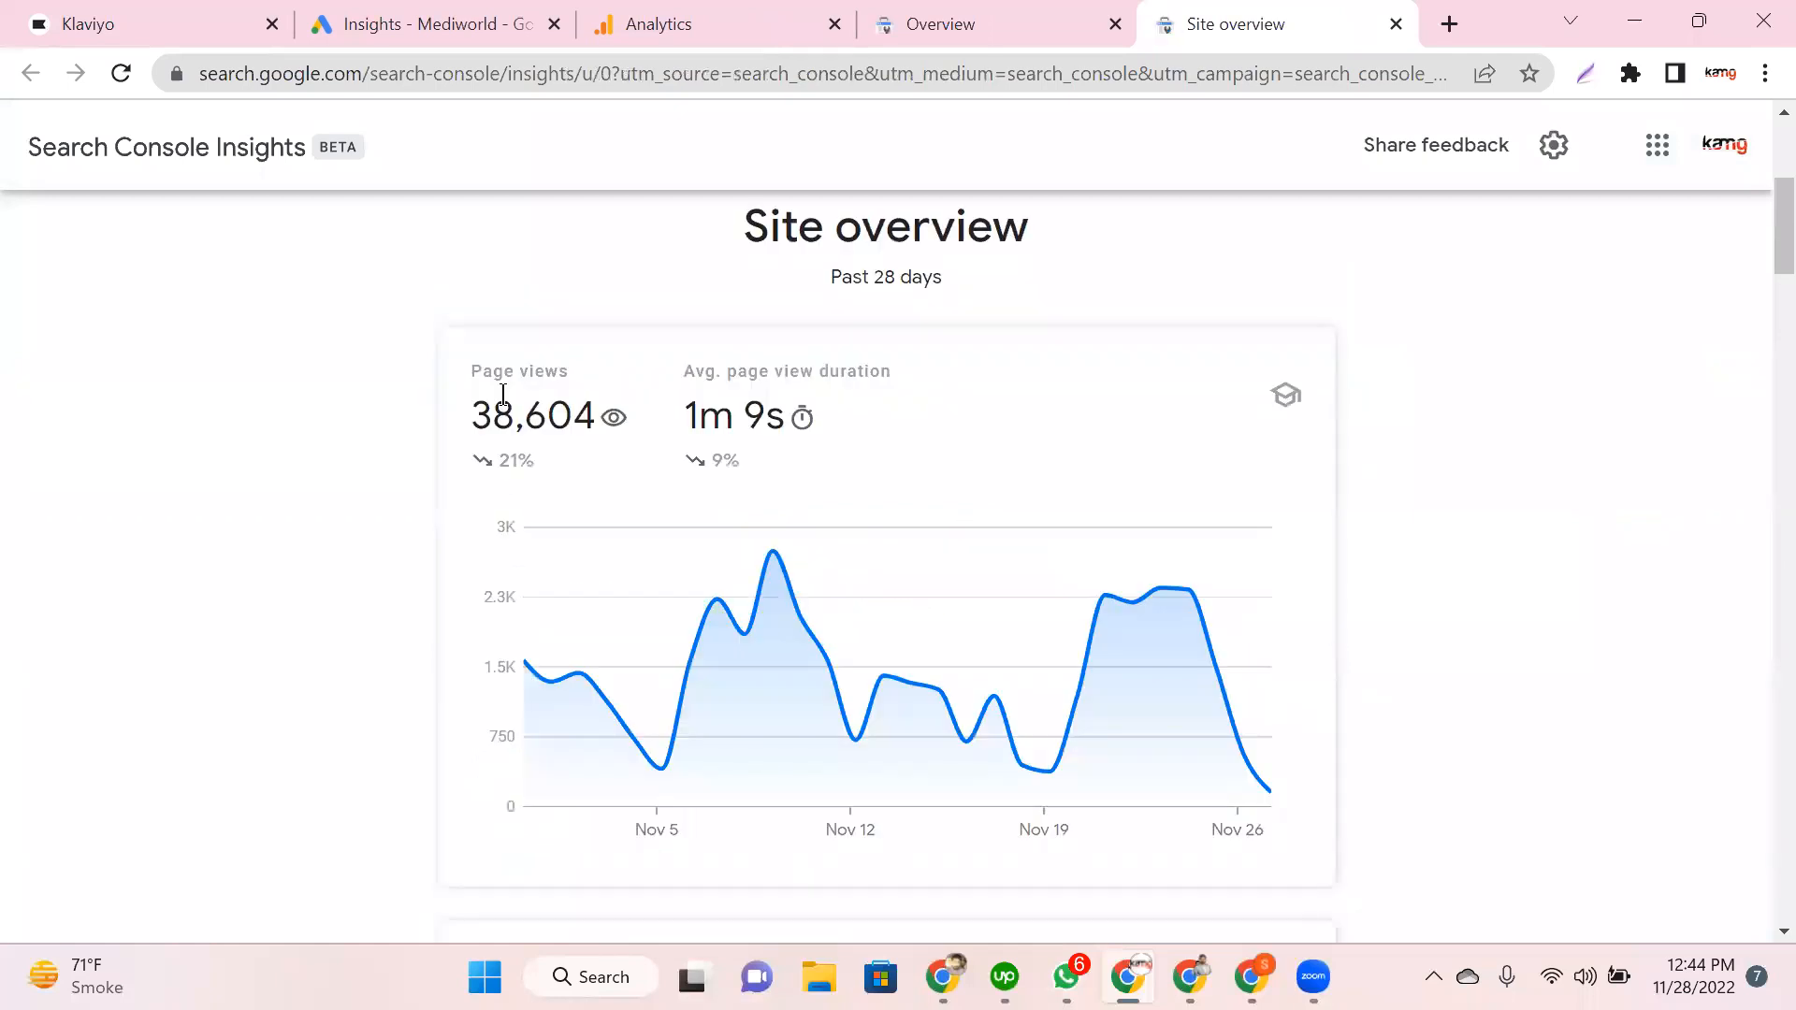
triple_click(504, 394)
left_click(488, 418)
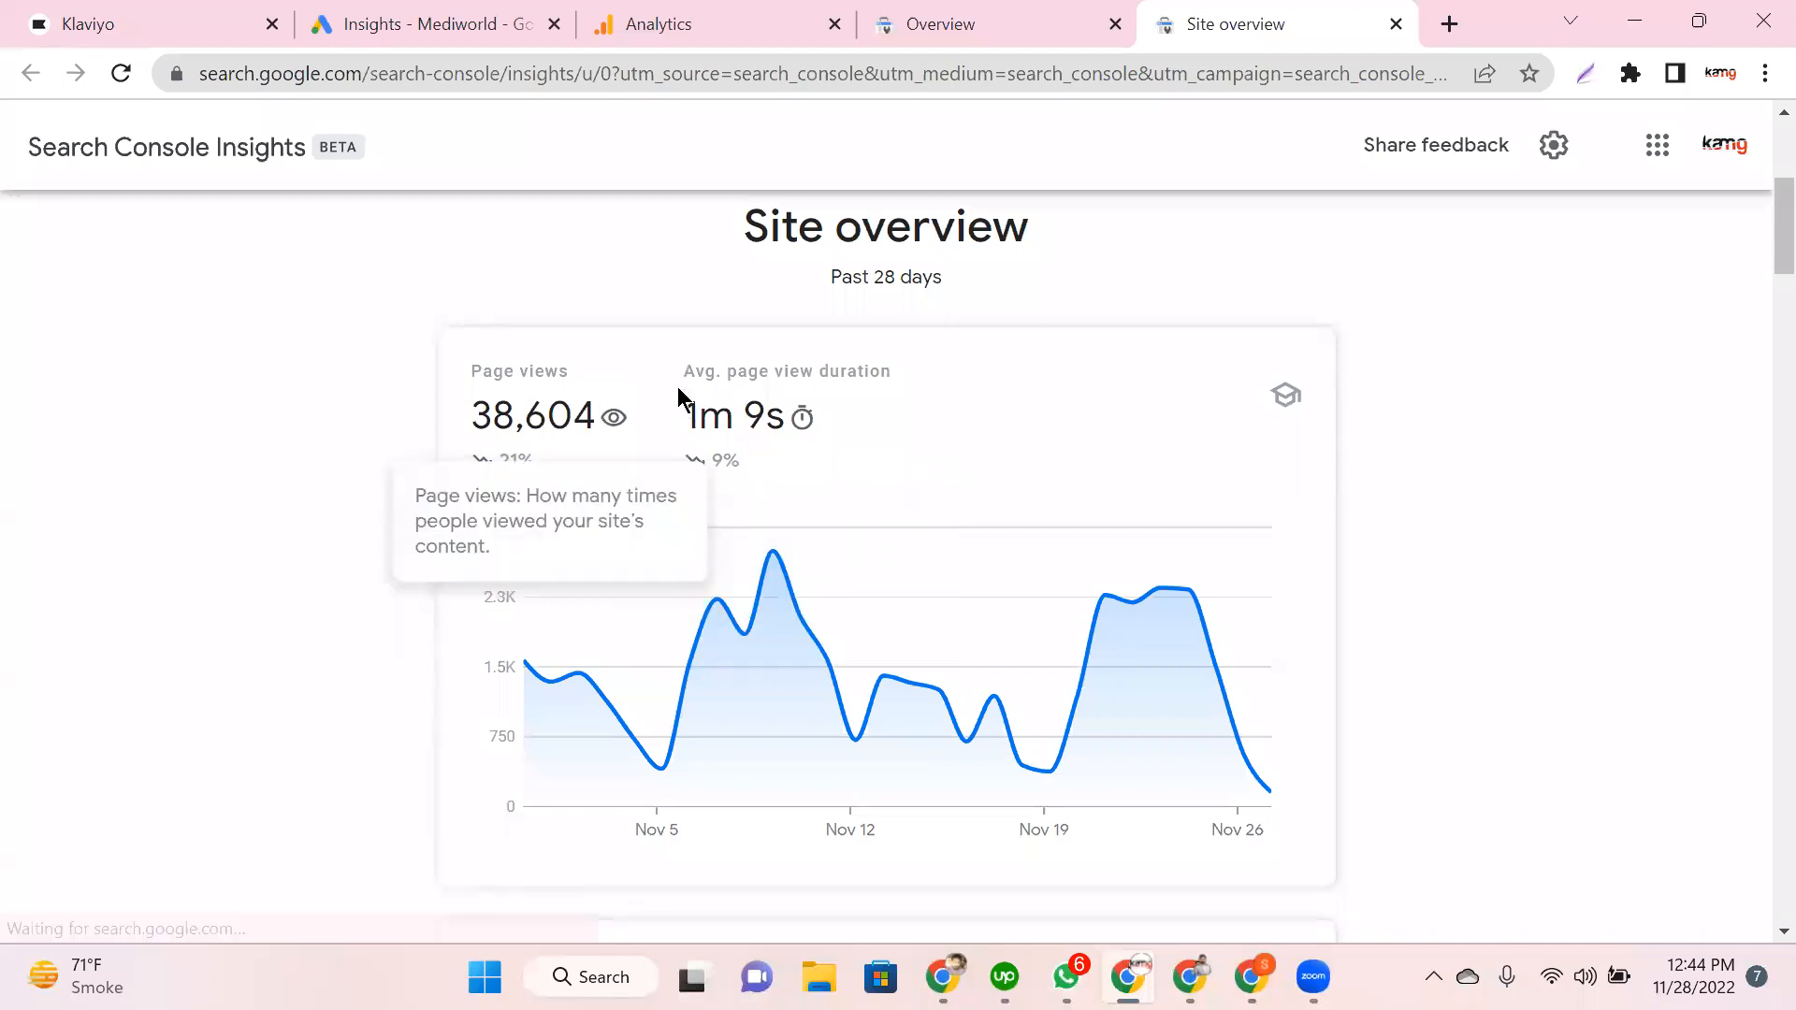
left_click_drag(882, 370, 728, 352)
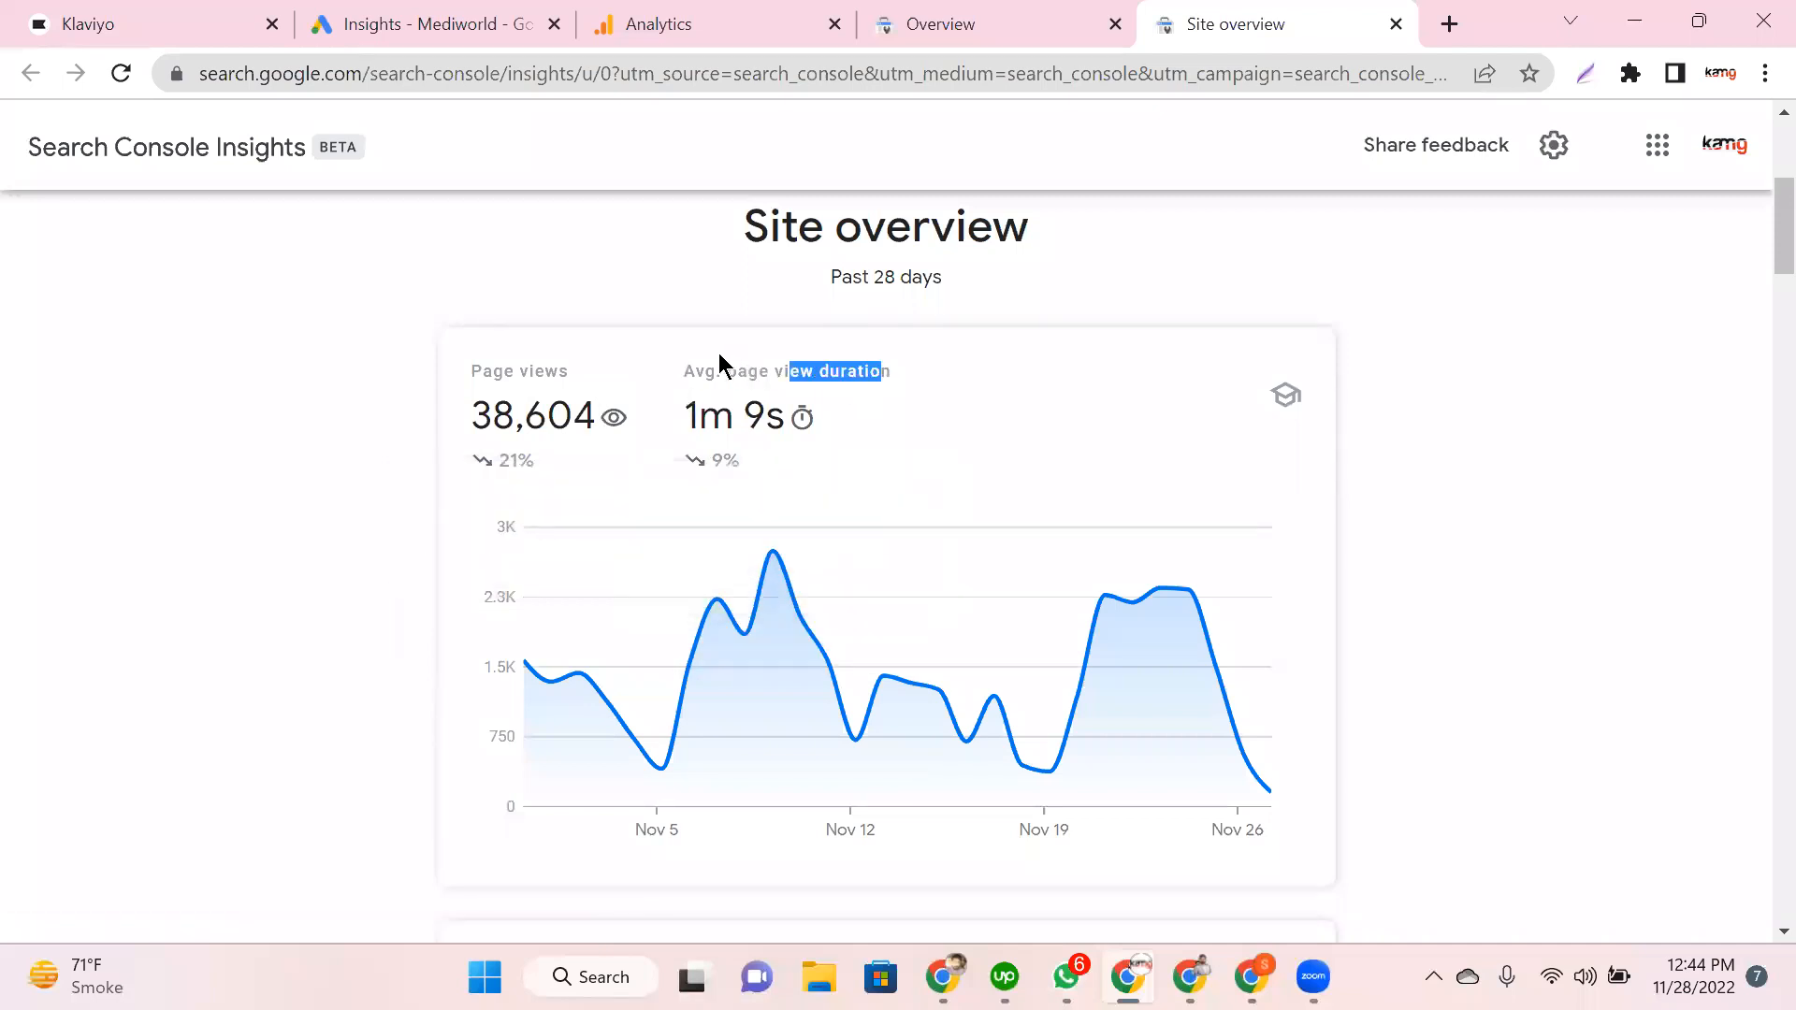
mouse_move(765, 436)
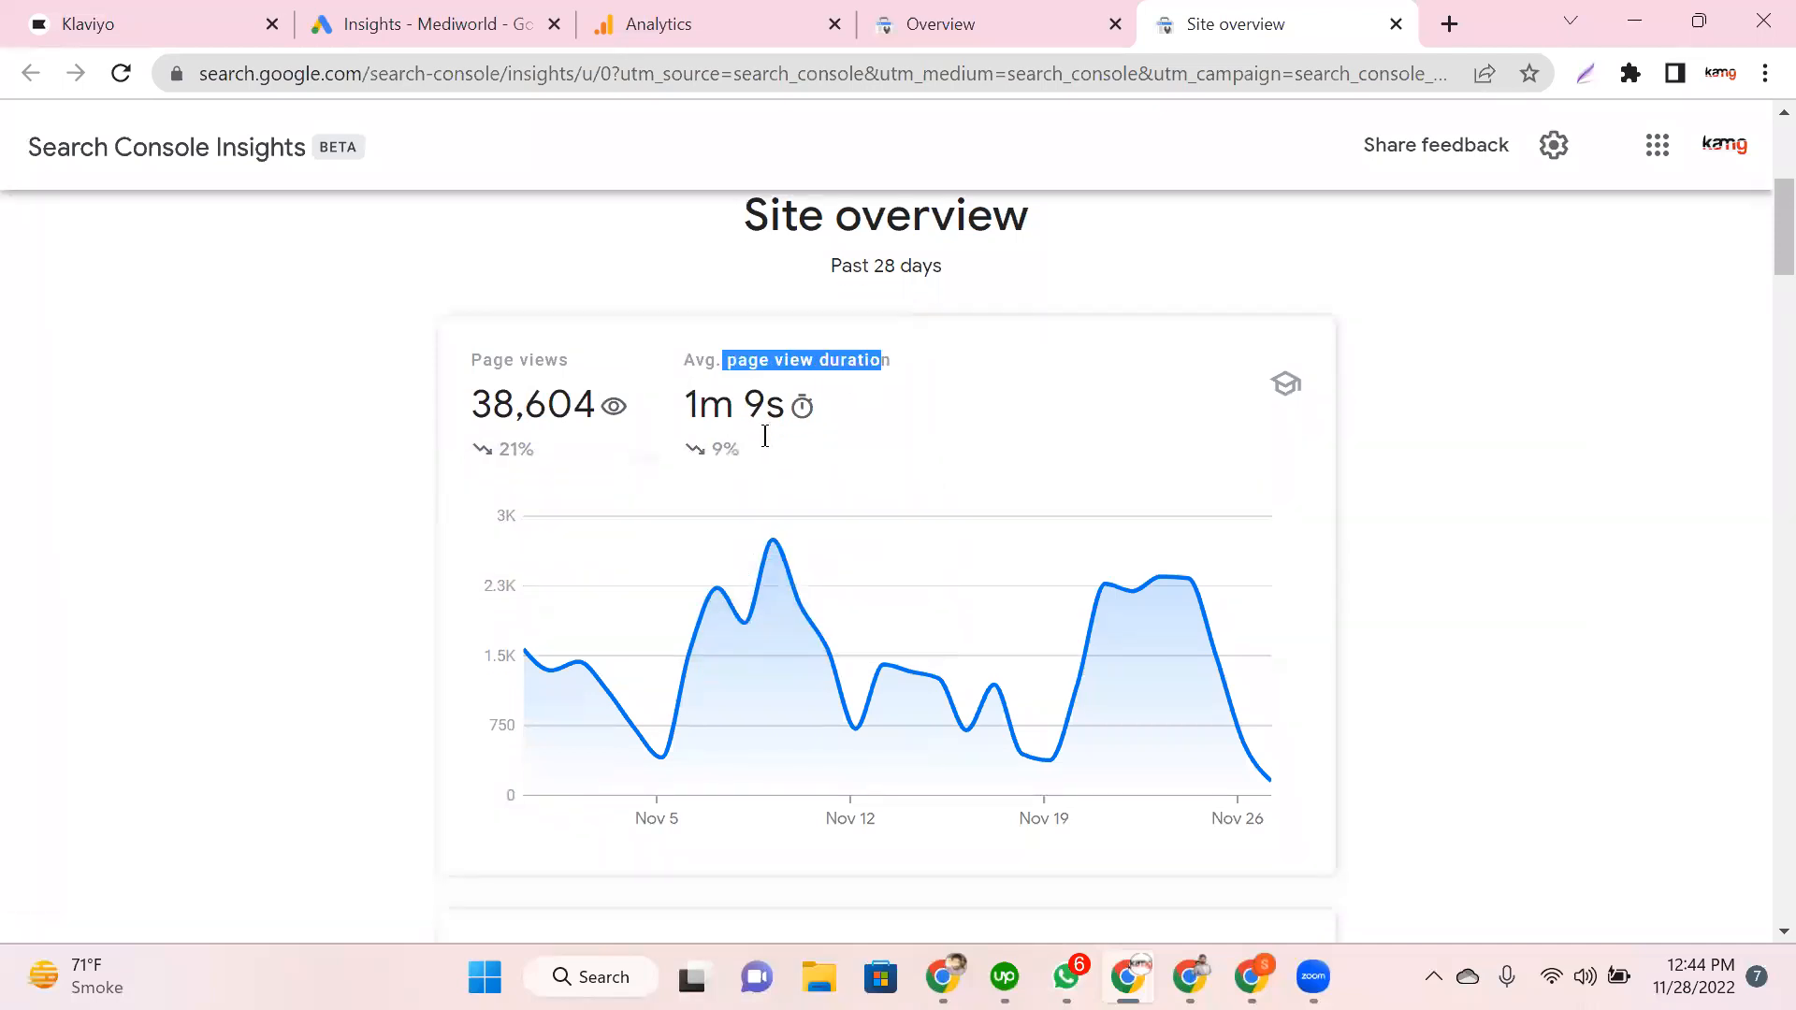
scroll(761, 433, "down", 2)
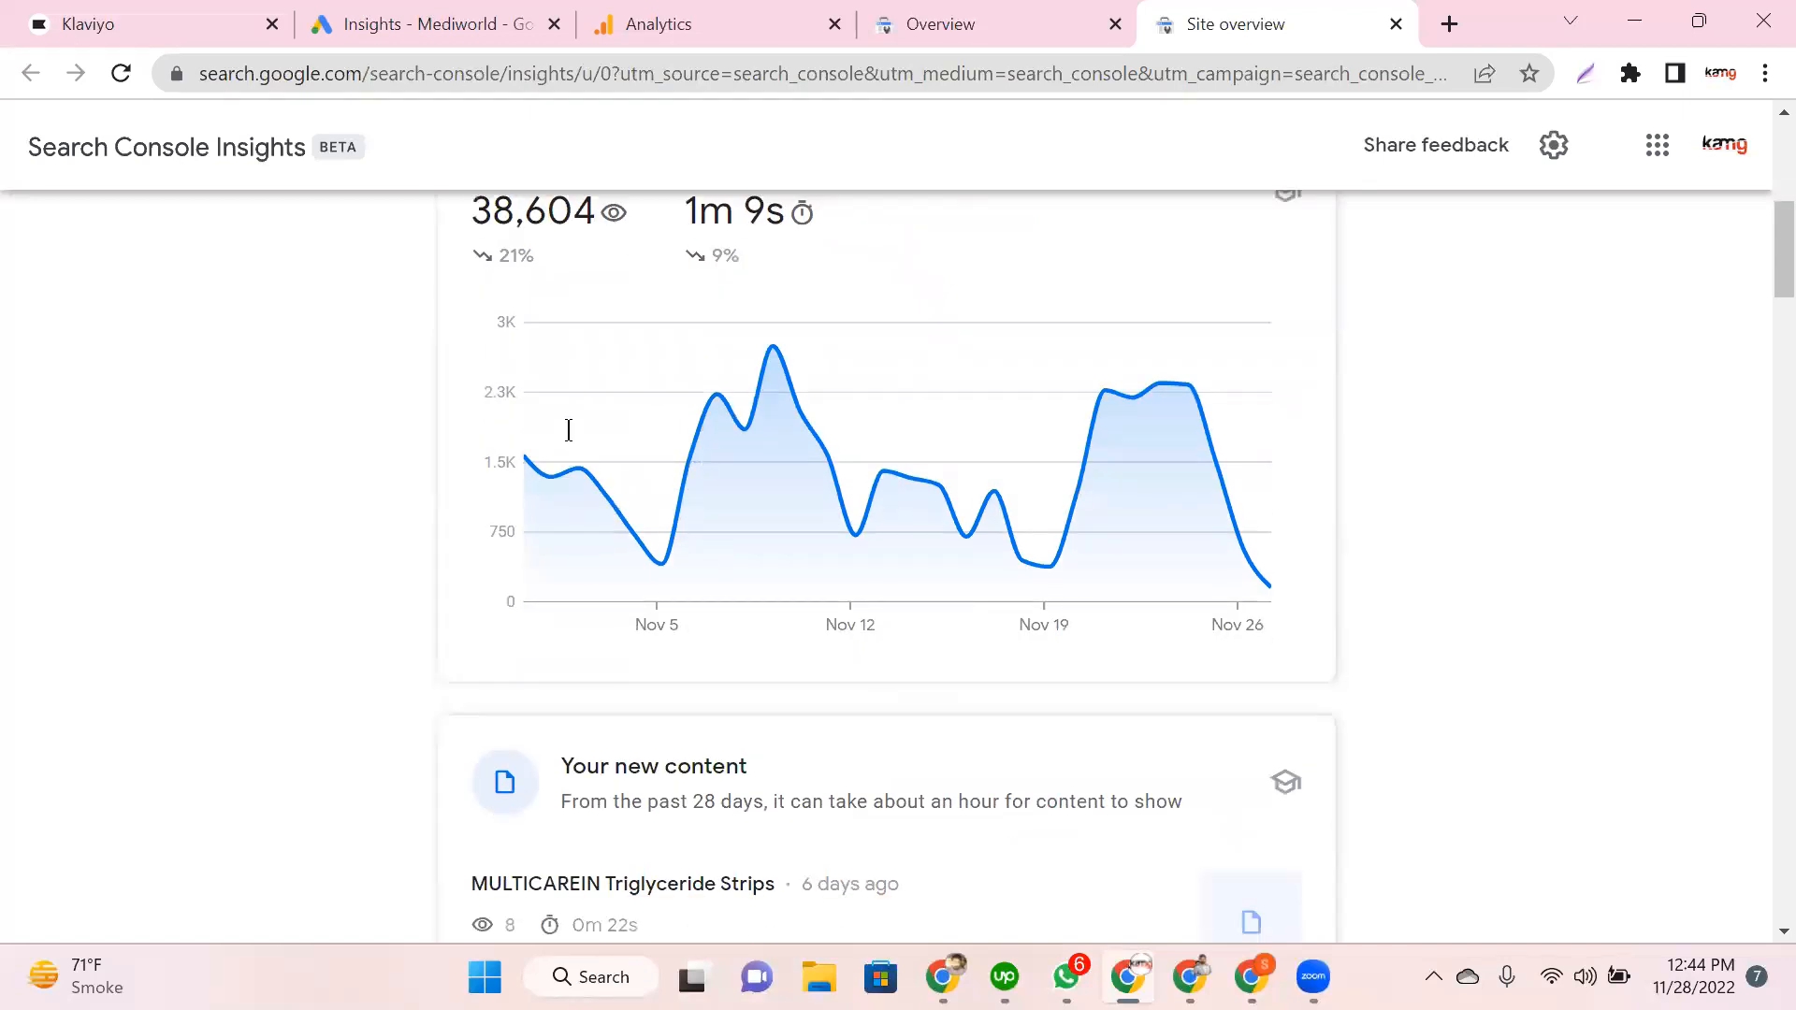
mouse_move(525, 465)
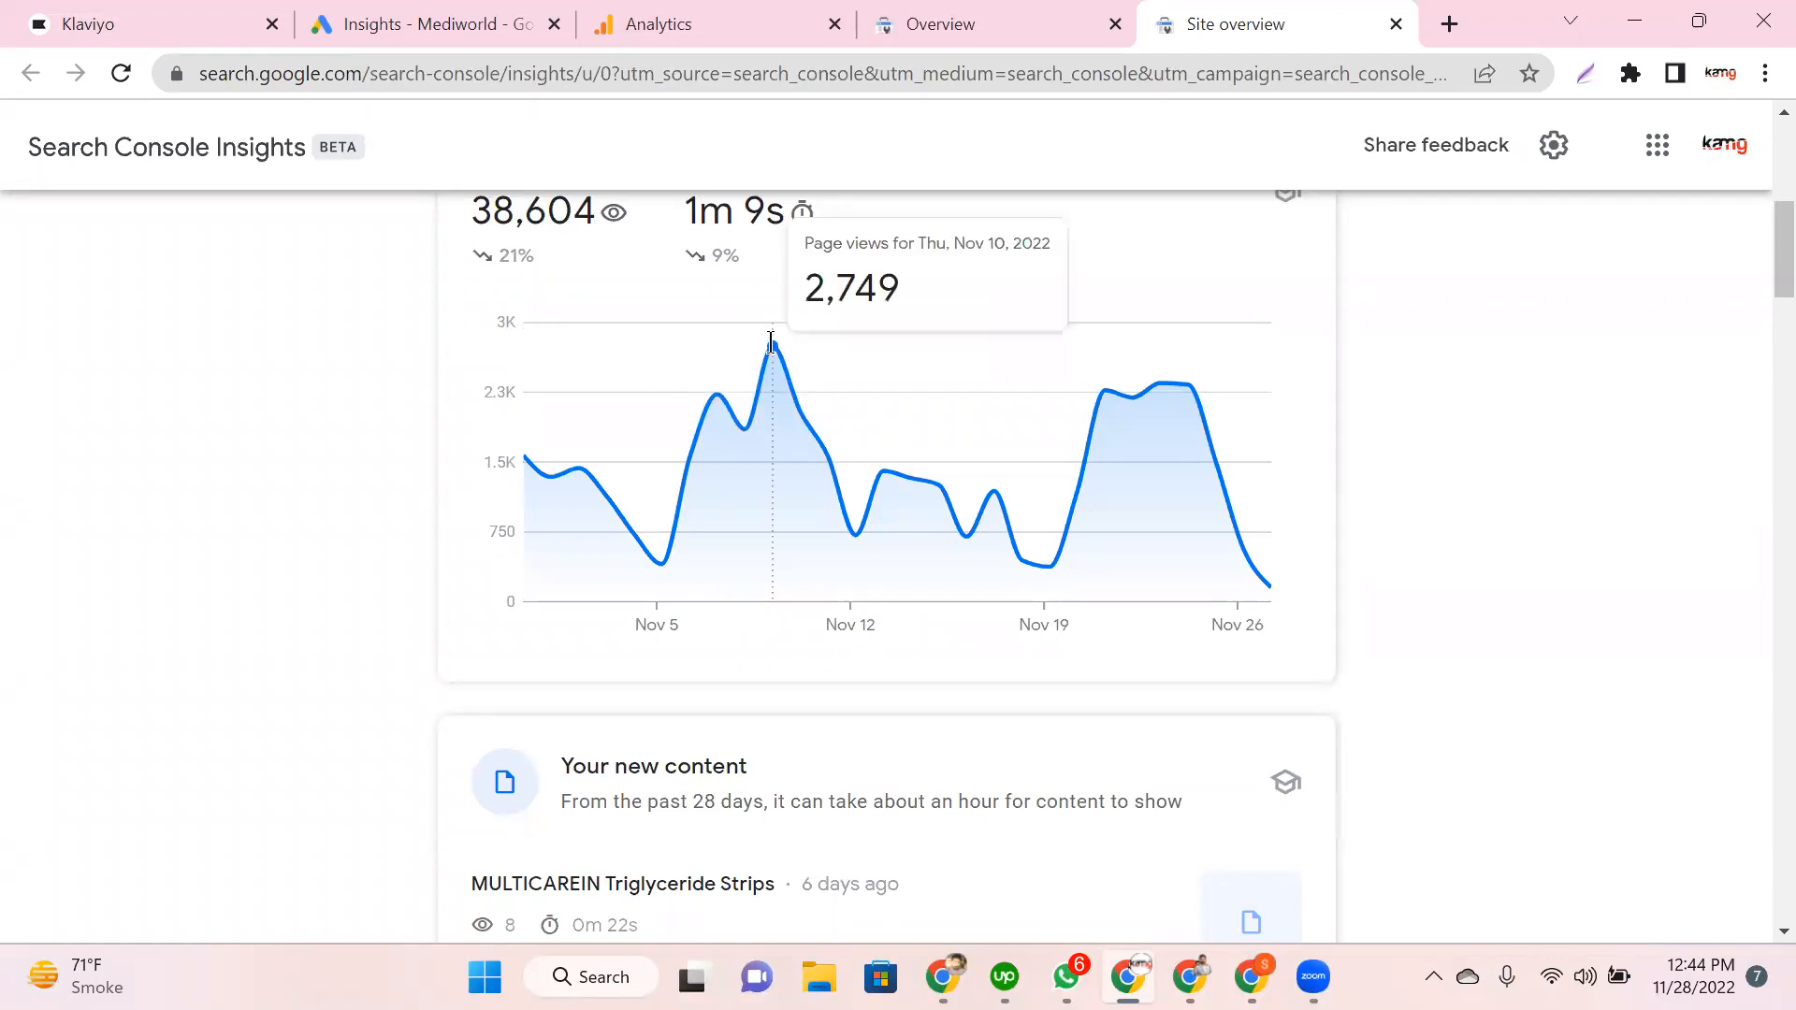
mouse_move(652, 554)
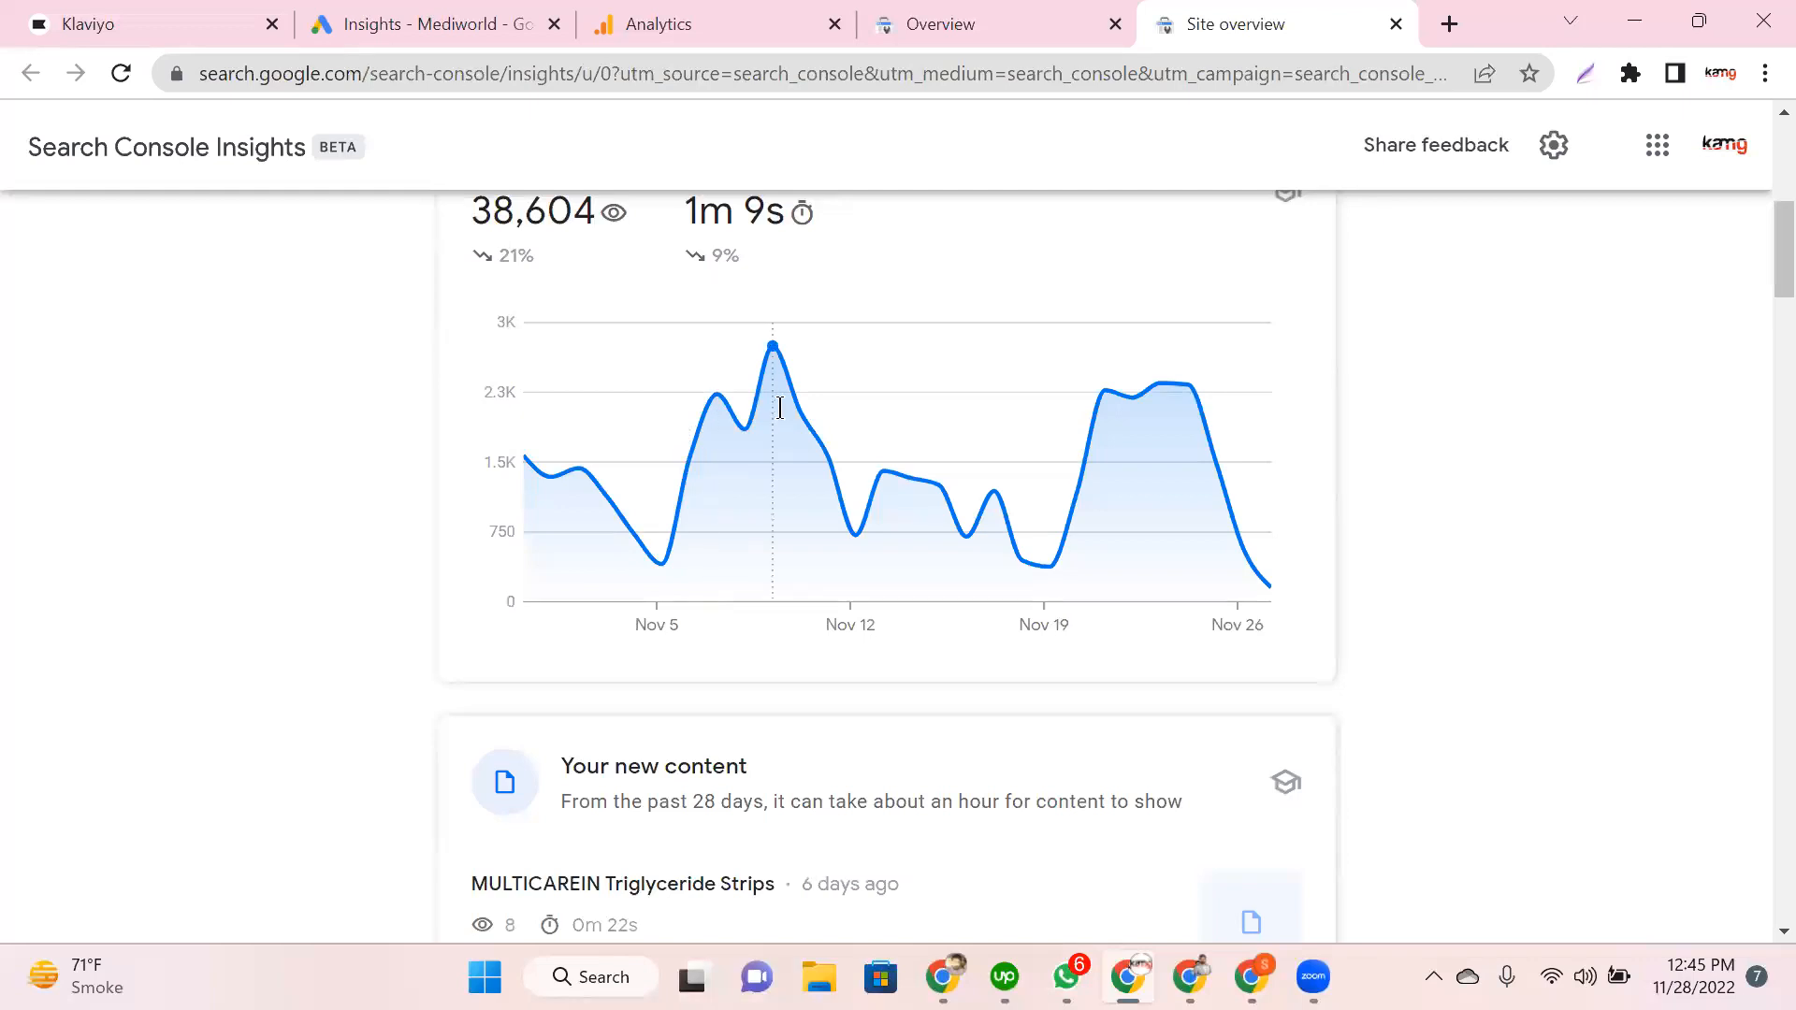
mouse_move(784, 335)
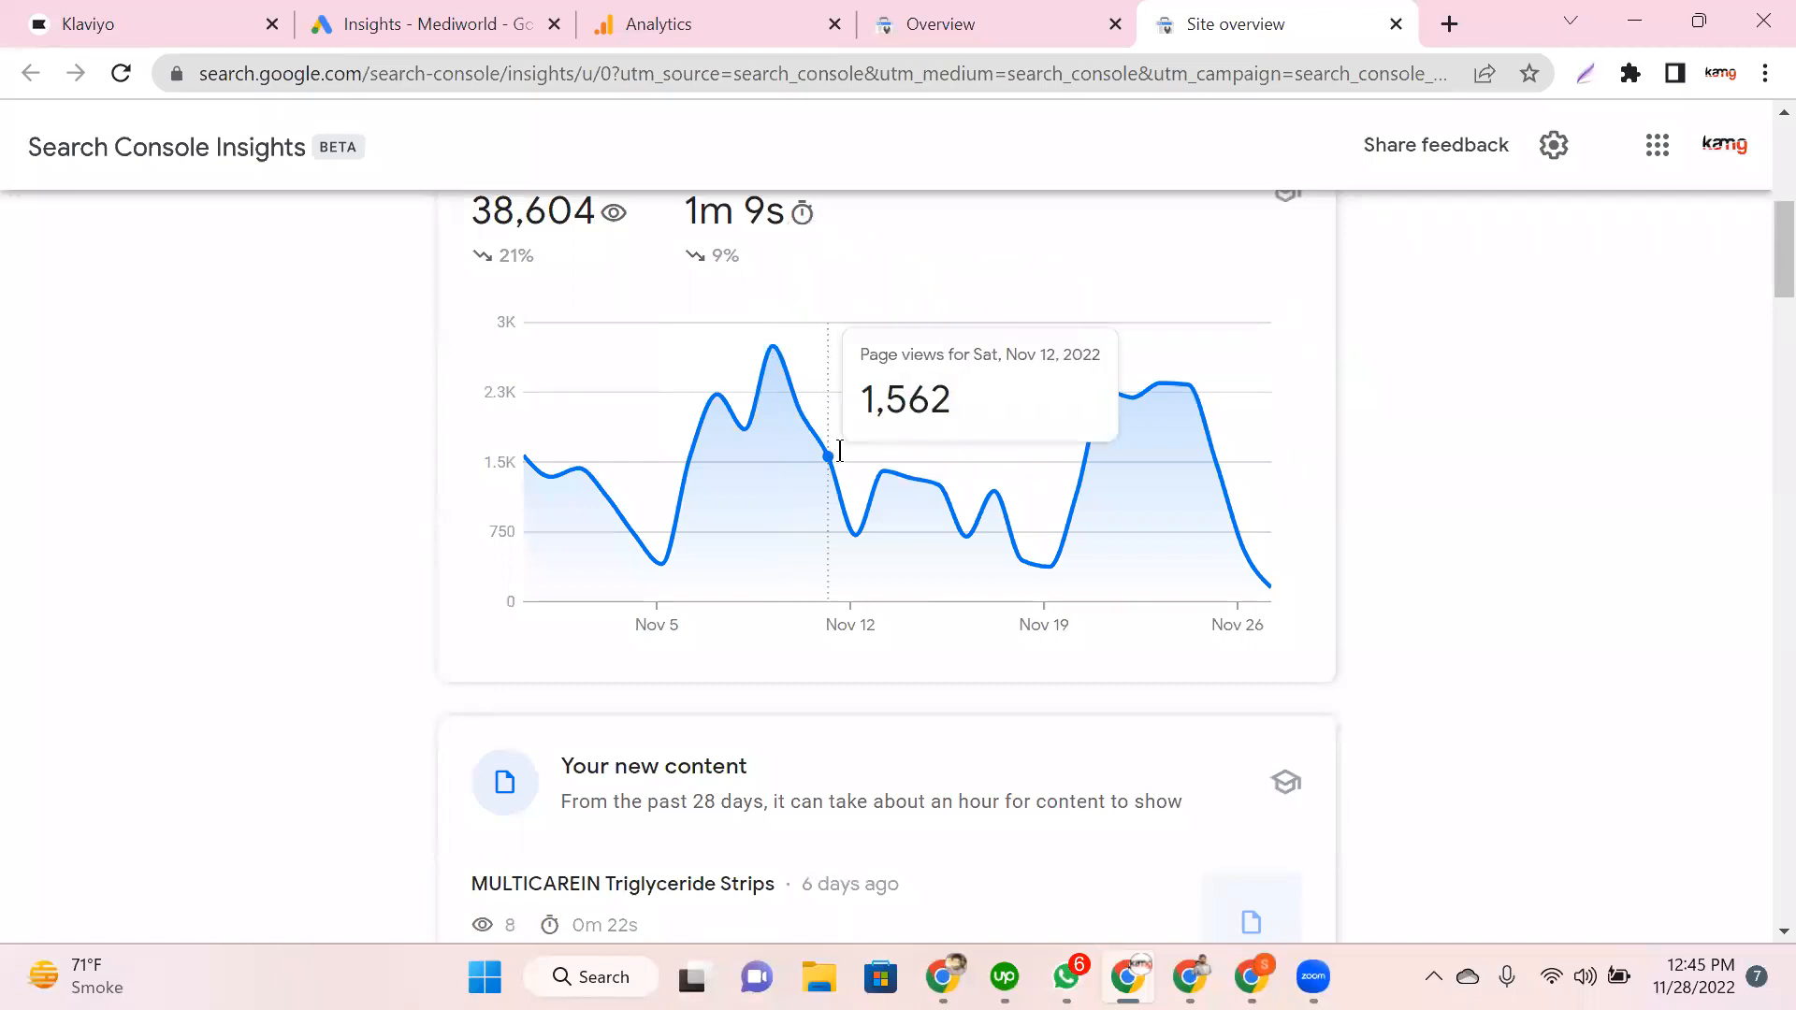
Step: Scroll past 'Your new content' down to the 'Your most popular content' card
scroll(431, 628, "down", 4)
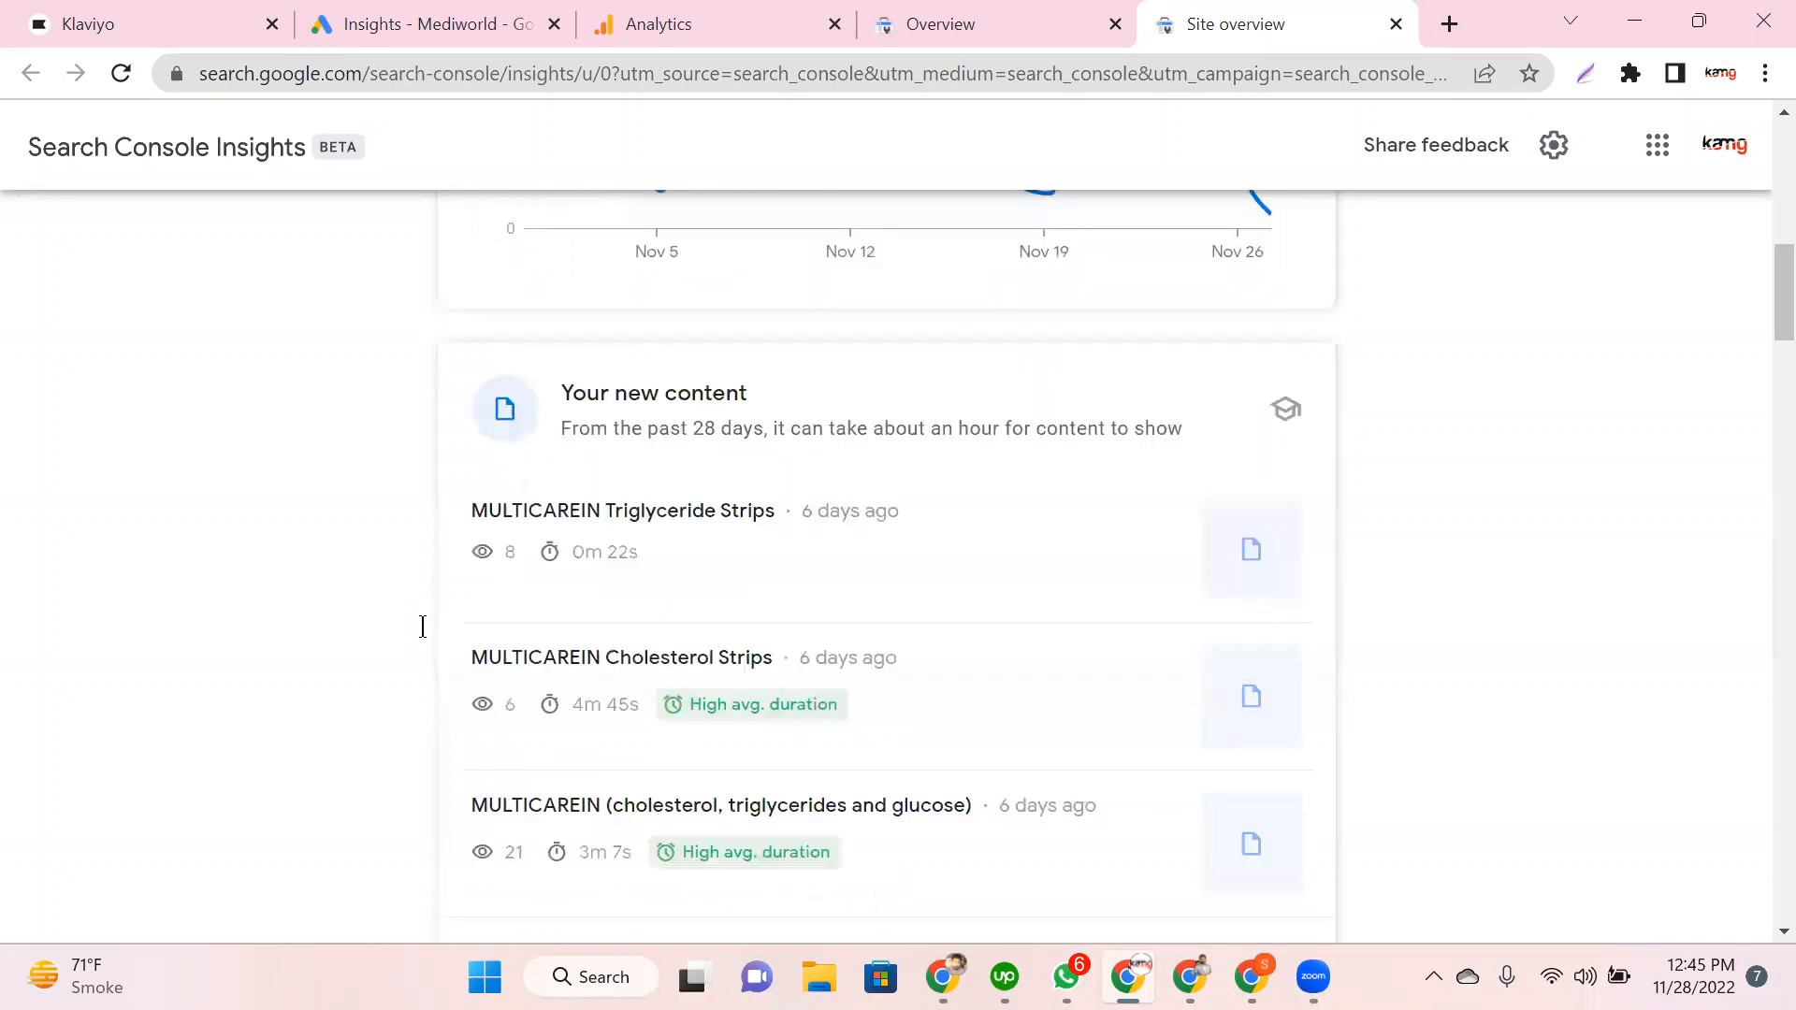
scroll(423, 626, "down", 1)
scroll(670, 342, "down", 1)
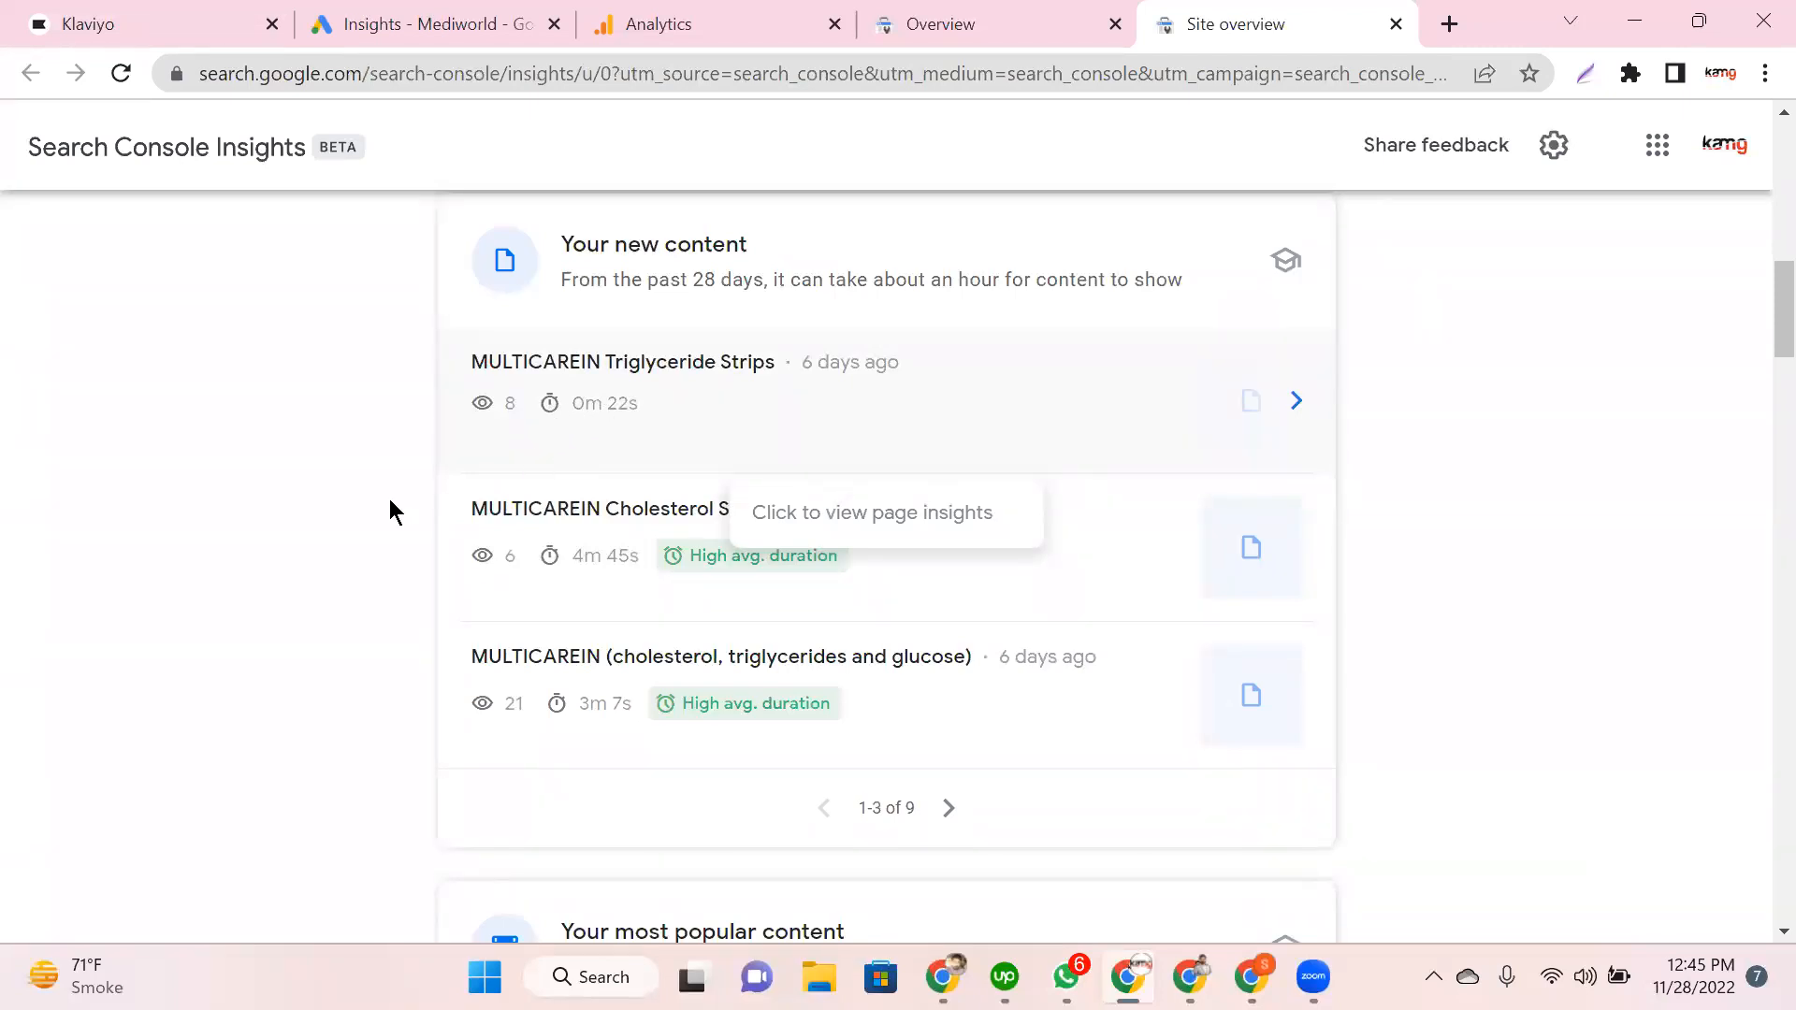
scroll(619, 426, "down", 2)
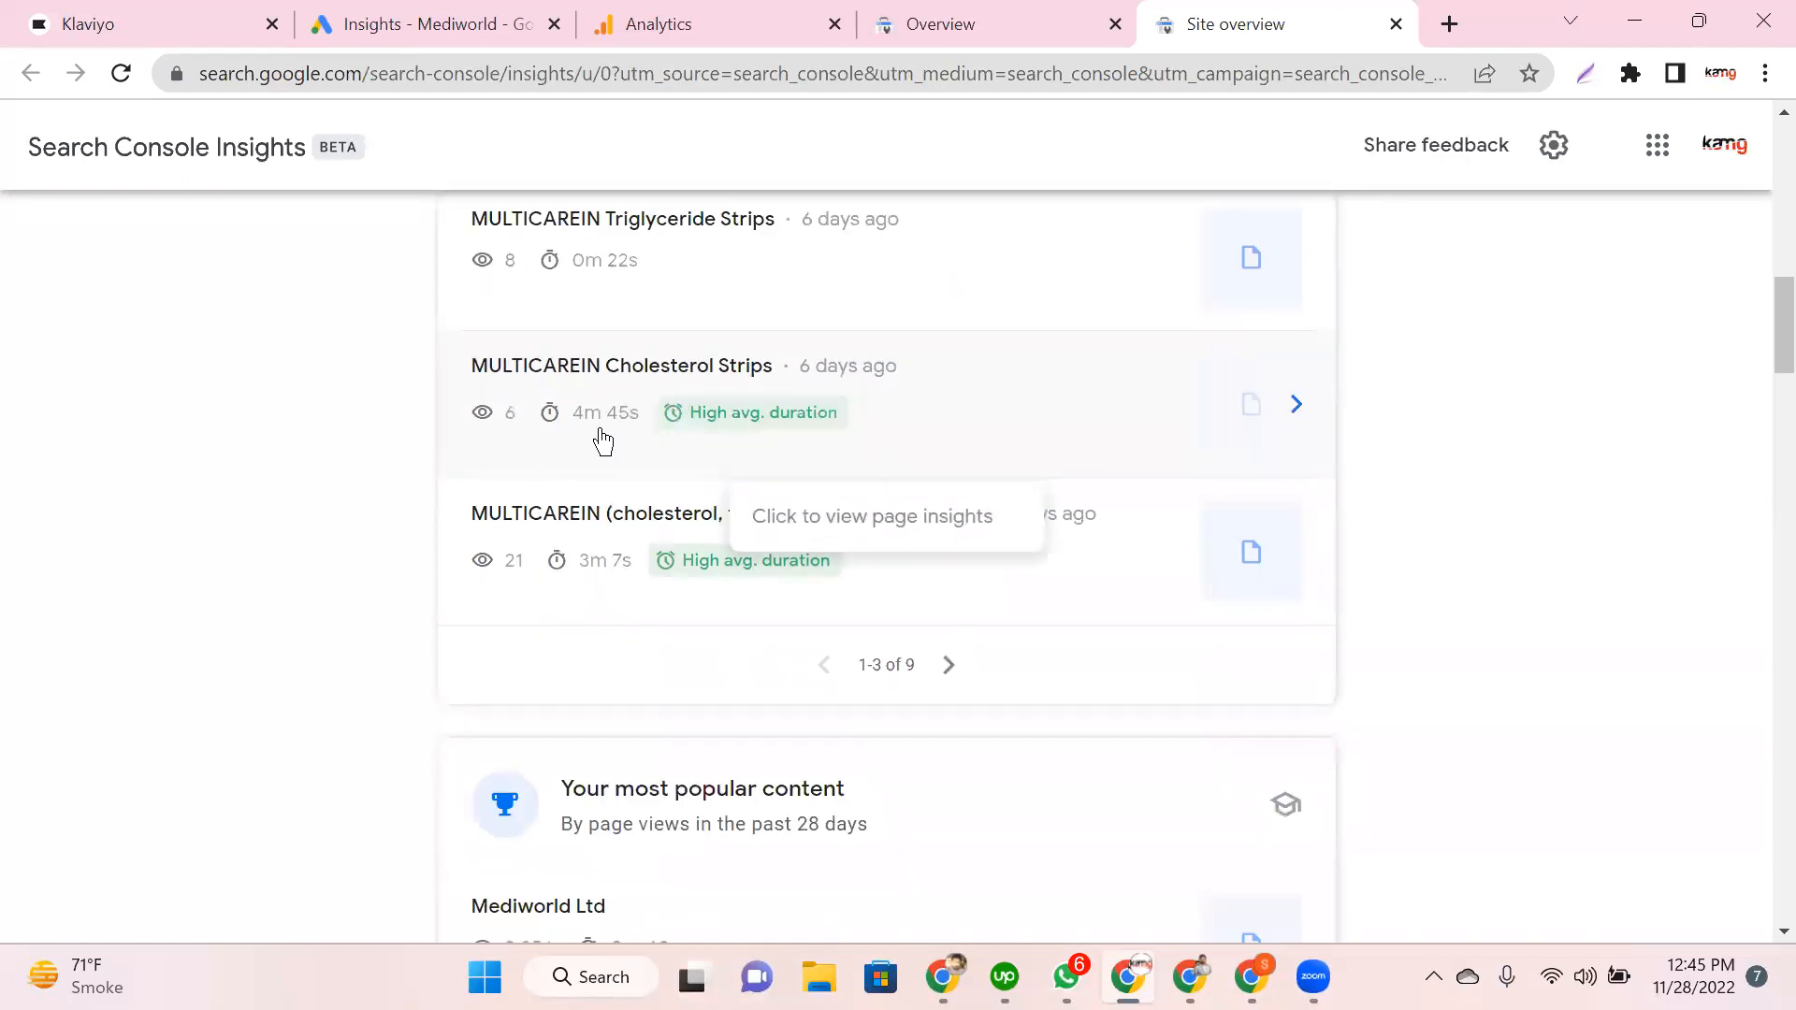
scroll(580, 483, "down", 3)
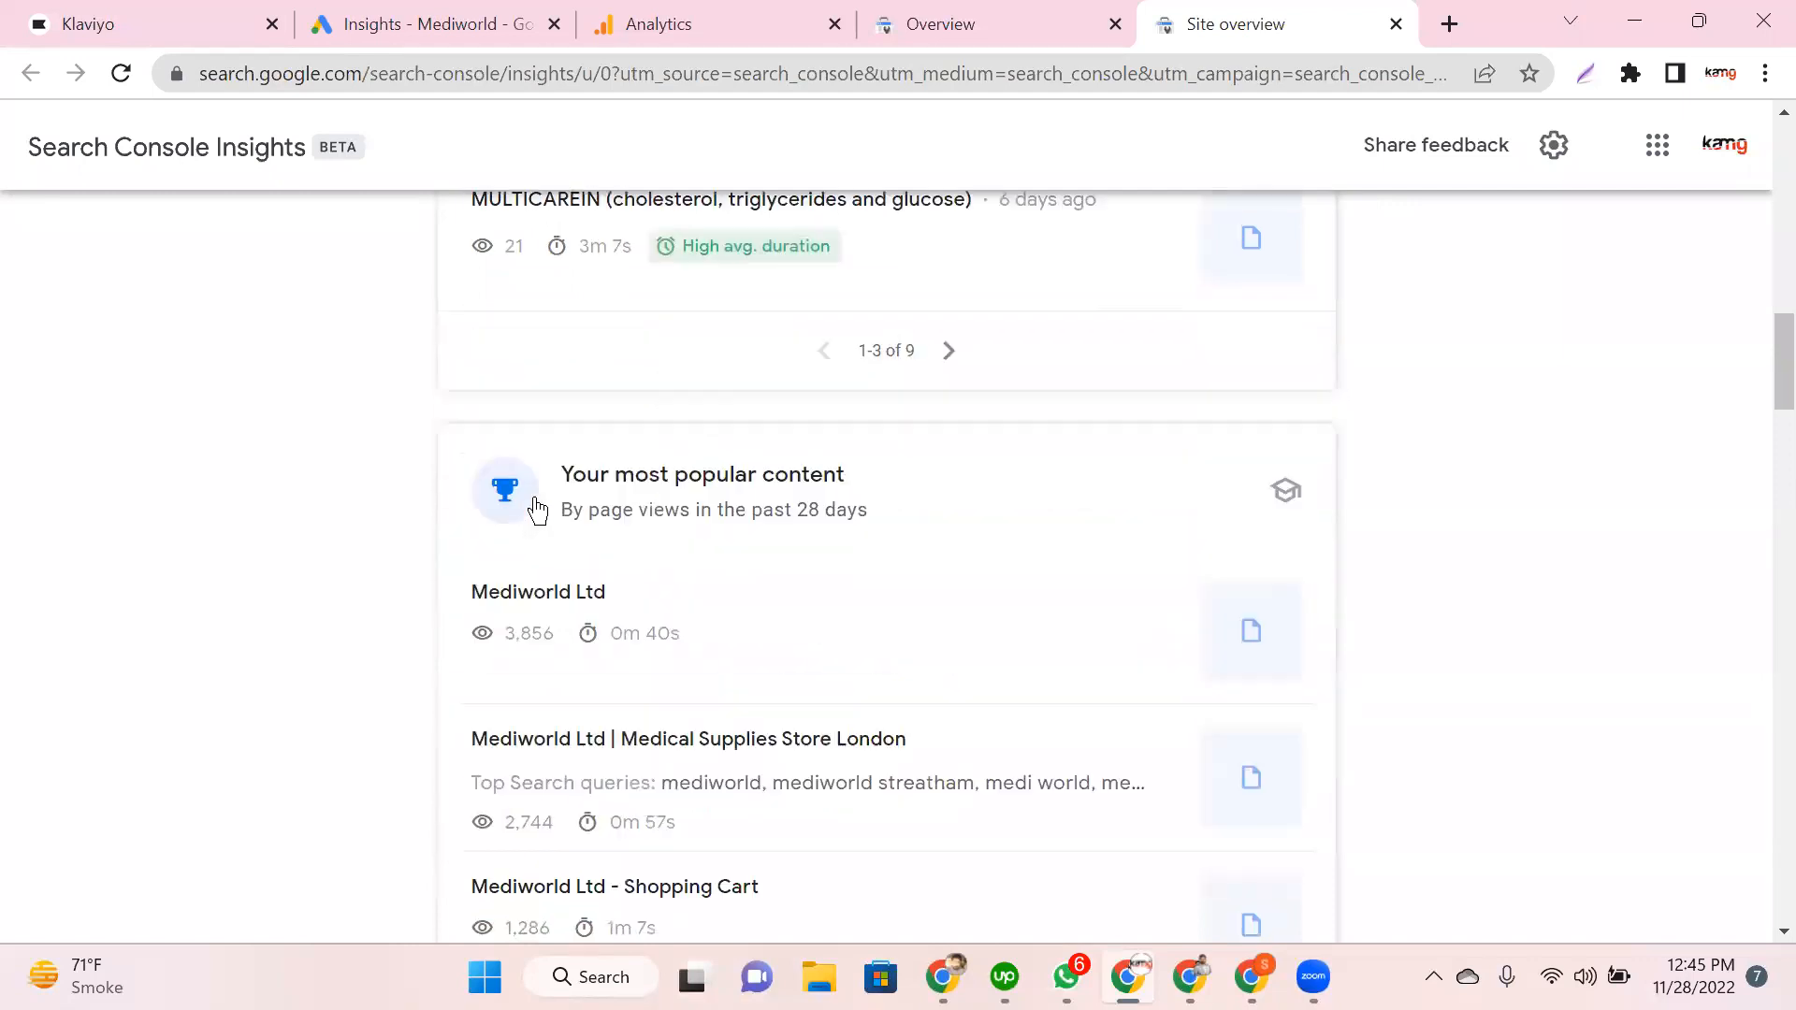
scroll(536, 511, "down", 1)
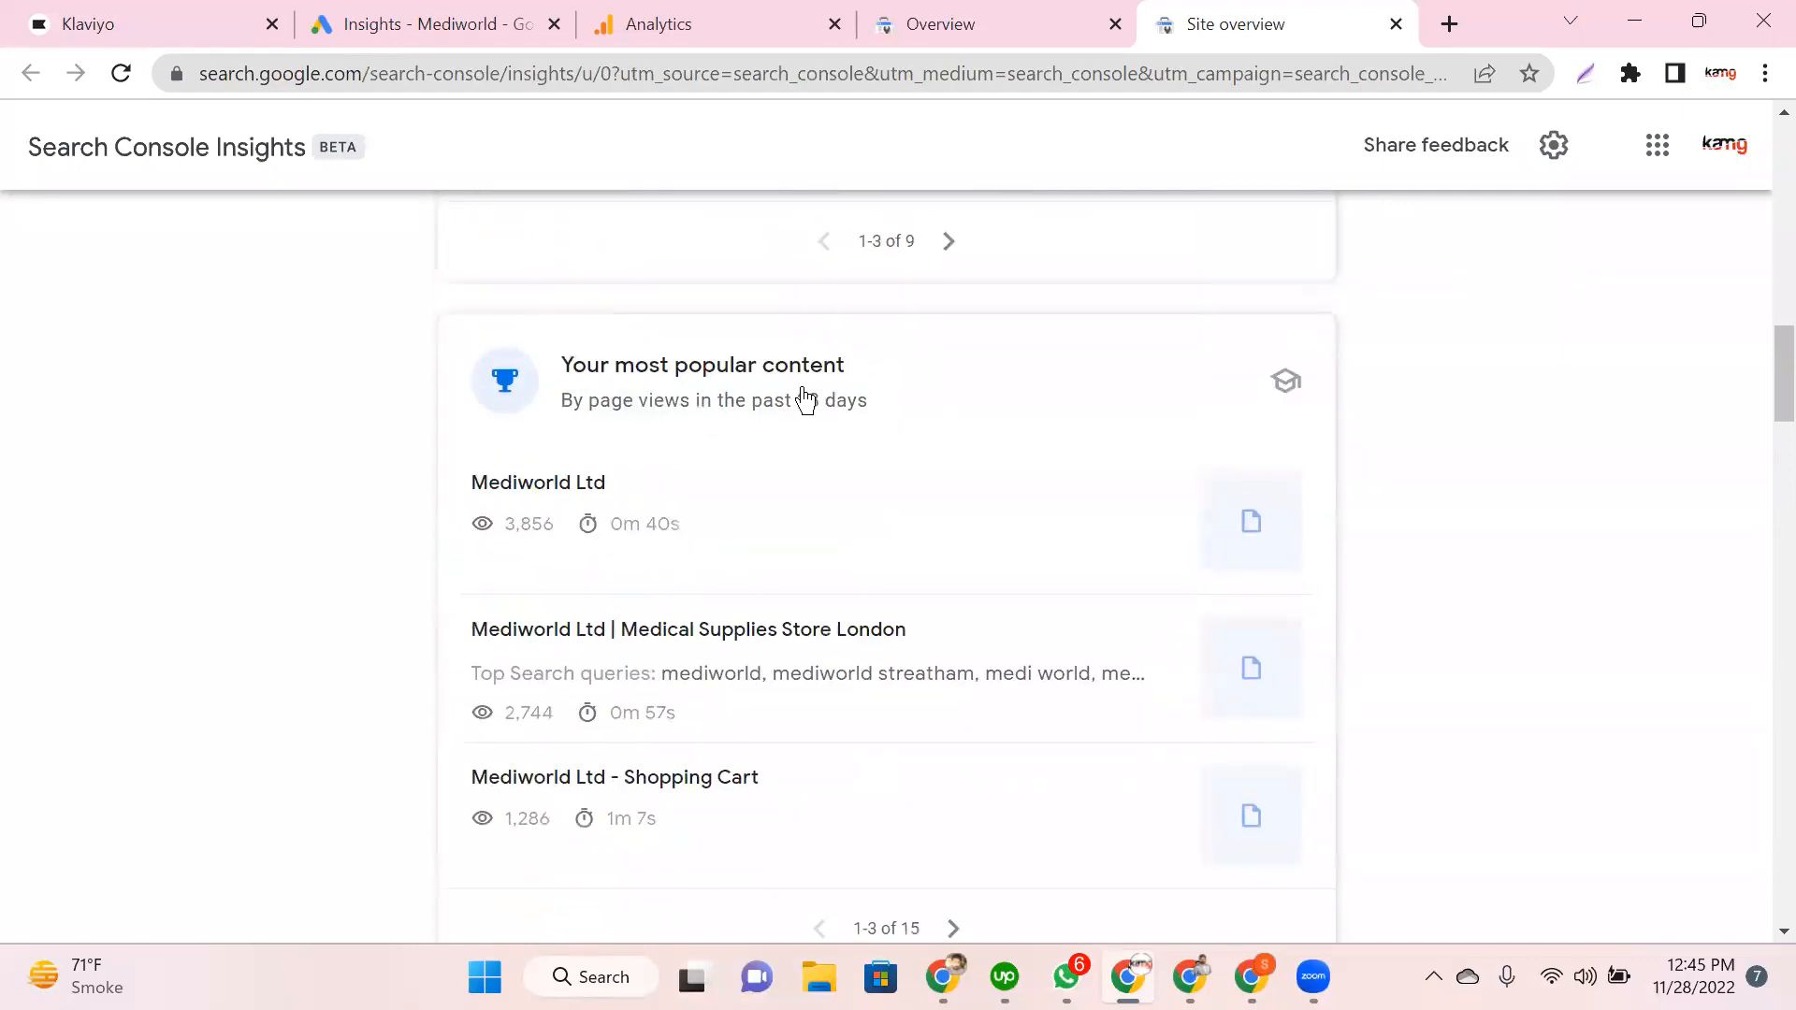
scroll(561, 377, "down", 1)
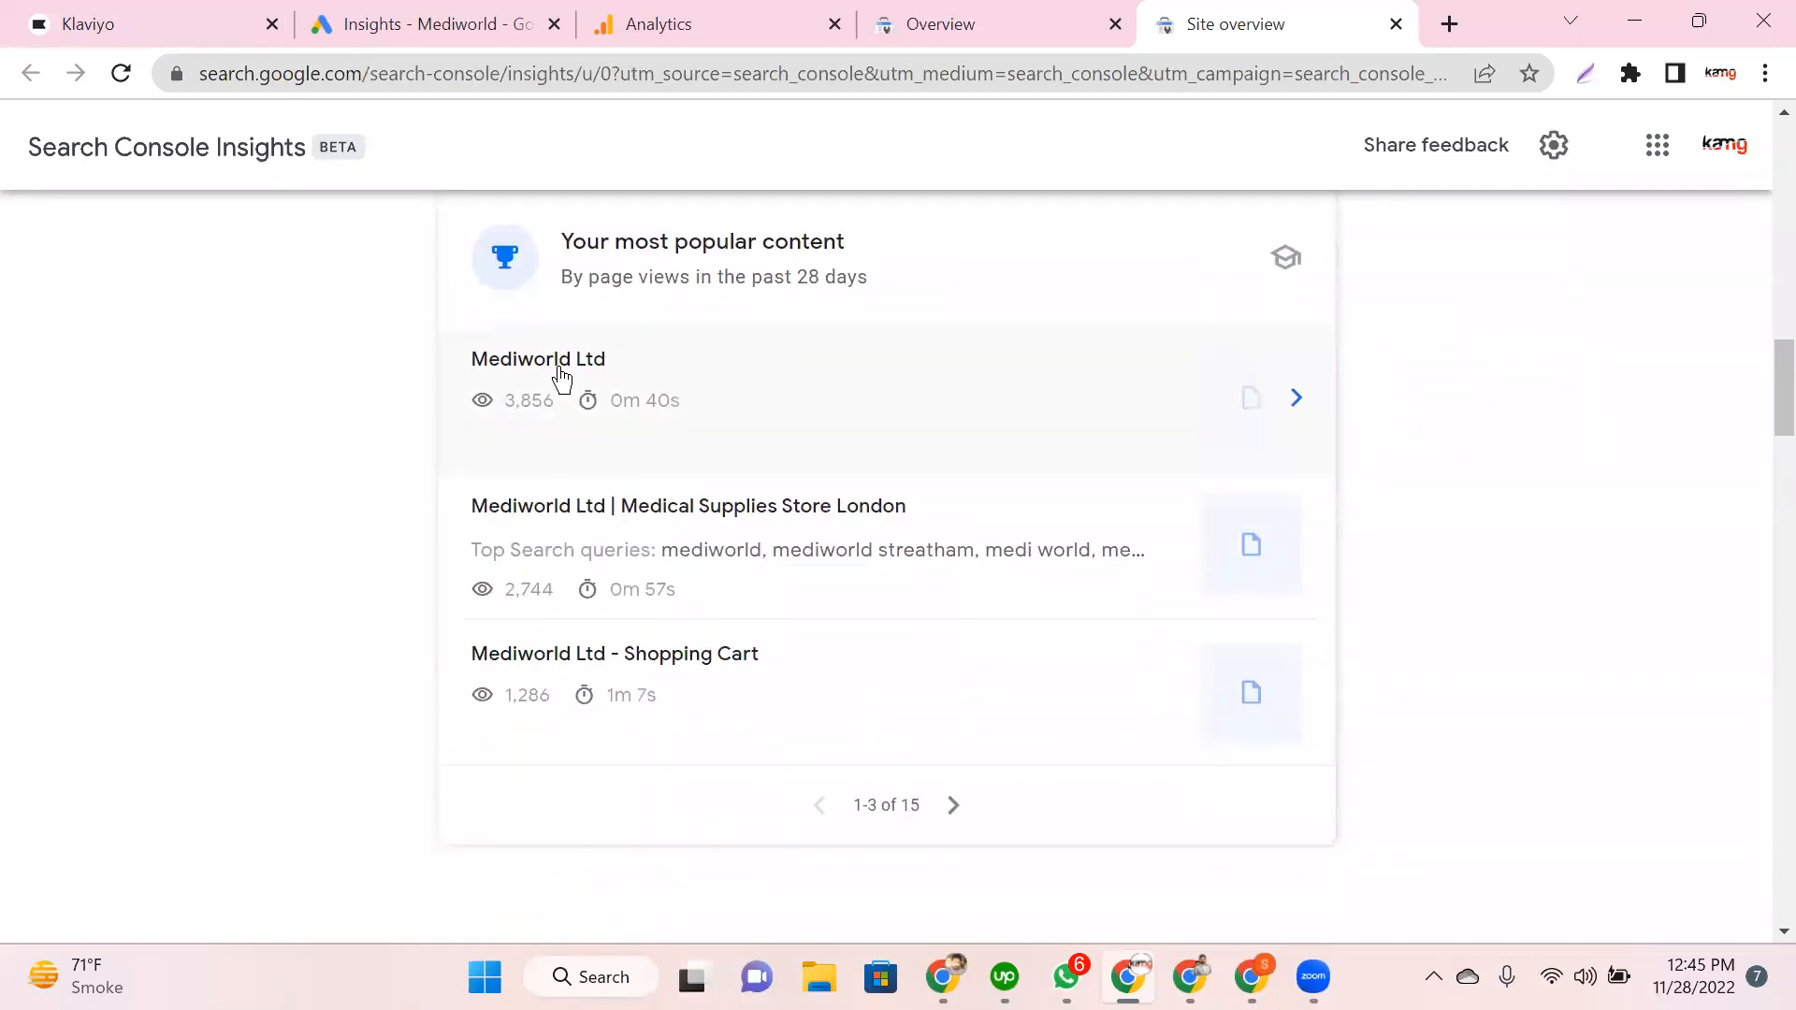
Step: Bring up the browser context menu over the Mediworld Ltd row and dismiss it
right_click(707, 396)
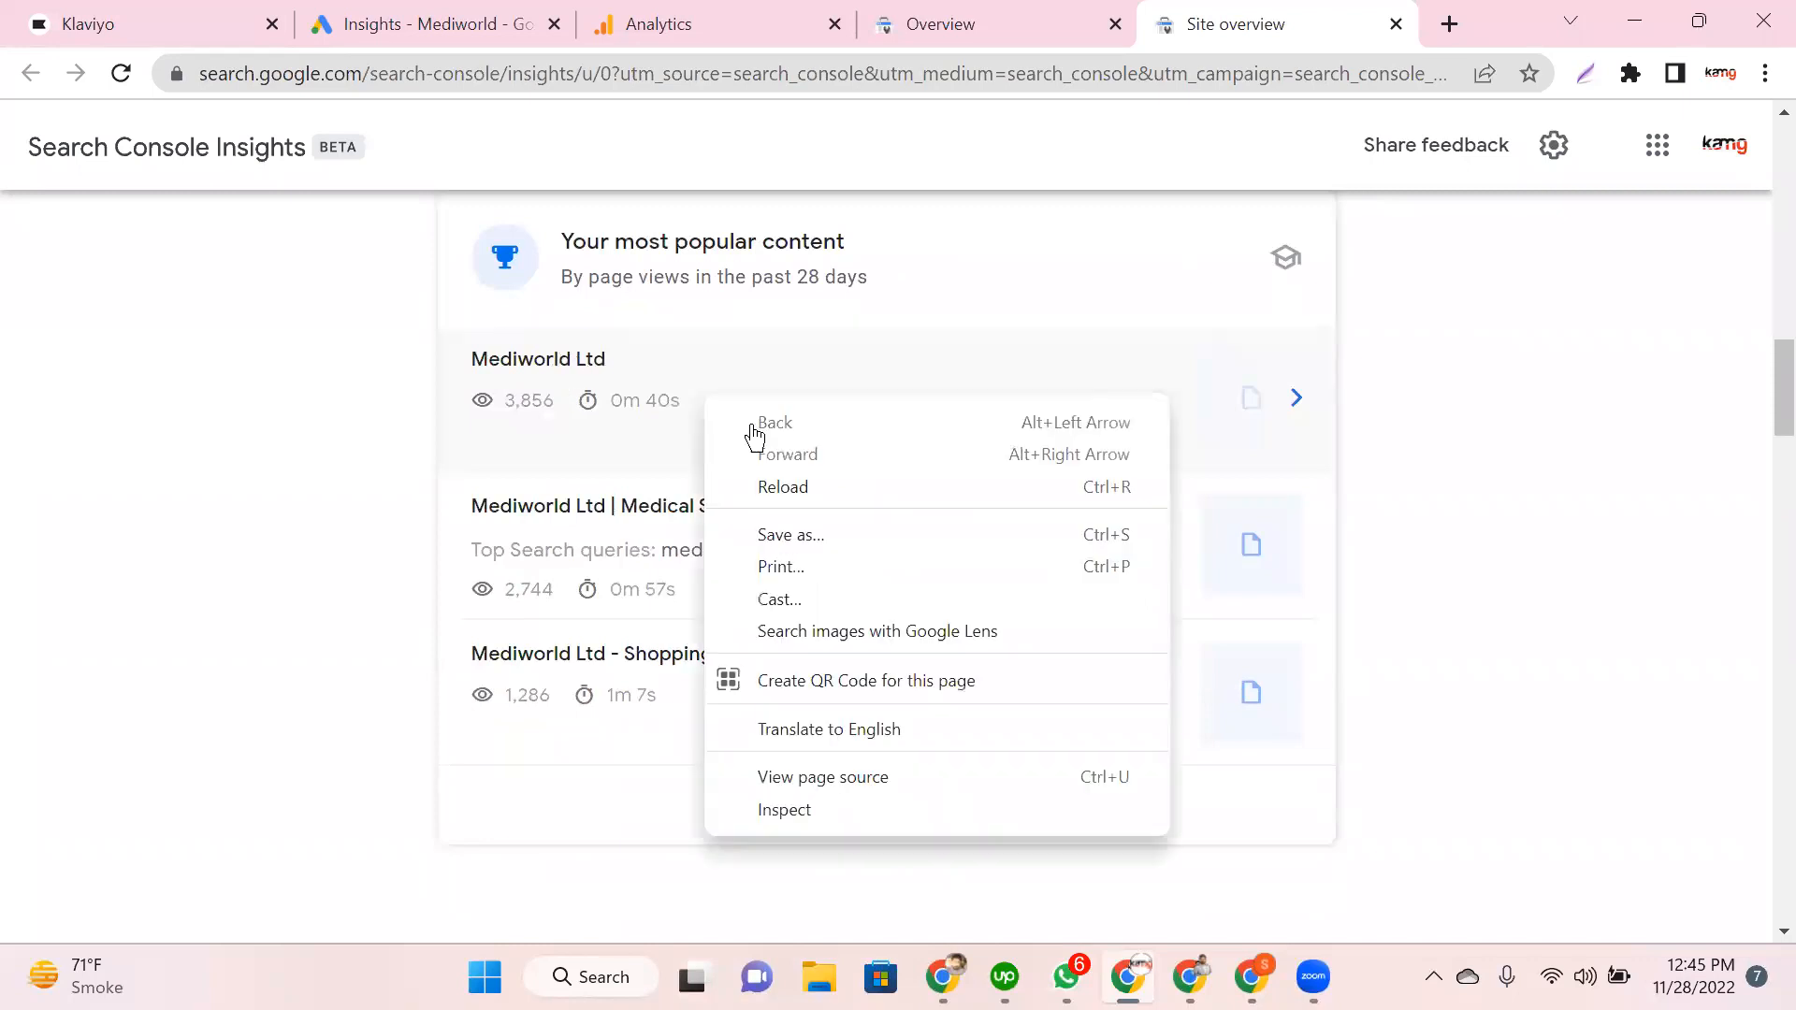
right_click(567, 369)
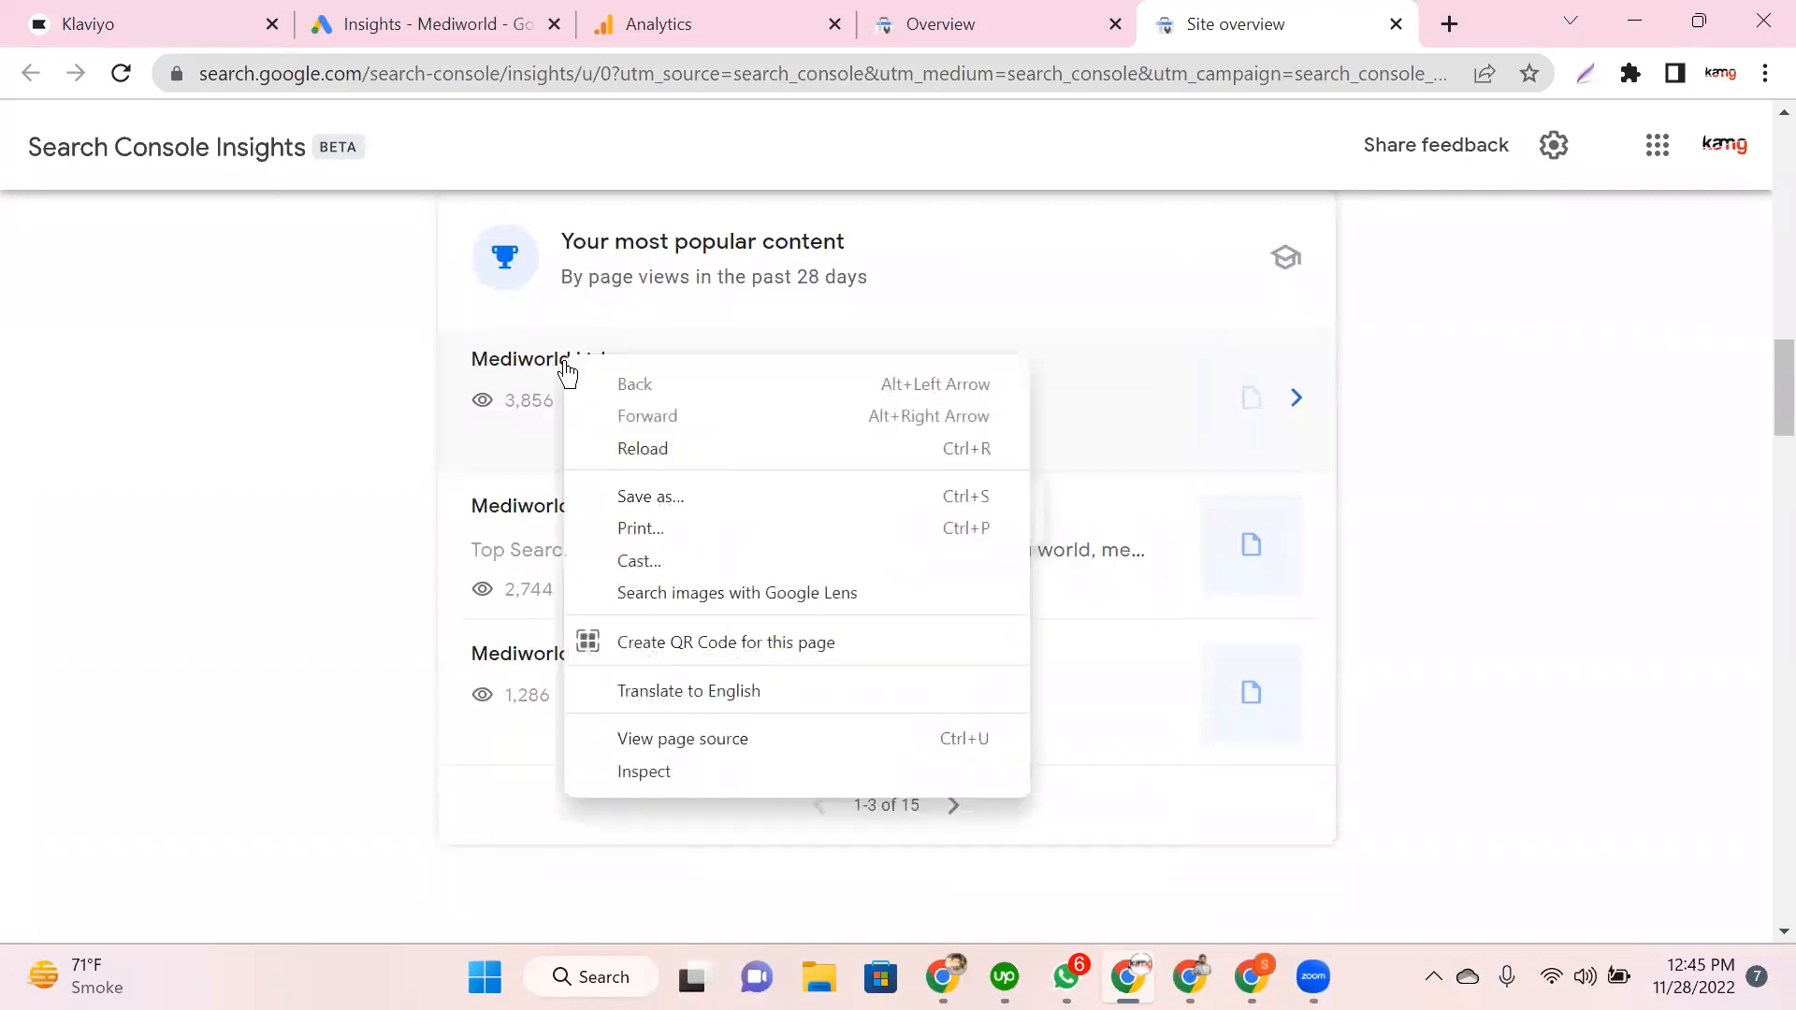
left_click(1500, 438)
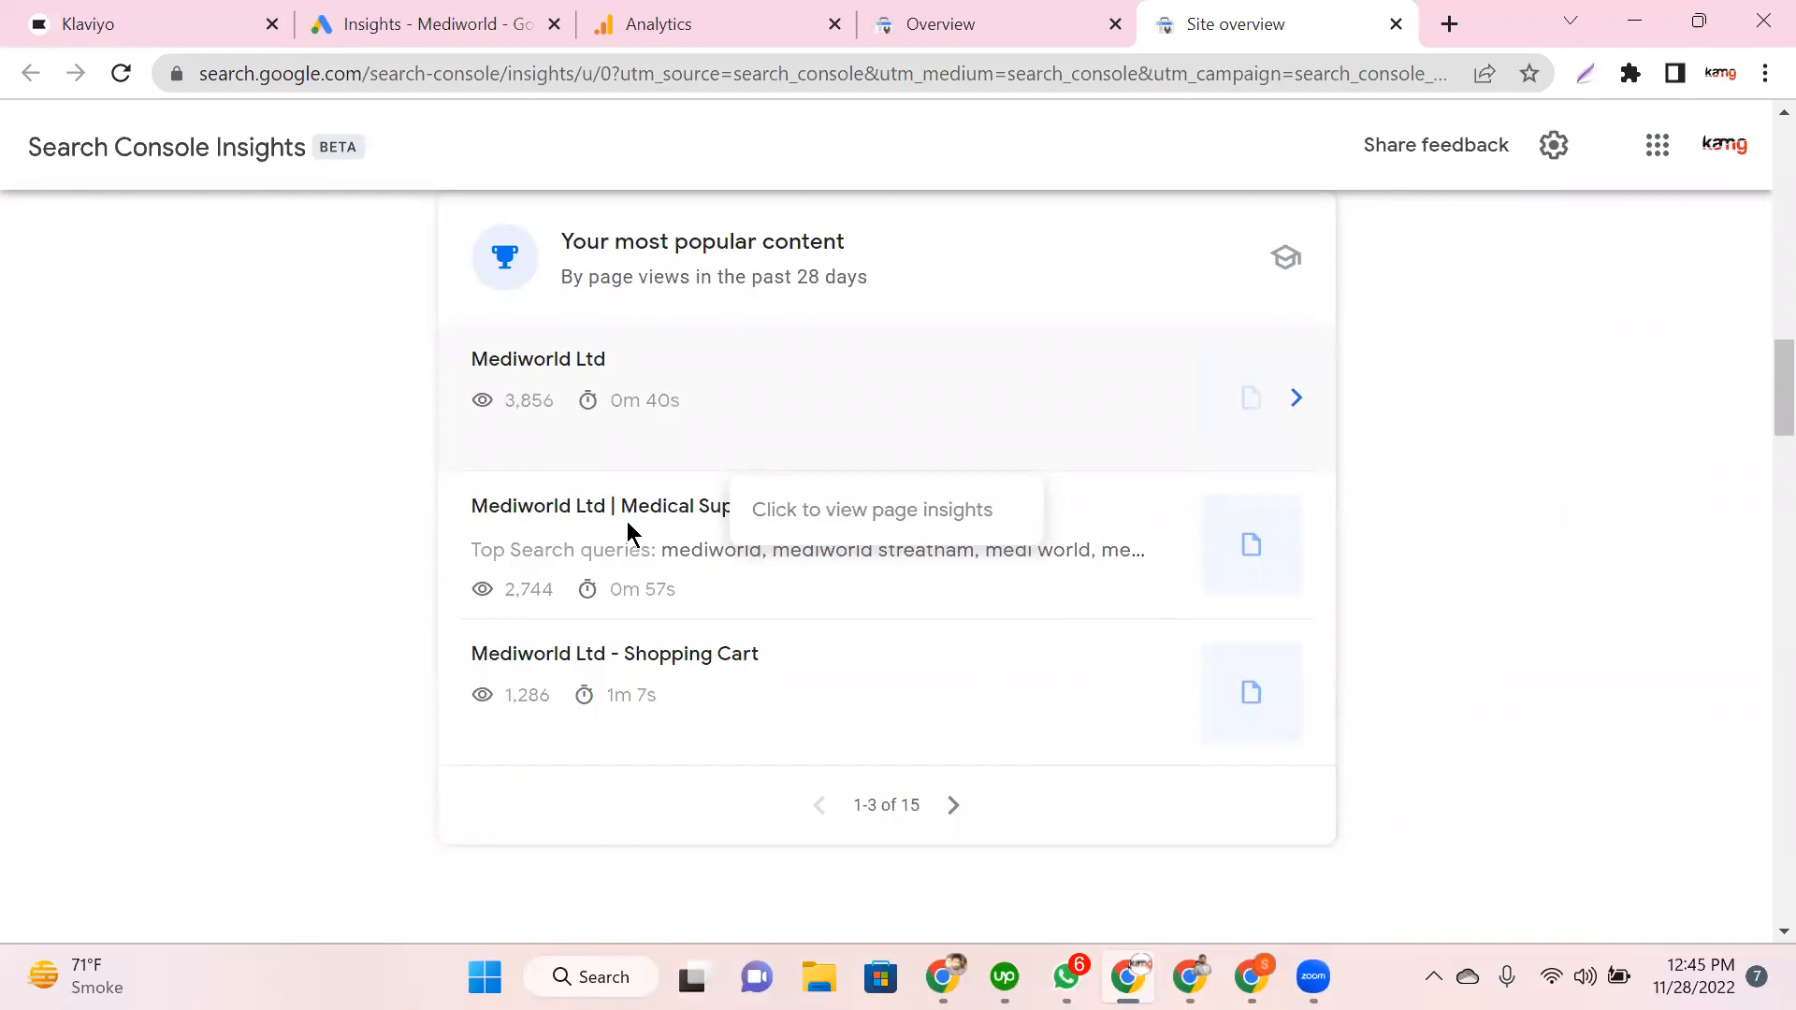
scroll(629, 528, "down", 3)
Step: Highlight the Top traffic channels heading under 'How people find you'
scroll(594, 468, "down", 4)
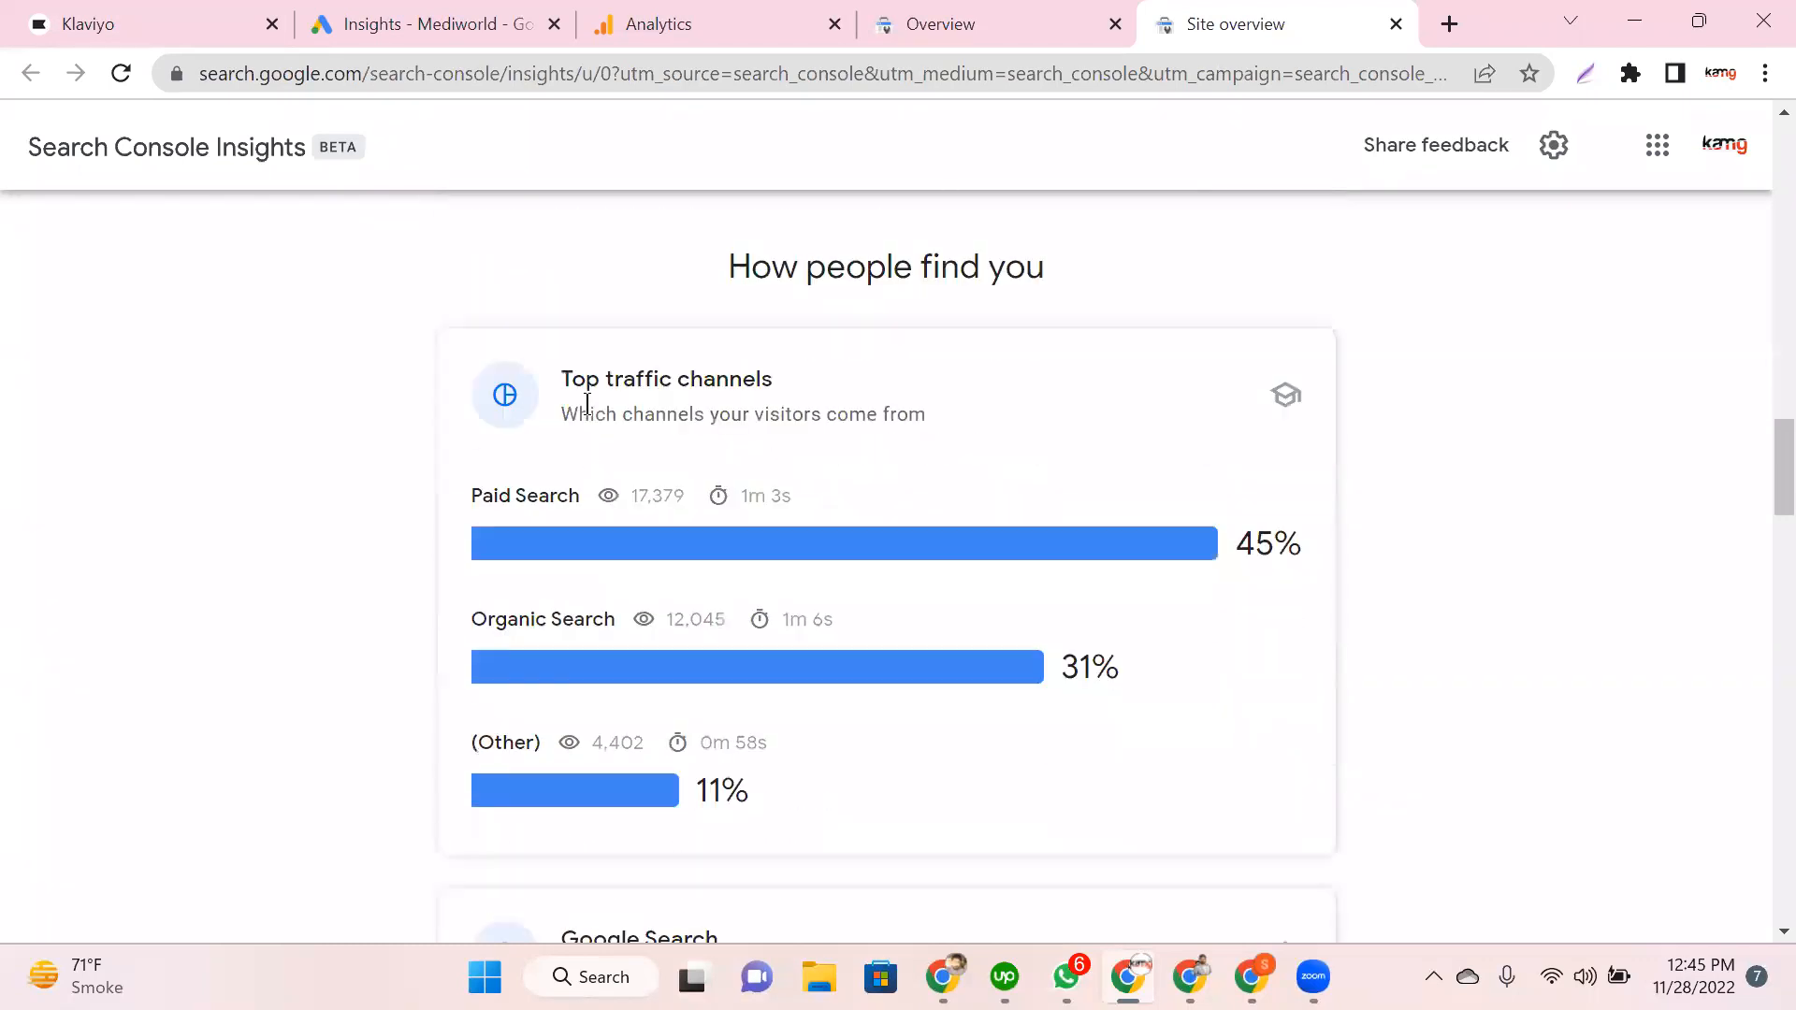
left_click_drag(644, 379, 759, 386)
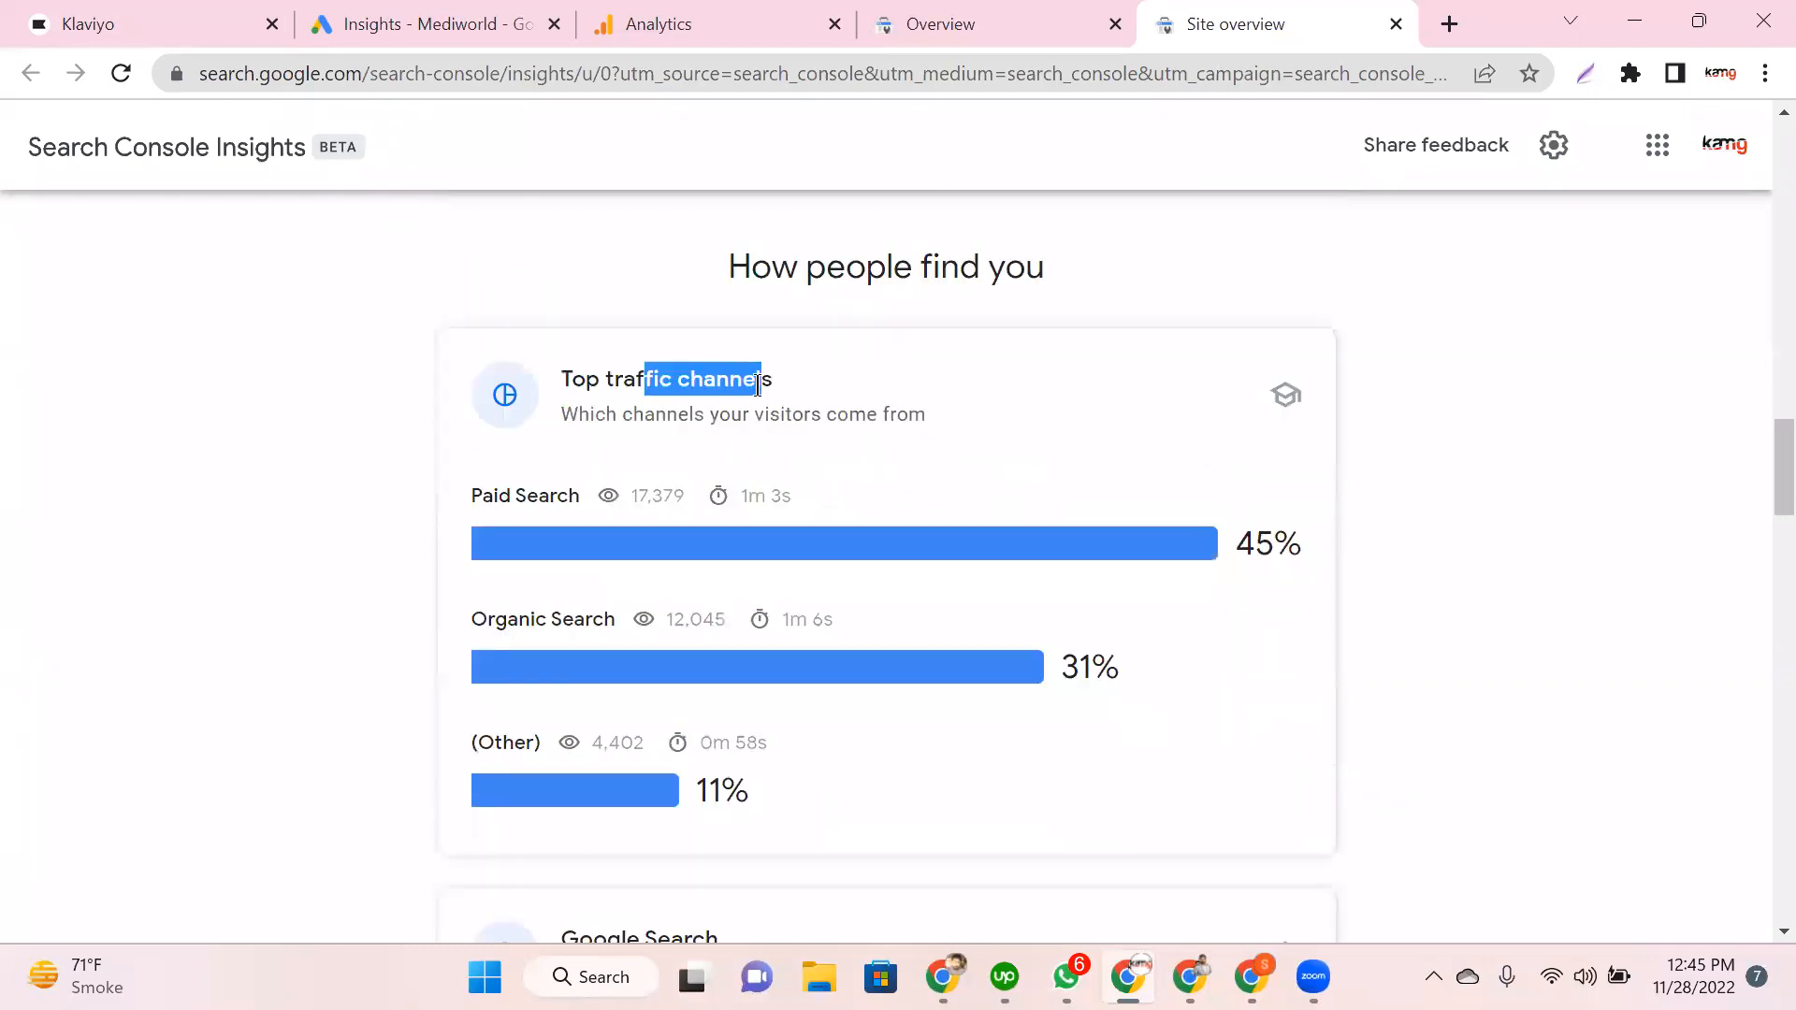
left_click(758, 385)
scroll(759, 384, "down", 2)
scroll(673, 391, "up", 1)
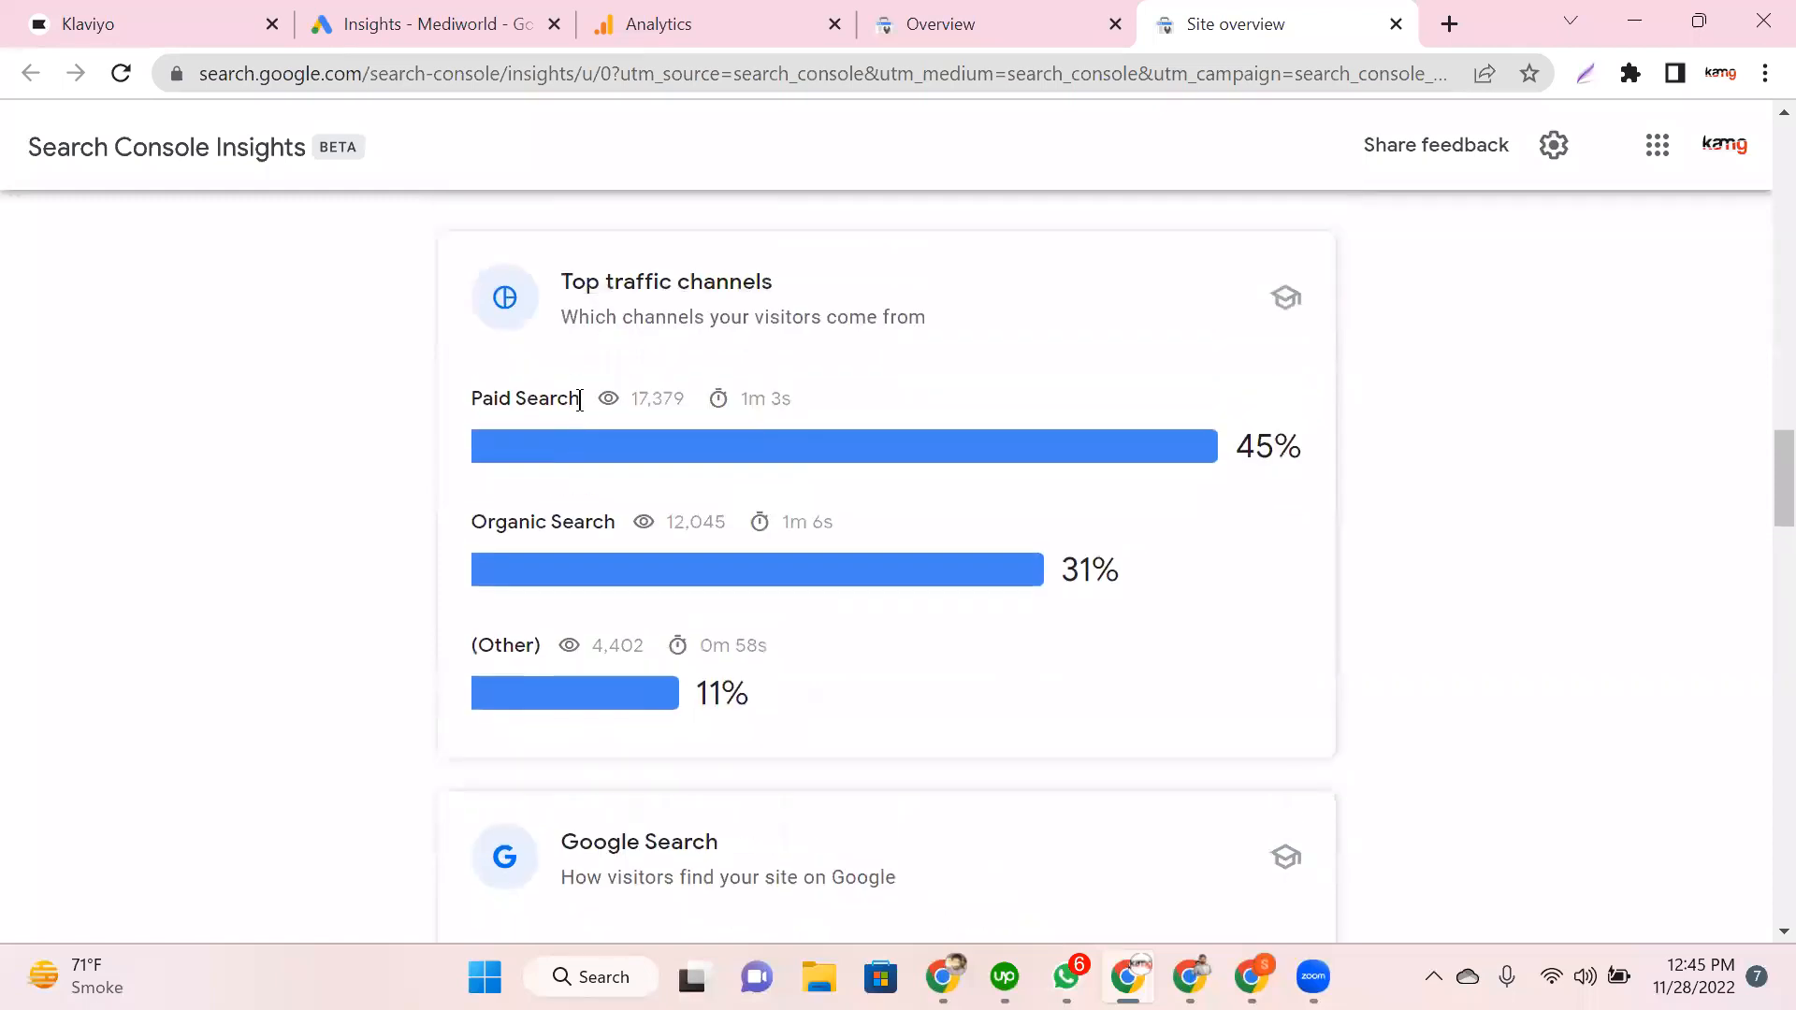
Step: Point out the Paid Search and Organic Search channels and the 11% Other share
left_click_drag(582, 396, 429, 394)
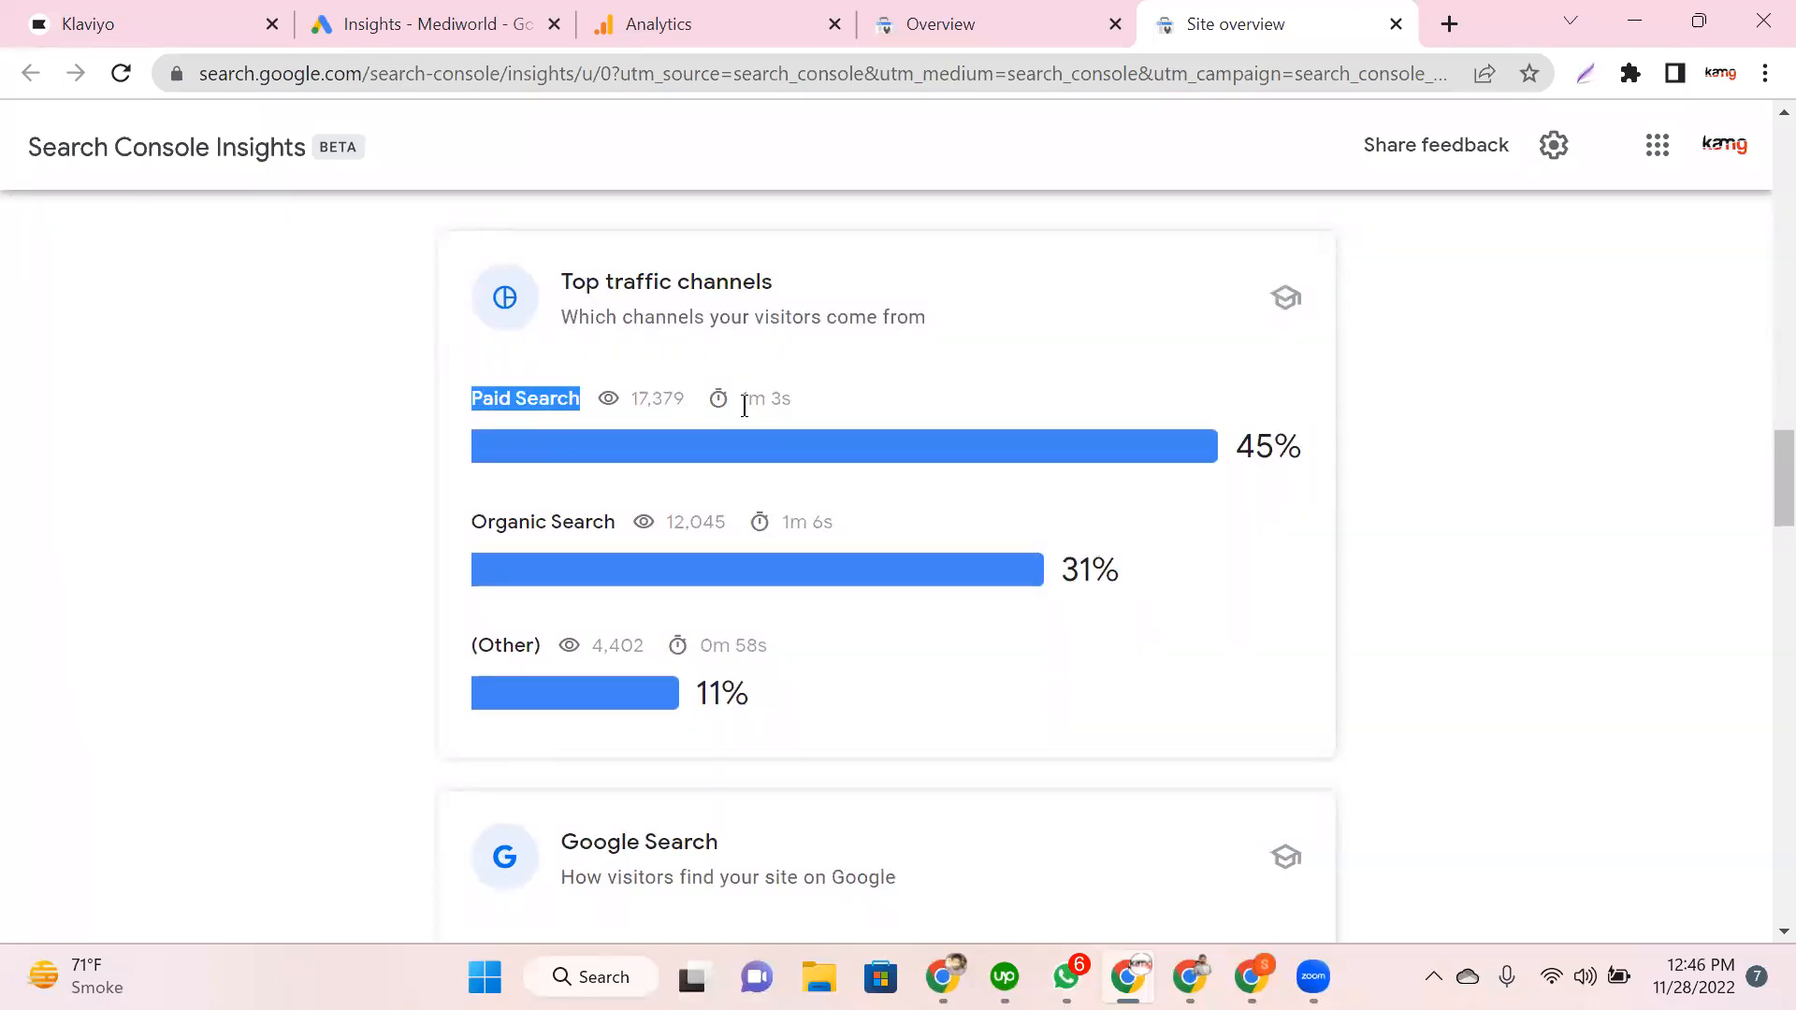
left_click(463, 395)
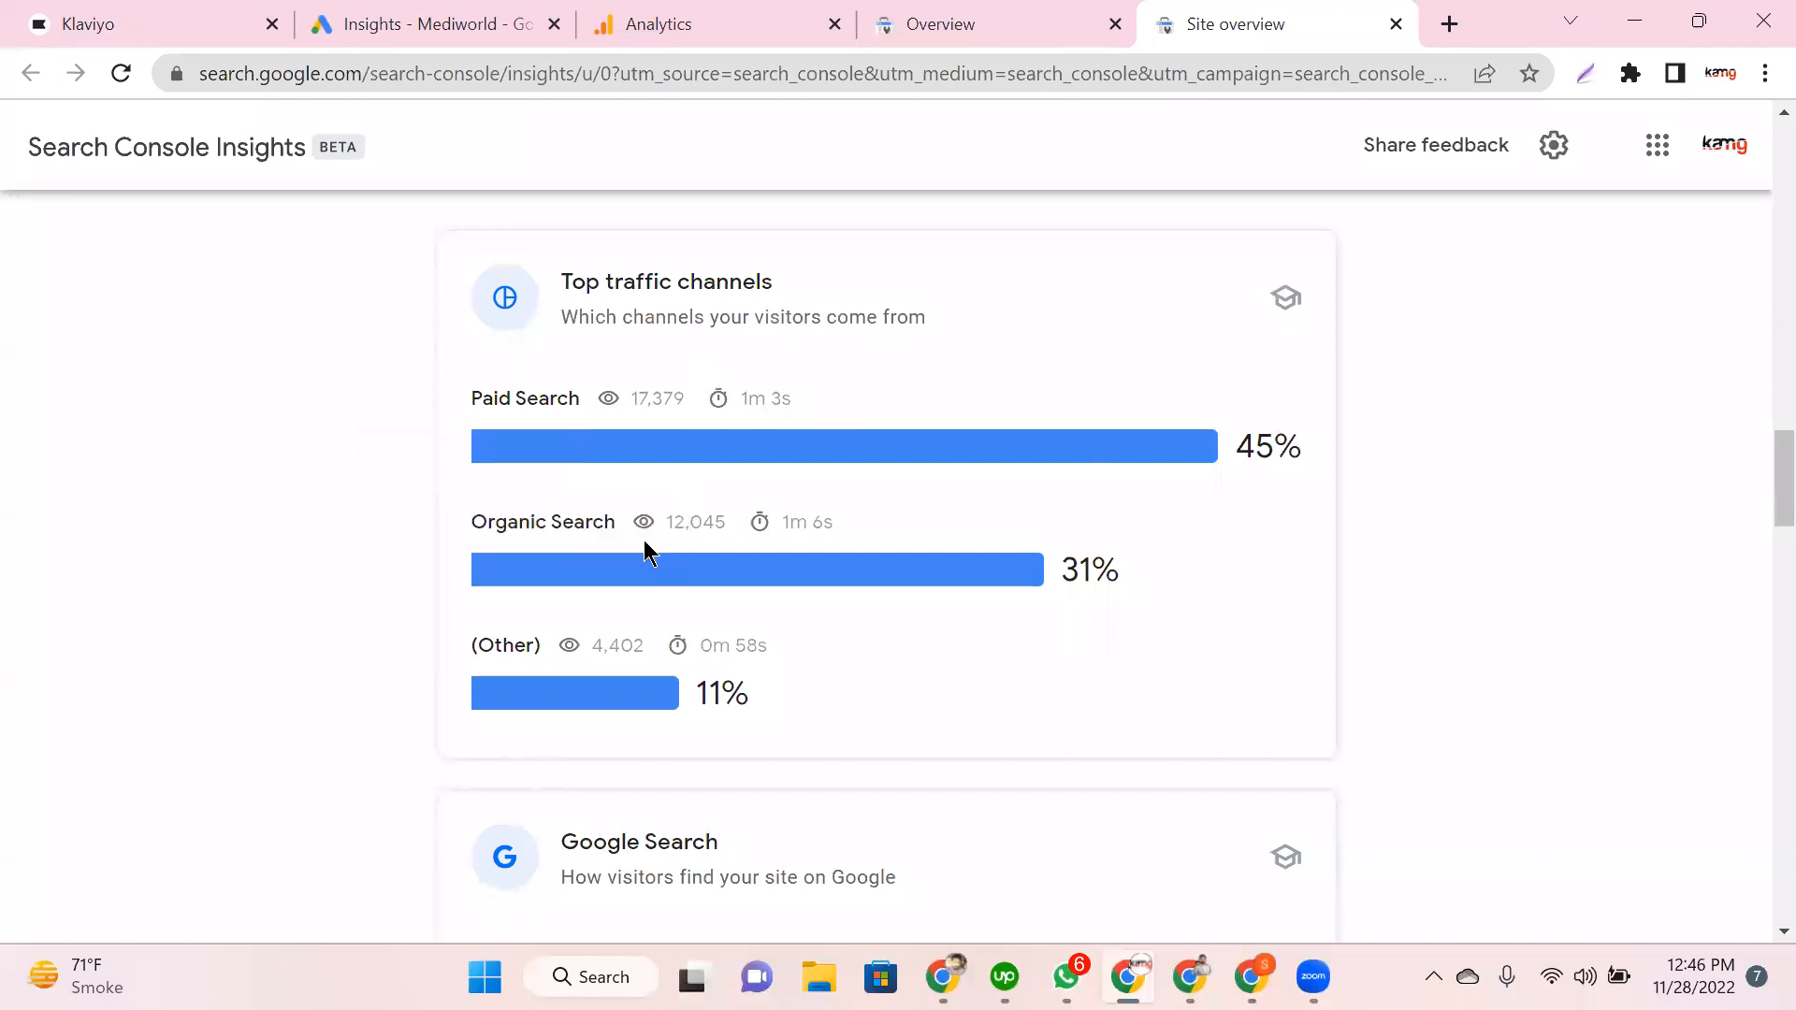
left_click_drag(644, 542, 388, 529)
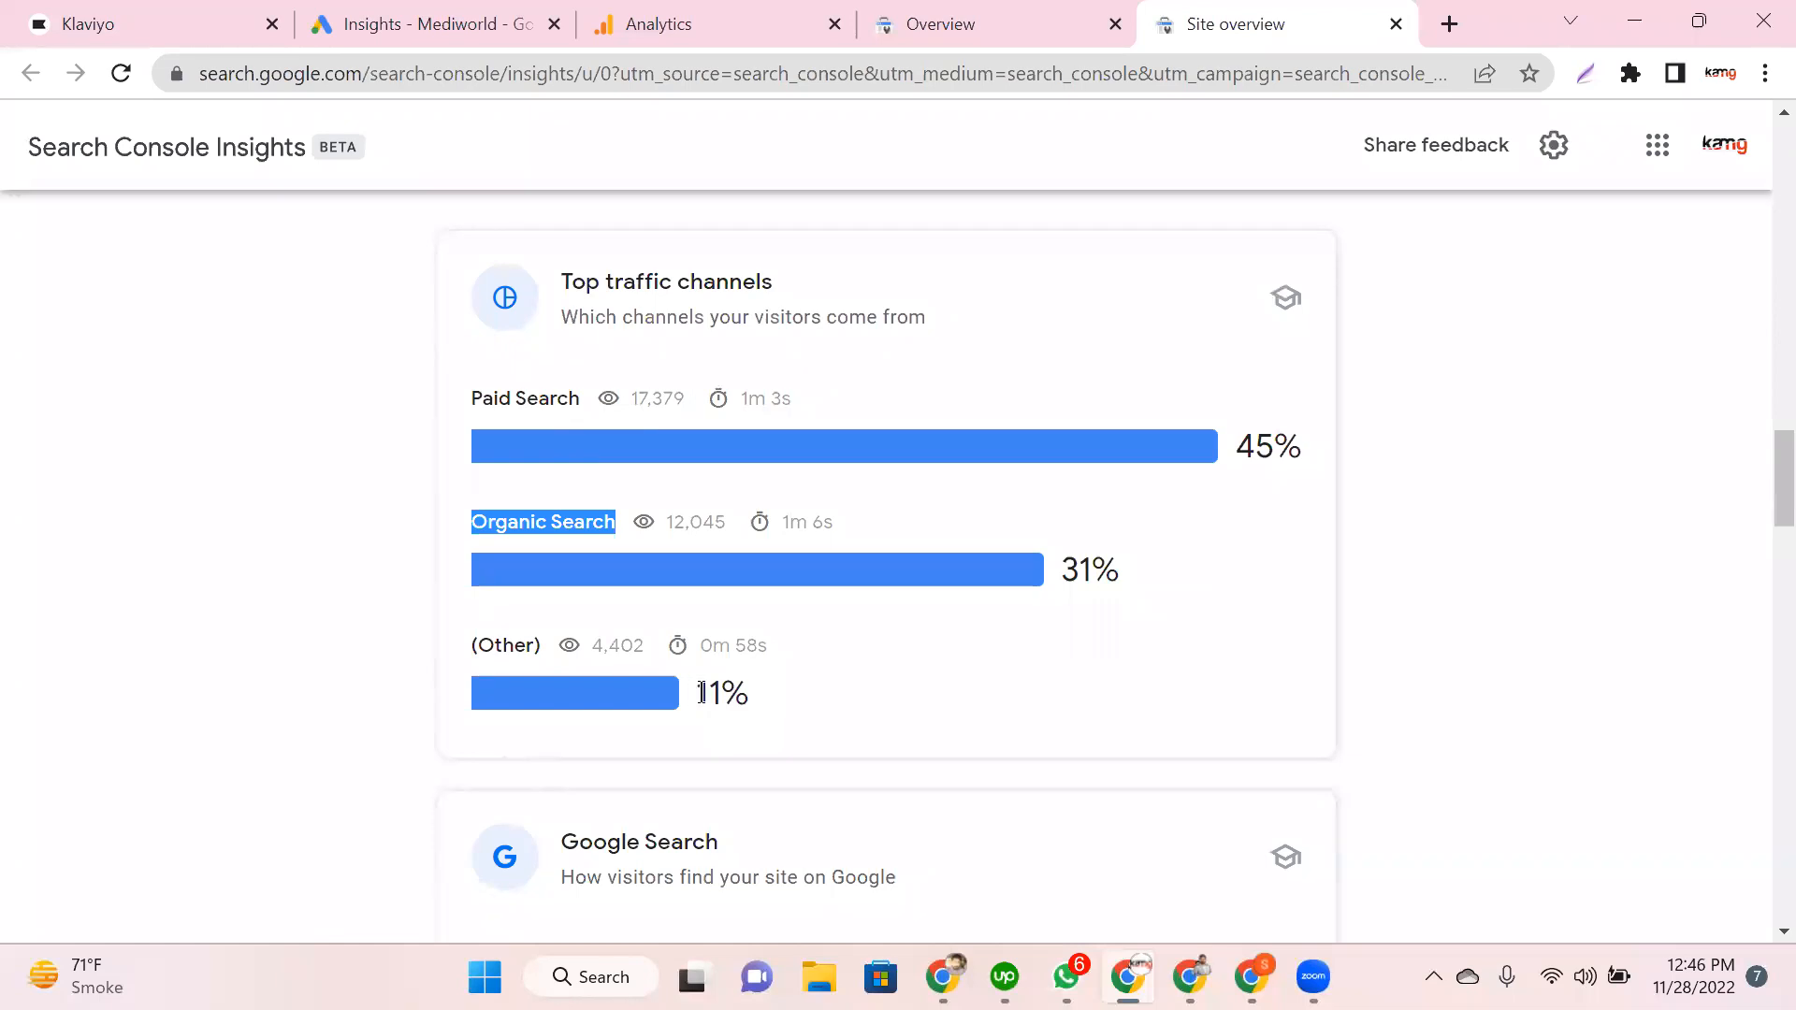
double_click(702, 692)
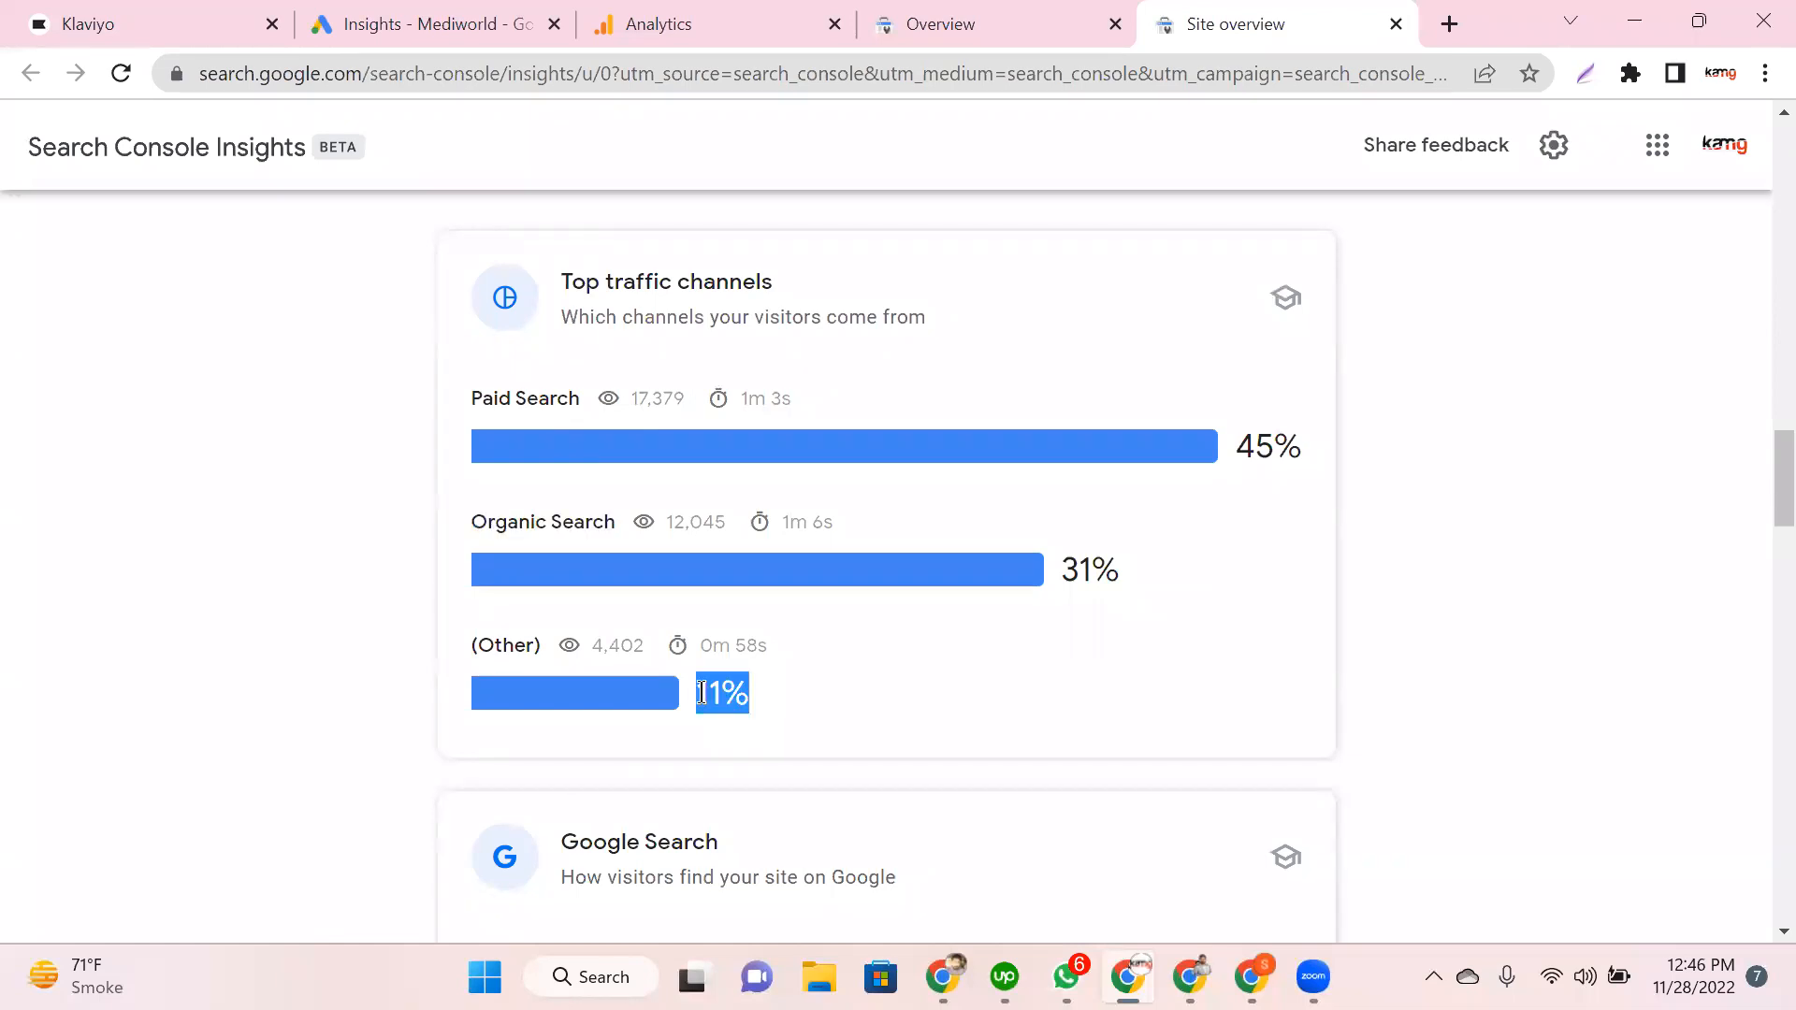
scroll(509, 473, "down", 5)
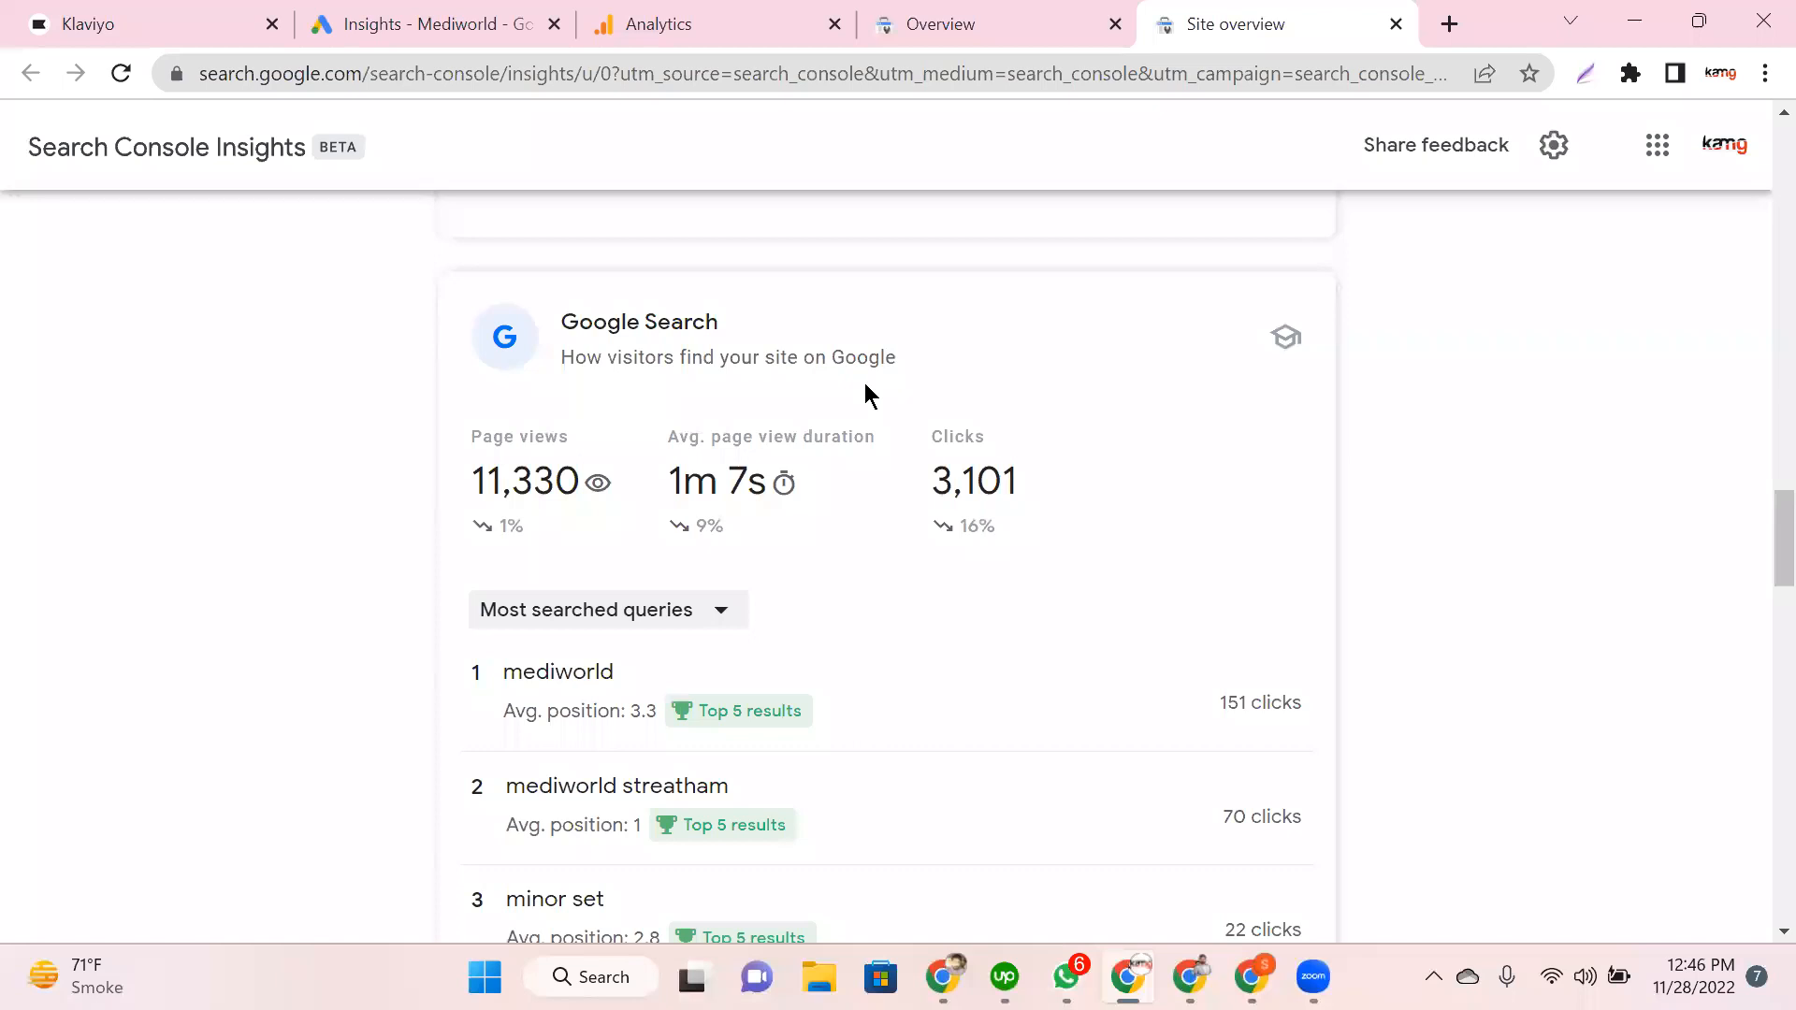
Step: Highlight the Google Search card's 11,330 page views and 3,101 clicks
scroll(570, 361, "down", 1)
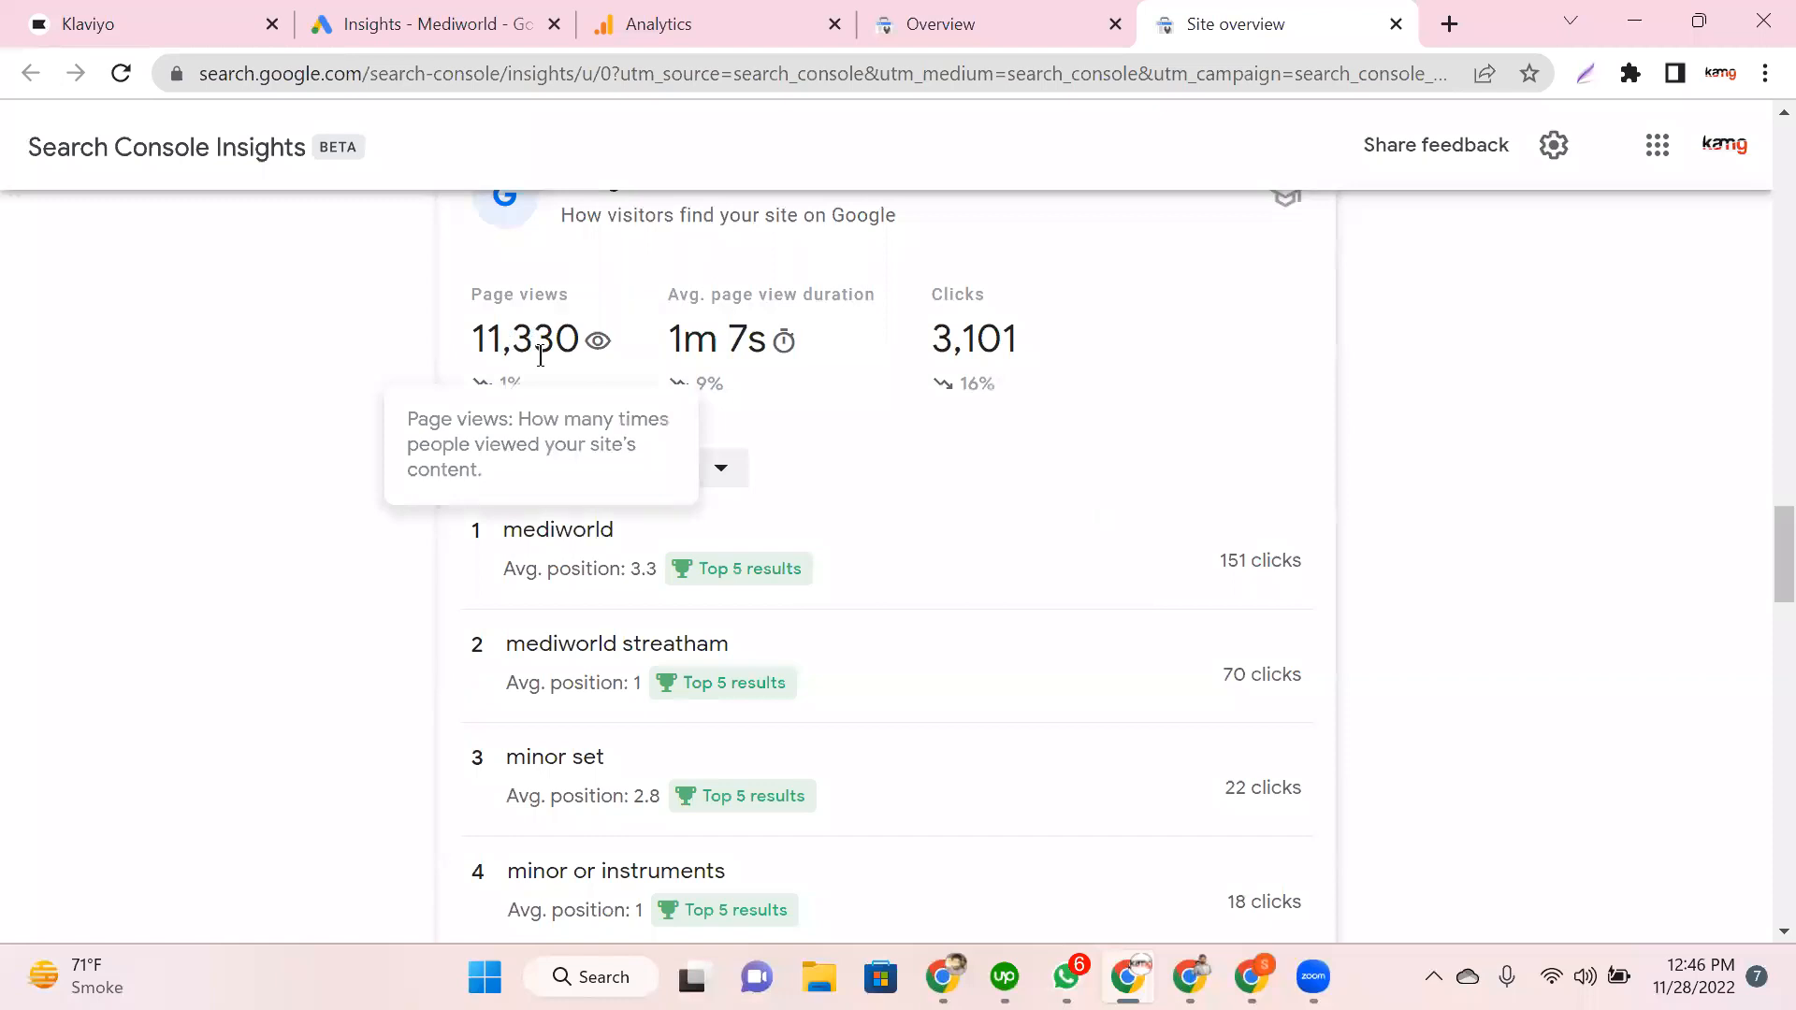
double_click(474, 334)
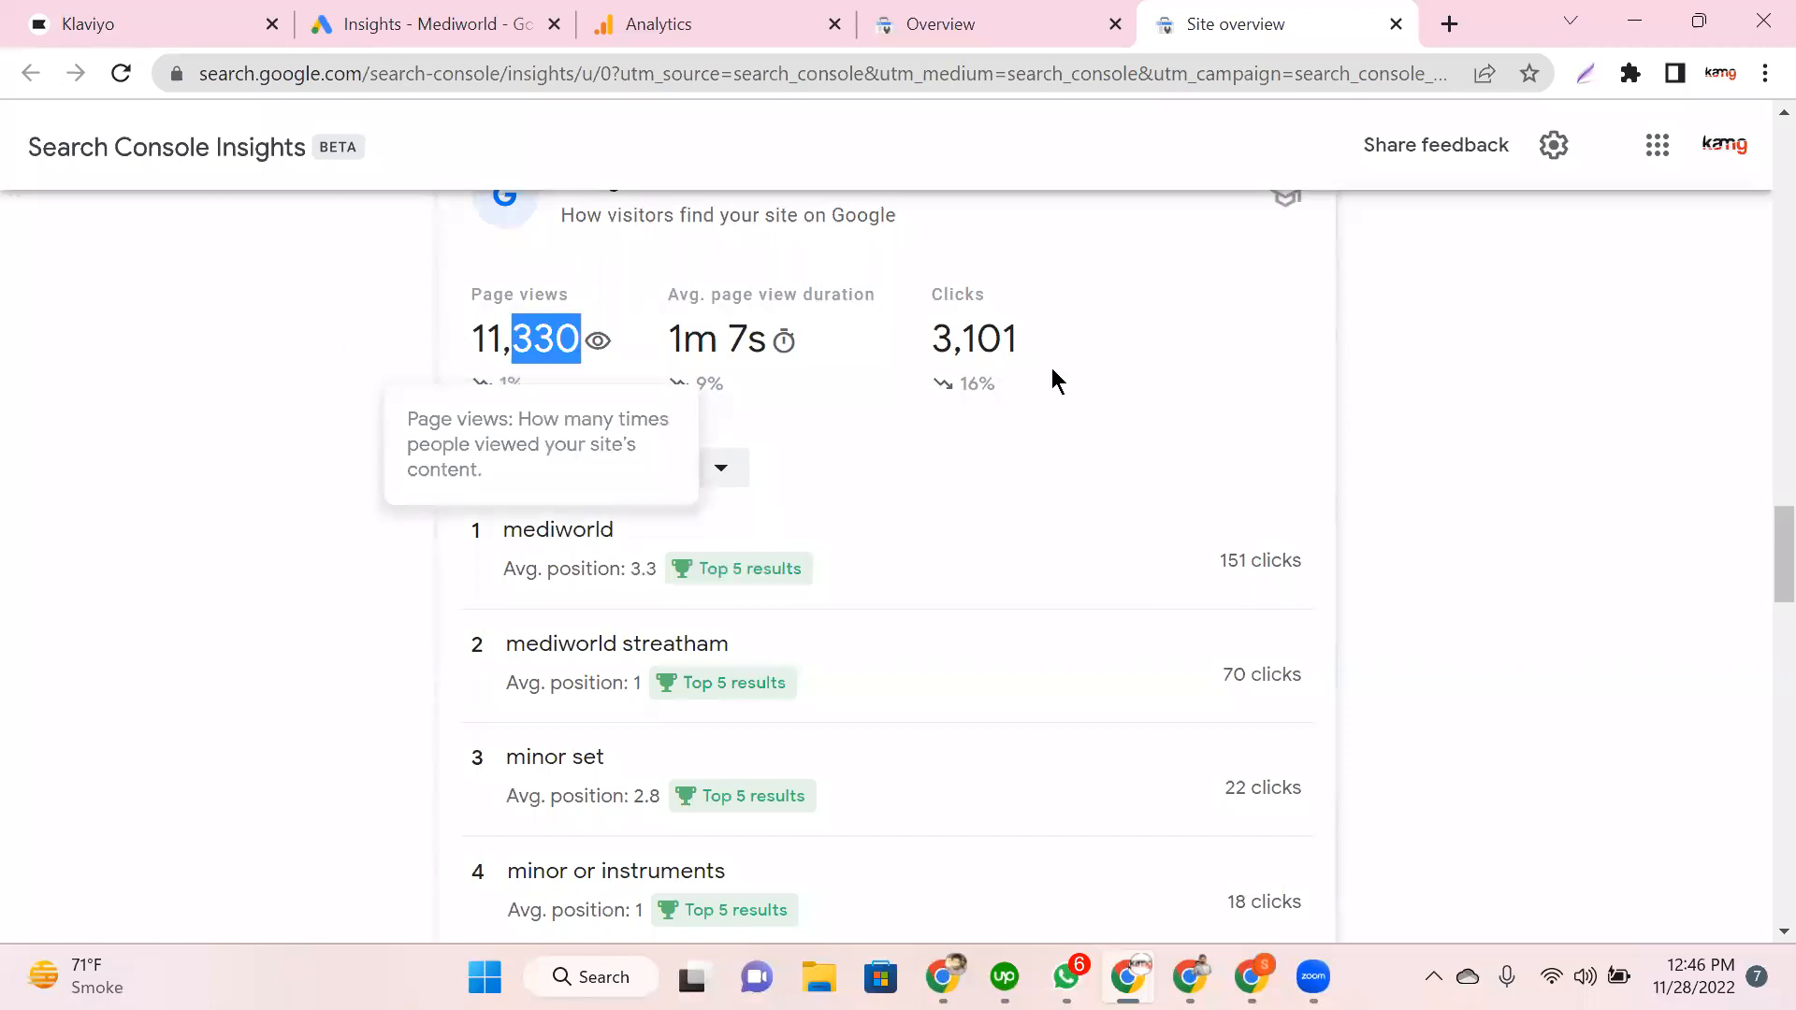
left_click(946, 338)
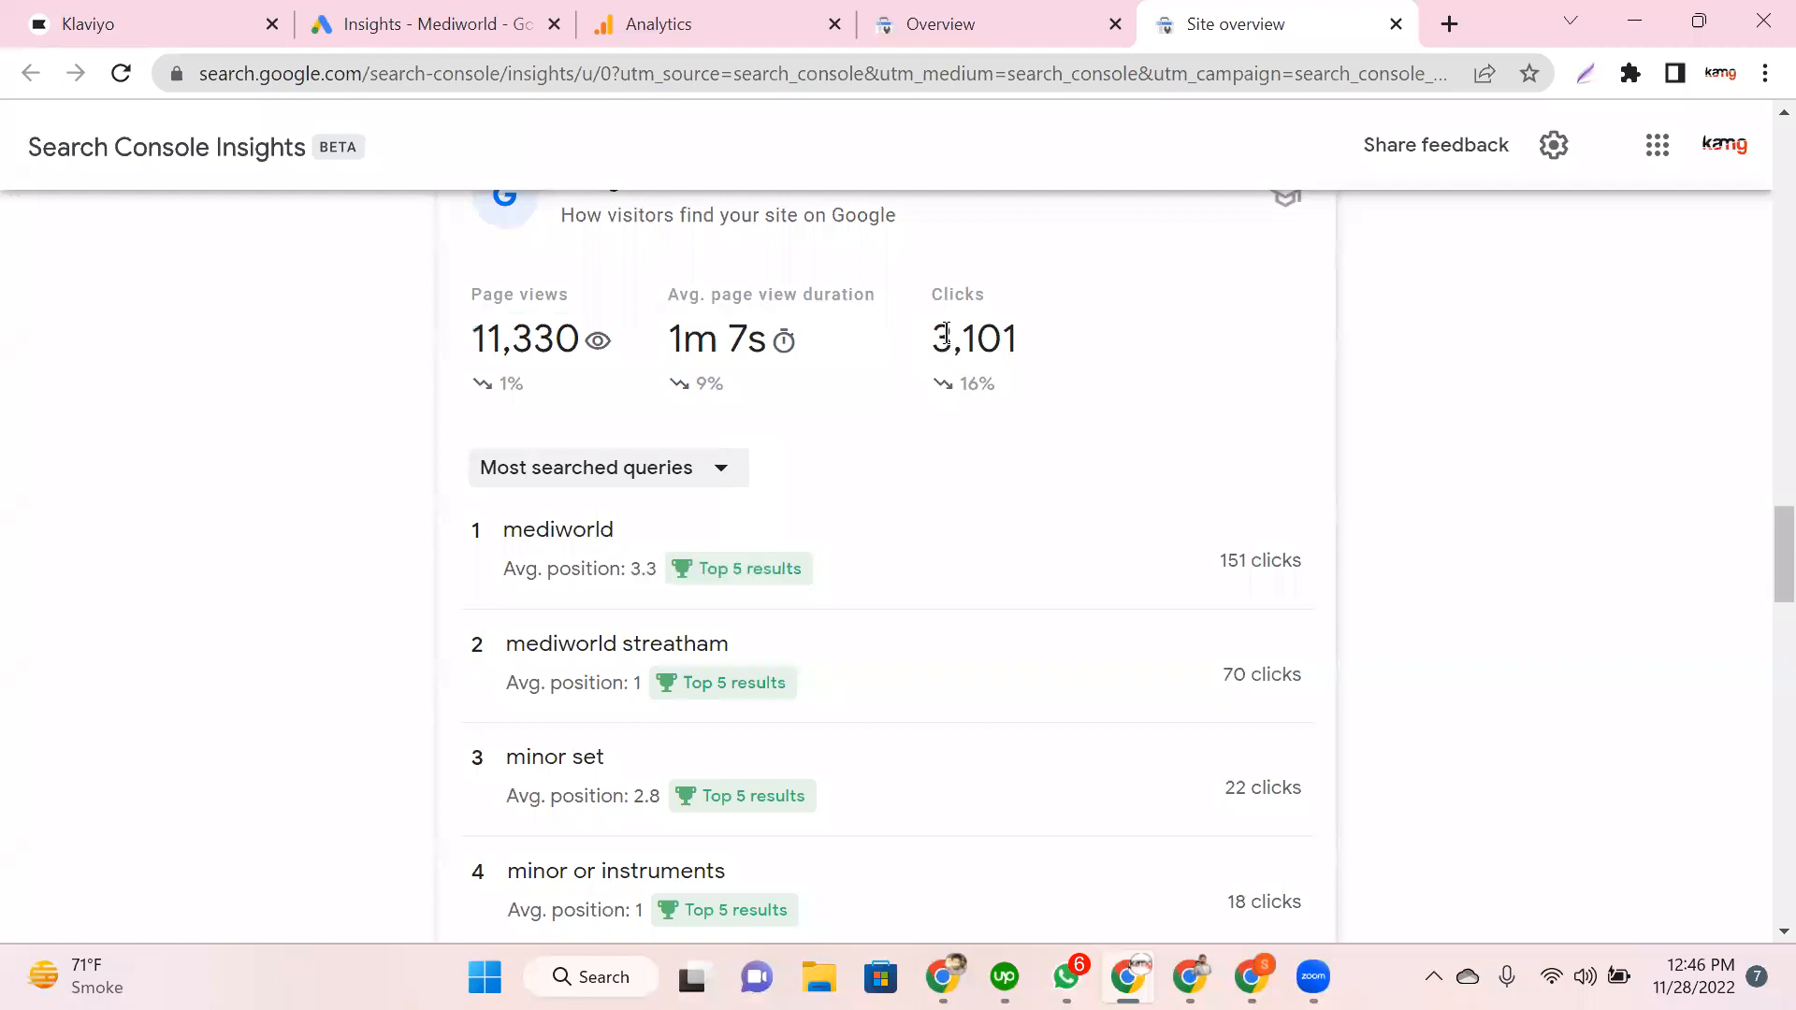
mouse_move(946, 334)
left_click_drag(933, 339, 1035, 344)
left_click(355, 496)
Step: Highlight the top queries 'mediworld' and 'mediworld streatham'
scroll(355, 496, "down", 2)
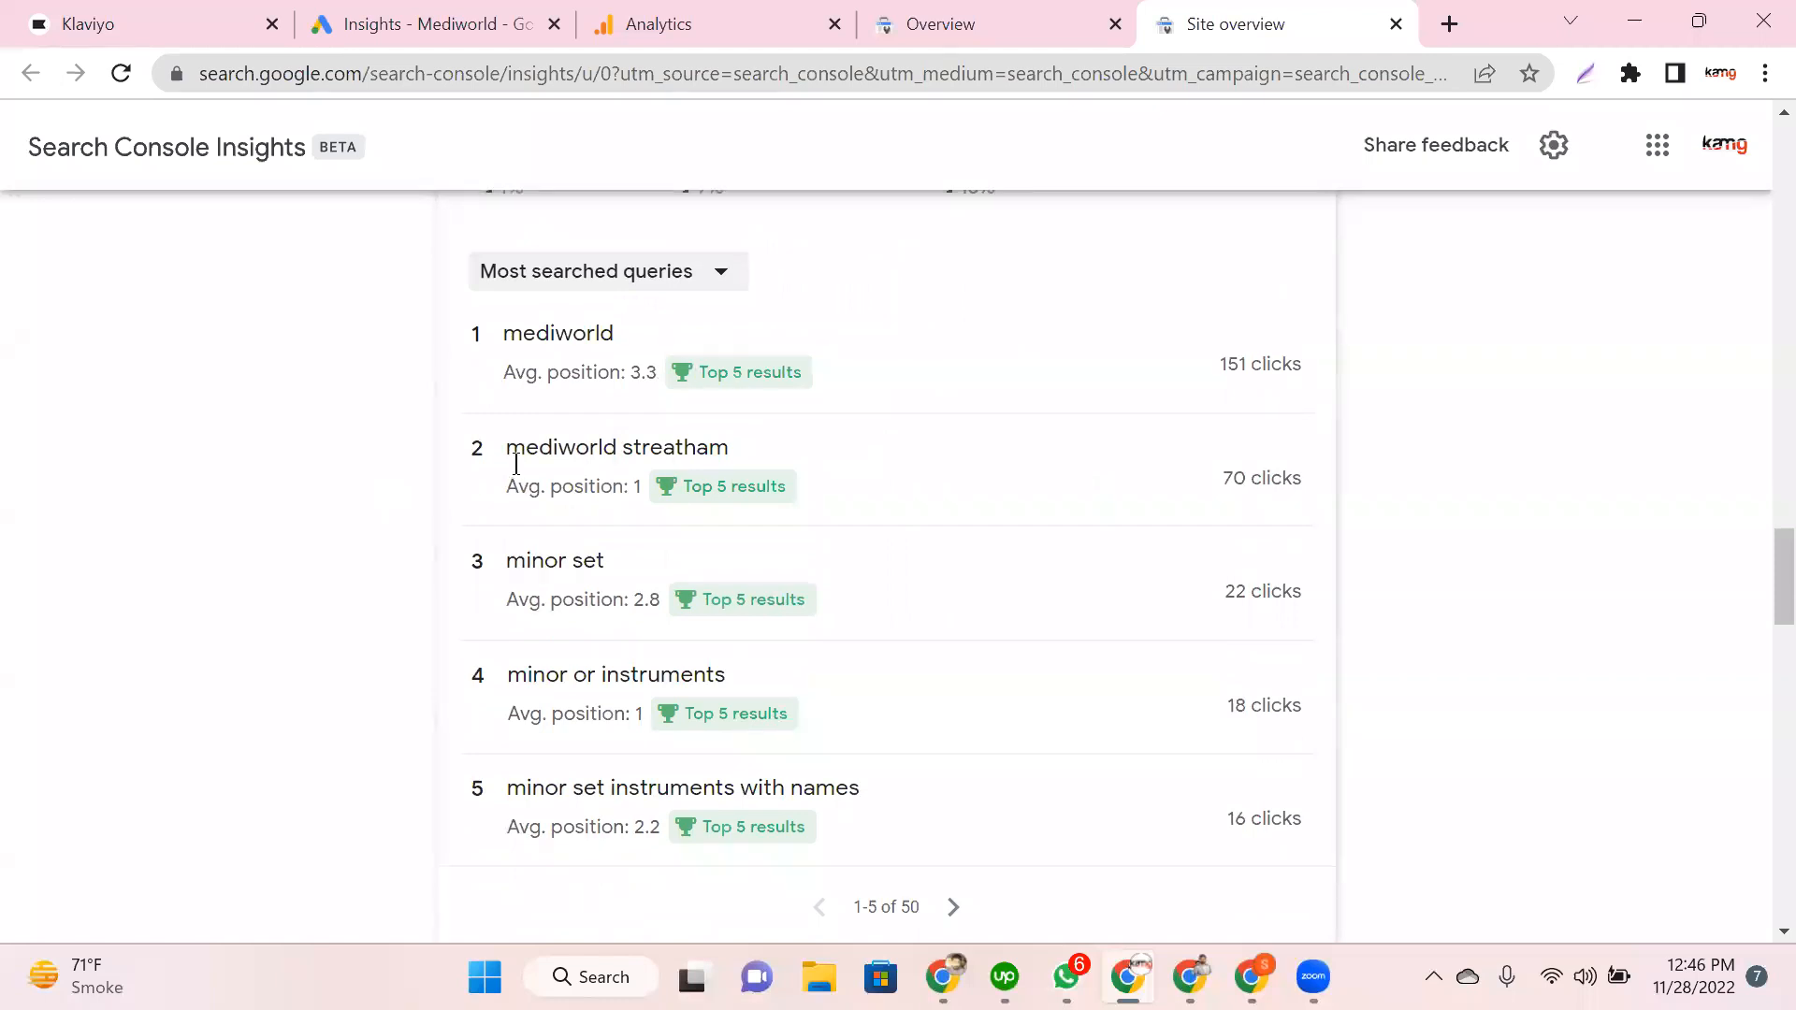
double_click(536, 393)
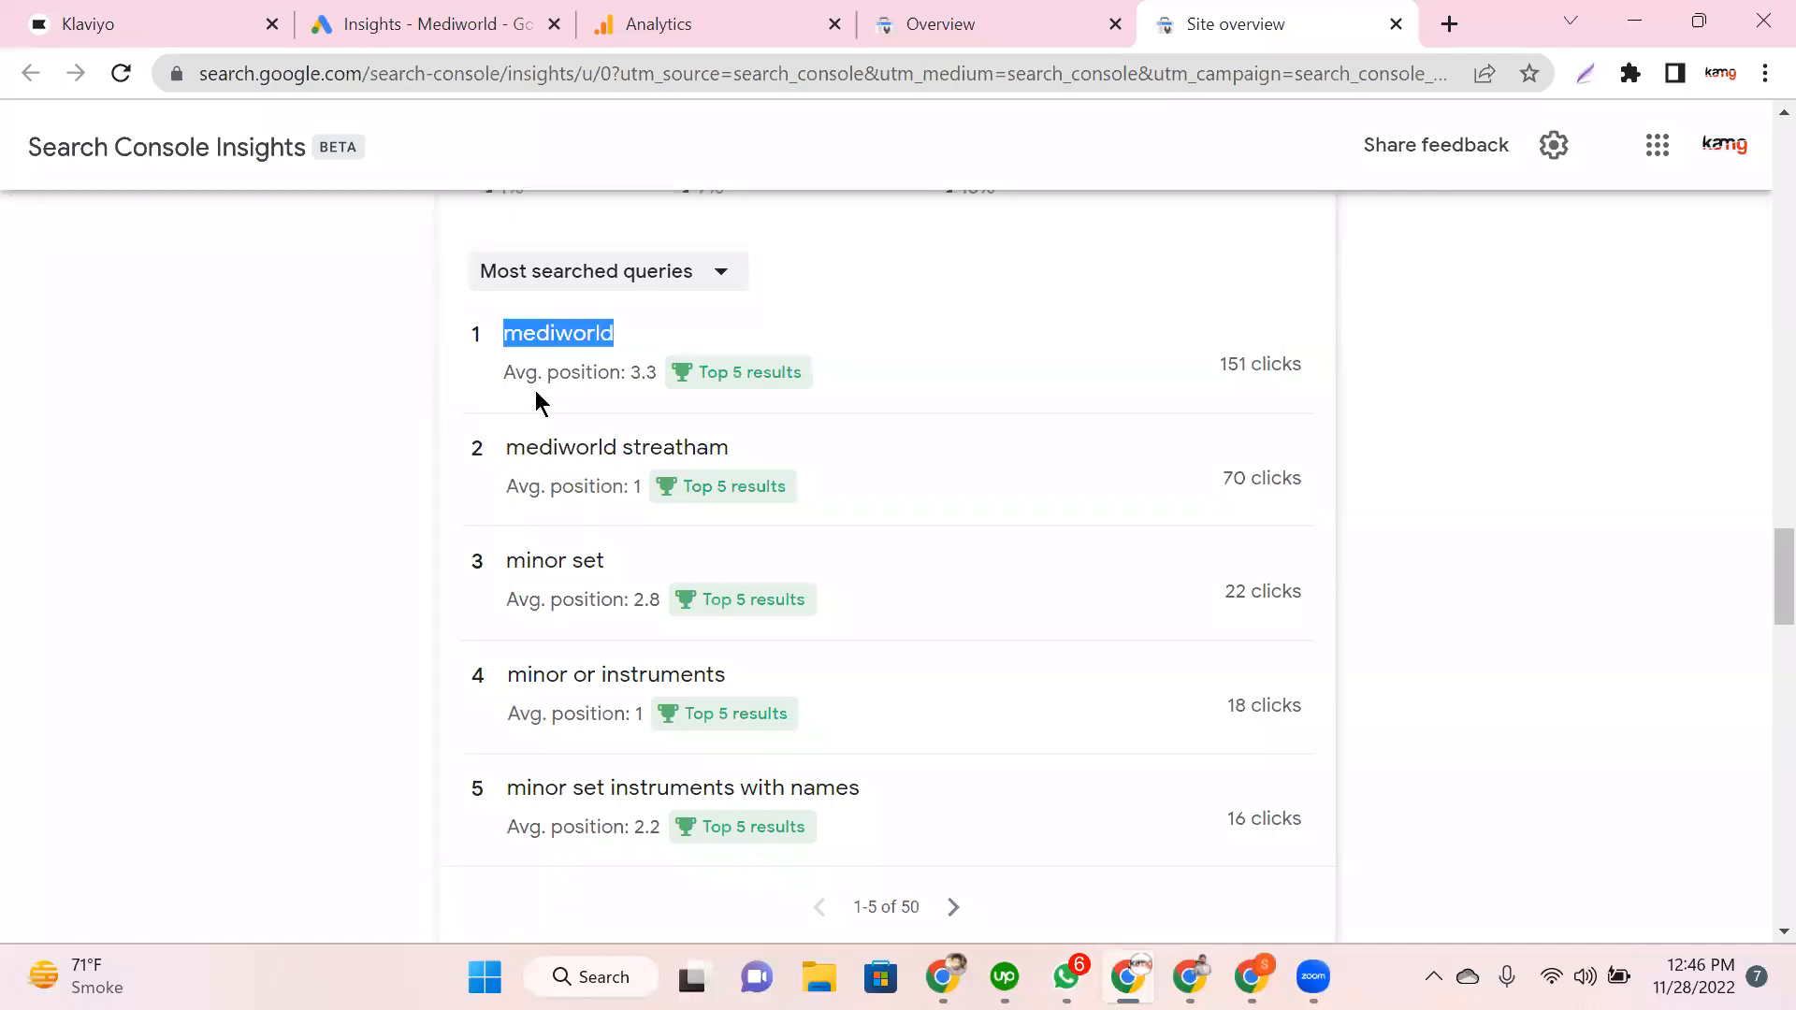
triple_click(528, 447)
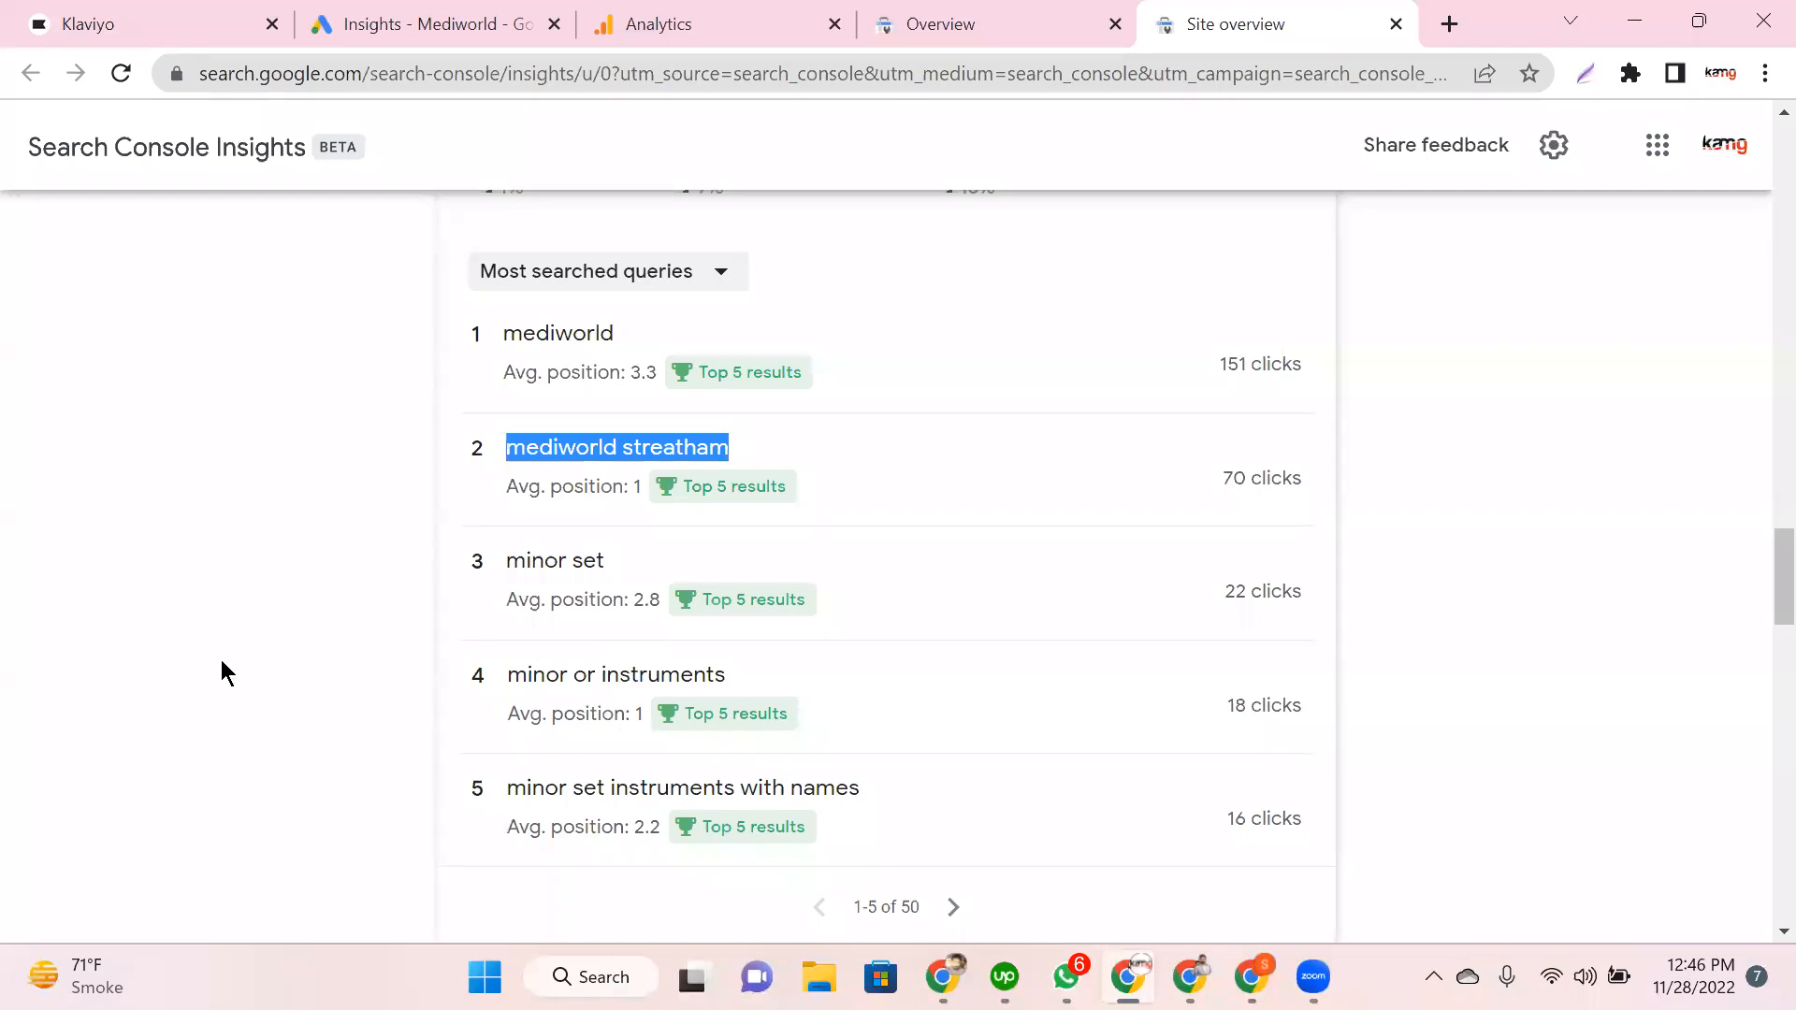
scroll(221, 670, "down", 6)
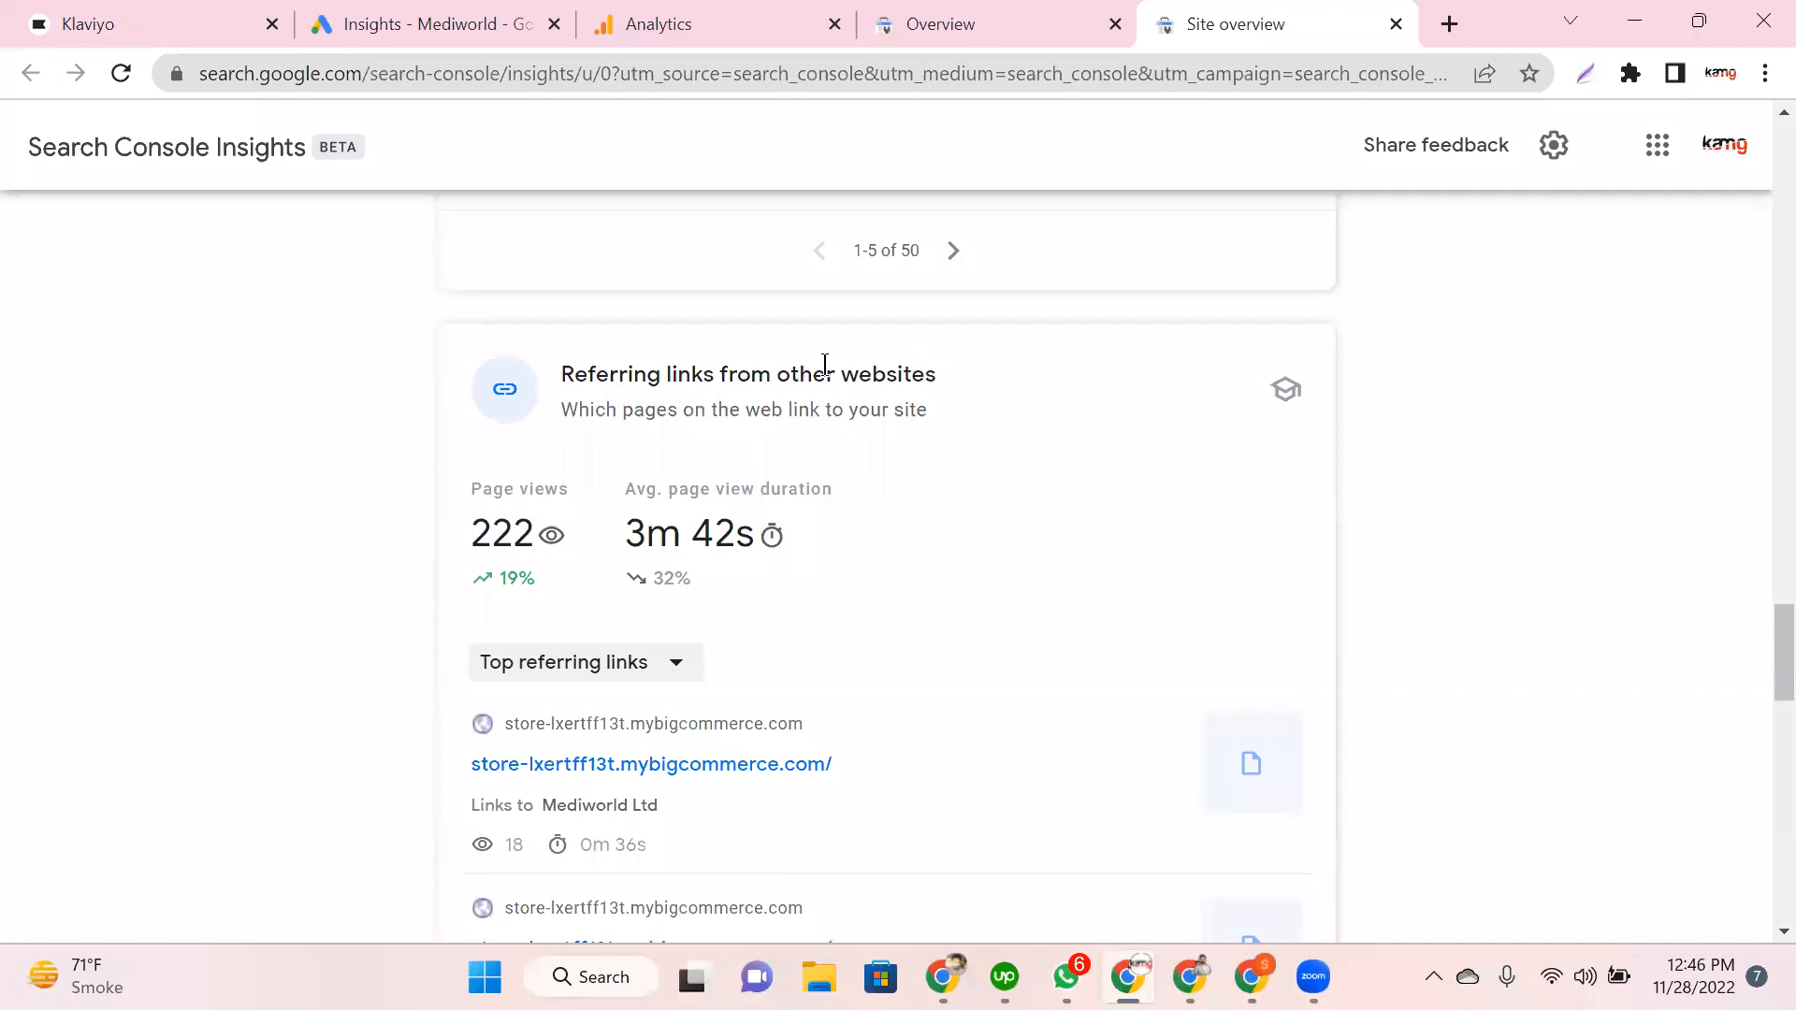
Step: Highlight the Referring links card's title, 222 page views and 3m 42s duration
left_click_drag(936, 374, 561, 374)
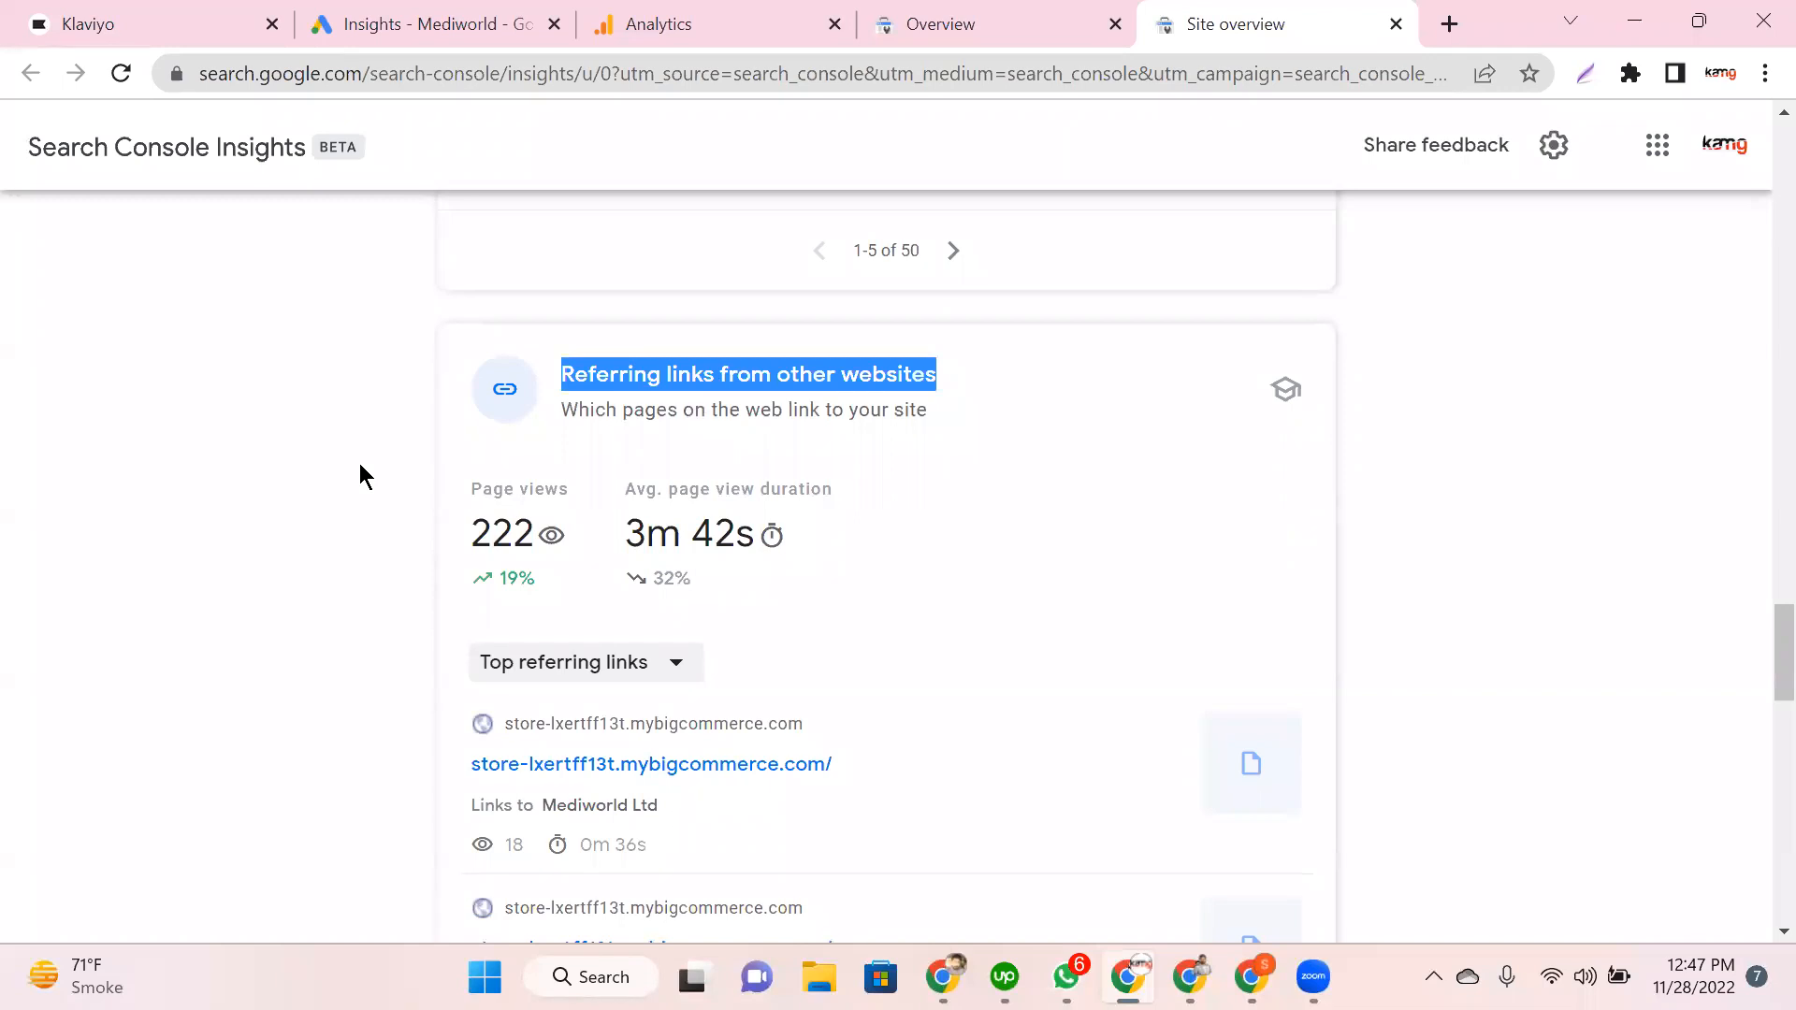
scroll(359, 463, "down", 1)
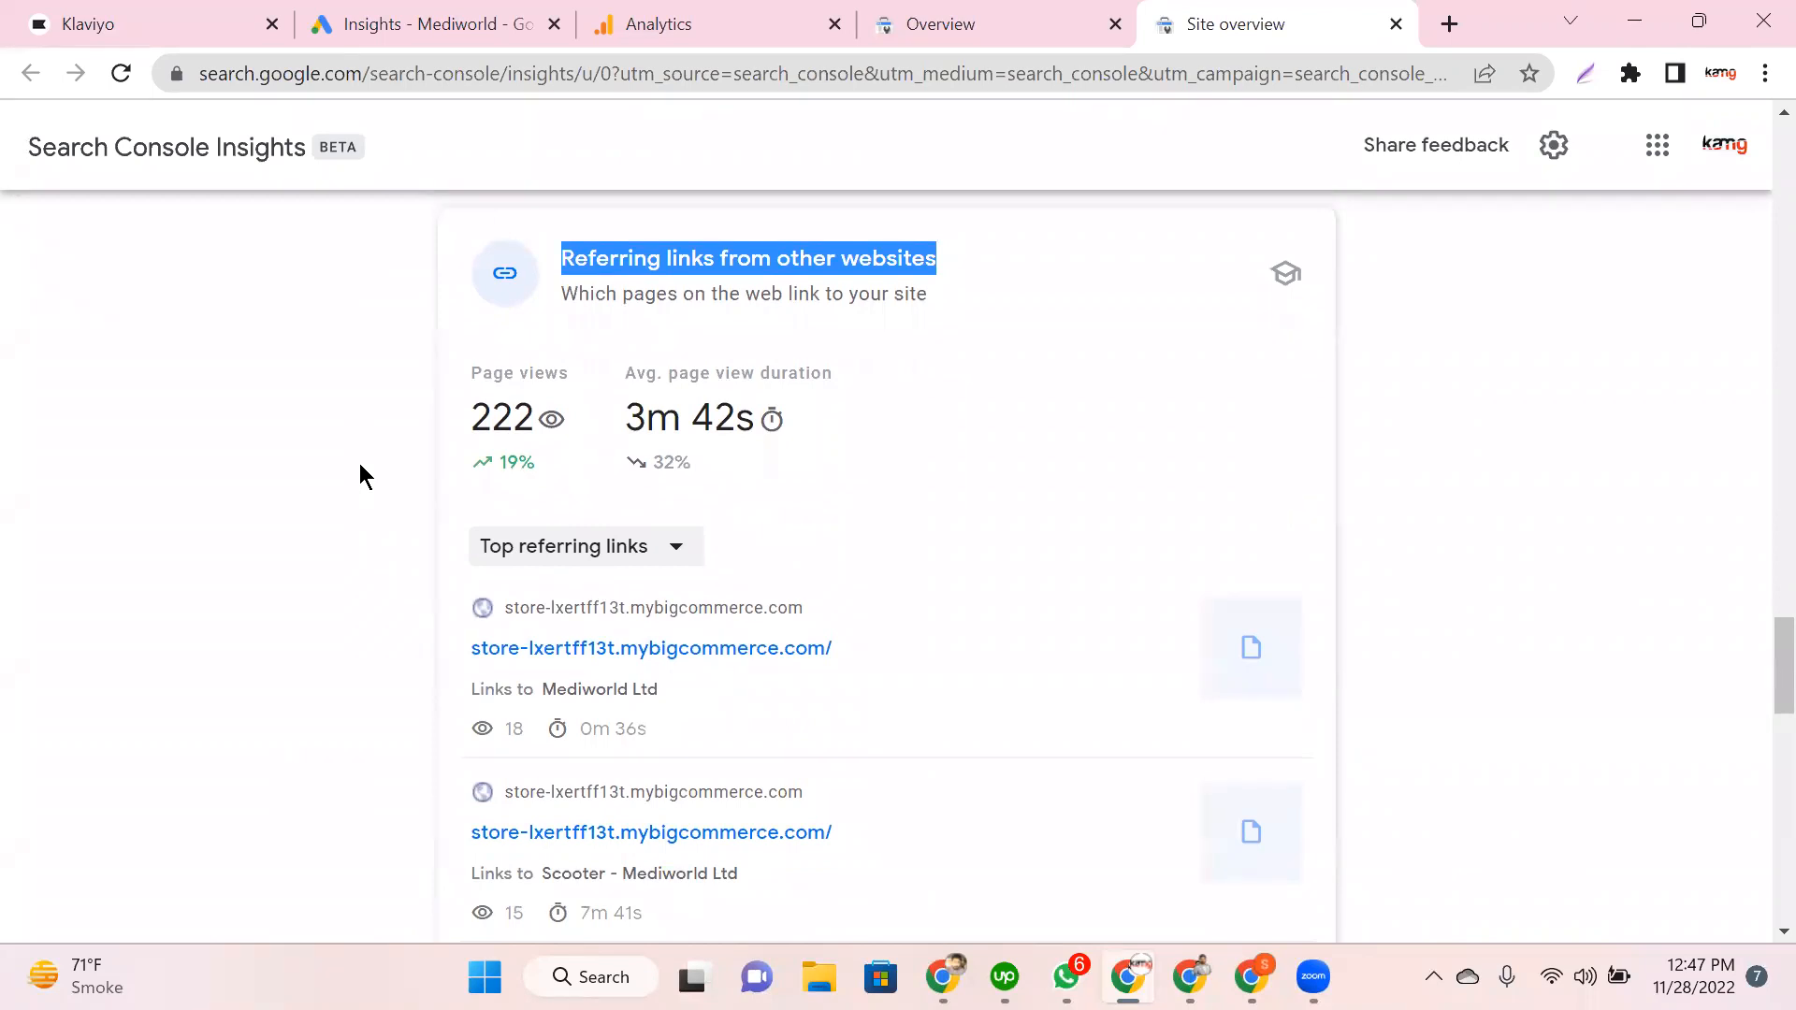
left_click_drag(488, 377, 456, 421)
left_click(609, 440)
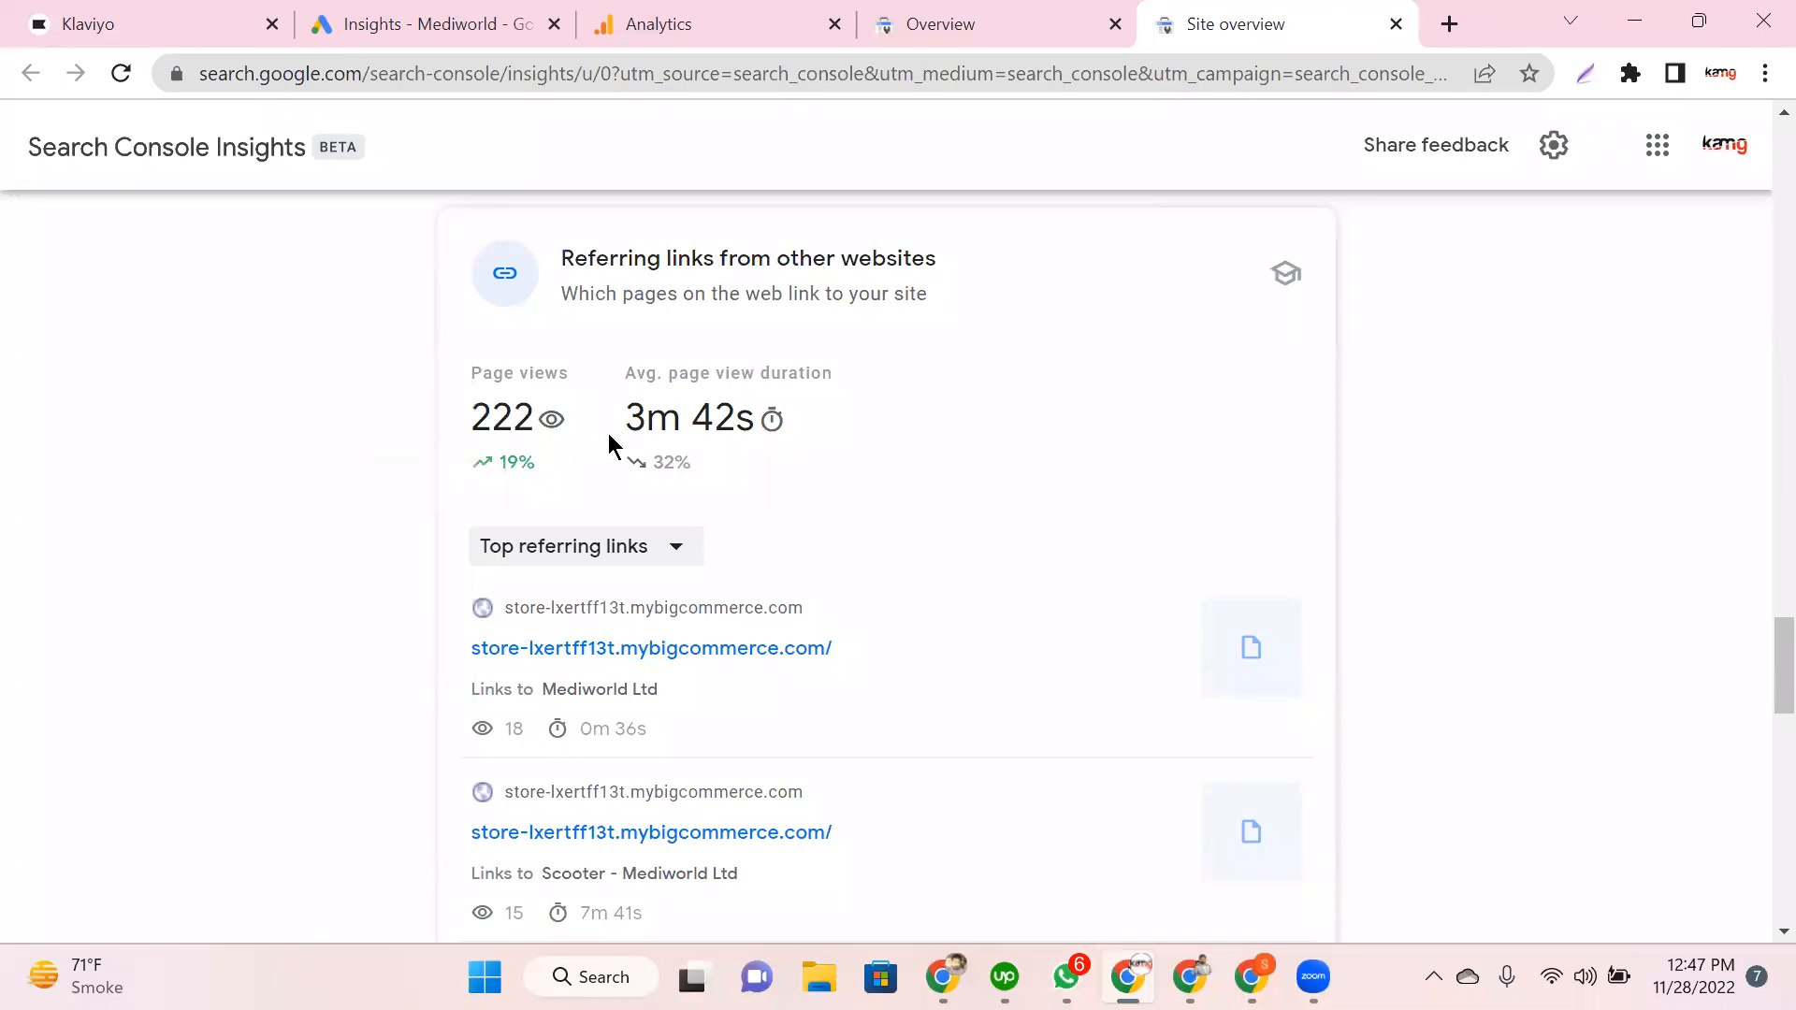
mouse_move(771, 427)
left_click_drag(770, 427, 621, 442)
left_click(256, 534)
Step: Scroll down to the Social media card and highlight its heading
scroll(256, 534, "down", 1)
scroll(389, 546, "down", 2)
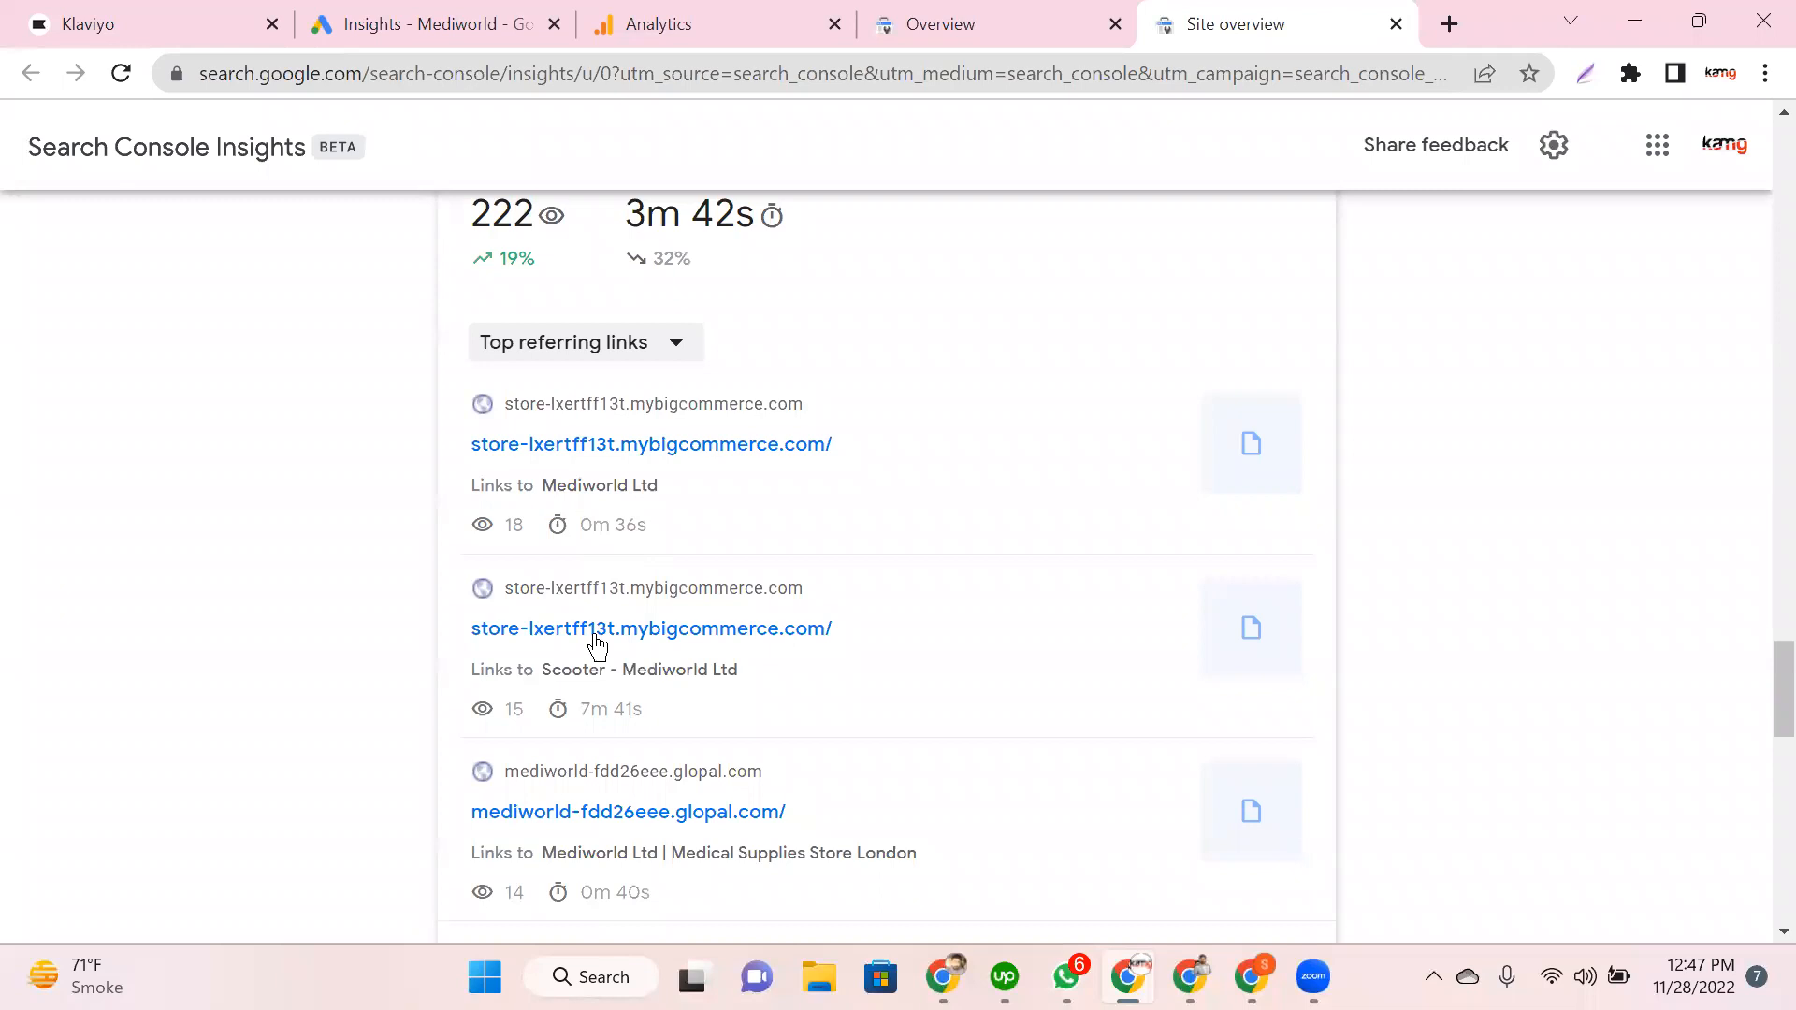
scroll(595, 639, "down", 7)
triple_click(629, 388)
left_click(289, 546)
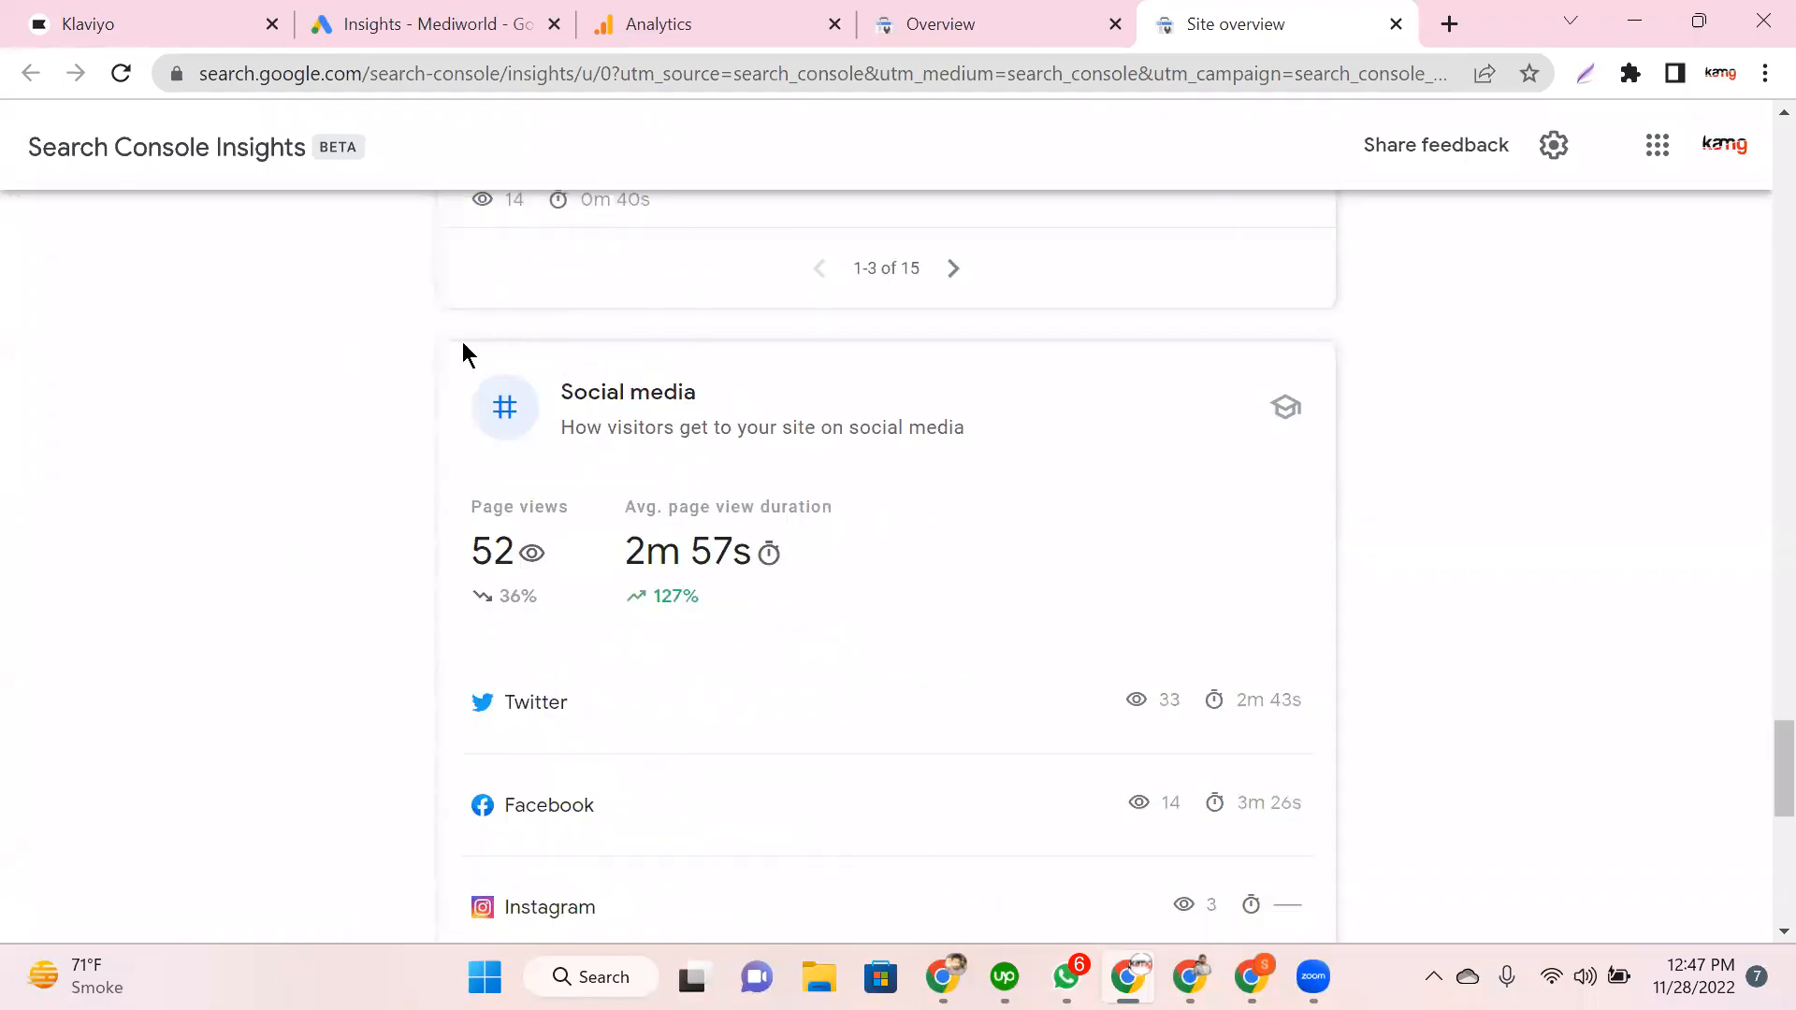
Step: Scroll to the page bottom, then return to the mediworld.co.uk Overview tab
scroll(465, 353, "down", 2)
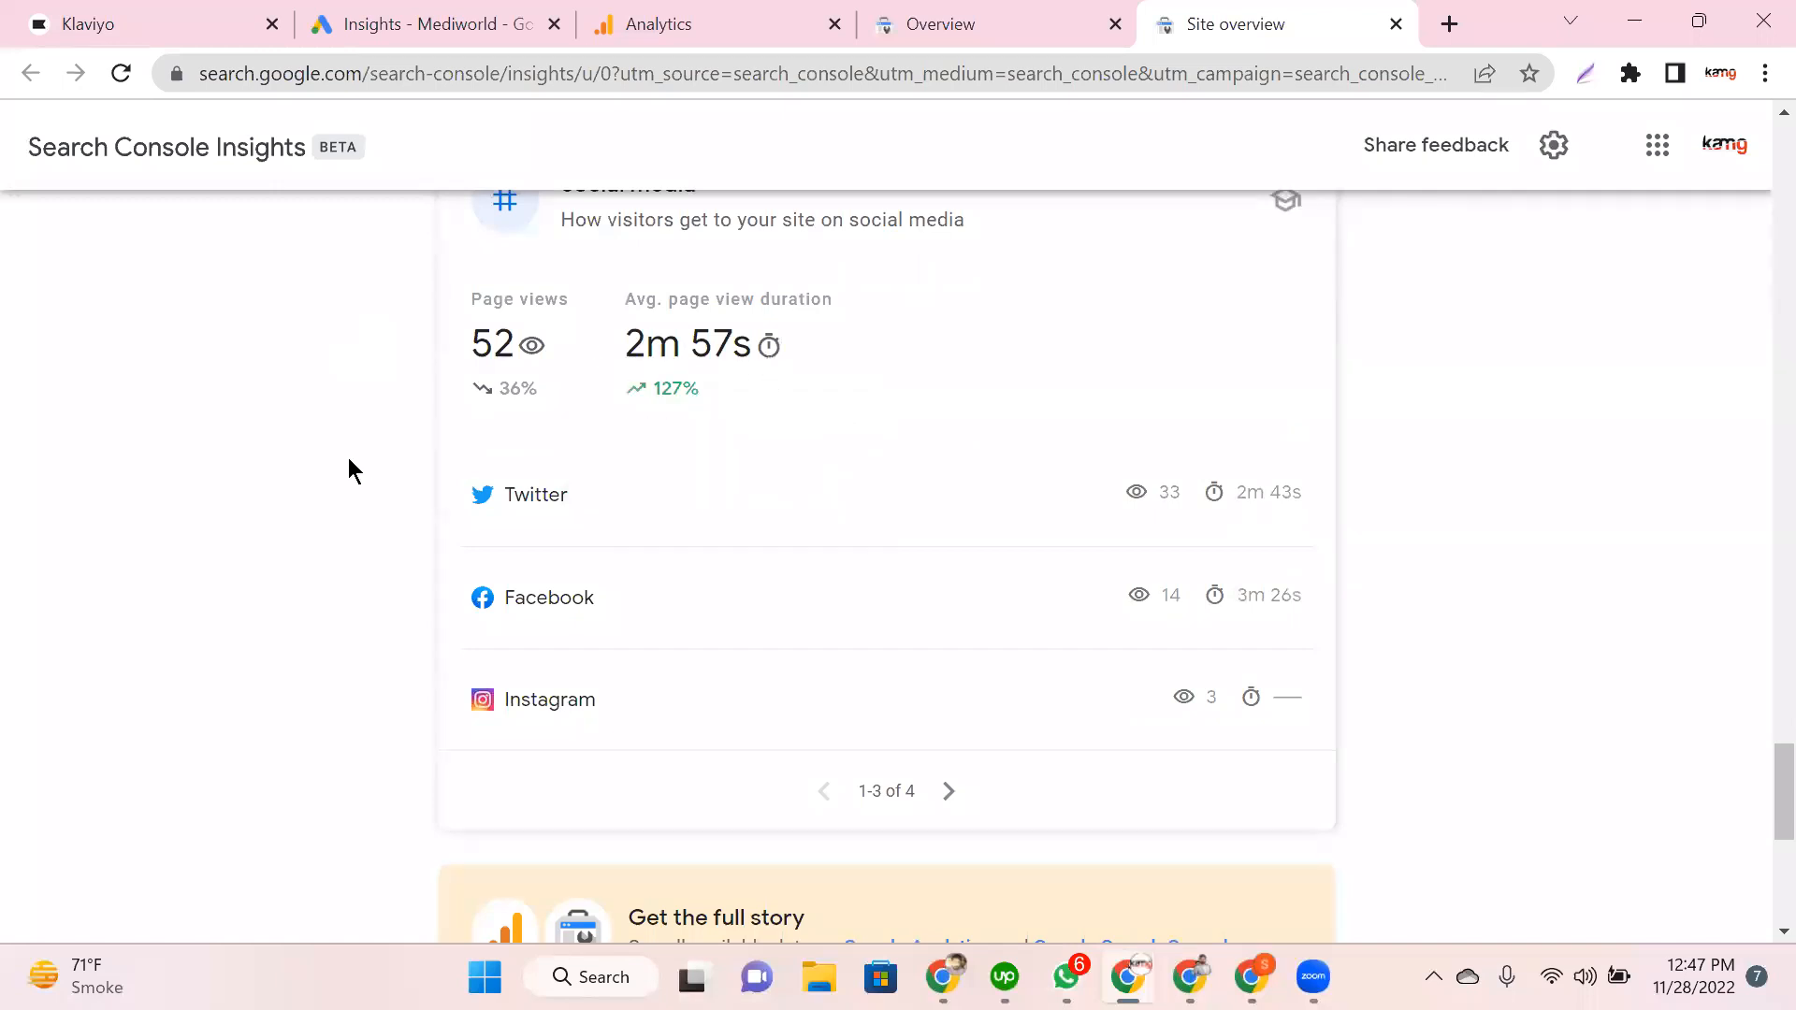
scroll(348, 457, "down", 1)
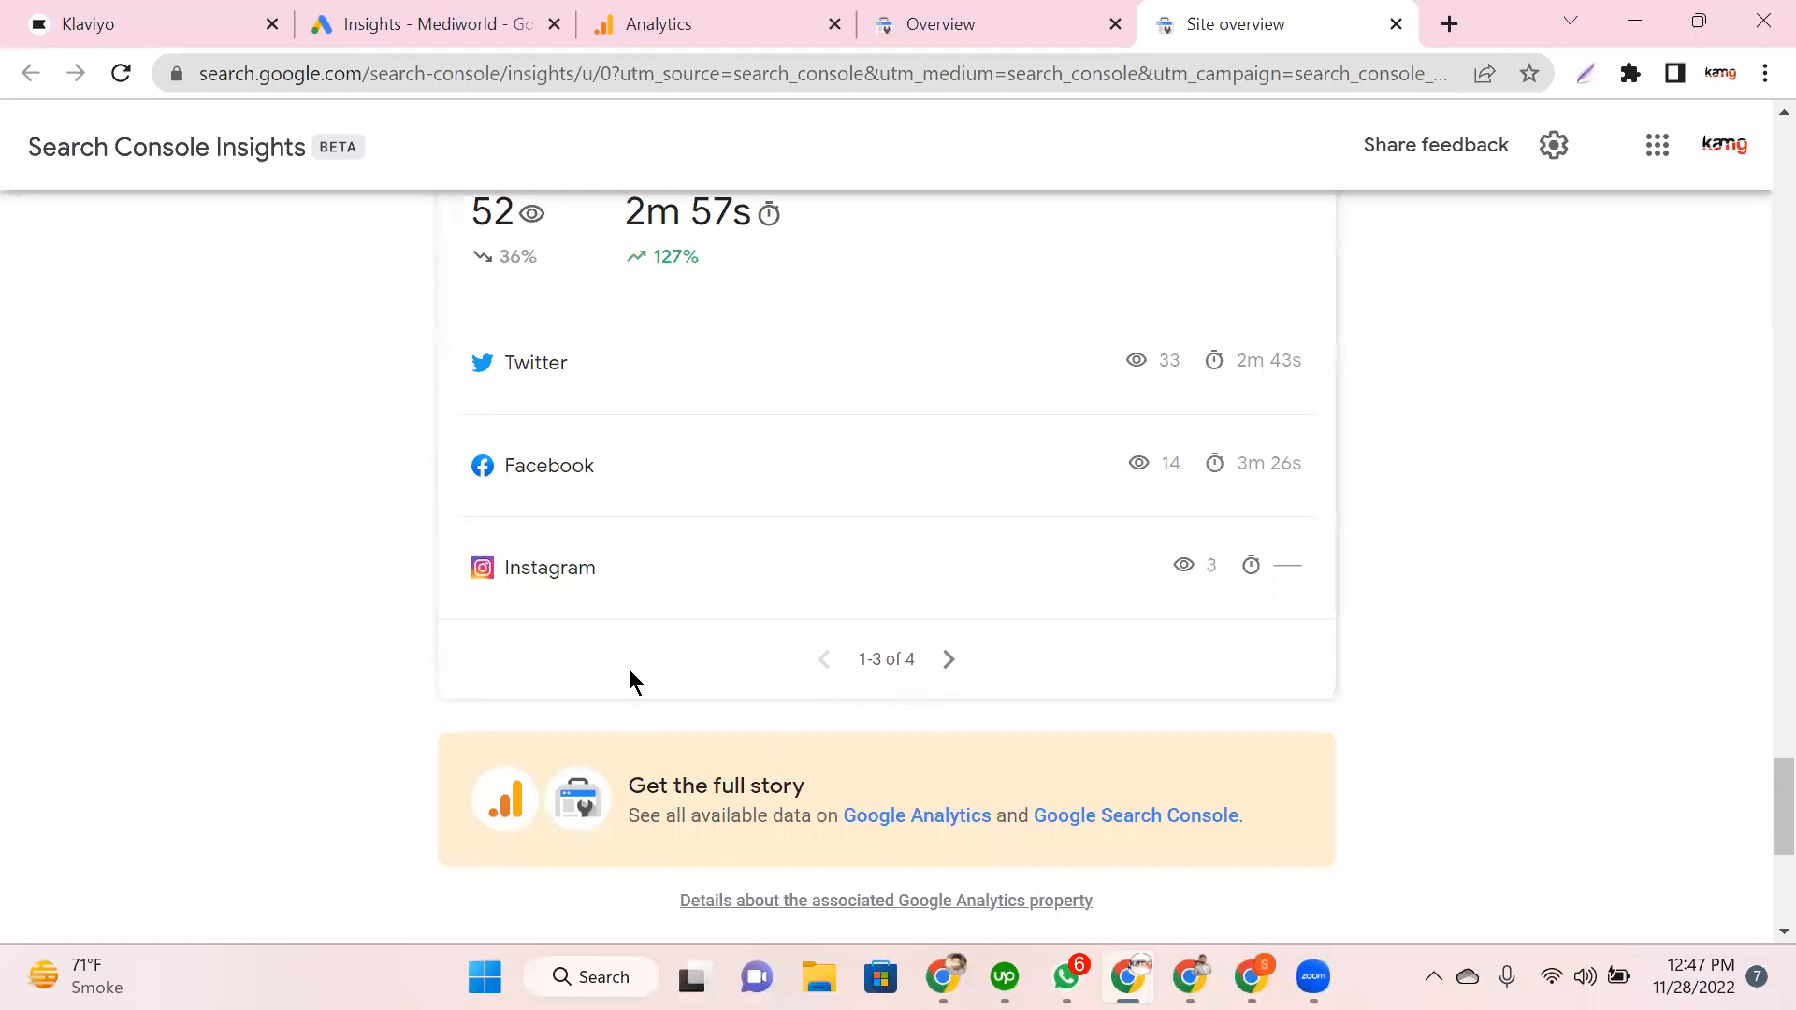
scroll(629, 670, "down", 5)
scroll(629, 670, "up", 19)
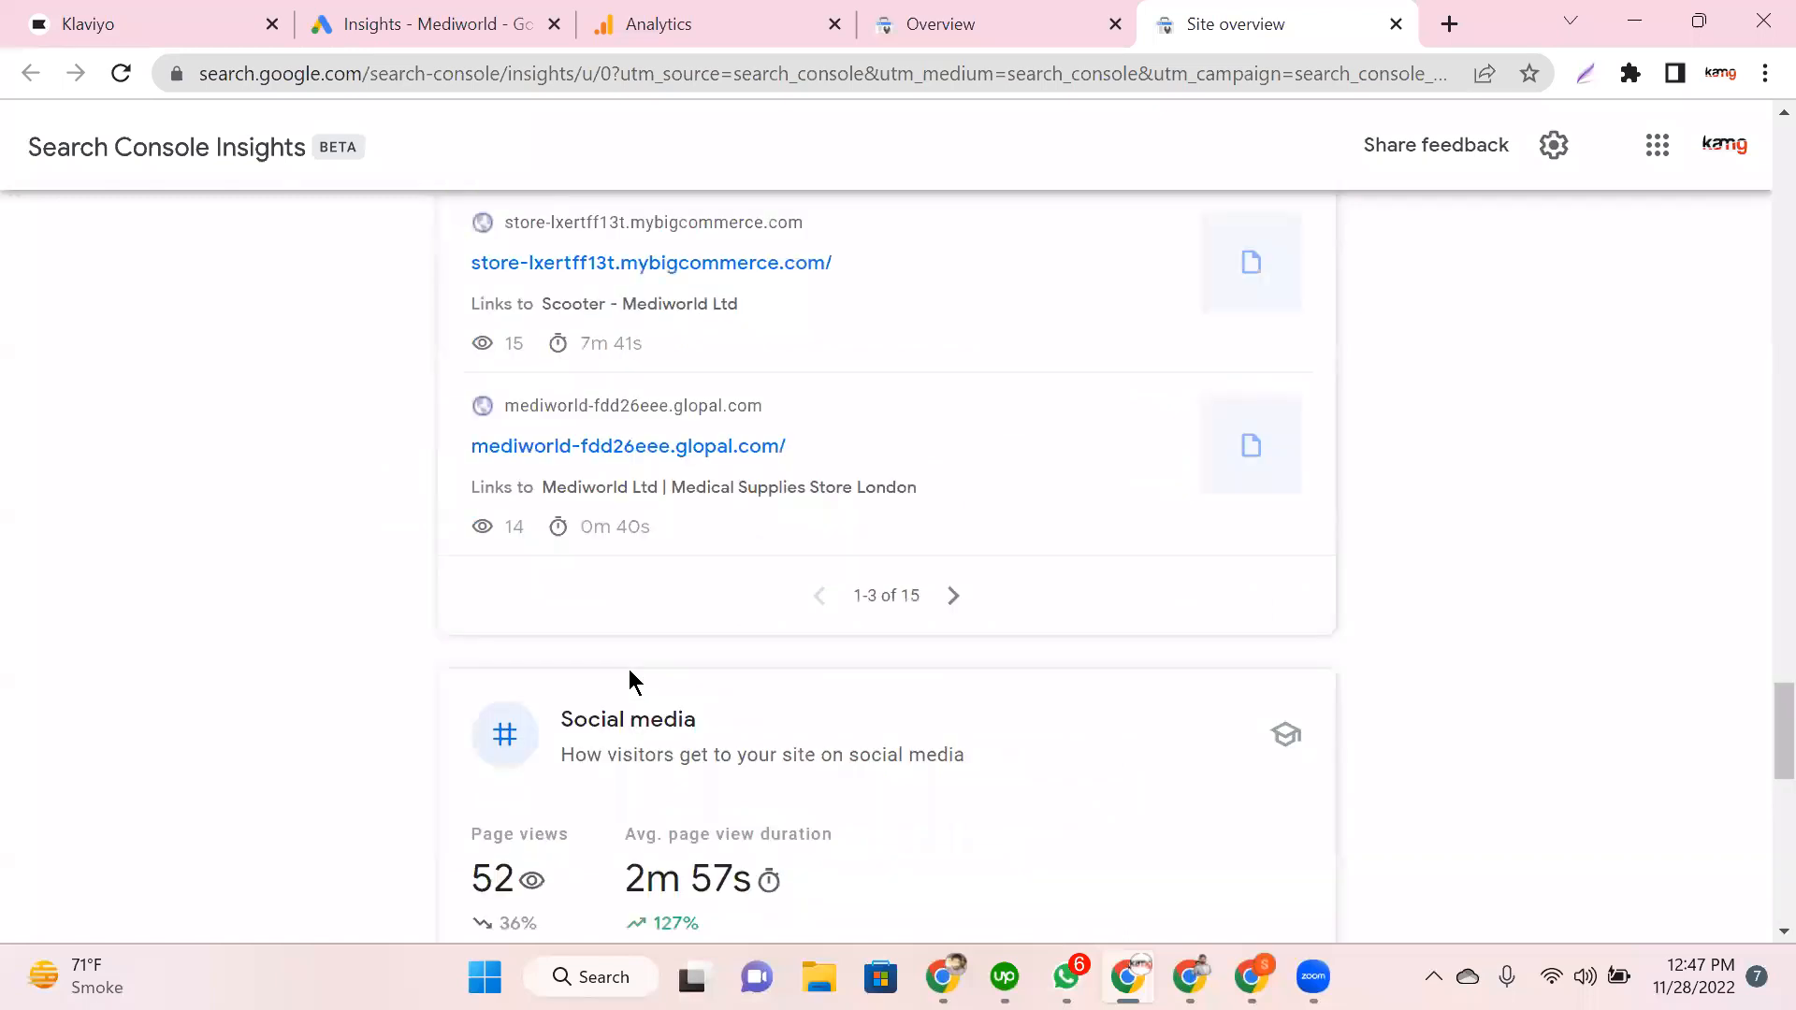
left_click(972, 7)
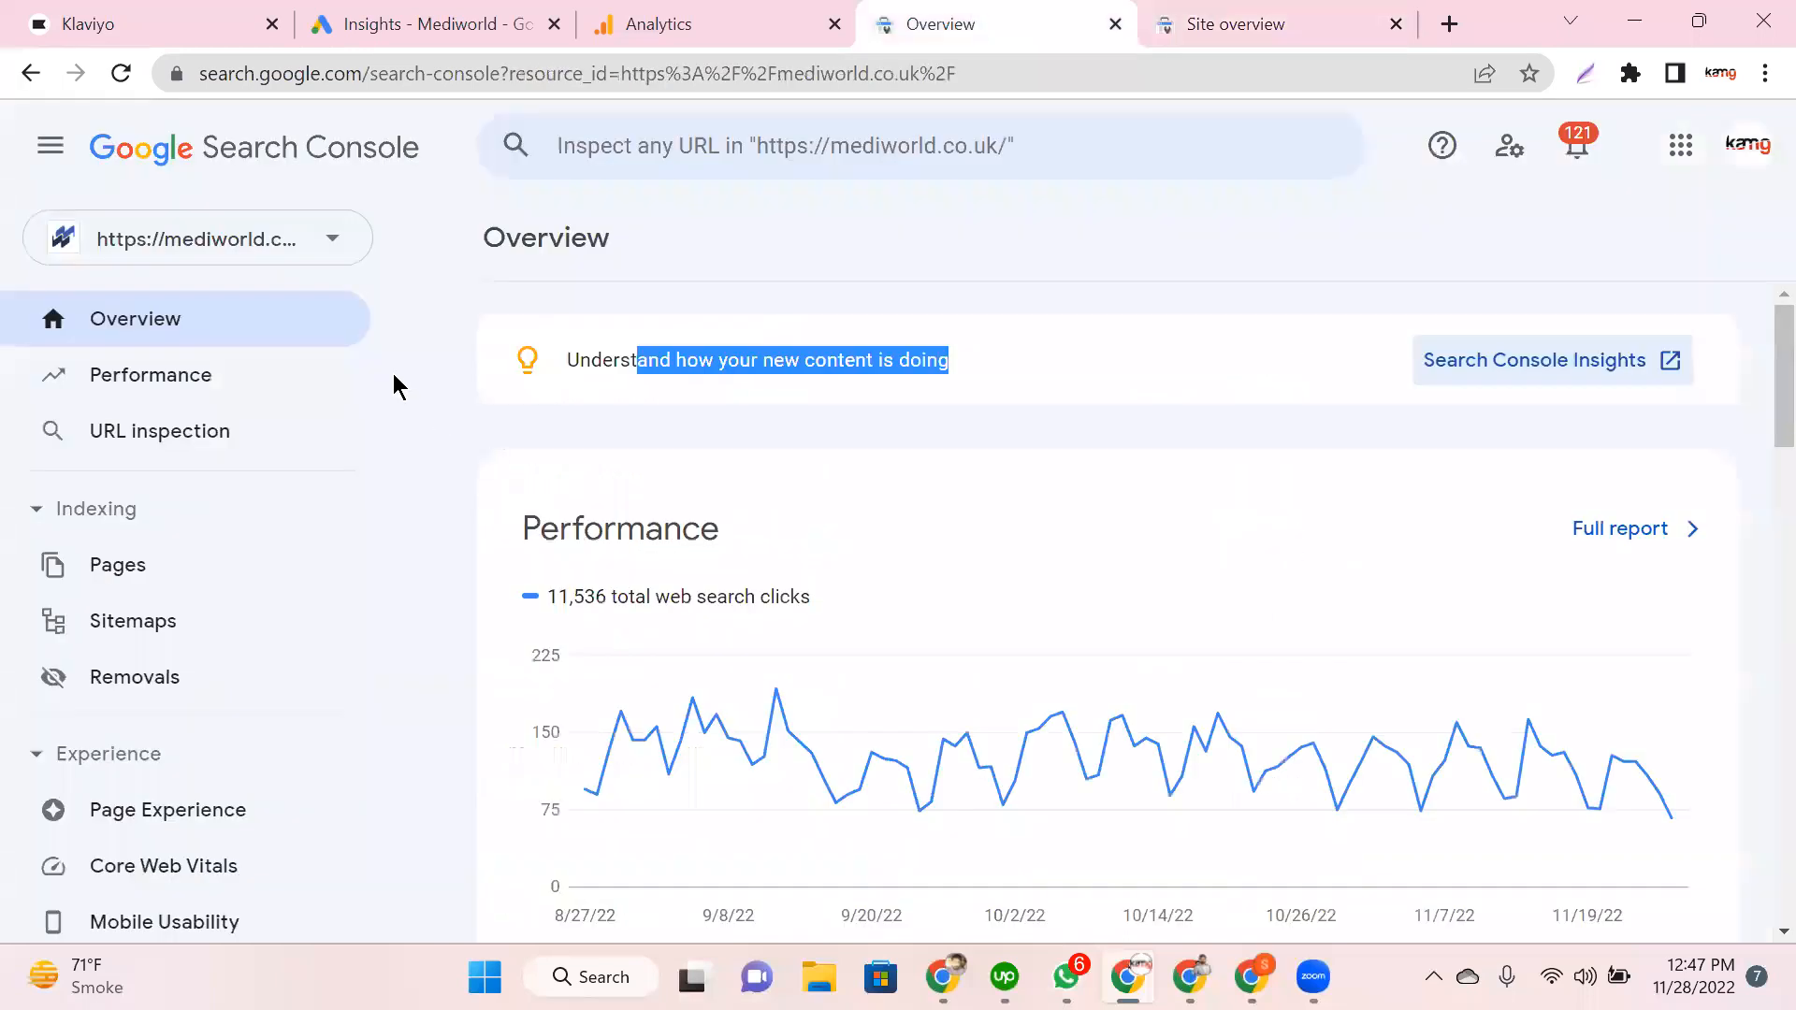
Step: Open the Performance report for Last 7 days and toggle the Total clicks line off and on
left_click(541, 540)
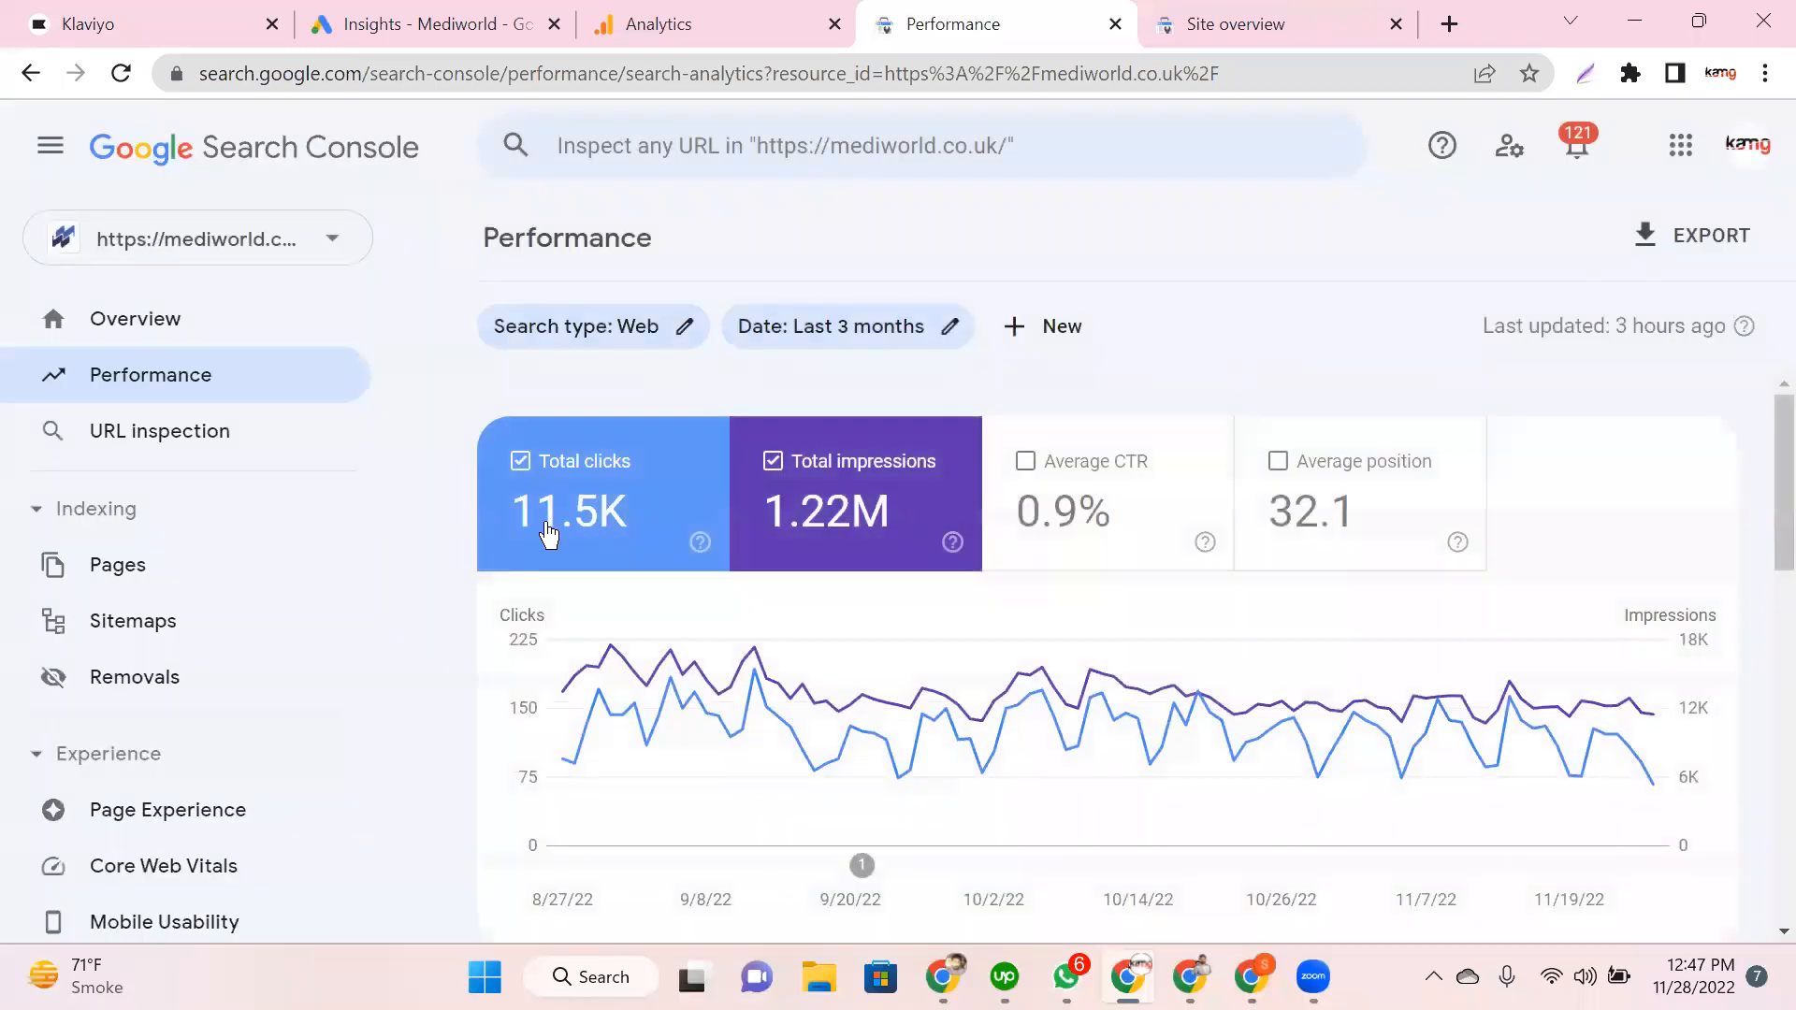
left_click(952, 328)
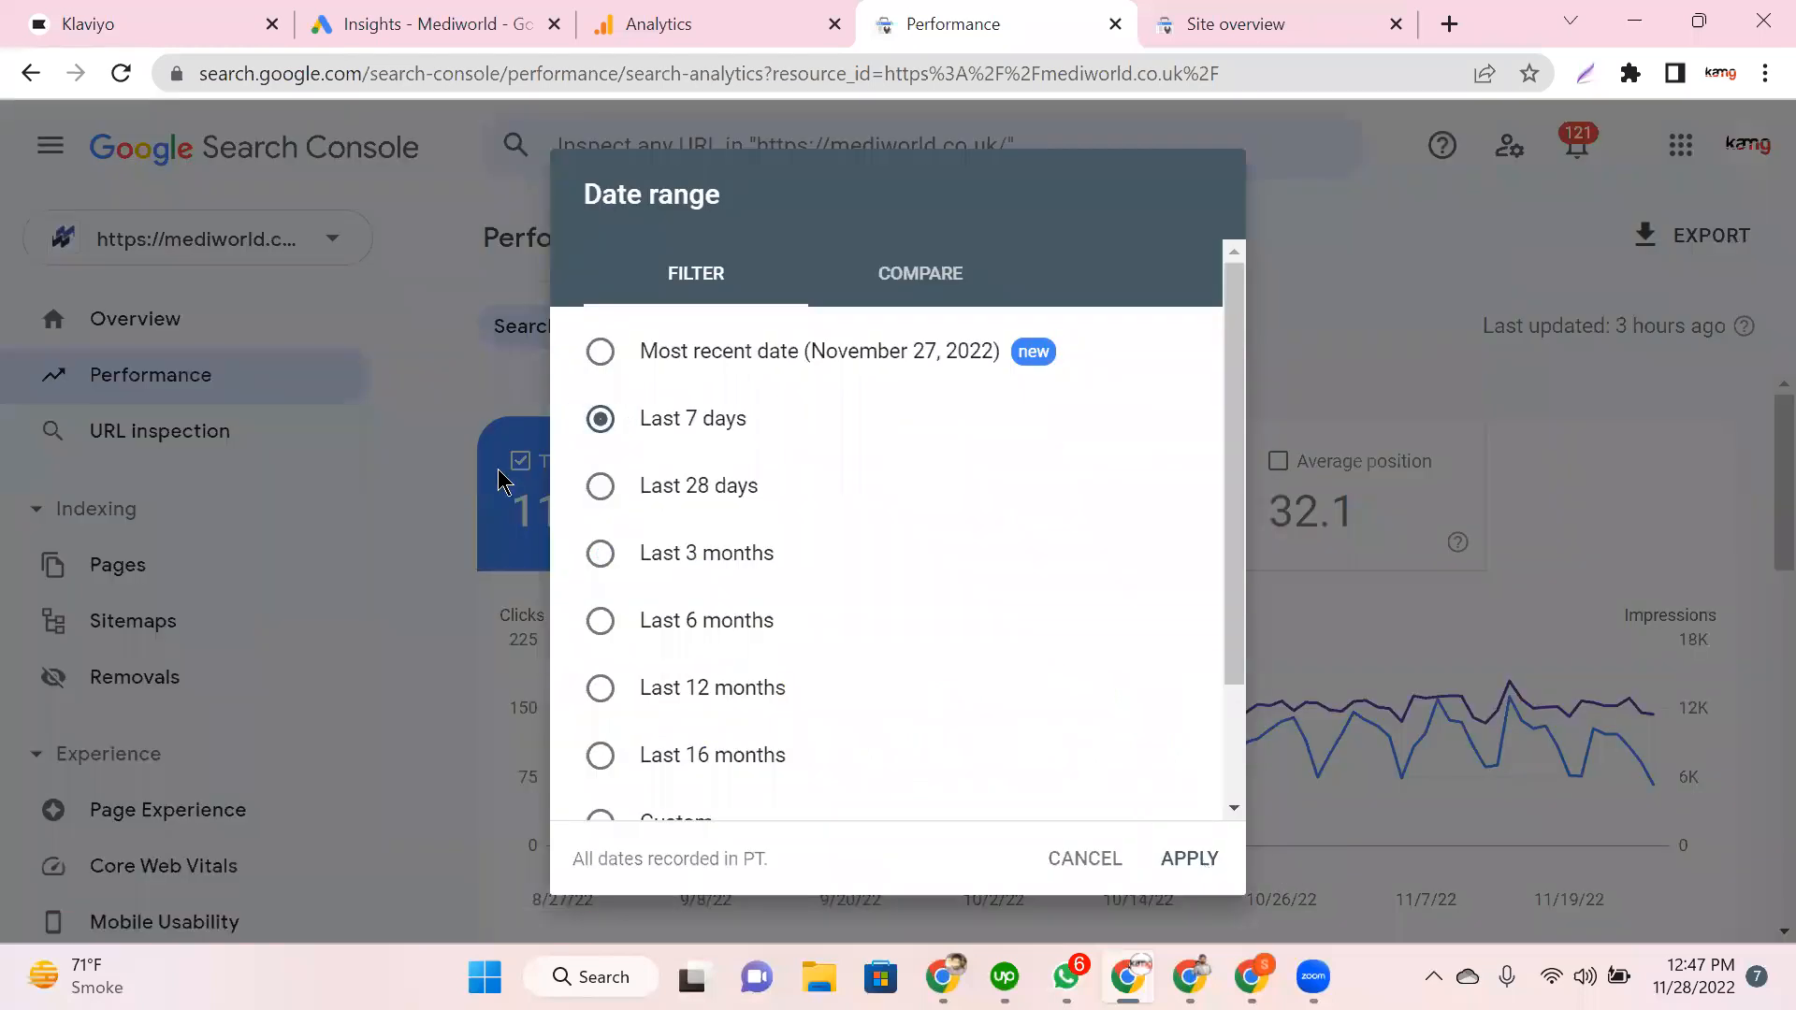
key("Return")
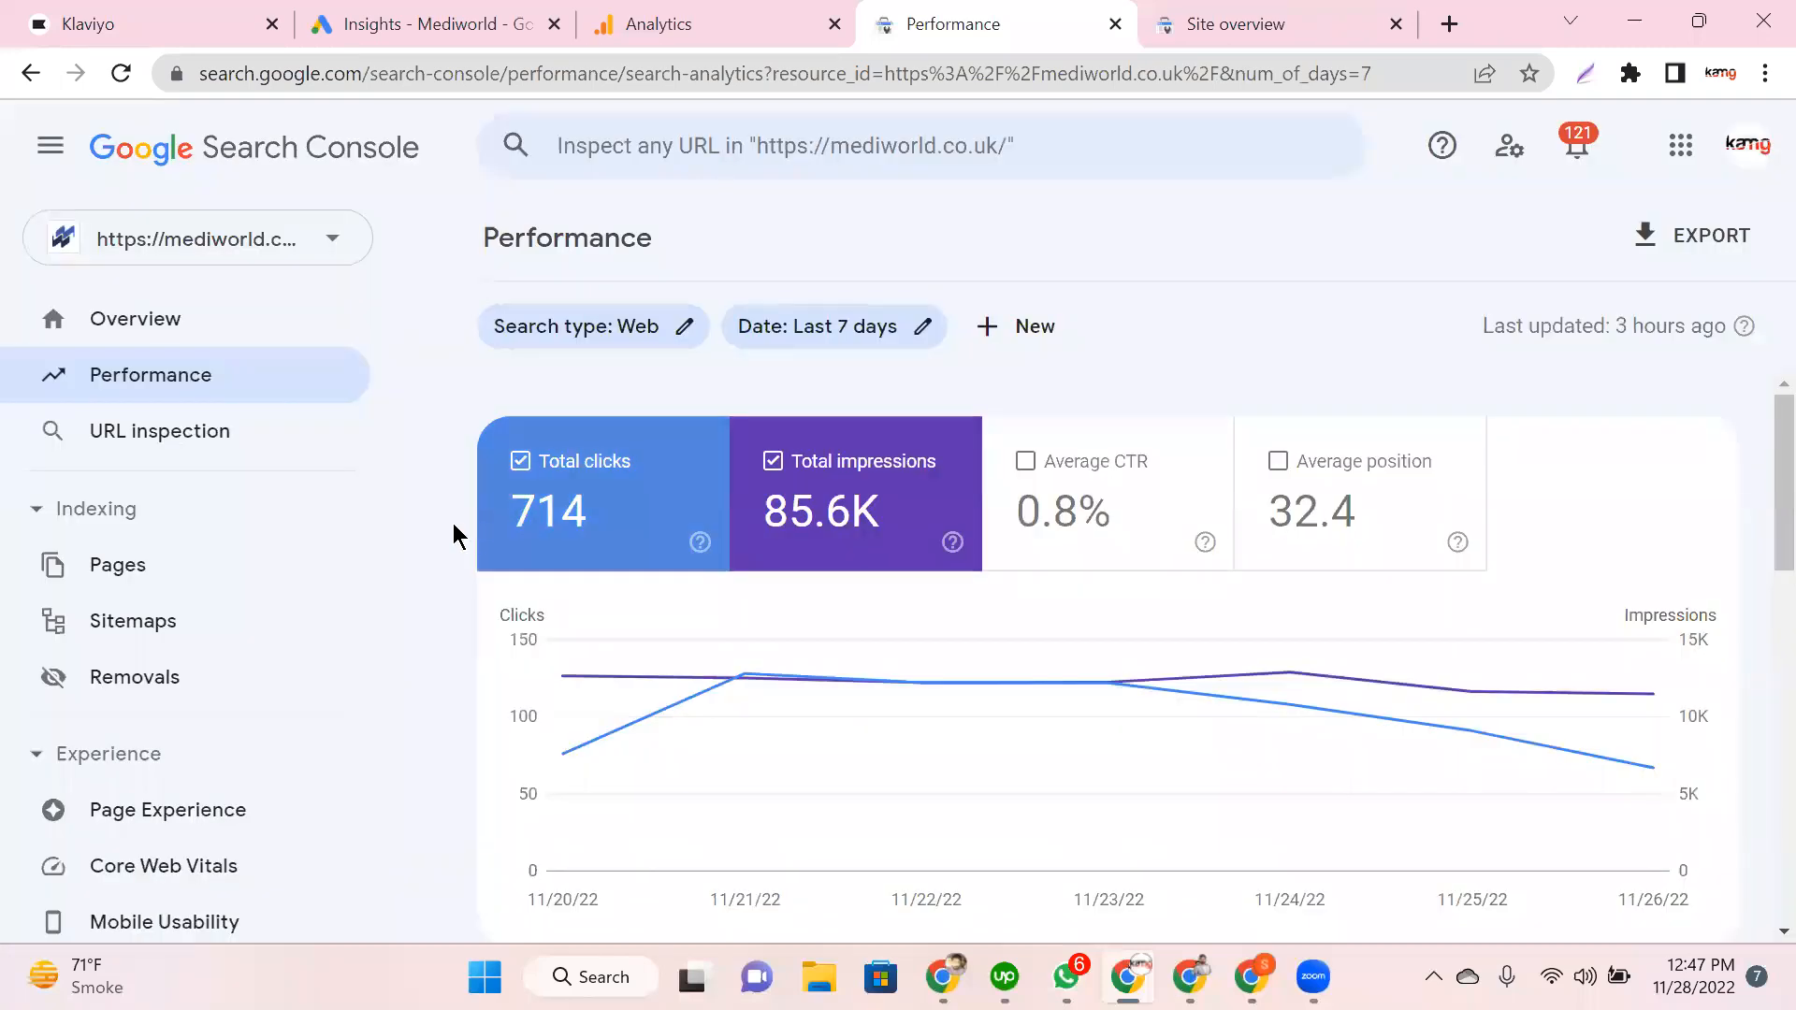
left_click(550, 525)
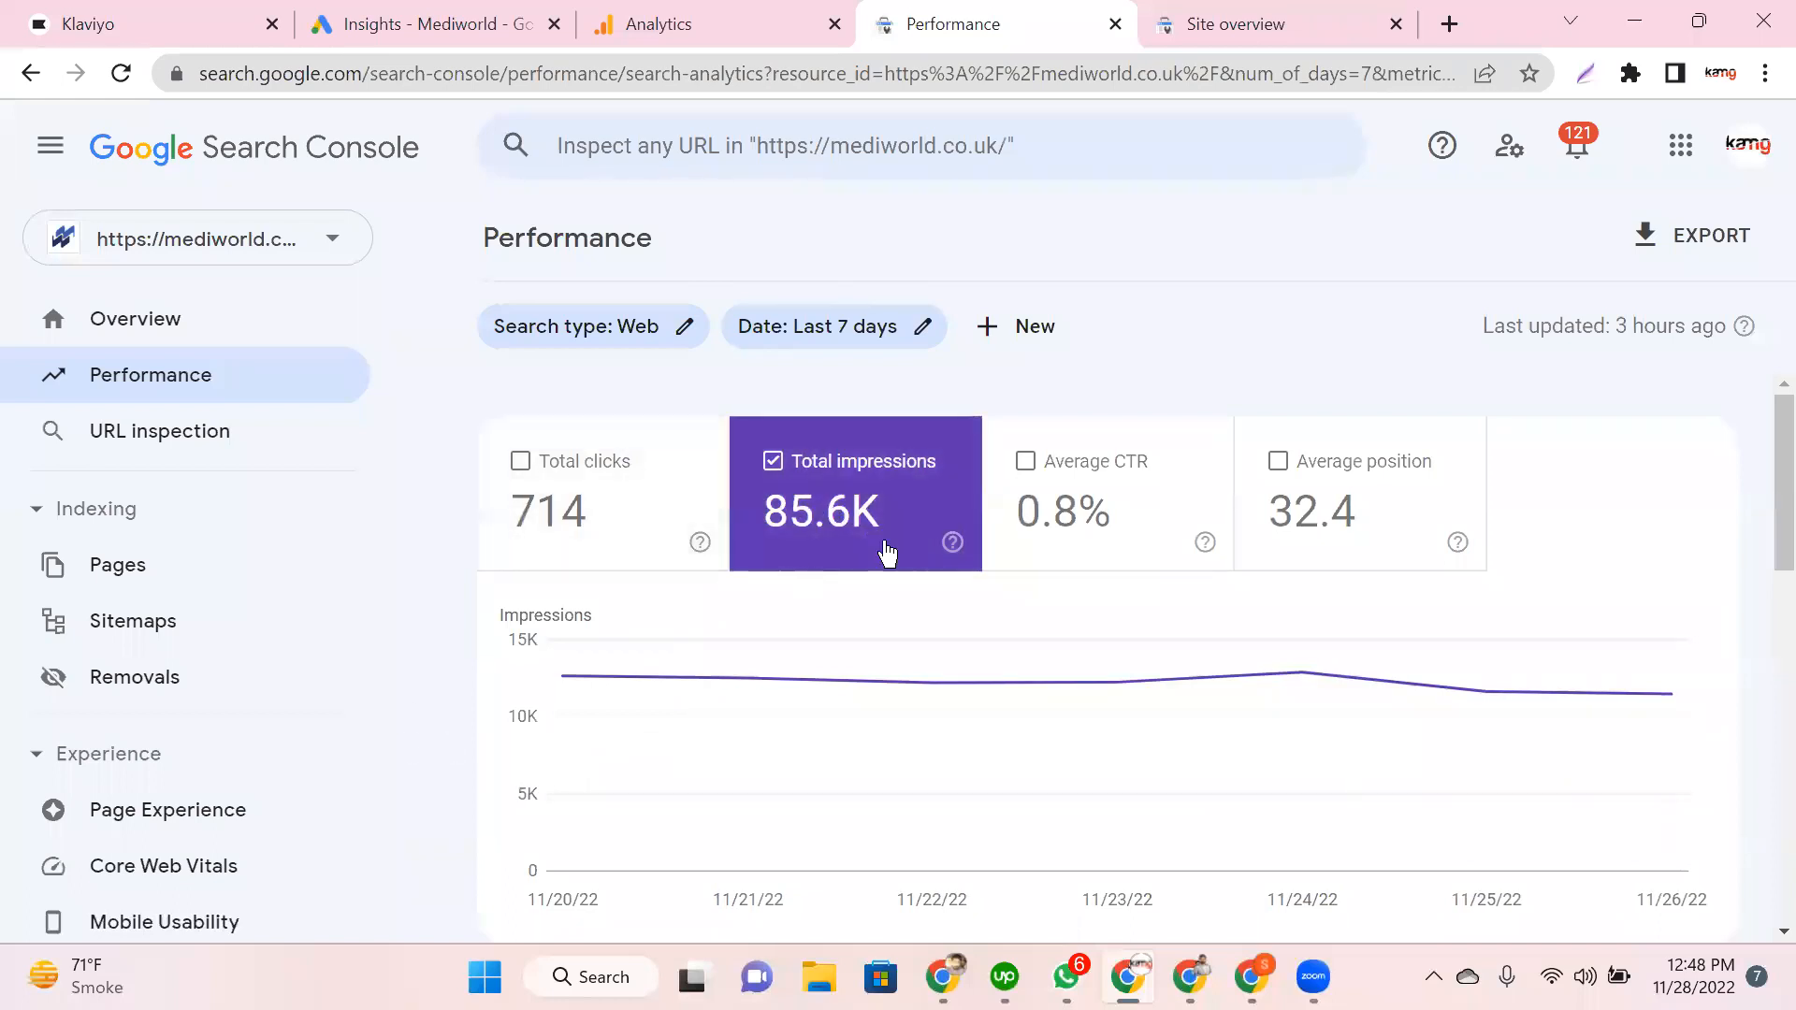
left_click(551, 532)
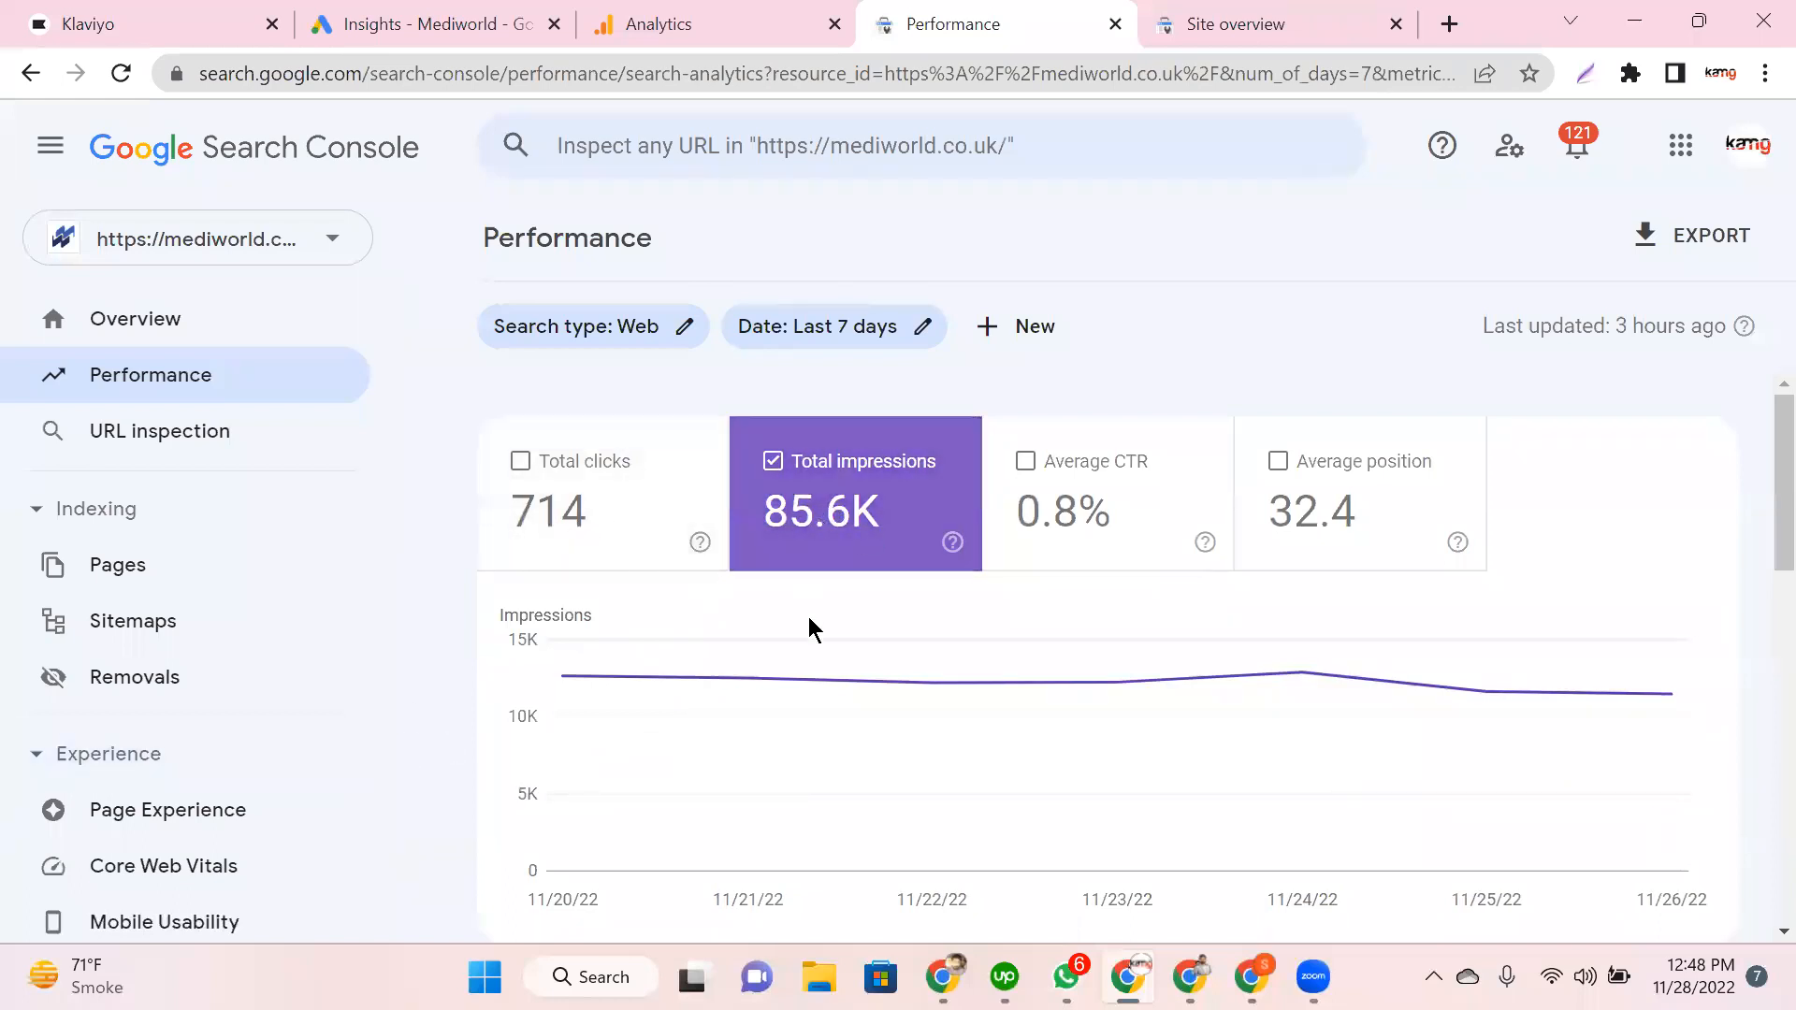
Step: Add Average CTR and Average position to the 7-day chart, toggling CTR off and back on
left_click(1048, 513)
left_click(1345, 533)
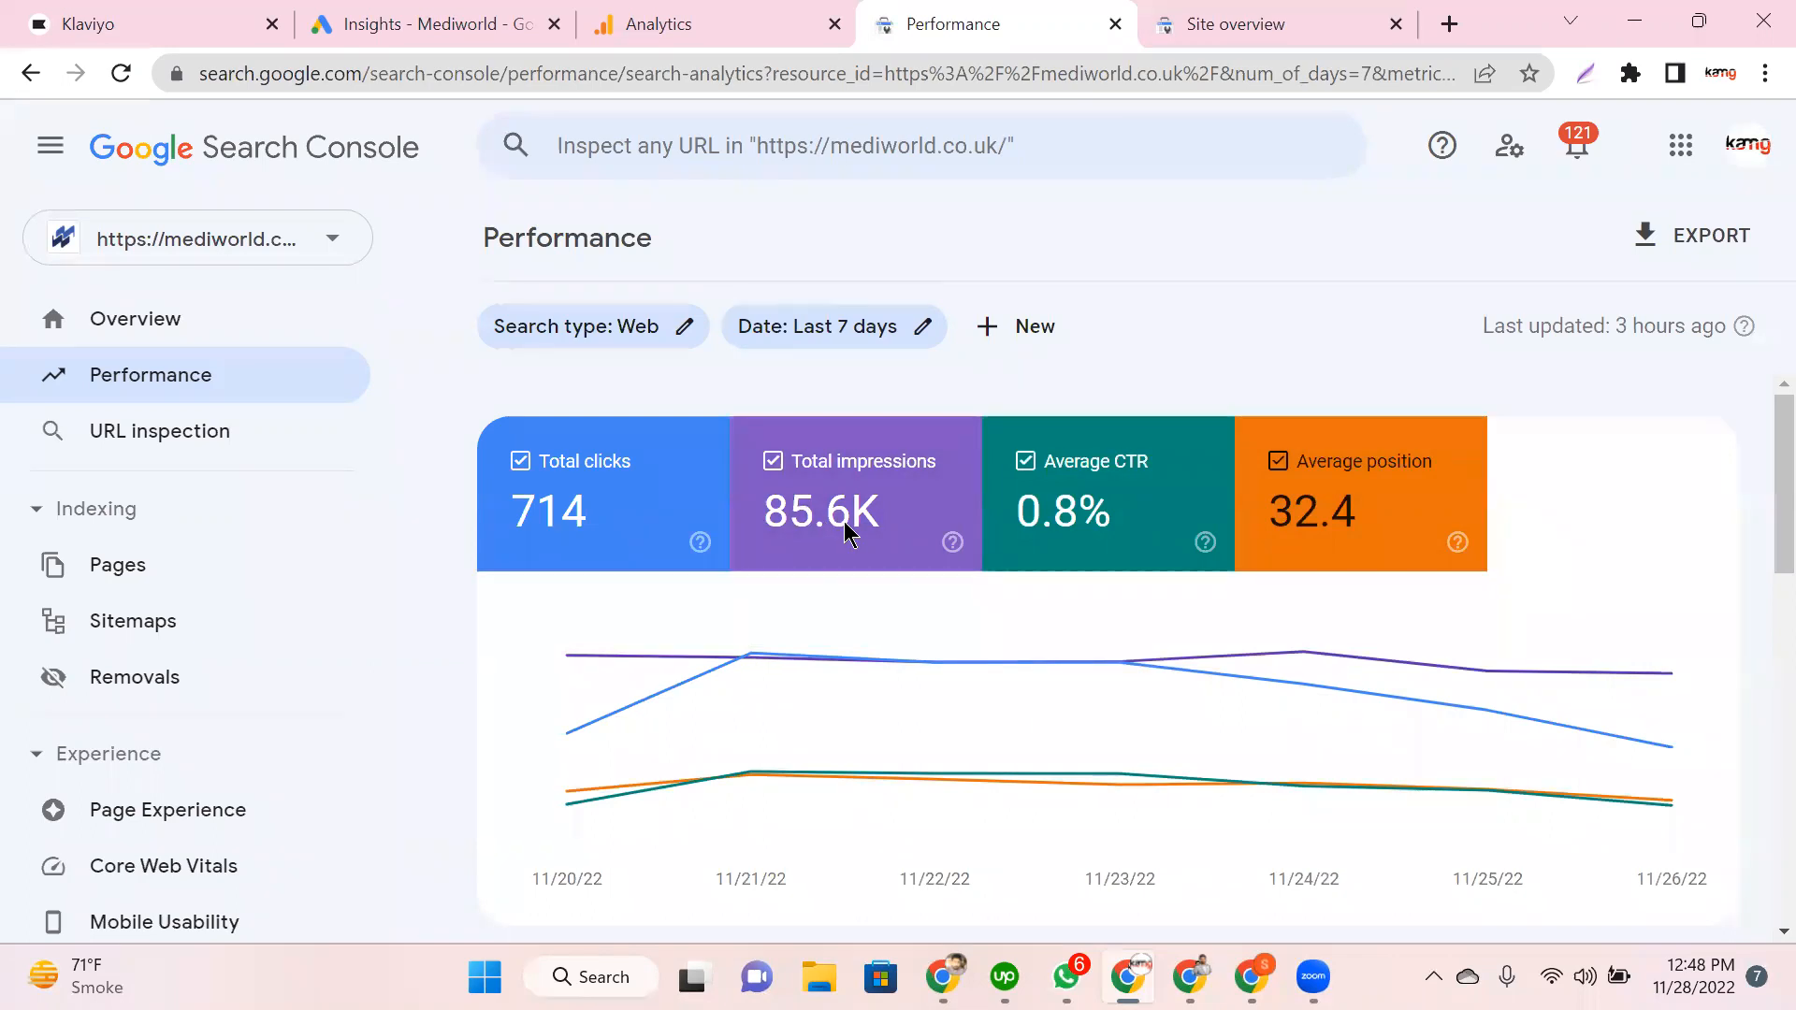
mouse_move(844, 530)
mouse_move(786, 535)
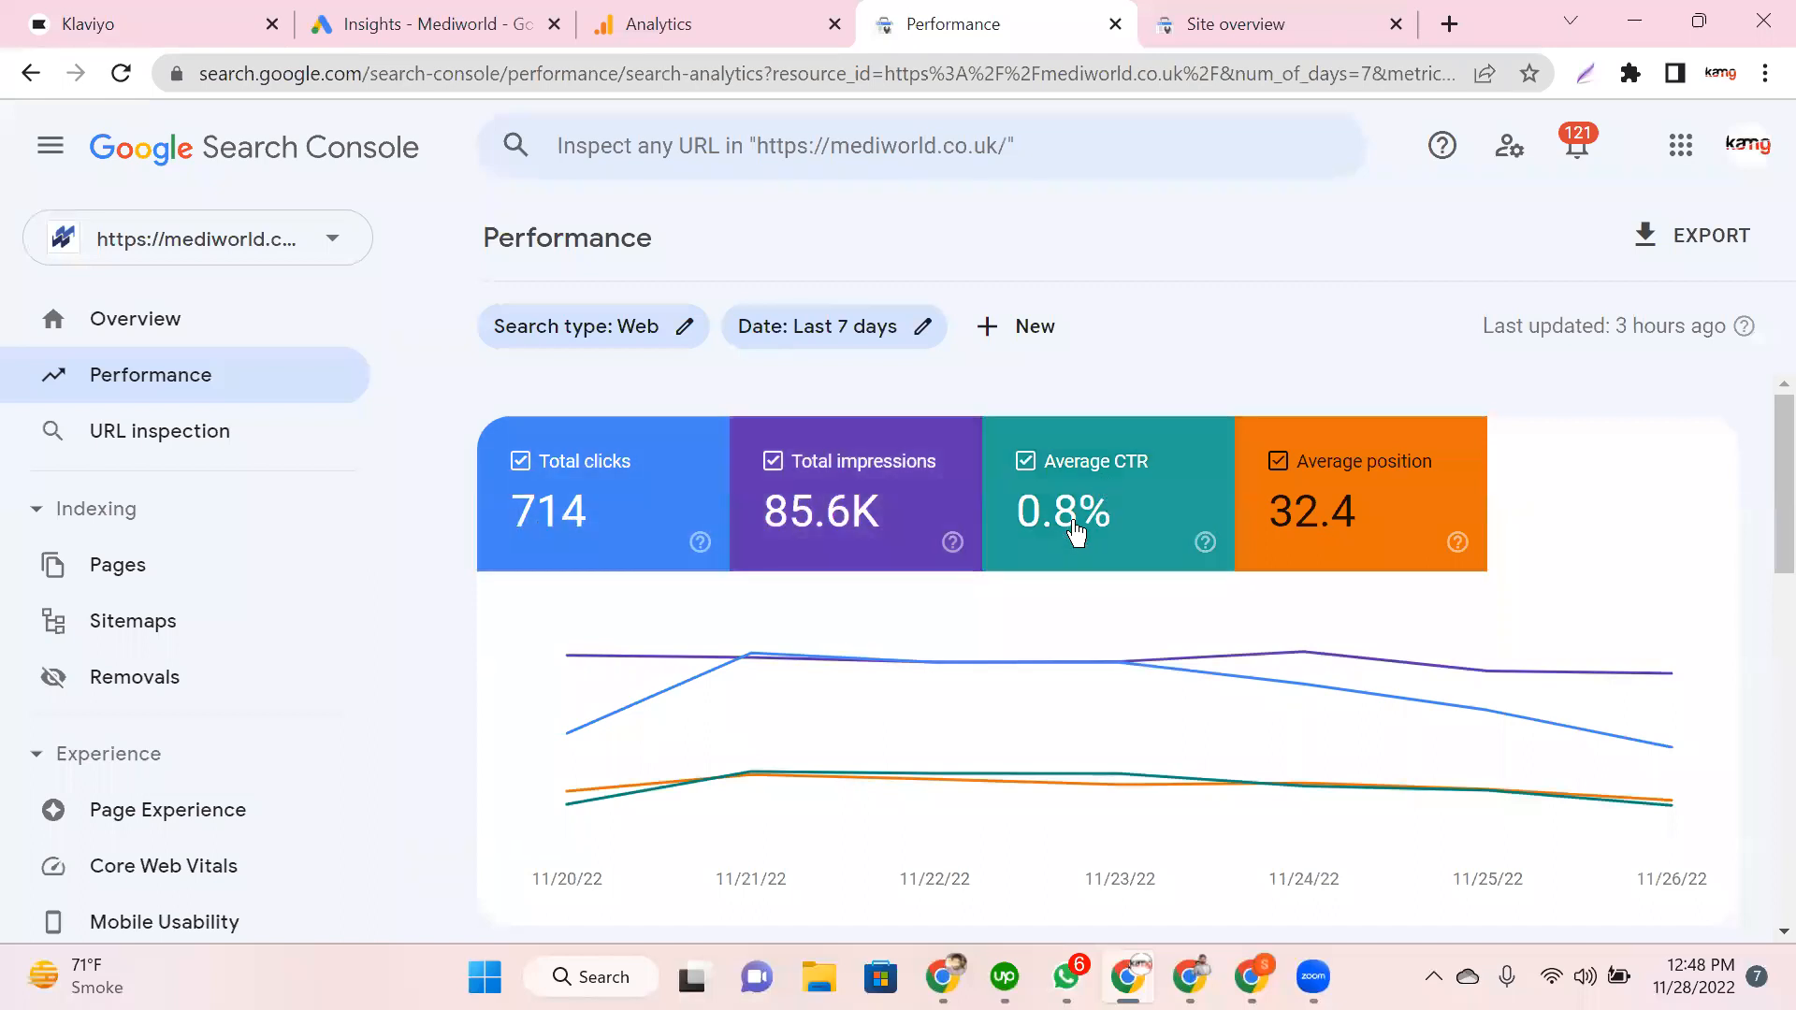
left_click(1019, 522)
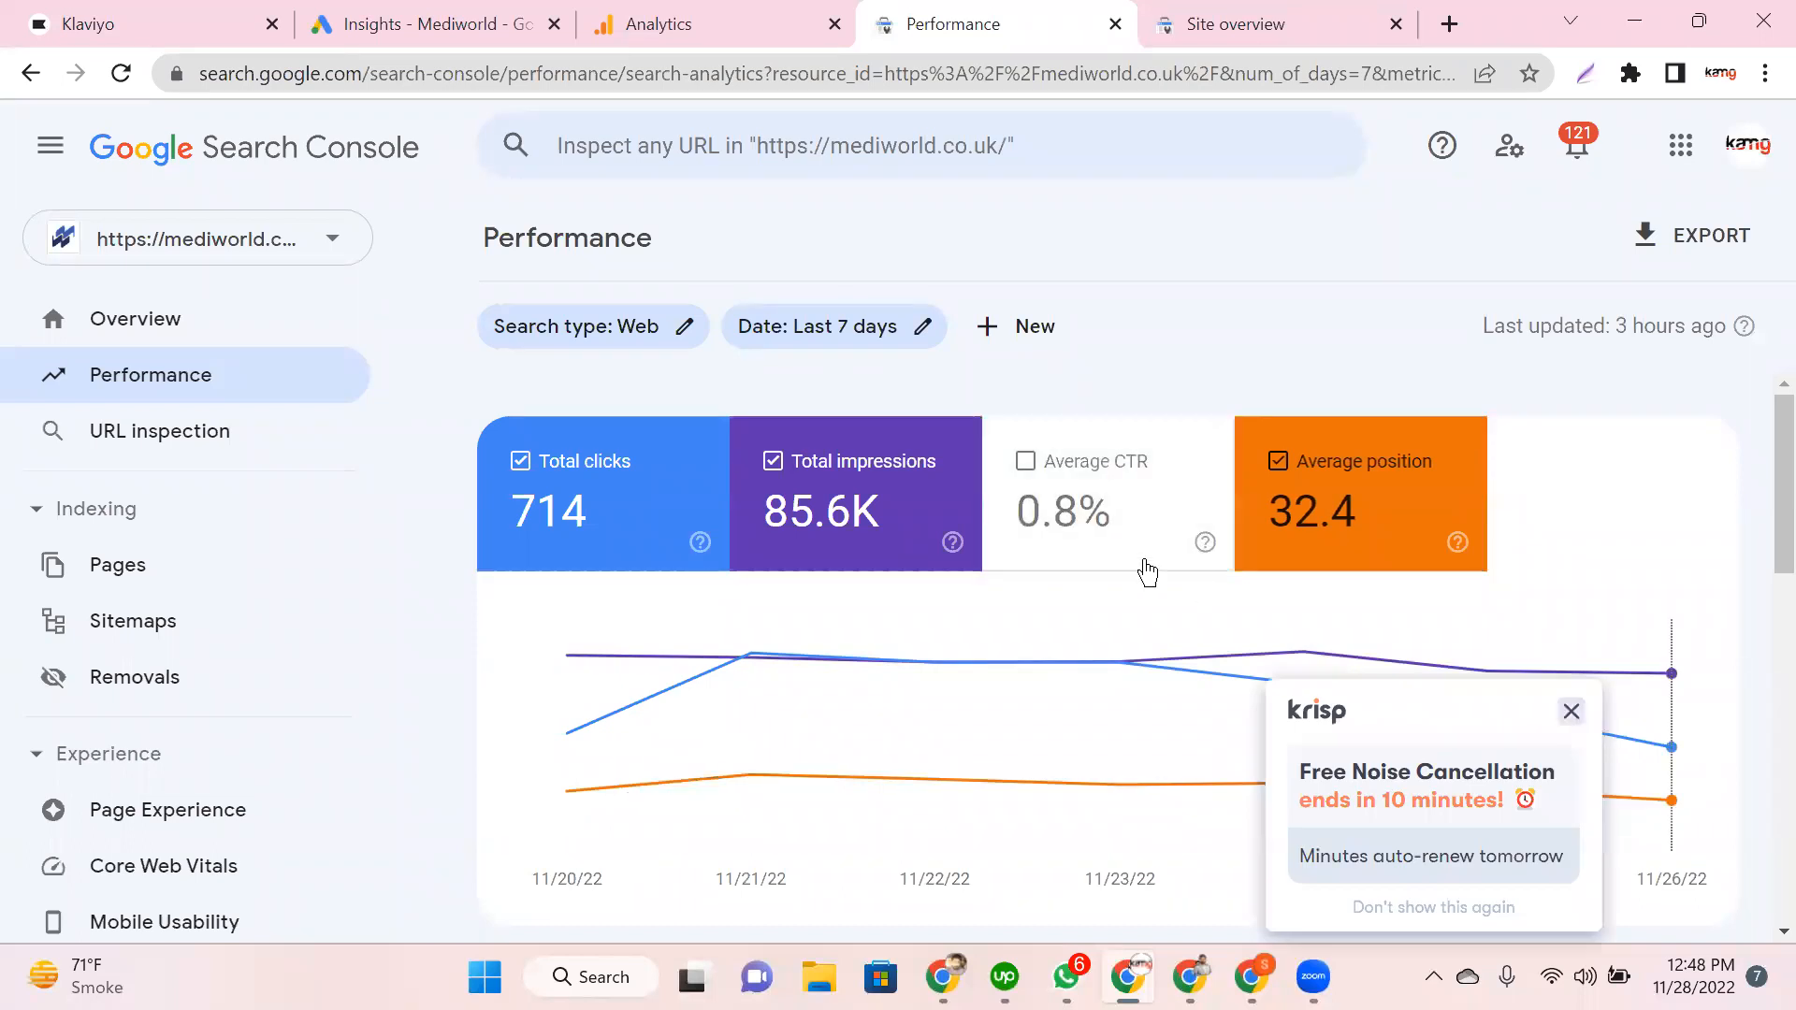
left_click(1147, 566)
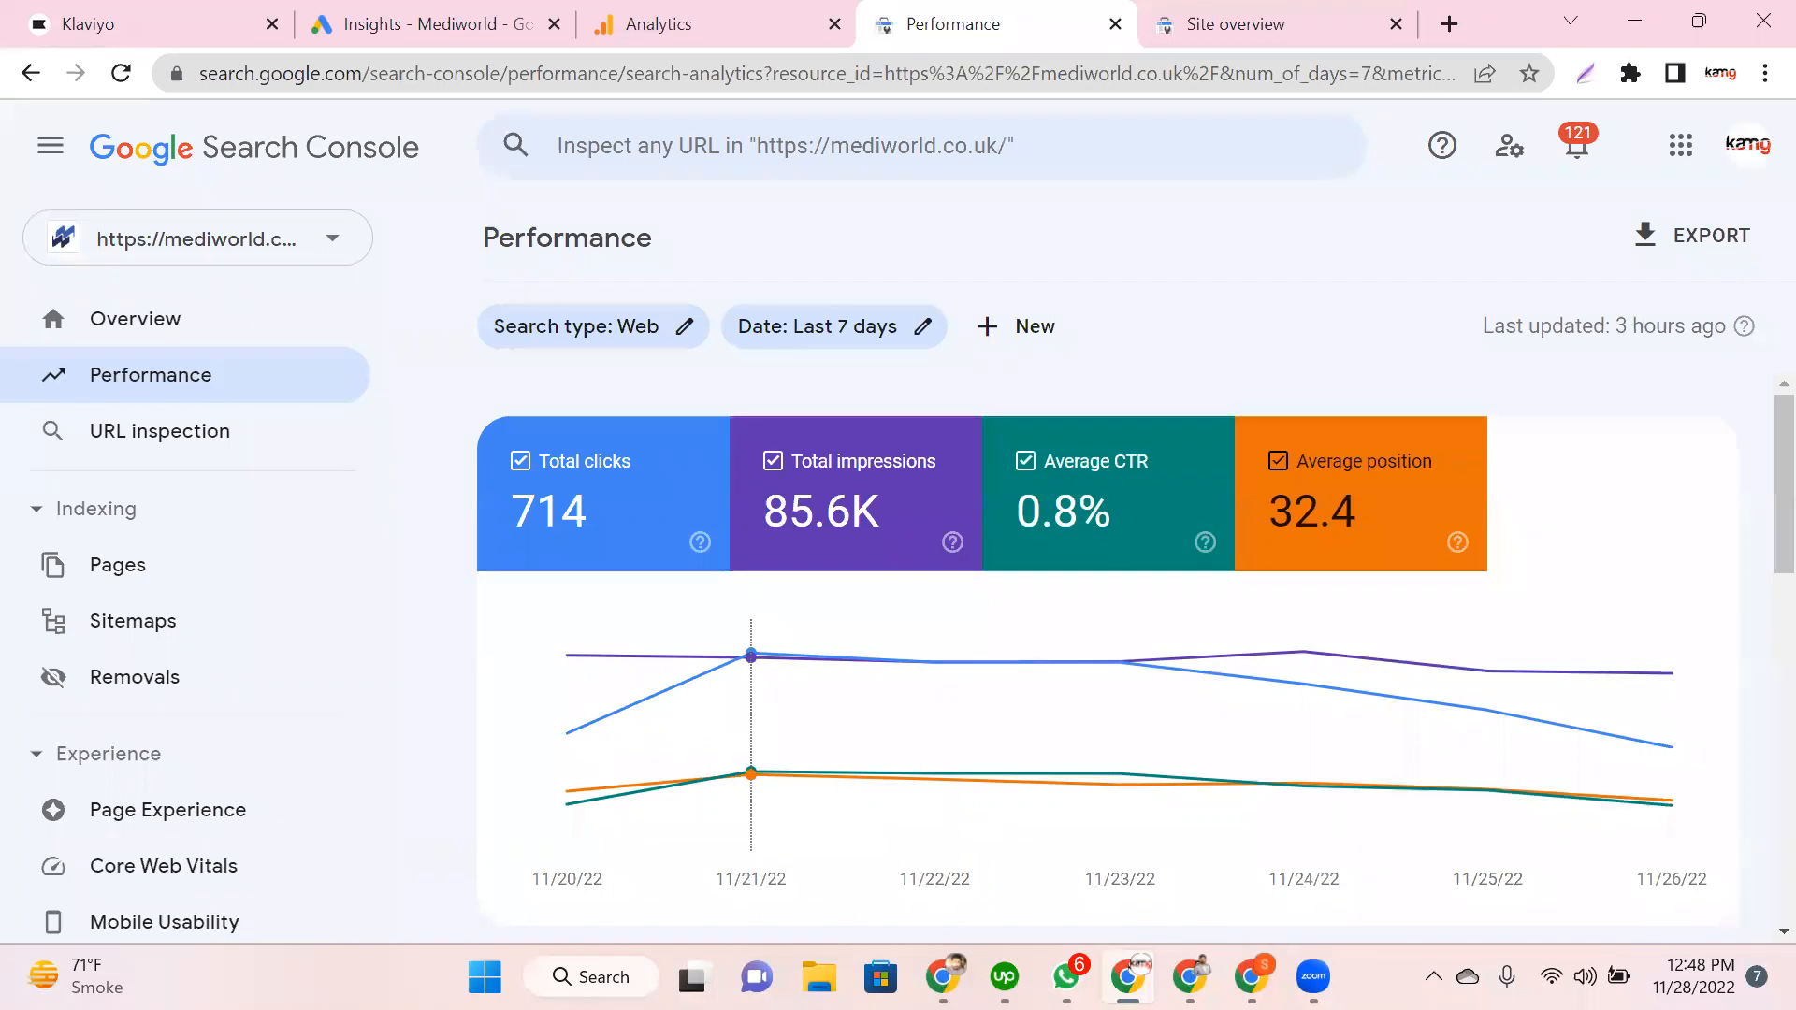
key("super")
Step: Launch Windows Calculator and move it off the clicks and impressions figures
type("calcu")
left_click(948, 558)
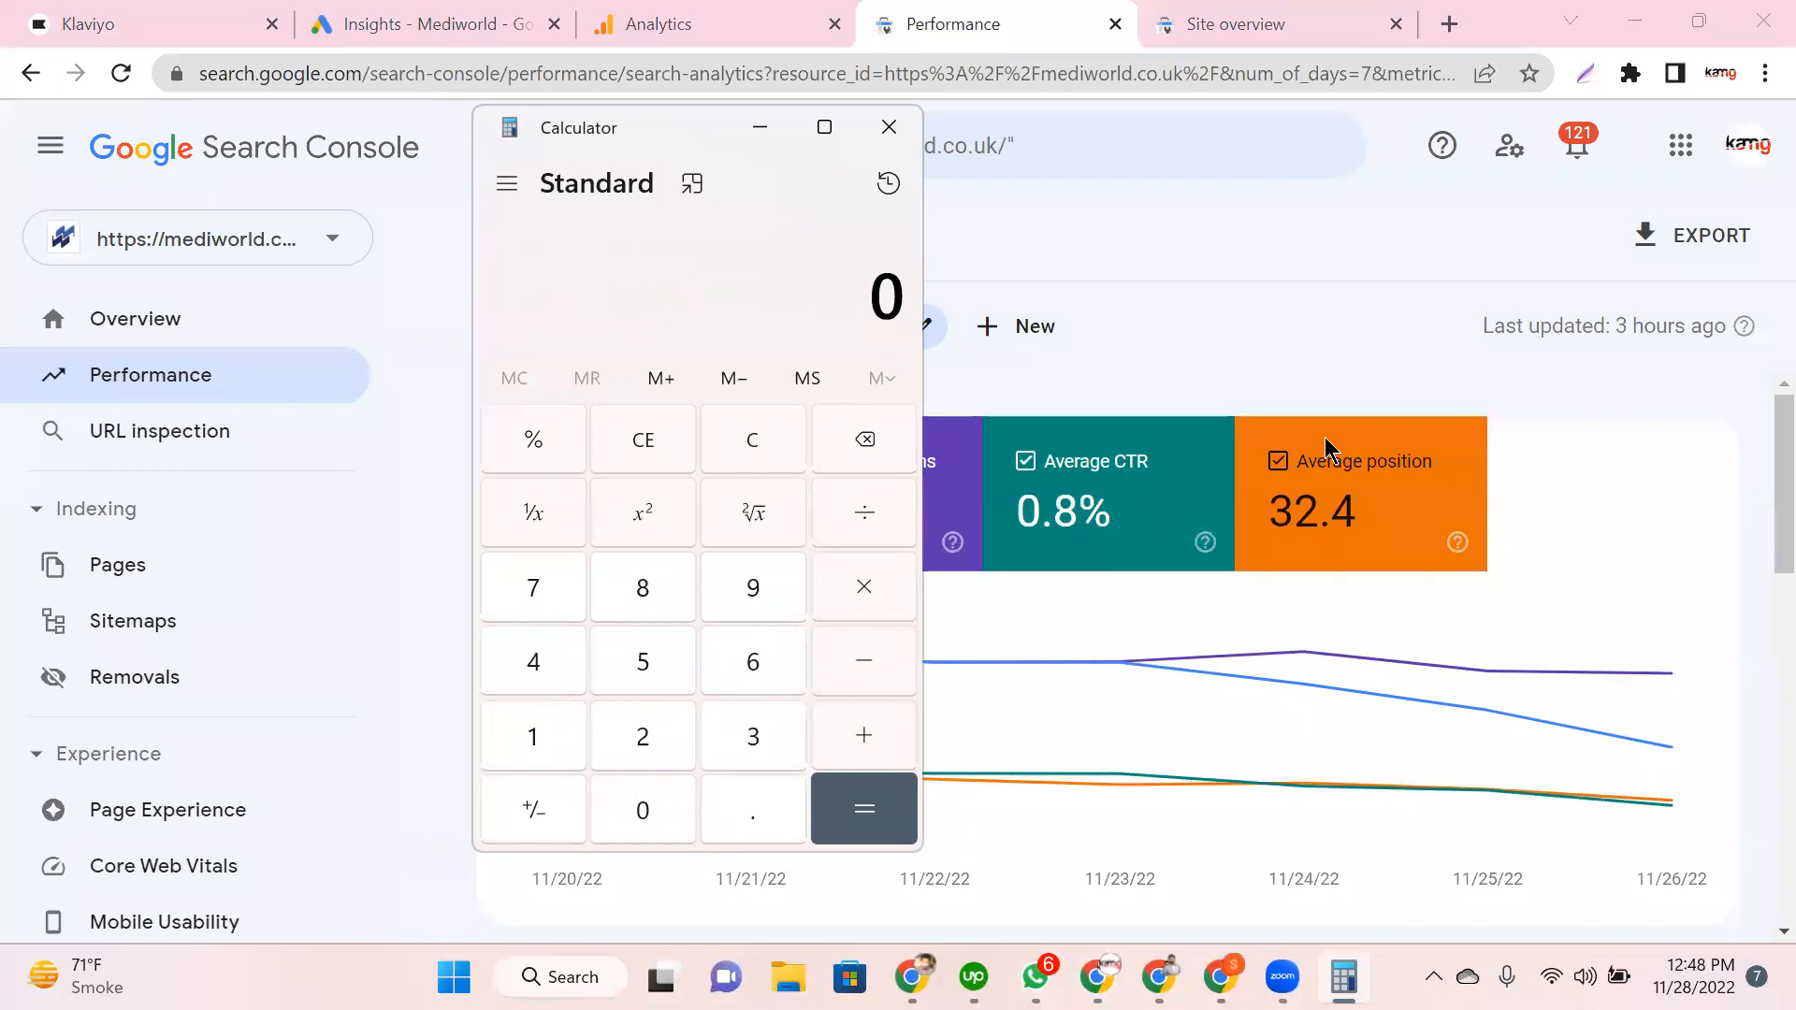
left_click_drag(594, 131, 1258, 131)
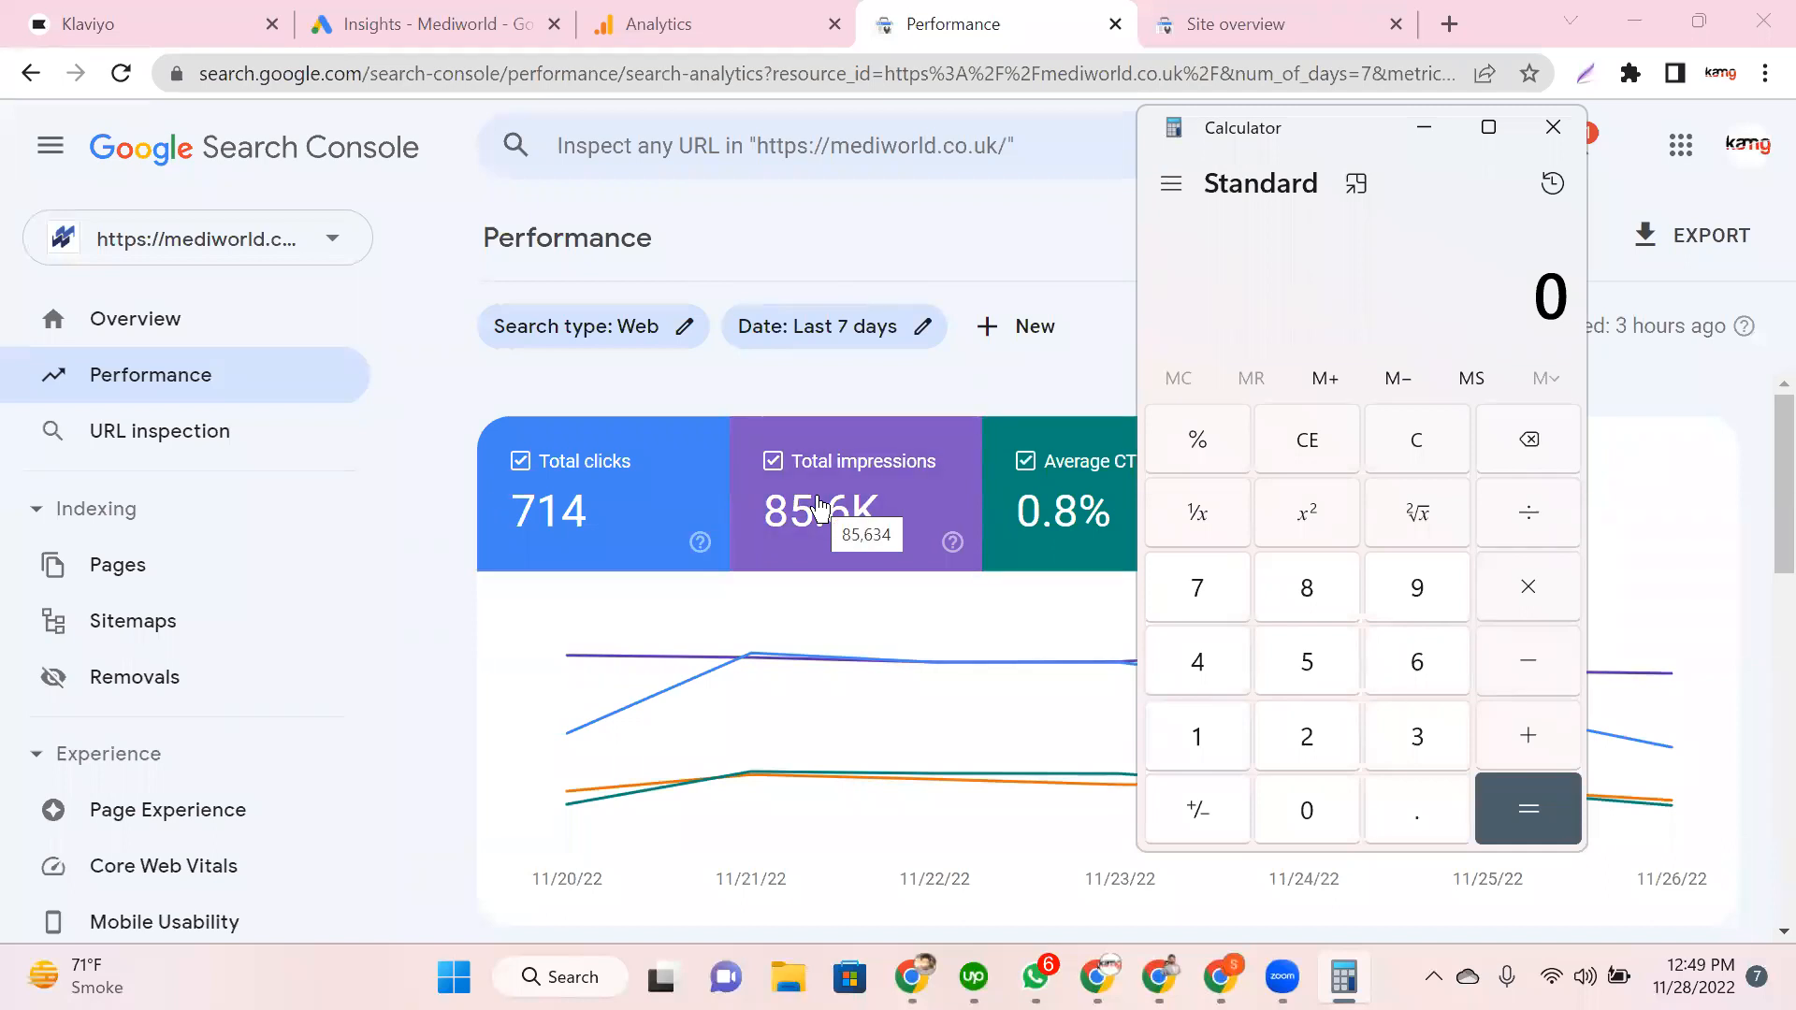
Step: Multiply 85,634 by 714 and divide by 100, then clear the display
left_click(1308, 606)
left_click(1319, 666)
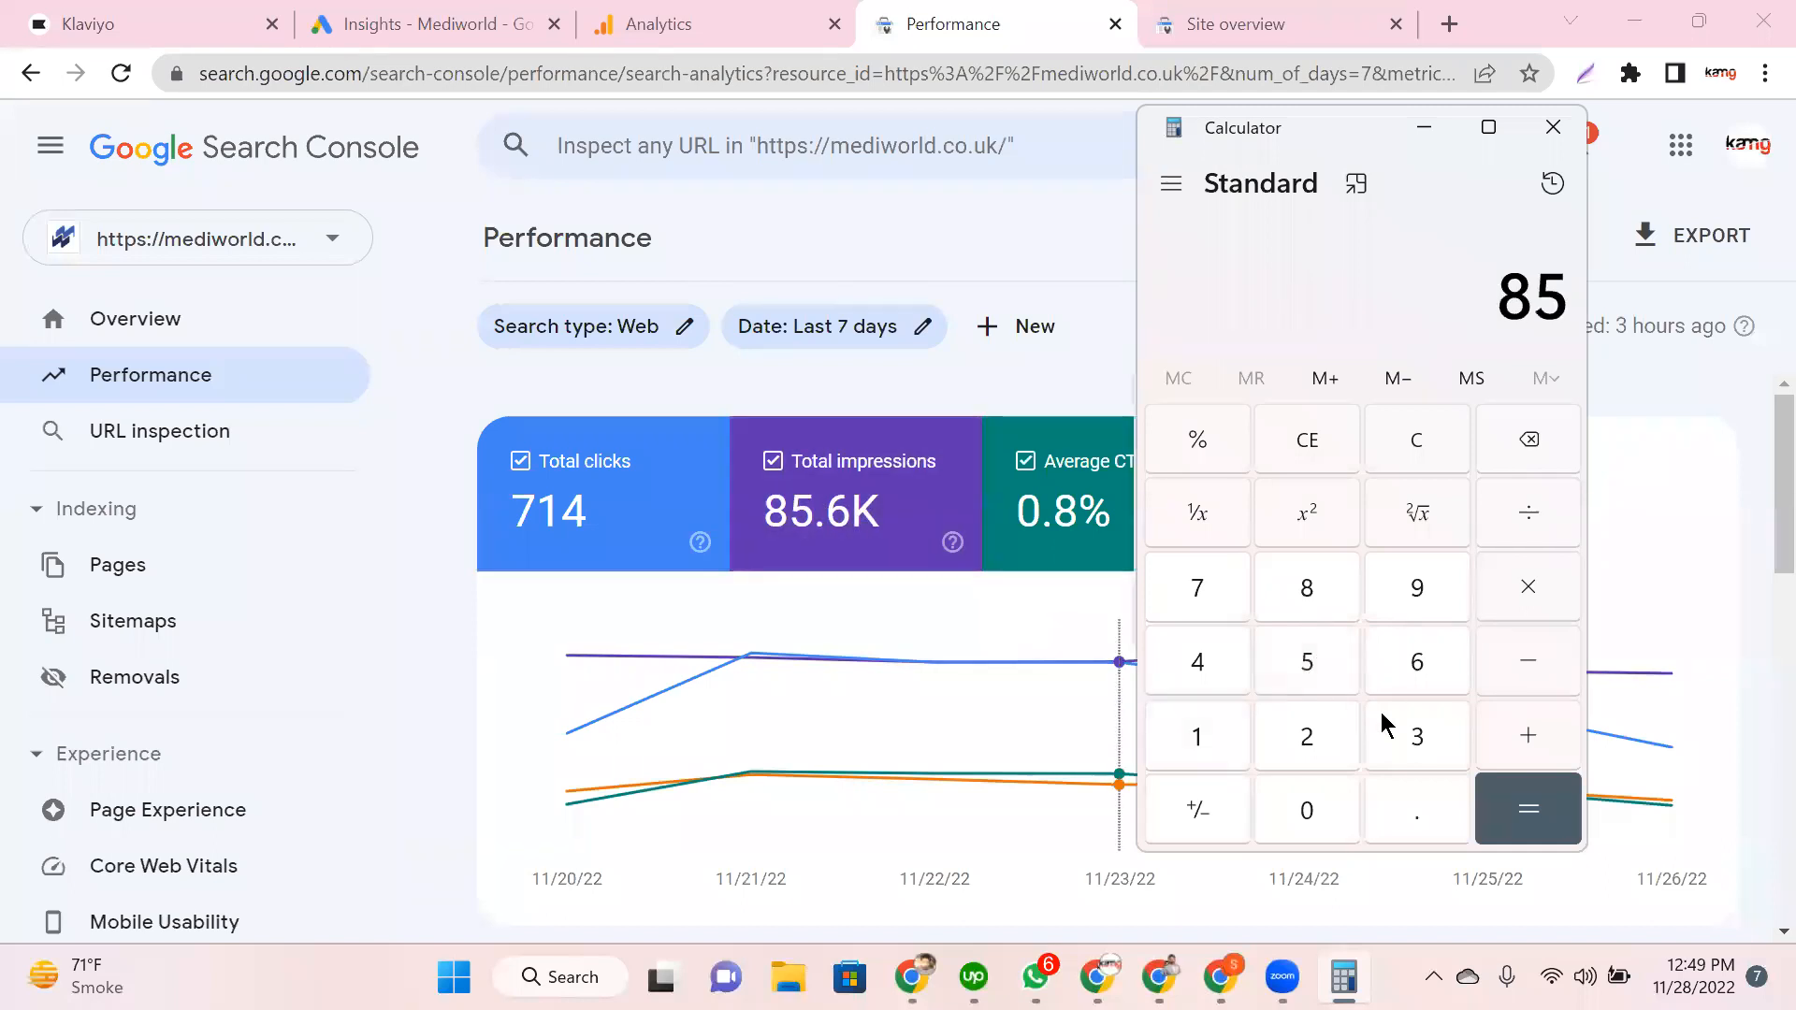
left_click(1414, 664)
left_click(1427, 743)
left_click(1210, 670)
left_click(1532, 591)
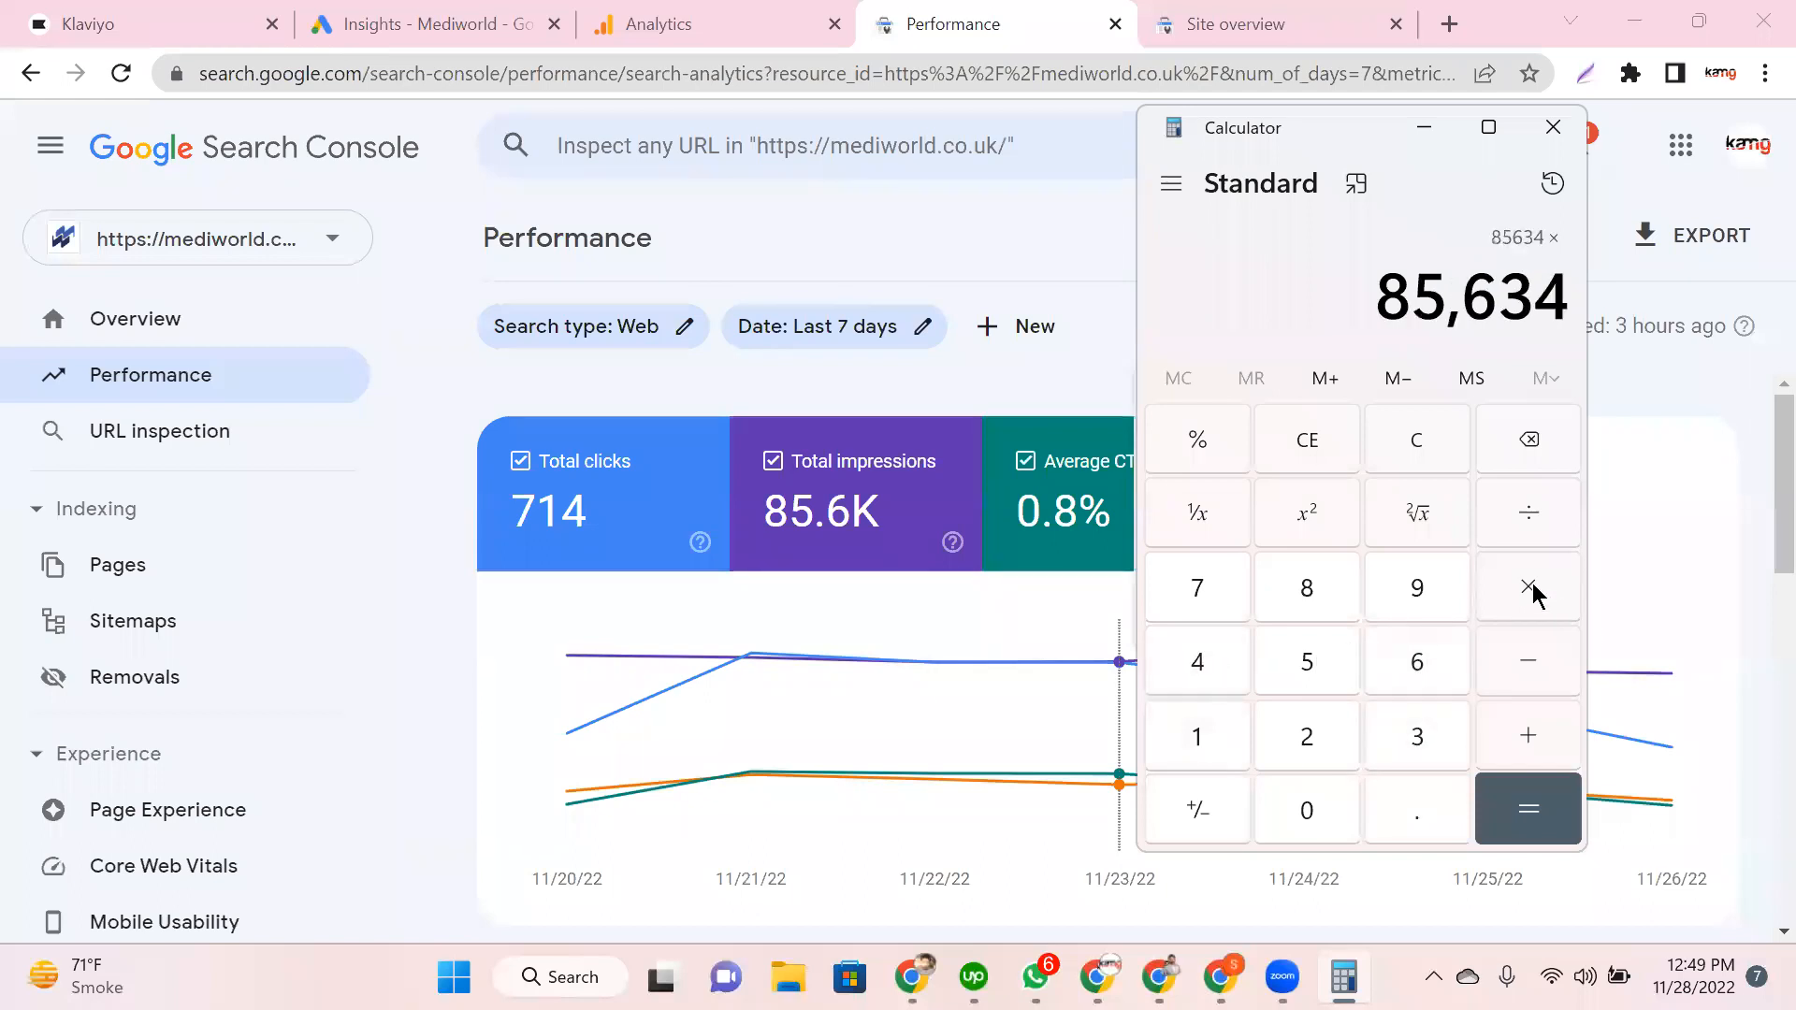
left_click(1196, 599)
left_click(1201, 743)
left_click(1200, 670)
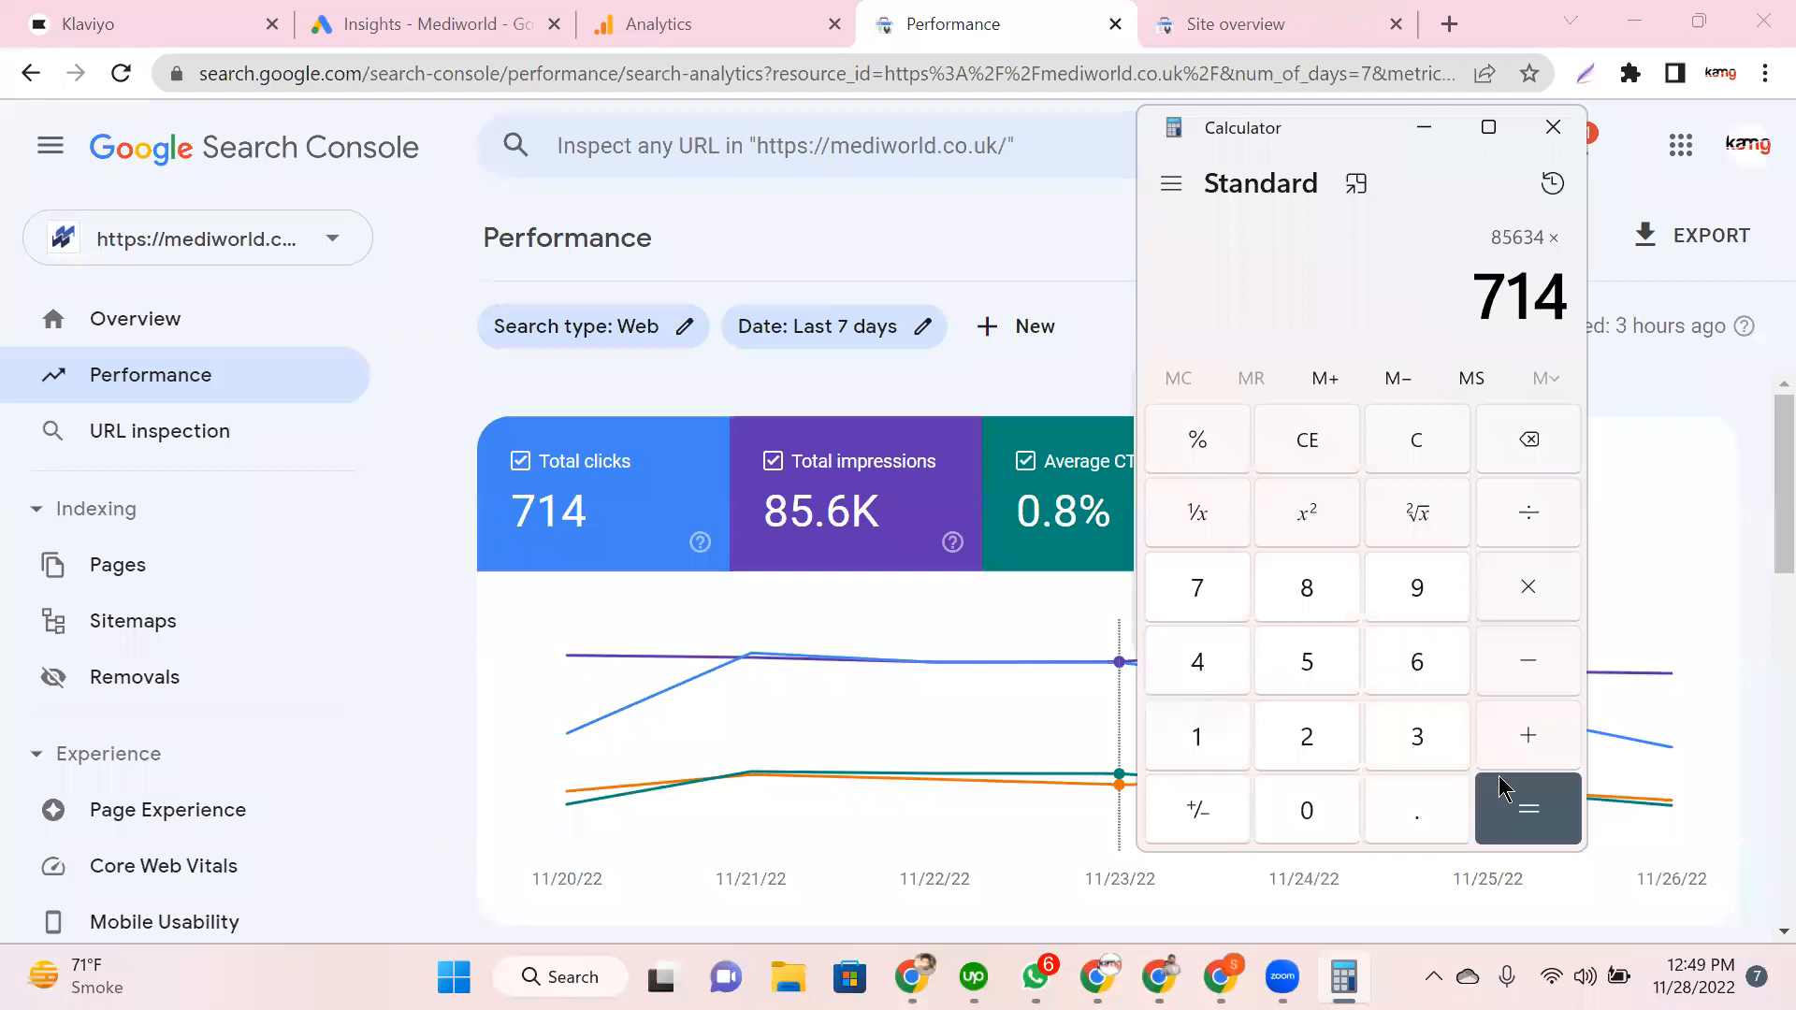
left_click(1527, 800)
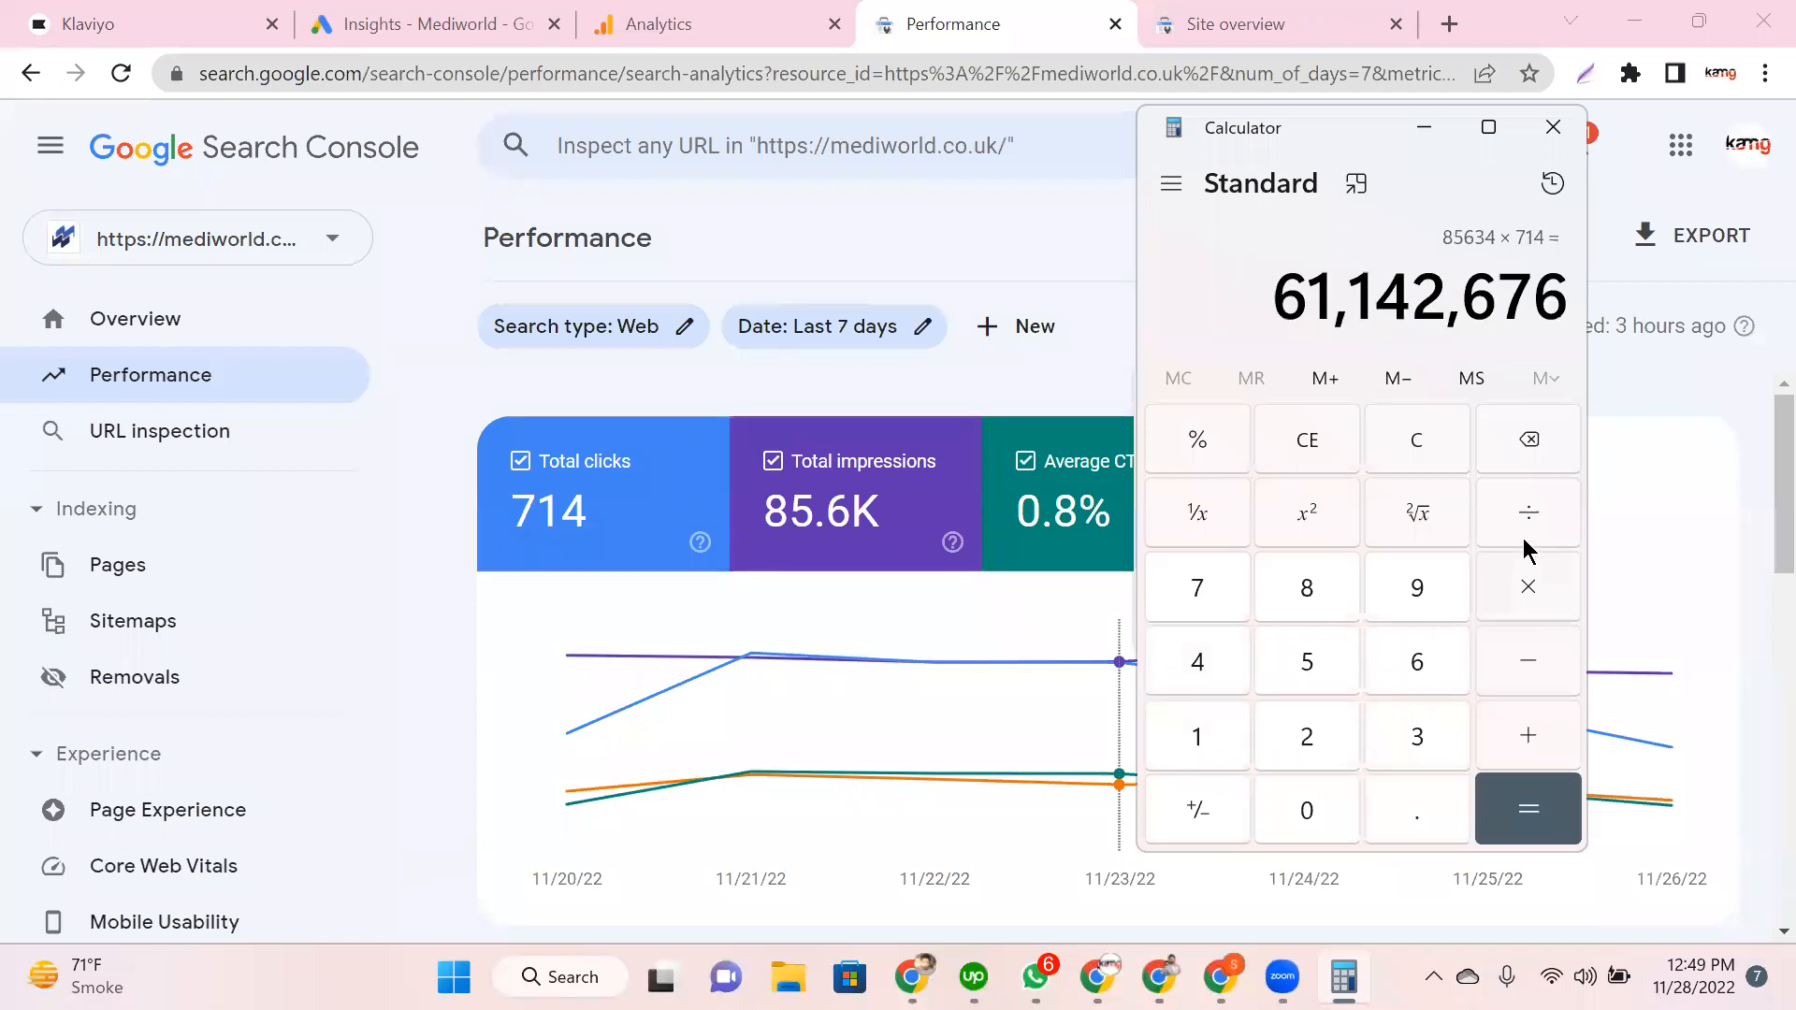
left_click(1520, 513)
type("100")
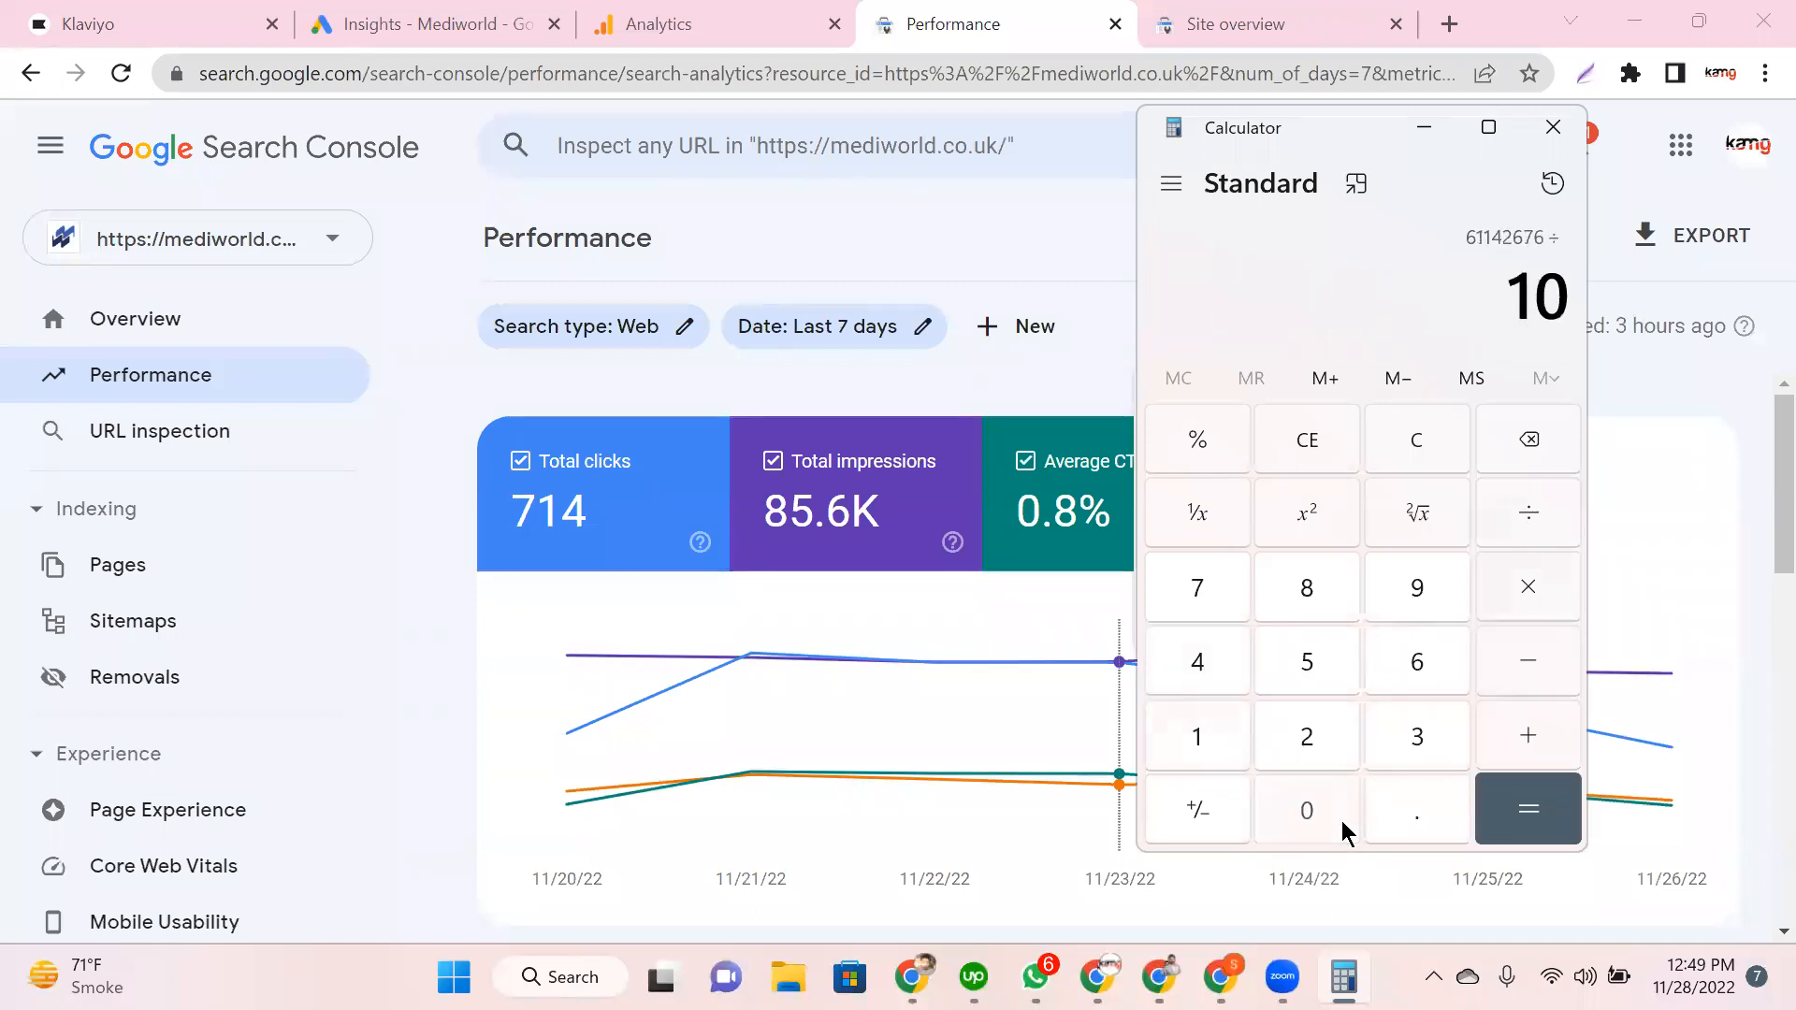
key("Return")
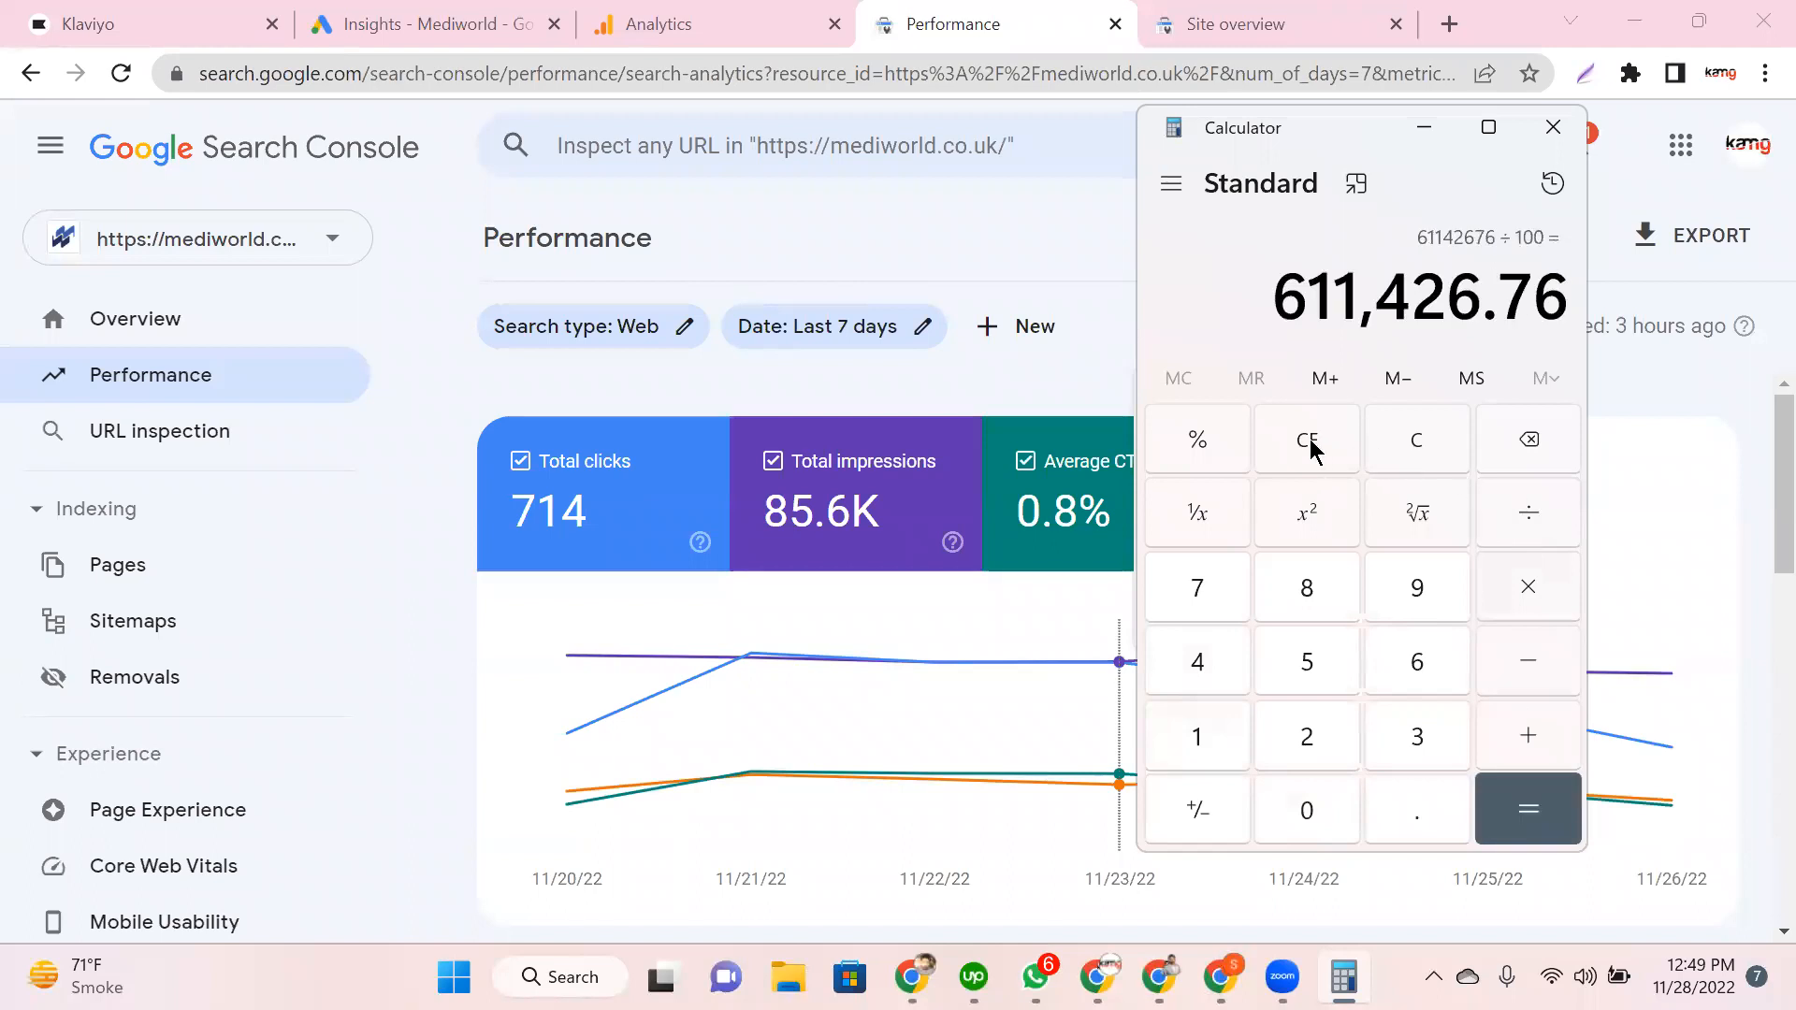
left_click(1307, 439)
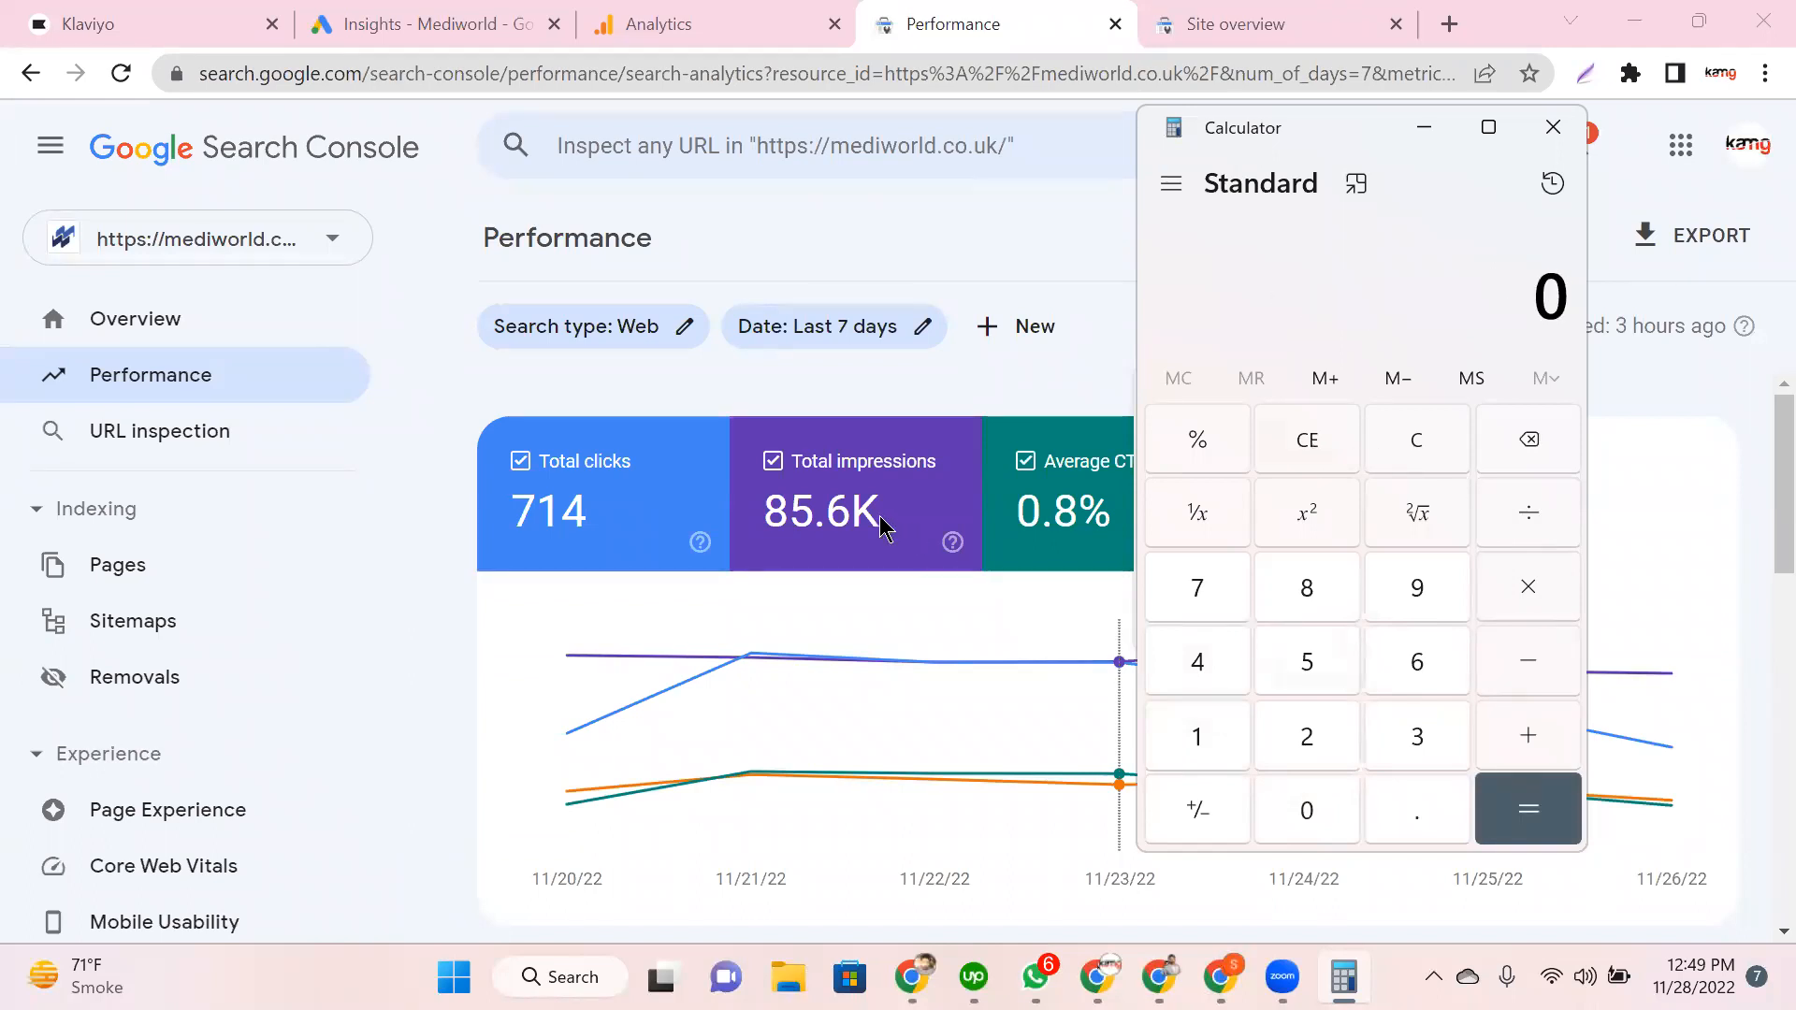
Step: Compute 85,634 × 100 ÷ 714, then clear the calculator with Esc
mouse_move(881, 529)
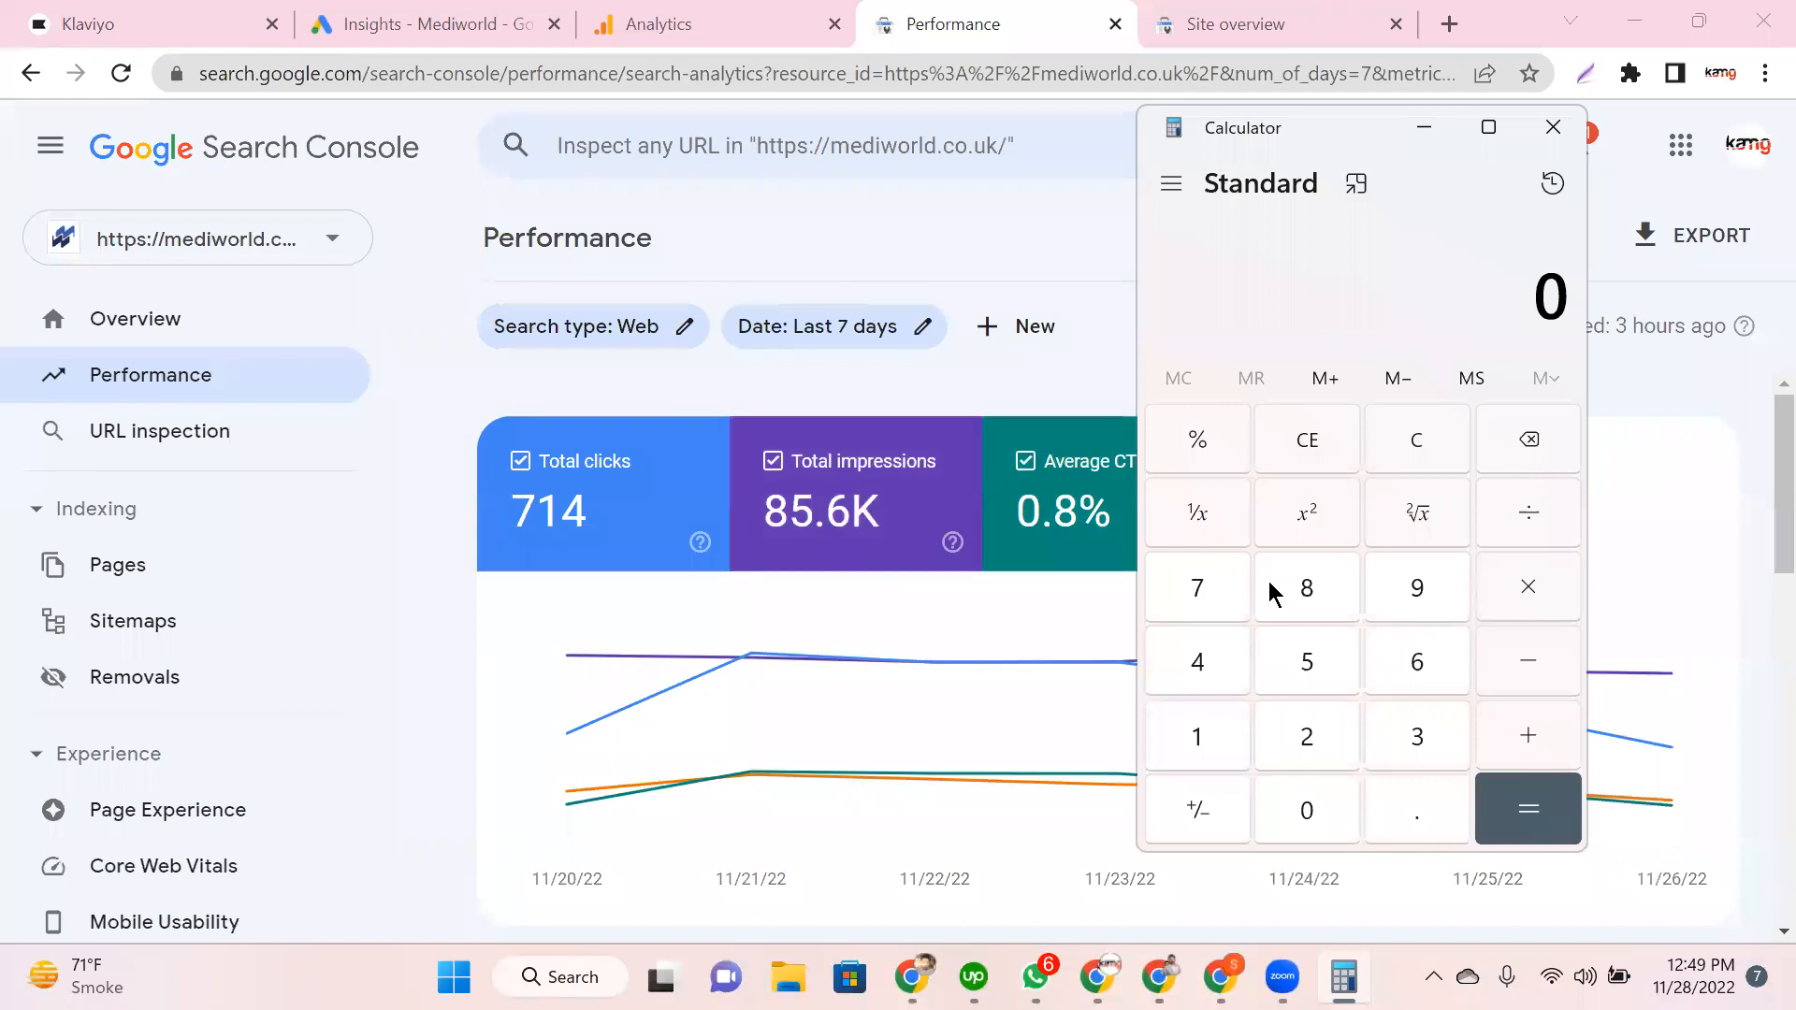
left_click(1312, 599)
left_click(1310, 631)
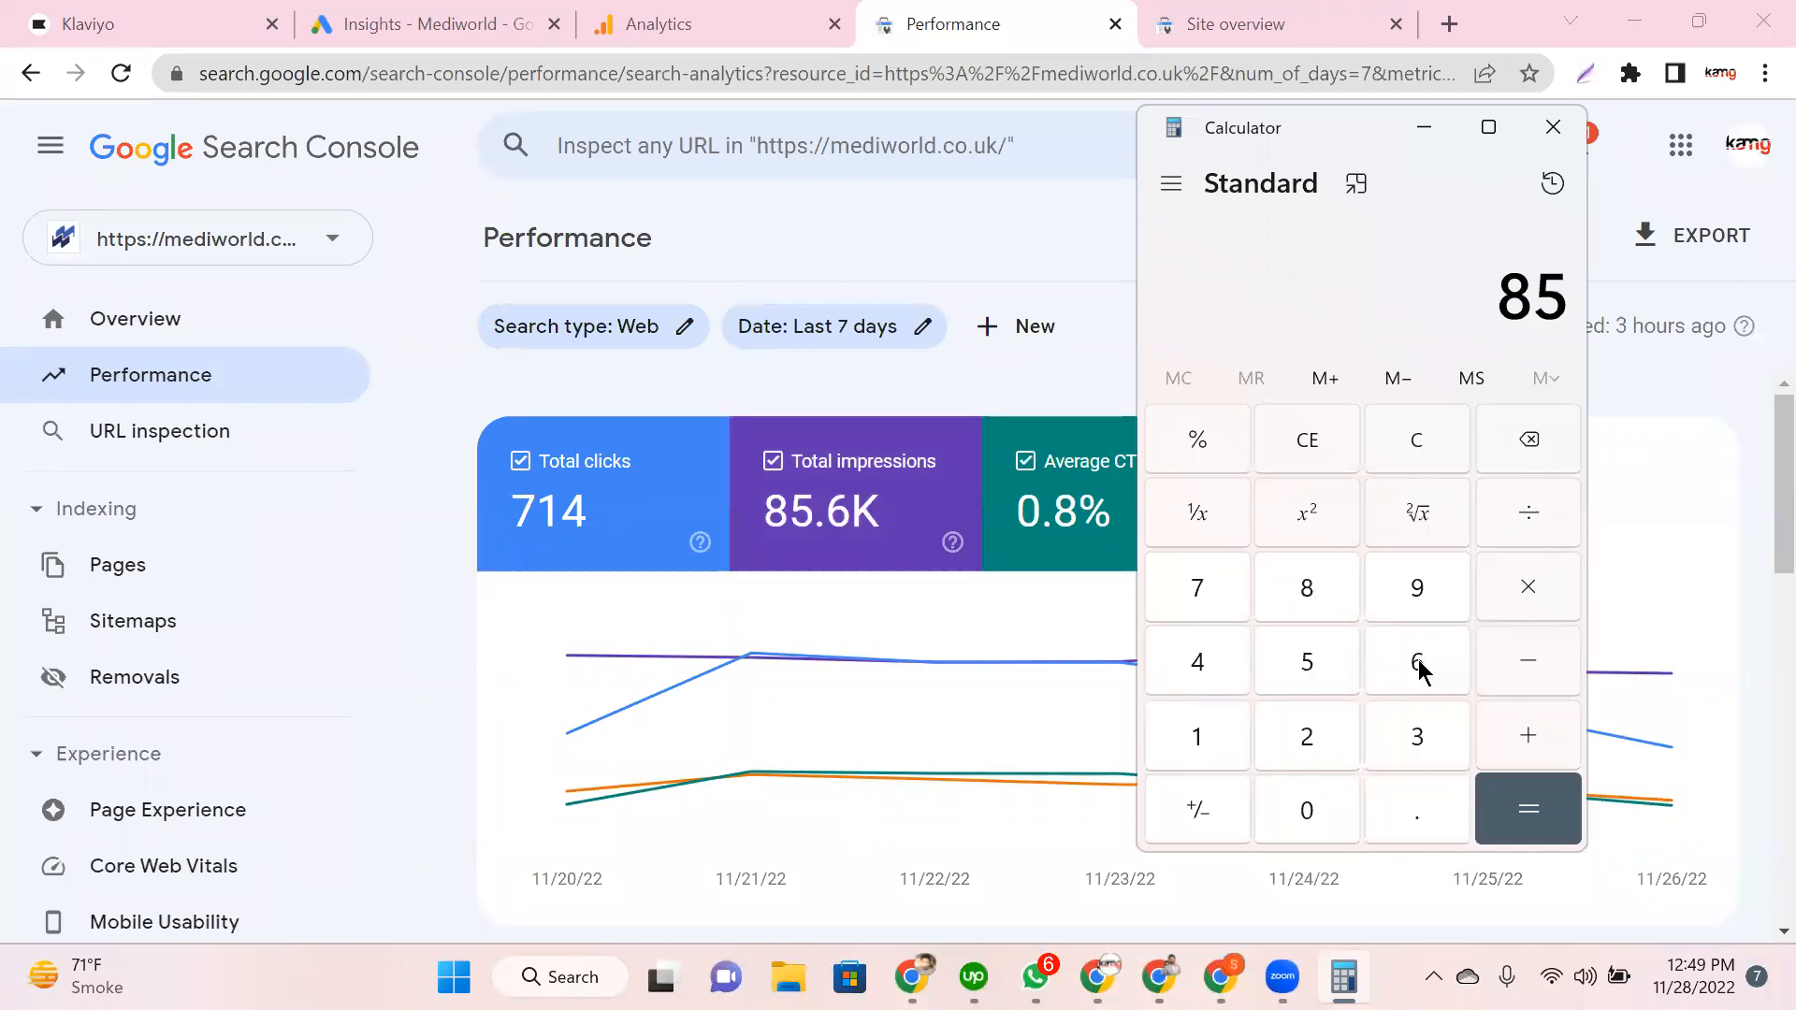
type("634")
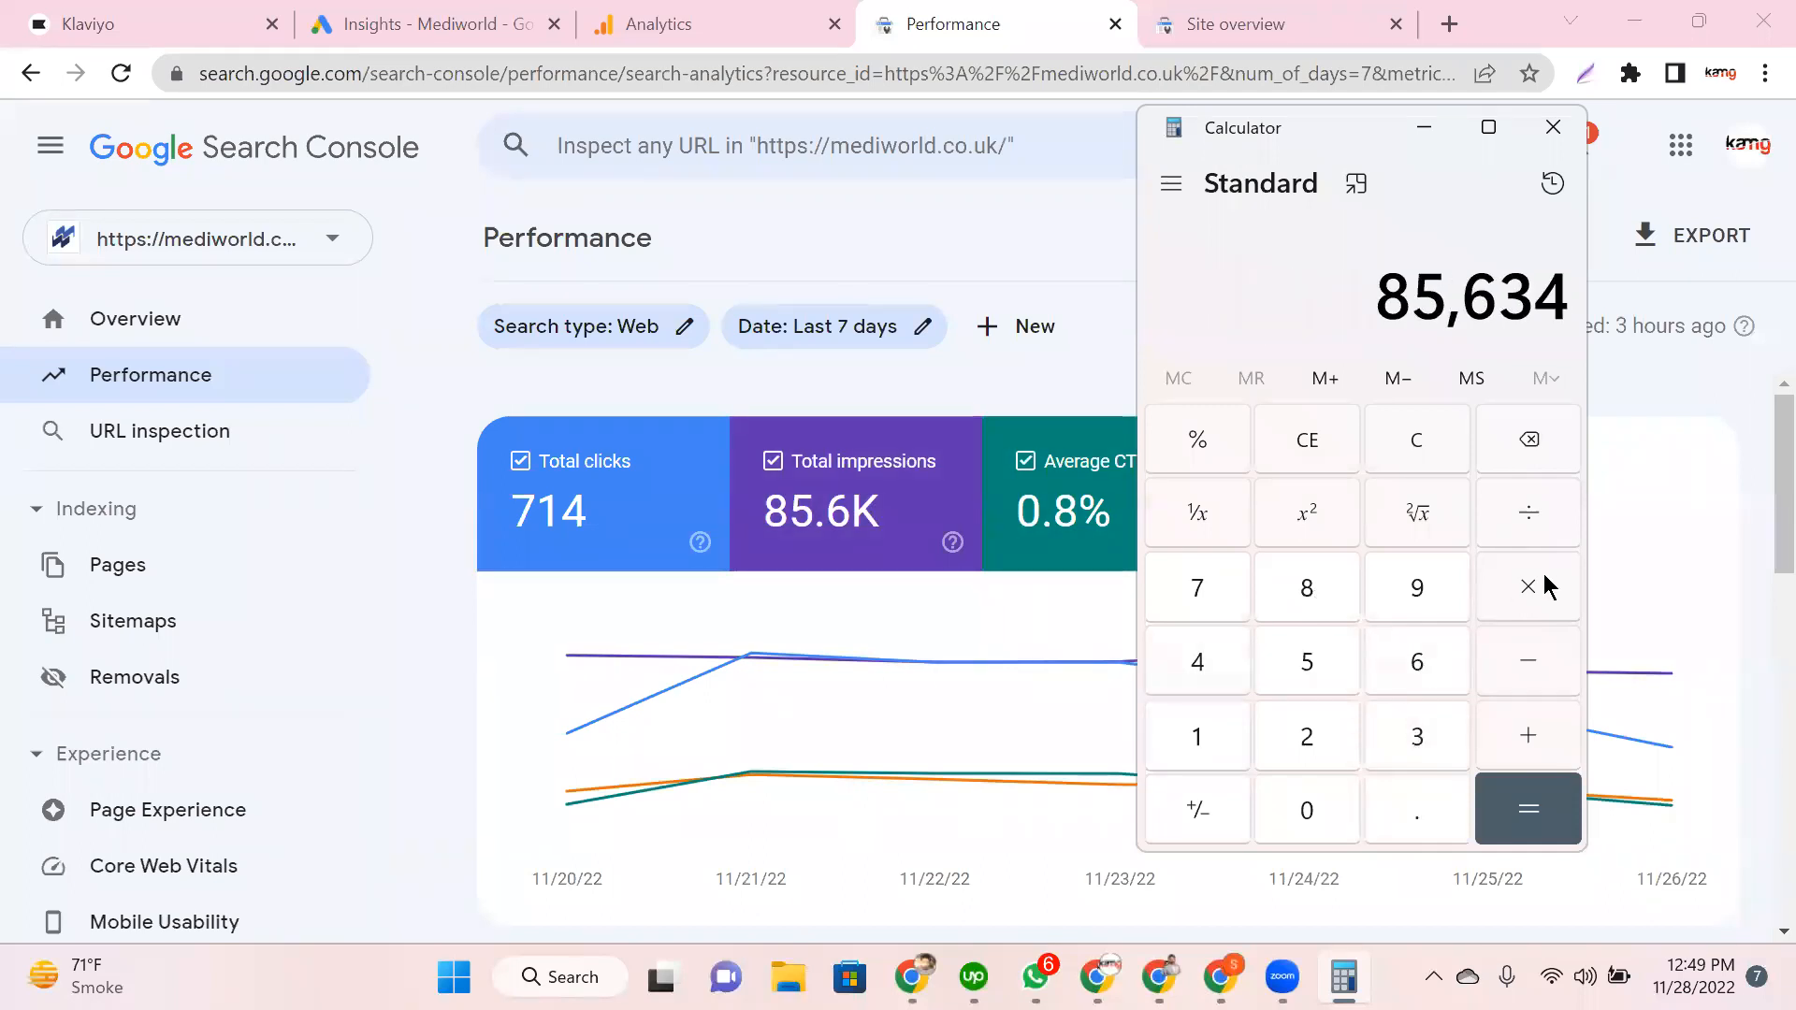
left_click(1498, 621)
left_click(1238, 755)
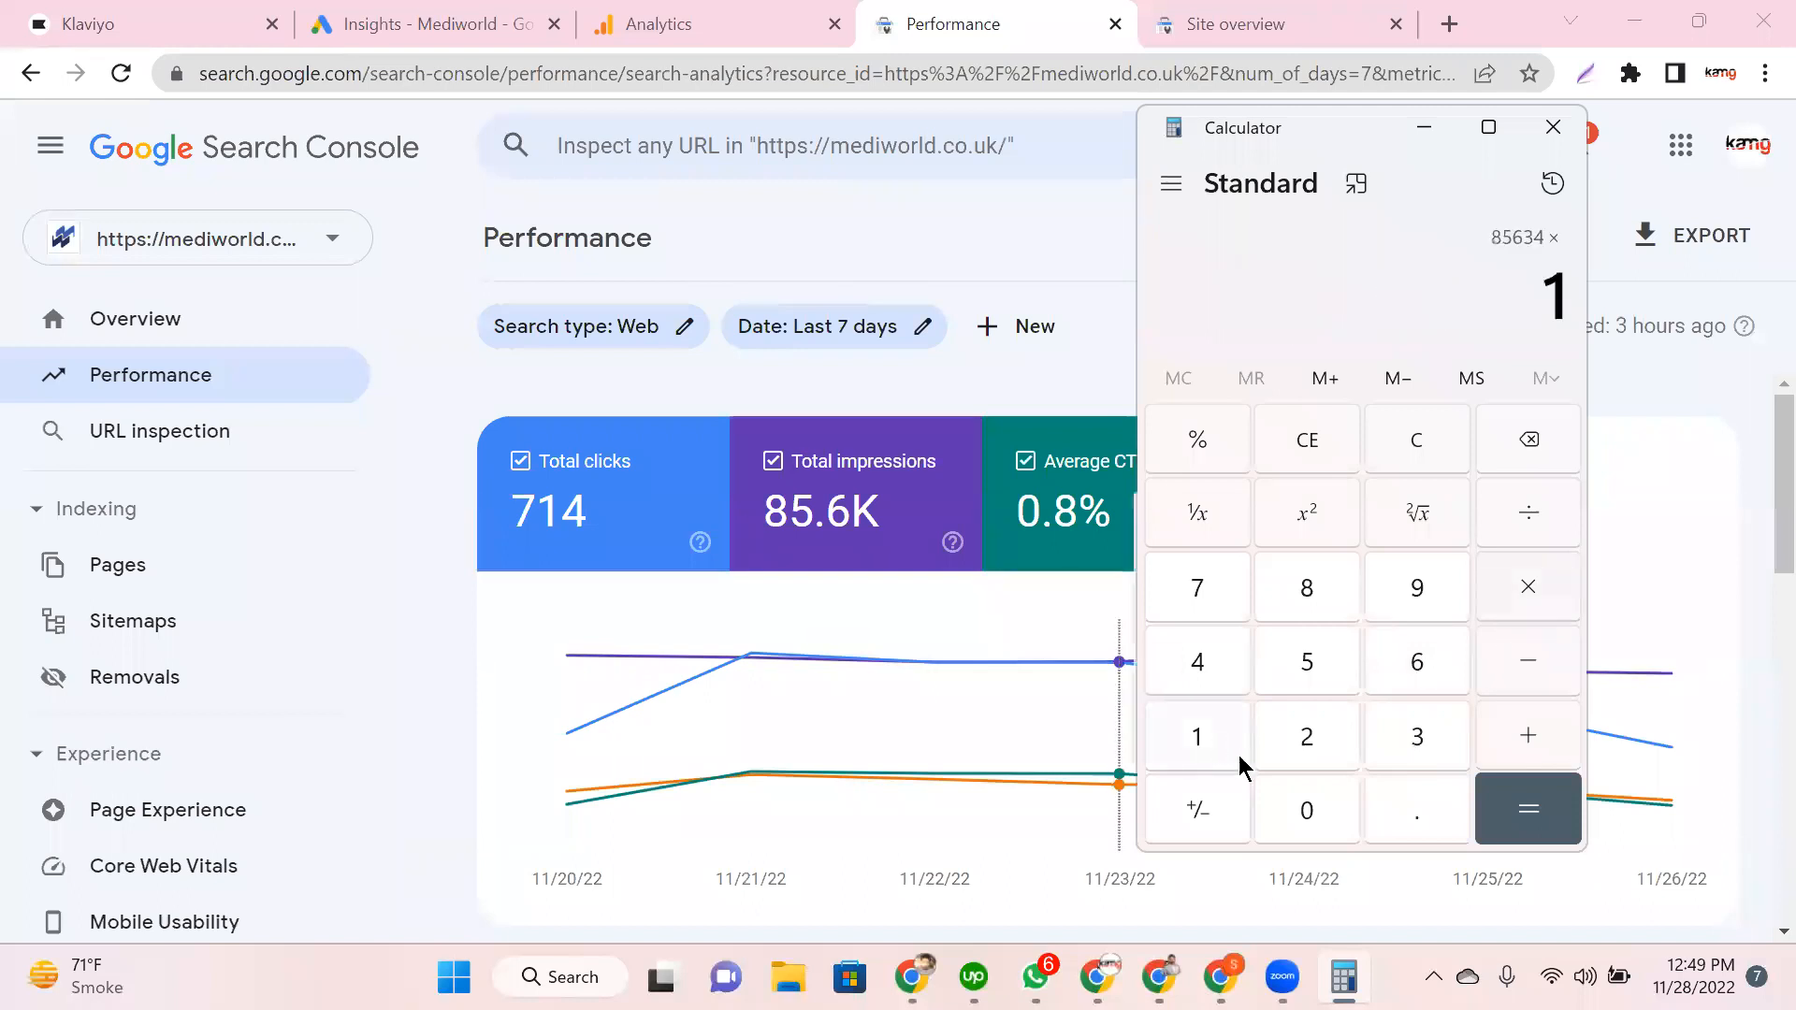
double_click(1270, 777)
key("slash")
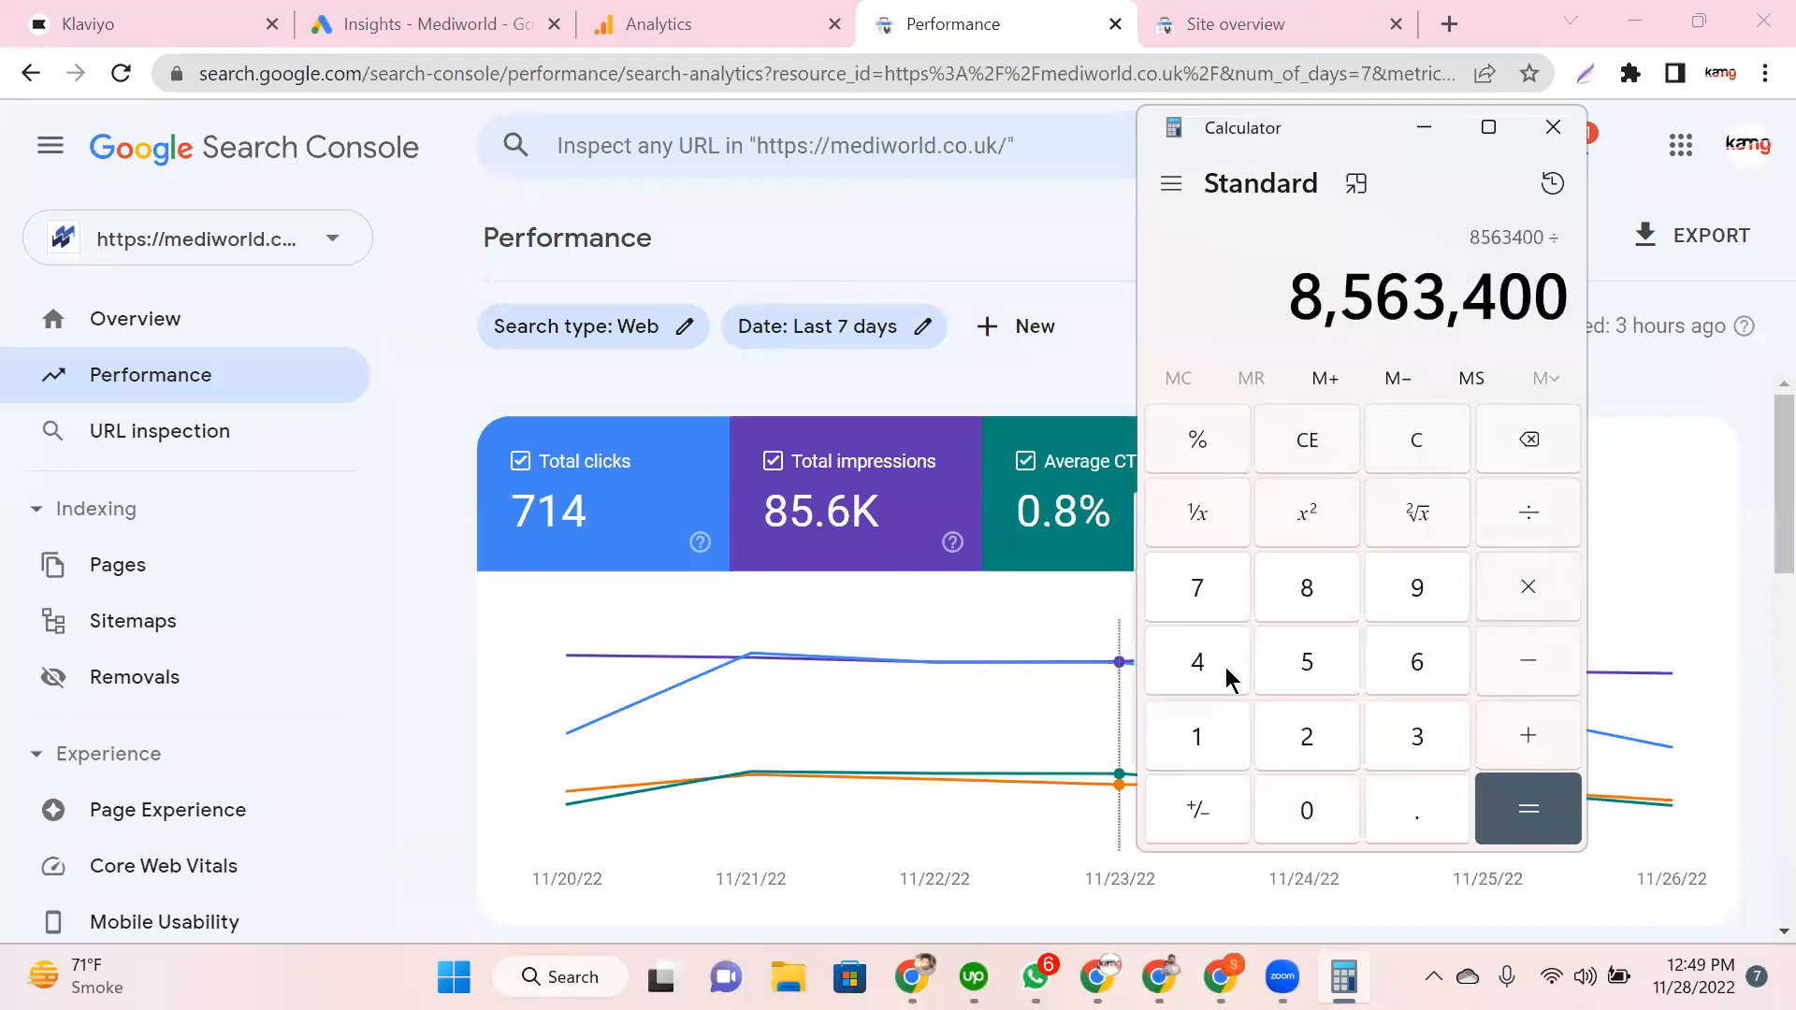
type("714")
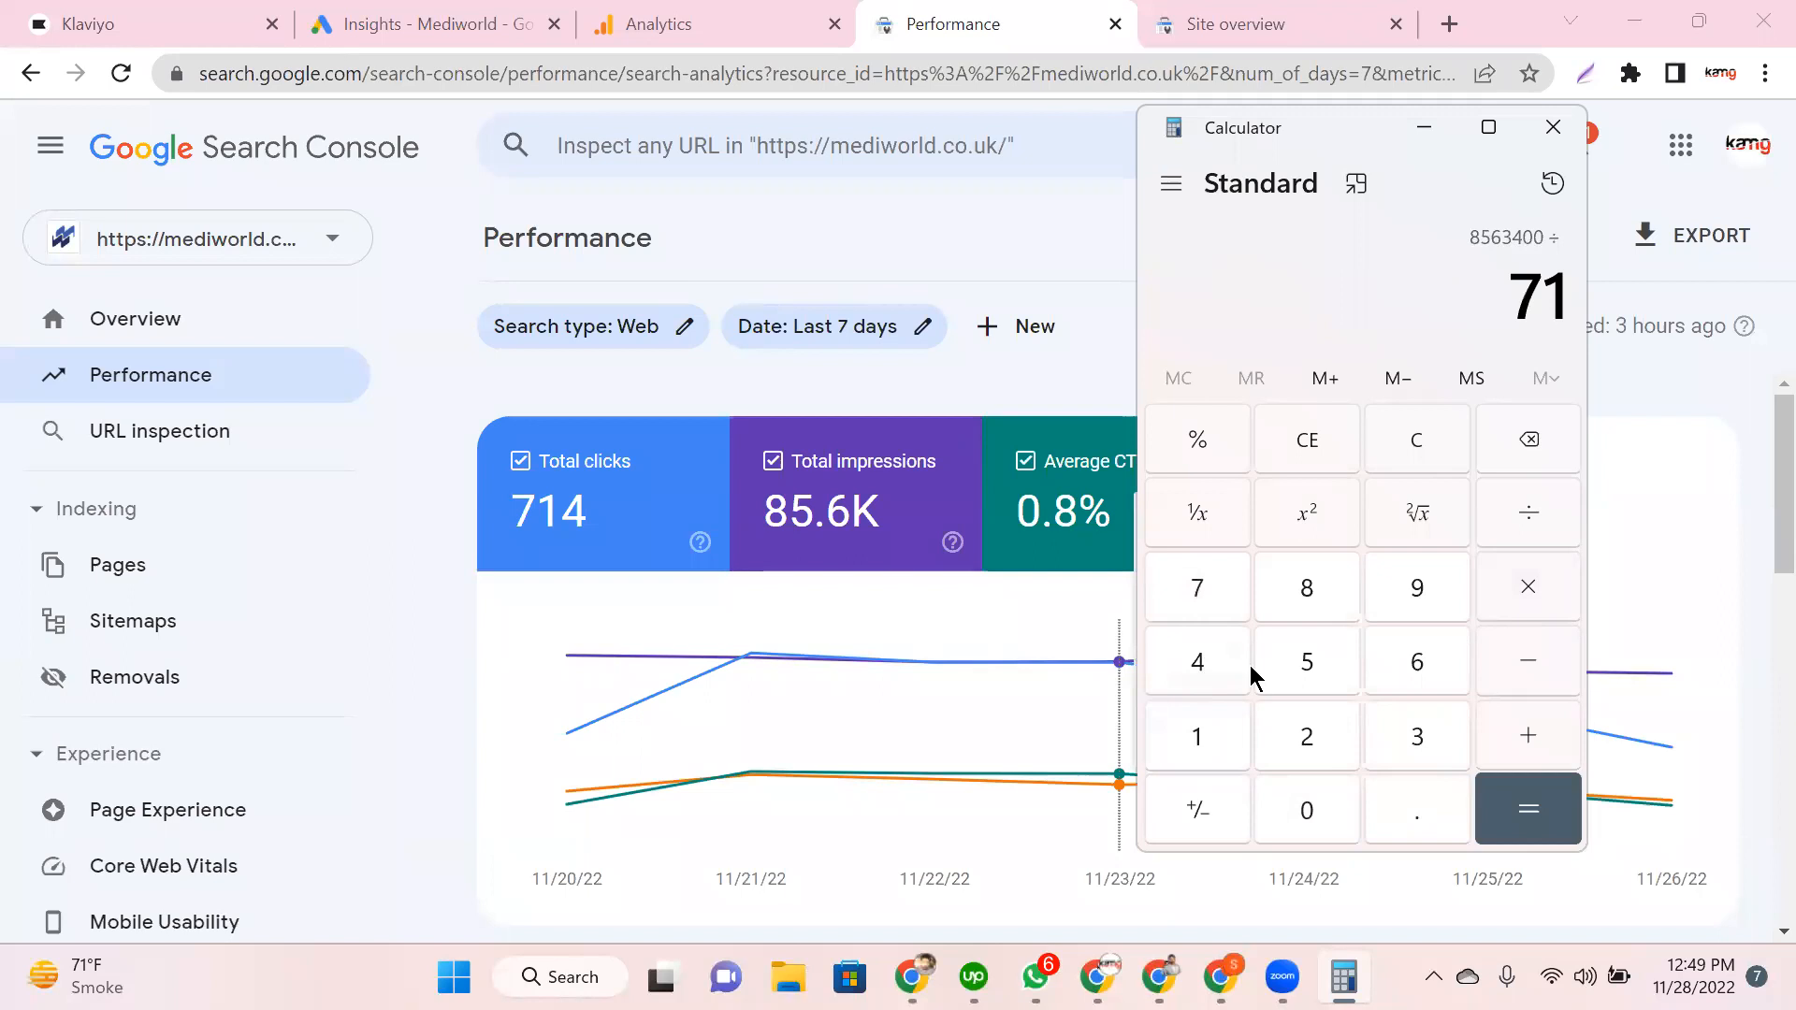
key("Return")
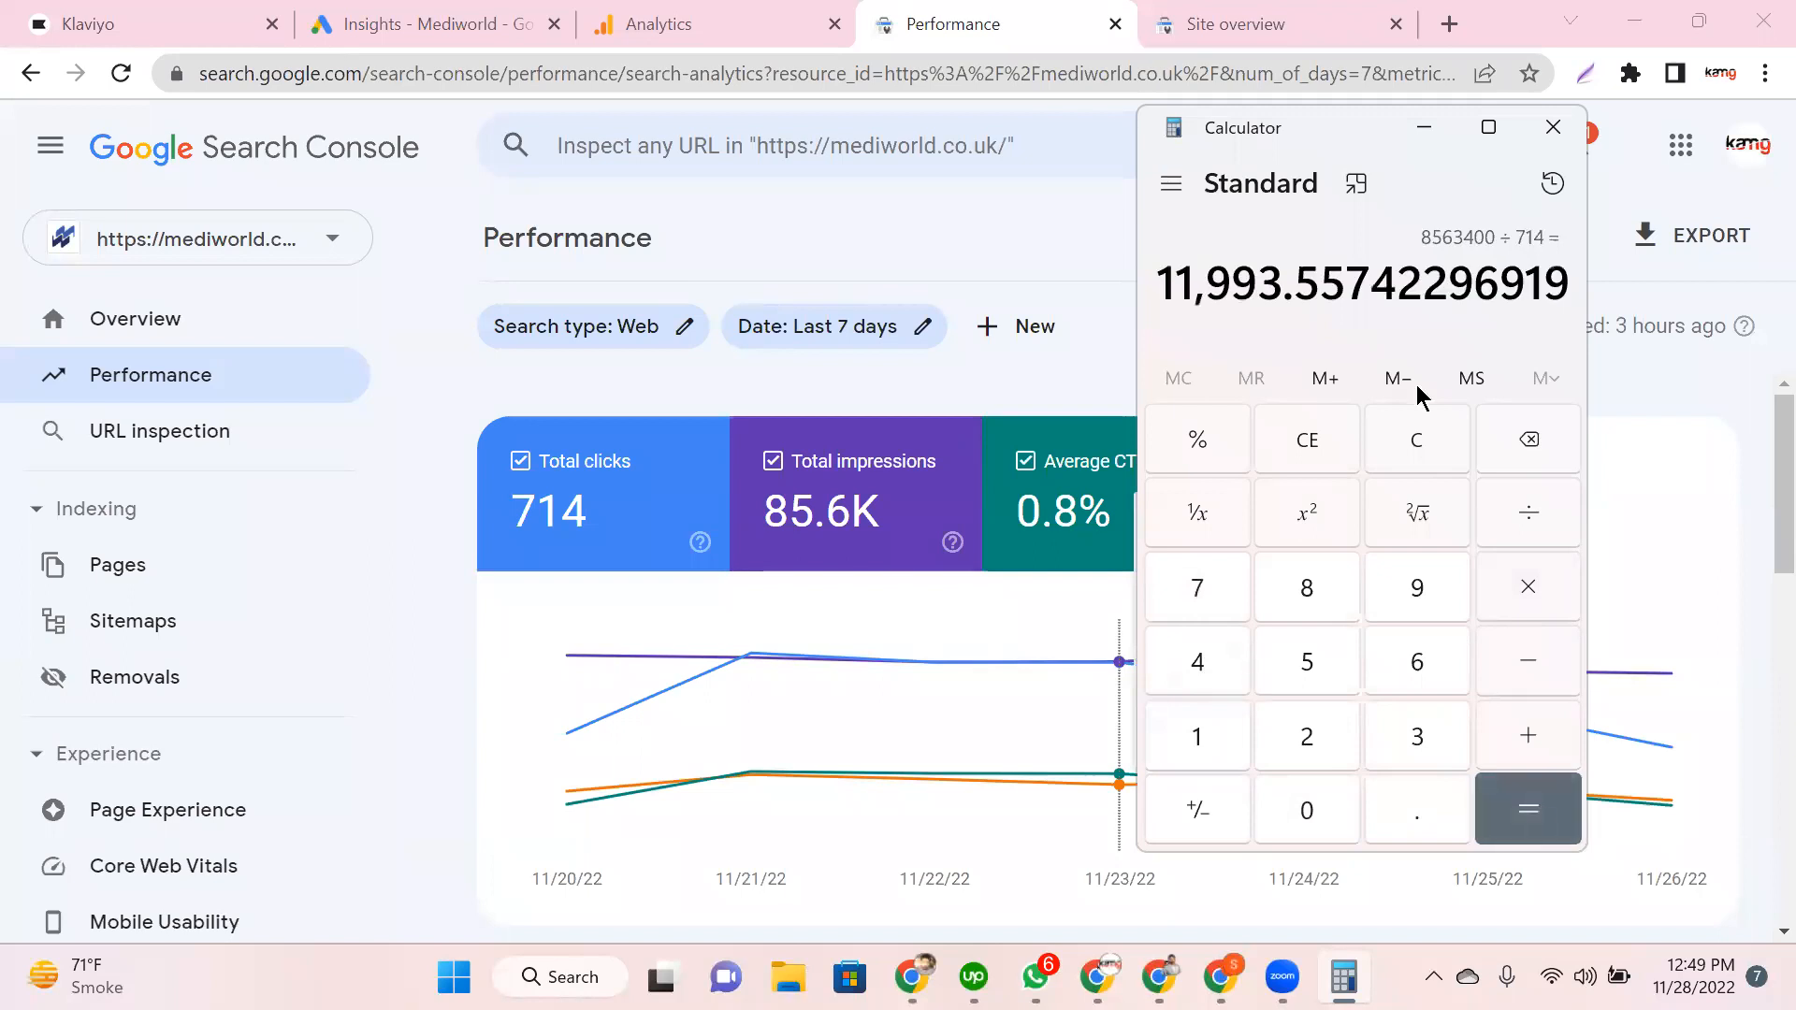
key("Escape")
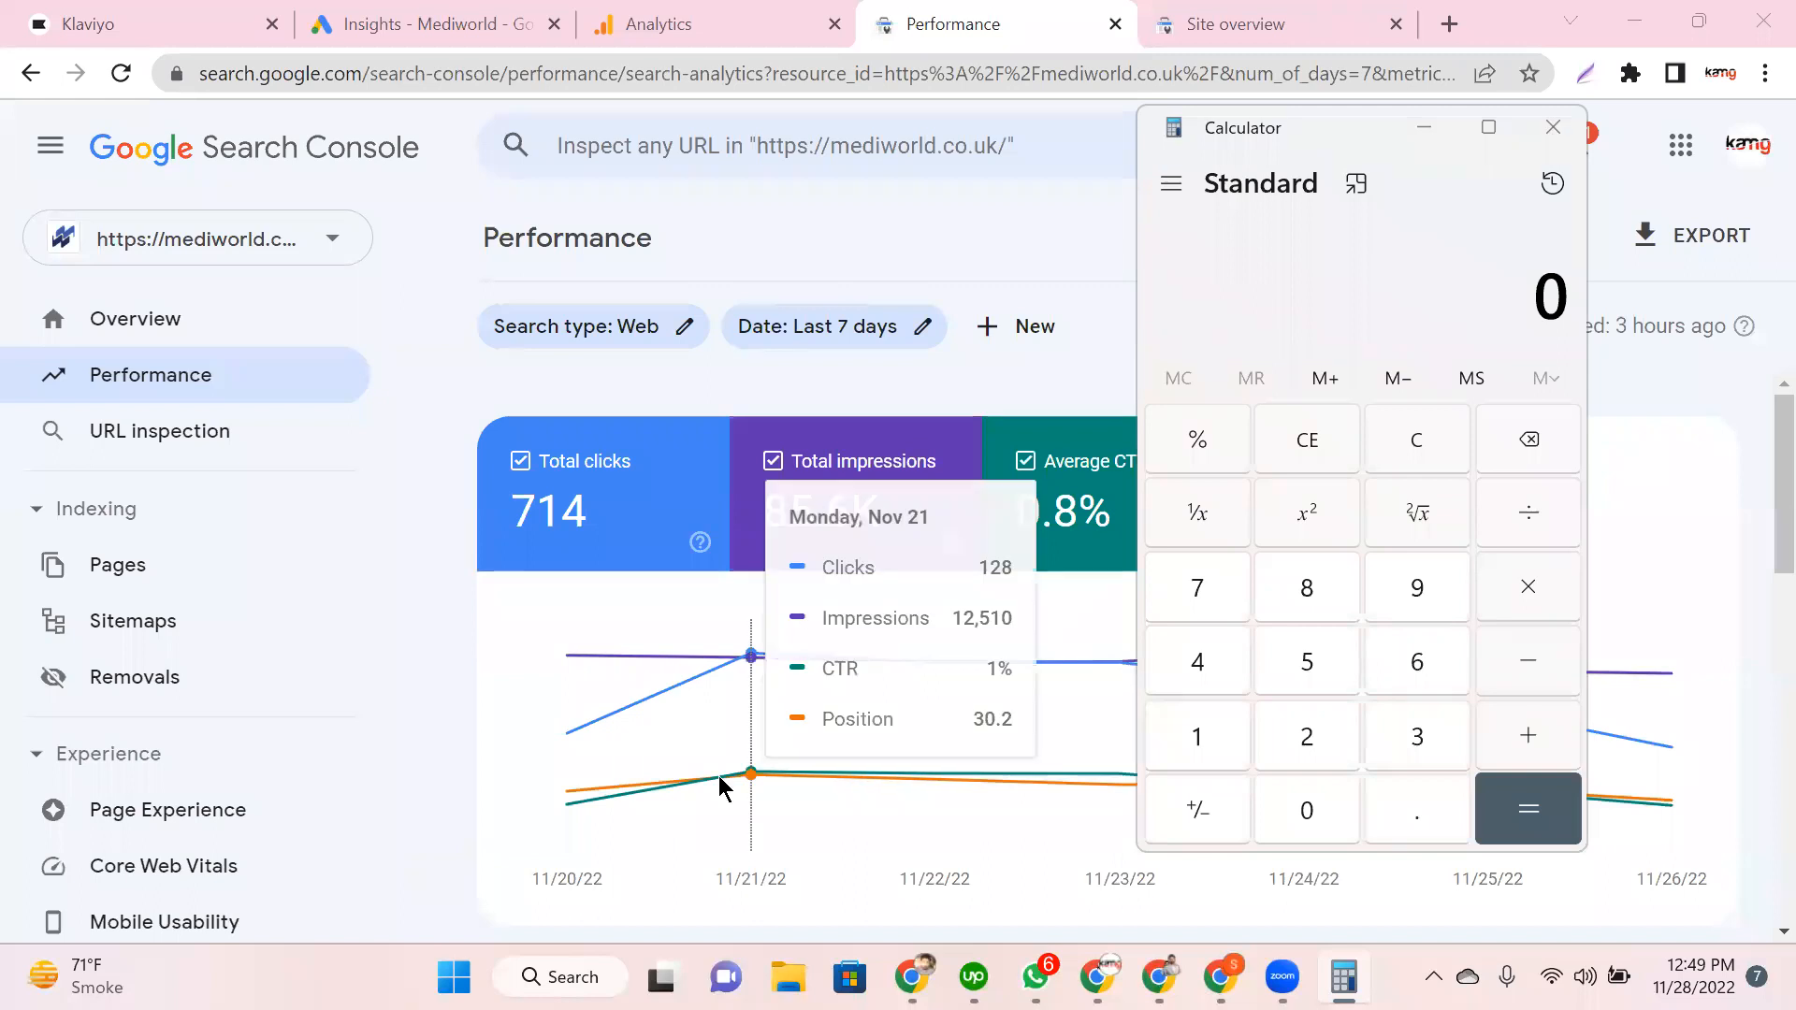
Step: Divide 85,634 impressions by 714 clicks, giving 119.9355742296919
left_click(1298, 592)
left_click(1314, 664)
left_click(1410, 647)
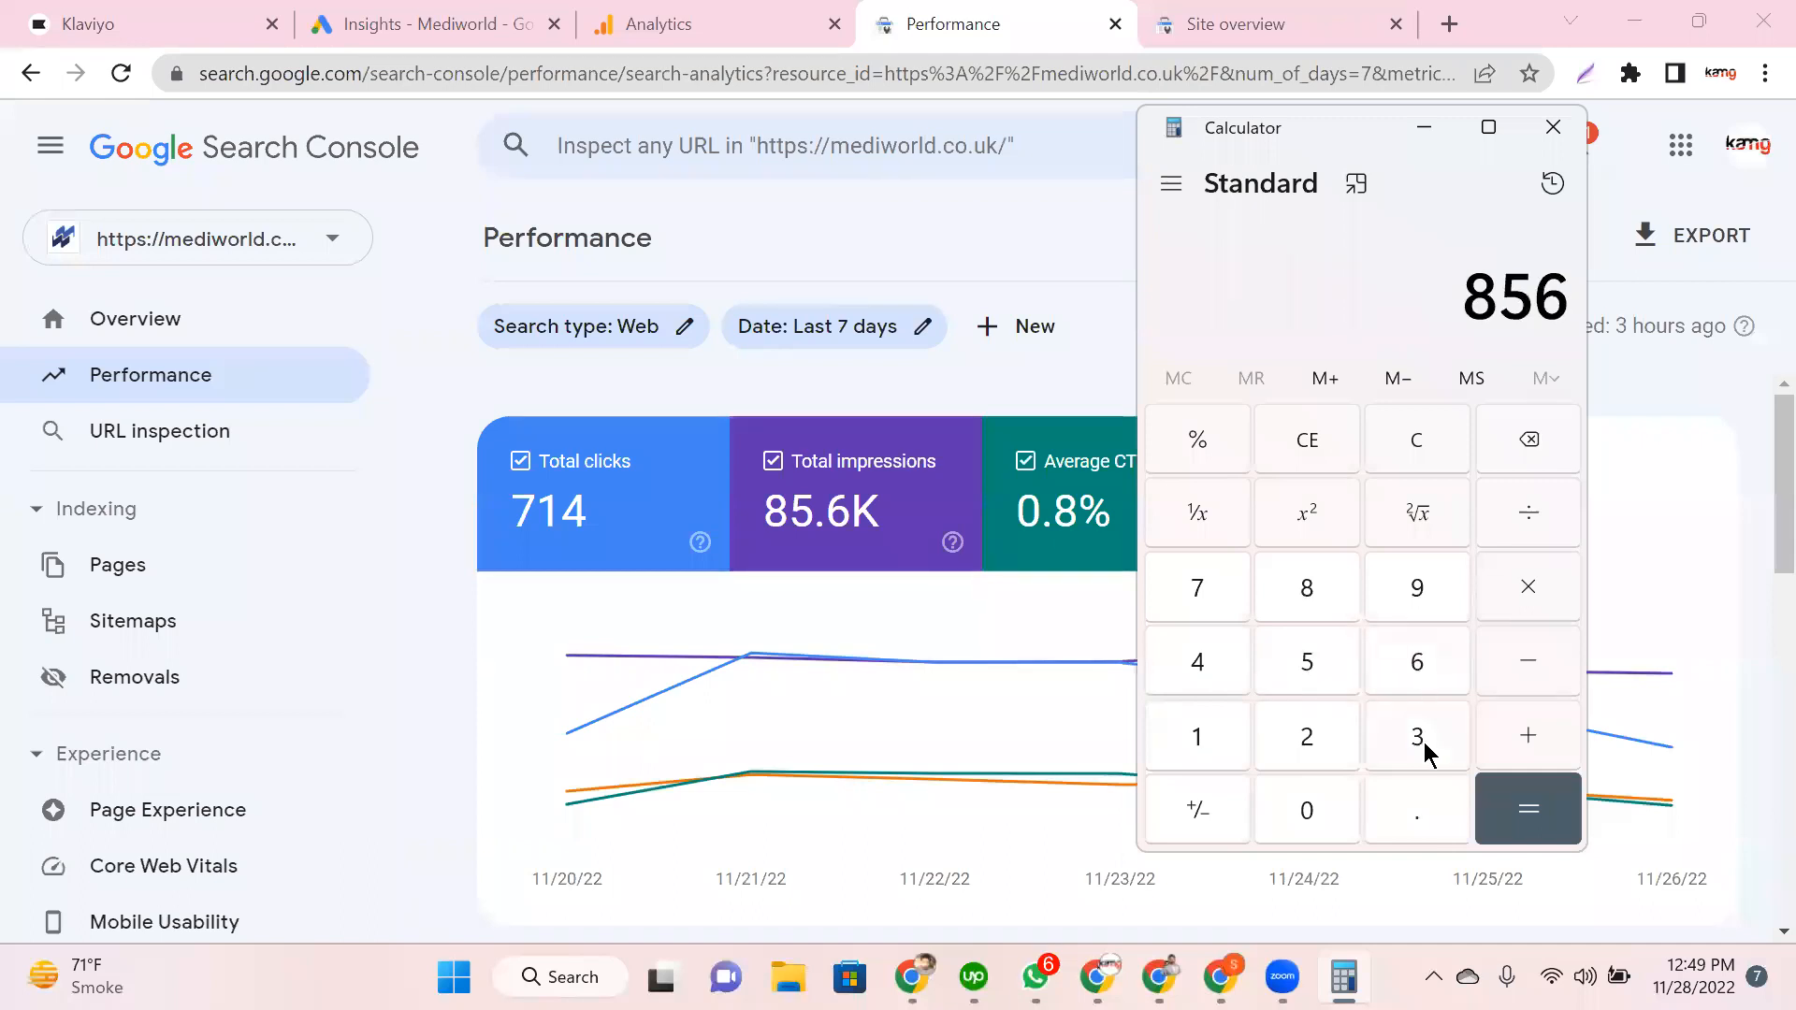
left_click(1422, 743)
key("4")
left_click(1540, 541)
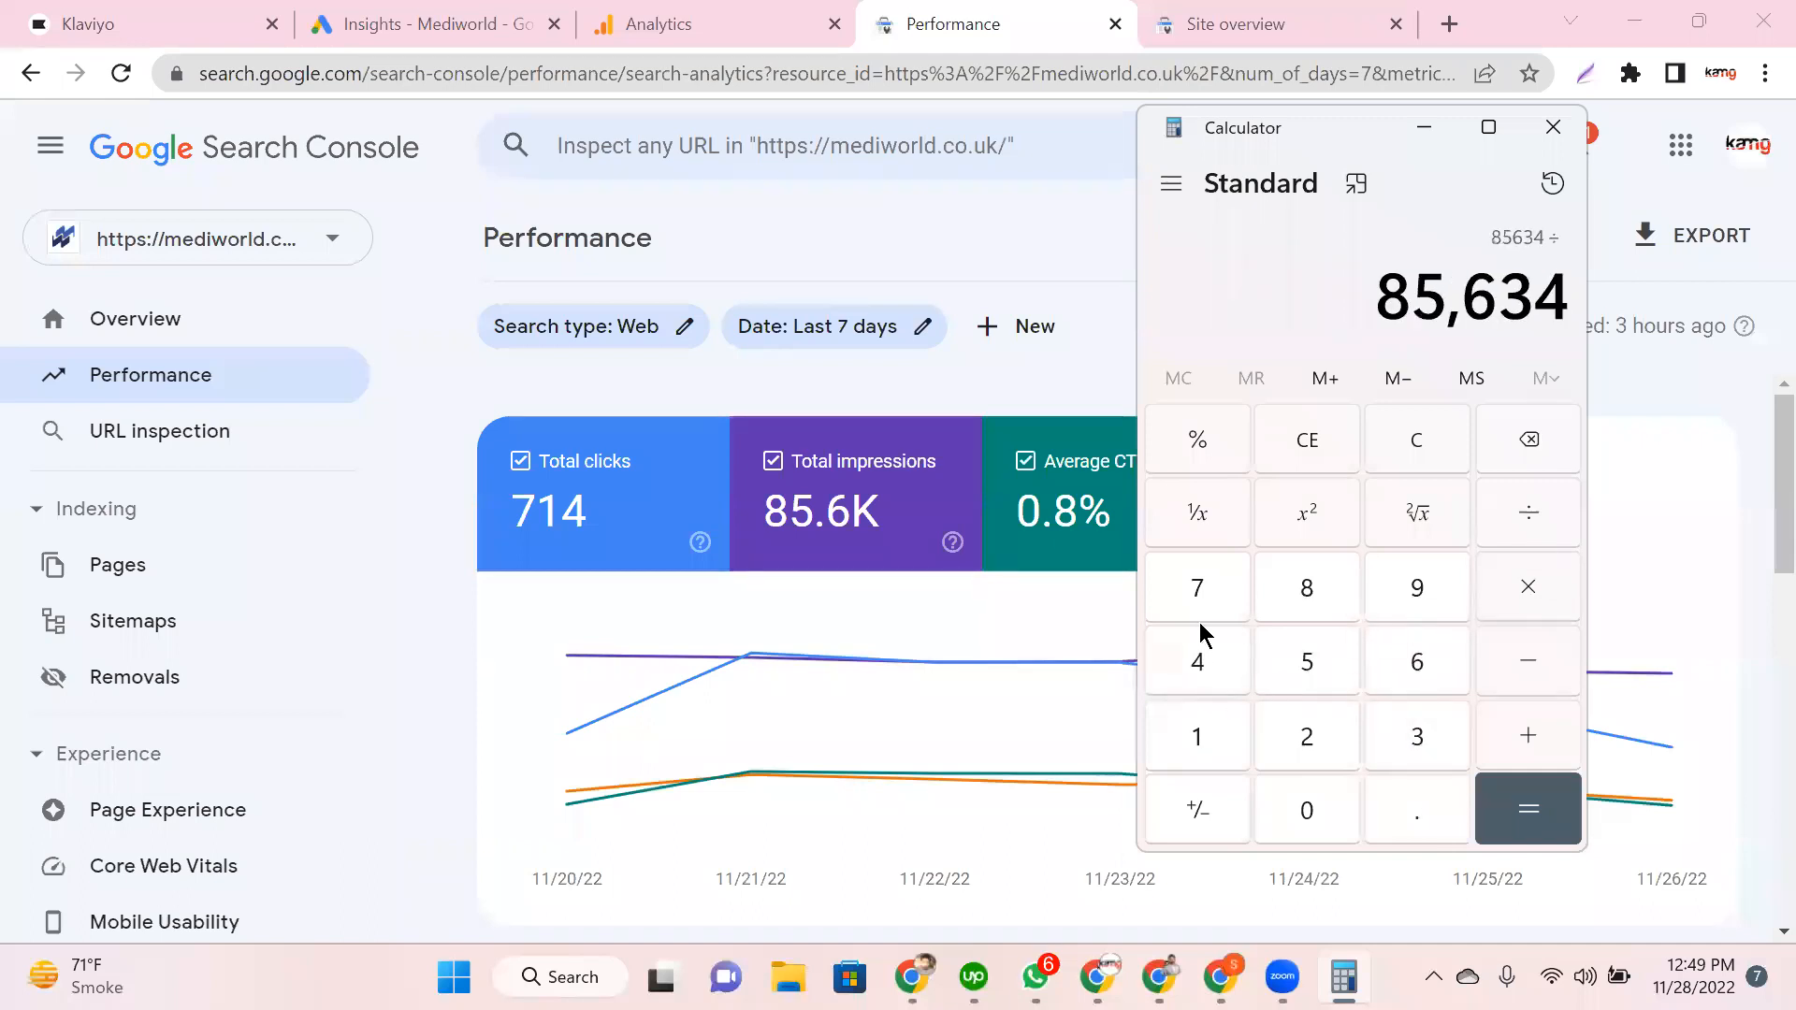
key("7")
left_click(1209, 718)
key("4")
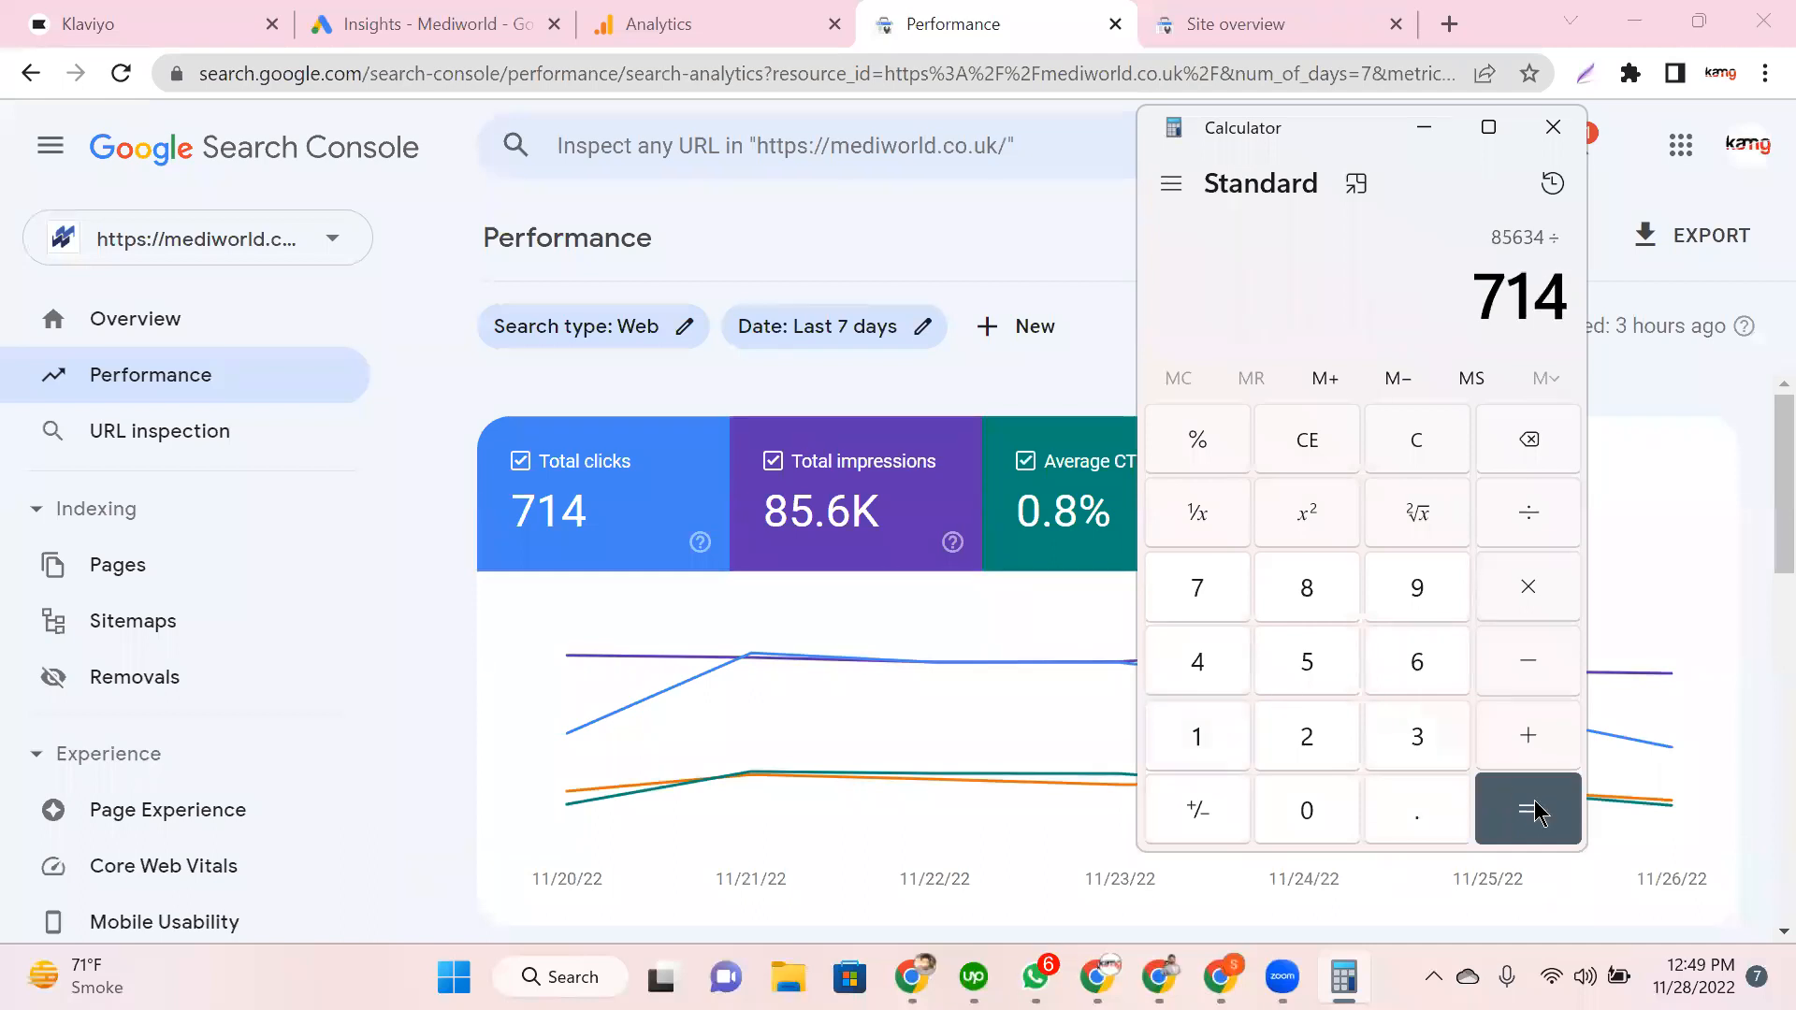
left_click(1535, 812)
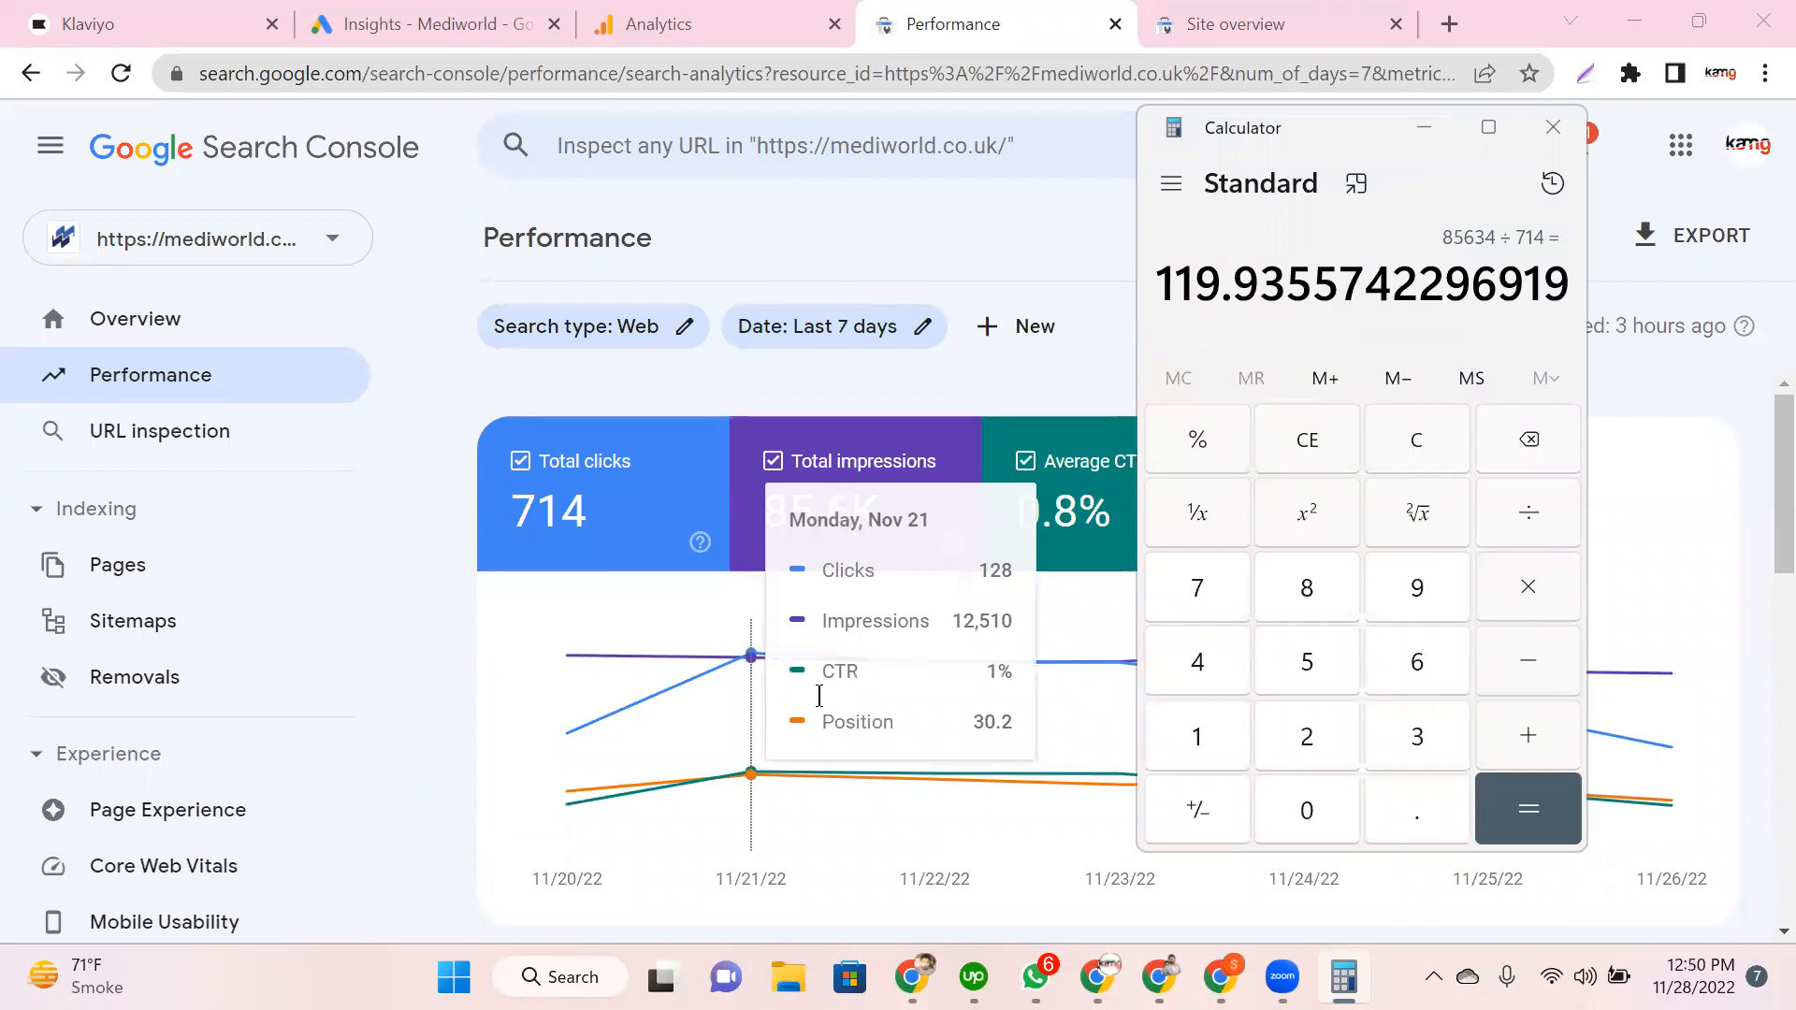
Step: Multiply the quotient by 100 to get 11,993.557, then minimize Calculator
key("asterisk")
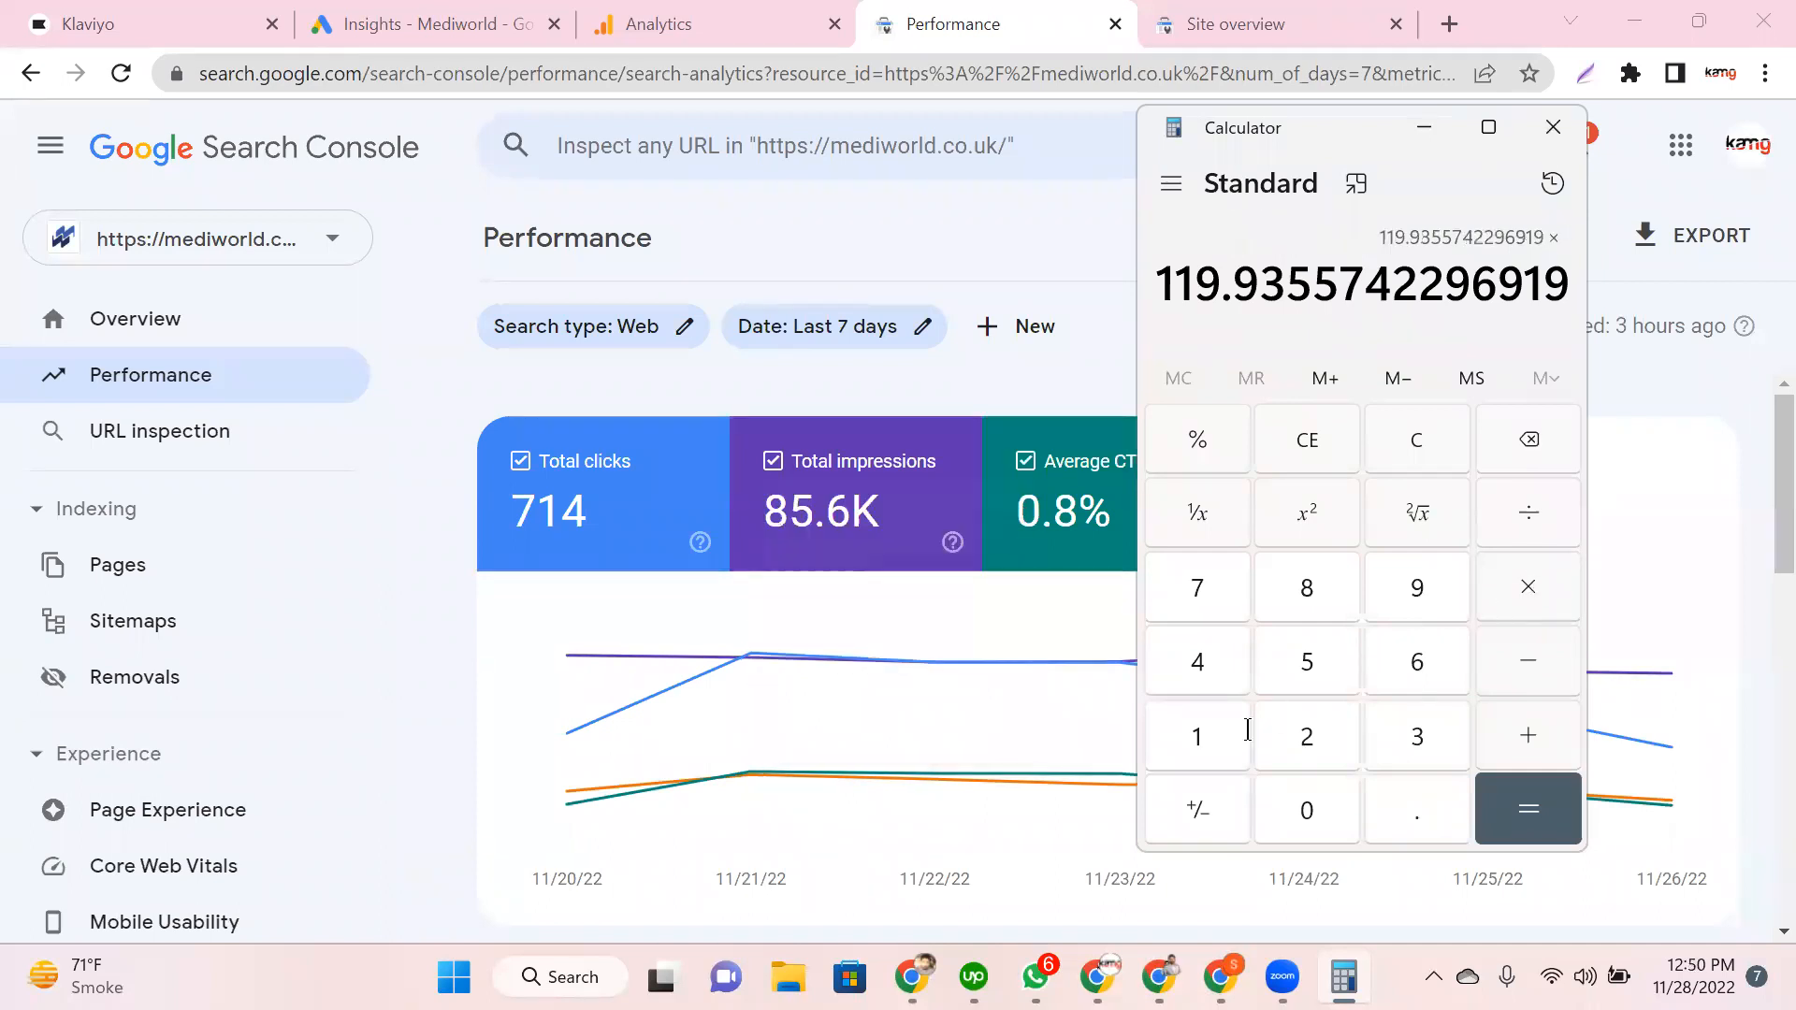
left_click(1244, 733)
double_click(1291, 819)
left_click(1529, 808)
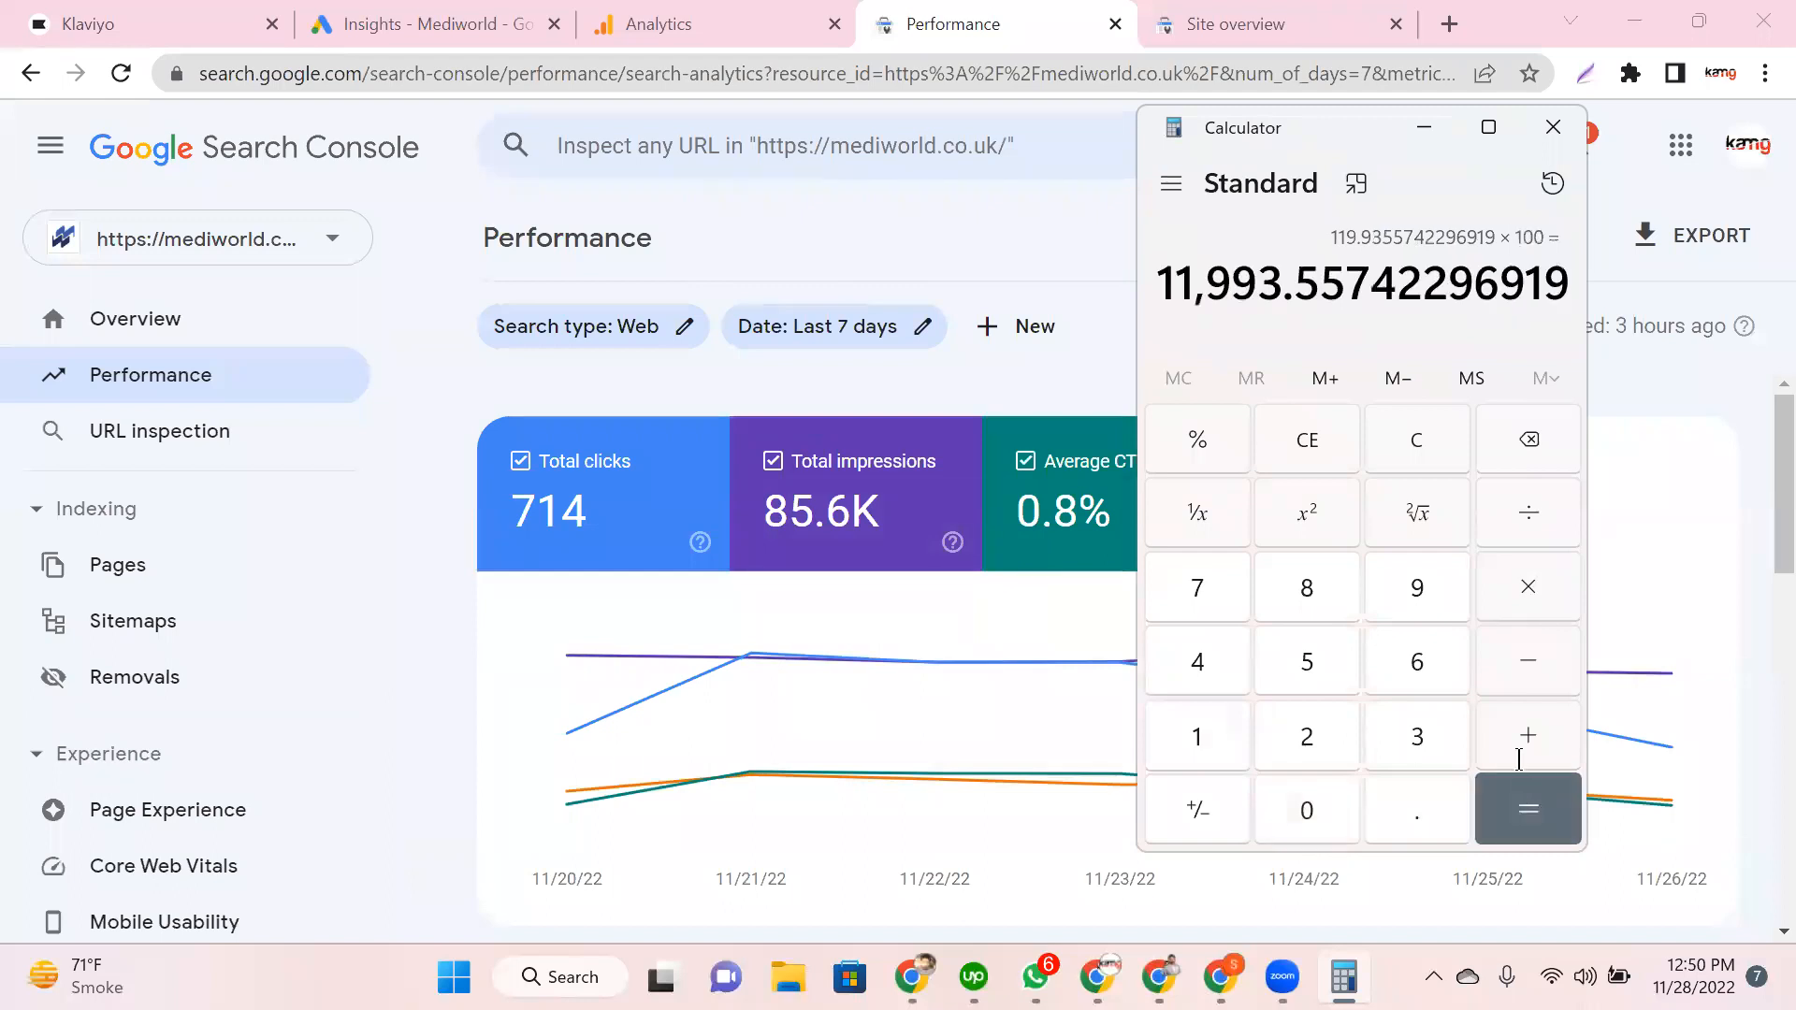
left_click(1424, 127)
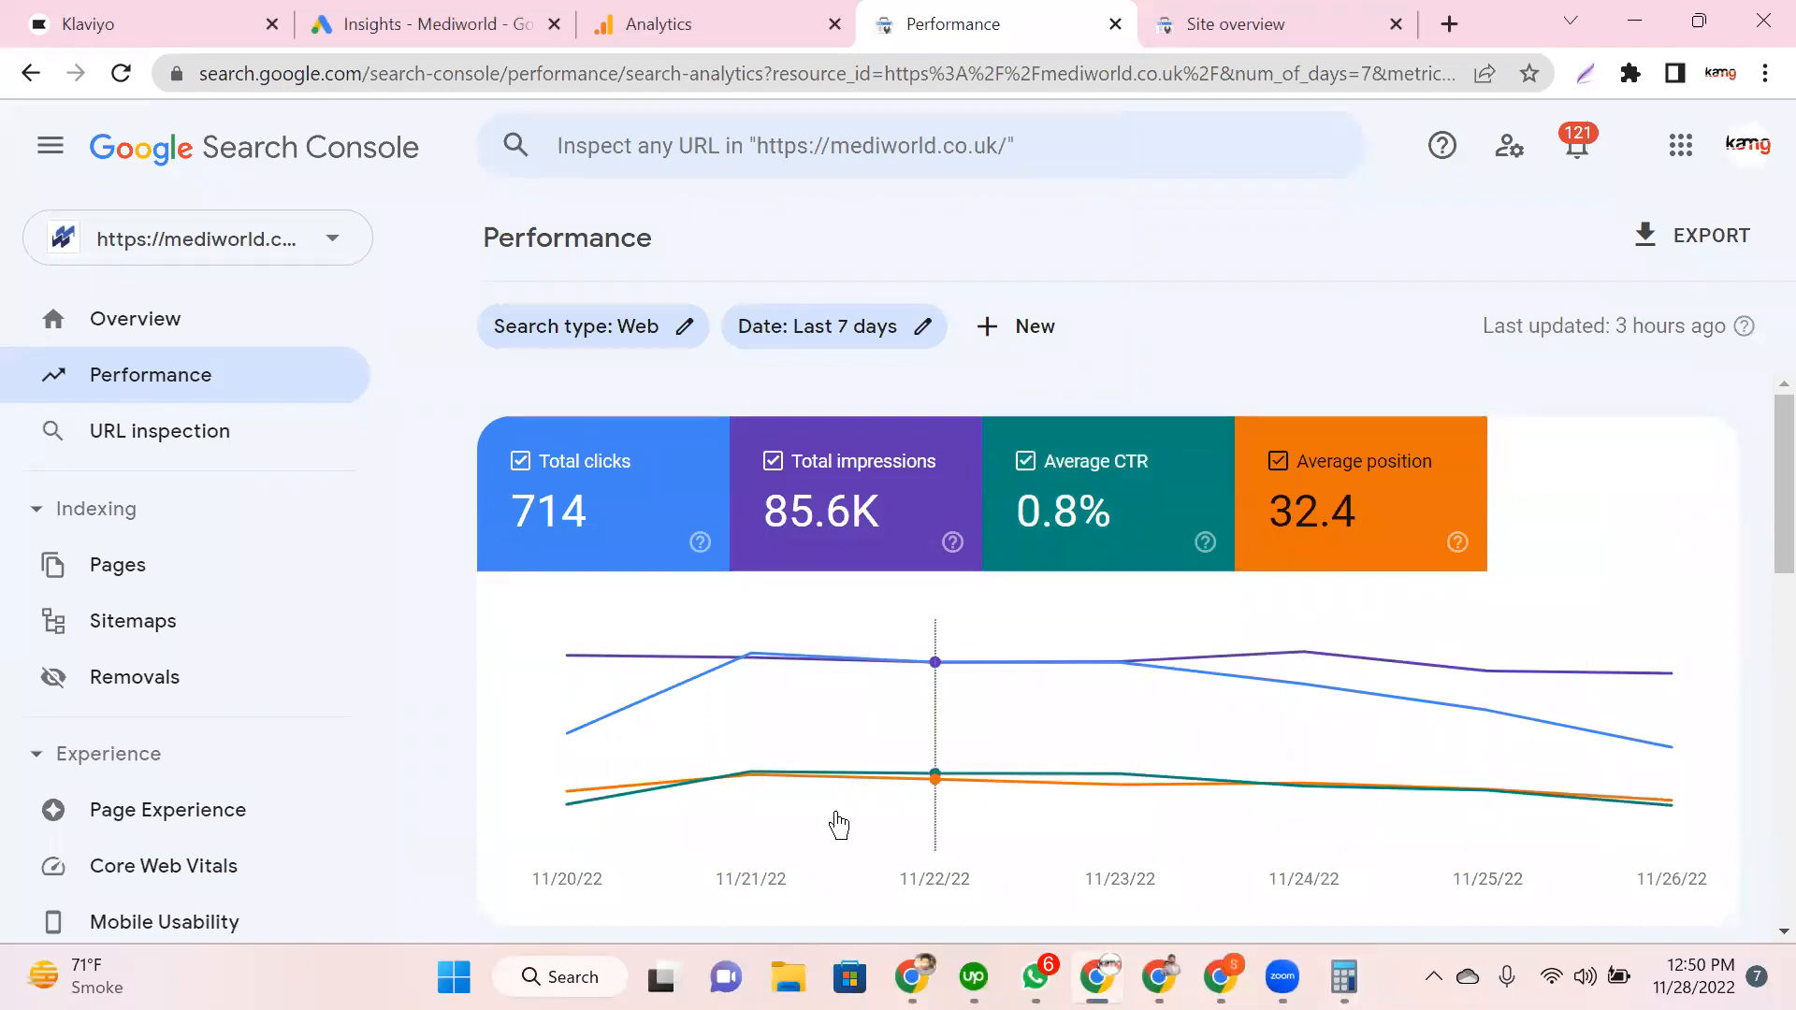
mouse_move(838, 825)
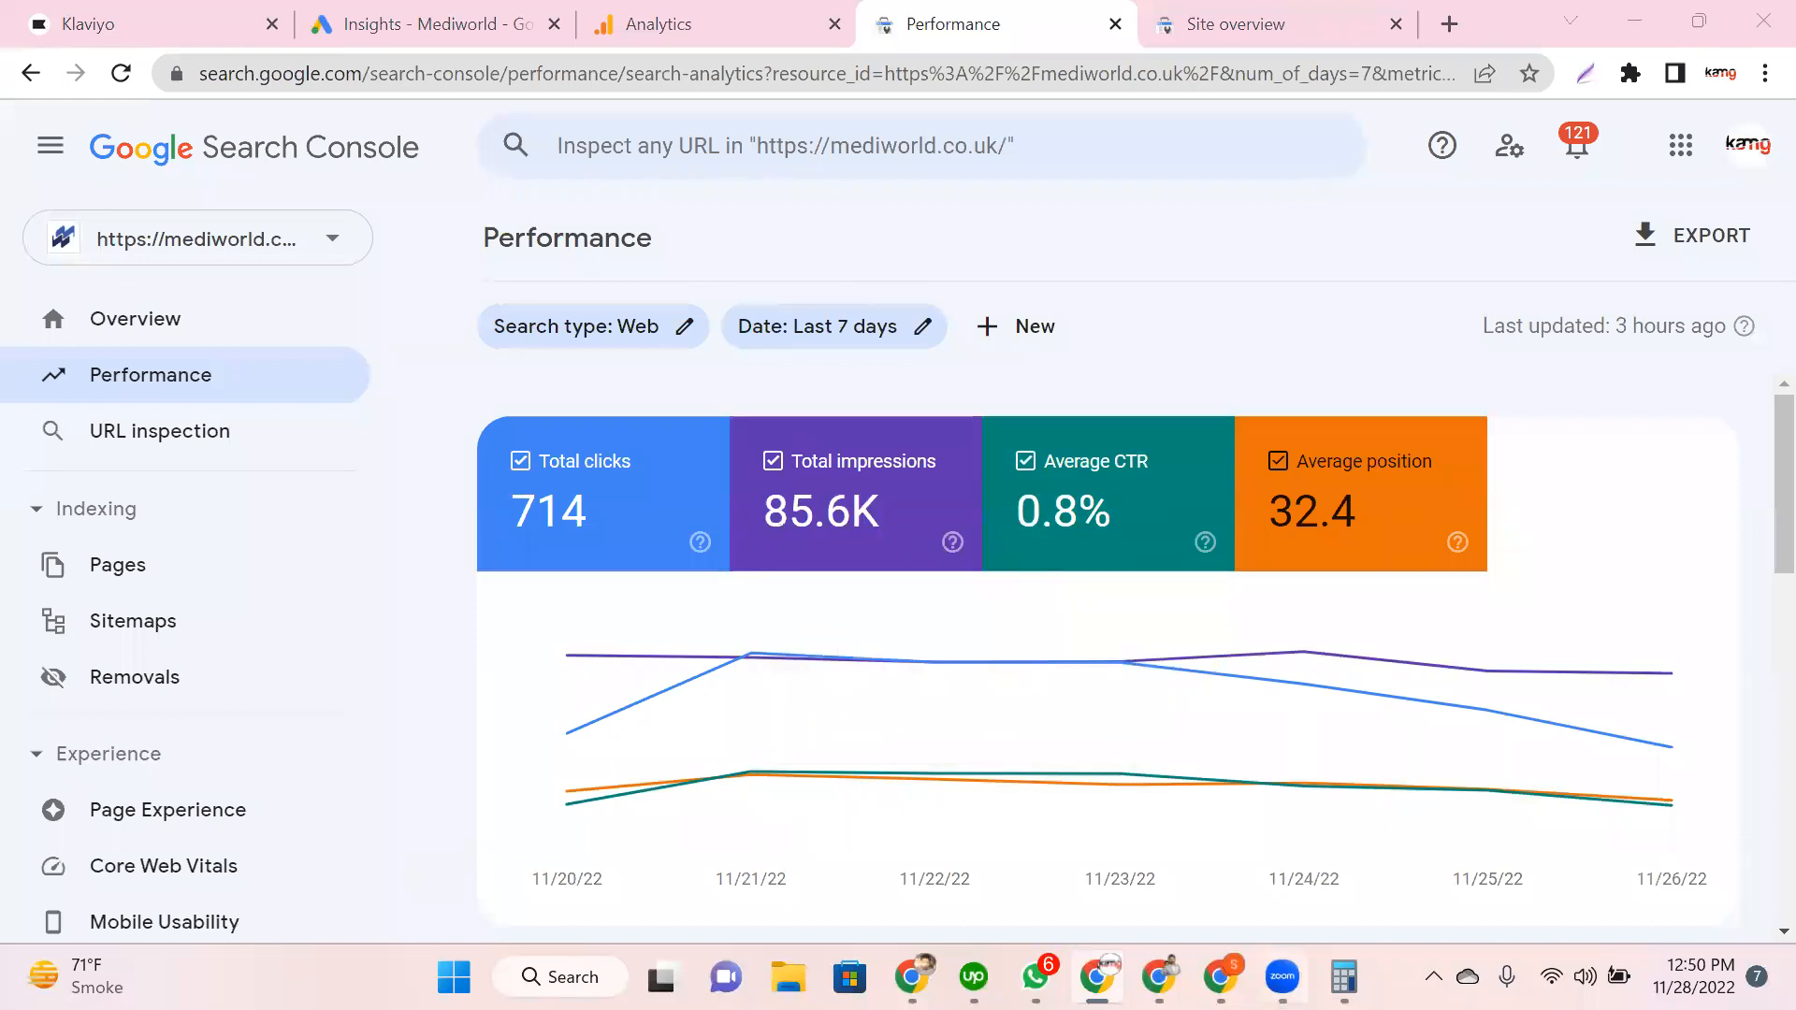
Step: Compute 714 ÷ 85,634 × 100 in Calculator, giving 0.8337809748464395
left_click(1343, 976)
left_click(1291, 438)
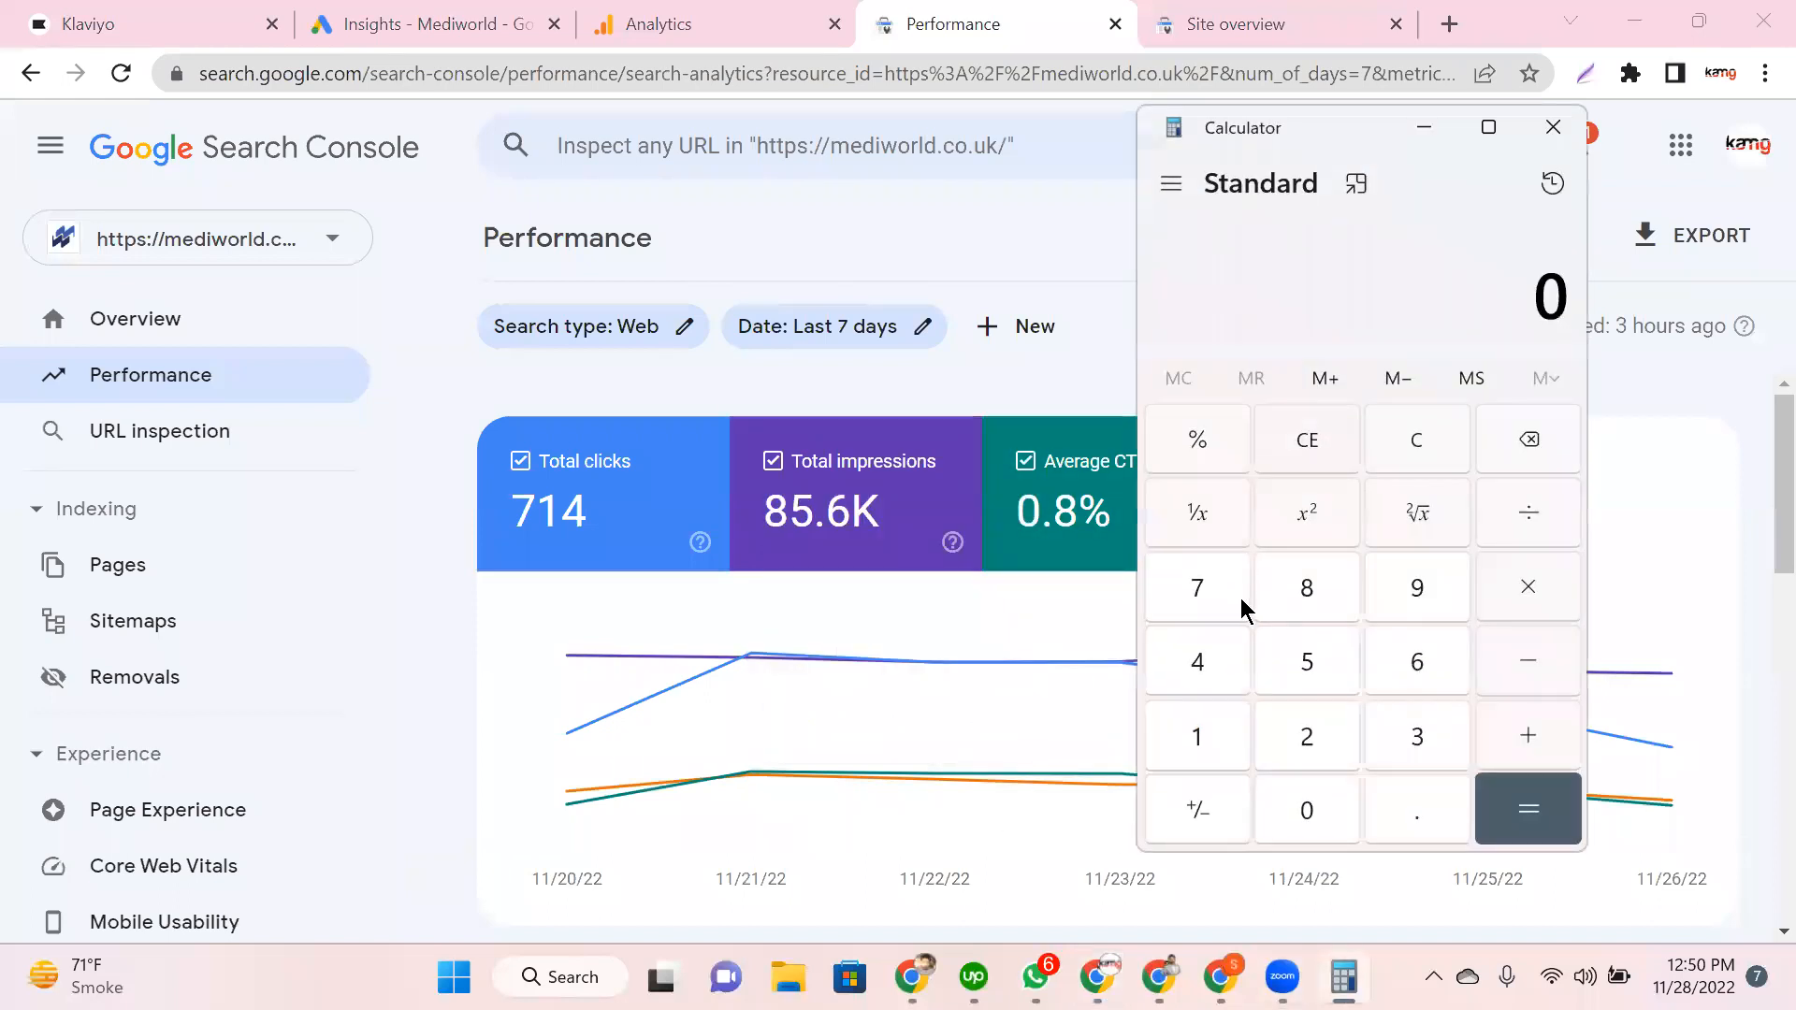
left_click(1235, 597)
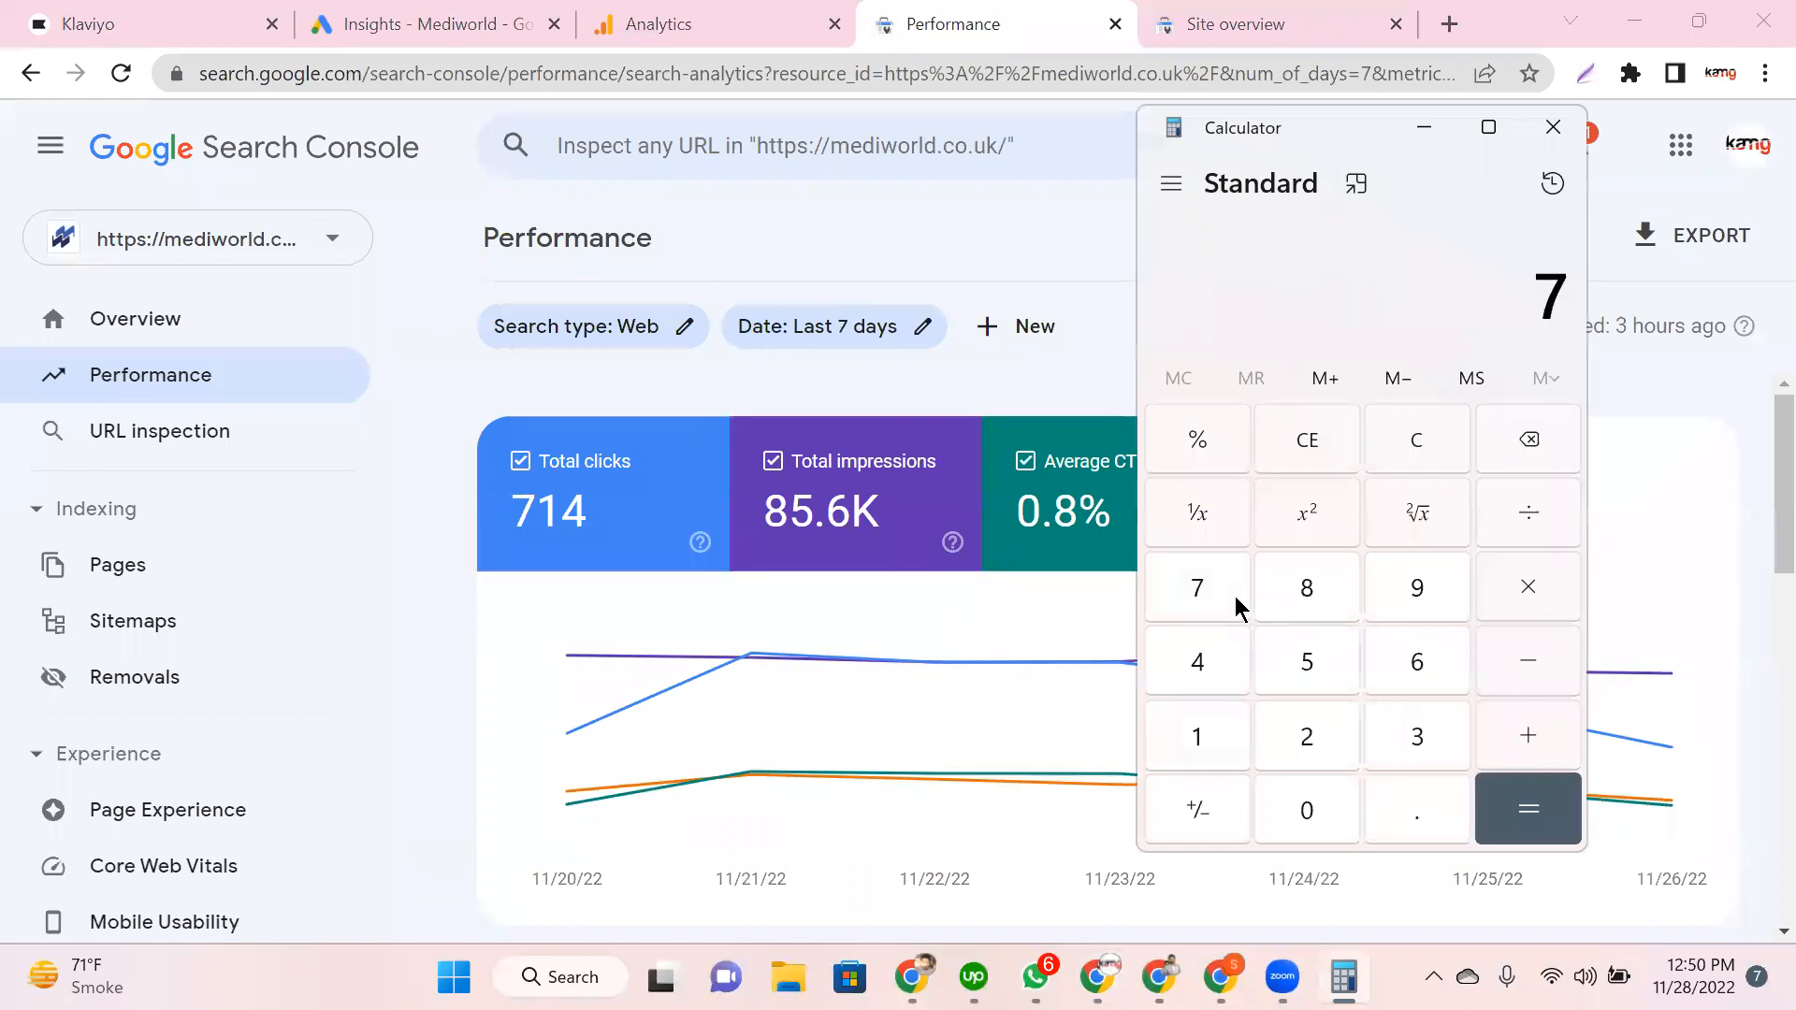
type("14/")
type("85")
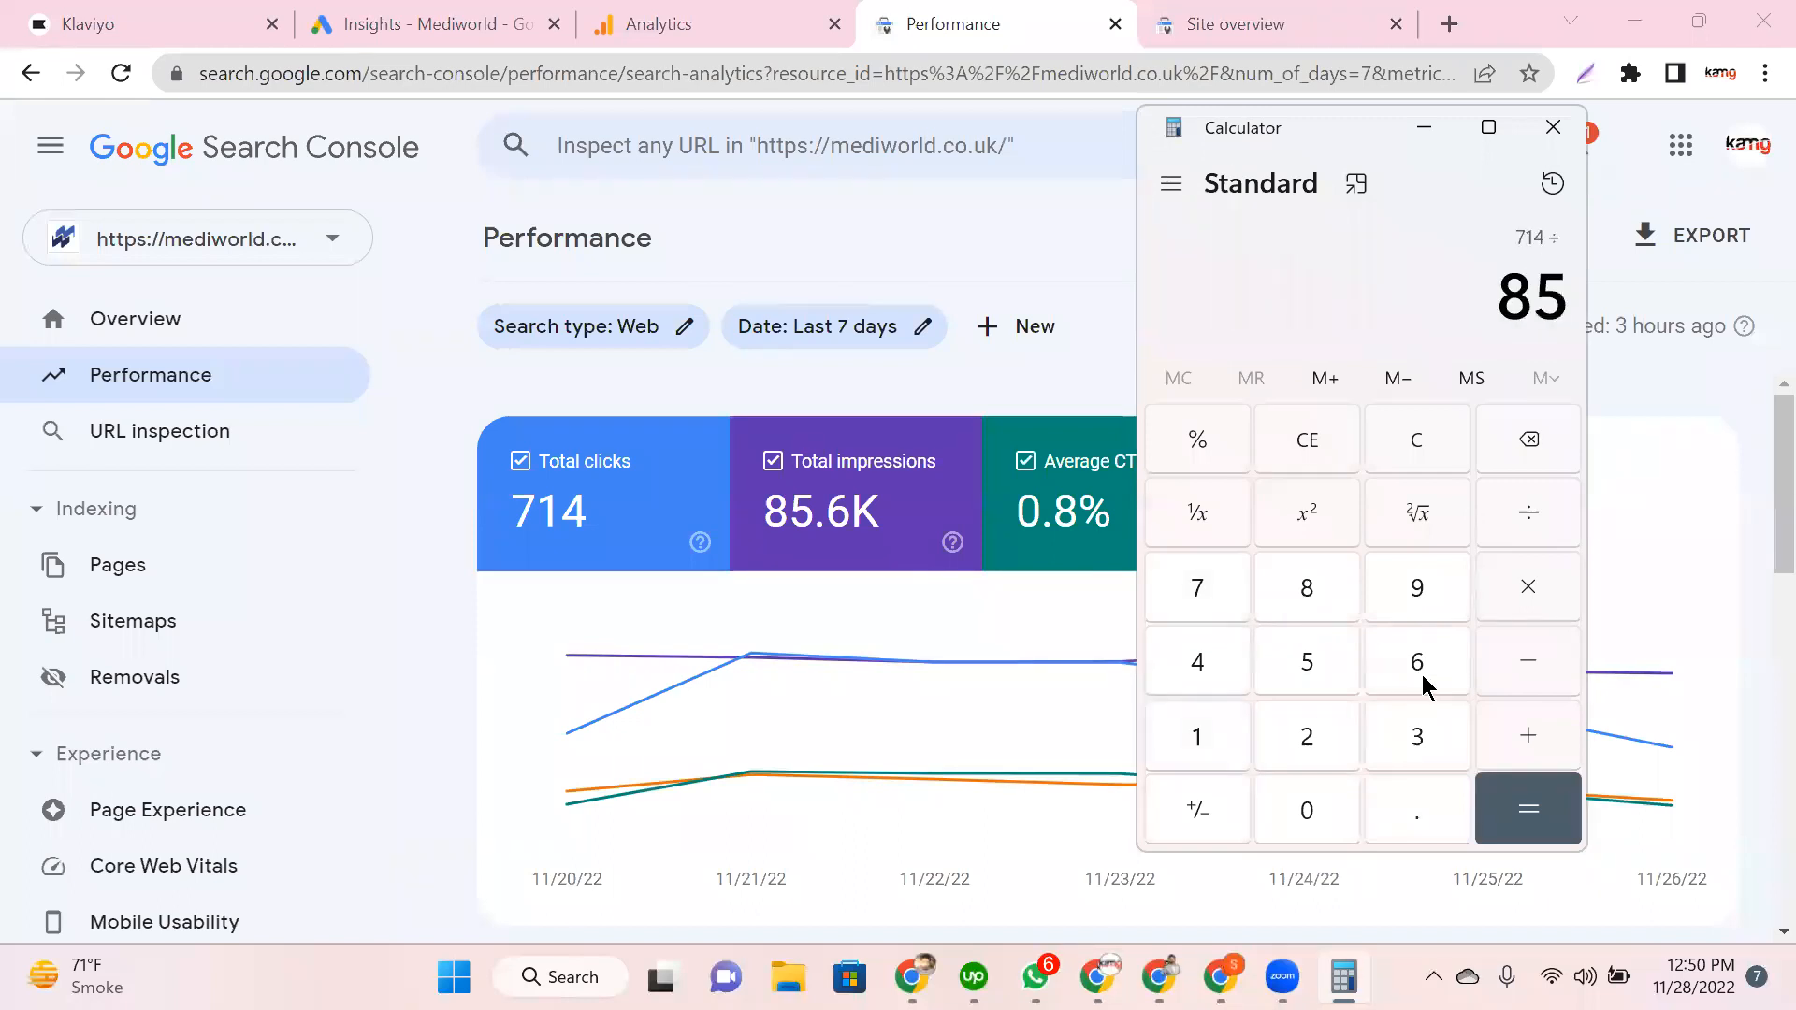
type("634")
key("Return")
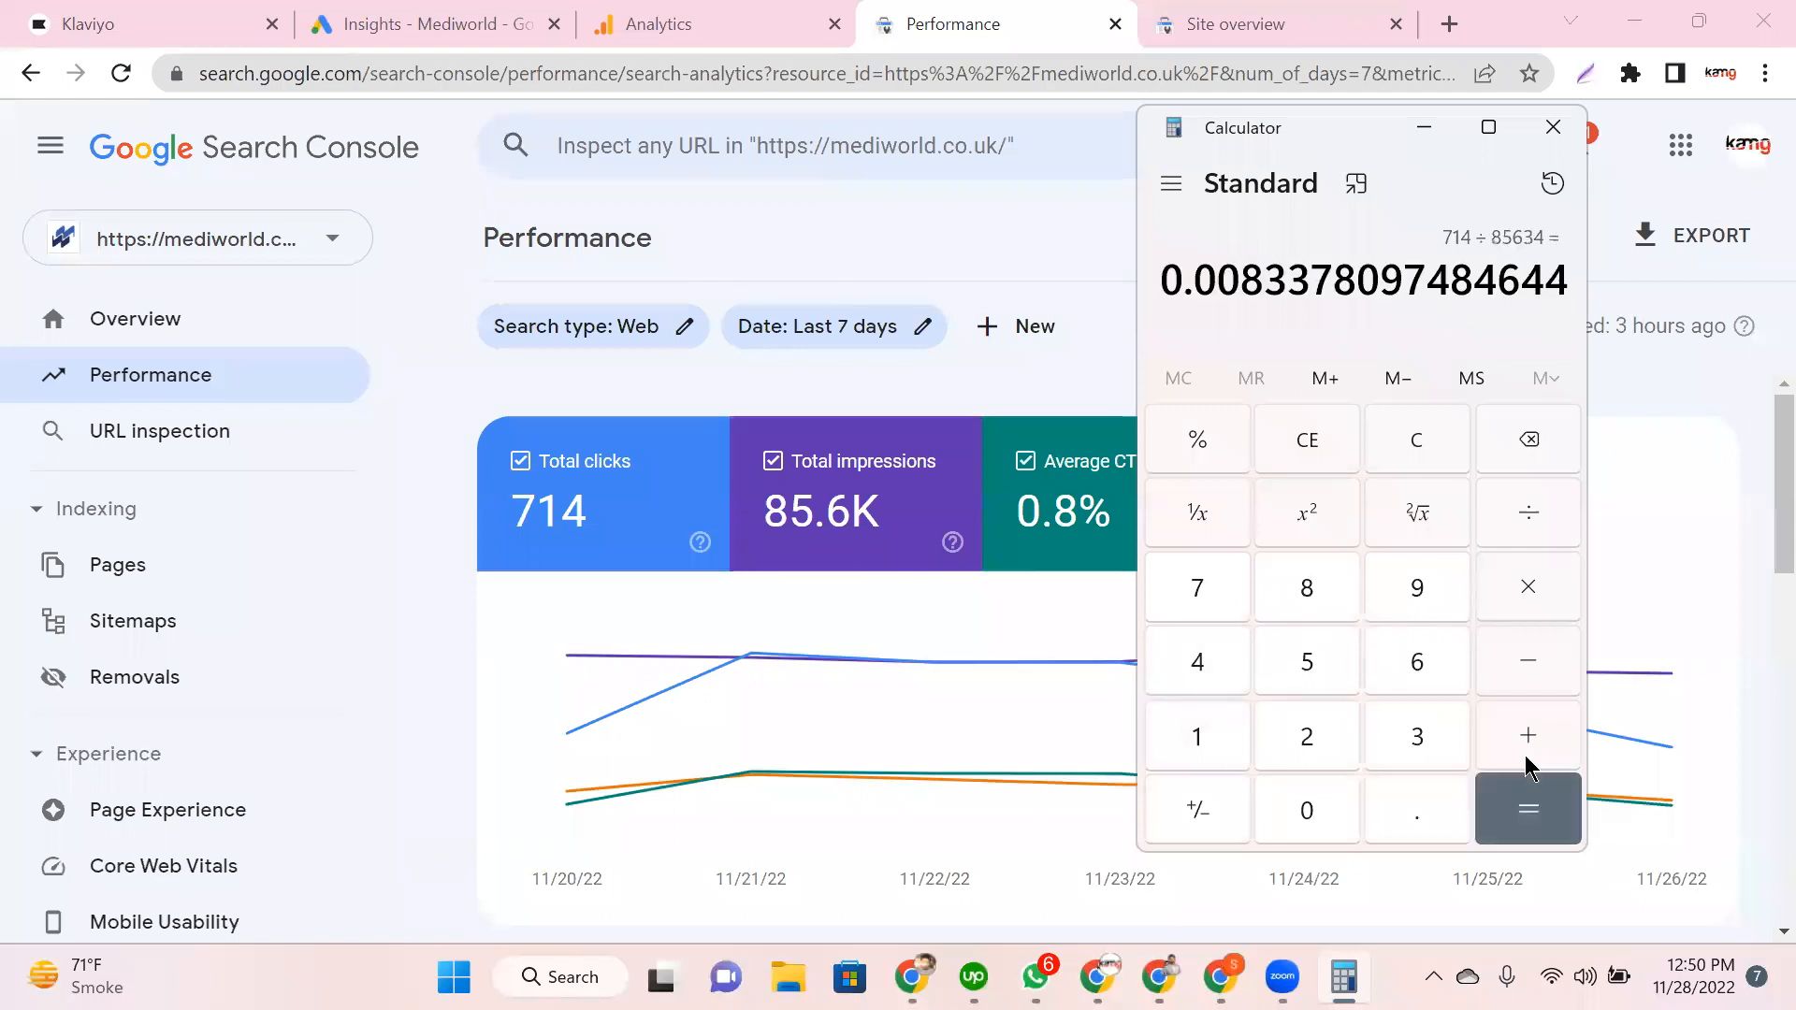
left_click(1529, 558)
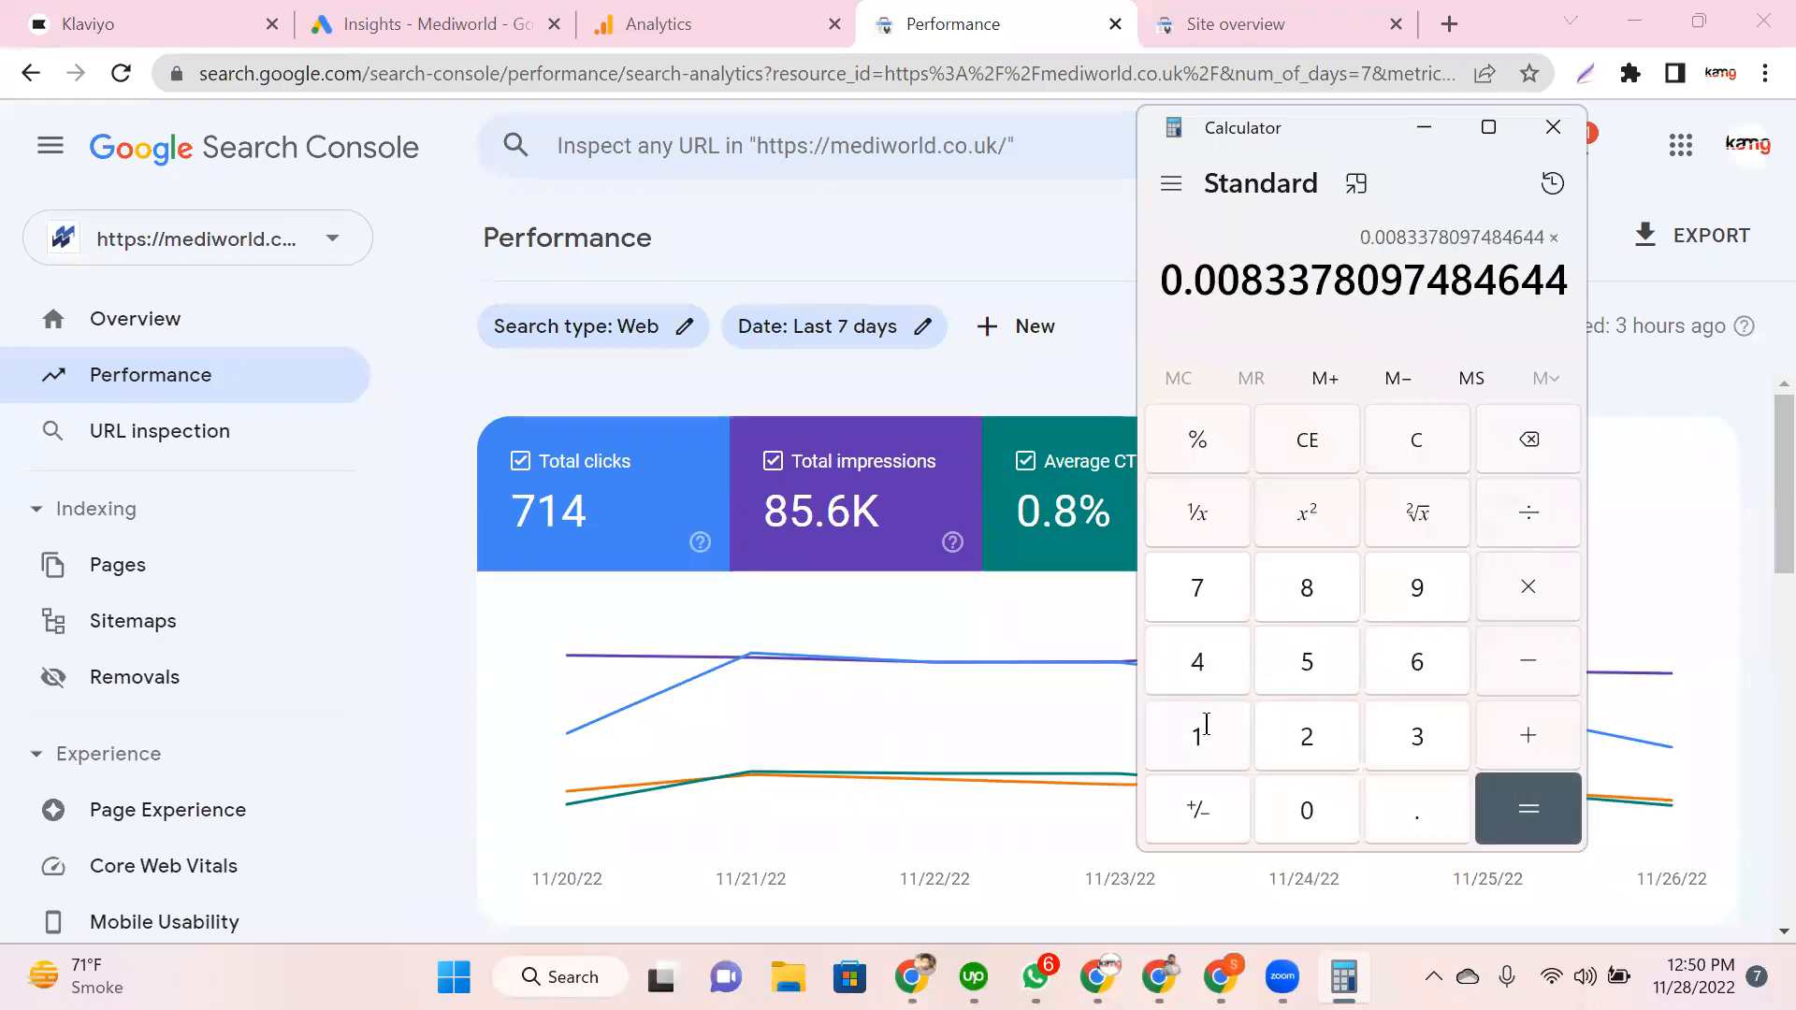
left_click(1207, 725)
left_click(1332, 810)
left_click(1332, 810)
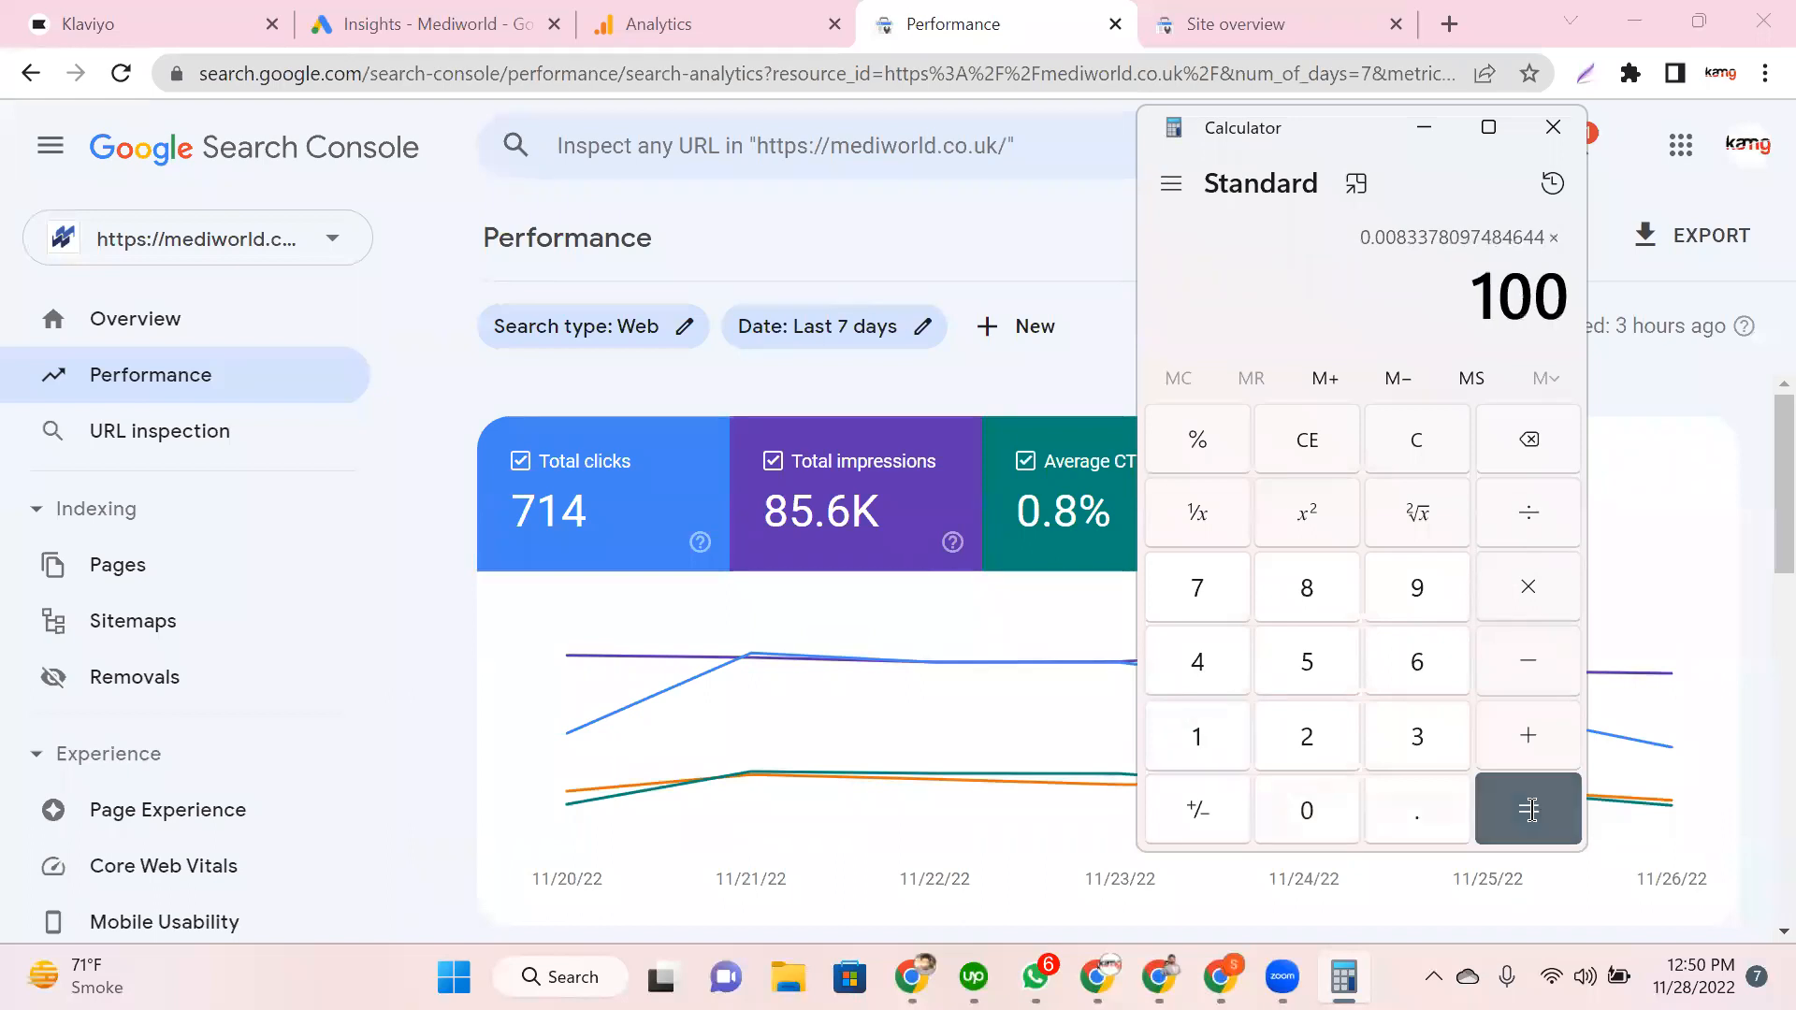
left_click(1531, 810)
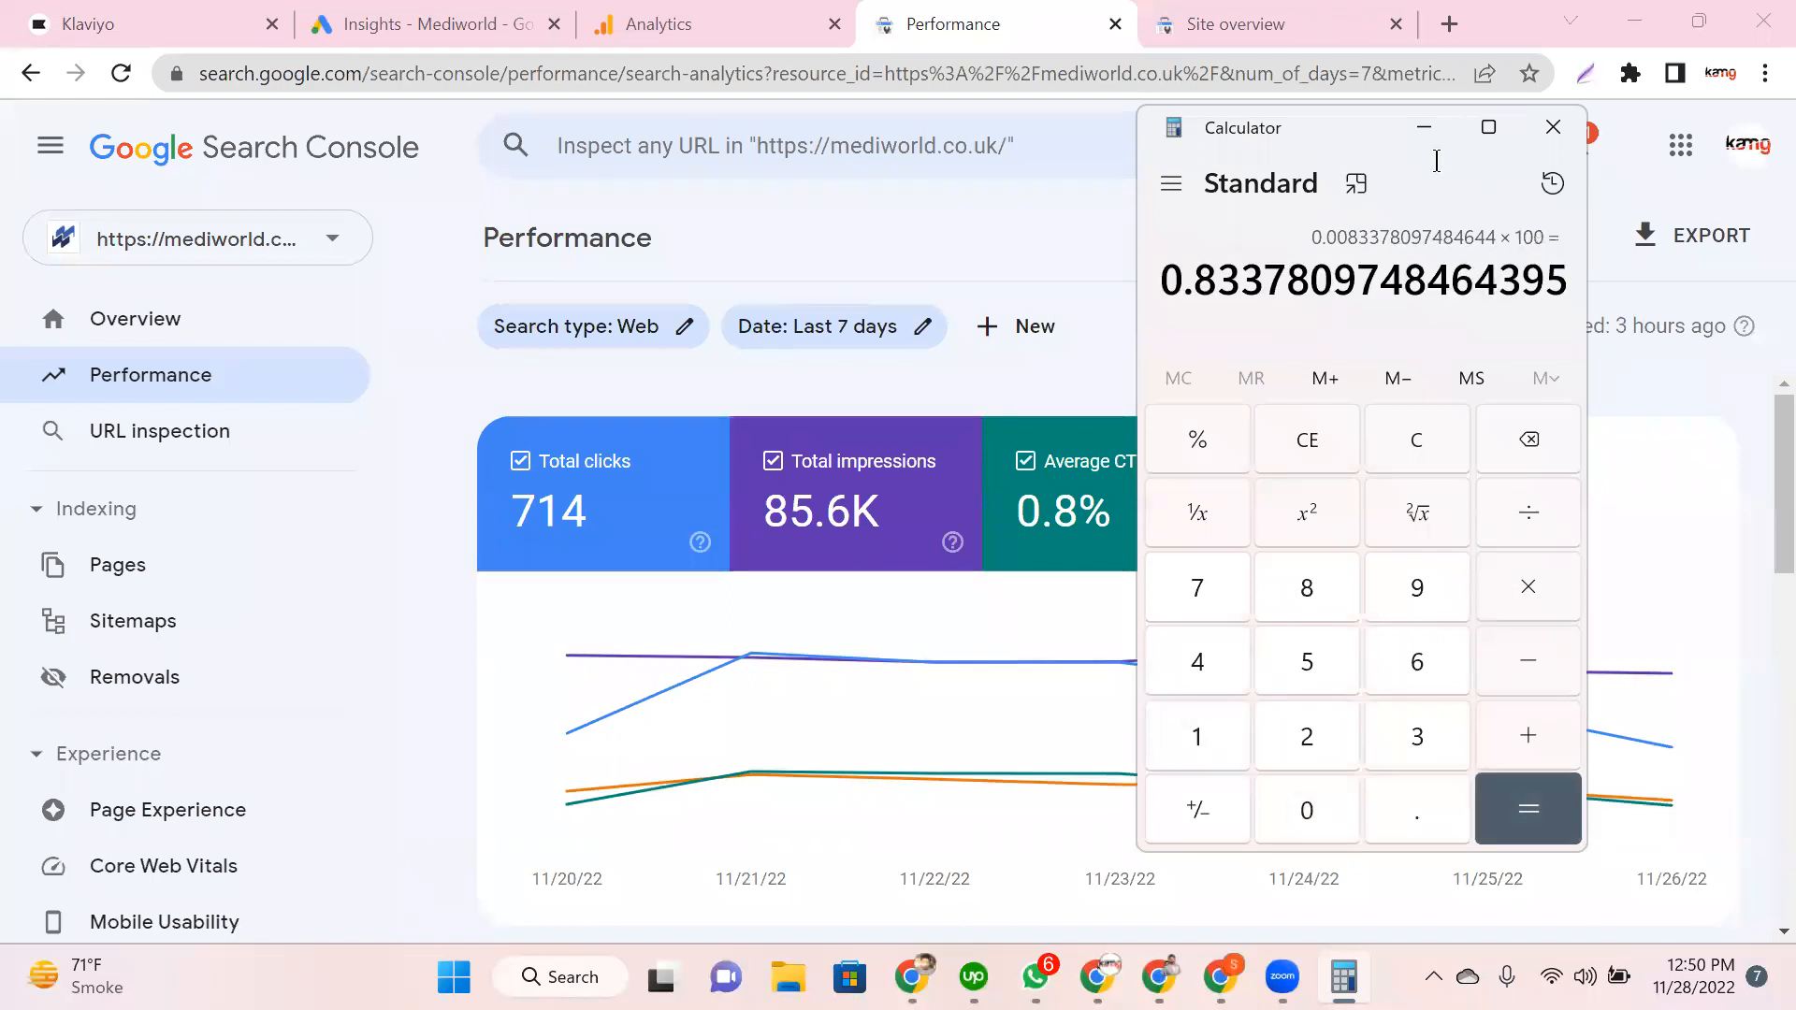
Step: Place Calculator beside the Average CTR card and highlight the 0.83 result
left_click_drag(1347, 131, 1468, 149)
left_click_drag(1286, 301, 1618, 311)
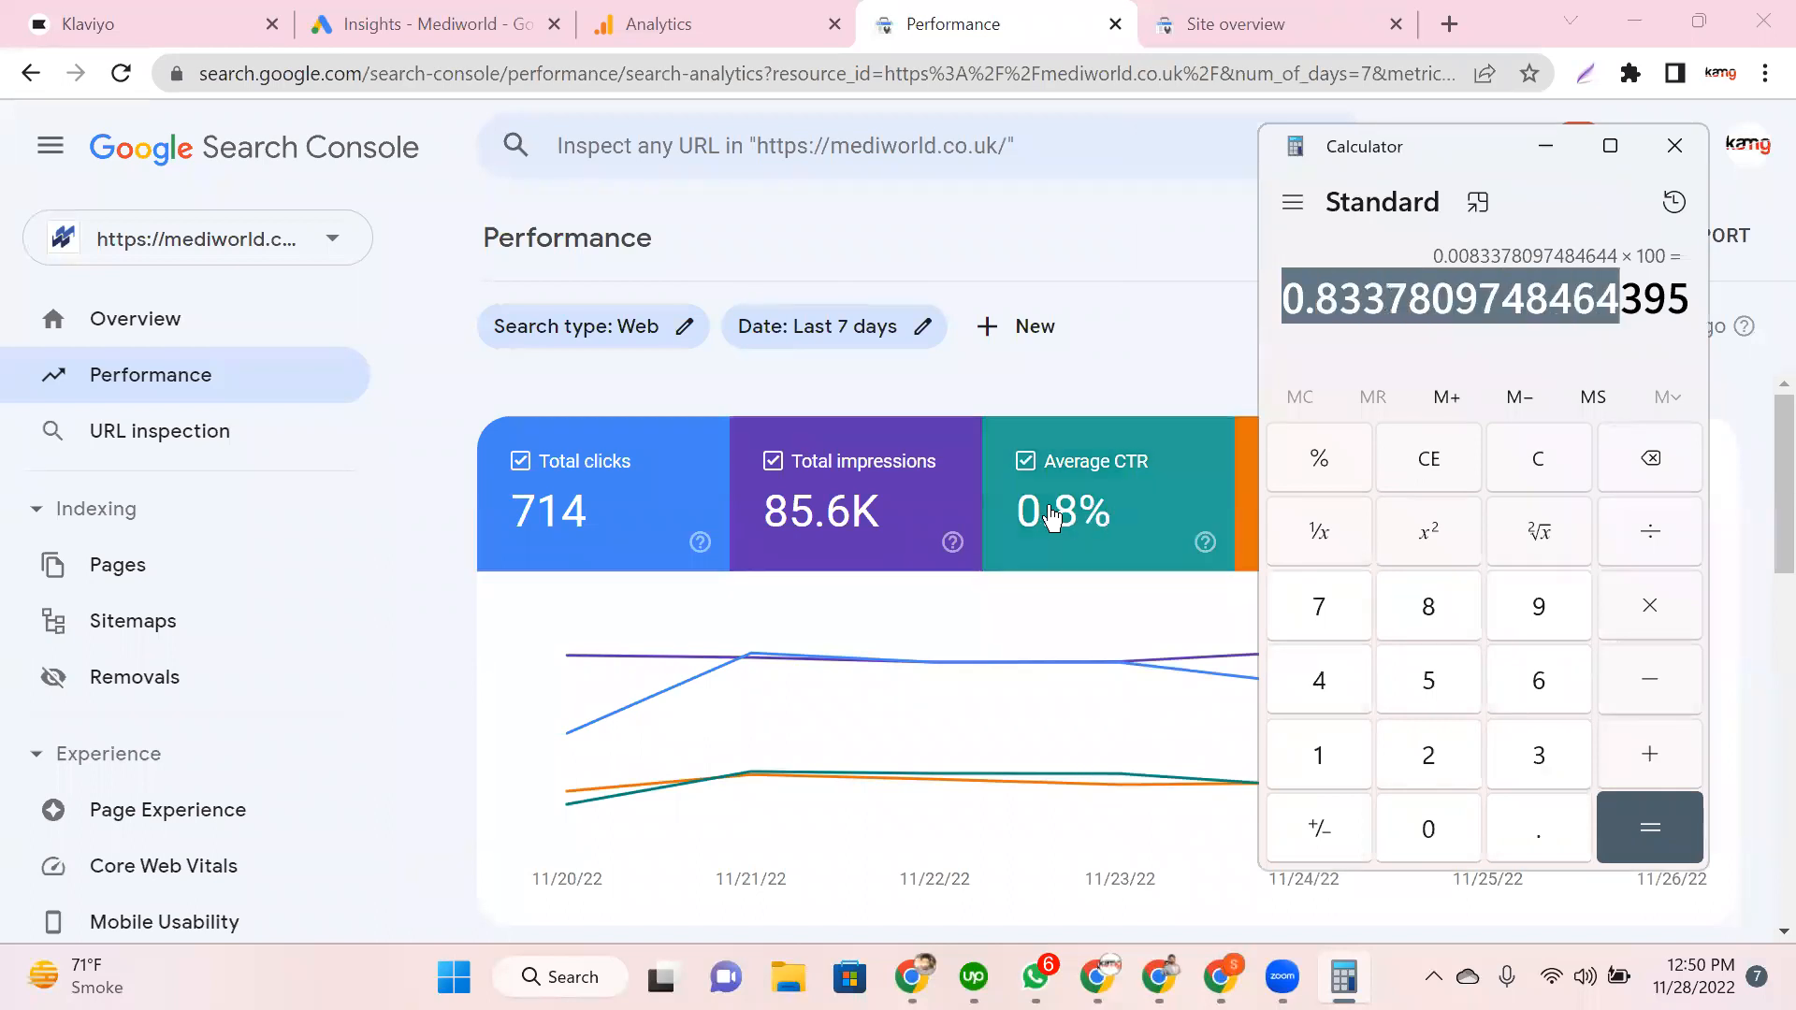
left_click(1071, 510)
Step: Turn the Average CTR line back on and click the Average position card
left_click(1134, 568)
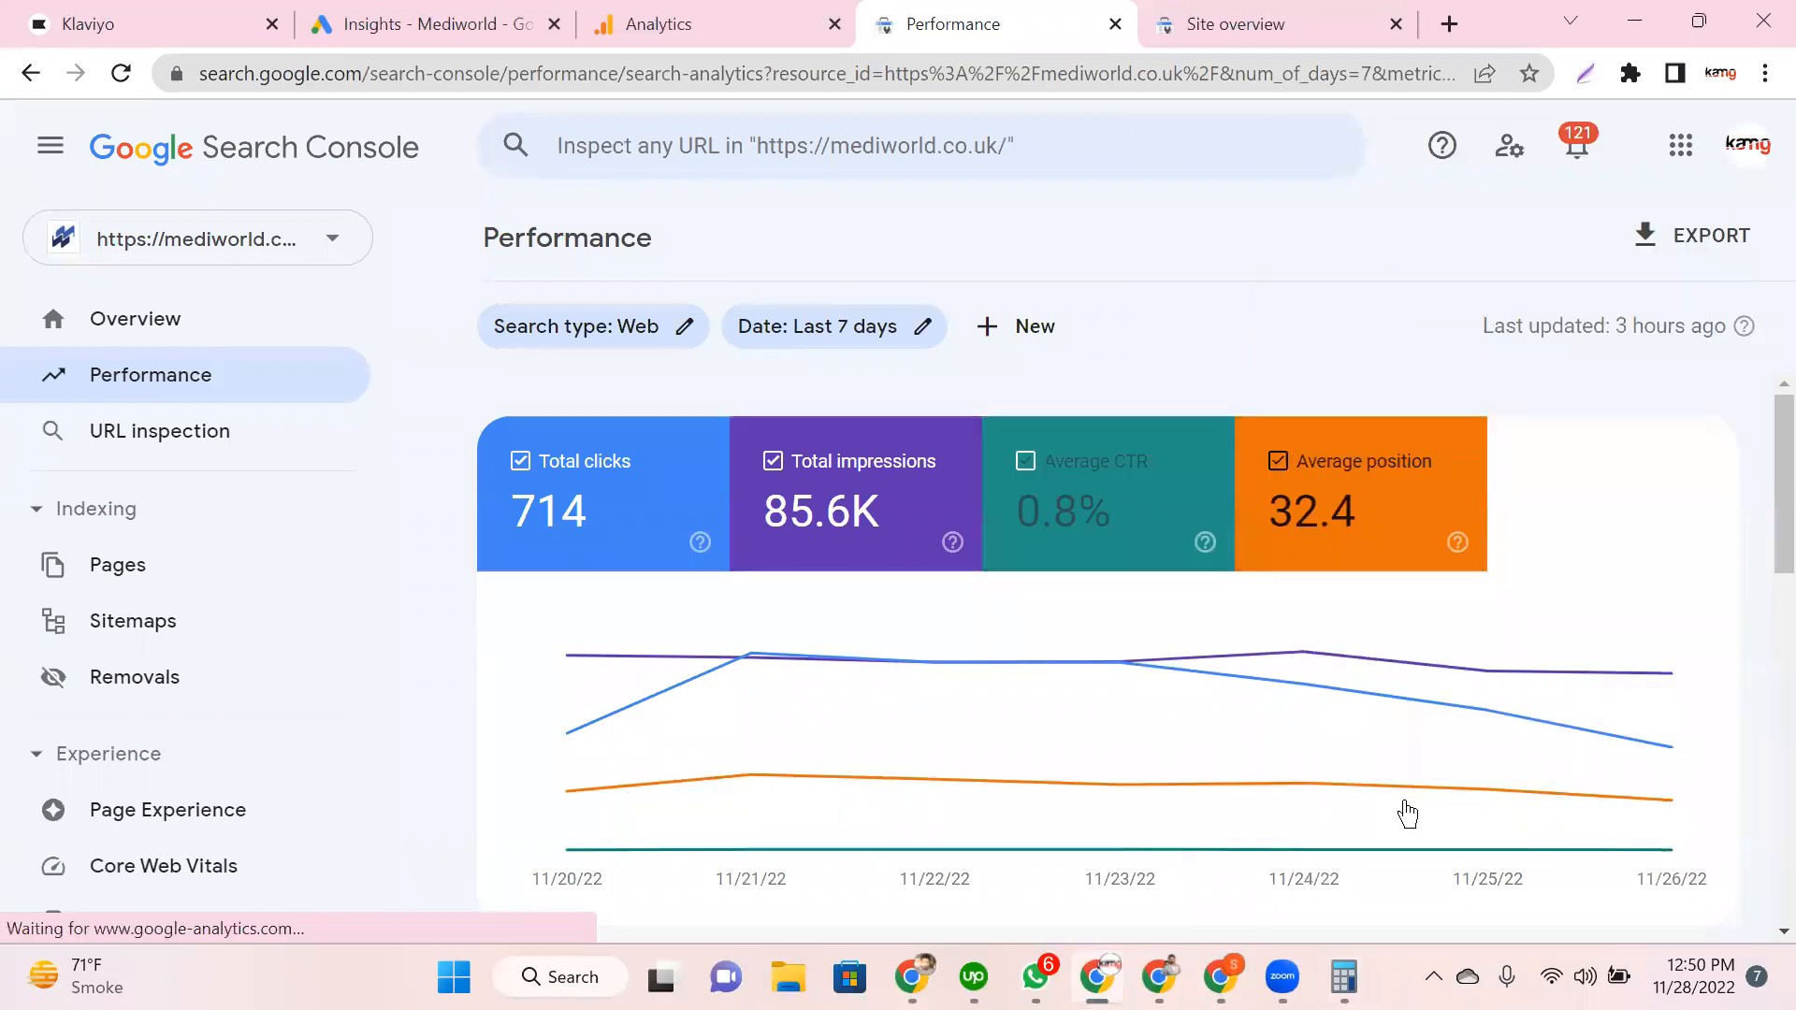
left_click(1345, 961)
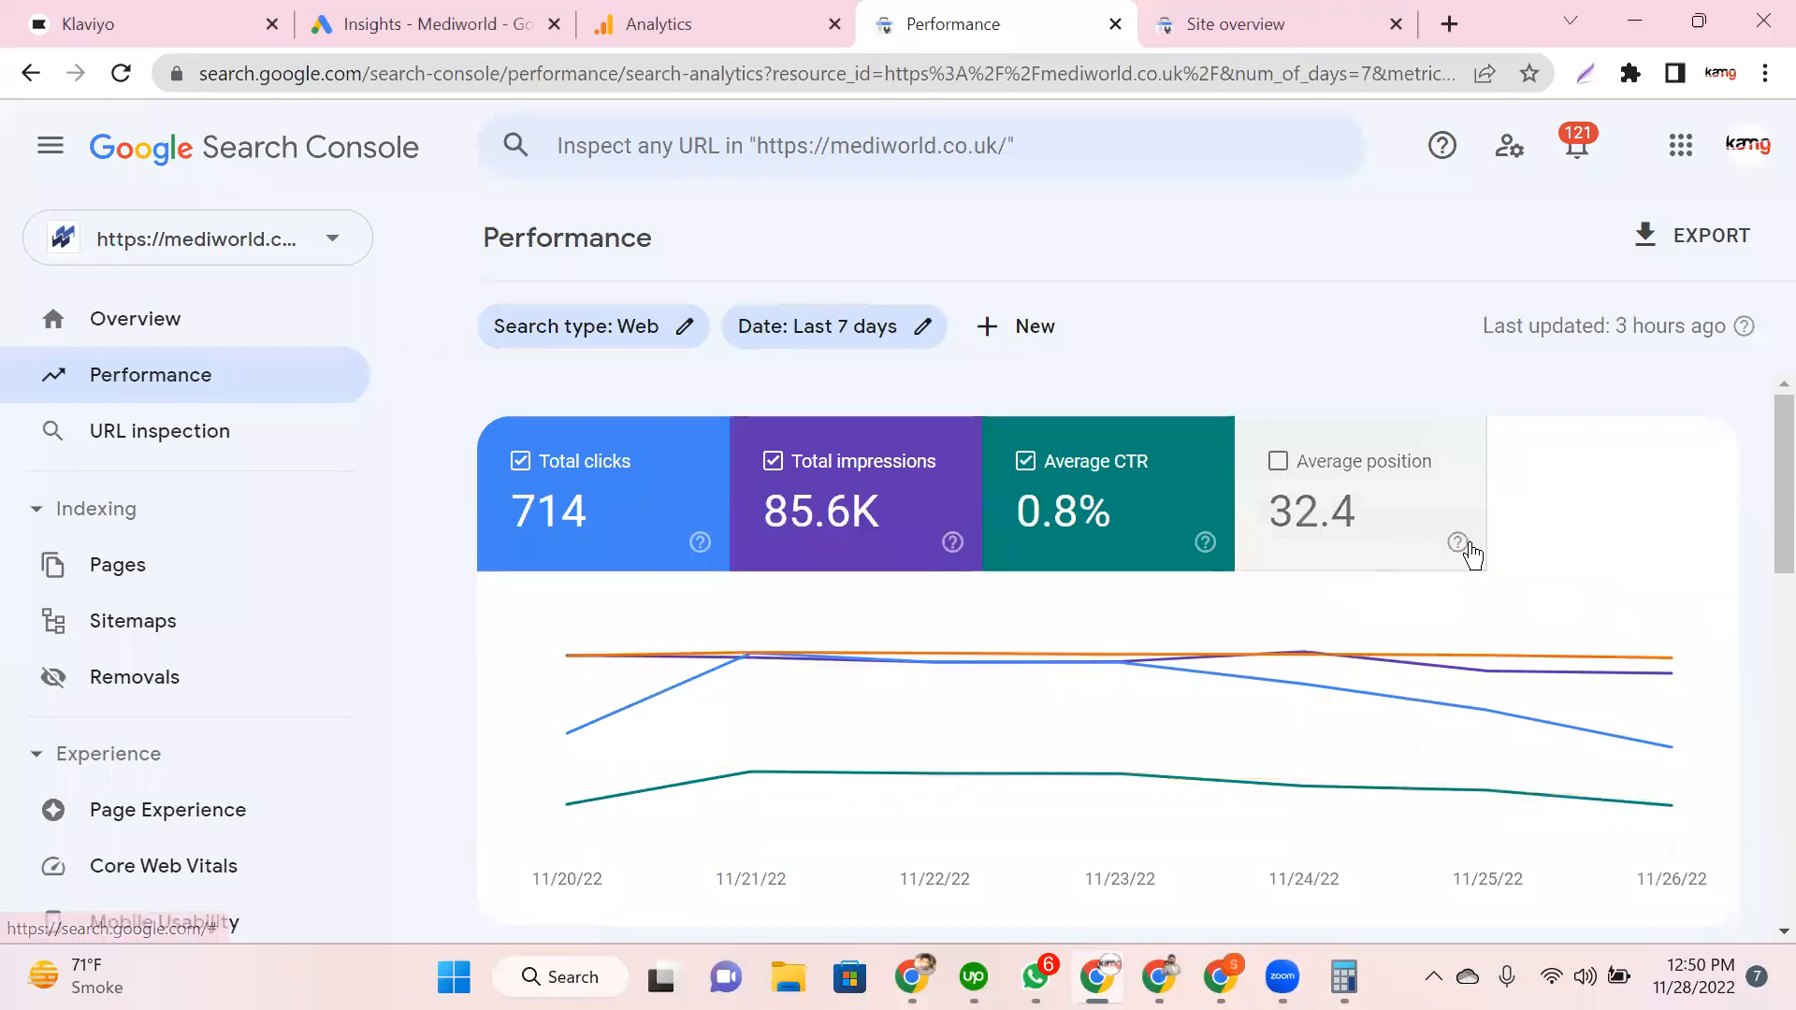
mouse_move(1455, 553)
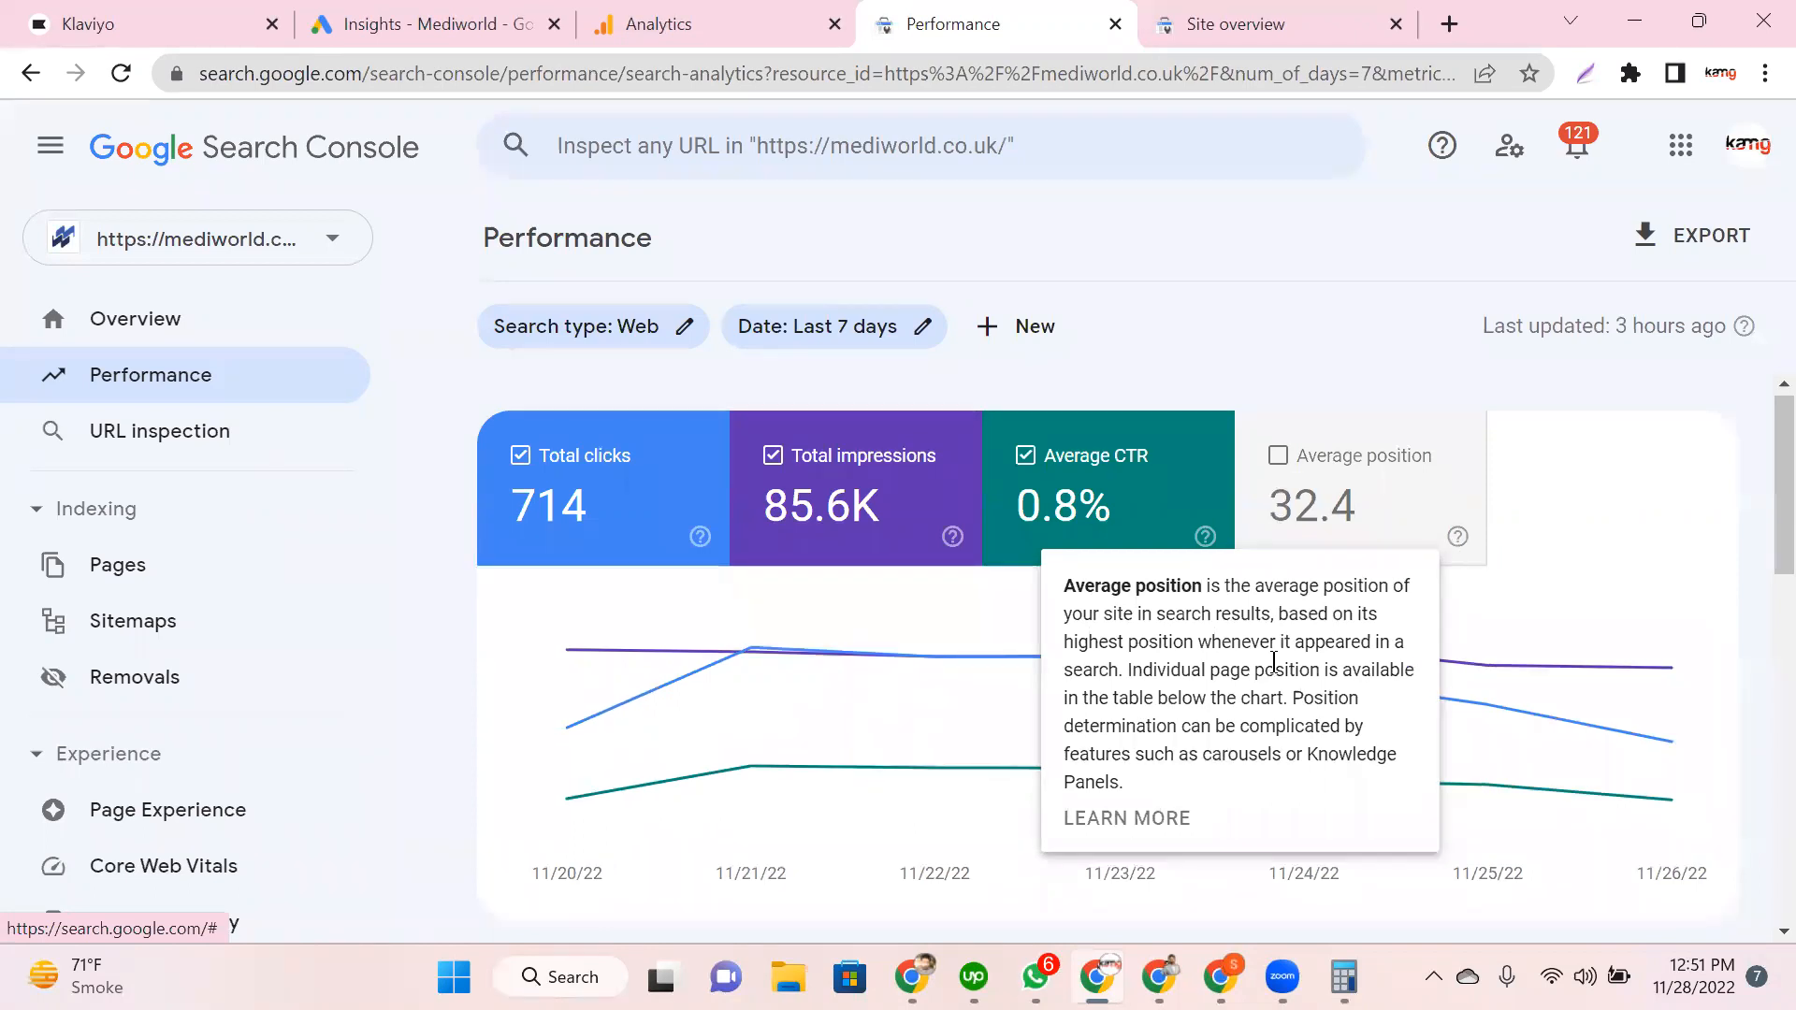
scroll(1455, 559, "down", 1)
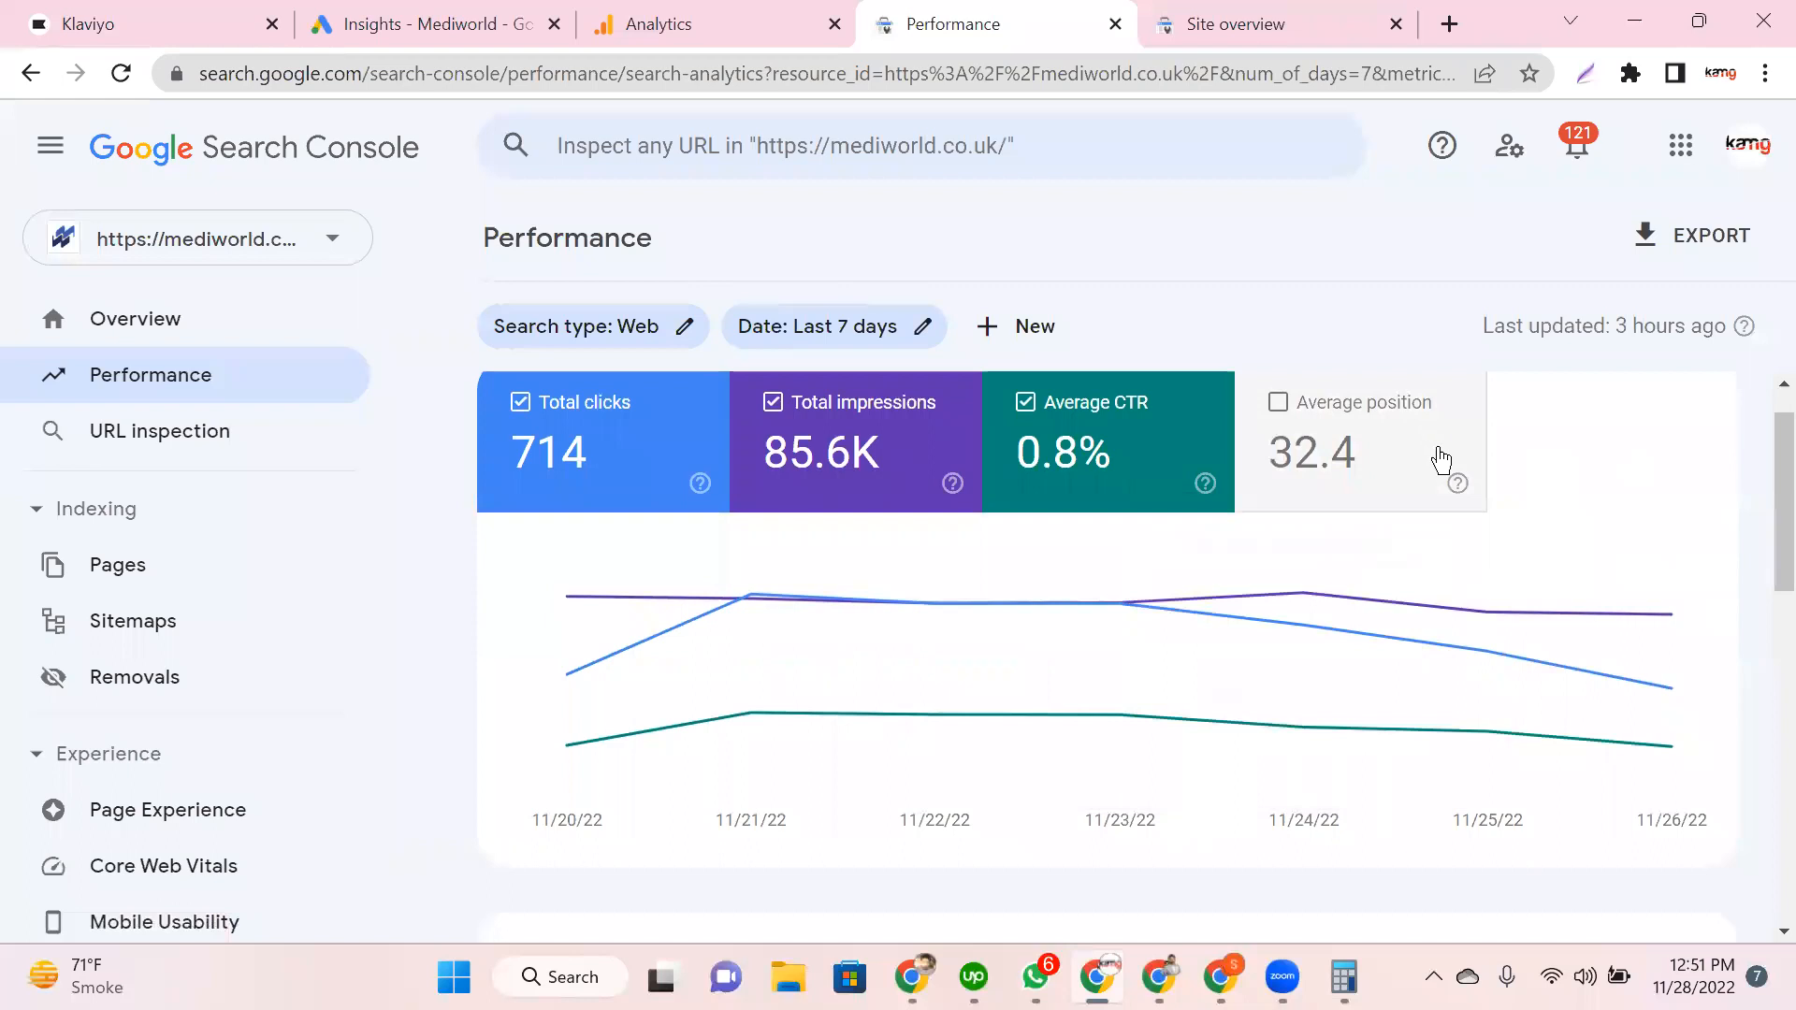
left_click(1350, 463)
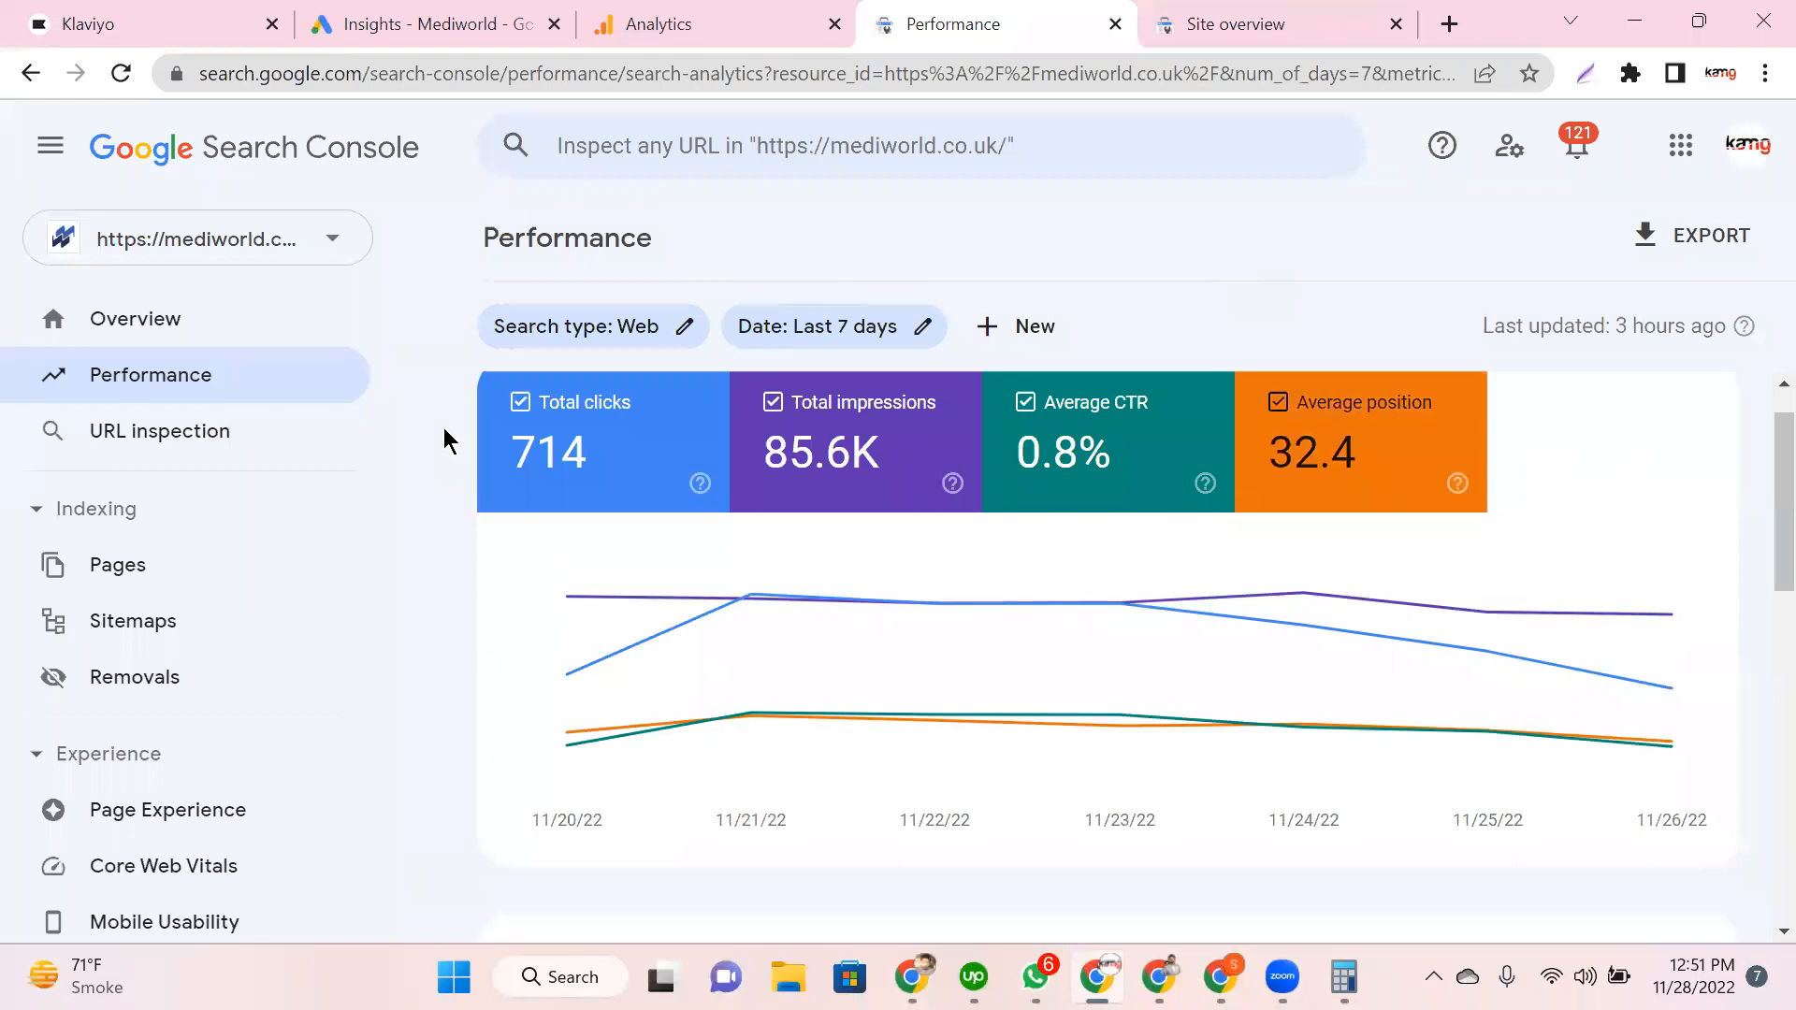
scroll(443, 429, "down", 5)
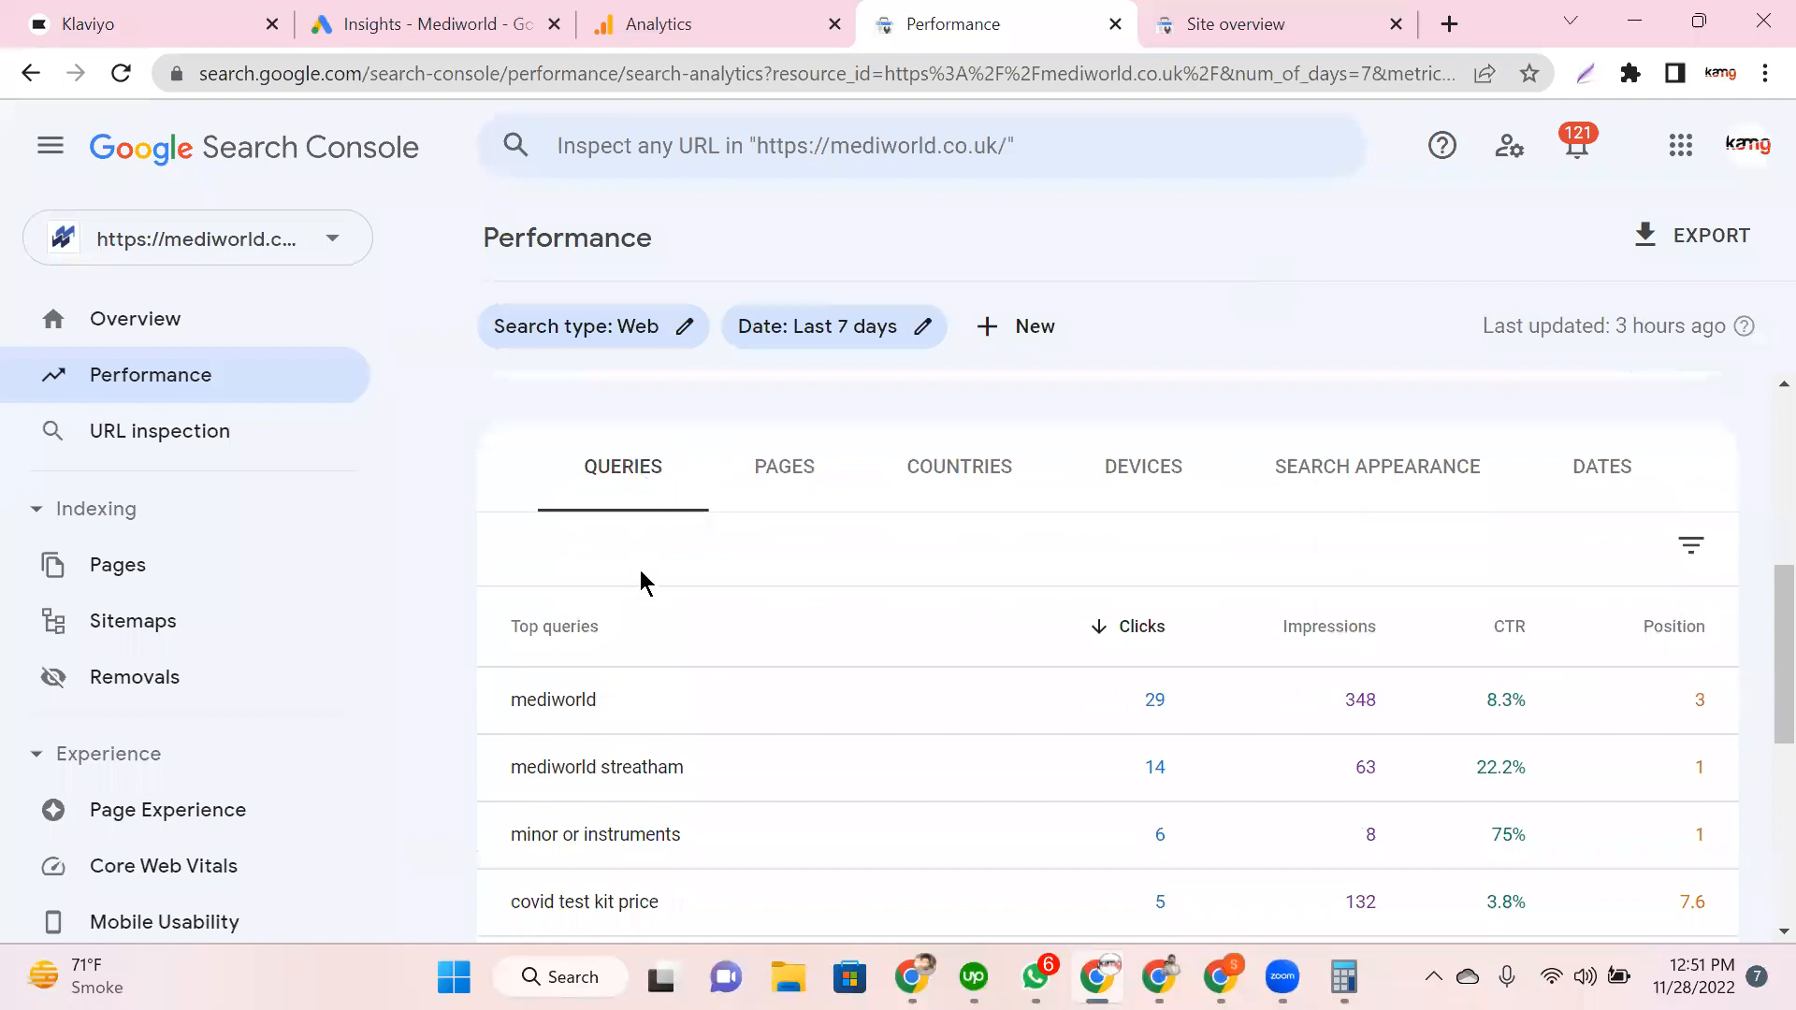
scroll(642, 582, "down", 2)
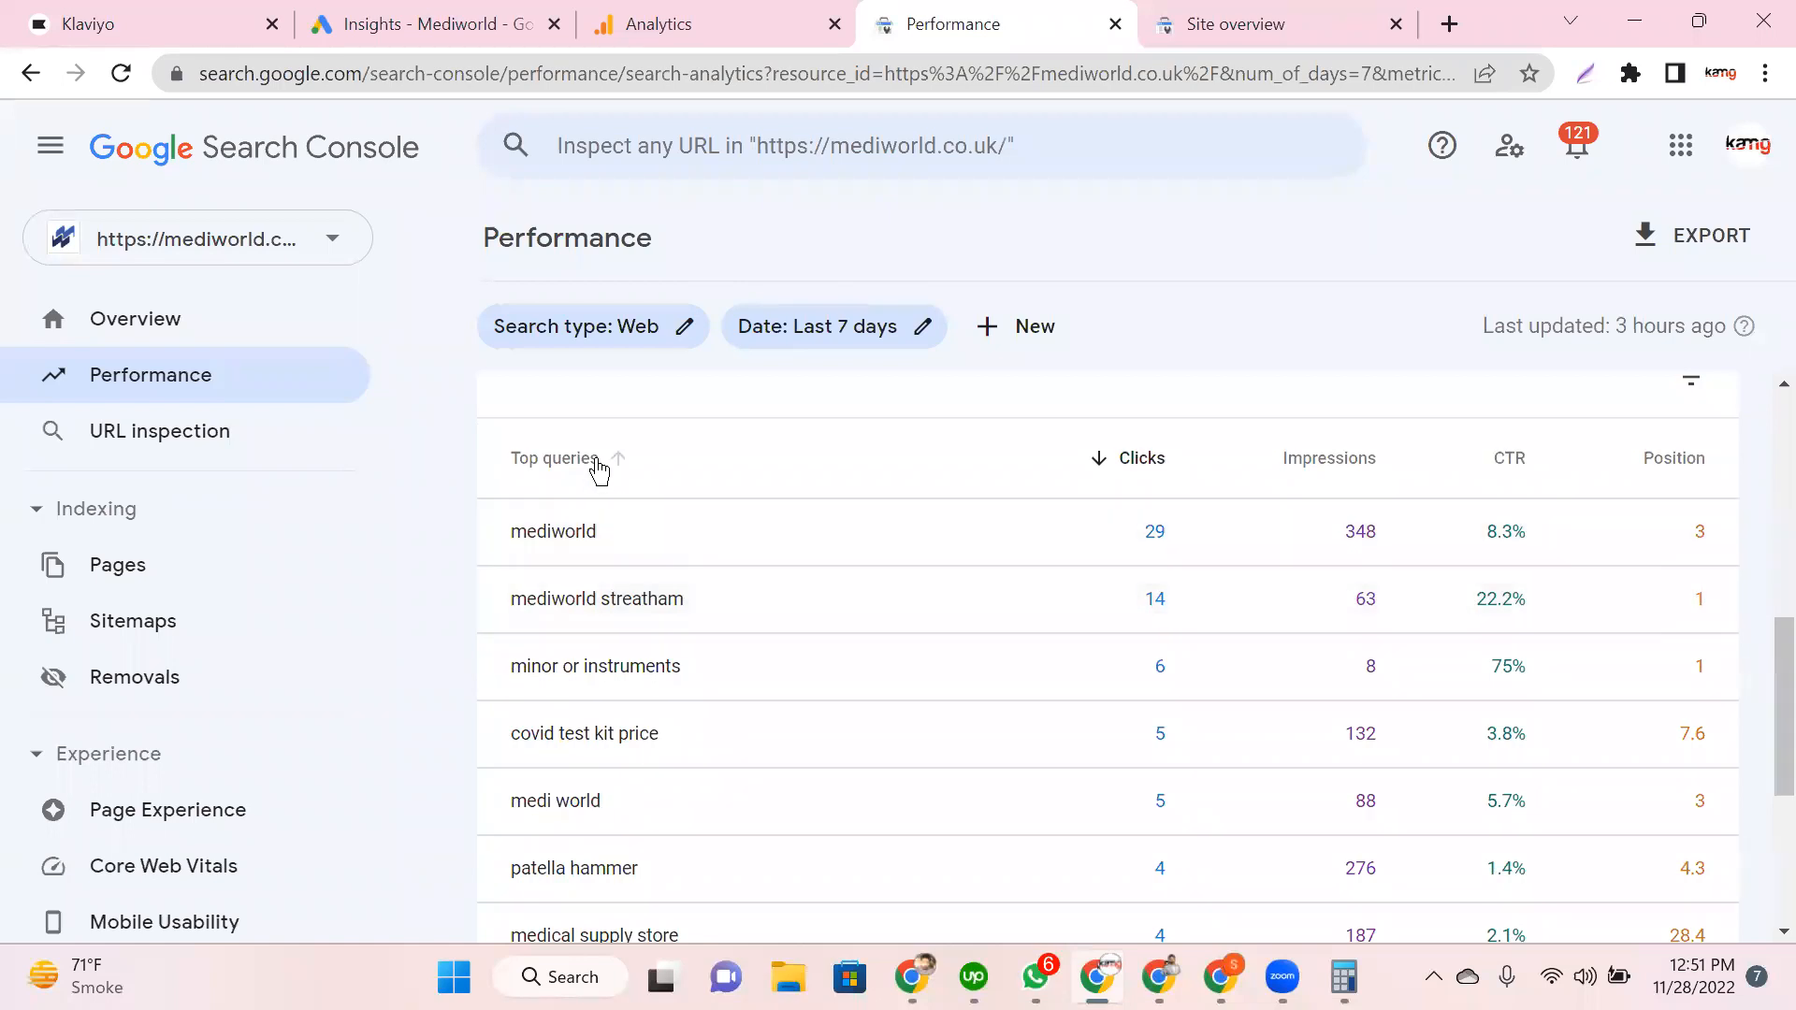
left_click(502, 465)
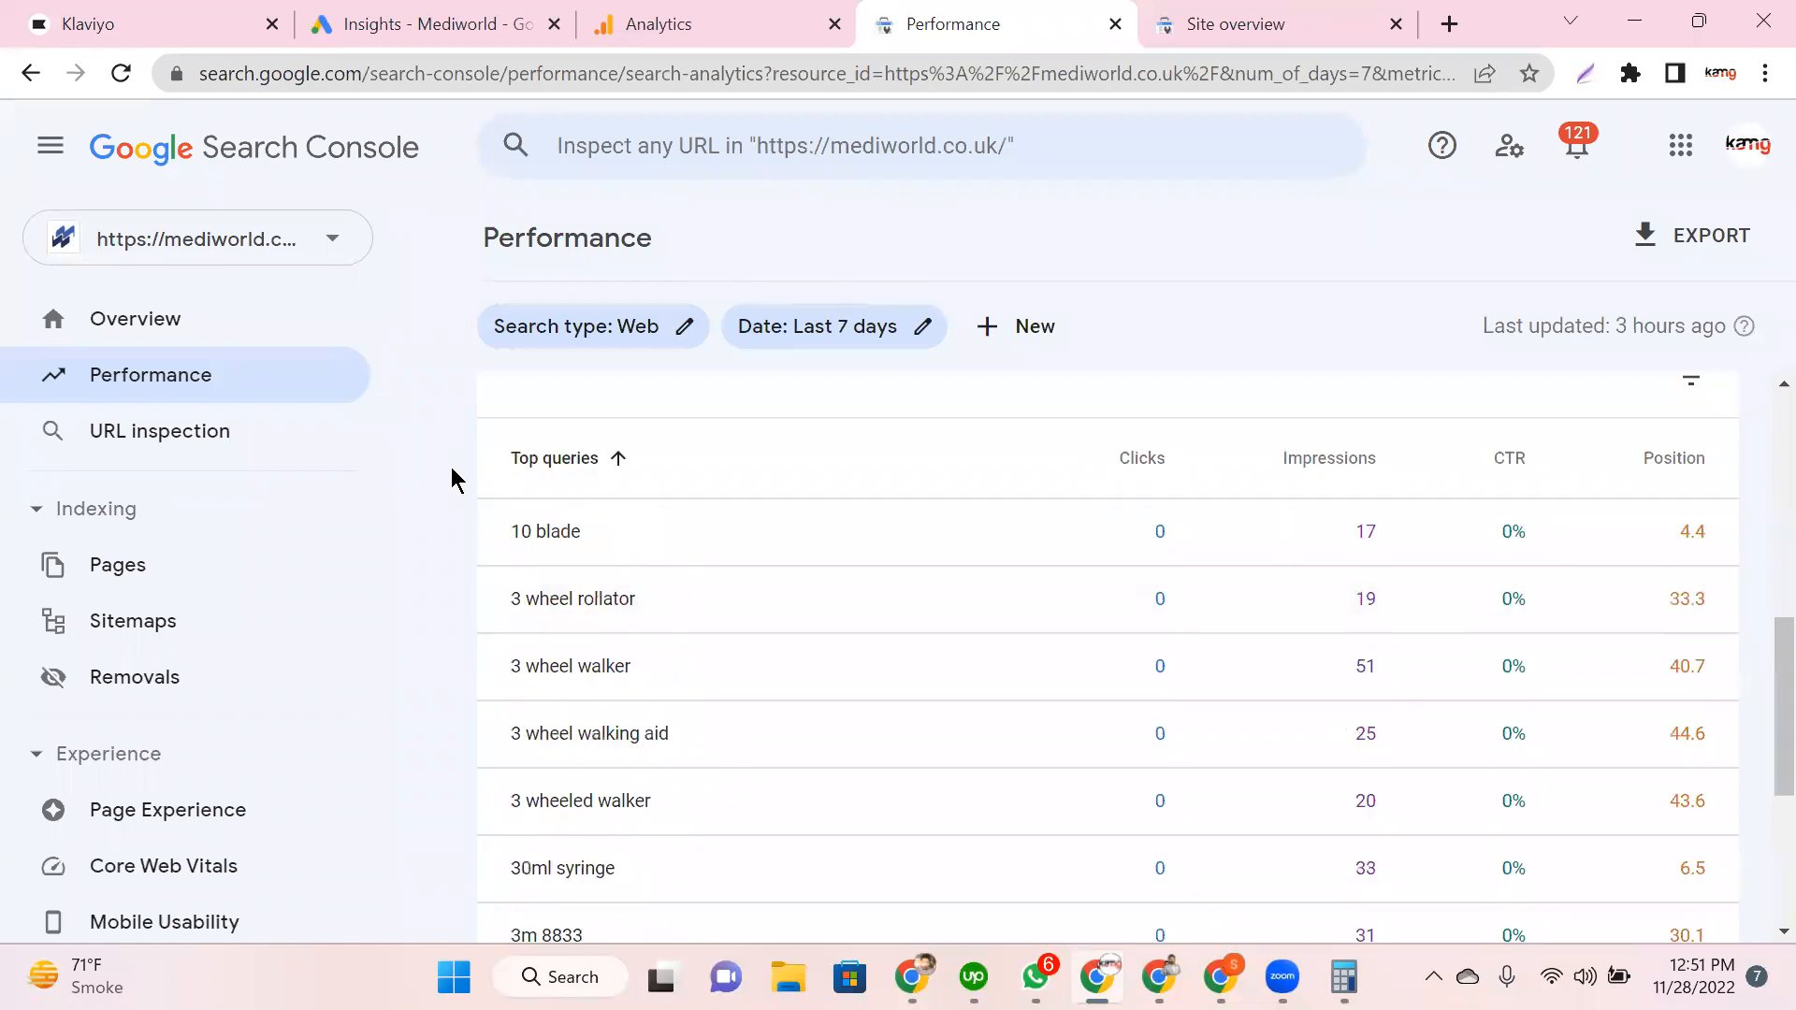
left_click(588, 464)
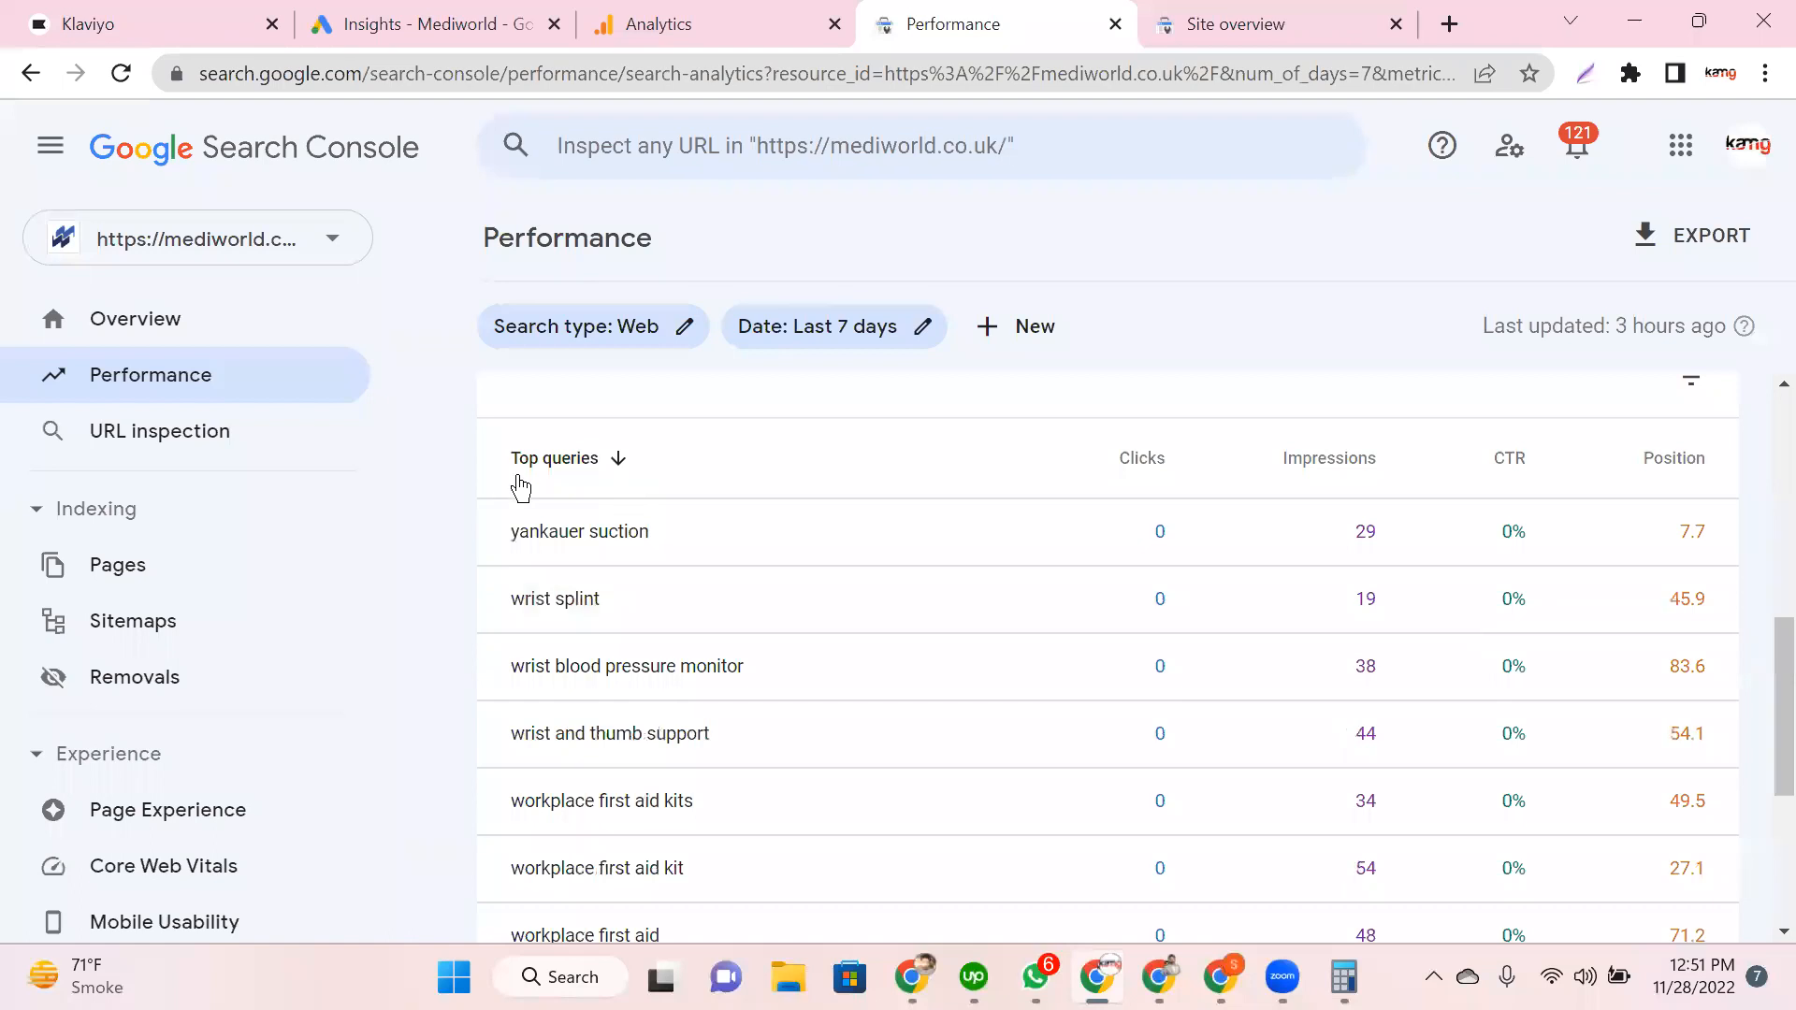
left_click(535, 479)
left_click(537, 479)
scroll(609, 609, "up", 8)
scroll(612, 612, "down", 2)
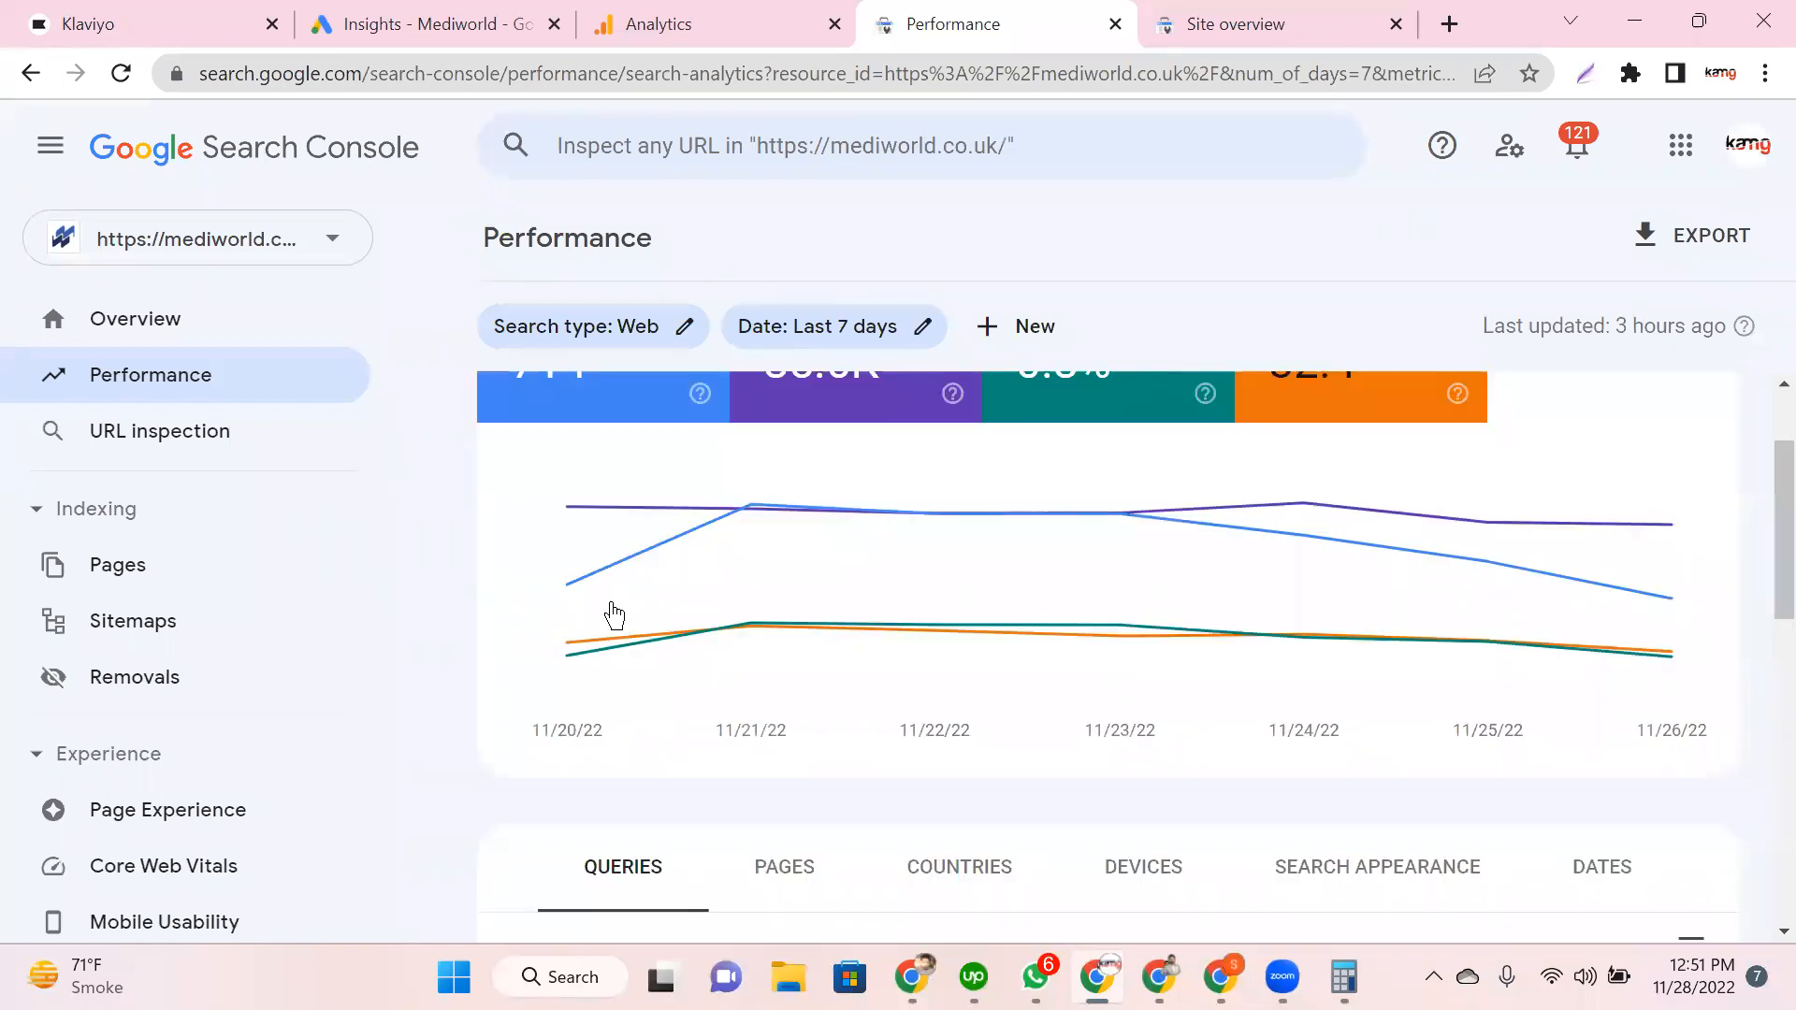
scroll(612, 613, "down", 5)
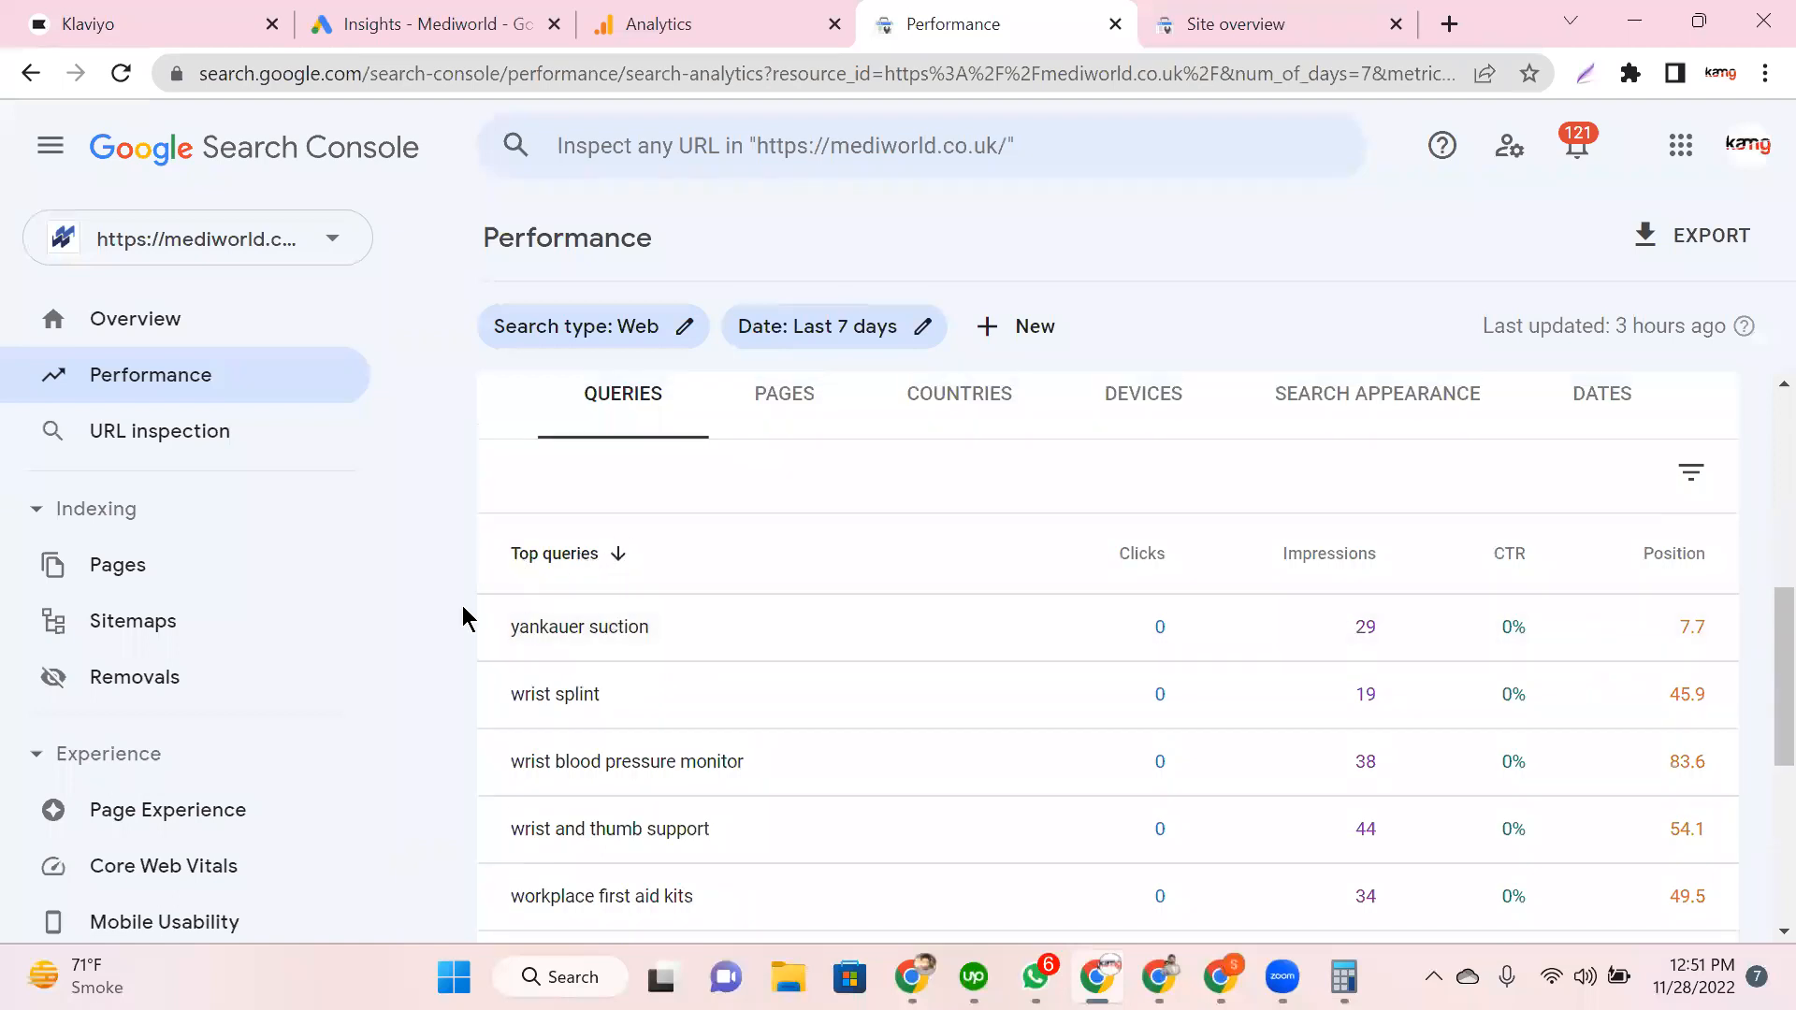
scroll(464, 608, "down", 2)
scroll(716, 547, "up", 1)
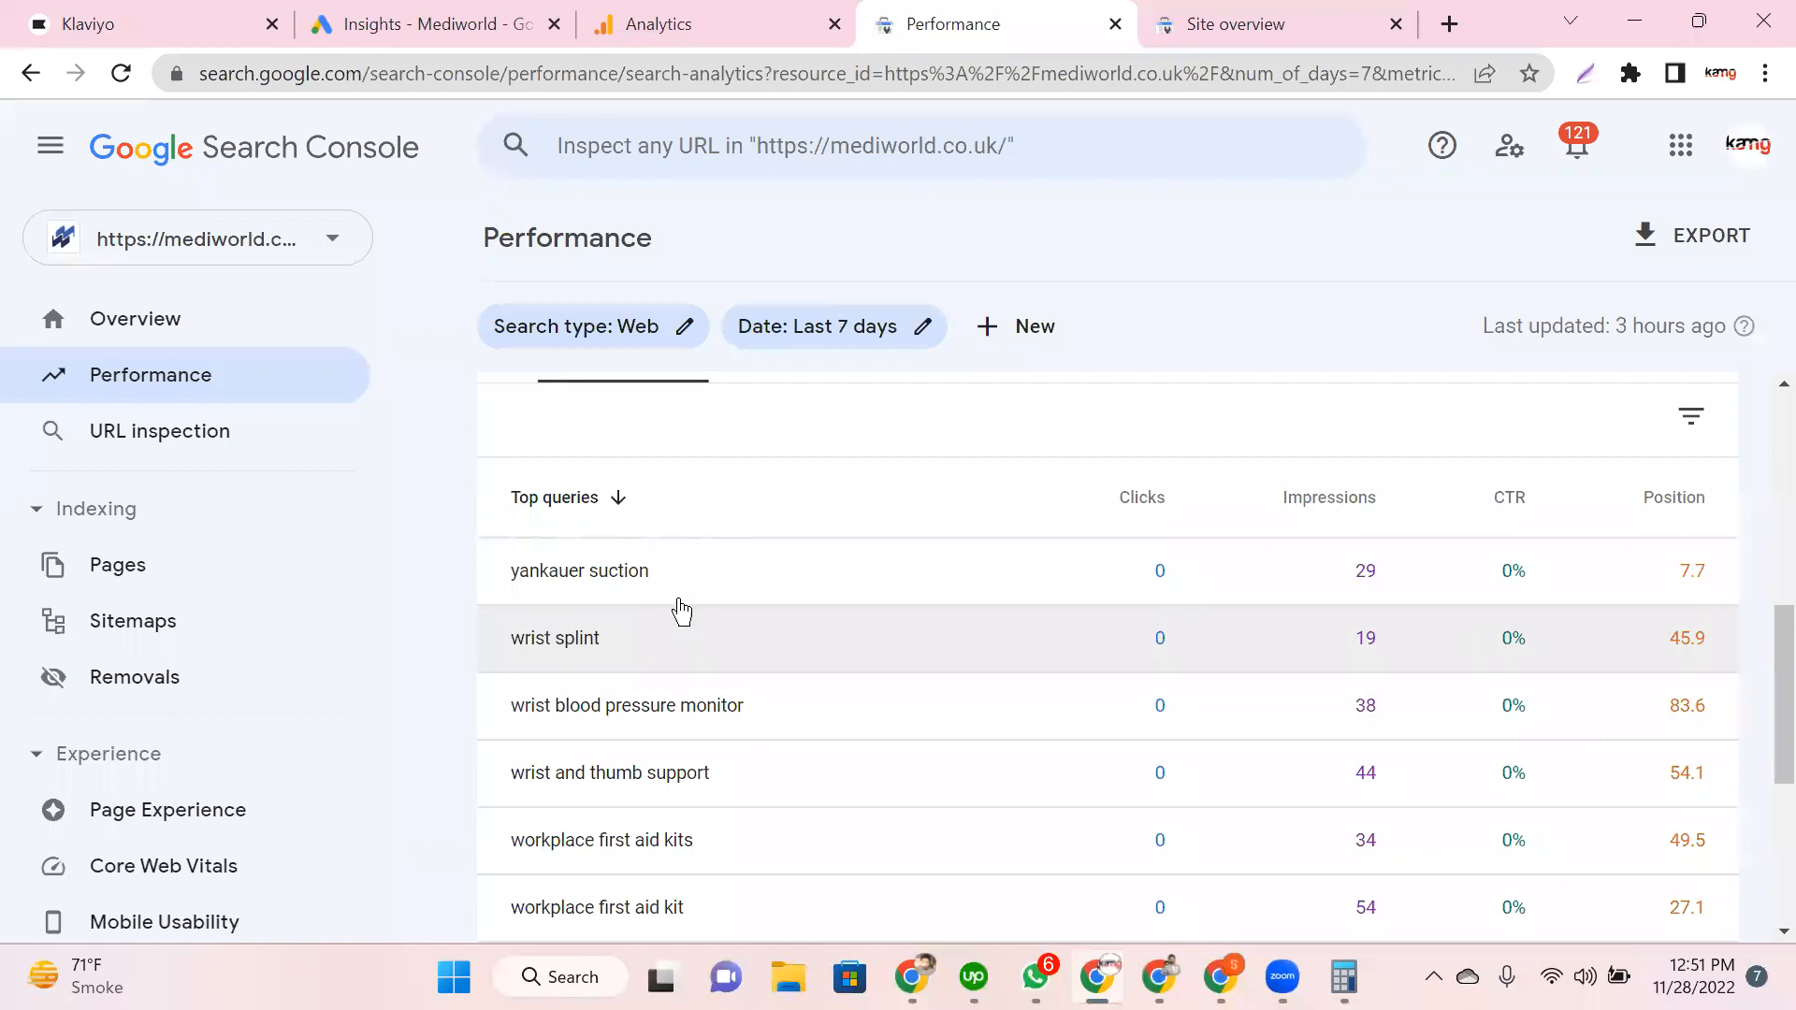
left_click(549, 499)
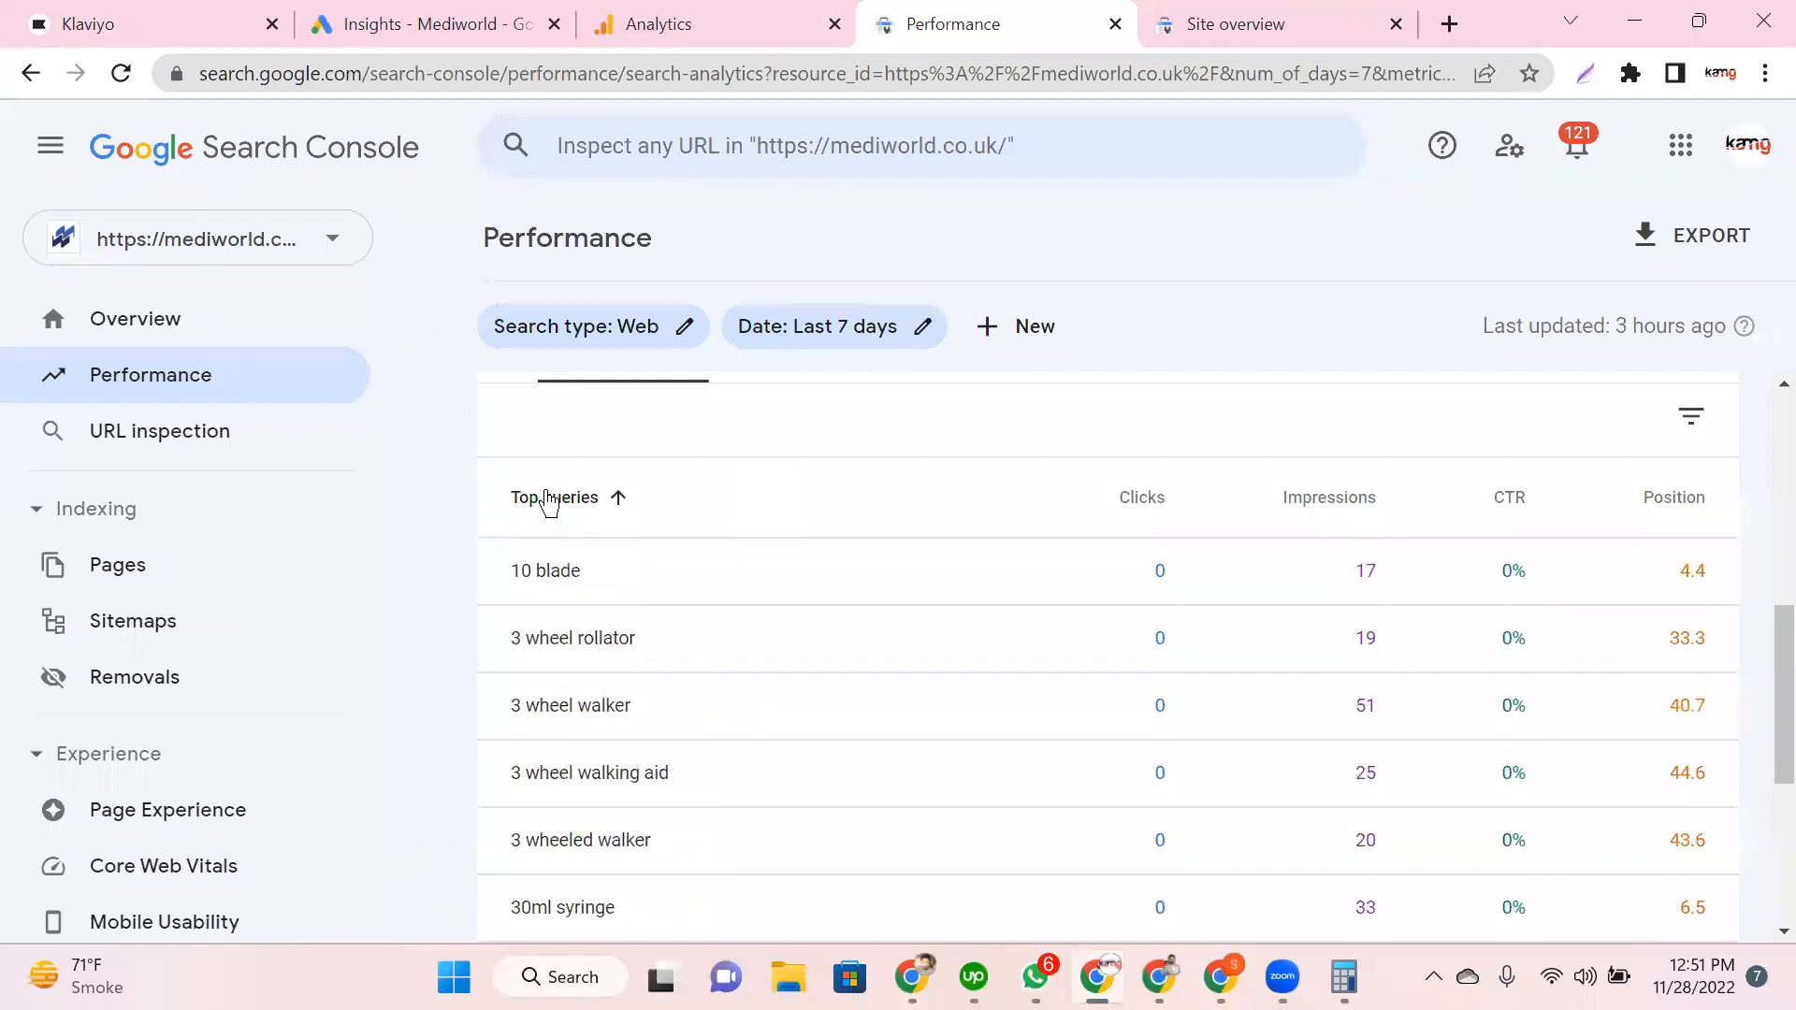
left_click(549, 499)
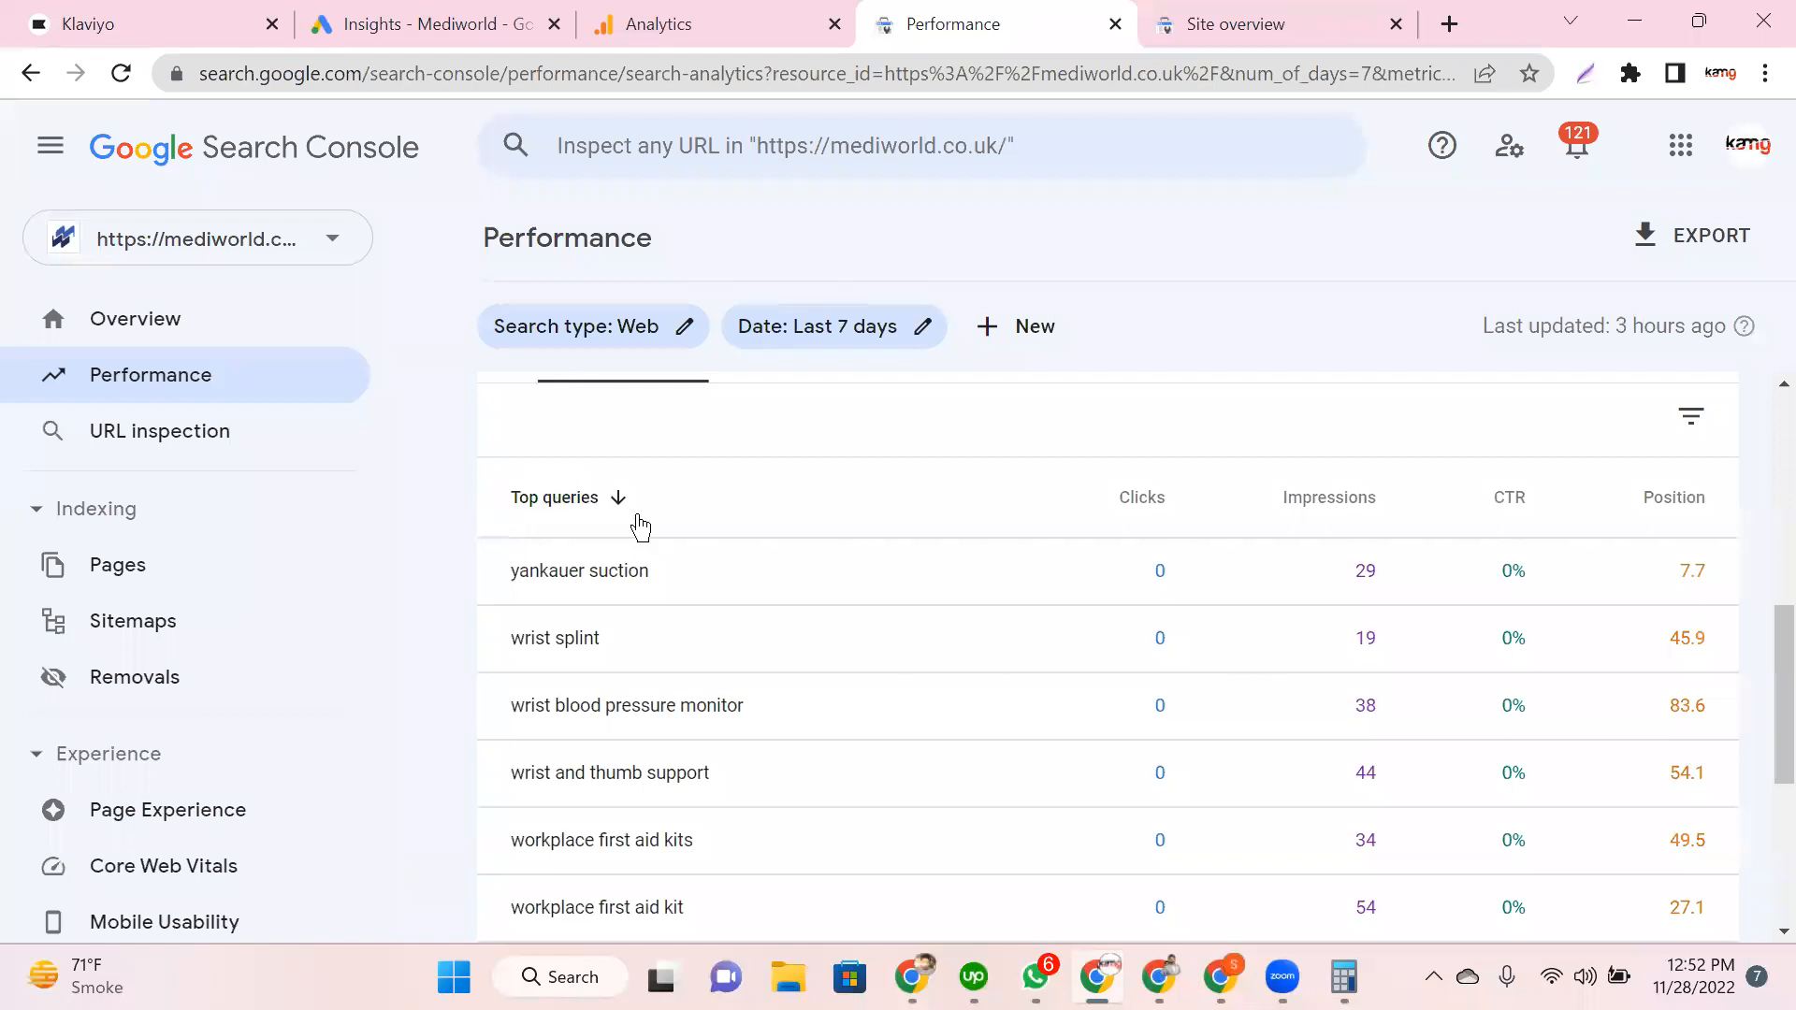
left_click(572, 497)
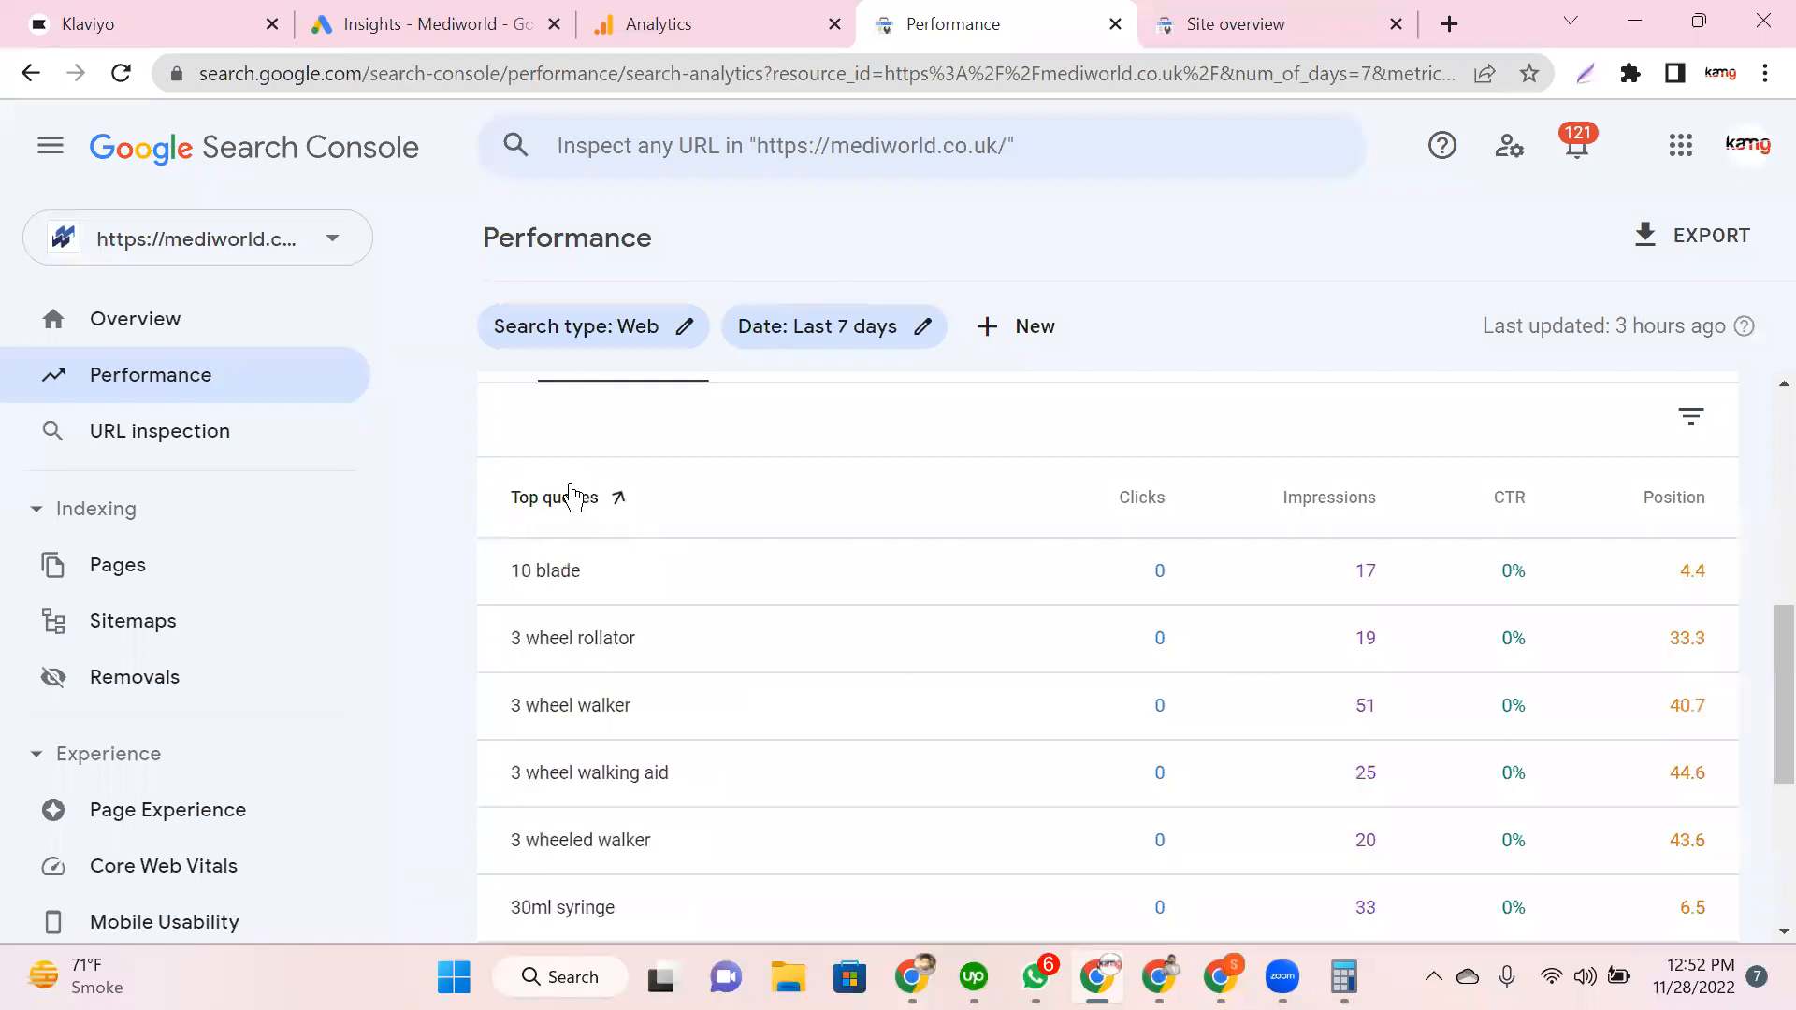
left_click(573, 496)
scroll(734, 639, "down", 1)
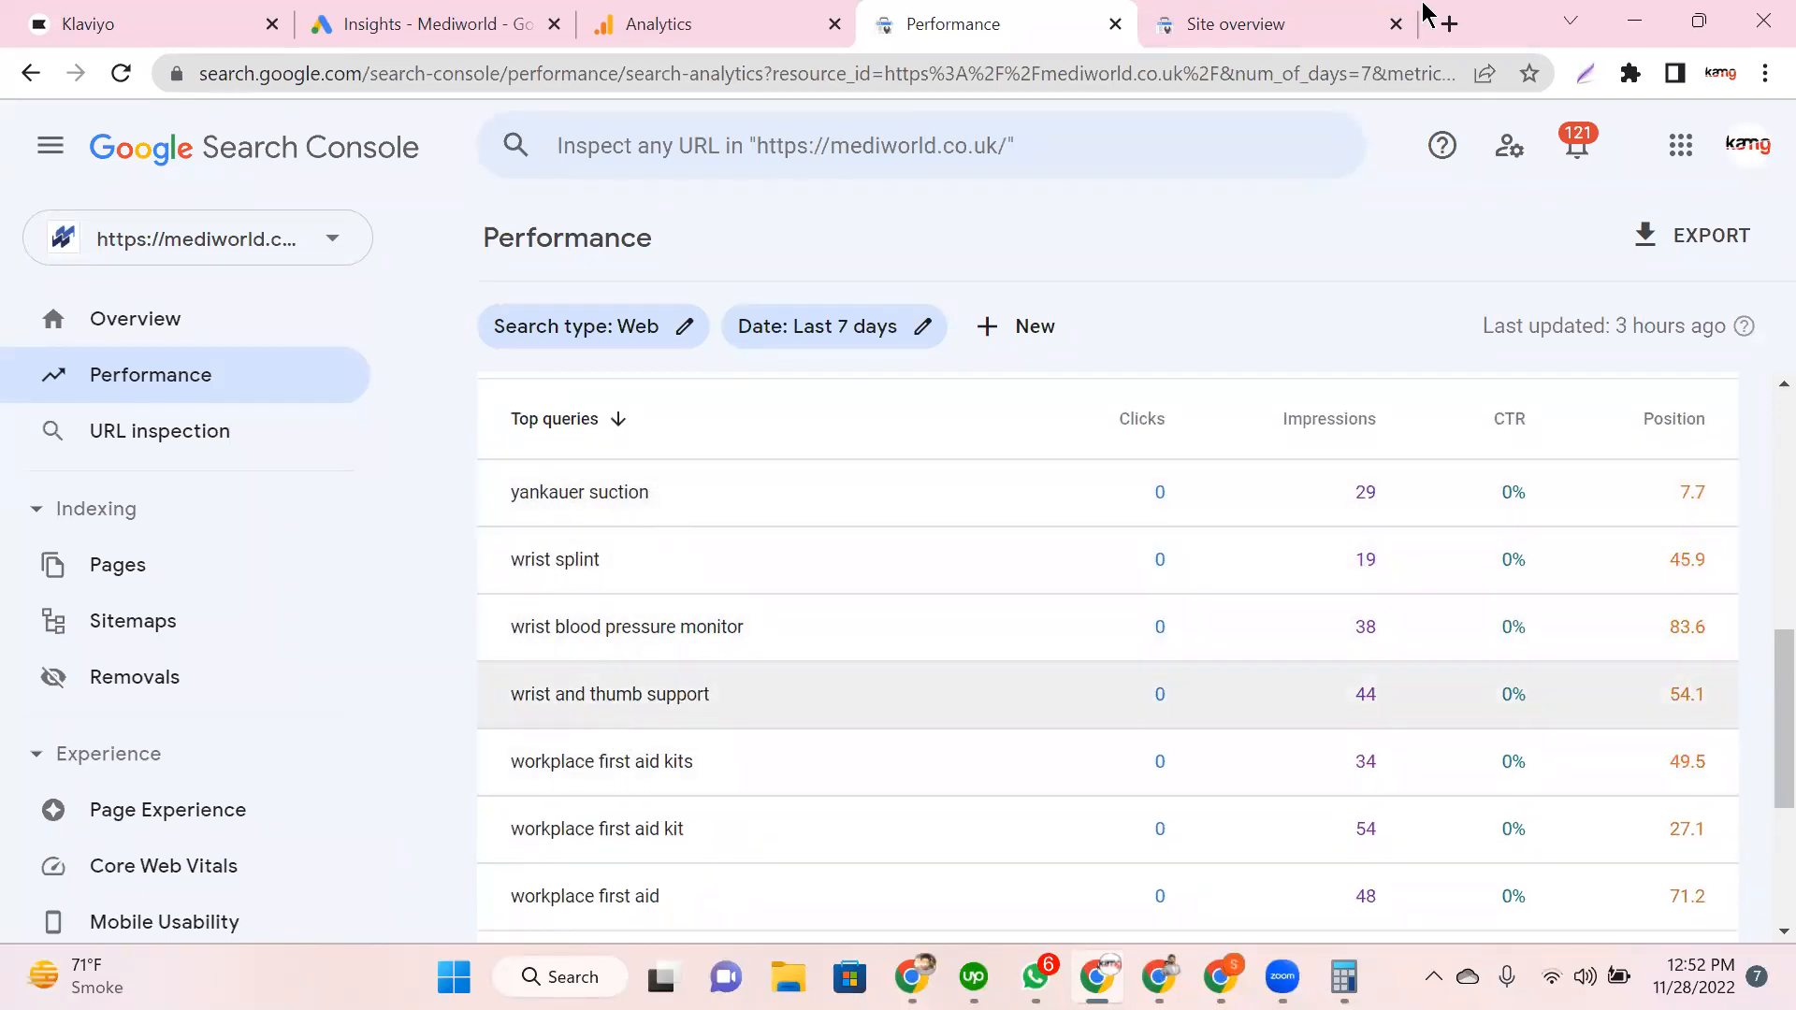
scroll(1108, 655, "down", 1)
Step: Load mediworld.co.uk in a new tab, then return to the Insights site overview
key("ctrl+t")
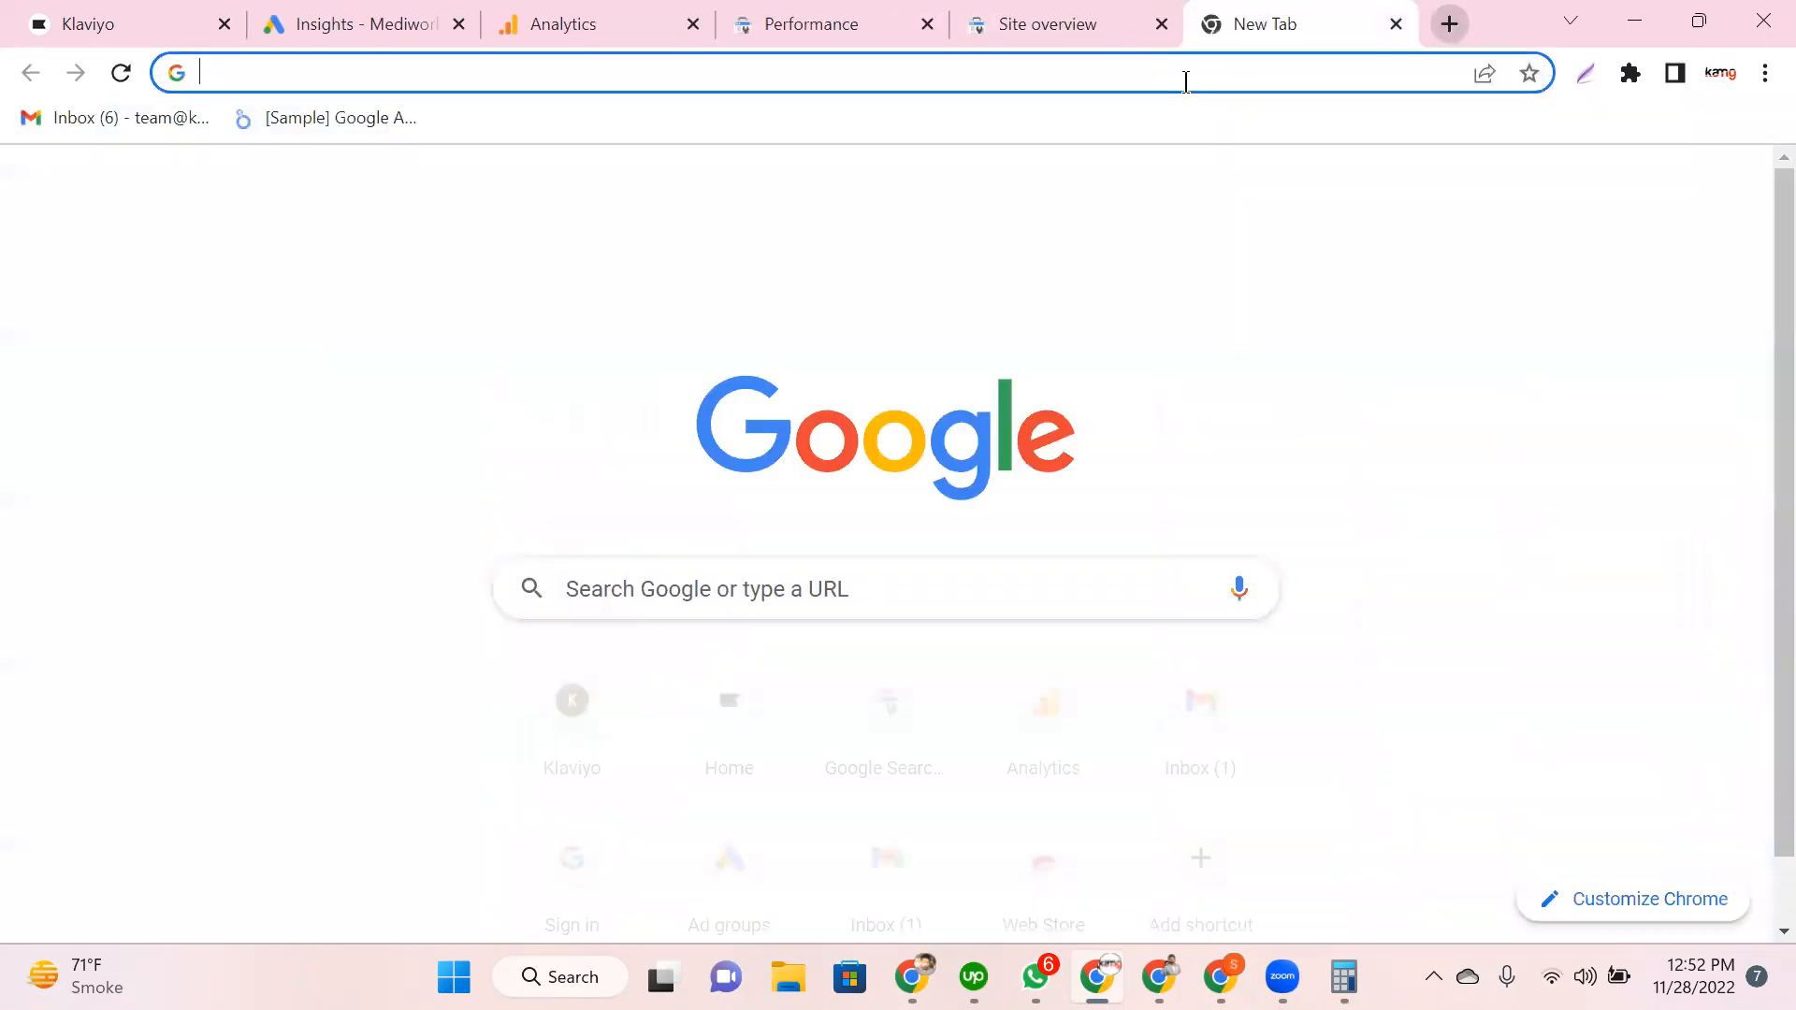
left_click(1185, 82)
type("mediwor")
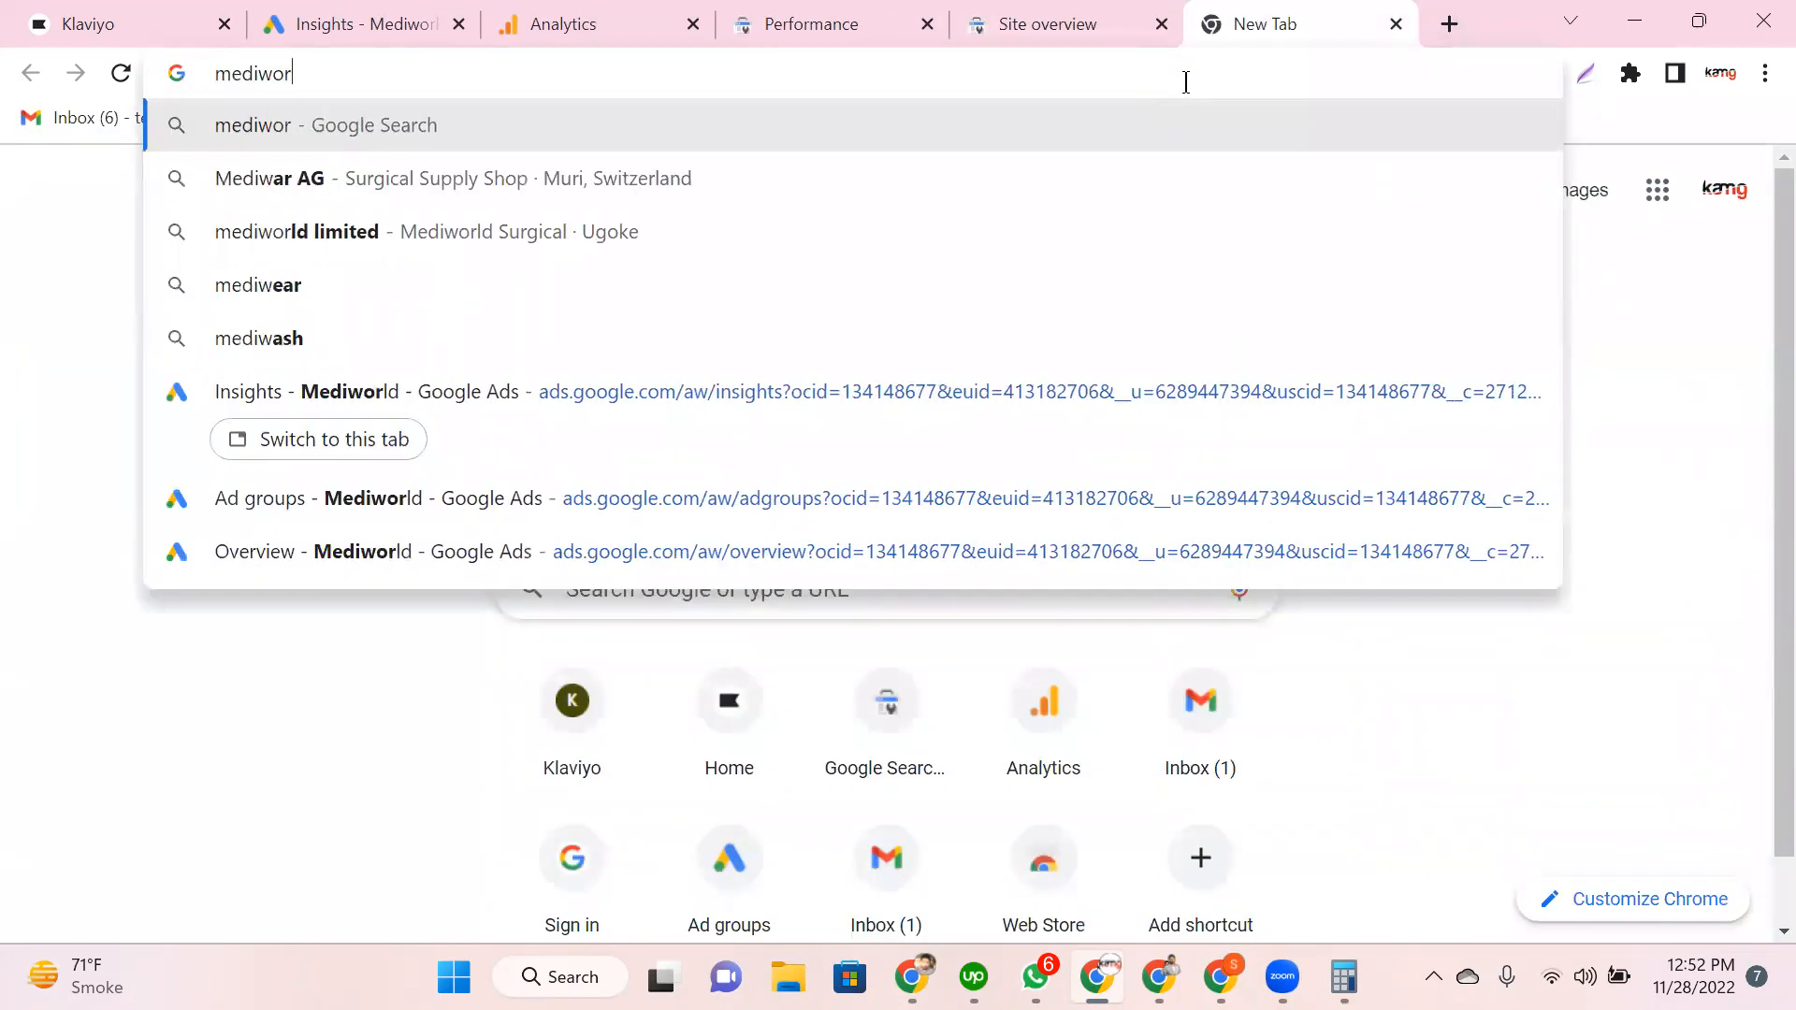
type("ld.co.uk")
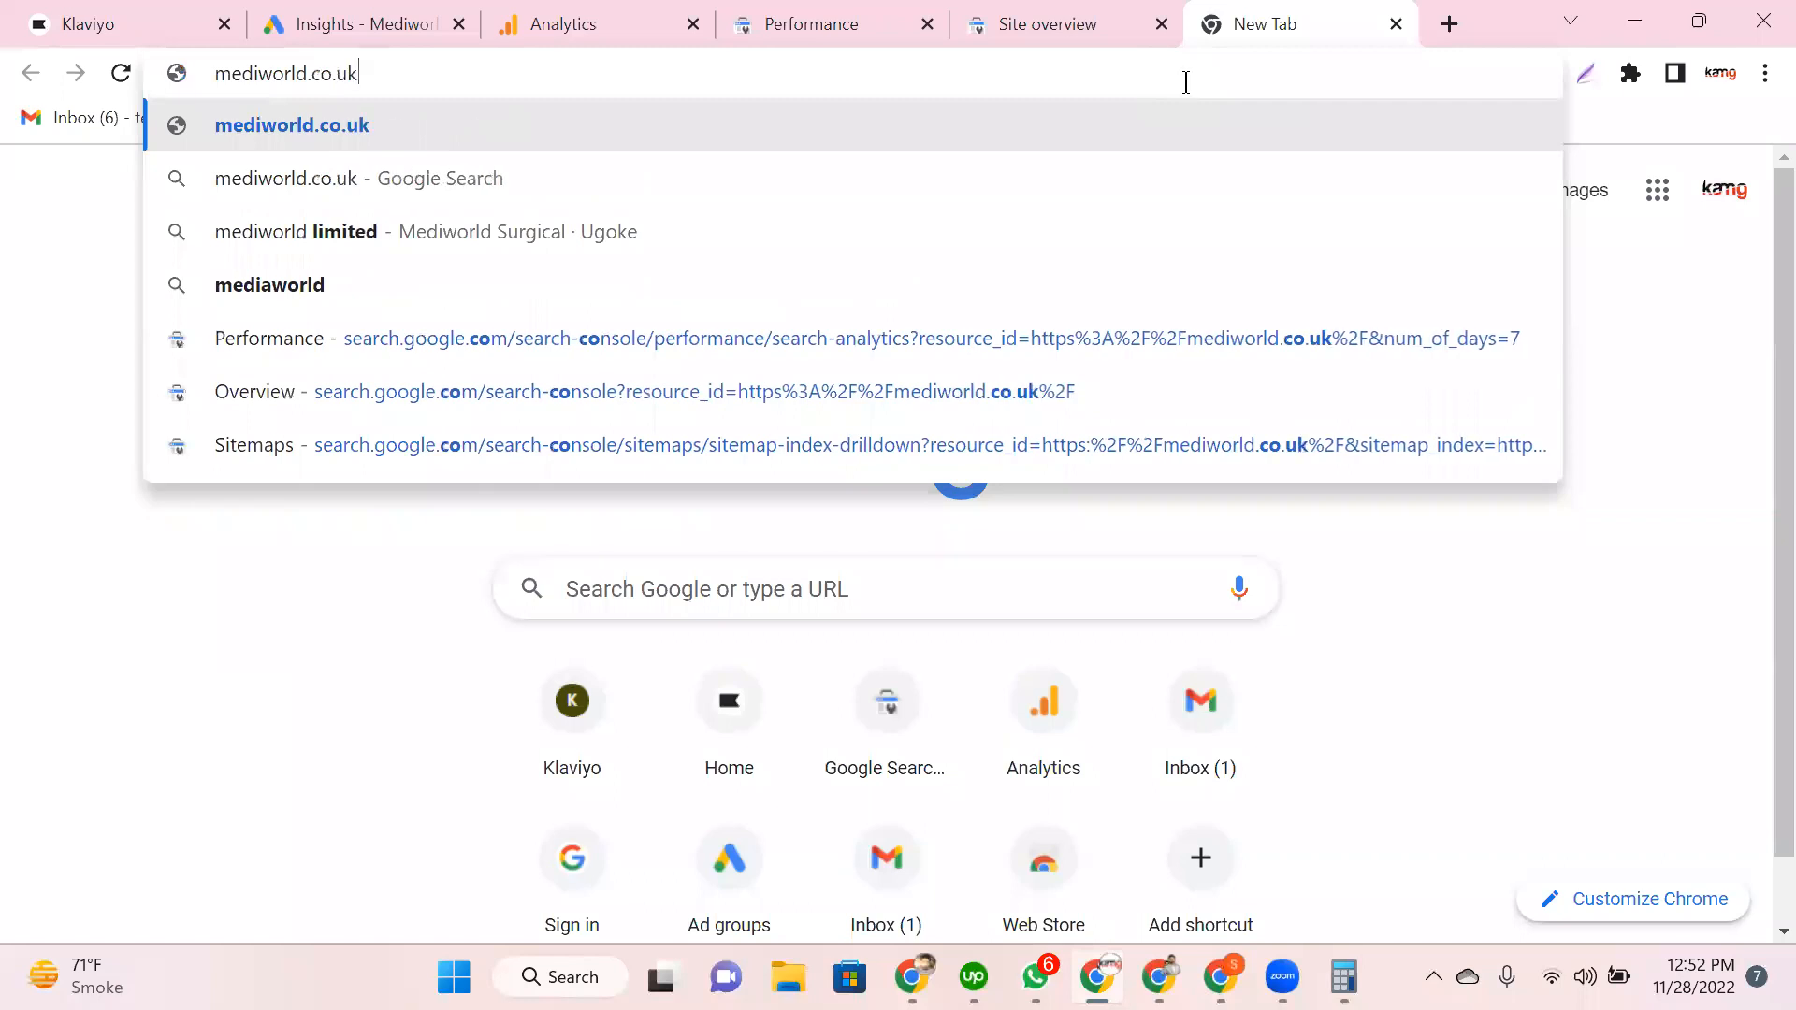
key("Return")
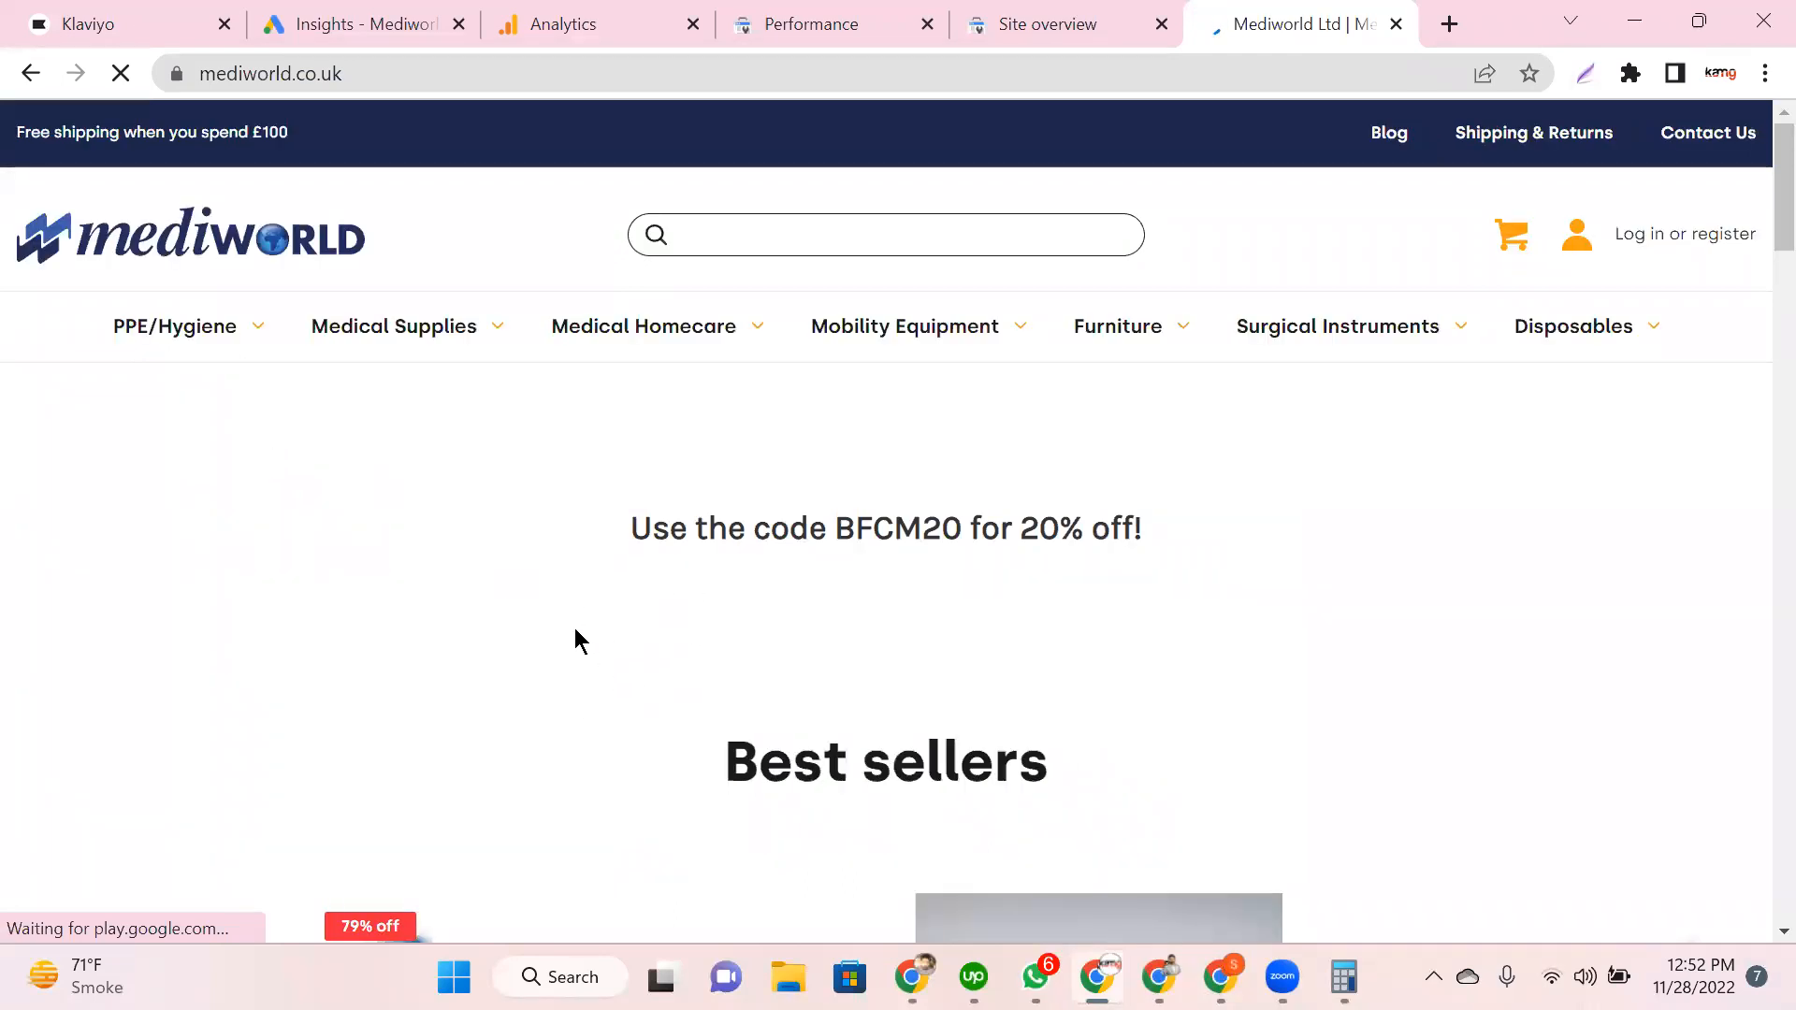
scroll(576, 627, "down", 8)
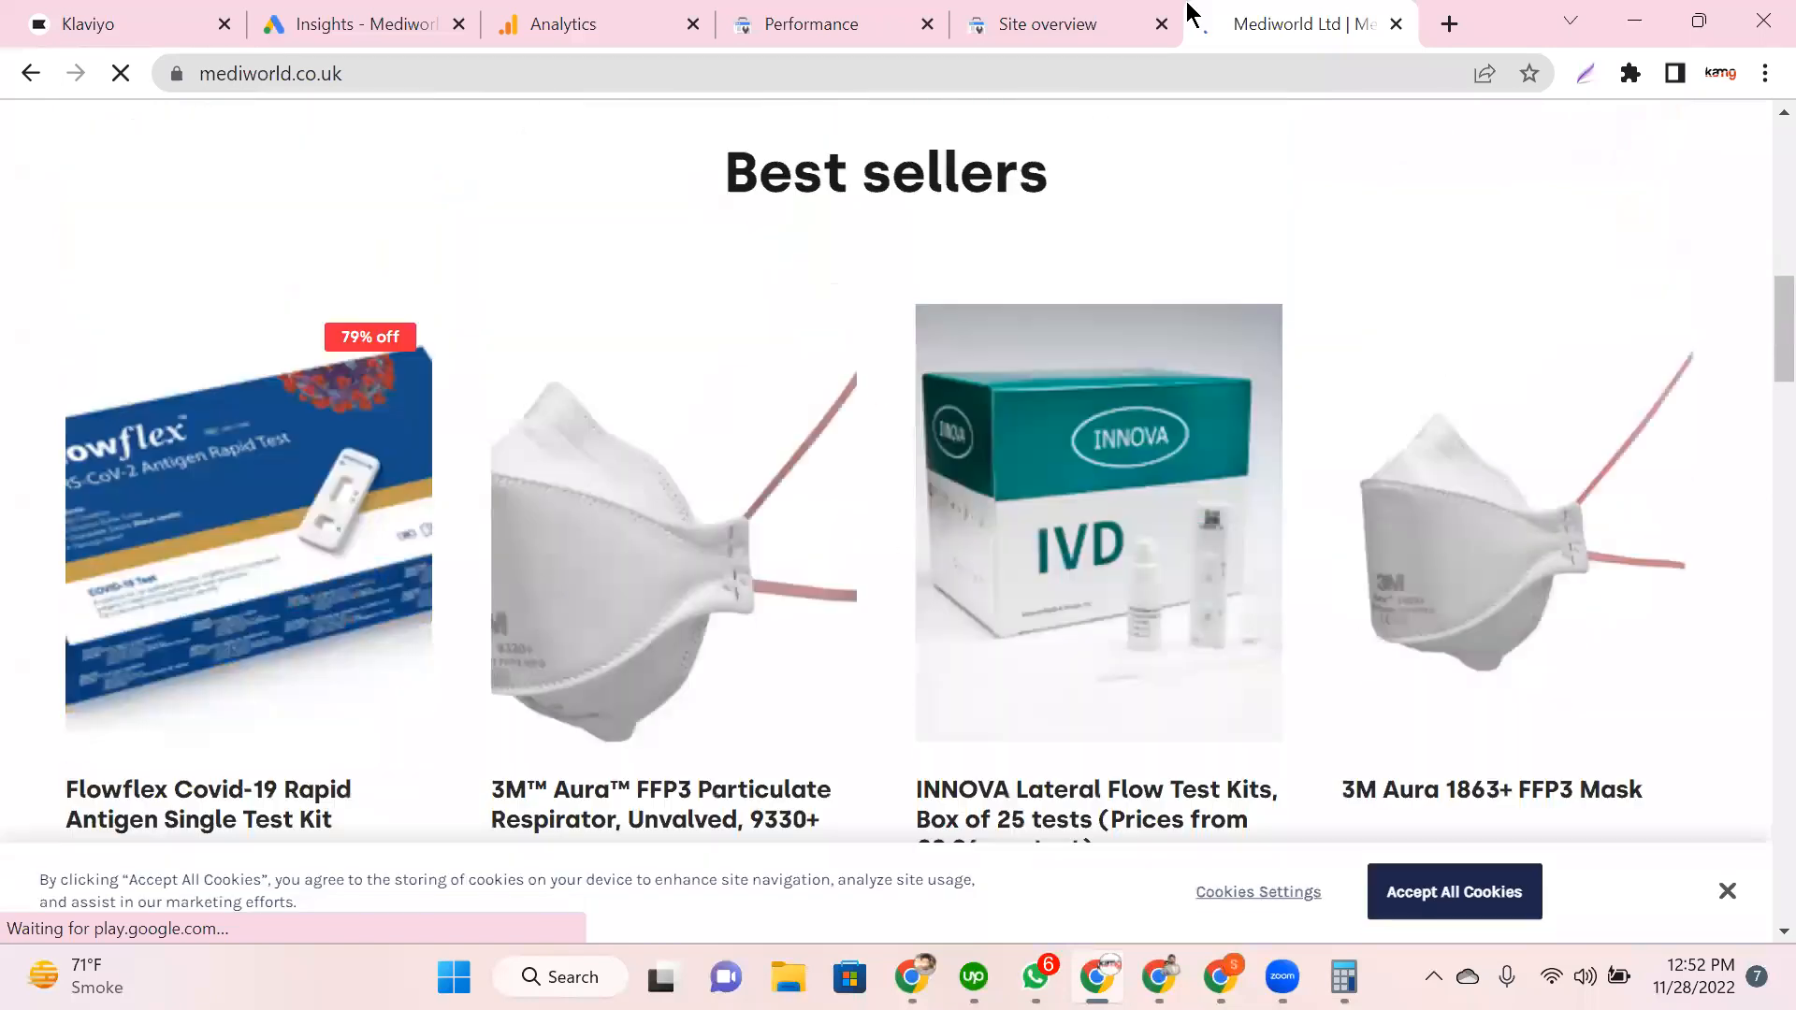
left_click(1050, 21)
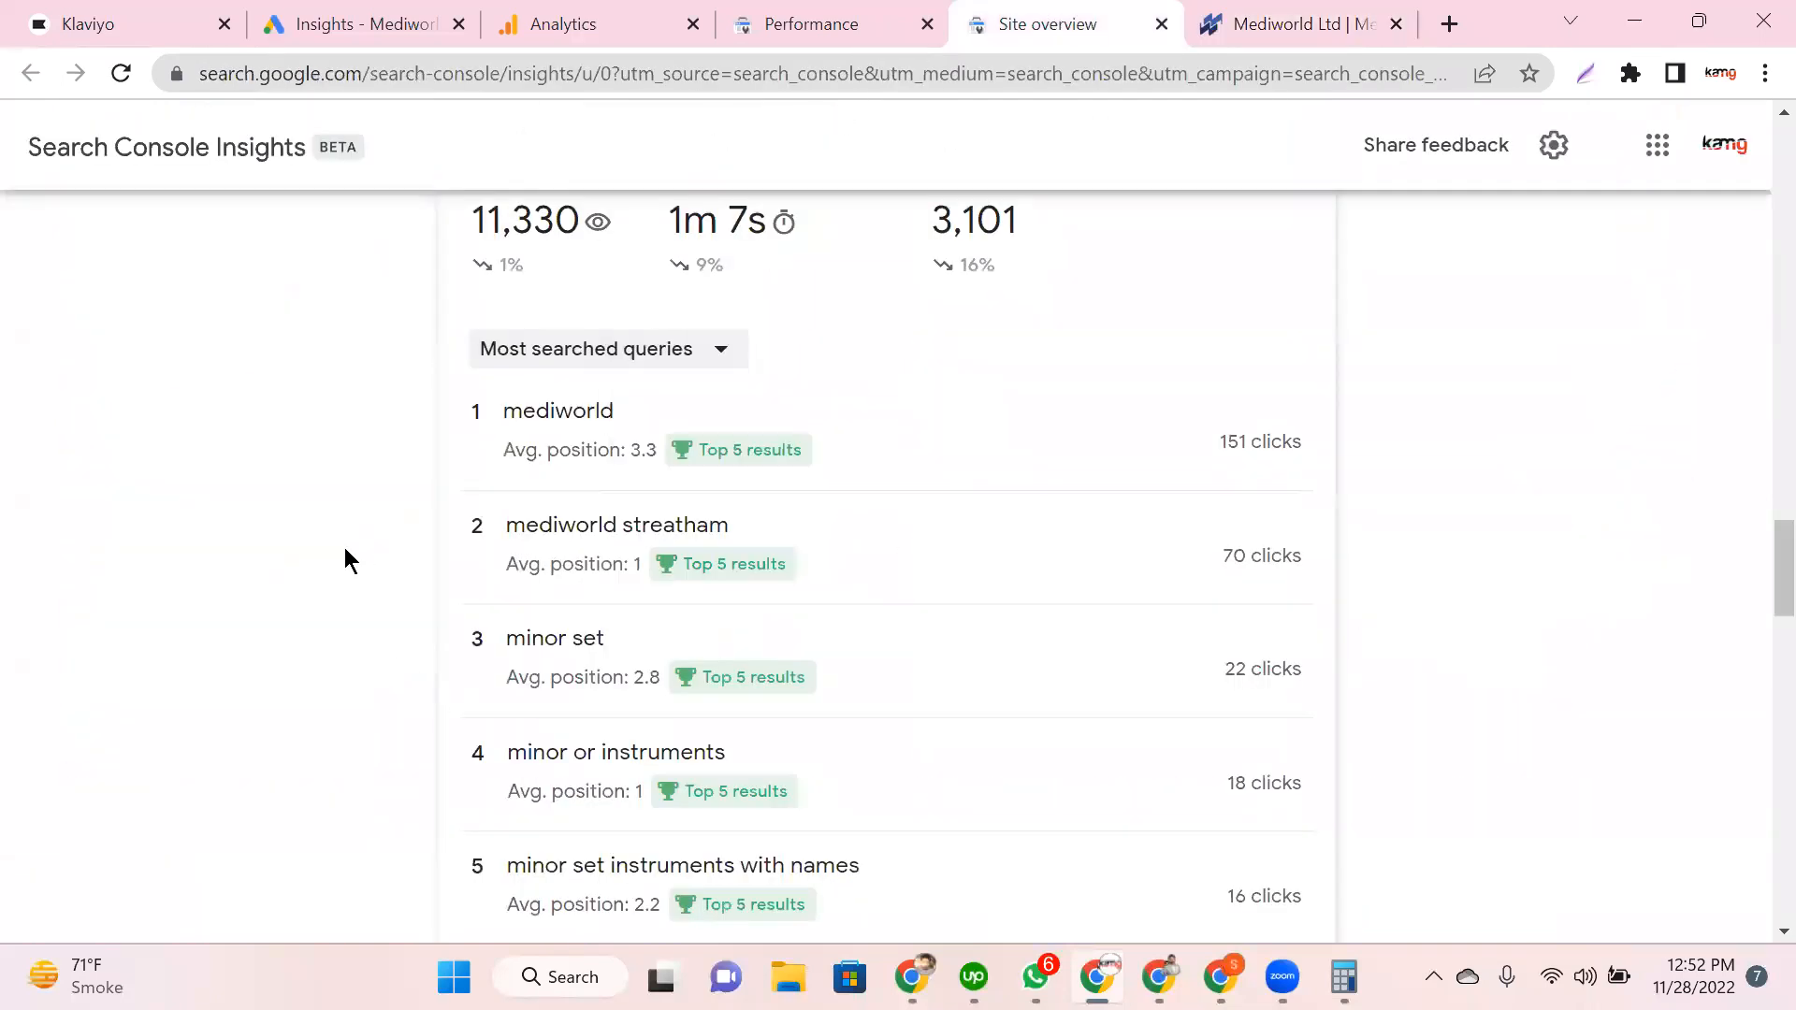
Step: Sort the Performance report's 7-day Top queries table alphabetically from A to Z
left_click(842, 19)
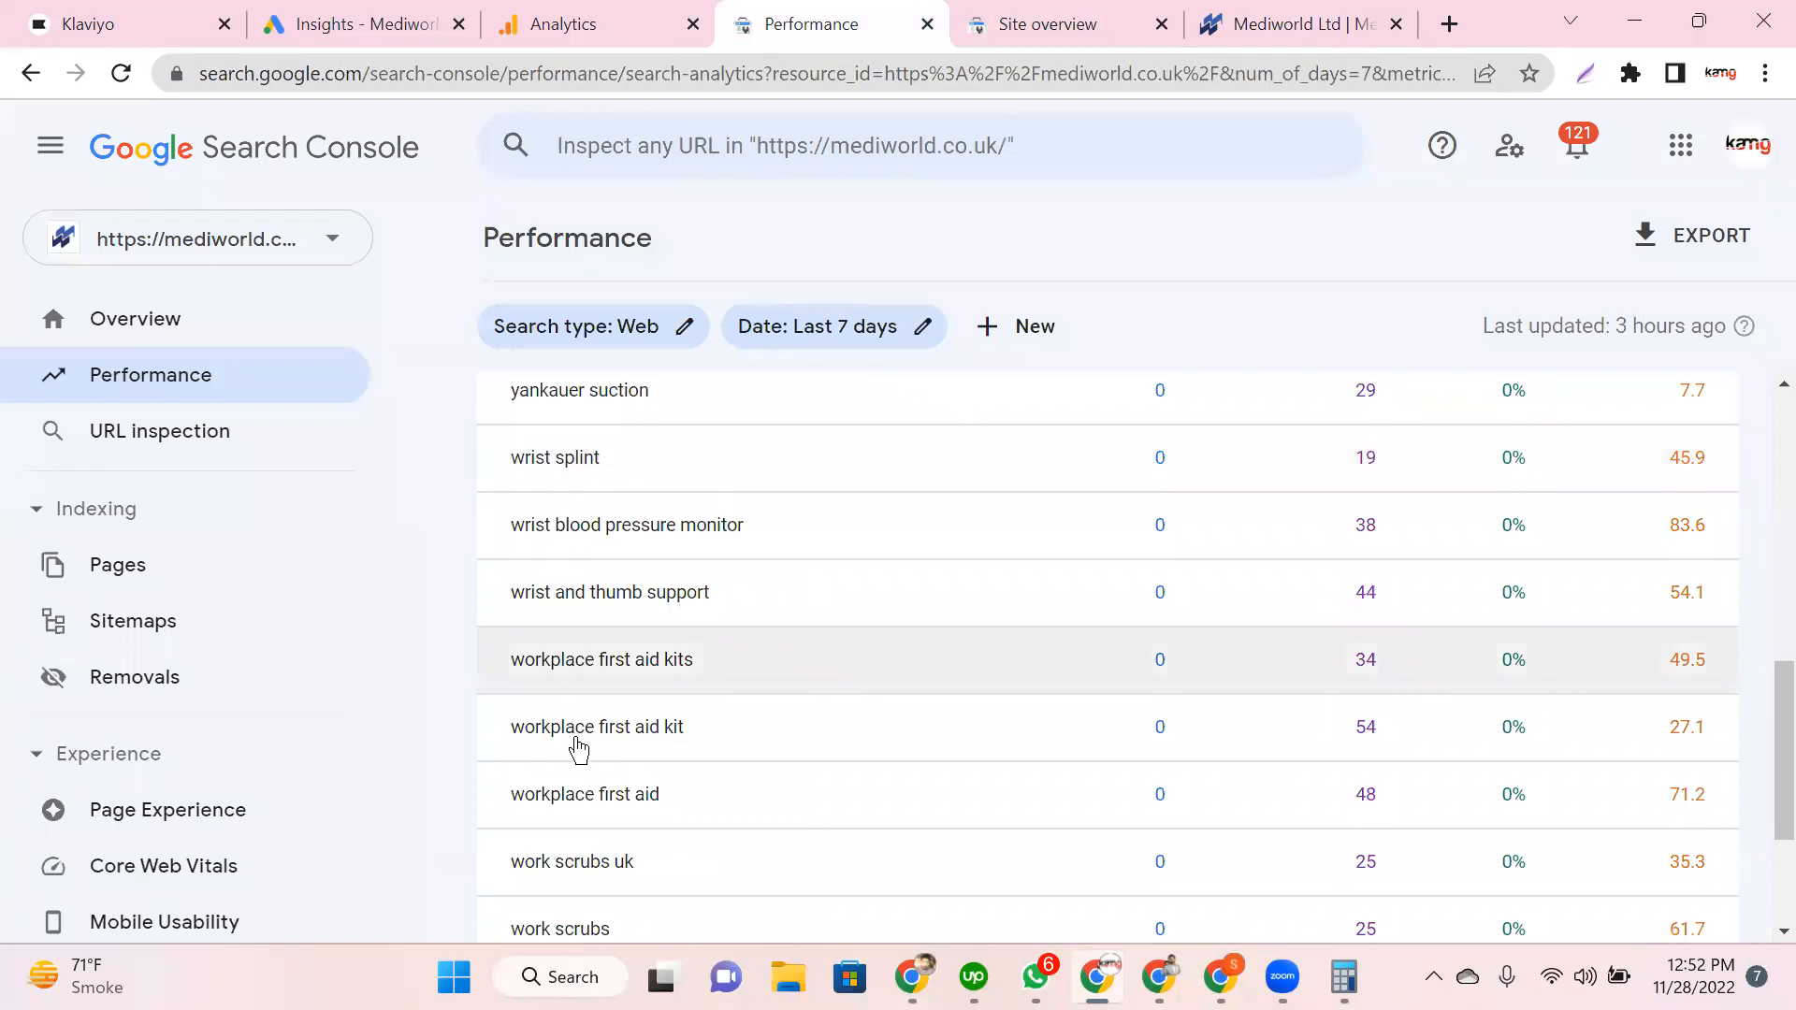
scroll(573, 746, "down", 3)
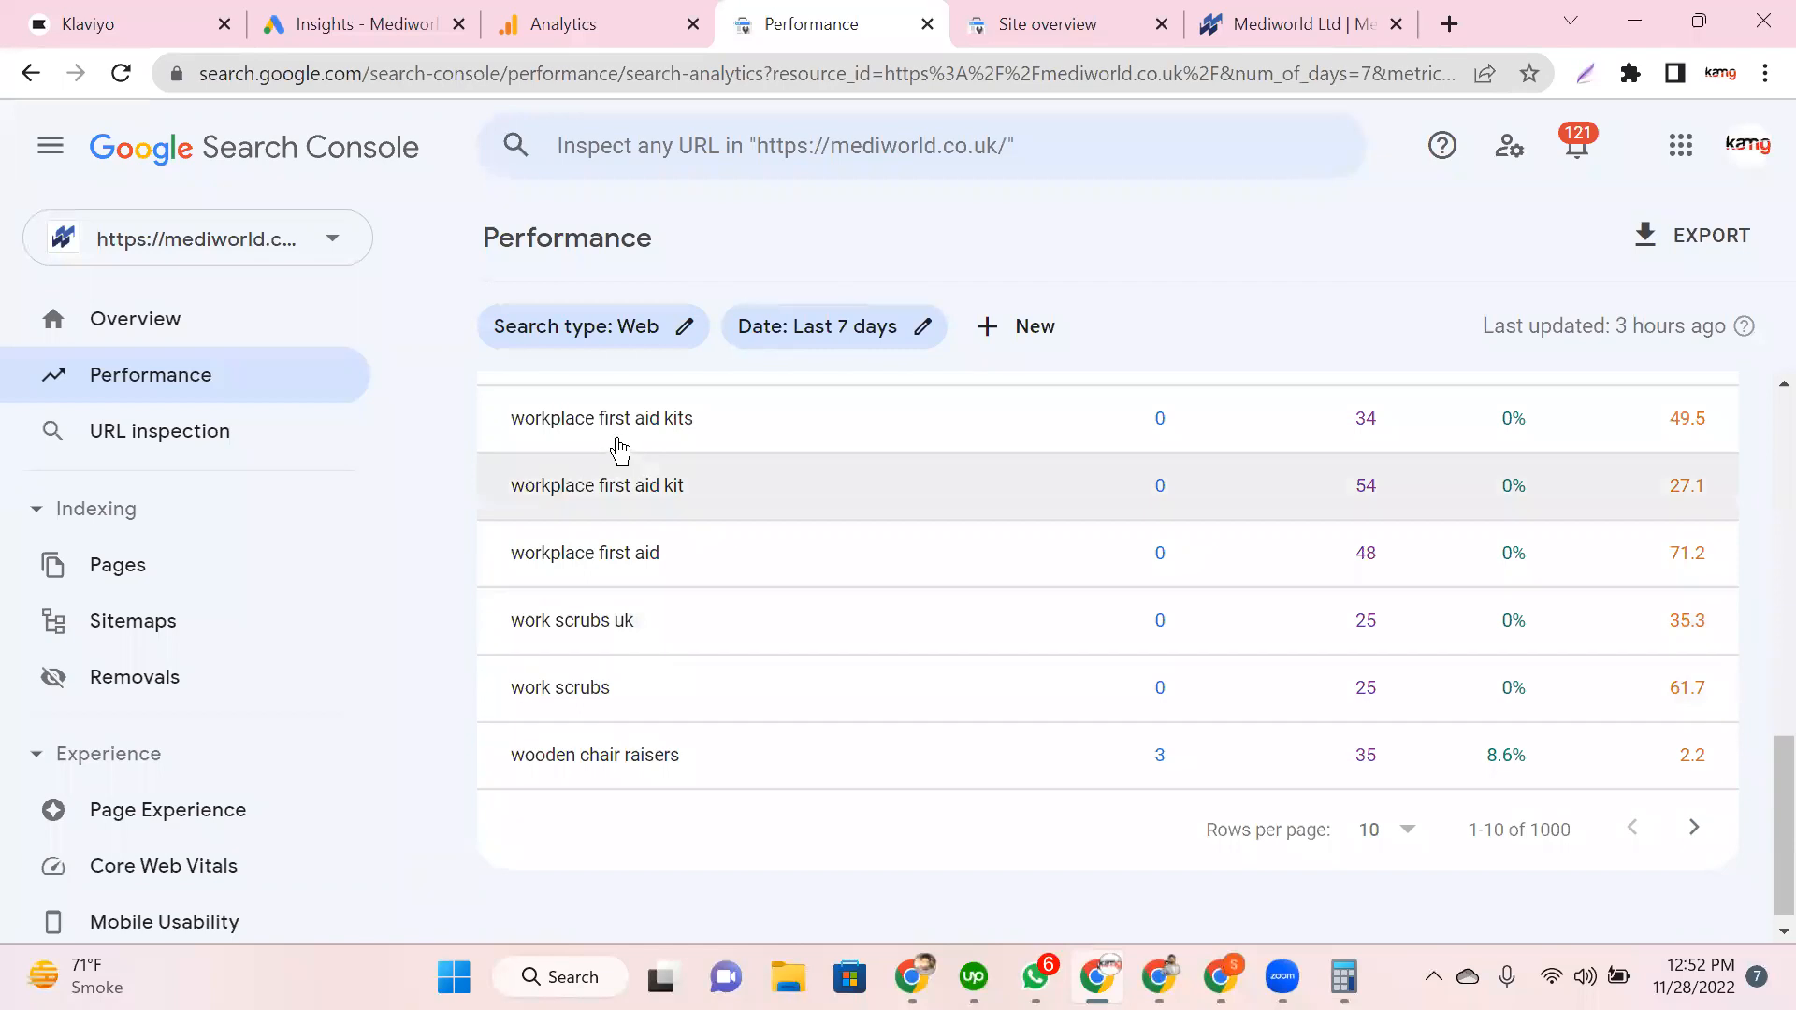
scroll(614, 449, "up", 3)
scroll(594, 524, "up", 3)
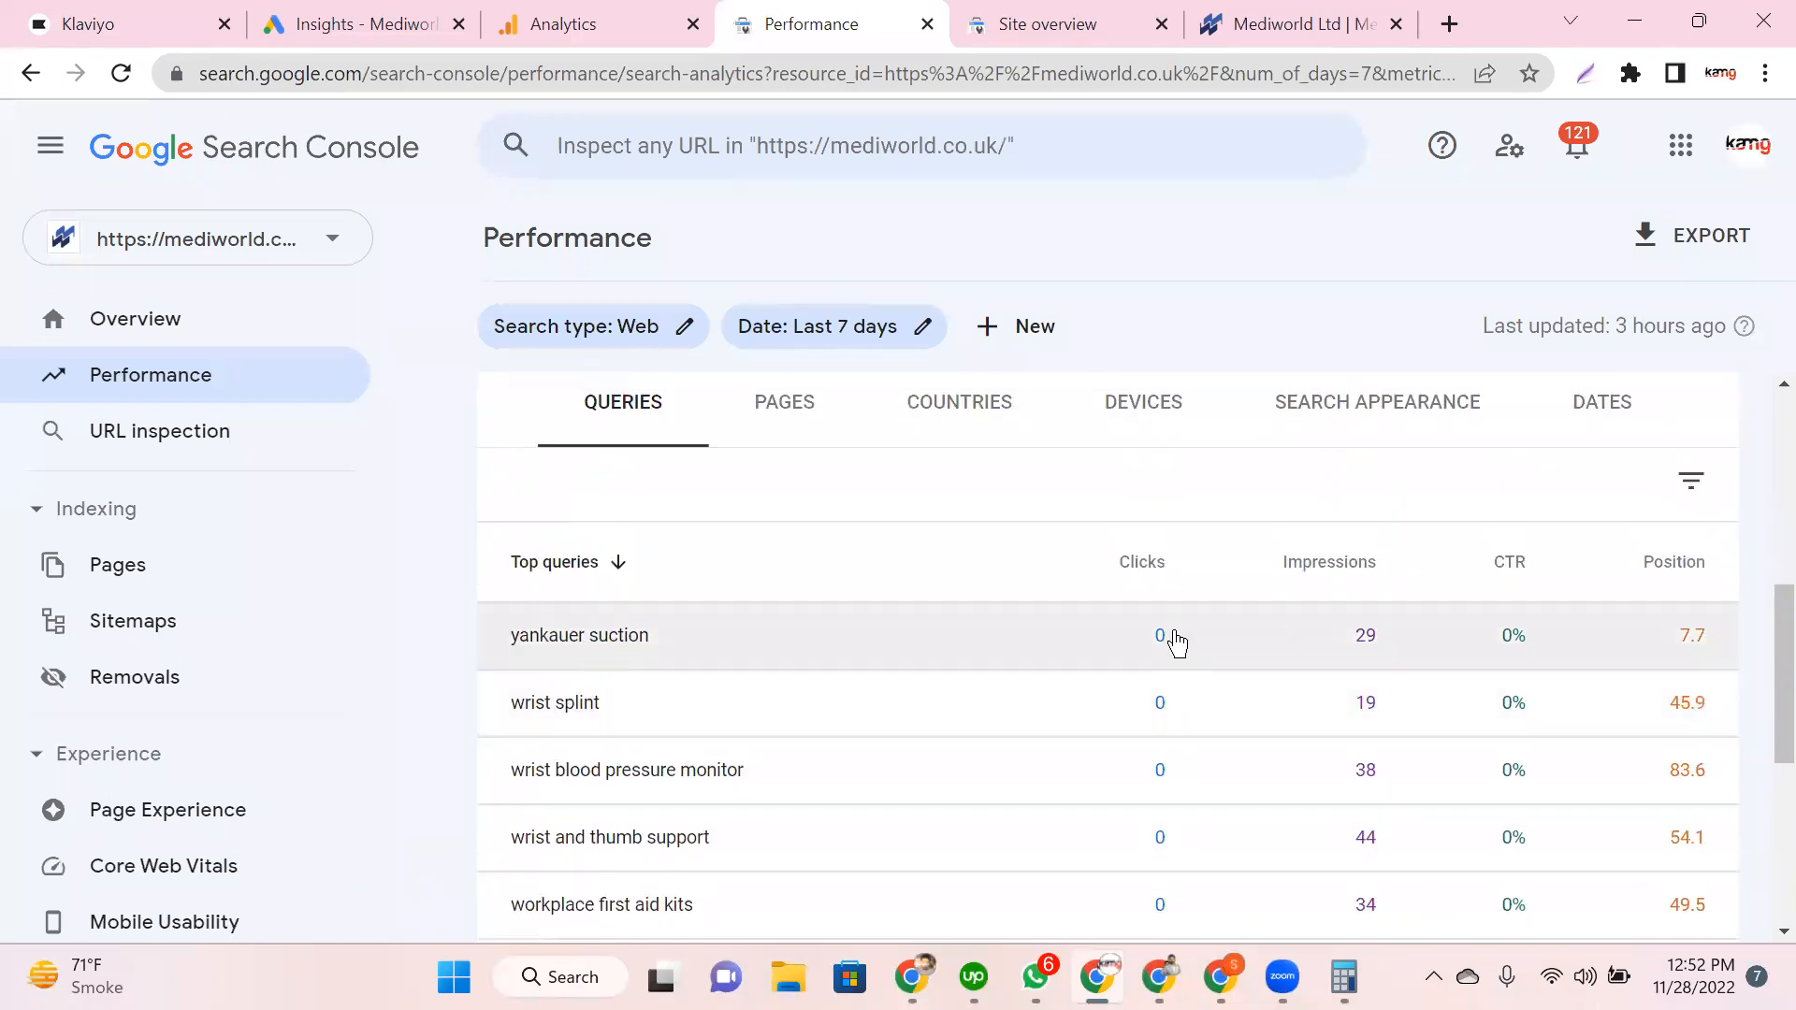
scroll(1160, 729, "down", 2)
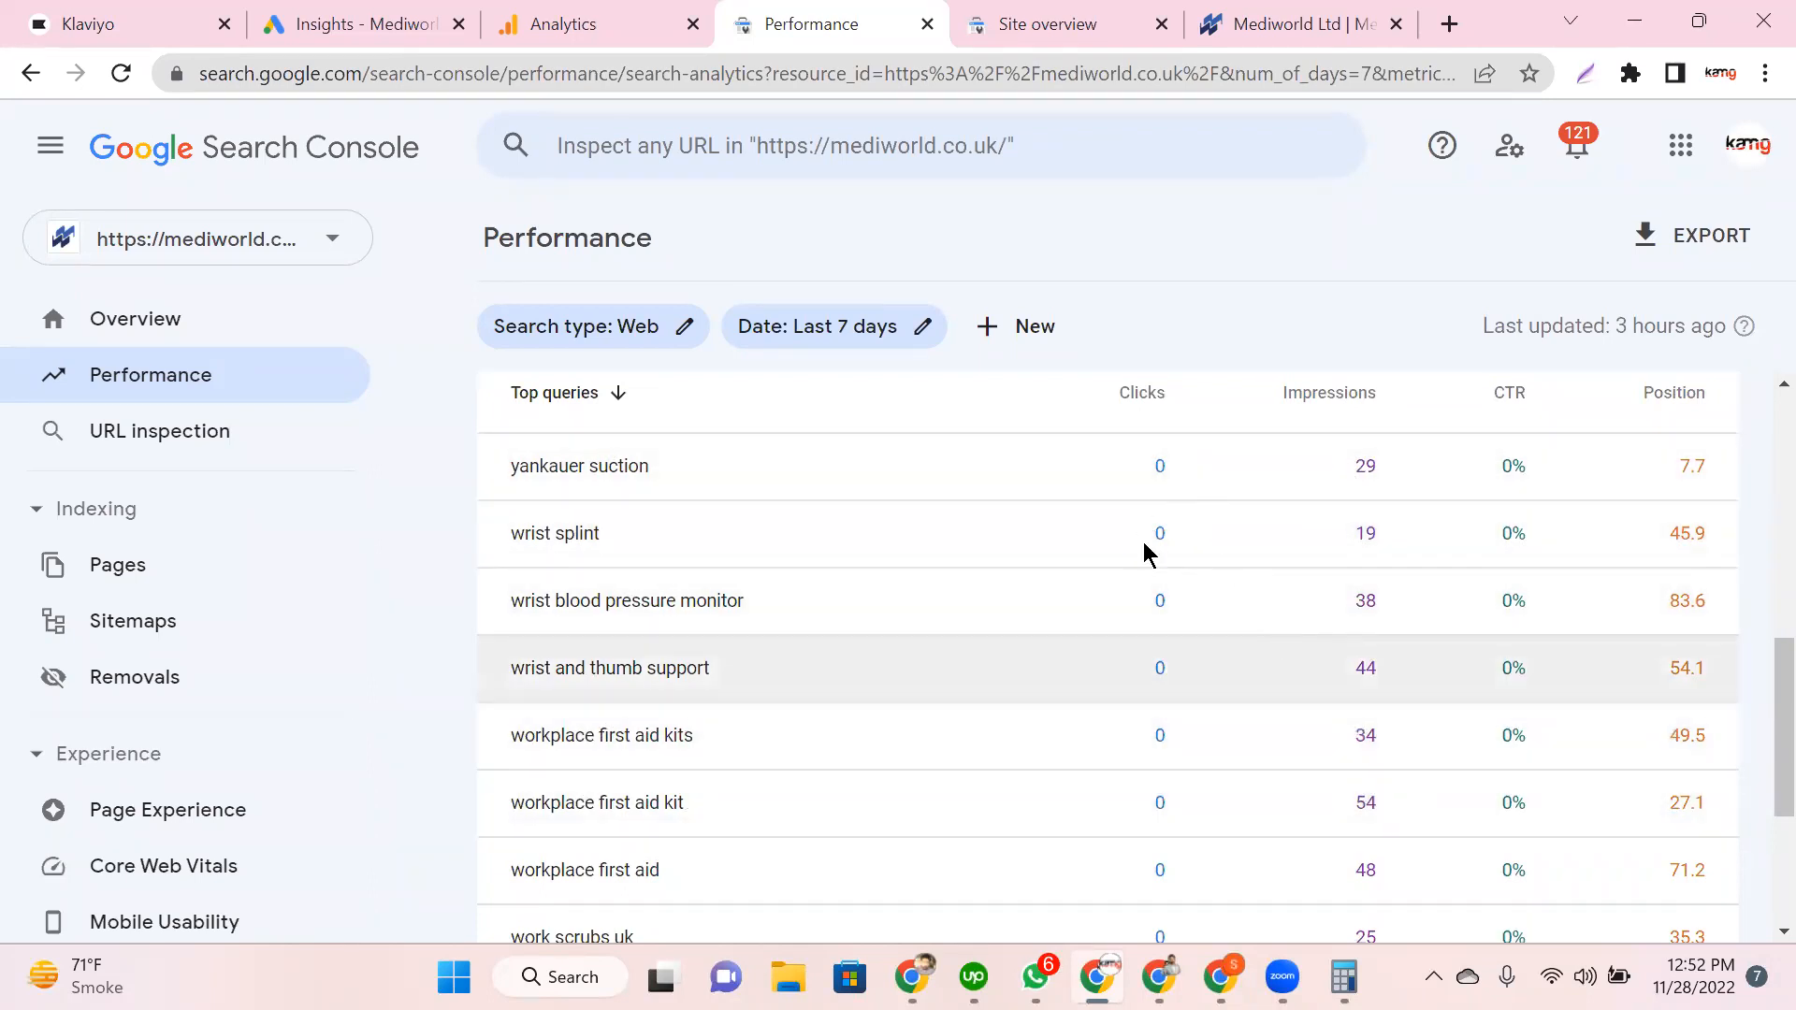
scroll(1214, 558, "up", 3)
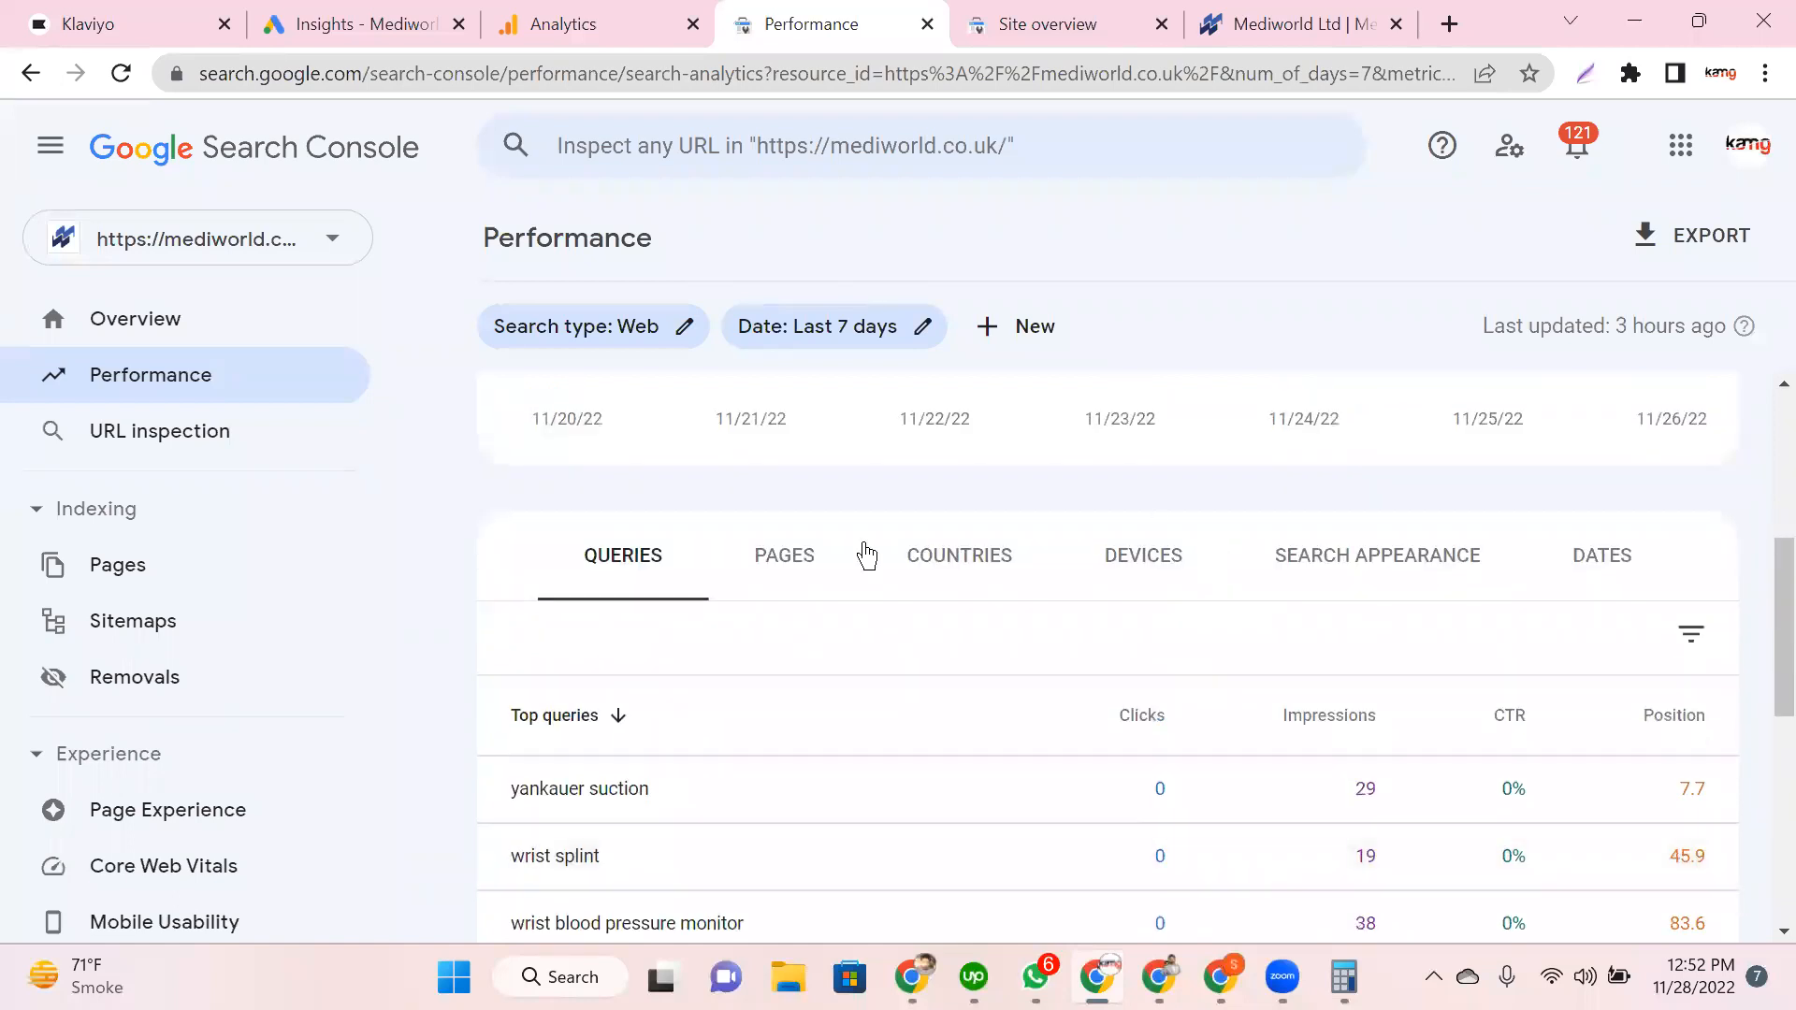
left_click(603, 725)
scroll(770, 682, "down", 6)
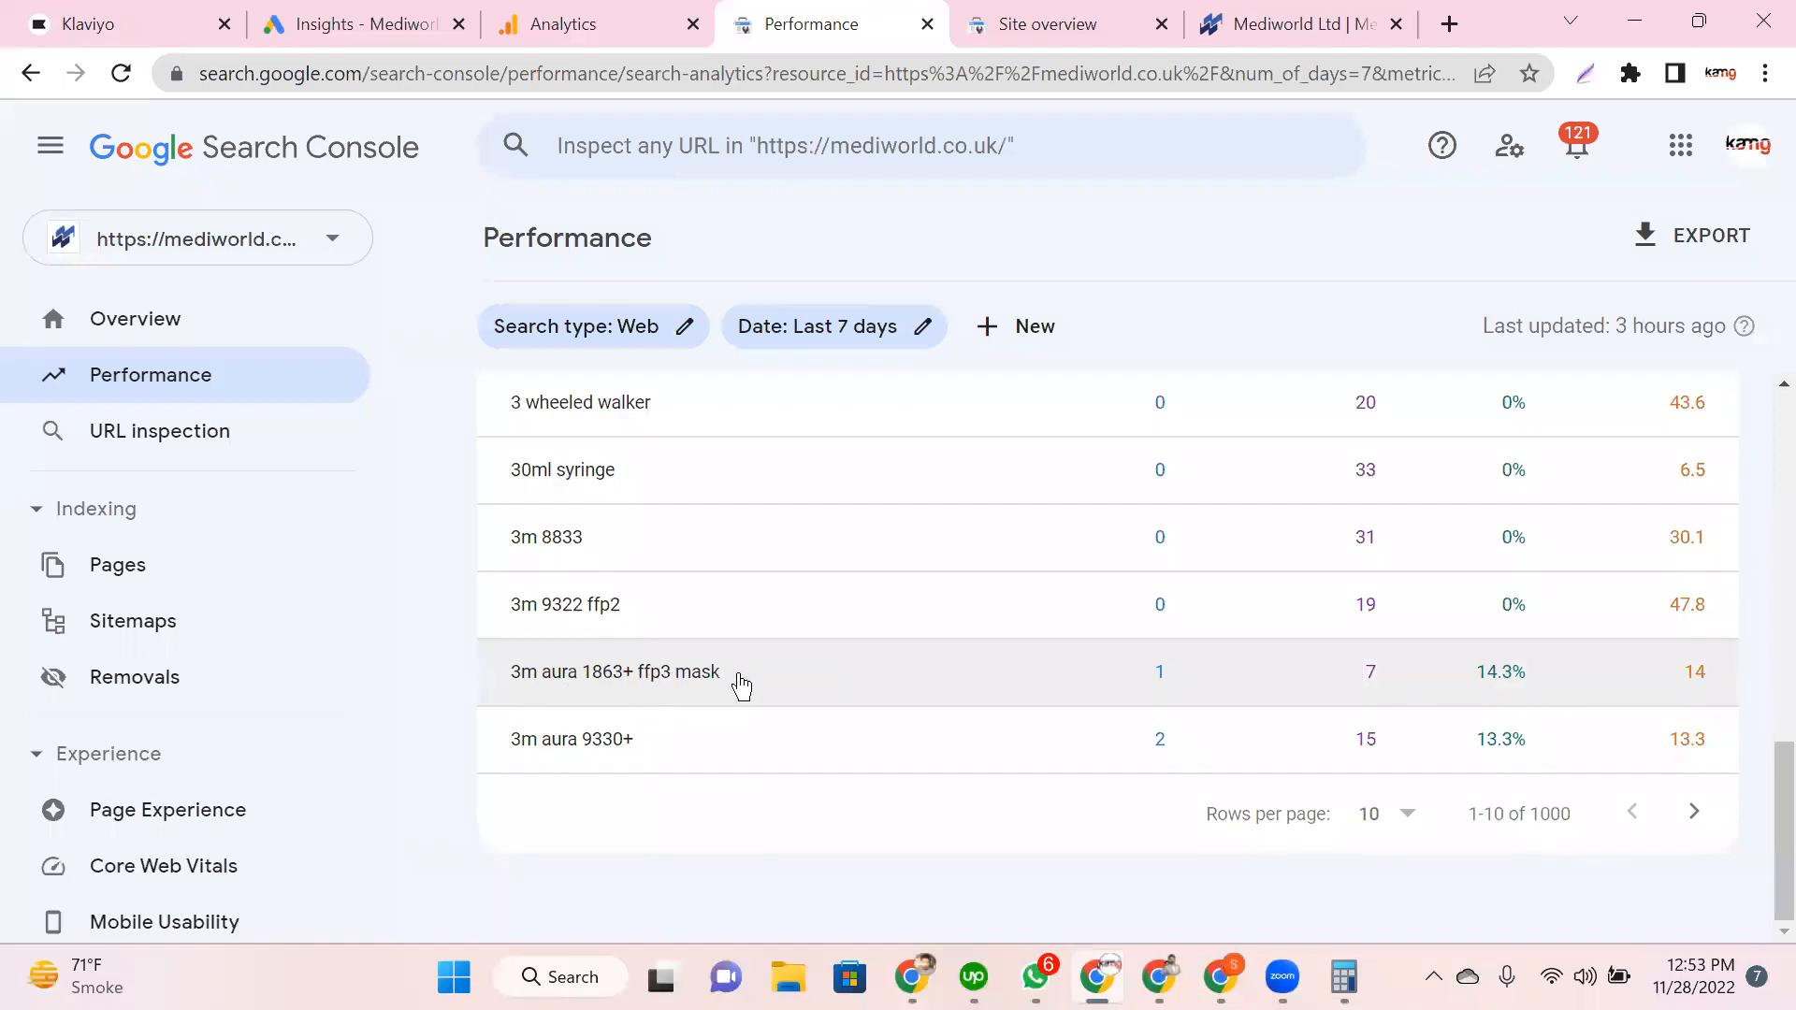
Step: Search Google in a new tab for the query '3m aura 1863+ ffp3 mask'
triple_click(491, 686)
key("ctrl+c")
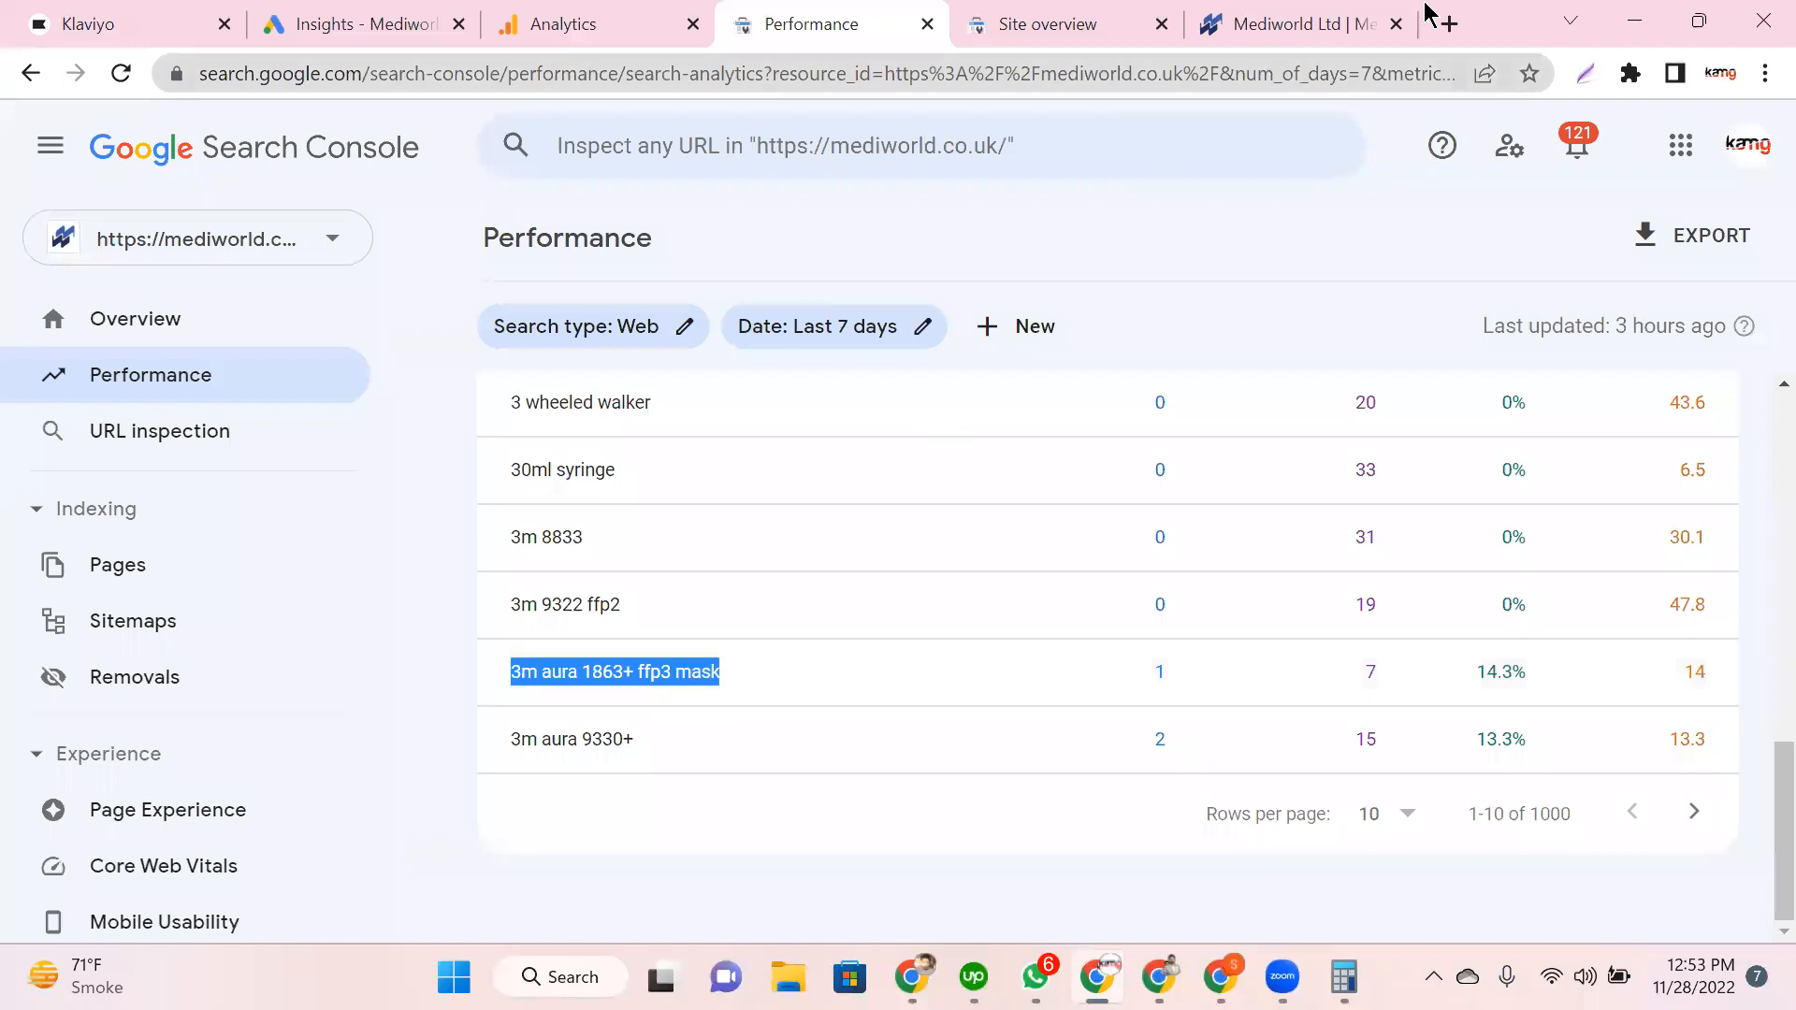
left_click(1449, 23)
key("ctrl+v")
key("Return")
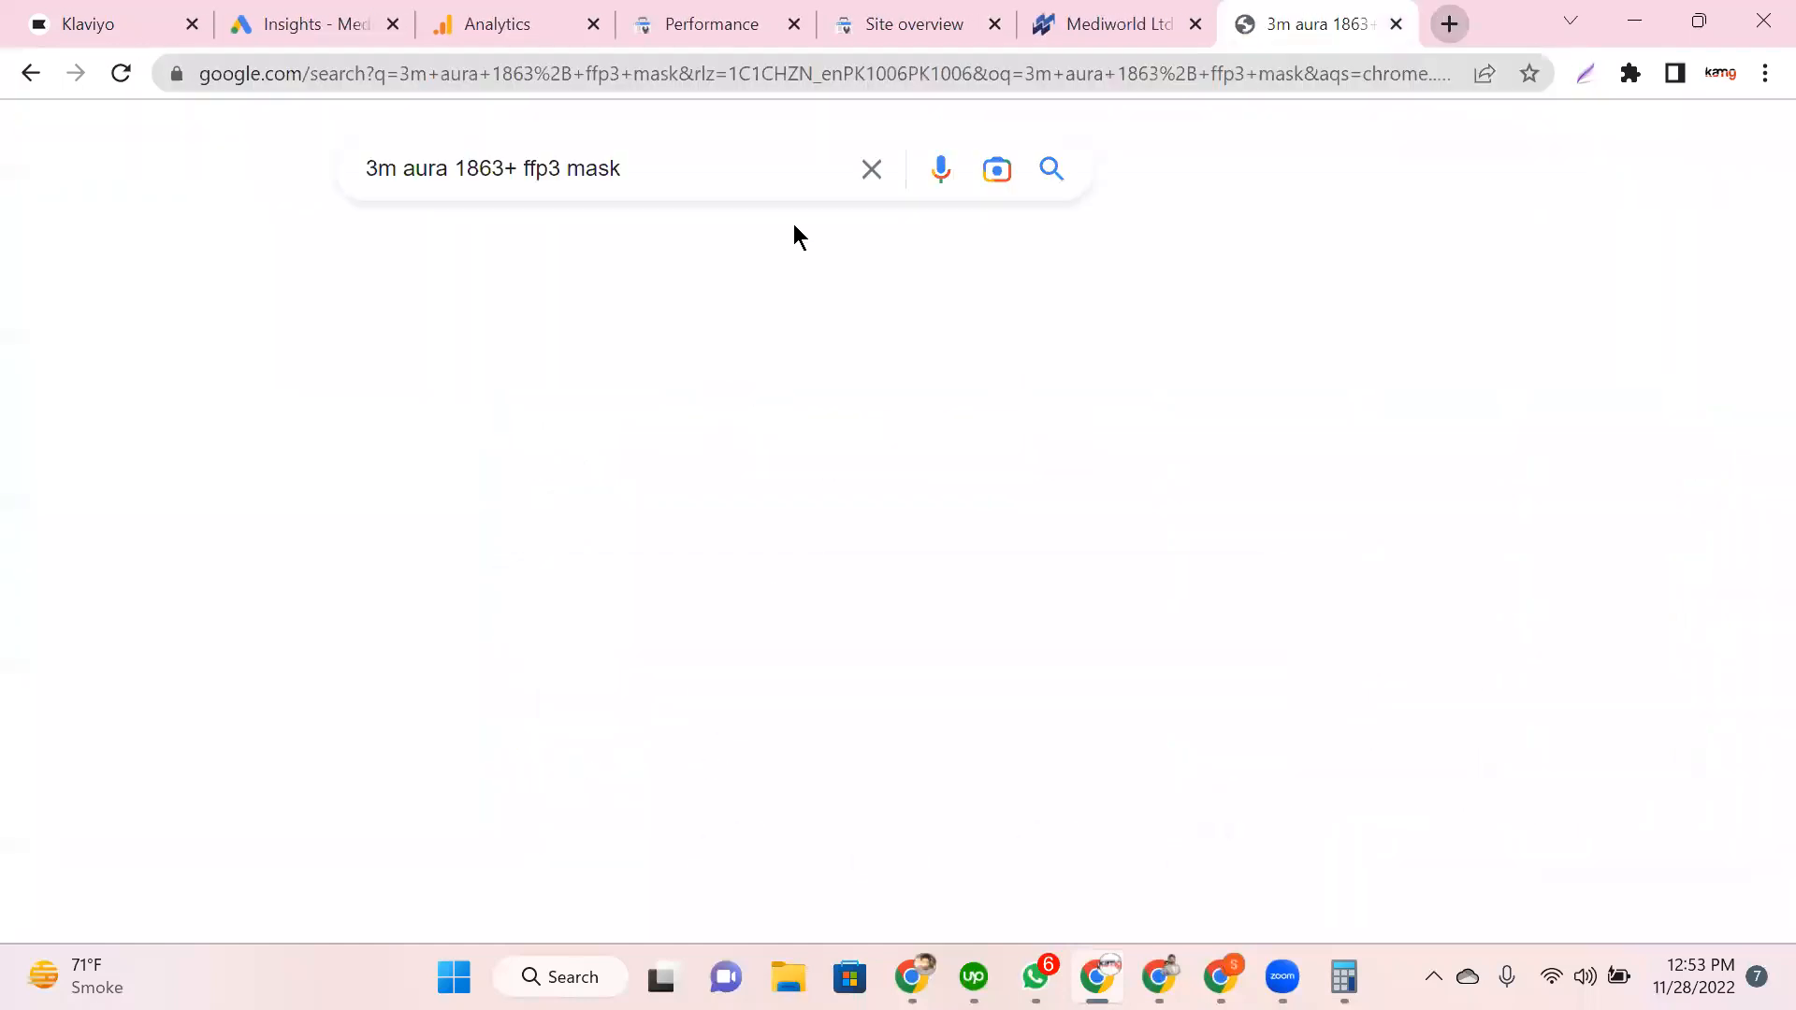
Step: Review the results, open the 3M product result, then go back to the Performance report
scroll(165, 525, "down", 3)
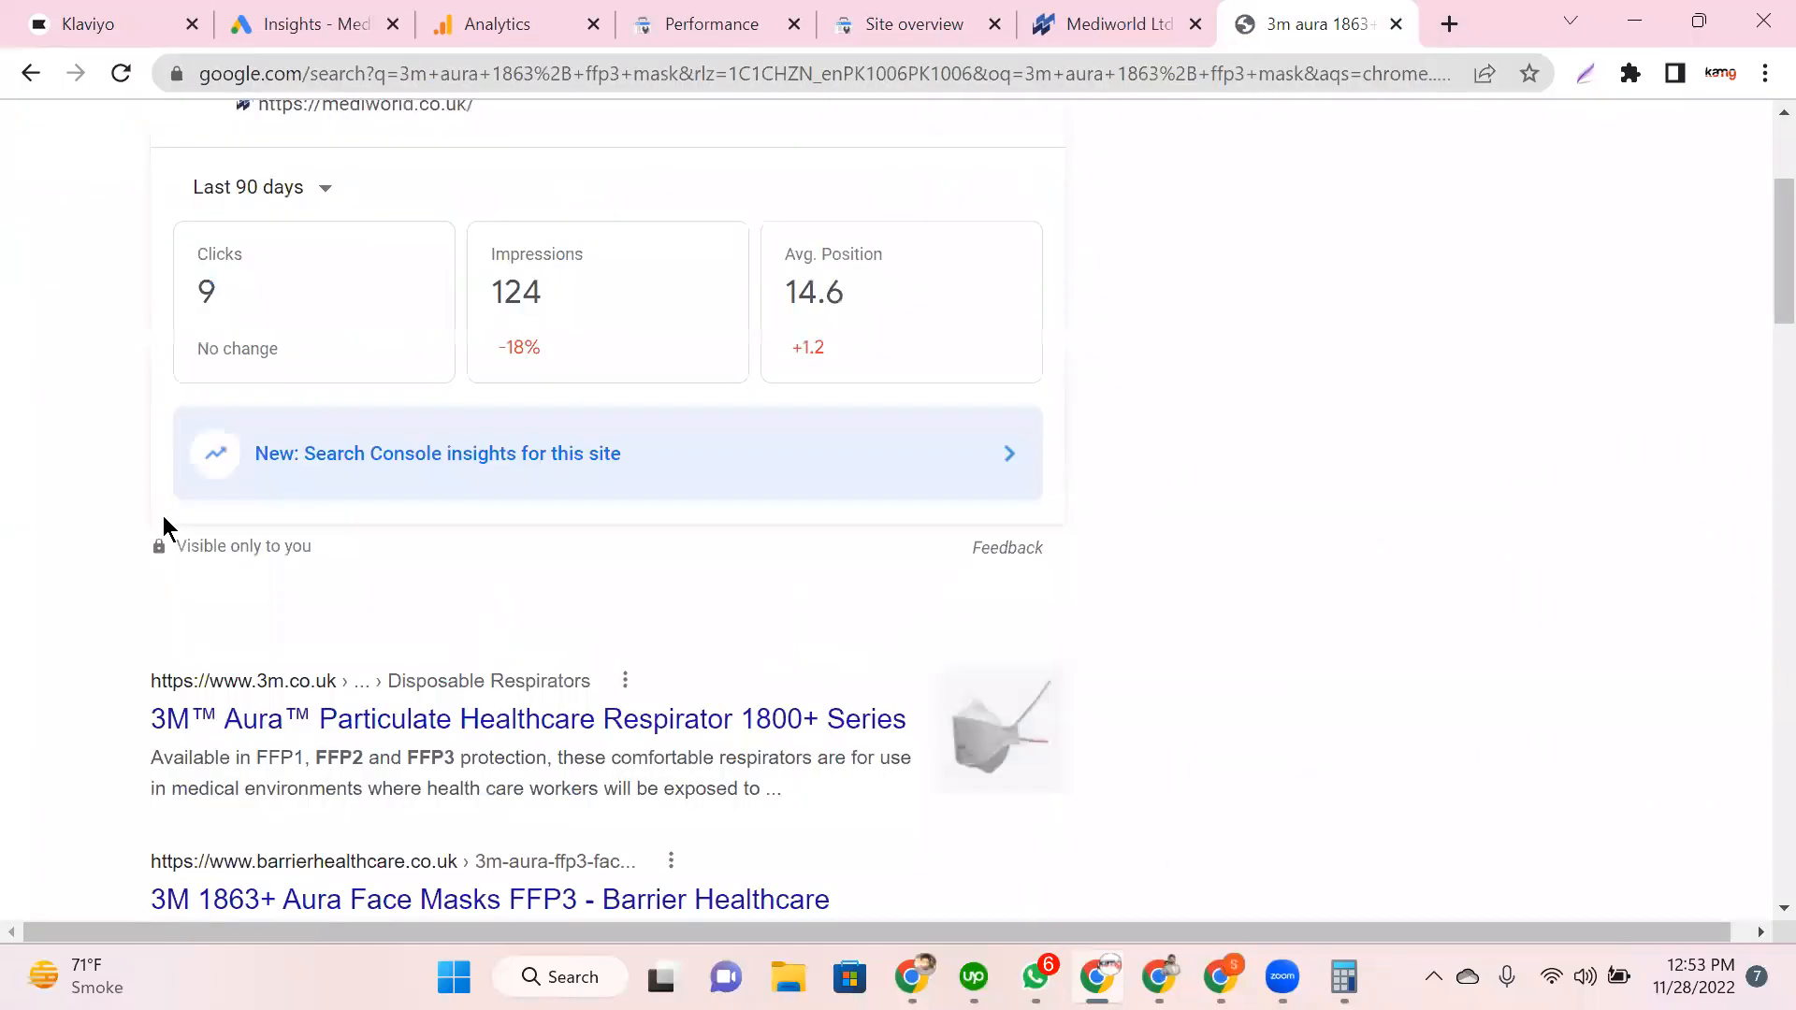
scroll(164, 526, "down", 5)
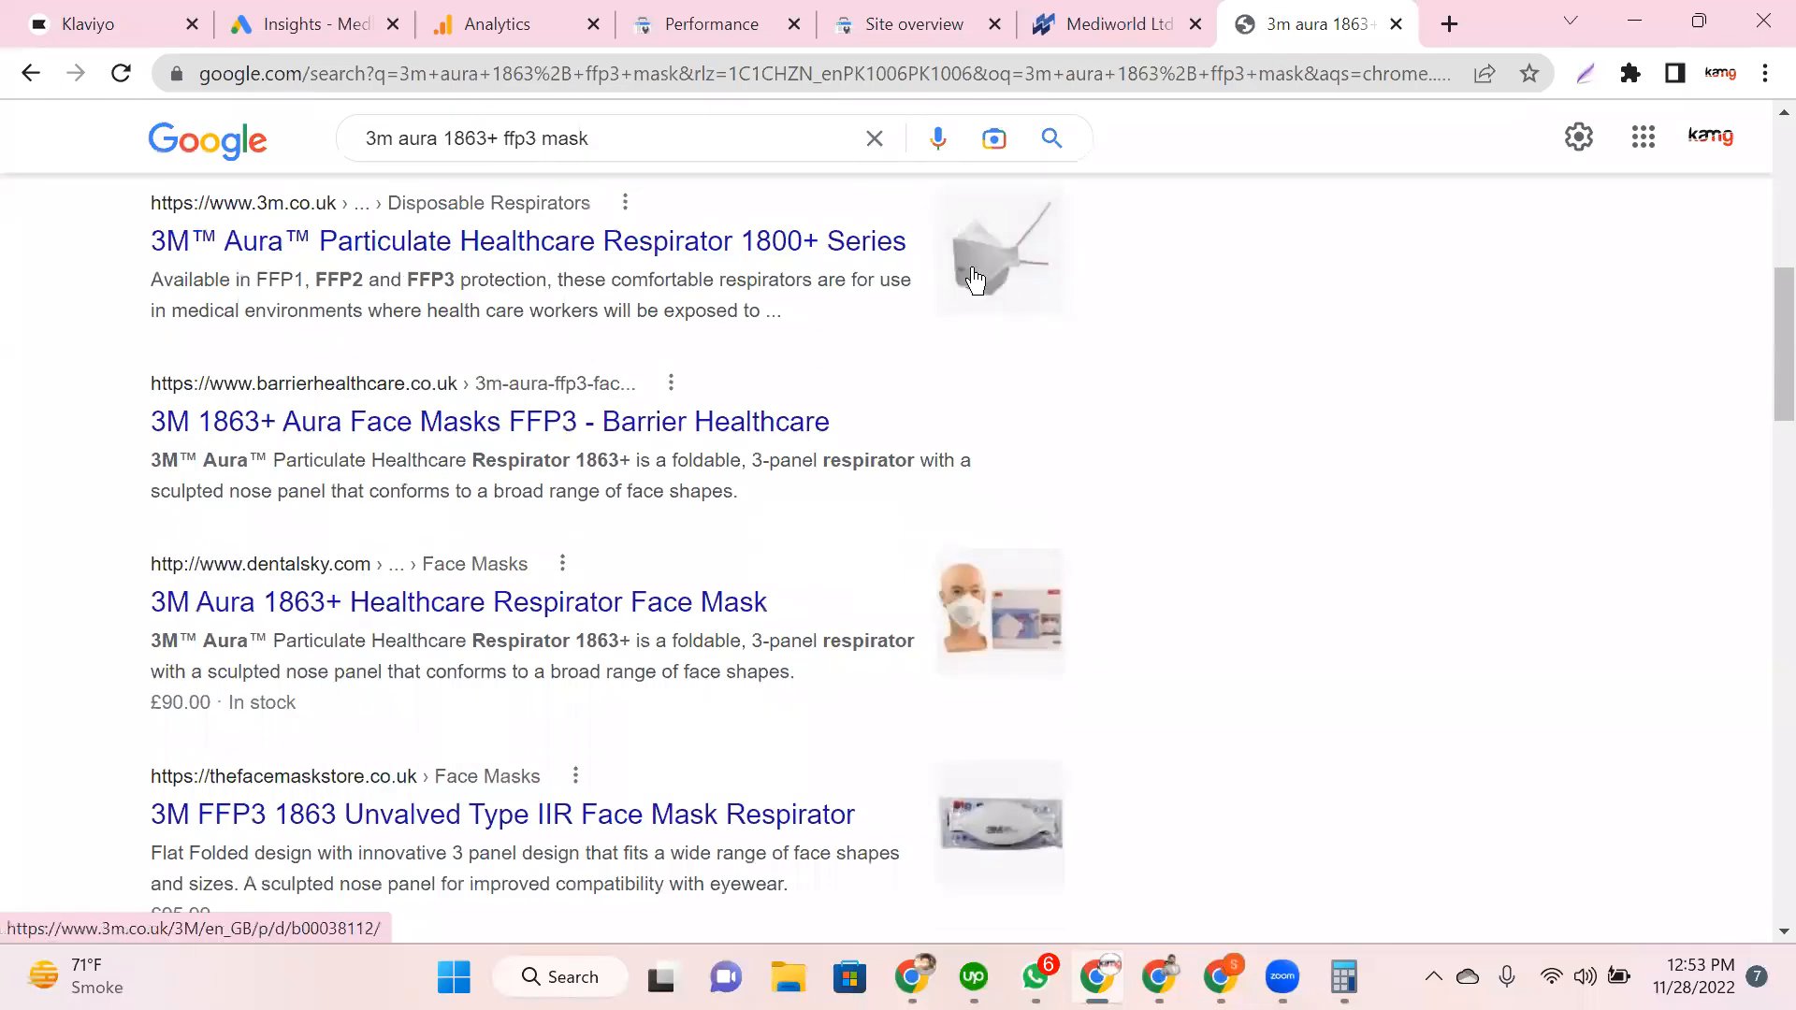
left_click(946, 224)
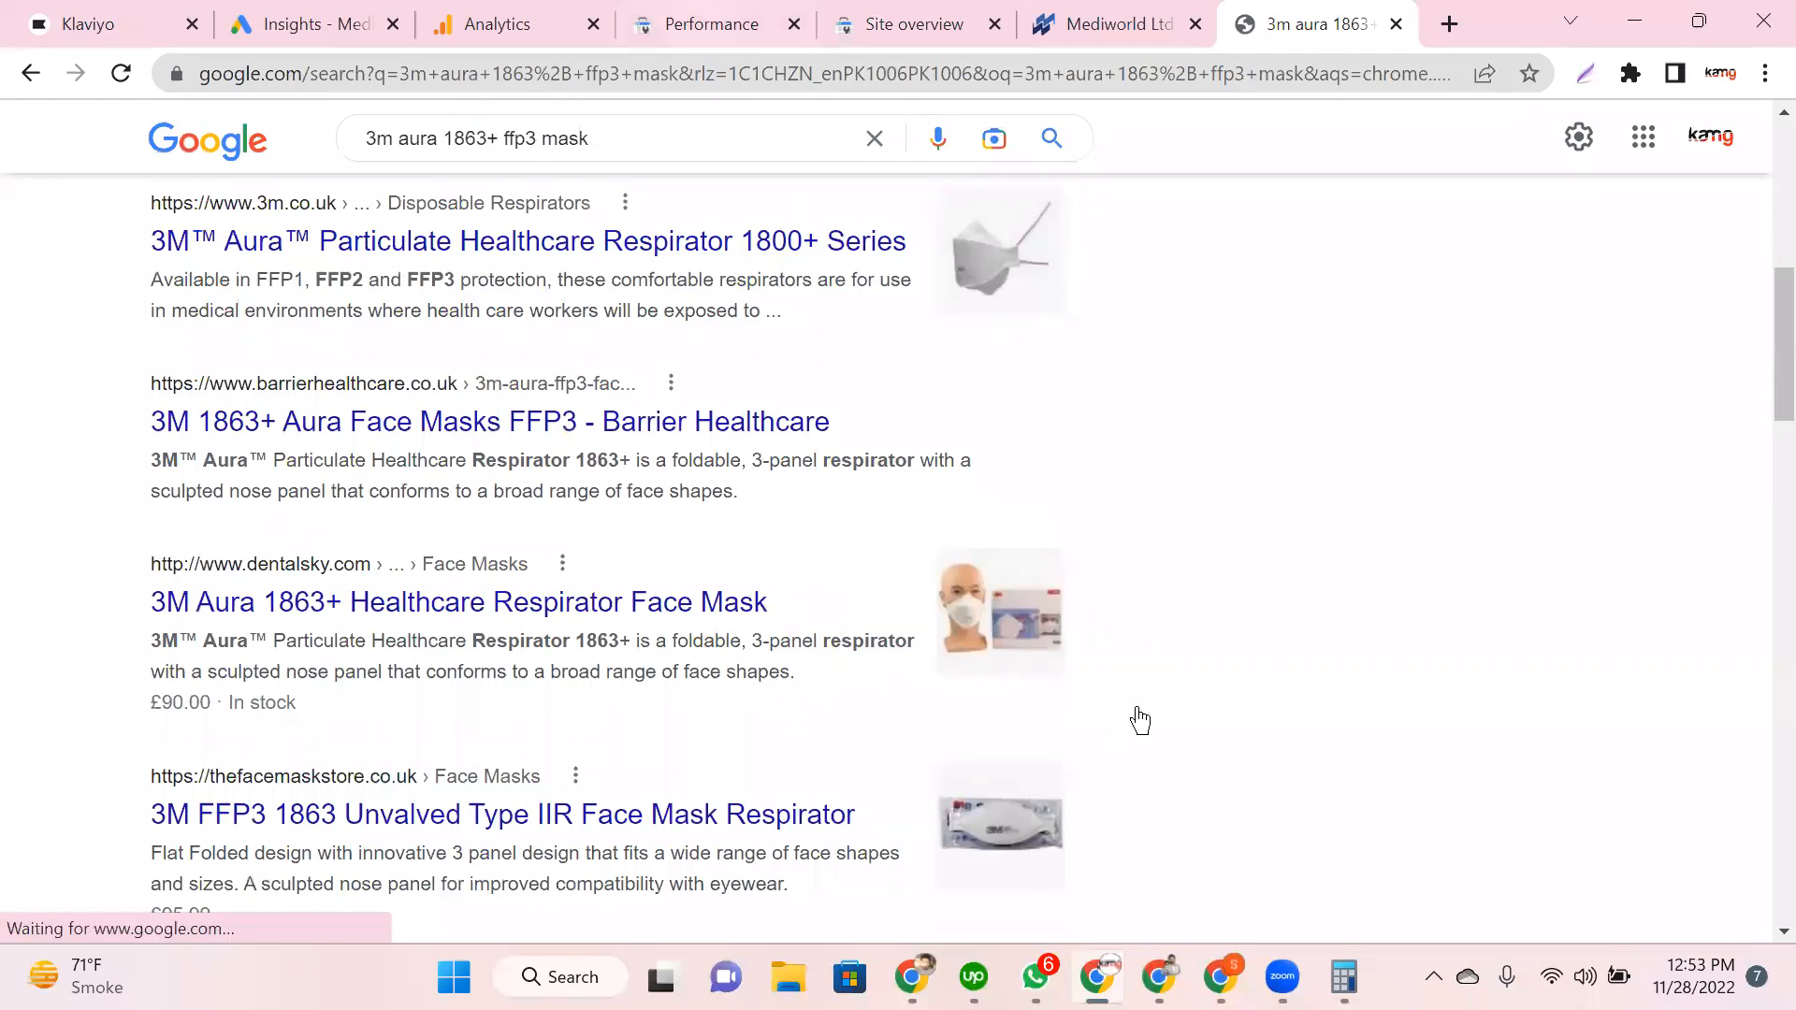
key("ctrl+4")
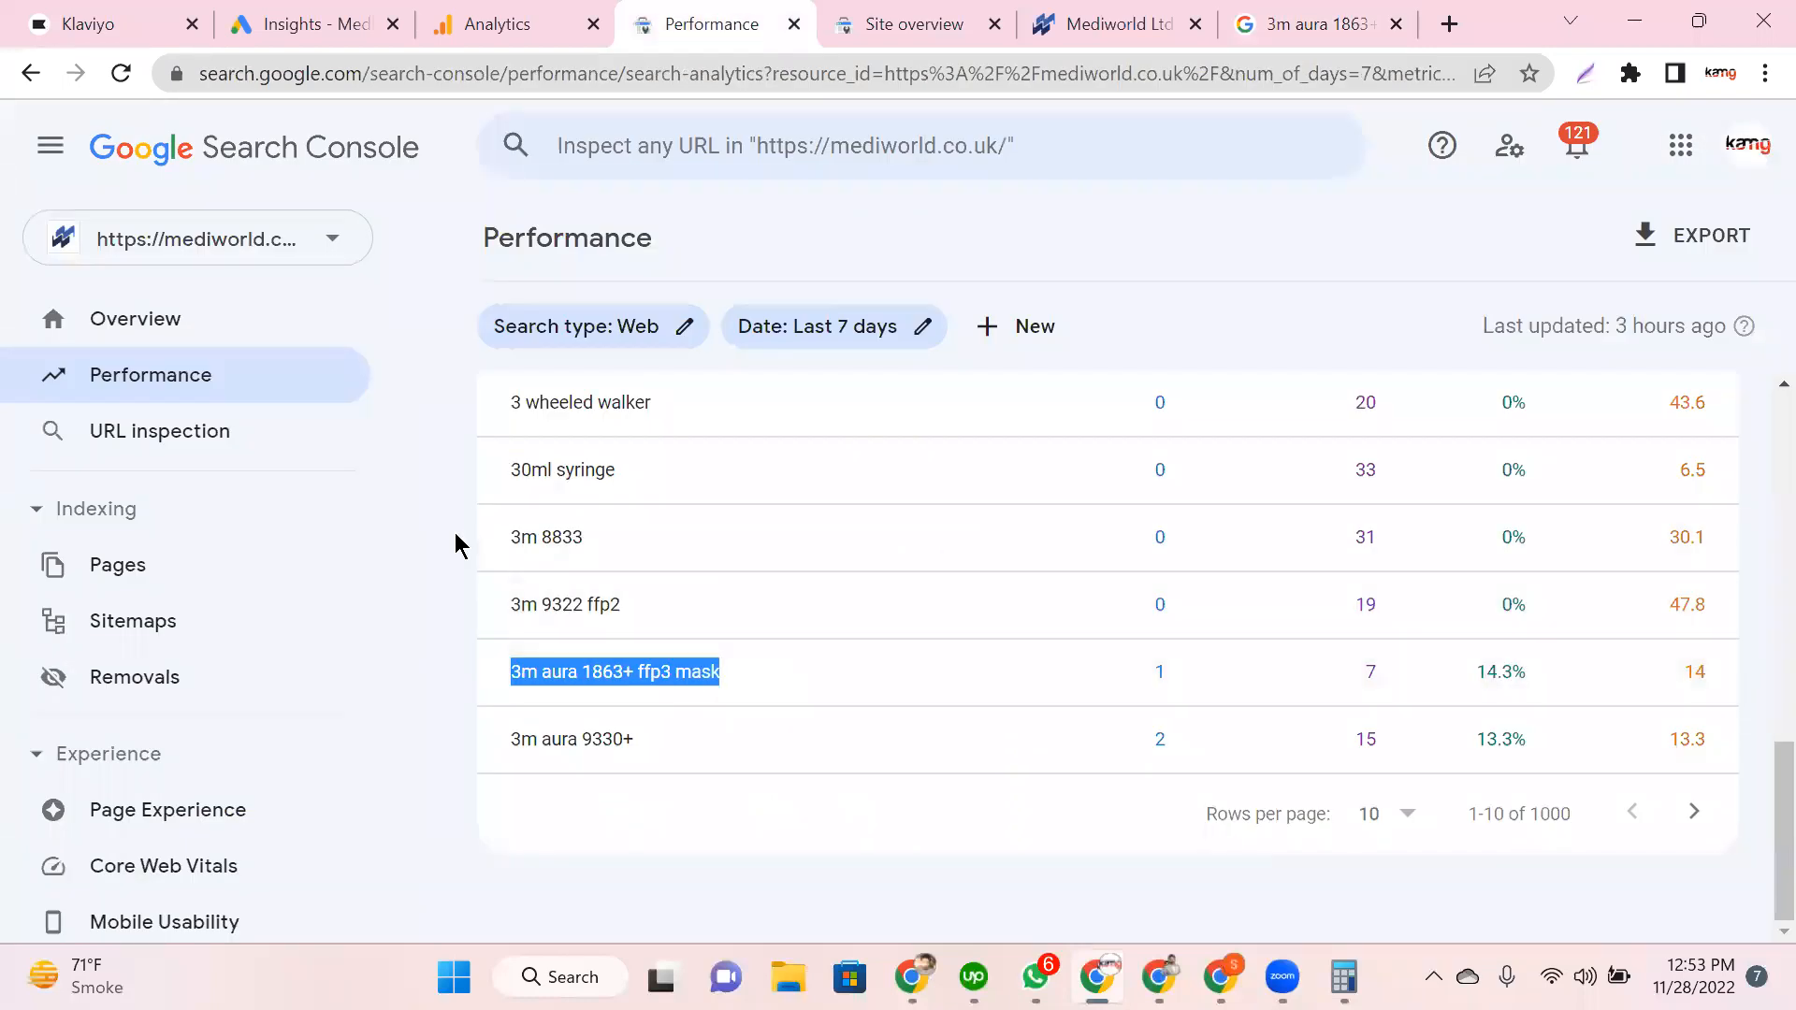
Step: Switch the breakdown away from Top queries, showing countries led by United Kingdom with 541 clicks
scroll(455, 531, "up", 10)
scroll(454, 531, "down", 5)
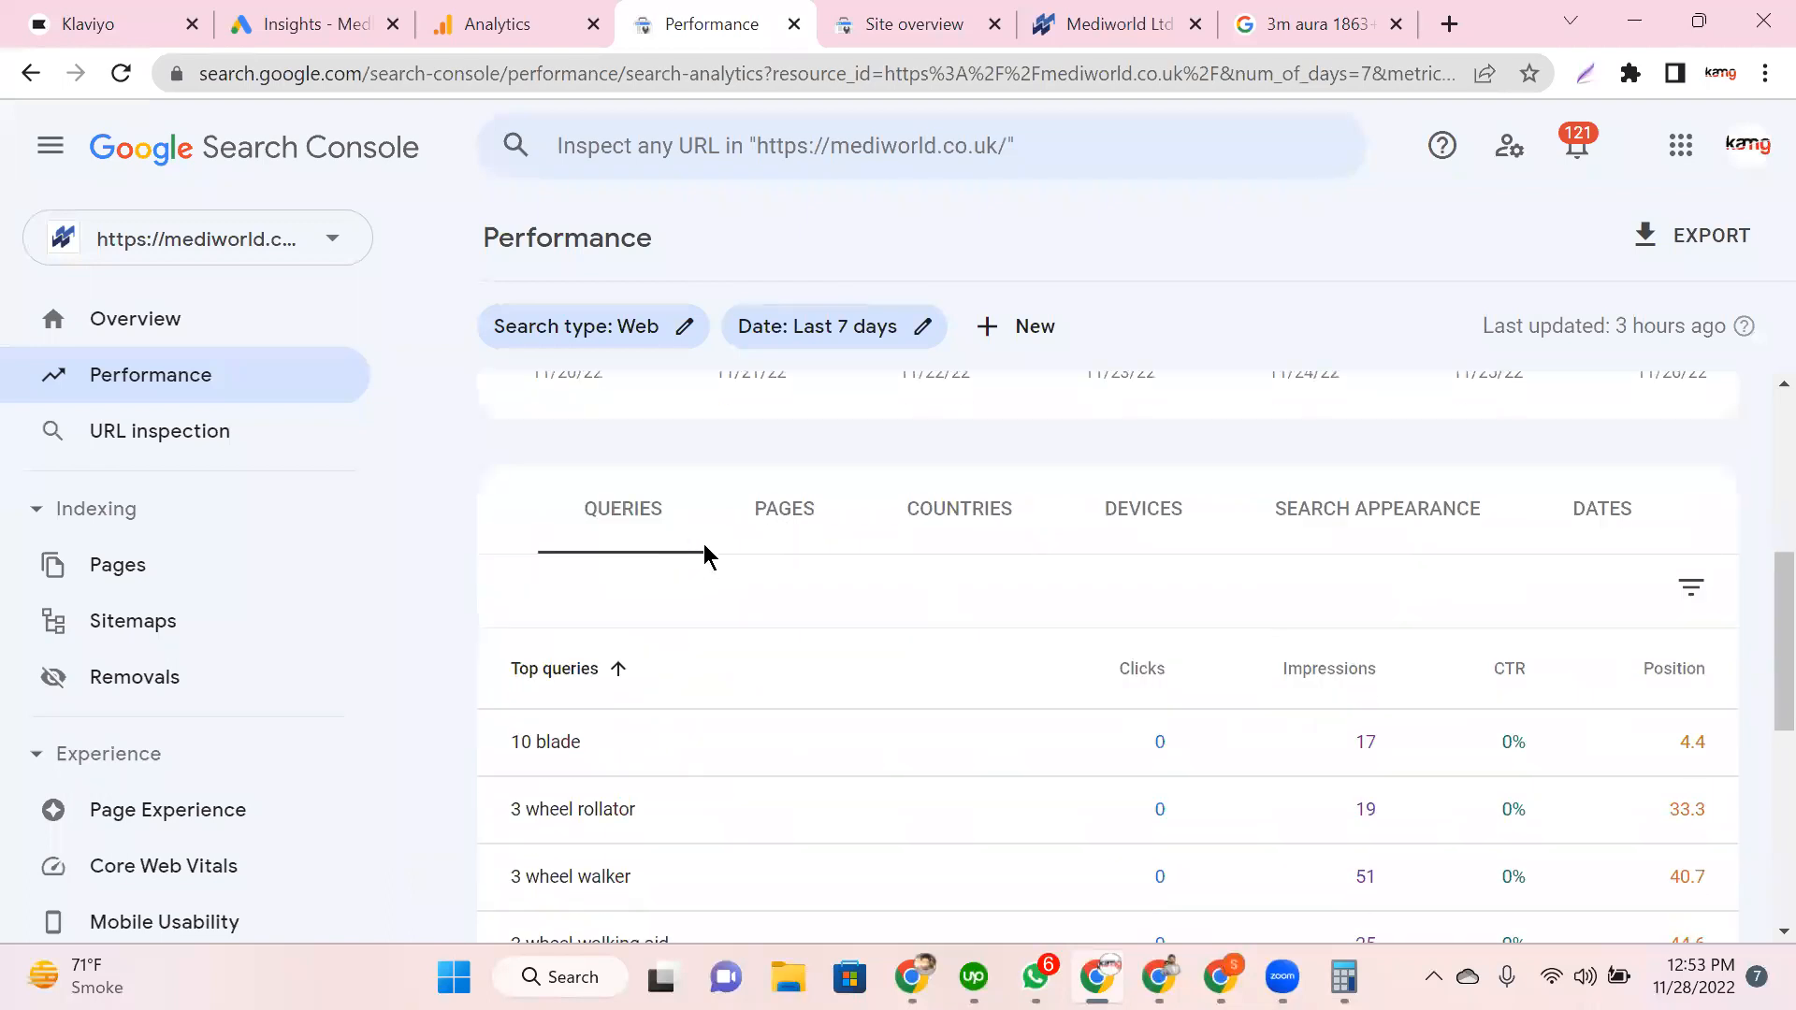
left_click(707, 542)
scroll(469, 585, "down", 2)
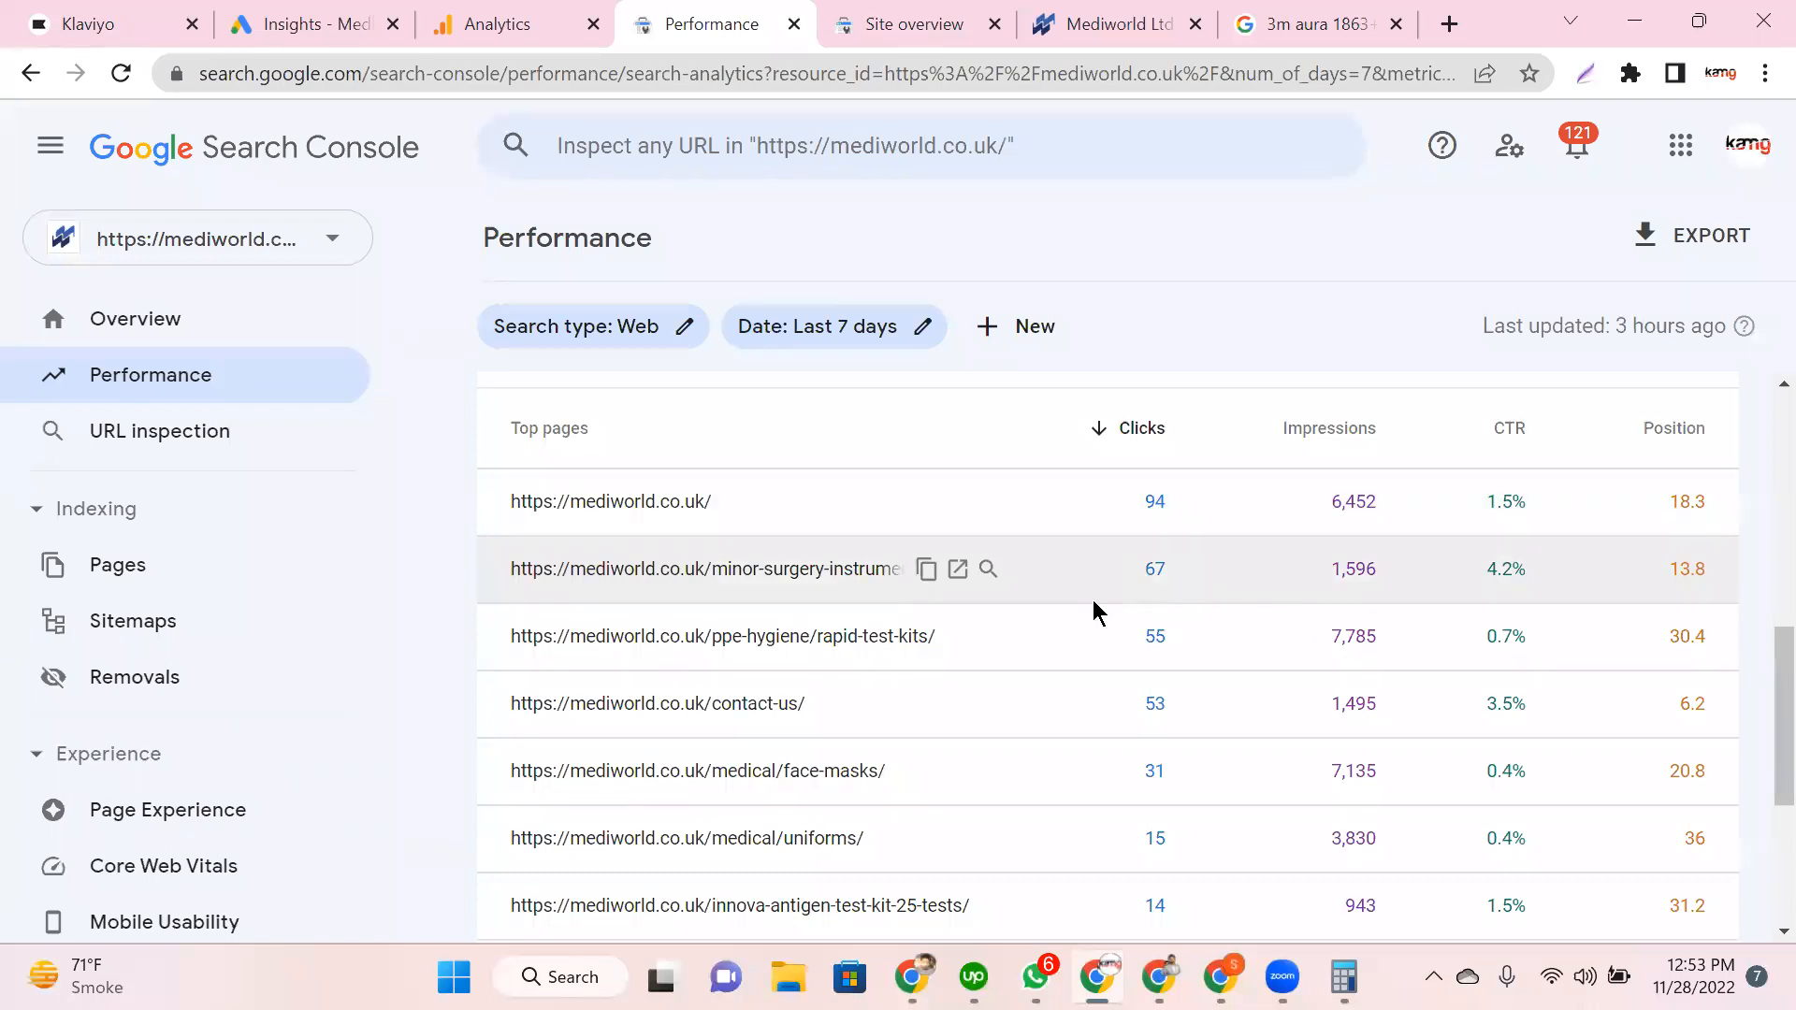
scroll(754, 601, "up", 2)
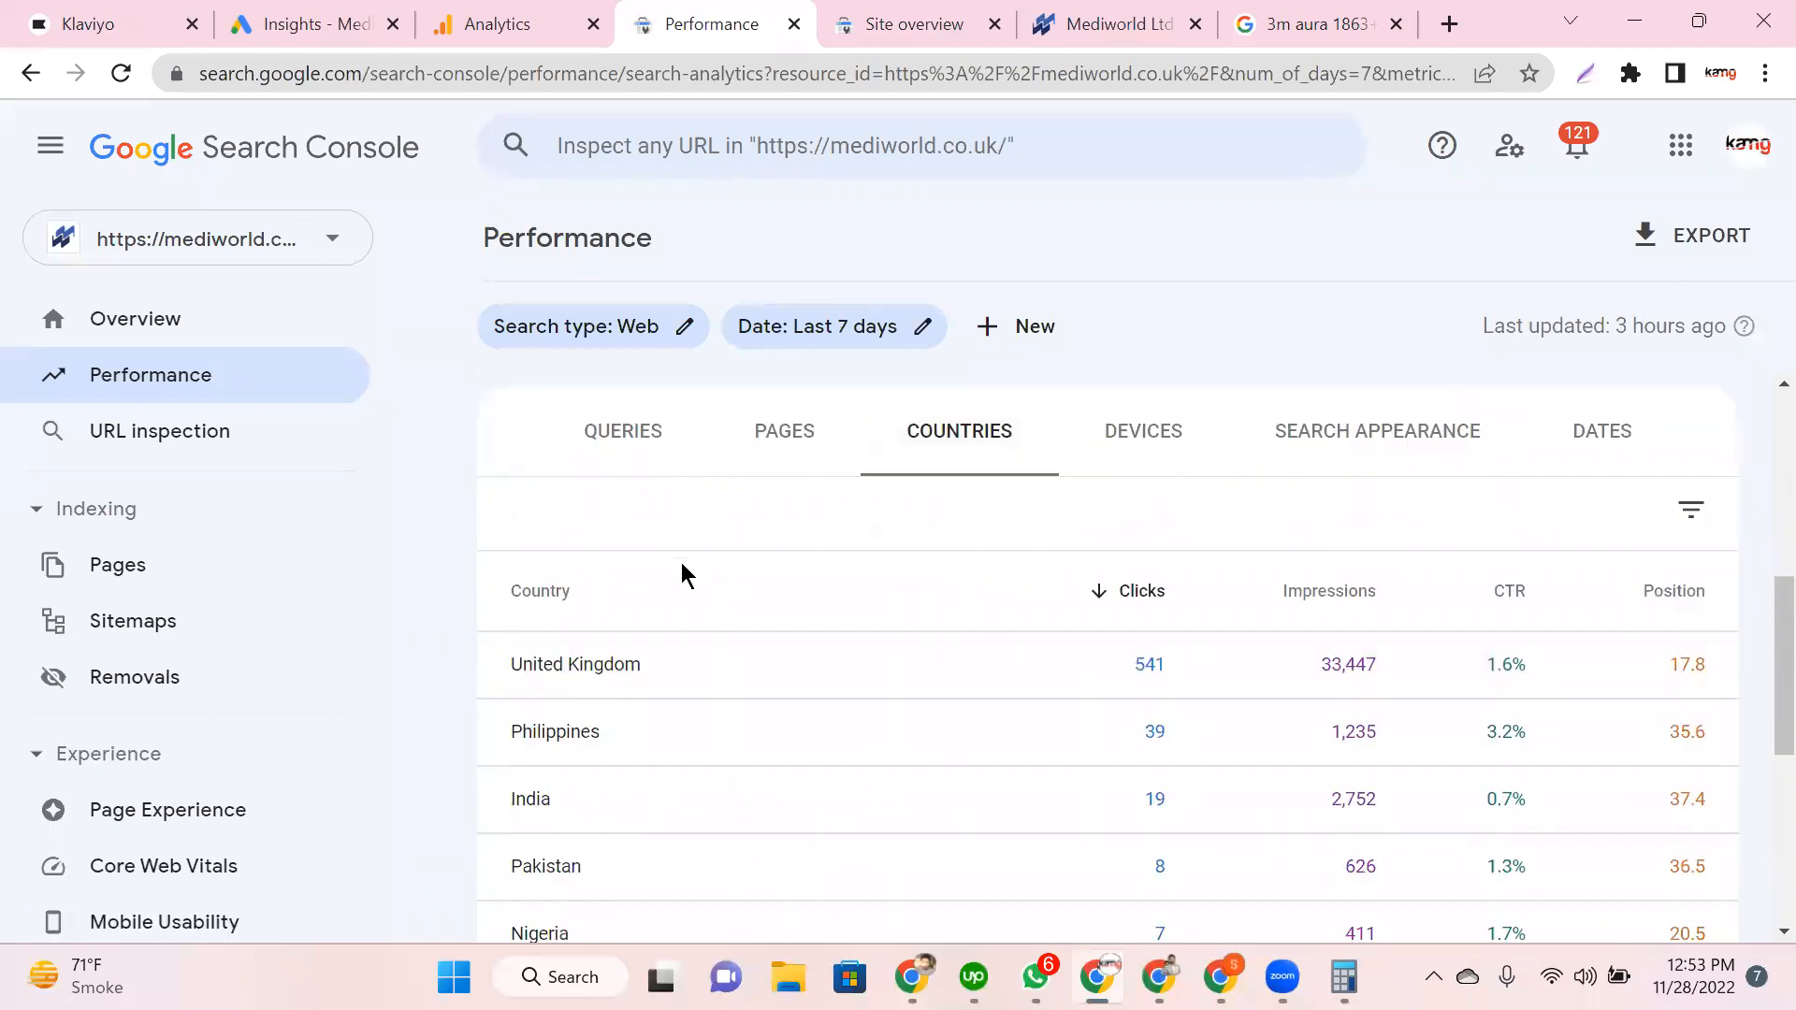
Step: Check the mask results and Mediworld site tabs, selecting 'uk' in the address, then return to the report
scroll(681, 564, "down", 2)
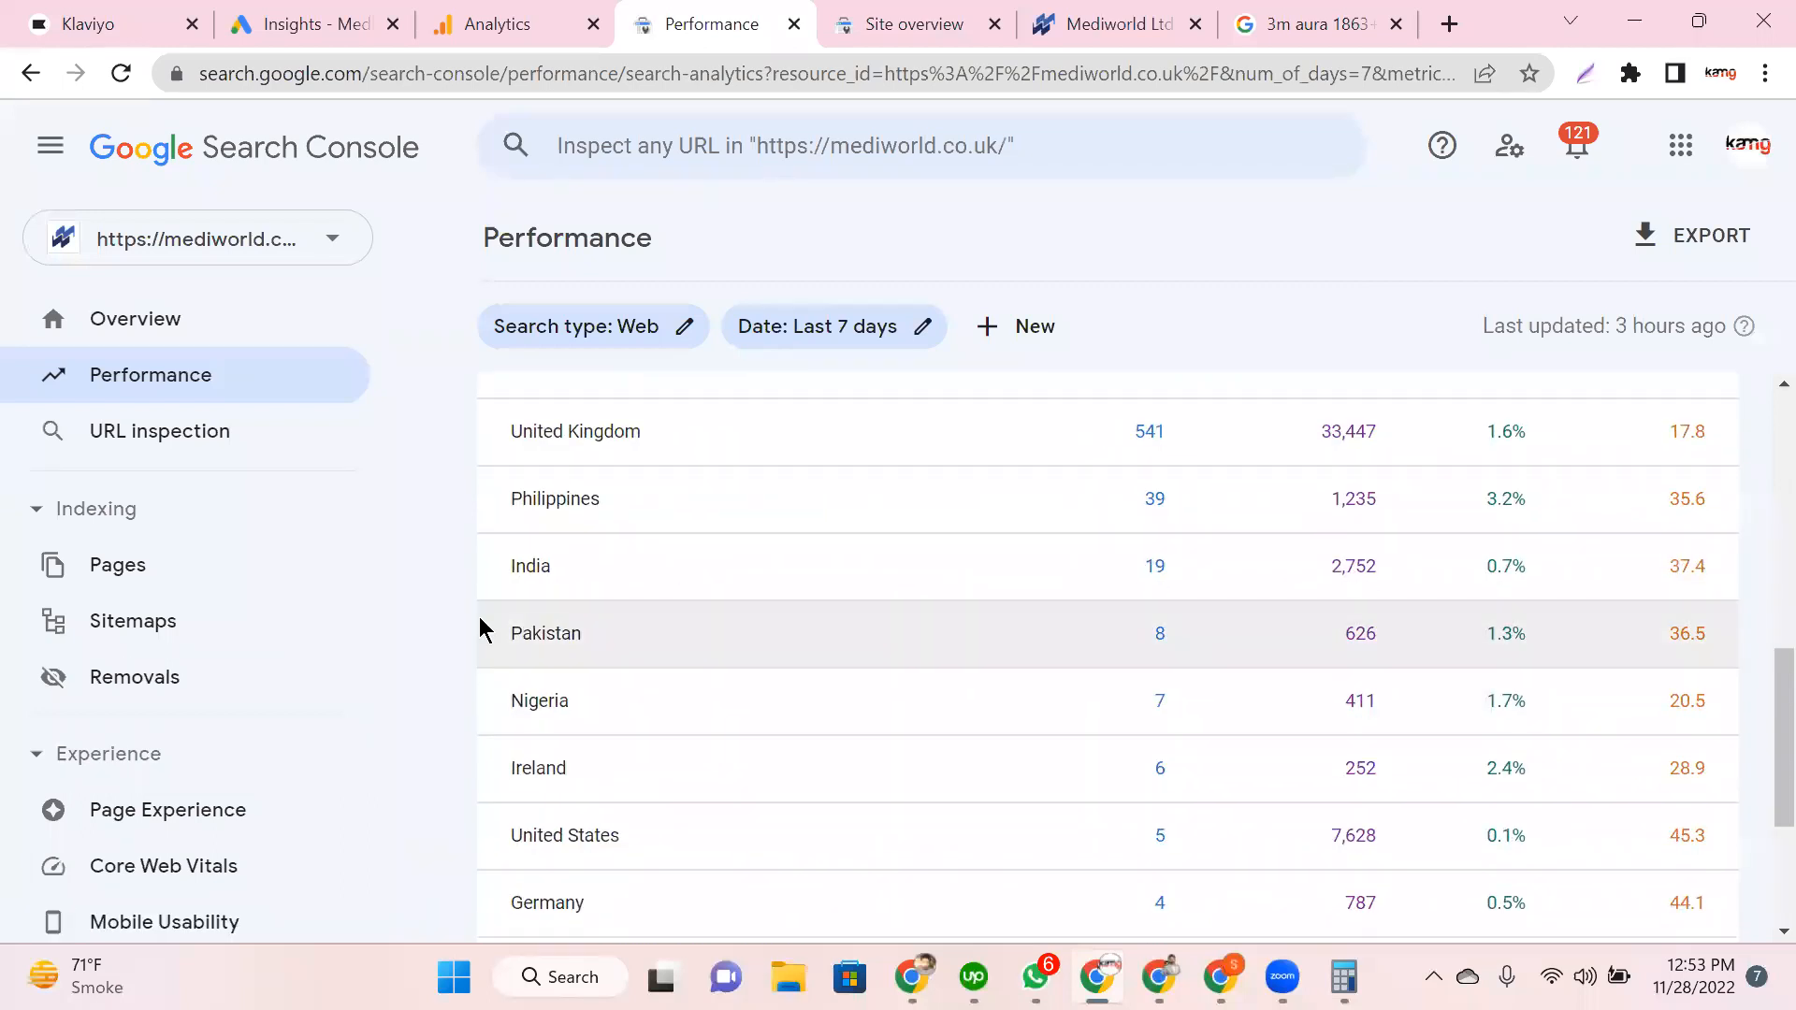
scroll(475, 590, "up", 1)
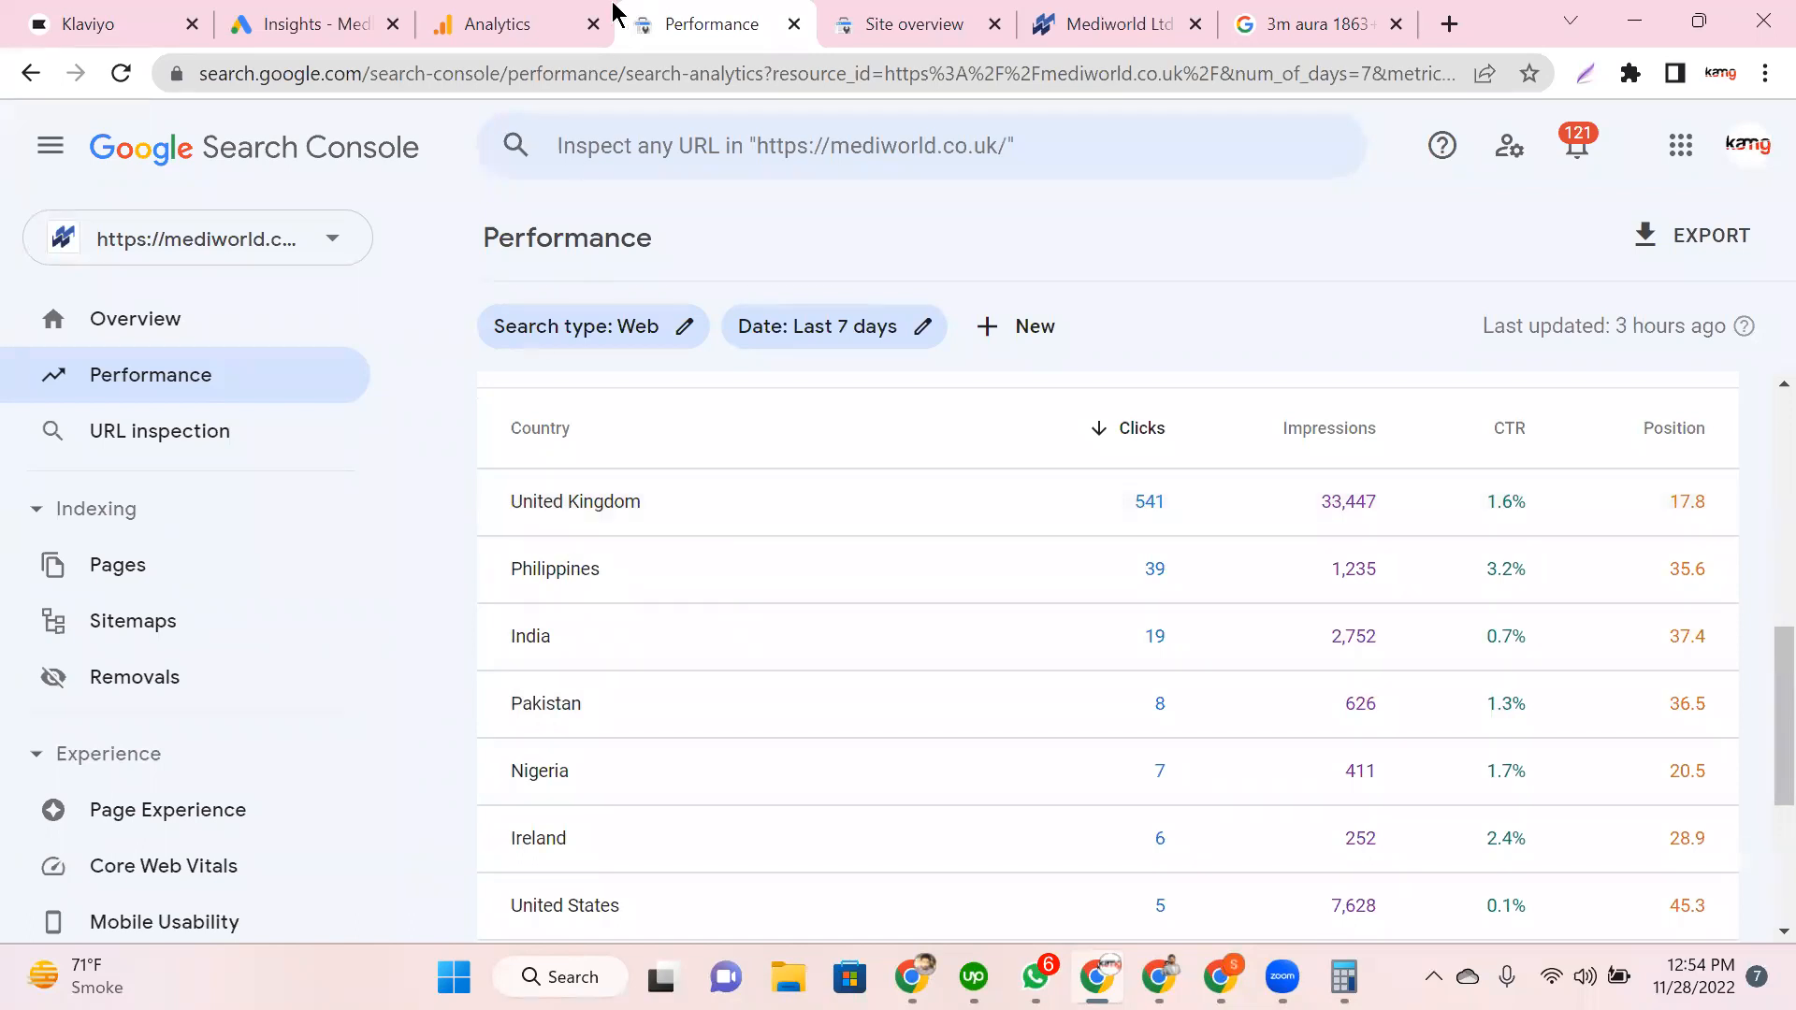
key("ctrl+7")
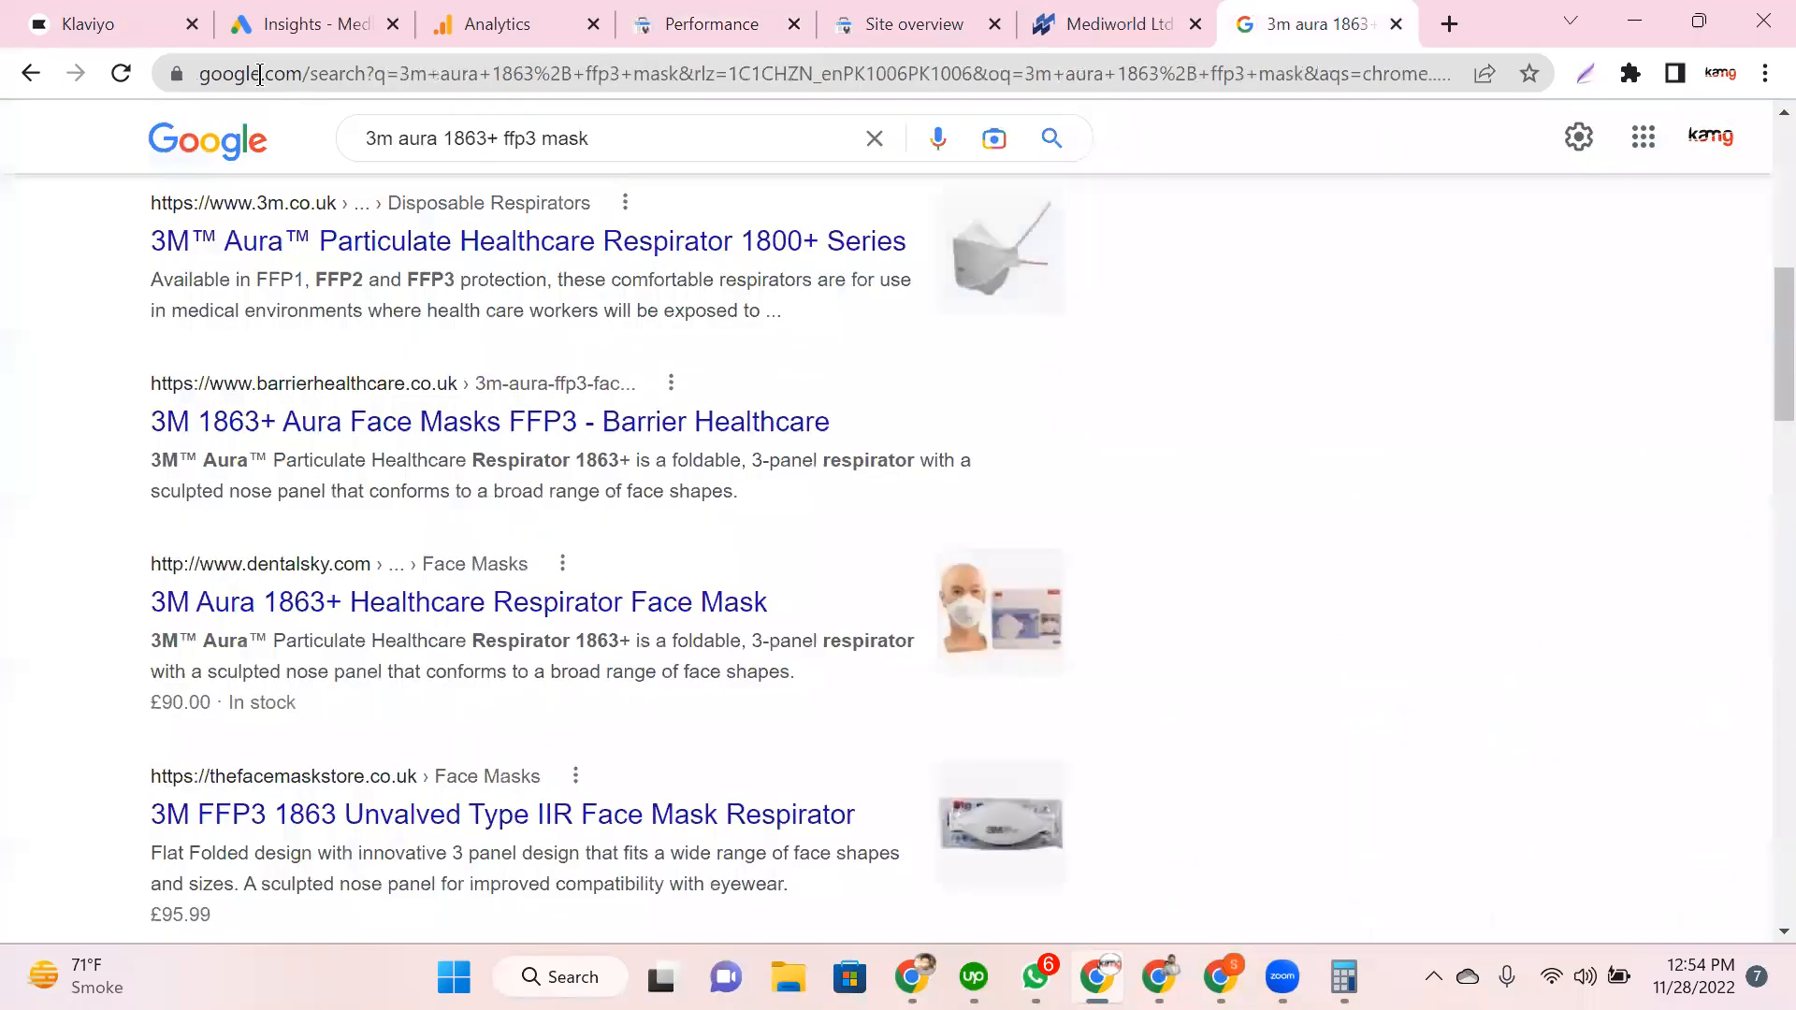
key("ctrl+6")
double_click(325, 83)
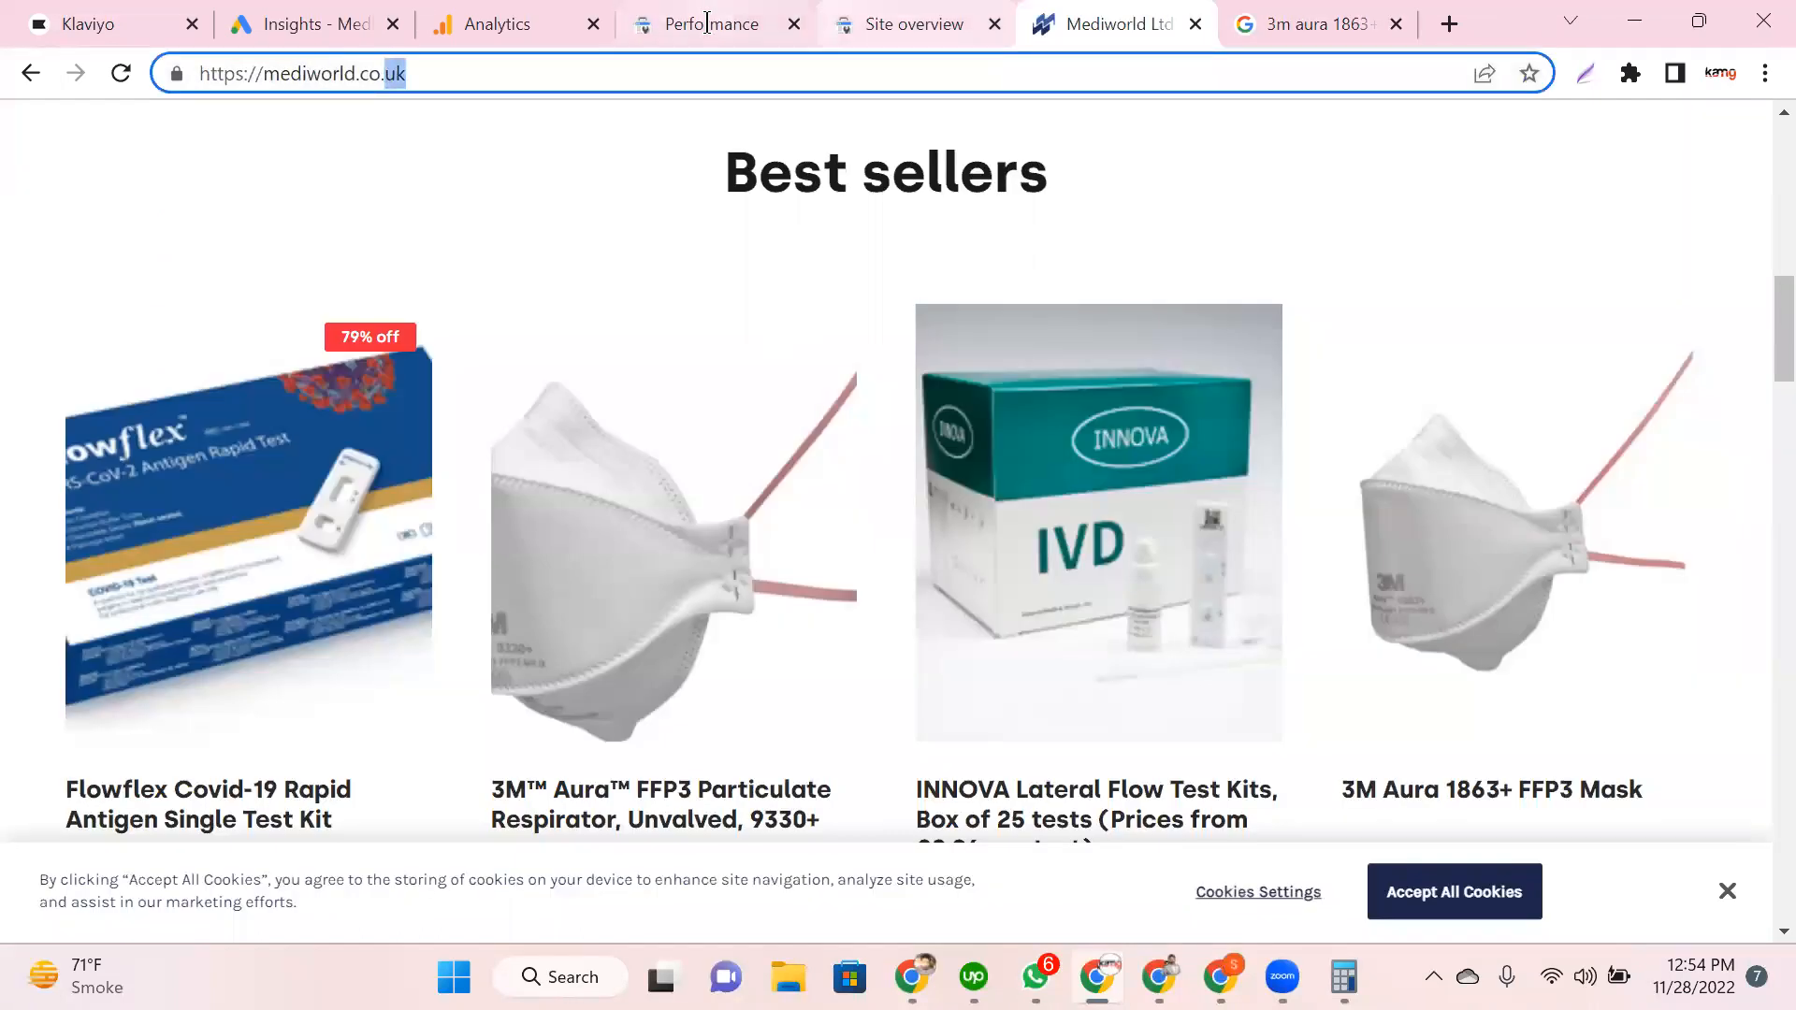
left_click(696, 24)
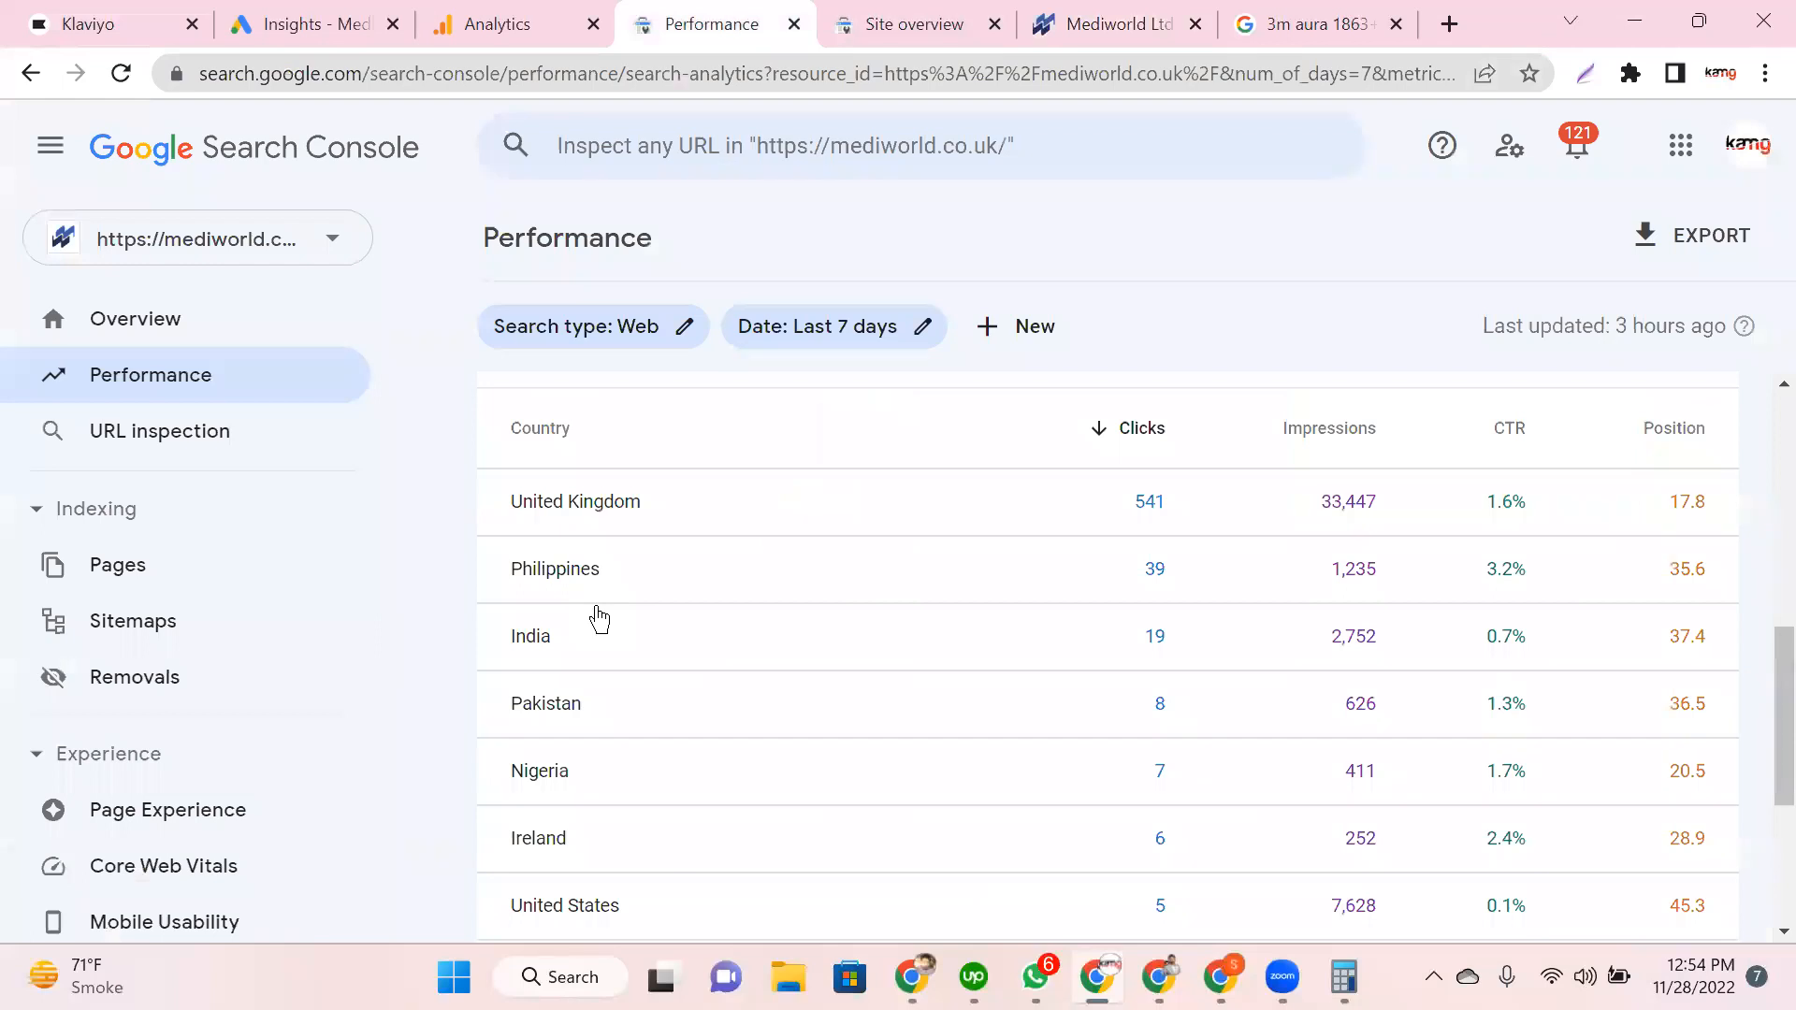
Step: Review the Countries table, highlighting Unknown Region, then break the report down by device
scroll(577, 646, "down", 1)
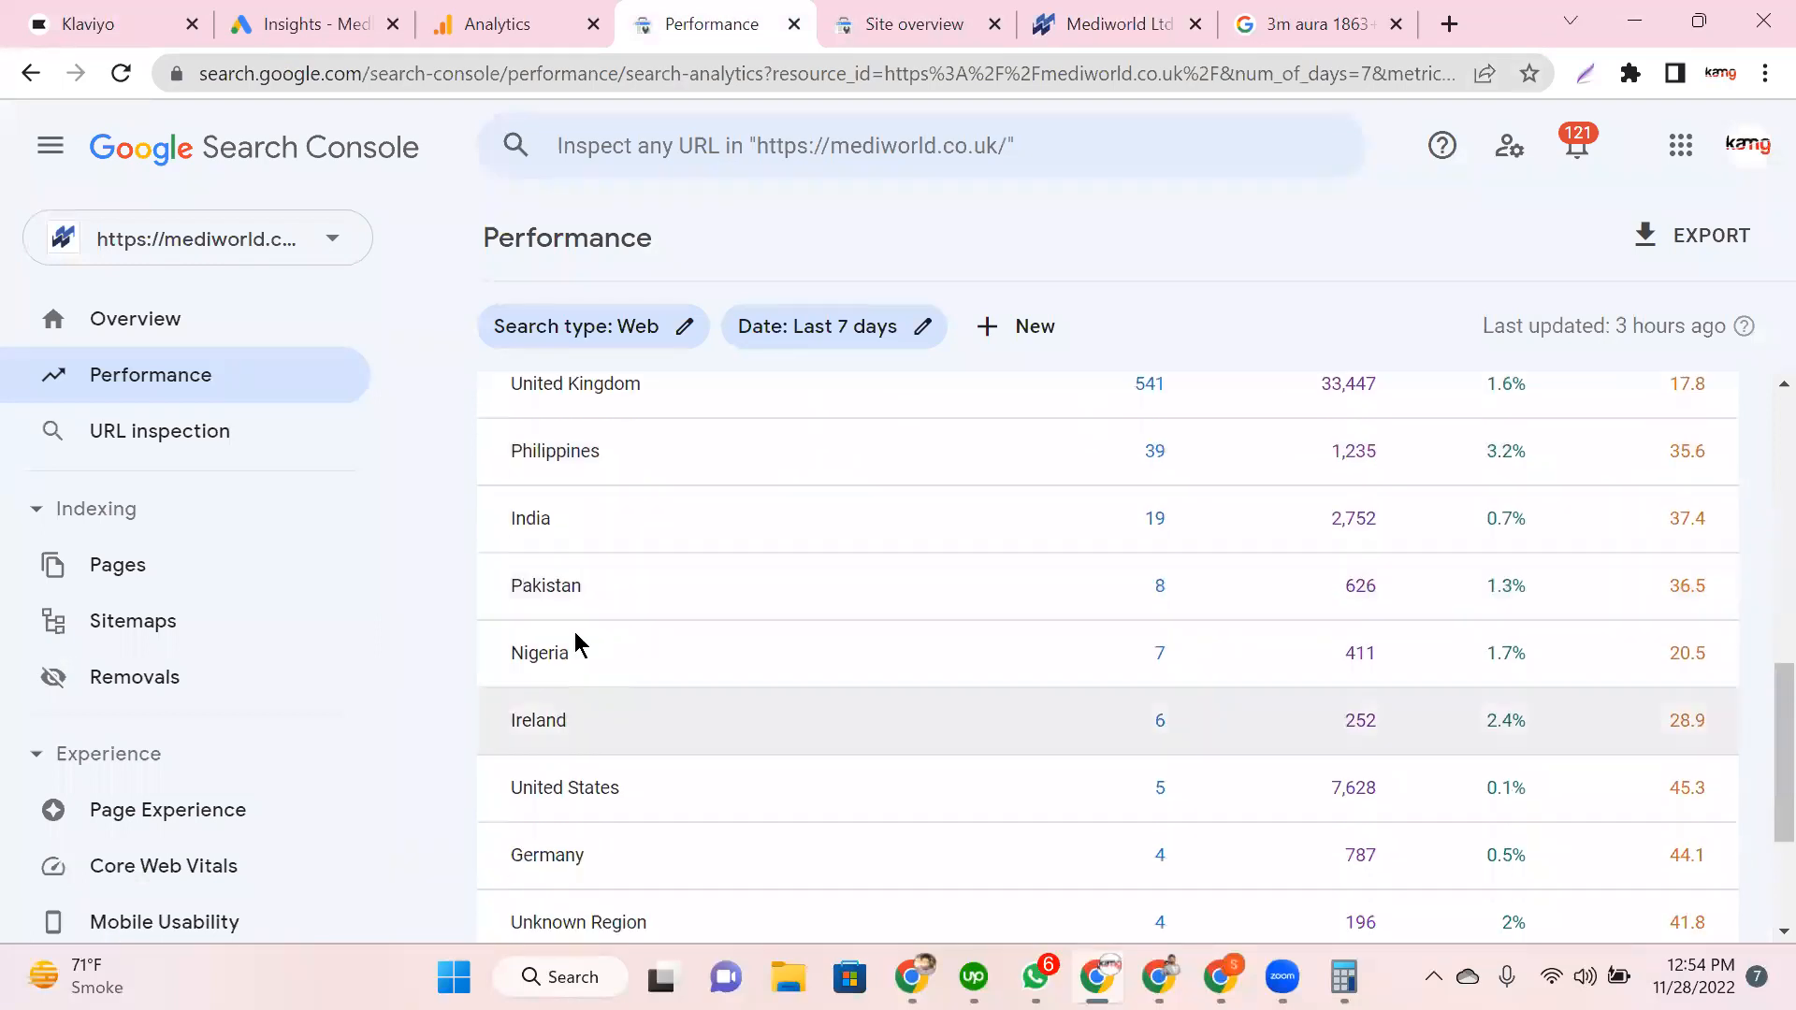
scroll(565, 721, "down", 3)
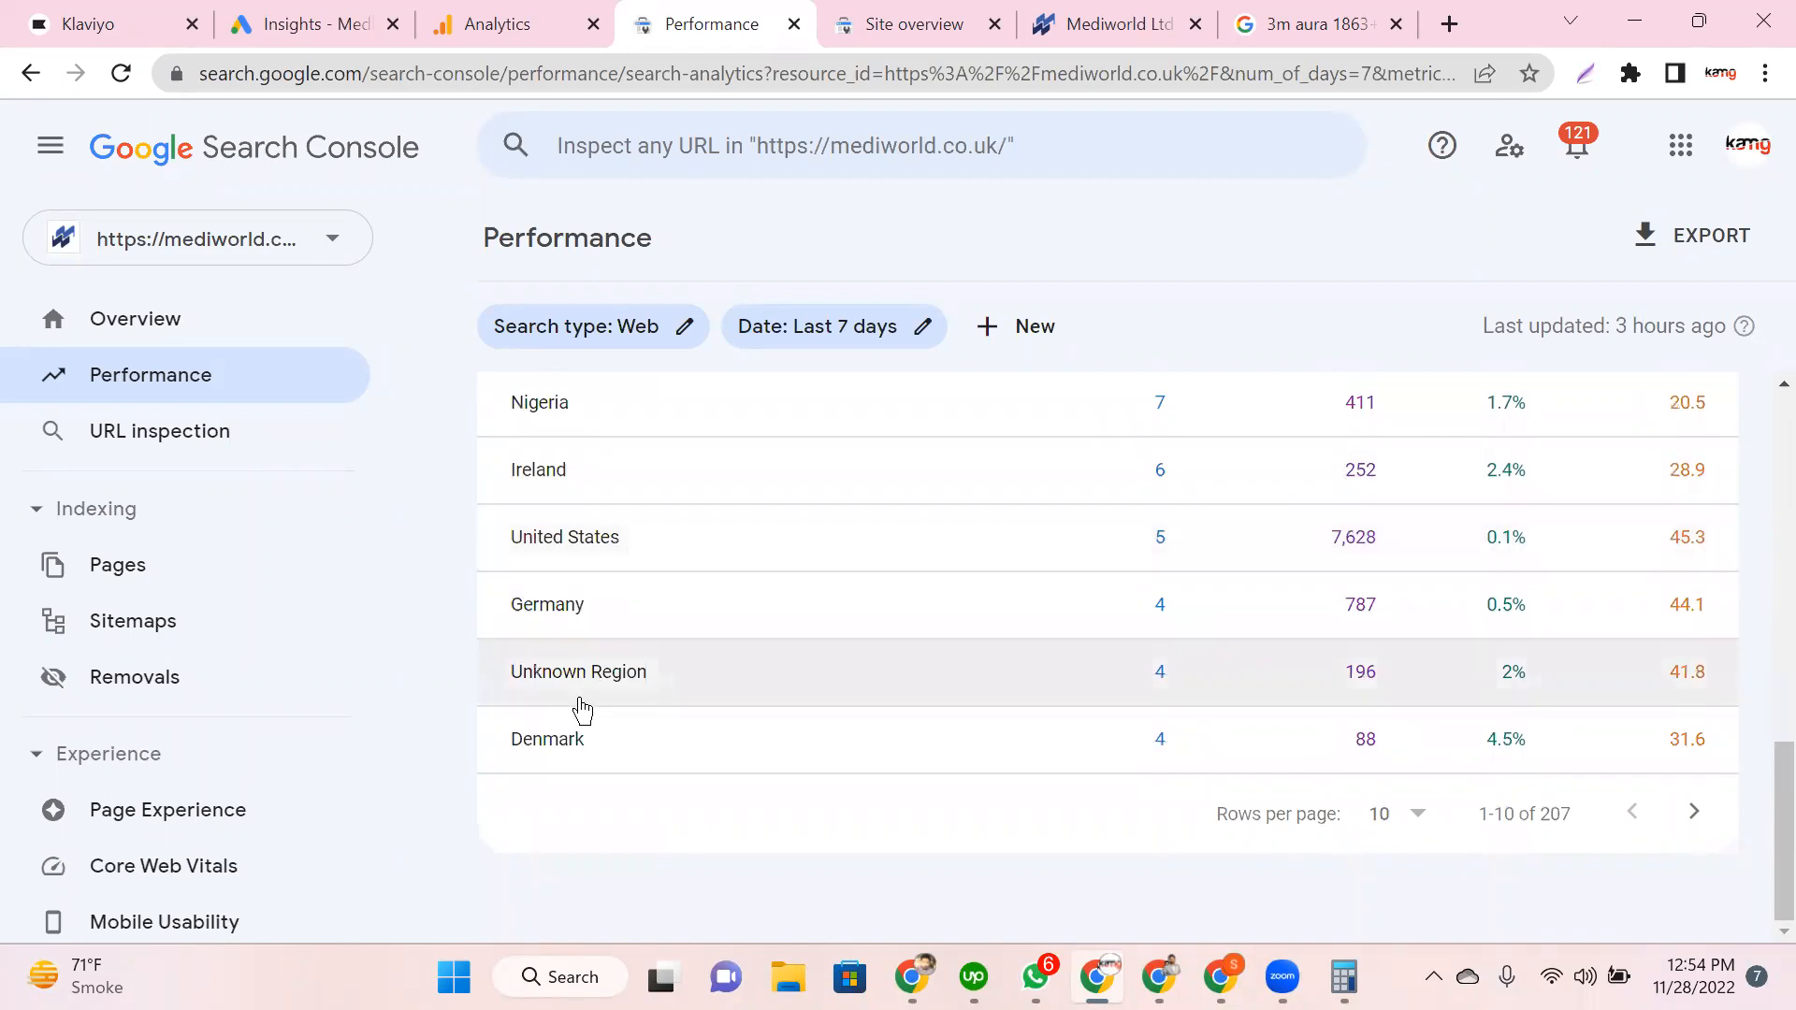
left_click_drag(682, 682, 511, 675)
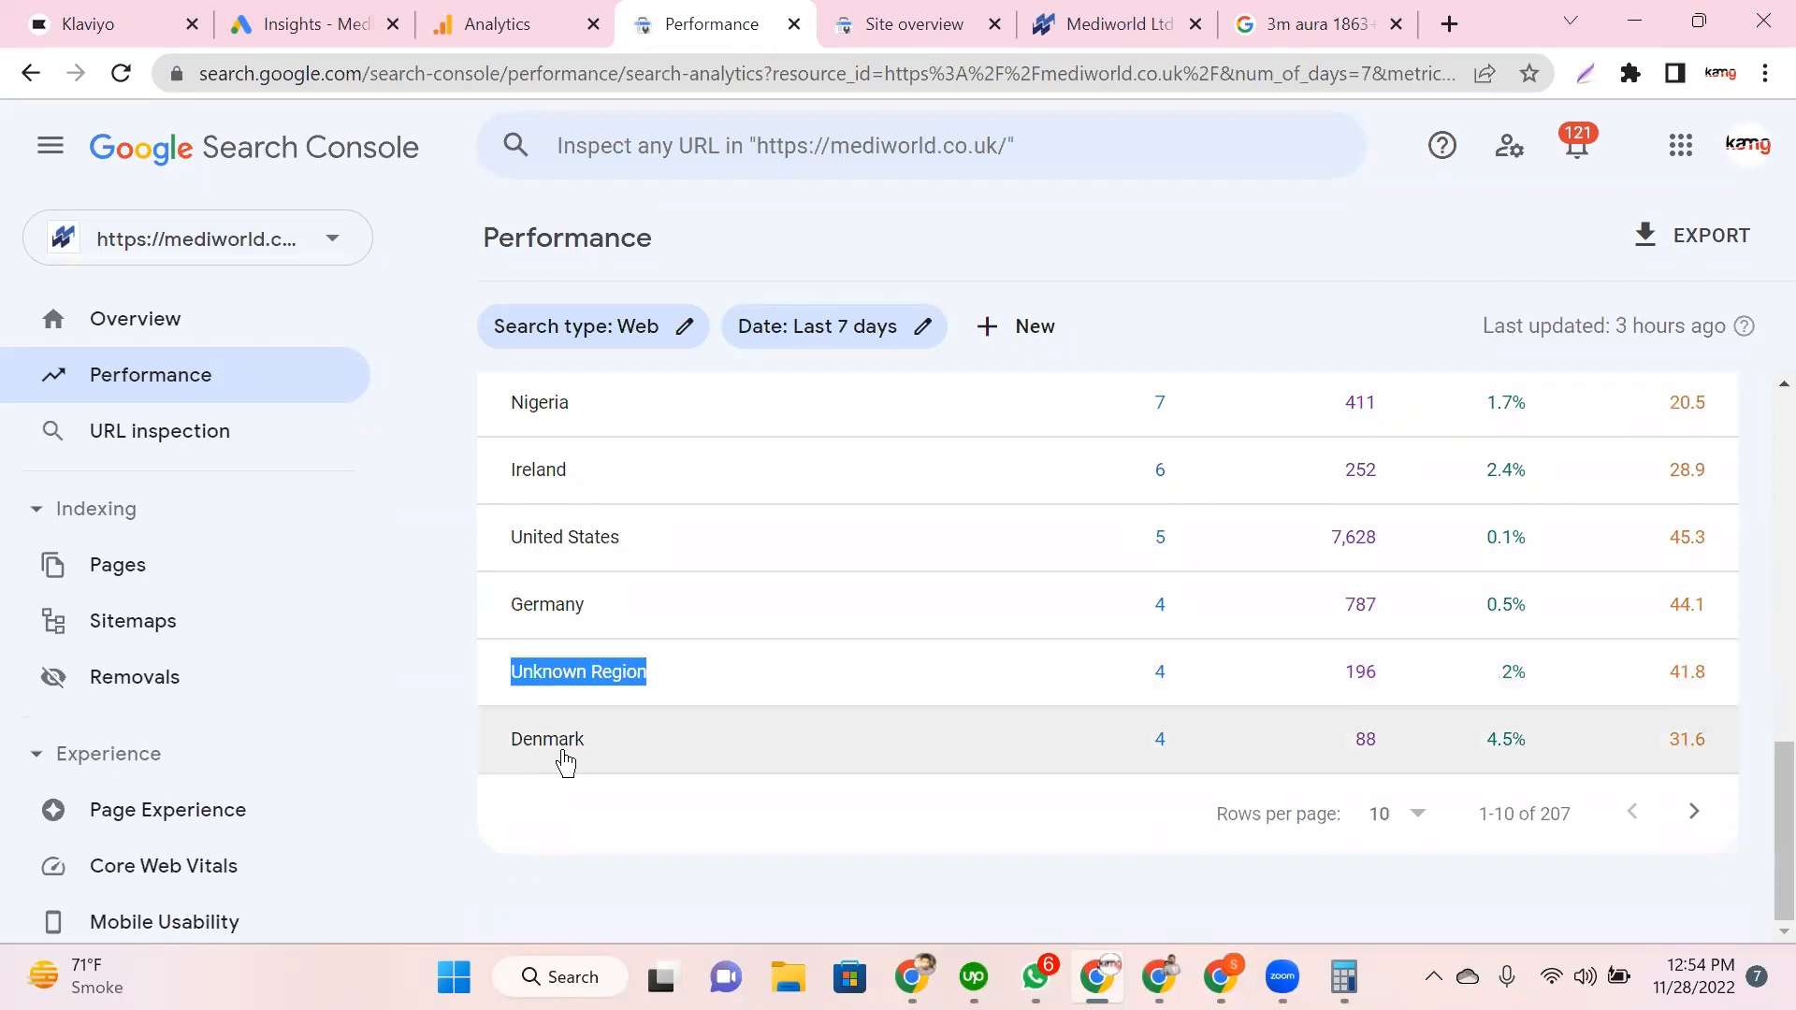
scroll(853, 739, "up", 3)
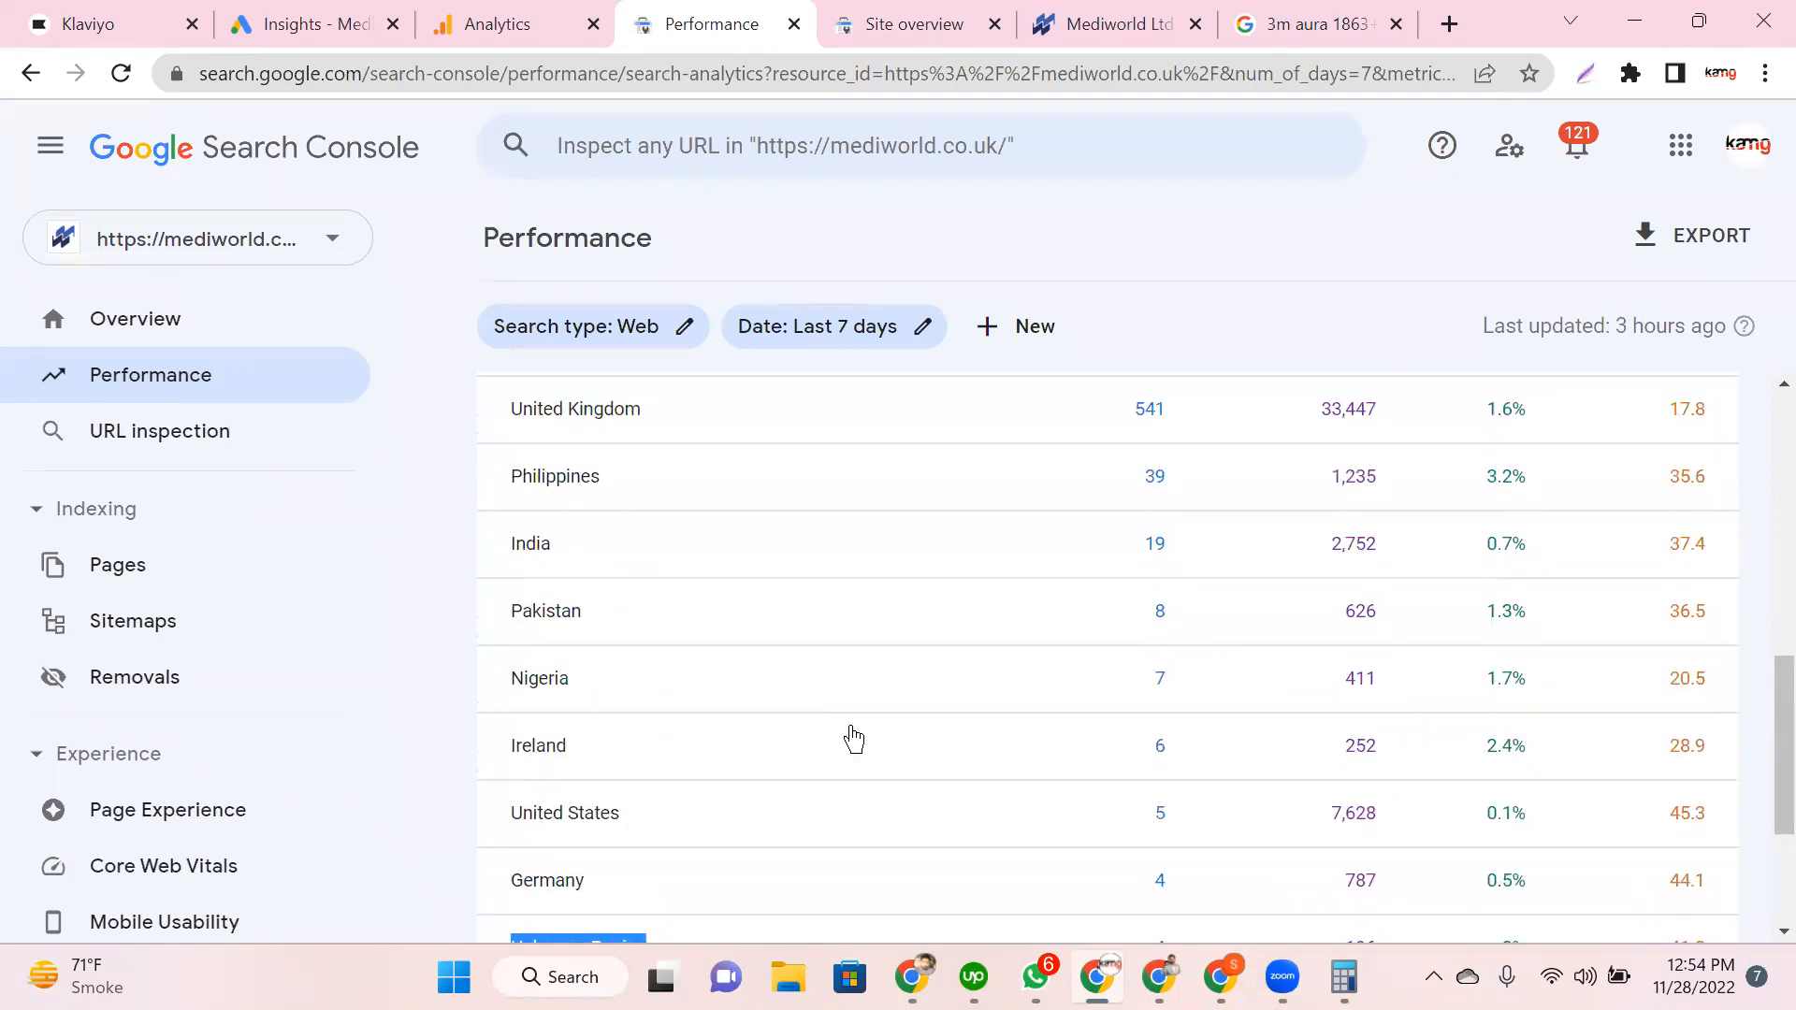
scroll(852, 738, "up", 1)
scroll(851, 738, "down", 1)
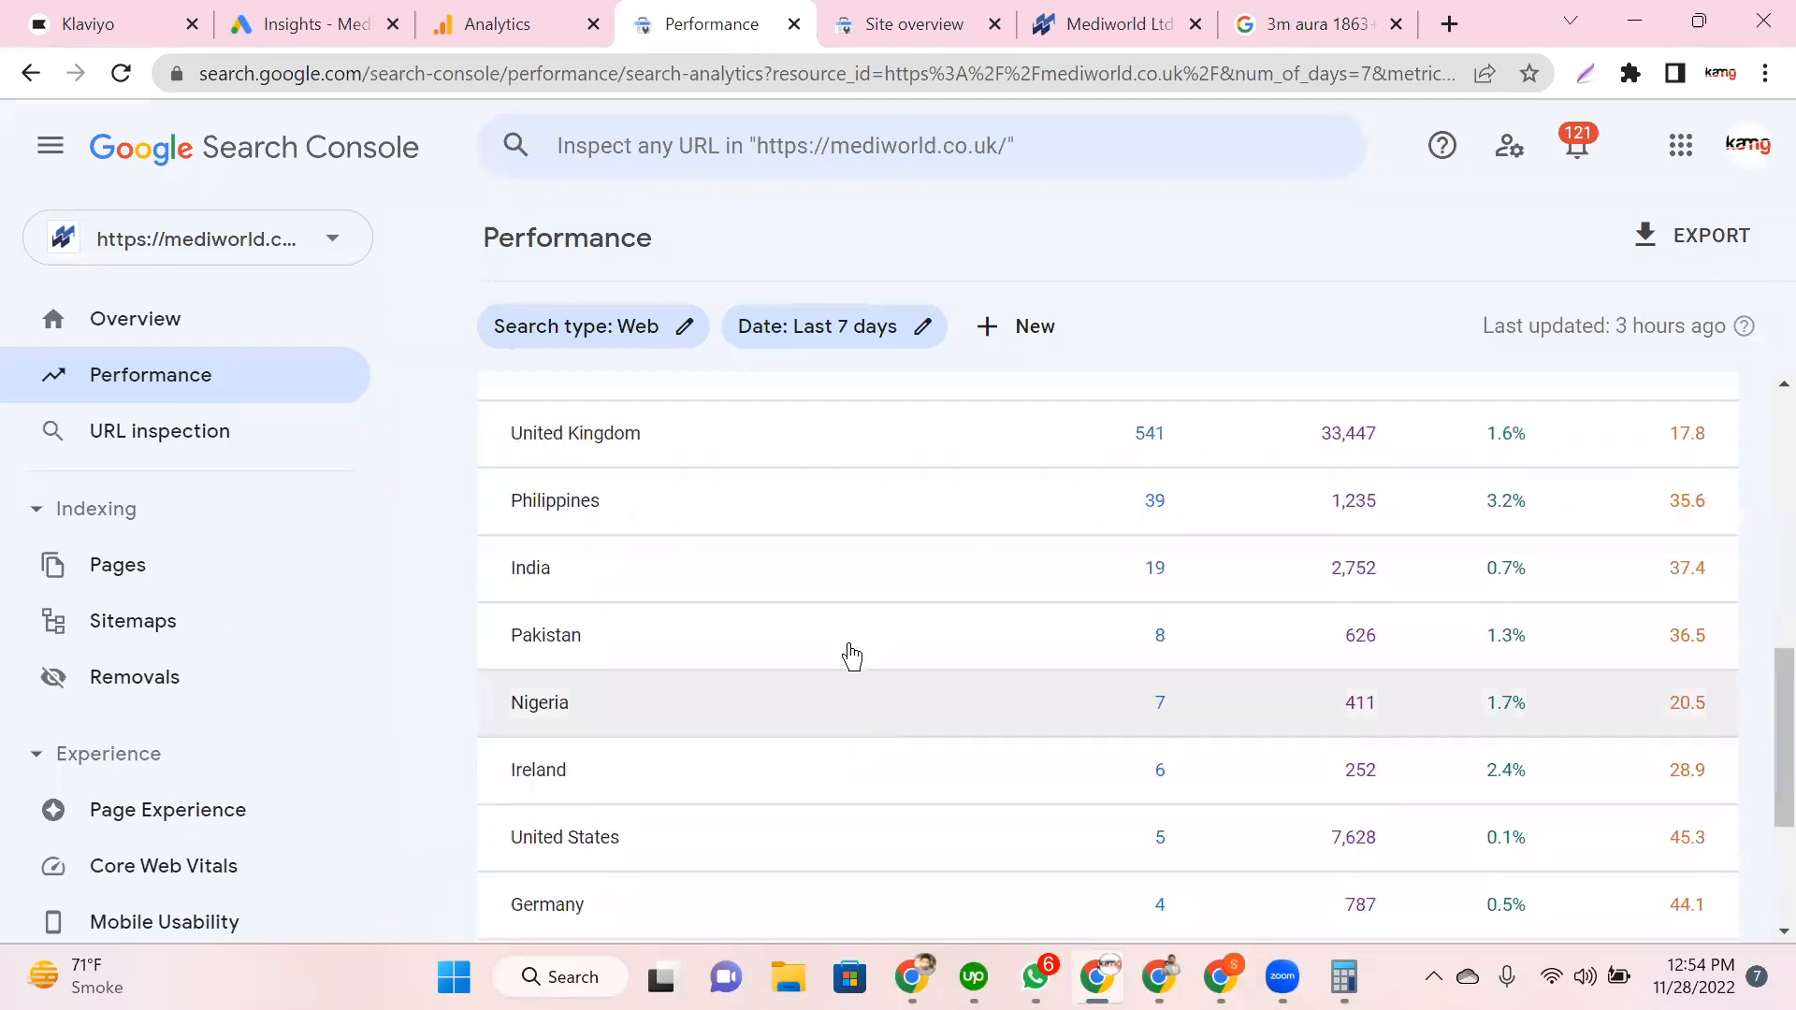
scroll(851, 654, "up", 1)
scroll(1076, 459, "up", 1)
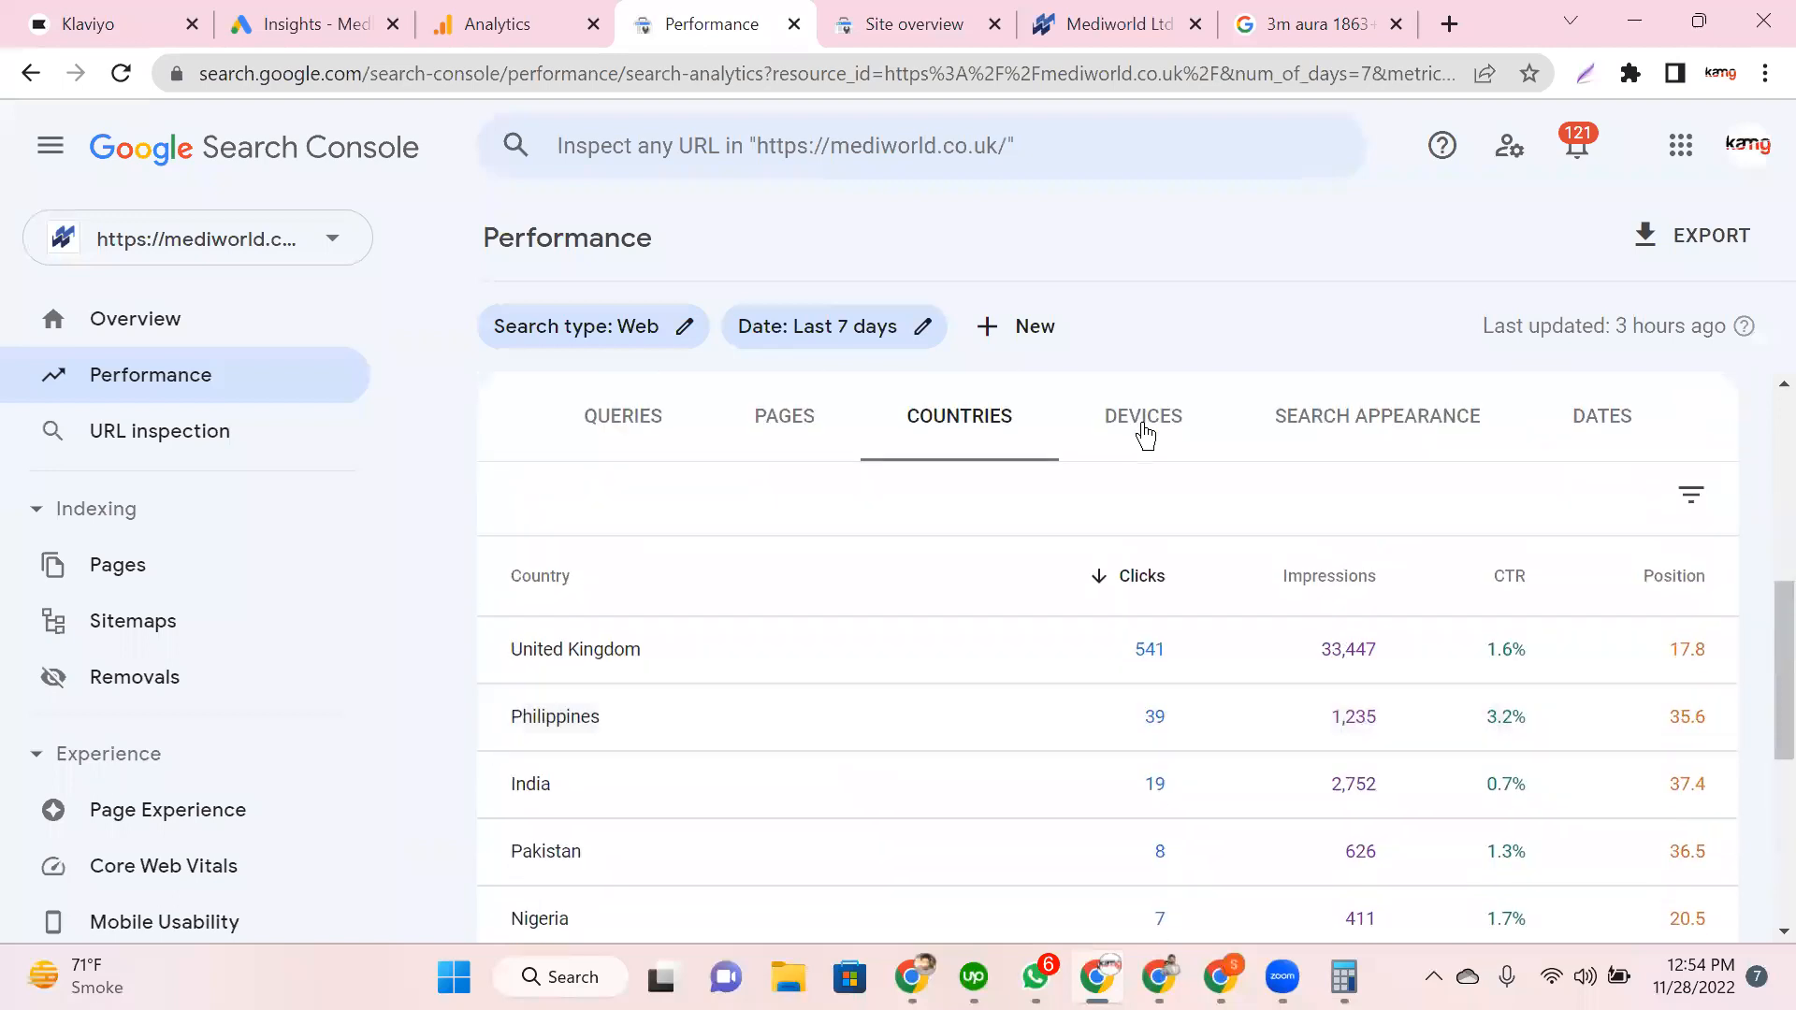
left_click(1145, 432)
Step: Review the Mobile, Desktop and Tablet rows, then show Search Appearance, led by Good page experience
scroll(618, 562, "down", 3)
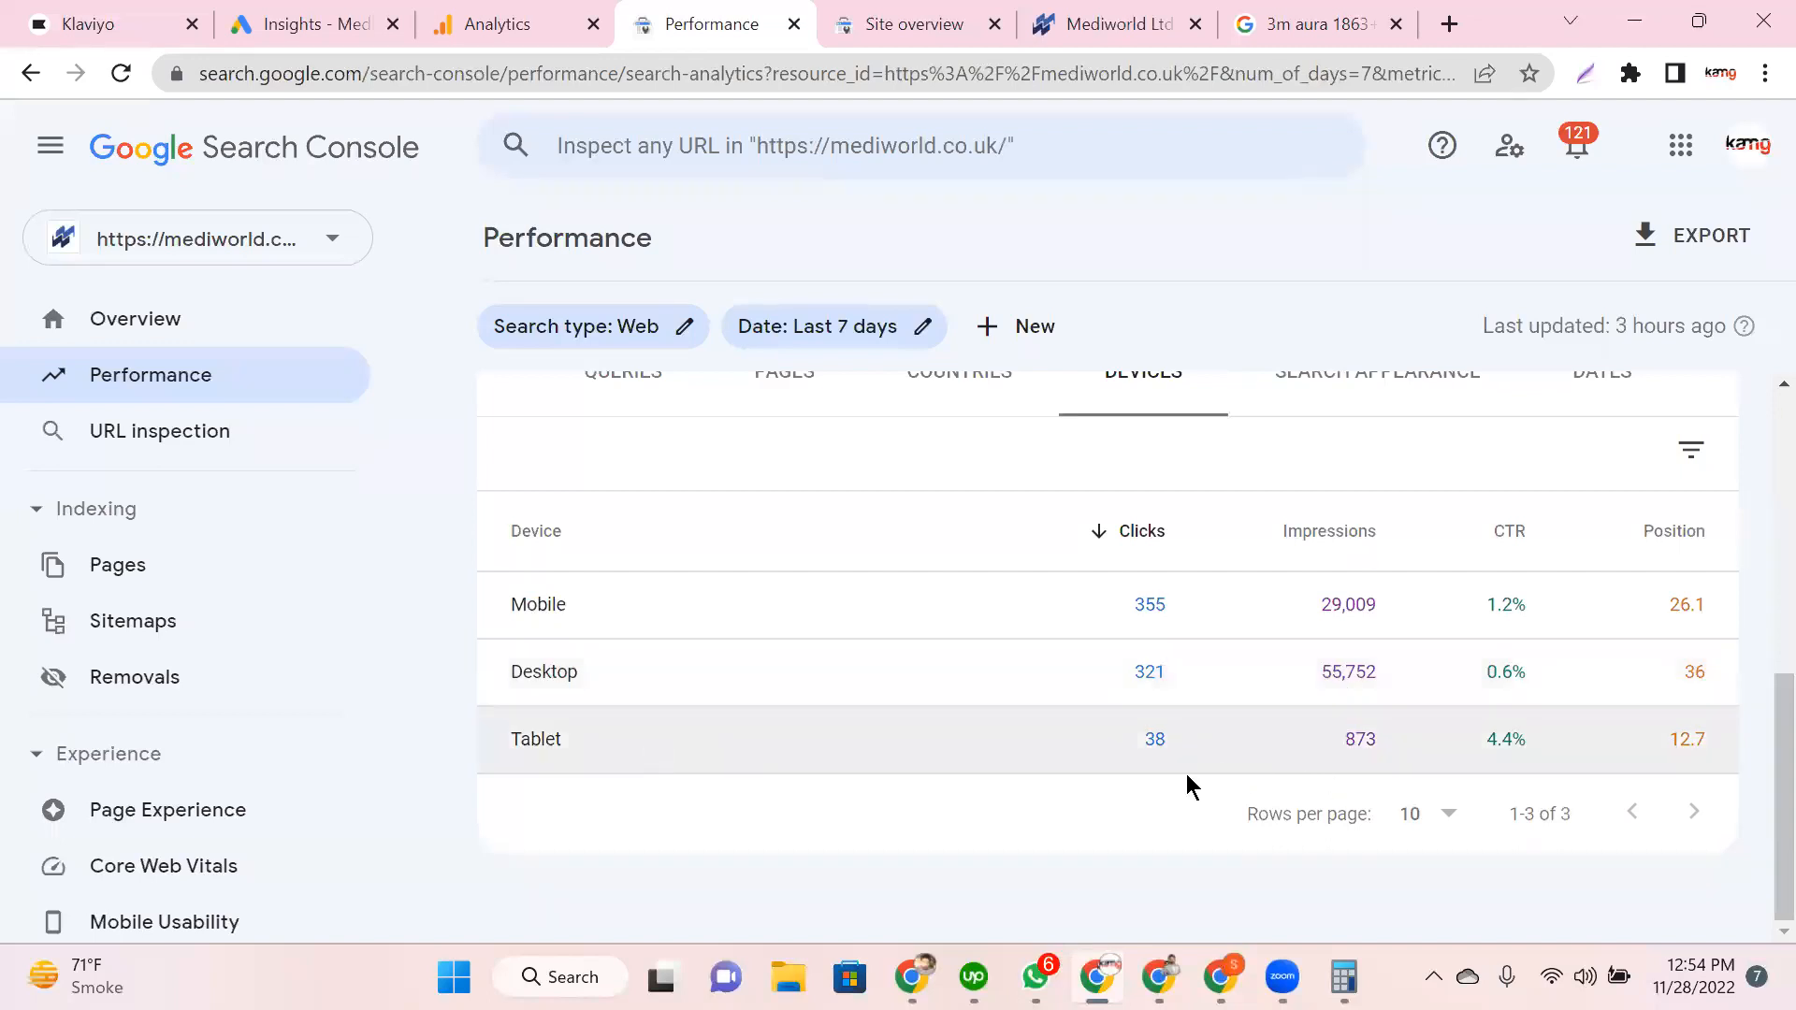
scroll(1186, 772, "up", 2)
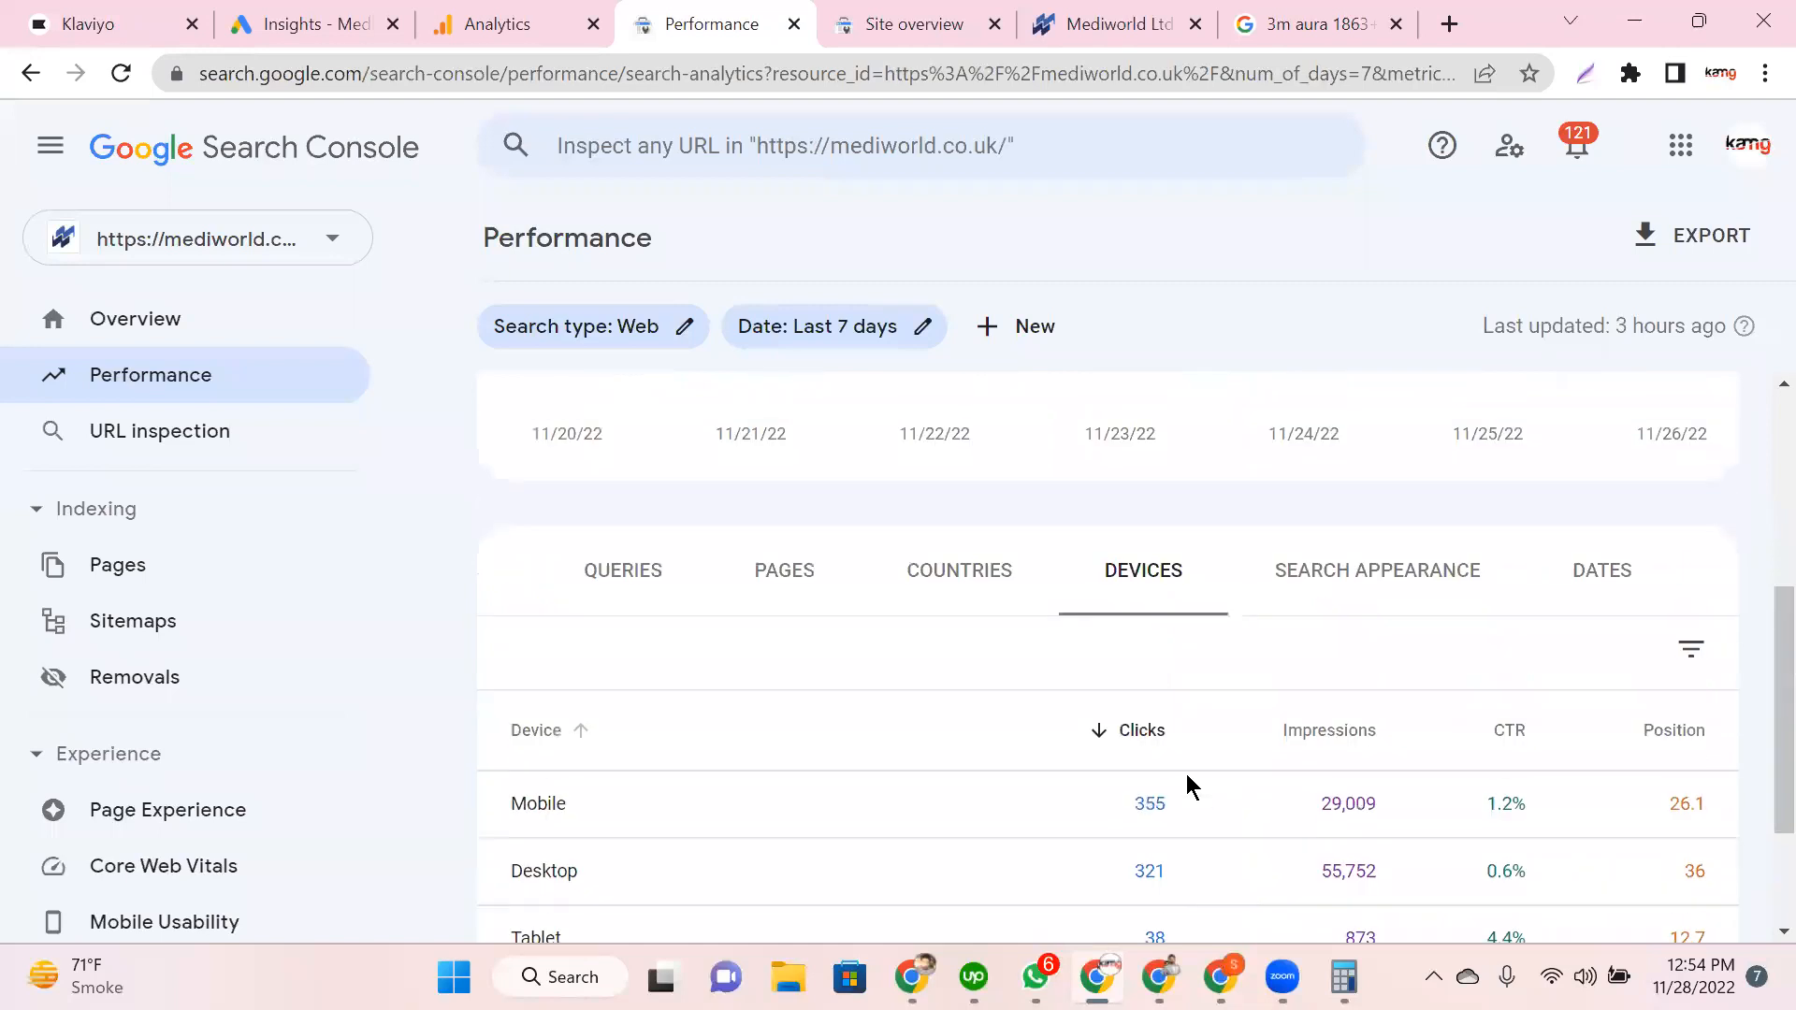
left_click(1337, 587)
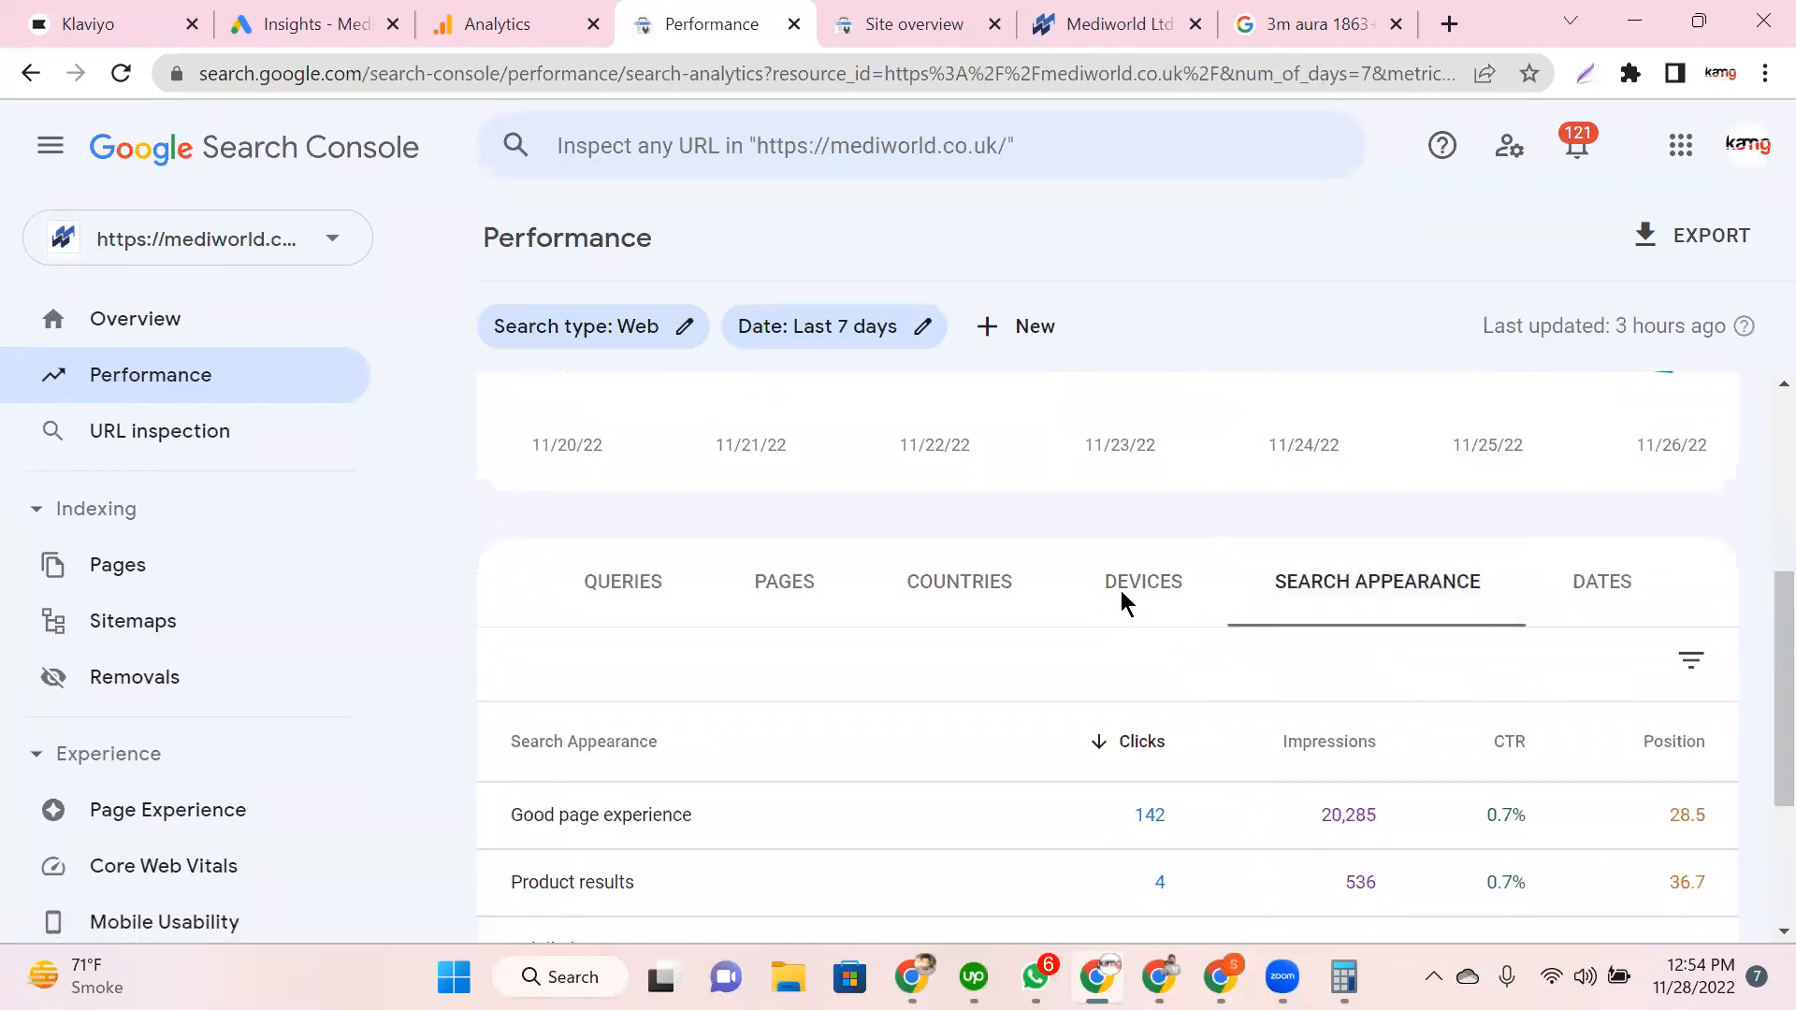
scroll(633, 581, "down", 3)
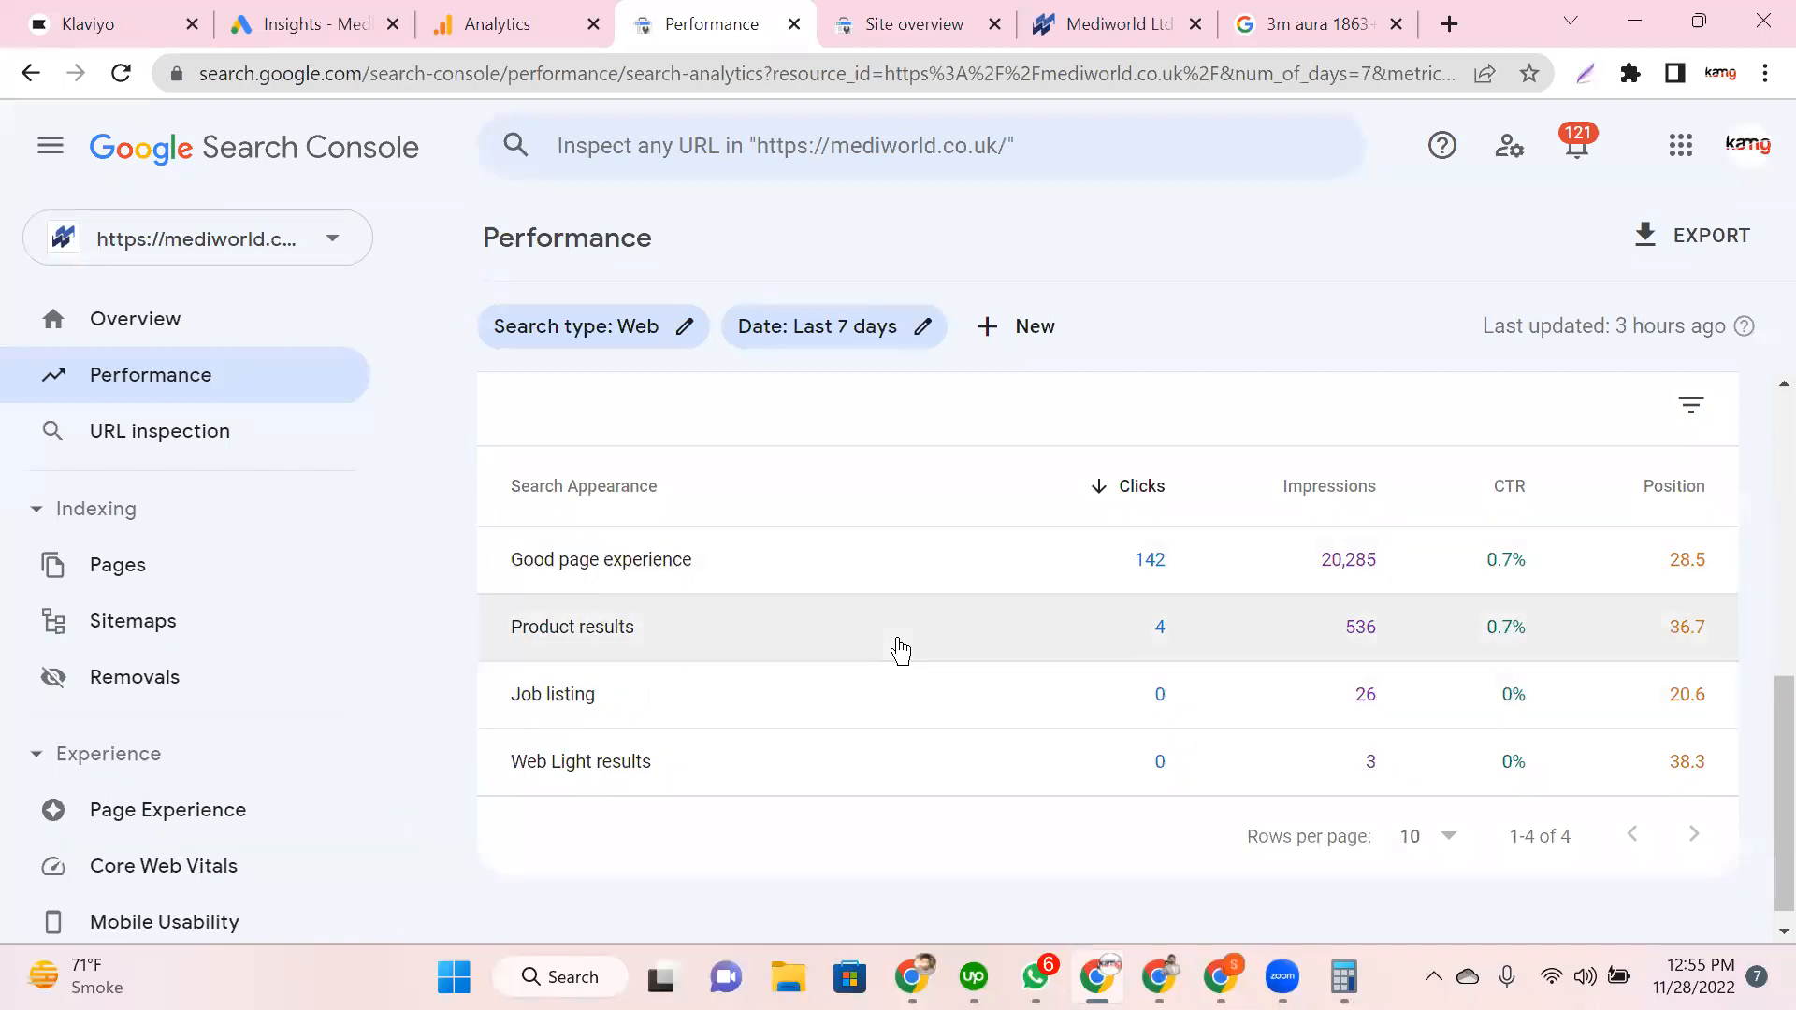
scroll(1312, 580, "up", 2)
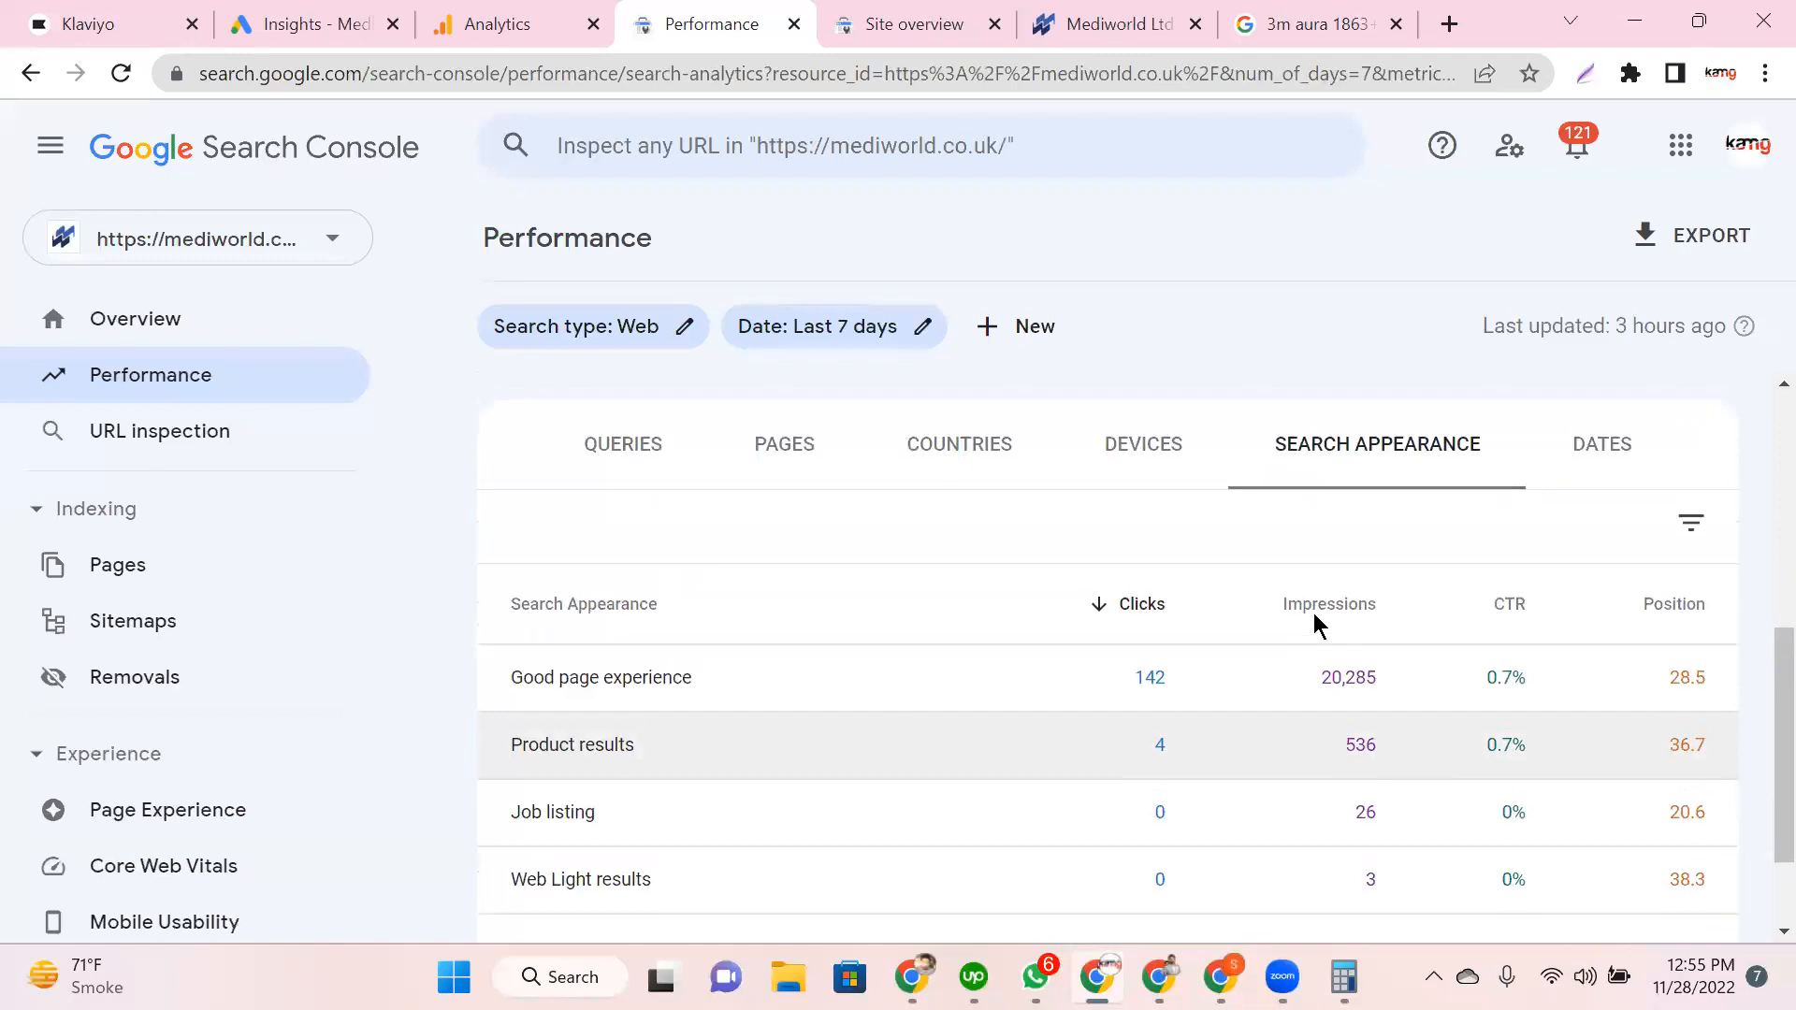
Step: Break the report down by date and scroll the daily rows, with Nov 21 peaking at 128 clicks
left_click(1586, 468)
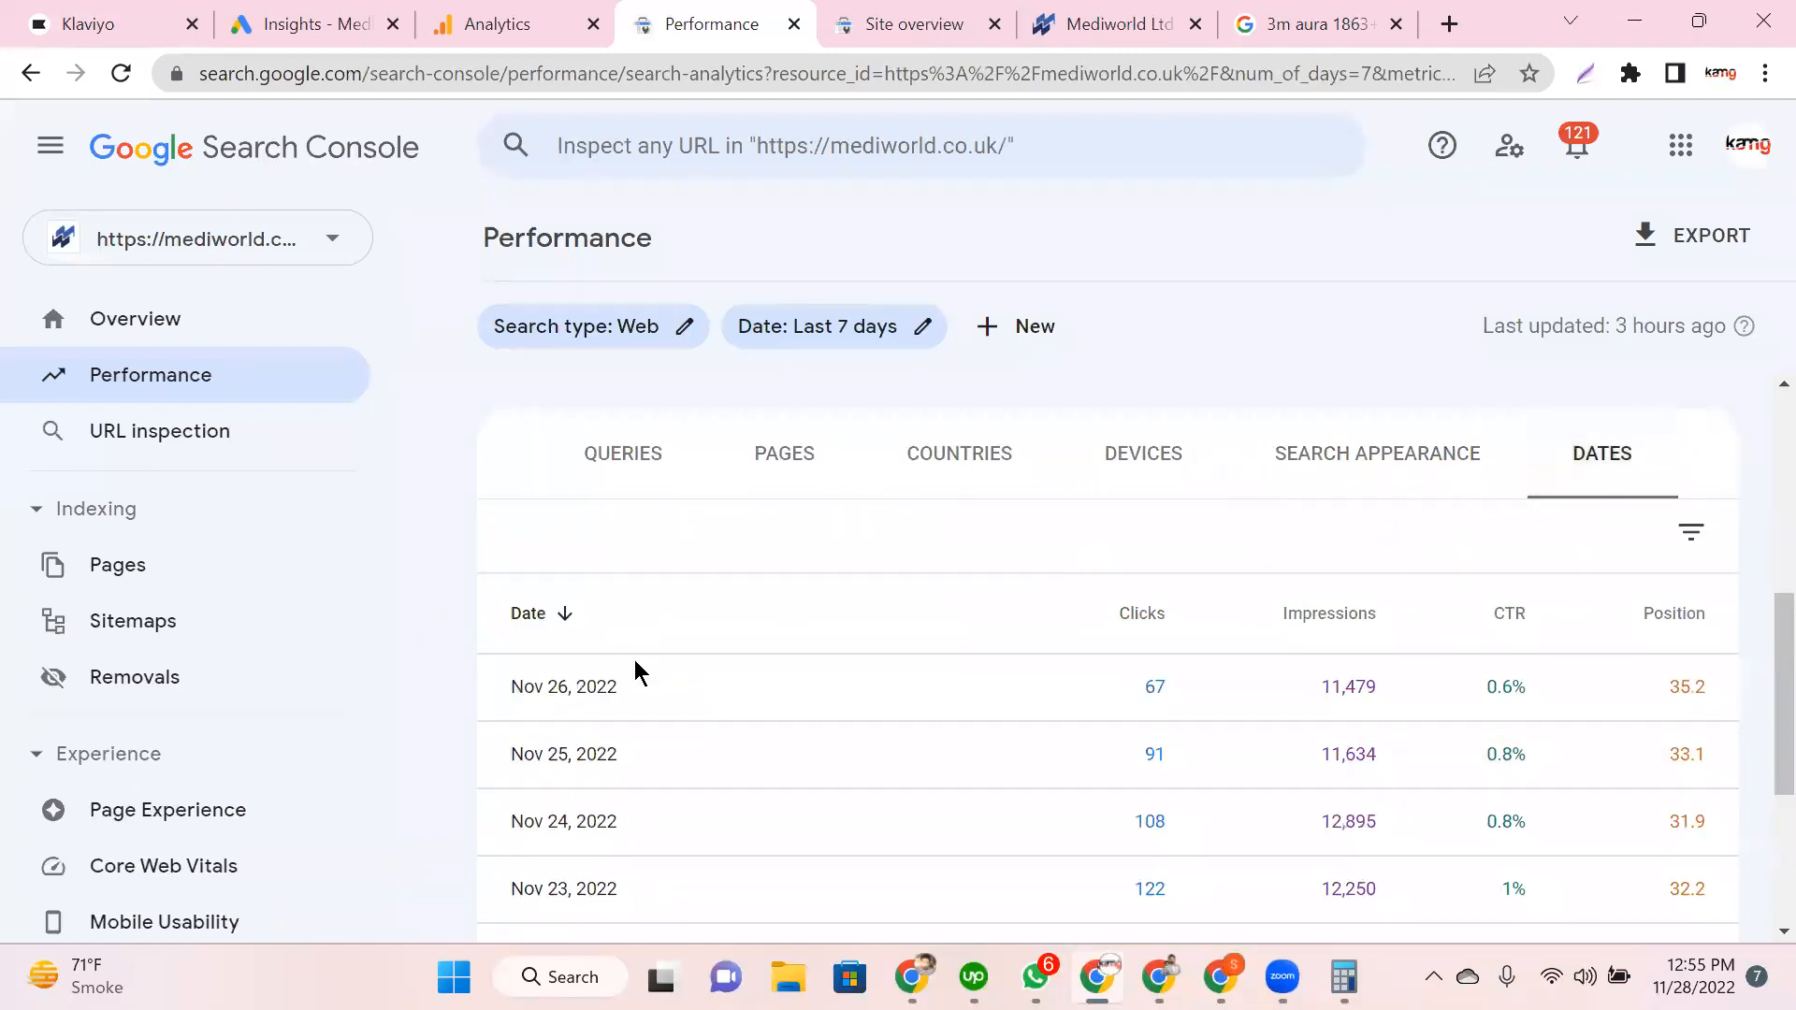
scroll(639, 671, "down", 2)
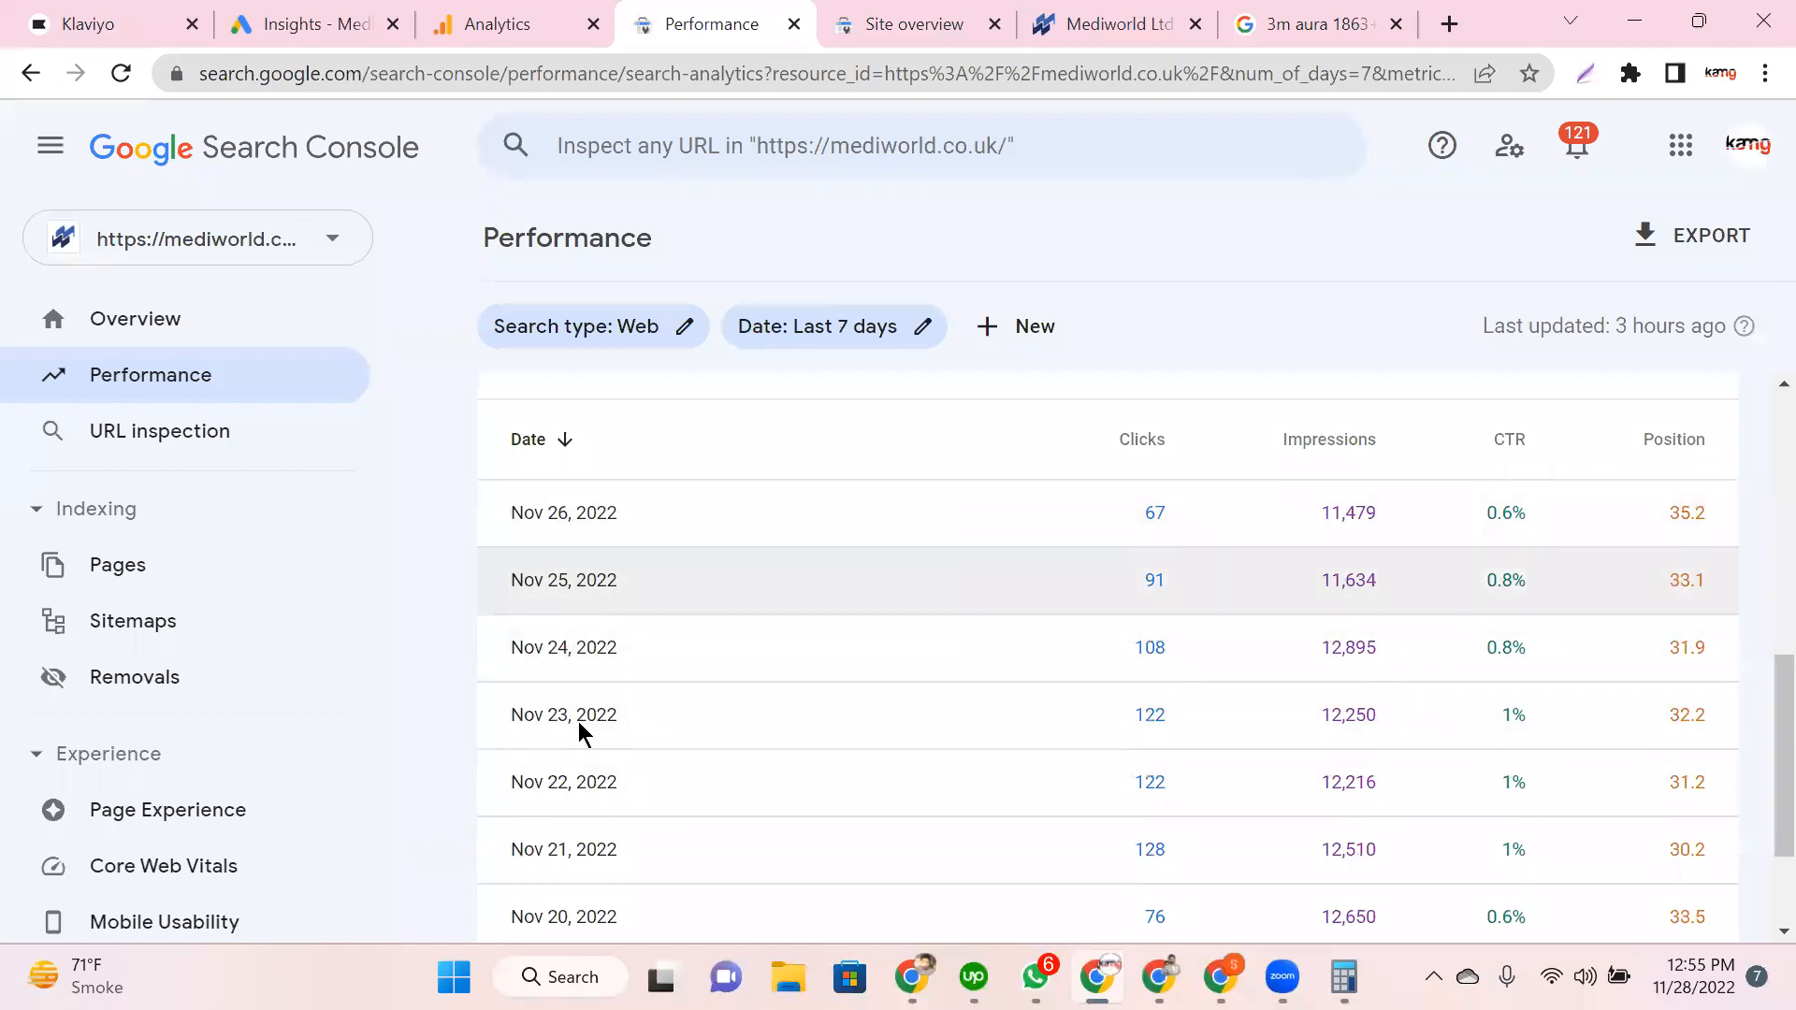
scroll(569, 798, "down", 2)
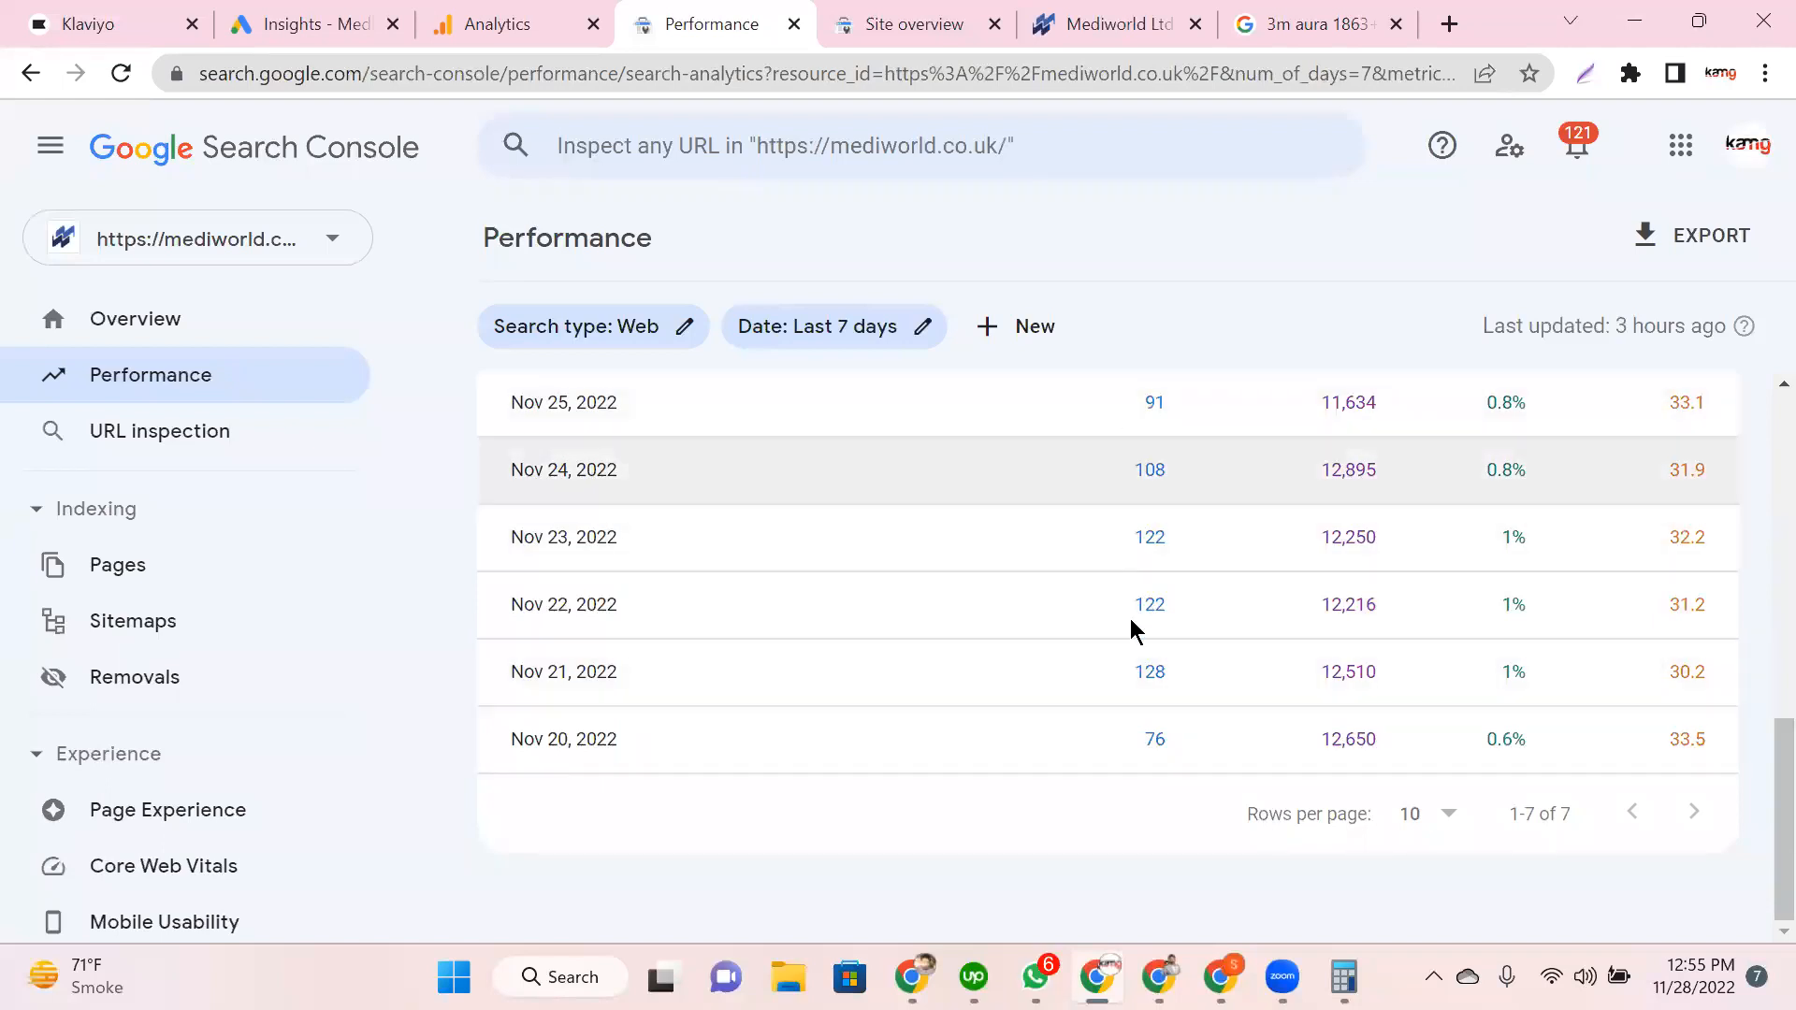
scroll(1178, 498, "up", 2)
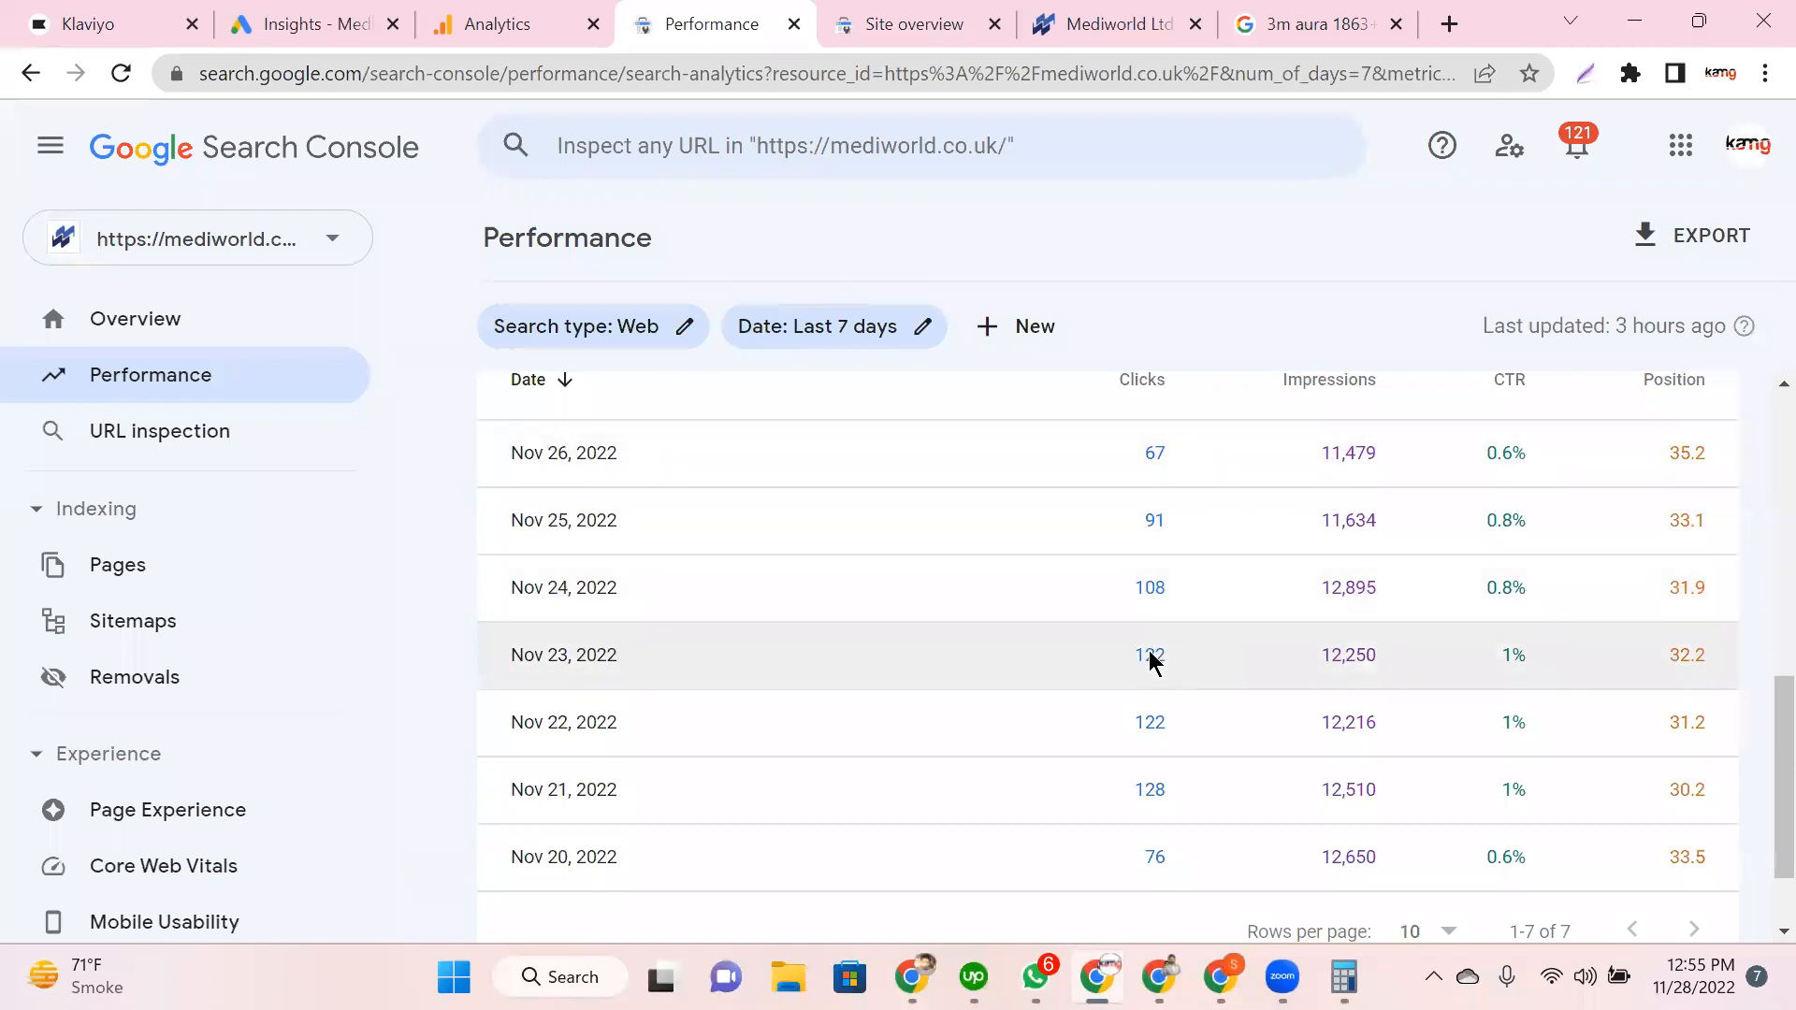
scroll(1153, 661, "down", 2)
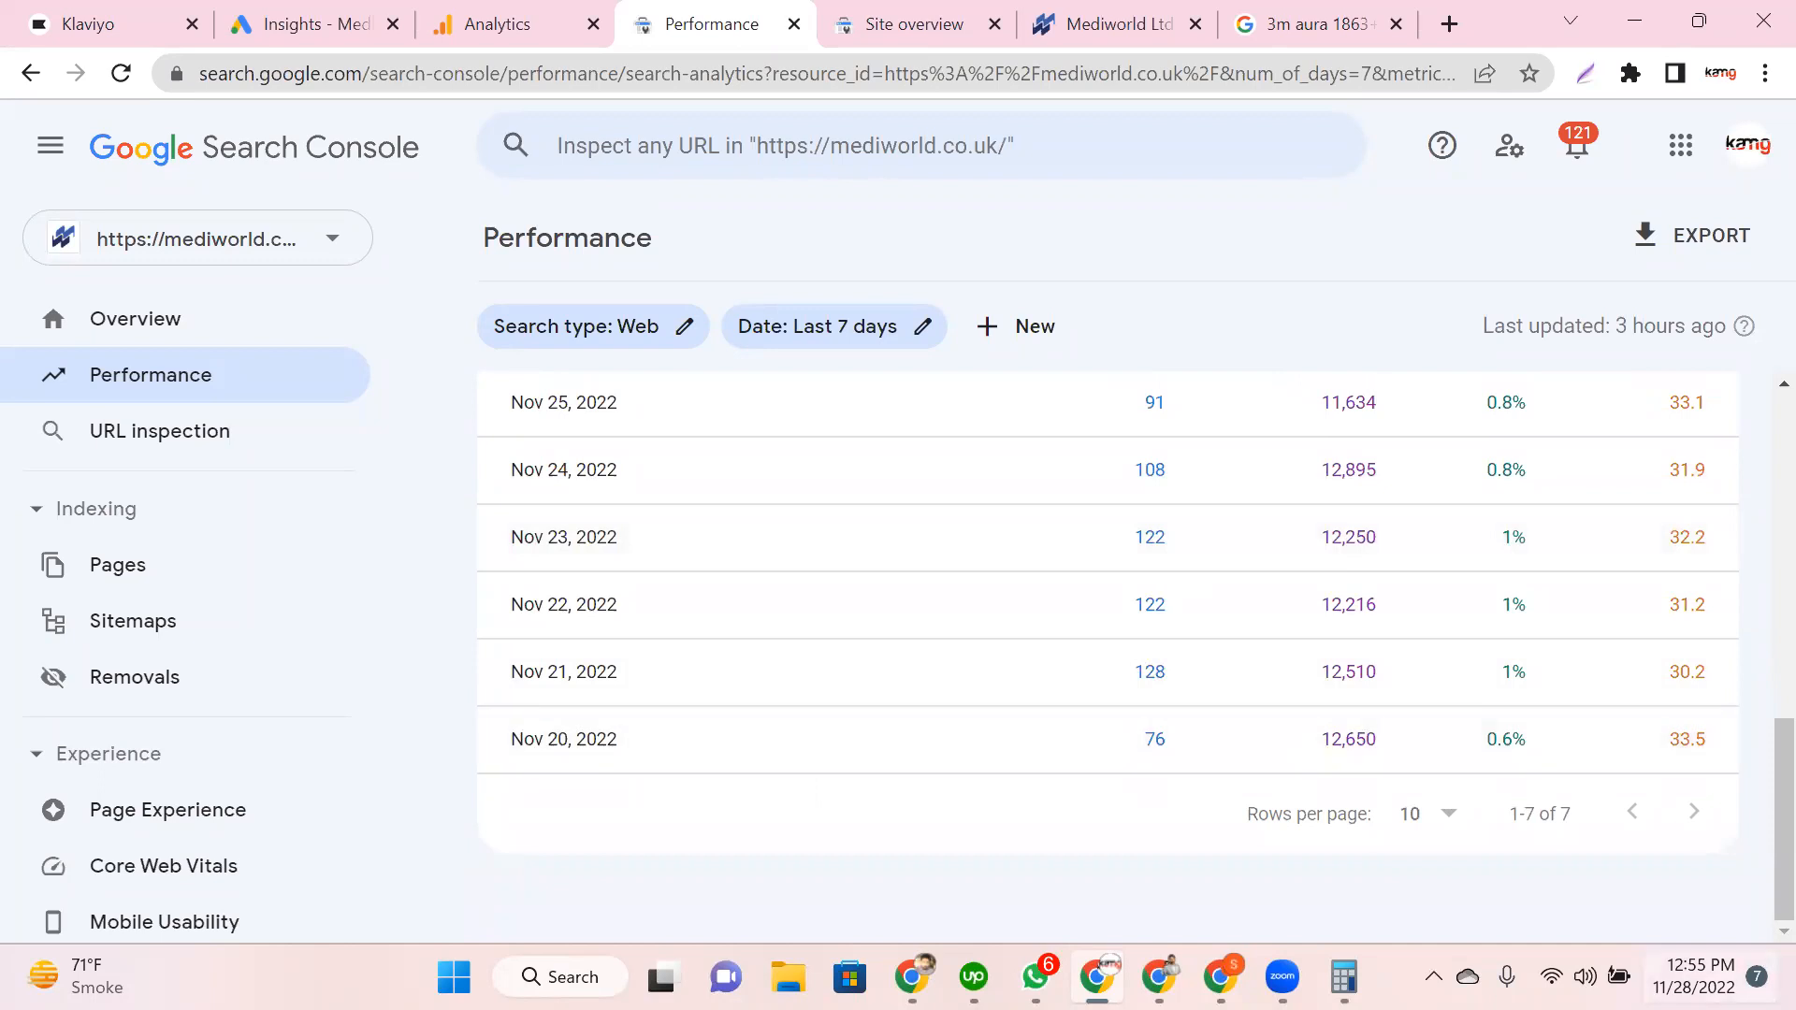
Step: Check the Nov 20–26, 2022 dates against the Windows clock calendar and review the daily table again
left_click(1702, 977)
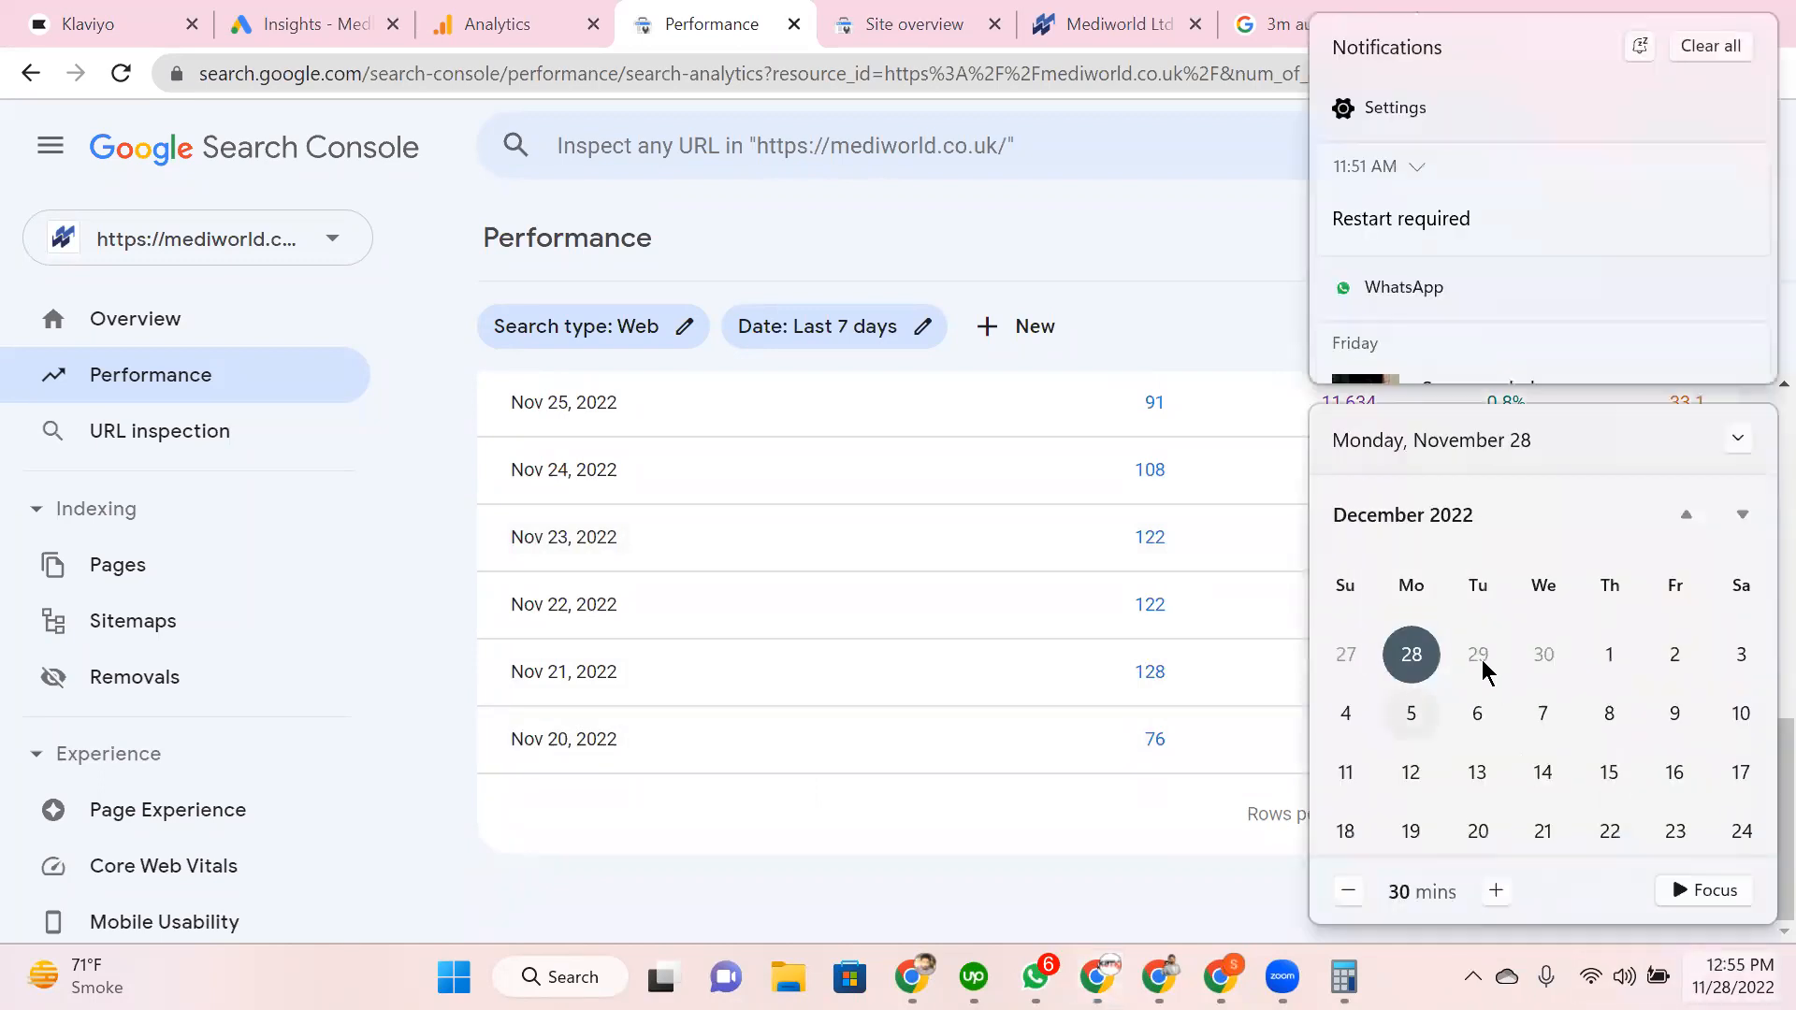
scroll(1496, 664, "up", 1)
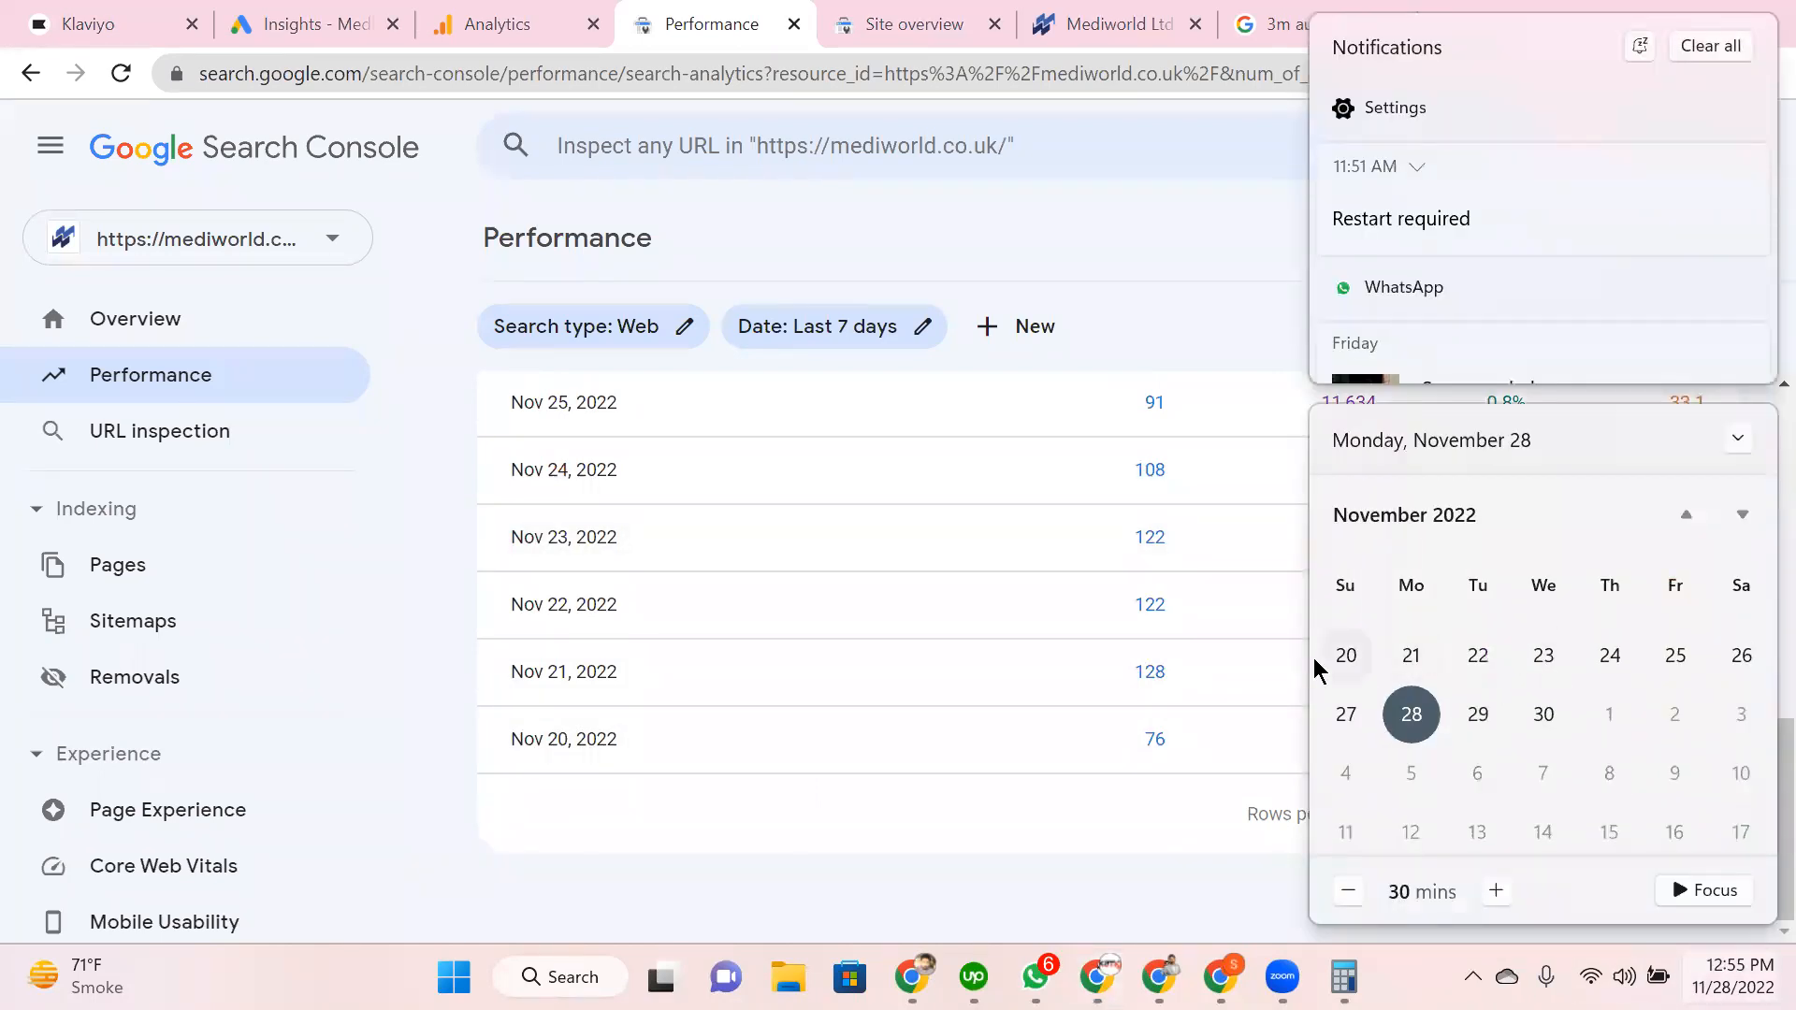
left_click(770, 782)
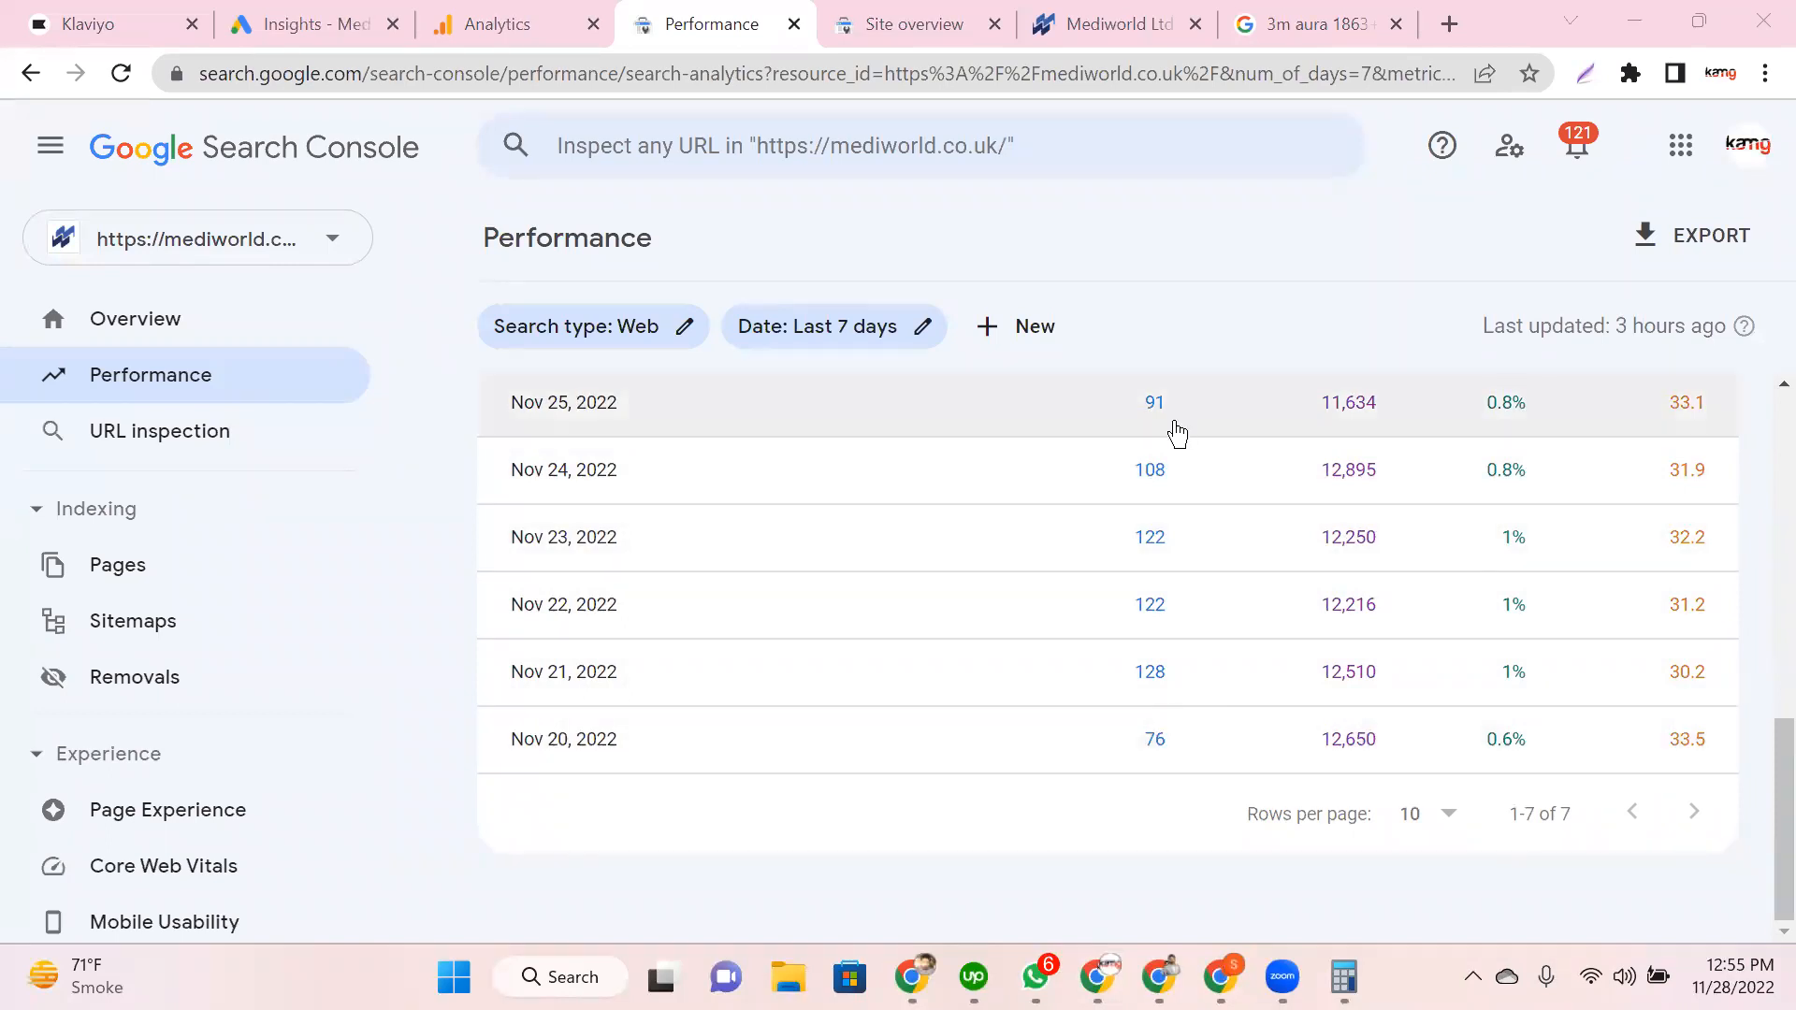
scroll(1177, 433, "up", 1)
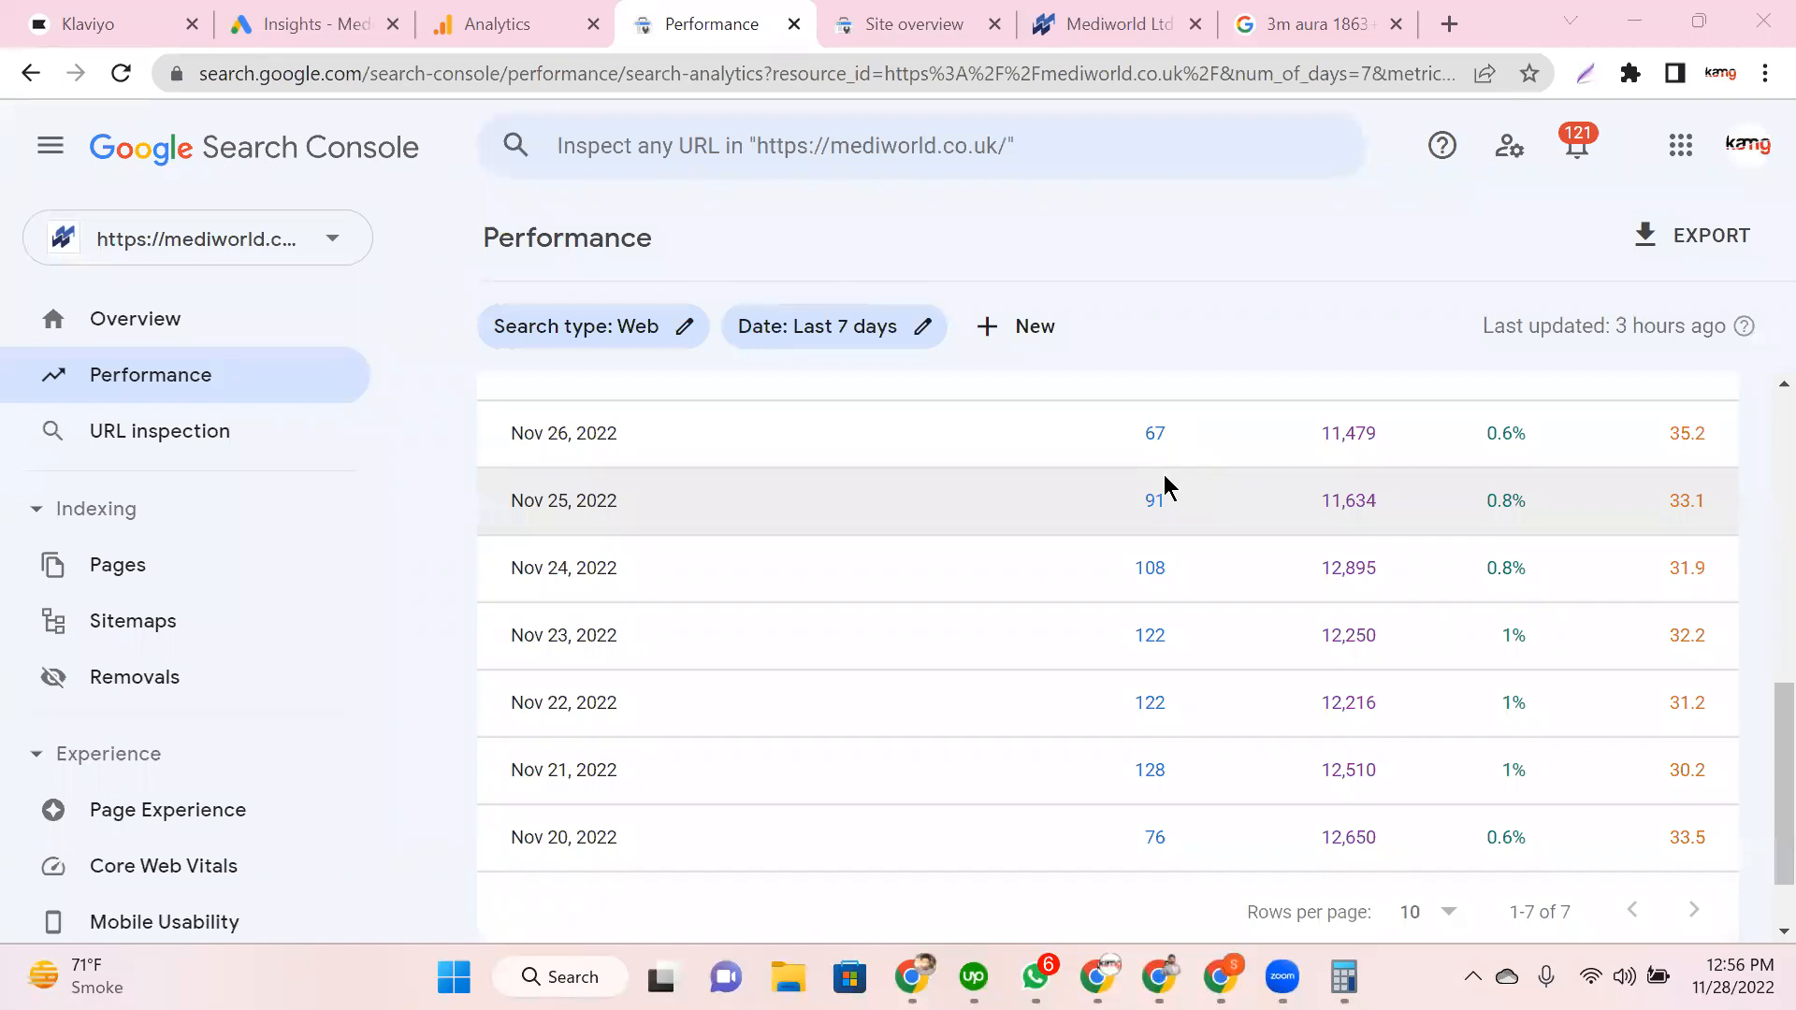
scroll(433, 566, "down", 1)
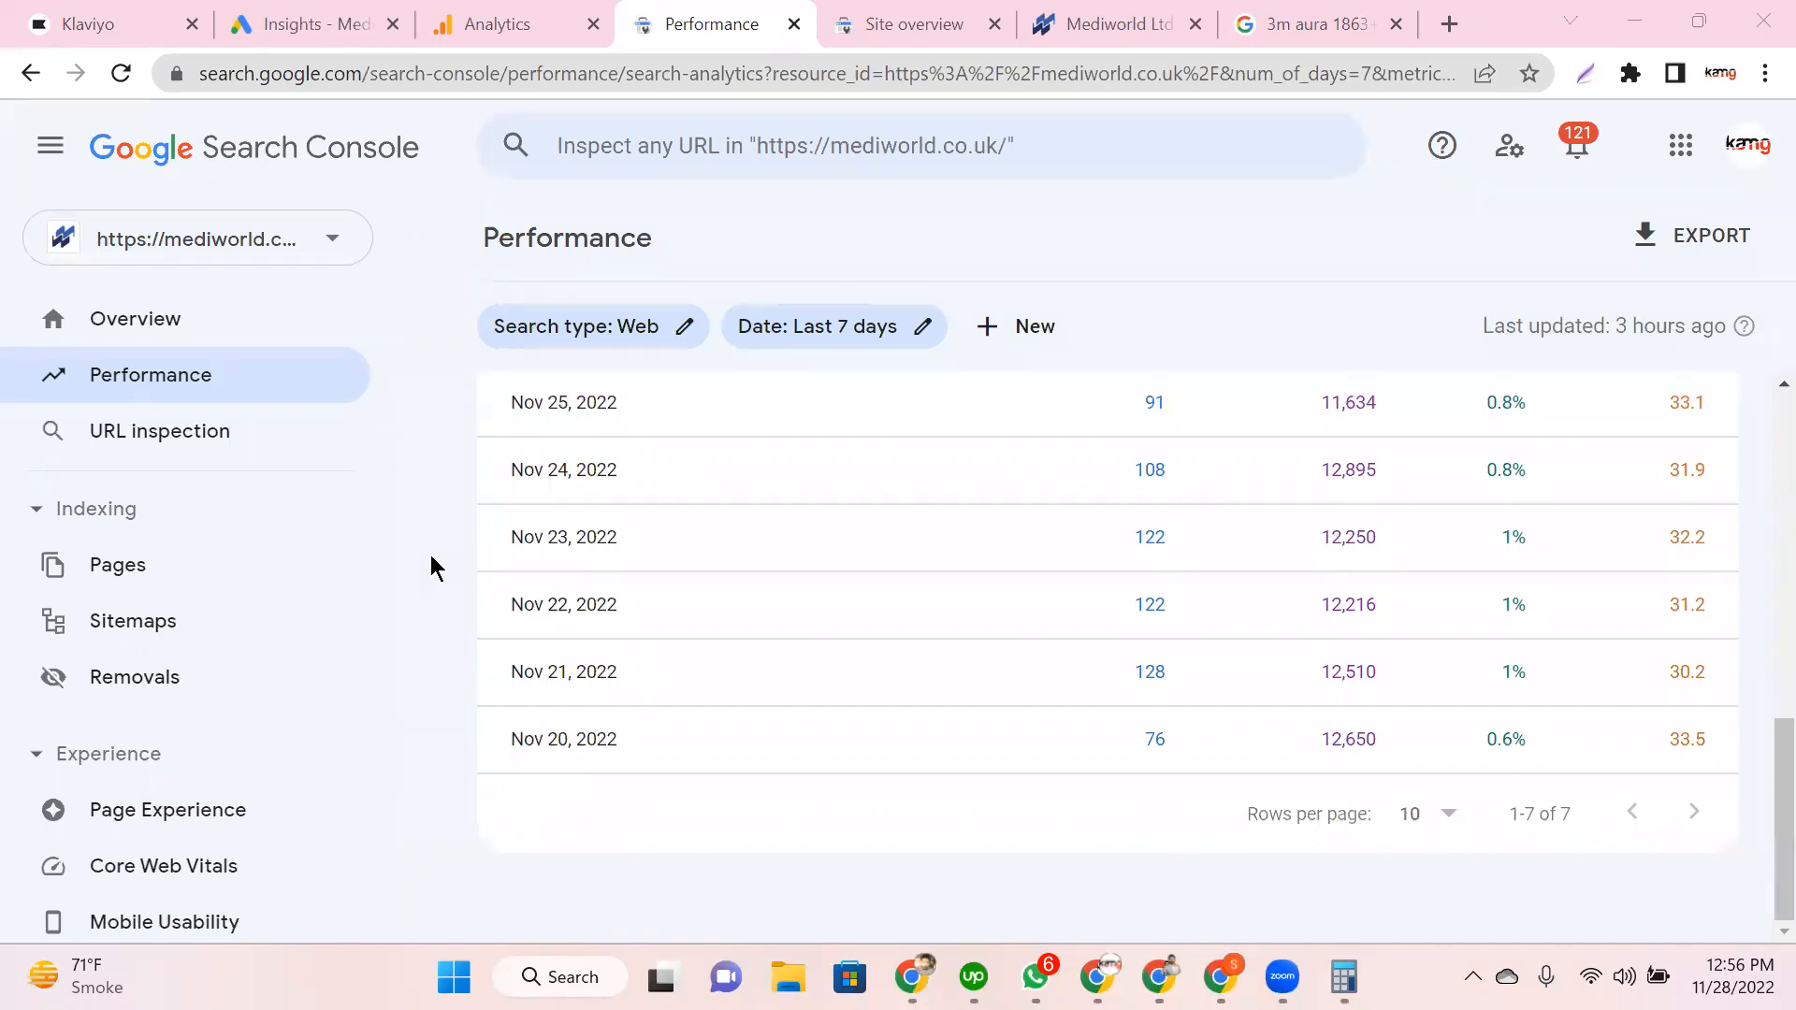
scroll(433, 567, "up", 2)
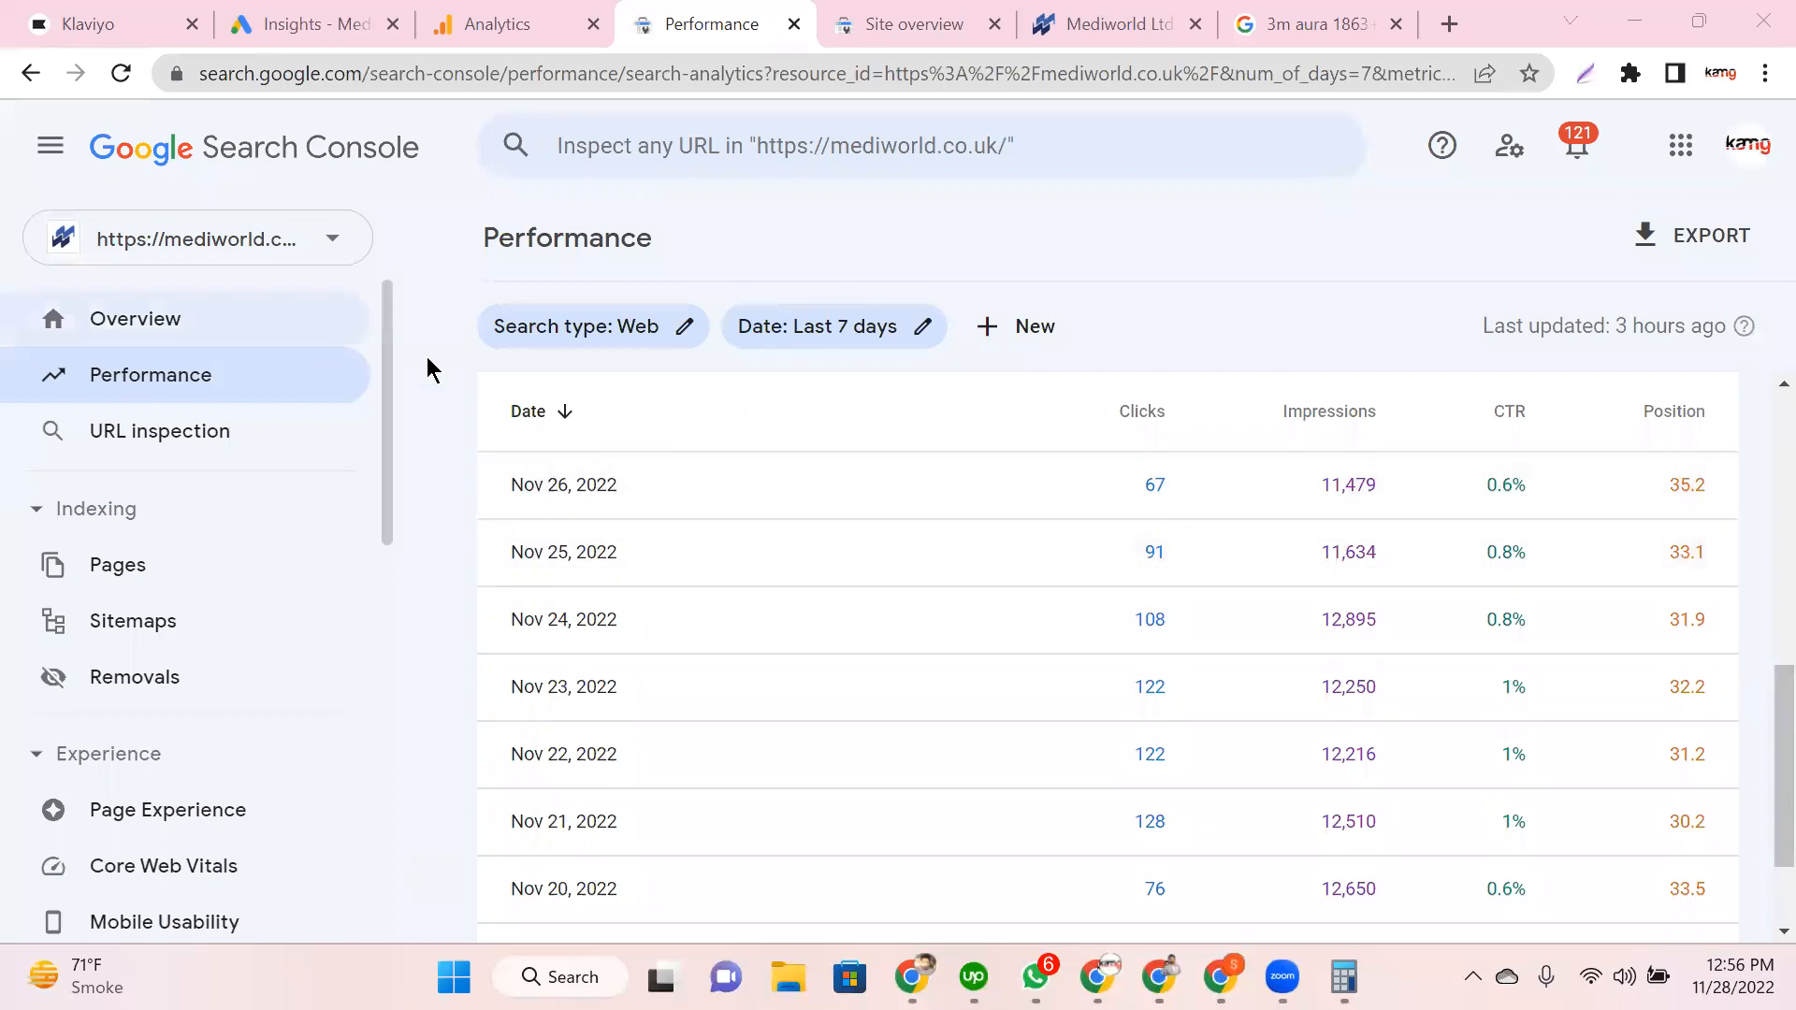
scroll(426, 357, "up", 8)
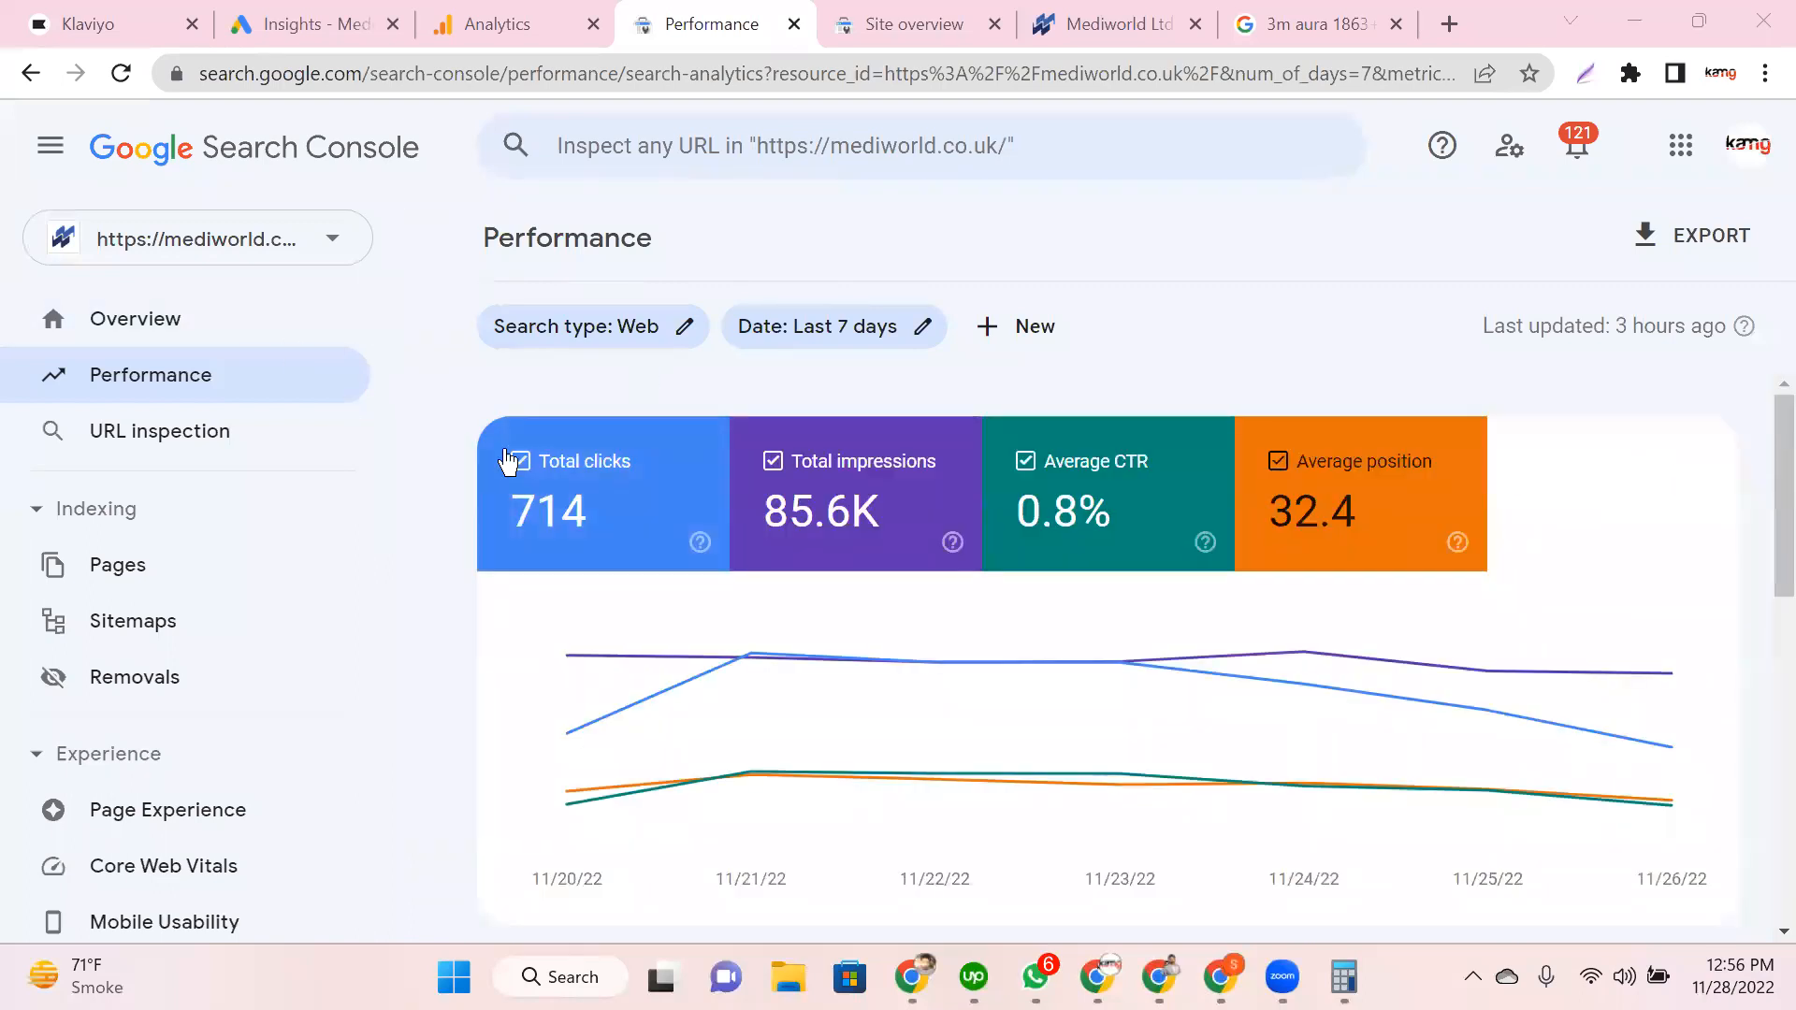
Step: Glance at the 'what is ctr' Google results, then bring up the twee-patch site's Performance report
mouse_move(668, 634)
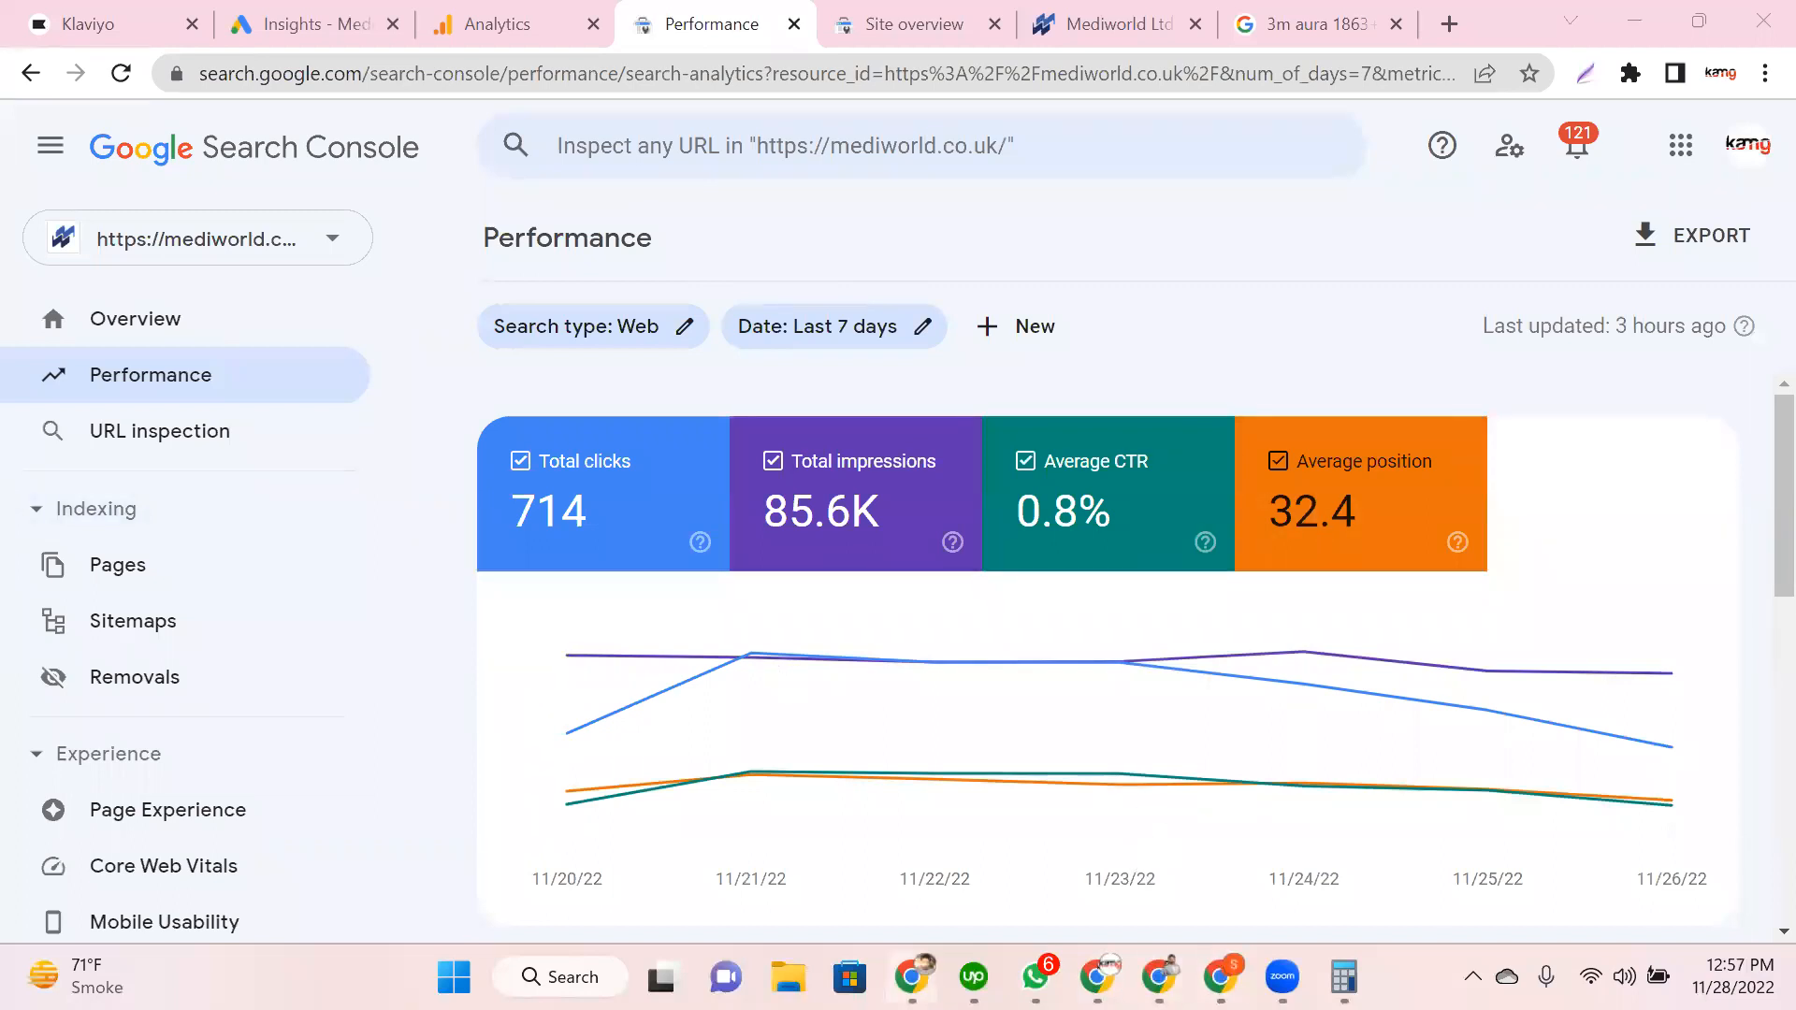
key("alt+Tab")
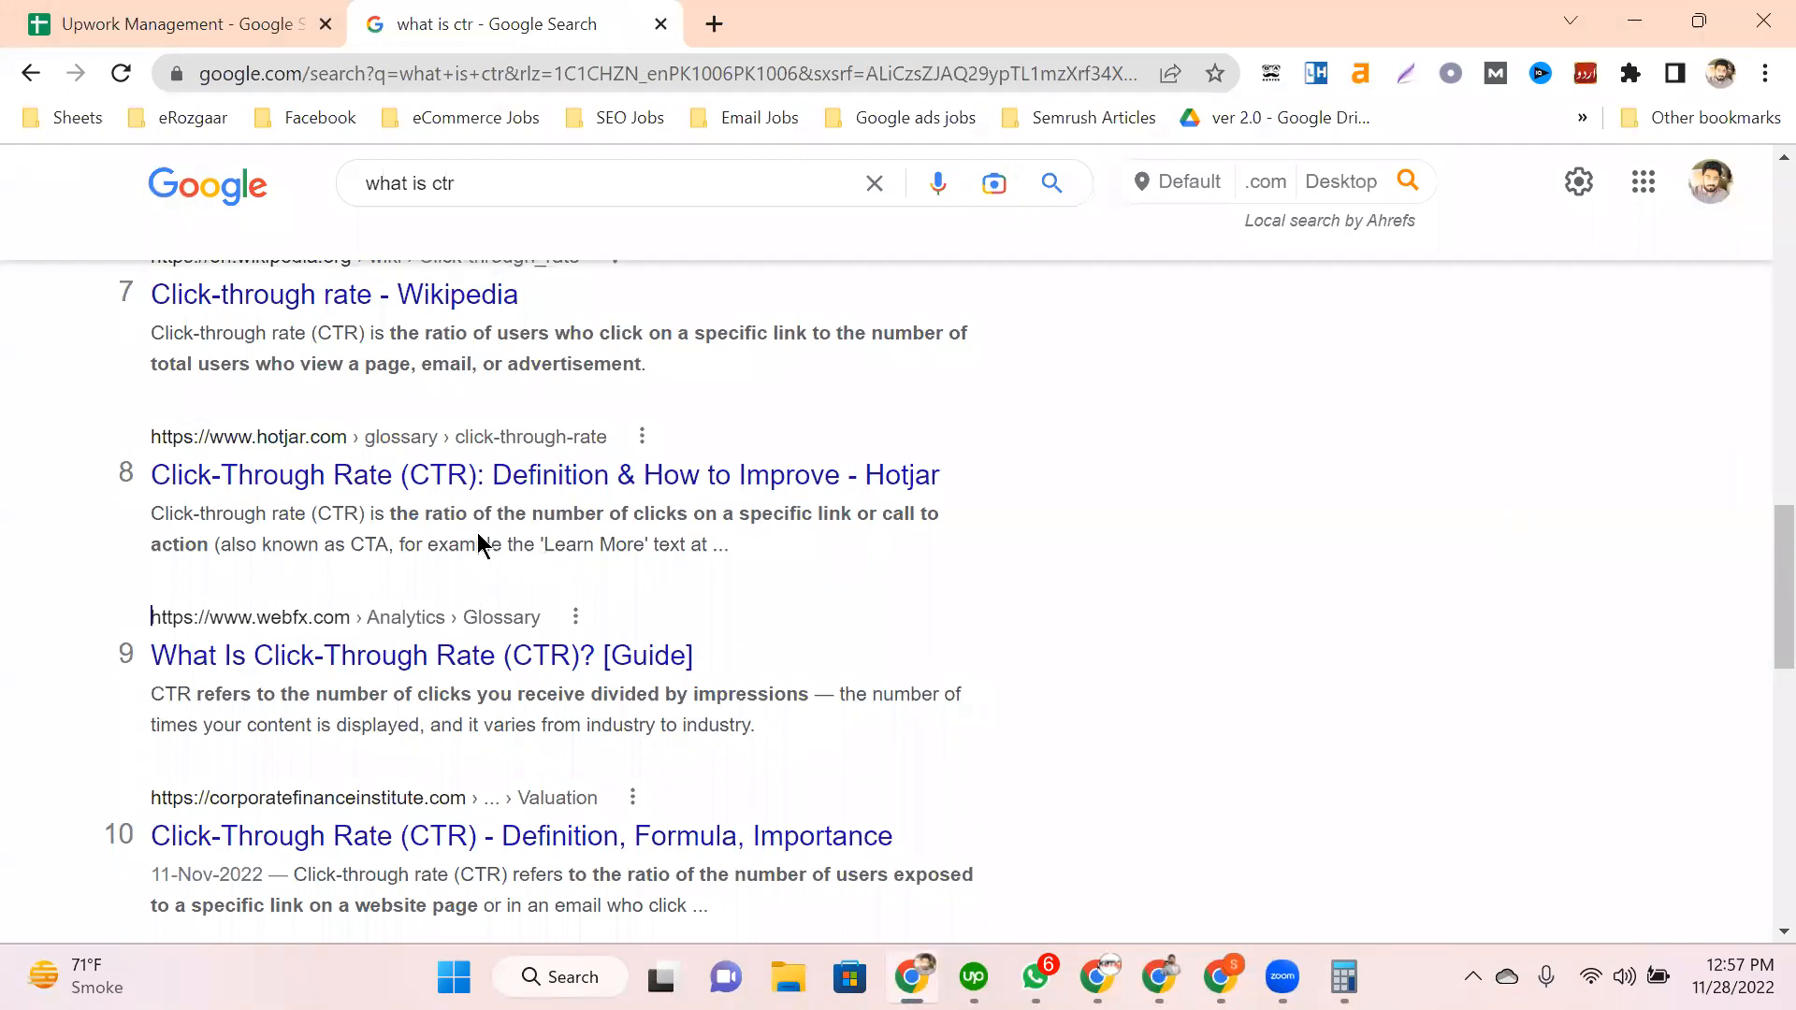
key("alt+Tab")
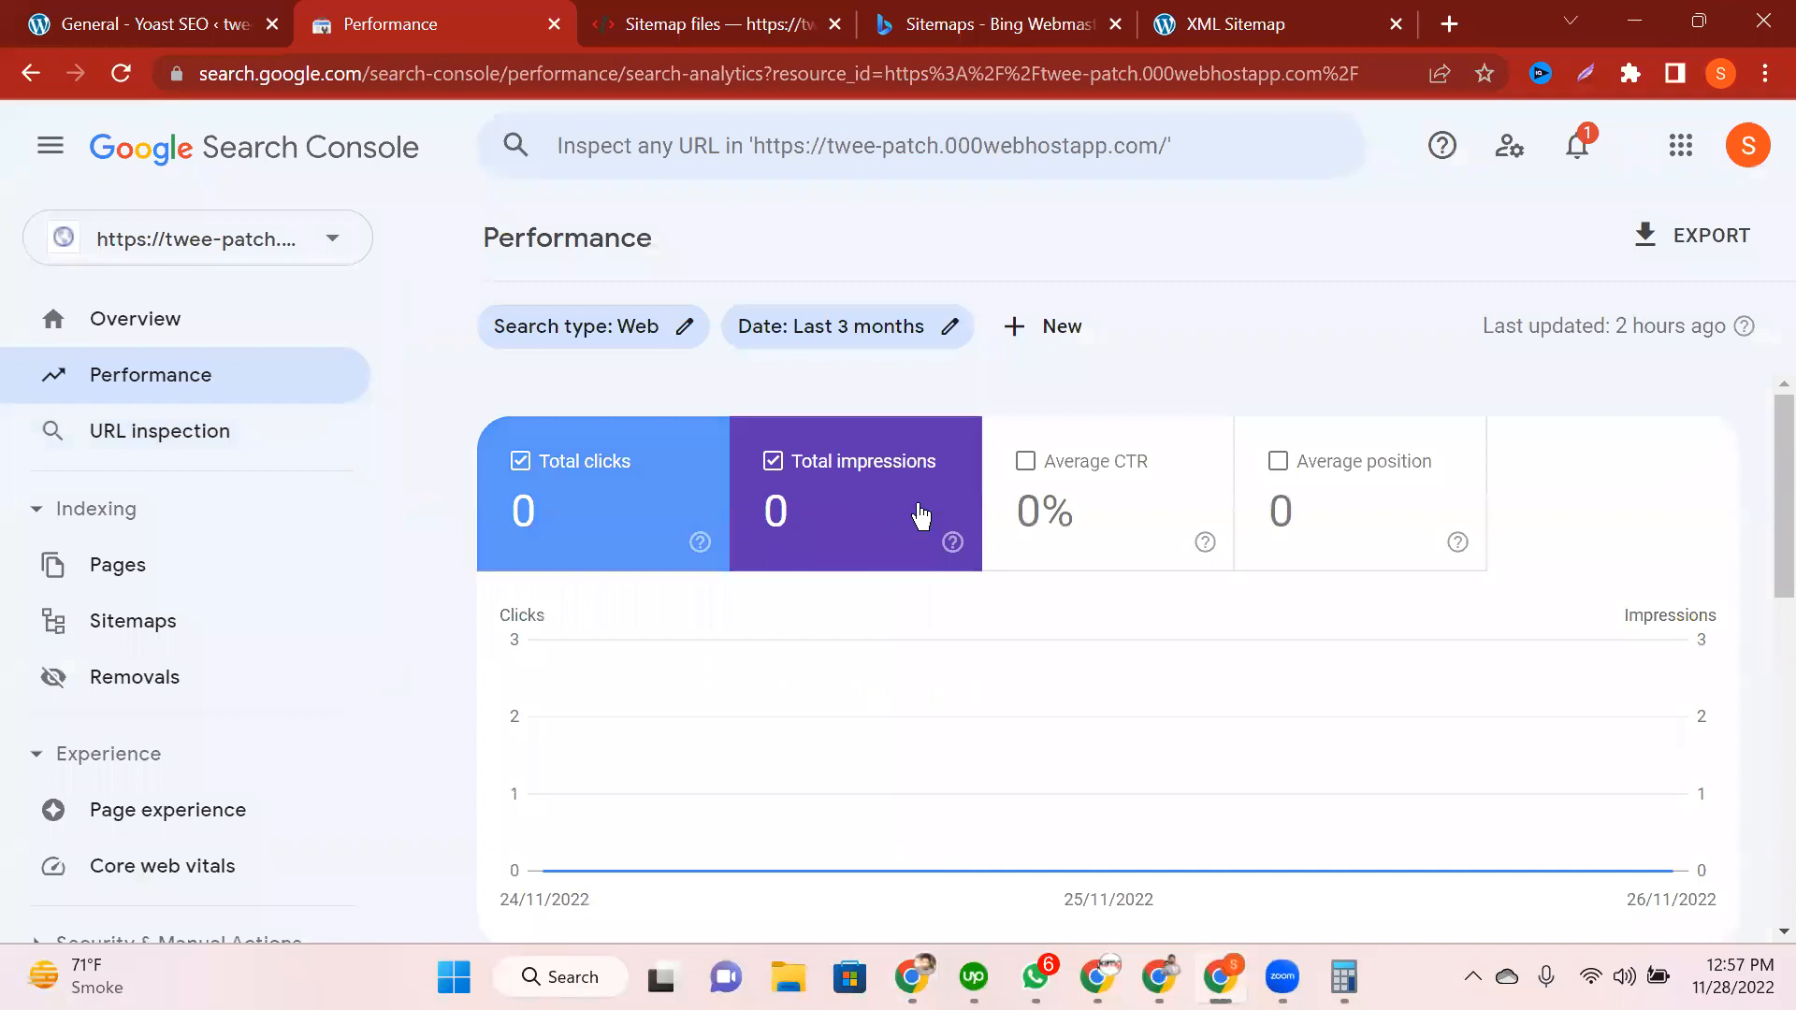
Step: Cycle the empty report through country, device, search appearance and date breakdowns, then return to Top queries
scroll(558, 613, "down", 6)
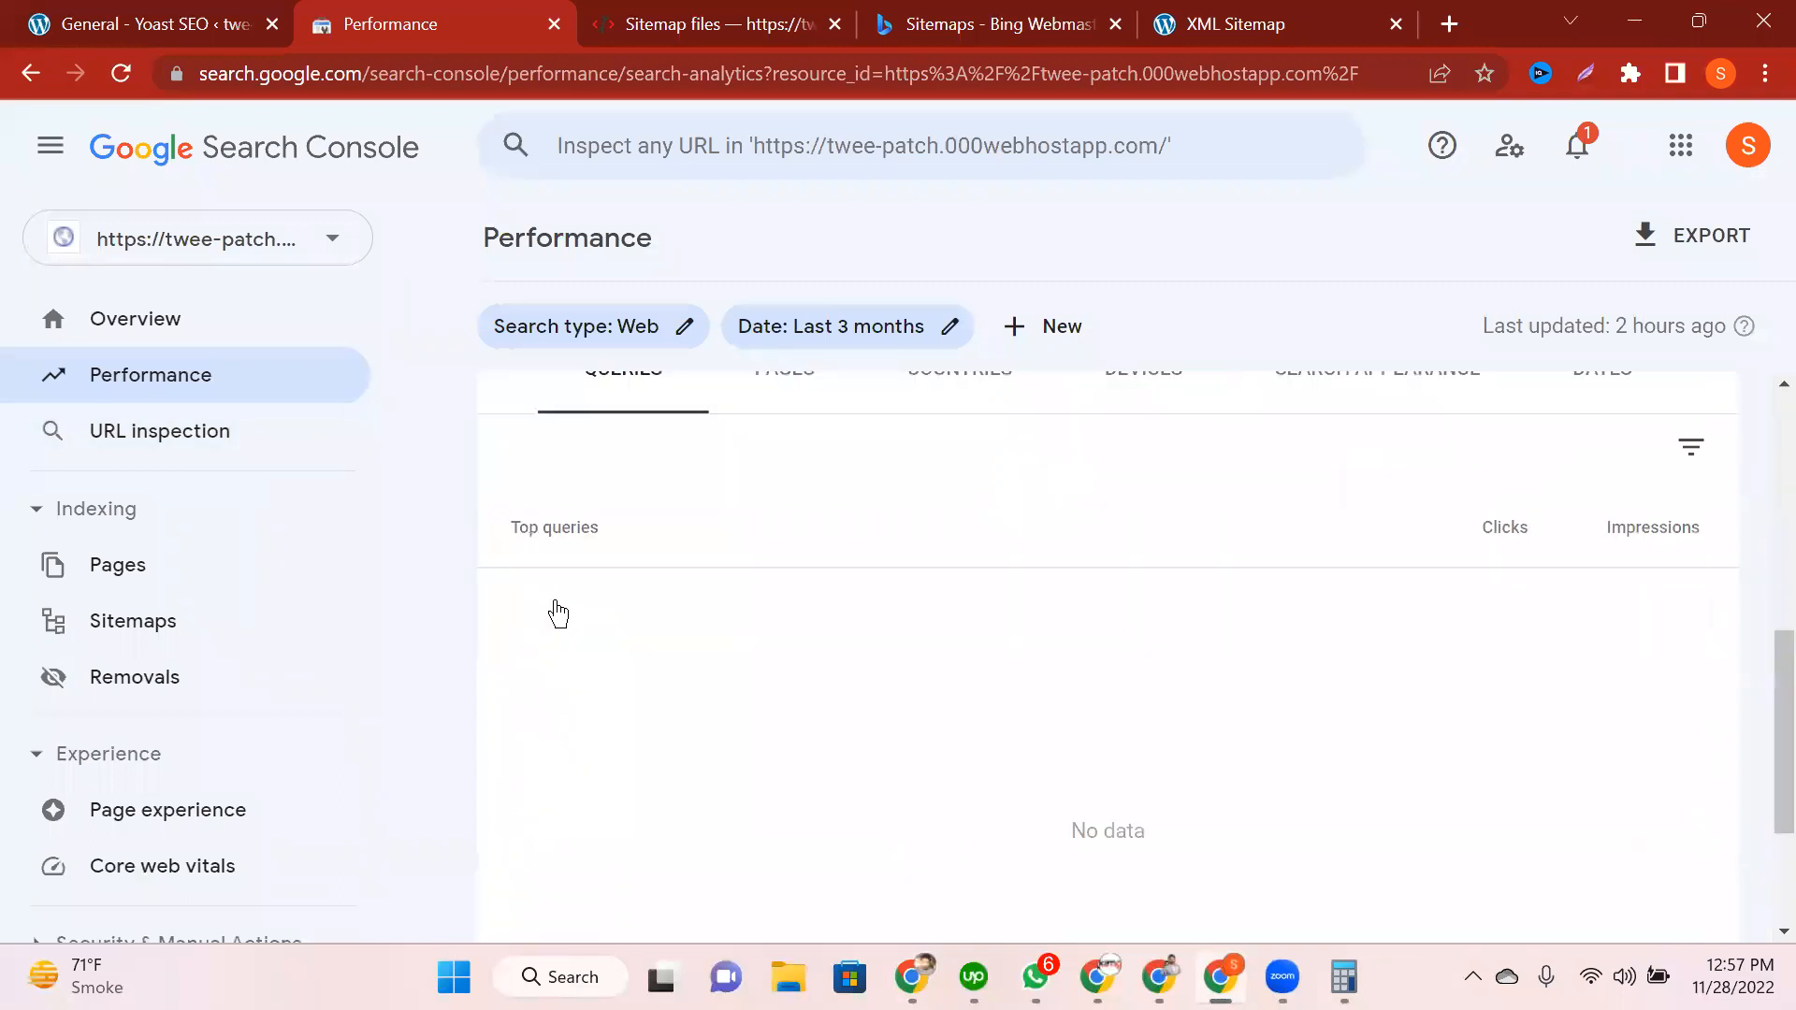
scroll(559, 613, "up", 1)
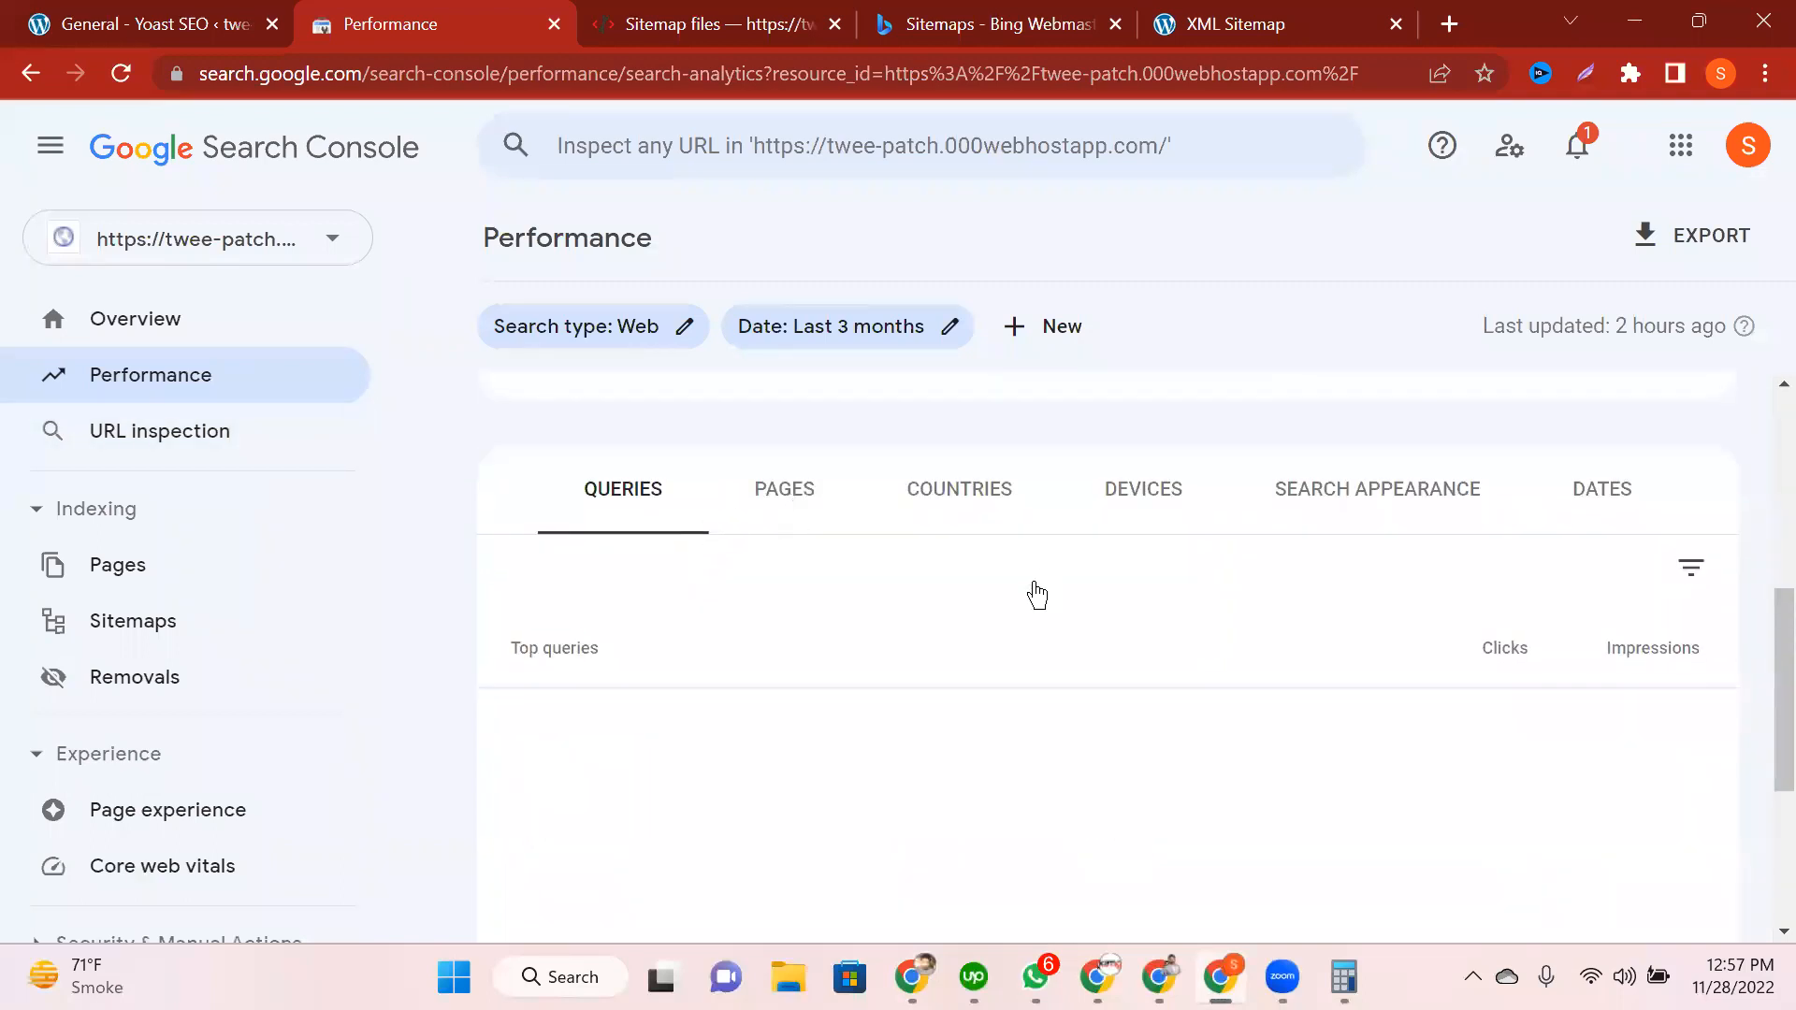
left_click(963, 496)
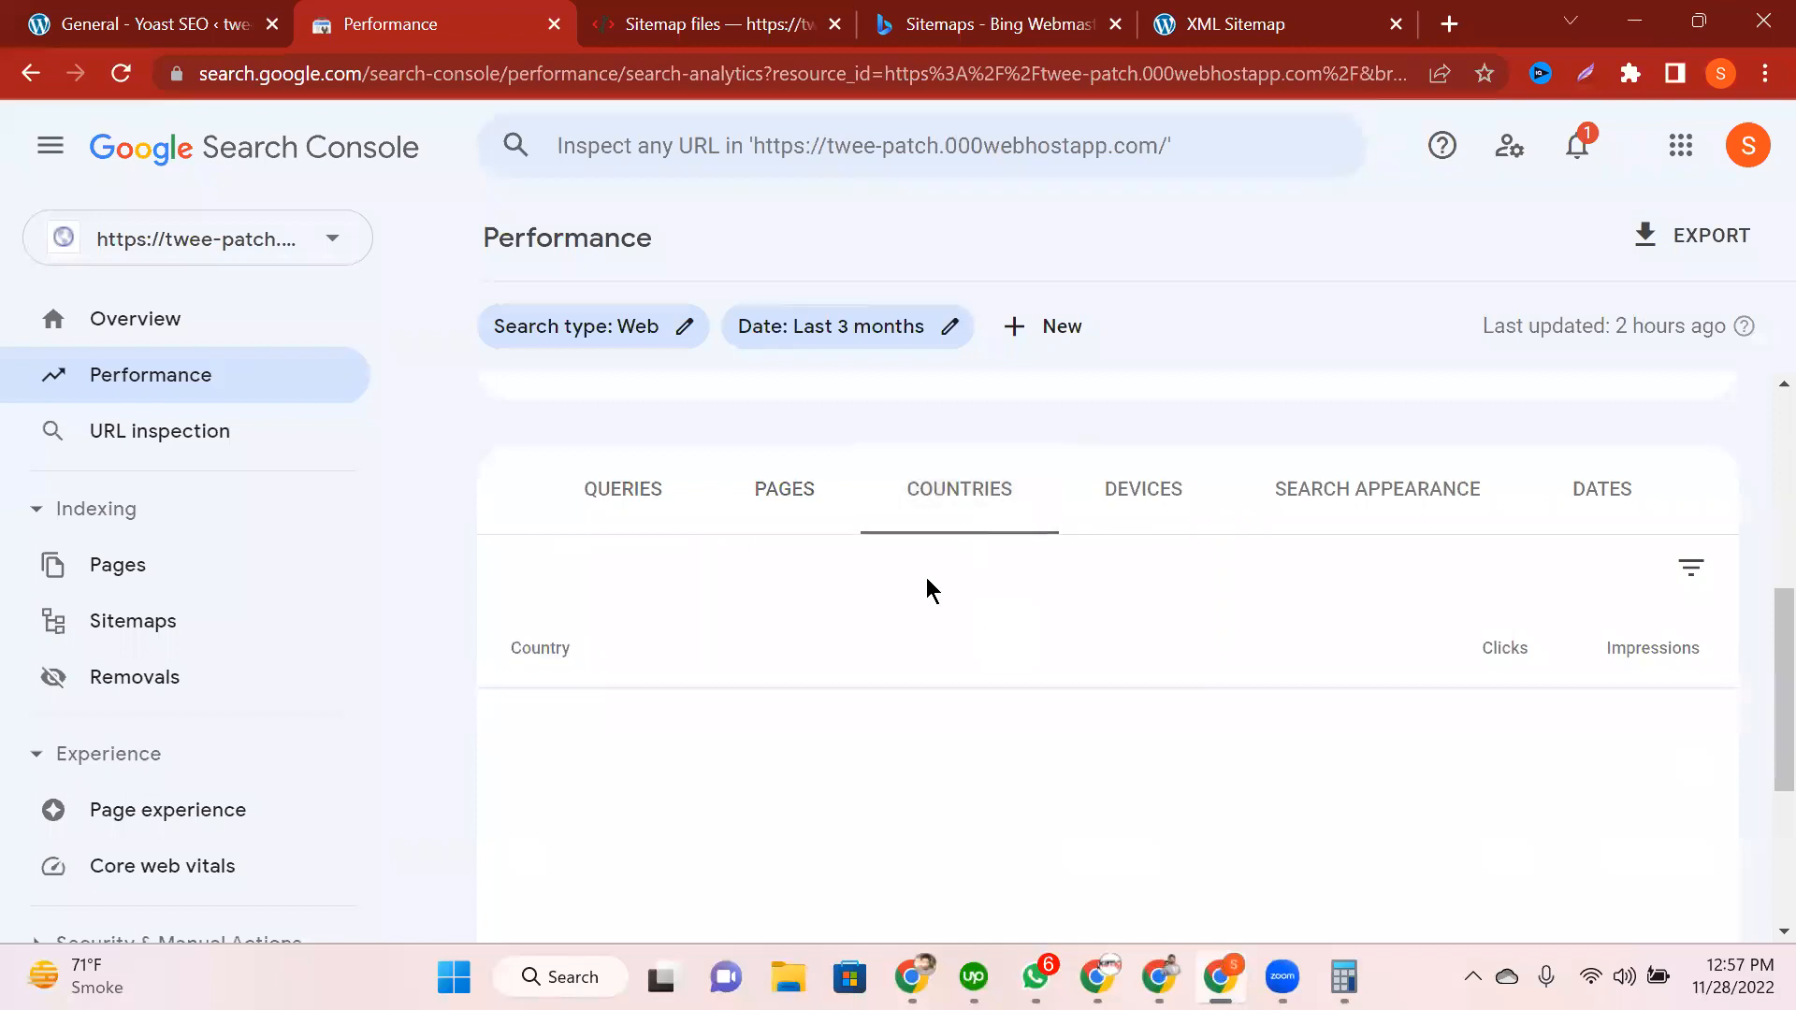
left_click(1162, 492)
left_click(1403, 500)
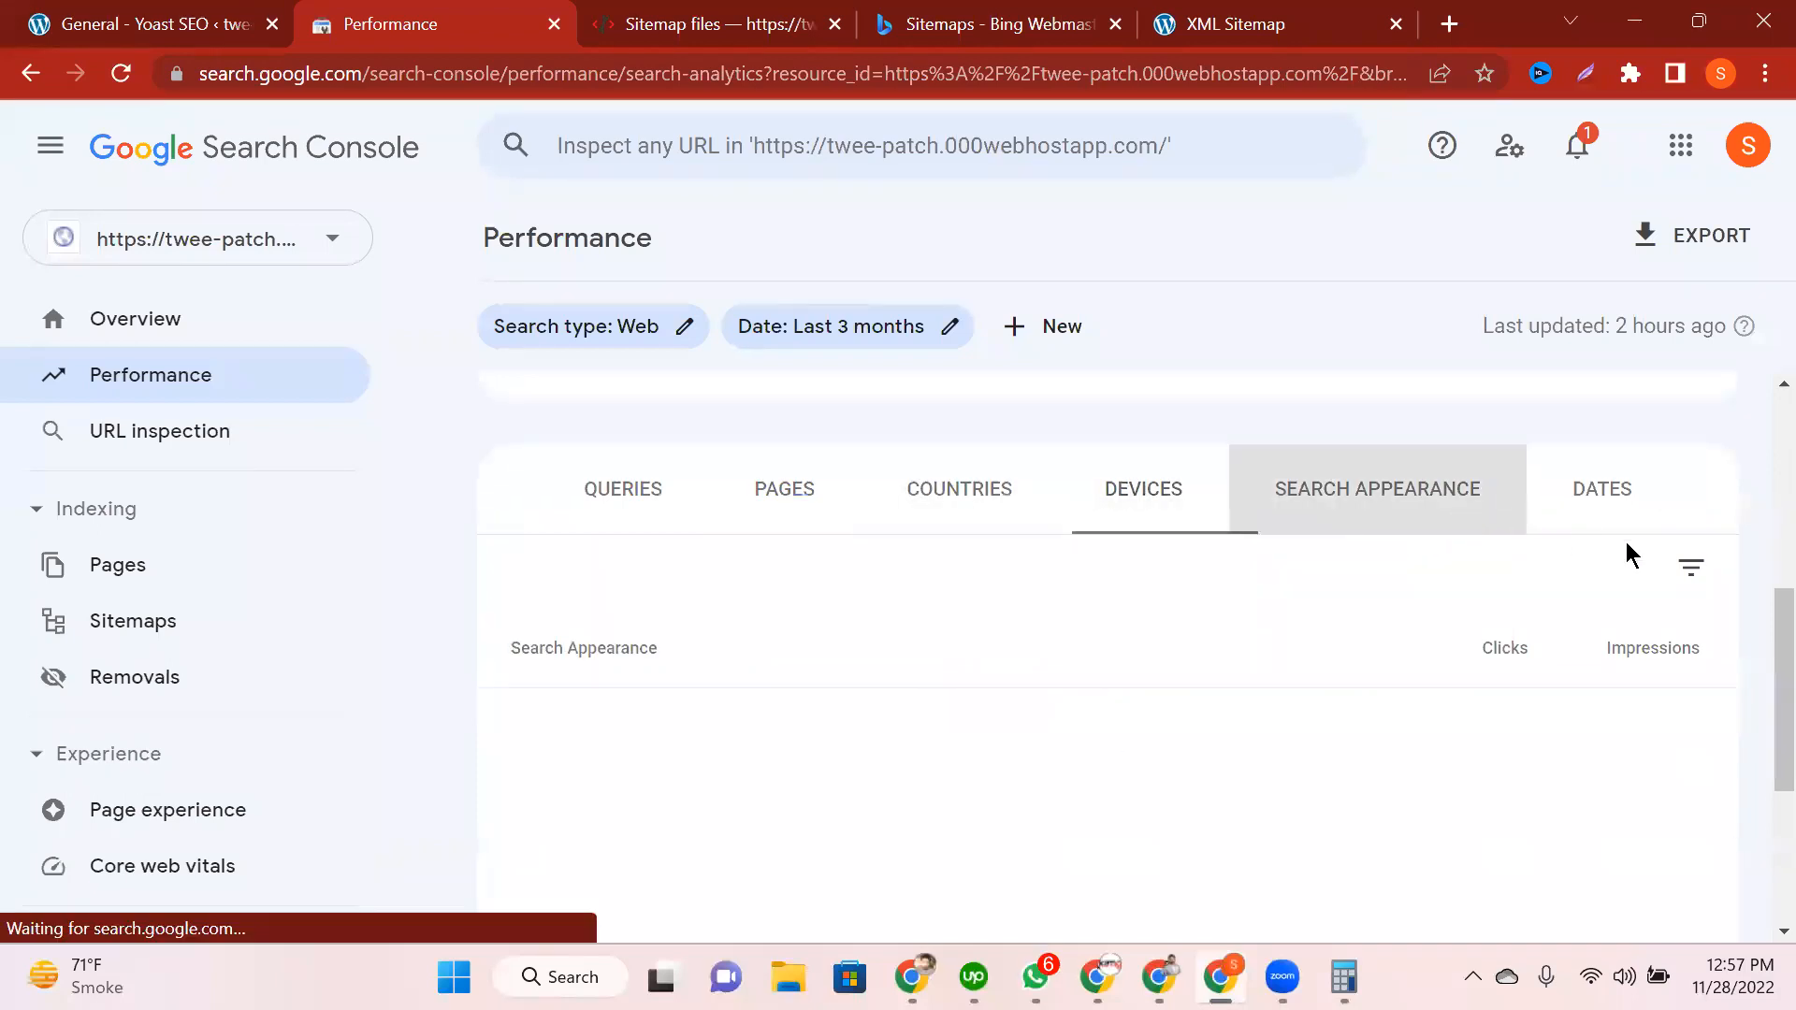
left_click(1613, 505)
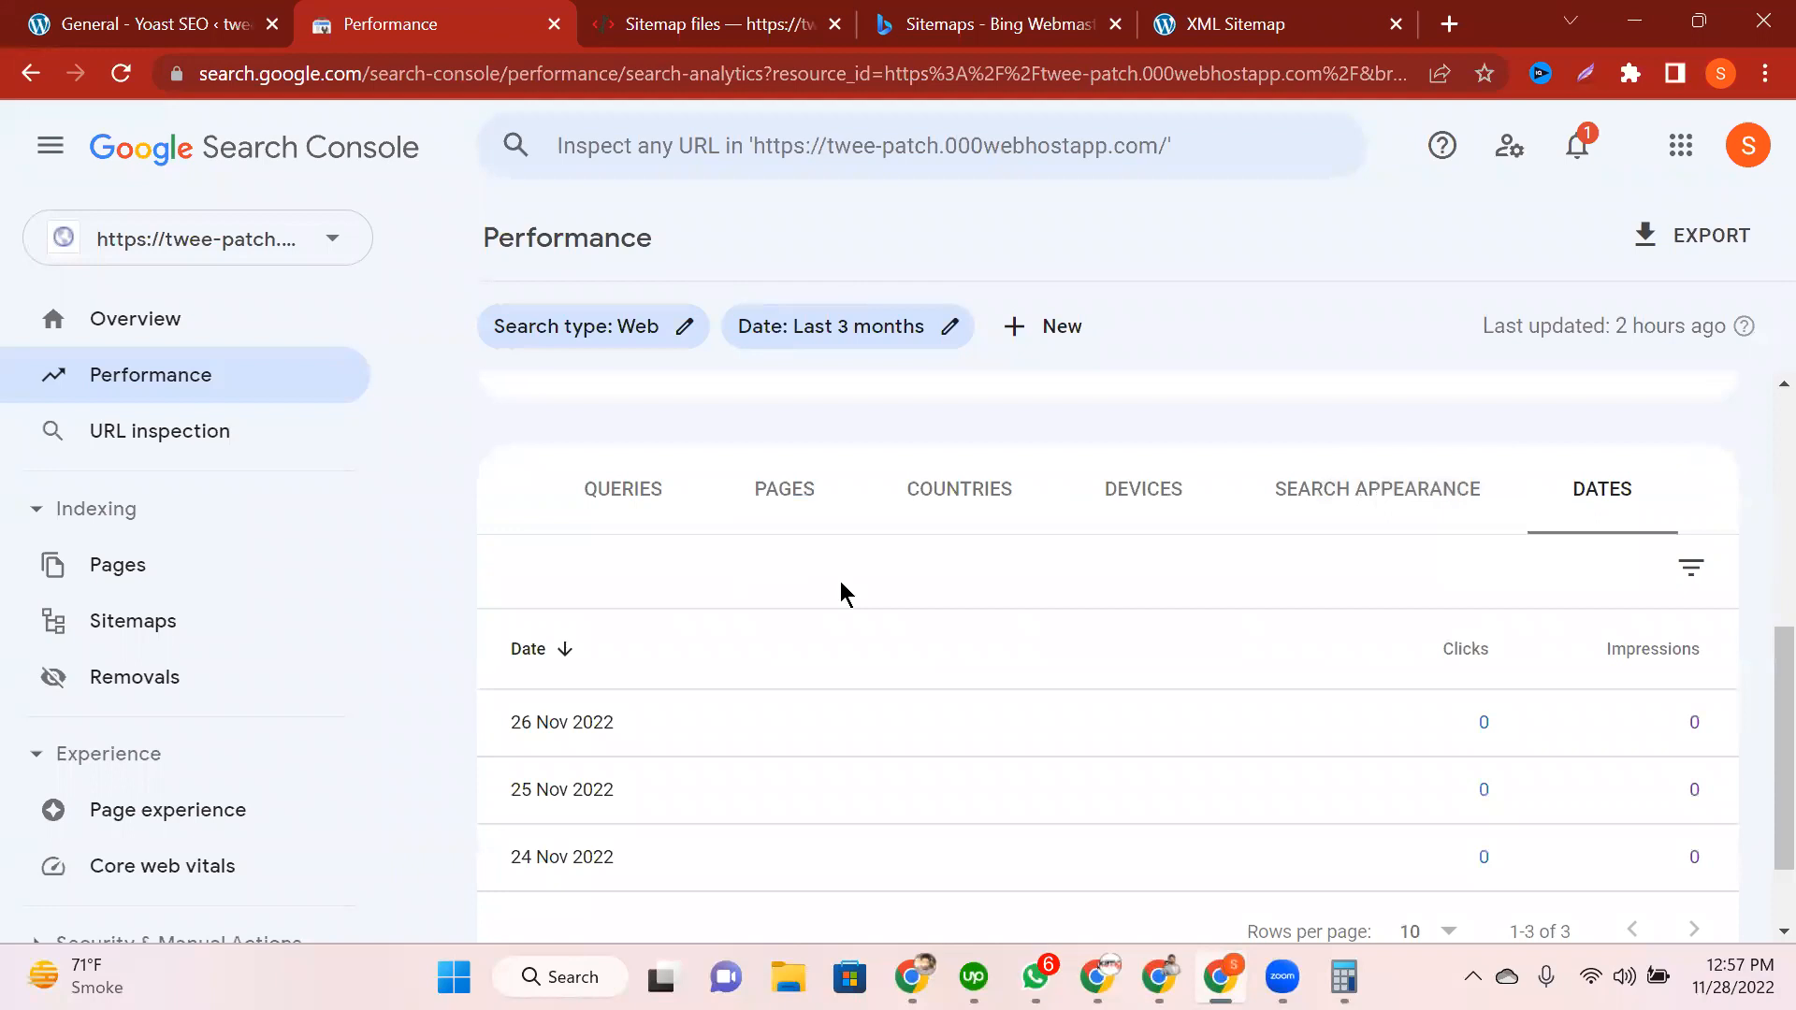
scroll(642, 740, "down", 2)
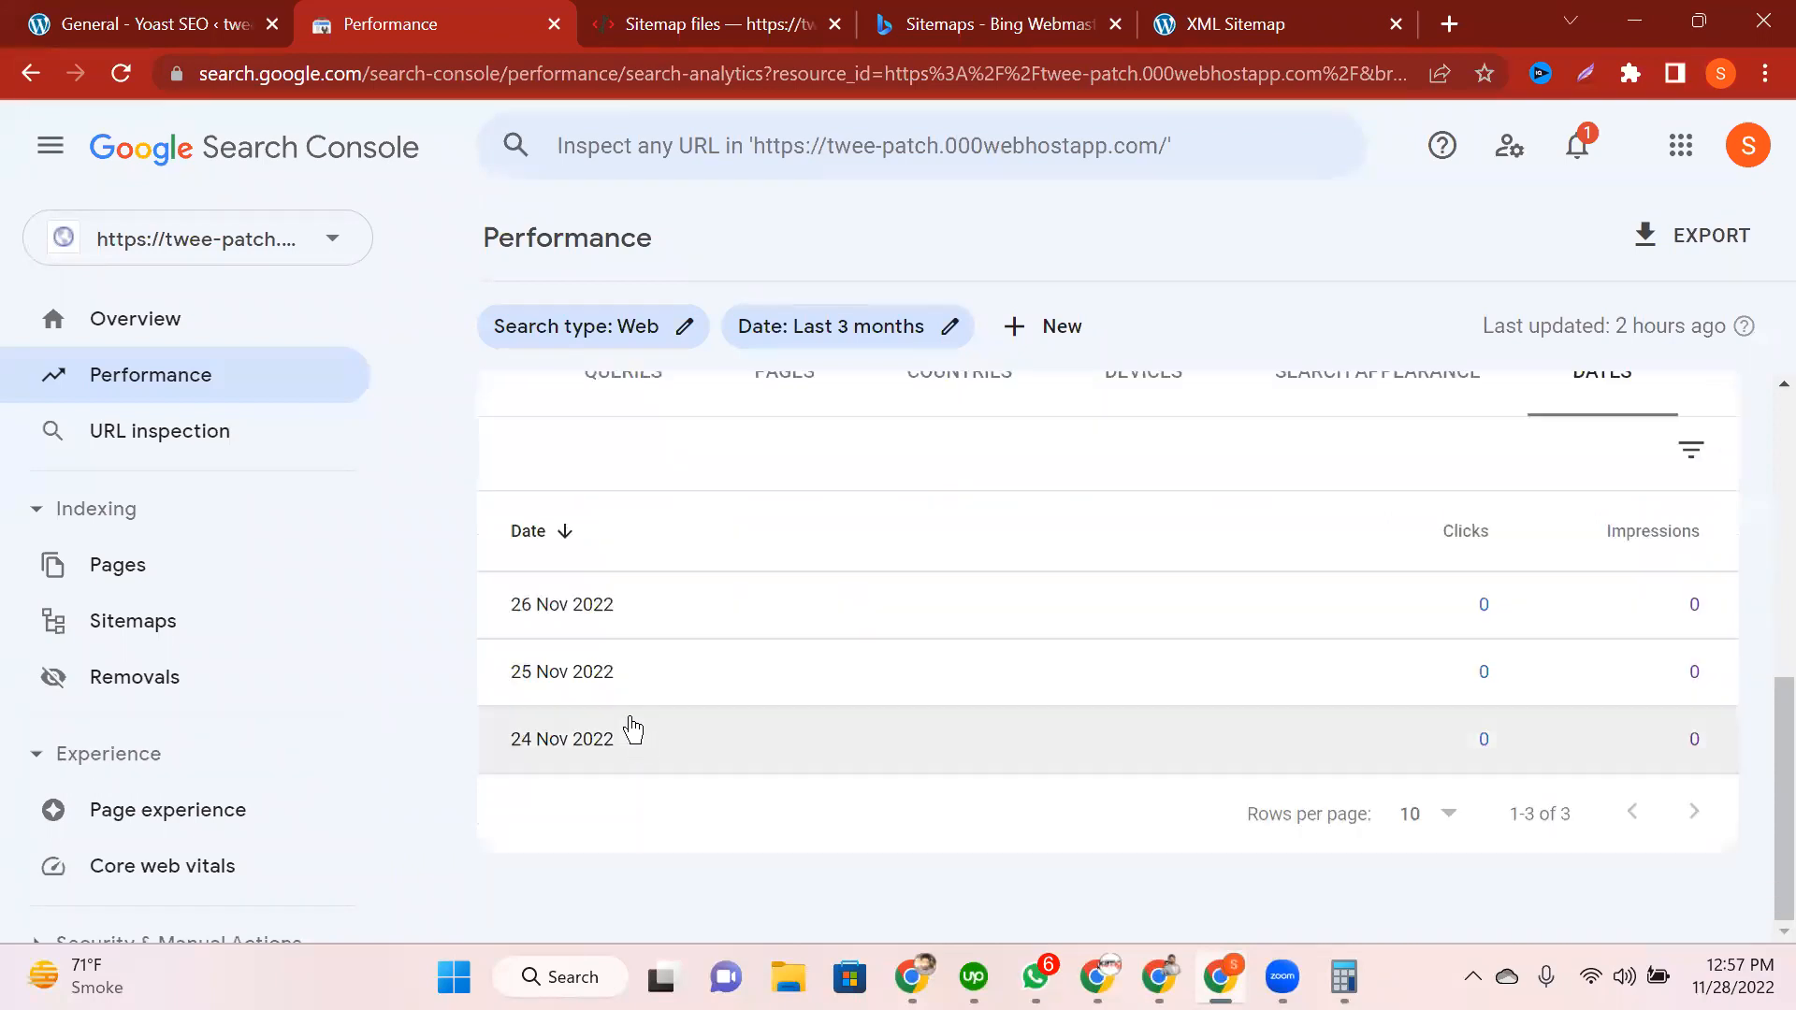
left_click(633, 730)
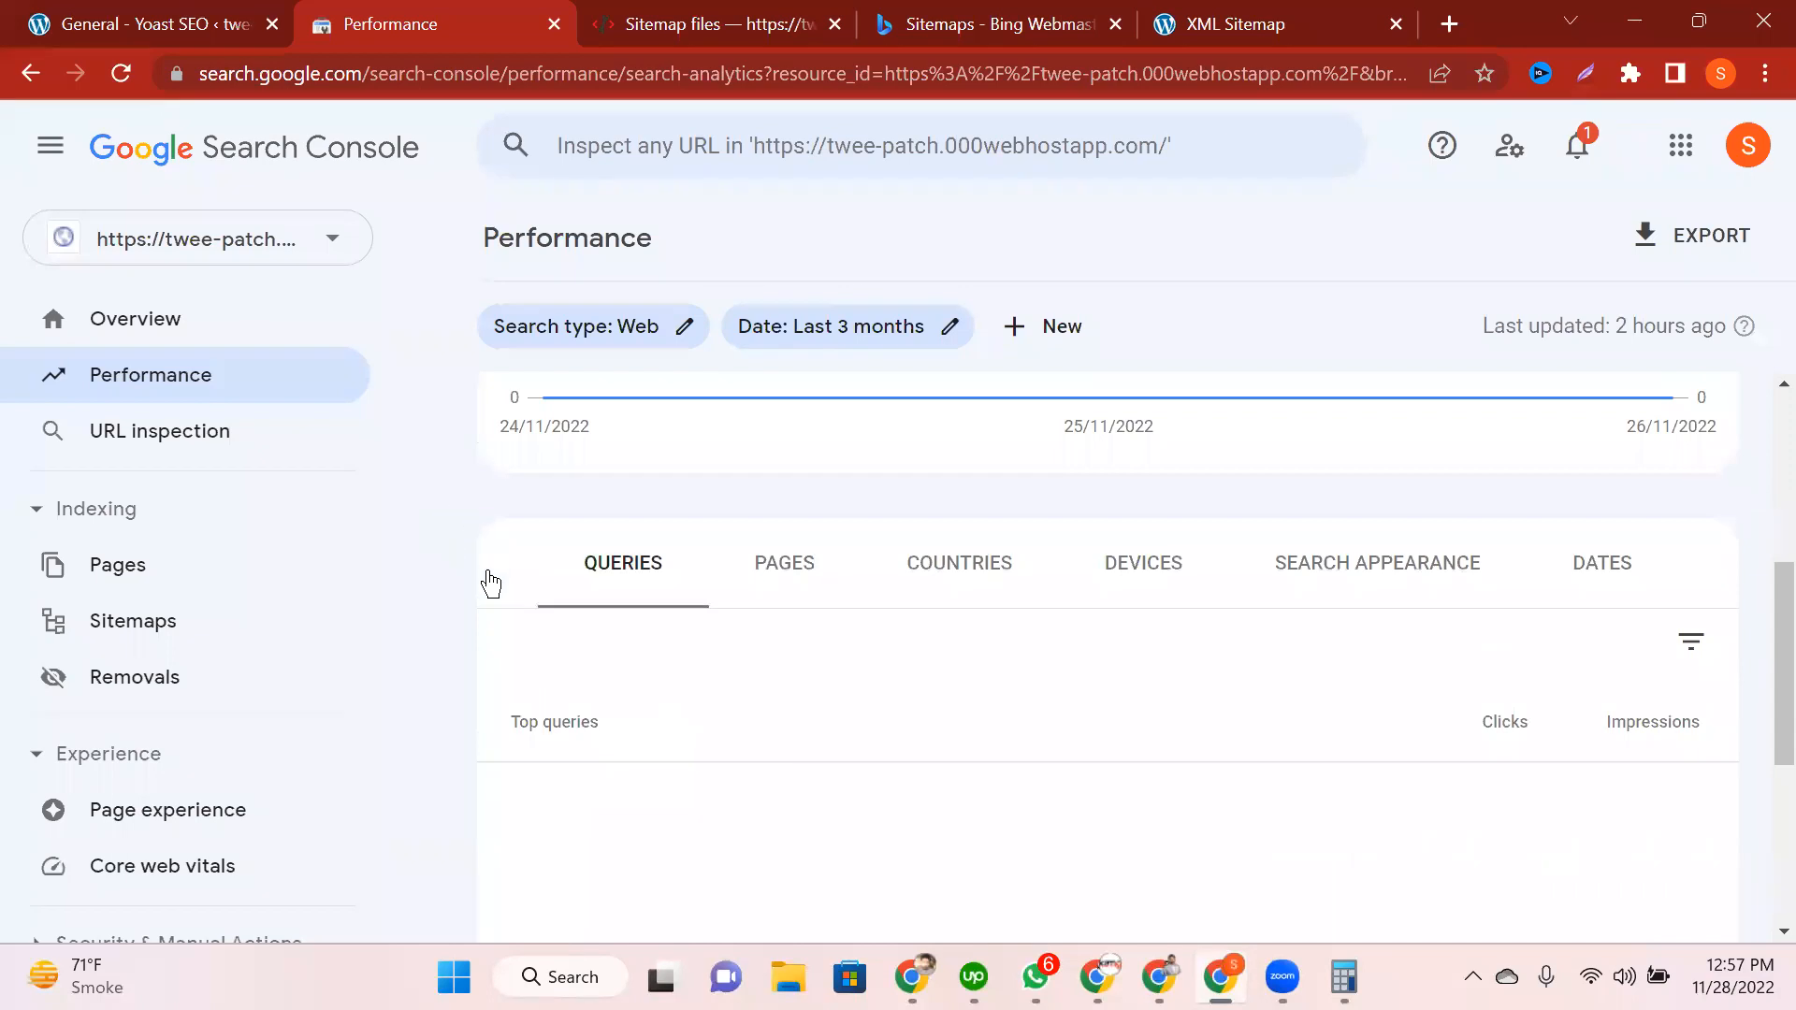
scroll(828, 643, "up", 3)
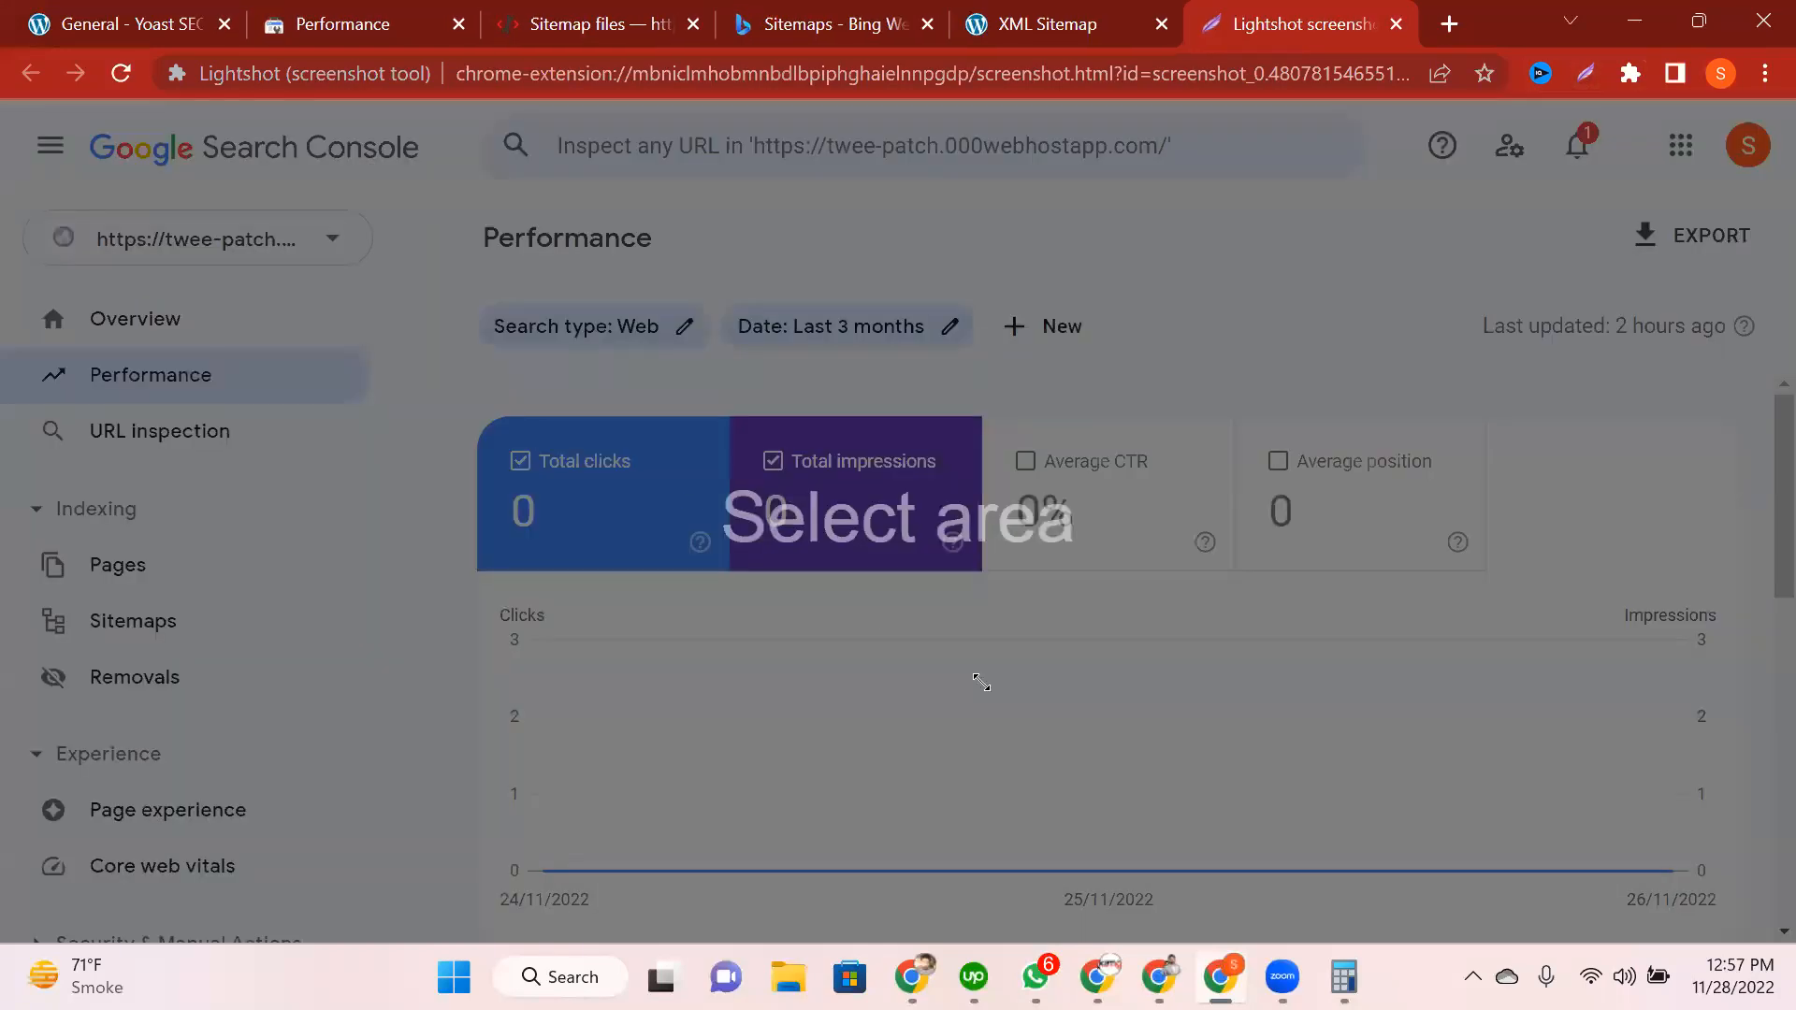
Step: Capture the metric cards and chart in Lightshot with red arrows at clicks, impressions, CTR and position
mouse_move(474, 413)
left_mouse_down()
mouse_move(1742, 884)
mouse_move(1484, 805)
mouse_move(1732, 896)
left_mouse_up()
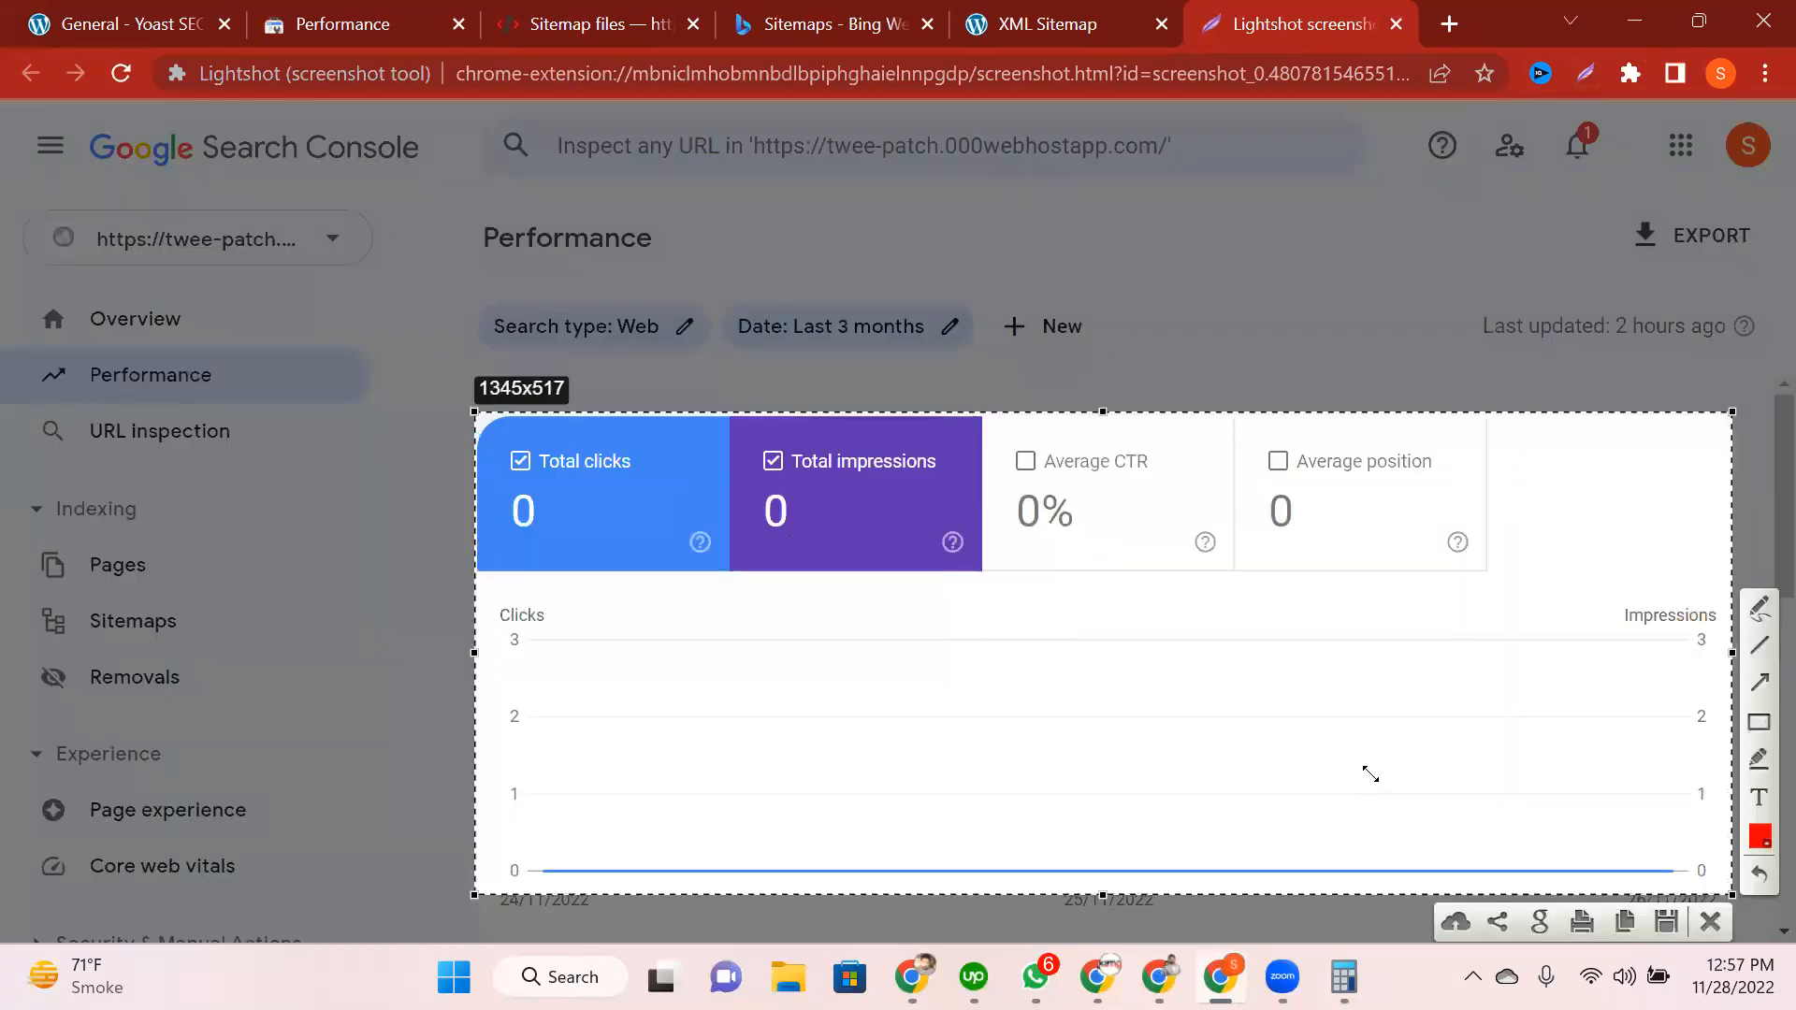
left_click(1759, 681)
left_click_drag(617, 738, 604, 615)
left_click_drag(889, 734, 882, 587)
left_click_drag(1164, 695, 1107, 569)
left_click_drag(1429, 636, 1405, 581)
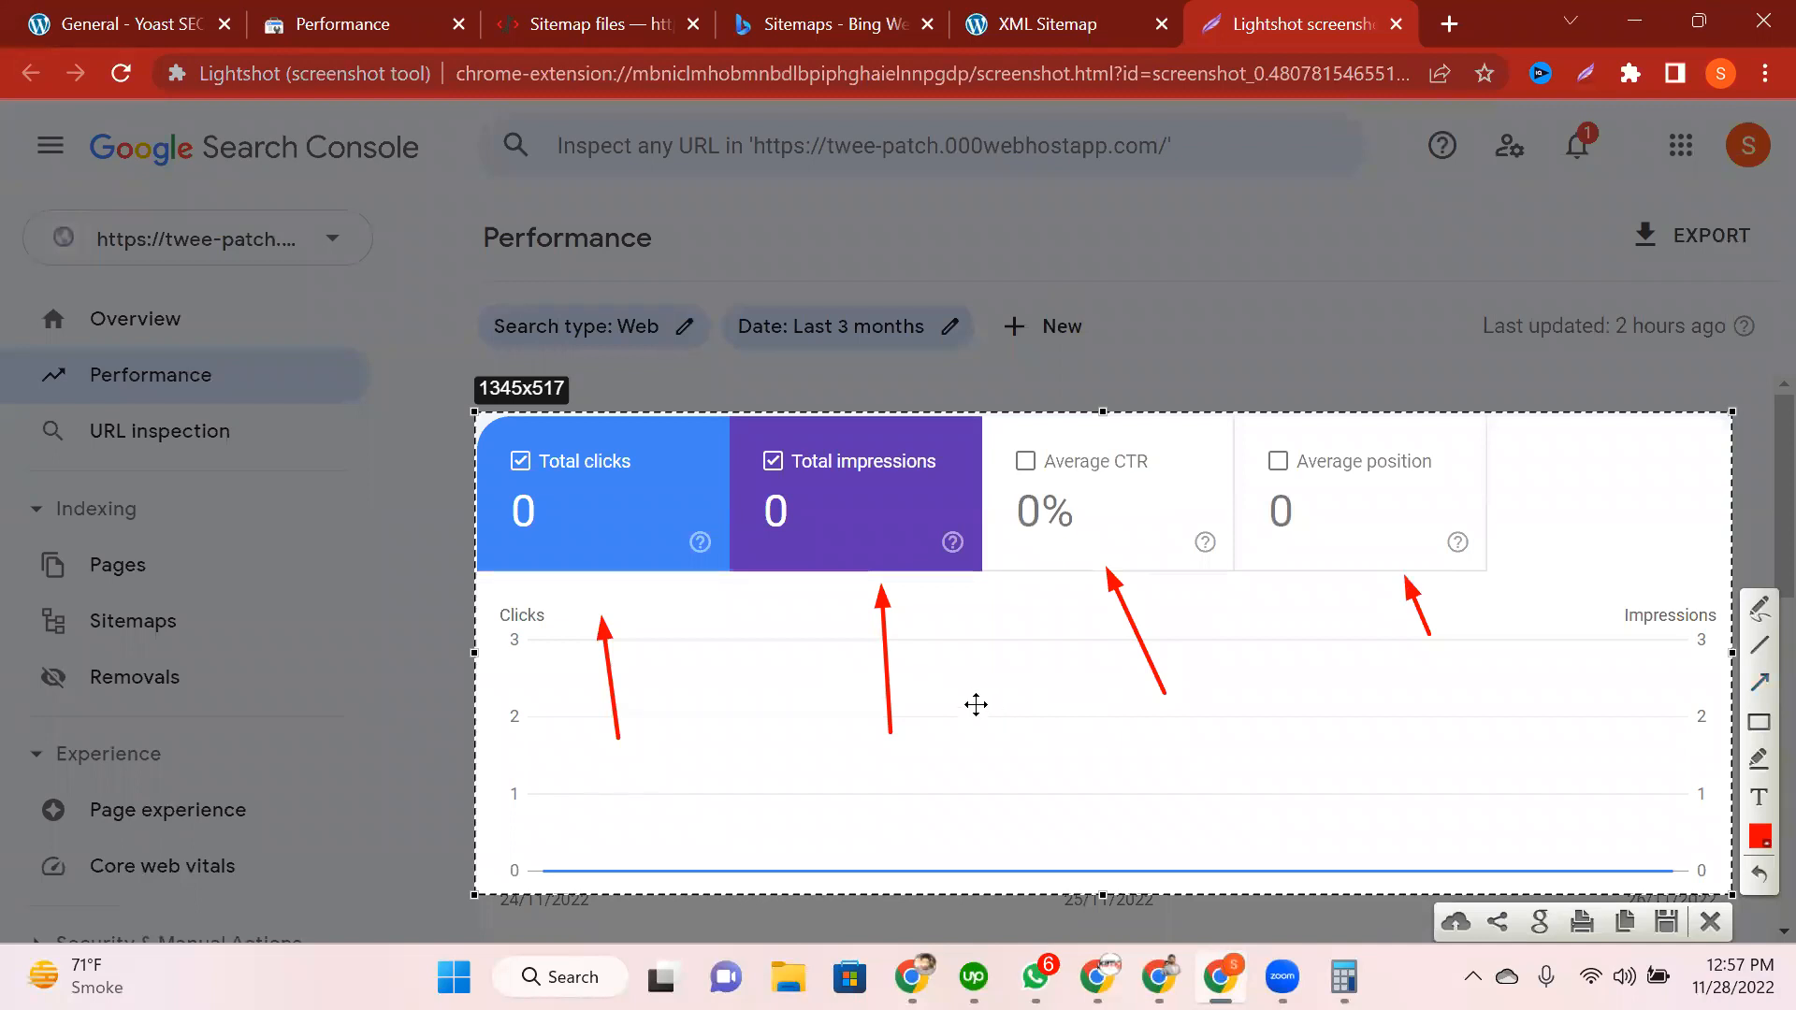
key("ctrl+w")
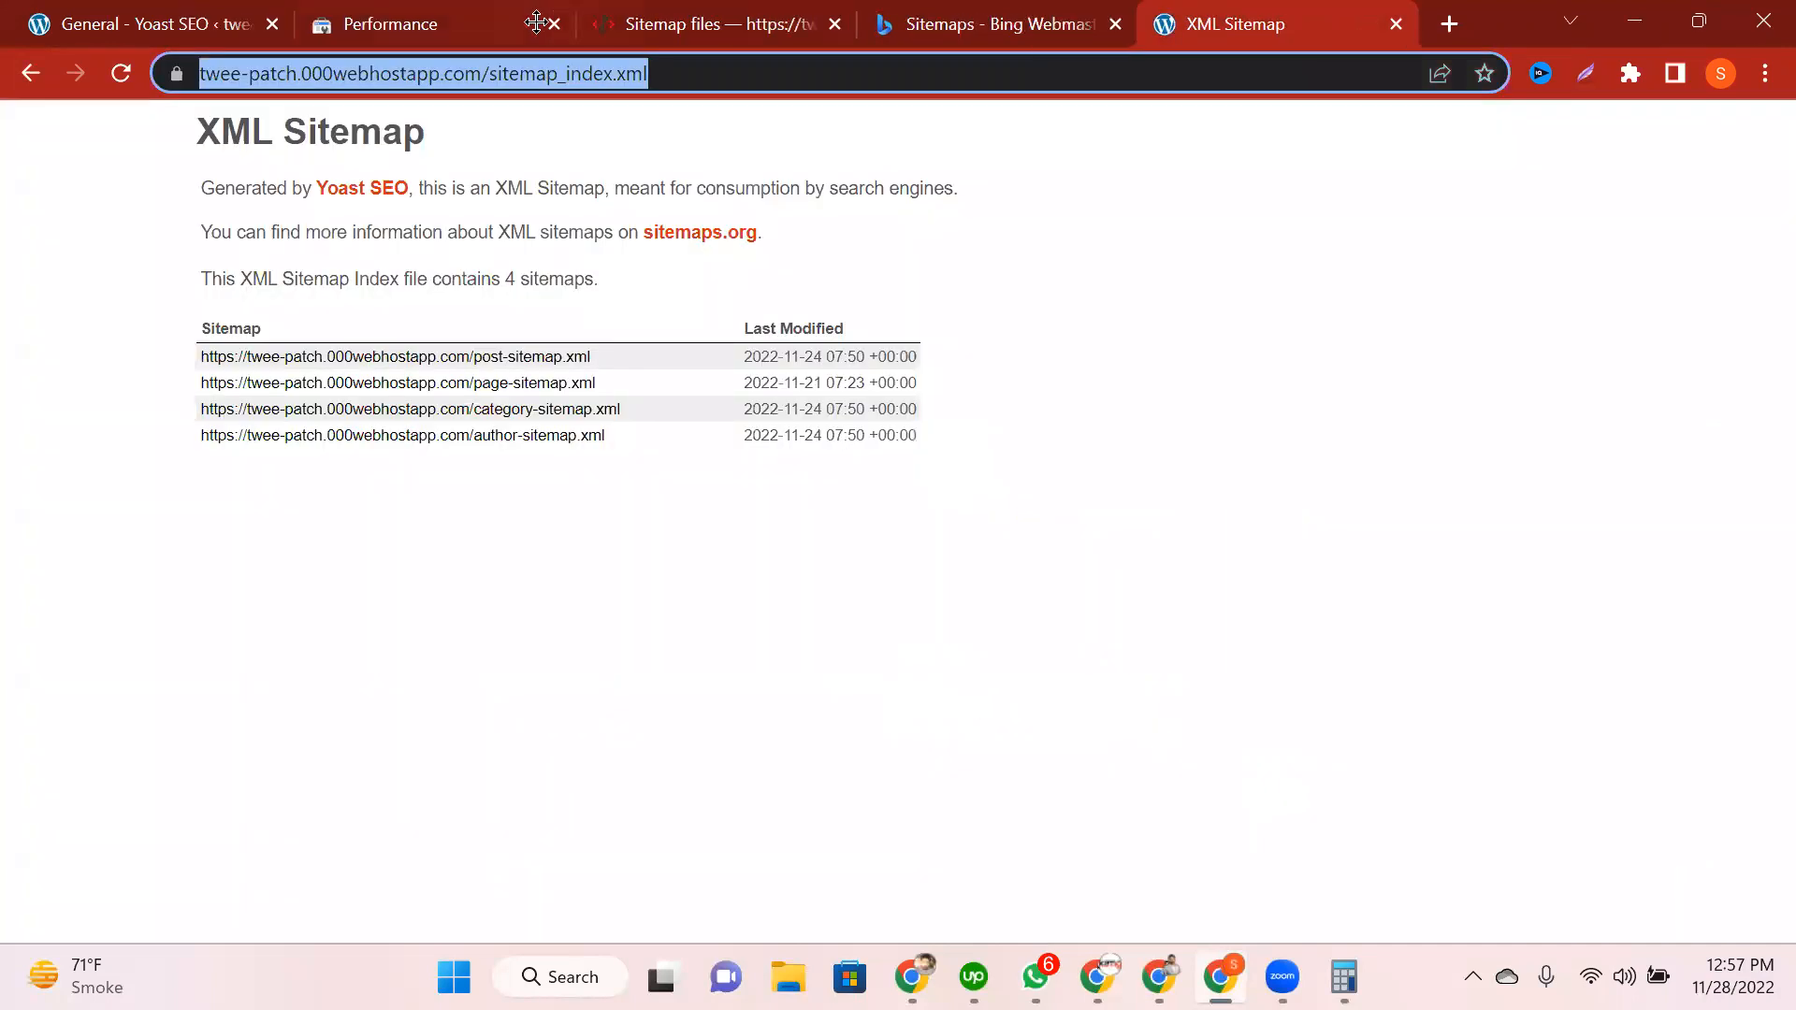
Step: Start a Lightshot capture of the empty Top queries table on the Performance report
left_click(433, 20)
scroll(793, 649, "down", 5)
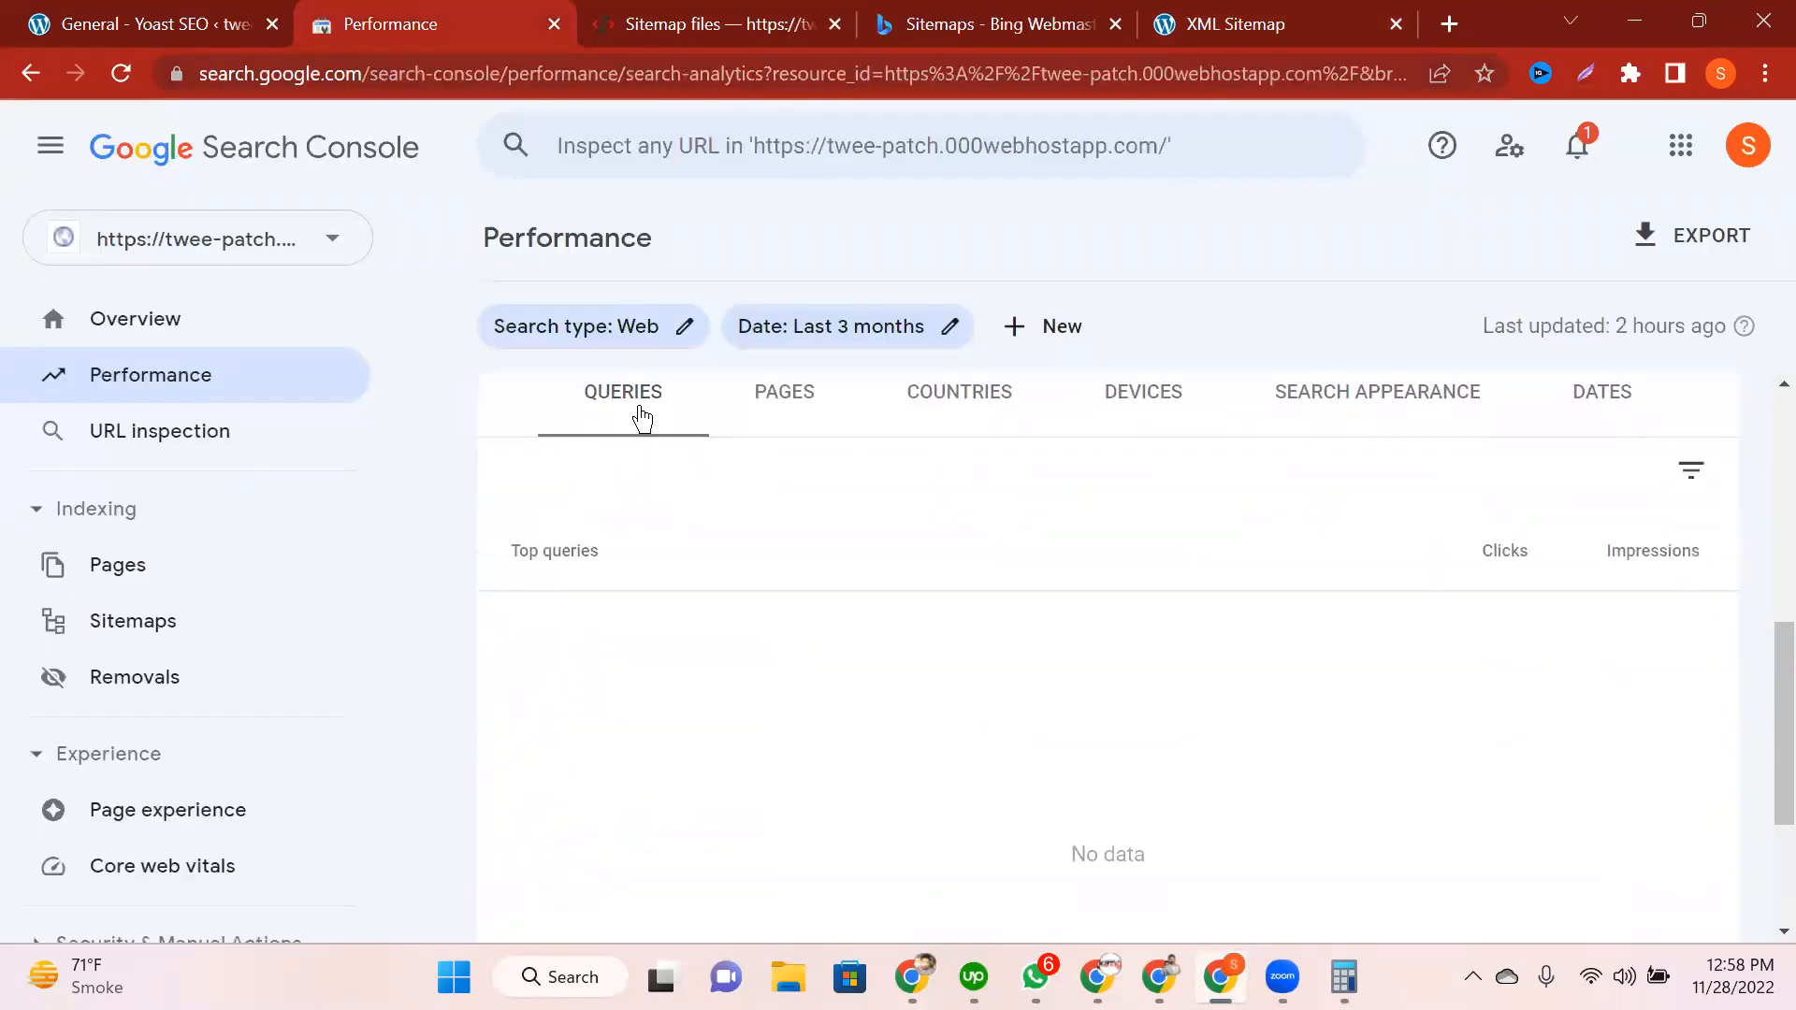
left_click(1588, 79)
left_click_drag(483, 373, 1755, 920)
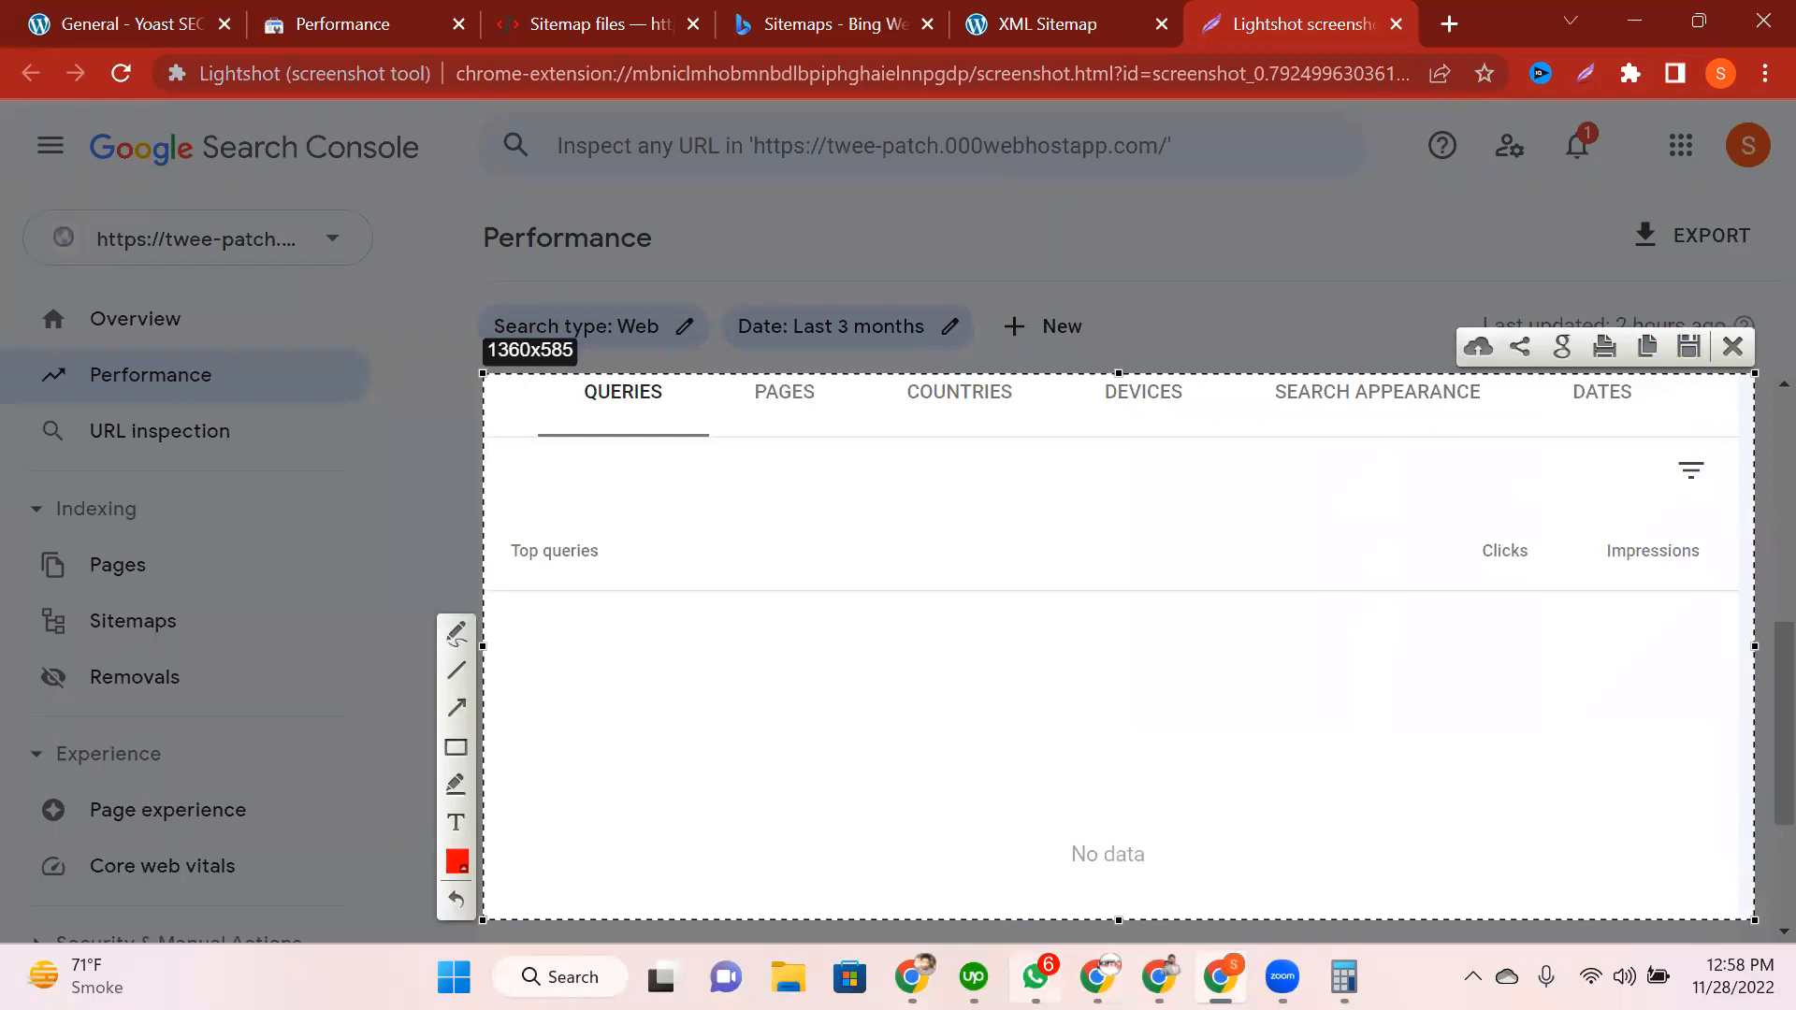
Step: Draw a red arrow at the QUERIES label and a red box over the empty list, then finish
left_click_drag(508, 485, 585, 415)
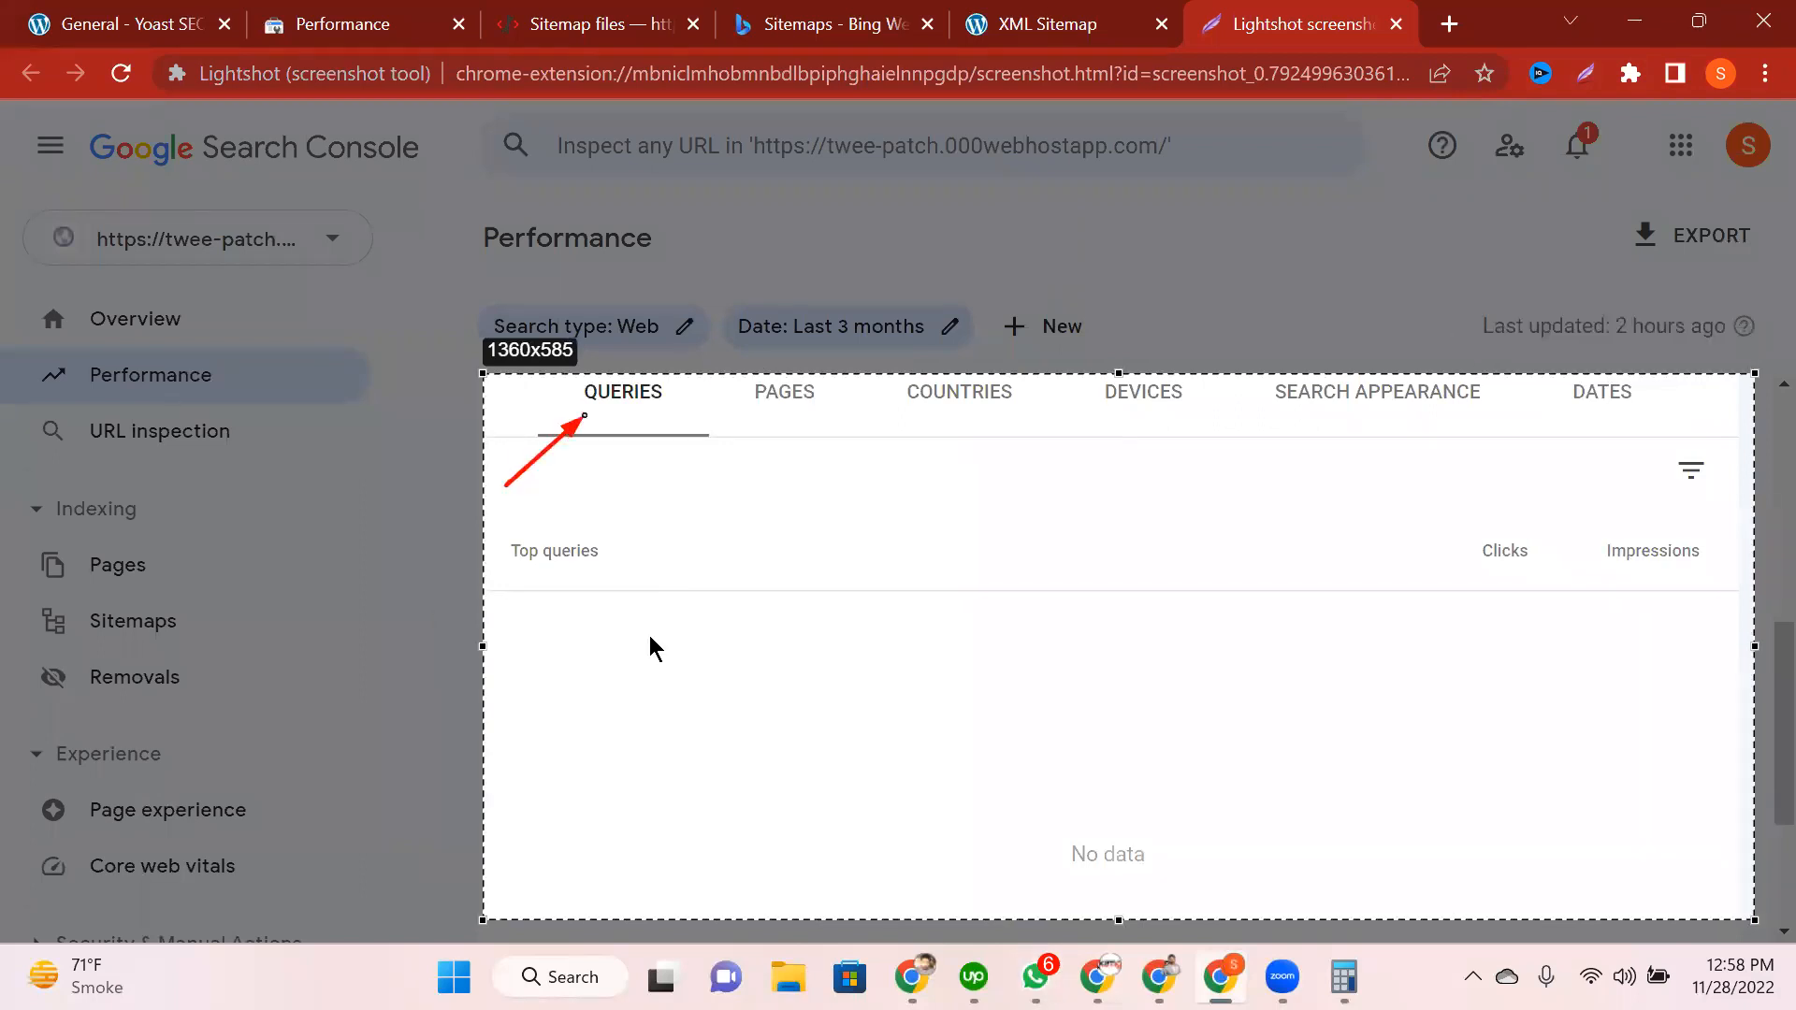
left_click_drag(495, 604, 660, 903)
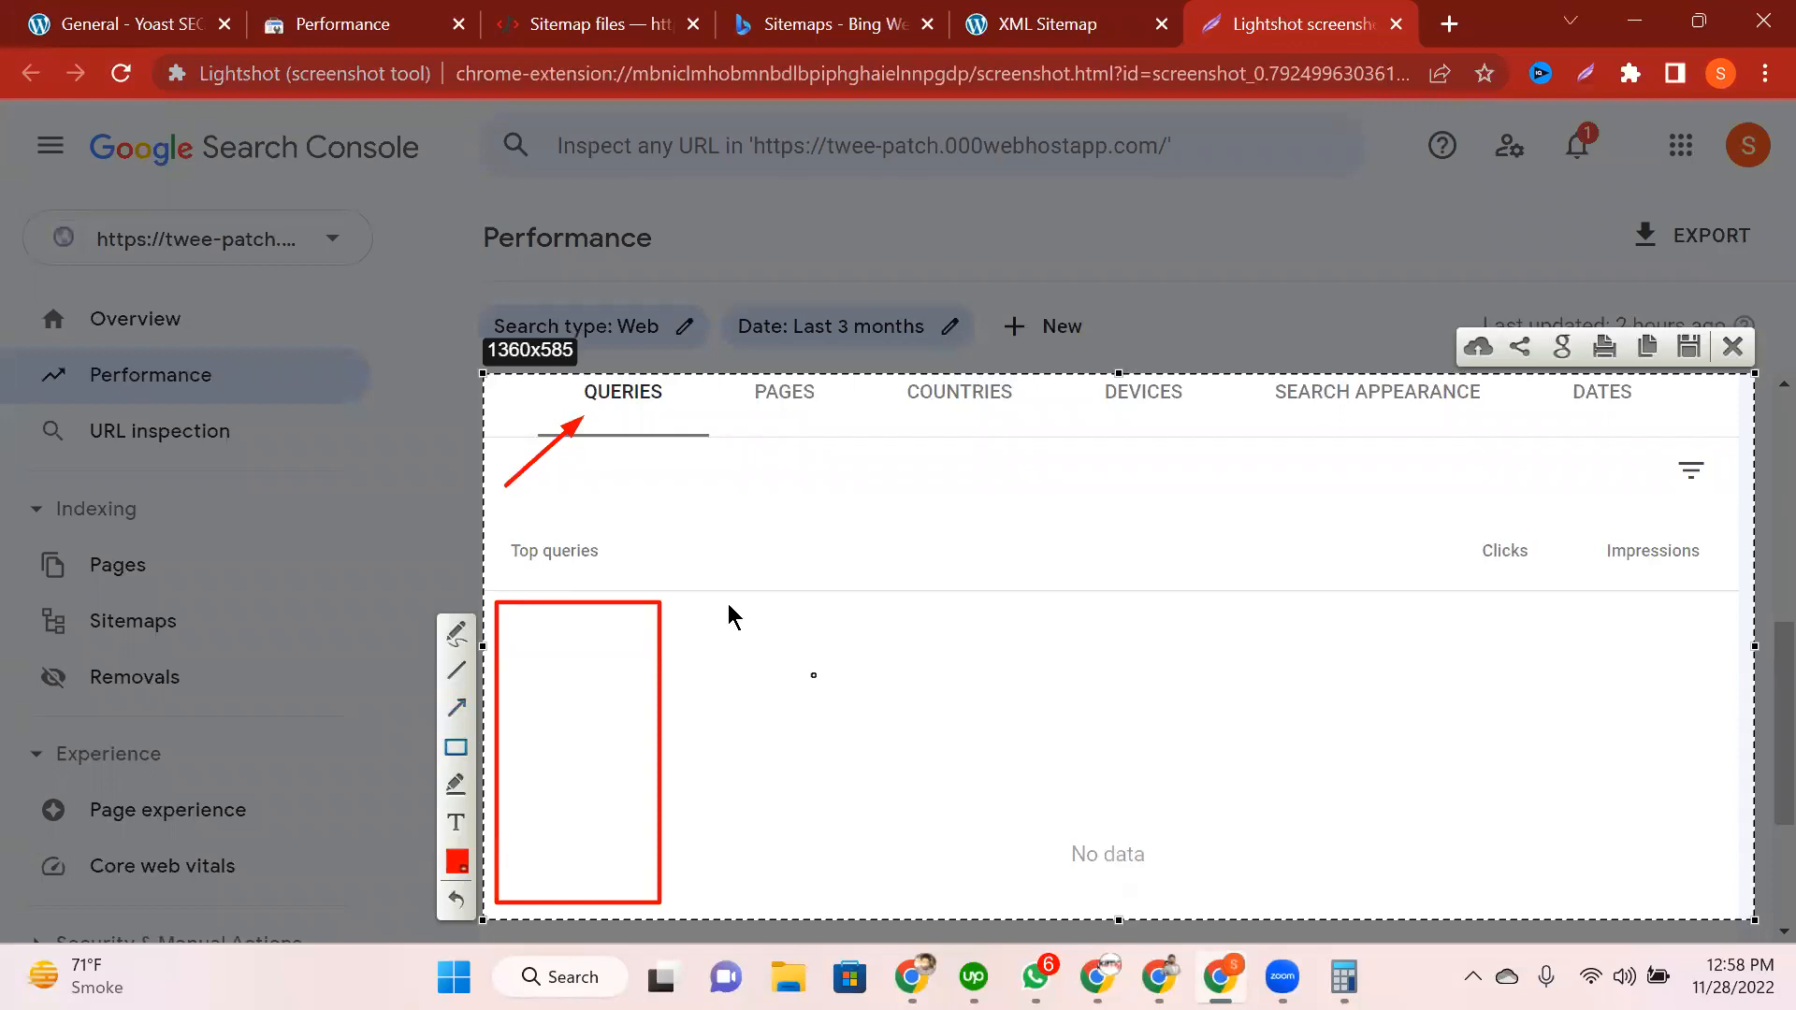
key("ctrl+shift+Tab")
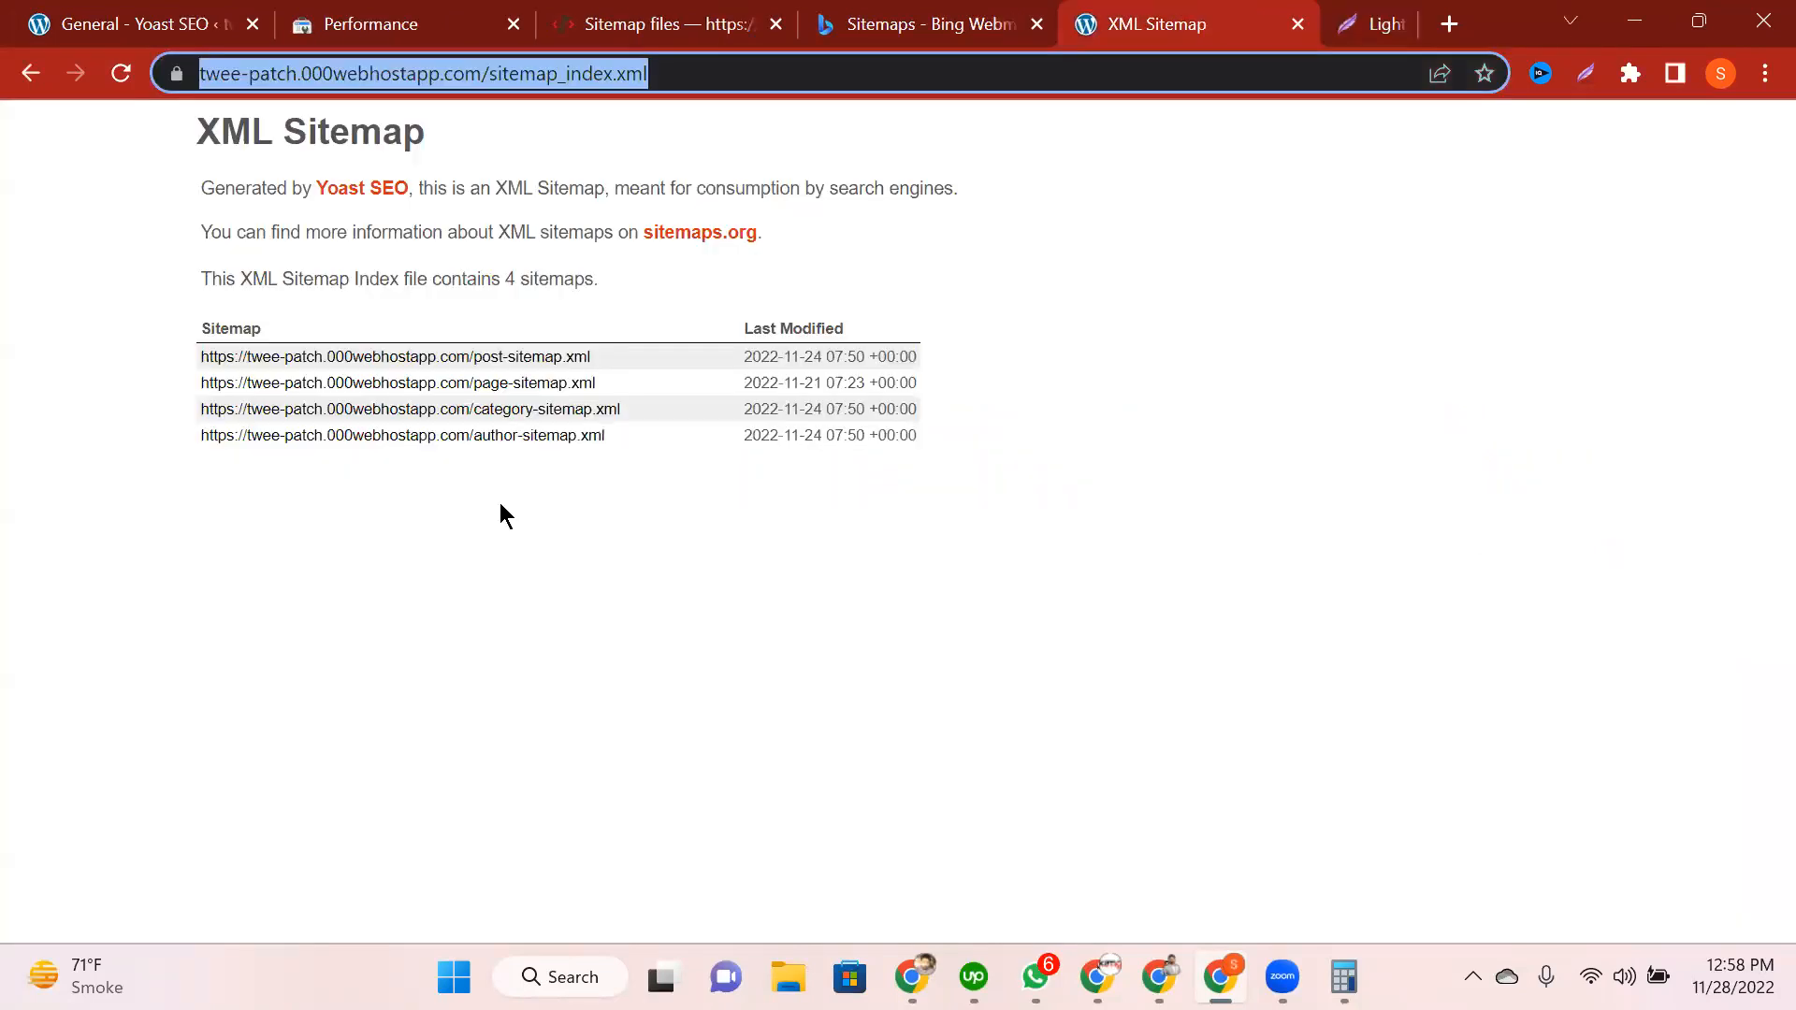
key("ctrl+2")
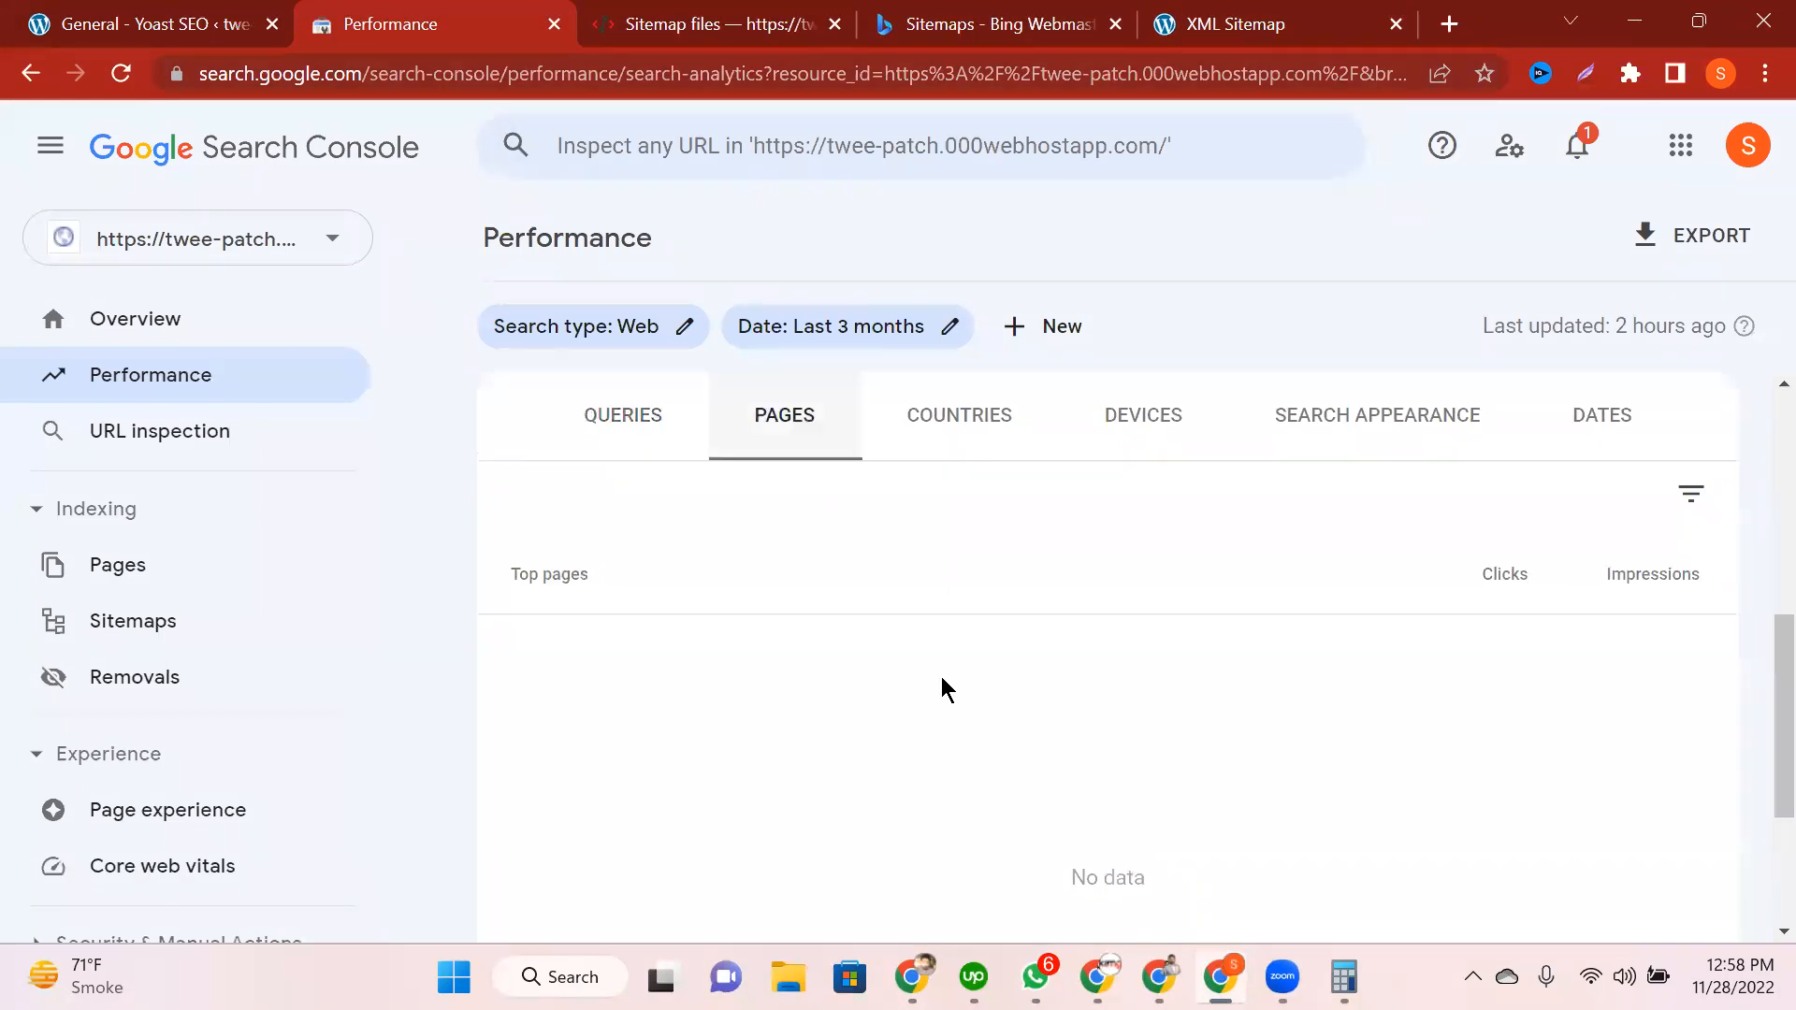
Step: Screenshot the empty Top pages table with a red arrow at PAGES and a red box over the empty list
left_click(1586, 73)
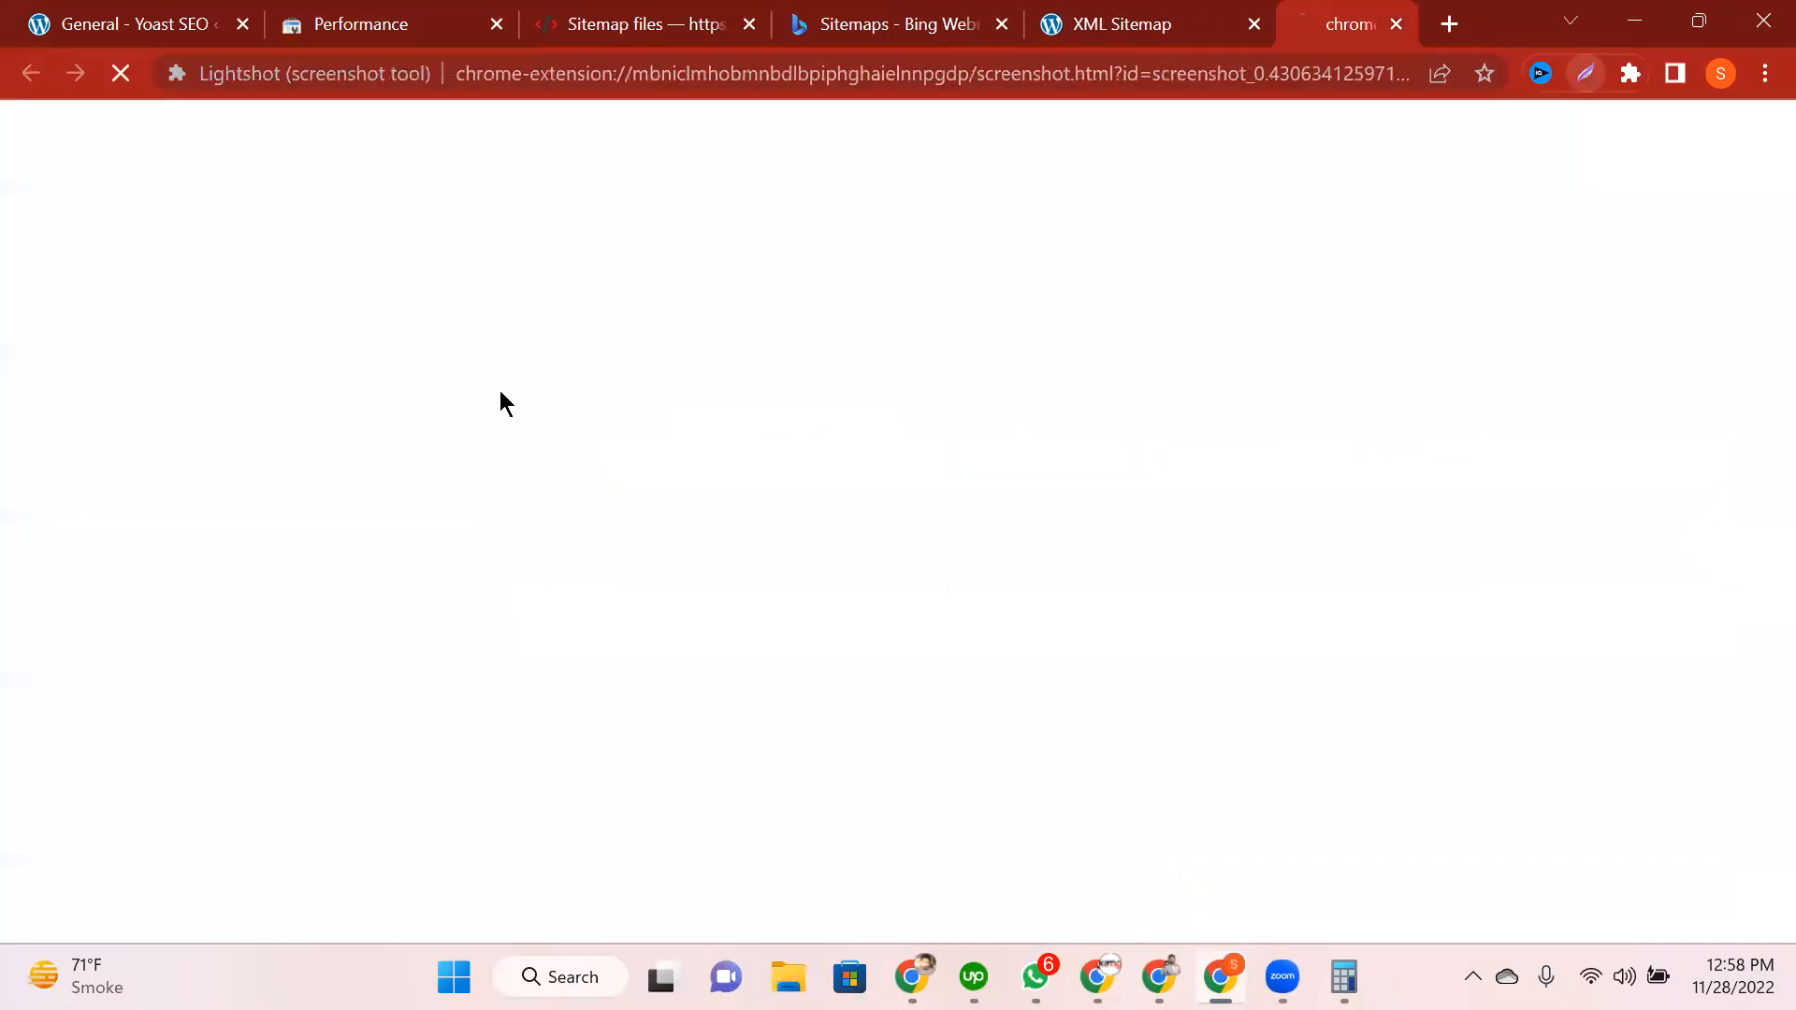
left_click_drag(491, 376, 1341, 850)
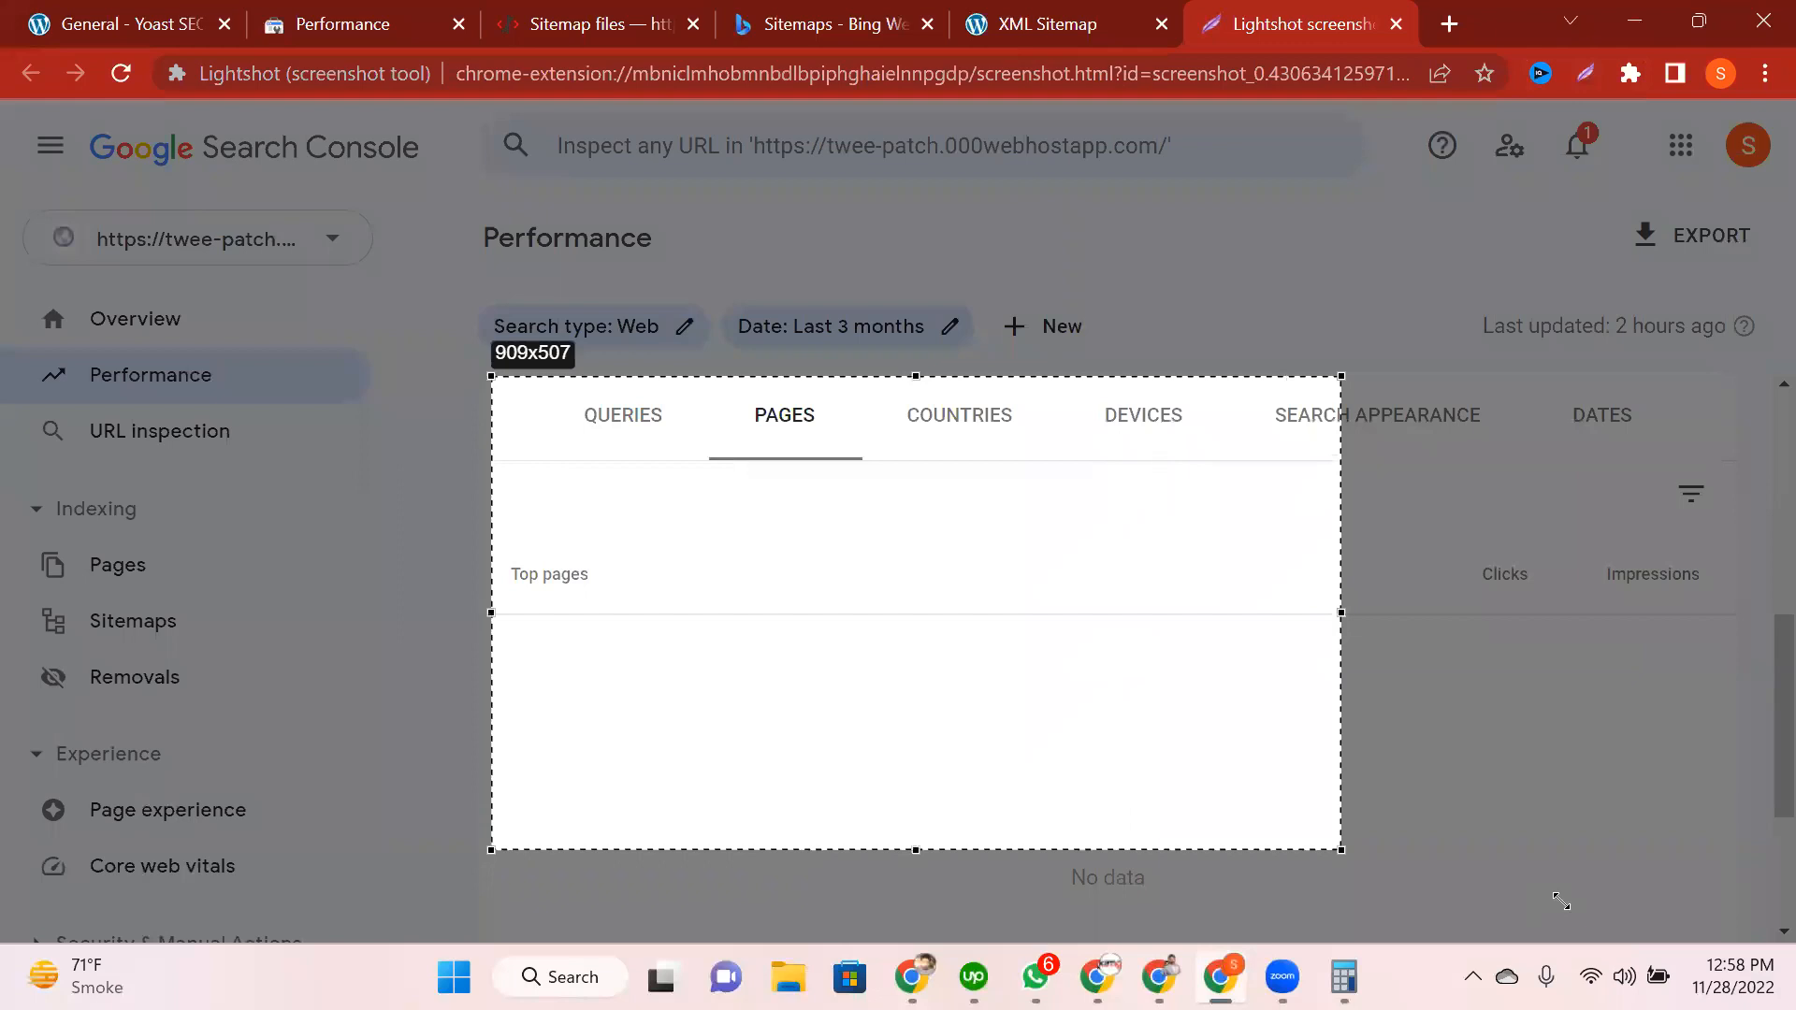
left_click_drag(1561, 900, 1724, 952)
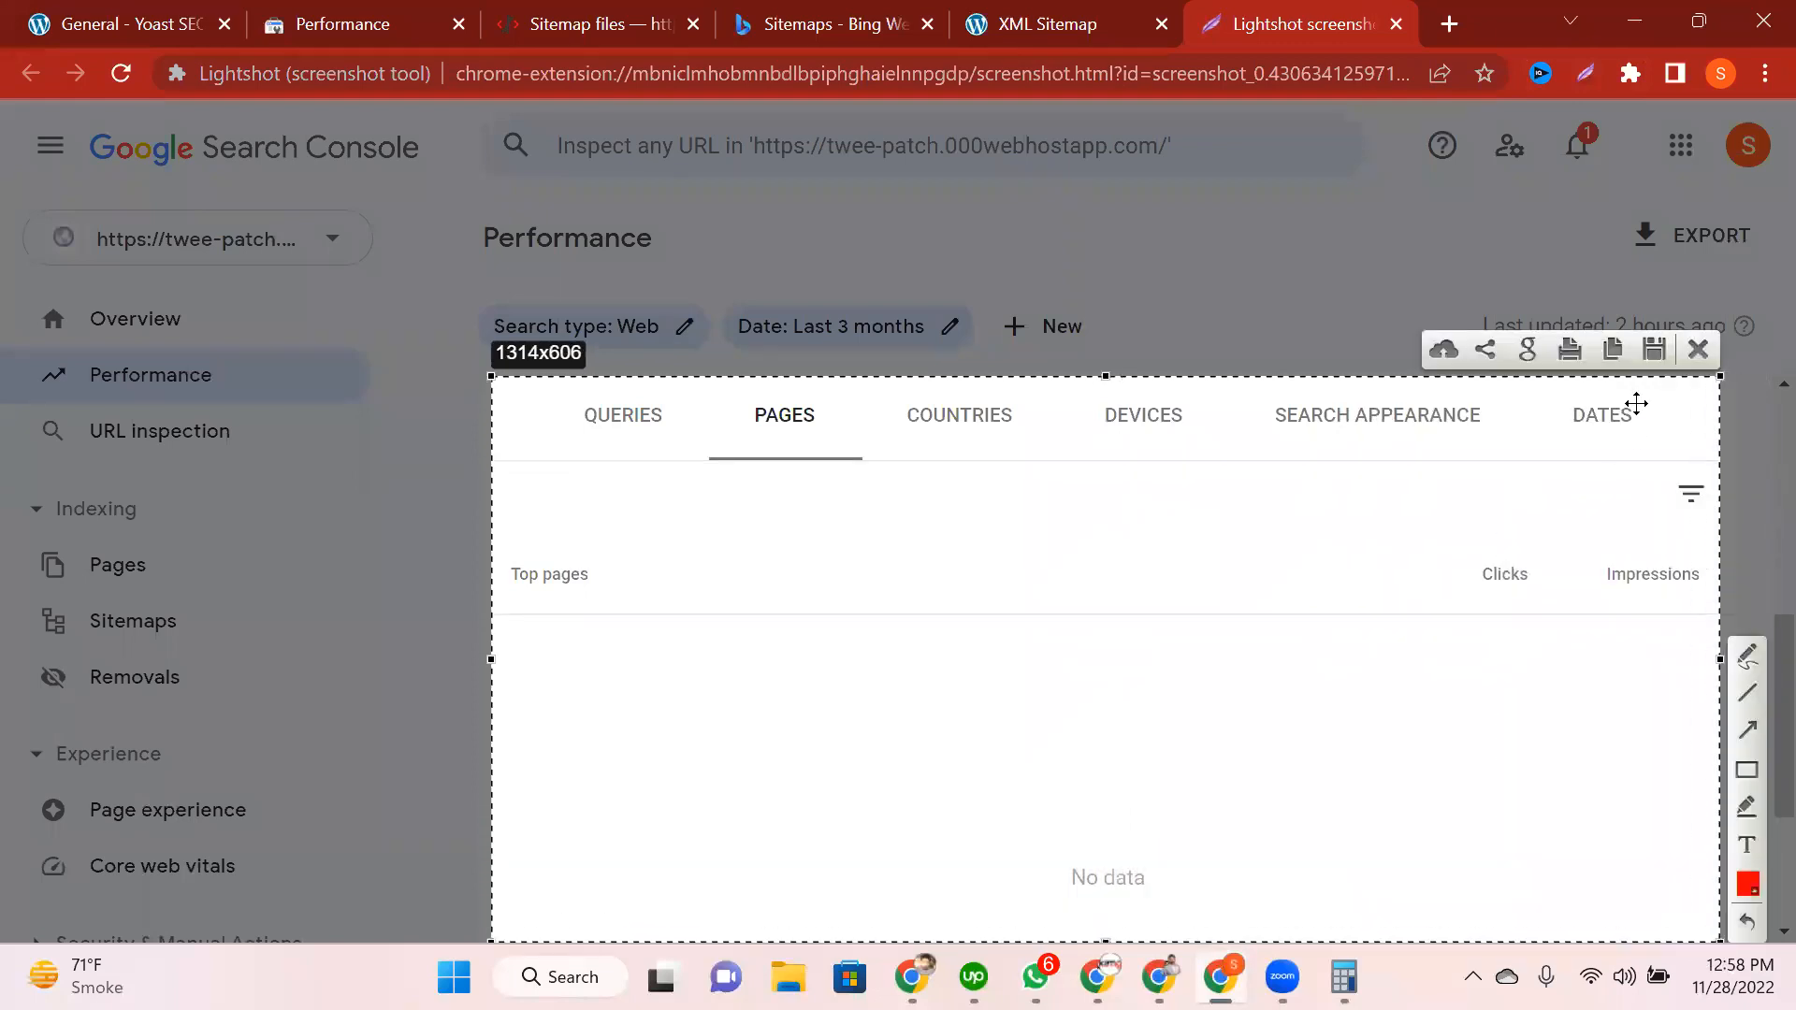
left_click_drag(709, 512, 772, 451)
mouse_move(501, 622)
left_mouse_down()
mouse_move(614, 670)
mouse_move(646, 943)
left_mouse_up()
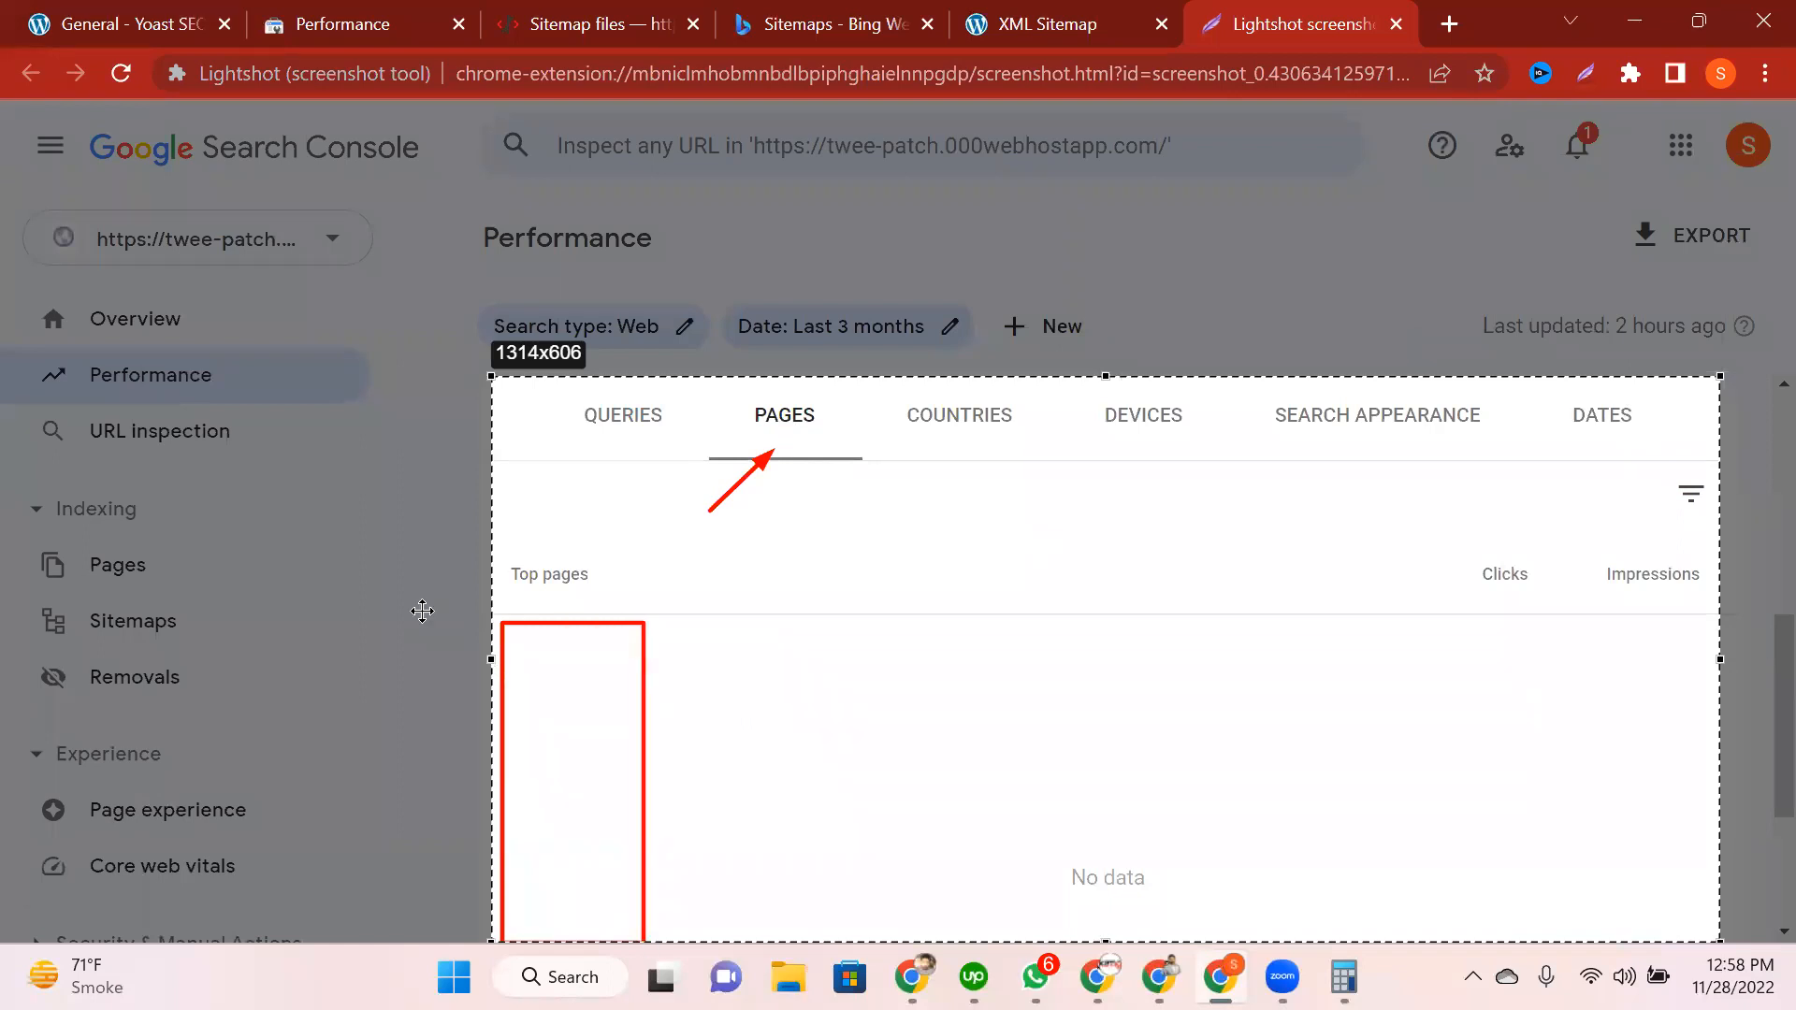
key("ctrl+c")
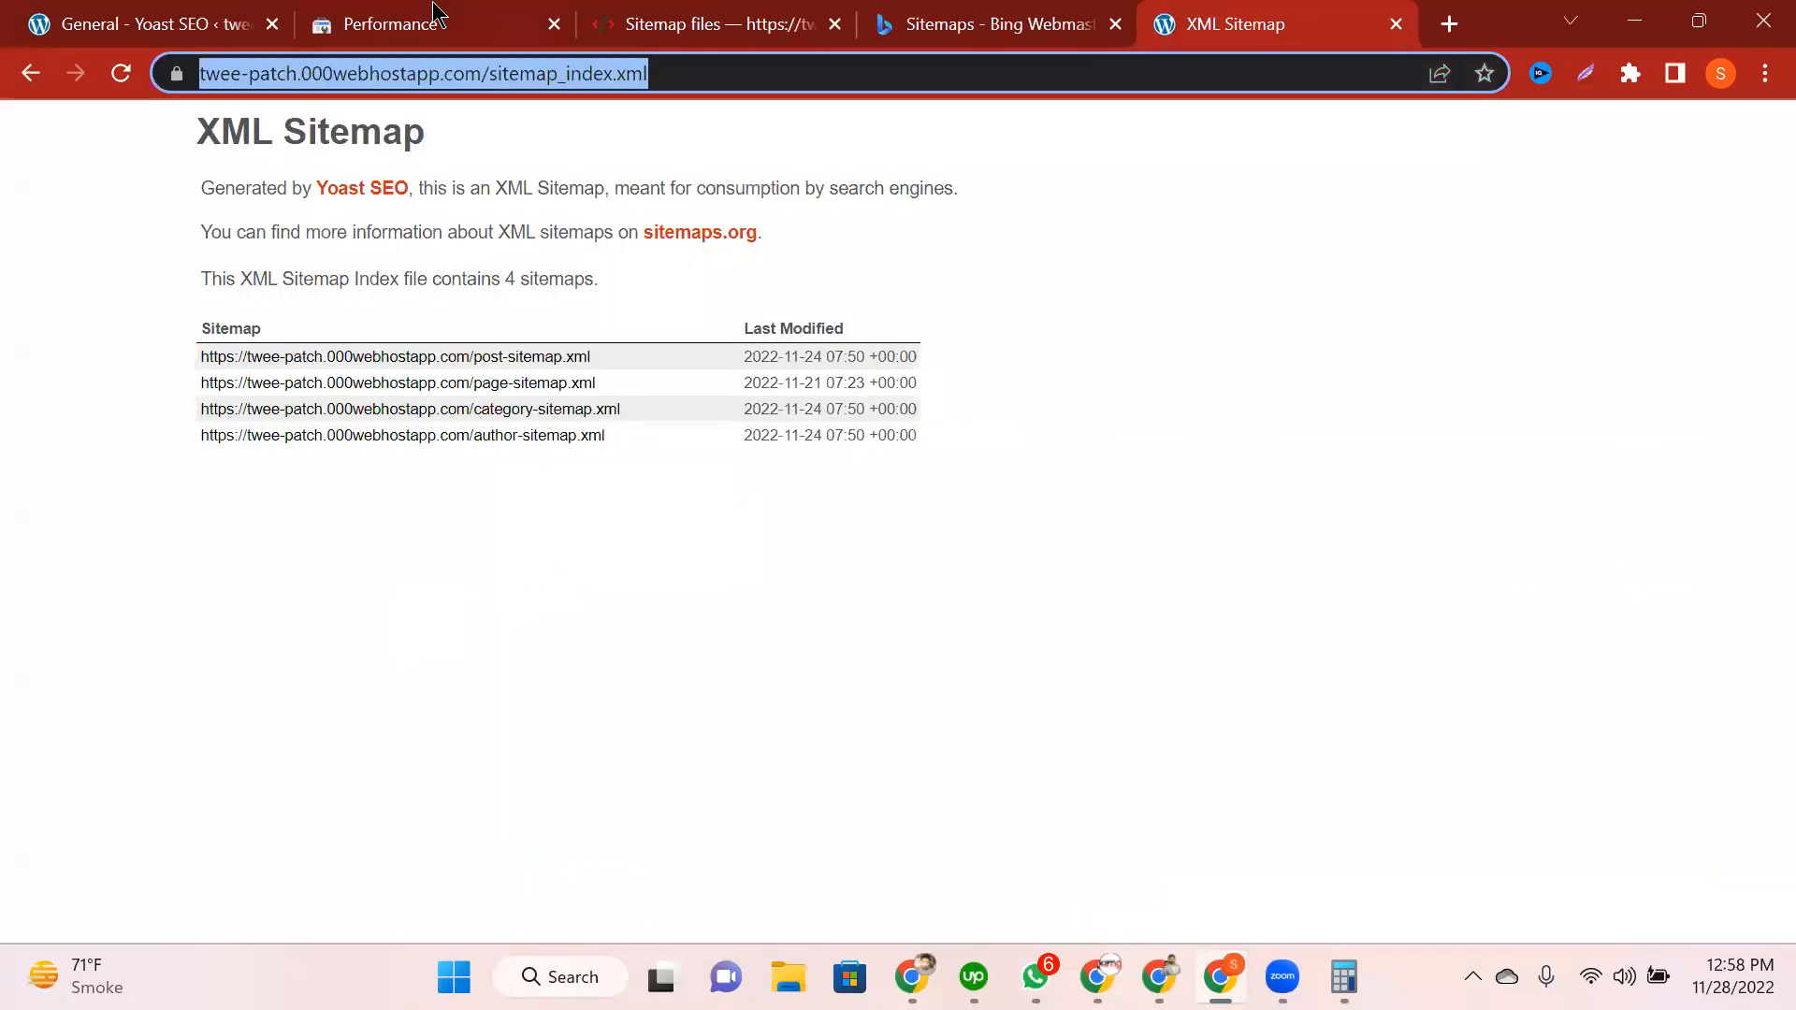
left_click(467, 23)
Step: Check the Countries, Devices, Search appearance, Dates and Queries tables, all empty, then return to the summary cards
left_click(973, 421)
left_click(1155, 415)
left_click(1377, 418)
left_click(1661, 447)
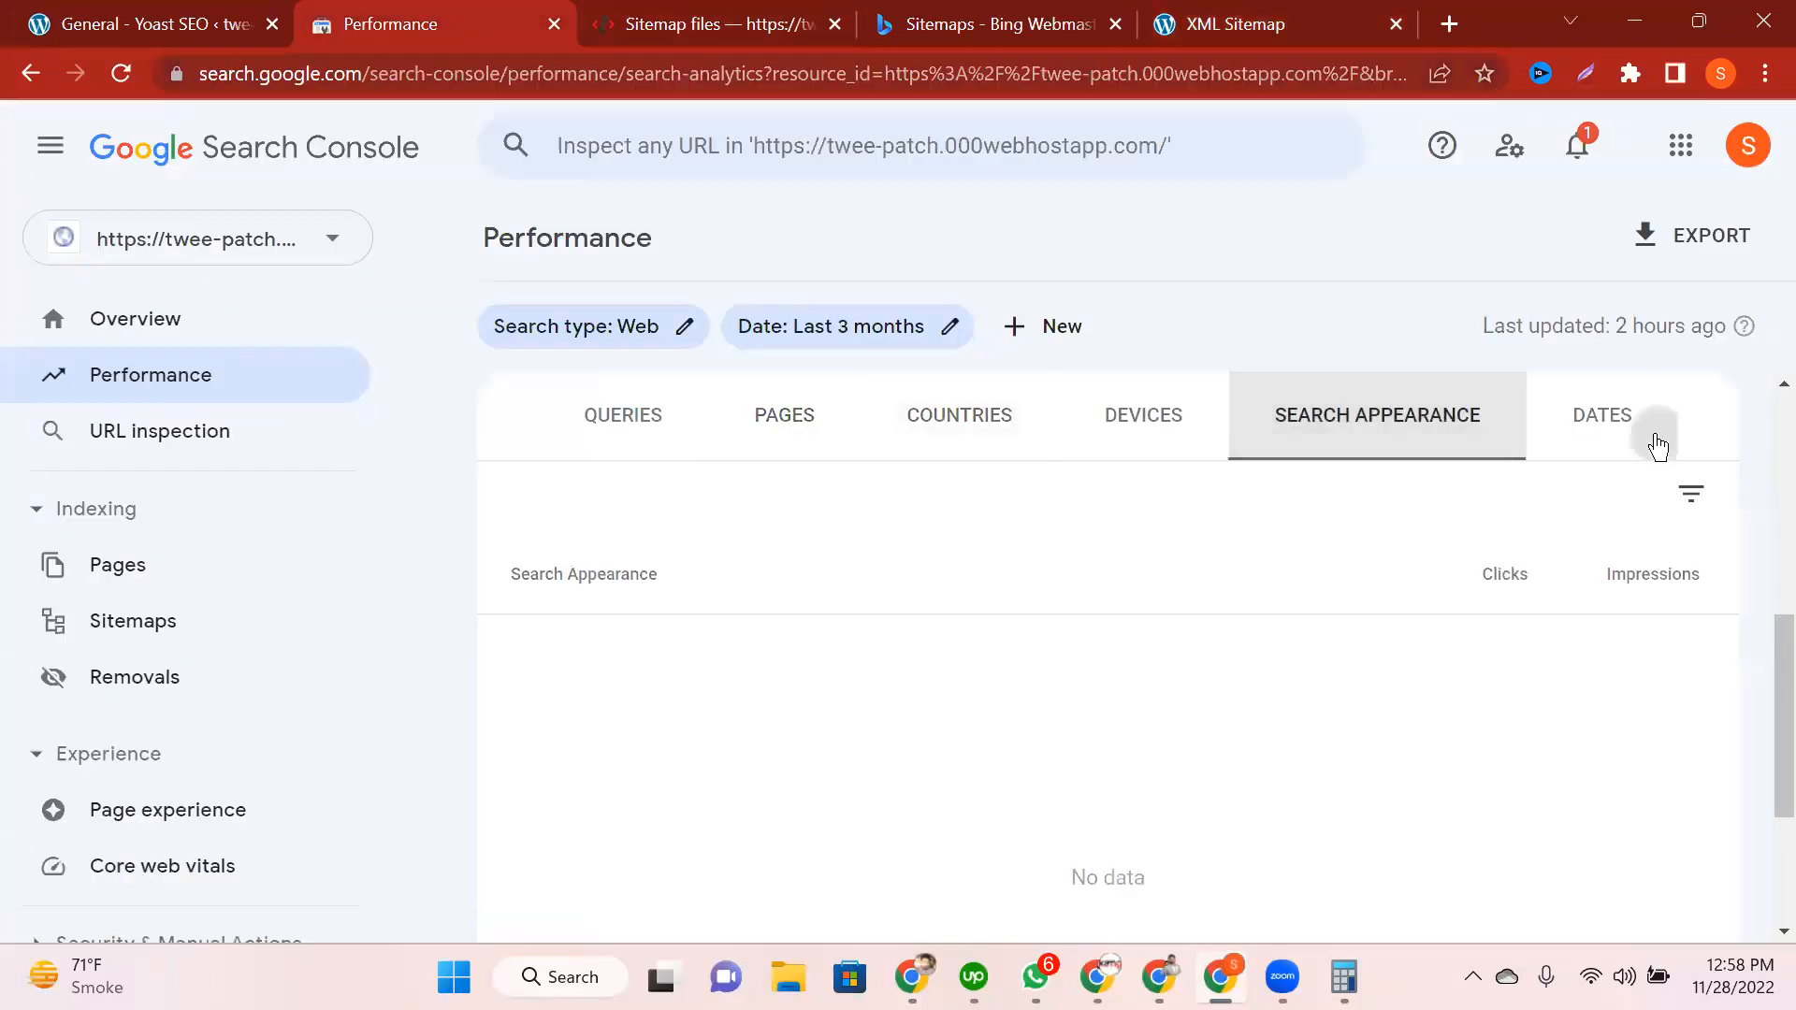
left_click(643, 454)
scroll(645, 456, "up", 2)
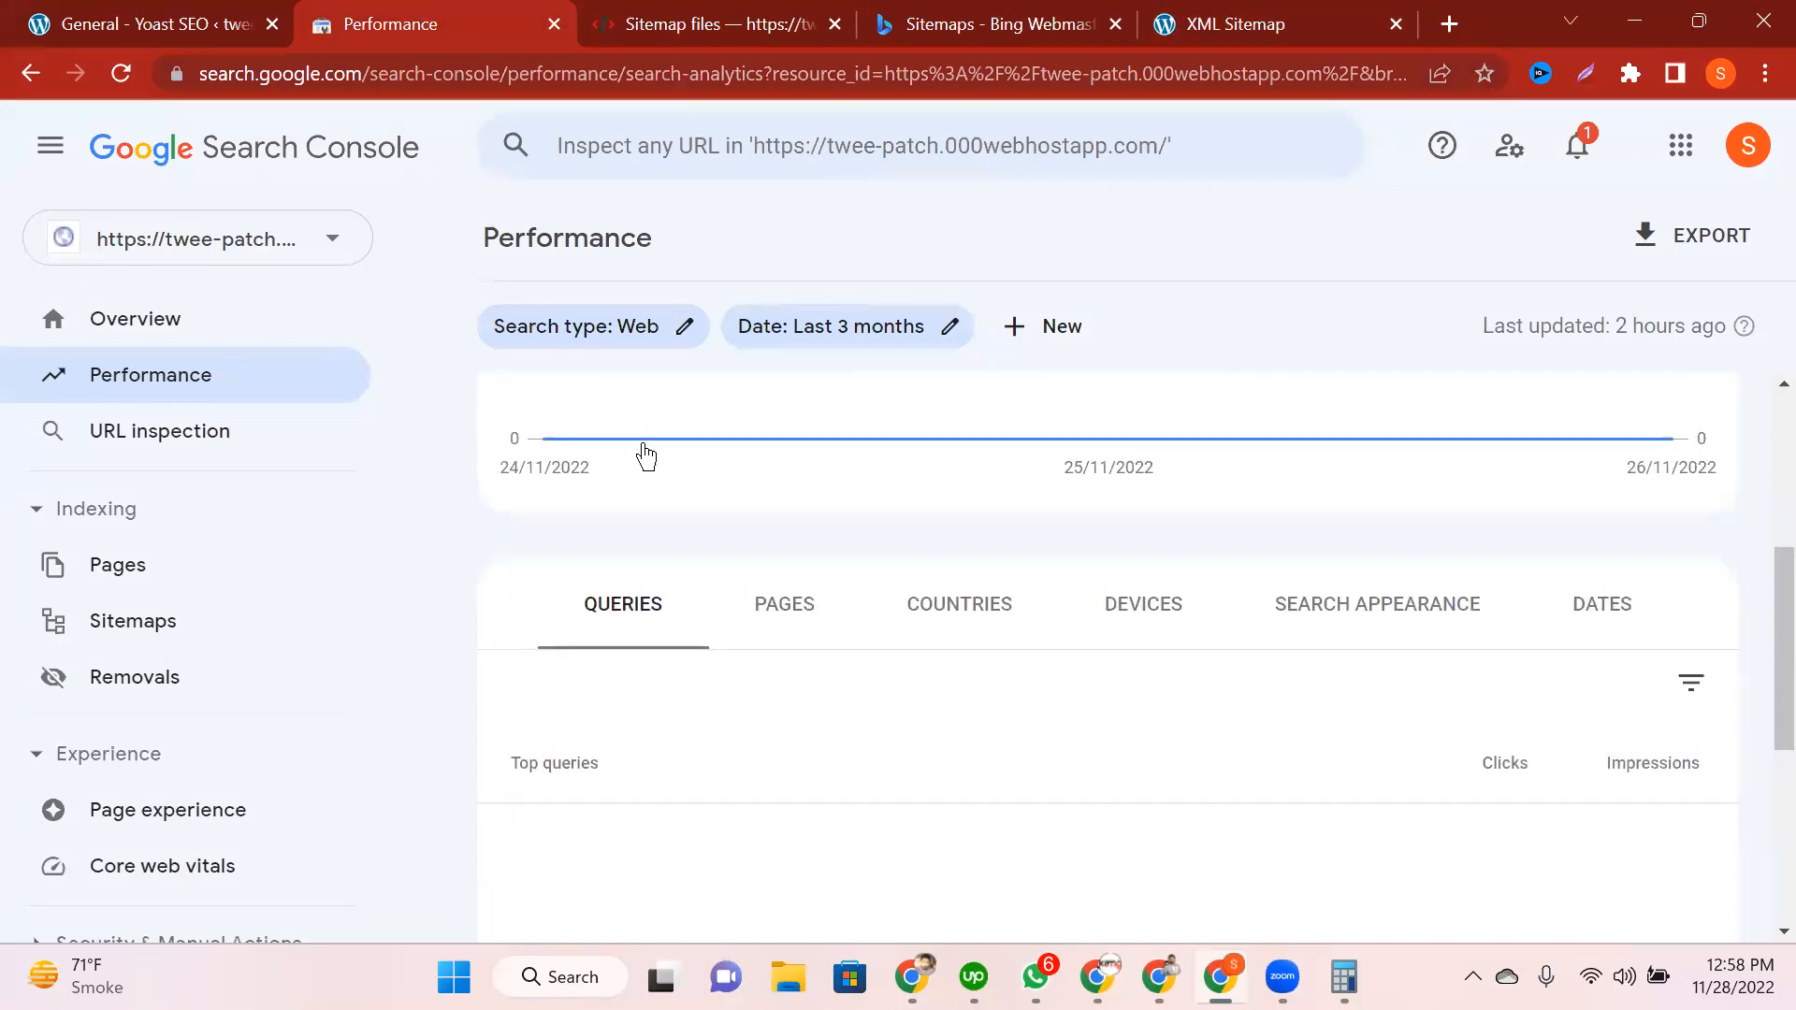
scroll(645, 456, "up", 3)
scroll(646, 457, "up", 2)
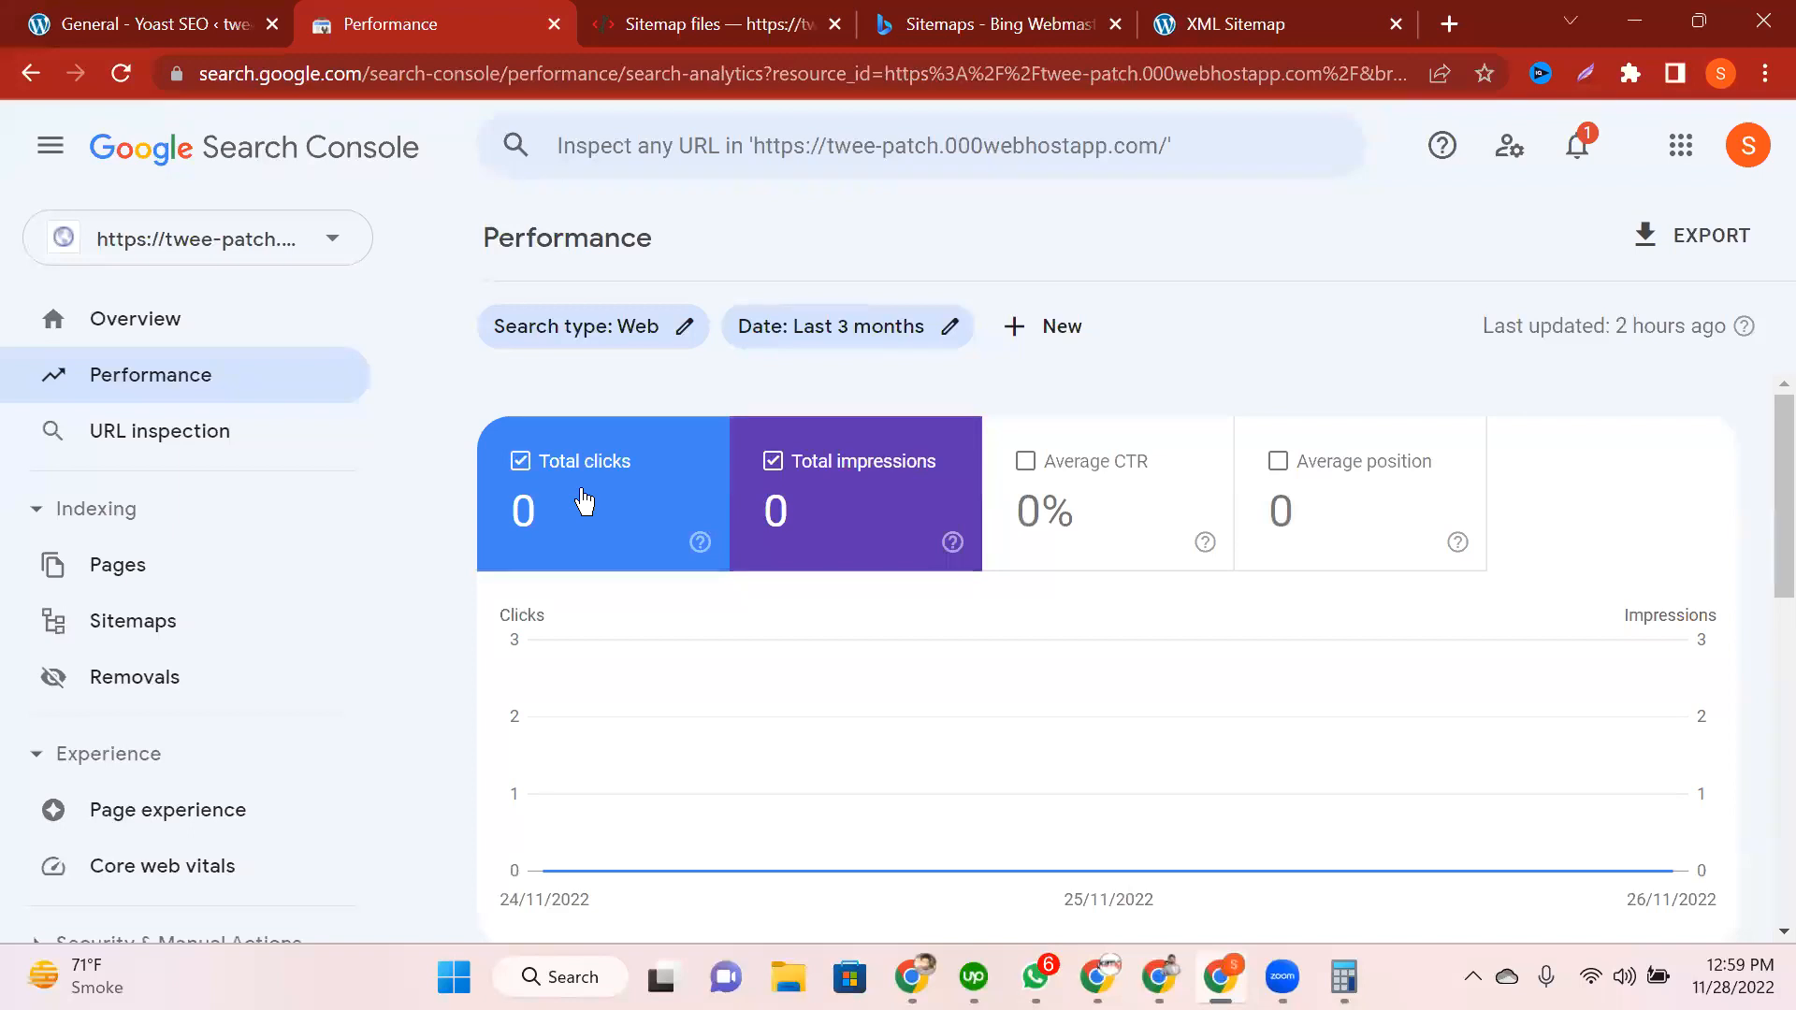
Step: Change the report's date range from Last 3 months to Last 28 days
left_click(947, 336)
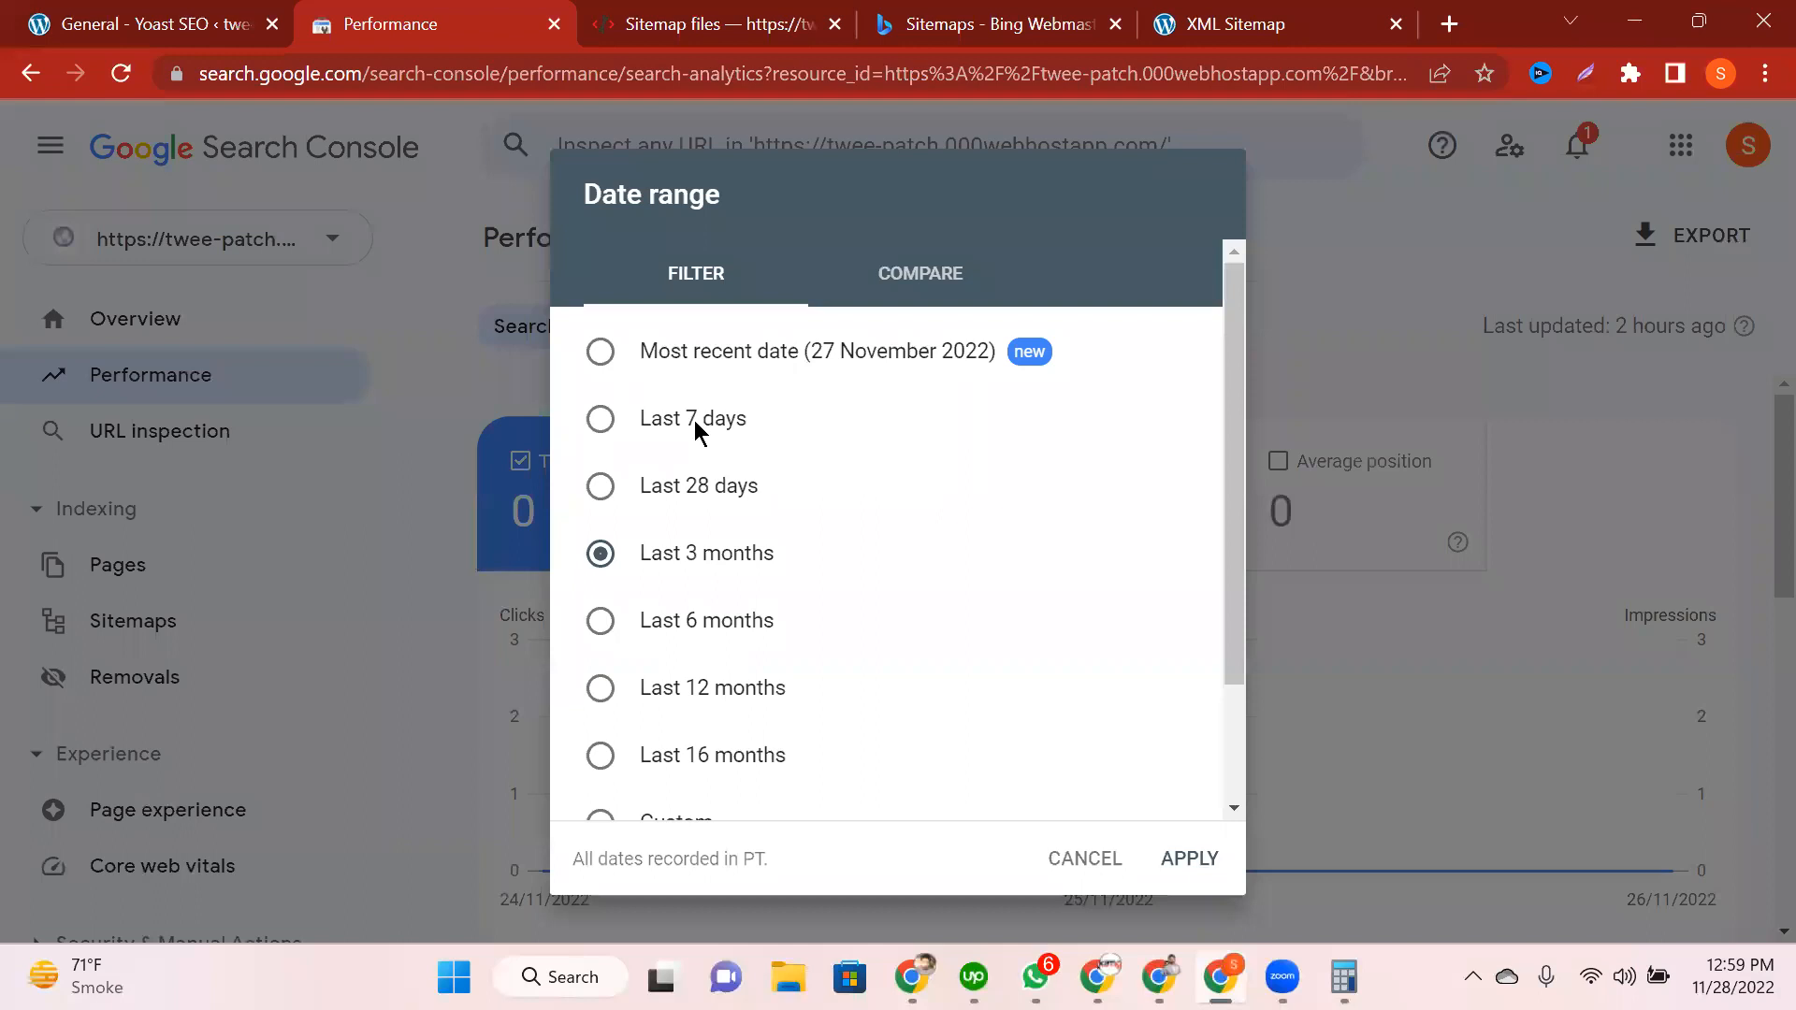
left_click(666, 515)
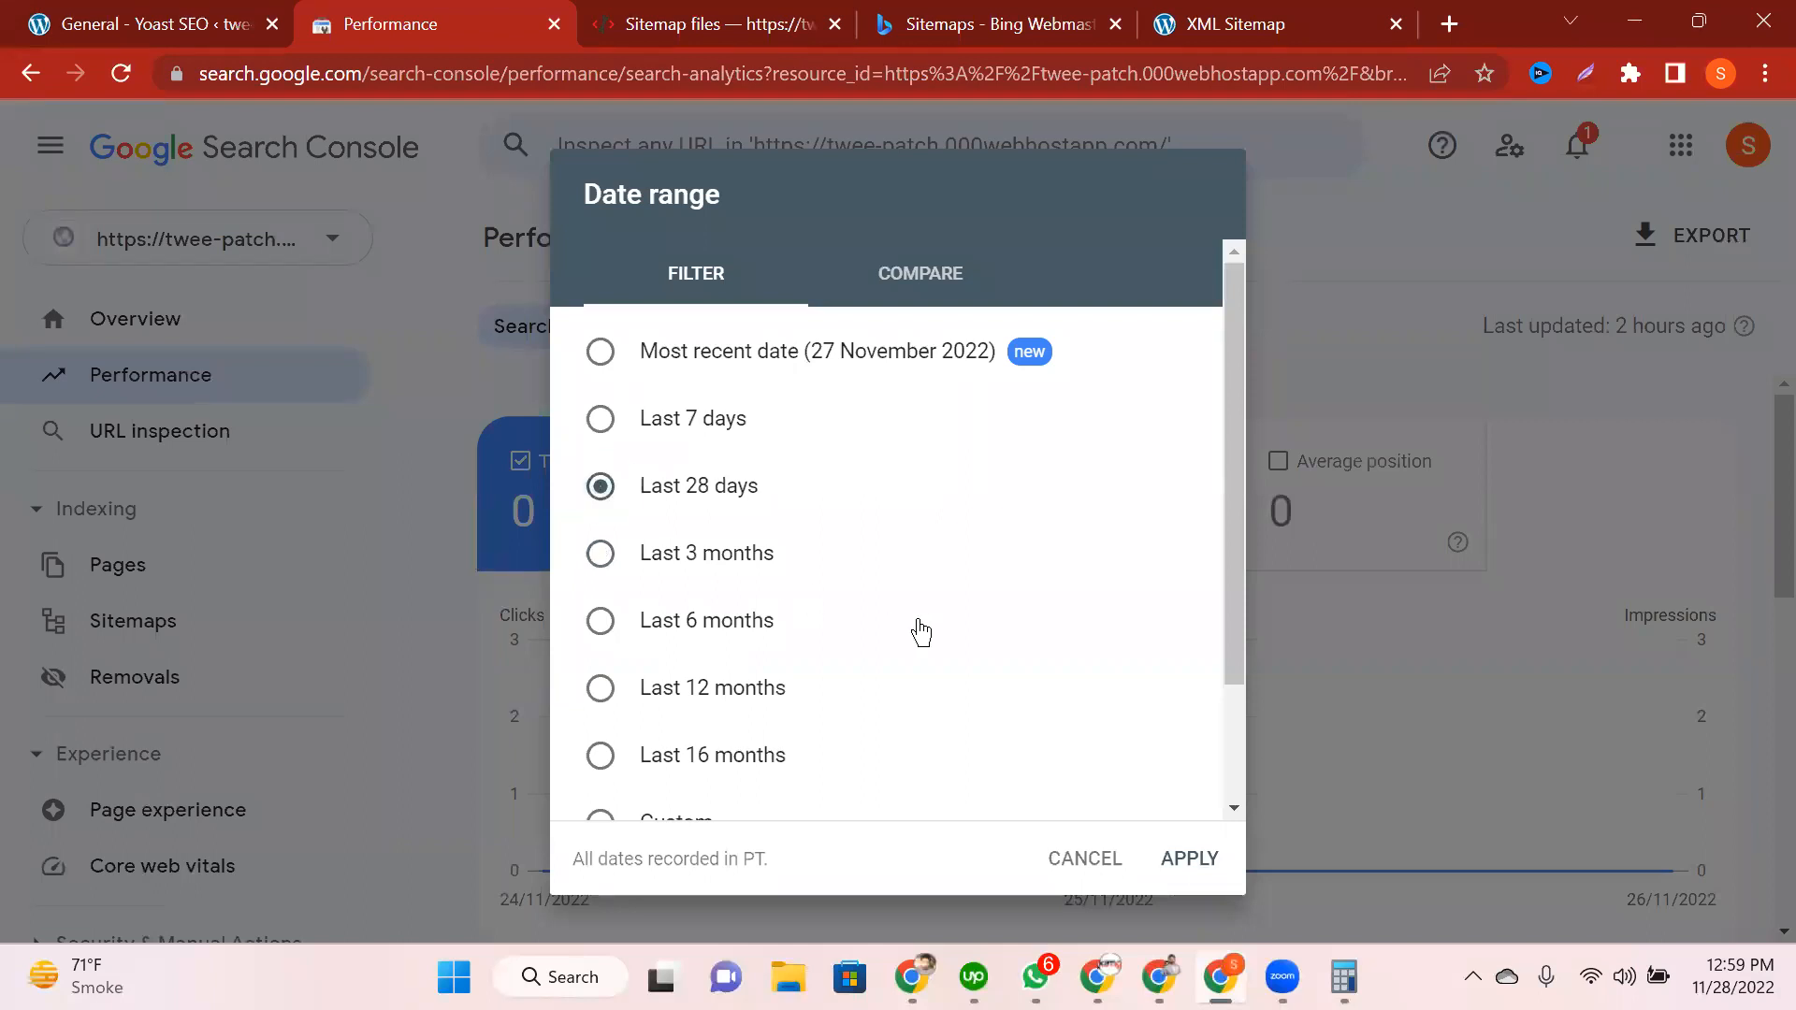
scroll(1138, 763, "down", 2)
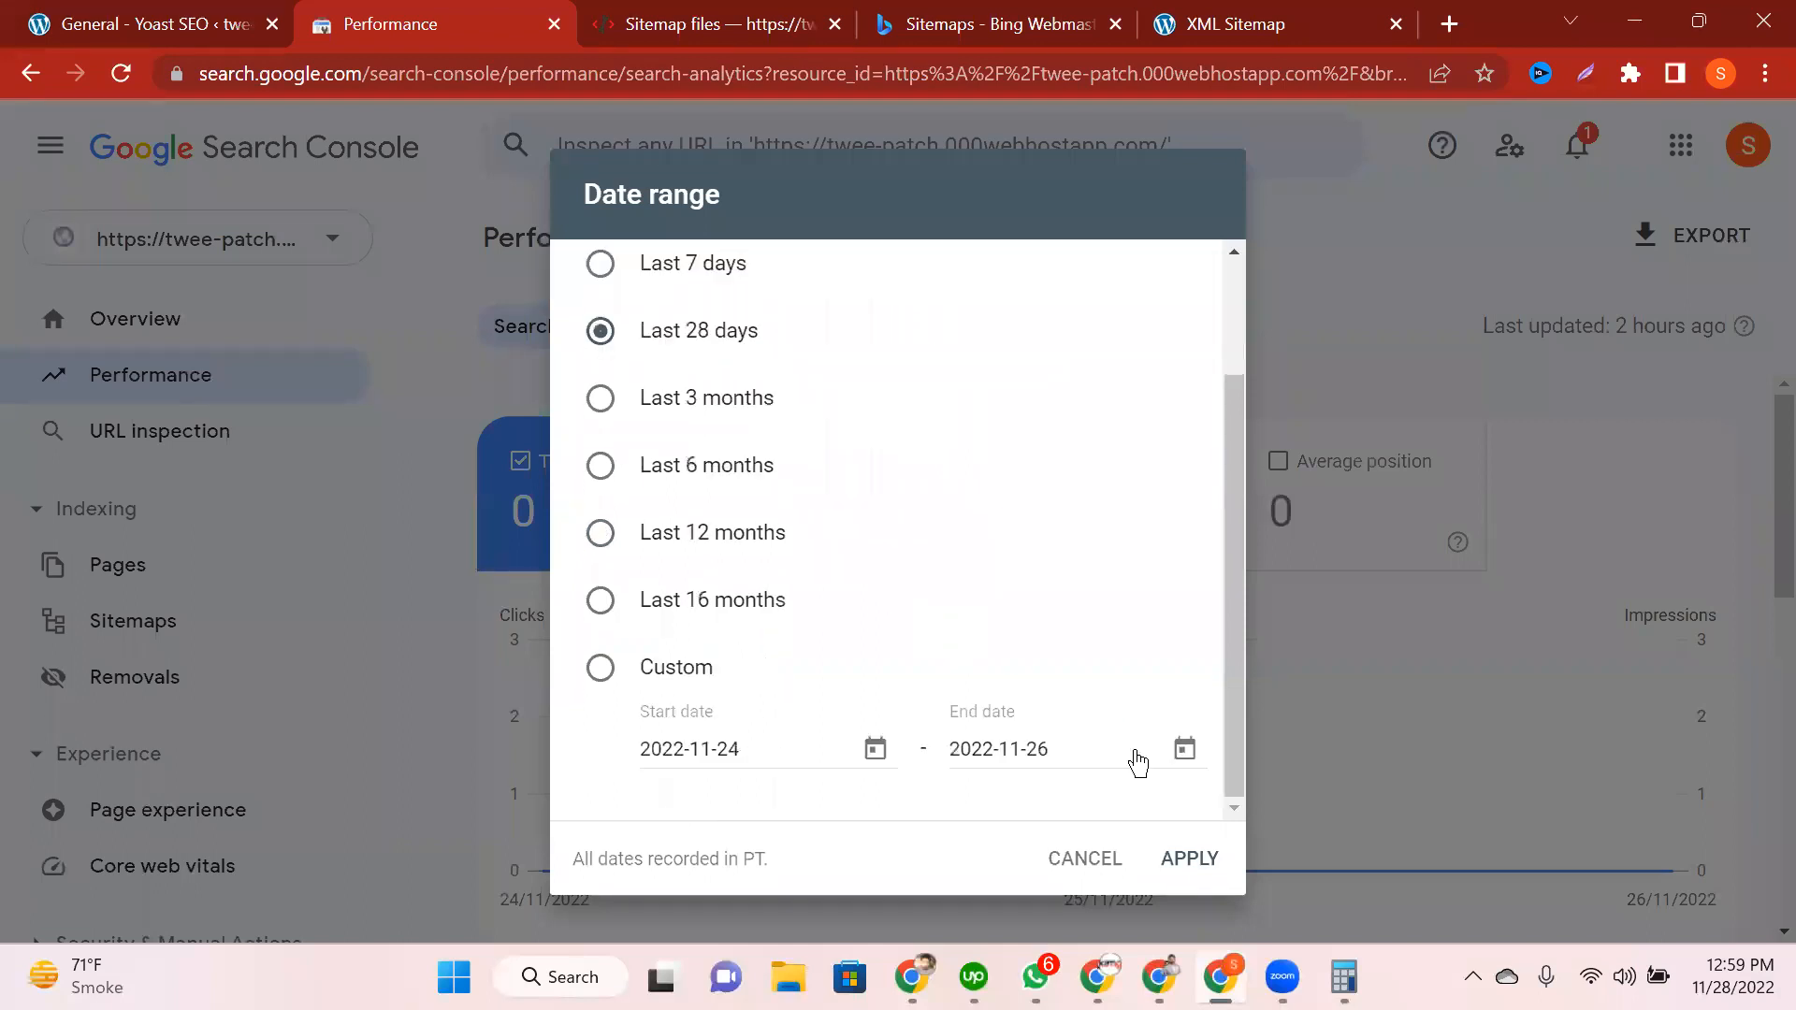
left_click(1190, 853)
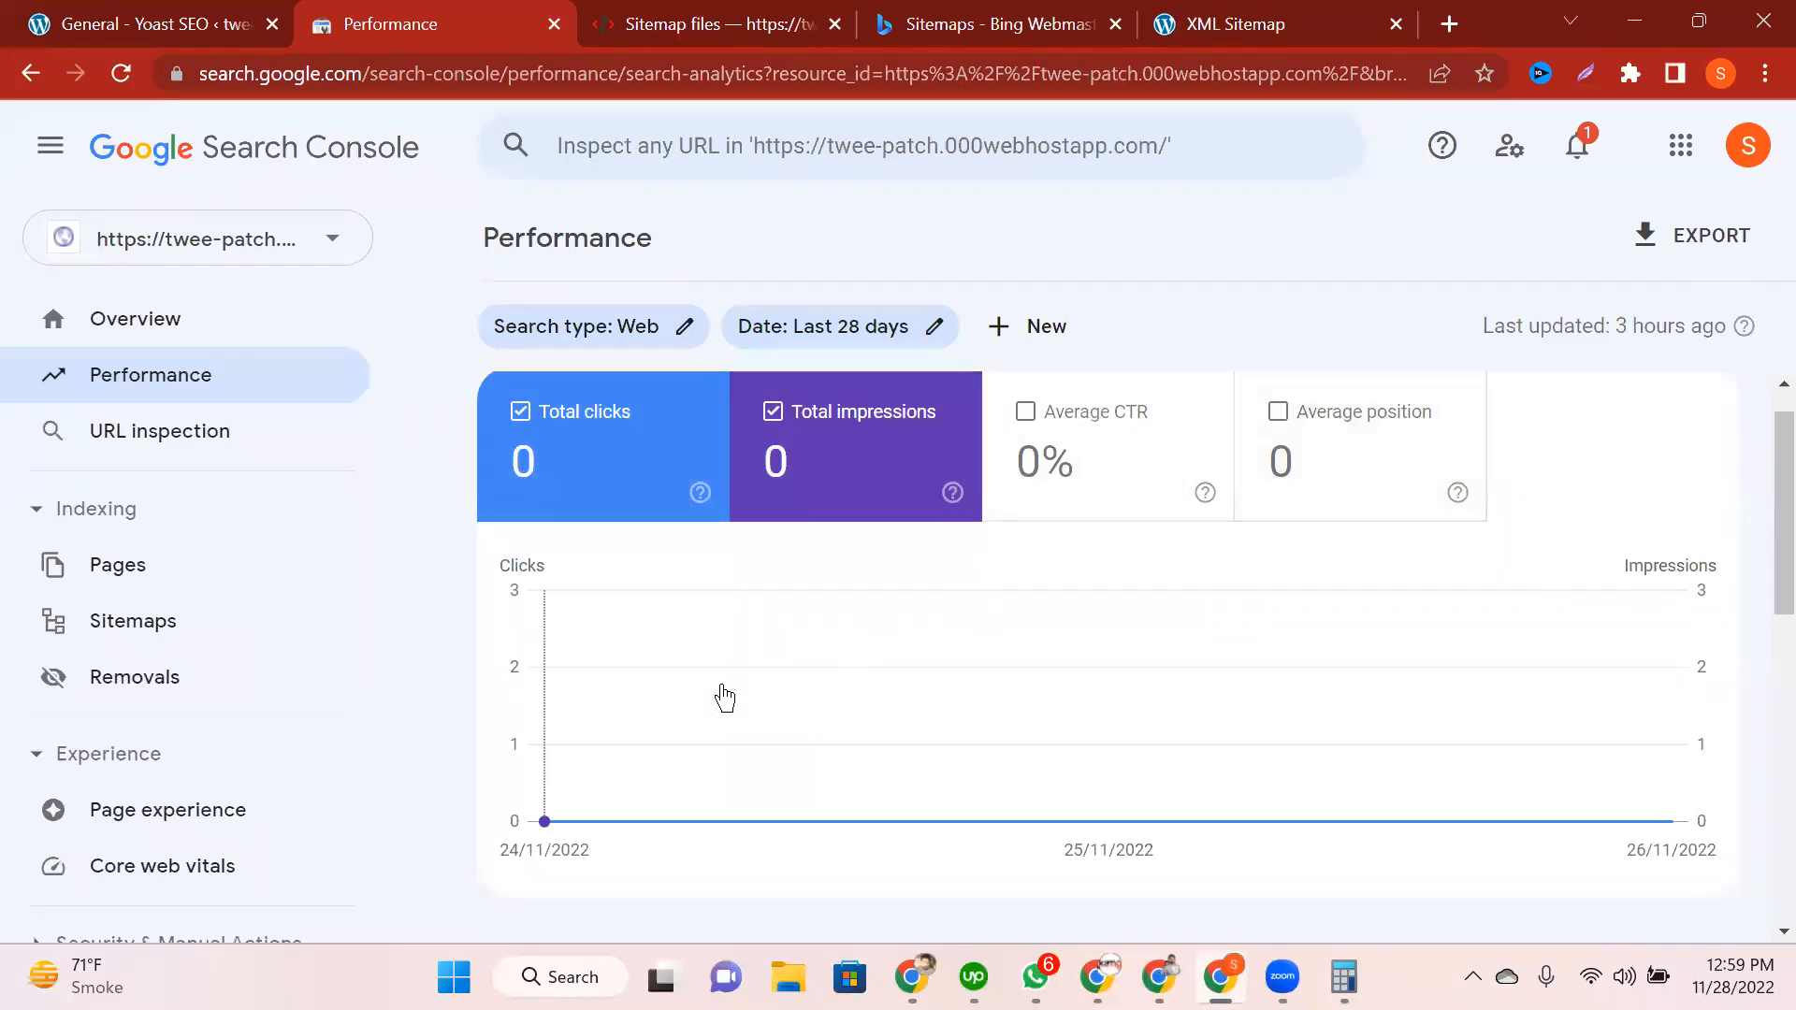
Step: Show the Pages breakdown table for the 28-day report
mouse_move(724, 696)
scroll(473, 629, "down", 6)
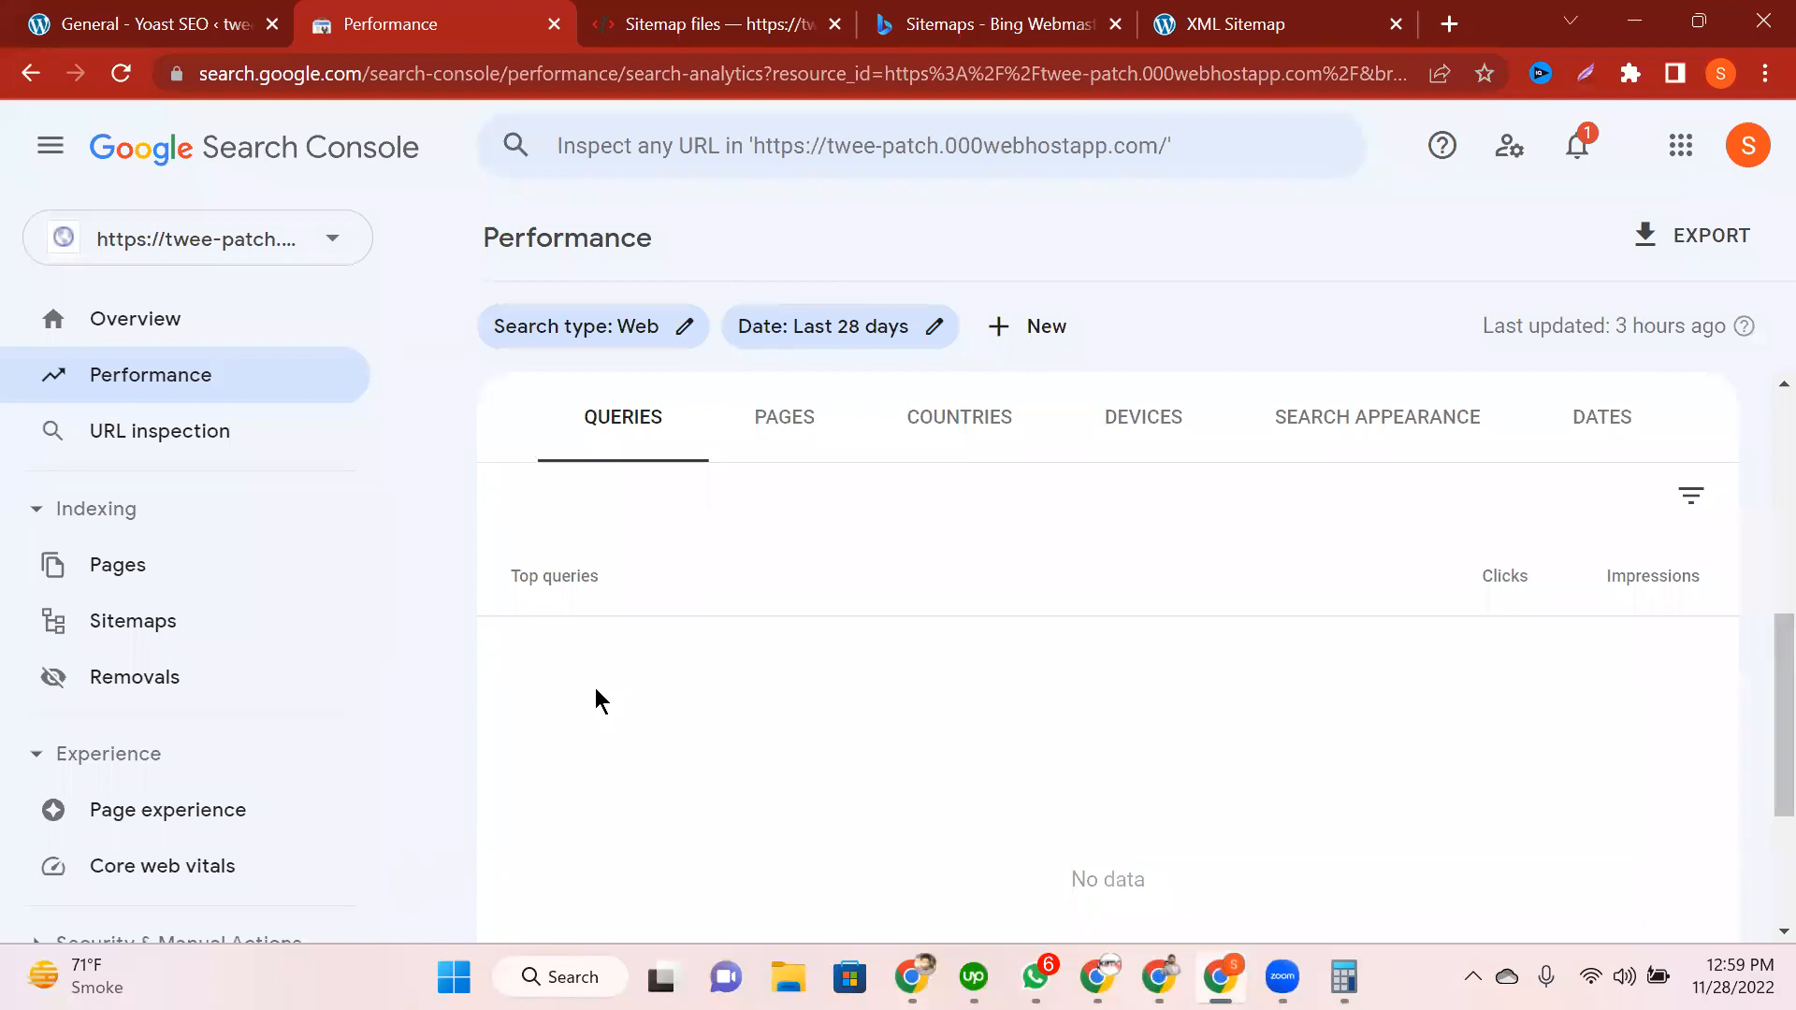
left_click(846, 407)
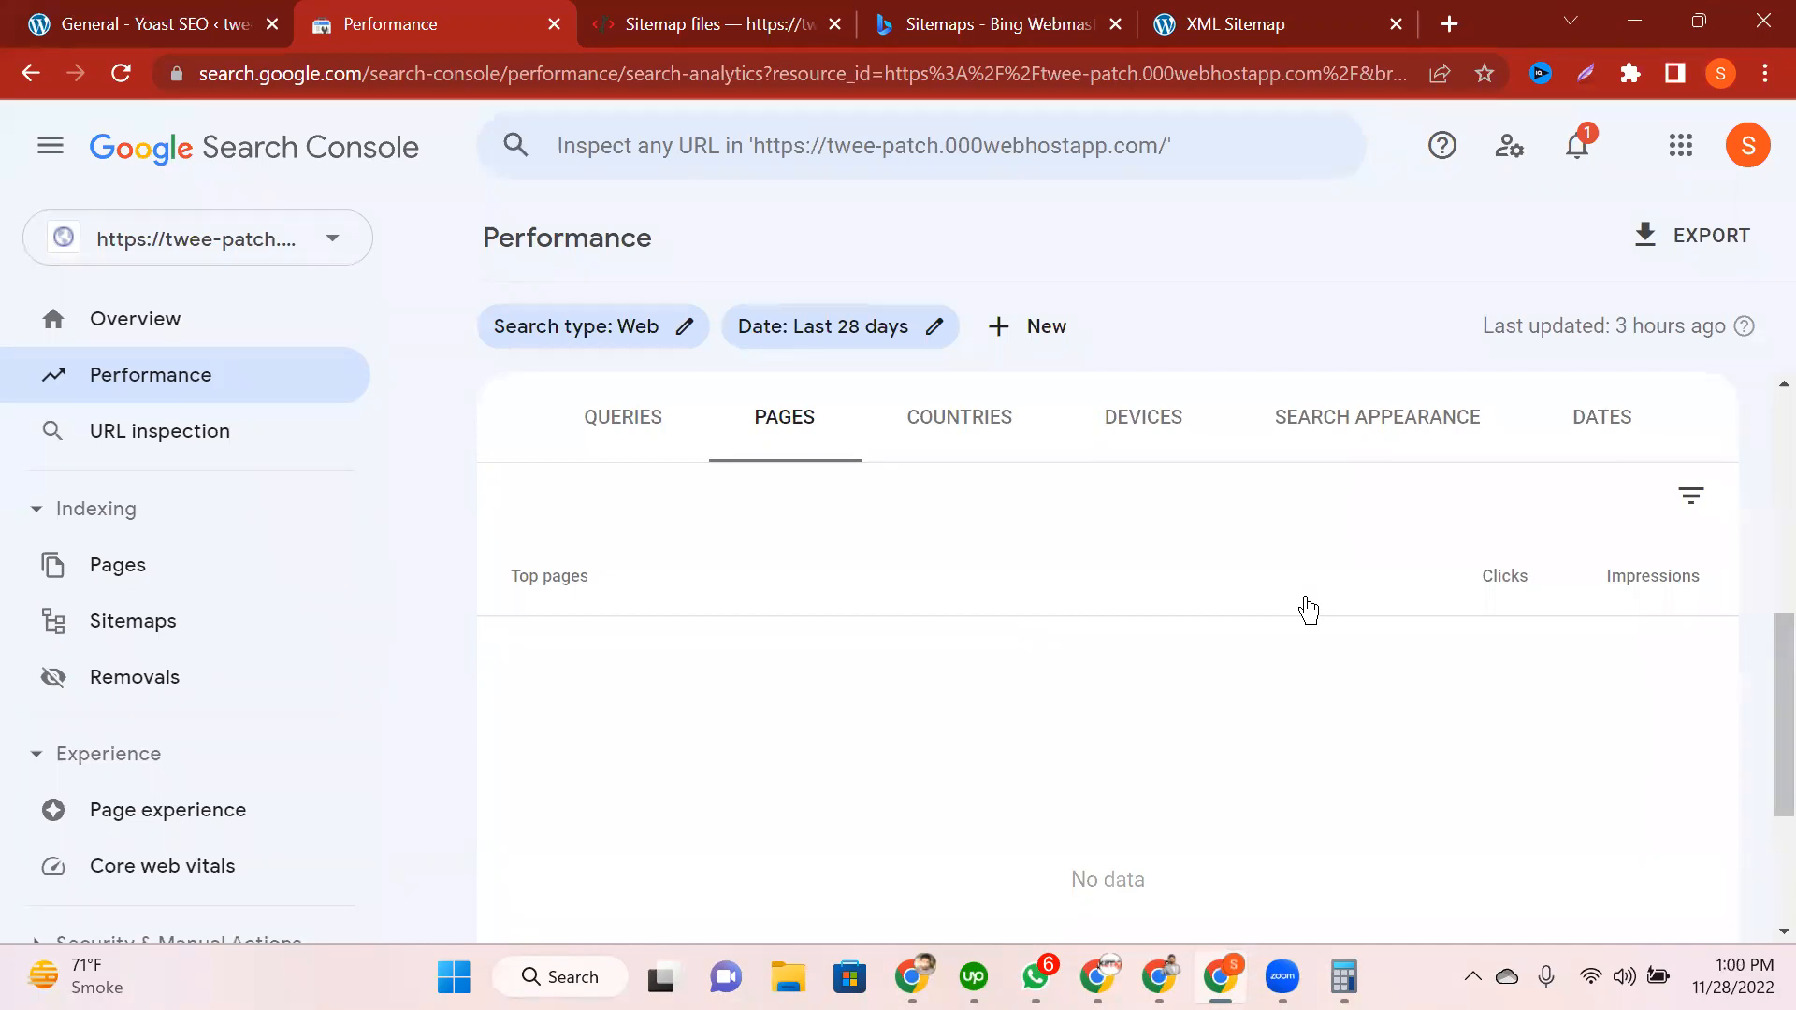
Step: Read the chart's daily values, confirming 0 clicks and impressions from 24/11/2022 to 26/11/2022
scroll(1308, 610, "up", 5)
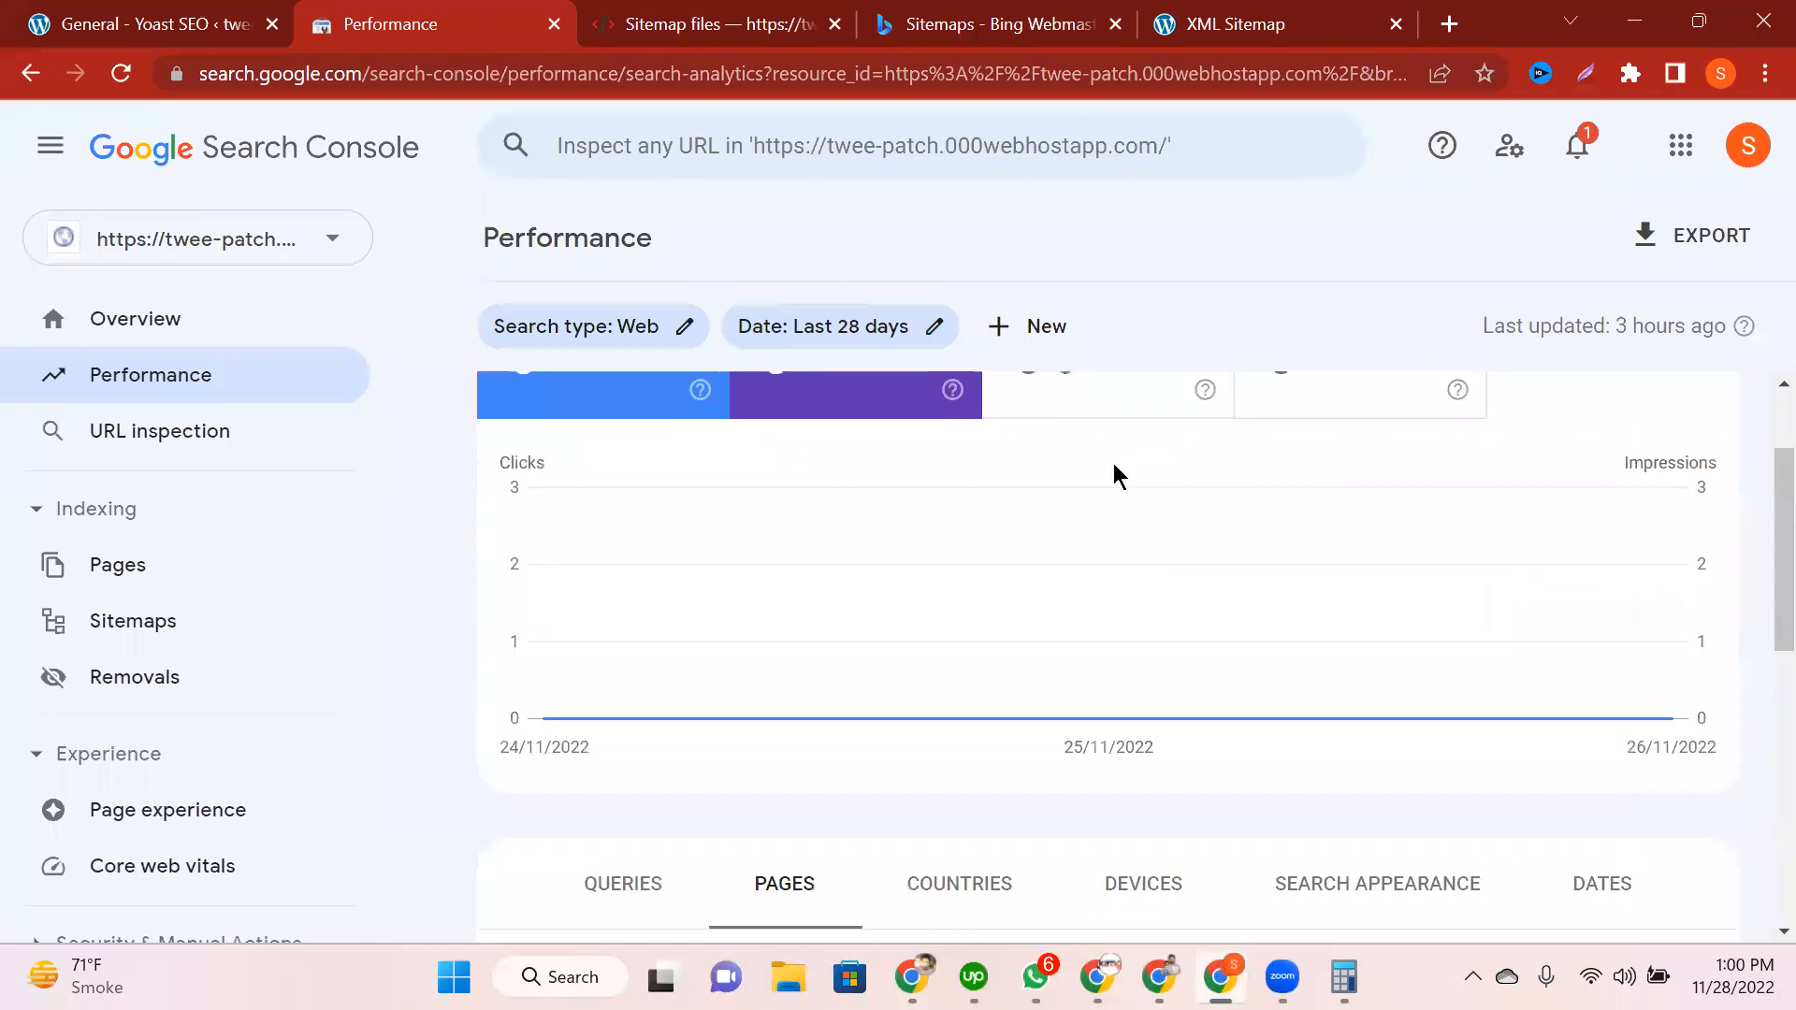
mouse_move(879, 560)
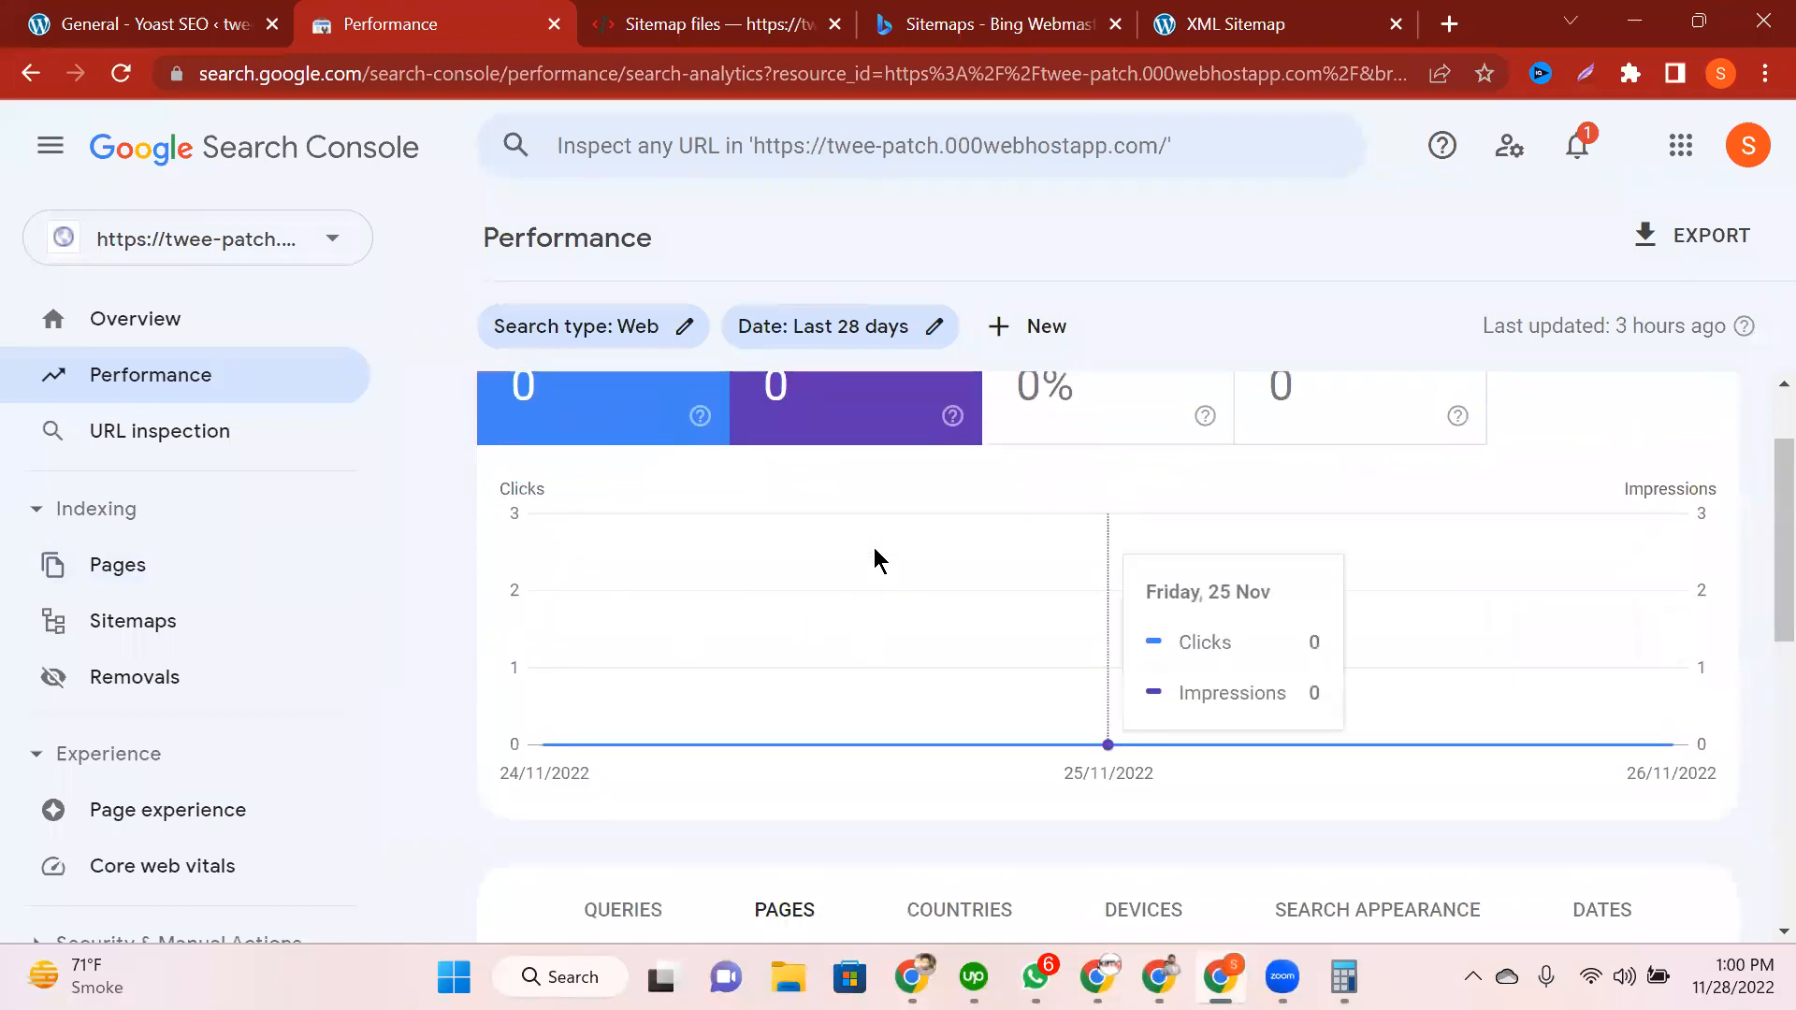
scroll(468, 458, "up", 1)
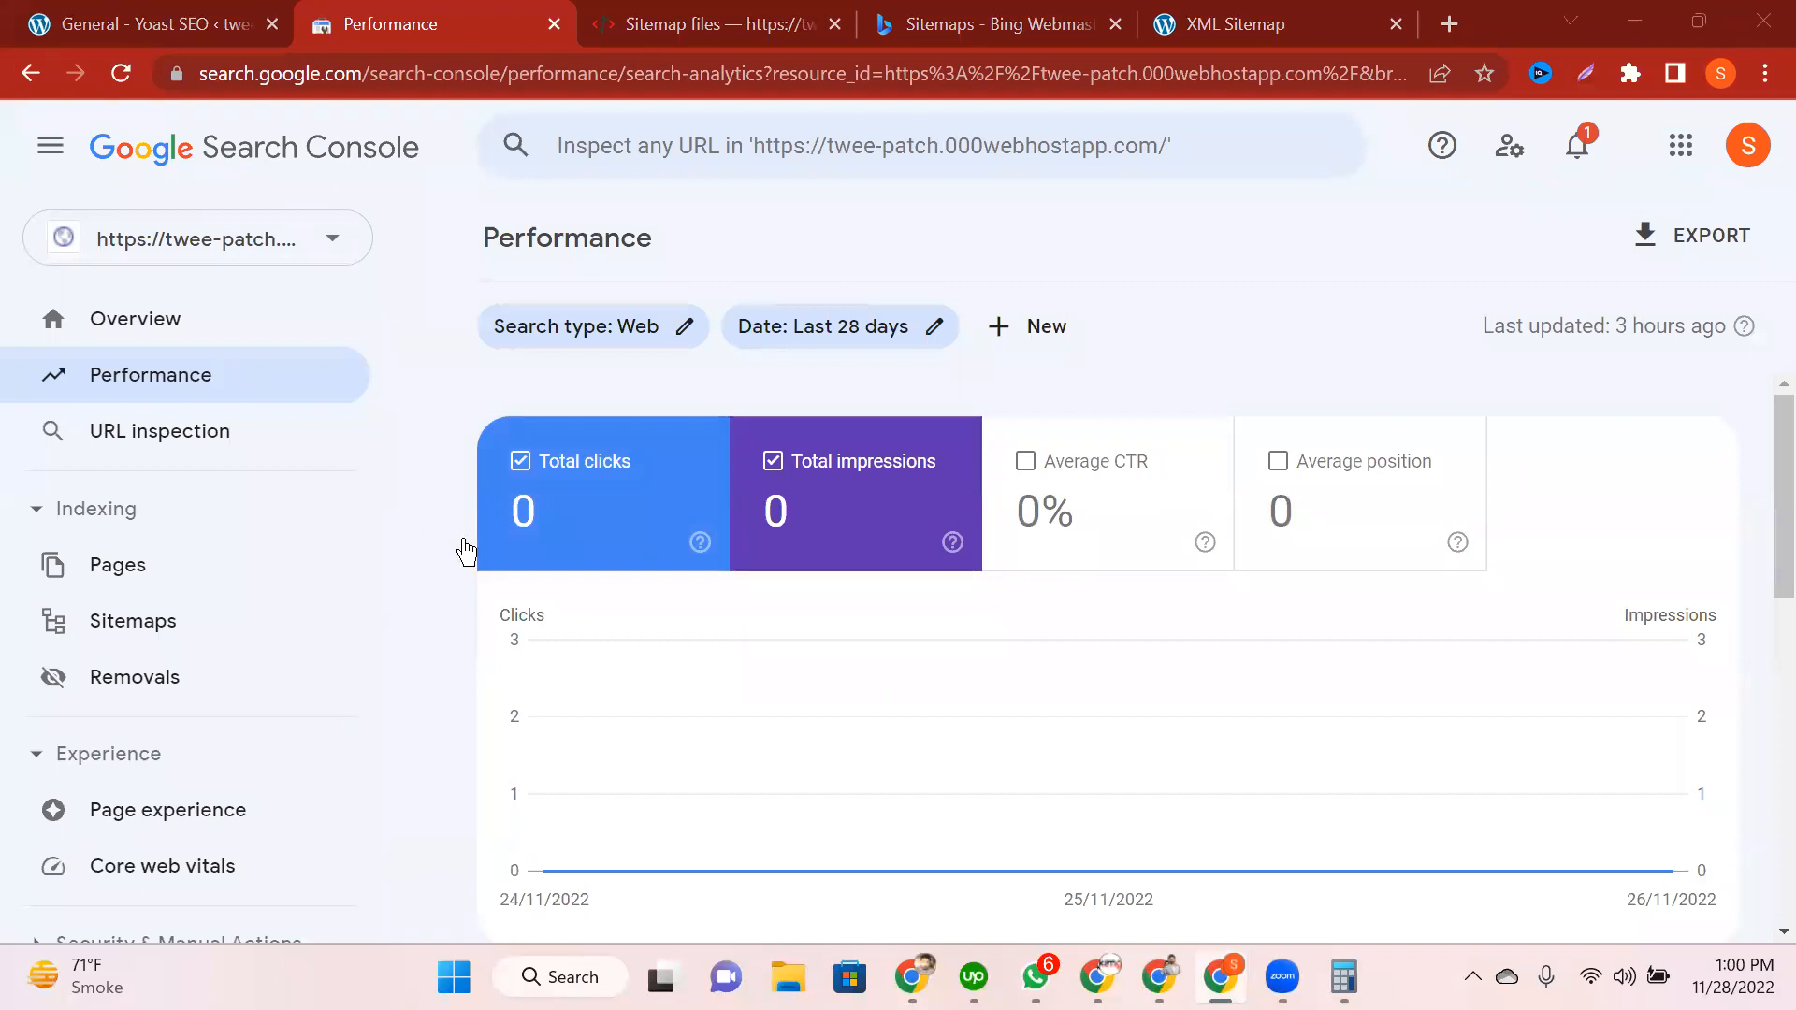
scroll(465, 550, "down", 2)
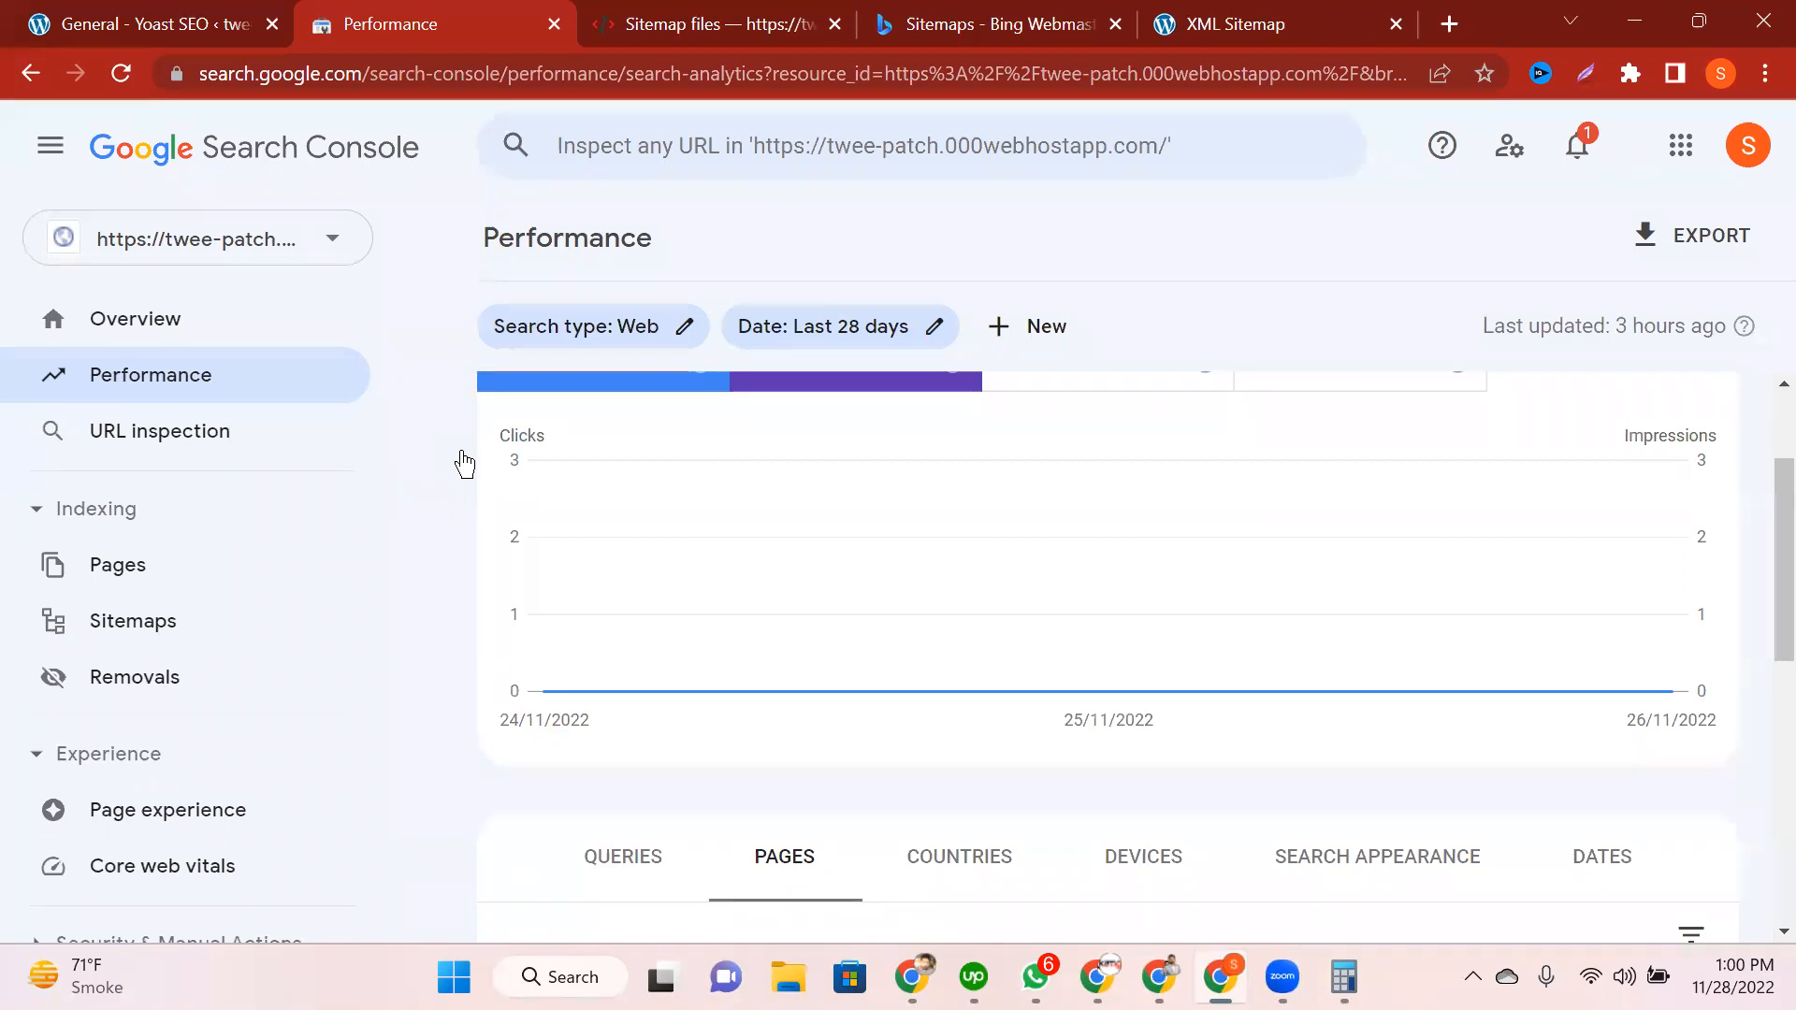
Step: Confirm the Performance report shows 0 clicks and 0 impressions, then return to the Yoast SEO tab
scroll(465, 462, "up", 1)
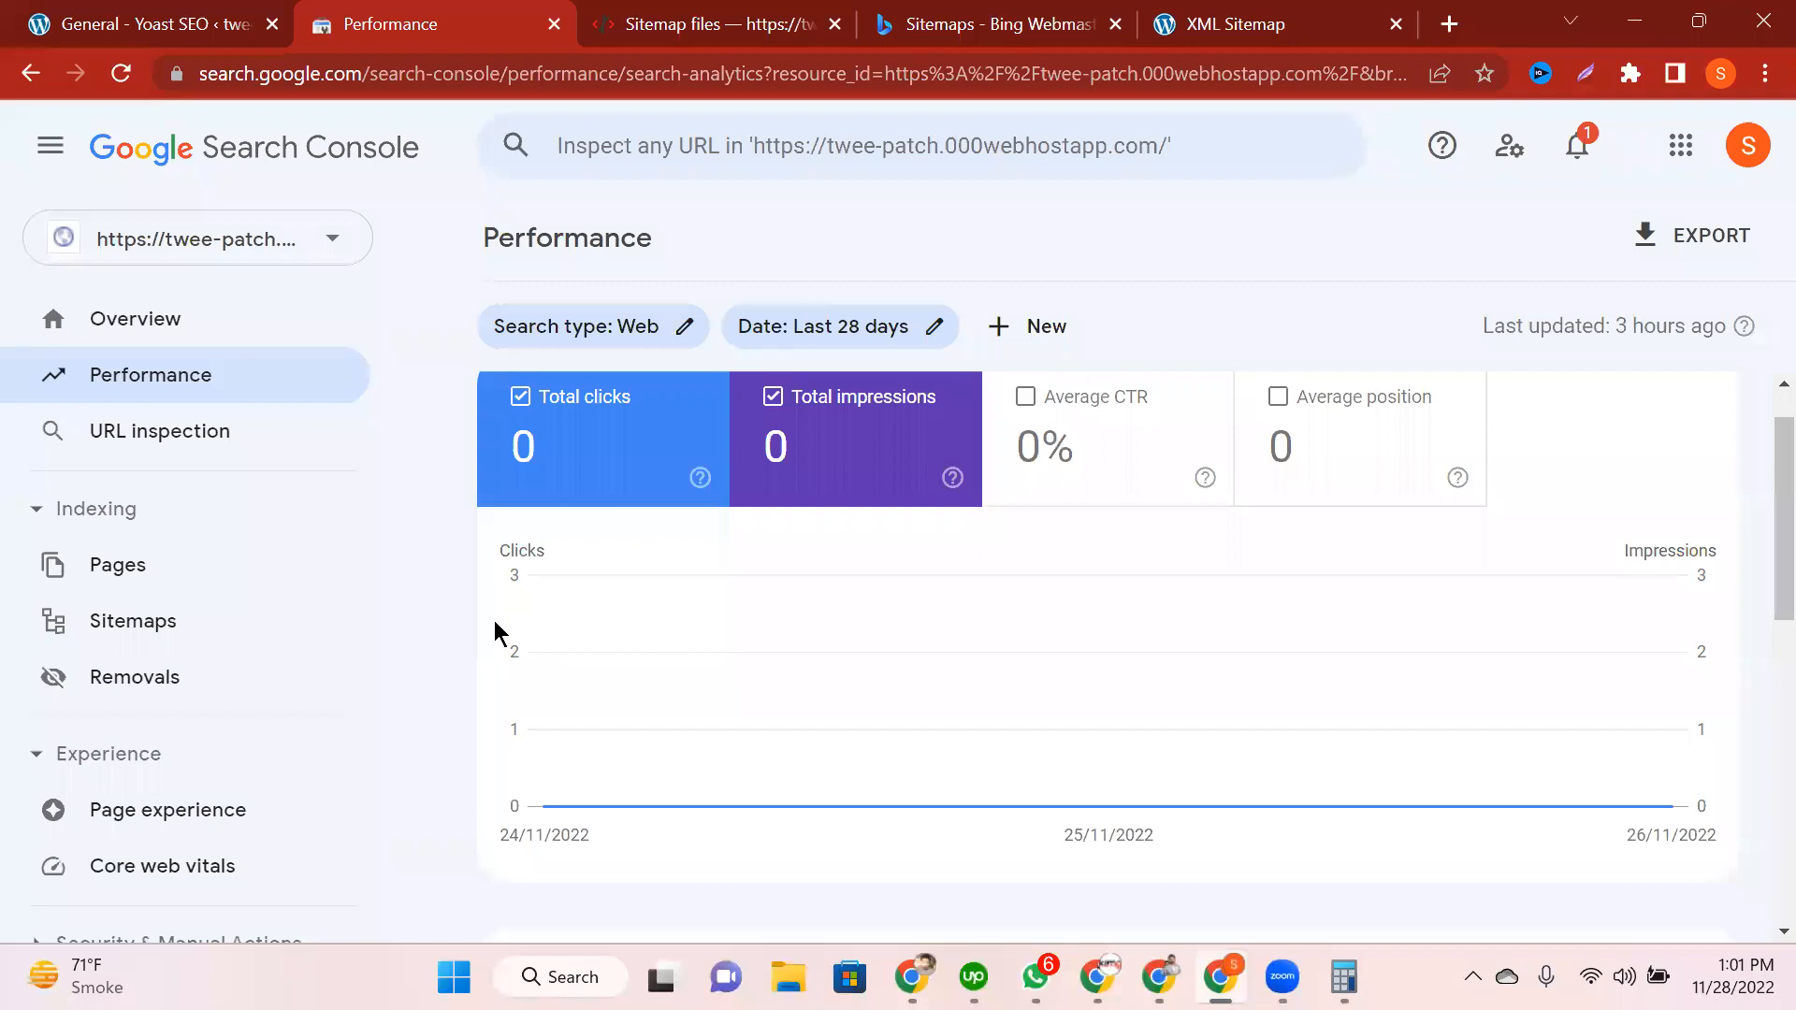
mouse_move(772, 661)
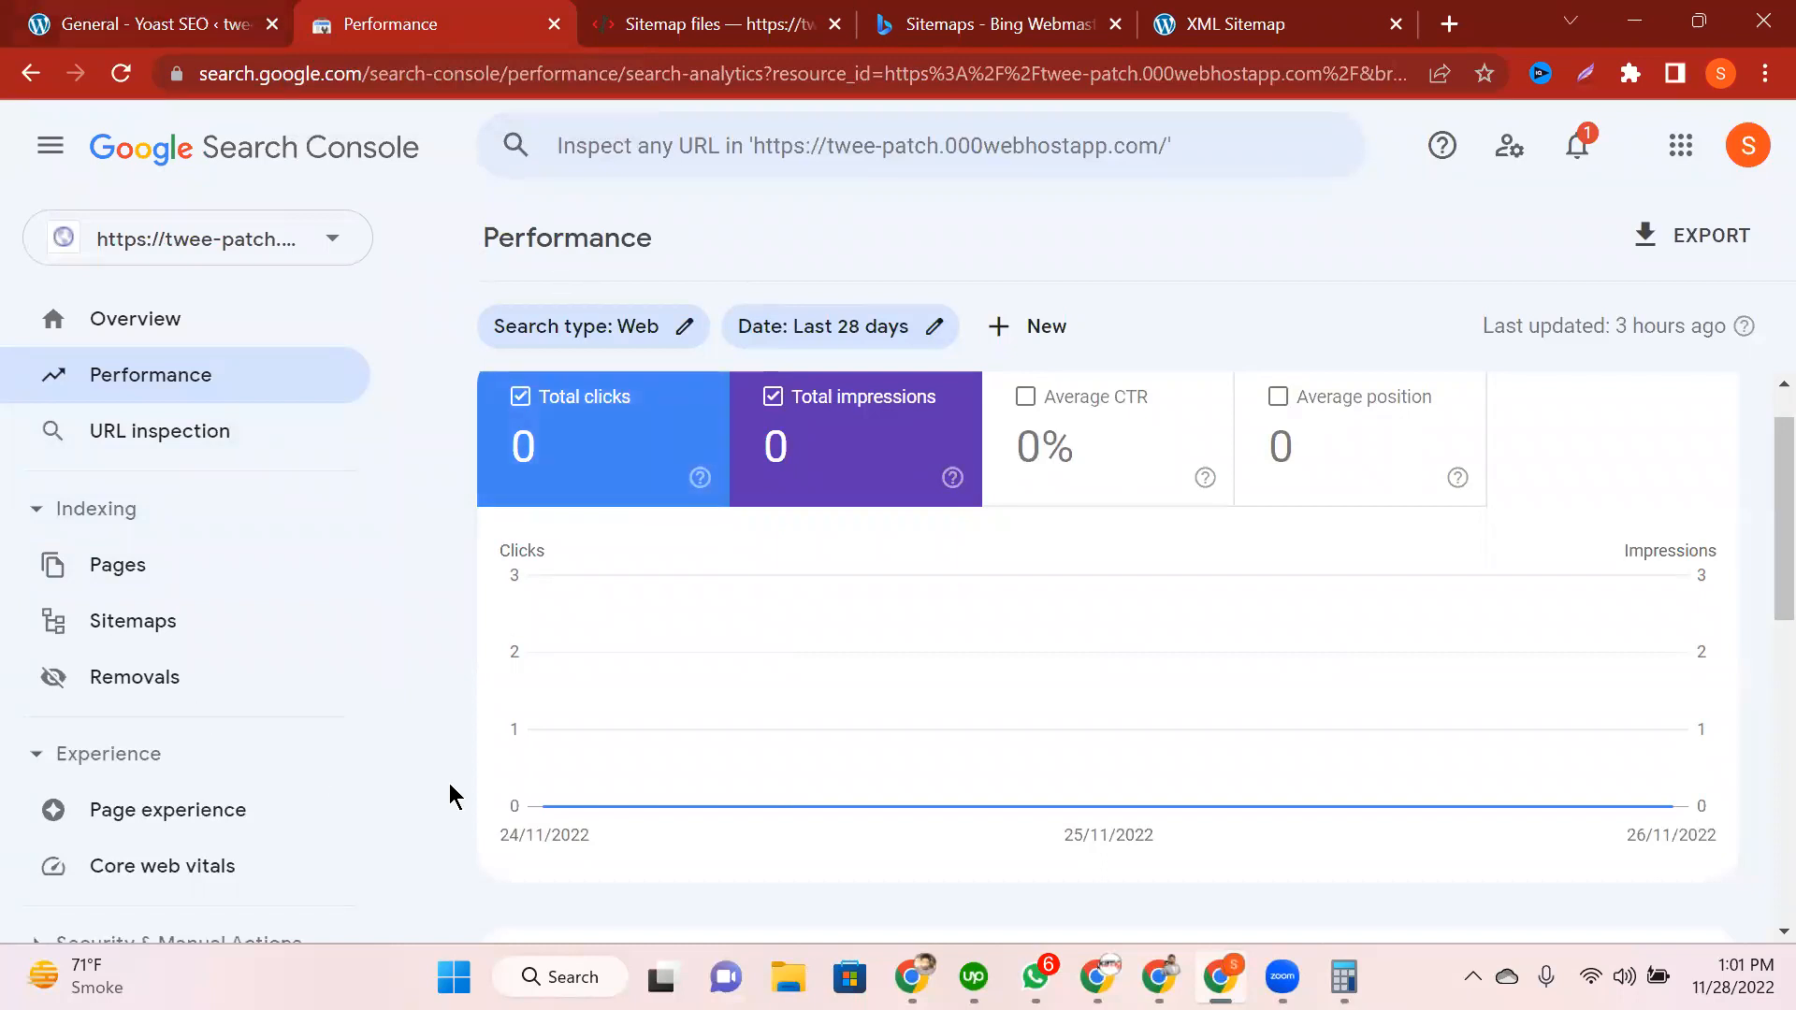
key("ctrl+shift+Tab")
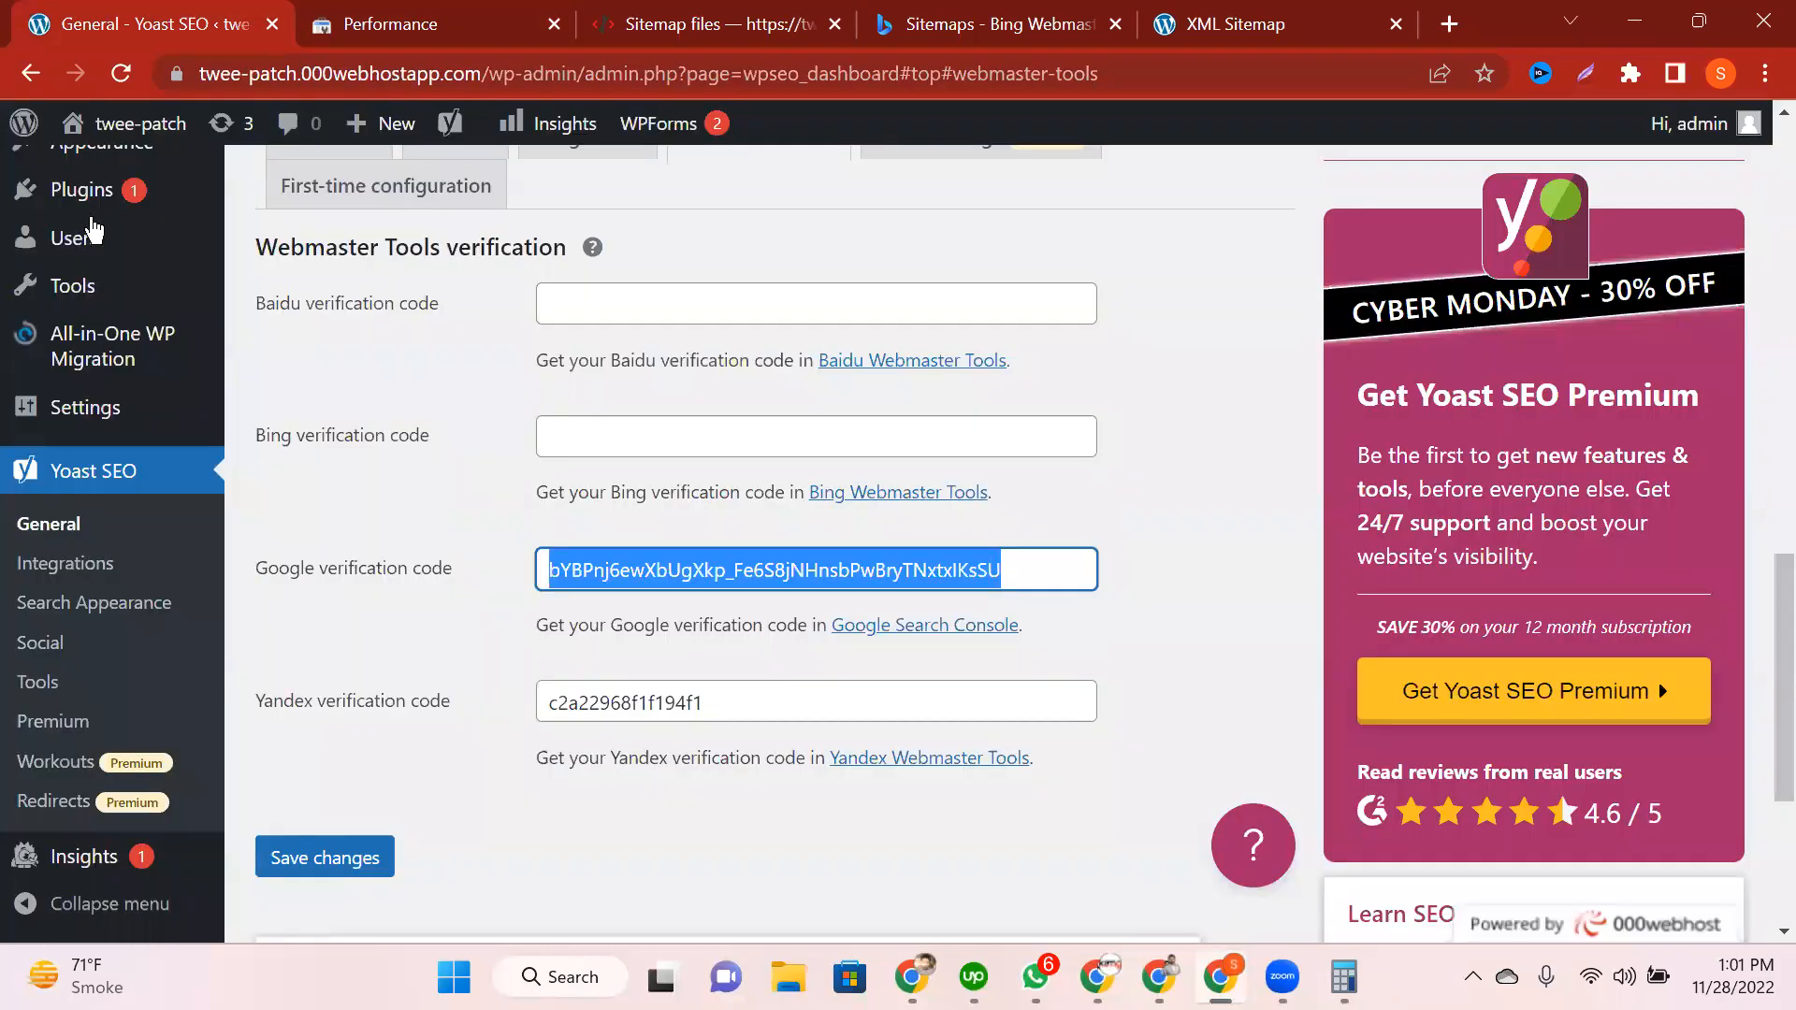
Step: Open the WordPress Dashboard and read the MonsterInsights setup wizard notice
scroll(364, 593, "up", 9)
left_click(97, 187)
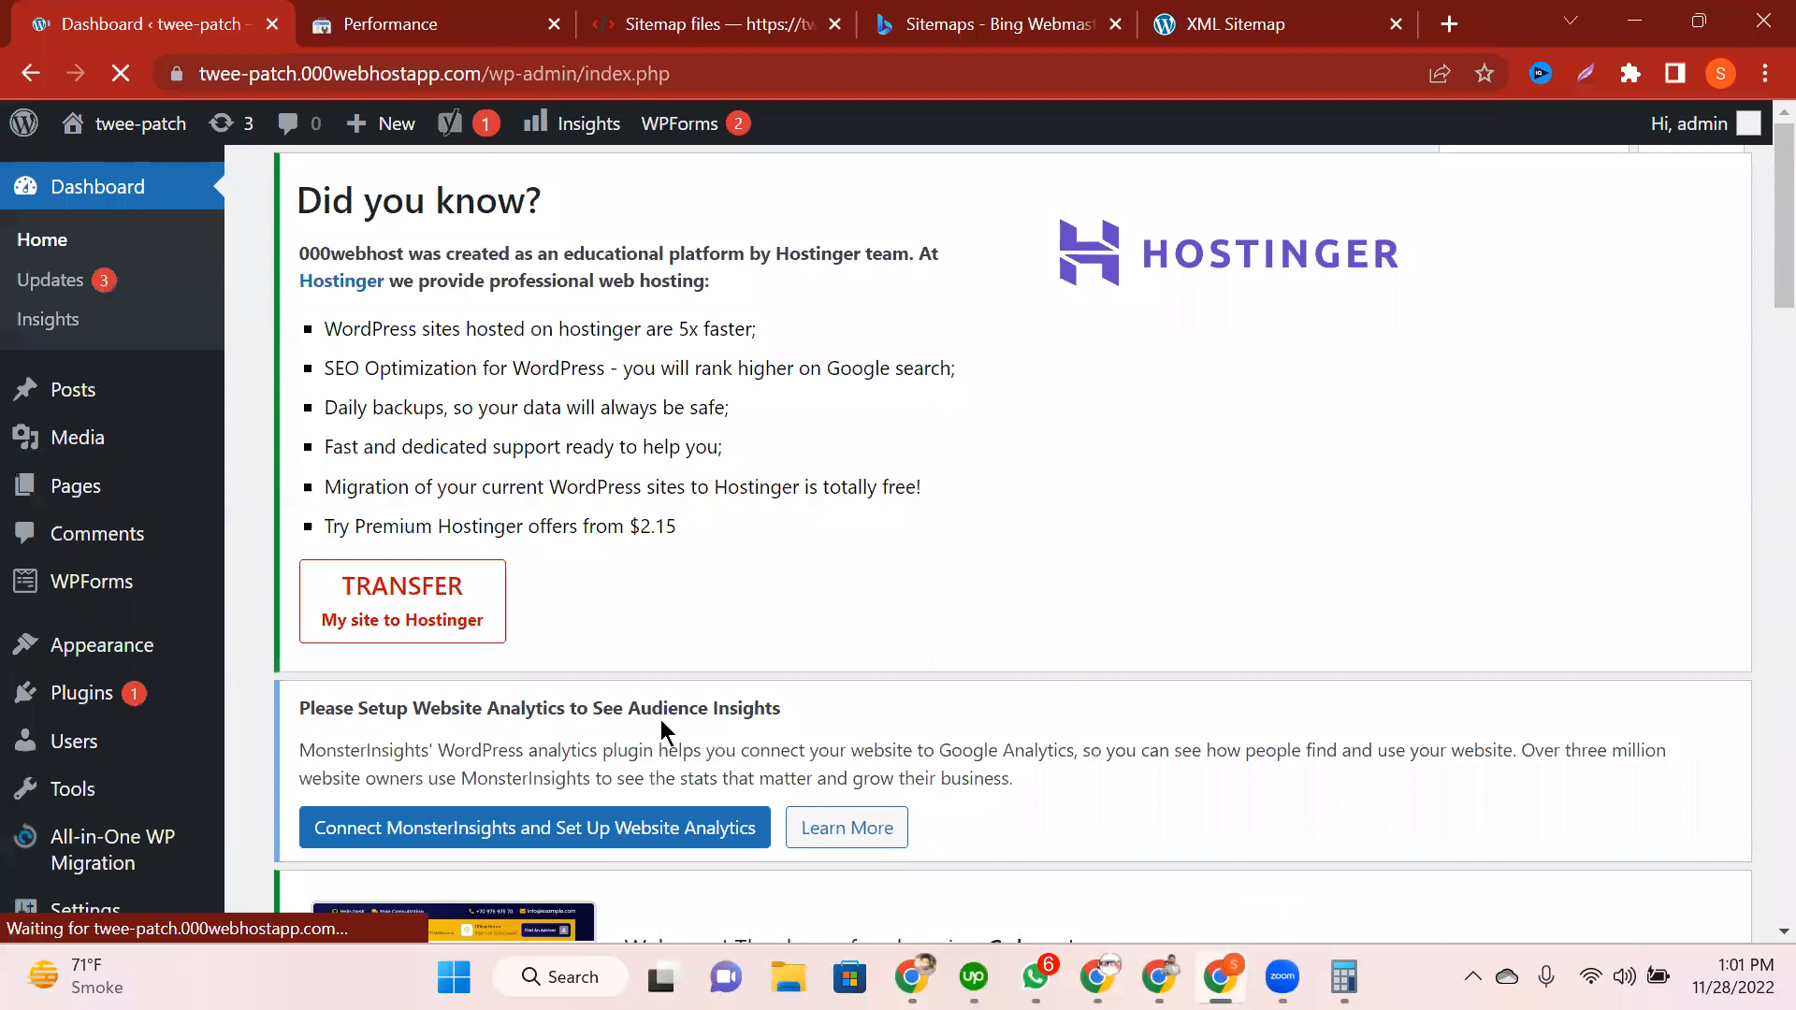
scroll(661, 721, "down", 10)
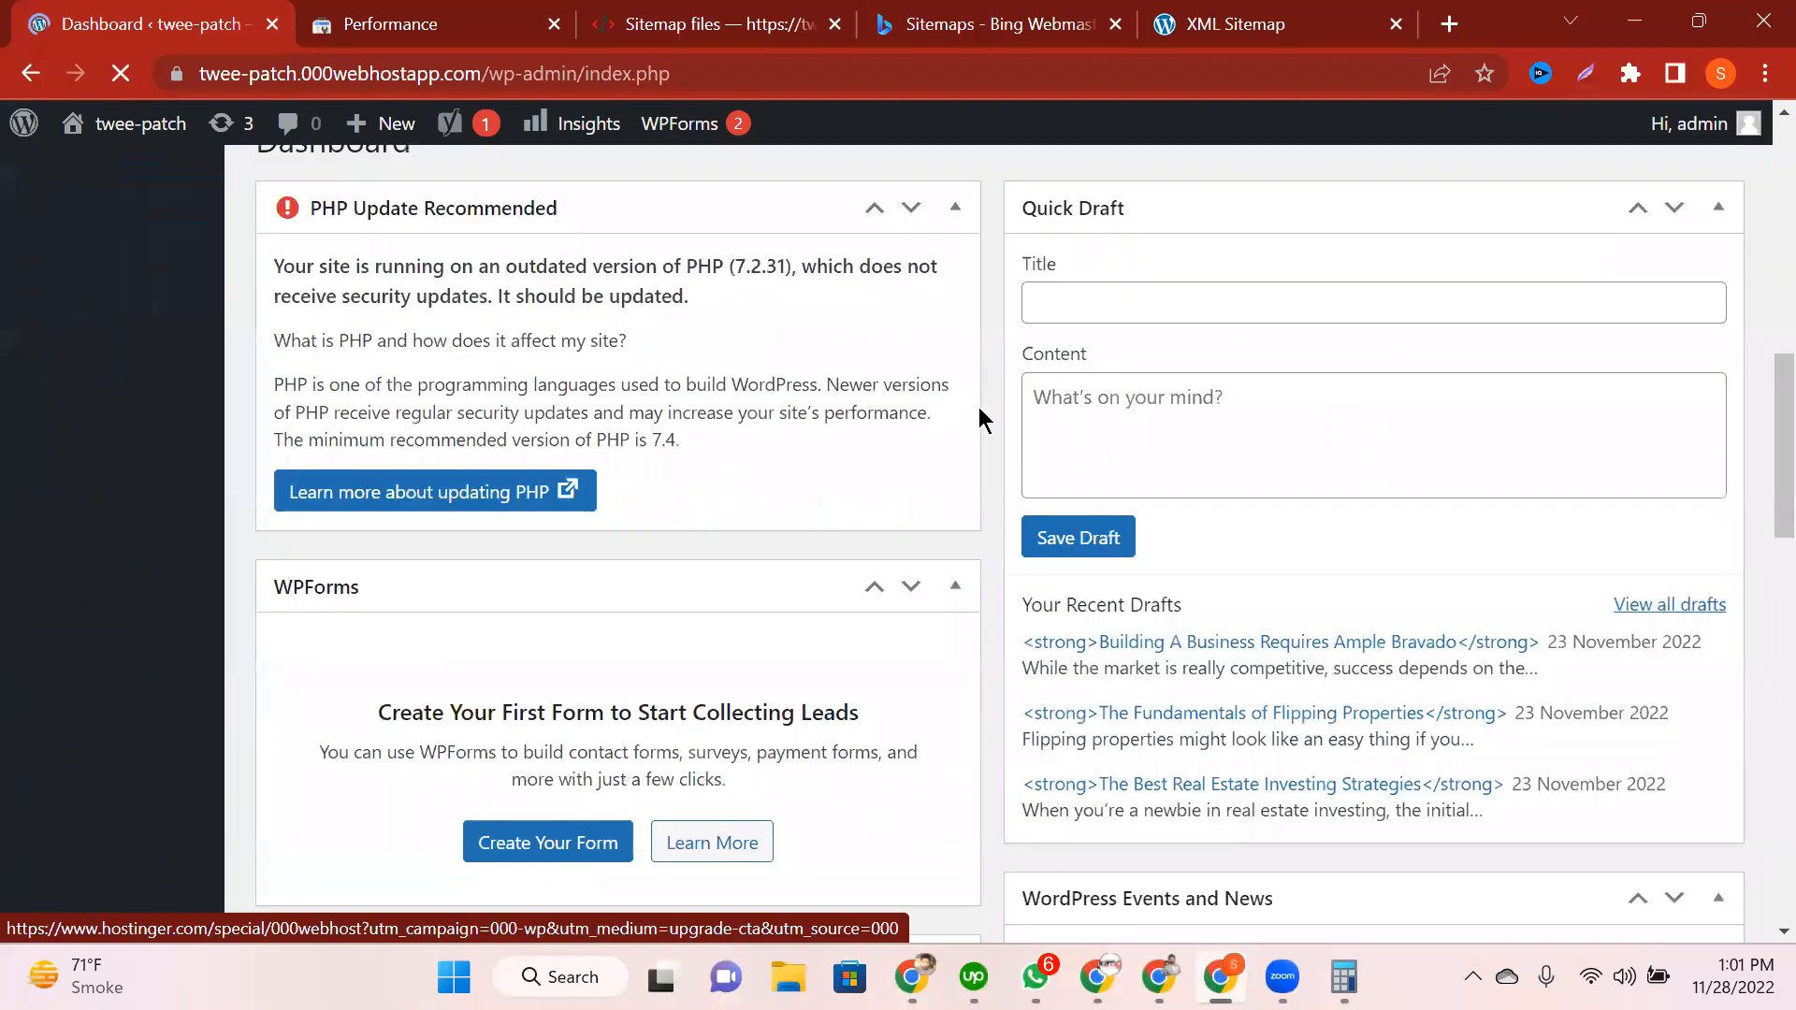
scroll(1047, 489, "down", 6)
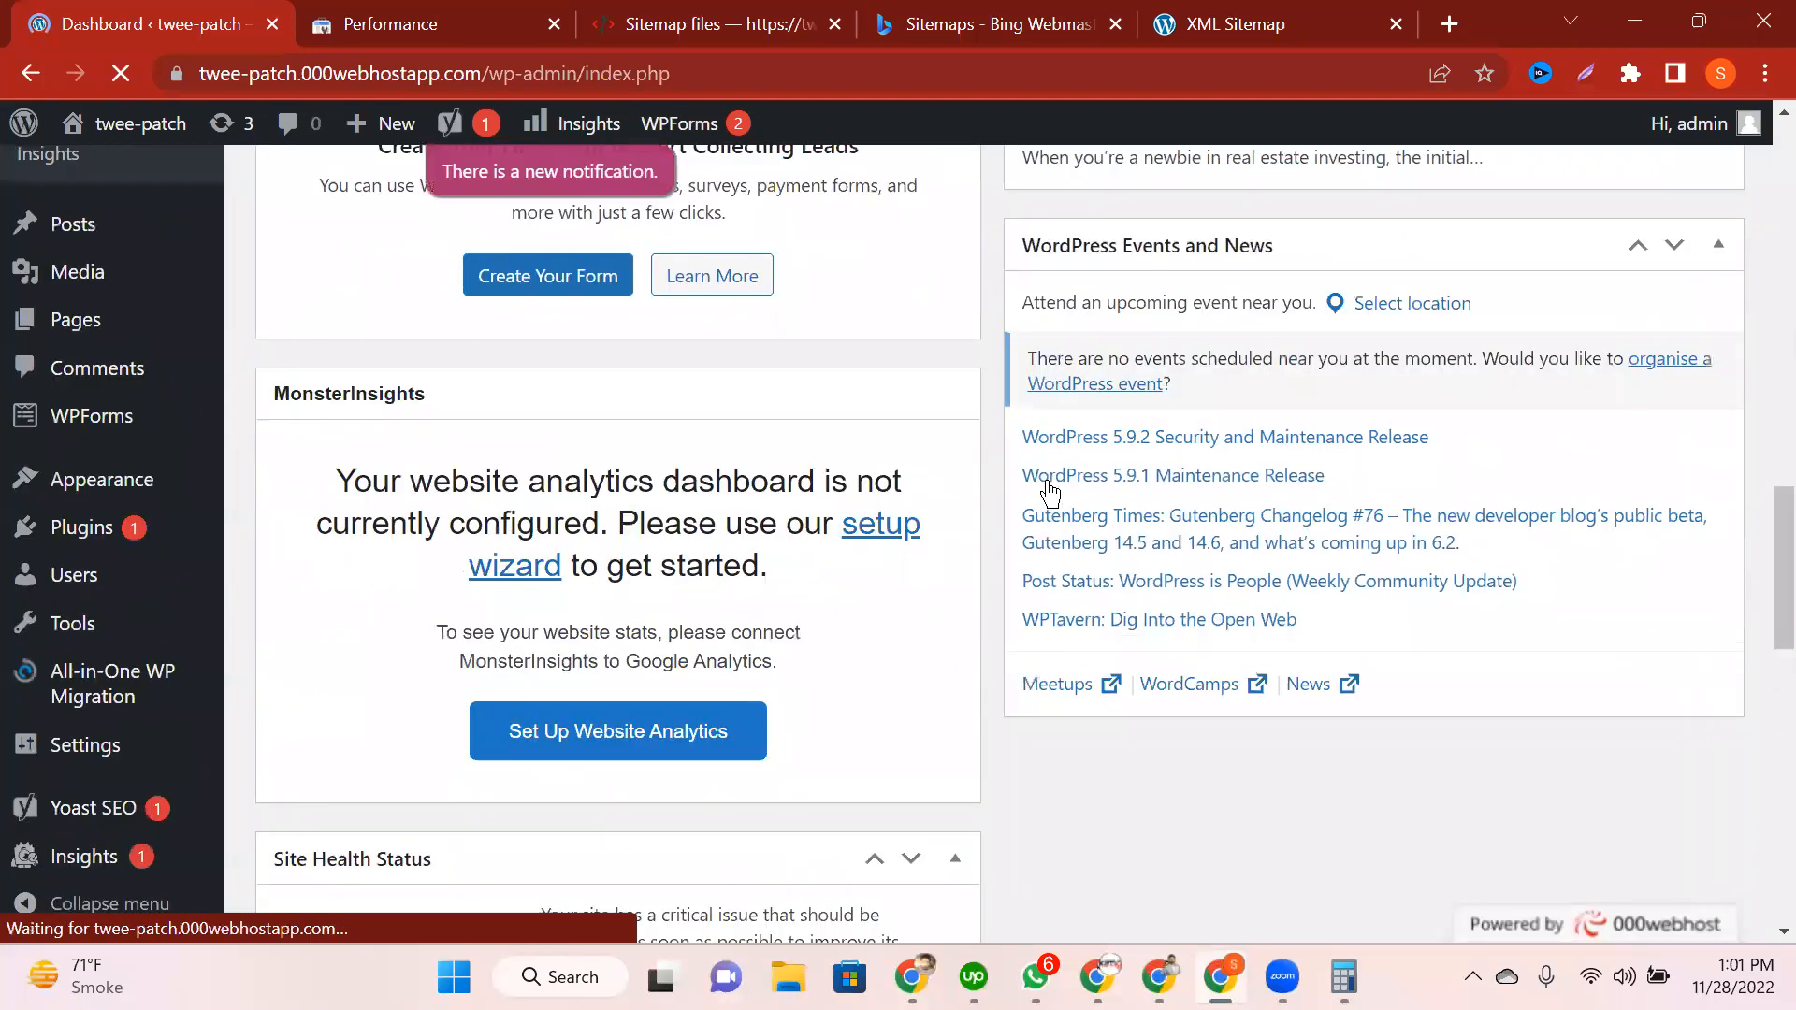
scroll(1049, 490, "down", 1)
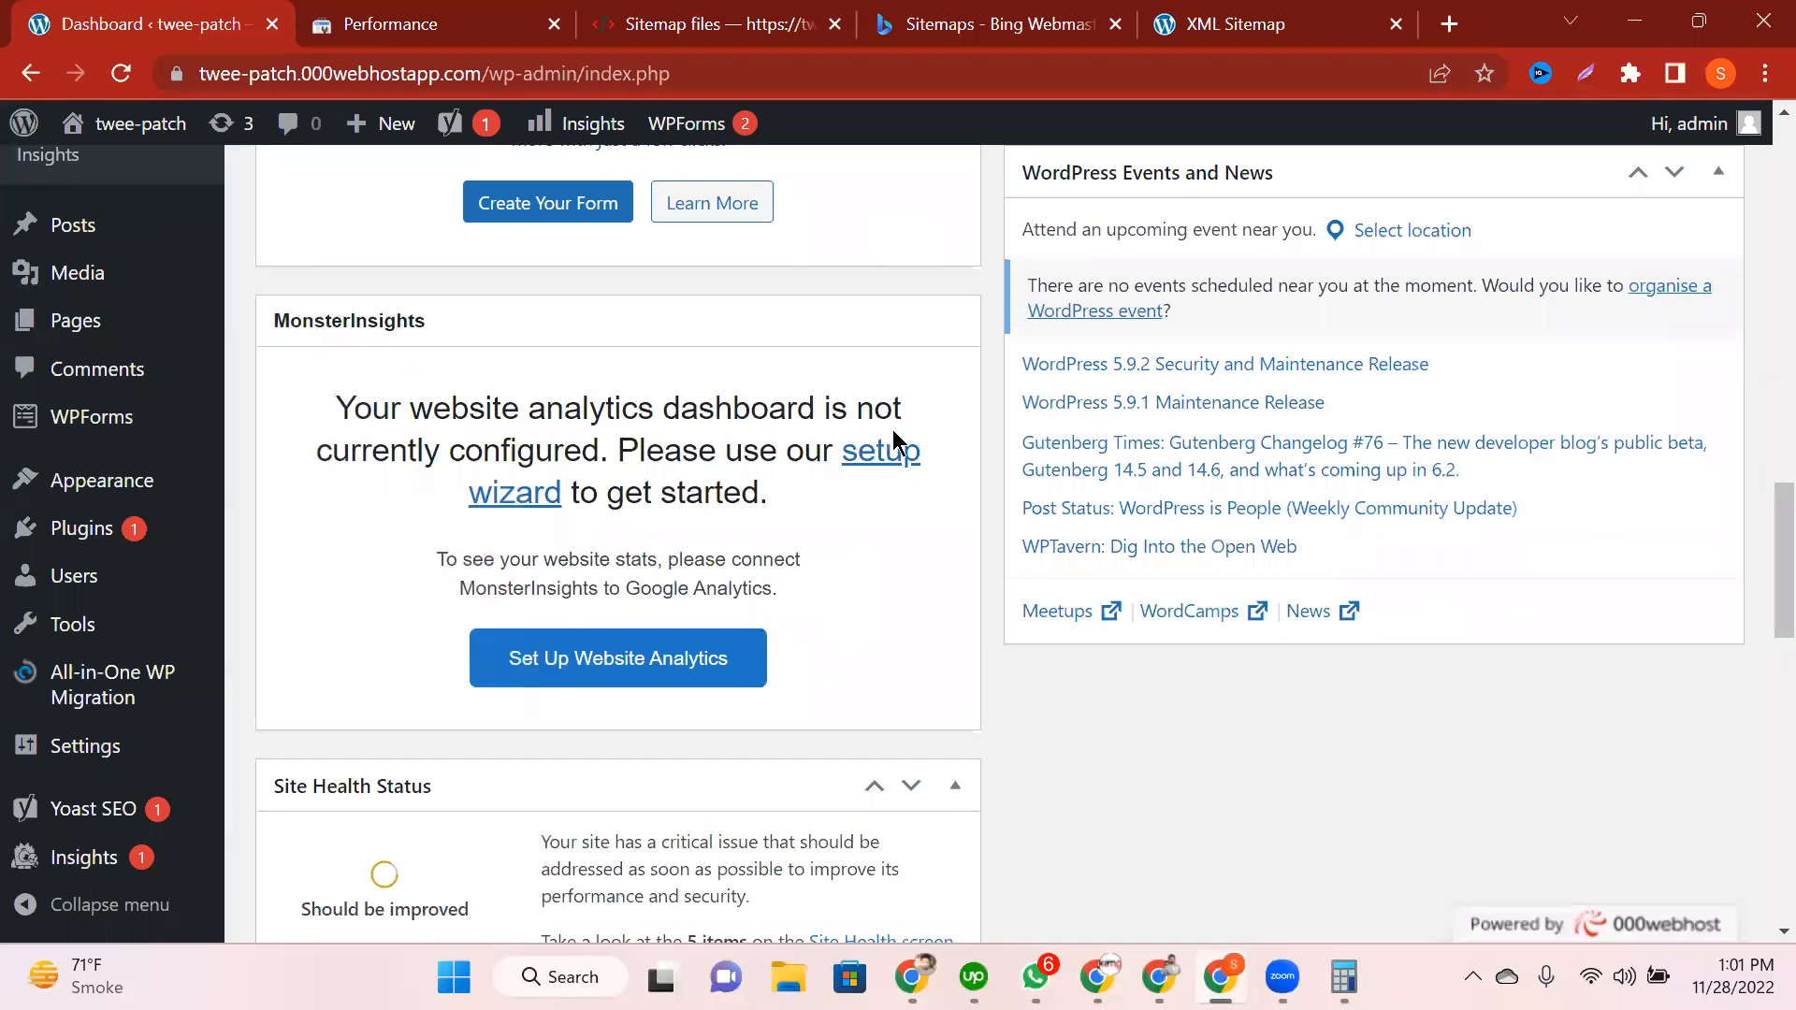
left_click_drag(641, 454, 866, 505)
left_click(946, 660)
Step: Look over the dashboard widgets and the 'Website Analytics to See Audience Insights' notice
scroll(910, 625, "down", 1)
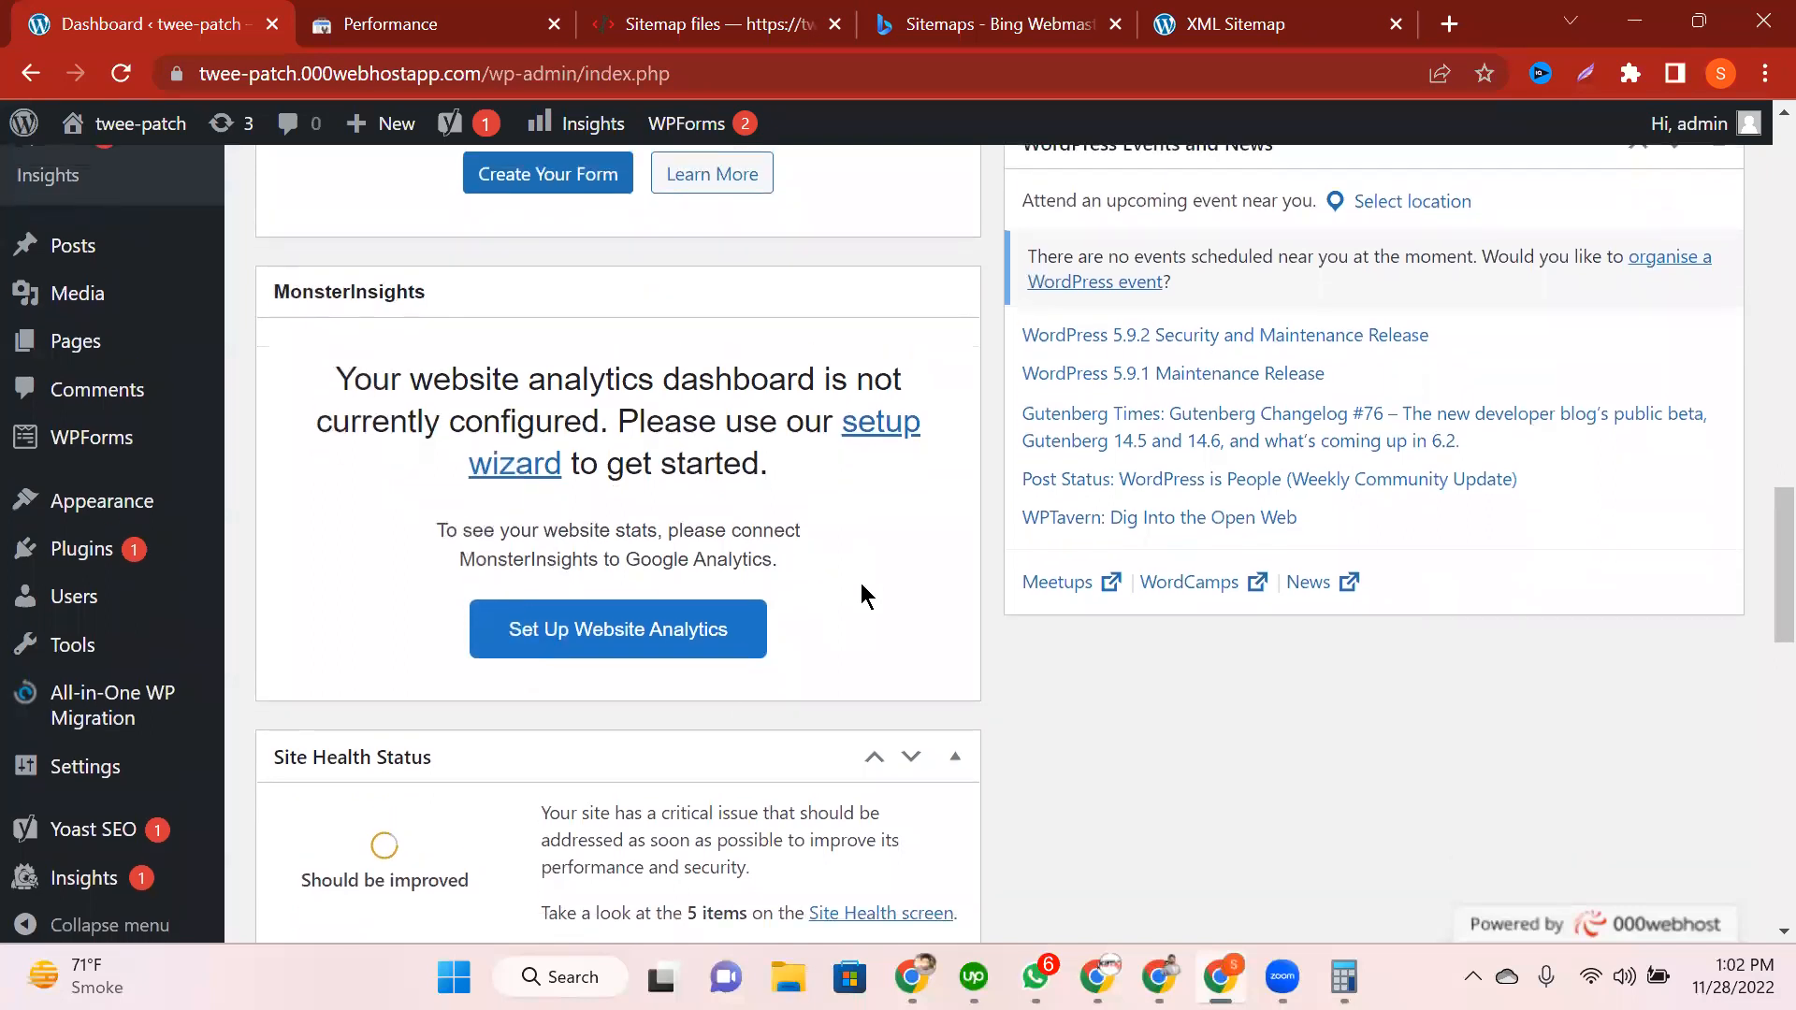
scroll(861, 593, "down", 4)
scroll(861, 595, "down", 6)
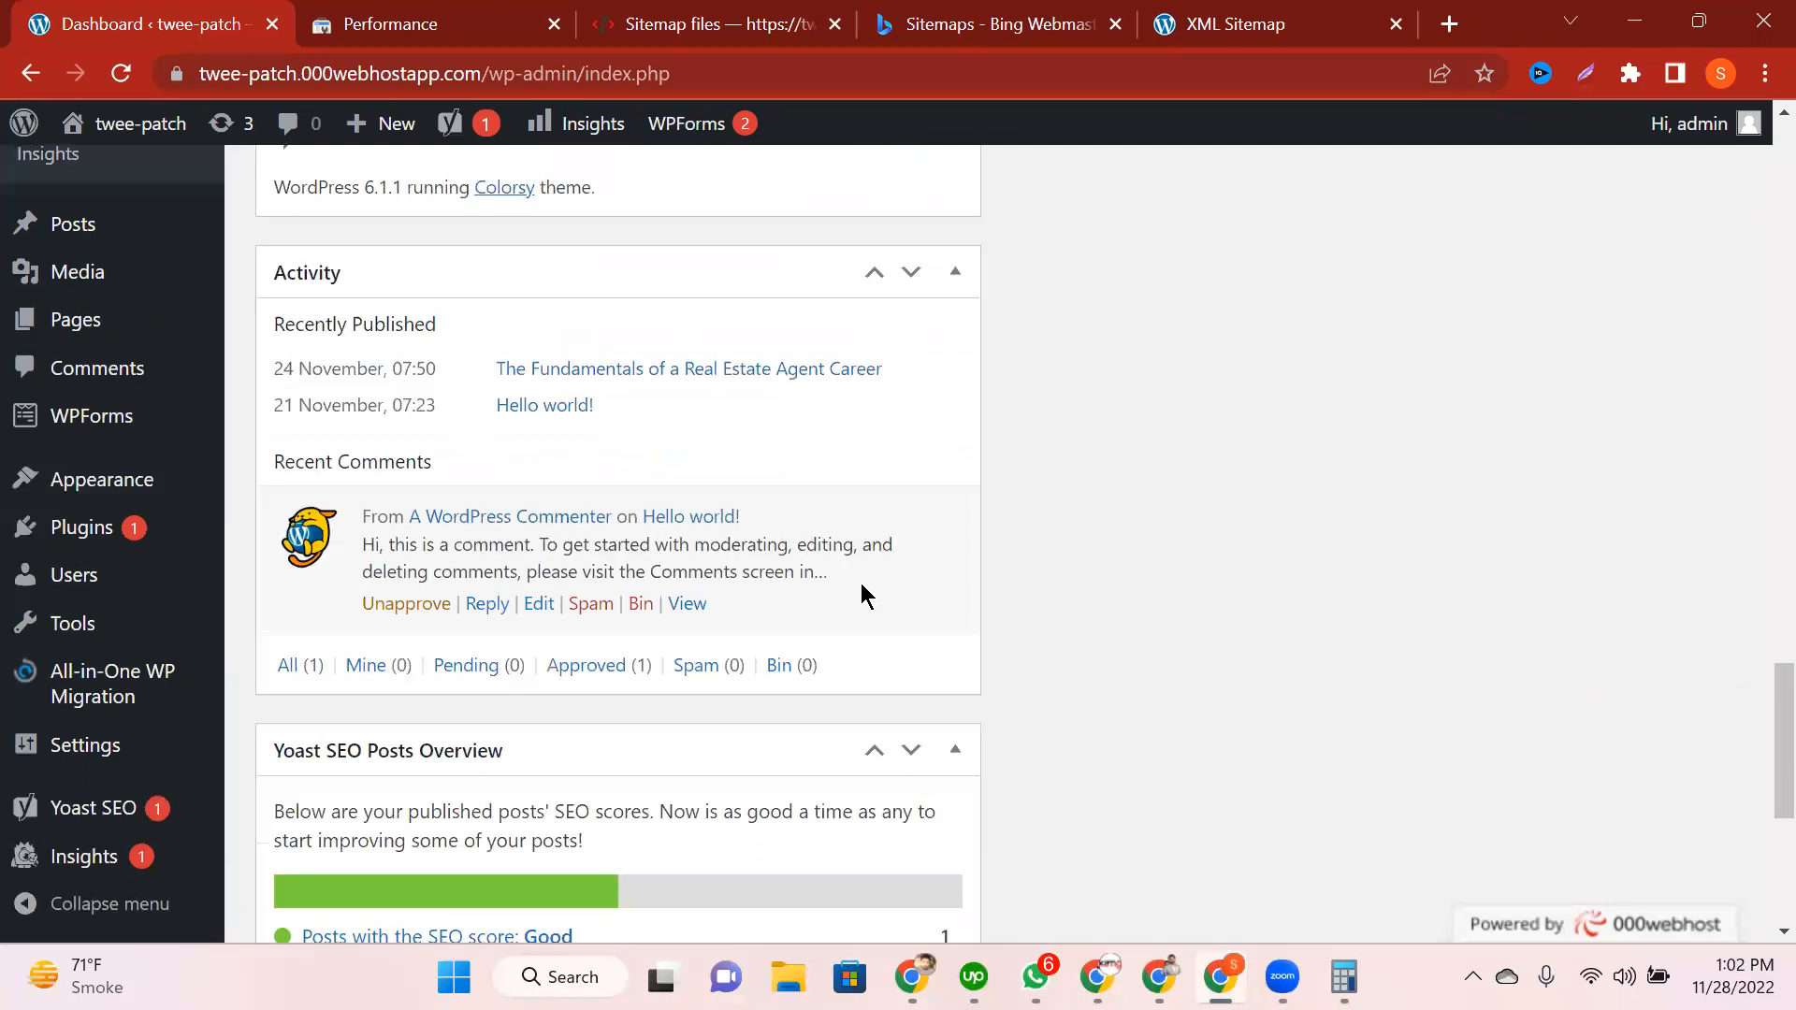
scroll(862, 596, "down", 6)
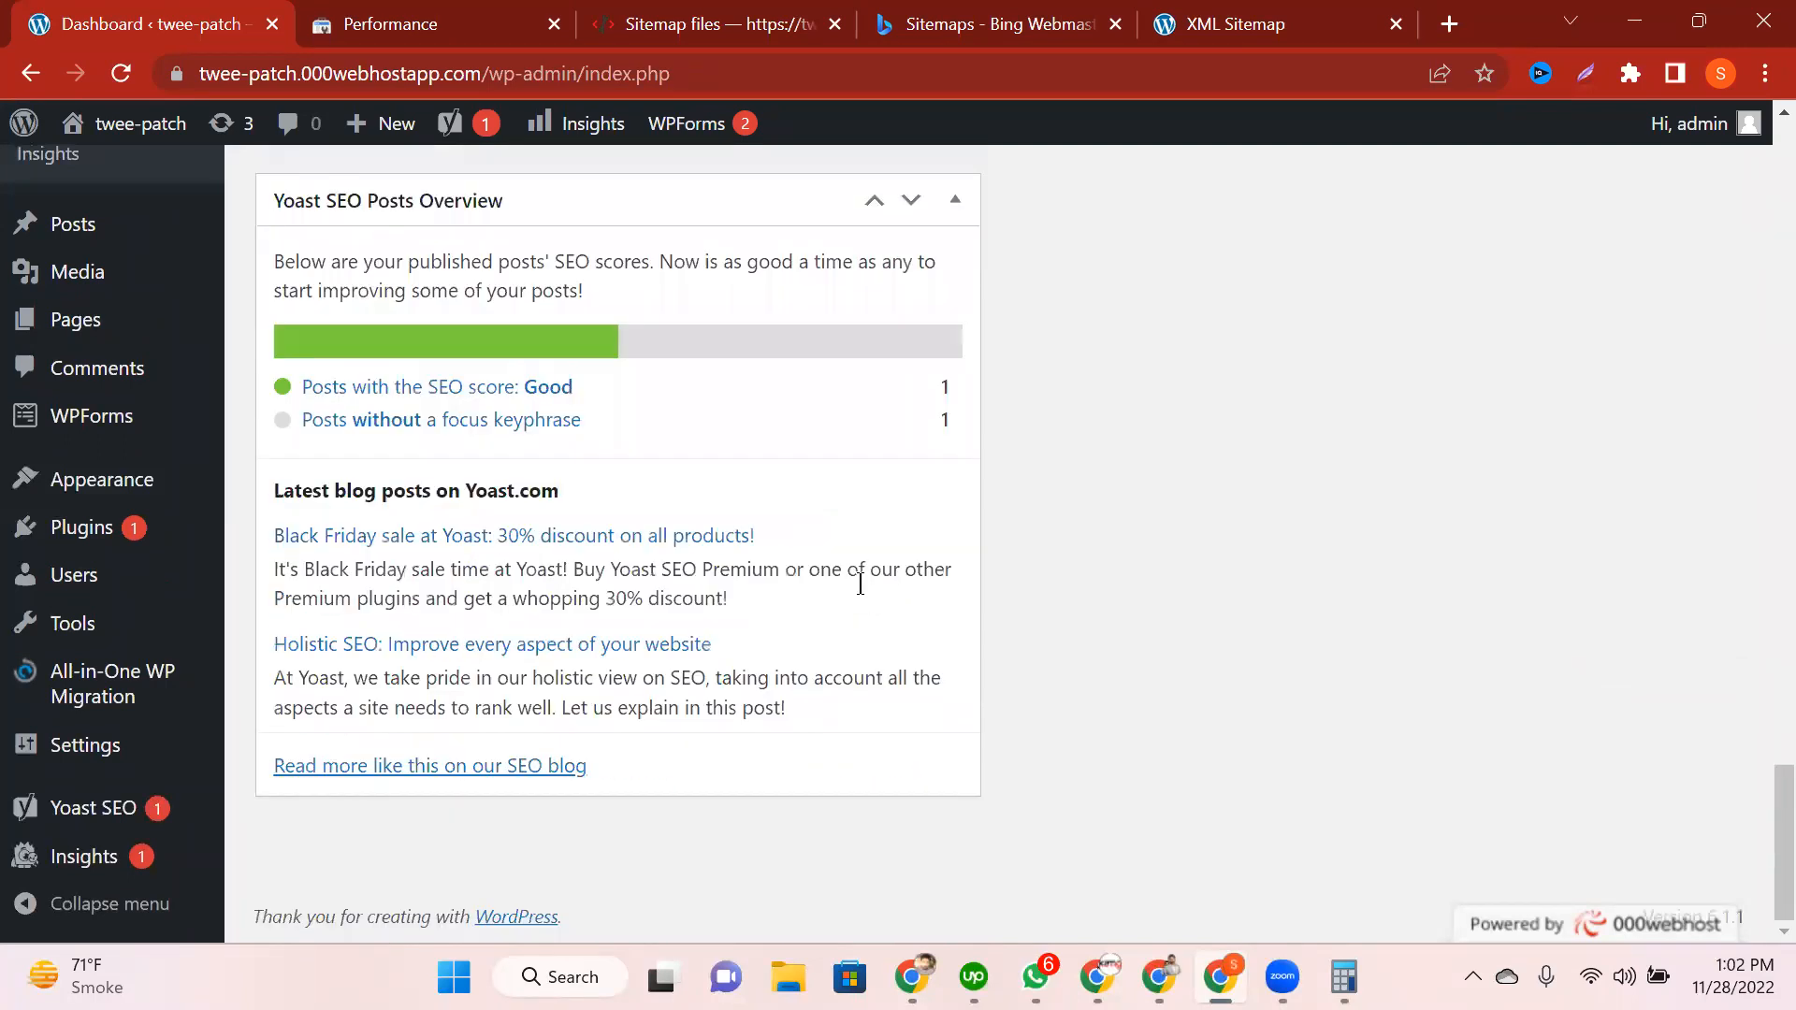
scroll(860, 585, "up", 9)
scroll(860, 583, "up", 2)
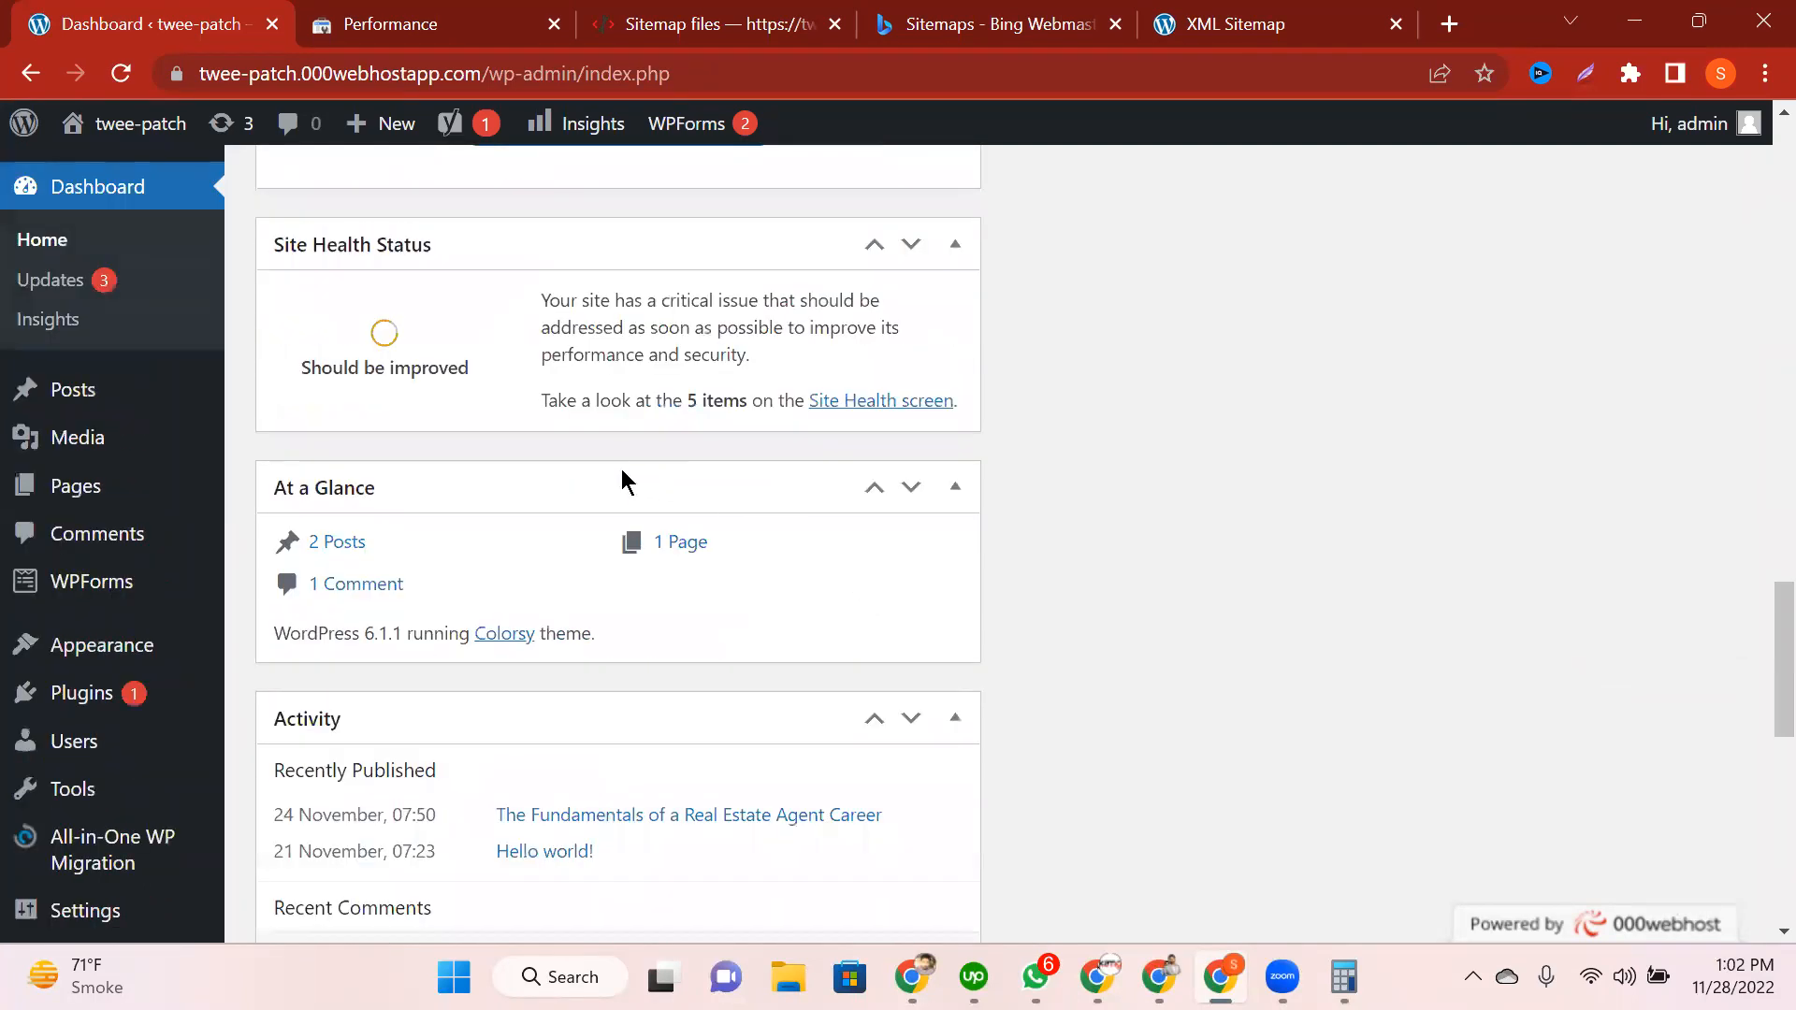
scroll(621, 469, "up", 14)
scroll(551, 766, "up", 7)
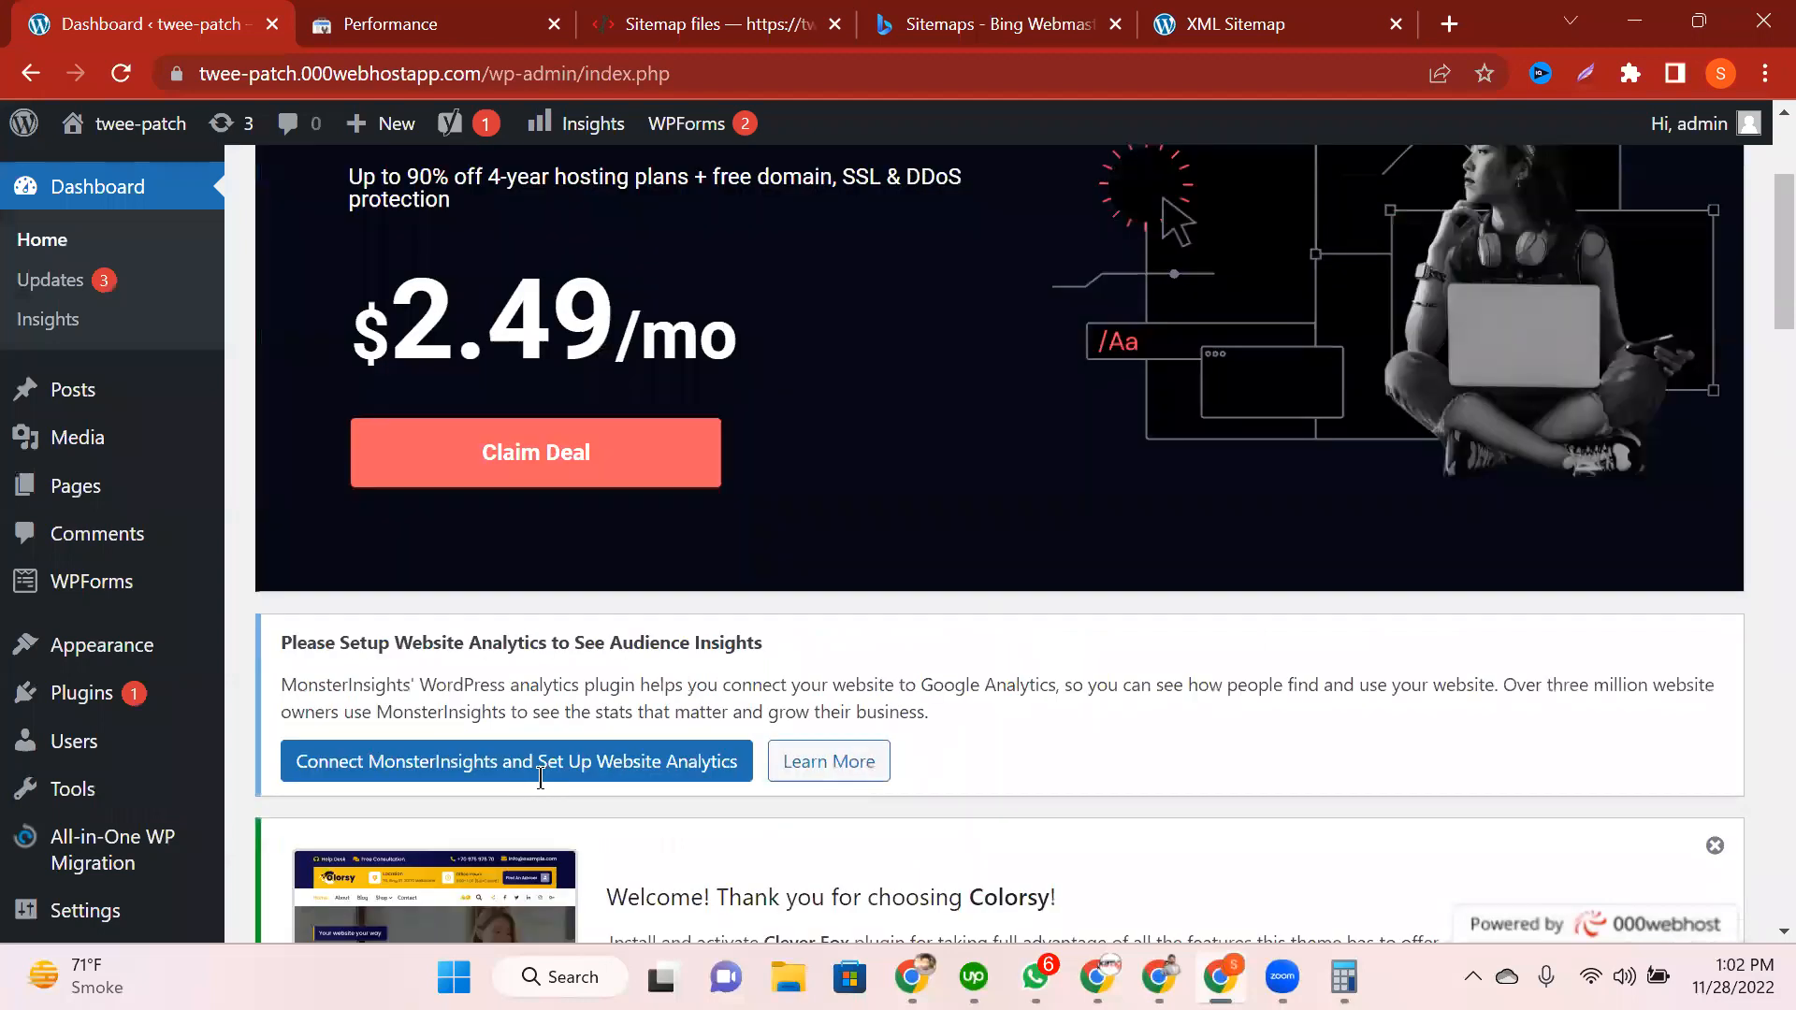
scroll(473, 642, "up", 1)
scroll(473, 642, "down", 3)
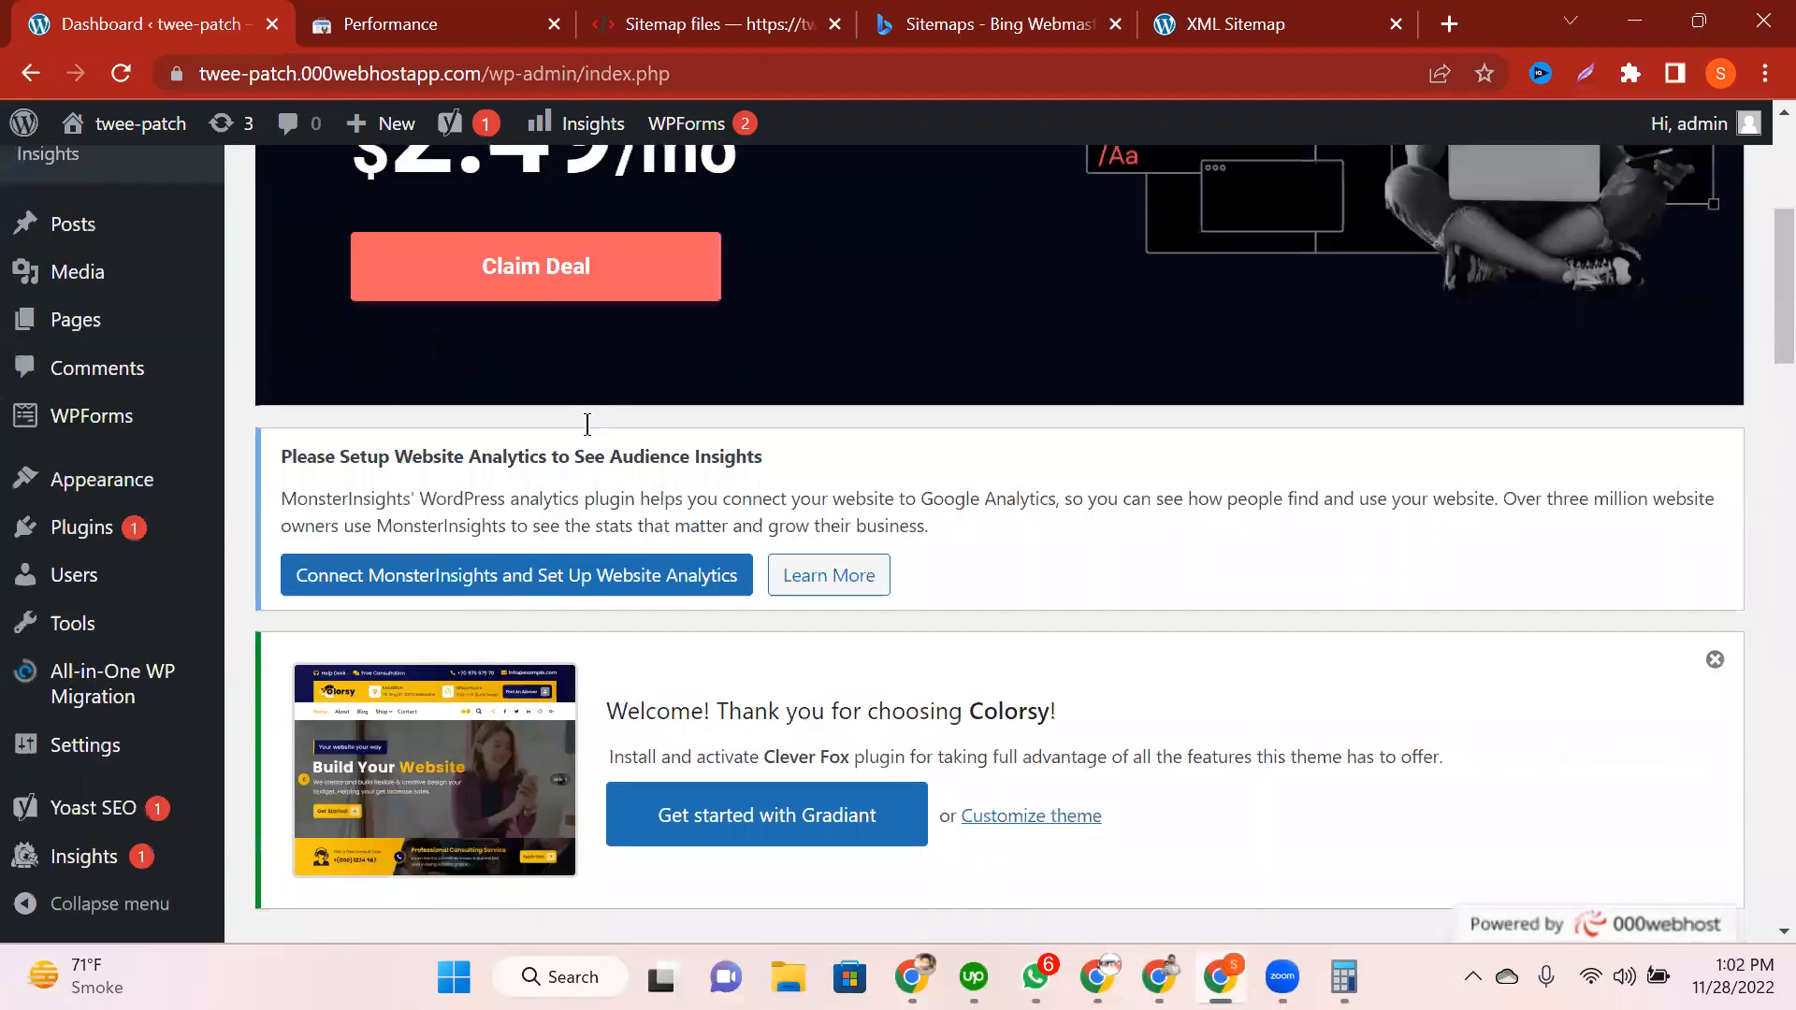
scroll(374, 383, "down", 1)
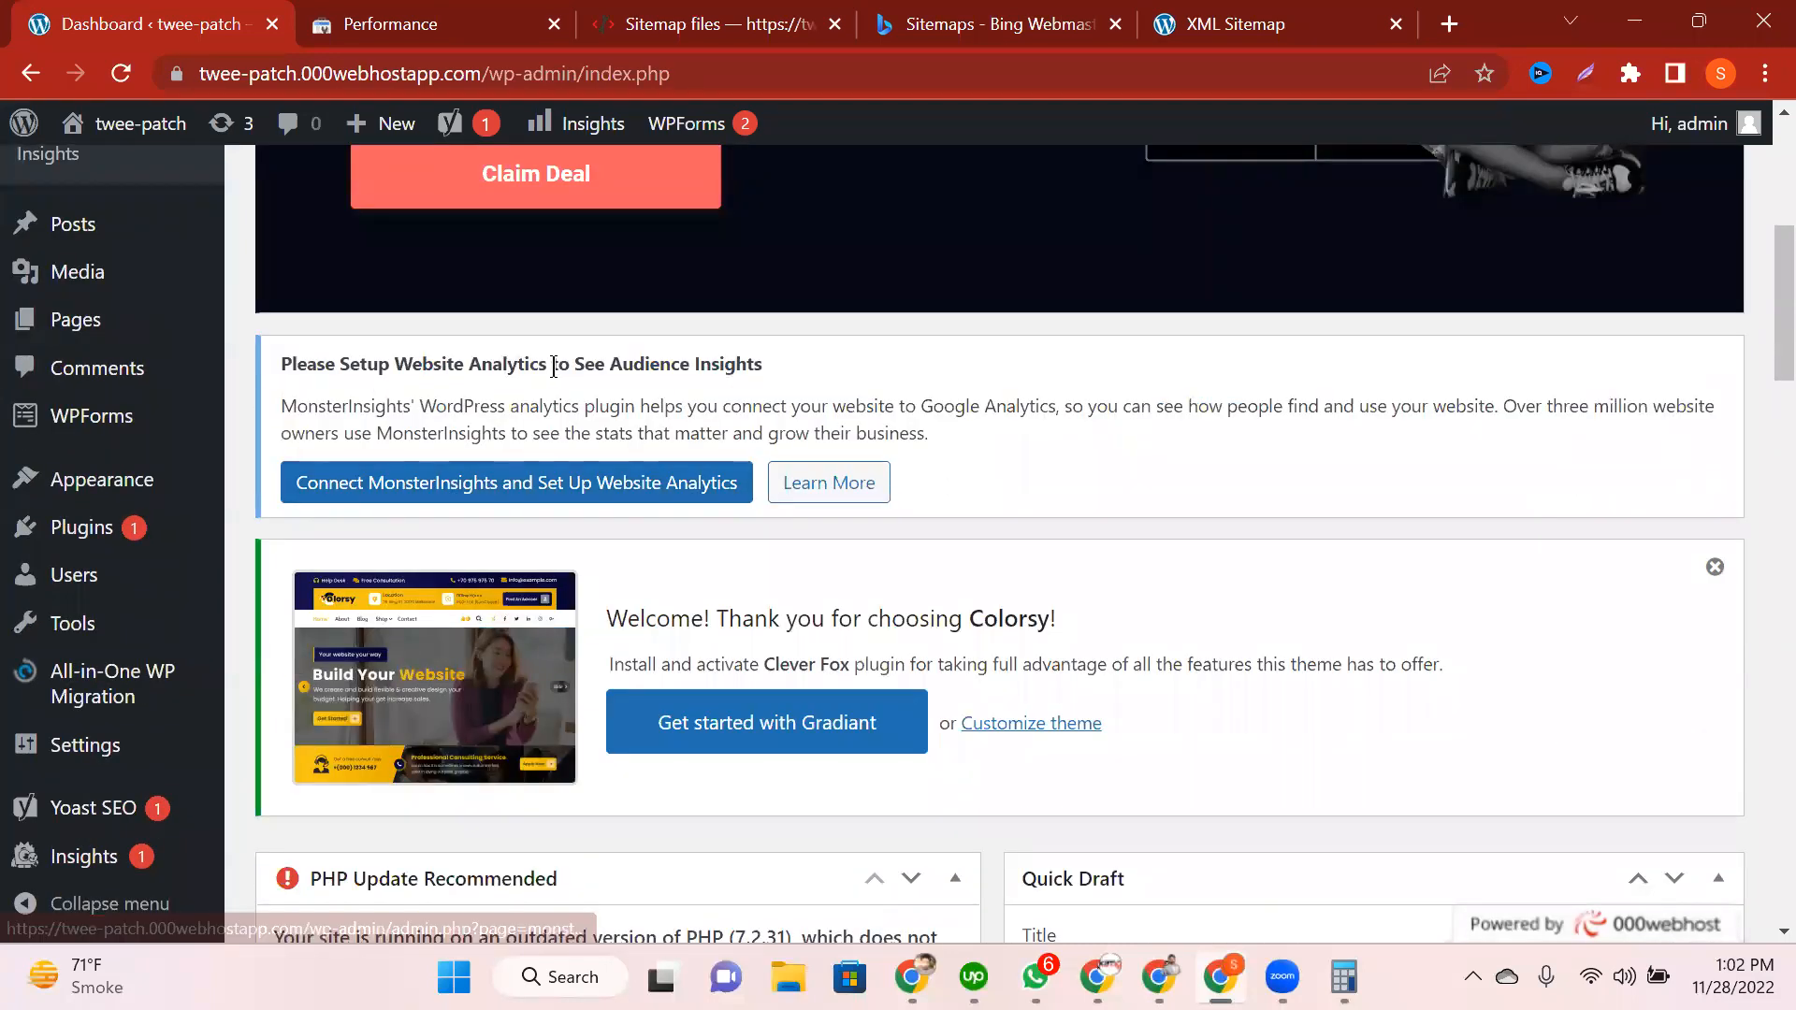
left_click_drag(596, 365, 780, 384)
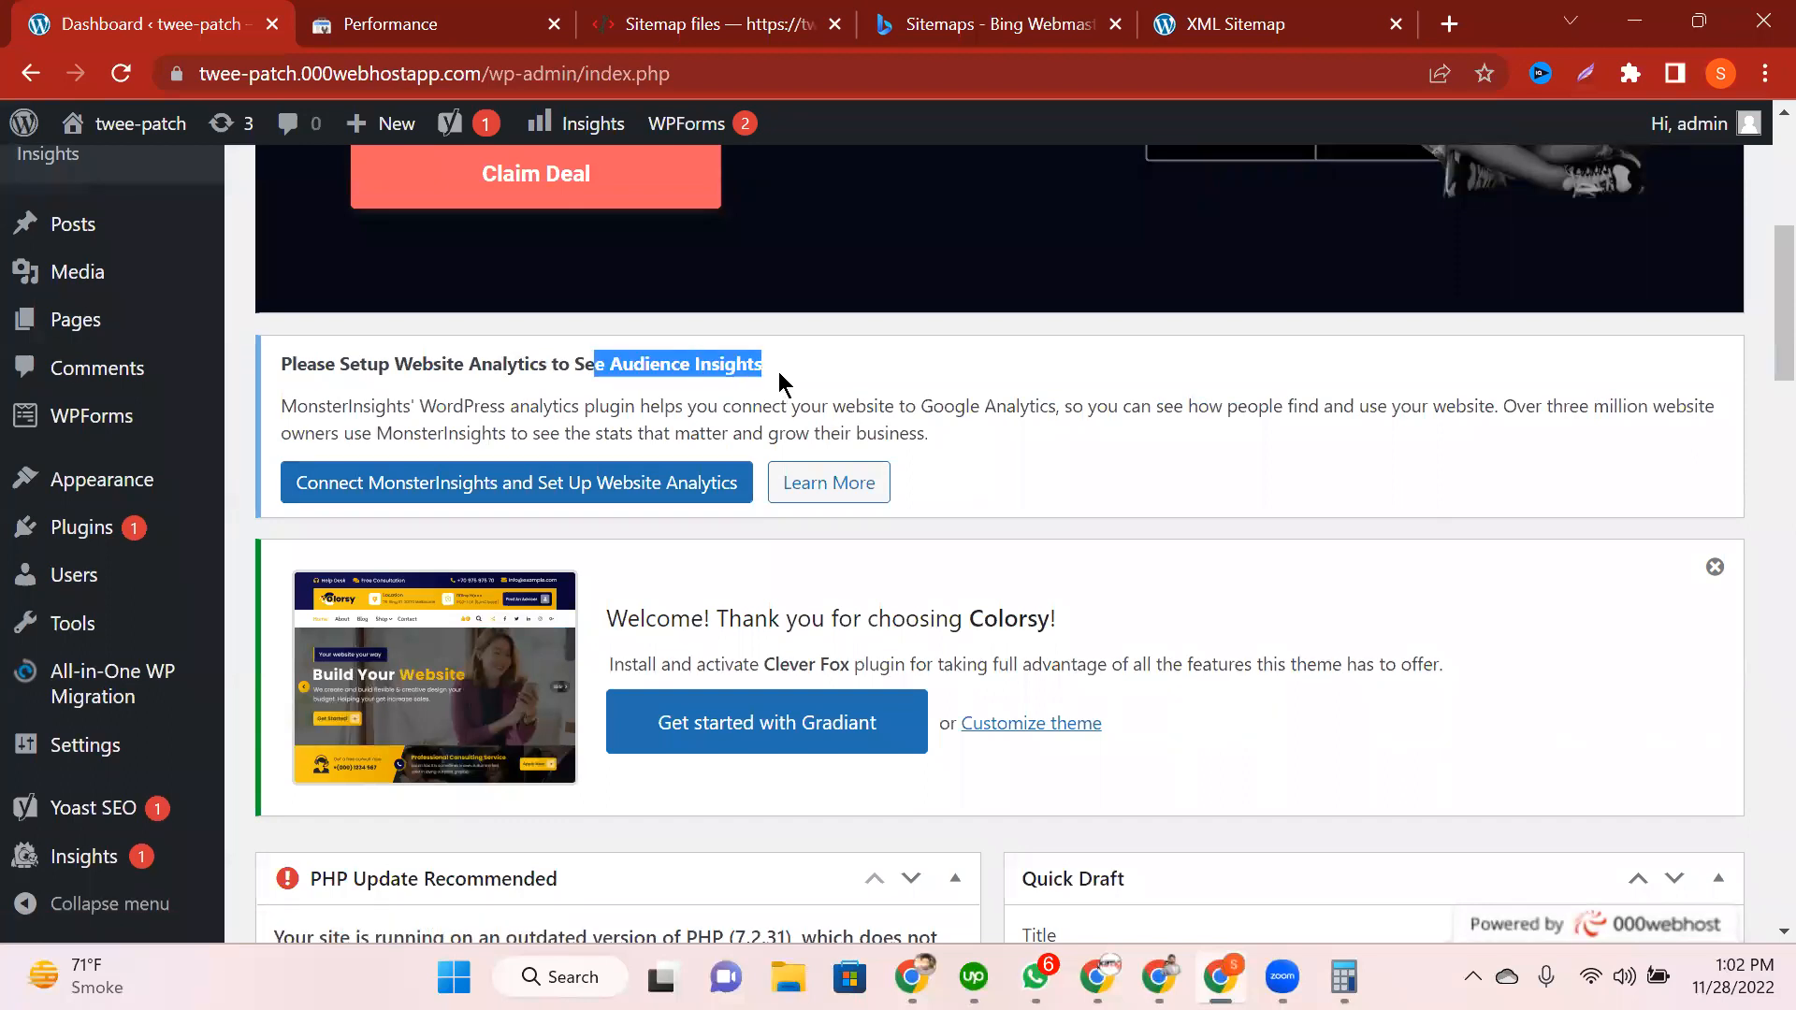
left_click(407, 386)
left_click_drag(386, 373, 884, 384)
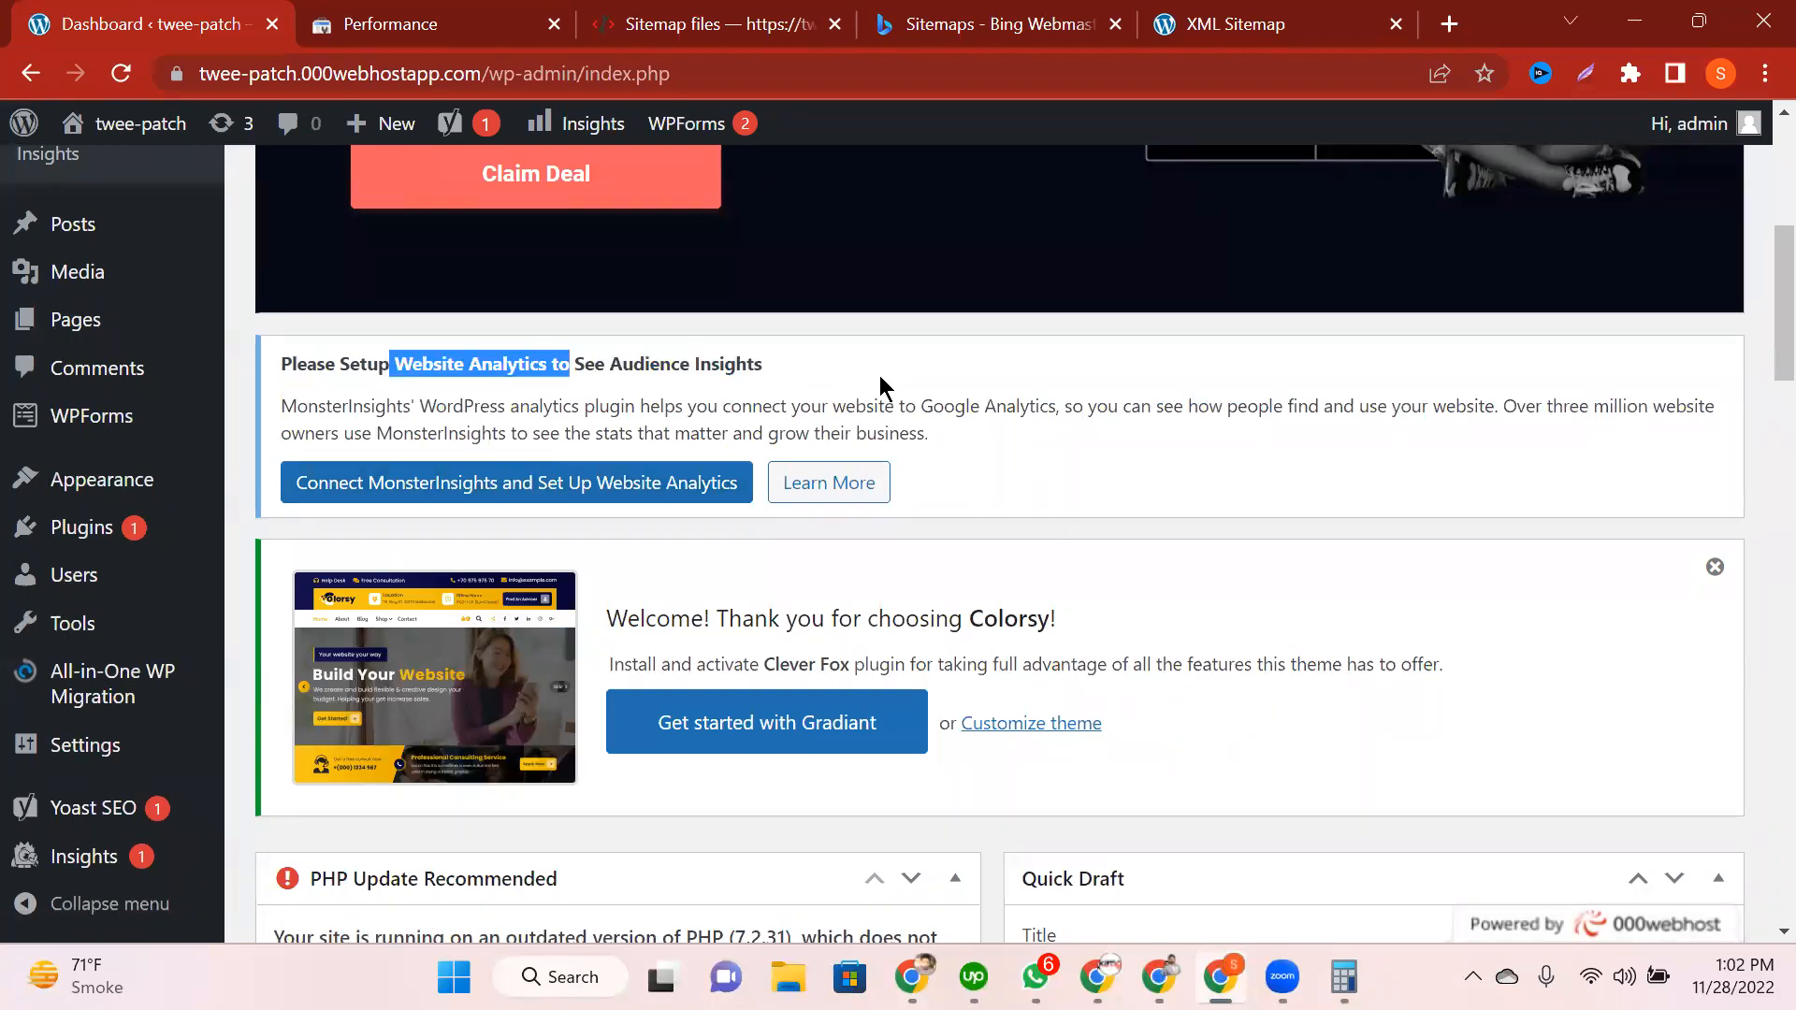
left_click(513, 399)
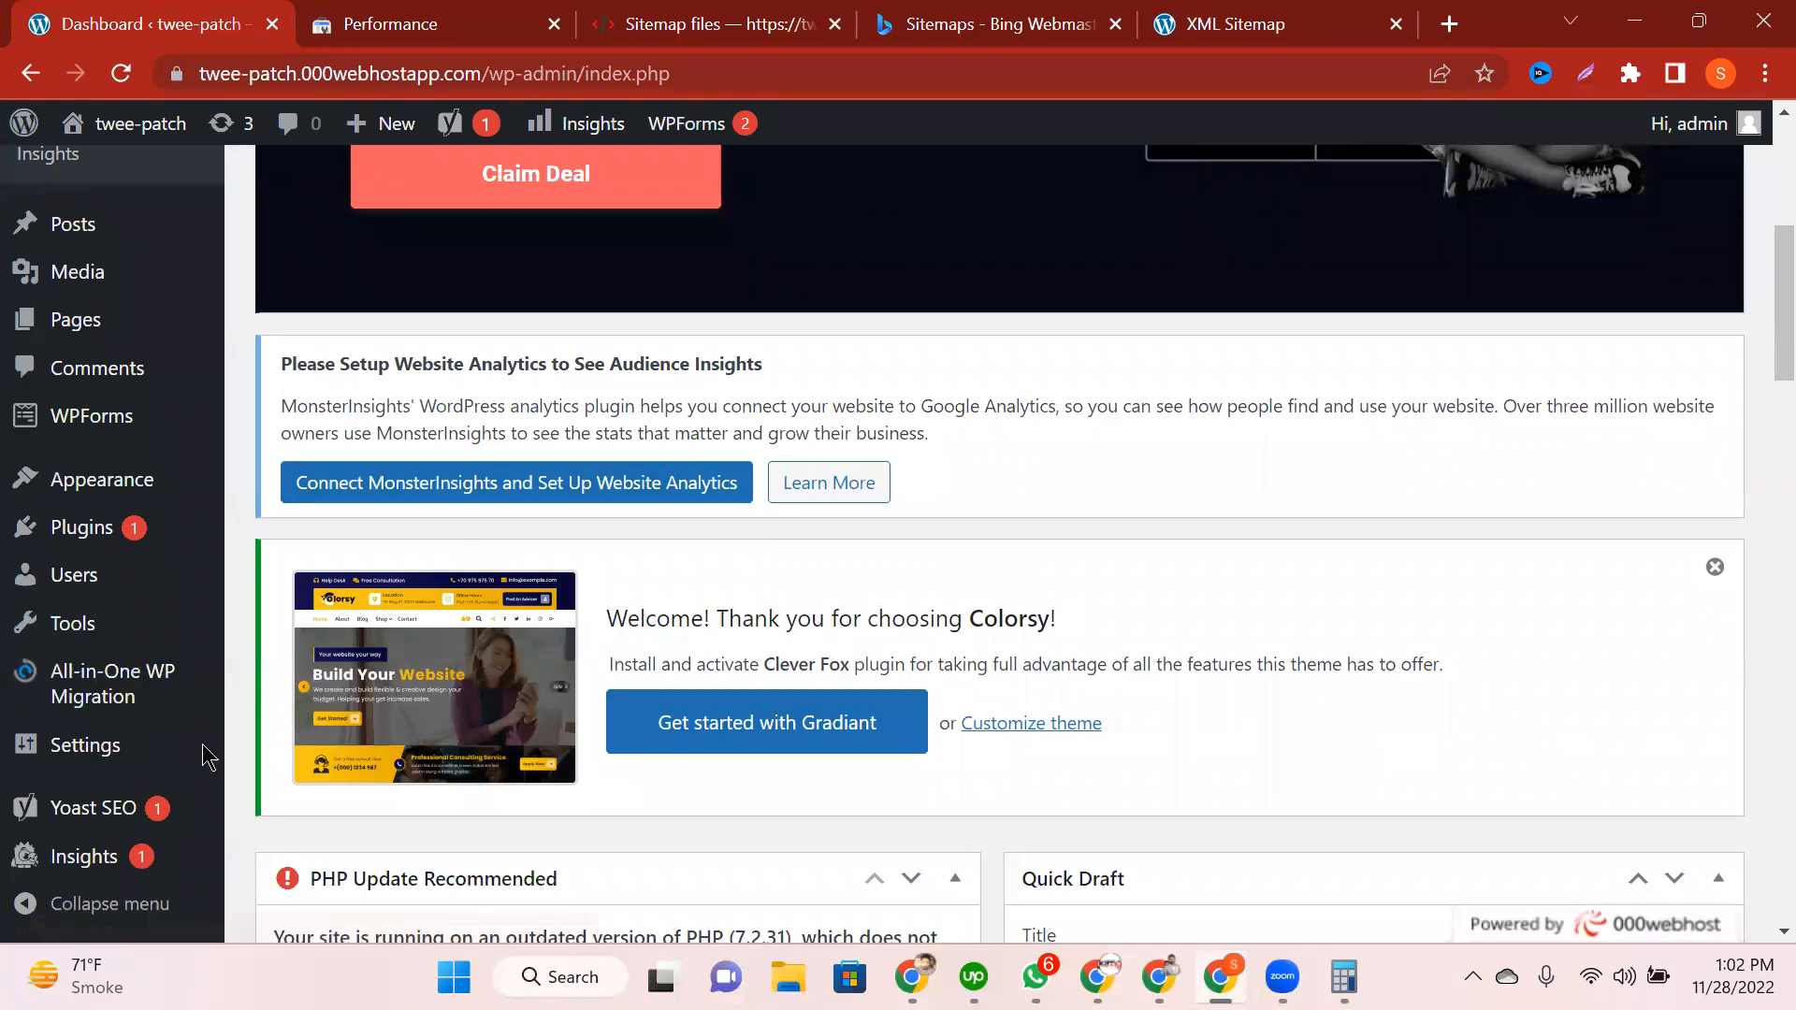
scroll(74, 785, "down", 3)
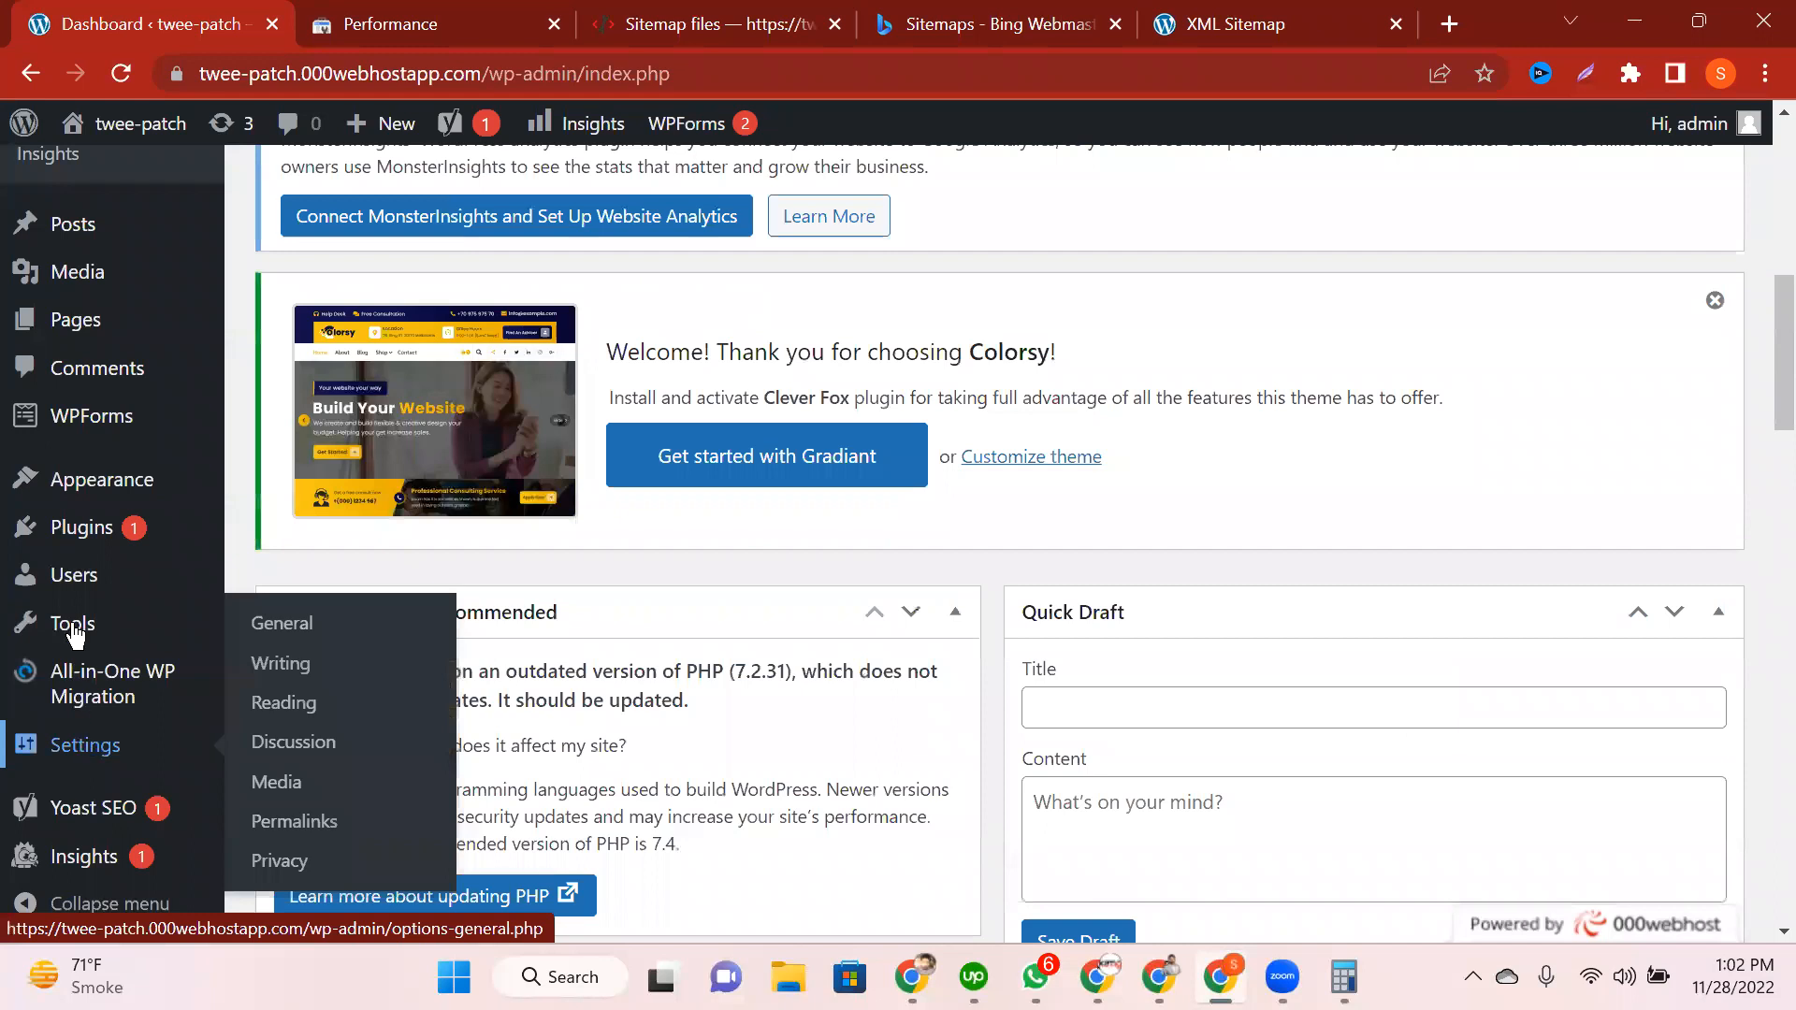
scroll(77, 529, "down", 2)
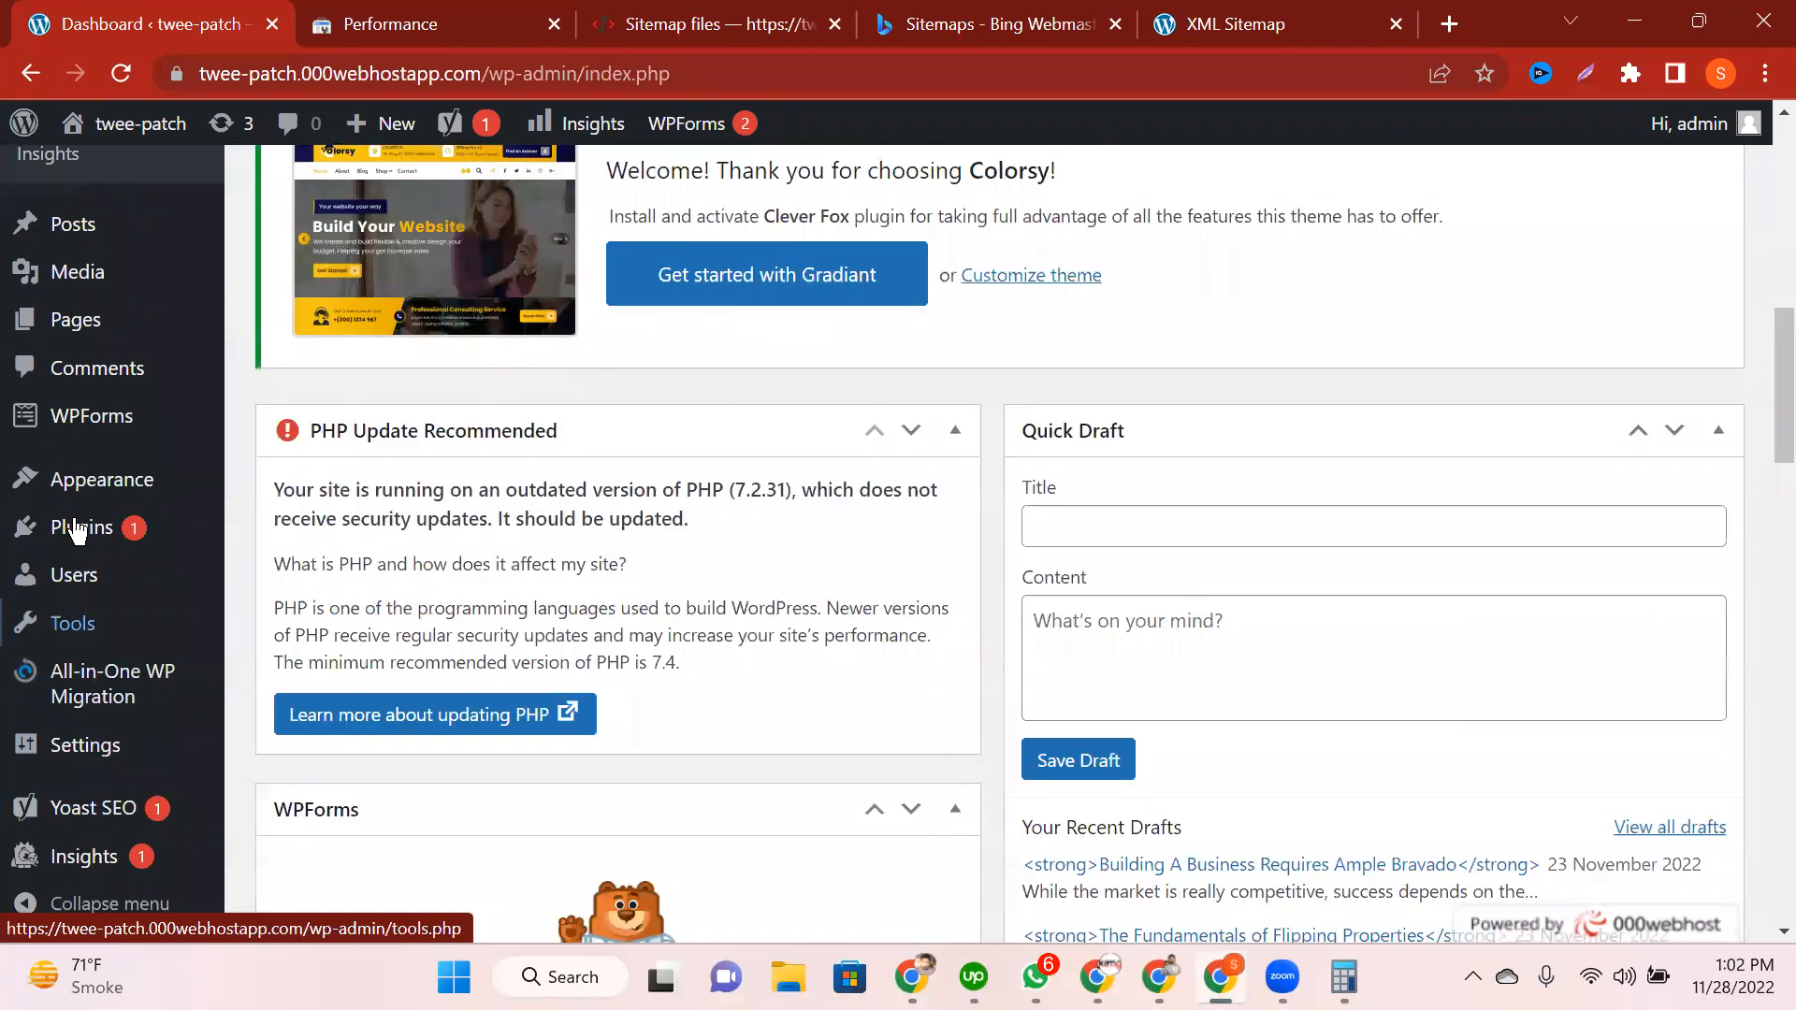
Step: Under Plugins > Add New, search the plugin directory for 'google analytics'
left_click(77, 529)
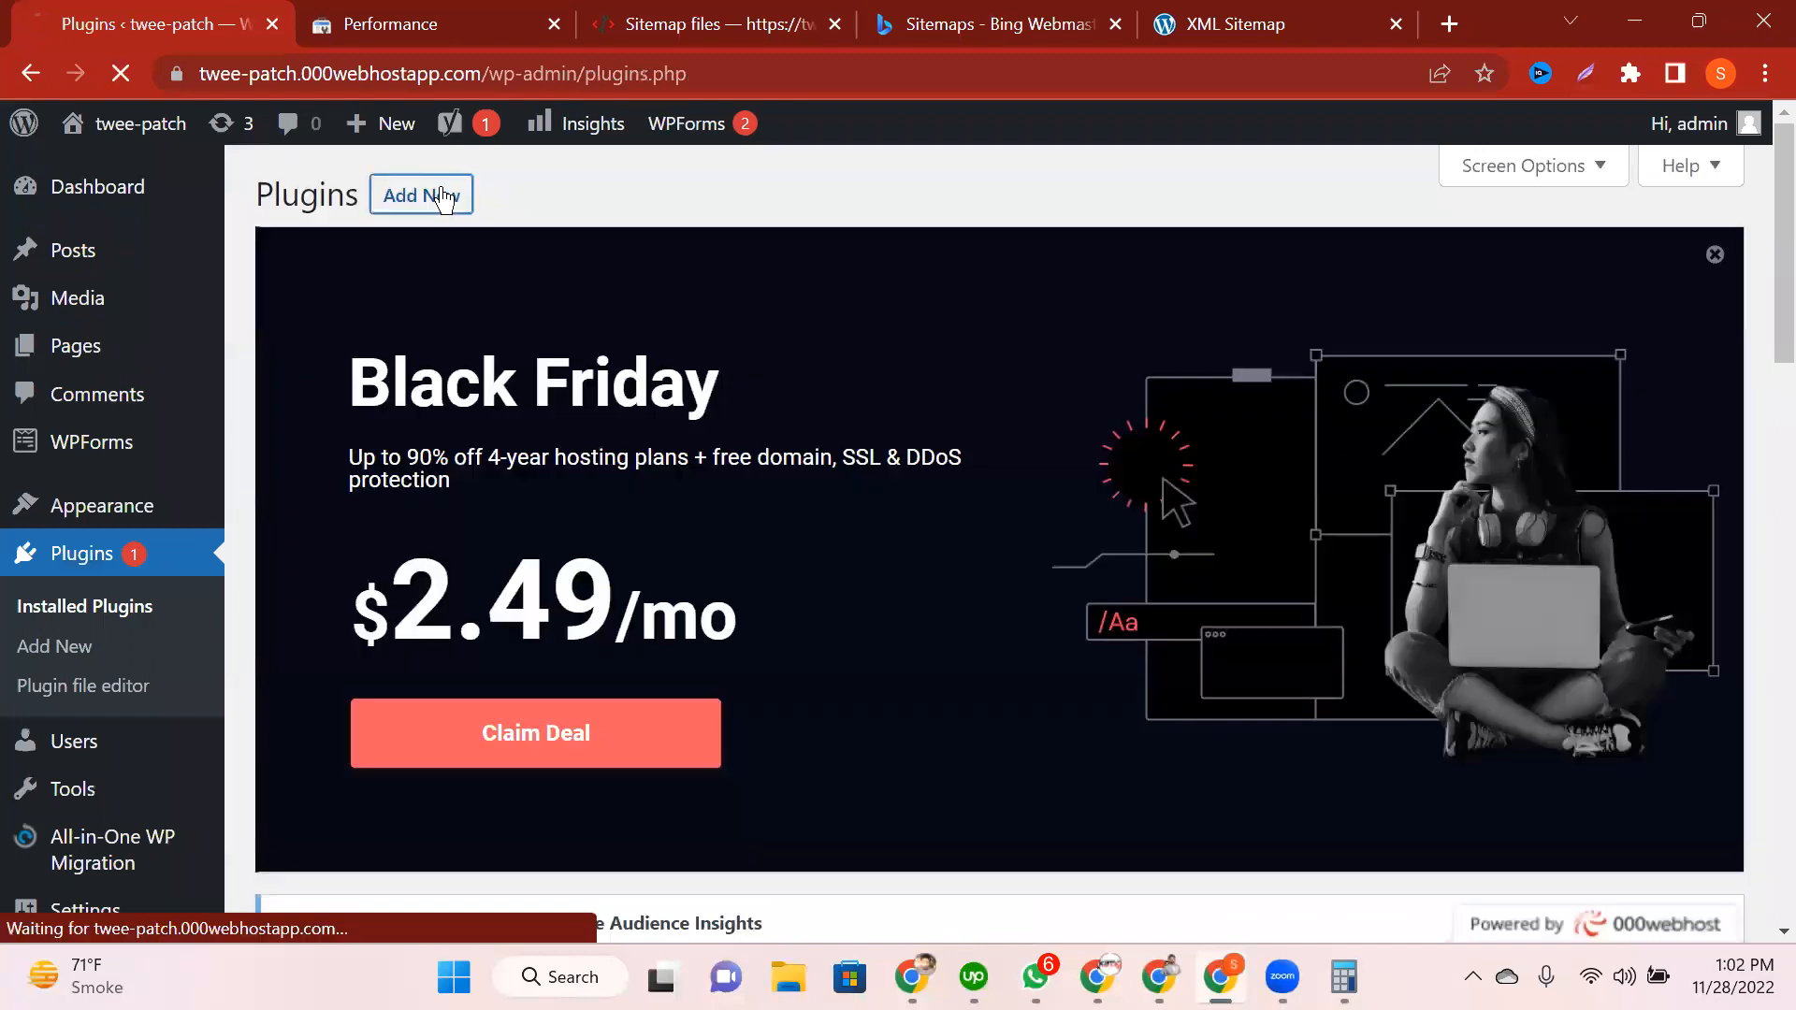
left_click(442, 198)
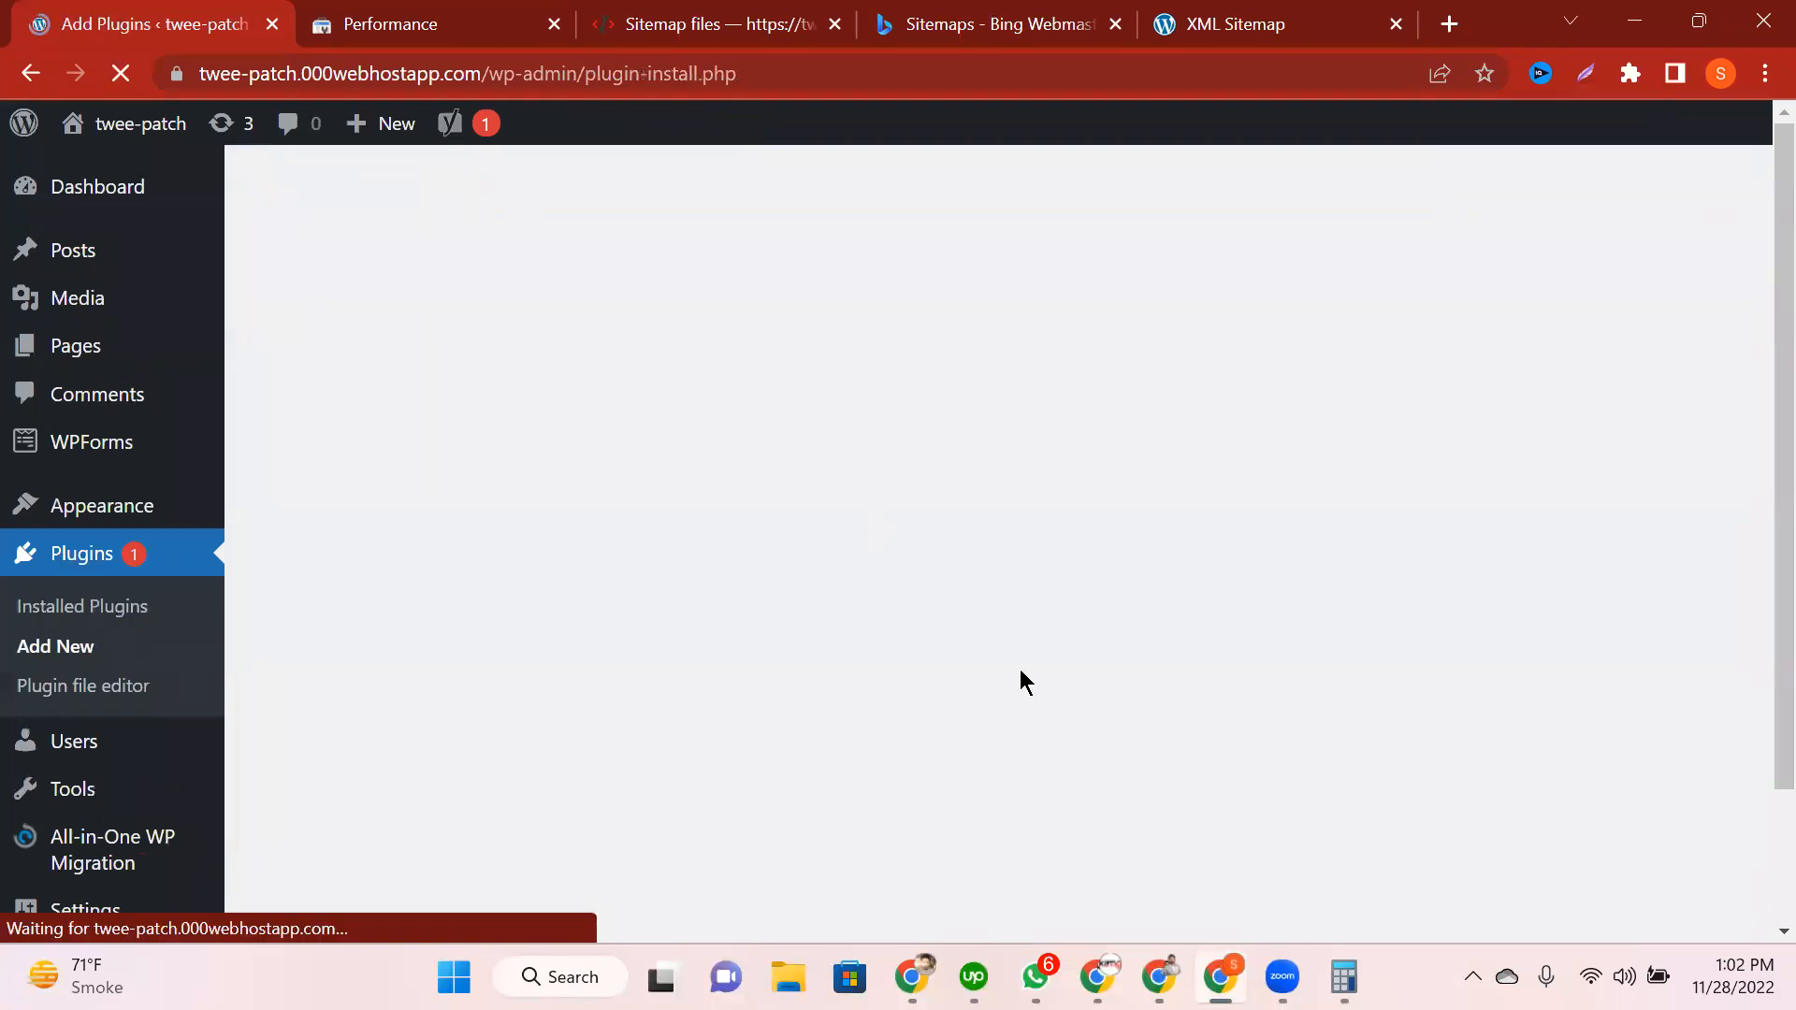
scroll(1025, 676, "down", 6)
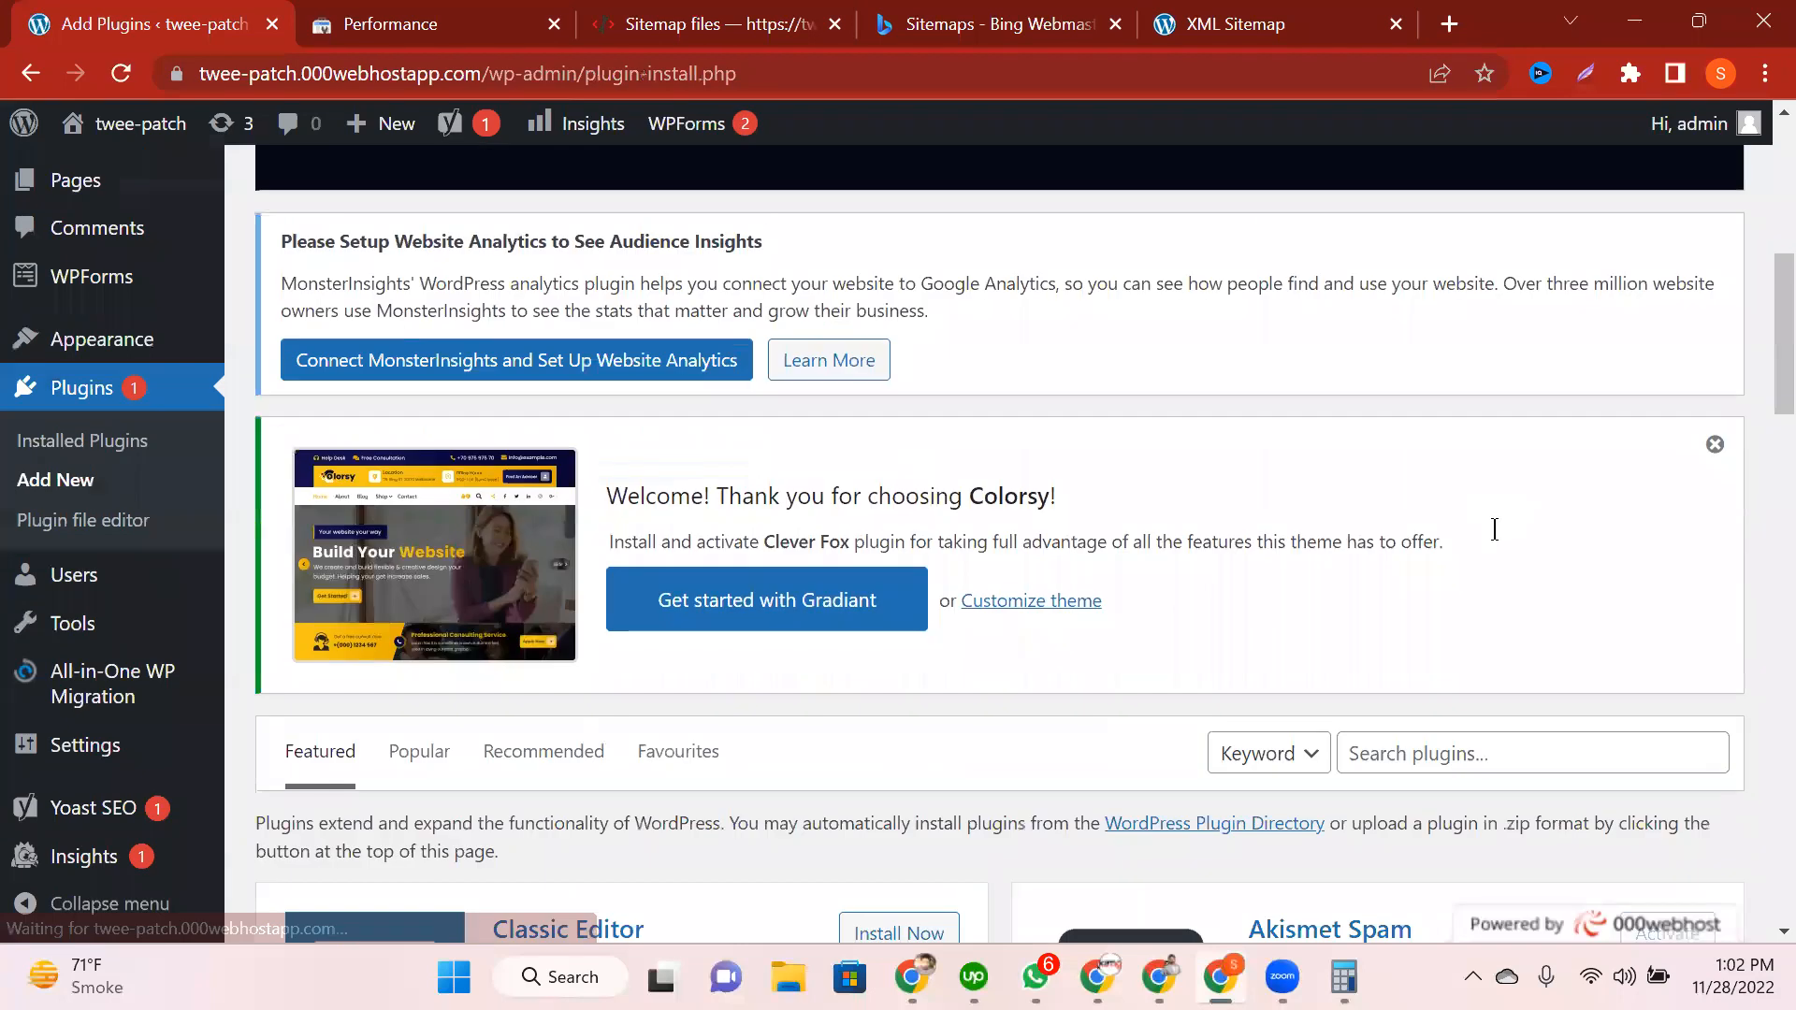
scroll(1485, 546, "down", 2)
left_click(1485, 547)
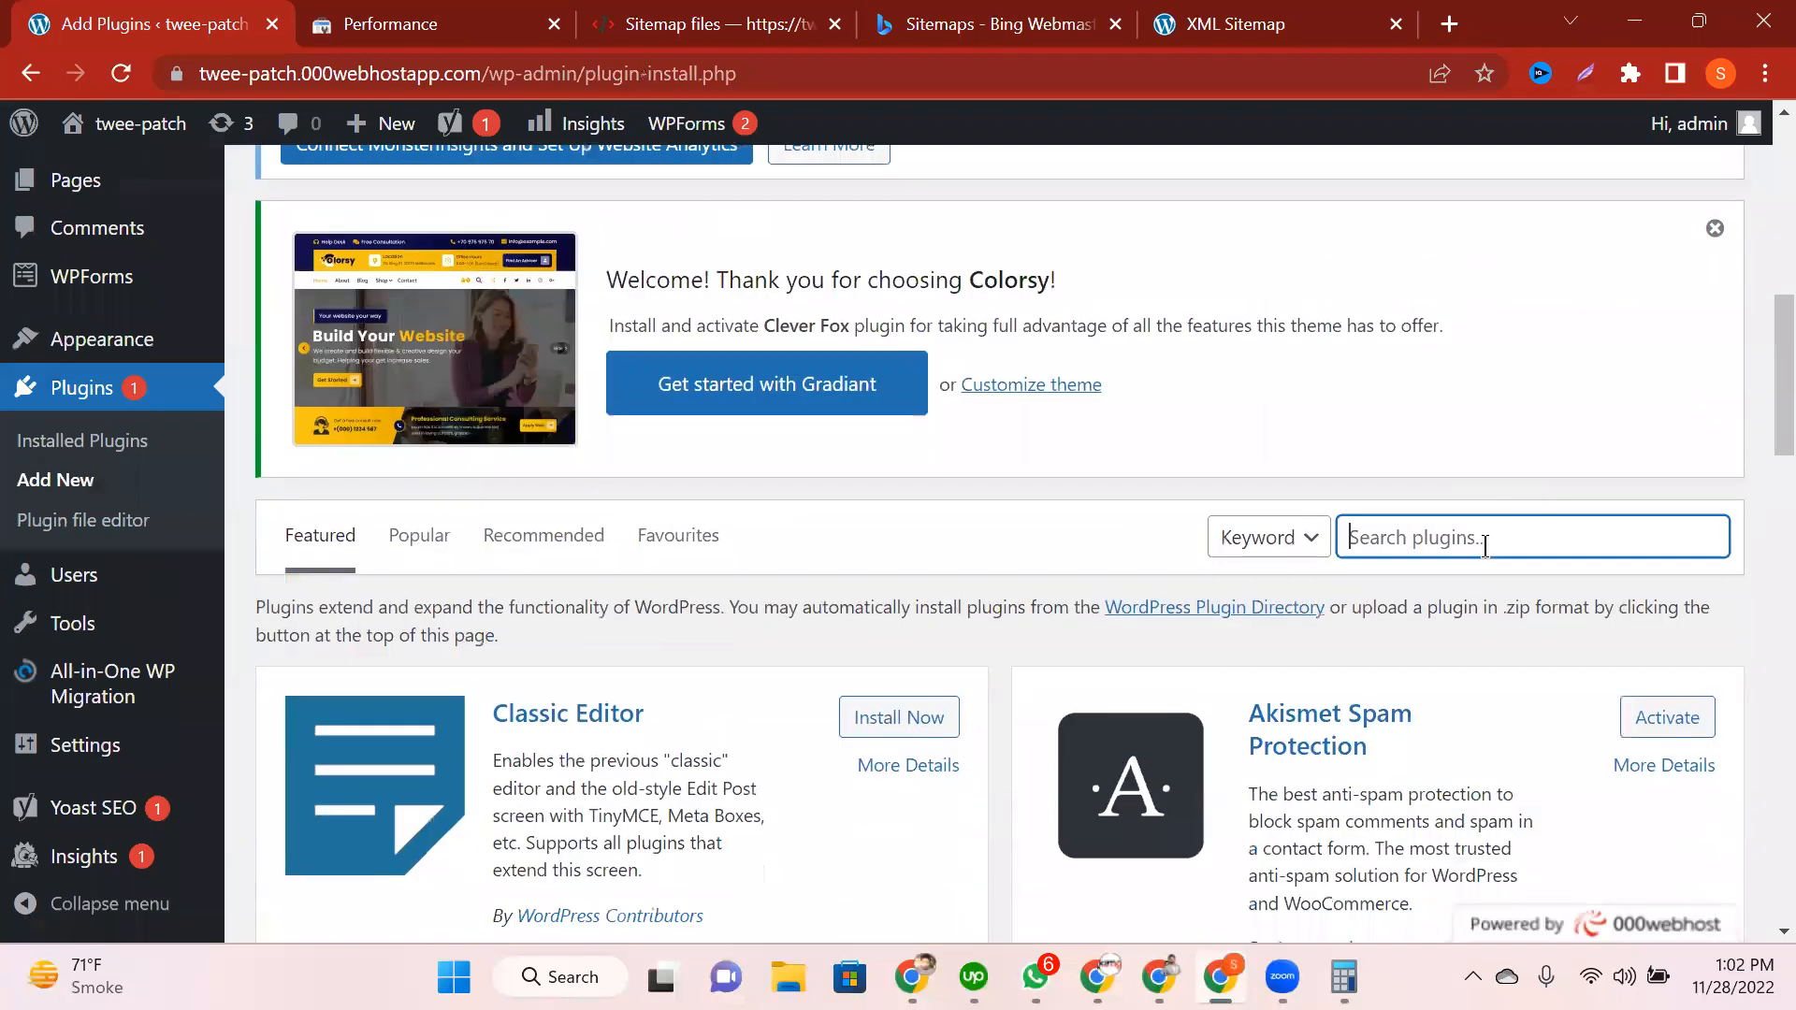
type("google analut")
key("BackSpace")
key("BackSpace")
type("ytics")
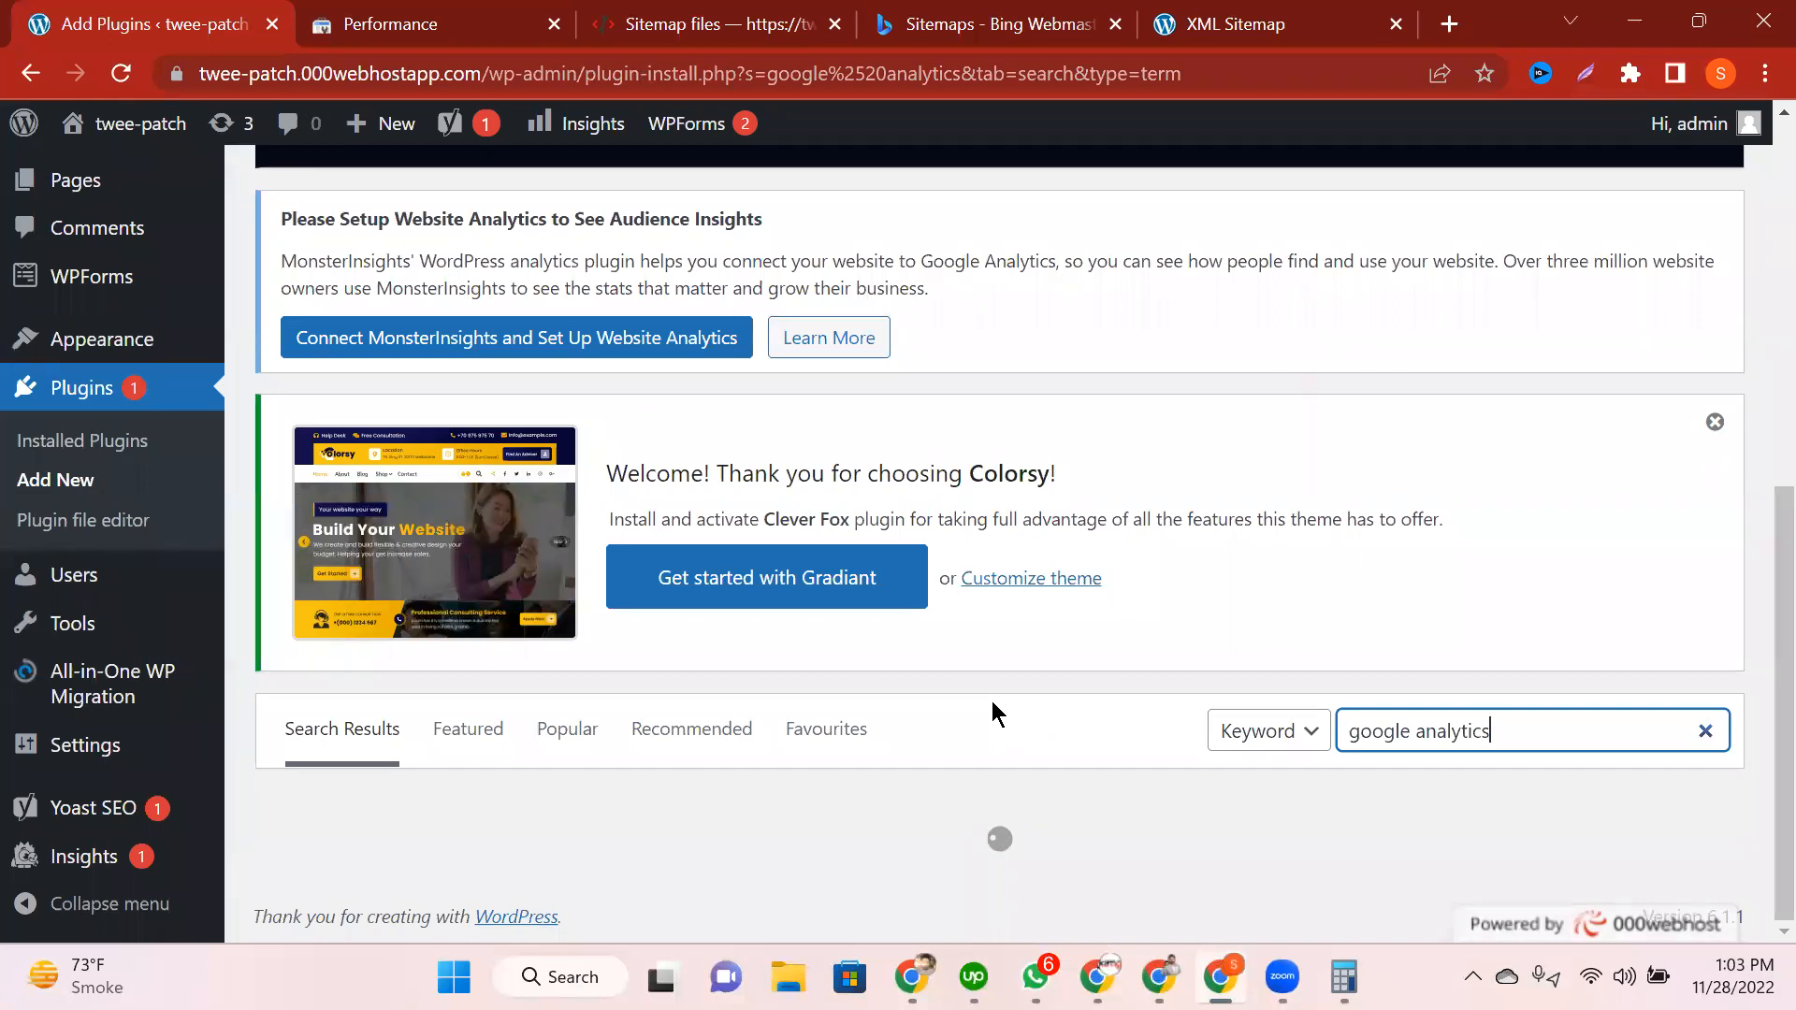
Step: Inspect the Google and MonsterInsights plugin listings in the search results
scroll(503, 369, "down", 4)
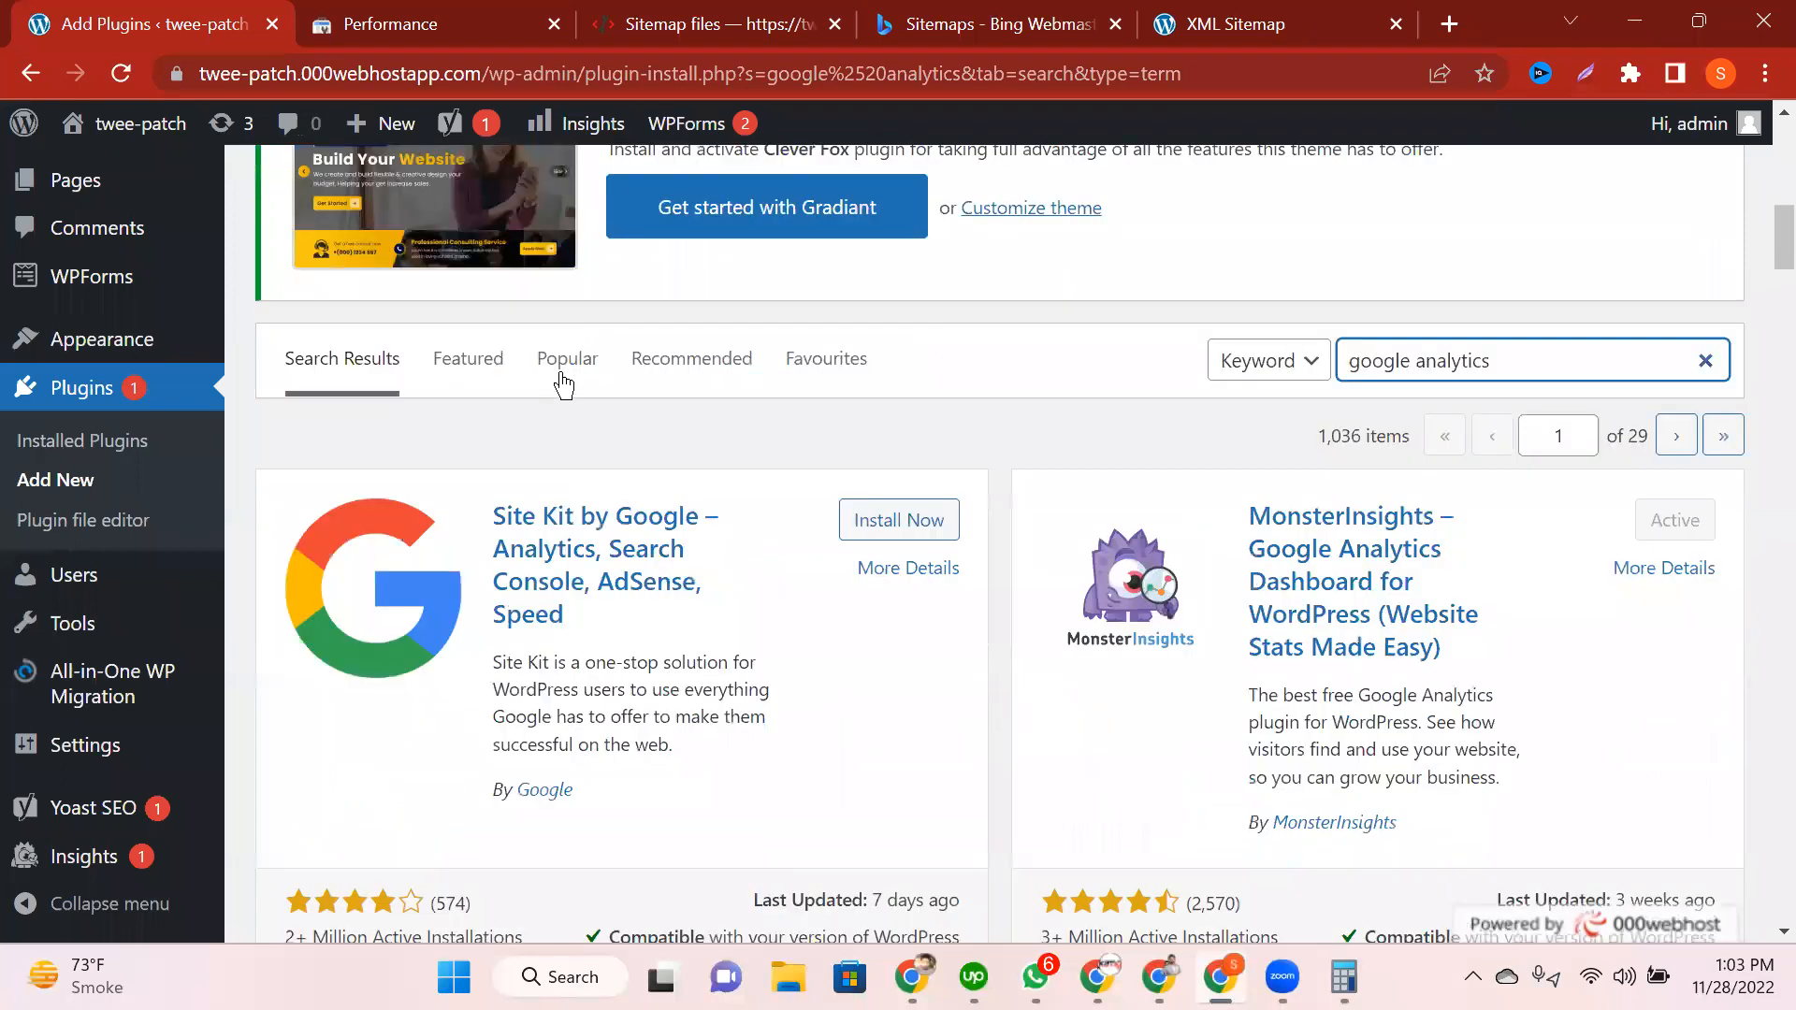
scroll(561, 381, "down", 2)
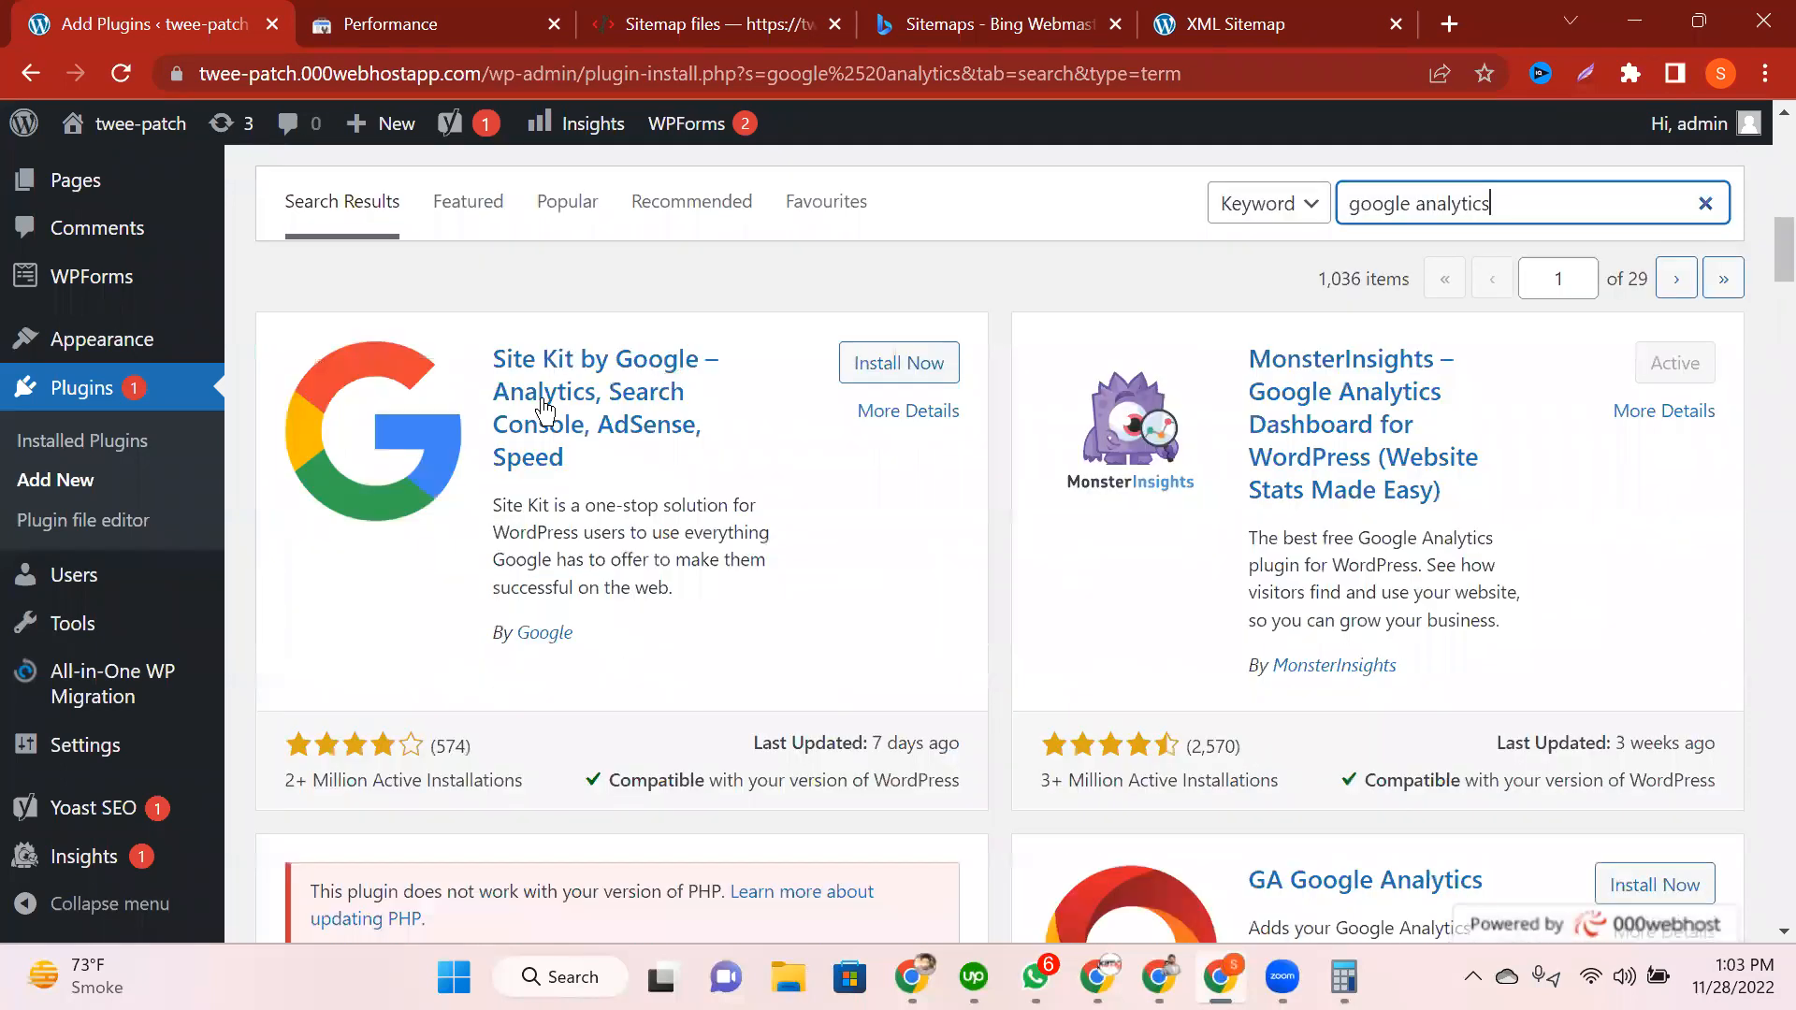
triple_click(465, 647)
left_click(465, 647)
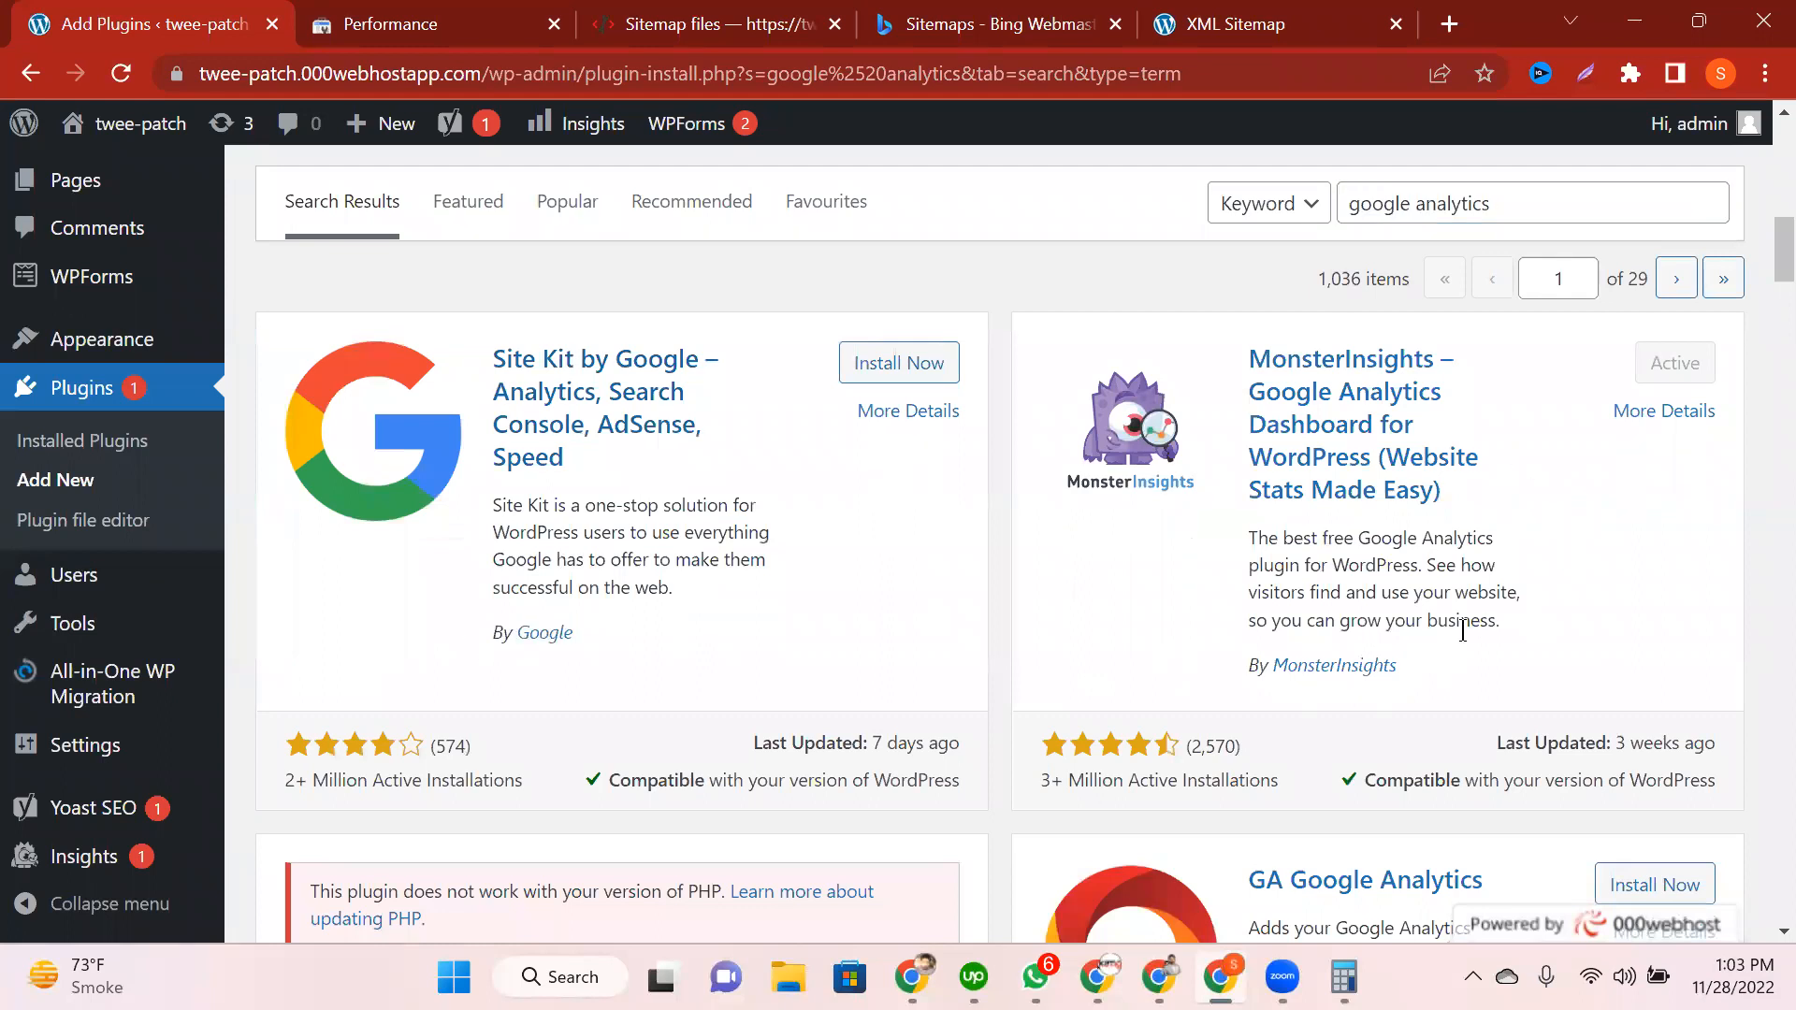
left_click_drag(1399, 664, 1269, 662)
left_click(1685, 368)
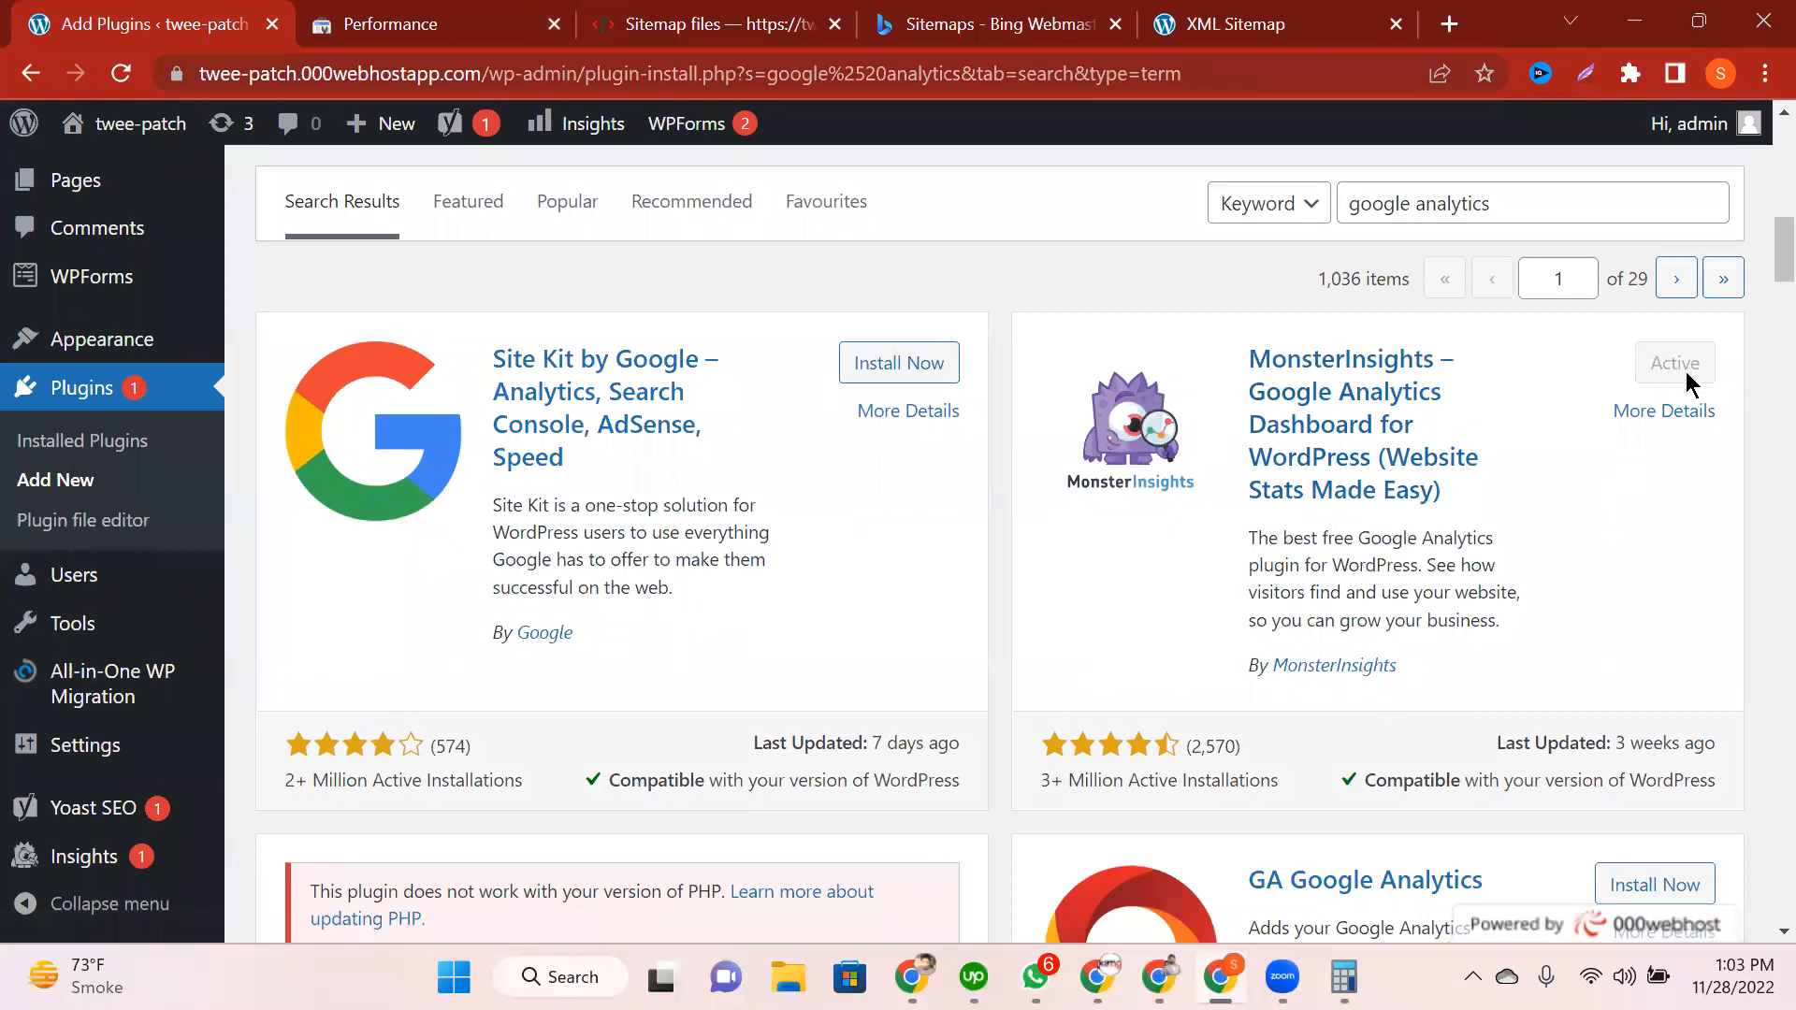
right_click(1673, 419)
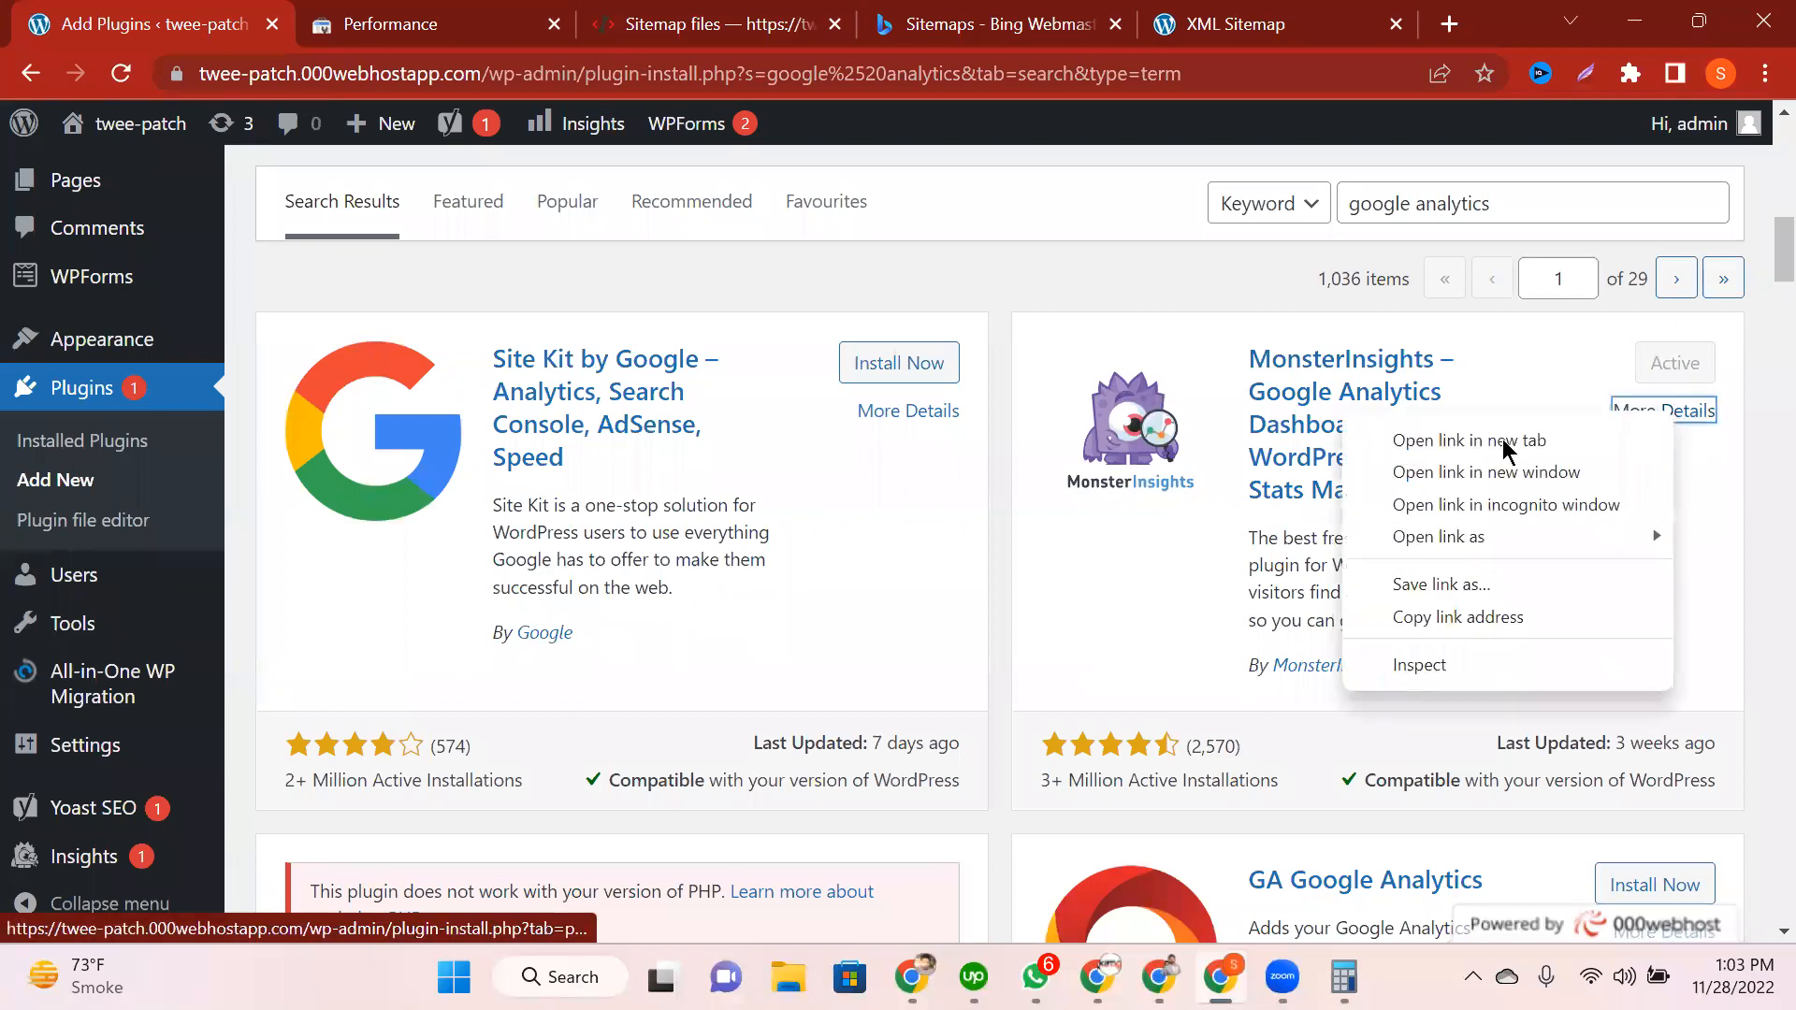
left_click(1721, 505)
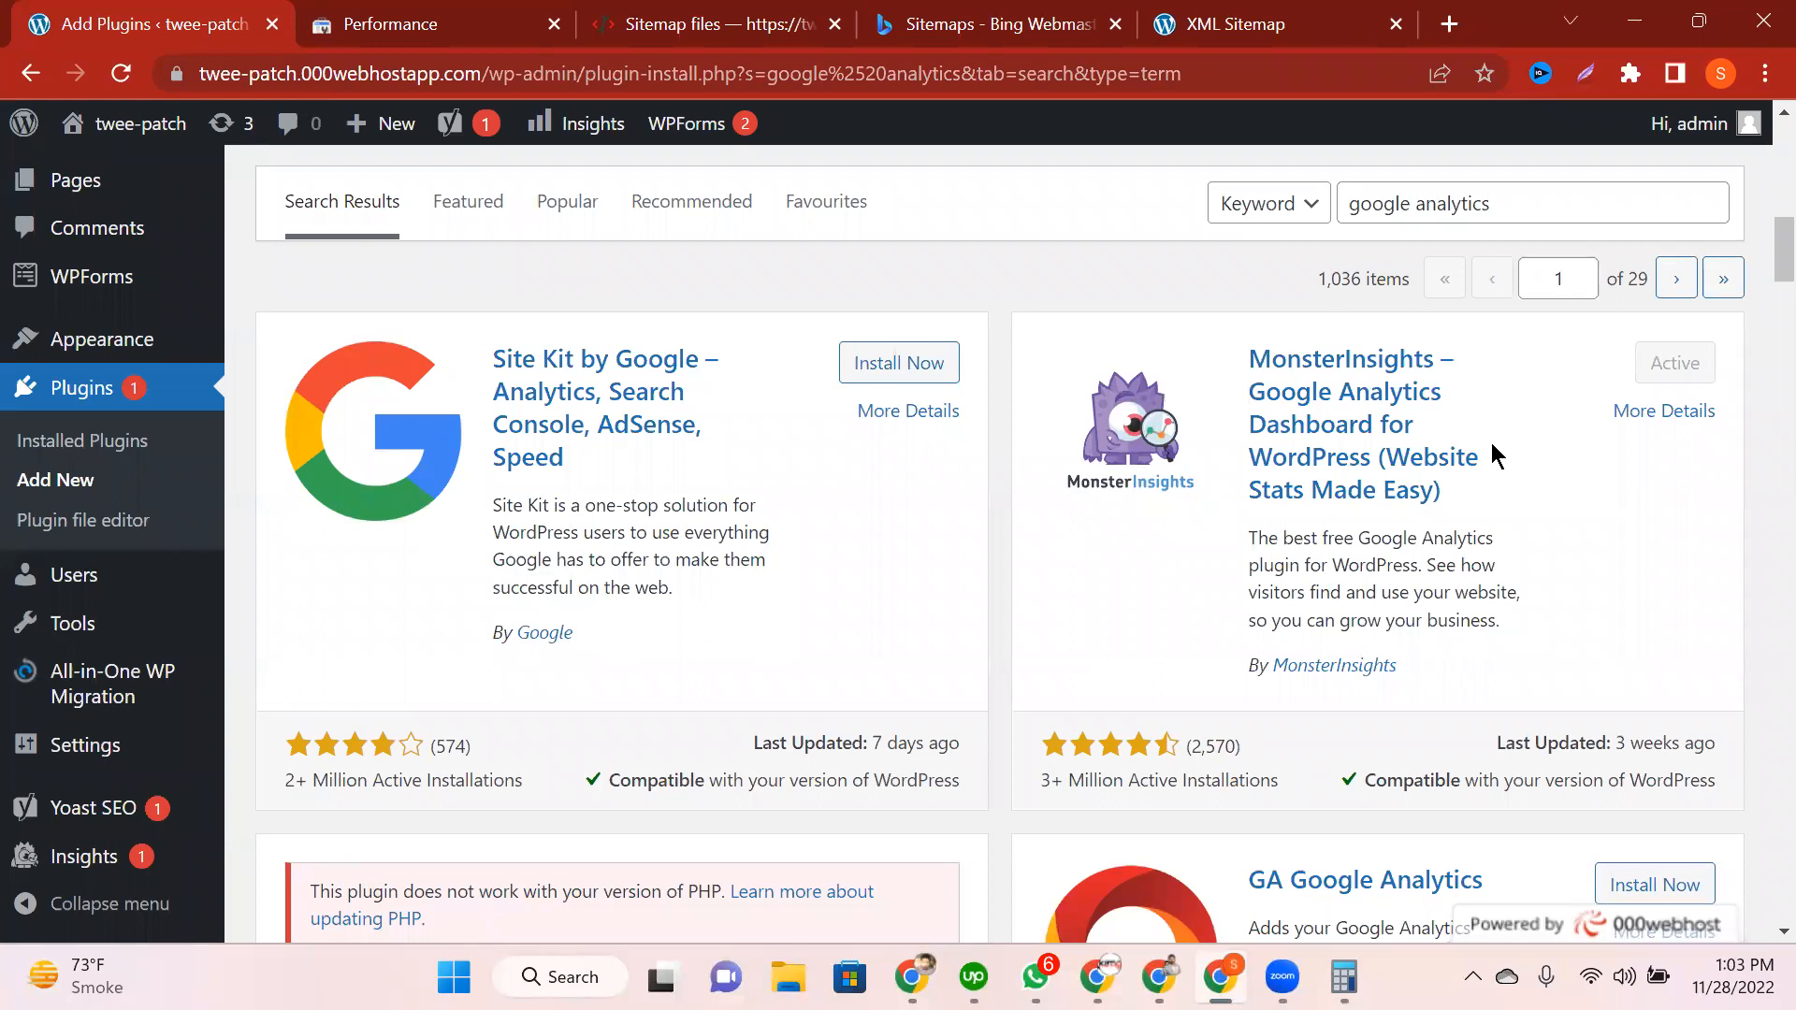
Step: Locate the ExactMetrics listing, then install and activate the plugin
scroll(1518, 492, "down", 3)
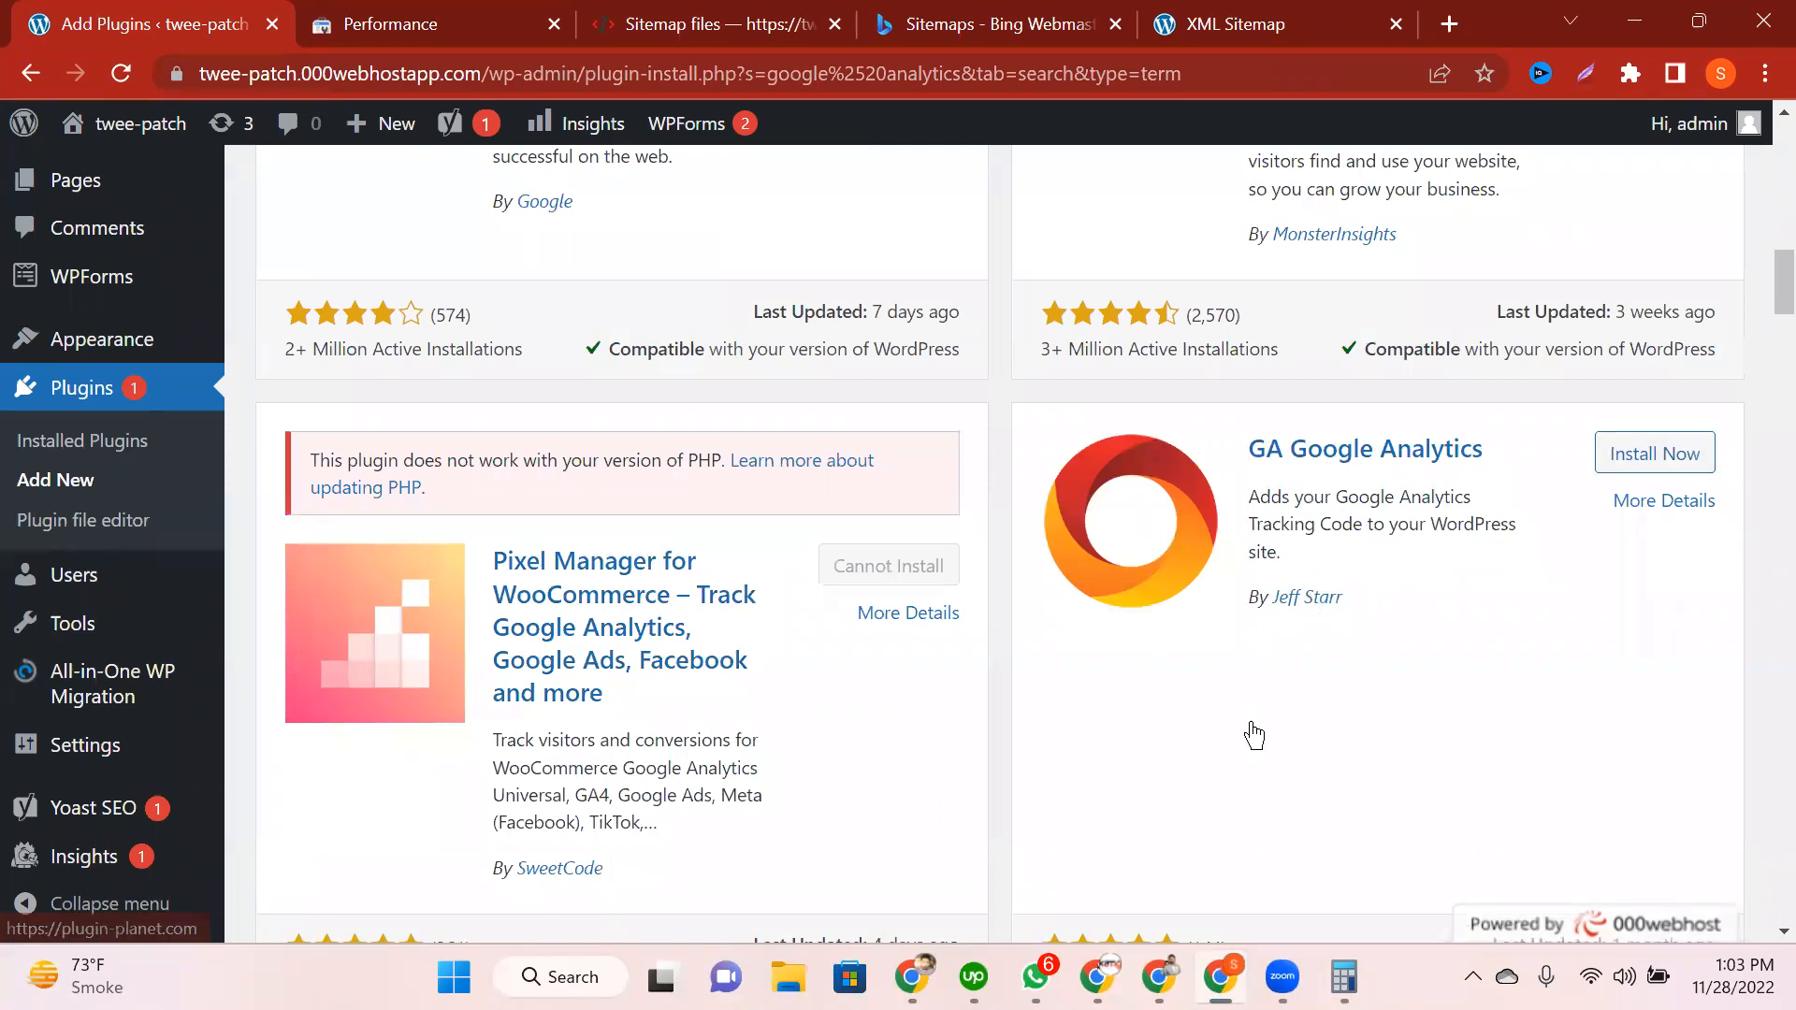
scroll(1252, 722, "down", 5)
scroll(1307, 443, "down", 4)
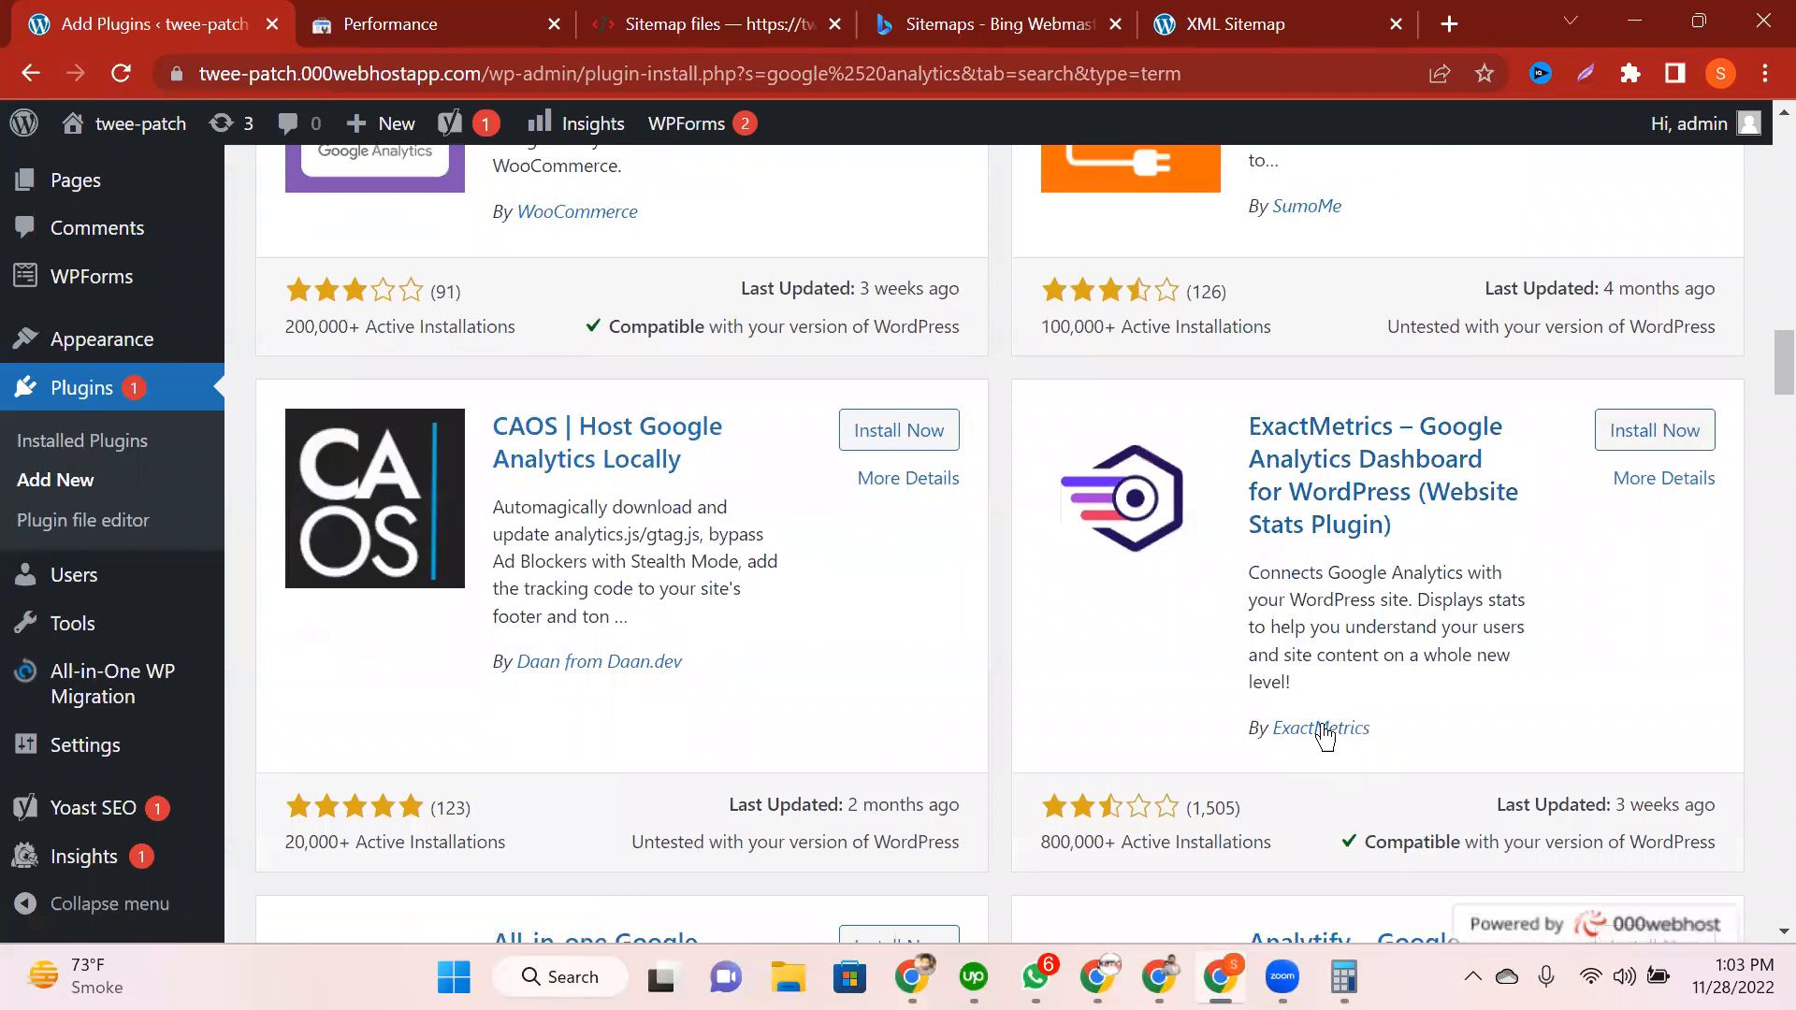
scroll(973, 680, "down", 3)
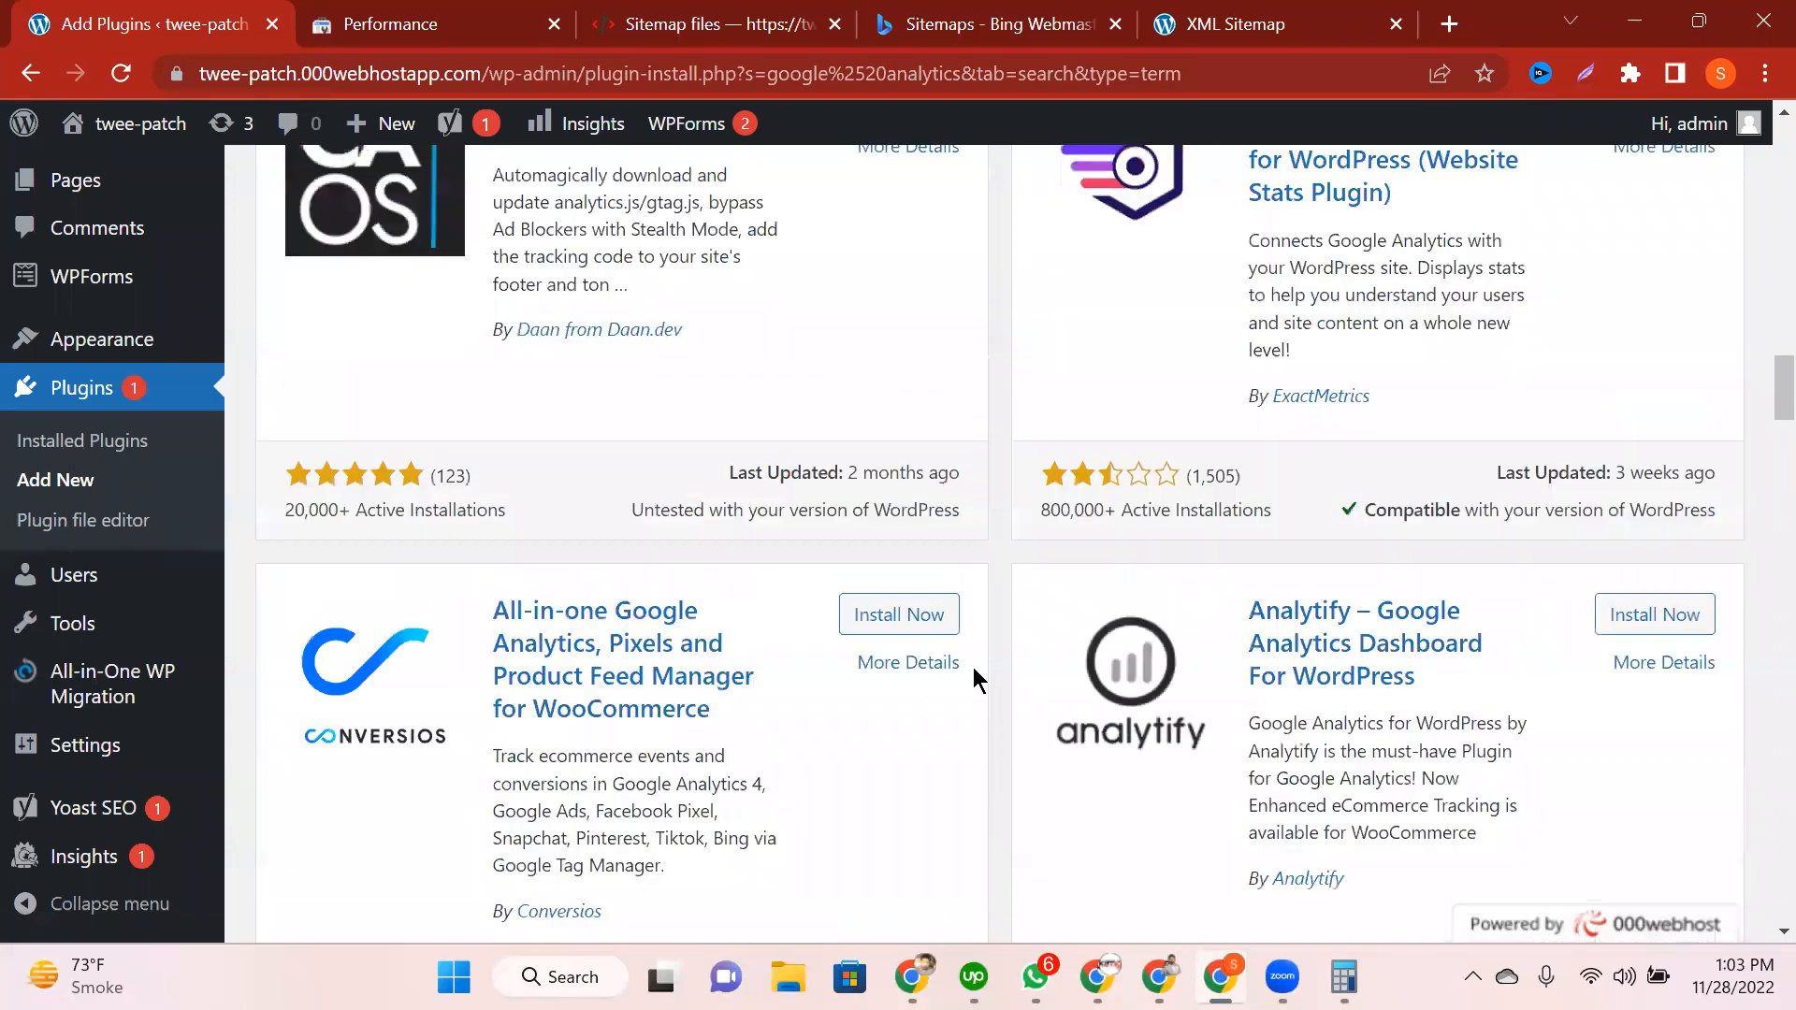
scroll(973, 680, "down", 2)
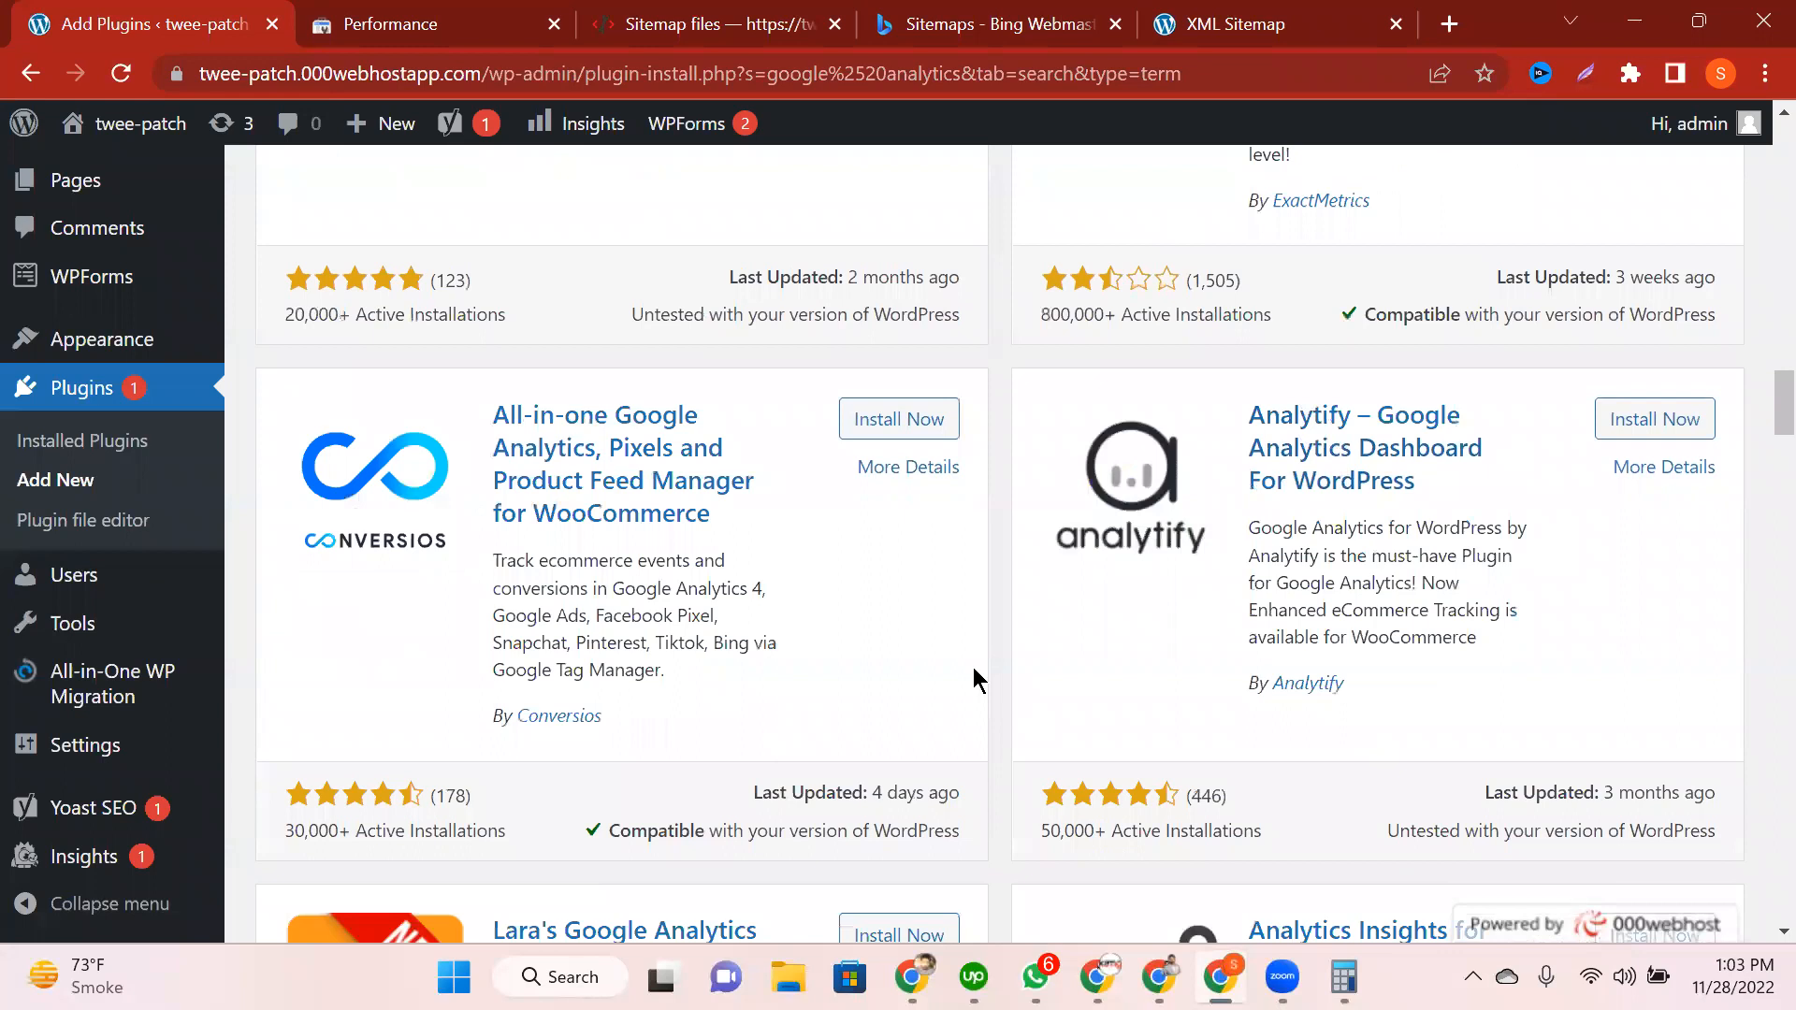
scroll(973, 680, "down", 15)
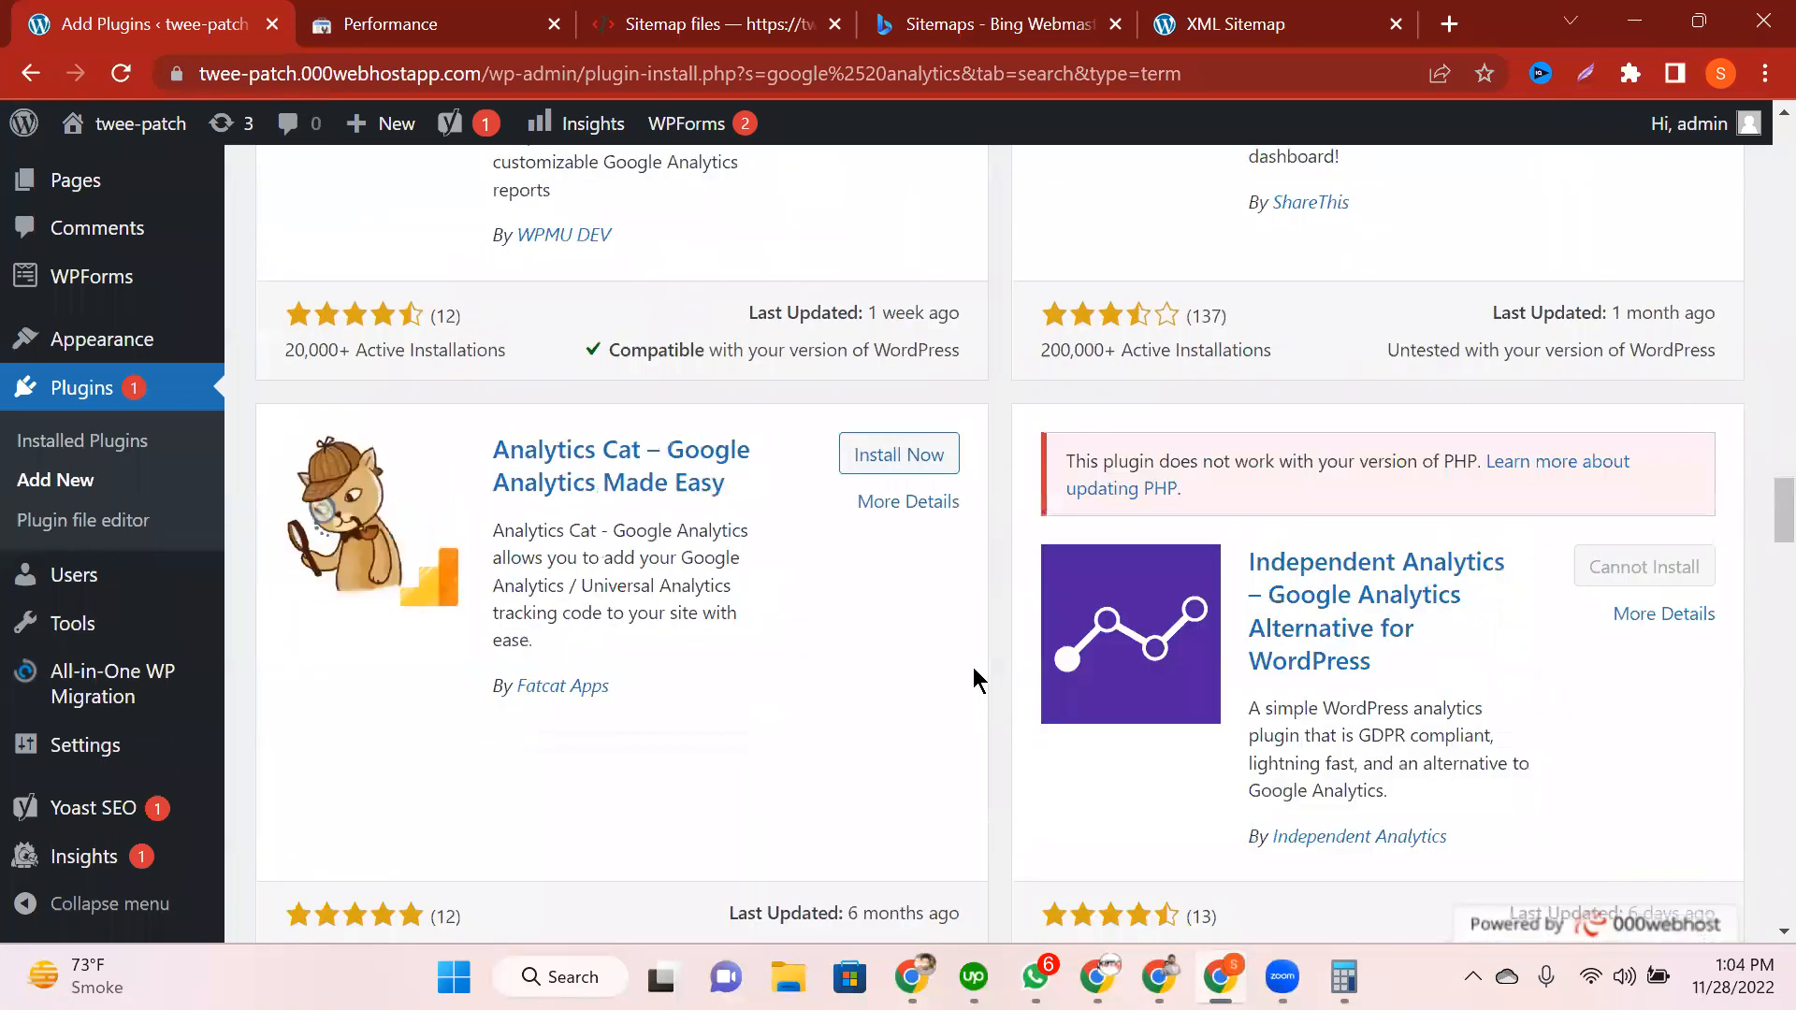
scroll(973, 680, "down", 3)
scroll(972, 680, "up", 20)
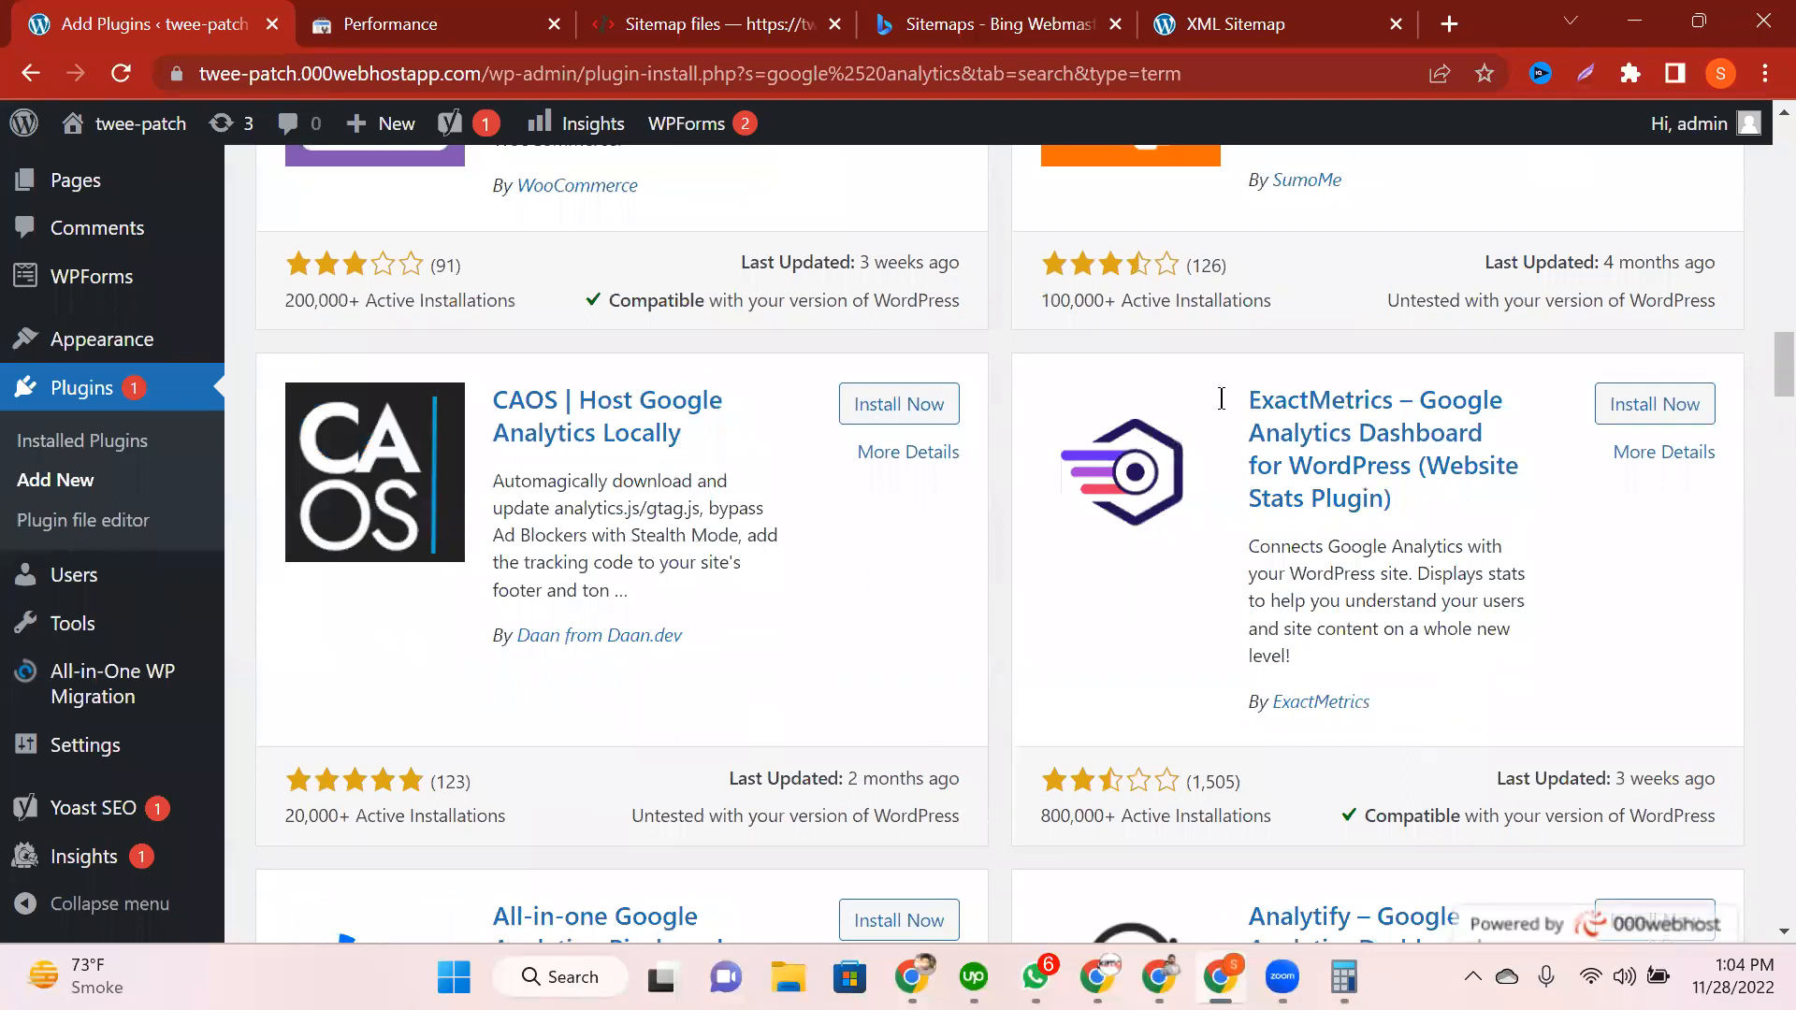
triple_click(1639, 658)
left_click(1639, 658)
scroll(834, 745, "up", 20)
scroll(1613, 309, "down", 2)
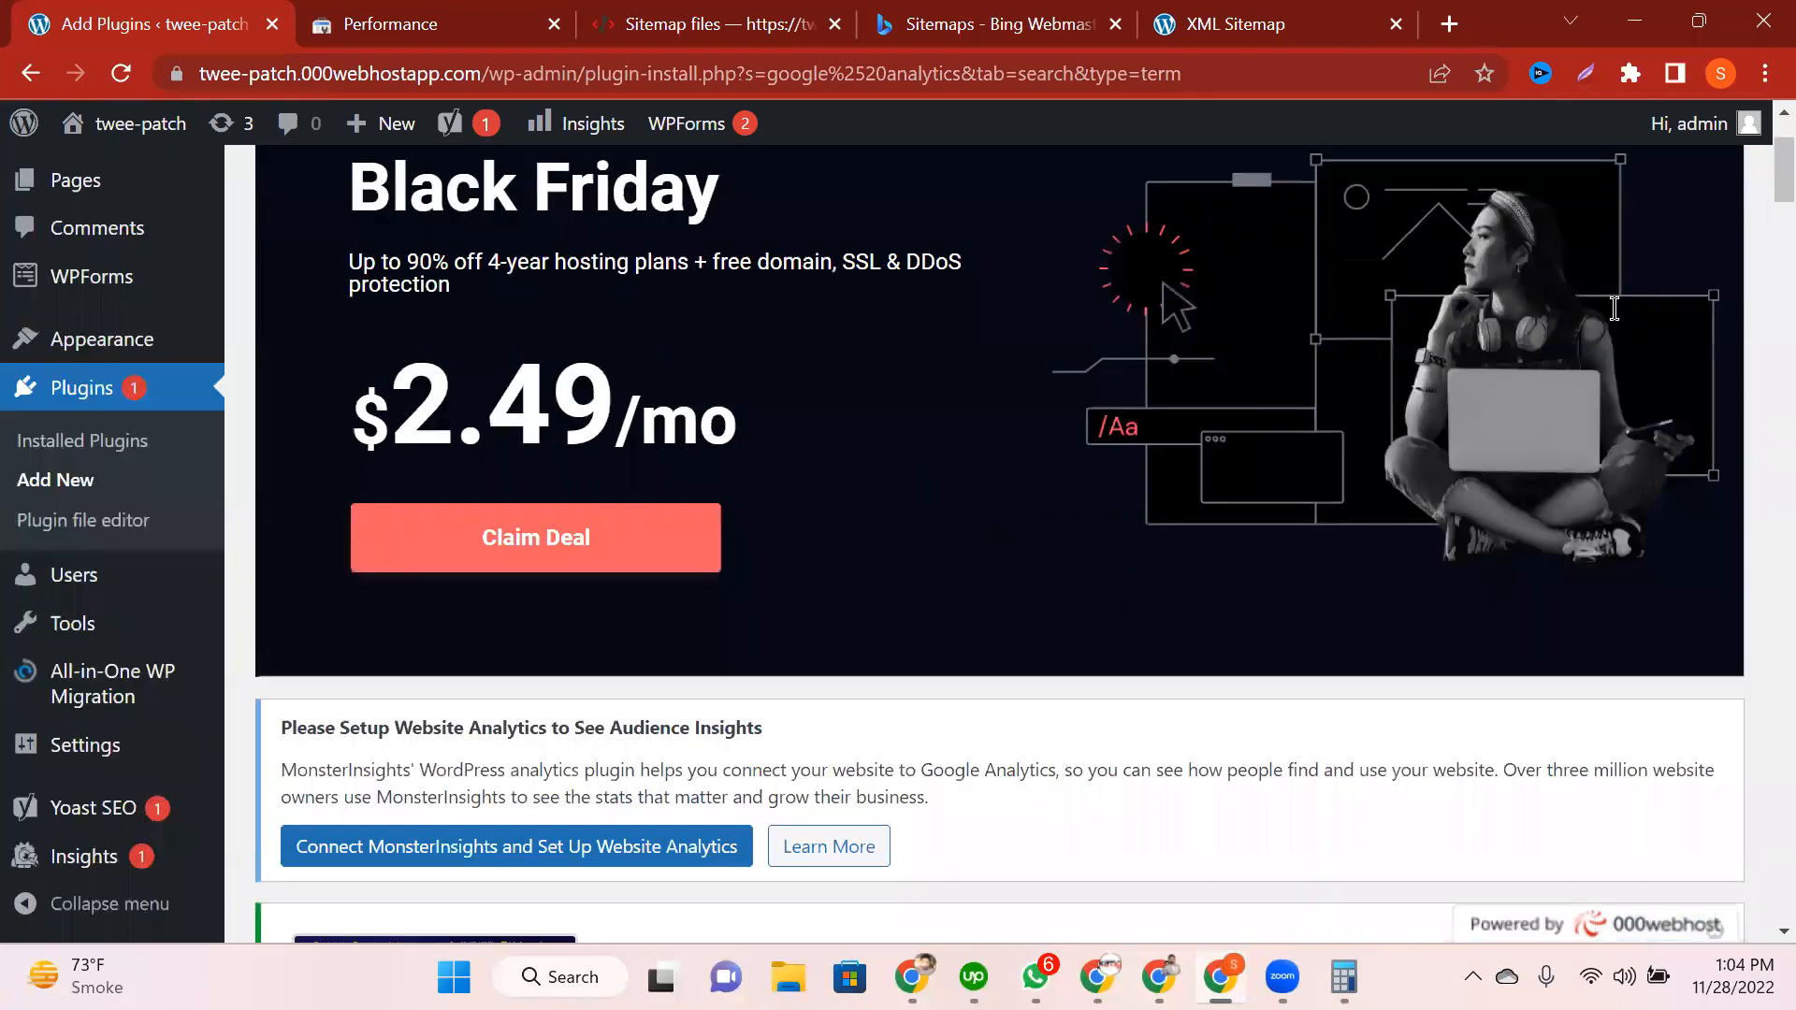
scroll(1157, 666, "up", 2)
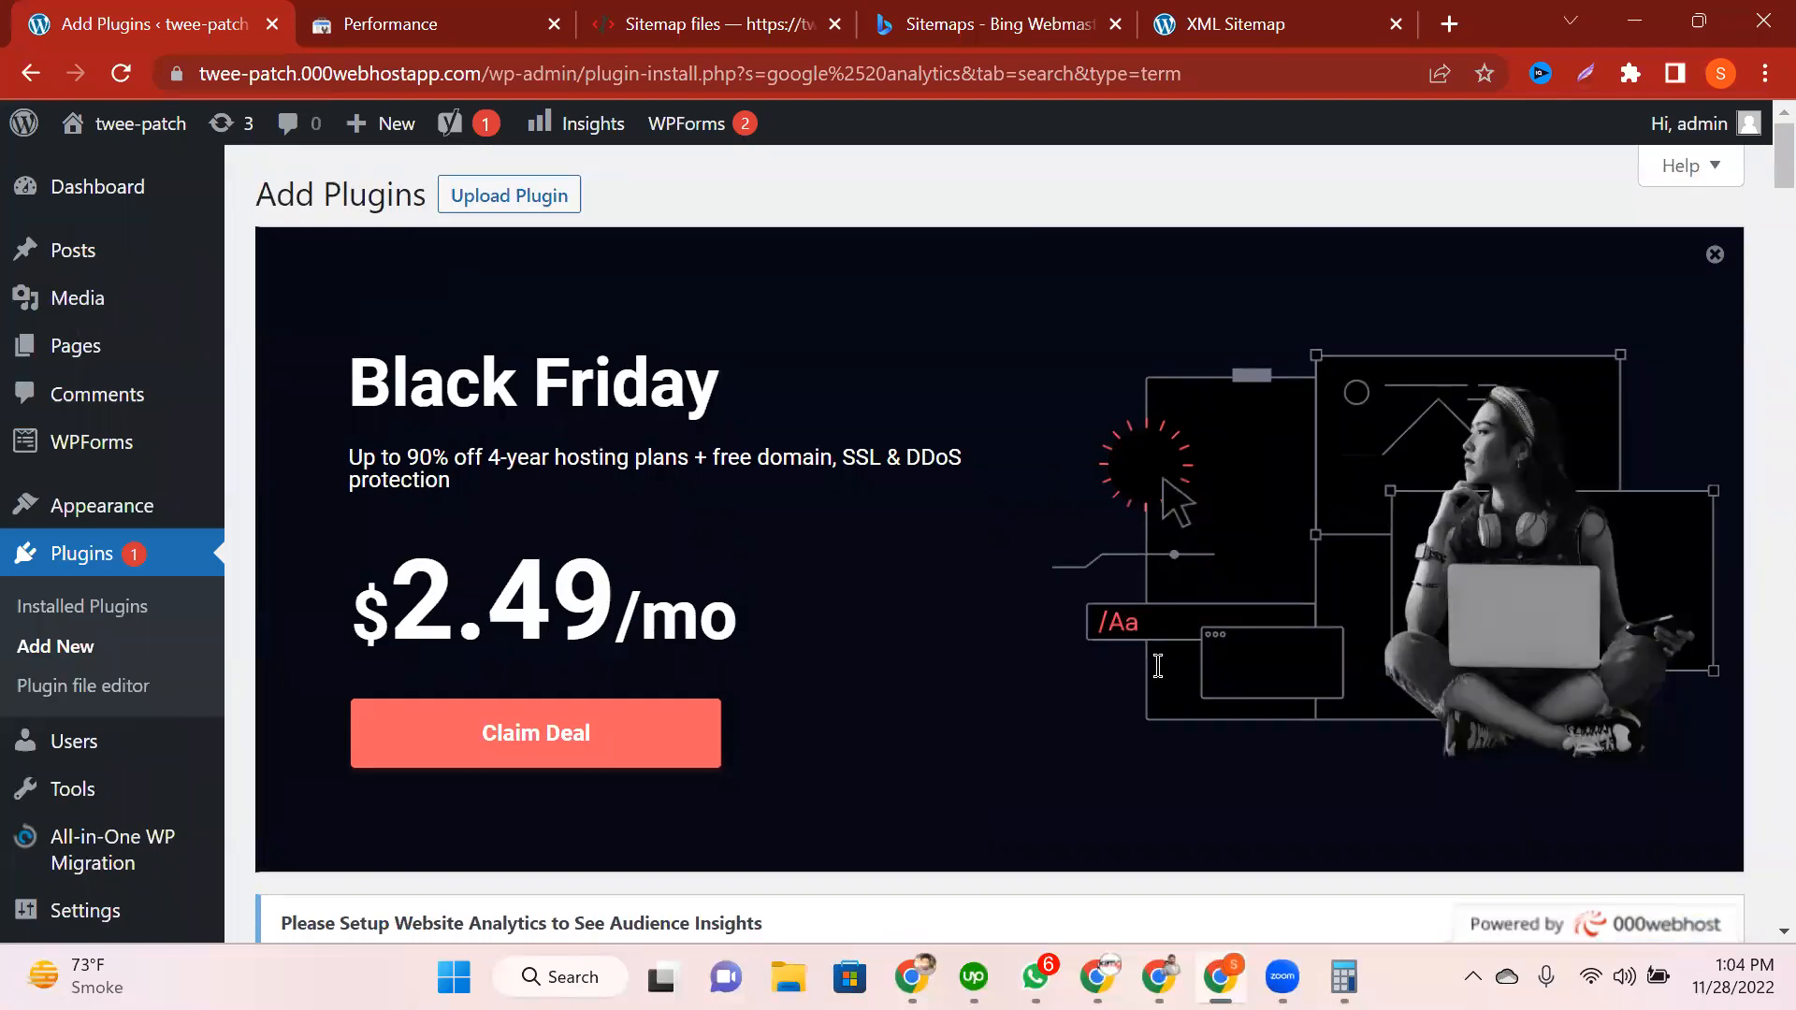
scroll(1157, 666, "down", 6)
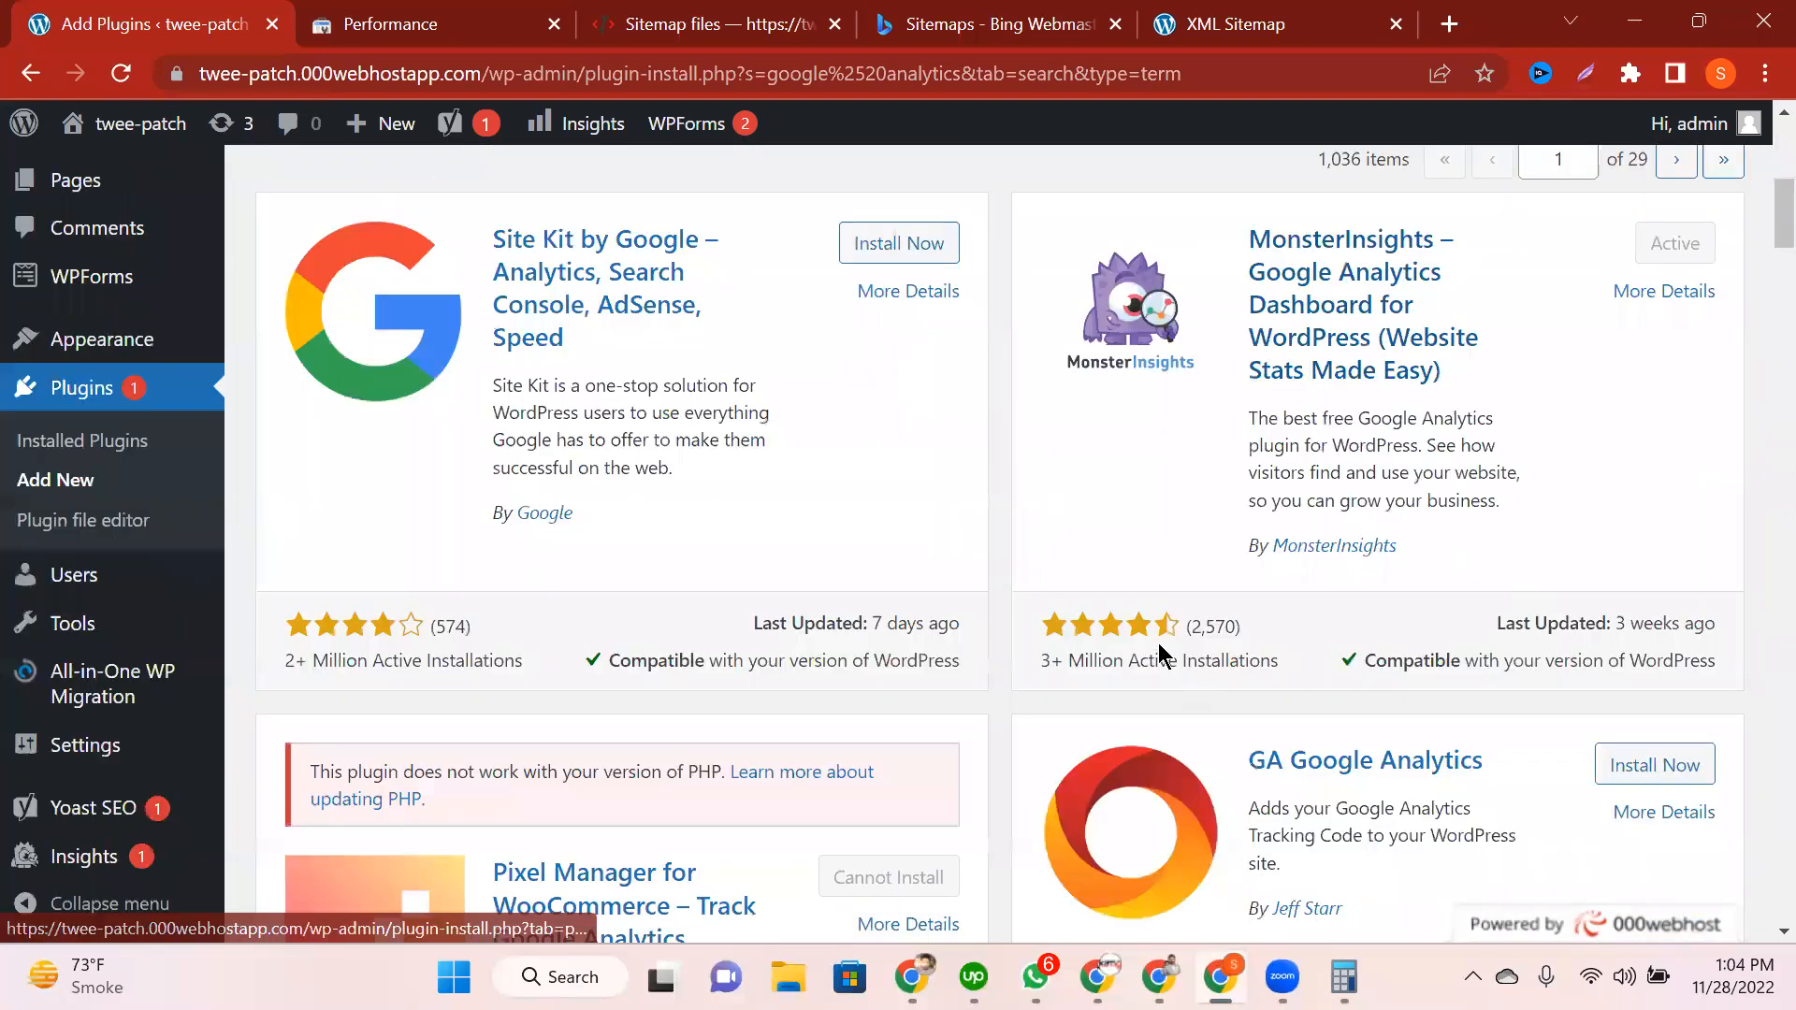
scroll(1158, 643, "up", 1)
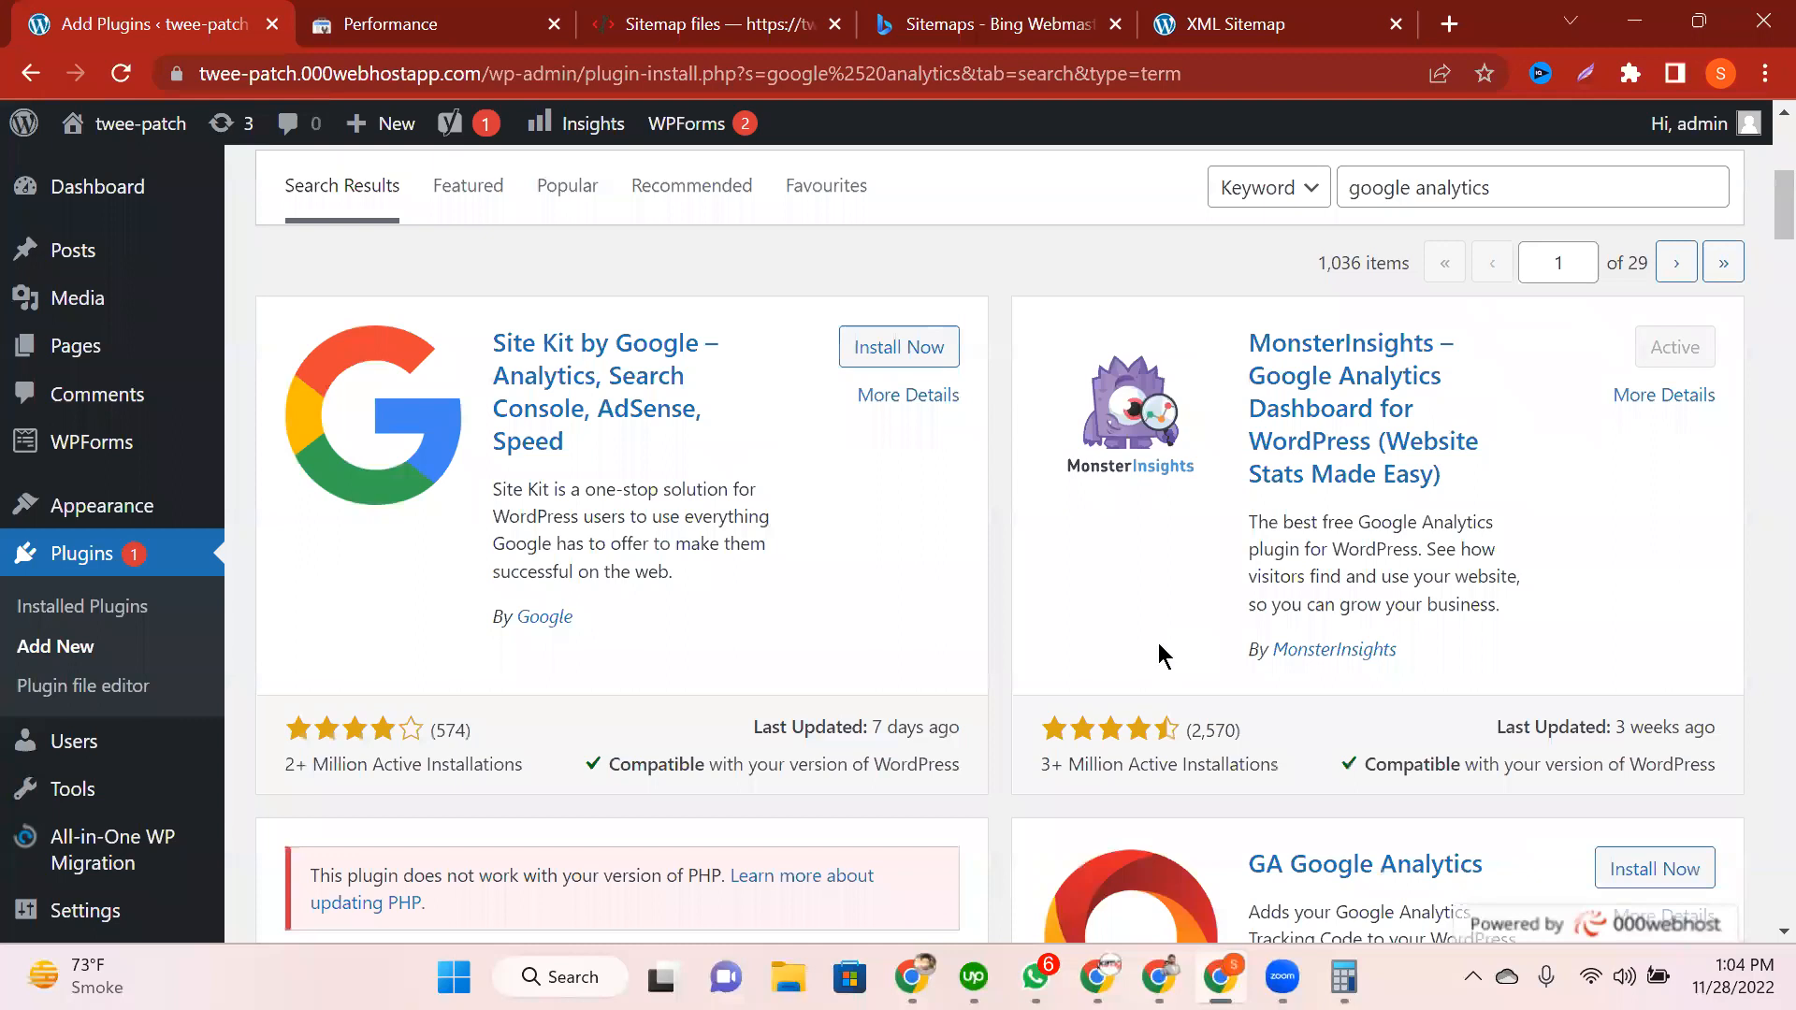
scroll(1720, 321, "down", 6)
scroll(1674, 346, "down", 10)
left_click(1674, 346)
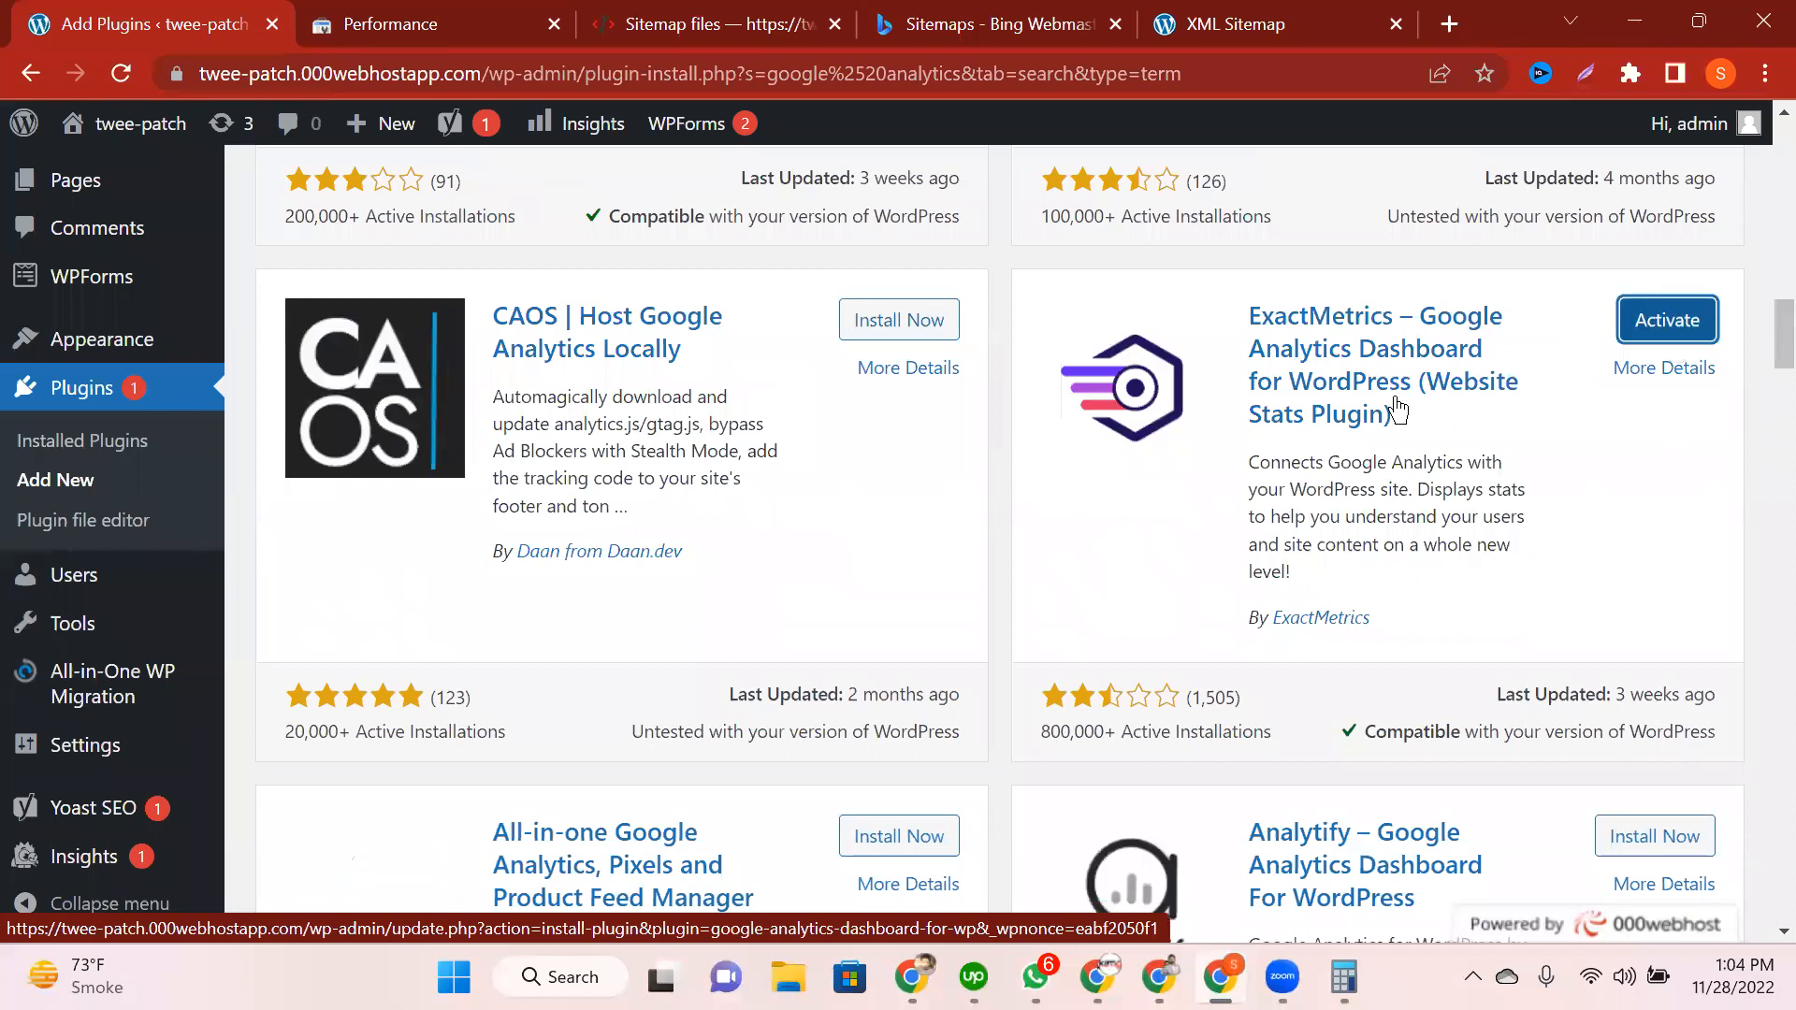
left_click(1670, 345)
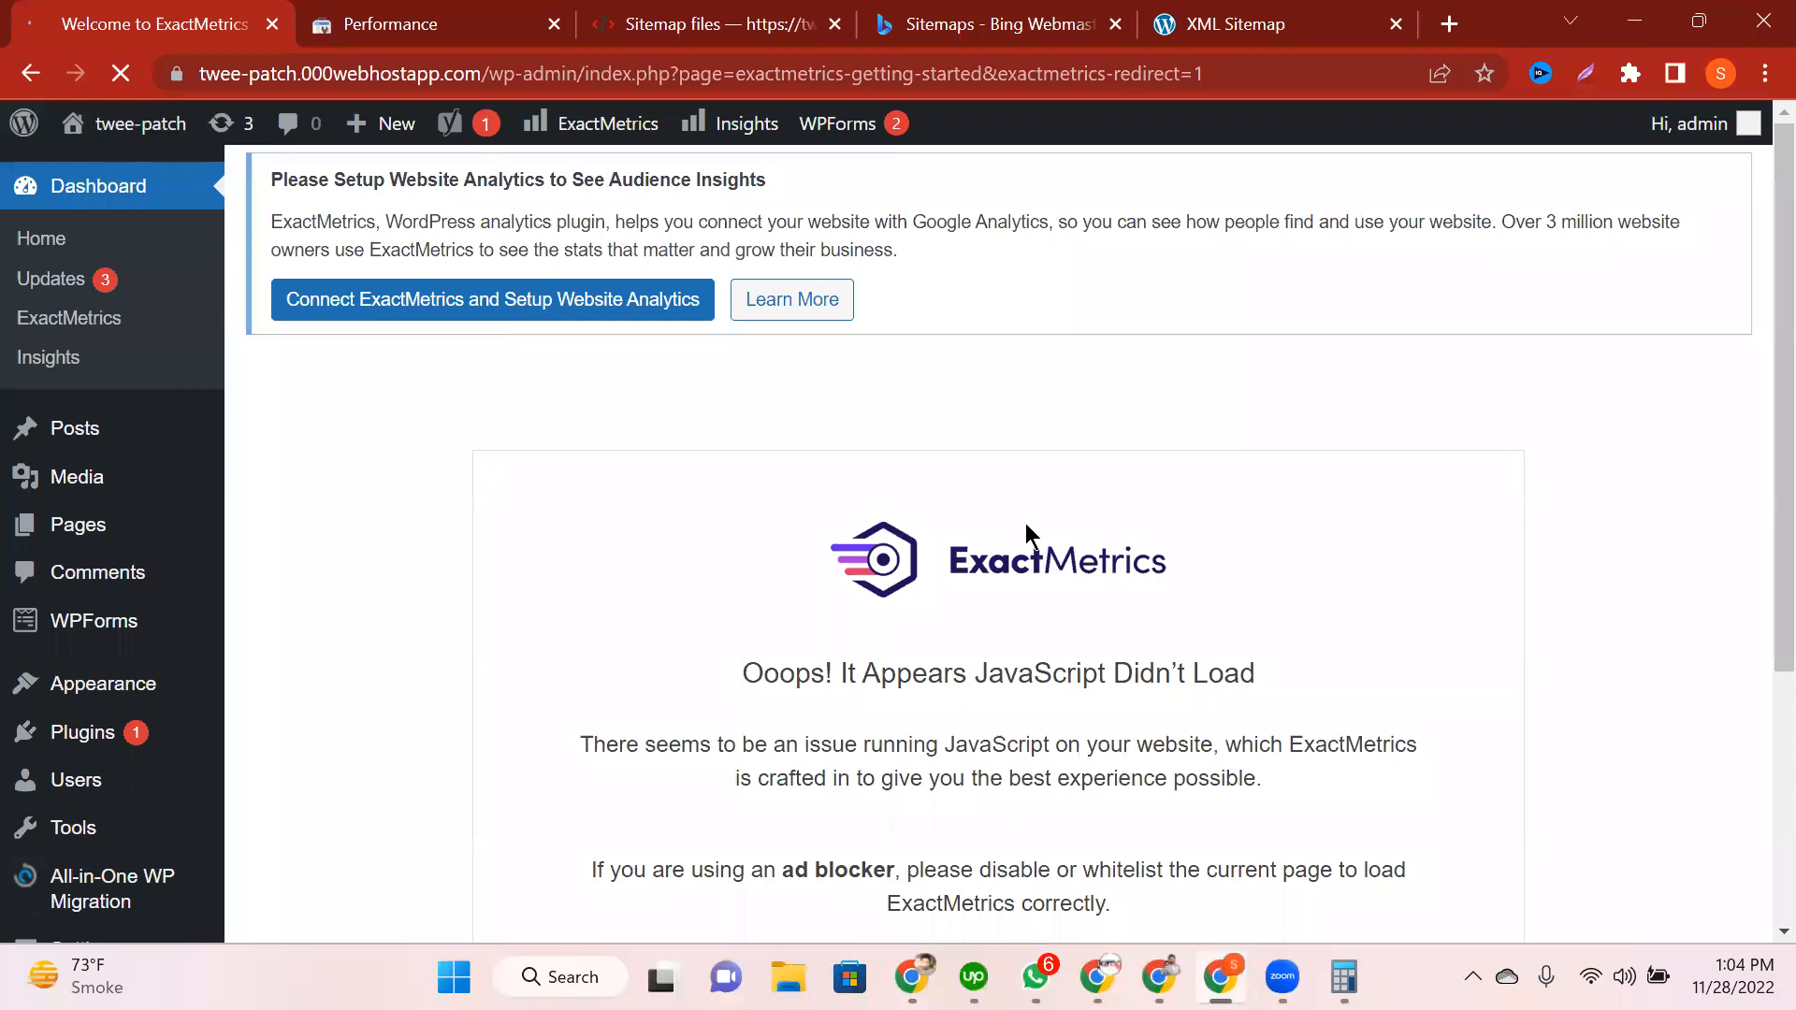
Step: Review the Welcome to ExactMetrics page, noting the $199 per year Pro Plan price
scroll(1029, 535, "down", 4)
scroll(1029, 535, "up", 2)
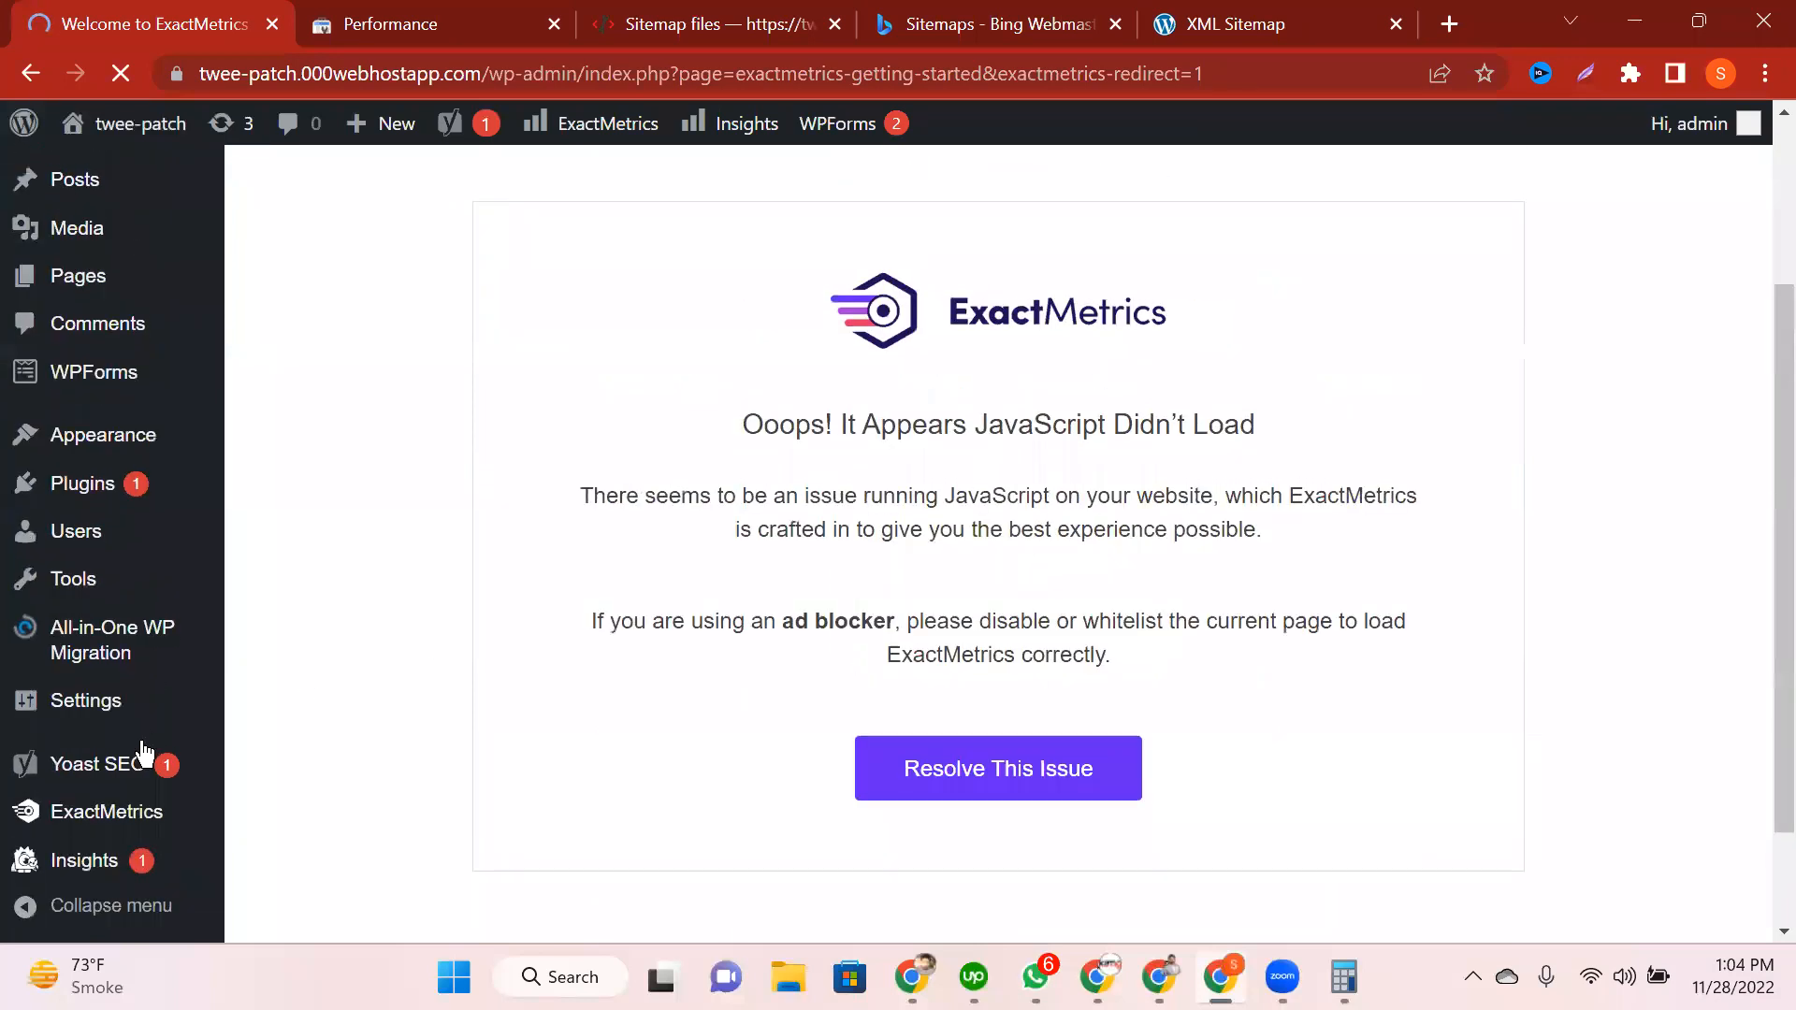
scroll(142, 664, "down", 2)
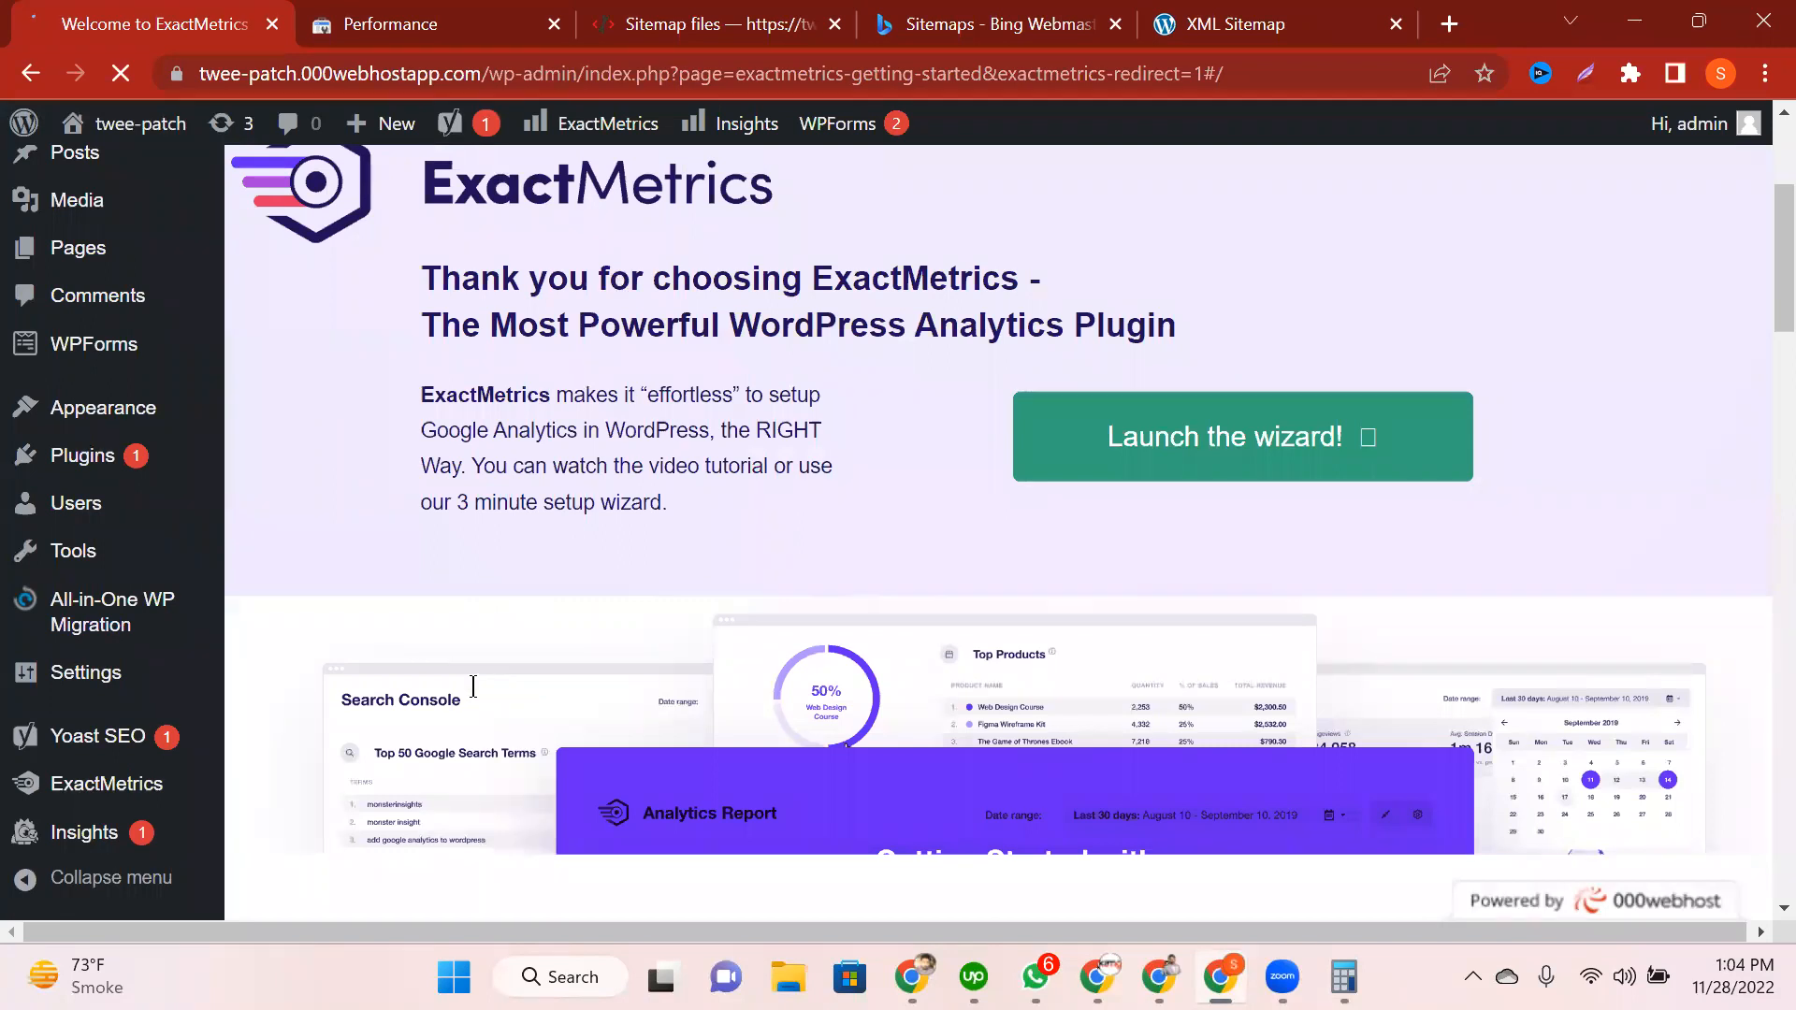
scroll(473, 686, "down", 4)
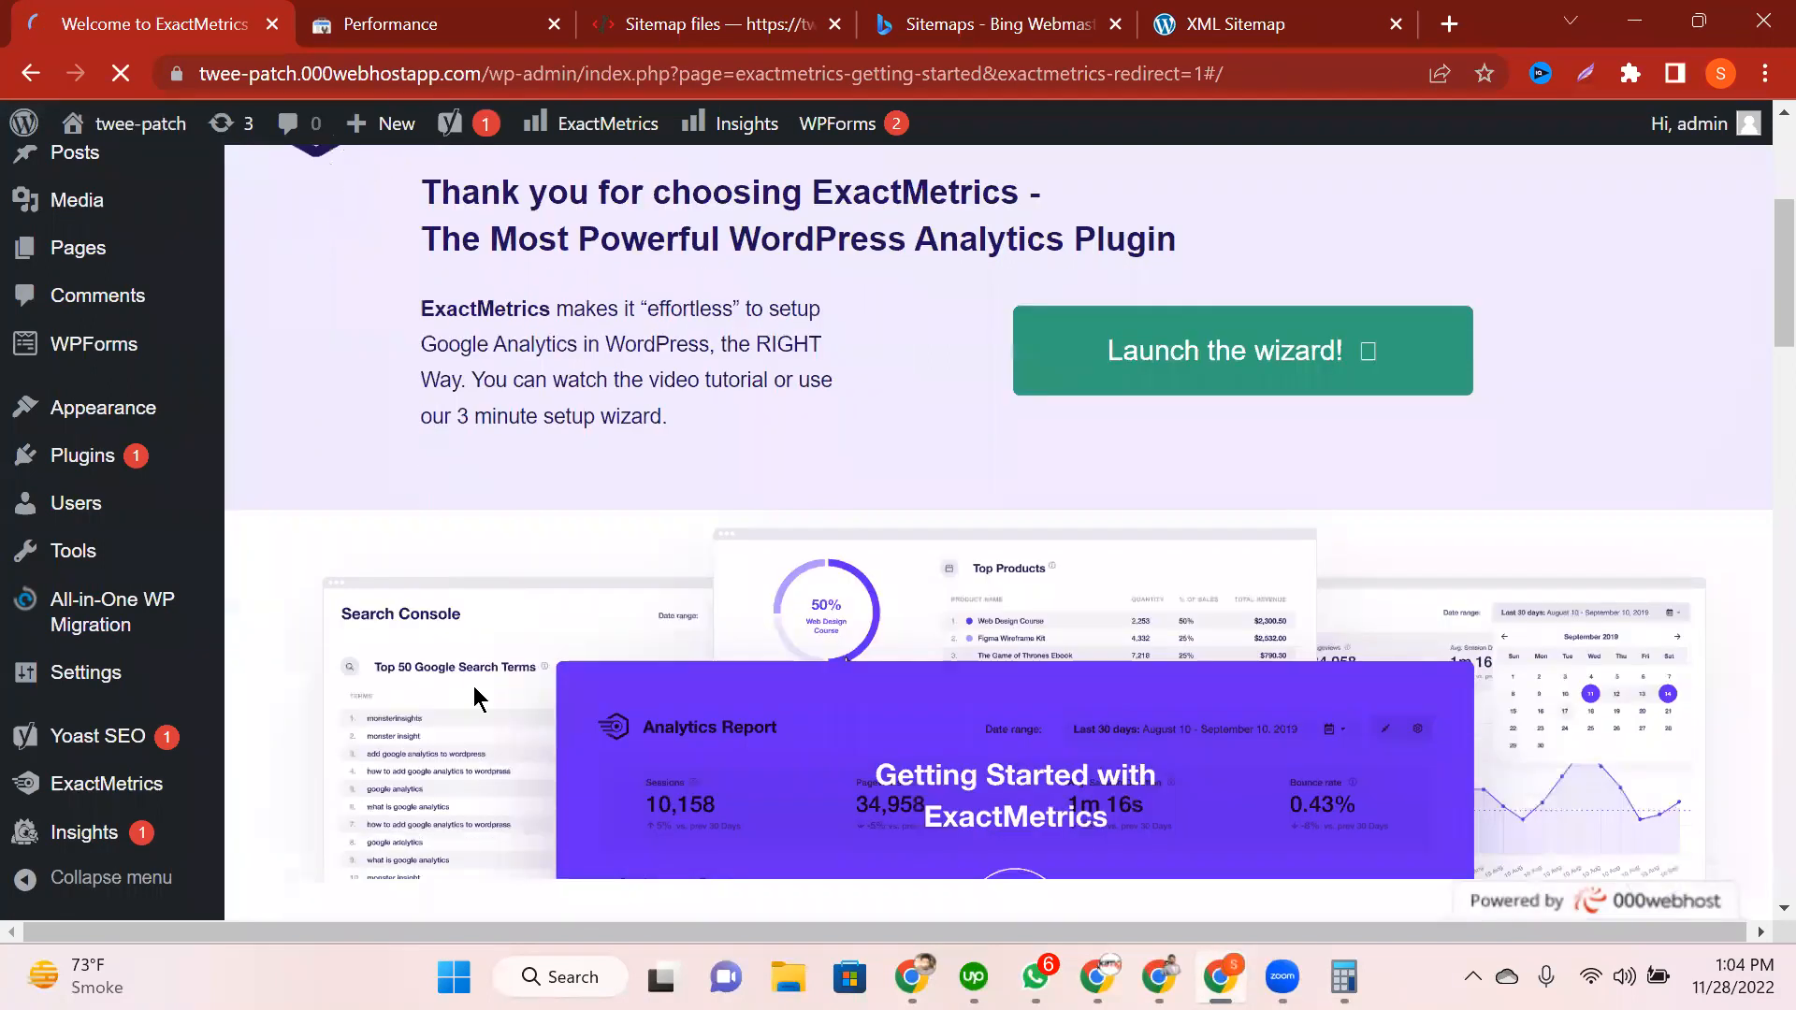
scroll(474, 693, "down", 10)
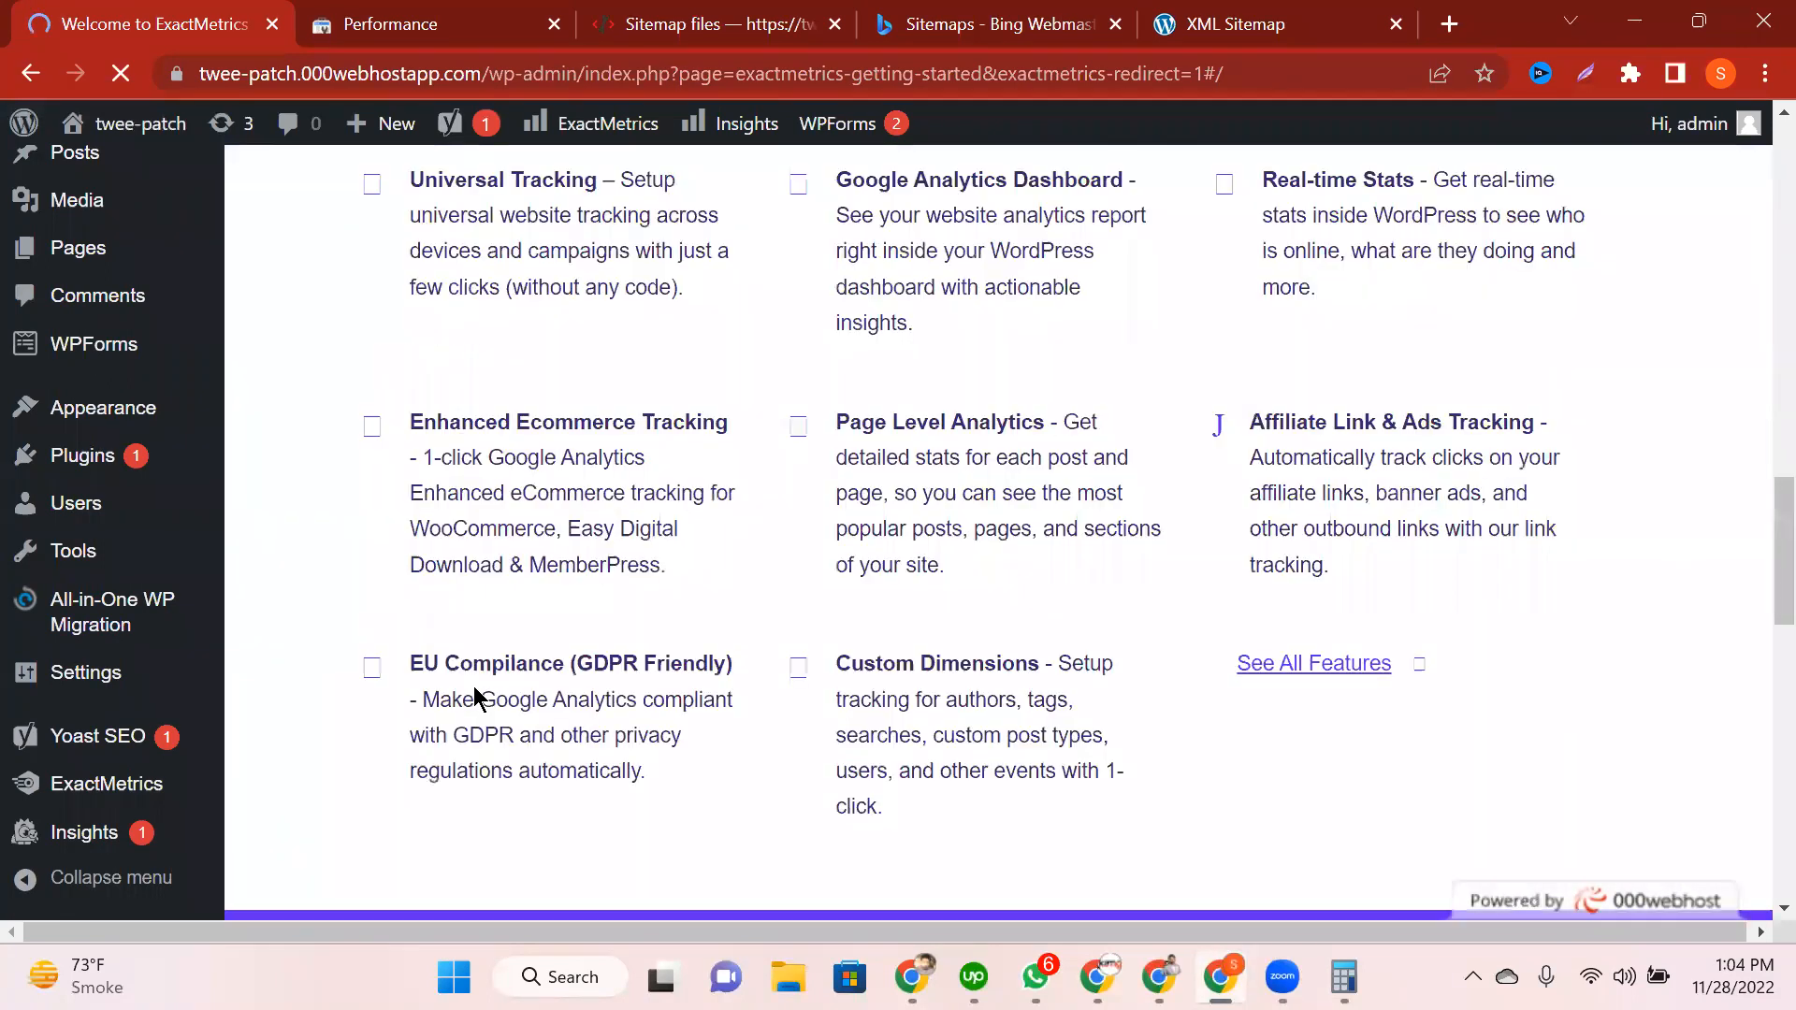
scroll(474, 696, "down", 8)
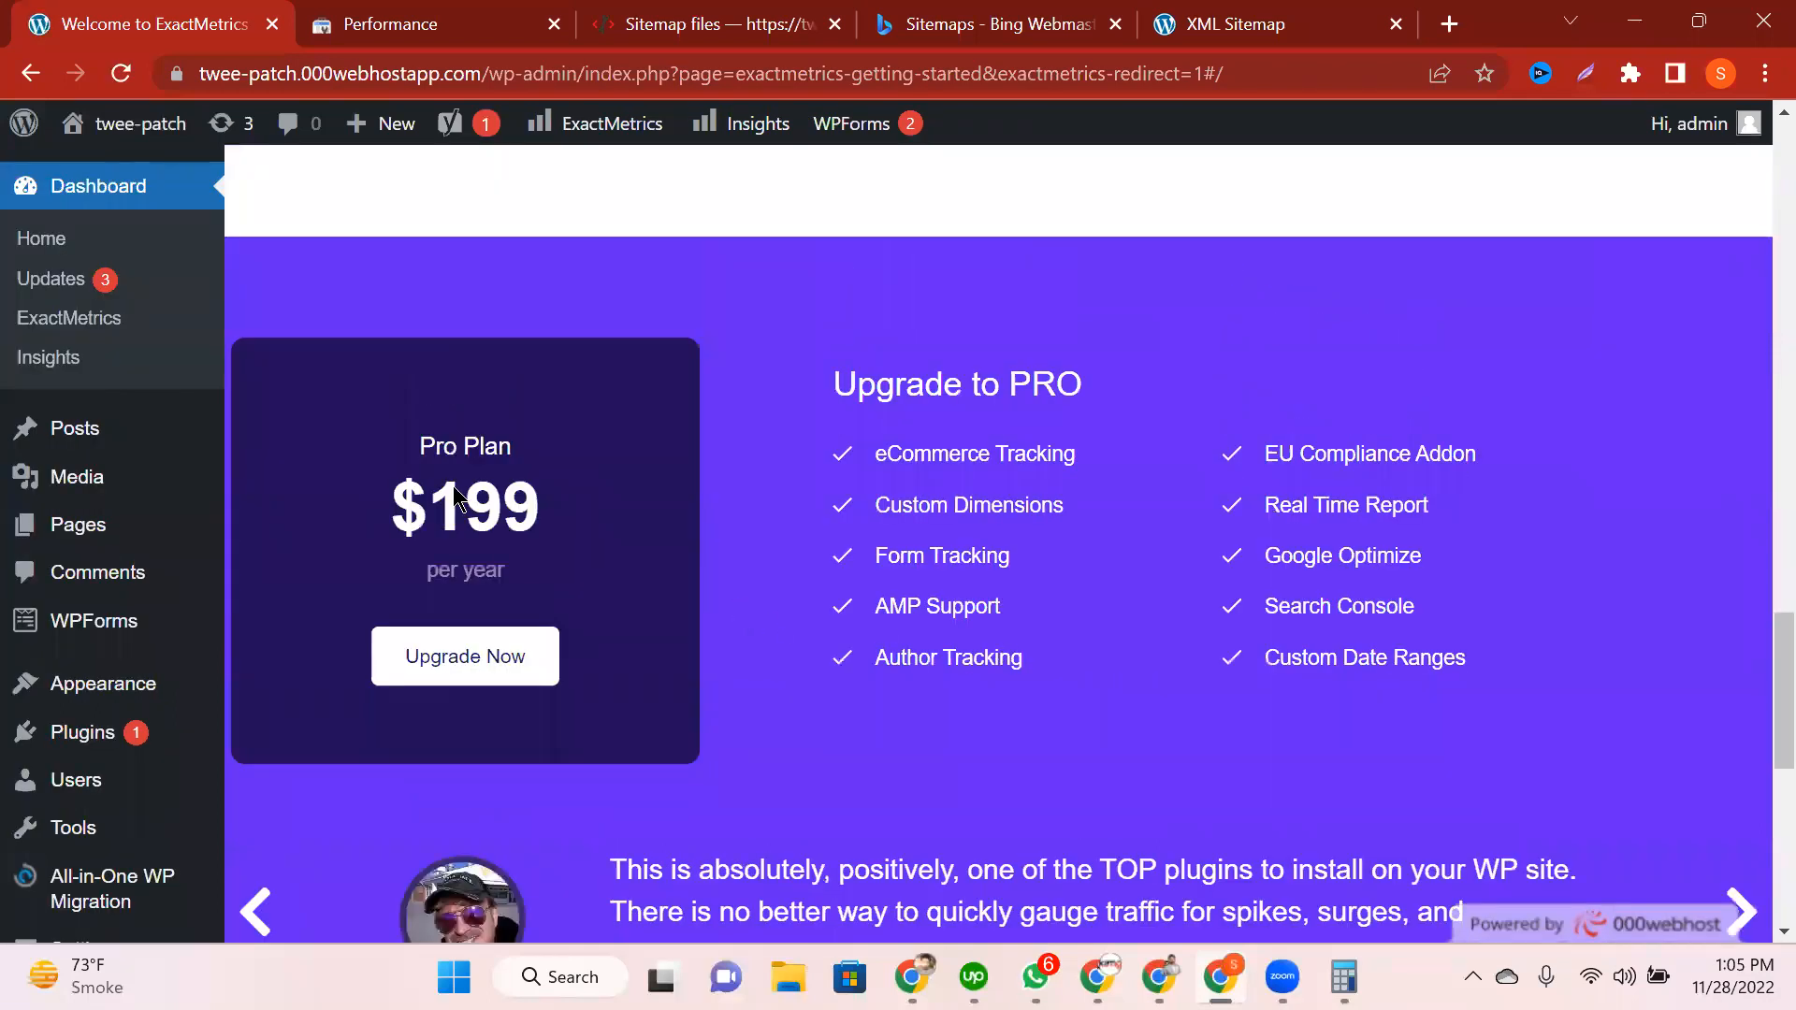
double_click(586, 505)
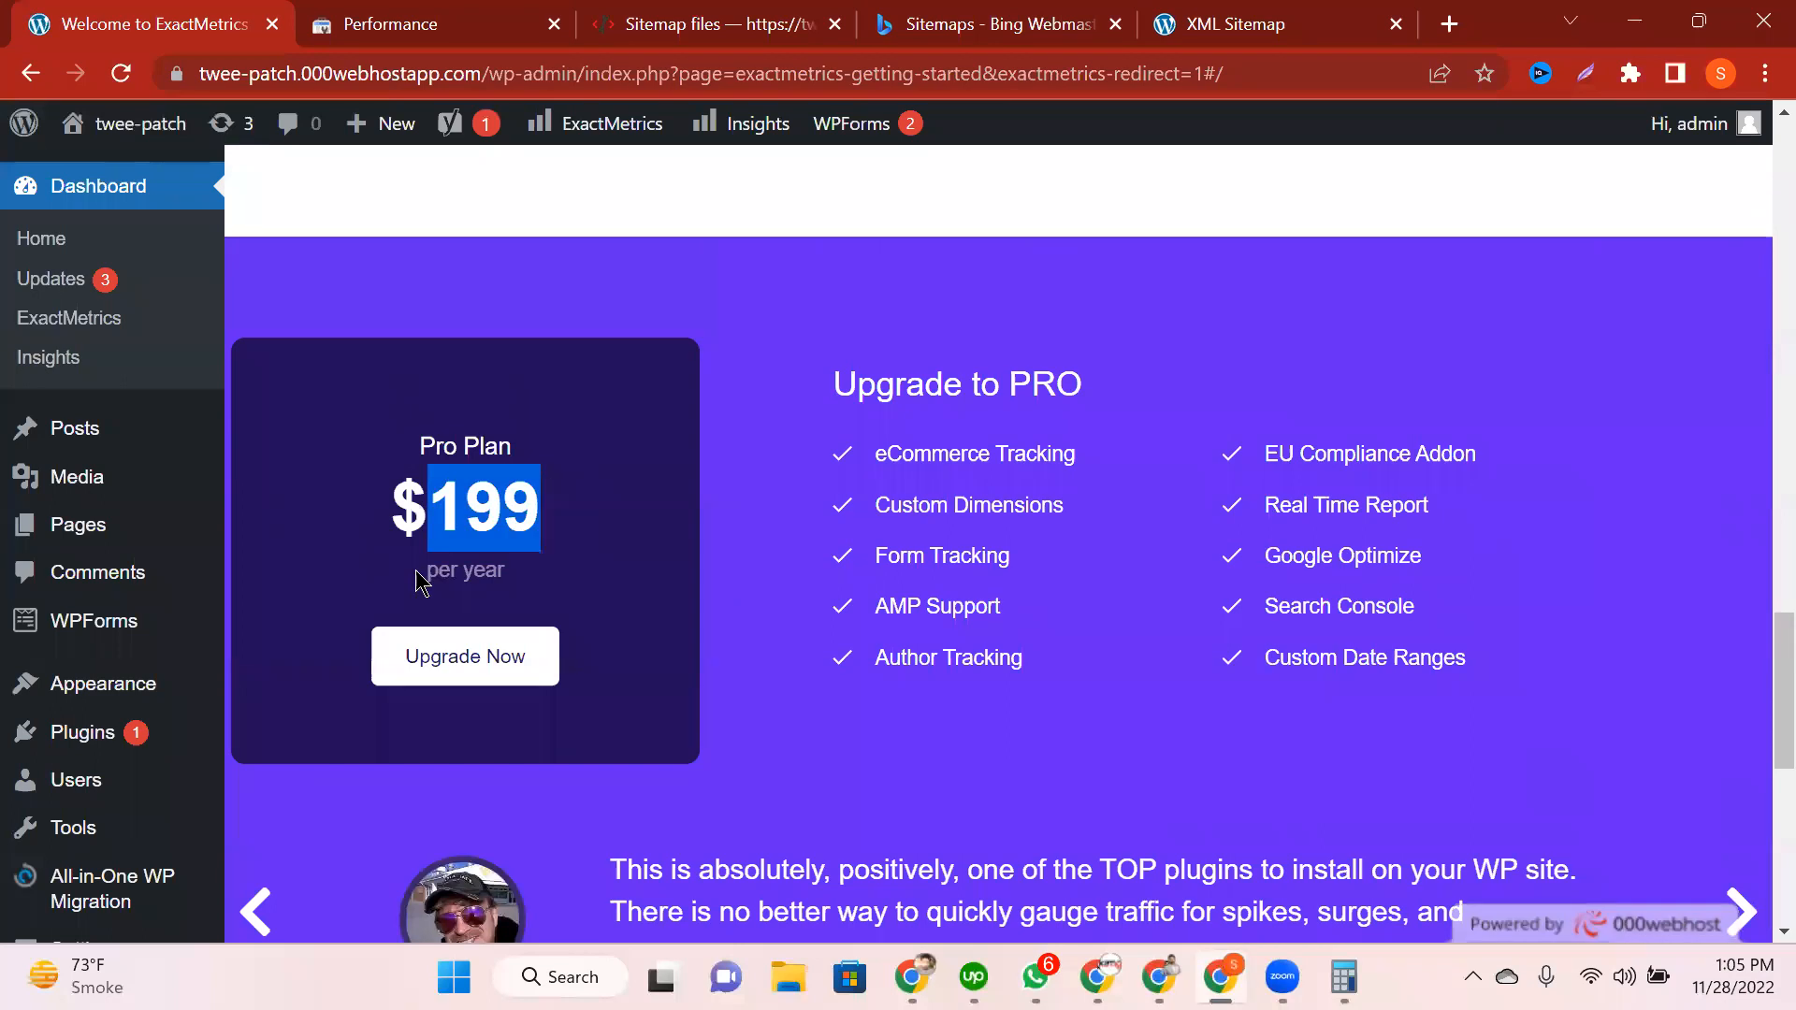
left_click_drag(420, 582, 762, 602)
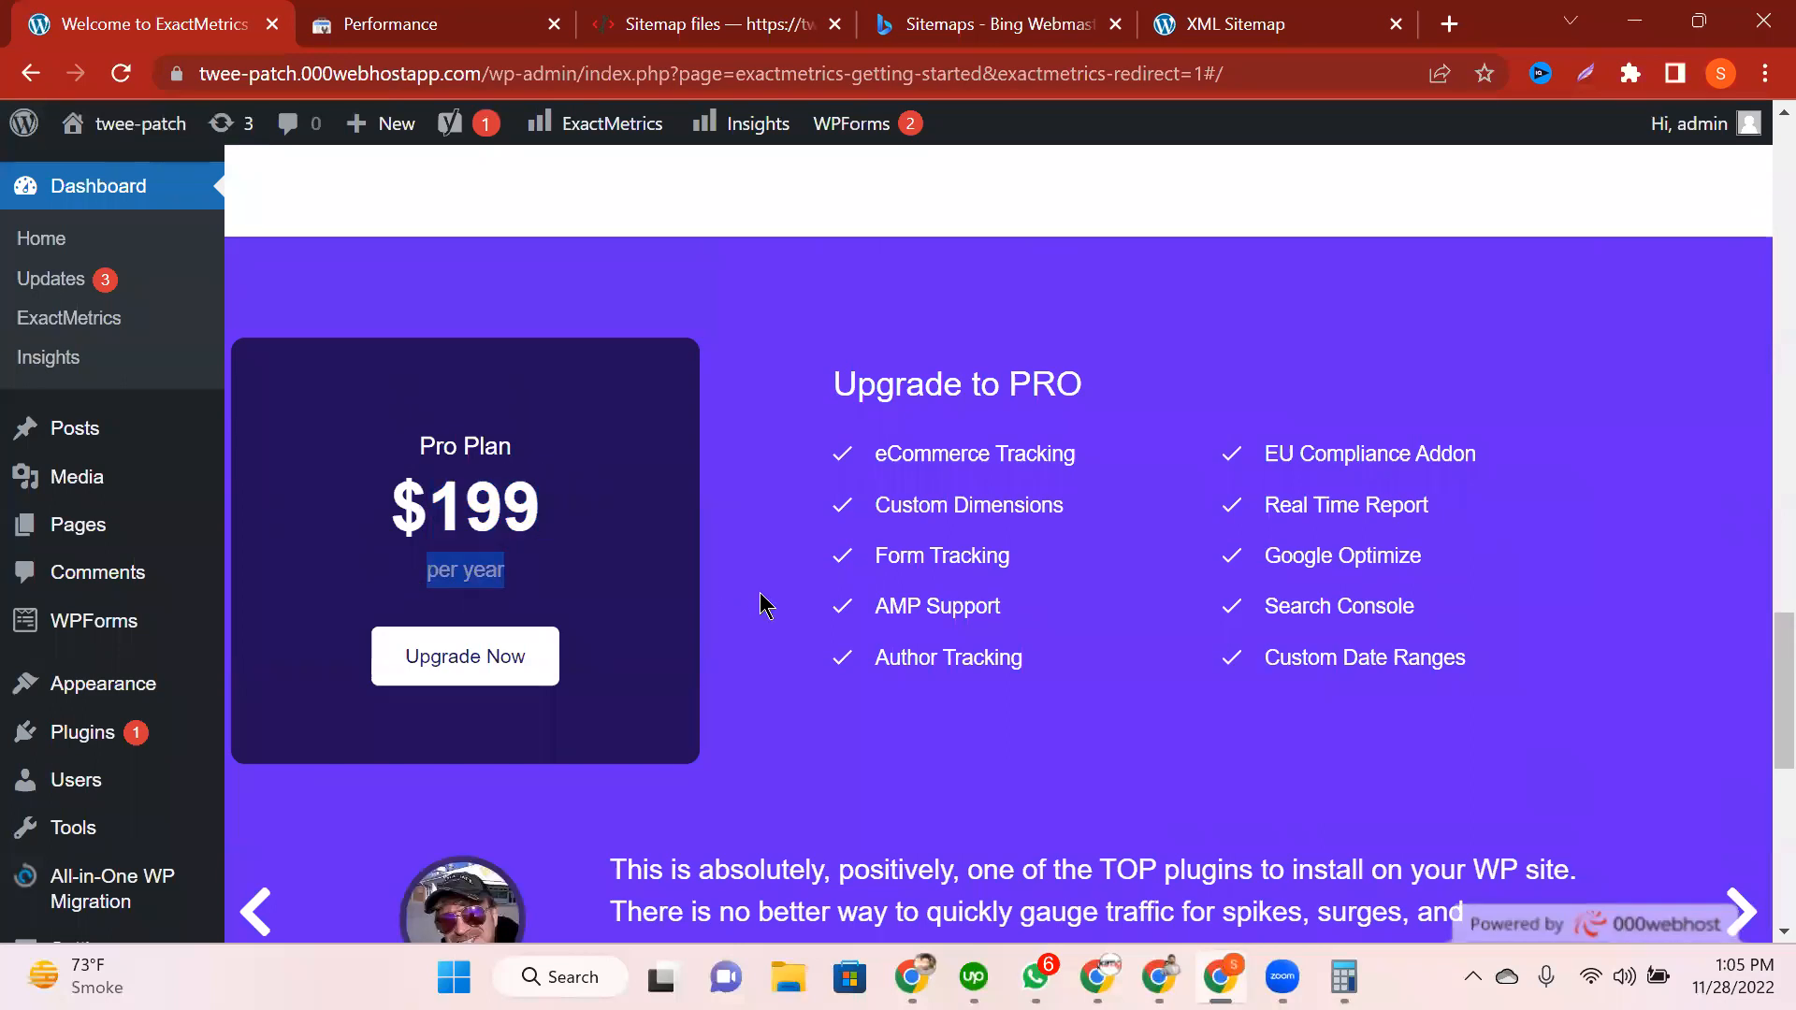
left_click(898, 552)
Step: Return to the thank-you heading and launch the ExactMetrics setup wizard
scroll(898, 551, "down", 2)
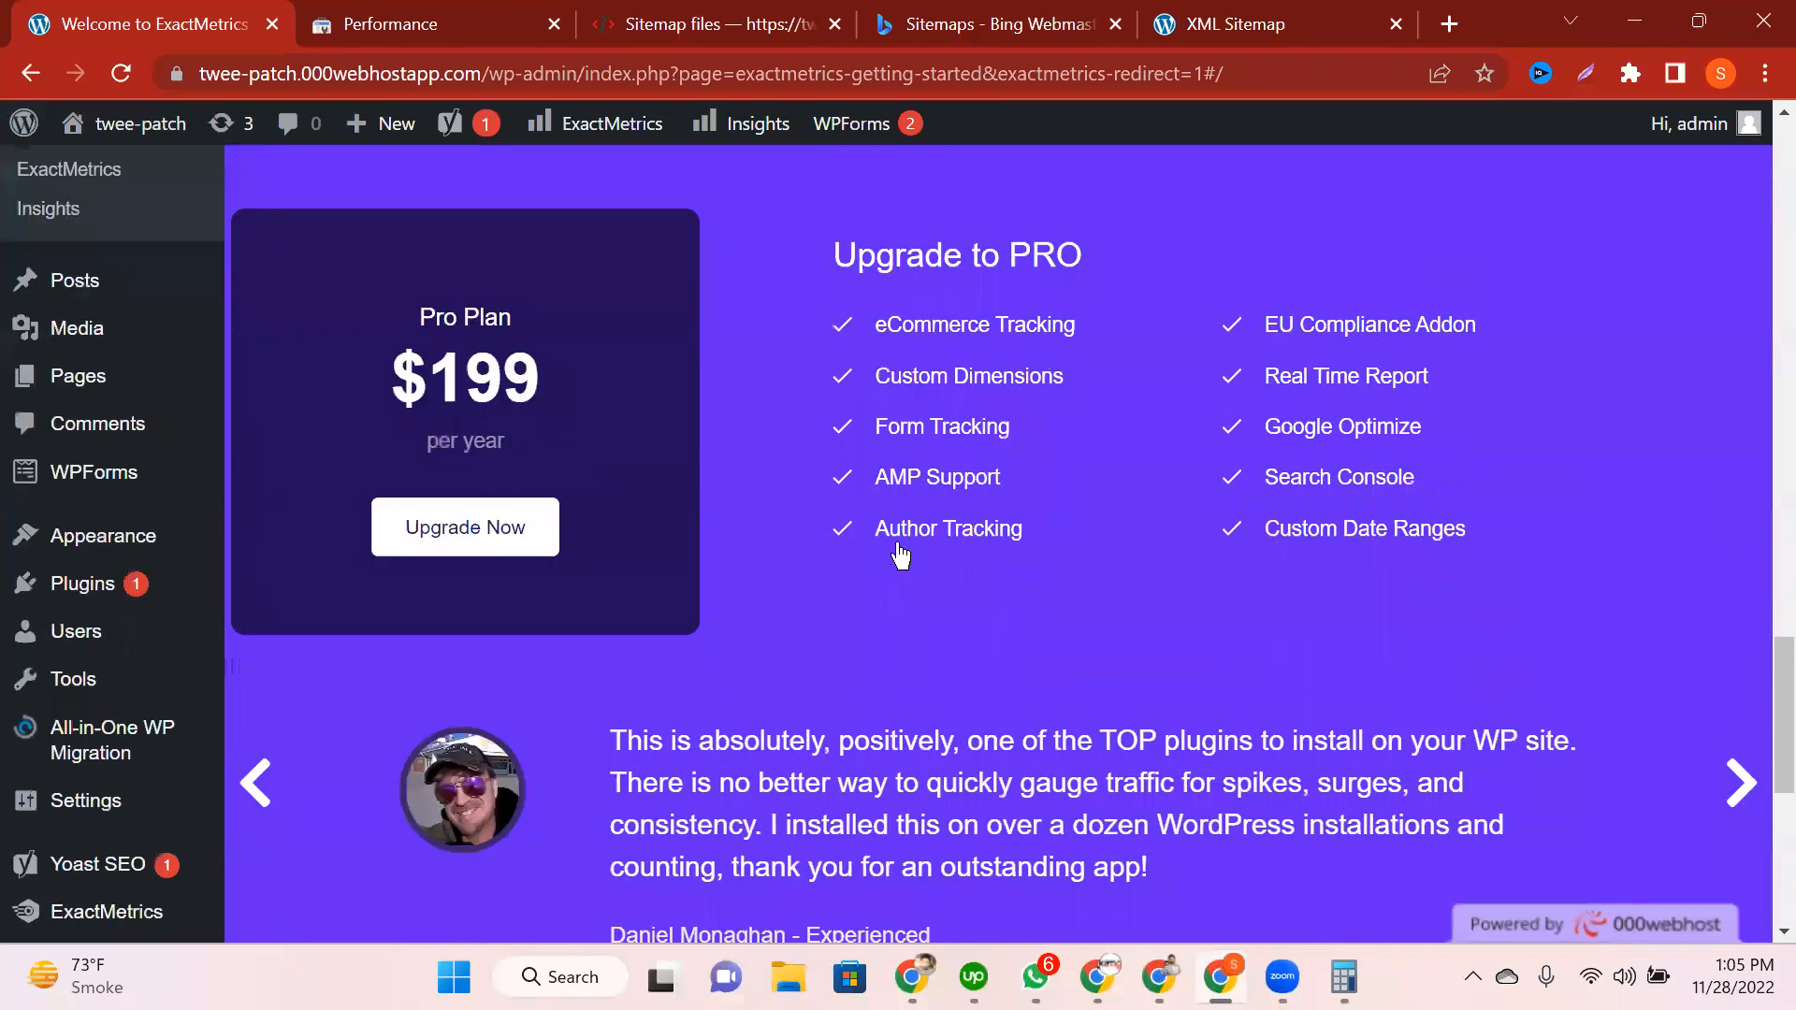
scroll(900, 556, "up", 10)
scroll(901, 555, "up", 1)
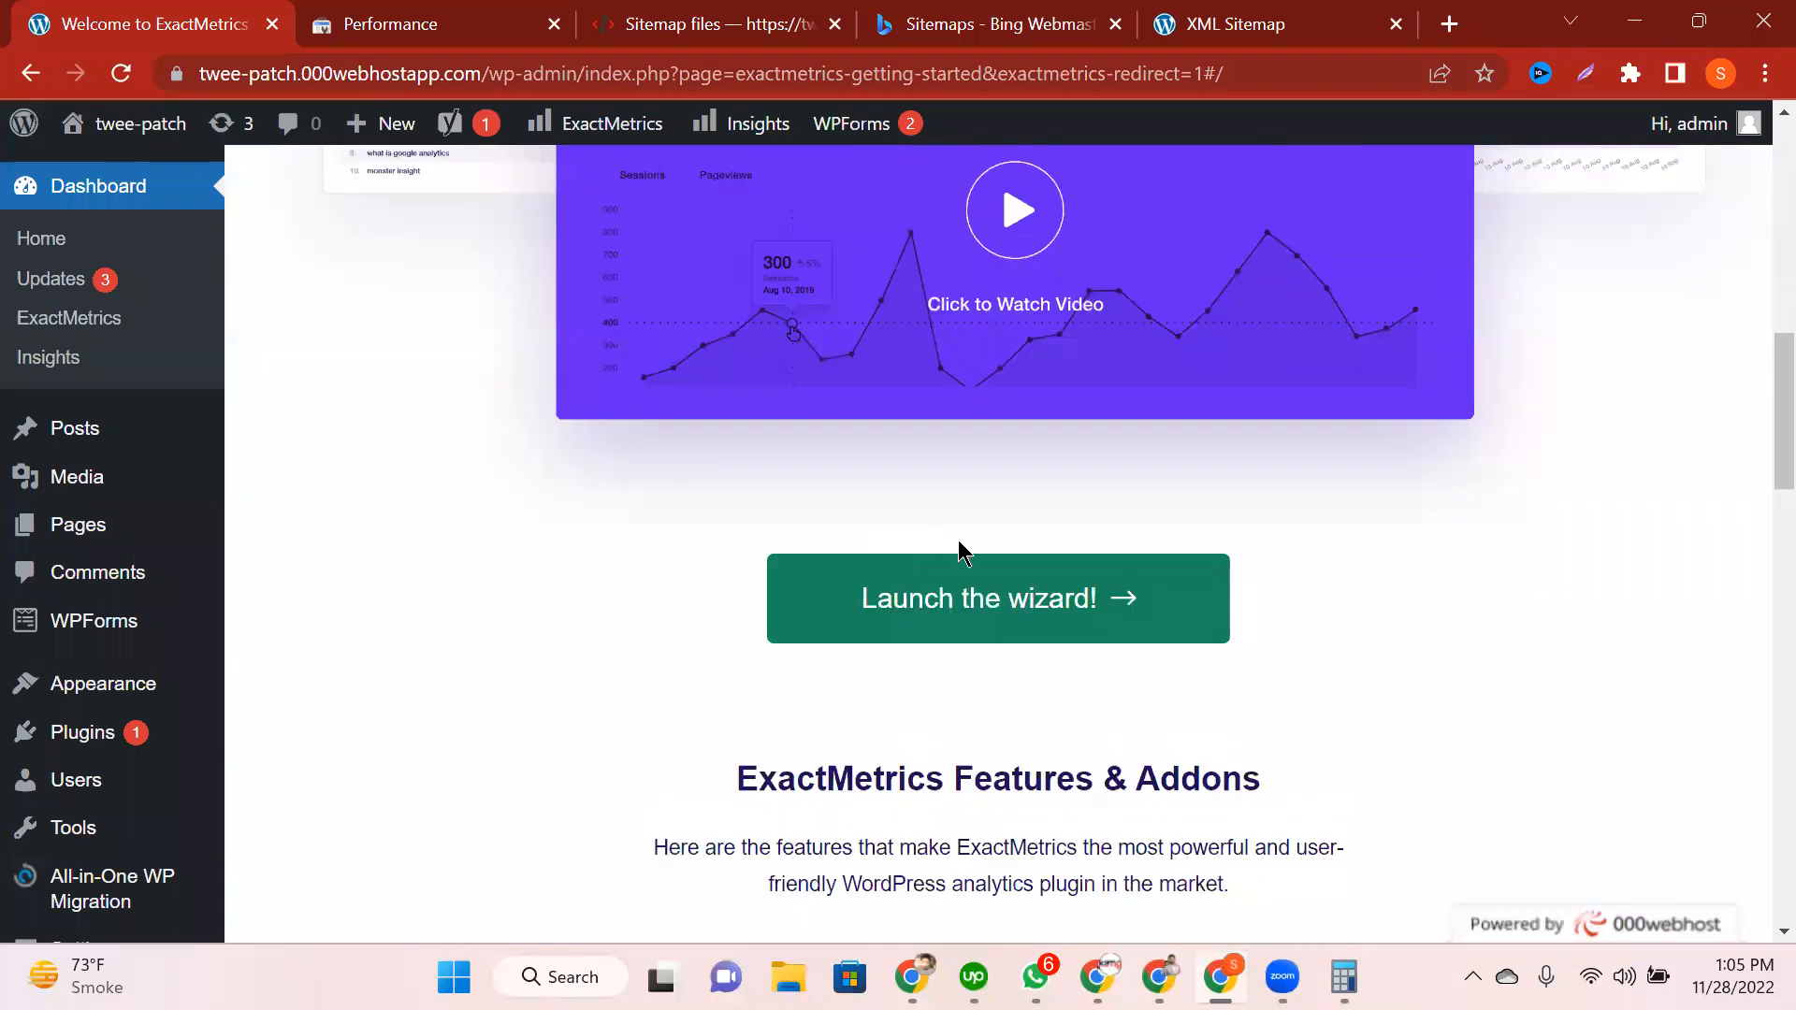
scroll(931, 645, "up", 10)
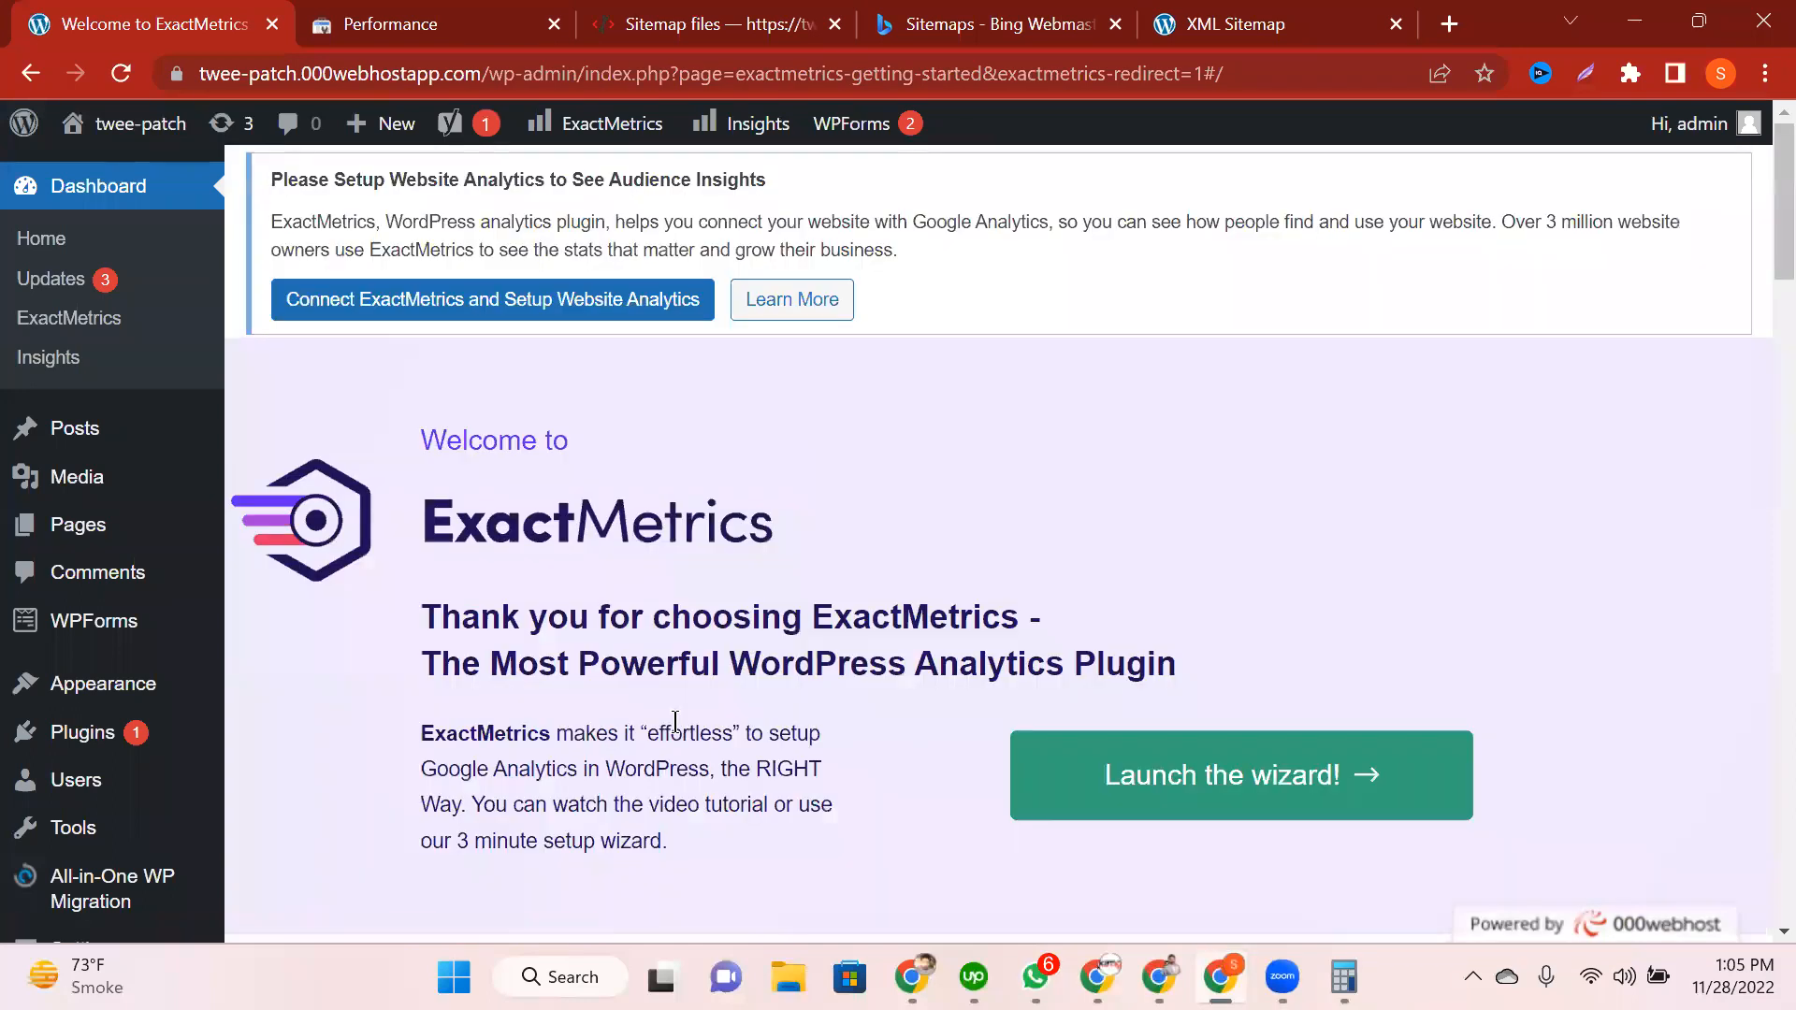
scroll(988, 409, "down", 2)
left_click_drag(499, 412, 1040, 412)
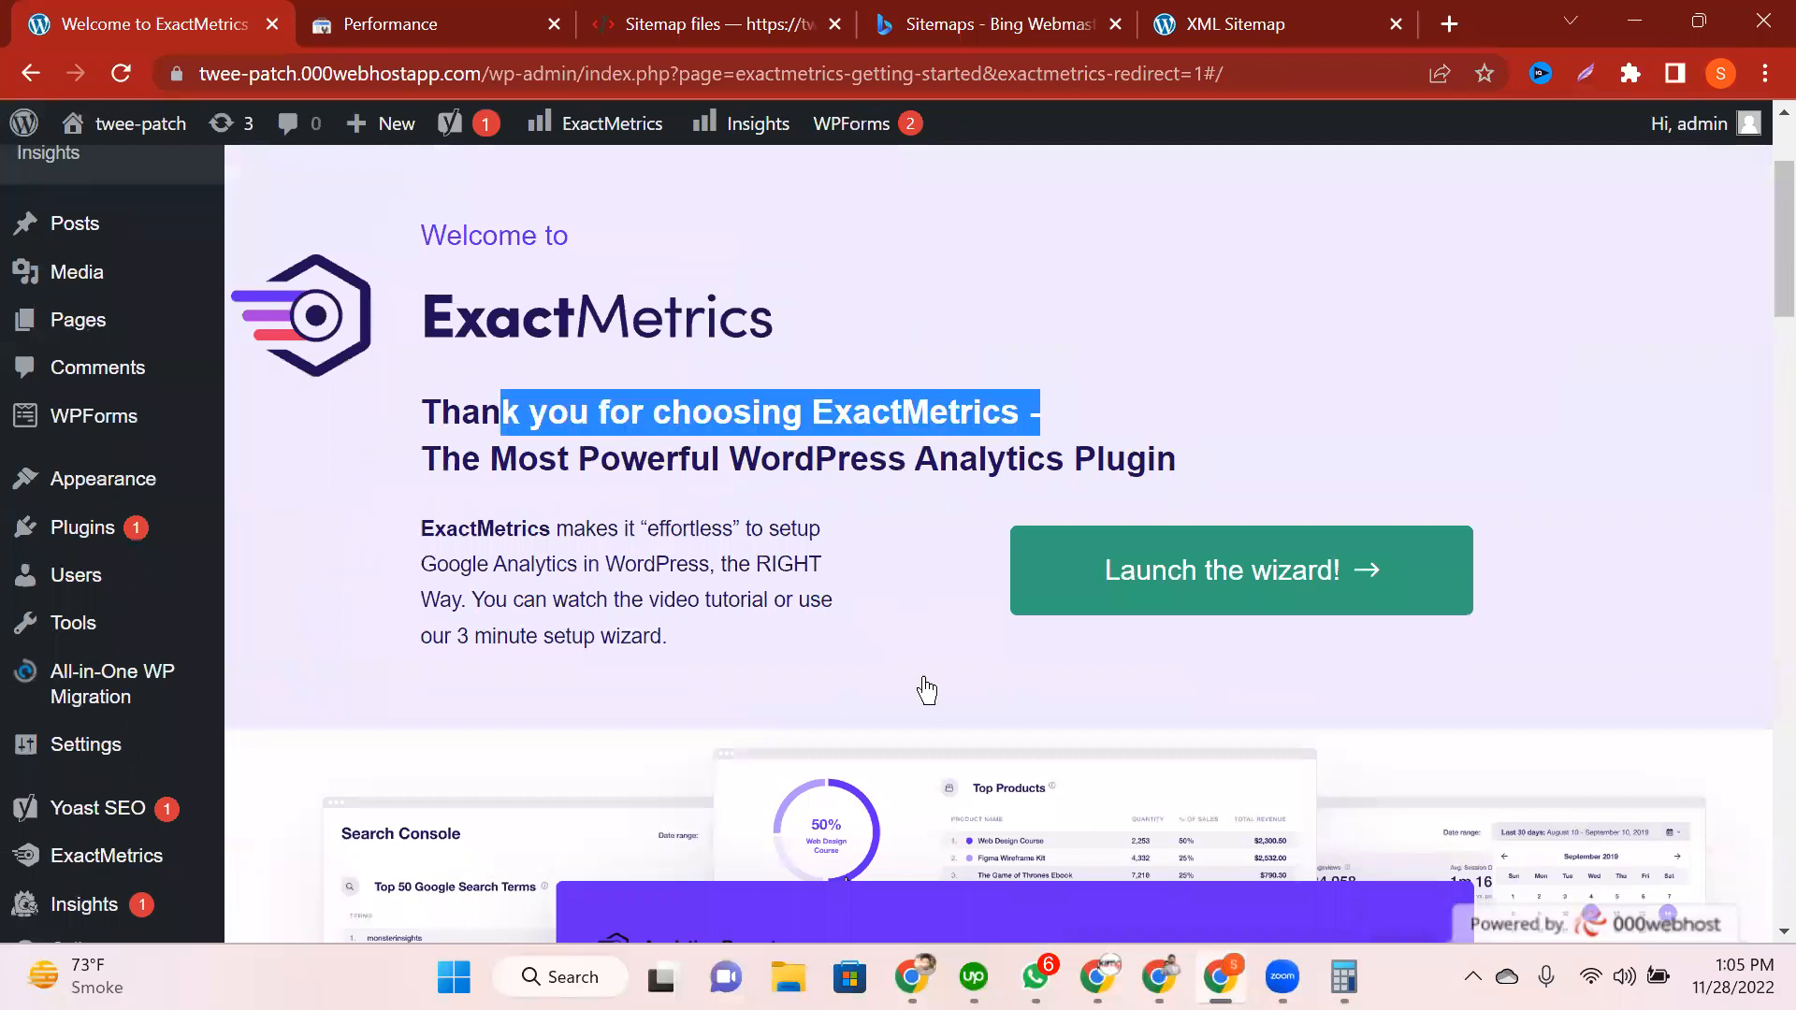
left_click_drag(491, 459, 1178, 460)
left_click(1198, 543)
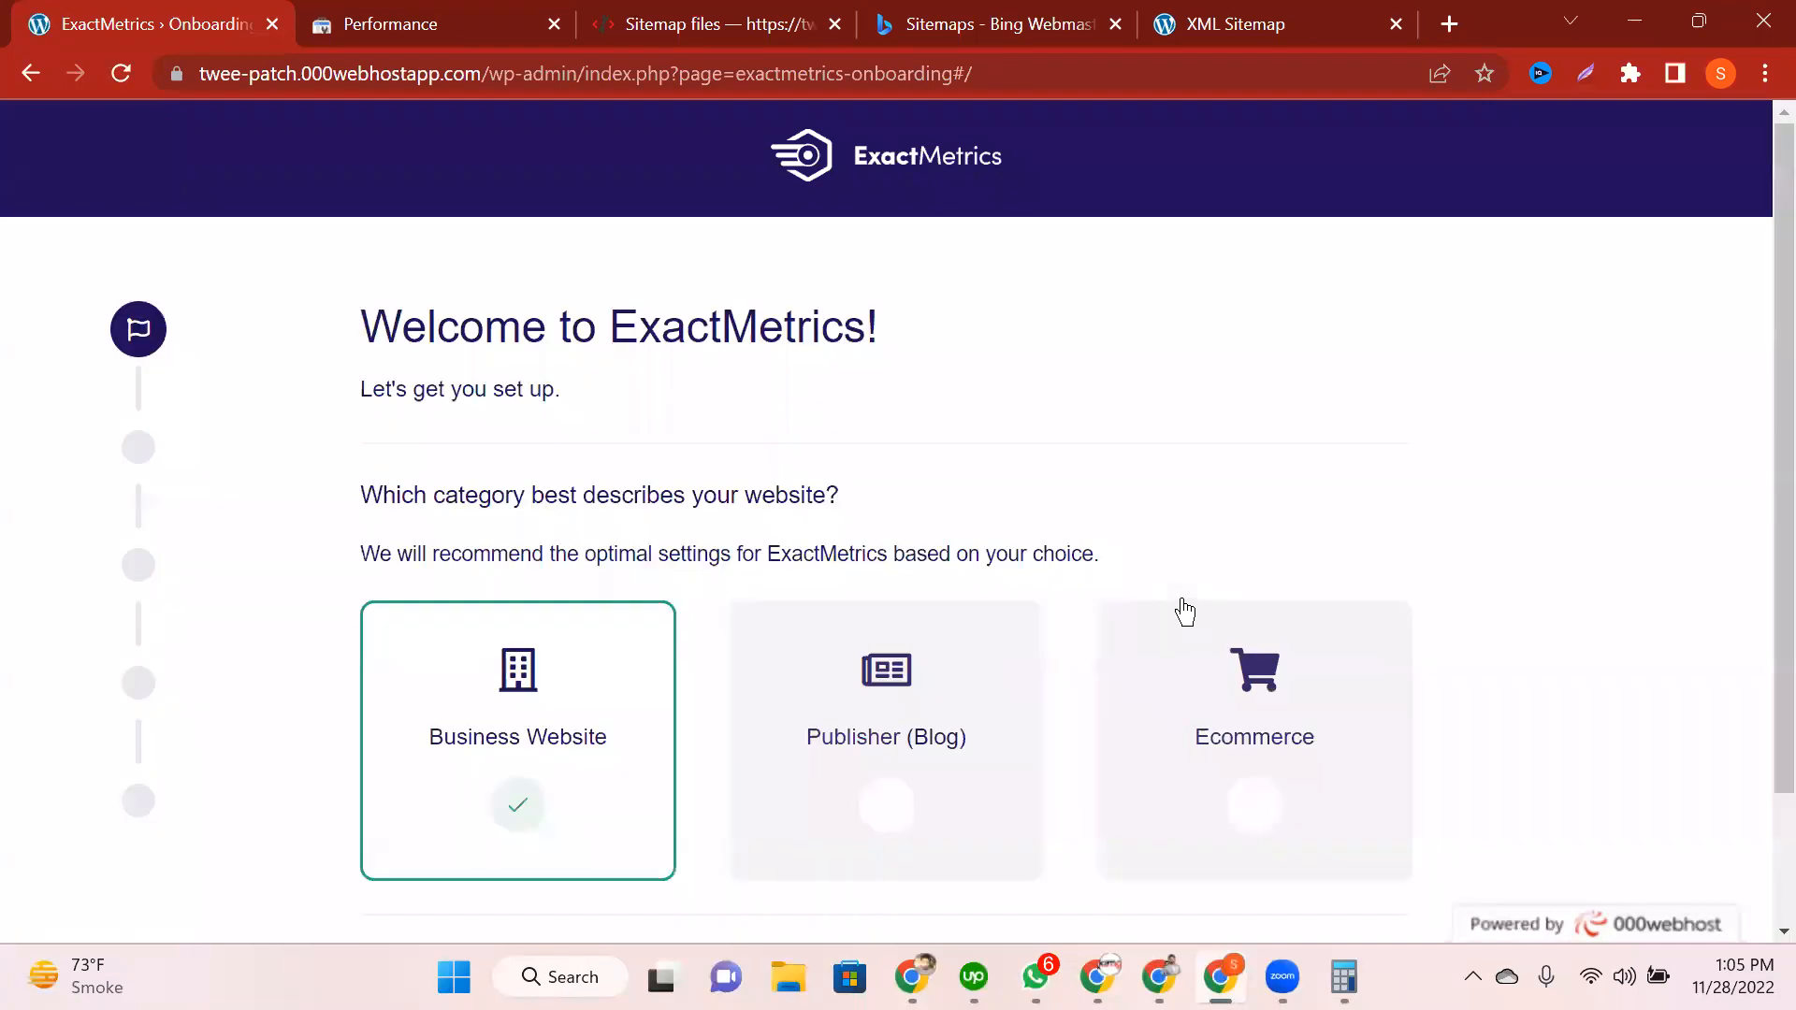
Step: Try Ecommerce and Business Website, then settle on Publisher (Blog) as the website category
left_click_drag(418, 338, 667, 338)
left_click_drag(383, 496, 897, 495)
scroll(1616, 643, "down", 2)
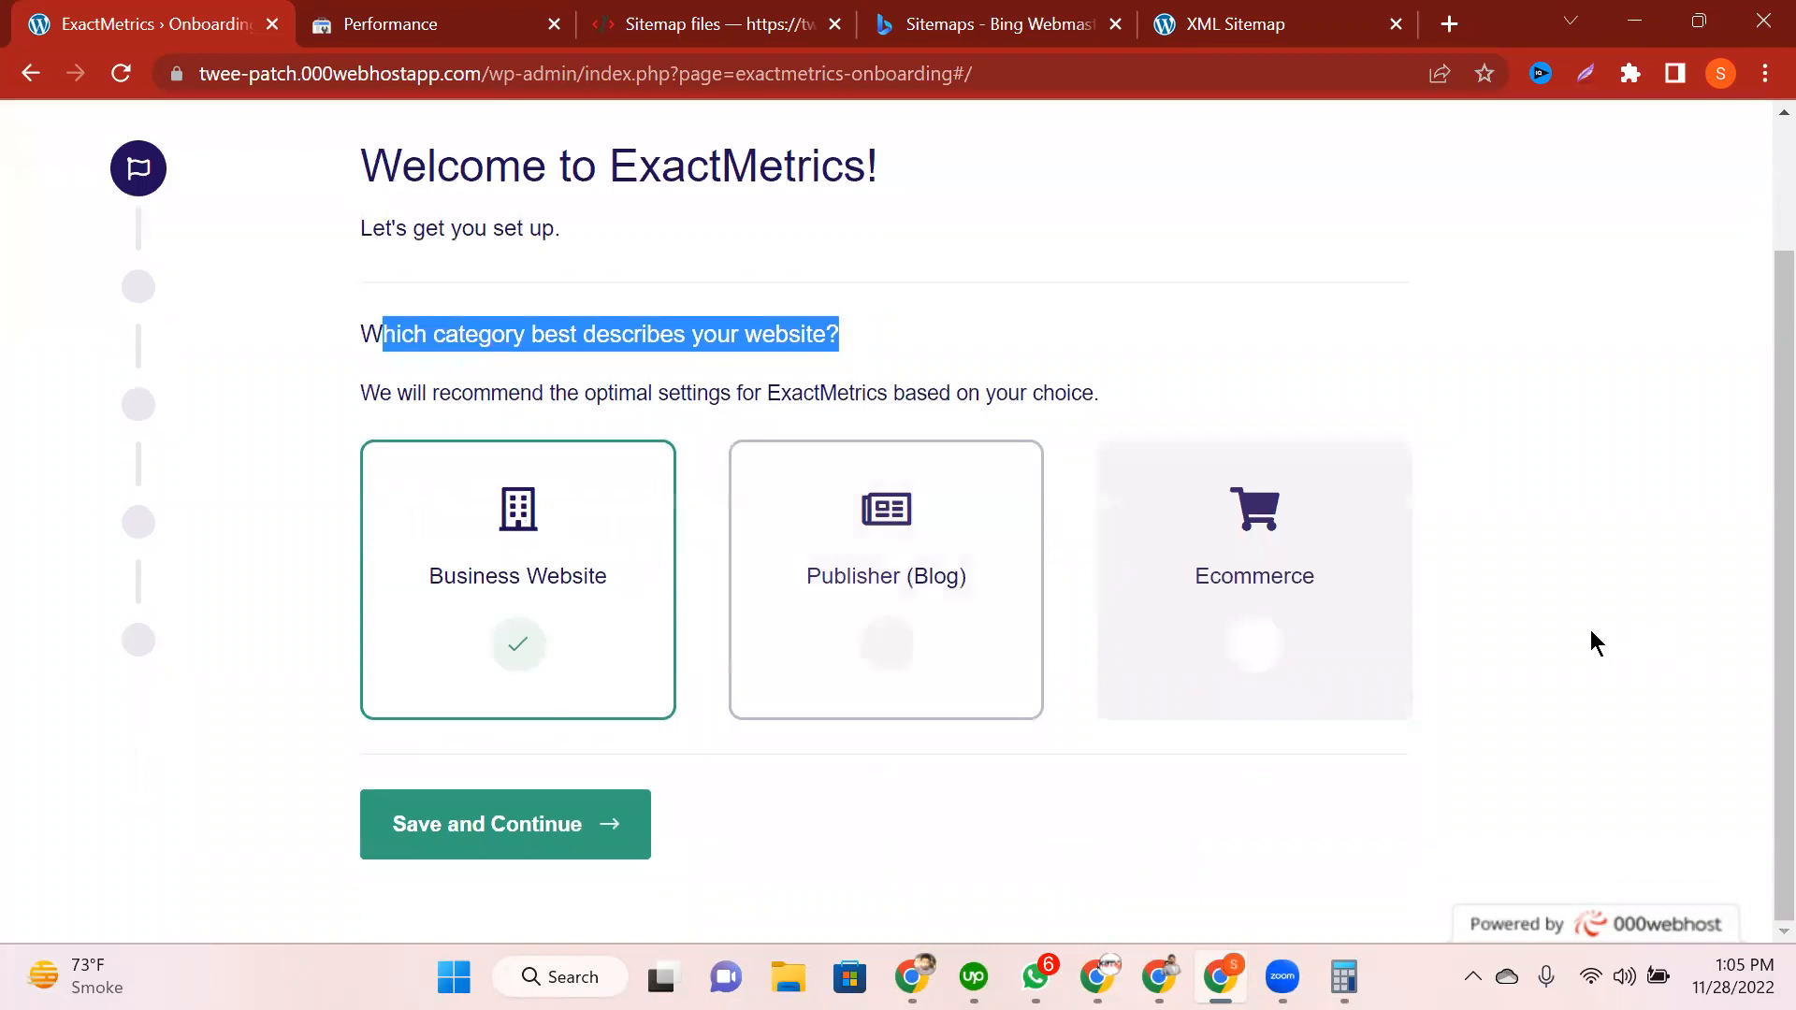
left_click(542, 582)
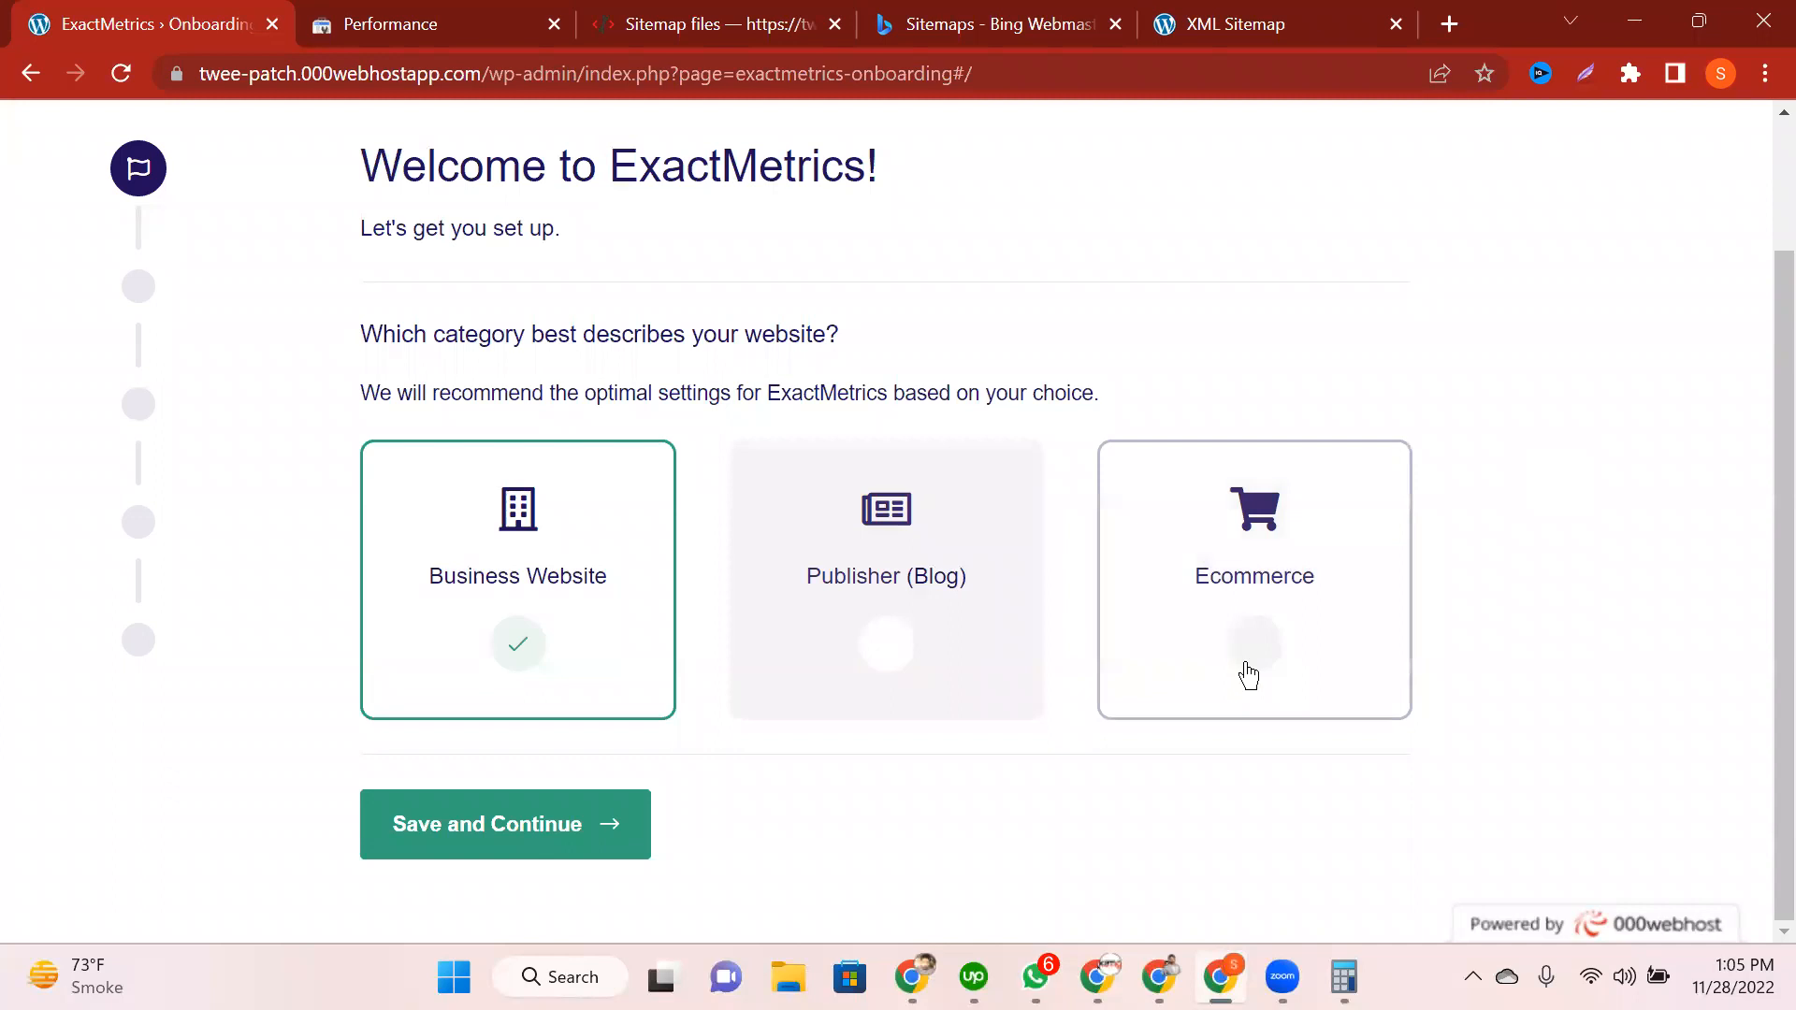
left_click(1248, 674)
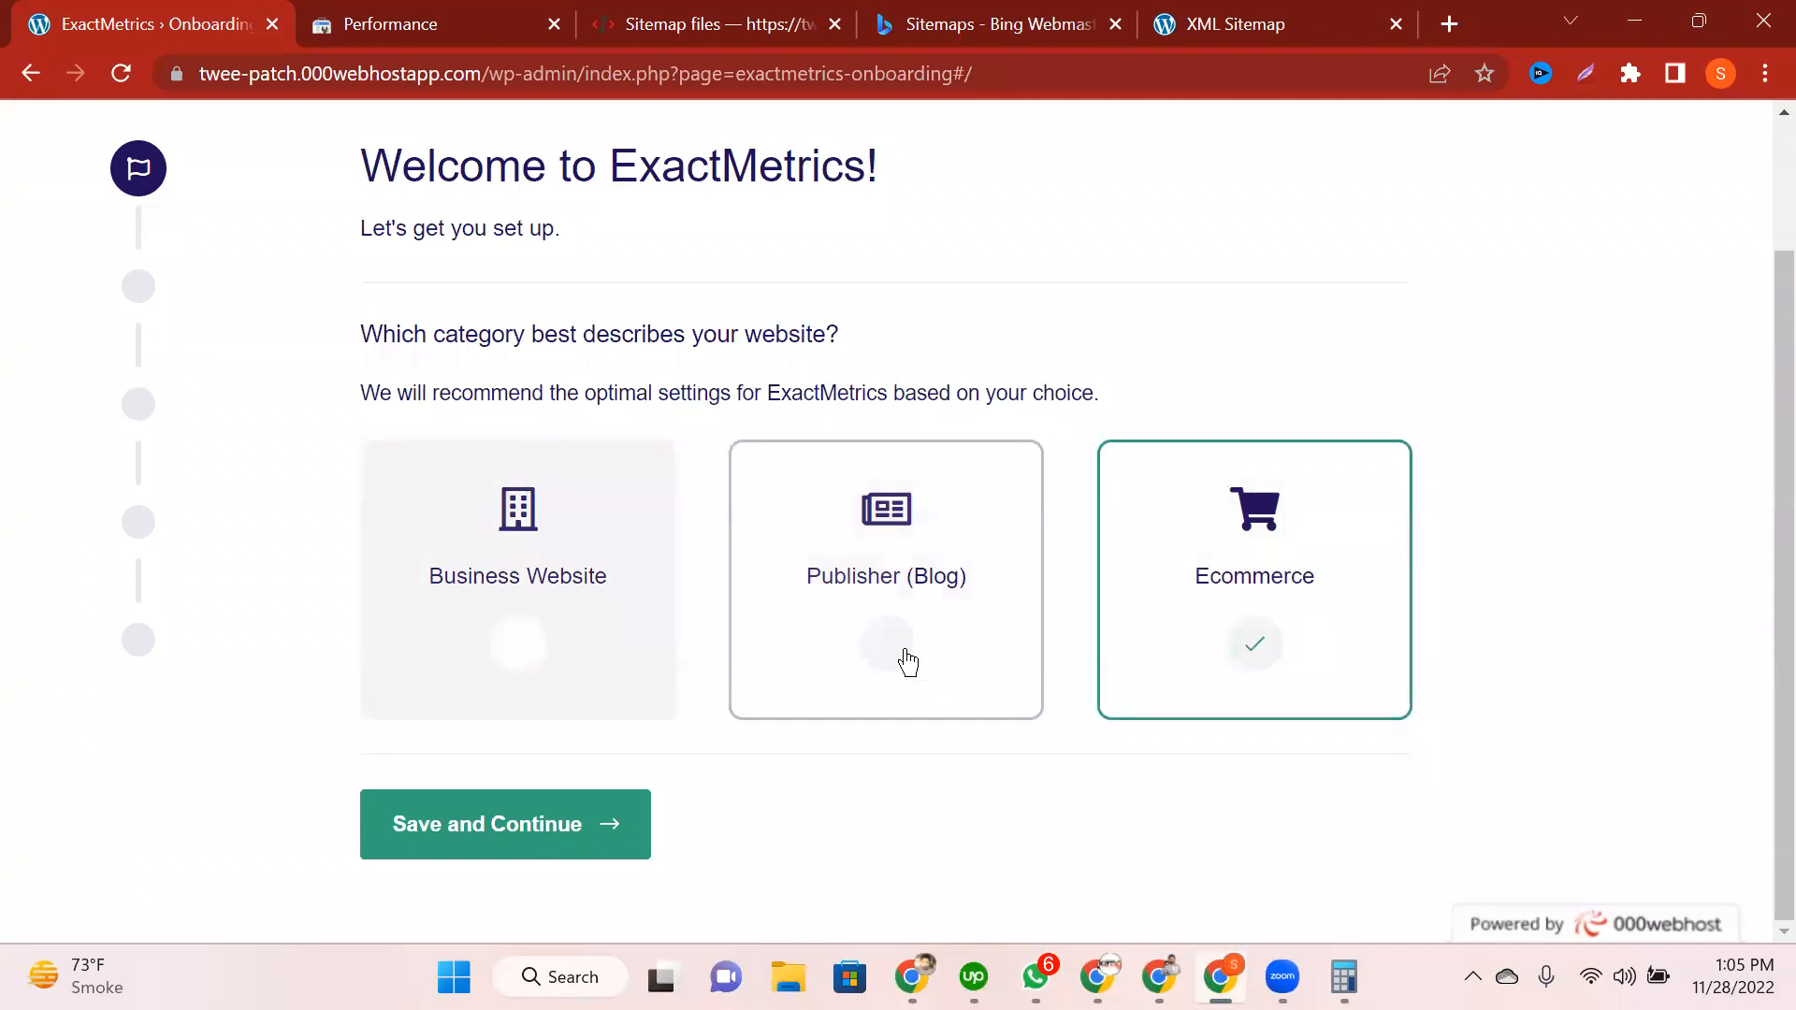
left_click(524, 655)
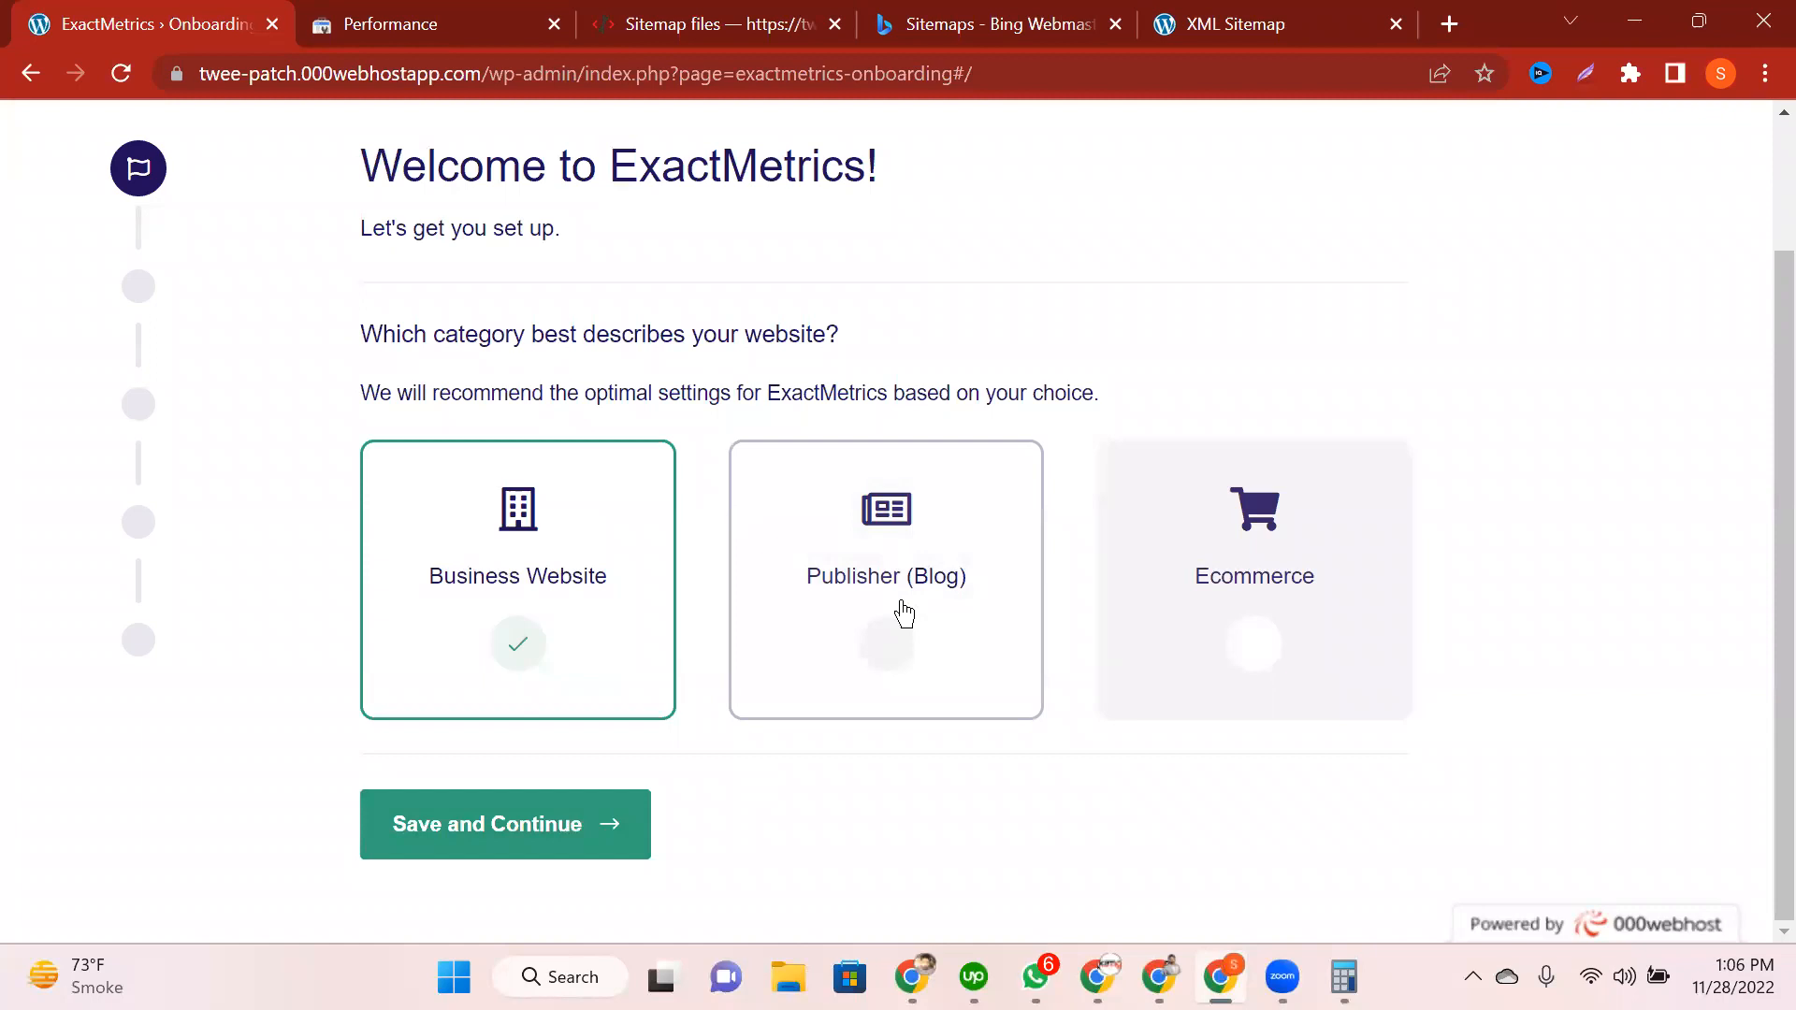
left_click(842, 666)
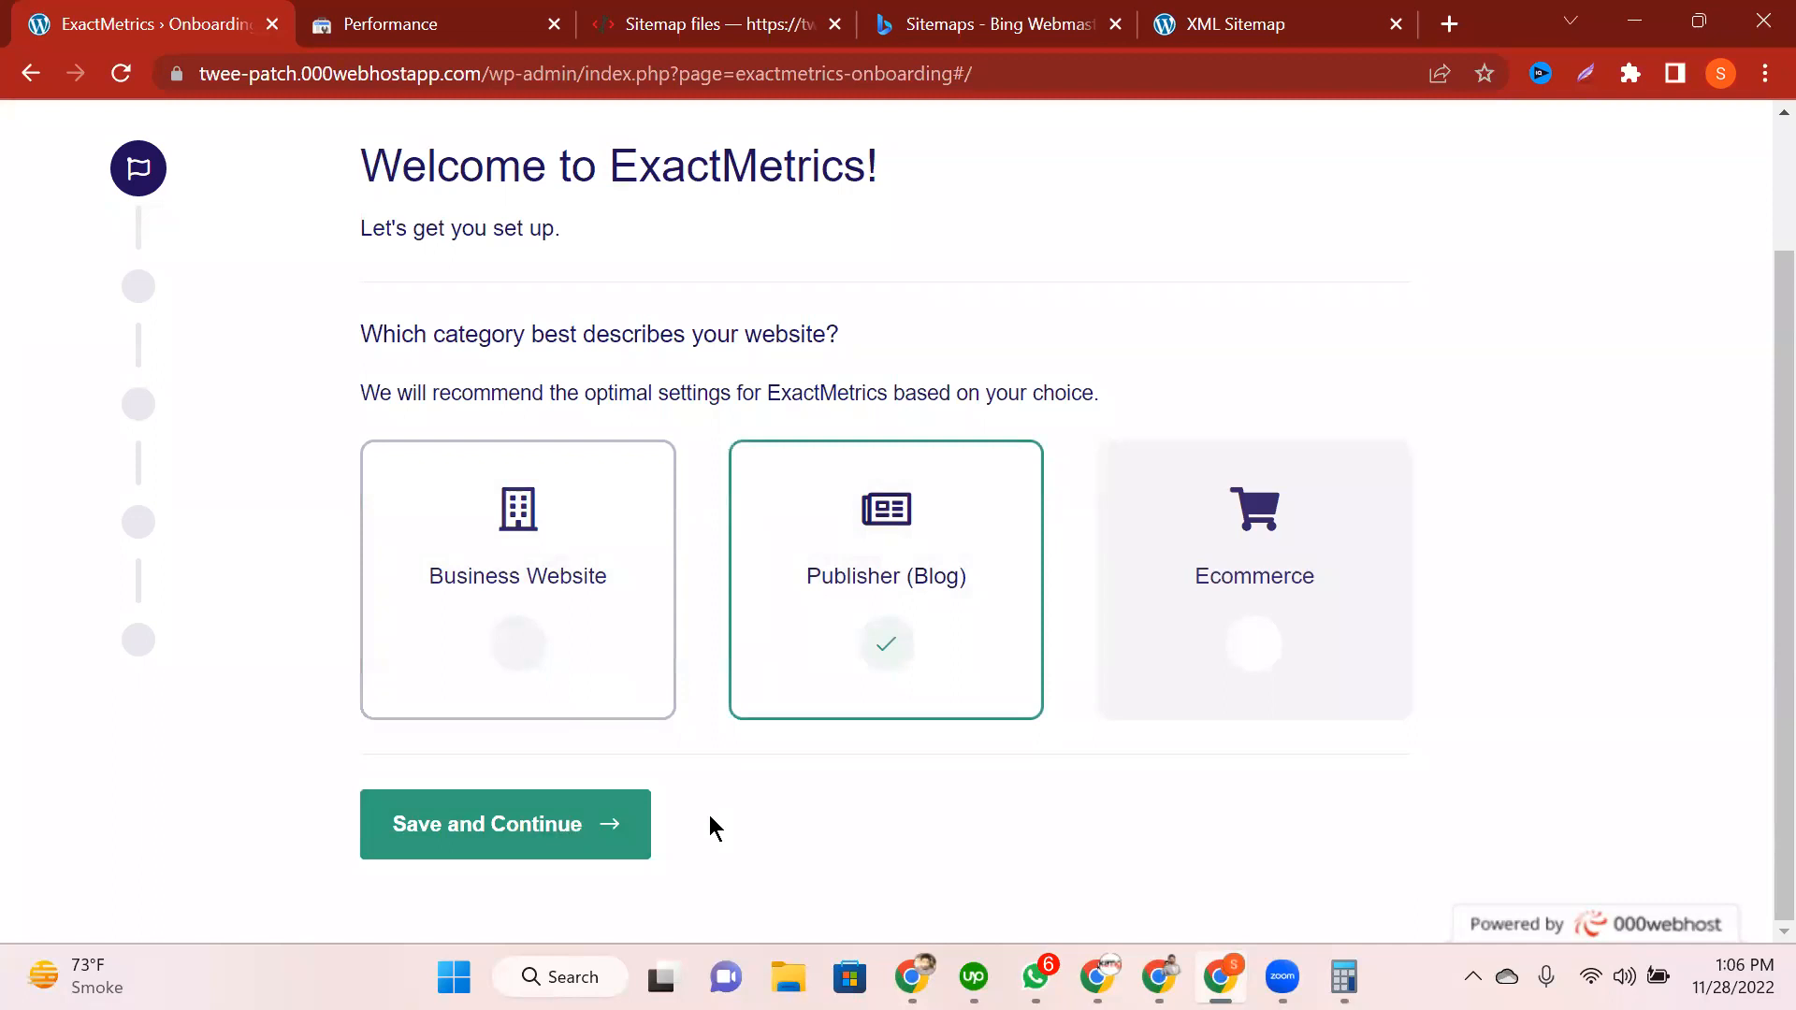
Step: Save the category and connect ExactMetrics with the Google account, leaving extra permissions unticked
left_click(582, 822)
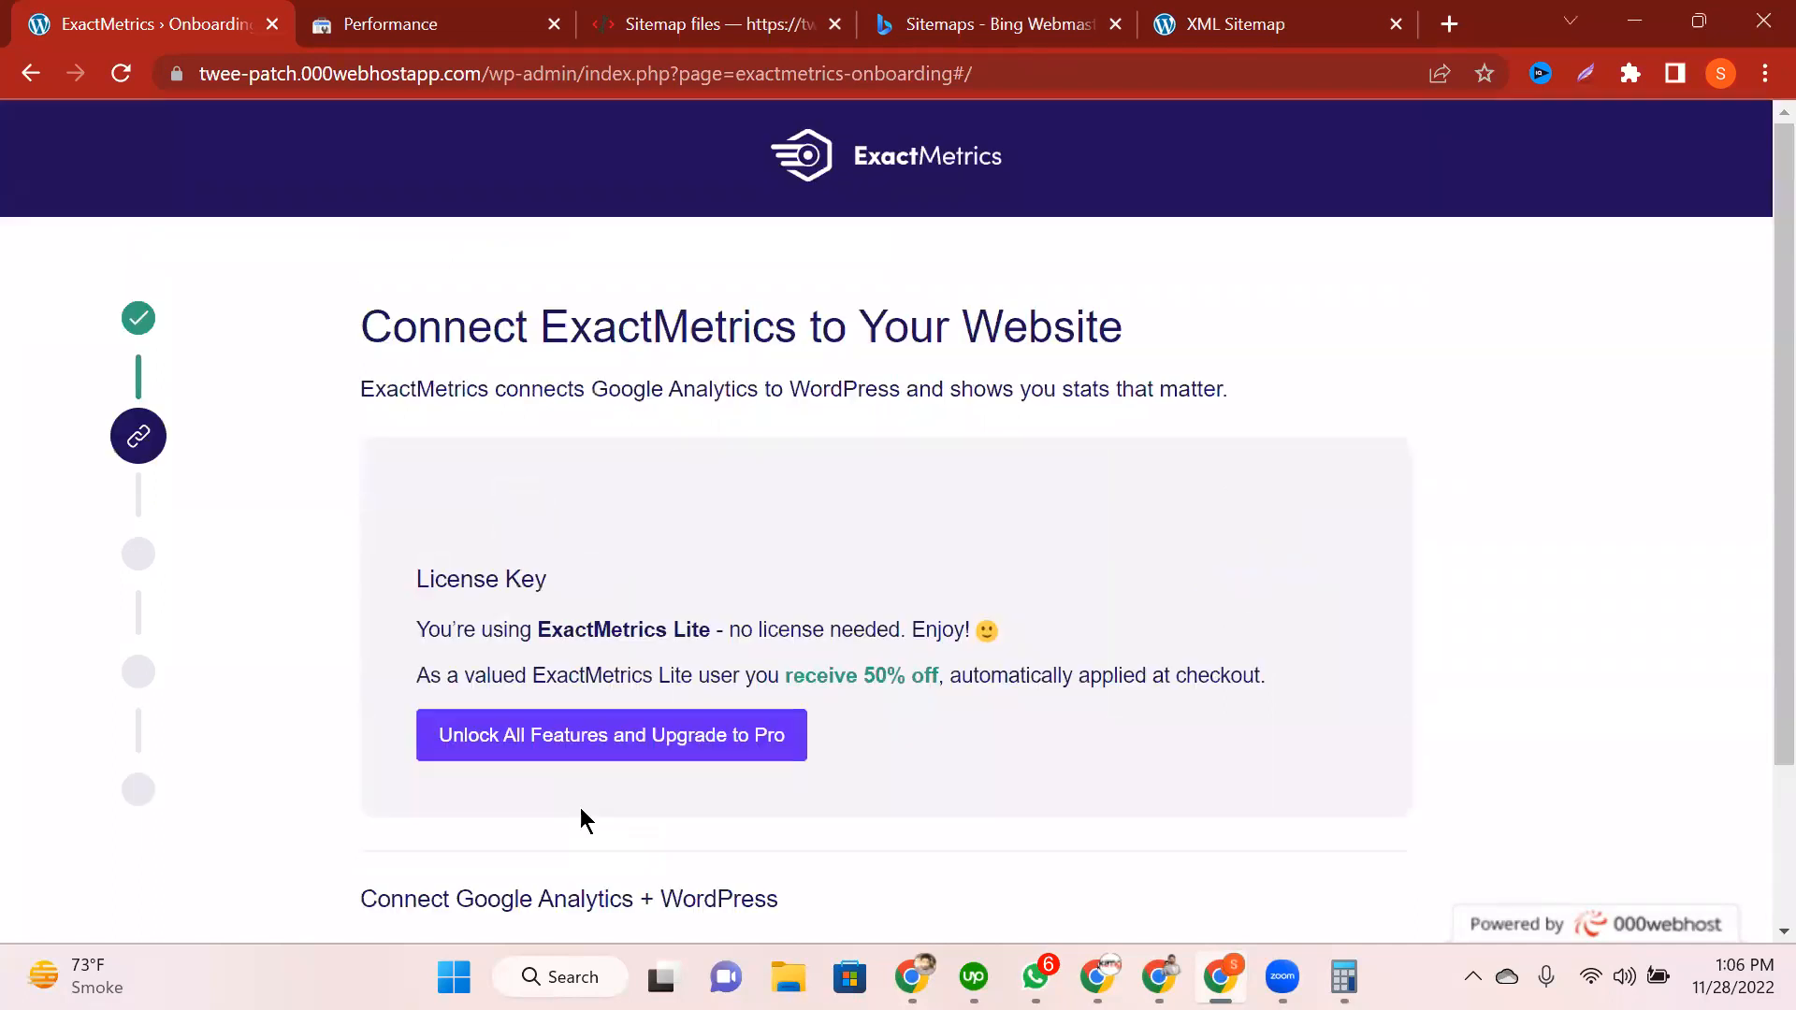
scroll(580, 813, "down", 3)
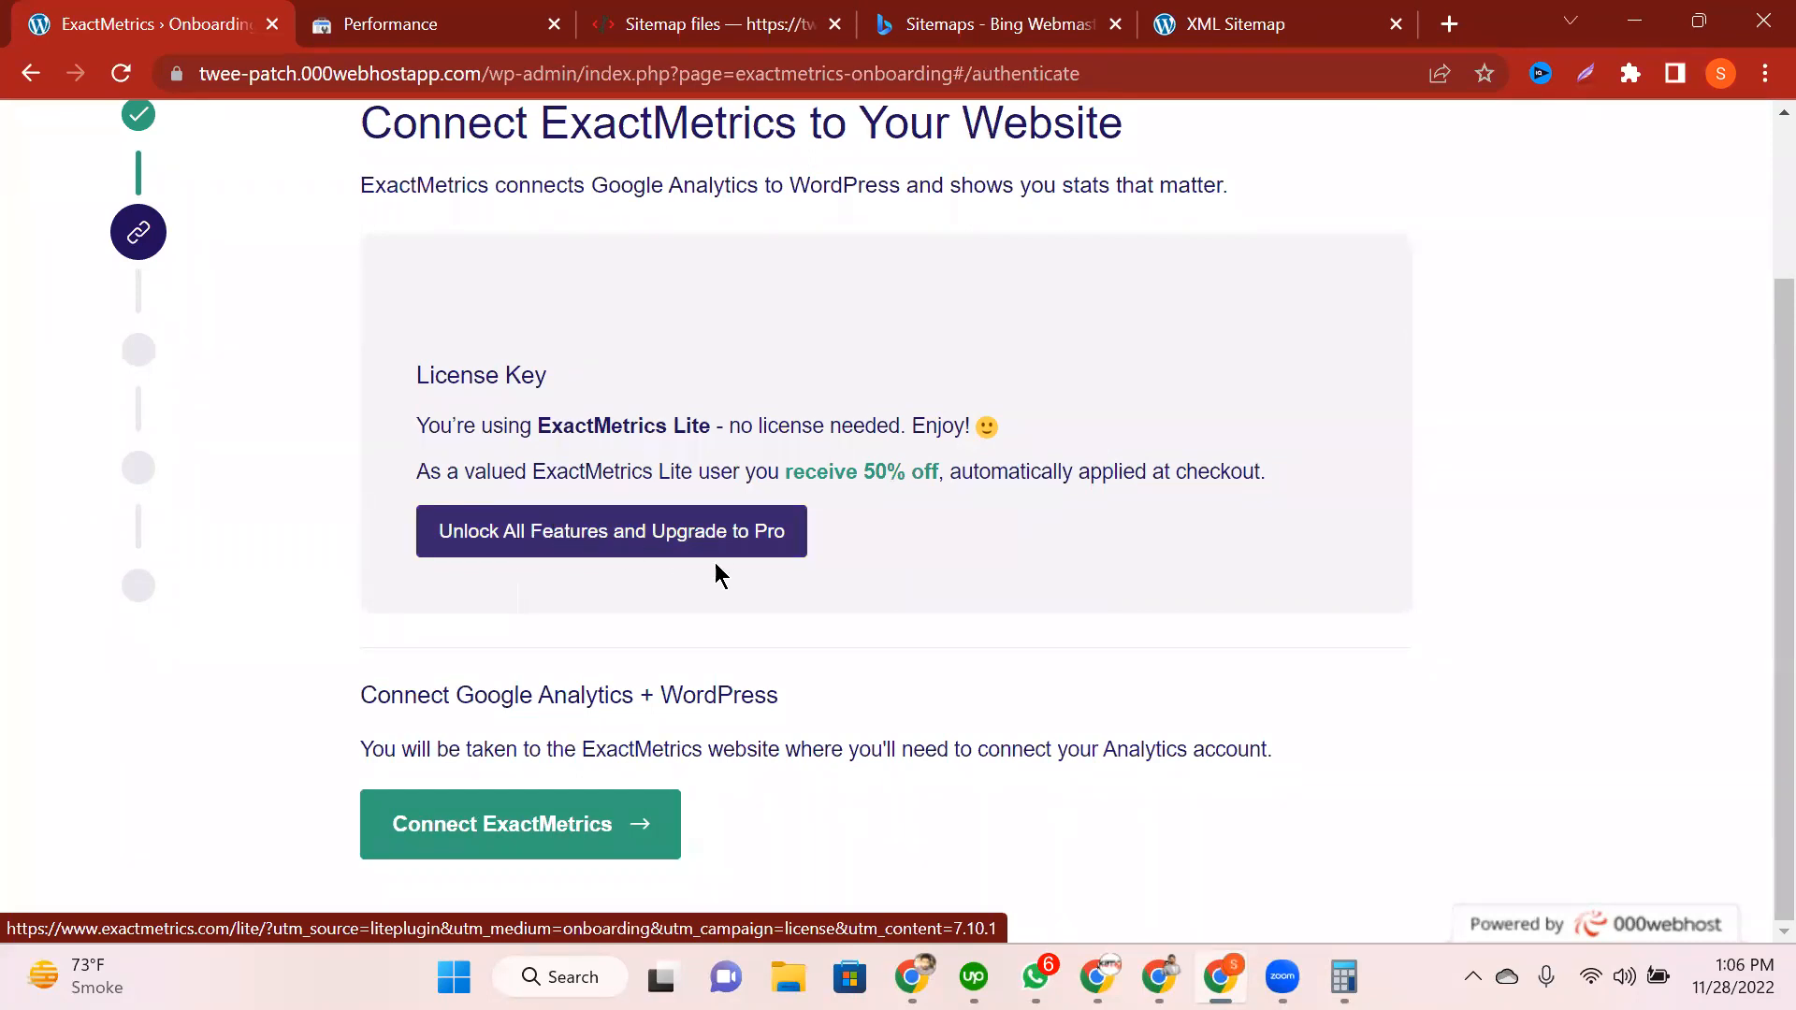
left_click(576, 842)
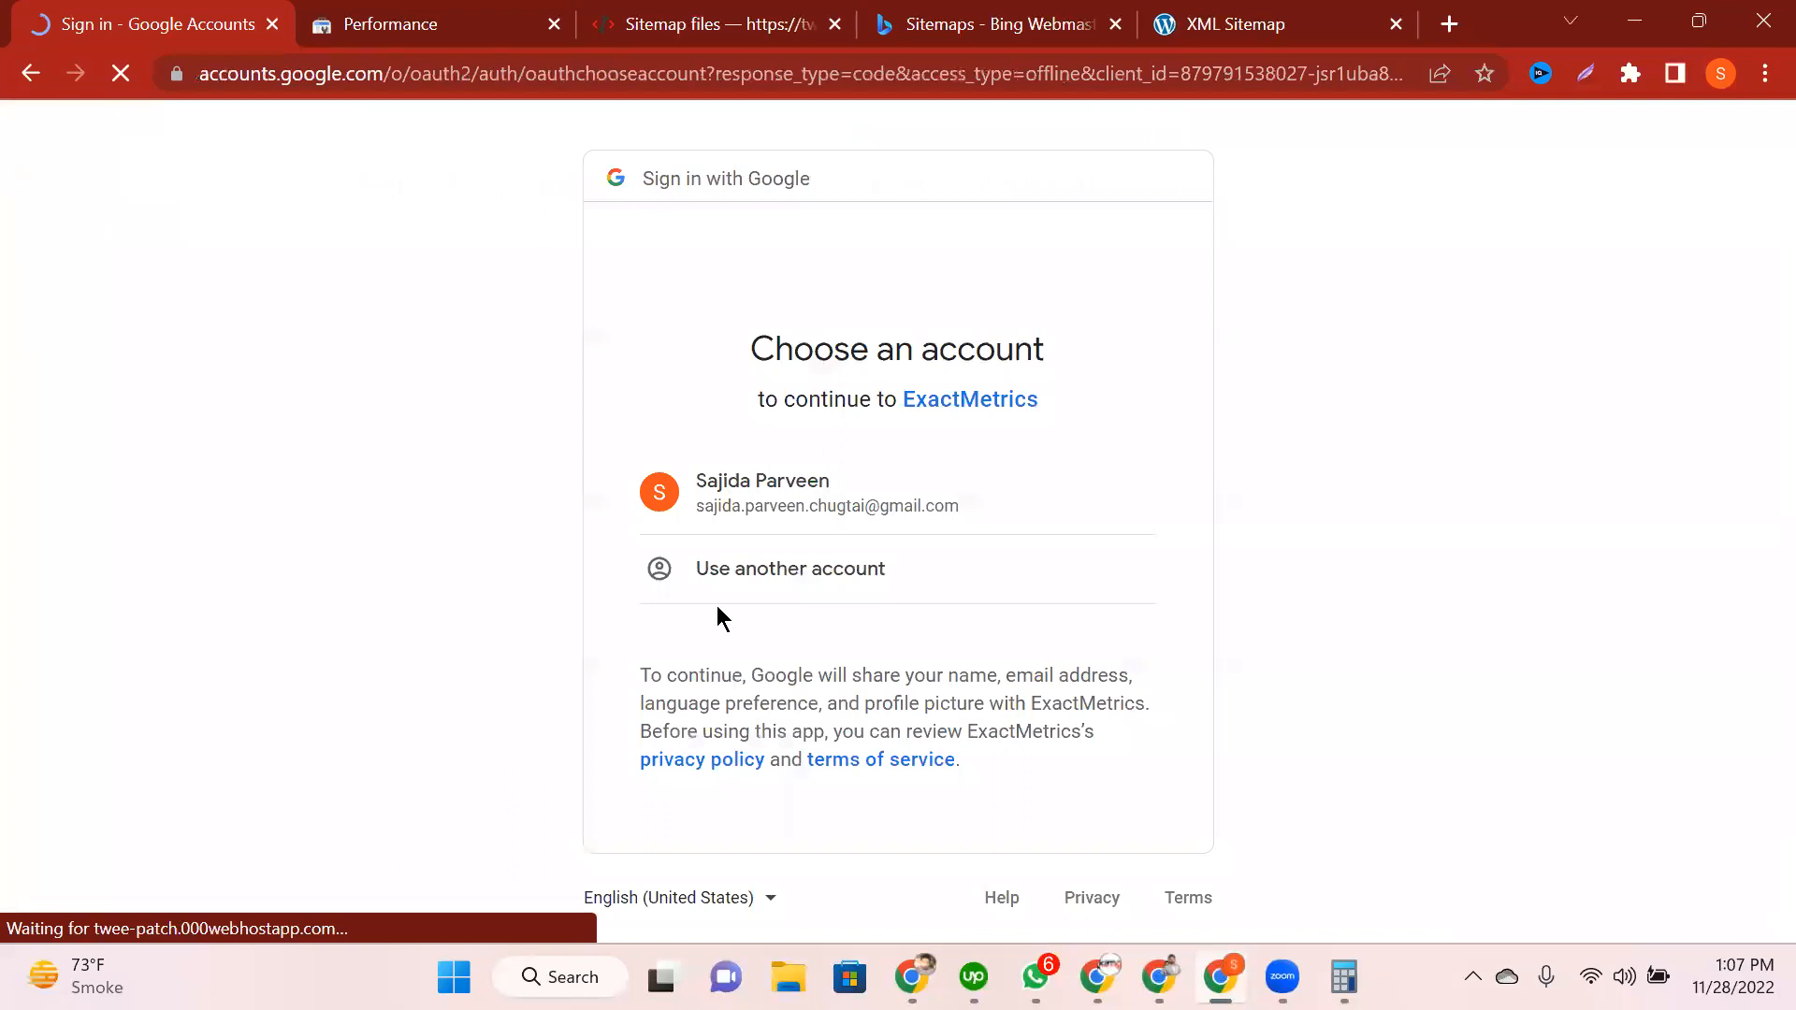
left_click(889, 509)
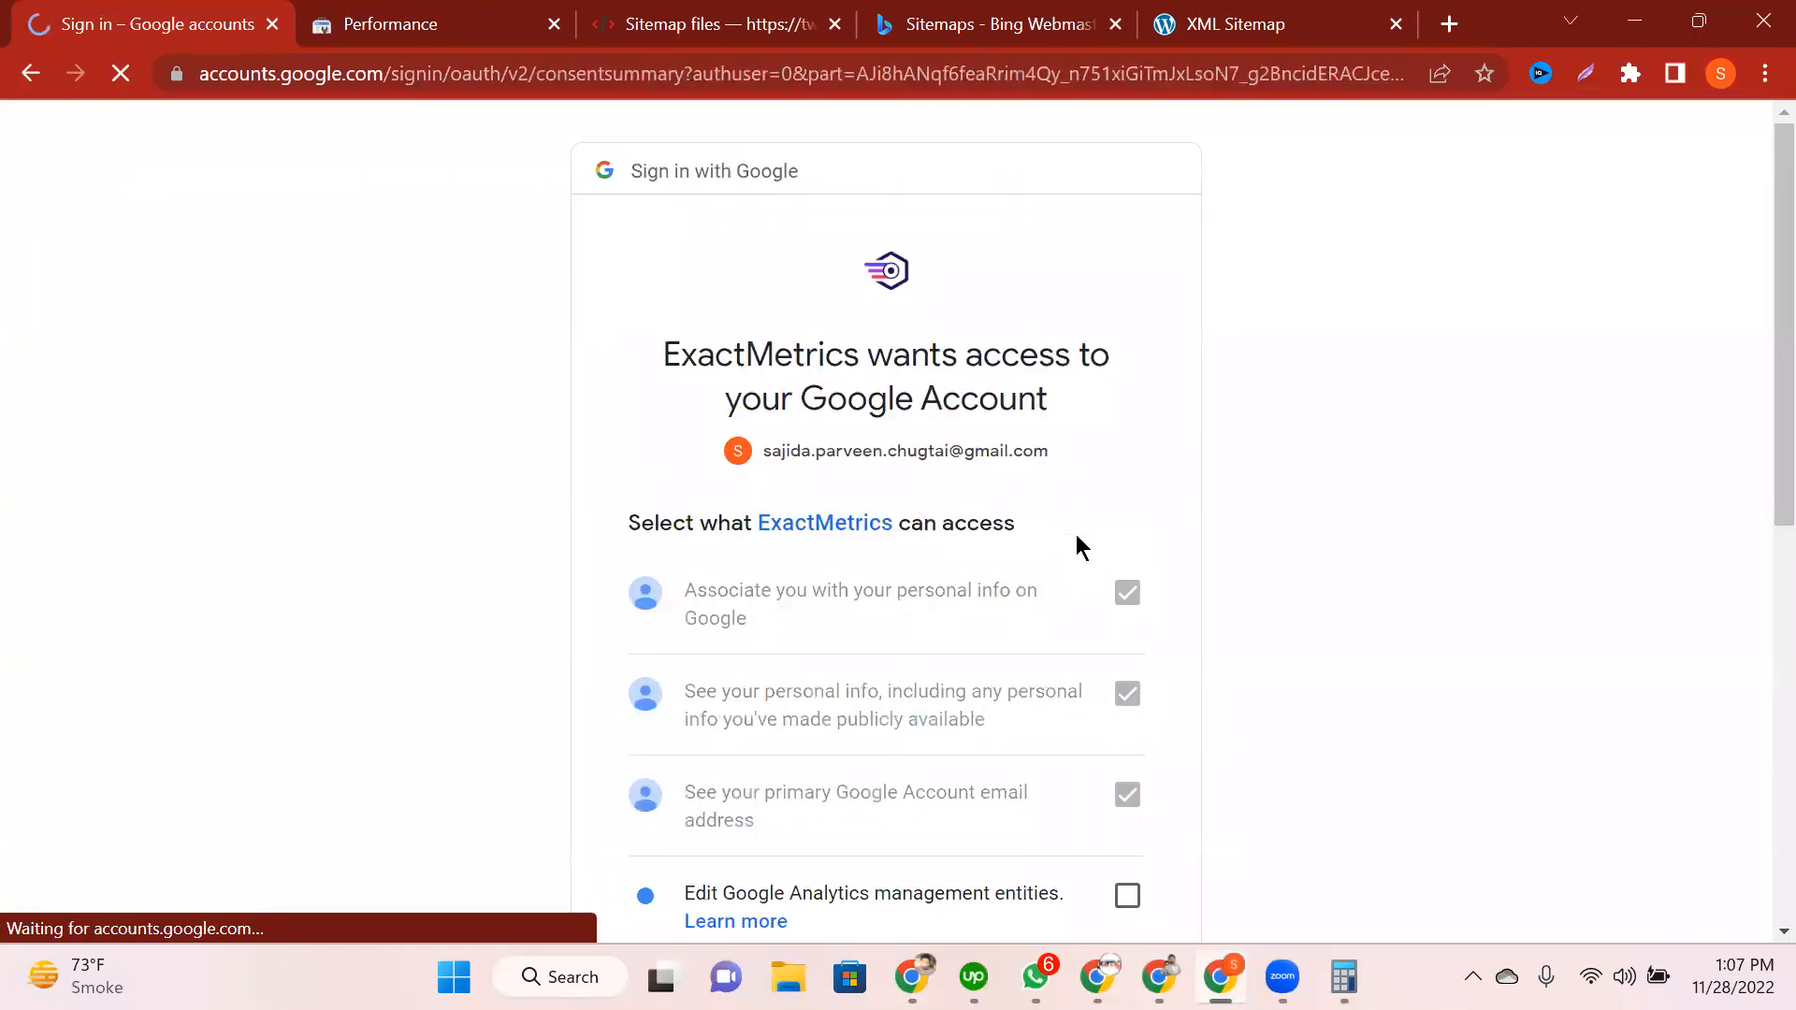
scroll(1075, 535, "down", 8)
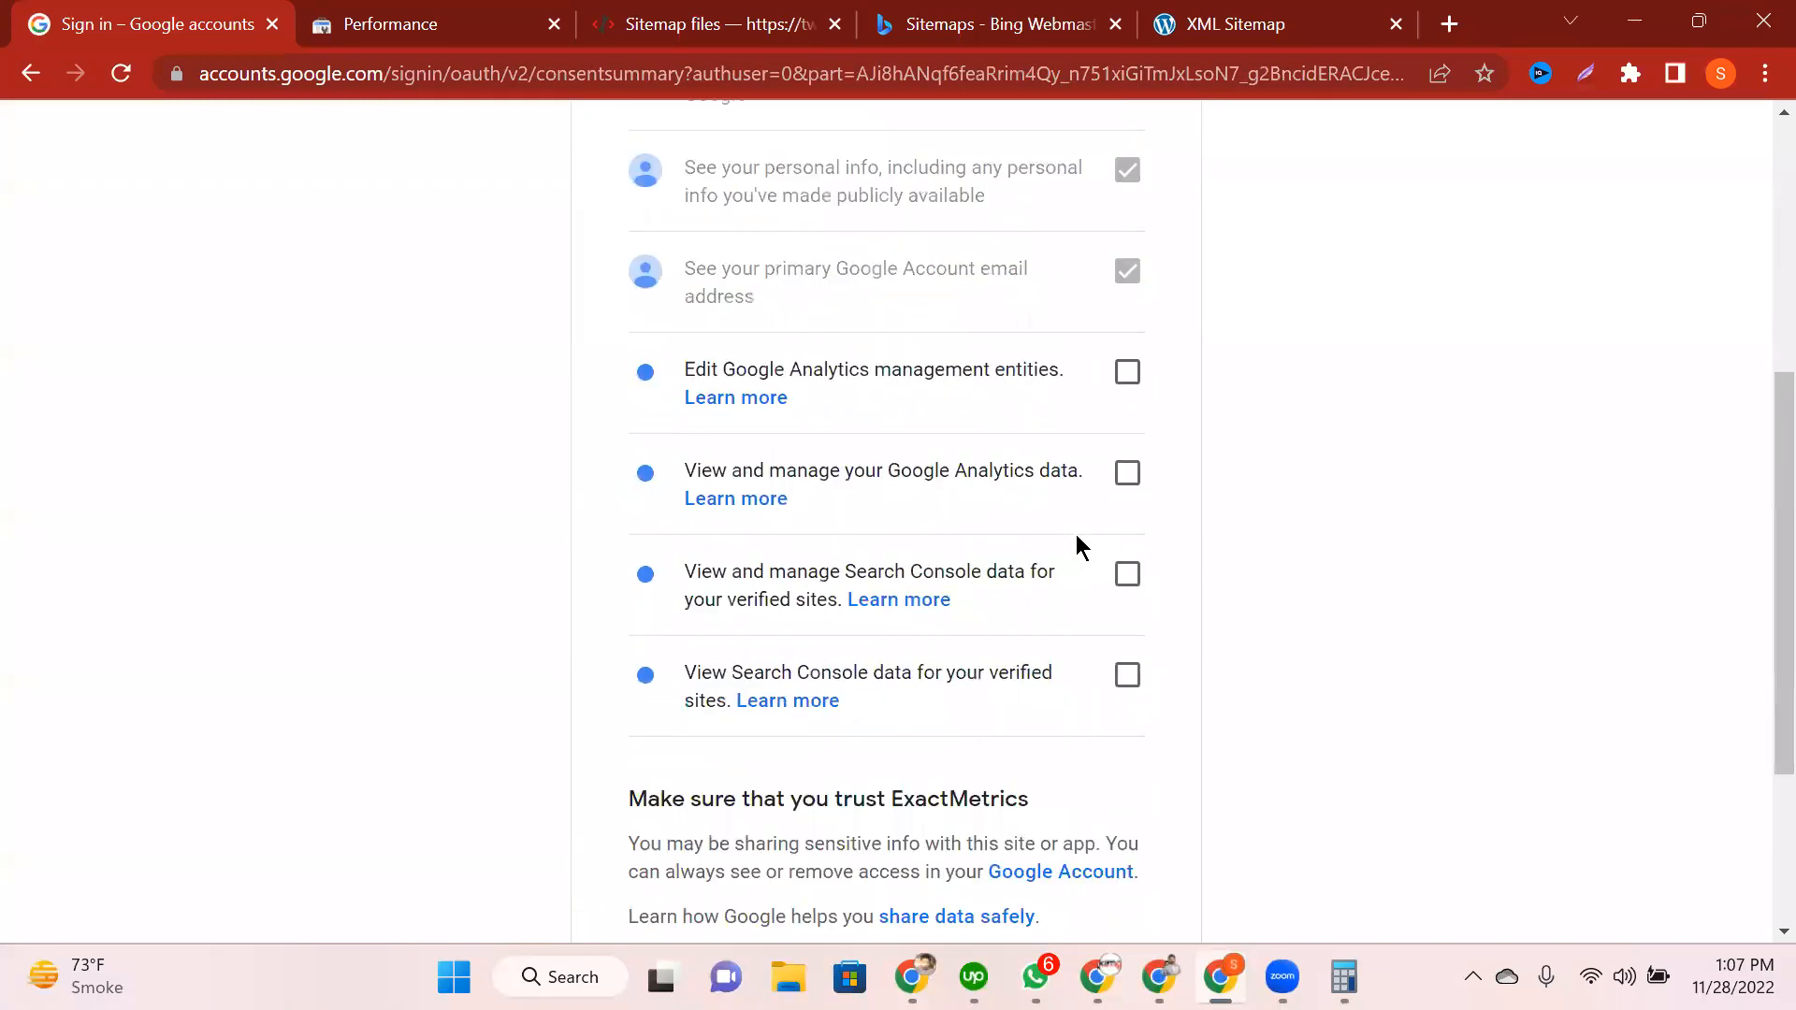
scroll(958, 463, "up", 5)
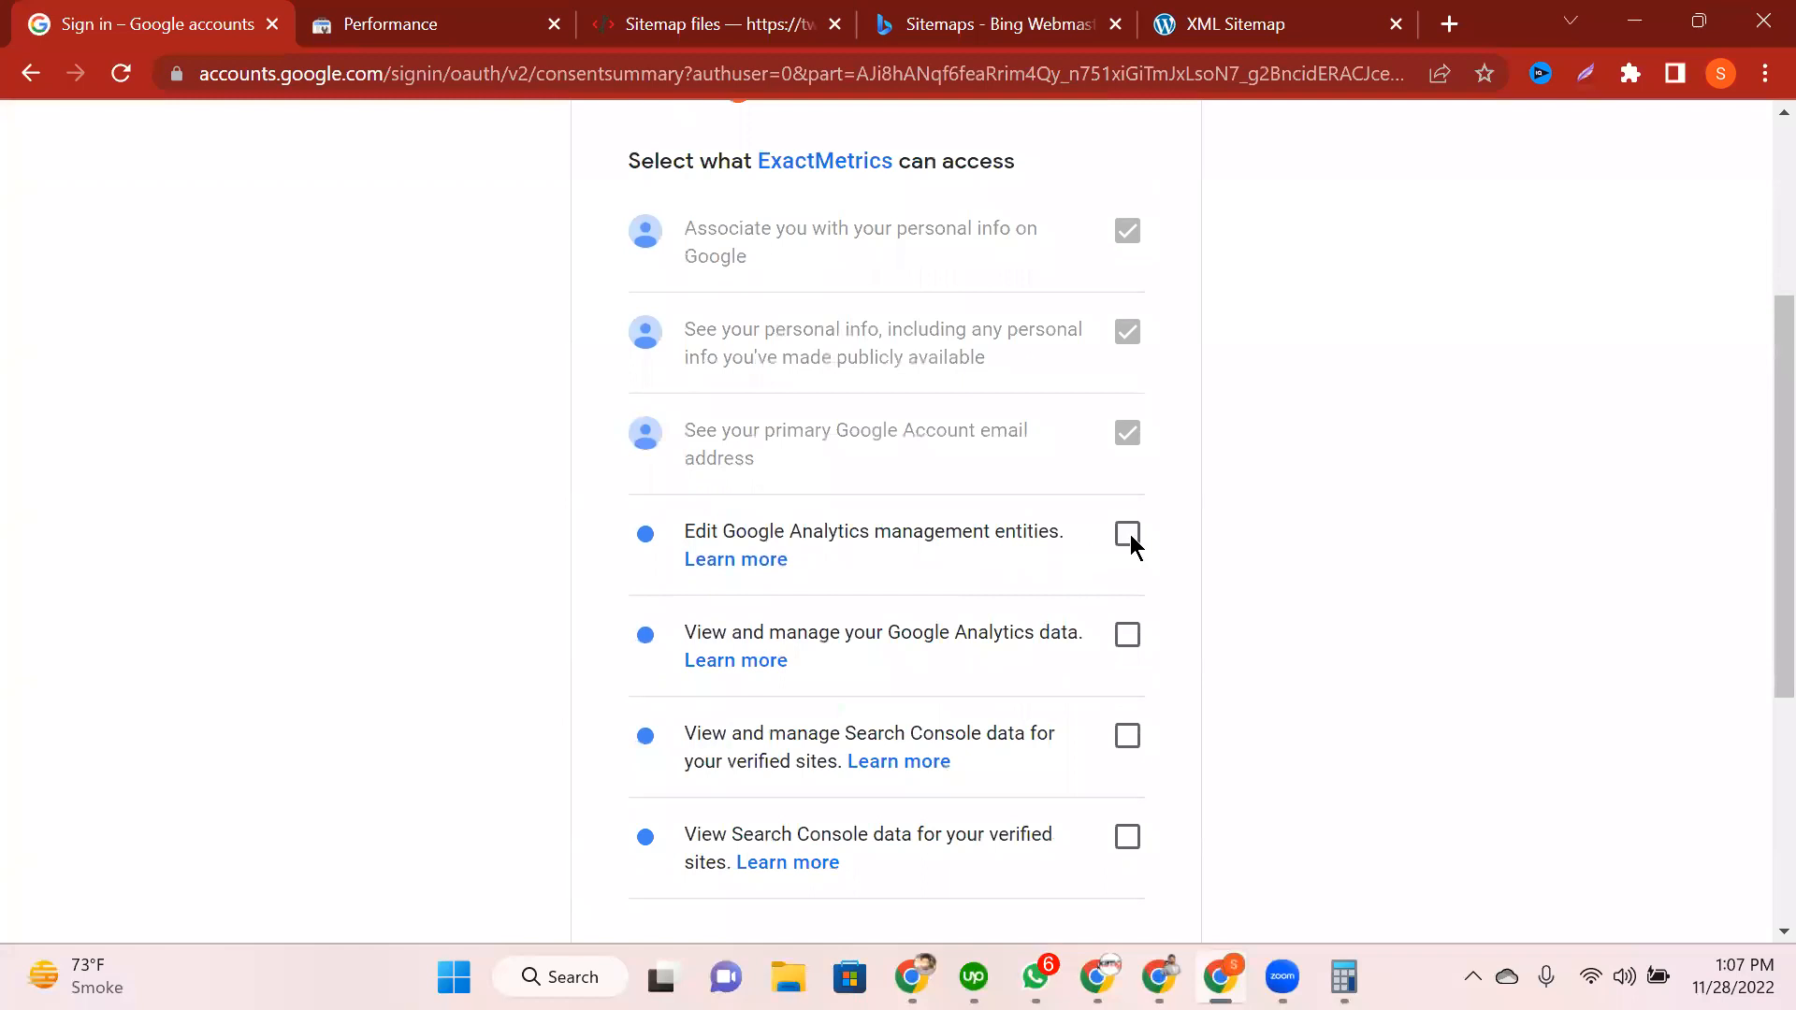
scroll(1153, 697, "down", 5)
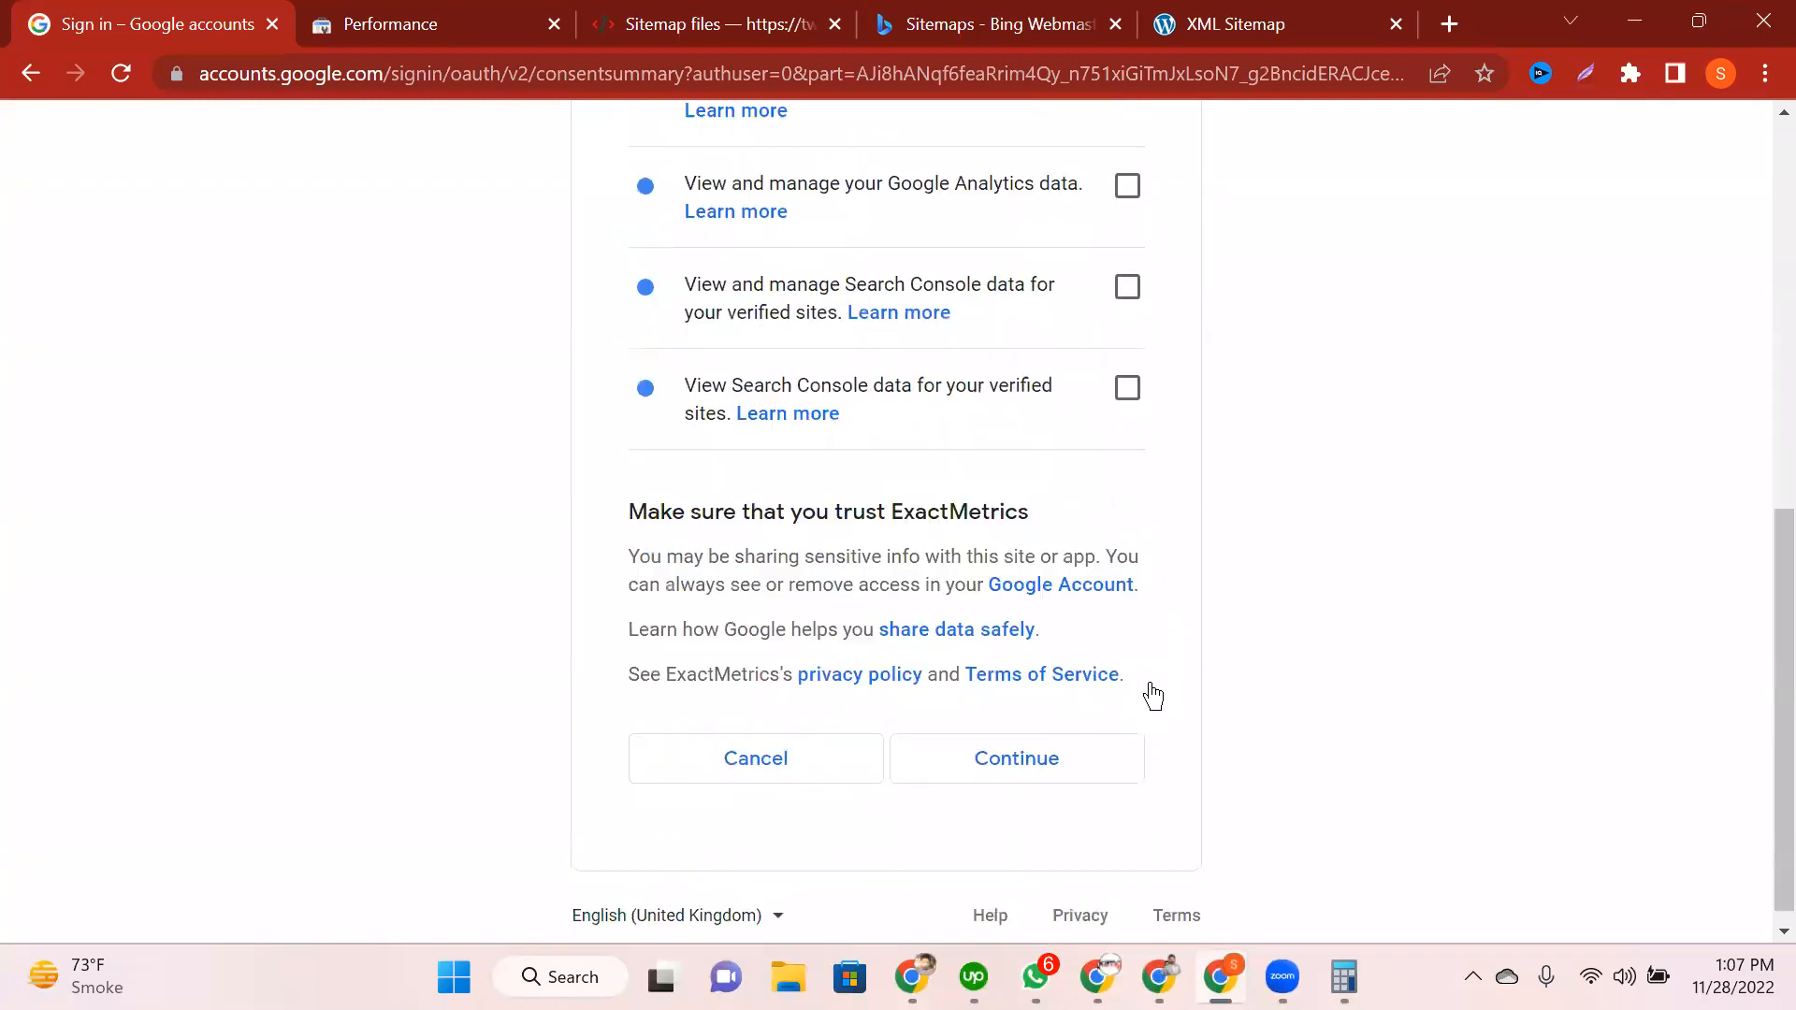
left_click(1029, 750)
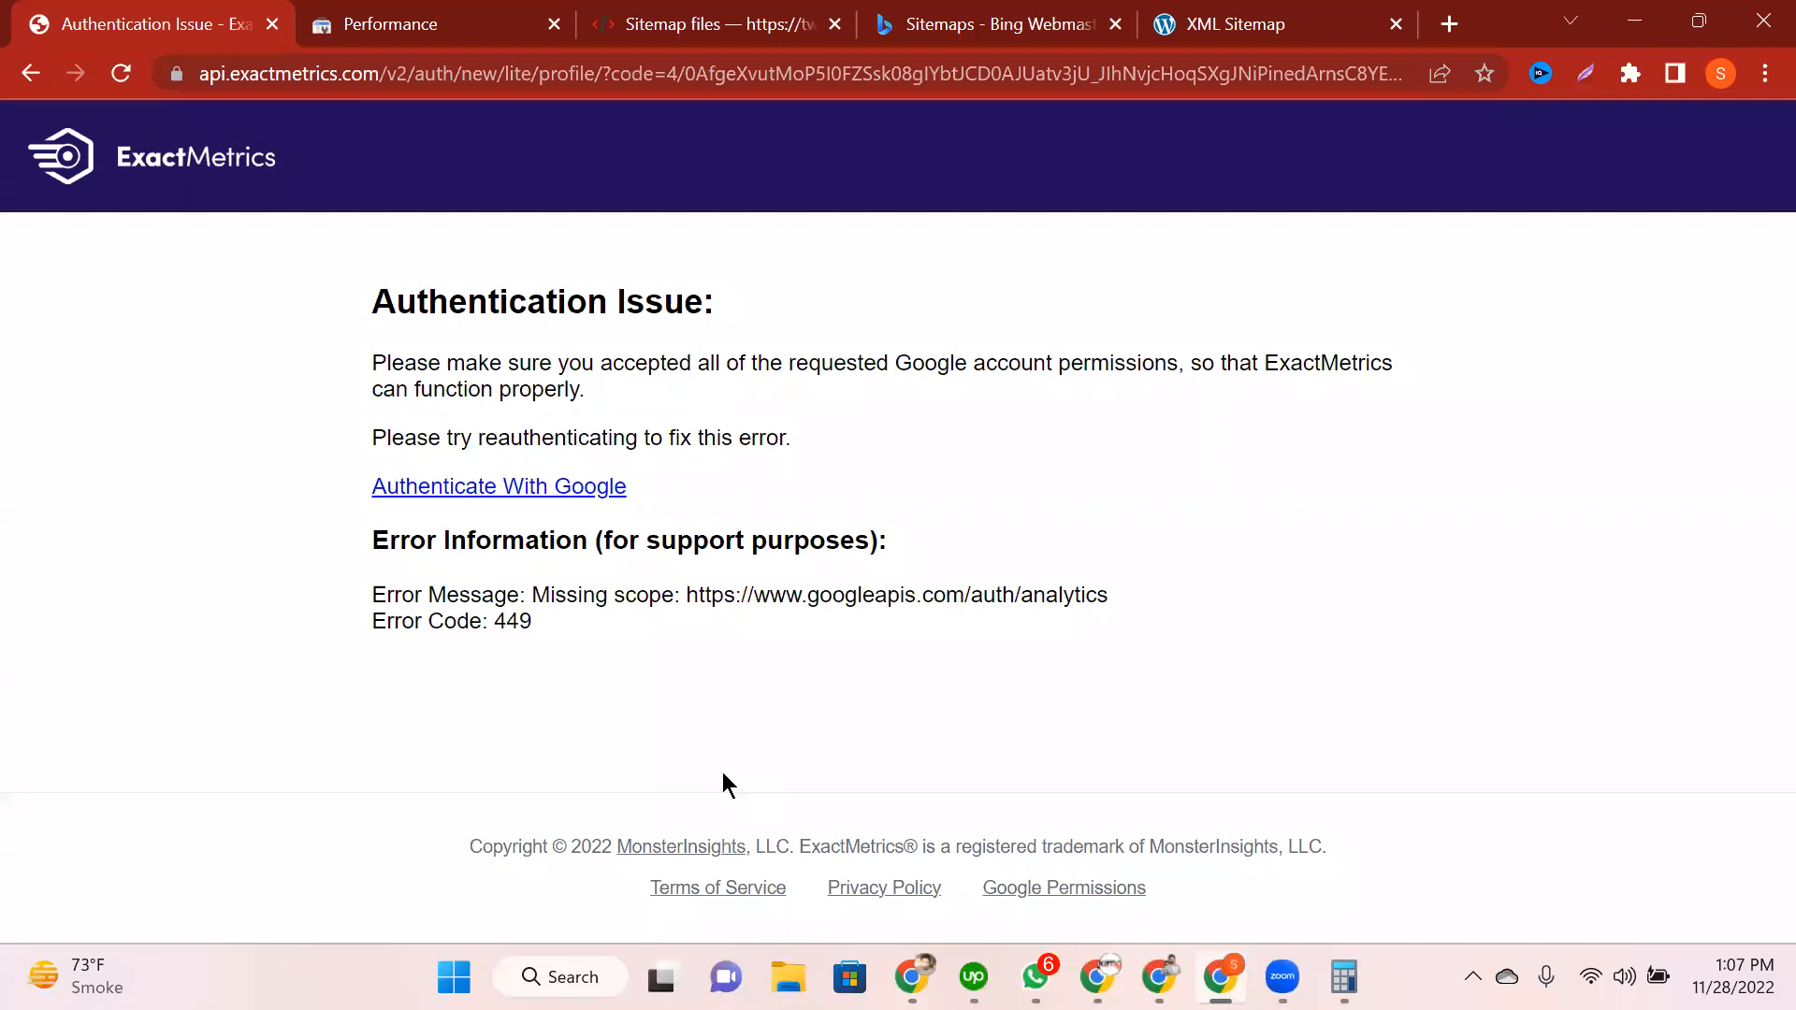
Step: Go back and grant all Analytics and Search Console permissions on the consent screen
left_click(31, 73)
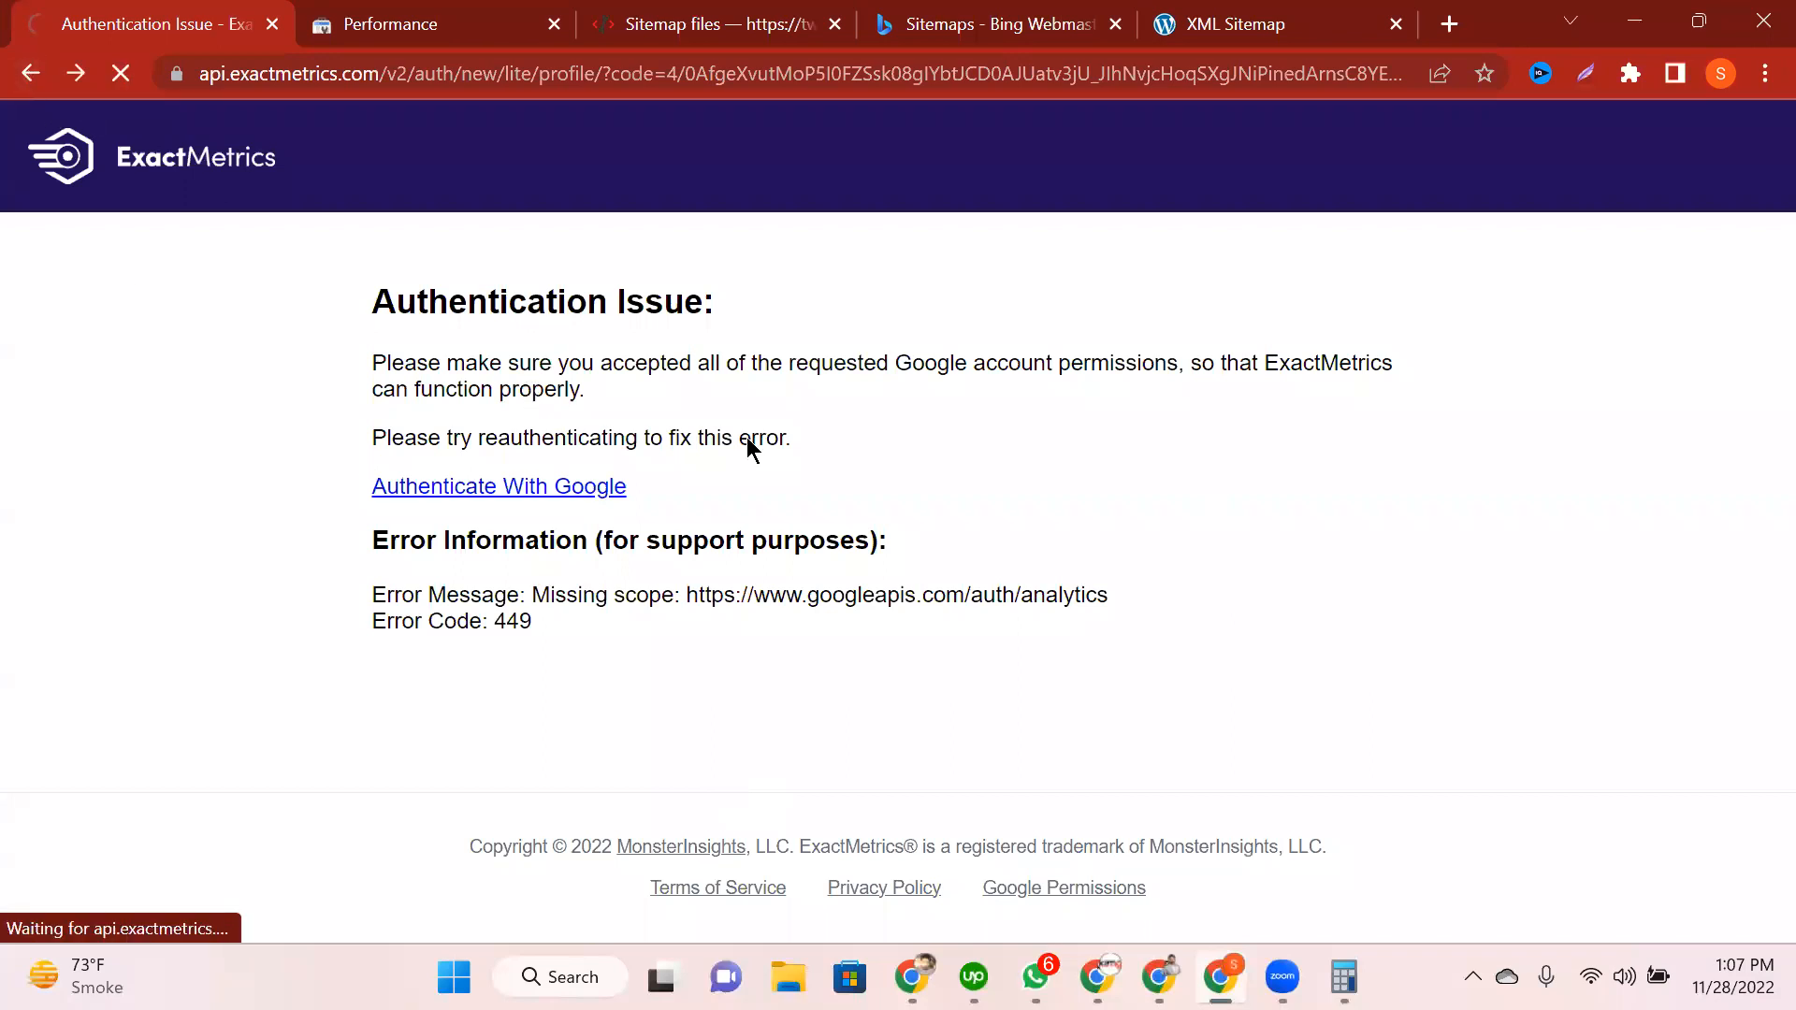
scroll(991, 638, "down", 7)
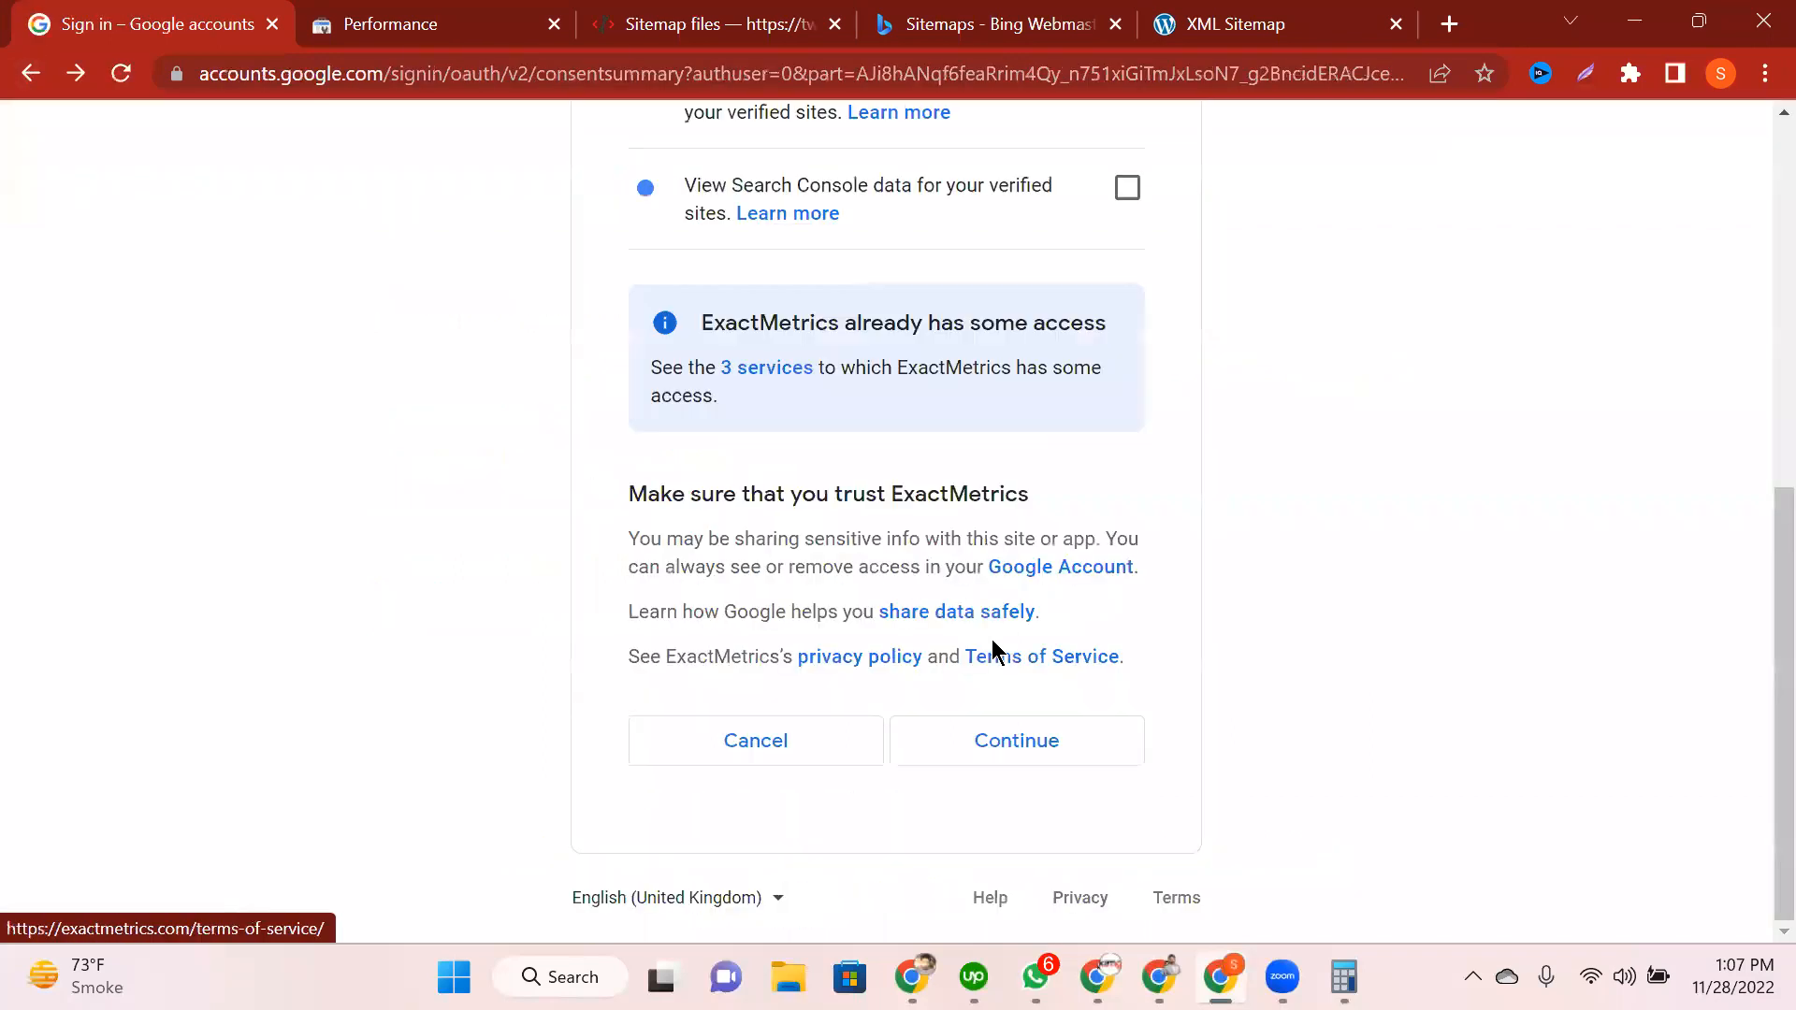
scroll(992, 645, "up", 6)
scroll(1131, 521, "down", 3)
left_click(1127, 498)
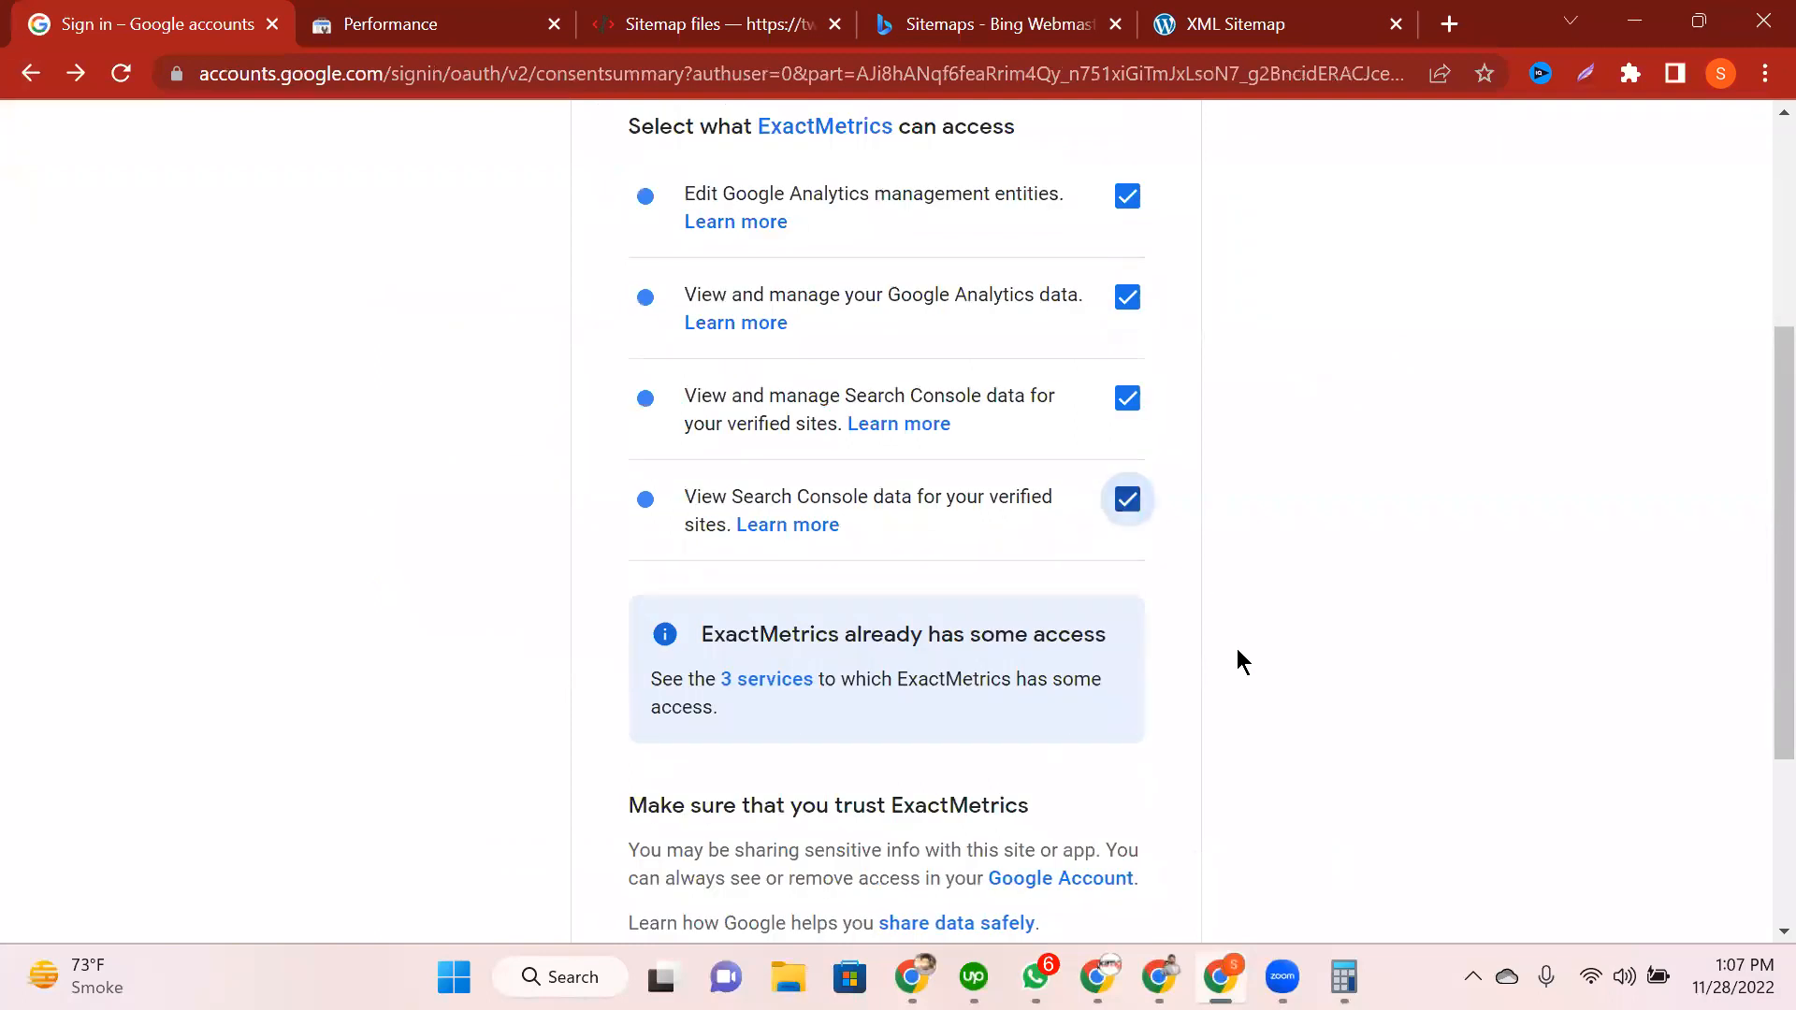
scroll(1234, 654, "down", 3)
left_click(1013, 734)
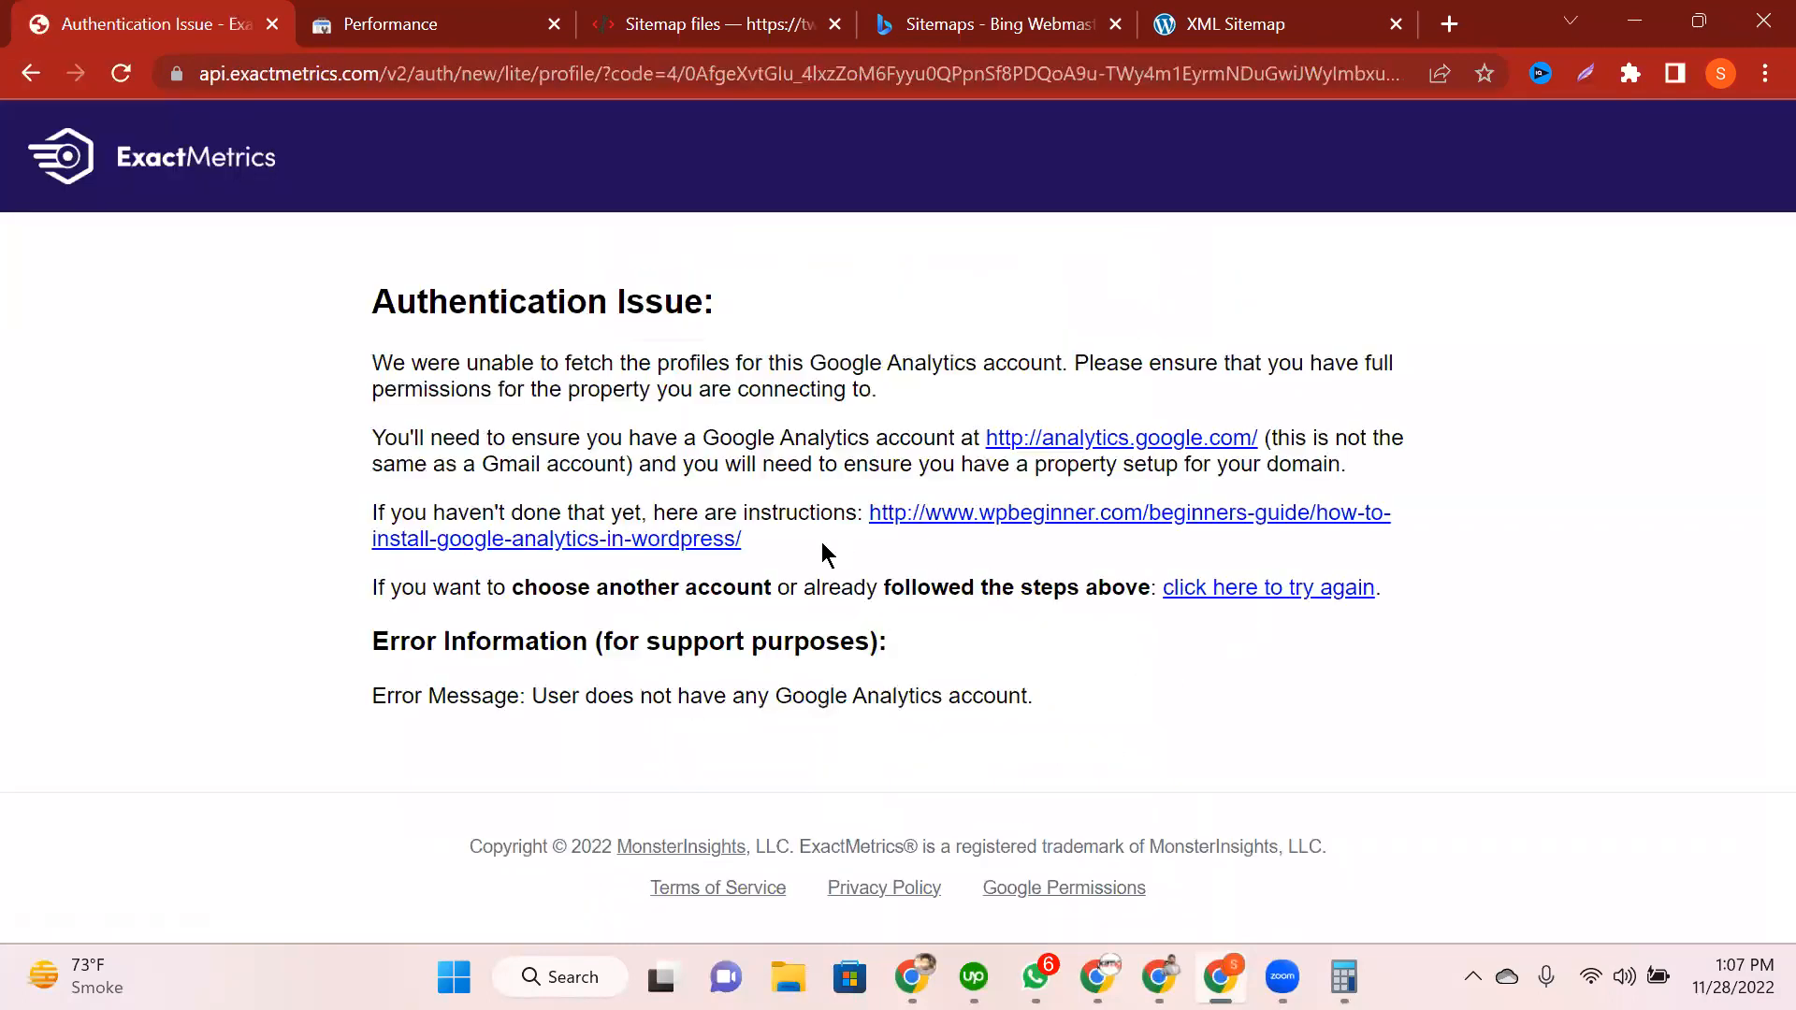
Step: Retry authentication with the Google account, then go back from the no-Analytics-account error
left_click(1243, 589)
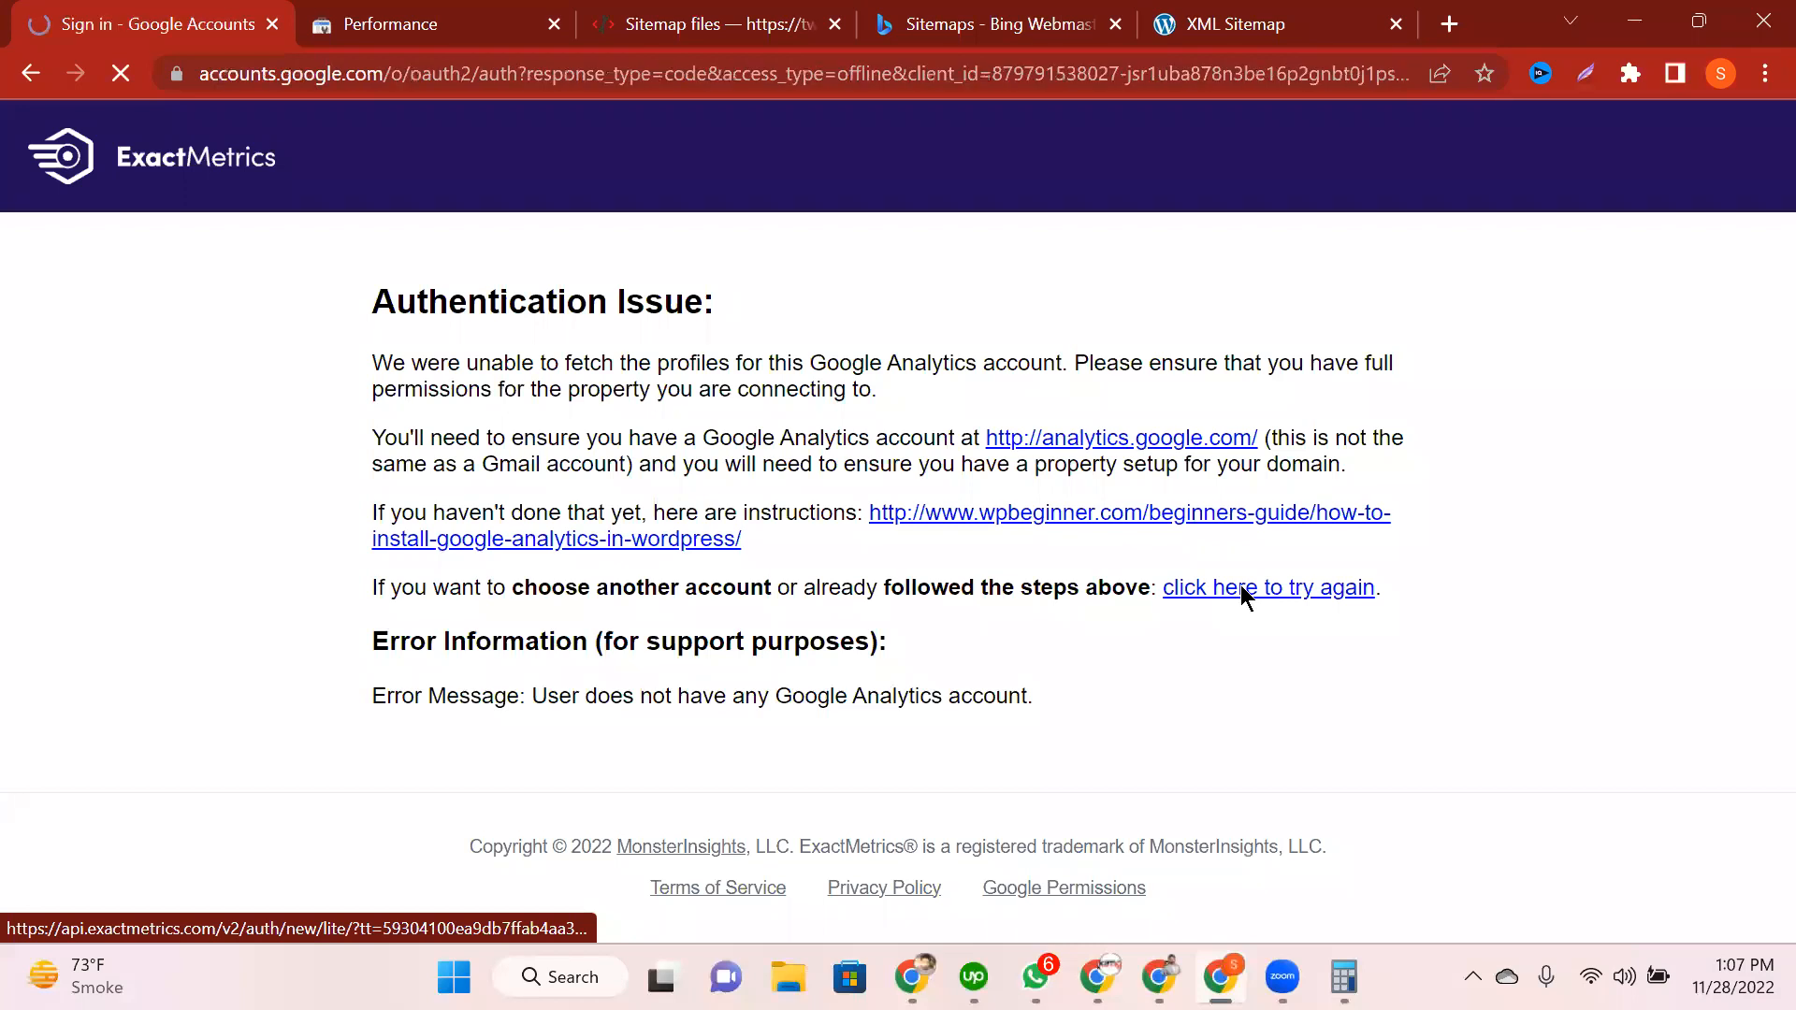
left_click(902, 505)
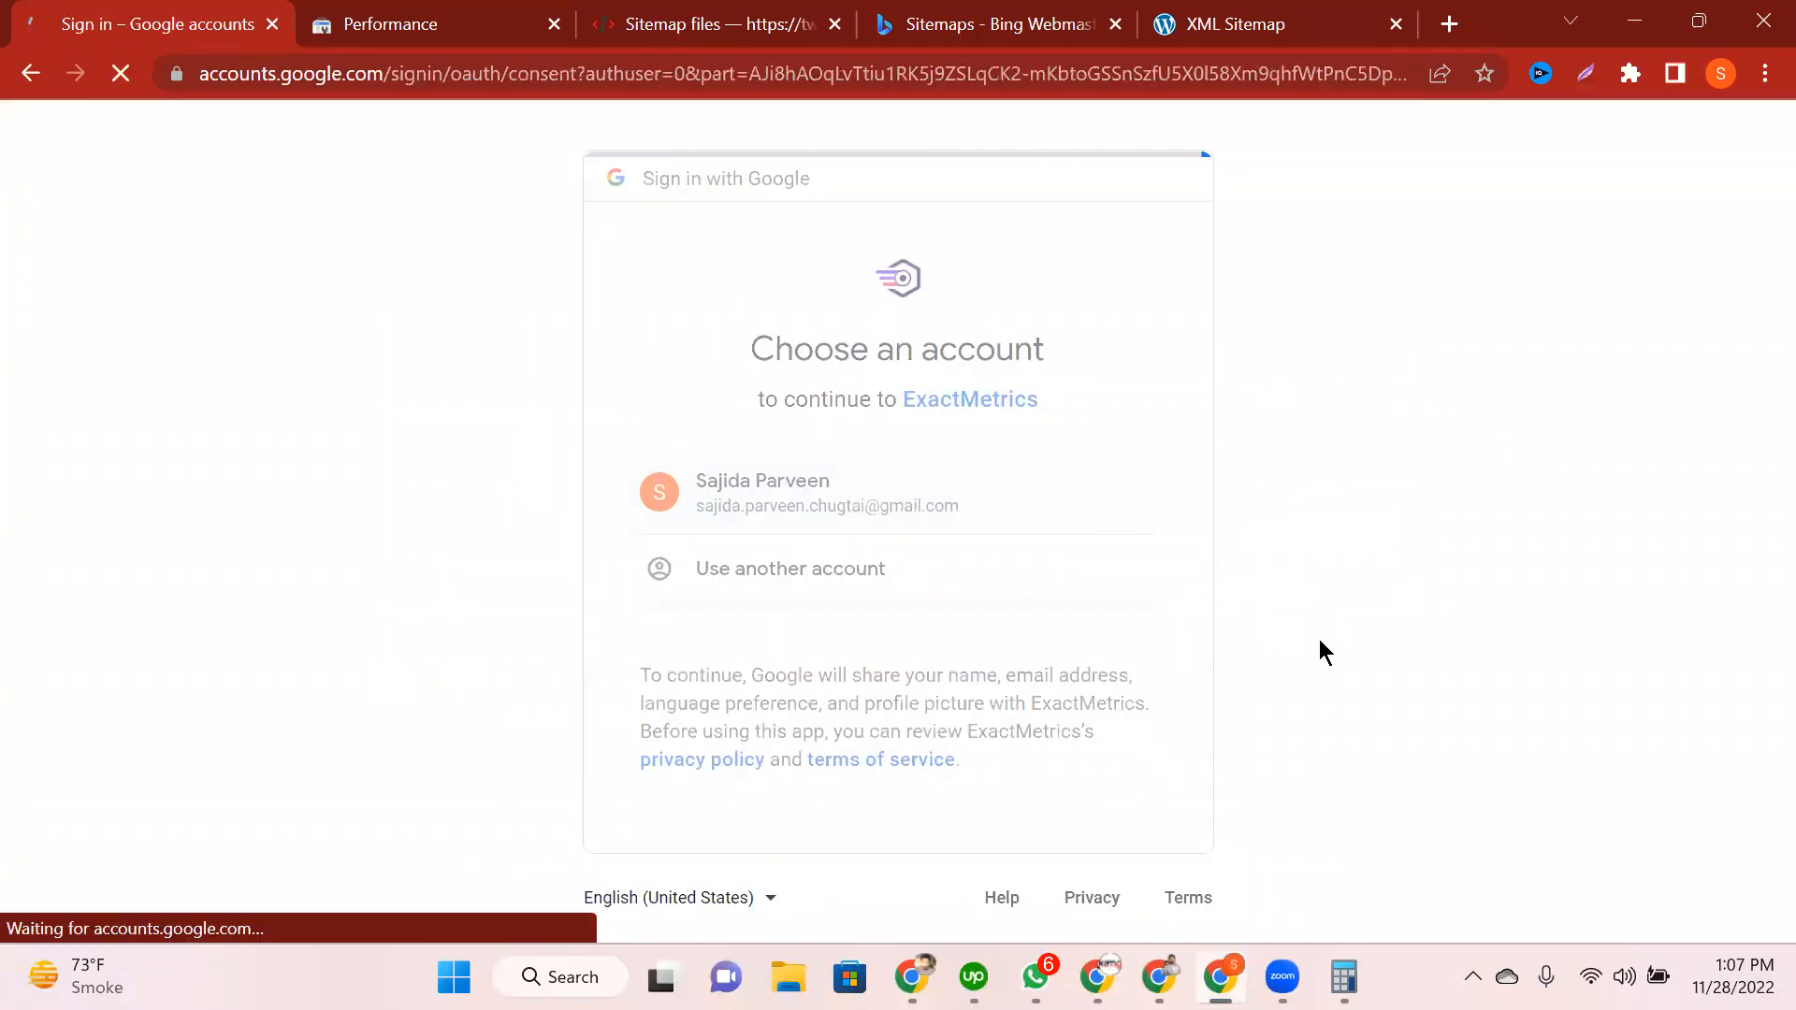
scroll(1216, 701, "down", 2)
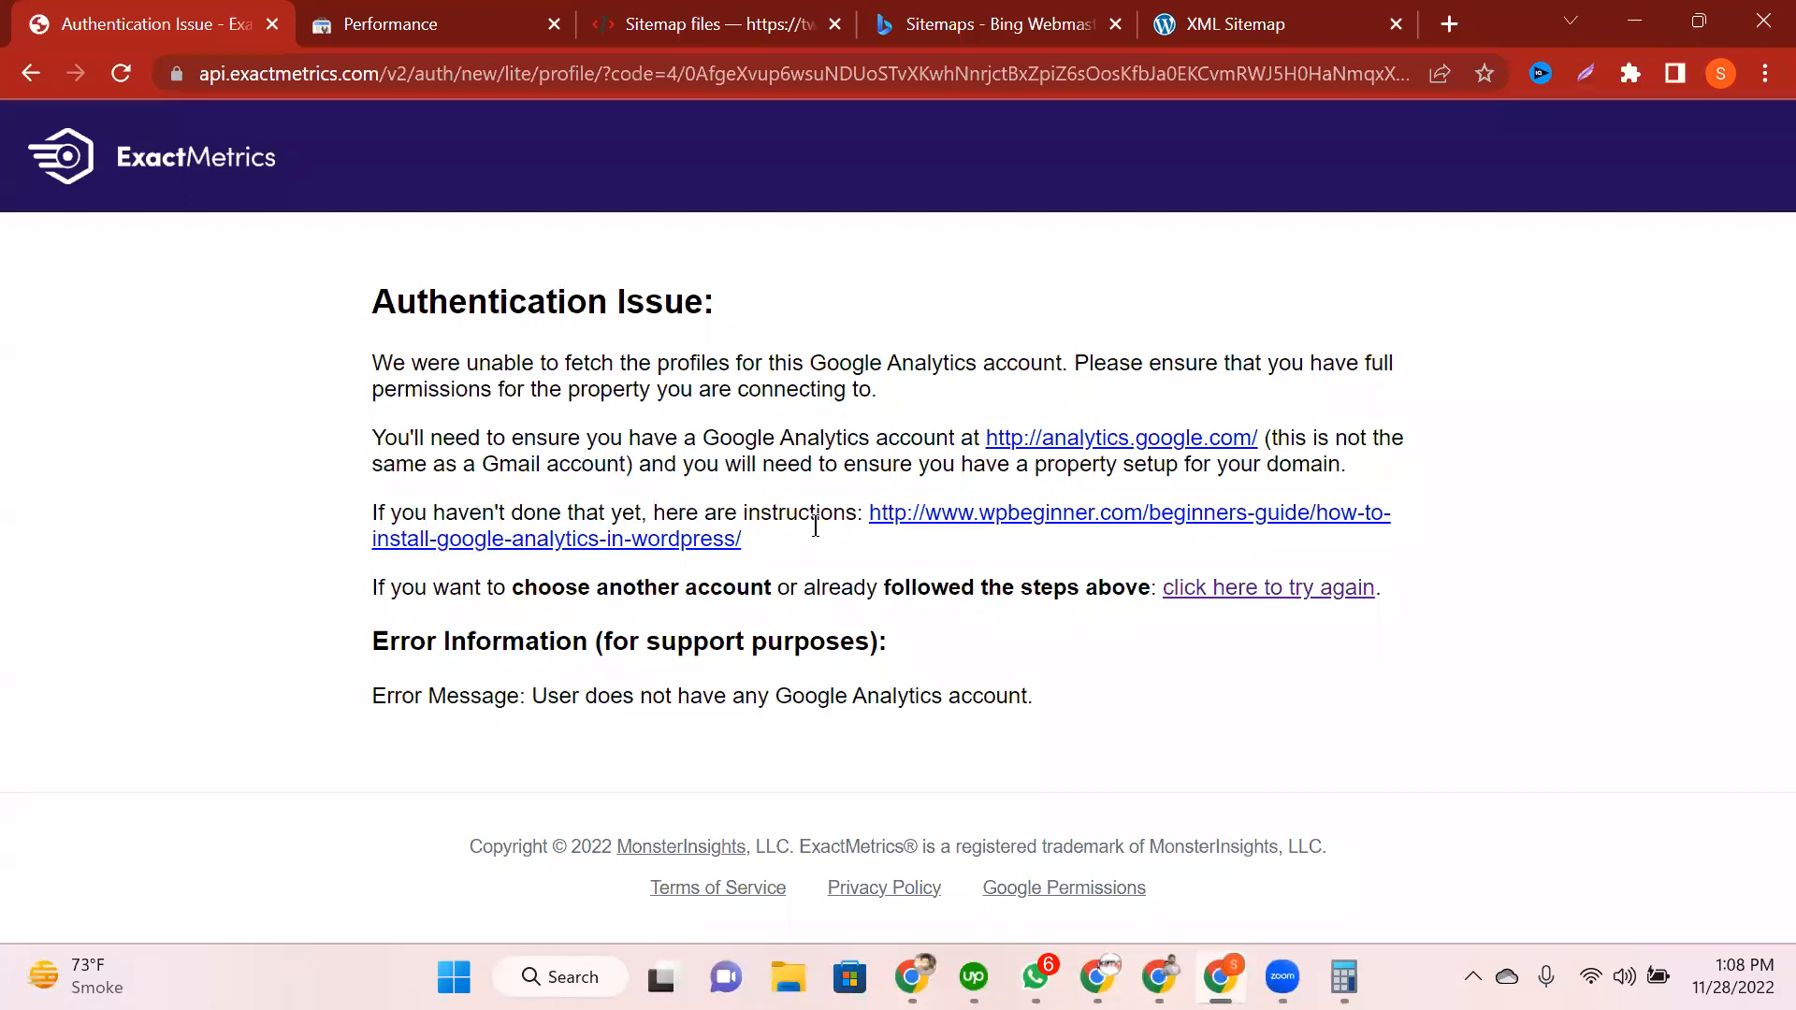
left_click(32, 74)
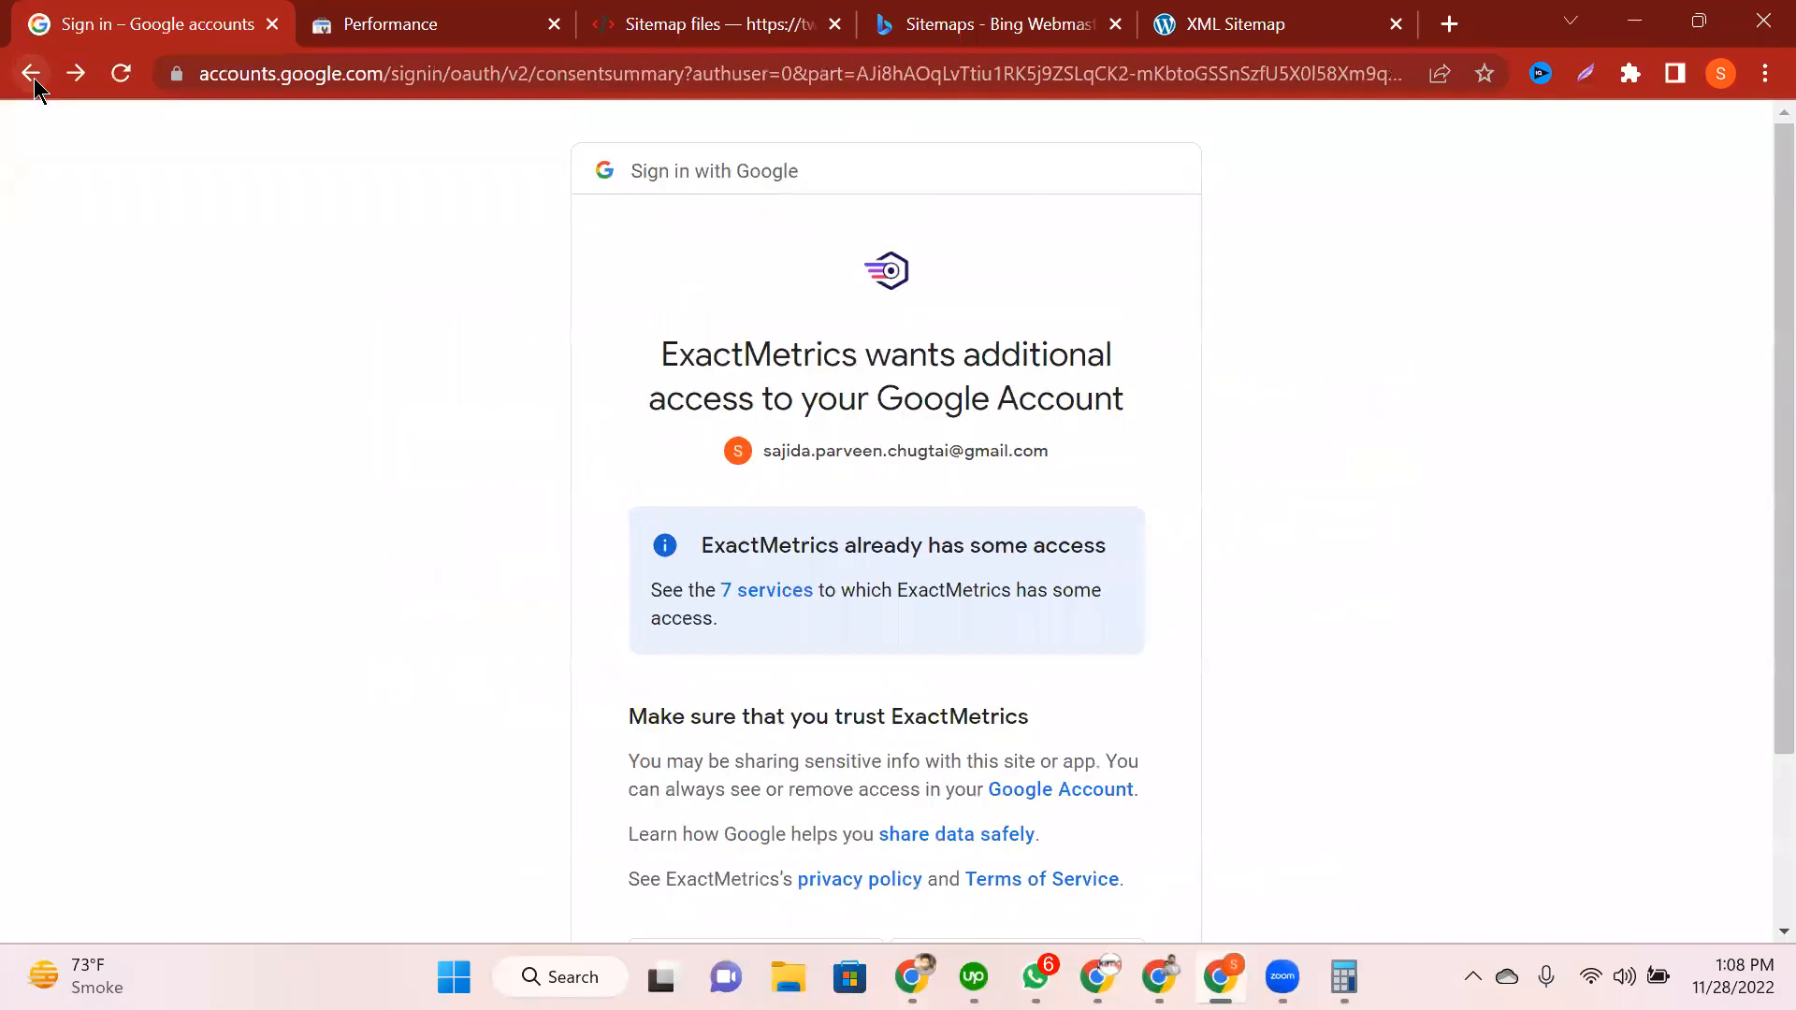
Step: Choose the Google account and approve ExactMetrics' additional access request
left_click(33, 82)
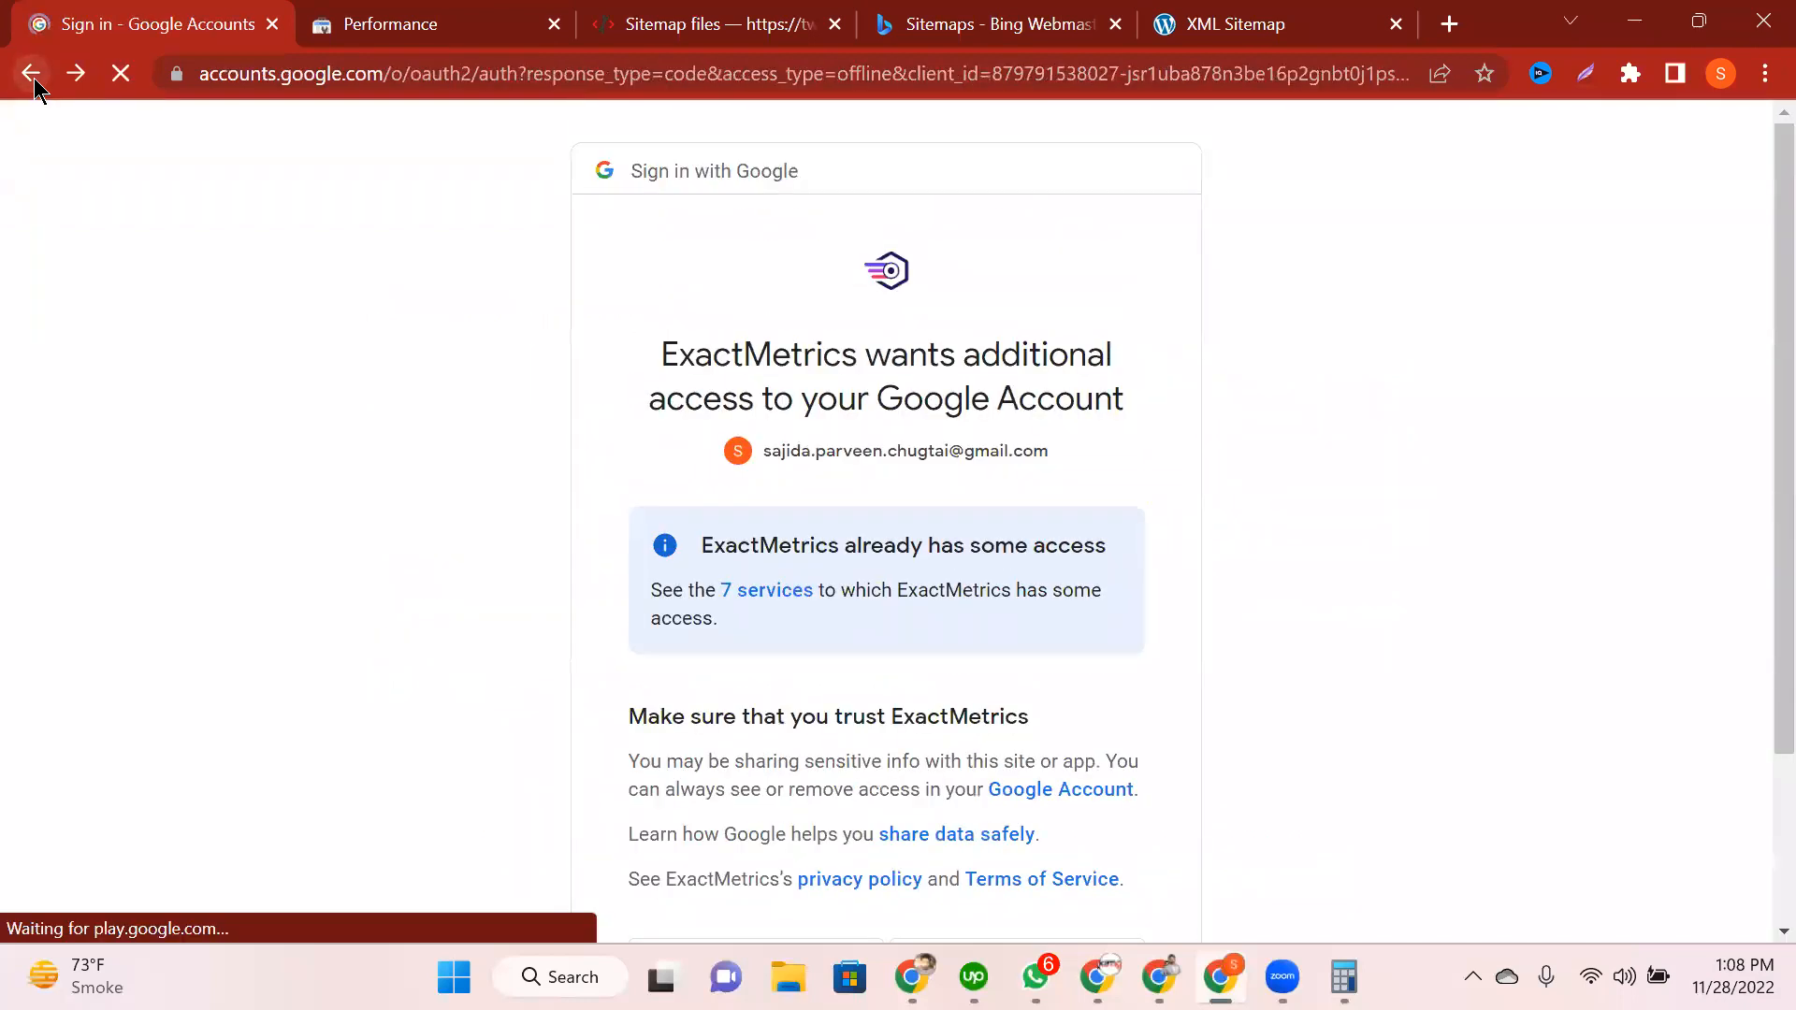
left_click(849, 473)
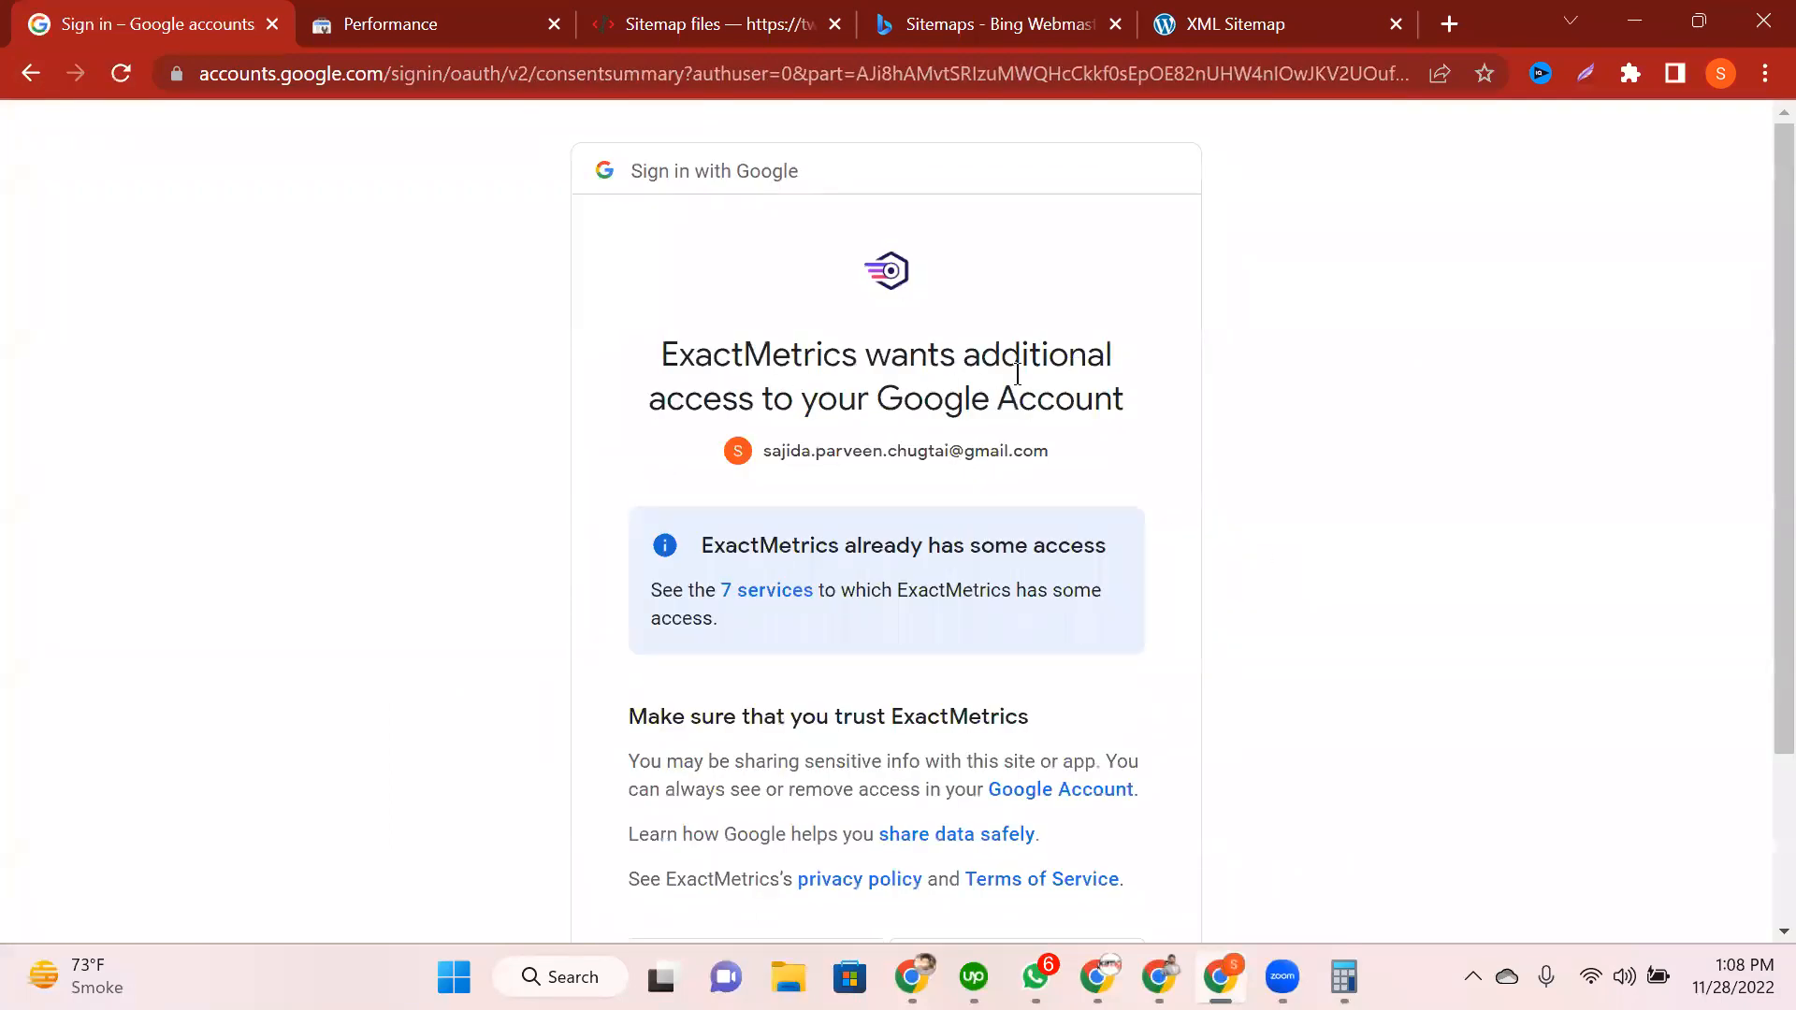
scroll(1050, 412, "down", 3)
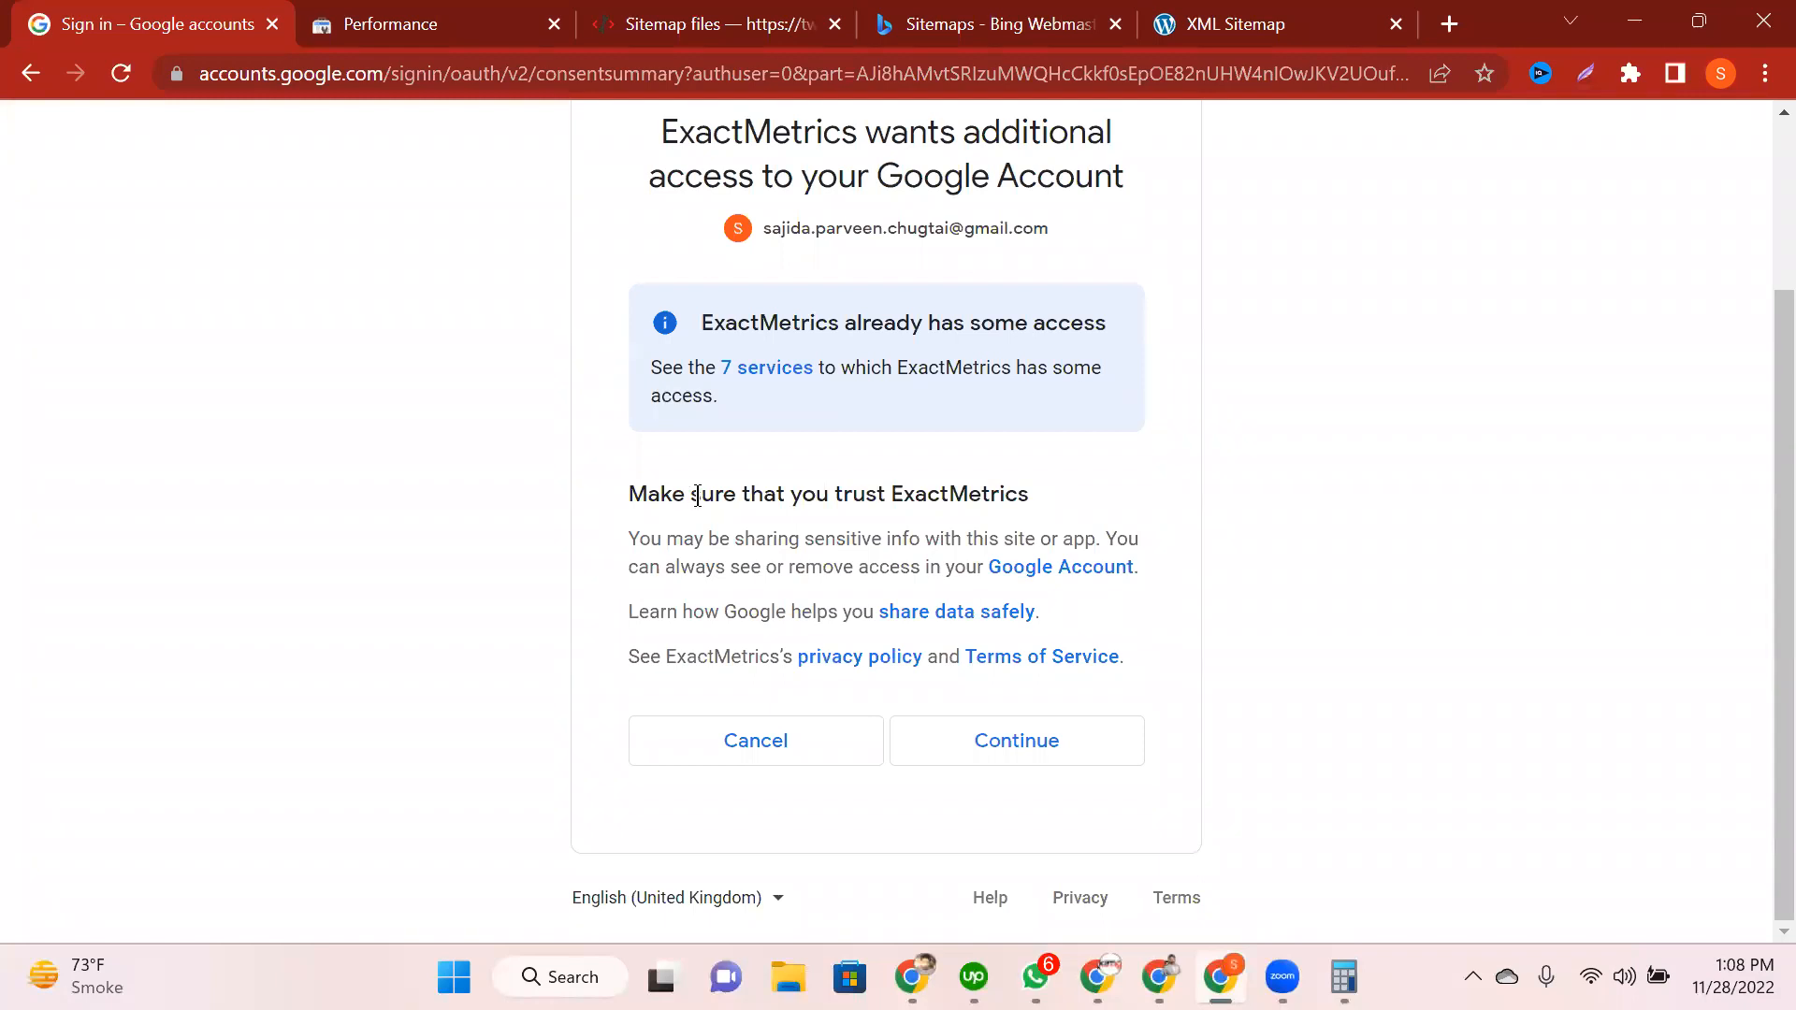
left_click(1024, 742)
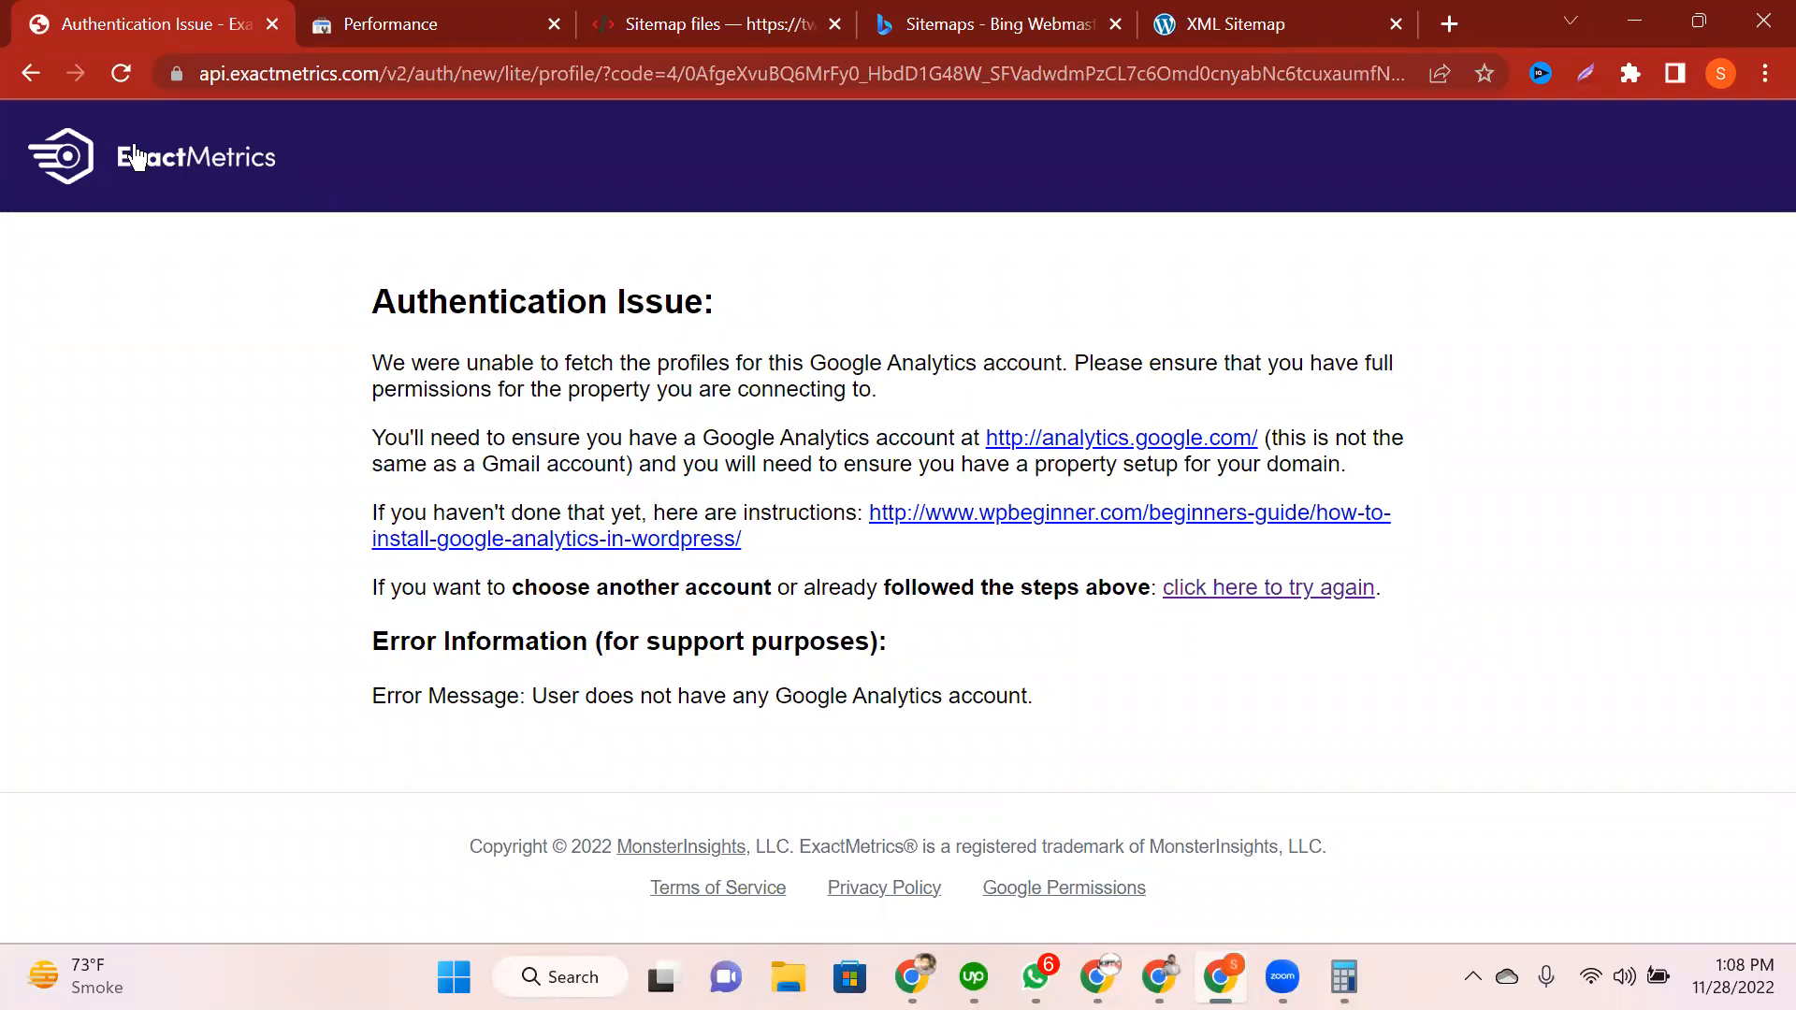
left_click(58, 178)
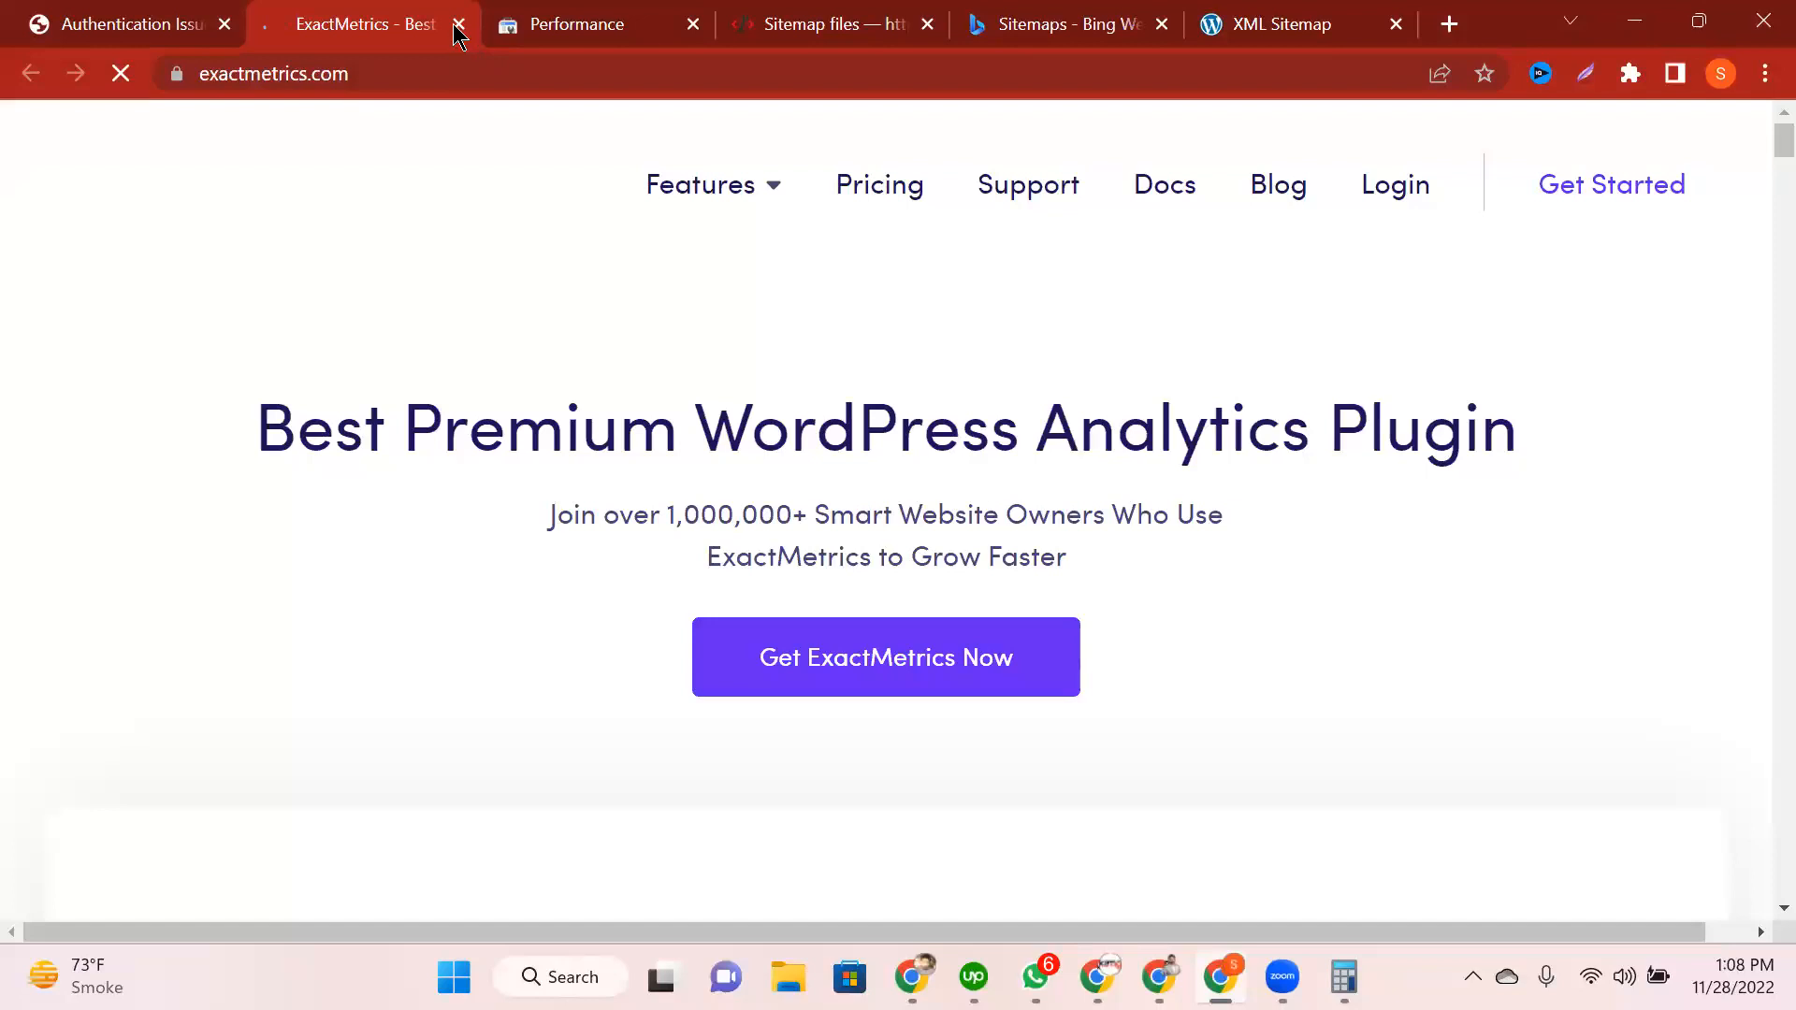
key("ctrl+w")
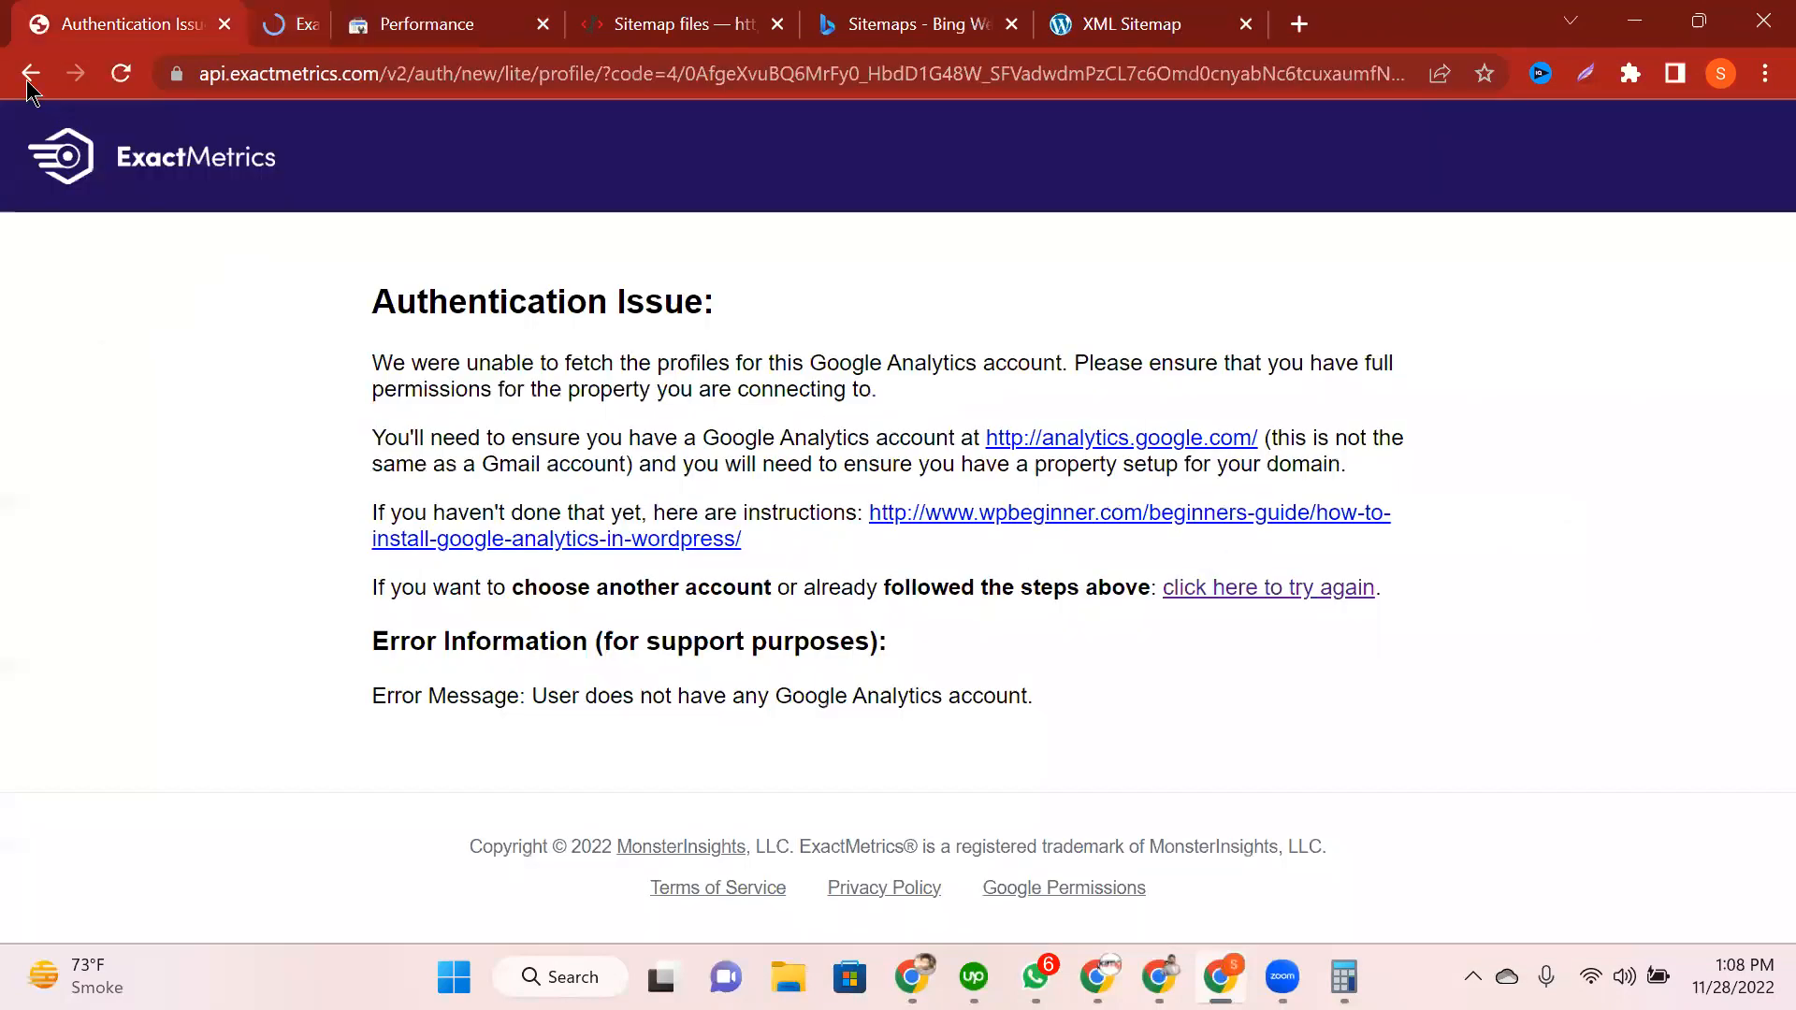
Step: Go back, choose the account and approve the access request again
left_click(29, 74)
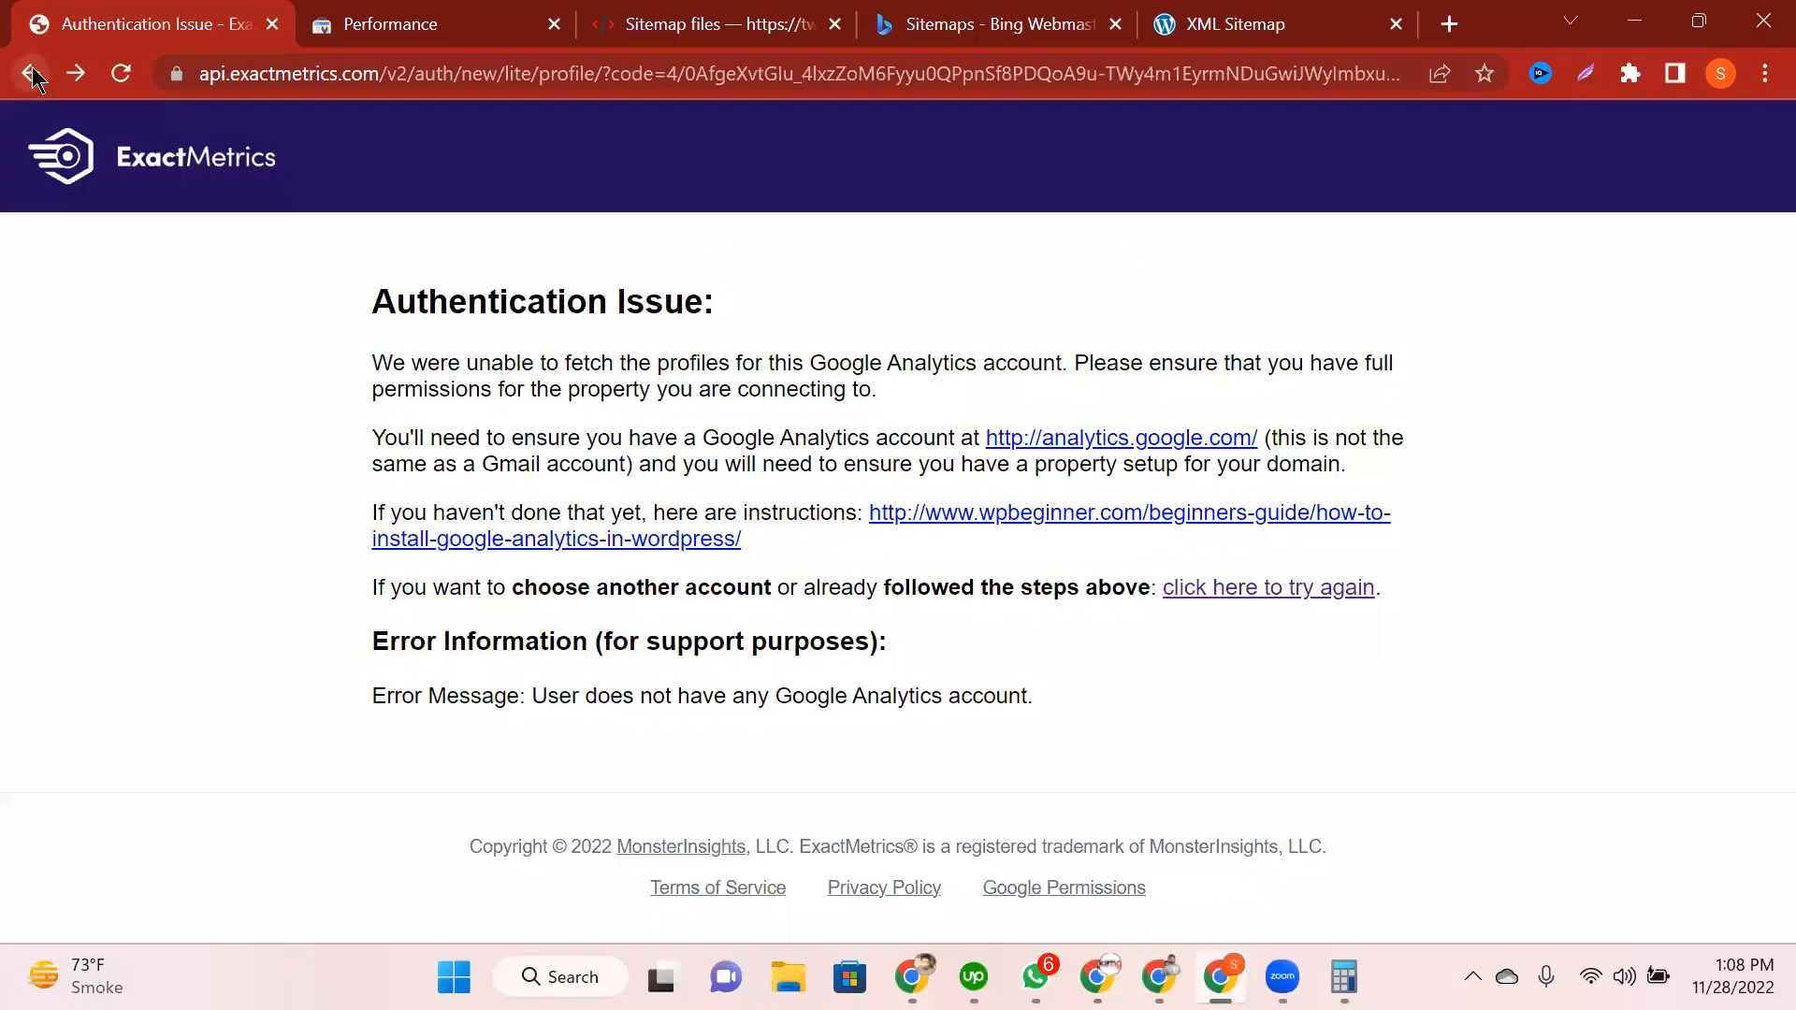
left_click(30, 80)
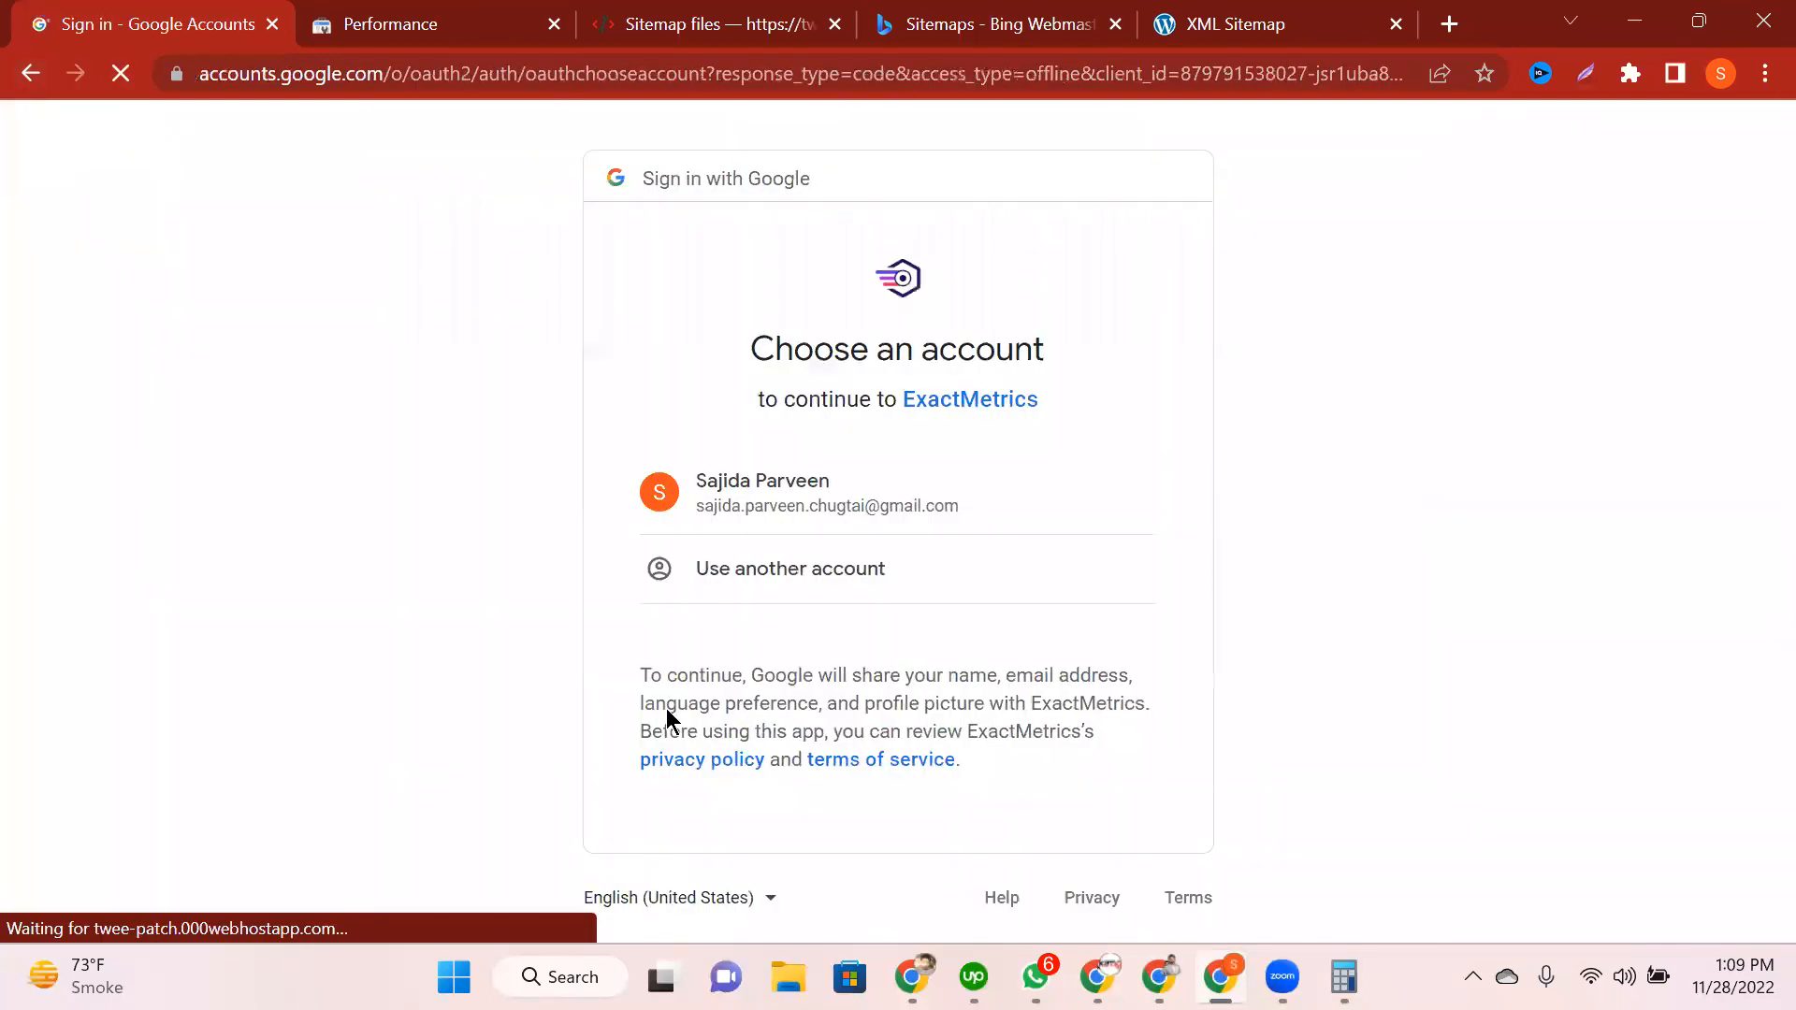
left_click(870, 513)
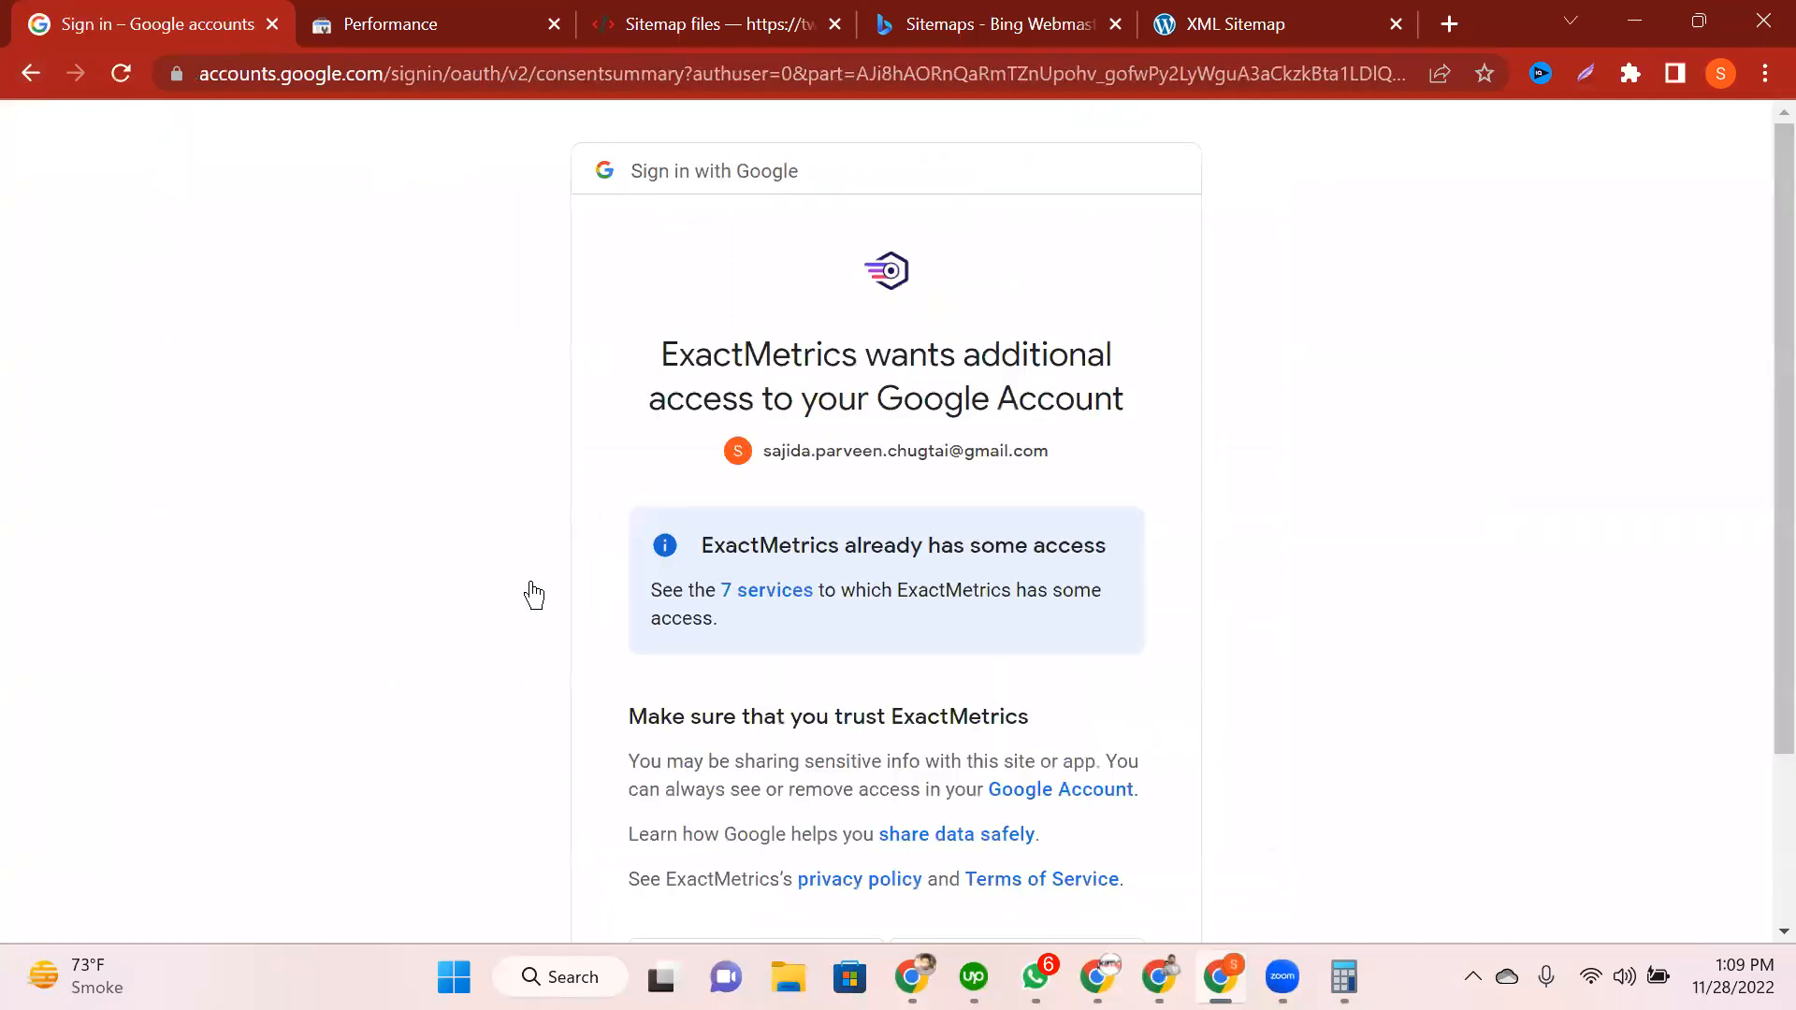
scroll(931, 662, "down", 2)
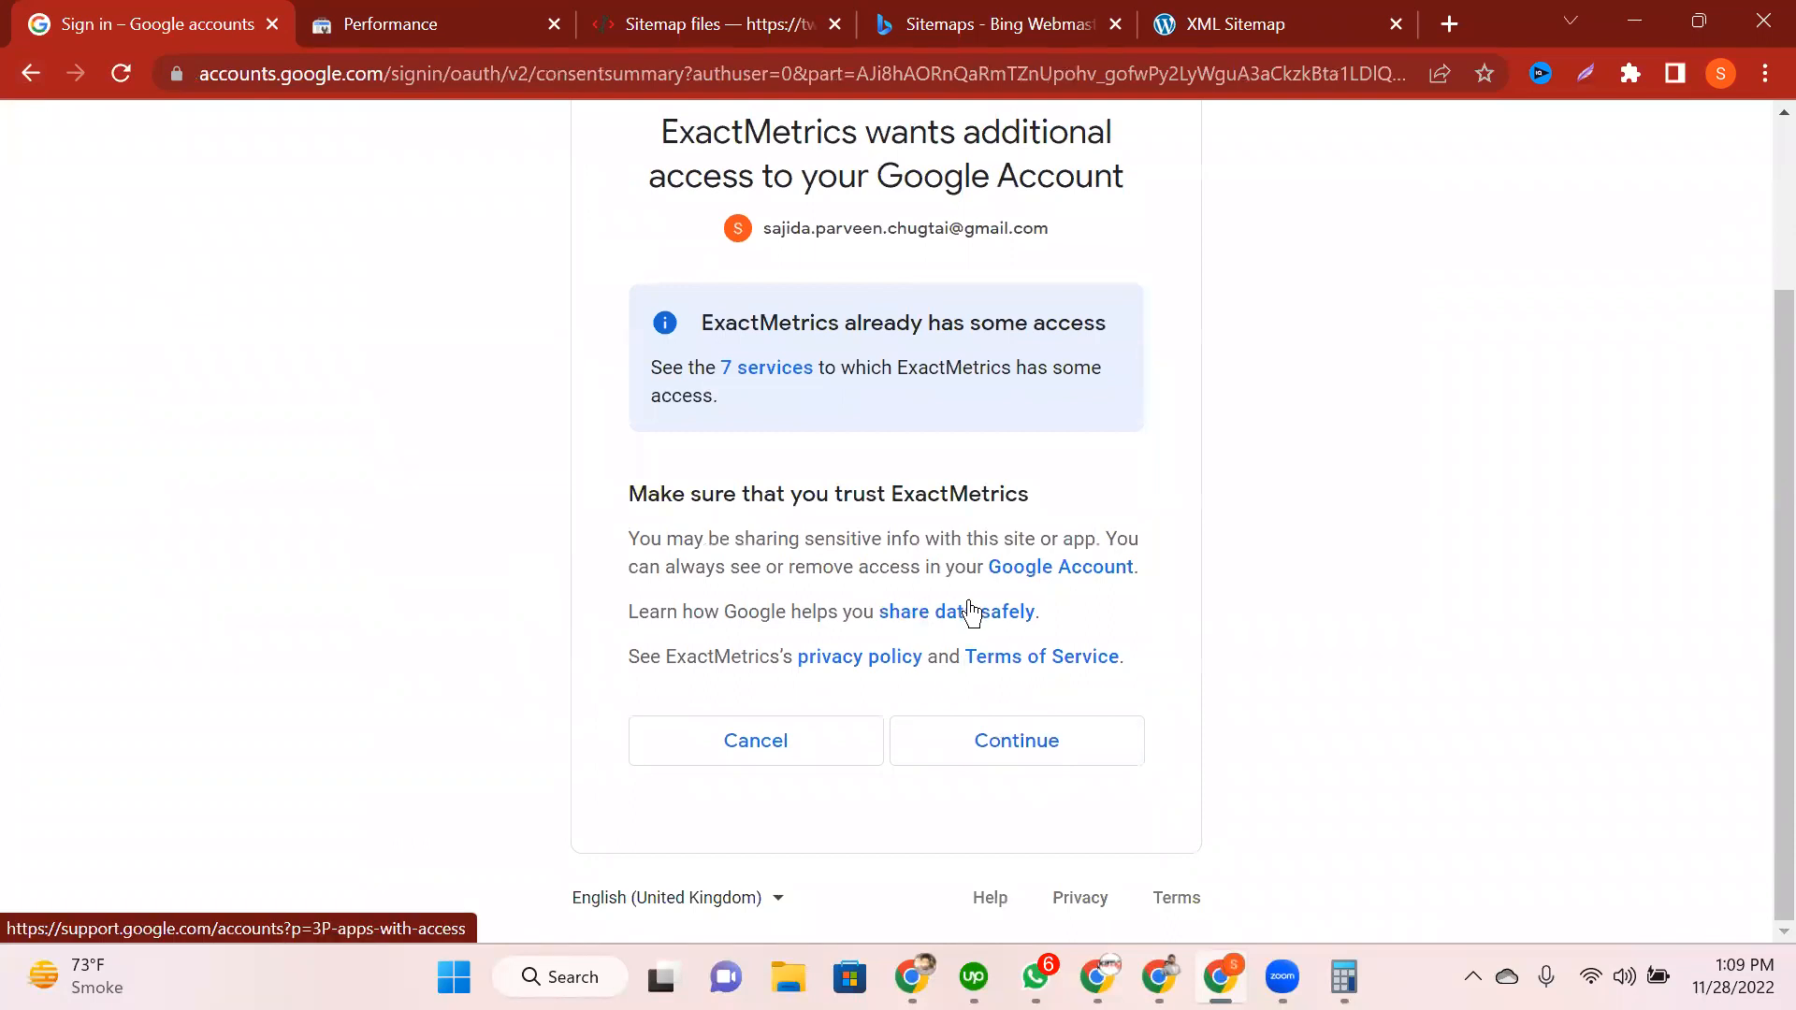
left_click(1062, 741)
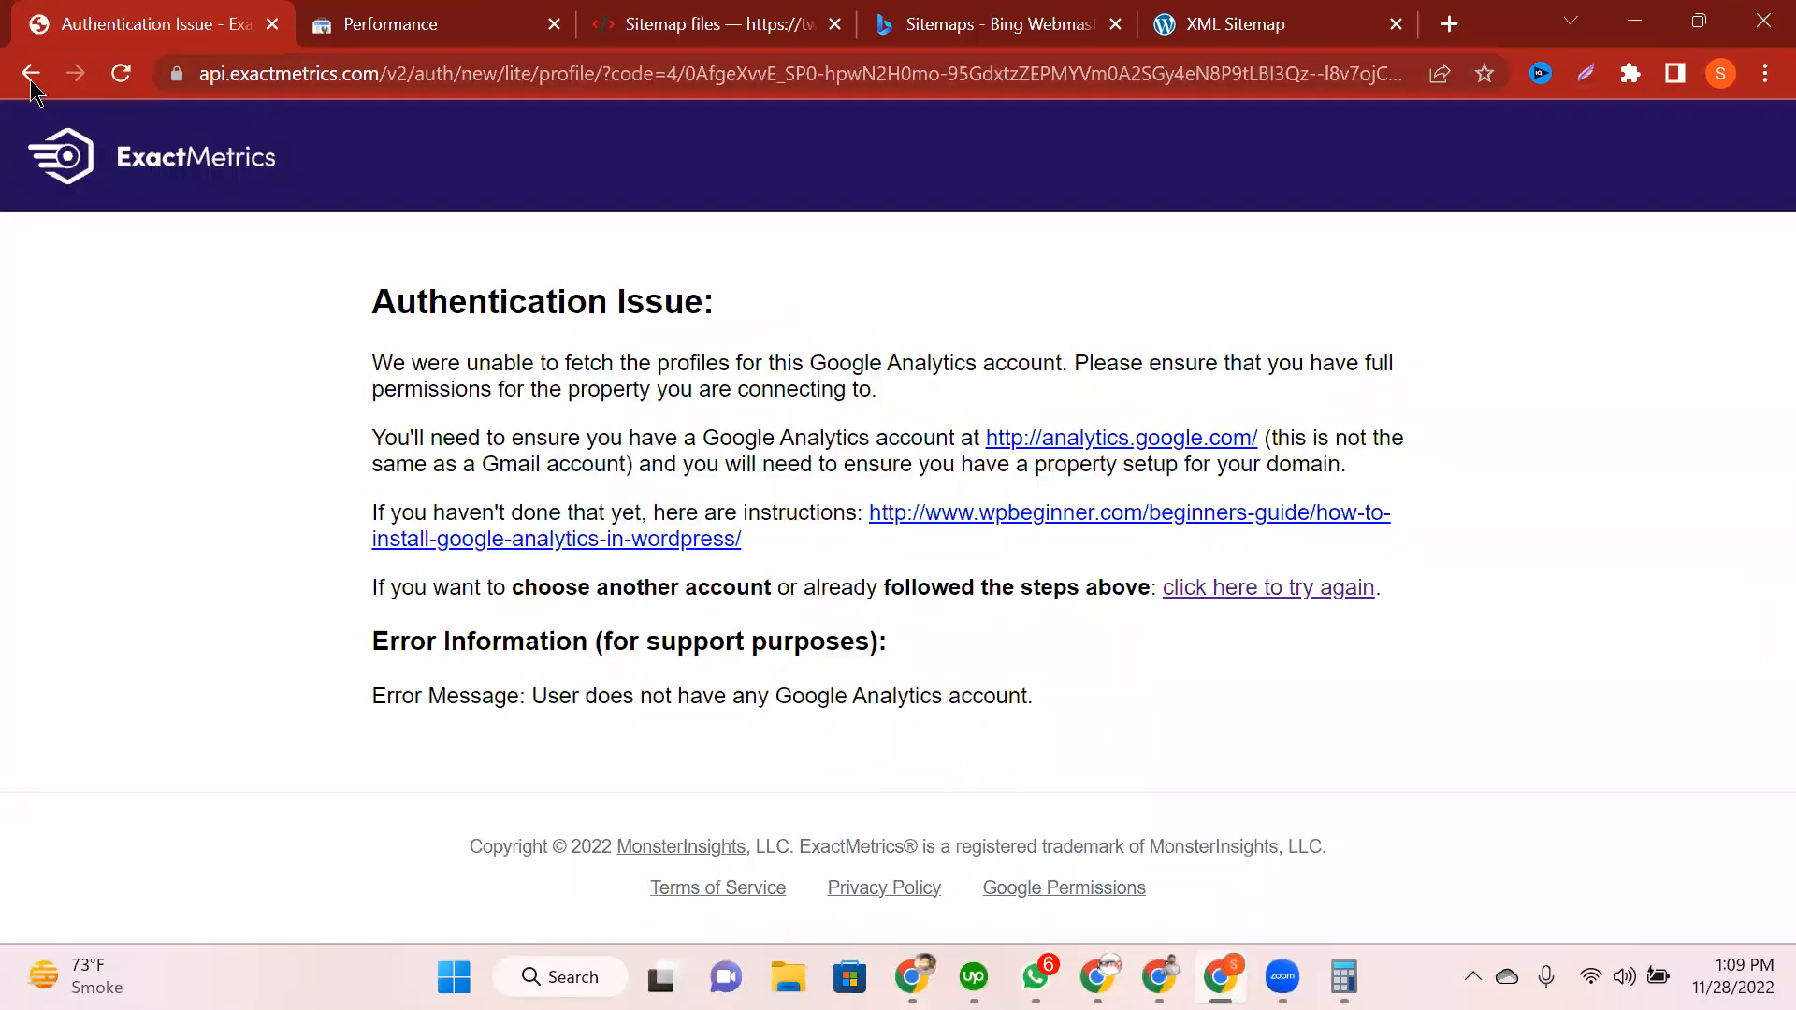
left_click(309, 90)
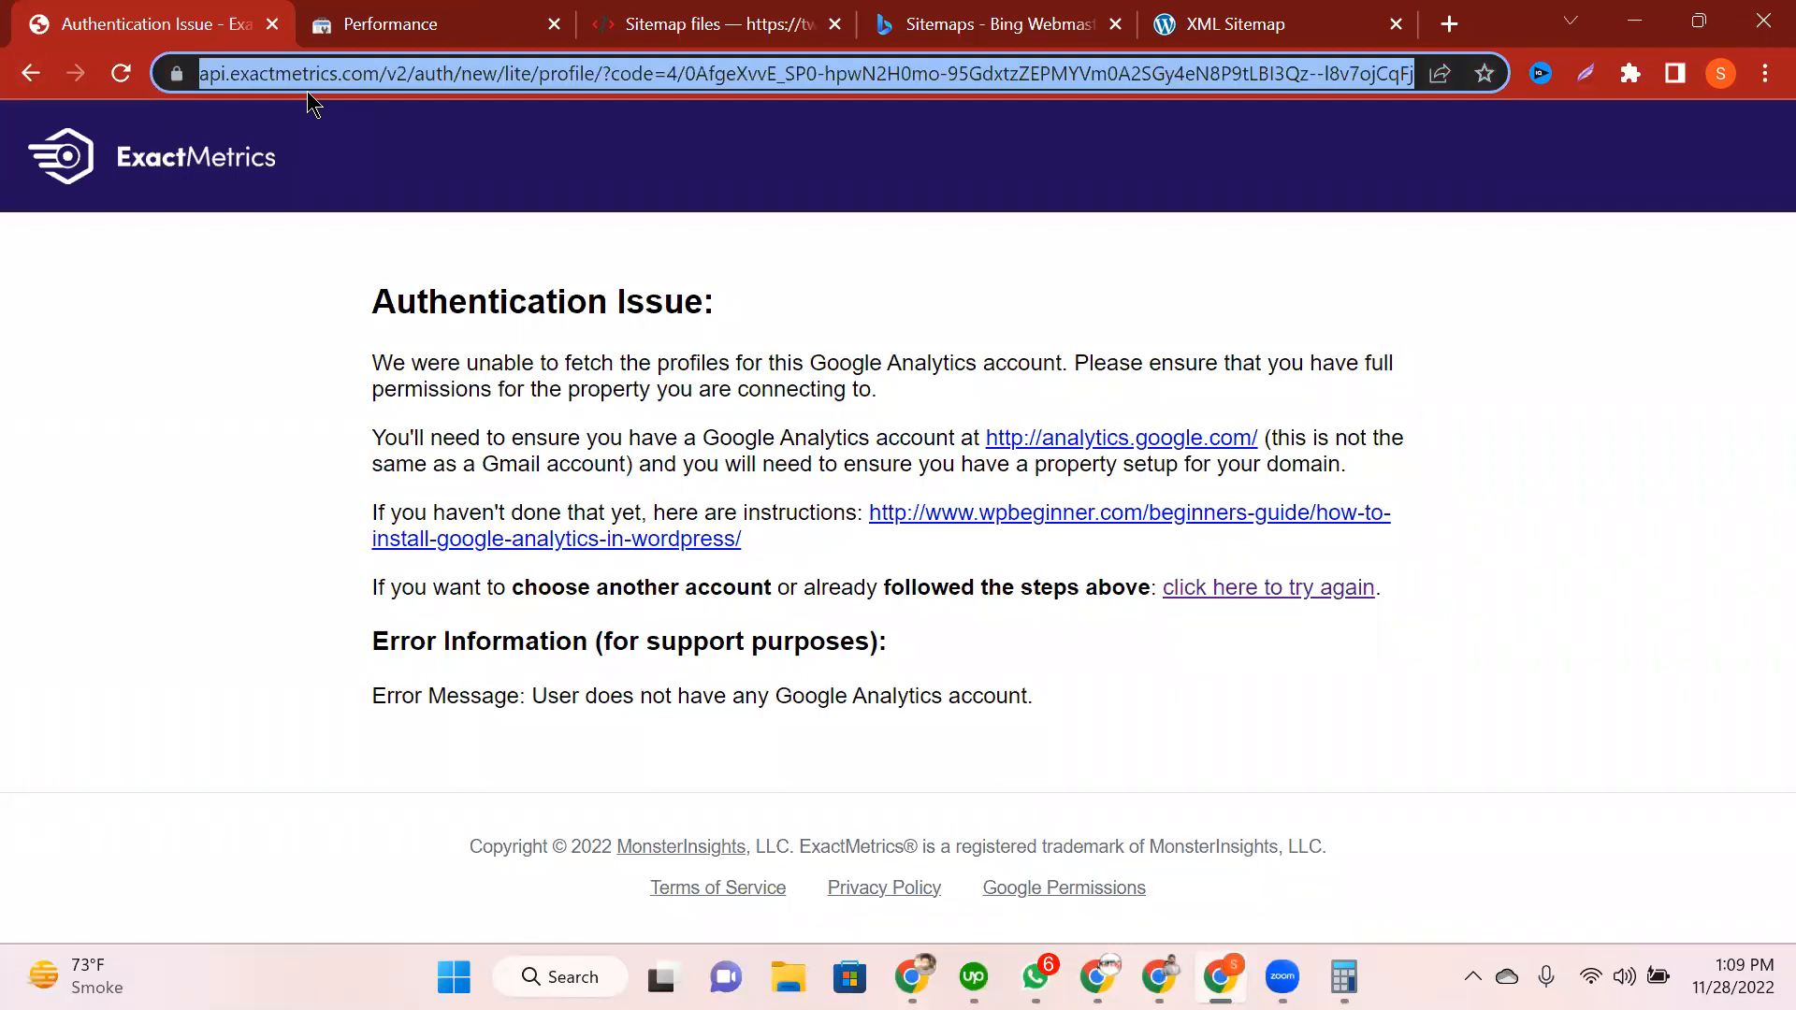
Step: Load the site's wp-admin dashboard and open the ExactMetrics Reports Overview
type("twee")
key("Return")
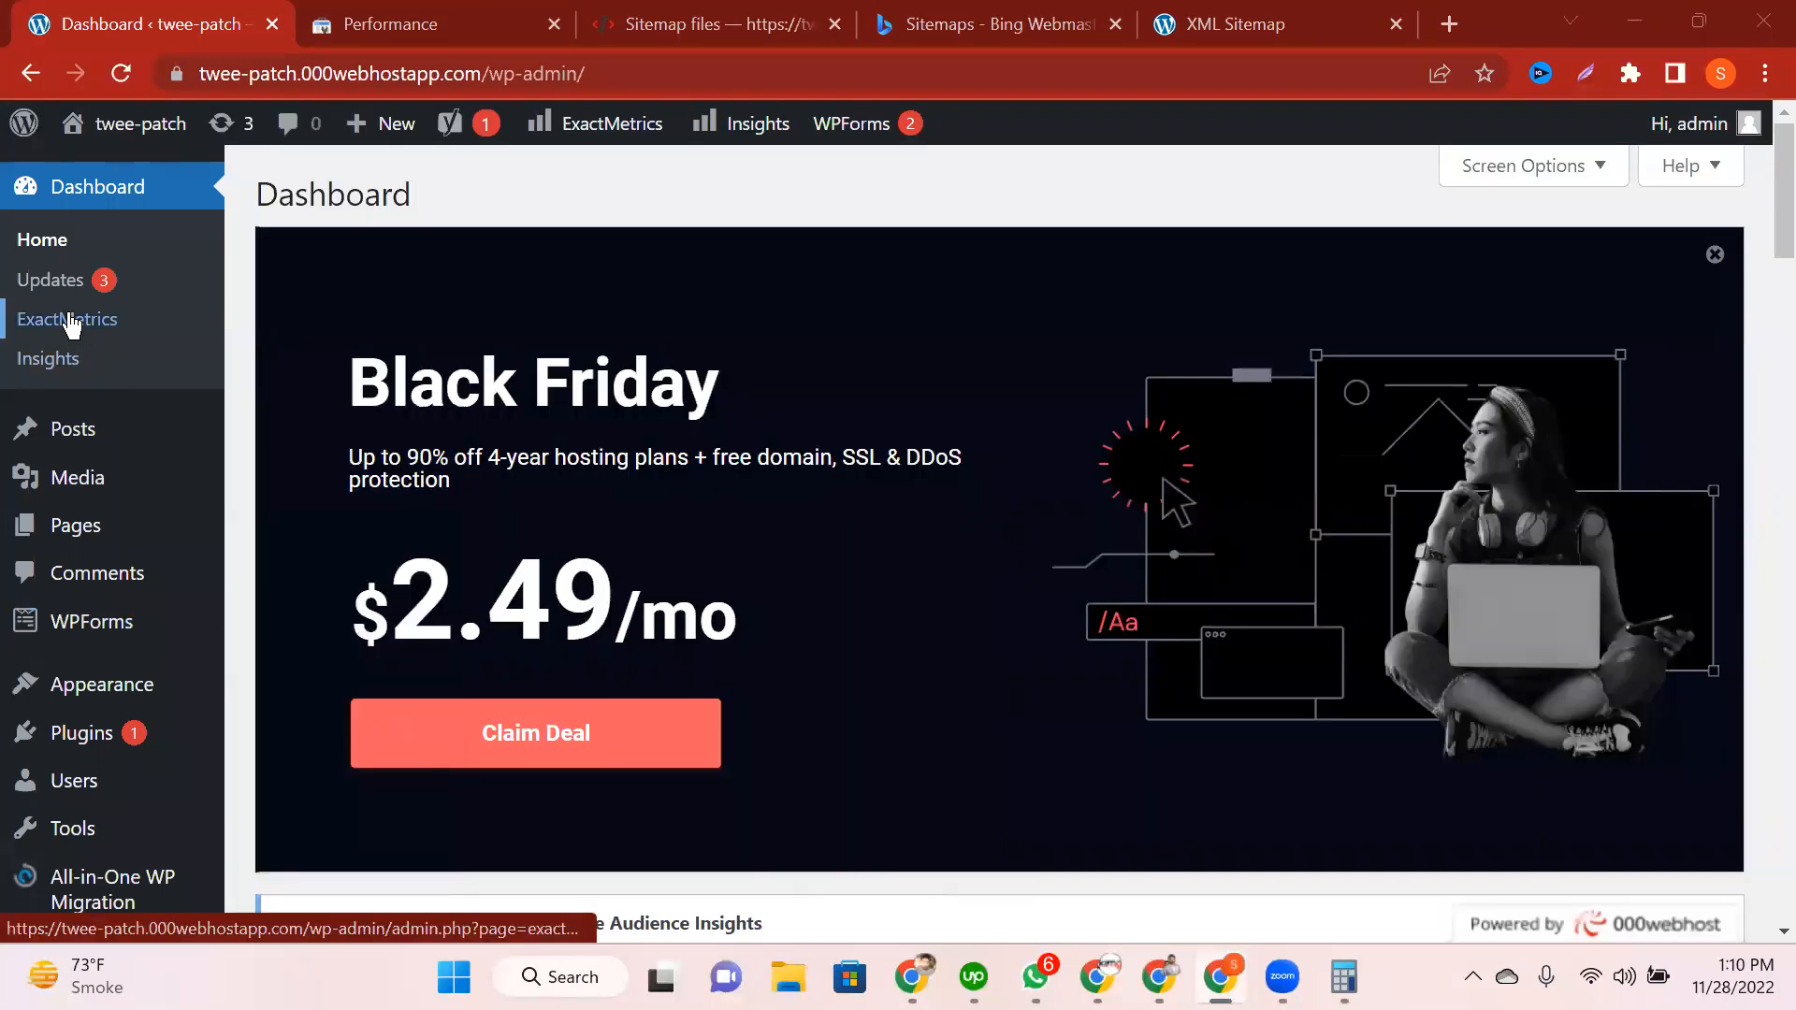
left_click(71, 325)
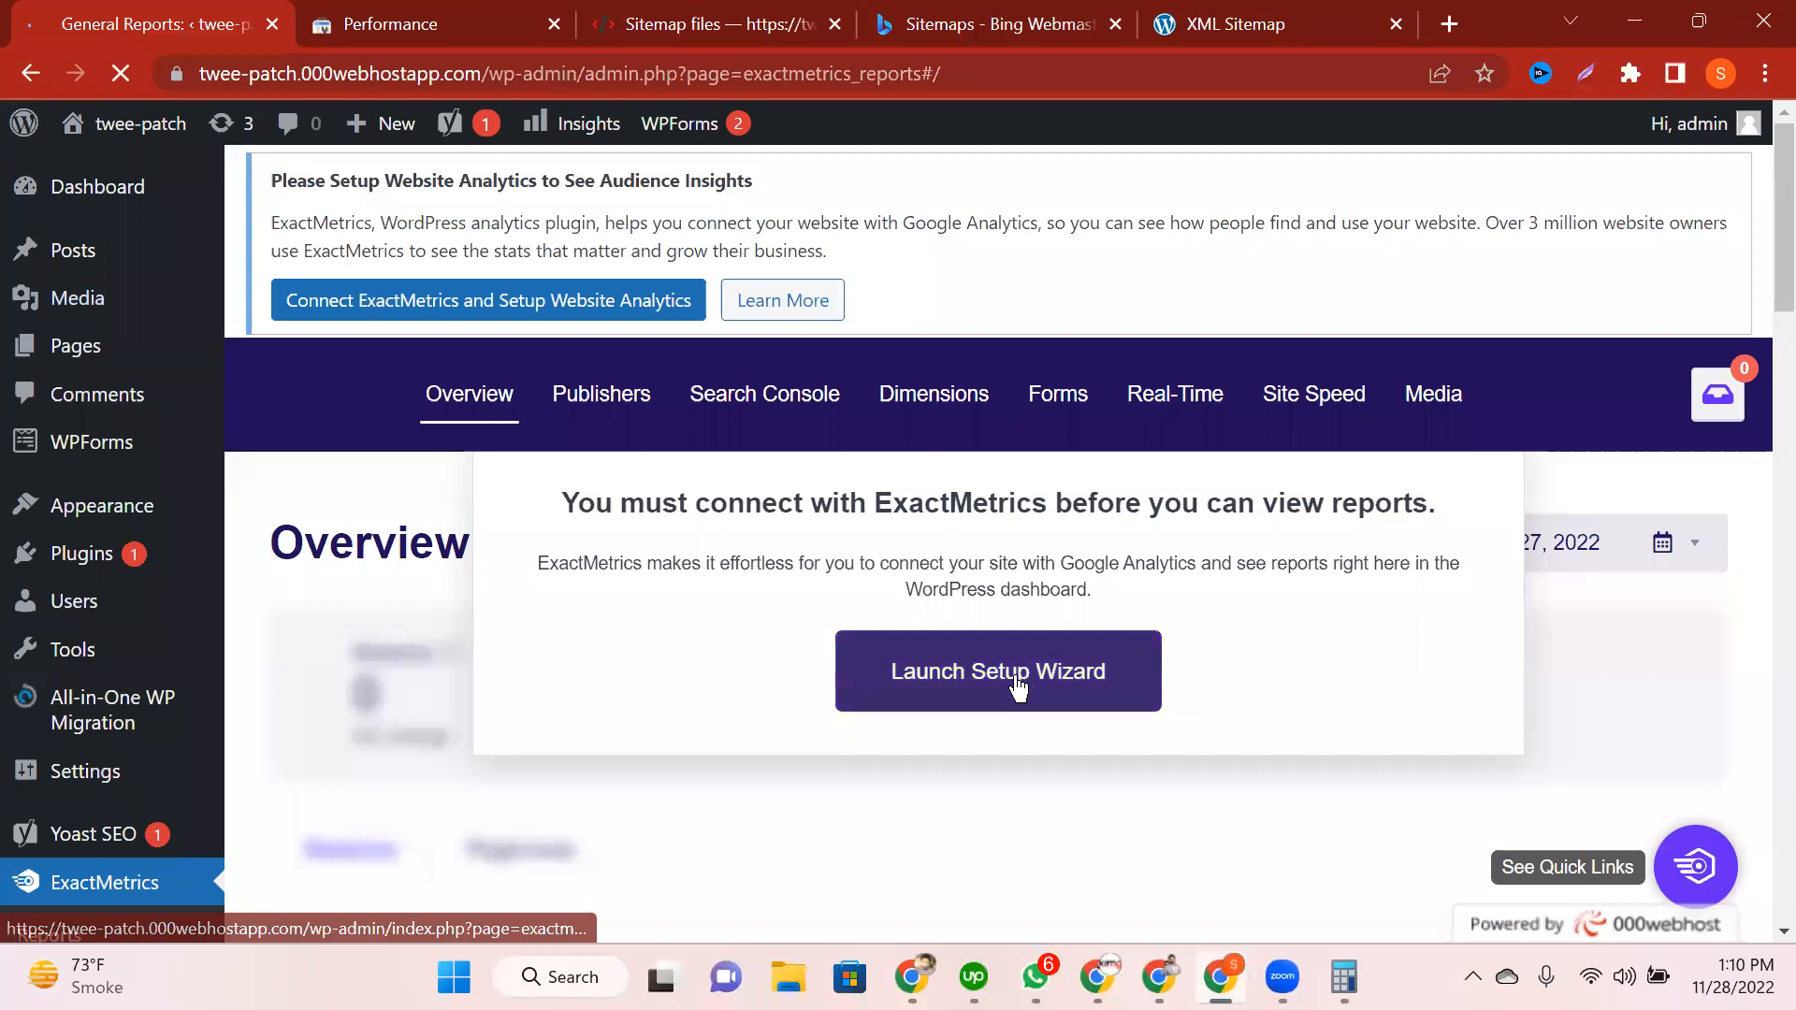
Step: Save the Publisher (Blog) website category in the ExactMetrics setup wizard
left_click(1018, 687)
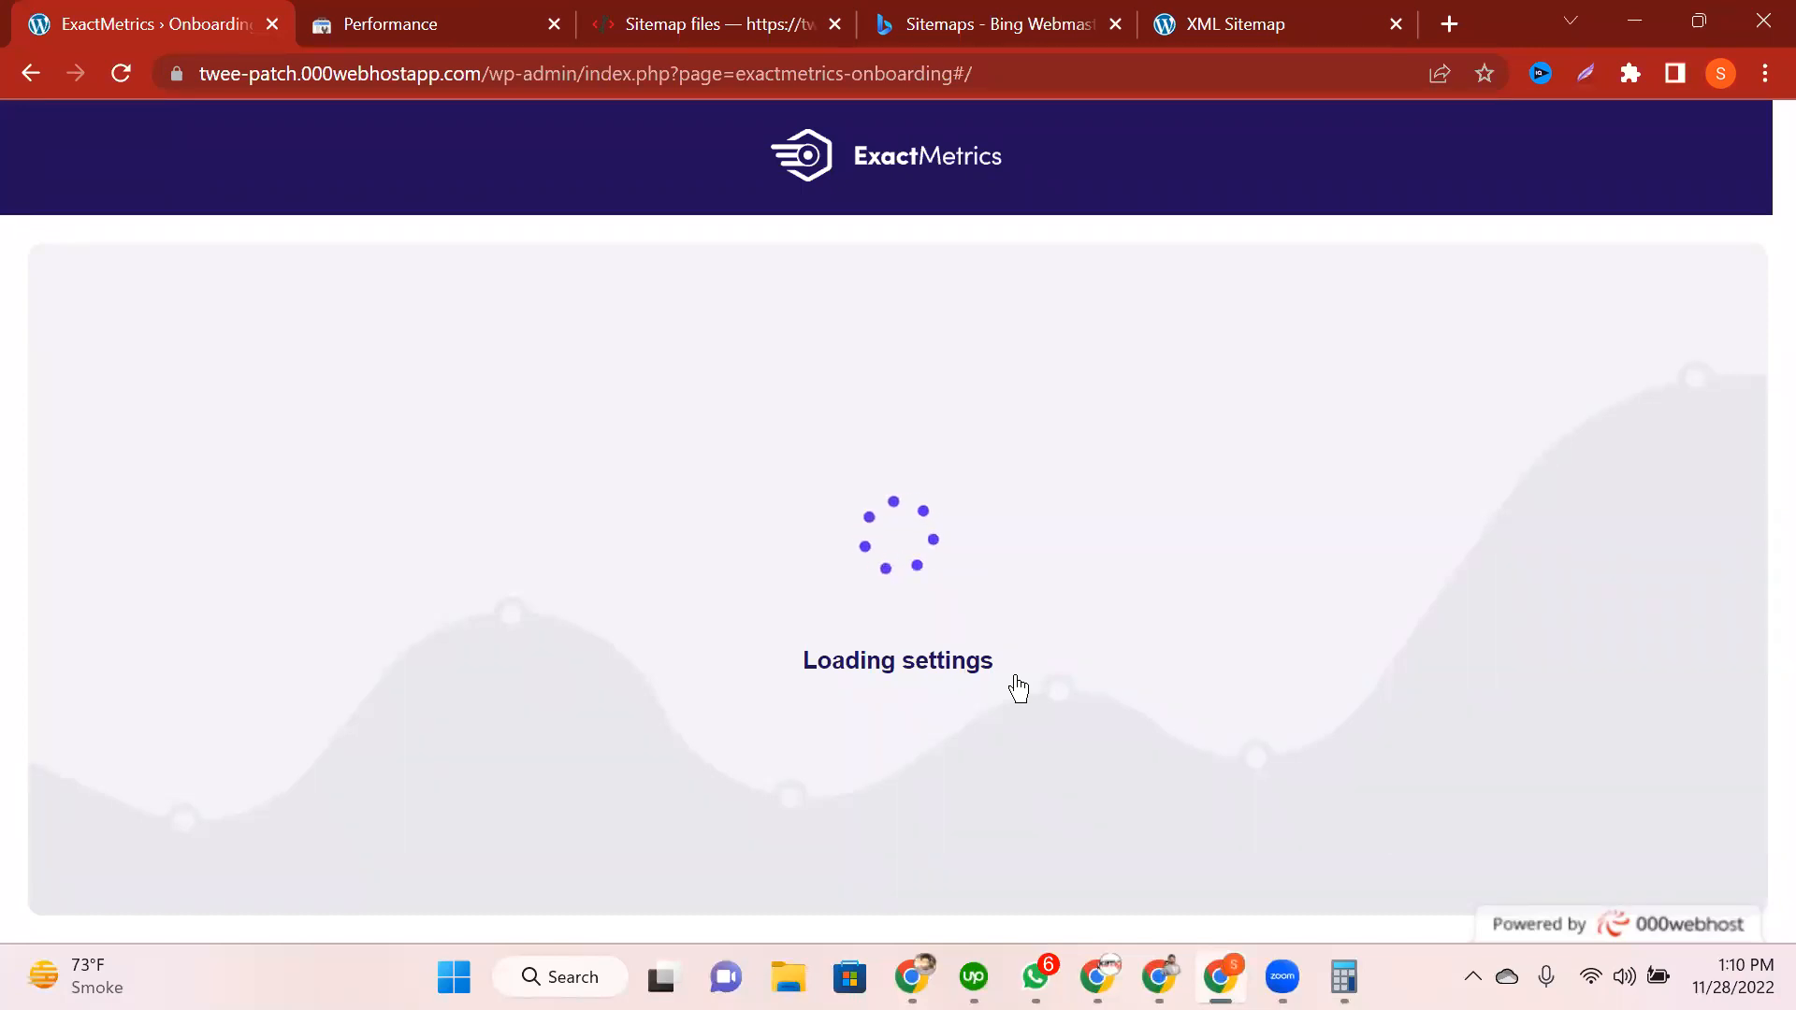
scroll(754, 679, "down", 2)
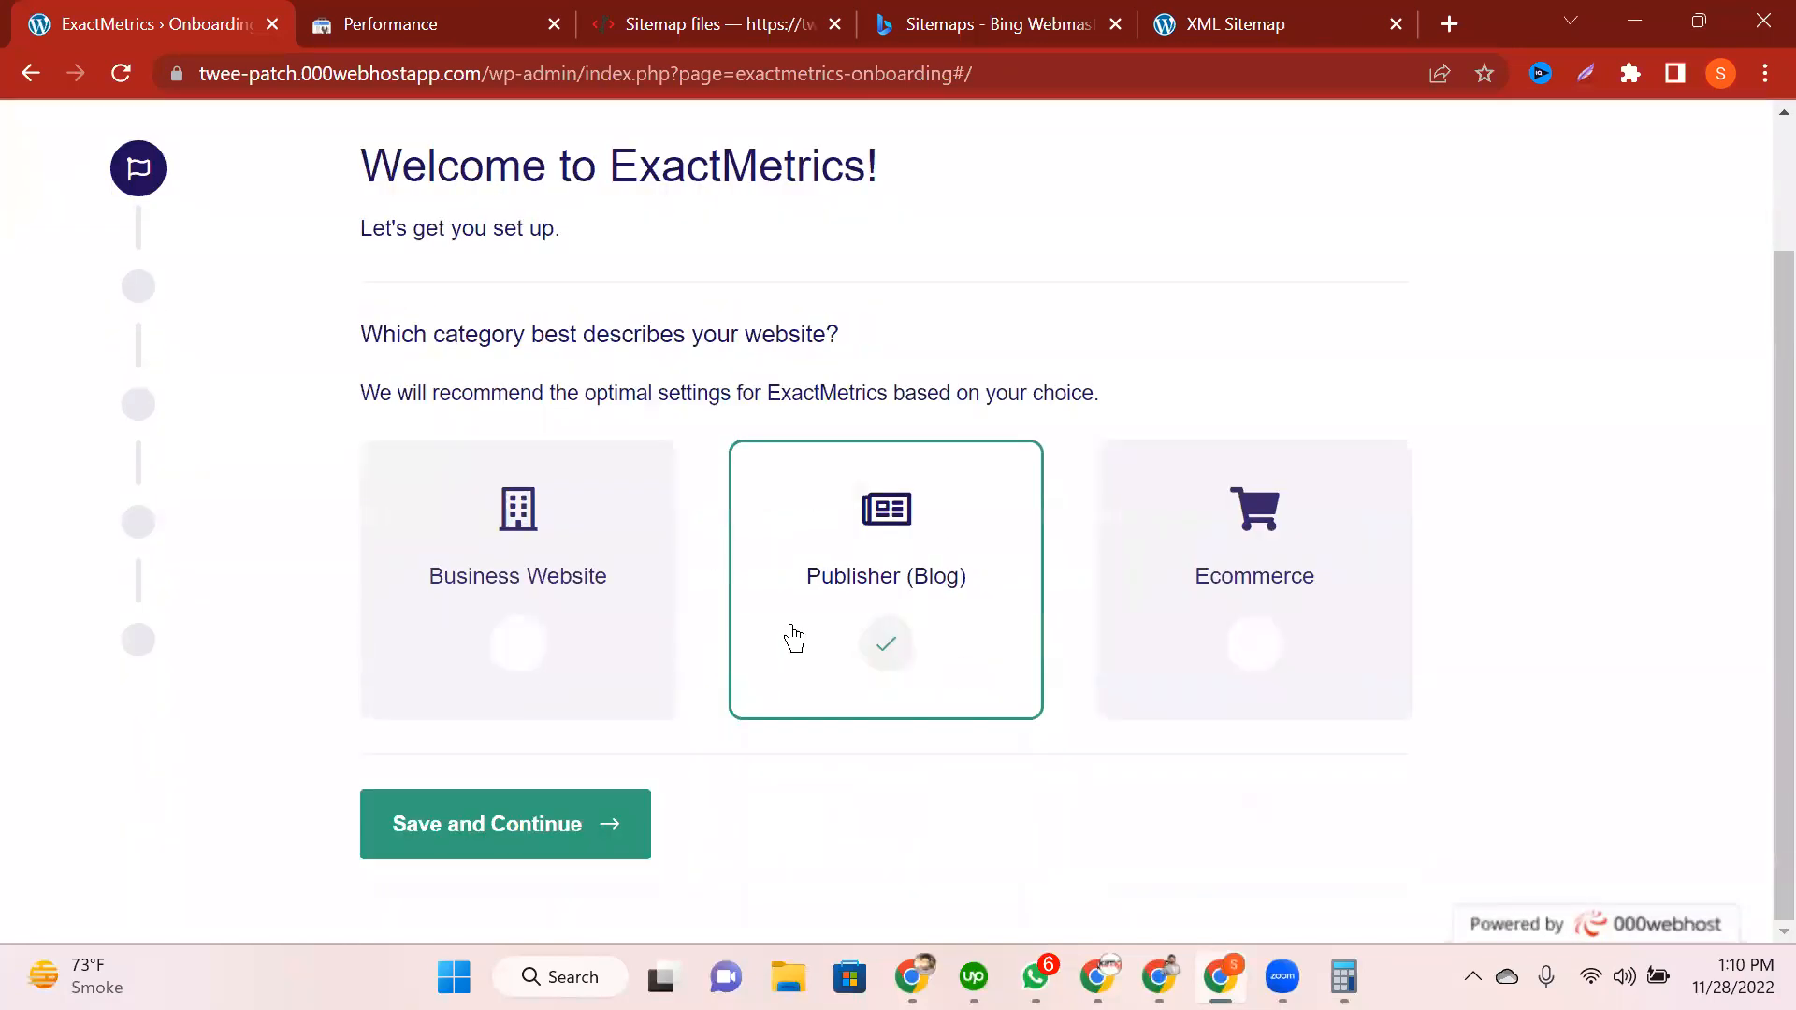
left_click(499, 823)
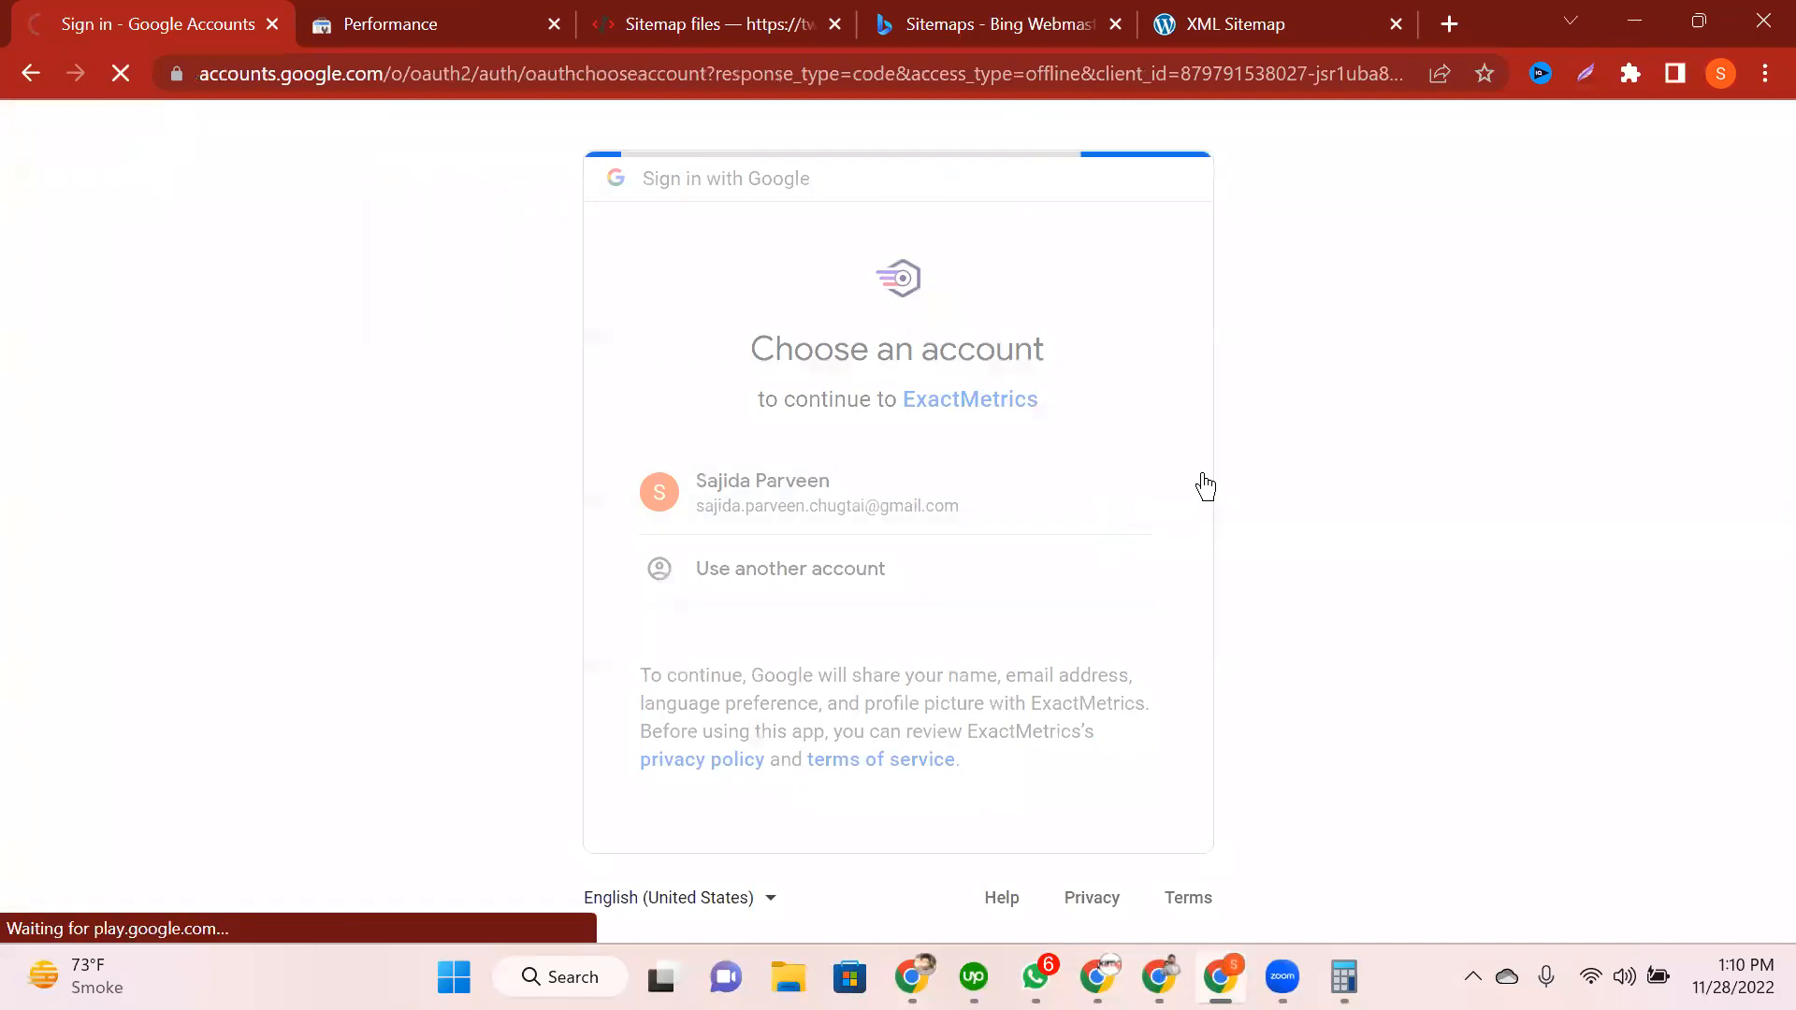
Step: Review the 7 Google services ExactMetrics already accesses, then grant the requested access
scroll(1252, 541, "down", 3)
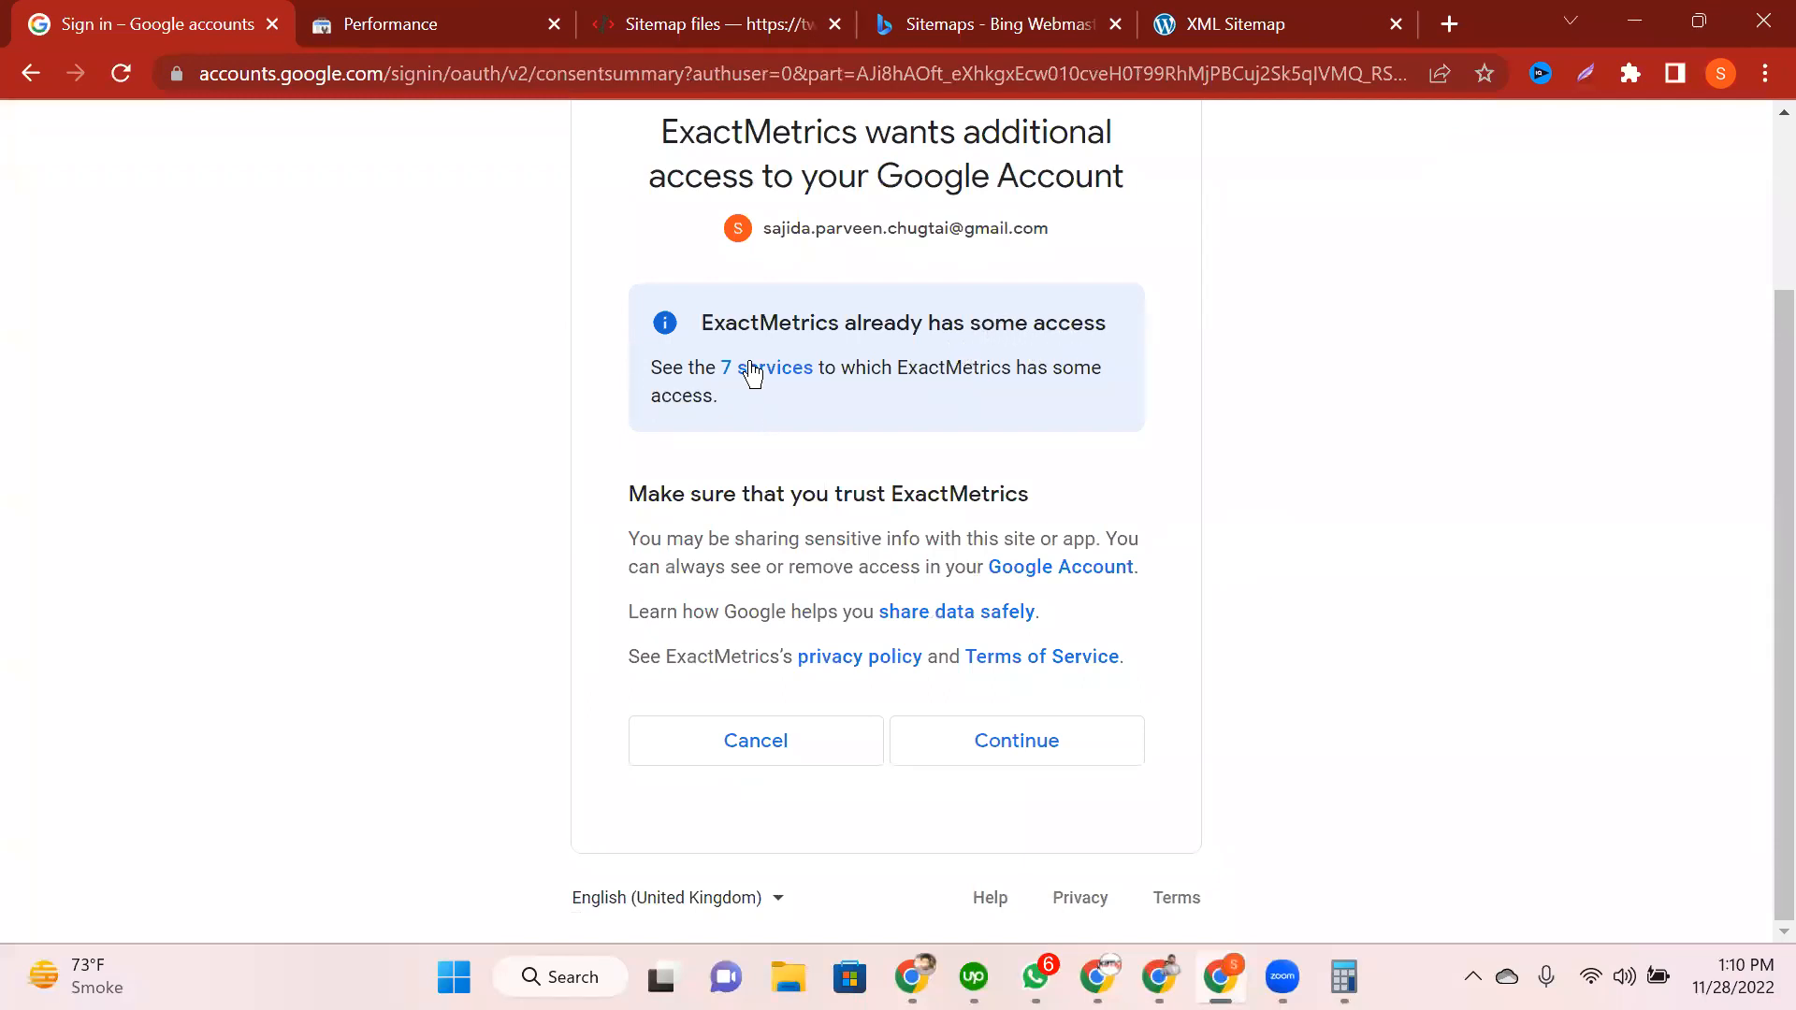
left_click(797, 371)
scroll(1015, 625, "down", 5)
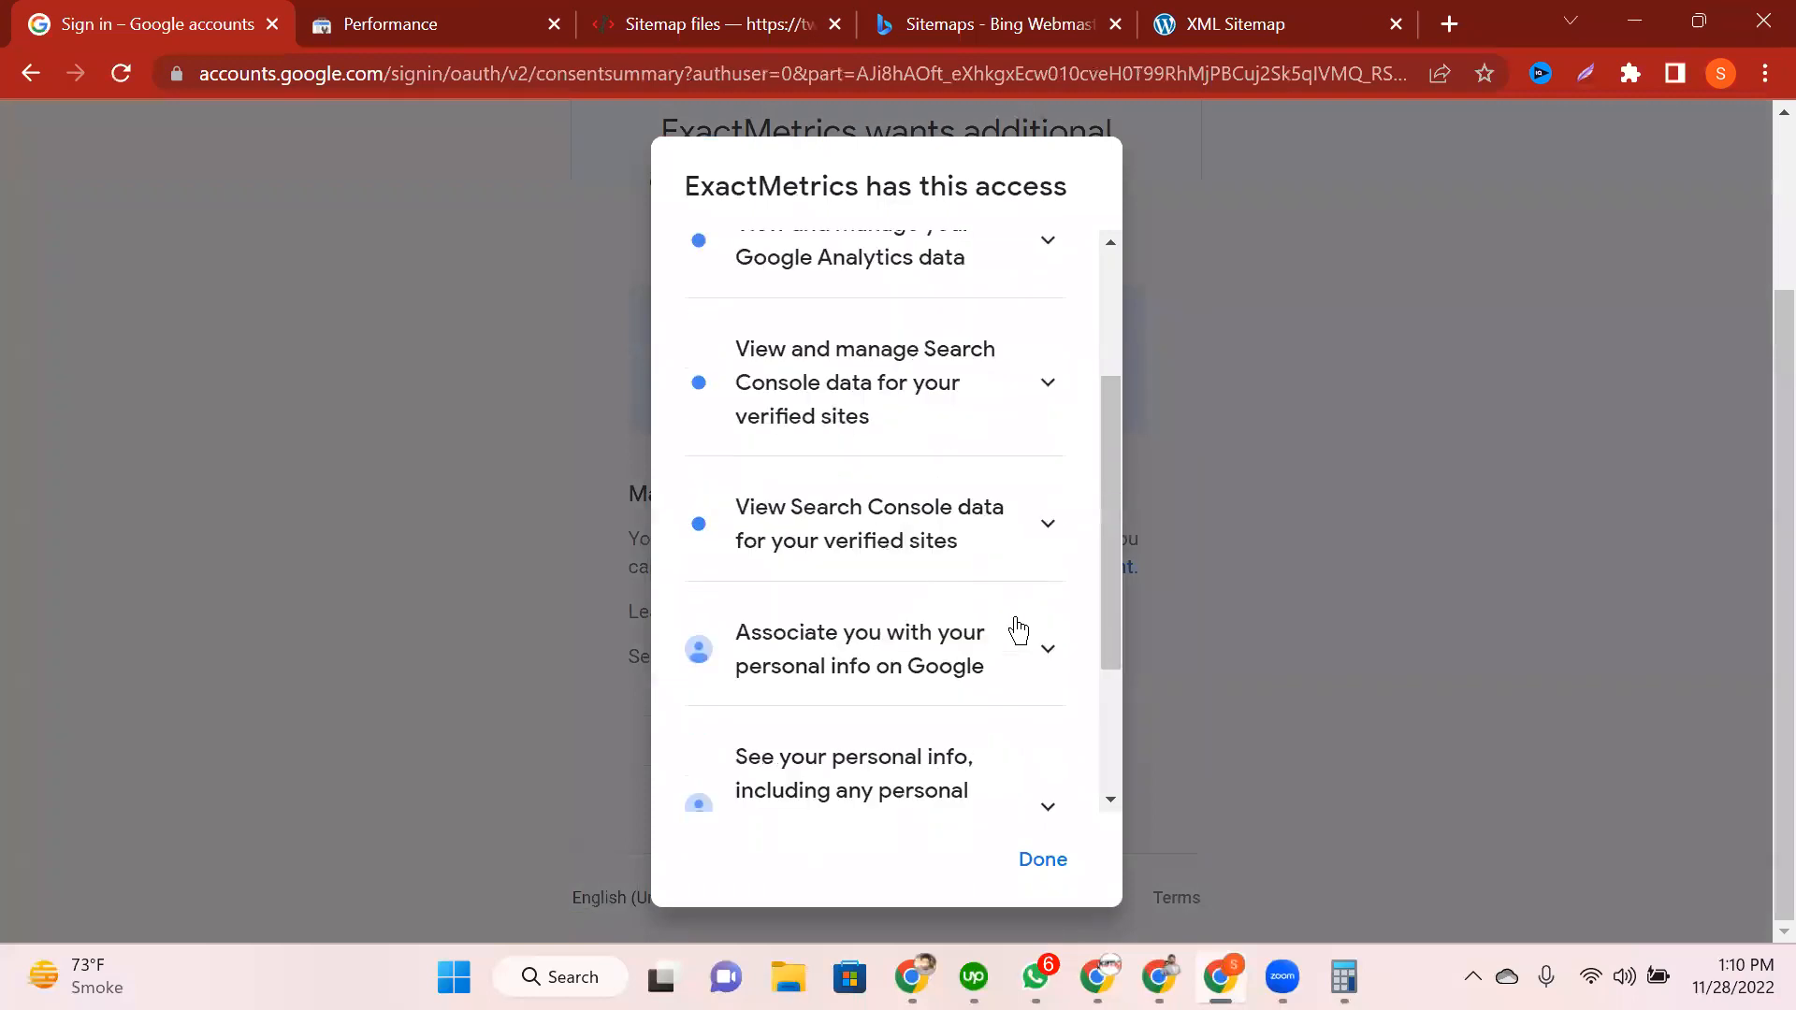
scroll(884, 625, "up", 5)
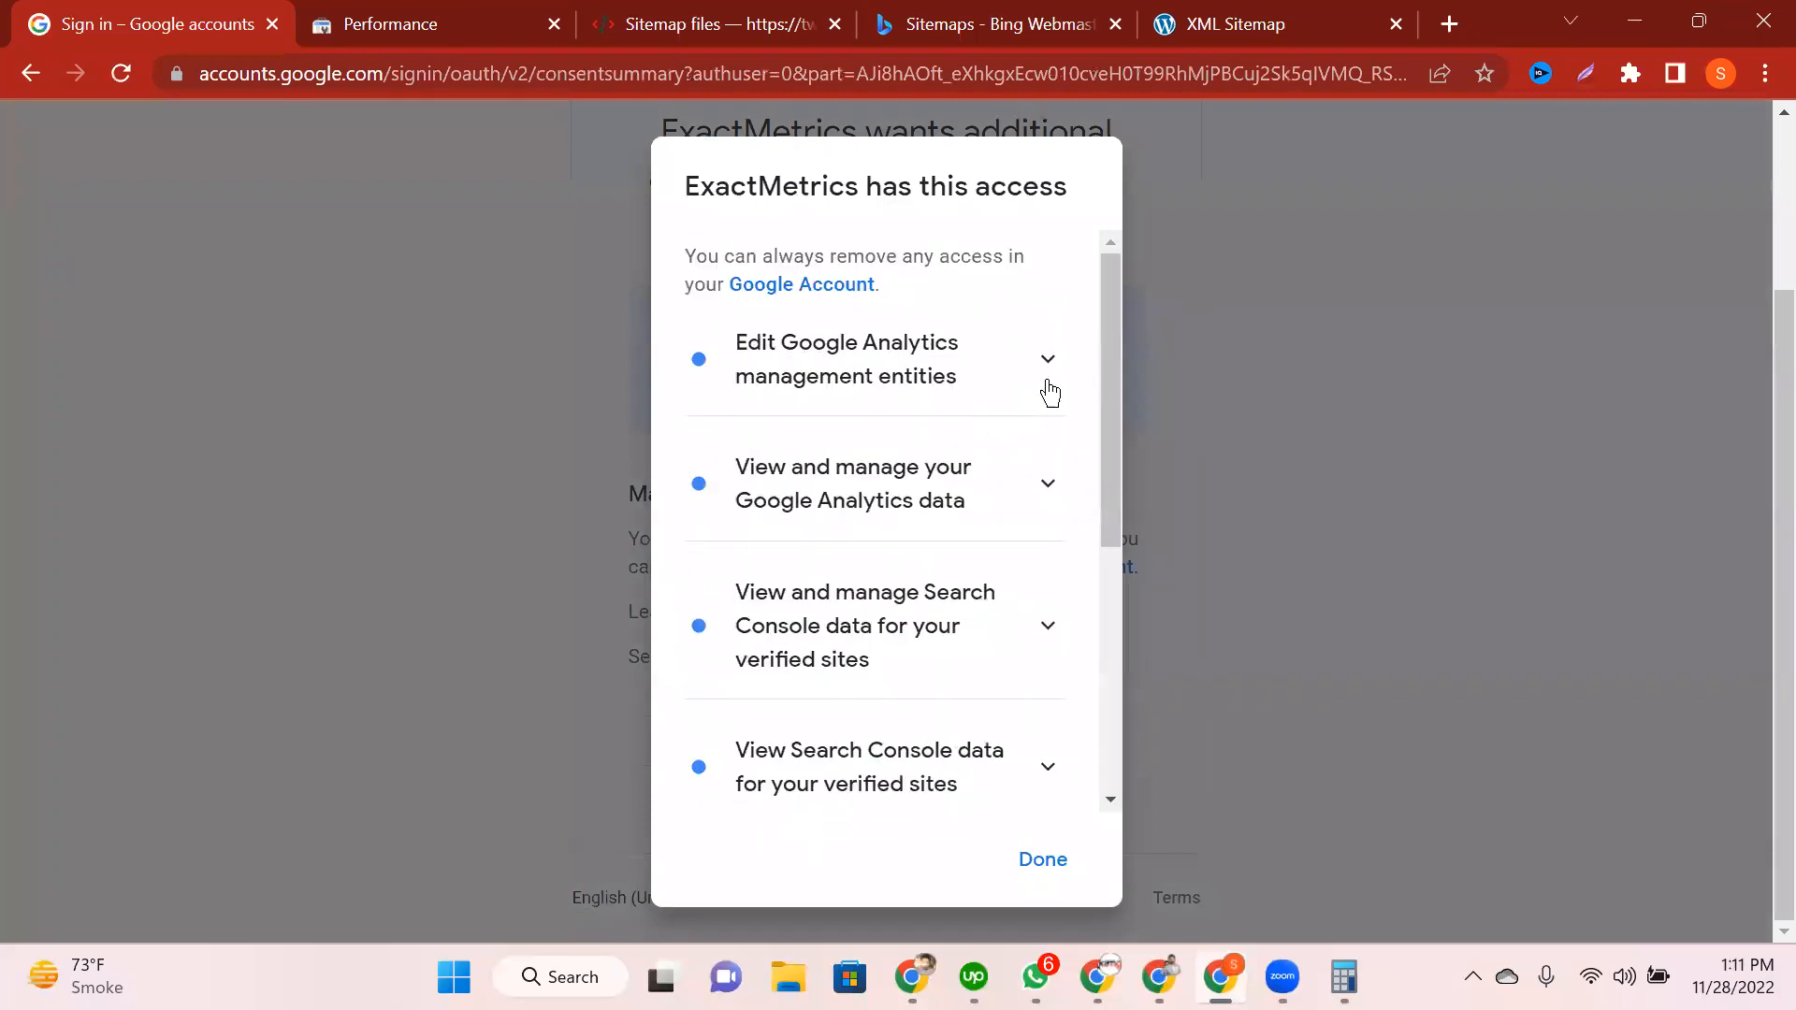
left_click(1047, 376)
left_click(1046, 380)
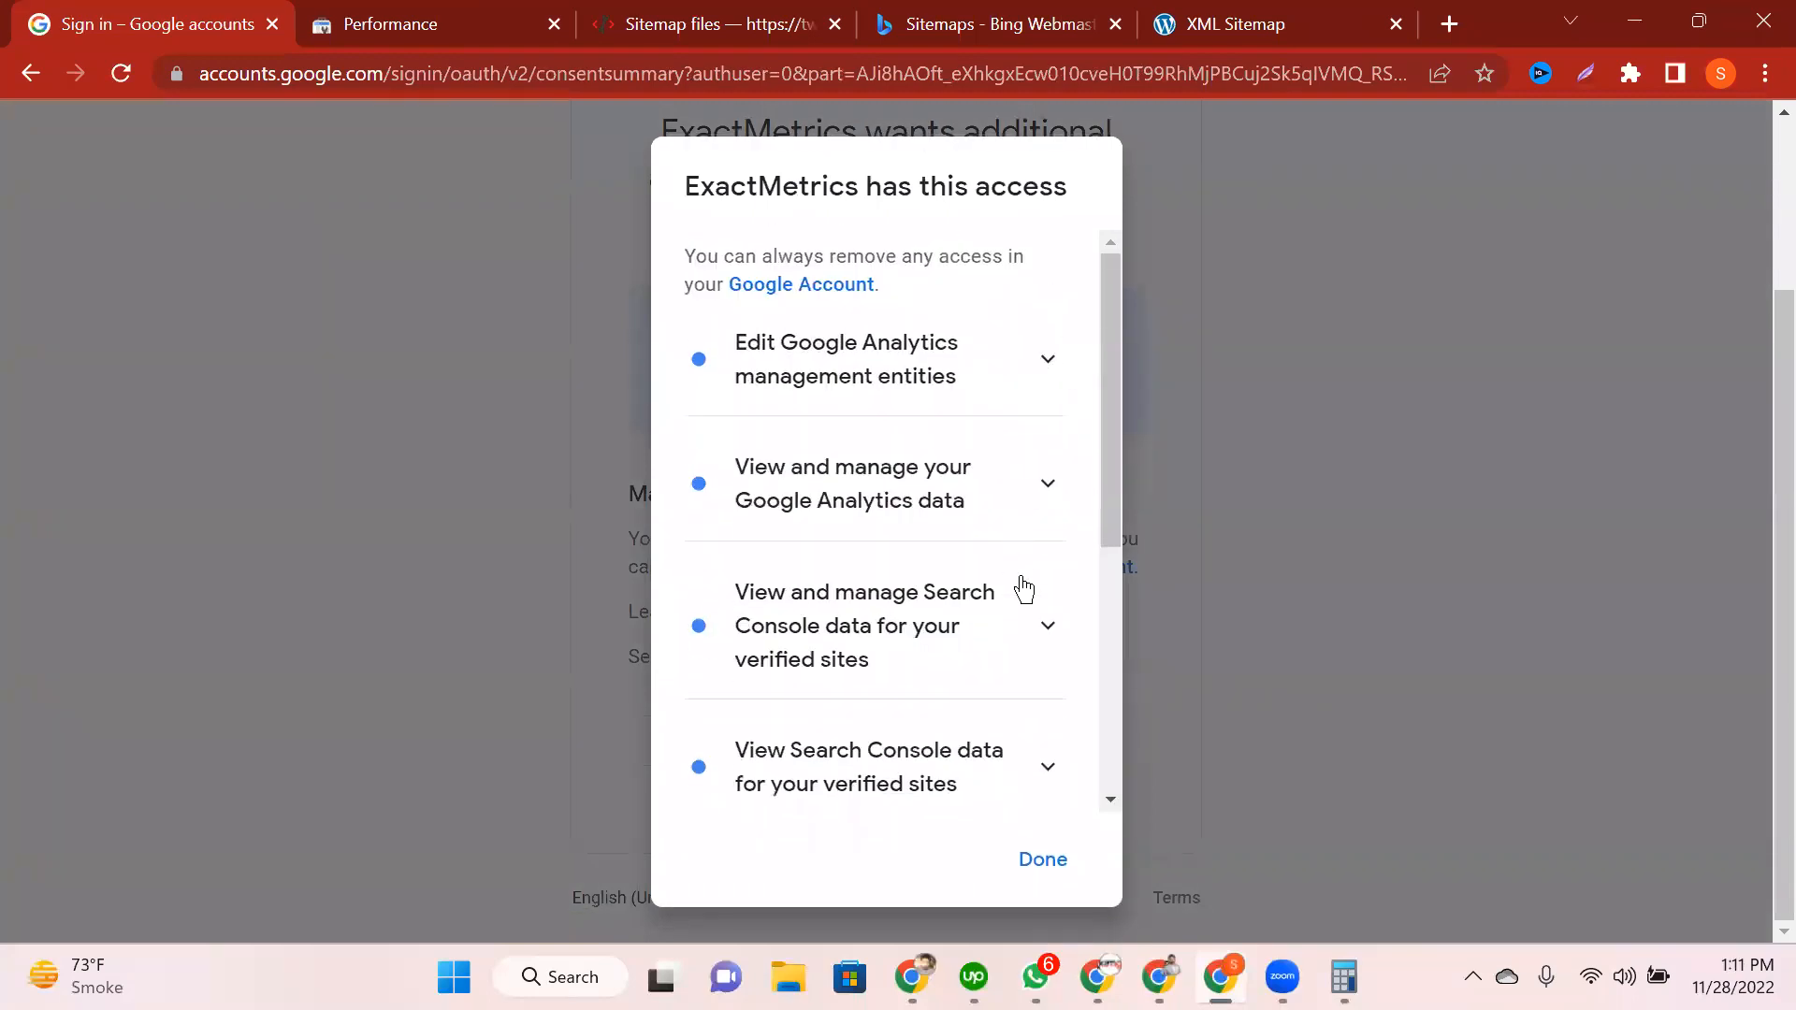
scroll(1029, 608, "down", 5)
left_click(1042, 860)
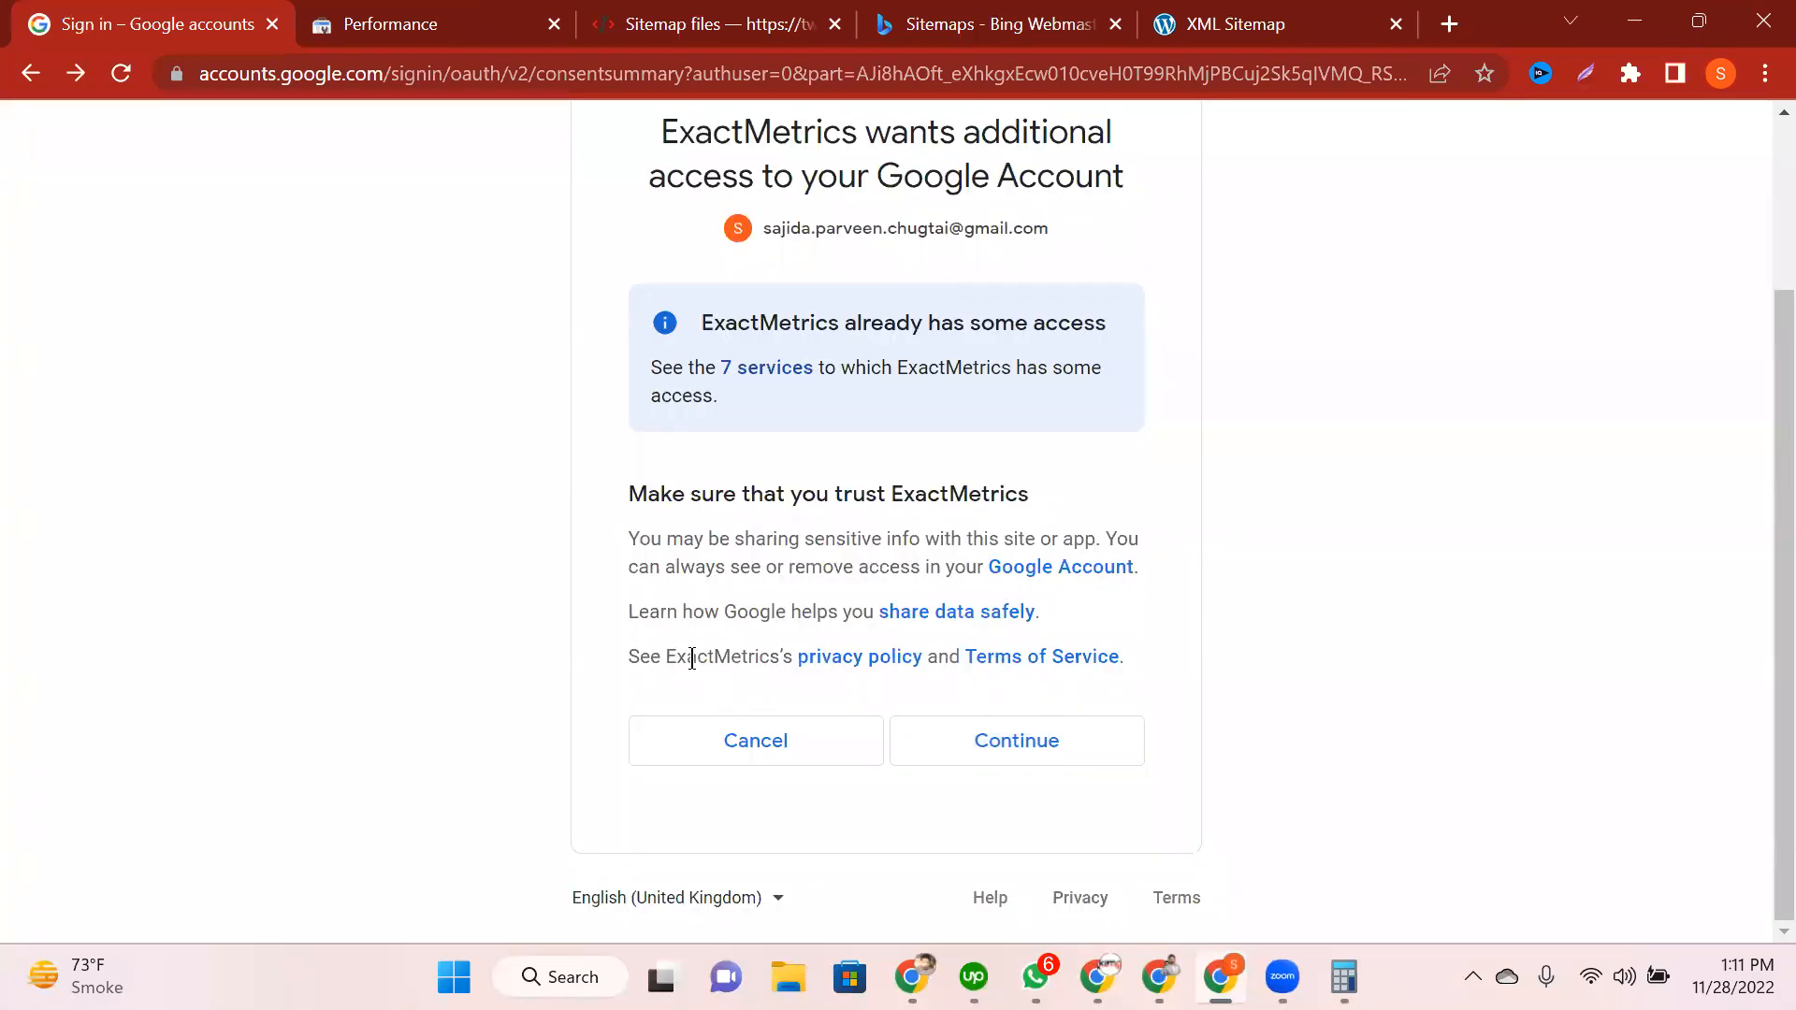
left_click(1060, 733)
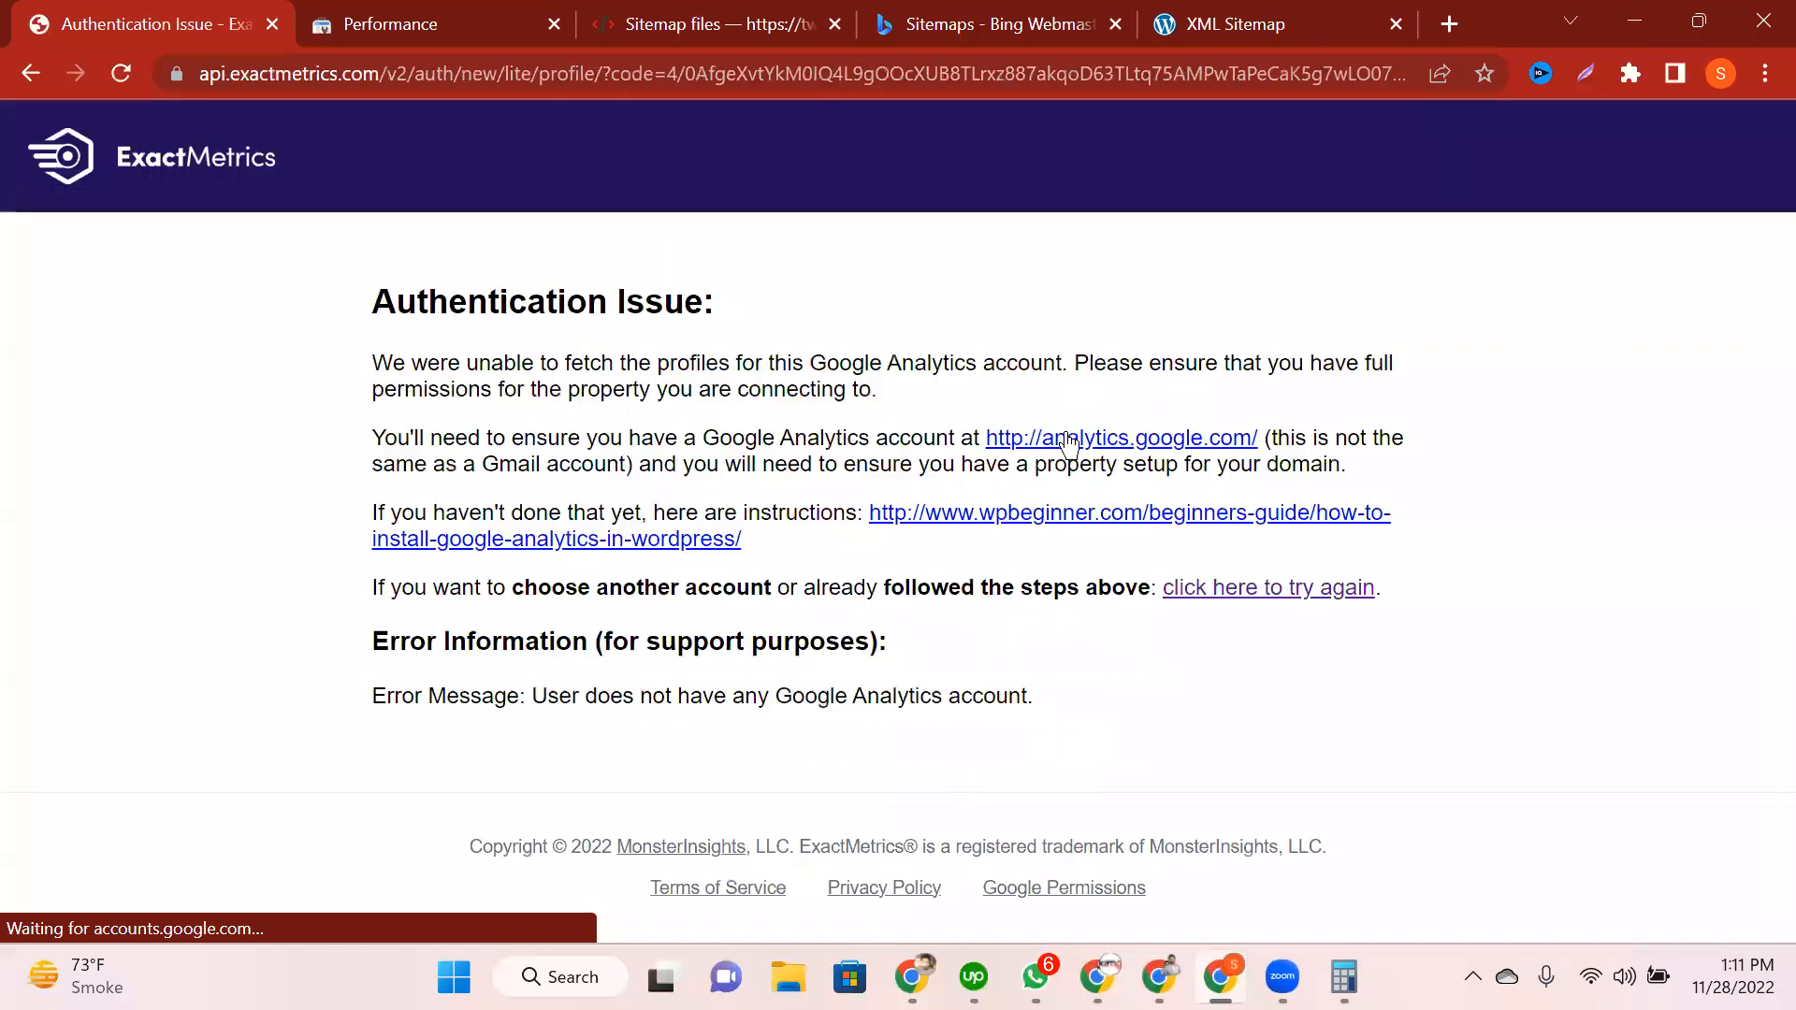
Step: Open analytics.google.com from the error page link, reaching the Analytics welcome page in a new tab
left_click(1066, 441)
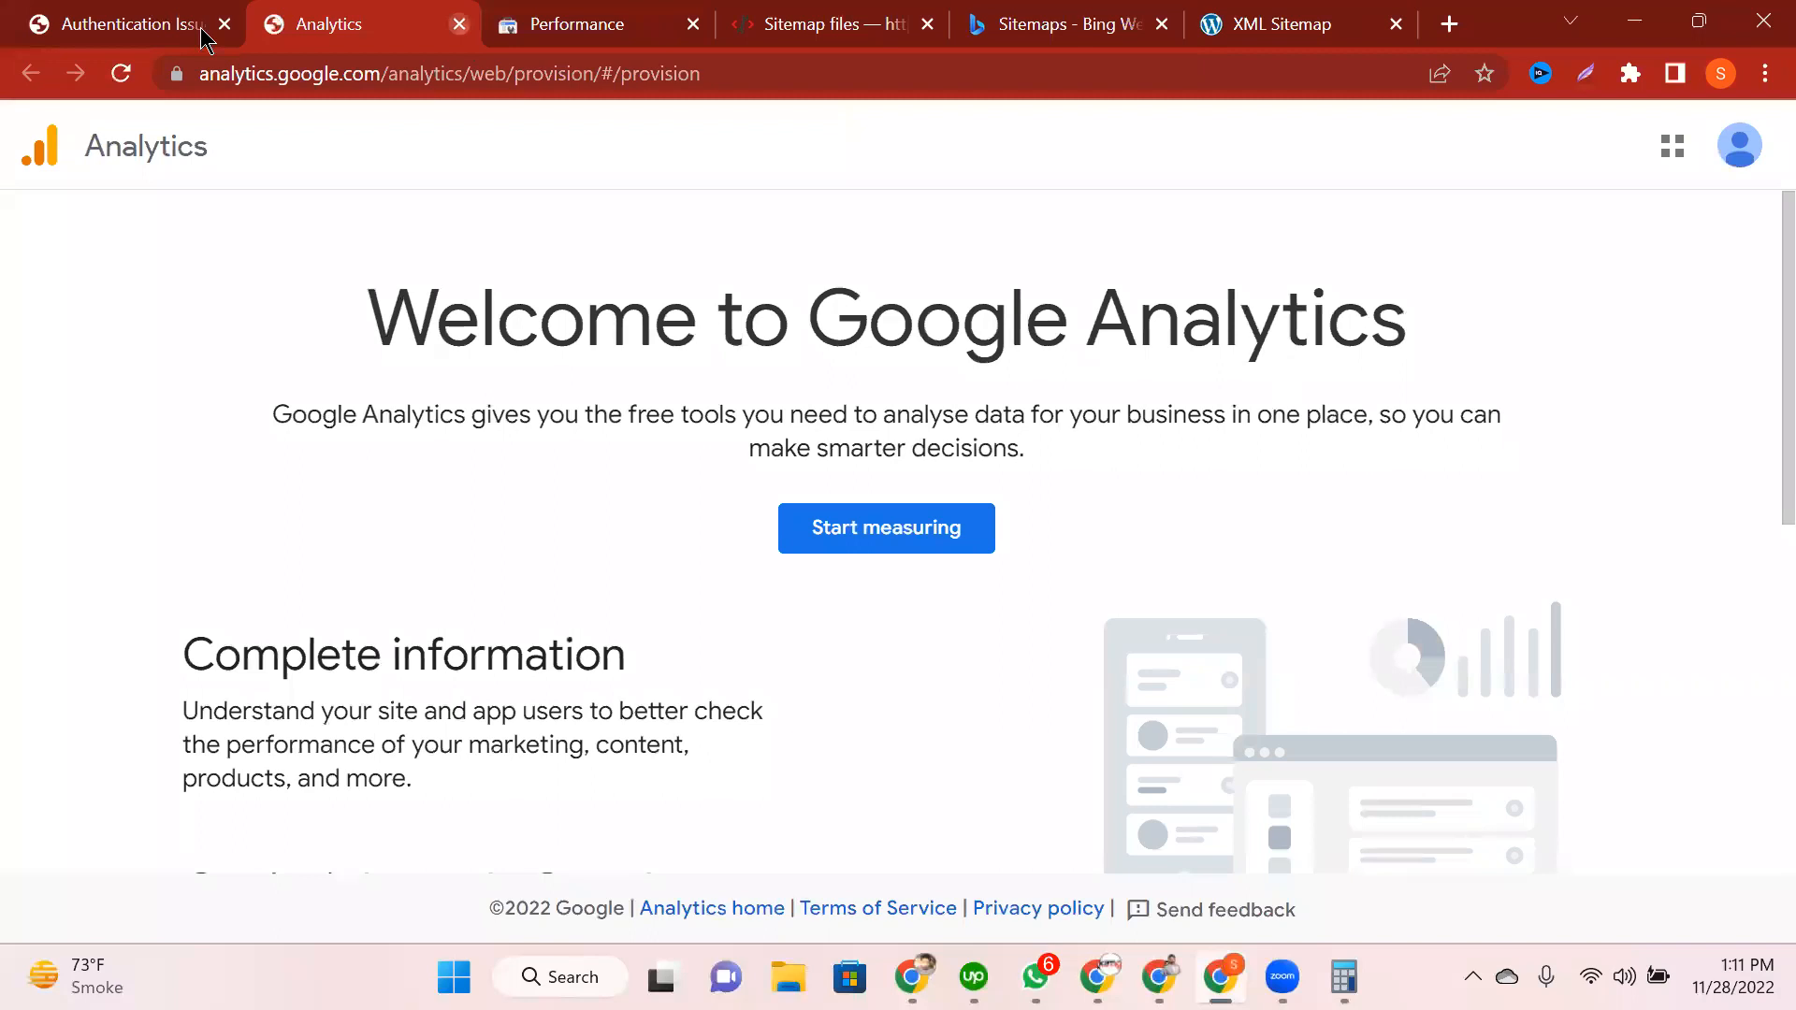
left_click(912, 523)
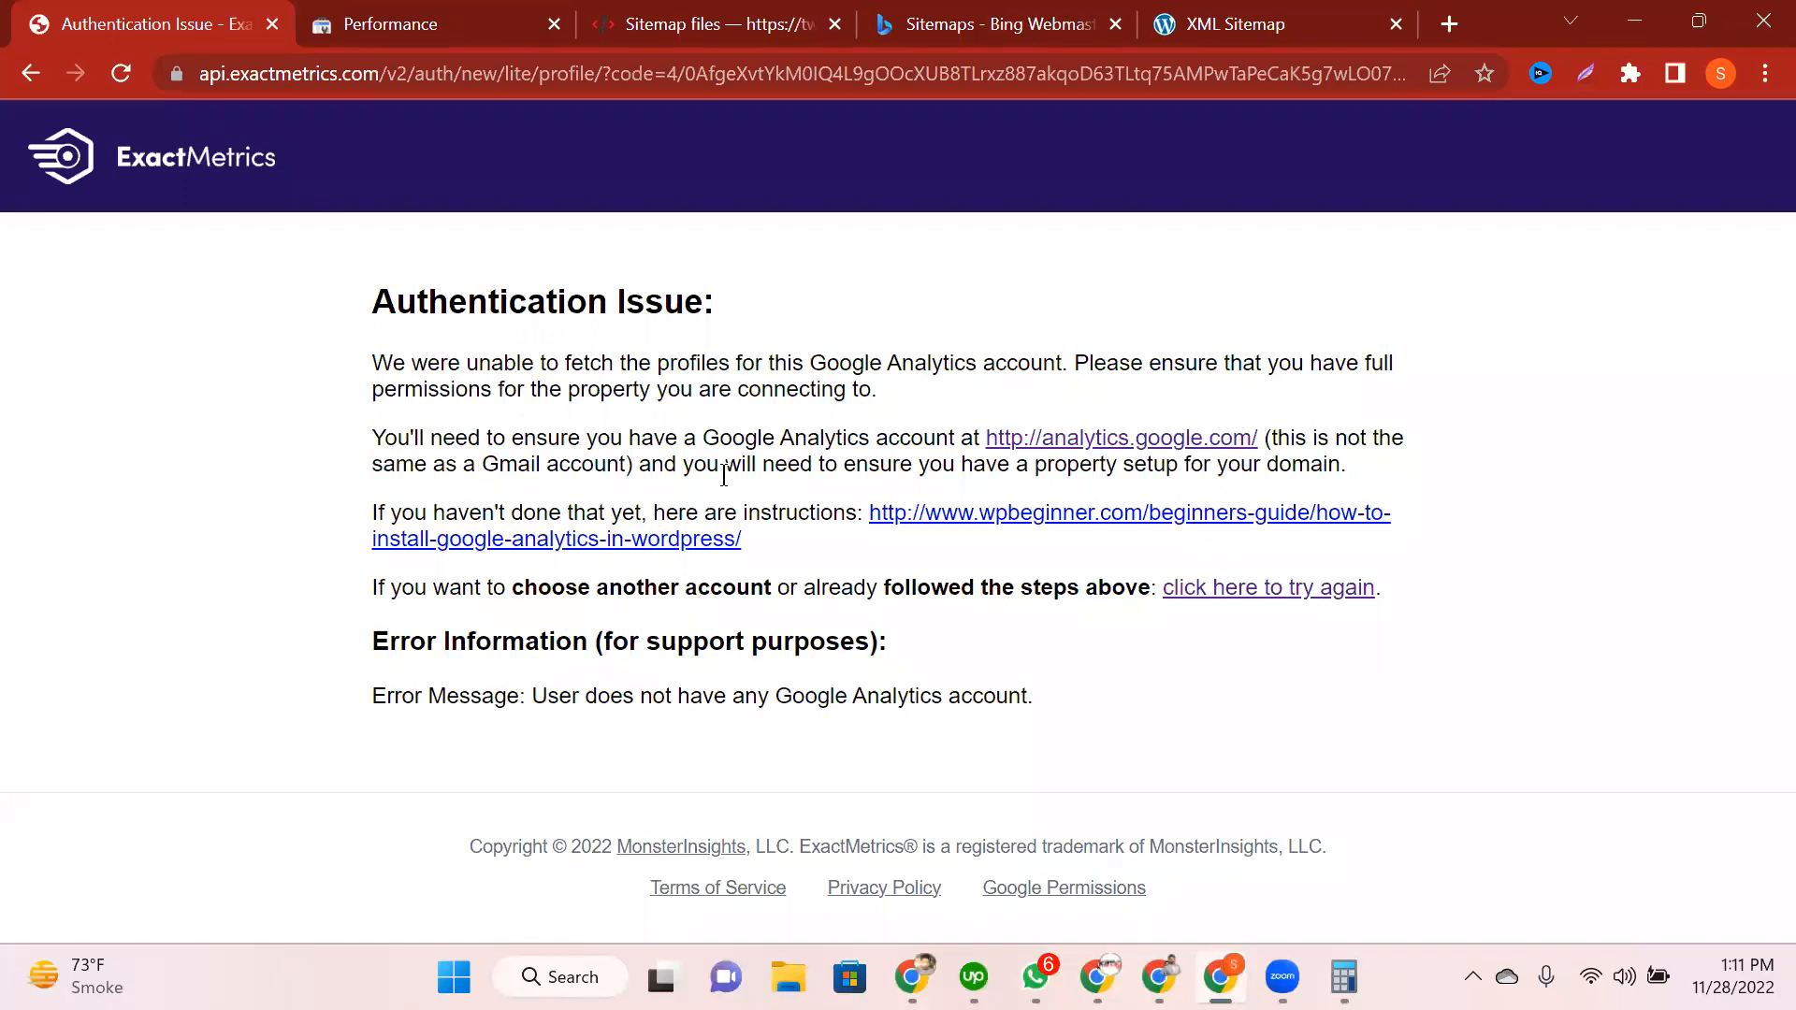
left_click(998, 432)
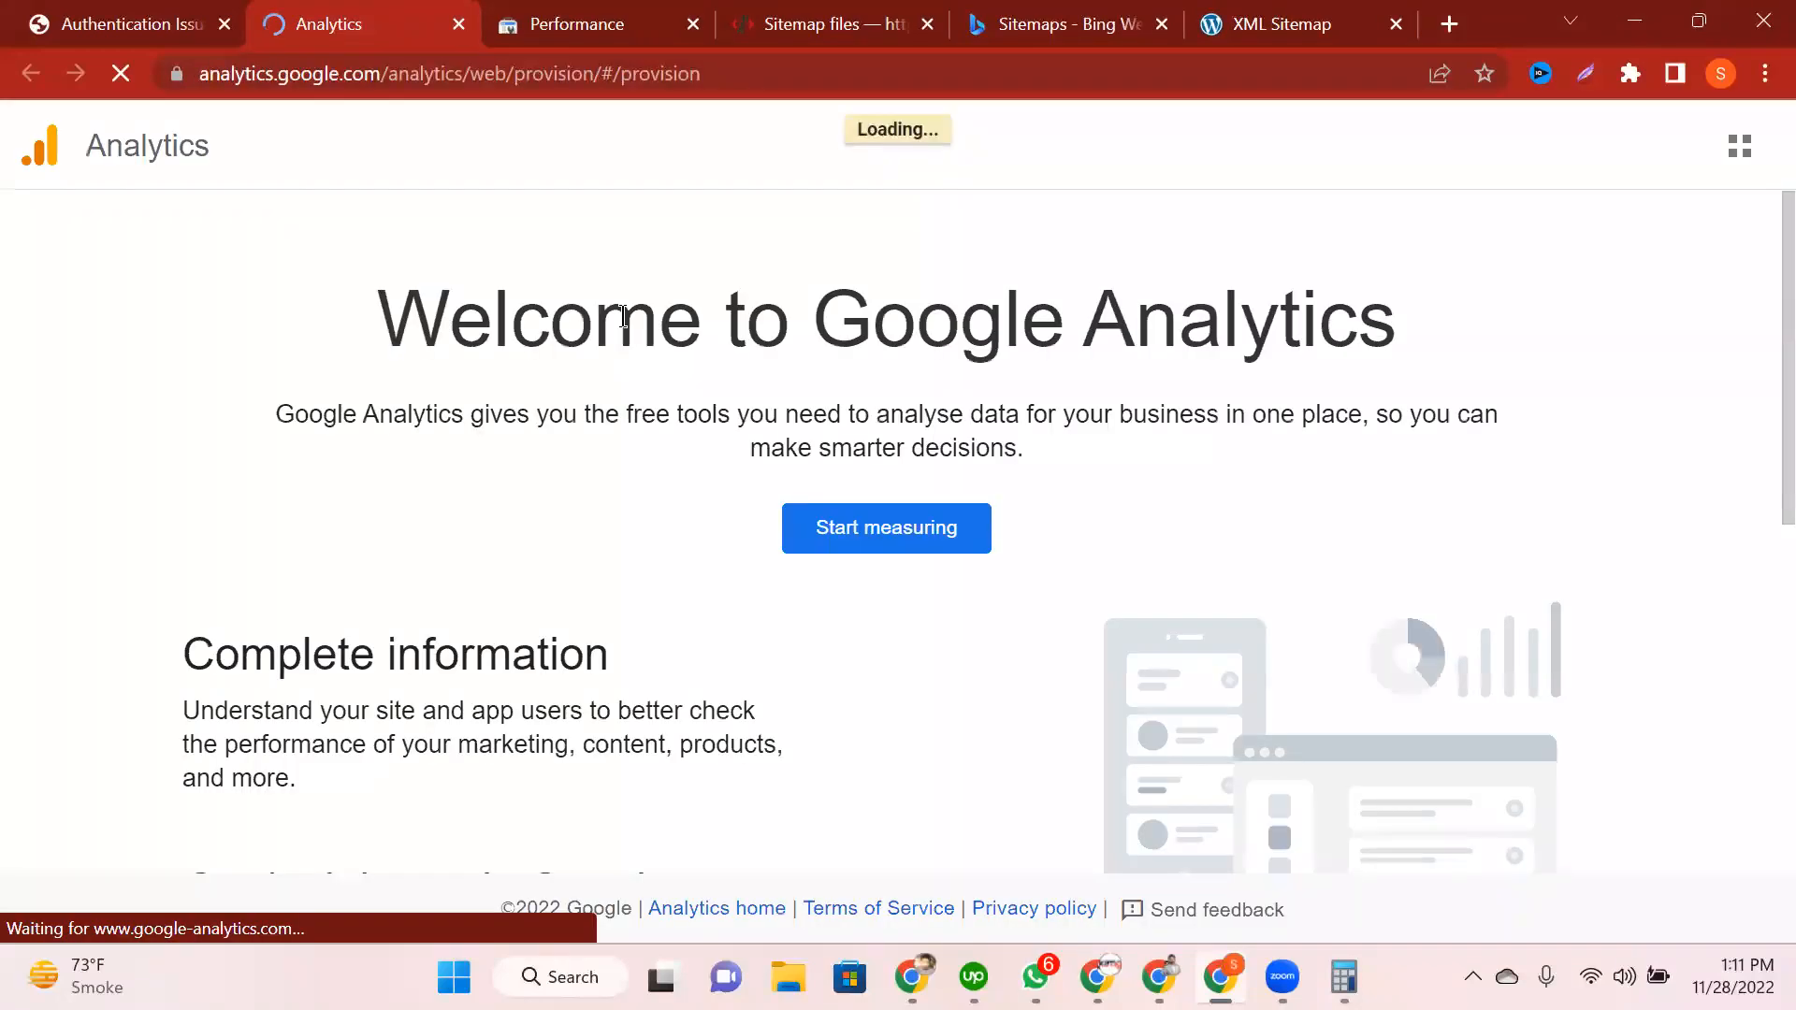
scroll(623, 316, "down", 7)
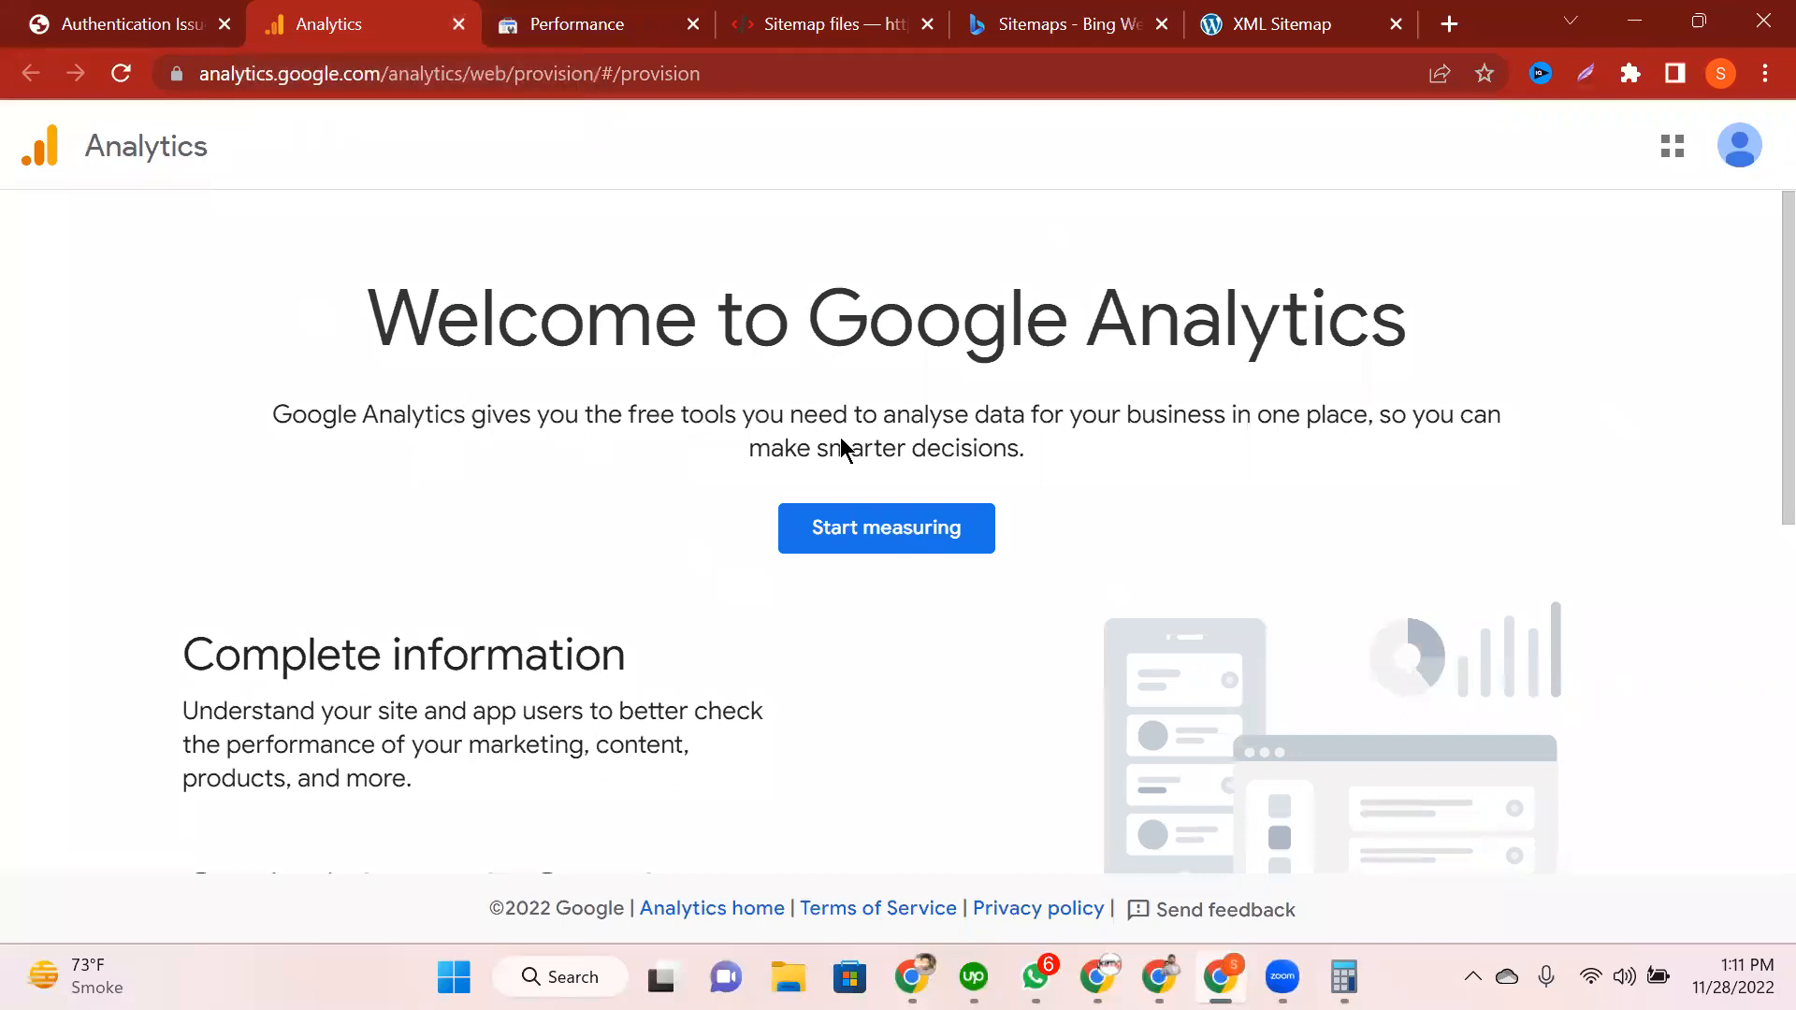
Step: Begin a new Analytics account, checking the error page's note that Analytics differs from Gmail
left_click(922, 548)
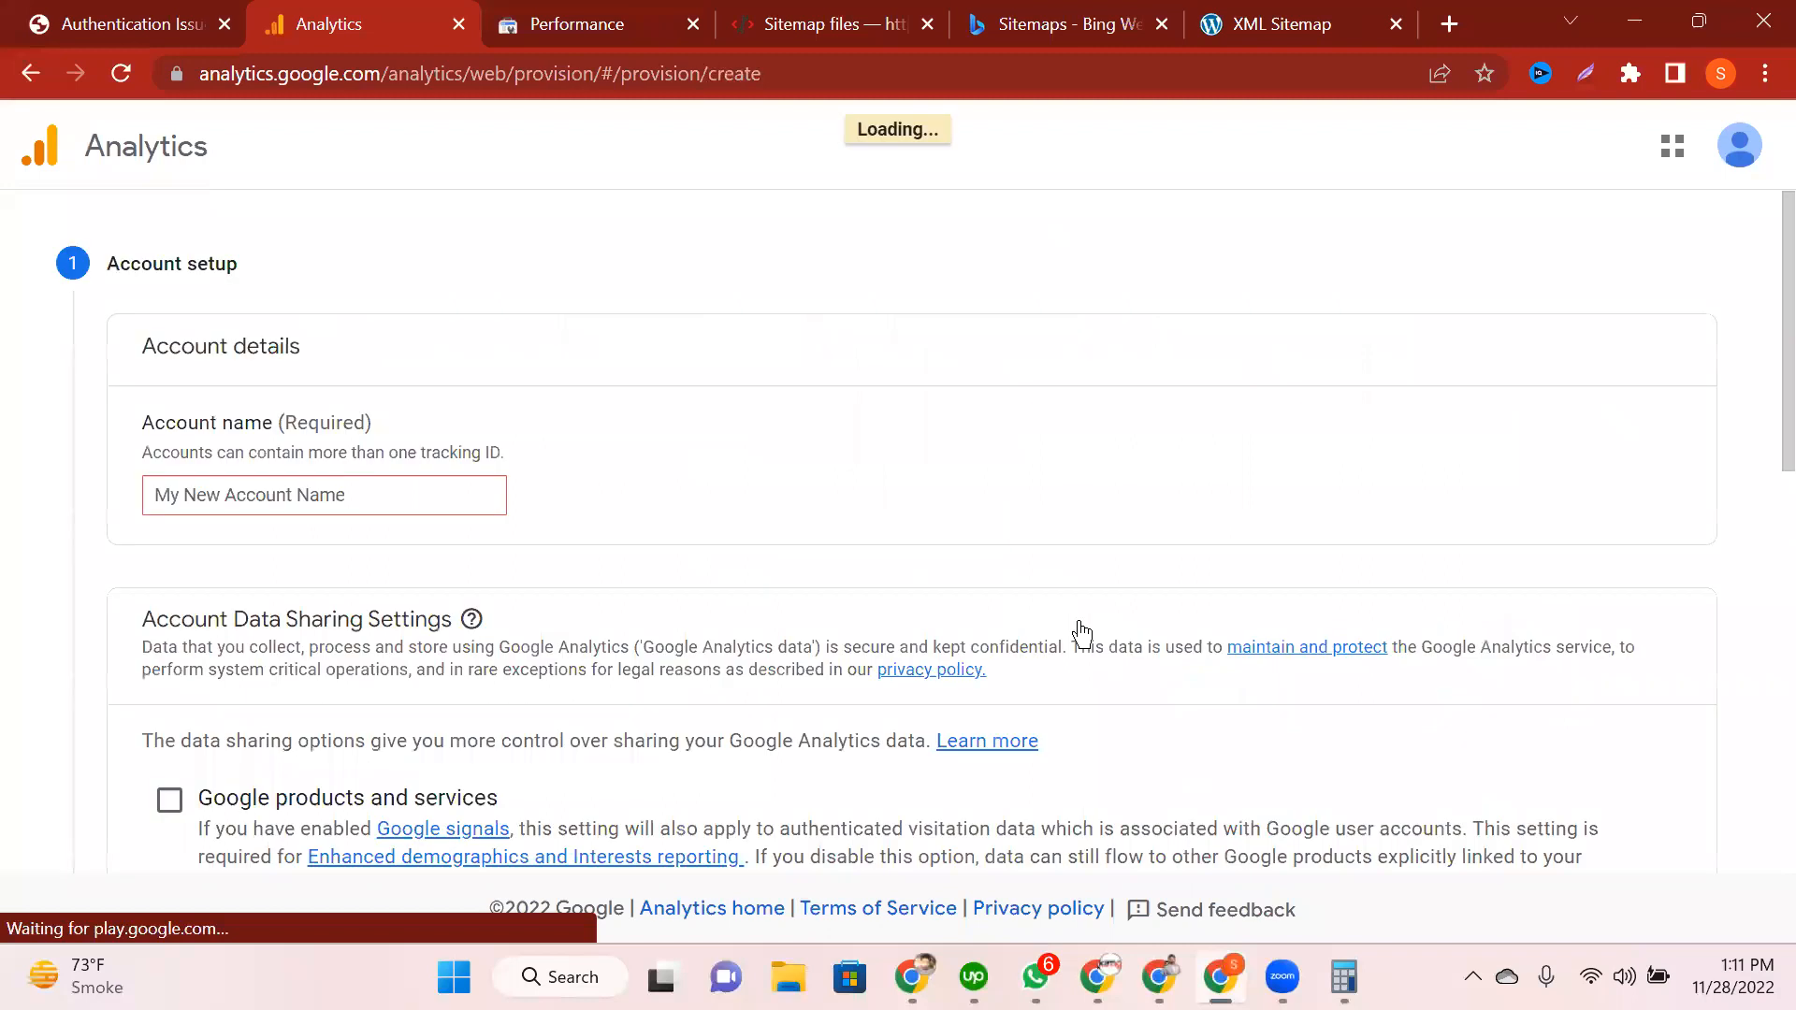
left_click(131, 19)
left_click(400, 17)
left_click(130, 13)
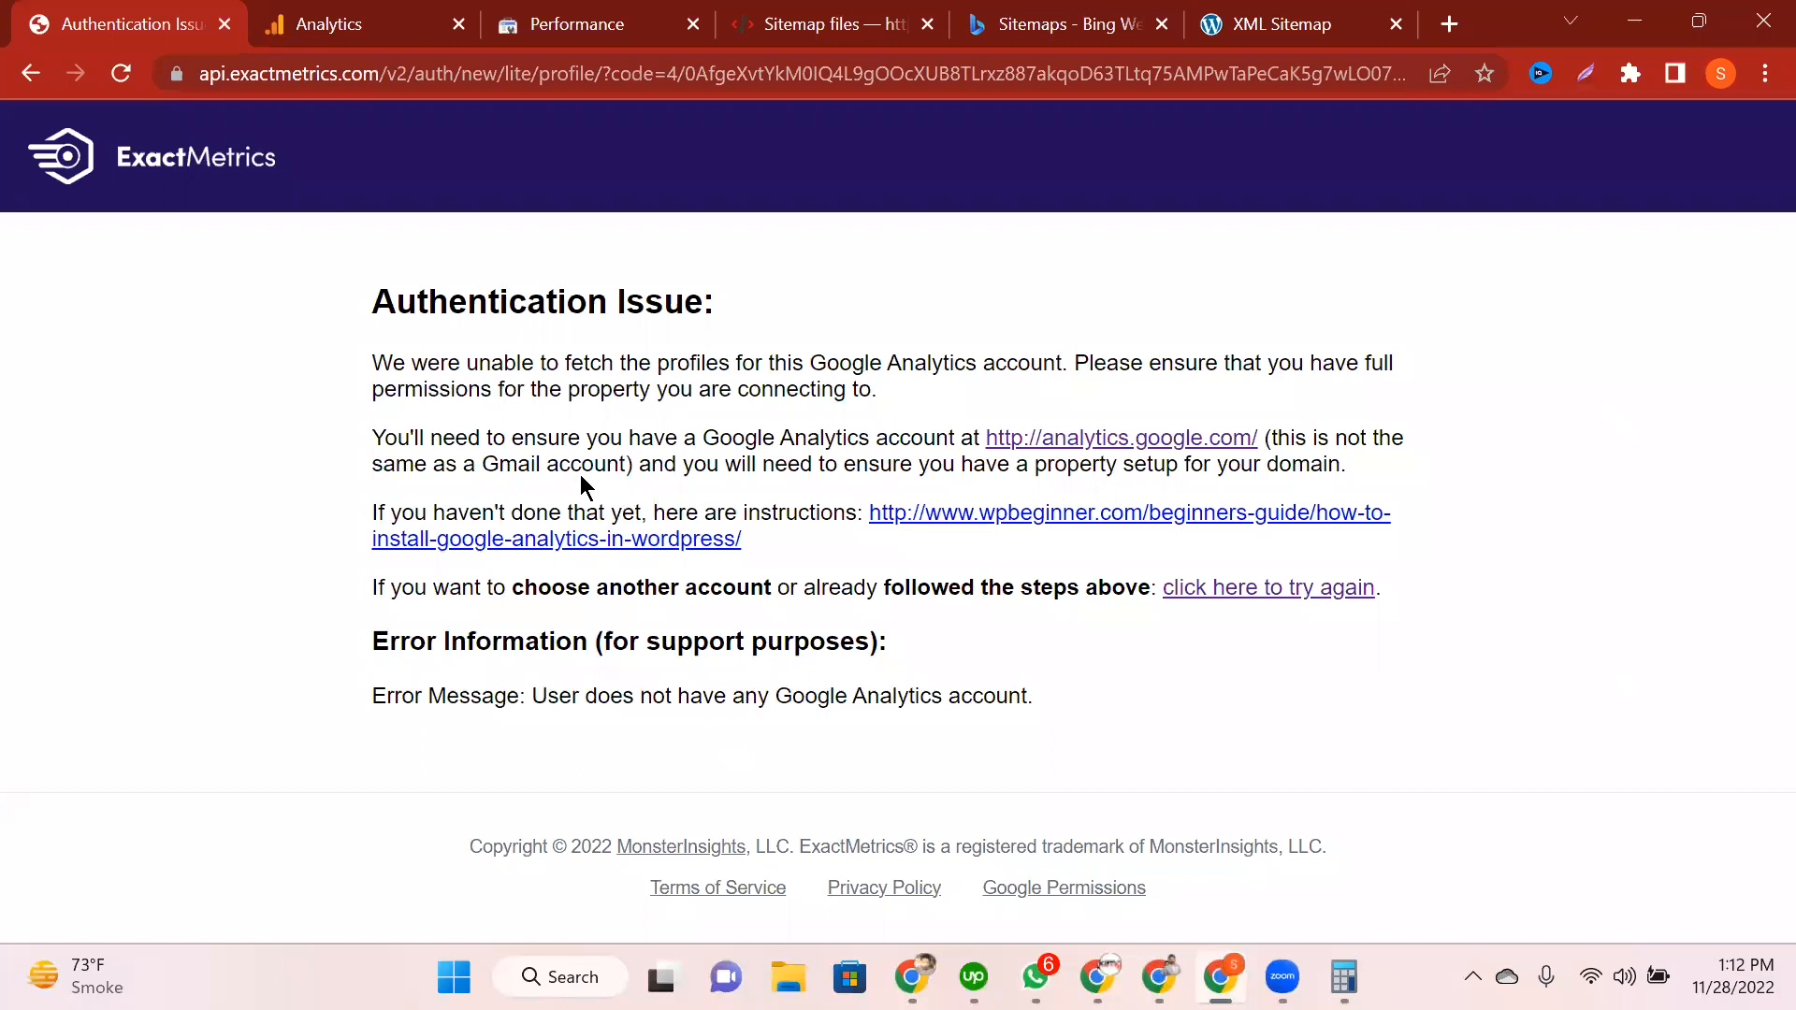
left_click_drag(632, 465, 1267, 437)
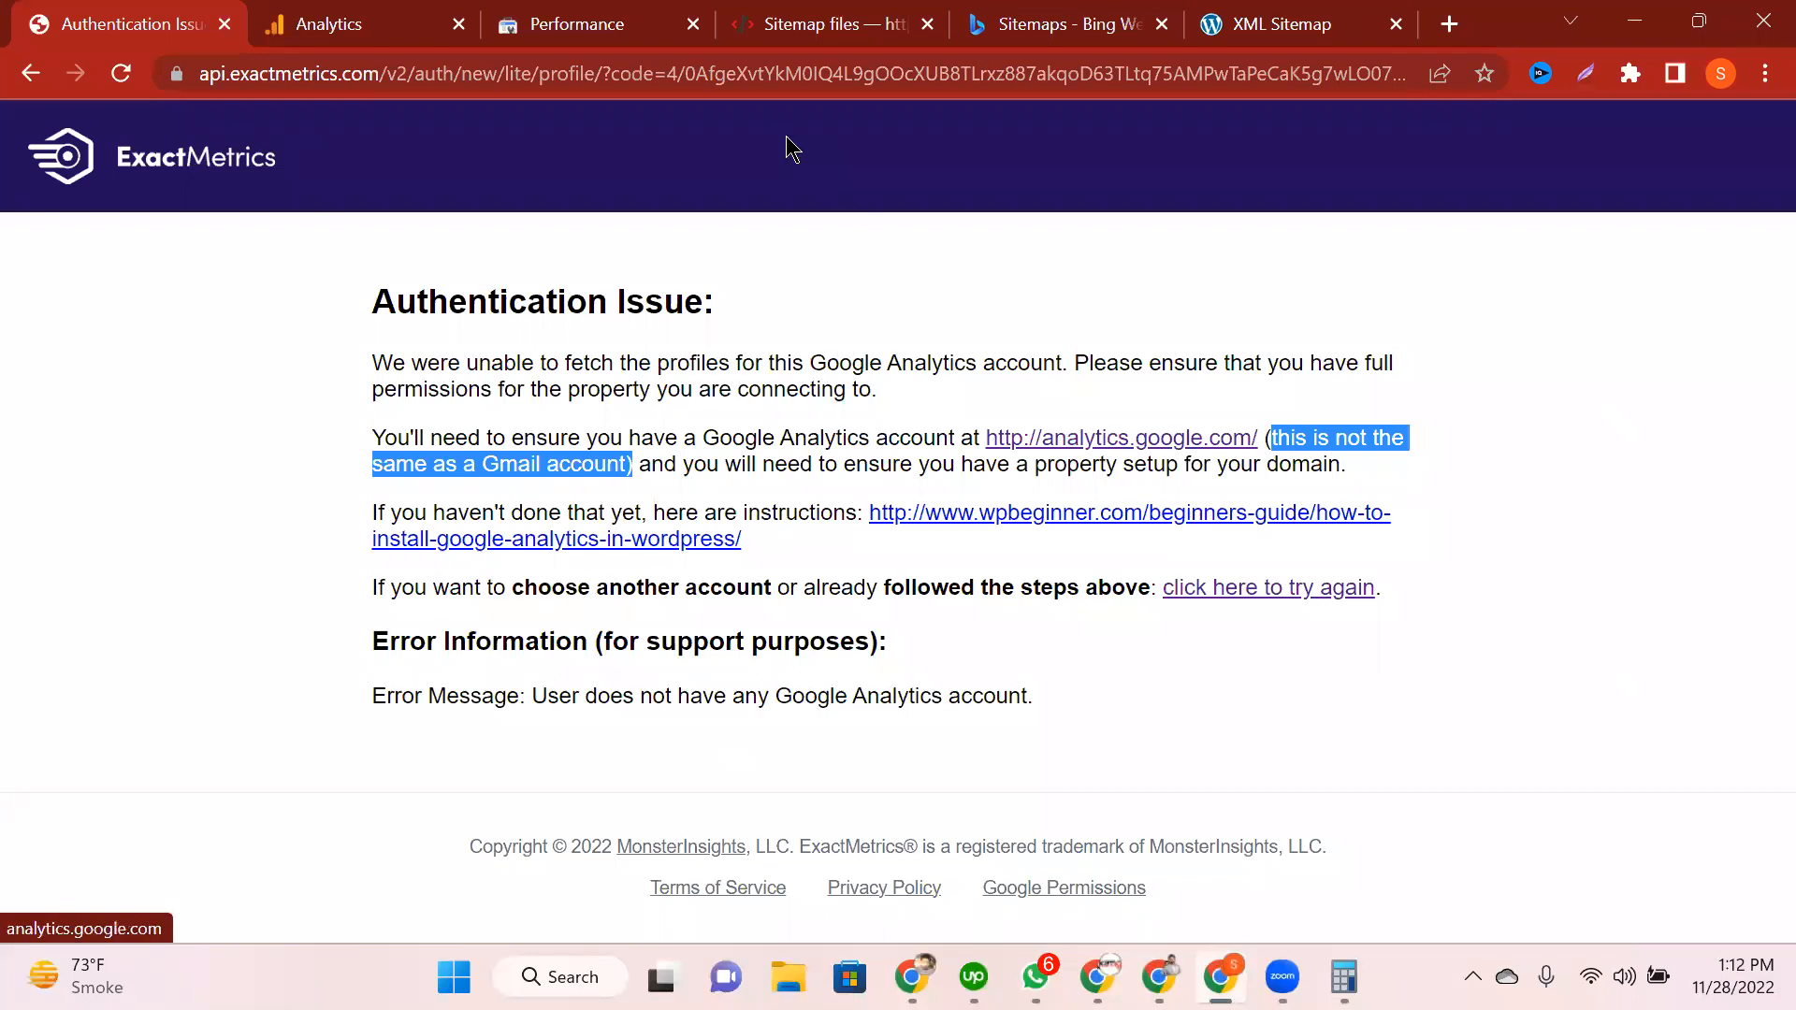
left_click(364, 16)
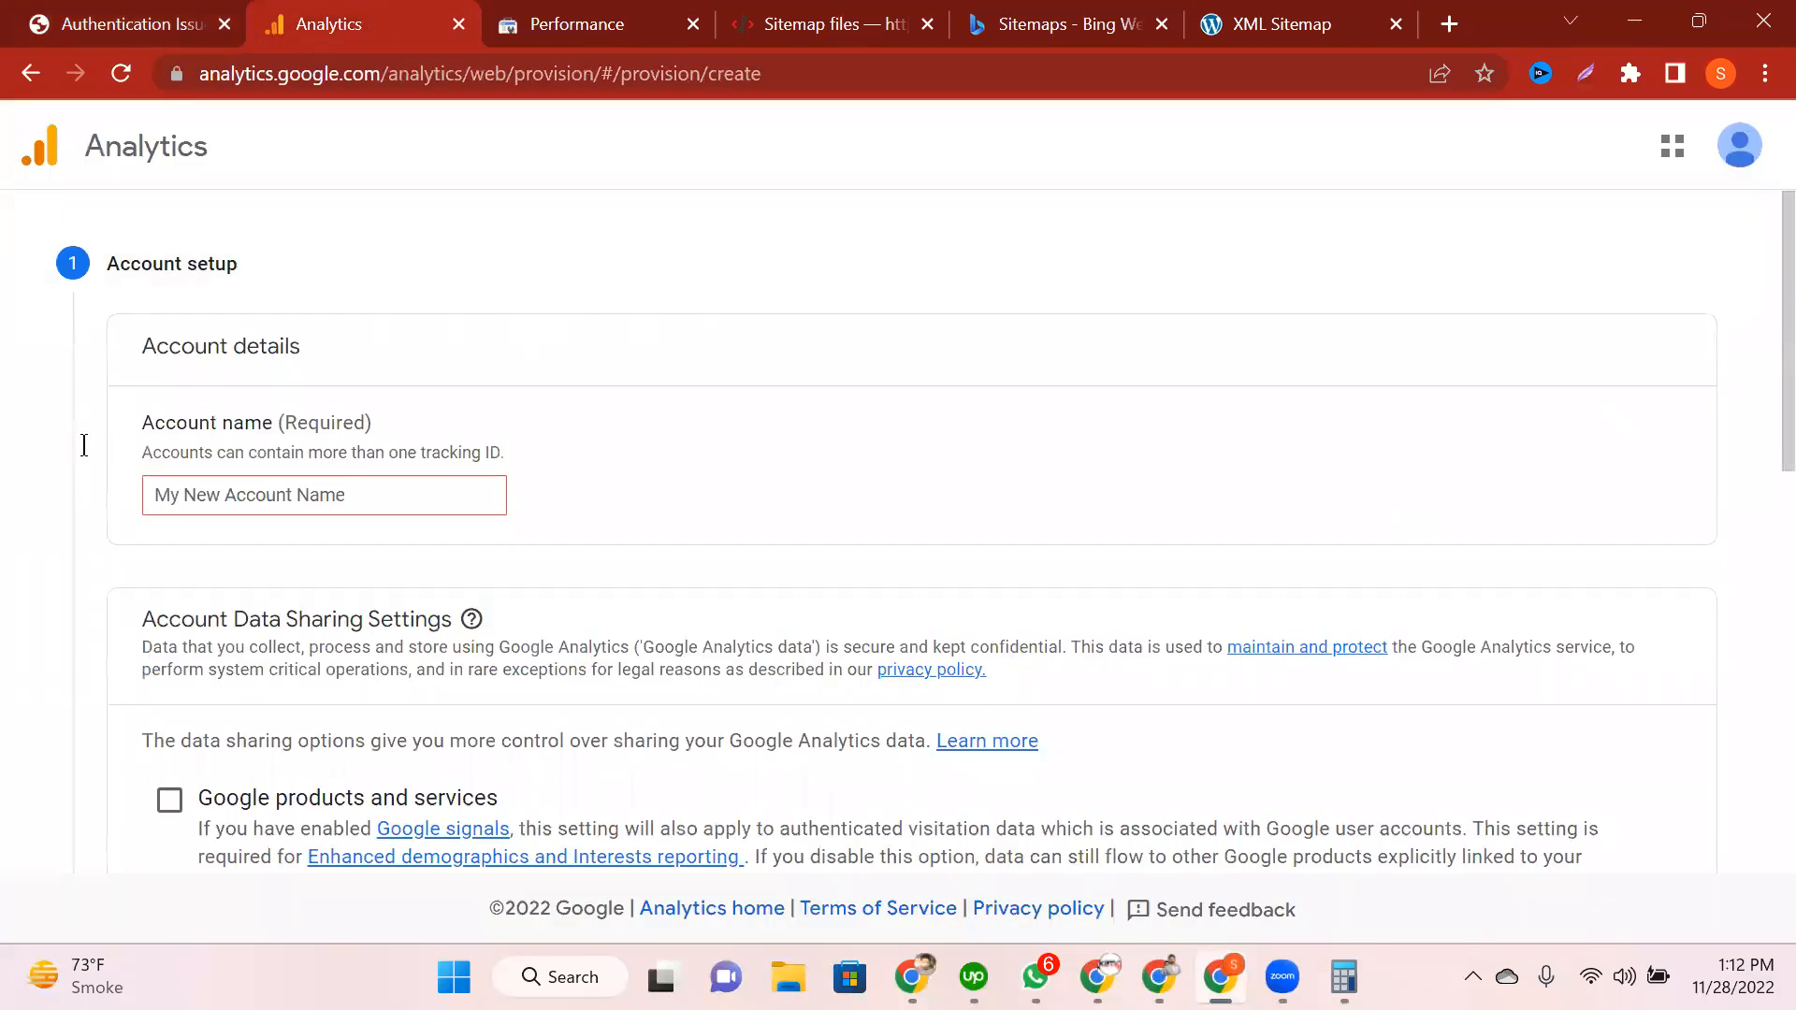
scroll(83, 445, "down", 1)
scroll(22, 391, "down", 1)
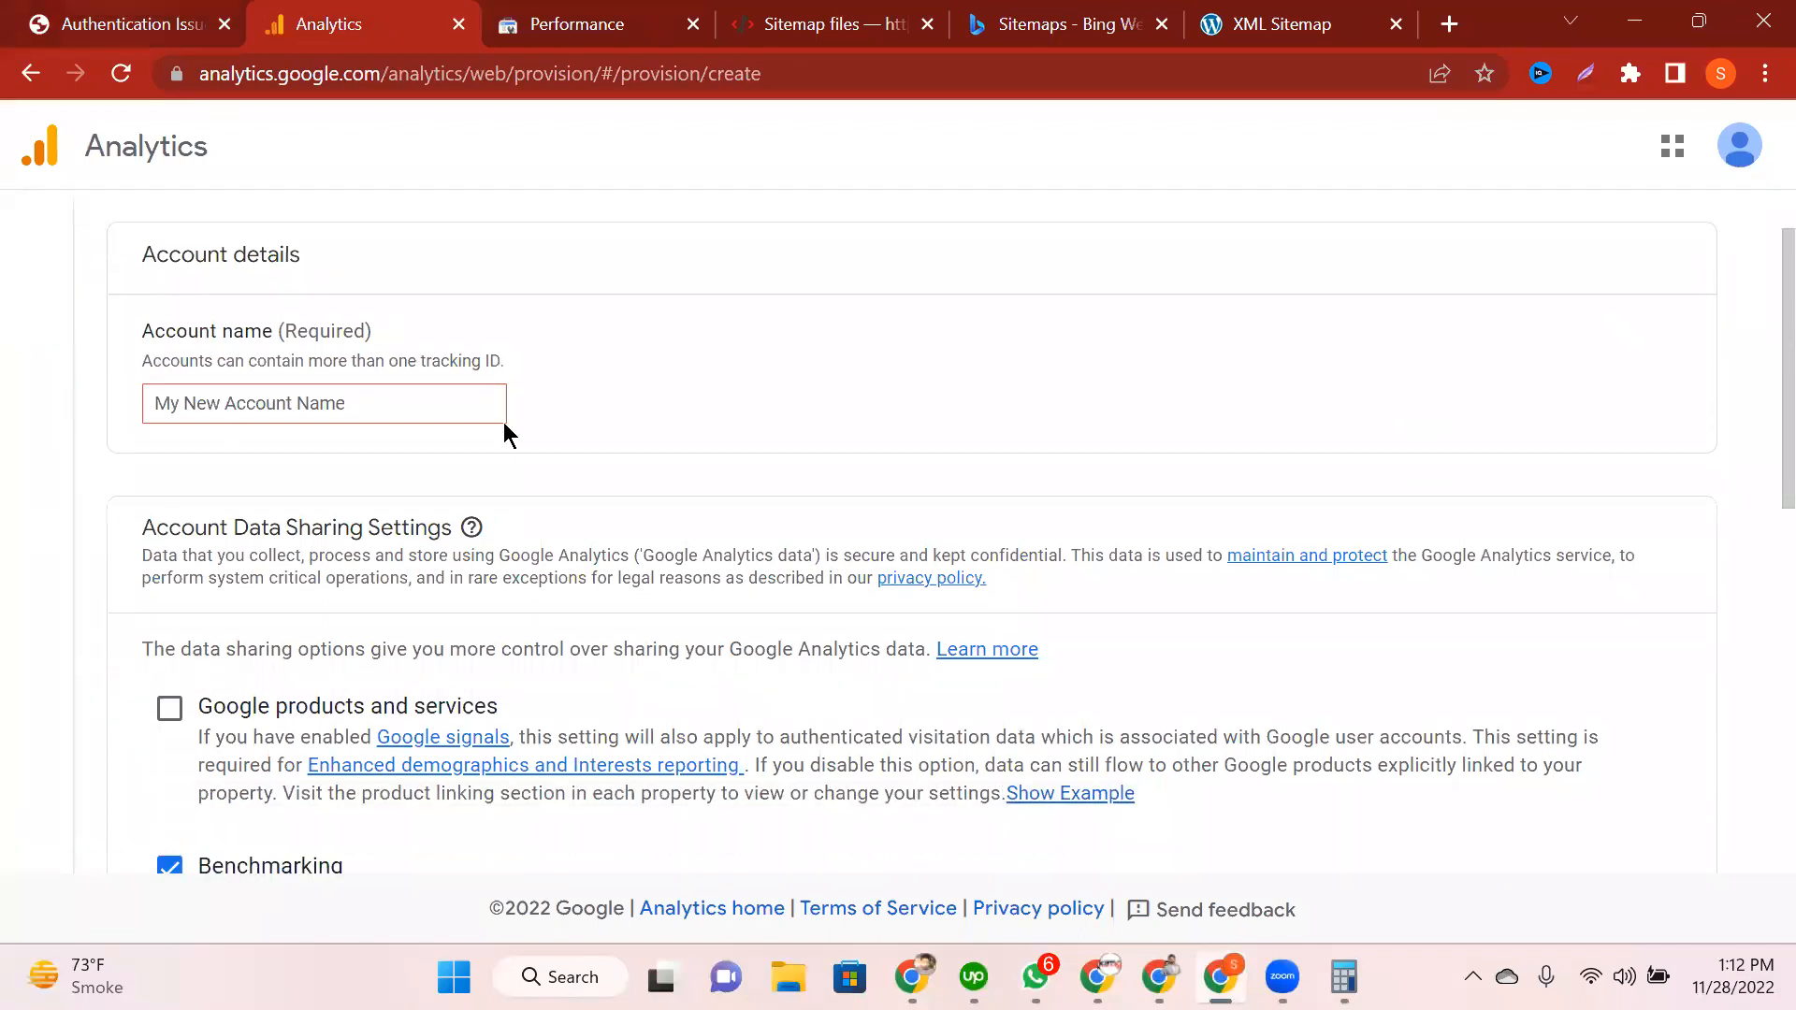
left_click(160, 27)
left_click(341, 26)
left_click(159, 25)
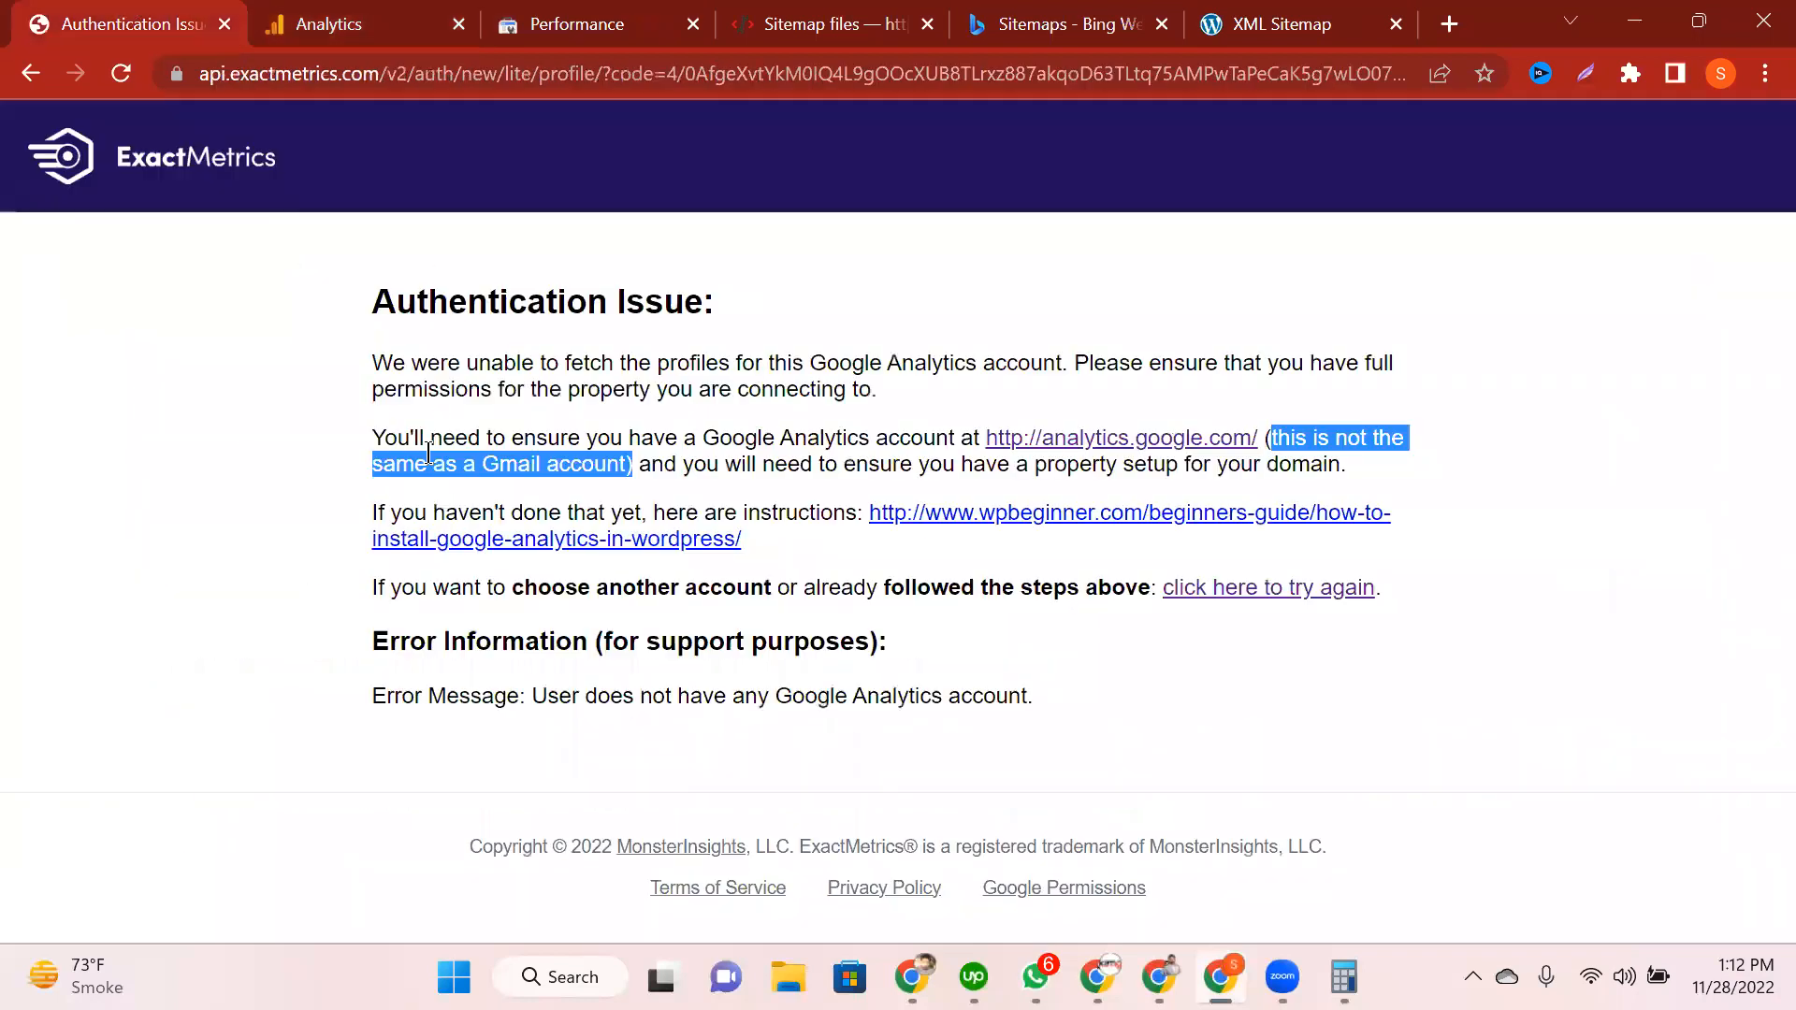
left_click(388, 13)
Step: Enter the account name, keep the default data-sharing choices, and continue to property setup
left_click(307, 410)
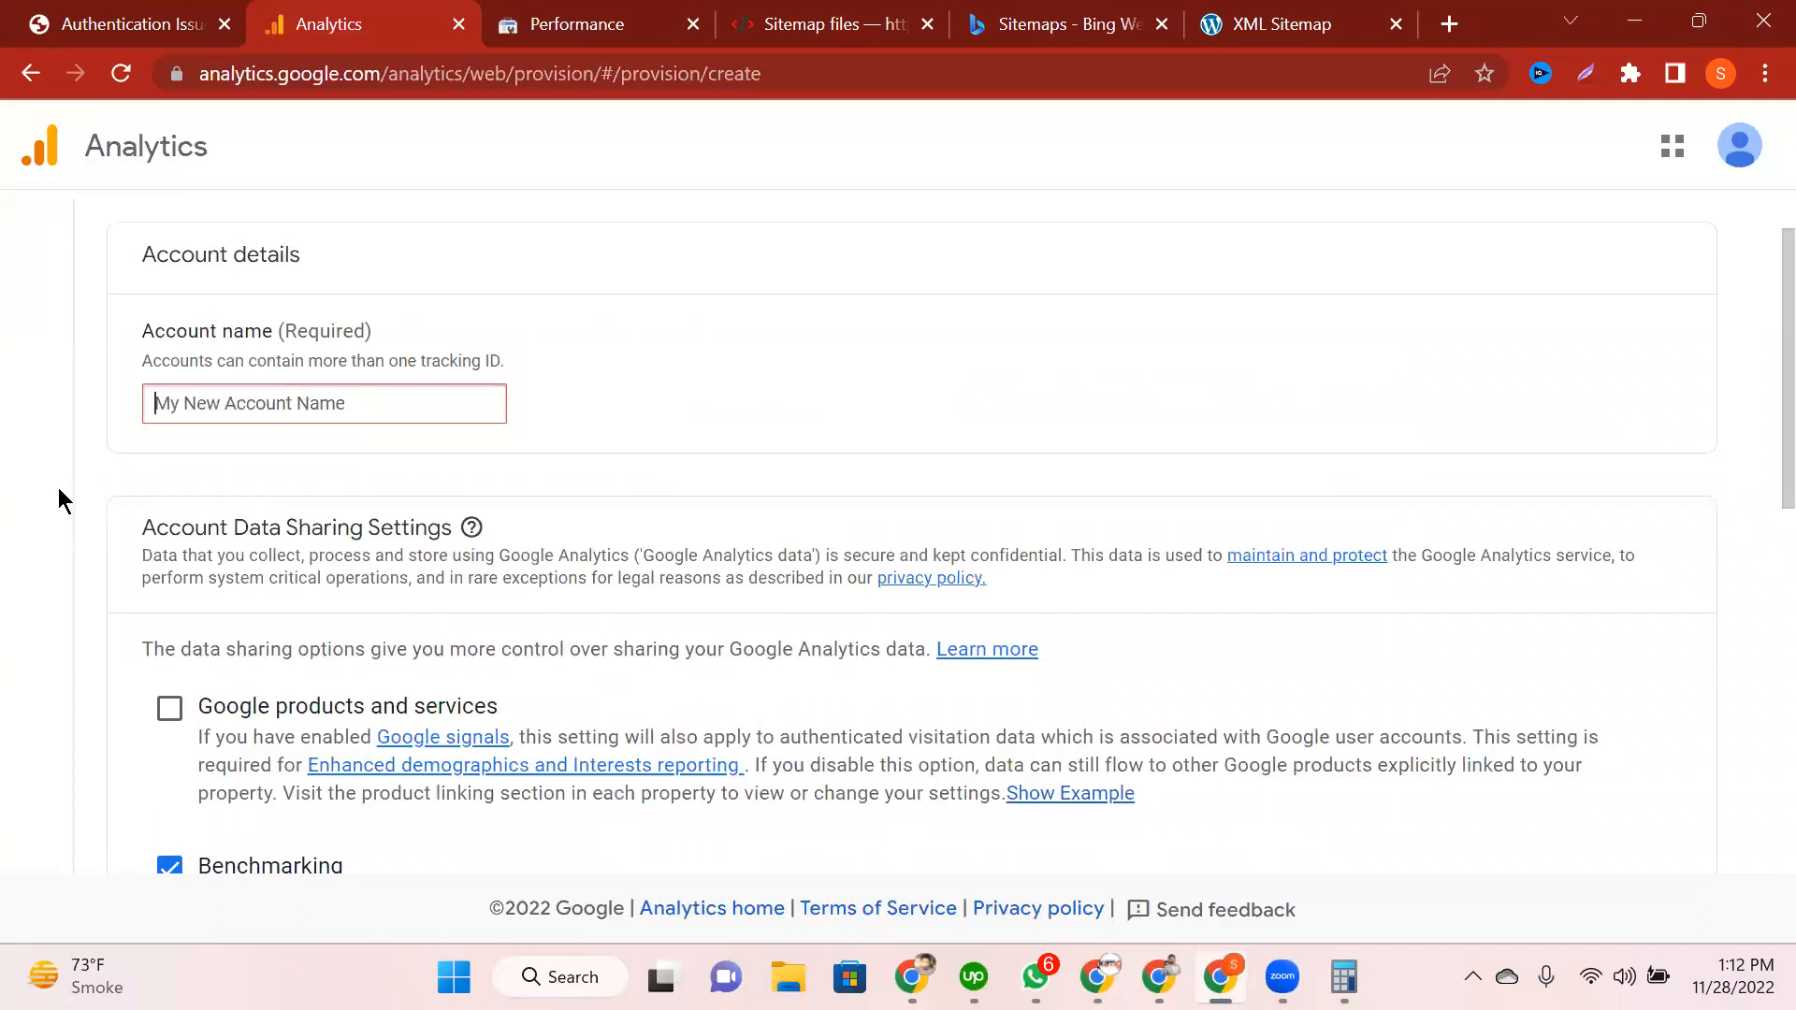
scroll(58, 487, "down", 1)
scroll(58, 486, "up", 1)
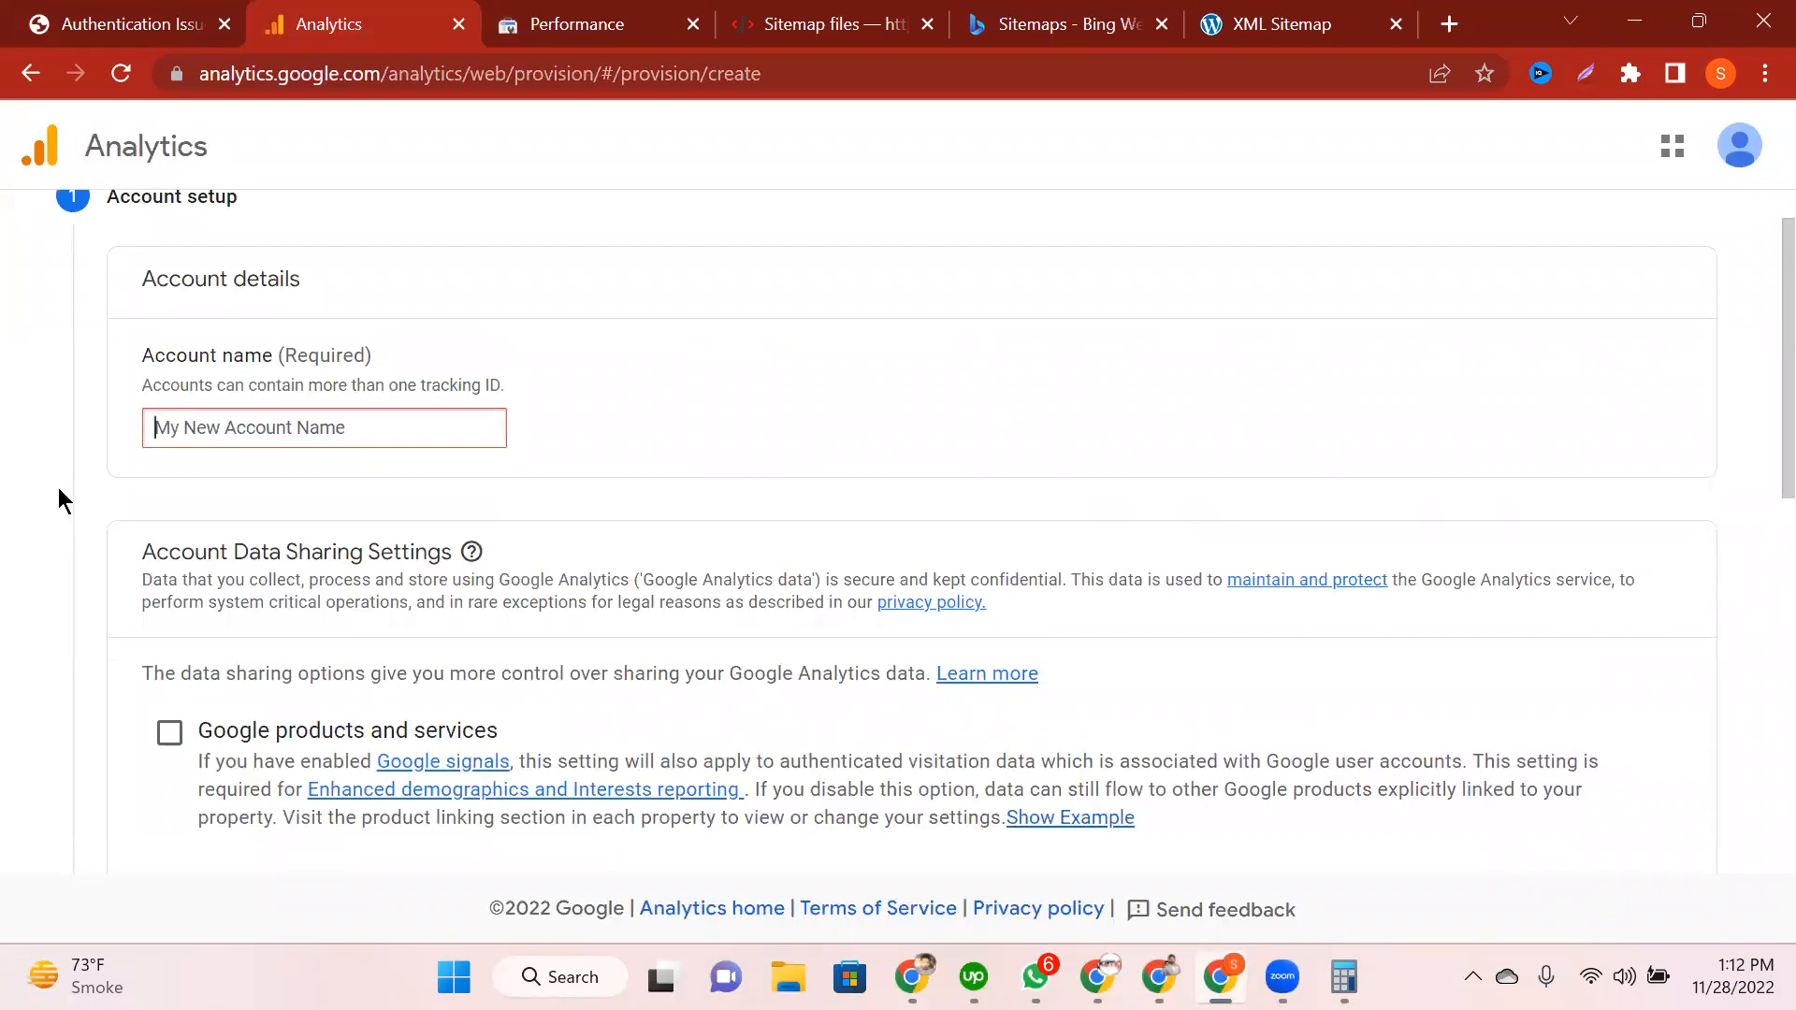
left_click(58, 486)
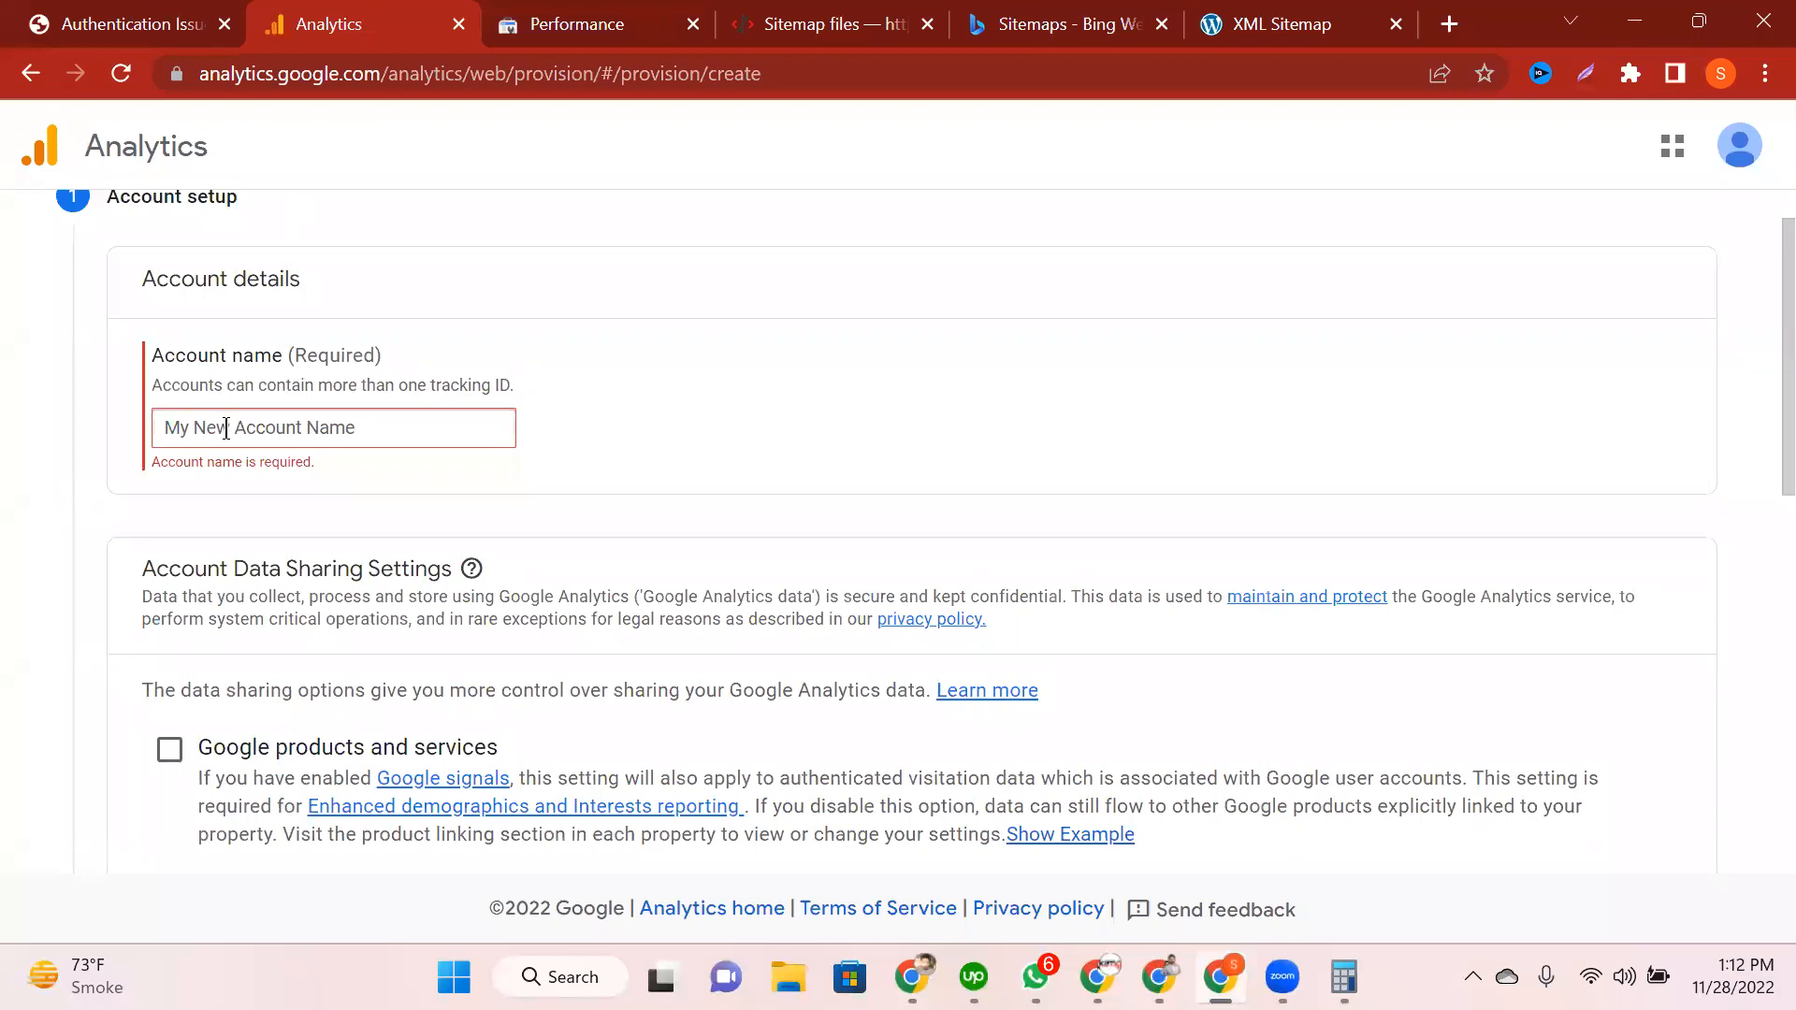
left_click(226, 429)
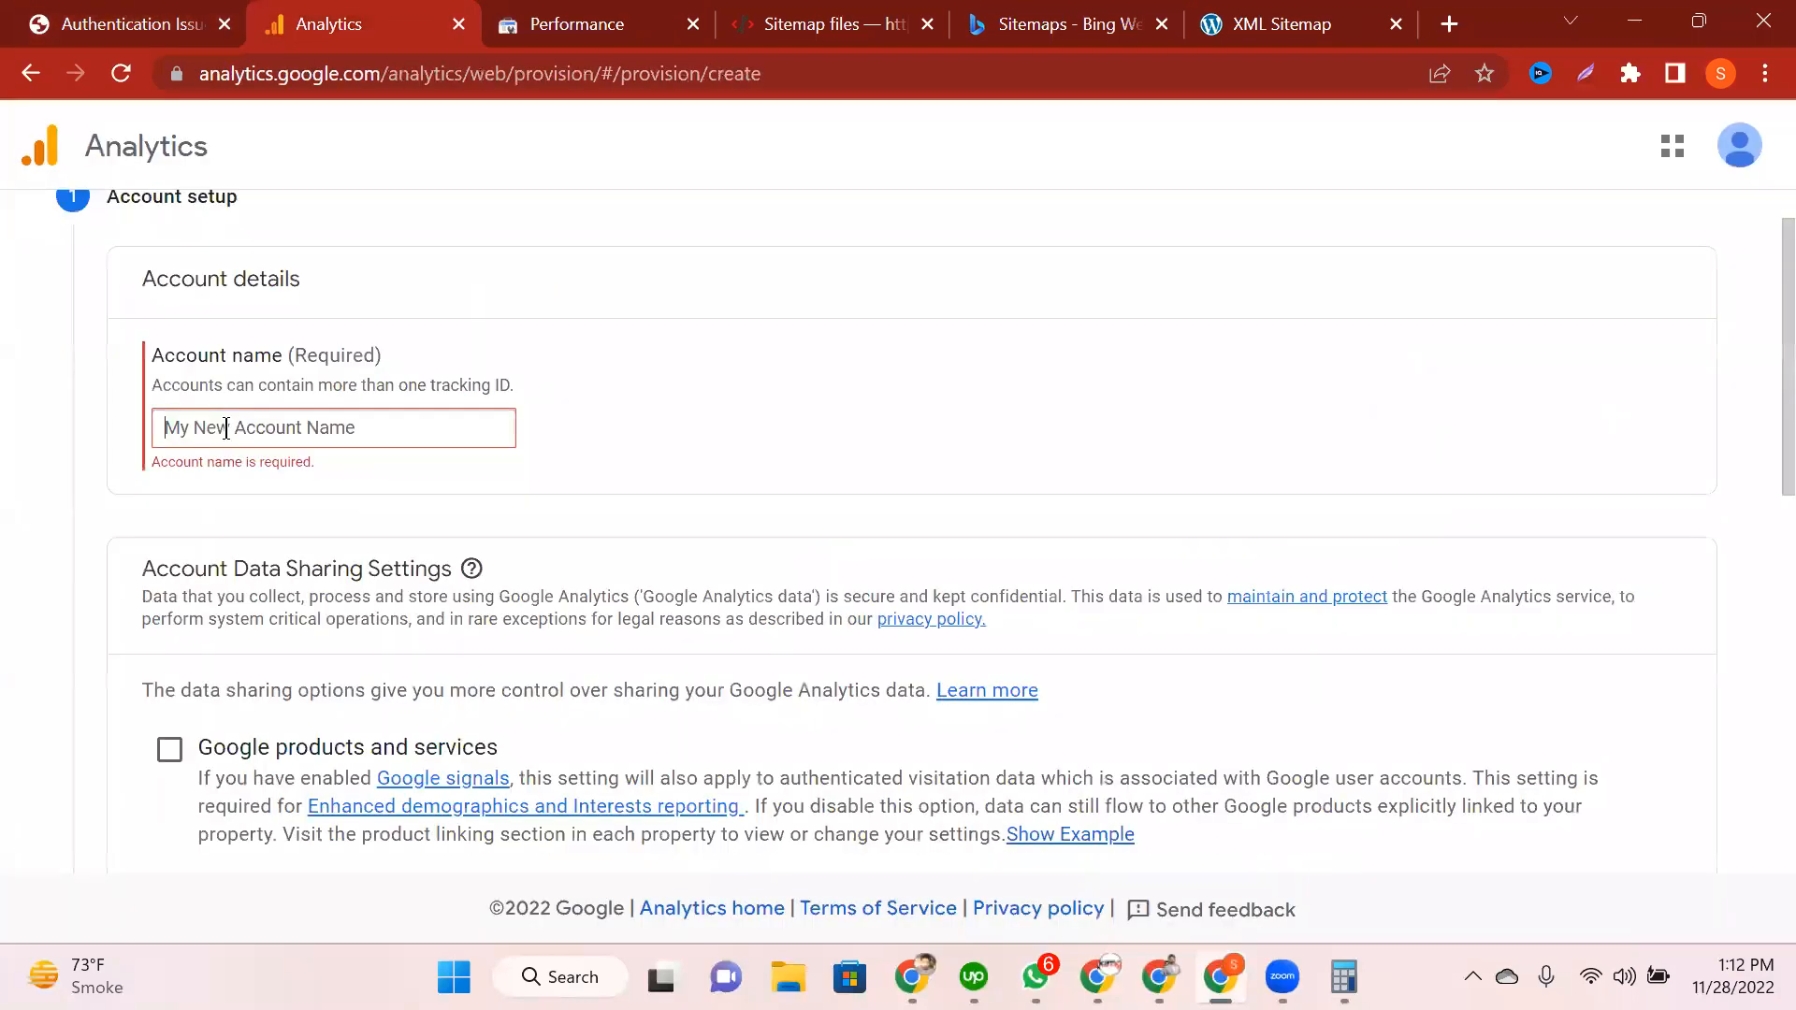
type("My analytics")
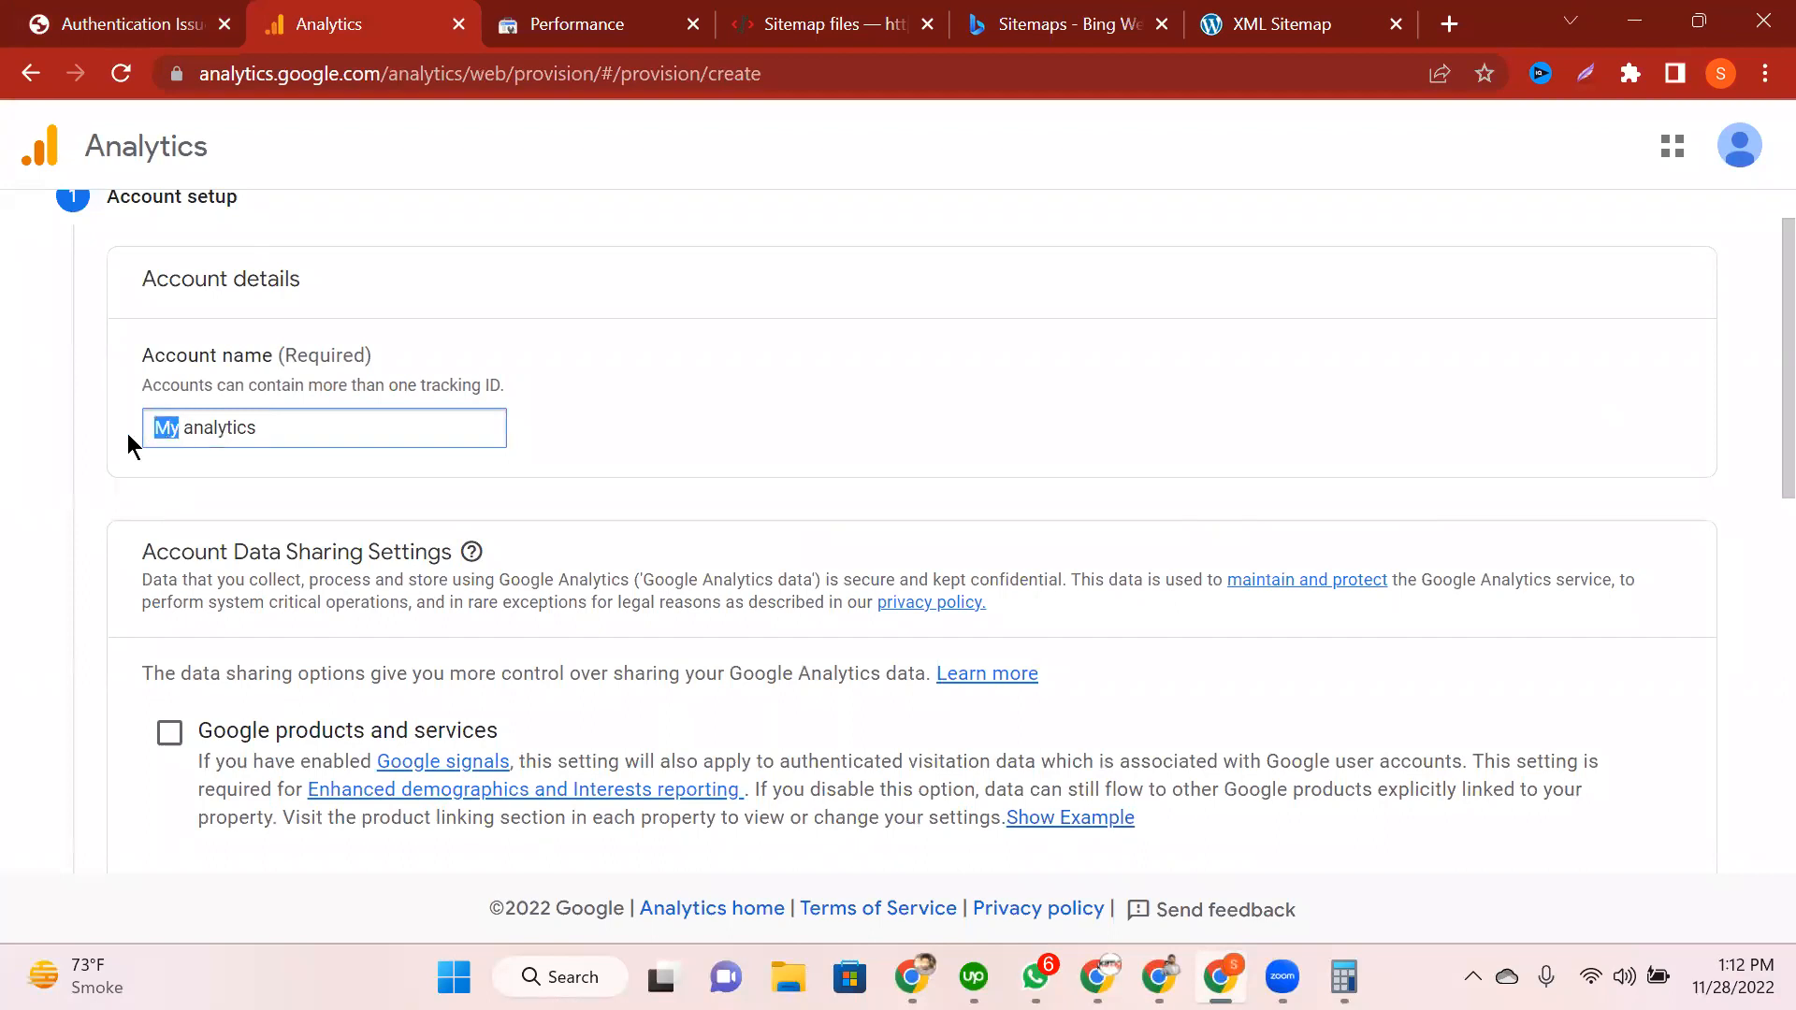
type("Aqeel")
left_click(115, 480)
scroll(114, 480, "down", 3)
scroll(294, 419, "down", 1)
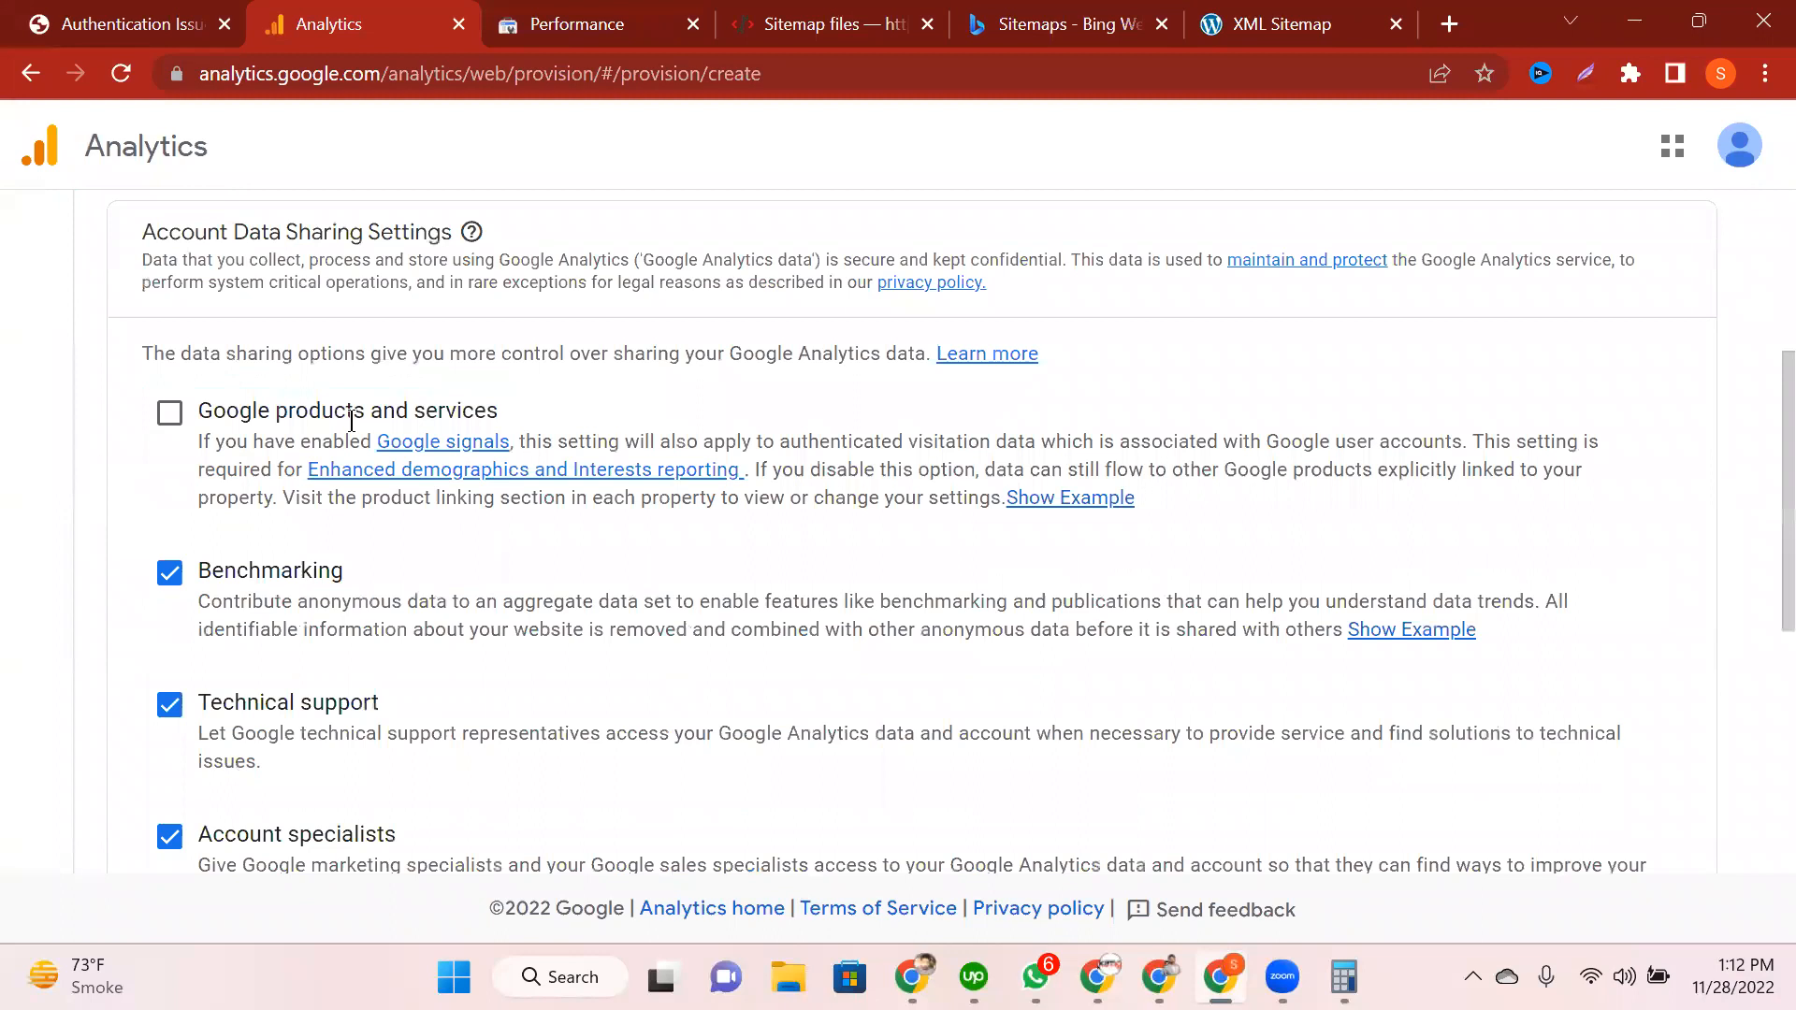
scroll(273, 596, "down", 6)
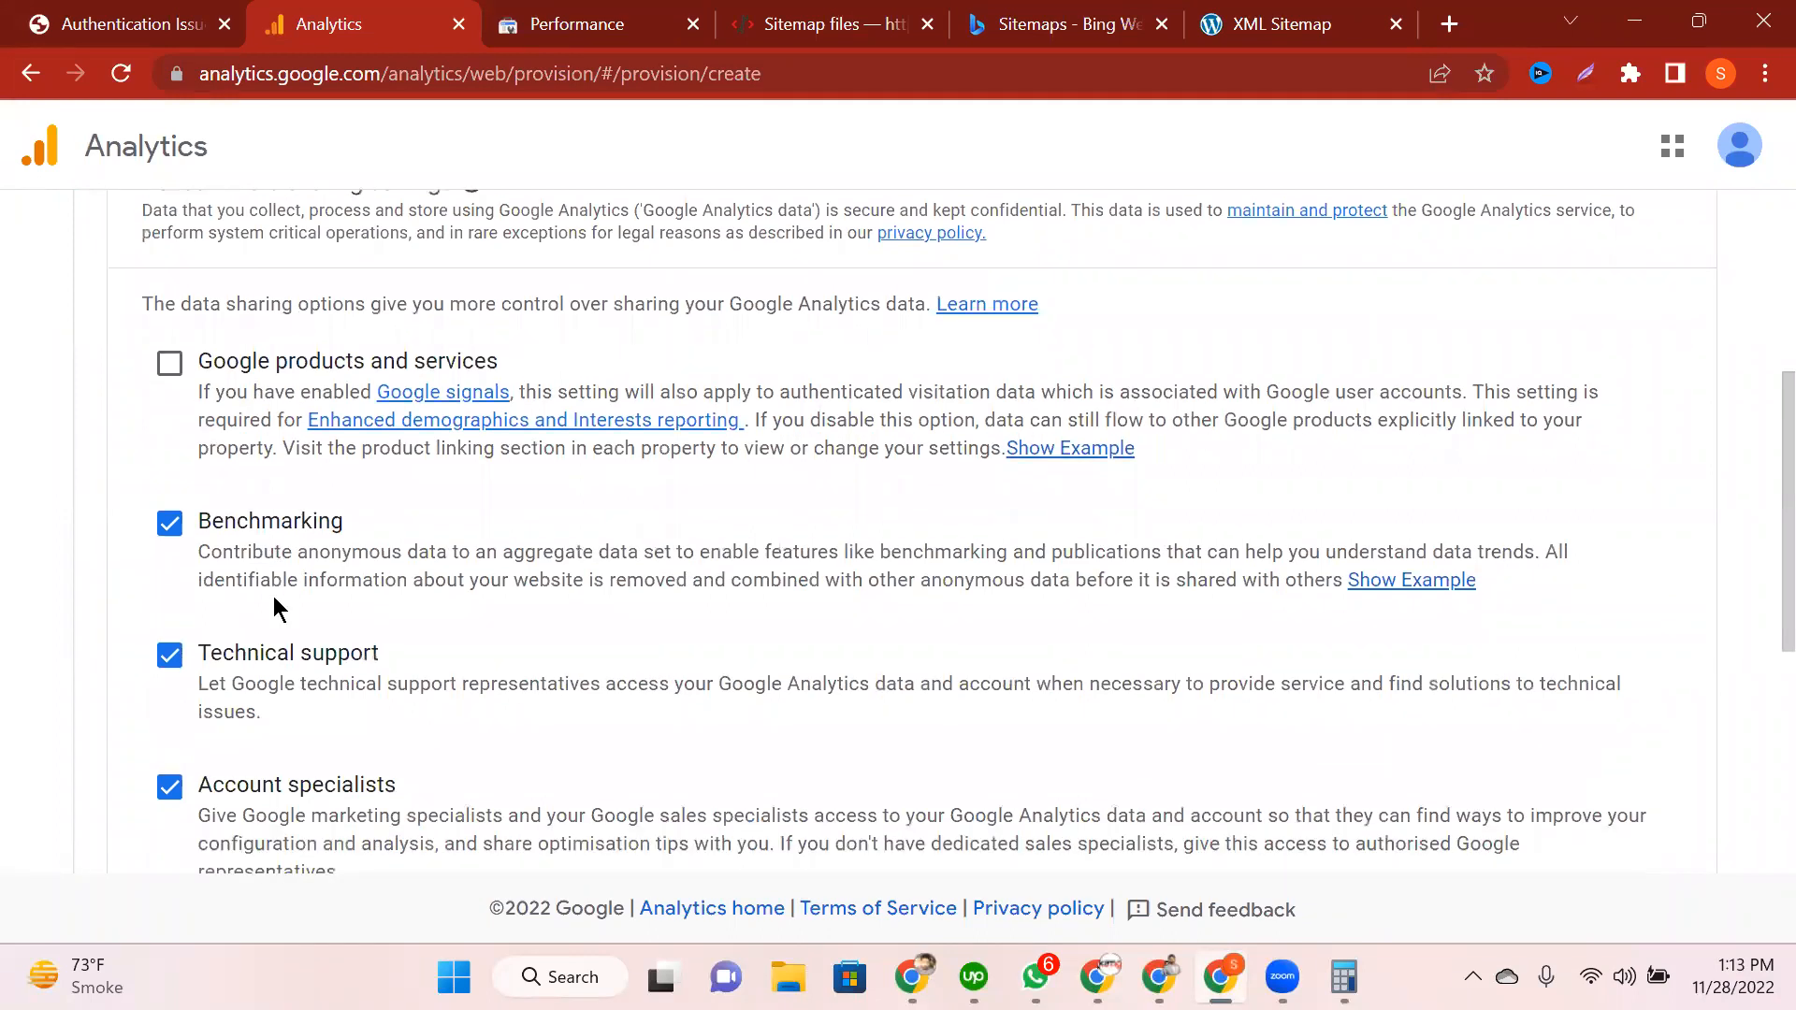
scroll(624, 671, "up", 9)
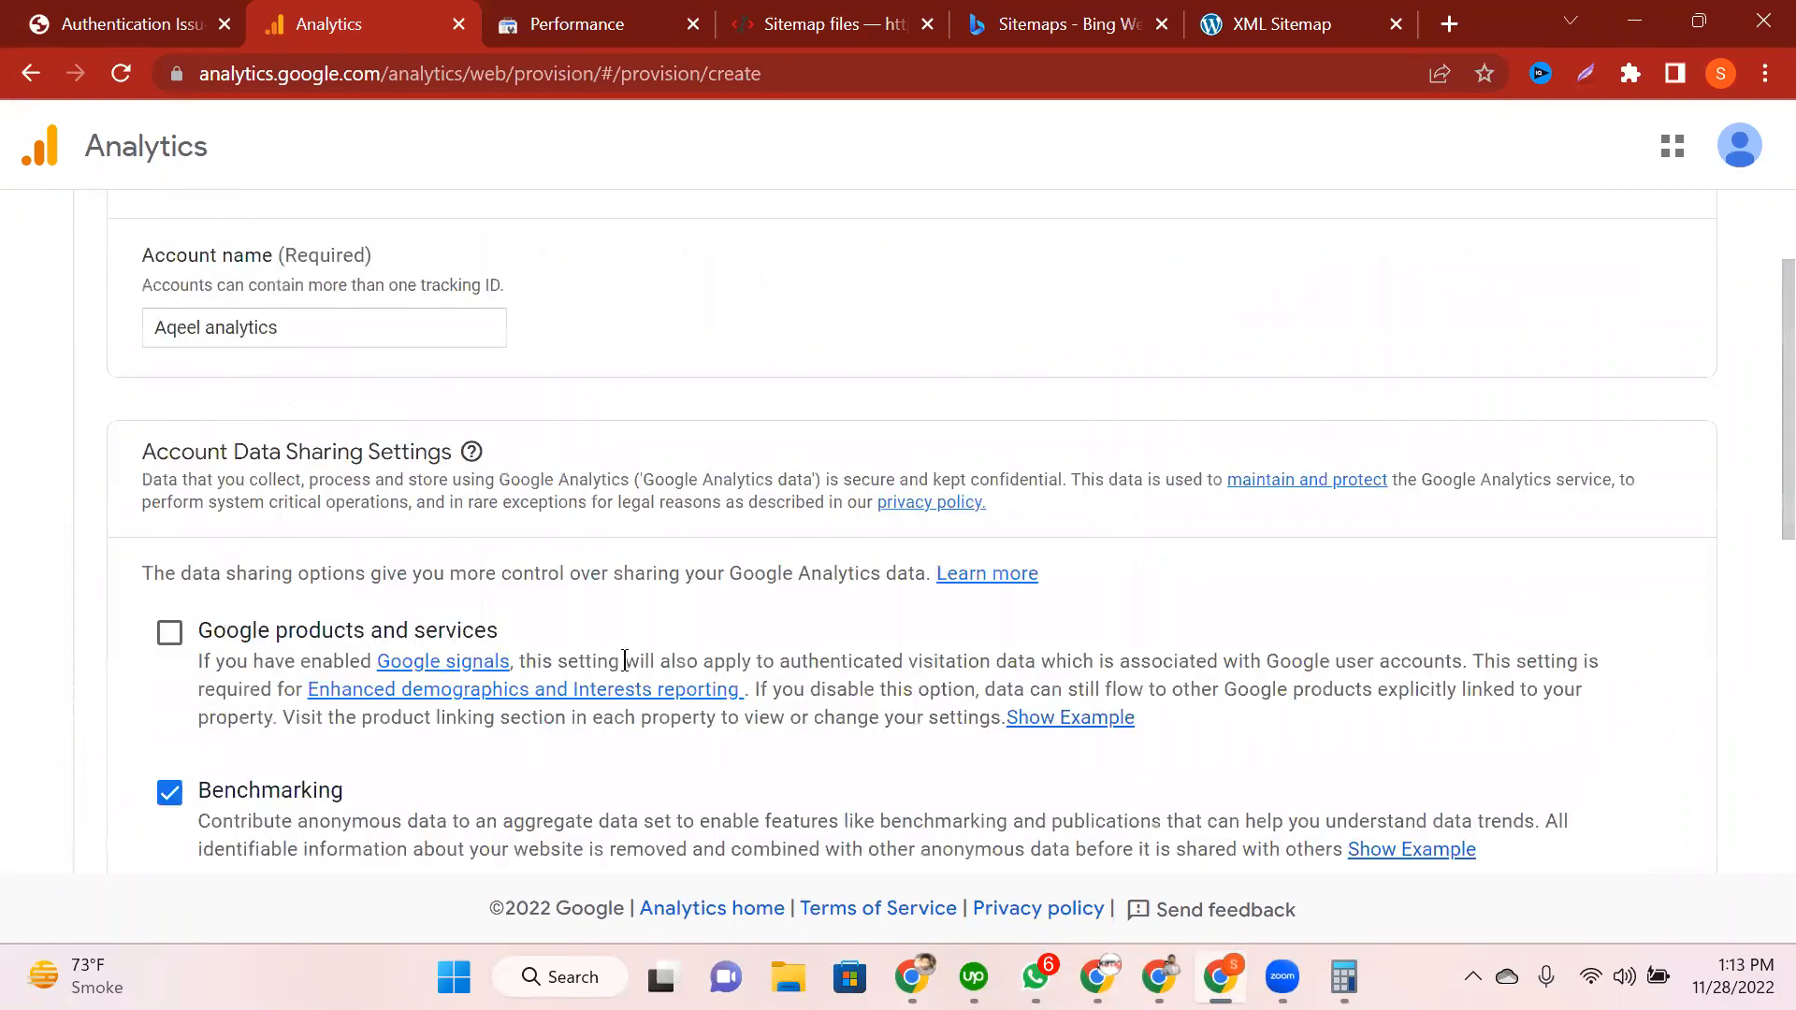
scroll(621, 670, "up", 2)
scroll(621, 670, "down", 10)
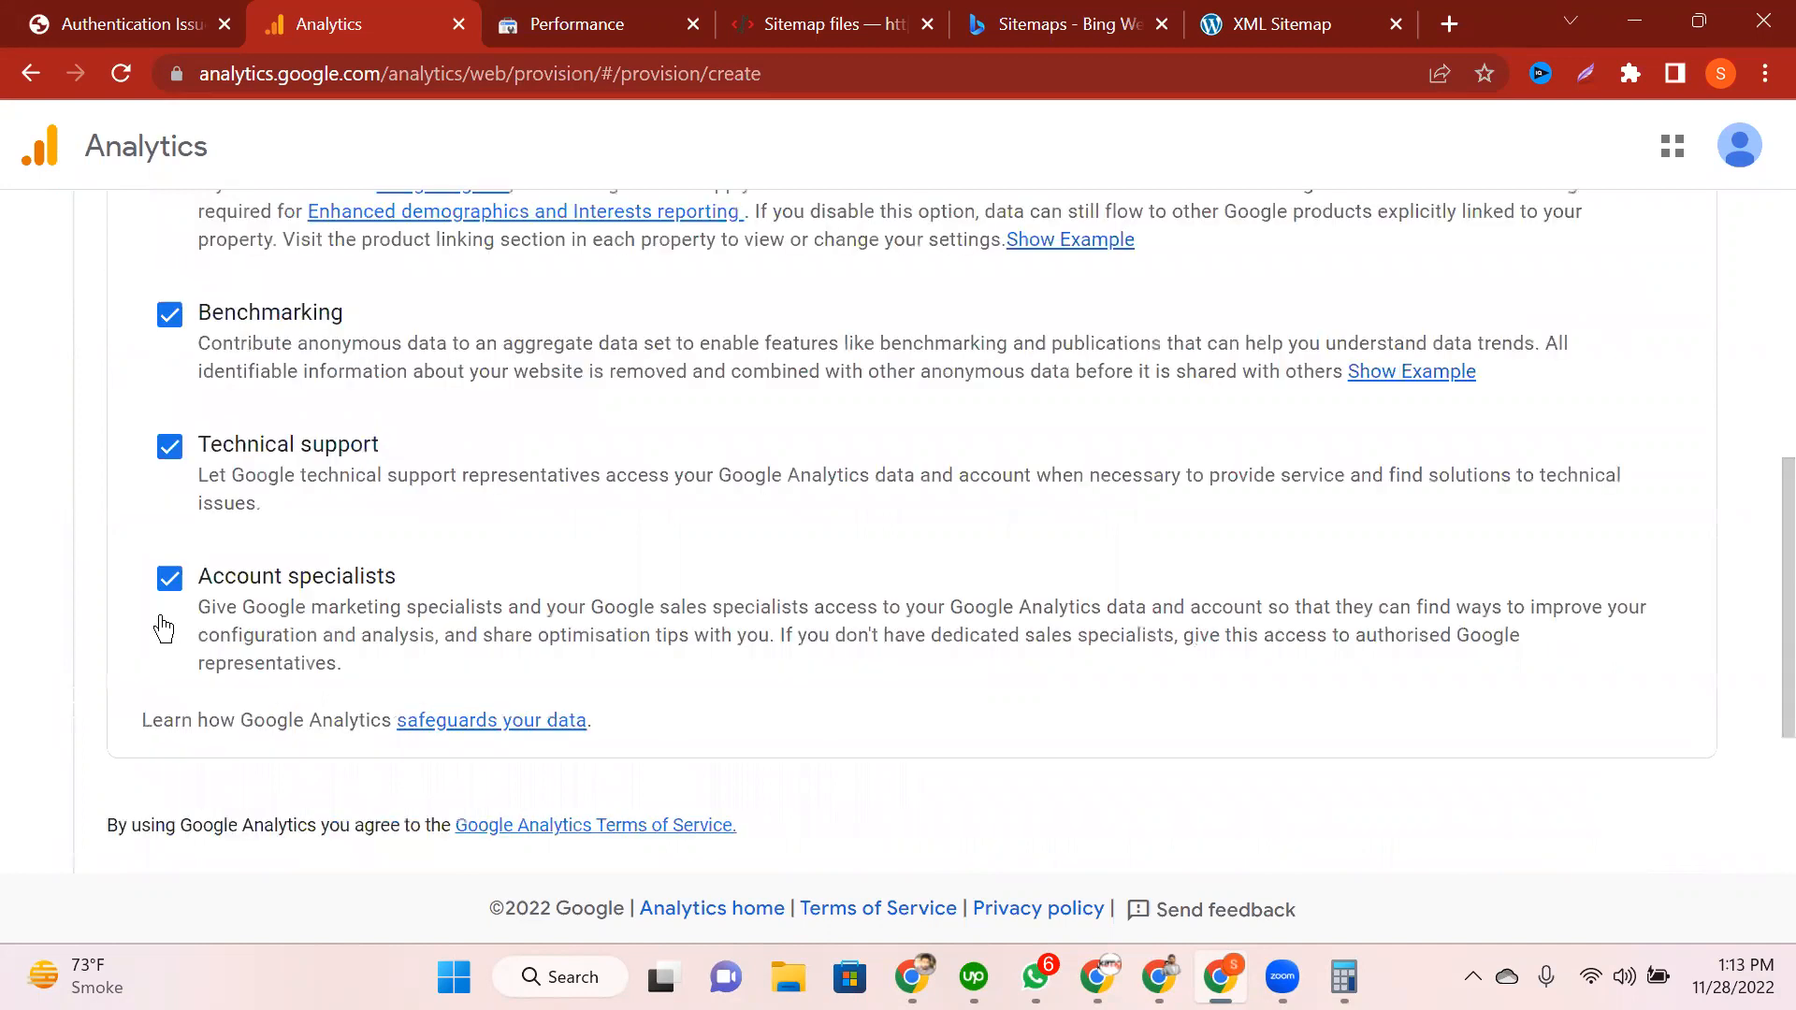
left_click(160, 599)
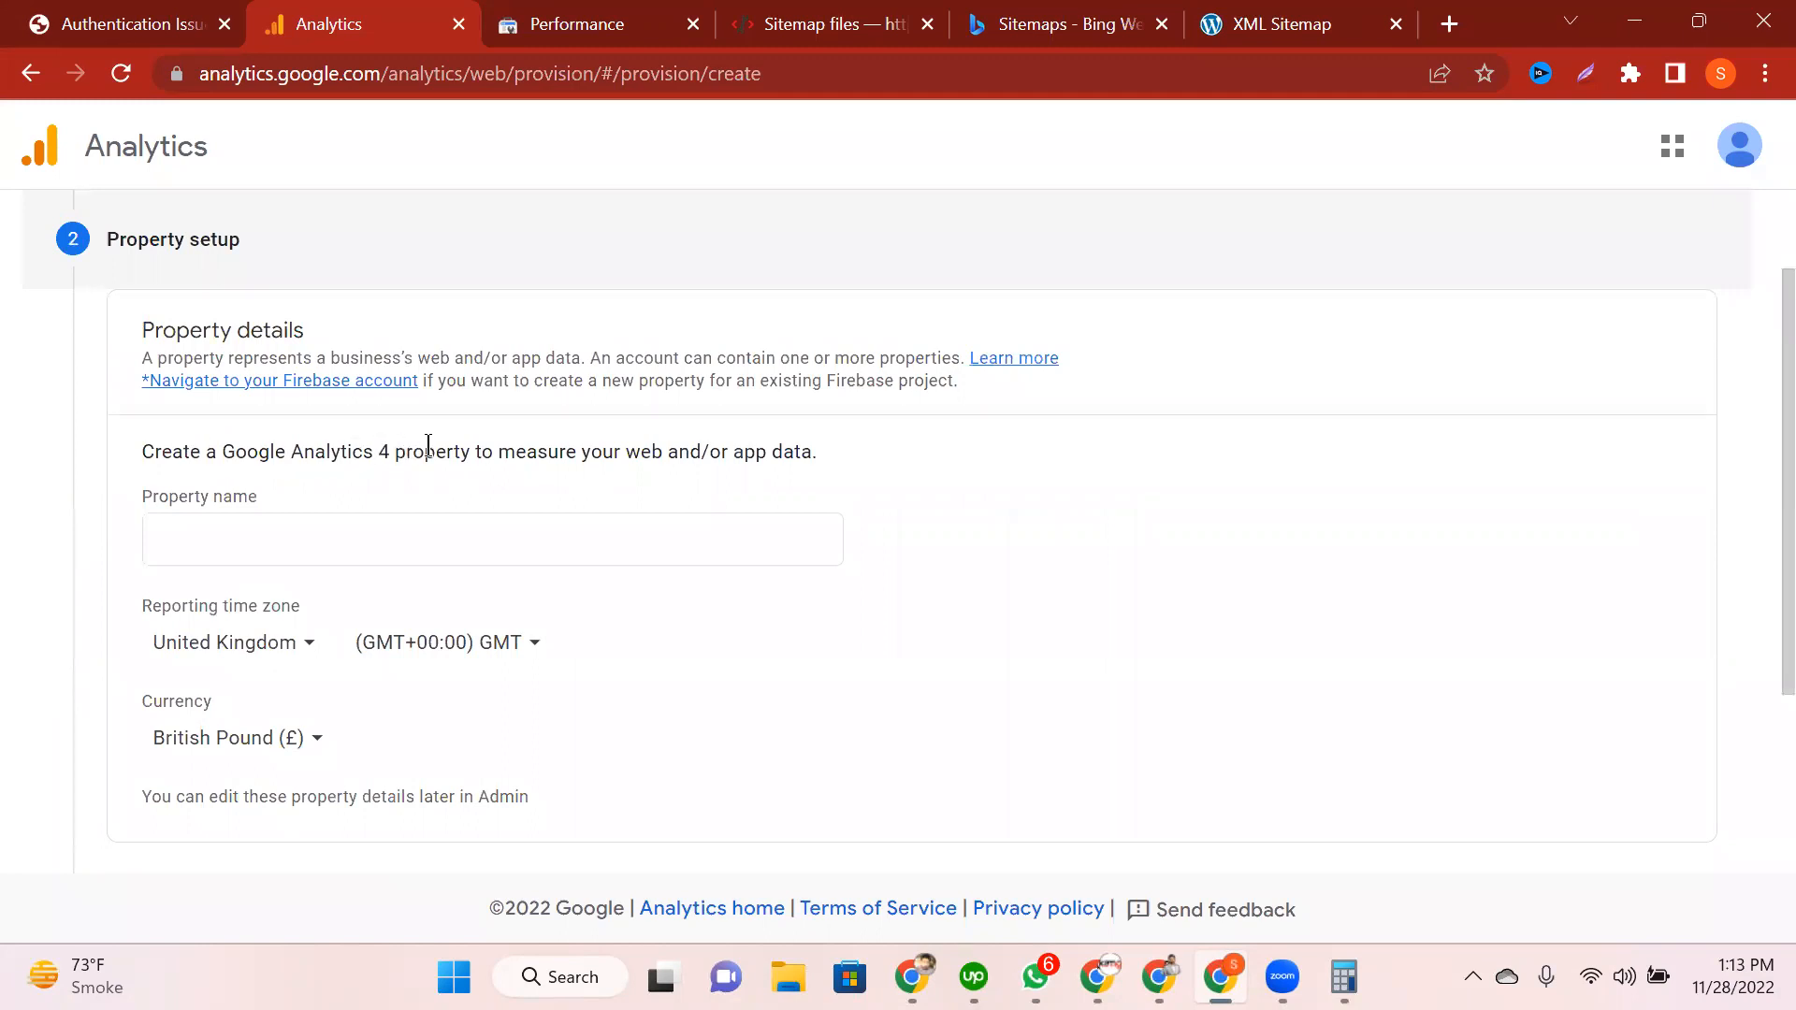
Step: Enter the property name and set United States time zone with US Dollar currency
left_click(339, 523)
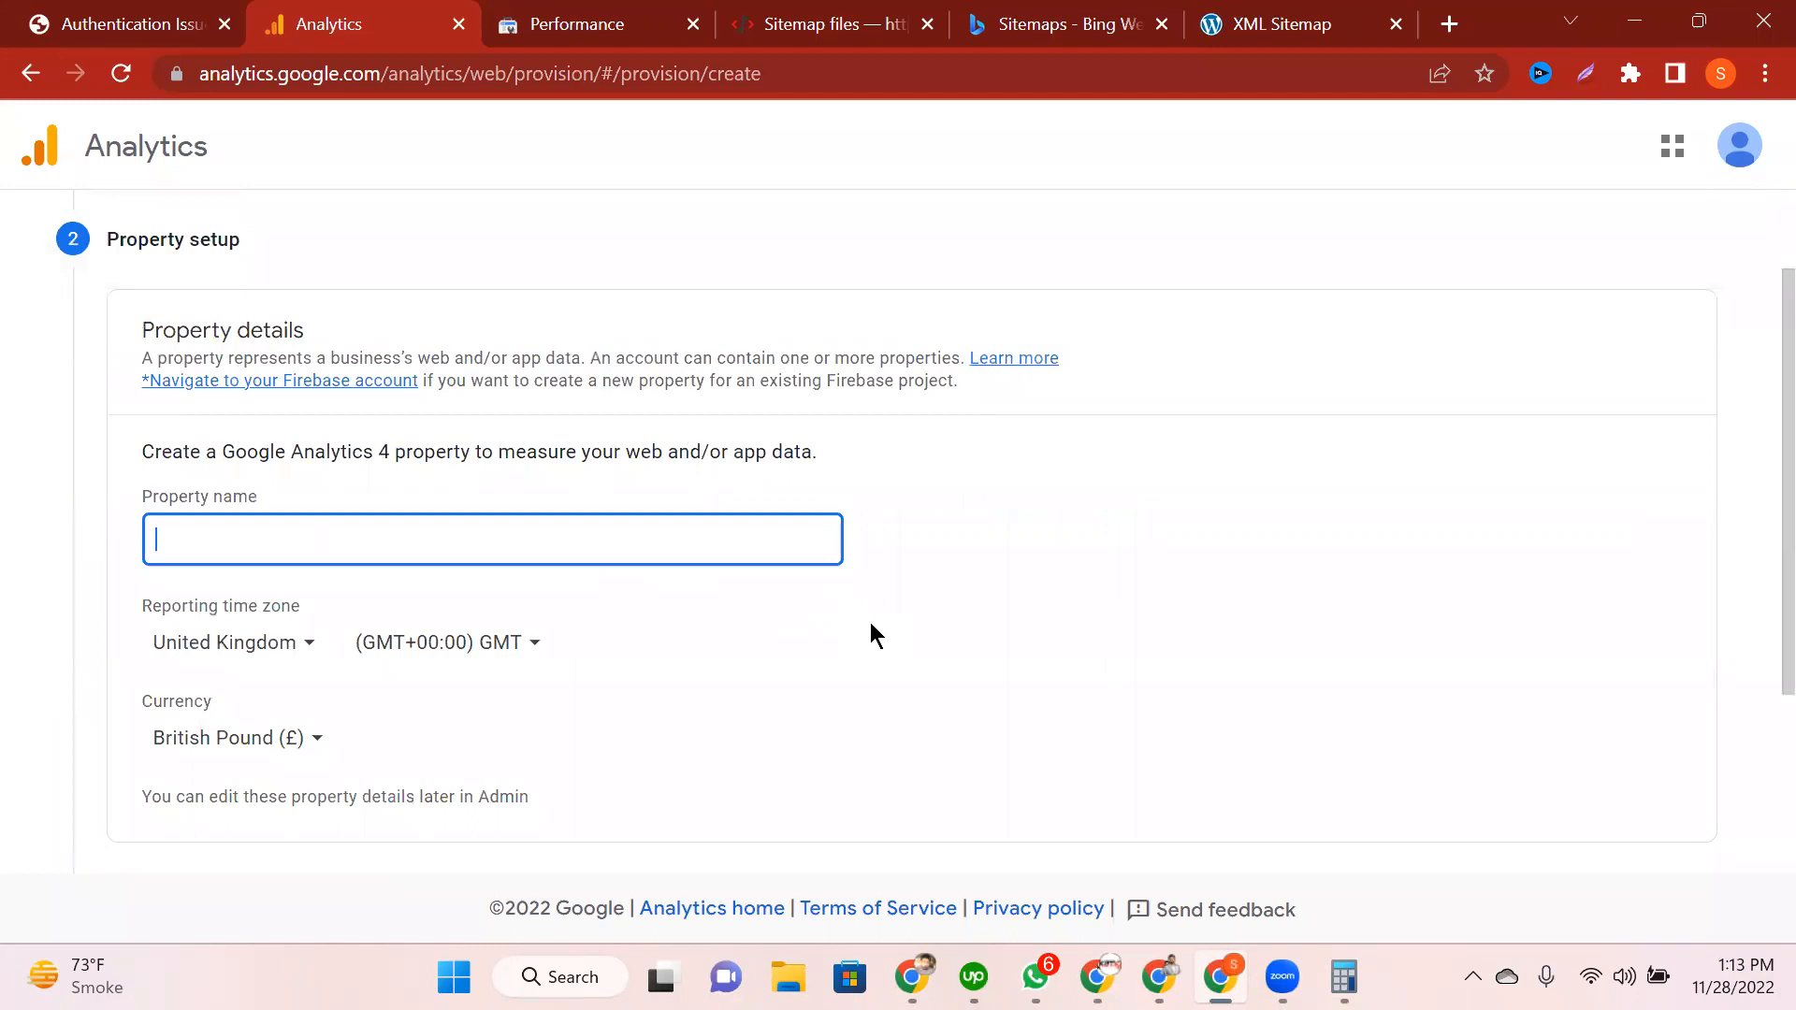
type("Aqeel")
scroll(657, 645, "down", 3)
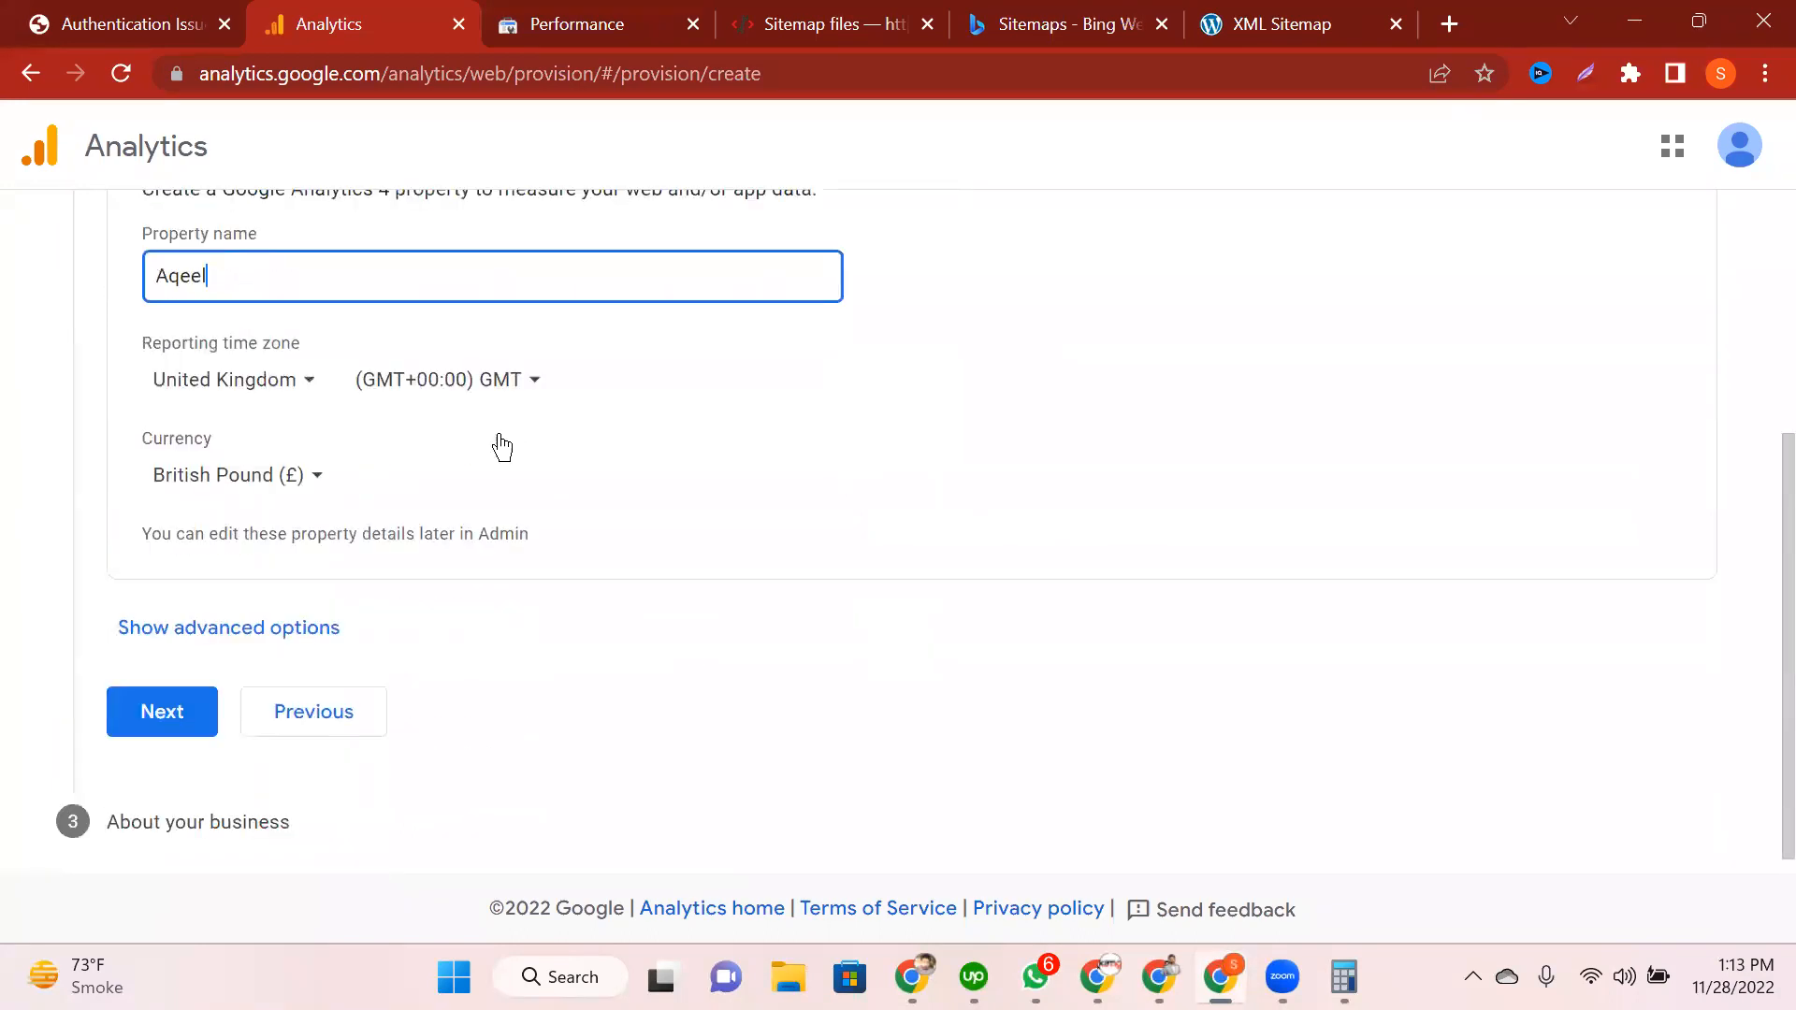
left_click(301, 380)
type("united")
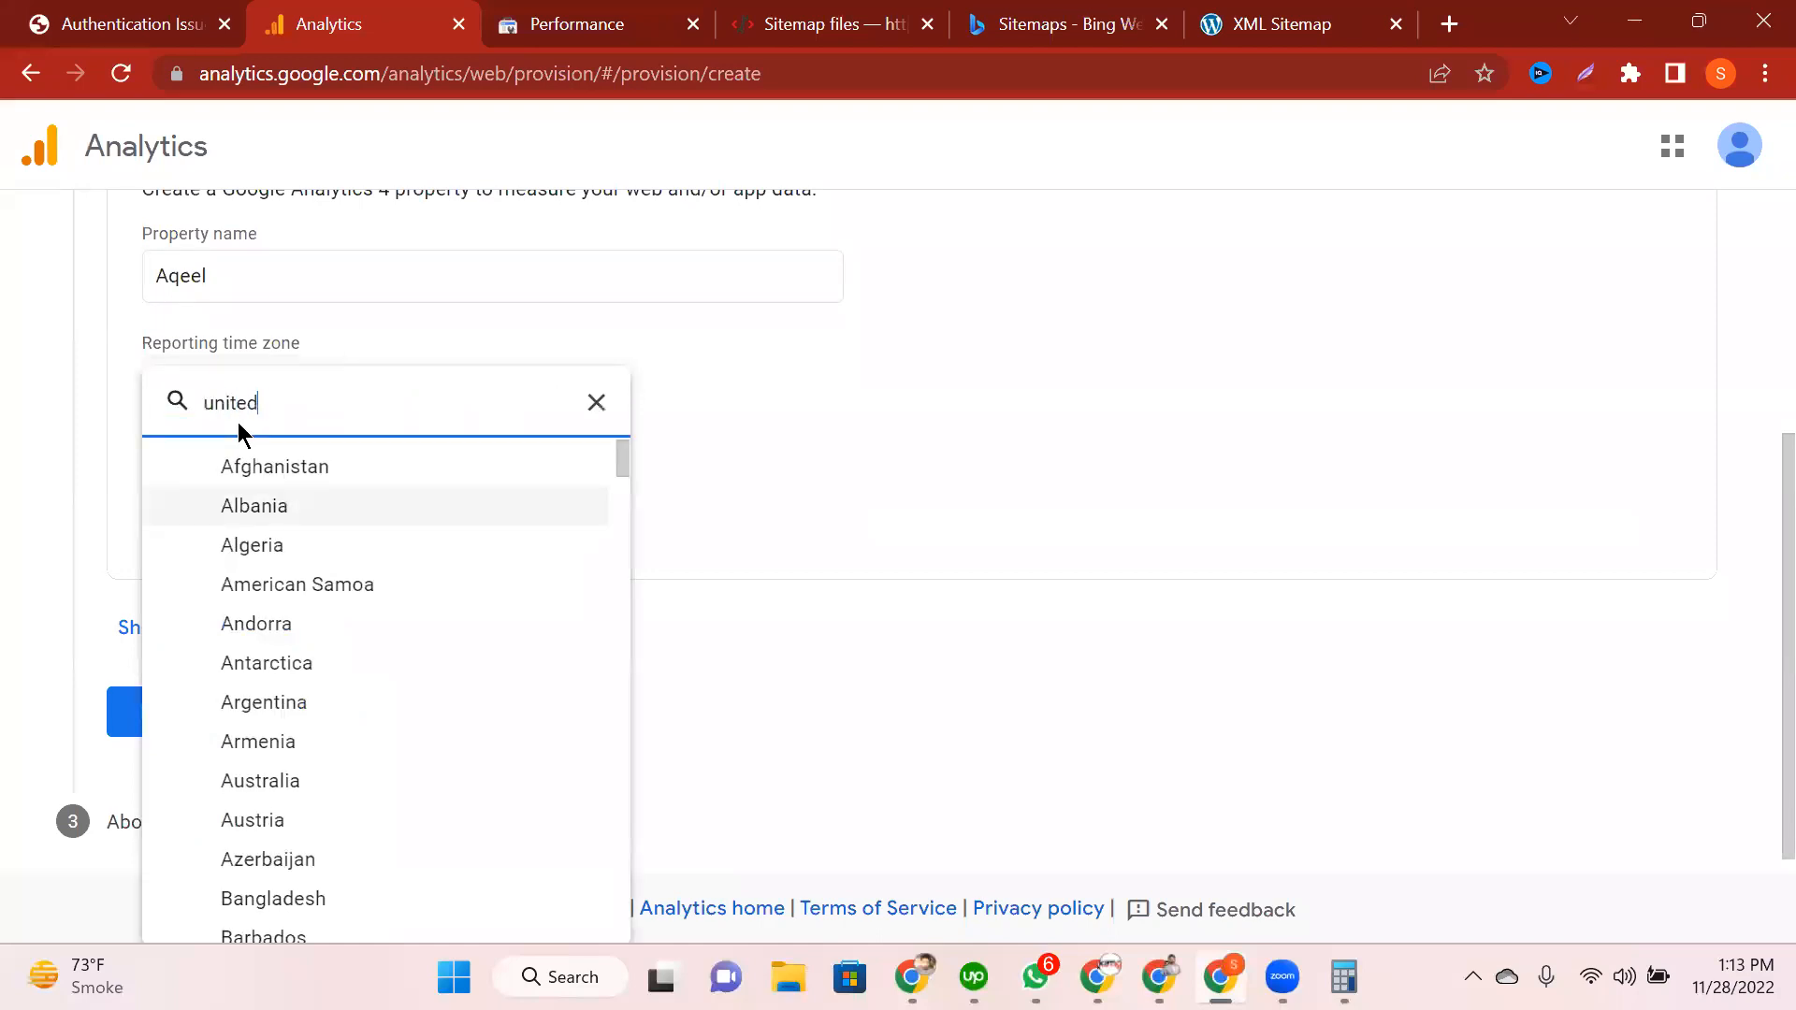
type(" s")
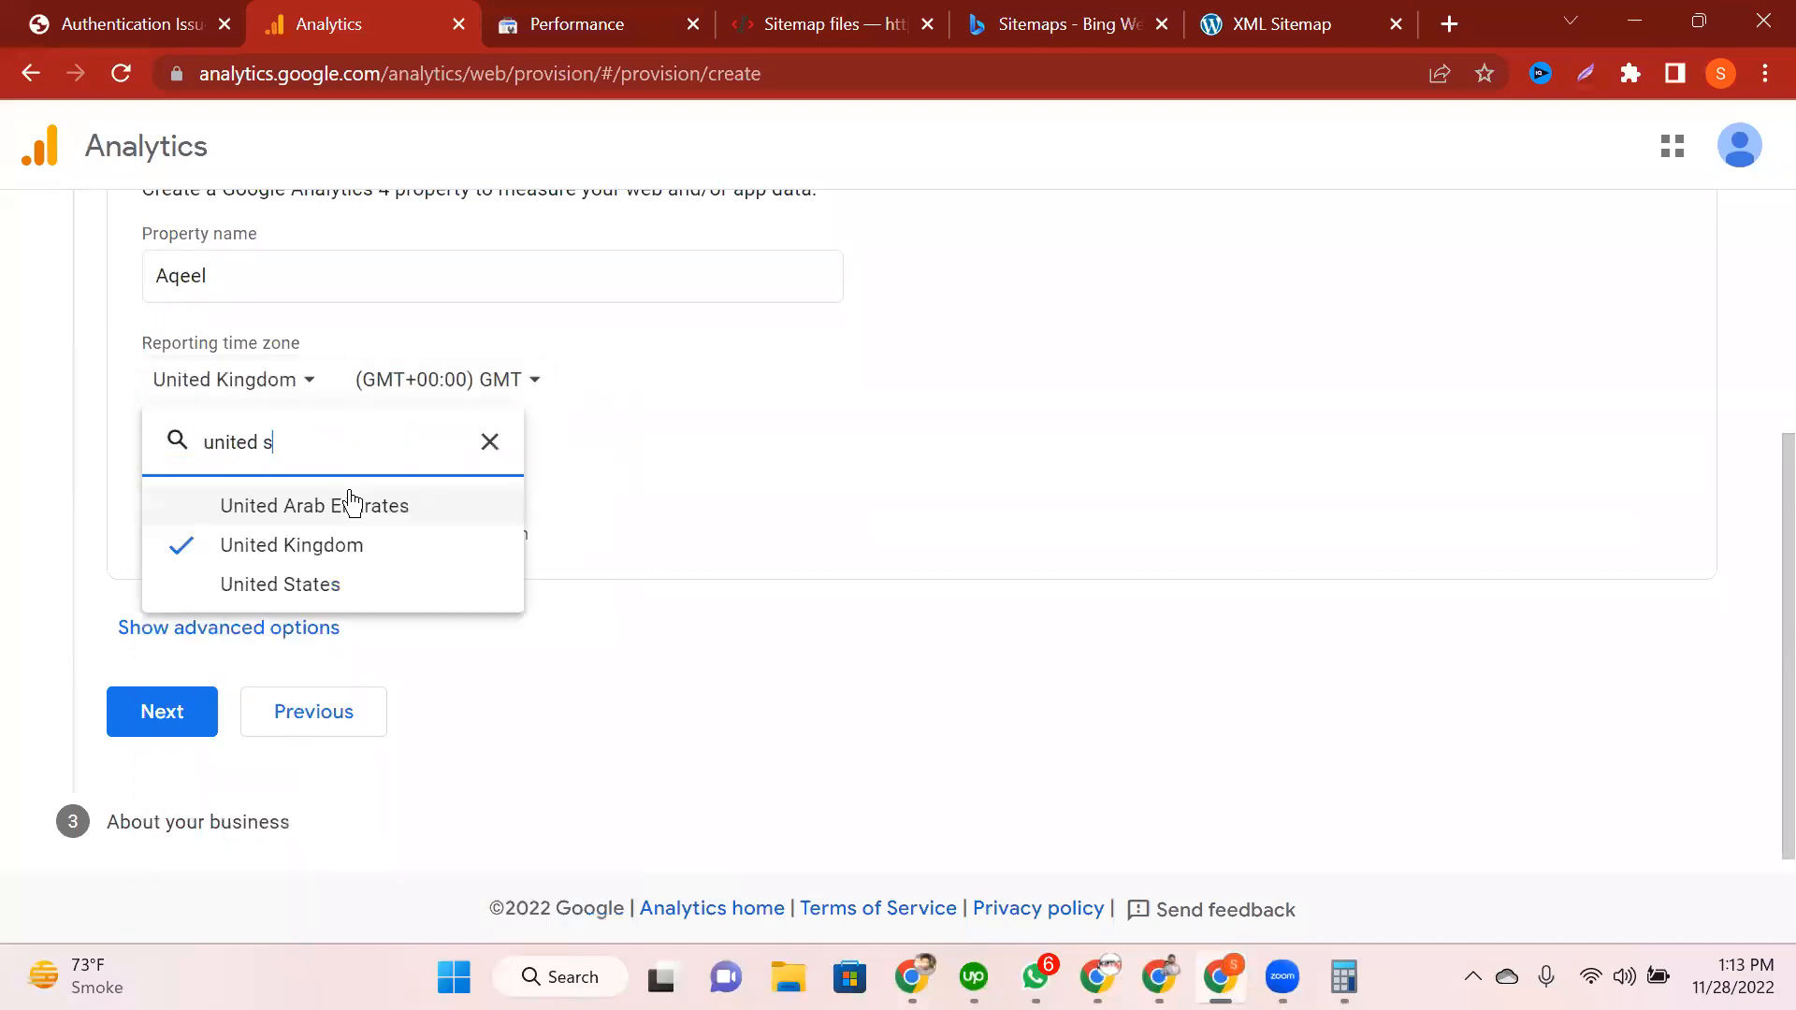
left_click(307, 508)
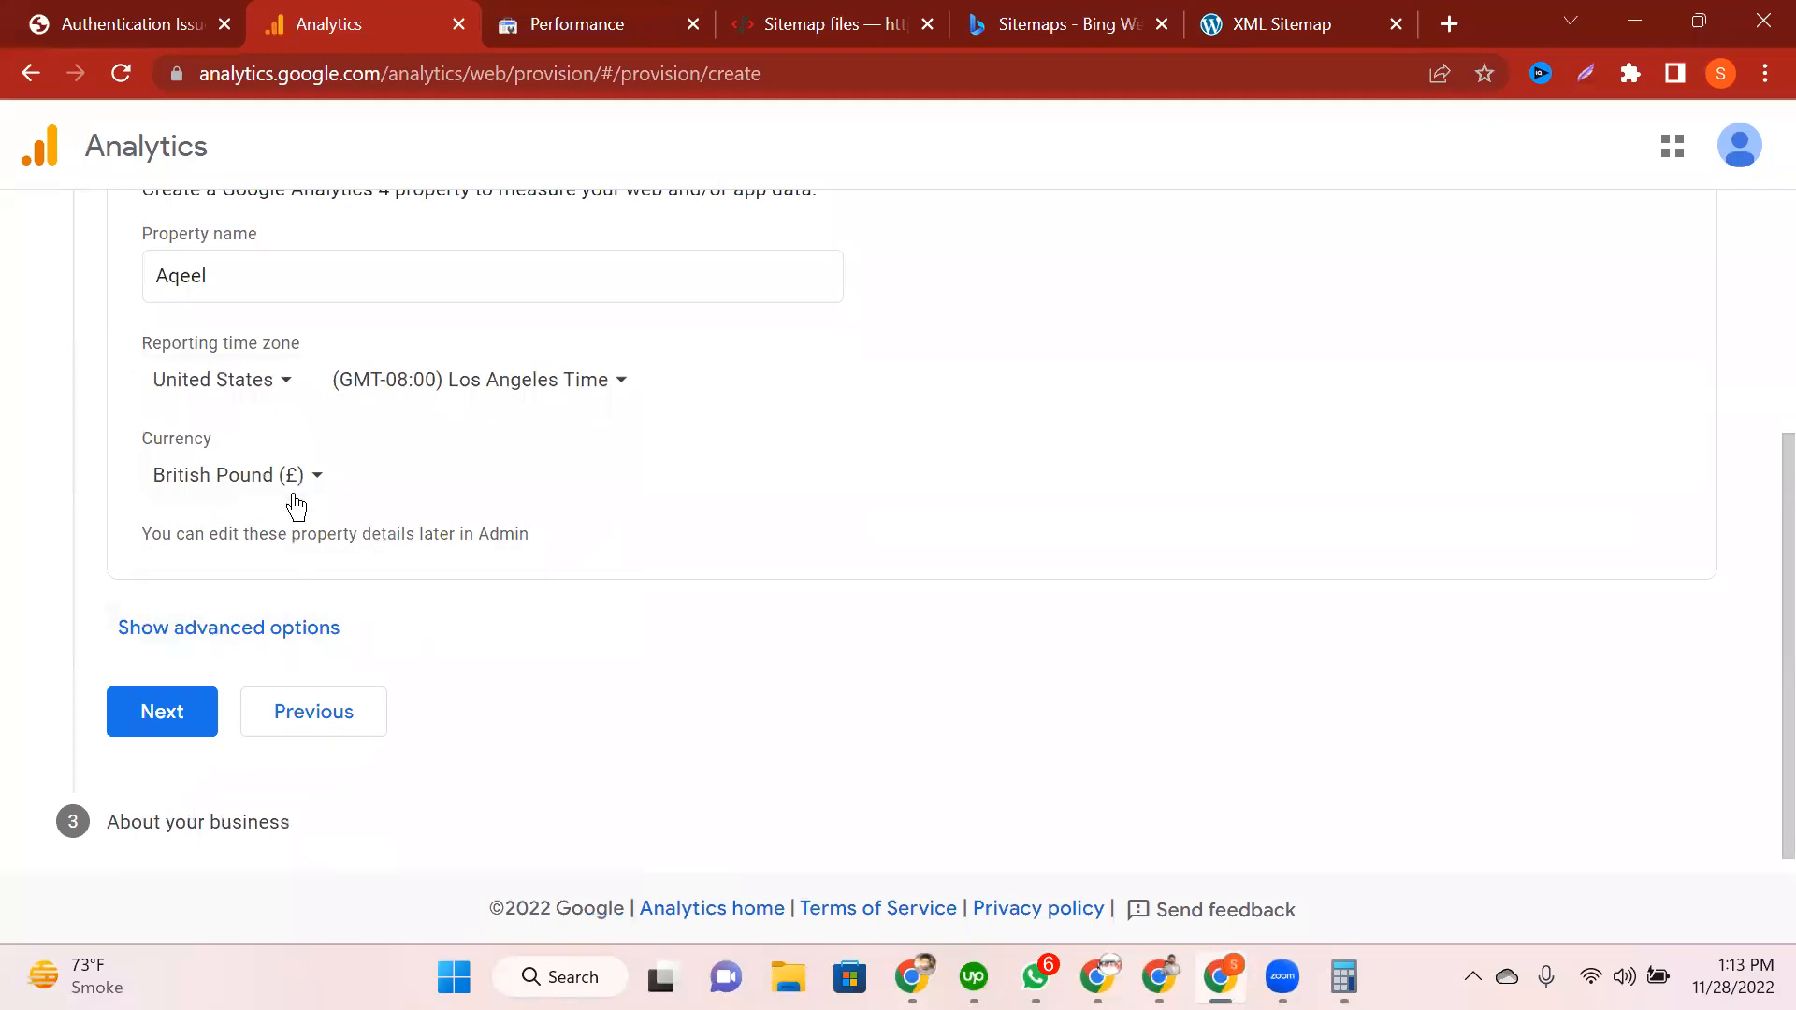
left_click(299, 486)
type("united")
key("BackSpace")
key("BackSpace")
key("BackSpace")
key("BackSpace")
key("BackSpace")
key("BackSpace")
type("dollar")
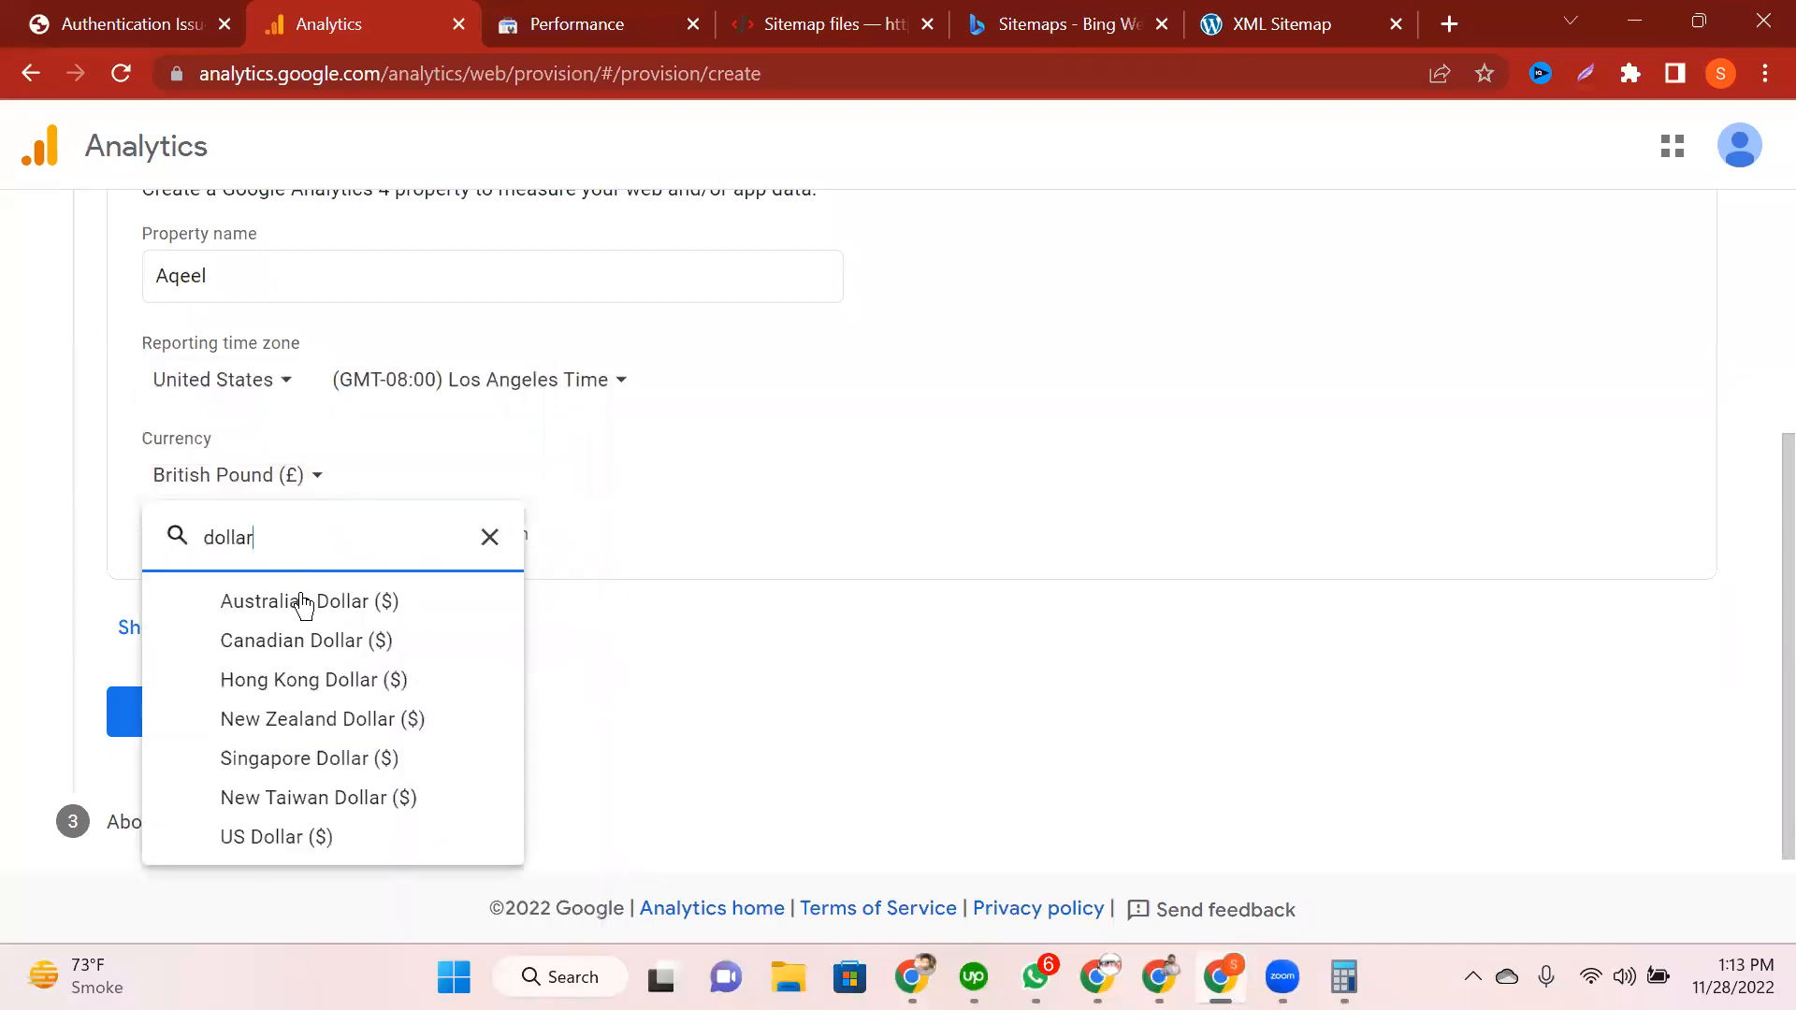
left_click(330, 856)
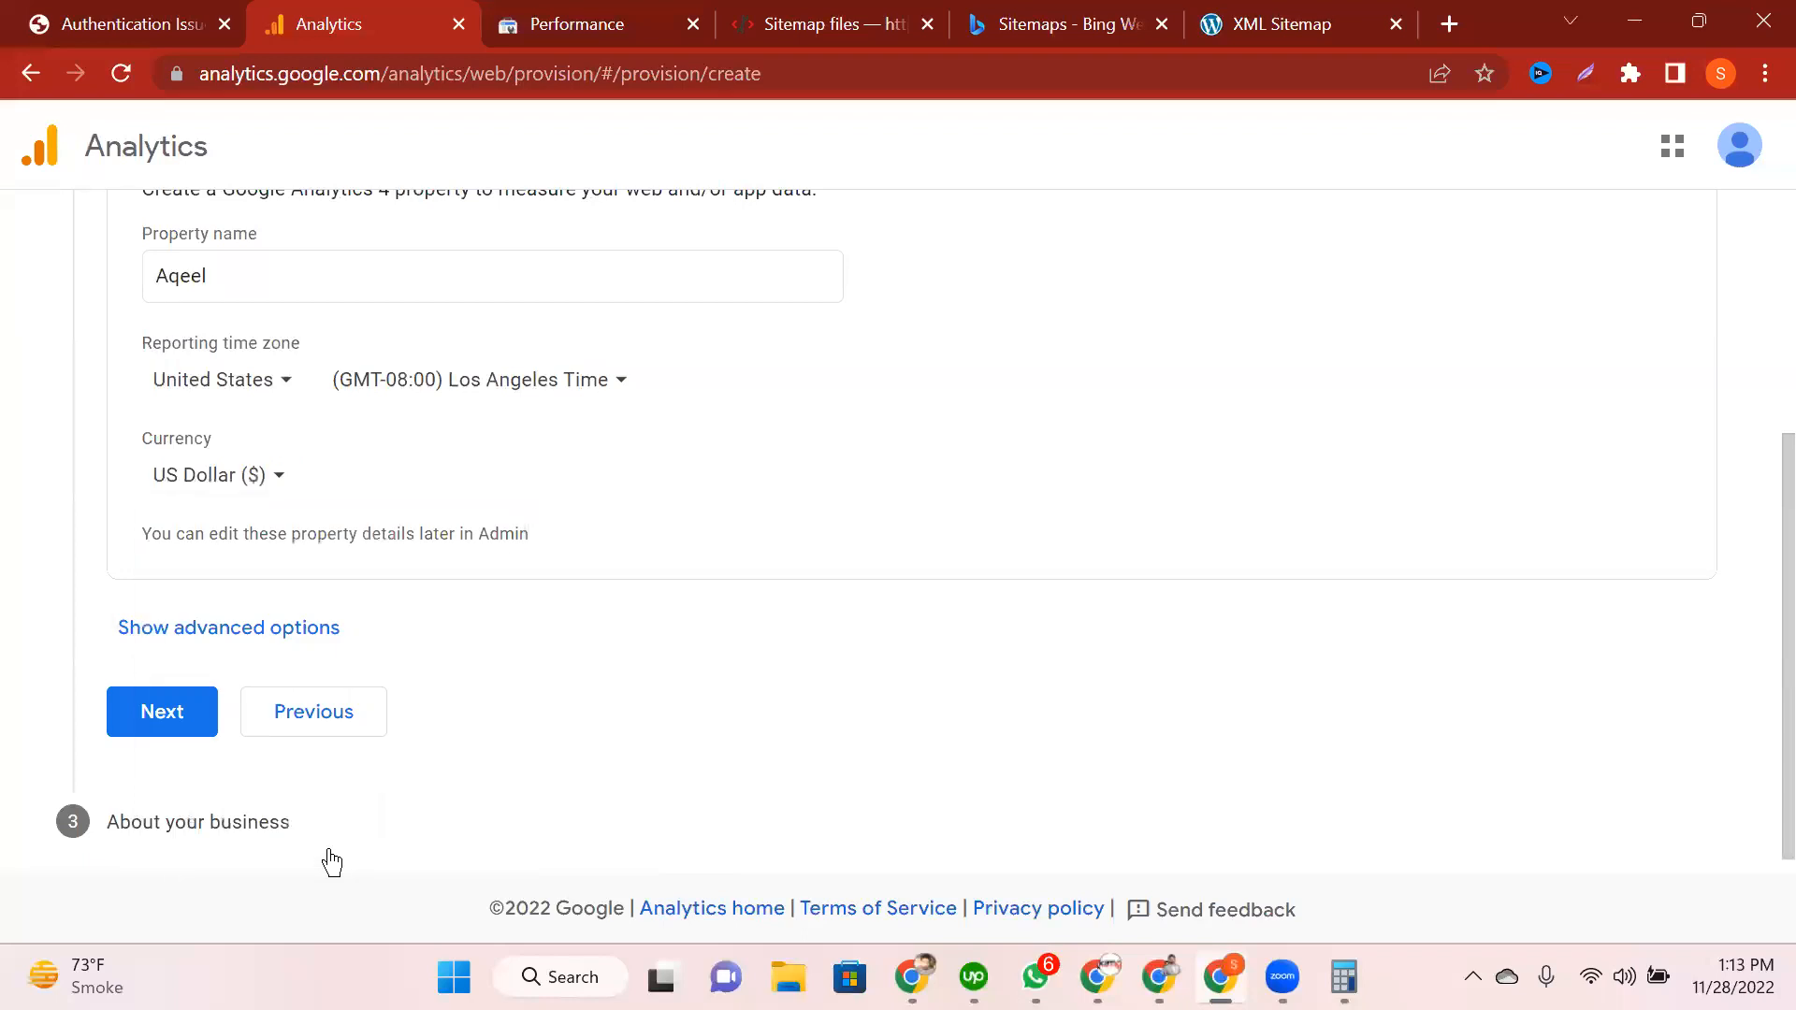
left_click(158, 721)
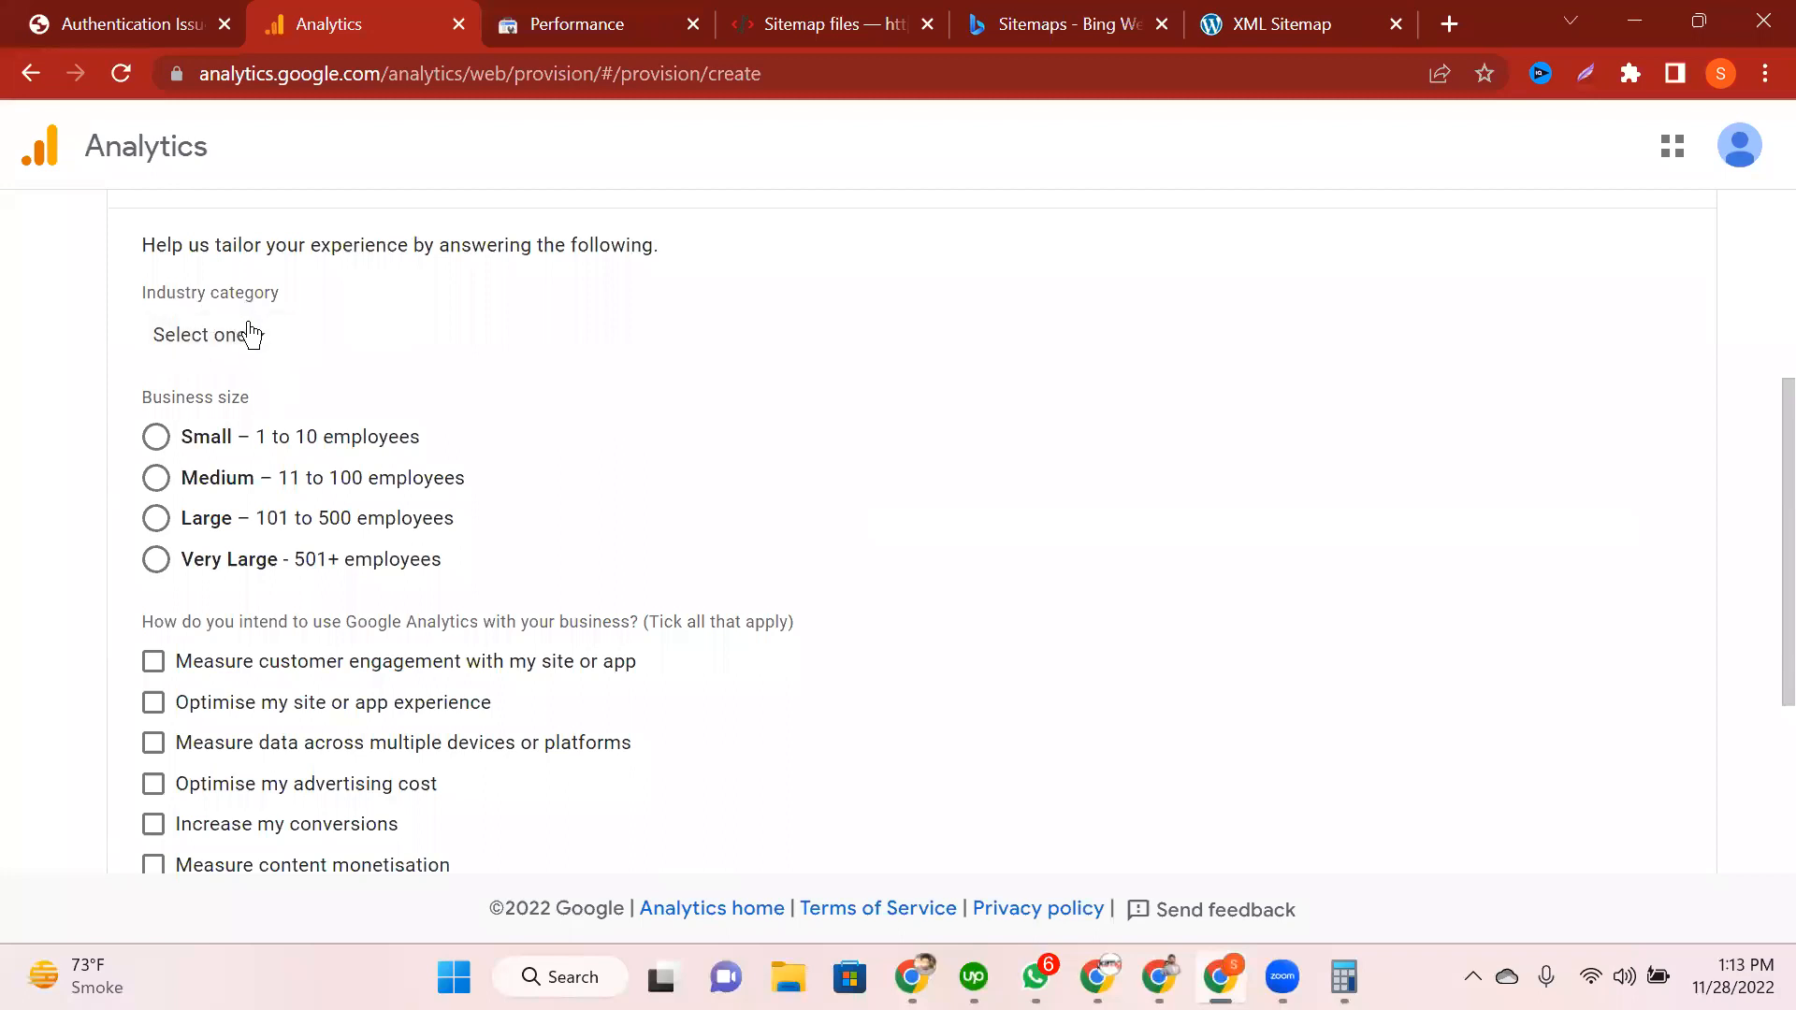
Step: Describe the business as News, Small size, measuring customer engagement, and create the property
left_click(247, 328)
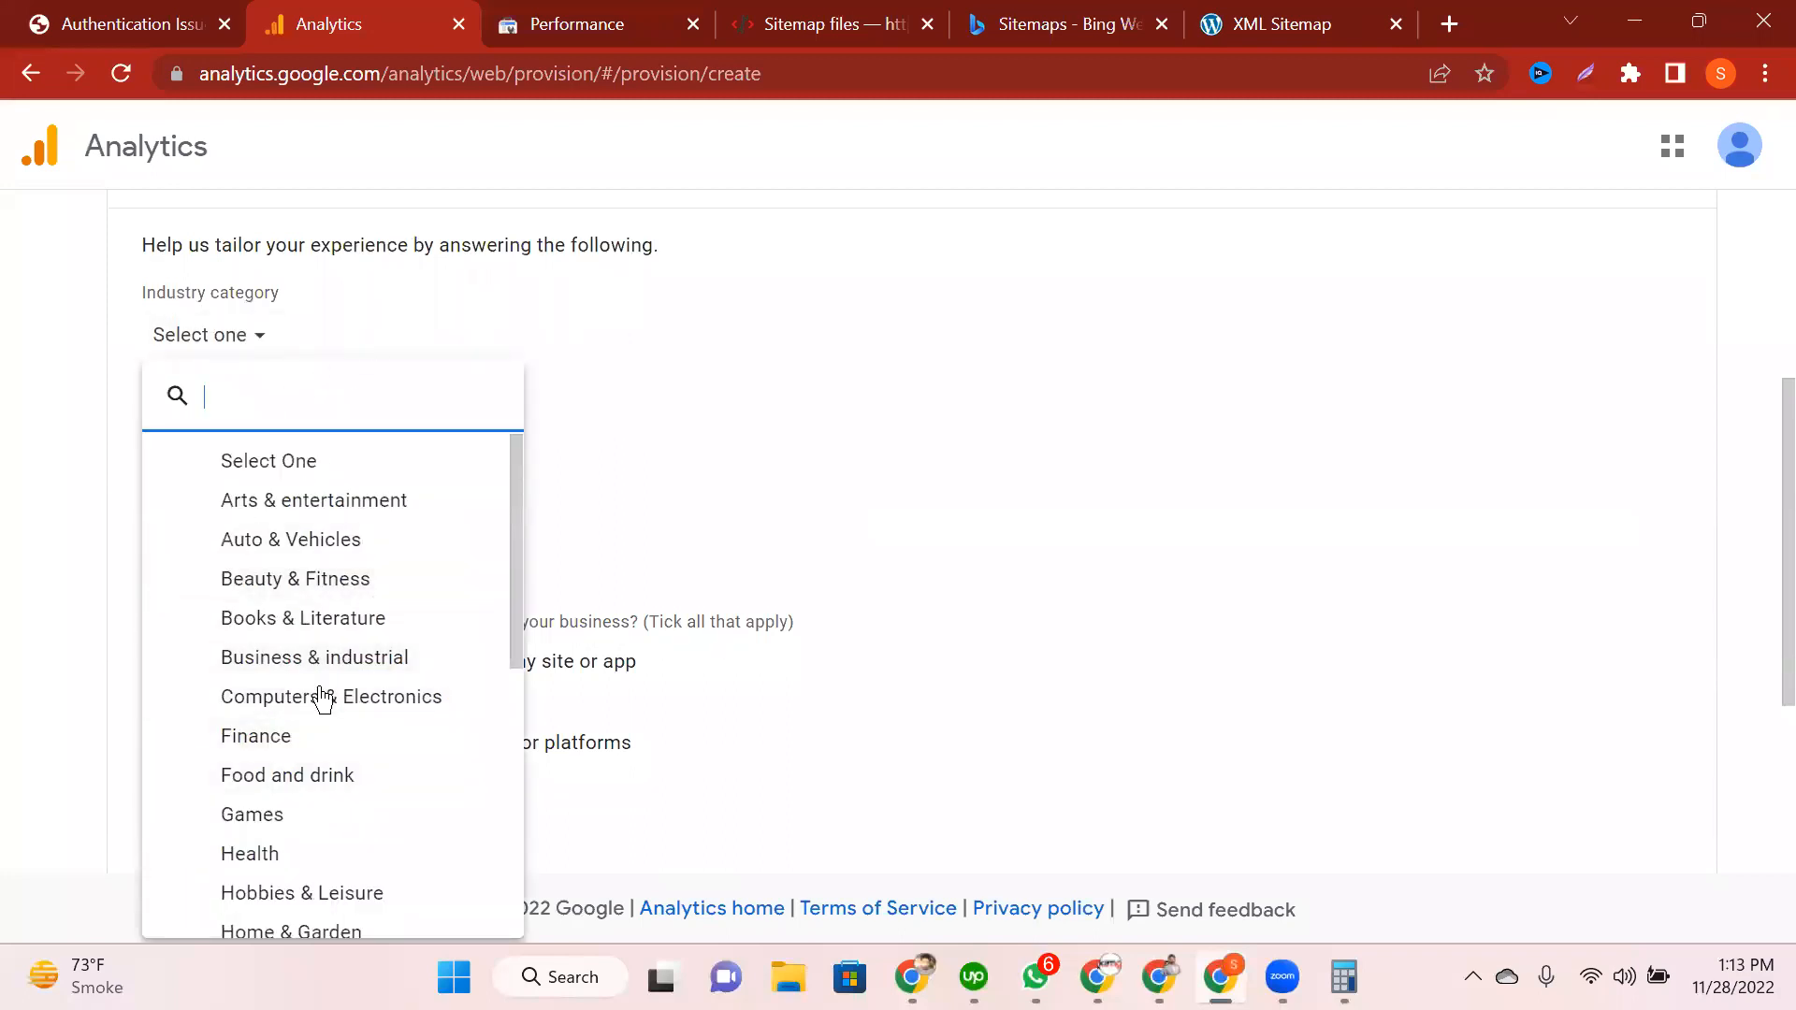
scroll(322, 699, "down", 5)
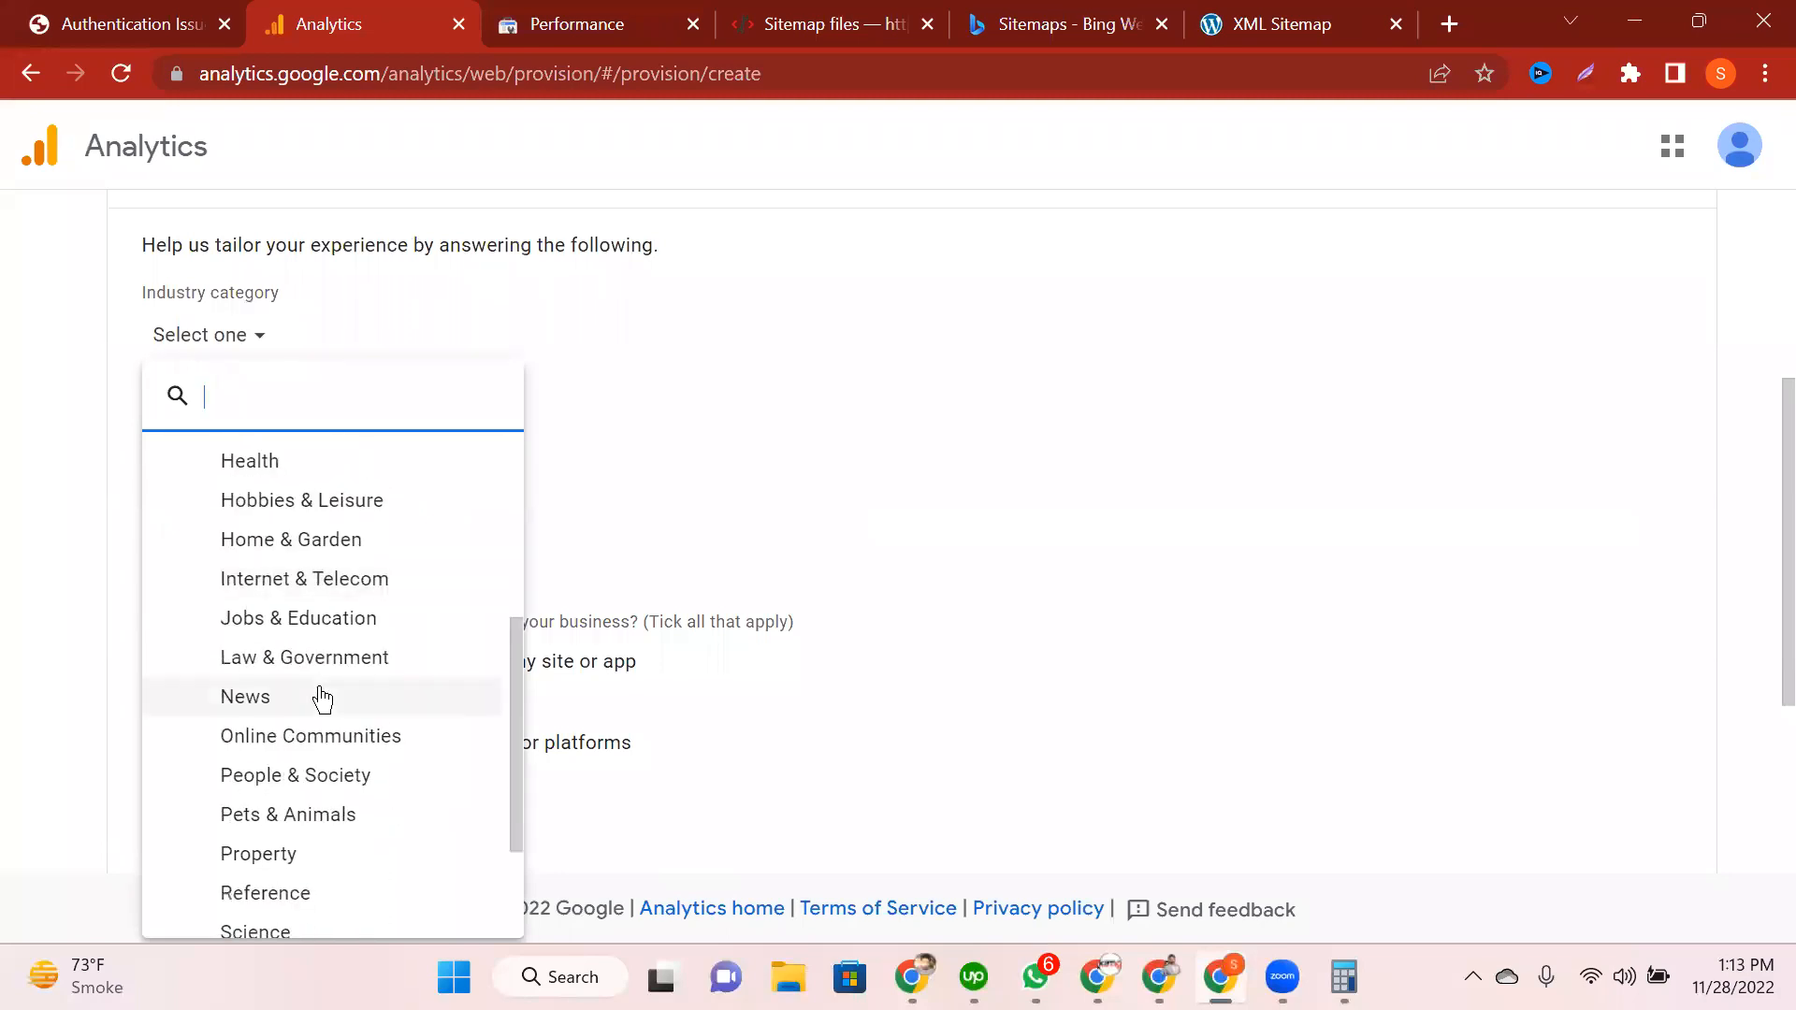
left_click(322, 700)
left_click(157, 437)
left_click(206, 687)
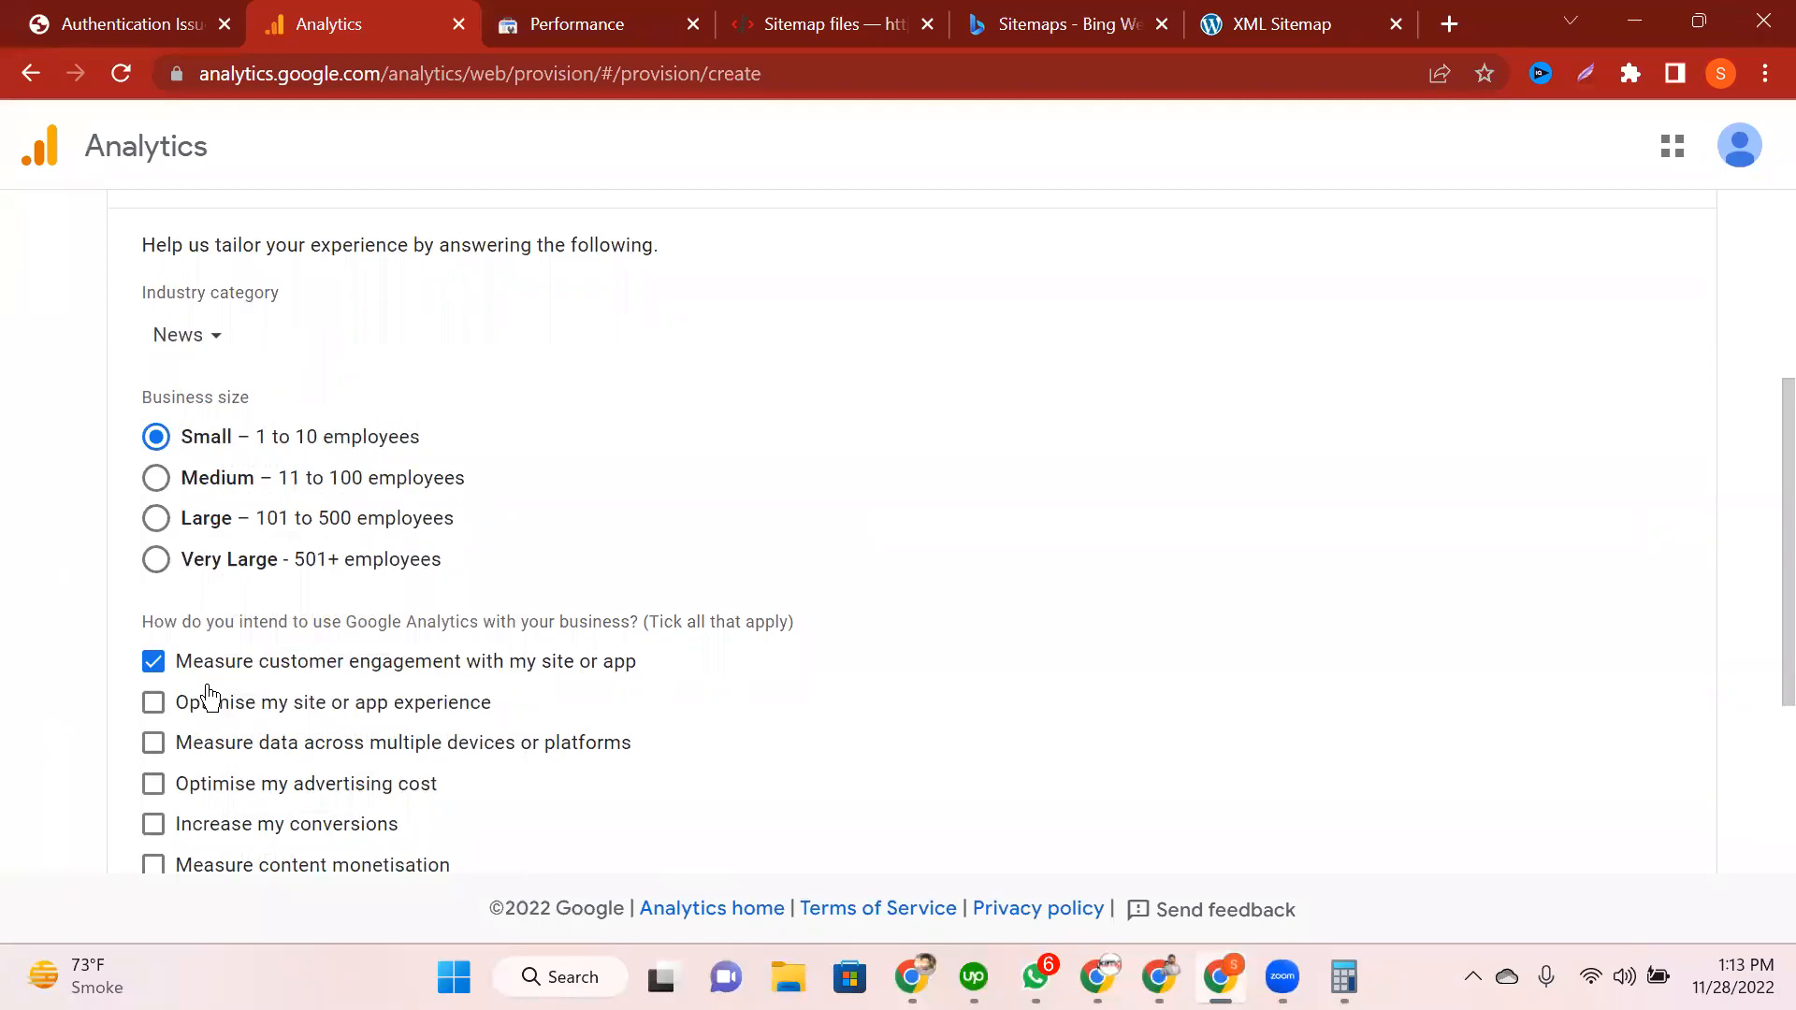
scroll(207, 697, "down", 4)
left_click(147, 814)
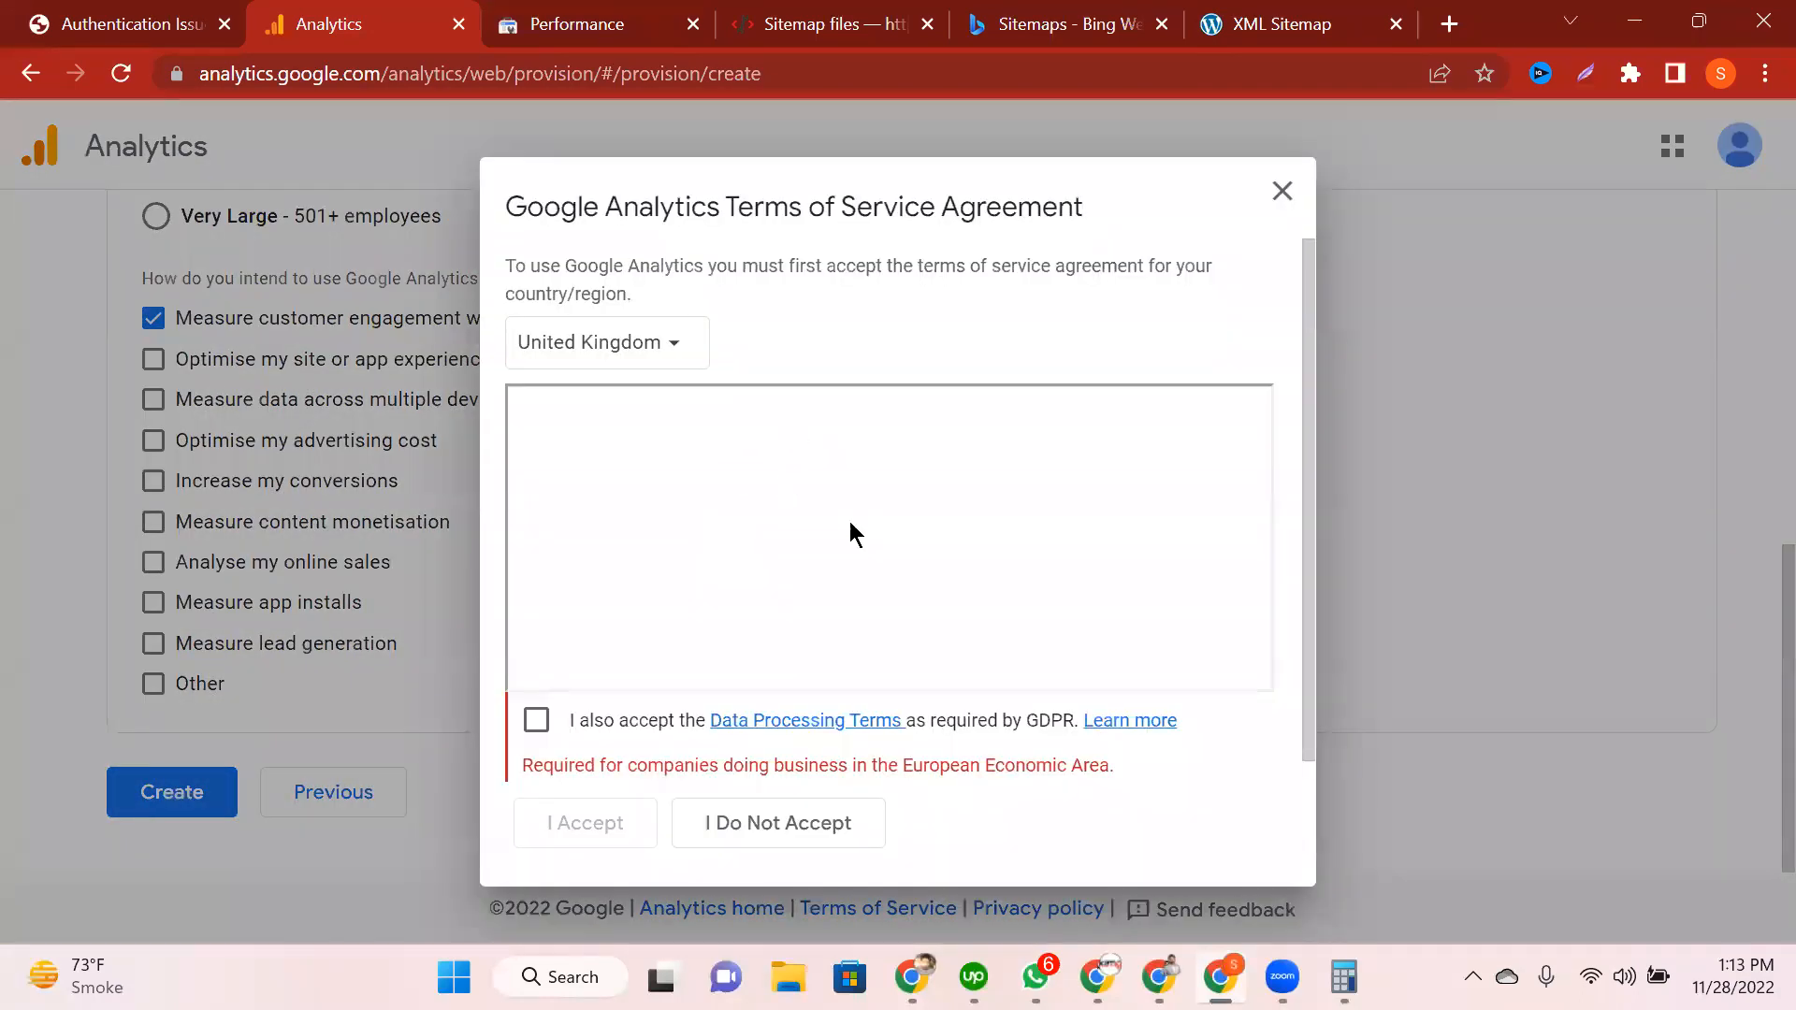
Step: Accept the GDPR and Terms of Service, opting in to Performance Suggestions and Feature Announcements emails
left_click(697, 722)
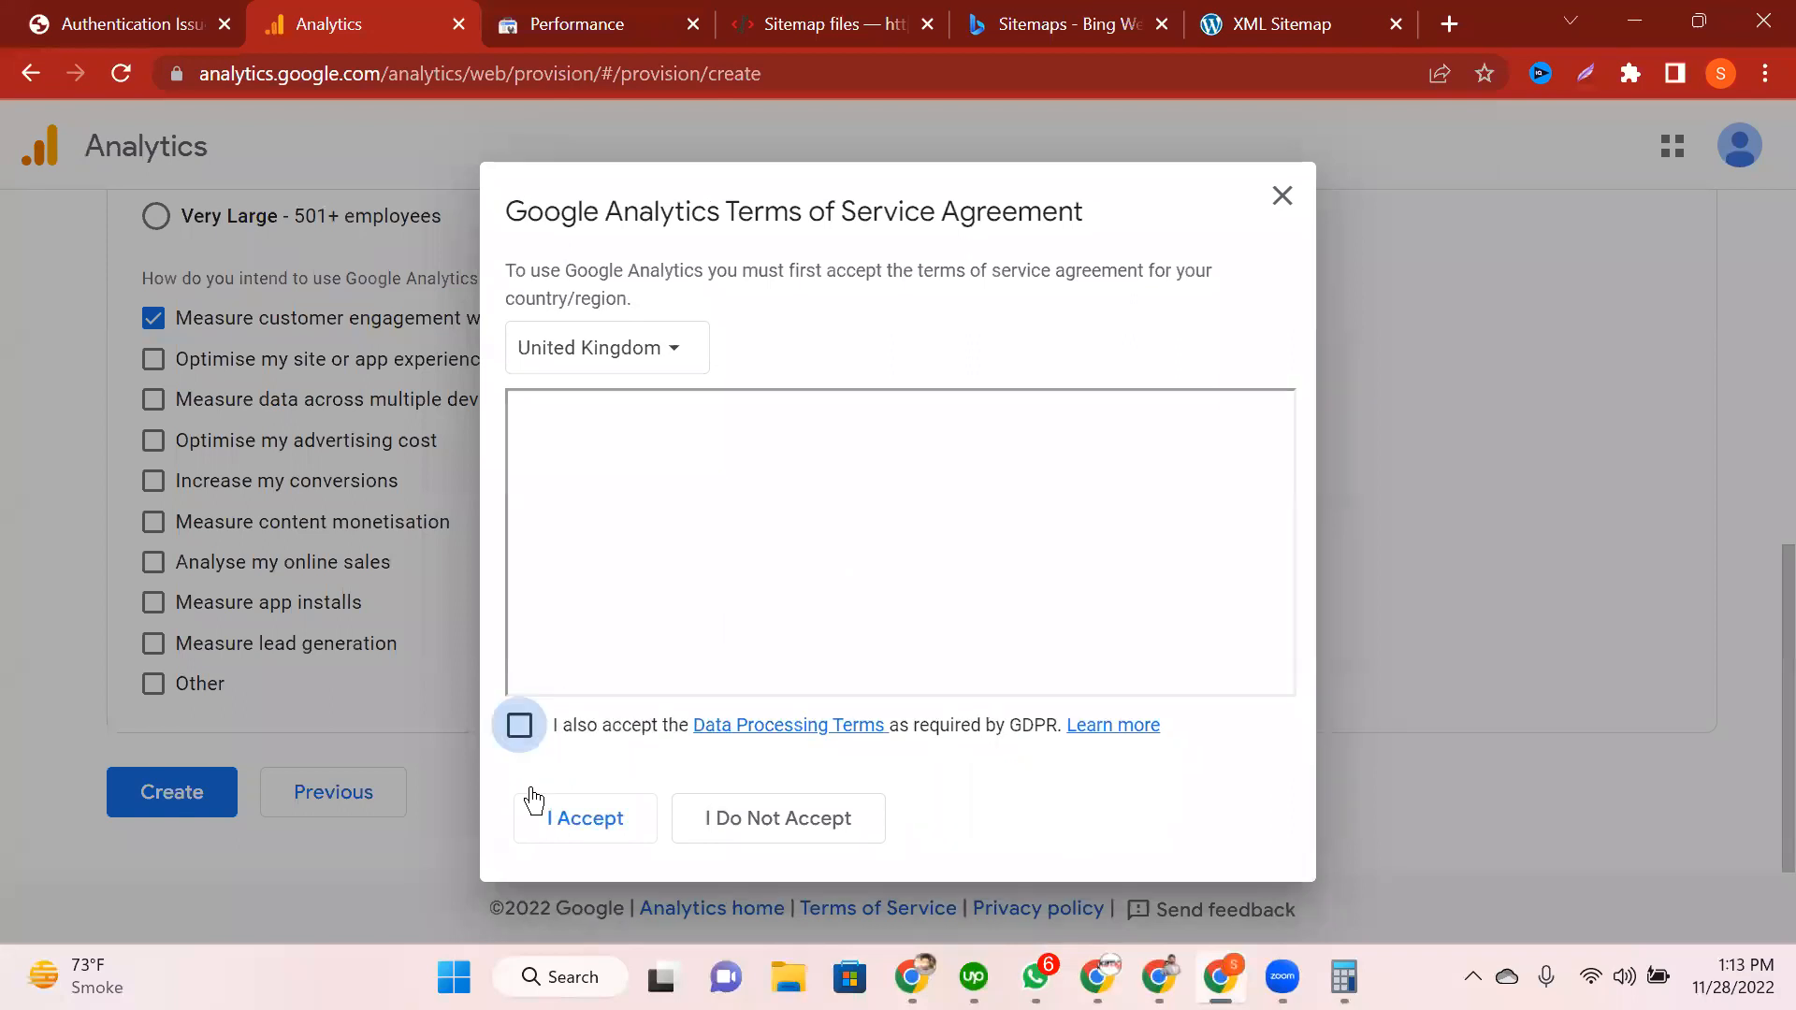
left_click(593, 827)
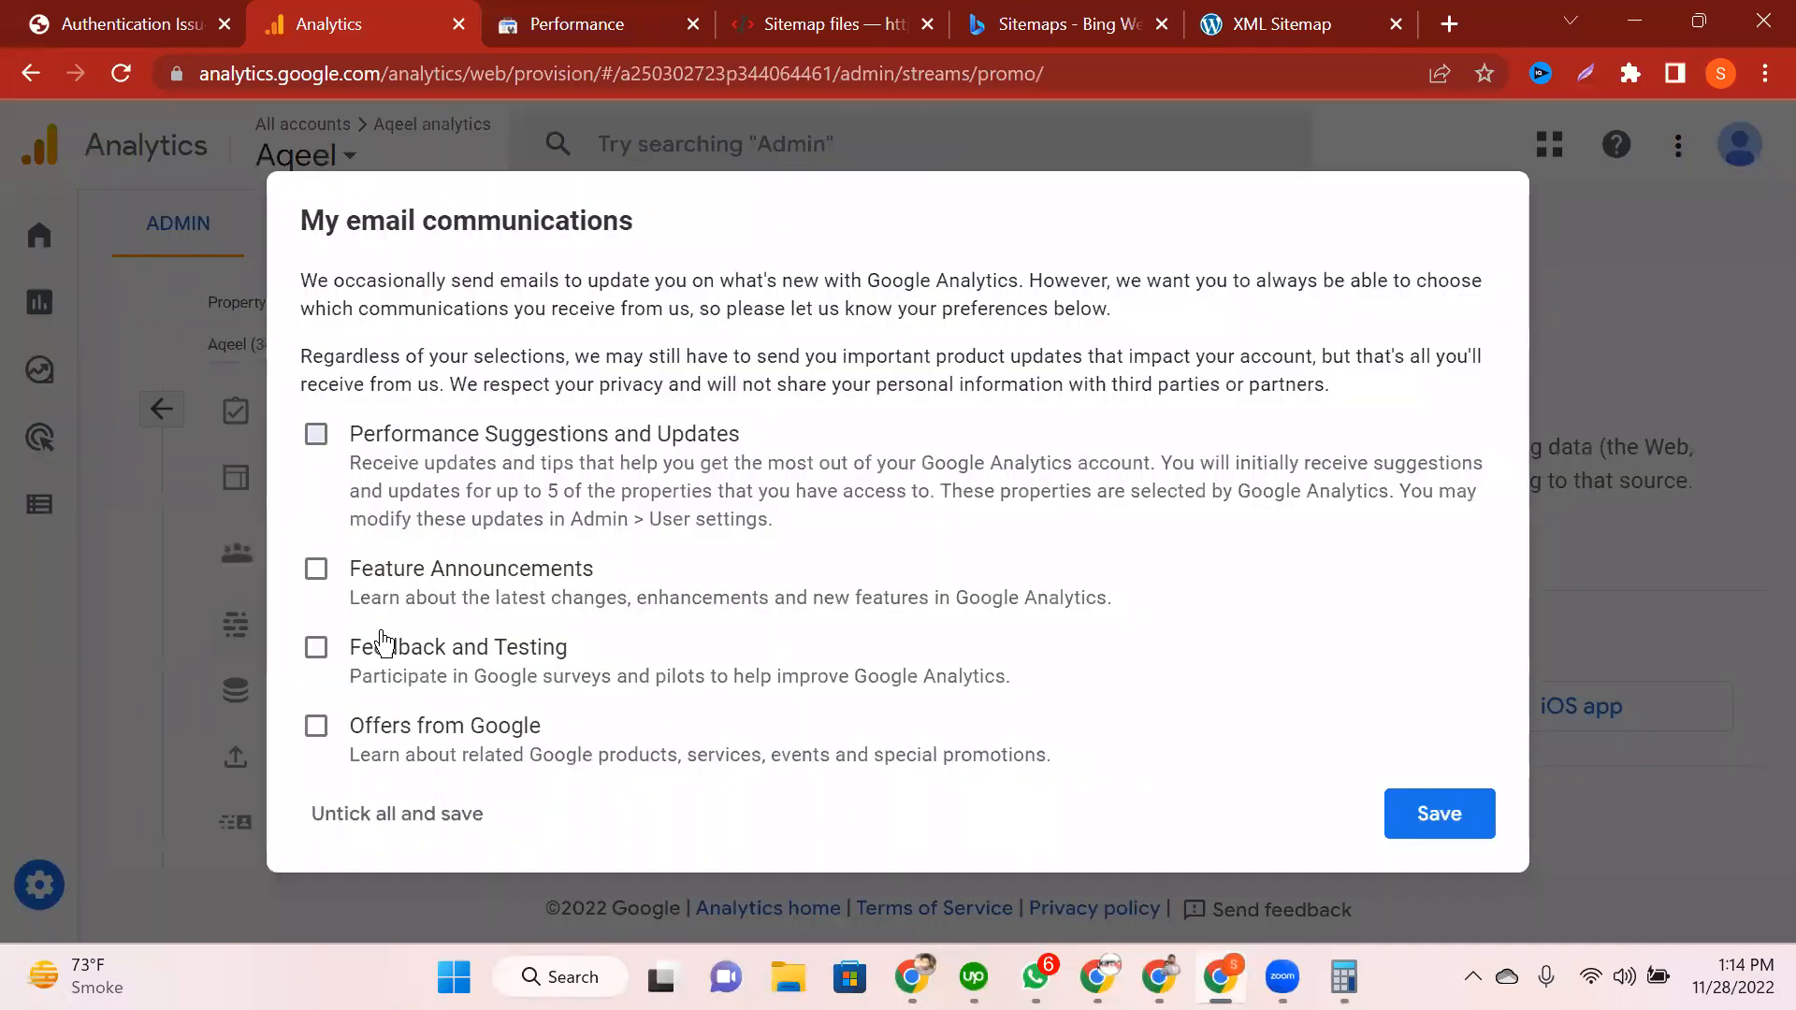
key("space")
key("Tab")
key("space")
Step: Save the email preferences, dismiss the GA4 tour, and go to the property's Home page
left_click(1409, 827)
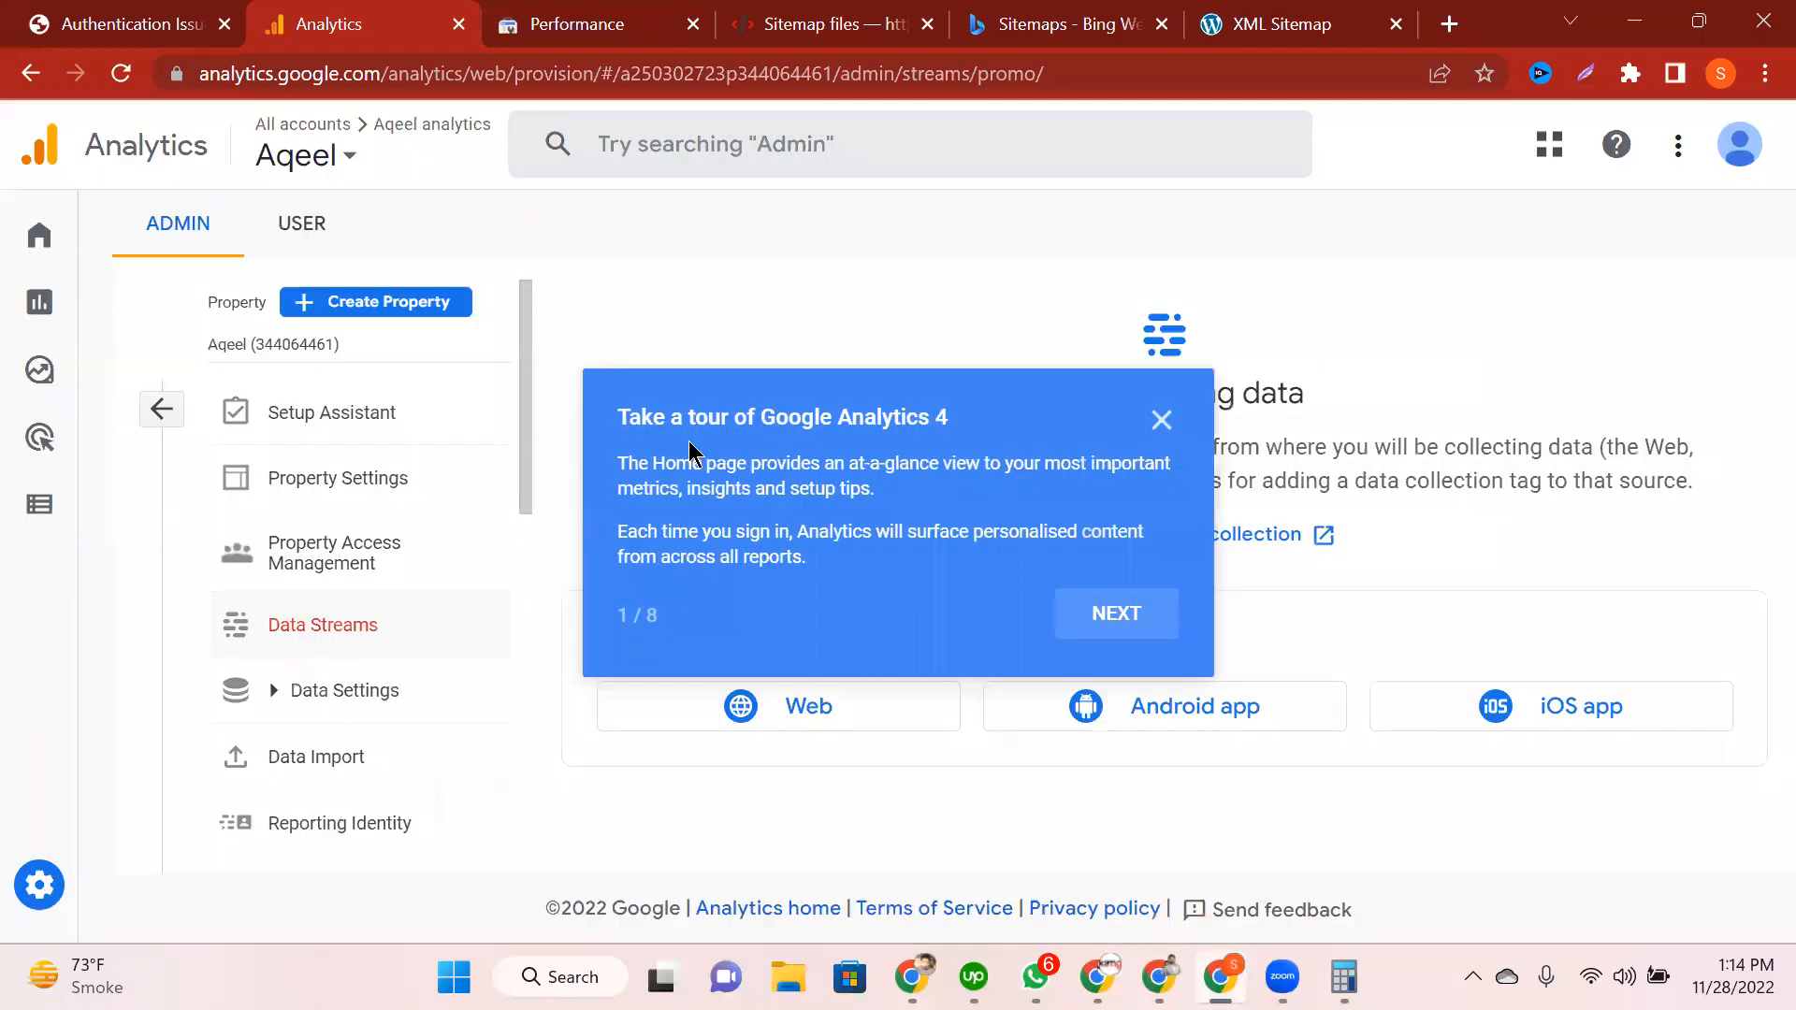
left_click(1063, 722)
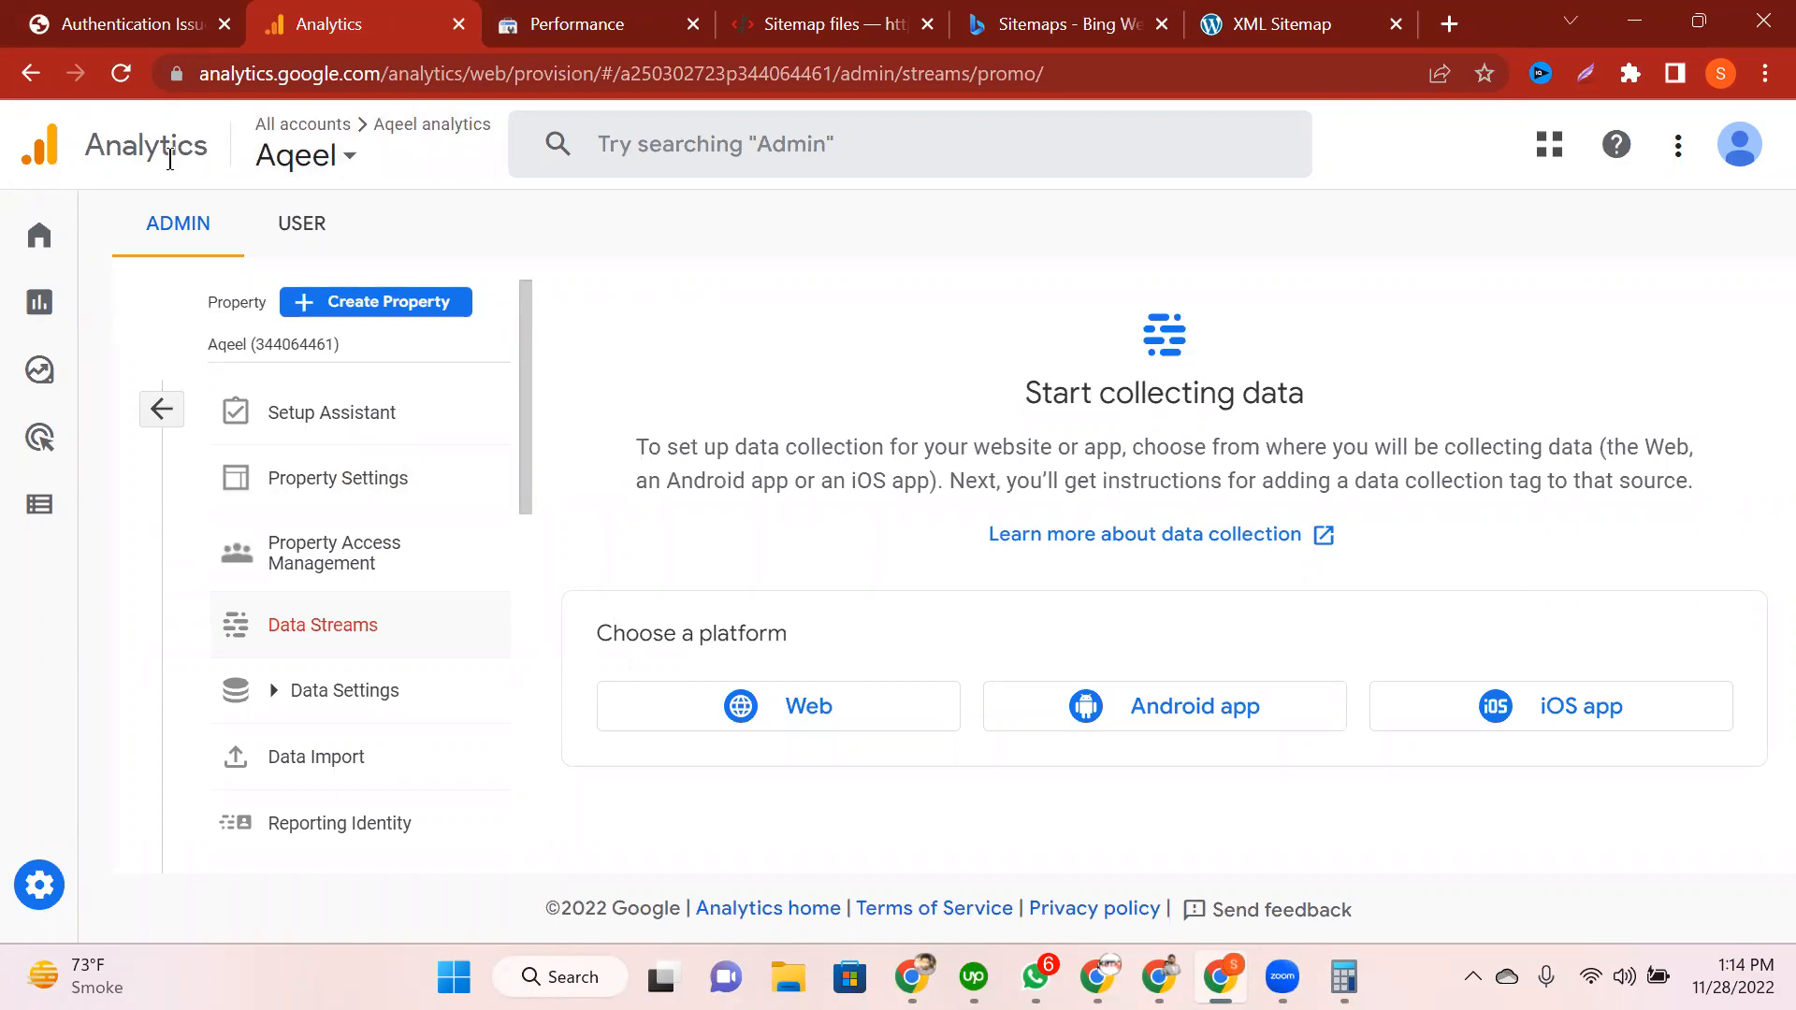
left_click(33, 271)
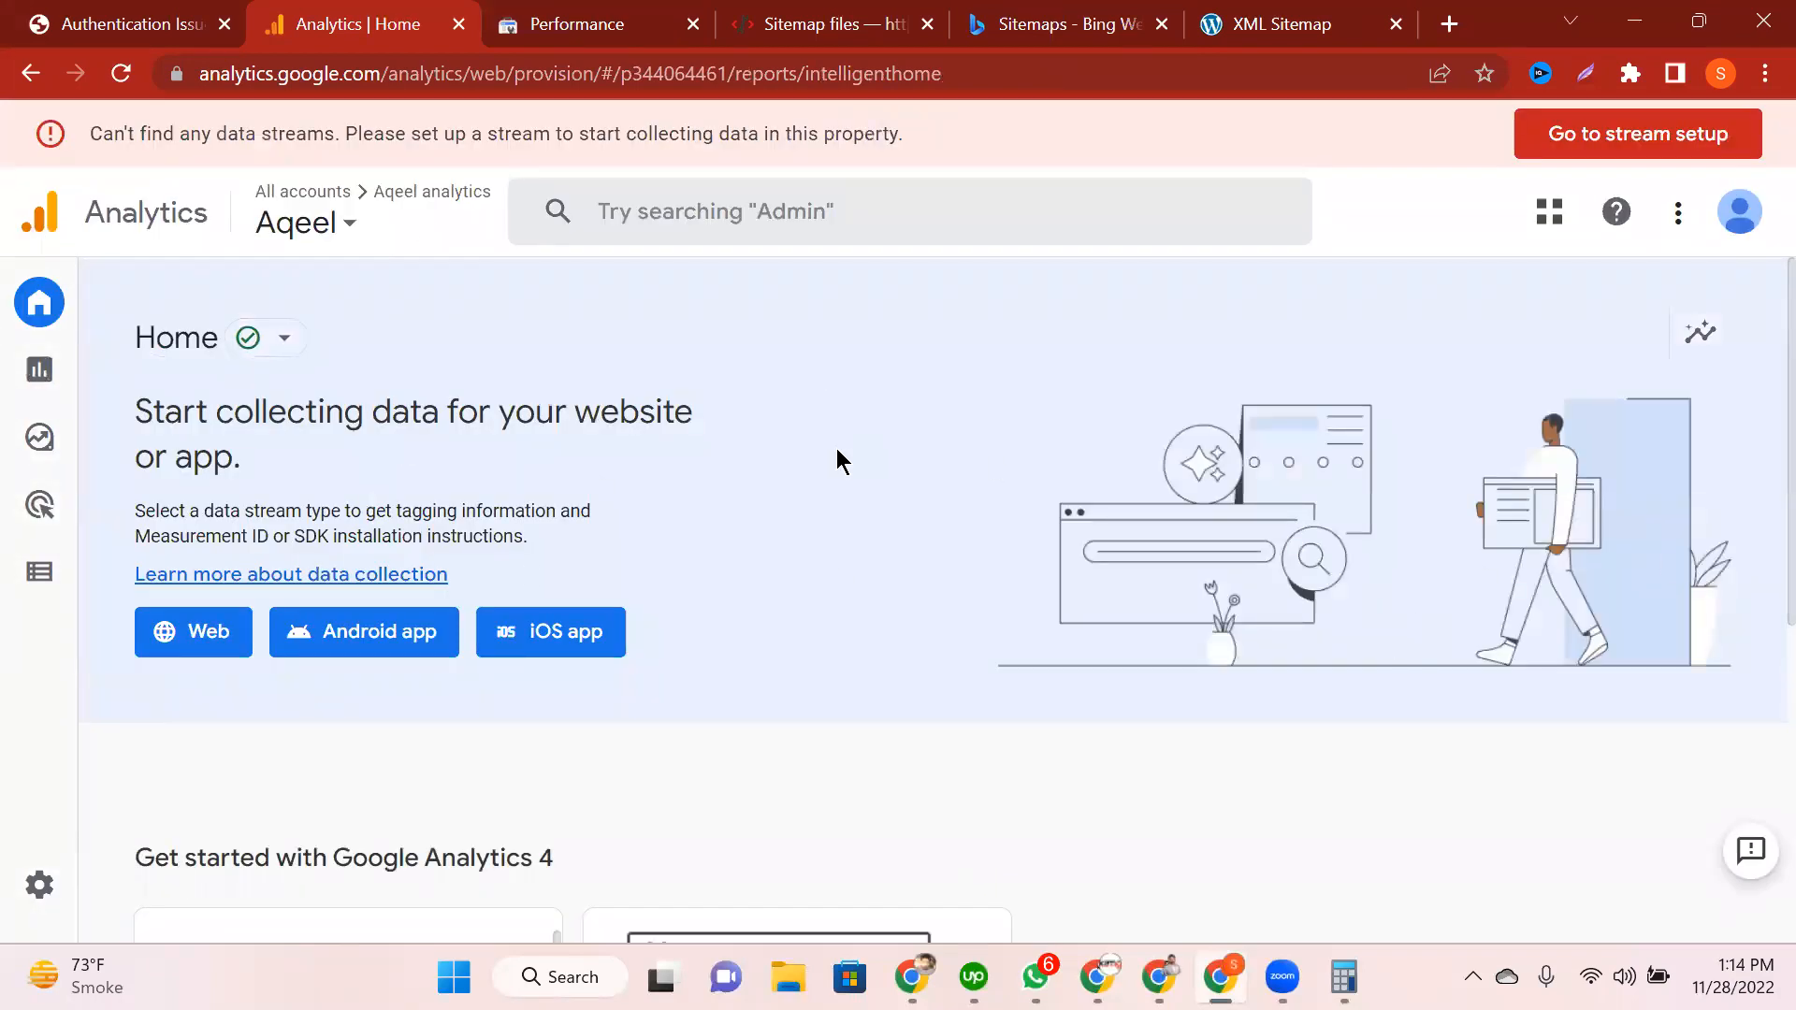
Step: From Admin, open a blank Create property form, then switch back to the ExactMetrics error tab
left_click(341, 215)
left_click(1445, 230)
left_click(42, 886)
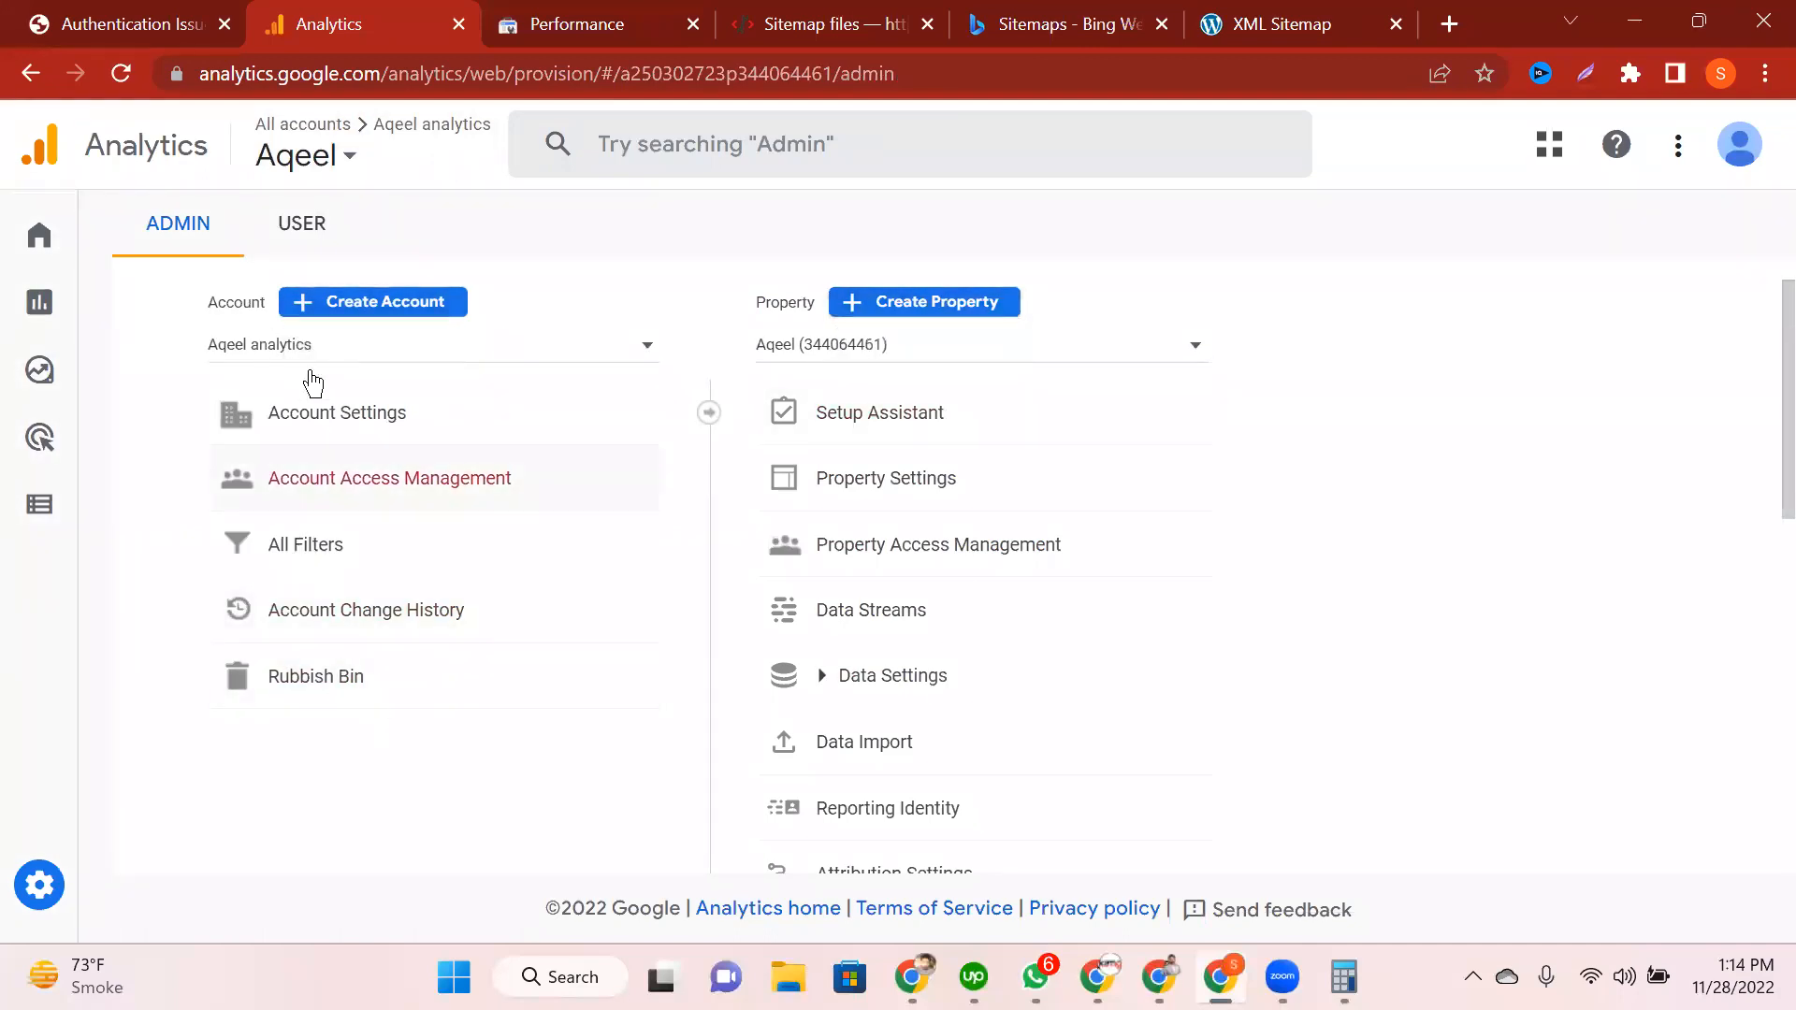
left_click(945, 314)
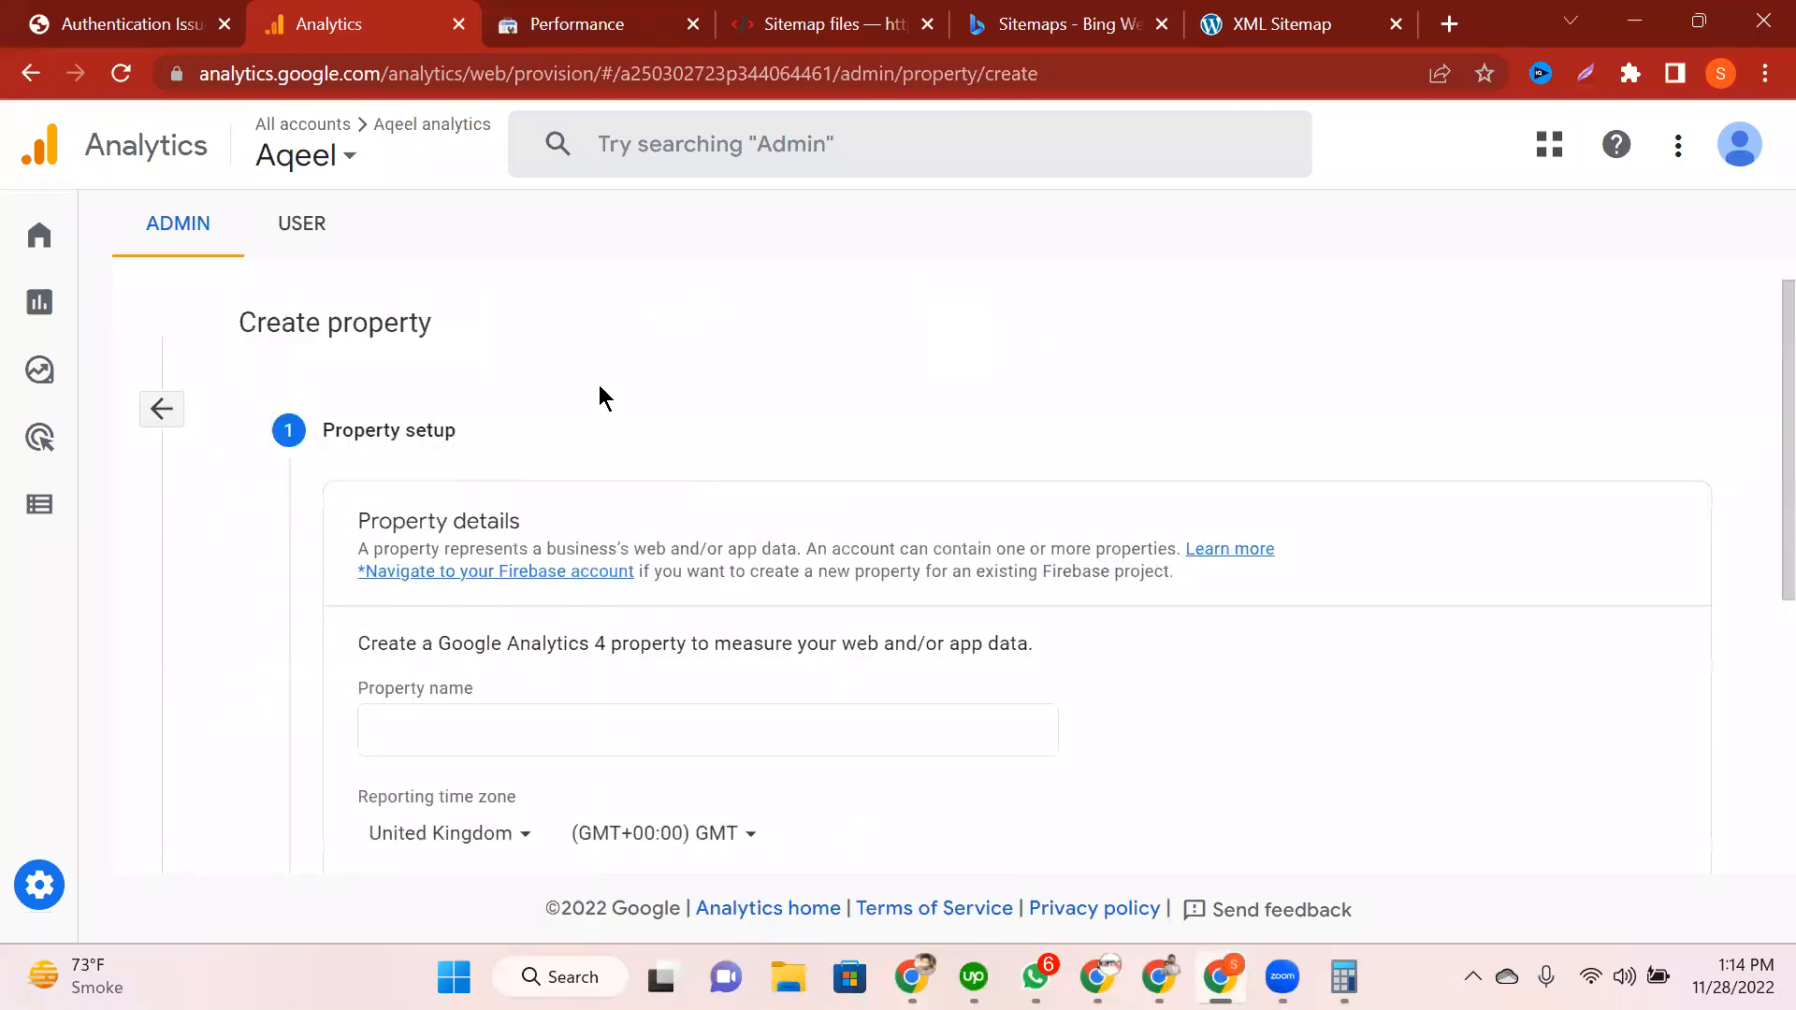
scroll(739, 552, "down", 3)
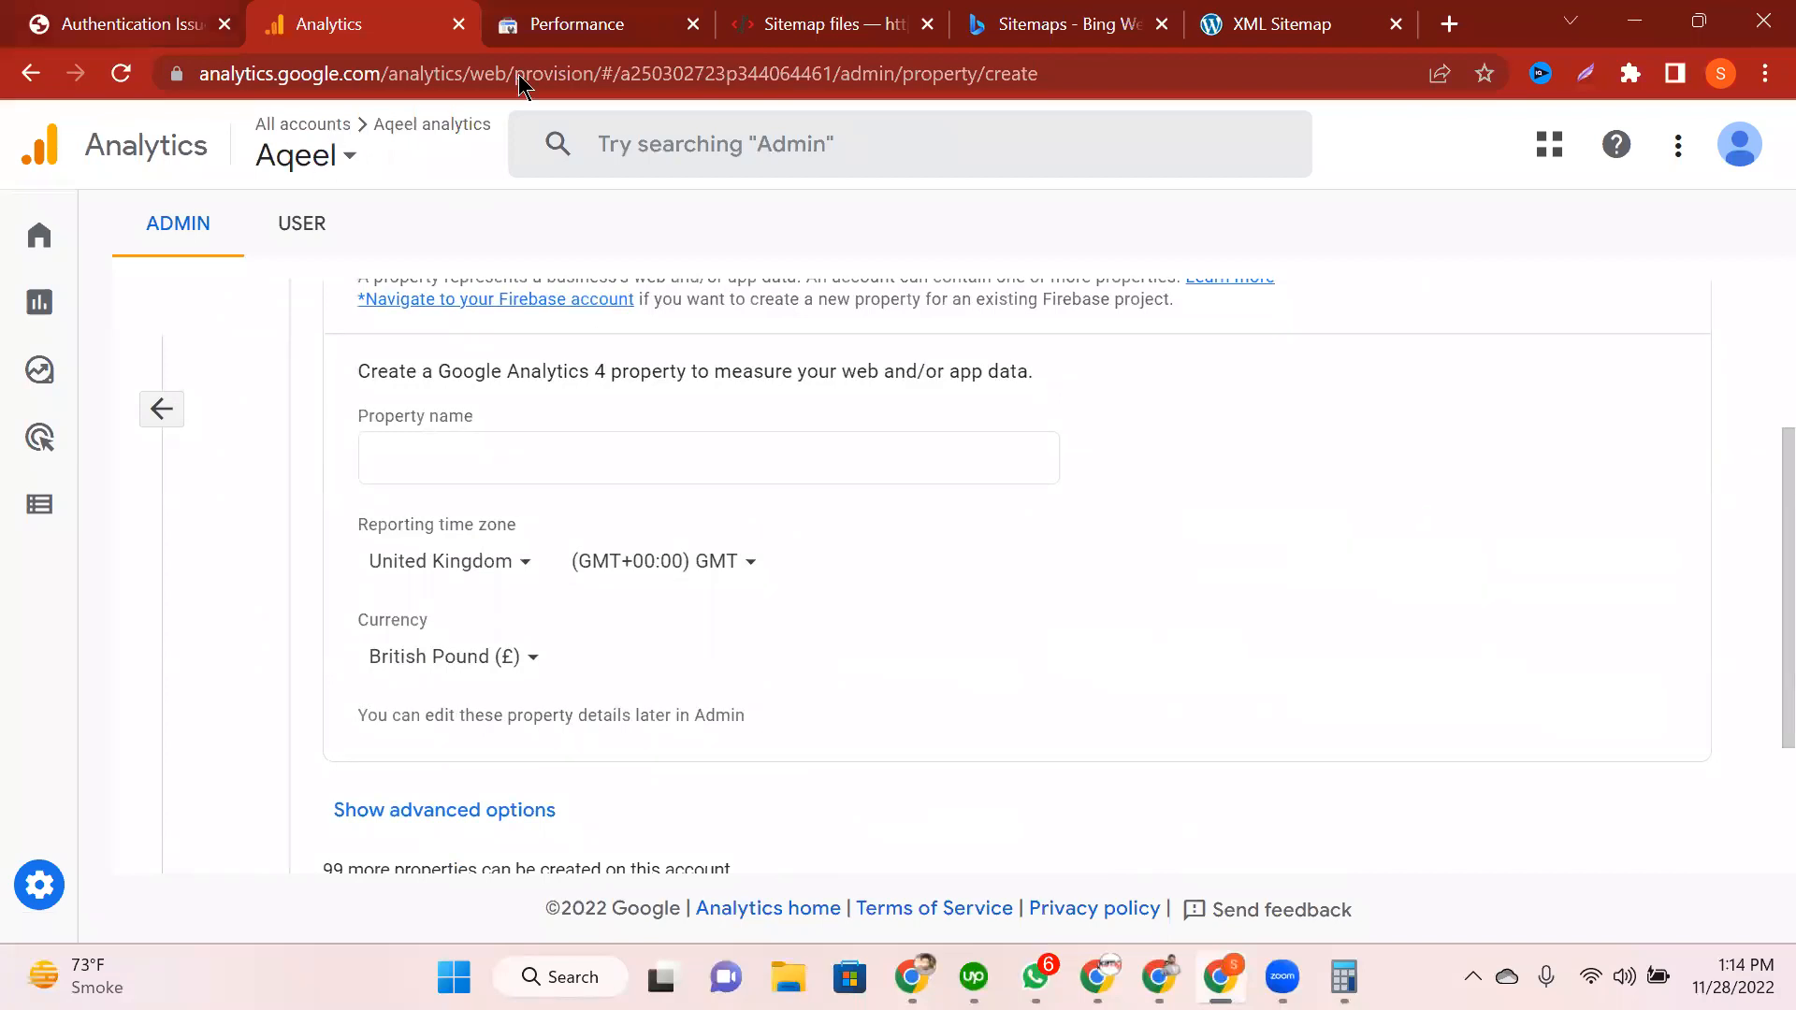
key("ctrl+shift+Tab")
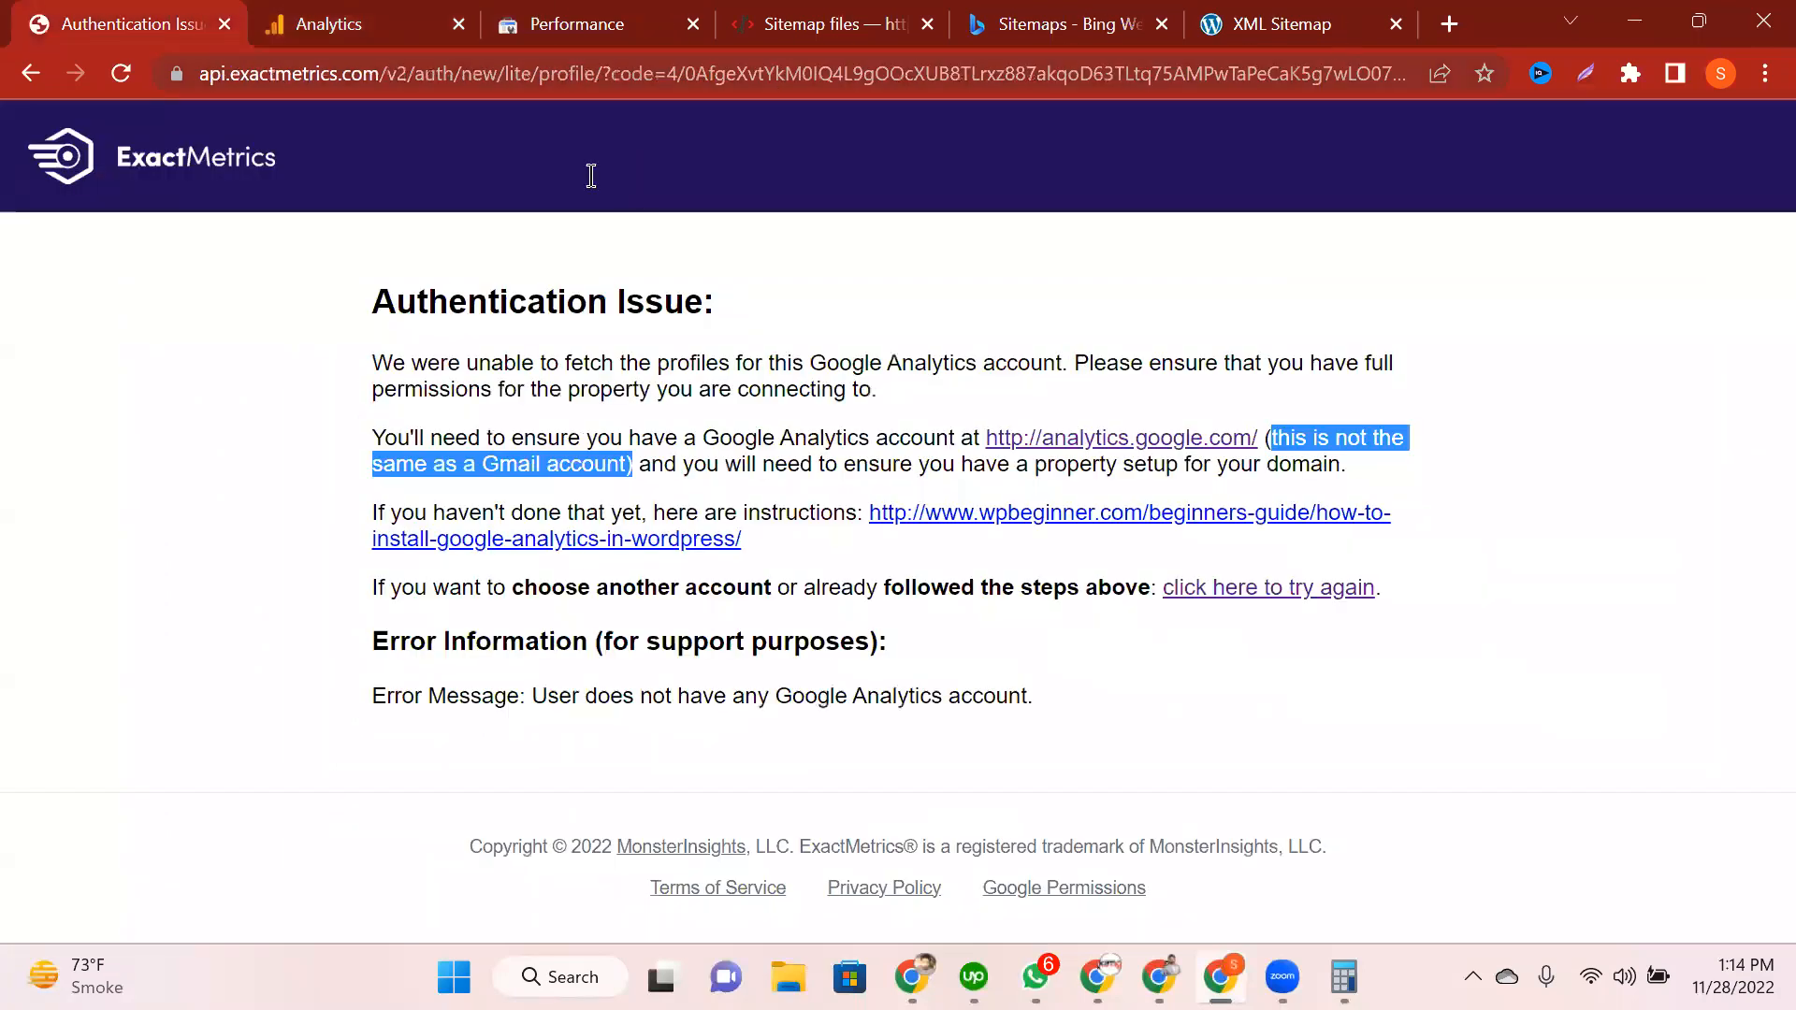
Step: Put twee-patch.000webhostapp.com/ in a new tab's address bar, then return to the Analytics form
key("ctrl+Tab")
key("ctrl+Tab")
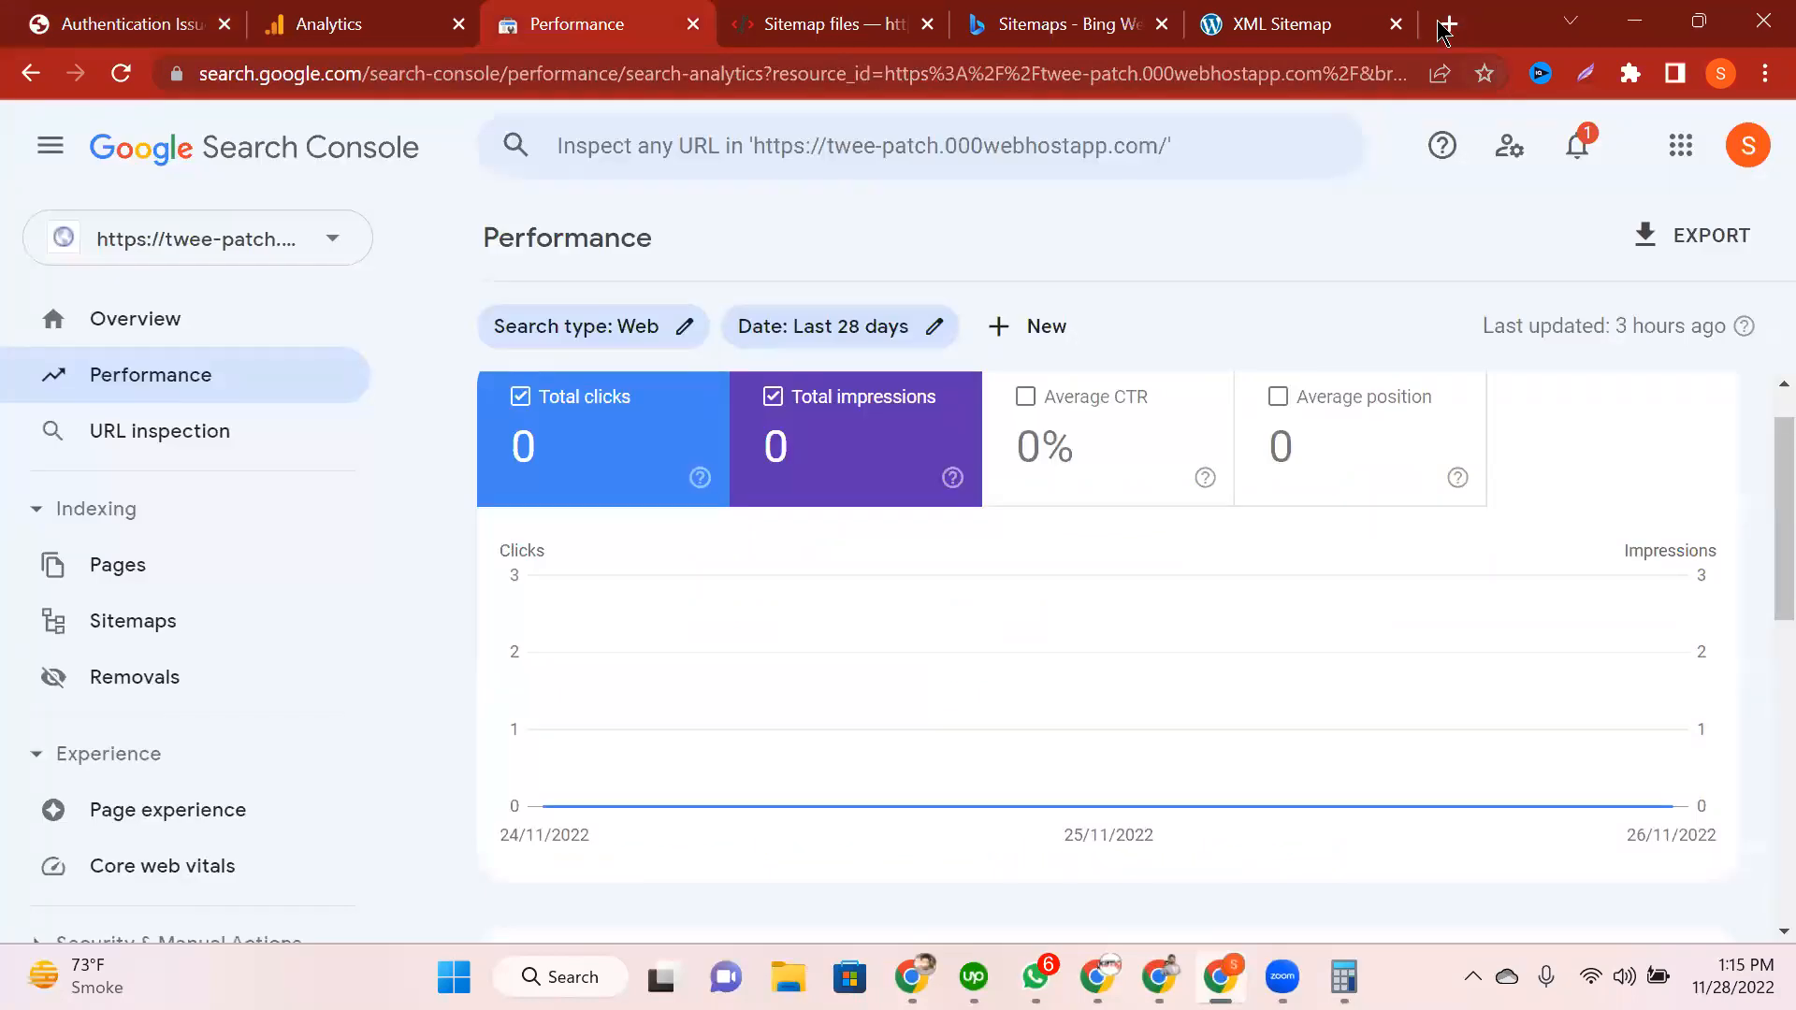
left_click(1446, 24)
left_click(1446, 24)
type("t")
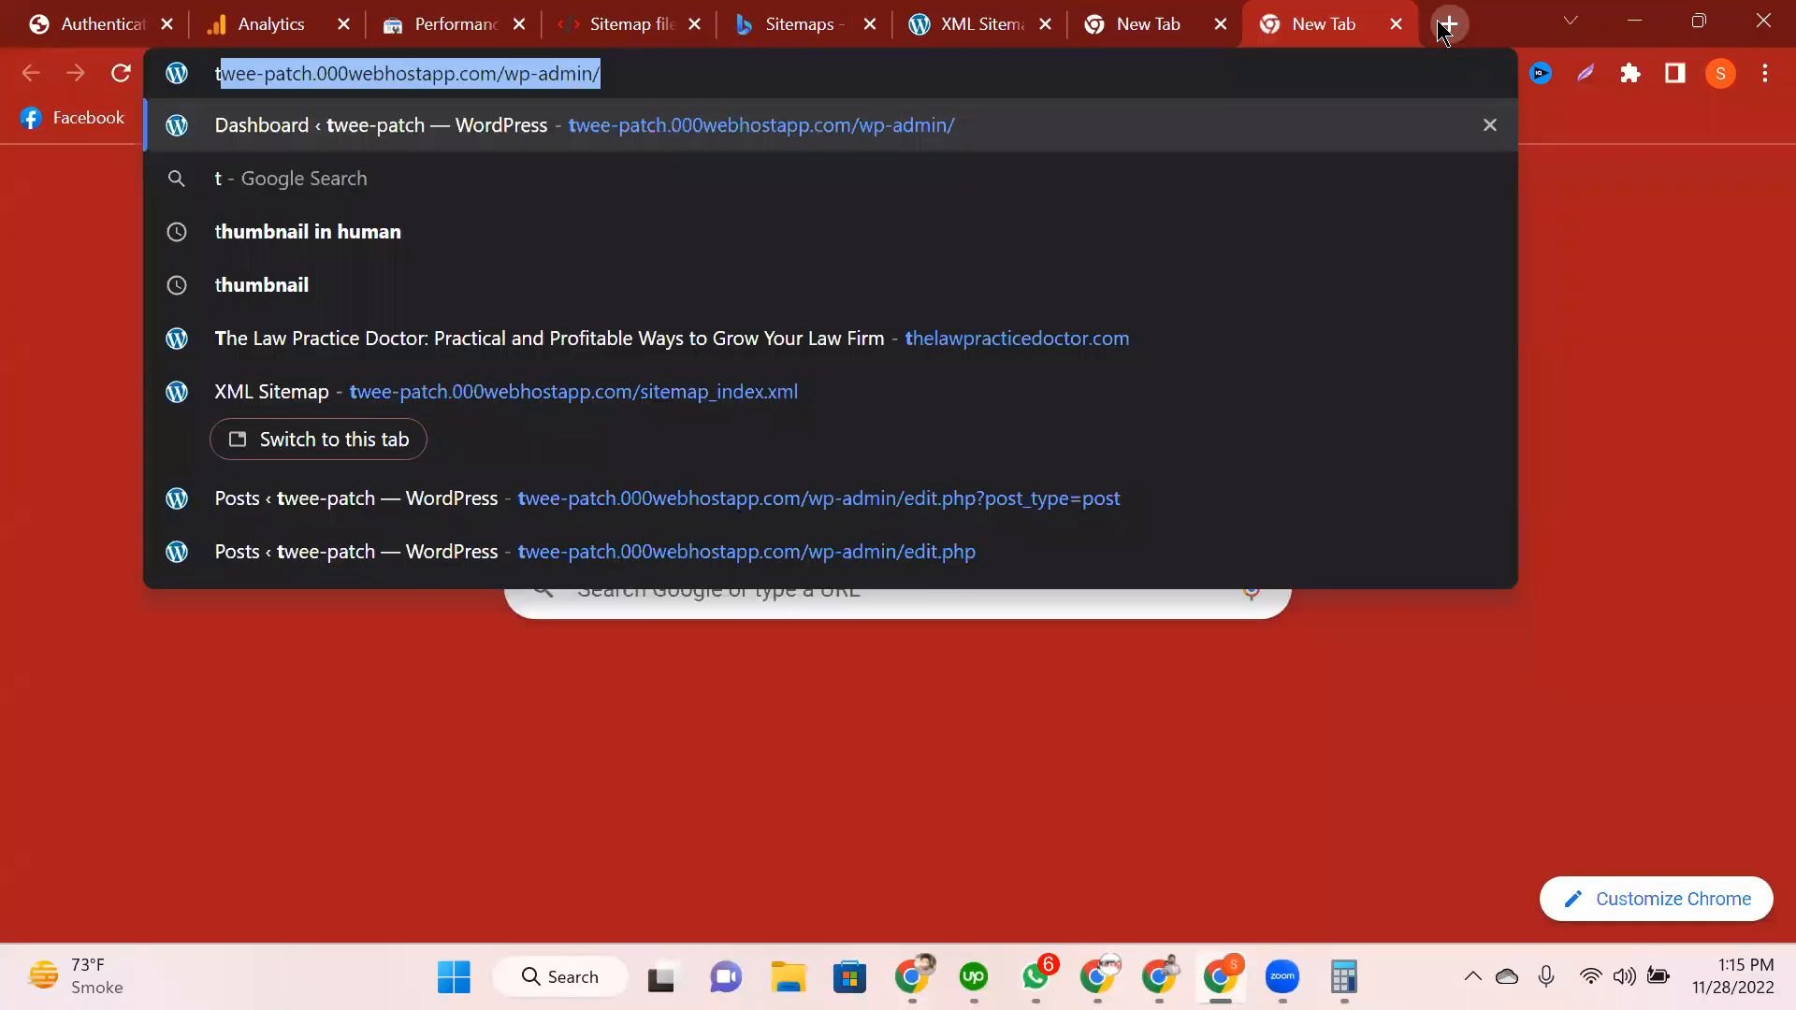
type("we")
key("BackSpace")
type("we")
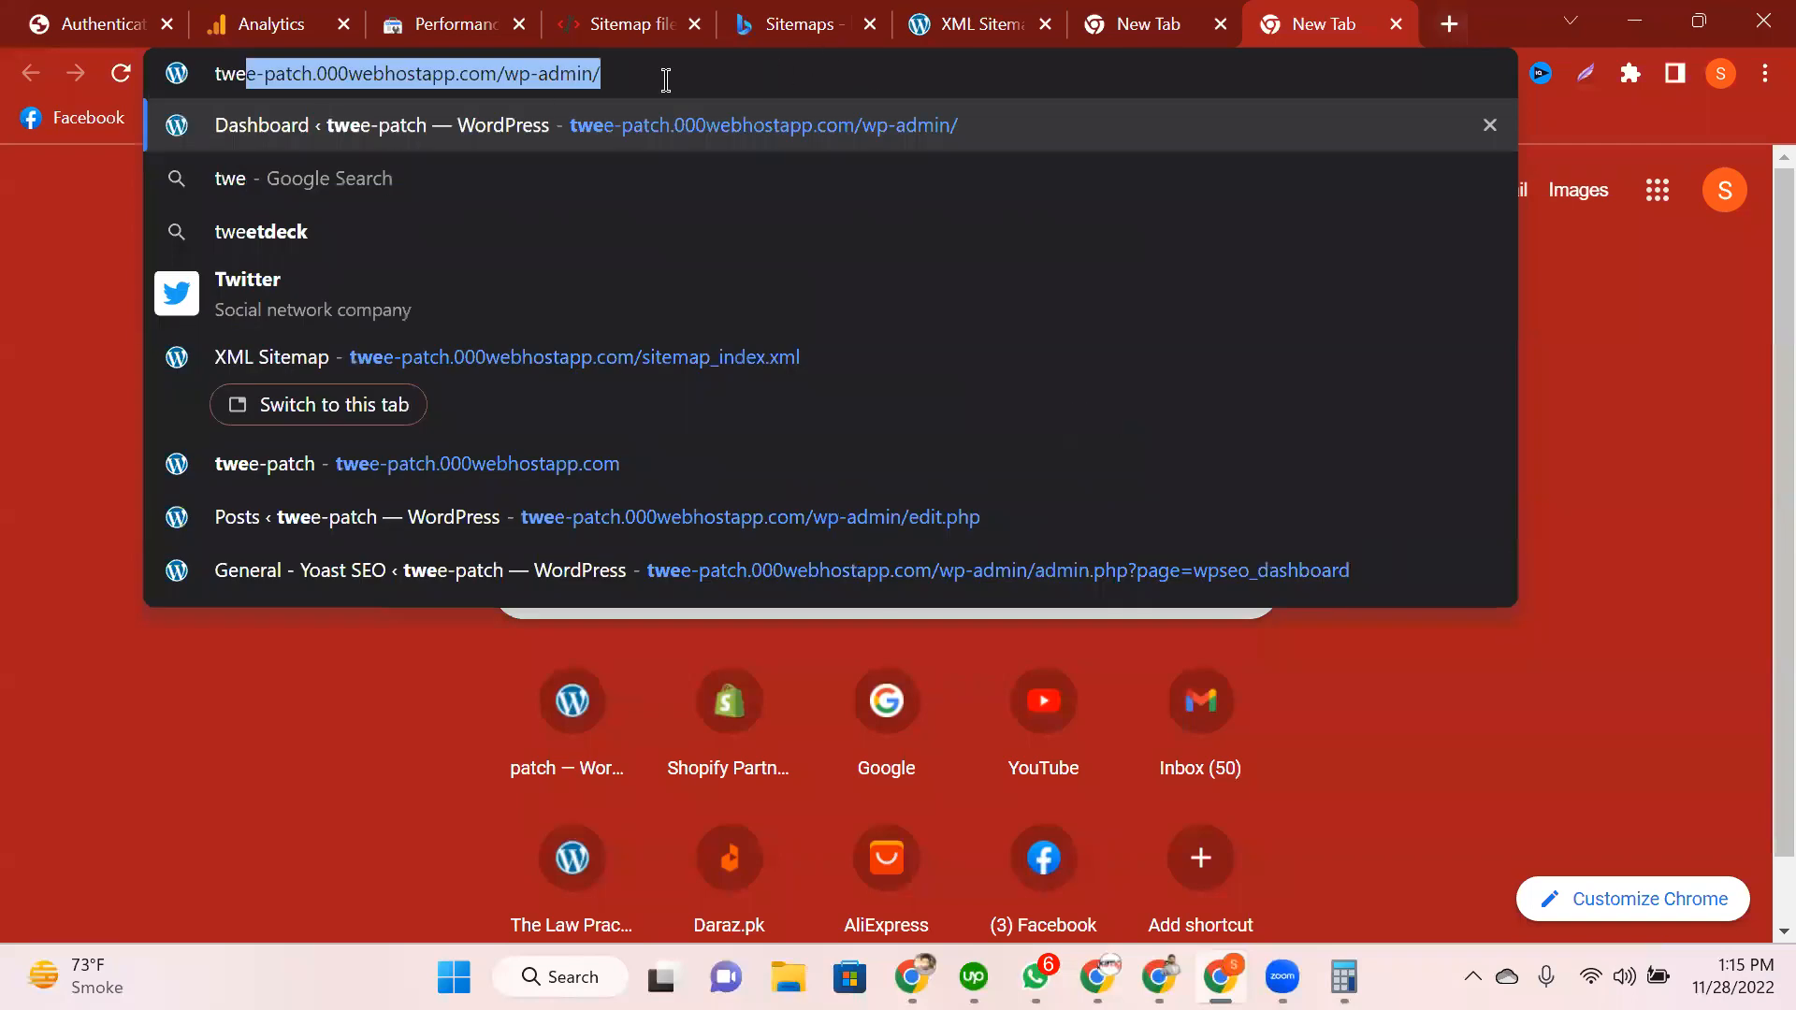
key("End")
key("BackSpace")
key("BackSpace")
key("BackSpace")
key("BackSpace")
key("BackSpace")
key("BackSpace")
key("BackSpace")
key("BackSpace")
key("BackSpace")
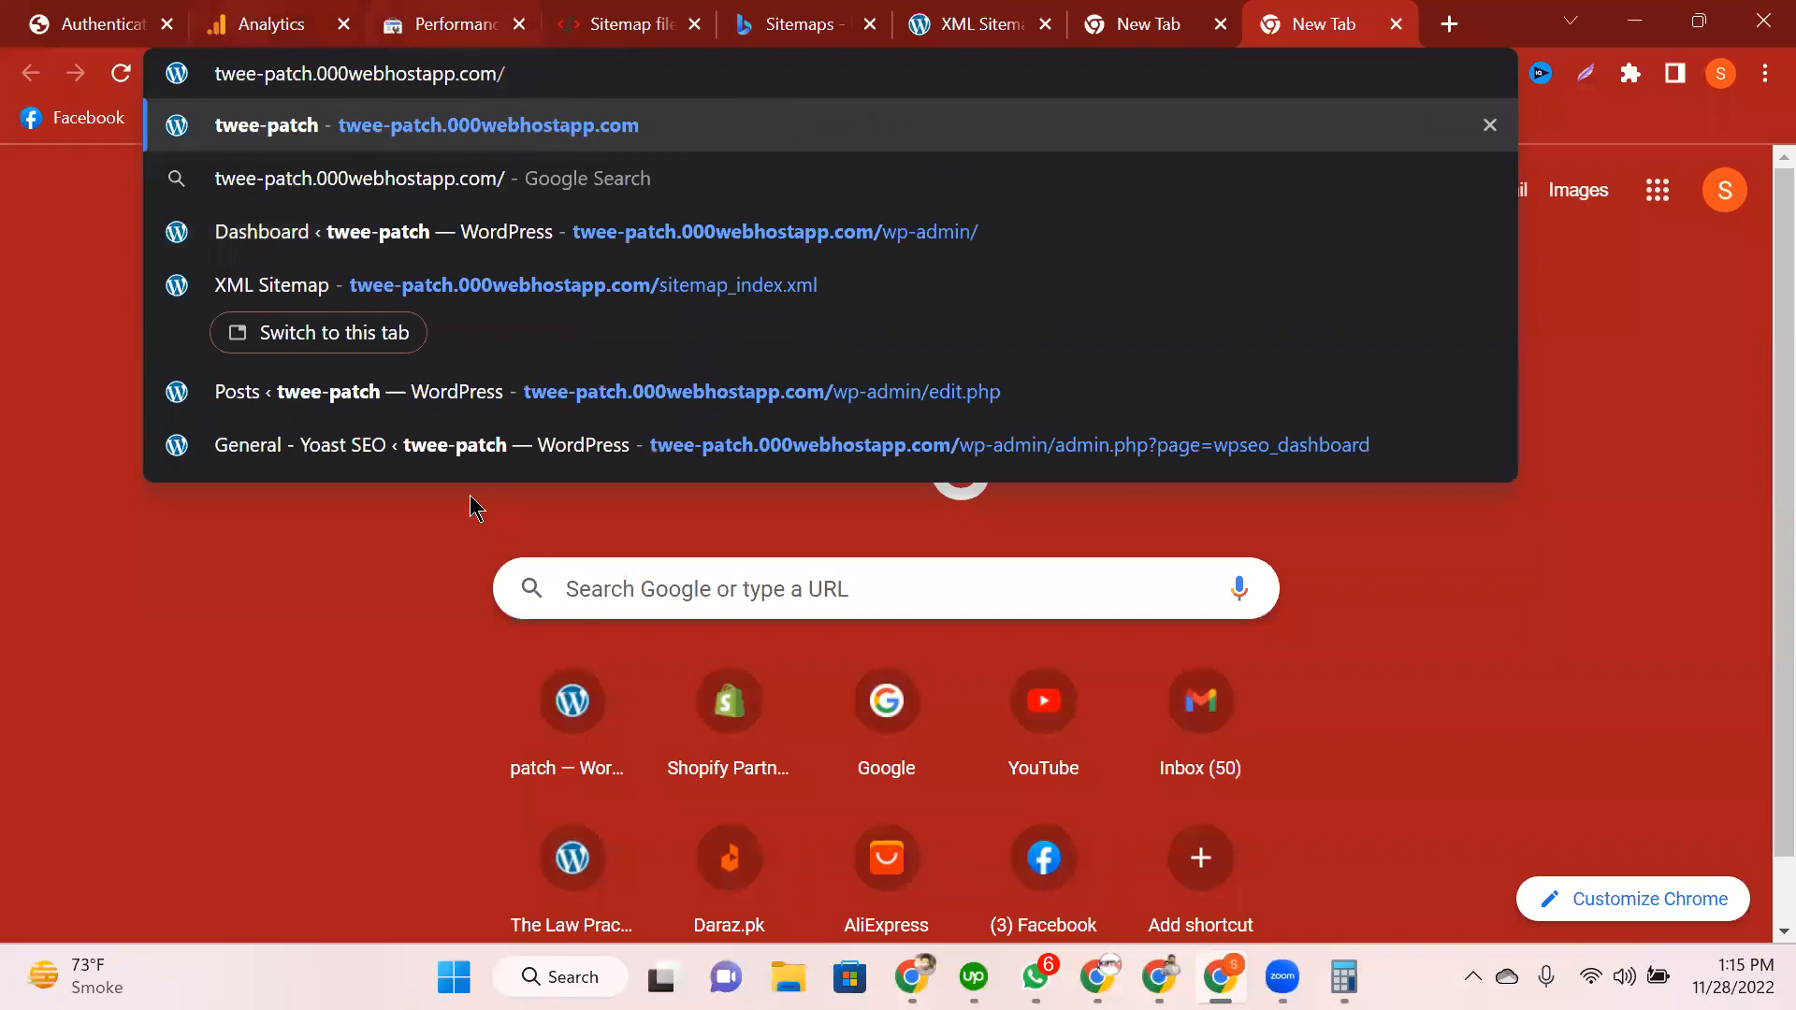
key("ctrl+2")
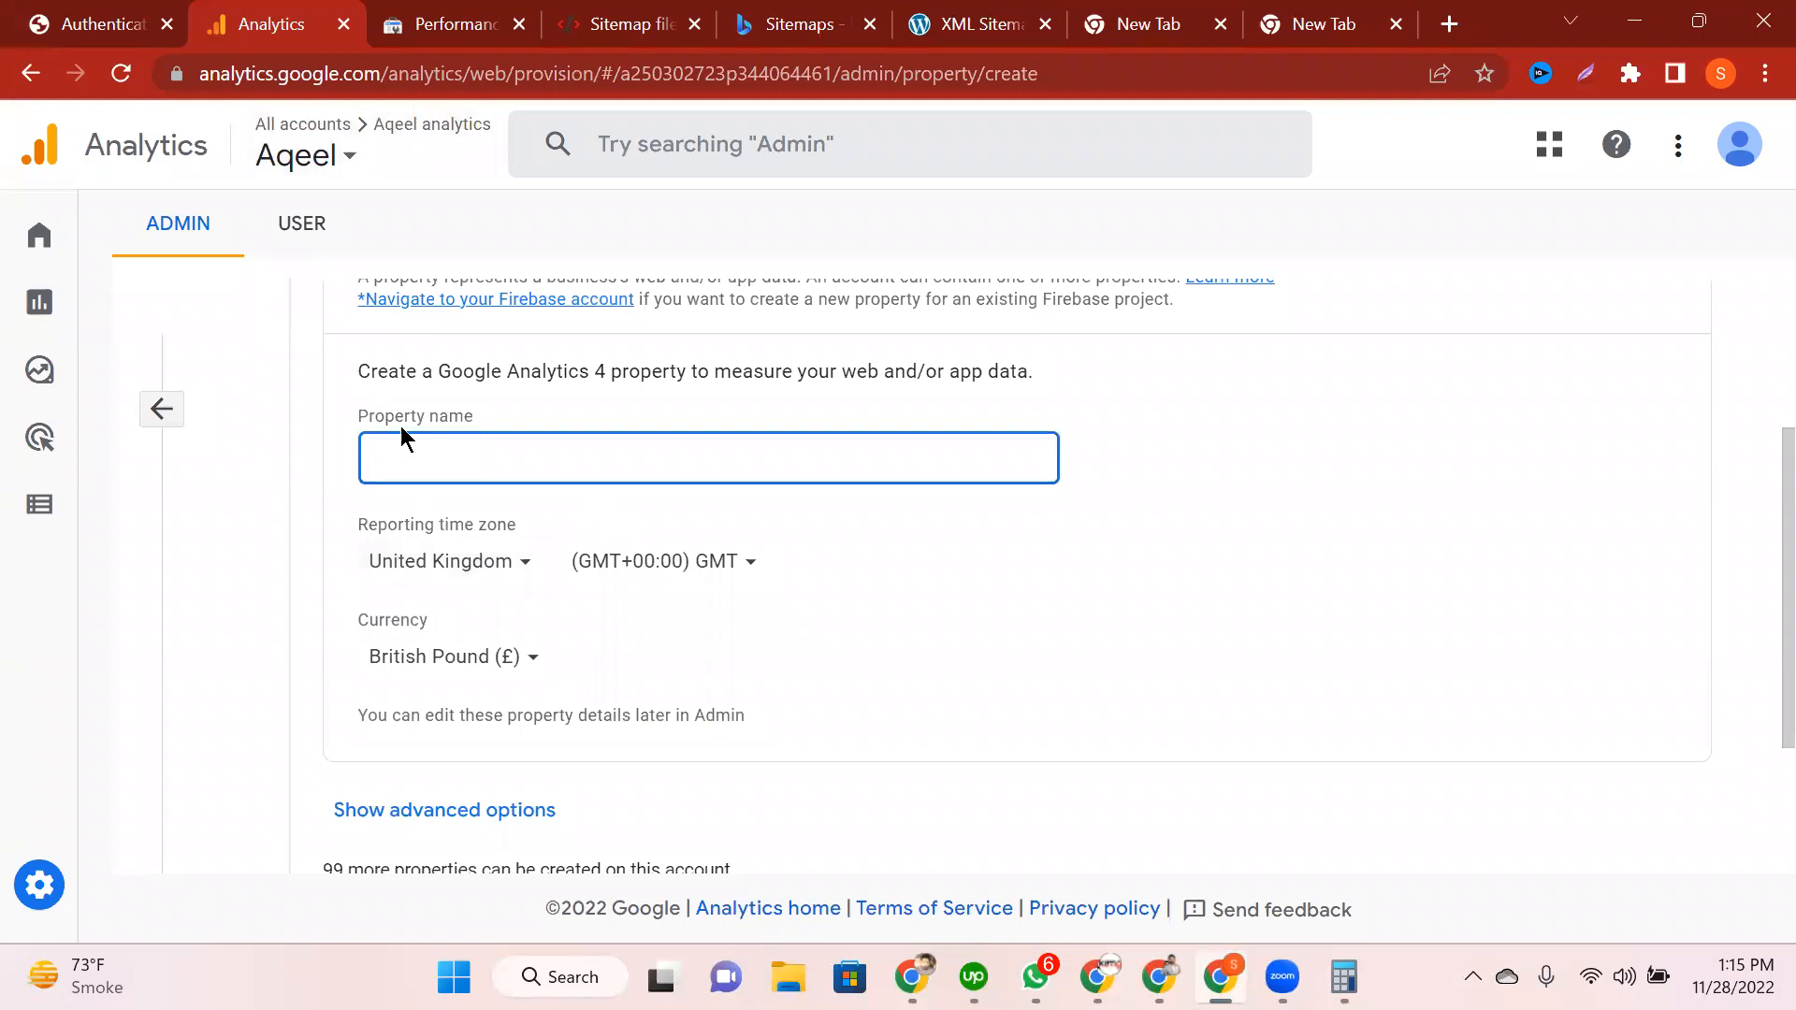
Step: Name the property 'Twee Patch', choose Small business with customer engagement, and pick the Web platform
left_click(741, 322)
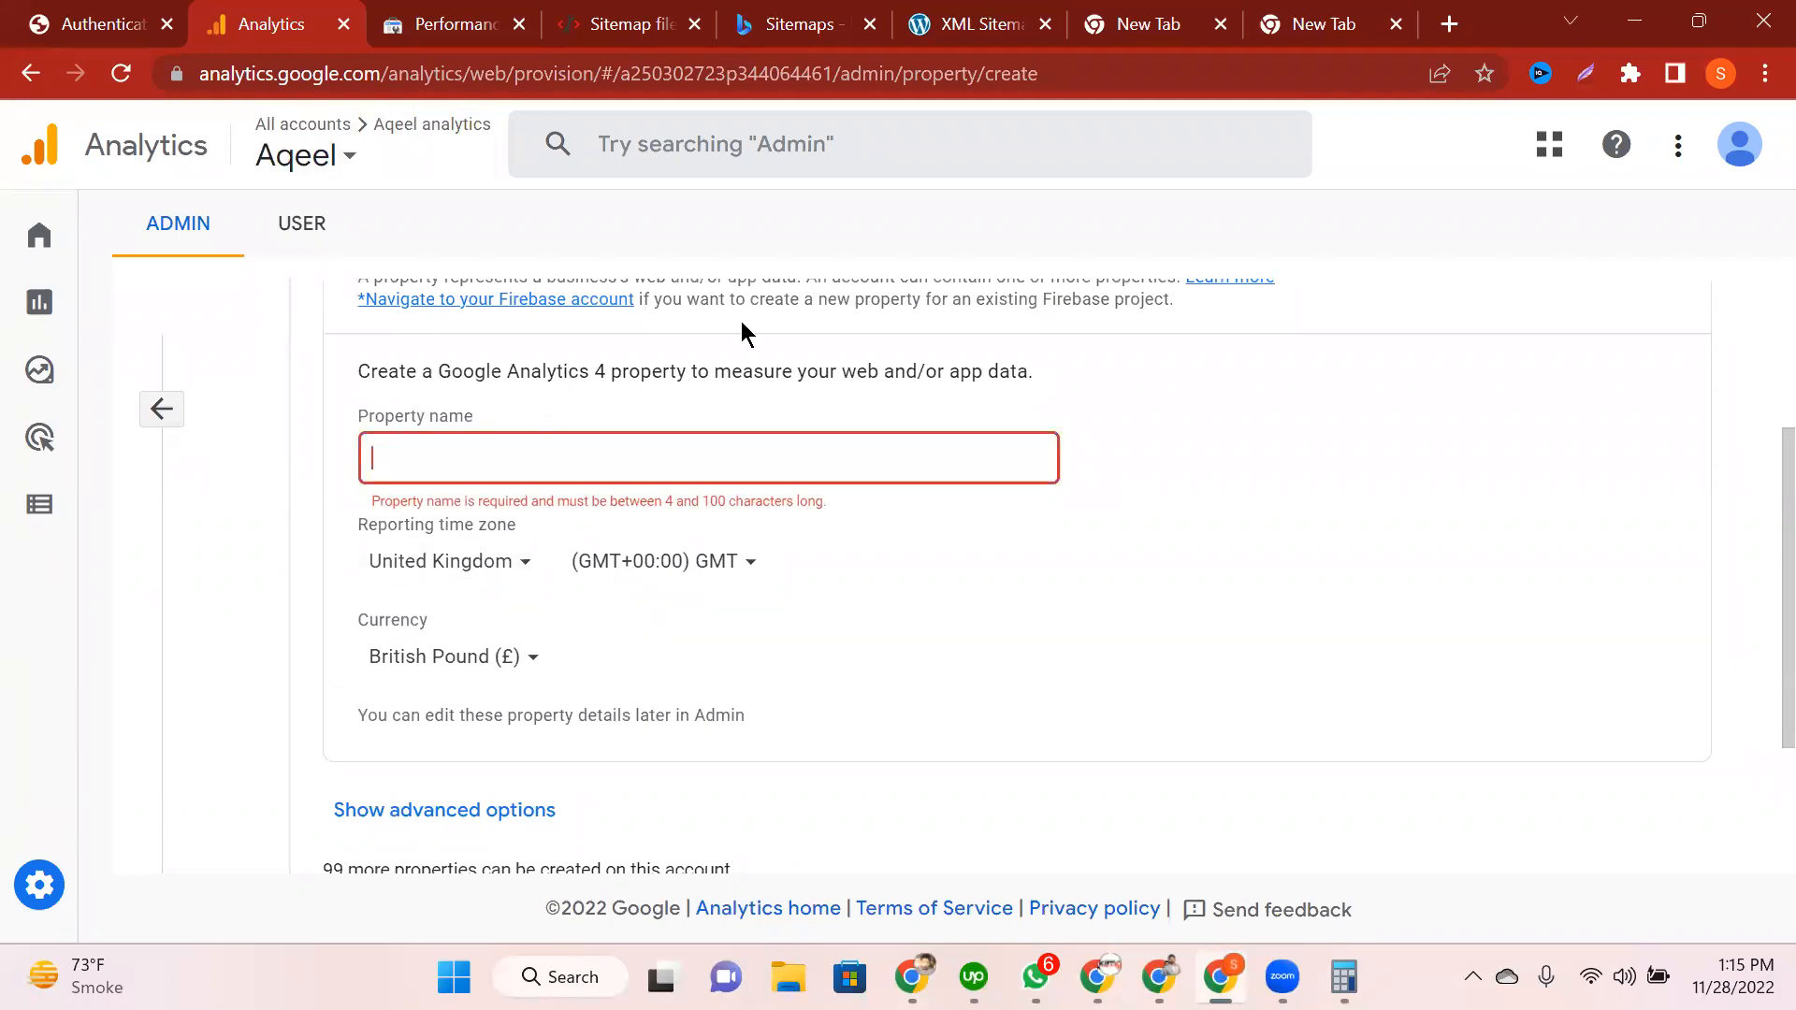
type("Twee Patch")
scroll(995, 581, "down", 2)
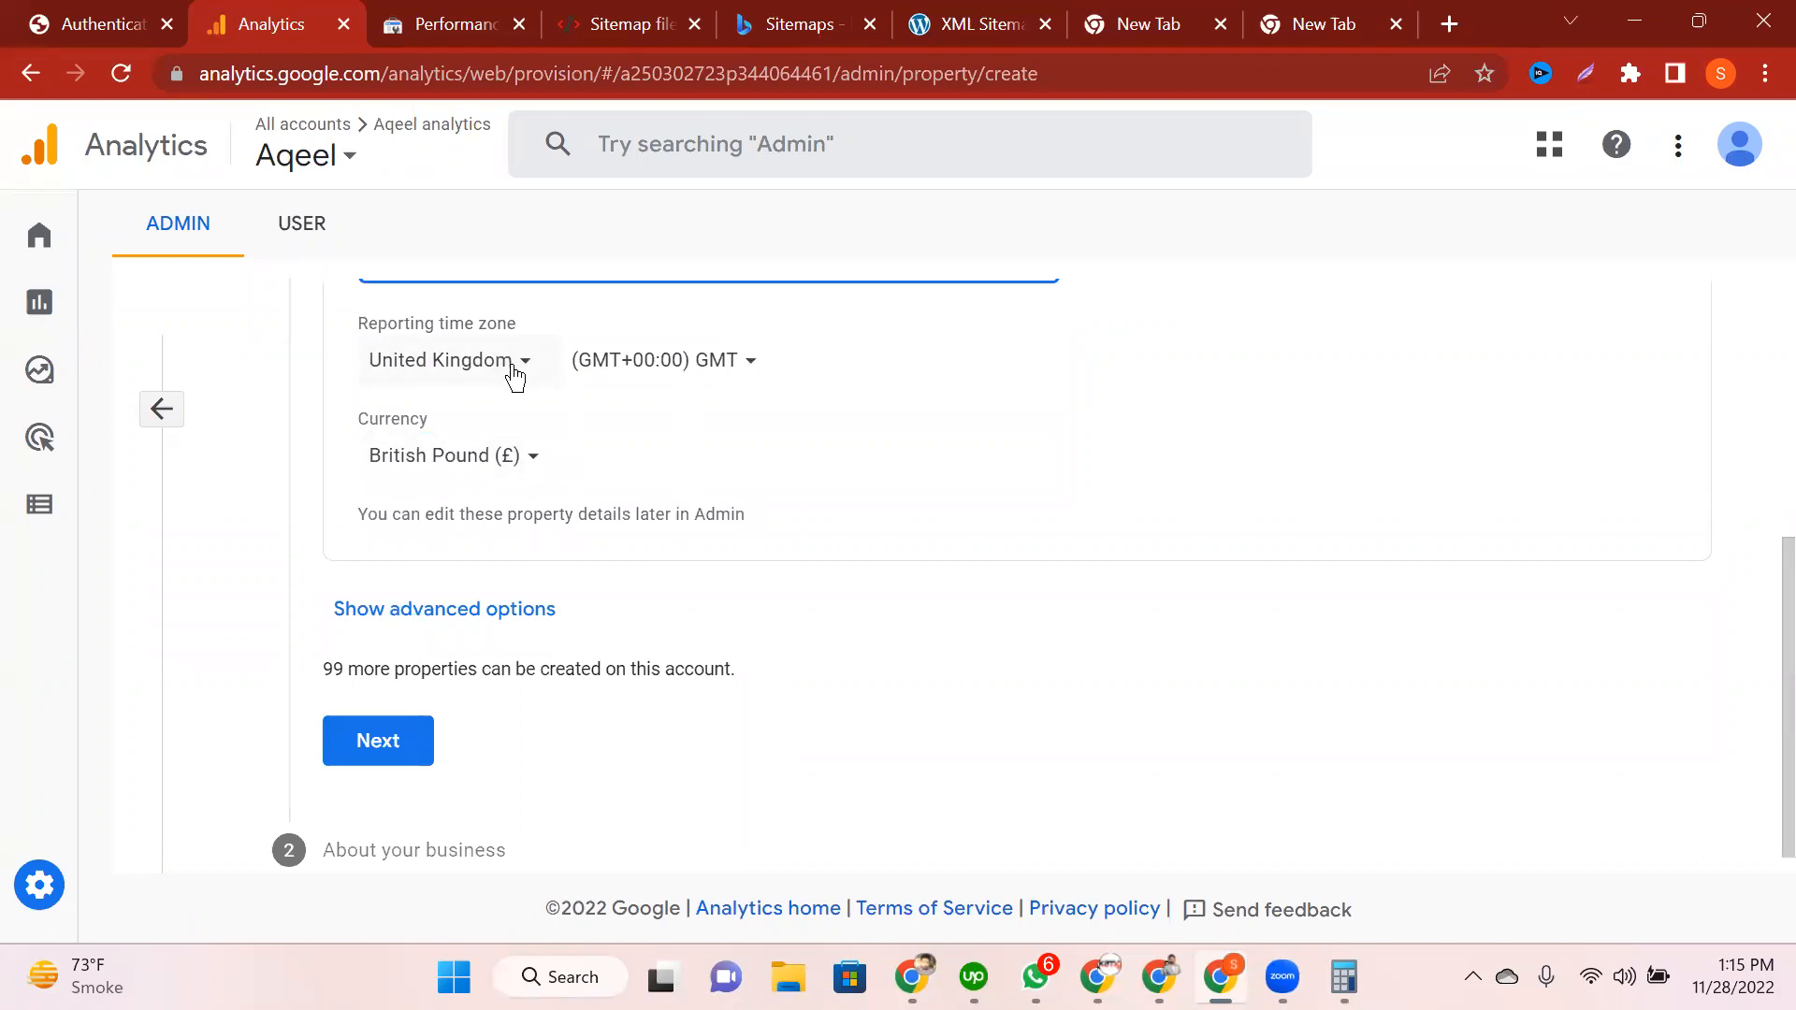
left_click(355, 748)
scroll(359, 753, "down", 2)
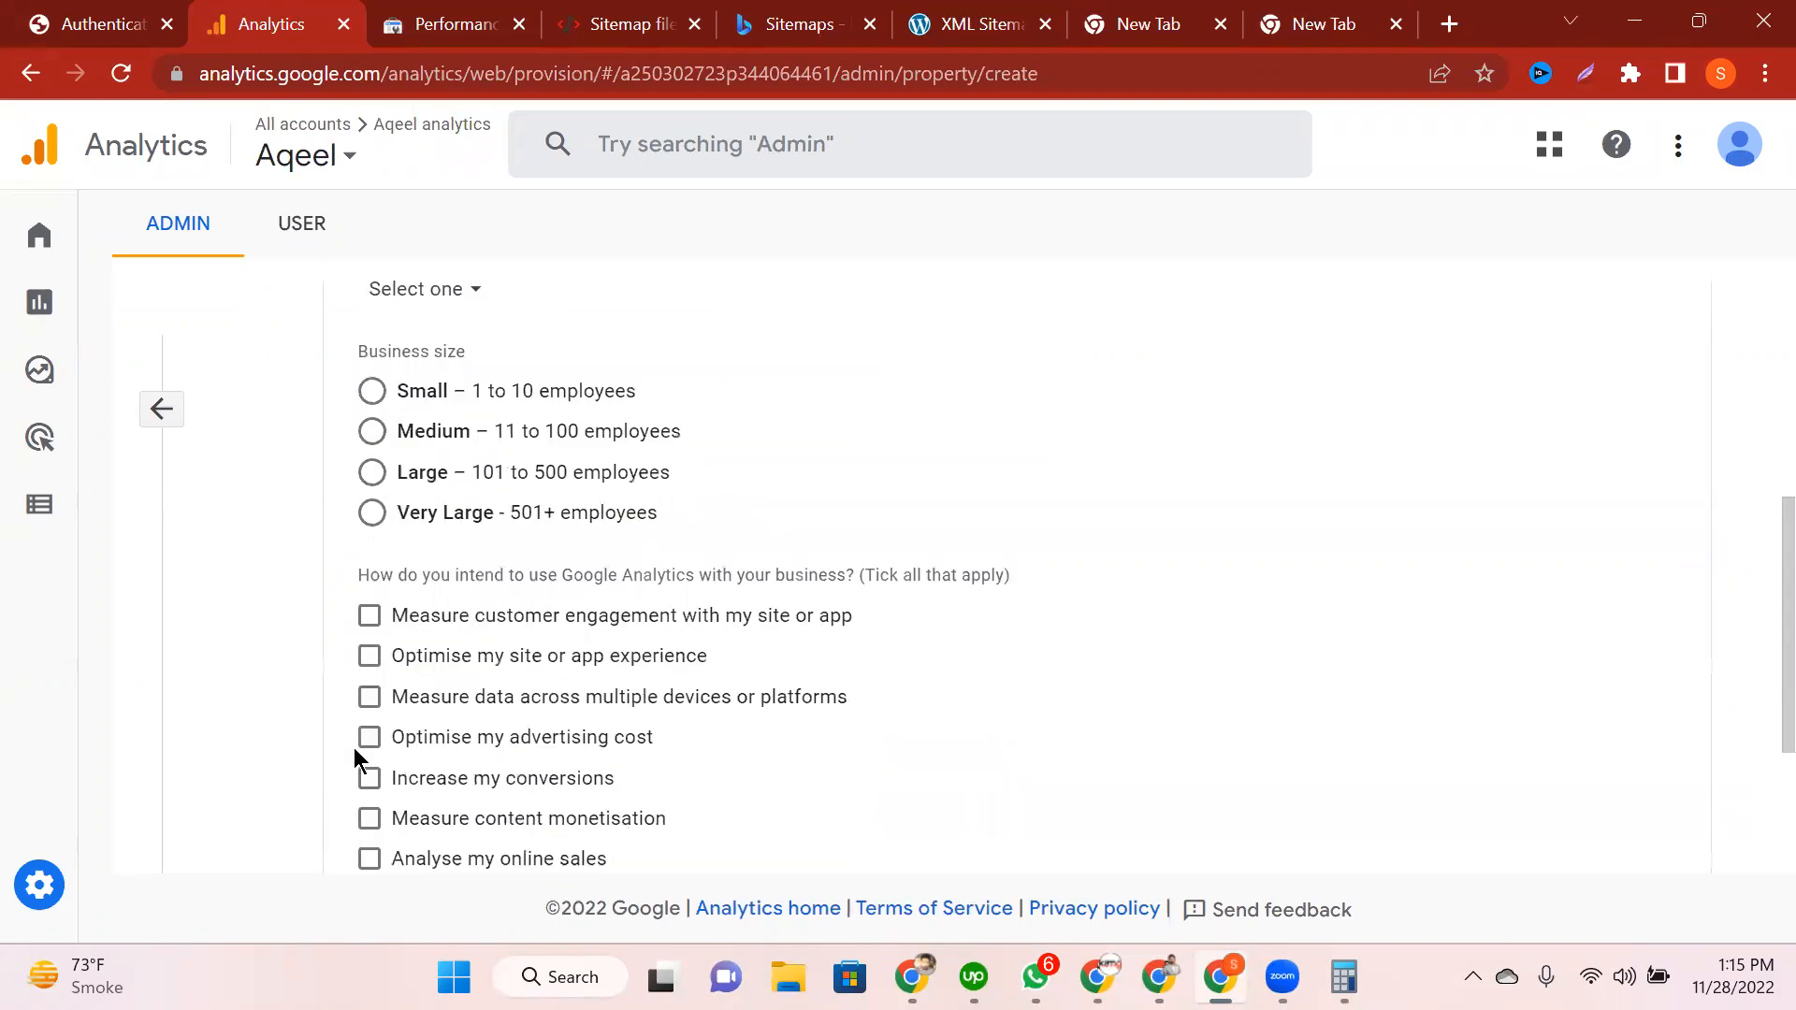
left_click(374, 393)
left_click(369, 617)
scroll(388, 632, "down", 3)
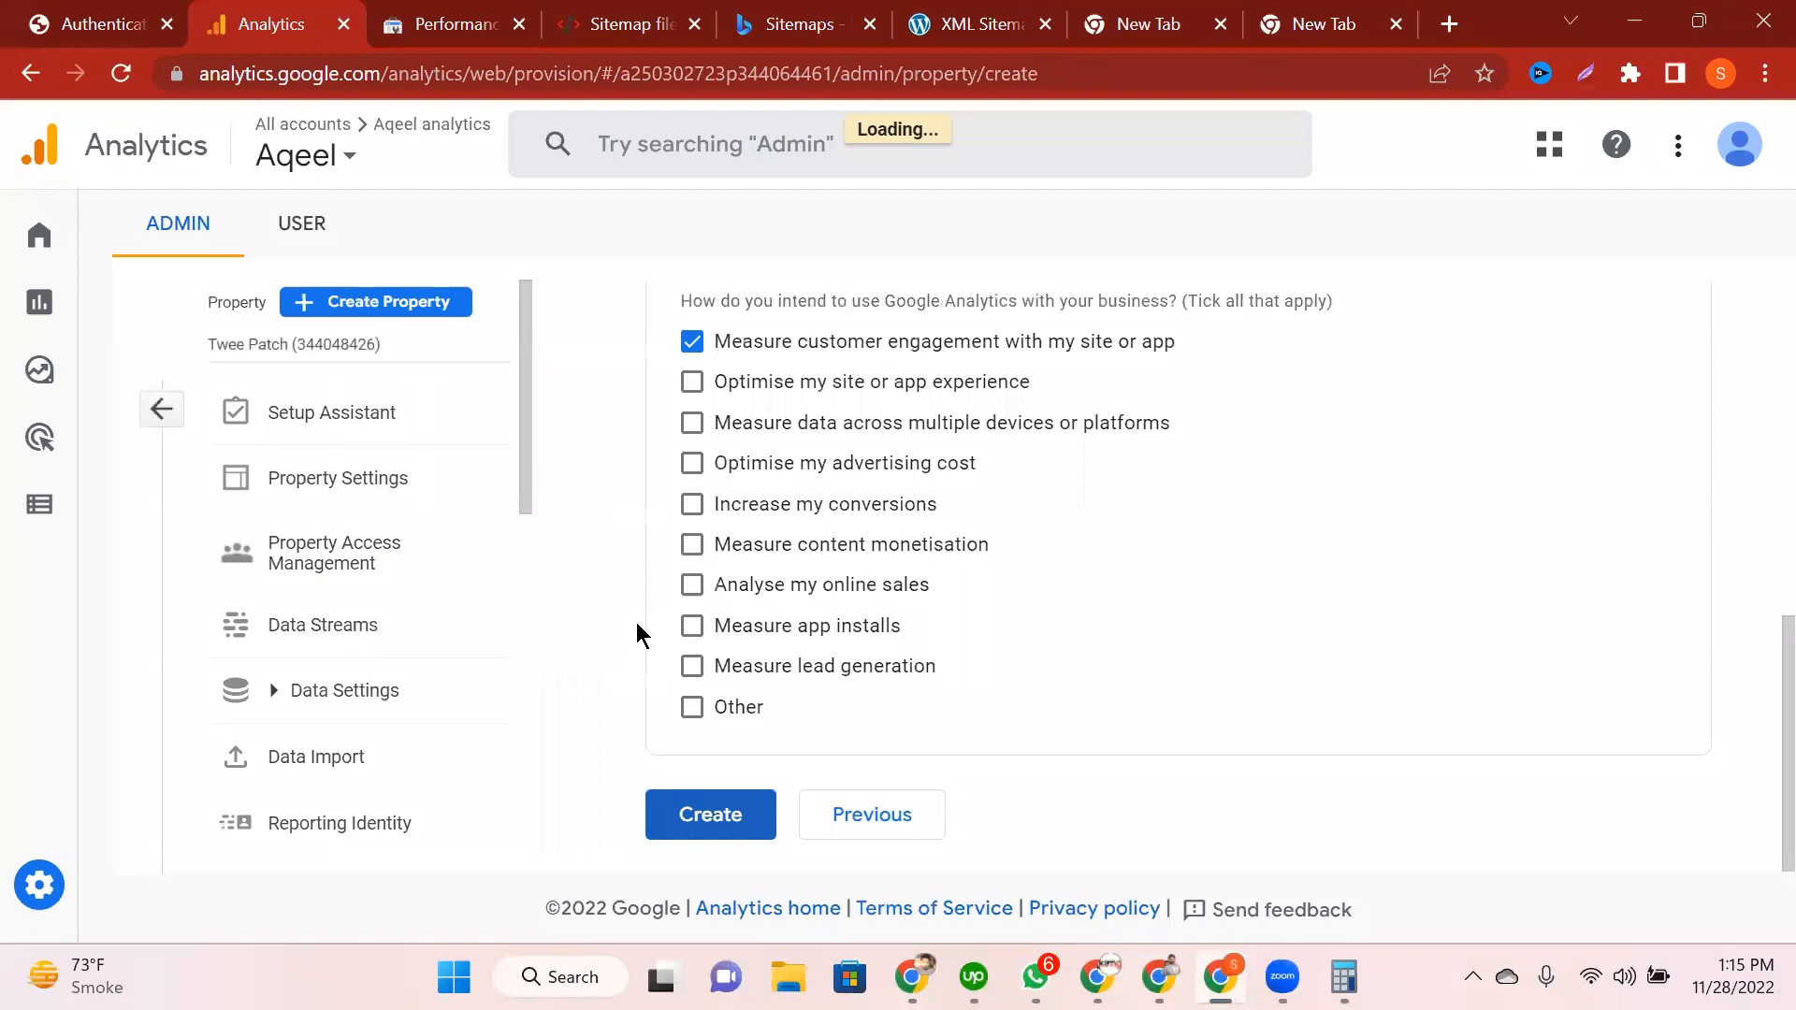
left_click(840, 692)
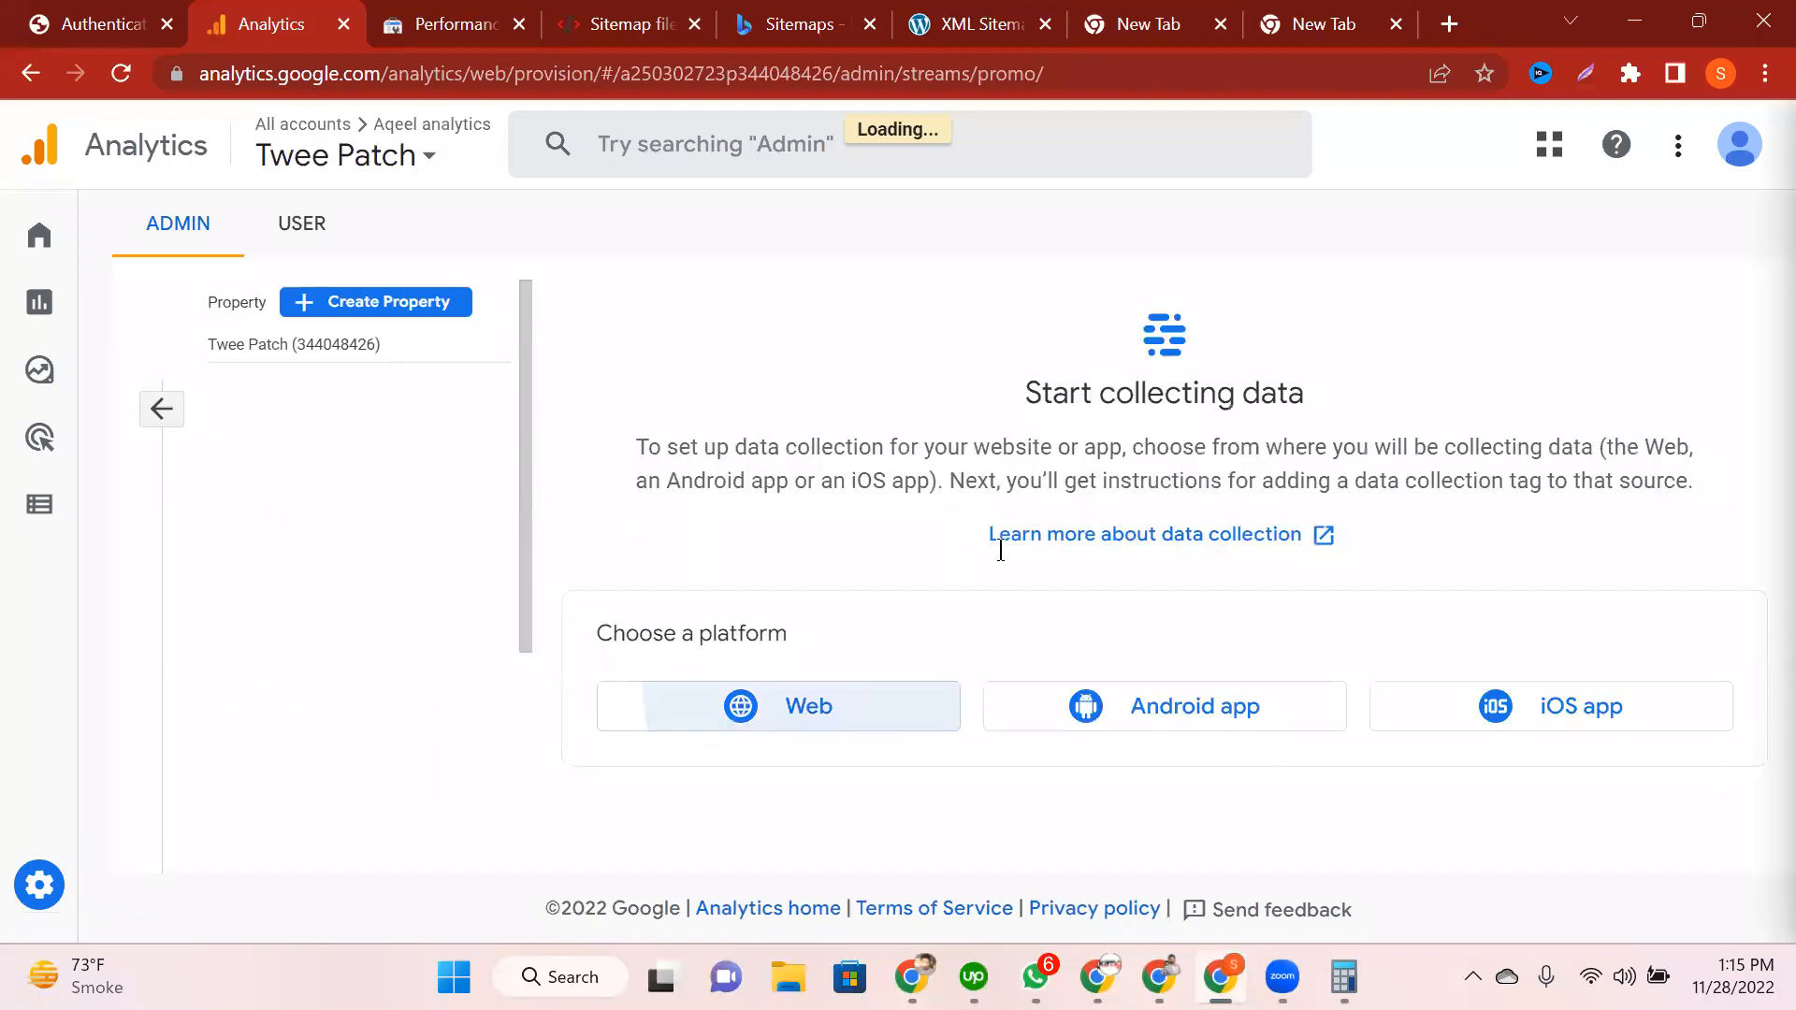
left_click(623, 396)
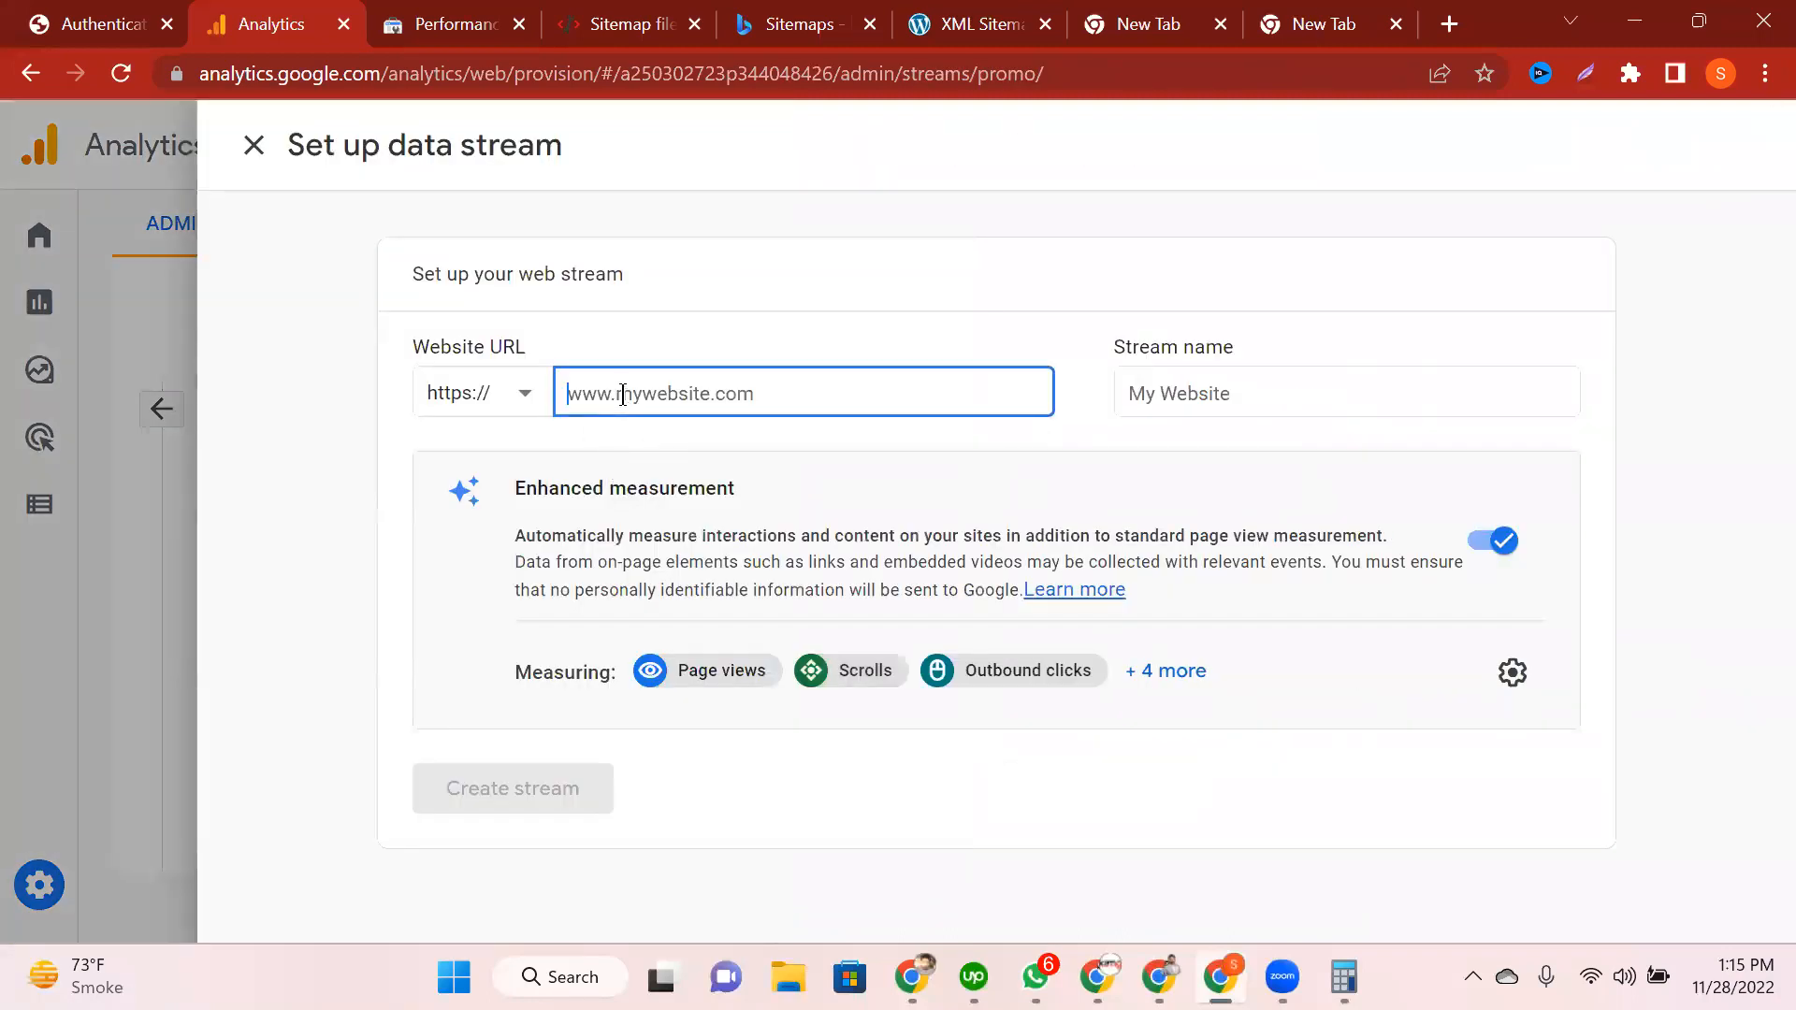
left_click(1323, 25)
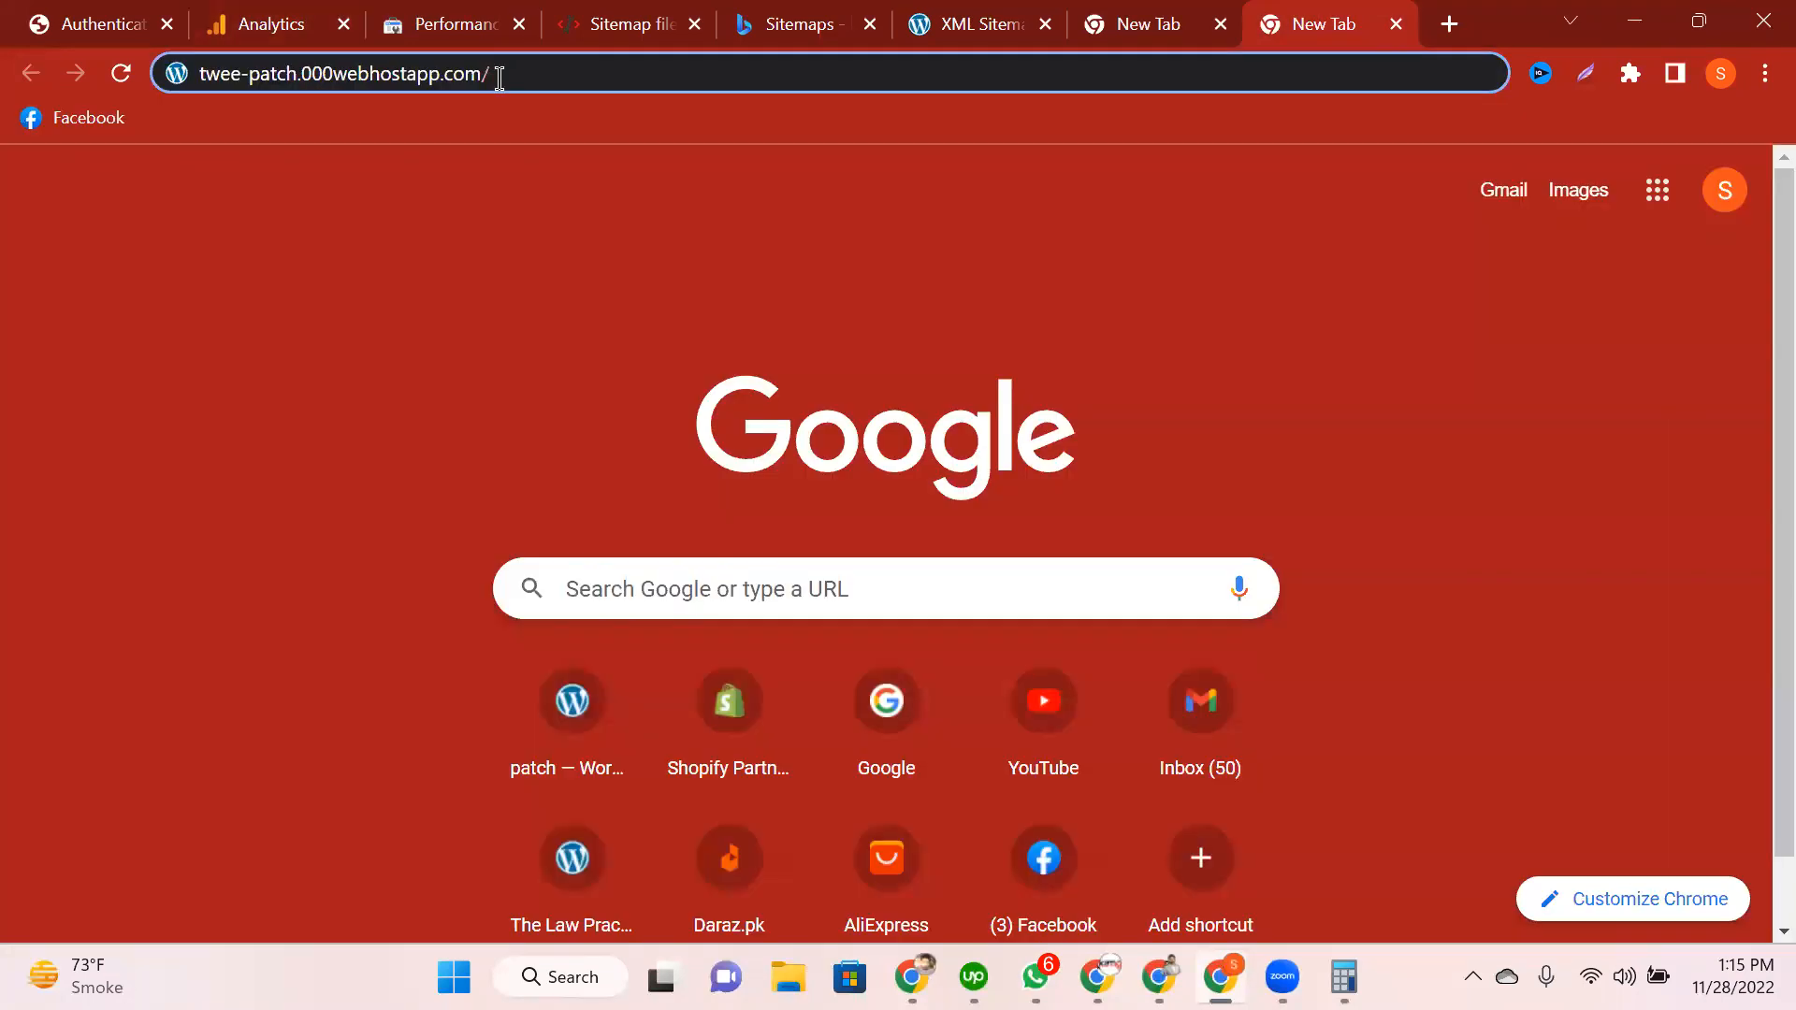
left_click(499, 75)
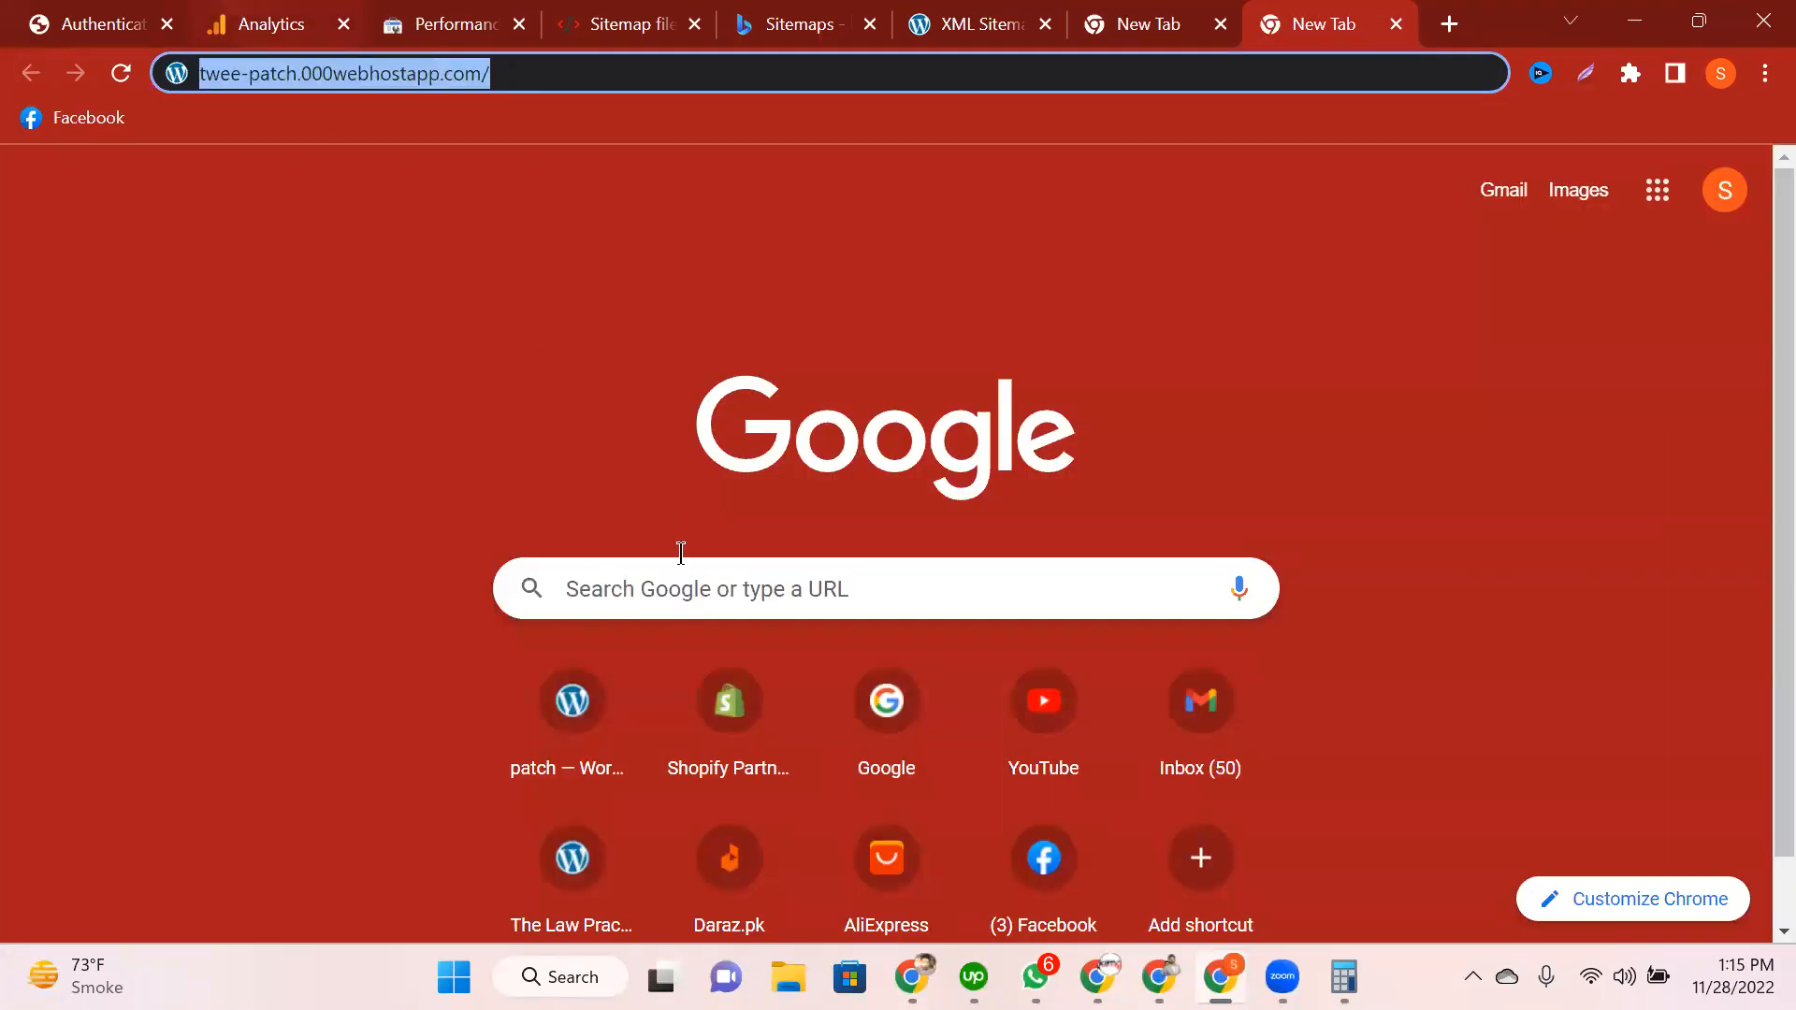
left_click(271, 24)
left_click(515, 402)
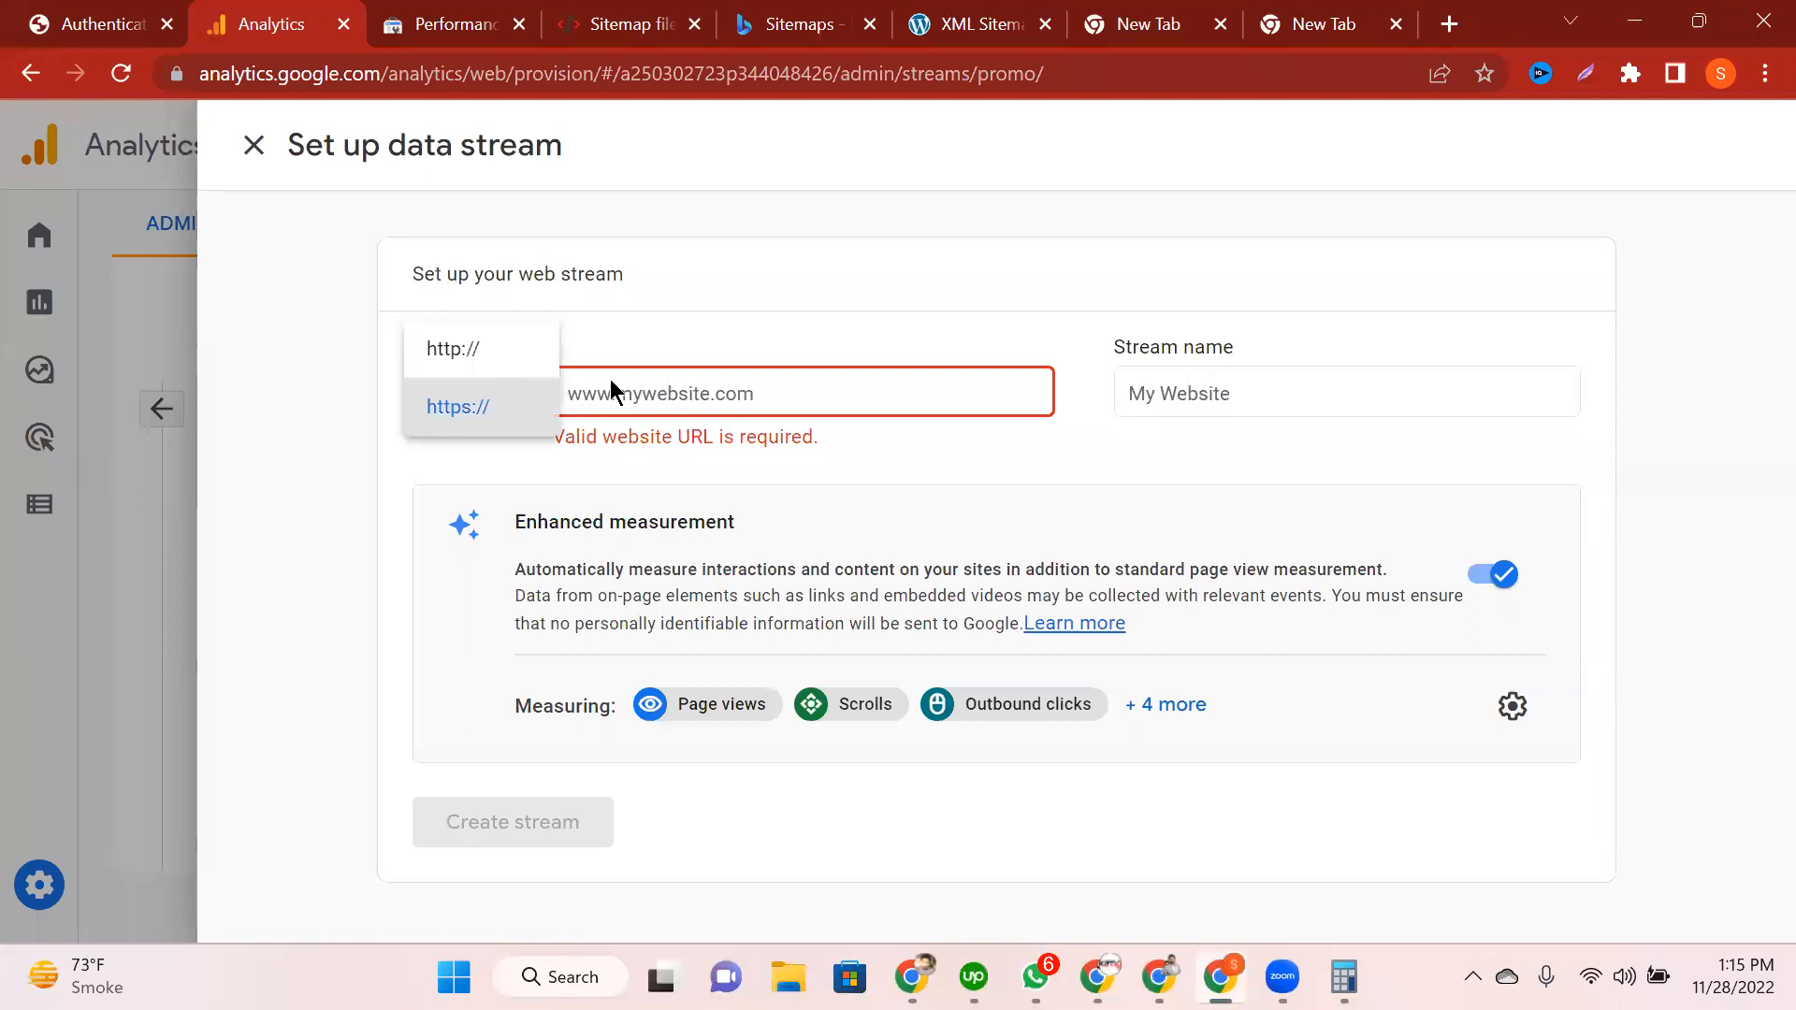
left_click(678, 126)
left_click(1323, 24)
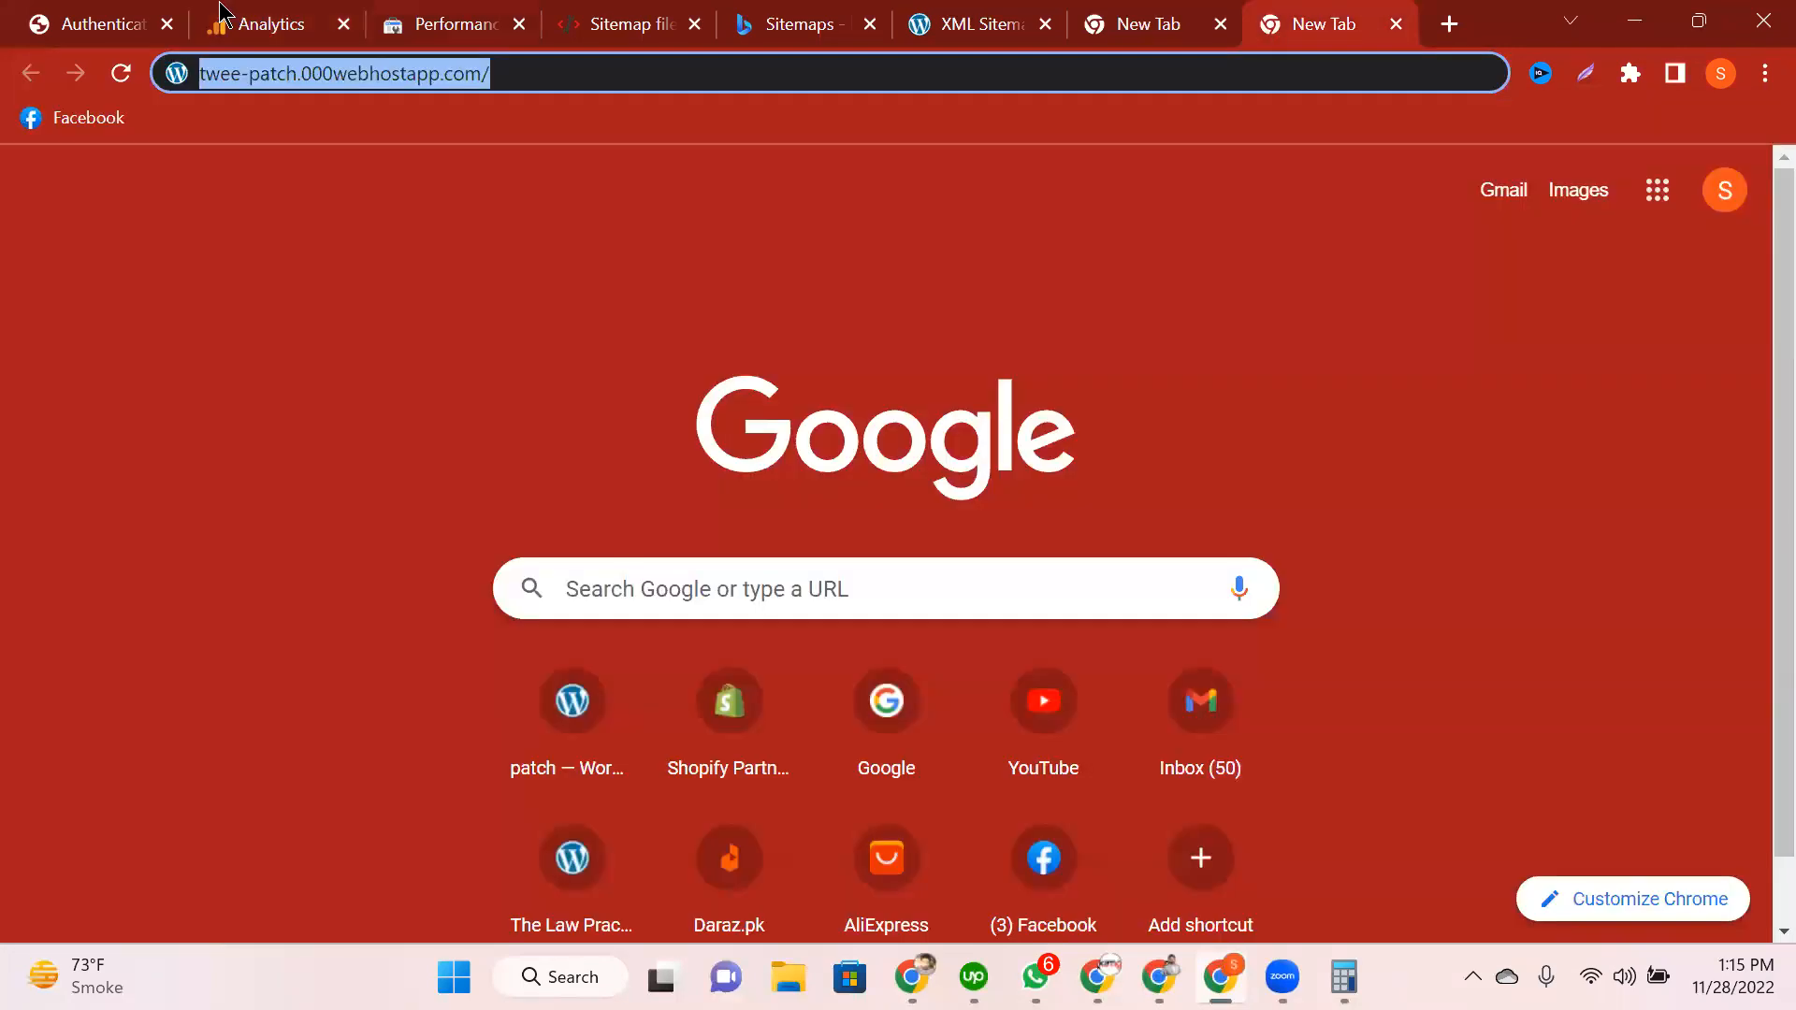
key("ctrl+1")
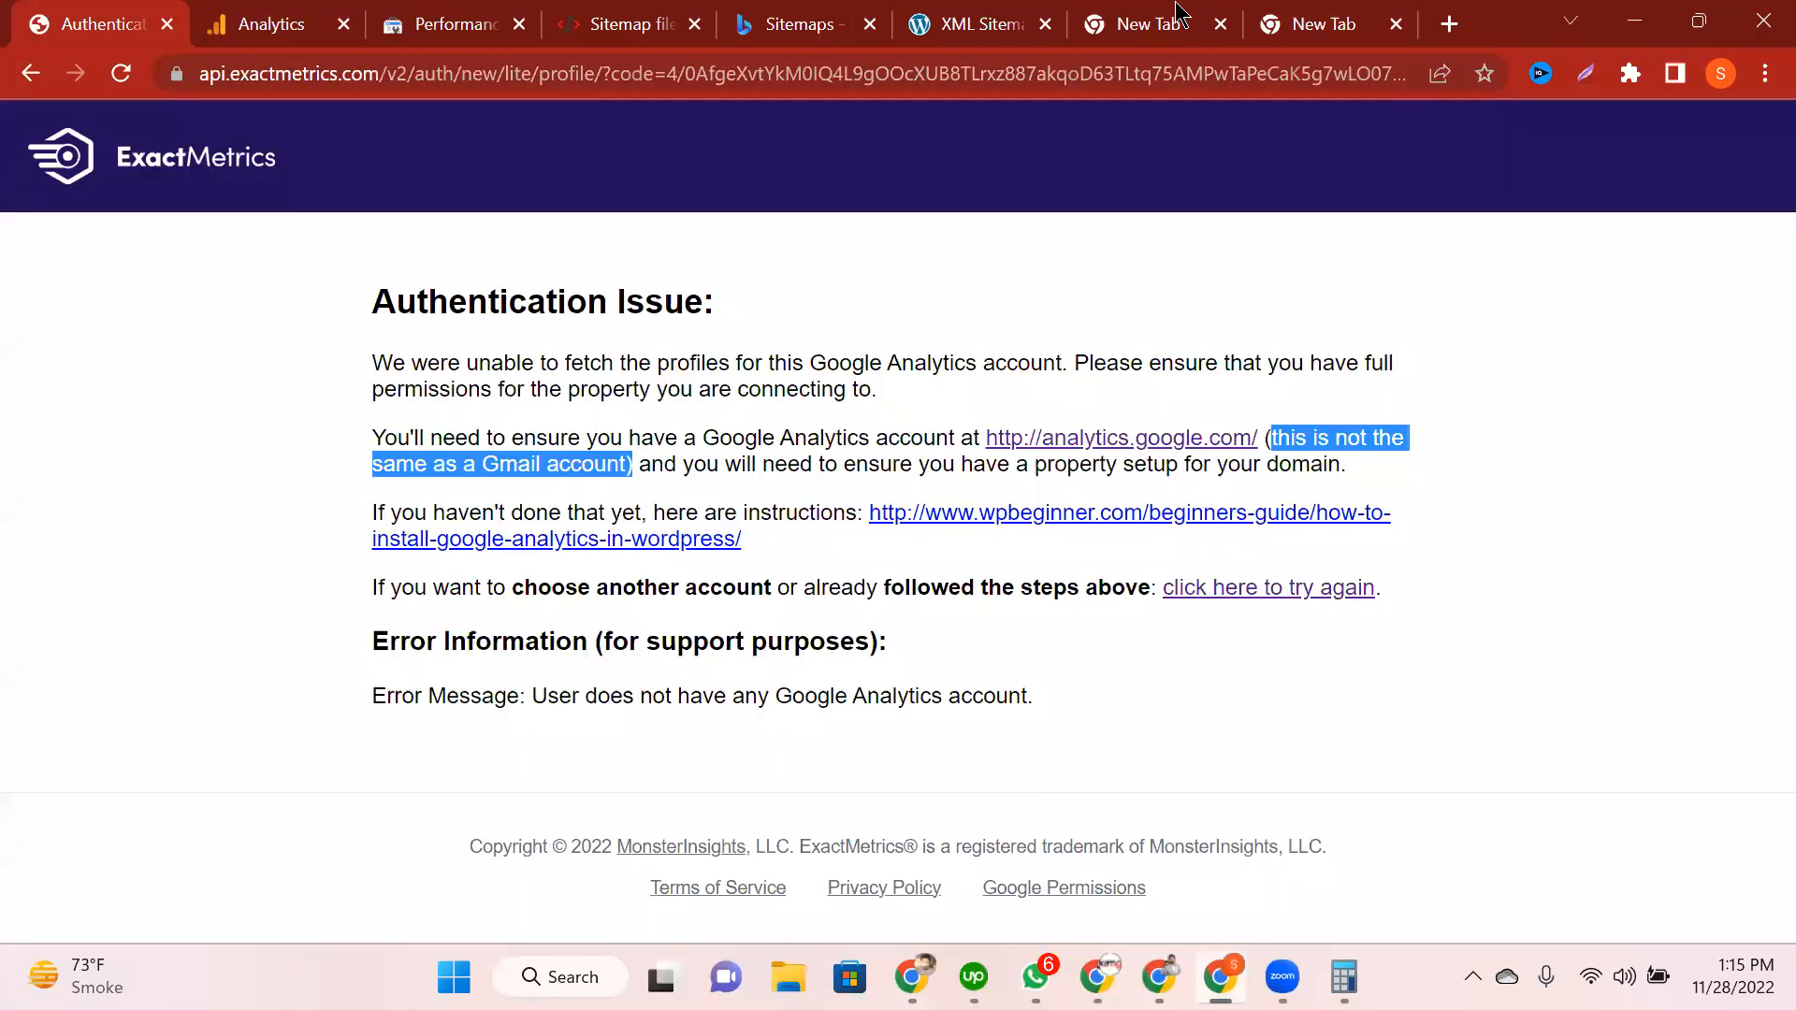
key("ctrl+7")
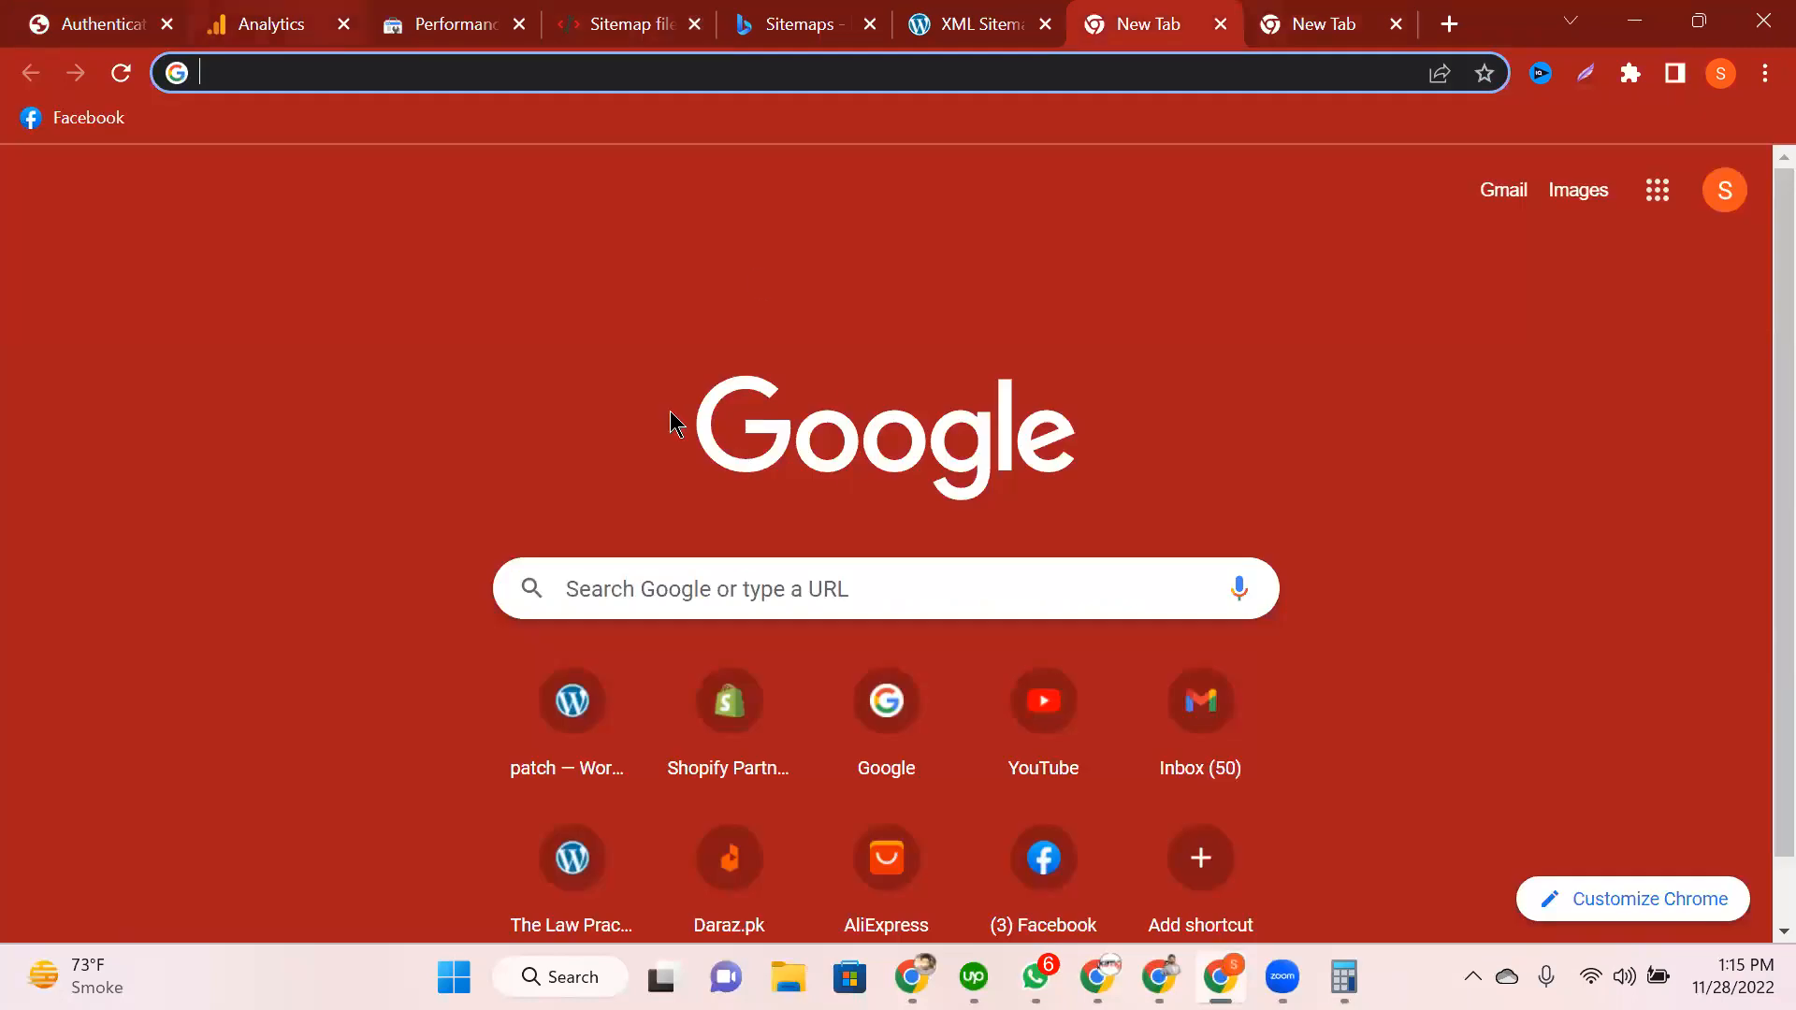
key("ctrl+2")
left_click(840, 440)
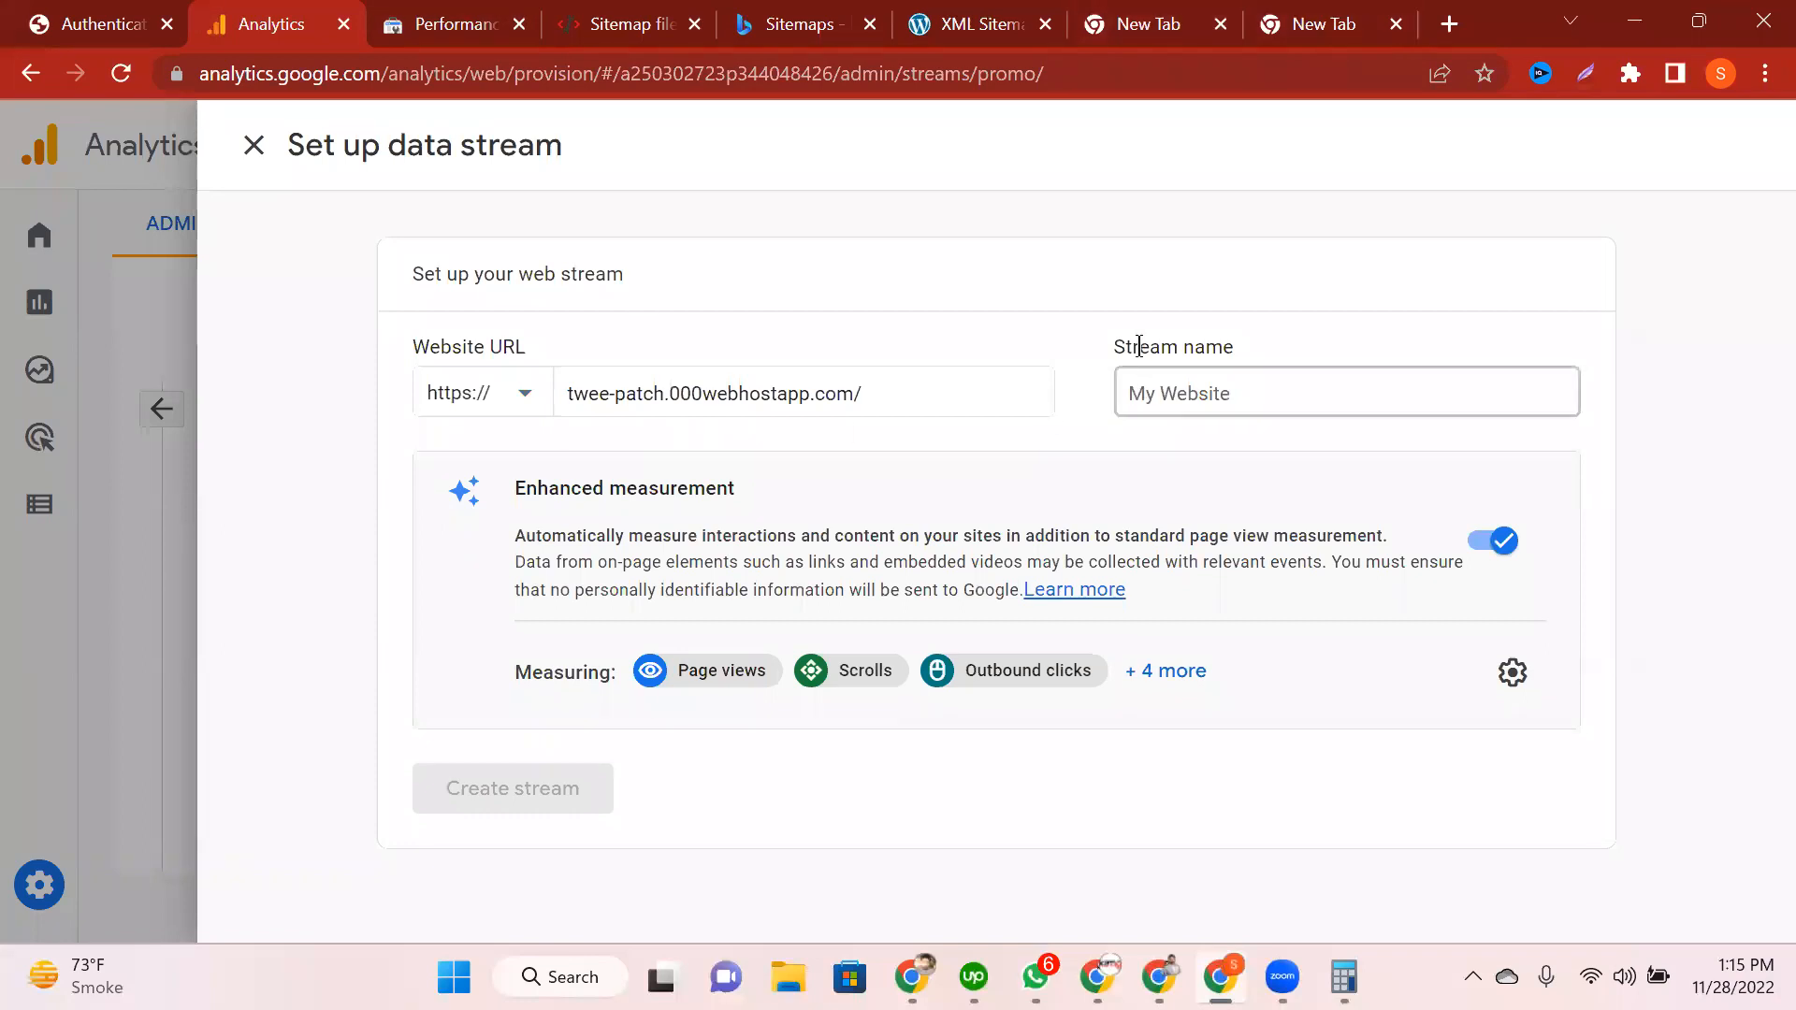
Step: Name the stream 'Twee Patch' and create it
left_click(1163, 403)
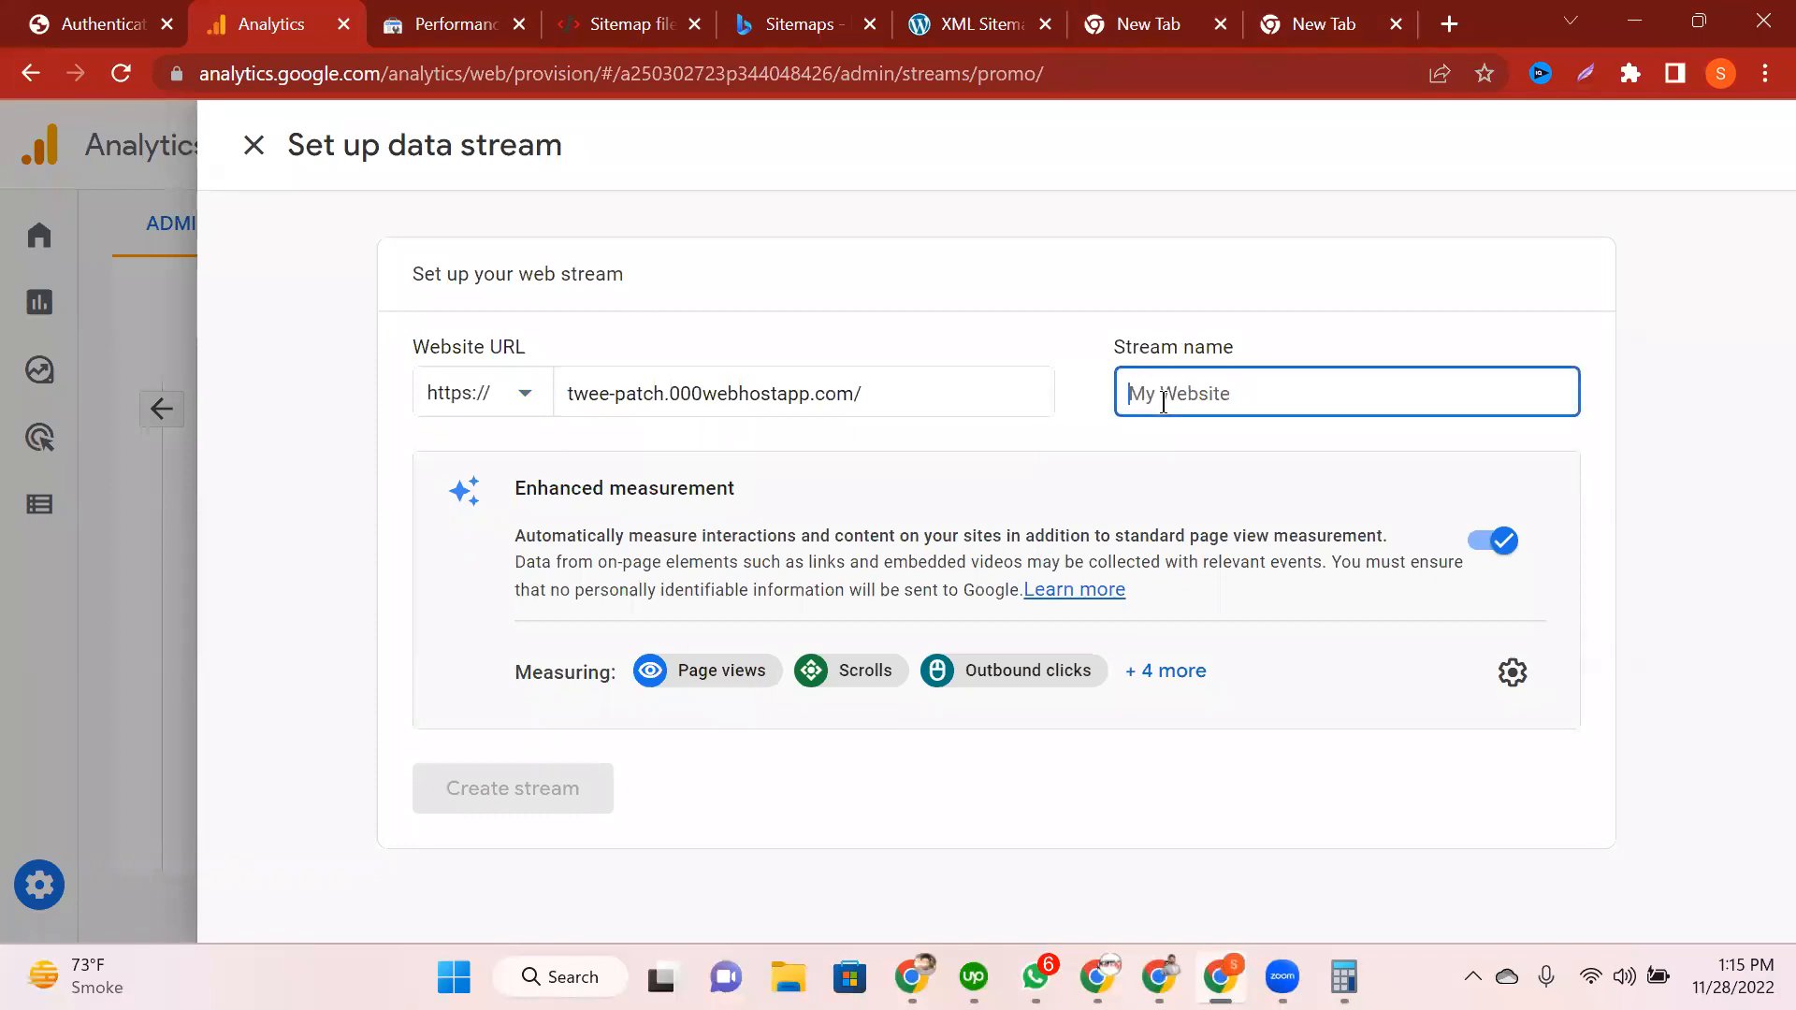
type("Twee Patch")
left_click(531, 795)
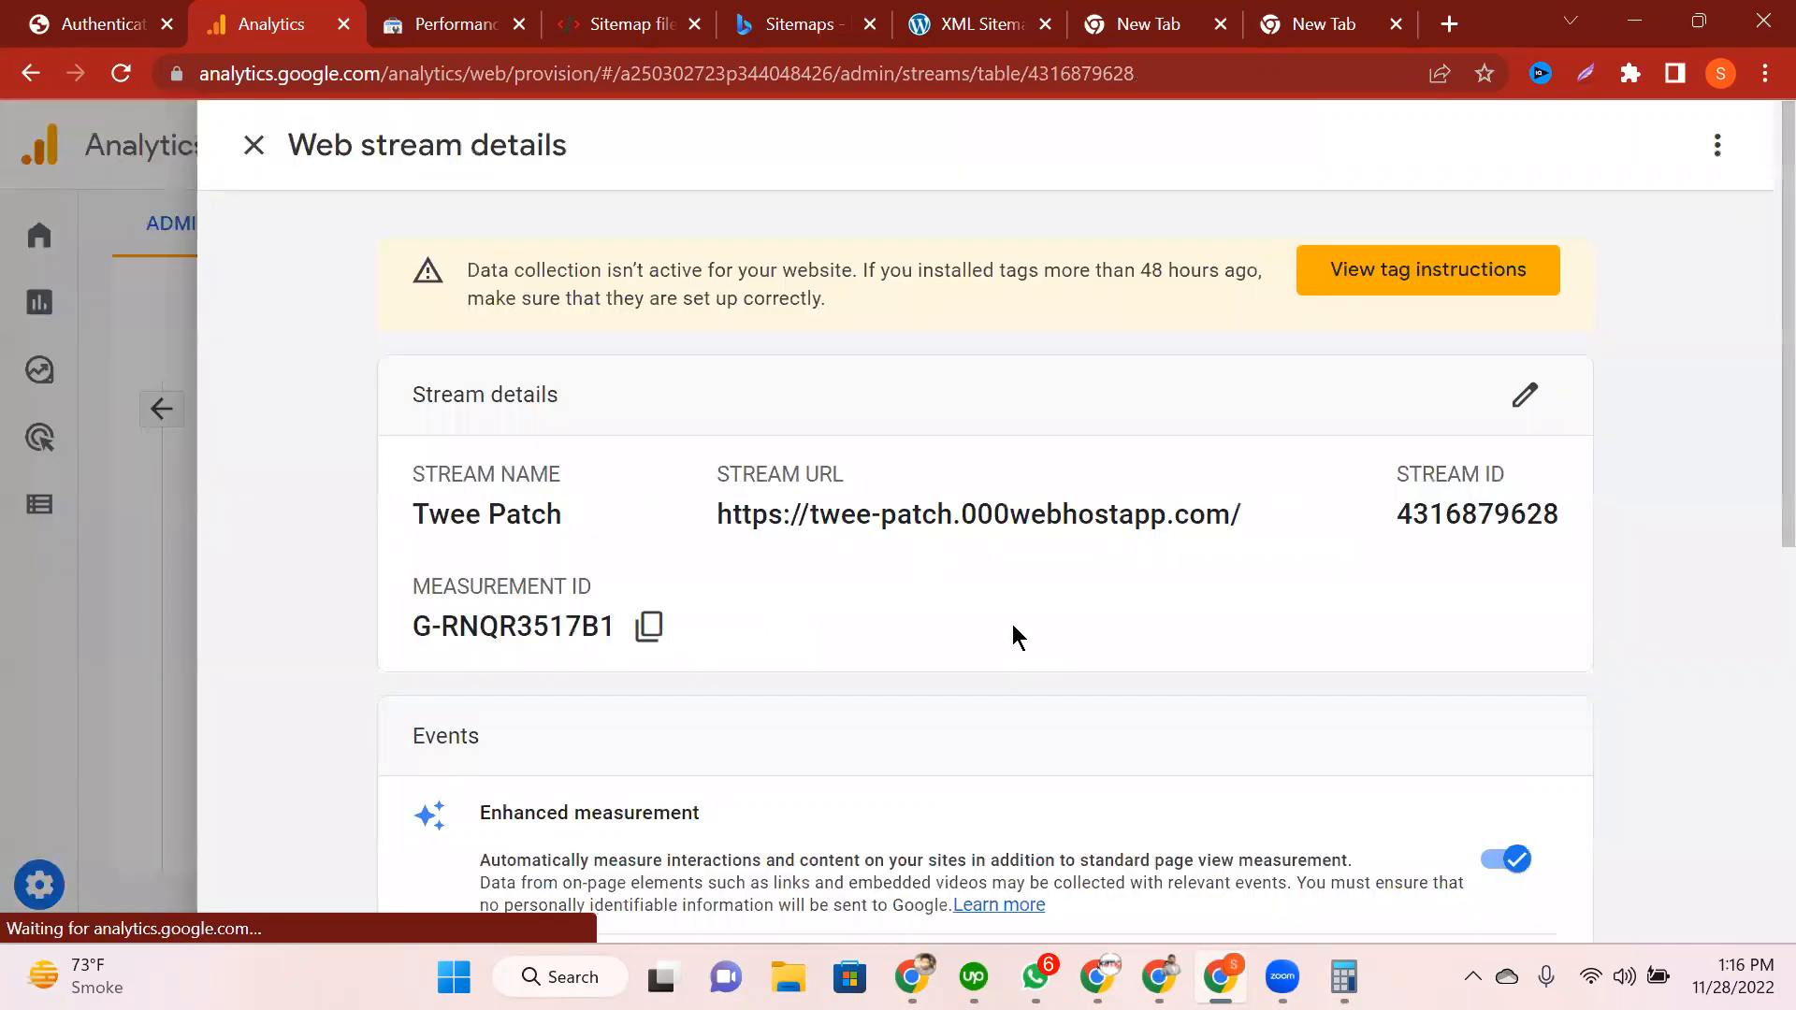
Step: Highlight the Twee Patch stream's name, URL, measurement ID and stream ID on its details card
scroll(1012, 625, "down", 5)
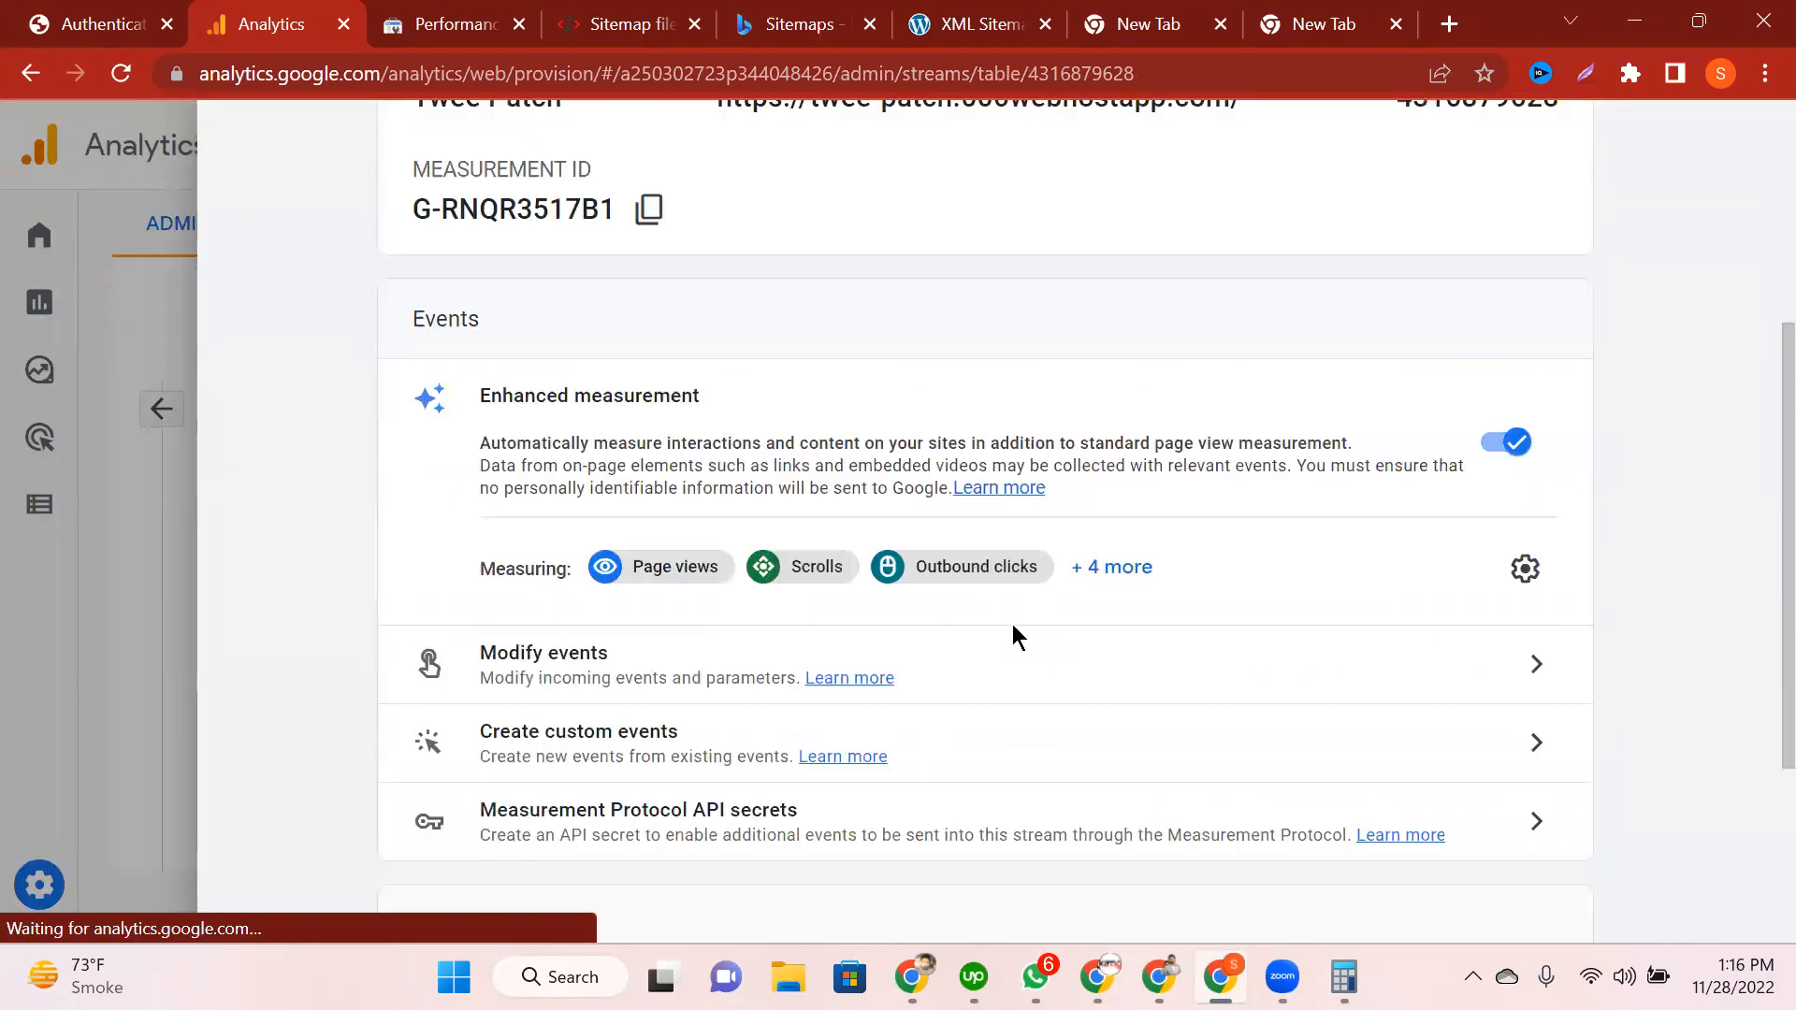
scroll(1234, 513, "down", 3)
scroll(566, 482, "up", 8)
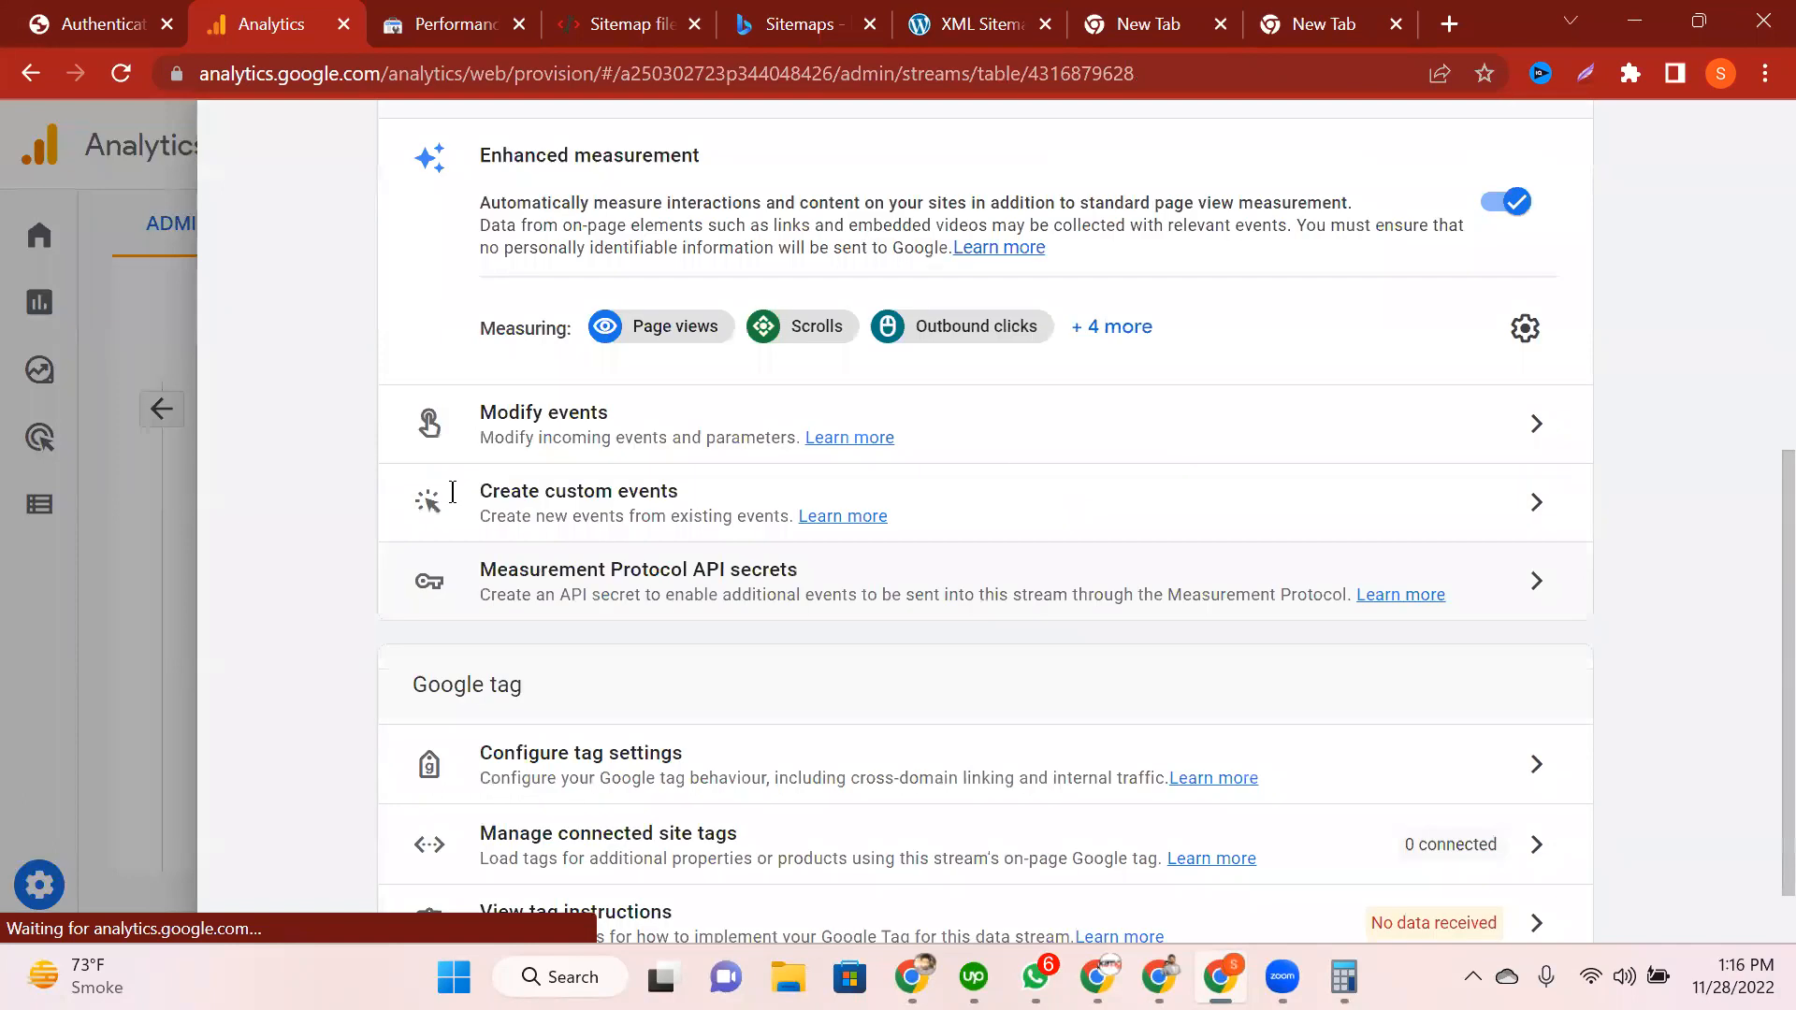
left_click_drag(418, 449, 561, 449)
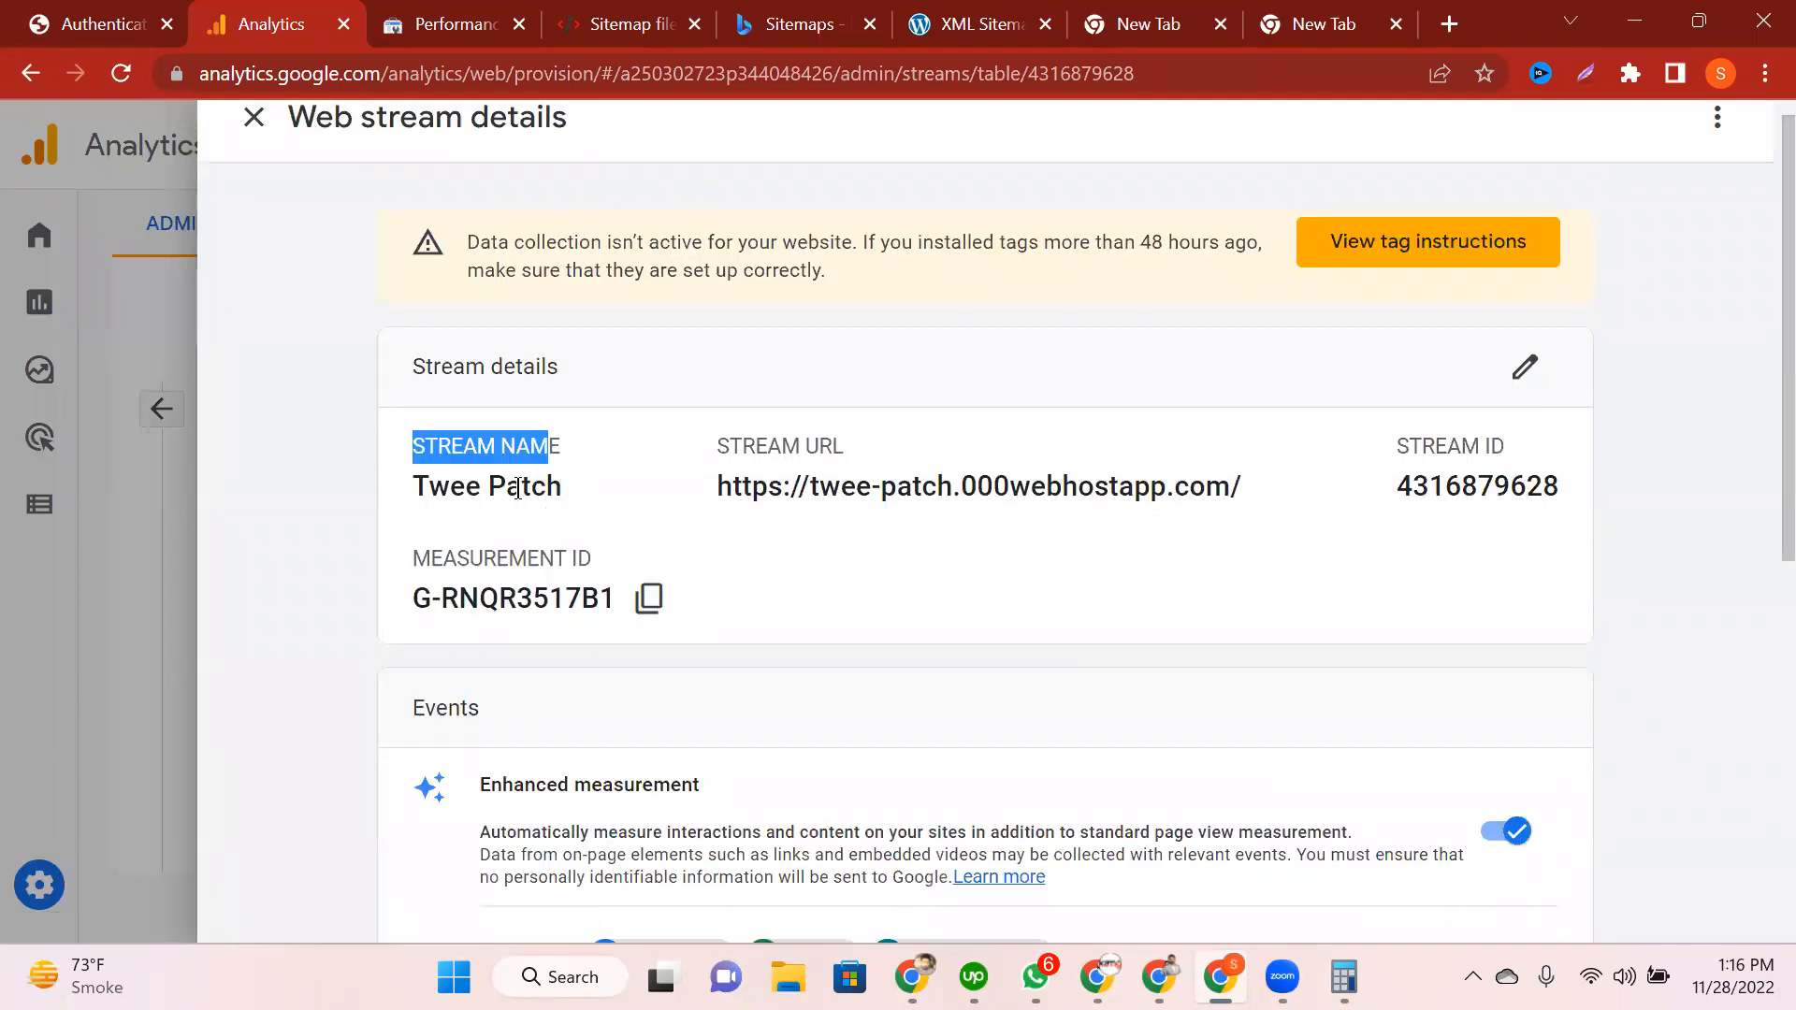
left_click_drag(430, 487, 547, 488)
triple_click(857, 436)
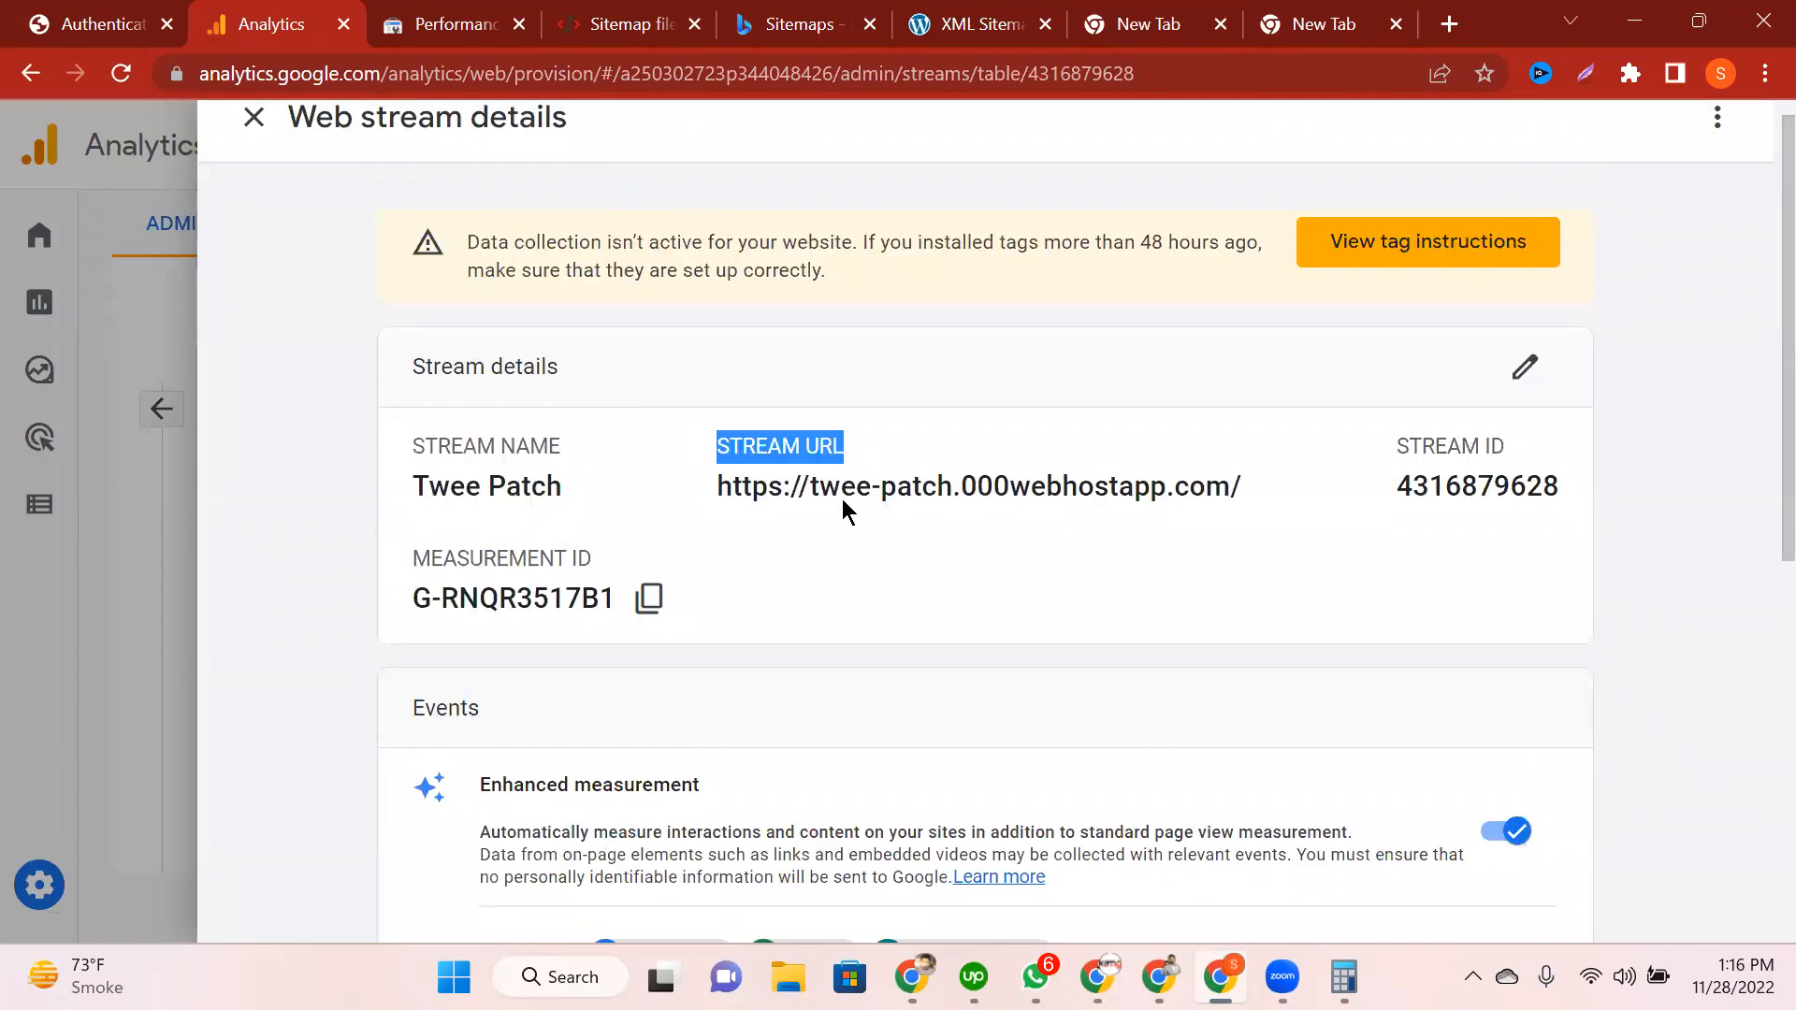
left_click_drag(413, 559, 413, 598)
left_click_drag(1408, 445, 1496, 447)
left_click_drag(1414, 490, 1535, 493)
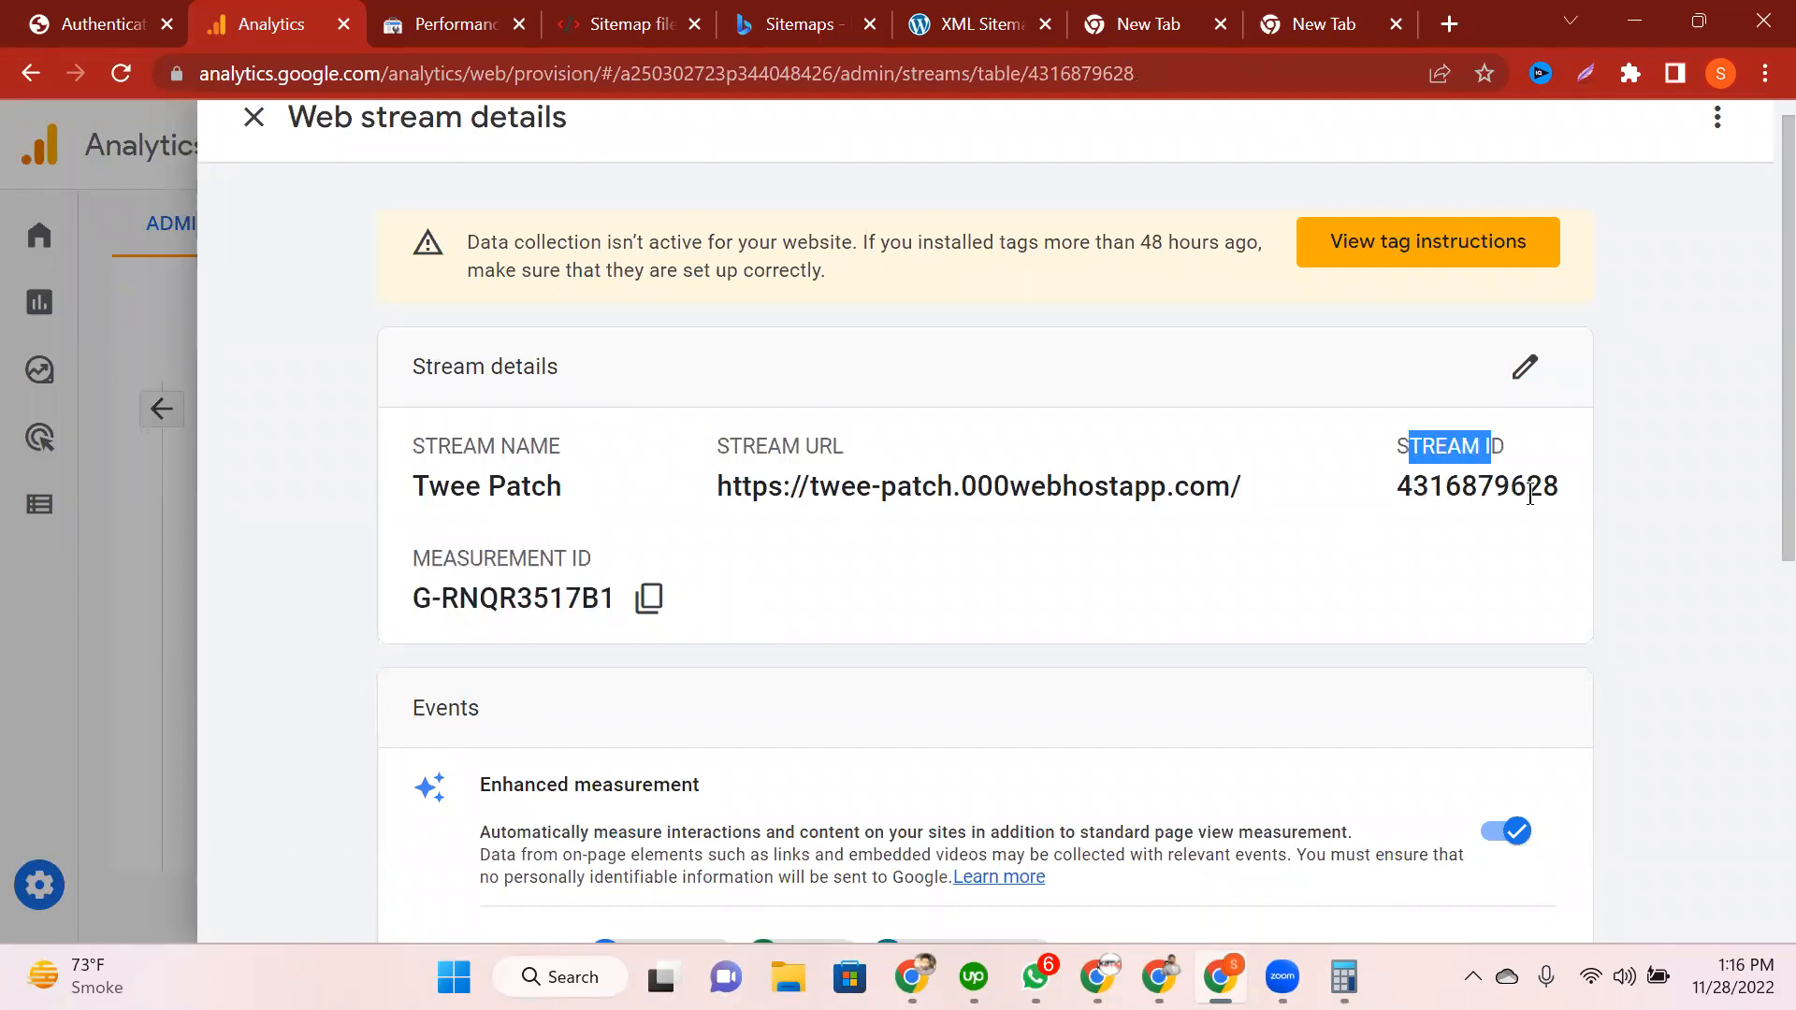
Step: Clear the highlight and go back to the ExactMetrics authentication tab
left_click(854, 689)
scroll(854, 689, "down", 1)
left_click(77, 23)
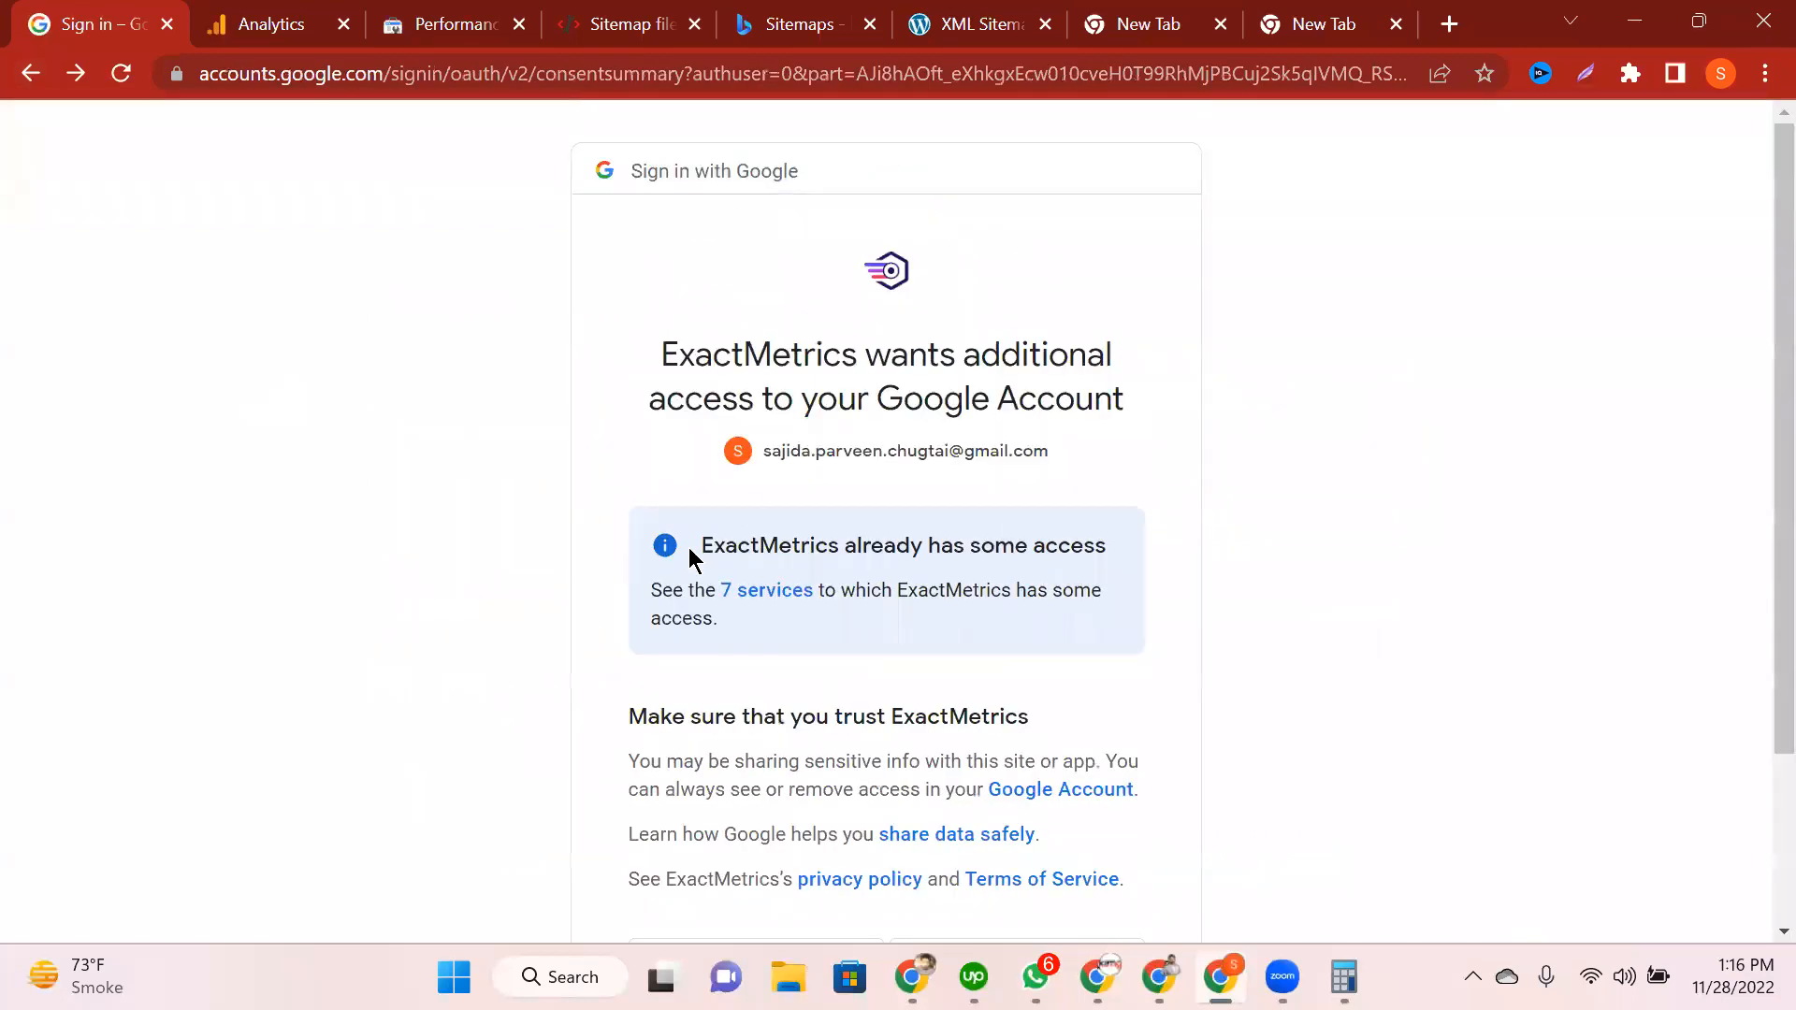
Step: Grant ExactMetrics the additional Google access, then review the profile-picking instructions
scroll(689, 548, "down", 3)
left_click(1023, 754)
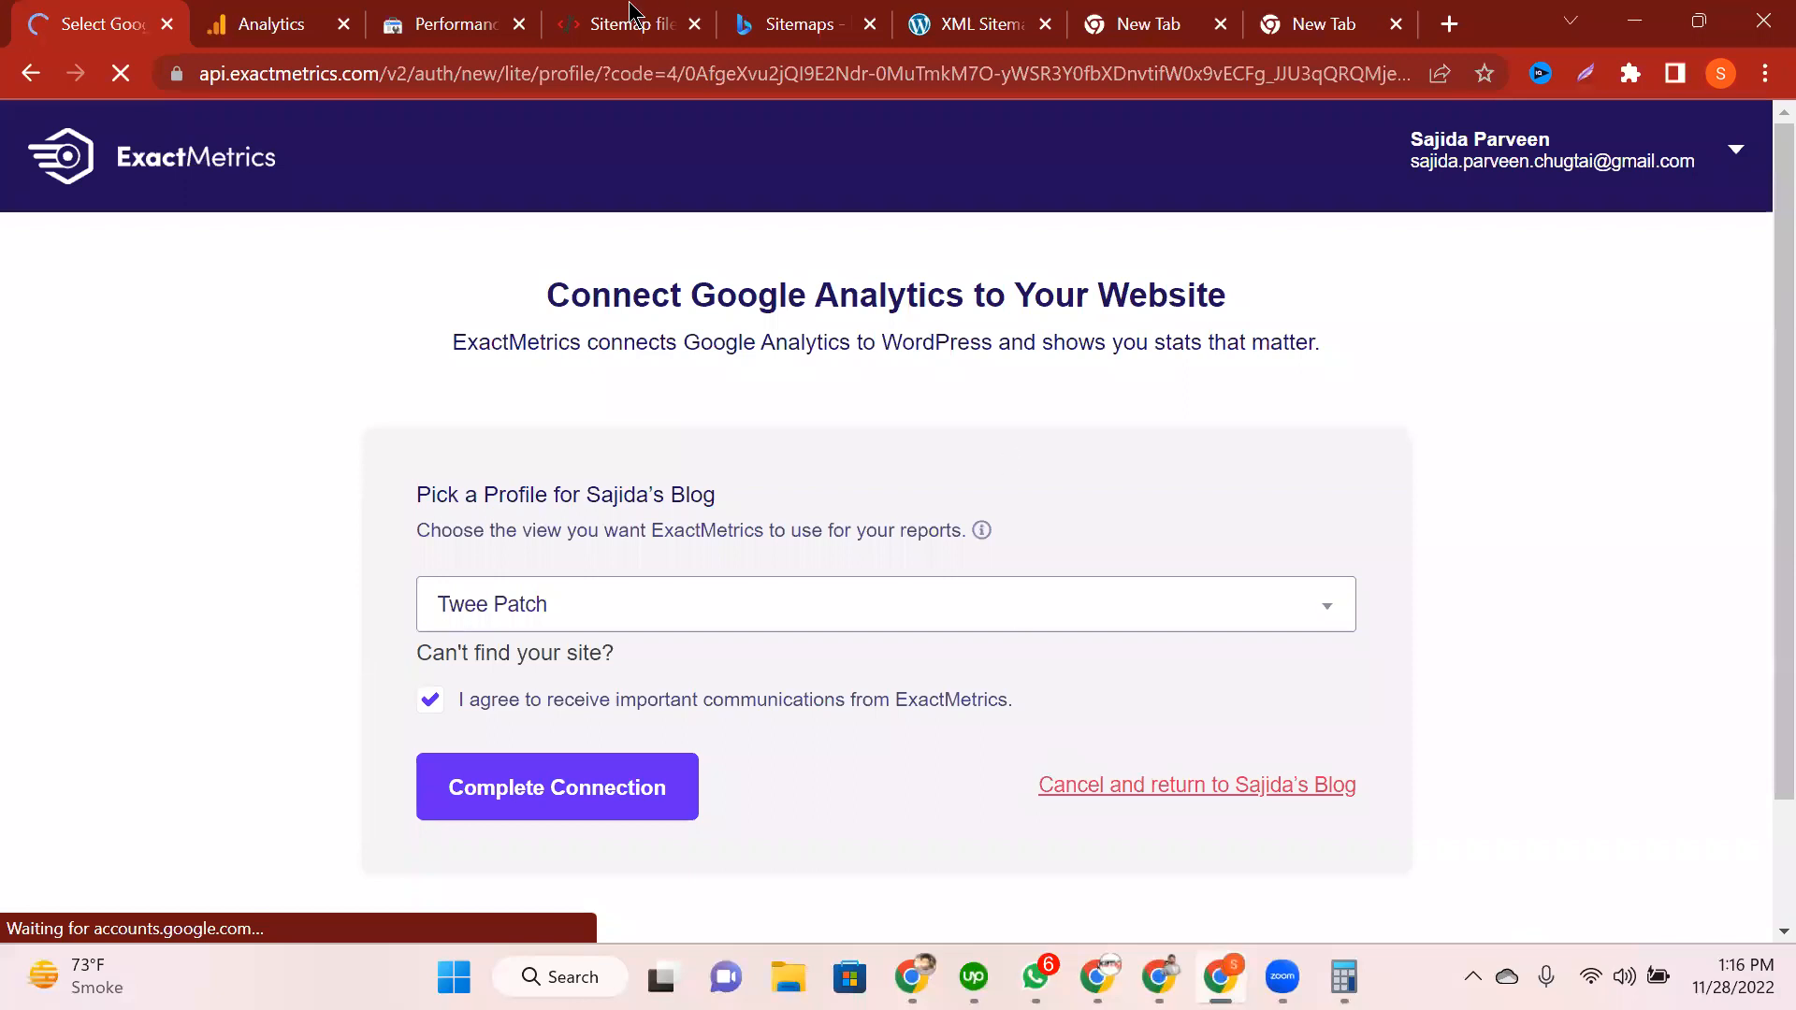
left_click(280, 17)
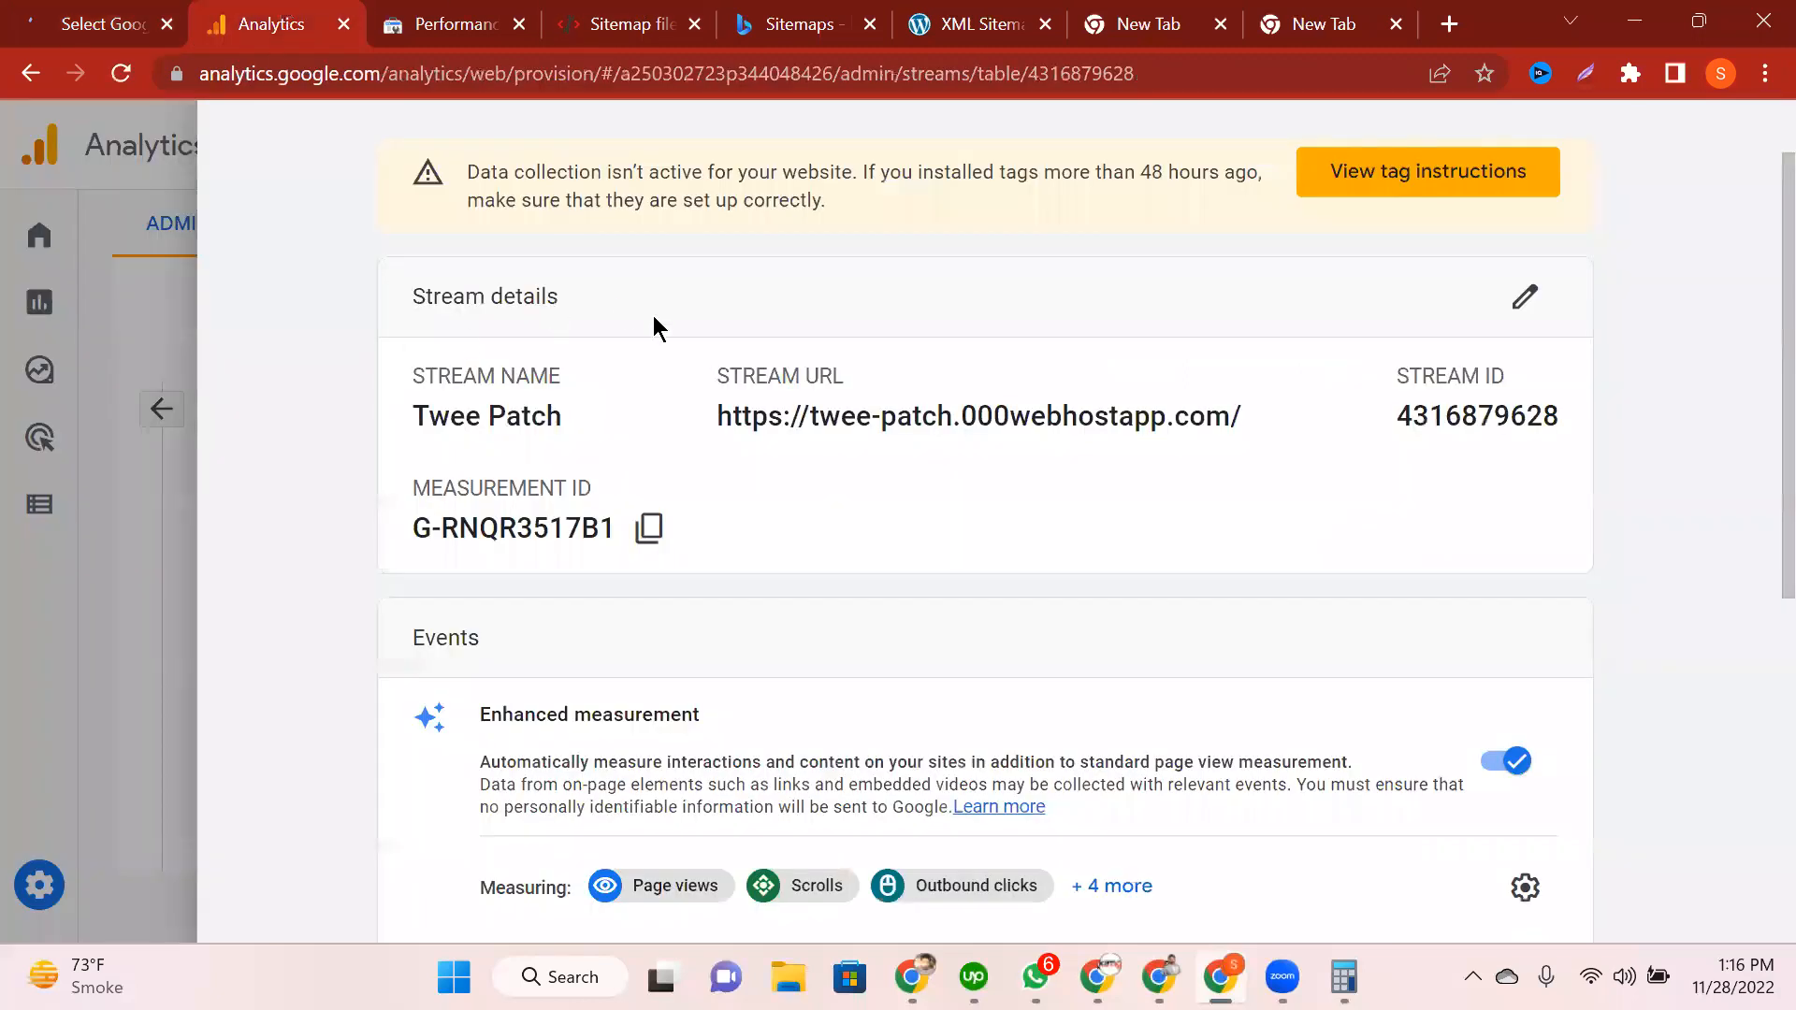
left_click(109, 7)
scroll(327, 618, "down", 2)
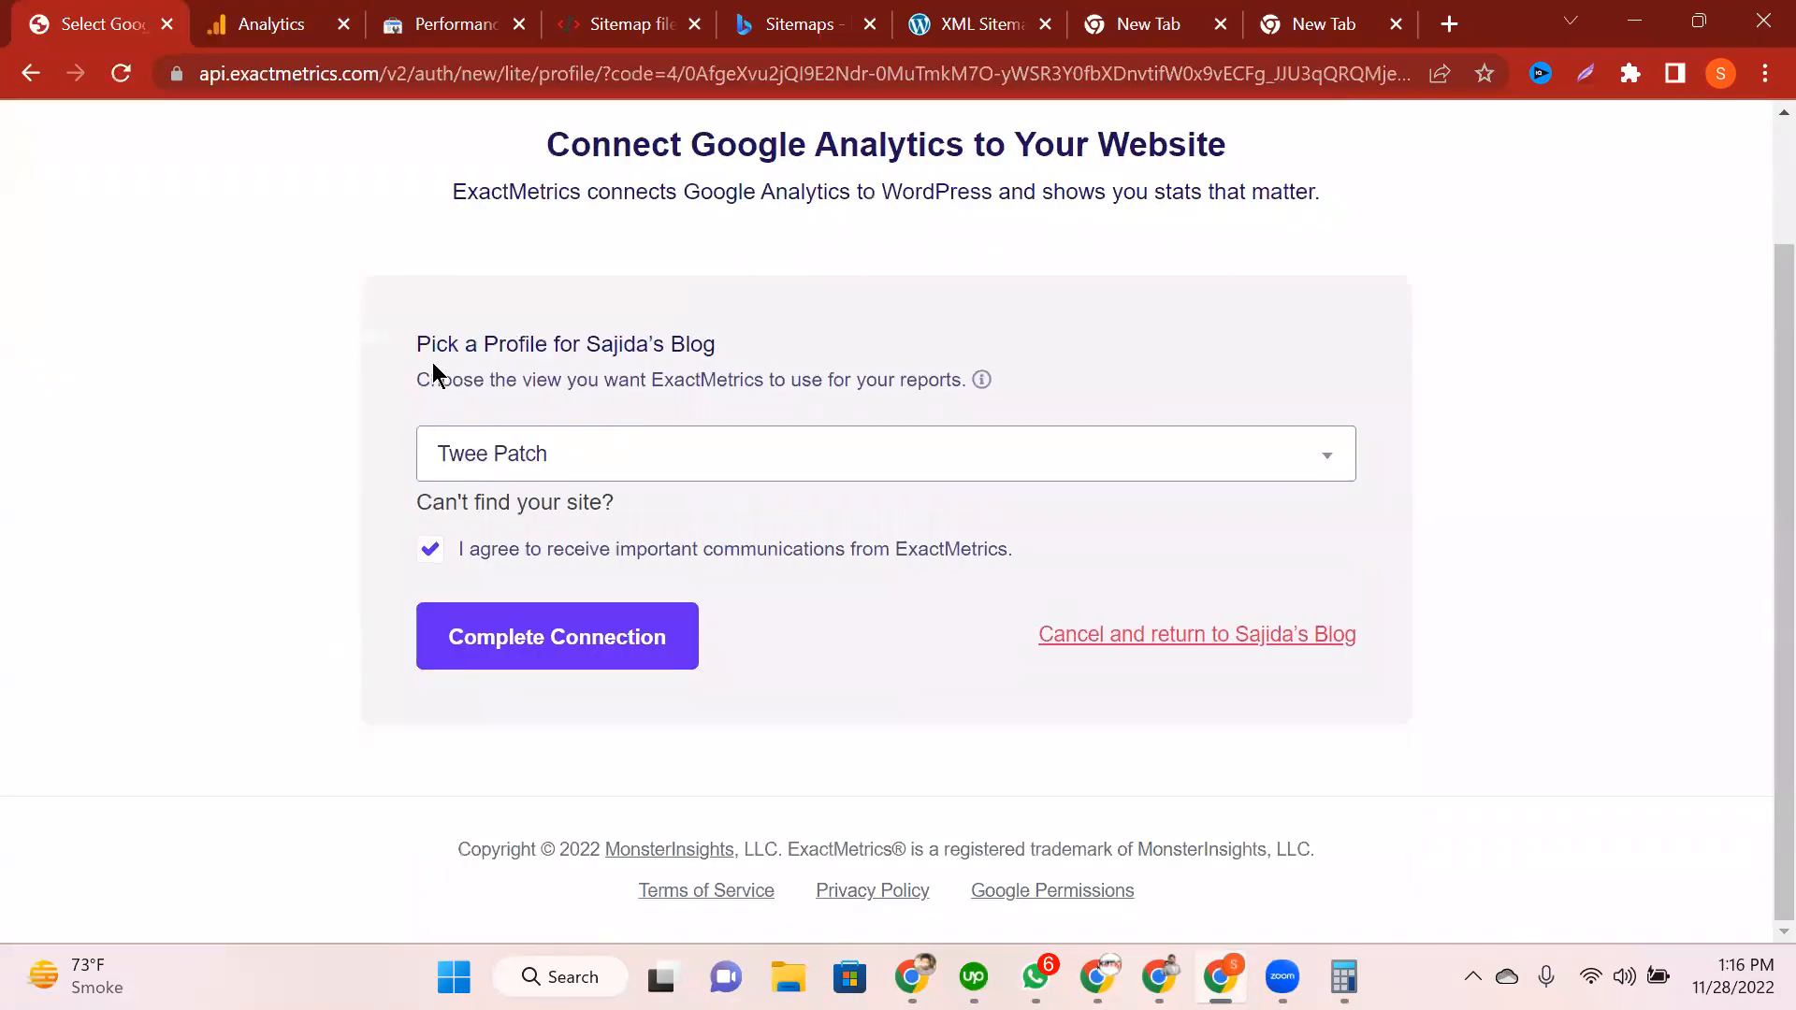
left_click_drag(417, 344, 743, 379)
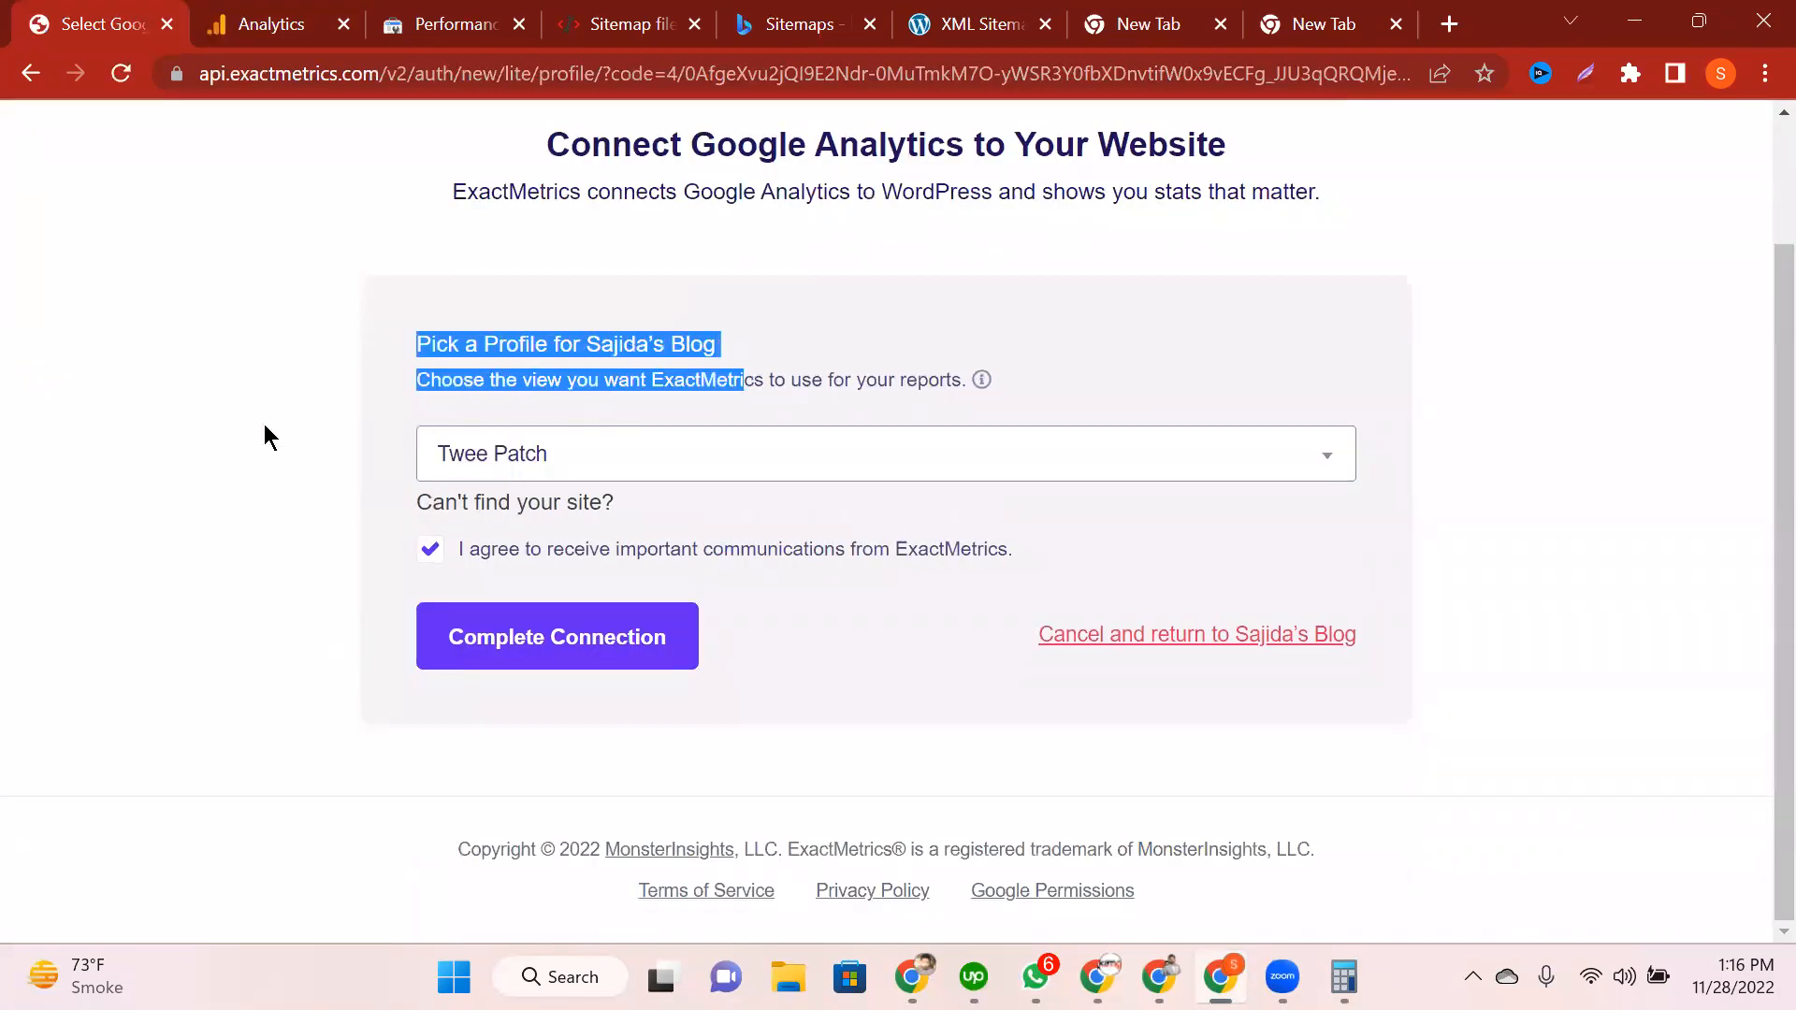
Step: Choose Twee Patch as the reporting profile, matching the Analytics stream name, and complete the connection
left_click(264, 425)
left_click(562, 468)
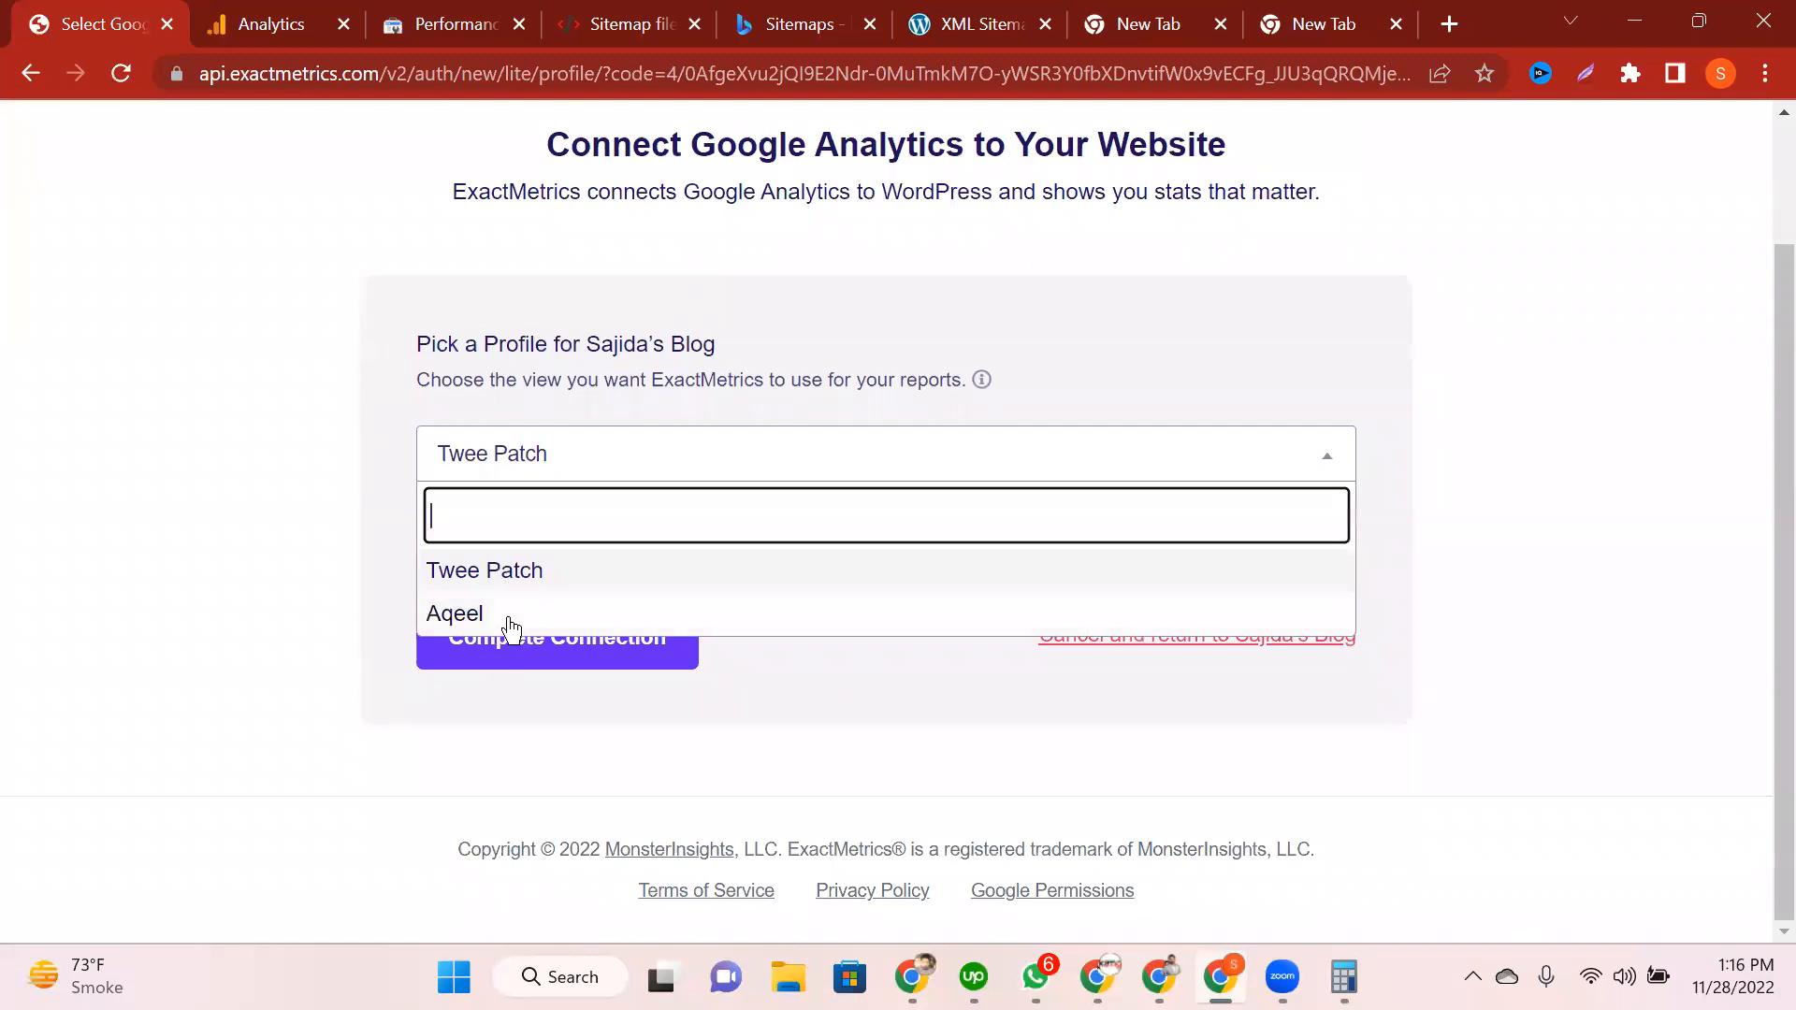
left_click(562, 473)
left_click(561, 473)
left_click(478, 570)
left_click(304, 8)
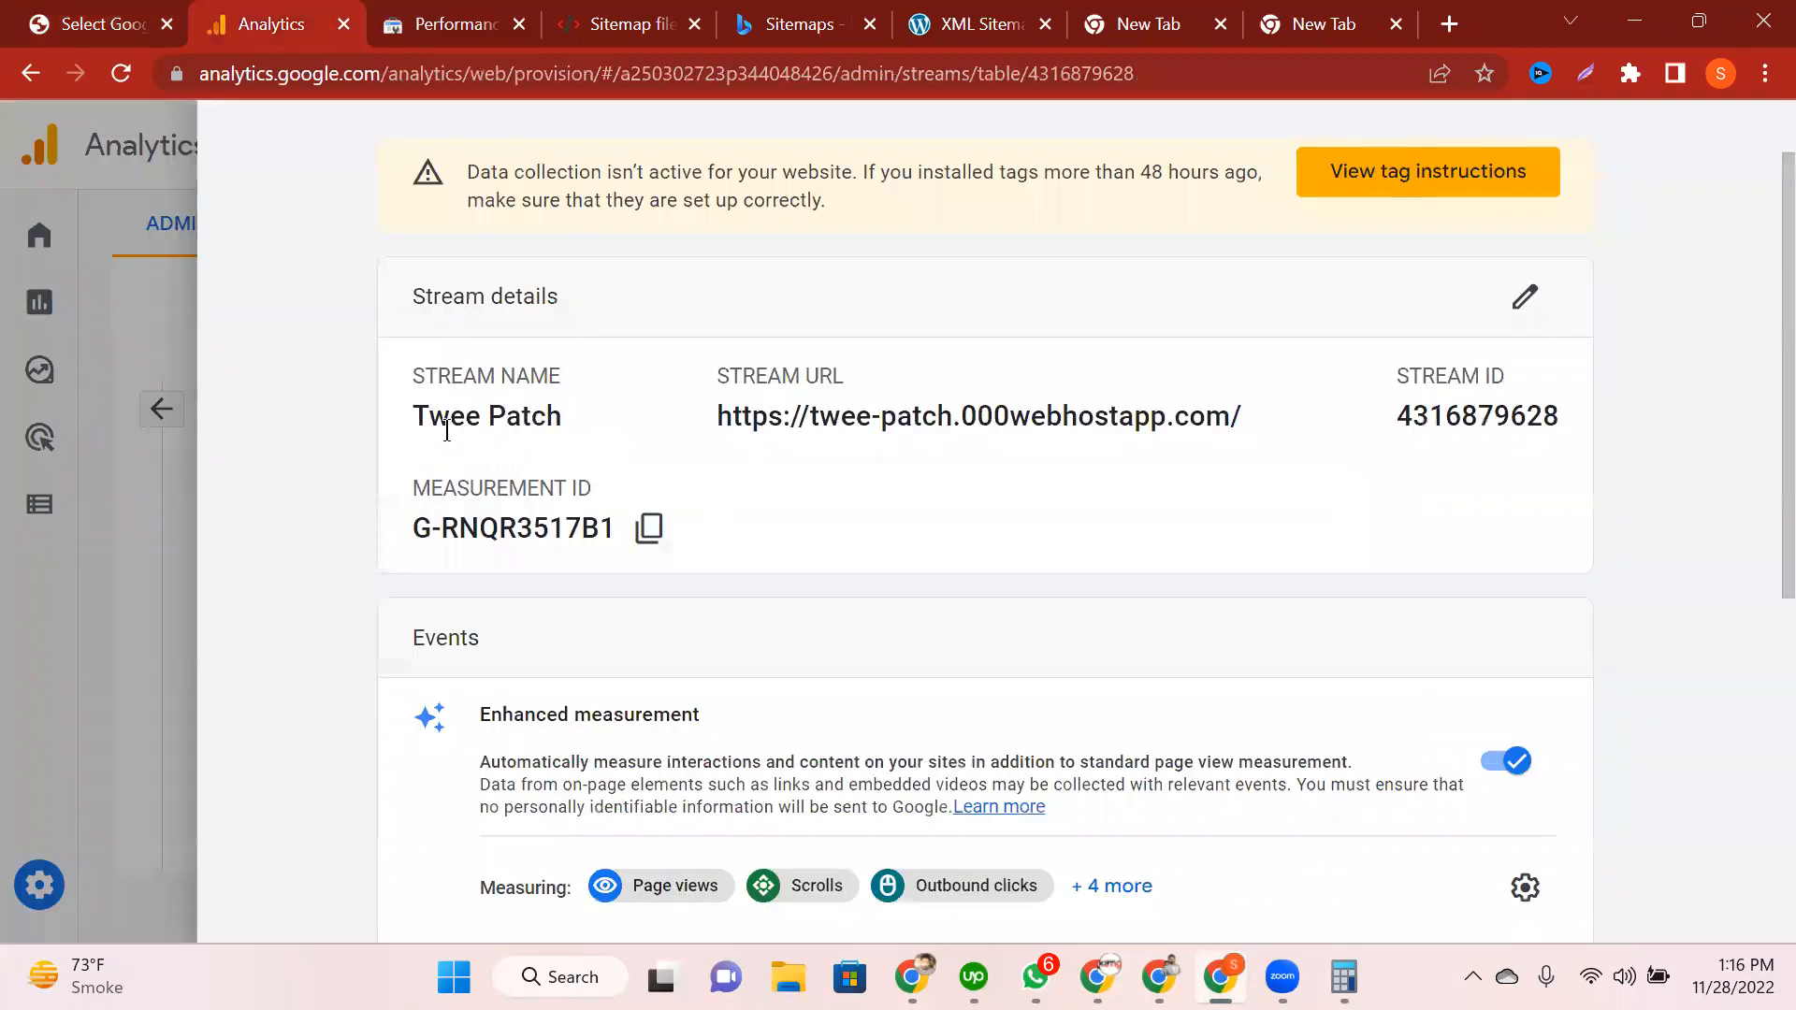
triple_click(446, 430)
key("ctrl+shift+Tab")
left_click(526, 668)
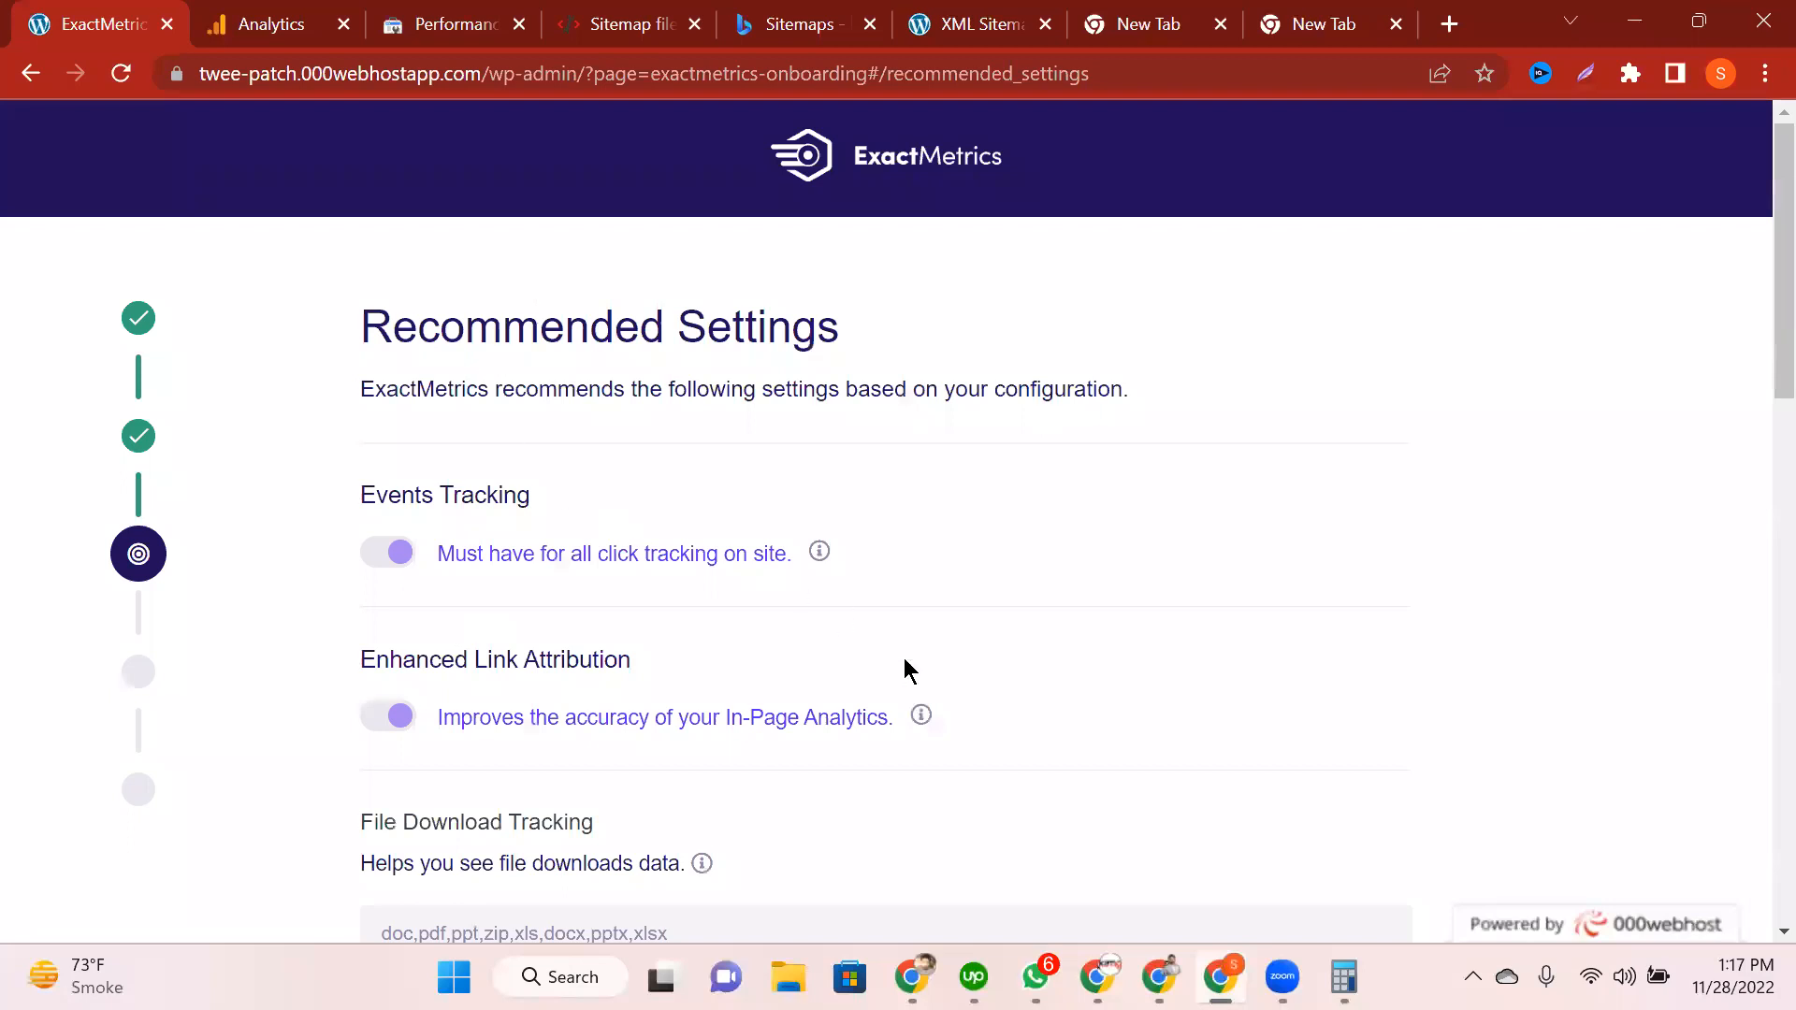
Step: Keep the Recommended Settings as they are and save them to continue the wizard
scroll(904, 664, "down", 10)
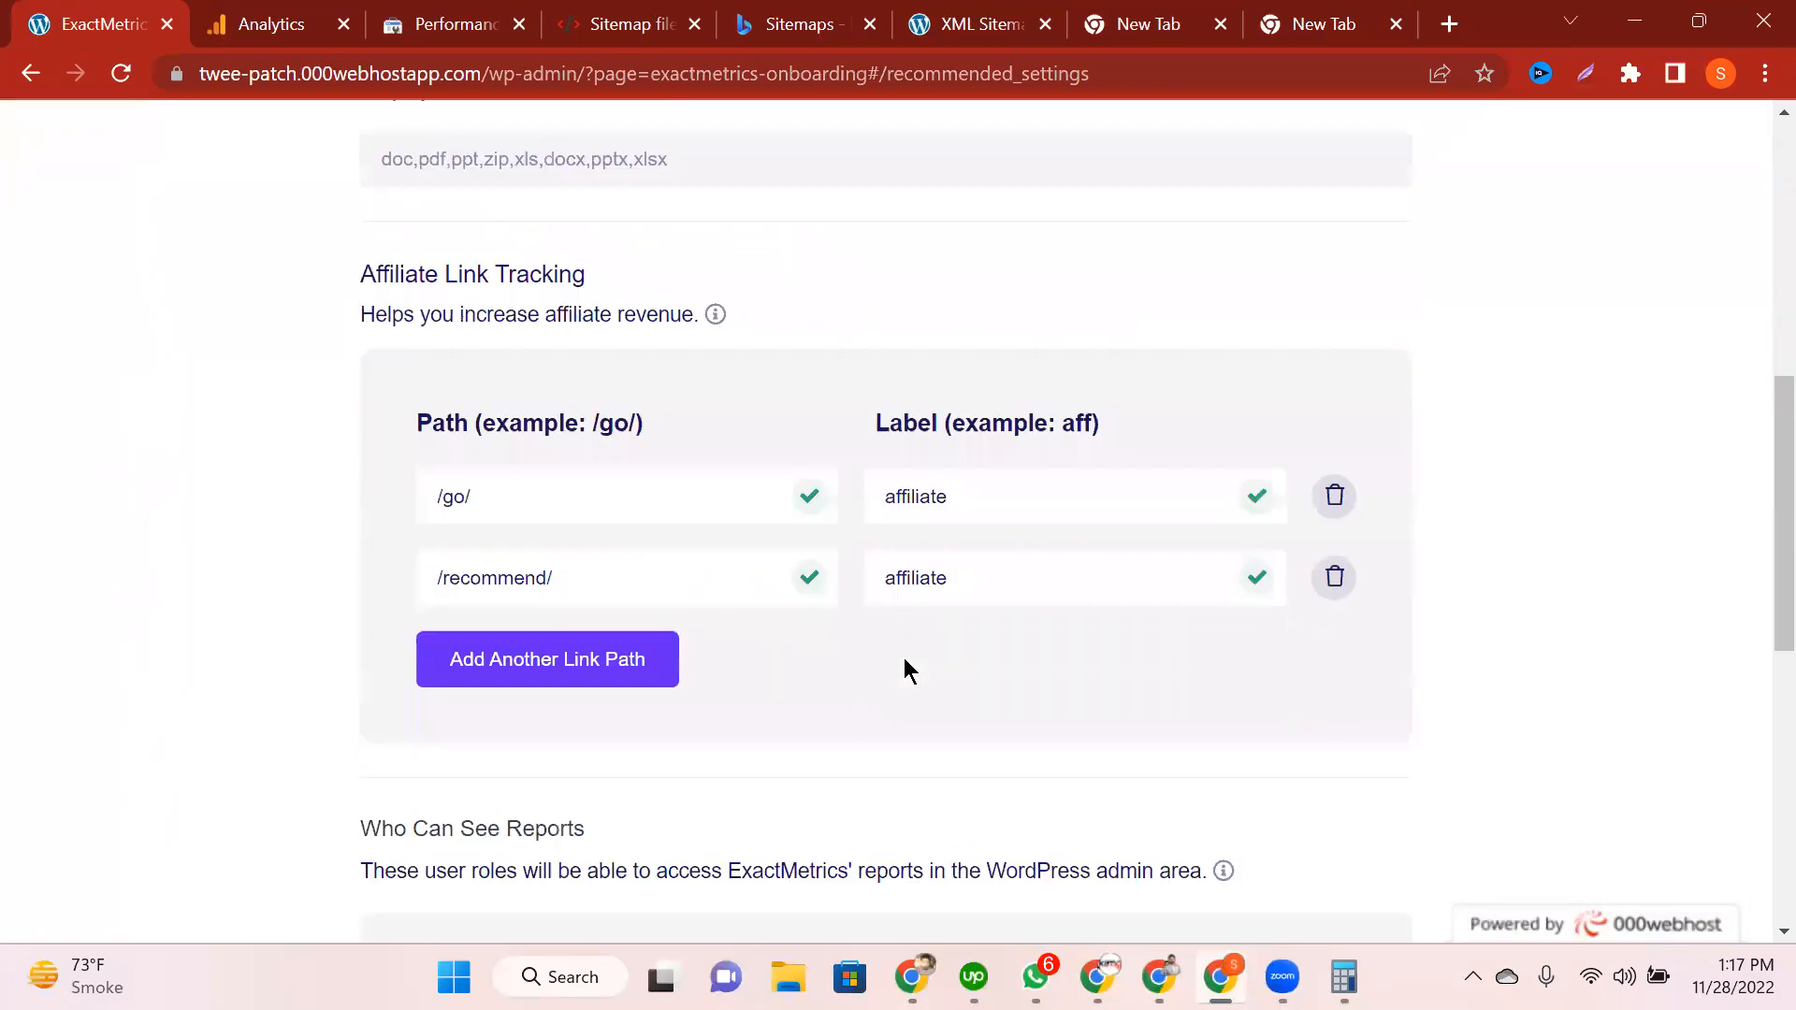
scroll(931, 736, "down", 6)
left_click(559, 832)
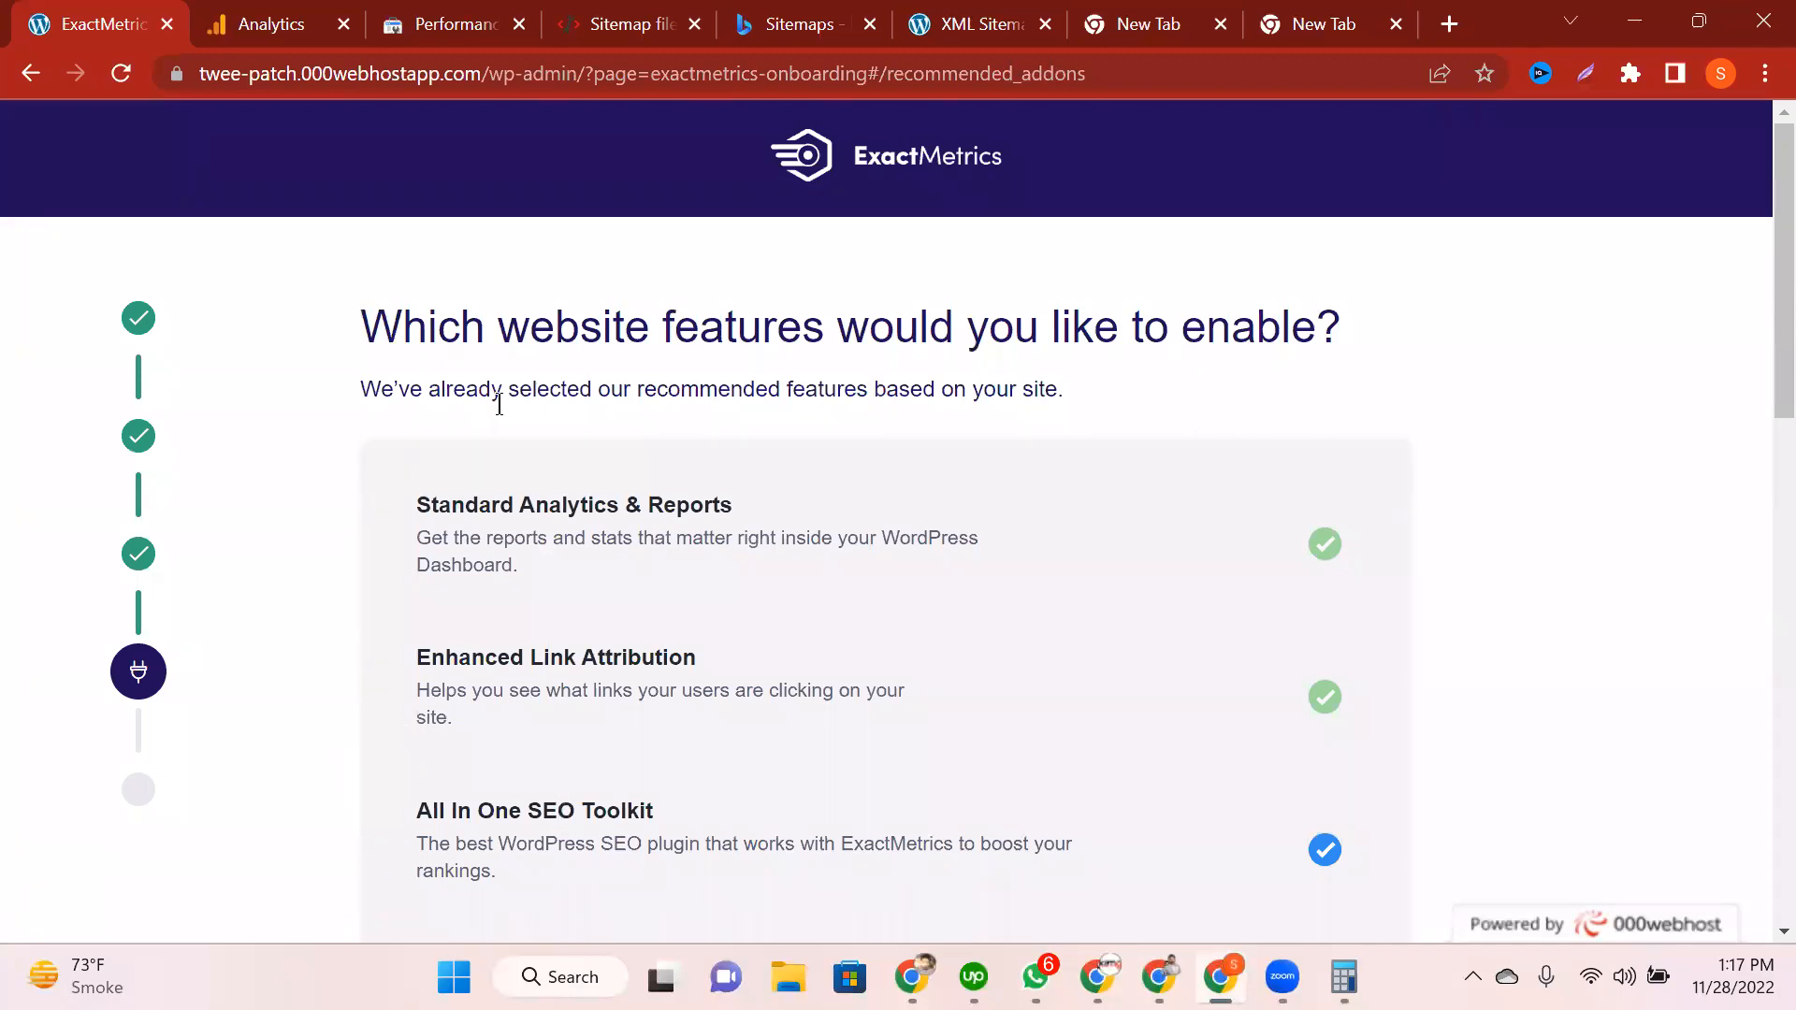
Step: Leave Standard Analytics & Reports, Enhanced Link Attribution and All In One SEO Toolkit preselected, and skip the add-ons
scroll(1446, 603, "down", 3)
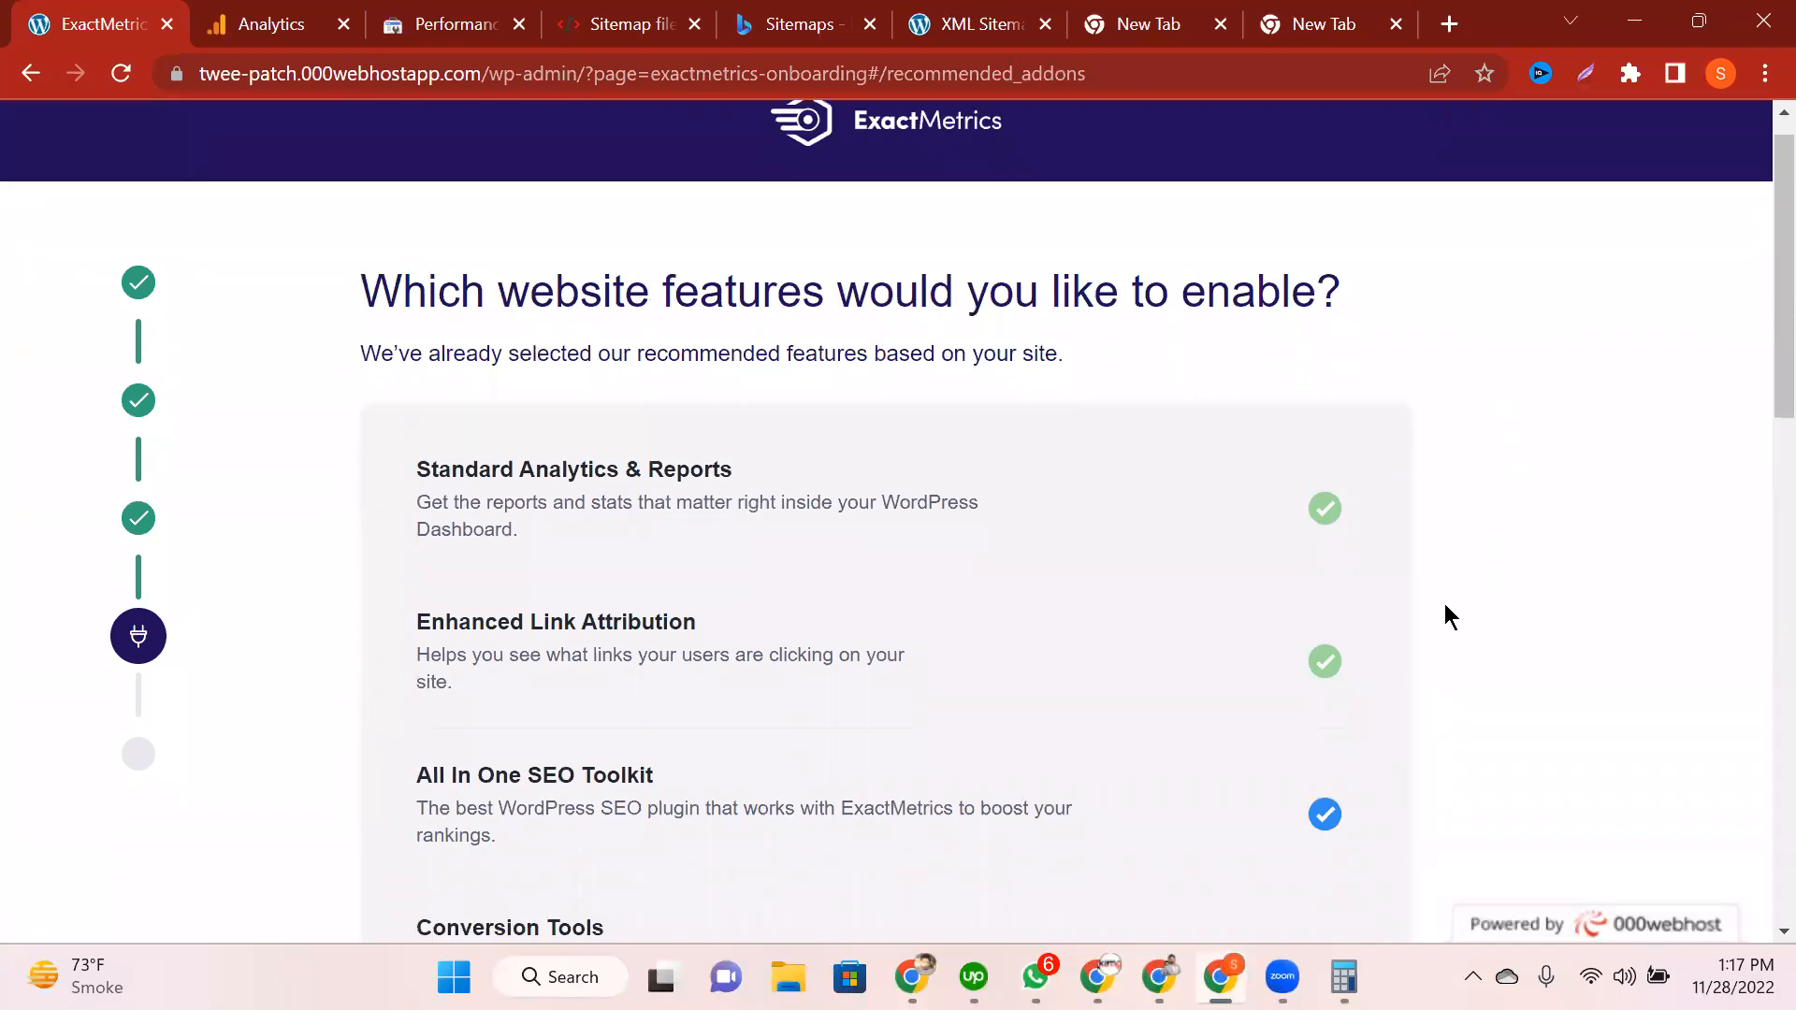
left_click_drag(451, 249, 775, 277)
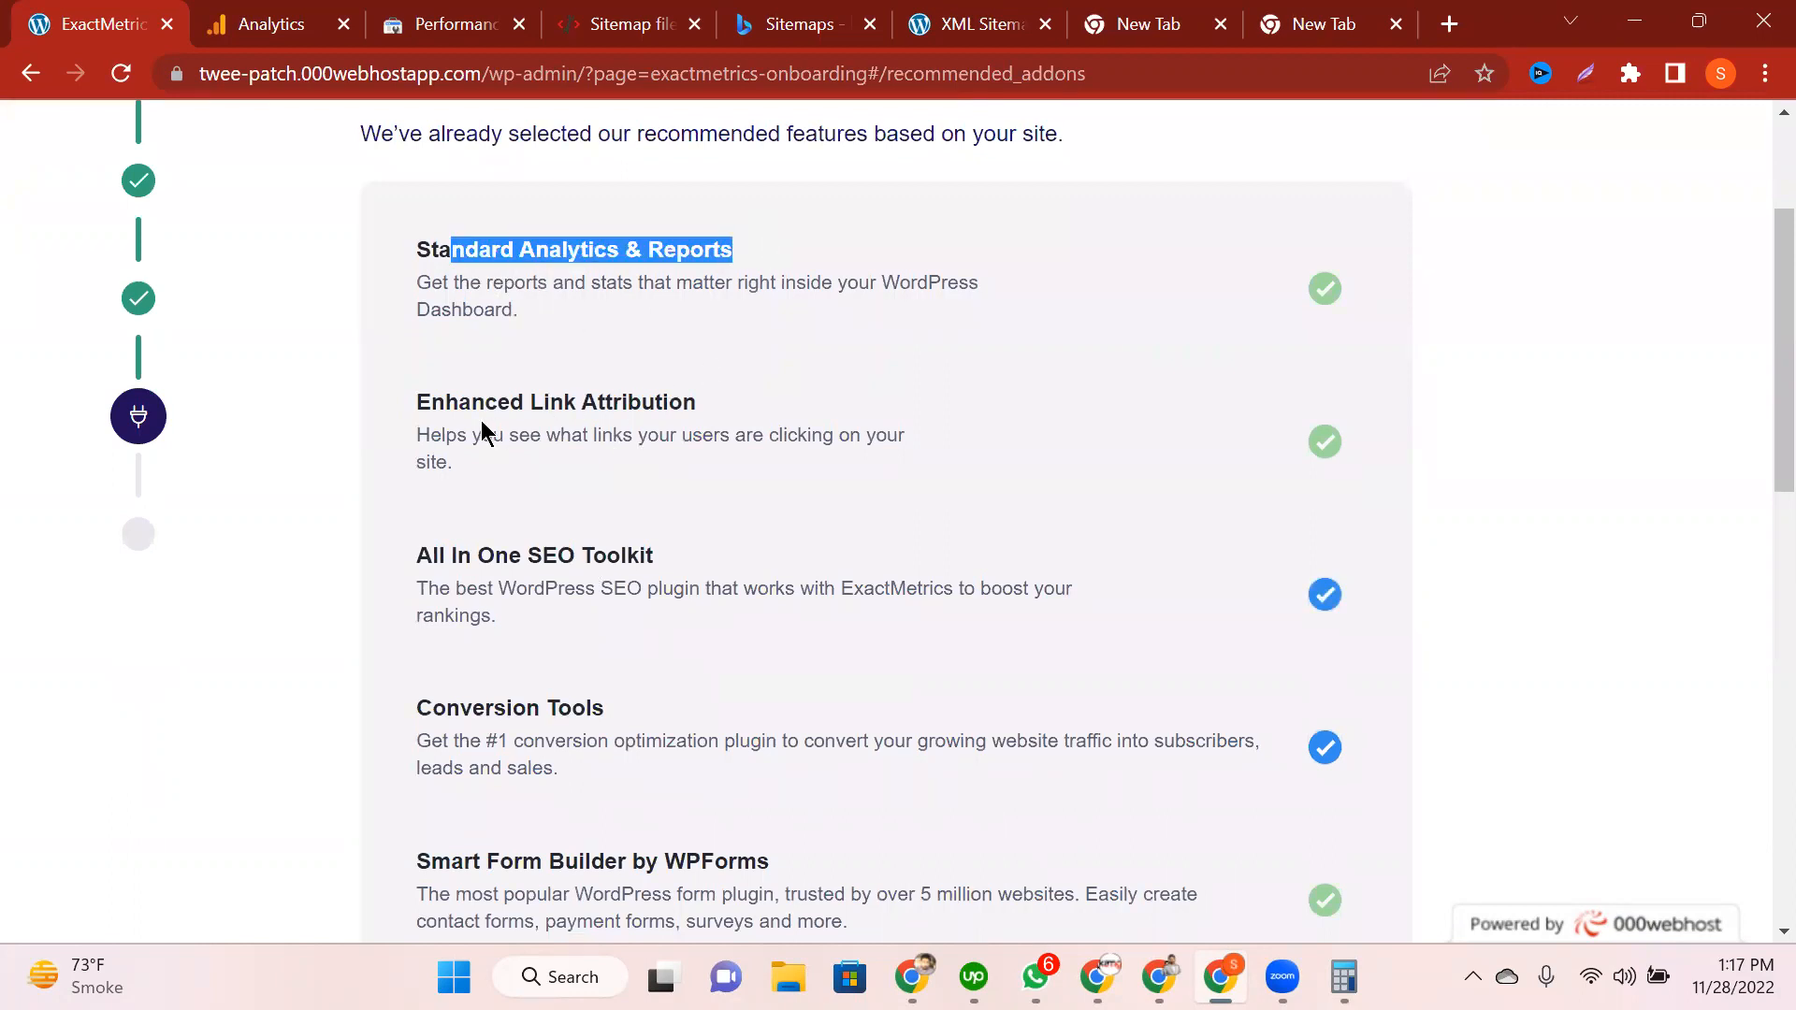
left_click_drag(472, 402, 700, 402)
left_click_drag(478, 556, 655, 558)
scroll(659, 670, "down", 9)
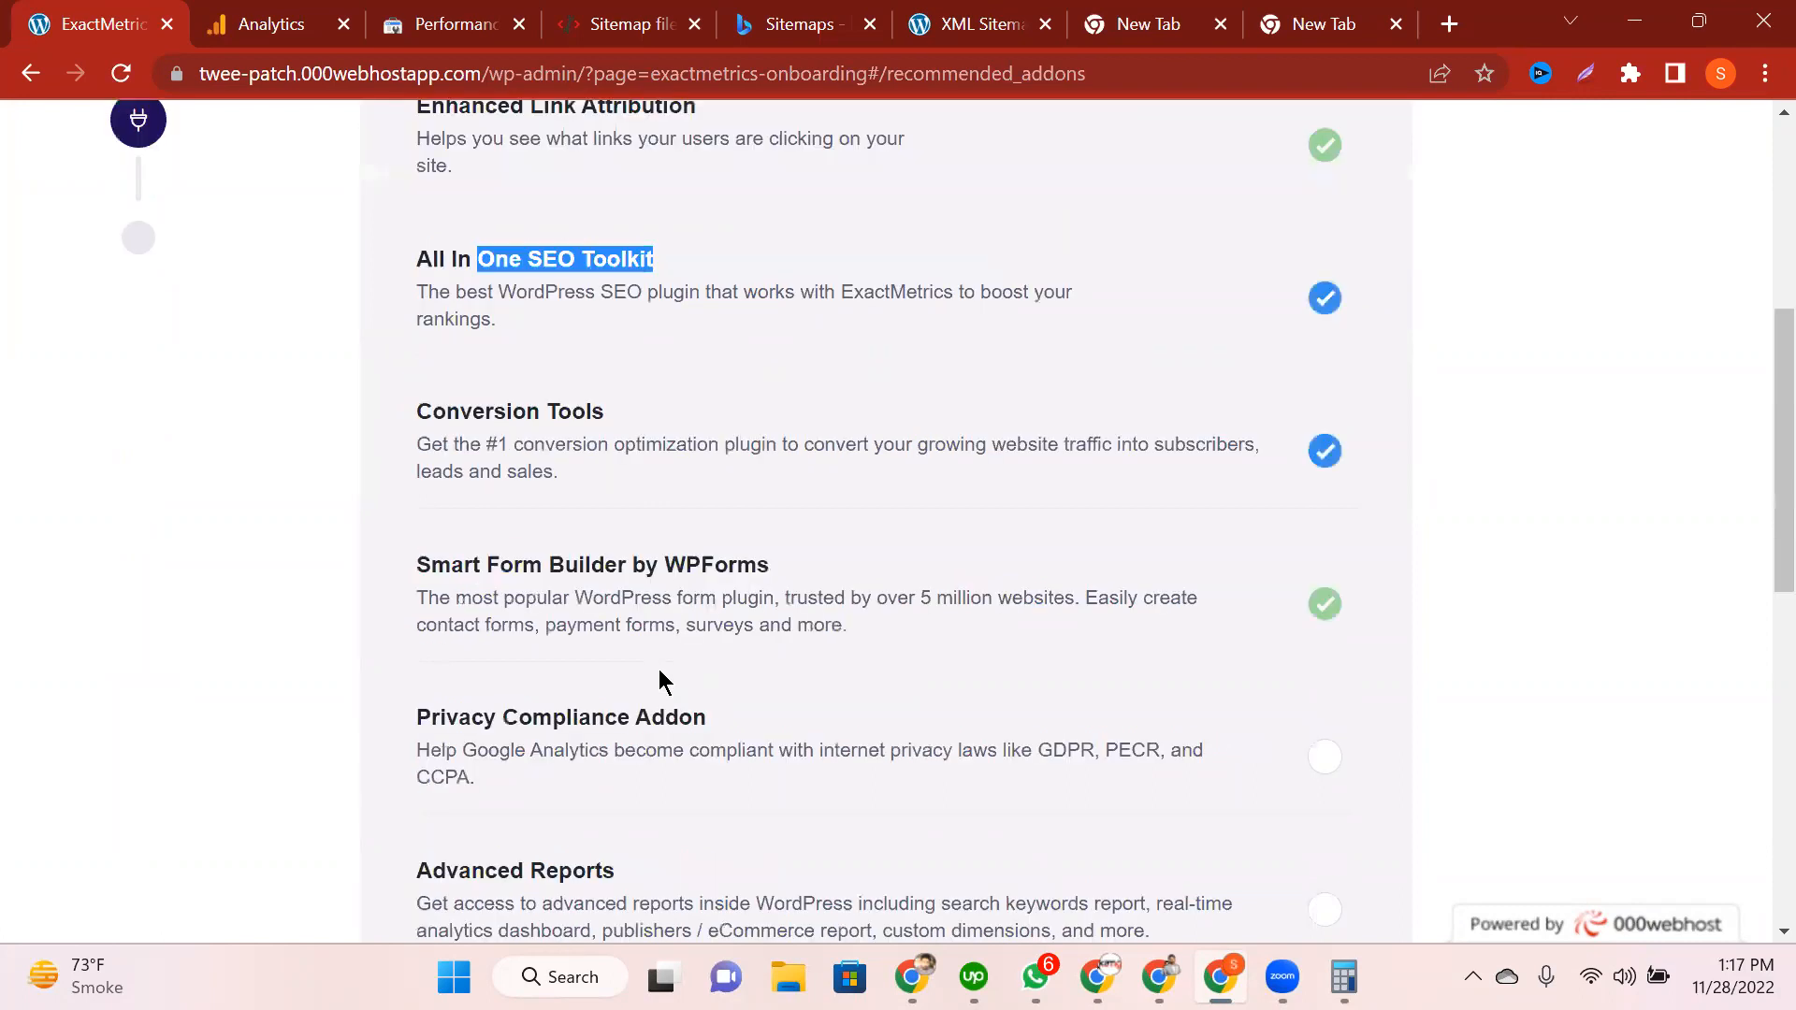
scroll(677, 324, "up", 2)
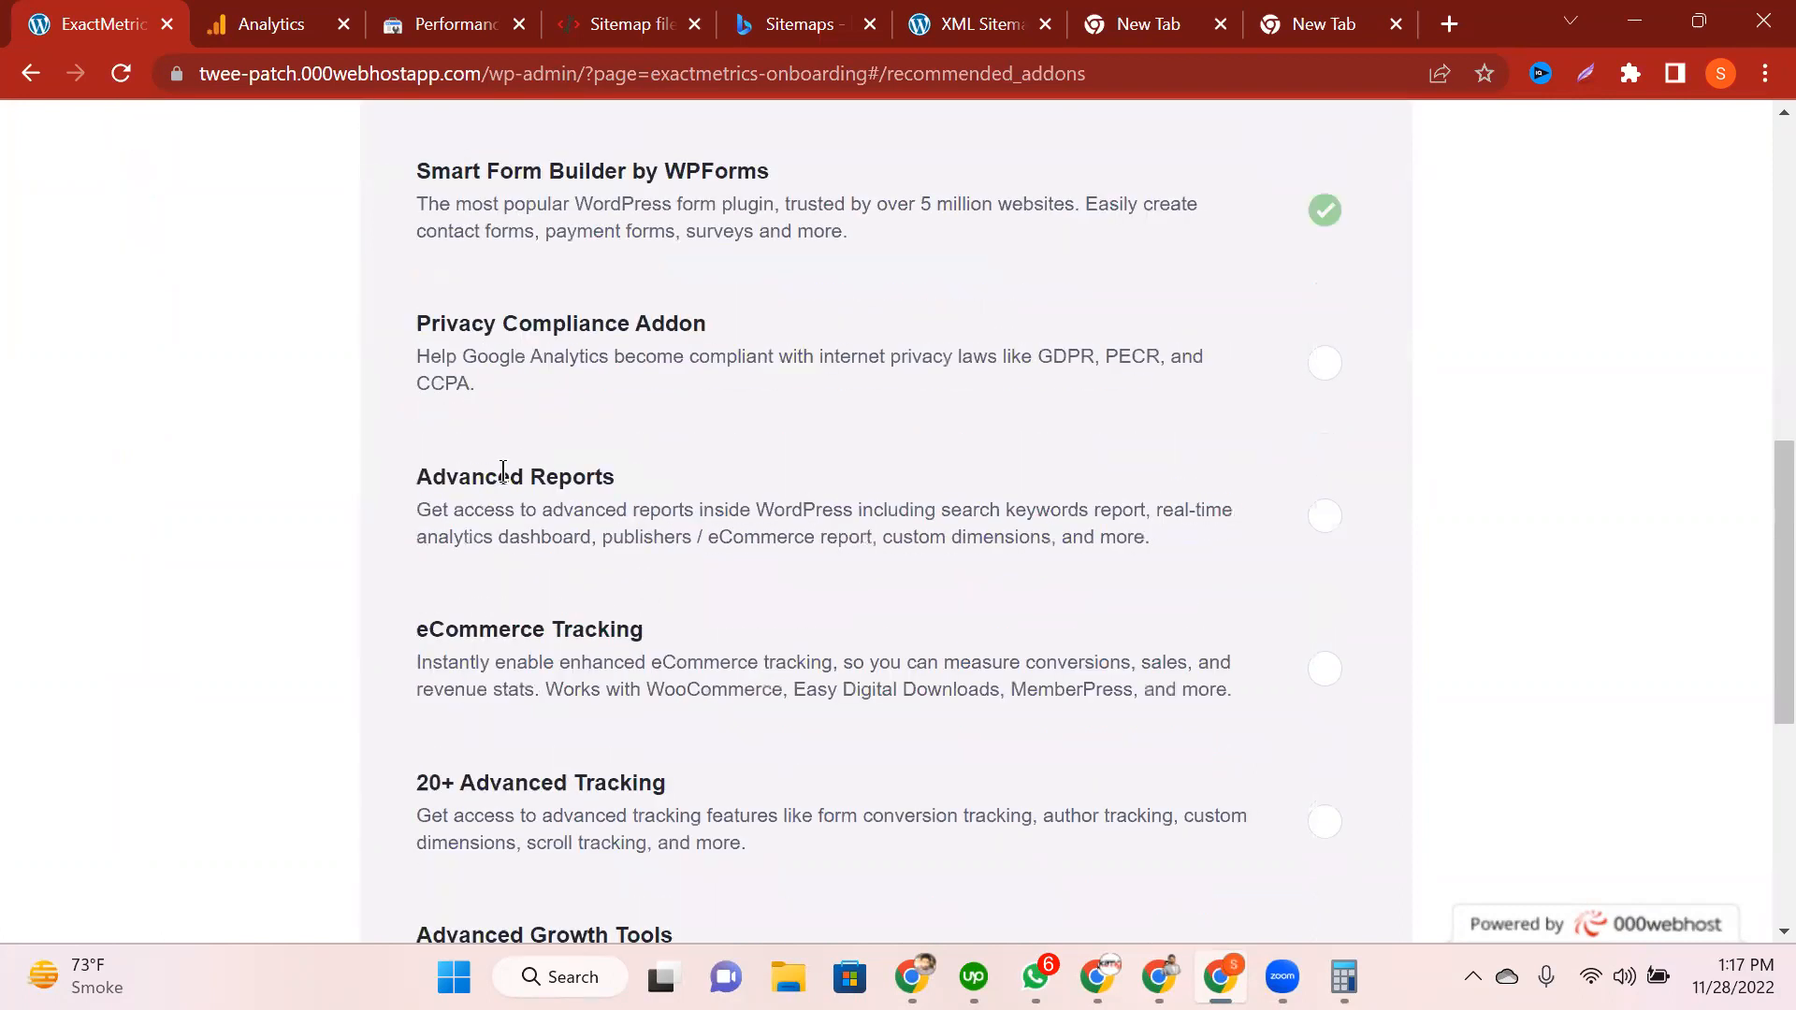
left_click_drag(500, 475, 625, 479)
left_click_drag(428, 629, 644, 630)
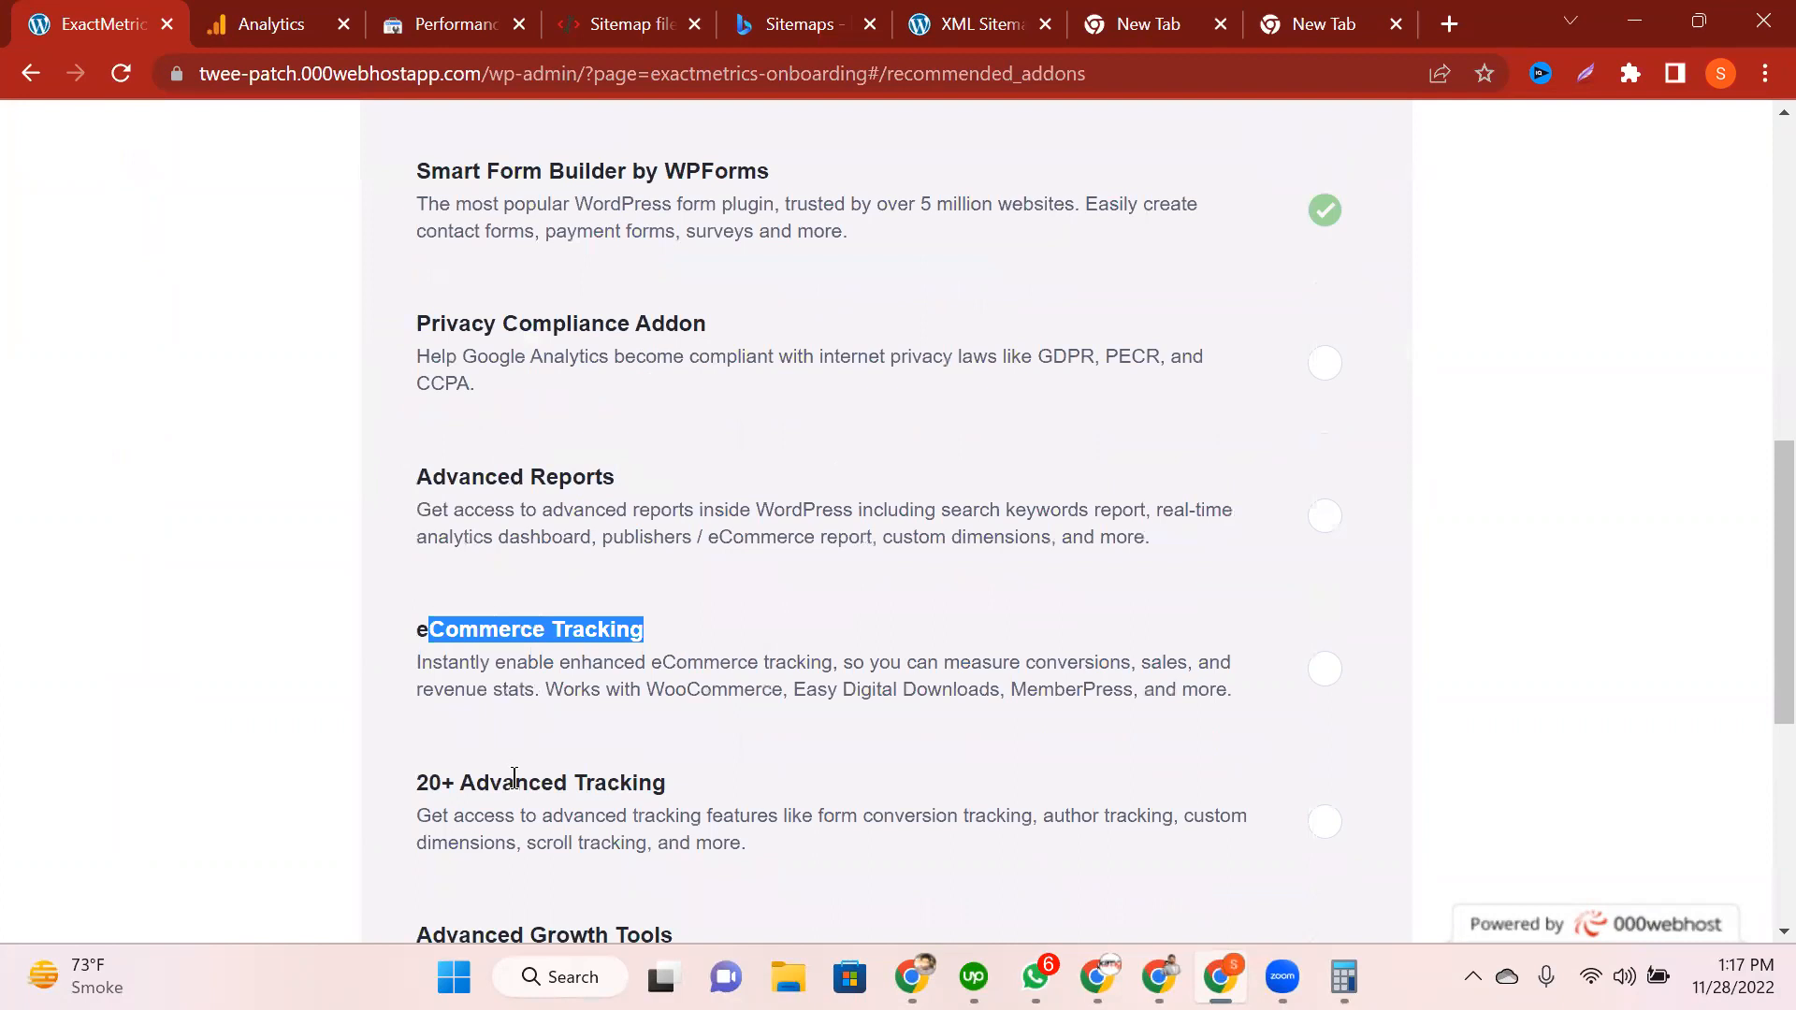
scroll(629, 767, "down", 3)
scroll(666, 760, "down", 4)
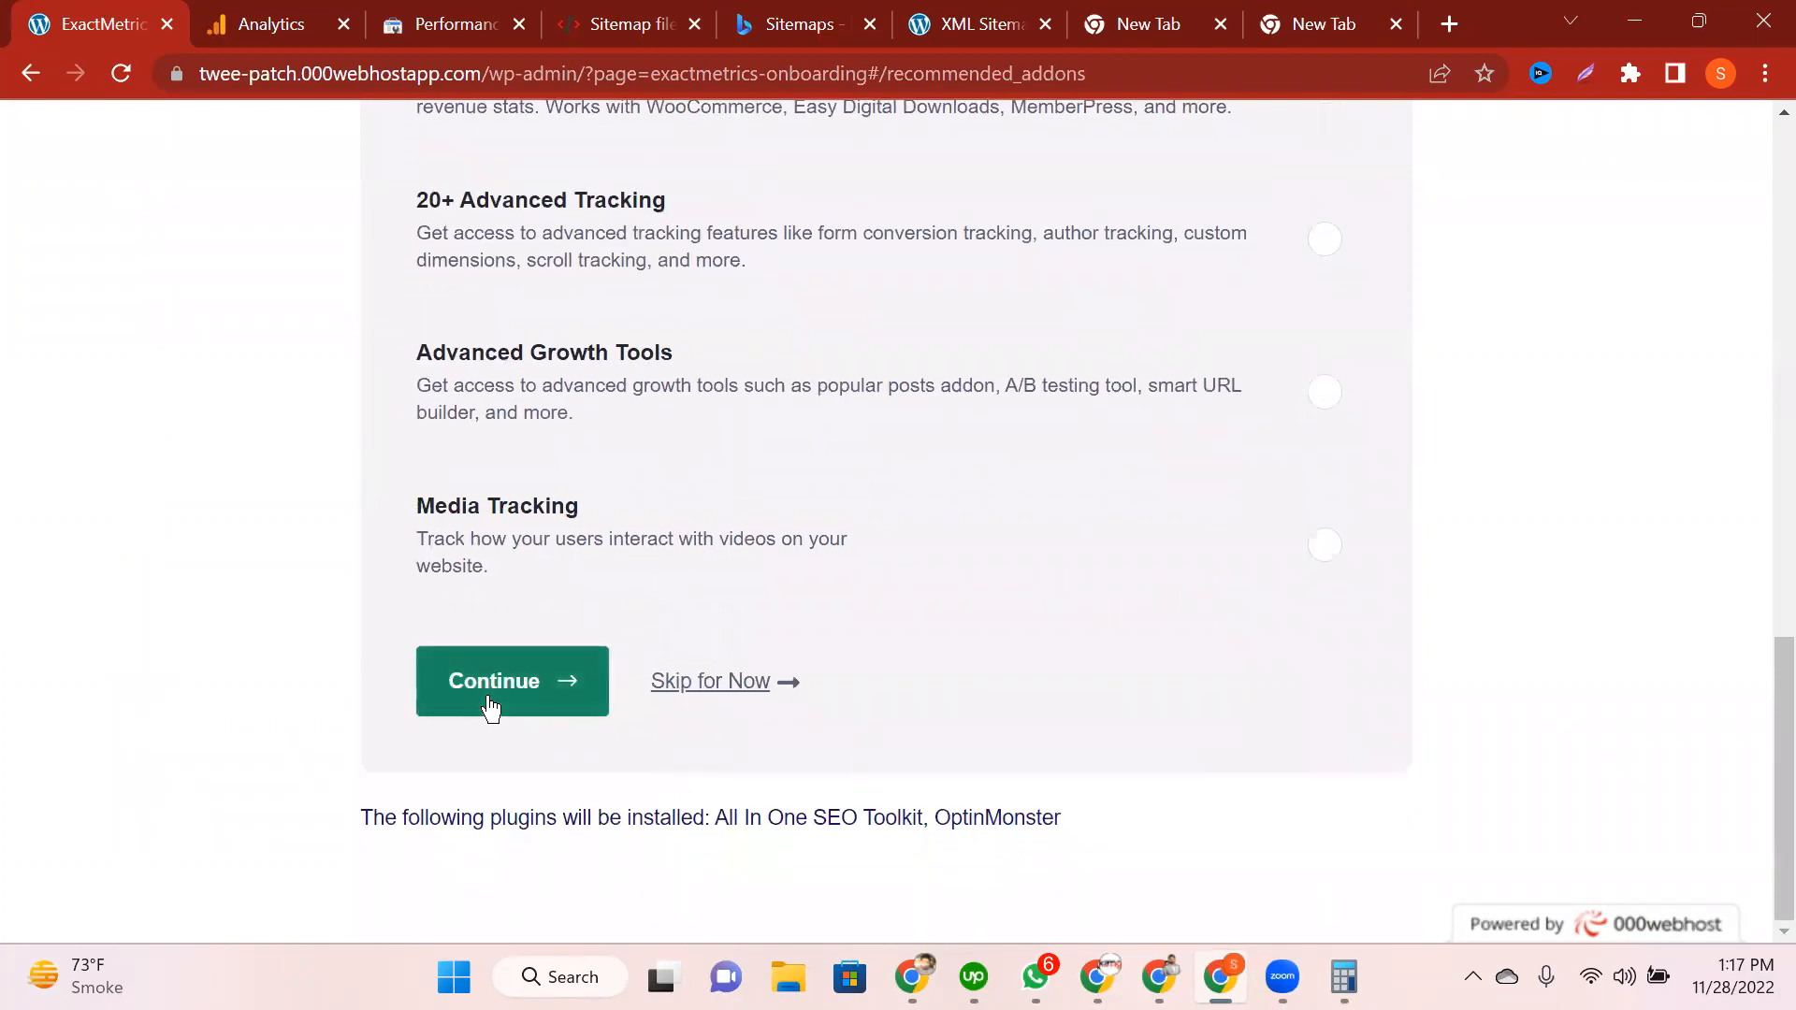
left_click(722, 683)
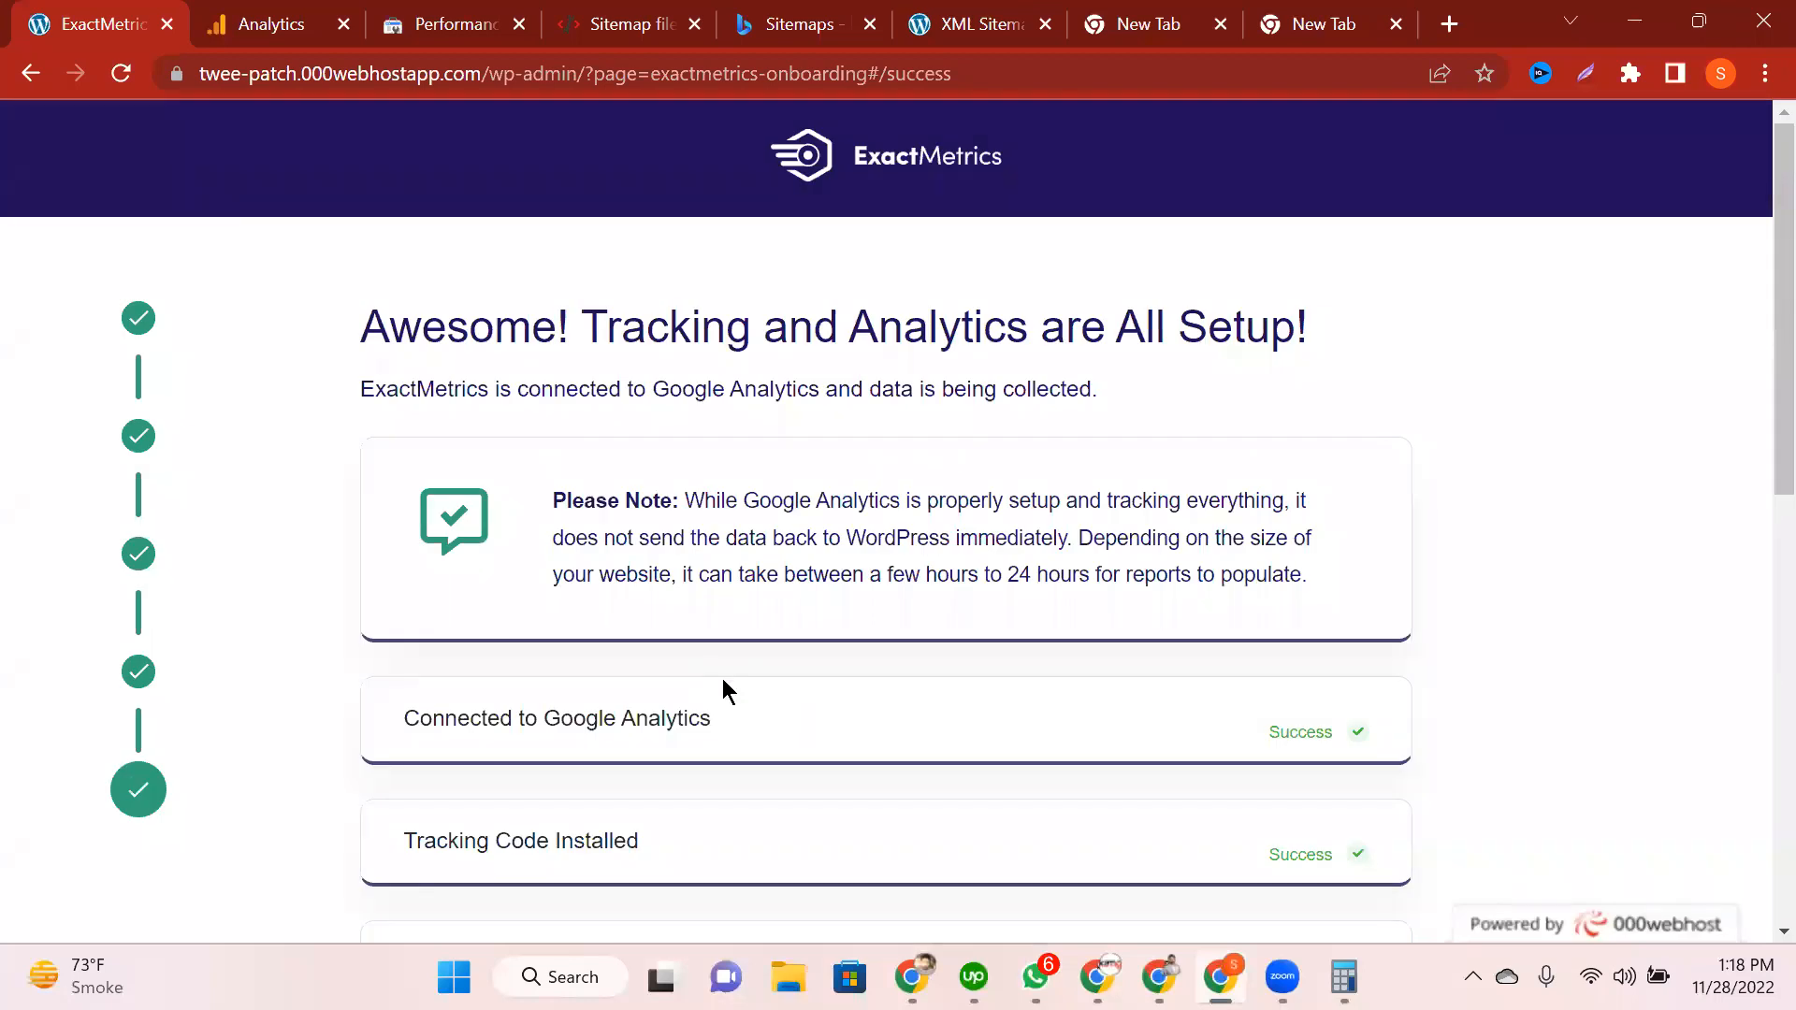
Step: Finish the ExactMetrics wizard from the success page without upgrading to Pro
scroll(711, 636, "down", 5)
scroll(785, 681, "up", 1)
scroll(788, 674, "down", 2)
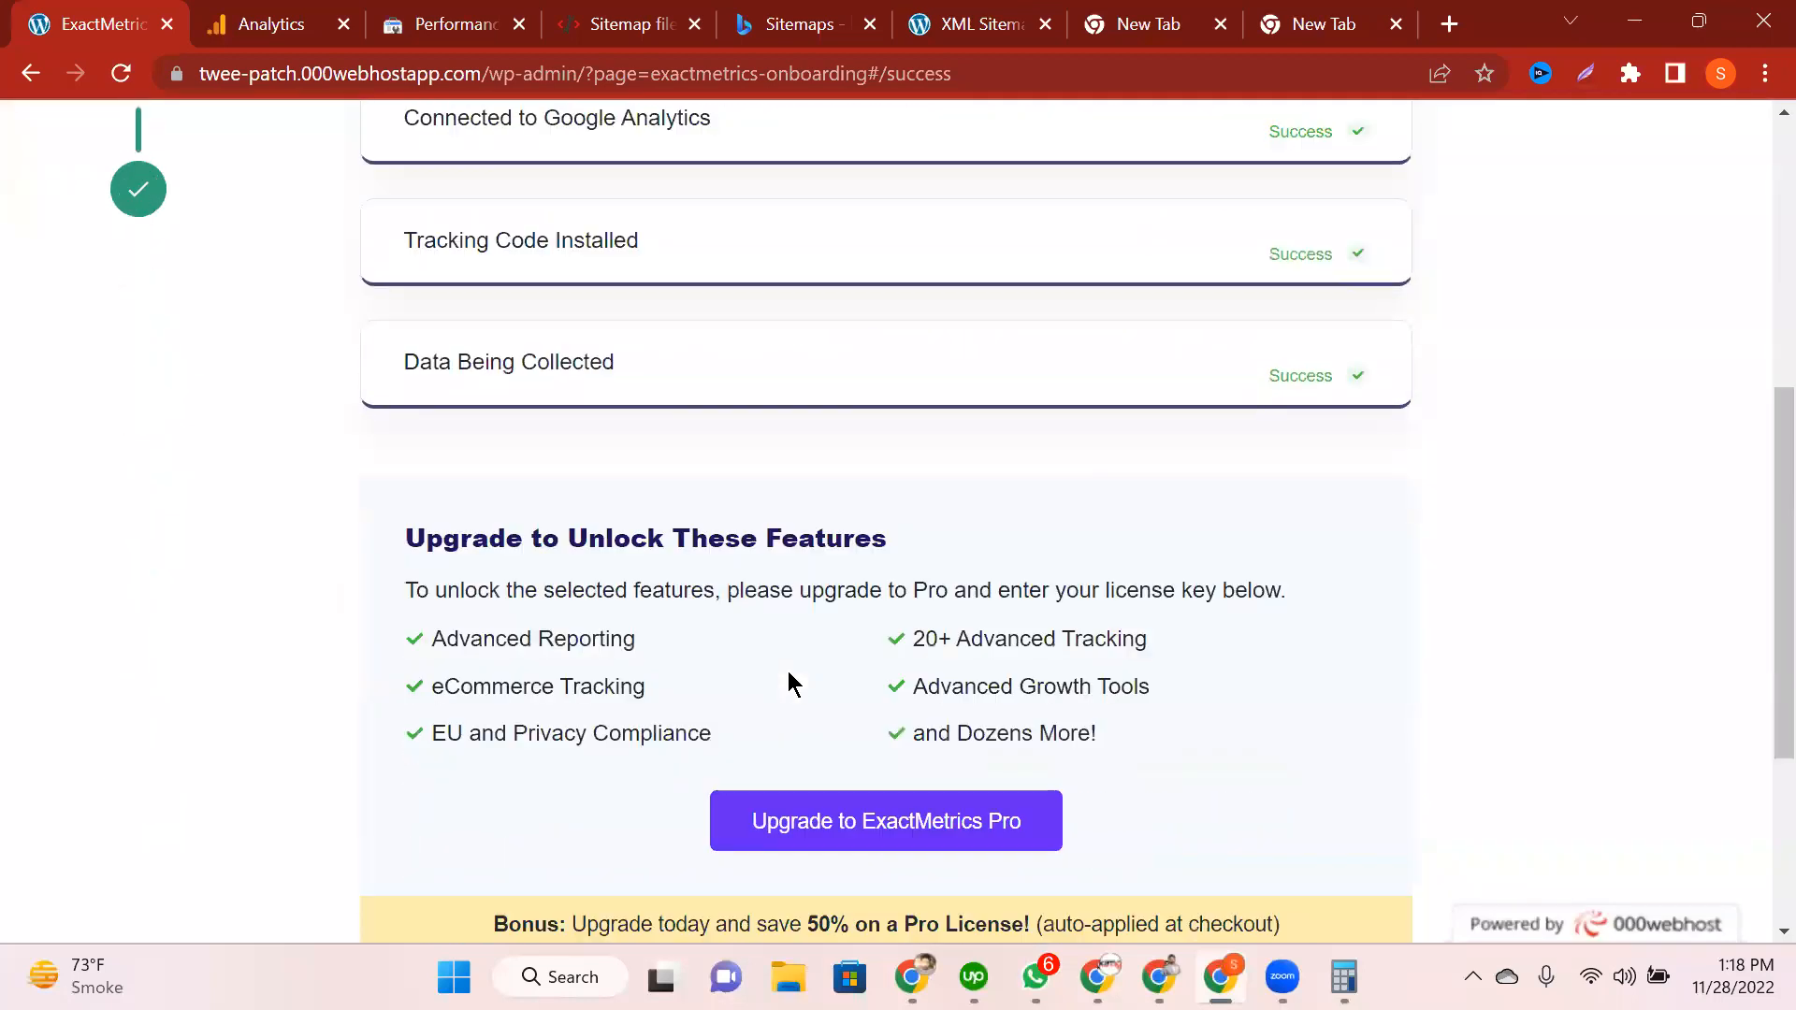
scroll(955, 510, "down", 4)
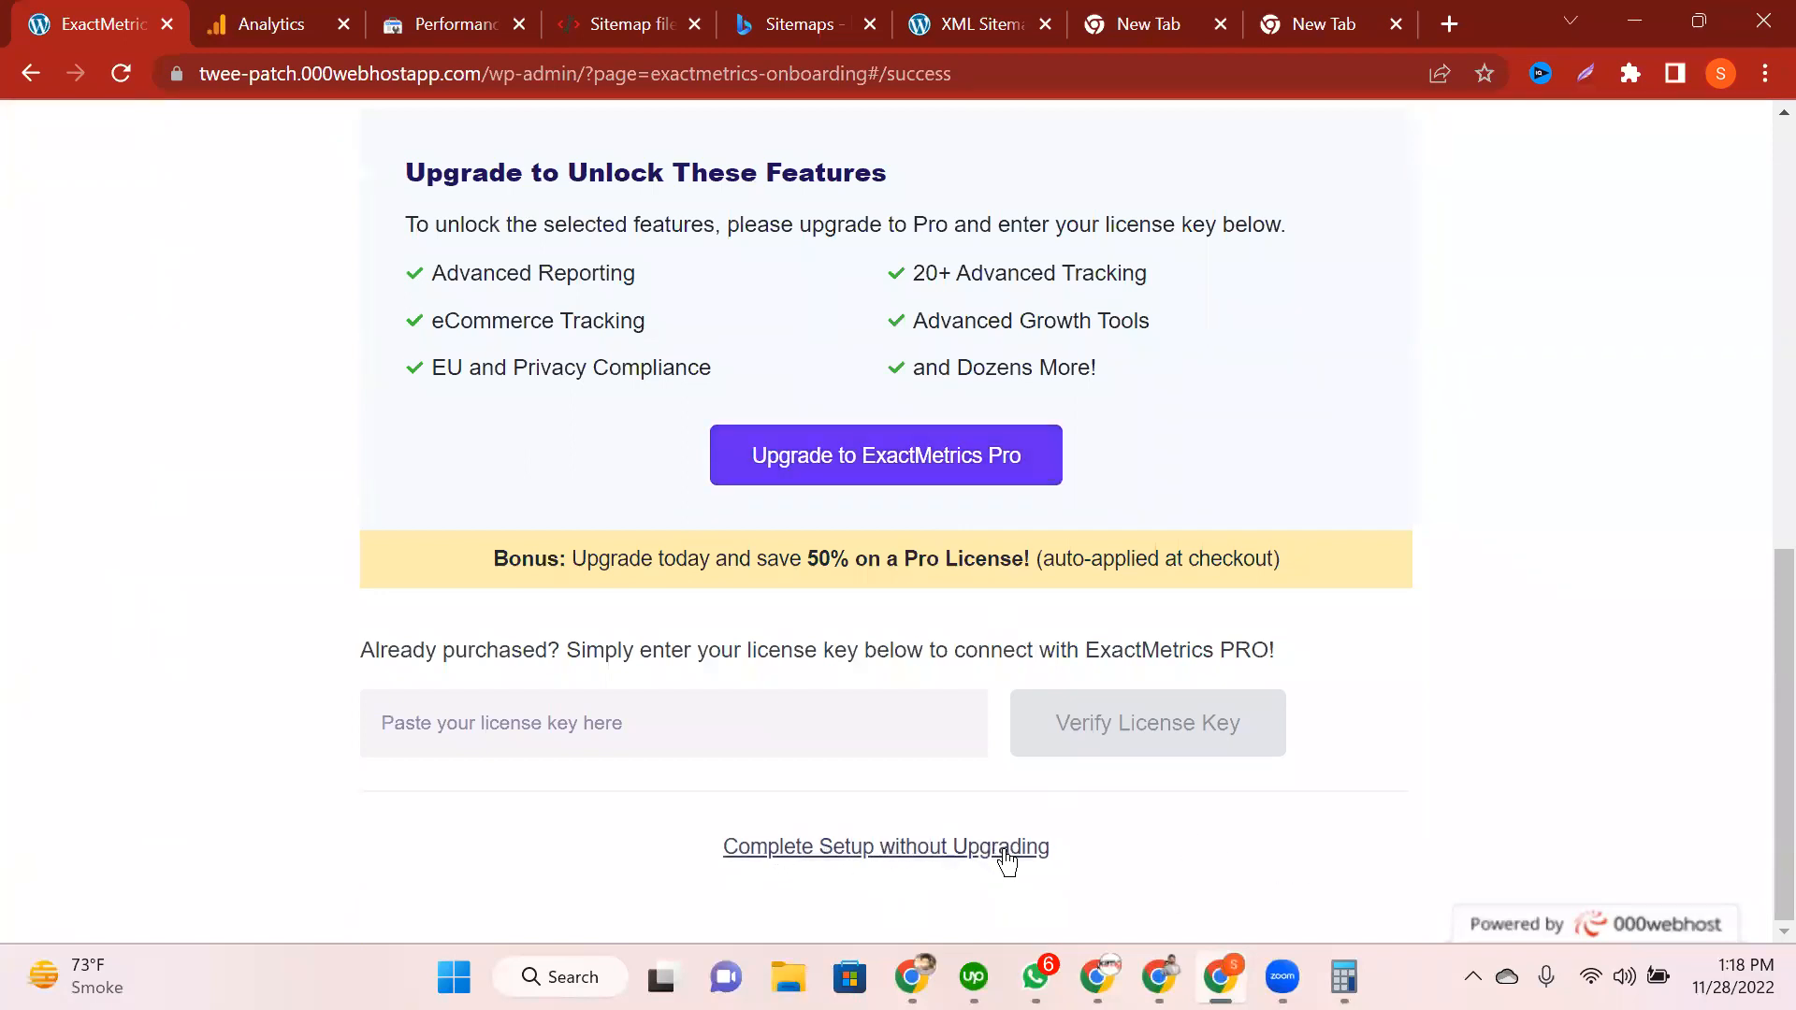
left_click(924, 861)
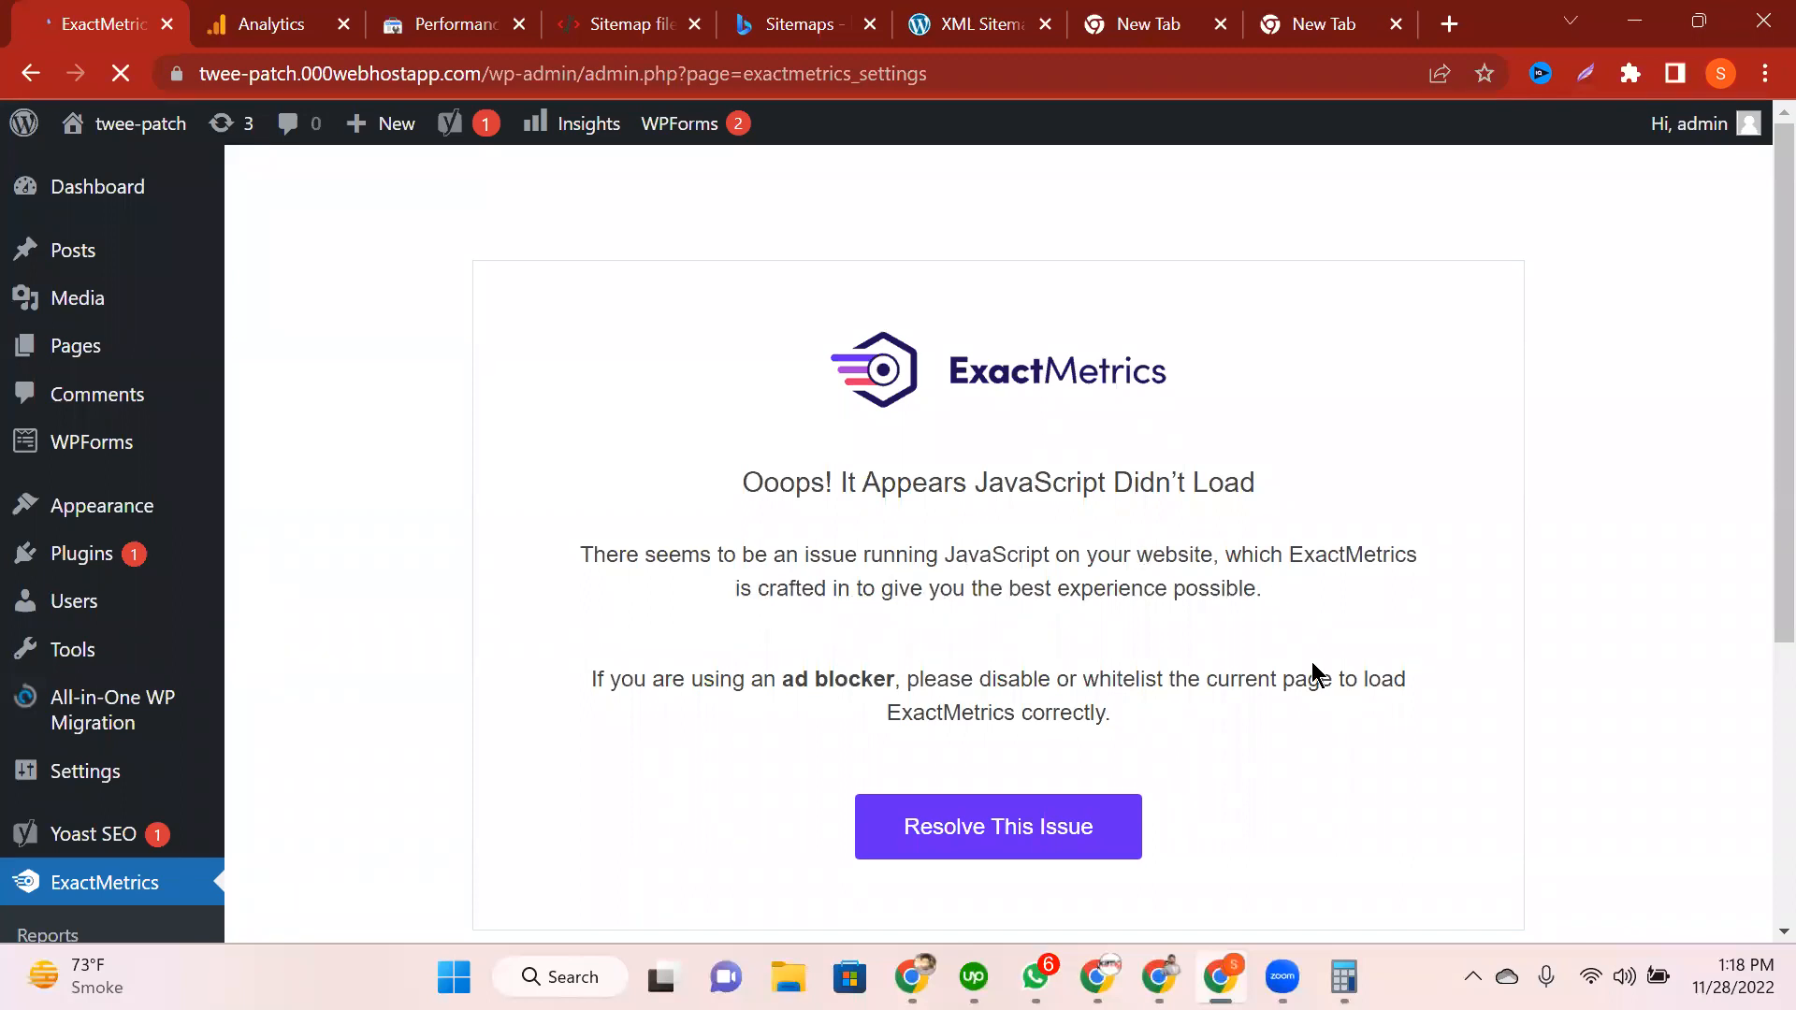
Step: Check the Twee Patch stream details in Analytics, then reopen ExactMetrics from the WordPress sidebar
scroll(1311, 660, "down", 5)
scroll(1311, 660, "up", 5)
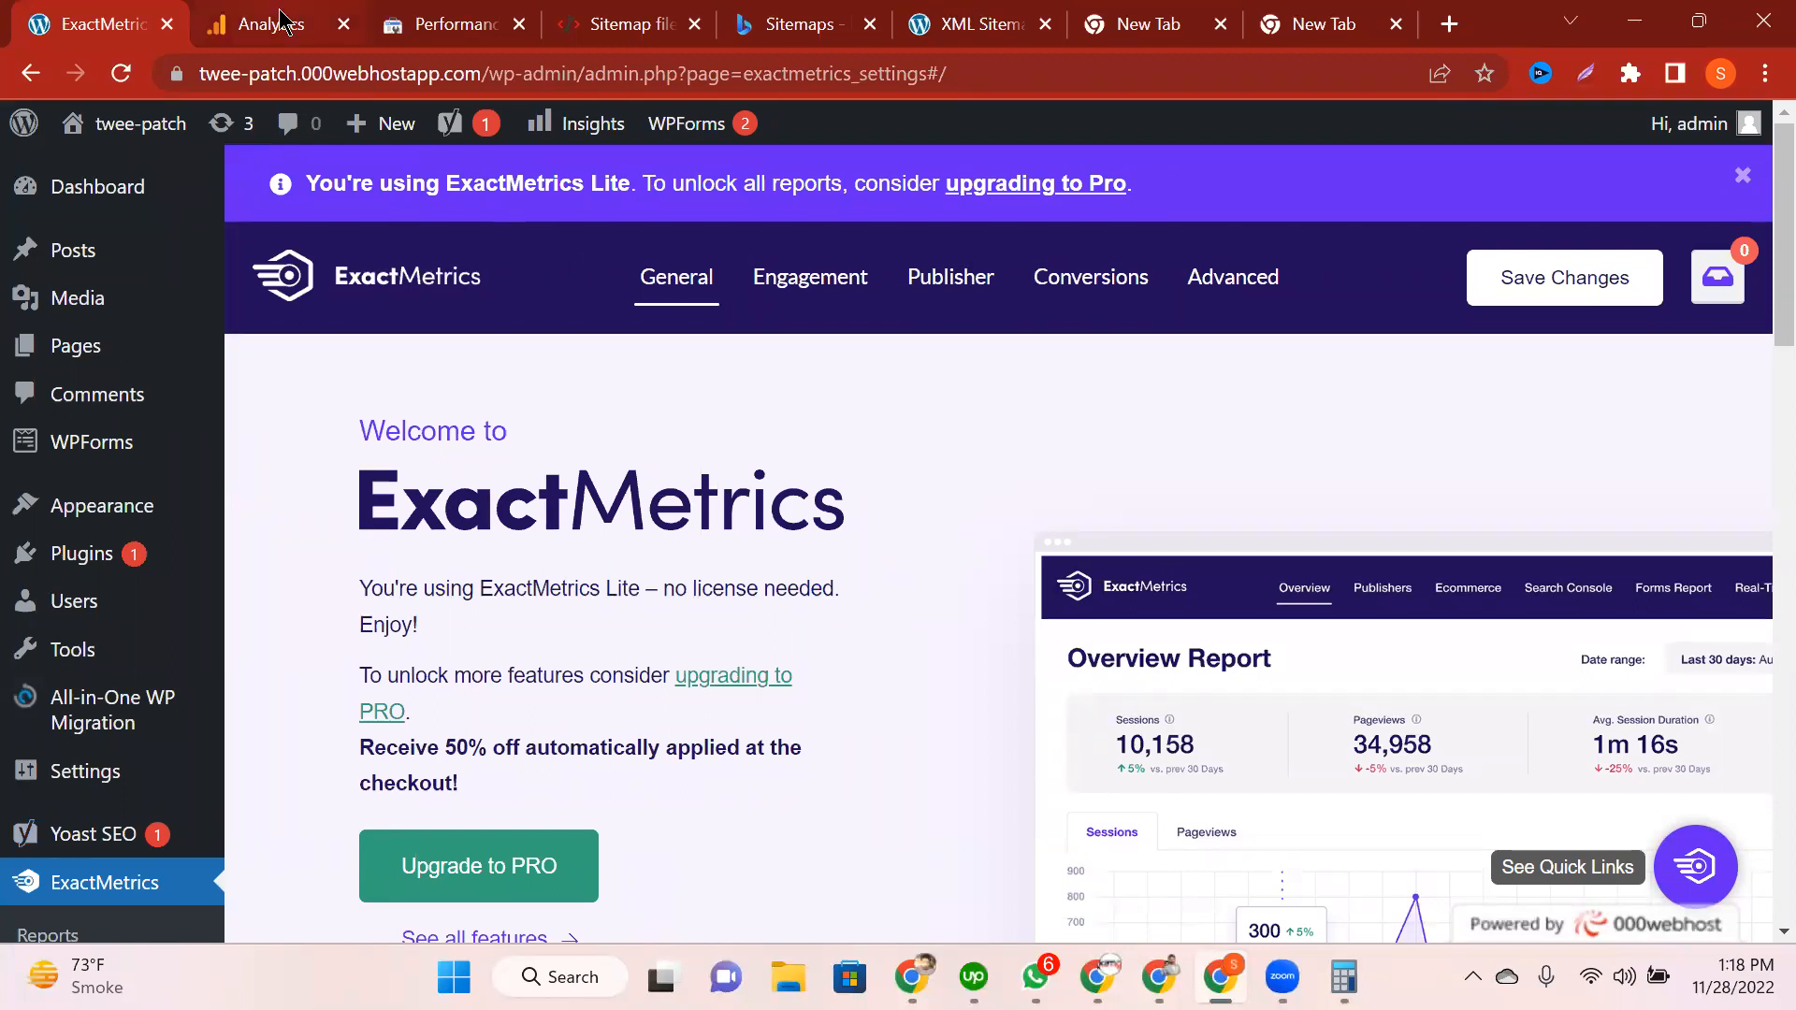
key("ctrl+Tab")
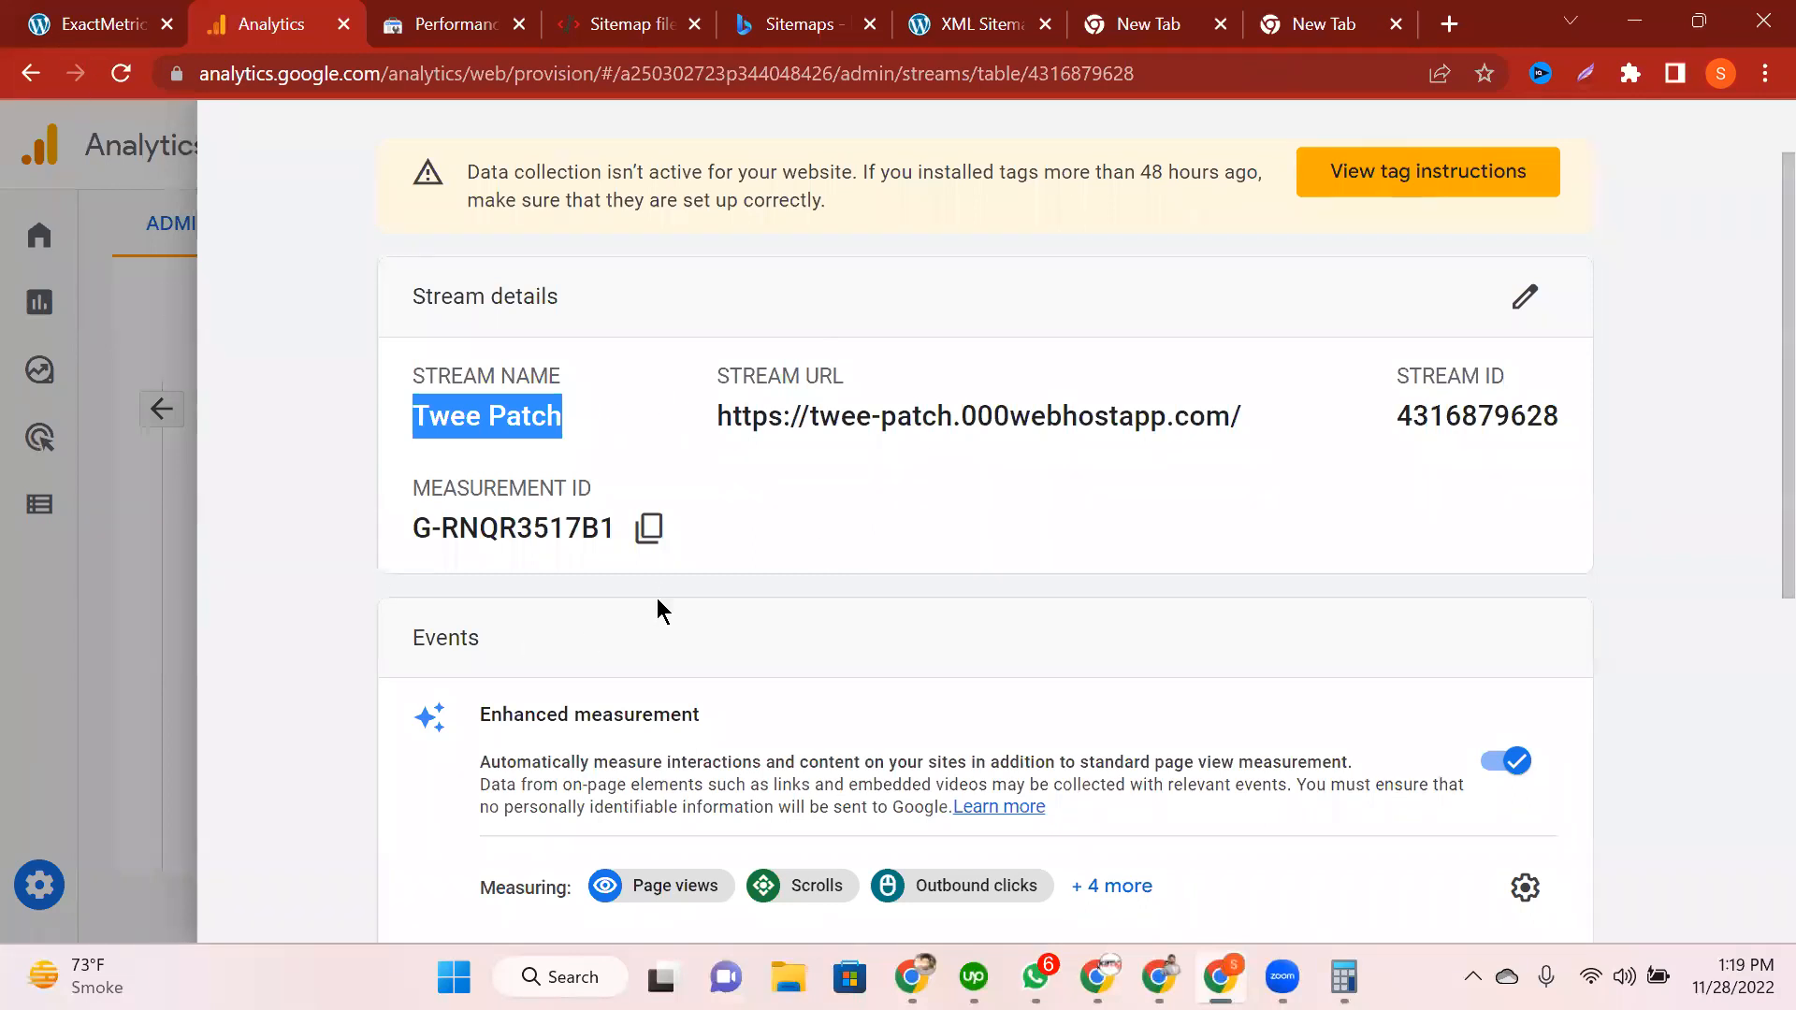
key("ctrl+shift+Tab")
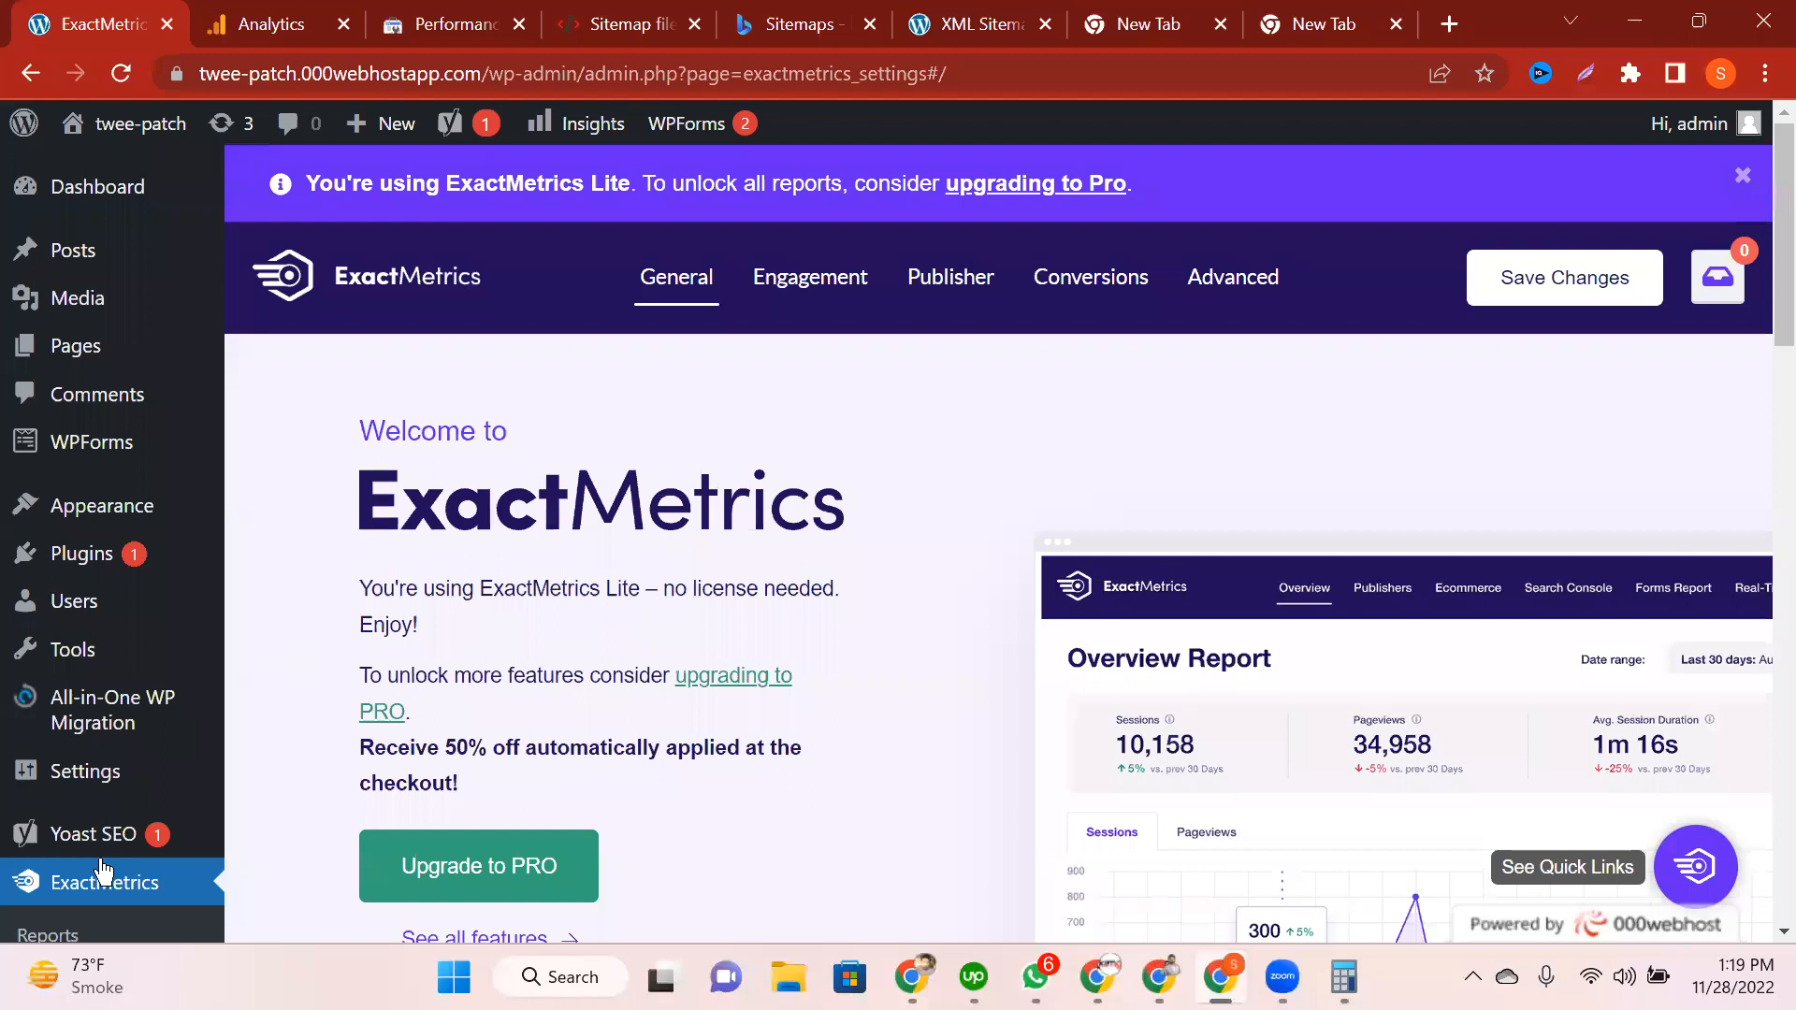
left_click(101, 869)
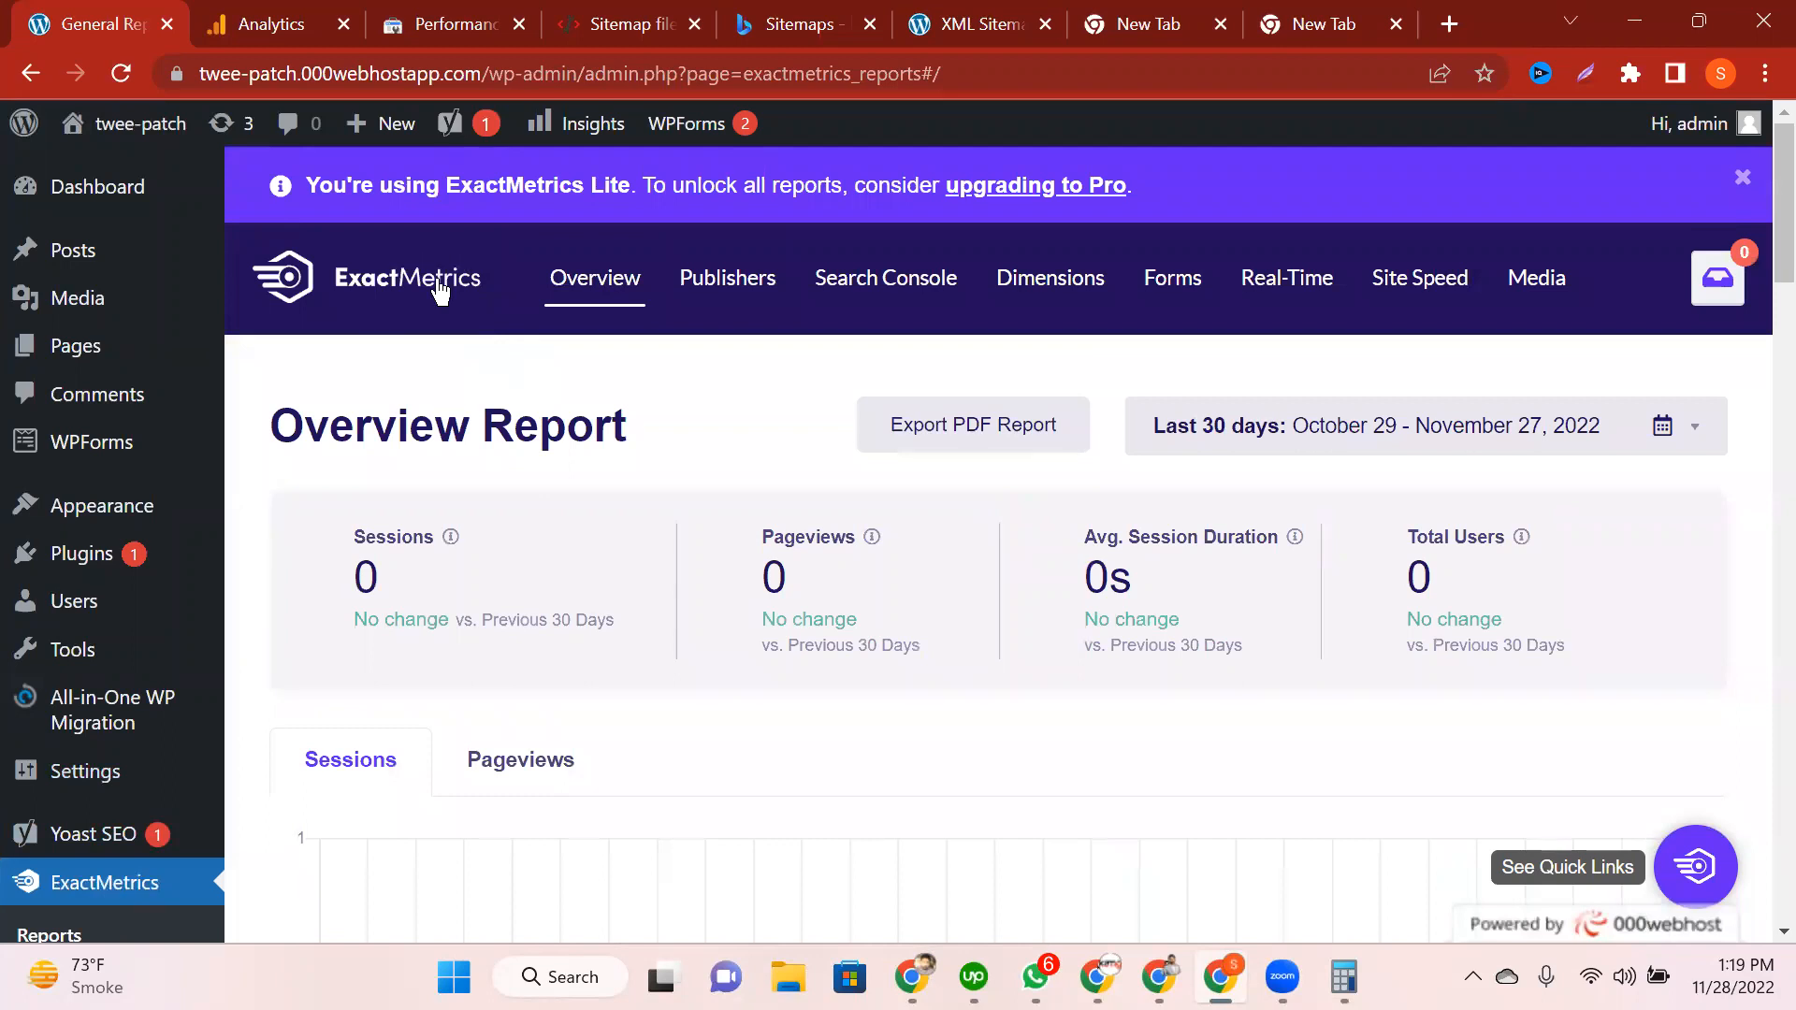
Step: Review the Overview Report's Sessions, Pageviews, session duration and Total Users, and check the date-range options
double_click(460, 533)
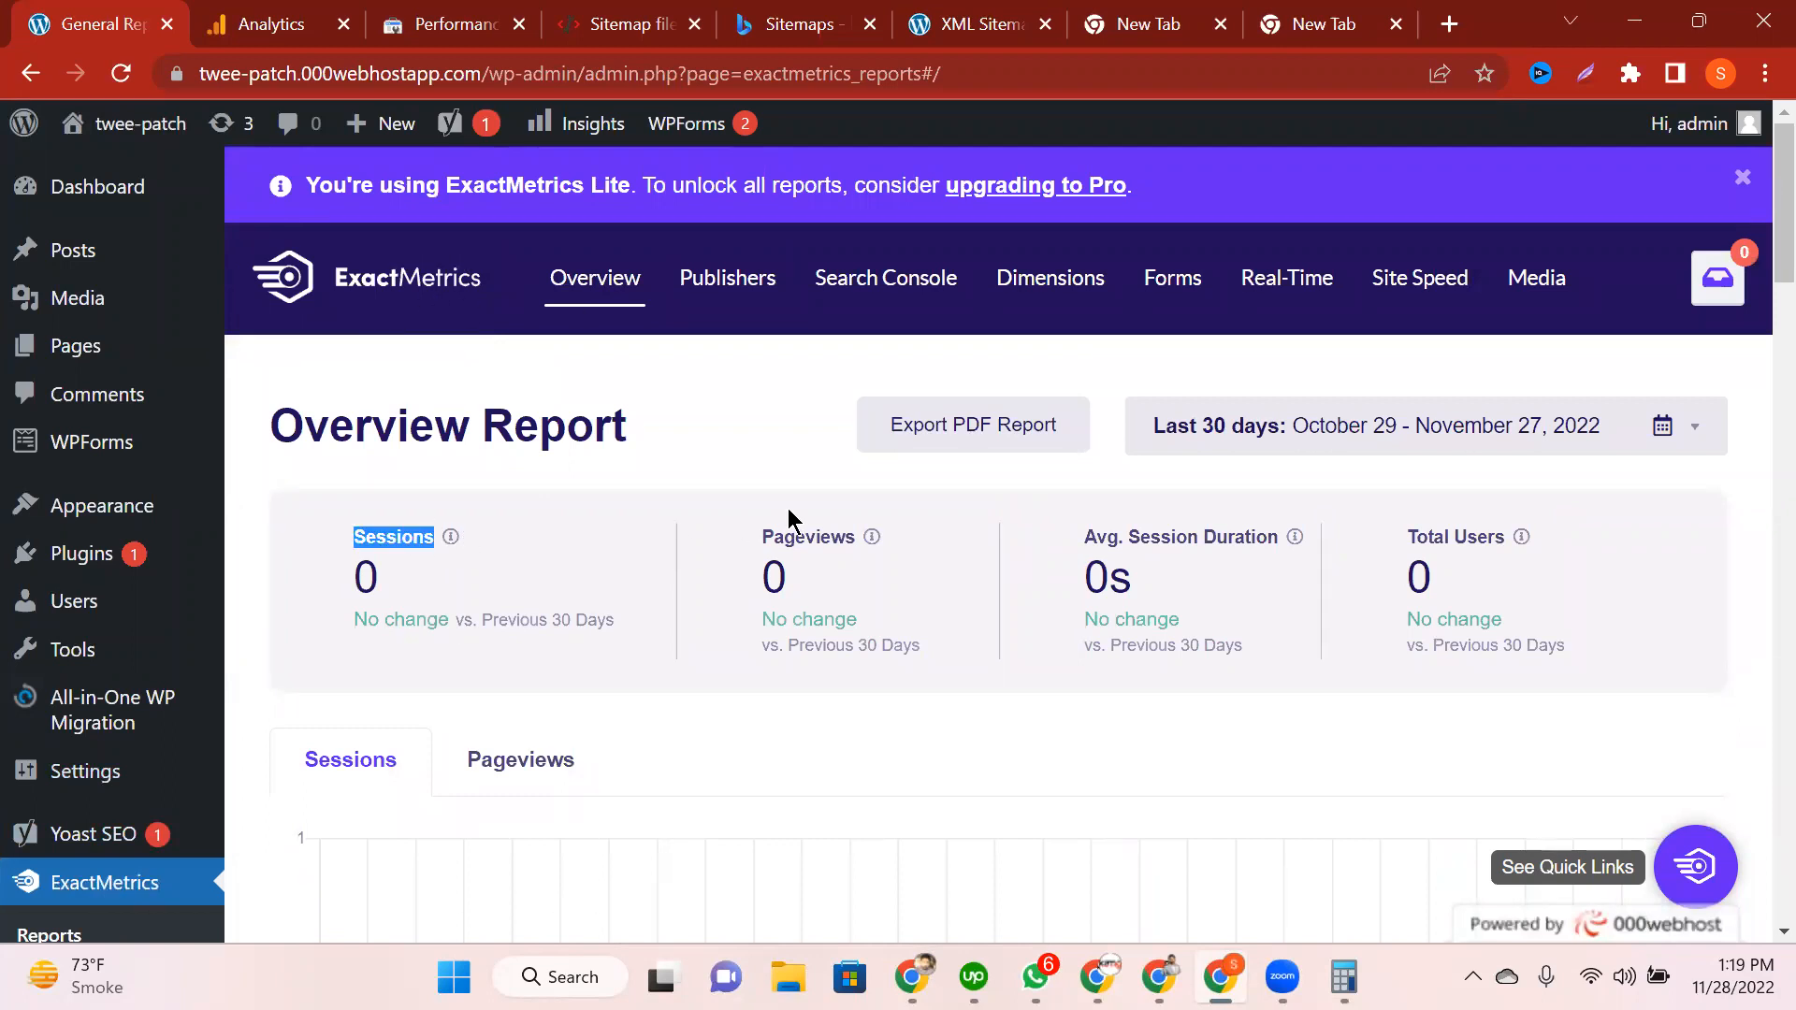
double_click(832, 535)
double_click(1226, 536)
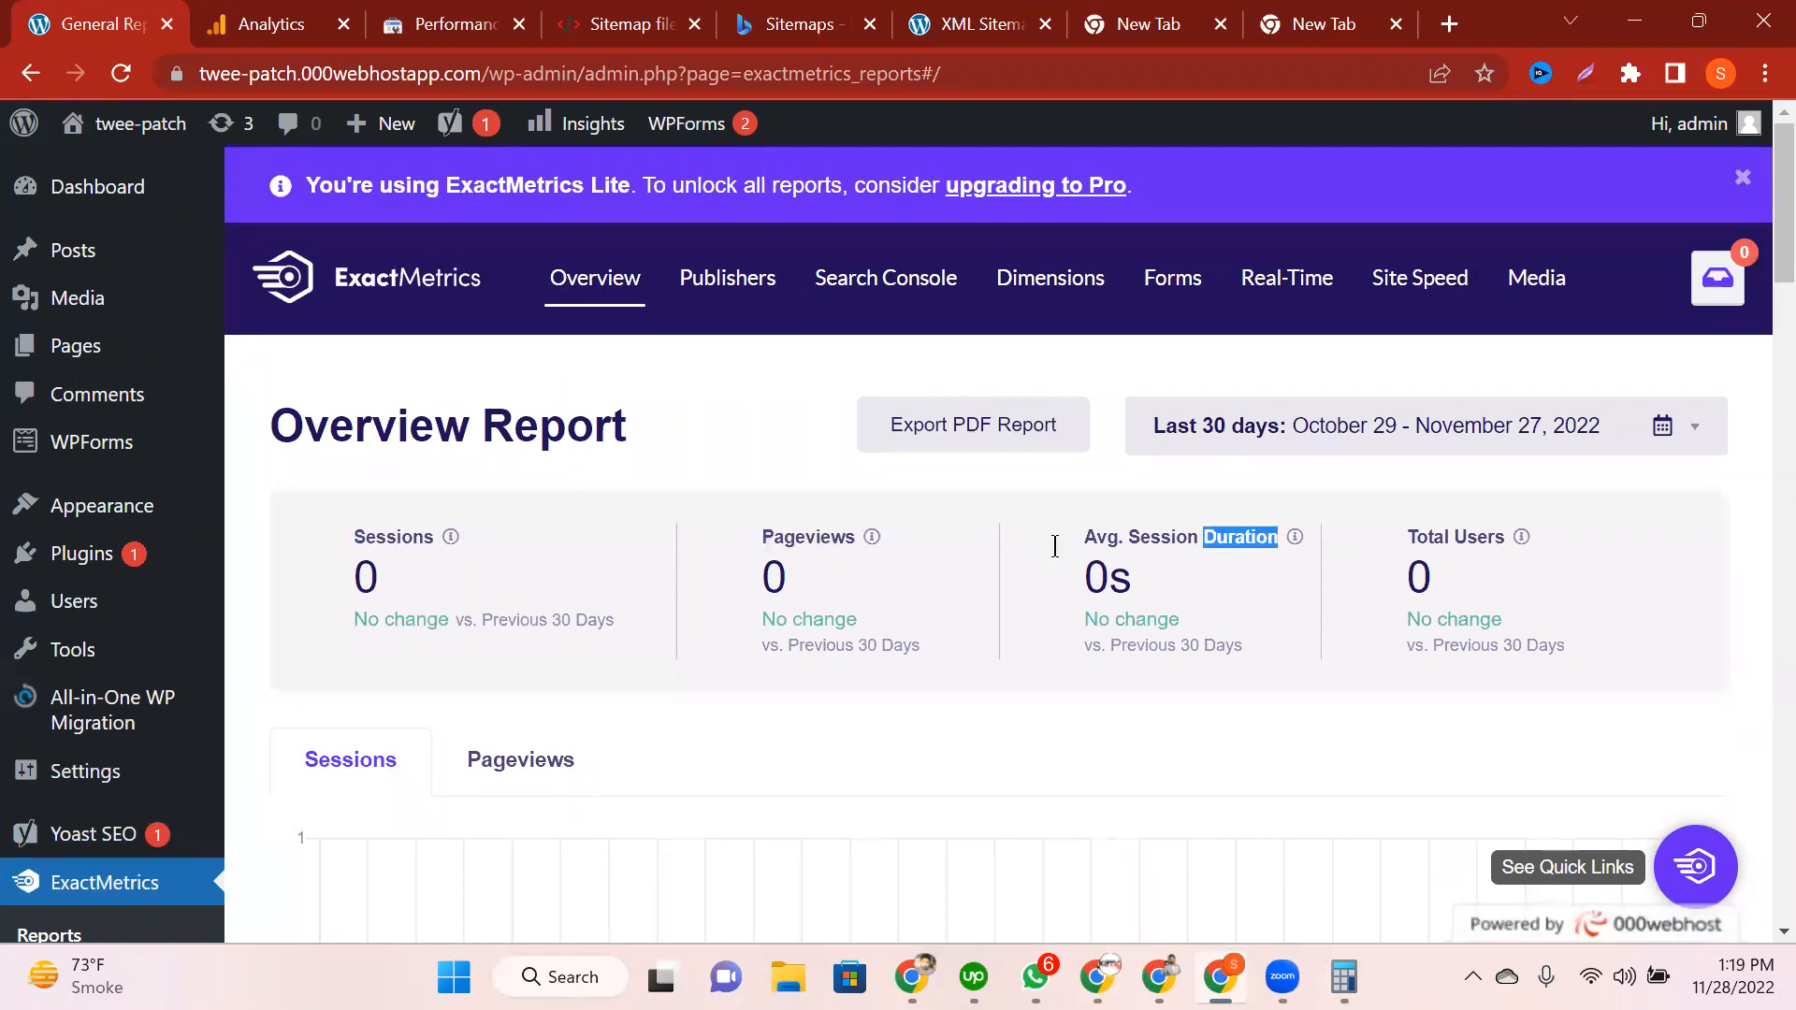
left_click_drag(1508, 536, 1405, 537)
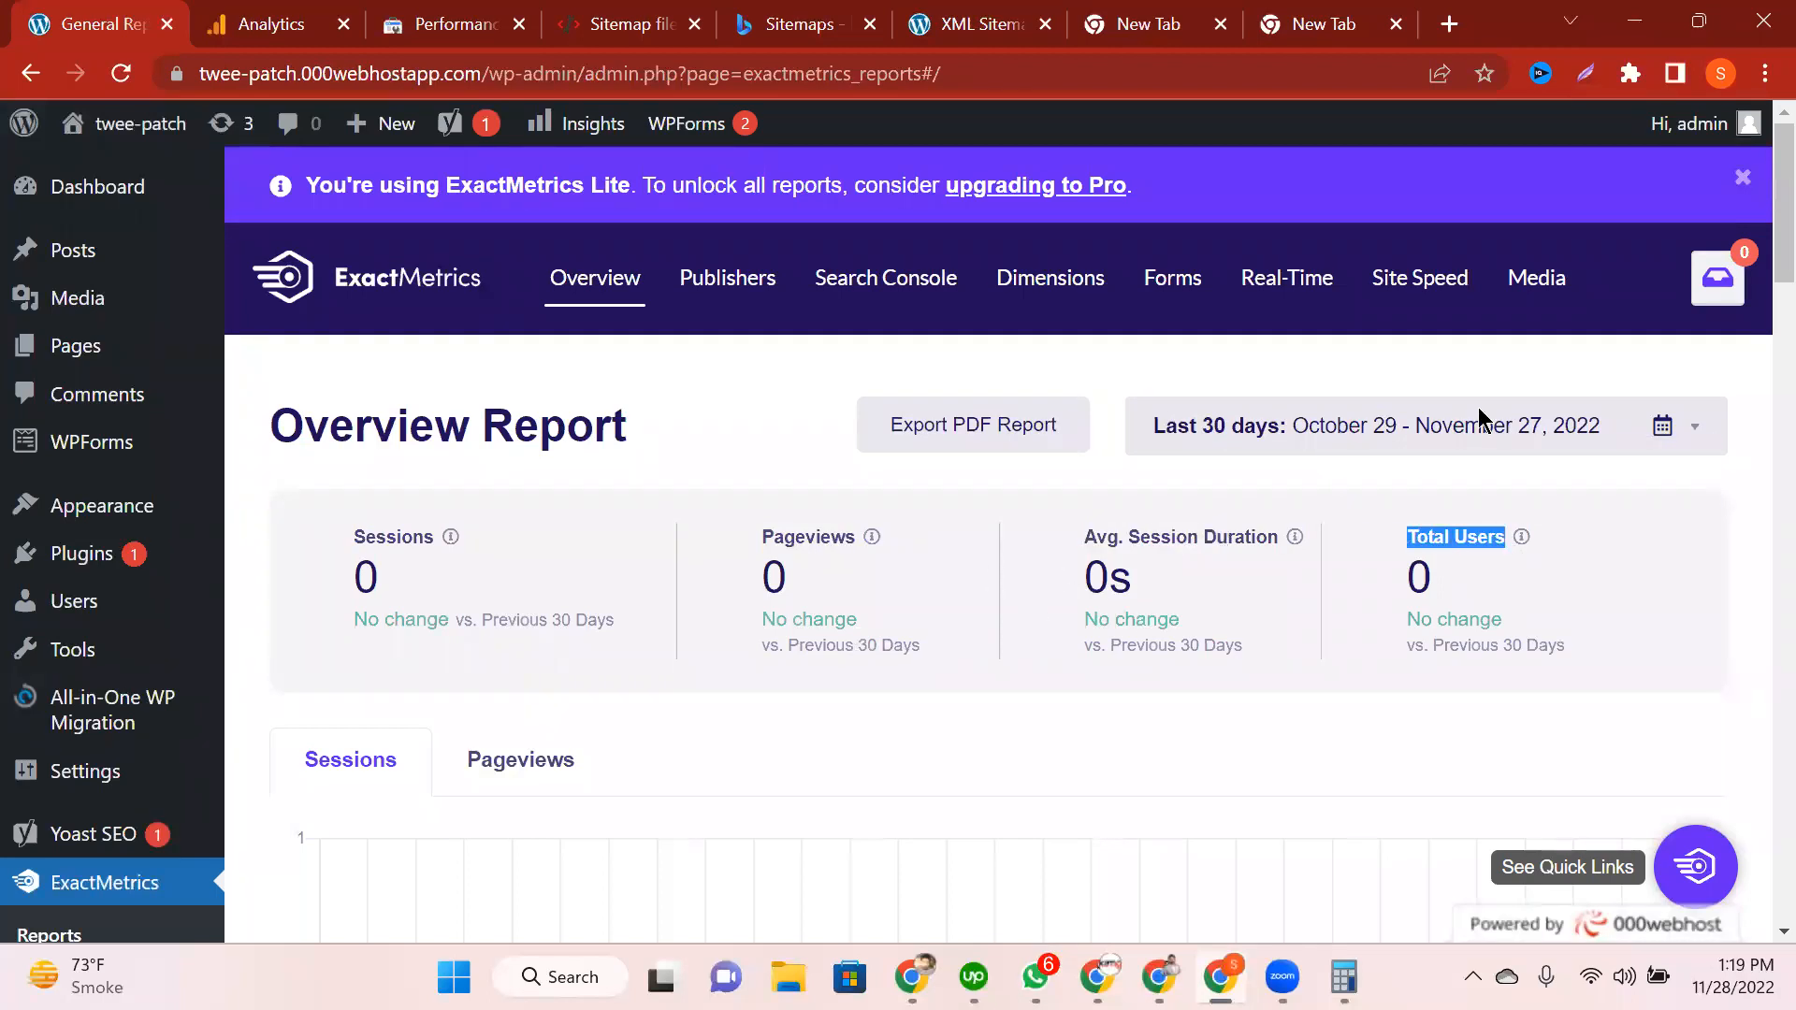
left_click(1245, 436)
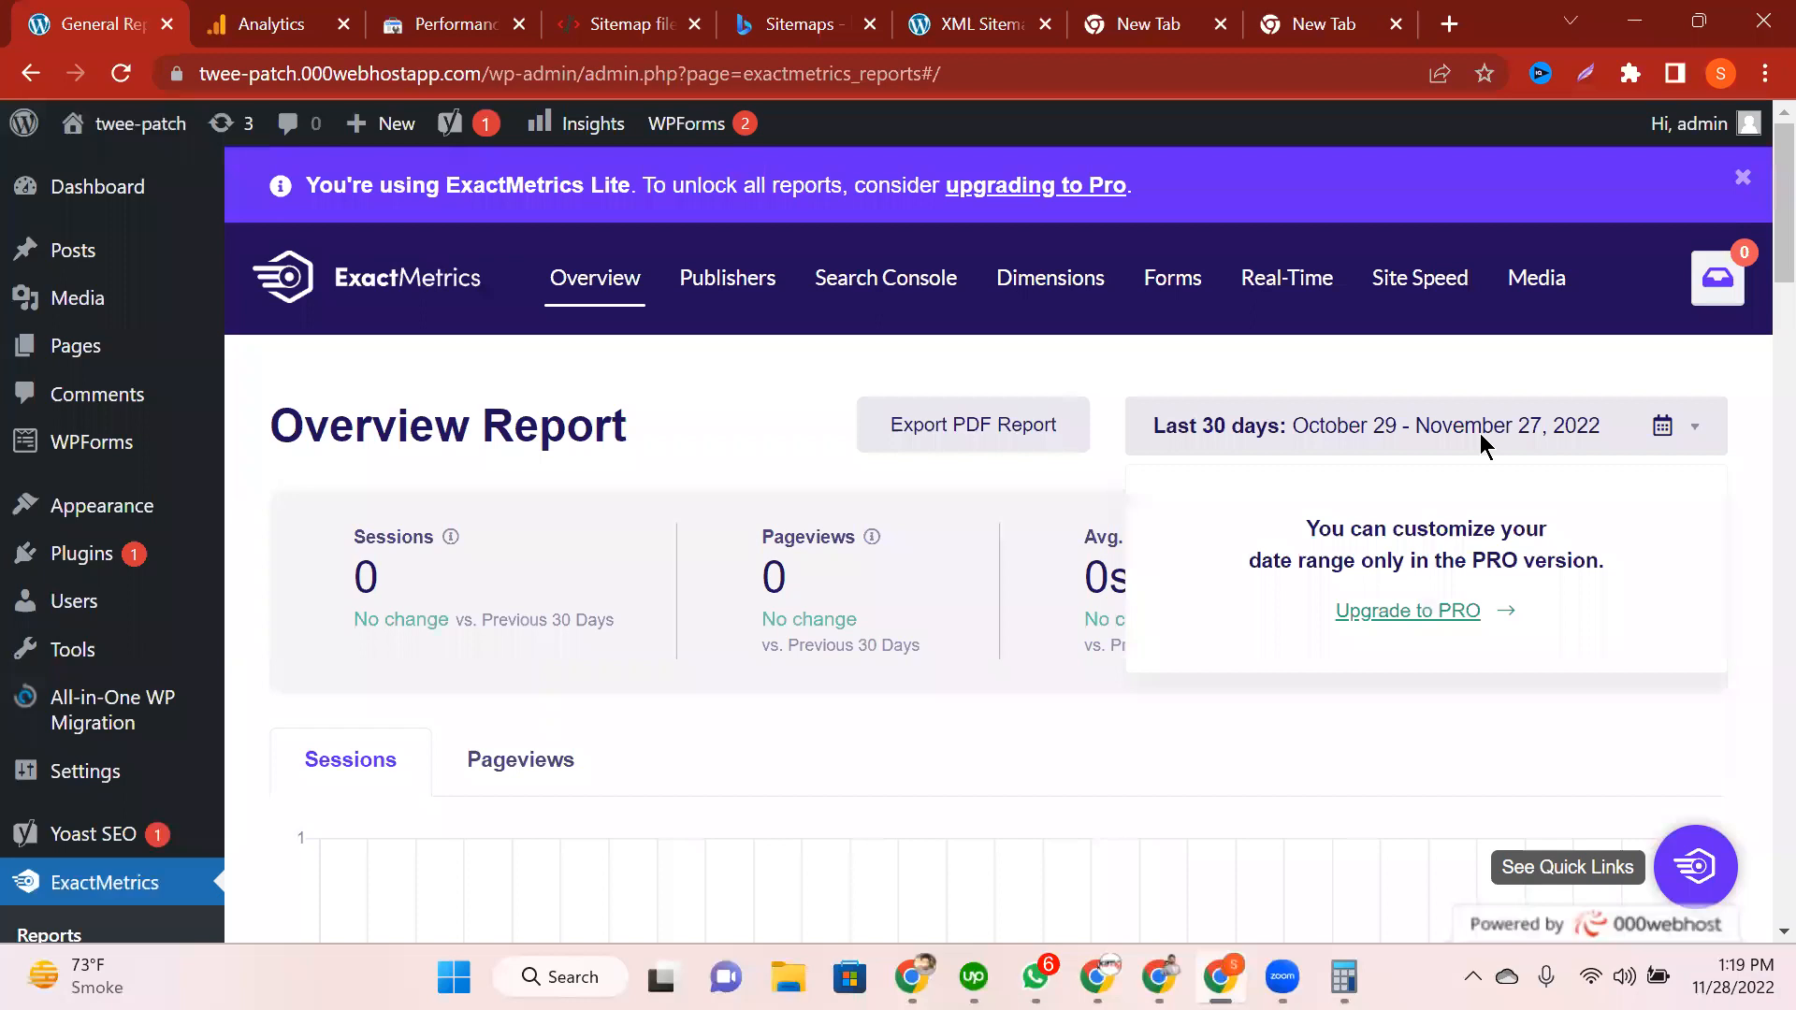
left_click(1668, 430)
left_click(1667, 436)
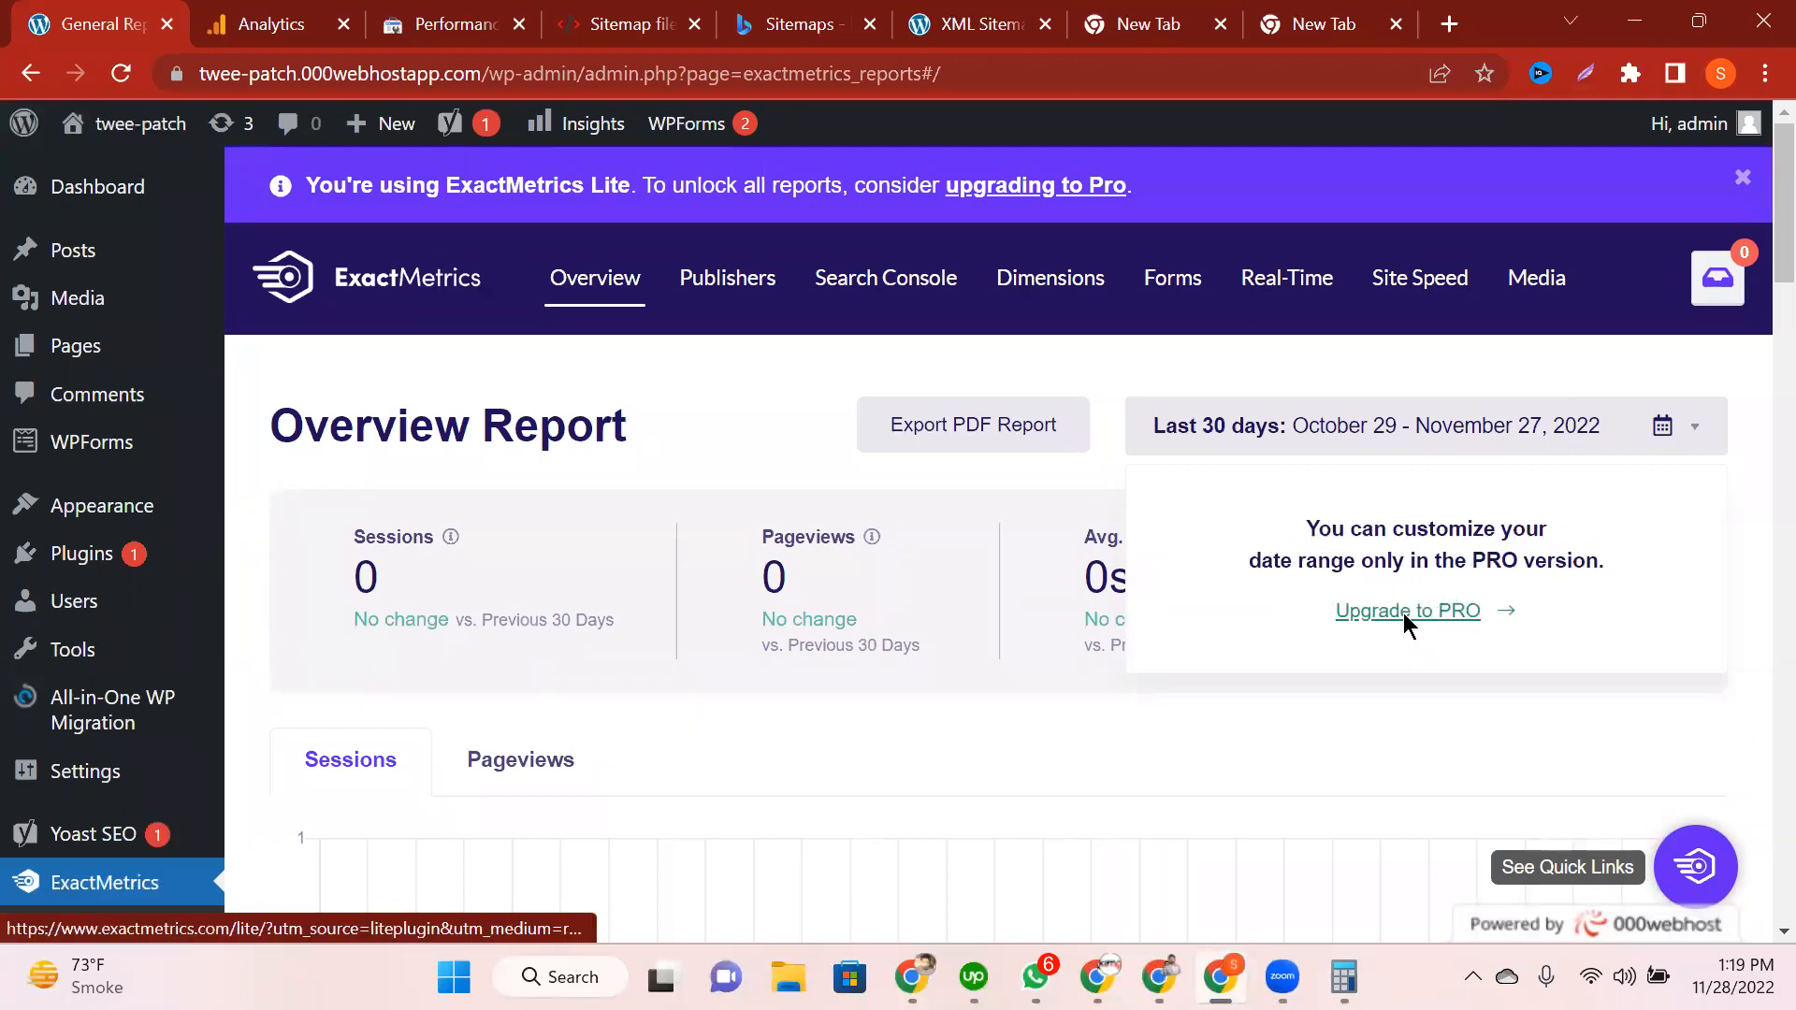
left_click(1240, 445)
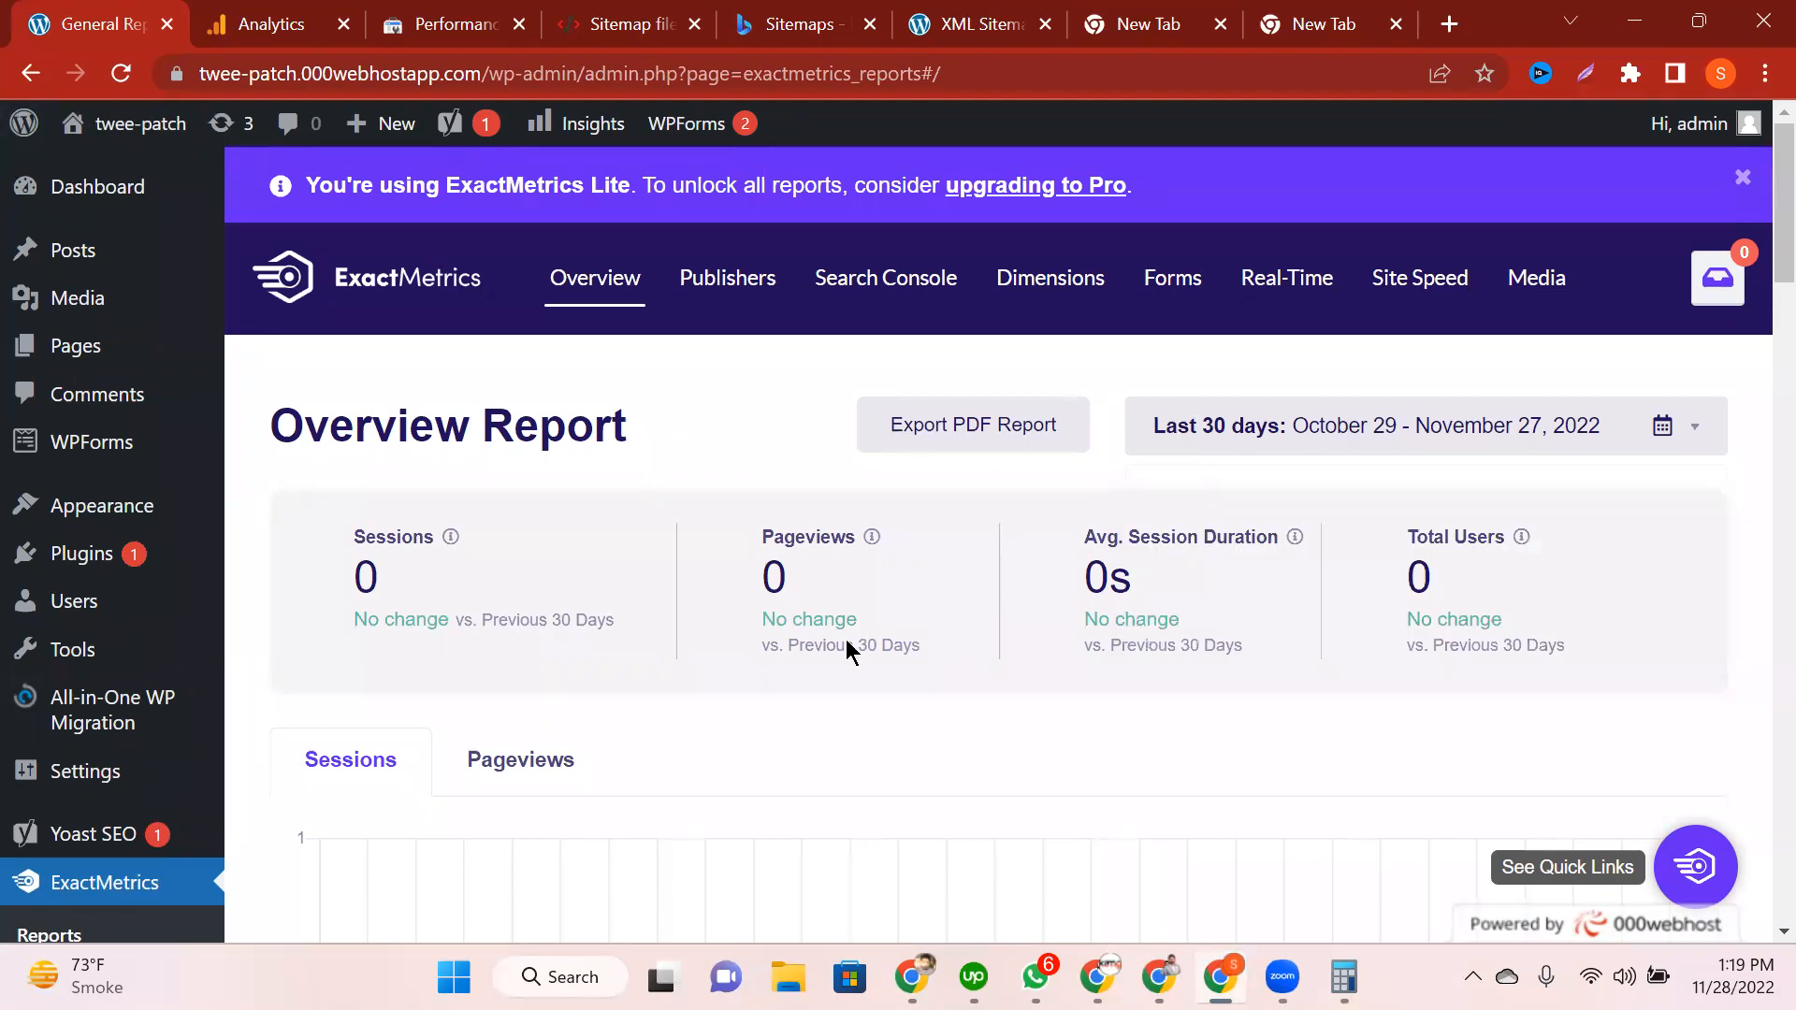
Step: Scroll through the report chart and return to the WordPress Dashboard
scroll(589, 468, "down", 5)
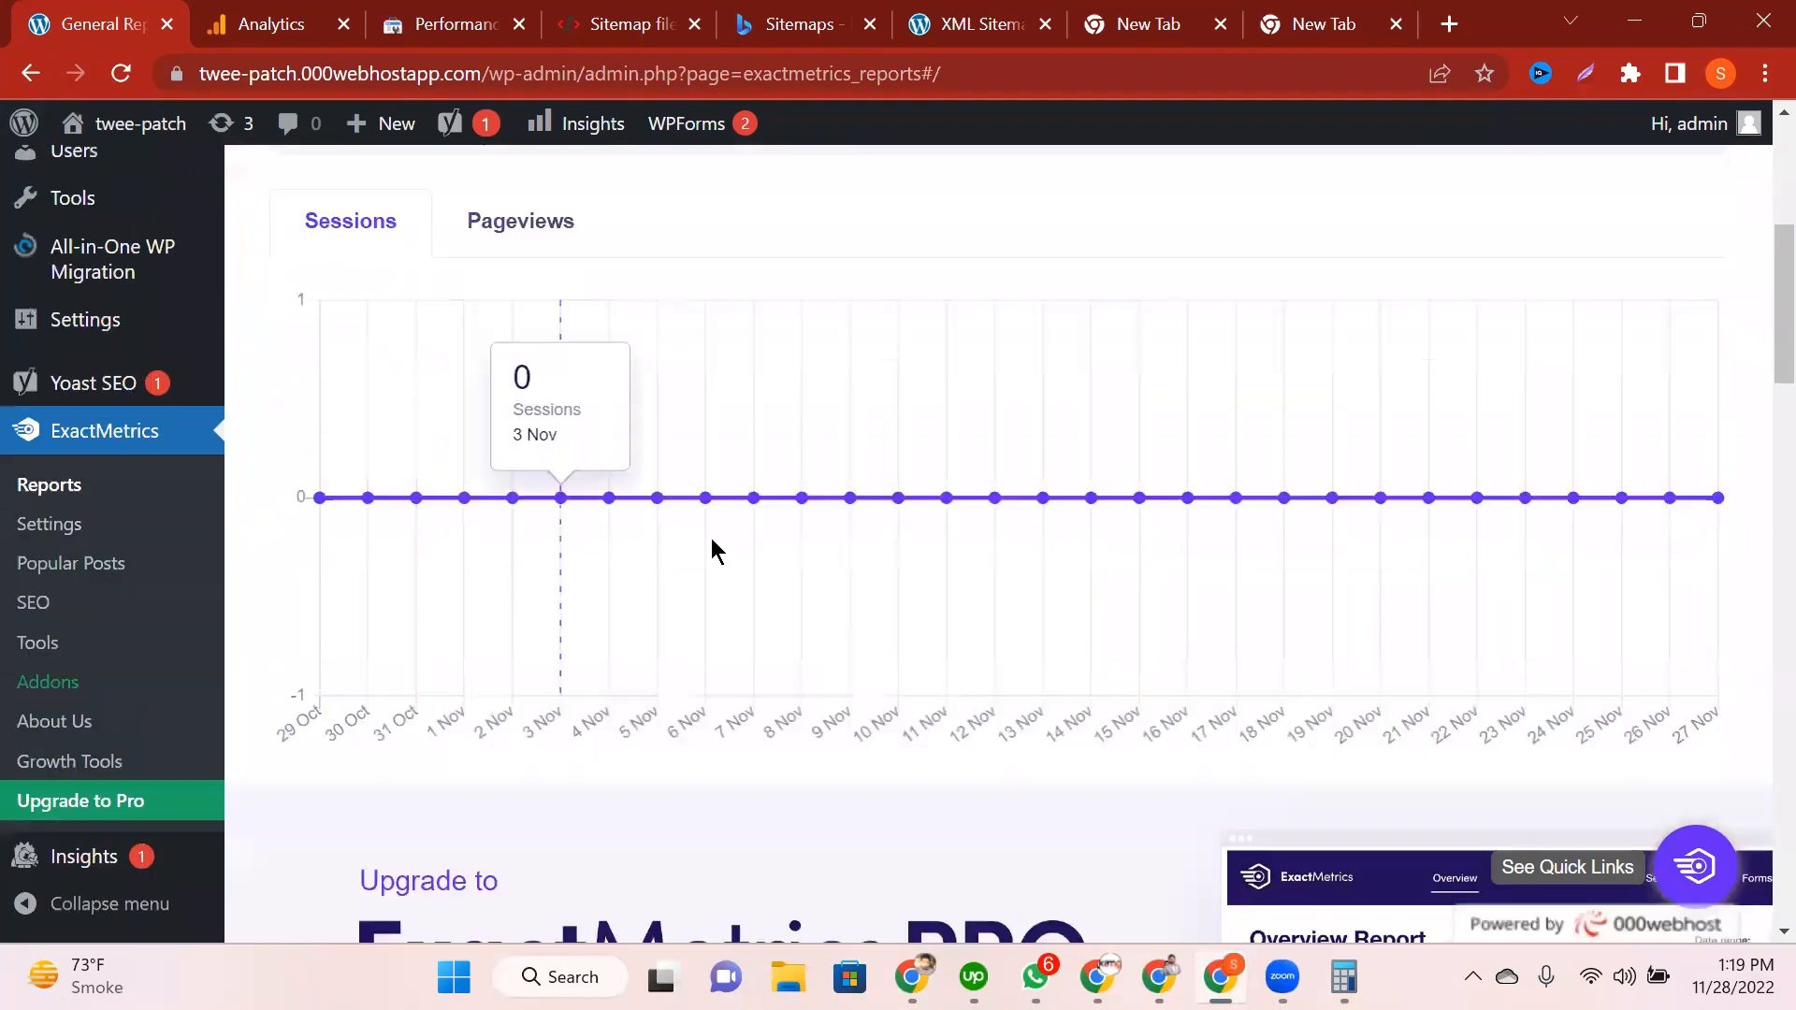
scroll(477, 431, "down", 2)
scroll(758, 642, "down", 5)
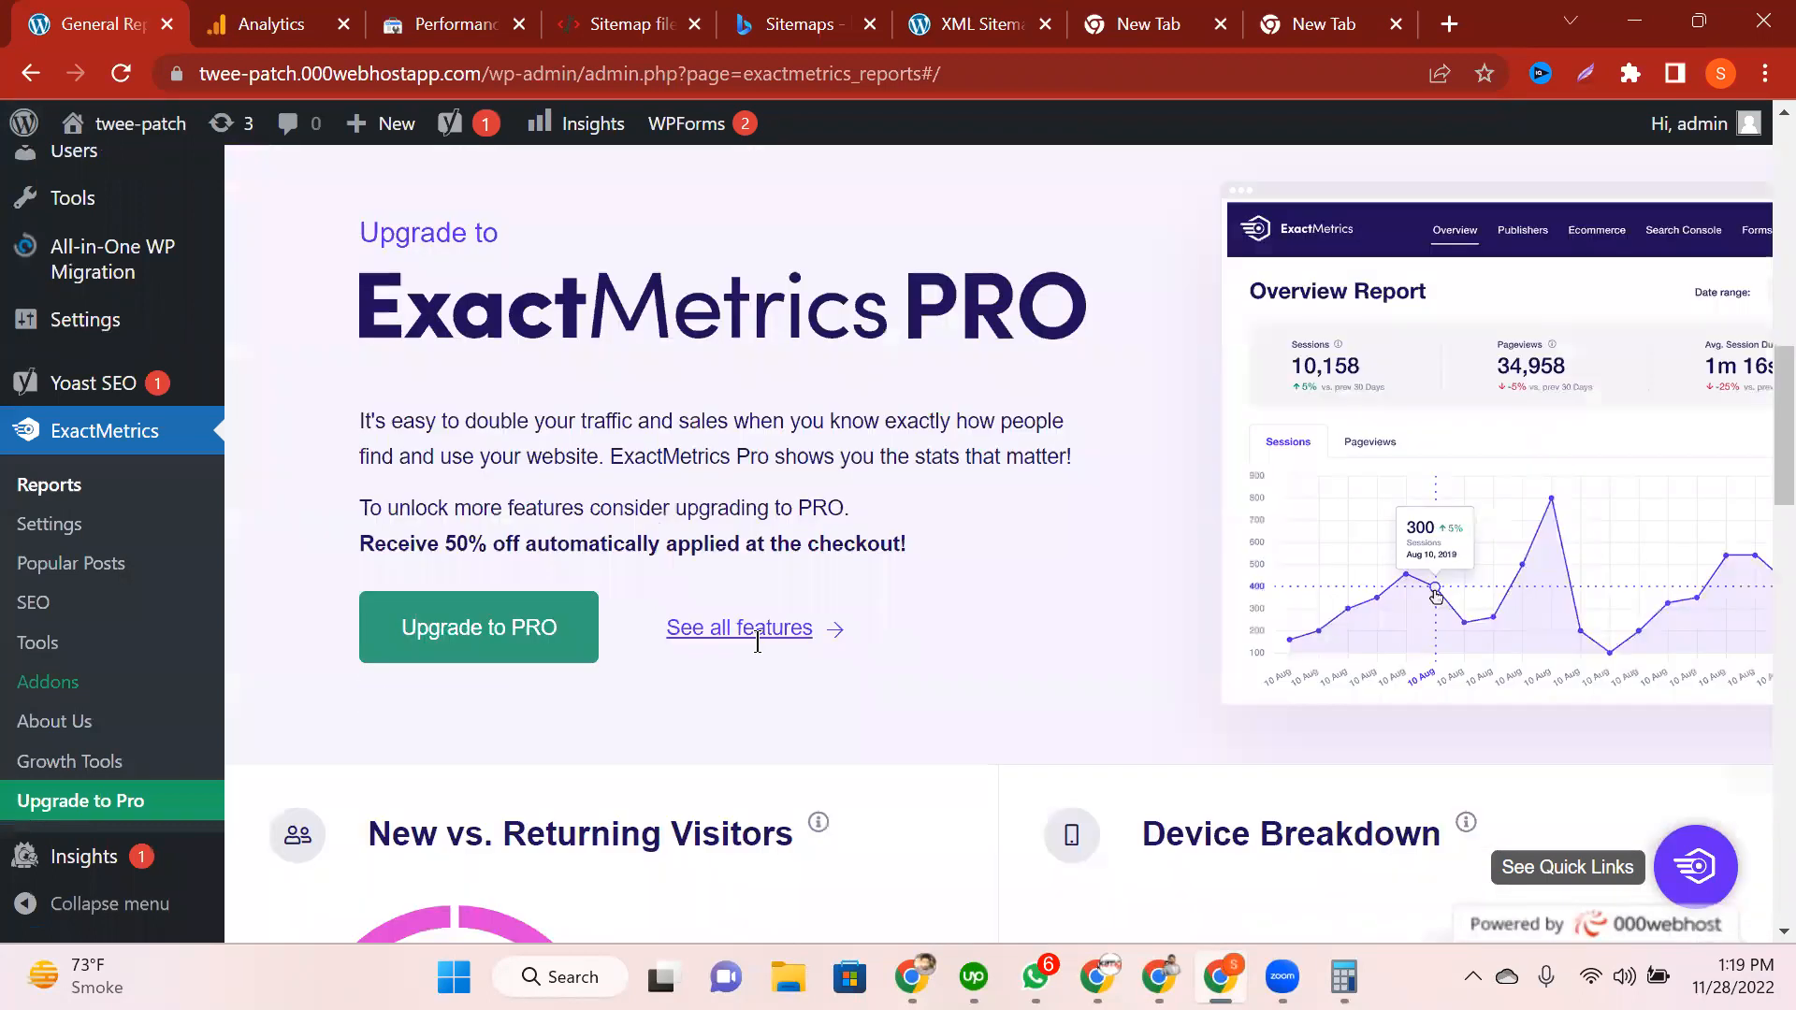
scroll(757, 642, "up", 12)
left_click(86, 192)
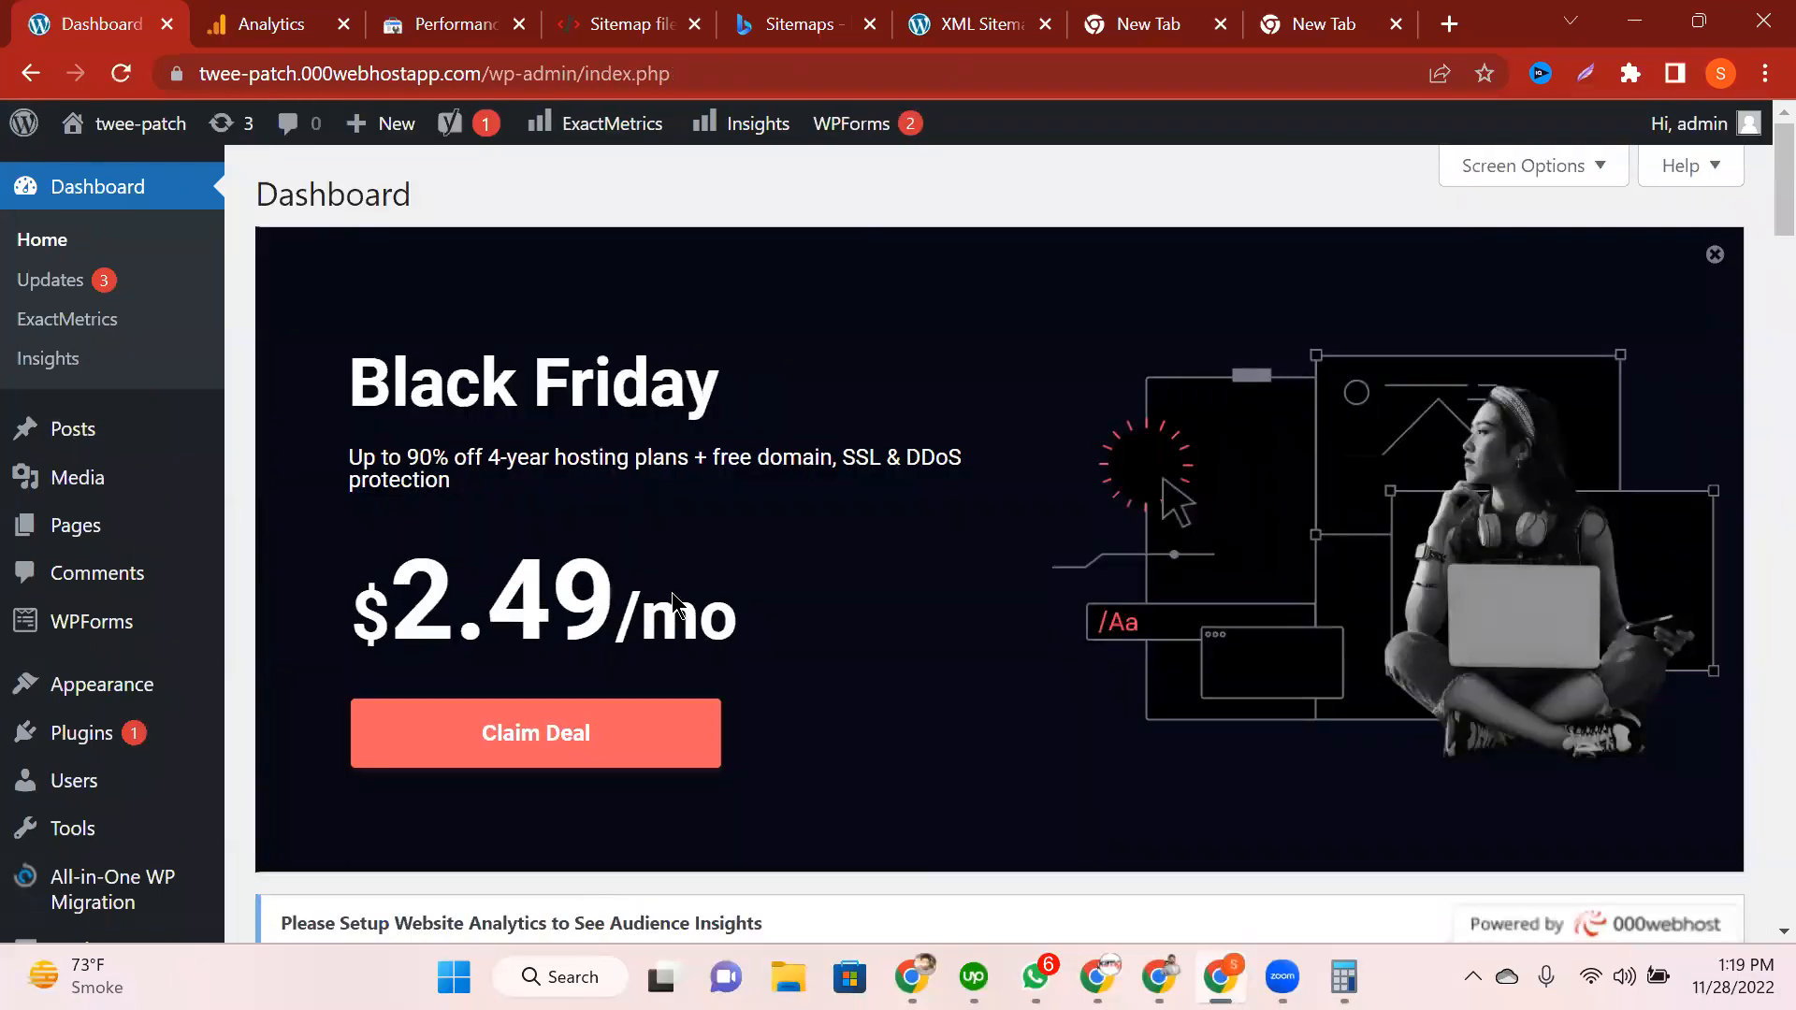
Step: Scroll through the Dashboard widgets, briefly visit the ExactMetrics reports page, and come back
scroll(671, 599, "down", 4)
scroll(671, 599, "down", 20)
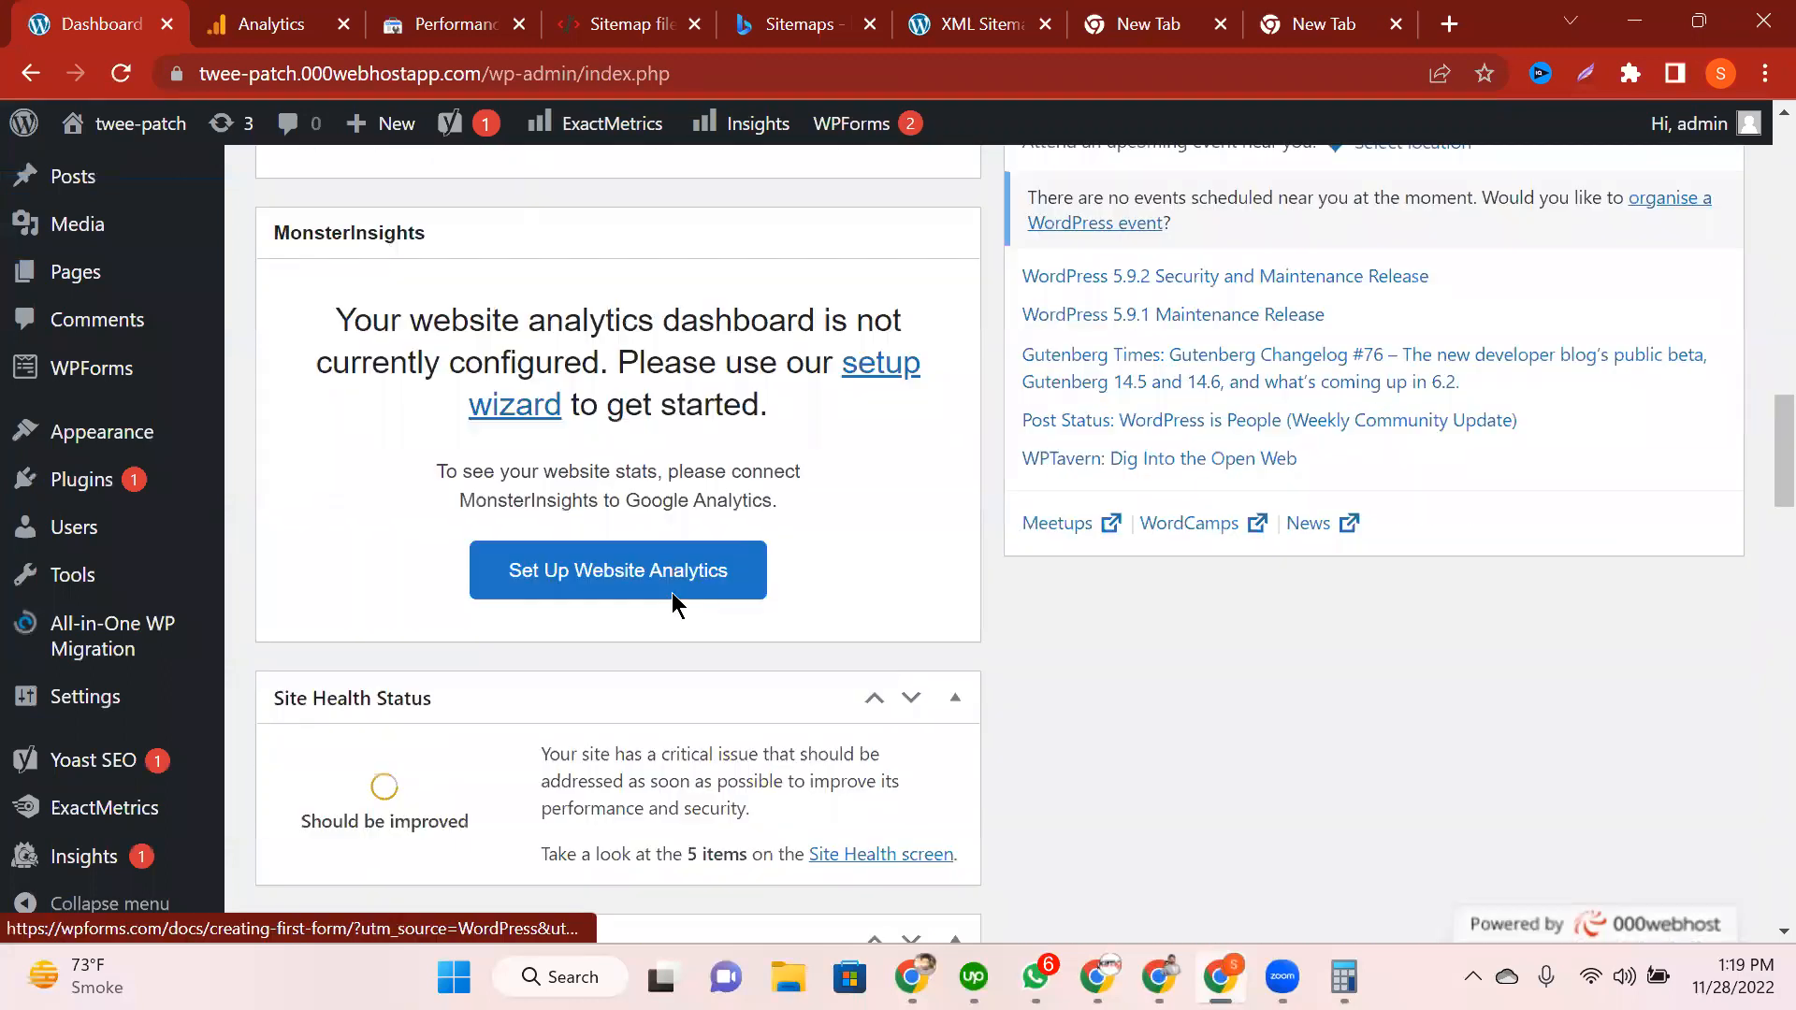
scroll(672, 599, "down", 1)
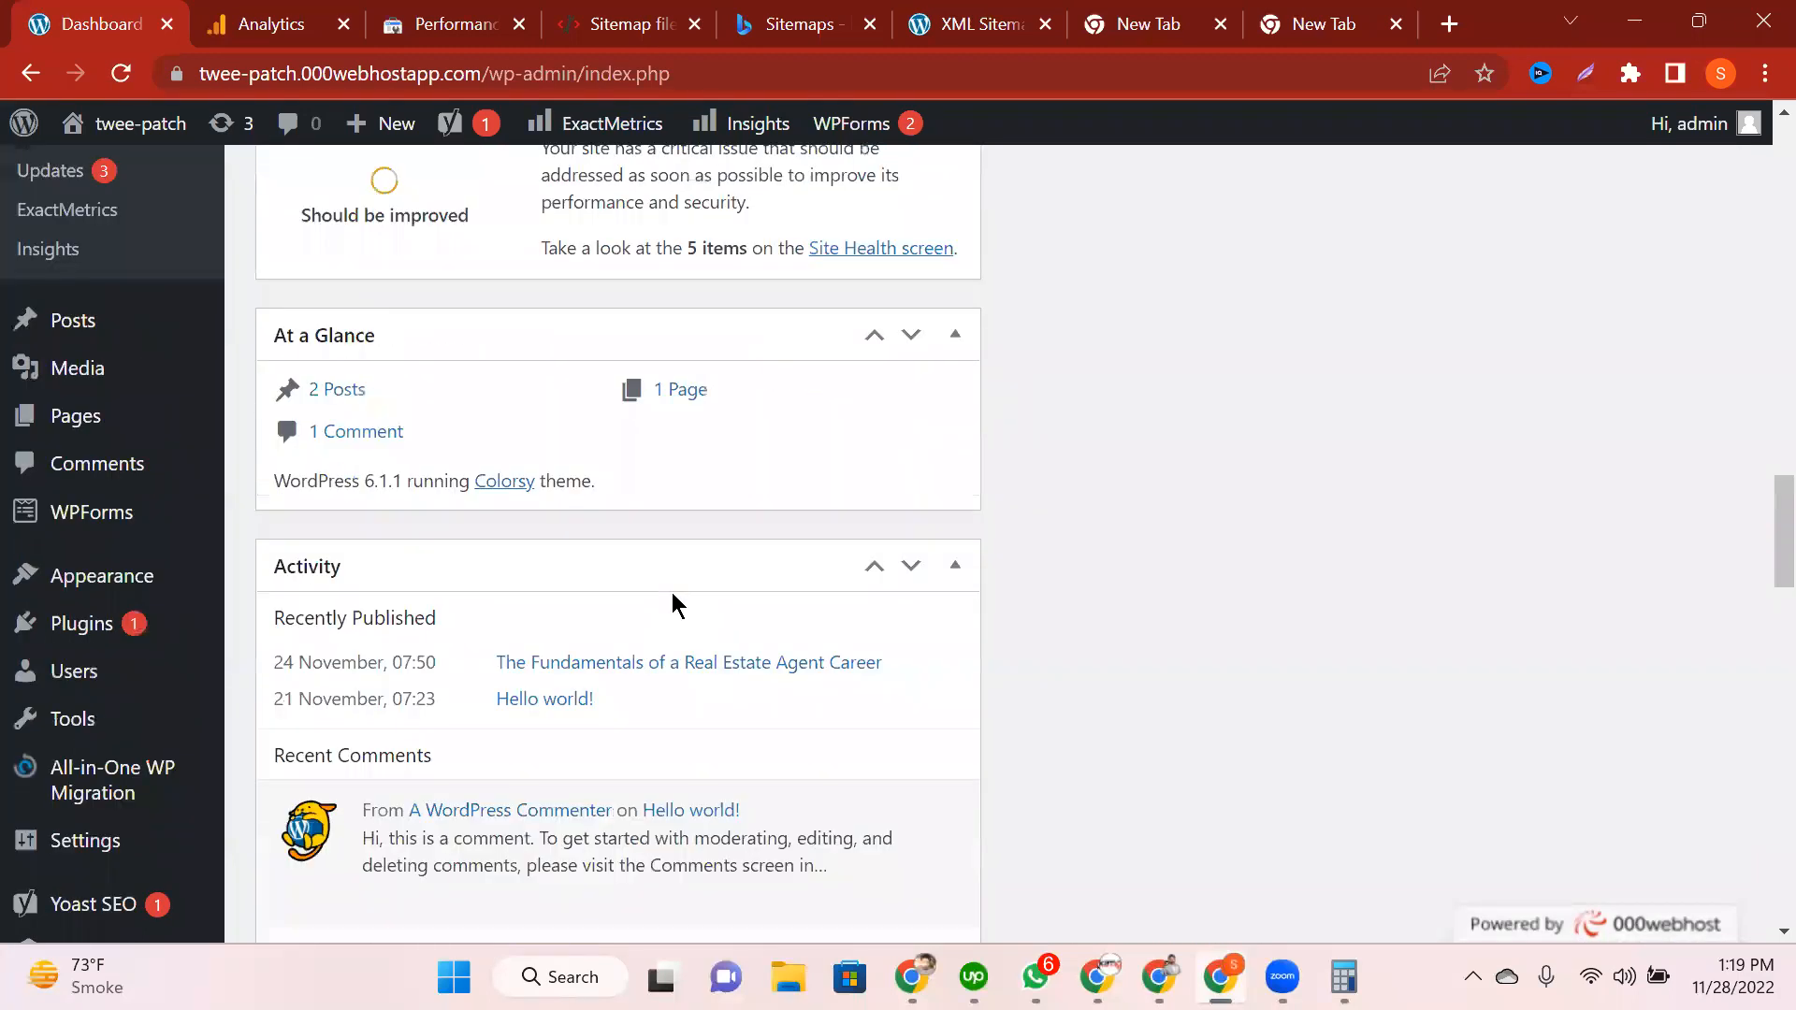
scroll(672, 599, "down", 3)
scroll(671, 592, "down", 6)
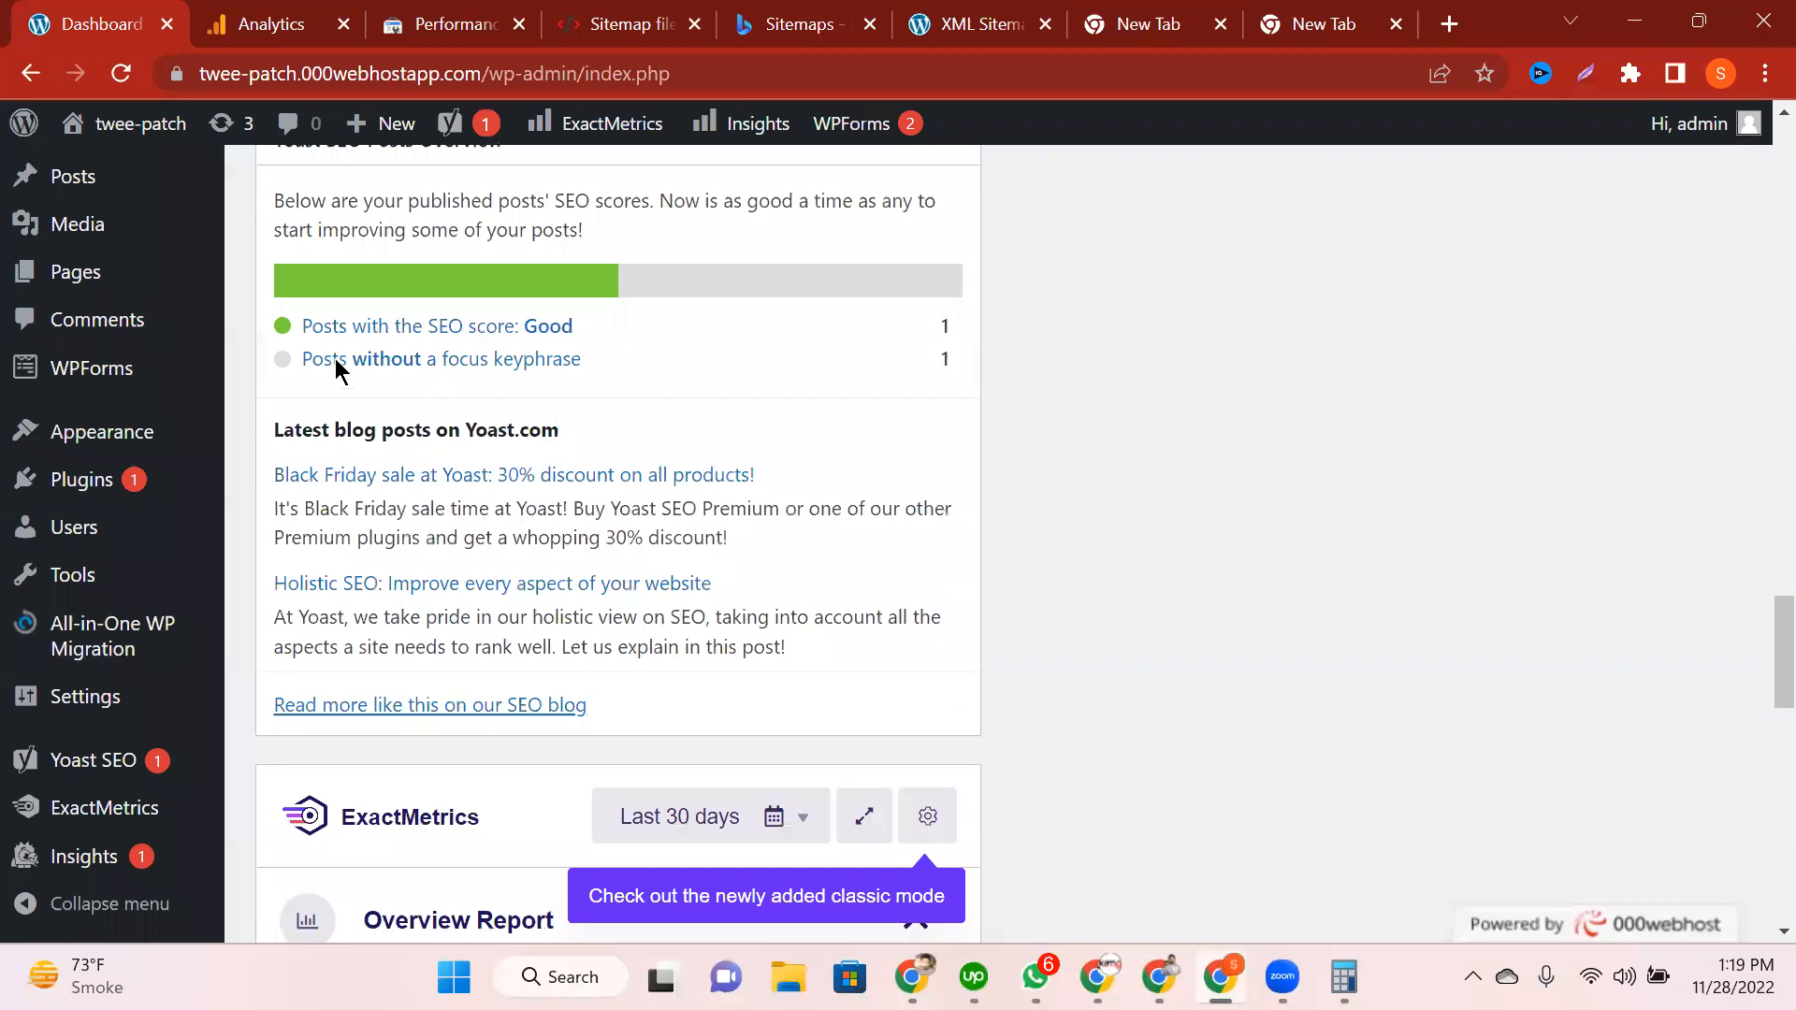
scroll(431, 365, "down", 4)
scroll(430, 365, "down", 2)
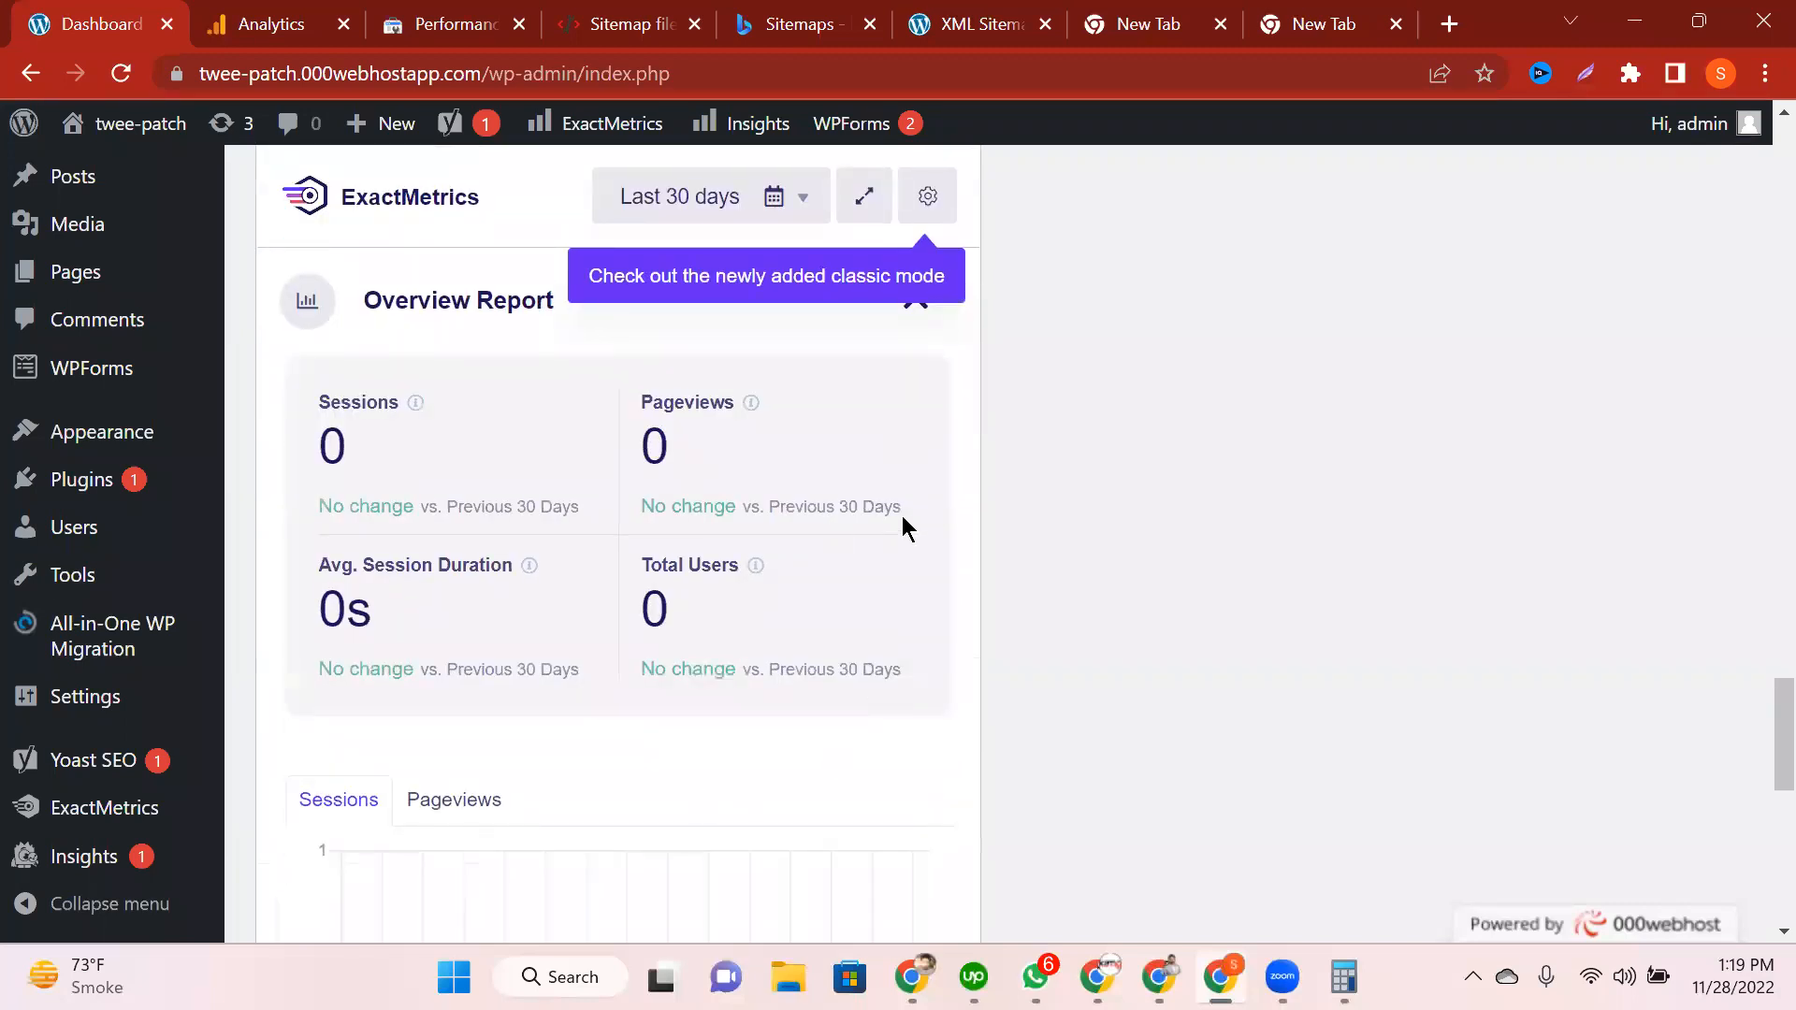
scroll(733, 333, "down", 4)
scroll(735, 323, "up", 2)
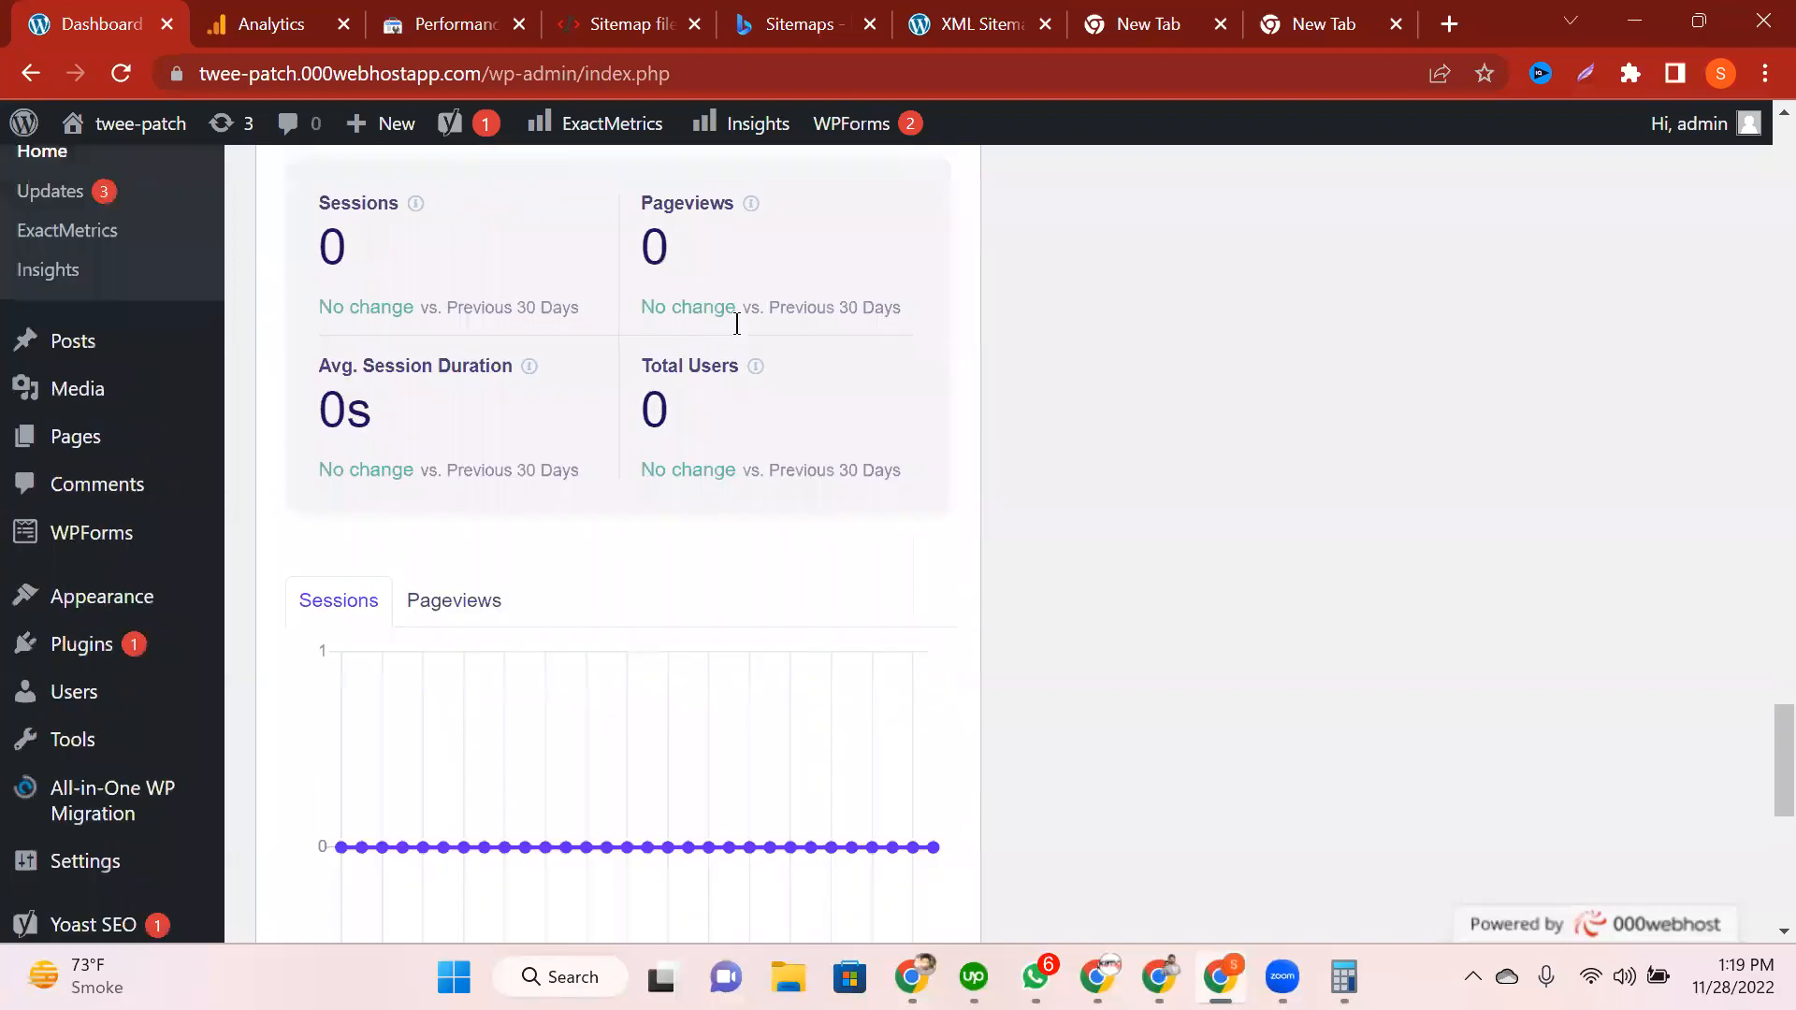
scroll(737, 324, "up", 7)
scroll(211, 529, "down", 2)
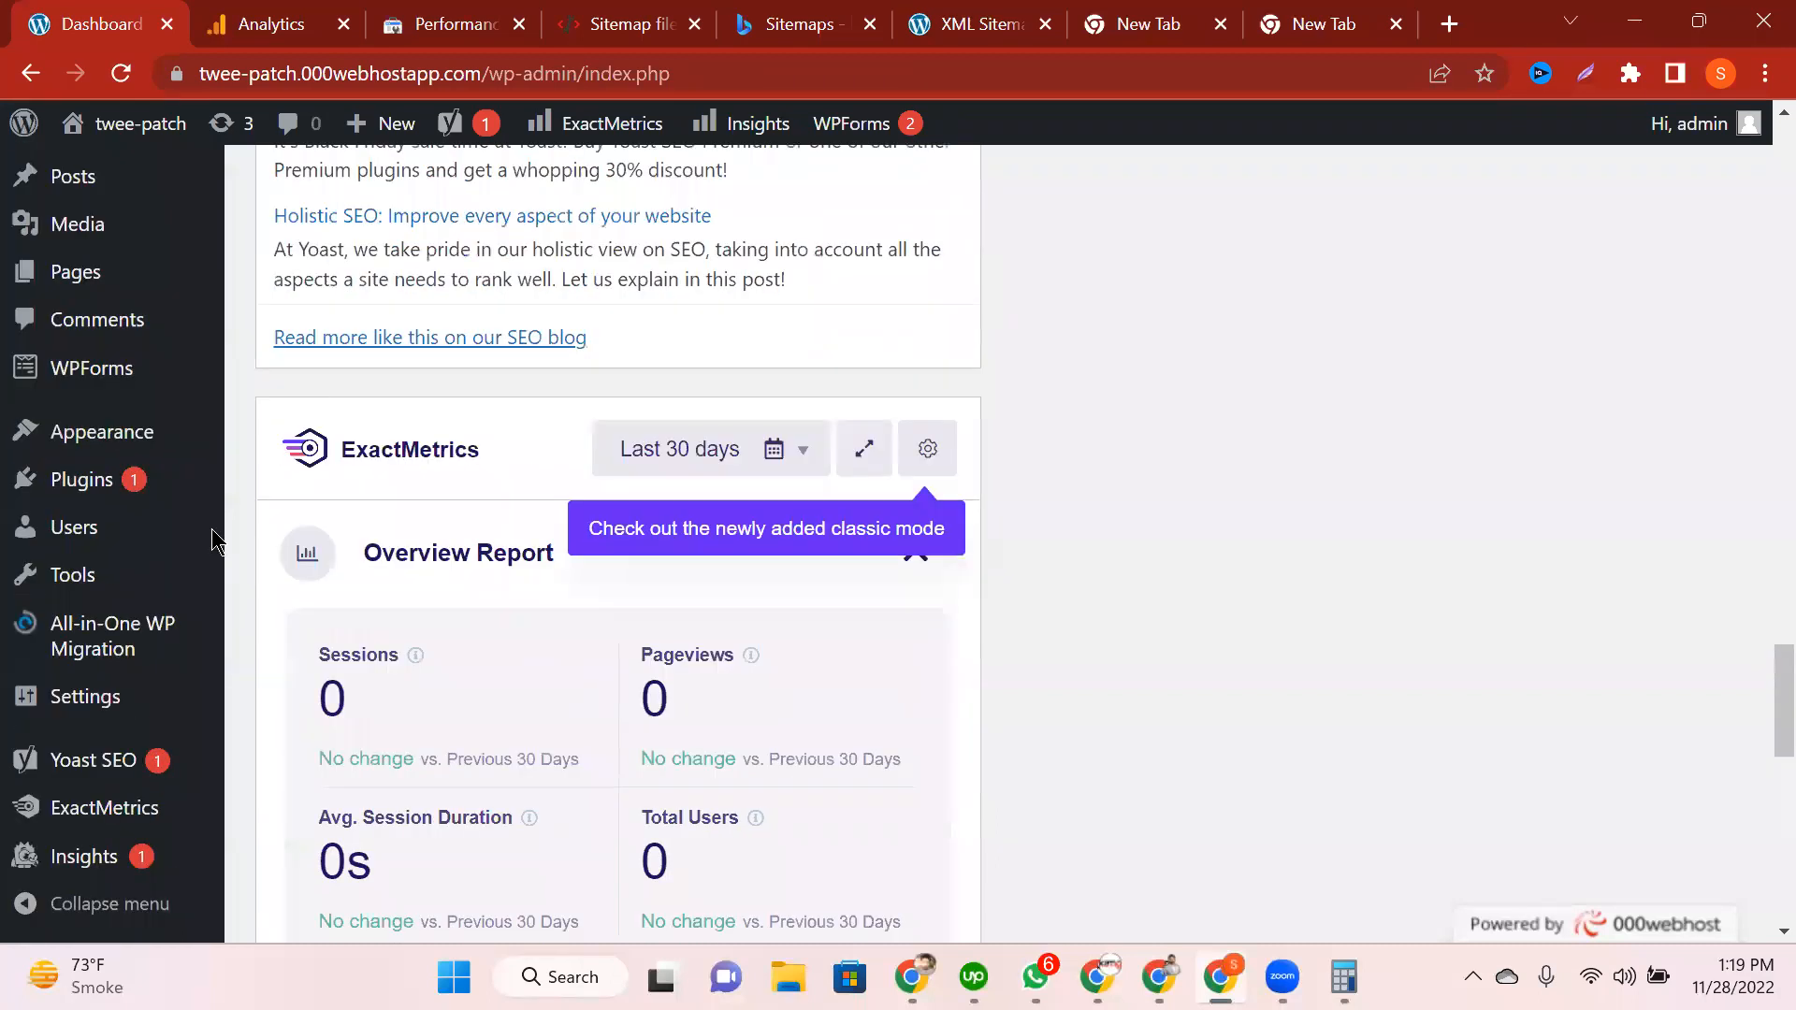
left_click(105, 816)
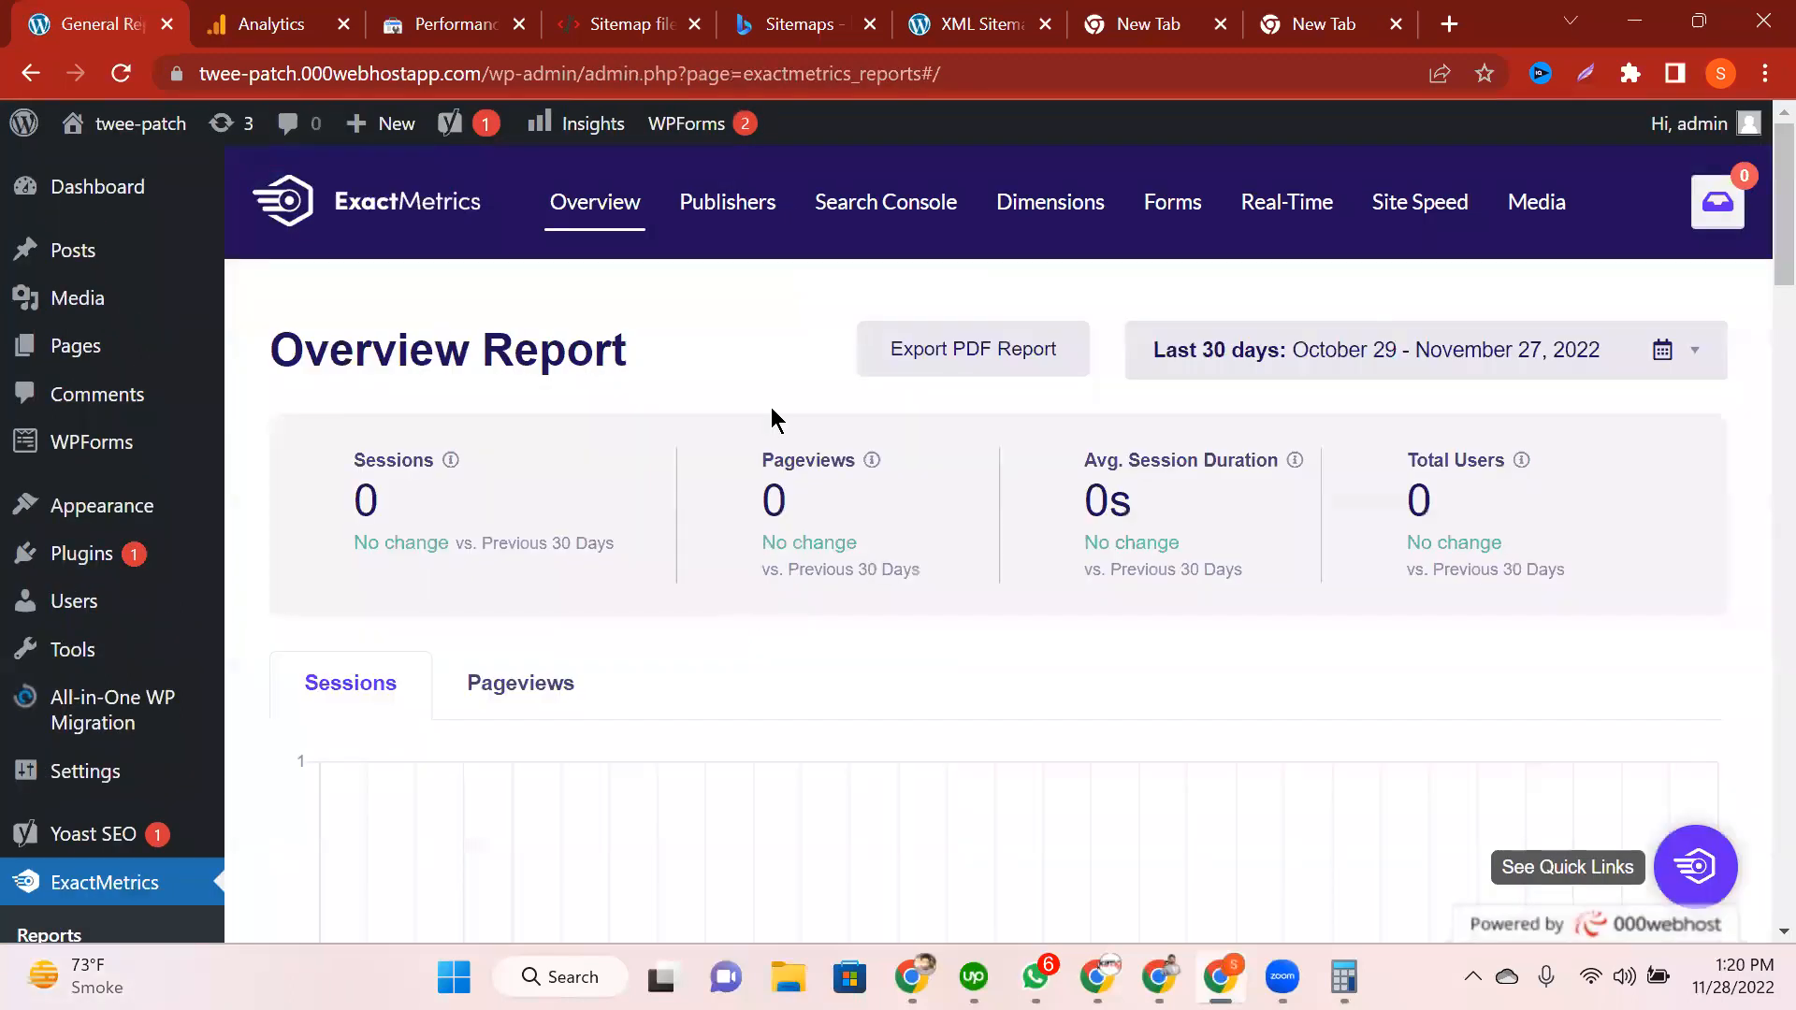
left_click(91, 196)
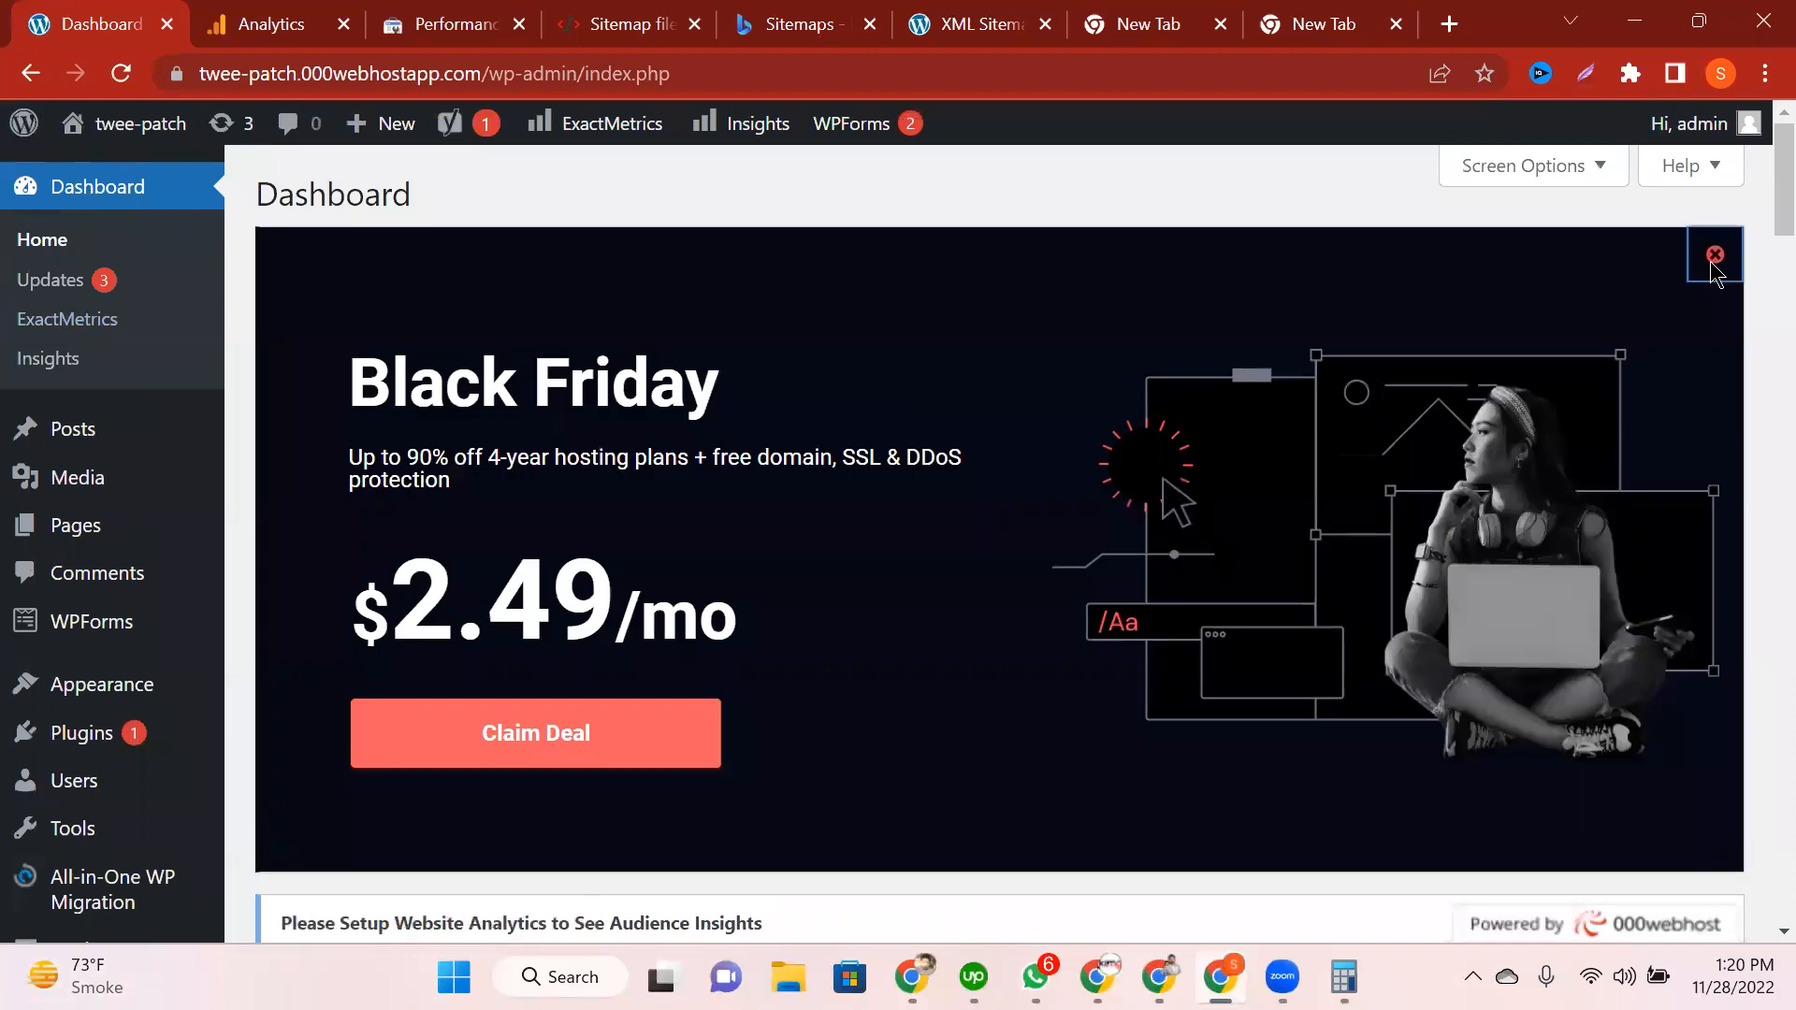
Step: Dismiss the Black Friday banner and locate the MonsterInsights widget saying analytics isn't configured
left_click(1715, 257)
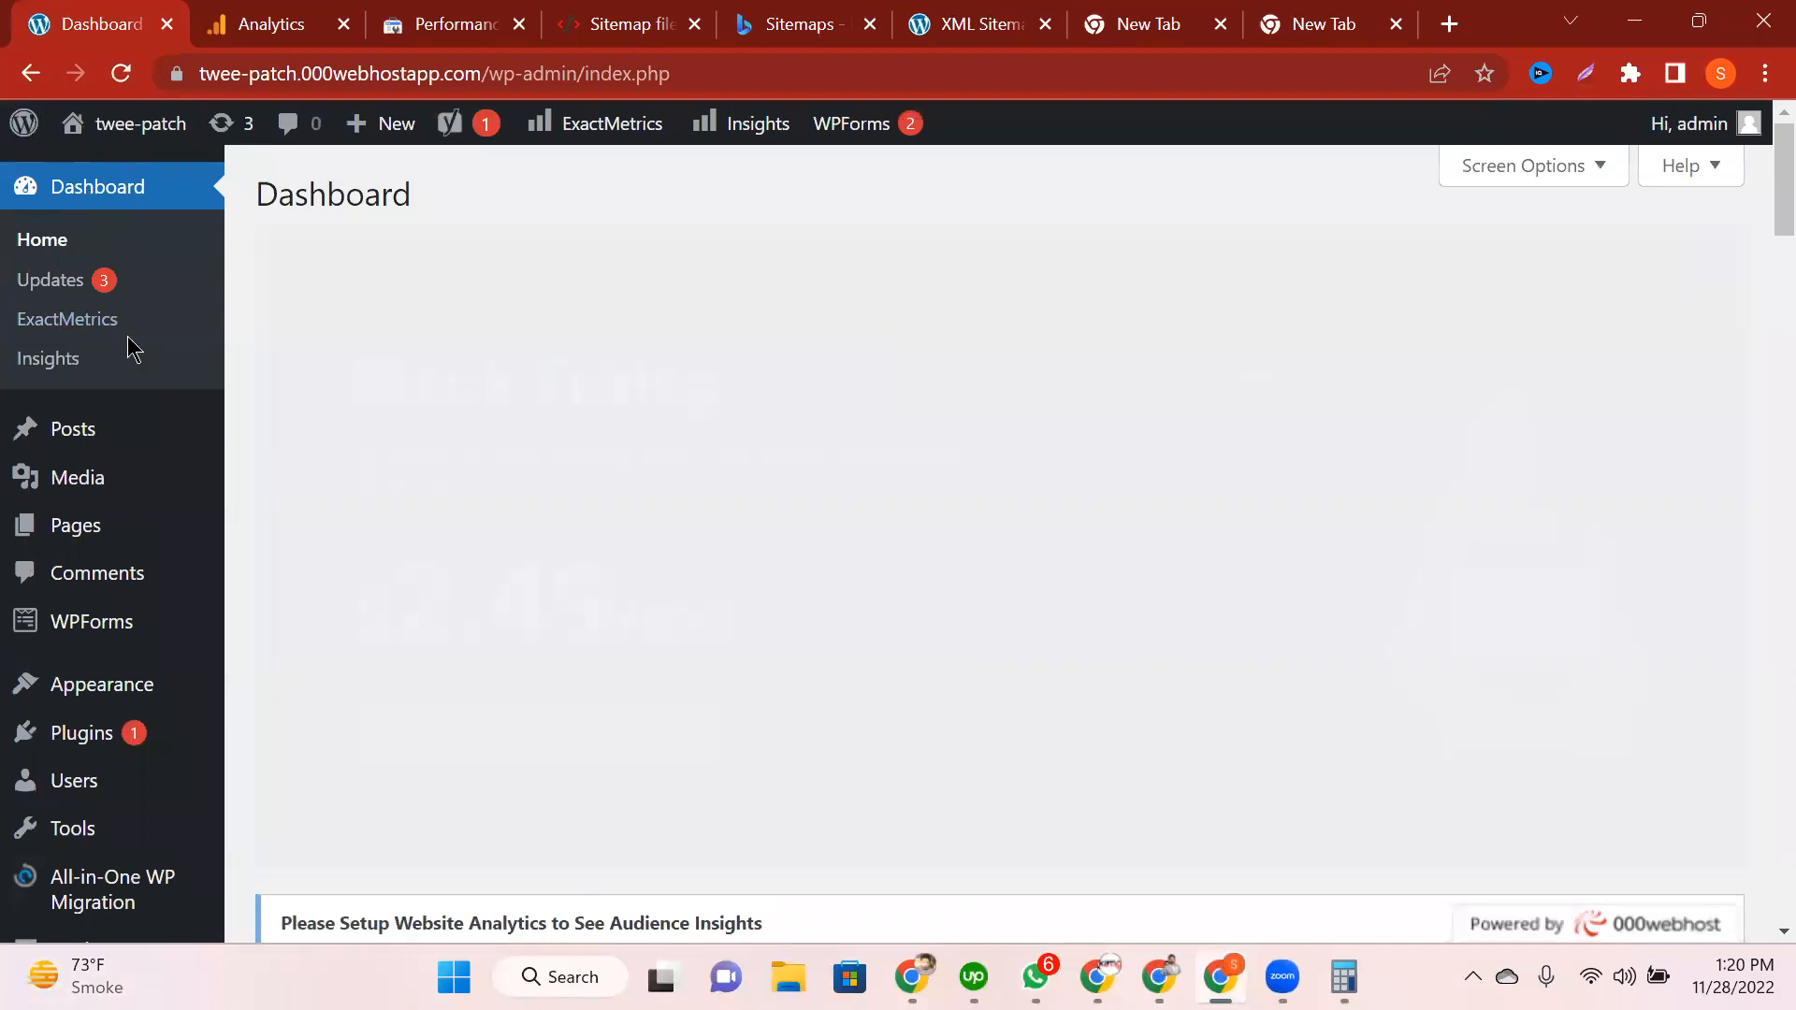
scroll(641, 561, "down", 4)
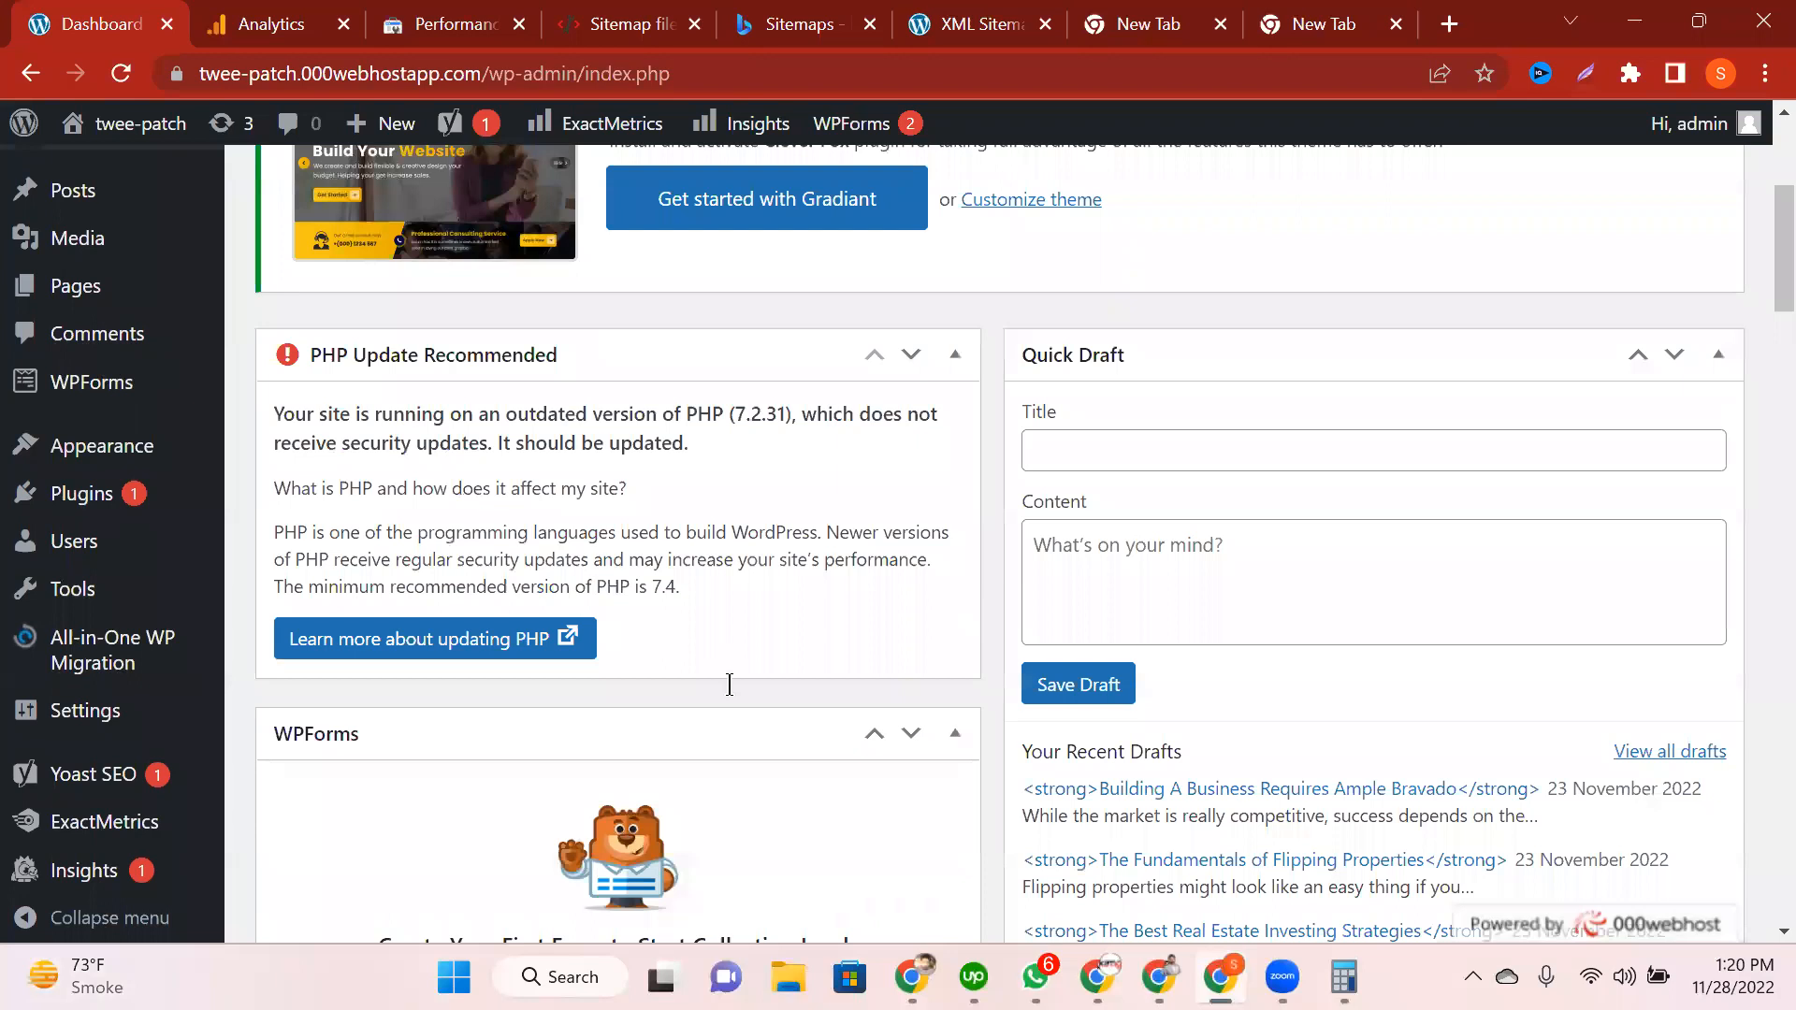
scroll(729, 685, "up", 3)
scroll(730, 685, "down", 5)
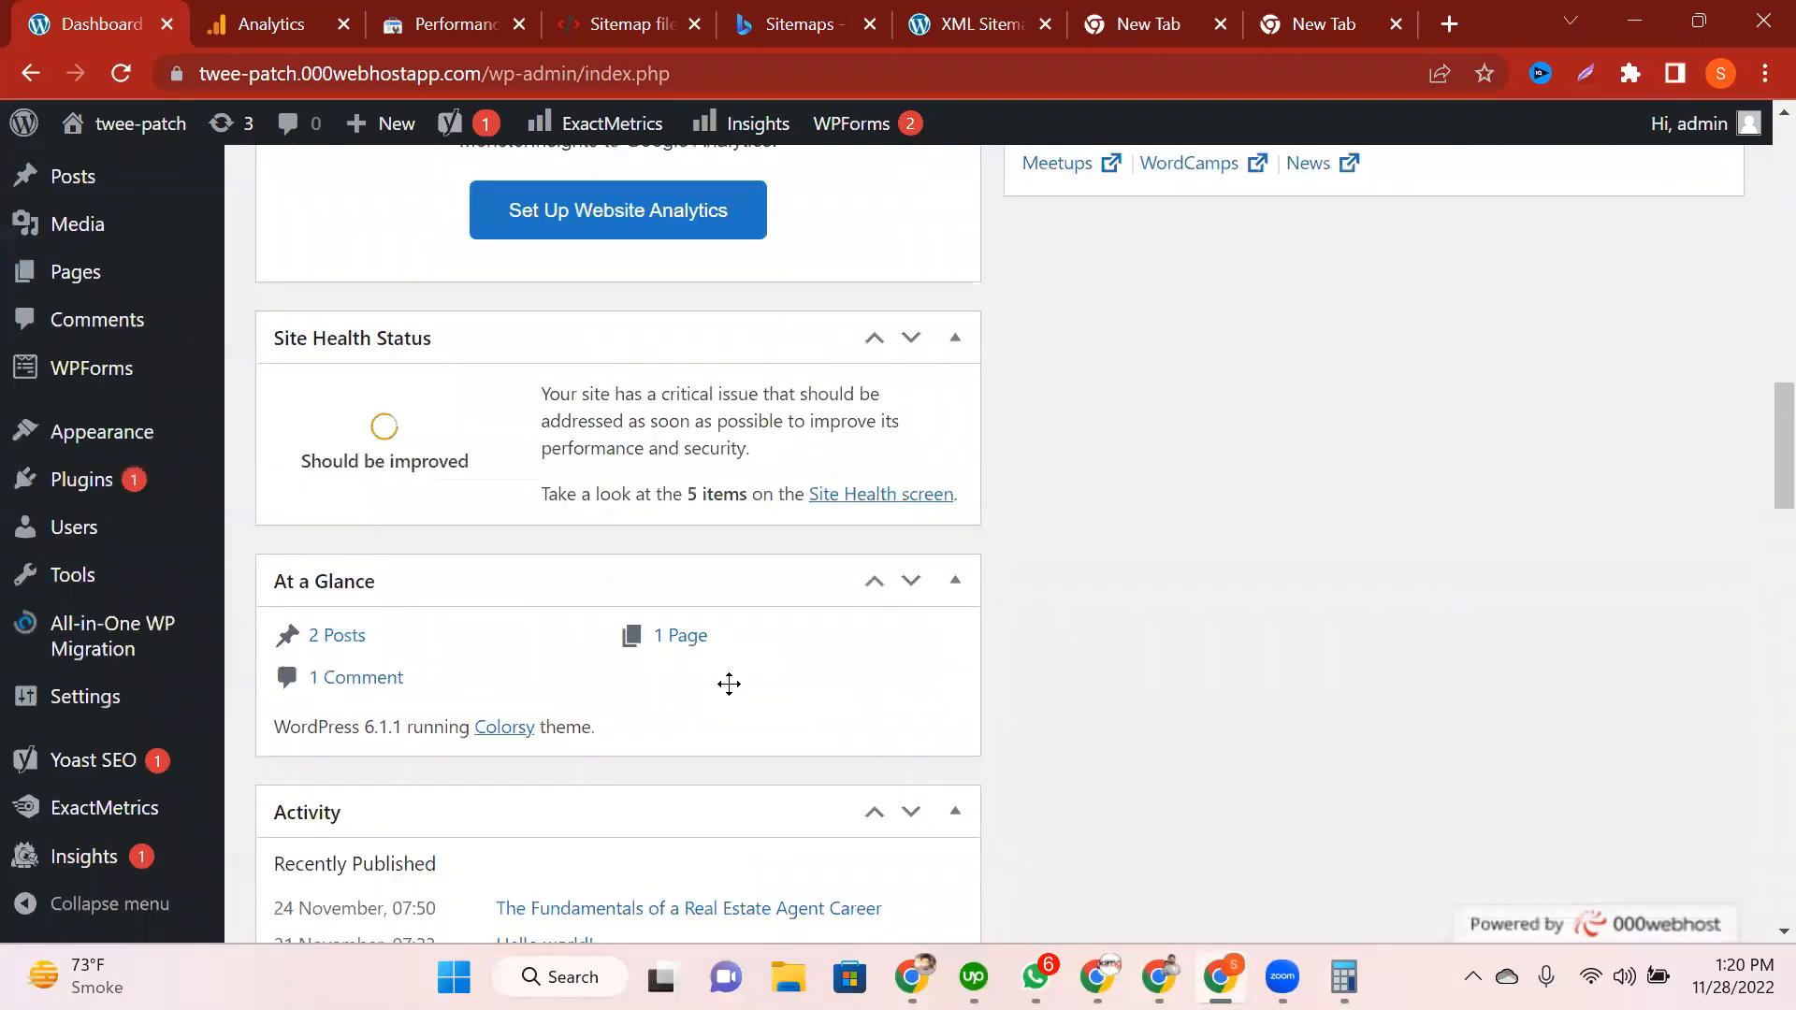
scroll(729, 684, "down", 4)
scroll(728, 683, "up", 9)
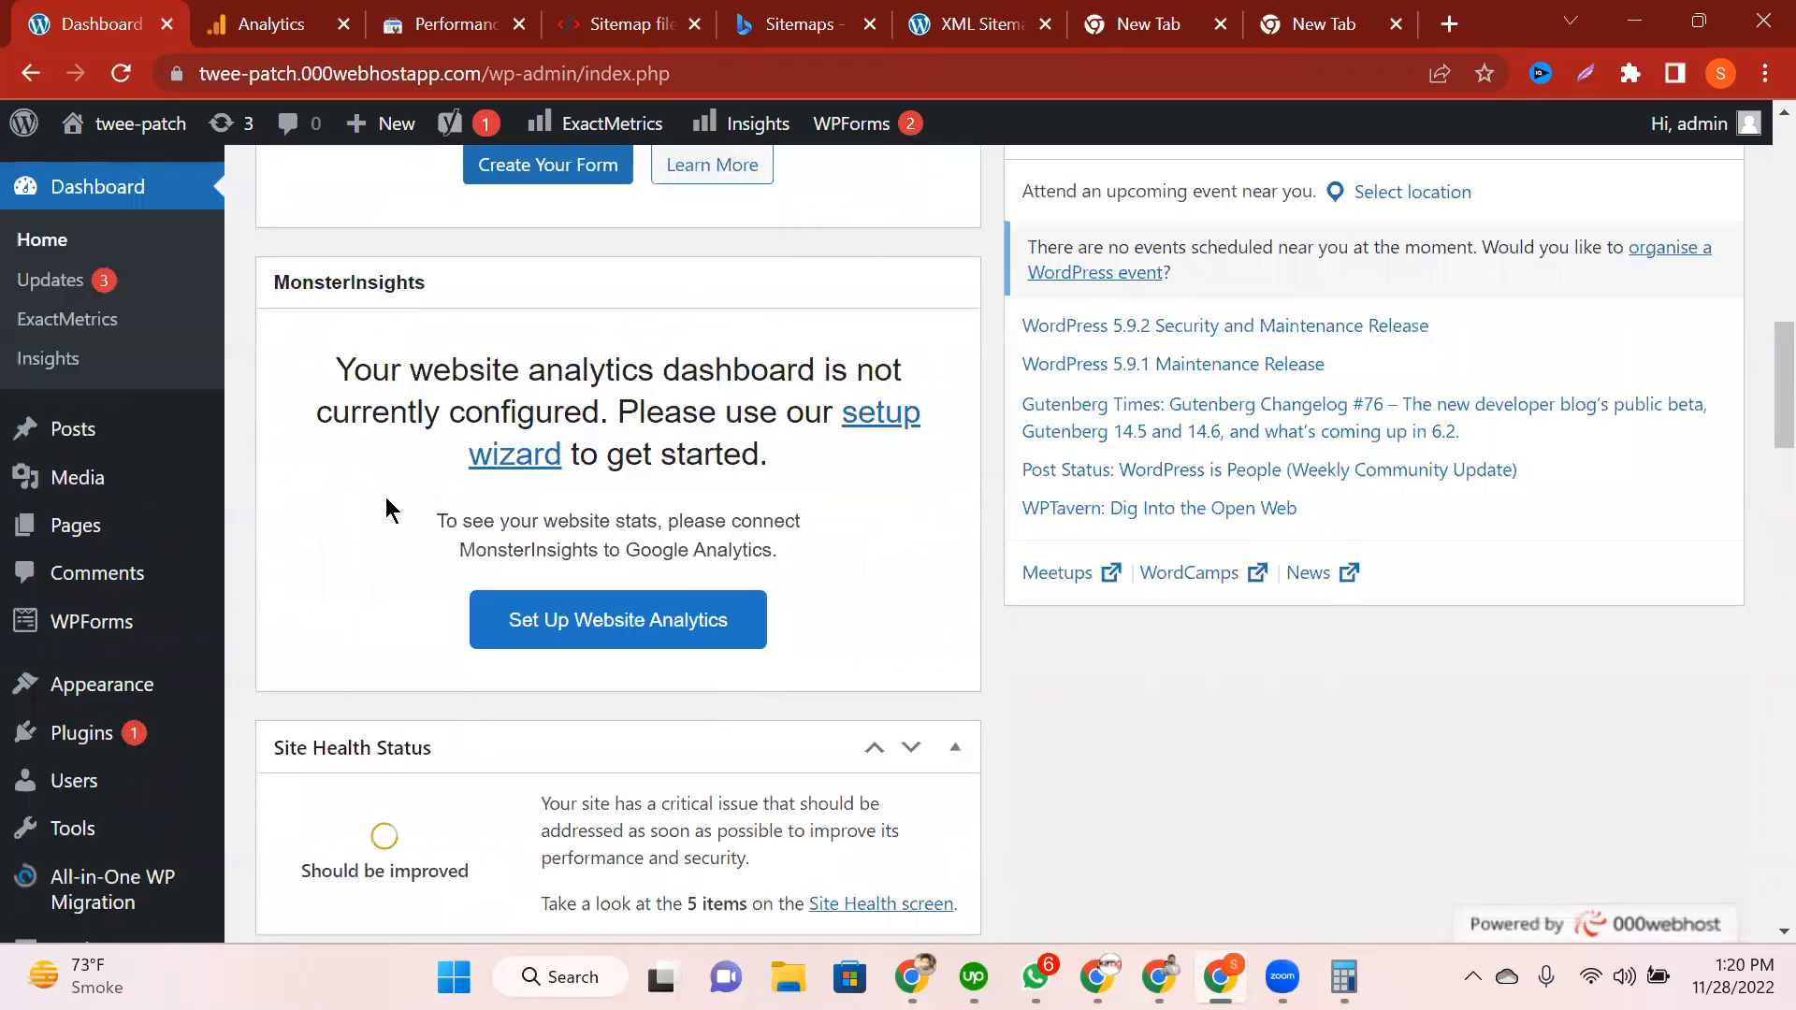
scroll(487, 541, "up", 2)
scroll(486, 542, "down", 1)
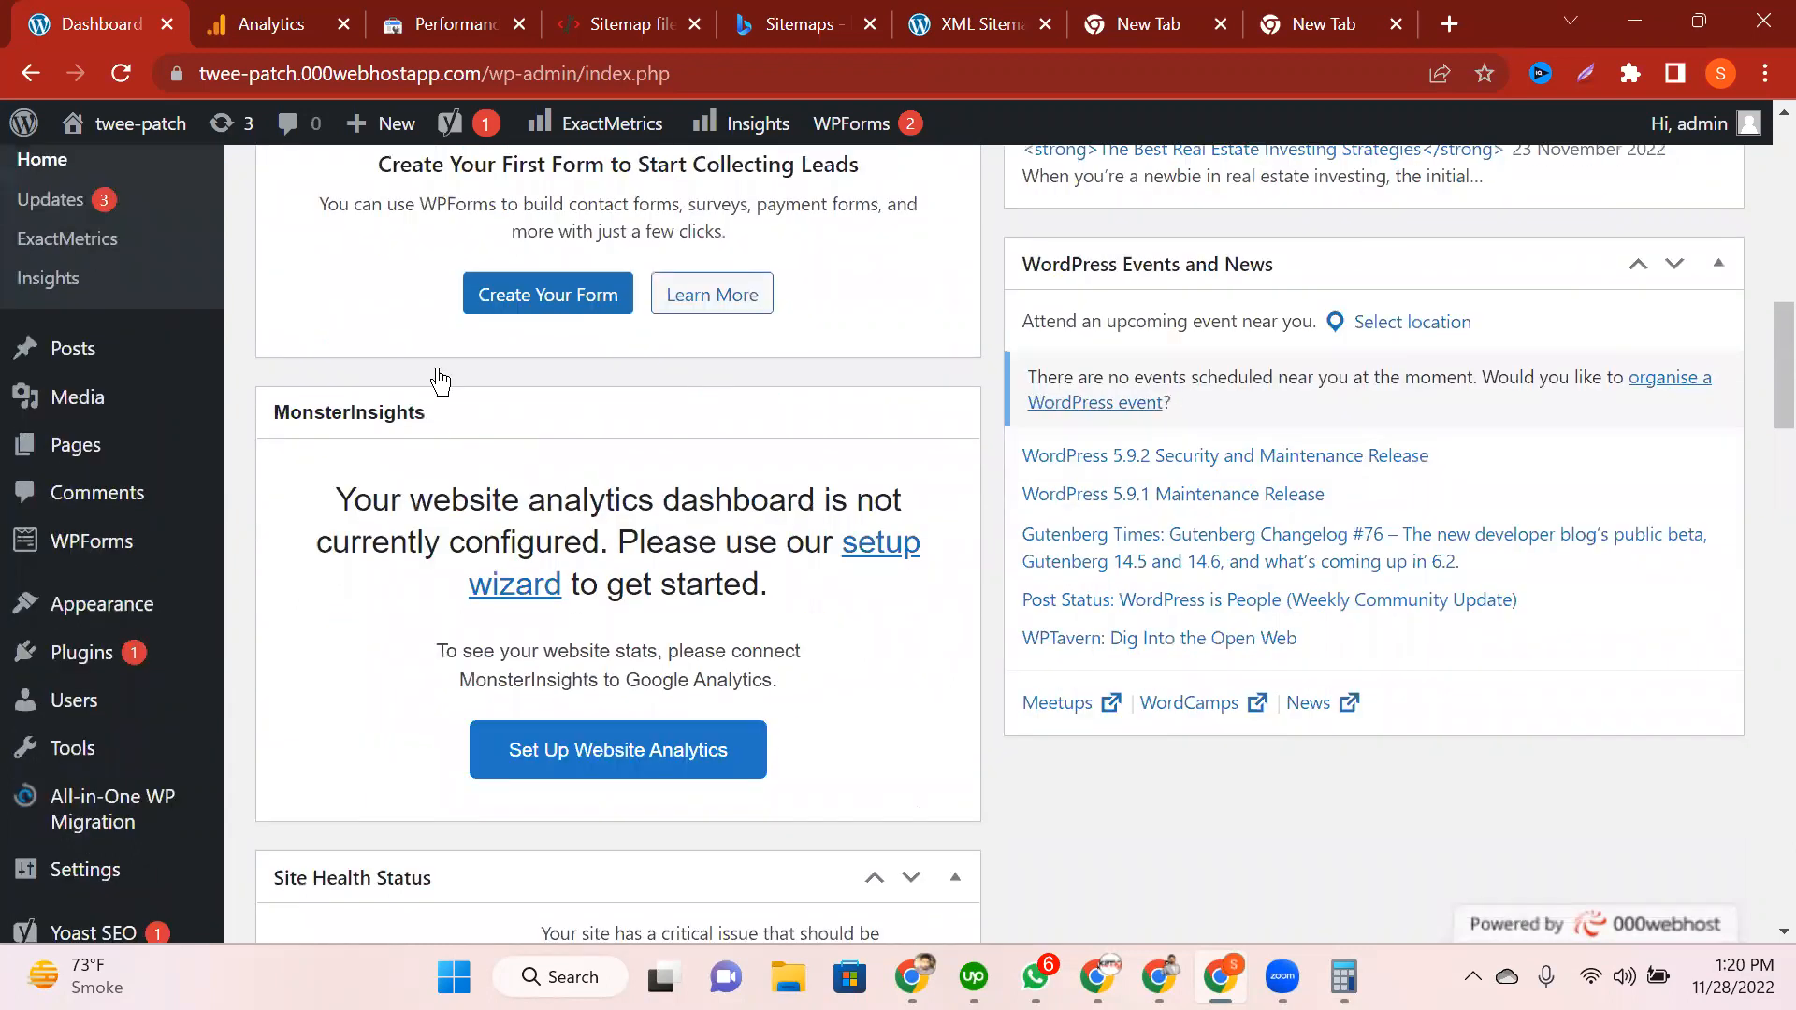
scroll(440, 381, "down", 2)
scroll(439, 380, "down", 1)
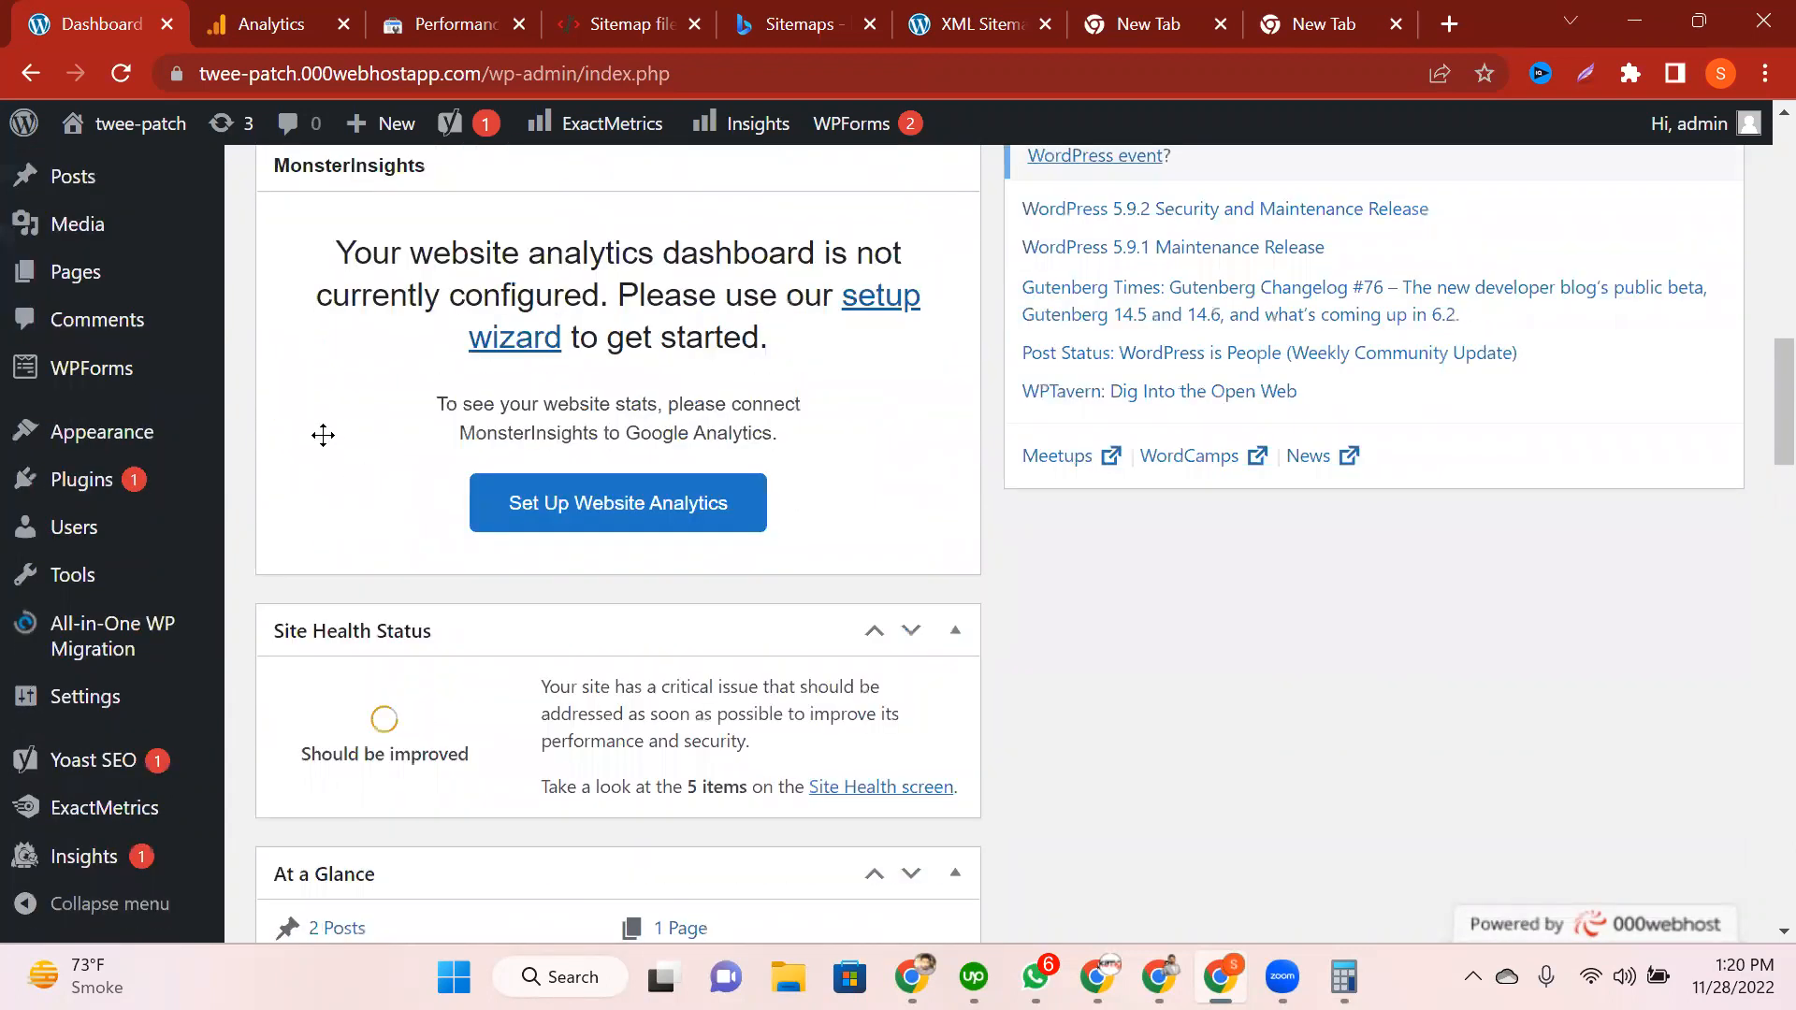
scroll(322, 435, "up", 3)
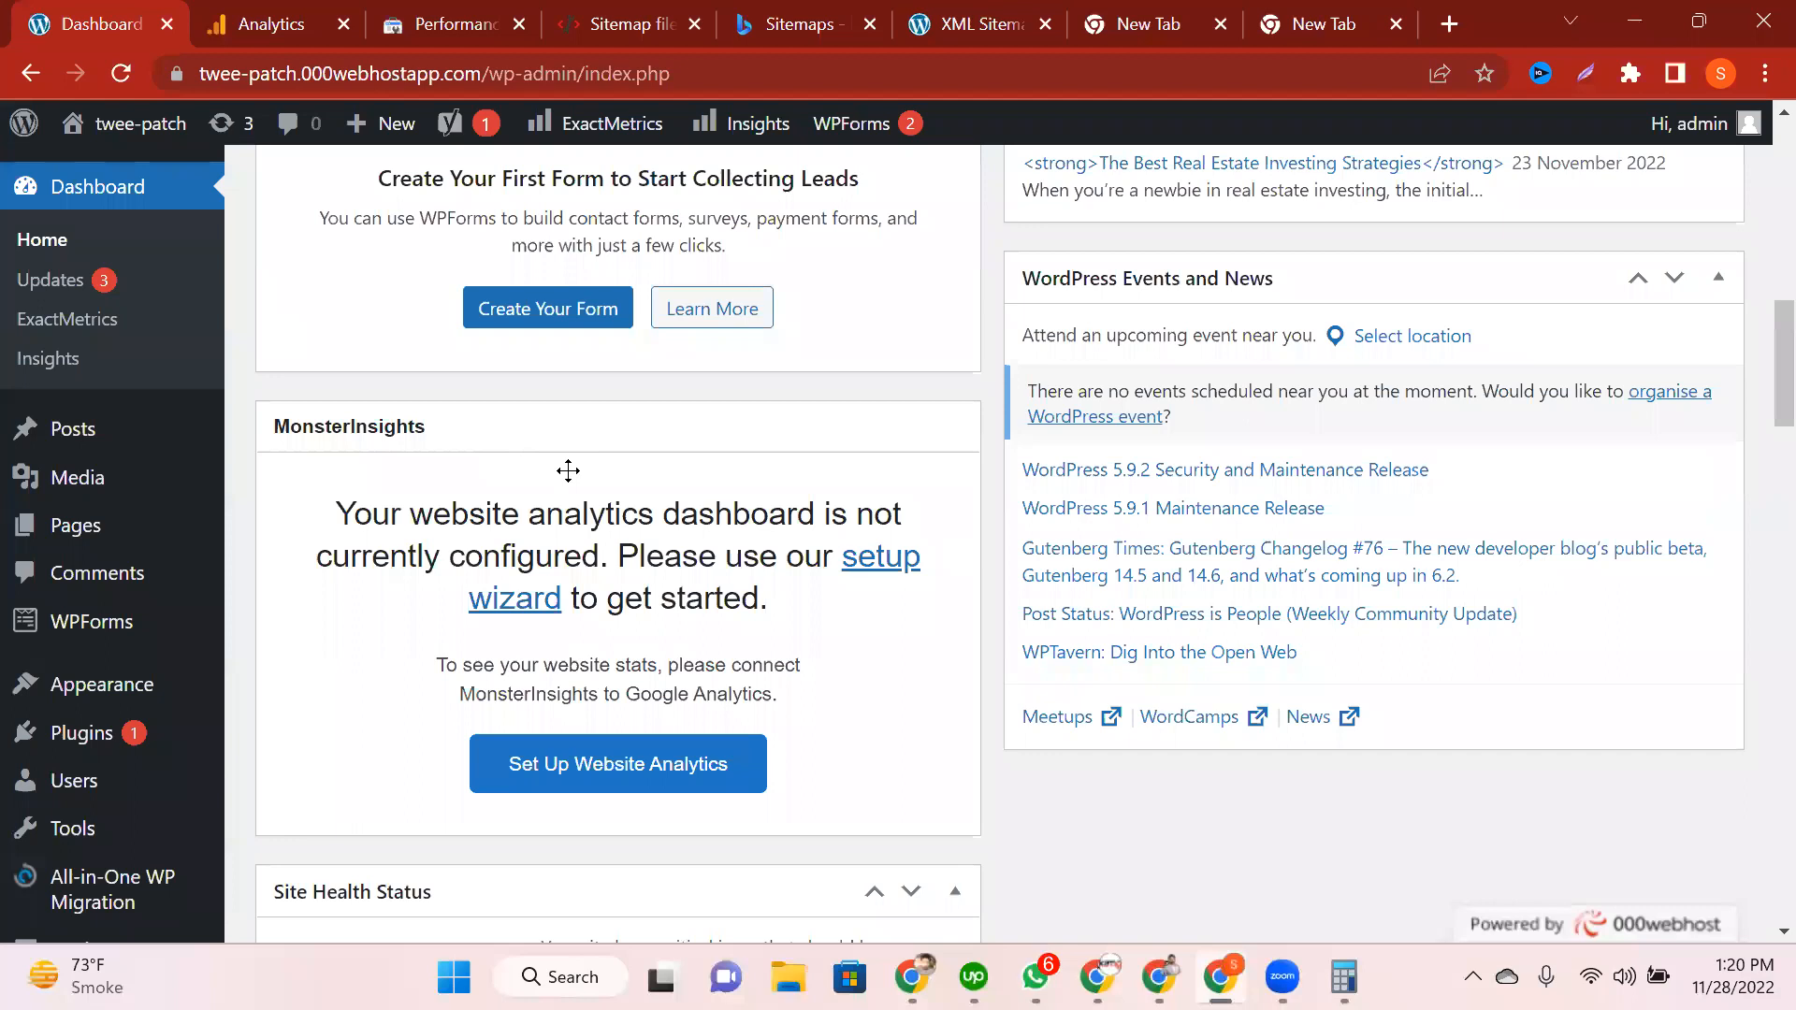
scroll(128, 729, "down", 1)
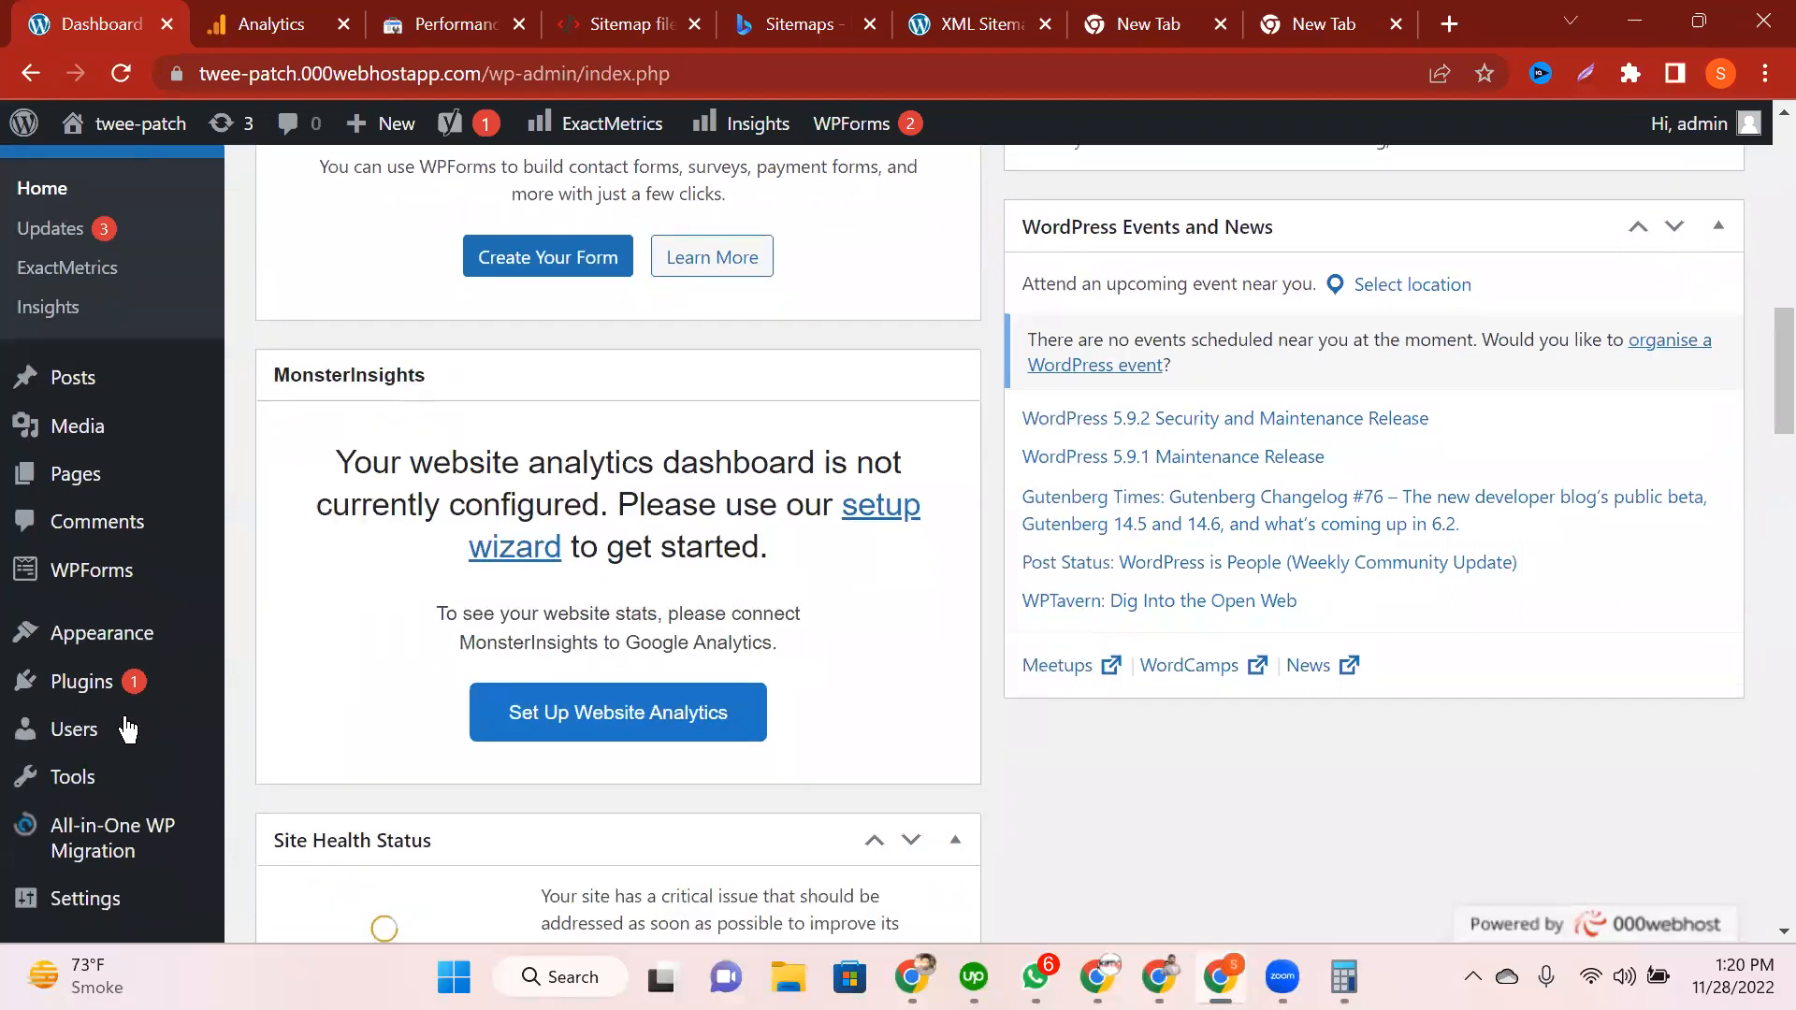
Step: Filter the installed plugins list by searching for 'monster'
scroll(92, 580, "down", 1)
left_click(91, 581)
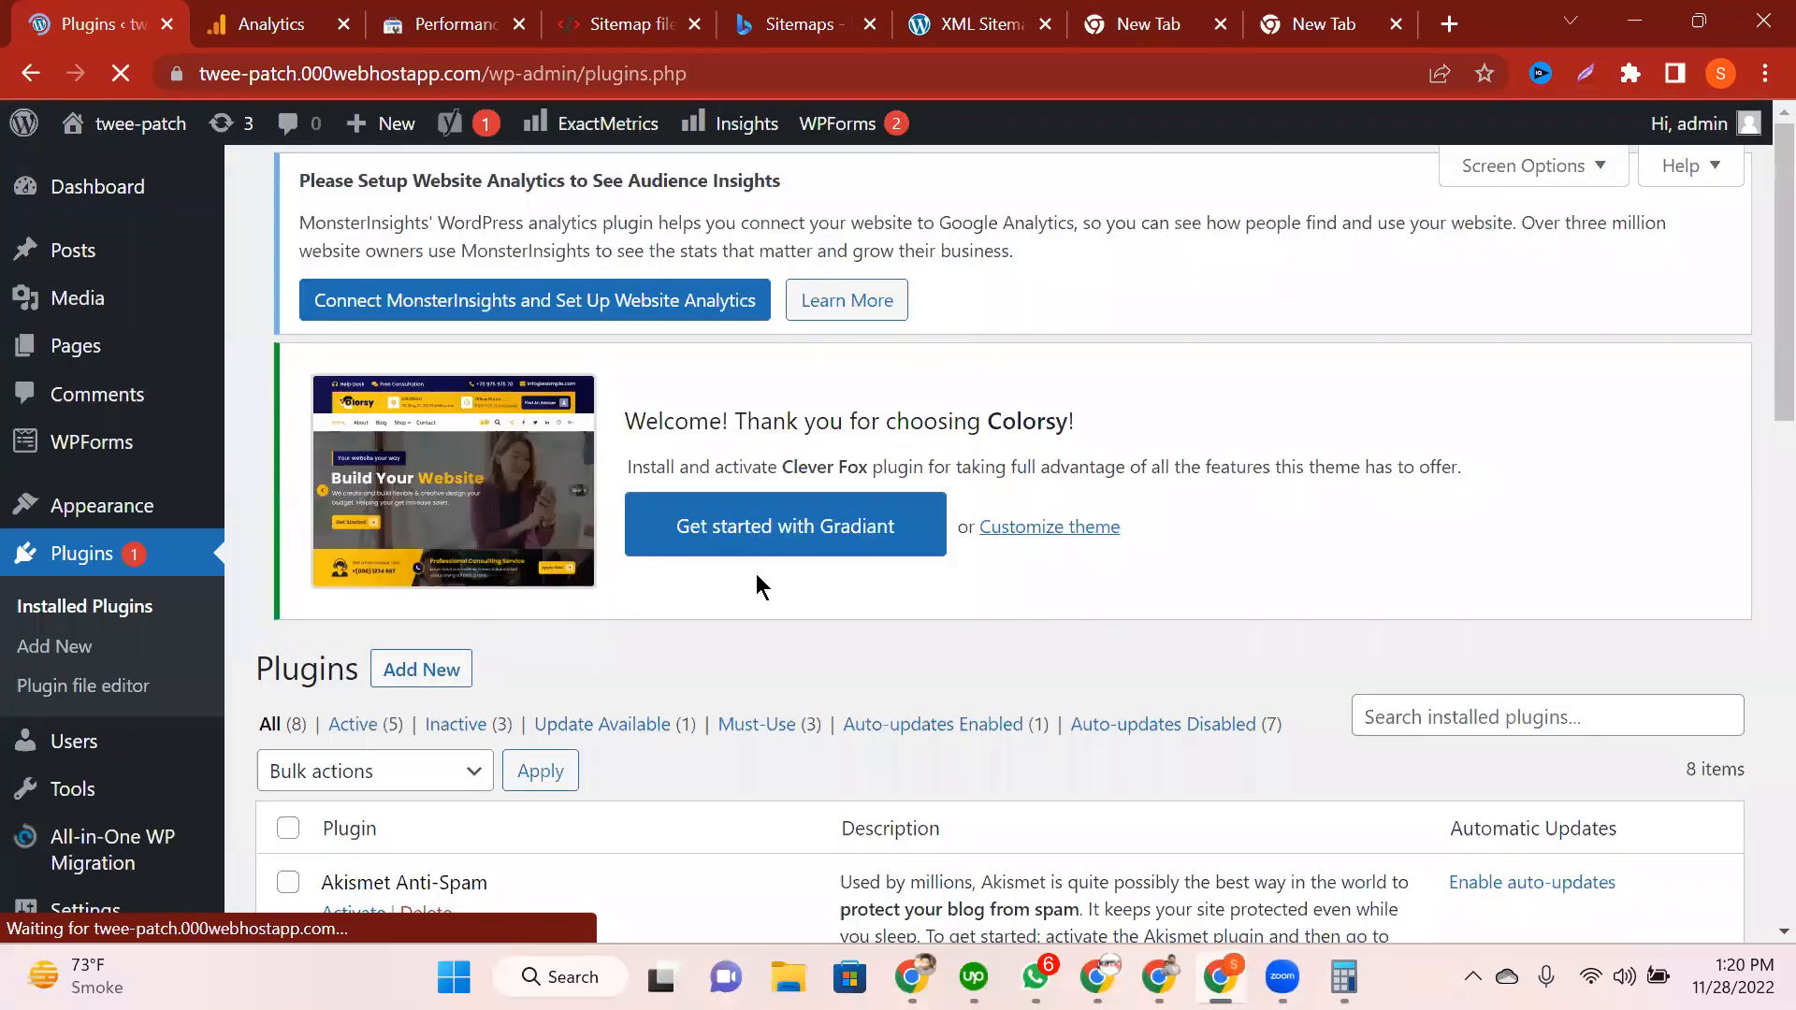
scroll(756, 580, "down", 6)
scroll(756, 580, "up", 5)
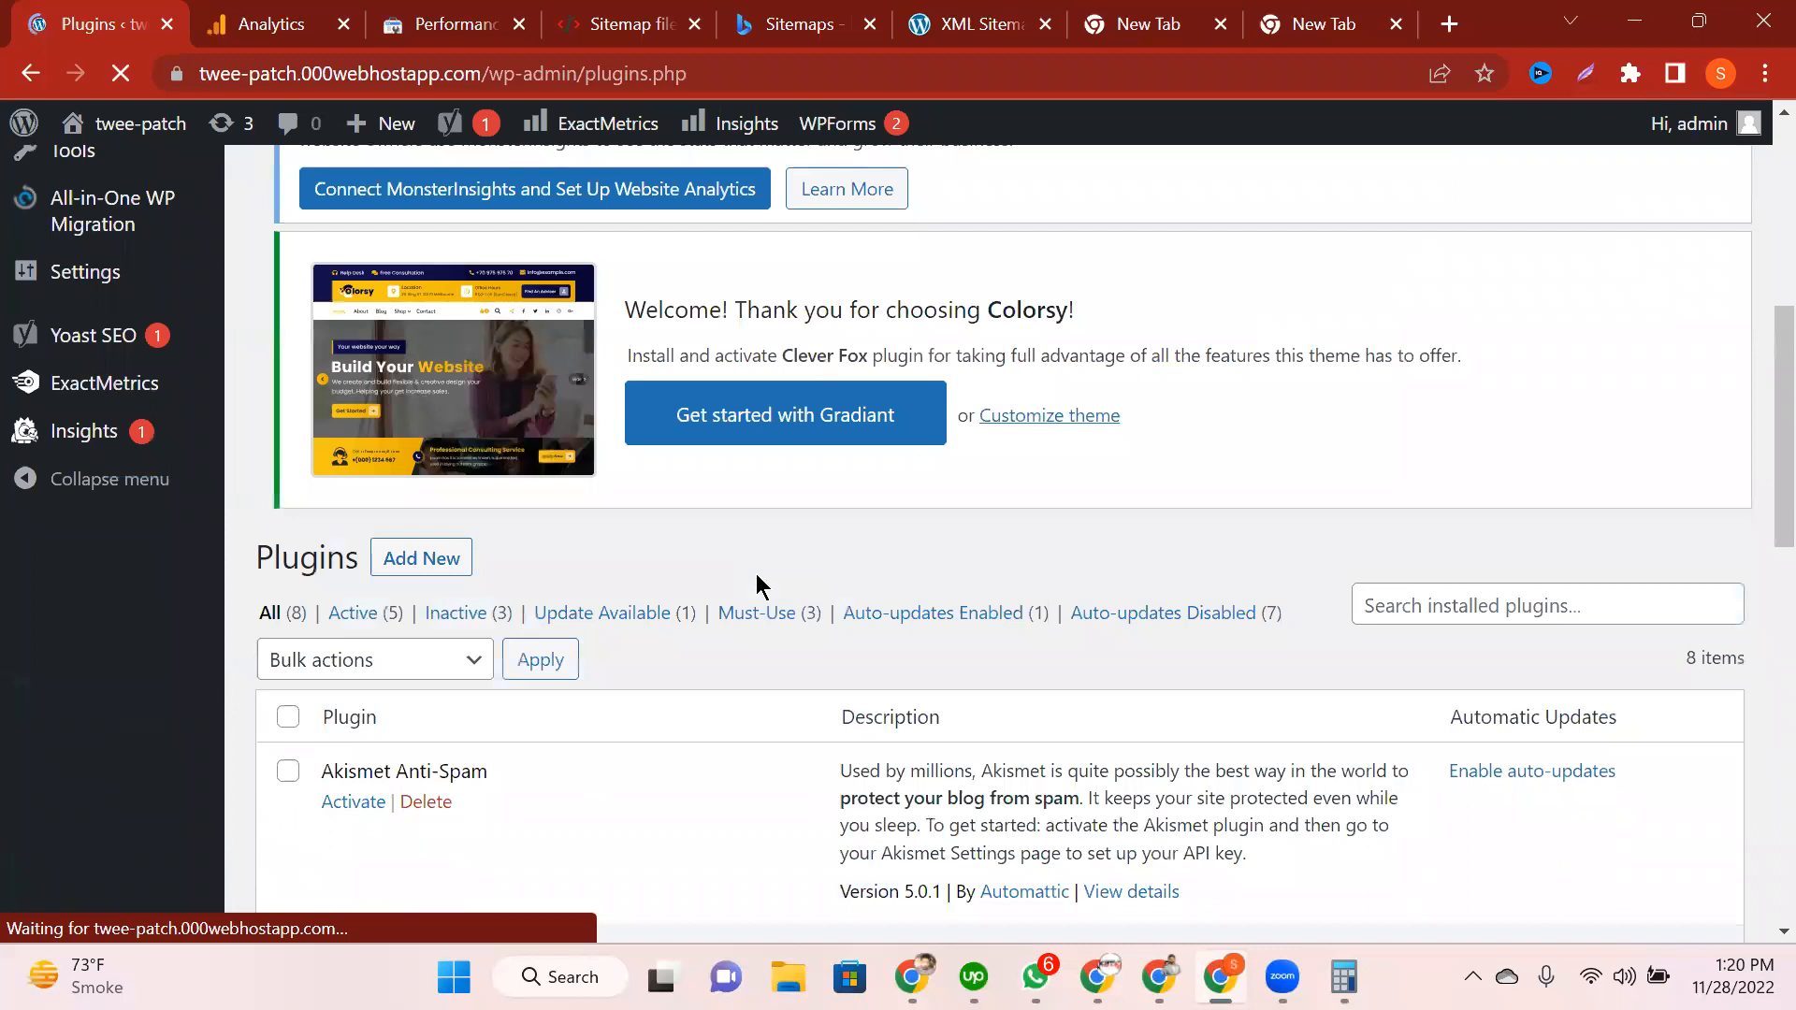
scroll(755, 586, "down", 5)
scroll(756, 574, "down", 6)
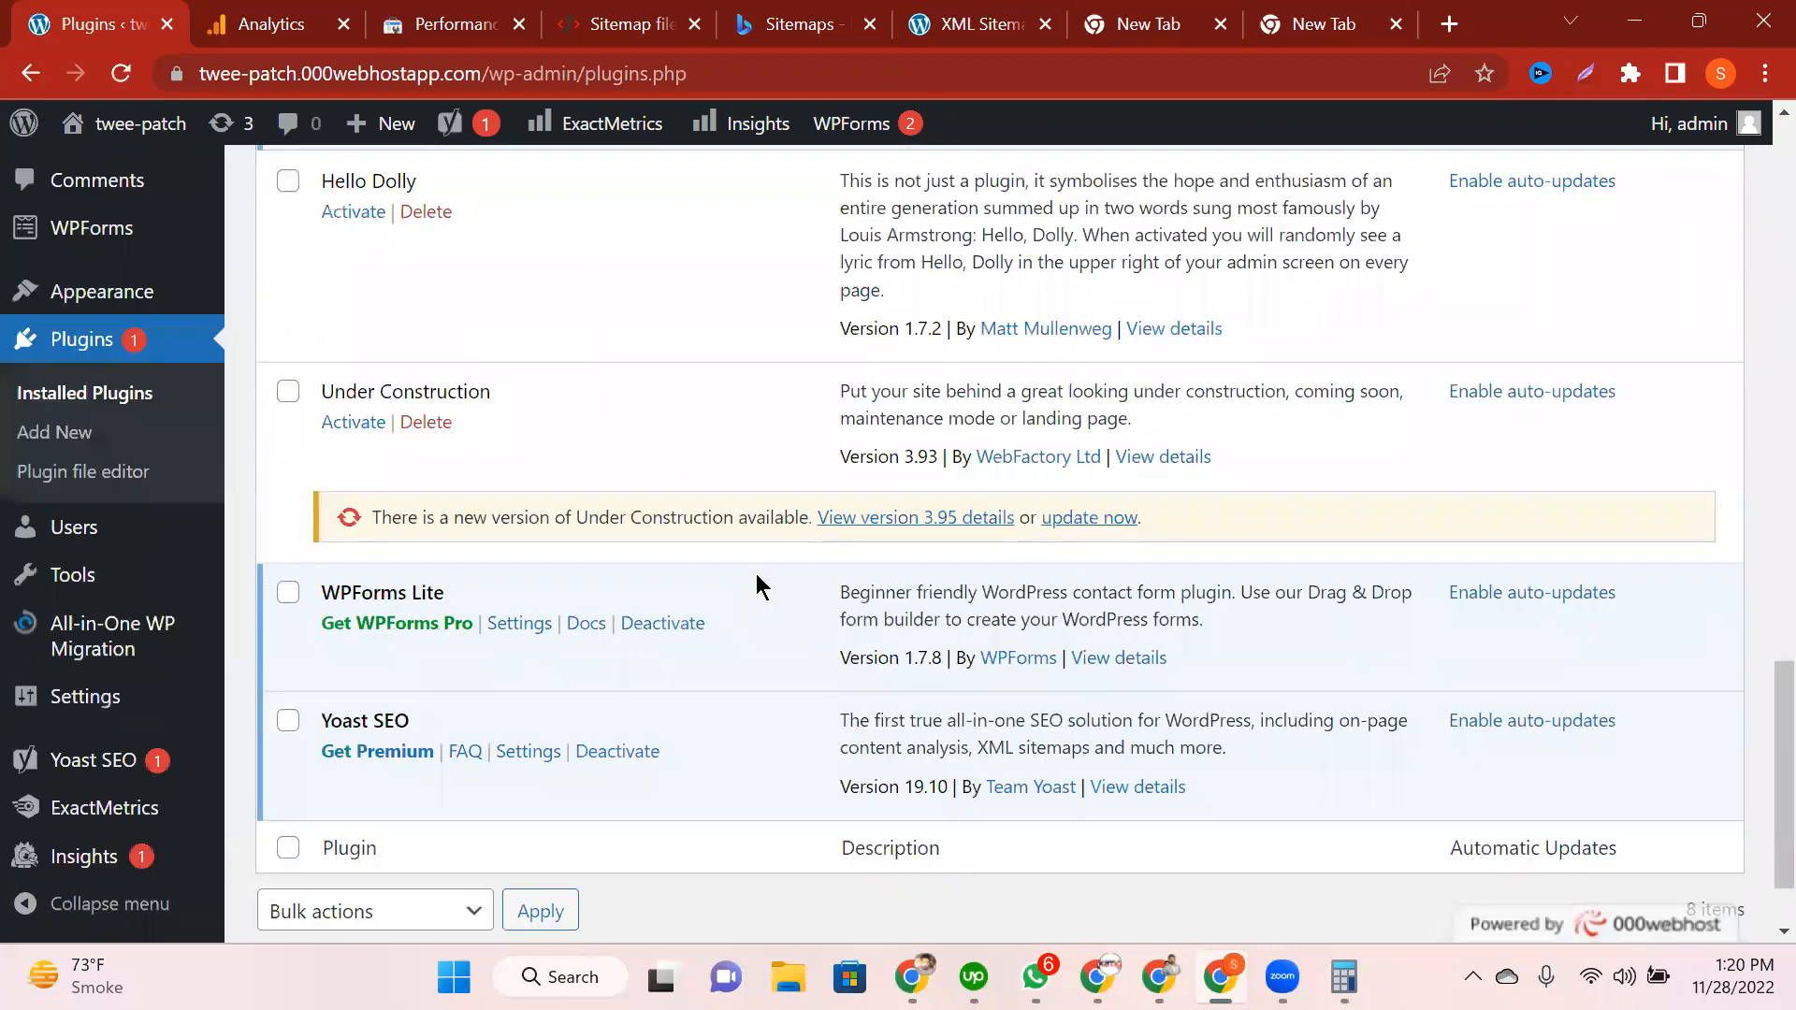
scroll(756, 574, "up", 8)
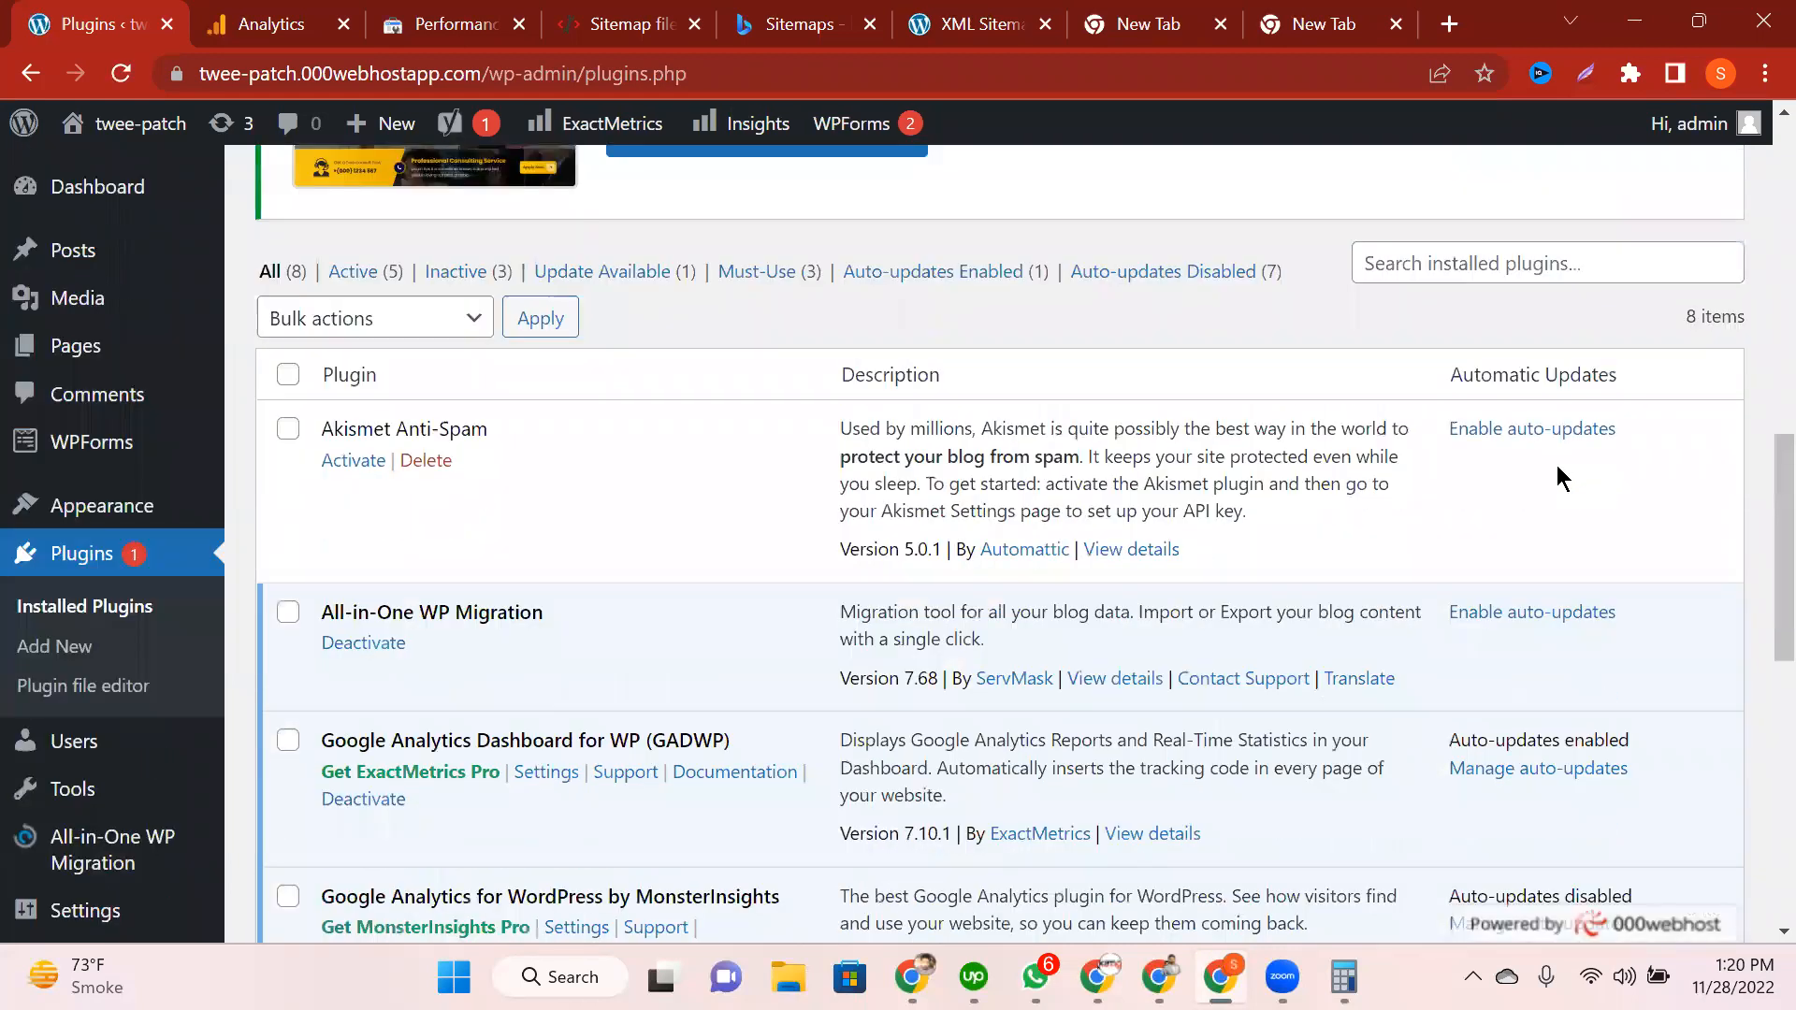
scroll(1555, 477, "up", 2)
left_click(1557, 472)
type("monster")
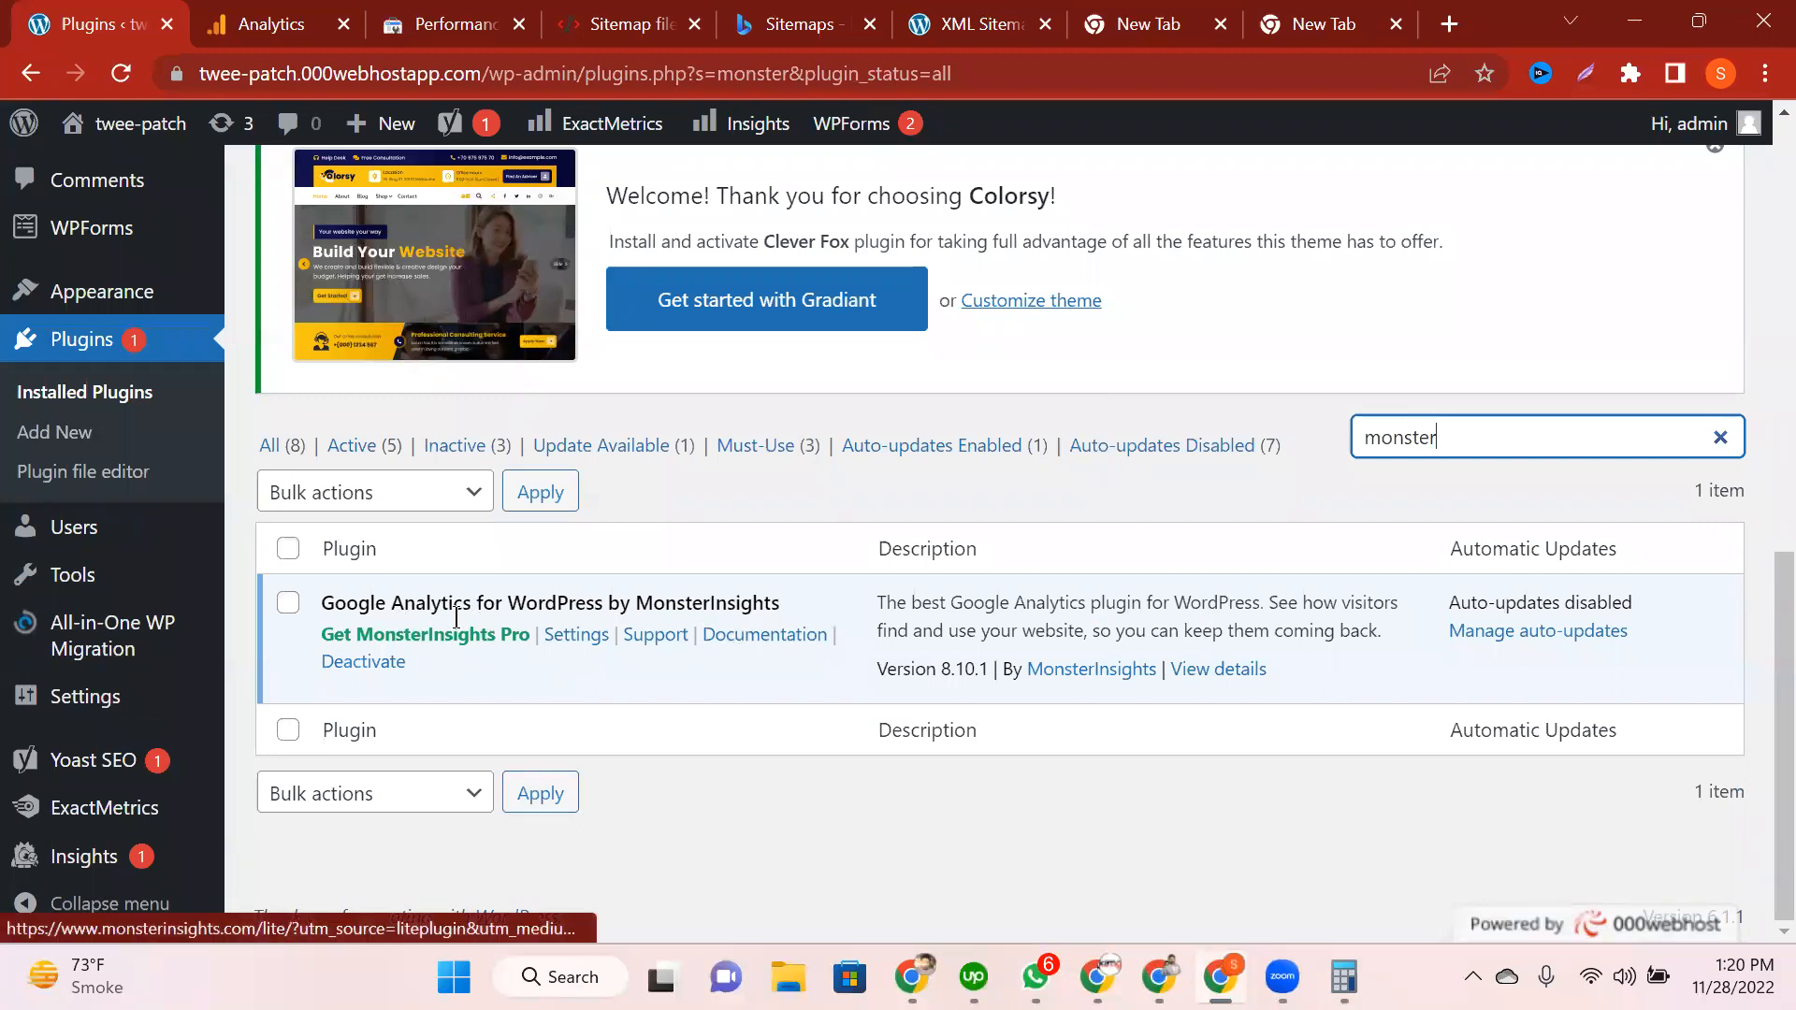
Step: Deactivate the MonsterInsights plugin, then delete it along with its data
left_click_drag(391, 602, 793, 591)
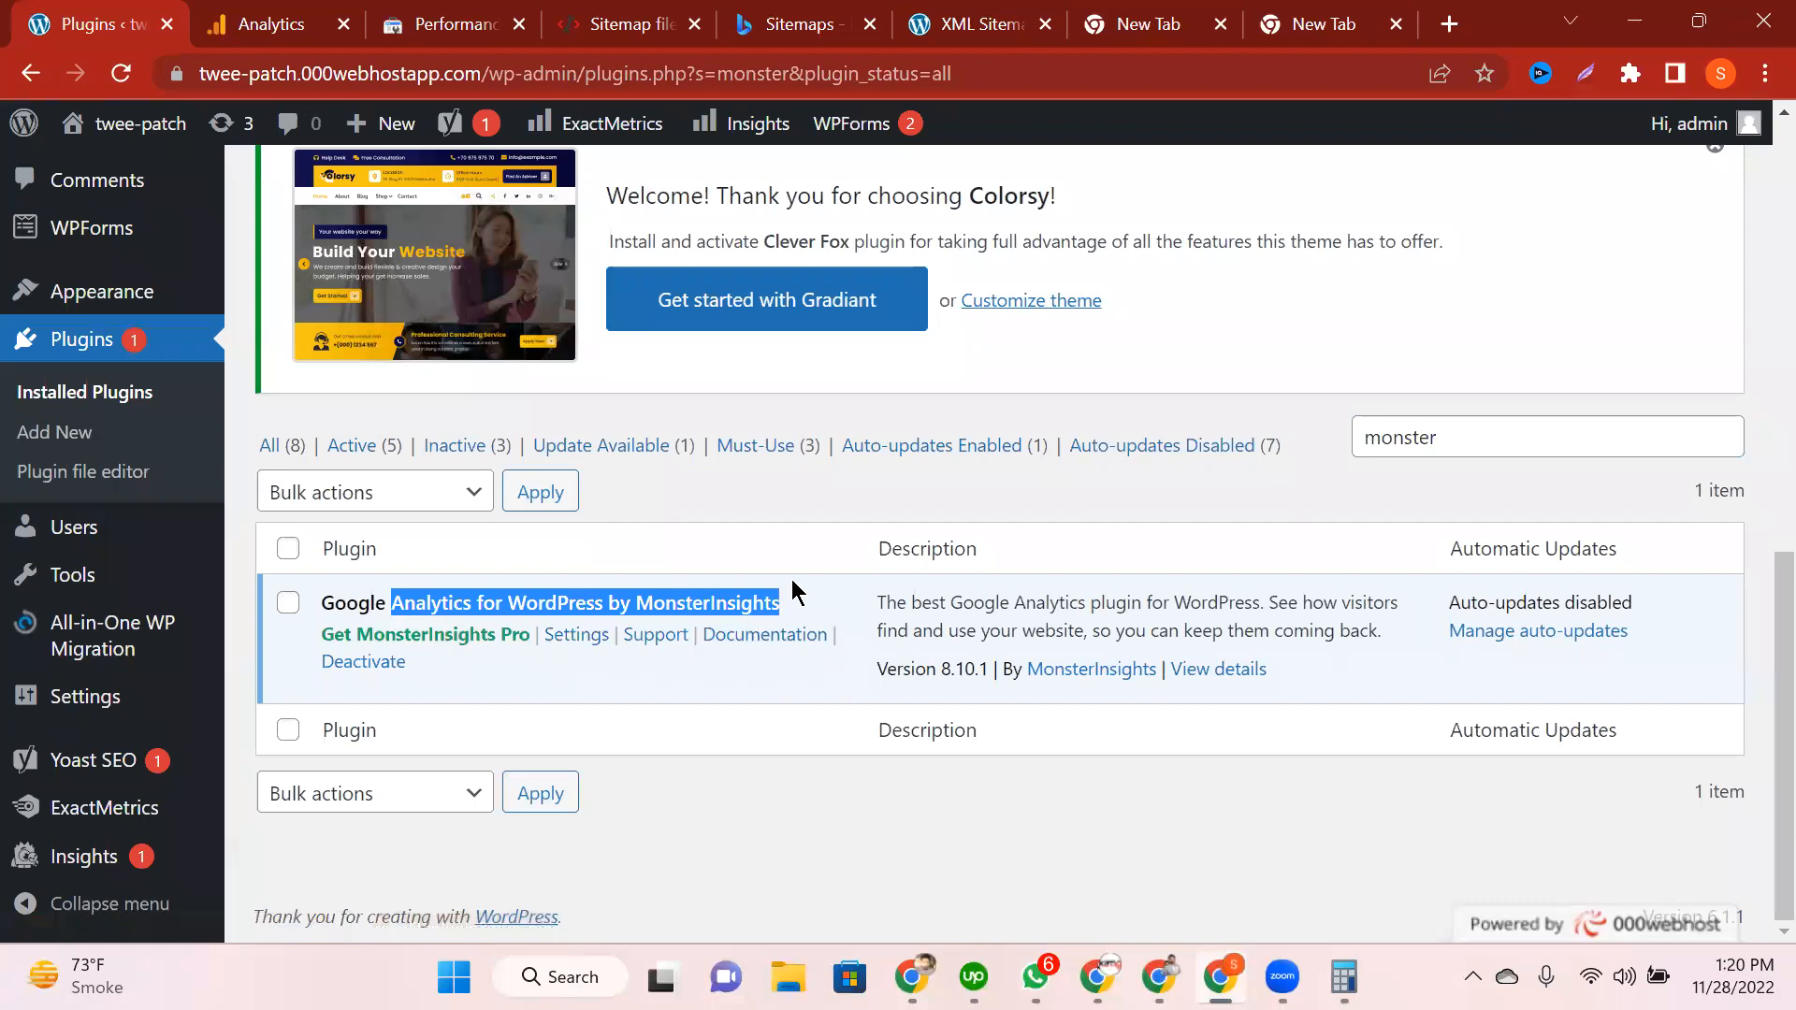
left_click(391, 662)
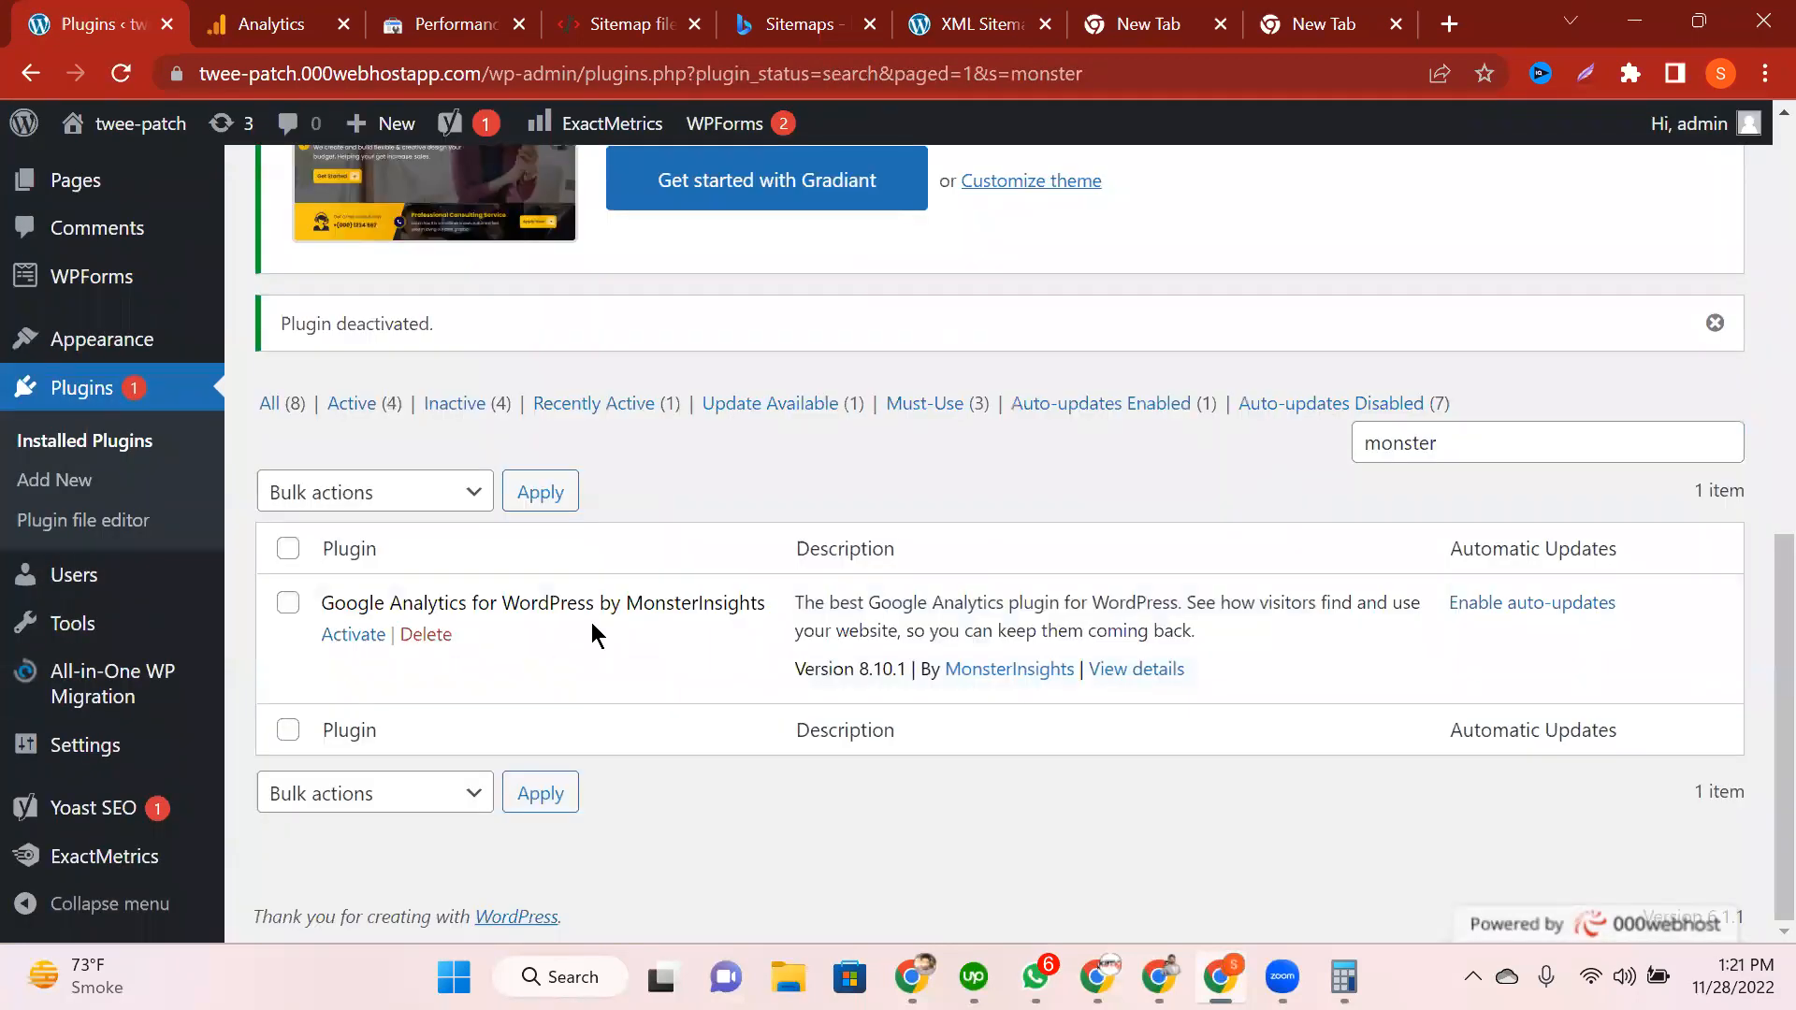
left_click(427, 635)
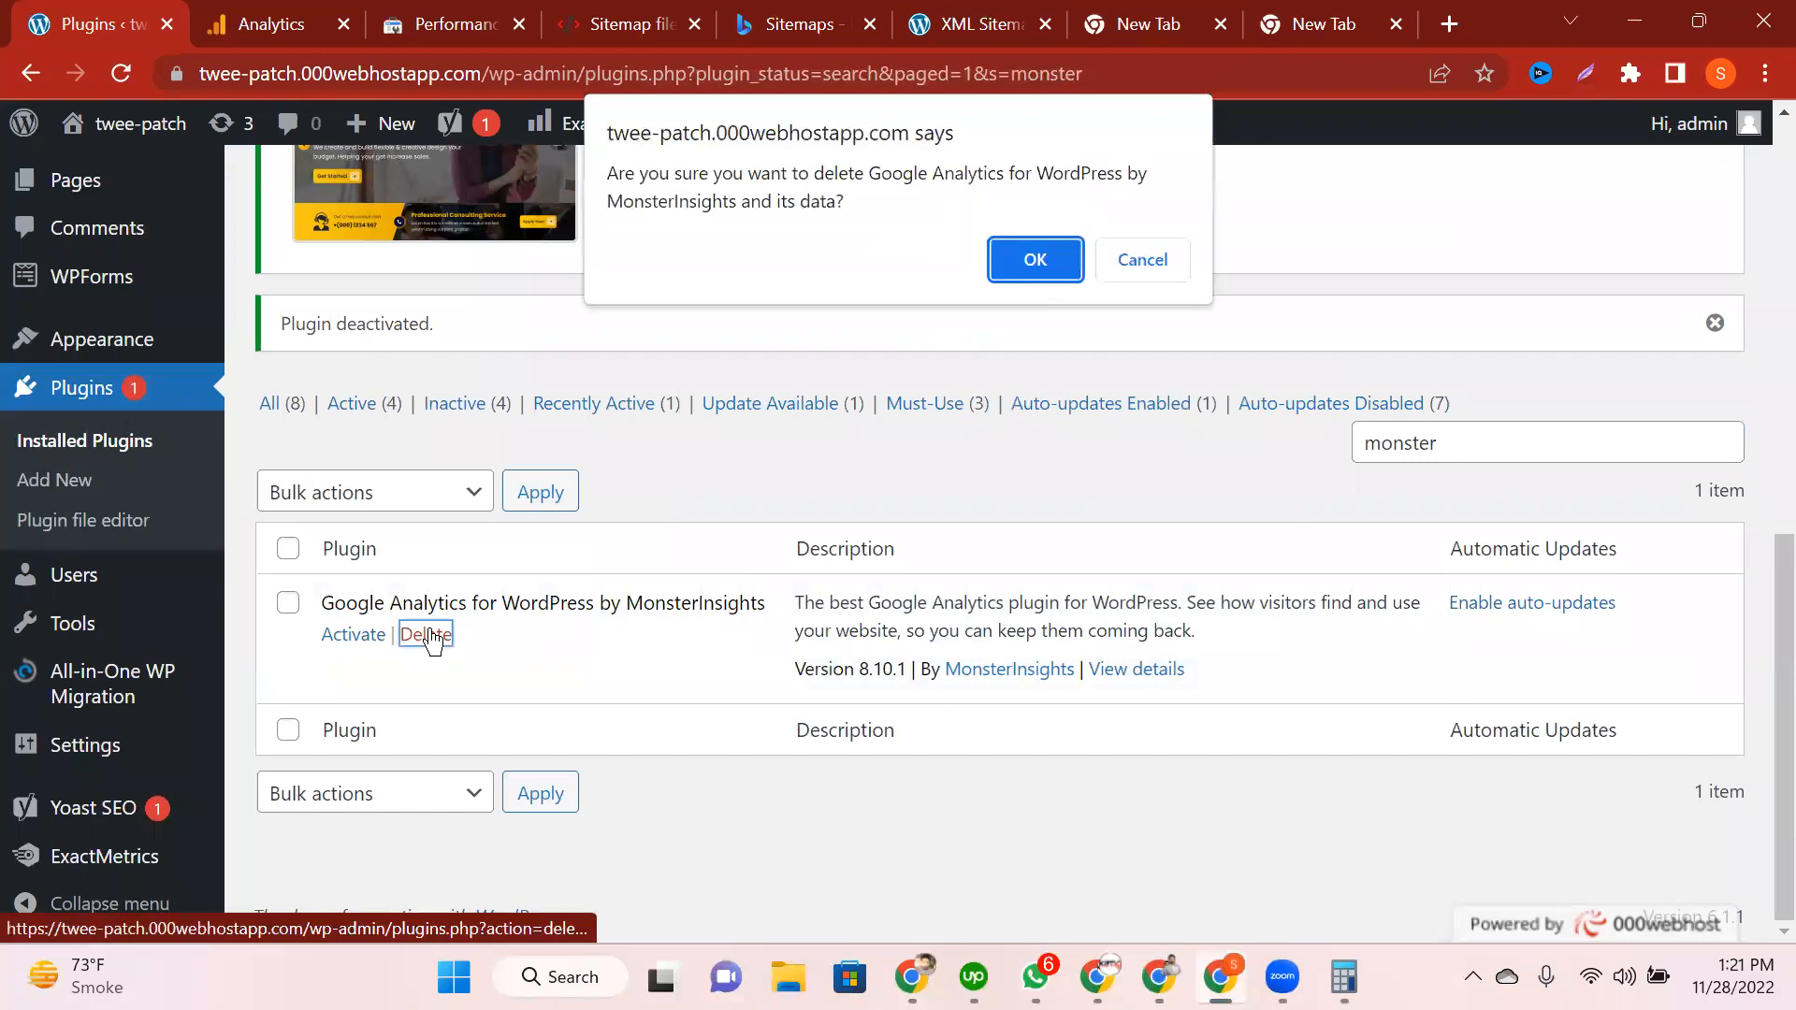
left_click(1029, 274)
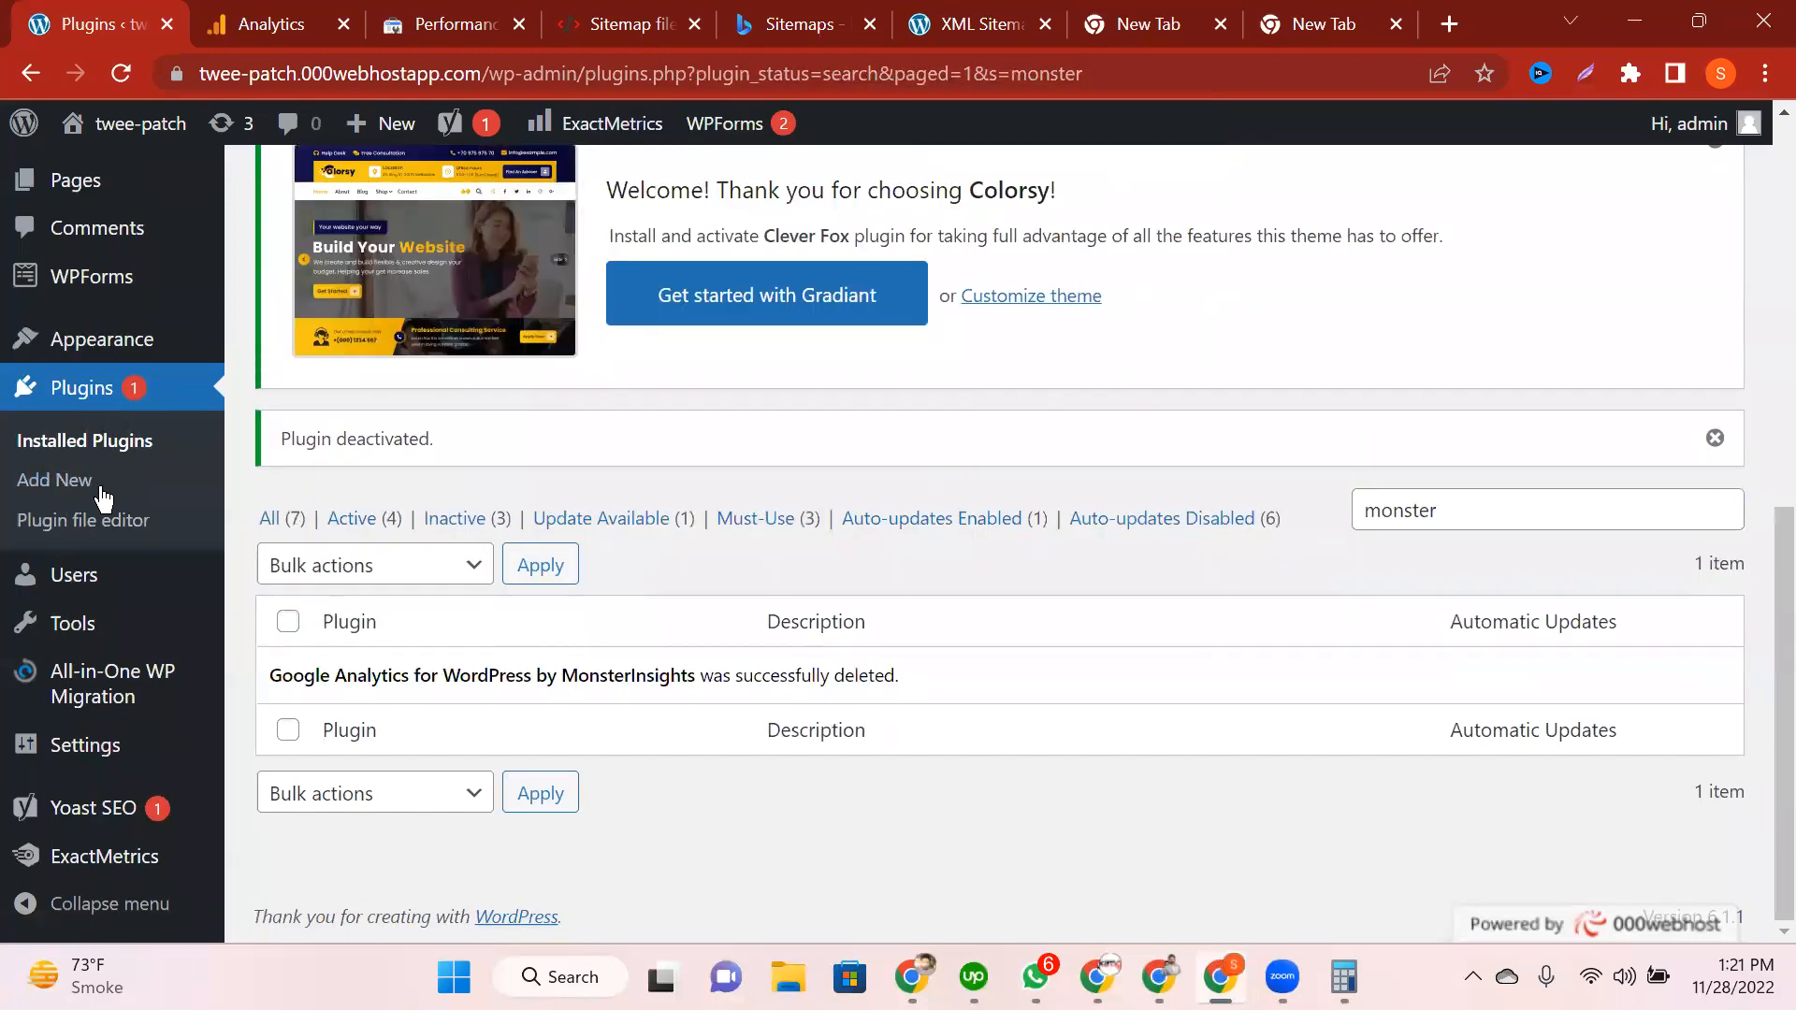
scroll(258, 577, "up", 2)
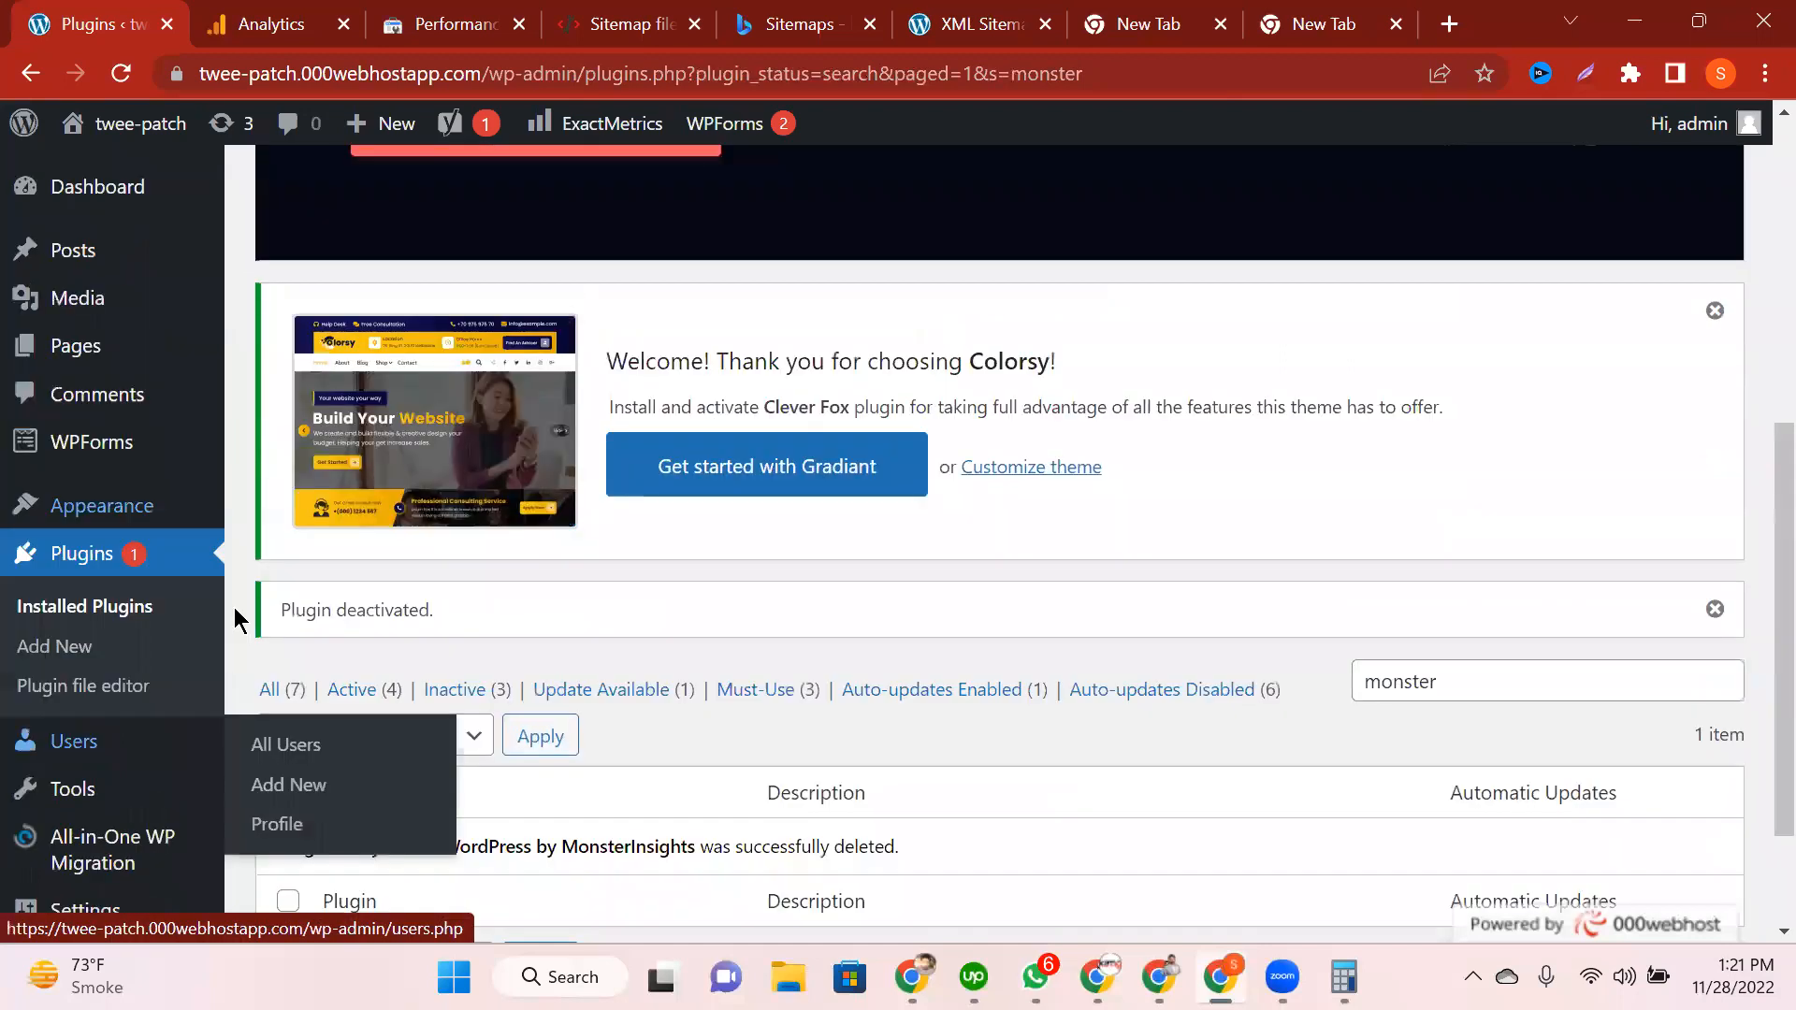
scroll(239, 620, "up", 4)
left_click(91, 188)
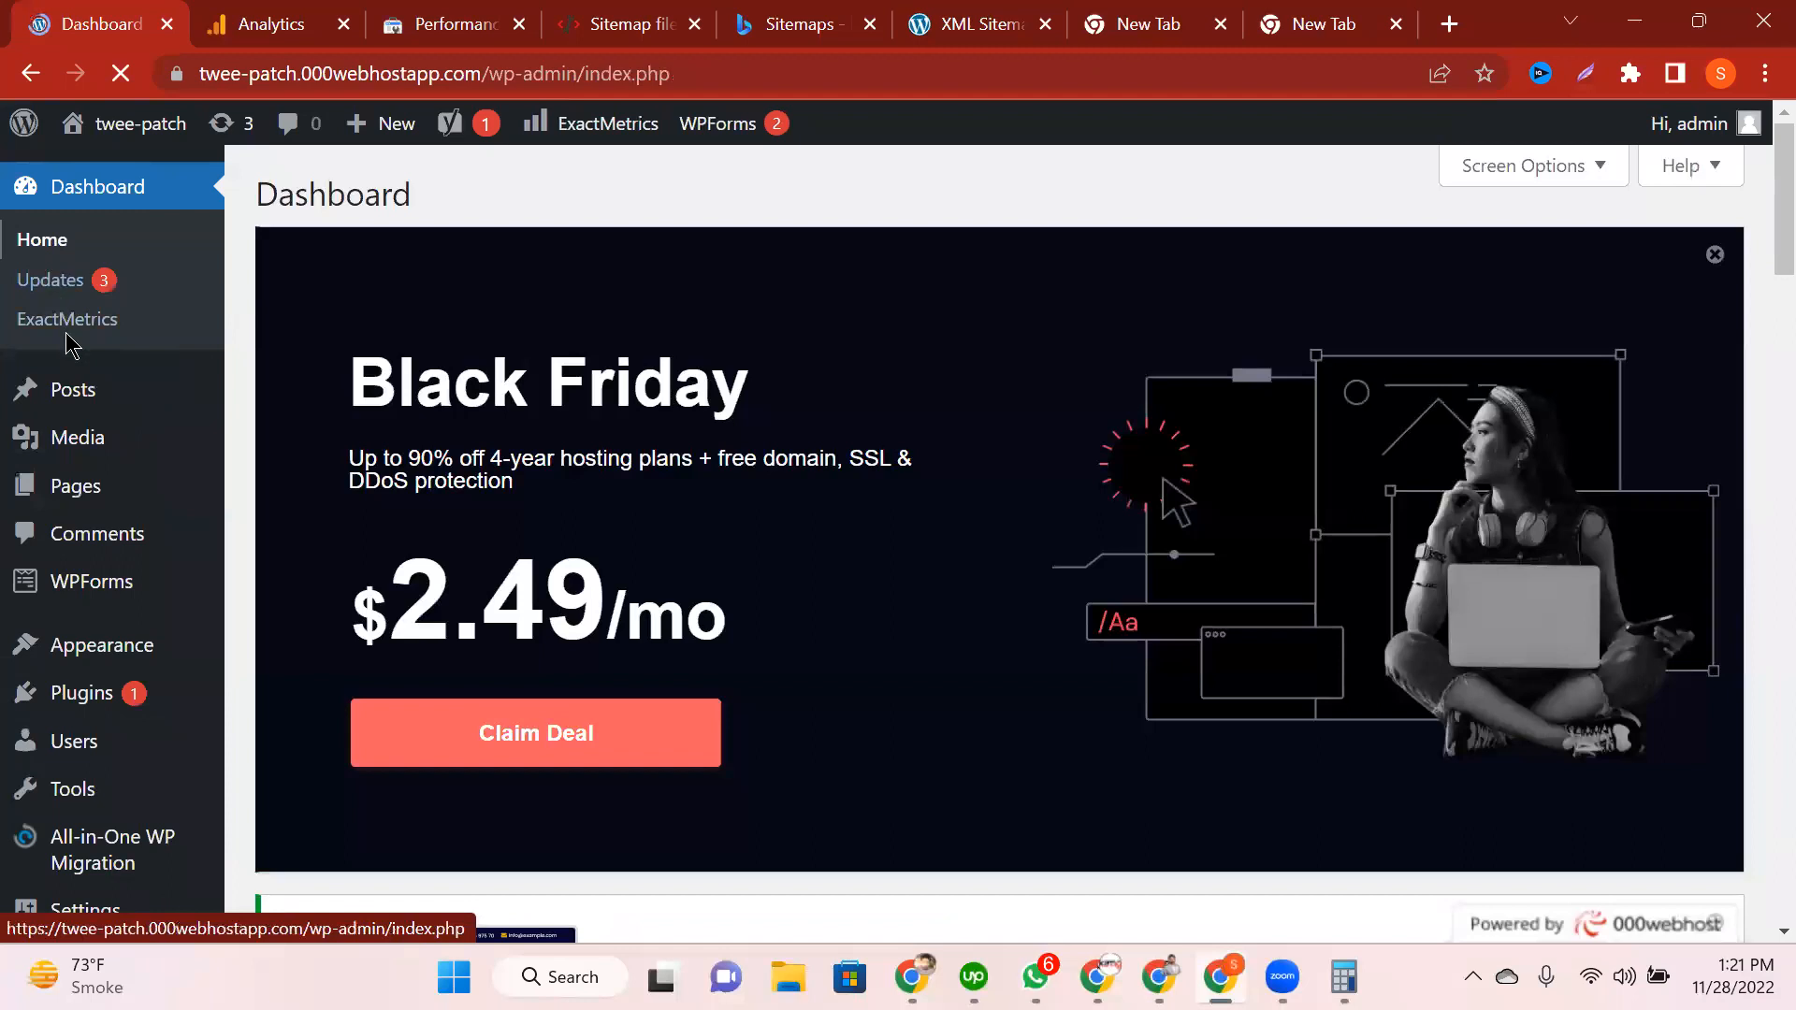
Step: Expand the ExactMetrics Dashboard widget into the zero-session Overview Report, then switch to the Analytics tab
scroll(67, 344, "down", 10)
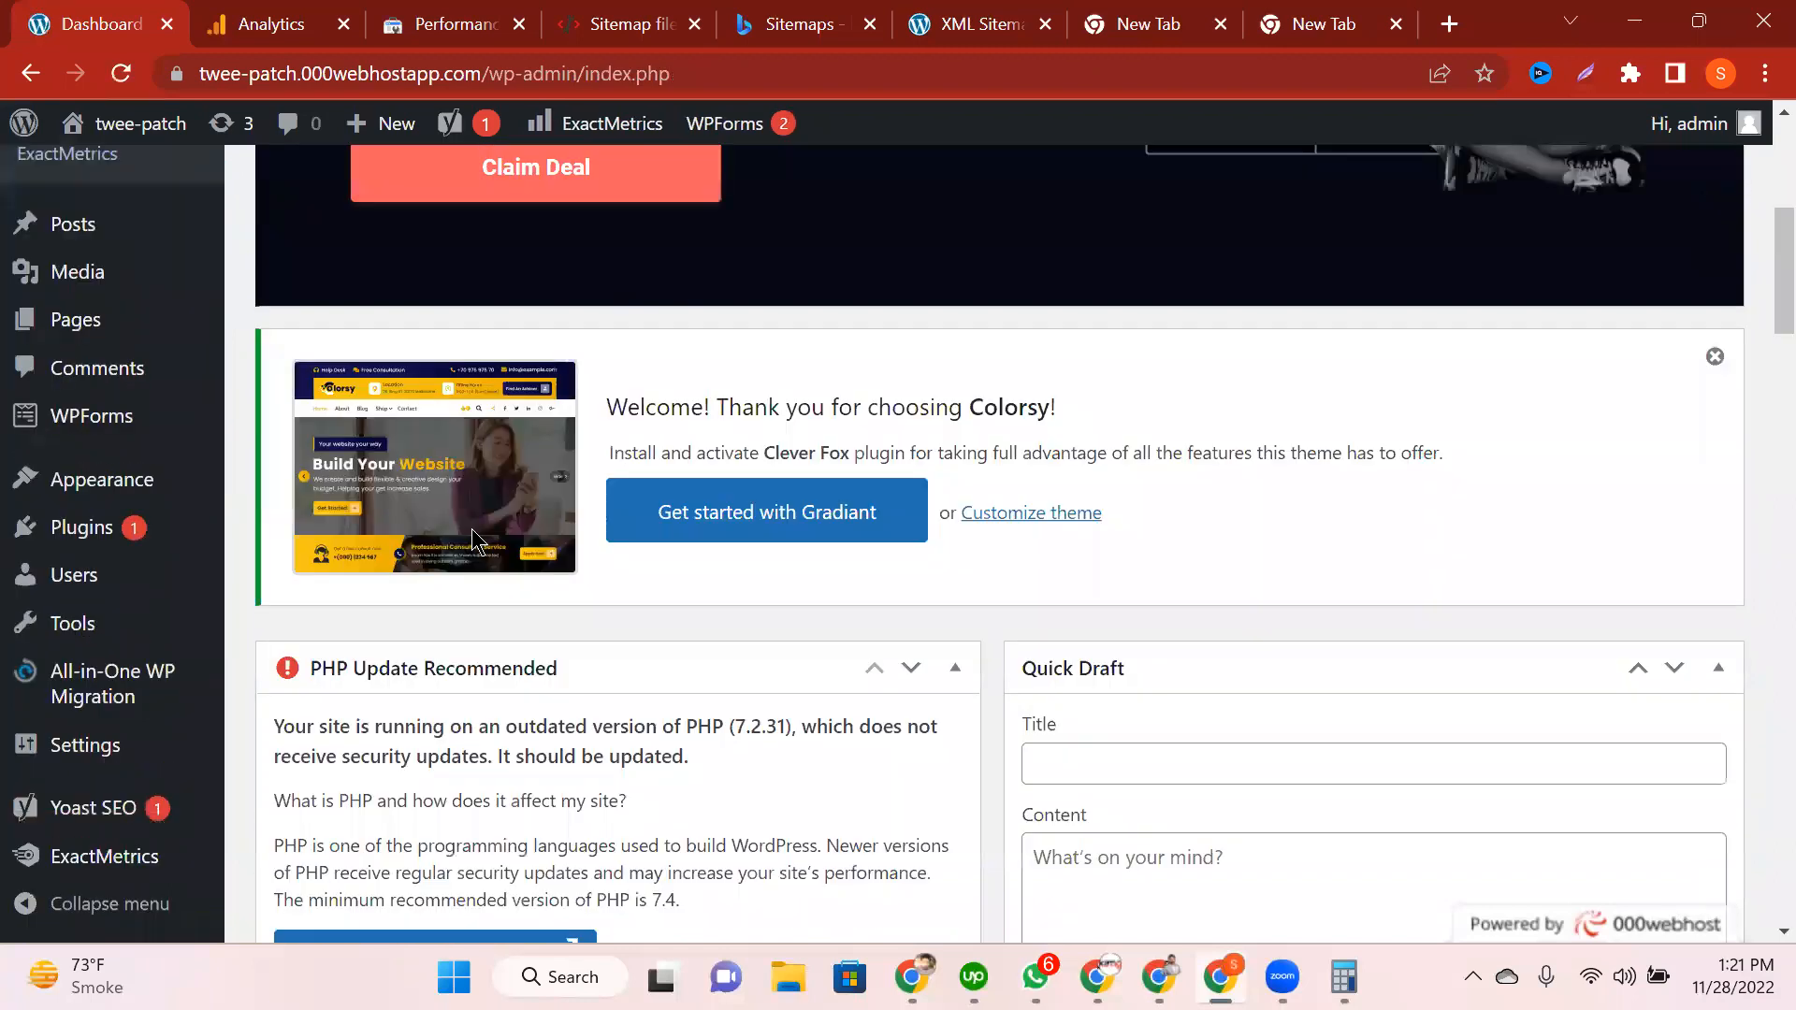
scroll(471, 692, "down", 5)
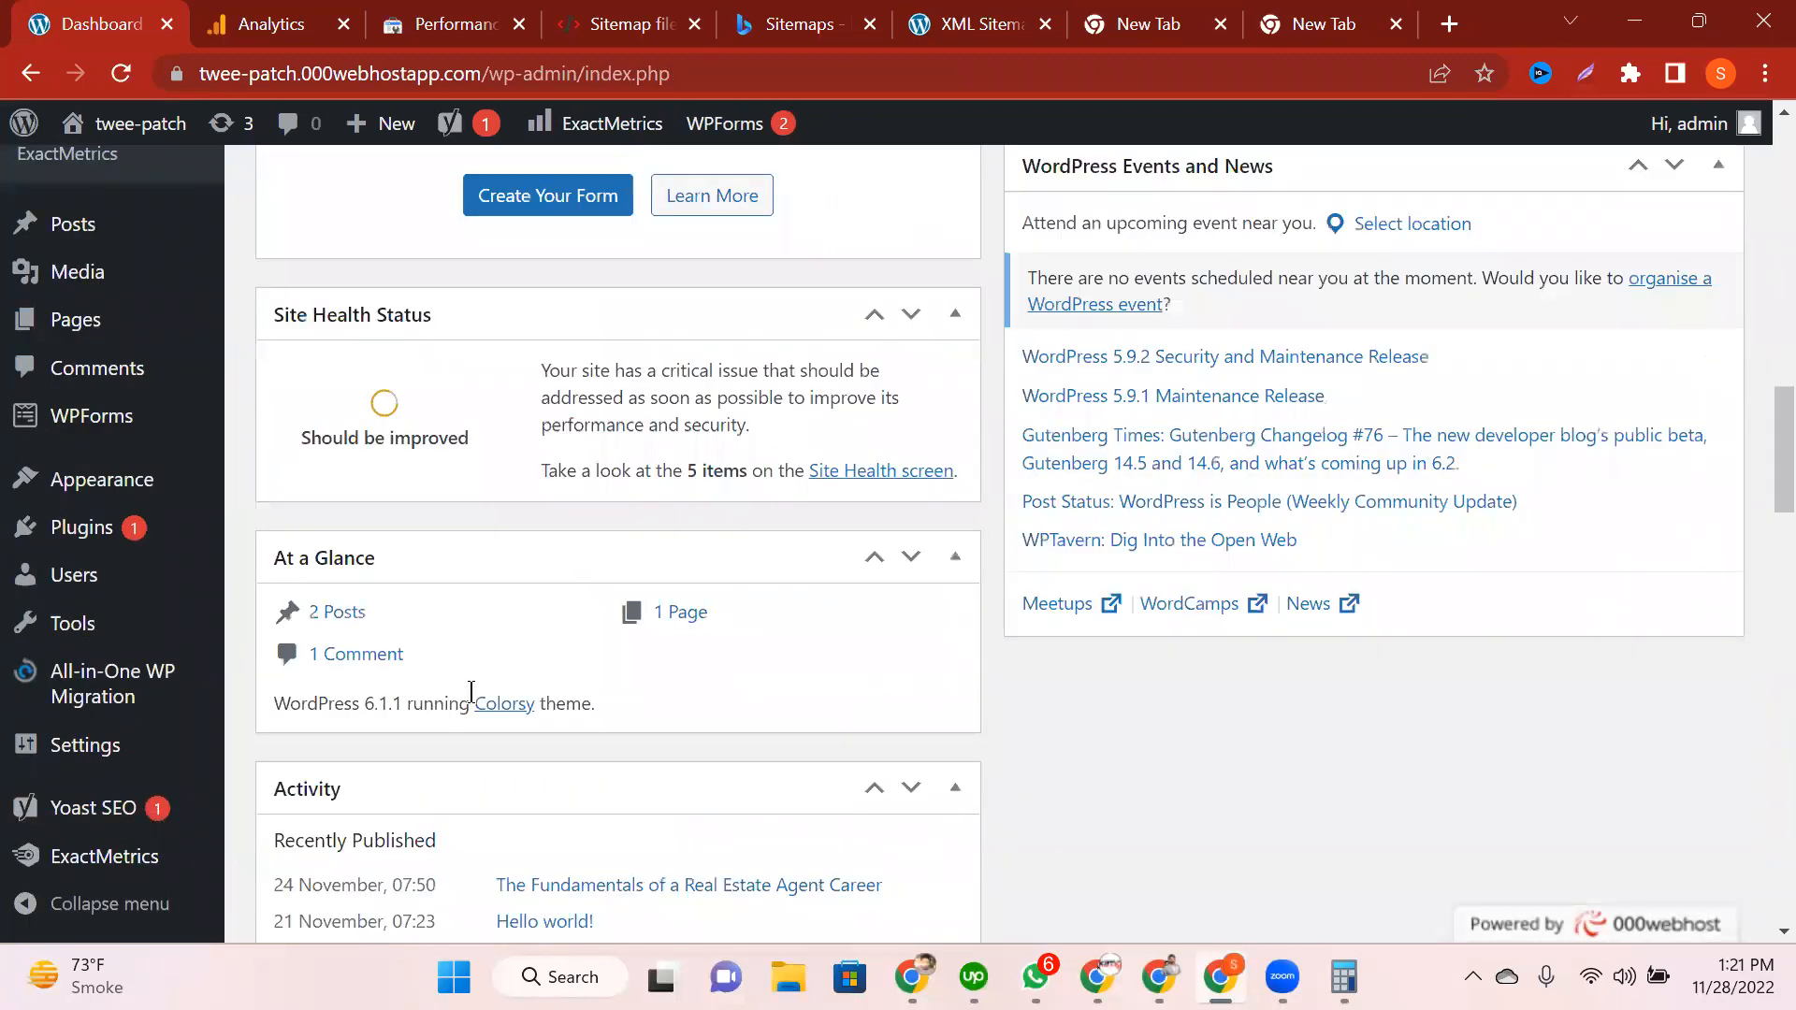
scroll(477, 482, "down", 5)
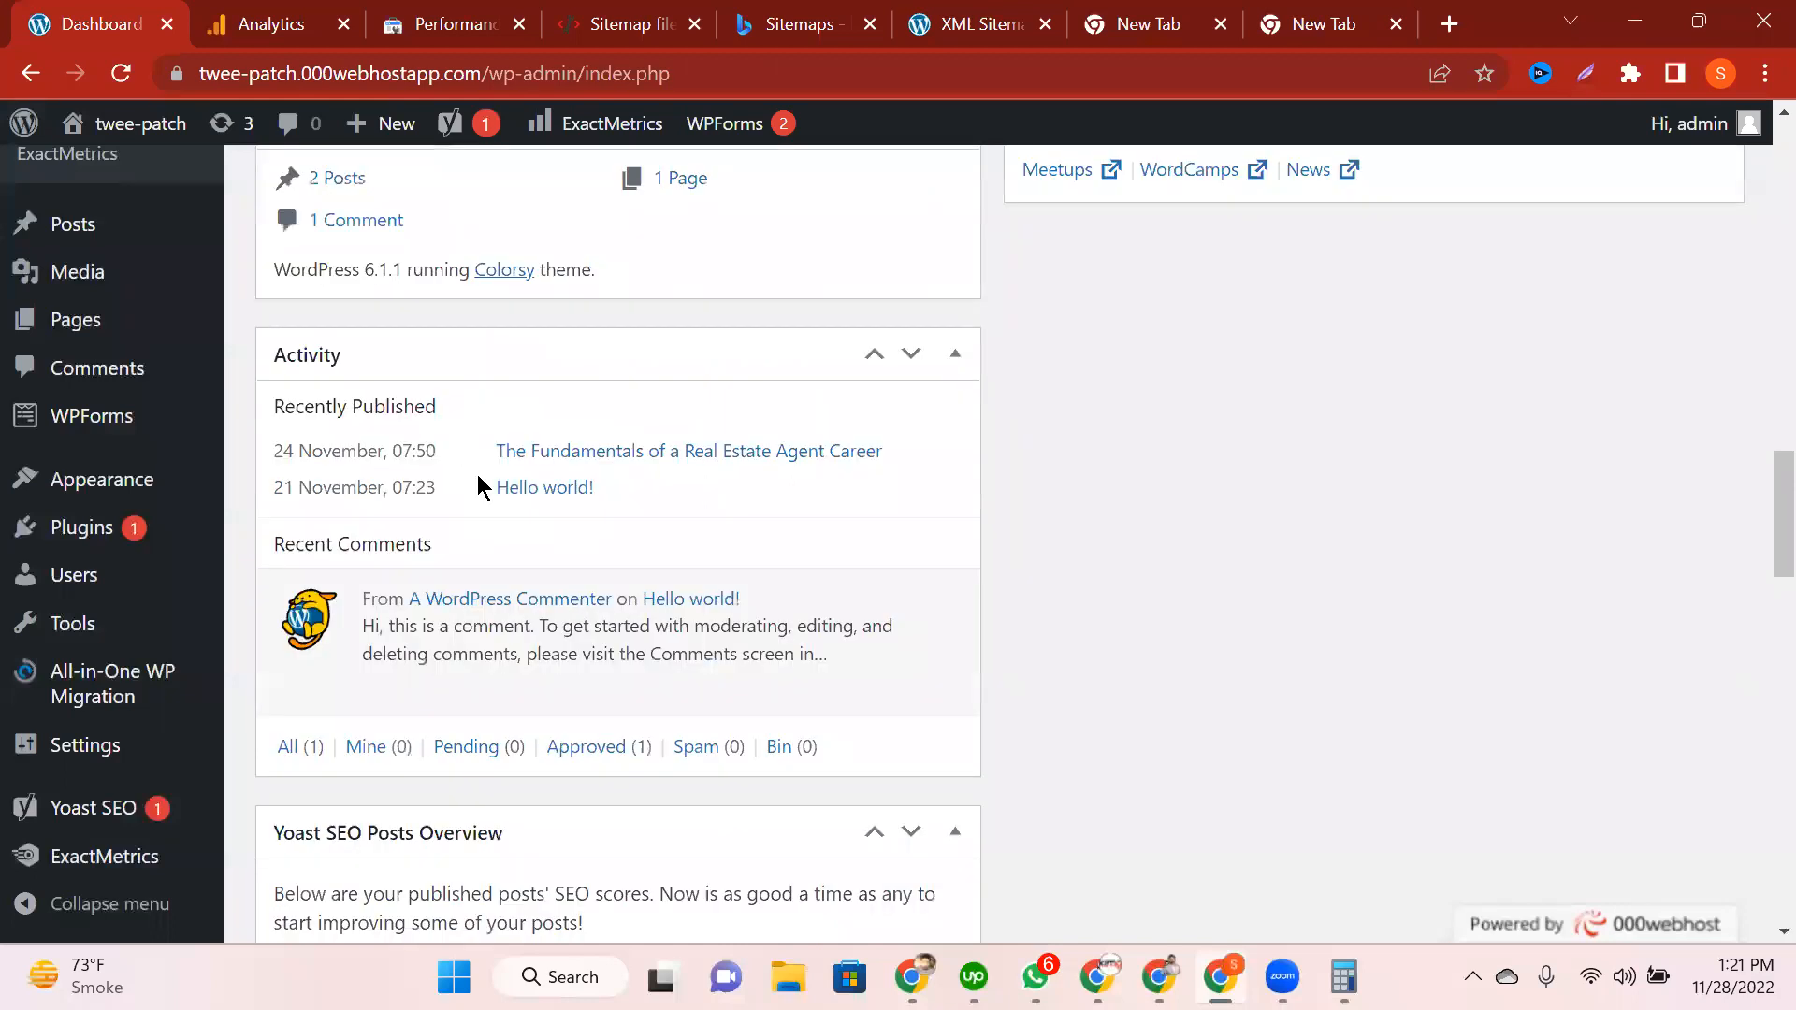
scroll(477, 486, "down", 9)
scroll(527, 544, "down", 2)
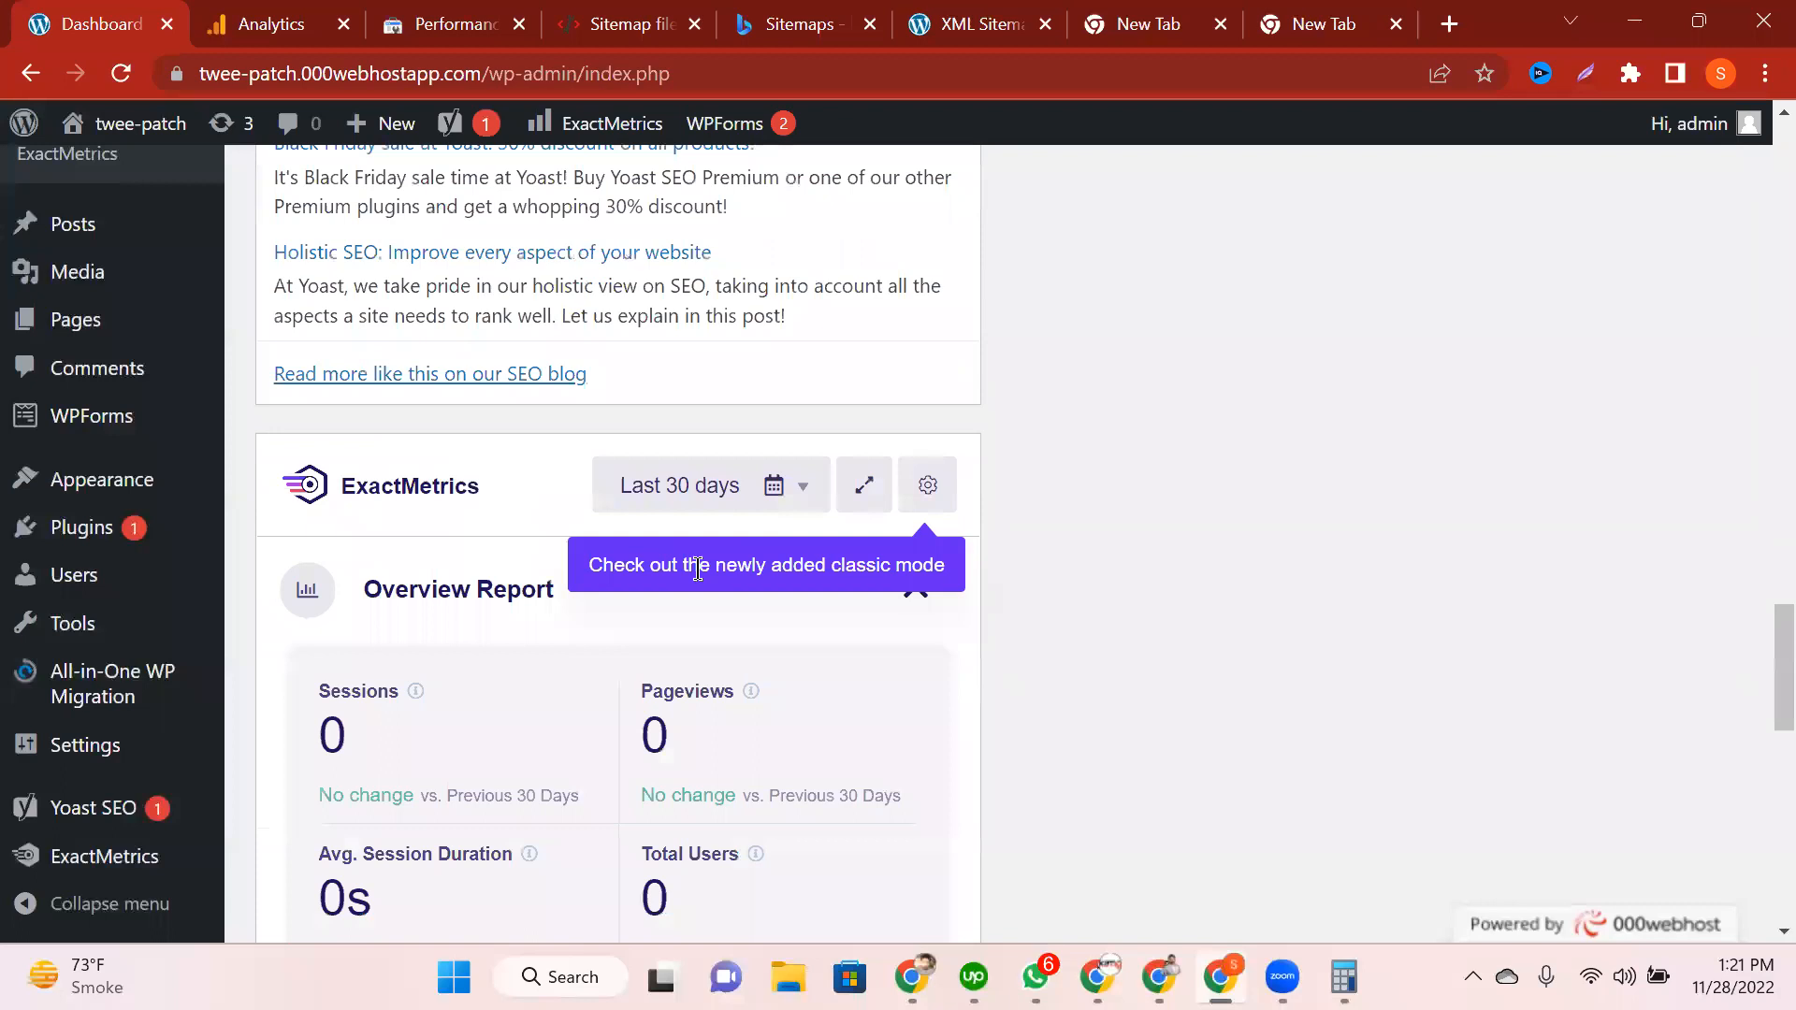
left_click(858, 505)
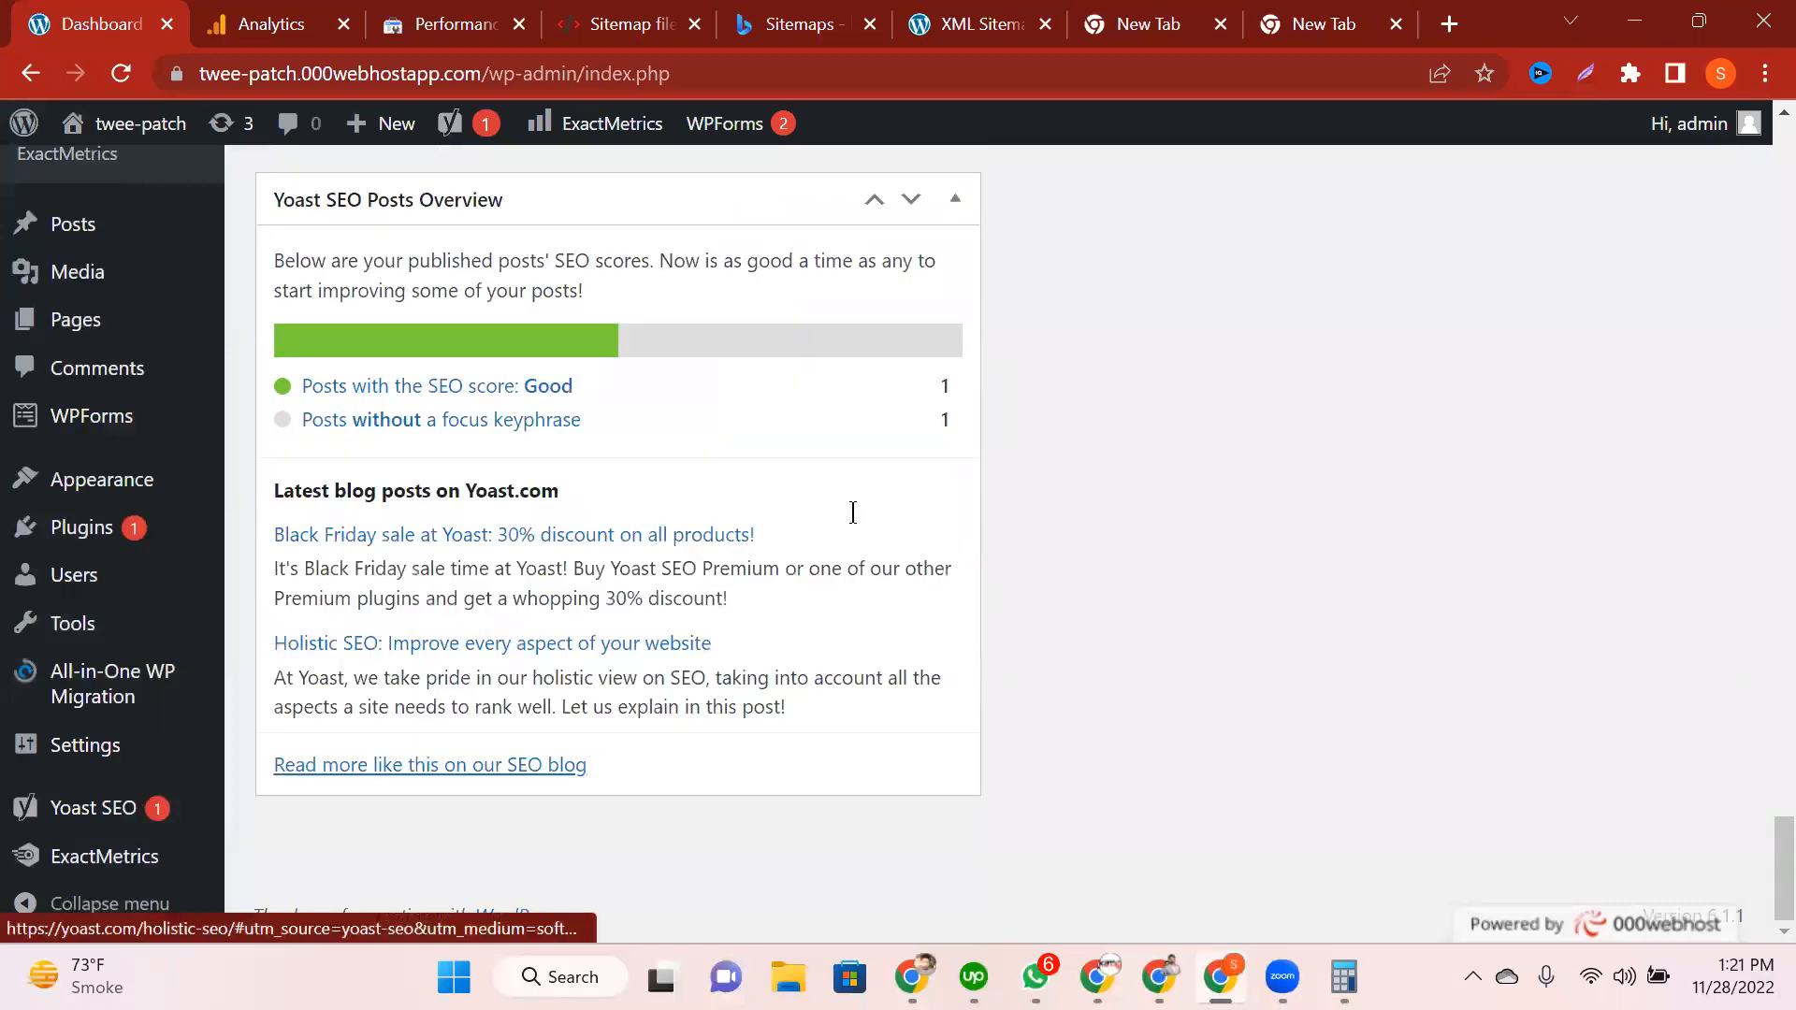
scroll(680, 655, "up", 10)
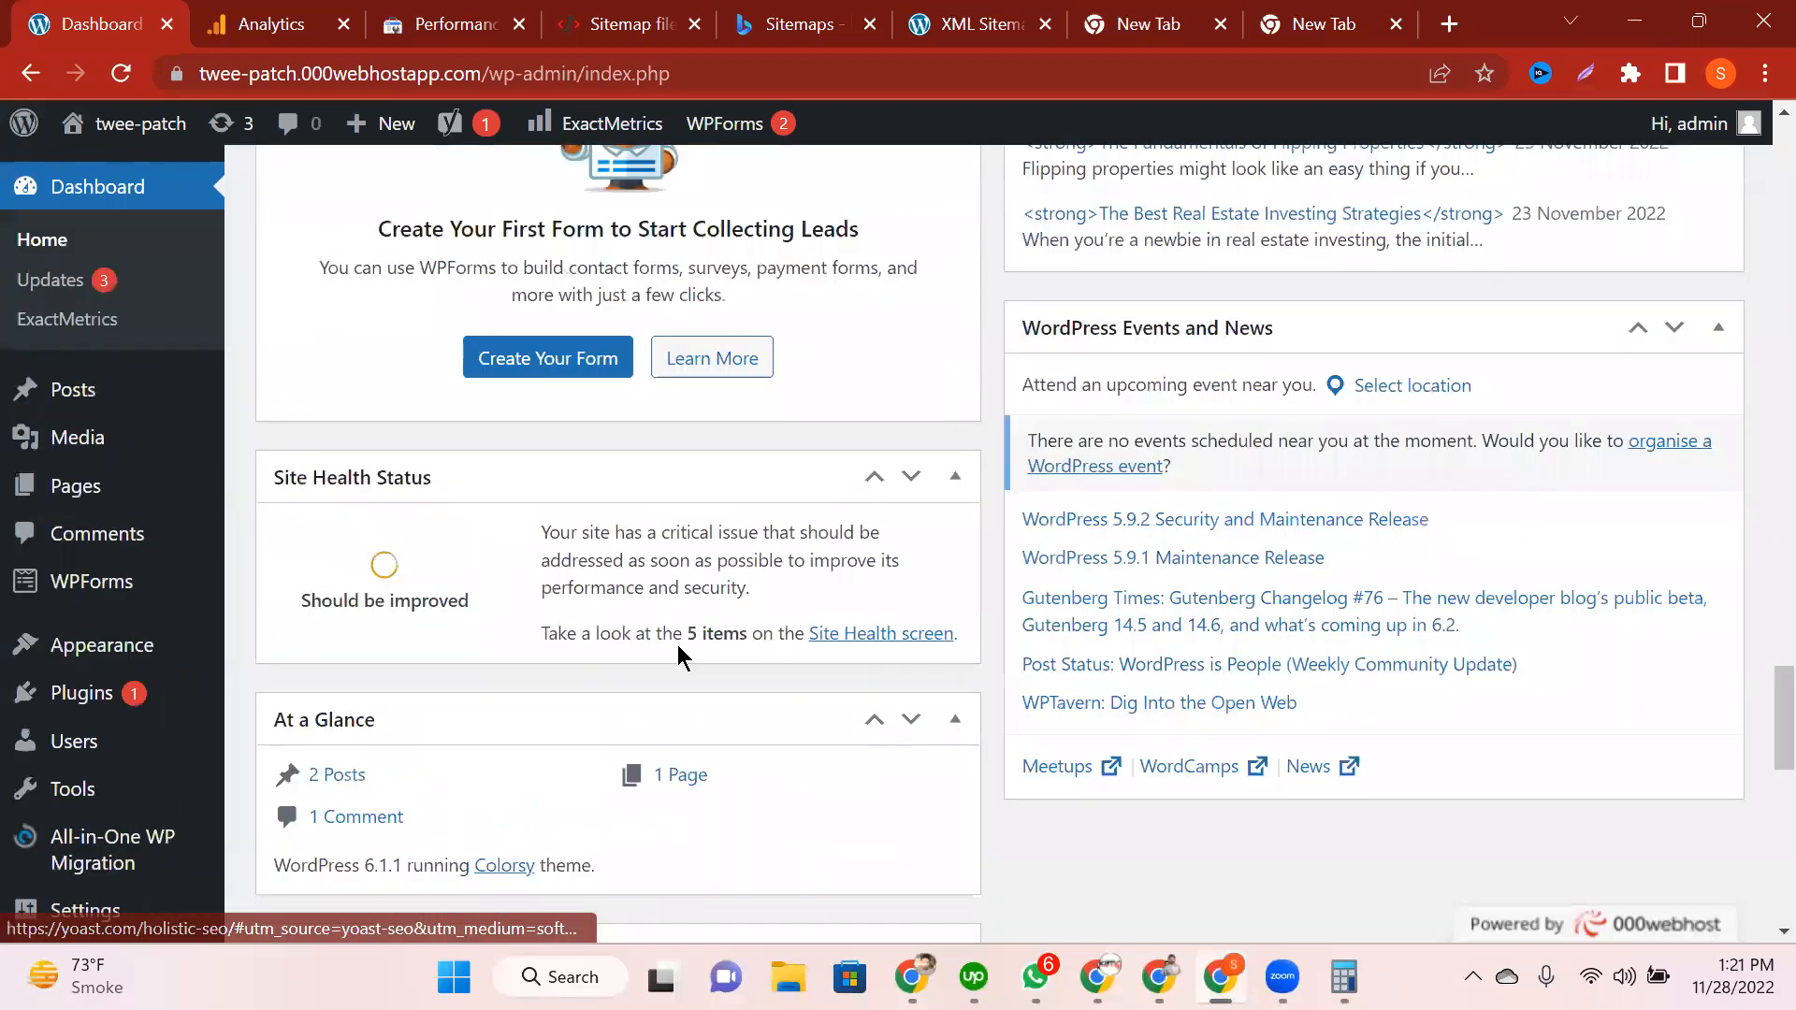
scroll(677, 644, "down", 3)
scroll(83, 351, "up", 10)
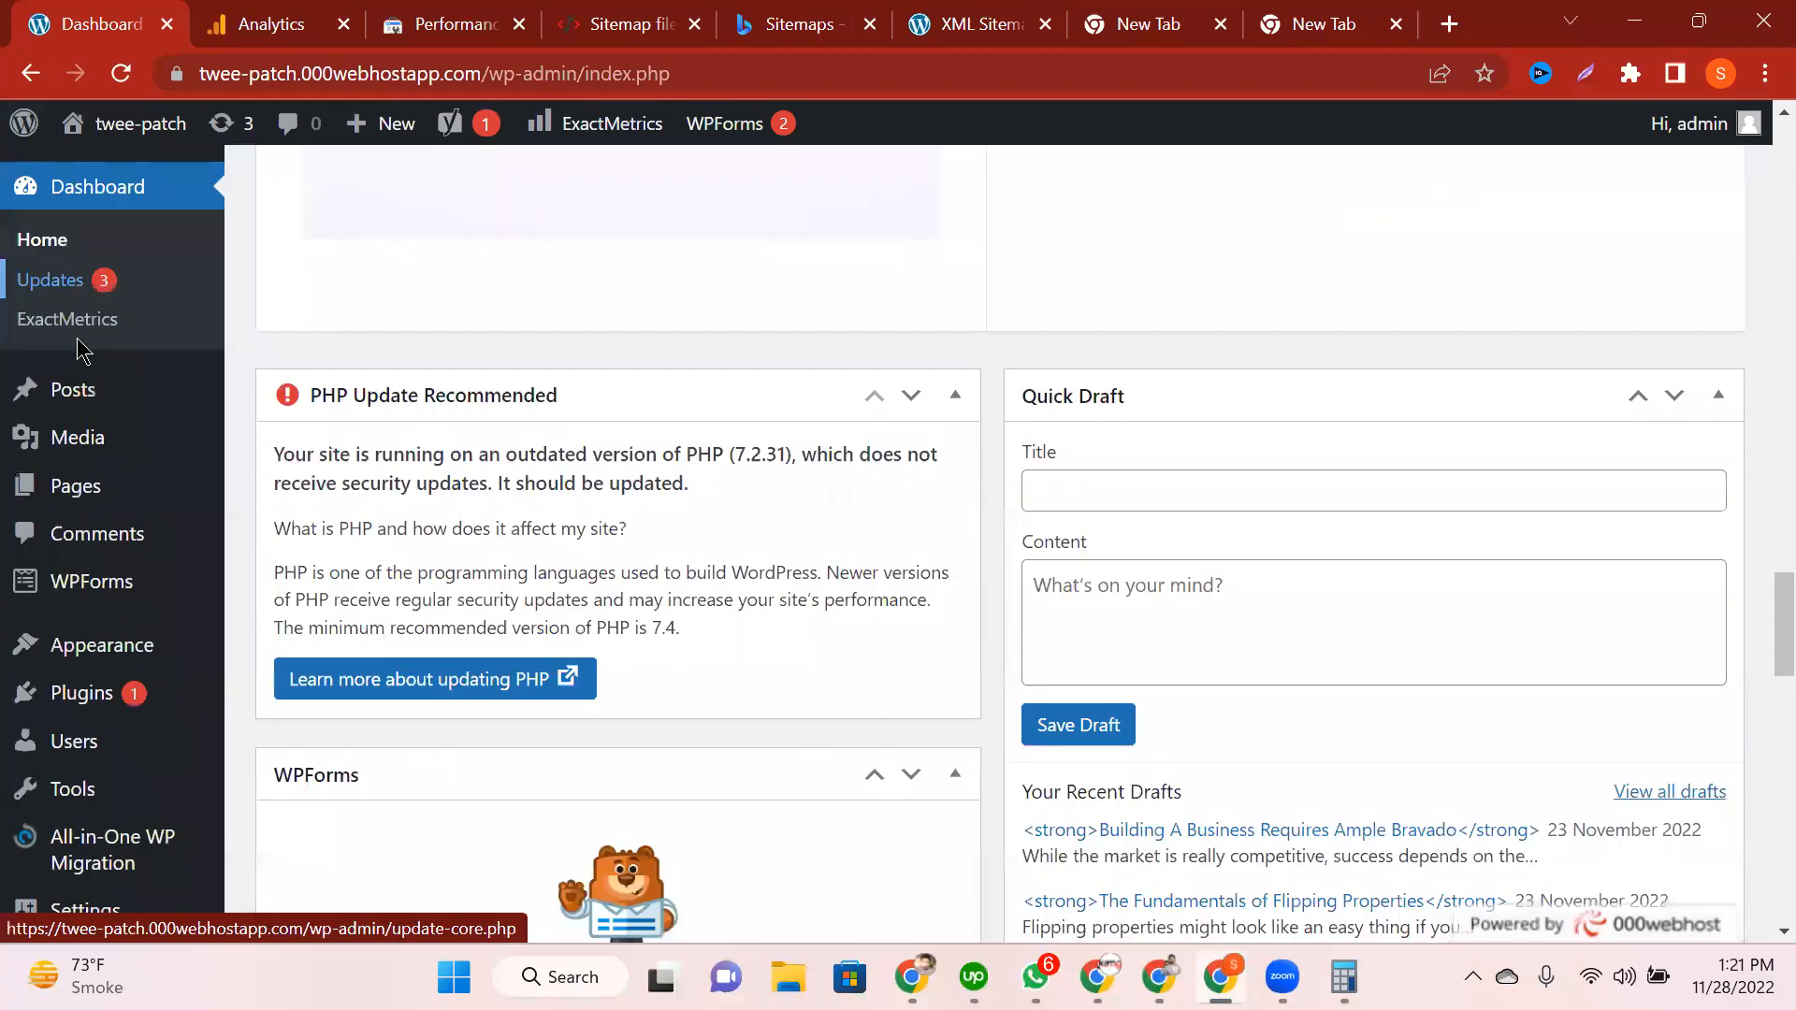
scroll(781, 520, "down", 8)
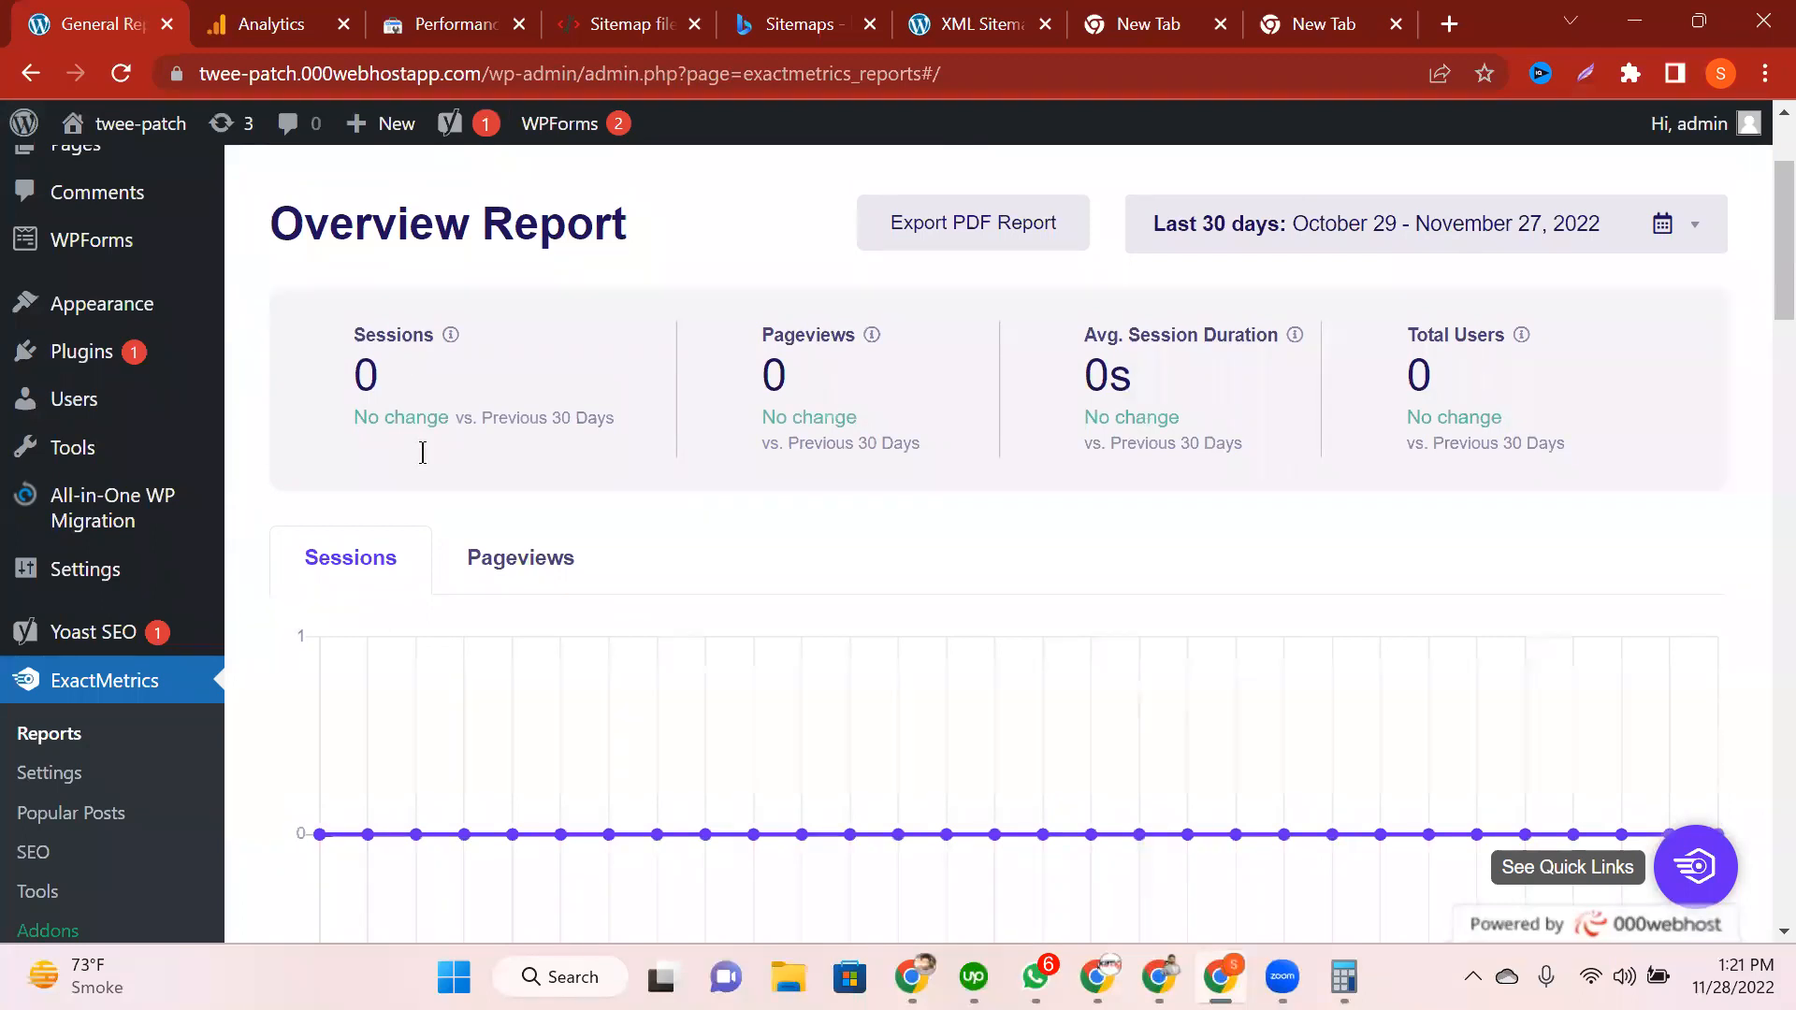
key("ctrl+Tab")
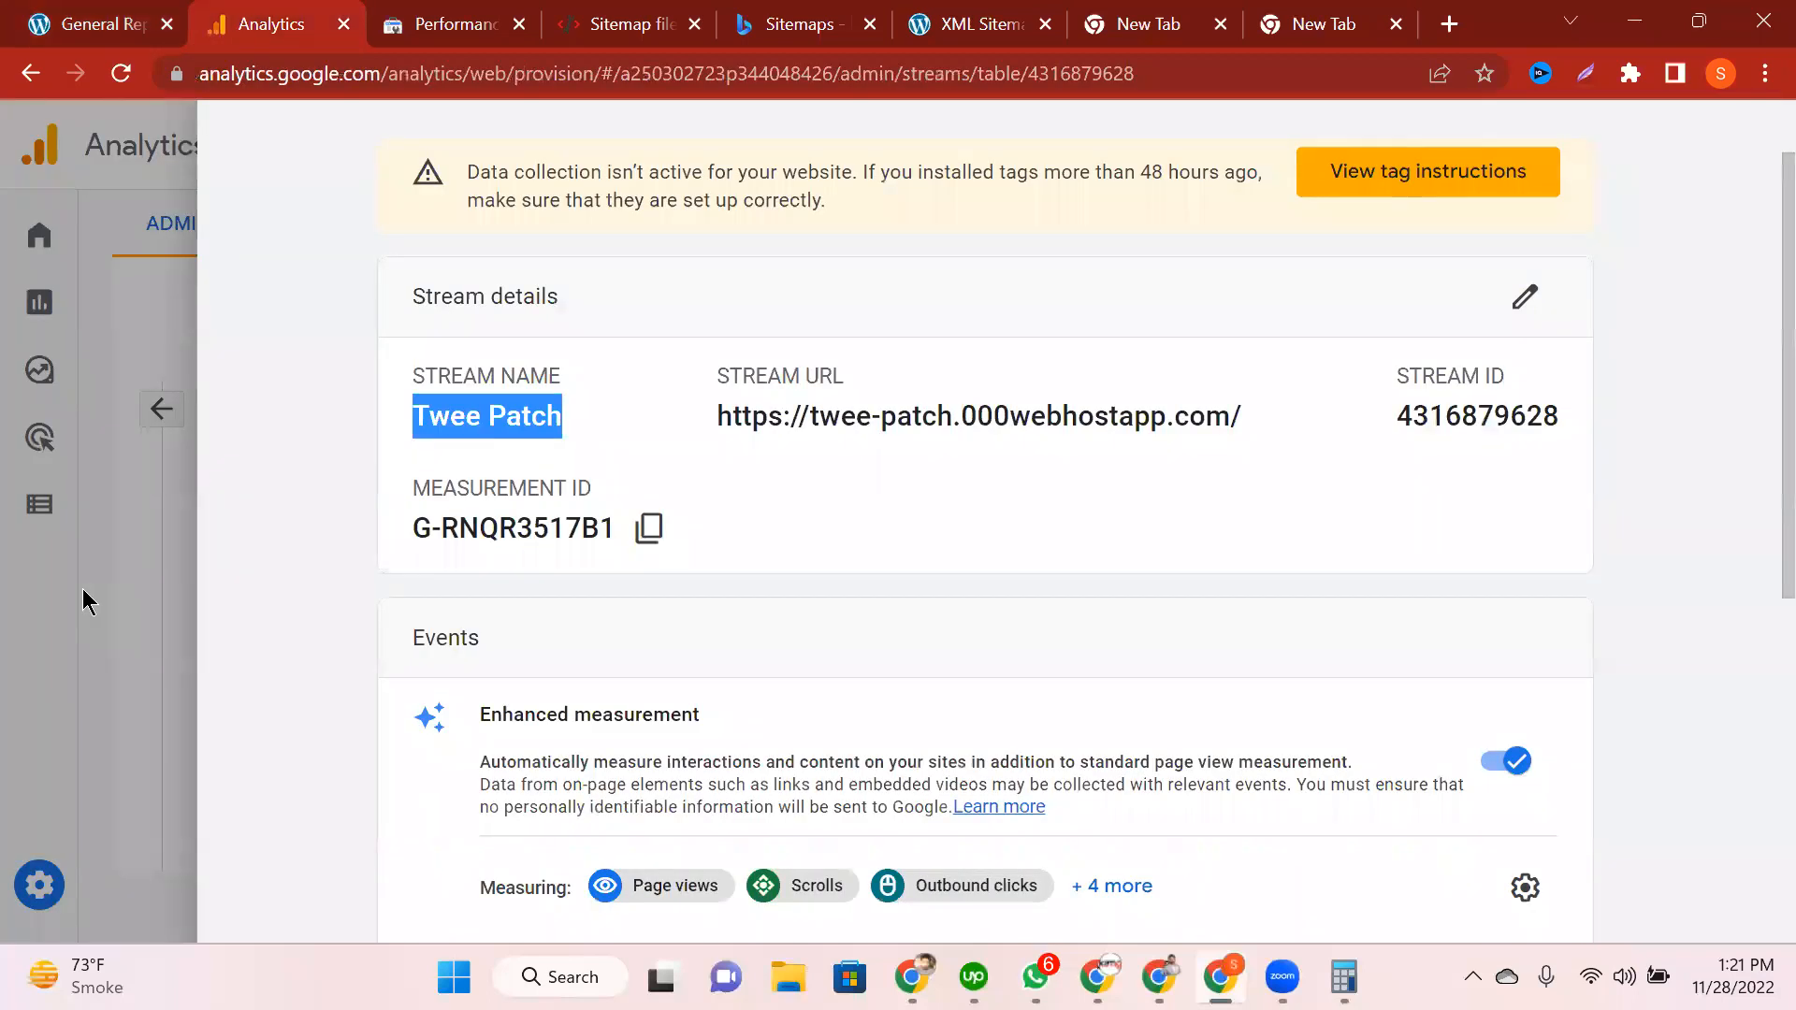
Step: Close the Twee Patch stream details to reveal the Data Streams list, then return to the General Reports tab
left_click(744, 608)
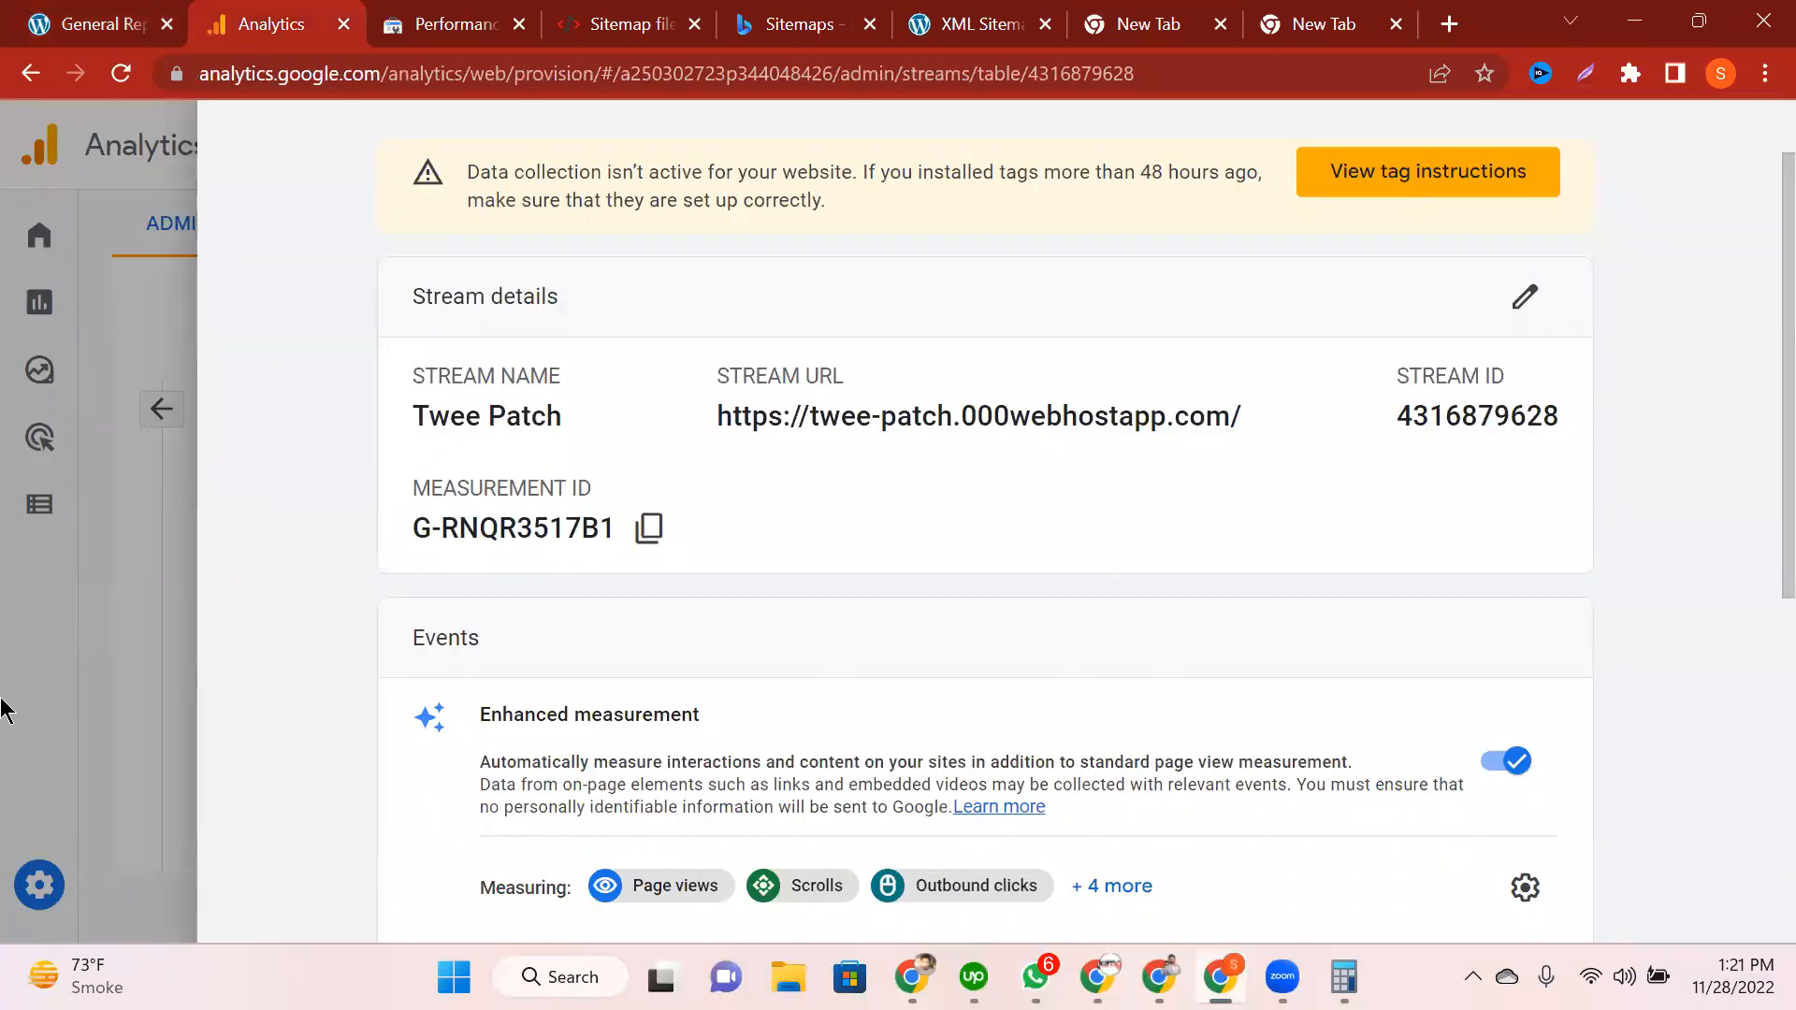
left_click(4, 700)
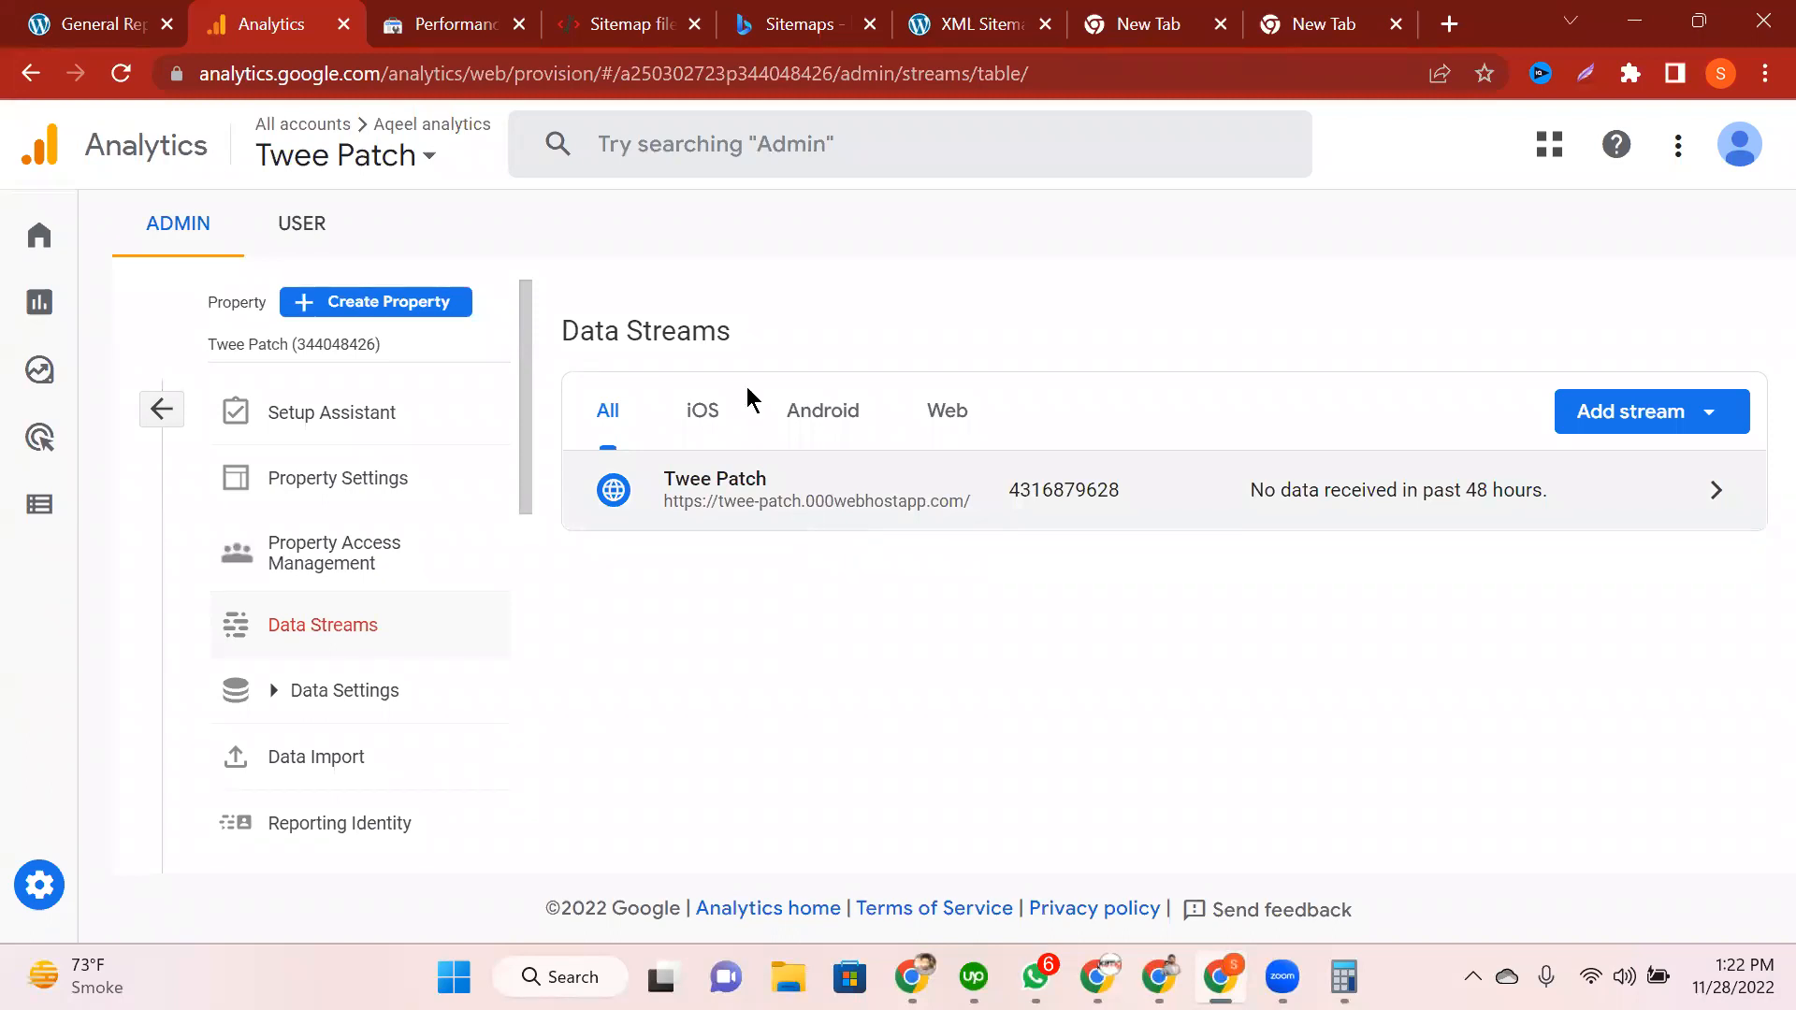
left_click(89, 11)
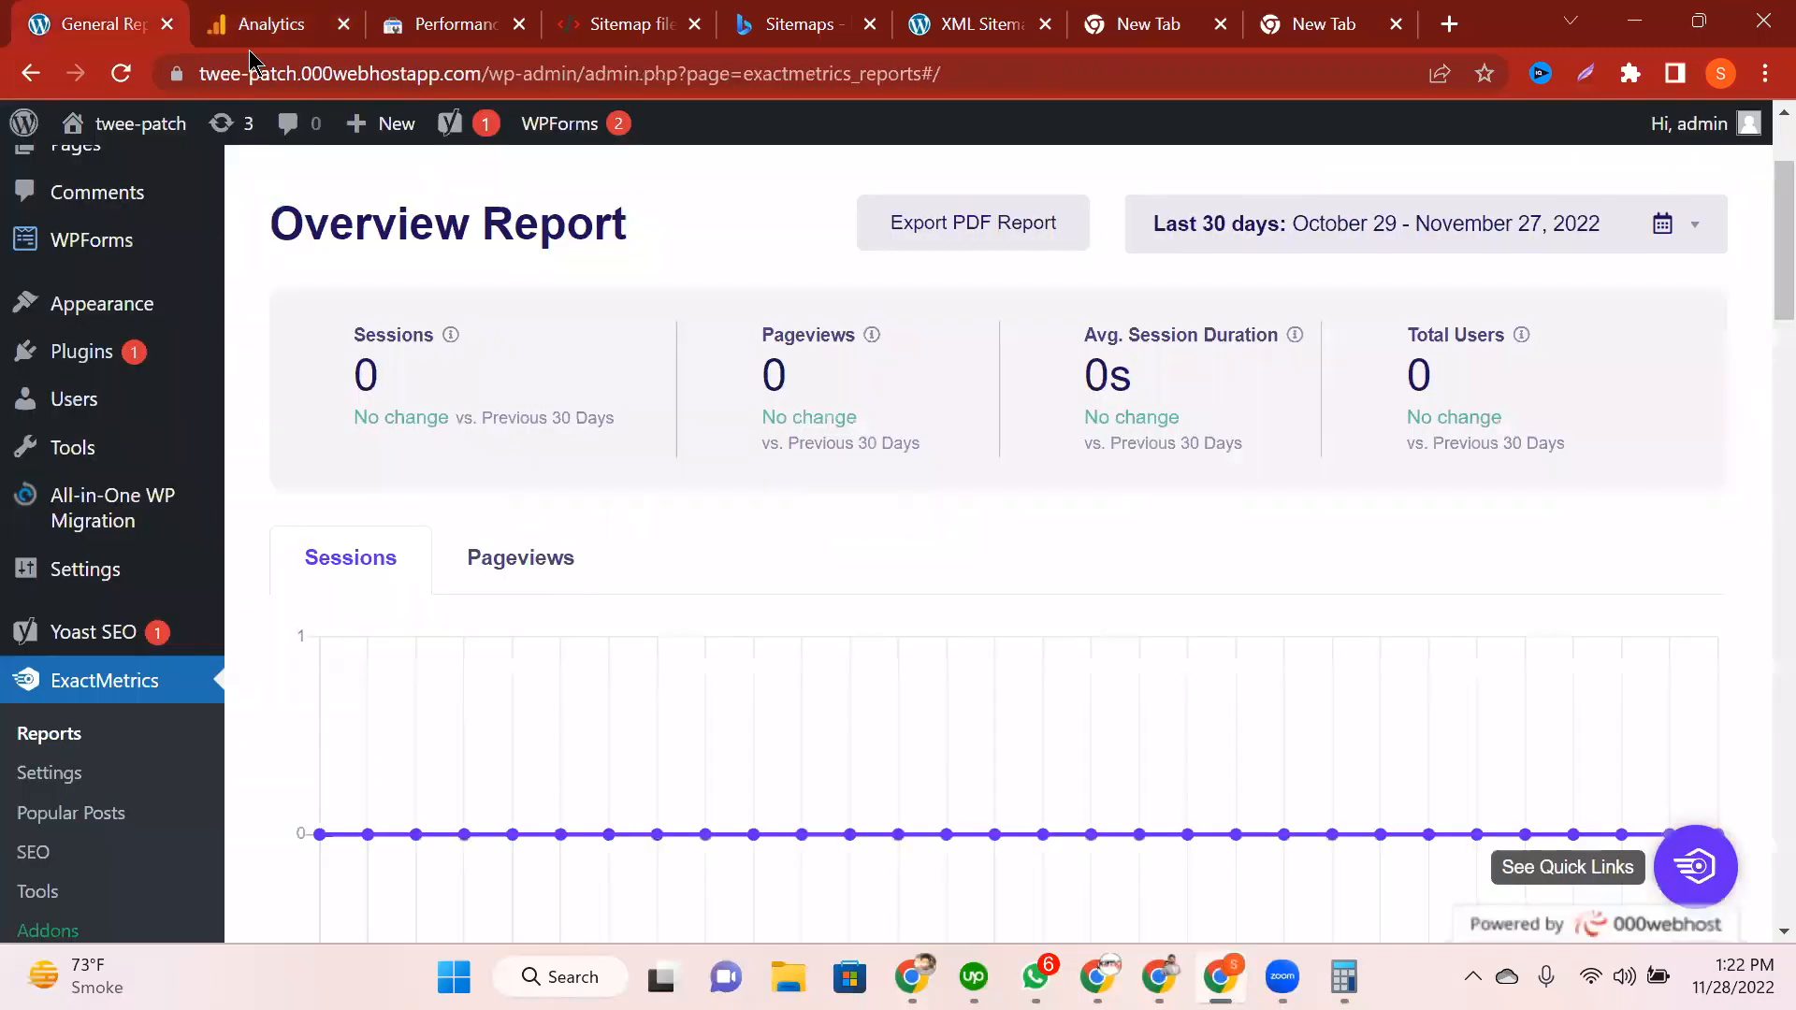